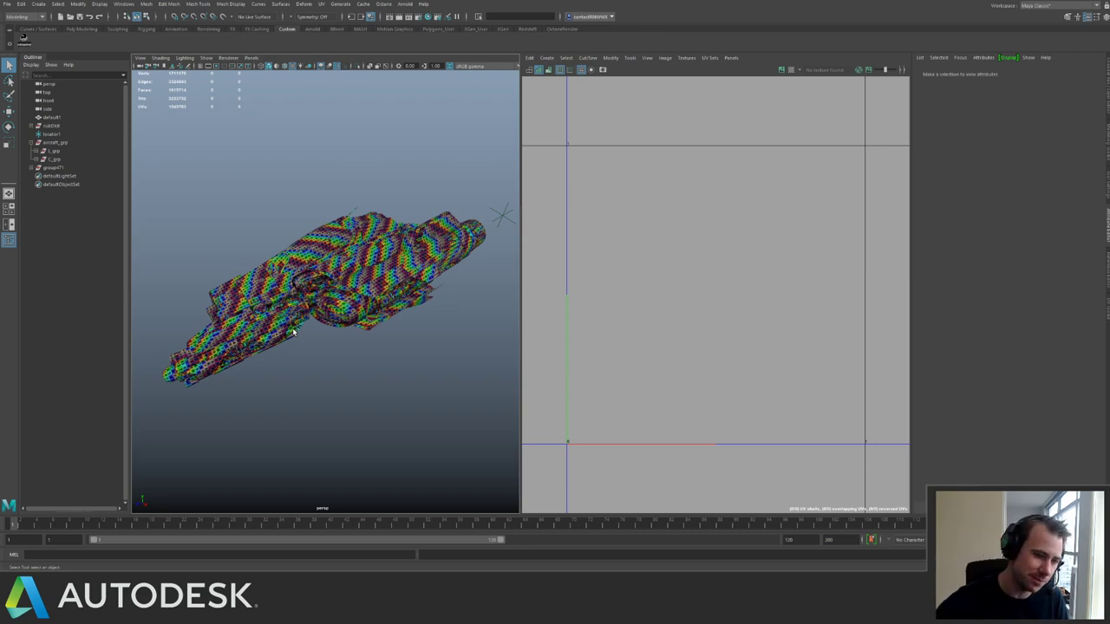
Examine the checker-textured ship close up and as a whole, giving the perspective view more width.
{"action": "left_click_drag", "start_coordinate": [362, 235], "coordinate": [295, 260], "text": "alt"}
{"action": "right_click_drag", "start_coordinate": [295, 261], "coordinate": [384, 287], "text": "alt"}
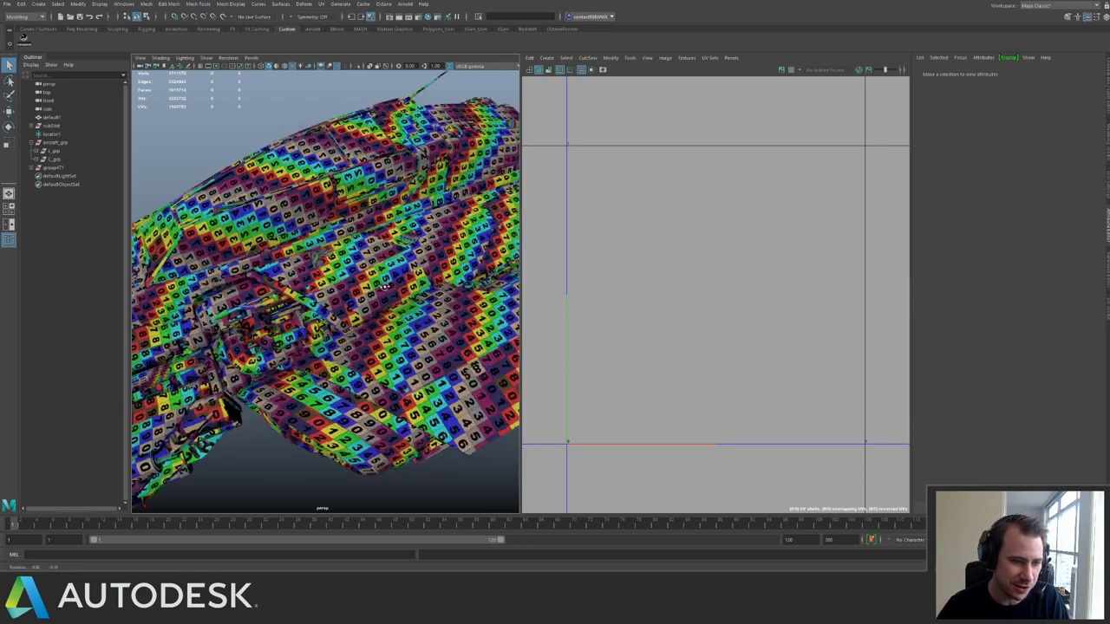
{"action": "left_click_drag", "start_coordinate": [384, 287], "coordinate": [377, 258], "text": "alt"}
{"action": "scroll", "coordinate": [377, 259], "scroll_direction": "down", "scroll_amount": 4}
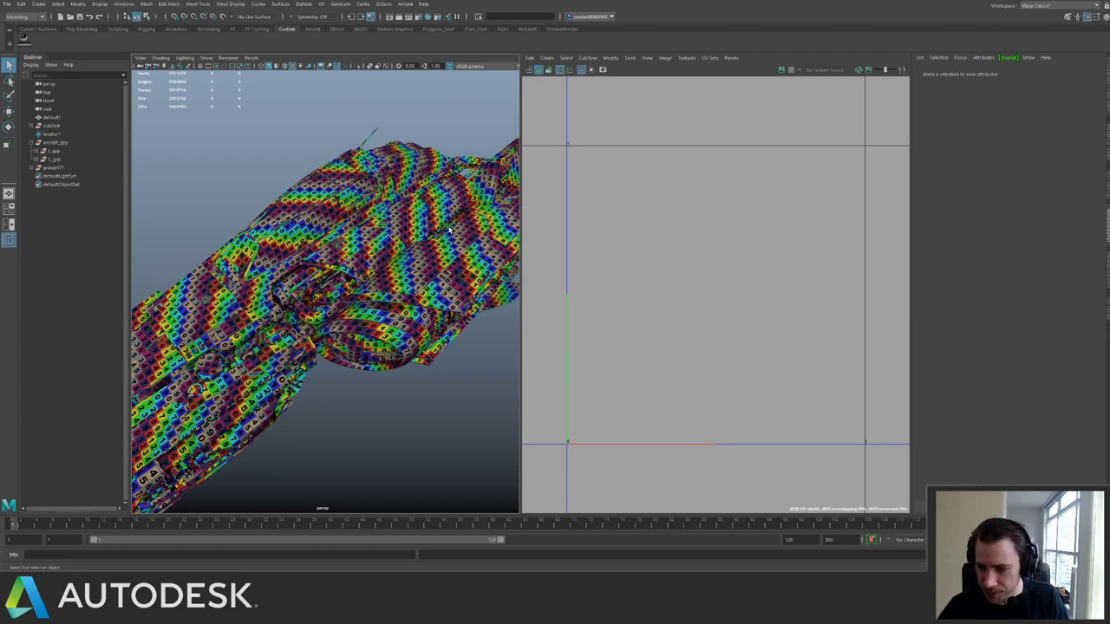
{"action": "scroll", "coordinate": [428, 262], "scroll_direction": "down", "scroll_amount": 3}
{"action": "left_click_drag", "start_coordinate": [427, 259], "coordinate": [434, 258], "text": "alt"}
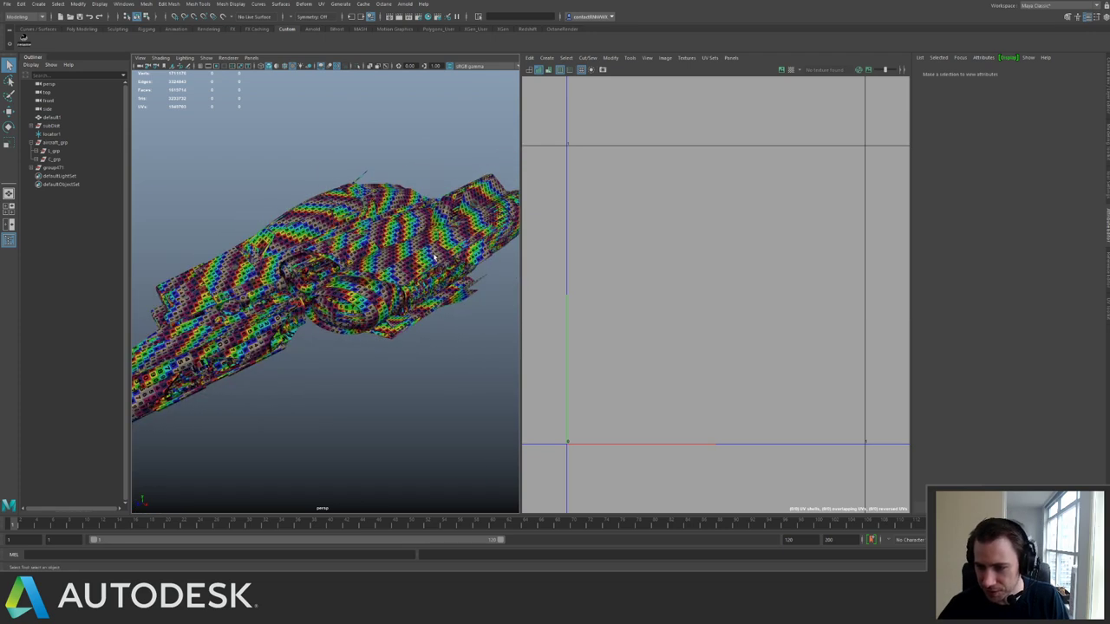
{"action": "right_click_drag", "start_coordinate": [435, 257], "coordinate": [475, 267], "text": "alt"}
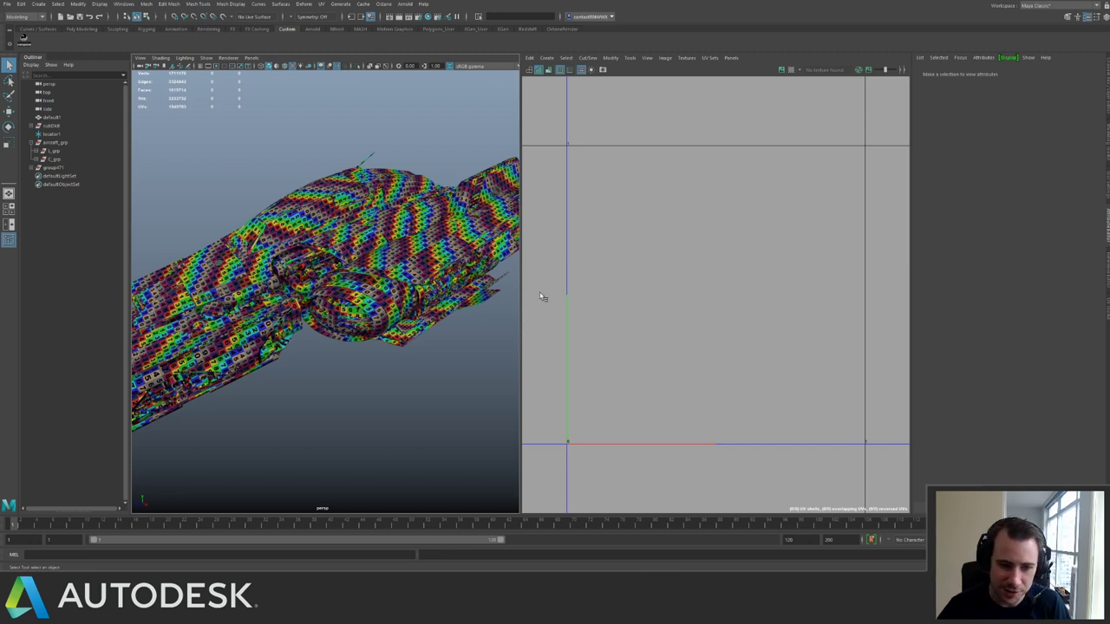
{"action": "left_click_drag", "start_coordinate": [520, 310], "coordinate": [569, 309]}
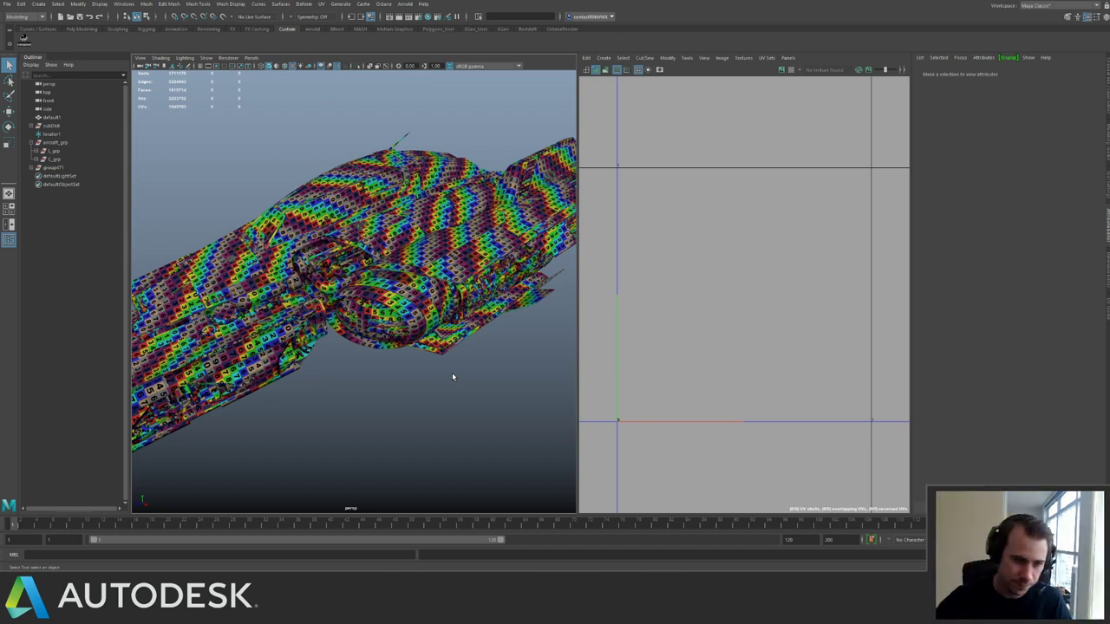
Select the whole ship and bring its UV shells across the UDIM tile grid into view.
{"action": "scroll", "coordinate": [253, 240], "scroll_direction": "down", "scroll_amount": 8}
{"action": "left_click_drag", "start_coordinate": [277, 238], "coordinate": [296, 219], "text": "alt"}
{"action": "left_click_drag", "start_coordinate": [208, 215], "coordinate": [497, 364]}
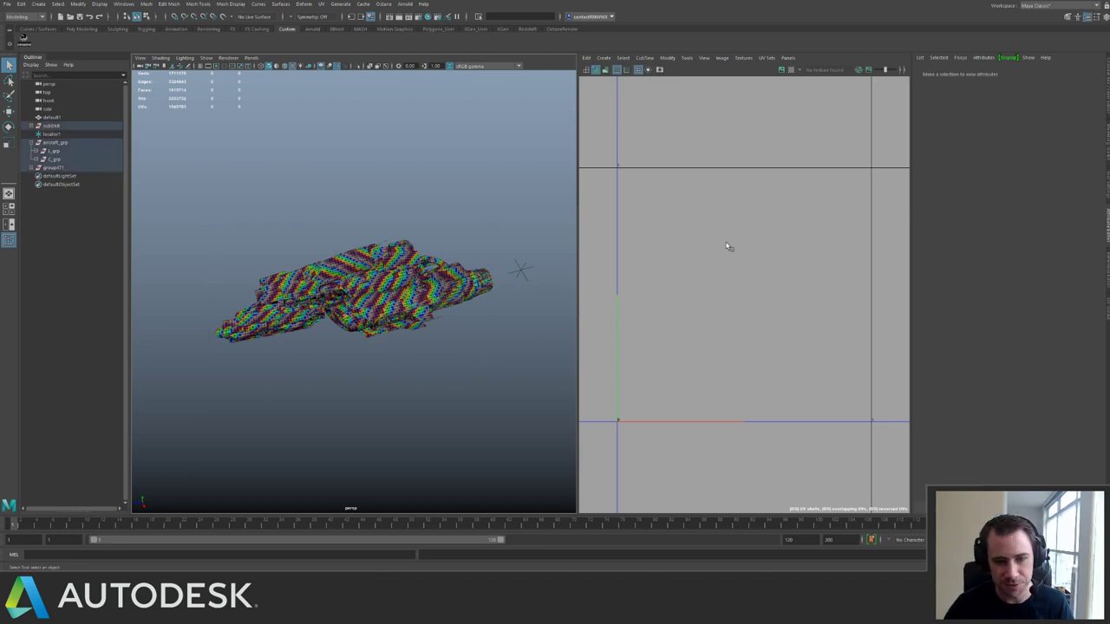
{"action": "right_click_drag", "start_coordinate": [687, 254], "coordinate": [711, 189], "text": "alt"}
{"action": "scroll", "coordinate": [711, 189], "scroll_direction": "down", "scroll_amount": 5}
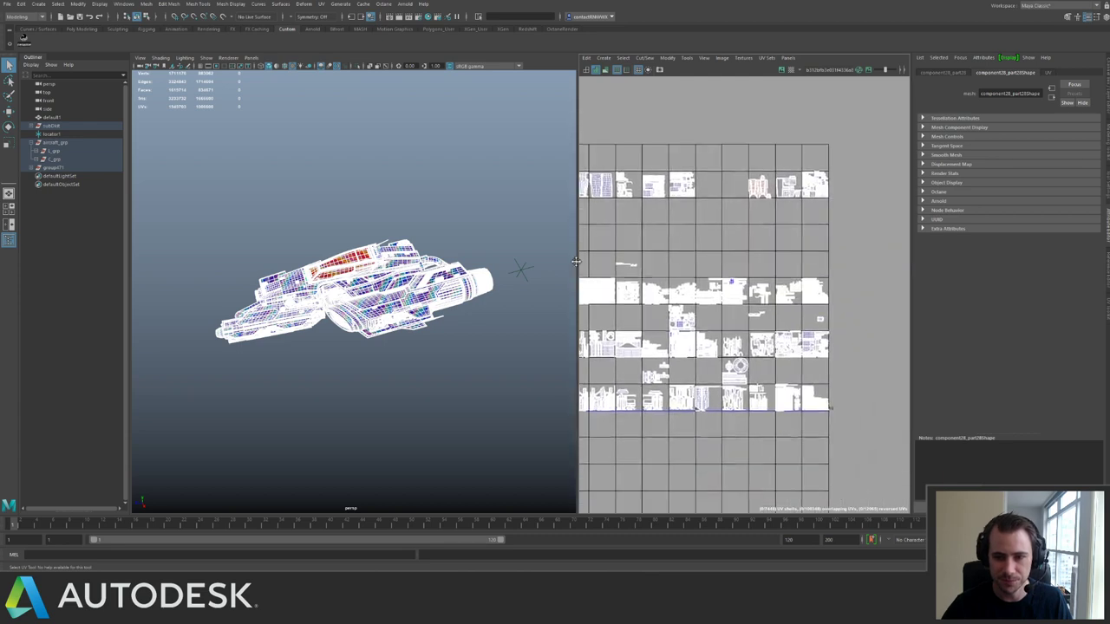
{"action": "middle_click_drag", "start_coordinate": [648, 236], "coordinate": [687, 249], "text": "alt"}
{"action": "scroll", "coordinate": [687, 262], "scroll_direction": "up", "scroll_amount": 2}
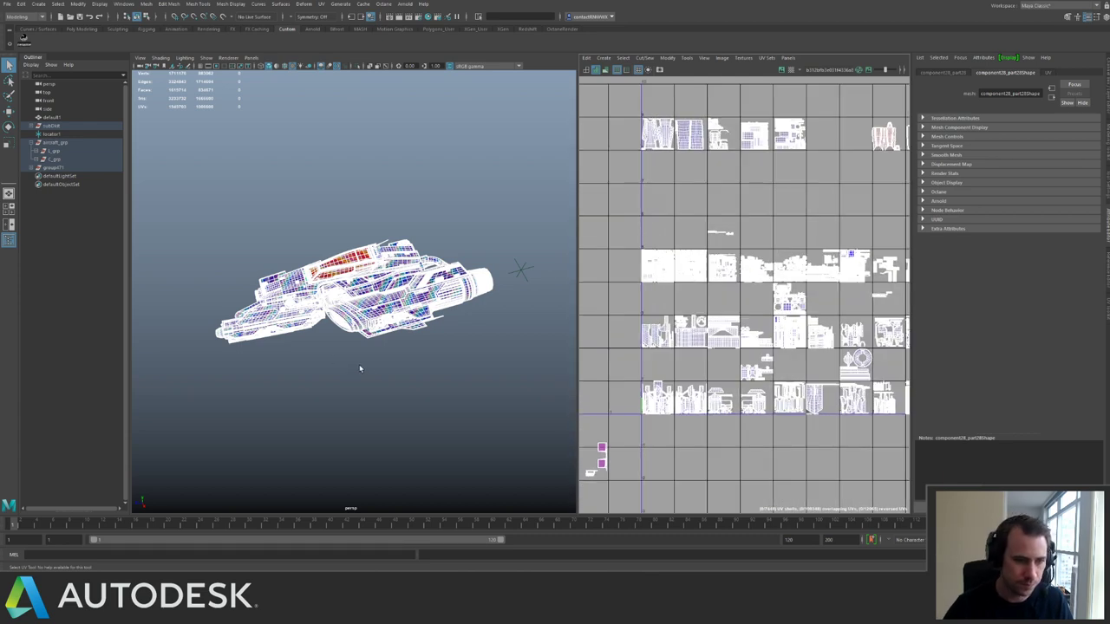
Isolate the selection to the cockpit canopy mesh and frame it in 3D together with its UV shells.
{"action": "left_click", "coordinate": [300, 236]}
{"action": "left_click", "coordinate": [336, 261]}
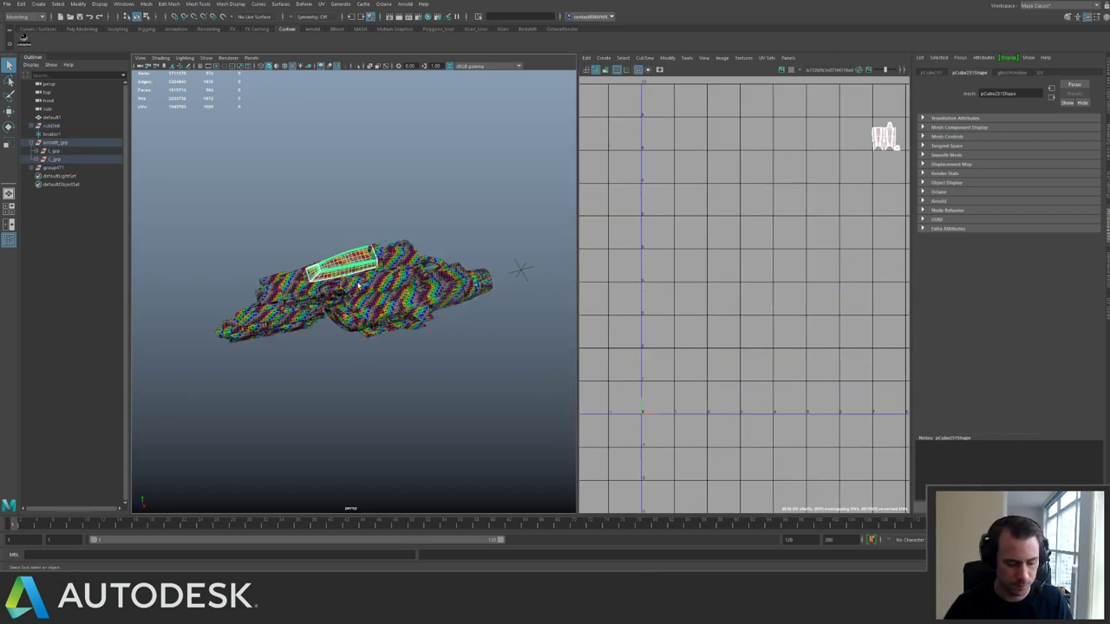
{"action": "key", "text": "f"}
{"action": "left_click_drag", "start_coordinate": [371, 284], "coordinate": [513, 266], "text": "alt"}
{"action": "middle_click_drag", "start_coordinate": [805, 161], "coordinate": [625, 285], "text": "alt"}
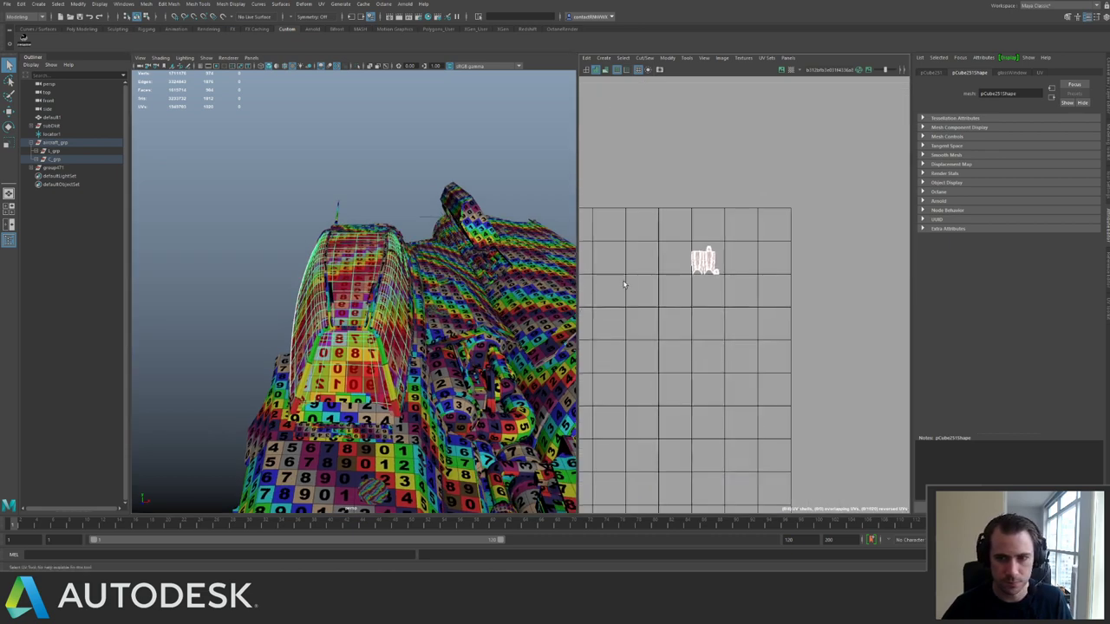
{"action": "right_click_drag", "start_coordinate": [624, 285], "coordinate": [853, 362], "text": "alt"}
Flip all of the canopy's UVs in U, return to object selection and deselect the mesh.
{"action": "right_click_drag", "start_coordinate": [847, 345], "coordinate": [872, 344]}
{"action": "left_click_drag", "start_coordinate": [759, 151], "coordinate": [879, 266]}
{"action": "middle_click_drag", "start_coordinate": [879, 242], "coordinate": [764, 266], "text": "alt"}
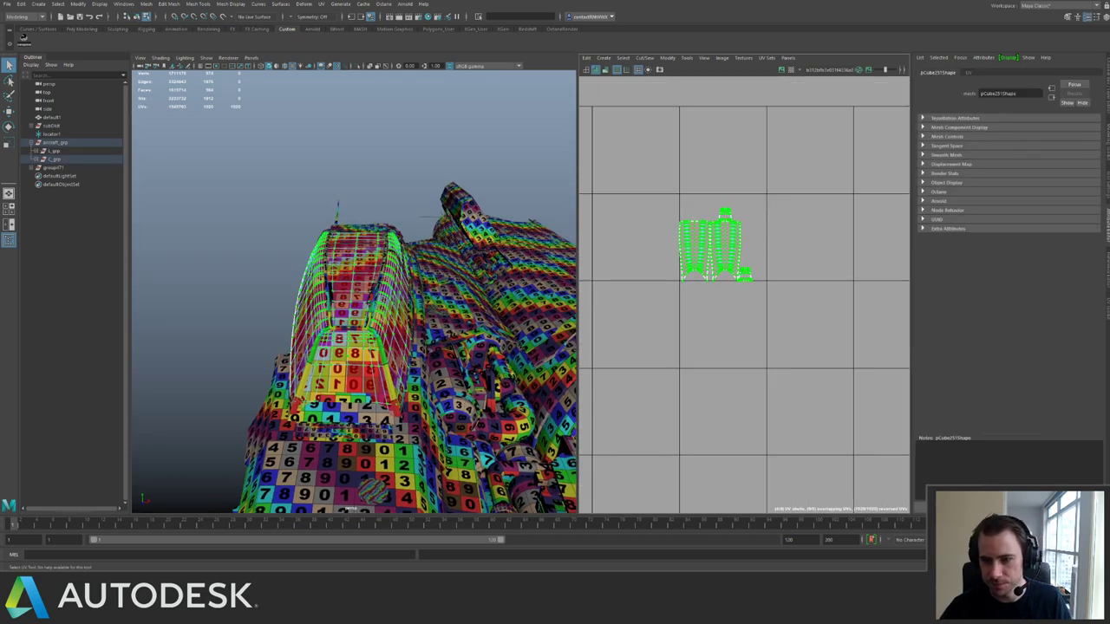
{"action": "left_click", "coordinate": [1107, 313]}
{"action": "left_click", "coordinate": [991, 215]}
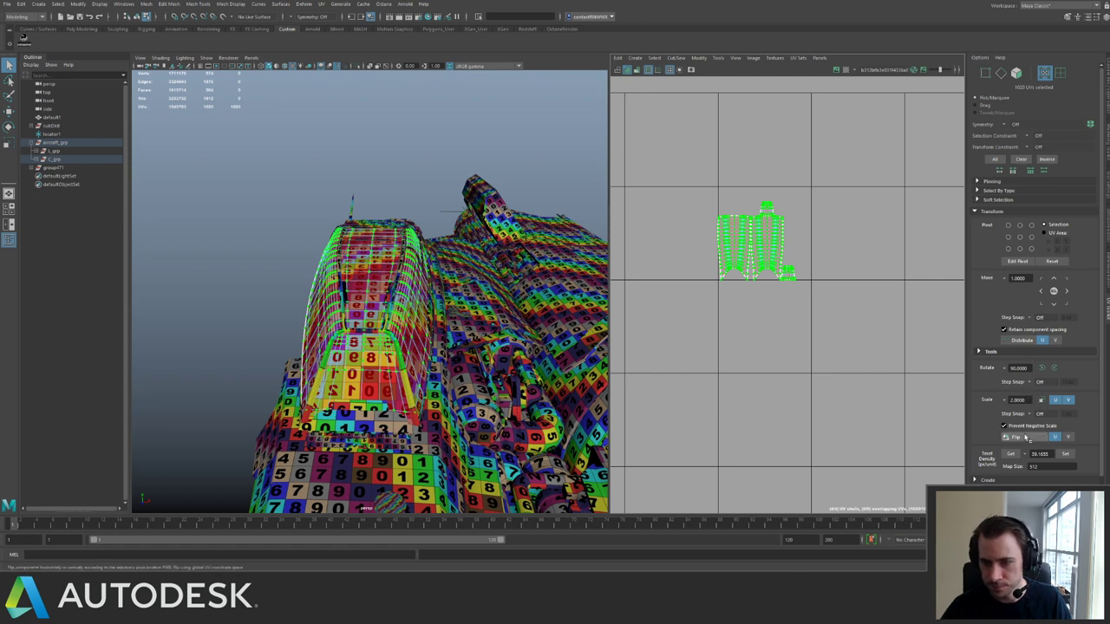
{"action": "left_click", "coordinate": [1016, 436]}
{"action": "right_click_drag", "start_coordinate": [397, 302], "coordinate": [421, 275]}
{"action": "left_click", "coordinate": [417, 185]}
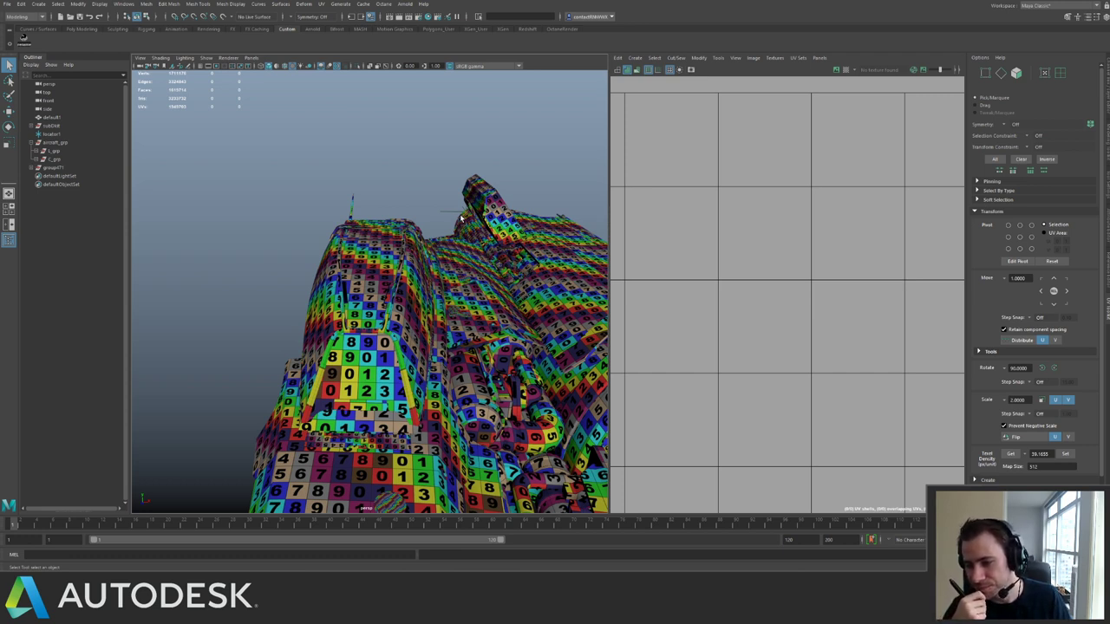
Open the Renamer v1.2 tool over the perspective view and expand its Name, Prefix \ Suffix, Search \ Replace and Extras sections.
{"action": "right_click_drag", "start_coordinate": [461, 219], "coordinate": [263, 169], "text": "alt"}
{"action": "left_click_drag", "start_coordinate": [262, 168], "coordinate": [384, 297], "text": "alt"}
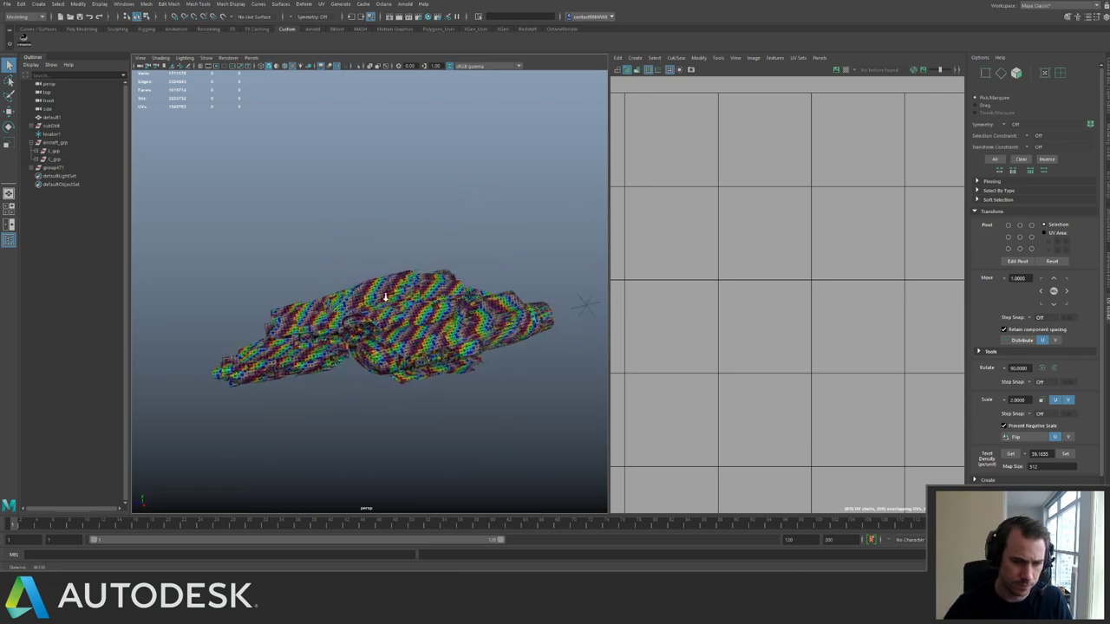
{"action": "right_click_drag", "start_coordinate": [385, 298], "coordinate": [451, 286], "text": "alt"}
{"action": "left_click_drag", "start_coordinate": [451, 286], "coordinate": [365, 269], "text": "alt"}
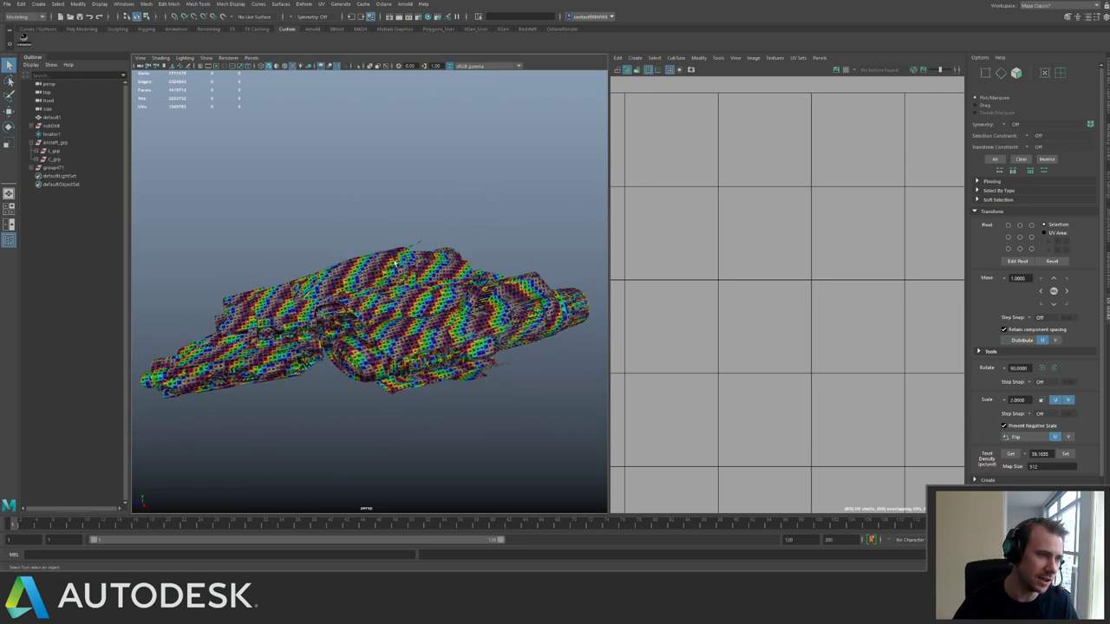
{"action": "left_click", "coordinate": [25, 42]}
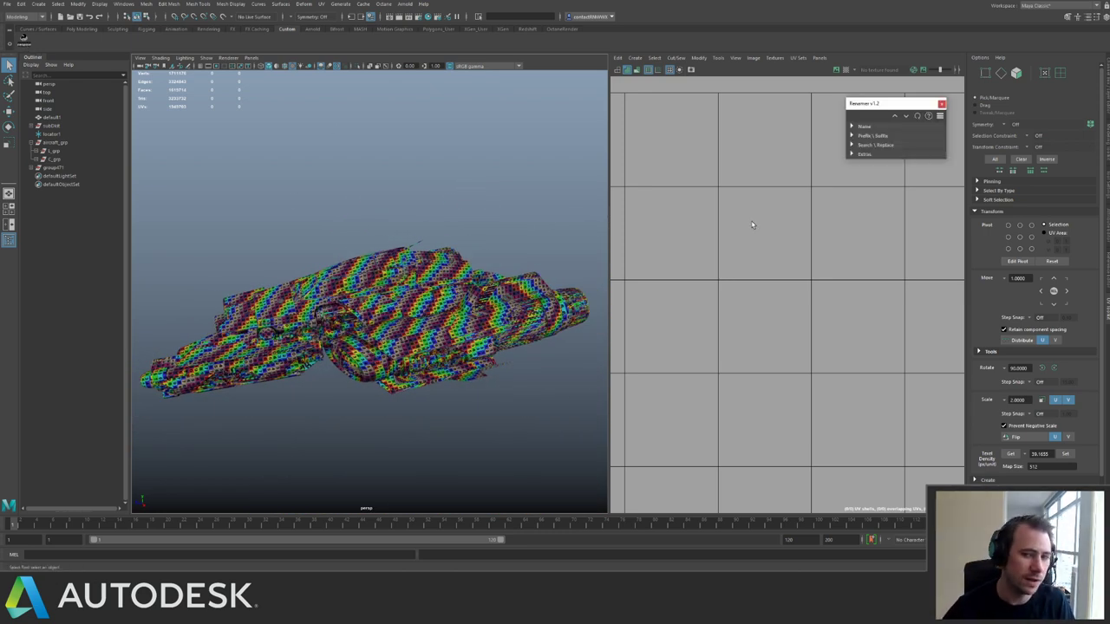
{"action": "left_click_drag", "start_coordinate": [891, 105], "coordinate": [490, 107]}
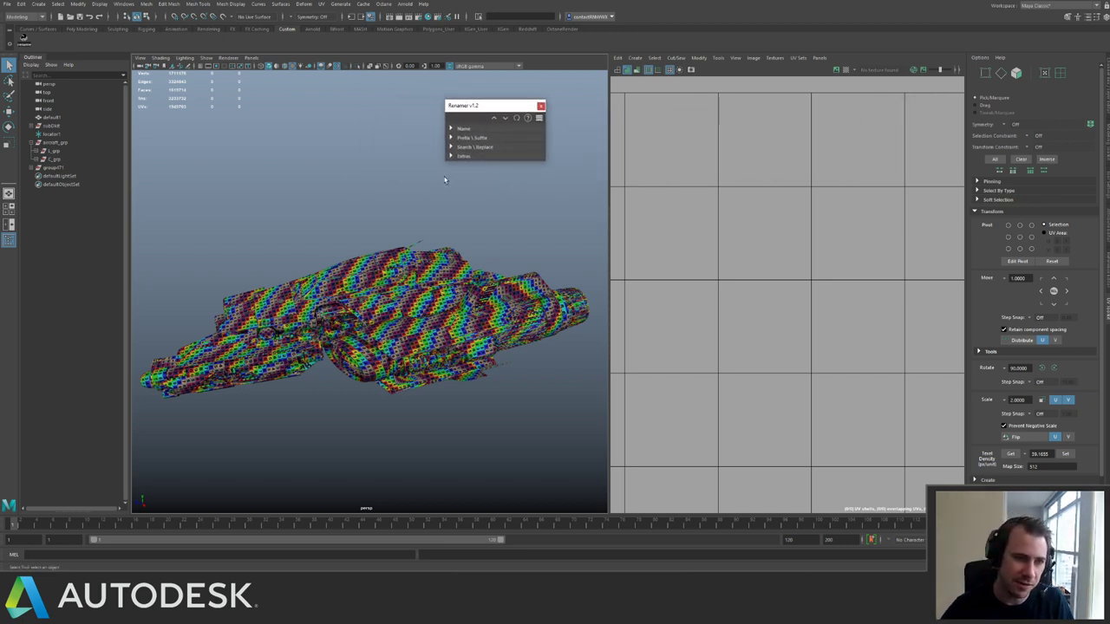
{"action": "left_click", "coordinate": [450, 129]}
{"action": "left_click", "coordinate": [450, 165]}
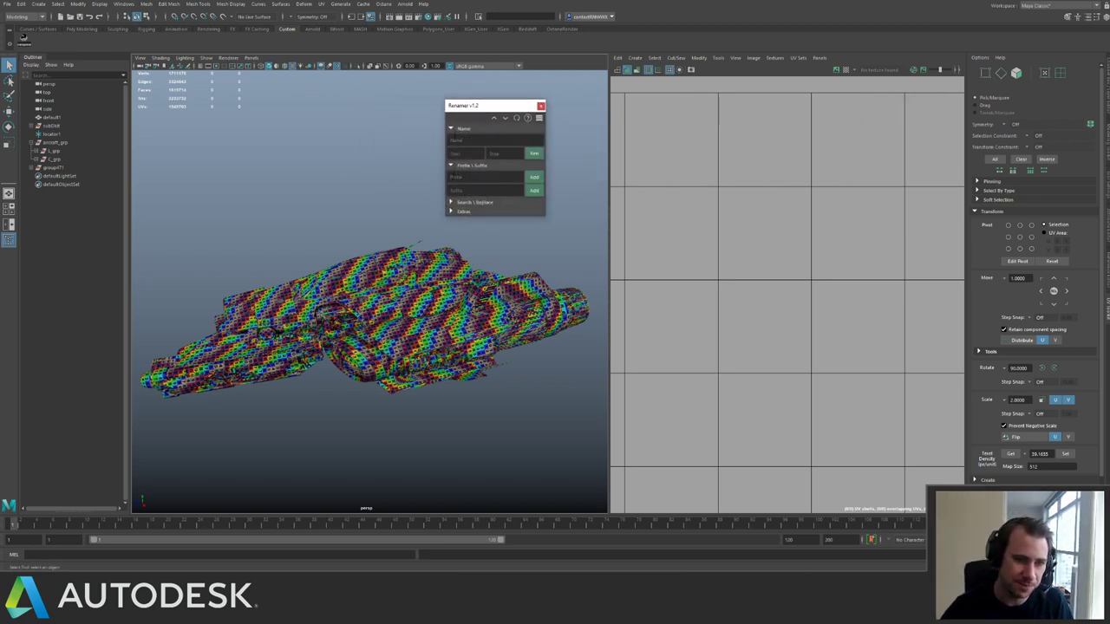
{"action": "left_click", "coordinate": [450, 201]}
{"action": "left_click", "coordinate": [450, 238]}
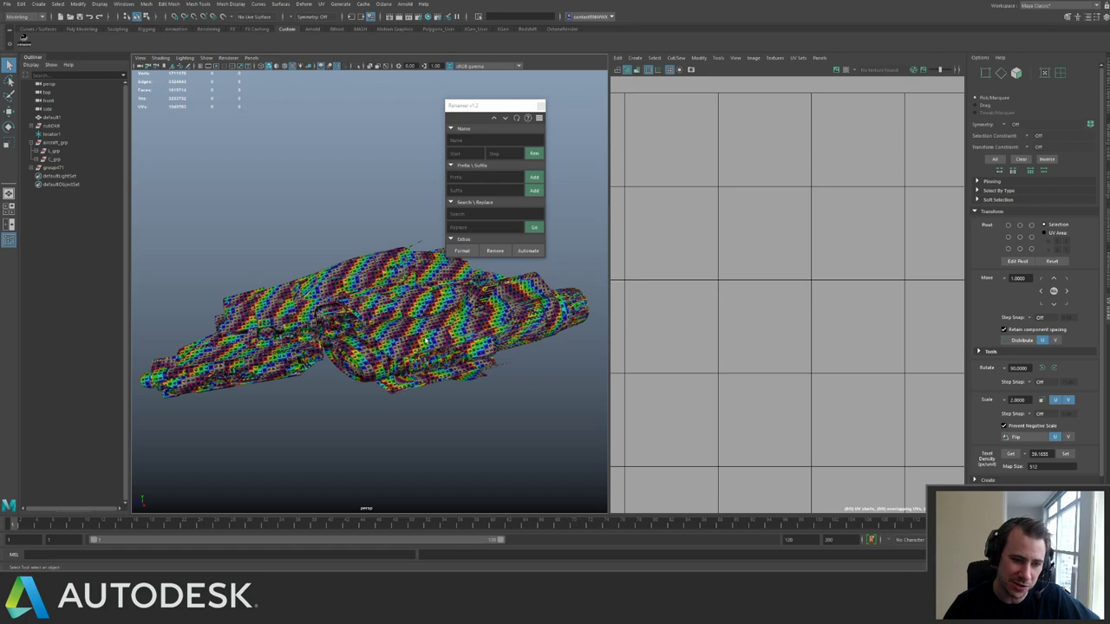
Review the ship's hull around the Renamer window and close the Renamer.
{"action": "scroll", "coordinate": [287, 257], "scroll_direction": "up", "scroll_amount": 6}
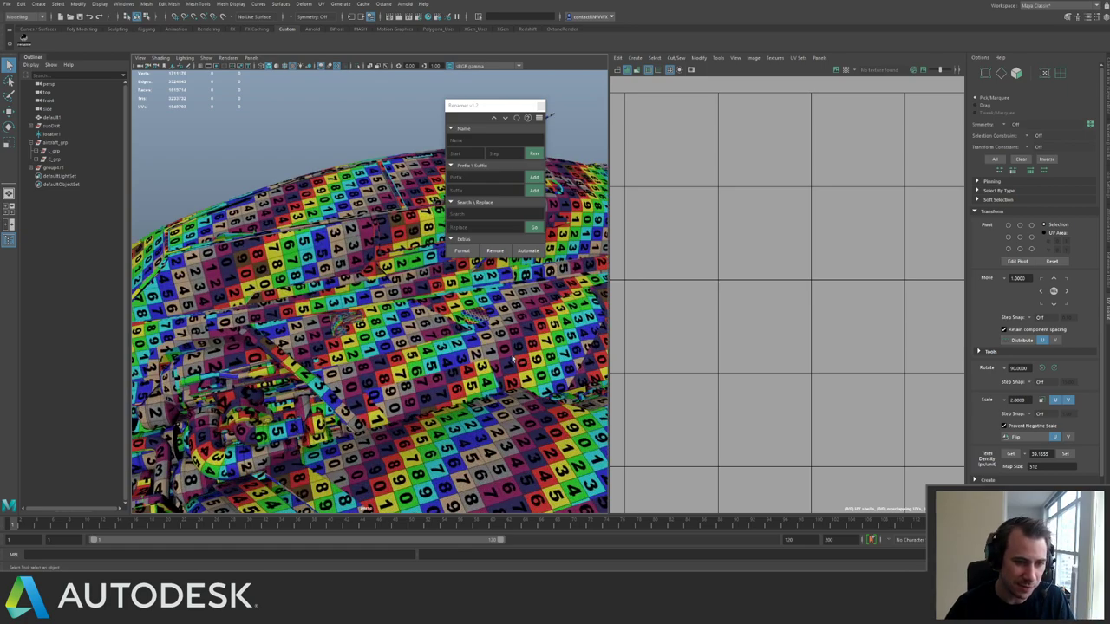
{"action": "left_click_drag", "start_coordinate": [288, 257], "coordinate": [295, 309], "text": "alt"}
{"action": "scroll", "coordinate": [304, 251], "scroll_direction": "down", "scroll_amount": 5}
{"action": "scroll", "coordinate": [285, 296], "scroll_direction": "up", "scroll_amount": 4}
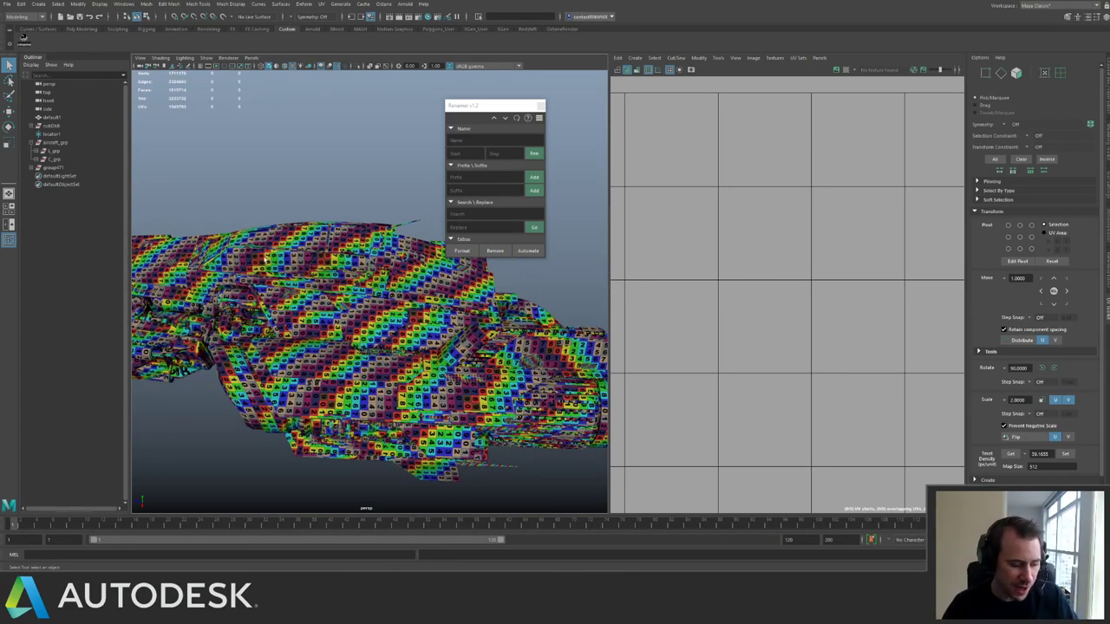
{"action": "left_click_drag", "start_coordinate": [203, 262], "coordinate": [295, 304], "text": "alt"}
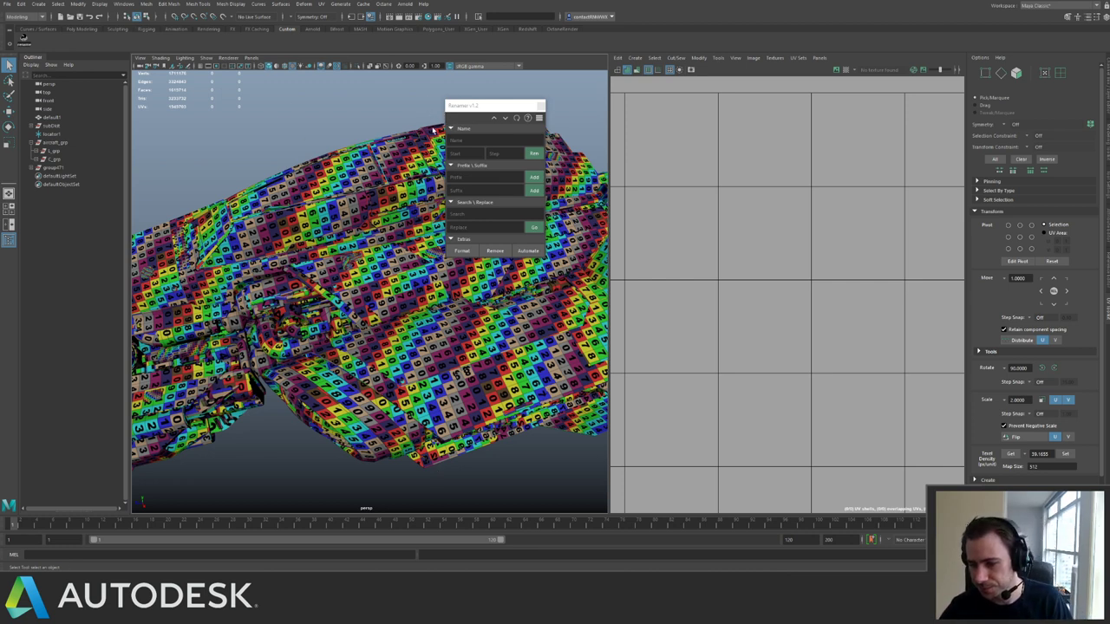
{"action": "left_click", "coordinate": [471, 107]}
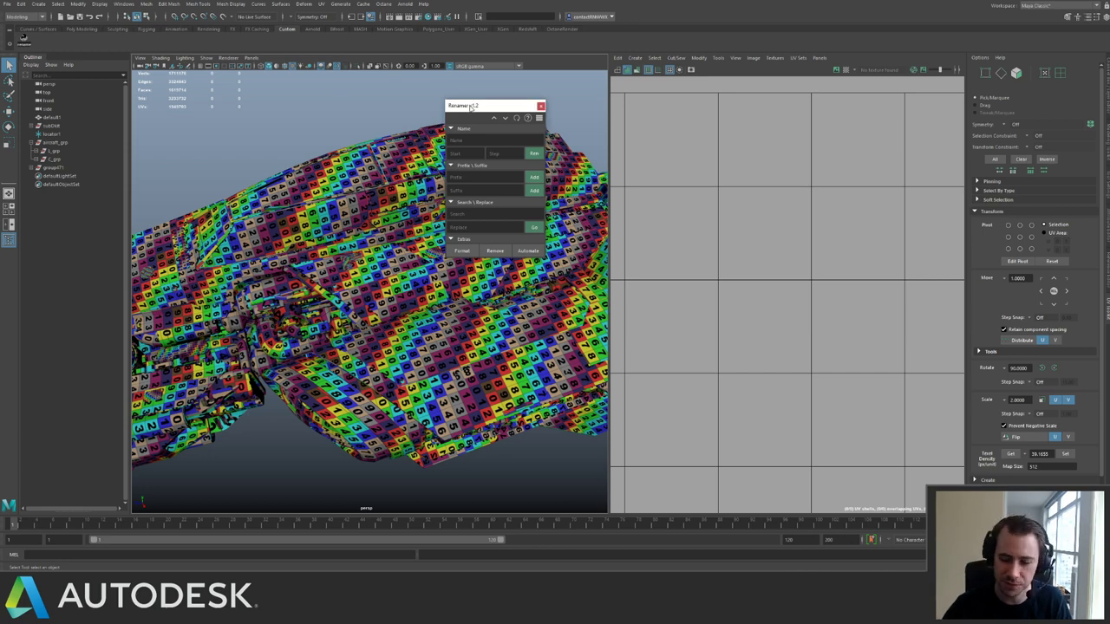
{"action": "left_click_drag", "start_coordinate": [471, 106], "coordinate": [410, 124]}
{"action": "left_click", "coordinate": [484, 128]}
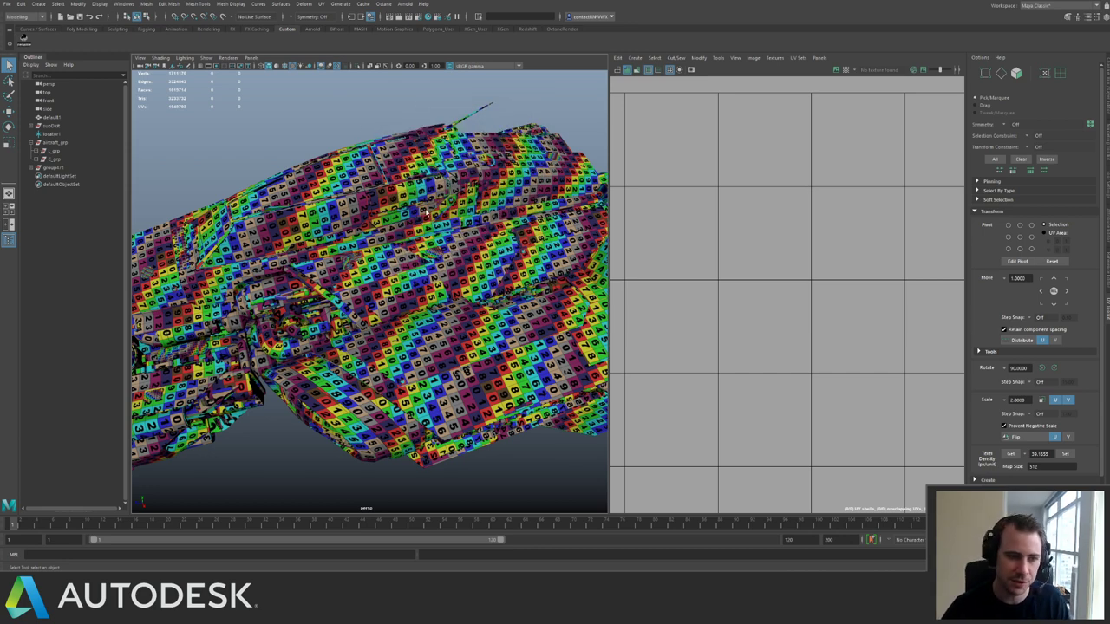
Examine the textured ship from several sides and distances, out to the loose parts laid out beside it.
{"action": "key", "text": "f"}
{"action": "left_click_drag", "start_coordinate": [469, 199], "coordinate": [512, 260], "text": "alt"}
{"action": "right_click_drag", "start_coordinate": [433, 304], "coordinate": [533, 351], "text": "alt"}
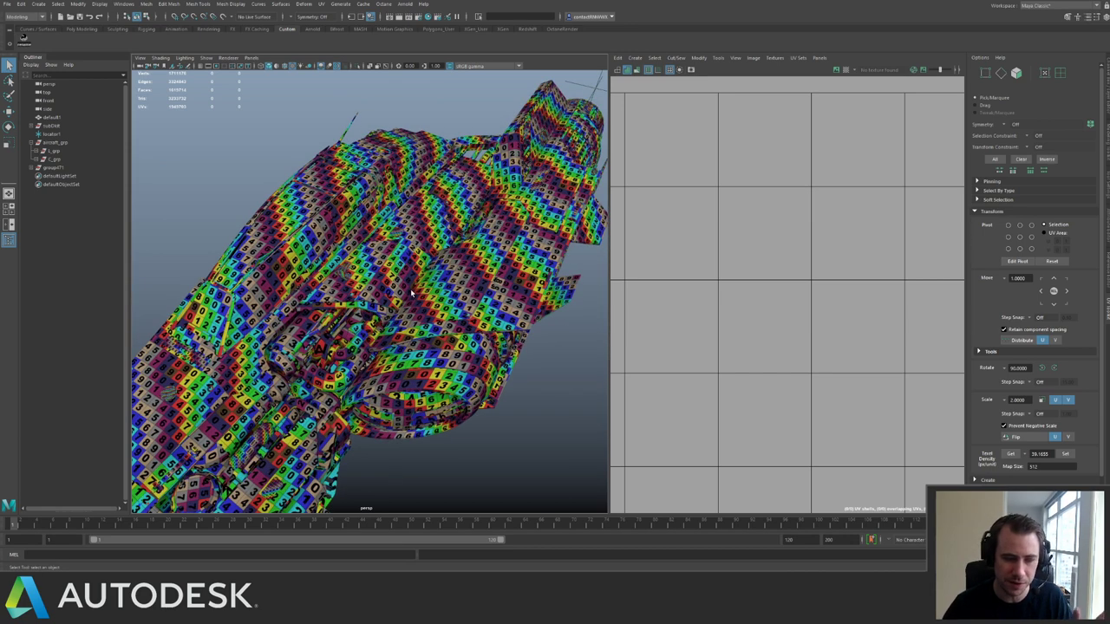
{"action": "right_click_drag", "start_coordinate": [450, 119], "coordinate": [255, 203], "text": "alt"}
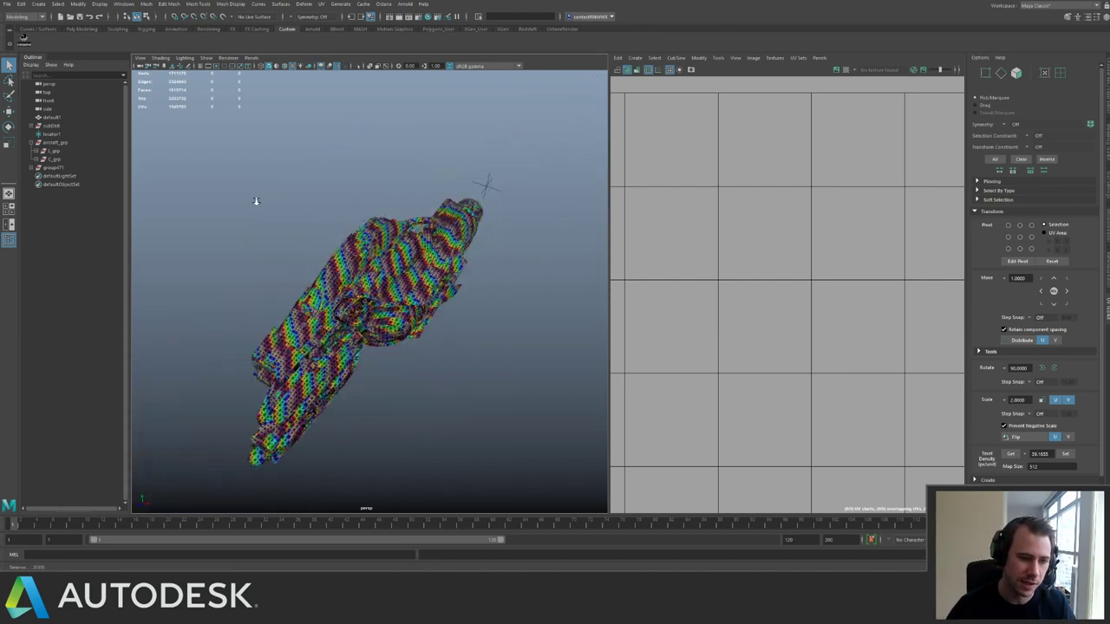
{"action": "left_click_drag", "start_coordinate": [255, 203], "coordinate": [416, 335], "text": "alt"}
{"action": "right_click_drag", "start_coordinate": [416, 334], "coordinate": [176, 201], "text": "alt"}
{"action": "left_click_drag", "start_coordinate": [176, 201], "coordinate": [321, 287], "text": "alt"}
{"action": "right_click_drag", "start_coordinate": [321, 286], "coordinate": [464, 341], "text": "alt"}
{"action": "left_click_drag", "start_coordinate": [359, 292], "coordinate": [334, 247], "text": "alt"}
{"action": "right_click_drag", "start_coordinate": [333, 247], "coordinate": [455, 347], "text": "alt"}
{"action": "left_click_drag", "start_coordinate": [454, 347], "coordinate": [378, 271], "text": "alt"}
{"action": "scroll", "coordinate": [430, 319], "scroll_direction": "down", "scroll_amount": 10}
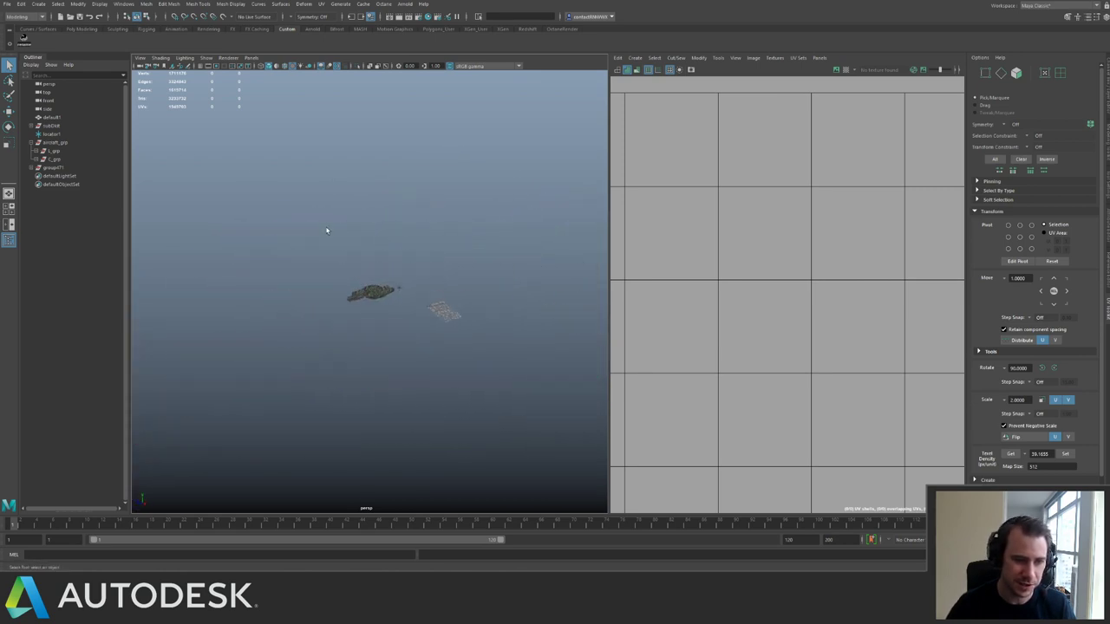
{"action": "scroll", "coordinate": [392, 286], "scroll_direction": "up", "scroll_amount": 3}
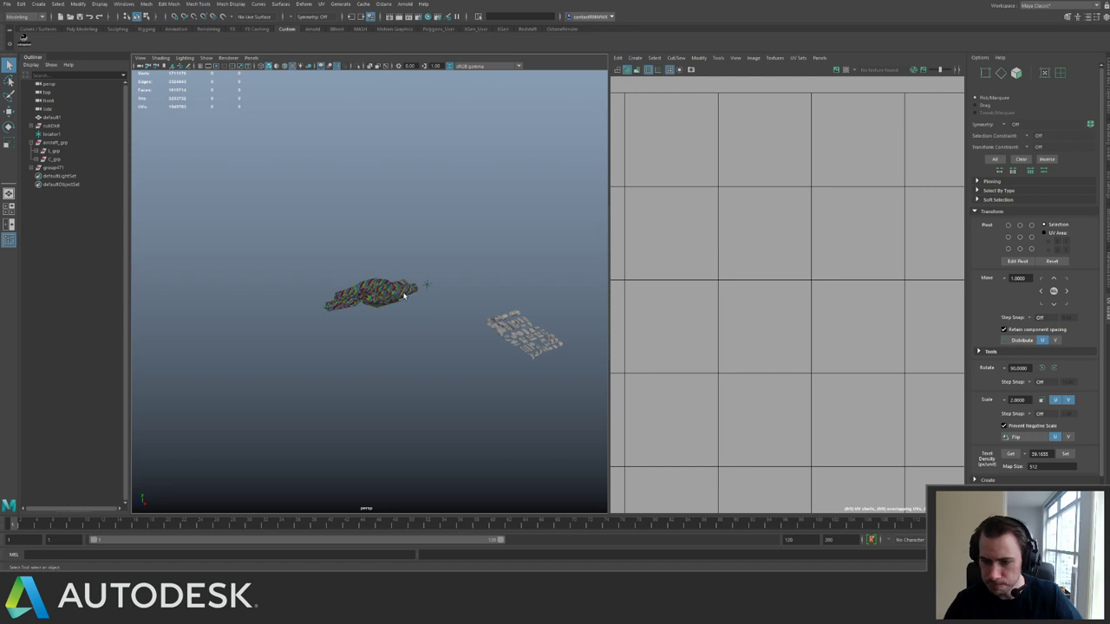
Inspect the checker mapping on the long panel along the ship's mid-hull, clear the selection and review the whole hull.
{"action": "left_click", "coordinate": [372, 292]}
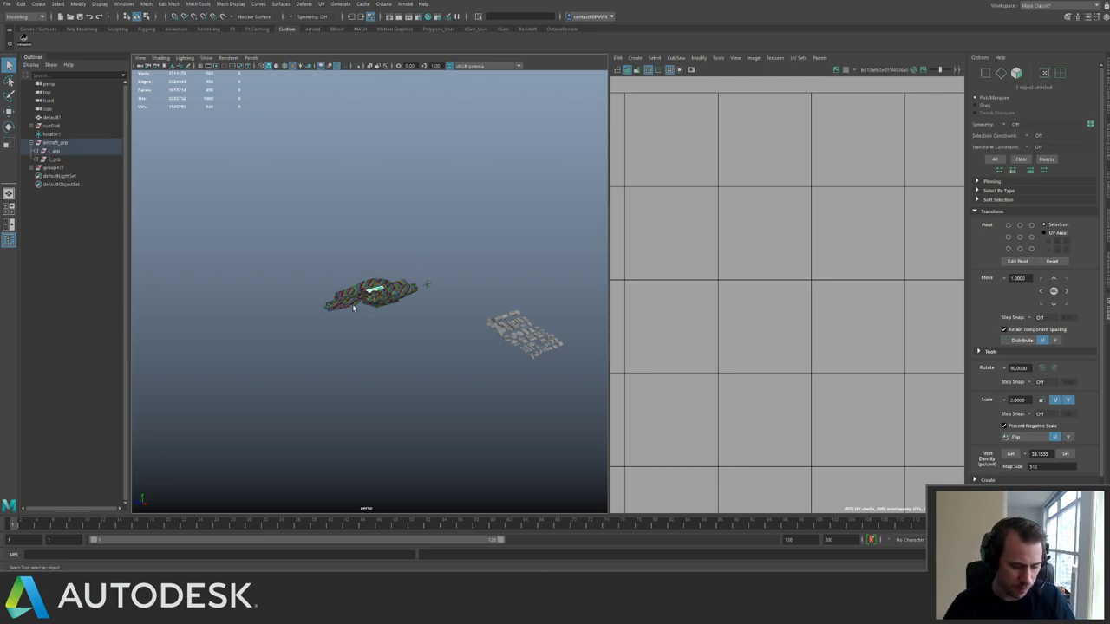
{"action": "key", "text": "f"}
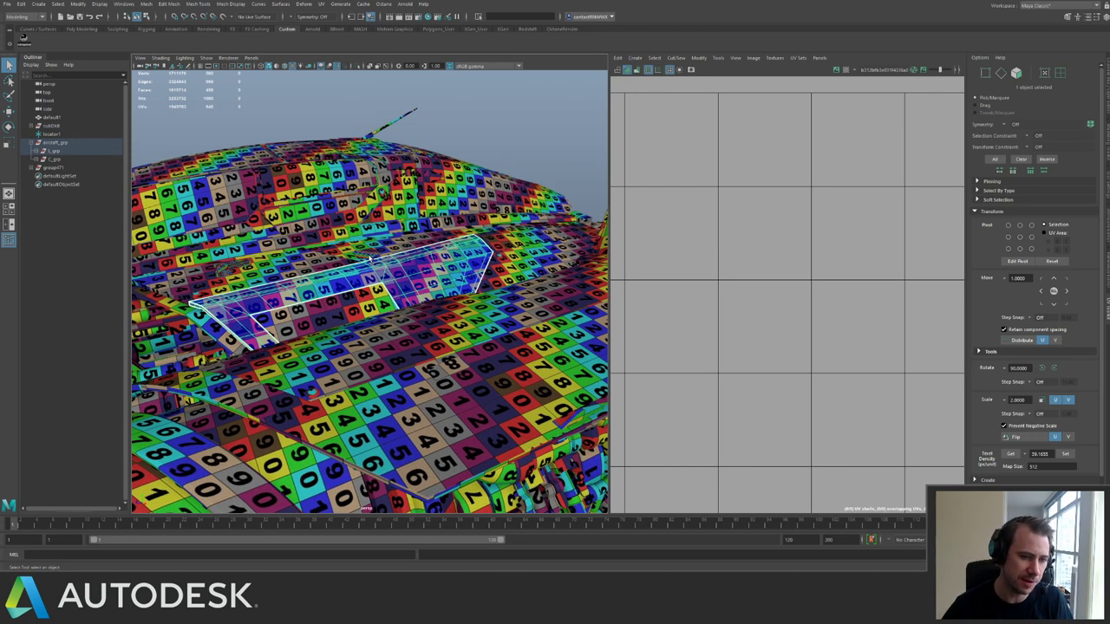
{"action": "left_click", "coordinate": [419, 144]}
{"action": "right_click_drag", "start_coordinate": [489, 262], "coordinate": [364, 261], "text": "alt"}
{"action": "left_click_drag", "start_coordinate": [365, 260], "coordinate": [304, 269], "text": "alt"}
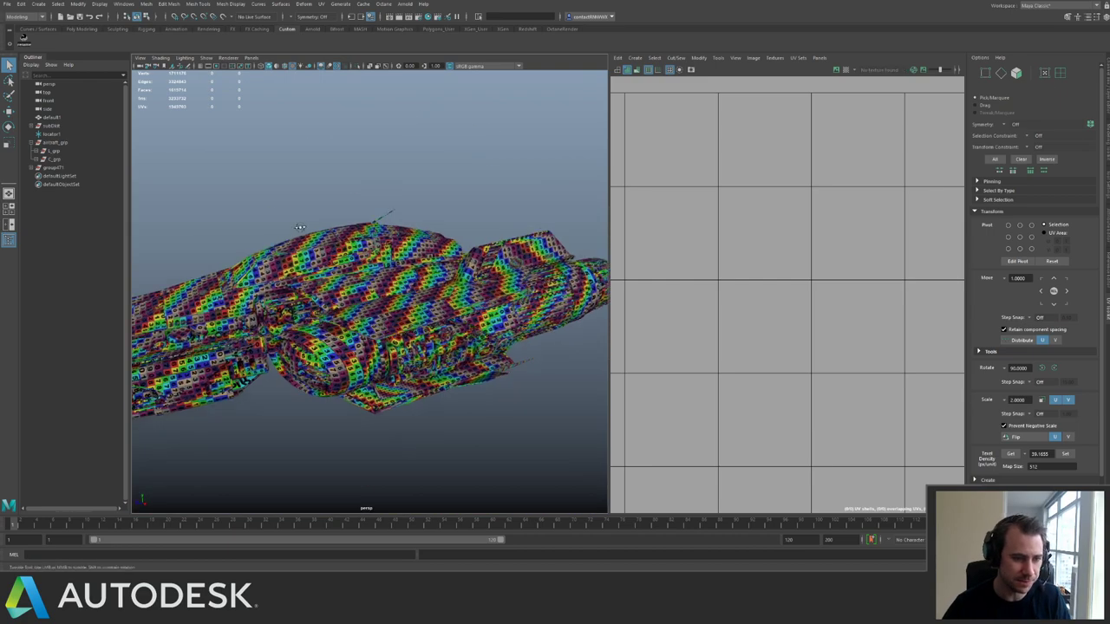
{"action": "right_click_drag", "start_coordinate": [303, 269], "coordinate": [390, 260], "text": "alt"}
{"action": "left_click_drag", "start_coordinate": [390, 260], "coordinate": [312, 183], "text": "alt"}
{"action": "right_click_drag", "start_coordinate": [312, 183], "coordinate": [268, 222], "text": "alt"}
{"action": "left_click_drag", "start_coordinate": [269, 222], "coordinate": [218, 202], "text": "alt"}
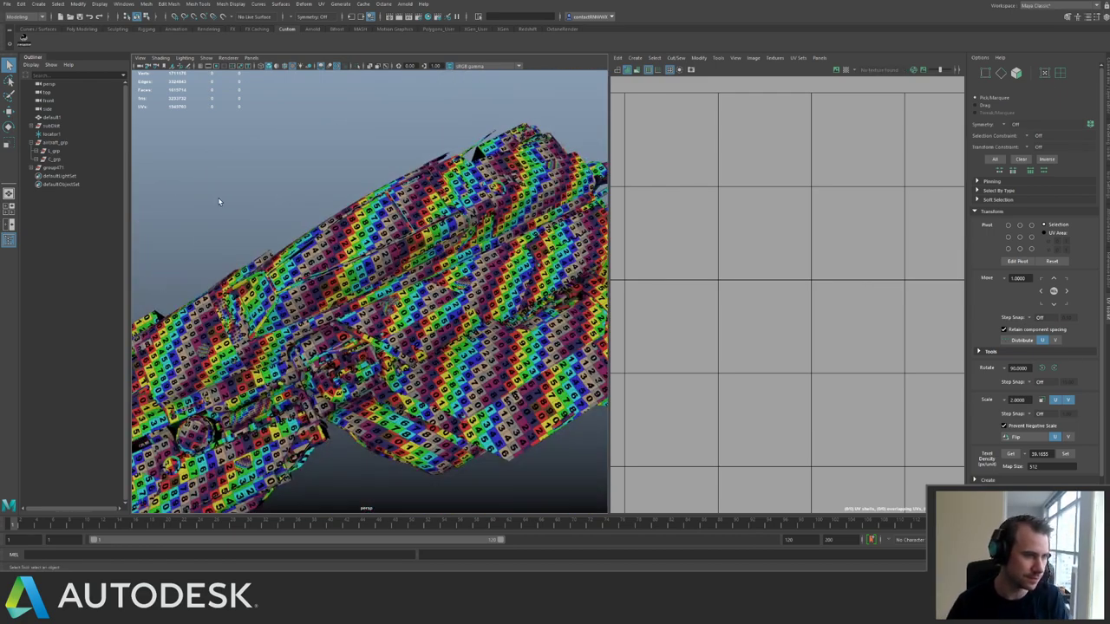
Select the C_grp group and examine its UV shells, including those outside the main tile range.
{"action": "left_click", "coordinate": [54, 160]}
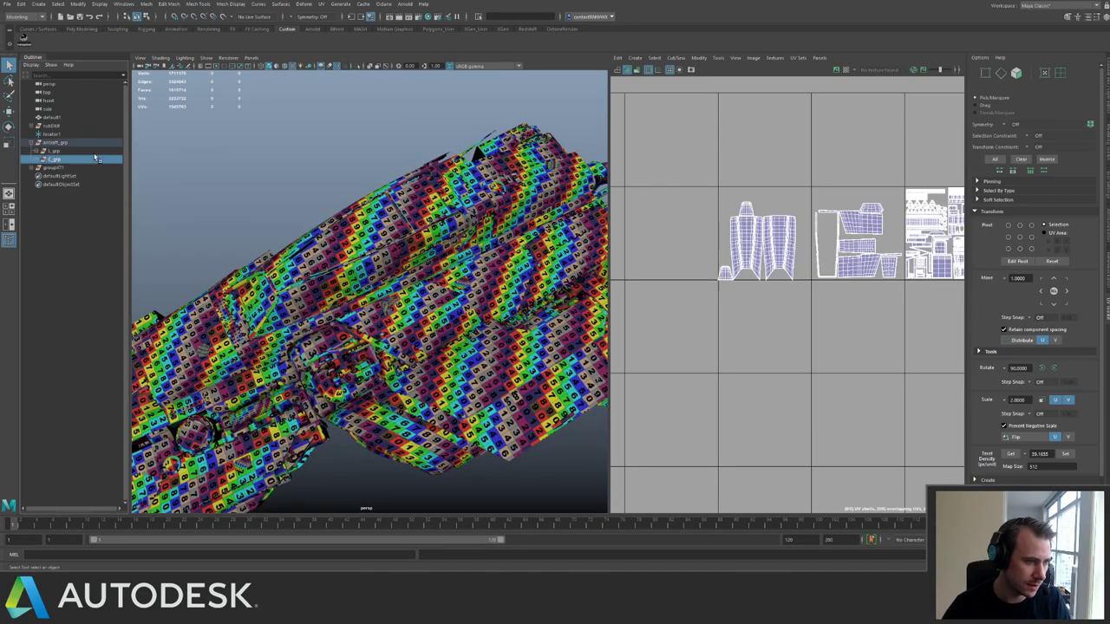
{"action": "right_click_drag", "start_coordinate": [691, 269], "coordinate": [555, 382], "text": "alt"}
{"action": "middle_click_drag", "start_coordinate": [555, 382], "coordinate": [771, 189], "text": "alt"}
{"action": "right_click_drag", "start_coordinate": [772, 189], "coordinate": [664, 251], "text": "alt"}
{"action": "middle_click_drag", "start_coordinate": [654, 264], "coordinate": [689, 212], "text": "alt"}
{"action": "right_click_drag", "start_coordinate": [690, 212], "coordinate": [753, 257], "text": "alt"}
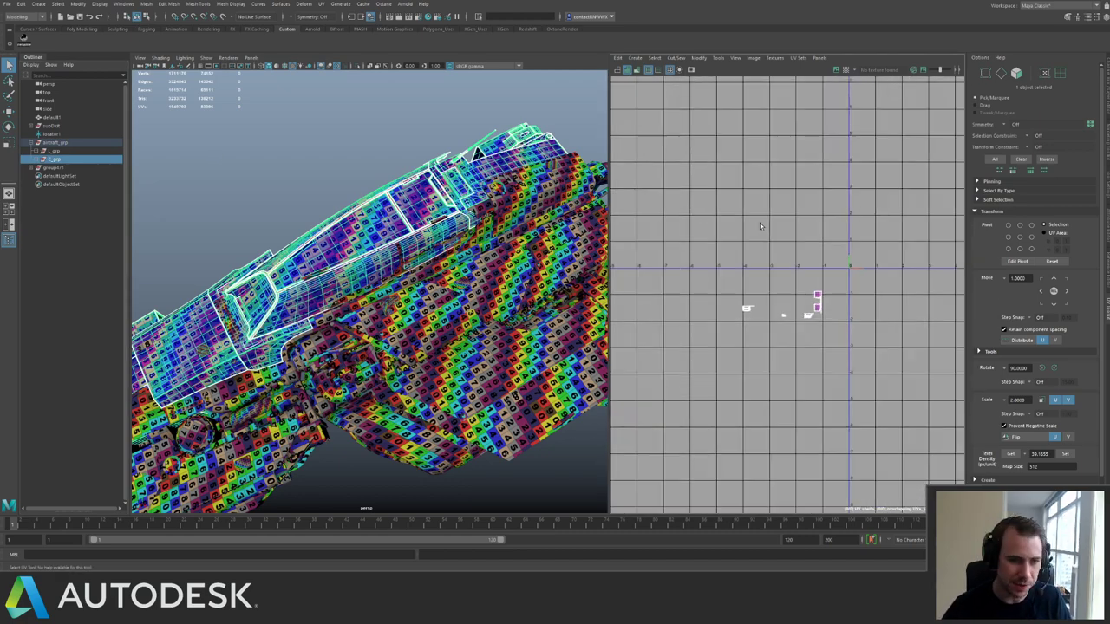
Clear the selection and inspect the checker pattern close up on the nose section ahead of the canopy.
{"action": "left_click", "coordinate": [342, 159]}
{"action": "middle_click_drag", "start_coordinate": [444, 197], "coordinate": [322, 220], "text": "alt"}
{"action": "left_click_drag", "start_coordinate": [323, 219], "coordinate": [208, 180], "text": "alt"}
{"action": "middle_click_drag", "start_coordinate": [208, 180], "coordinate": [324, 184], "text": "alt"}
{"action": "right_click_drag", "start_coordinate": [324, 185], "coordinate": [416, 208], "text": "alt"}
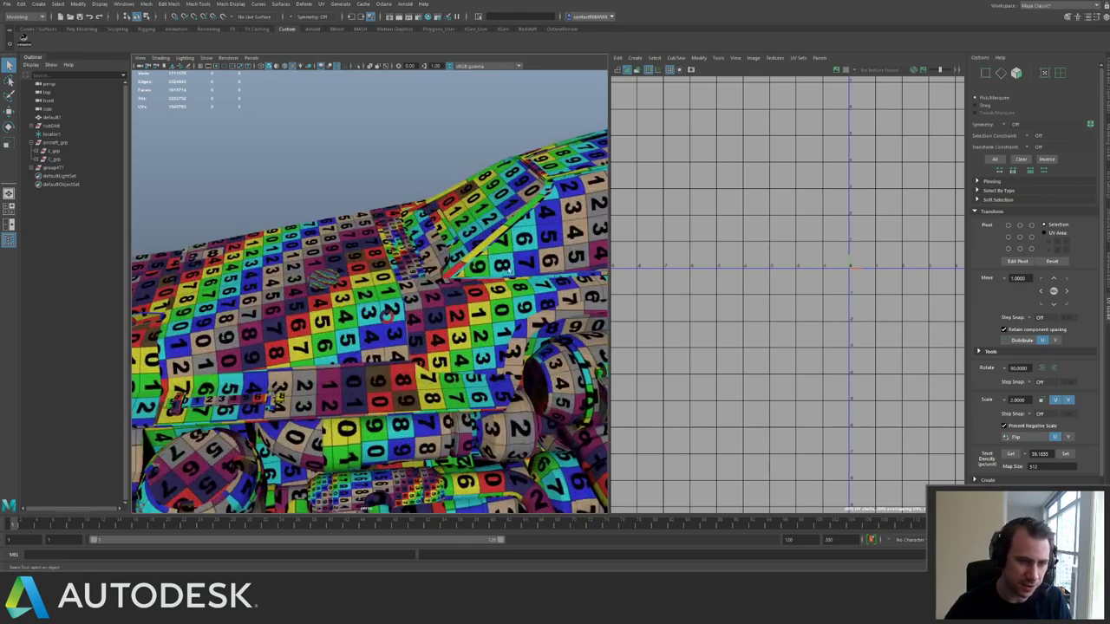
Select the slotted panel just ahead of the canopy and inspect its checker pattern against the surrounding nose.
{"action": "left_click_drag", "start_coordinate": [416, 208], "coordinate": [446, 264], "text": "alt"}
{"action": "key", "text": "ctrl+z"}
{"action": "left_click", "coordinate": [447, 264]}
{"action": "key", "text": "f"}
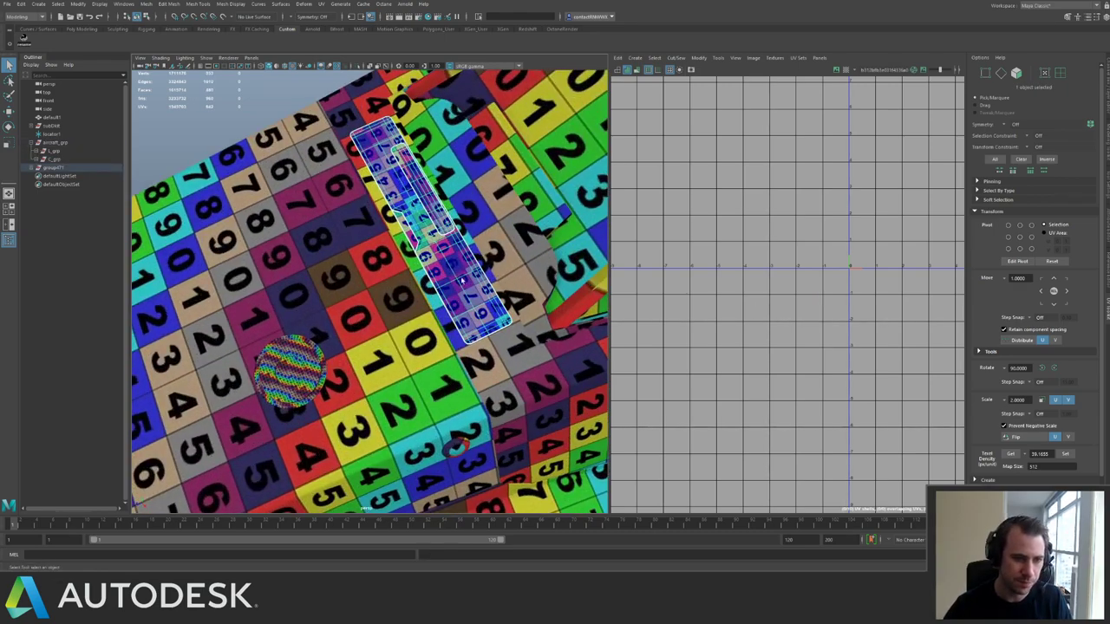
{"action": "right_click_drag", "start_coordinate": [396, 262], "coordinate": [273, 279], "text": "alt"}
{"action": "left_click_drag", "start_coordinate": [273, 279], "coordinate": [368, 254], "text": "alt"}
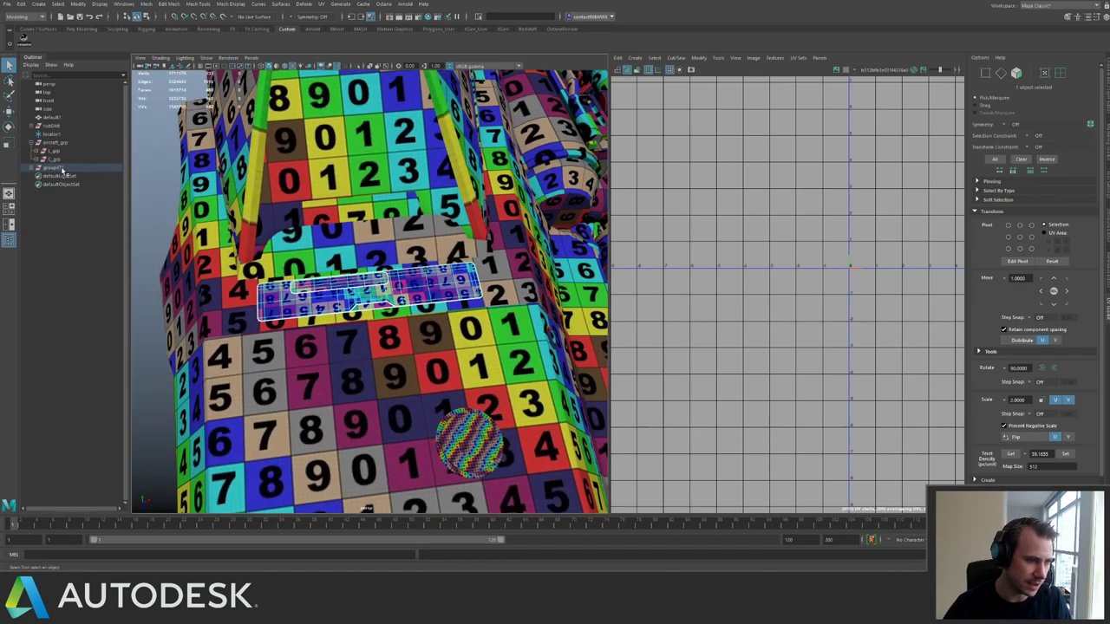
Select all UVs of the slotted panel ahead of the canopy and rotate them 180 degrees in 90-degree turns.
{"action": "left_click", "coordinate": [63, 169]}
{"action": "key", "text": "ctrl+1"}
{"action": "left_click_drag", "start_coordinate": [223, 211], "coordinate": [540, 344]}
{"action": "key", "text": "ctrl+1"}
{"action": "left_click_drag", "start_coordinate": [544, 282], "coordinate": [478, 289], "text": "alt"}
{"action": "key", "text": "f"}
{"action": "right_click_drag", "start_coordinate": [842, 268], "coordinate": [753, 199], "text": "alt"}
{"action": "key", "text": "F12"}
{"action": "key", "text": "ctrl+F12"}
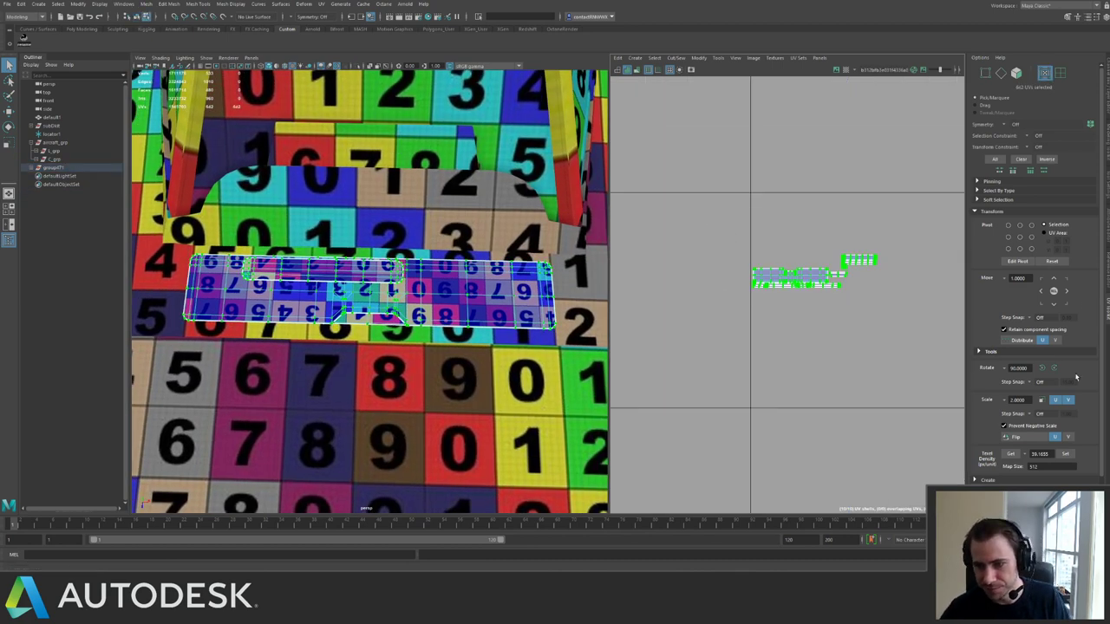
{"action": "left_click", "coordinate": [1040, 369]}
{"action": "left_click", "coordinate": [1040, 368]}
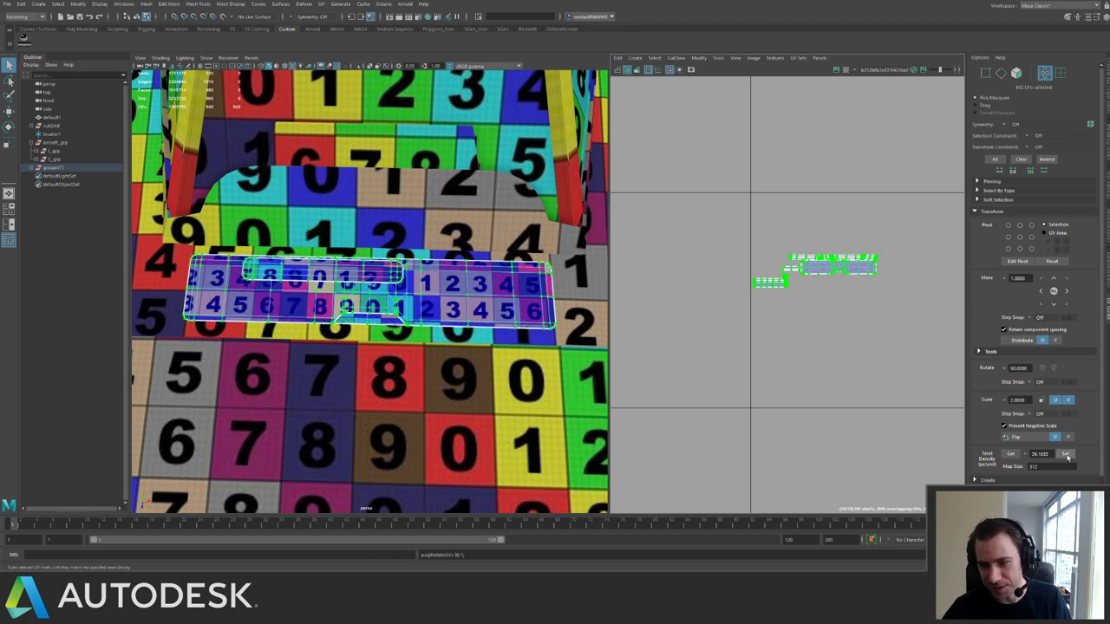
Set the slotted panel's texel density to 39.1655 at map size 512 and lay out its UV shells.
{"action": "left_click", "coordinate": [1067, 455]}
{"action": "scroll", "coordinate": [852, 308], "scroll_direction": "down", "scroll_amount": 5}
{"action": "key", "text": "ctrl+l"}
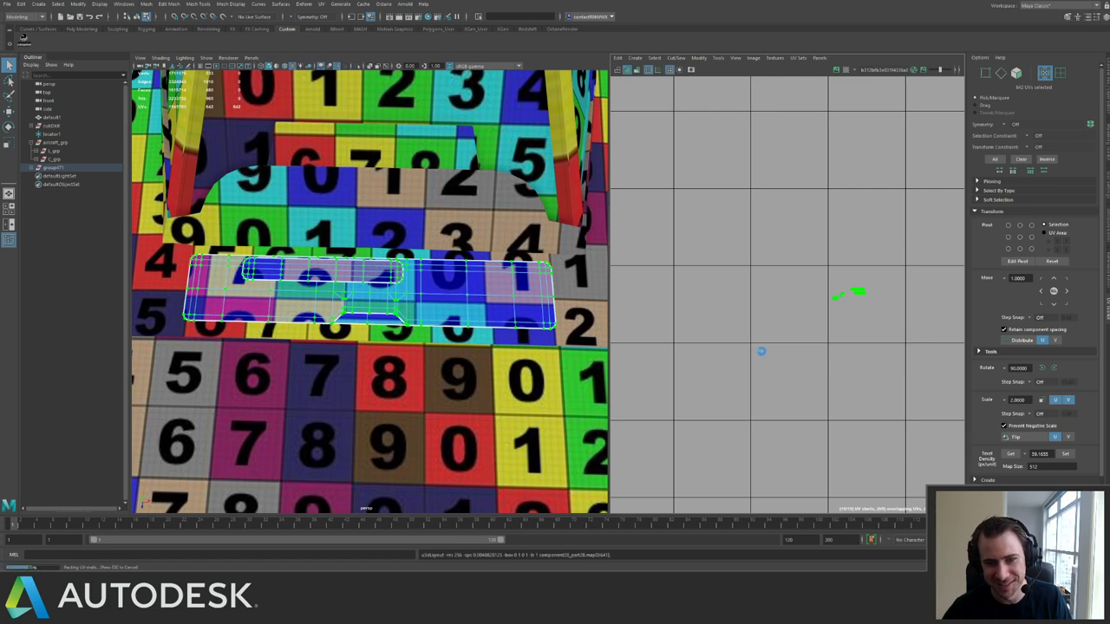
Move the slotted panel's UV shells out of the main tile into the empty area on the negative U side.
{"action": "scroll", "coordinate": [859, 334], "scroll_direction": "down", "scroll_amount": 6}
{"action": "key", "text": "w"}
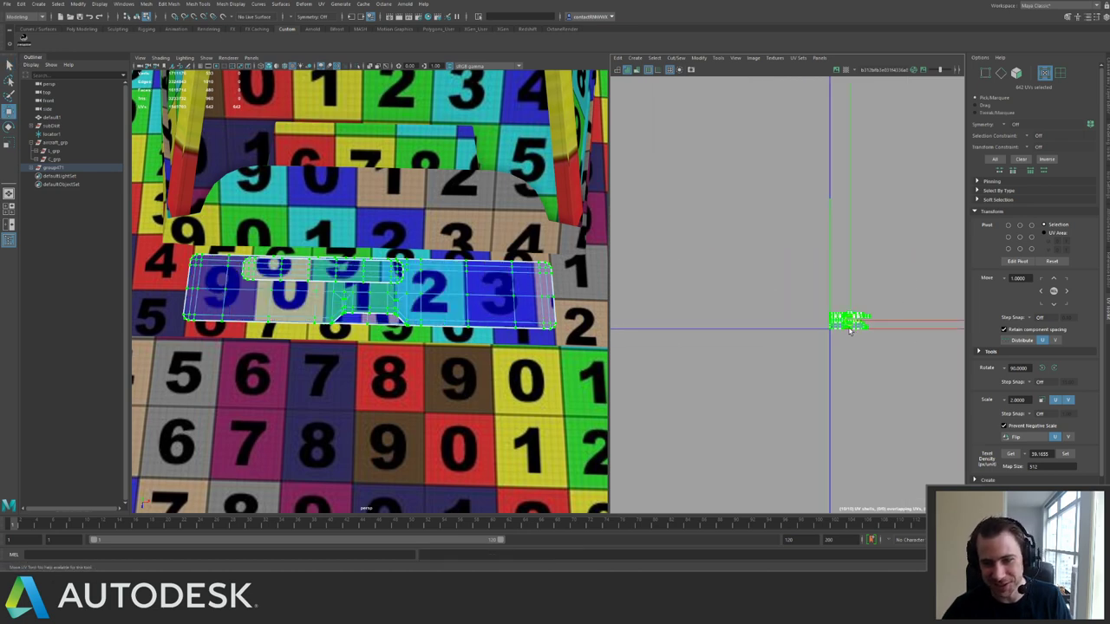
{"action": "left_click_drag", "start_coordinate": [850, 329], "coordinate": [673, 220]}
{"action": "left_click", "coordinate": [54, 168]}
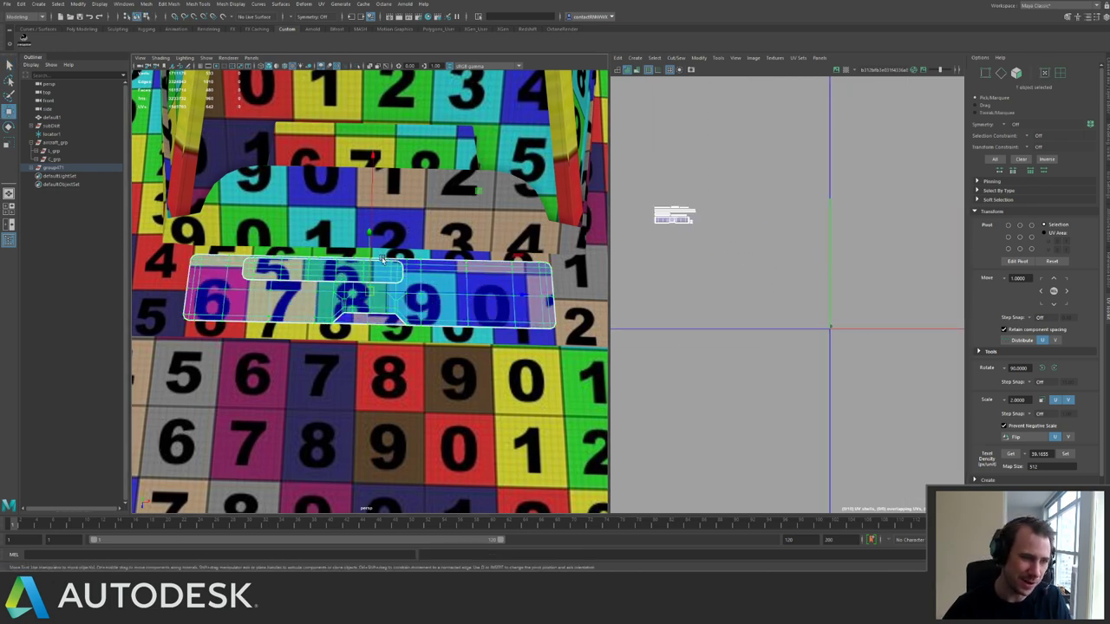
Isolate the group containing the slotted panel and select the round cap, framing its UV shells.
{"action": "left_click", "coordinate": [54, 170]}
{"action": "key", "text": "ctrl+1"}
{"action": "scroll", "coordinate": [354, 272], "scroll_direction": "down", "scroll_amount": 6}
{"action": "left_click_drag", "start_coordinate": [355, 273], "coordinate": [304, 285], "text": "alt"}
{"action": "scroll", "coordinate": [291, 347], "scroll_direction": "up", "scroll_amount": 4}
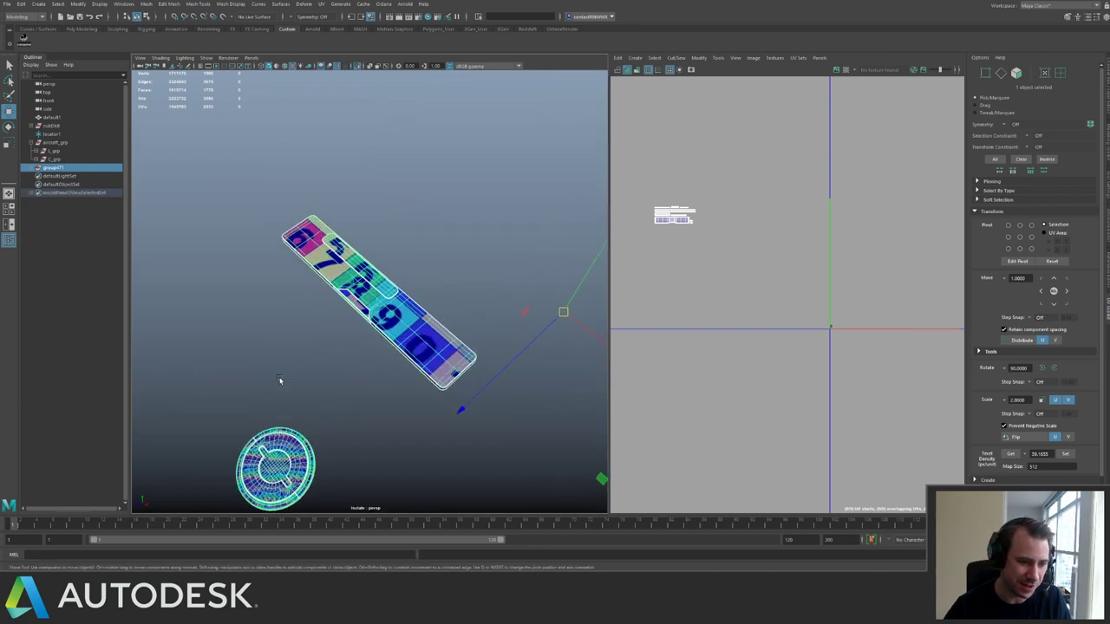
{"action": "left_click", "coordinate": [279, 380]}
{"action": "middle_click_drag", "start_coordinate": [344, 490], "coordinate": [425, 386], "text": "alt"}
{"action": "left_click", "coordinate": [377, 357]}
{"action": "key", "text": "f"}
Set the texel density of all the round cap's UVs to 39.1655 at map size 512 and lay out its shells.
{"action": "right_click_drag", "start_coordinate": [838, 259], "coordinate": [640, 171], "text": "alt"}
{"action": "right_click_drag", "start_coordinate": [724, 190], "coordinate": [825, 152]}
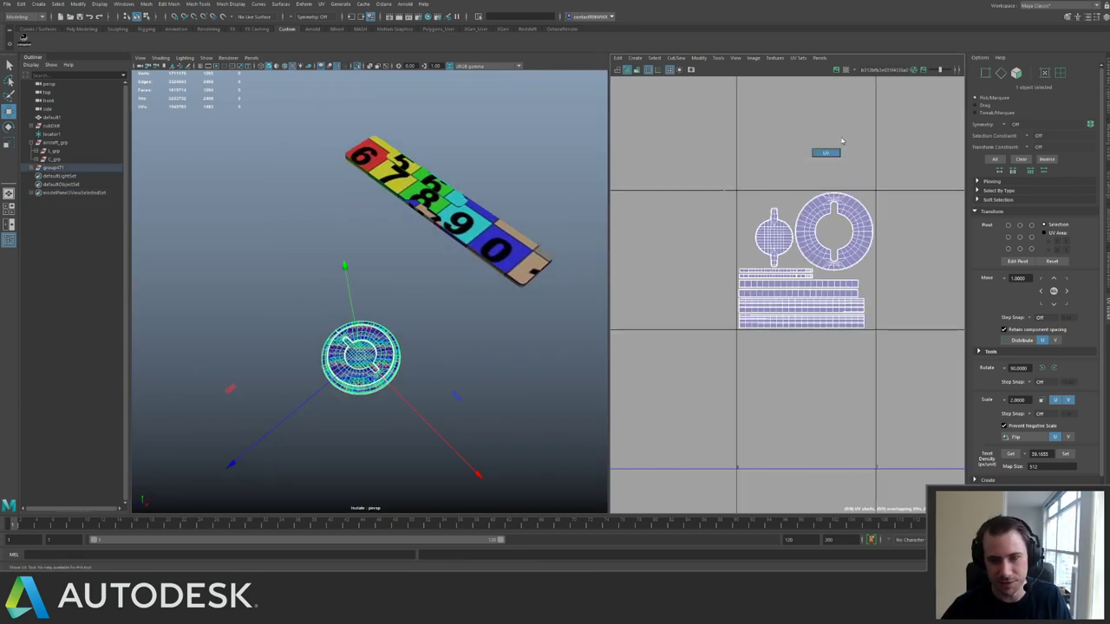
{"action": "left_click_drag", "start_coordinate": [724, 170], "coordinate": [903, 355]}
{"action": "left_click", "coordinate": [1065, 453]}
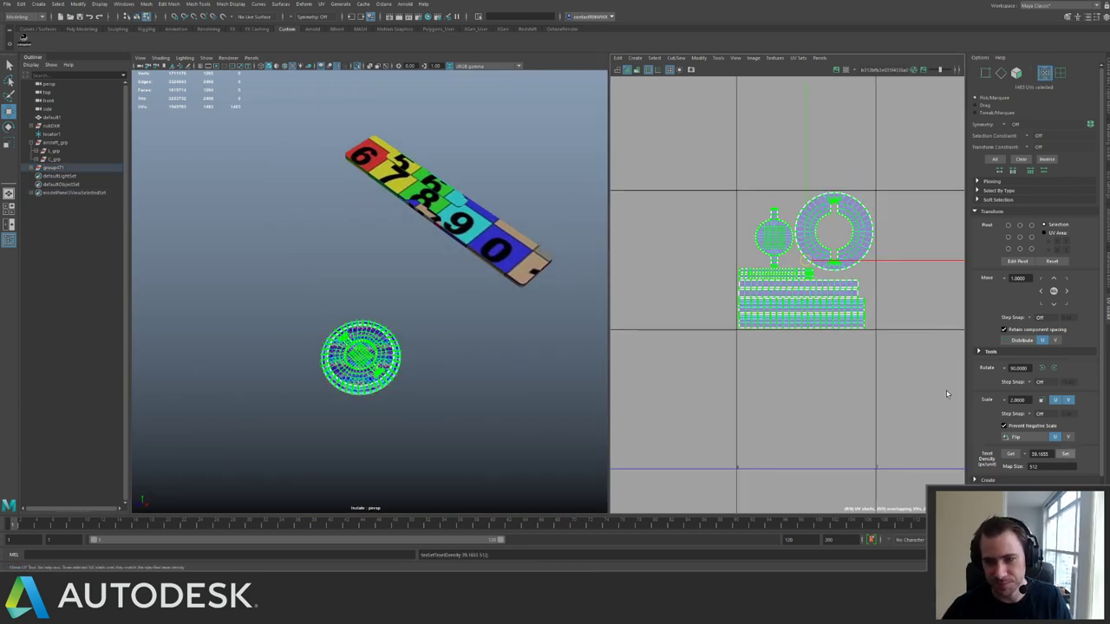
{"action": "right_click_drag", "start_coordinate": [803, 237], "coordinate": [720, 330], "text": "shift"}
{"action": "key", "text": "f"}
Move the round cap's UV shells into the empty area at negative U and V, and show the whole ship again.
{"action": "right_click_drag", "start_coordinate": [839, 349], "coordinate": [763, 264], "text": "alt"}
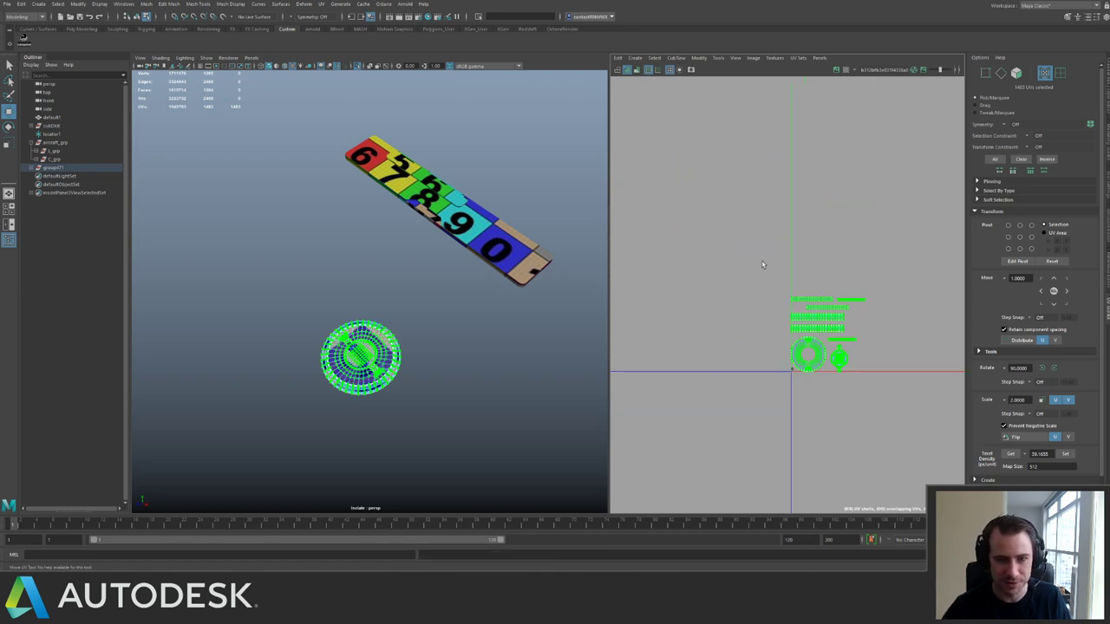
{"action": "scroll", "coordinate": [860, 340], "scroll_direction": "down", "scroll_amount": 4}
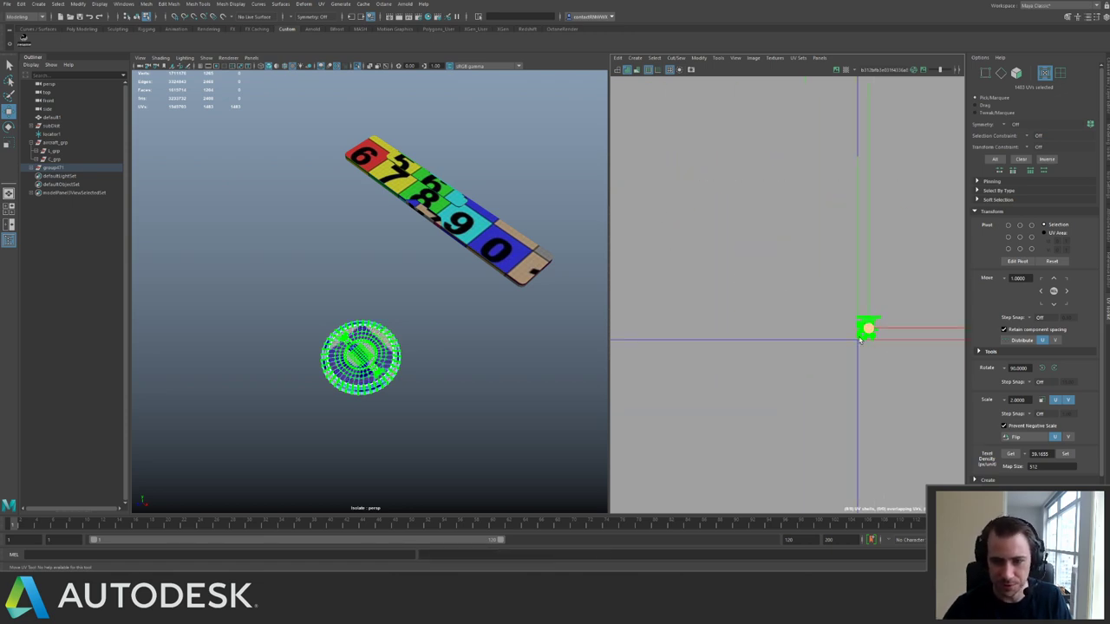
{"action": "left_click_drag", "start_coordinate": [868, 329], "coordinate": [690, 377]}
{"action": "right_click_drag", "start_coordinate": [398, 335], "coordinate": [444, 258]}
{"action": "key", "text": "ctrl+1"}
{"action": "left_click_drag", "start_coordinate": [444, 259], "coordinate": [473, 234], "text": "alt"}
{"action": "right_click_drag", "start_coordinate": [473, 234], "coordinate": [282, 219], "text": "alt"}
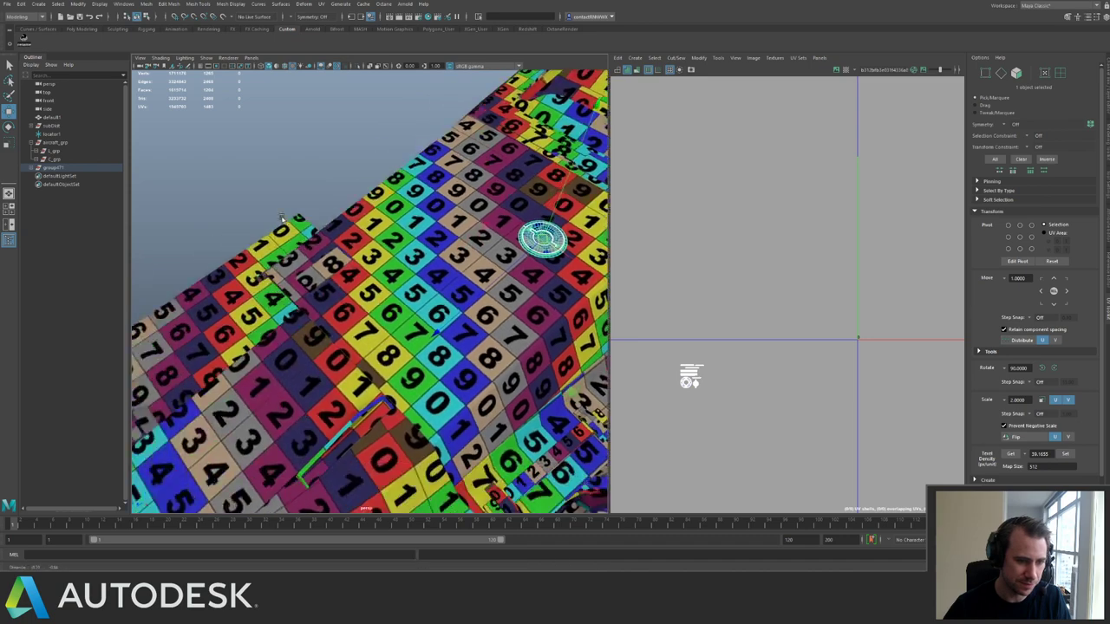
Isolate the group of nose details and select the small rounded plate, framing its UV shell.
{"action": "scroll", "coordinate": [281, 217], "scroll_direction": "down", "scroll_amount": 3}
{"action": "left_click", "coordinate": [72, 167]}
{"action": "key", "text": "f"}
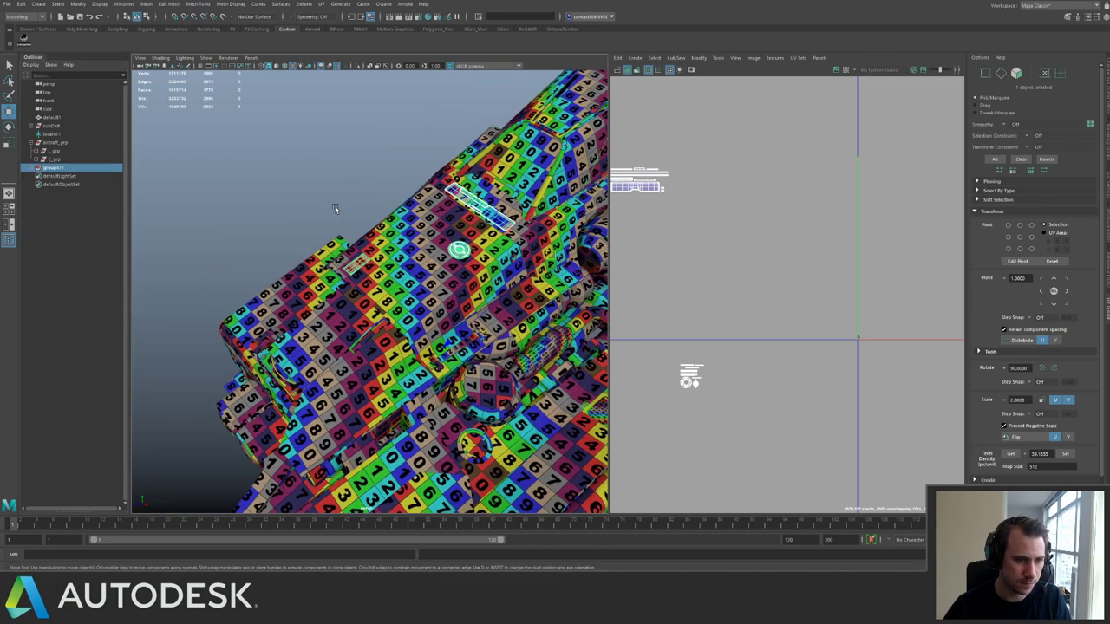
{"action": "scroll", "coordinate": [336, 209], "scroll_direction": "up", "scroll_amount": 3}
{"action": "middle_click_drag", "start_coordinate": [333, 208], "coordinate": [255, 228], "text": "alt"}
{"action": "key", "text": "ctrl+1"}
{"action": "left_click", "coordinate": [263, 258]}
{"action": "key", "text": "f"}
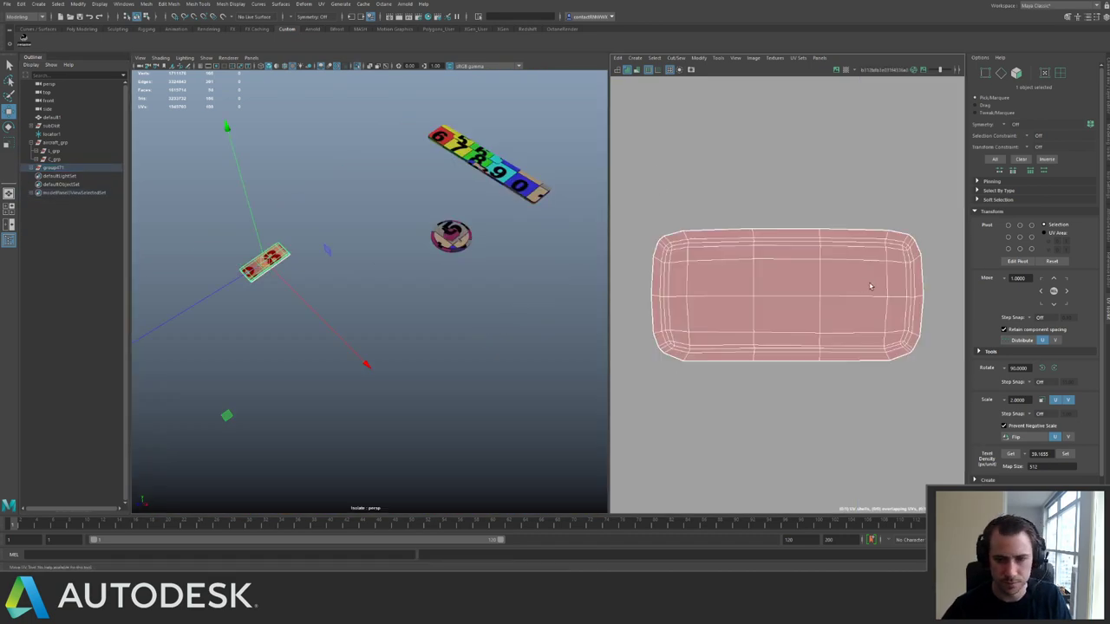
Select all UVs of the small rounded plate and flip them in U.
{"action": "scroll", "coordinate": [871, 286], "scroll_direction": "down", "scroll_amount": 5}
{"action": "right_click_drag", "start_coordinate": [757, 235], "coordinate": [864, 215]}
{"action": "left_click_drag", "start_coordinate": [748, 231], "coordinate": [902, 328]}
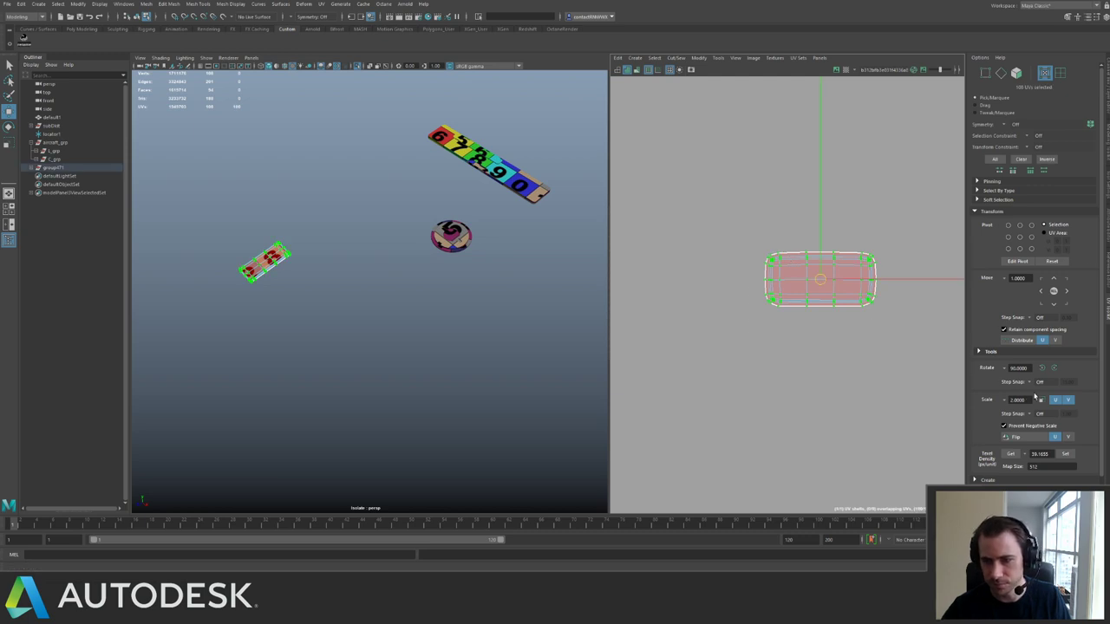
{"action": "left_click", "coordinate": [1037, 436]}
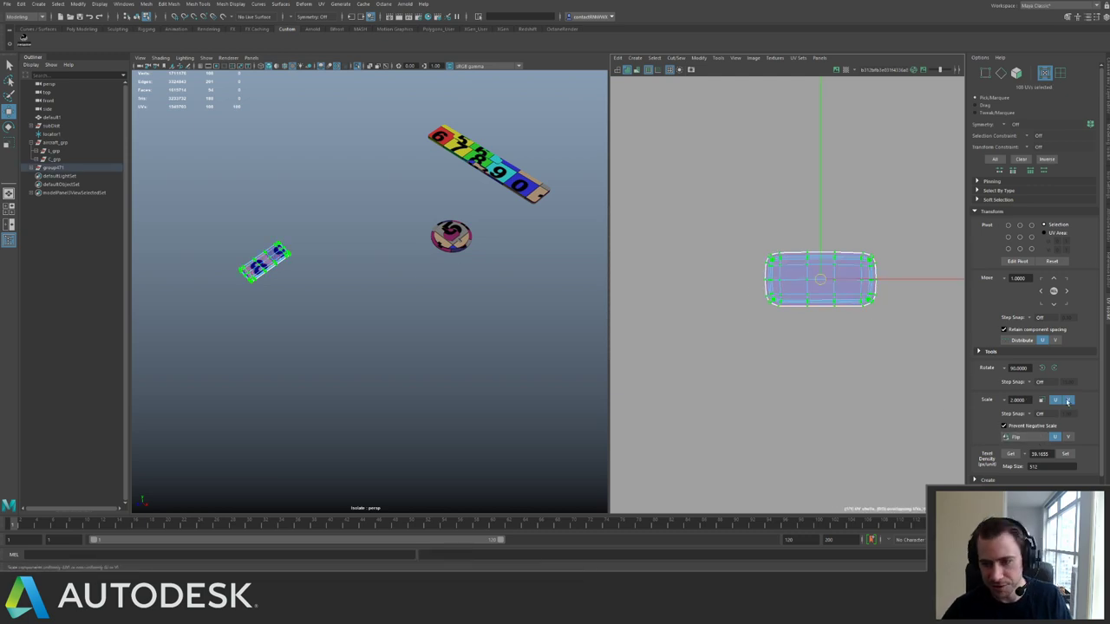
Rotate the small plate's UVs clockwise in three 90-degree turns.
{"action": "left_click", "coordinate": [1055, 368]}
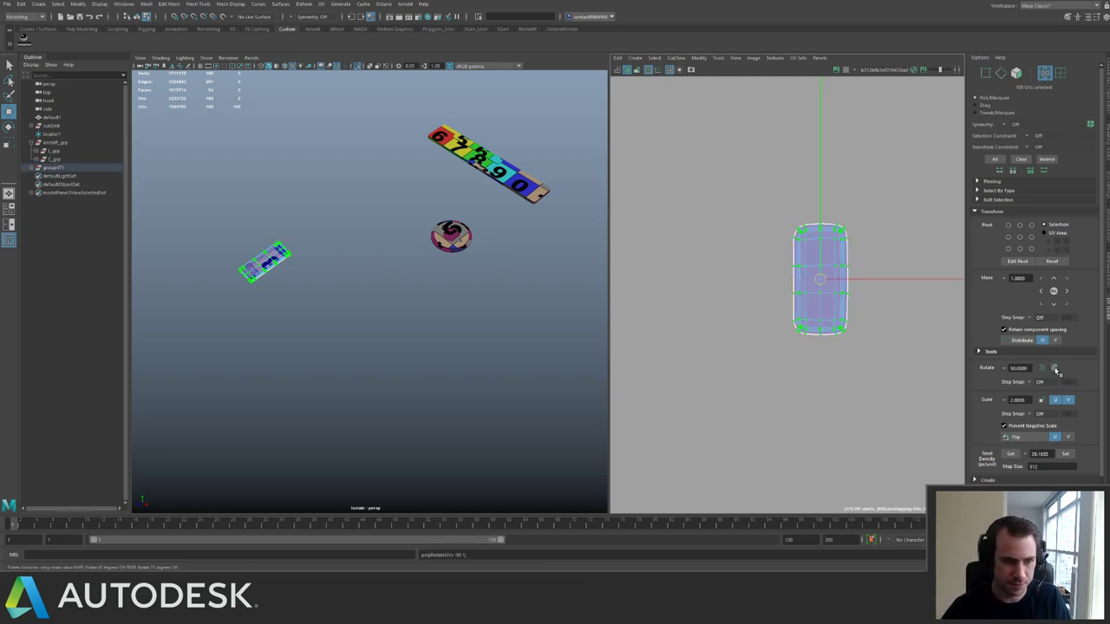
{"action": "left_click", "coordinate": [1055, 368]}
{"action": "left_click", "coordinate": [1054, 369]}
{"action": "right_click_drag", "start_coordinate": [870, 299], "coordinate": [608, 165], "text": "alt"}
{"action": "right_click_drag", "start_coordinate": [925, 310], "coordinate": [862, 289], "text": "alt"}
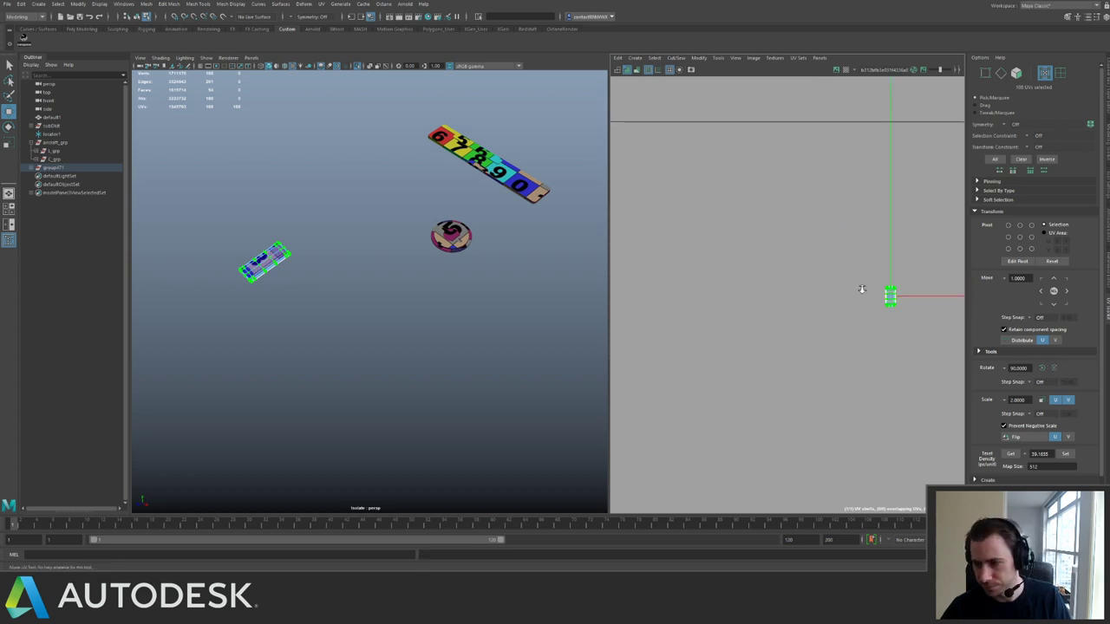
{"action": "scroll", "coordinate": [814, 233], "scroll_direction": "down", "scroll_amount": 3}
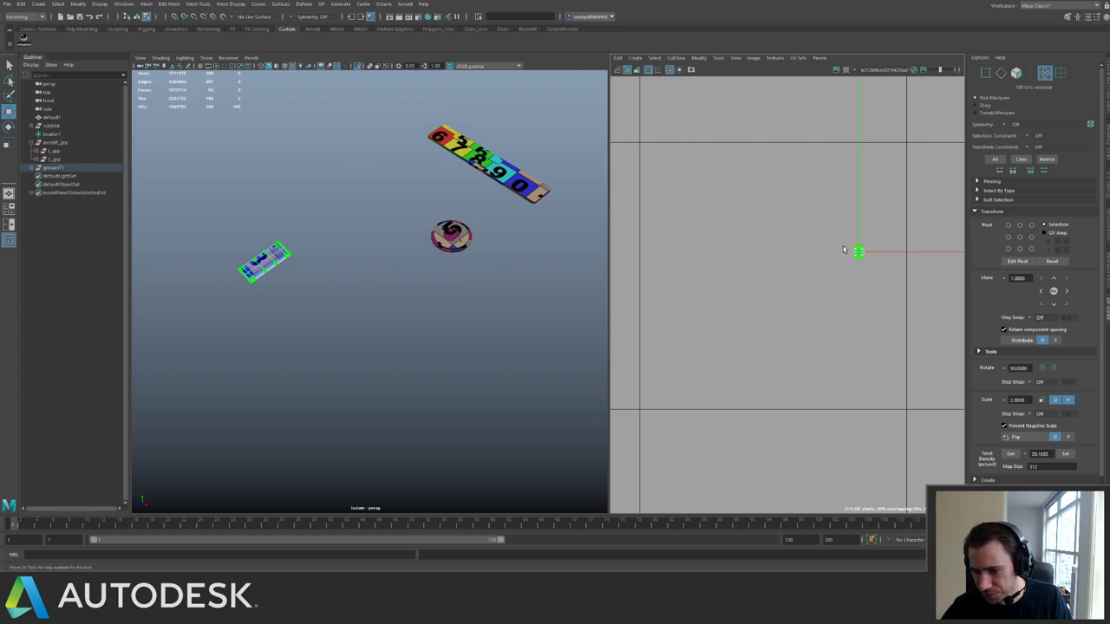
Select the L_grp group and examine its UV tiles, including the stray shells lying at negative U and V.
{"action": "left_click", "coordinate": [66, 153]}
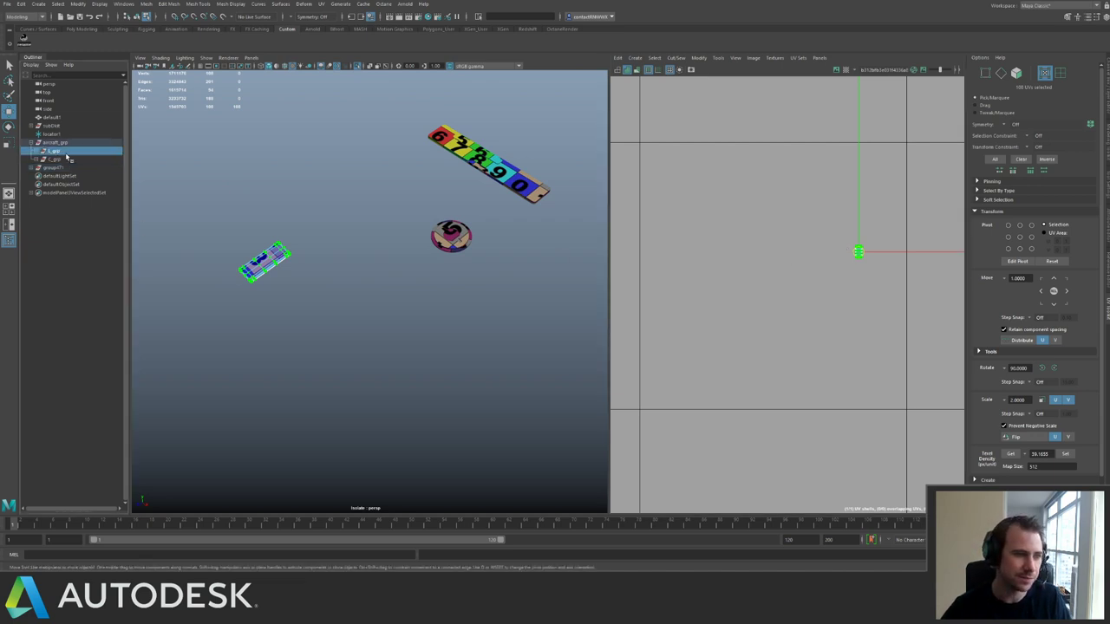
{"action": "scroll", "coordinate": [763, 232], "scroll_direction": "down", "scroll_amount": 6}
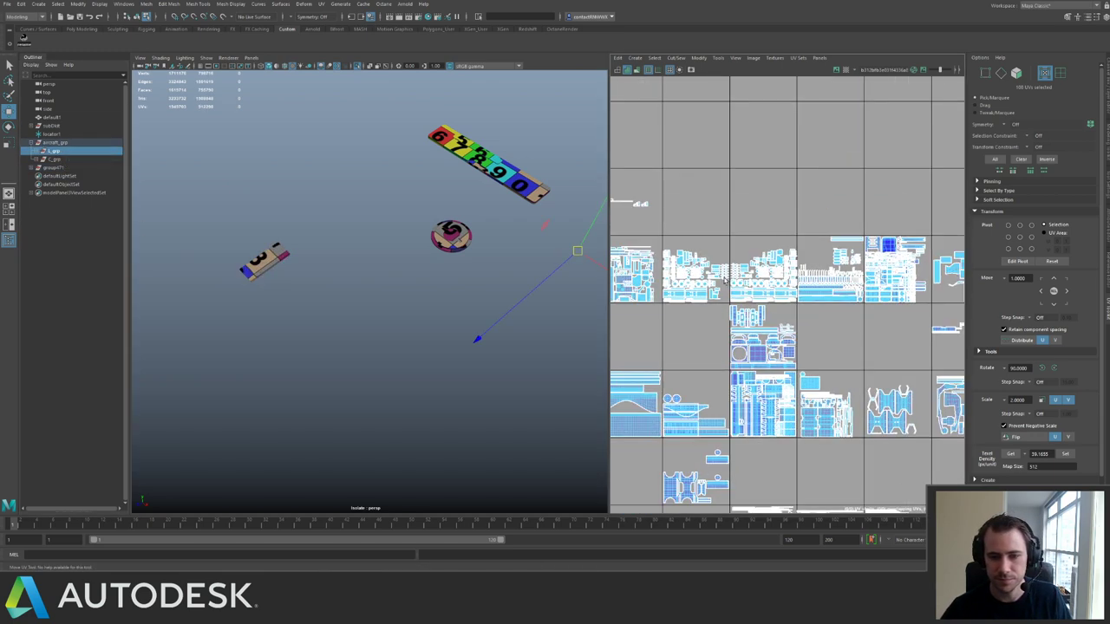
{"action": "scroll", "coordinate": [822, 334], "scroll_direction": "down", "scroll_amount": 3}
{"action": "middle_click_drag", "start_coordinate": [823, 347], "coordinate": [829, 156], "text": "alt"}
{"action": "middle_click_drag", "start_coordinate": [756, 336], "coordinate": [946, 316], "text": "alt"}
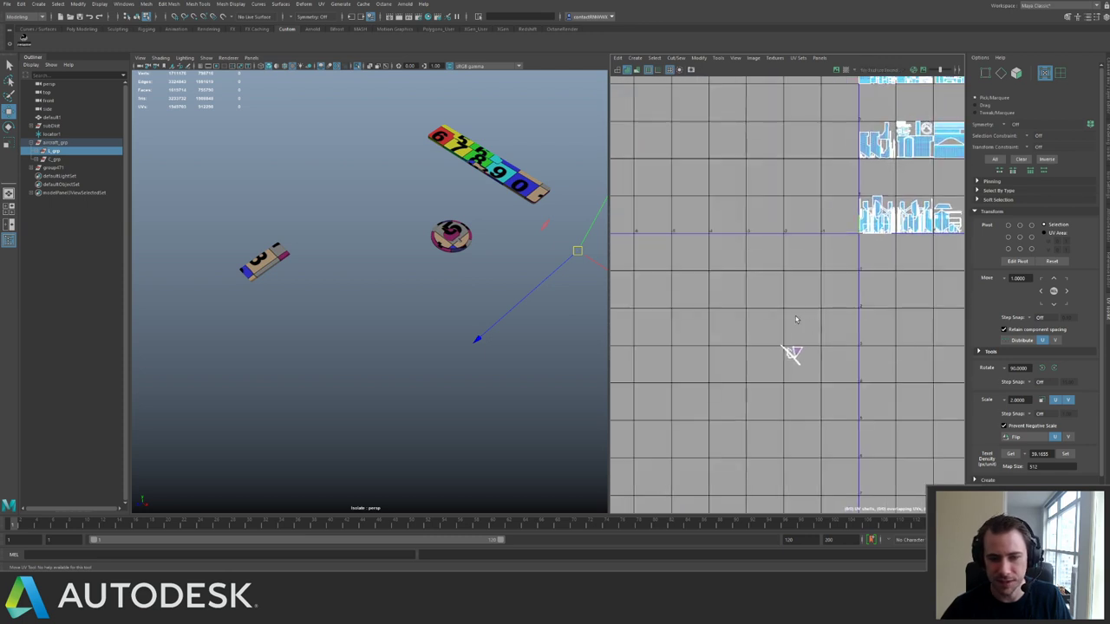
{"action": "middle_click_drag", "start_coordinate": [809, 356], "coordinate": [769, 269], "text": "alt"}
{"action": "right_click_drag", "start_coordinate": [757, 265], "coordinate": [854, 322], "text": "alt"}
{"action": "mouse_move", "coordinate": [739, 294]}
{"action": "right_mouse_down", "text": "alt"}
{"action": "mouse_move", "coordinate": [899, 407]}
{"action": "mouse_move", "coordinate": [747, 293]}
{"action": "right_mouse_up", "text": "alt"}
{"action": "right_click_drag", "start_coordinate": [859, 307], "coordinate": [834, 154], "text": "alt"}
{"action": "middle_click_drag", "start_coordinate": [835, 154], "coordinate": [795, 305], "text": "alt"}
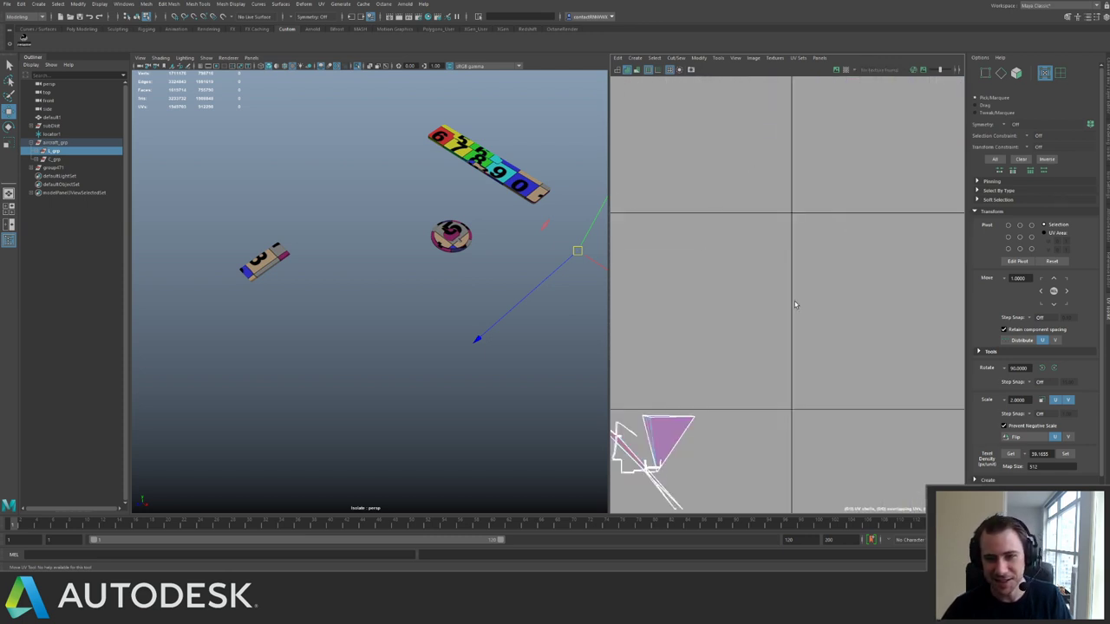
{"action": "right_click_drag", "start_coordinate": [795, 305], "coordinate": [723, 138], "text": "alt"}
{"action": "middle_click_drag", "start_coordinate": [801, 124], "coordinate": [798, 235], "text": "alt"}
{"action": "right_click_drag", "start_coordinate": [798, 235], "coordinate": [796, 111], "text": "alt"}
{"action": "middle_click_drag", "start_coordinate": [796, 111], "coordinate": [737, 359], "text": "alt"}
{"action": "right_click_drag", "start_coordinate": [736, 359], "coordinate": [546, 160], "text": "alt"}
{"action": "middle_click_drag", "start_coordinate": [697, 157], "coordinate": [689, 154], "text": "alt"}
{"action": "right_click_drag", "start_coordinate": [808, 347], "coordinate": [777, 311], "text": "alt"}
{"action": "middle_click_drag", "start_coordinate": [776, 311], "coordinate": [668, 183], "text": "alt"}
{"action": "middle_click_drag", "start_coordinate": [641, 138], "coordinate": [751, 163], "text": "alt"}
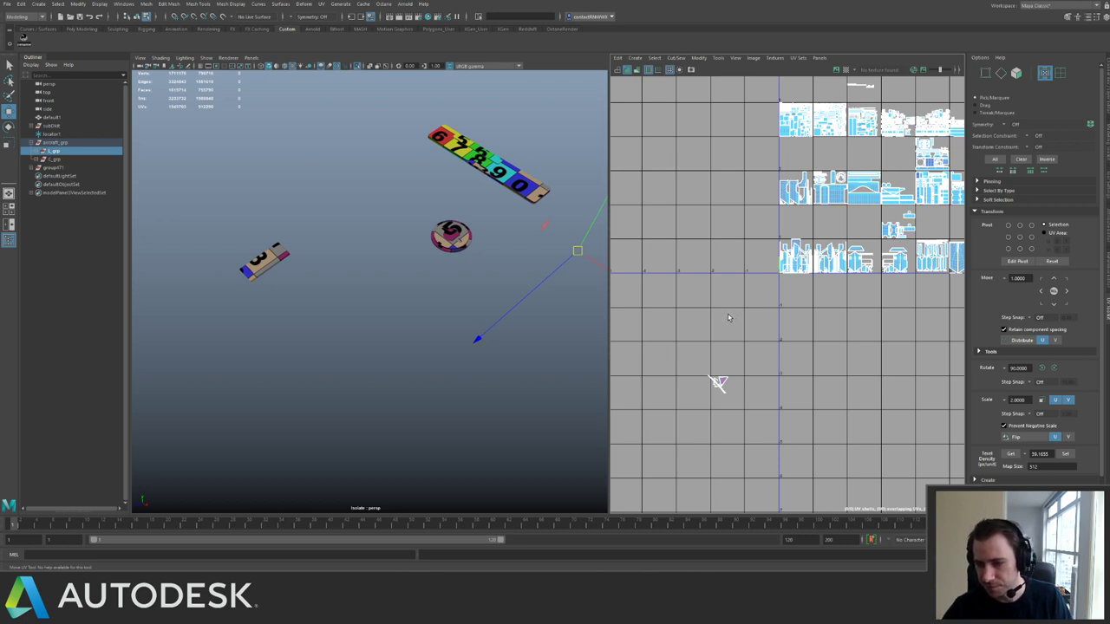
Bring the whole ship back into view and select the round cap on the nose, framing its UVs.
{"action": "left_click", "coordinate": [423, 269]}
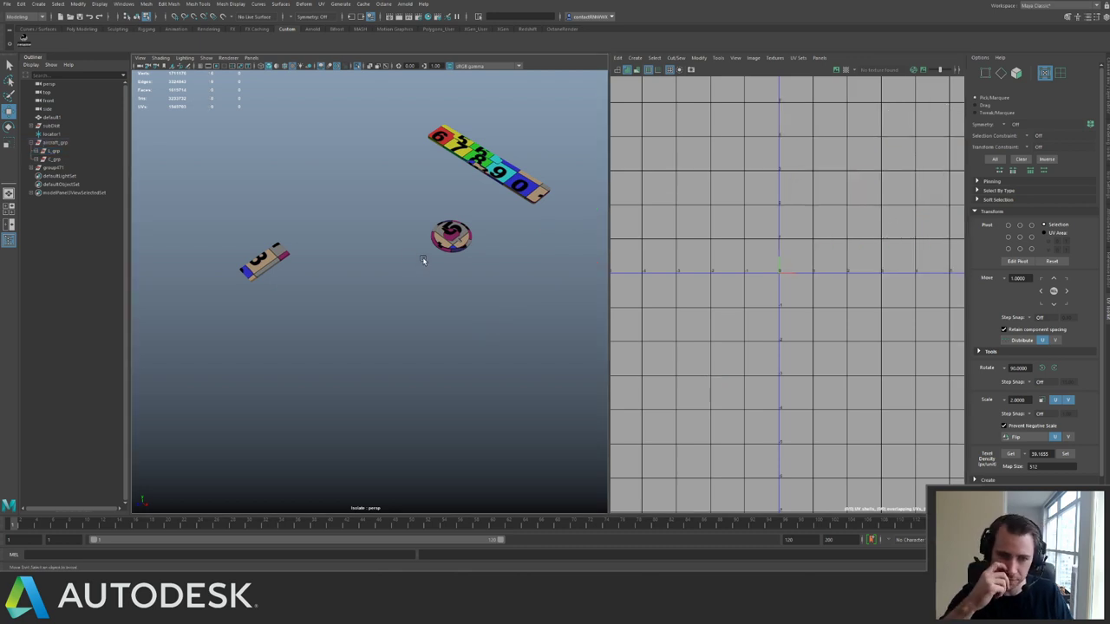
{"action": "key", "text": "ctrl+1"}
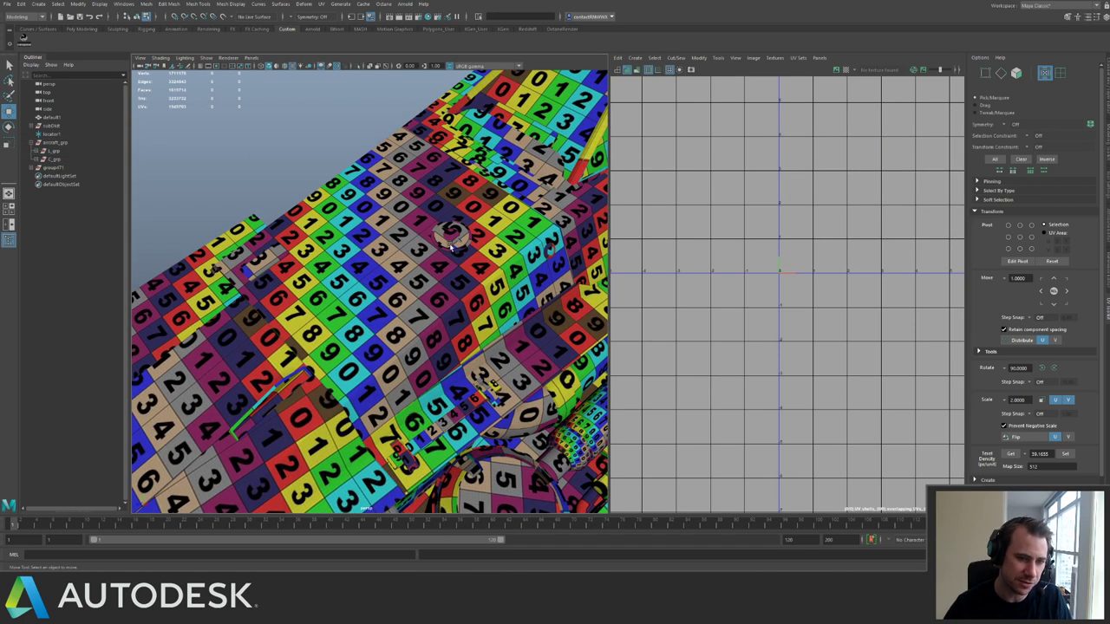
{"action": "left_click", "coordinate": [451, 244]}
{"action": "key", "text": "f"}
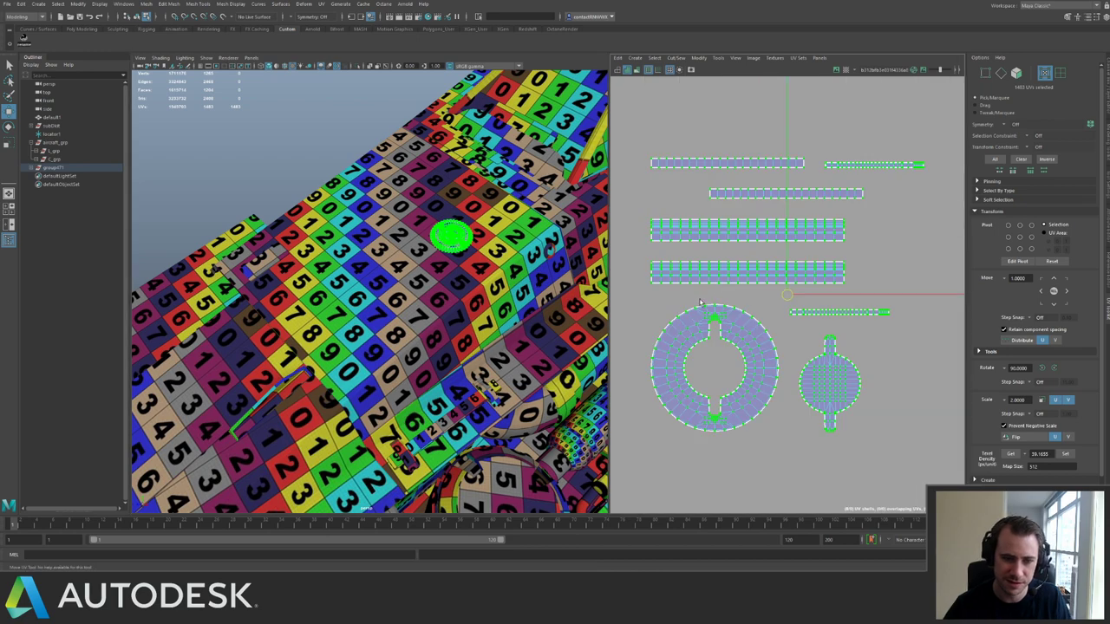
Select the round cap's ring-shaped UV shell, rotate it clockwise in three 90-degree turns, and return to object selection.
{"action": "left_click_drag", "start_coordinate": [729, 326], "coordinate": [766, 349]}
{"action": "left_click_drag", "start_coordinate": [450, 251], "coordinate": [486, 227], "text": "alt"}
{"action": "mouse_move", "coordinate": [381, 252]}
{"action": "right_mouse_down", "text": "alt"}
{"action": "mouse_move", "coordinate": [448, 260]}
{"action": "mouse_move", "coordinate": [377, 261]}
{"action": "right_mouse_up", "text": "alt"}
{"action": "left_click_drag", "start_coordinate": [377, 260], "coordinate": [377, 274], "text": "alt"}
{"action": "right_click_drag", "start_coordinate": [772, 305], "coordinate": [821, 320], "text": "ctrl"}
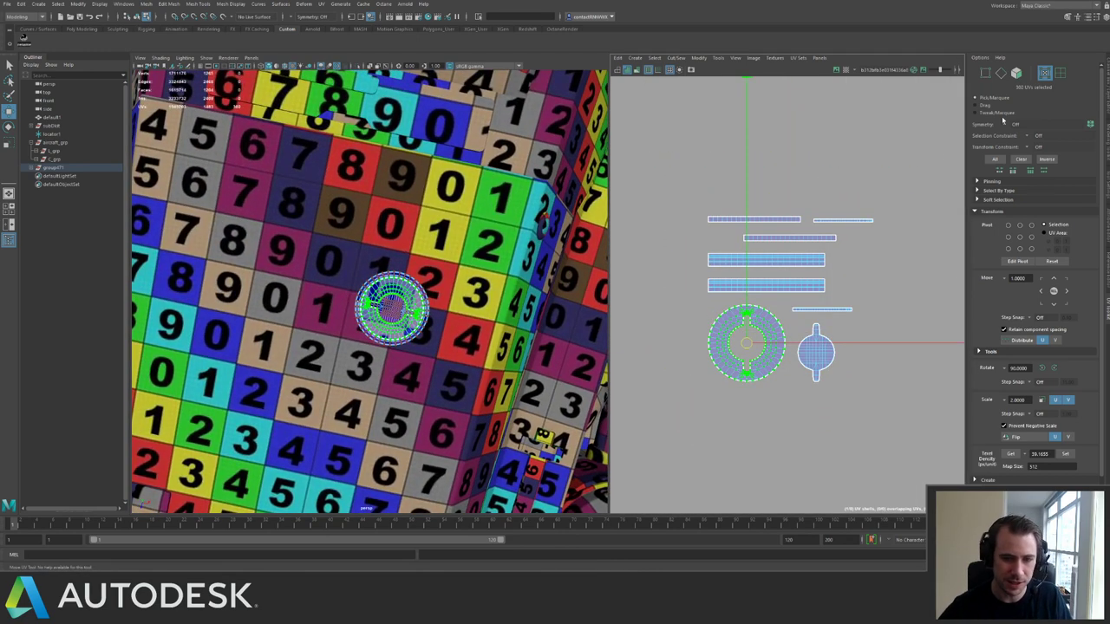
{"action": "left_click", "coordinate": [1054, 368]}
{"action": "left_click", "coordinate": [1053, 368]}
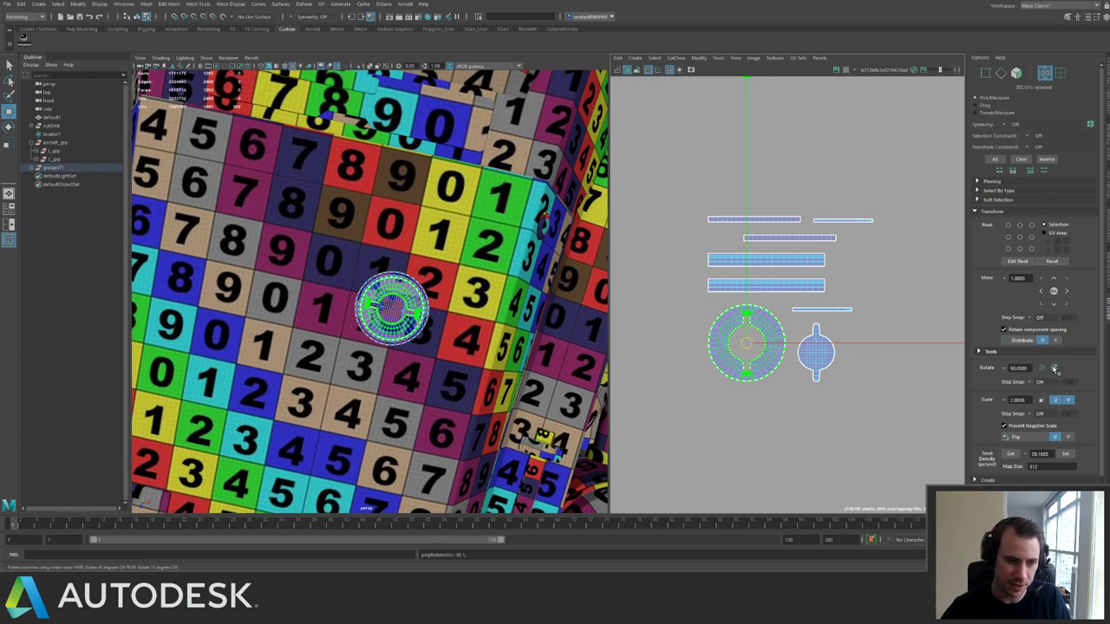
{"action": "left_click", "coordinate": [1054, 369]}
{"action": "scroll", "coordinate": [830, 309], "scroll_direction": "down", "scroll_amount": 10}
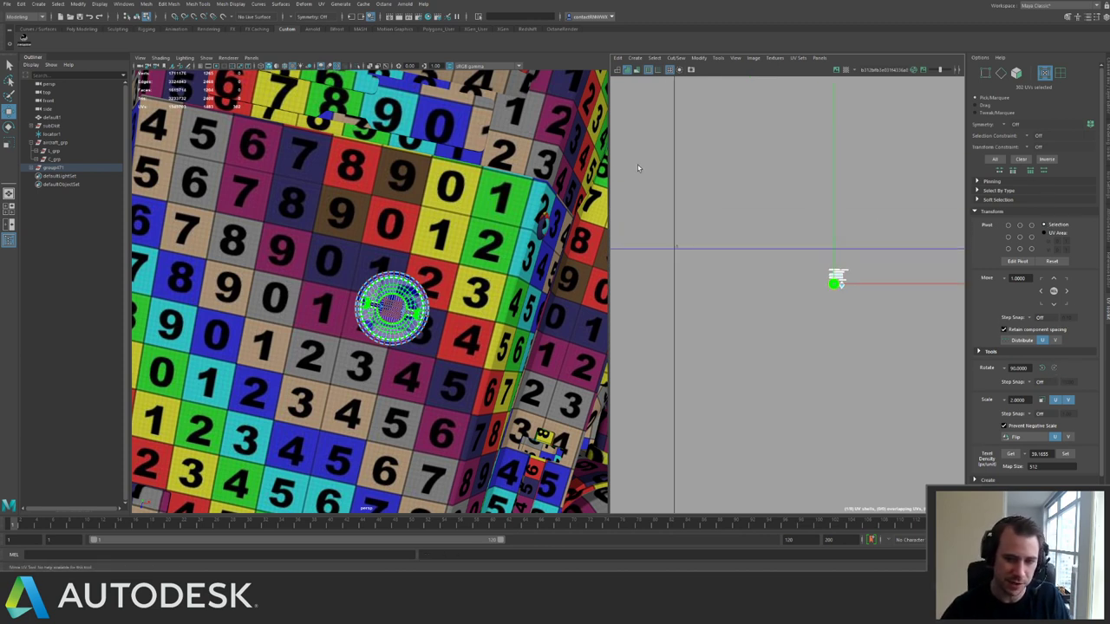
{"action": "key", "text": "F8"}
Inspect the round cap and the surrounding nose checker pattern from several angles.
{"action": "right_click_drag", "start_coordinate": [431, 246], "coordinate": [293, 199], "text": "alt"}
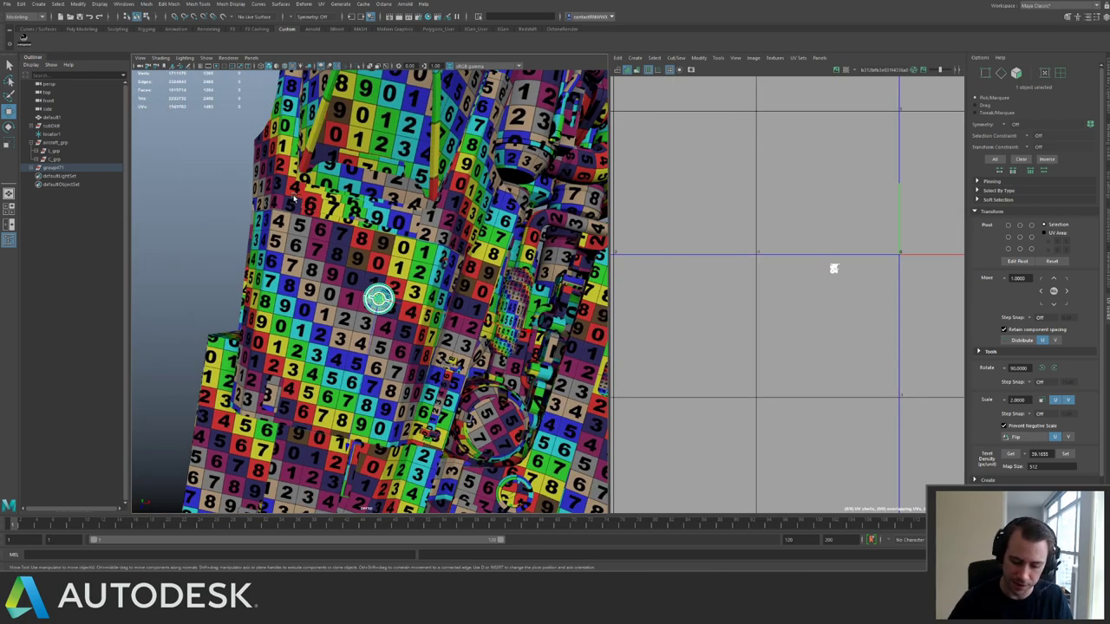
{"action": "left_click_drag", "start_coordinate": [300, 249], "coordinate": [283, 234], "text": "alt"}
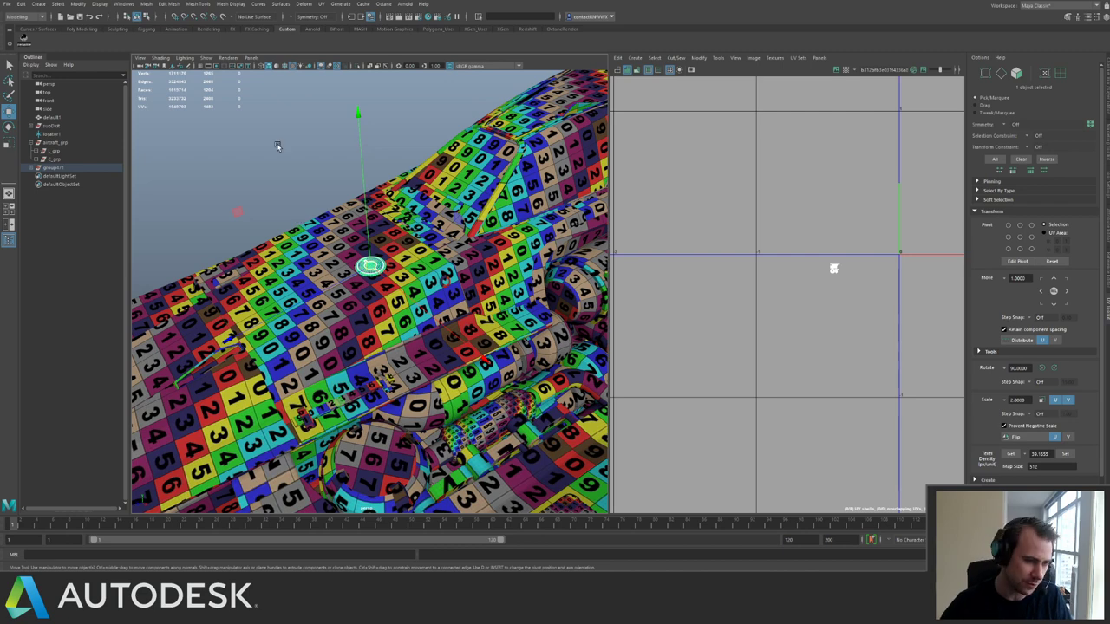
{"action": "left_click_drag", "start_coordinate": [278, 146], "coordinate": [284, 274], "text": "alt"}
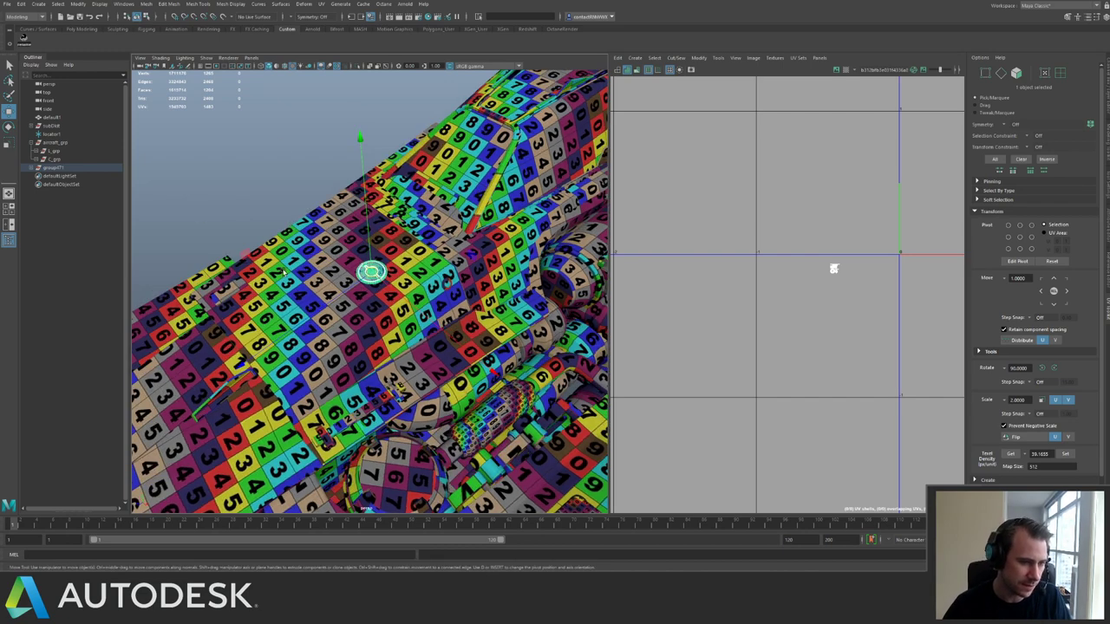
Isolate the group holding the slotted panel, round cap and small plate, and clear the selection.
{"action": "left_click", "coordinate": [70, 169]}
{"action": "key", "text": "ctrl+1"}
{"action": "left_click", "coordinate": [445, 317]}
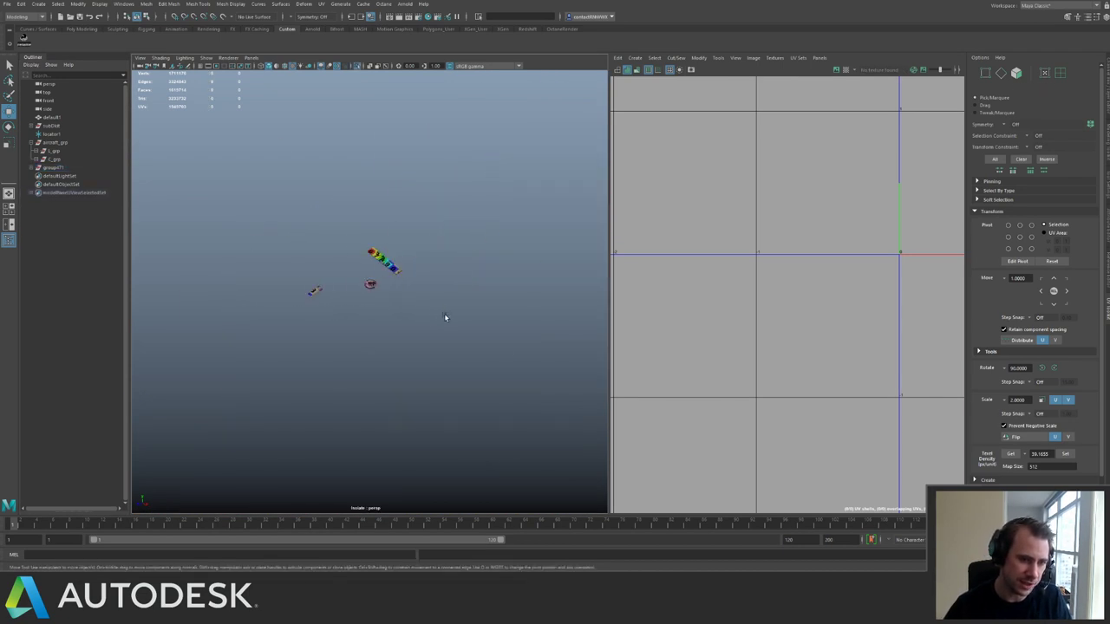
Select the three isolated parts, select the small plate's UVs and apply the stored texel density at a map size of 512.
{"action": "left_click_drag", "start_coordinate": [445, 318], "coordinate": [290, 234]}
{"action": "scroll", "coordinate": [772, 230], "scroll_direction": "down", "scroll_amount": 3}
{"action": "middle_click_drag", "start_coordinate": [773, 230], "coordinate": [723, 275], "text": "alt"}
{"action": "scroll", "coordinate": [731, 193], "scroll_direction": "down", "scroll_amount": 3}
{"action": "middle_click_drag", "start_coordinate": [731, 193], "coordinate": [561, 255], "text": "alt"}
{"action": "key", "text": "ctrl+F12"}
{"action": "left_click_drag", "start_coordinate": [786, 189], "coordinate": [828, 248]}
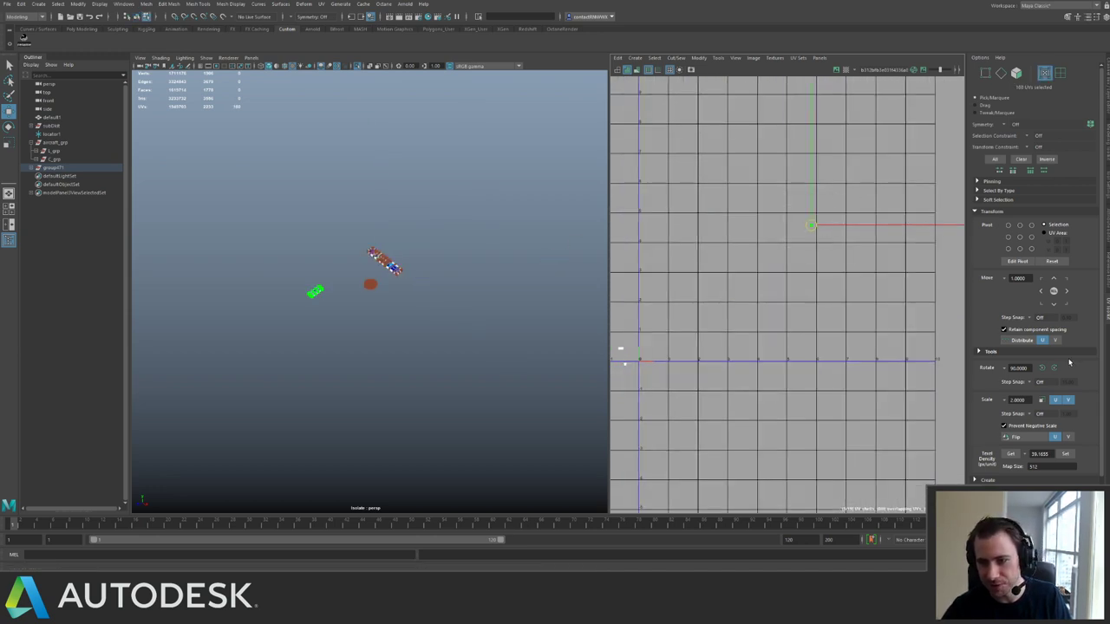
{"action": "left_click", "coordinate": [1068, 453]}
Move the small plate's UVs to the UV origin, select all UVs of the three parts and lay them out together.
{"action": "middle_click_drag", "start_coordinate": [739, 247], "coordinate": [818, 230], "text": "alt"}
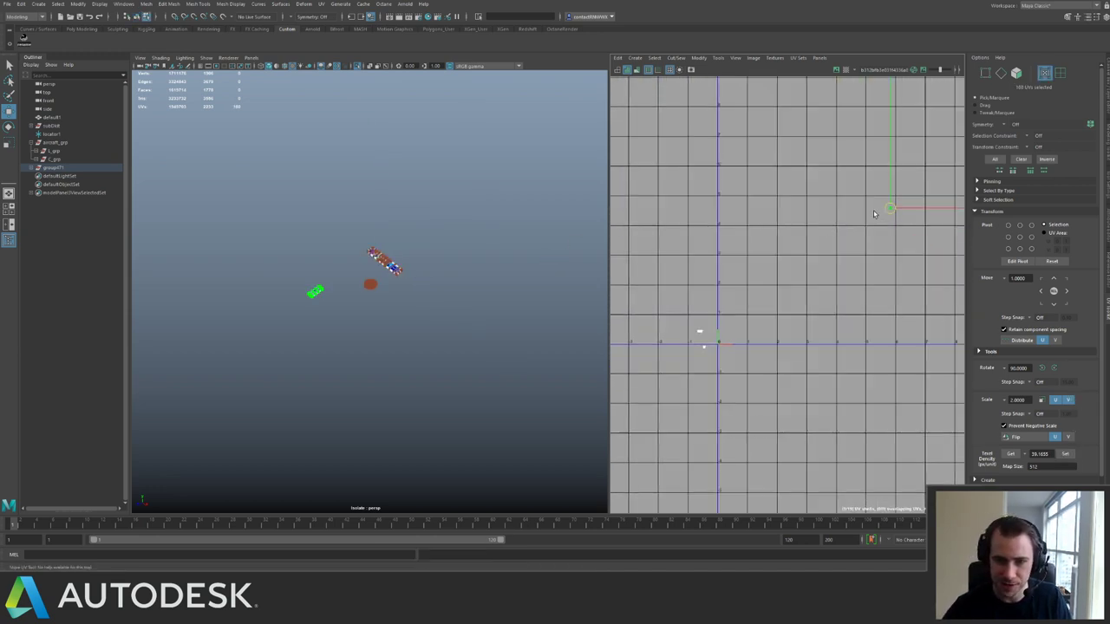
{"action": "left_click_drag", "start_coordinate": [889, 209], "coordinate": [719, 343]}
{"action": "middle_click_drag", "start_coordinate": [720, 342], "coordinate": [737, 272], "text": "alt"}
{"action": "scroll", "coordinate": [789, 299], "scroll_direction": "up", "scroll_amount": 5}
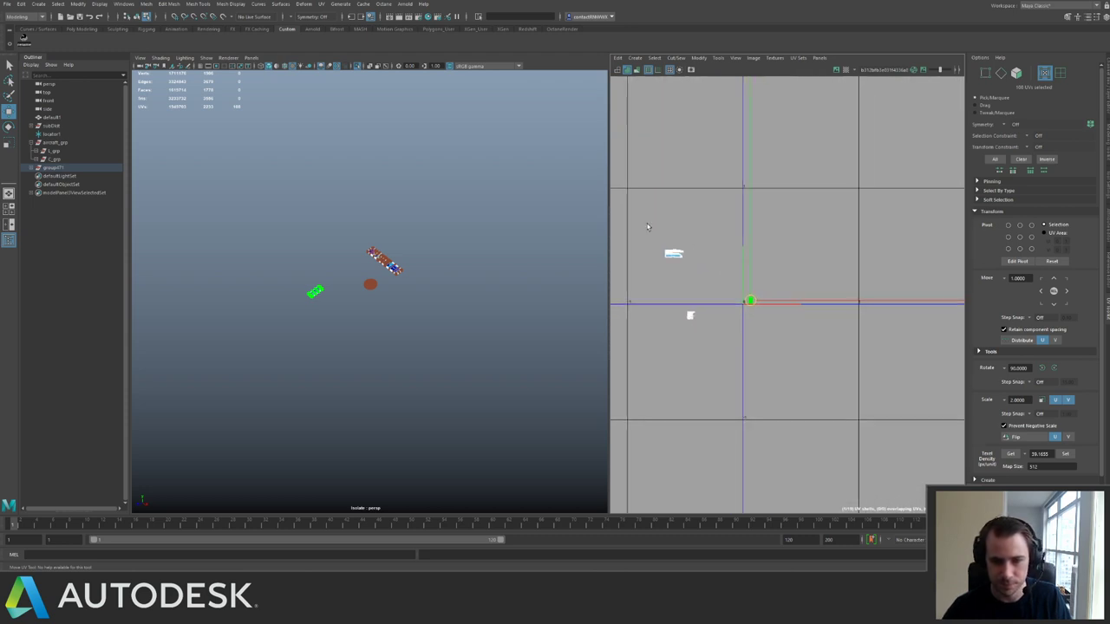
{"action": "left_click_drag", "start_coordinate": [647, 227], "coordinate": [808, 333]}
{"action": "key", "text": "ctrl+l"}
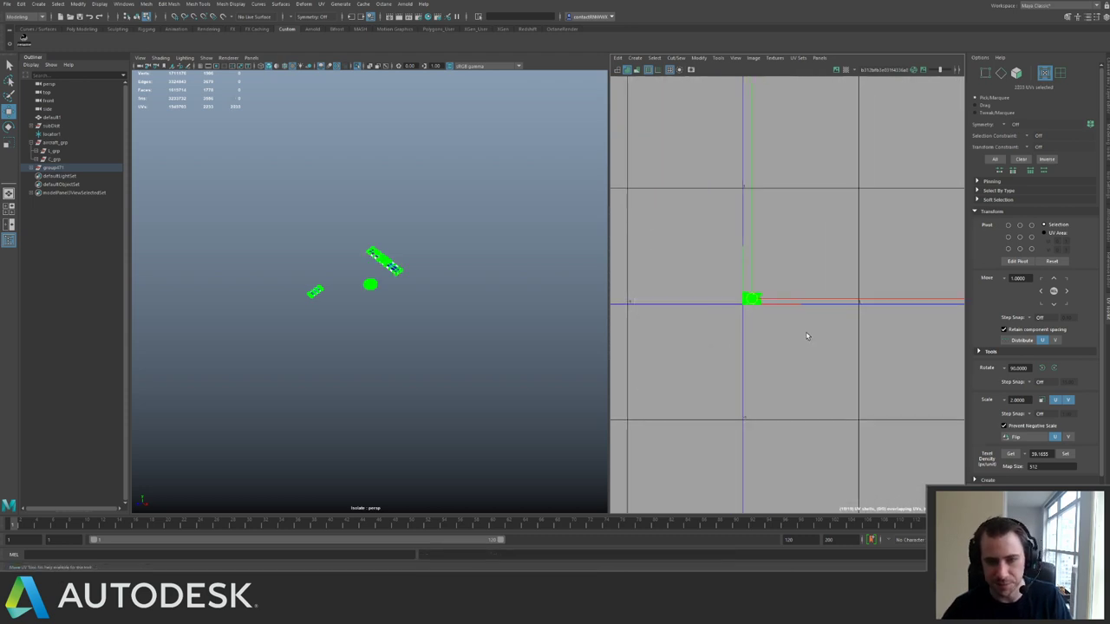
Move the packed shells into the tile diagonally below the origin, in negative U and V, and clear the selection.
{"action": "right_click_drag", "start_coordinate": [808, 335], "coordinate": [885, 335], "text": "alt"}
{"action": "middle_click_drag", "start_coordinate": [733, 263], "coordinate": [842, 325], "text": "alt"}
{"action": "right_click_drag", "start_coordinate": [842, 324], "coordinate": [778, 311], "text": "alt"}
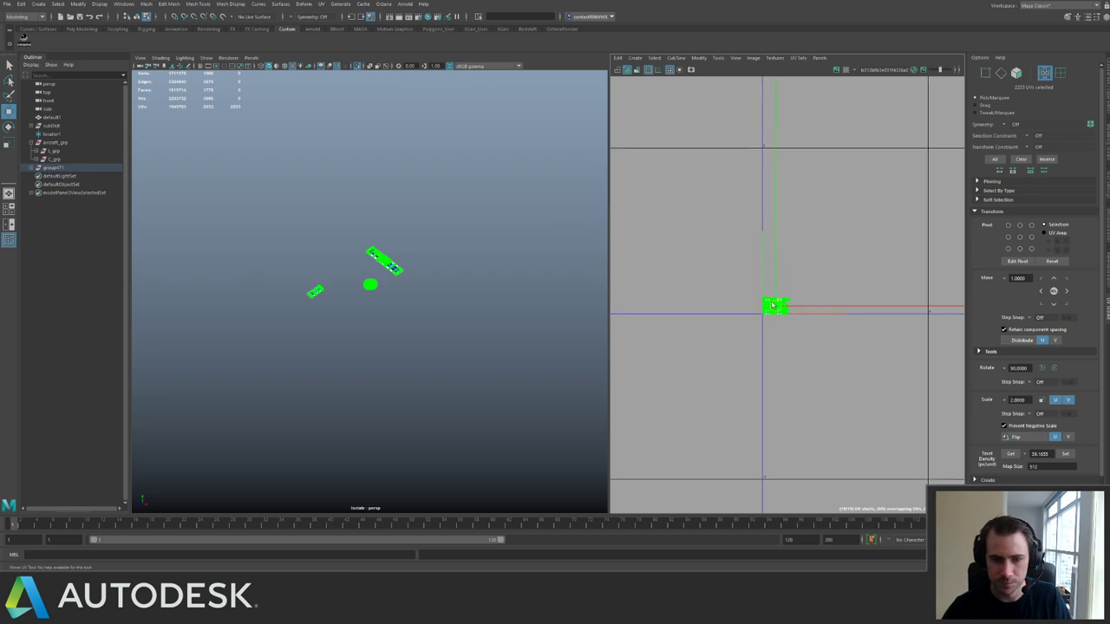
{"action": "left_click_drag", "start_coordinate": [776, 308], "coordinate": [685, 404]}
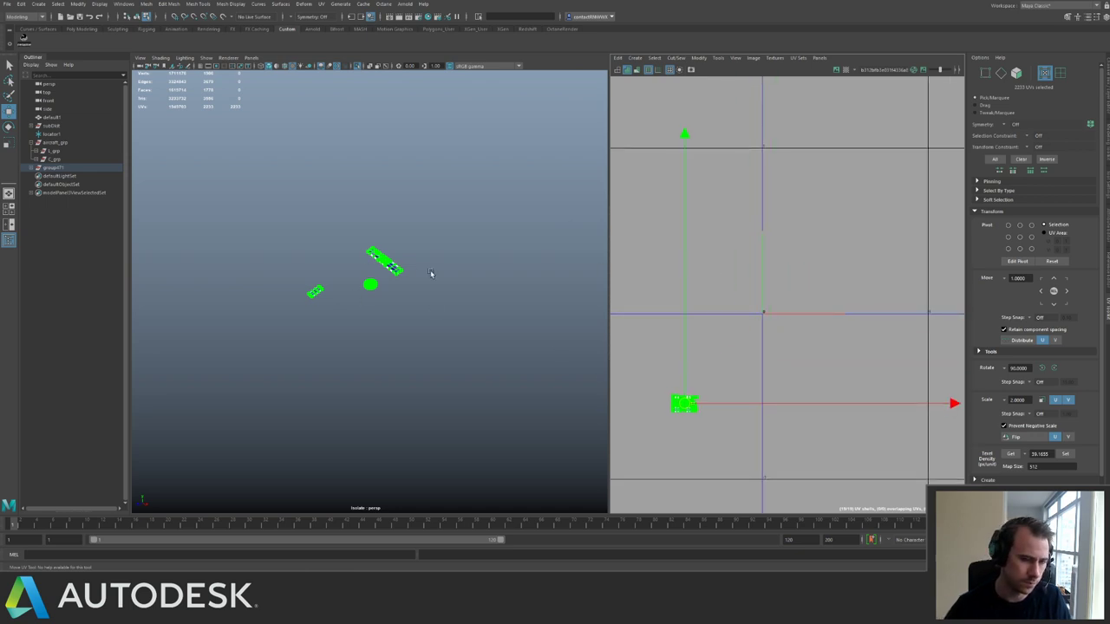
{"action": "left_click", "coordinate": [792, 286]}
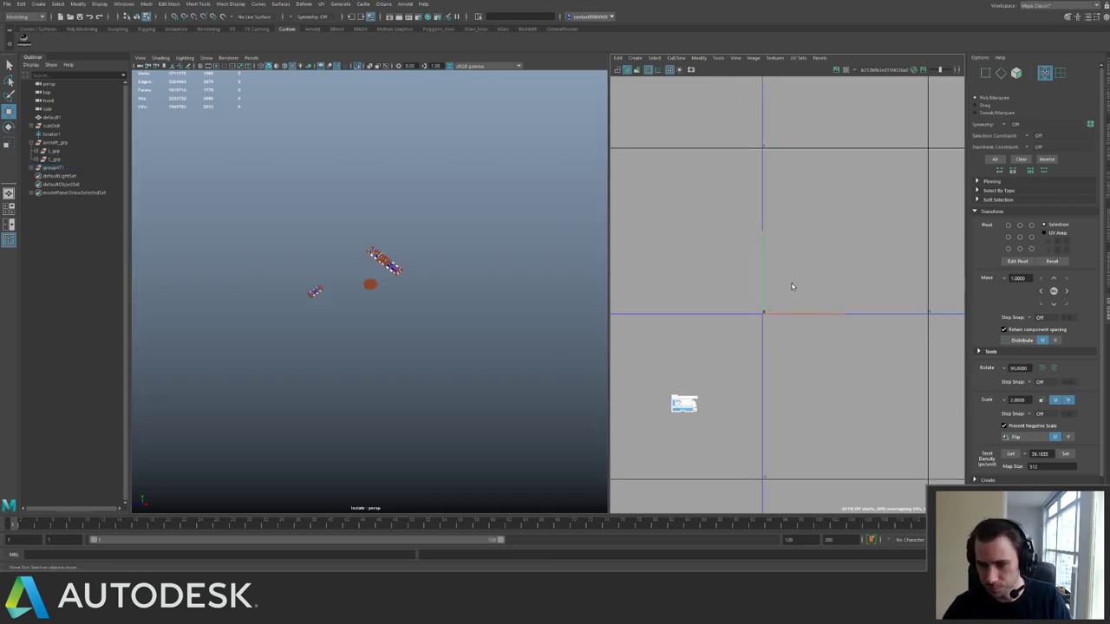
Return to object selection, end the isolation and bring the whole ship into view.
{"action": "key", "text": "F8"}
{"action": "right_click_drag", "start_coordinate": [419, 259], "coordinate": [432, 227], "text": "alt"}
{"action": "key", "text": "ctrl+1"}
{"action": "left_click", "coordinate": [243, 199]}
{"action": "scroll", "coordinate": [282, 197], "scroll_direction": "up", "scroll_amount": 3}
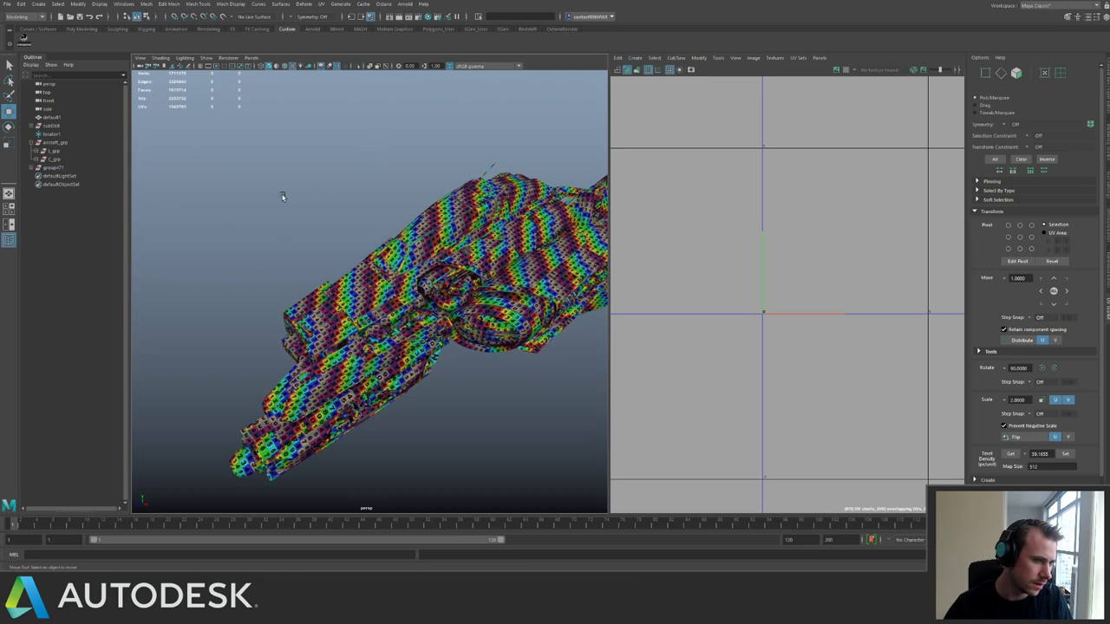
Expand C_grp and the loose group below it, and select the three parts inside the loose group.
{"action": "left_click", "coordinate": [49, 168]}
{"action": "left_click", "coordinate": [39, 160]}
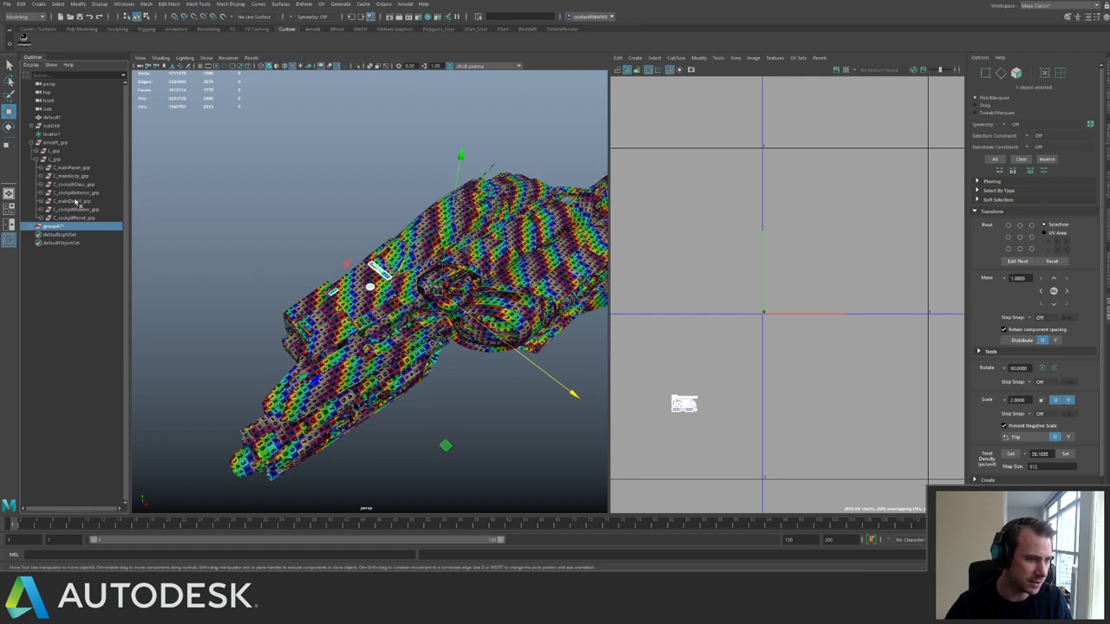
{"action": "left_click", "coordinate": [35, 228]}
{"action": "left_click", "coordinate": [71, 235]}
{"action": "left_click", "coordinate": [66, 249], "text": "shift"}
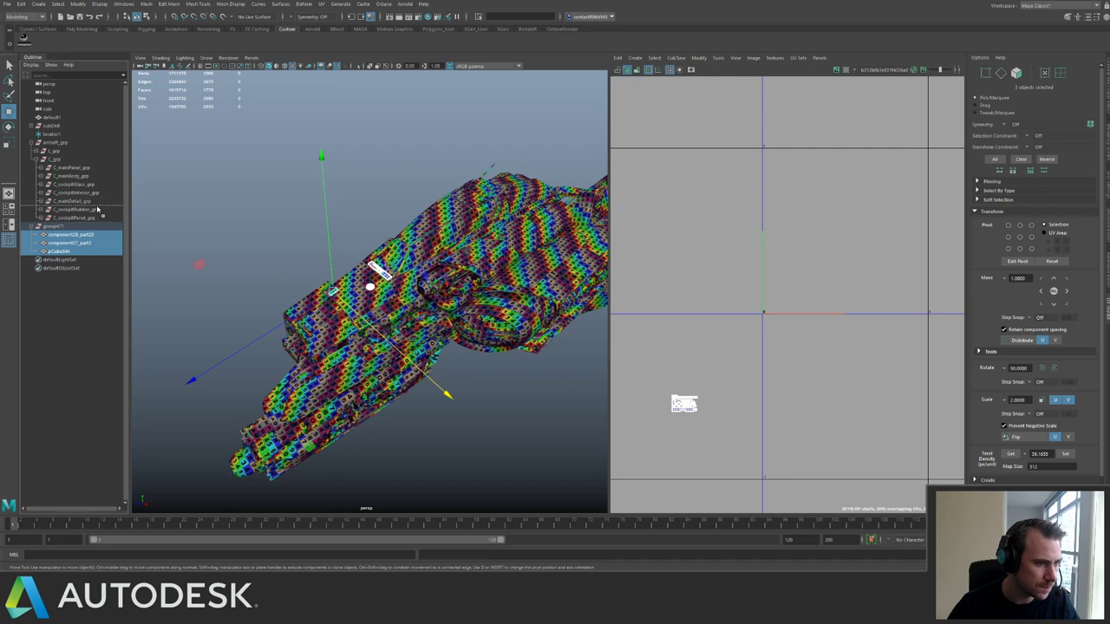
{"action": "middle_click_drag", "start_coordinate": [88, 204], "coordinate": [86, 181]}
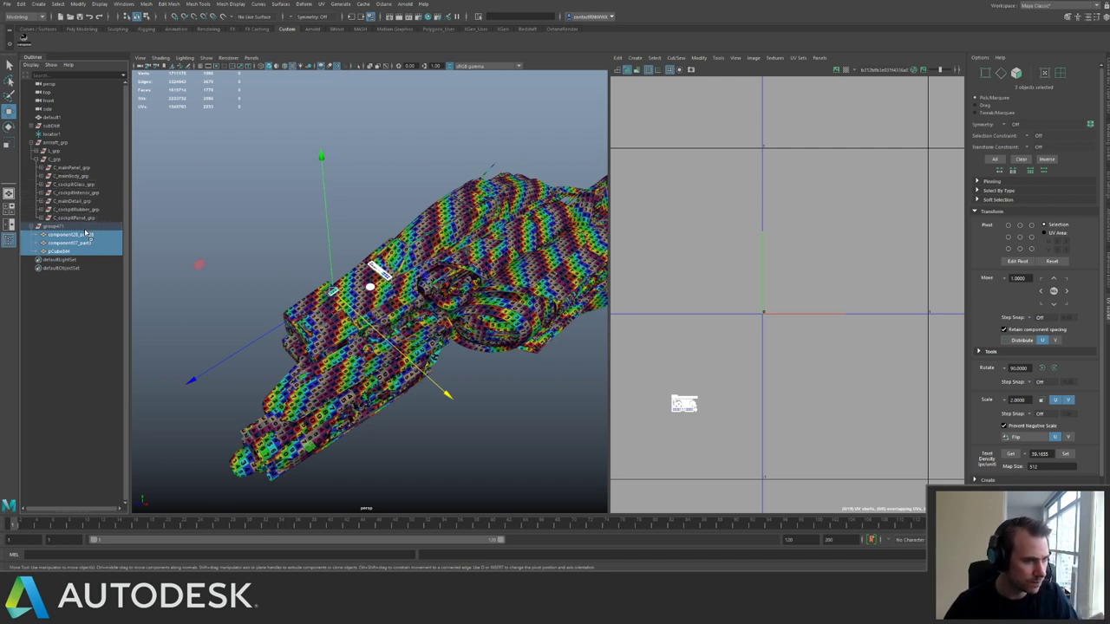
{"action": "middle_click_drag", "start_coordinate": [84, 202], "coordinate": [84, 202]}
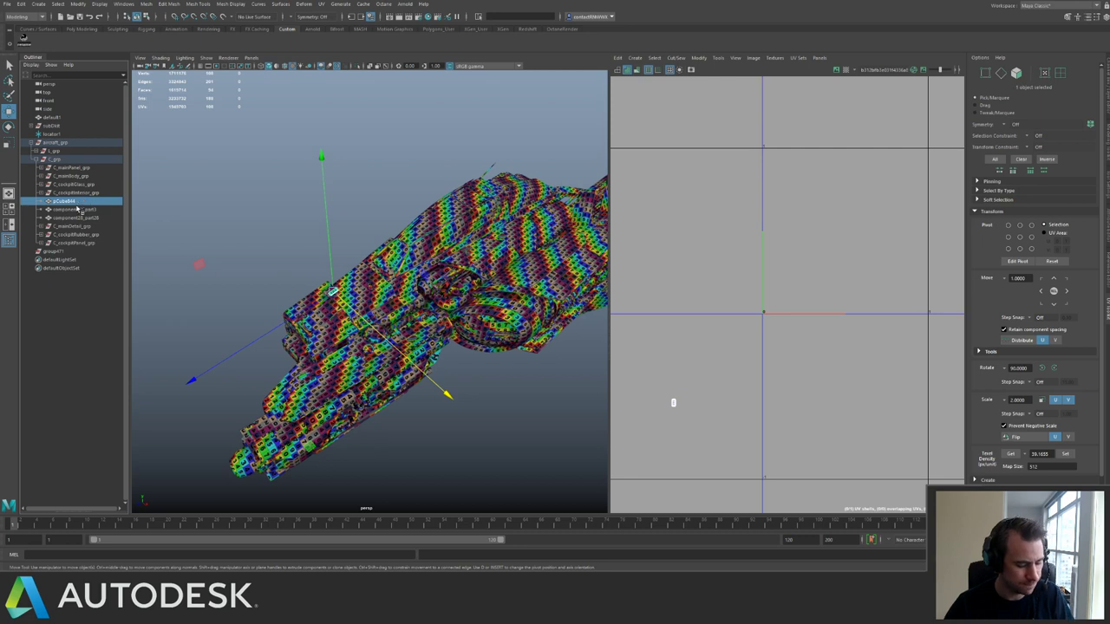
{"action": "key", "text": "ctrl+z"}
{"action": "key", "text": "ctrl+z"}
Parent the three selected parts under C_mainDetail_grp and delete the emptied loose group.
{"action": "middle_click_drag", "start_coordinate": [67, 250], "coordinate": [78, 203]}
{"action": "left_click", "coordinate": [79, 203]}
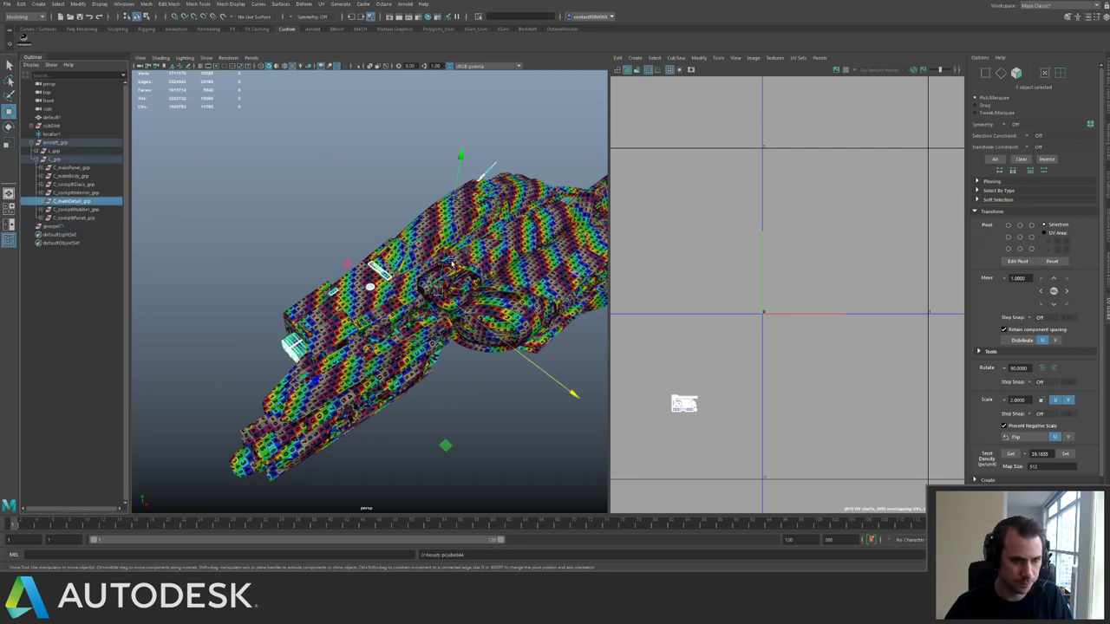
{"action": "key", "text": "ctrl+1"}
{"action": "key", "text": "ctrl+1"}
{"action": "scroll", "coordinate": [759, 256], "scroll_direction": "down", "scroll_amount": 3}
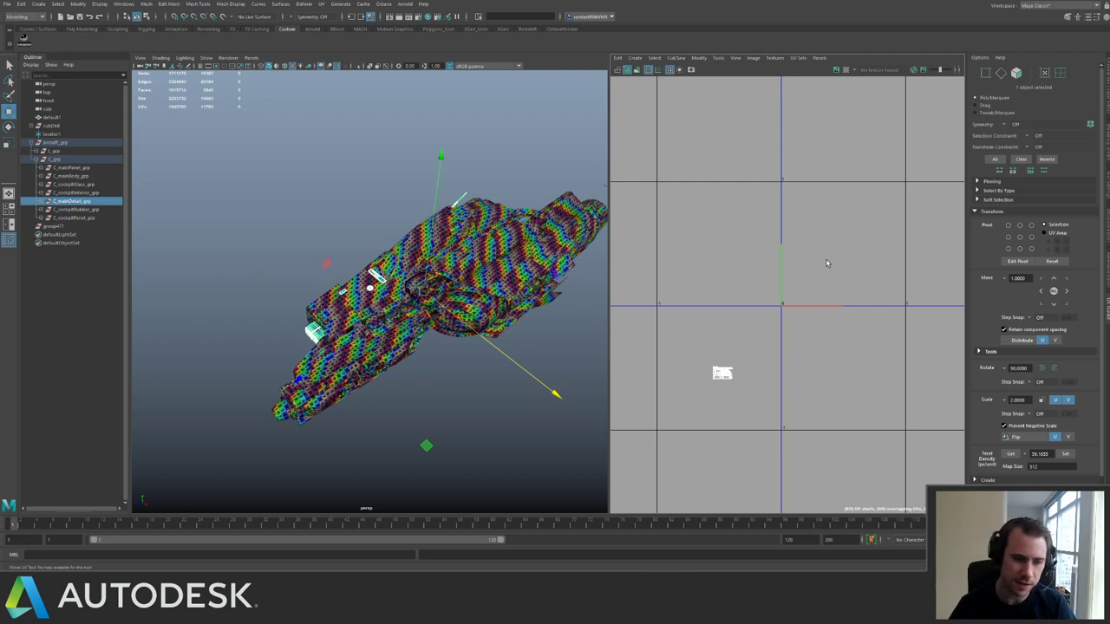
{"action": "left_click", "coordinate": [58, 225]}
{"action": "key", "text": "Delete"}
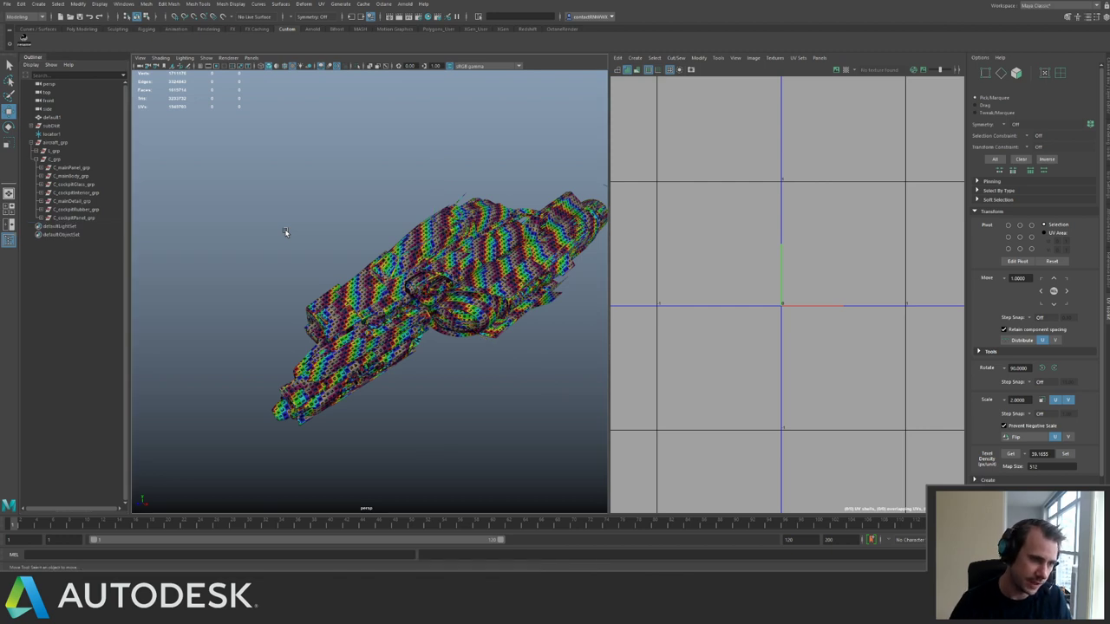
Select and collapse C_grp, and examine how its UV shells are spread over the tiles.
{"action": "left_click", "coordinate": [53, 161]}
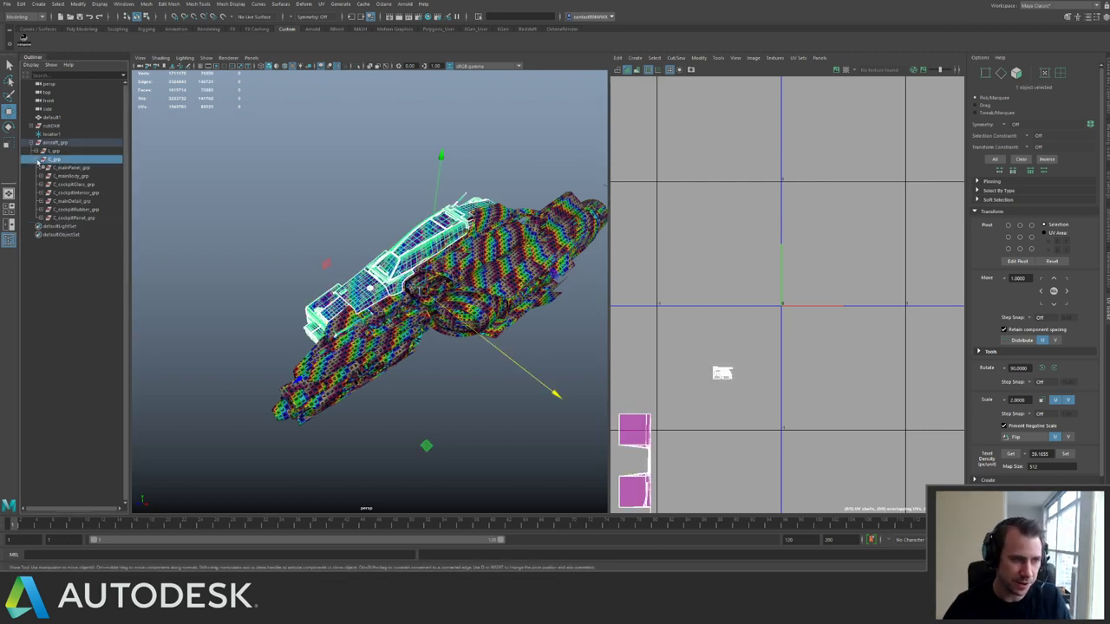
{"action": "left_click", "coordinate": [37, 159]}
{"action": "right_click_drag", "start_coordinate": [685, 373], "coordinate": [671, 270], "text": "alt"}
{"action": "middle_click_drag", "start_coordinate": [671, 269], "coordinate": [767, 177], "text": "alt"}
{"action": "right_click_drag", "start_coordinate": [766, 177], "coordinate": [754, 328], "text": "alt"}
{"action": "middle_click_drag", "start_coordinate": [759, 279], "coordinate": [694, 228], "text": "alt"}
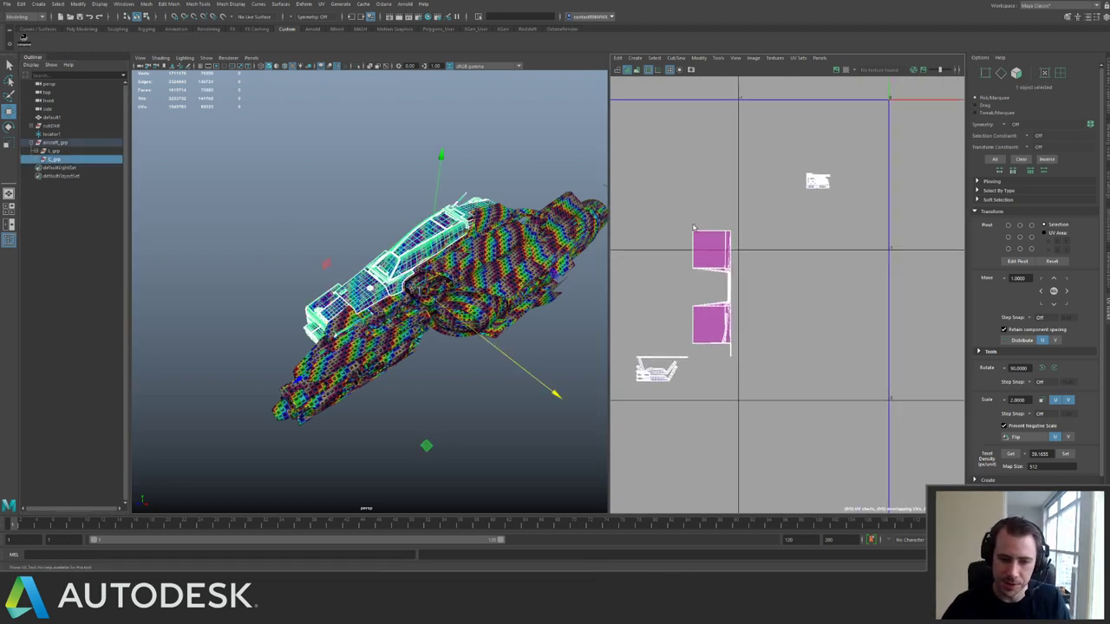
Inspect the checker pattern on the ship's centre body and nose from several angles, with the selection cleared.
{"action": "left_click_drag", "start_coordinate": [227, 209], "coordinate": [340, 261], "text": "alt"}
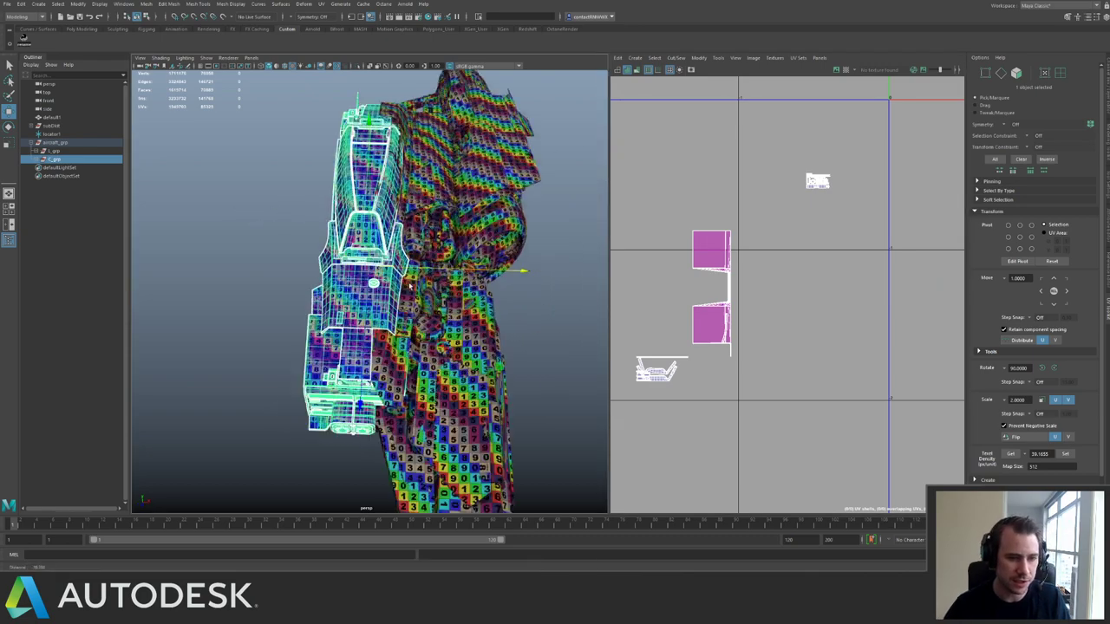
{"action": "right_click_drag", "start_coordinate": [340, 261], "coordinate": [412, 299], "text": "alt"}
{"action": "left_click_drag", "start_coordinate": [412, 299], "coordinate": [490, 255], "text": "alt"}
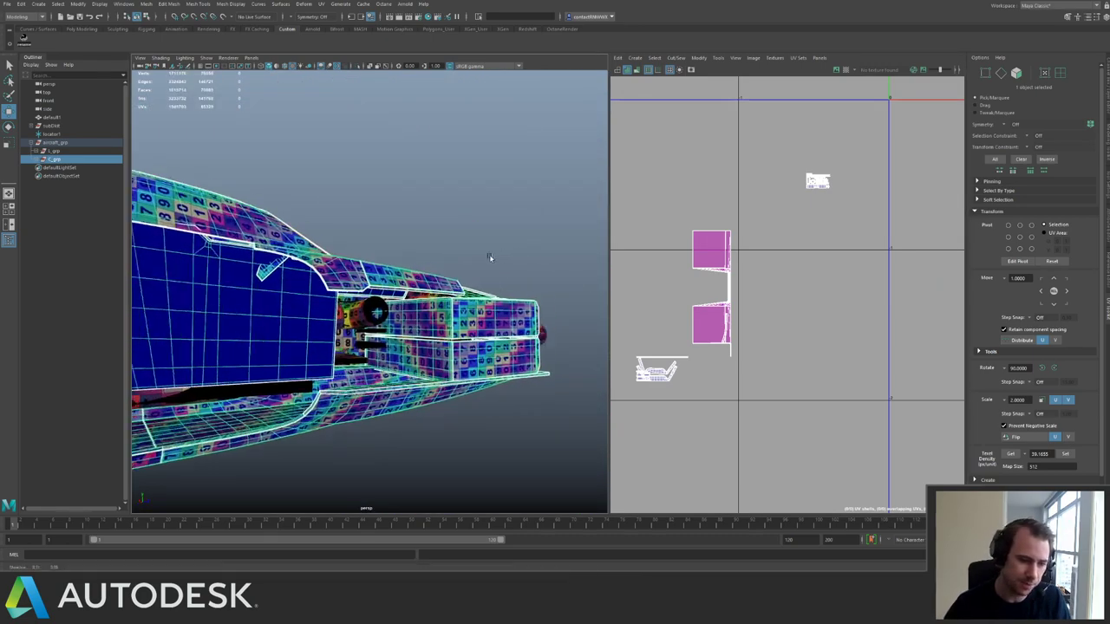
{"action": "right_click_drag", "start_coordinate": [490, 255], "coordinate": [486, 308], "text": "alt"}
{"action": "left_click_drag", "start_coordinate": [484, 312], "coordinate": [488, 328], "text": "alt"}
{"action": "right_click_drag", "start_coordinate": [488, 329], "coordinate": [369, 338], "text": "alt"}
{"action": "left_click_drag", "start_coordinate": [368, 338], "coordinate": [412, 202], "text": "alt"}
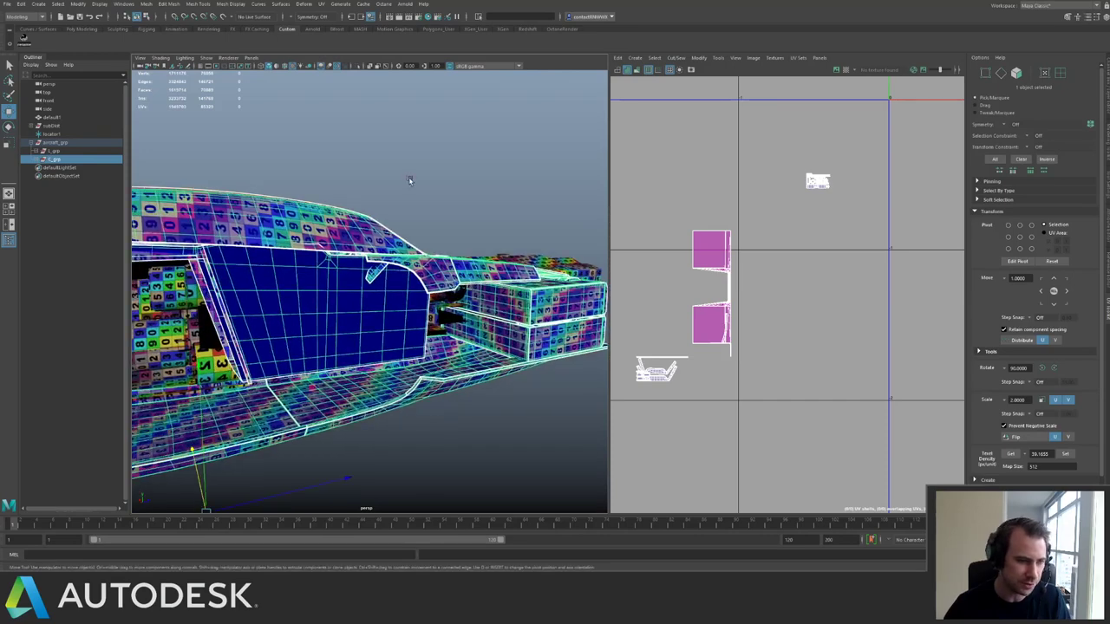
{"action": "left_click", "coordinate": [408, 179]}
{"action": "right_click_drag", "start_coordinate": [440, 211], "coordinate": [210, 169], "text": "alt"}
{"action": "left_click_drag", "start_coordinate": [211, 169], "coordinate": [336, 178], "text": "alt"}
{"action": "right_click_drag", "start_coordinate": [336, 177], "coordinate": [444, 265], "text": "alt"}
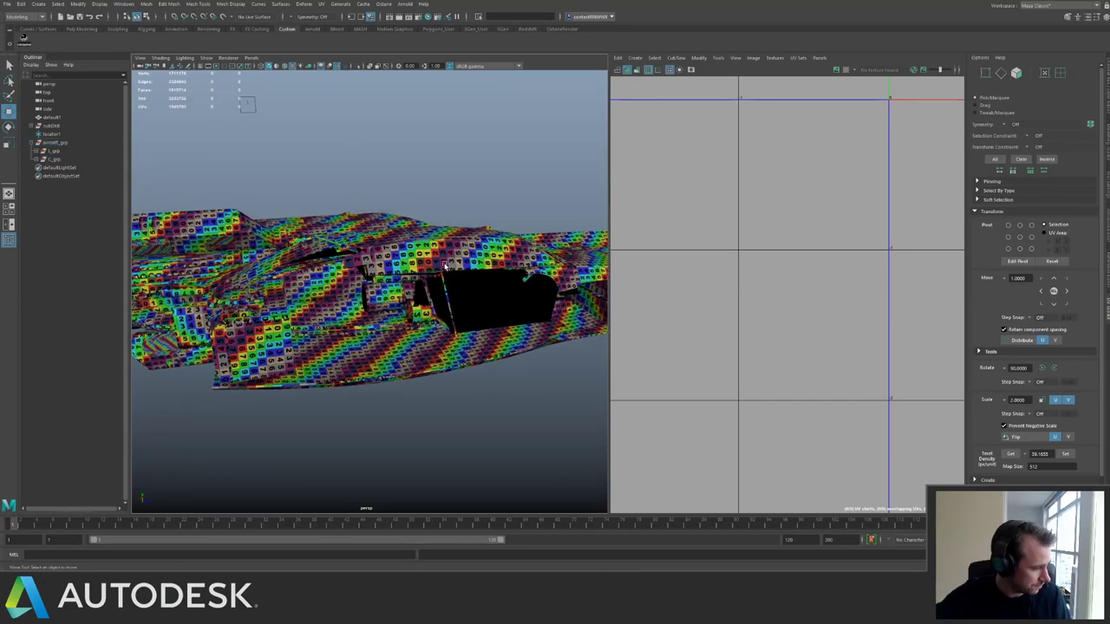
{"action": "left_click_drag", "start_coordinate": [211, 199], "coordinate": [280, 233], "text": "alt"}
{"action": "scroll", "coordinate": [280, 232], "scroll_direction": "down", "scroll_amount": 2}
Expand L_grp to show its subgroups, clear the selection and frame the positive UDIM tile grid.
{"action": "left_click", "coordinate": [38, 152]}
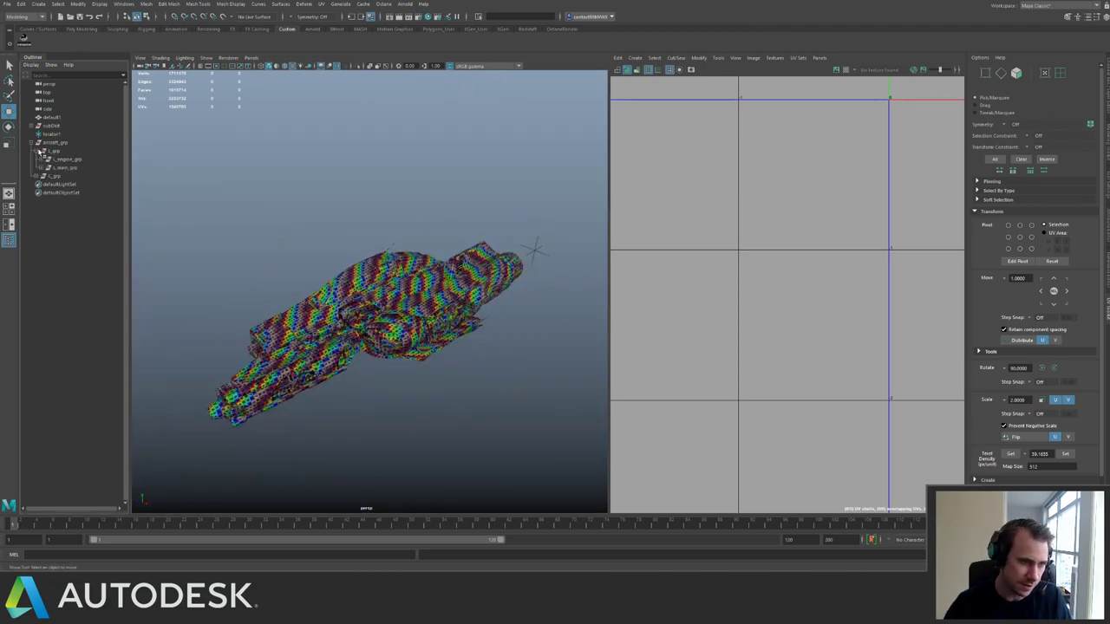
{"action": "left_click", "coordinate": [73, 162]}
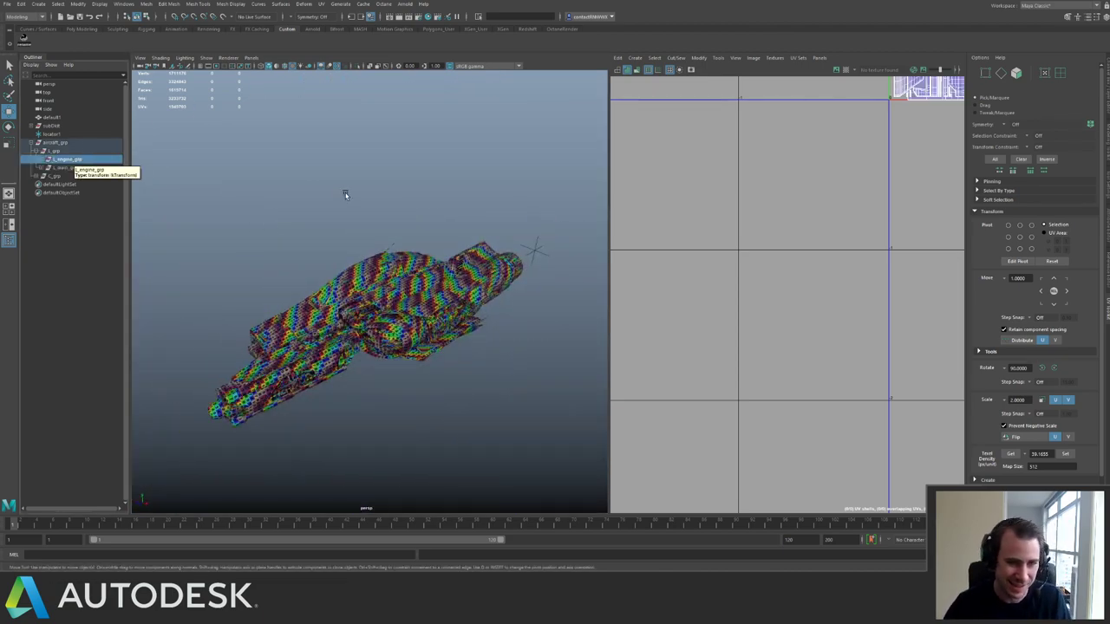
{"action": "left_click", "coordinate": [146, 197]}
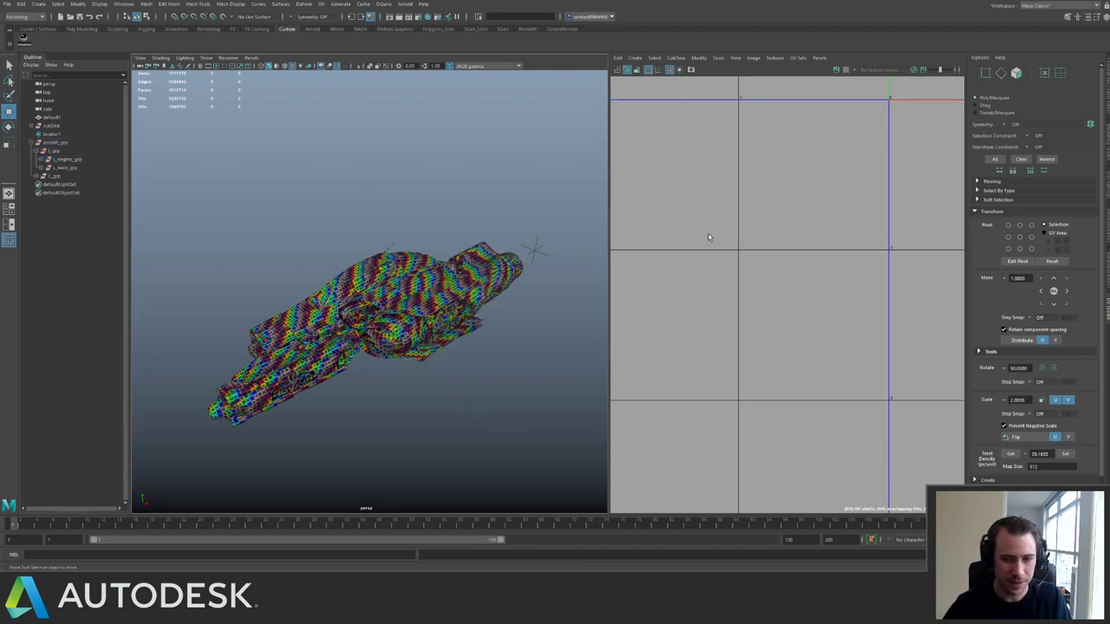
{"action": "right_click_drag", "start_coordinate": [910, 249], "coordinate": [729, 213], "text": "alt"}
{"action": "middle_click_drag", "start_coordinate": [729, 213], "coordinate": [679, 265], "text": "alt"}
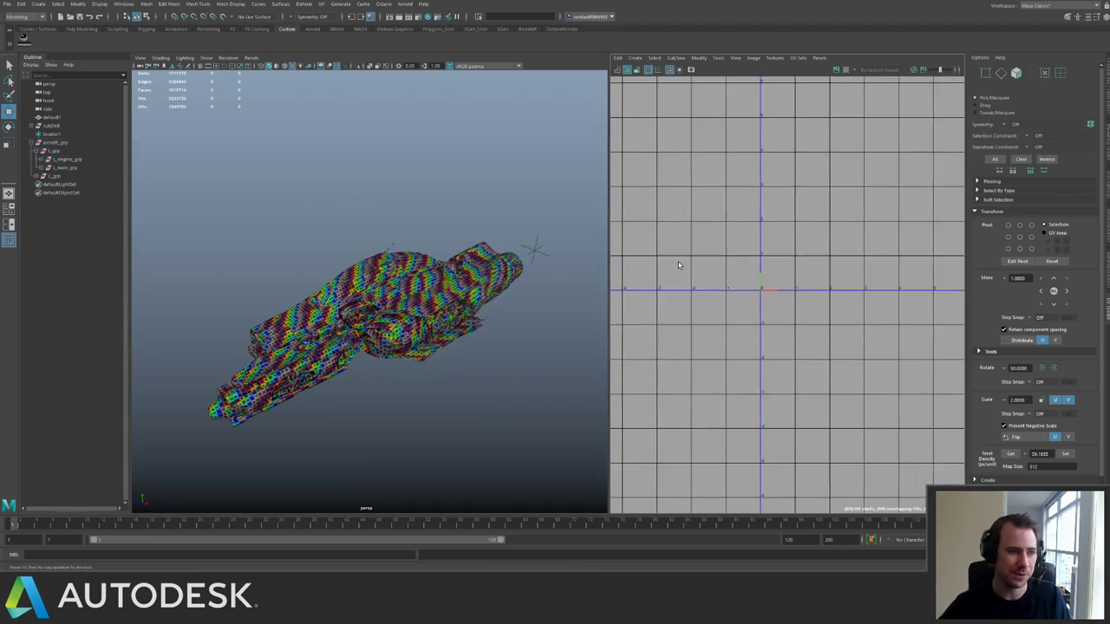
{"action": "middle_click_drag", "start_coordinate": [900, 186], "coordinate": [768, 260], "text": "alt"}
{"action": "right_click_drag", "start_coordinate": [768, 260], "coordinate": [752, 212], "text": "alt"}
{"action": "middle_click_drag", "start_coordinate": [752, 212], "coordinate": [719, 236], "text": "alt"}
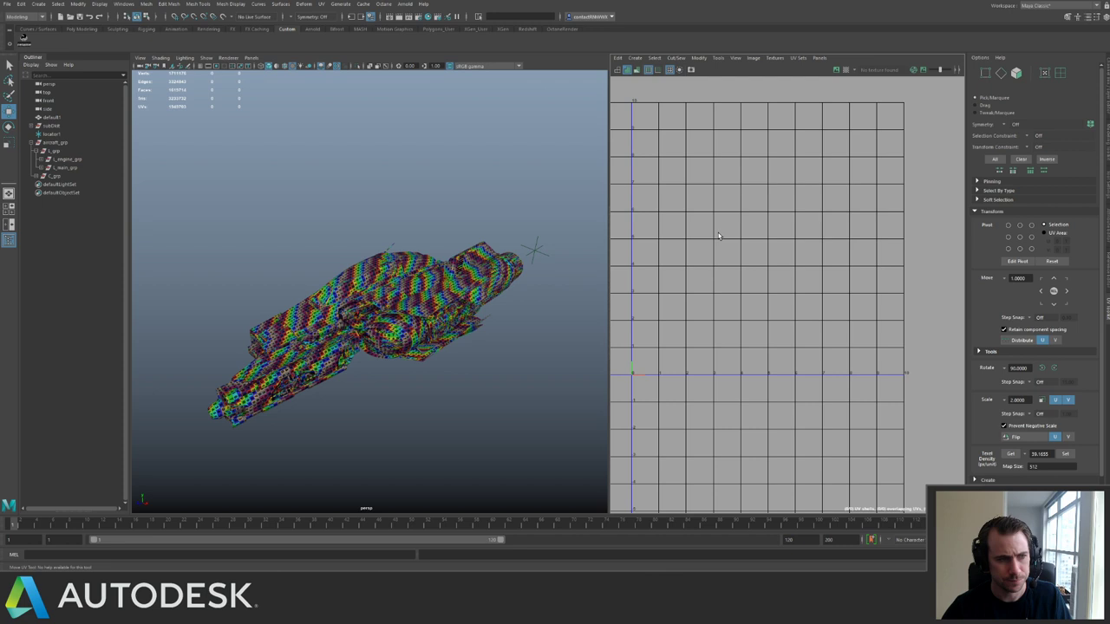
Select L_engine_grp, frame its UV tiles and isolate the engine.
{"action": "left_click", "coordinate": [65, 159]}
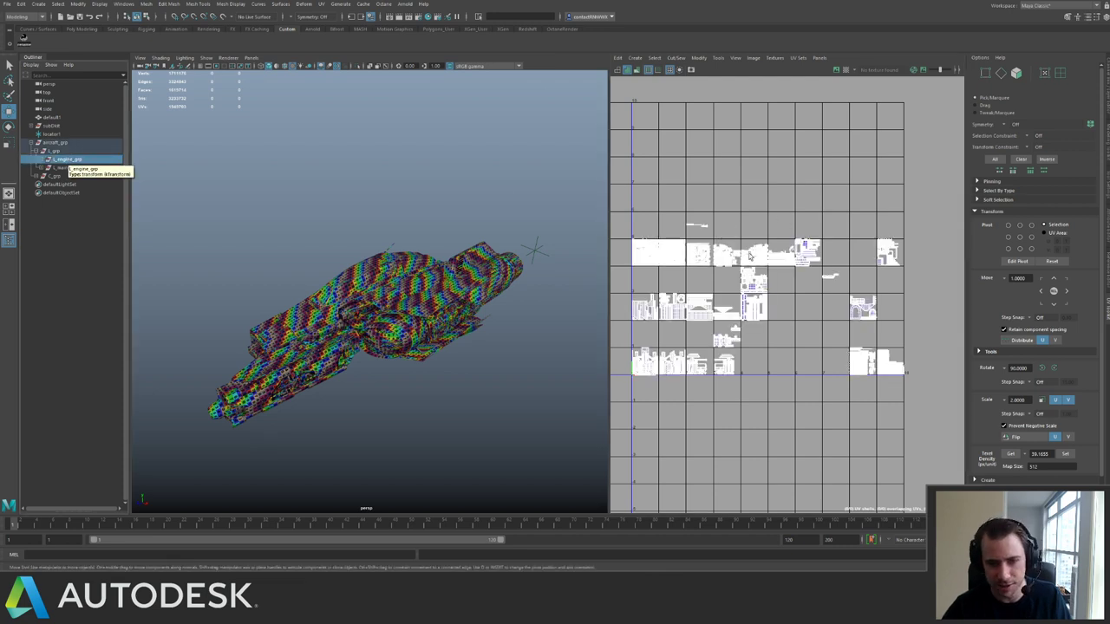
{"action": "right_click_drag", "start_coordinate": [726, 228], "coordinate": [751, 269], "text": "alt"}
{"action": "middle_click_drag", "start_coordinate": [751, 269], "coordinate": [811, 262], "text": "alt"}
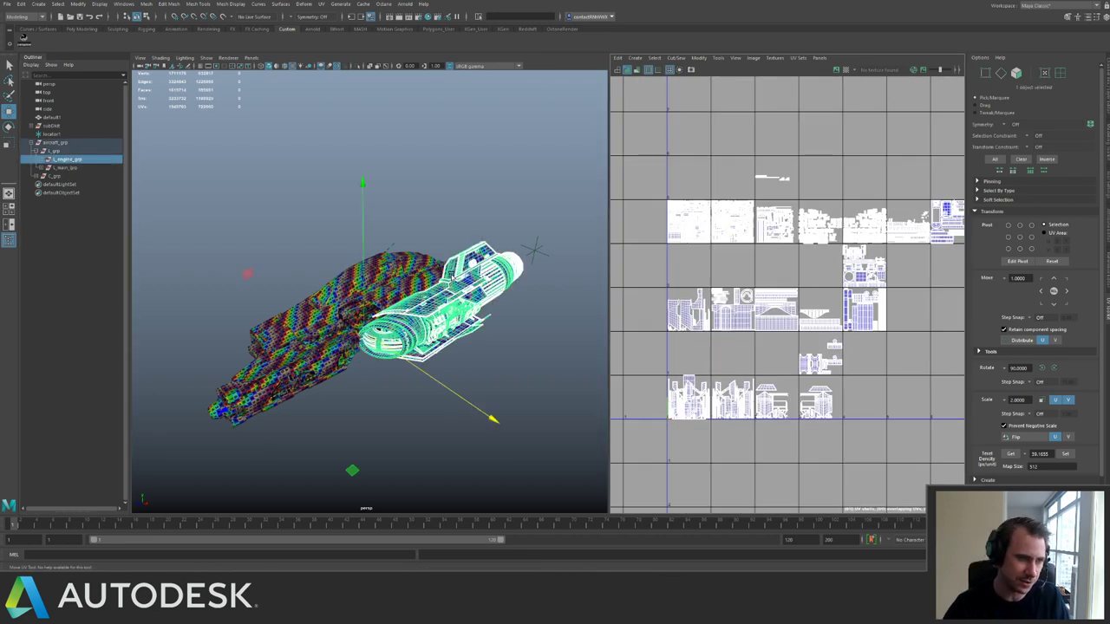
{"action": "middle_click_drag", "start_coordinate": [449, 262], "coordinate": [389, 267], "text": "alt"}
{"action": "right_click_drag", "start_coordinate": [389, 267], "coordinate": [460, 291], "text": "alt"}
{"action": "key", "text": "ctrl+1"}
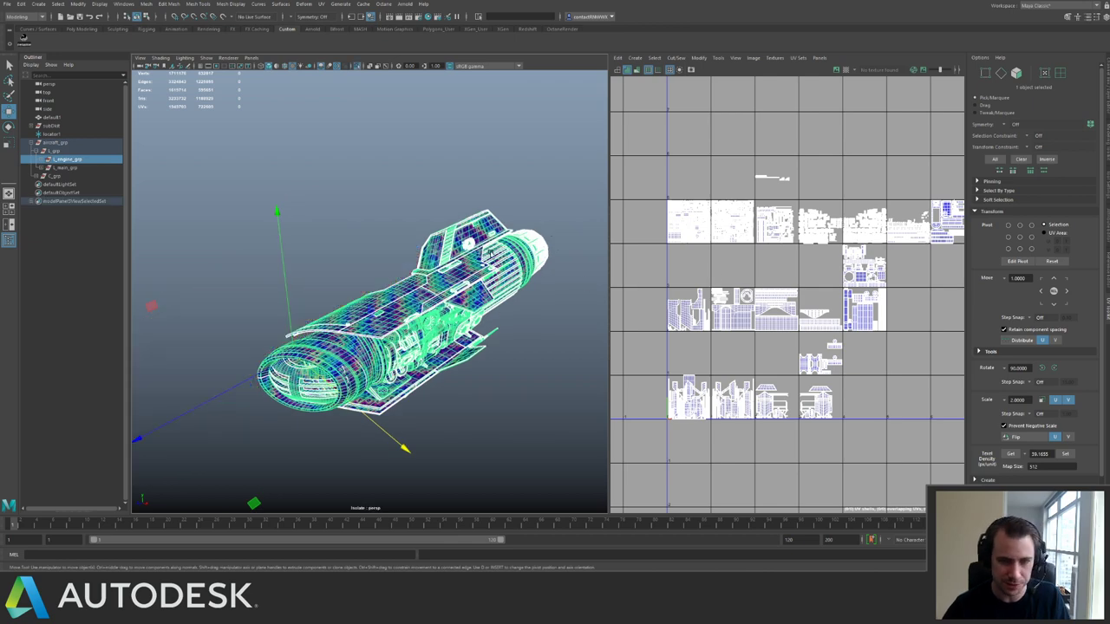
Check which engine subgroup holds the small detail shells, then select L_engineDetail_grp and frame its UV tiles.
{"action": "scroll", "coordinate": [814, 266], "scroll_direction": "up", "scroll_amount": 5}
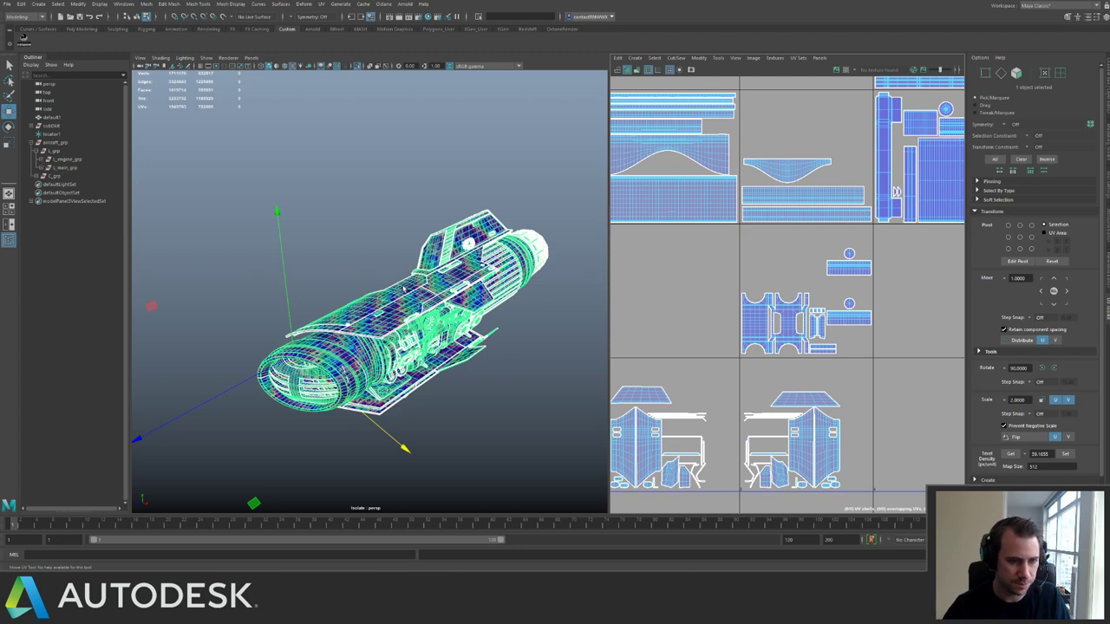
{"action": "right_click_drag", "start_coordinate": [404, 289], "coordinate": [479, 196]}
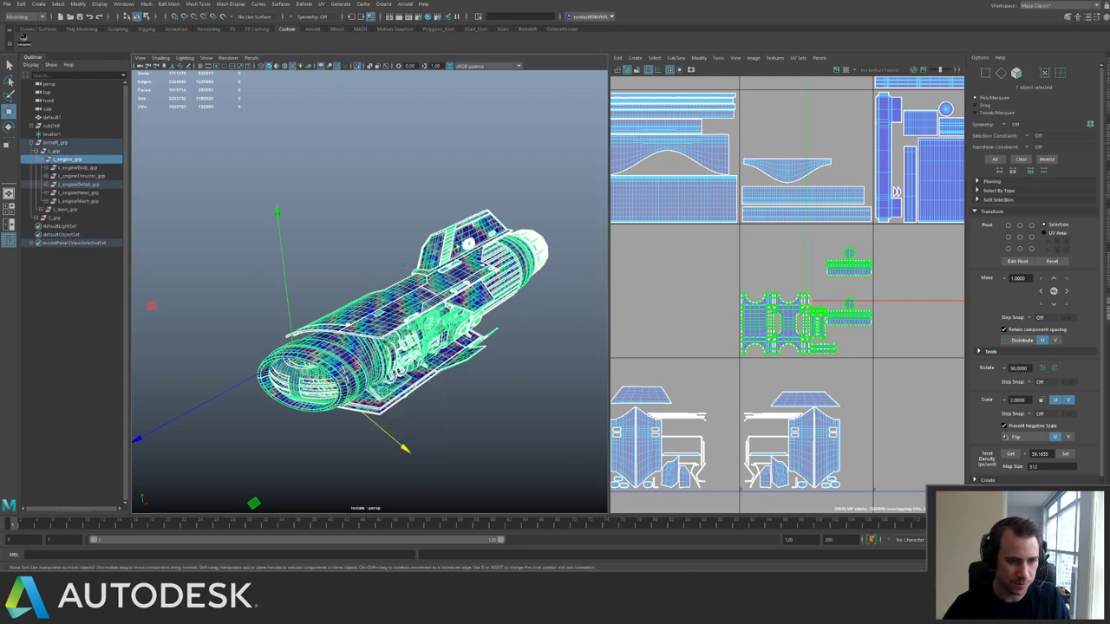
{"action": "left_click", "coordinate": [95, 186]}
{"action": "scroll", "coordinate": [806, 278], "scroll_direction": "down", "scroll_amount": 5}
{"action": "middle_click_drag", "start_coordinate": [720, 196], "coordinate": [595, 254], "text": "alt"}
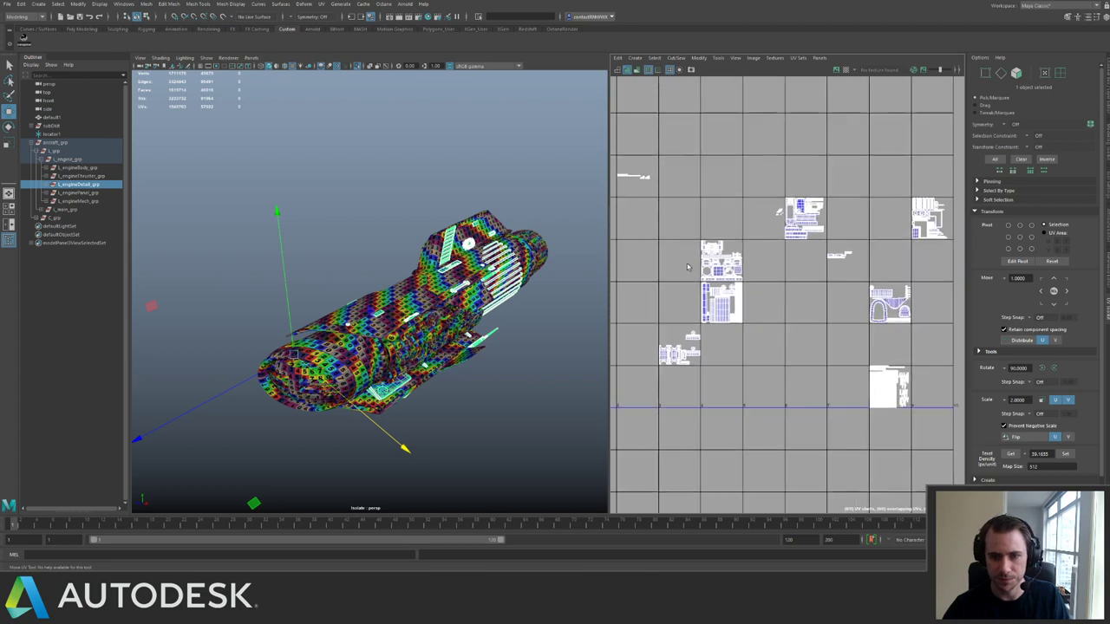
{"action": "middle_click_drag", "start_coordinate": [807, 282], "coordinate": [862, 263], "text": "alt"}
Isolate L_engineDetail_grp on its own and clear the selection.
{"action": "key", "text": "ctrl+1"}
{"action": "key", "text": "ctrl+1"}
{"action": "left_click", "coordinate": [564, 248]}
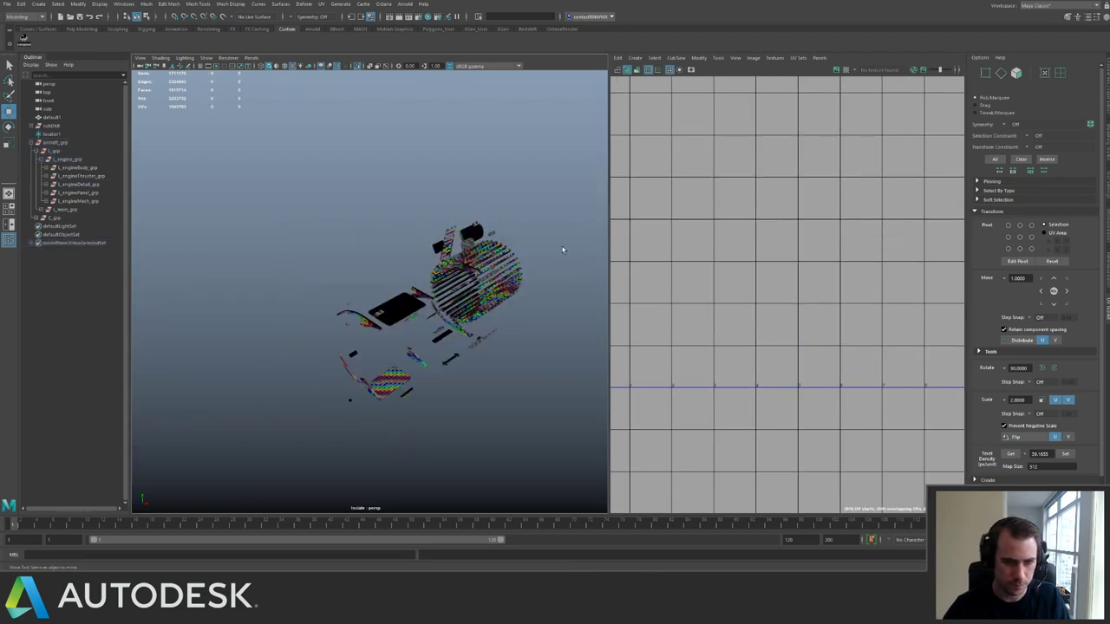
{"action": "left_click_drag", "start_coordinate": [563, 248], "coordinate": [448, 229], "text": "alt"}
Select all isolated engine detail pieces and, in UV selection, select the shells in the sparsely filled tile of the second row.
{"action": "left_click_drag", "start_coordinate": [640, 428], "coordinate": [642, 429]}
{"action": "middle_click_drag", "start_coordinate": [743, 225], "coordinate": [735, 193], "text": "alt"}
{"action": "right_click_drag", "start_coordinate": [735, 193], "coordinate": [745, 367], "text": "alt"}
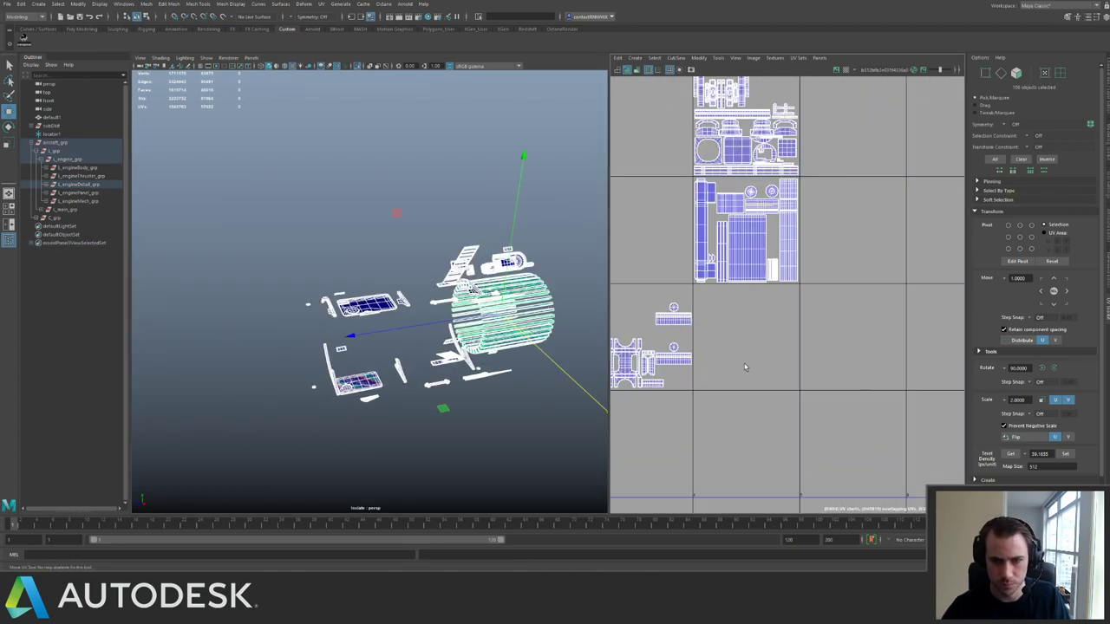
{"action": "middle_click_drag", "start_coordinate": [660, 299], "coordinate": [800, 282], "text": "alt"}
{"action": "key", "text": "F12"}
{"action": "left_click_drag", "start_coordinate": [675, 273], "coordinate": [897, 433]}
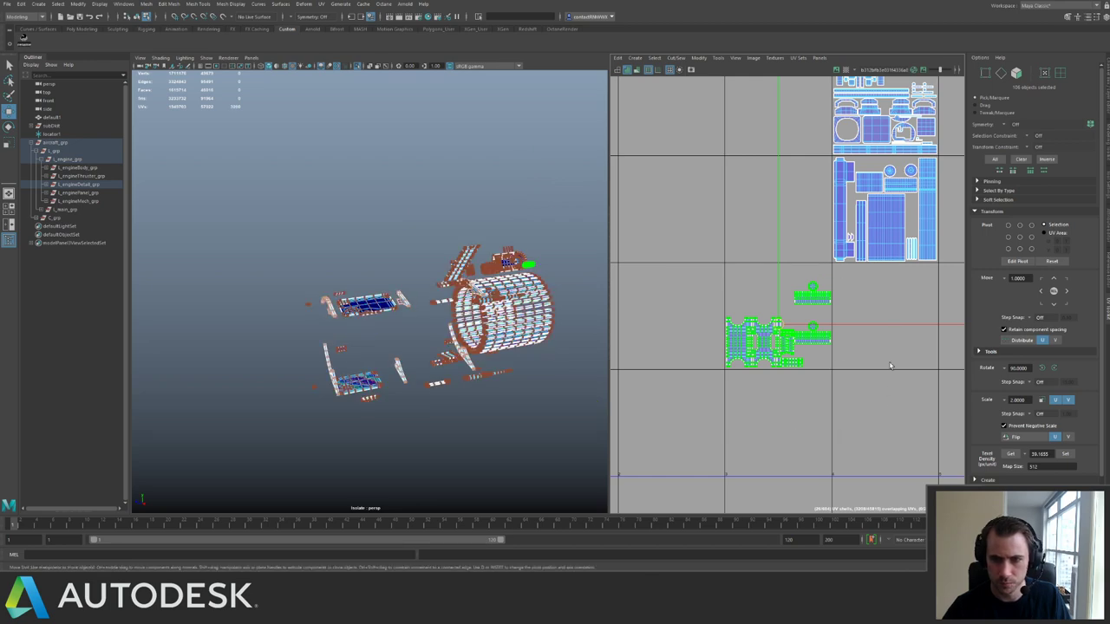
Set the selected engine detail shells to a texel density of 39.1655 at map size 512, checking their location on the engine.
{"action": "right_click_drag", "start_coordinate": [889, 356], "coordinate": [706, 243], "text": "alt"}
{"action": "scroll", "coordinate": [706, 243], "scroll_direction": "down", "scroll_amount": 4}
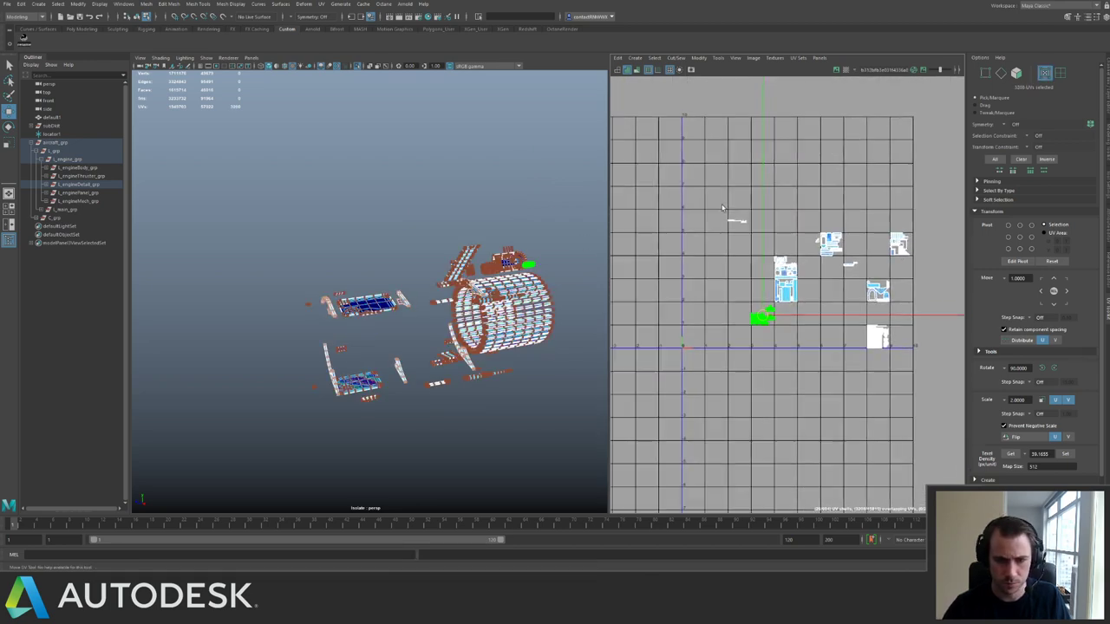
{"action": "middle_click_drag", "start_coordinate": [702, 279], "coordinate": [707, 288], "text": "alt"}
{"action": "key", "text": "f"}
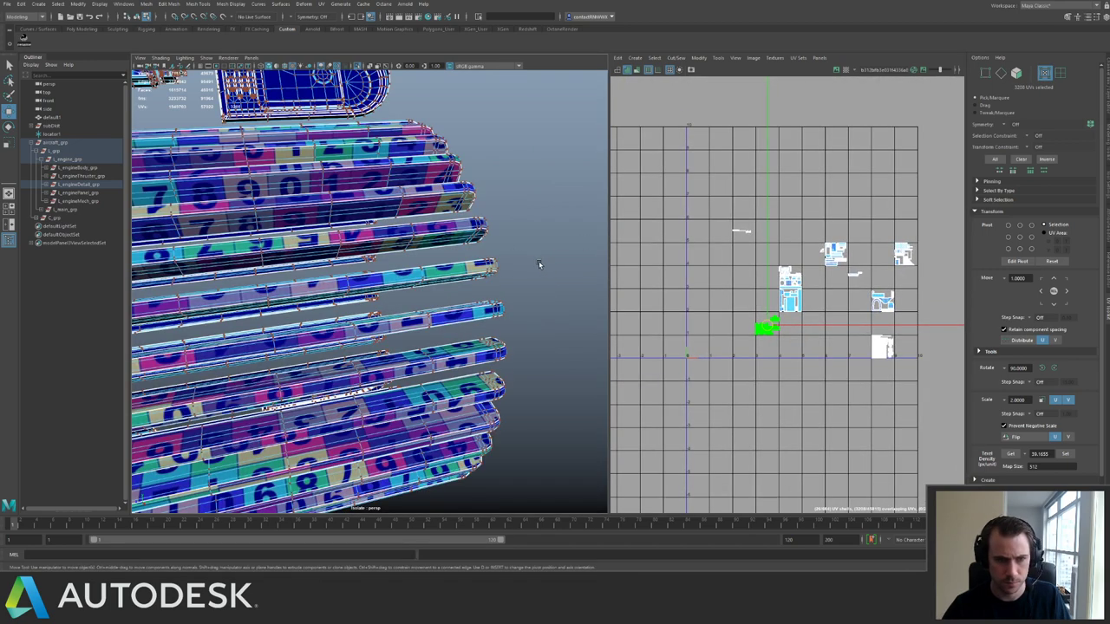
{"action": "left_click_drag", "start_coordinate": [539, 261], "coordinate": [390, 260], "text": "alt"}
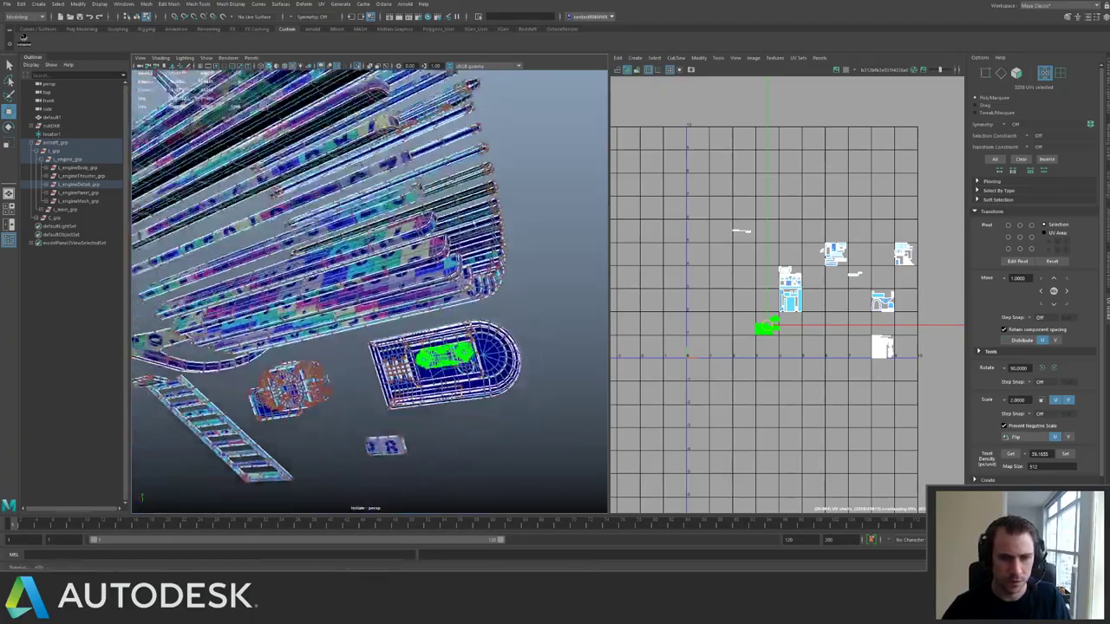
{"action": "scroll", "coordinate": [390, 260], "scroll_direction": "down", "scroll_amount": 3}
{"action": "left_click", "coordinate": [1064, 456]}
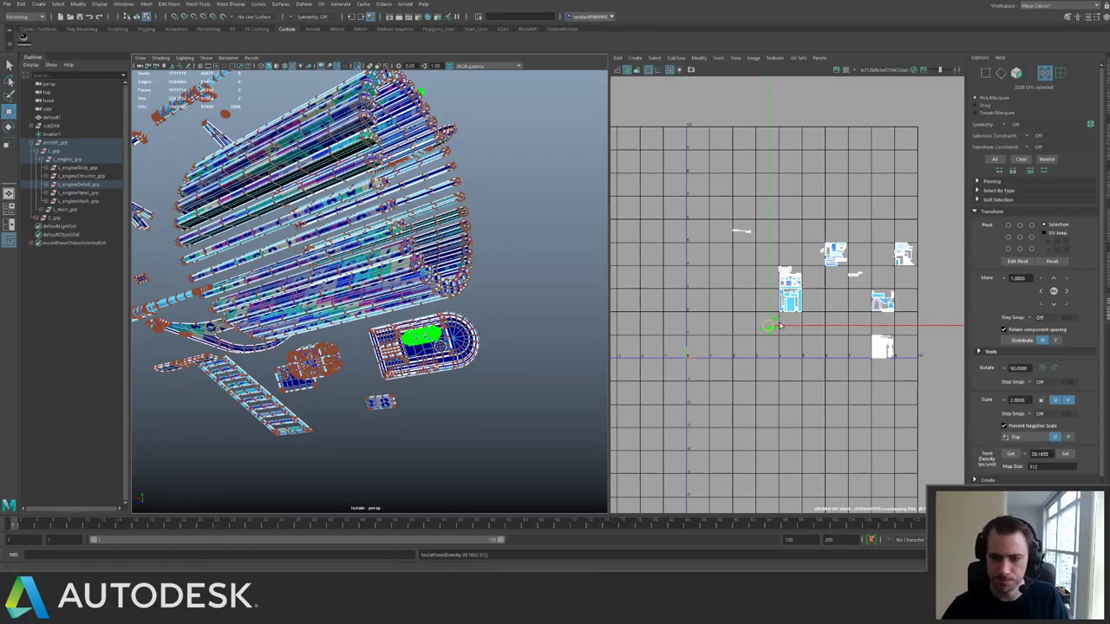
Lay out the selected detail shells at the UV origin and move the packed block just below the U axis.
{"action": "middle_click_drag", "start_coordinate": [789, 318], "coordinate": [802, 295], "text": "alt"}
{"action": "scroll", "coordinate": [802, 296], "scroll_direction": "up", "scroll_amount": 2}
{"action": "key", "text": "ctrl+l"}
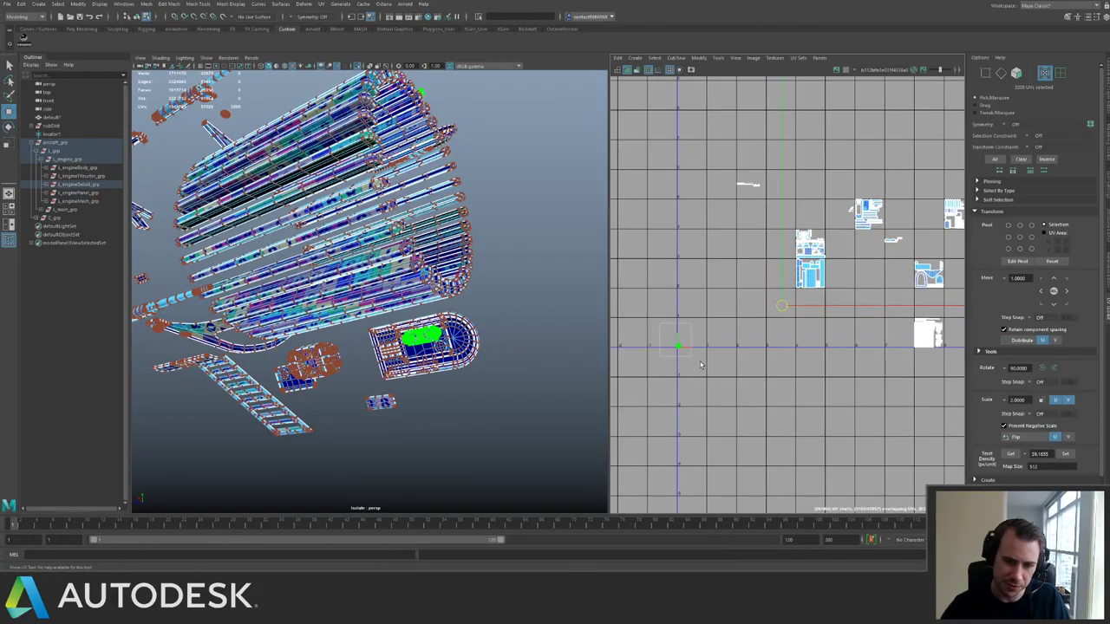
{"action": "key", "text": "w"}
{"action": "key", "text": "f"}
{"action": "scroll", "coordinate": [815, 346], "scroll_direction": "down", "scroll_amount": 12}
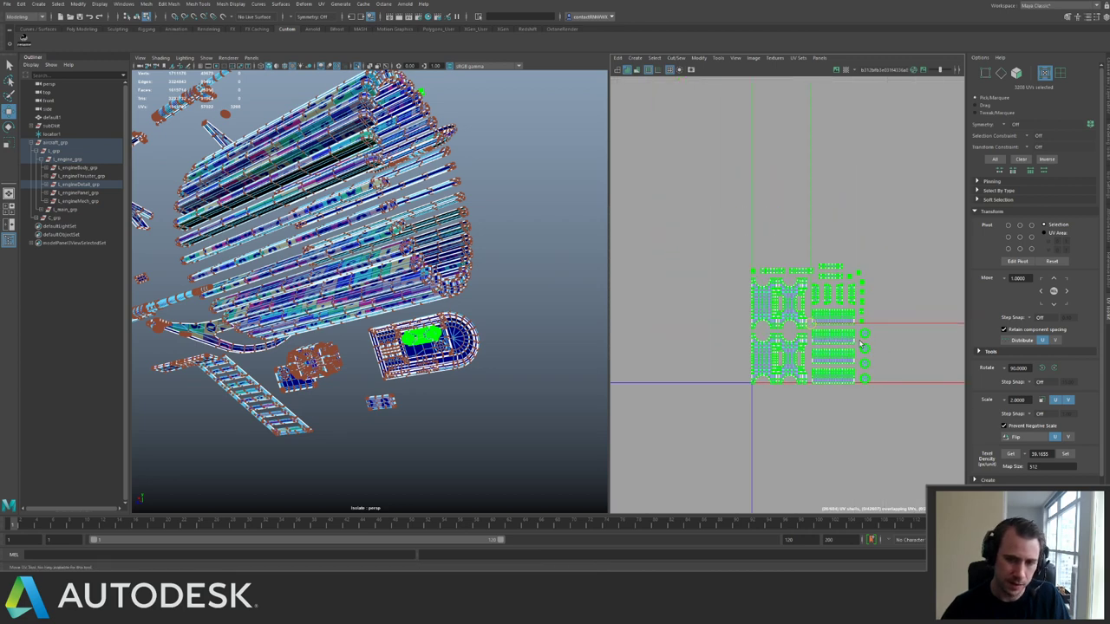
{"action": "middle_click_drag", "start_coordinate": [780, 283], "coordinate": [638, 257], "text": "alt"}
{"action": "scroll", "coordinate": [669, 286], "scroll_direction": "up", "scroll_amount": 1}
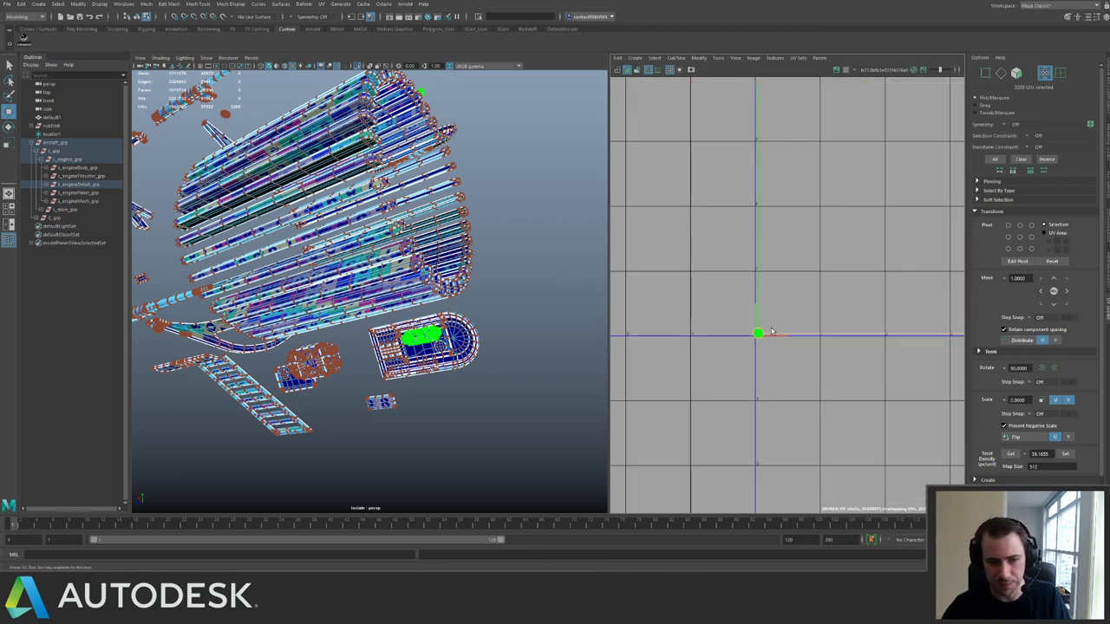
{"action": "left_click_drag", "start_coordinate": [759, 336], "coordinate": [772, 371]}
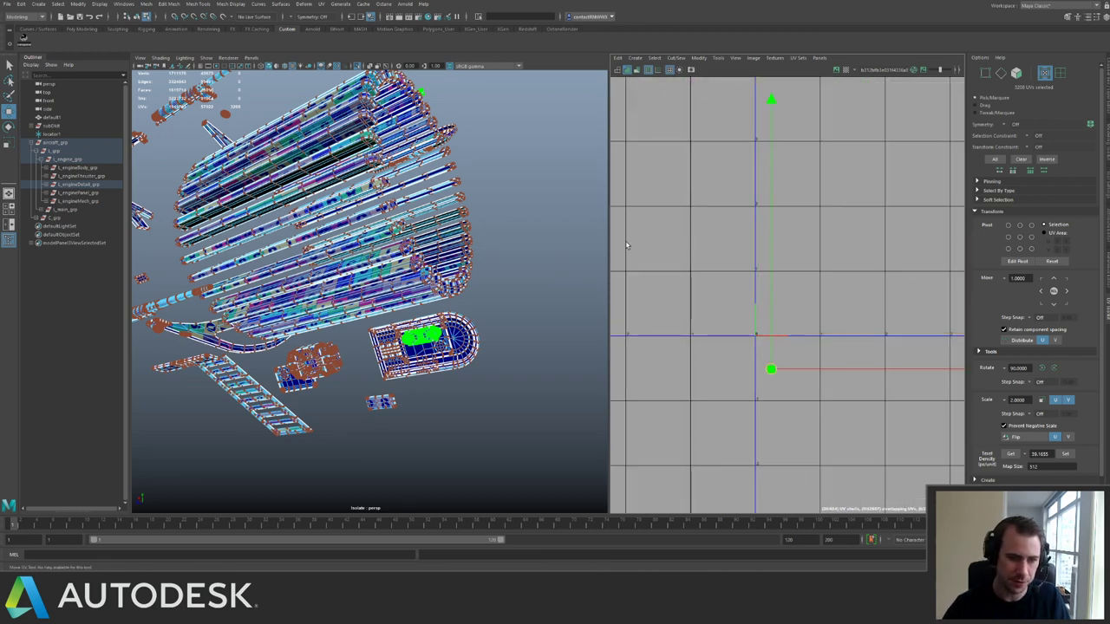
Select the shells in the upper of the two stacked tiles and set their texel density to 39.1655 at map size 512.
{"action": "right_click_drag", "start_coordinate": [849, 269], "coordinate": [780, 269], "text": "alt"}
{"action": "middle_click_drag", "start_coordinate": [876, 208], "coordinate": [785, 312], "text": "alt"}
{"action": "right_click_drag", "start_coordinate": [785, 311], "coordinate": [872, 311], "text": "alt"}
{"action": "middle_click_drag", "start_coordinate": [774, 156], "coordinate": [713, 194], "text": "alt"}
{"action": "right_click_drag", "start_coordinate": [713, 194], "coordinate": [792, 256], "text": "alt"}
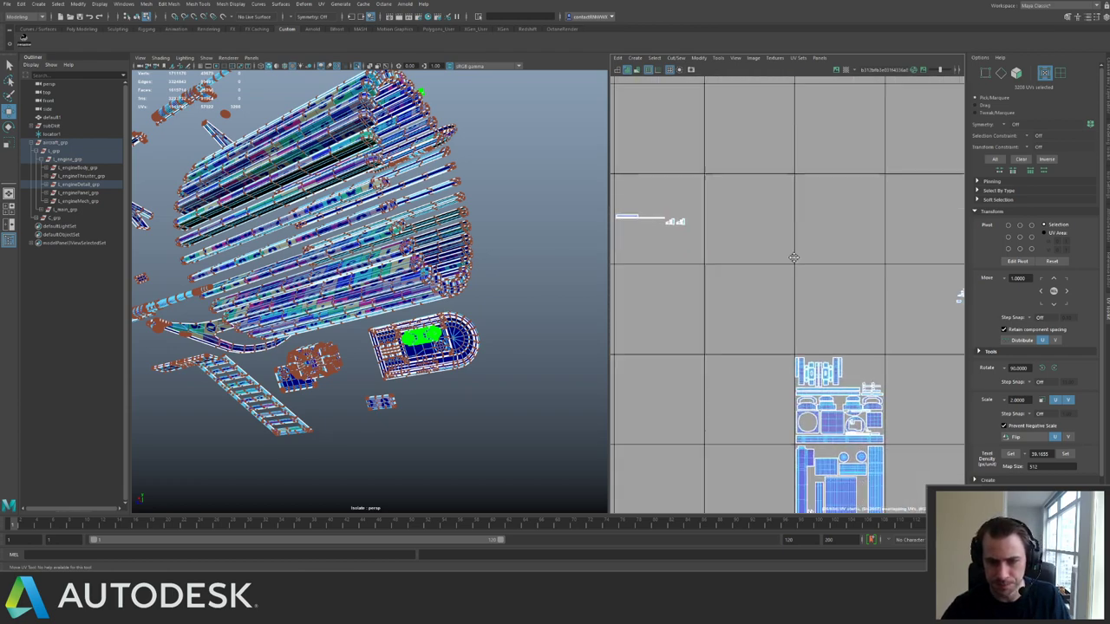
{"action": "middle_click_drag", "start_coordinate": [806, 316], "coordinate": [683, 168], "text": "alt"}
{"action": "left_click_drag", "start_coordinate": [656, 189], "coordinate": [787, 300]}
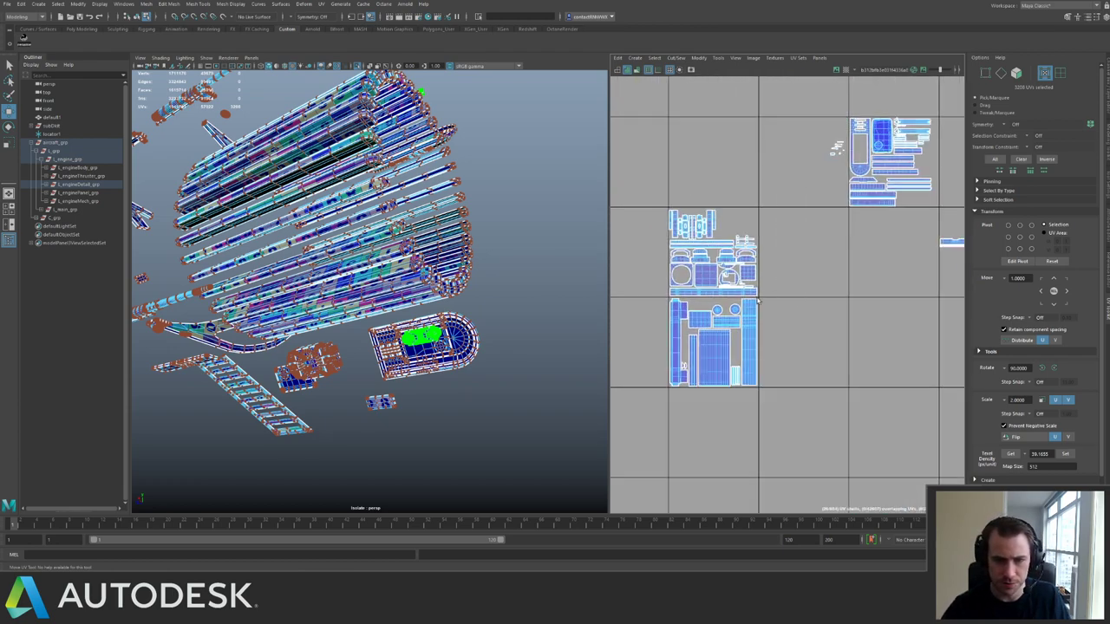
{"action": "left_click_drag", "start_coordinate": [325, 234], "coordinate": [347, 308], "text": "alt"}
{"action": "middle_click_drag", "start_coordinate": [347, 308], "coordinate": [362, 374], "text": "alt"}
{"action": "left_click_drag", "start_coordinate": [363, 373], "coordinate": [408, 329], "text": "alt"}
{"action": "scroll", "coordinate": [778, 297], "scroll_direction": "up", "scroll_amount": 3}
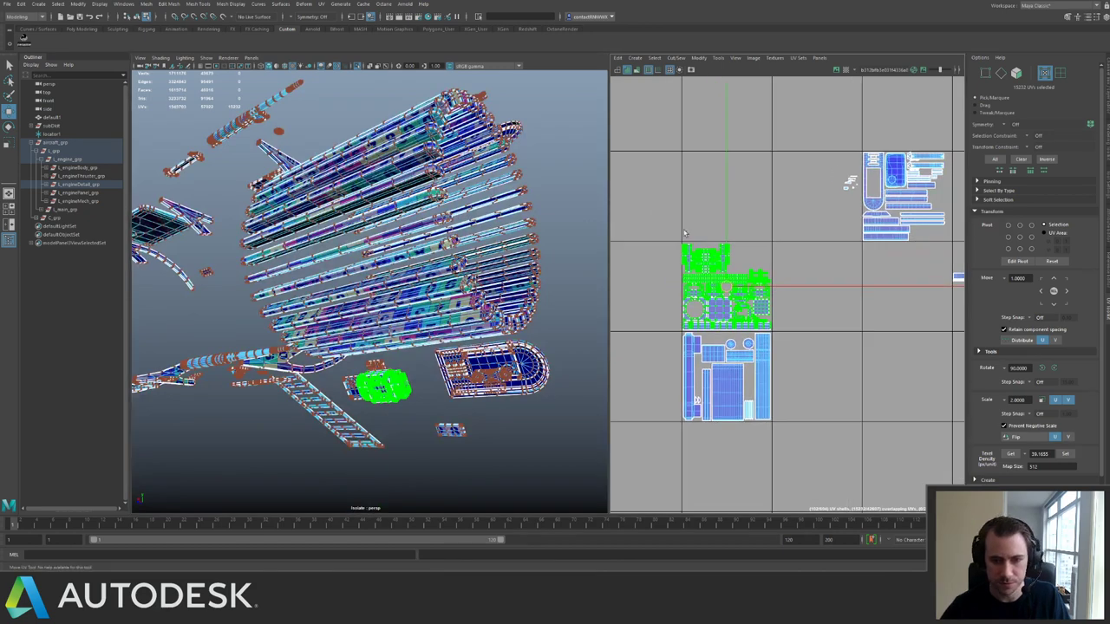
{"action": "right_click_drag", "start_coordinate": [779, 297], "coordinate": [714, 249], "text": "alt"}
{"action": "middle_click_drag", "start_coordinate": [715, 250], "coordinate": [863, 144], "text": "alt"}
{"action": "left_click", "coordinate": [1066, 454]}
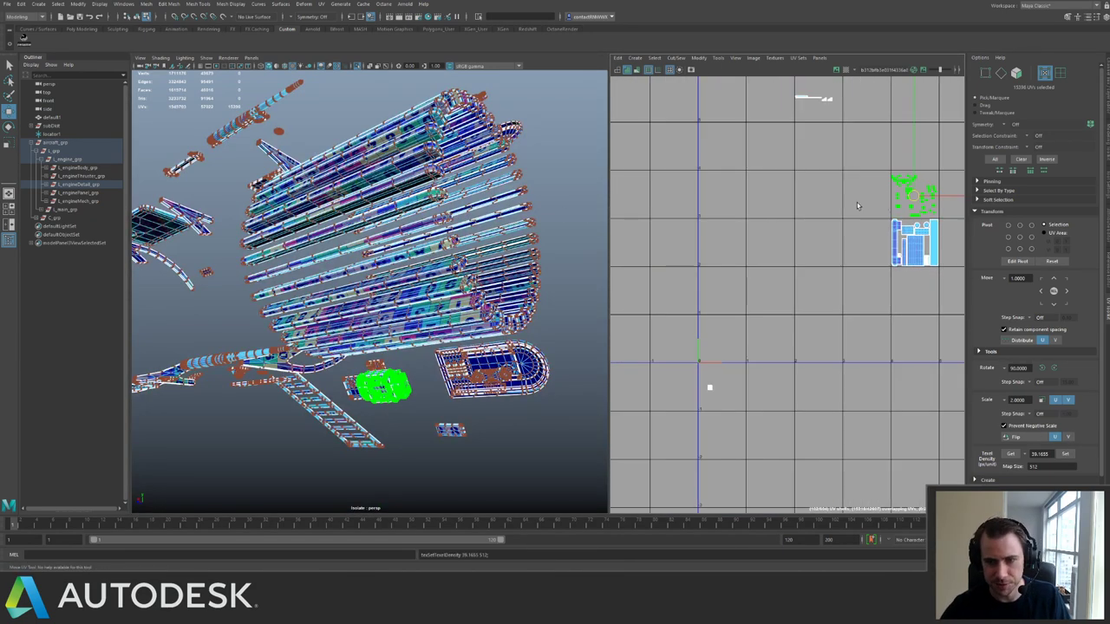
Lay out these shells at the UV origin and move them below the U axis, beside the first packed block.
{"action": "key", "text": "ctrl+l"}
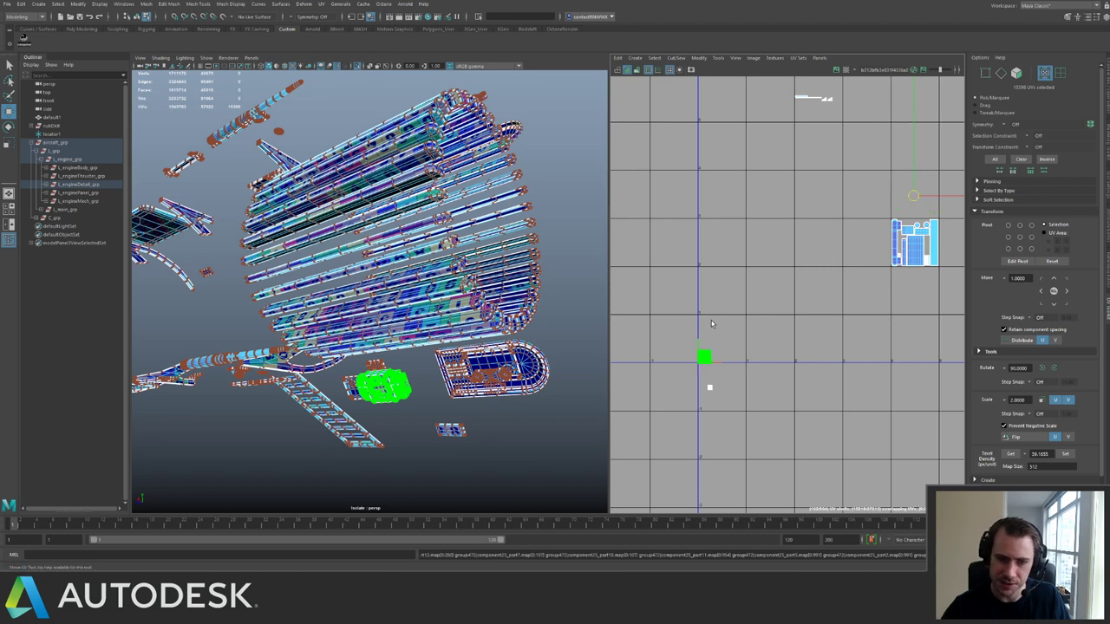
{"action": "middle_click_drag", "start_coordinate": [657, 294], "coordinate": [666, 231], "text": "alt"}
{"action": "right_click_drag", "start_coordinate": [665, 232], "coordinate": [848, 506], "text": "alt"}
{"action": "middle_click_drag", "start_coordinate": [848, 506], "coordinate": [807, 325], "text": "alt"}
{"action": "left_click_drag", "start_coordinate": [779, 330], "coordinate": [931, 511]}
{"action": "middle_click_drag", "start_coordinate": [841, 355], "coordinate": [671, 129], "text": "alt"}
{"action": "left_click", "coordinate": [671, 129]}
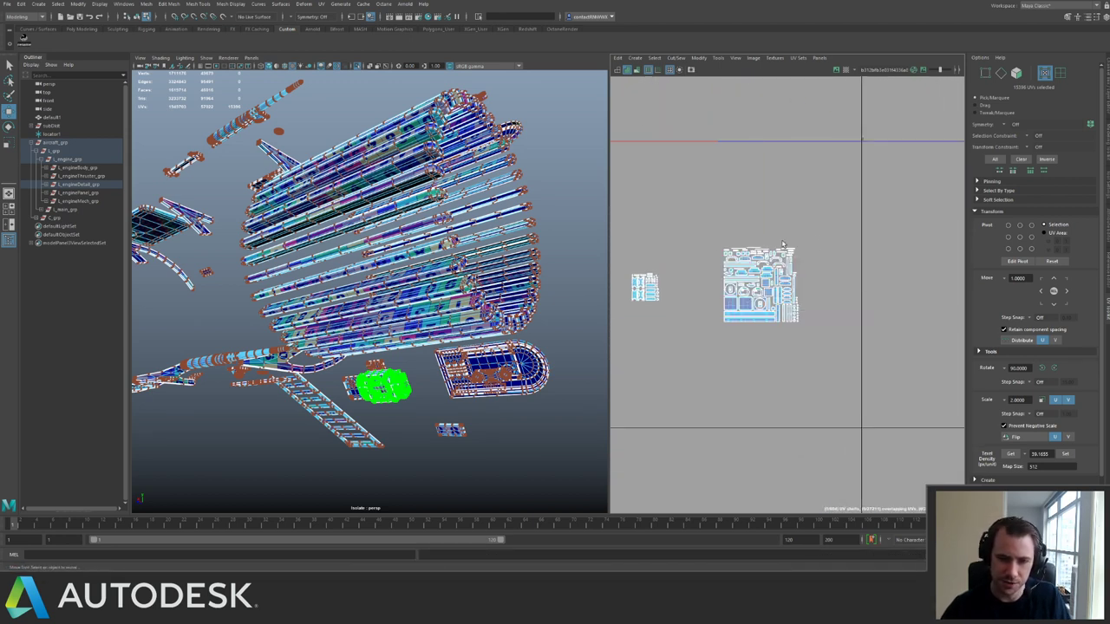
{"action": "right_click_drag", "start_coordinate": [676, 143], "coordinate": [633, 200], "text": "alt"}
{"action": "left_click_drag", "start_coordinate": [759, 245], "coordinate": [832, 337]}
Select the shells in the remaining lower stacked tile and set their texel density to 39.1655 at map size 512.
{"action": "middle_click_drag", "start_coordinate": [666, 241], "coordinate": [653, 339], "text": "alt"}
{"action": "right_click_drag", "start_coordinate": [652, 339], "coordinate": [821, 130], "text": "alt"}
{"action": "middle_click_drag", "start_coordinate": [821, 131], "coordinate": [592, 263], "text": "alt"}
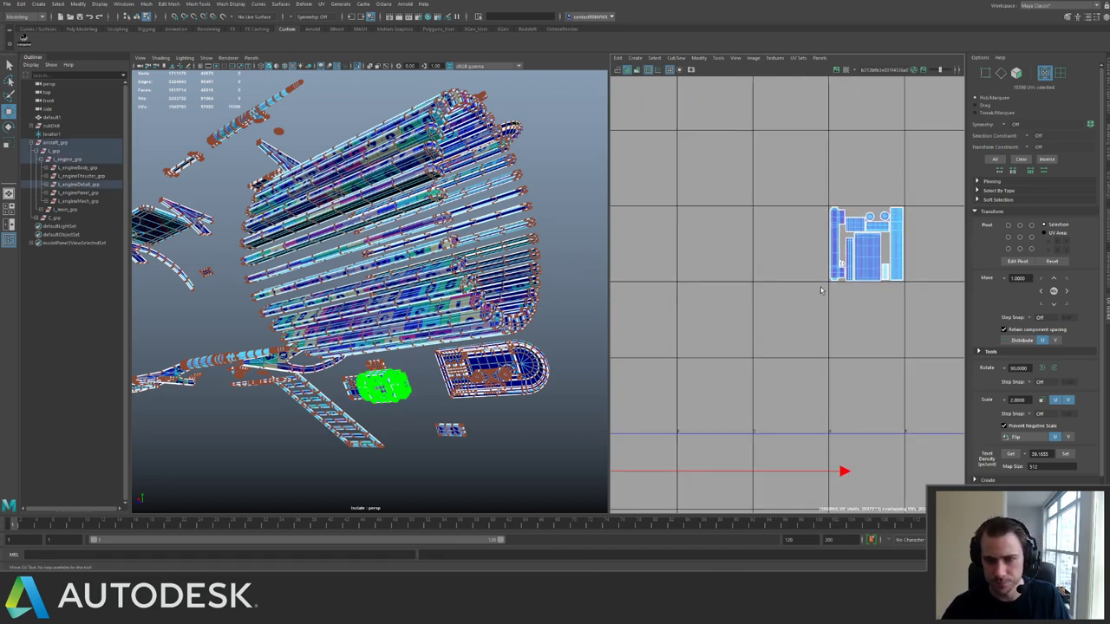
{"action": "middle_click_drag", "start_coordinate": [837, 288], "coordinate": [782, 333], "text": "alt"}
{"action": "left_click_drag", "start_coordinate": [714, 213], "coordinate": [817, 318]}
{"action": "left_click_drag", "start_coordinate": [354, 180], "coordinate": [520, 203], "text": "alt"}
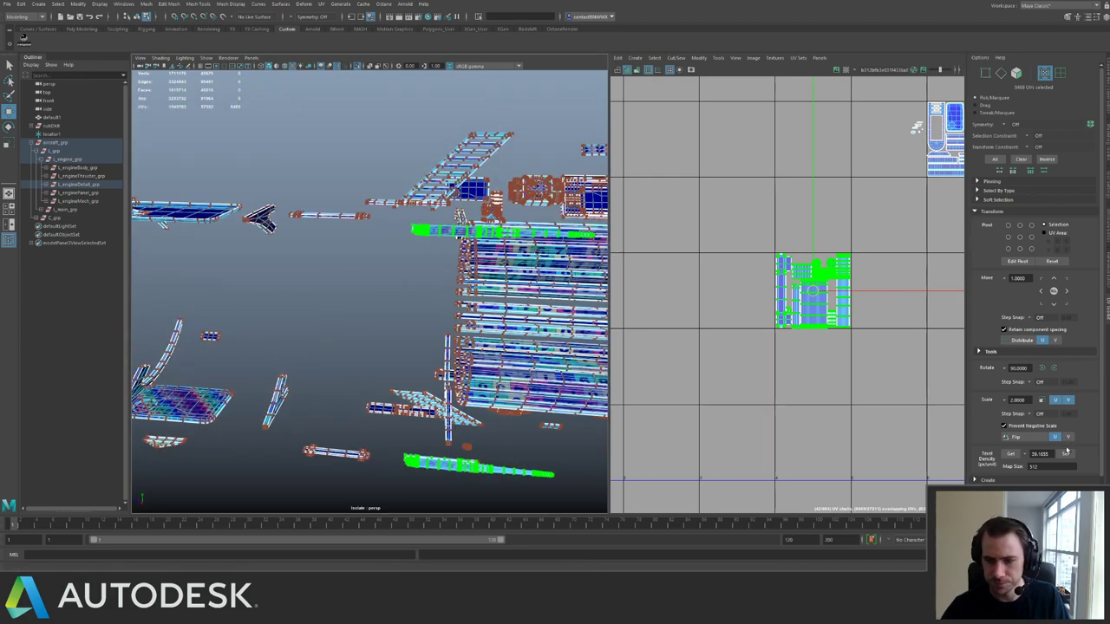
{"action": "left_click", "coordinate": [1066, 454]}
Lay out the long engine strip shells at the UV origin and move them below the U axis, left of the V axis.
{"action": "key", "text": "ctrl+l"}
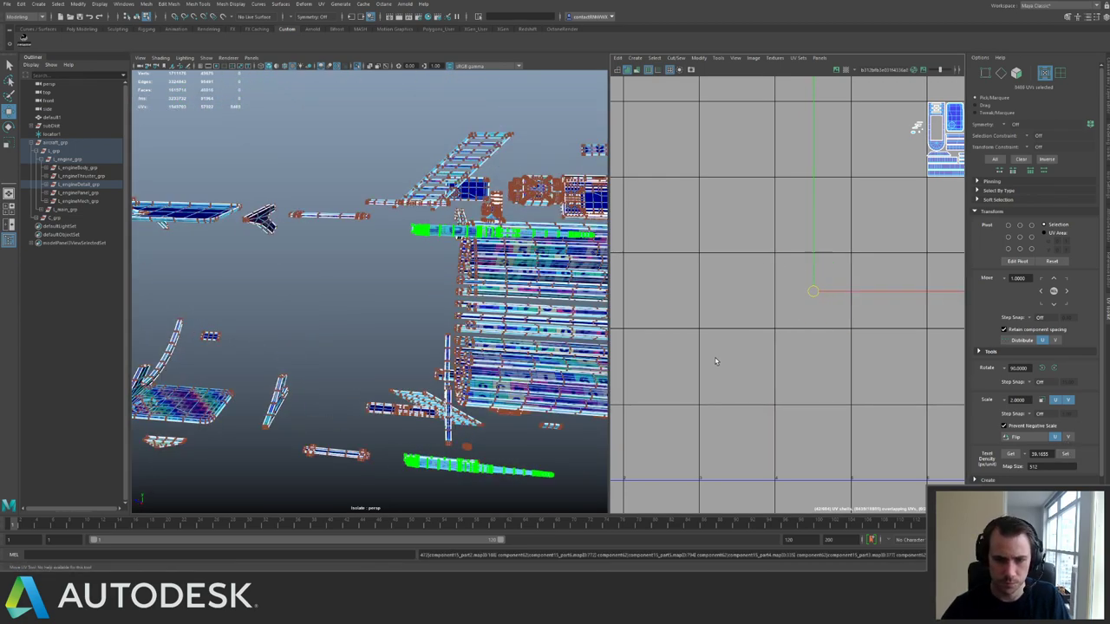
{"action": "middle_click_drag", "start_coordinate": [719, 354], "coordinate": [961, 129], "text": "alt"}
{"action": "right_click_drag", "start_coordinate": [694, 284], "coordinate": [910, 338], "text": "alt"}
{"action": "key", "text": "w"}
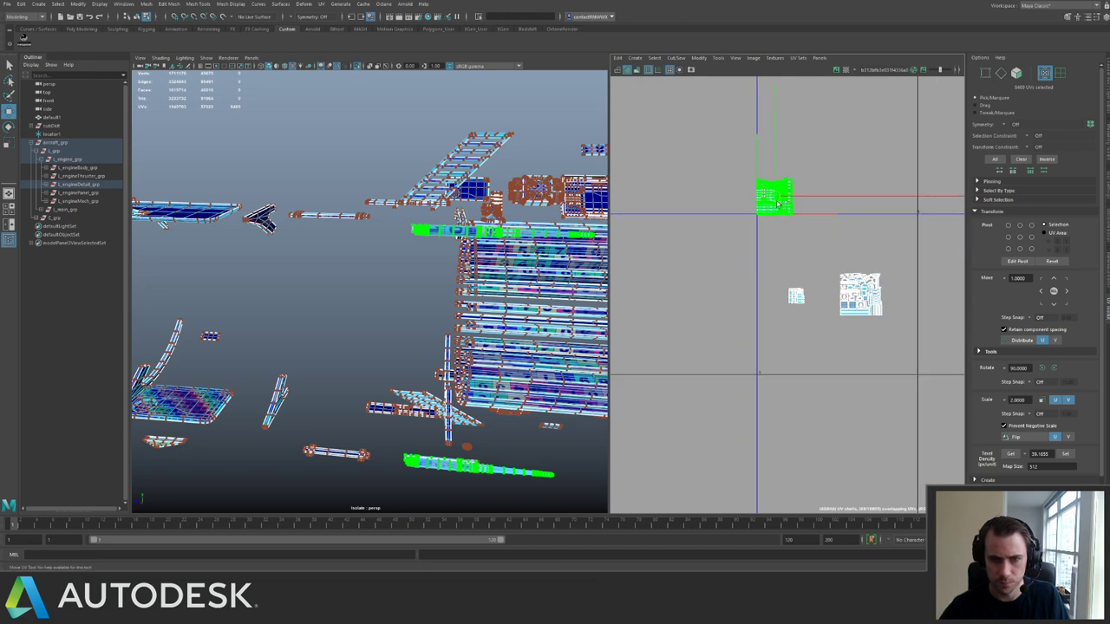
{"action": "left_click_drag", "start_coordinate": [775, 201], "coordinate": [703, 294]}
Select the shells in the tile with the arched outlines and set their texel density to 39.1655 at map size 512.
{"action": "right_click_drag", "start_coordinate": [867, 268], "coordinate": [838, 147], "text": "alt"}
{"action": "middle_click_drag", "start_coordinate": [861, 172], "coordinate": [692, 200], "text": "alt"}
{"action": "middle_click_drag", "start_coordinate": [821, 219], "coordinate": [760, 216], "text": "alt"}
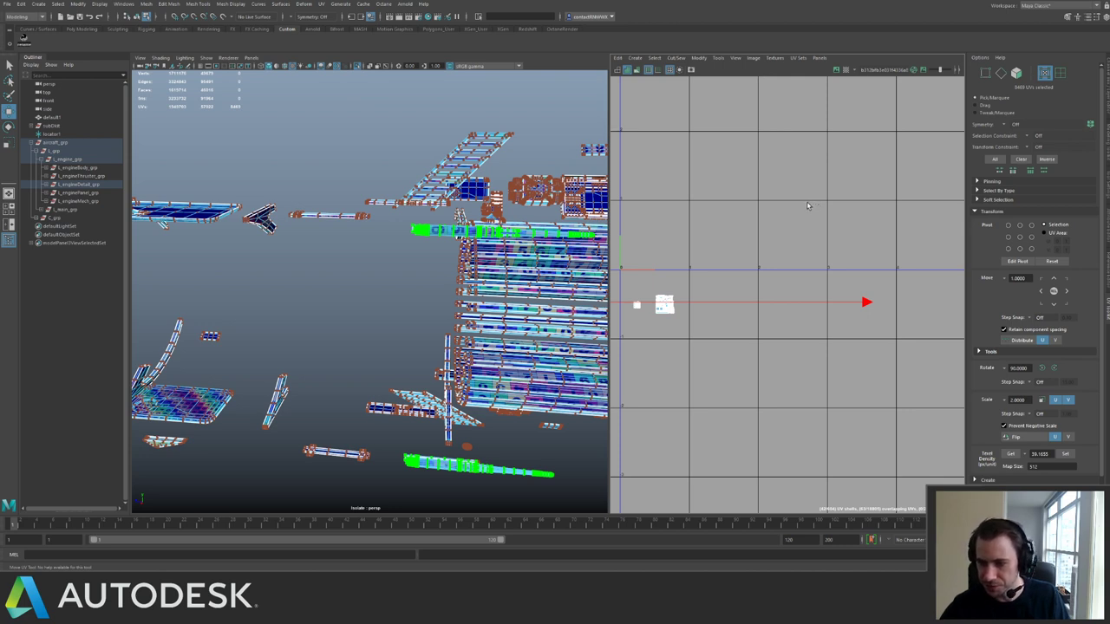
{"action": "middle_click_drag", "start_coordinate": [844, 210], "coordinate": [807, 255], "text": "alt"}
{"action": "right_click_drag", "start_coordinate": [807, 255], "coordinate": [736, 222], "text": "alt"}
{"action": "middle_click_drag", "start_coordinate": [859, 187], "coordinate": [713, 222], "text": "alt"}
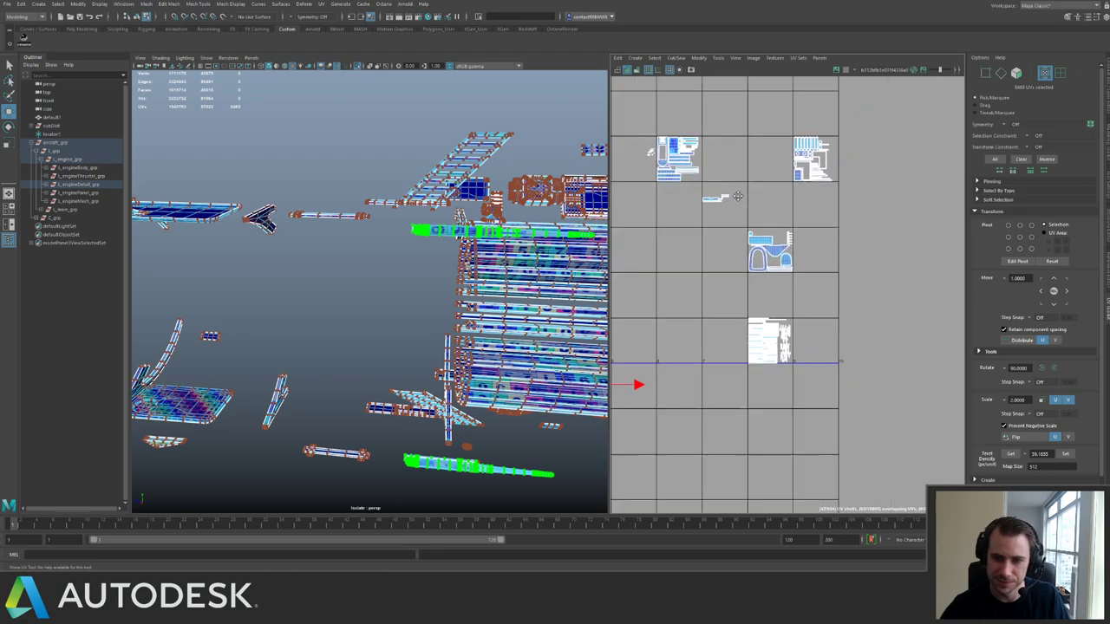
{"action": "right_click_drag", "start_coordinate": [712, 222], "coordinate": [734, 196], "text": "alt"}
{"action": "left_click_drag", "start_coordinate": [722, 185], "coordinate": [800, 266]}
{"action": "left_click_drag", "start_coordinate": [483, 210], "coordinate": [416, 184], "text": "alt"}
{"action": "left_click", "coordinate": [1065, 453]}
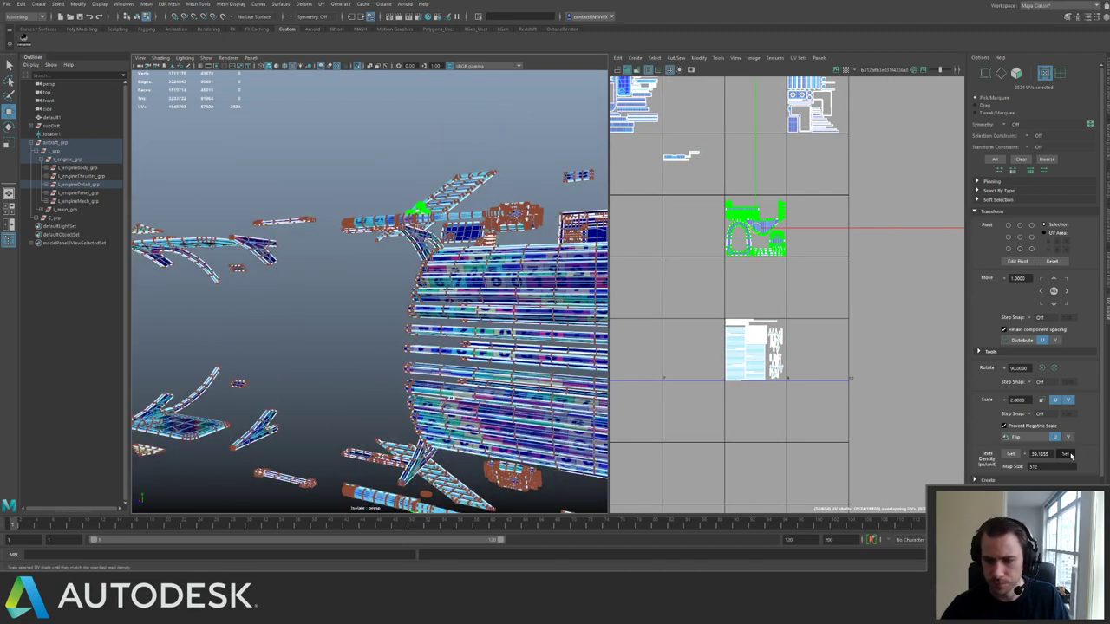
Lay out the arched detail shells at the UV origin and move them below the other packed blocks under the U axis.
{"action": "key", "text": "ctrl+l"}
{"action": "key", "text": "f"}
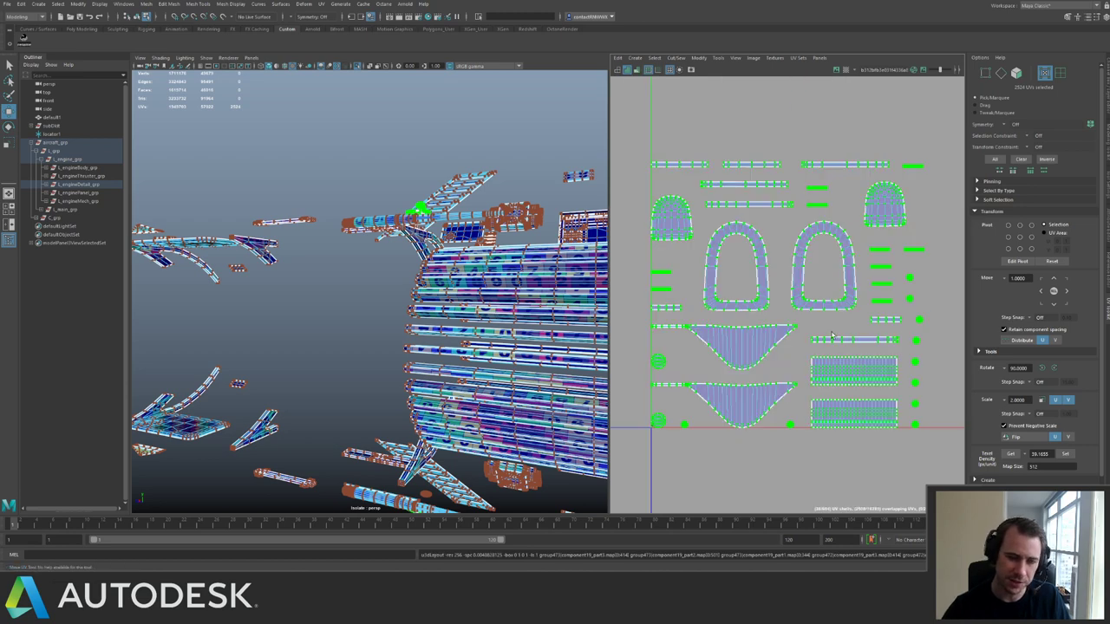
{"action": "right_click_drag", "start_coordinate": [834, 334], "coordinate": [798, 260], "text": "alt"}
{"action": "right_click_drag", "start_coordinate": [934, 418], "coordinate": [775, 317], "text": "alt"}
{"action": "middle_click_drag", "start_coordinate": [824, 373], "coordinate": [679, 217], "text": "alt"}
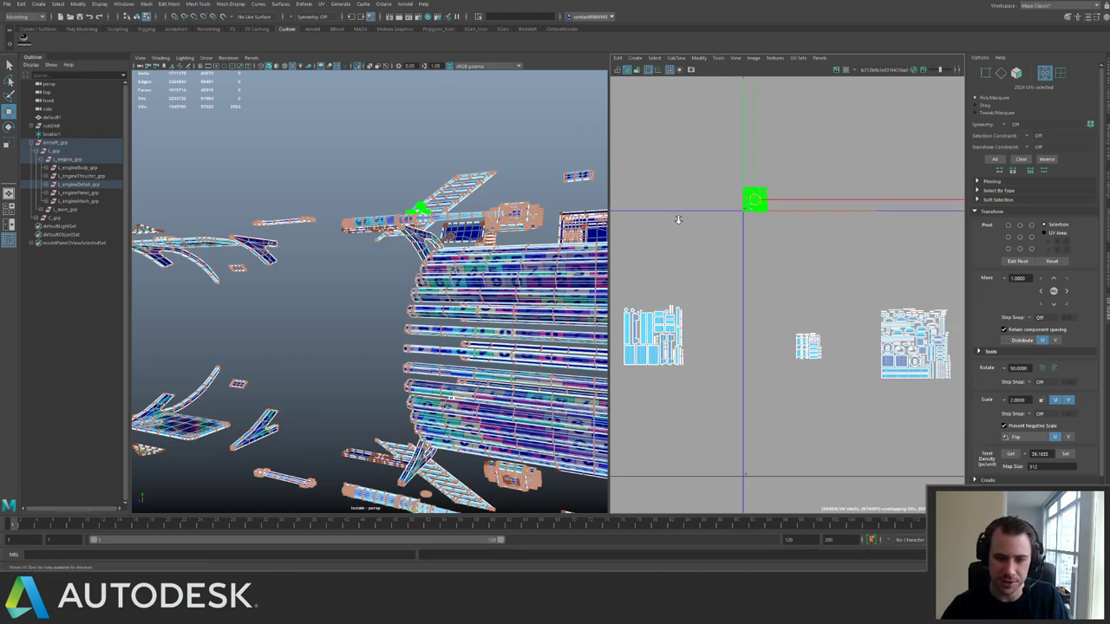
{"action": "right_click_drag", "start_coordinate": [848, 273], "coordinate": [785, 239], "text": "alt"}
{"action": "left_click_drag", "start_coordinate": [793, 228], "coordinate": [769, 372]}
Select the small isolated strip of shells between the filled tiles and set its texel density to 39.1655 at map size 512.
{"action": "right_click_drag", "start_coordinate": [871, 324], "coordinate": [715, 130], "text": "alt"}
{"action": "middle_click_drag", "start_coordinate": [849, 127], "coordinate": [624, 291], "text": "alt"}
{"action": "right_click_drag", "start_coordinate": [754, 285], "coordinate": [793, 331], "text": "alt"}
{"action": "scroll", "coordinate": [792, 331], "scroll_direction": "up", "scroll_amount": 2}
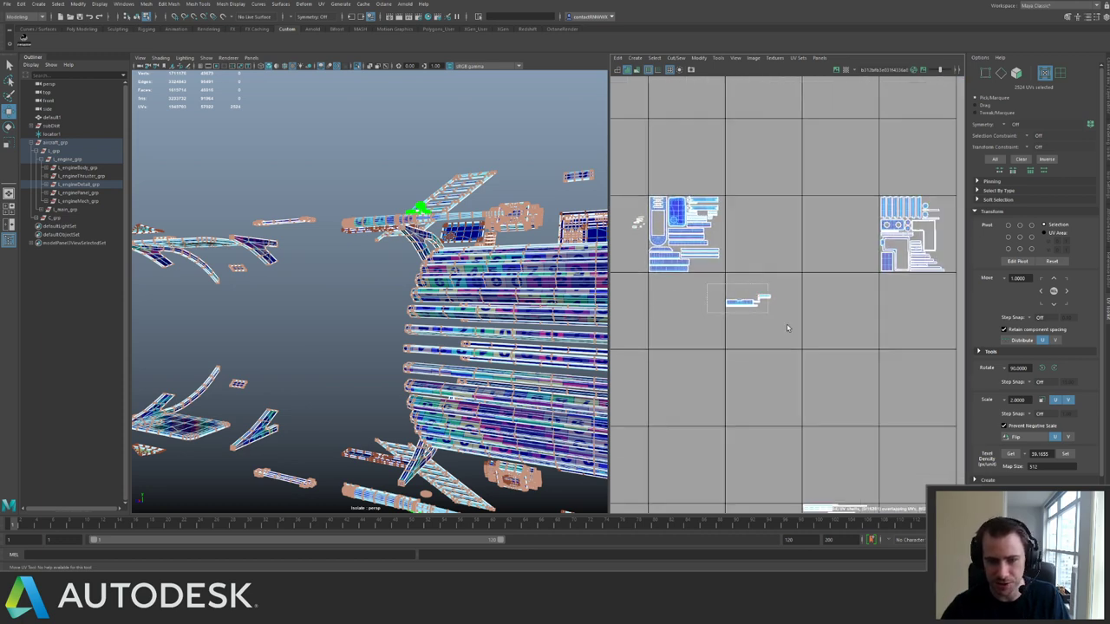
{"action": "left_click_drag", "start_coordinate": [788, 327], "coordinate": [782, 328]}
{"action": "middle_click_drag", "start_coordinate": [733, 327], "coordinate": [818, 291], "text": "alt"}
{"action": "left_click_drag", "start_coordinate": [484, 230], "coordinate": [470, 256], "text": "alt"}
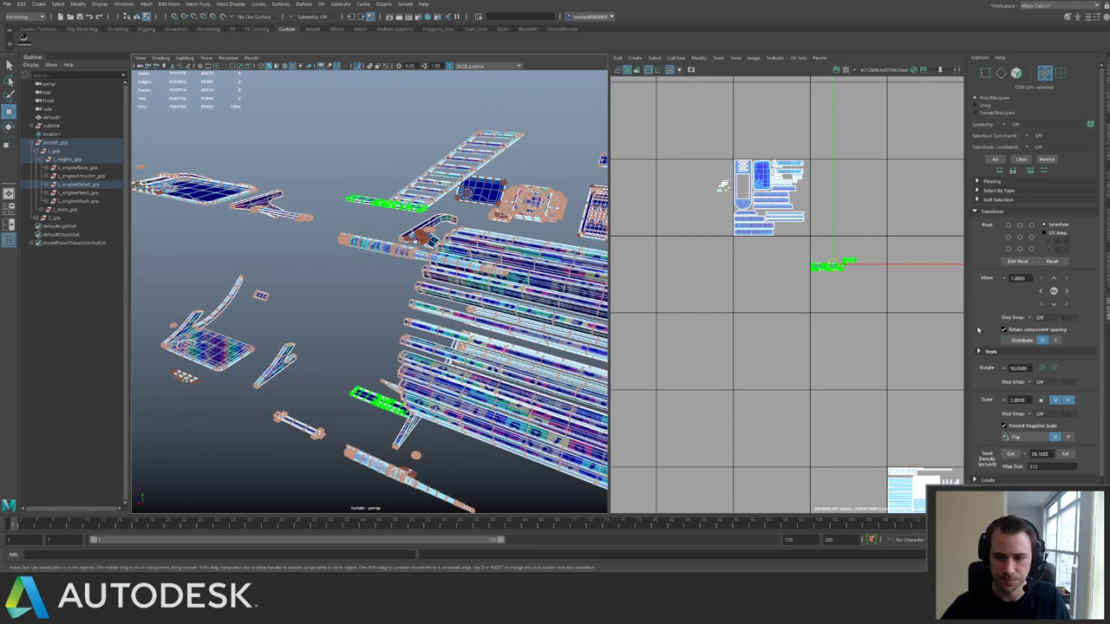
{"action": "left_click", "coordinate": [1066, 452]}
Lay out the small strip shells at the UV origin and move them in with the packed blocks below the U axis.
{"action": "middle_click_drag", "start_coordinate": [766, 305], "coordinate": [872, 231], "text": "alt"}
{"action": "right_click_drag", "start_coordinate": [872, 232], "coordinate": [678, 206], "text": "alt"}
{"action": "middle_click_drag", "start_coordinate": [670, 317], "coordinate": [671, 324]}
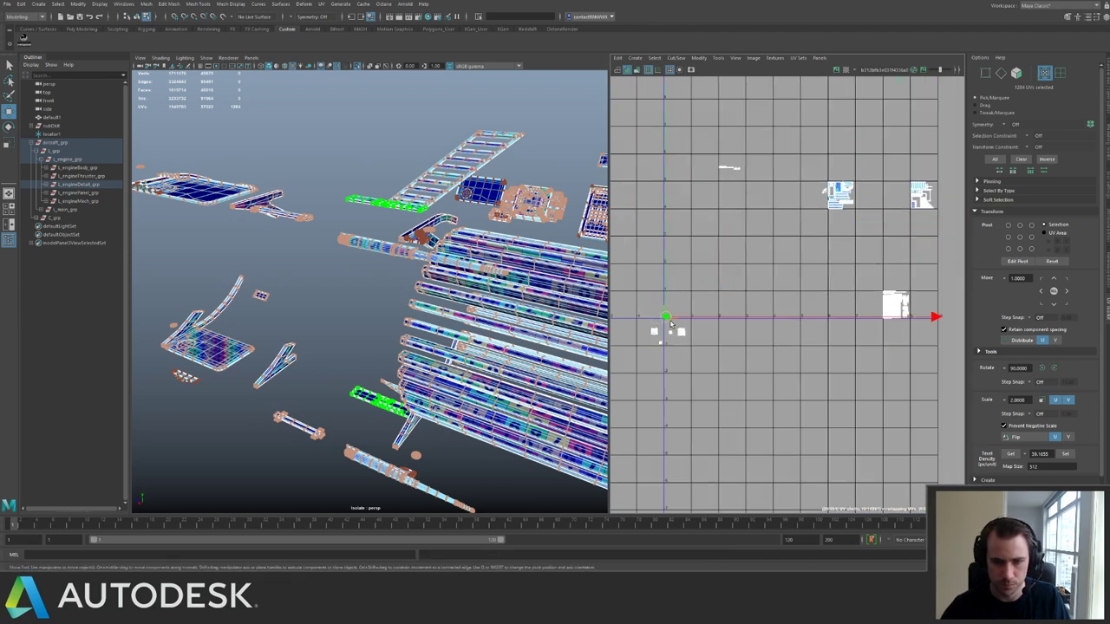
Select the shells in the rightmost tile of the fourth row and set their texel density to 39.1655 at map size 512.
{"action": "scroll", "coordinate": [884, 369], "scroll_direction": "up", "scroll_amount": 3}
{"action": "left_click_drag", "start_coordinate": [756, 217], "coordinate": [877, 362]}
{"action": "left_click_drag", "start_coordinate": [427, 251], "coordinate": [598, 202], "text": "alt"}
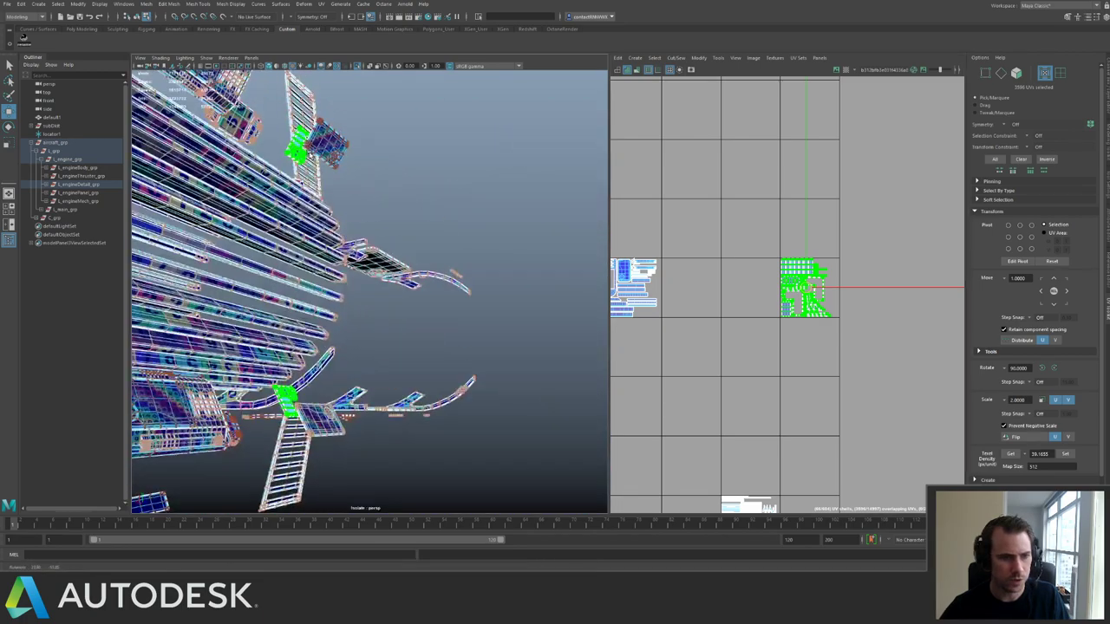
{"action": "left_click_drag", "start_coordinate": [310, 154], "coordinate": [313, 168], "text": "alt"}
{"action": "middle_click_drag", "start_coordinate": [803, 280], "coordinate": [919, 181], "text": "alt"}
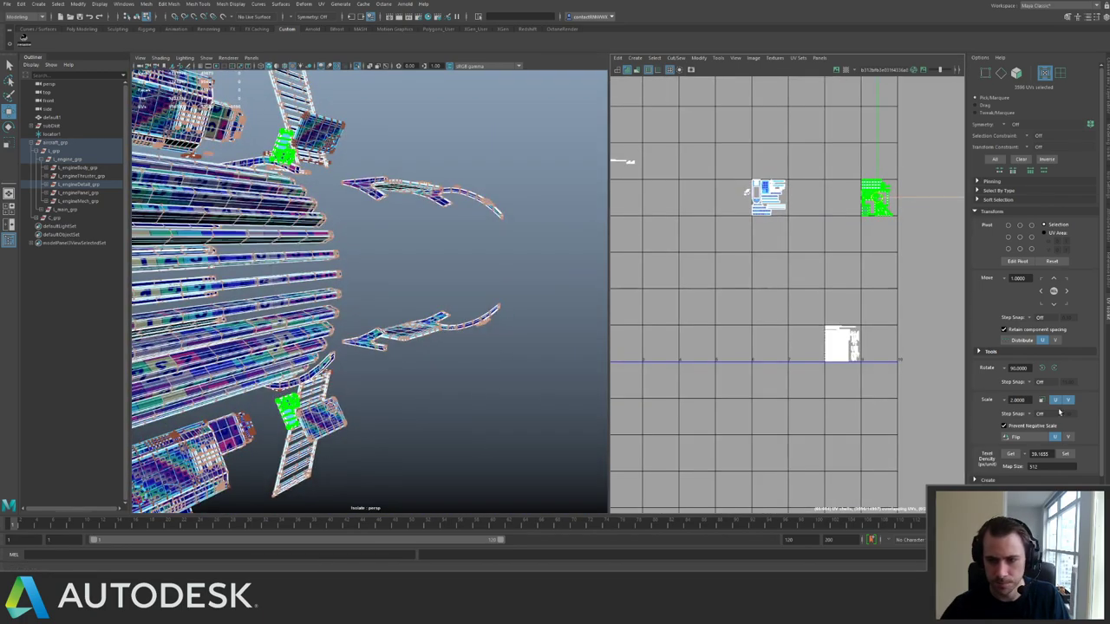
{"action": "left_click", "coordinate": [1065, 454]}
Lay out these shells at the UV origin and move the packed block below the other finished blocks.
{"action": "key", "text": "ctrl+l"}
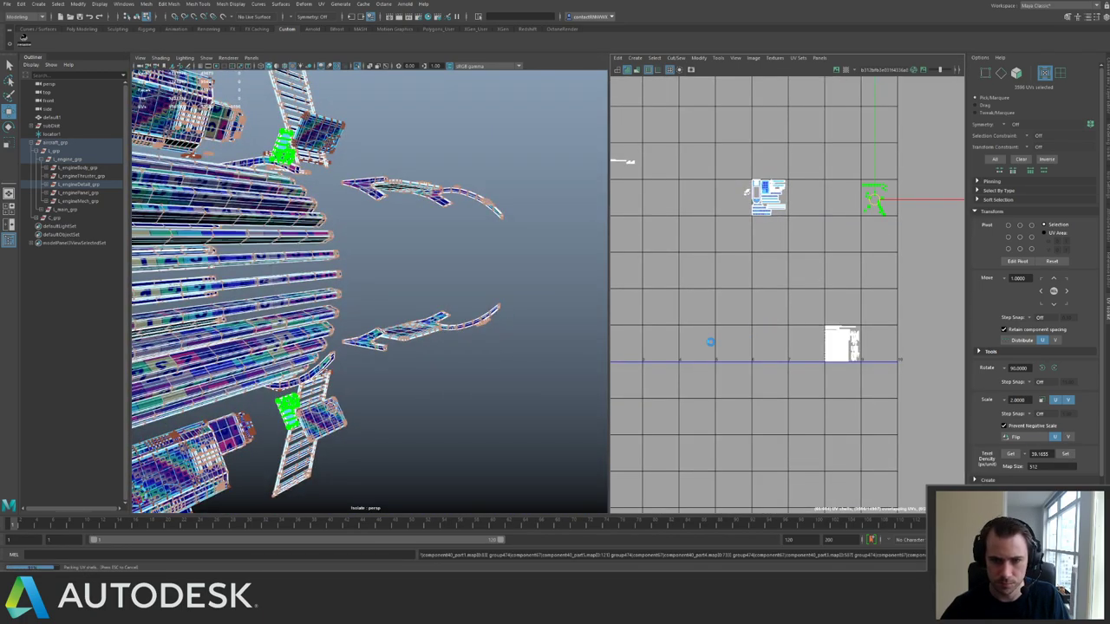
{"action": "middle_click_drag", "start_coordinate": [619, 387], "coordinate": [816, 317], "text": "alt"}
{"action": "scroll", "coordinate": [816, 317], "scroll_direction": "up", "scroll_amount": 5}
{"action": "left_click_drag", "start_coordinate": [835, 294], "coordinate": [902, 361]}
{"action": "middle_click_drag", "start_coordinate": [868, 280], "coordinate": [727, 213], "text": "alt"}
{"action": "left_click_drag", "start_coordinate": [745, 267], "coordinate": [780, 378]}
View the whole ship untextured to check where the engine detail pieces sit, and return to the isolated pieces and their UVs.
{"action": "right_click_drag", "start_coordinate": [462, 186], "coordinate": [350, 199], "text": "alt"}
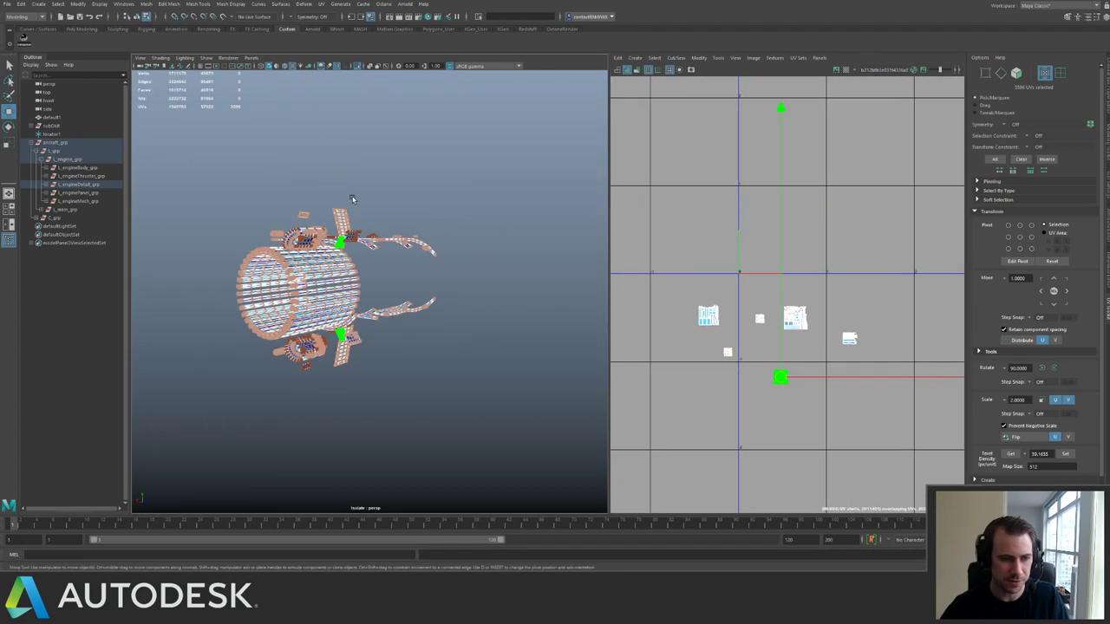
{"action": "key", "text": "ctrl+1"}
{"action": "left_click_drag", "start_coordinate": [403, 241], "coordinate": [424, 295], "text": "alt"}
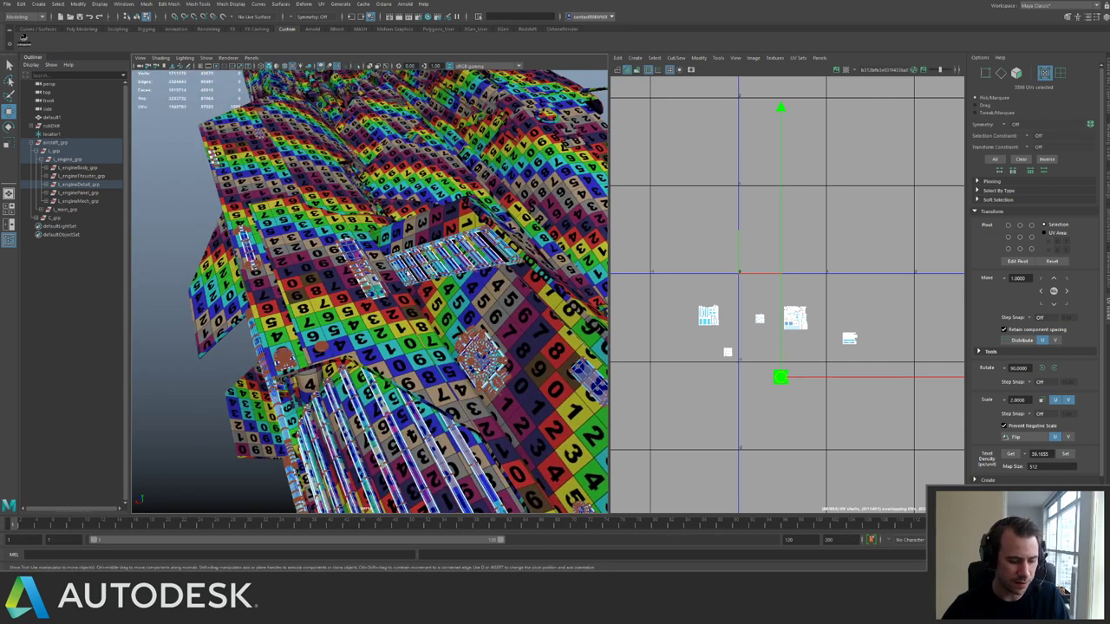
{"action": "key", "text": "5"}
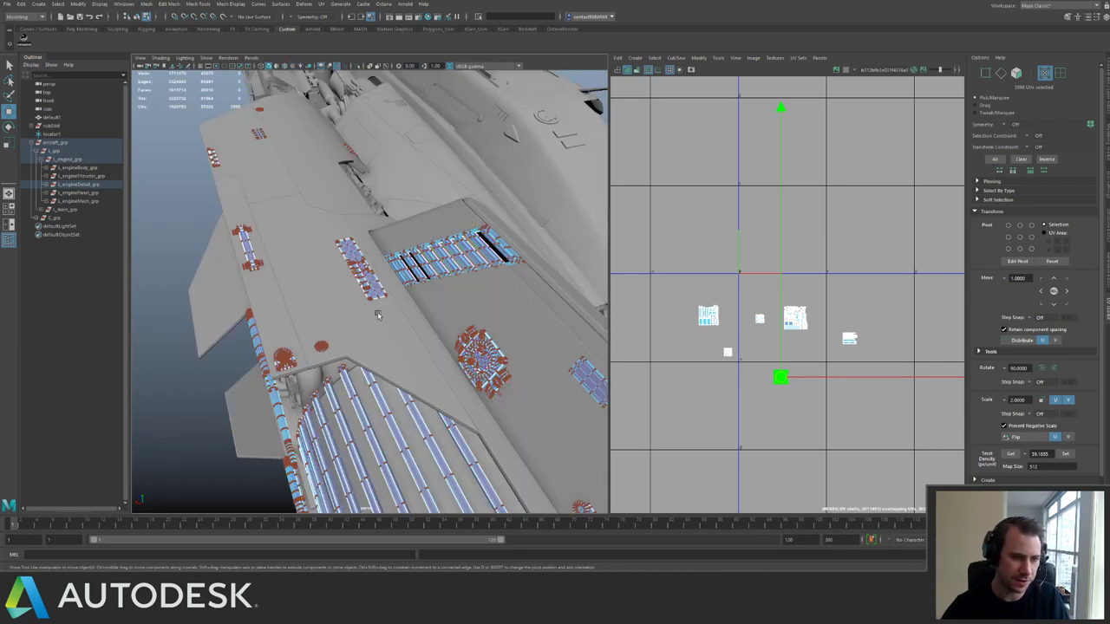
{"action": "right_click_drag", "start_coordinate": [423, 309], "coordinate": [434, 239], "text": "alt"}
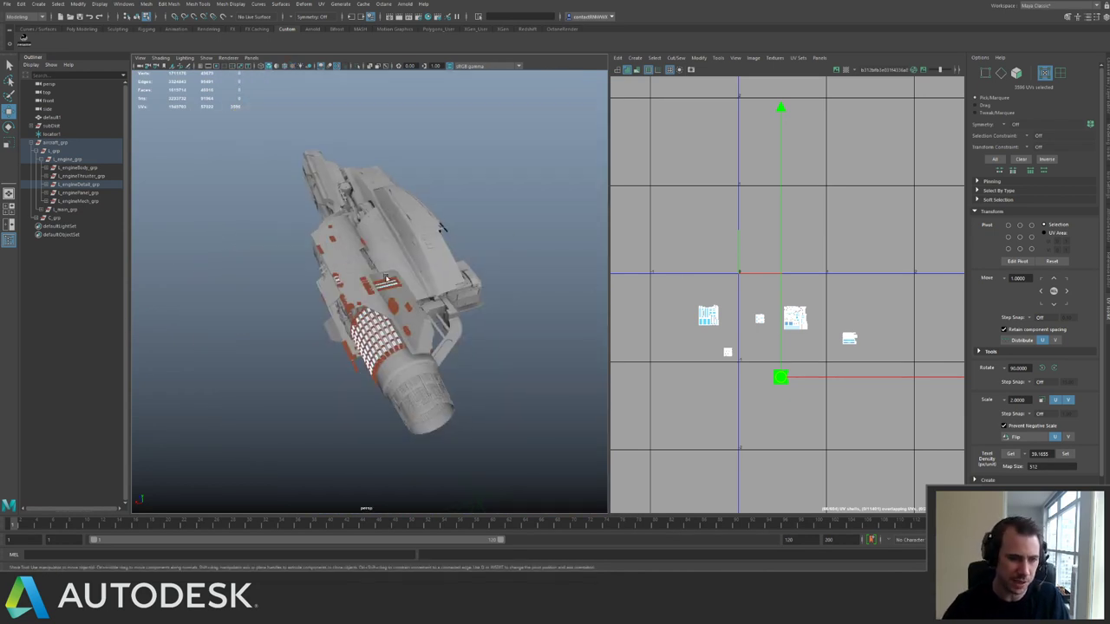
{"action": "left_click_drag", "start_coordinate": [387, 278], "coordinate": [301, 270], "text": "alt"}
{"action": "right_click_drag", "start_coordinate": [302, 270], "coordinate": [463, 307], "text": "alt"}
{"action": "left_click_drag", "start_coordinate": [463, 307], "coordinate": [417, 308], "text": "alt"}
{"action": "key", "text": "ctrl+1"}
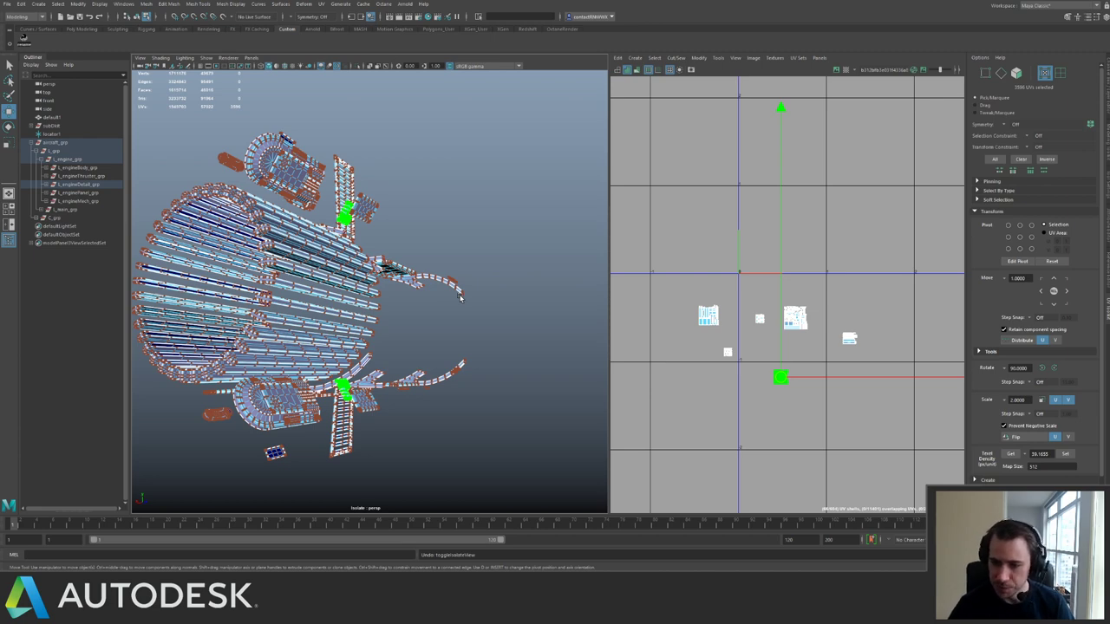
{"action": "middle_click_drag", "start_coordinate": [787, 241], "coordinate": [740, 287], "text": "alt"}
{"action": "scroll", "coordinate": [741, 287], "scroll_direction": "down", "scroll_amount": 3}
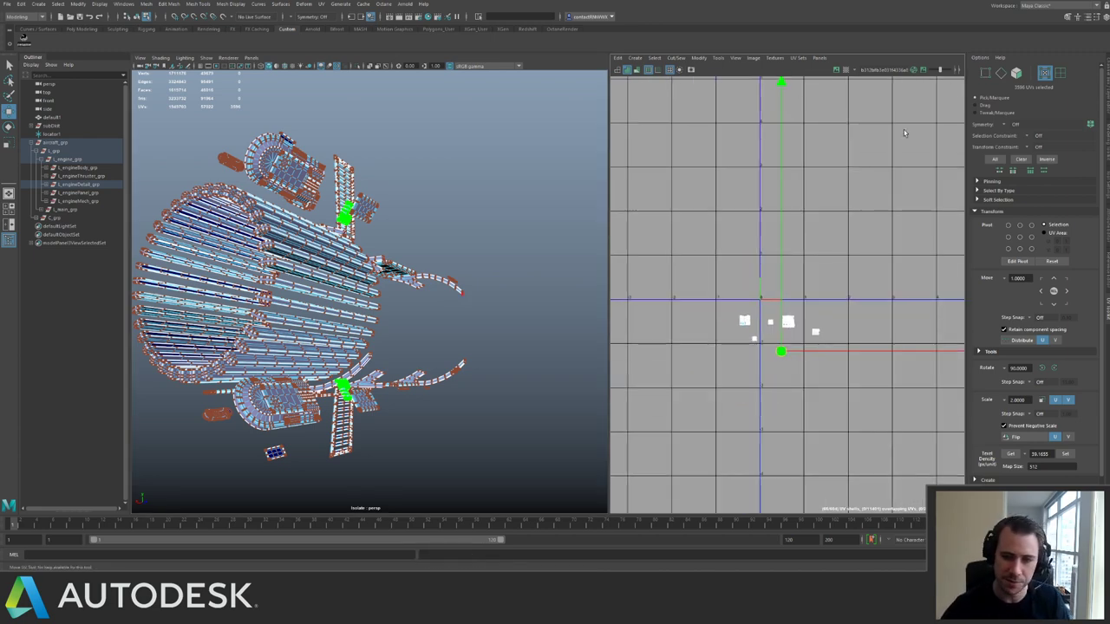
Select the large rounded plate and strip shells filling one tile and set their texel density to 39.1655 at map size 512.
{"action": "middle_click_drag", "start_coordinate": [905, 131], "coordinate": [648, 203], "text": "alt"}
{"action": "scroll", "coordinate": [742, 248], "scroll_direction": "up", "scroll_amount": 2}
{"action": "middle_click_drag", "start_coordinate": [723, 172], "coordinate": [693, 285], "text": "alt"}
{"action": "key", "text": "f"}
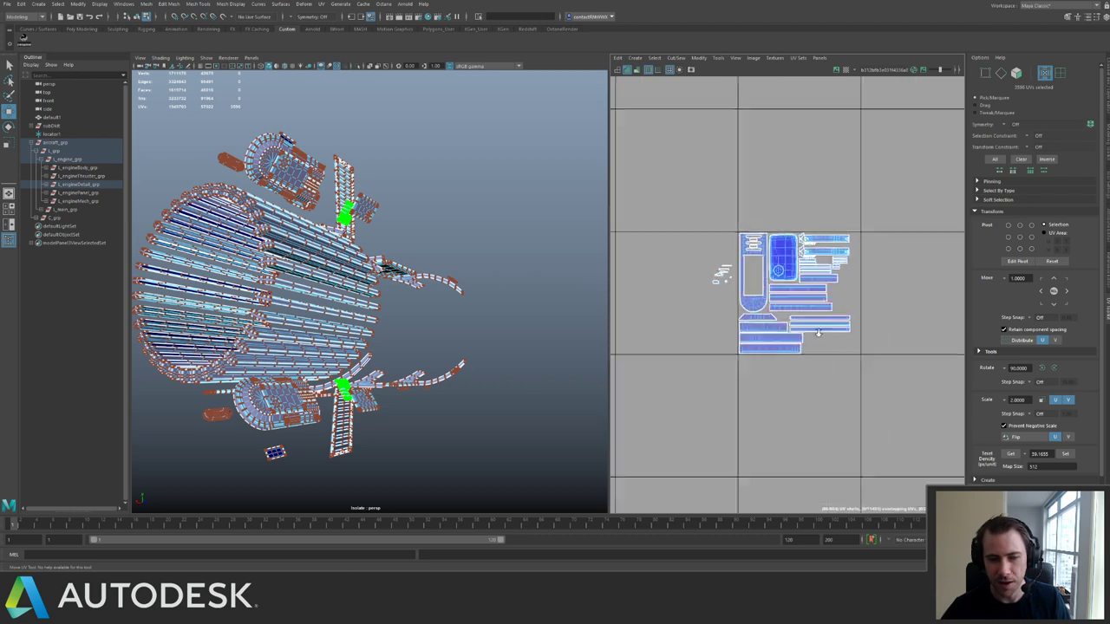
{"action": "left_click_drag", "start_coordinate": [766, 382], "coordinate": [743, 380]}
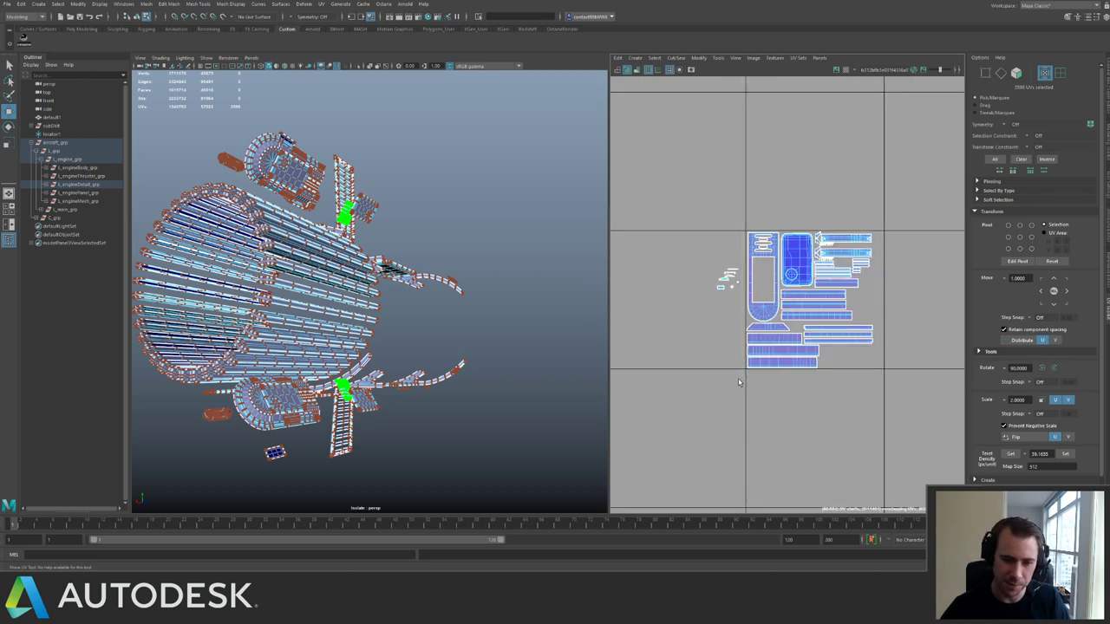
{"action": "left_click_drag", "start_coordinate": [288, 186], "coordinate": [262, 234], "text": "alt"}
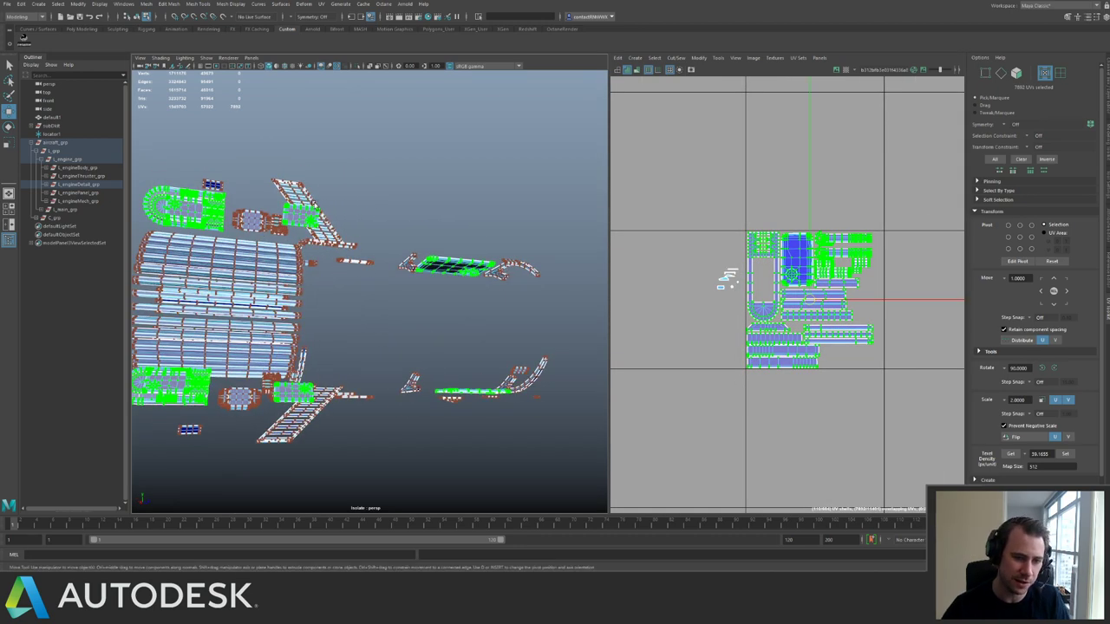
{"action": "left_click_drag", "start_coordinate": [442, 248], "coordinate": [425, 253], "text": "alt"}
{"action": "right_click_drag", "start_coordinate": [865, 287], "coordinate": [833, 276], "text": "alt"}
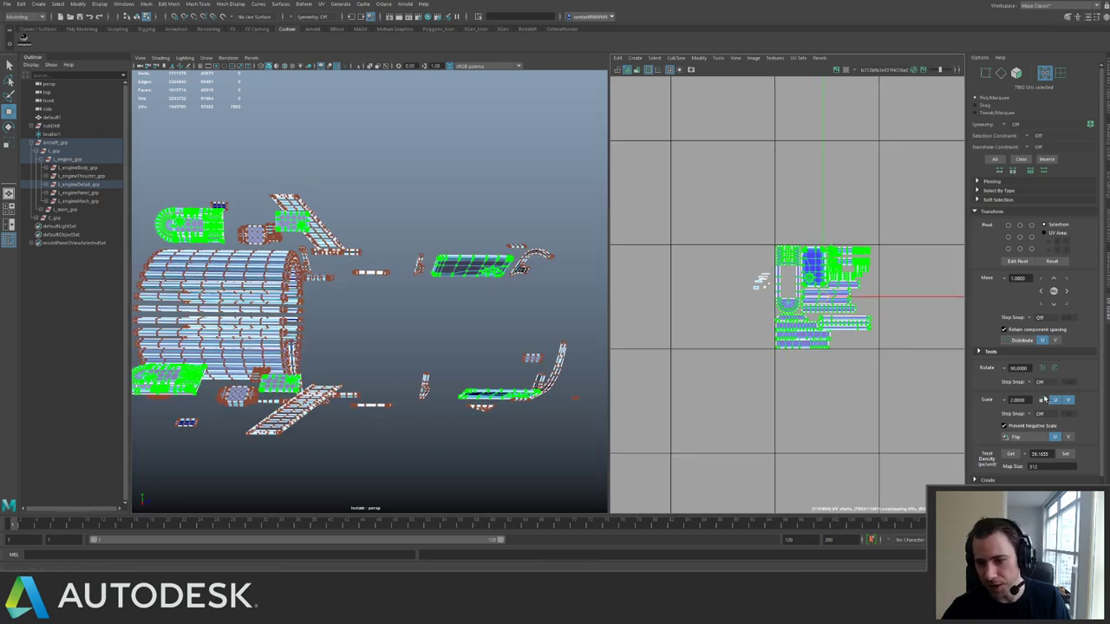
{"action": "left_click", "coordinate": [1065, 454]}
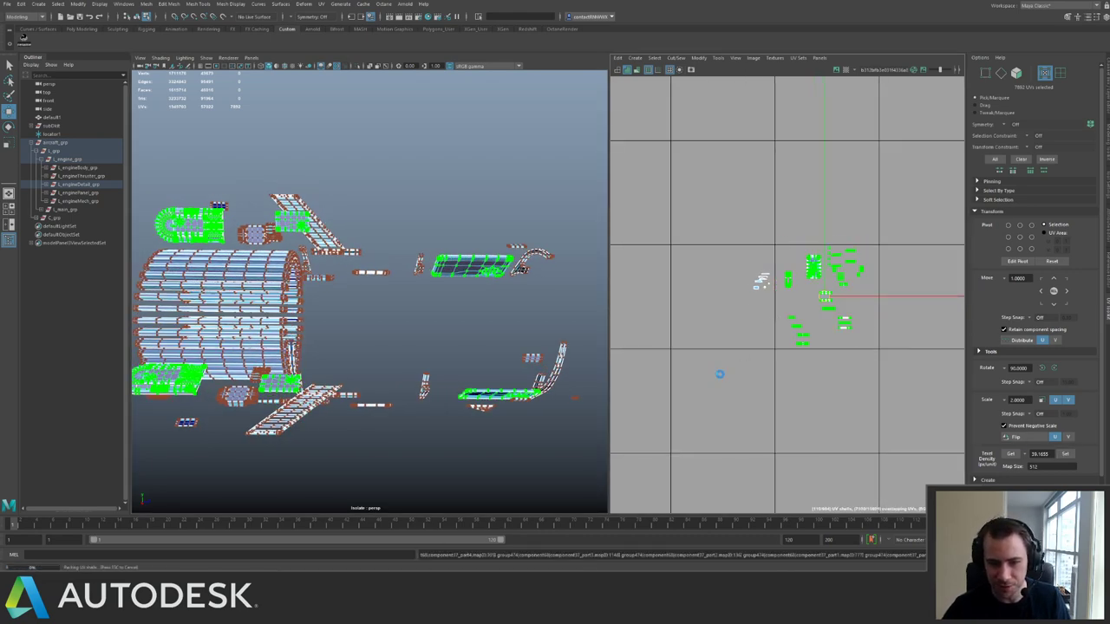
Lay out these plate shells at the UV origin and move the packed block two tiles below the U axis, left of the V axis.
{"action": "key", "text": "f"}
{"action": "right_click_drag", "start_coordinate": [848, 339], "coordinate": [707, 278], "text": "alt"}
{"action": "middle_click_drag", "start_coordinate": [770, 300], "coordinate": [680, 188], "text": "alt"}
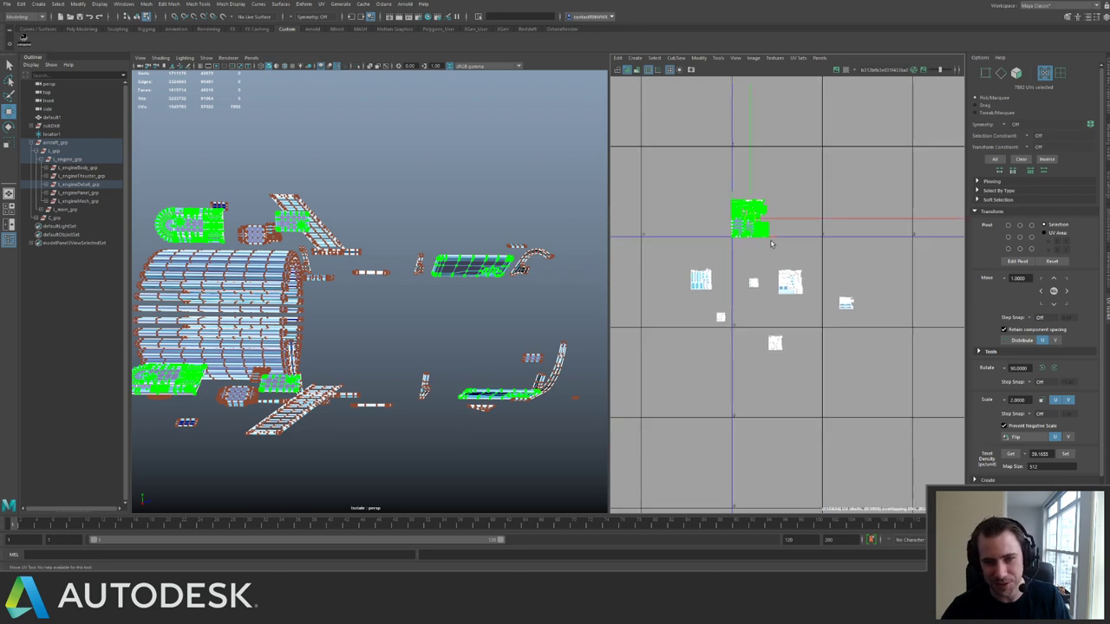
{"action": "key", "text": "w"}
{"action": "left_click_drag", "start_coordinate": [751, 223], "coordinate": [663, 395]}
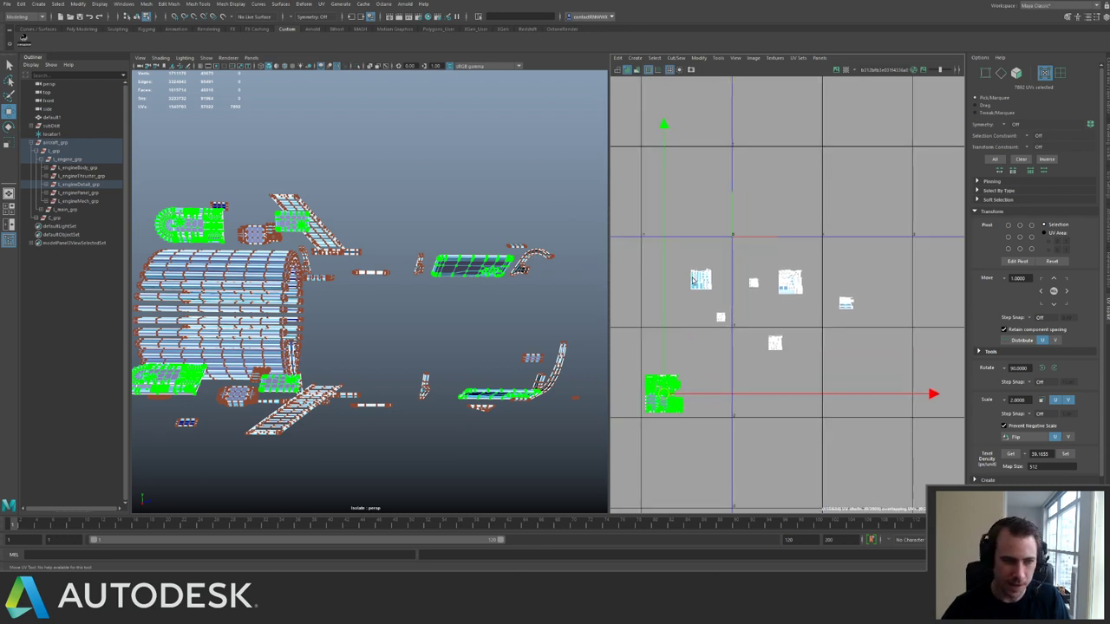
Select the small shell cluster isolated far above the U axis and set its texel density to 39.1655 at map size 512.
{"action": "right_click_drag", "start_coordinate": [854, 290], "coordinate": [776, 213], "text": "alt"}
{"action": "middle_click_drag", "start_coordinate": [776, 208], "coordinate": [505, 378], "text": "alt"}
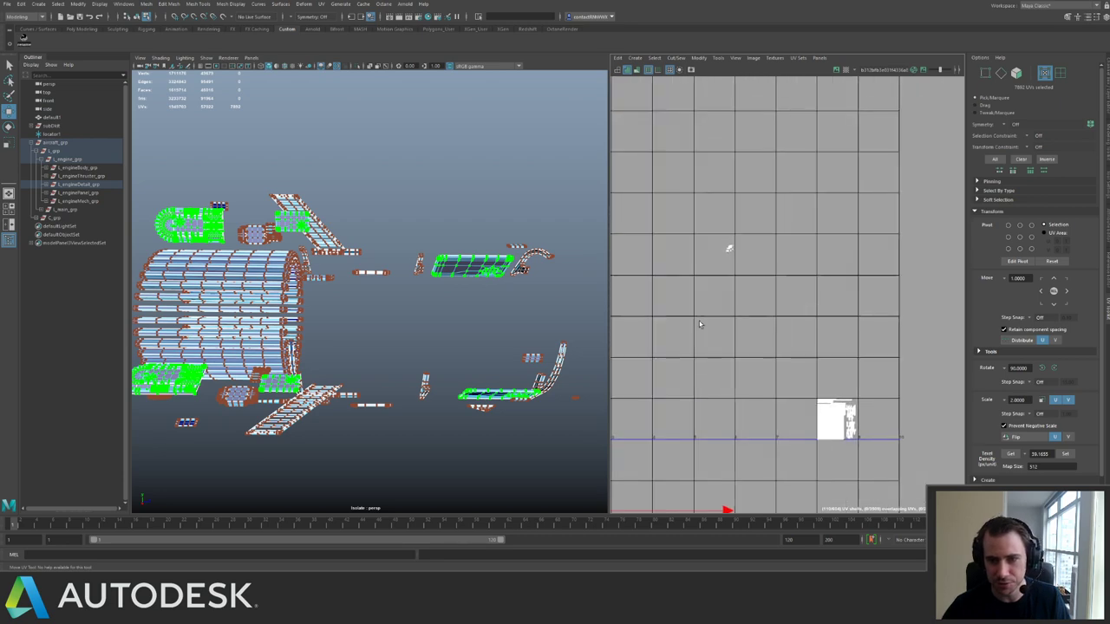
{"action": "right_click_drag", "start_coordinate": [706, 282], "coordinate": [833, 416], "text": "alt"}
{"action": "left_click_drag", "start_coordinate": [723, 185], "coordinate": [793, 263]}
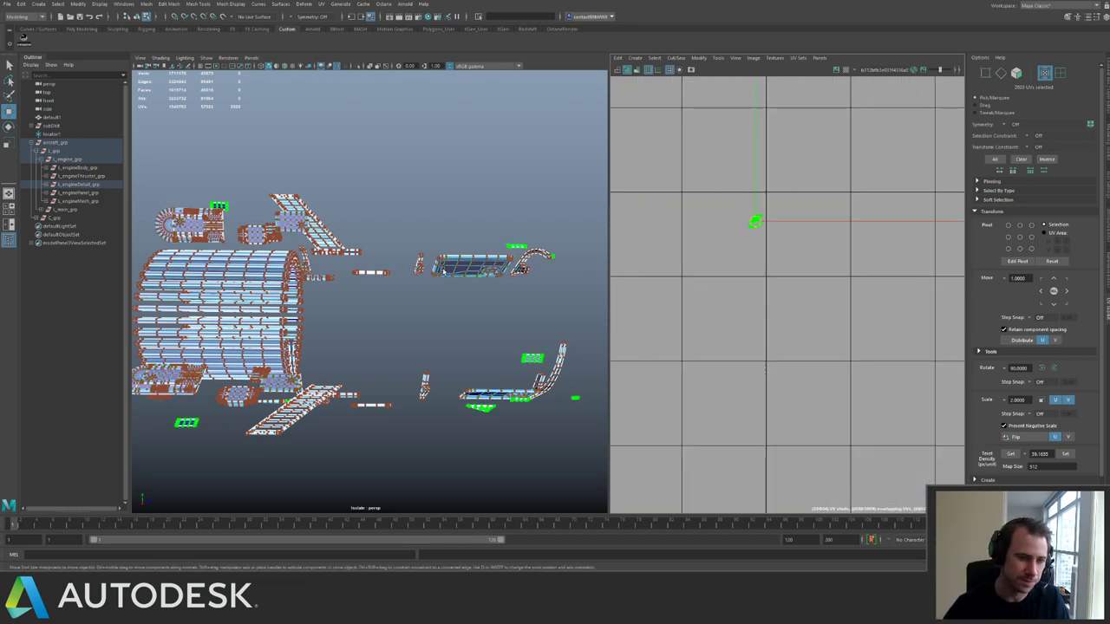
{"action": "left_click_drag", "start_coordinate": [390, 248], "coordinate": [349, 274], "text": "alt"}
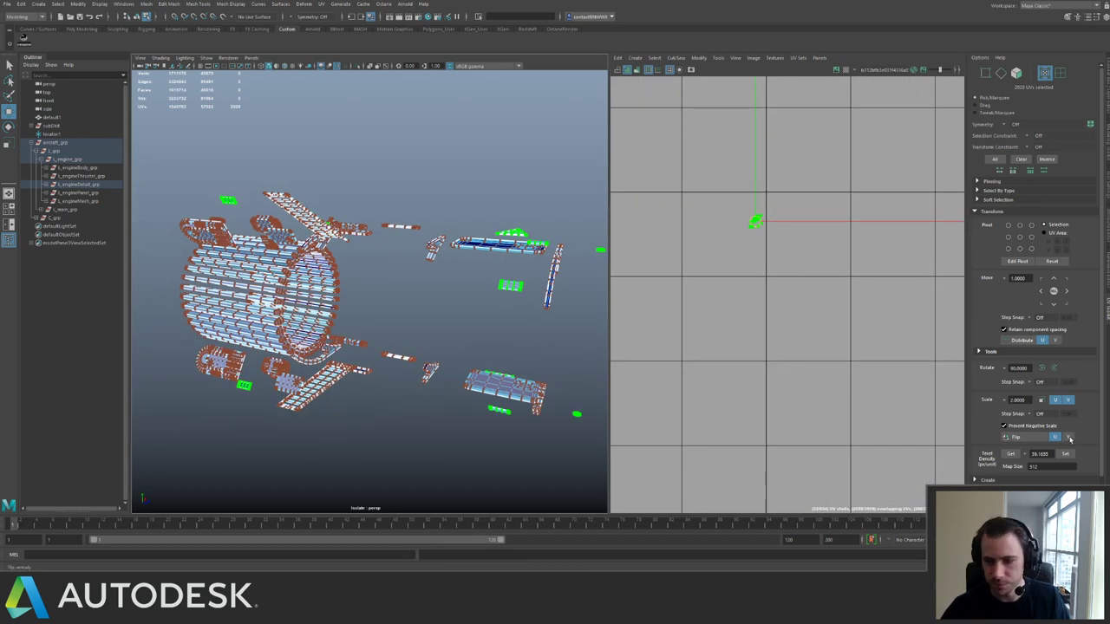
{"action": "left_click", "coordinate": [1065, 454]}
Lay out the small cluster at the UV origin and move it below the U axis, beside the other packed blocks.
{"action": "middle_click_drag", "start_coordinate": [655, 323], "coordinate": [892, 187], "text": "alt"}
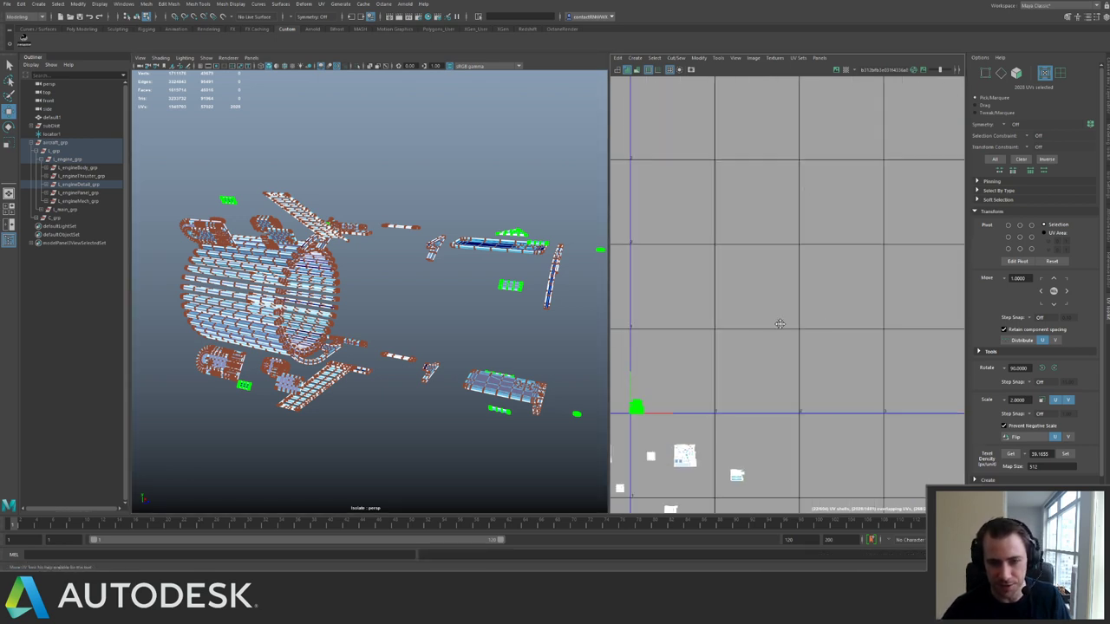
{"action": "middle_click_drag", "start_coordinate": [779, 324], "coordinate": [899, 209], "text": "alt"}
{"action": "scroll", "coordinate": [777, 314], "scroll_direction": "up", "scroll_amount": 3}
{"action": "key", "text": "w"}
{"action": "left_click_drag", "start_coordinate": [758, 312], "coordinate": [664, 443]}
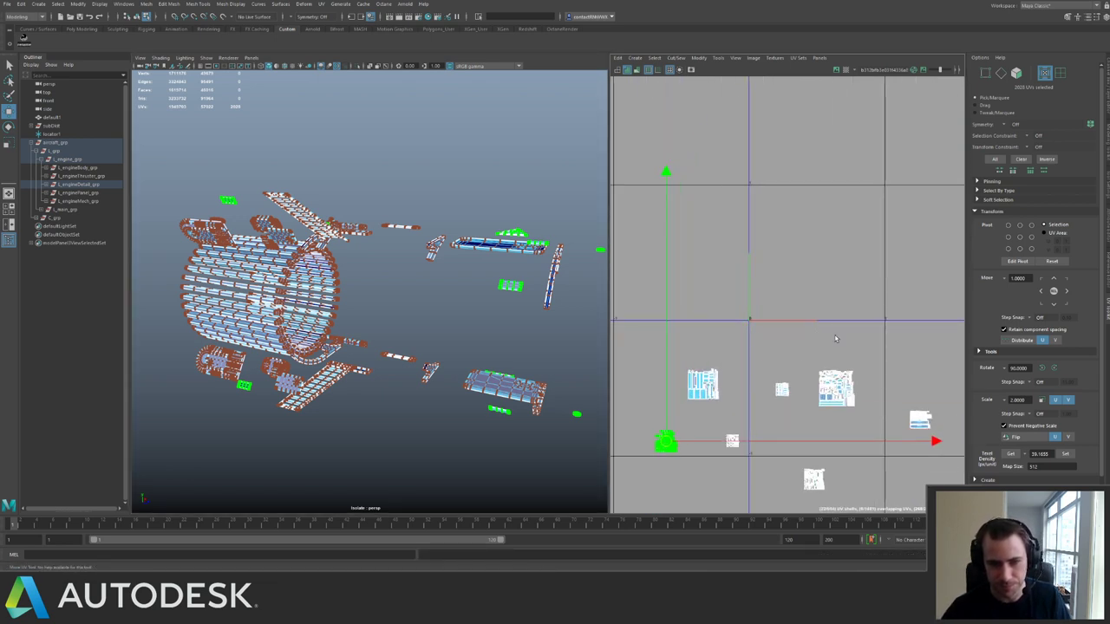
Check which ship parts use the densely filled tile at the far end of the U axis.
{"action": "scroll", "coordinate": [836, 335], "scroll_direction": "down", "scroll_amount": 3}
{"action": "middle_click_drag", "start_coordinate": [793, 203], "coordinate": [529, 228], "text": "alt"}
{"action": "middle_click_drag", "start_coordinate": [823, 305], "coordinate": [567, 336], "text": "alt"}
{"action": "left_click_drag", "start_coordinate": [743, 265], "coordinate": [852, 383]}
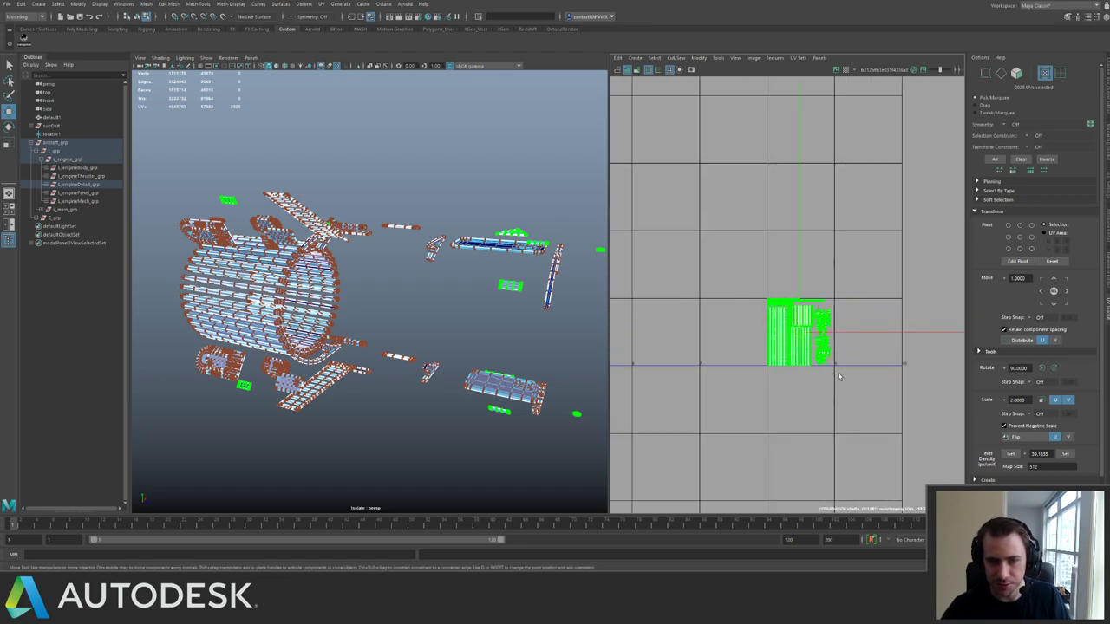
{"action": "middle_click_drag", "start_coordinate": [824, 394], "coordinate": [953, 408], "text": "alt"}
{"action": "scroll", "coordinate": [763, 358], "scroll_direction": "up", "scroll_amount": 4}
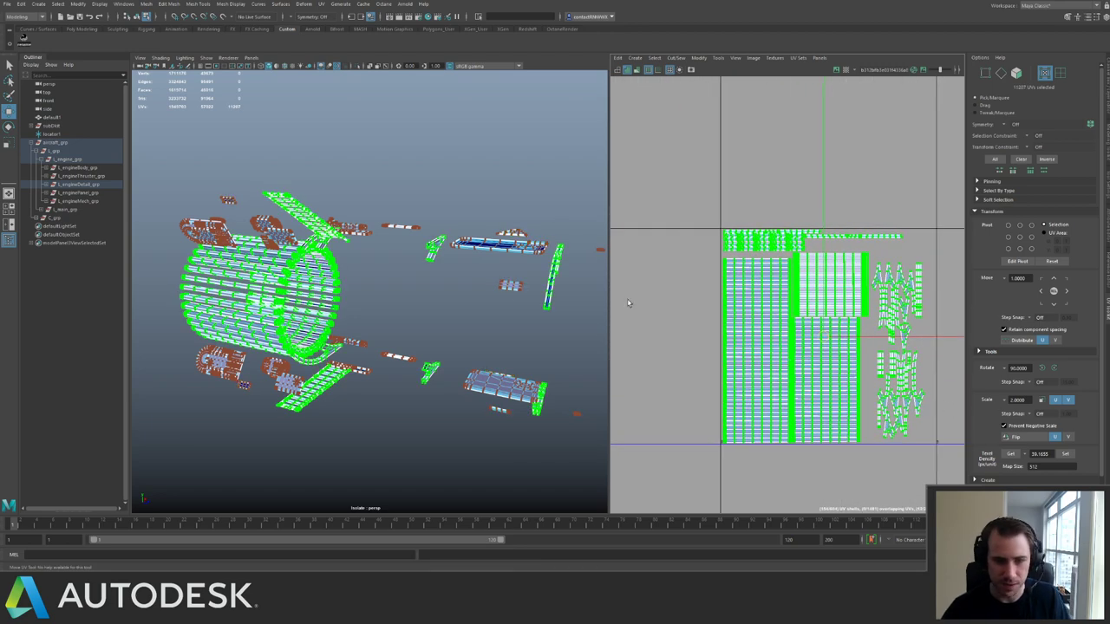
Select the thin strip shells in the outlying tile, set their texel density to 39.1655, and lay them out at the UV origin.
{"action": "scroll", "coordinate": [865, 338], "scroll_direction": "down", "scroll_amount": 4}
{"action": "middle_click_drag", "start_coordinate": [786, 243], "coordinate": [907, 295], "text": "alt"}
{"action": "middle_click_drag", "start_coordinate": [711, 260], "coordinate": [910, 384], "text": "alt"}
{"action": "left_click_drag", "start_coordinate": [688, 230], "coordinate": [859, 343]}
{"action": "left_click_drag", "start_coordinate": [429, 235], "coordinate": [394, 260], "text": "alt"}
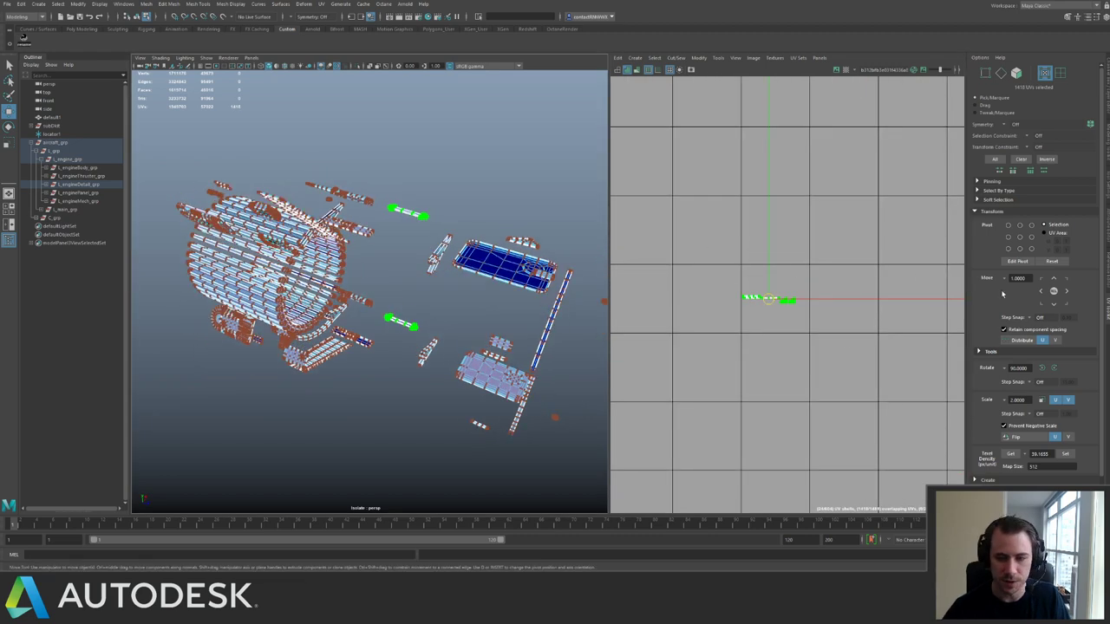
{"action": "left_click", "coordinate": [1065, 454]}
{"action": "right_click_drag", "start_coordinate": [805, 294], "coordinate": [714, 384], "text": "shift"}
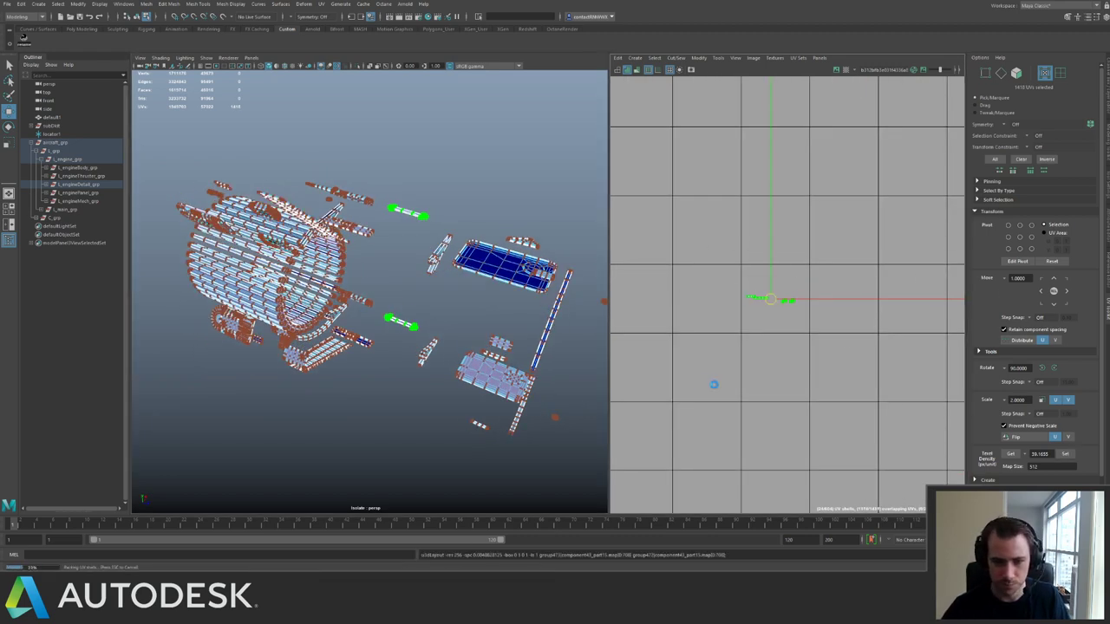
Select the largest packed block of plate shells and fit it into the lower-left corner of its tile.
{"action": "scroll", "coordinate": [845, 318], "scroll_direction": "up", "scroll_amount": 4}
{"action": "scroll", "coordinate": [844, 318], "scroll_direction": "down", "scroll_amount": 8}
{"action": "middle_click_drag", "start_coordinate": [747, 298], "coordinate": [780, 253], "text": "alt"}
{"action": "right_click_drag", "start_coordinate": [781, 254], "coordinate": [753, 286], "text": "alt"}
{"action": "middle_click_drag", "start_coordinate": [772, 364], "coordinate": [746, 260], "text": "alt"}
{"action": "right_click_drag", "start_coordinate": [746, 274], "coordinate": [833, 330], "text": "alt"}
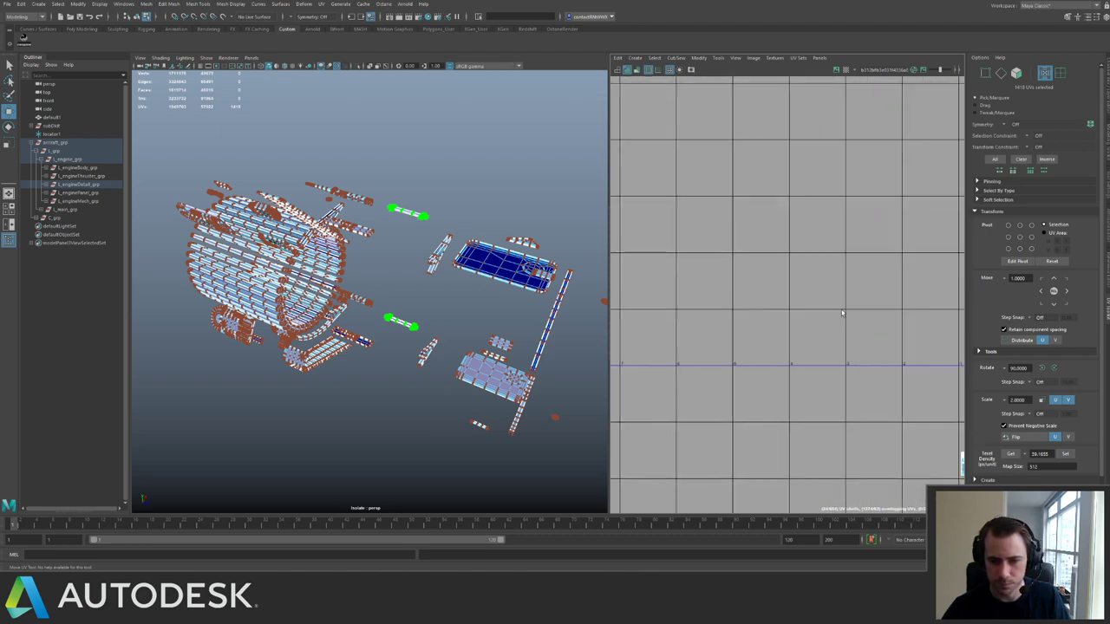
{"action": "middle_click_drag", "start_coordinate": [760, 312], "coordinate": [724, 260], "text": "alt"}
{"action": "right_click_drag", "start_coordinate": [723, 260], "coordinate": [818, 368], "text": "alt"}
{"action": "left_click_drag", "start_coordinate": [704, 279], "coordinate": [772, 330]}
{"action": "middle_click_drag", "start_coordinate": [773, 330], "coordinate": [832, 325], "text": "alt"}
{"action": "right_click_drag", "start_coordinate": [832, 325], "coordinate": [932, 398], "text": "alt"}
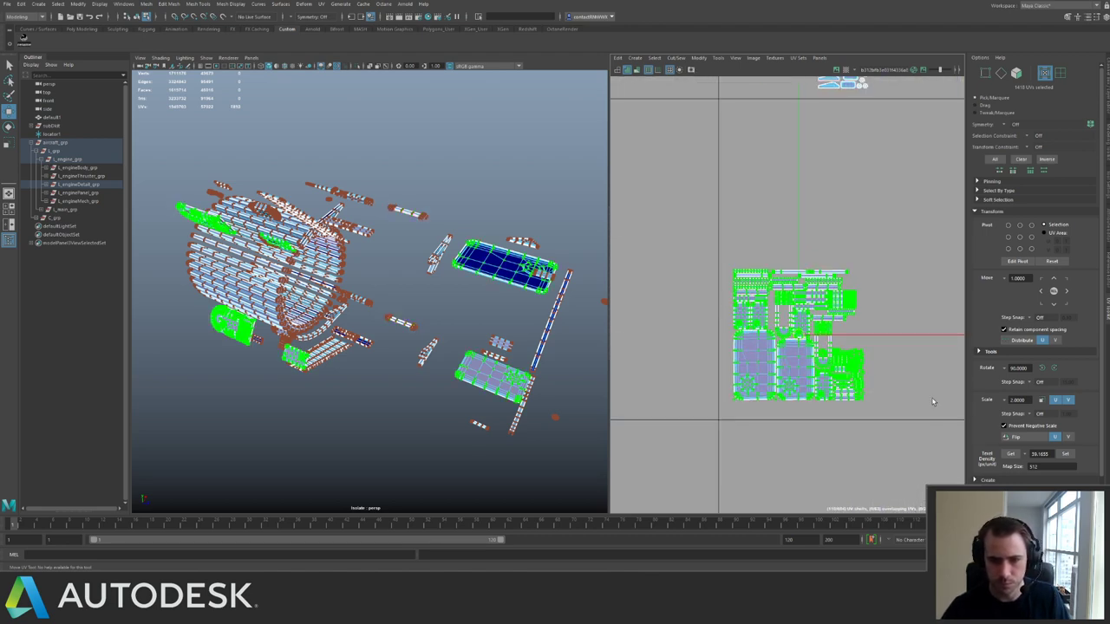
{"action": "middle_click_drag", "start_coordinate": [790, 335], "coordinate": [779, 352], "text": "alt"}
{"action": "left_click_drag", "start_coordinate": [783, 352], "coordinate": [782, 351]}
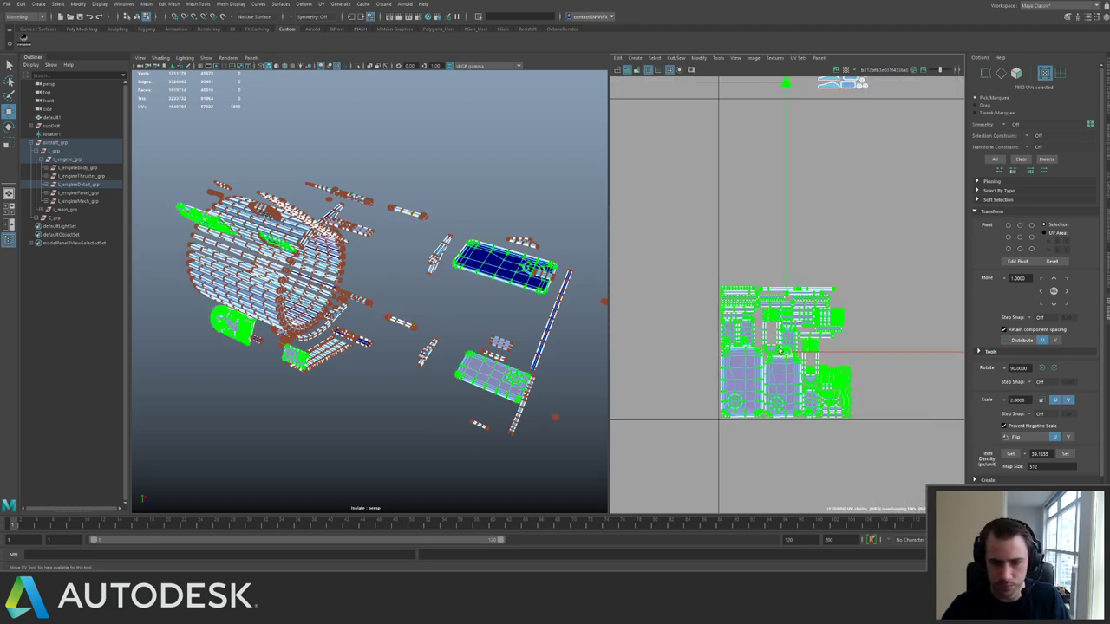
Move the second-largest packed block into the same tile, along its lower edge just right of the largest block.
{"action": "middle_click_drag", "start_coordinate": [847, 232], "coordinate": [629, 330], "text": "alt"}
{"action": "right_click_drag", "start_coordinate": [630, 330], "coordinate": [705, 255], "text": "alt"}
{"action": "left_click", "coordinate": [792, 287]}
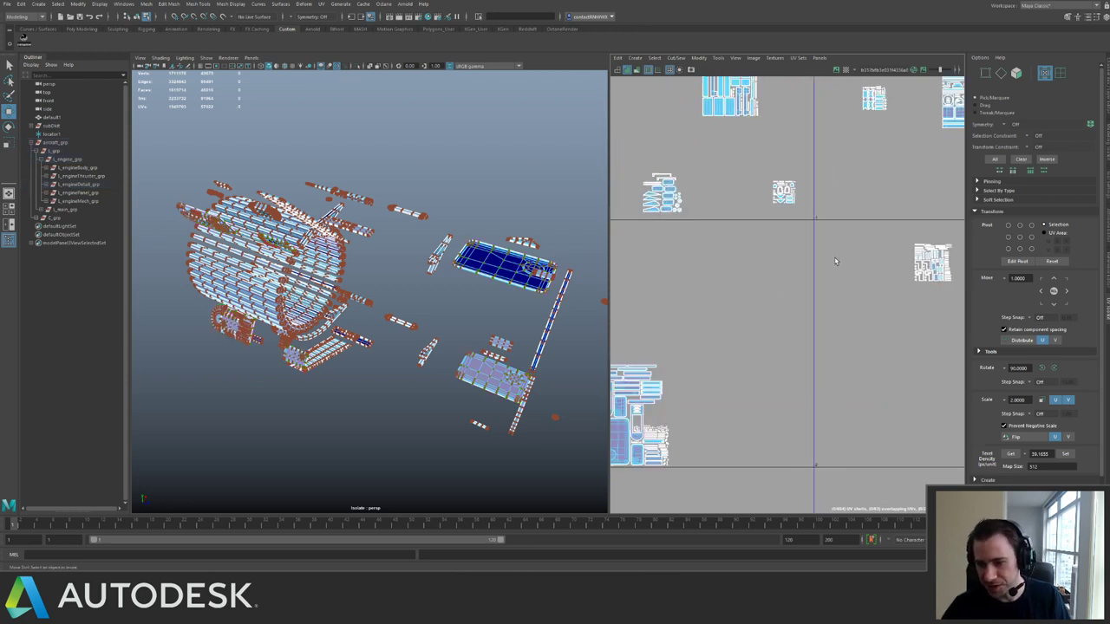
{"action": "middle_click_drag", "start_coordinate": [836, 261], "coordinate": [789, 260], "text": "alt"}
{"action": "left_click_drag", "start_coordinate": [815, 222], "coordinate": [934, 319]}
{"action": "middle_click_drag", "start_coordinate": [866, 189], "coordinate": [788, 306], "text": "alt"}
{"action": "left_click_drag", "start_coordinate": [914, 165], "coordinate": [796, 266]}
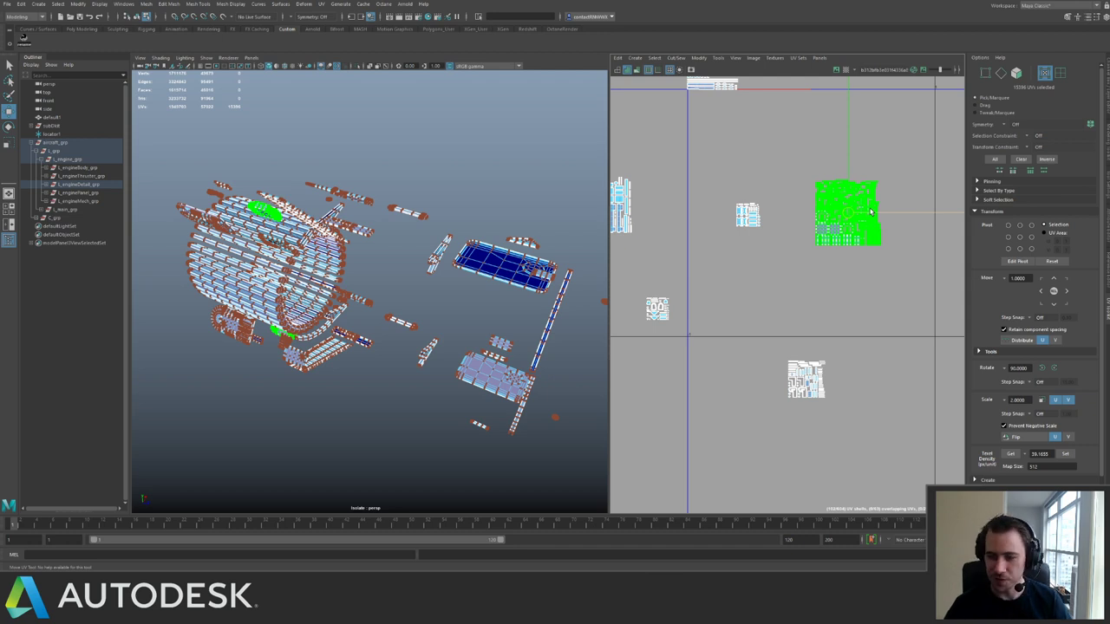
{"action": "scroll", "coordinate": [871, 210], "scroll_direction": "down", "scroll_amount": 3}
{"action": "middle_click_drag", "start_coordinate": [915, 174], "coordinate": [874, 206], "text": "alt"}
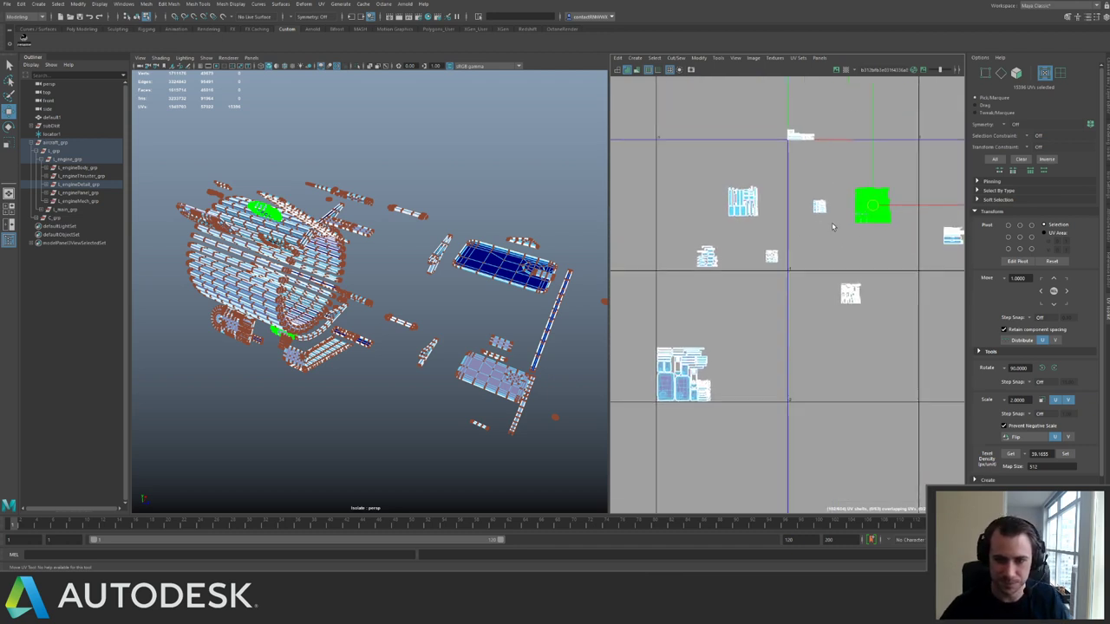
{"action": "left_click_drag", "start_coordinate": [874, 206], "coordinate": [732, 385]}
{"action": "middle_click_drag", "start_coordinate": [732, 385], "coordinate": [810, 313], "text": "alt"}
{"action": "scroll", "coordinate": [811, 312], "scroll_direction": "up", "scroll_amount": 5}
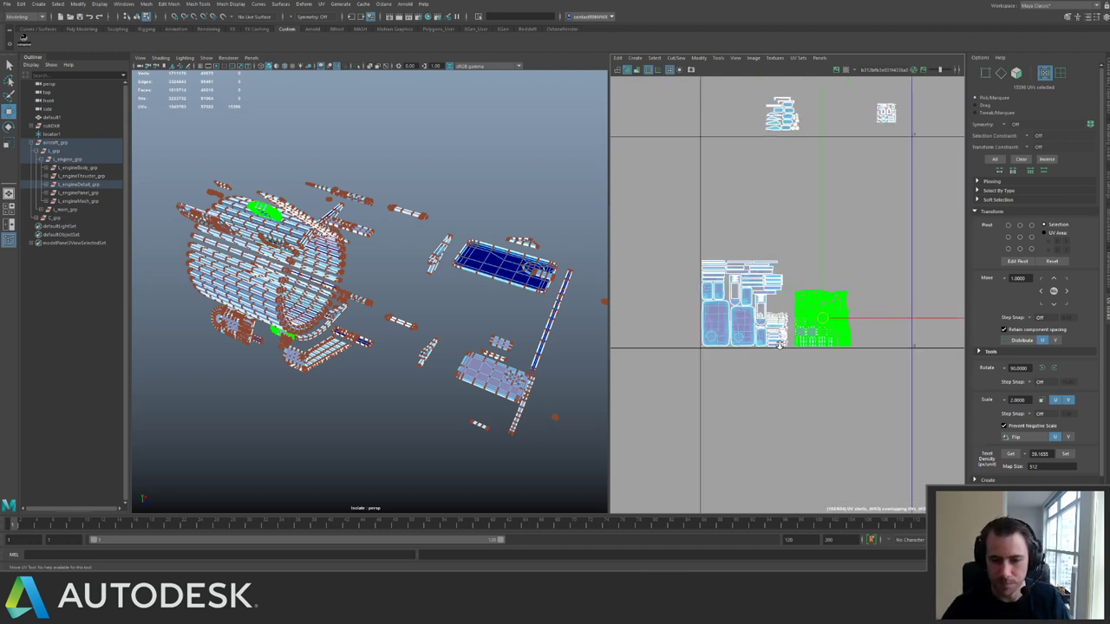
{"action": "middle_click_drag", "start_coordinate": [760, 286], "coordinate": [655, 258], "text": "alt"}
{"action": "scroll", "coordinate": [681, 277], "scroll_direction": "up", "scroll_amount": 2}
{"action": "left_click_drag", "start_coordinate": [749, 313], "coordinate": [742, 315]}
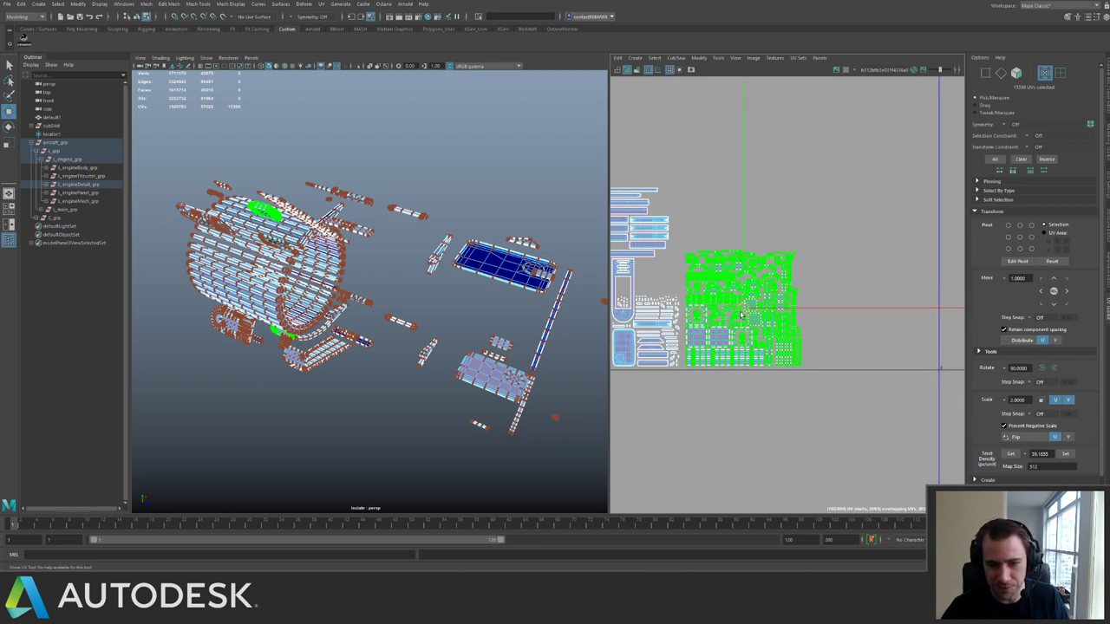
Move the striped block from below the U axis into the shared tile, directly above the second-largest block.
{"action": "scroll", "coordinate": [769, 318], "scroll_direction": "down", "scroll_amount": 3}
{"action": "middle_click_drag", "start_coordinate": [846, 143], "coordinate": [735, 228], "text": "alt"}
{"action": "scroll", "coordinate": [736, 228], "scroll_direction": "down", "scroll_amount": 2}
{"action": "middle_click_drag", "start_coordinate": [686, 136], "coordinate": [735, 246], "text": "alt"}
{"action": "scroll", "coordinate": [735, 246], "scroll_direction": "down", "scroll_amount": 2}
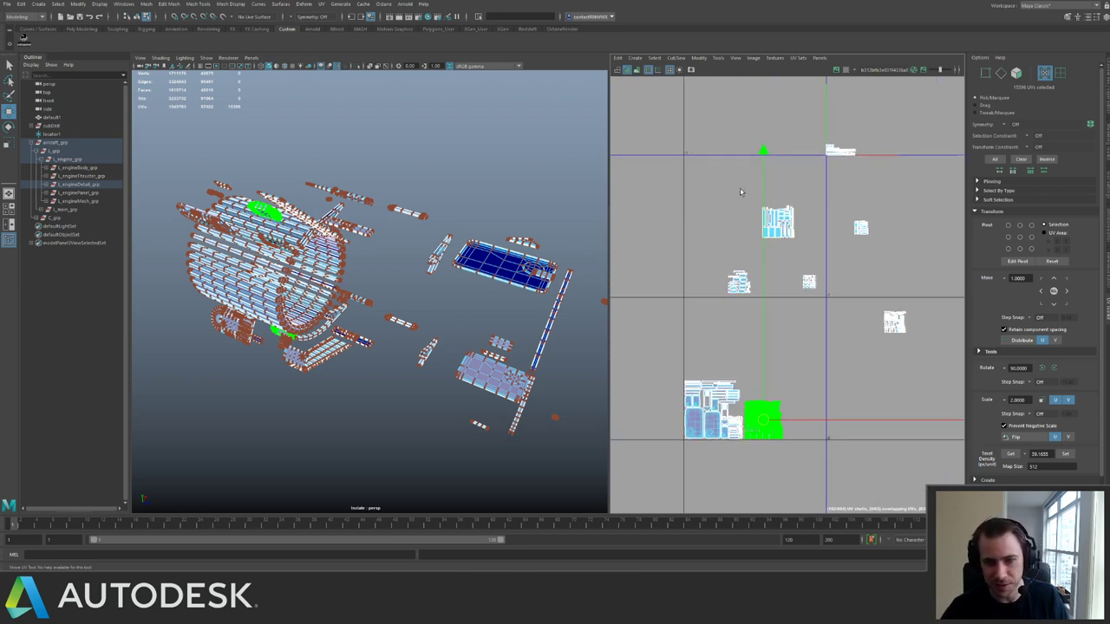
{"action": "left_click", "coordinate": [772, 223]}
{"action": "left_click_drag", "start_coordinate": [773, 222], "coordinate": [763, 384]}
{"action": "middle_click_drag", "start_coordinate": [757, 382], "coordinate": [690, 362], "text": "alt"}
{"action": "scroll", "coordinate": [694, 351], "scroll_direction": "up", "scroll_amount": 3}
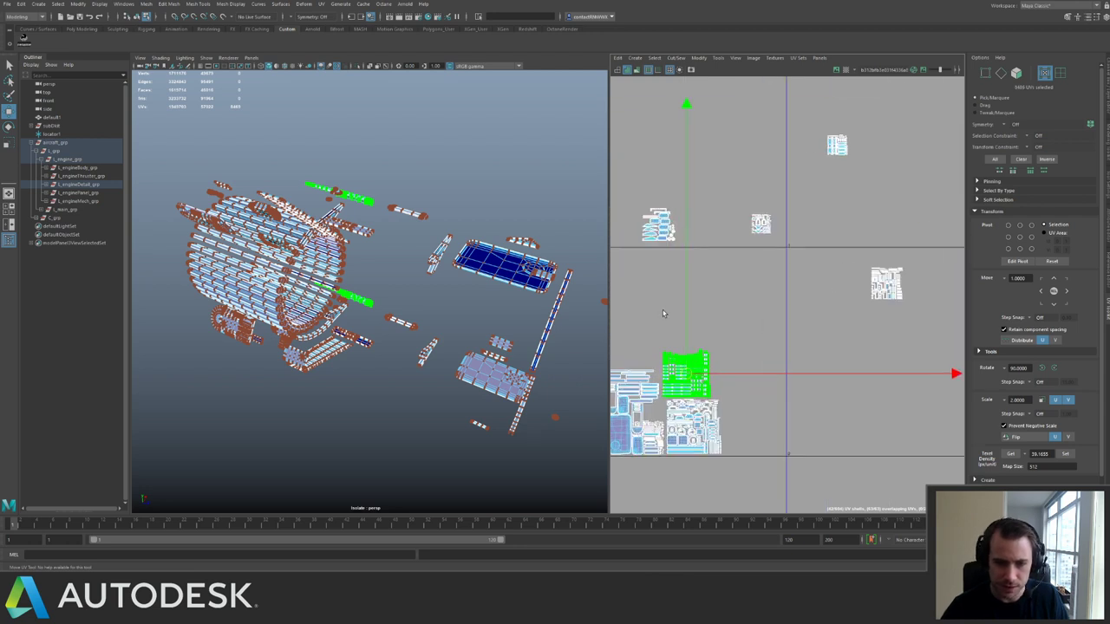
Move the square block from right of the V axis to the left edge of the shared tile, above the largest block.
{"action": "middle_click_drag", "start_coordinate": [662, 309], "coordinate": [693, 259], "text": "alt"}
{"action": "scroll", "coordinate": [728, 347], "scroll_direction": "down", "scroll_amount": 5}
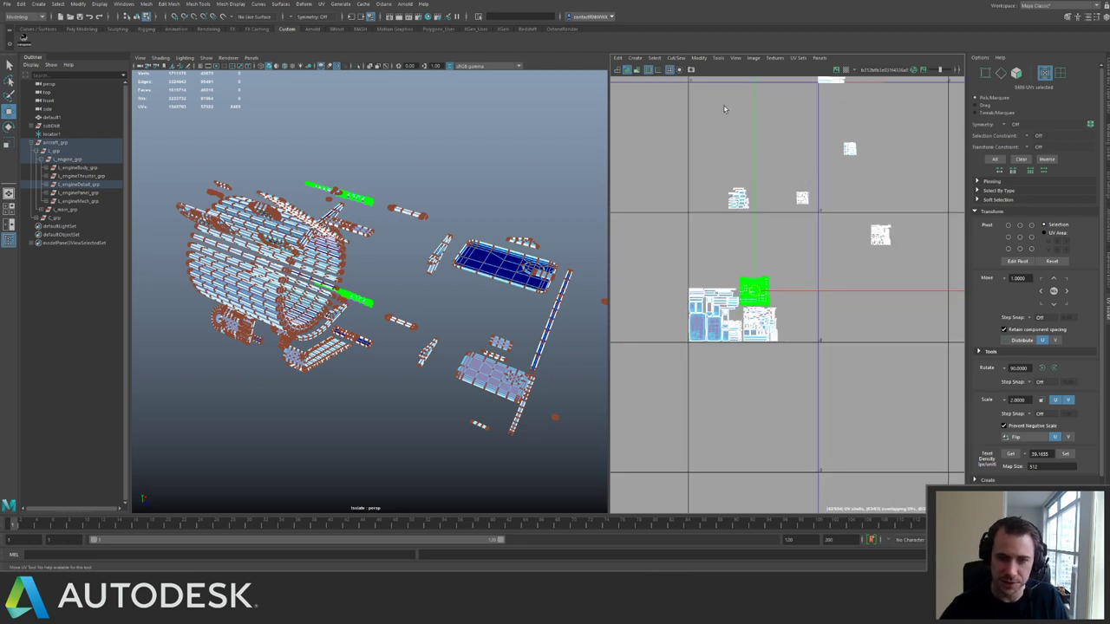
{"action": "left_click", "coordinate": [785, 400]}
{"action": "middle_click_drag", "start_coordinate": [785, 400], "coordinate": [875, 271], "text": "alt"}
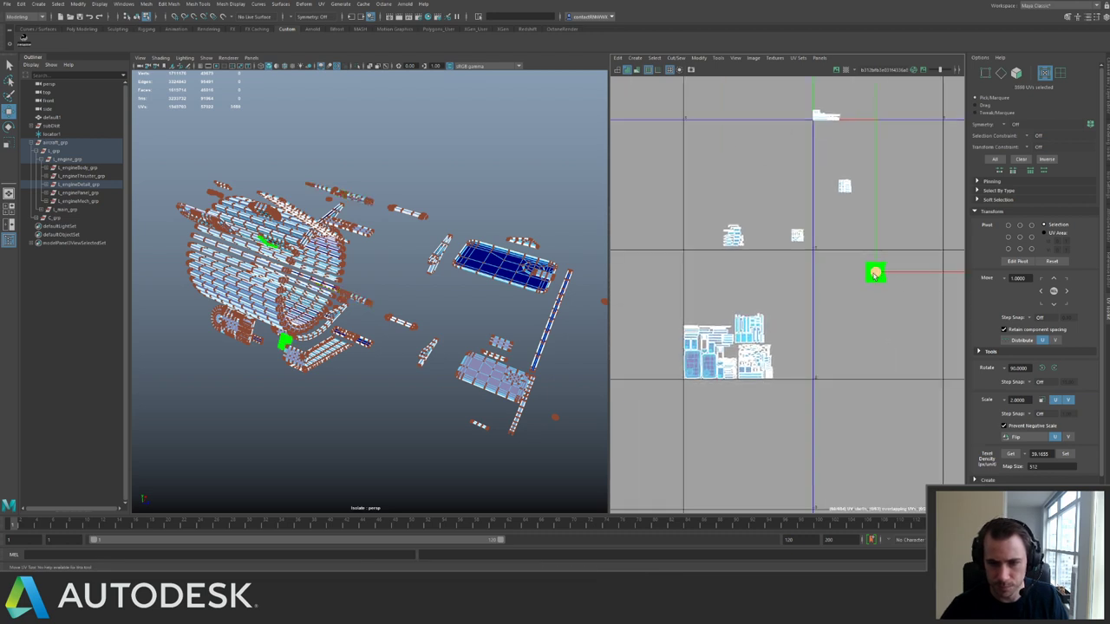
{"action": "left_click_drag", "start_coordinate": [875, 273], "coordinate": [692, 317]}
{"action": "middle_click_drag", "start_coordinate": [775, 209], "coordinate": [619, 294], "text": "alt"}
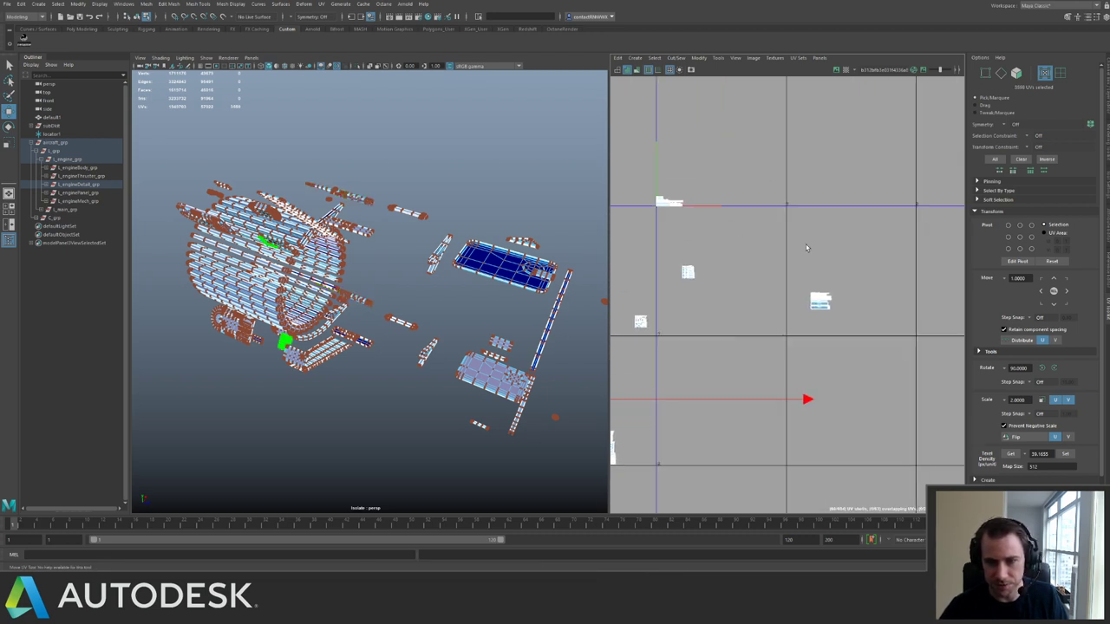
Move the wide rectangular block and the uneven striped block into the shared tile, stacking them in the space above the largest block.
{"action": "left_click", "coordinate": [825, 304]}
{"action": "middle_click_drag", "start_coordinate": [825, 303], "coordinate": [916, 279], "text": "alt"}
{"action": "left_click_drag", "start_coordinate": [915, 279], "coordinate": [659, 379]}
{"action": "middle_click_drag", "start_coordinate": [774, 250], "coordinate": [797, 252], "text": "alt"}
{"action": "right_click_drag", "start_coordinate": [798, 252], "coordinate": [853, 317], "text": "alt"}
{"action": "left_click_drag", "start_coordinate": [745, 321], "coordinate": [662, 398]}
{"action": "middle_click_drag", "start_coordinate": [698, 314], "coordinate": [748, 182], "text": "alt"}
{"action": "left_click_drag", "start_coordinate": [742, 223], "coordinate": [662, 327]}
{"action": "scroll", "coordinate": [670, 203], "scroll_direction": "down", "scroll_amount": 2}
{"action": "middle_click_drag", "start_coordinate": [670, 203], "coordinate": [630, 229], "text": "alt"}
Place the thin strip block and the two remaining small blocks in the lower-right corner of the shared tile.
{"action": "left_click", "coordinate": [769, 137]}
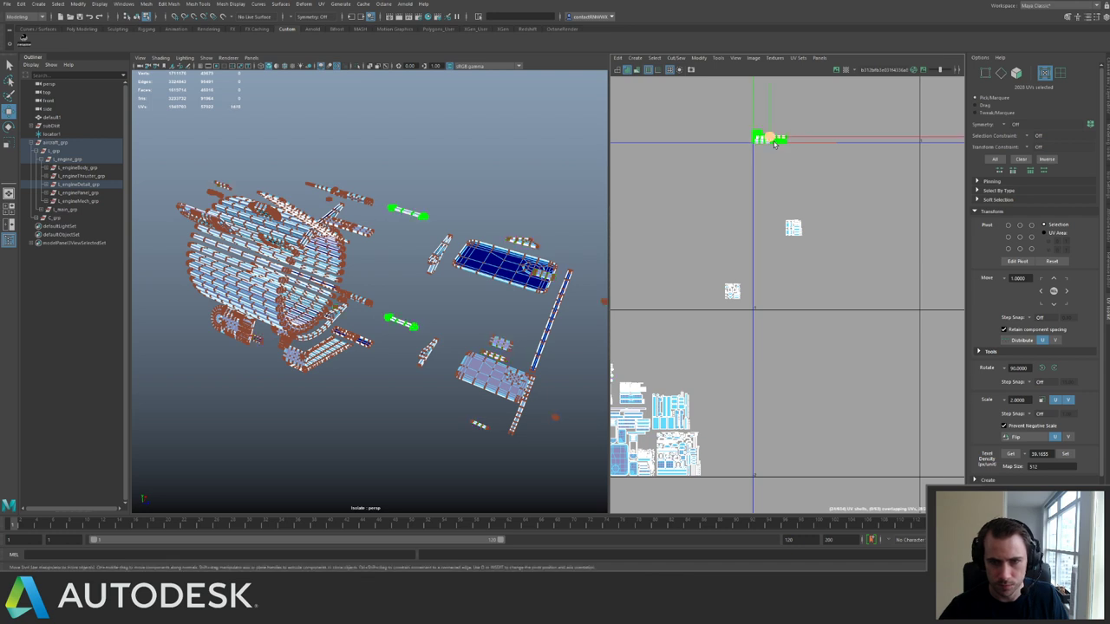
{"action": "left_click_drag", "start_coordinate": [772, 140], "coordinate": [725, 475]}
{"action": "middle_click_drag", "start_coordinate": [745, 376], "coordinate": [766, 324], "text": "alt"}
{"action": "scroll", "coordinate": [855, 271], "scroll_direction": "up", "scroll_amount": 2}
{"action": "left_click", "coordinate": [861, 128]}
{"action": "left_click_drag", "start_coordinate": [862, 129], "coordinate": [757, 409]}
{"action": "left_click", "coordinate": [785, 210]}
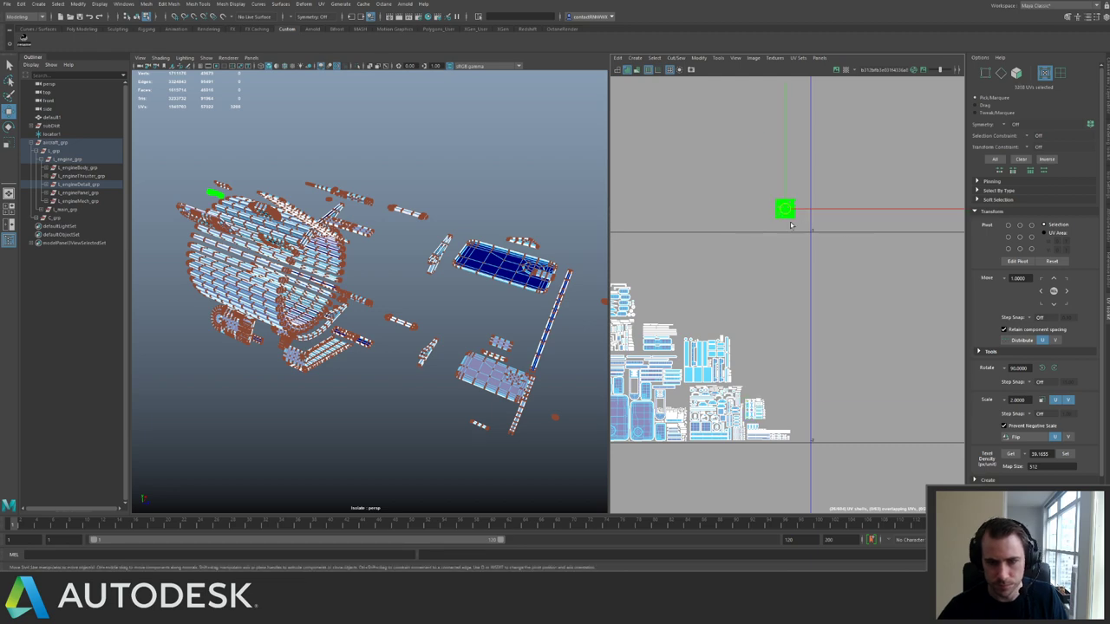
{"action": "left_click_drag", "start_coordinate": [786, 212], "coordinate": [781, 423]}
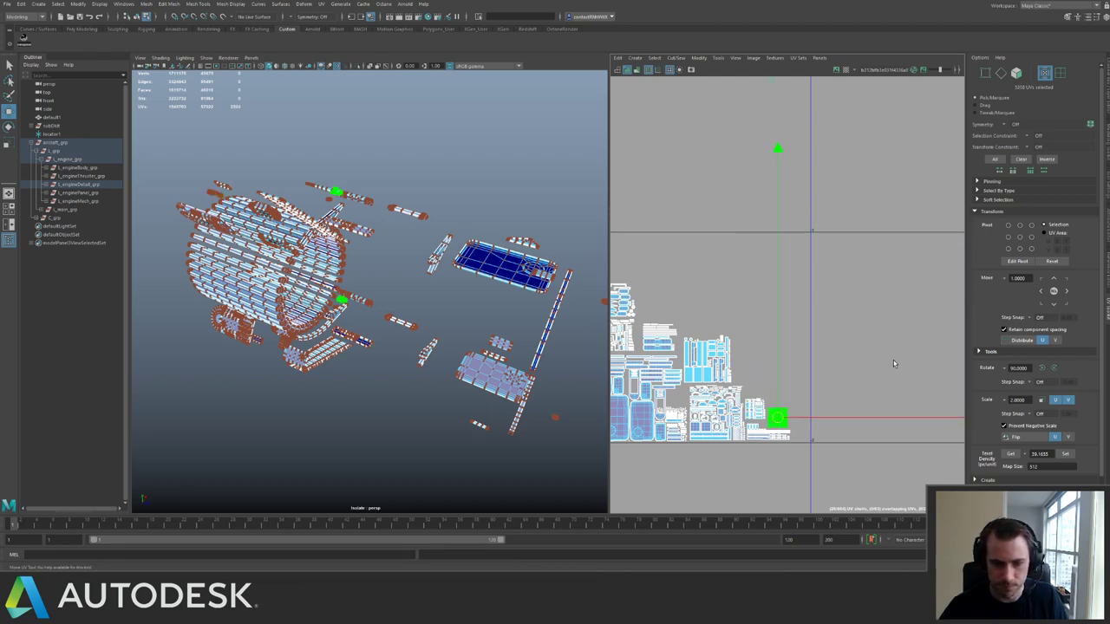
Select all the packed blocks in the shared tile, and select L_engineDetail_grp to check its UVs against them.
{"action": "right_click_drag", "start_coordinate": [893, 360], "coordinate": [695, 163], "text": "alt"}
{"action": "middle_click_drag", "start_coordinate": [756, 165], "coordinate": [682, 199], "text": "alt"}
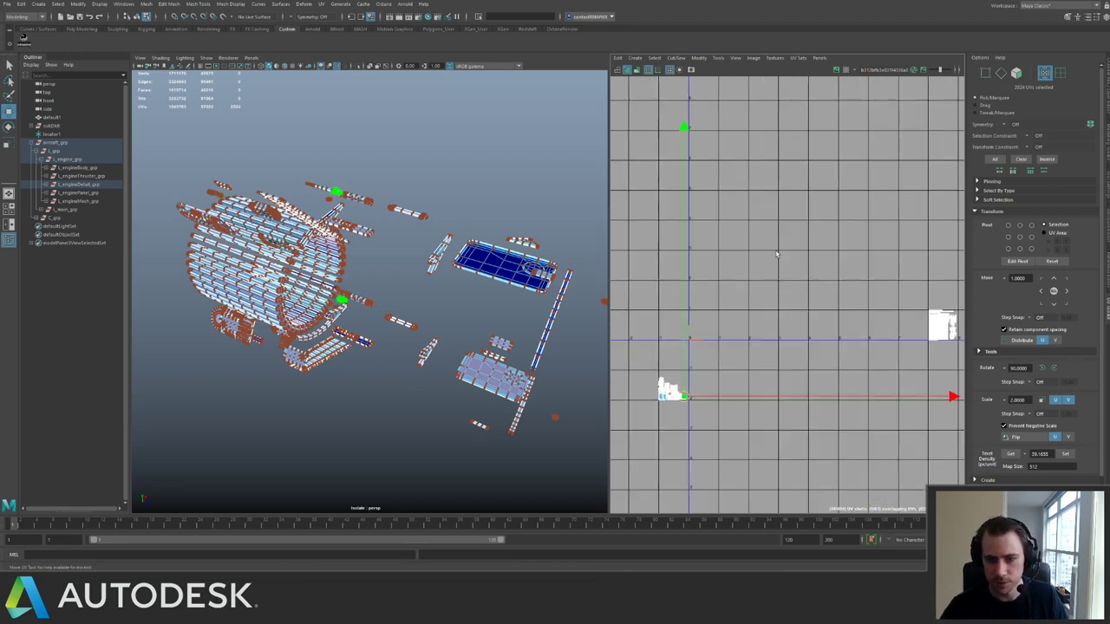
{"action": "middle_click_drag", "start_coordinate": [858, 291], "coordinate": [768, 254], "text": "alt"}
{"action": "right_click_drag", "start_coordinate": [768, 254], "coordinate": [724, 233], "text": "alt"}
{"action": "middle_click_drag", "start_coordinate": [723, 229], "coordinate": [833, 217], "text": "alt"}
{"action": "left_click_drag", "start_coordinate": [714, 272], "coordinate": [806, 367]}
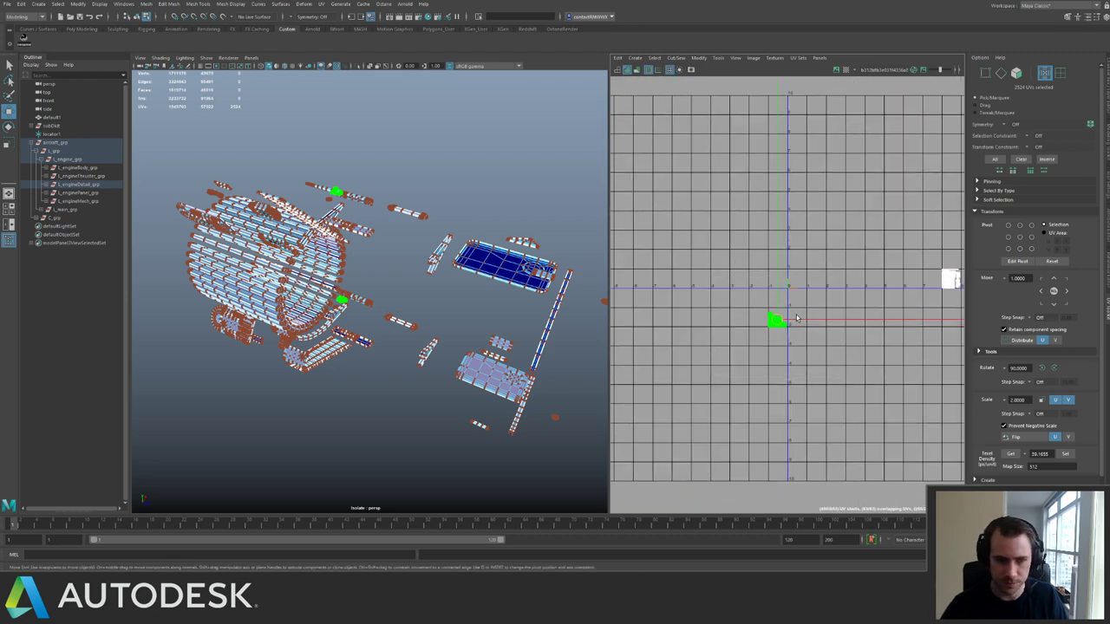
{"action": "left_click", "coordinate": [78, 187]}
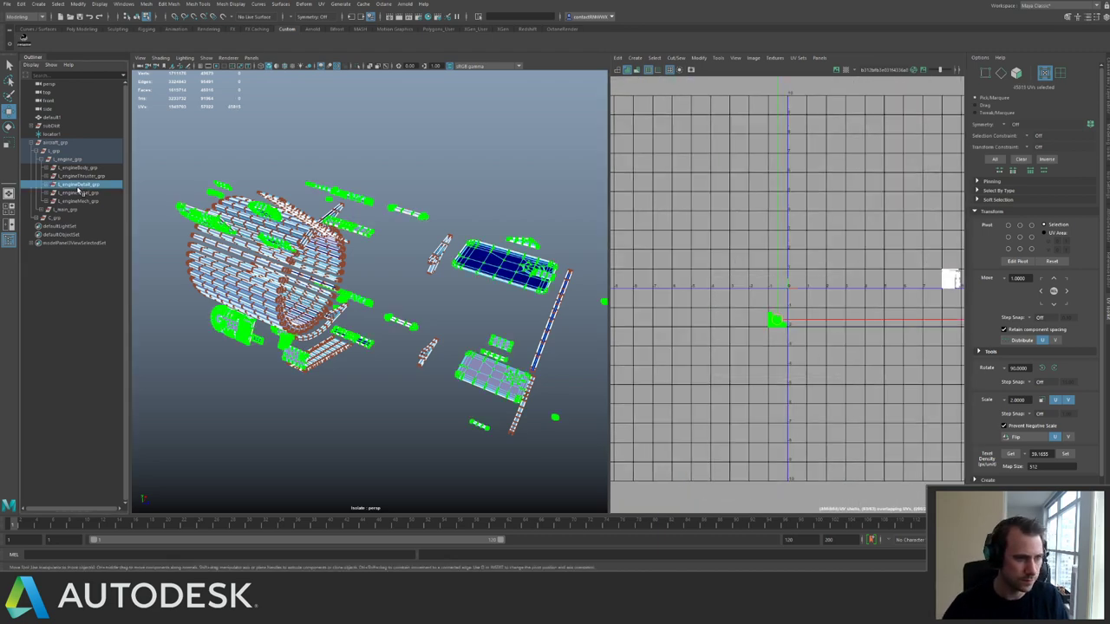
Clear the selection, turn off isolation to show the whole ship again, and save the scene.
{"action": "middle_click_drag", "start_coordinate": [879, 248], "coordinate": [755, 242], "text": "alt"}
{"action": "scroll", "coordinate": [753, 242], "scroll_direction": "up", "scroll_amount": 2}
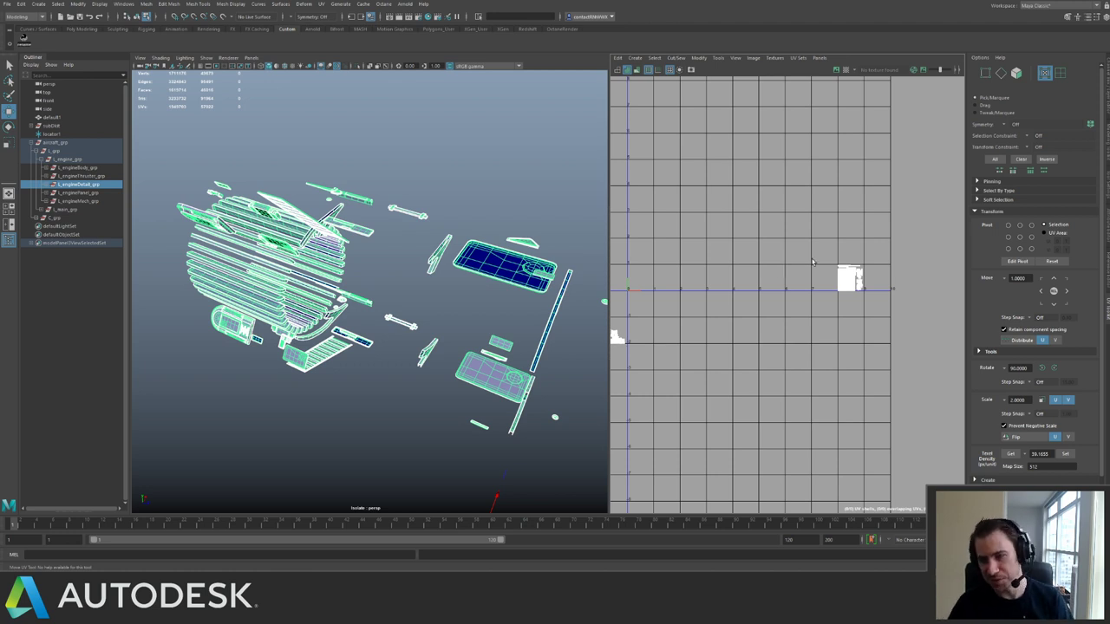
{"action": "left_click", "coordinate": [419, 186]}
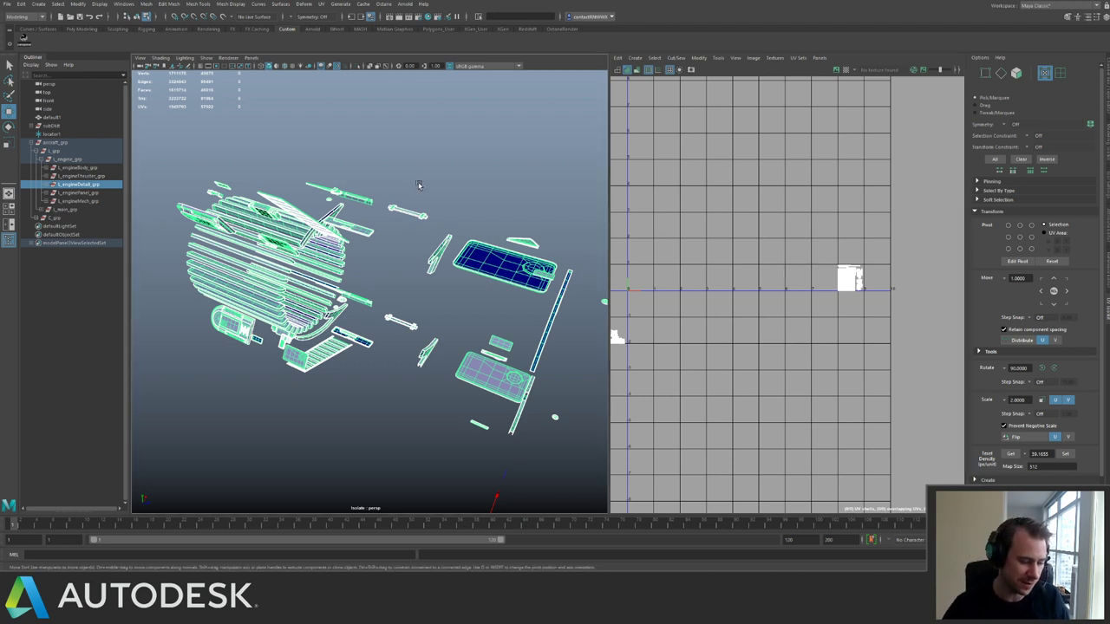
{"action": "key", "text": "ctrl+1"}
{"action": "left_click_drag", "start_coordinate": [408, 196], "coordinate": [334, 214], "text": "alt"}
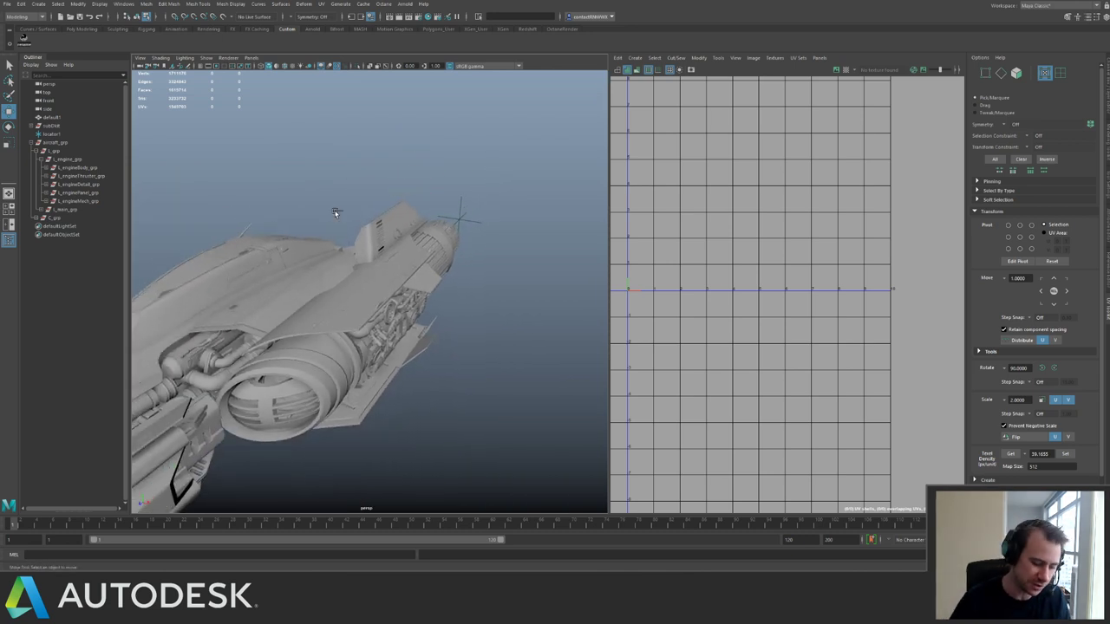
{"action": "key", "text": "q"}
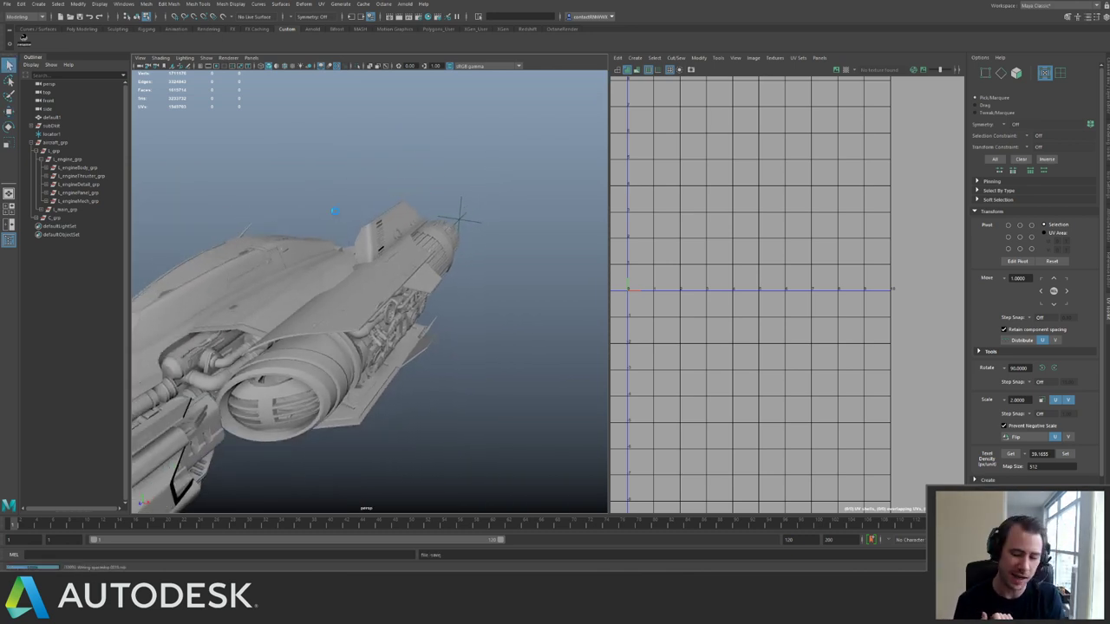
{"action": "key", "text": "w"}
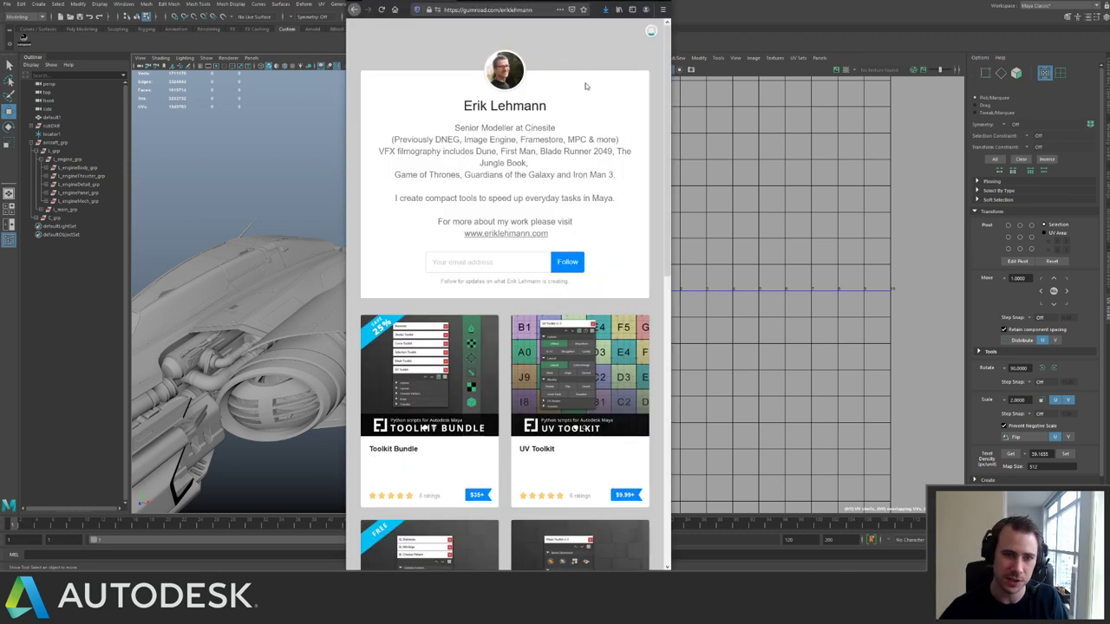
Look through the Python toolkits for Maya on the Gumroad page in the browser, and return to Maya.
{"action": "scroll", "coordinate": [639, 163], "scroll_direction": "down", "scroll_amount": 5}
{"action": "scroll", "coordinate": [639, 163], "scroll_direction": "up", "scroll_amount": 1}
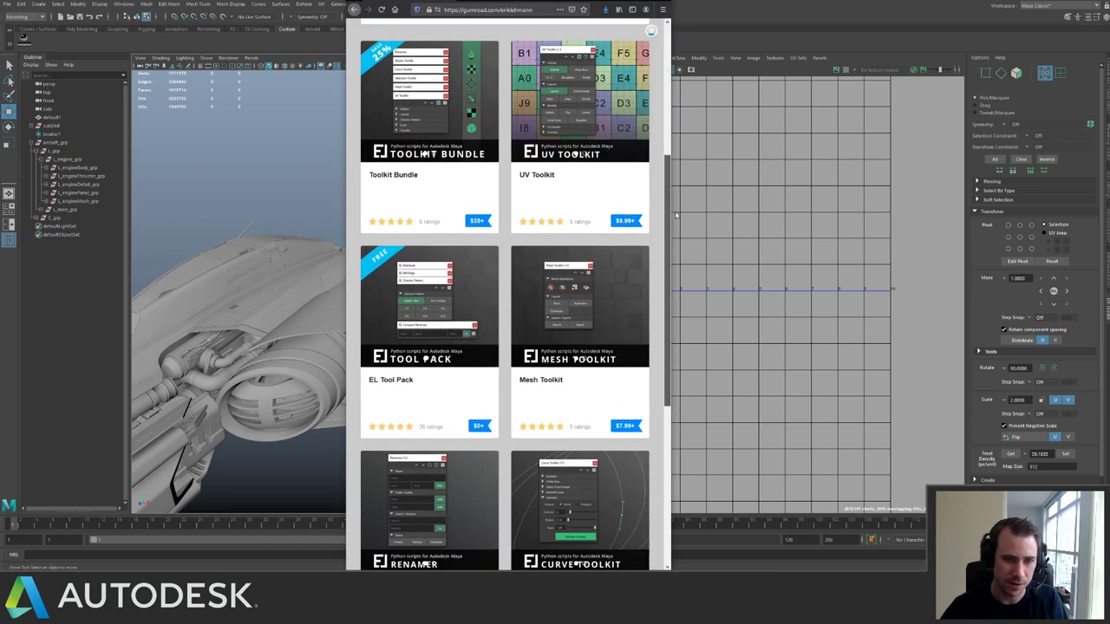
{"action": "mouse_move", "coordinate": [617, 156]}
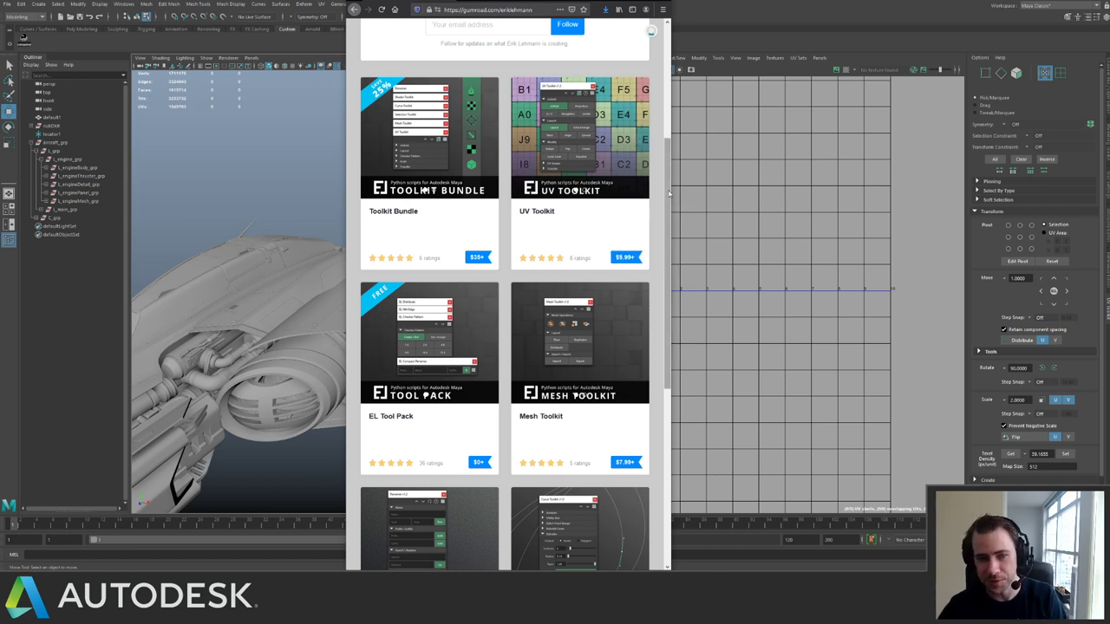
{"action": "scroll", "coordinate": [672, 175], "scroll_direction": "up", "scroll_amount": 1}
{"action": "mouse_move", "coordinate": [581, 233]}
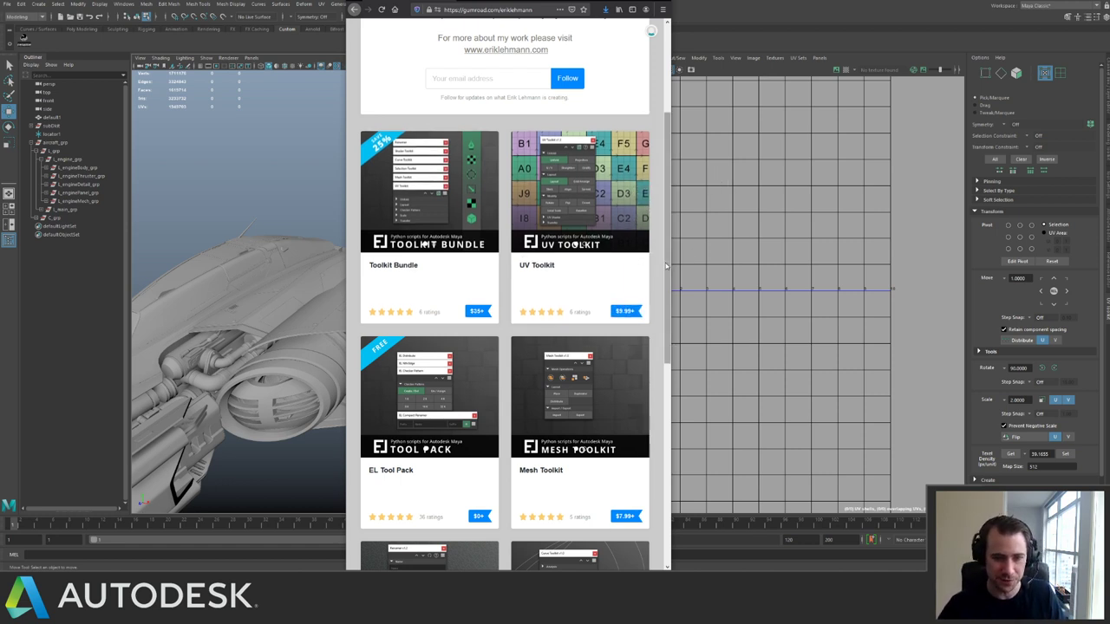
{"action": "scroll", "coordinate": [662, 287], "scroll_direction": "down", "scroll_amount": 1}
{"action": "scroll", "coordinate": [663, 287], "scroll_direction": "down", "scroll_amount": 2}
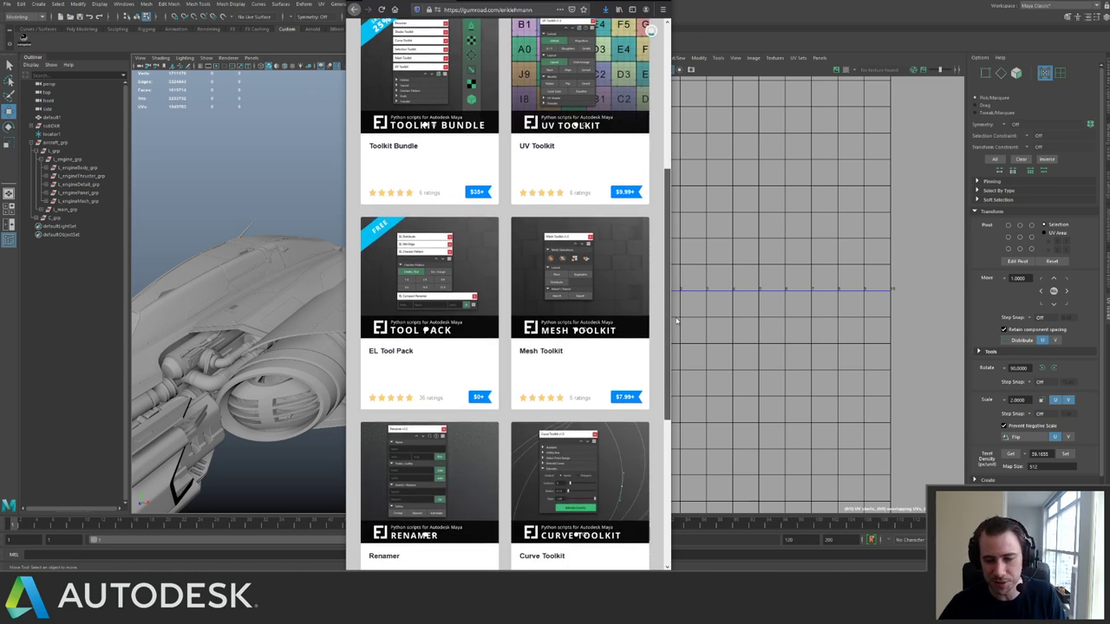
{"action": "left_click_drag", "start_coordinate": [677, 321], "coordinate": [681, 231]}
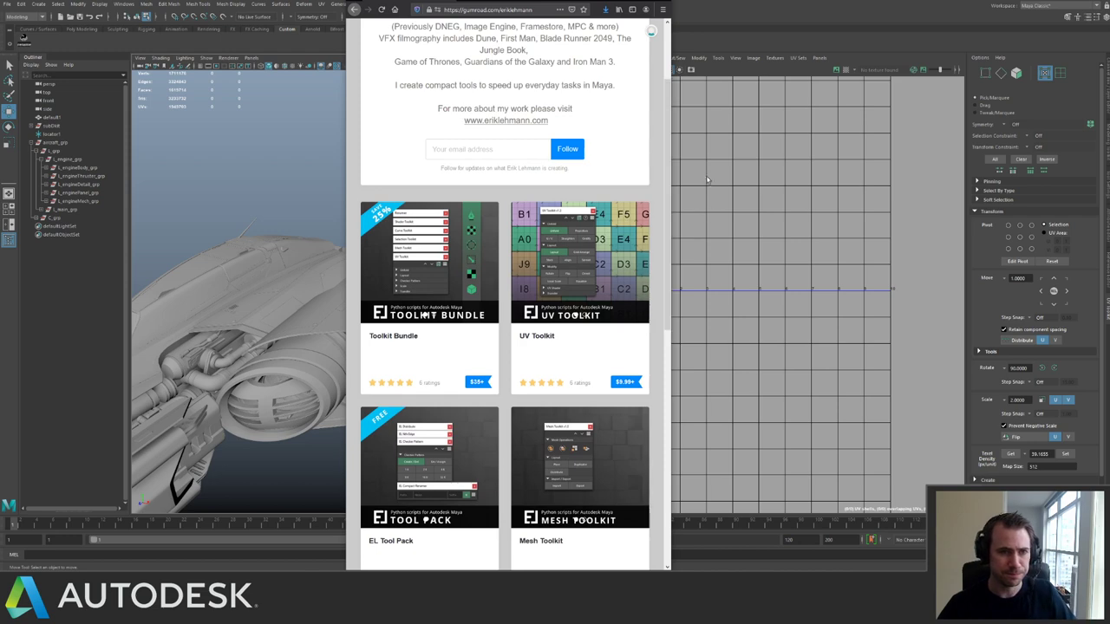
{"action": "scroll", "coordinate": [413, 384], "scroll_direction": "down", "scroll_amount": 3}
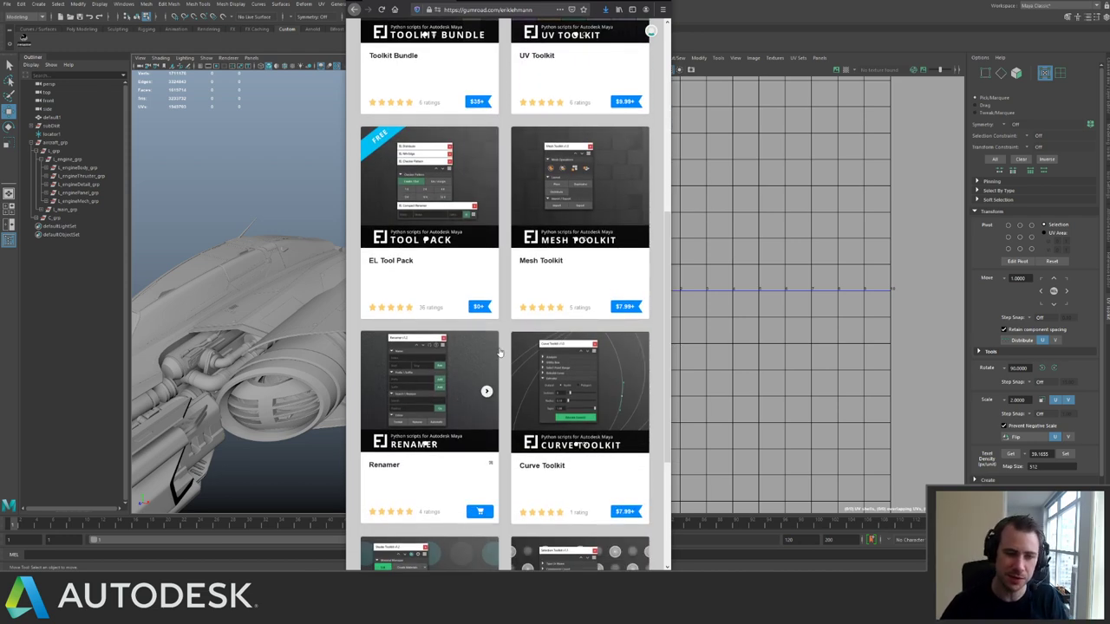
{"action": "left_click", "coordinate": [663, 9]}
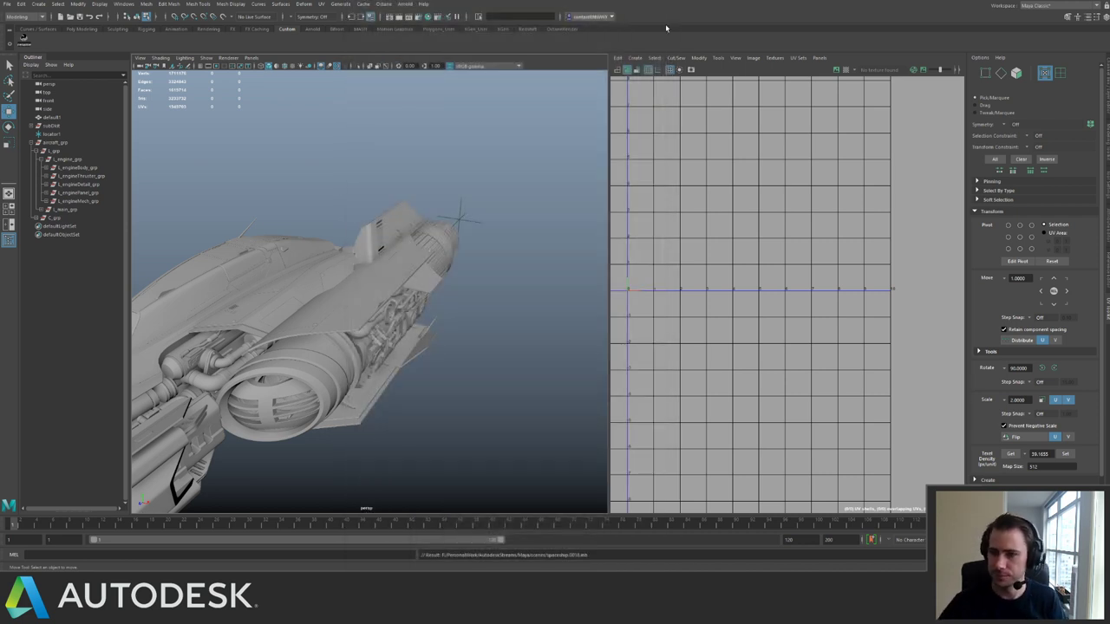
Select L_main_grp and examine its shell layout across the UDIM tiles.
{"action": "left_click", "coordinate": [72, 210]}
{"action": "right_click_drag", "start_coordinate": [734, 343], "coordinate": [641, 350], "text": "alt"}
{"action": "middle_click_drag", "start_coordinate": [642, 349], "coordinate": [656, 419], "text": "alt"}
{"action": "right_click_drag", "start_coordinate": [656, 419], "coordinate": [832, 333], "text": "alt"}
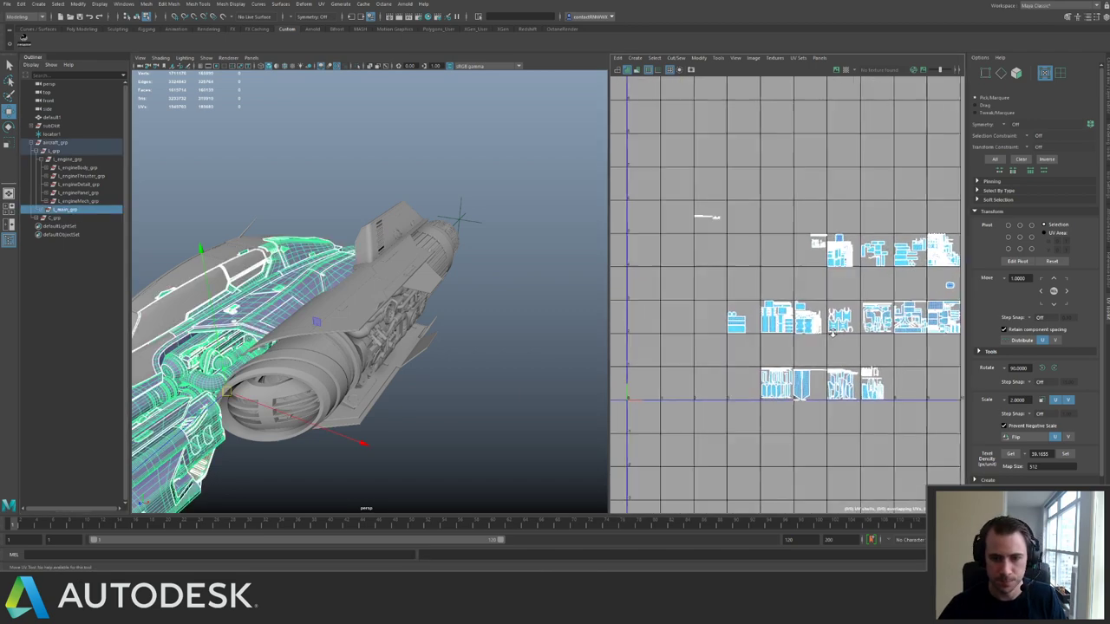
{"action": "scroll", "coordinate": [832, 333], "scroll_direction": "up", "scroll_amount": 1}
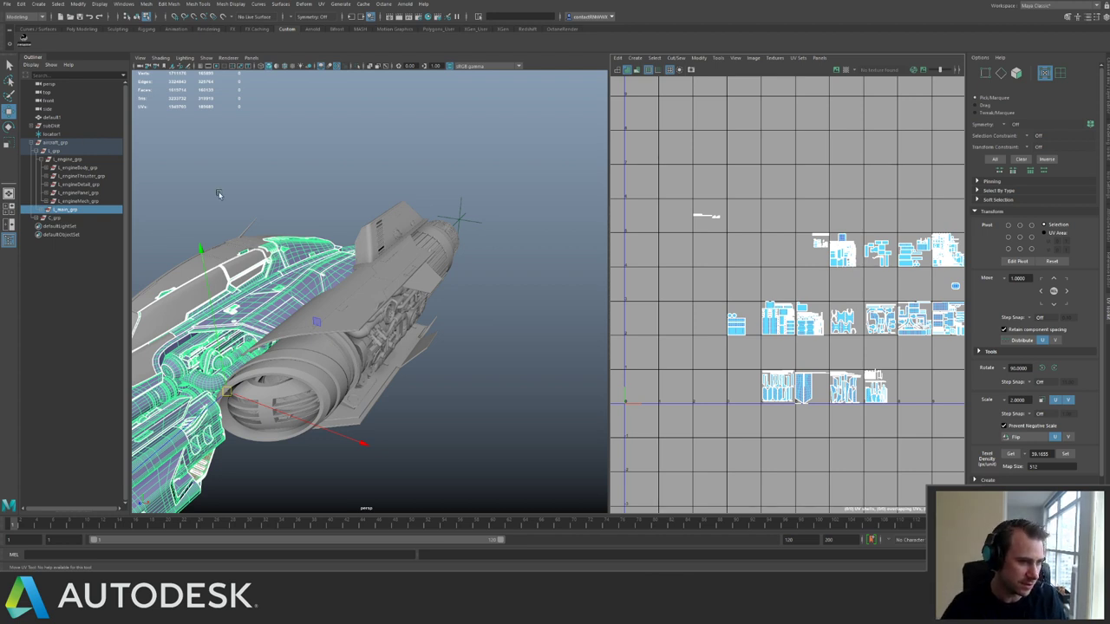
{"action": "left_click_drag", "start_coordinate": [287, 179], "coordinate": [296, 182], "text": "alt"}
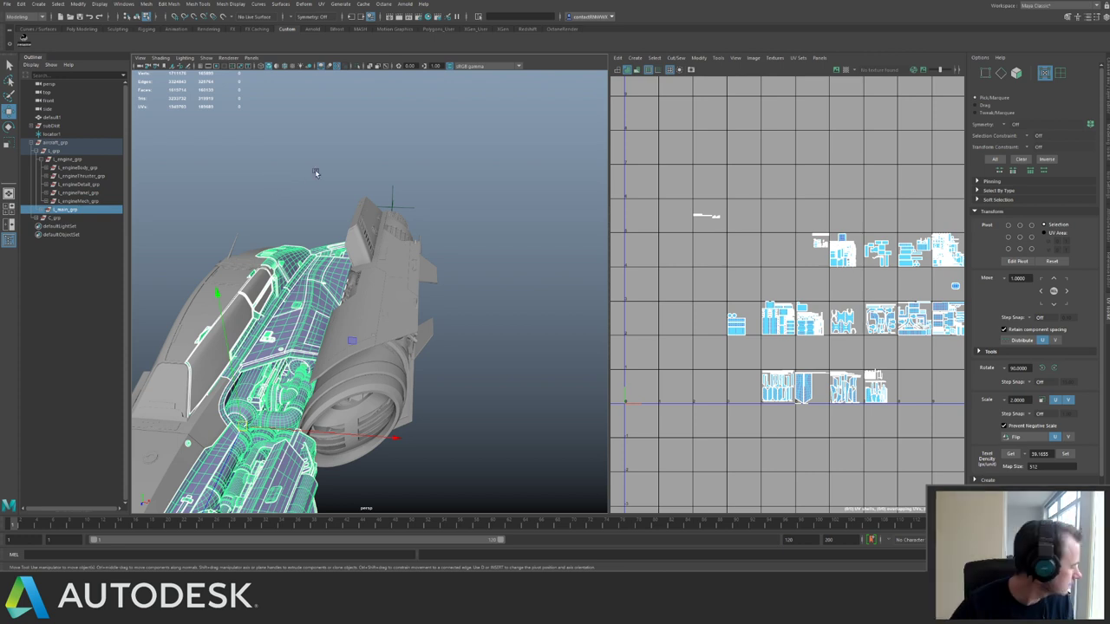
Check the UVs of L_engineBody_grp, L_engineThruster_grp and L_engineDetail_grp one after another.
{"action": "left_click", "coordinate": [76, 167]}
{"action": "scroll", "coordinate": [705, 185], "scroll_direction": "down", "scroll_amount": 2}
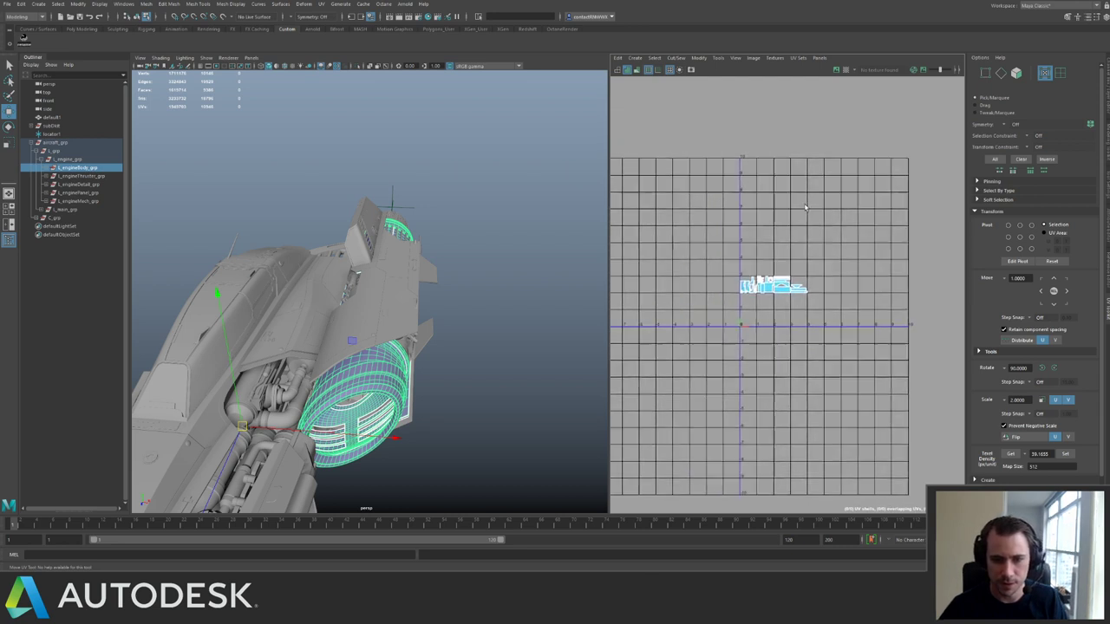
{"action": "left_click", "coordinate": [76, 177]}
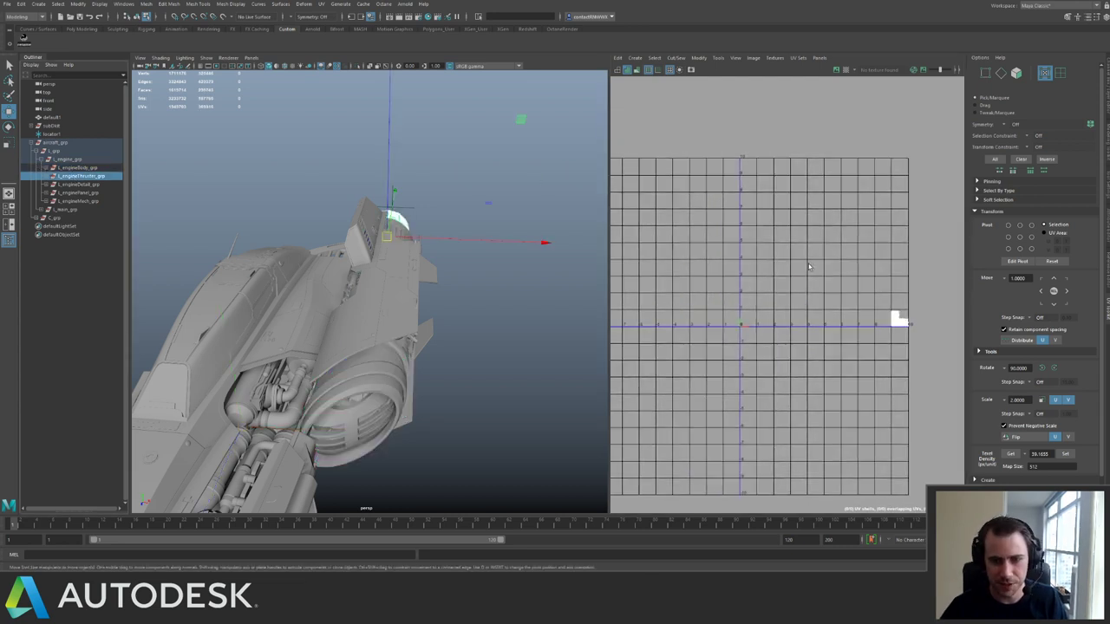
{"action": "left_click", "coordinate": [95, 185]}
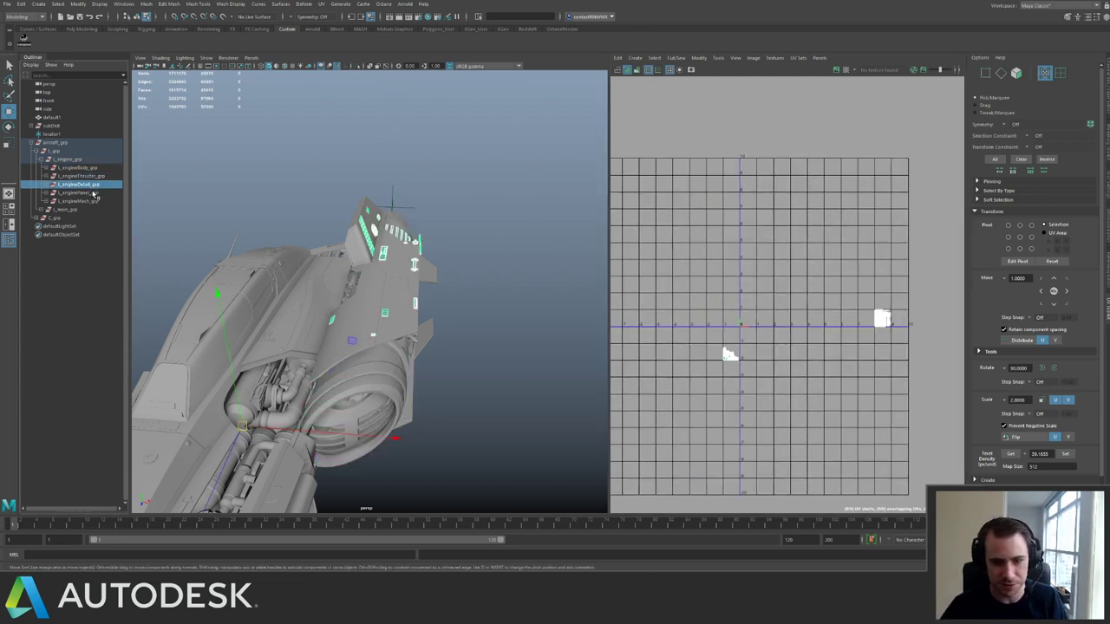
Isolate L_enginePanel_grp with its UVs framed for inspection.
{"action": "left_click", "coordinate": [95, 193]}
{"action": "key", "text": "f"}
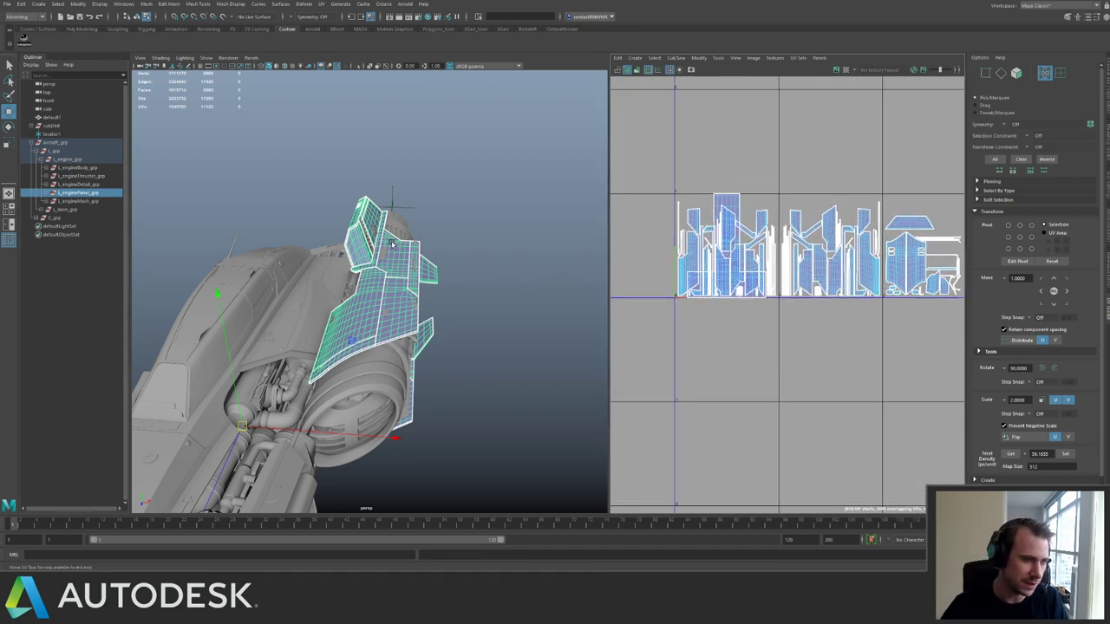
{"action": "key", "text": "ctrl+1"}
{"action": "key", "text": "F12"}
{"action": "right_click_drag", "start_coordinate": [720, 295], "coordinate": [812, 280], "text": "alt"}
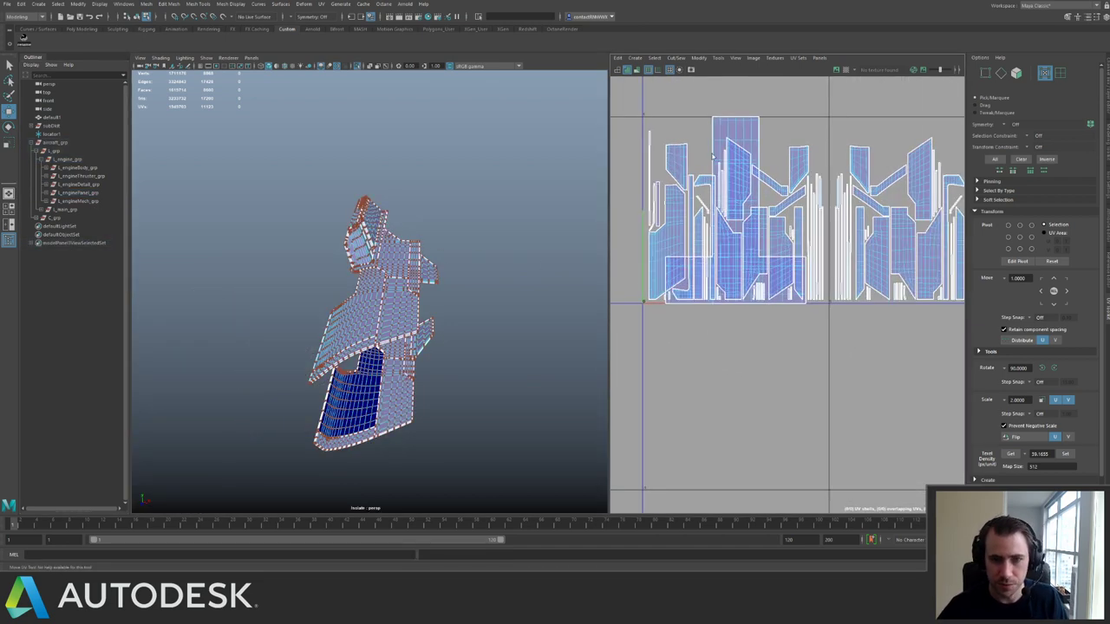
Select the top faces of the tall shell in the first tile to locate it, and select the matching end strip on the model.
{"action": "key", "text": "F11"}
{"action": "left_click_drag", "start_coordinate": [704, 106], "coordinate": [765, 129]}
{"action": "left_click_drag", "start_coordinate": [509, 169], "coordinate": [452, 293], "text": "alt"}
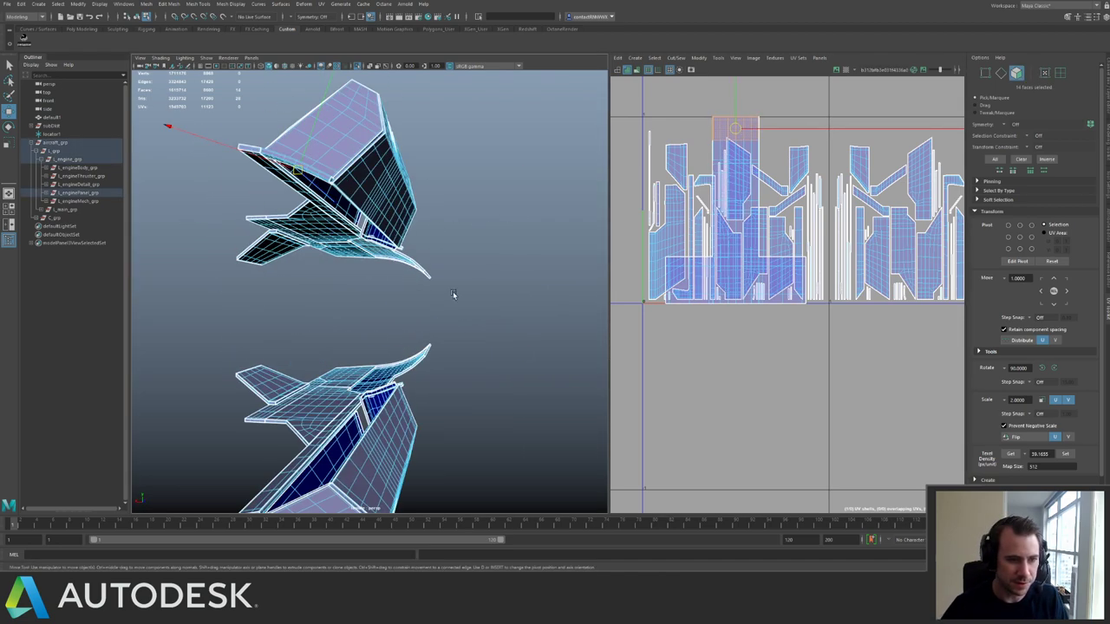
{"action": "left_click_drag", "start_coordinate": [375, 139], "coordinate": [477, 188], "text": "alt"}
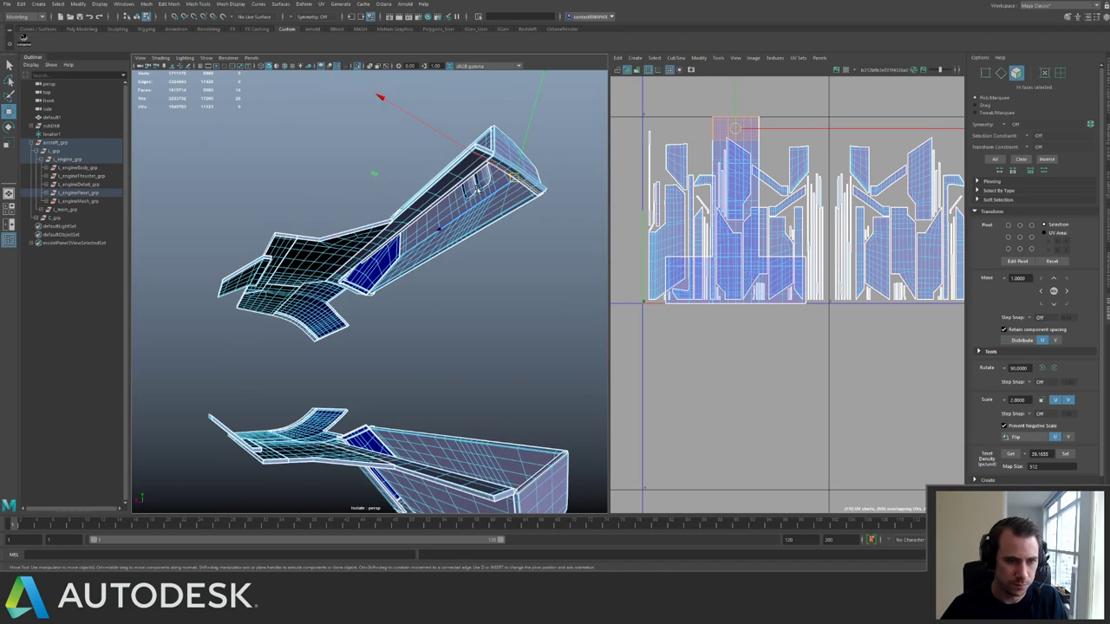
{"action": "right_click_drag", "start_coordinate": [499, 176], "coordinate": [549, 170]}
{"action": "left_click", "coordinate": [535, 184]}
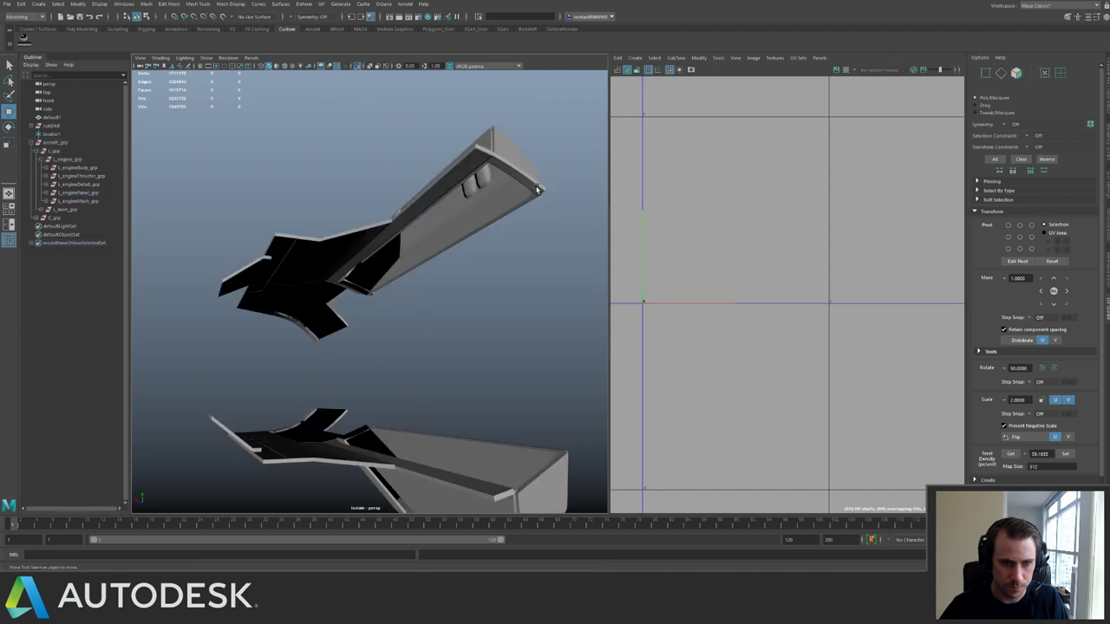
{"action": "scroll", "coordinate": [667, 210], "scroll_direction": "down", "scroll_amount": 3}
{"action": "left_click_drag", "start_coordinate": [479, 201], "coordinate": [474, 264], "text": "alt"}
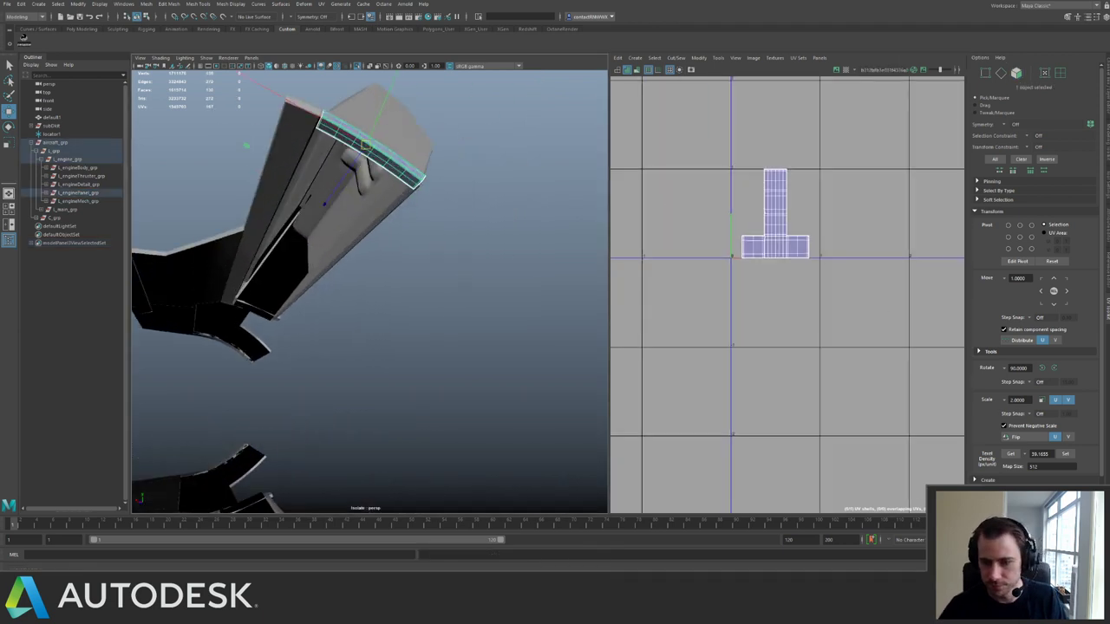
Apply an automatic UV projection to the panel's end strip and unfold all of its resulting shells.
{"action": "left_click", "coordinate": [1008, 493]}
{"action": "middle_click_drag", "start_coordinate": [740, 182], "coordinate": [737, 250], "text": "alt"}
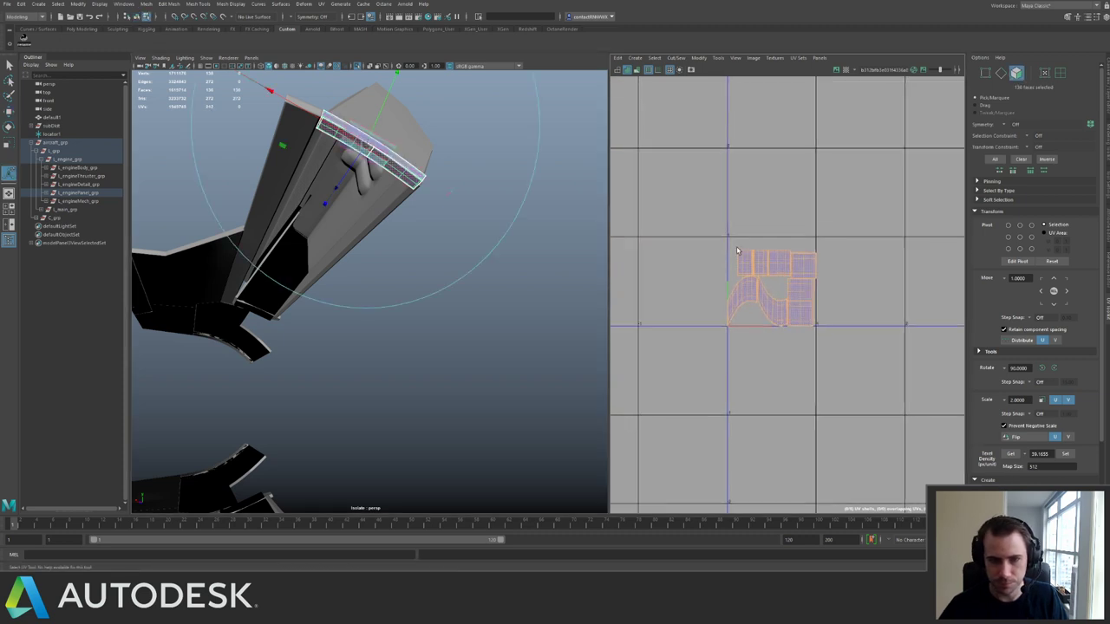
{"action": "right_click_drag", "start_coordinate": [749, 278], "coordinate": [833, 262], "text": "alt"}
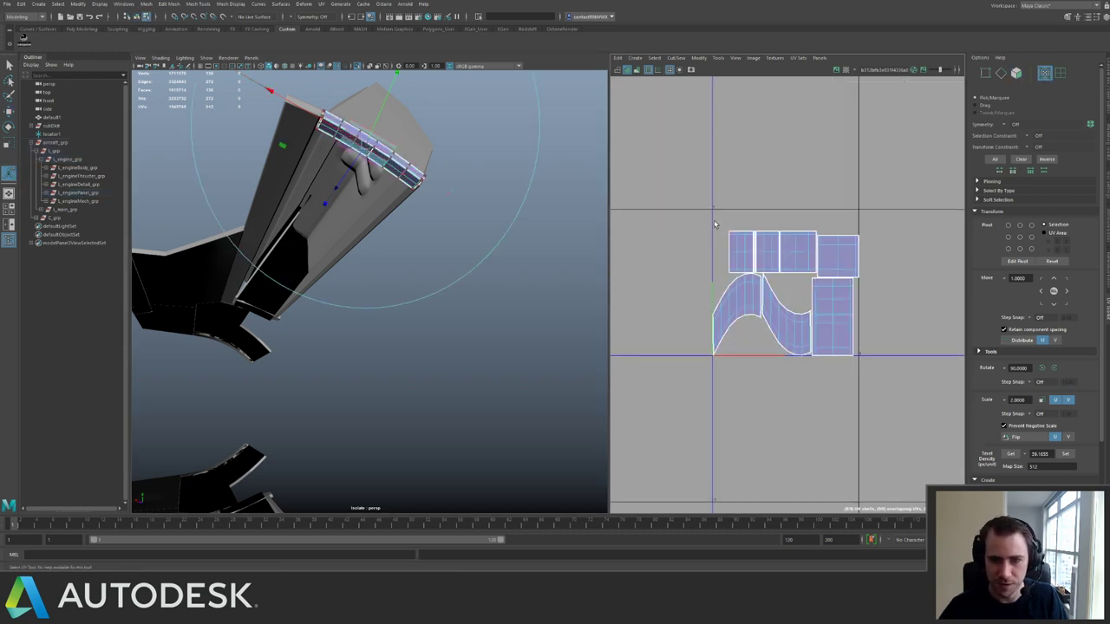
{"action": "scroll", "coordinate": [1102, 434], "scroll_direction": "down", "scroll_amount": 3}
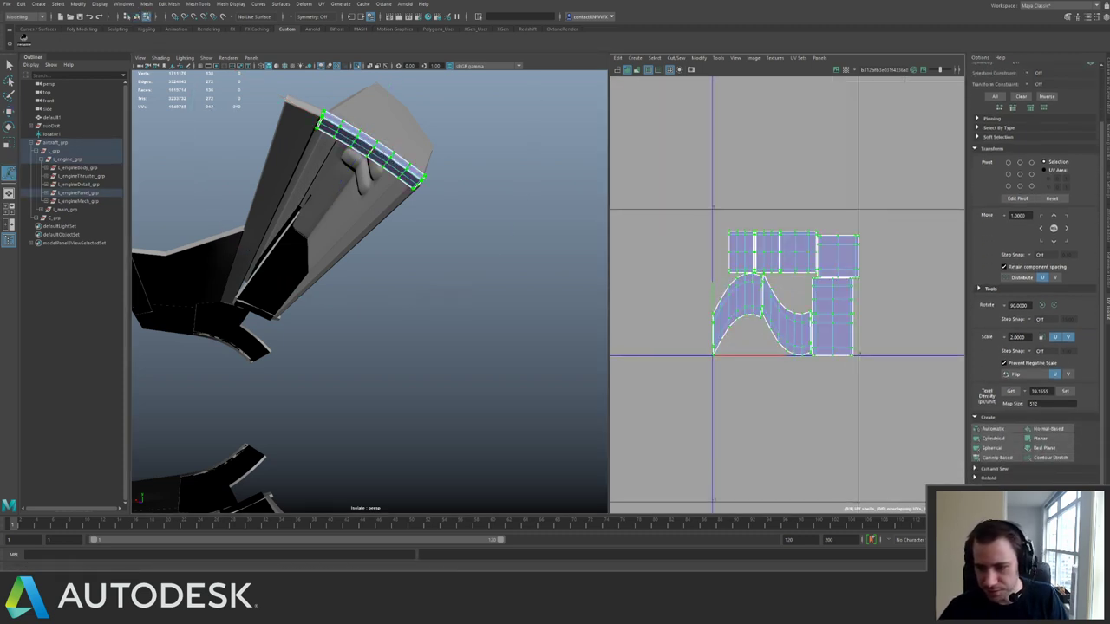
{"action": "left_click", "coordinate": [987, 478]}
{"action": "scroll", "coordinate": [1041, 399], "scroll_direction": "down", "scroll_amount": 3}
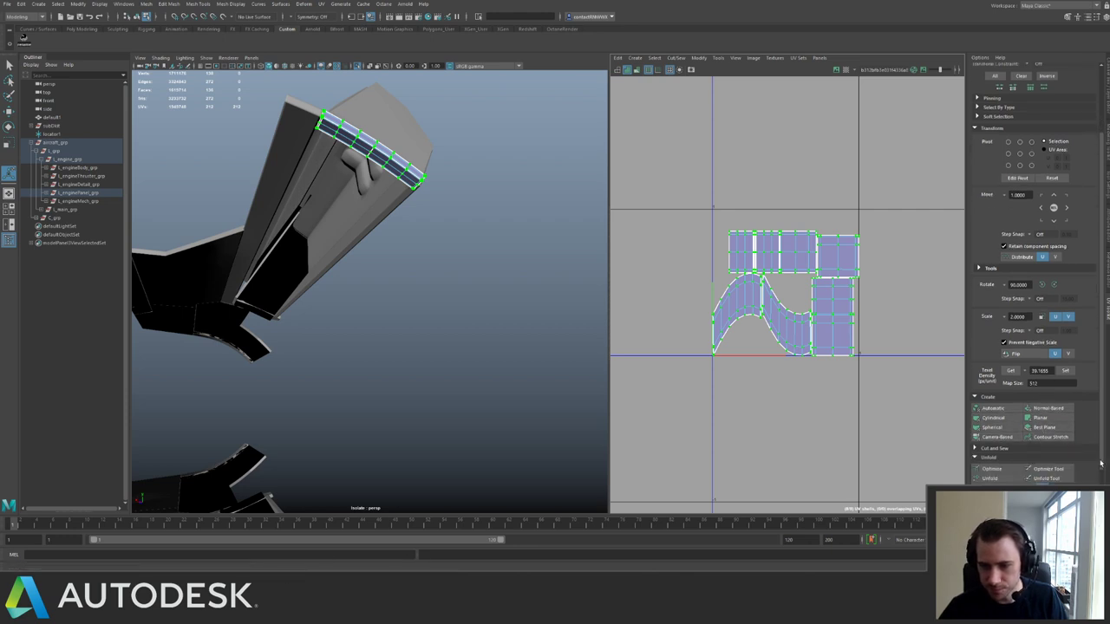
{"action": "left_click", "coordinate": [989, 445]}
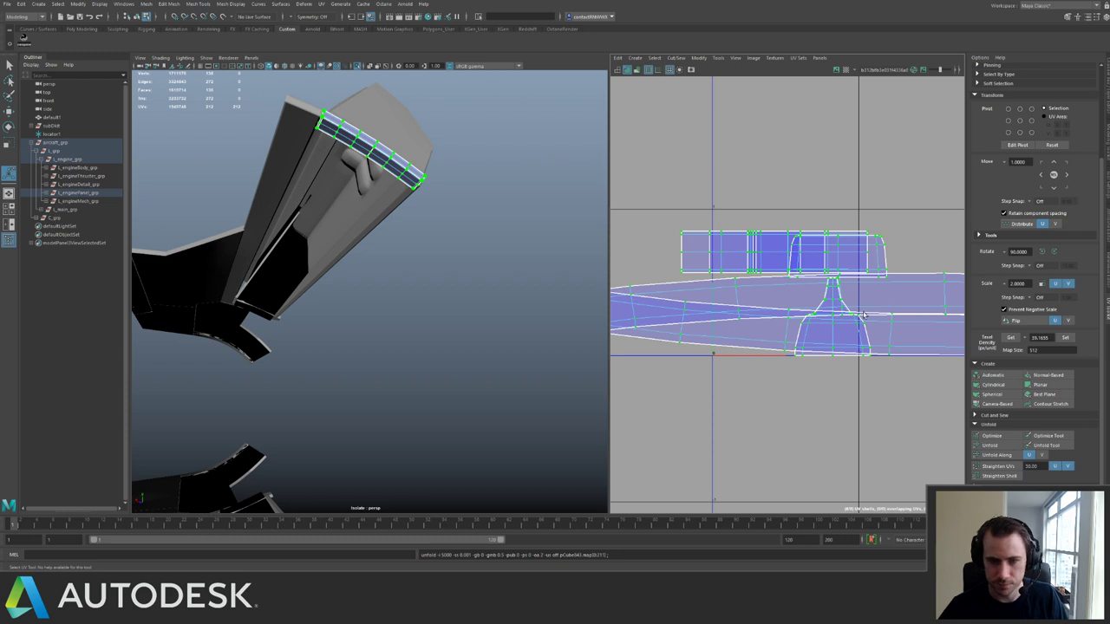
Set the unfolded shells' texel density to 39.1655 at map size 512, and lay them out without overlaps.
{"action": "scroll", "coordinate": [864, 315], "scroll_direction": "down", "scroll_amount": 5}
{"action": "scroll", "coordinate": [921, 279], "scroll_direction": "up", "scroll_amount": 3}
{"action": "left_click", "coordinate": [1064, 338]}
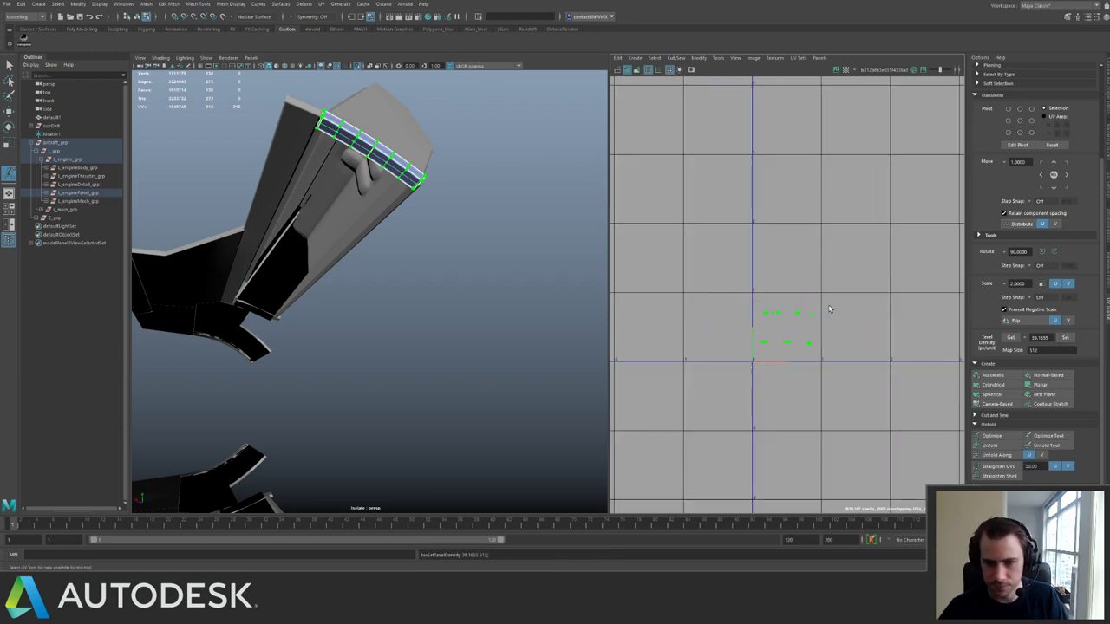
{"action": "key", "text": "ctrl+l"}
{"action": "left_click_drag", "start_coordinate": [725, 292], "coordinate": [772, 372]}
{"action": "key", "text": "f"}
{"action": "right_click_drag", "start_coordinate": [851, 354], "coordinate": [809, 329], "text": "alt"}
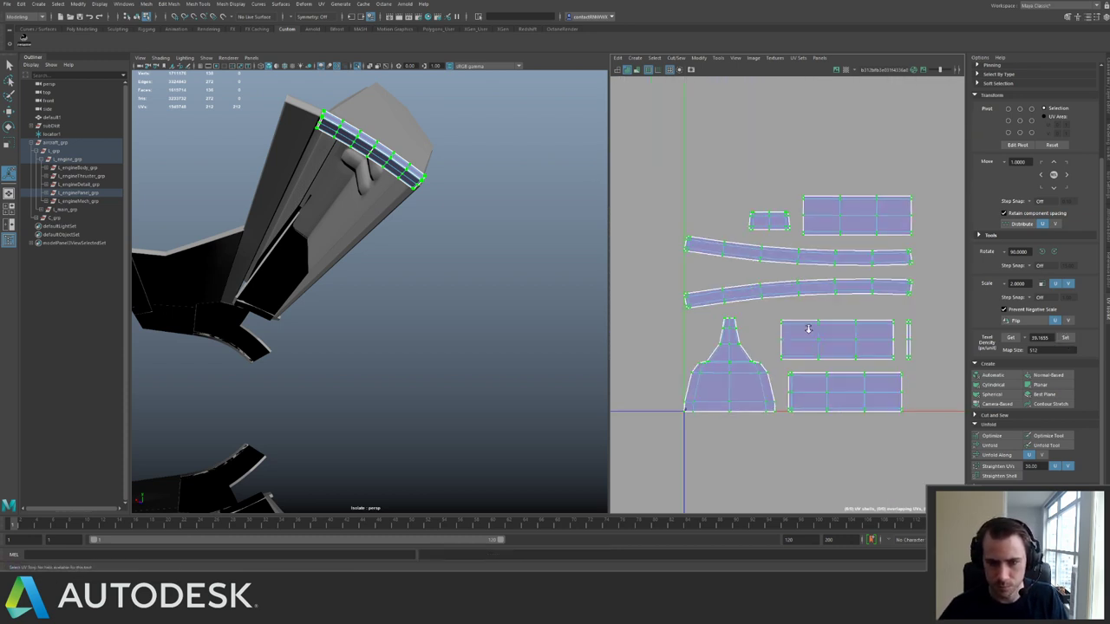
Select the two long curved strip shells and straighten their UVs.
{"action": "right_click_drag", "start_coordinate": [864, 305], "coordinate": [883, 323], "text": "ctrl"}
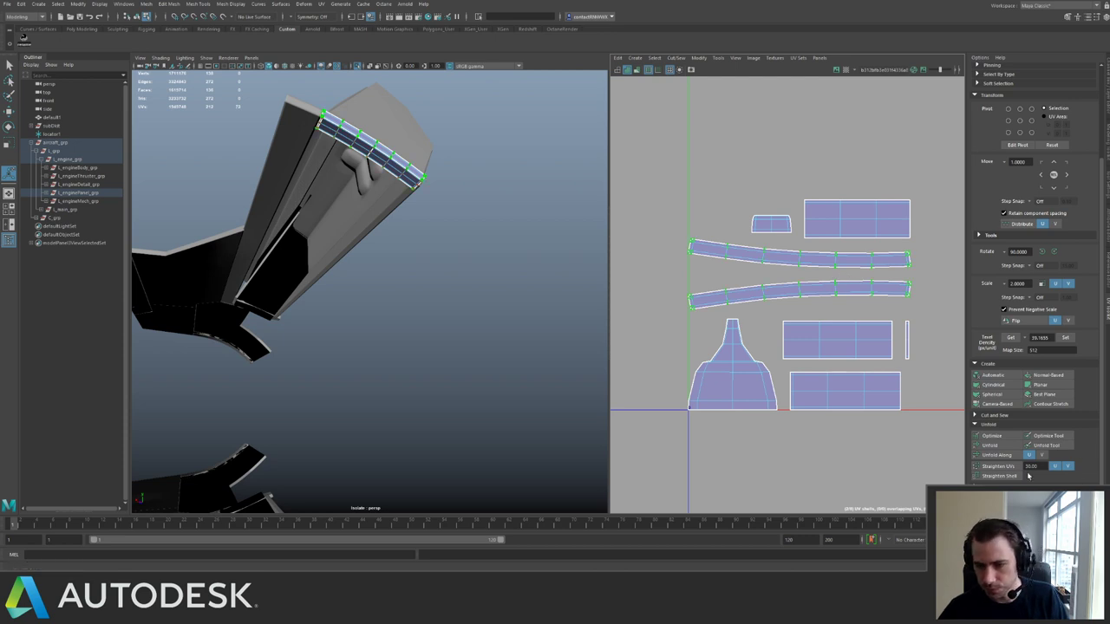
{"action": "left_click", "coordinate": [998, 467]}
{"action": "middle_click_drag", "start_coordinate": [886, 225], "coordinate": [818, 264], "text": "alt"}
{"action": "right_click_drag", "start_coordinate": [819, 264], "coordinate": [707, 223], "text": "alt"}
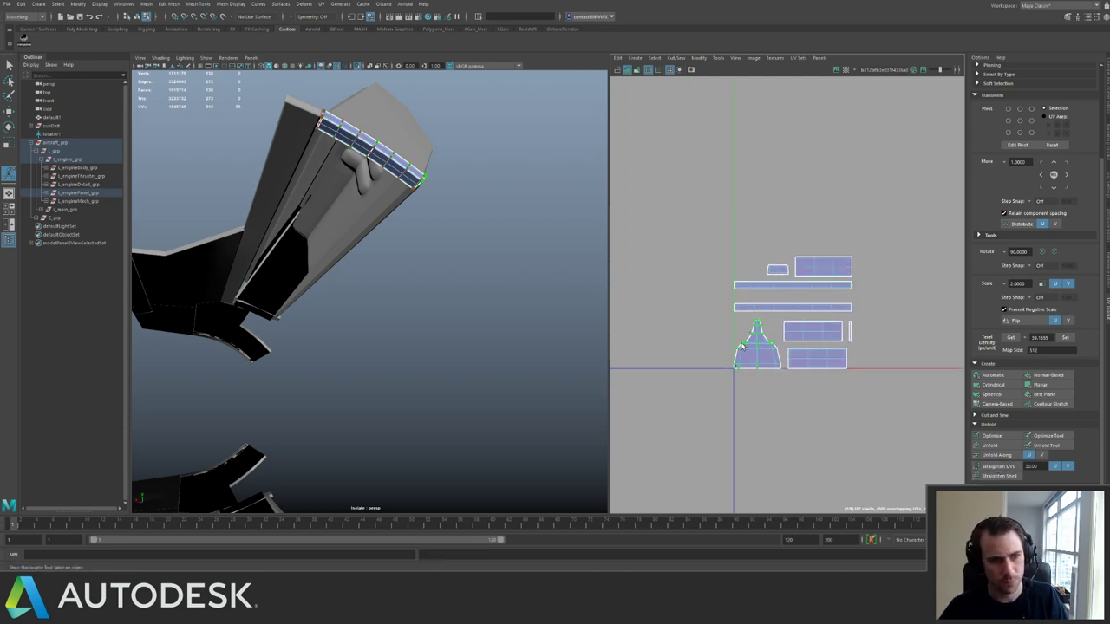
Select the inner UVs of the tapered shell for the curved panel's end and straighten the shell.
{"action": "left_click_drag", "start_coordinate": [488, 233], "coordinate": [523, 289], "text": "alt"}
{"action": "right_click_drag", "start_coordinate": [523, 289], "coordinate": [515, 299], "text": "alt"}
{"action": "left_click_drag", "start_coordinate": [516, 299], "coordinate": [401, 238], "text": "alt"}
{"action": "middle_click_drag", "start_coordinate": [402, 238], "coordinate": [422, 292], "text": "alt"}
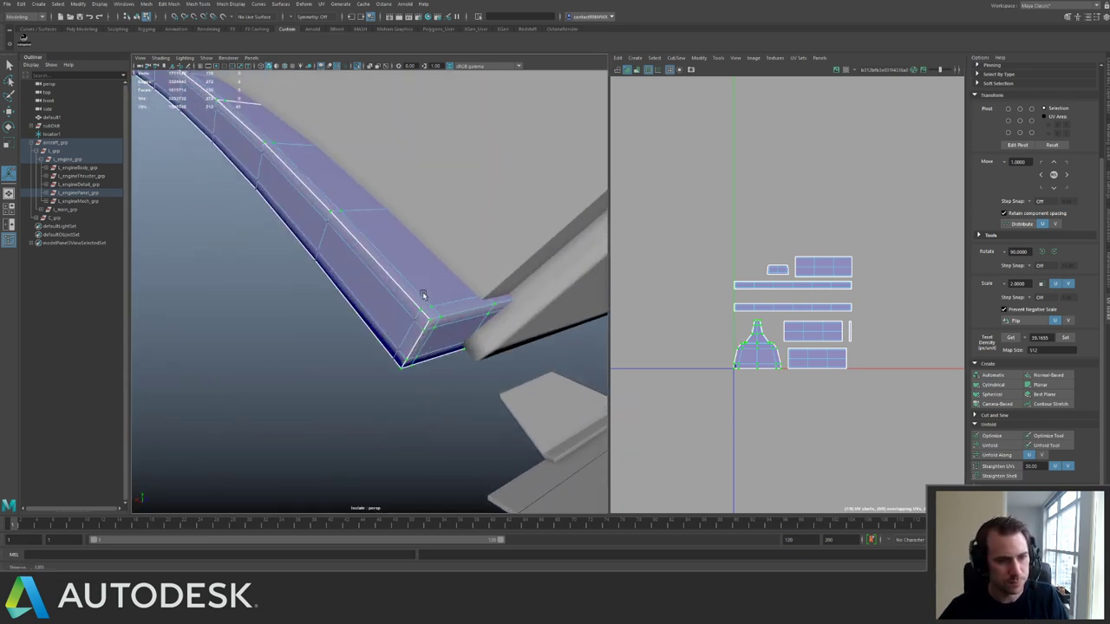
{"action": "key", "text": "q"}
{"action": "left_click", "coordinate": [462, 318]}
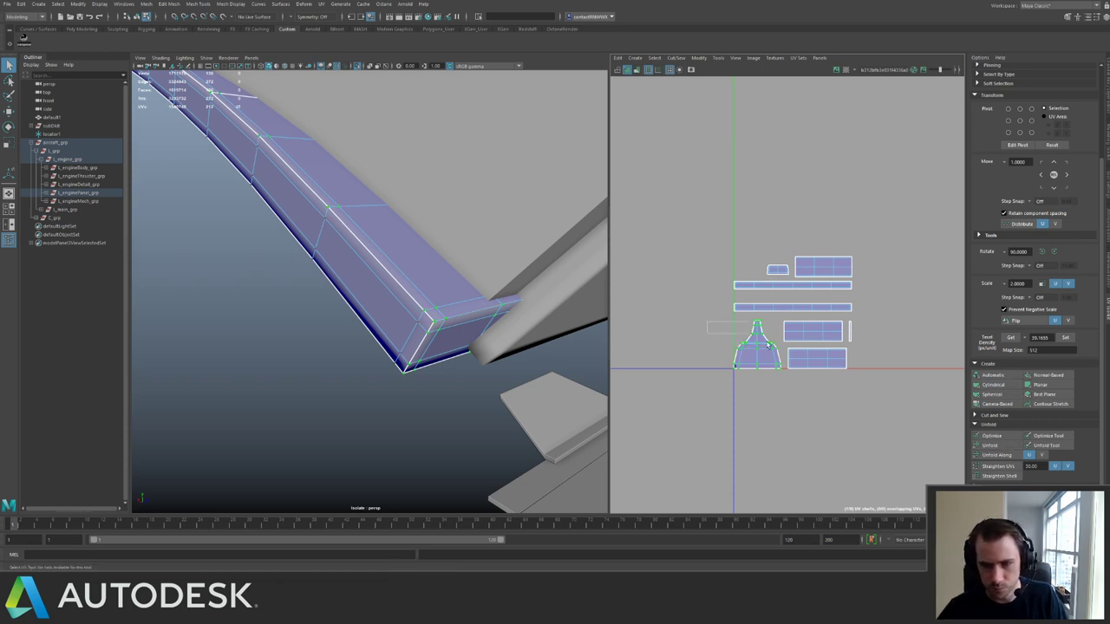
{"action": "left_click_drag", "start_coordinate": [767, 344], "coordinate": [829, 388]}
{"action": "left_click", "coordinate": [979, 475]}
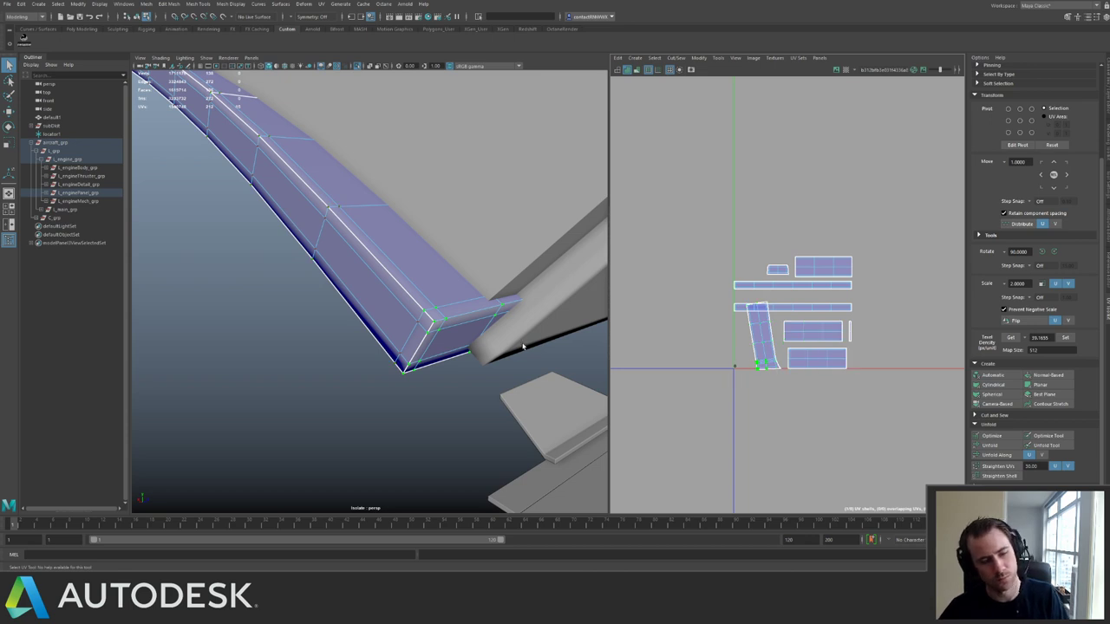
Isolate the curved panel and cut its UVs along the end edge that joins the tilted shell to its flared base.
{"action": "left_click_drag", "start_coordinate": [523, 346], "coordinate": [501, 350], "text": "alt"}
{"action": "right_click_drag", "start_coordinate": [452, 314], "coordinate": [498, 232]}
{"action": "key", "text": "ctrl+1"}
{"action": "key", "text": "ctrl+1"}
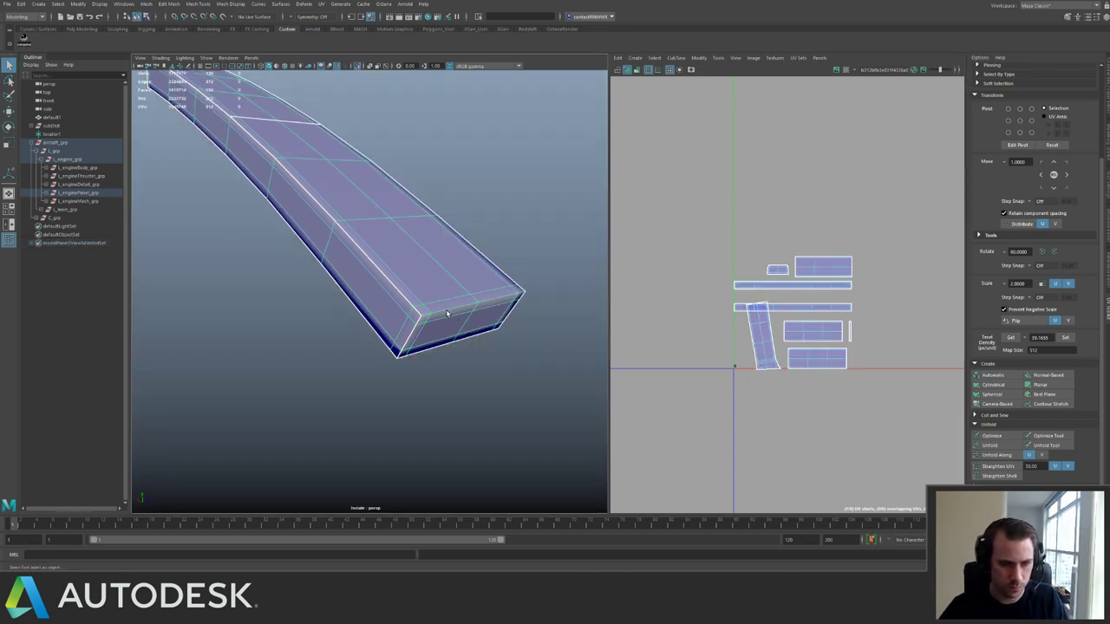
{"action": "left_click_drag", "start_coordinate": [510, 270], "coordinate": [567, 245], "text": "alt"}
{"action": "key", "text": "f"}
{"action": "scroll", "coordinate": [471, 266], "scroll_direction": "down", "scroll_amount": 10}
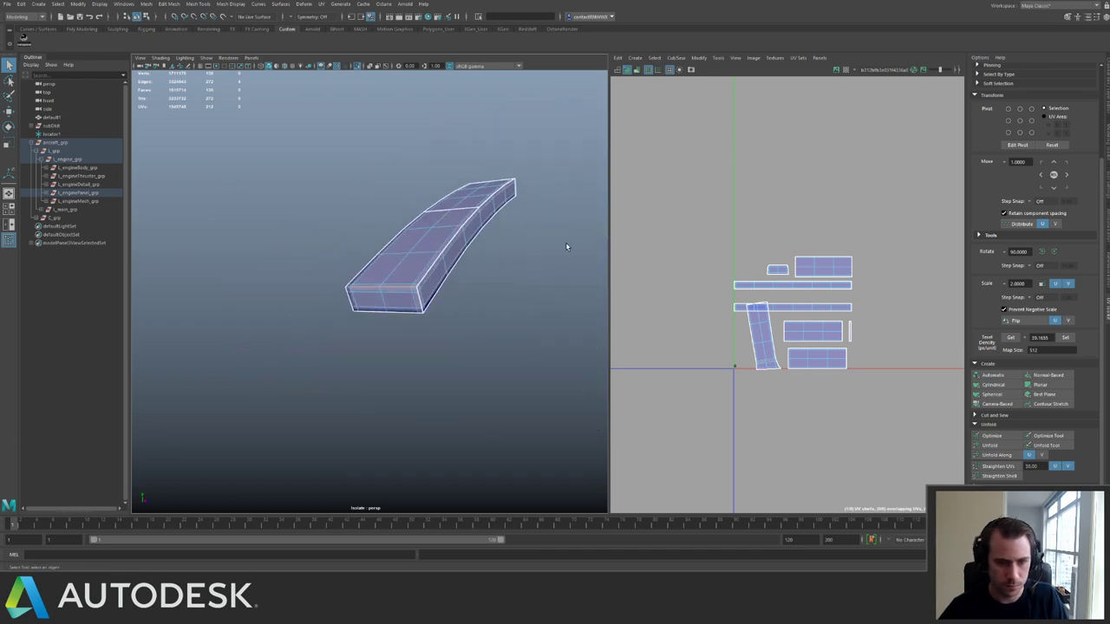
{"action": "right_click_drag", "start_coordinate": [779, 286], "coordinate": [742, 301], "text": "shift"}
Select the edge loop around the panel's middle and sew the split halves into full-length UV shells.
{"action": "key", "text": "w"}
{"action": "left_click_drag", "start_coordinate": [458, 190], "coordinate": [332, 286], "text": "alt"}
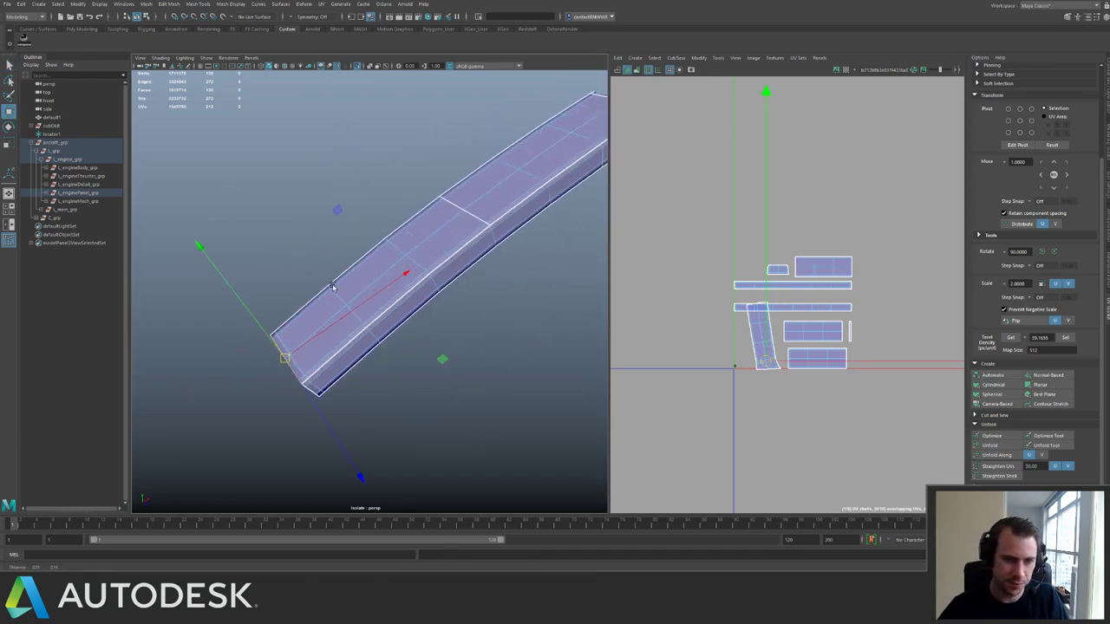
{"action": "middle_click_drag", "start_coordinate": [332, 286], "coordinate": [300, 291], "text": "alt"}
{"action": "double_click", "coordinate": [448, 225]}
{"action": "right_click_drag", "start_coordinate": [808, 327], "coordinate": [833, 250], "text": "shift"}
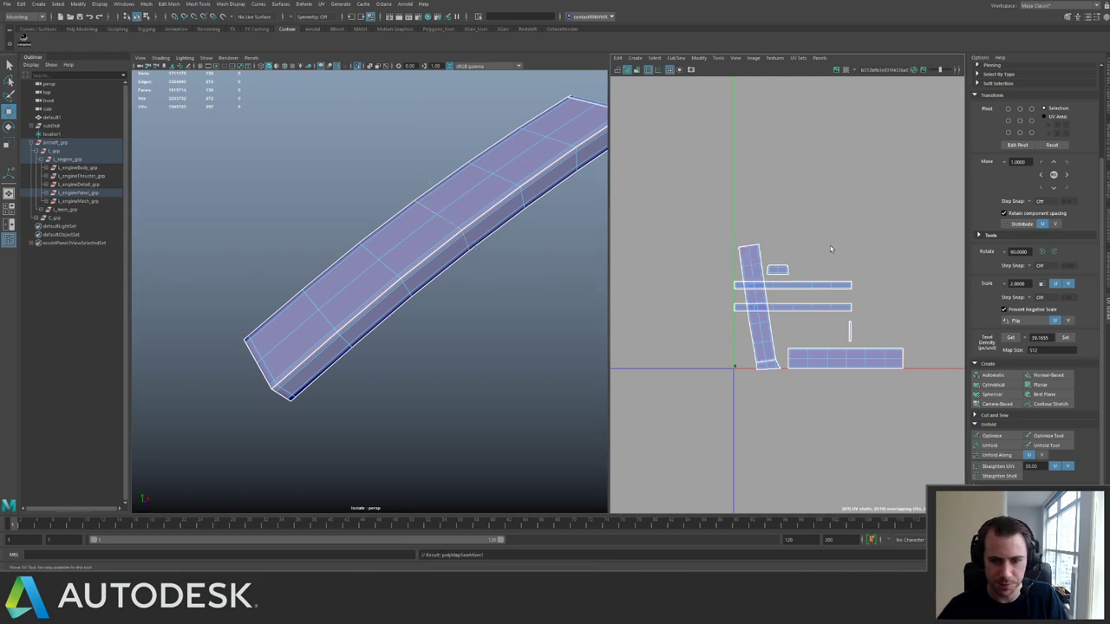
Sew the thin sliver shell from the panel's end bevel onto the adjoining full-length shell.
{"action": "left_click_drag", "start_coordinate": [435, 275], "coordinate": [332, 366], "text": "alt"}
{"action": "left_click", "coordinate": [323, 370]}
{"action": "key", "text": "f"}
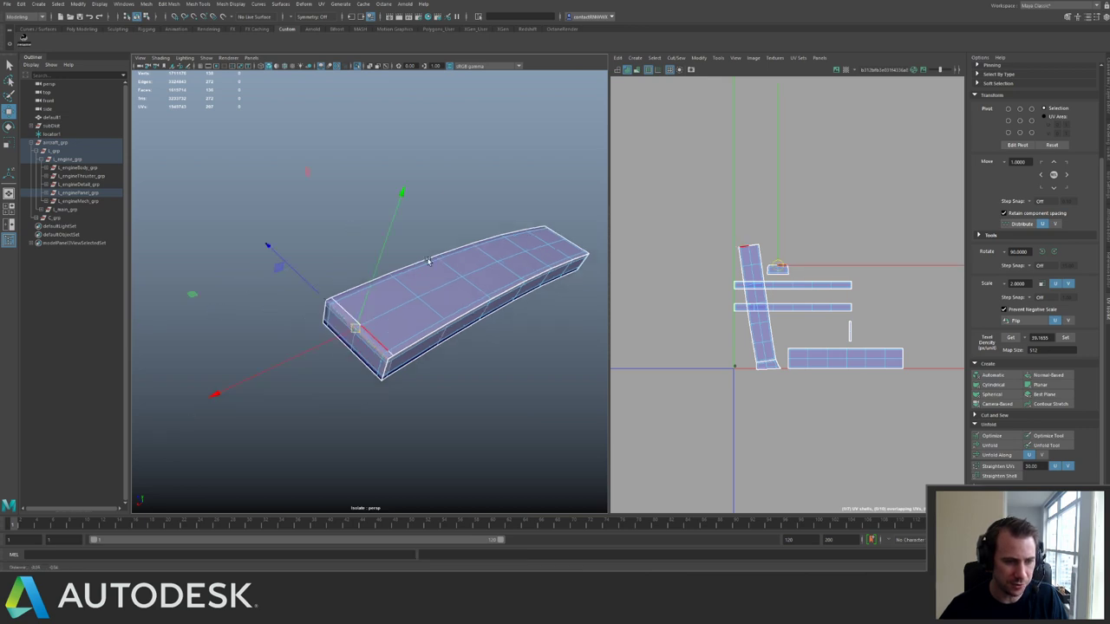
{"action": "right_click", "coordinate": [850, 273], "text": "shift"}
{"action": "left_click", "coordinate": [818, 285]}
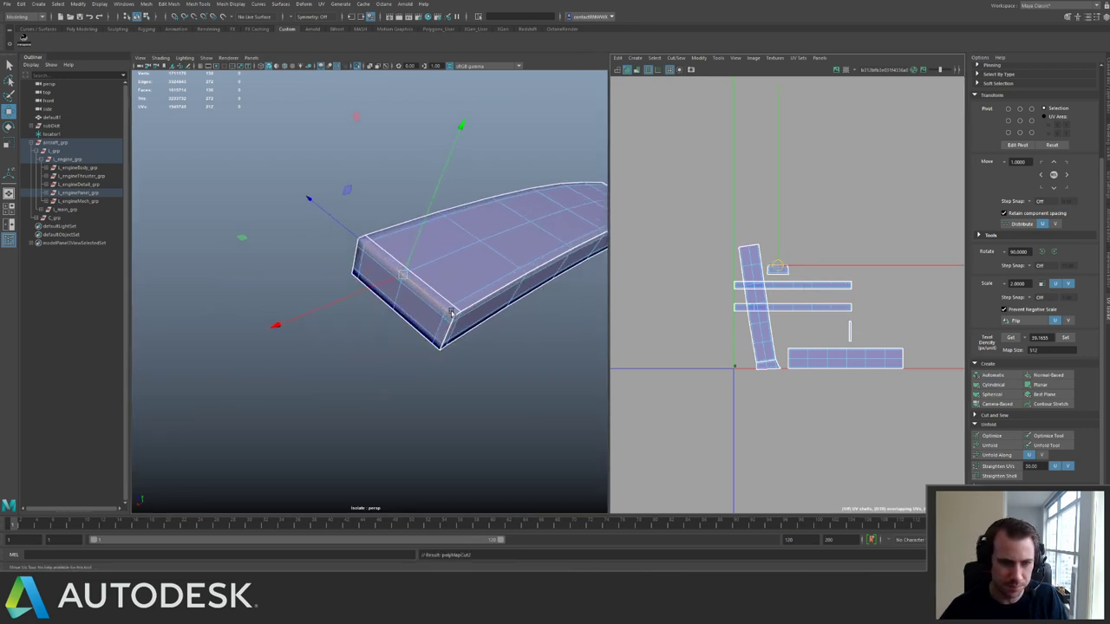
{"action": "key", "text": "ctrl+z"}
{"action": "key", "text": "ctrl+z"}
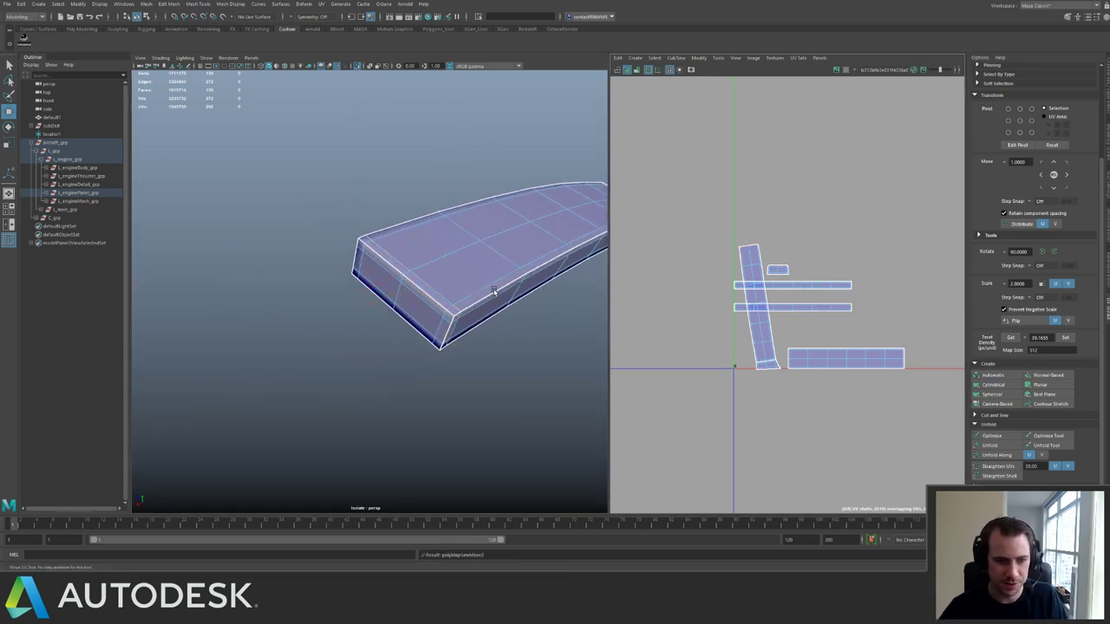
Orient the tilted full-length shell square to the UV axes and rotate it 90 degrees so it lies horizontally.
{"action": "left_click_drag", "start_coordinate": [493, 291], "coordinate": [523, 230], "text": "alt"}
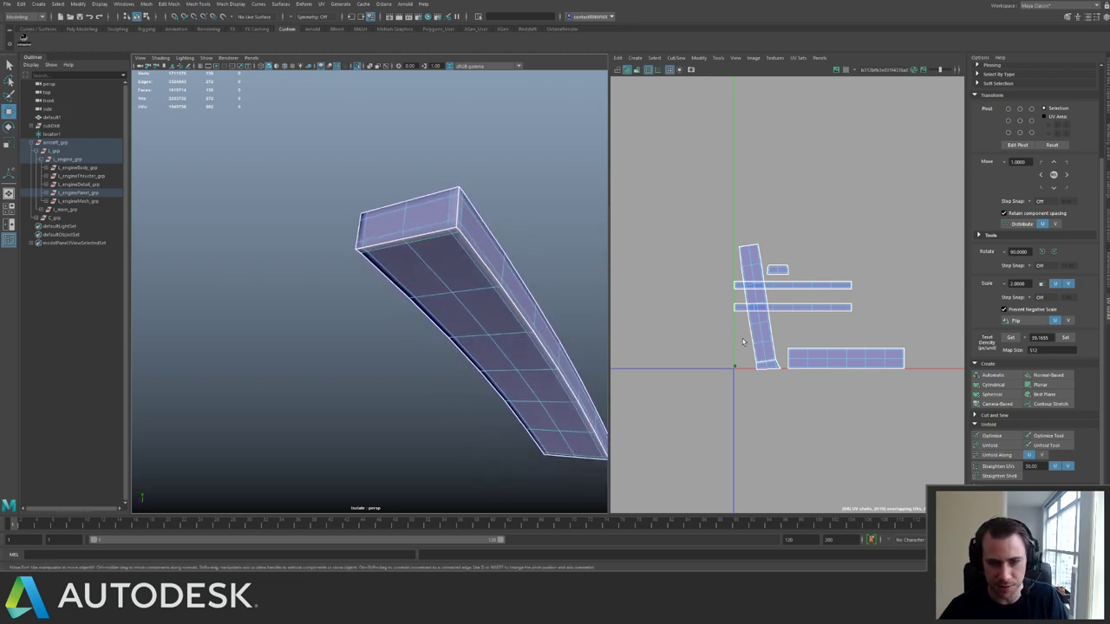
{"action": "key", "text": "F10"}
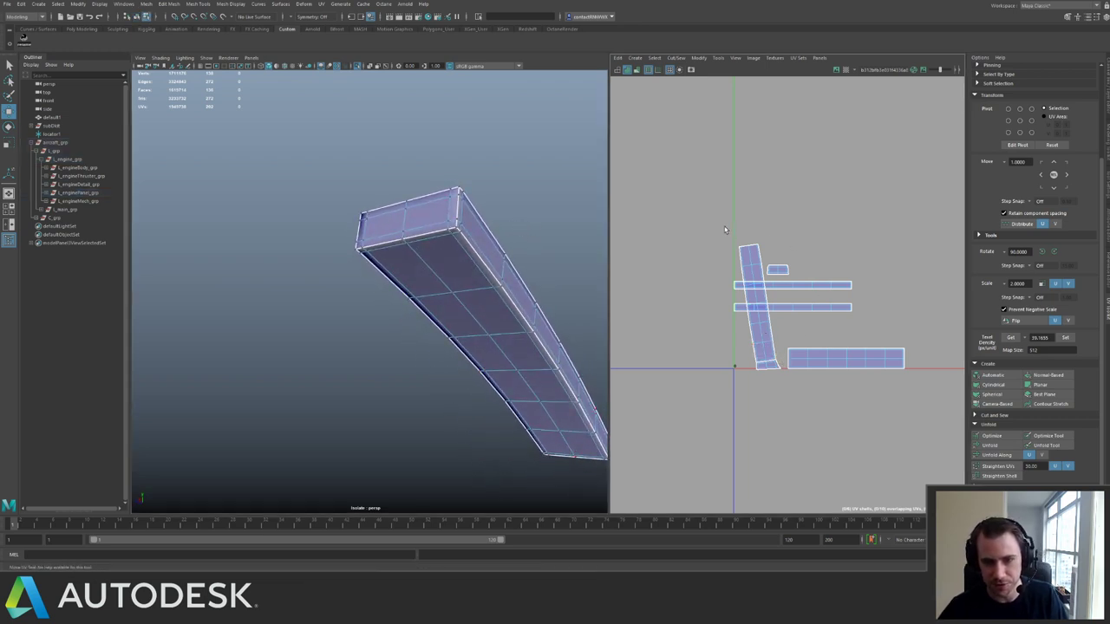
{"action": "left_click_drag", "start_coordinate": [725, 227], "coordinate": [771, 257]}
{"action": "key", "text": "q"}
{"action": "right_click_drag", "start_coordinate": [787, 293], "coordinate": [842, 335], "text": "ctrl"}
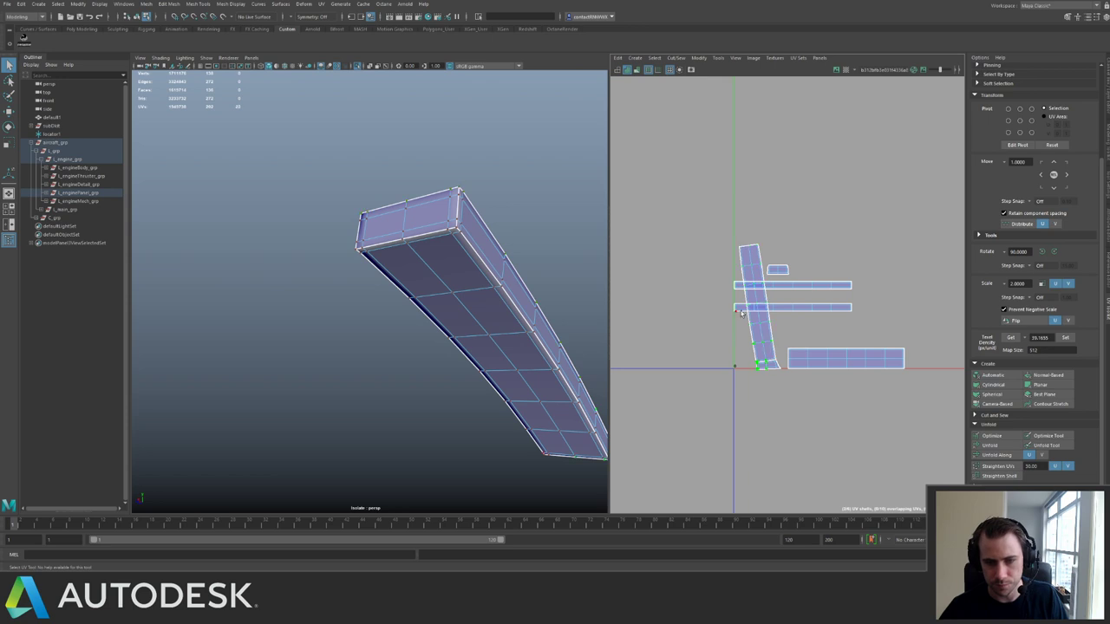
{"action": "left_click", "coordinate": [1042, 252]}
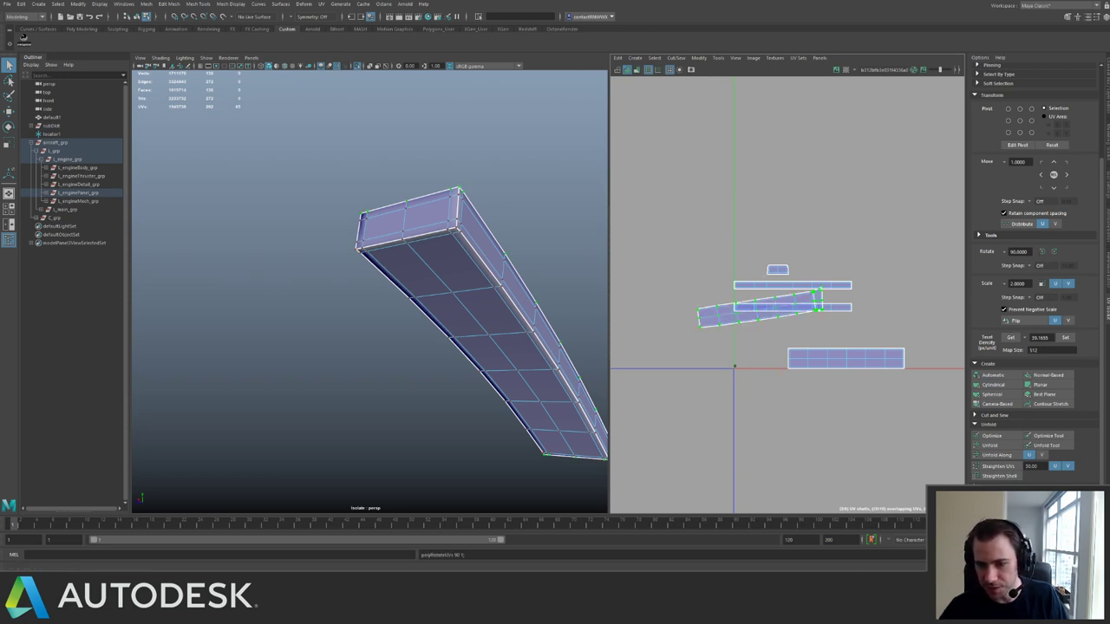
{"action": "scroll", "coordinate": [1023, 416], "scroll_direction": "down", "scroll_amount": 3}
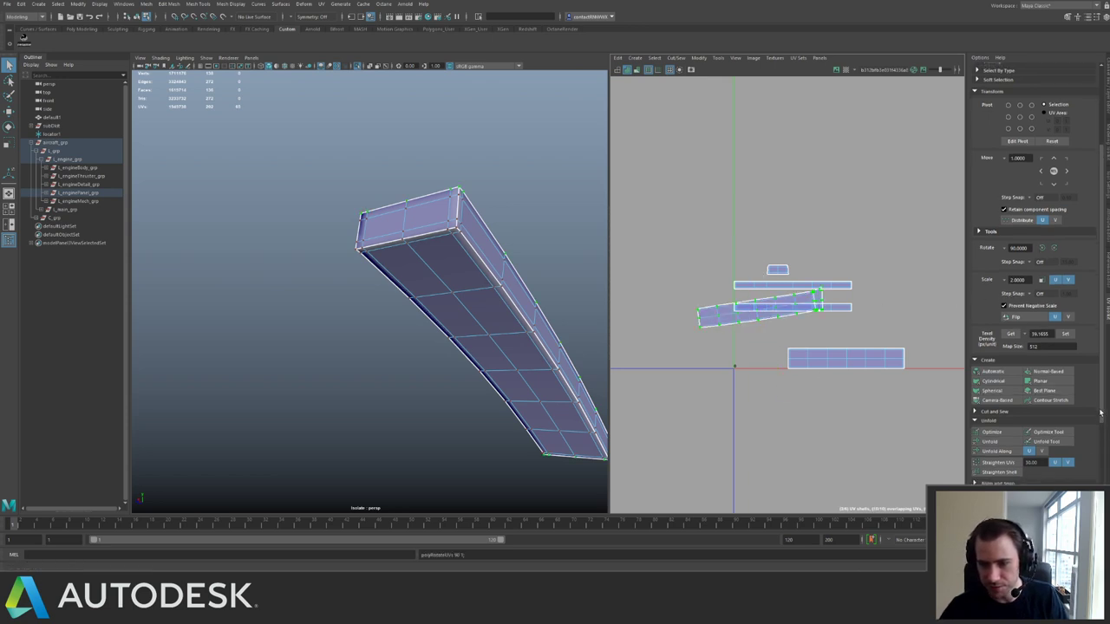
{"action": "left_click", "coordinate": [985, 456]}
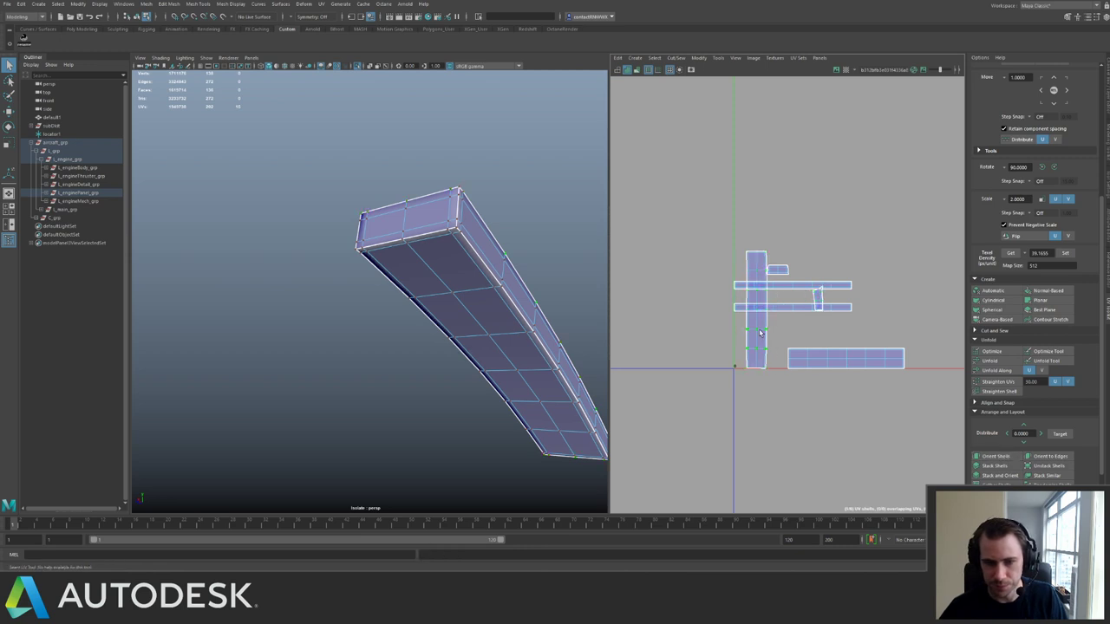
{"action": "left_click", "coordinate": [1050, 170]}
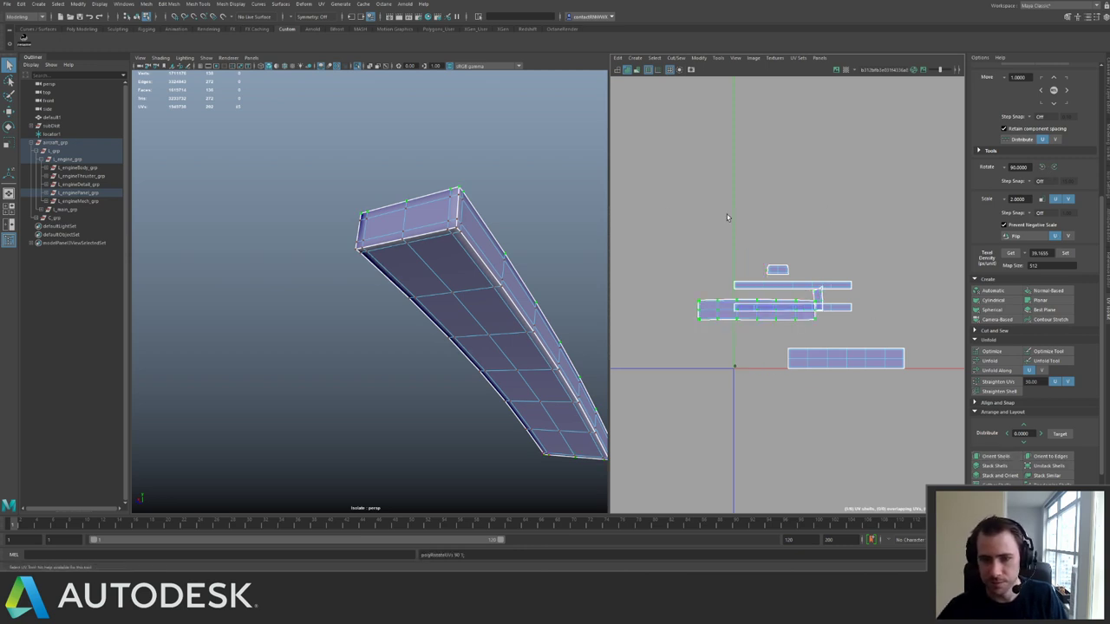
Set all the panel's shells to a texel density of 39.1655 at map size 512 and lay them out.
{"action": "left_click_drag", "start_coordinate": [727, 215], "coordinate": [938, 406]}
{"action": "left_click", "coordinate": [1067, 253]}
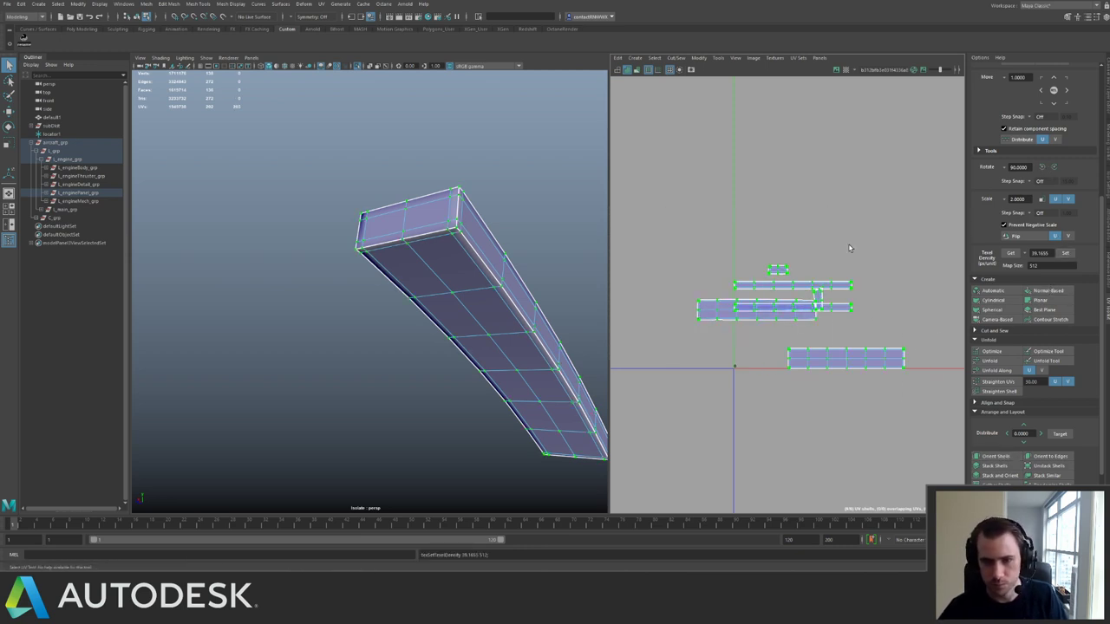
{"action": "key", "text": "ctrl+l"}
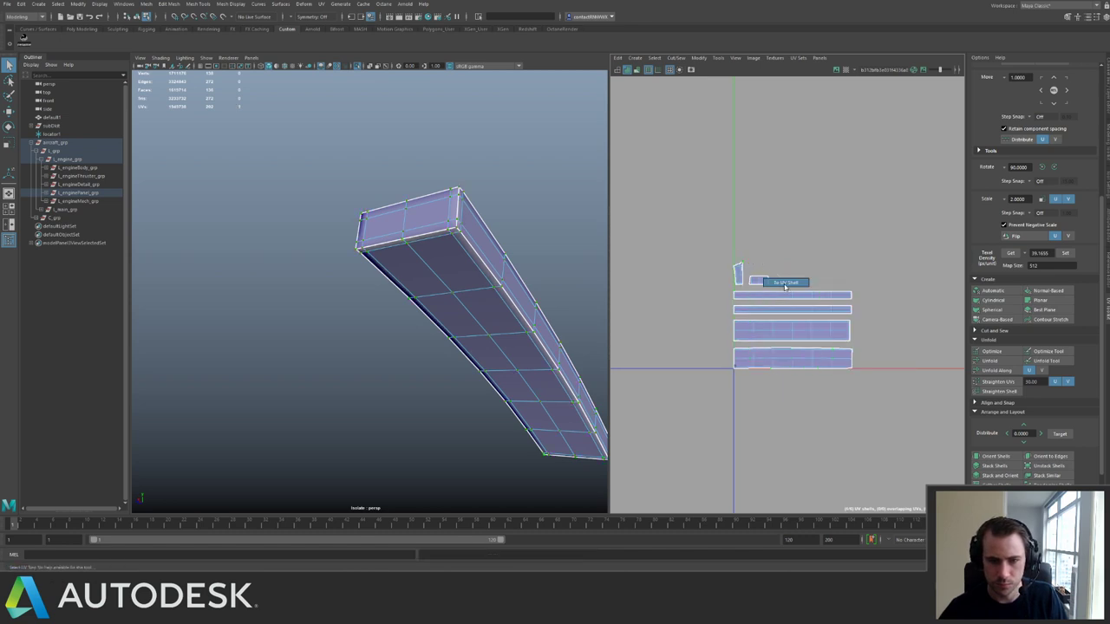
Unfold the small slanted end shell and move its upper corner UV down to even out its shape.
{"action": "left_click", "coordinate": [739, 274]}
{"action": "left_click", "coordinate": [1006, 366]}
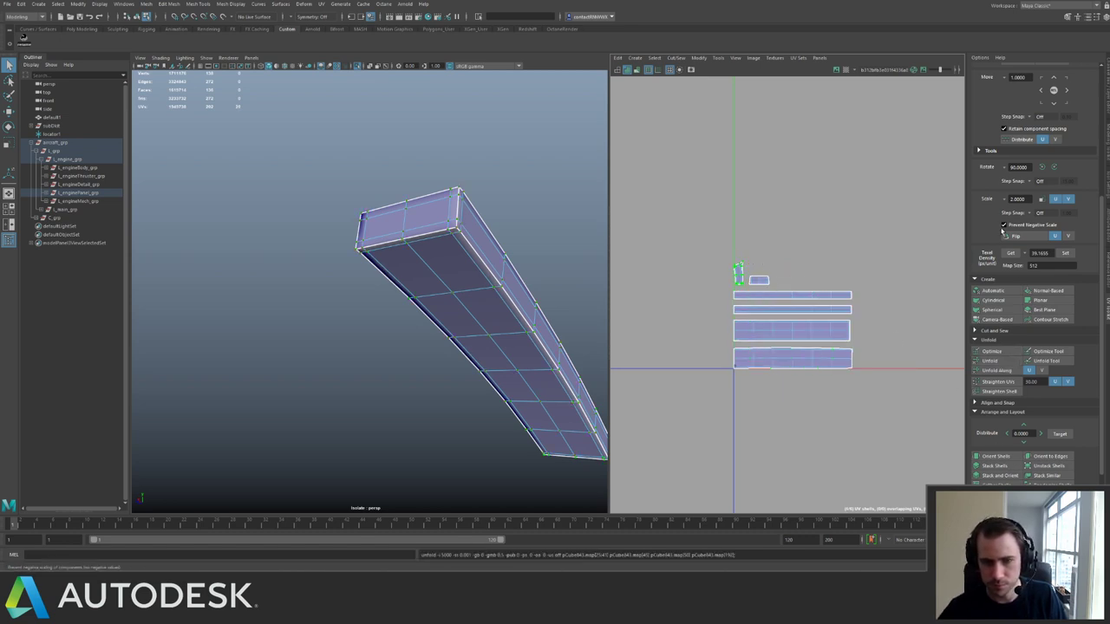
{"action": "scroll", "coordinate": [774, 323], "scroll_direction": "up", "scroll_amount": 2}
{"action": "right_click_drag", "start_coordinate": [774, 323], "coordinate": [864, 348], "text": "alt"}
{"action": "middle_click_drag", "start_coordinate": [864, 348], "coordinate": [957, 390], "text": "alt"}
{"action": "key", "text": "w"}
{"action": "mouse_move", "coordinate": [833, 262]}
{"action": "left_mouse_down"}
{"action": "mouse_move", "coordinate": [850, 284]}
{"action": "mouse_move", "coordinate": [838, 282]}
{"action": "left_mouse_up"}
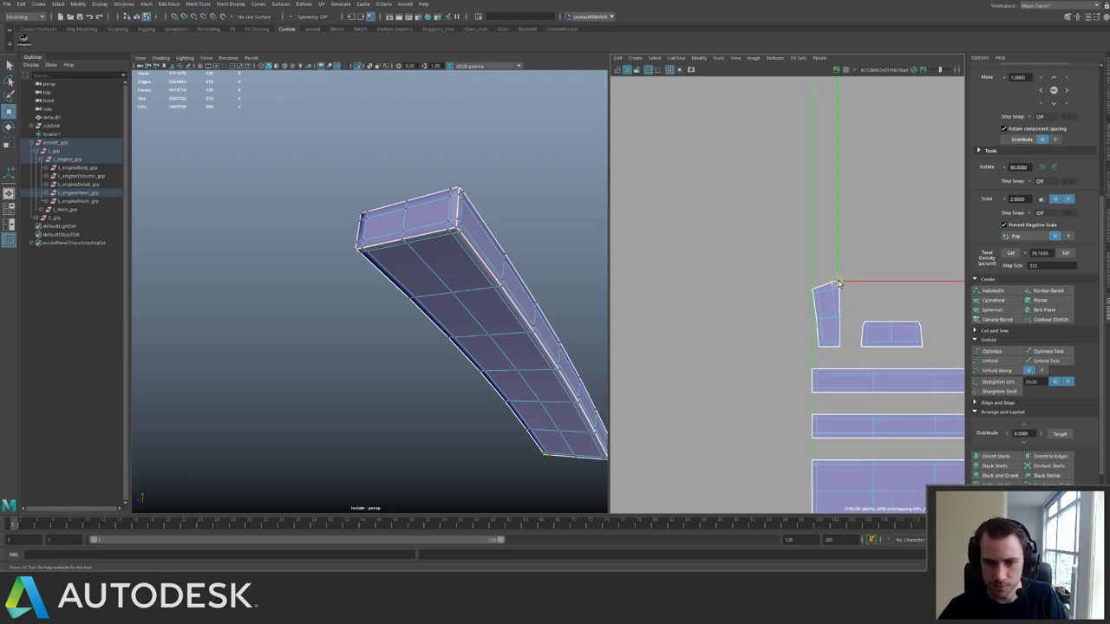
Rotate the small end shell 90 degrees and lay out all of the panel's shells again without overlaps.
{"action": "right_click_drag", "start_coordinate": [886, 324], "coordinate": [680, 232], "text": "alt"}
{"action": "left_click_drag", "start_coordinate": [797, 256], "coordinate": [877, 311]}
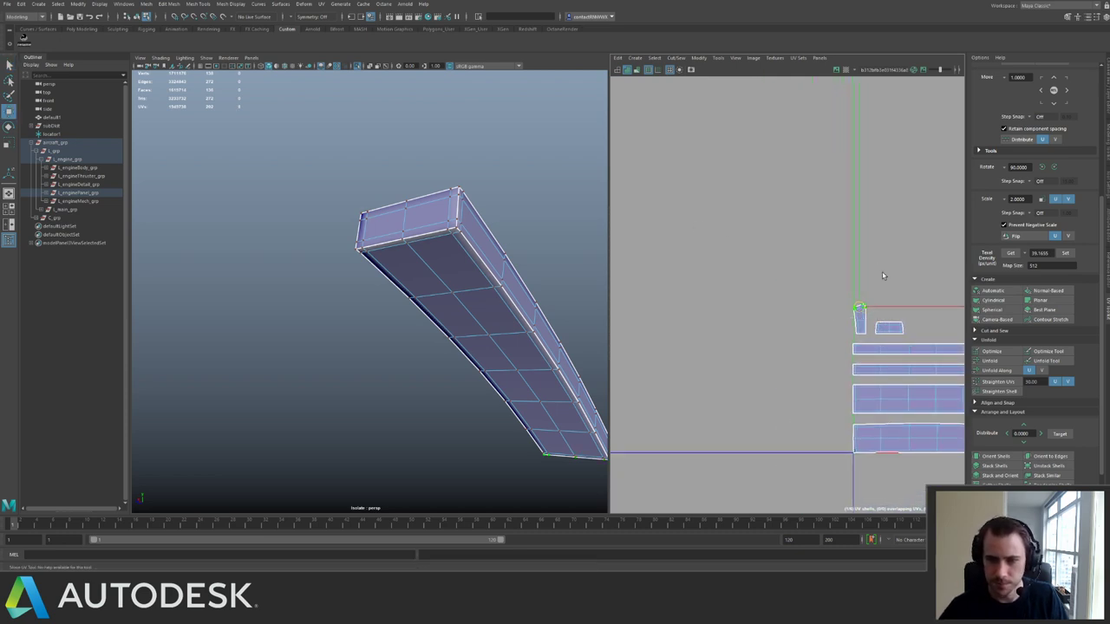
{"action": "middle_click_drag", "start_coordinate": [879, 277], "coordinate": [764, 255], "text": "alt"}
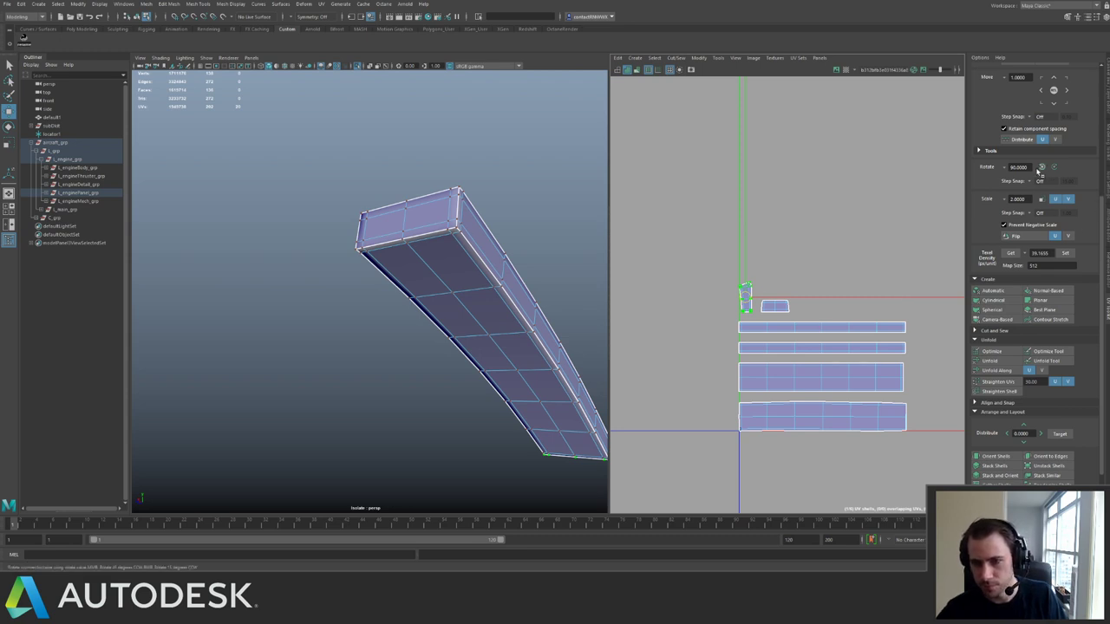
{"action": "left_click", "coordinate": [1043, 167]}
{"action": "right_click_drag", "start_coordinate": [837, 298], "coordinate": [696, 229], "text": "alt"}
{"action": "left_click_drag", "start_coordinate": [687, 231], "coordinate": [902, 404]}
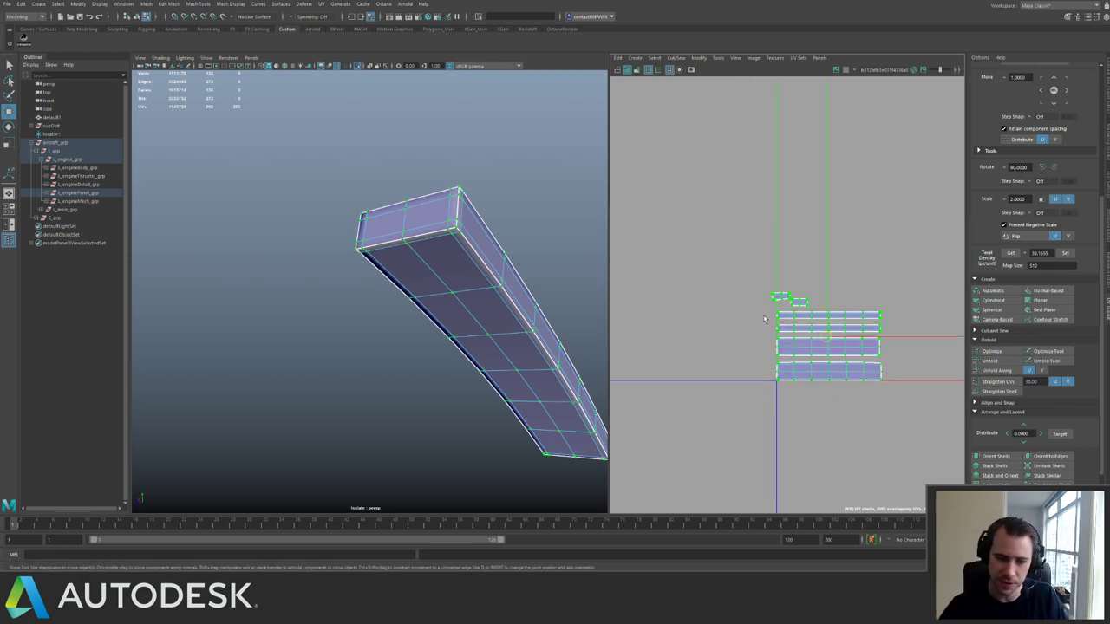
{"action": "key", "text": "ctrl+l"}
Exit isolation, duplicate the re-unwrapped panel and mirror the copy to the opposite fin with a Scale Y of -1.
{"action": "right_click_drag", "start_coordinate": [560, 260], "coordinate": [516, 247], "text": "alt"}
{"action": "key", "text": "ctrl+1"}
{"action": "left_click_drag", "start_coordinate": [516, 247], "coordinate": [422, 286], "text": "alt"}
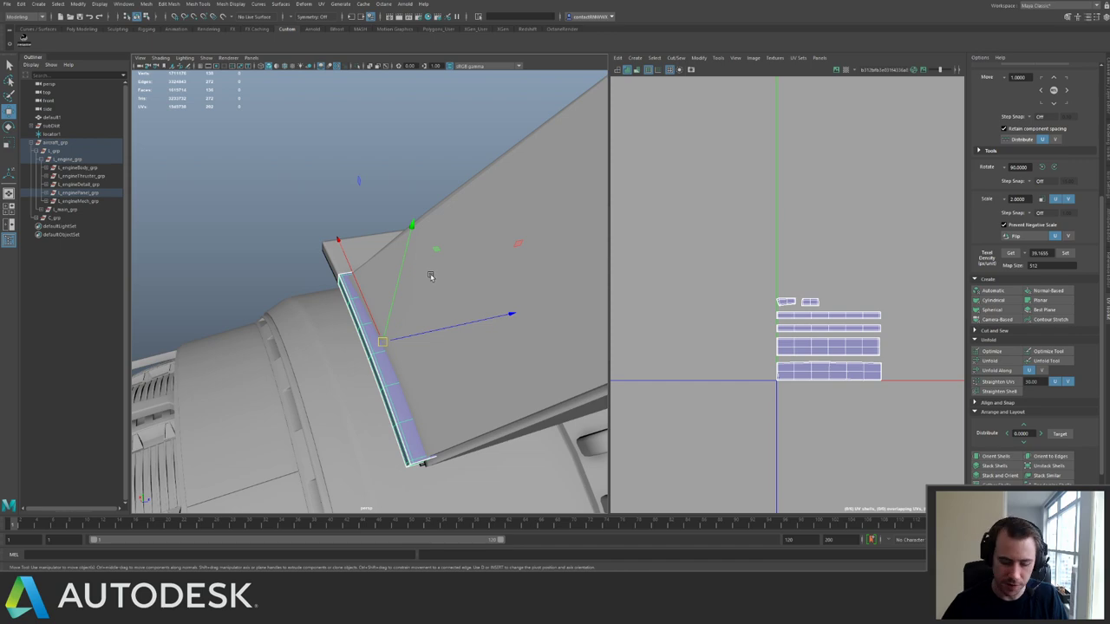
{"action": "scroll", "coordinate": [648, 314], "scroll_direction": "down", "scroll_amount": 5}
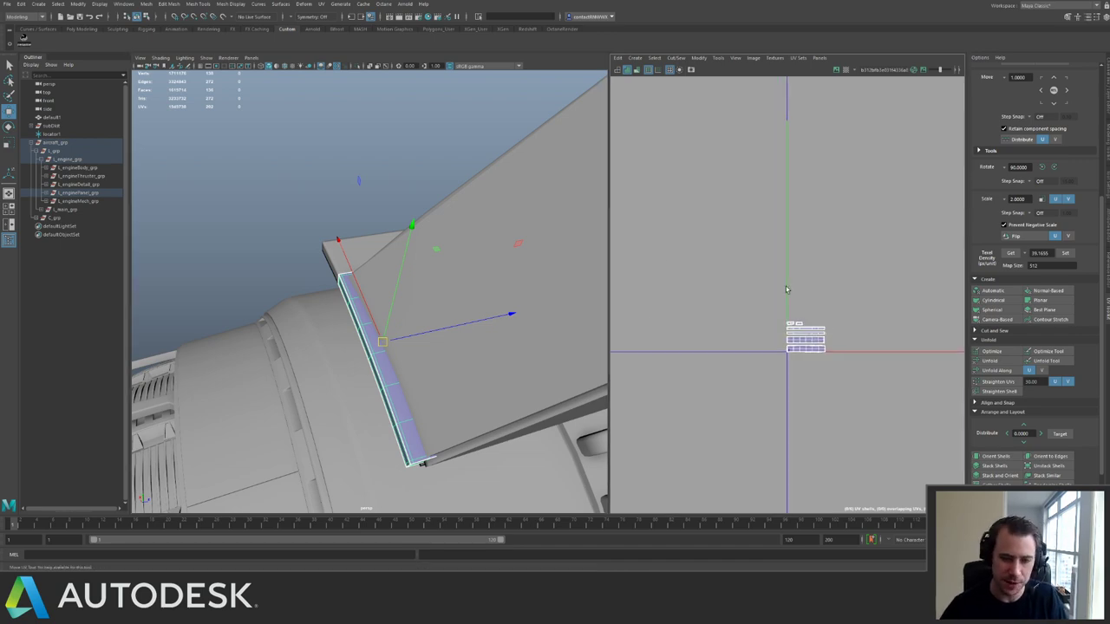
{"action": "left_click_drag", "start_coordinate": [433, 277], "coordinate": [398, 226], "text": "alt"}
{"action": "key", "text": "ctrl+d"}
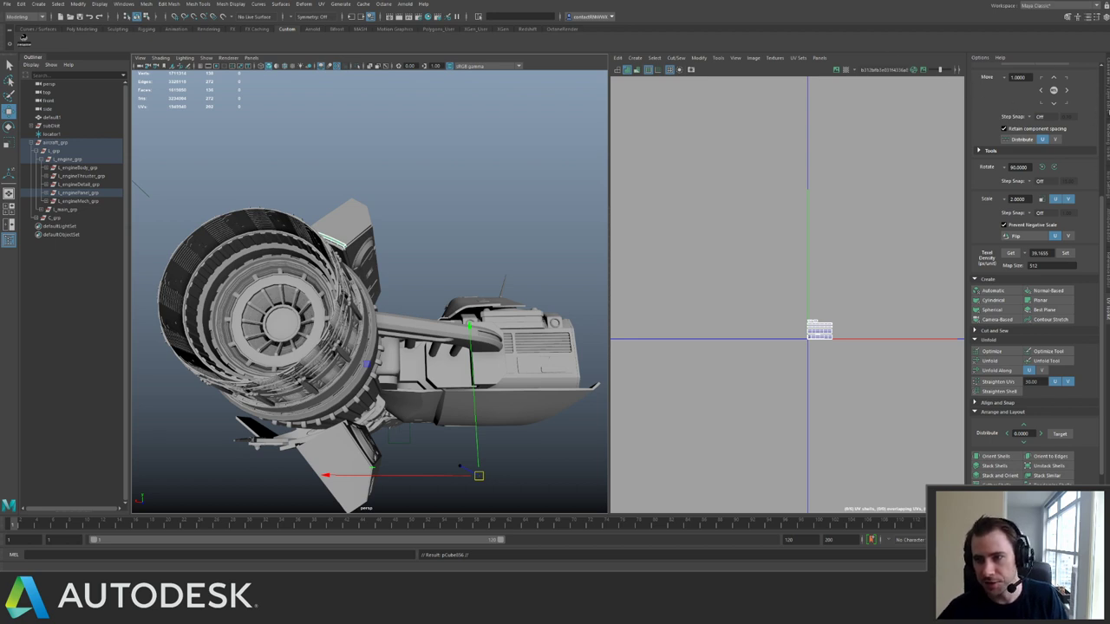
{"action": "left_click", "coordinate": [1104, 118]}
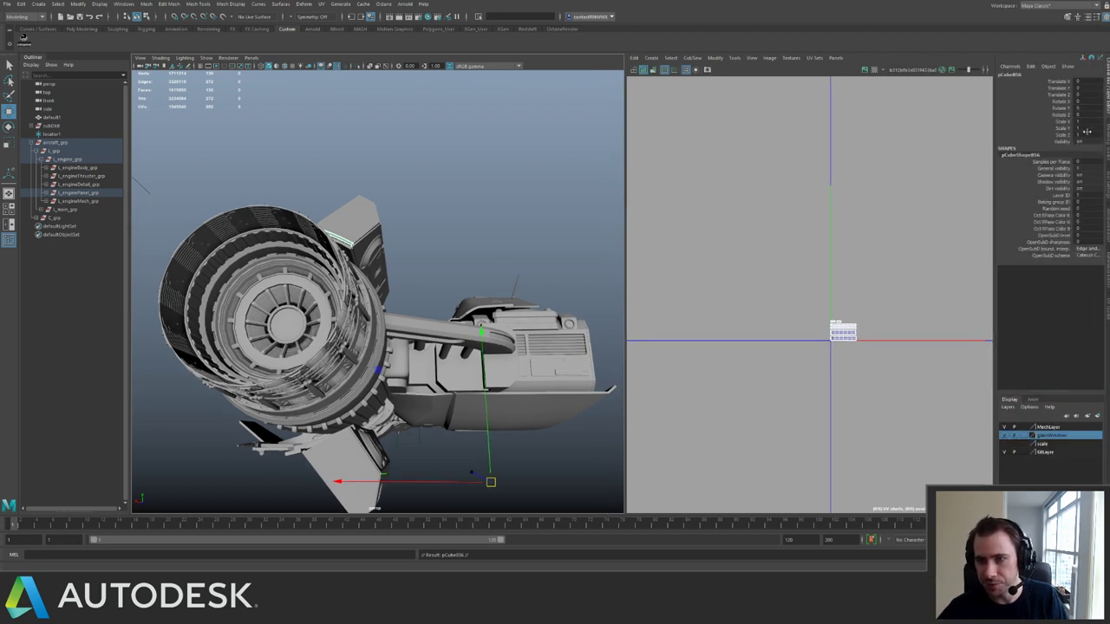
{"action": "key", "text": "Return"}
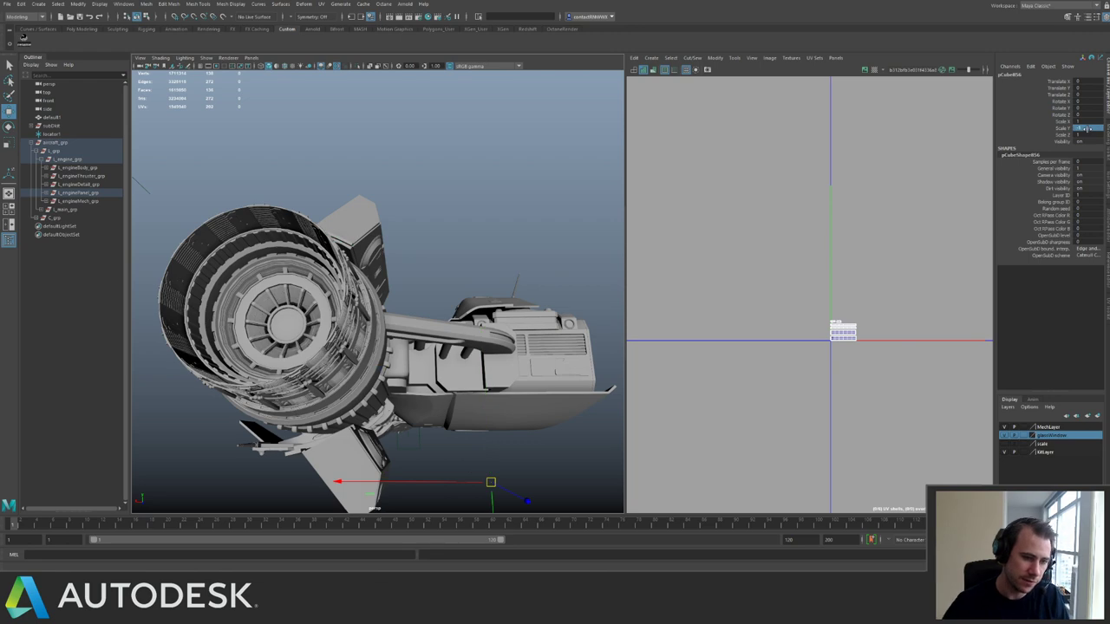
Examine the panels around the engine's upper and lower fins, comparing the upper engine body plate with the lower one.
{"action": "left_click_drag", "start_coordinate": [209, 227], "coordinate": [378, 217], "text": "alt"}
{"action": "right_click_drag", "start_coordinate": [378, 216], "coordinate": [287, 196], "text": "alt"}
{"action": "middle_click_drag", "start_coordinate": [400, 227], "coordinate": [314, 215], "text": "alt"}
{"action": "left_click_drag", "start_coordinate": [363, 242], "coordinate": [333, 241], "text": "alt"}
{"action": "key", "text": "g"}
{"action": "left_click_drag", "start_coordinate": [331, 471], "coordinate": [294, 327]}
{"action": "key", "text": "f"}
{"action": "left_click_drag", "start_coordinate": [367, 347], "coordinate": [391, 236]}
{"action": "left_click", "coordinate": [390, 236]}
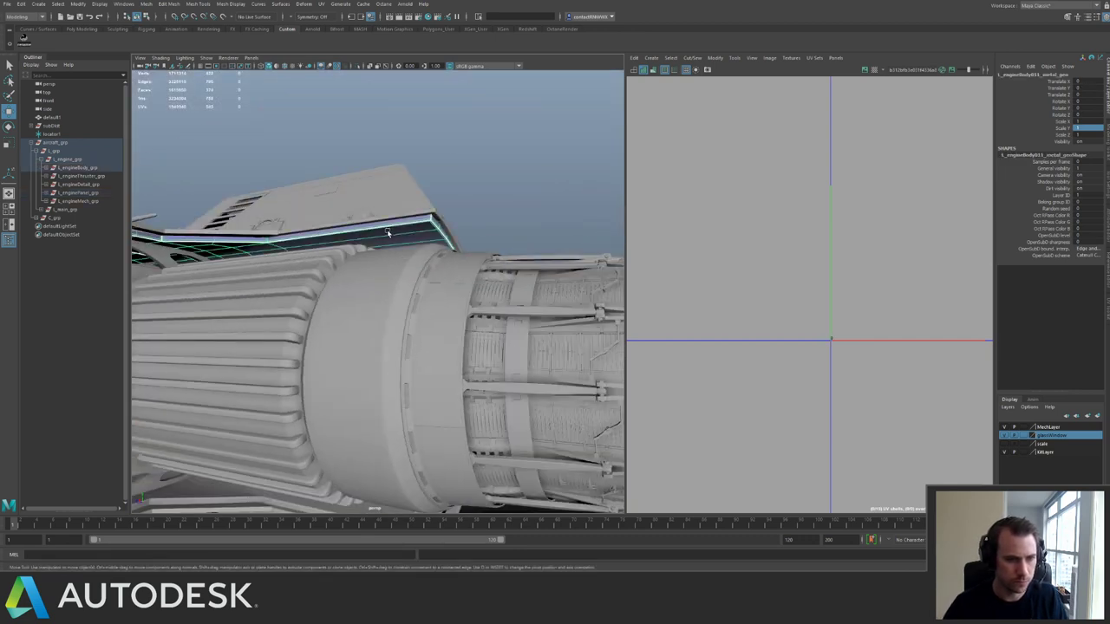
{"action": "left_click_drag", "start_coordinate": [384, 301], "coordinate": [328, 271], "text": "alt"}
{"action": "right_click_drag", "start_coordinate": [328, 270], "coordinate": [394, 323], "text": "alt"}
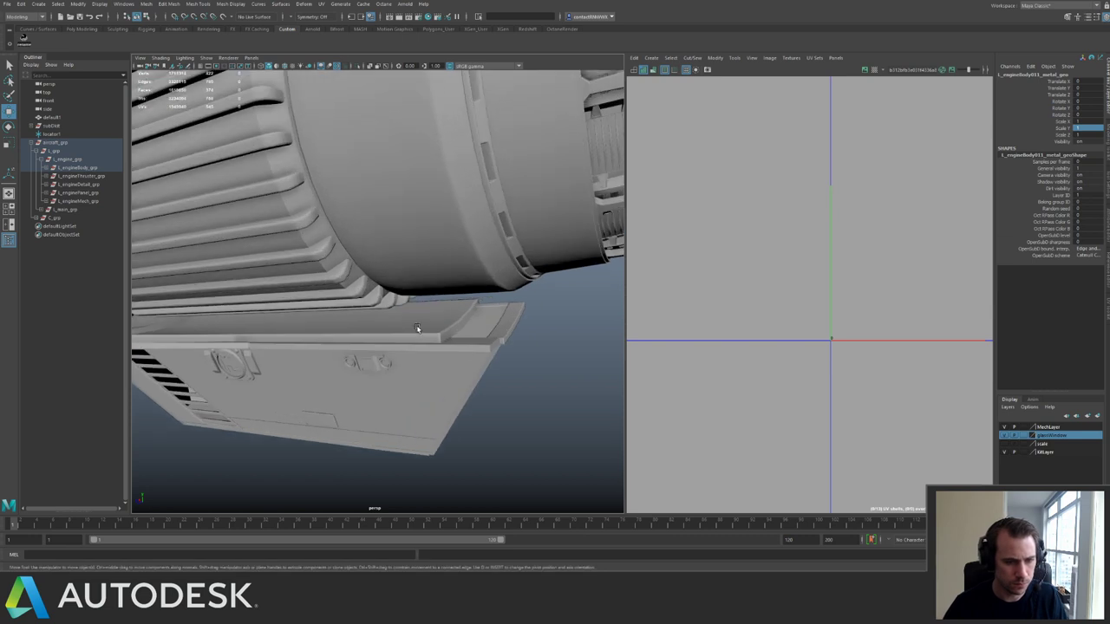
Extend the lower engine body plate by moving its end vertices outward to close the gap at the fin's edge.
{"action": "left_click", "coordinate": [418, 328]}
{"action": "left_click_drag", "start_coordinate": [419, 328], "coordinate": [416, 317], "text": "alt"}
{"action": "key", "text": "ctrl+1"}
{"action": "right_click_drag", "start_coordinate": [317, 300], "coordinate": [312, 252]}
{"action": "key", "text": "ctrl+1"}
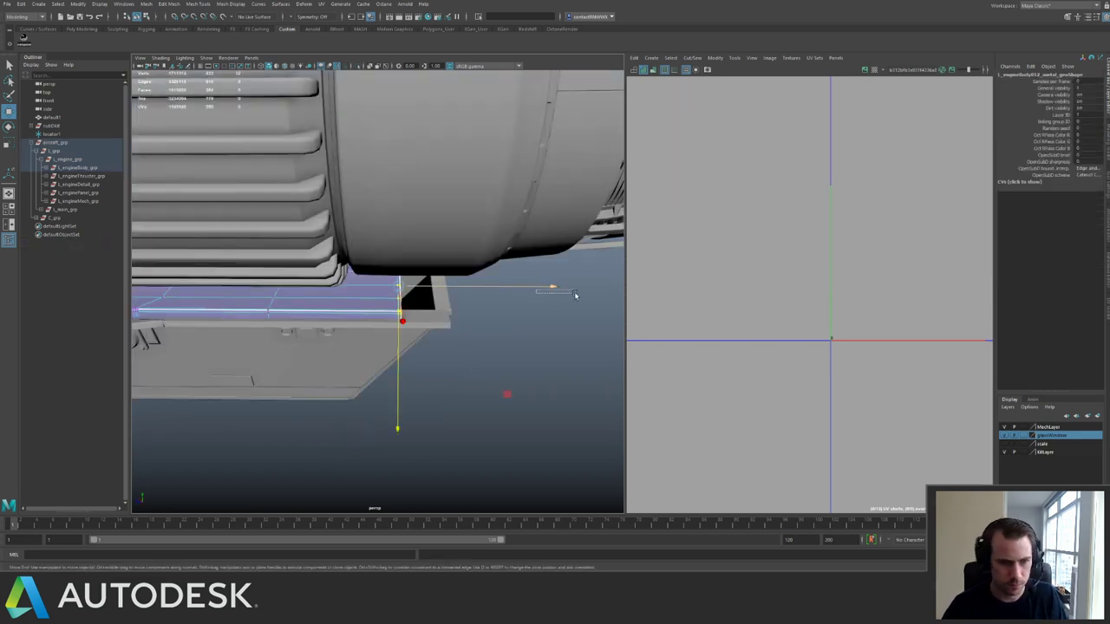
{"action": "left_click_drag", "start_coordinate": [575, 295], "coordinate": [585, 287]}
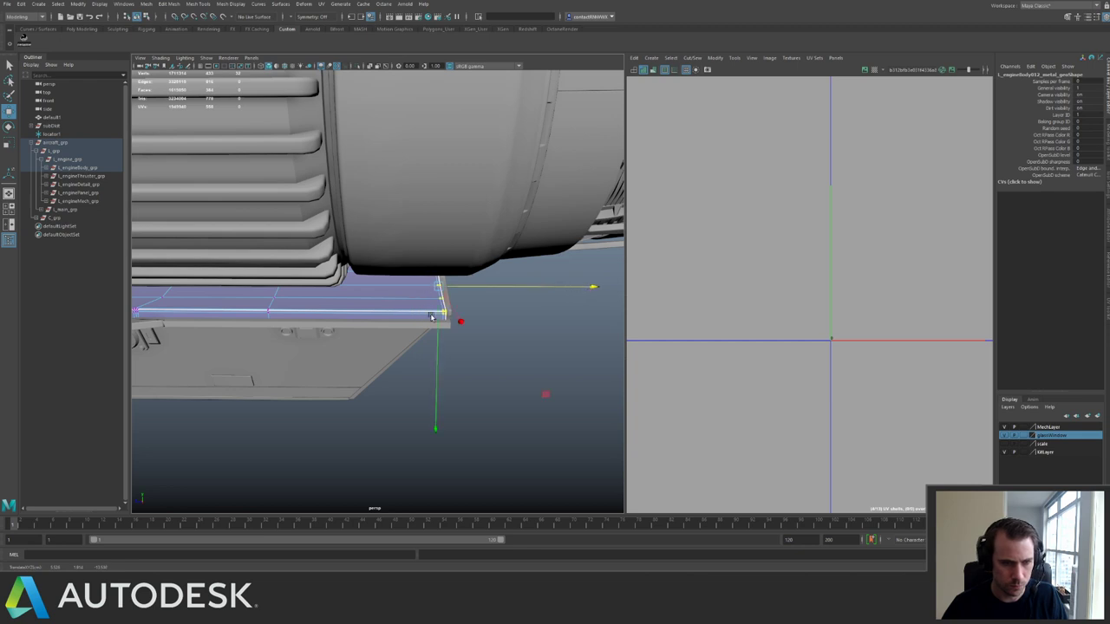
{"action": "left_click", "coordinate": [519, 316]}
{"action": "scroll", "coordinate": [292, 262], "scroll_direction": "down", "scroll_amount": 8}
{"action": "left_click_drag", "start_coordinate": [295, 263], "coordinate": [322, 227], "text": "alt"}
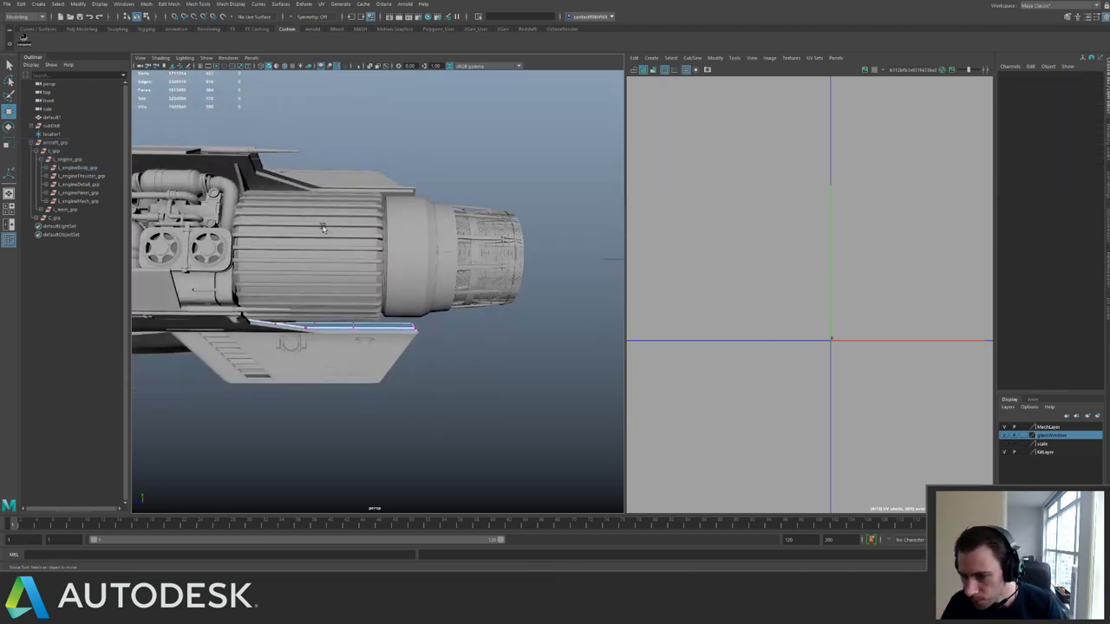
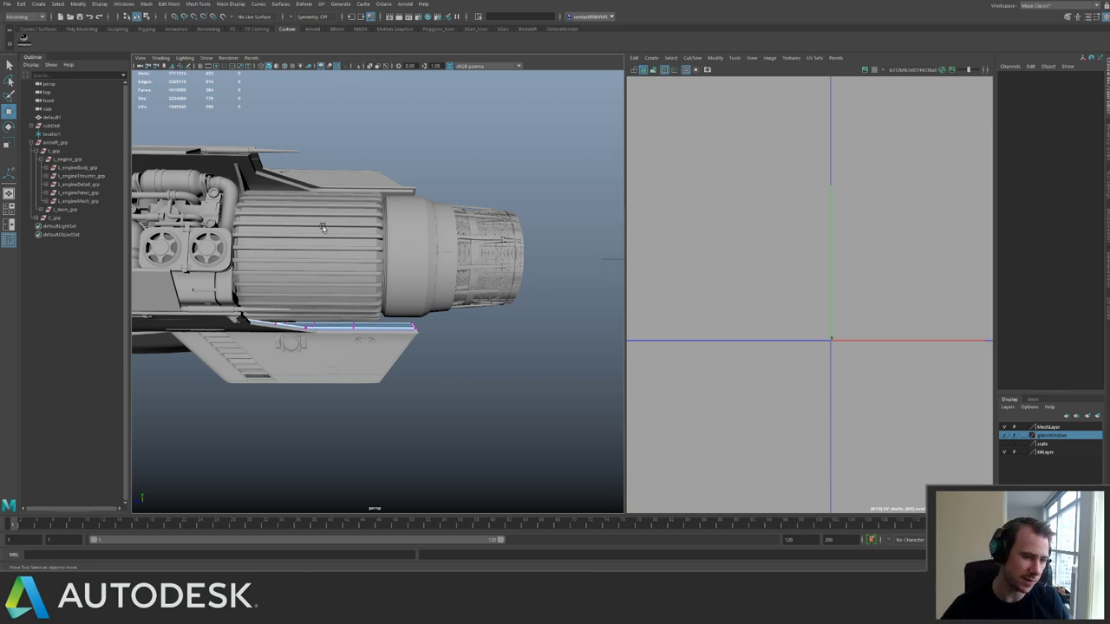
Return to object mode and examine the ribbed thruster casing and nozzle of the engine.
{"action": "left_click", "coordinate": [341, 304]}
{"action": "key", "text": "F8"}
{"action": "left_click", "coordinate": [446, 259]}
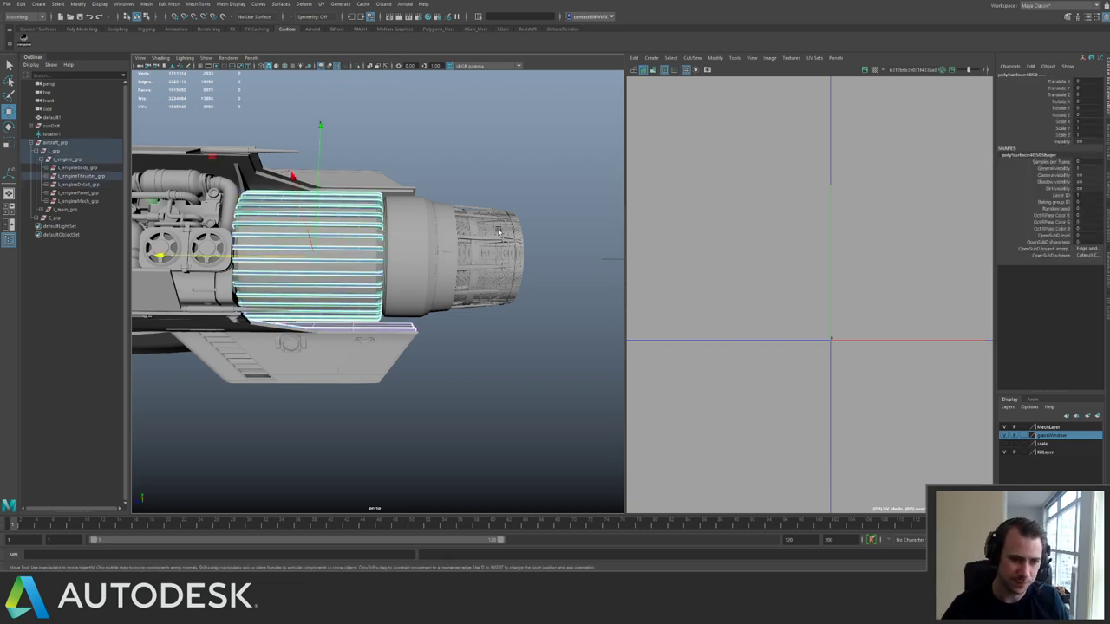
{"action": "middle_click_drag", "start_coordinate": [513, 220], "coordinate": [524, 247], "text": "alt"}
{"action": "left_click_drag", "start_coordinate": [525, 249], "coordinate": [533, 286], "text": "alt"}
{"action": "right_click_drag", "start_coordinate": [178, 95], "coordinate": [232, 84], "text": "alt"}
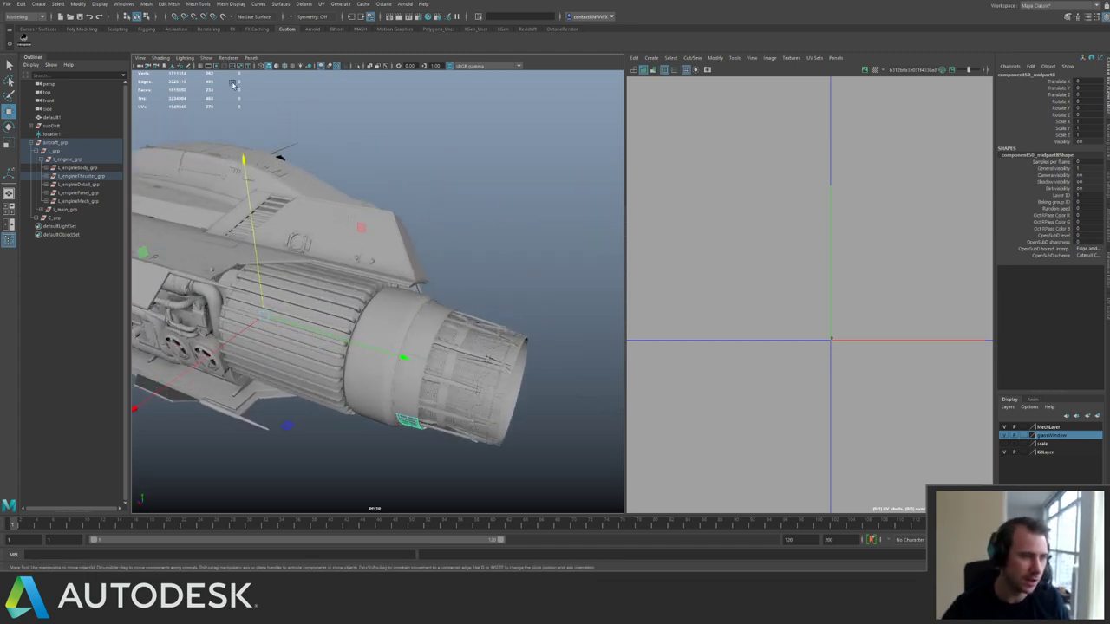
{"action": "left_click", "coordinate": [23, 39]}
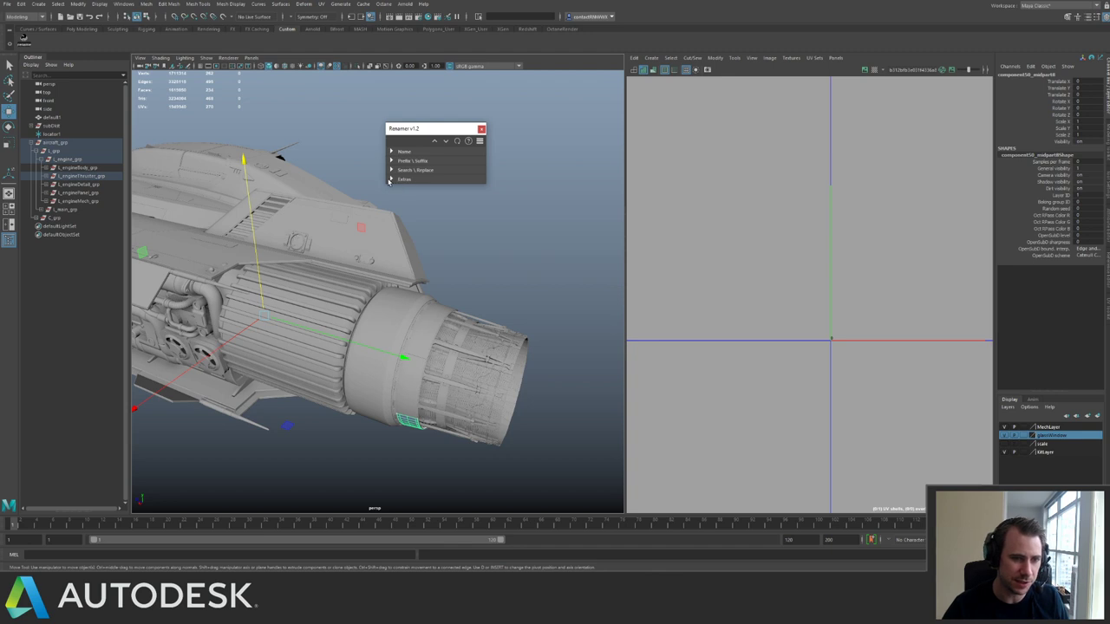
{"action": "left_click", "coordinate": [390, 179]}
{"action": "left_click", "coordinate": [391, 170]}
{"action": "left_click", "coordinate": [391, 160]}
{"action": "left_click", "coordinate": [391, 151]}
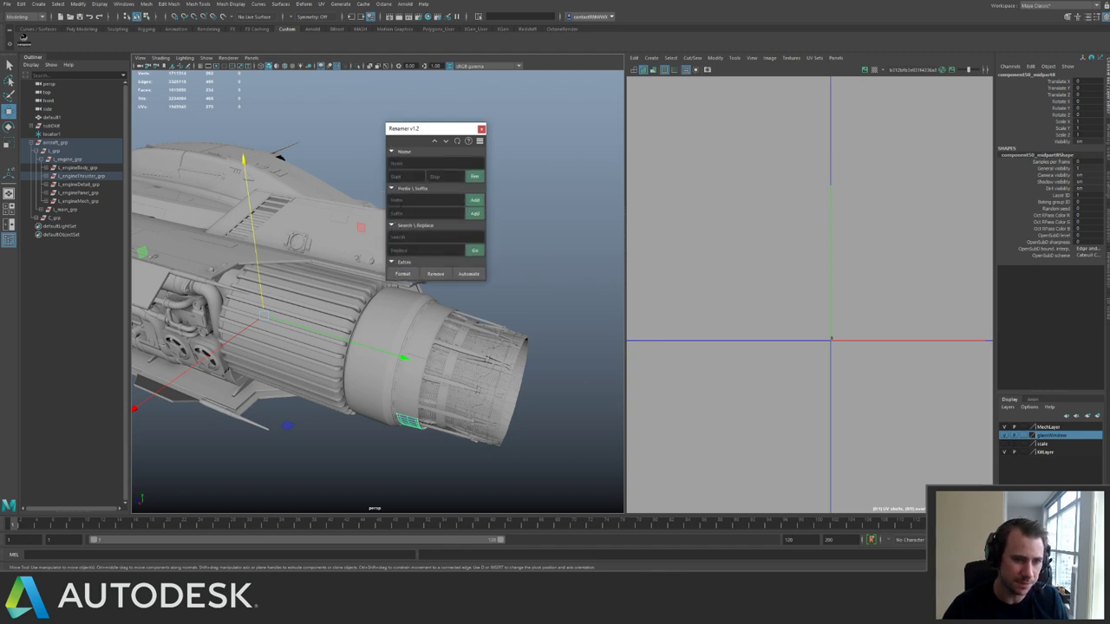
{"action": "left_click", "coordinate": [481, 129]}
Clear the selection and save the scene.
{"action": "left_click", "coordinate": [484, 160]}
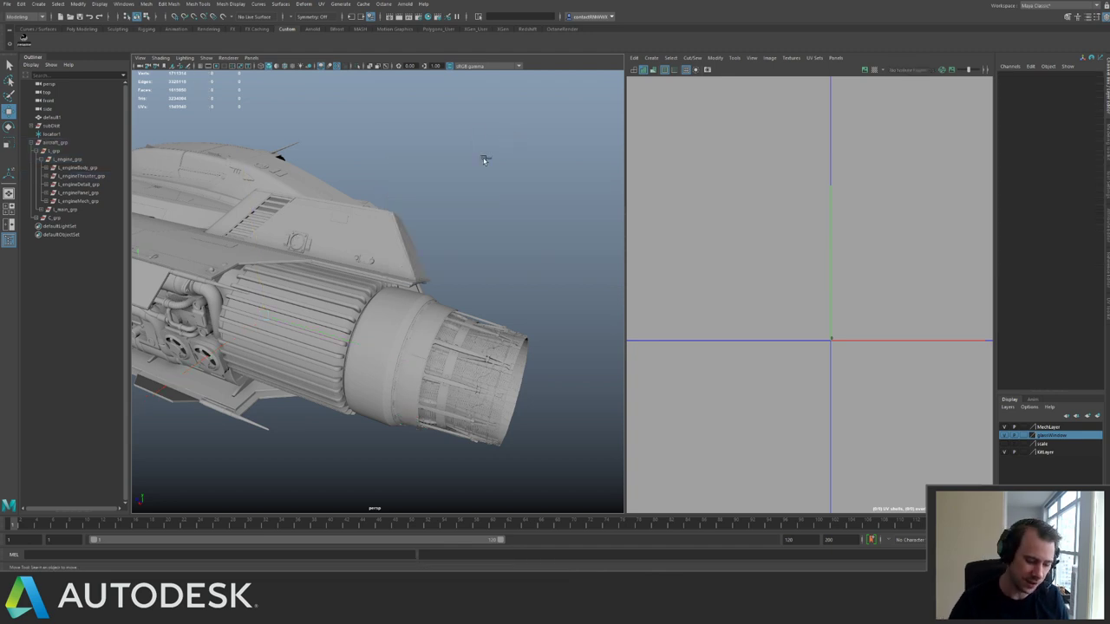
{"action": "key", "text": "q"}
{"action": "key", "text": "ctrl+s"}
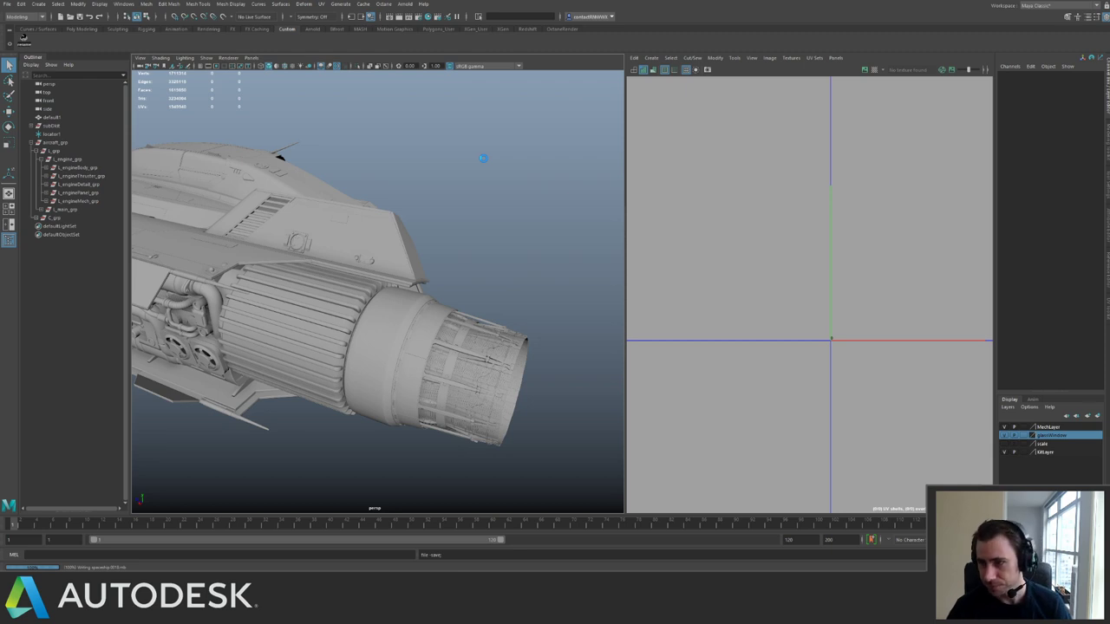
{"action": "key", "text": "w"}
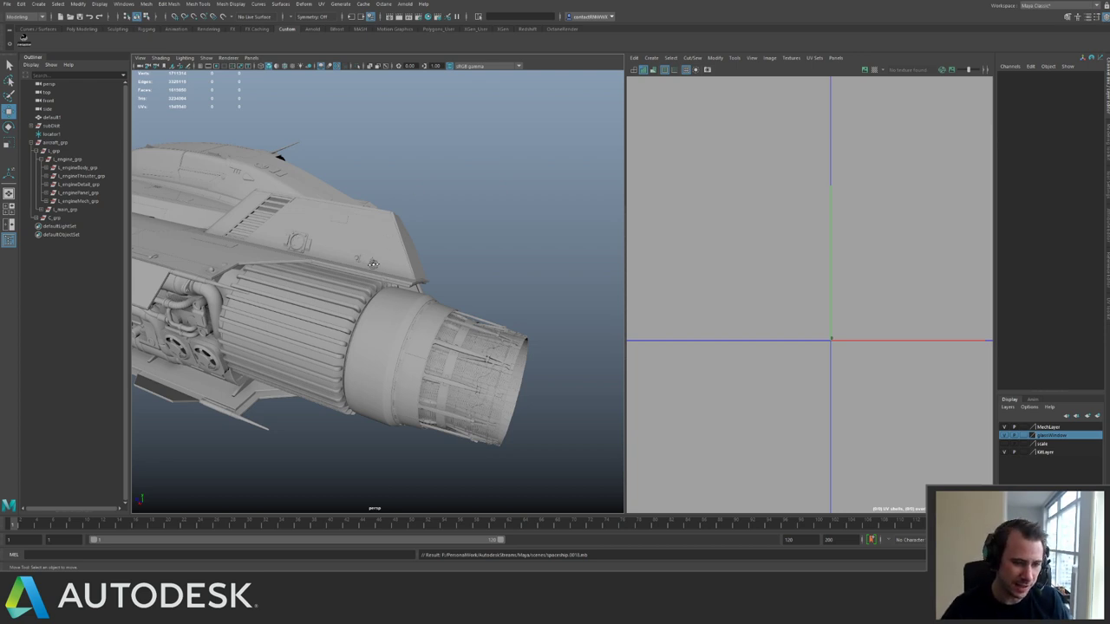
Show the UVs of L_enginePanel_grp and isolate the small overlapping shells at the UV origin to identify their panels.
{"action": "left_click_drag", "start_coordinate": [373, 265], "coordinate": [454, 279], "text": "alt"}
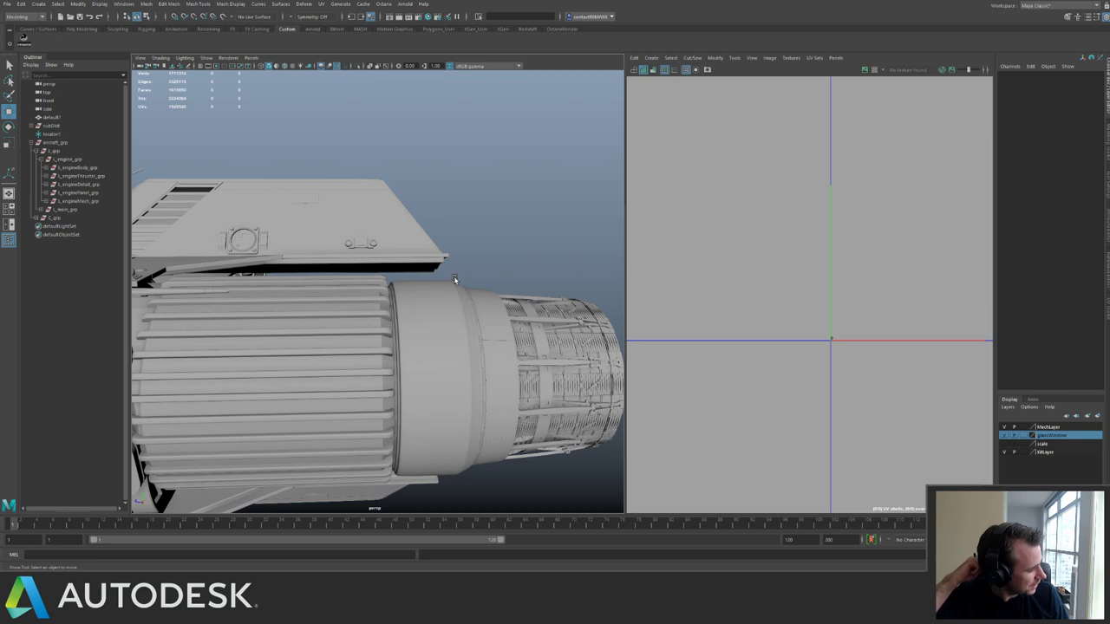
{"action": "right_click_drag", "start_coordinate": [414, 215], "coordinate": [289, 169], "text": "alt"}
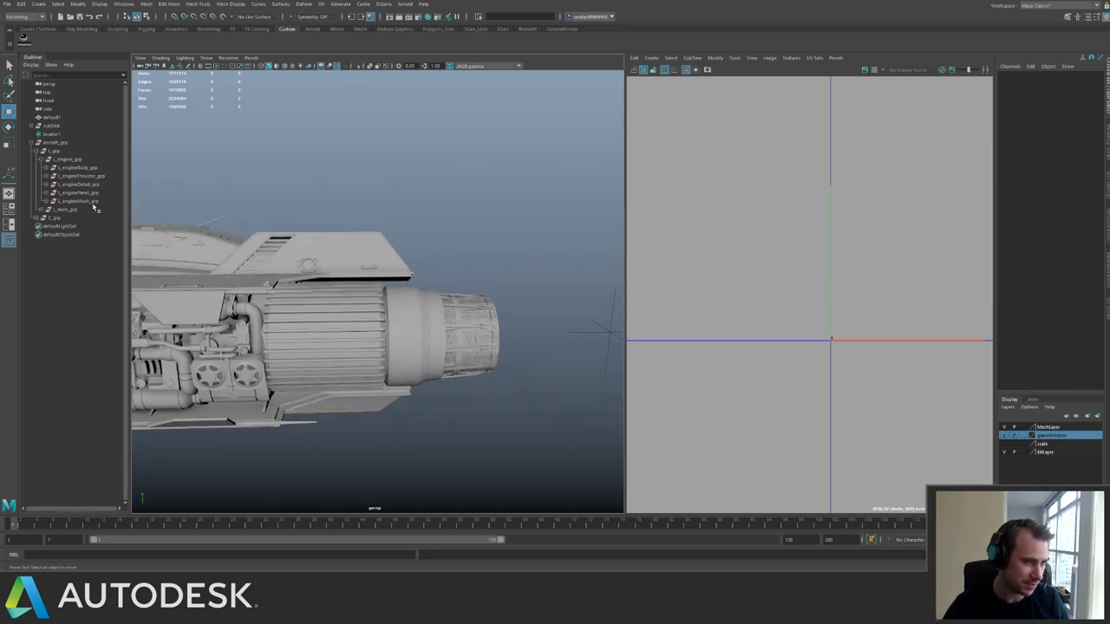
{"action": "left_click", "coordinate": [82, 192]}
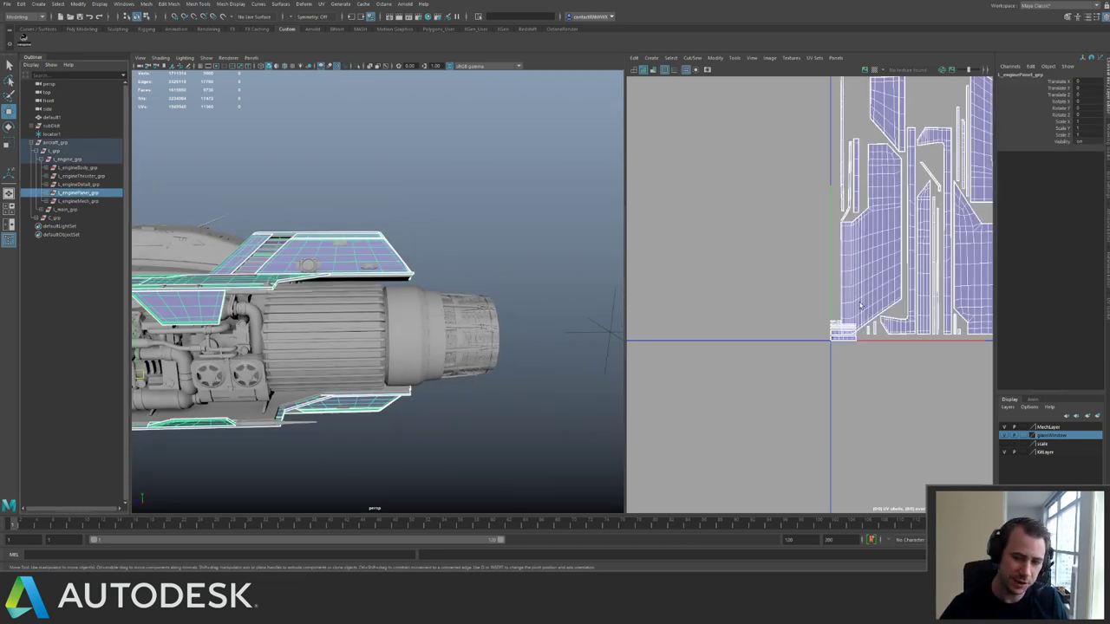
{"action": "key", "text": "f"}
{"action": "right_click_drag", "start_coordinate": [915, 352], "coordinate": [922, 349], "text": "alt"}
{"action": "middle_click_drag", "start_coordinate": [881, 331], "coordinate": [886, 162], "text": "alt"}
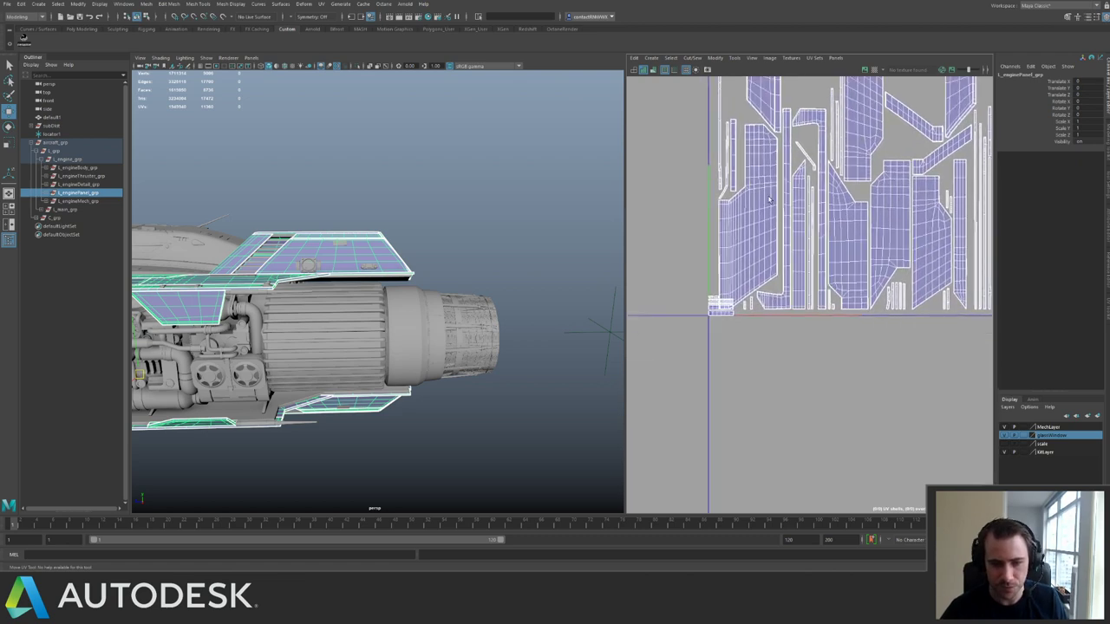
{"action": "right_click_drag", "start_coordinate": [808, 303], "coordinate": [875, 321], "text": "alt"}
{"action": "right_click_drag", "start_coordinate": [759, 325], "coordinate": [746, 331]}
{"action": "left_click_drag", "start_coordinate": [664, 331], "coordinate": [686, 367]}
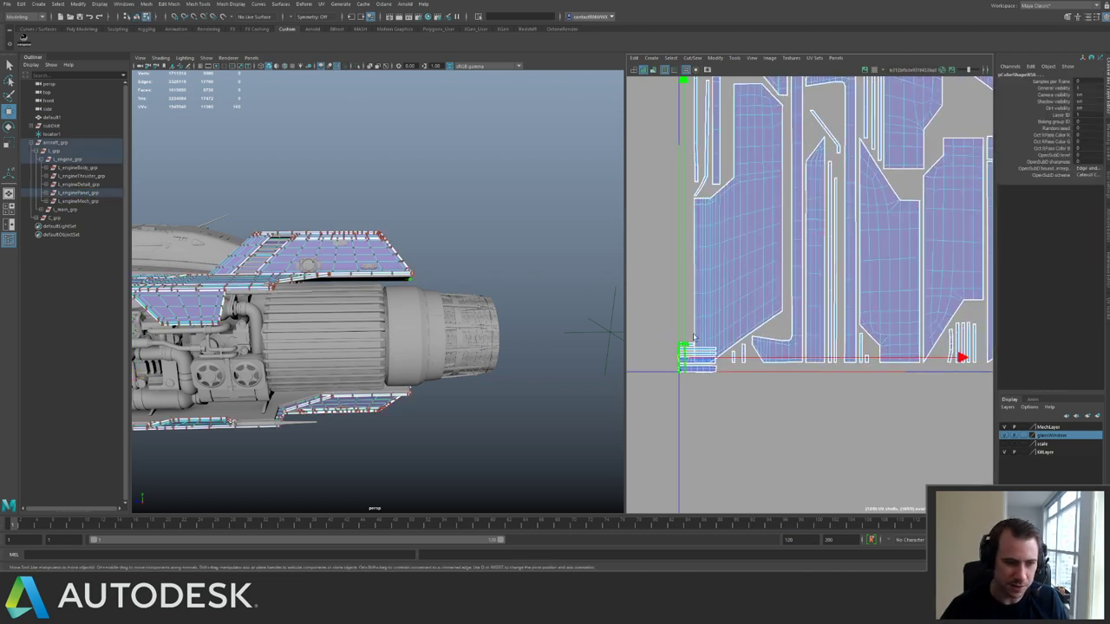
{"action": "key", "text": "f"}
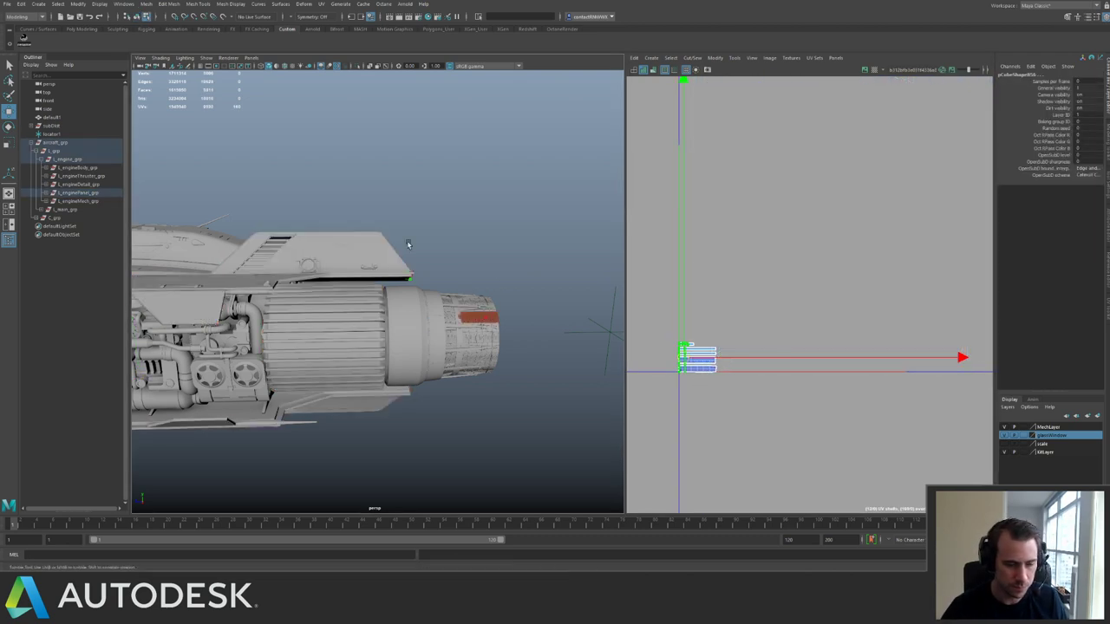
Select the small end panels of the upper and lower fins and unparent them from the engine panel group.
{"action": "right_click_drag", "start_coordinate": [409, 241], "coordinate": [498, 307], "text": "alt"}
{"action": "right_click", "coordinate": [458, 320]}
{"action": "left_click", "coordinate": [452, 260]}
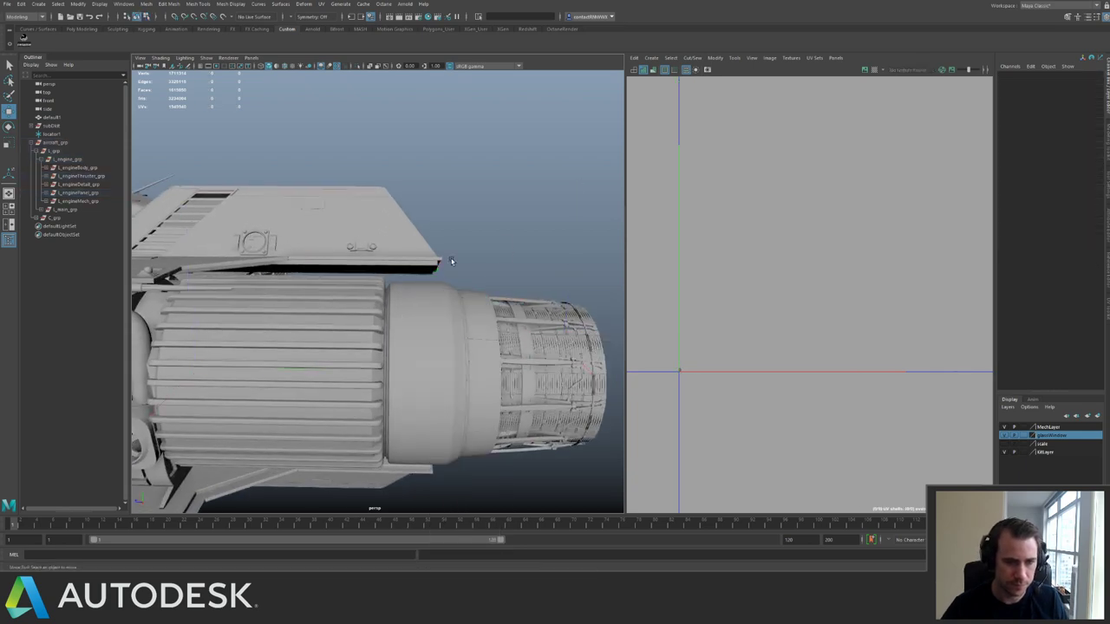
{"action": "left_click_drag", "start_coordinate": [451, 260], "coordinate": [404, 251], "text": "alt"}
{"action": "left_click", "coordinate": [438, 267]}
{"action": "middle_click_drag", "start_coordinate": [436, 288], "coordinate": [432, 143], "text": "alt"}
{"action": "right_click_drag", "start_coordinate": [412, 269], "coordinate": [437, 300], "text": "alt"}
{"action": "left_click", "coordinate": [442, 295], "text": "shift"}
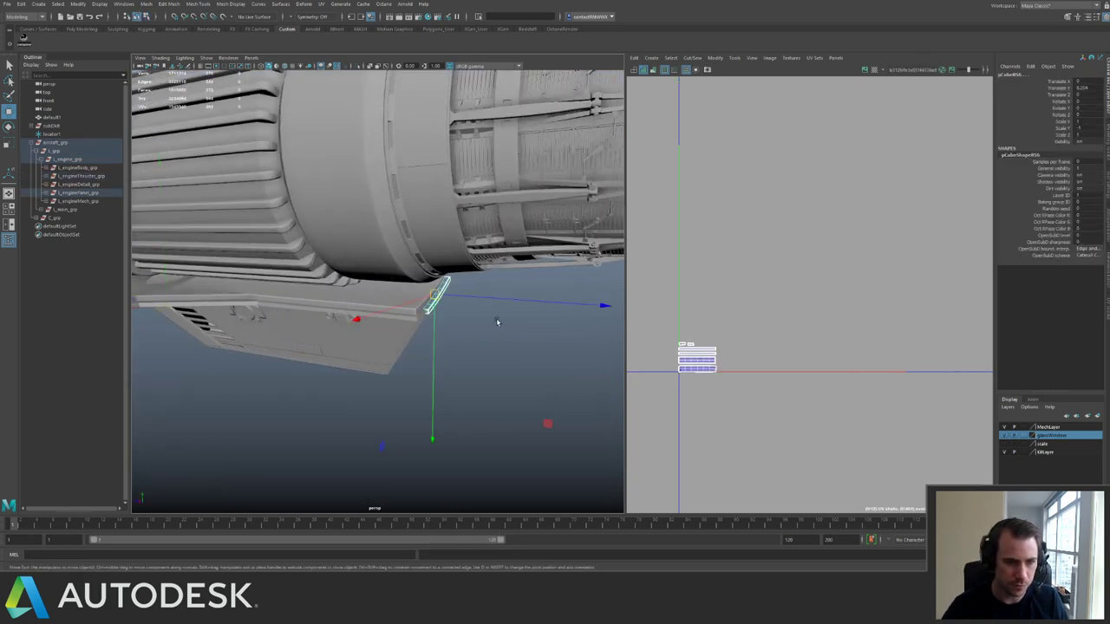
{"action": "right_click_drag", "start_coordinate": [495, 321], "coordinate": [392, 241], "text": "alt"}
{"action": "left_click_drag", "start_coordinate": [391, 241], "coordinate": [393, 248], "text": "alt"}
{"action": "key", "text": "shift+p"}
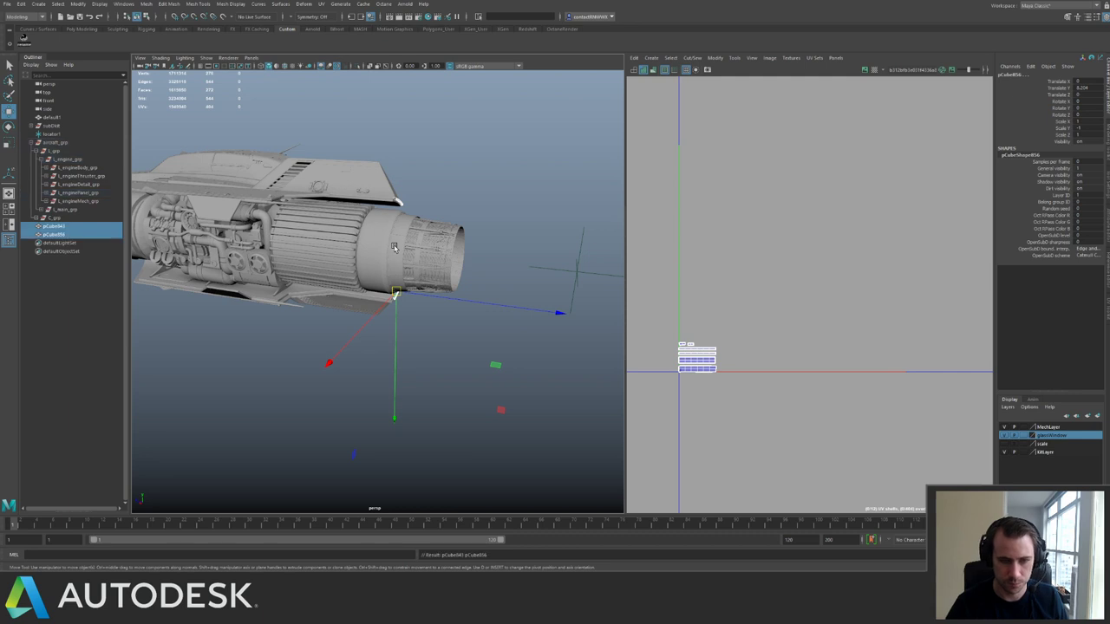
Freeze the transformations of the mirrored end panel on the lower fin.
{"action": "right_click_drag", "start_coordinate": [738, 260], "coordinate": [686, 242], "text": "alt"}
{"action": "right_click_drag", "start_coordinate": [763, 295], "coordinate": [642, 271], "text": "alt"}
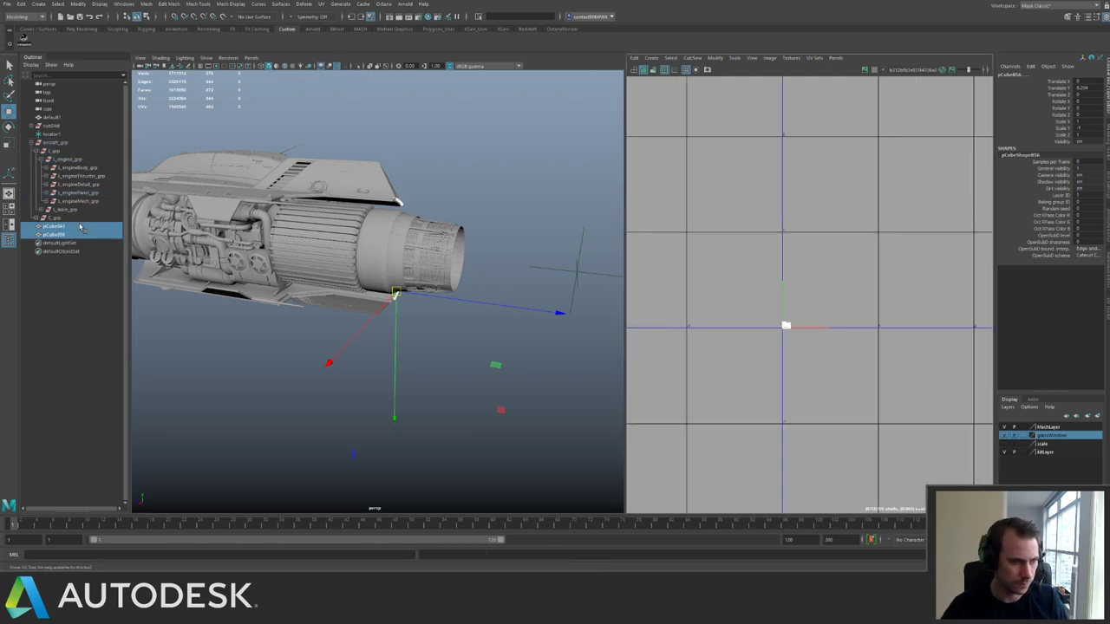
{"action": "left_click", "coordinate": [77, 235]}
{"action": "key", "text": "g"}
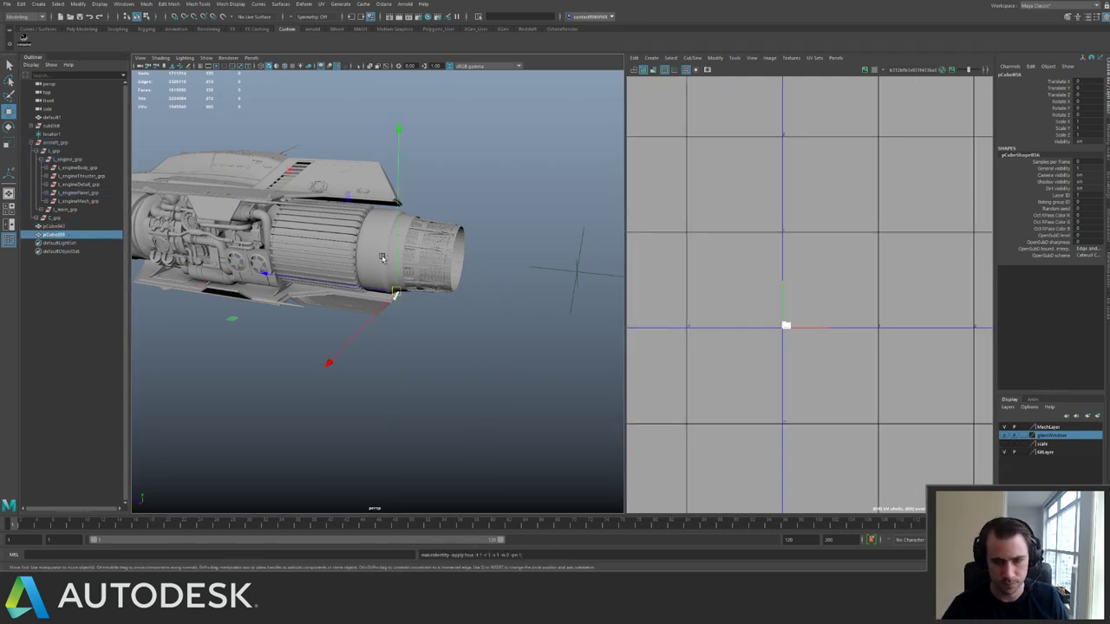
Flip all UV shells of the lower fin's end panel along U.
{"action": "right_click_drag", "start_coordinate": [747, 309], "coordinate": [791, 328], "text": "alt"}
{"action": "left_click_drag", "start_coordinate": [785, 303], "coordinate": [893, 395]}
{"action": "middle_click_drag", "start_coordinate": [858, 271], "coordinate": [758, 200], "text": "alt"}
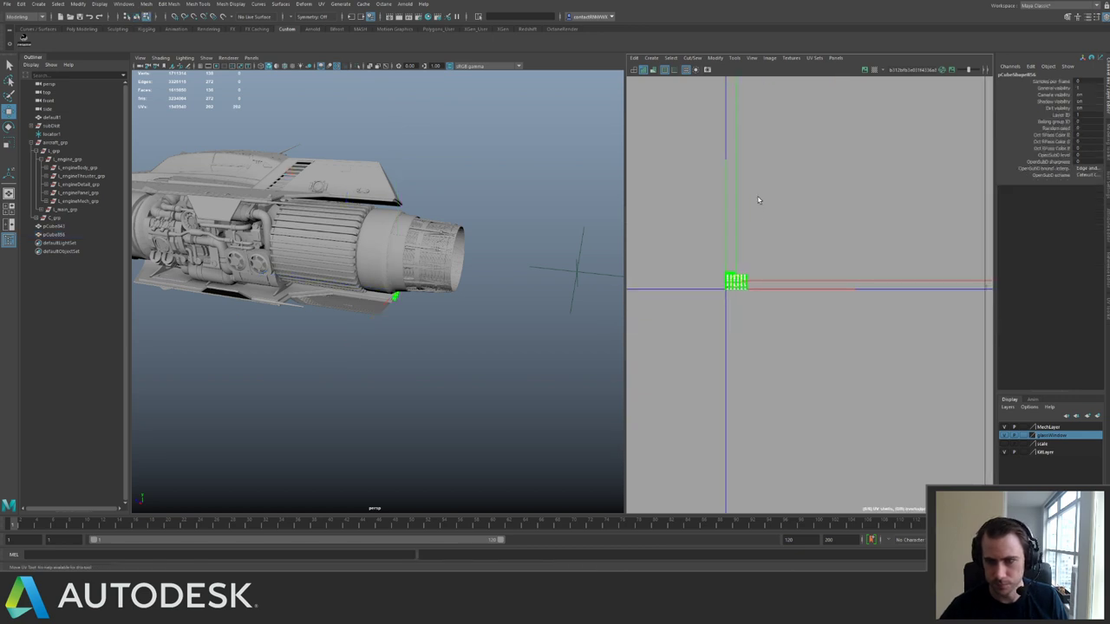
{"action": "right_click_drag", "start_coordinate": [785, 200], "coordinate": [832, 213], "text": "alt"}
{"action": "left_click", "coordinate": [1107, 307]}
{"action": "middle_click_drag", "start_coordinate": [810, 301], "coordinate": [928, 284], "text": "alt"}
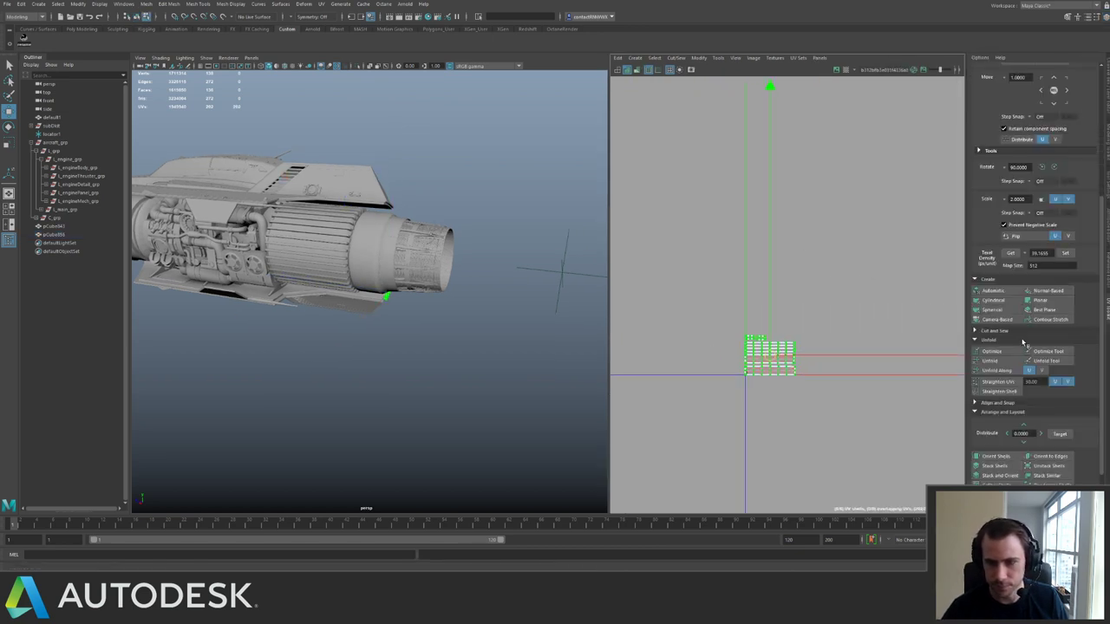
{"action": "left_click", "coordinate": [1030, 238]}
Lay out the UV shells of the upper and lower end panels together so they no longer overlap.
{"action": "right_click_drag", "start_coordinate": [865, 330], "coordinate": [632, 249], "text": "alt"}
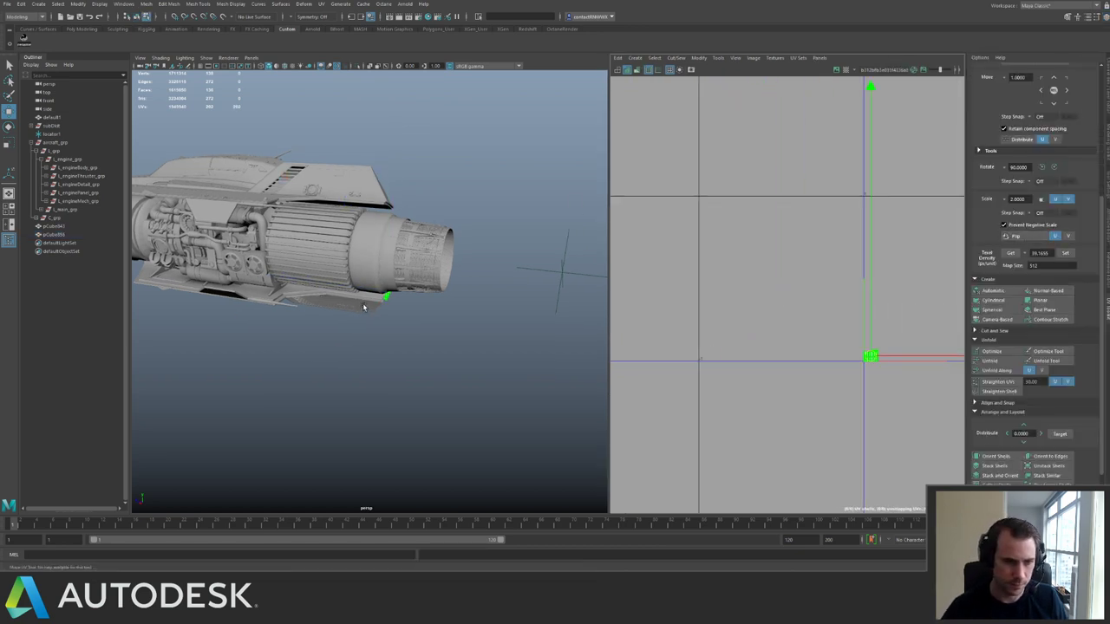
{"action": "key", "text": "q"}
{"action": "left_click", "coordinate": [409, 285]}
{"action": "left_click", "coordinate": [413, 272]}
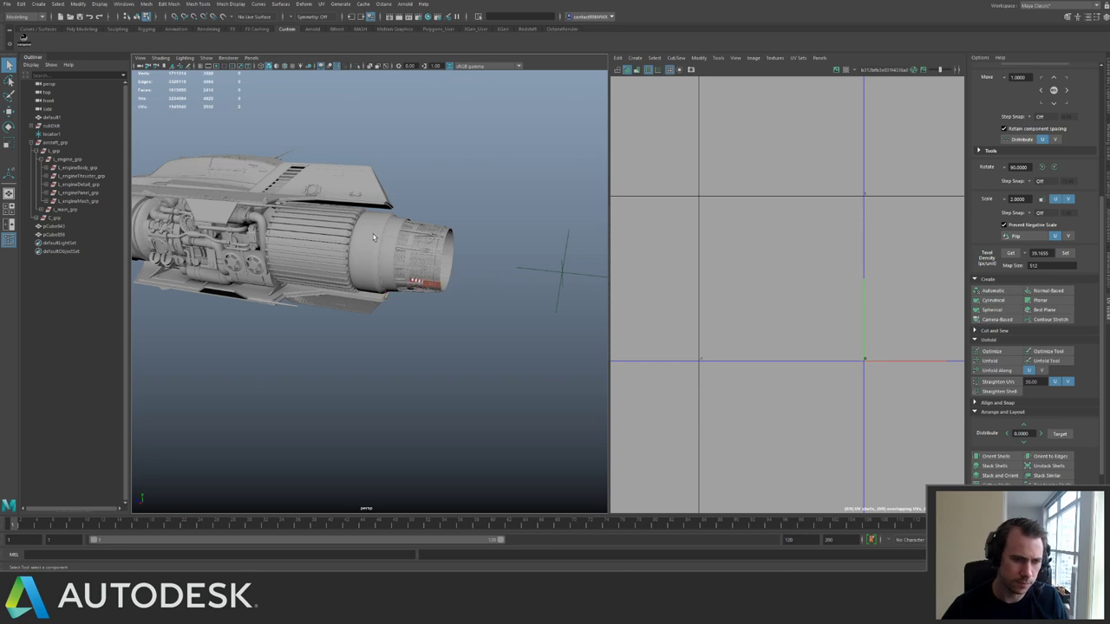
{"action": "right_click_drag", "start_coordinate": [387, 243], "coordinate": [398, 217]}
{"action": "left_click", "coordinate": [390, 205]}
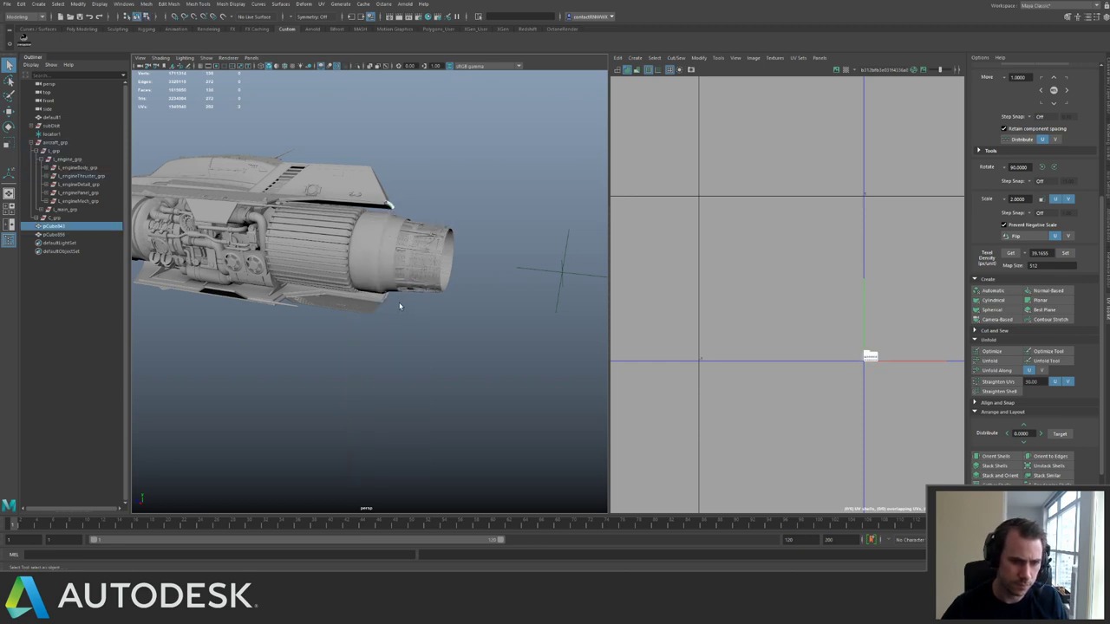
{"action": "left_click", "coordinate": [389, 296], "text": "shift"}
{"action": "key", "text": "ctrl+z"}
{"action": "left_click", "coordinate": [388, 297], "text": "shift"}
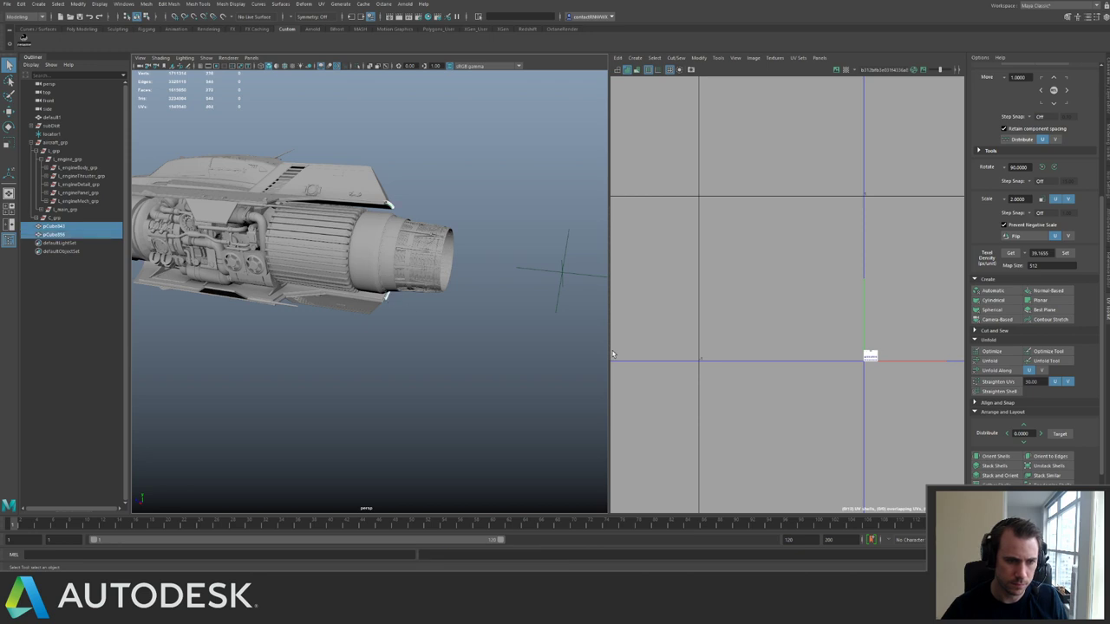
{"action": "right_click_drag", "start_coordinate": [833, 365], "coordinate": [784, 316], "text": "alt"}
{"action": "left_click_drag", "start_coordinate": [784, 317], "coordinate": [921, 411]}
{"action": "right_click_drag", "start_coordinate": [885, 372], "coordinate": [795, 440], "text": "shift"}
{"action": "middle_click_drag", "start_coordinate": [871, 320], "coordinate": [770, 307], "text": "alt"}
{"action": "scroll", "coordinate": [824, 377], "scroll_direction": "up", "scroll_amount": 3}
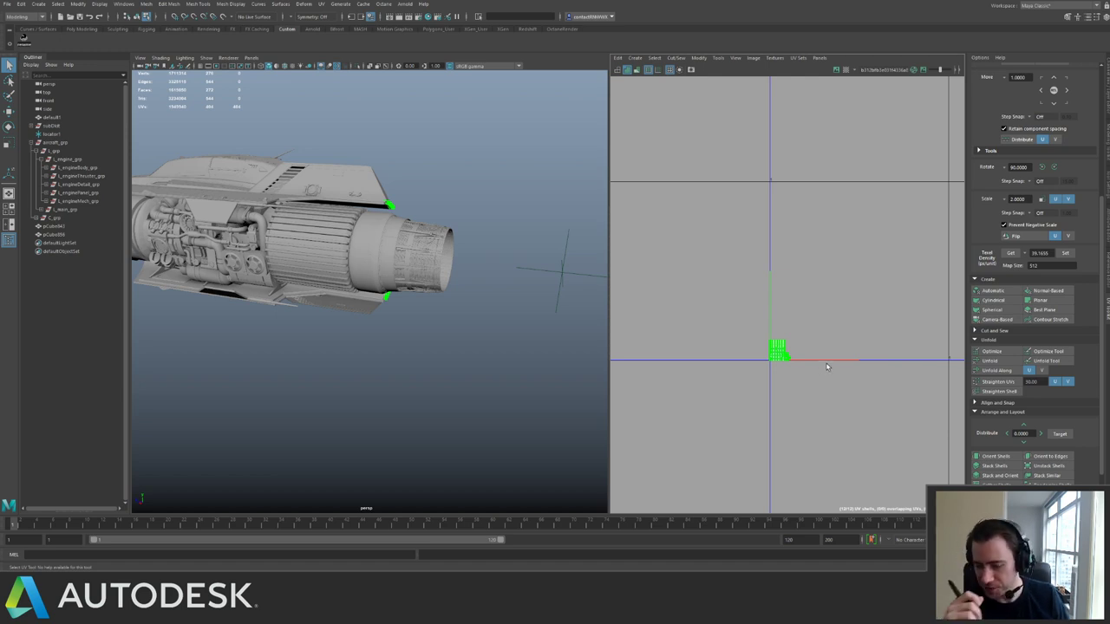
Examine the end panels' new shell layout and their placement at the rear of the engine fins.
{"action": "scroll", "coordinate": [780, 347], "scroll_direction": "up", "scroll_amount": 5}
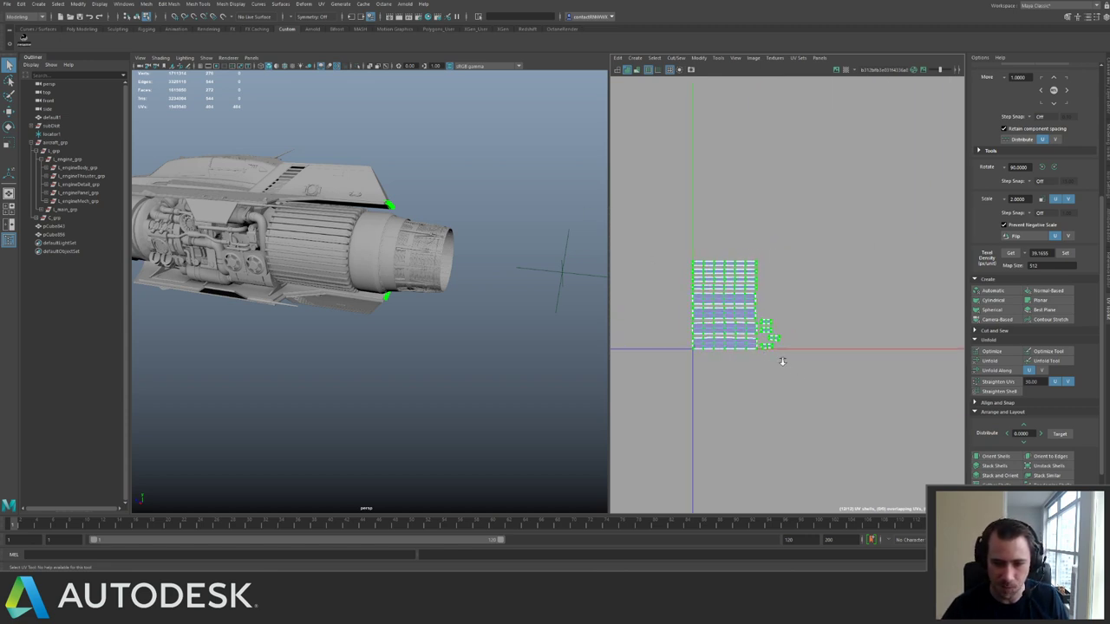
{"action": "scroll", "coordinate": [785, 359], "scroll_direction": "down", "scroll_amount": 3}
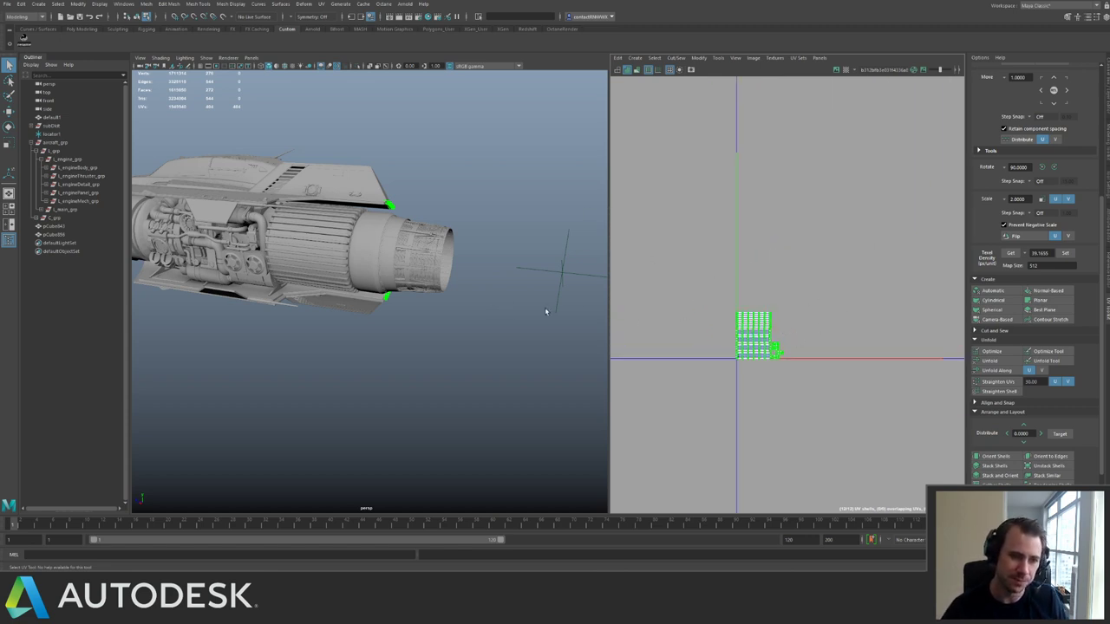
{"action": "scroll", "coordinate": [854, 321], "scroll_direction": "down", "scroll_amount": 3}
{"action": "middle_click_drag", "start_coordinate": [799, 248], "coordinate": [759, 229], "text": "alt"}
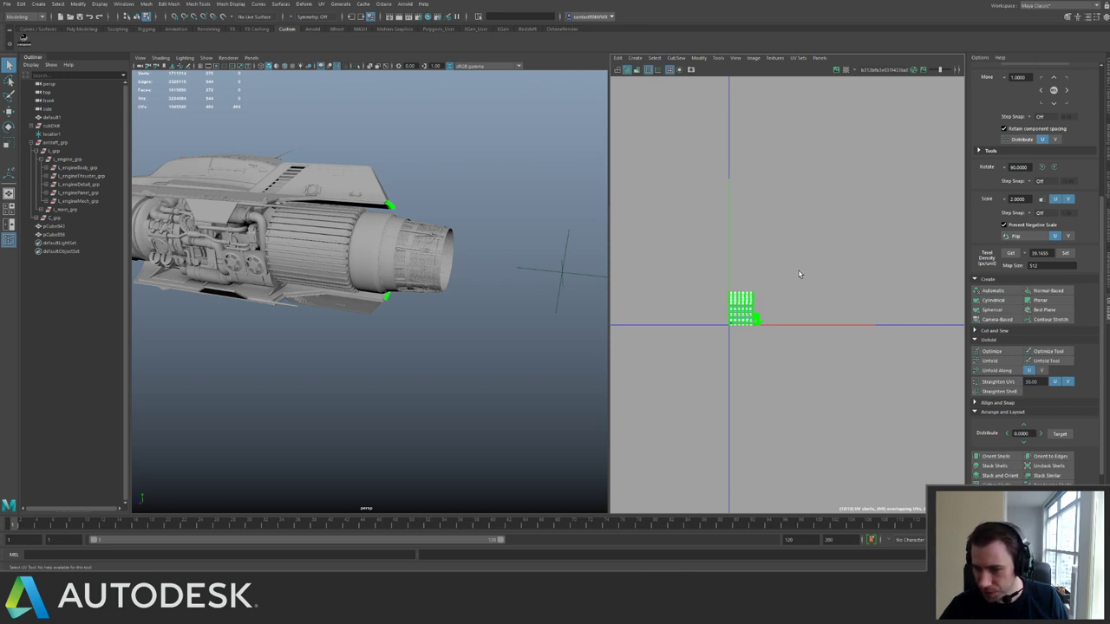
{"action": "scroll", "coordinate": [802, 276], "scroll_direction": "up", "scroll_amount": 3}
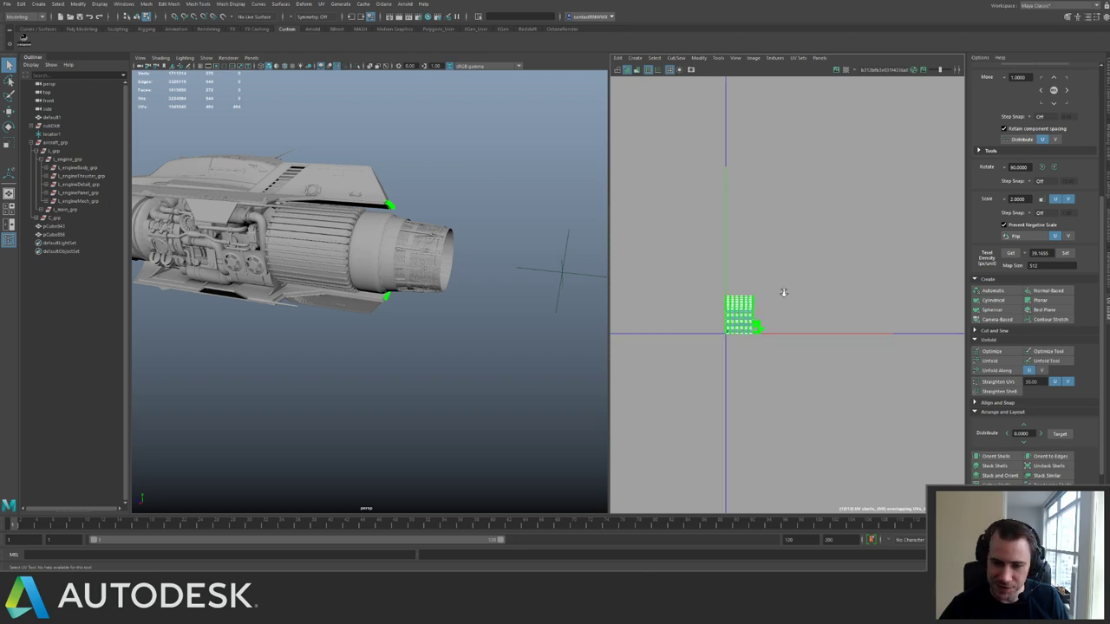
{"action": "left_click_drag", "start_coordinate": [354, 246], "coordinate": [340, 264], "text": "alt"}
{"action": "middle_click_drag", "start_coordinate": [295, 234], "coordinate": [364, 275], "text": "alt"}
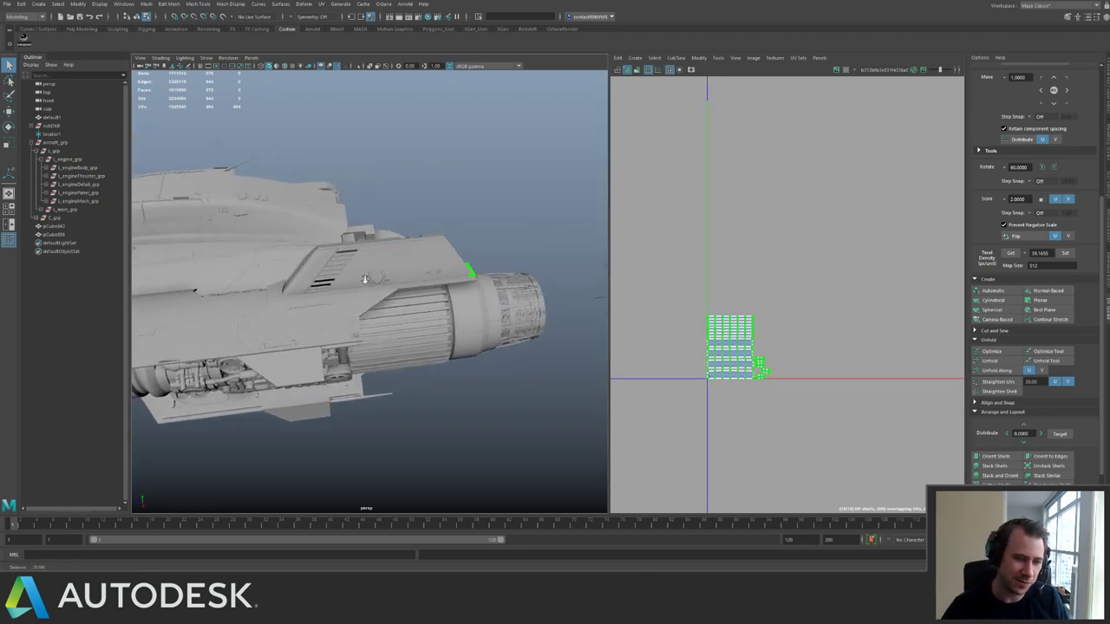
{"action": "right_click_drag", "start_coordinate": [364, 276], "coordinate": [391, 275], "text": "alt"}
{"action": "left_click_drag", "start_coordinate": [373, 260], "coordinate": [280, 271], "text": "alt"}
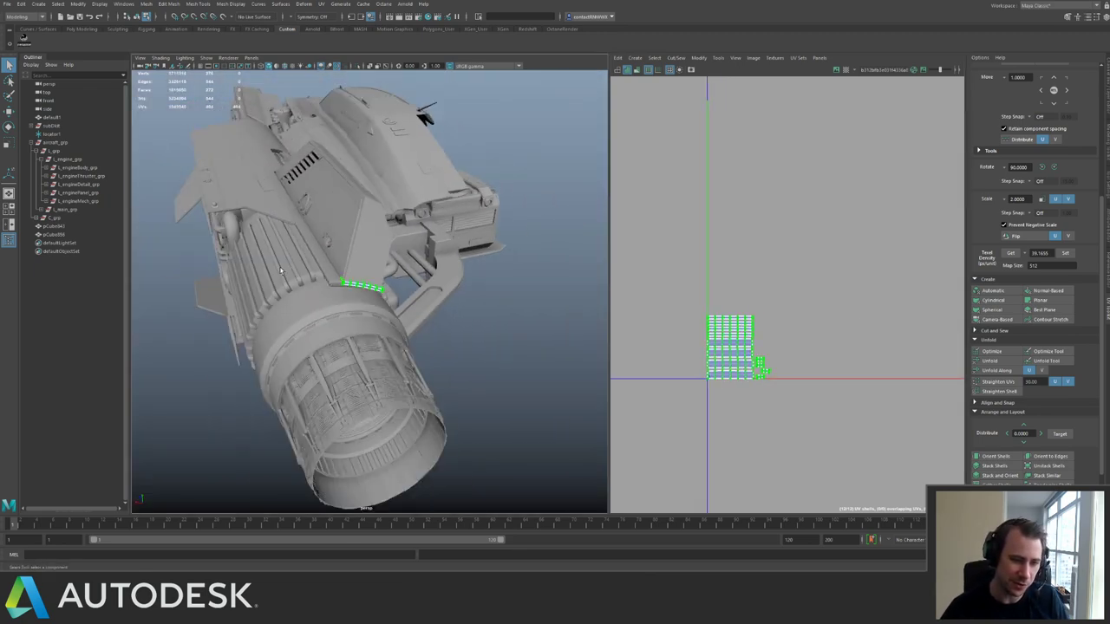
Return to object mode and select both end panels, on the upper and the lower fin.
{"action": "key", "text": "F8"}
{"action": "left_click", "coordinate": [368, 284]}
{"action": "left_click", "coordinate": [371, 277]}
{"action": "left_click", "coordinate": [366, 287]}
{"action": "left_click_drag", "start_coordinate": [318, 291], "coordinate": [373, 258], "text": "alt"}
{"action": "middle_click_drag", "start_coordinate": [270, 271], "coordinate": [317, 279], "text": "alt"}
{"action": "right_click_drag", "start_coordinate": [316, 278], "coordinate": [417, 325], "text": "alt"}
{"action": "left_click", "coordinate": [432, 351], "text": "shift"}
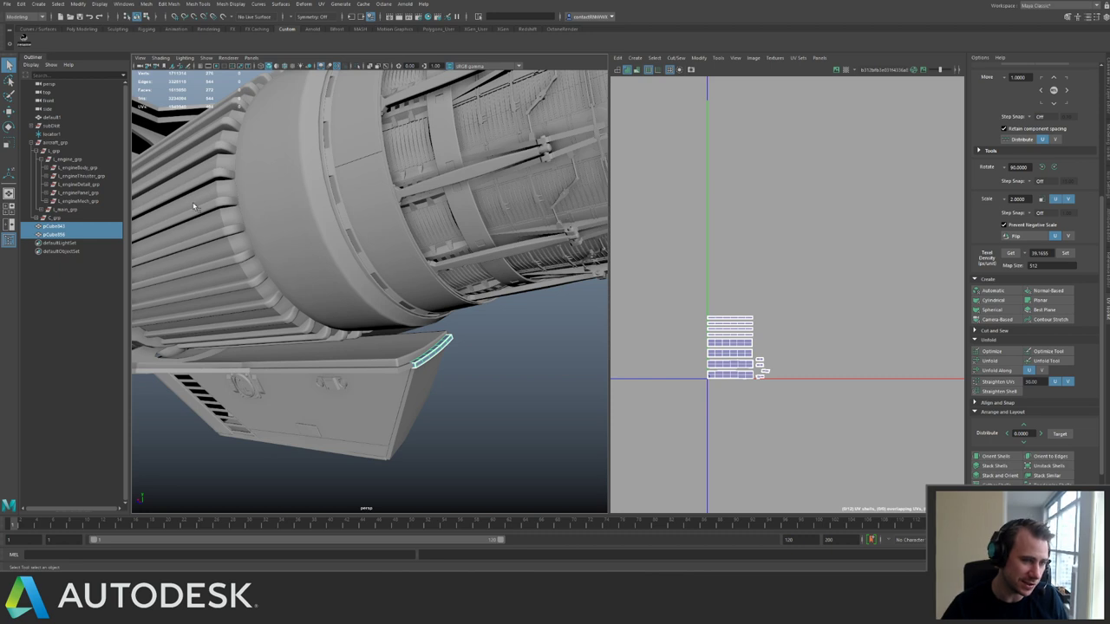
Locate the fin panels' parent group in the hierarchy and move both end panels back into L_enginePanel_grp.
{"action": "left_click_drag", "start_coordinate": [264, 201], "coordinate": [299, 217], "text": "alt"}
{"action": "left_click", "coordinate": [398, 425]}
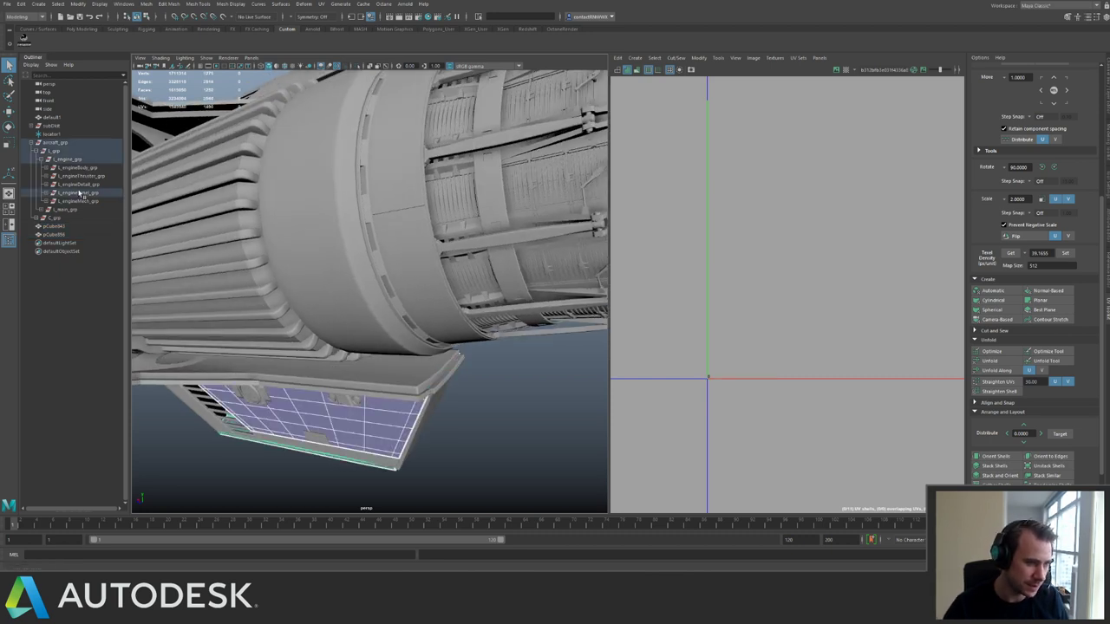
{"action": "left_click", "coordinate": [79, 185]}
{"action": "left_click", "coordinate": [79, 193]}
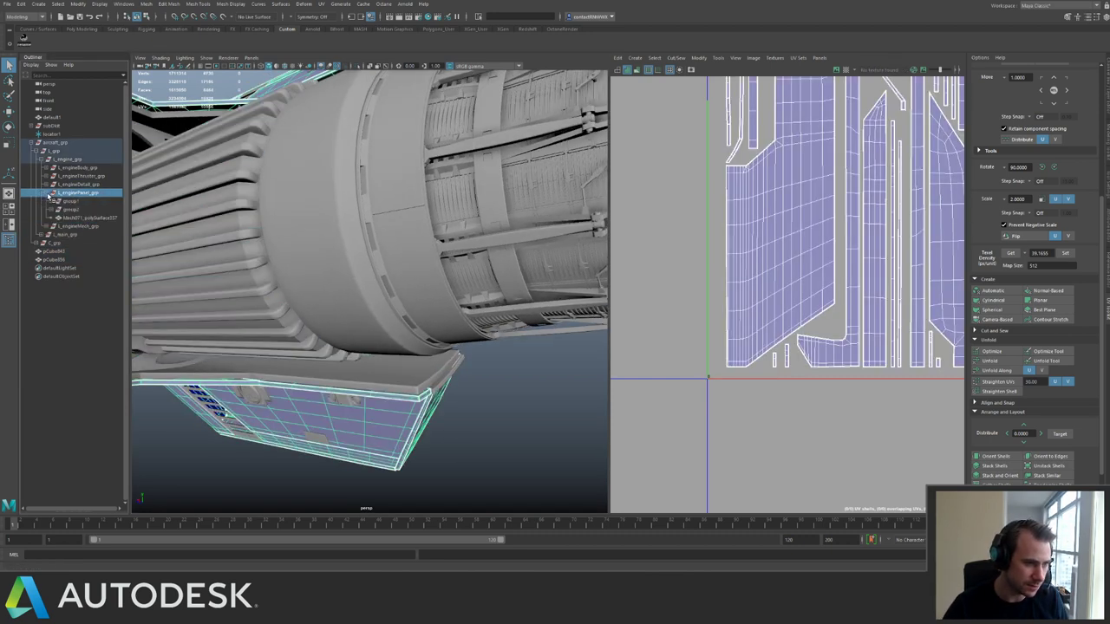
{"action": "left_click", "coordinate": [449, 377]}
{"action": "left_click_drag", "start_coordinate": [450, 286], "coordinate": [424, 297], "text": "alt"}
{"action": "left_click", "coordinate": [421, 285], "text": "shift"}
{"action": "middle_click_drag", "start_coordinate": [73, 242], "coordinate": [89, 194]}
{"action": "key", "text": "ctrl+z"}
{"action": "key", "text": "ctrl+z"}
Isolate the complete L_enginePanel_grp group in the perspective view.
{"action": "left_click", "coordinate": [89, 194]}
{"action": "right_click_drag", "start_coordinate": [451, 279], "coordinate": [340, 226], "text": "alt"}
{"action": "key", "text": "ctrl+1"}
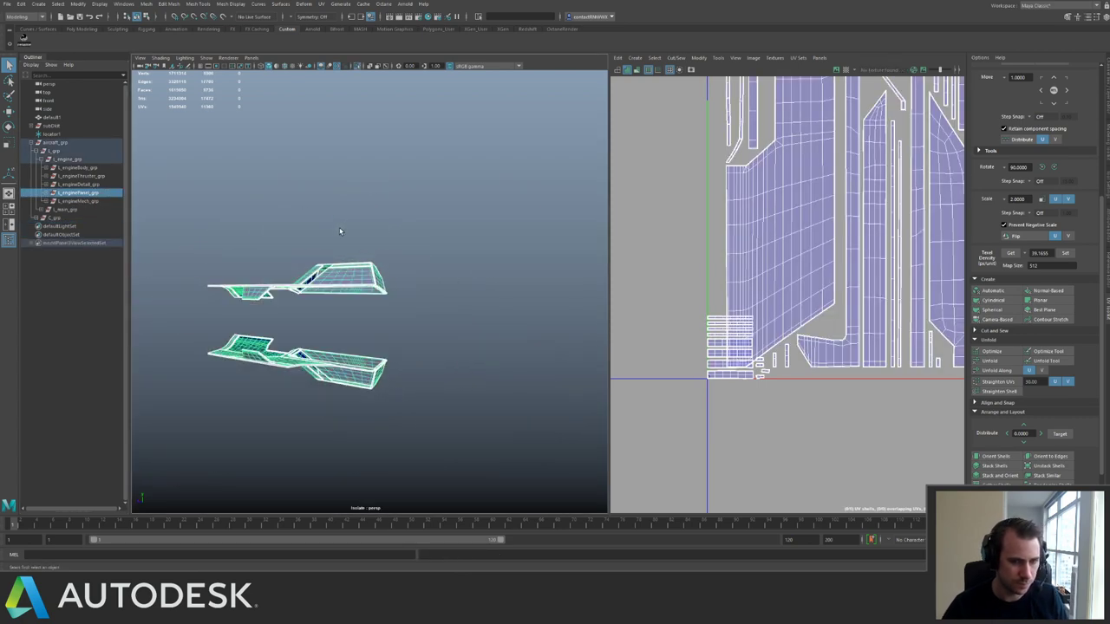
Select the end panels of both fins and move their UV shells out of the first tile into empty space on its left.
{"action": "right_click_drag", "start_coordinate": [660, 367], "coordinate": [654, 309]}
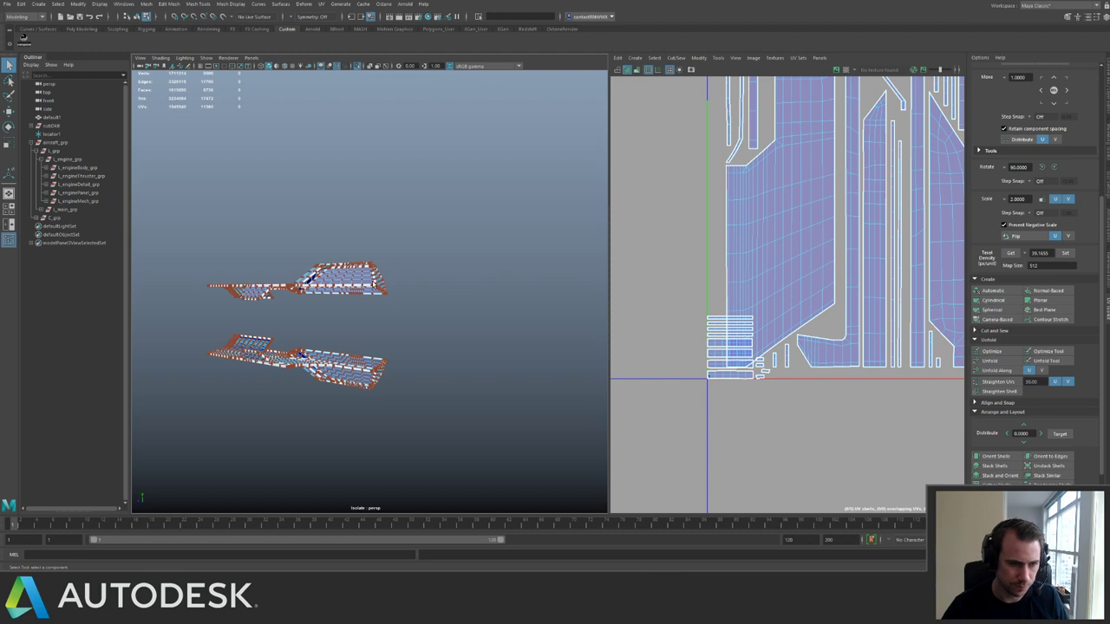
{"action": "left_click_drag", "start_coordinate": [375, 285], "coordinate": [425, 306], "text": "alt"}
{"action": "right_click_drag", "start_coordinate": [378, 288], "coordinate": [426, 269]}
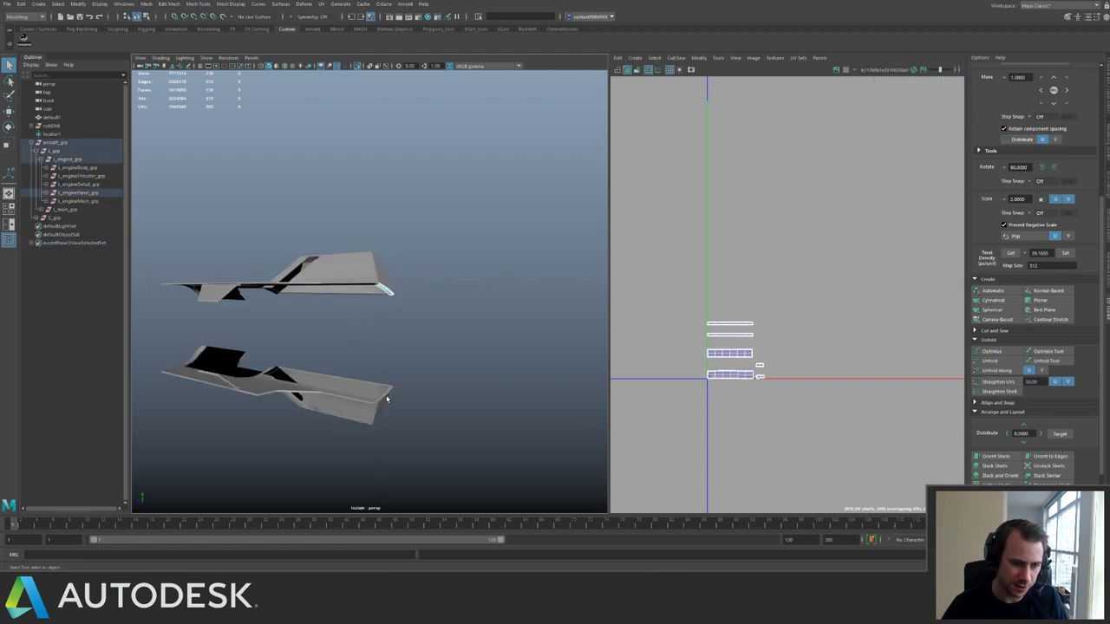
{"action": "left_click", "coordinate": [388, 399], "text": "shift"}
{"action": "scroll", "coordinate": [835, 385], "scroll_direction": "down", "scroll_amount": 4}
{"action": "left_click_drag", "start_coordinate": [763, 303], "coordinate": [867, 425]}
{"action": "key", "text": "w"}
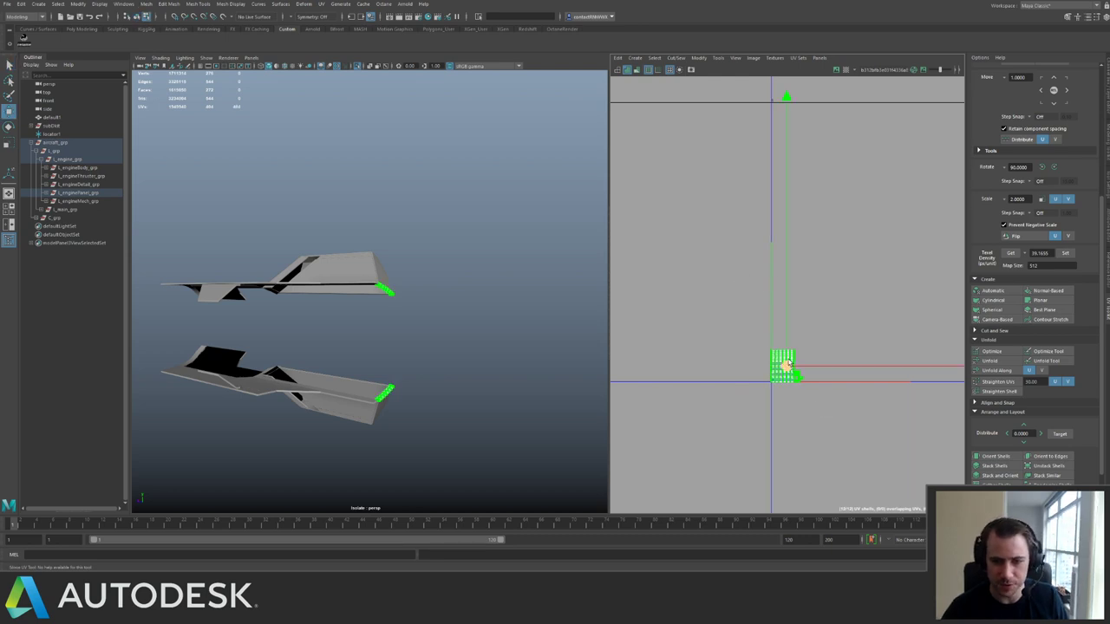
{"action": "left_click_drag", "start_coordinate": [788, 365], "coordinate": [665, 377]}
Return to object mode, select all the engine panel pieces and examine their combined UV layout across the tiles.
{"action": "key", "text": "q"}
{"action": "key", "text": "F8"}
{"action": "left_click", "coordinate": [334, 278]}
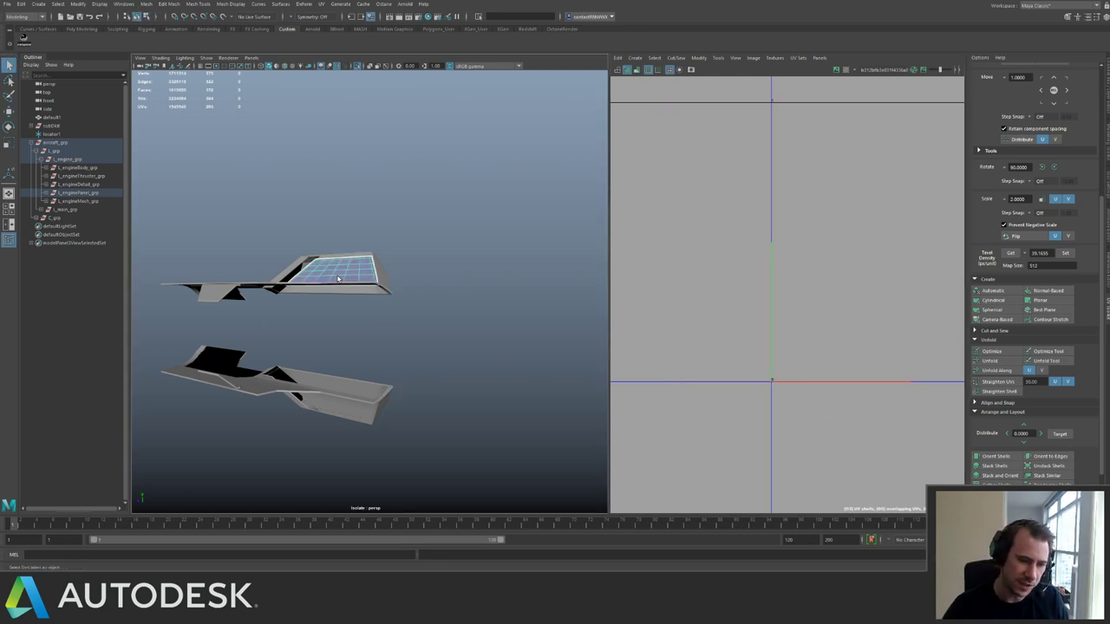
{"action": "left_click_drag", "start_coordinate": [170, 233], "coordinate": [480, 472]}
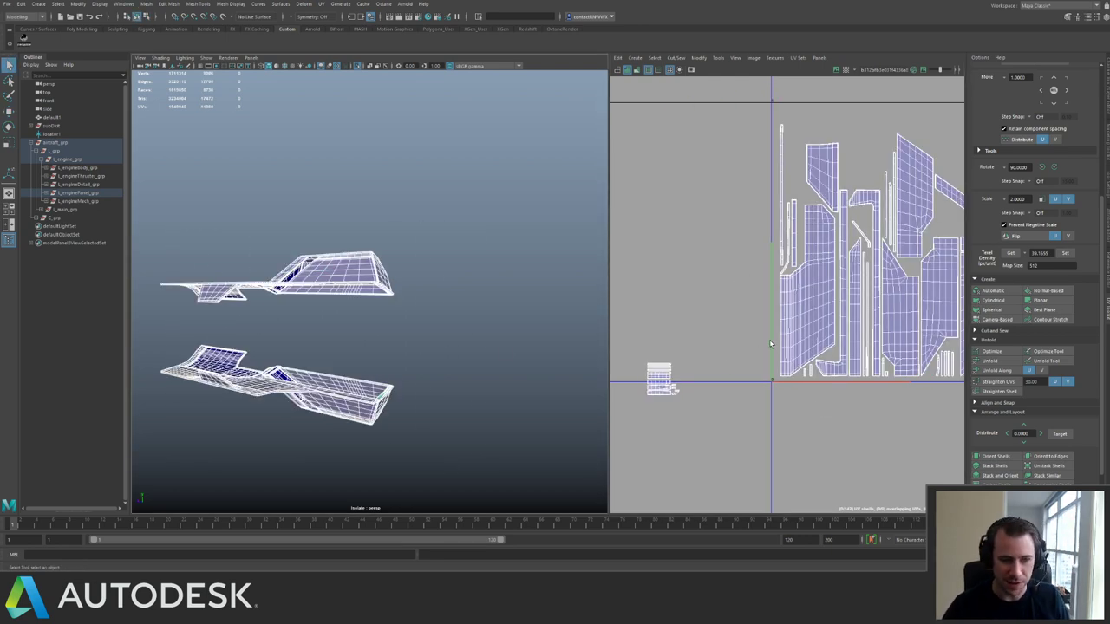
{"action": "middle_click_drag", "start_coordinate": [808, 267], "coordinate": [690, 262], "text": "alt"}
{"action": "right_click_drag", "start_coordinate": [780, 292], "coordinate": [722, 251], "text": "alt"}
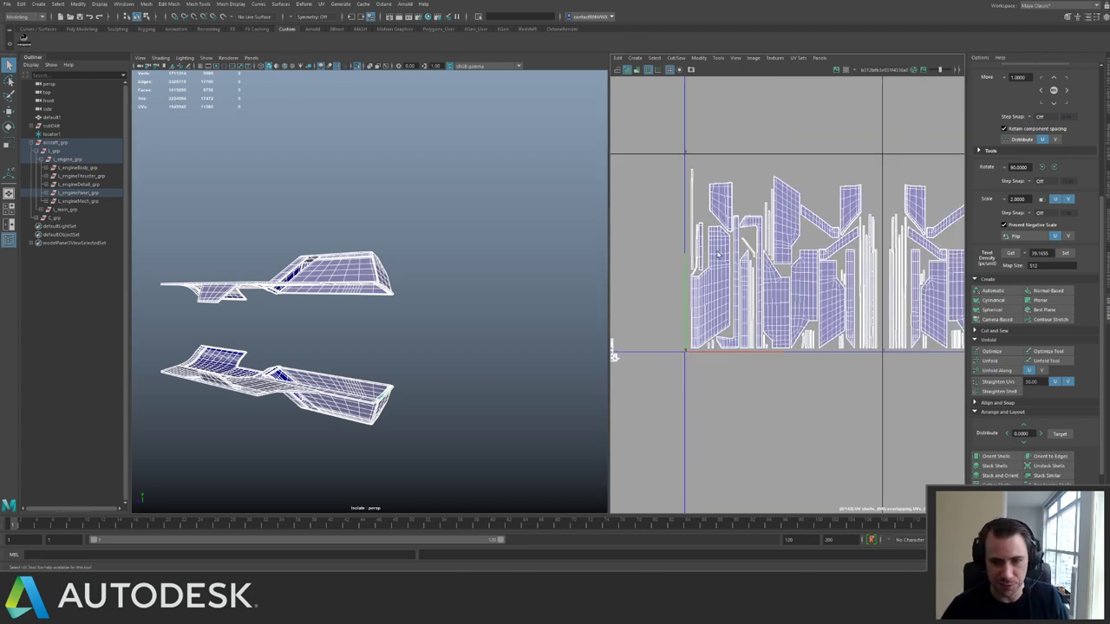
{"action": "middle_click_drag", "start_coordinate": [722, 251], "coordinate": [784, 291], "text": "alt"}
{"action": "right_click_drag", "start_coordinate": [785, 291], "coordinate": [771, 266], "text": "alt"}
{"action": "middle_click_drag", "start_coordinate": [771, 265], "coordinate": [635, 232], "text": "alt"}
{"action": "right_click_drag", "start_coordinate": [693, 347], "coordinate": [661, 328], "text": "alt"}
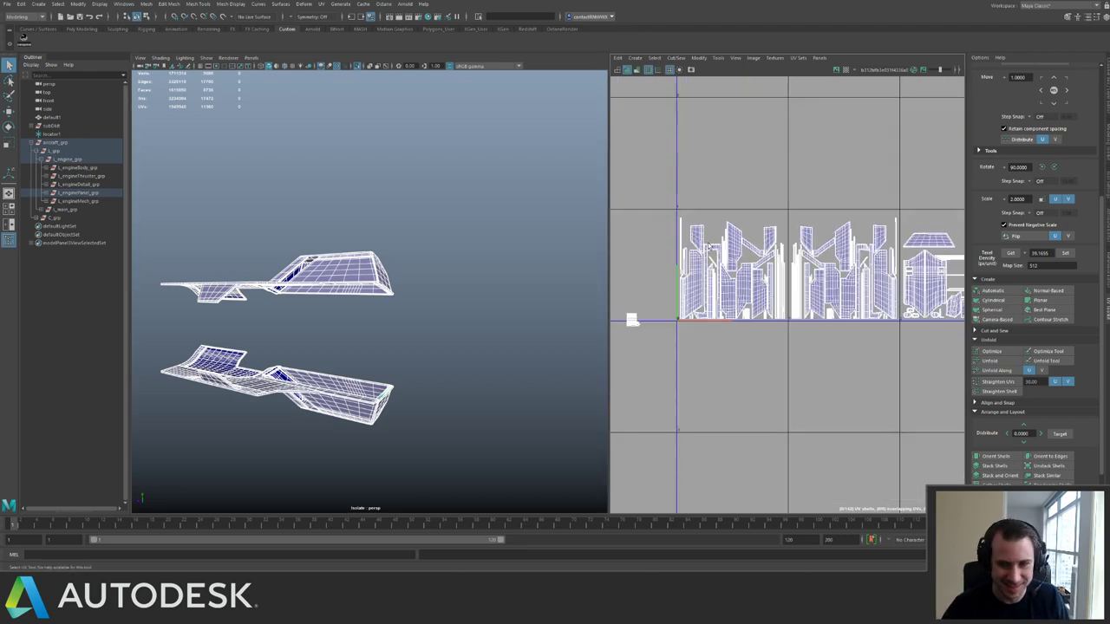
{"action": "middle_click_drag", "start_coordinate": [661, 328], "coordinate": [715, 333], "text": "alt"}
{"action": "right_click_drag", "start_coordinate": [715, 333], "coordinate": [736, 353], "text": "alt"}
Move the end panels' UV shells into the free gap near the upper edge of the second UDIM tile.
{"action": "key", "text": "F8"}
{"action": "middle_click_drag", "start_coordinate": [696, 330], "coordinate": [631, 300], "text": "alt"}
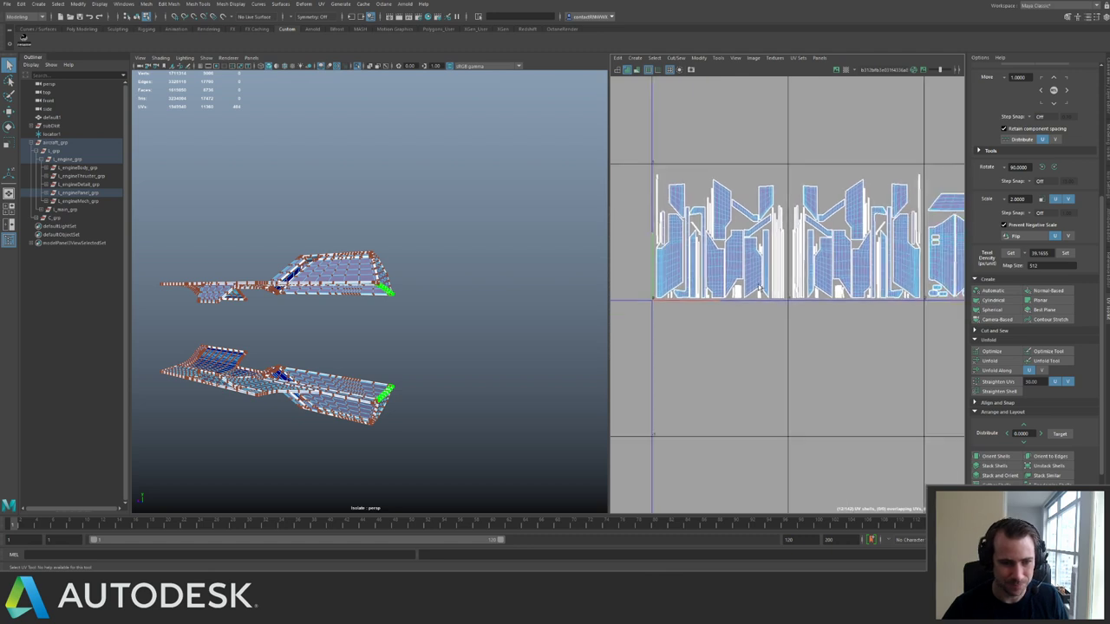
{"action": "right_click_drag", "start_coordinate": [631, 300], "coordinate": [599, 282], "text": "alt"}
{"action": "key", "text": "w"}
{"action": "left_click_drag", "start_coordinate": [672, 296], "coordinate": [916, 328]}
{"action": "middle_click_drag", "start_coordinate": [916, 328], "coordinate": [802, 345], "text": "alt"}
{"action": "right_click_drag", "start_coordinate": [802, 345], "coordinate": [799, 366], "text": "alt"}
{"action": "scroll", "coordinate": [798, 365], "scroll_direction": "up", "scroll_amount": 1}
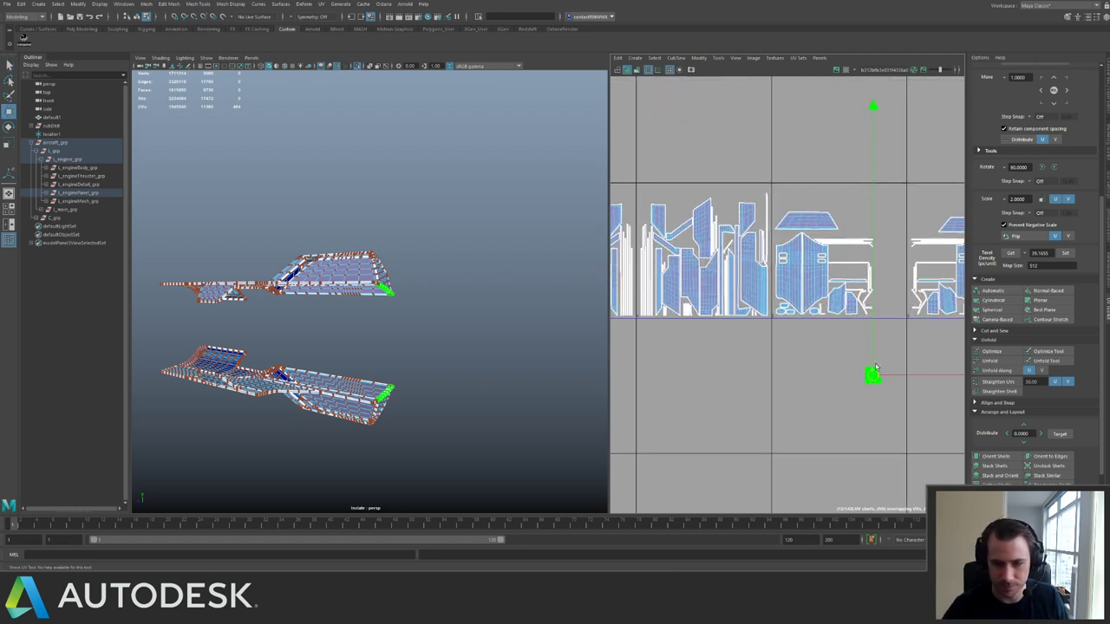
{"action": "left_click_drag", "start_coordinate": [873, 375], "coordinate": [804, 379]}
{"action": "middle_click_drag", "start_coordinate": [683, 298], "coordinate": [688, 301], "text": "alt"}
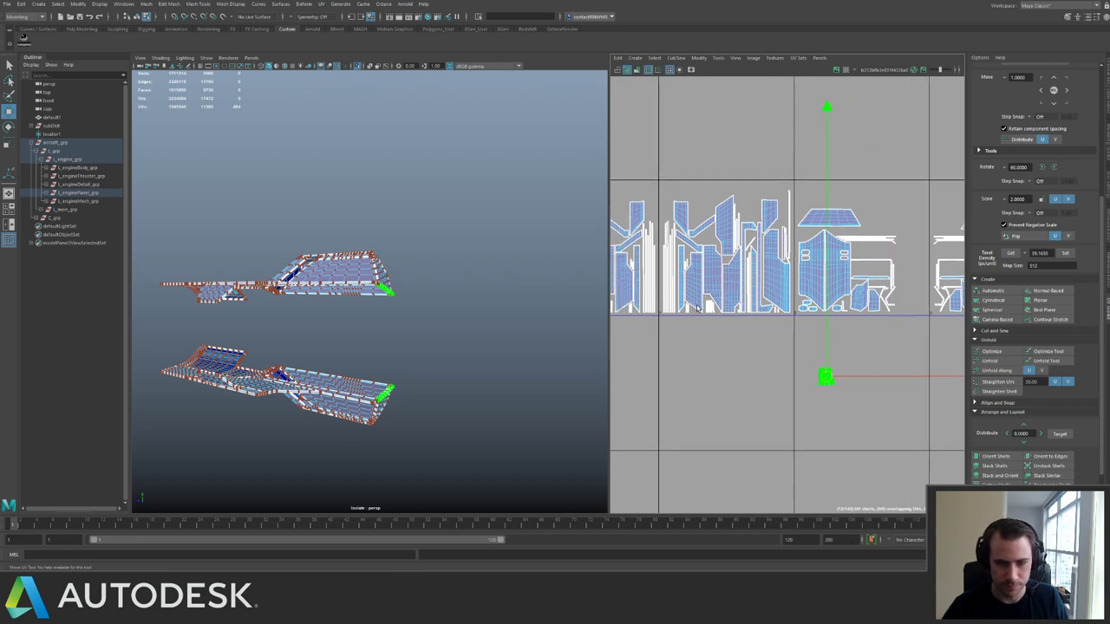
{"action": "middle_click_drag", "start_coordinate": [716, 307], "coordinate": [700, 333], "text": "alt"}
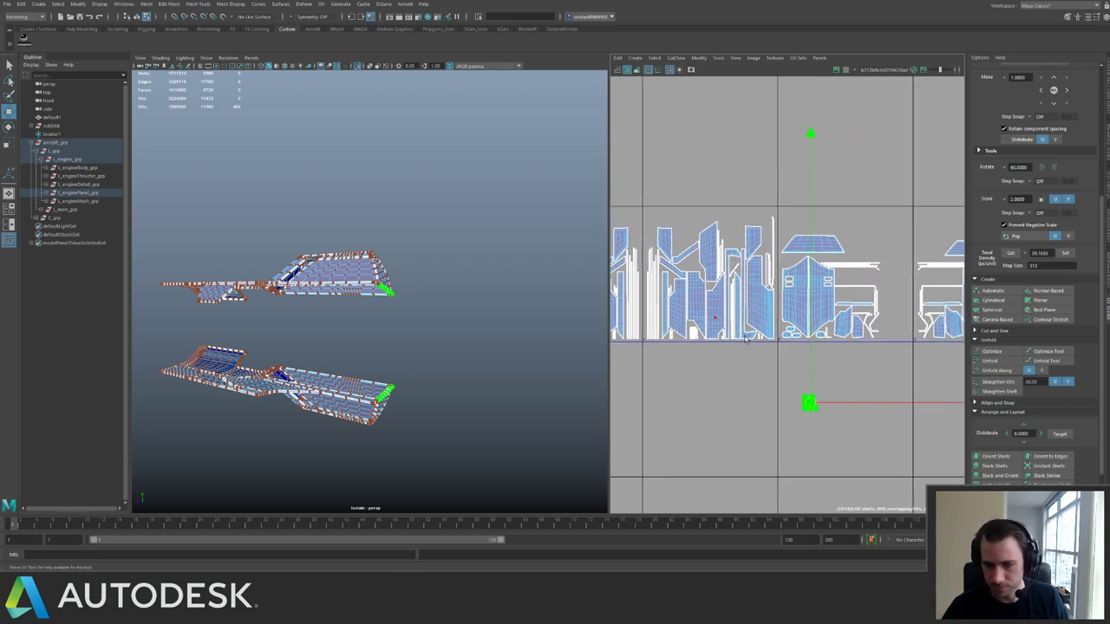
{"action": "left_click_drag", "start_coordinate": [815, 404], "coordinate": [743, 239]}
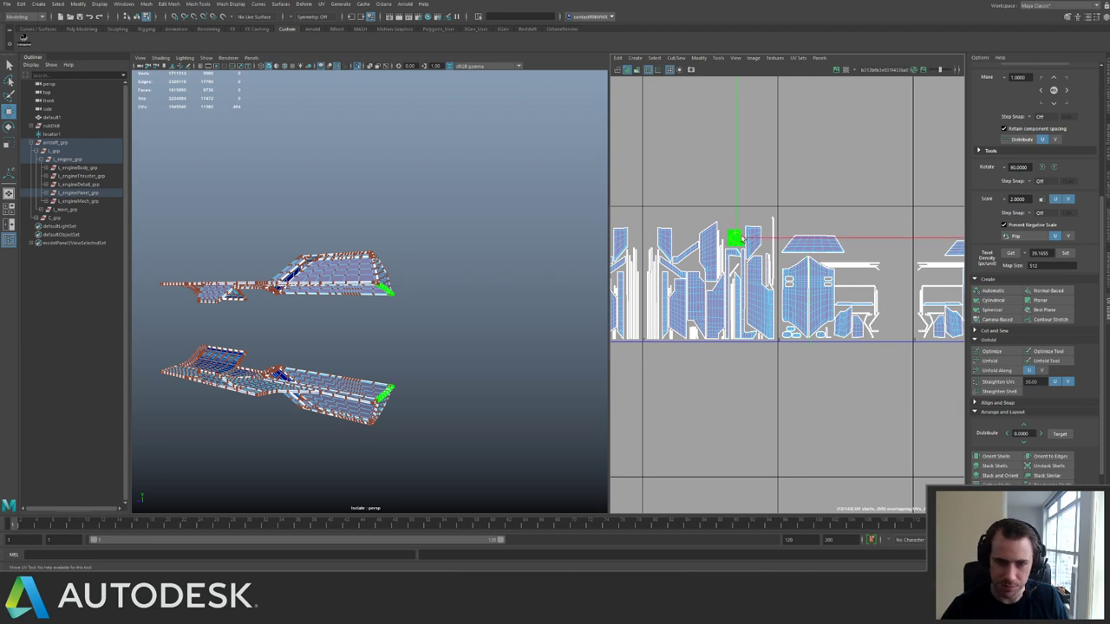
Return to object mode and select the trapezoidal inset panels on the upper and lower fins.
{"action": "scroll", "coordinate": [326, 274], "scroll_direction": "up", "scroll_amount": 3}
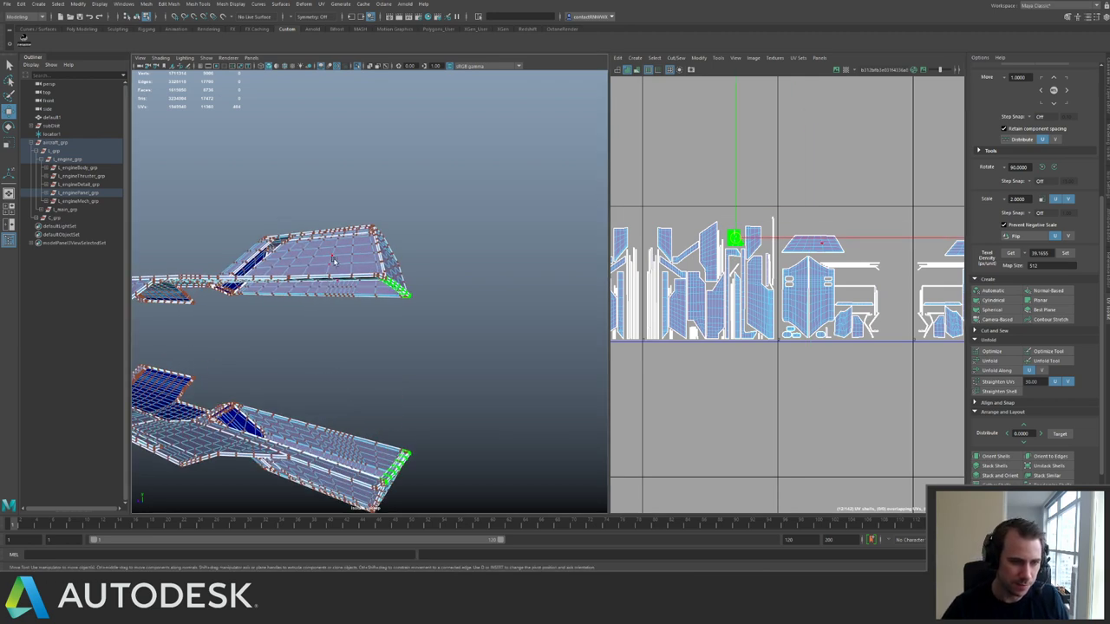
{"action": "left_click", "coordinate": [334, 258]}
{"action": "right_click_drag", "start_coordinate": [333, 253], "coordinate": [368, 236]}
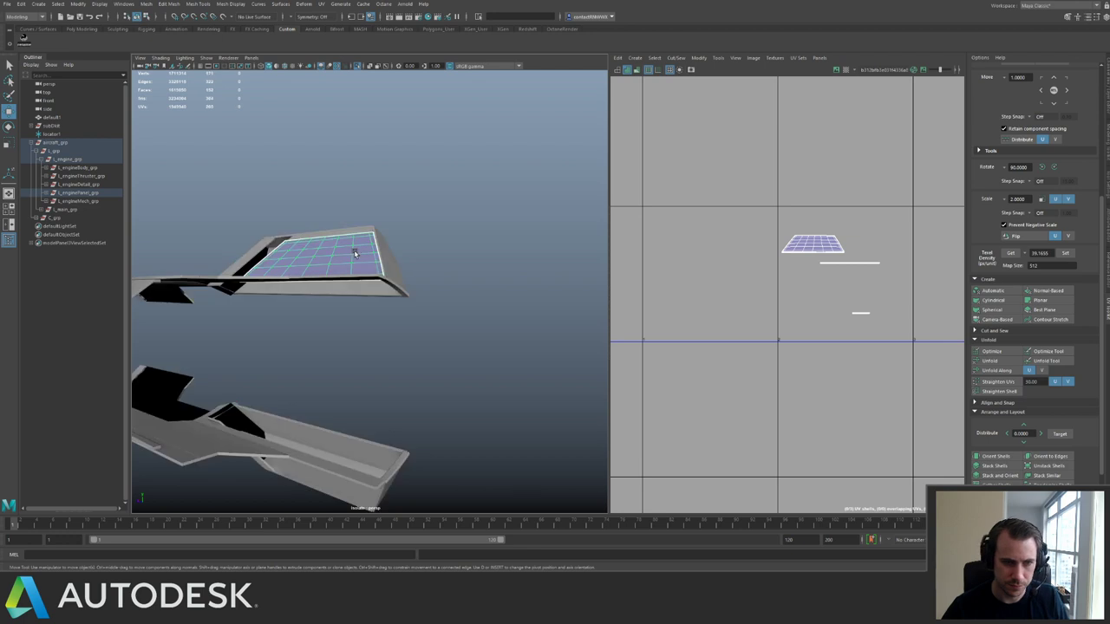
{"action": "left_click_drag", "start_coordinate": [345, 427], "coordinate": [362, 462], "text": "alt"}
{"action": "left_click", "coordinate": [362, 464], "text": "shift"}
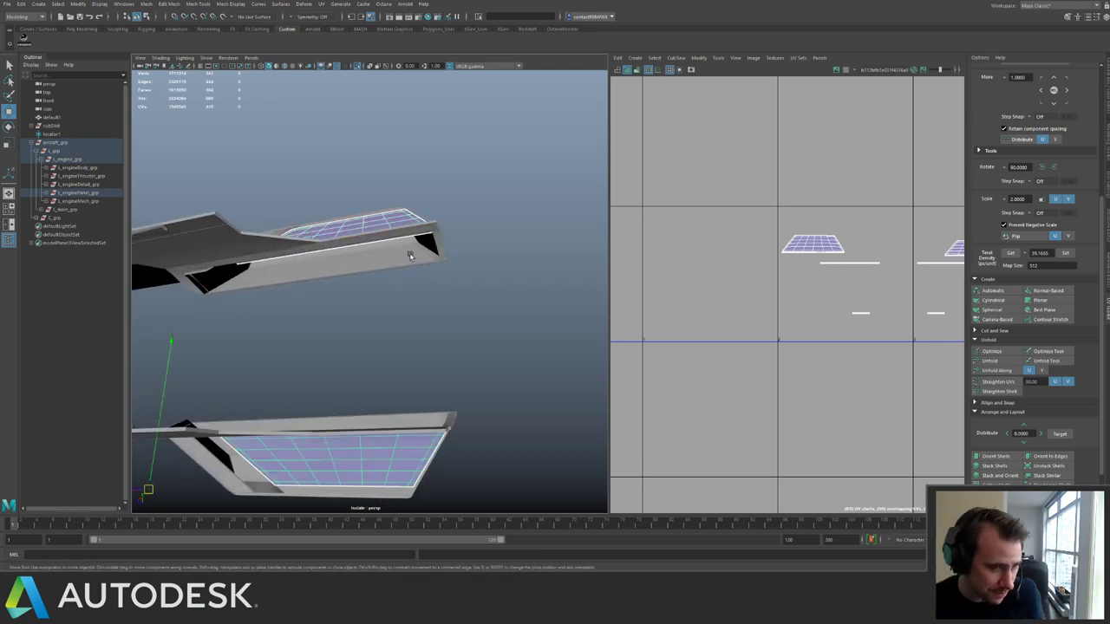
Turn on textured display and examine the numbered checker pattern on both fins' inset panels.
{"action": "right_click_drag", "start_coordinate": [448, 285], "coordinate": [401, 235], "text": "alt"}
{"action": "left_click_drag", "start_coordinate": [401, 235], "coordinate": [359, 273], "text": "alt"}
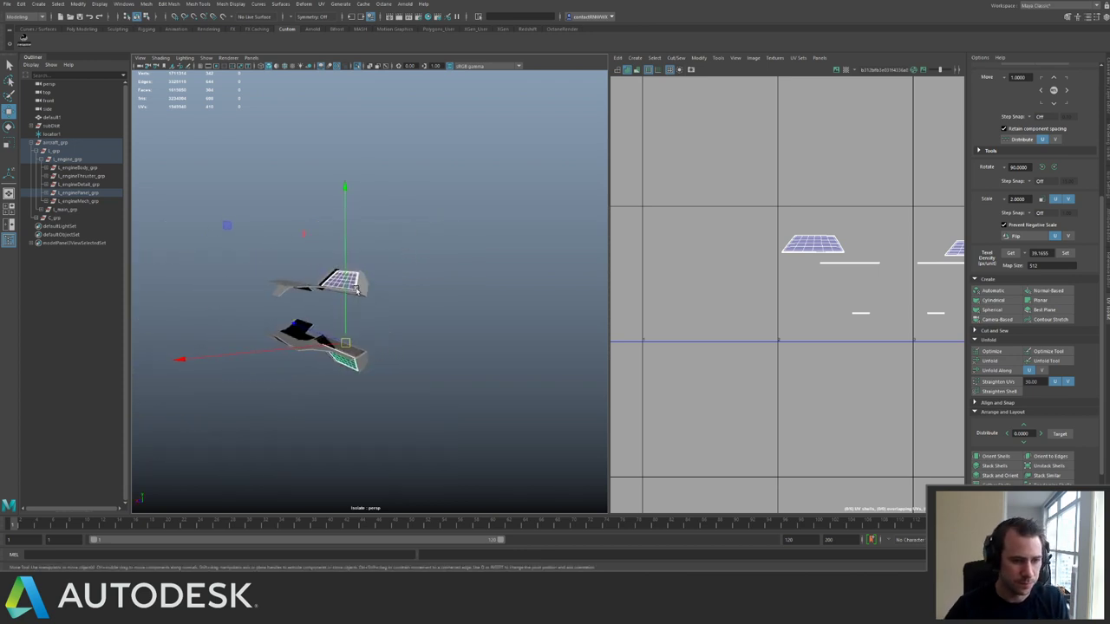
{"action": "right_click_drag", "start_coordinate": [360, 274], "coordinate": [457, 307], "text": "alt"}
{"action": "middle_click_drag", "start_coordinate": [351, 237], "coordinate": [387, 236], "text": "alt"}
{"action": "left_click_drag", "start_coordinate": [387, 236], "coordinate": [379, 270], "text": "alt"}
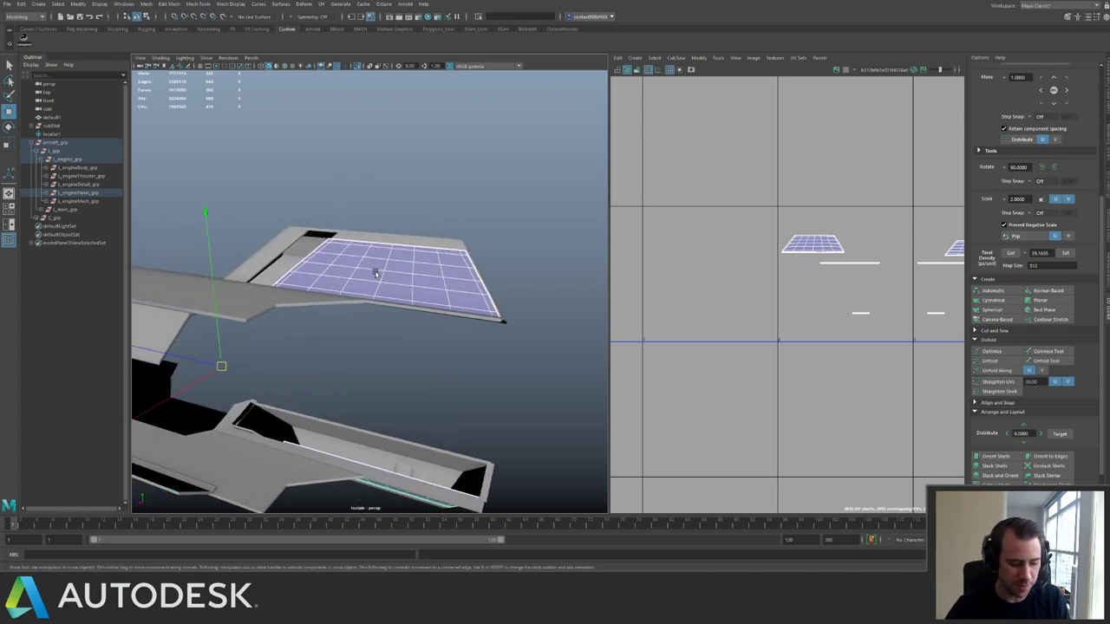
{"action": "key", "text": "6"}
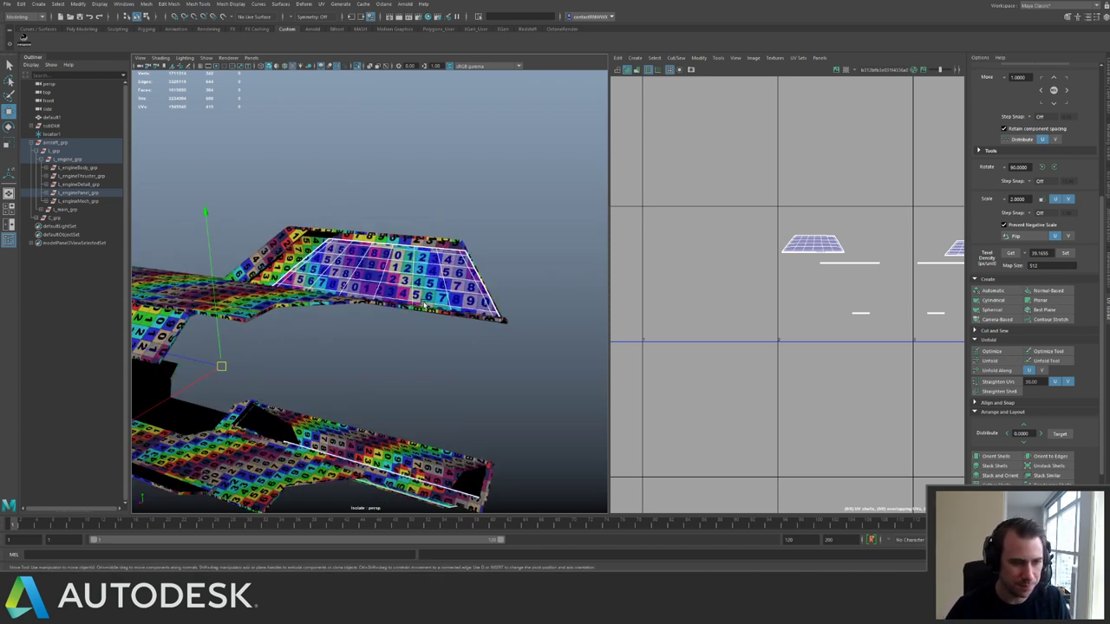
{"action": "left_click_drag", "start_coordinate": [424, 306], "coordinate": [393, 262], "text": "alt"}
Compare where the UV shells of the upper and lower fins' inset panels sit, selecting the panels alone and together.
{"action": "right_click_drag", "start_coordinate": [655, 327], "coordinate": [619, 204], "text": "alt"}
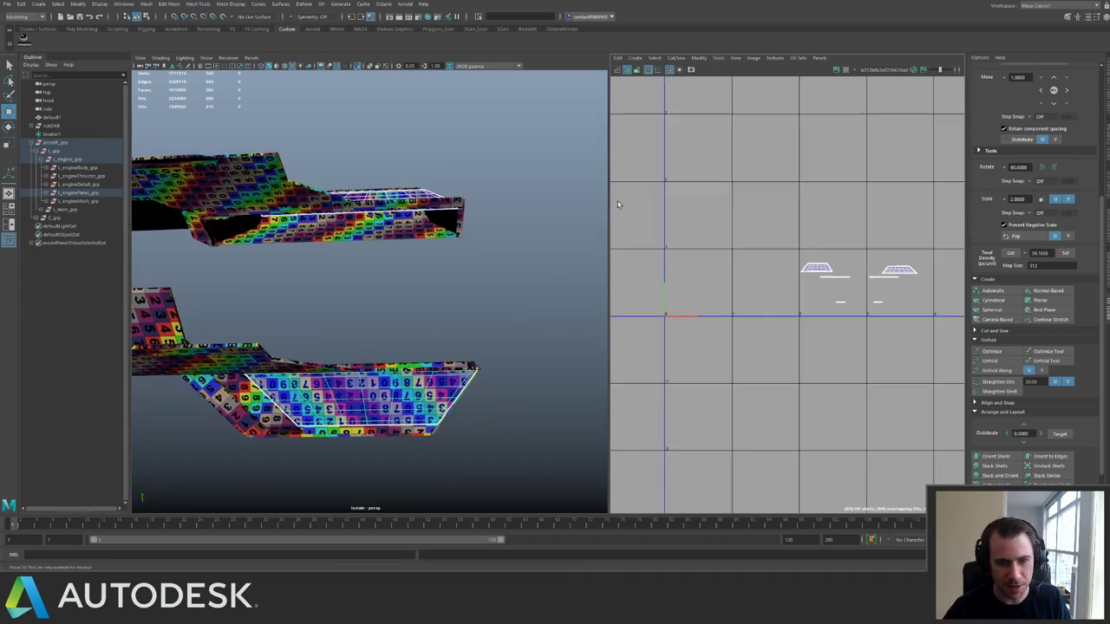
{"action": "left_click", "coordinate": [457, 170]}
{"action": "left_click", "coordinate": [422, 193]}
{"action": "left_click", "coordinate": [401, 408], "text": "shift"}
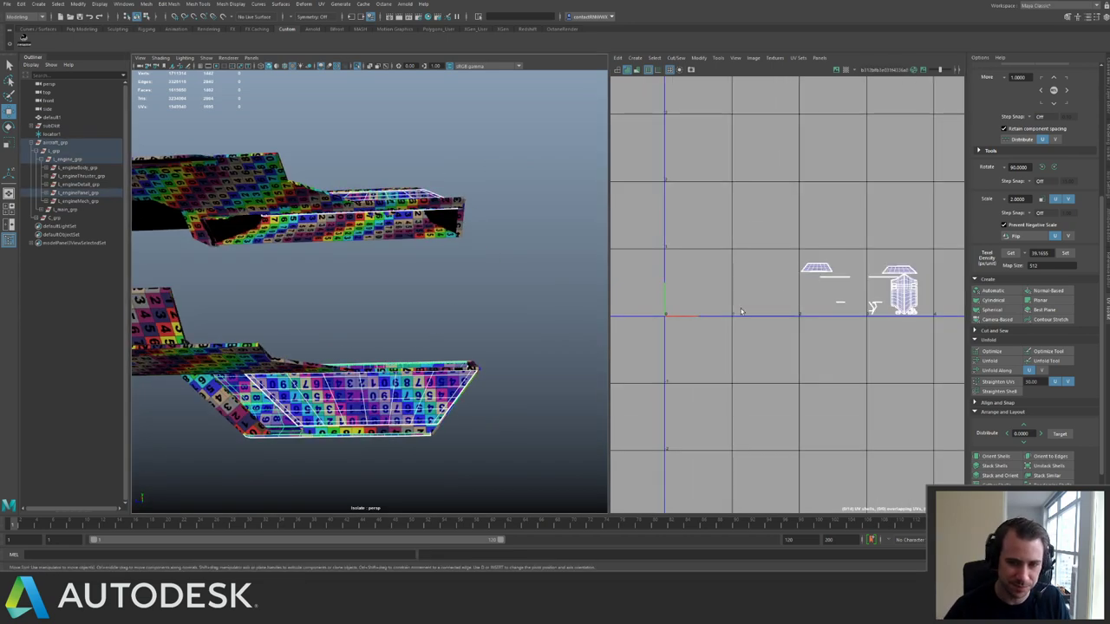
{"action": "right_click_drag", "start_coordinate": [652, 280], "coordinate": [631, 263], "text": "alt"}
{"action": "left_click", "coordinate": [408, 394]}
{"action": "left_click_drag", "start_coordinate": [438, 241], "coordinate": [405, 252], "text": "alt"}
{"action": "key", "text": "w"}
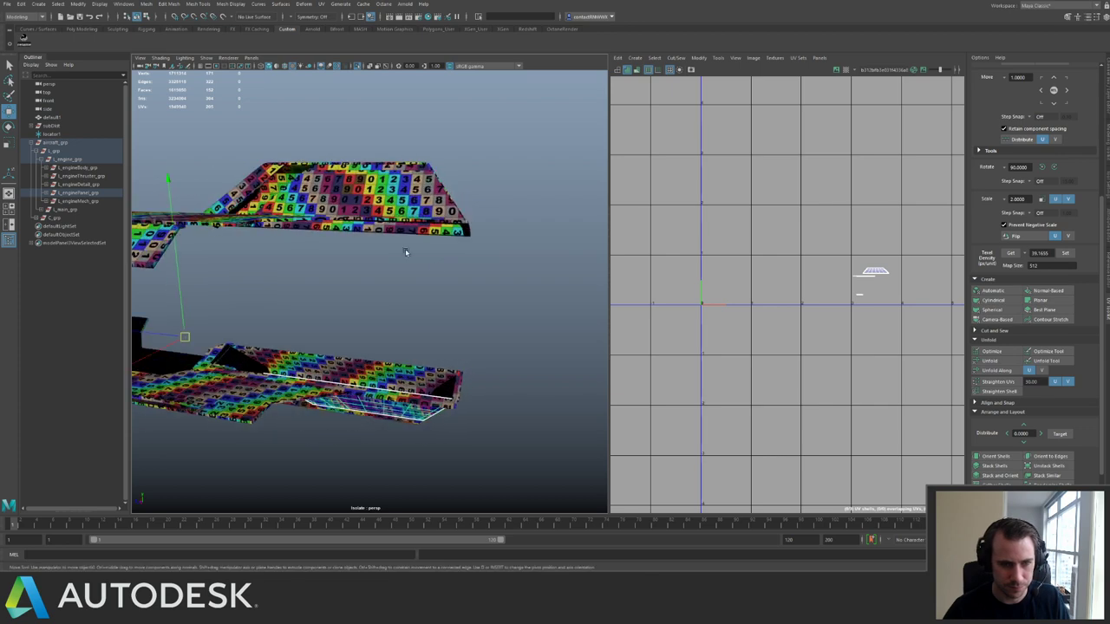
{"action": "left_click", "coordinate": [401, 211]}
{"action": "middle_click_drag", "start_coordinate": [757, 255], "coordinate": [716, 283], "text": "alt"}
{"action": "right_click_drag", "start_coordinate": [717, 282], "coordinate": [749, 332], "text": "alt"}
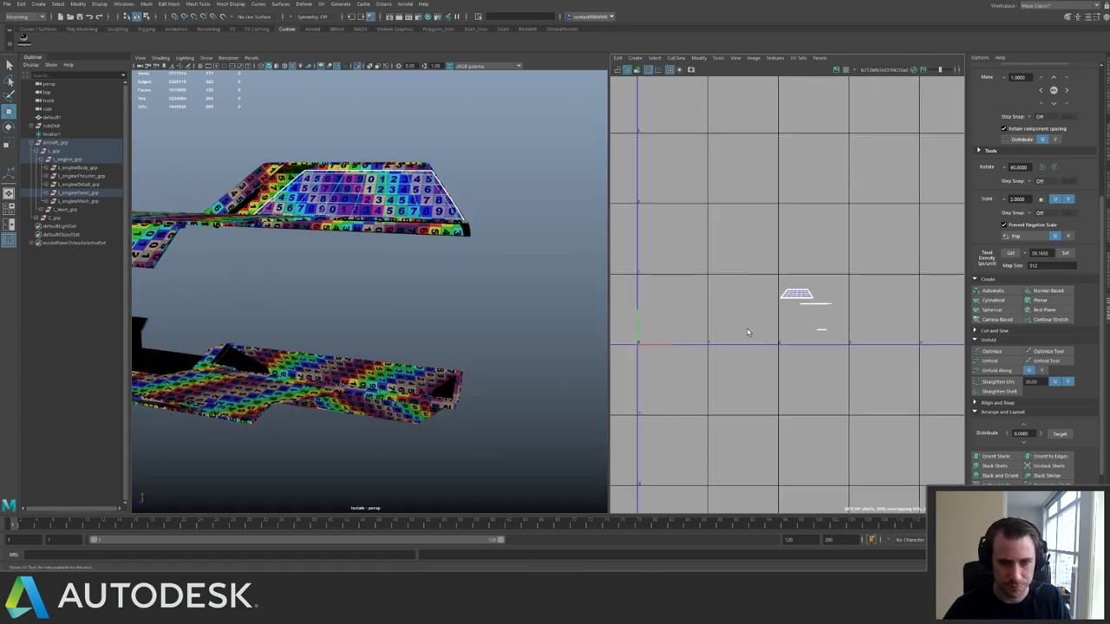
{"action": "left_click", "coordinate": [376, 402], "text": "shift"}
{"action": "right_click_drag", "start_coordinate": [646, 339], "coordinate": [694, 316]}
{"action": "left_click", "coordinate": [782, 289]}
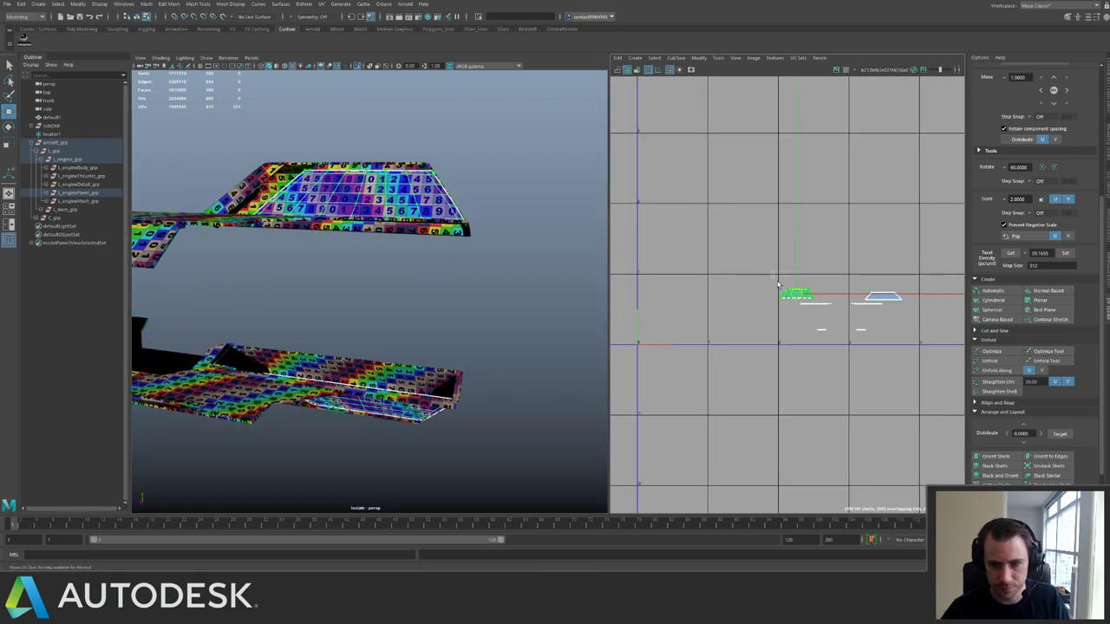
{"action": "left_click", "coordinate": [862, 275], "text": "shift"}
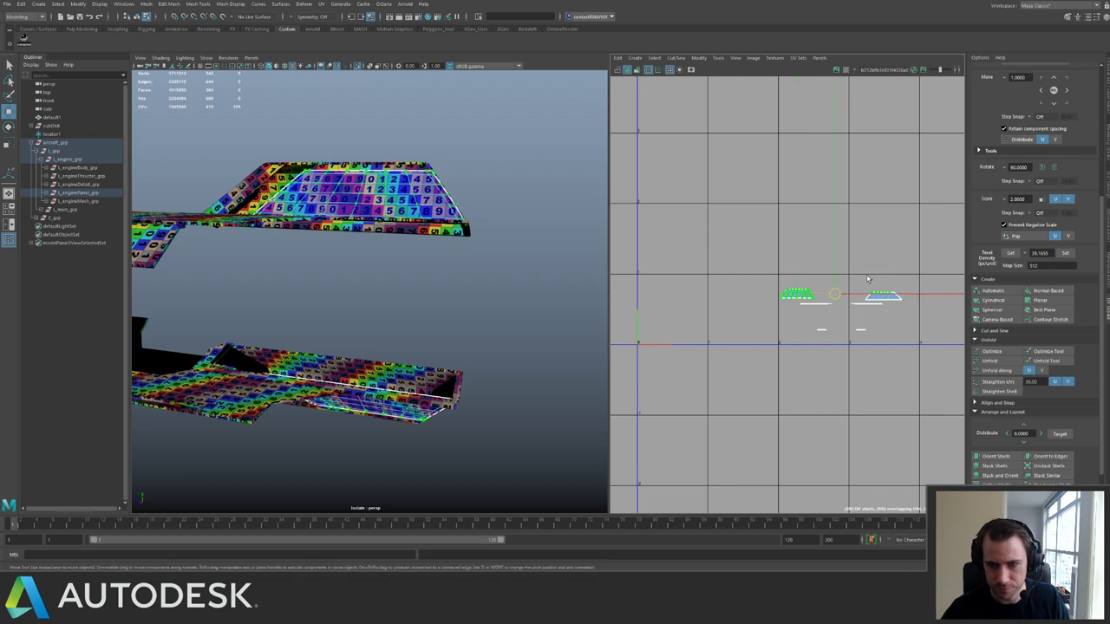
Delete the inset panel on the lower fin in object mode.
{"action": "right_click_drag", "start_coordinate": [401, 230], "coordinate": [424, 200]}
{"action": "left_click", "coordinate": [416, 197]}
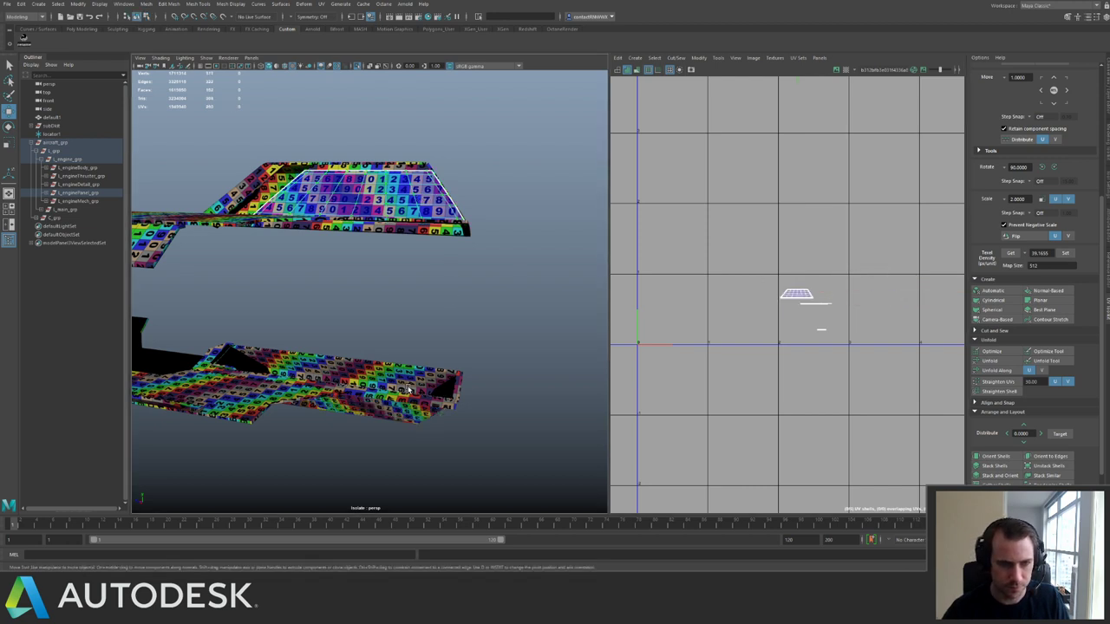
{"action": "left_click", "coordinate": [400, 412]}
{"action": "key", "text": "Delete"}
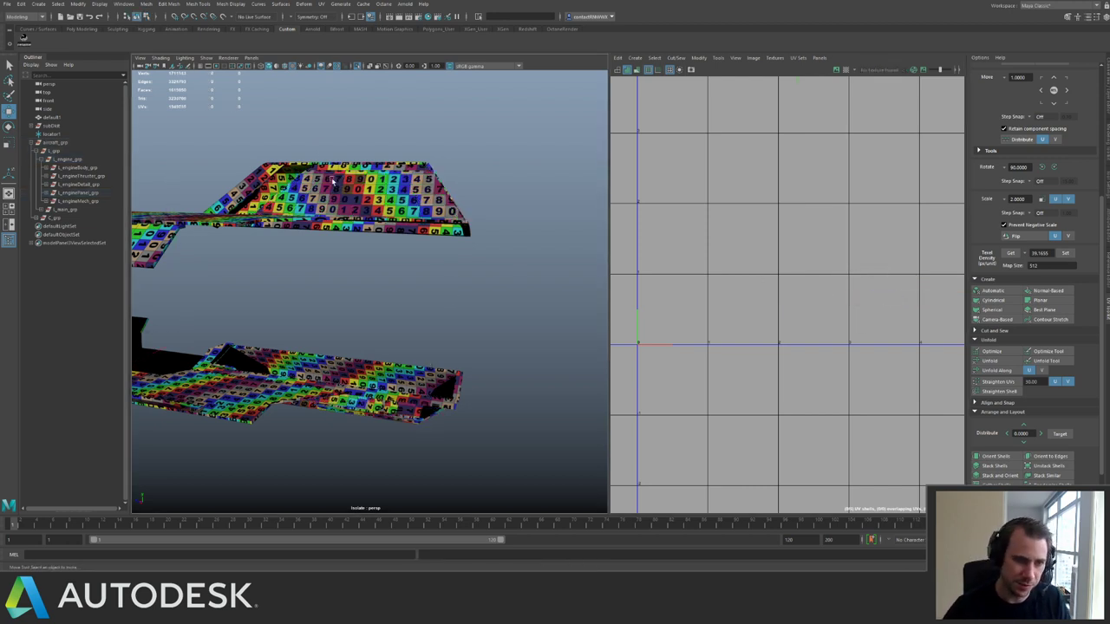
Rotate the upper inset panel's trapezoidal UV shell 90 degrees counterclockwise and move it above the third UDIM tile.
{"action": "left_click", "coordinate": [332, 179]}
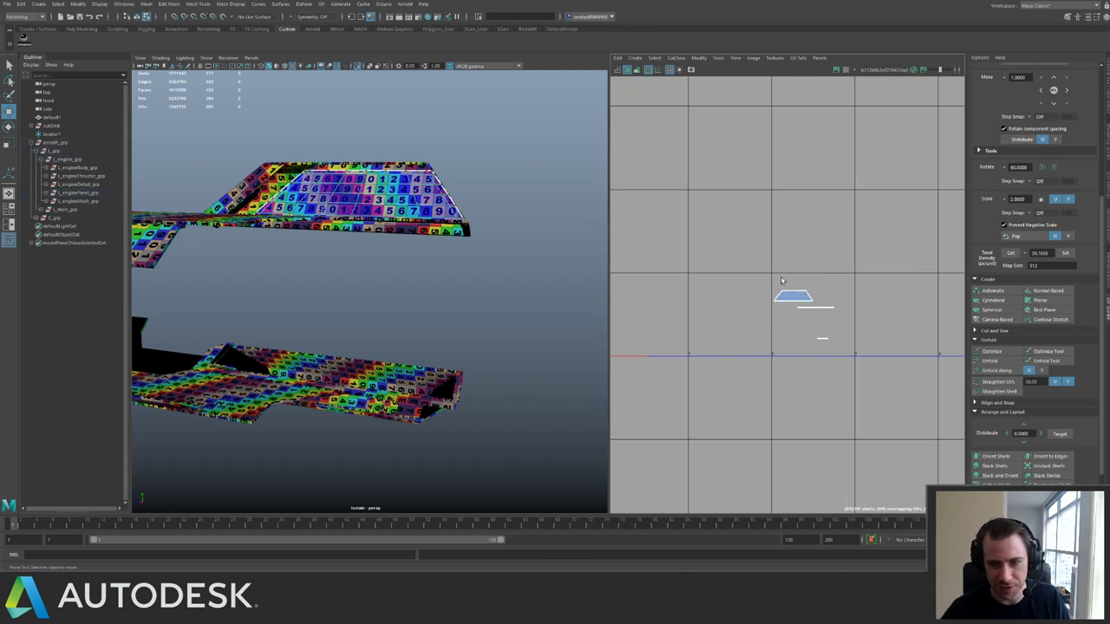
{"action": "left_click_drag", "start_coordinate": [780, 280], "coordinate": [819, 314]}
{"action": "left_click", "coordinate": [1044, 168]}
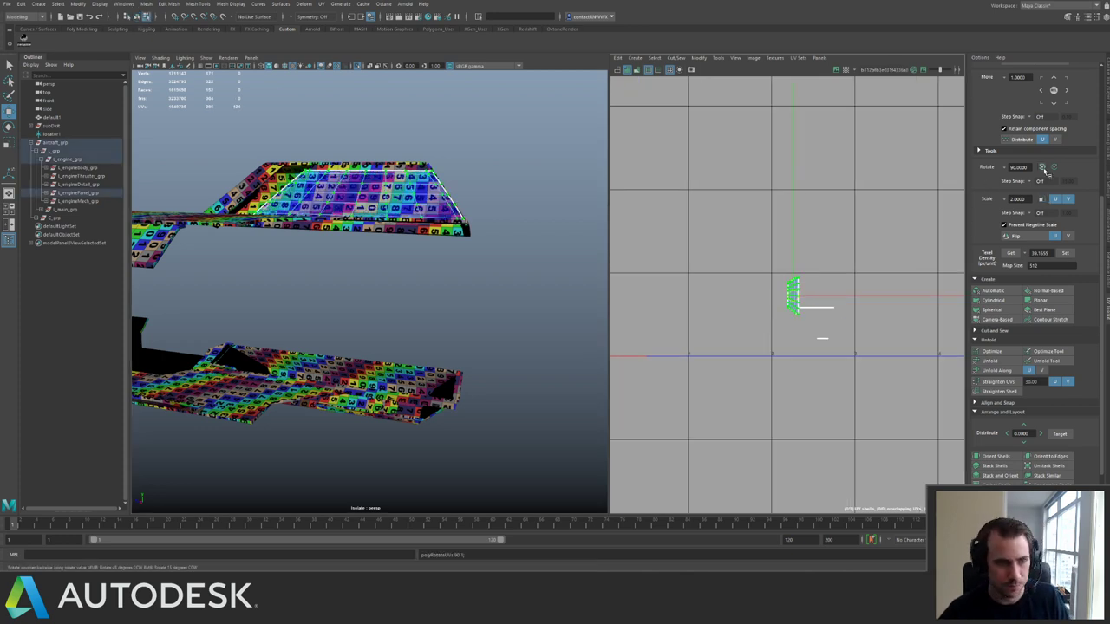
{"action": "middle_click_drag", "start_coordinate": [819, 279], "coordinate": [801, 277], "text": "alt"}
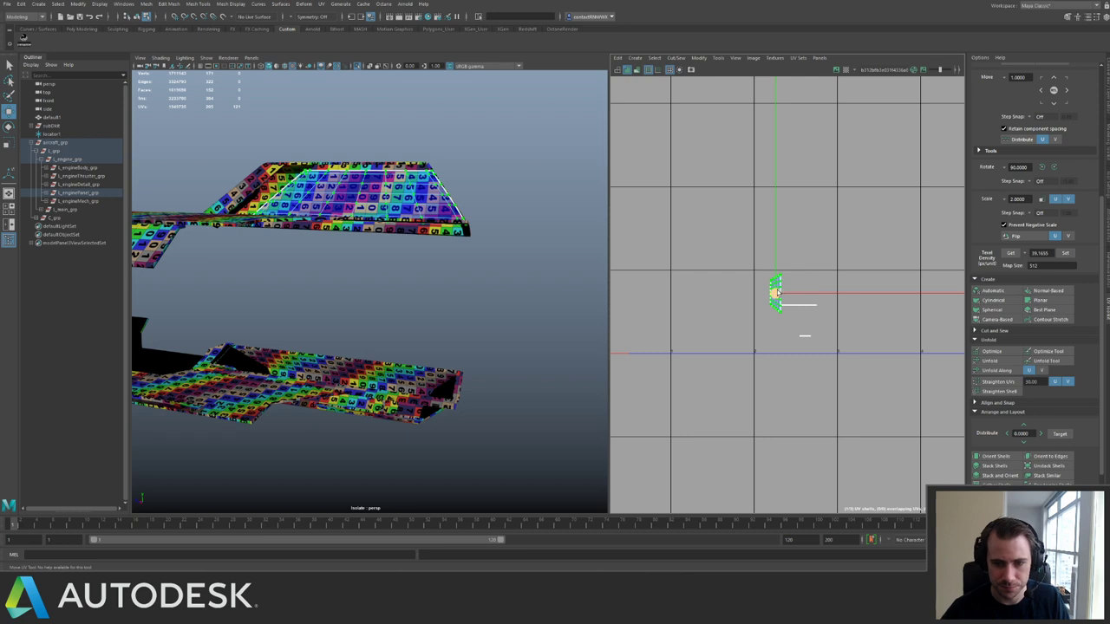
{"action": "left_click_drag", "start_coordinate": [774, 295], "coordinate": [789, 240]}
{"action": "key", "text": "q"}
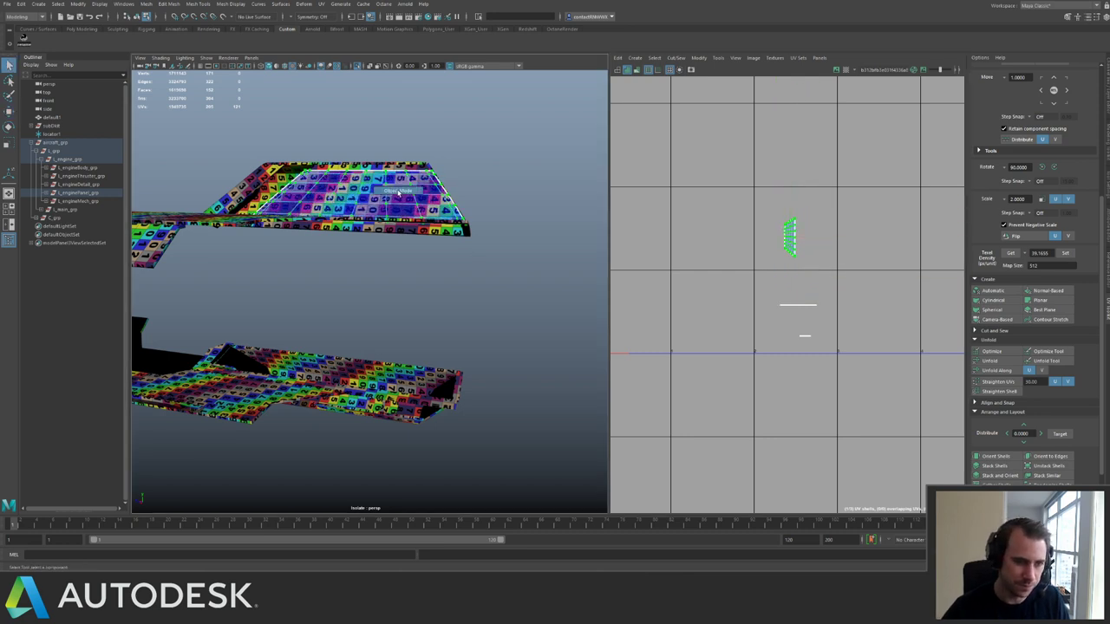
Return to object mode and select all the remaining engine panel pieces together.
{"action": "right_click_drag", "start_coordinate": [399, 195], "coordinate": [216, 144]}
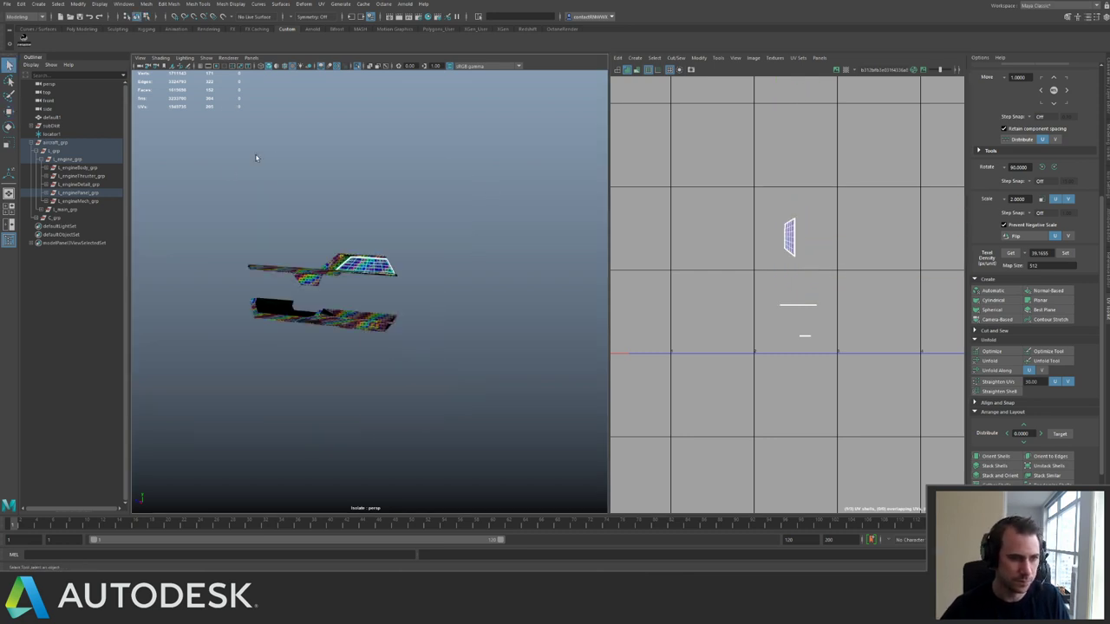
{"action": "middle_click_drag", "start_coordinate": [255, 153], "coordinate": [323, 171], "text": "alt"}
{"action": "left_click_drag", "start_coordinate": [257, 196], "coordinate": [442, 333]}
{"action": "right_click_drag", "start_coordinate": [711, 214], "coordinate": [841, 271], "text": "alt"}
Select the inset panel's whole trapezoidal UV shell and reposition it in the empty space above the symmetrical panel shells' tile.
{"action": "key", "text": "F12"}
{"action": "left_click_drag", "start_coordinate": [845, 216], "coordinate": [895, 272]}
{"action": "right_click_drag", "start_coordinate": [913, 323], "coordinate": [903, 305], "text": "ctrl"}
{"action": "key", "text": "w"}
{"action": "left_click_drag", "start_coordinate": [871, 269], "coordinate": [847, 368]}
{"action": "middle_click_drag", "start_coordinate": [843, 284], "coordinate": [718, 162], "text": "alt"}
{"action": "scroll", "coordinate": [741, 195], "scroll_direction": "up", "scroll_amount": 3}
{"action": "left_click_drag", "start_coordinate": [703, 269], "coordinate": [725, 141]}
{"action": "key", "text": "q"}
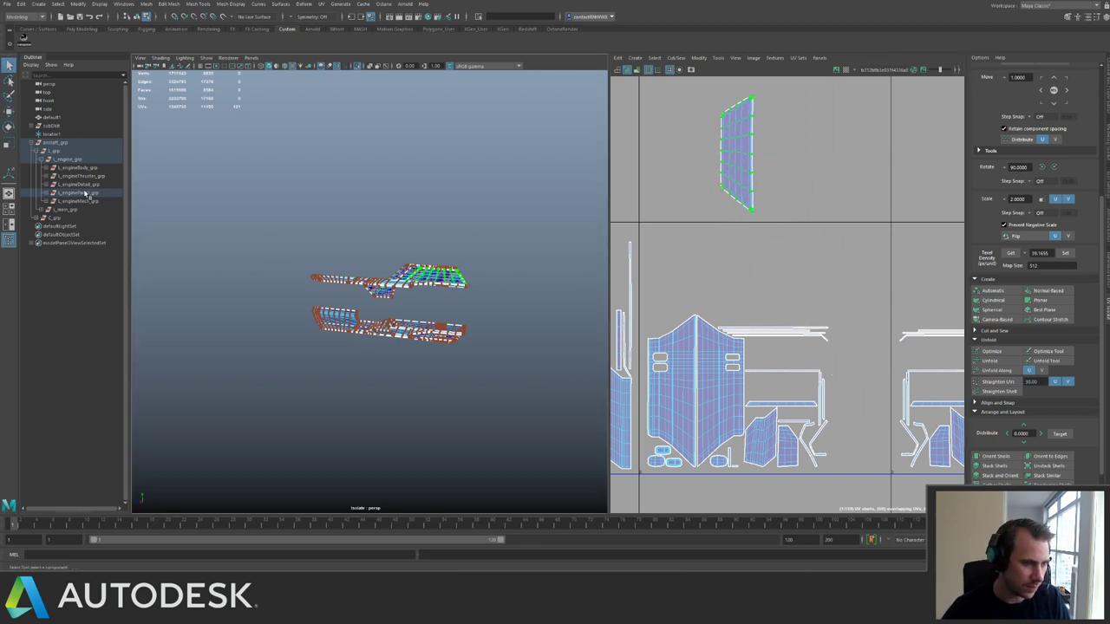
Select L_enginePanel_grp and L_mainPanel_grp together so that both panel groups' UVs are displayed.
{"action": "left_click", "coordinate": [86, 193]}
{"action": "left_click", "coordinate": [41, 210]}
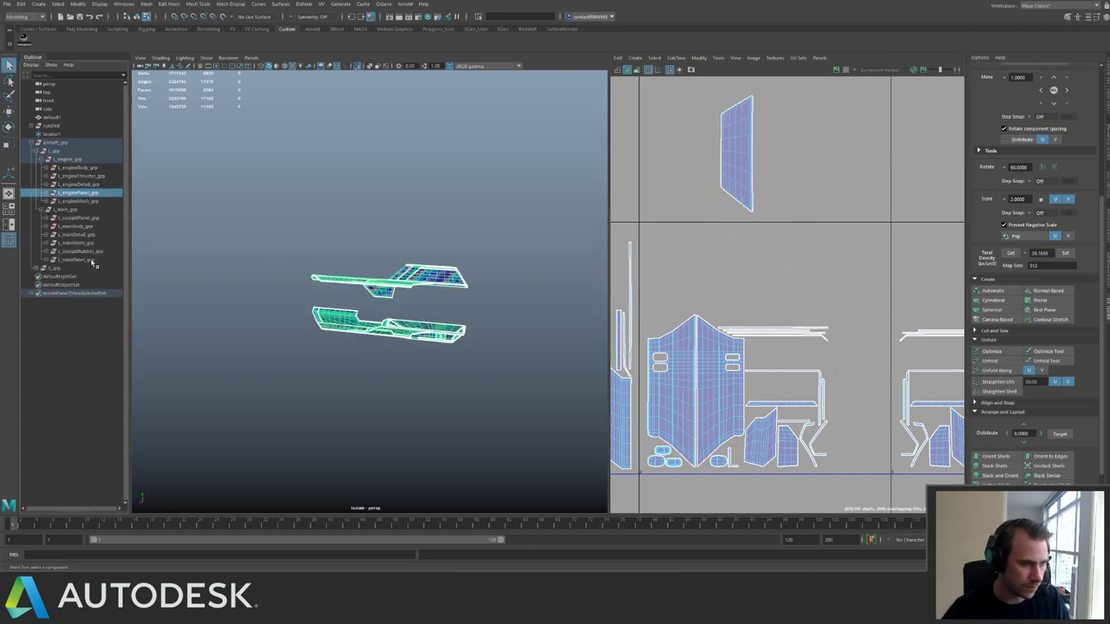
{"action": "left_click", "coordinate": [88, 218], "text": "ctrl"}
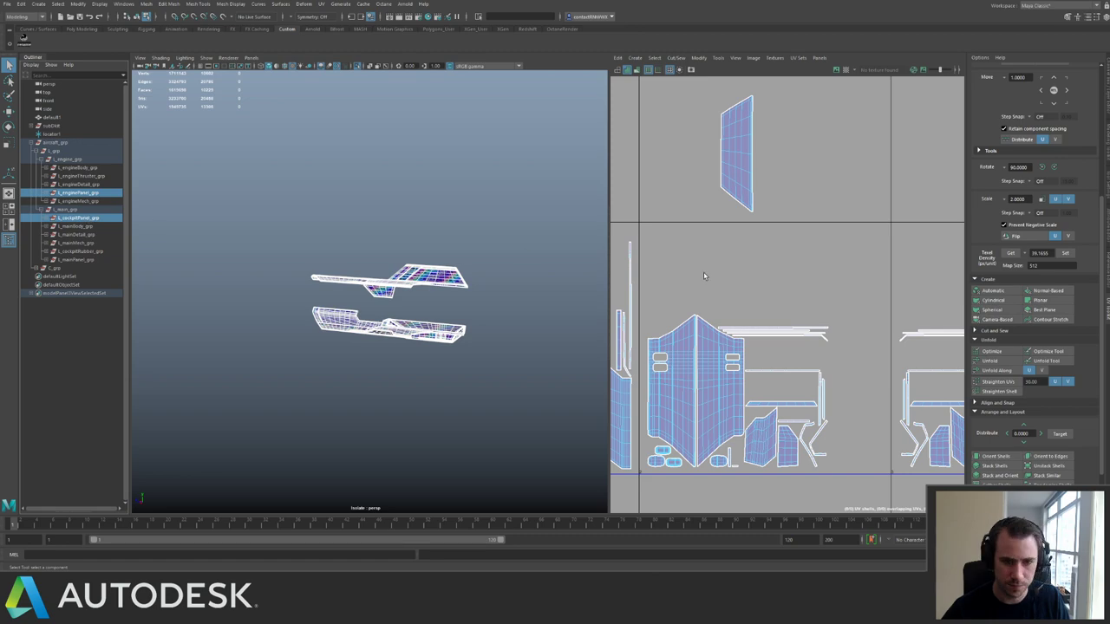
{"action": "left_click", "coordinate": [90, 218], "text": "ctrl"}
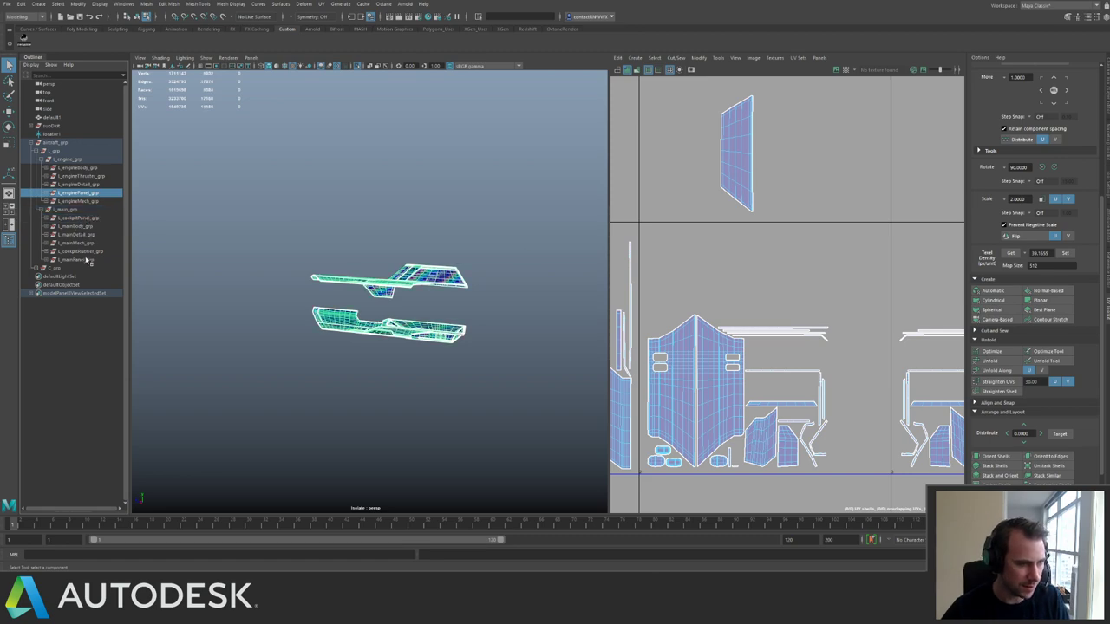
{"action": "left_click", "coordinate": [87, 261], "text": "ctrl"}
Select the inset panel's trapezoidal UV shell and move it into the upper outer corner of the third UDIM tile.
{"action": "scroll", "coordinate": [718, 160], "scroll_direction": "down", "scroll_amount": 5}
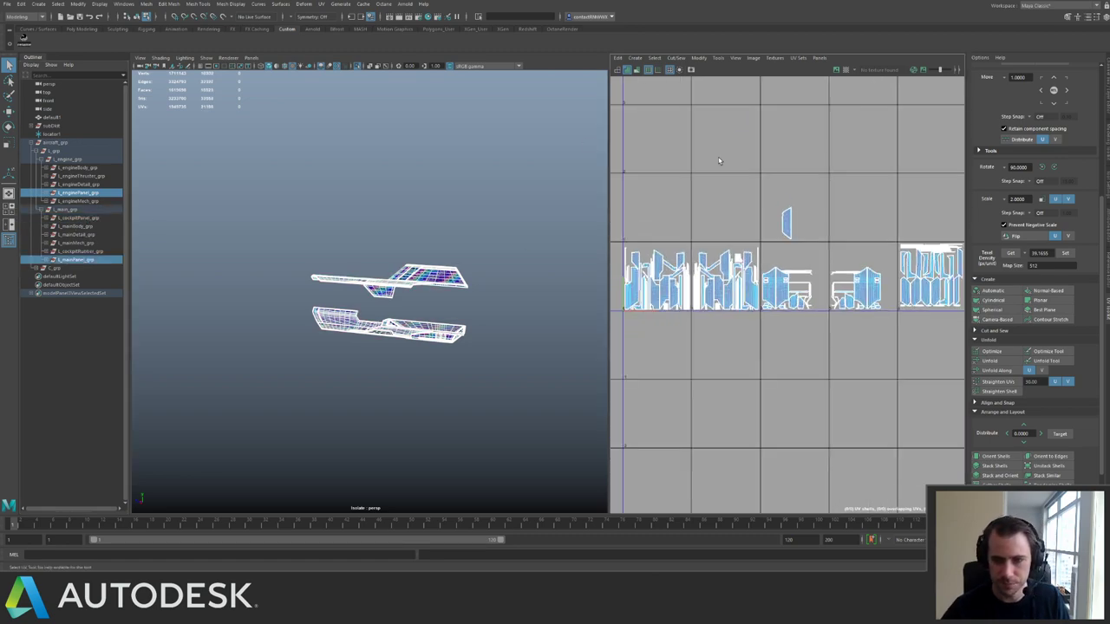
{"action": "right_click_drag", "start_coordinate": [719, 161], "coordinate": [885, 251], "text": "alt"}
{"action": "middle_click_drag", "start_coordinate": [928, 347], "coordinate": [803, 280], "text": "alt"}
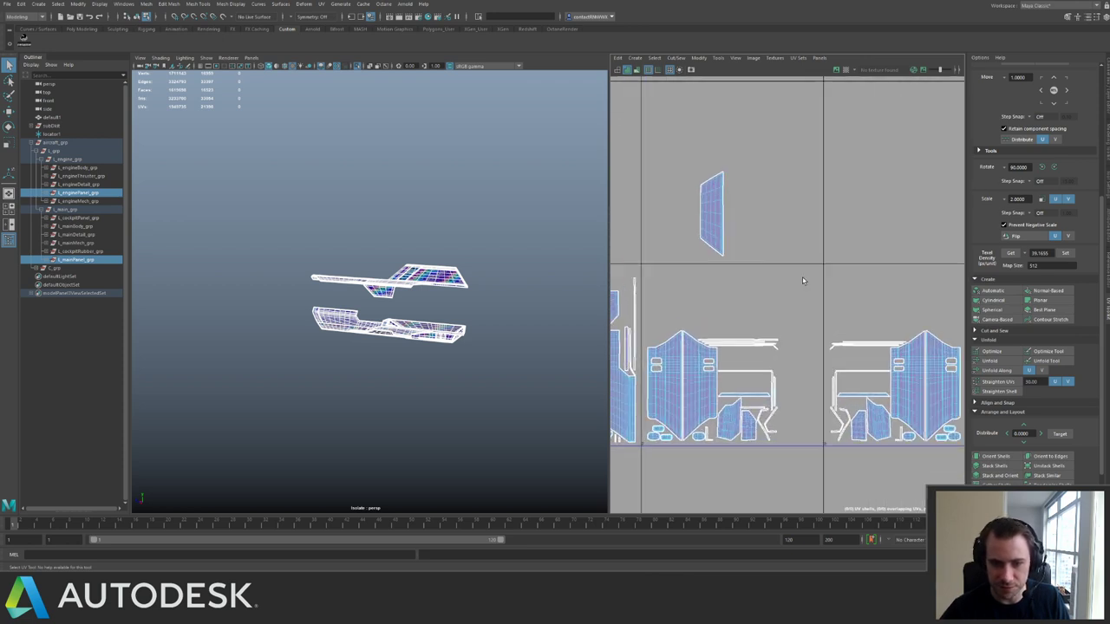
{"action": "key", "text": "F12"}
{"action": "left_click_drag", "start_coordinate": [666, 157], "coordinate": [754, 279]}
{"action": "key", "text": "w"}
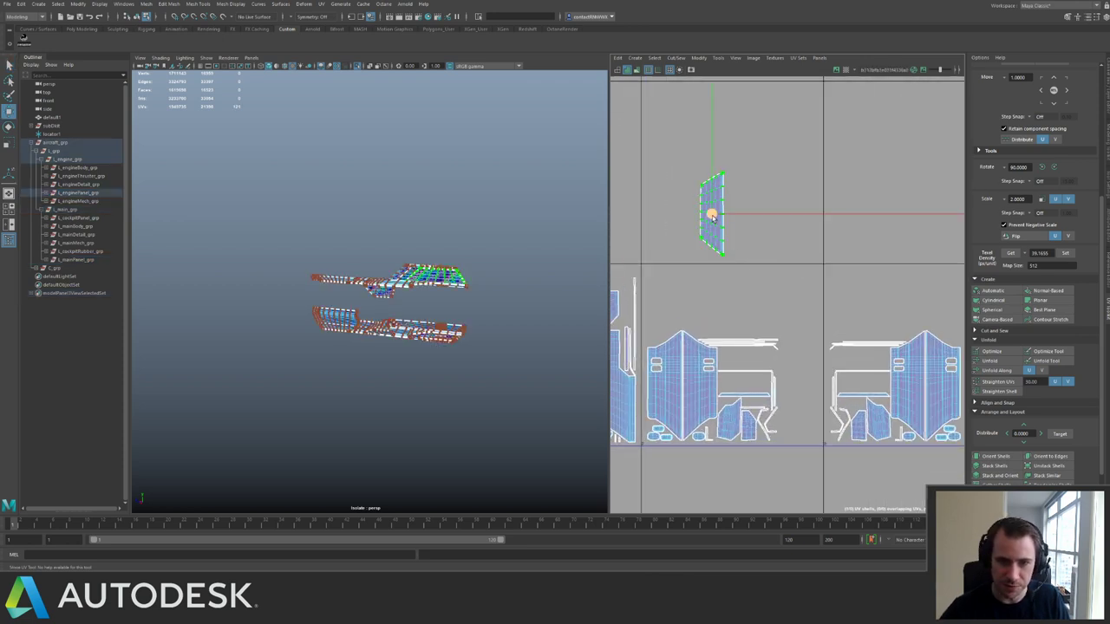
{"action": "left_click_drag", "start_coordinate": [712, 217], "coordinate": [809, 310]}
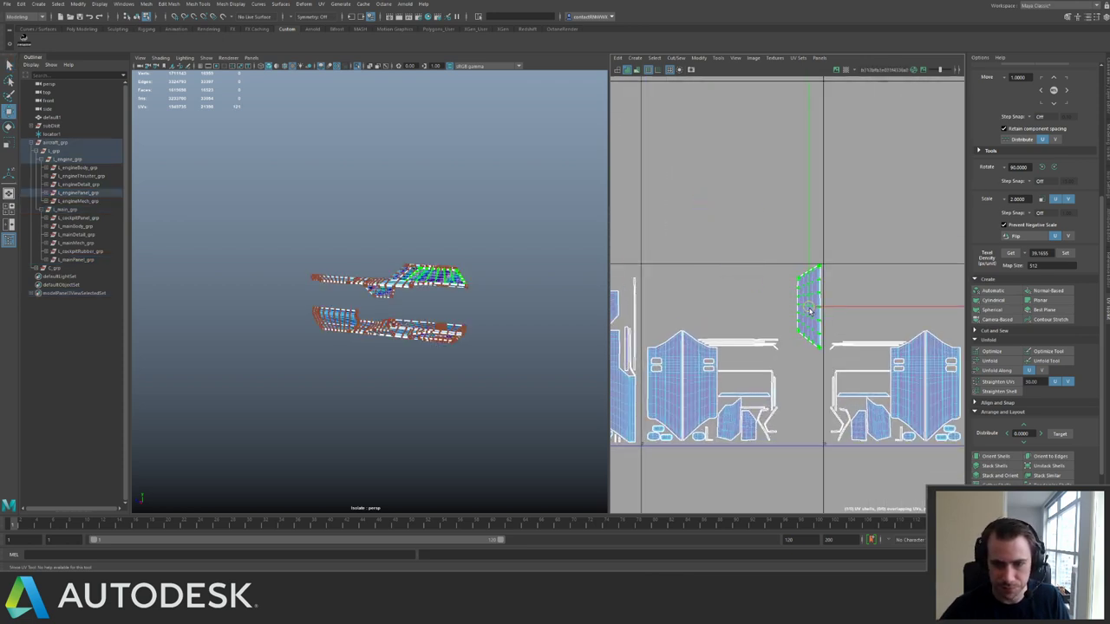
Select the mirrored engine panel shells in the fourth UDIM tile, flip them horizontally and shift them one tile back onto their counterparts.
{"action": "right_click_drag", "start_coordinate": [805, 251], "coordinate": [714, 205], "text": "alt"}
{"action": "middle_click_drag", "start_coordinate": [752, 220], "coordinate": [679, 177], "text": "alt"}
{"action": "right_click_drag", "start_coordinate": [682, 201], "coordinate": [794, 267], "text": "alt"}
{"action": "middle_click_drag", "start_coordinate": [755, 247], "coordinate": [1010, 232], "text": "alt"}
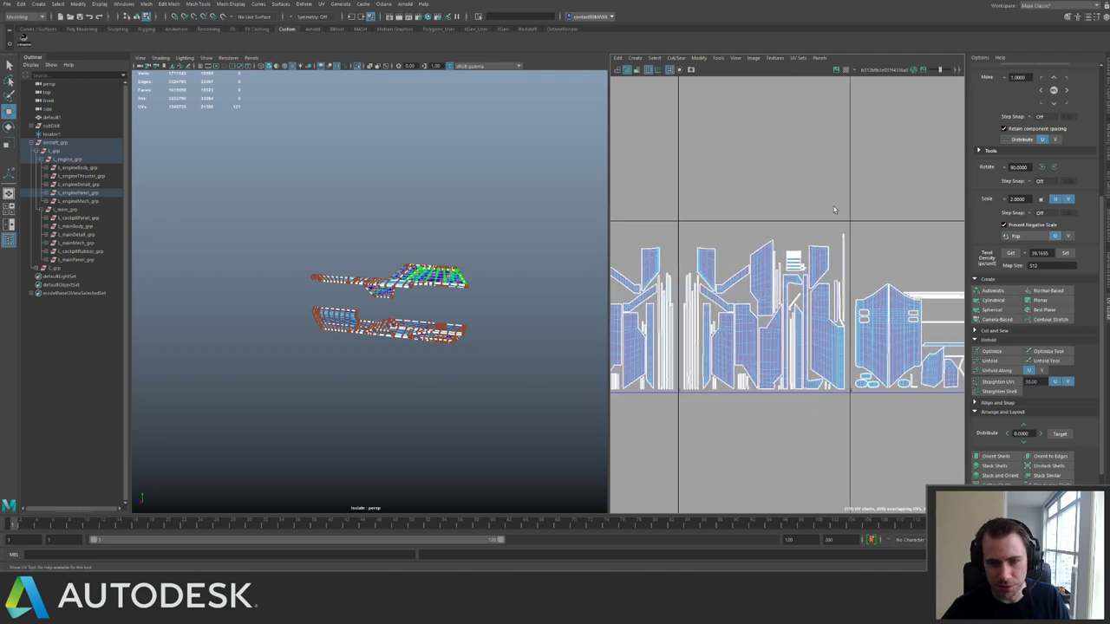
{"action": "middle_click_drag", "start_coordinate": [753, 201], "coordinate": [621, 161], "text": "alt"}
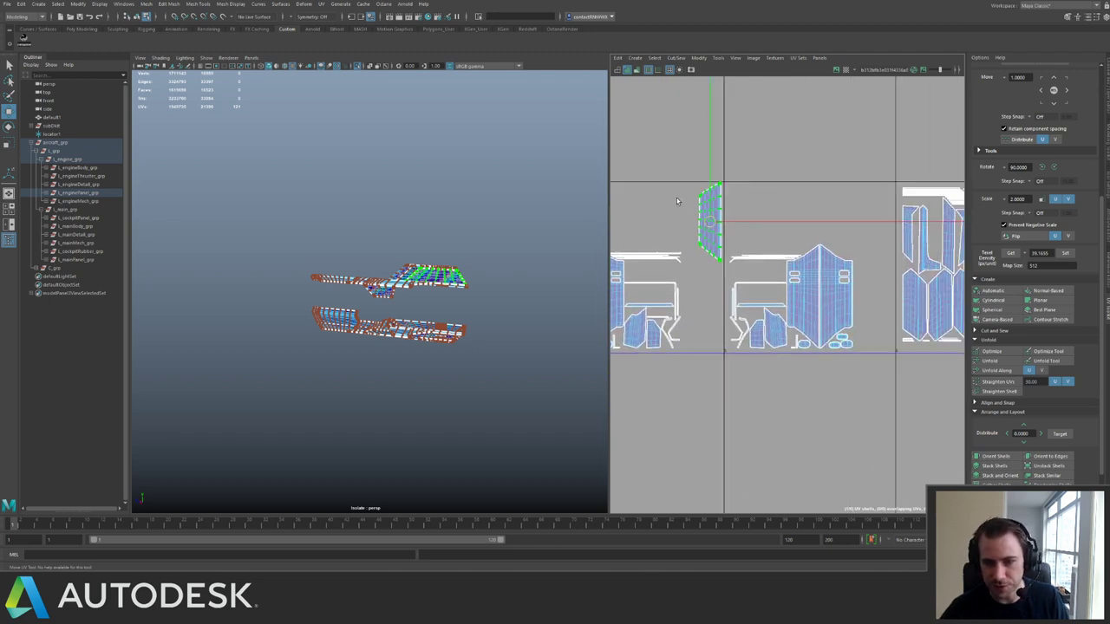
{"action": "left_click_drag", "start_coordinate": [733, 245], "coordinate": [864, 374]}
{"action": "middle_click_drag", "start_coordinate": [855, 355], "coordinate": [870, 373], "text": "alt"}
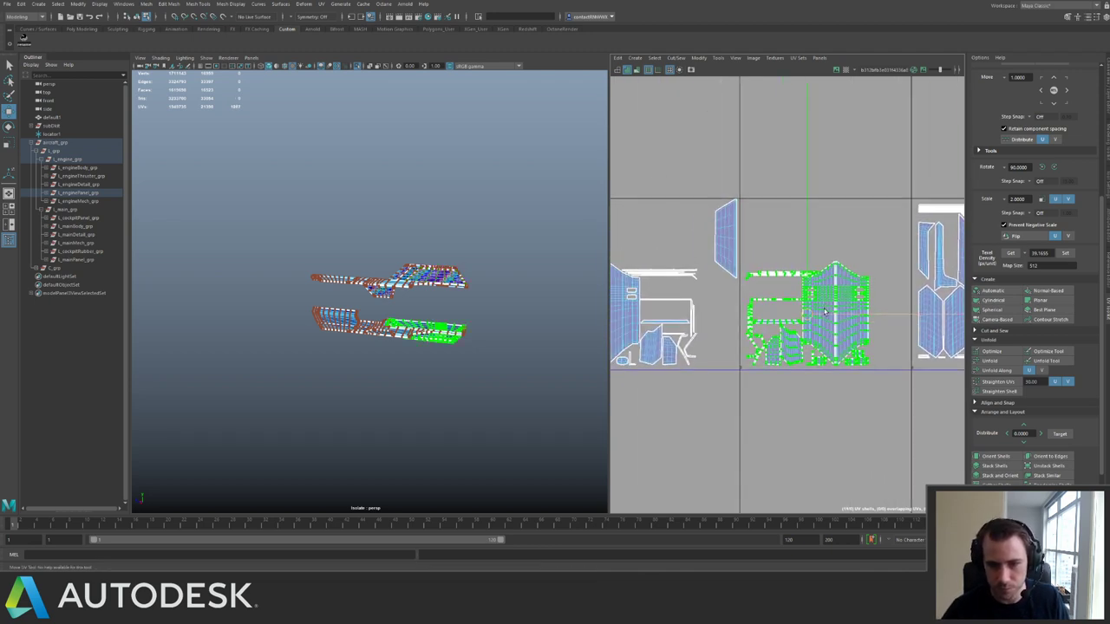
{"action": "left_click", "coordinate": [1011, 235]}
{"action": "key", "text": "ctrl+z"}
{"action": "key", "text": "ctrl+z"}
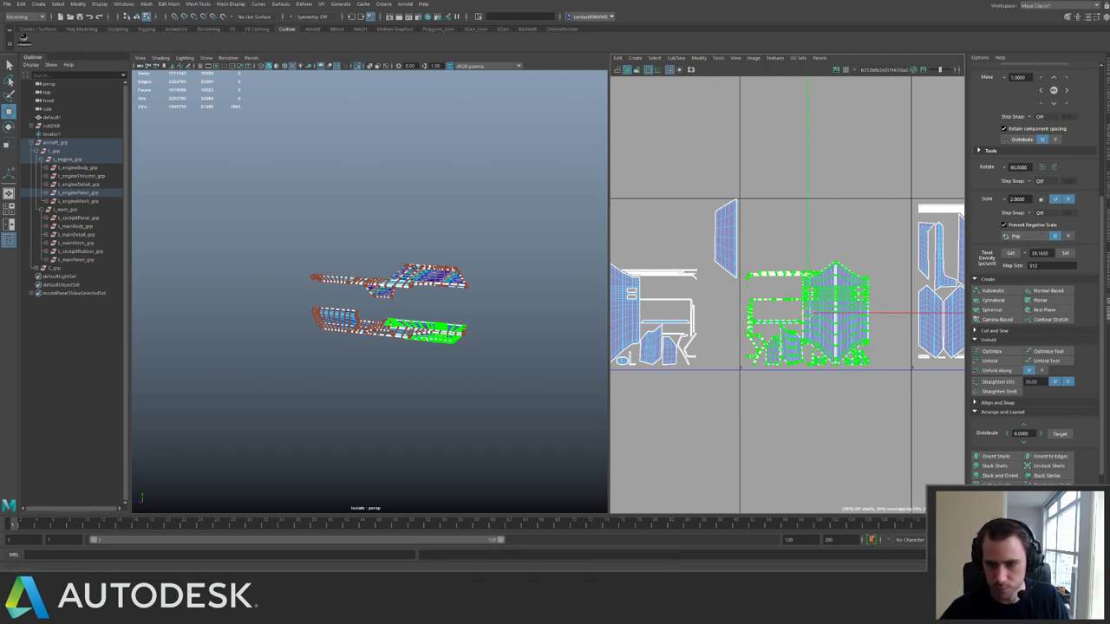
{"action": "left_click", "coordinate": [1011, 235]}
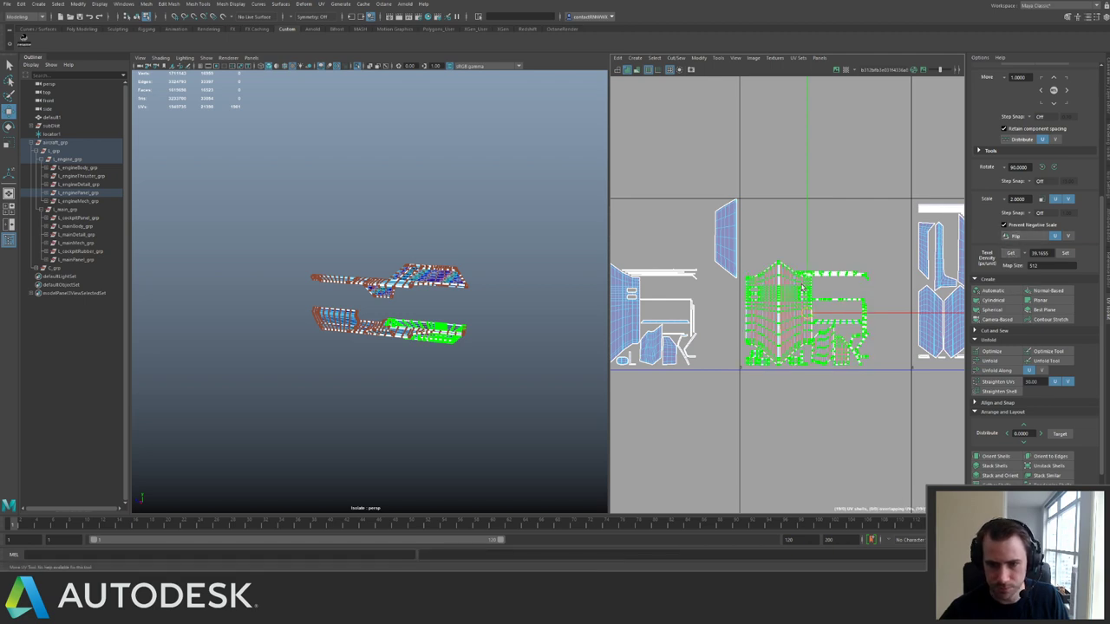
{"action": "middle_click_drag", "start_coordinate": [797, 278], "coordinate": [893, 289], "text": "alt"}
{"action": "key", "text": "g"}
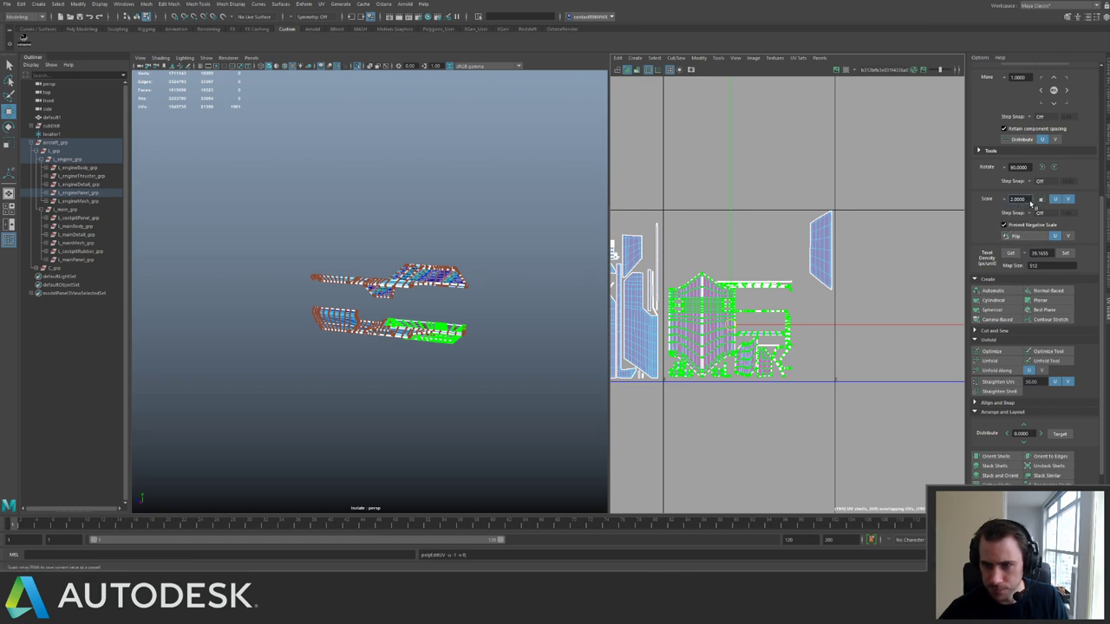
Set the UV scale value to 1 and flip the stacked panel shells back horizontally.
{"action": "left_click", "coordinate": [1025, 200]}
{"action": "type", "text": "1"}
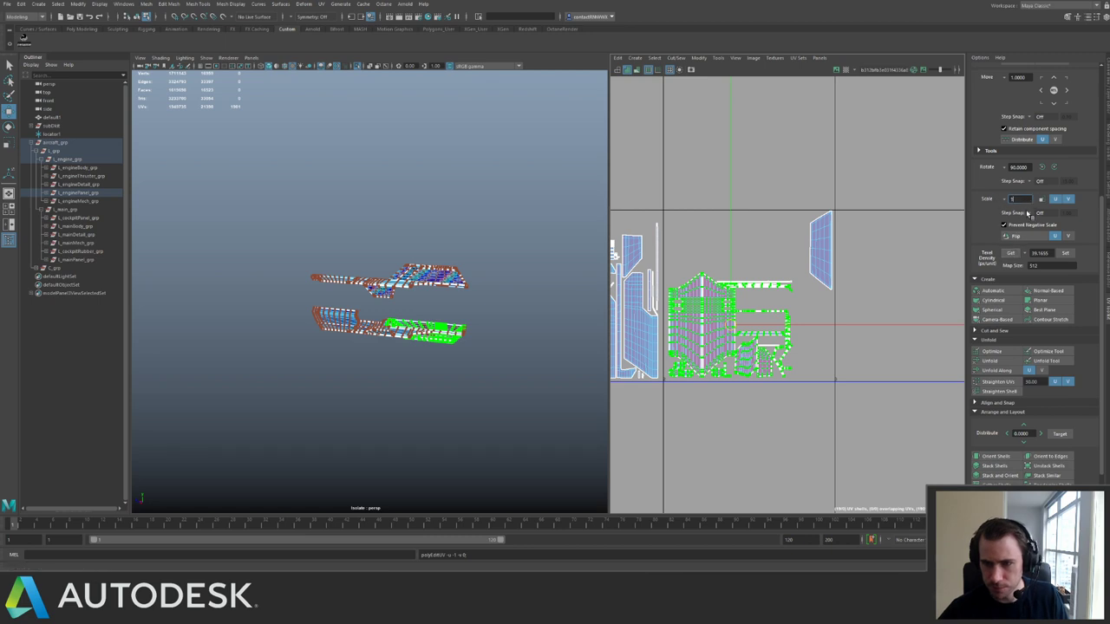
{"action": "left_click", "coordinate": [1033, 237]}
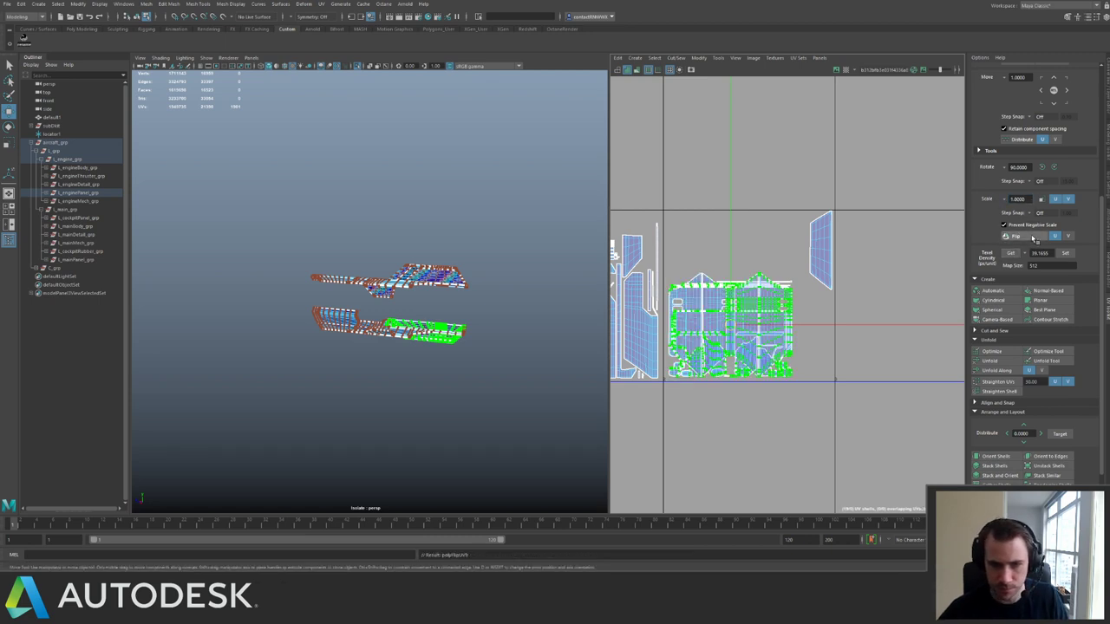
{"action": "left_click", "coordinate": [1015, 237]}
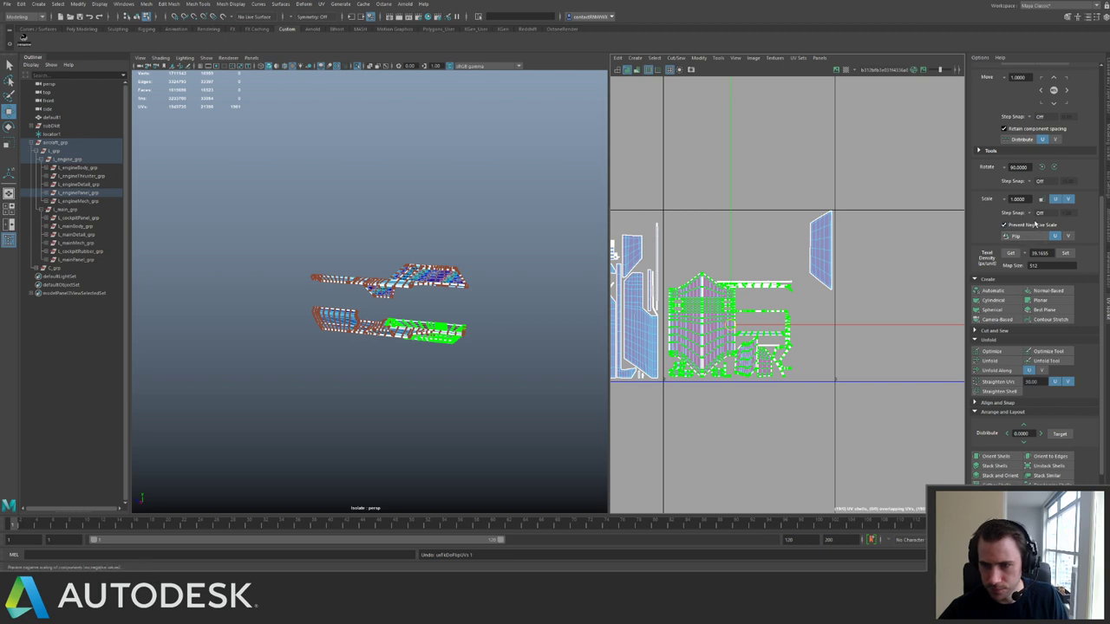
{"action": "left_click", "coordinate": [1032, 214]}
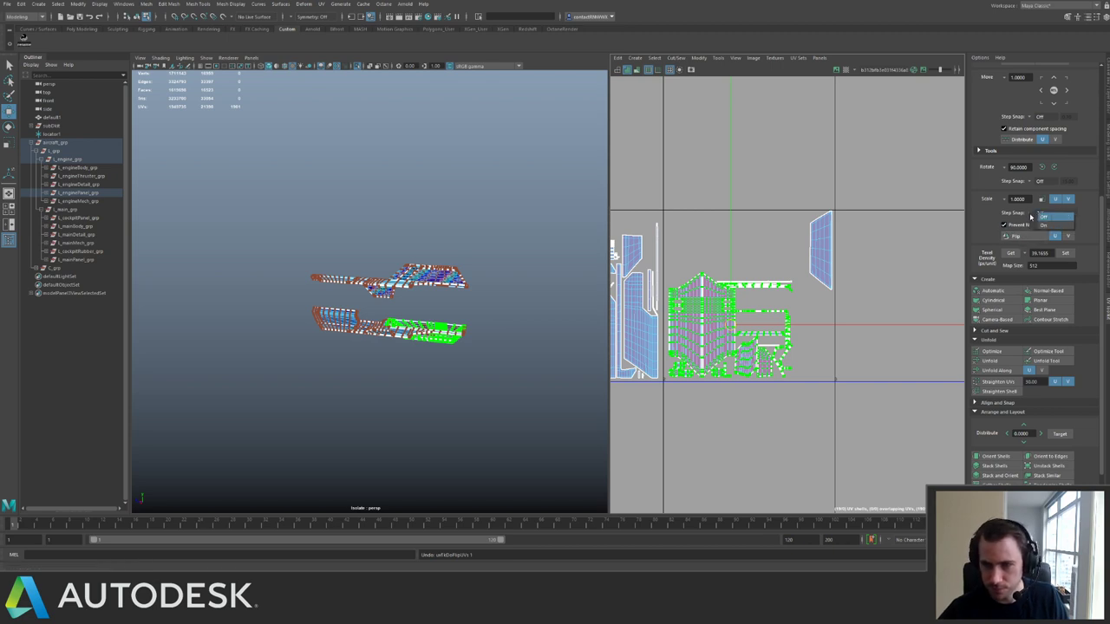
{"action": "scroll", "coordinate": [884, 314], "scroll_direction": "down", "scroll_amount": 4}
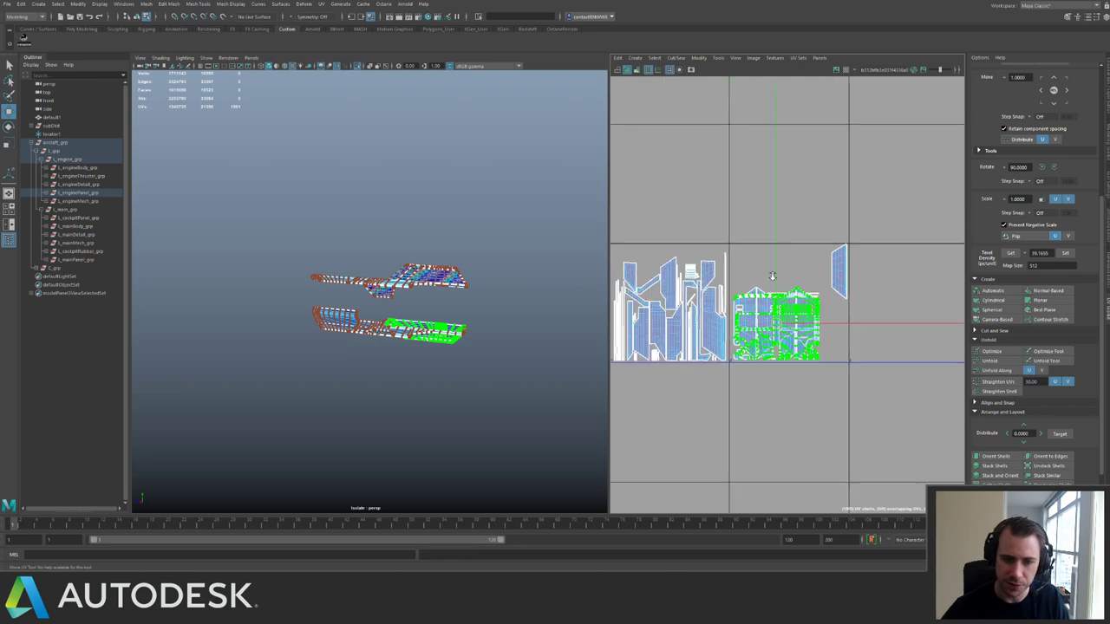
Move the flipped panel shells back into the fourth UDIM tile, up against its far edge.
{"action": "middle_click_drag", "start_coordinate": [928, 311], "coordinate": [812, 300], "text": "alt"}
{"action": "left_click_drag", "start_coordinate": [786, 314], "coordinate": [919, 322]}
{"action": "middle_click_drag", "start_coordinate": [920, 323], "coordinate": [922, 323]}
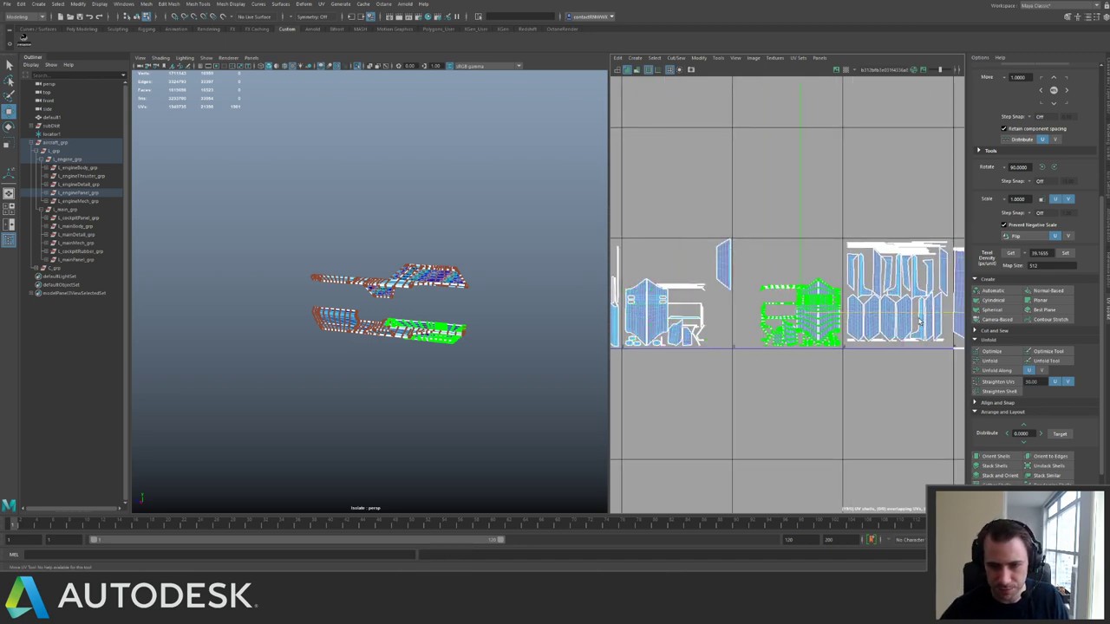
Return to object mode and select the inset panel on the upper fin.
{"action": "middle_click_drag", "start_coordinate": [719, 303], "coordinate": [769, 307], "text": "alt"}
{"action": "scroll", "coordinate": [768, 307], "scroll_direction": "up", "scroll_amount": 3}
{"action": "left_click_drag", "start_coordinate": [769, 206], "coordinate": [805, 309]}
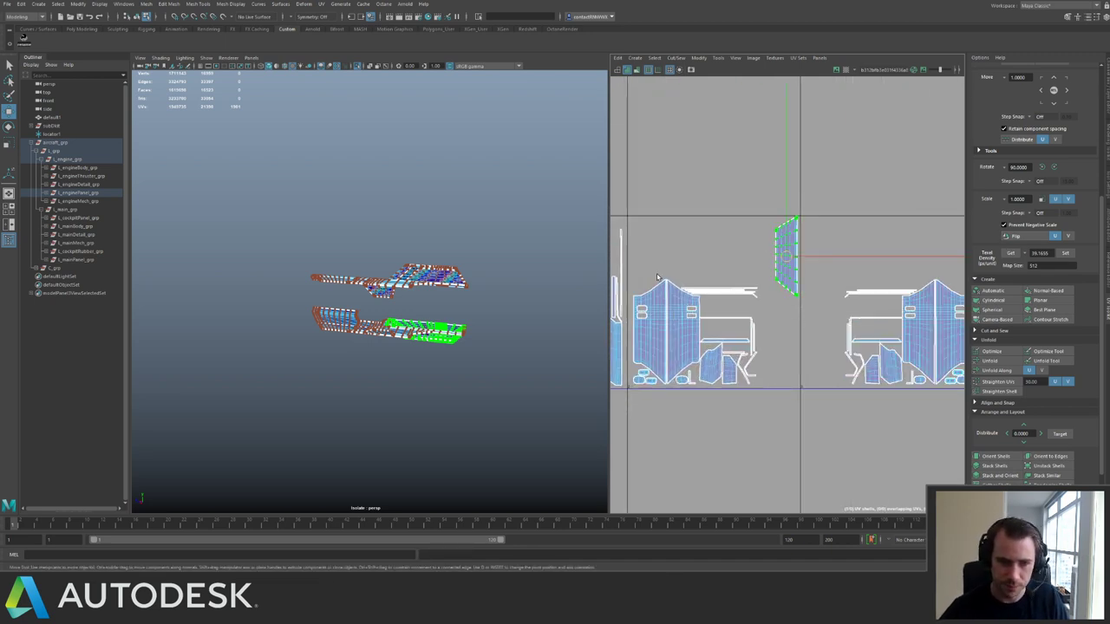
{"action": "right_click_drag", "start_coordinate": [425, 289], "coordinate": [447, 277]}
{"action": "left_click", "coordinate": [447, 277]}
{"action": "key", "text": "q"}
{"action": "left_click_drag", "start_coordinate": [446, 278], "coordinate": [475, 290], "text": "alt"}
{"action": "right_click_drag", "start_coordinate": [475, 290], "coordinate": [441, 335], "text": "alt"}
{"action": "key", "text": "w"}
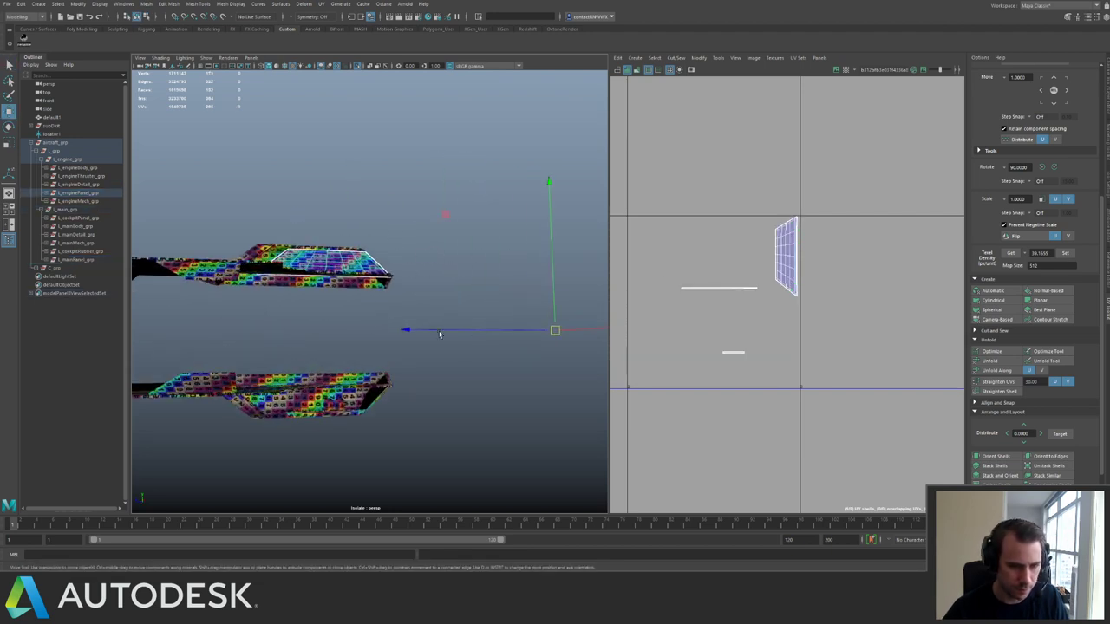
{"action": "middle_click_drag", "start_coordinate": [373, 323], "coordinate": [456, 256], "text": "alt"}
{"action": "left_click", "coordinate": [404, 343]}
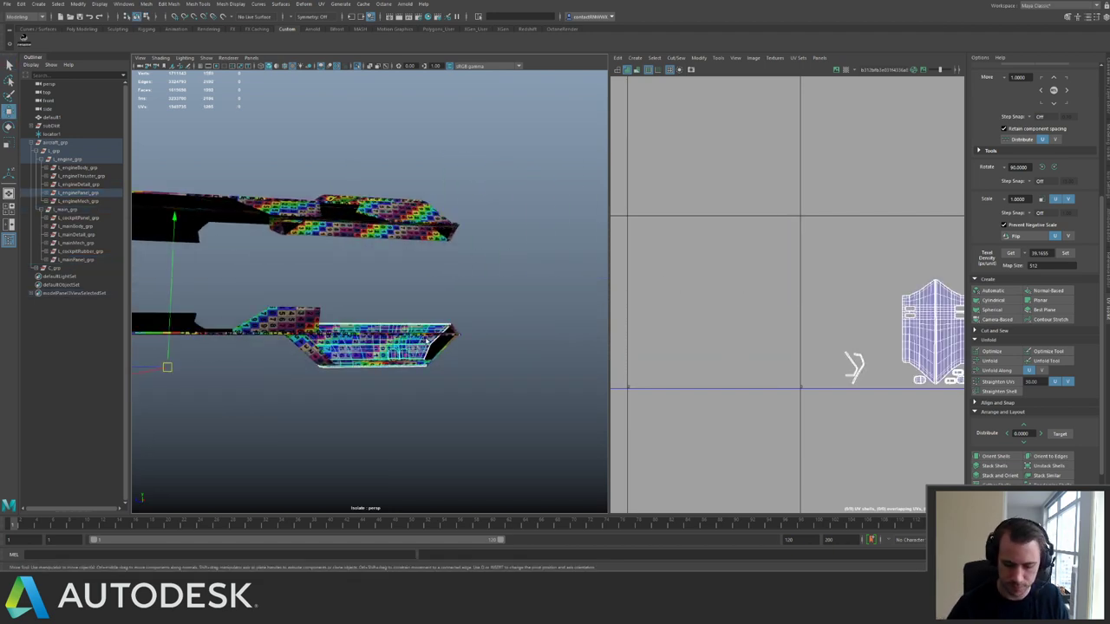
{"action": "left_click", "coordinate": [406, 214]}
{"action": "left_click_drag", "start_coordinate": [407, 216], "coordinate": [372, 248], "text": "alt"}
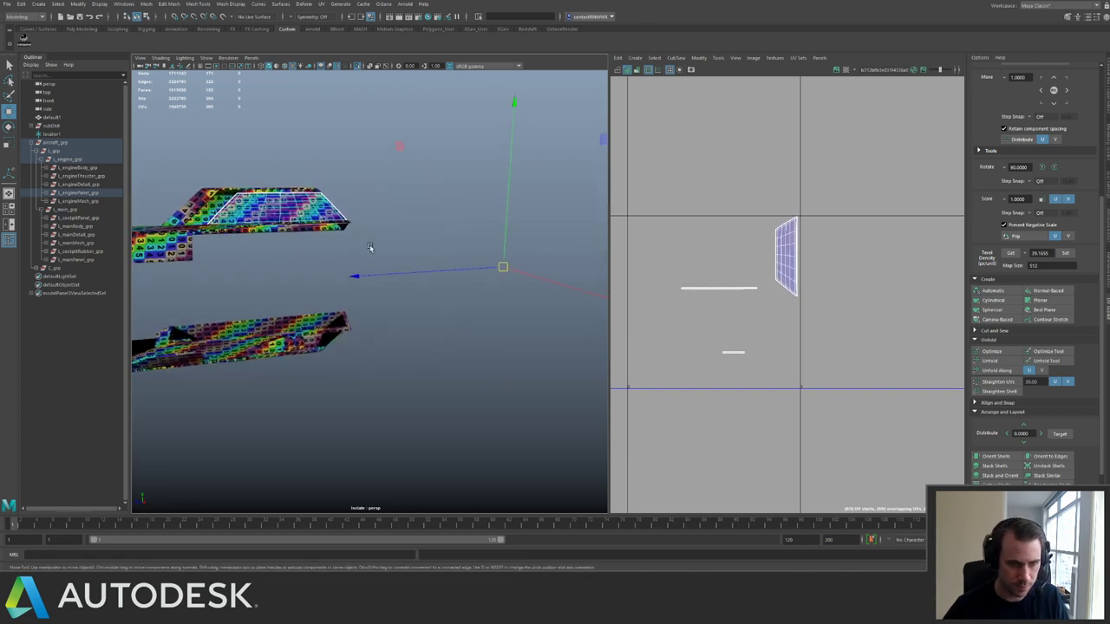
Duplicate the upper inset panel, mirror the copy to the lower fin with Scale Y -1 and freeze its transformations.
{"action": "left_click", "coordinate": [1106, 91]}
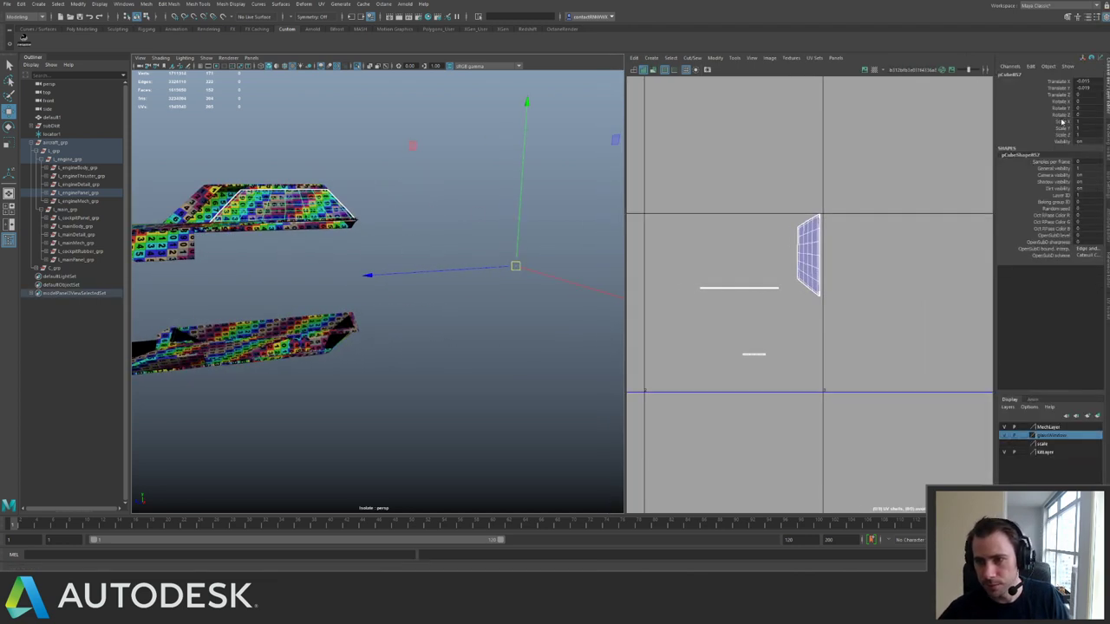
{"action": "left_click", "coordinate": [1083, 129]}
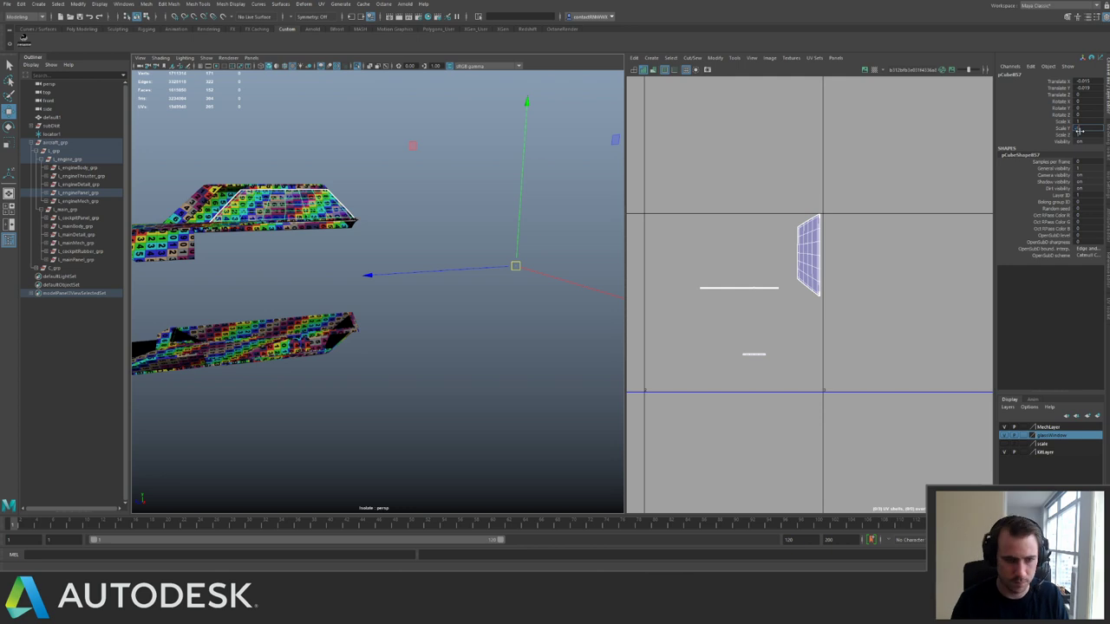
{"action": "type", "text": "-1"}
{"action": "key", "text": "Return"}
{"action": "key", "text": "g"}
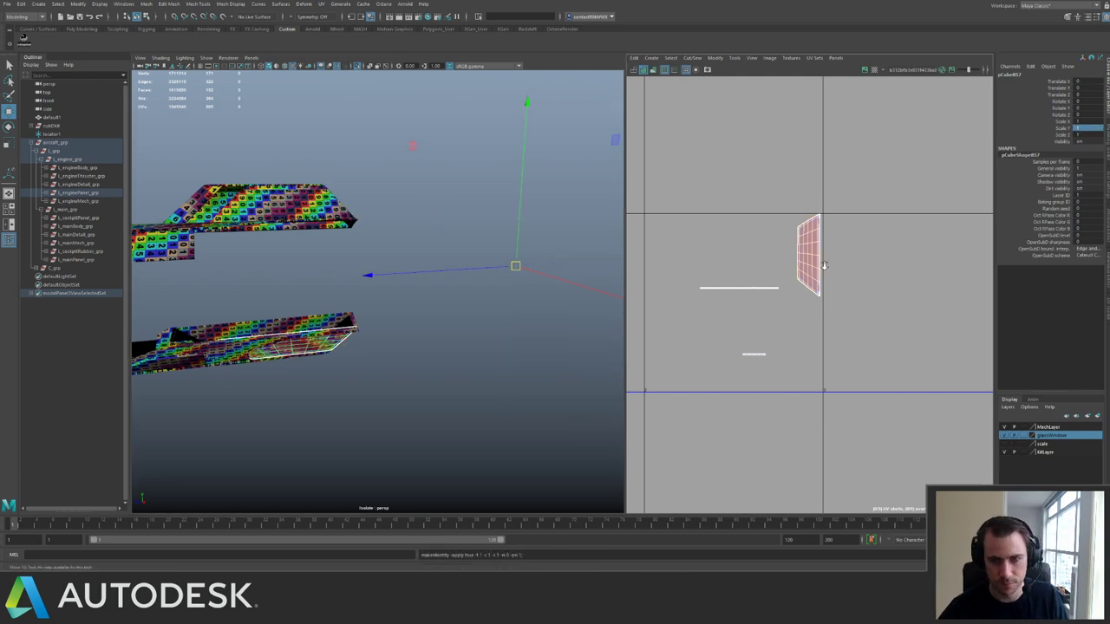
Select all UVs of the mirrored inset panel and flip them horizontally.
{"action": "right_click_drag", "start_coordinate": [823, 265], "coordinate": [776, 251], "text": "alt"}
{"action": "key", "text": "F12"}
{"action": "left_click_drag", "start_coordinate": [744, 192], "coordinate": [947, 329]}
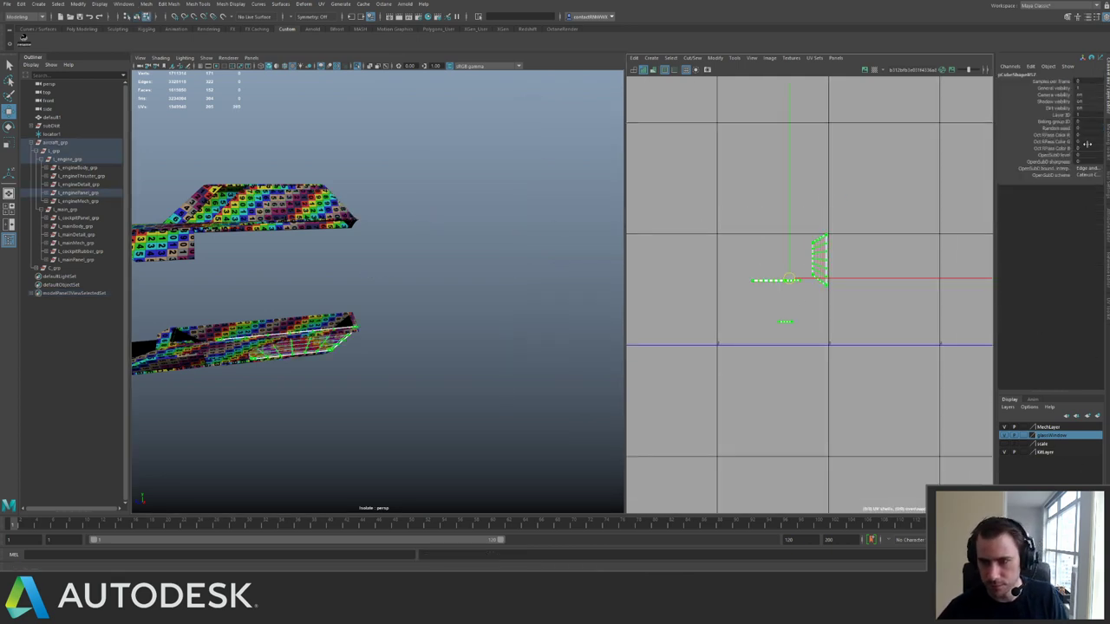
{"action": "left_click", "coordinate": [1106, 310]}
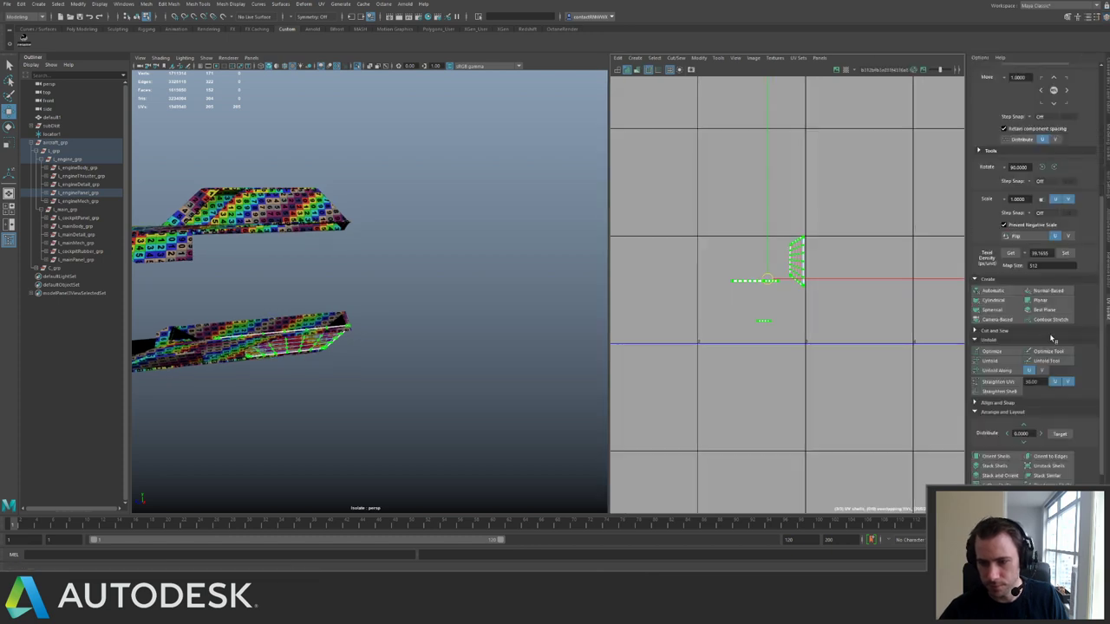
{"action": "left_click", "coordinate": [1011, 236]}
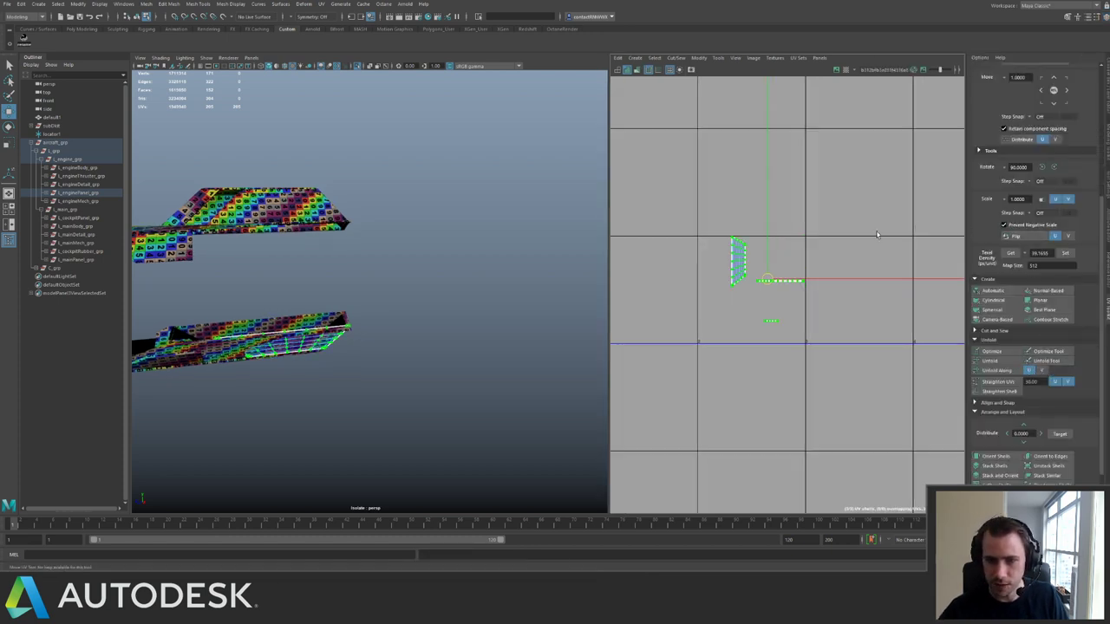
Shift the mirrored inset panel's UVs one tile over in U and align them with the fourth UDIM tile's near edge.
{"action": "middle_click_drag", "start_coordinate": [879, 233], "coordinate": [826, 240], "text": "alt"}
{"action": "key", "text": "Right"}
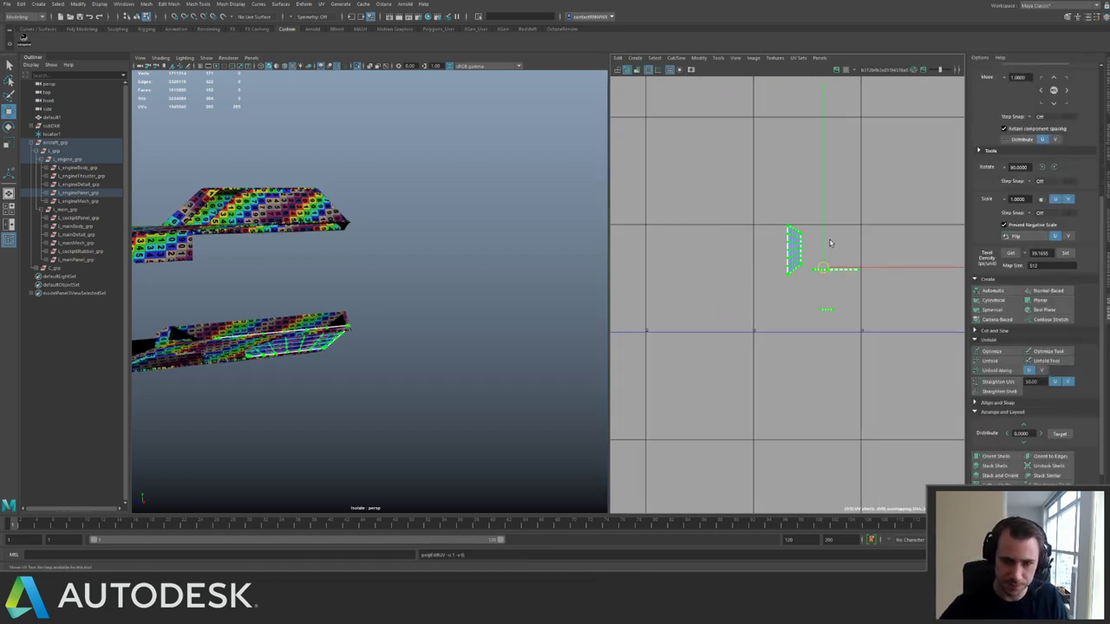
{"action": "left_click_drag", "start_coordinate": [883, 267], "coordinate": [851, 270]}
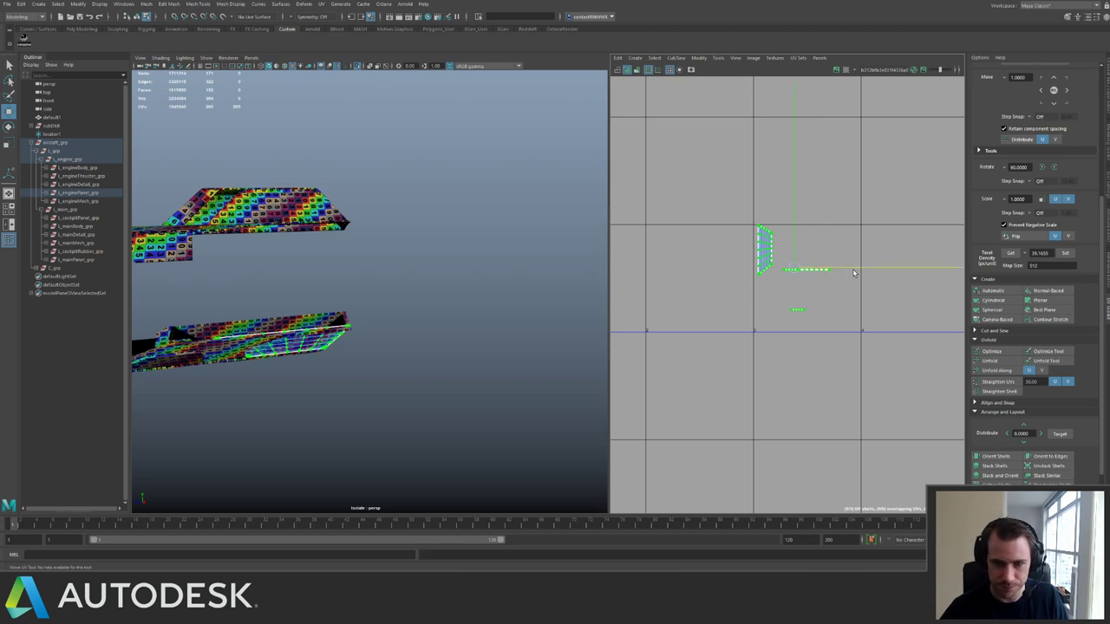
Return to object mode and select all the engine panel pieces to compare their shells across both UDIM tiles.
{"action": "right_click_drag", "start_coordinate": [210, 241], "coordinate": [251, 213]}
{"action": "left_click", "coordinate": [287, 210]}
{"action": "right_click_drag", "start_coordinate": [416, 213], "coordinate": [160, 156], "text": "alt"}
{"action": "middle_click_drag", "start_coordinate": [161, 156], "coordinate": [269, 165], "text": "alt"}
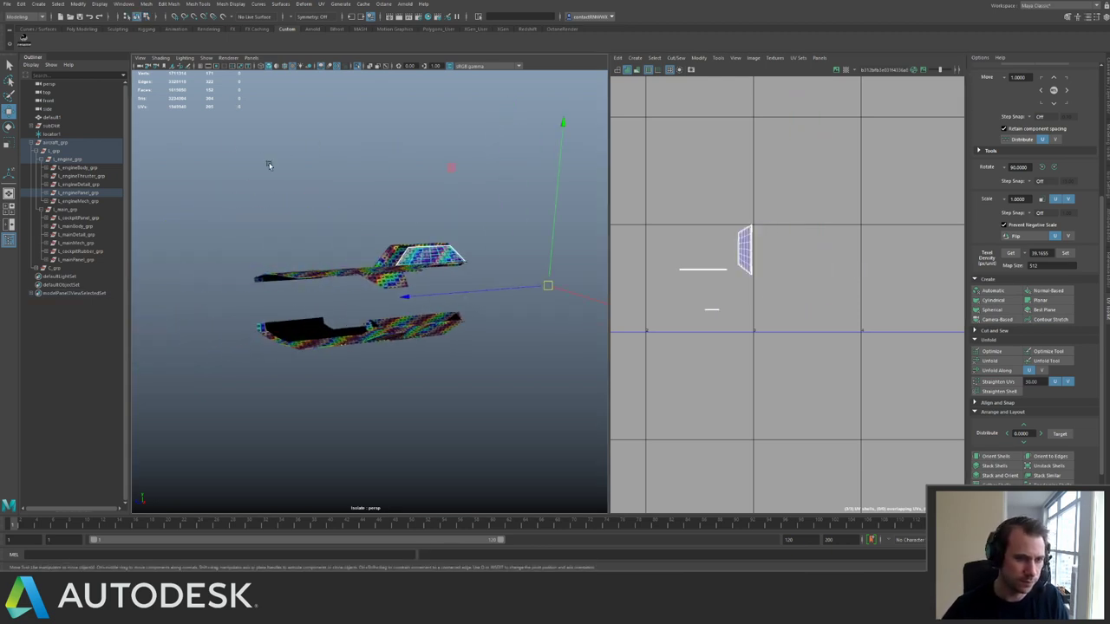
{"action": "left_click_drag", "start_coordinate": [218, 210], "coordinate": [505, 373]}
{"action": "right_click_drag", "start_coordinate": [718, 259], "coordinate": [890, 230], "text": "alt"}
{"action": "middle_click_drag", "start_coordinate": [890, 230], "coordinate": [771, 227], "text": "alt"}
{"action": "scroll", "coordinate": [814, 241], "scroll_direction": "down", "scroll_amount": 2}
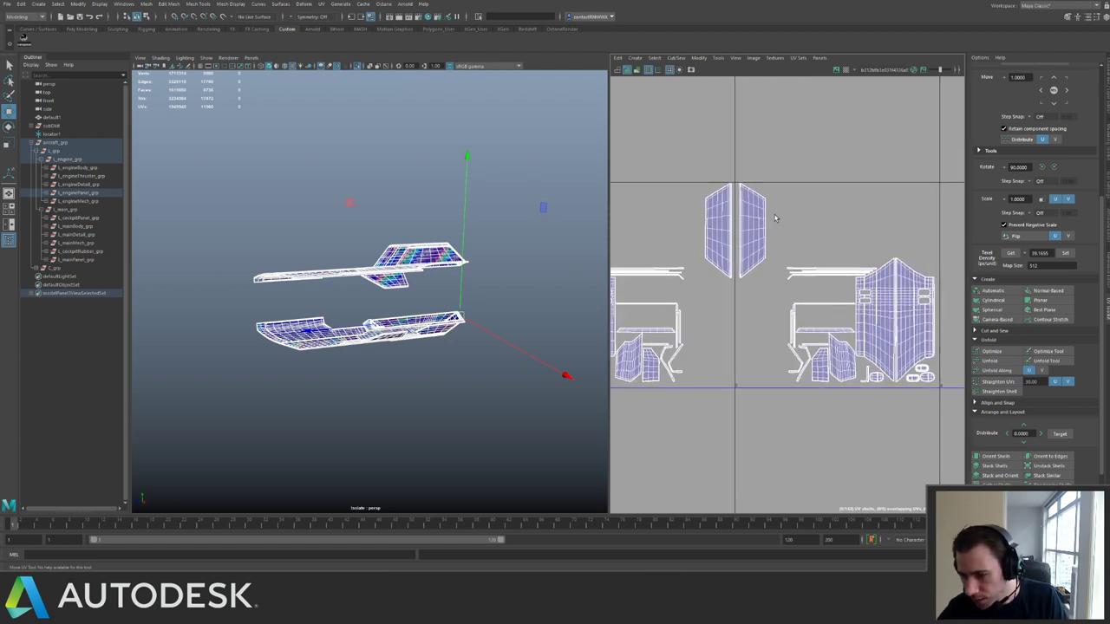
Turn off isolation to show the whole spaceship and examine the selected engine panels around the engine.
{"action": "key", "text": "ctrl+1"}
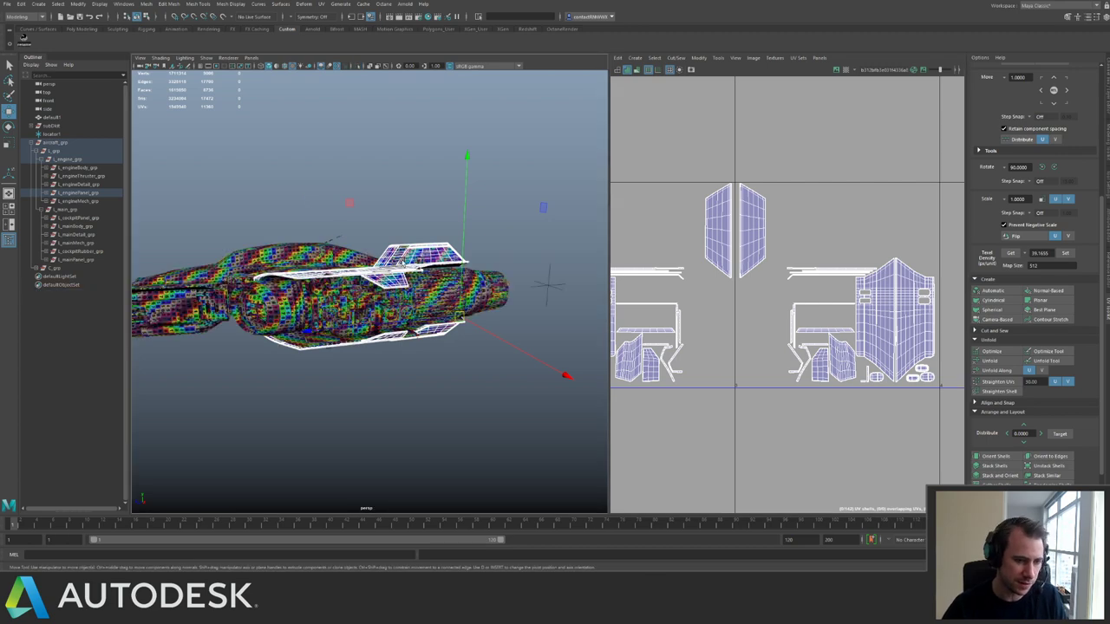
{"action": "left_click_drag", "start_coordinate": [330, 246], "coordinate": [203, 248], "text": "alt"}
{"action": "right_click_drag", "start_coordinate": [204, 247], "coordinate": [468, 225], "text": "alt"}
{"action": "left_click_drag", "start_coordinate": [468, 226], "coordinate": [416, 212], "text": "alt"}
{"action": "right_click_drag", "start_coordinate": [417, 212], "coordinate": [339, 157], "text": "alt"}
{"action": "left_click_drag", "start_coordinate": [339, 157], "coordinate": [584, 260], "text": "alt"}
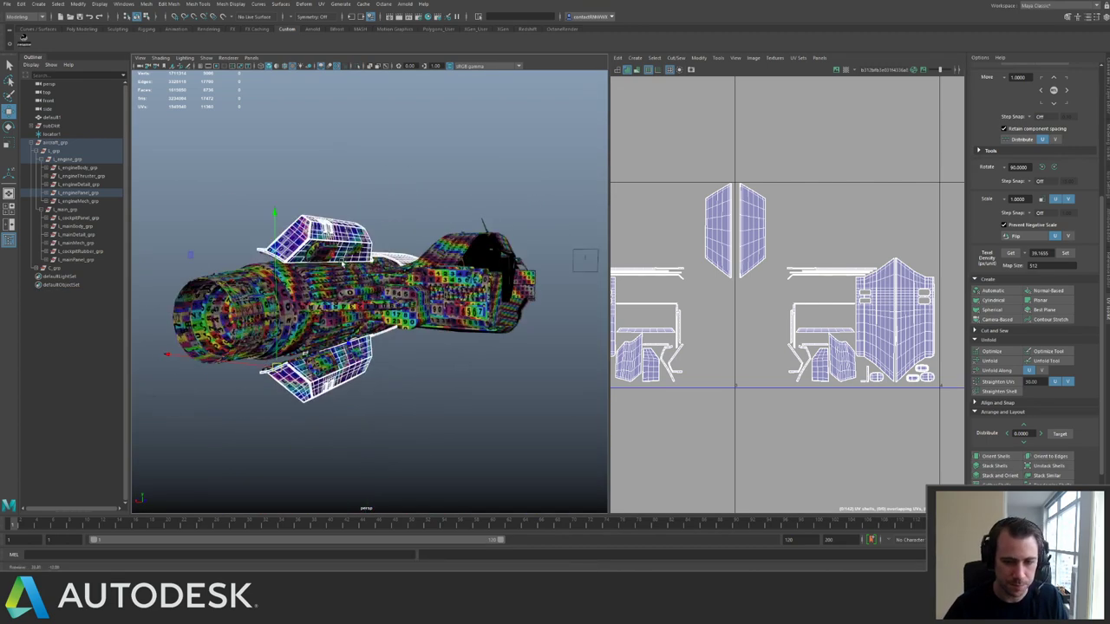
Move the pair of mirrored inset panel shells straight down to the base of the third and fourth UDIM tiles, then return to object mode and deselect.
{"action": "right_click_drag", "start_coordinate": [907, 260], "coordinate": [867, 239], "text": "alt"}
{"action": "middle_click_drag", "start_coordinate": [867, 239], "coordinate": [744, 230], "text": "alt"}
{"action": "right_click_drag", "start_coordinate": [833, 255], "coordinate": [784, 145], "text": "alt"}
{"action": "middle_click_drag", "start_coordinate": [756, 186], "coordinate": [823, 199], "text": "alt"}
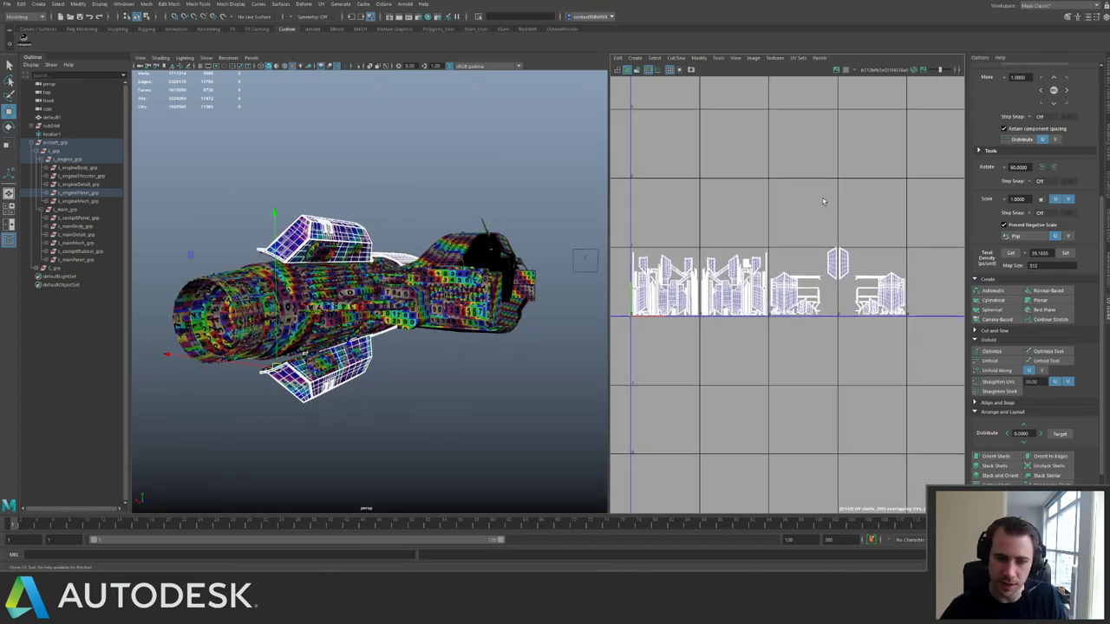
{"action": "scroll", "coordinate": [785, 240], "scroll_direction": "up", "scroll_amount": 2}
{"action": "left_click", "coordinate": [857, 269]}
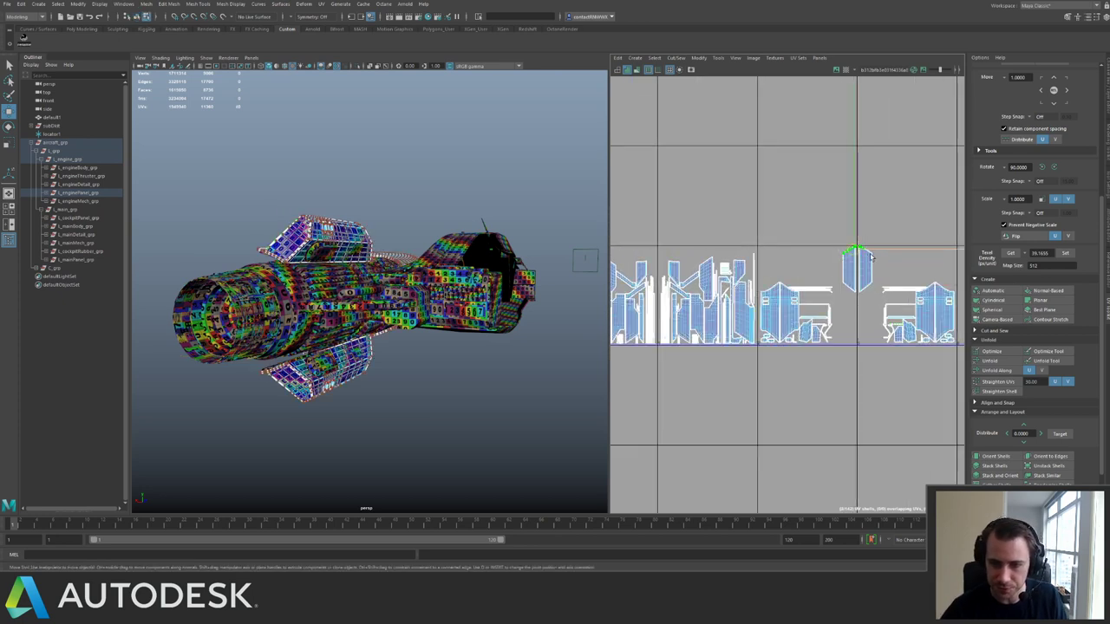
{"action": "left_click_drag", "start_coordinate": [861, 236], "coordinate": [862, 284]}
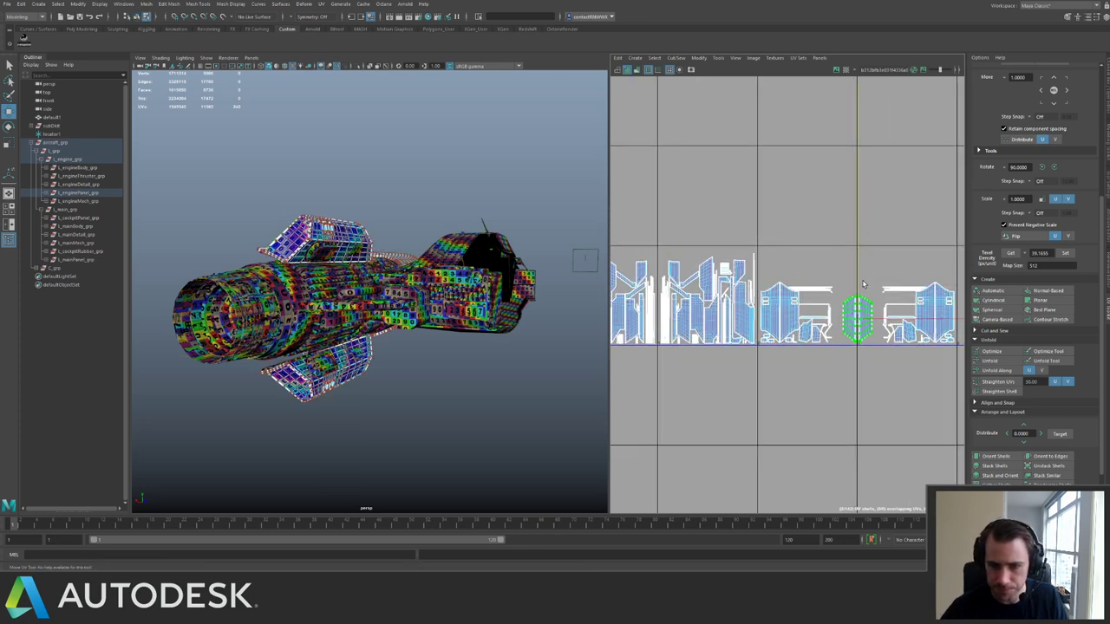
{"action": "key", "text": "F8"}
{"action": "left_click", "coordinate": [415, 208]}
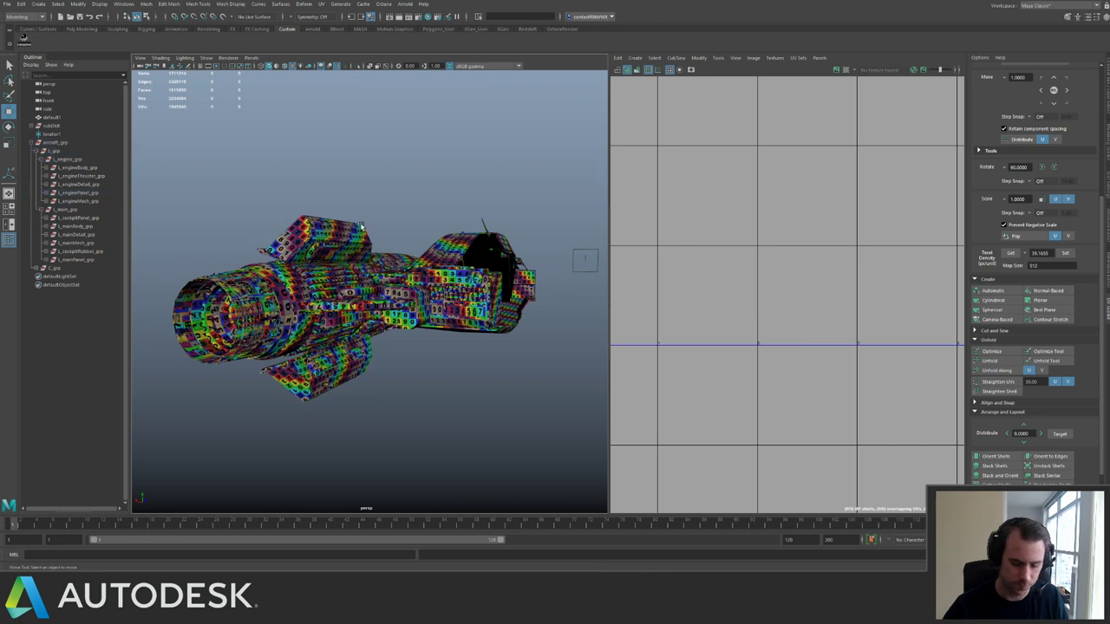
Select the whole spaceship to review its complete UV layout across all UDIM tiles, then clear the selection.
{"action": "scroll", "coordinate": [361, 226], "scroll_direction": "down", "scroll_amount": 5}
{"action": "left_click_drag", "start_coordinate": [257, 205], "coordinate": [486, 354]}
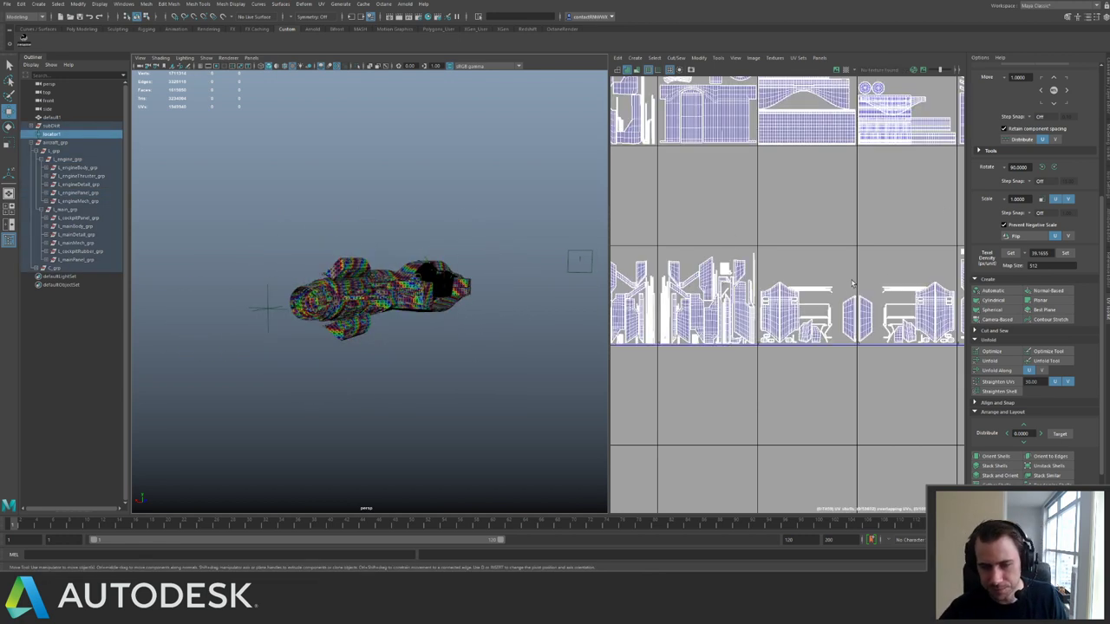
{"action": "right_click_drag", "start_coordinate": [886, 221], "coordinate": [720, 111], "text": "alt"}
{"action": "right_click_drag", "start_coordinate": [842, 205], "coordinate": [672, 189], "text": "alt"}
{"action": "middle_click_drag", "start_coordinate": [778, 180], "coordinate": [741, 188], "text": "alt"}
{"action": "scroll", "coordinate": [742, 184], "scroll_direction": "up", "scroll_amount": 1}
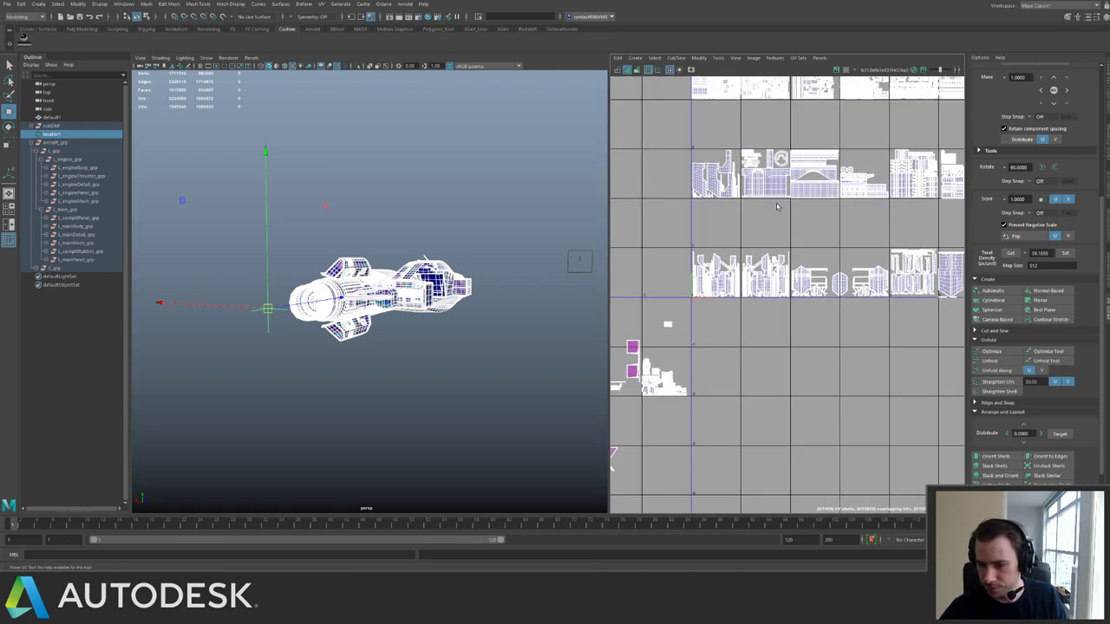
{"action": "left_click", "coordinate": [527, 192]}
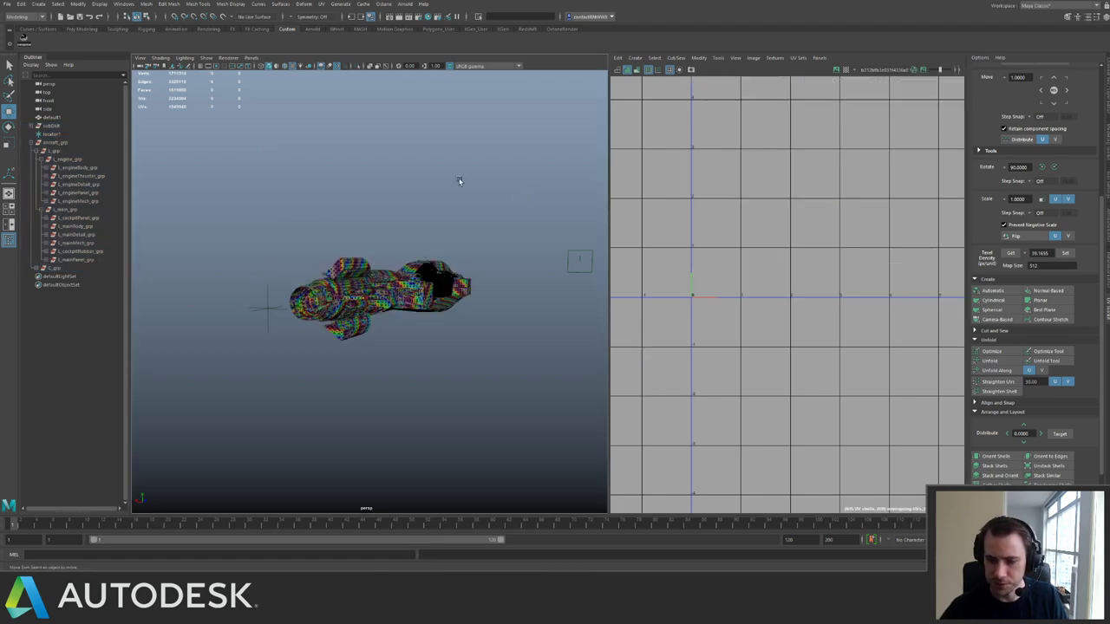
Inspect the checker texture around the engine and thruster from the other side of the spaceship.
{"action": "left_click_drag", "start_coordinate": [459, 179], "coordinate": [326, 187], "text": "alt"}
{"action": "left_click_drag", "start_coordinate": [457, 278], "coordinate": [512, 286], "text": "alt"}
{"action": "right_click_drag", "start_coordinate": [347, 269], "coordinate": [425, 278], "text": "alt"}
{"action": "scroll", "coordinate": [425, 278], "scroll_direction": "down", "scroll_amount": 5}
{"action": "left_click", "coordinate": [417, 303]}
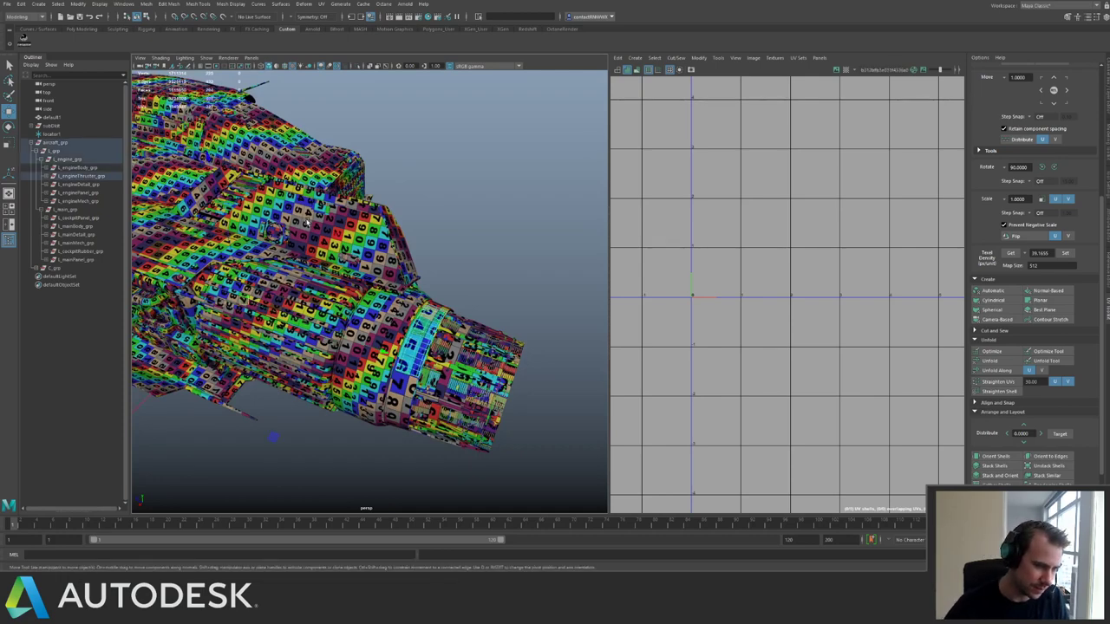
{"action": "scroll", "coordinate": [307, 223], "scroll_direction": "down", "scroll_amount": 5}
{"action": "left_click_drag", "start_coordinate": [307, 223], "coordinate": [354, 205], "text": "alt"}
{"action": "left_click", "coordinate": [400, 196]}
Save the spaceship scene and return to the Move tool.
{"action": "key", "text": "q"}
{"action": "key", "text": "ctrl+s"}
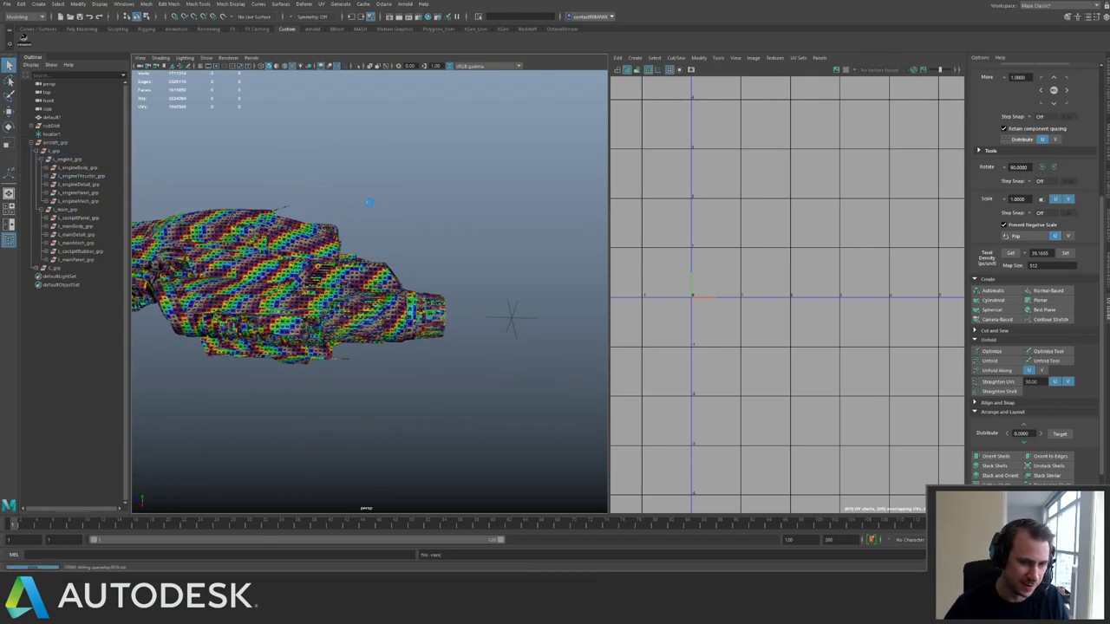
{"action": "key", "text": "w"}
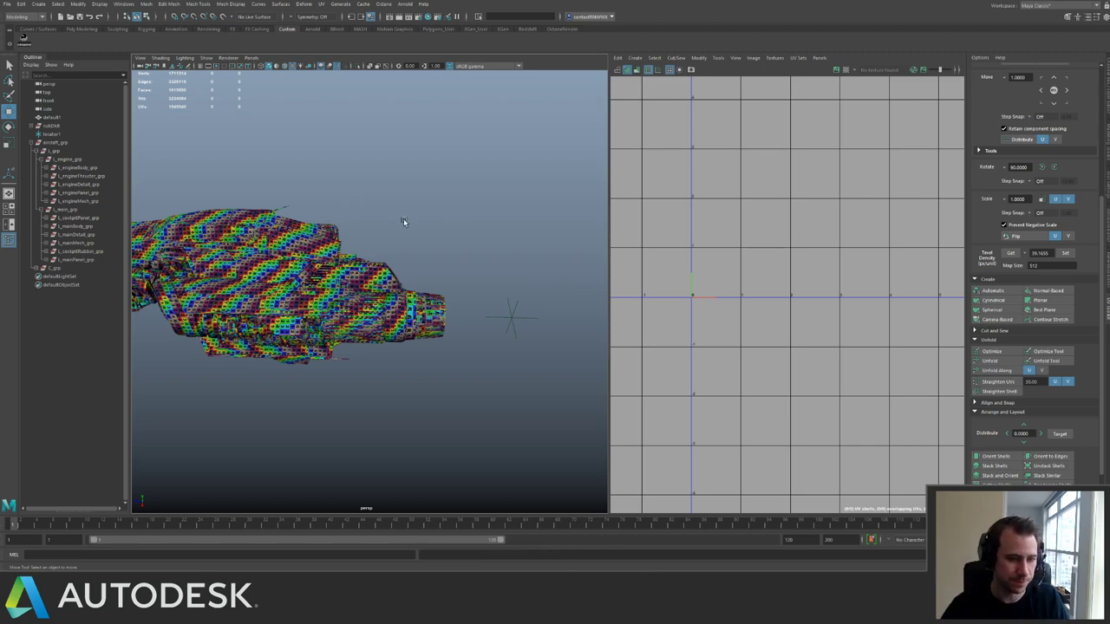
Select the mesh segments of the oversized-checker ring around the base of the engine thruster.
{"action": "left_click_drag", "start_coordinate": [403, 219], "coordinate": [468, 260], "text": "alt"}
{"action": "right_click_drag", "start_coordinate": [469, 260], "coordinate": [570, 314], "text": "alt"}
{"action": "middle_click_drag", "start_coordinate": [570, 314], "coordinate": [408, 273], "text": "alt"}
{"action": "left_click_drag", "start_coordinate": [408, 273], "coordinate": [420, 269], "text": "alt"}
{"action": "left_click", "coordinate": [527, 267]}
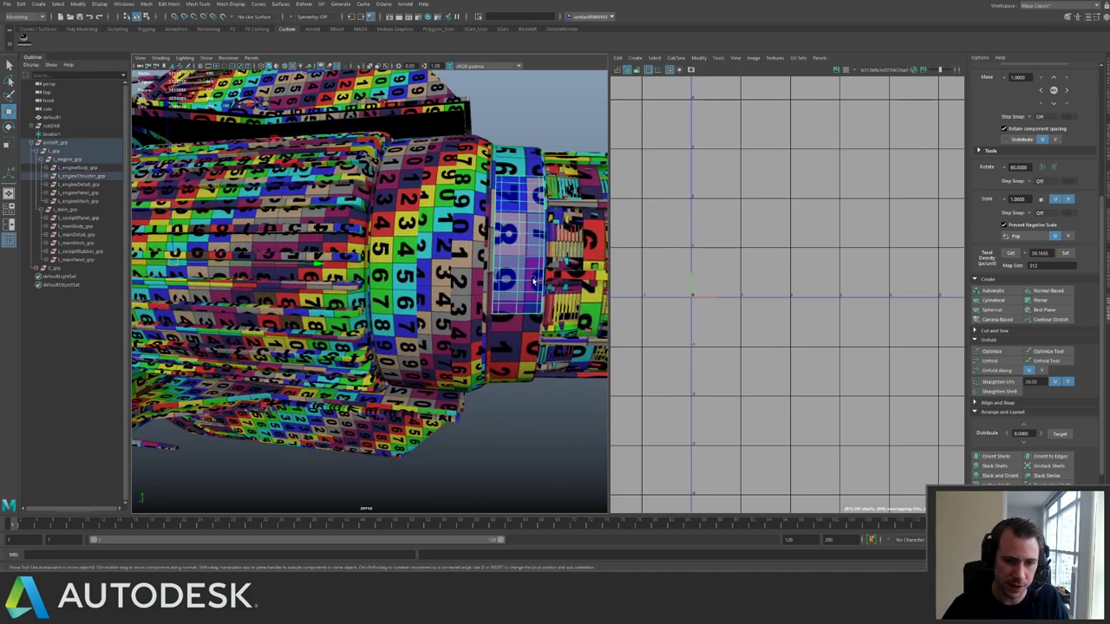
{"action": "right_click_drag", "start_coordinate": [530, 271], "coordinate": [433, 230], "text": "alt"}
{"action": "left_click_drag", "start_coordinate": [433, 231], "coordinate": [360, 252], "text": "alt"}
{"action": "right_click_drag", "start_coordinate": [360, 251], "coordinate": [462, 257], "text": "alt"}
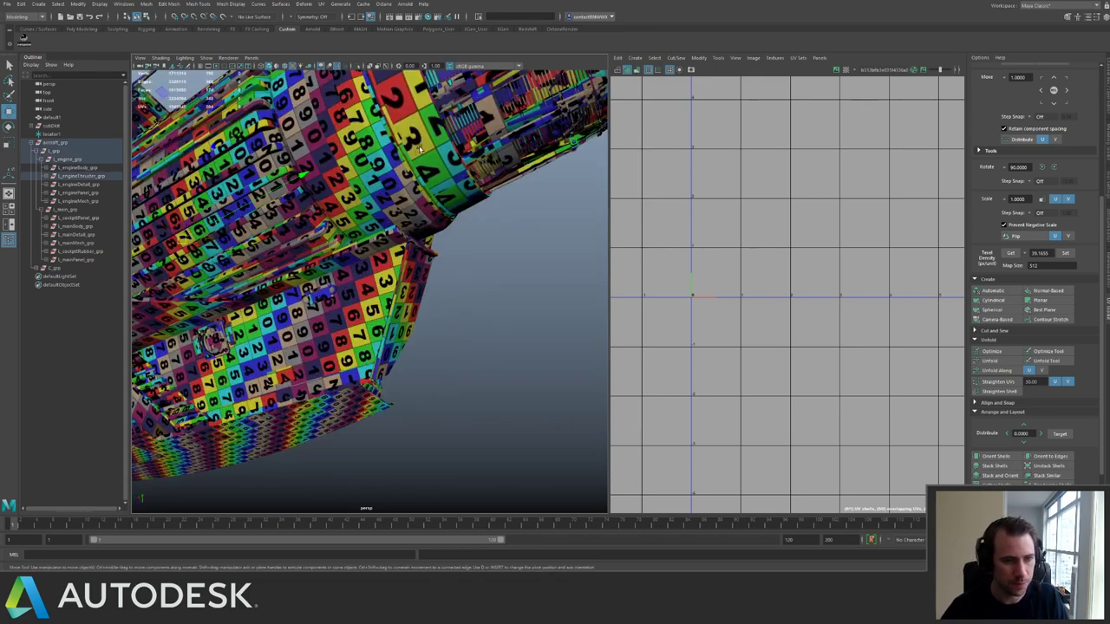
{"action": "left_click", "coordinate": [421, 141], "text": "shift"}
{"action": "left_click_drag", "start_coordinate": [421, 140], "coordinate": [226, 364], "text": "alt"}
{"action": "left_click", "coordinate": [267, 206], "text": "shift"}
{"action": "left_click", "coordinate": [216, 276], "text": "shift"}
{"action": "left_click", "coordinate": [218, 367], "text": "shift"}
{"action": "left_click_drag", "start_coordinate": [215, 304], "coordinate": [519, 244], "text": "alt"}
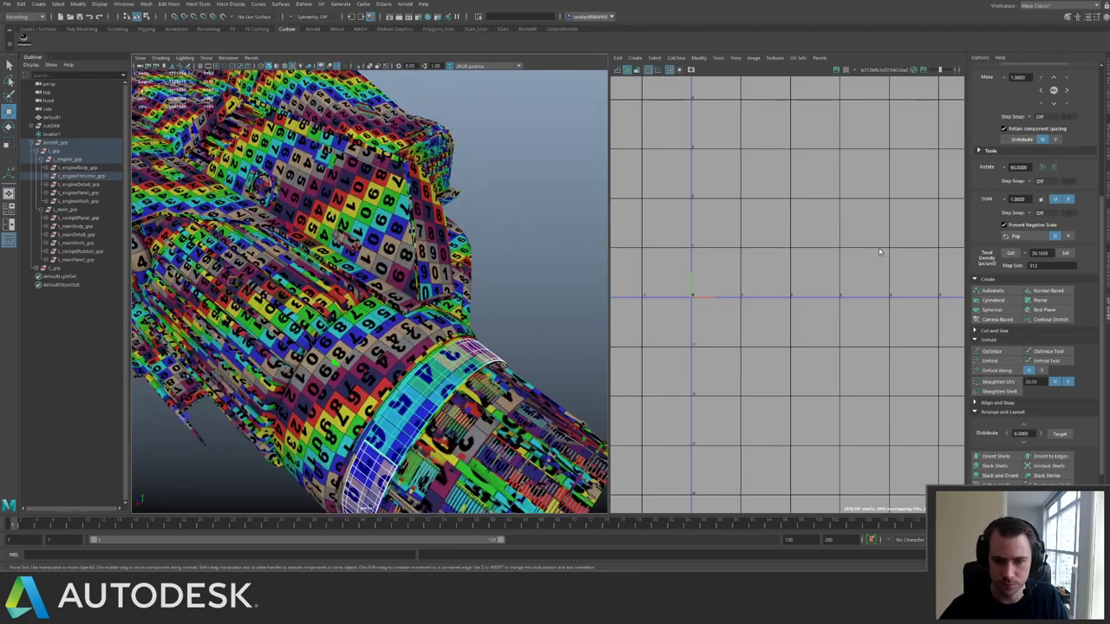
Examine where the ring's UV shells sit, and compare them with the UV layout of L_engineThruster_grp.
{"action": "right_click_drag", "start_coordinate": [883, 250], "coordinate": [885, 220], "text": "alt"}
{"action": "middle_click_drag", "start_coordinate": [884, 220], "coordinate": [680, 225], "text": "alt"}
{"action": "right_click_drag", "start_coordinate": [803, 260], "coordinate": [894, 359], "text": "alt"}
{"action": "scroll", "coordinate": [894, 358], "scroll_direction": "up", "scroll_amount": 1}
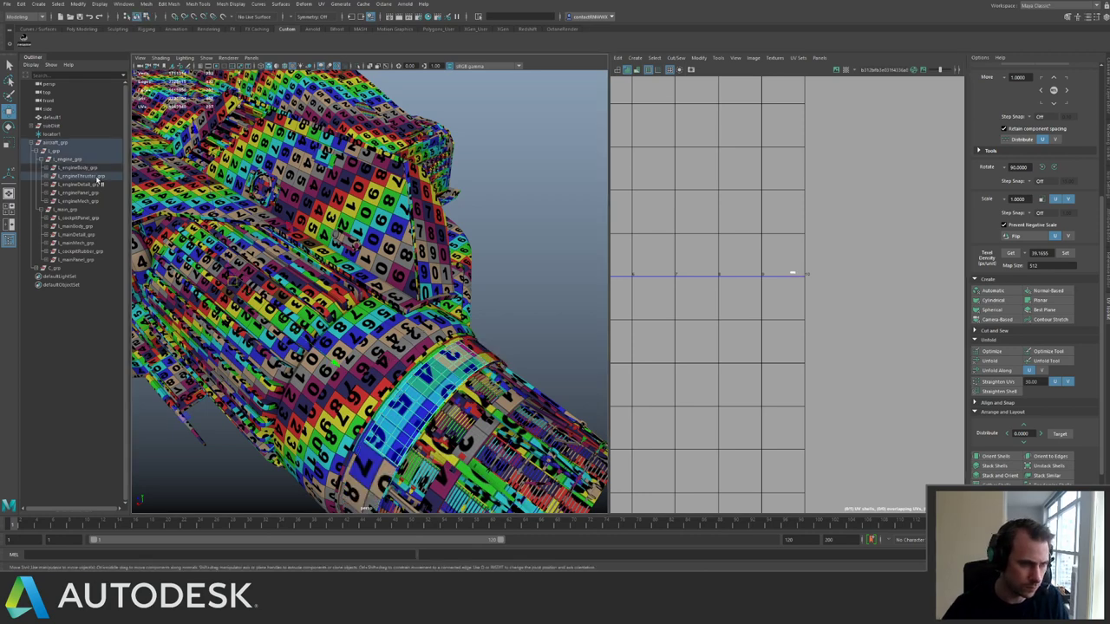
{"action": "scroll", "coordinate": [757, 269], "scroll_direction": "up", "scroll_amount": 3}
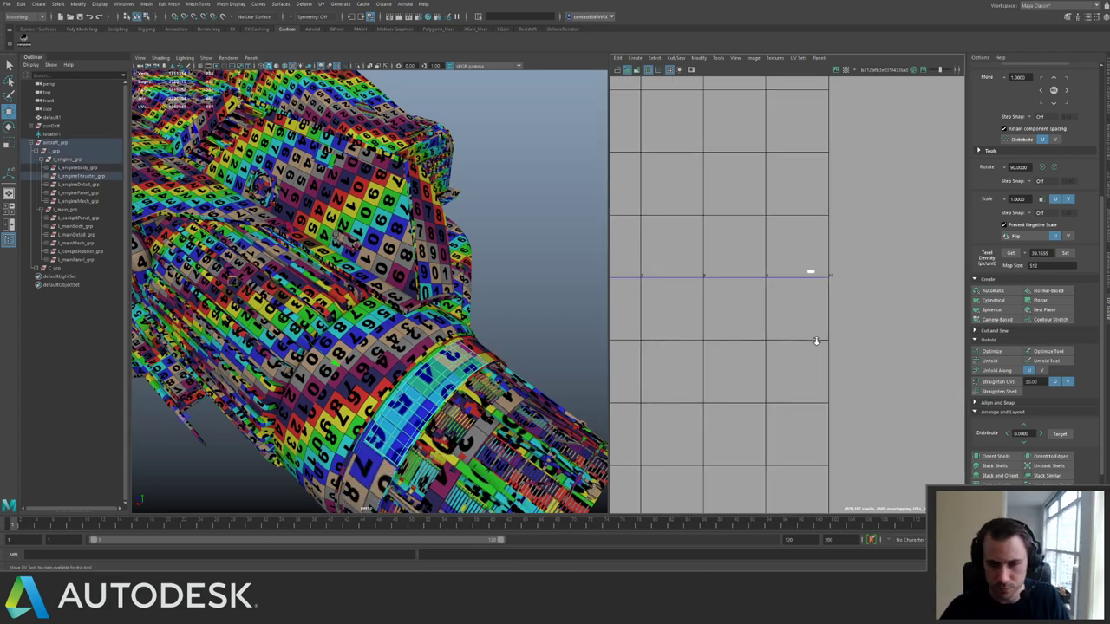
{"action": "left_click", "coordinate": [87, 177]}
{"action": "key", "text": "f"}
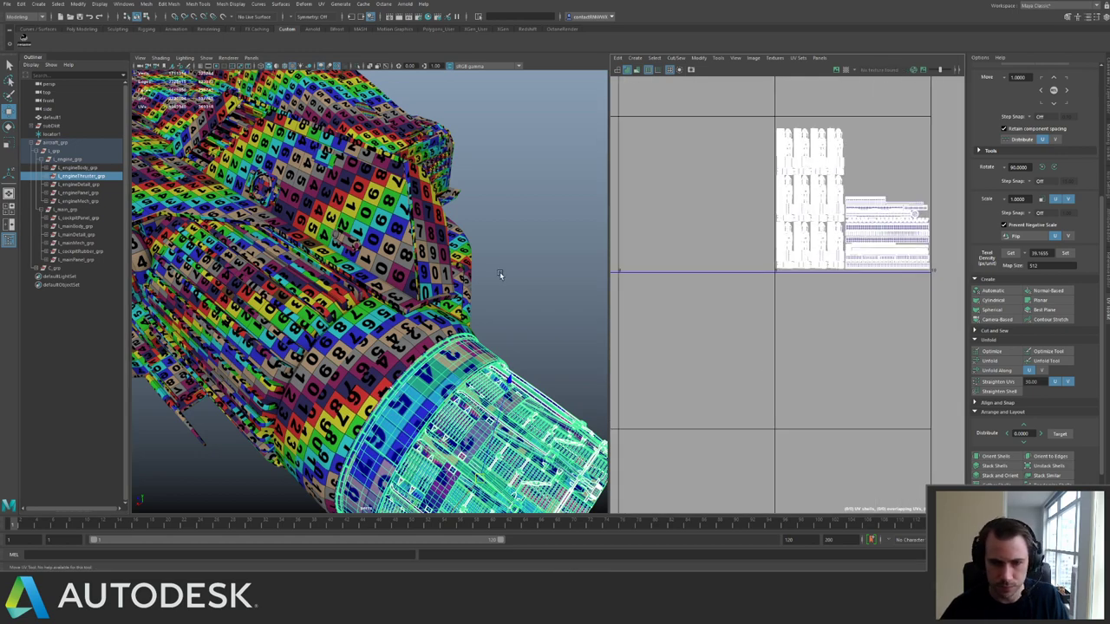
Select all mesh pieces of the ring around the thruster's base and bring their UVs into view.
{"action": "left_click", "coordinate": [499, 275]}
{"action": "left_click", "coordinate": [434, 389]}
{"action": "left_click_drag", "start_coordinate": [434, 389], "coordinate": [412, 202], "text": "alt"}
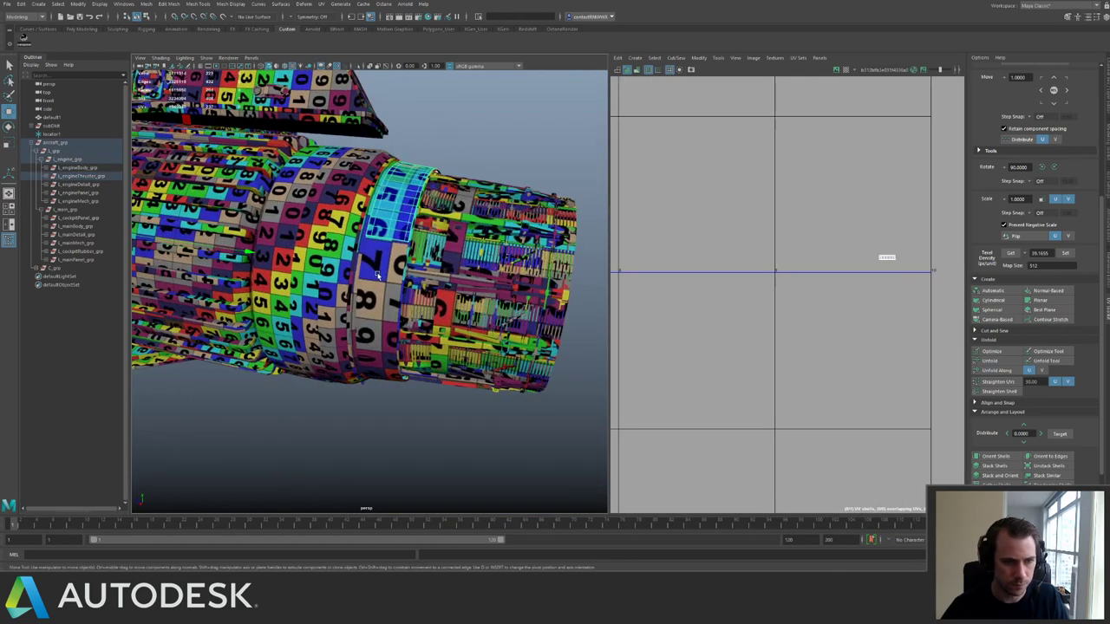
{"action": "left_click_drag", "start_coordinate": [378, 275], "coordinate": [392, 313], "text": "alt"}
{"action": "left_click", "coordinate": [446, 240], "text": "shift"}
{"action": "scroll", "coordinate": [753, 223], "scroll_direction": "down", "scroll_amount": 3}
{"action": "middle_click_drag", "start_coordinate": [754, 223], "coordinate": [691, 262], "text": "alt"}
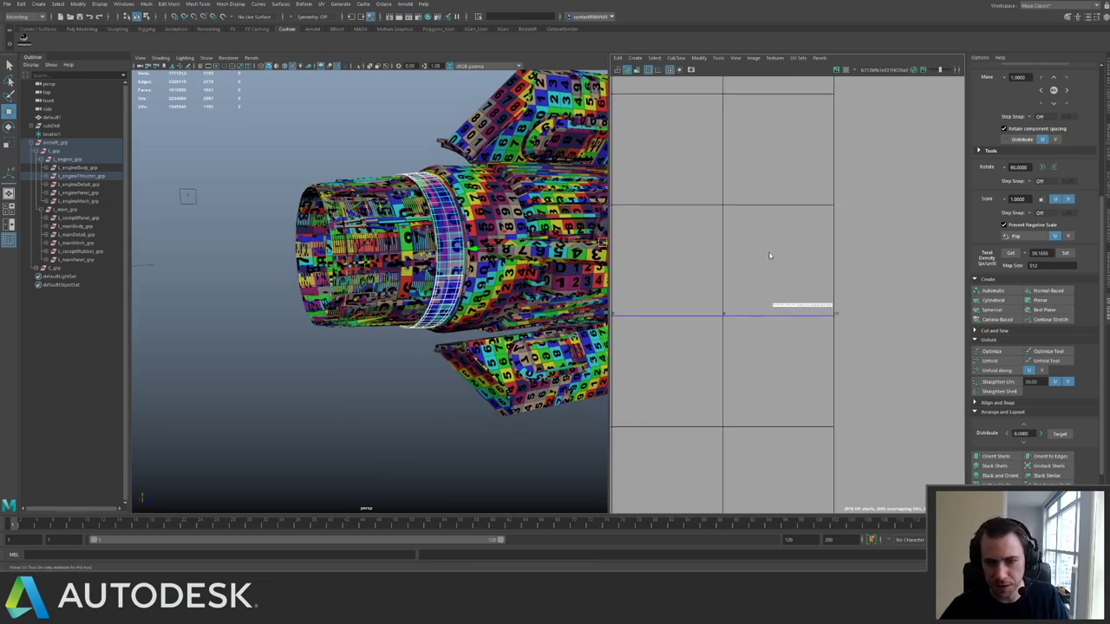
Set the texel density of all the ring's UVs to 39.1655 at a map size of 512.
{"action": "key", "text": "F12"}
{"action": "left_click_drag", "start_coordinate": [743, 252], "coordinate": [908, 336]}
{"action": "left_click", "coordinate": [1065, 253]}
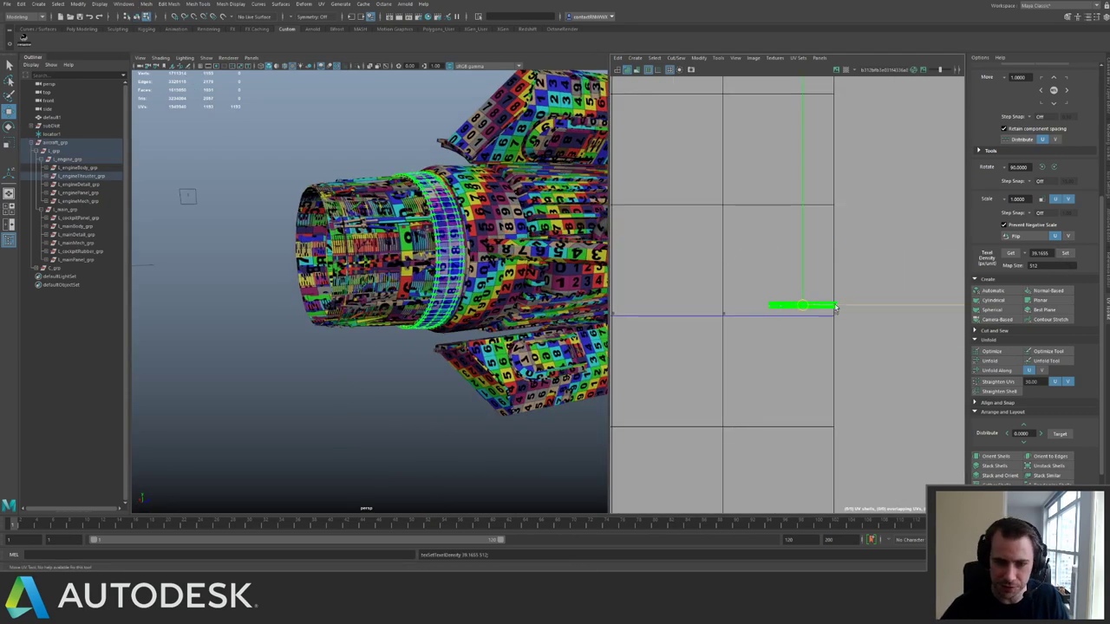
Move the resized ring UV shells into the empty area beyond the last column of UV tiles, and return to object selection.
{"action": "key", "text": "f"}
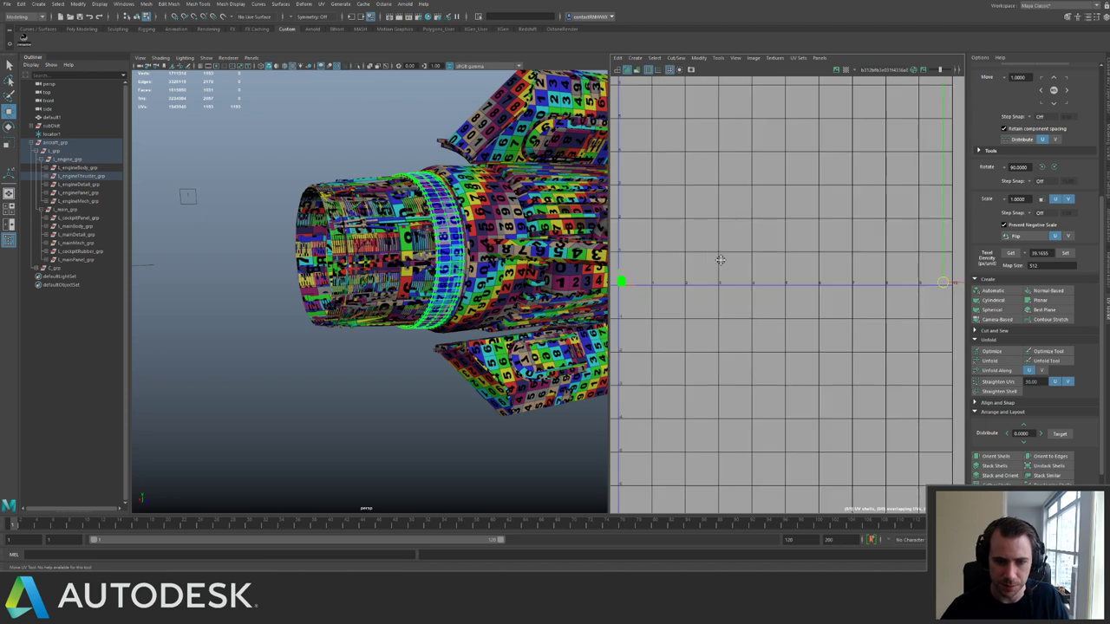
{"action": "middle_click_drag", "start_coordinate": [720, 260], "coordinate": [773, 255], "text": "alt"}
{"action": "right_click_drag", "start_coordinate": [828, 322], "coordinate": [754, 260], "text": "alt"}
{"action": "middle_click_drag", "start_coordinate": [754, 260], "coordinate": [652, 283], "text": "alt"}
{"action": "left_click_drag", "start_coordinate": [624, 315], "coordinate": [885, 305]}
{"action": "key", "text": "q"}
{"action": "key", "text": "F8"}
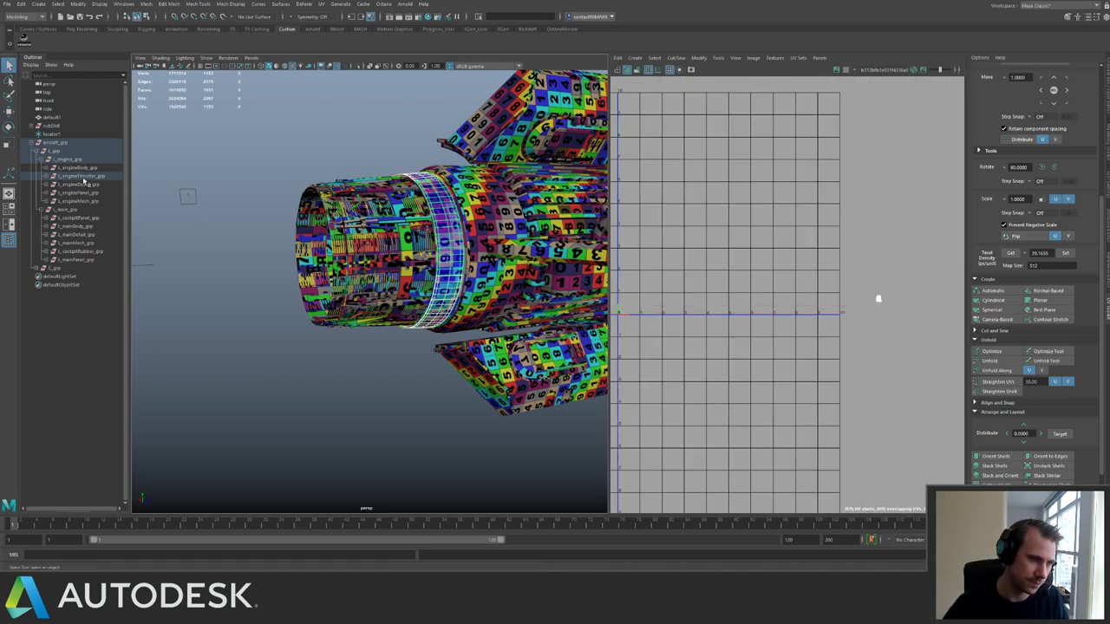
With L_engineThruster_grp selected, move the ring's UV shells back into the thruster's tile, above the stacked horizontal strips.
{"action": "left_click", "coordinate": [85, 177]}
{"action": "scroll", "coordinate": [854, 260], "scroll_direction": "up", "scroll_amount": 4}
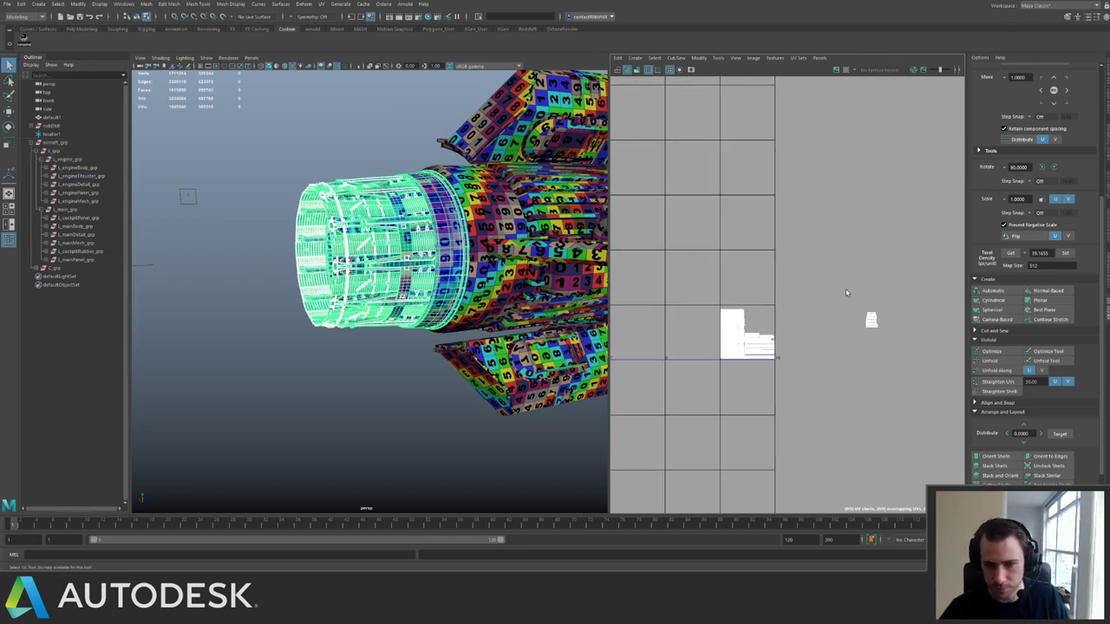
{"action": "left_click_drag", "start_coordinate": [909, 289], "coordinate": [844, 346]}
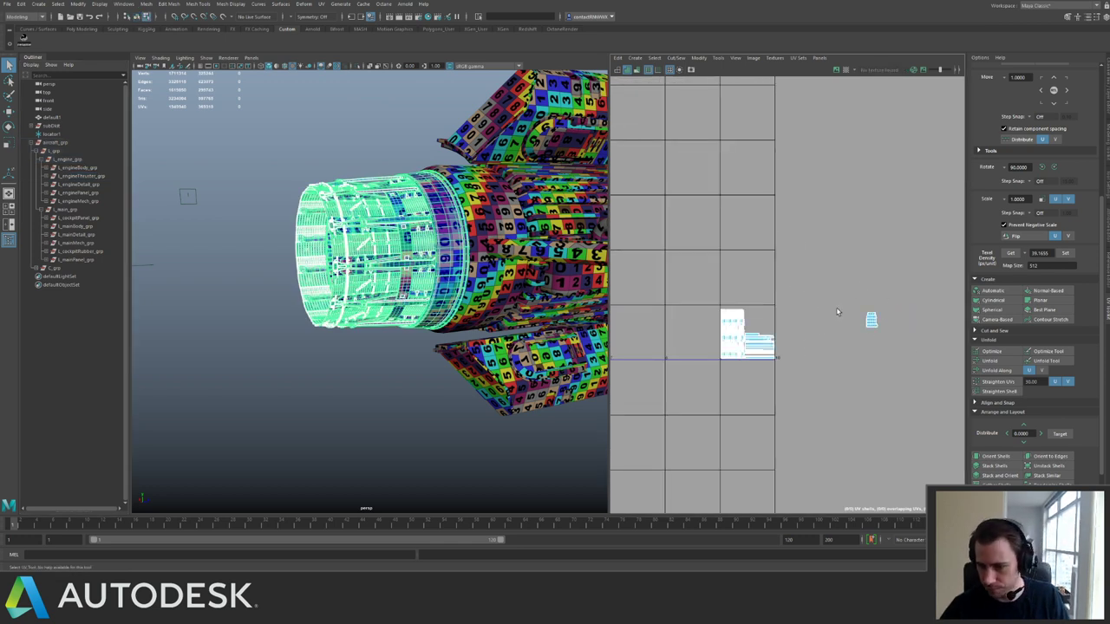
{"action": "key", "text": "w"}
{"action": "scroll", "coordinate": [842, 313], "scroll_direction": "up", "scroll_amount": 3}
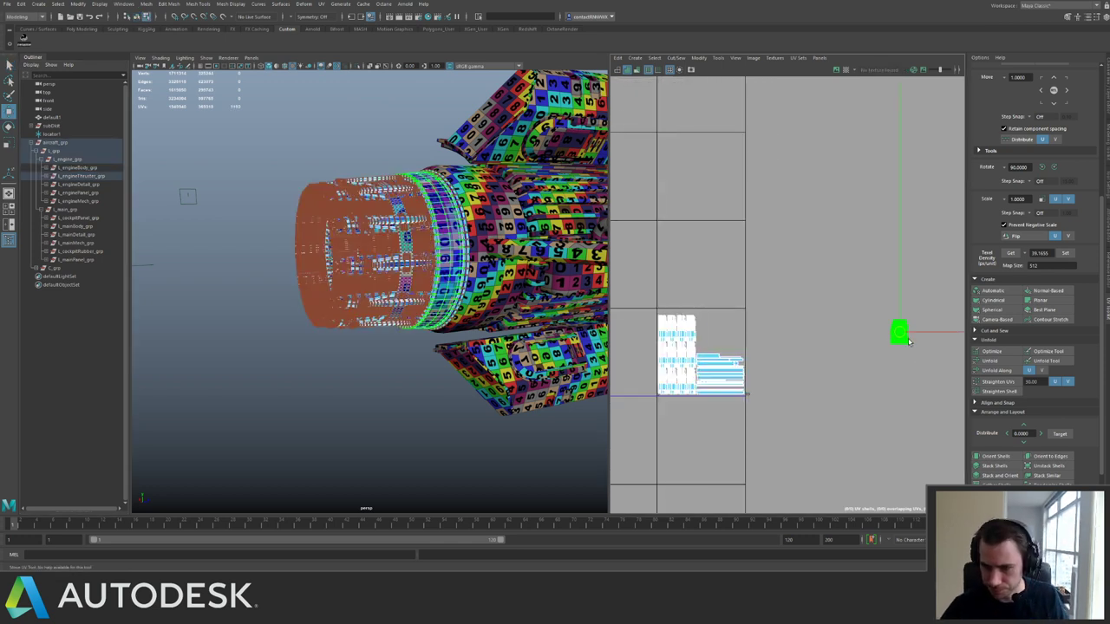
{"action": "left_click_drag", "start_coordinate": [906, 337], "coordinate": [740, 320]}
{"action": "middle_click_drag", "start_coordinate": [740, 320], "coordinate": [735, 273], "text": "alt"}
{"action": "right_click_drag", "start_coordinate": [734, 272], "coordinate": [939, 398], "text": "alt"}
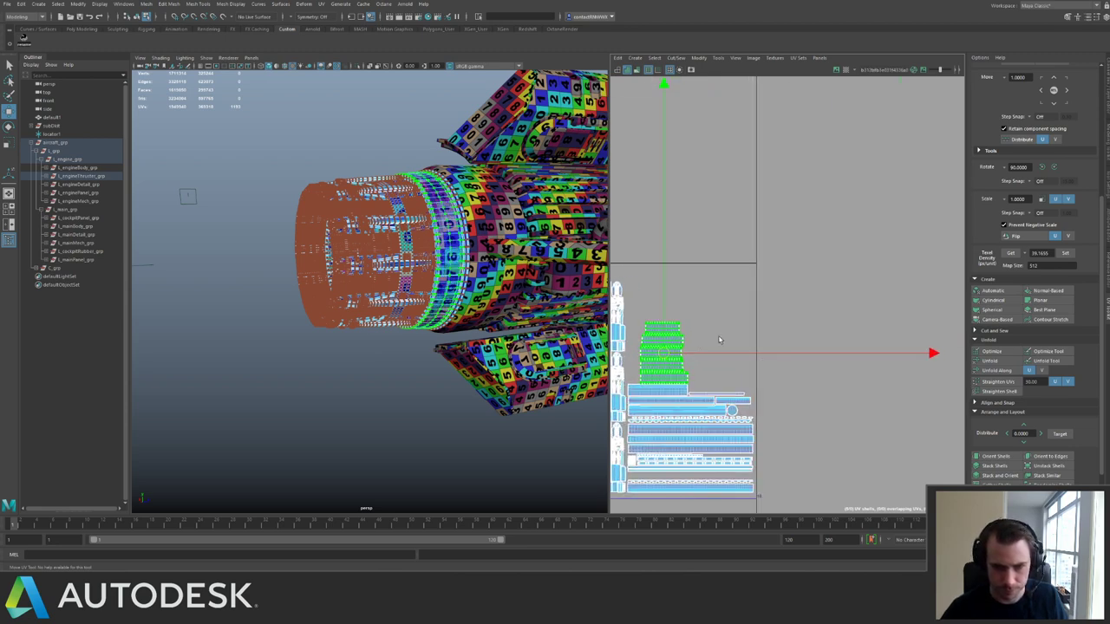
Shift the ring's UV shells sideways into clear space above the strips, and deselect everything in object mode.
{"action": "middle_click_drag", "start_coordinate": [720, 338], "coordinate": [843, 270], "text": "alt"}
{"action": "right_click_drag", "start_coordinate": [844, 271], "coordinate": [899, 299], "text": "alt"}
{"action": "left_click_drag", "start_coordinate": [757, 299], "coordinate": [834, 299]}
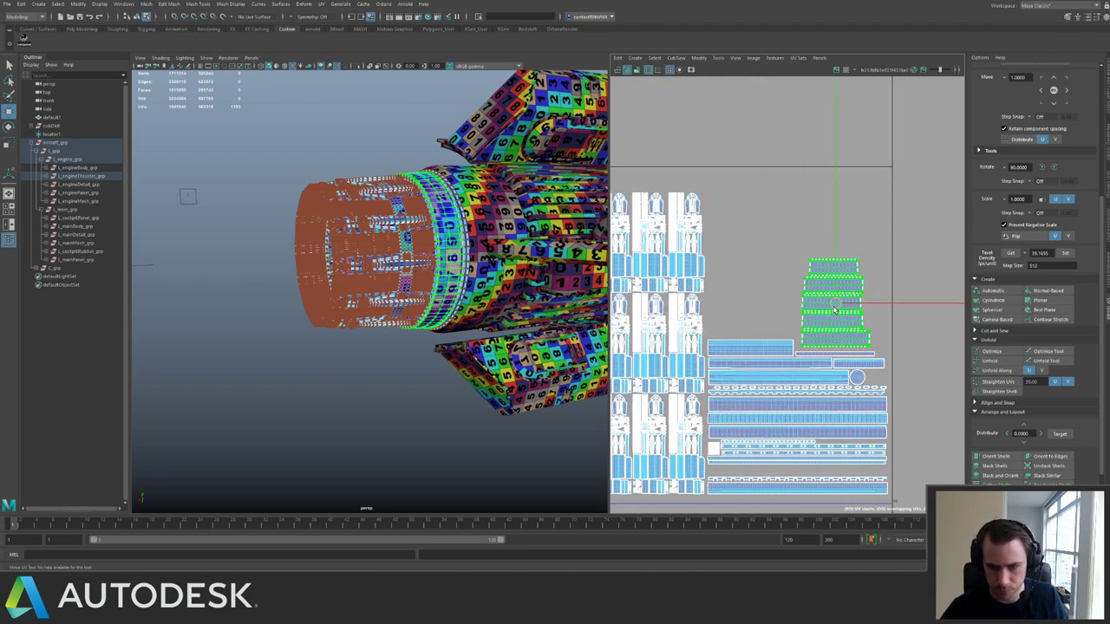
{"action": "right_click_drag", "start_coordinate": [414, 238], "coordinate": [383, 205]}
{"action": "left_click", "coordinate": [416, 113]}
{"action": "left_click_drag", "start_coordinate": [381, 205], "coordinate": [417, 196], "text": "alt"}
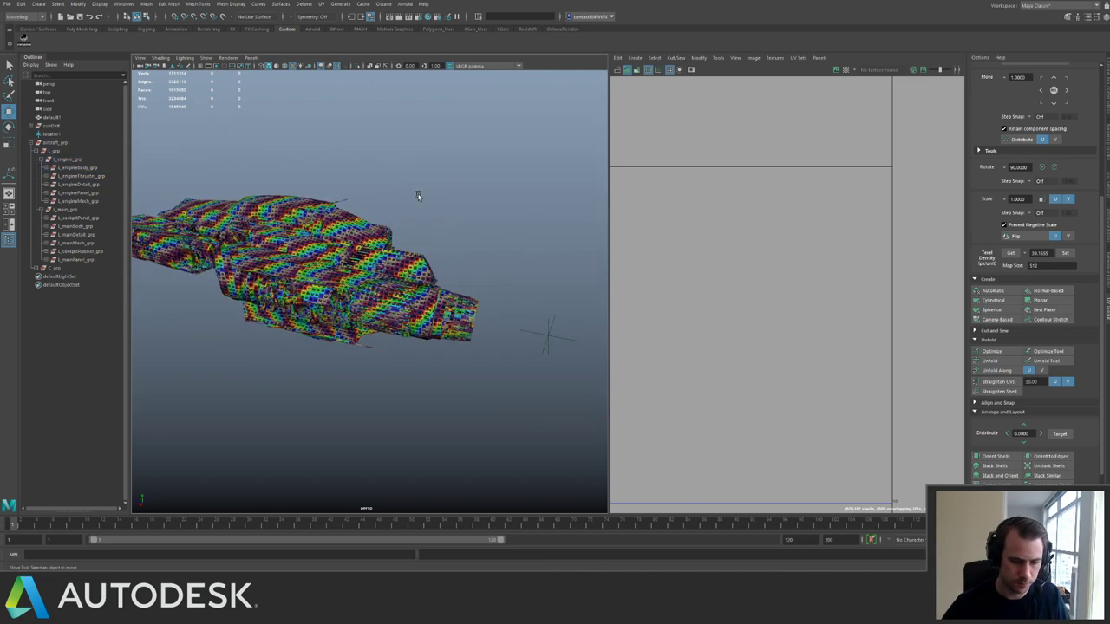
Save the scene.
{"action": "key", "text": "q"}
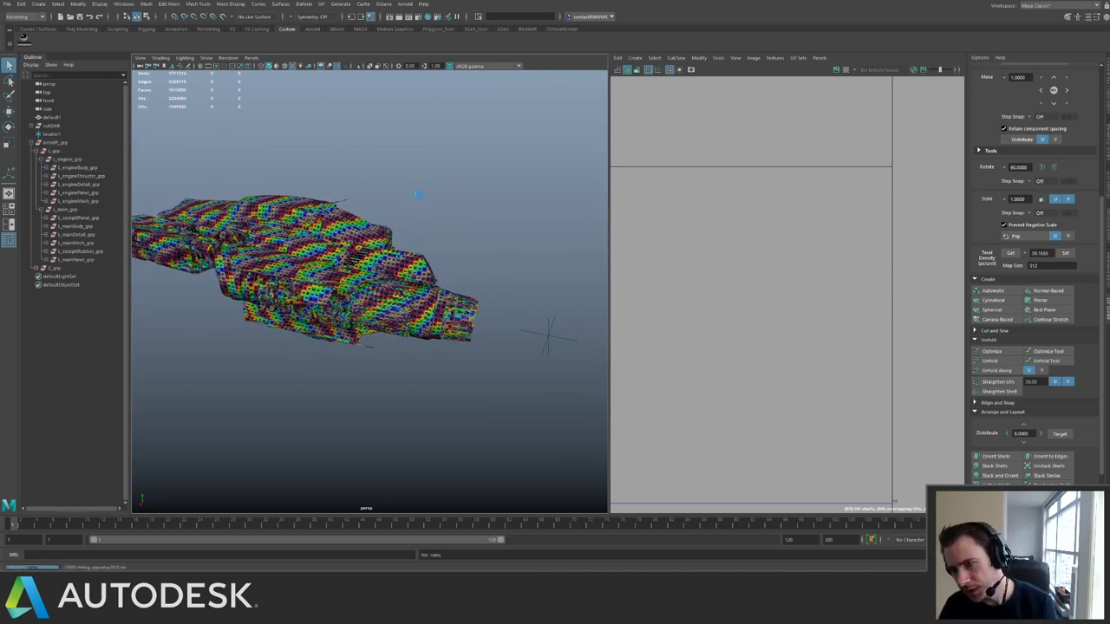
{"action": "key", "text": "w"}
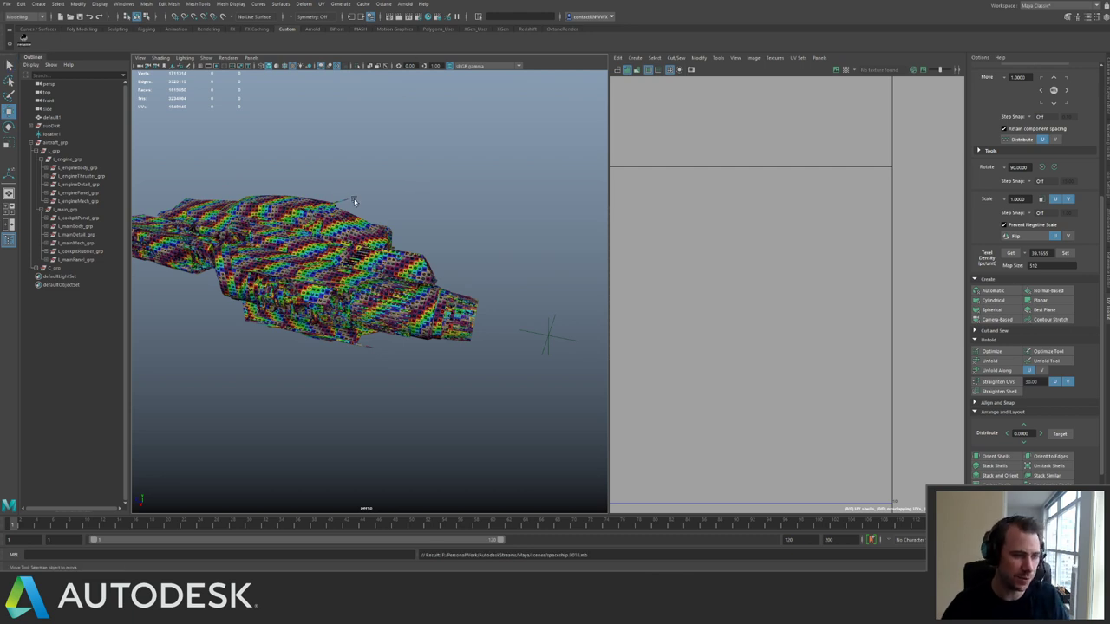
{"action": "left_click_drag", "start_coordinate": [355, 202], "coordinate": [357, 183], "text": "alt"}
{"action": "right_click_drag", "start_coordinate": [357, 182], "coordinate": [404, 239], "text": "alt"}
{"action": "key", "text": "q"}
{"action": "key", "text": "ctrl+s"}
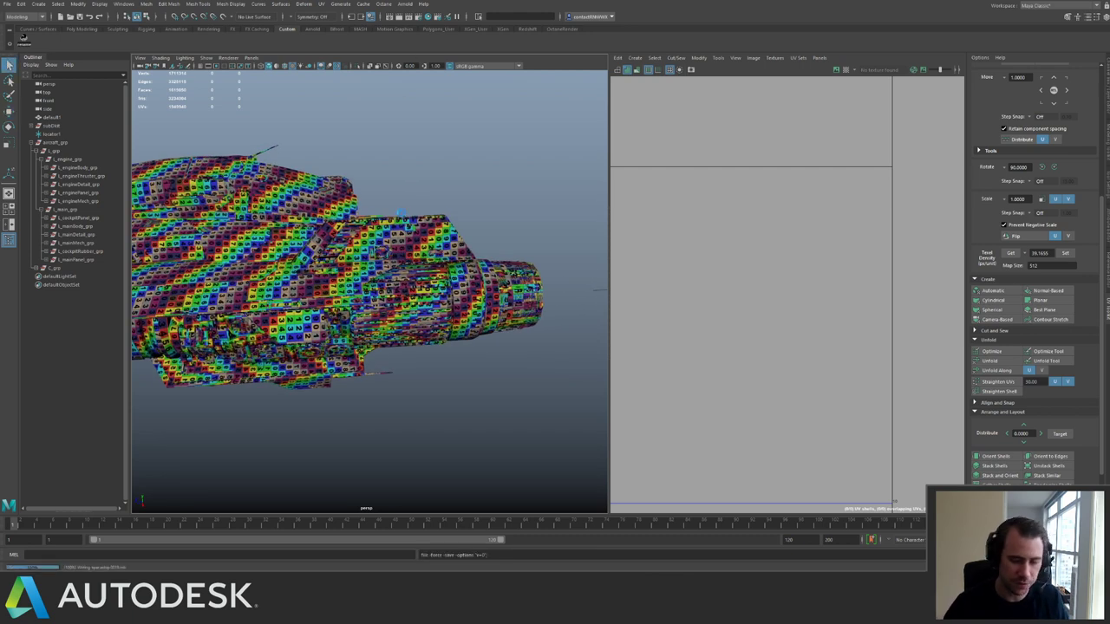
{"action": "key", "text": "w"}
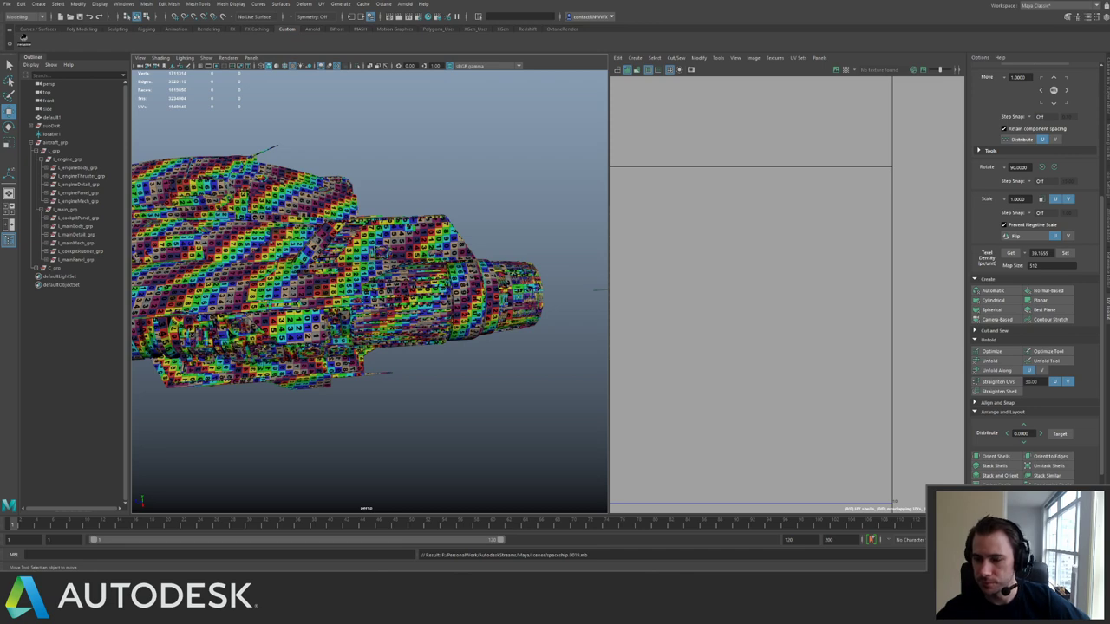
Examine the spaceship's checker texture from the other side and the UV tile layout of L_engineMesh_grp.
{"action": "left_click_drag", "start_coordinate": [424, 193], "coordinate": [313, 171], "text": "alt"}
{"action": "right_click_drag", "start_coordinate": [313, 171], "coordinate": [443, 183], "text": "alt"}
{"action": "left_click_drag", "start_coordinate": [460, 189], "coordinate": [365, 225], "text": "alt"}
{"action": "right_click_drag", "start_coordinate": [364, 224], "coordinate": [232, 174], "text": "alt"}
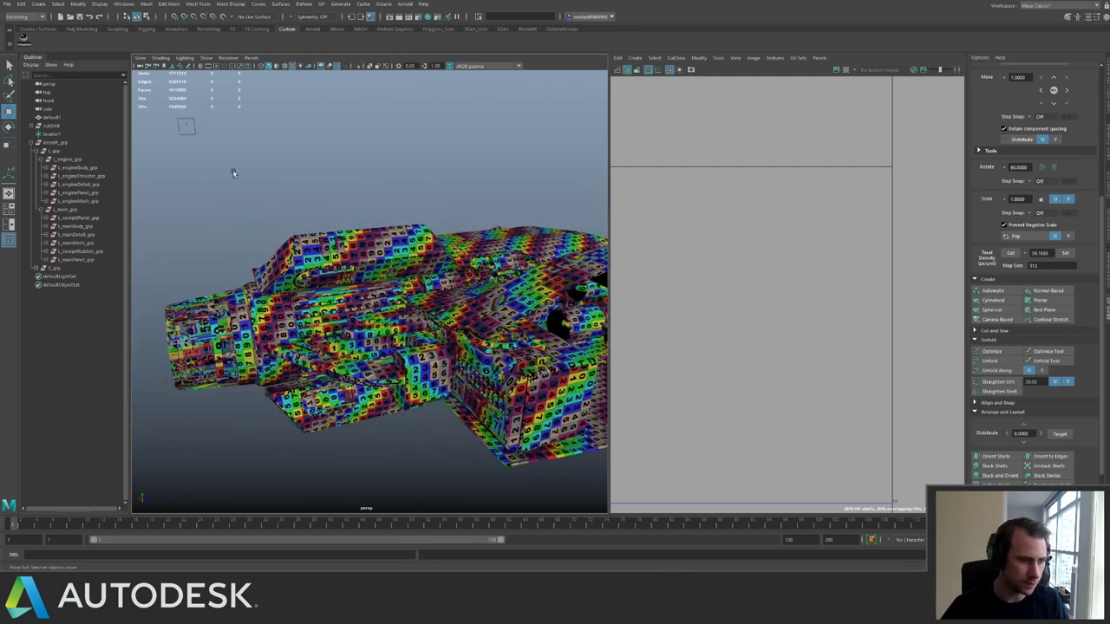
{"action": "left_click", "coordinate": [79, 200]}
{"action": "scroll", "coordinate": [694, 147], "scroll_direction": "down", "scroll_amount": 4}
{"action": "middle_click_drag", "start_coordinate": [657, 113], "coordinate": [832, 271], "text": "alt"}
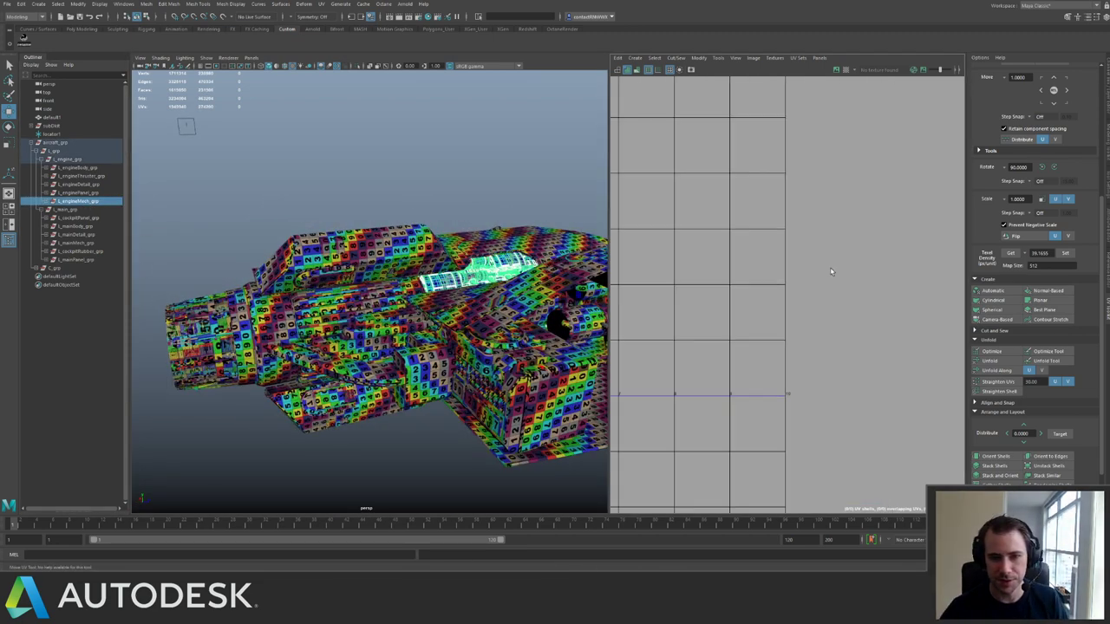
{"action": "mouse_move", "coordinate": [832, 272]}
{"action": "right_mouse_down", "text": "alt"}
{"action": "mouse_move", "coordinate": [755, 260]}
{"action": "mouse_move", "coordinate": [926, 327]}
{"action": "right_mouse_up", "text": "alt"}
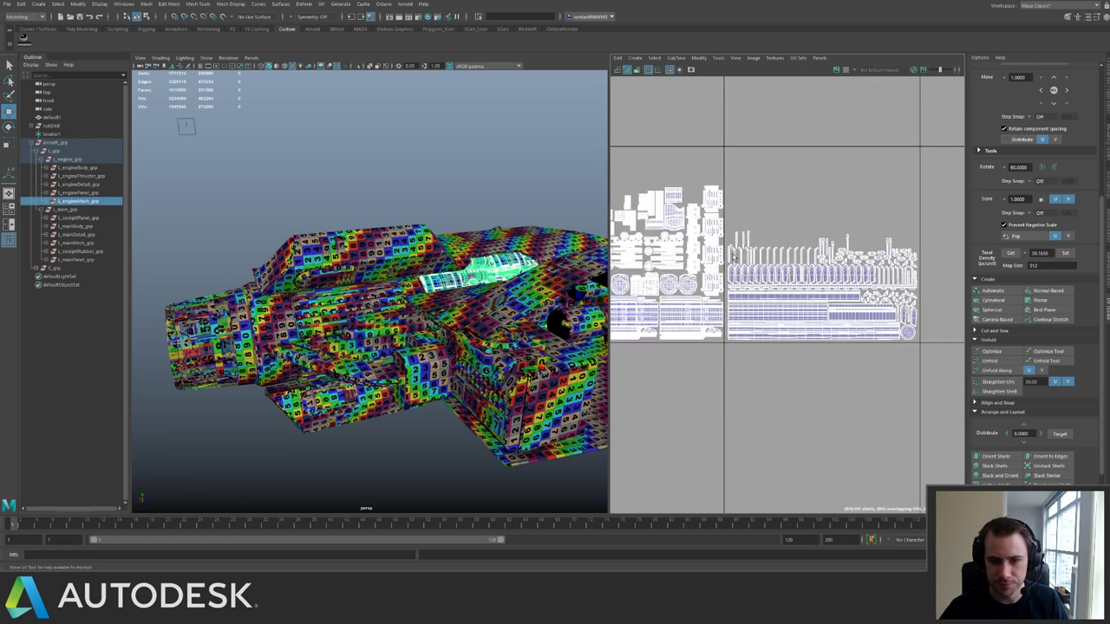
{"action": "middle_click_drag", "start_coordinate": [735, 259], "coordinate": [927, 261], "text": "alt"}
{"action": "mouse_move", "coordinate": [694, 229]}
{"action": "middle_mouse_down", "text": "alt"}
{"action": "mouse_move", "coordinate": [959, 252]}
{"action": "mouse_move", "coordinate": [968, 232]}
{"action": "mouse_move", "coordinate": [1031, 228]}
{"action": "middle_mouse_up", "text": "alt"}
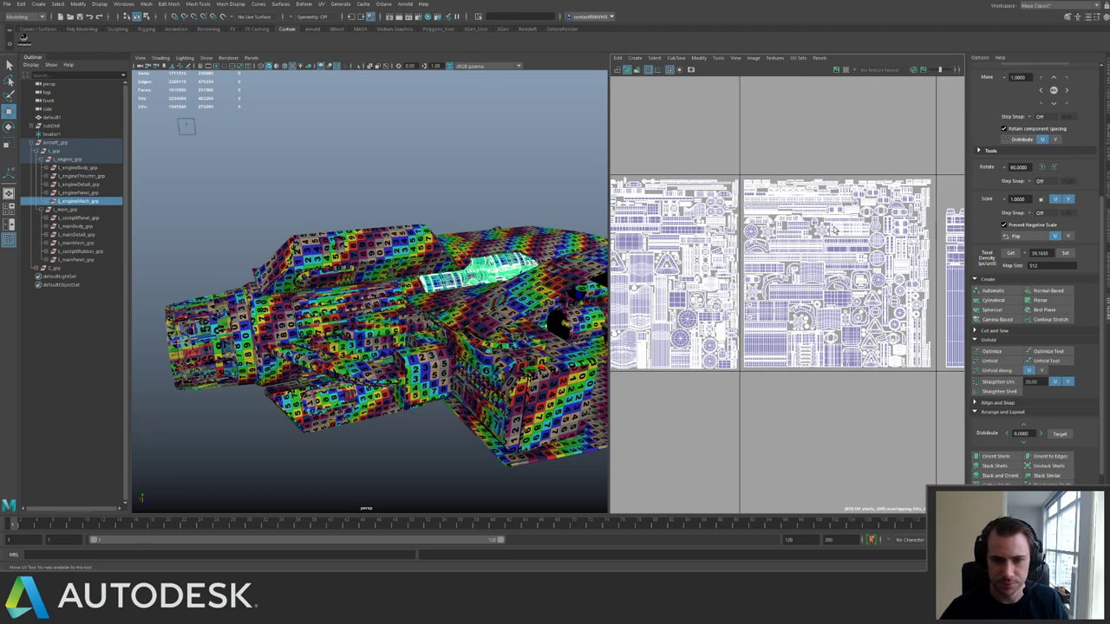
{"action": "right_click_drag", "start_coordinate": [836, 231], "coordinate": [777, 217], "text": "alt"}
{"action": "middle_click_drag", "start_coordinate": [836, 231], "coordinate": [832, 197], "text": "alt"}
{"action": "right_click_drag", "start_coordinate": [842, 220], "coordinate": [763, 204], "text": "alt"}
{"action": "middle_click_drag", "start_coordinate": [893, 138], "coordinate": [805, 280], "text": "alt"}
{"action": "right_click_drag", "start_coordinate": [806, 280], "coordinate": [736, 252], "text": "alt"}
{"action": "middle_click_drag", "start_coordinate": [736, 252], "coordinate": [703, 199], "text": "alt"}
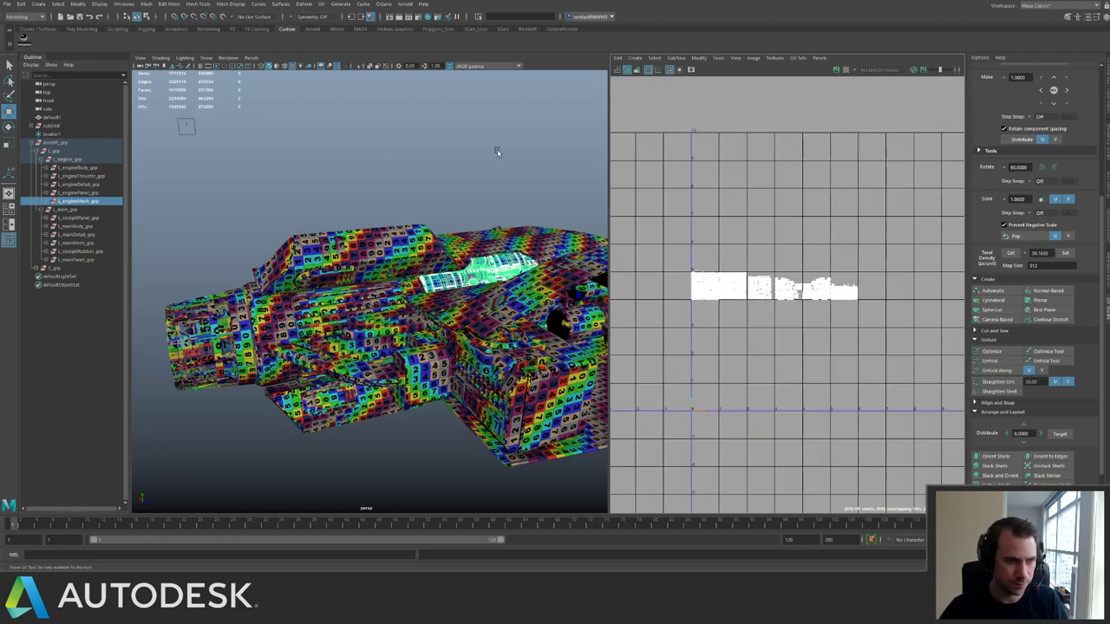
Examine the UV tile layouts of L_enginePanel_grp and L_engineDetail_grp.
{"action": "left_click", "coordinate": [91, 195]}
{"action": "middle_click_drag", "start_coordinate": [741, 330], "coordinate": [741, 212], "text": "alt"}
{"action": "right_click_drag", "start_coordinate": [741, 213], "coordinate": [775, 364], "text": "alt"}
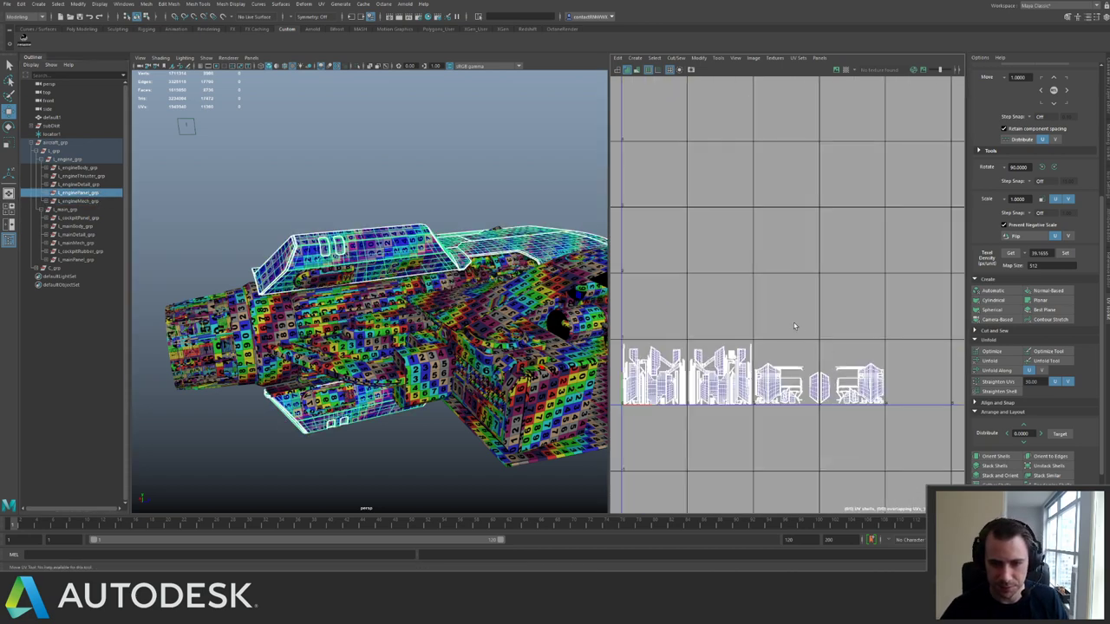
{"action": "middle_click_drag", "start_coordinate": [774, 364], "coordinate": [842, 234], "text": "alt"}
{"action": "scroll", "coordinate": [843, 234], "scroll_direction": "down", "scroll_amount": 3}
{"action": "left_click", "coordinate": [77, 184]}
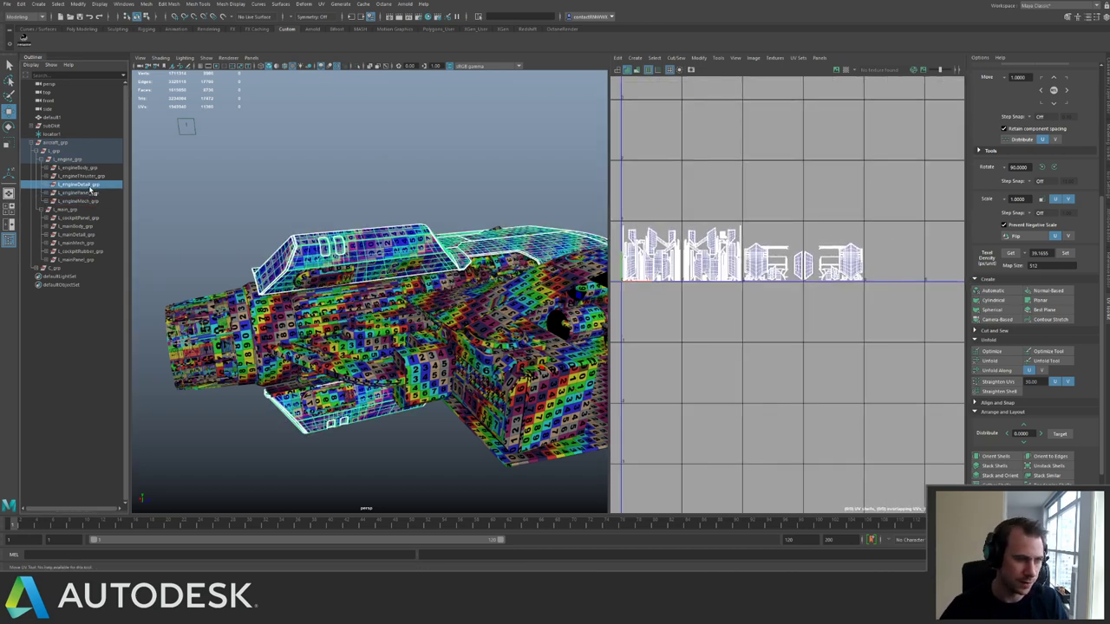
{"action": "middle_click_drag", "start_coordinate": [666, 279], "coordinate": [821, 243], "text": "alt"}
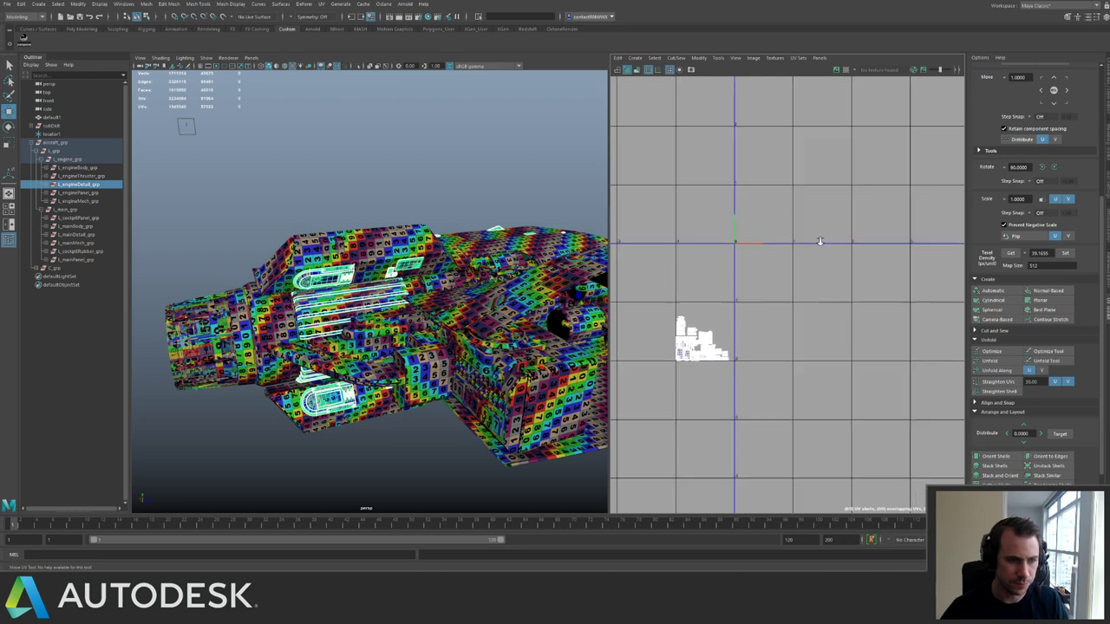
{"action": "scroll", "coordinate": [821, 243], "scroll_direction": "down", "scroll_amount": 3}
{"action": "middle_click_drag", "start_coordinate": [832, 194], "coordinate": [866, 186], "text": "alt"}
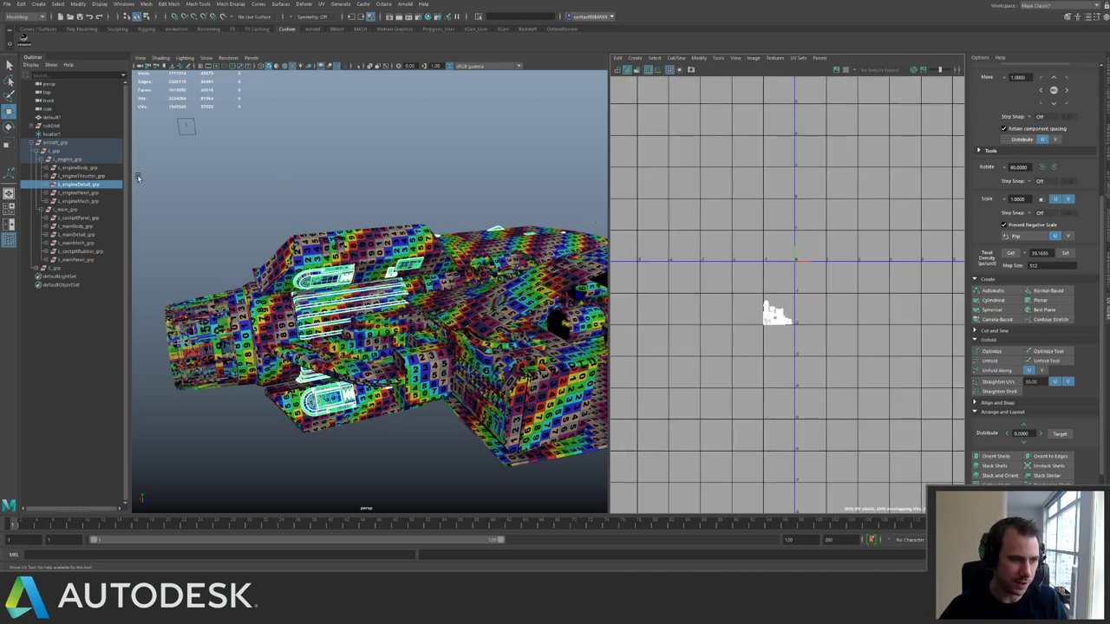
Examine the UV tile layouts of L_engineThruster_grp and L_engineBody_grp.
{"action": "left_click", "coordinate": [93, 176]}
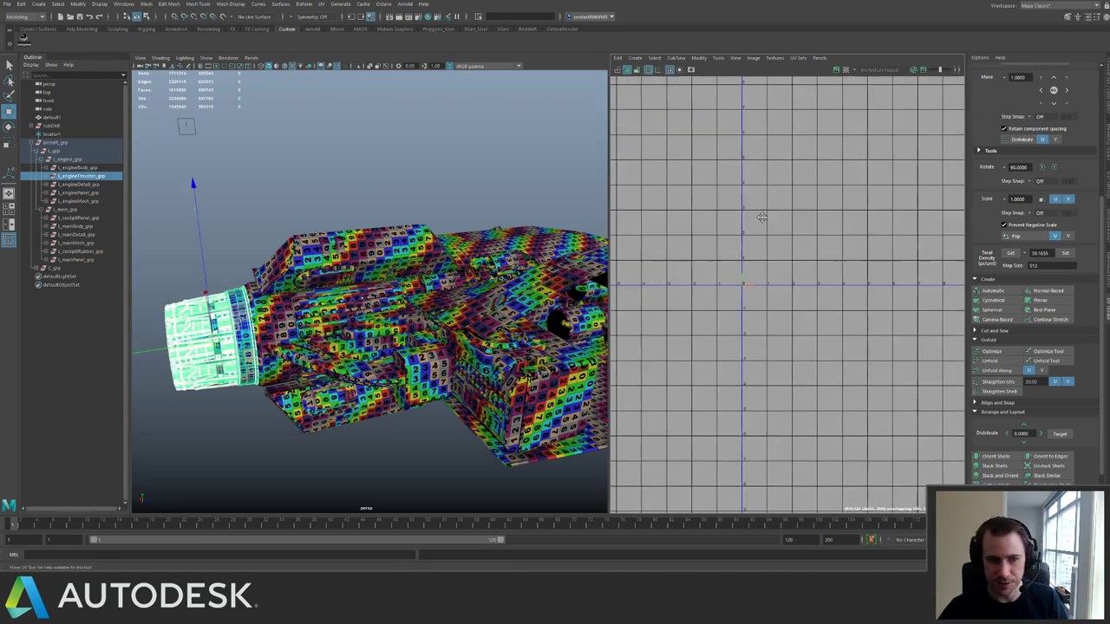
{"action": "left_click", "coordinate": [93, 168]}
{"action": "middle_click_drag", "start_coordinate": [892, 286], "coordinate": [845, 364], "text": "alt"}
{"action": "scroll", "coordinate": [845, 364], "scroll_direction": "up", "scroll_amount": 2}
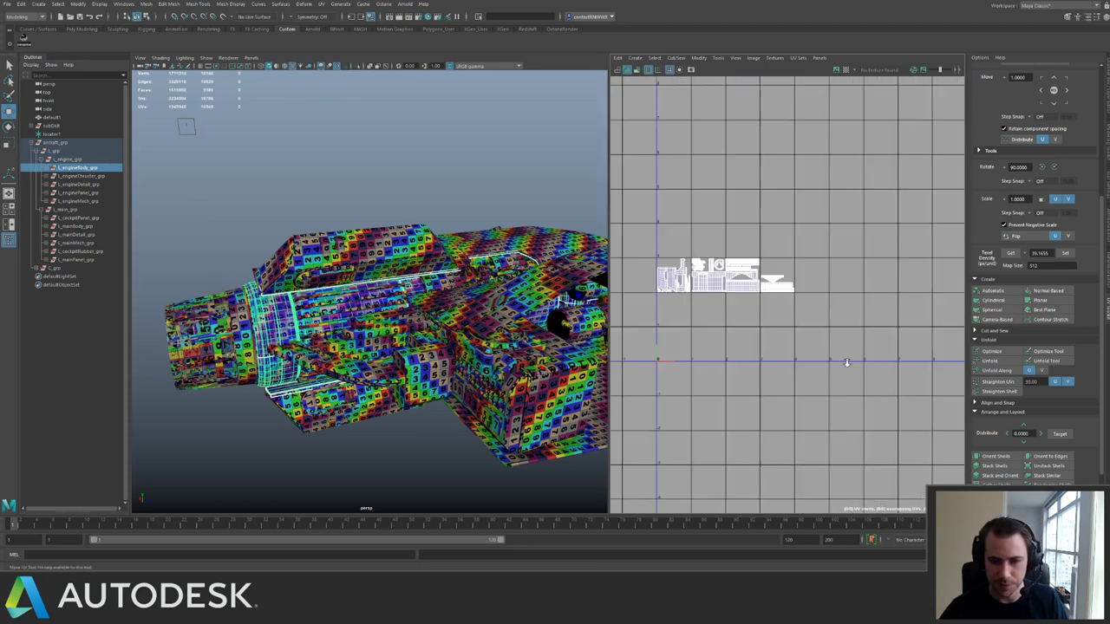
{"action": "scroll", "coordinate": [742, 294], "scroll_direction": "up", "scroll_amount": 4}
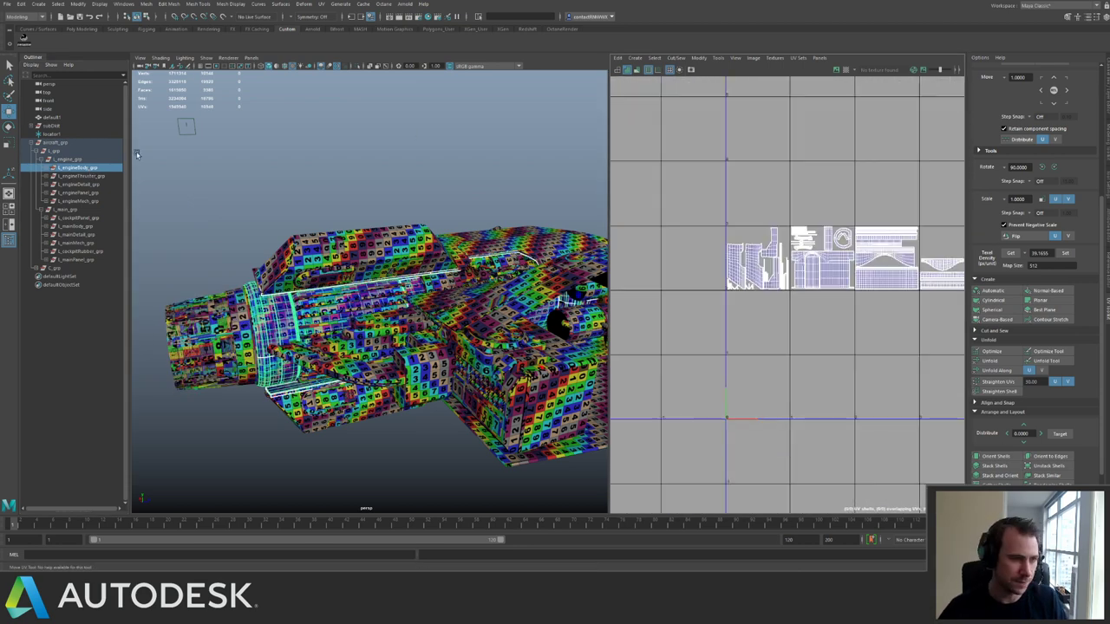
Examine the UV tile layouts of L_cockpitPanel_grp and L_mainBody_grp.
{"action": "left_click", "coordinate": [81, 218]}
{"action": "key", "text": "f"}
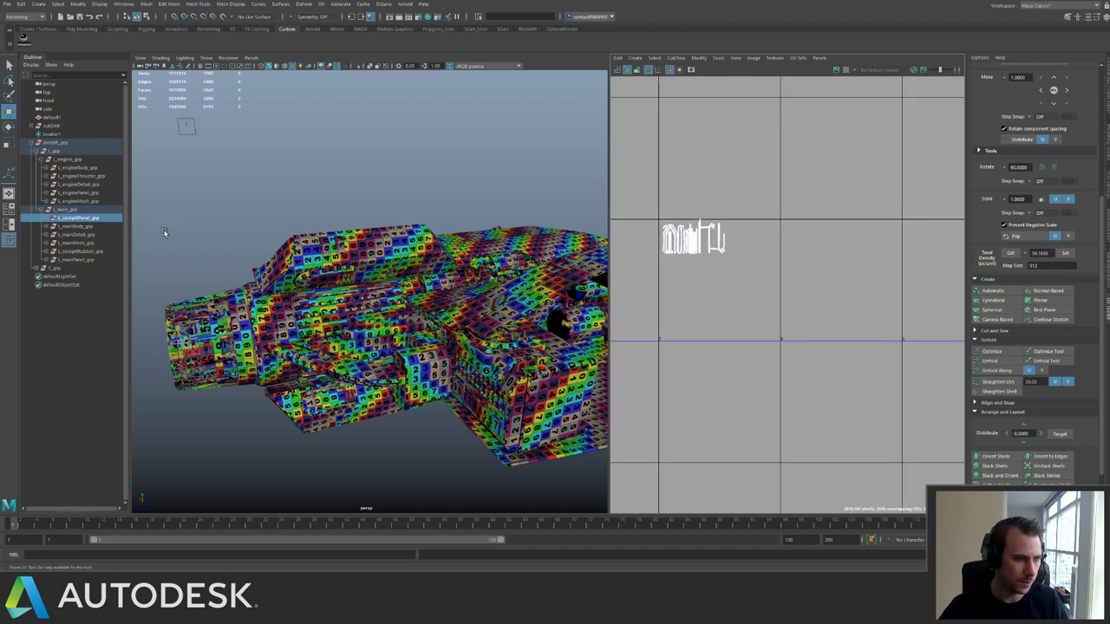
{"action": "key", "text": "Down"}
{"action": "key", "text": "f"}
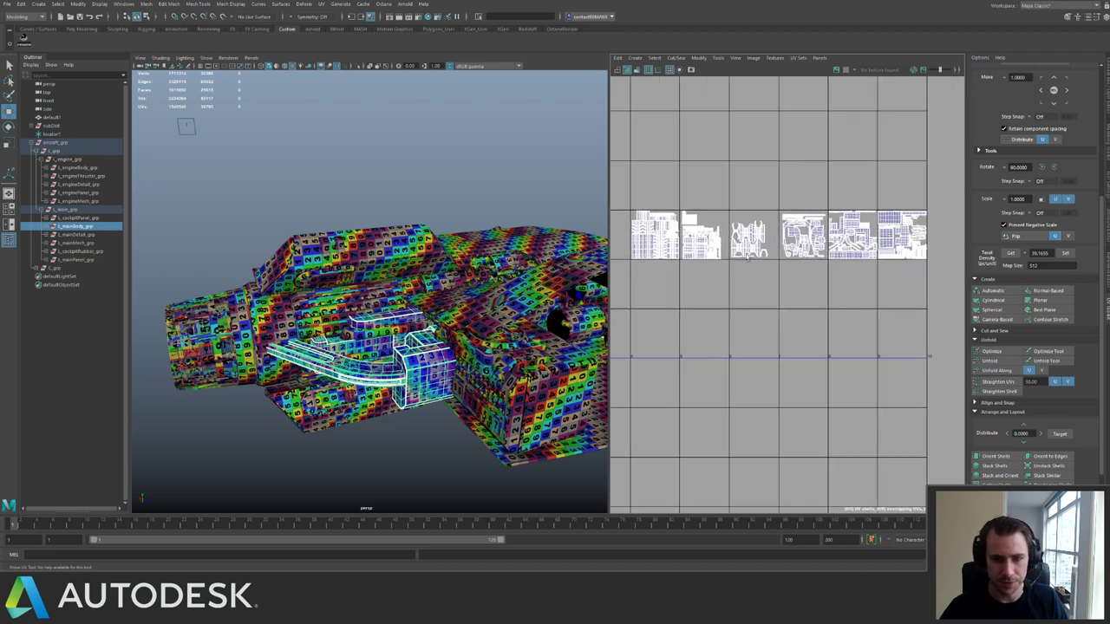
Isolate L_mainDetail_grp in the viewport and bring its parts and UV tiles into view.
{"action": "key", "text": "Down"}
{"action": "key", "text": "f"}
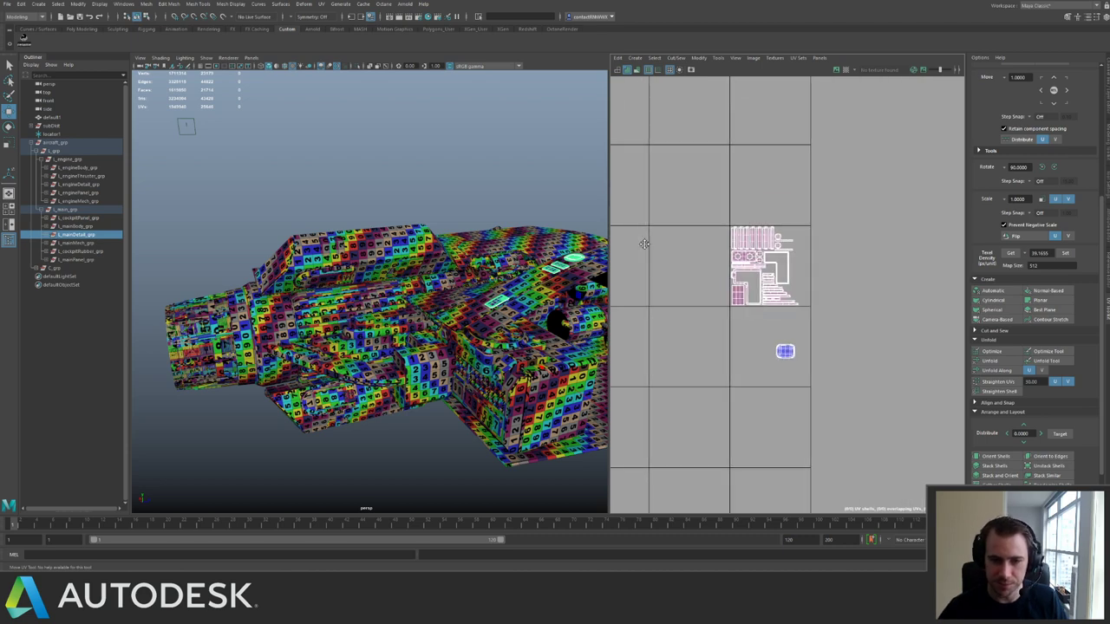
{"action": "left_click_drag", "start_coordinate": [525, 247], "coordinate": [511, 234], "text": "alt"}
{"action": "key", "text": "ctrl+1"}
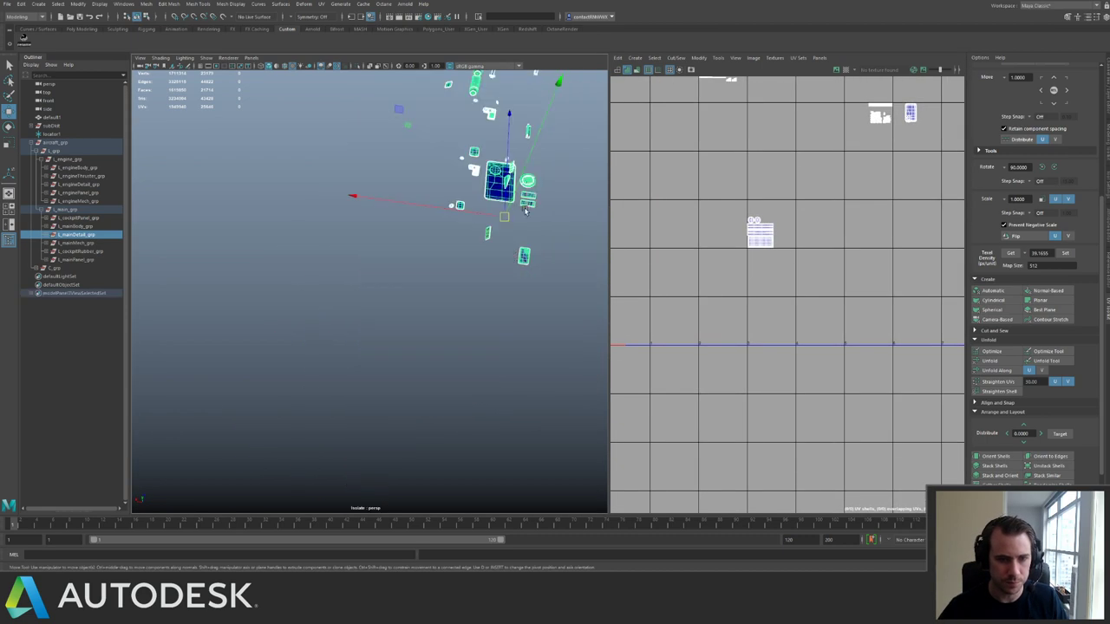
{"action": "middle_click_drag", "start_coordinate": [507, 195], "coordinate": [426, 293], "text": "alt"}
{"action": "left_click_drag", "start_coordinate": [390, 295], "coordinate": [597, 241], "text": "alt"}
Apply texel density 39.1655 at map size 512 to the two capsule-shaped parts' UVs, lay them out, and move them one tile left of the origin tile.
{"action": "middle_click_drag", "start_coordinate": [858, 271], "coordinate": [855, 325], "text": "alt"}
{"action": "right_click_drag", "start_coordinate": [815, 325], "coordinate": [837, 377], "text": "alt"}
{"action": "key", "text": "F12"}
{"action": "left_click_drag", "start_coordinate": [681, 230], "coordinate": [826, 350]}
{"action": "right_click_drag", "start_coordinate": [825, 350], "coordinate": [802, 324], "text": "alt"}
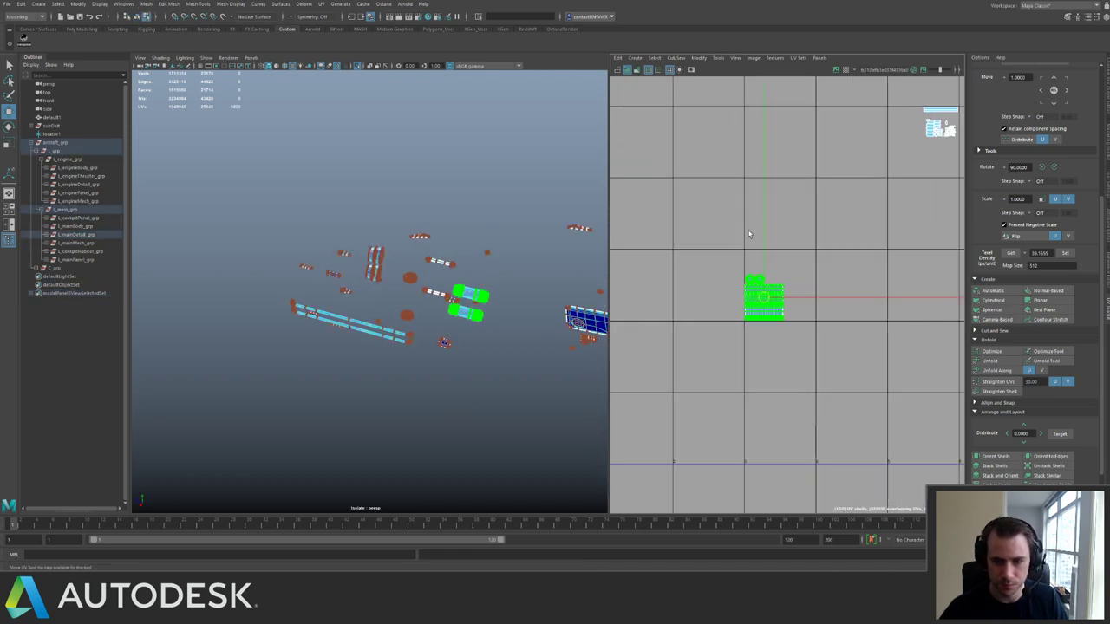
{"action": "middle_click_drag", "start_coordinate": [802, 324], "coordinate": [900, 255], "text": "alt"}
{"action": "left_click", "coordinate": [1066, 253]}
{"action": "key", "text": "ctrl+l"}
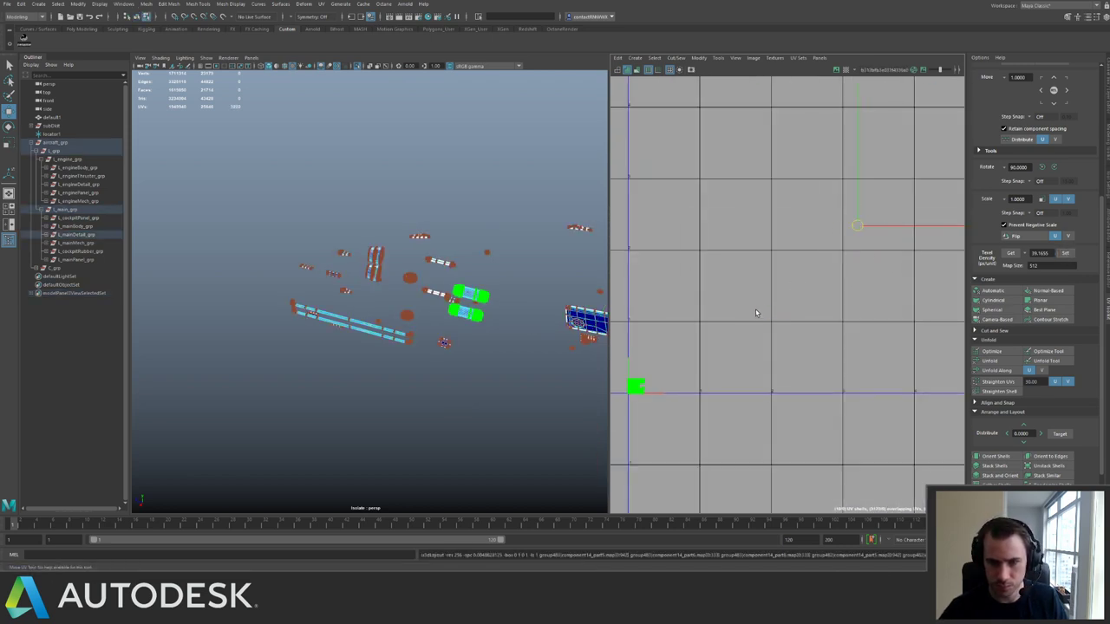
{"action": "middle_click_drag", "start_coordinate": [898, 216], "coordinate": [934, 206], "text": "alt"}
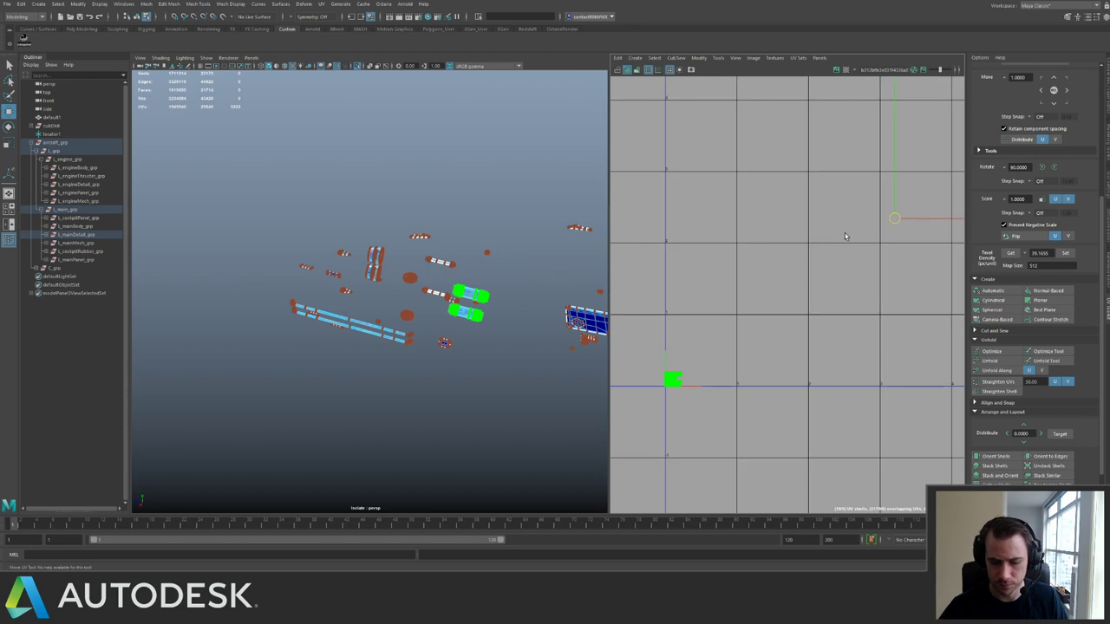
{"action": "key", "text": "ctrl+z"}
Lay out the UV shells of the two slim bar-shaped parts and apply texel density 39.1655 to them.
{"action": "middle_click_drag", "start_coordinate": [822, 185], "coordinate": [648, 336], "text": "alt"}
{"action": "left_click_drag", "start_coordinate": [696, 122], "coordinate": [782, 165]}
{"action": "middle_click_drag", "start_coordinate": [713, 255], "coordinate": [768, 213], "text": "alt"}
{"action": "right_click_drag", "start_coordinate": [768, 213], "coordinate": [735, 205], "text": "alt"}
{"action": "key", "text": "ctrl+l"}
{"action": "middle_click_drag", "start_coordinate": [716, 264], "coordinate": [718, 260], "text": "alt"}
{"action": "left_click", "coordinate": [1065, 253]}
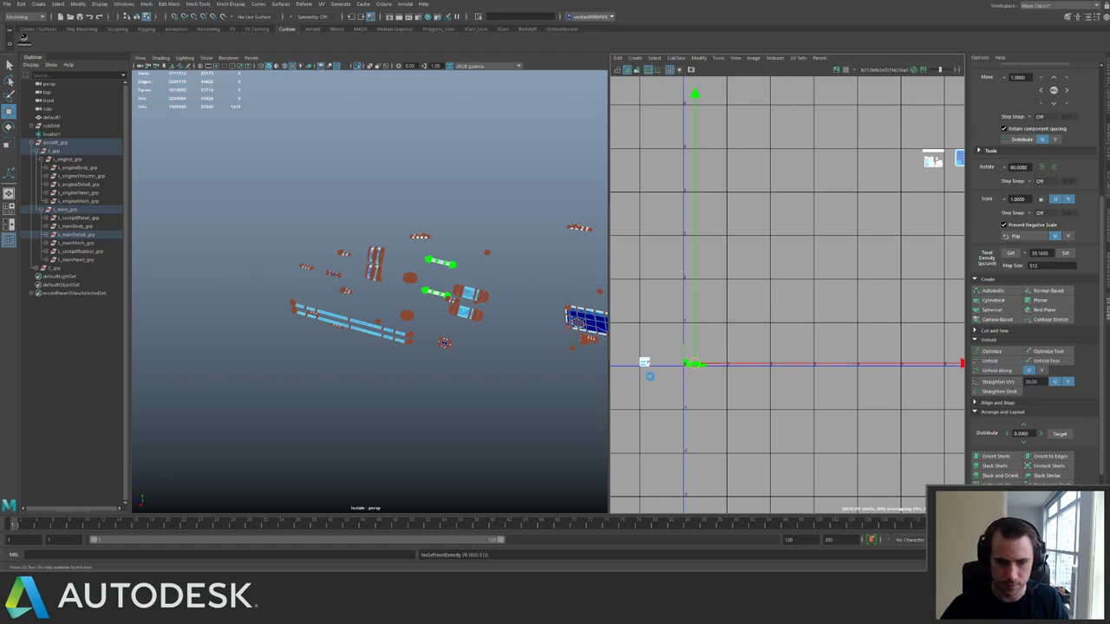
Move the bar-shaped parts' shells just above the capsule parts' shells in the tile left of the origin.
{"action": "middle_click_drag", "start_coordinate": [691, 308], "coordinate": [854, 240], "text": "alt"}
{"action": "right_click_drag", "start_coordinate": [854, 239], "coordinate": [849, 354], "text": "alt"}
{"action": "middle_click_drag", "start_coordinate": [798, 266], "coordinate": [733, 261], "text": "alt"}
{"action": "right_click_drag", "start_coordinate": [772, 321], "coordinate": [841, 378], "text": "alt"}
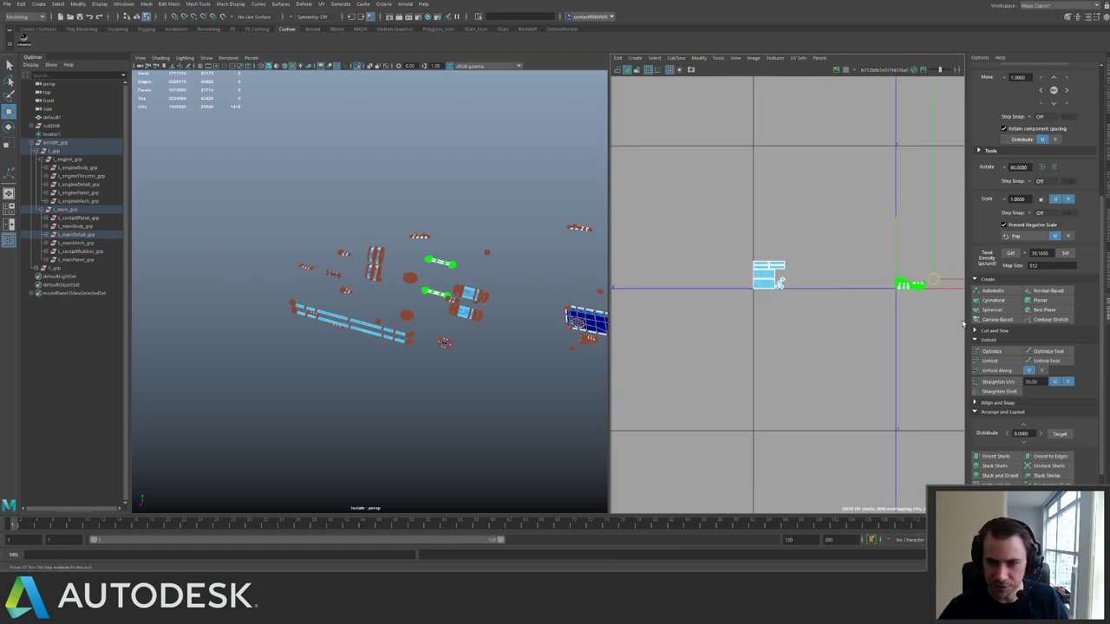
{"action": "left_click_drag", "start_coordinate": [910, 284], "coordinate": [771, 240]}
Apply texel density 39.1655 to the large rectangular panel's UV shells and lay them out.
{"action": "right_click_drag", "start_coordinate": [842, 212], "coordinate": [743, 128], "text": "alt"}
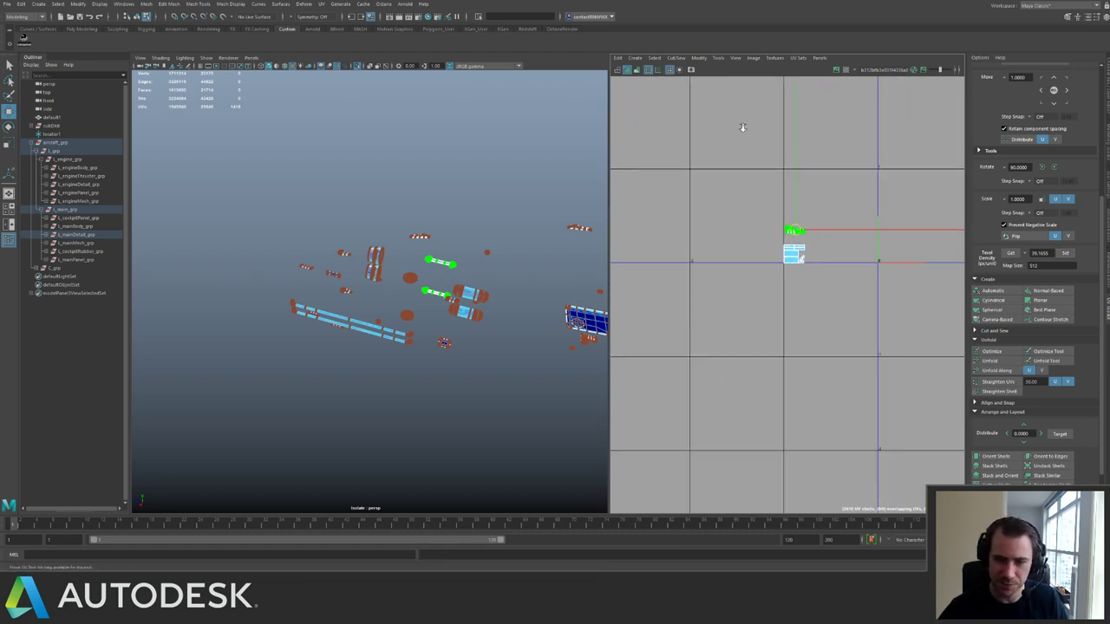
{"action": "middle_click_drag", "start_coordinate": [885, 121], "coordinate": [642, 355], "text": "alt"}
{"action": "middle_click_drag", "start_coordinate": [824, 226], "coordinate": [583, 293], "text": "alt"}
{"action": "middle_click_drag", "start_coordinate": [857, 190], "coordinate": [698, 242], "text": "alt"}
{"action": "right_click_drag", "start_coordinate": [698, 242], "coordinate": [749, 237], "text": "alt"}
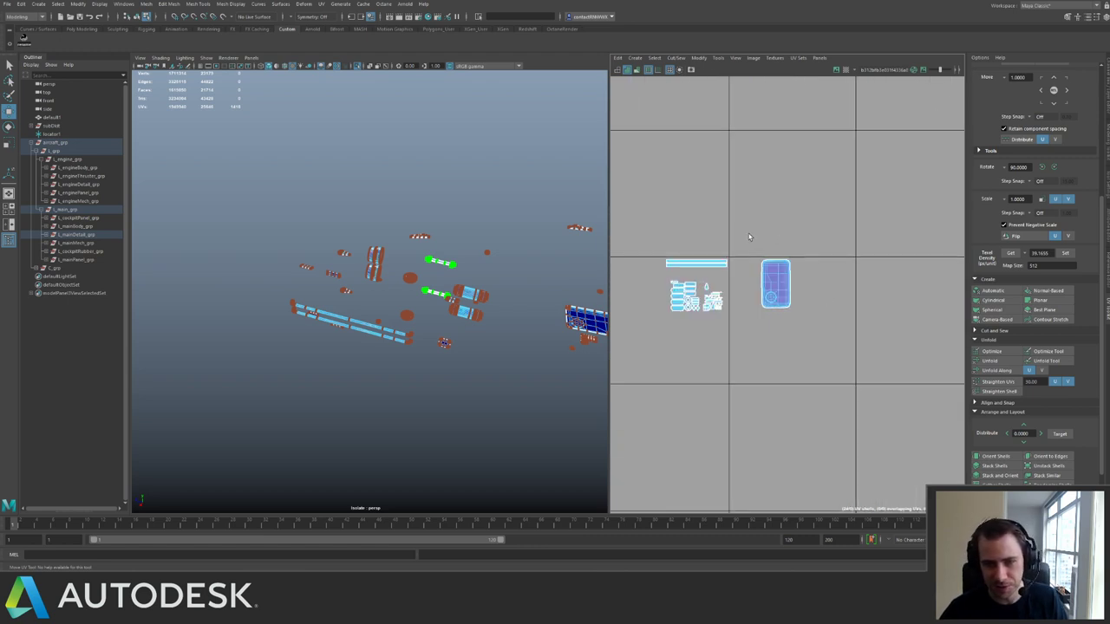
{"action": "left_click_drag", "start_coordinate": [749, 237], "coordinate": [808, 323]}
{"action": "left_click", "coordinate": [1066, 253]}
{"action": "key", "text": "ctrl+l"}
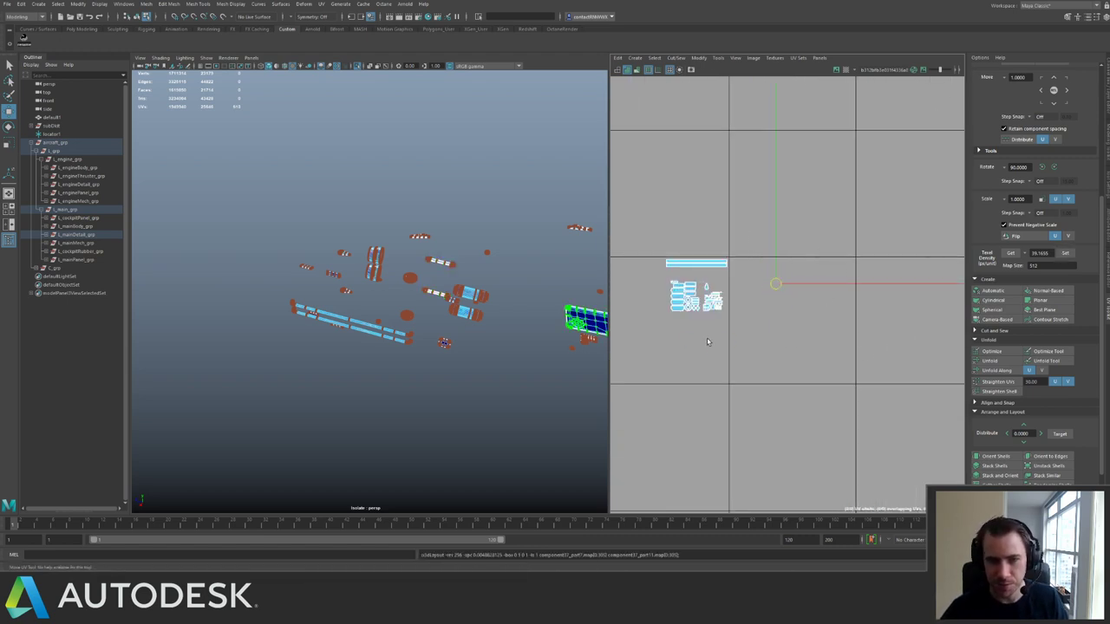
Move the rectangular panel's shells beside the capsule parts' shells in the tile left of the origin.
{"action": "key", "text": "f"}
{"action": "right_click_drag", "start_coordinate": [868, 349], "coordinate": [555, 158], "text": "alt"}
{"action": "right_click_drag", "start_coordinate": [876, 285], "coordinate": [703, 212], "text": "alt"}
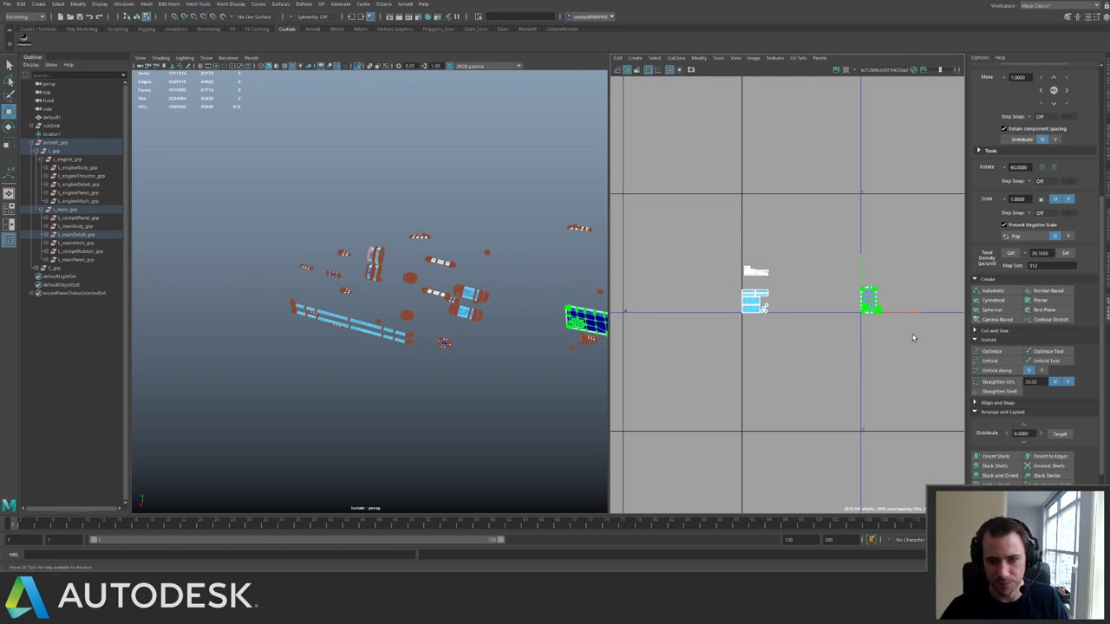
{"action": "left_click_drag", "start_coordinate": [870, 301], "coordinate": [786, 300]}
Apply texel density 39.1655 to the small shells below the crowded tile and lay them out.
{"action": "middle_click_drag", "start_coordinate": [826, 219], "coordinate": [668, 219], "text": "alt"}
{"action": "right_click_drag", "start_coordinate": [833, 199], "coordinate": [745, 97], "text": "alt"}
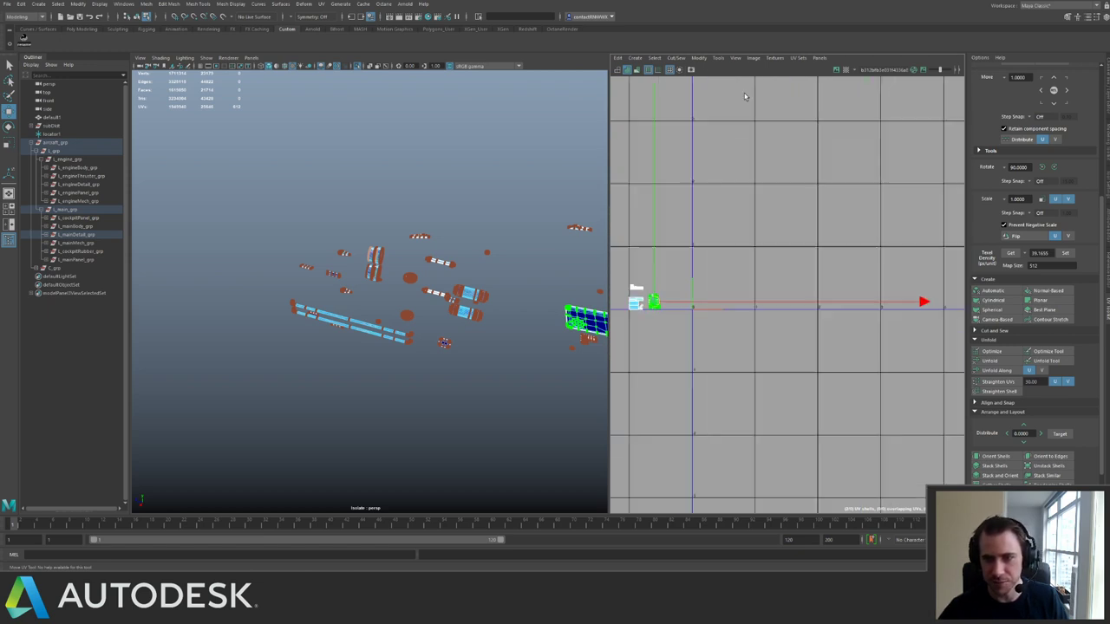
{"action": "middle_click_drag", "start_coordinate": [745, 97], "coordinate": [555, 283], "text": "alt"}
{"action": "mouse_move", "coordinate": [878, 285]}
{"action": "middle_mouse_down", "text": "alt"}
{"action": "mouse_move", "coordinate": [838, 263]}
{"action": "mouse_move", "coordinate": [549, 244]}
{"action": "middle_mouse_up", "text": "alt"}
{"action": "left_click_drag", "start_coordinate": [751, 285], "coordinate": [806, 320]}
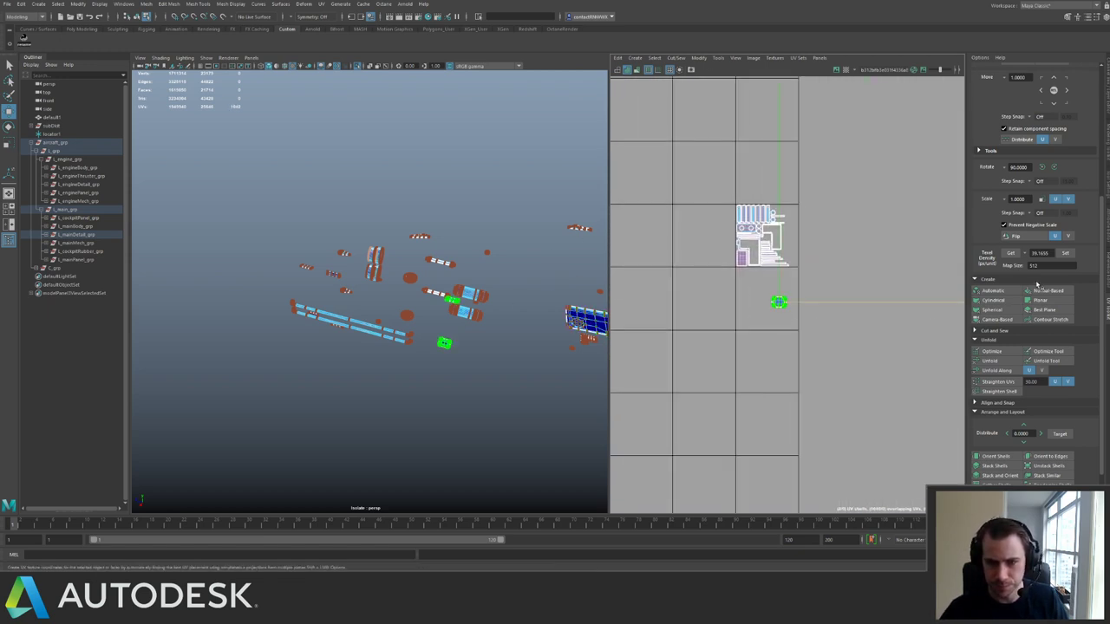
{"action": "left_click", "coordinate": [1066, 253]}
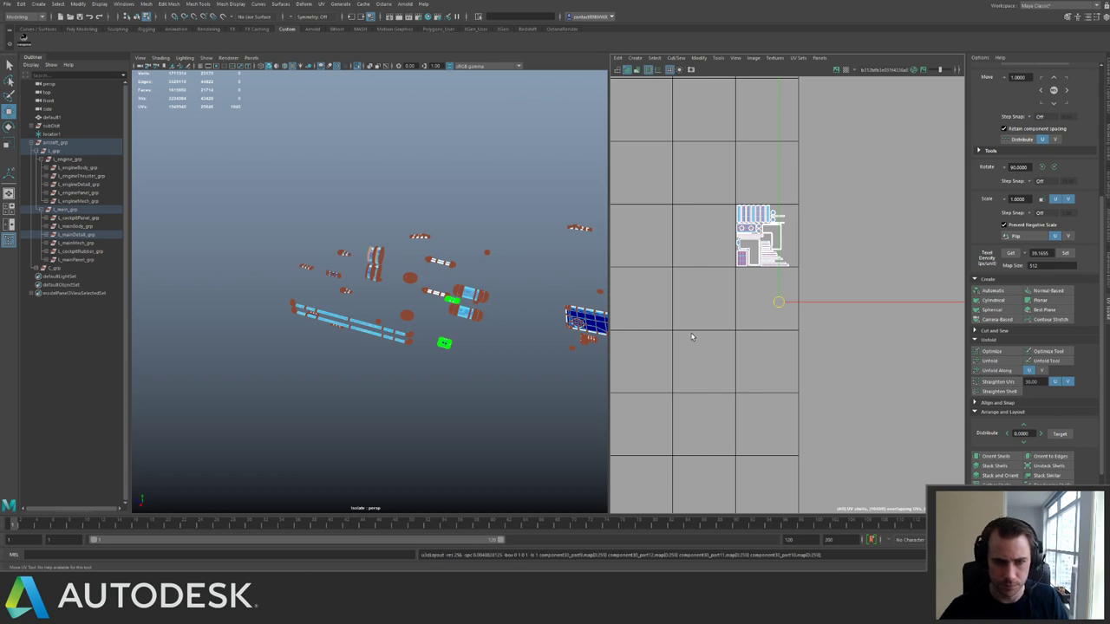
Move the four small shells to the right of the rectangular panel's shells.
{"action": "key", "text": "f"}
{"action": "right_click_drag", "start_coordinate": [870, 337], "coordinate": [538, 200], "text": "alt"}
{"action": "right_click_drag", "start_coordinate": [851, 287], "coordinate": [543, 185], "text": "alt"}
{"action": "left_click", "coordinate": [826, 274]}
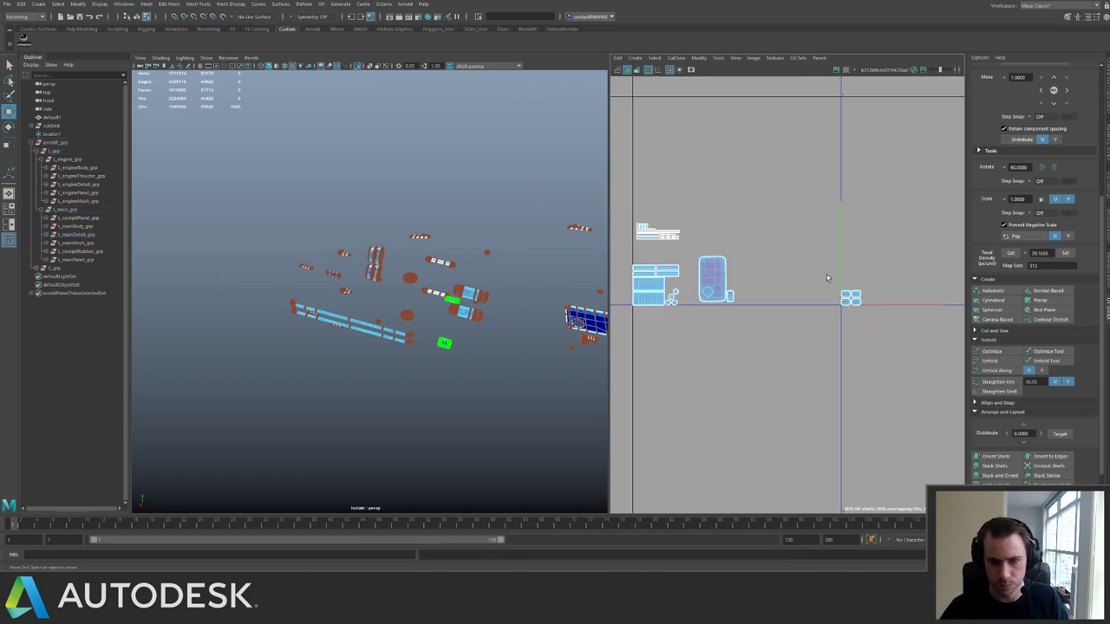
{"action": "left_click_drag", "start_coordinate": [826, 274], "coordinate": [763, 278]}
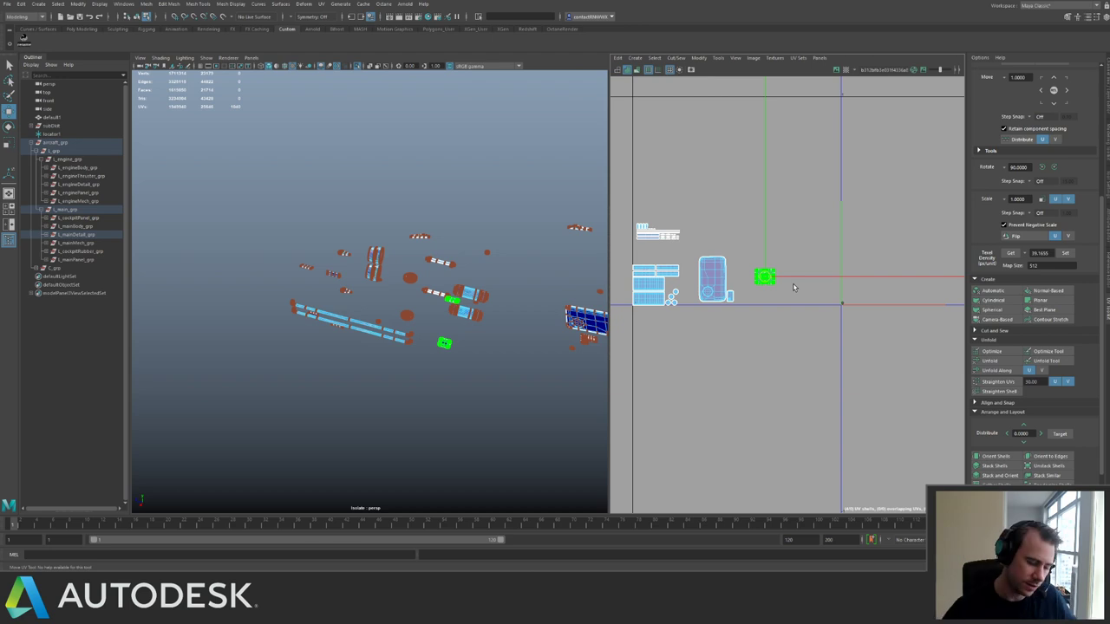
Return to object selection and select all the isolated L_mainDetail_grp parts.
{"action": "right_click_drag", "start_coordinate": [871, 268], "coordinate": [628, 112], "text": "alt"}
{"action": "middle_click_drag", "start_coordinate": [847, 207], "coordinate": [627, 304], "text": "alt"}
{"action": "right_click_drag", "start_coordinate": [831, 255], "coordinate": [783, 191], "text": "alt"}
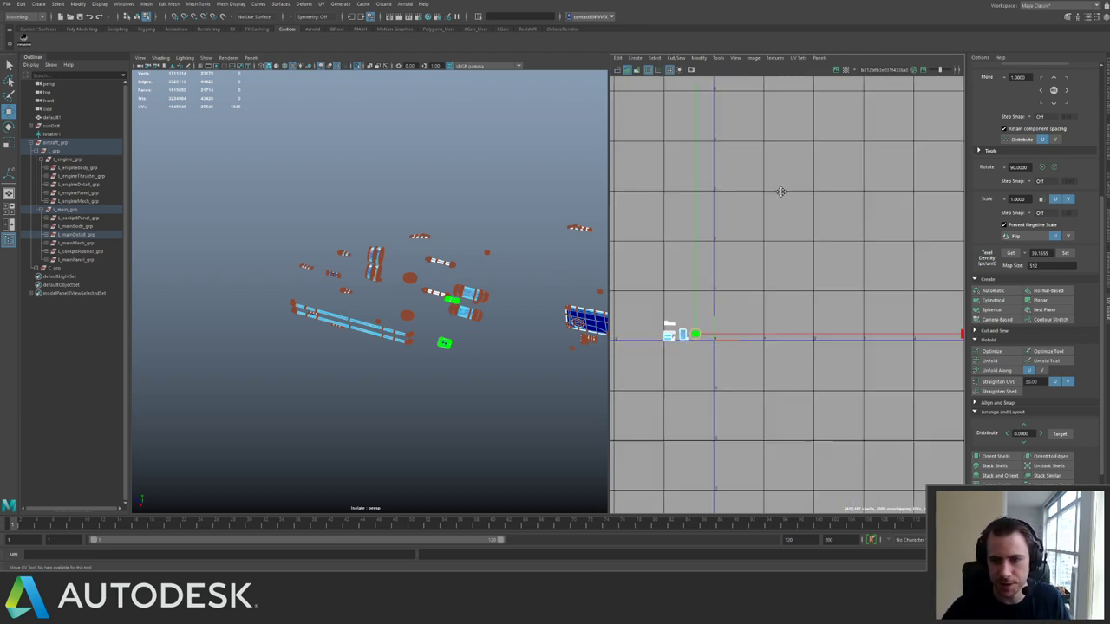
{"action": "middle_click_drag", "start_coordinate": [952, 146], "coordinate": [709, 260], "text": "alt"}
{"action": "right_click_drag", "start_coordinate": [854, 229], "coordinate": [907, 365], "text": "alt"}
{"action": "middle_click_drag", "start_coordinate": [851, 223], "coordinate": [678, 289], "text": "alt"}
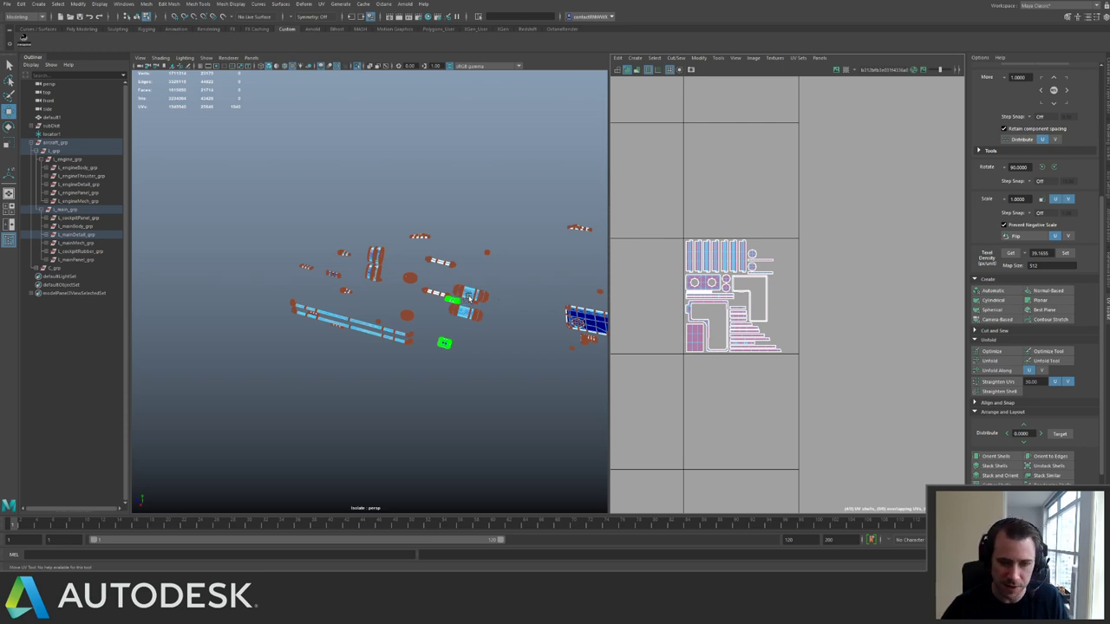
{"action": "right_click_drag", "start_coordinate": [470, 298], "coordinate": [511, 280]}
{"action": "left_click", "coordinate": [516, 277]}
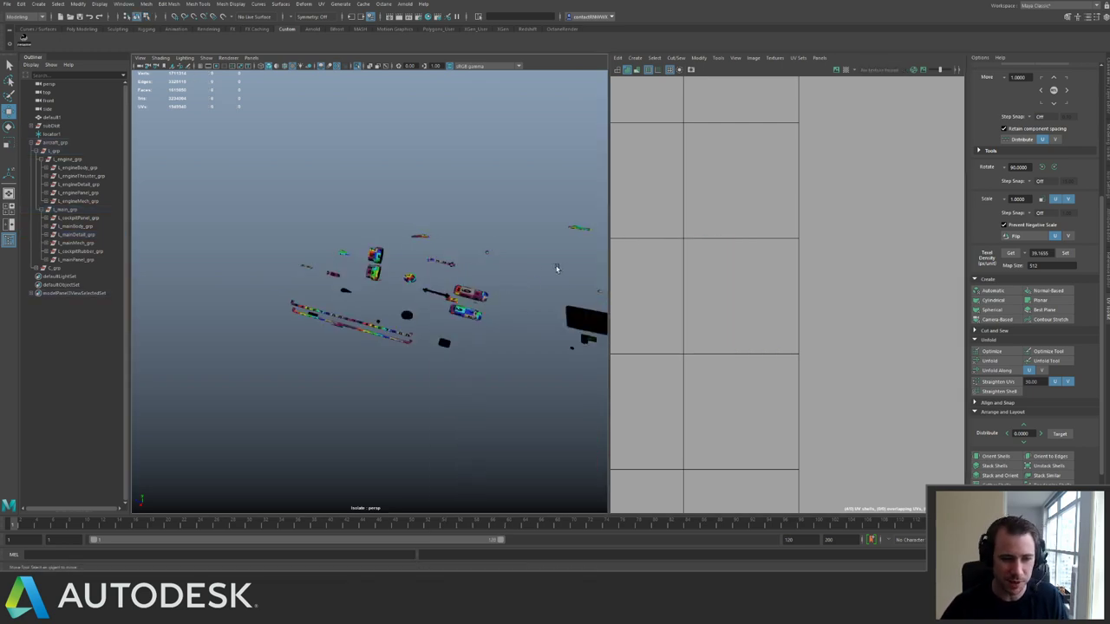
{"action": "middle_click_drag", "start_coordinate": [536, 261], "coordinate": [440, 251], "text": "alt"}
{"action": "right_click_drag", "start_coordinate": [438, 251], "coordinate": [299, 217], "text": "alt"}
{"action": "left_click_drag", "start_coordinate": [242, 200], "coordinate": [586, 352]}
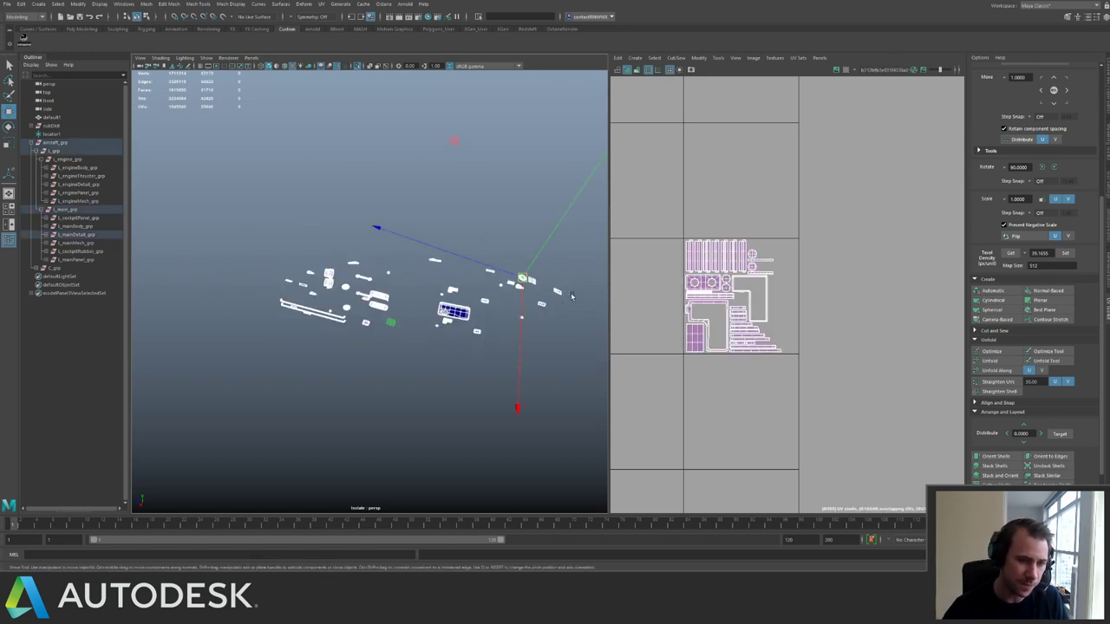
Separate the overlapping UV layouts in the crowded tile by moving one copy two tiles down.
{"action": "left_click_drag", "start_coordinate": [571, 296], "coordinate": [463, 265], "text": "alt"}
{"action": "middle_click_drag", "start_coordinate": [463, 265], "coordinate": [371, 261], "text": "alt"}
{"action": "right_click_drag", "start_coordinate": [371, 262], "coordinate": [555, 304], "text": "alt"}
{"action": "right_click_drag", "start_coordinate": [709, 263], "coordinate": [739, 248]}
{"action": "left_click_drag", "start_coordinate": [673, 214], "coordinate": [802, 368]}
{"action": "left_click_drag", "start_coordinate": [512, 304], "coordinate": [452, 270], "text": "alt"}
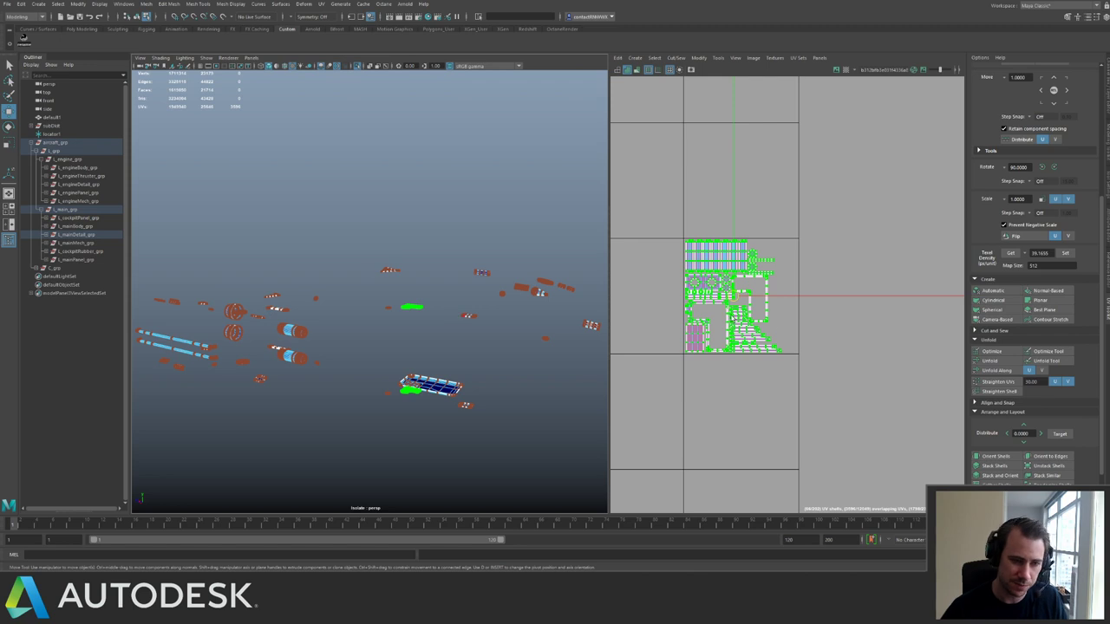
{"action": "middle_click_drag", "start_coordinate": [755, 306], "coordinate": [799, 279], "text": "alt"}
{"action": "right_click_drag", "start_coordinate": [800, 279], "coordinate": [766, 240], "text": "alt"}
{"action": "key", "text": "alt+Down"}
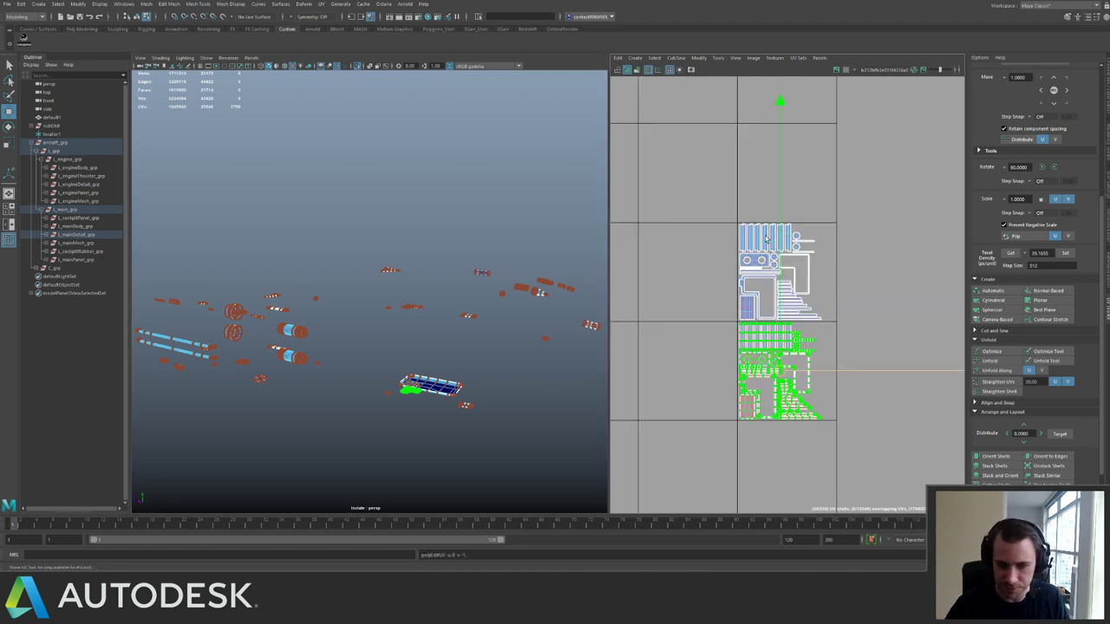
{"action": "key", "text": "g"}
{"action": "middle_click_drag", "start_coordinate": [755, 286], "coordinate": [794, 186], "text": "alt"}
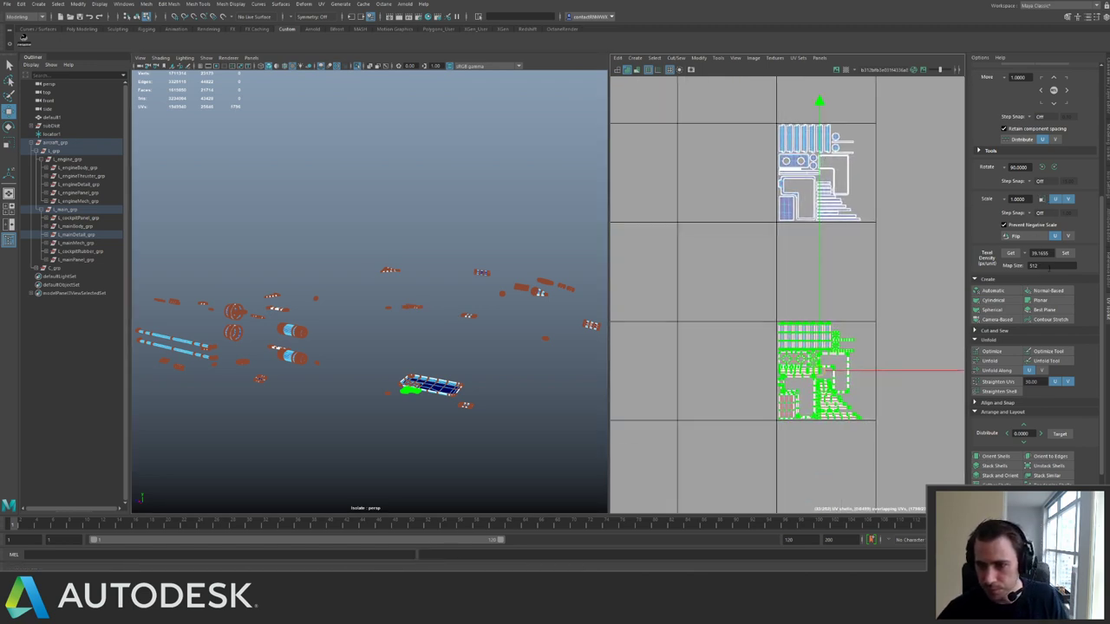
Apply texel density 39.1655 to both separated UV copies and lay them out together in the origin tile.
{"action": "scroll", "coordinate": [887, 308], "scroll_direction": "down", "scroll_amount": 2}
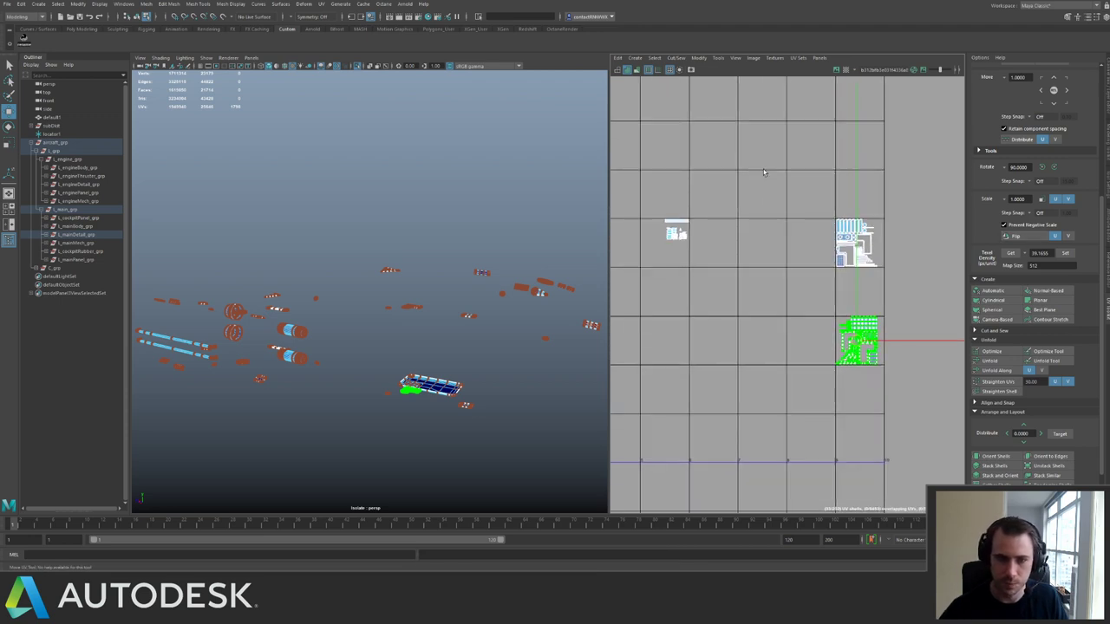
{"action": "left_click_drag", "start_coordinate": [764, 172], "coordinate": [951, 382]}
{"action": "left_click", "coordinate": [1065, 254]}
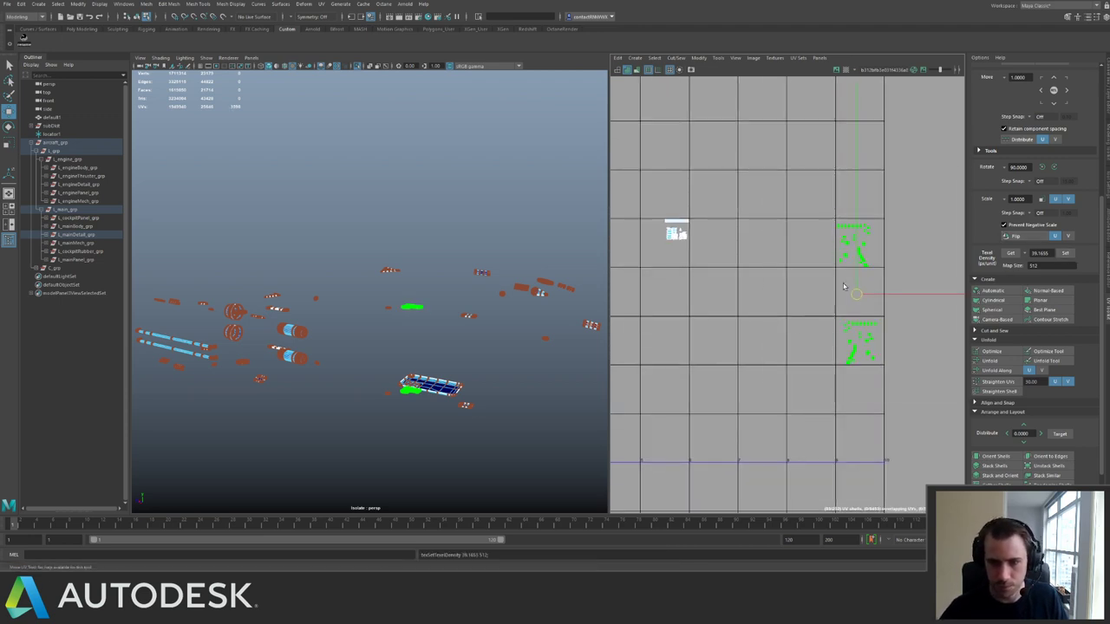
{"action": "middle_click_drag", "start_coordinate": [686, 355], "coordinate": [845, 315], "text": "alt"}
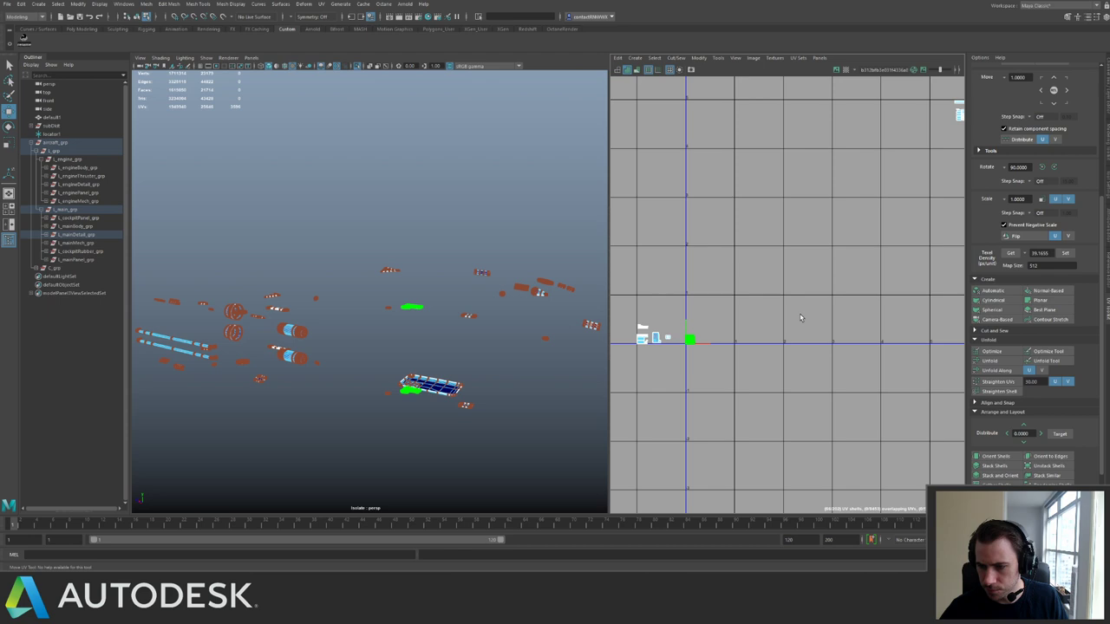
{"action": "middle_click_drag", "start_coordinate": [767, 308], "coordinate": [816, 281], "text": "alt"}
{"action": "right_click_drag", "start_coordinate": [755, 277], "coordinate": [772, 318], "text": "alt"}
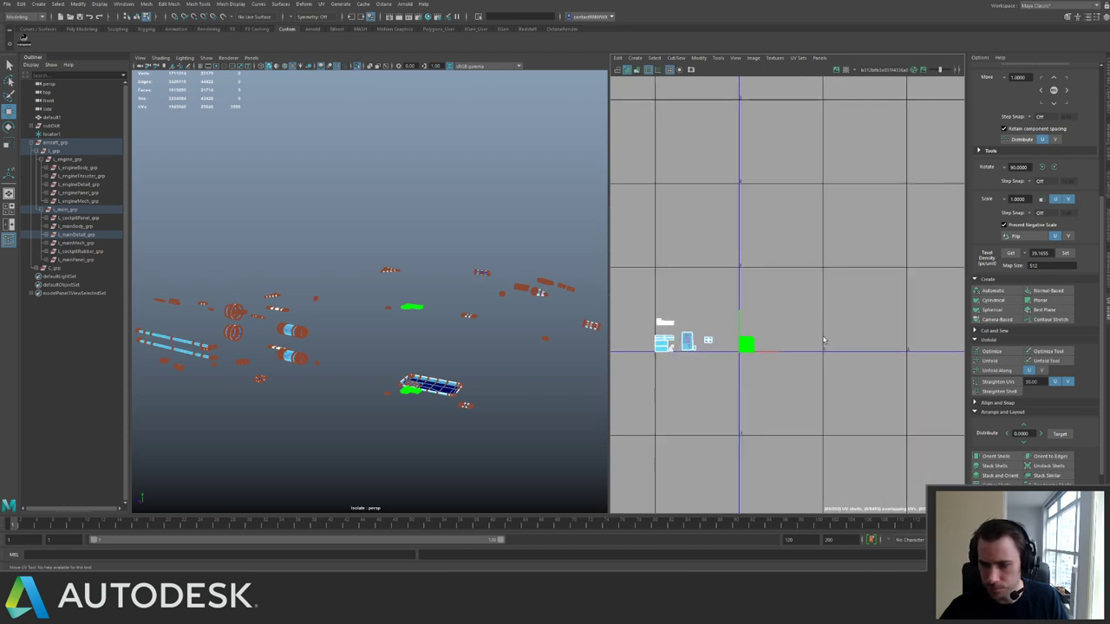
Move the newly laid-out block of shells above the rectangular panel's shells in the tile left of the origin.
{"action": "middle_click_drag", "start_coordinate": [772, 319], "coordinate": [777, 277], "text": "alt"}
{"action": "right_click_drag", "start_coordinate": [777, 278], "coordinate": [812, 340], "text": "alt"}
{"action": "left_click", "coordinate": [801, 324]}
{"action": "middle_click_drag", "start_coordinate": [774, 288], "coordinate": [760, 239], "text": "alt"}
{"action": "right_click_drag", "start_coordinate": [759, 239], "coordinate": [784, 277], "text": "alt"}
{"action": "left_click_drag", "start_coordinate": [719, 273], "coordinate": [913, 388]}
{"action": "right_click_drag", "start_coordinate": [891, 347], "coordinate": [818, 302], "text": "alt"}
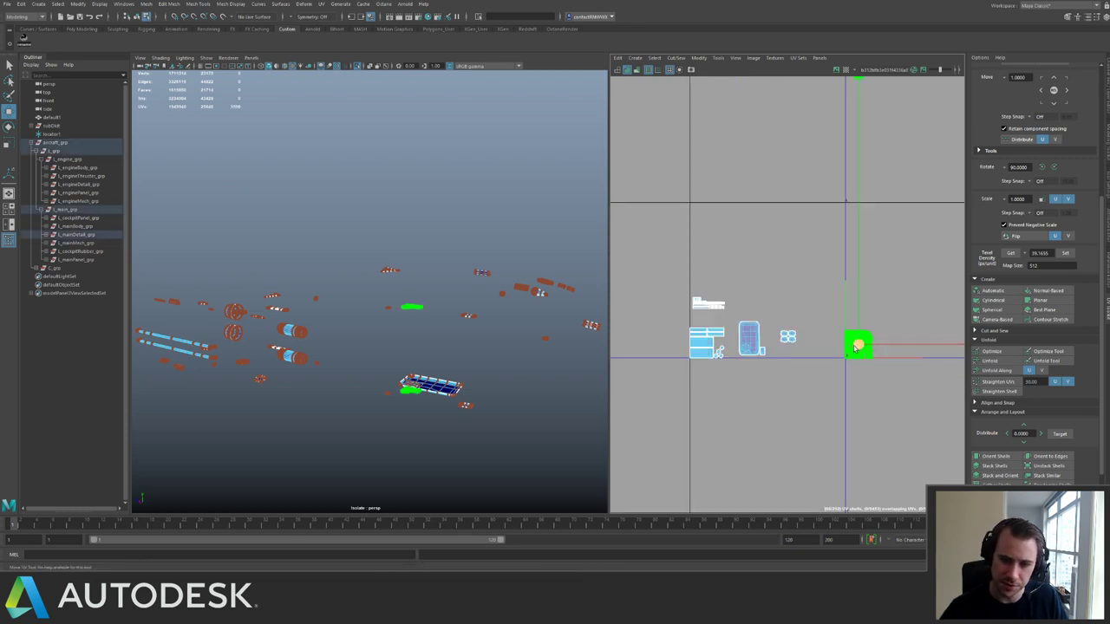
{"action": "left_click_drag", "start_coordinate": [854, 348], "coordinate": [766, 282]}
Examine the remaining L_mainDetail_grp UV shells and which parts they belong to.
{"action": "right_click_drag", "start_coordinate": [828, 297], "coordinate": [678, 189], "text": "alt"}
{"action": "right_click_drag", "start_coordinate": [888, 321], "coordinate": [795, 206], "text": "alt"}
{"action": "middle_click_drag", "start_coordinate": [928, 148], "coordinate": [746, 209], "text": "alt"}
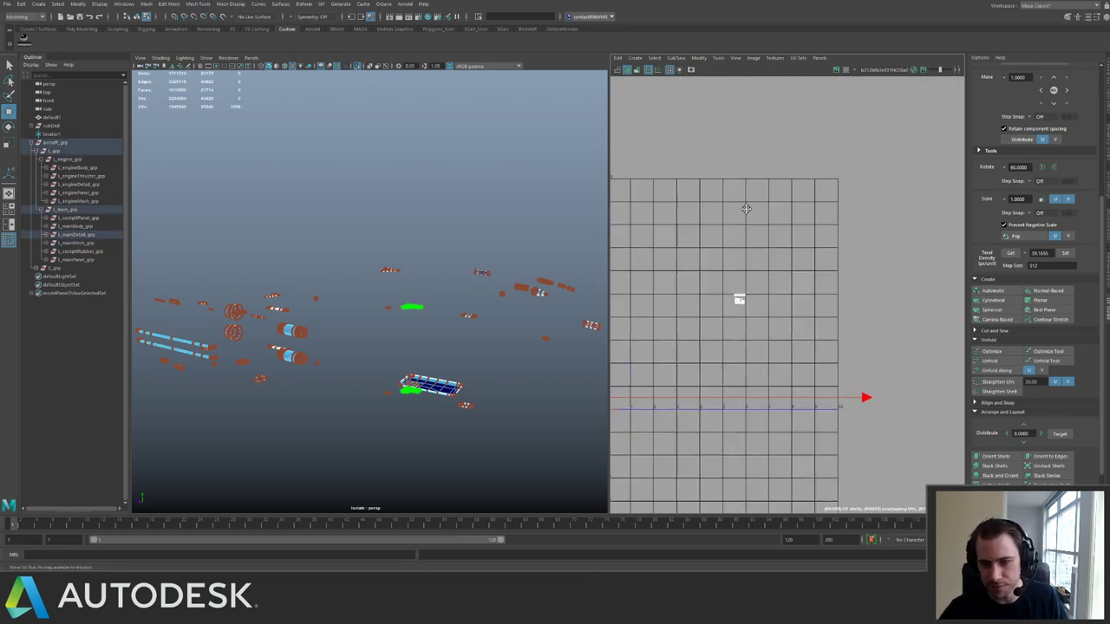
{"action": "scroll", "coordinate": [810, 328], "scroll_direction": "up", "scroll_amount": 3}
{"action": "left_click_drag", "start_coordinate": [788, 354], "coordinate": [714, 308]}
{"action": "middle_click_drag", "start_coordinate": [714, 309], "coordinate": [740, 273], "text": "alt"}
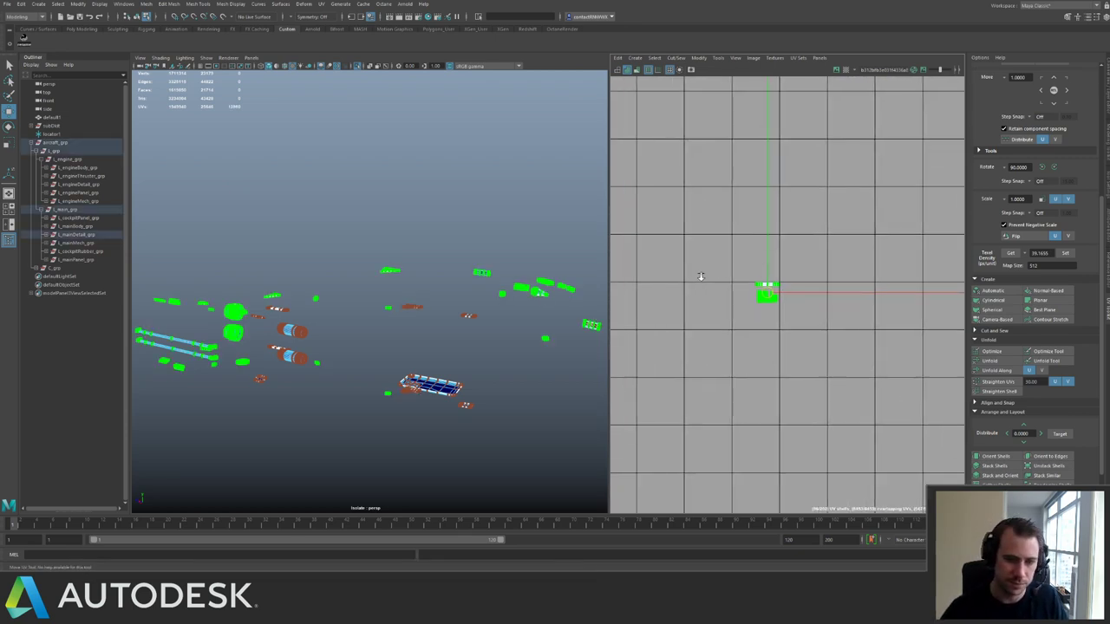
{"action": "right_click_drag", "start_coordinate": [700, 277], "coordinate": [841, 300], "text": "alt"}
{"action": "middle_click_drag", "start_coordinate": [841, 300], "coordinate": [697, 291], "text": "alt"}
{"action": "right_click_drag", "start_coordinate": [698, 290], "coordinate": [805, 323], "text": "alt"}
{"action": "left_click", "coordinate": [769, 321]}
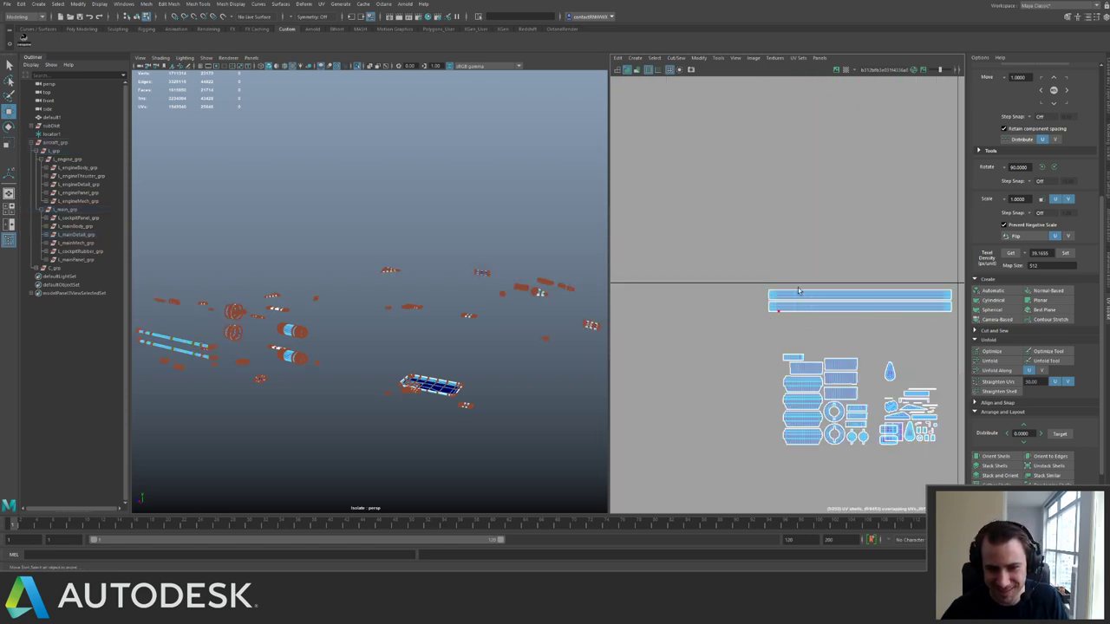
Move the overlapping striped square shells clear below the other remaining shells and unfold them along U.
{"action": "middle_click_drag", "start_coordinate": [799, 291], "coordinate": [720, 253], "text": "alt"}
{"action": "right_click_drag", "start_coordinate": [720, 253], "coordinate": [829, 326], "text": "alt"}
{"action": "middle_click_drag", "start_coordinate": [815, 377], "coordinate": [743, 195], "text": "alt"}
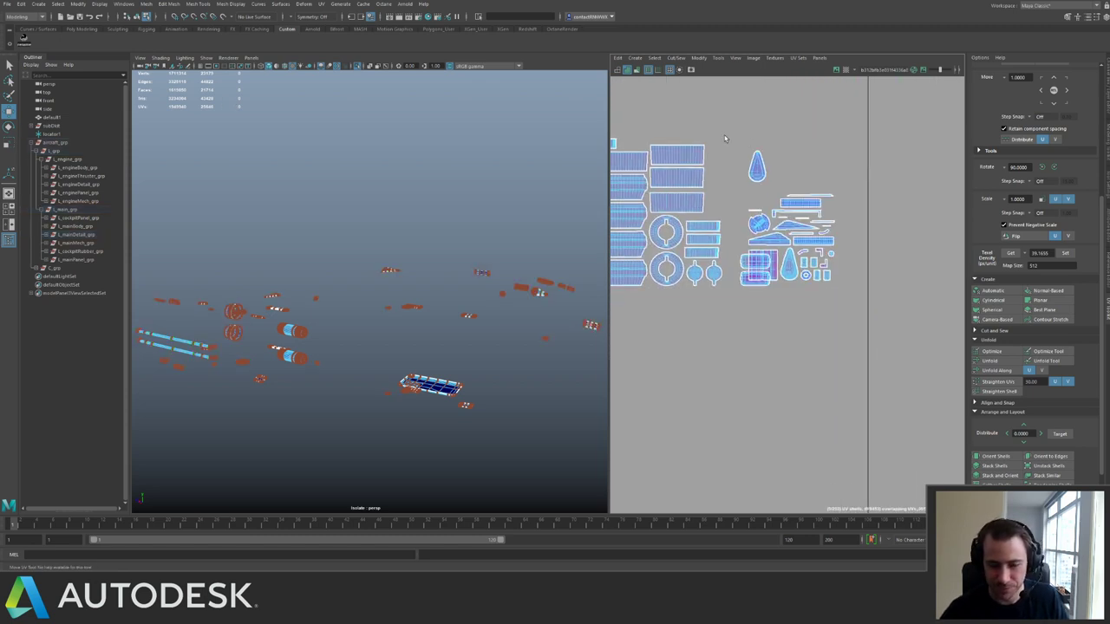
{"action": "right_click_drag", "start_coordinate": [728, 206], "coordinate": [878, 379], "text": "alt"}
{"action": "left_click_drag", "start_coordinate": [902, 364], "coordinate": [865, 339]}
{"action": "right_click_drag", "start_coordinate": [865, 339], "coordinate": [733, 342], "text": "ctrl"}
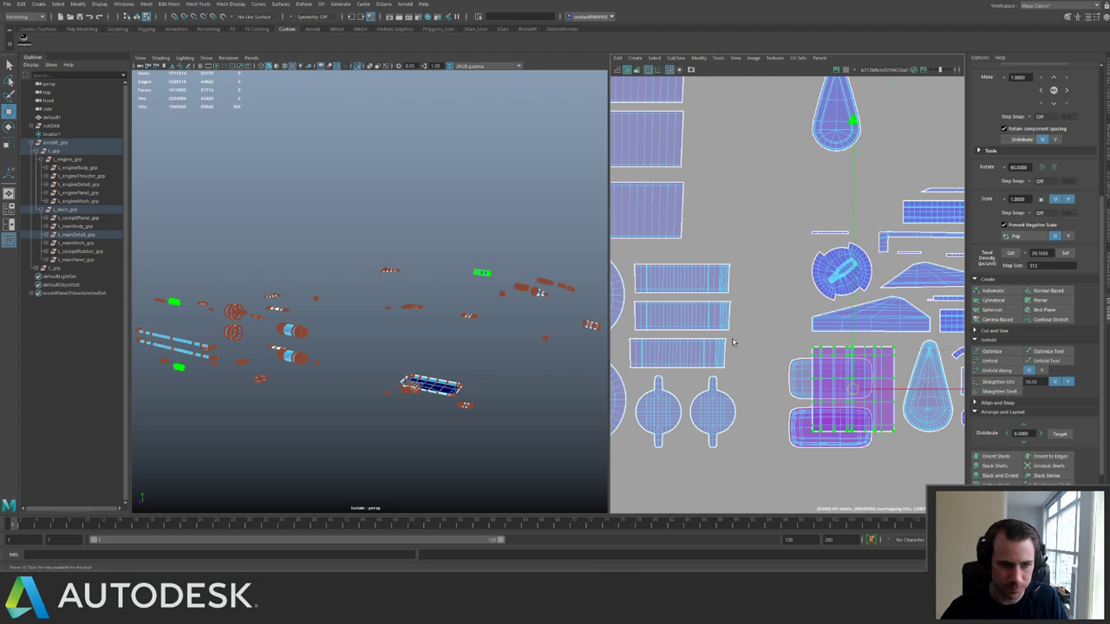
{"action": "right_click_drag", "start_coordinate": [893, 341], "coordinate": [791, 276], "text": "alt"}
{"action": "middle_click_drag", "start_coordinate": [792, 275], "coordinate": [682, 176], "text": "alt"}
{"action": "left_click_drag", "start_coordinate": [768, 261], "coordinate": [828, 424]}
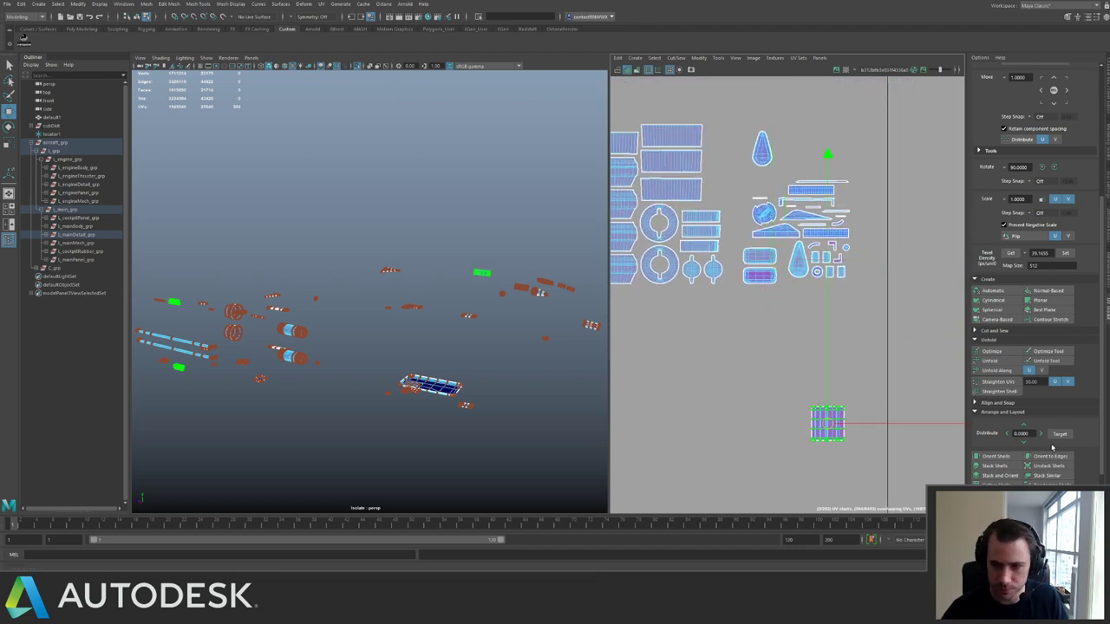
{"action": "left_click", "coordinate": [1029, 374]}
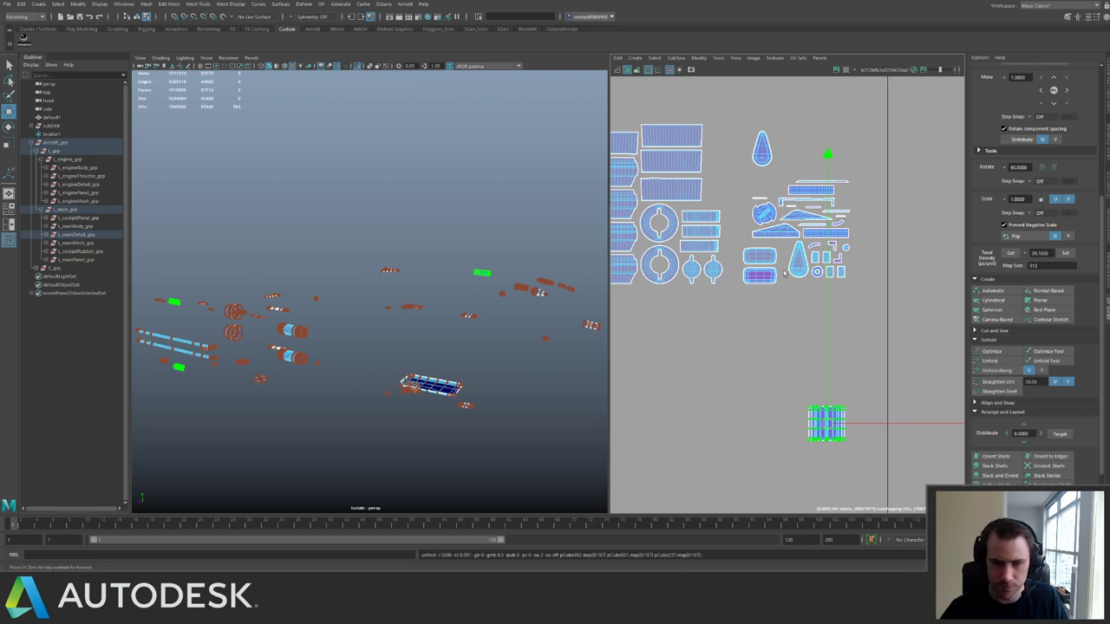
Unfold the overlapping rounded-rectangle shells along U.
{"action": "scroll", "coordinate": [784, 272], "scroll_direction": "up", "scroll_amount": 3}
{"action": "left_click_drag", "start_coordinate": [797, 321], "coordinate": [799, 322]}
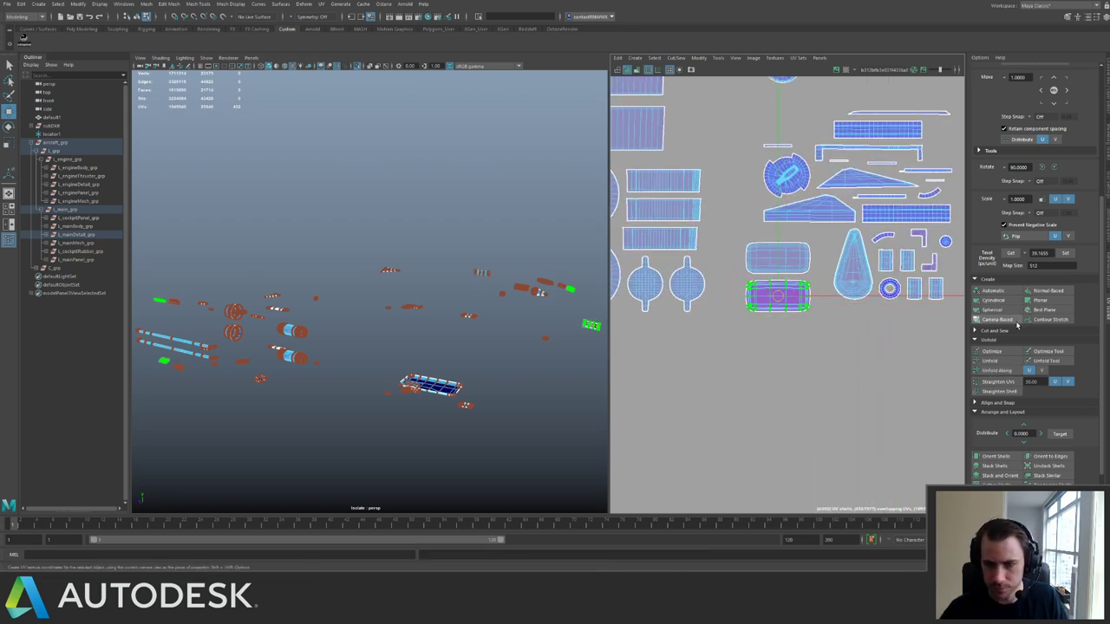
{"action": "left_click", "coordinate": [1004, 372]}
Select all the remaining detail shells and examine which parts in the model they belong to.
{"action": "middle_click_drag", "start_coordinate": [780, 139], "coordinate": [852, 305], "text": "alt"}
{"action": "mouse_move", "coordinate": [853, 305]}
{"action": "right_mouse_down", "text": "alt"}
{"action": "mouse_move", "coordinate": [626, 218]}
{"action": "mouse_move", "coordinate": [736, 249]}
{"action": "right_mouse_up", "text": "alt"}
{"action": "left_click_drag", "start_coordinate": [730, 209], "coordinate": [871, 452]}
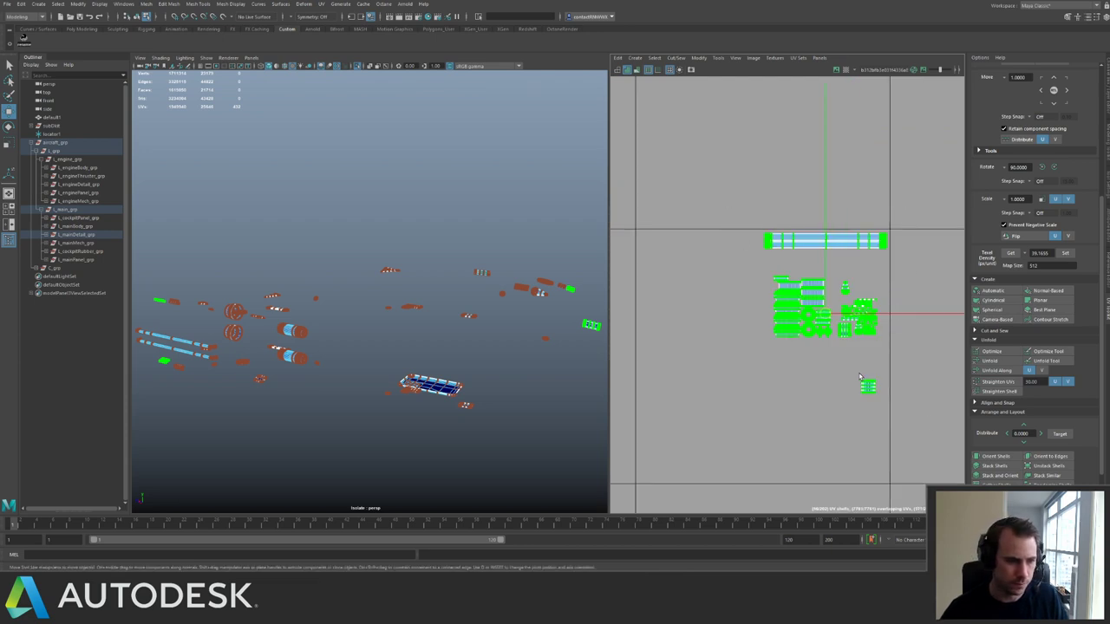
{"action": "left_click_drag", "start_coordinate": [268, 248], "coordinate": [293, 281], "text": "alt"}
{"action": "middle_click_drag", "start_coordinate": [293, 281], "coordinate": [420, 300], "text": "alt"}
{"action": "right_click_drag", "start_coordinate": [420, 300], "coordinate": [492, 334], "text": "alt"}
{"action": "left_click_drag", "start_coordinate": [490, 334], "coordinate": [317, 189], "text": "alt"}
{"action": "right_click_drag", "start_coordinate": [380, 244], "coordinate": [319, 291], "text": "alt"}
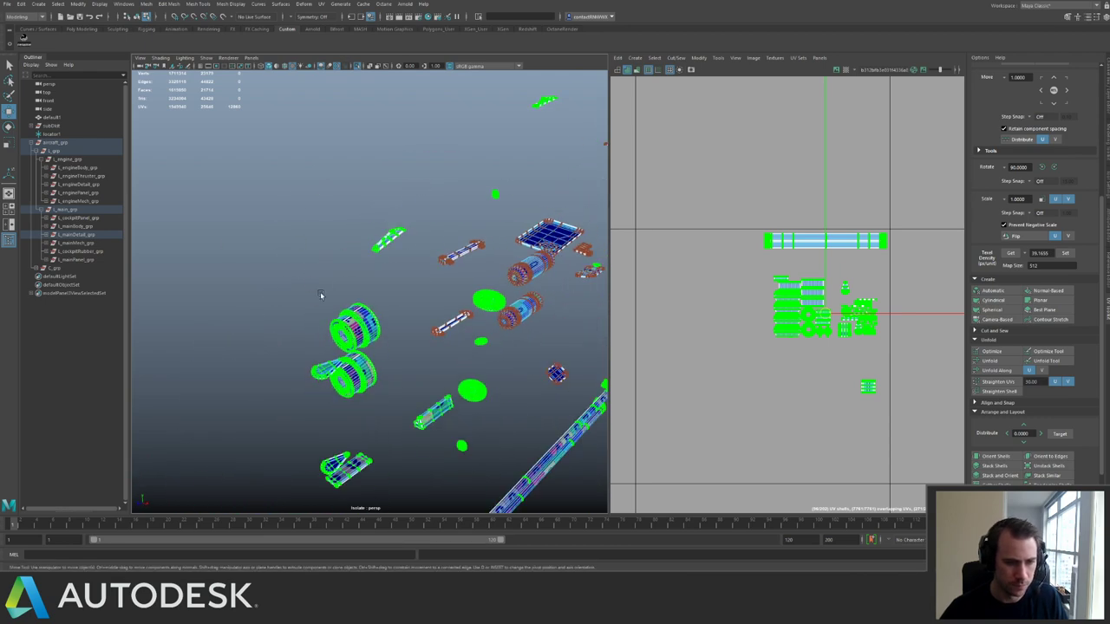
{"action": "left_click_drag", "start_coordinate": [355, 290], "coordinate": [380, 360], "text": "alt"}
Apply texel density 39.1655 to the UV shells of the two striped ring parts and lay them out in the origin tile.
{"action": "right_click_drag", "start_coordinate": [840, 356], "coordinate": [710, 217], "text": "alt"}
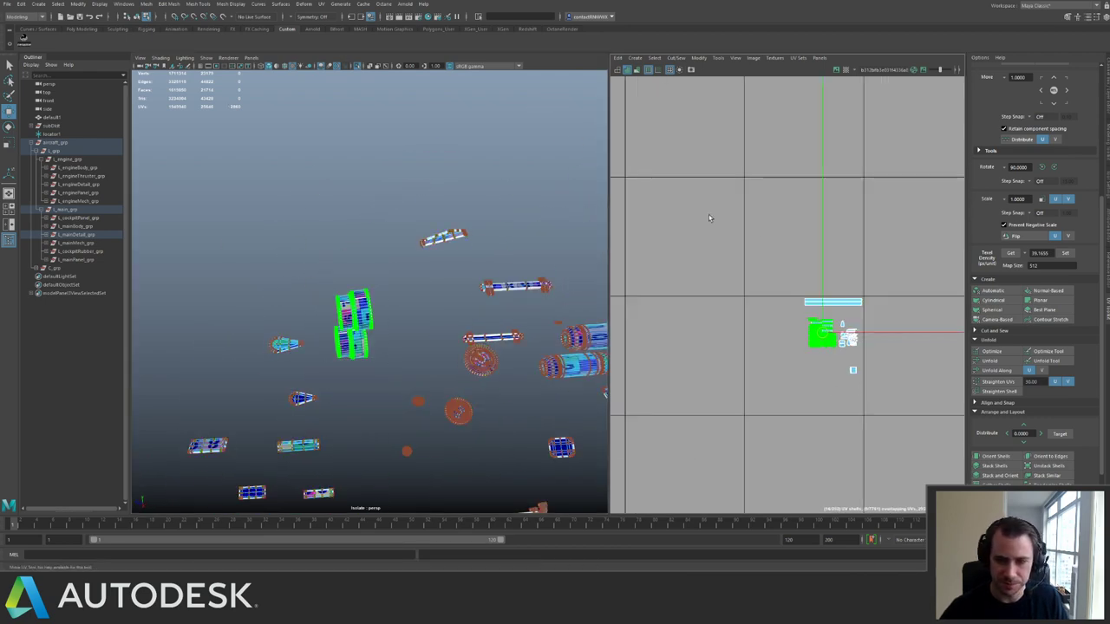
{"action": "left_click", "coordinate": [1066, 253]}
{"action": "key", "text": "ctrl+l"}
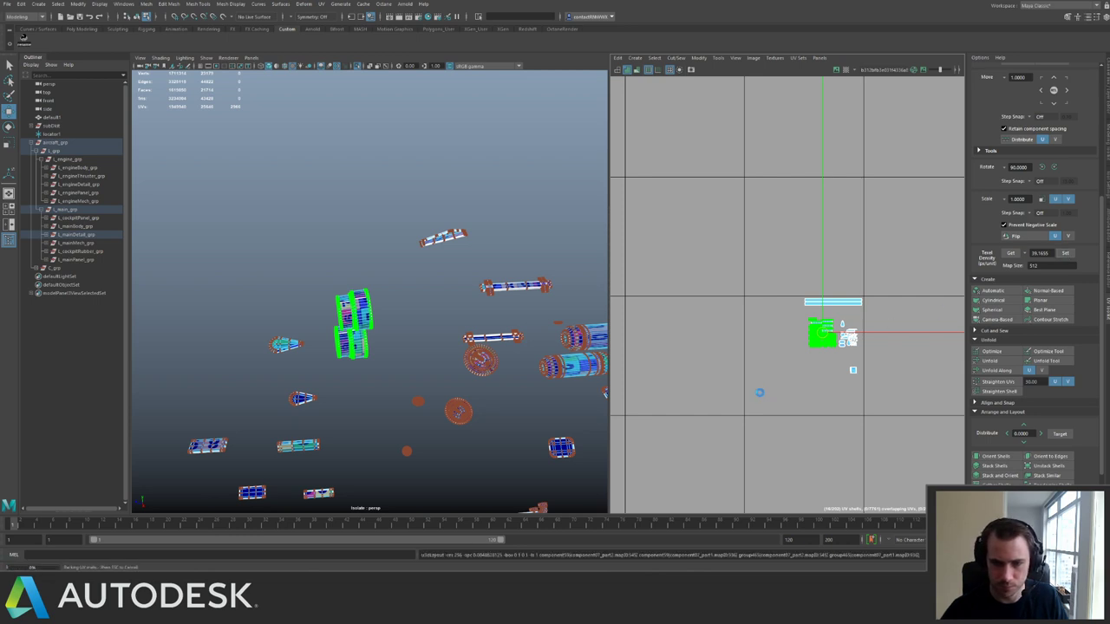
Move the ring parts' shell block below the rectangular panel's shells, just under the tile left of the origin.
{"action": "key", "text": "f"}
{"action": "right_click_drag", "start_coordinate": [893, 379], "coordinate": [842, 302], "text": "alt"}
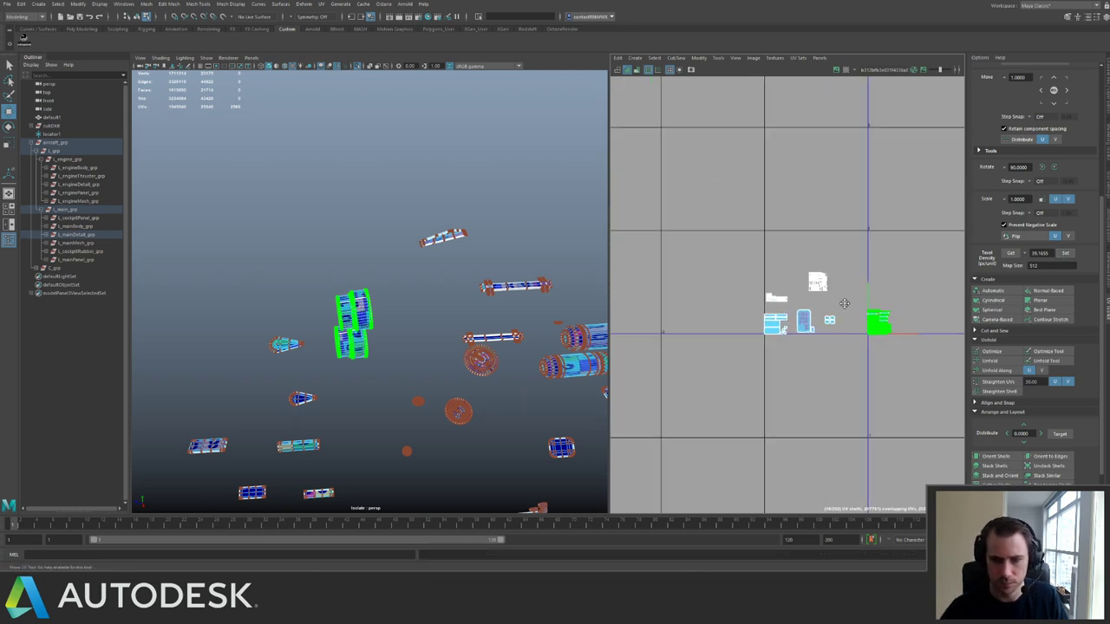
{"action": "middle_click_drag", "start_coordinate": [842, 302], "coordinate": [757, 305], "text": "alt"}
{"action": "left_click_drag", "start_coordinate": [758, 293], "coordinate": [695, 364]}
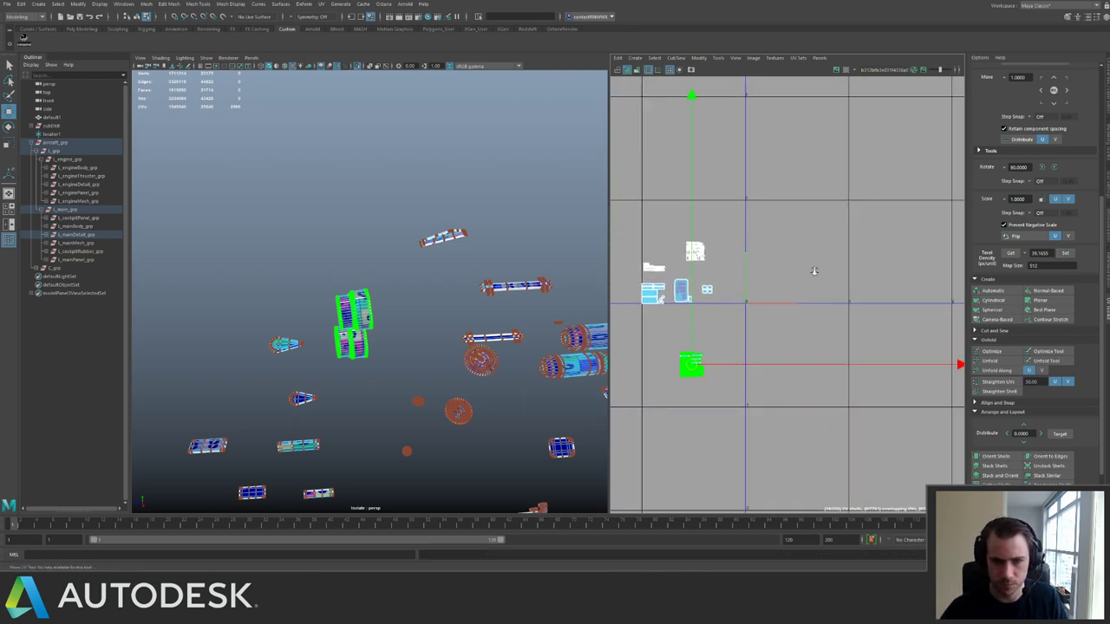
Apply texel density 39.1655 to the remaining far-off shells and lay them out together in the origin tile.
{"action": "right_click_drag", "start_coordinate": [813, 272], "coordinate": [816, 163], "text": "alt"}
{"action": "middle_click_drag", "start_coordinate": [815, 163], "coordinate": [561, 345], "text": "alt"}
{"action": "left_click_drag", "start_coordinate": [720, 226], "coordinate": [794, 315]}
{"action": "left_click_drag", "start_coordinate": [472, 325], "coordinate": [420, 262], "text": "alt"}
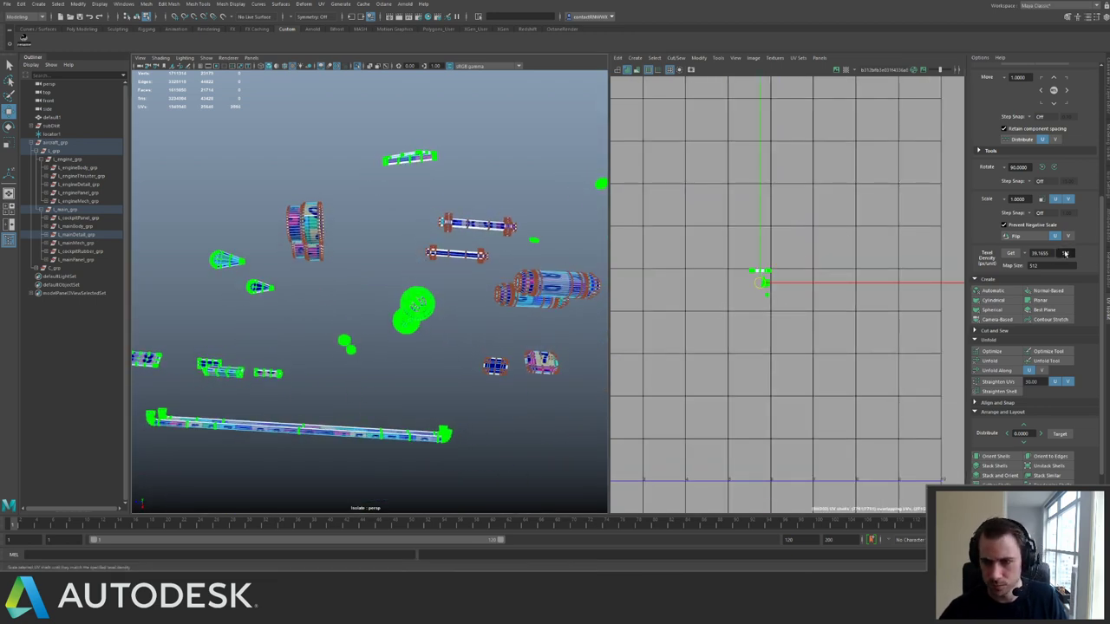
{"action": "middle_click_drag", "start_coordinate": [717, 287], "coordinate": [862, 235], "text": "alt"}
{"action": "key", "text": "ctrl+l"}
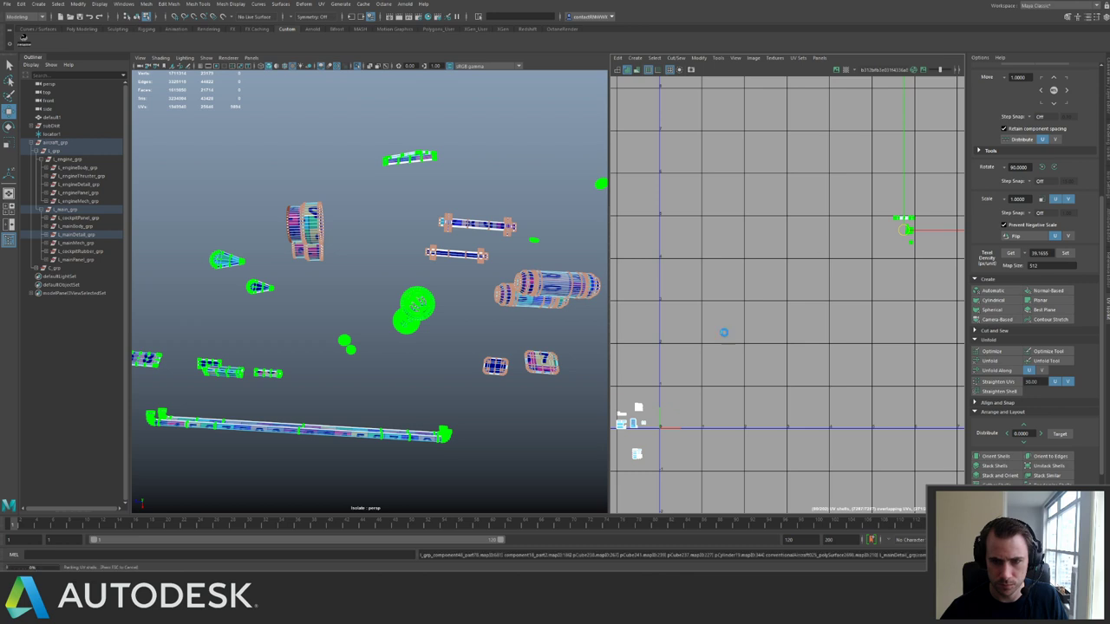
Select the UV shells of the two capped cylinder parts and unfold them along V.
{"action": "left_click_drag", "start_coordinate": [490, 266], "coordinate": [602, 318]}
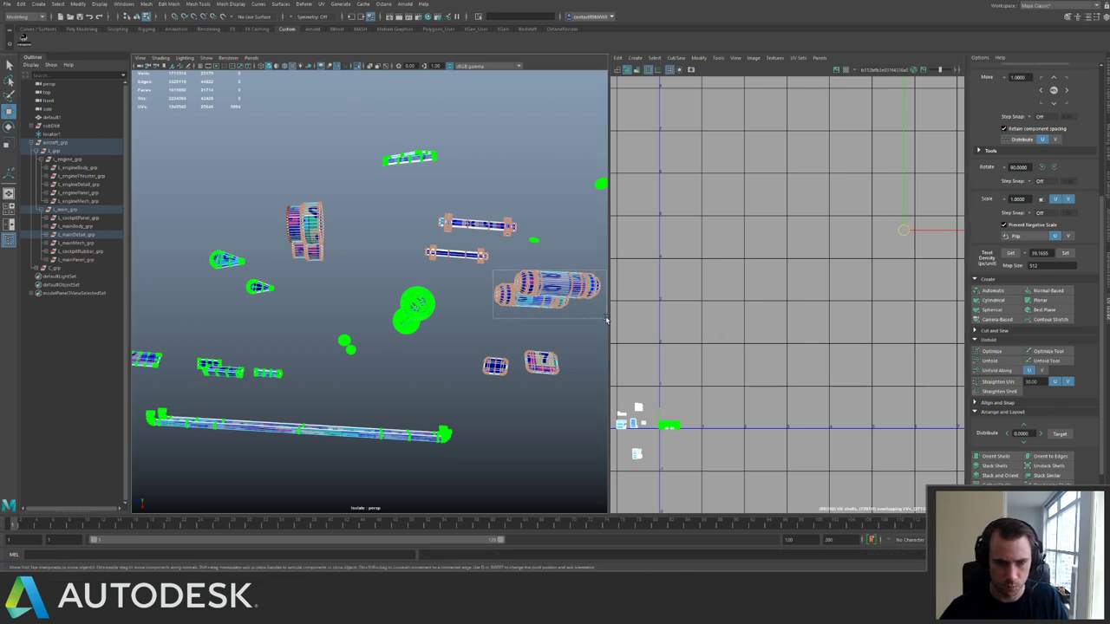
{"action": "middle_click_drag", "start_coordinate": [738, 340], "coordinate": [838, 201], "text": "alt"}
{"action": "right_click_drag", "start_coordinate": [742, 225], "coordinate": [718, 371], "text": "alt"}
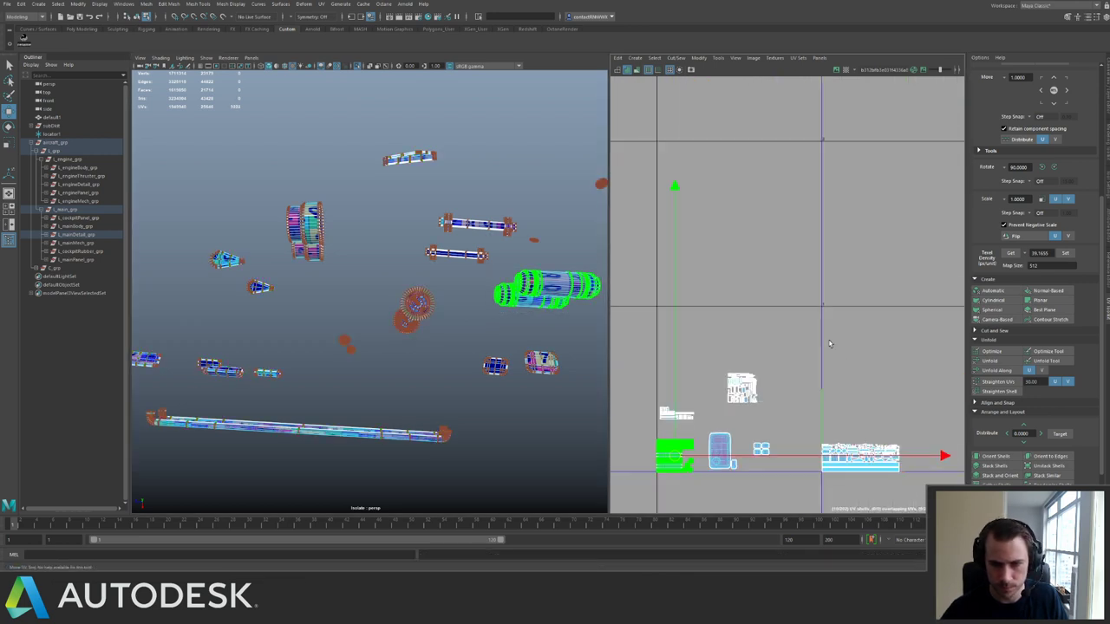
{"action": "middle_click_drag", "start_coordinate": [718, 371], "coordinate": [803, 201], "text": "alt"}
{"action": "right_click_drag", "start_coordinate": [803, 201], "coordinate": [718, 361], "text": "alt"}
{"action": "middle_click_drag", "start_coordinate": [718, 360], "coordinate": [822, 165], "text": "alt"}
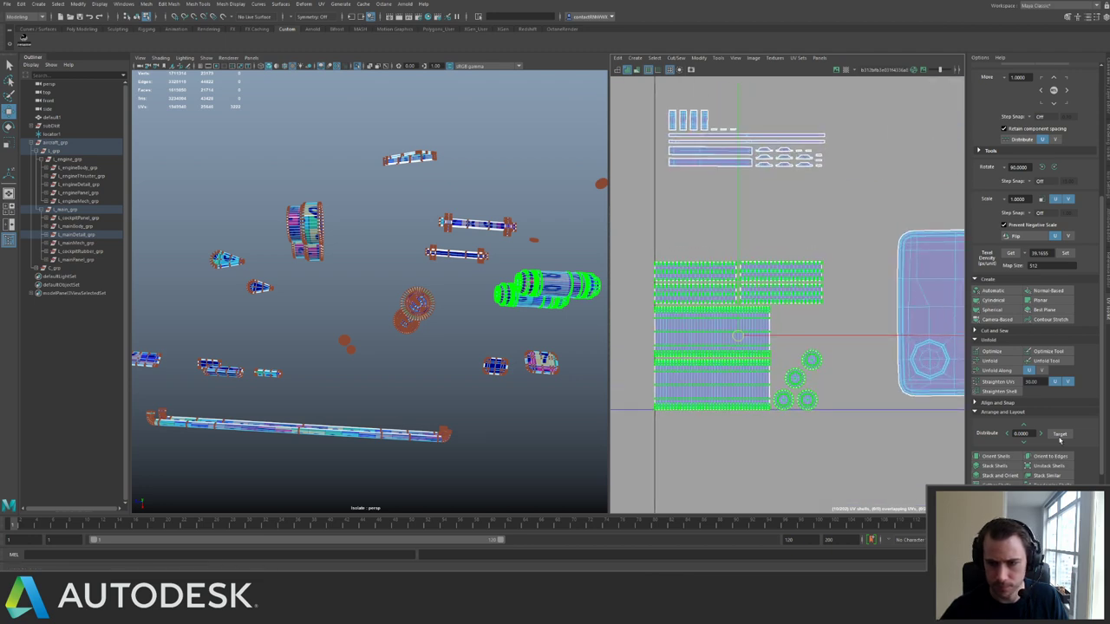
{"action": "left_click", "coordinate": [1043, 370]}
{"action": "left_click", "coordinate": [997, 370]}
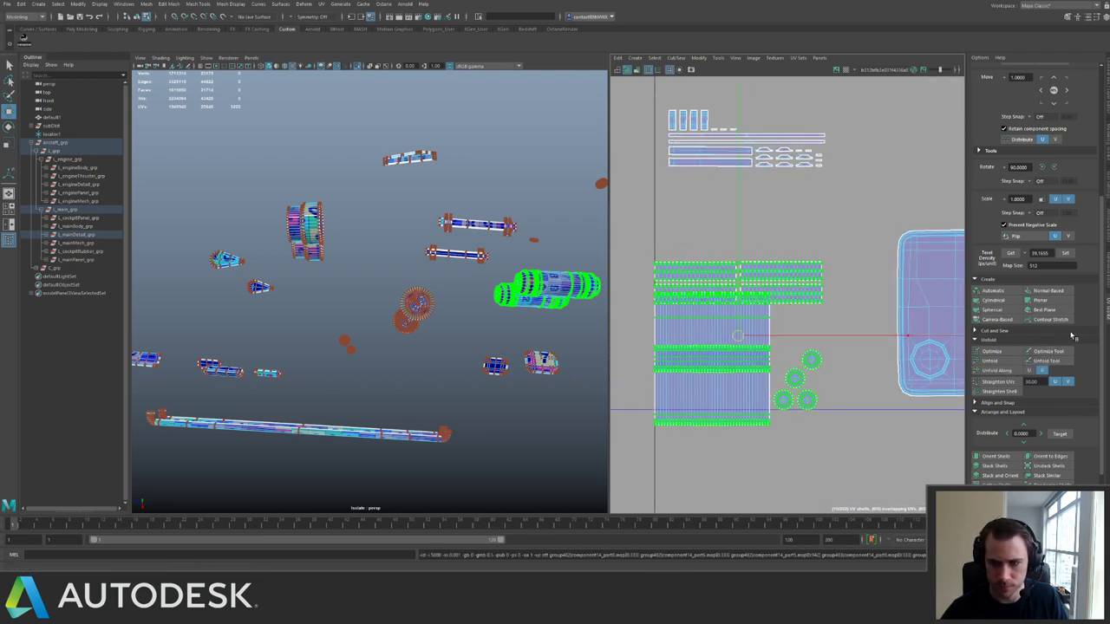
Lay out the cylinder parts' shells again at texel density 39.1655 and shift them one tile to the left.
{"action": "left_click", "coordinate": [1064, 252]}
{"action": "left_click", "coordinate": [770, 370]}
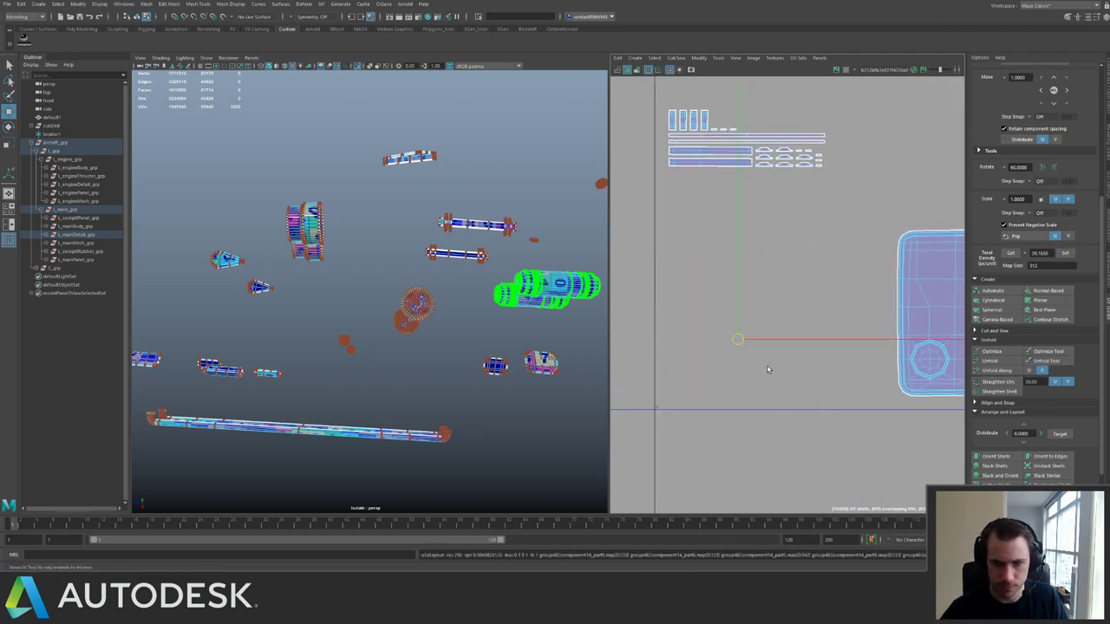
{"action": "scroll", "coordinate": [770, 260], "scroll_direction": "down", "scroll_amount": 5}
{"action": "key", "text": "Left"}
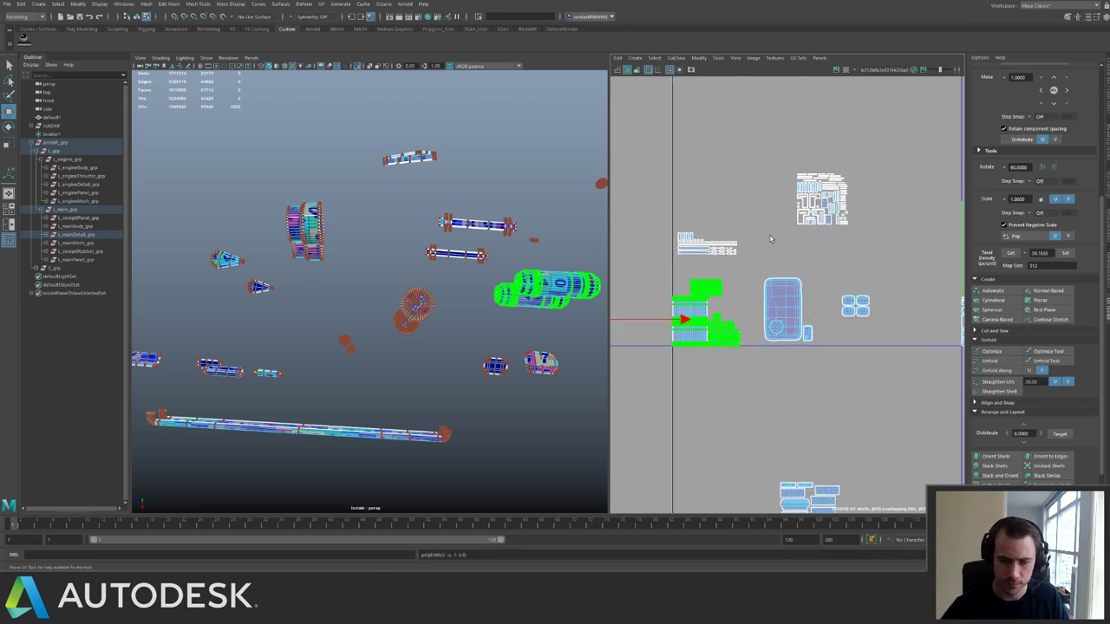
{"action": "left_click", "coordinate": [875, 157]}
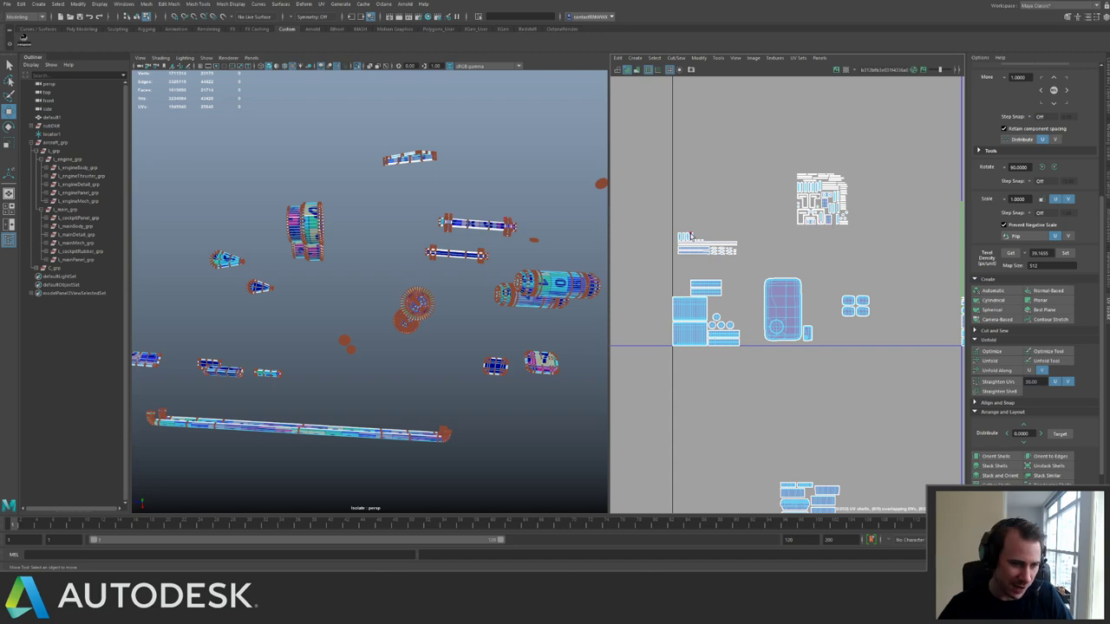
Select the small detail shells above the two long strips in the origin tile and lay them out separately.
{"action": "right_click_drag", "start_coordinate": [751, 262], "coordinate": [590, 121], "text": "alt"}
{"action": "middle_click_drag", "start_coordinate": [803, 126], "coordinate": [653, 114], "text": "alt"}
{"action": "scroll", "coordinate": [810, 228], "scroll_direction": "up", "scroll_amount": 10}
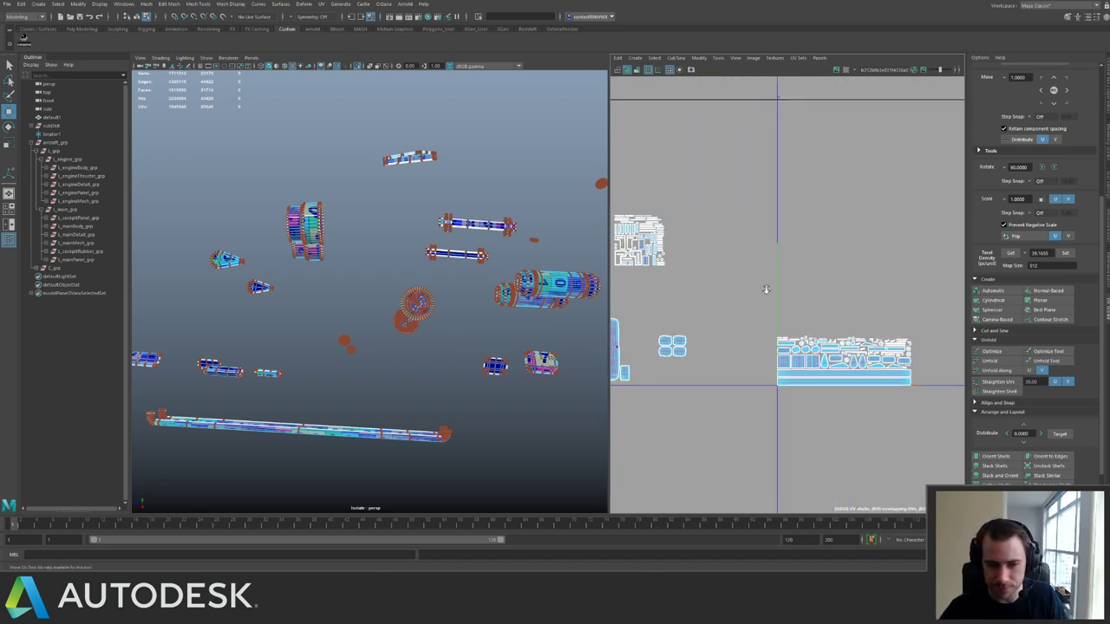
{"action": "middle_click_drag", "start_coordinate": [778, 233], "coordinate": [764, 209], "text": "alt"}
{"action": "left_click_drag", "start_coordinate": [692, 265], "coordinate": [883, 322]}
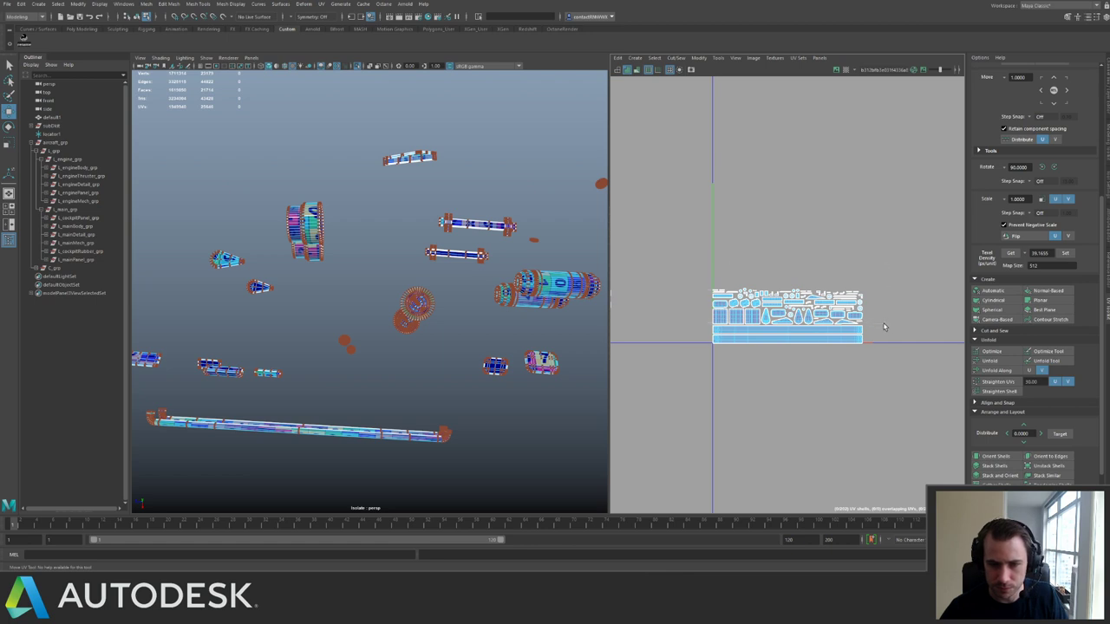
{"action": "key", "text": "ctrl+l"}
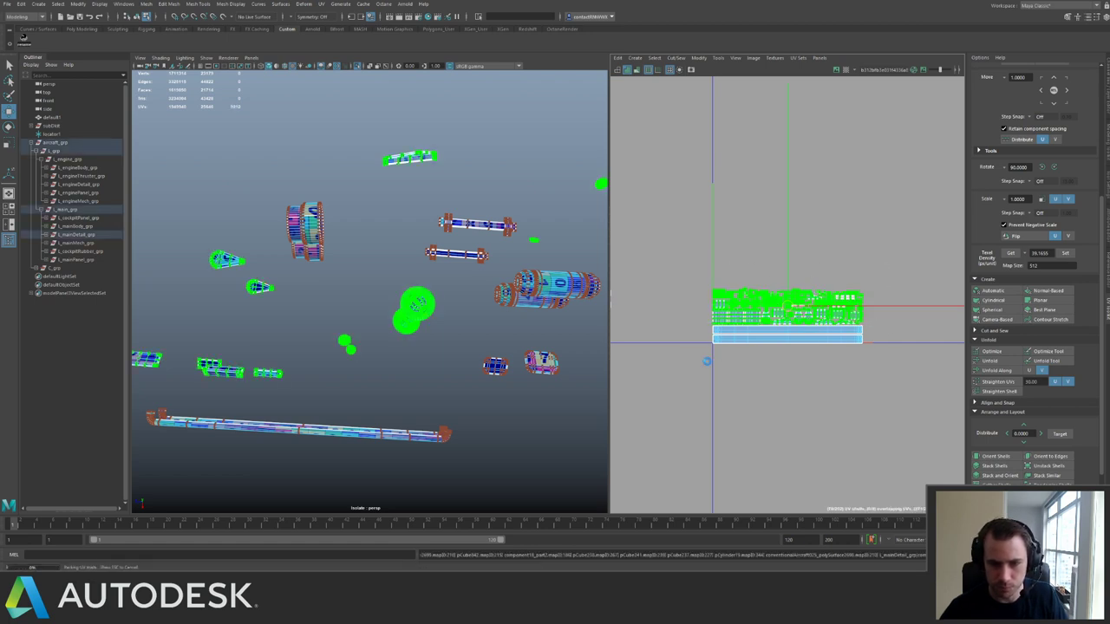
Move the small detail shells up and into the upper part of the tile left of the origin.
{"action": "key", "text": "Up"}
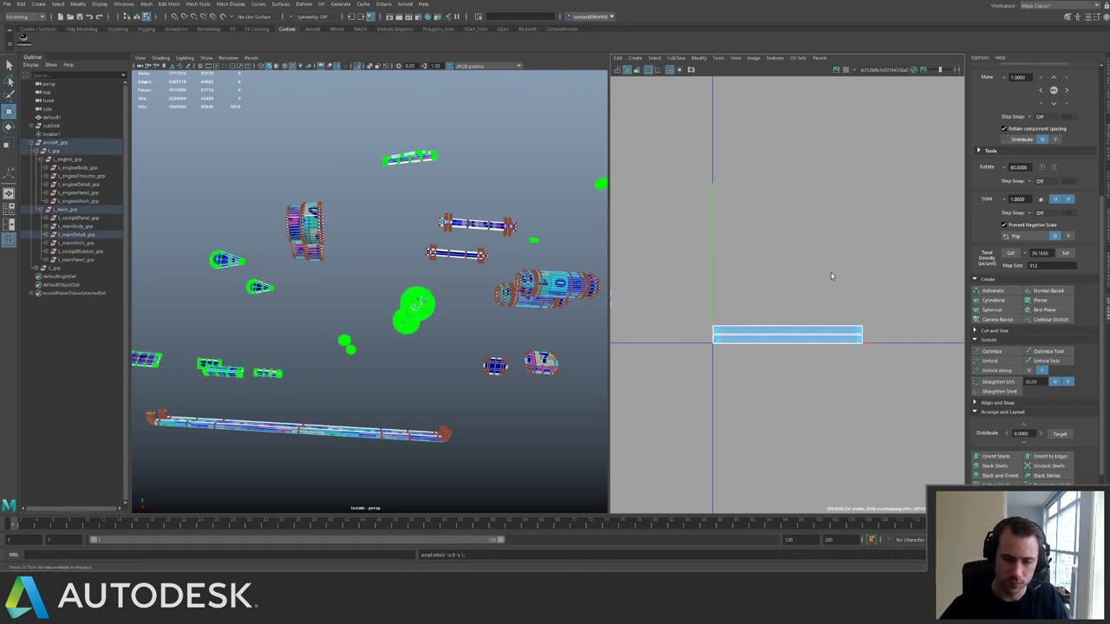
{"action": "scroll", "coordinate": [831, 276], "scroll_direction": "down", "scroll_amount": 5}
{"action": "left_click_drag", "start_coordinate": [844, 203], "coordinate": [766, 227]}
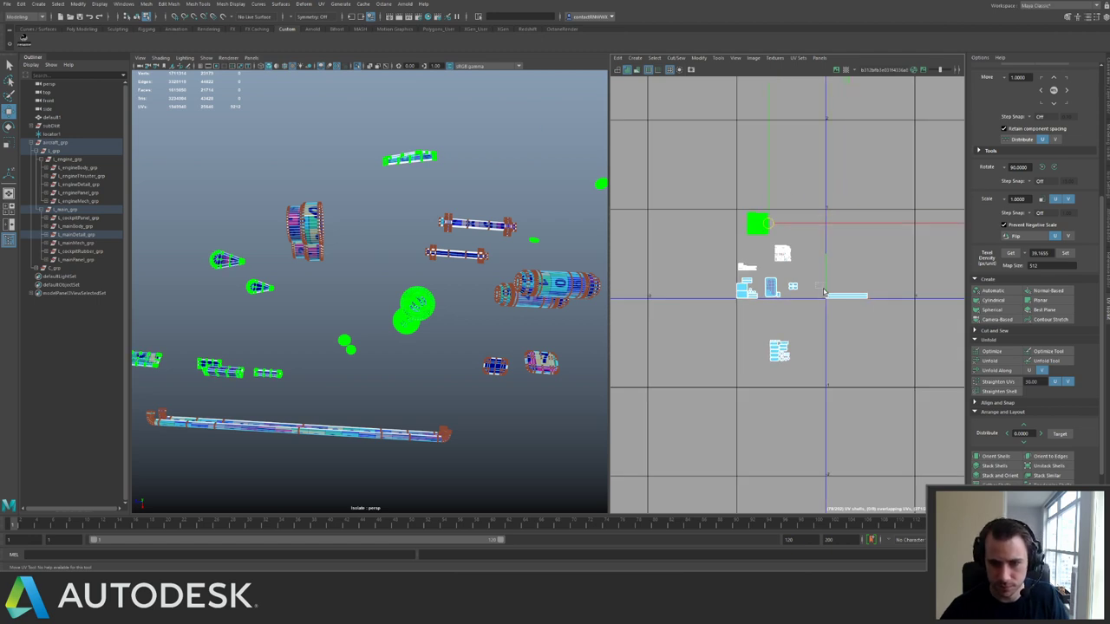
Unfold the two long strip shells along U and lay them out again at texel density 39.1655.
{"action": "left_click_drag", "start_coordinate": [819, 284], "coordinate": [875, 306]}
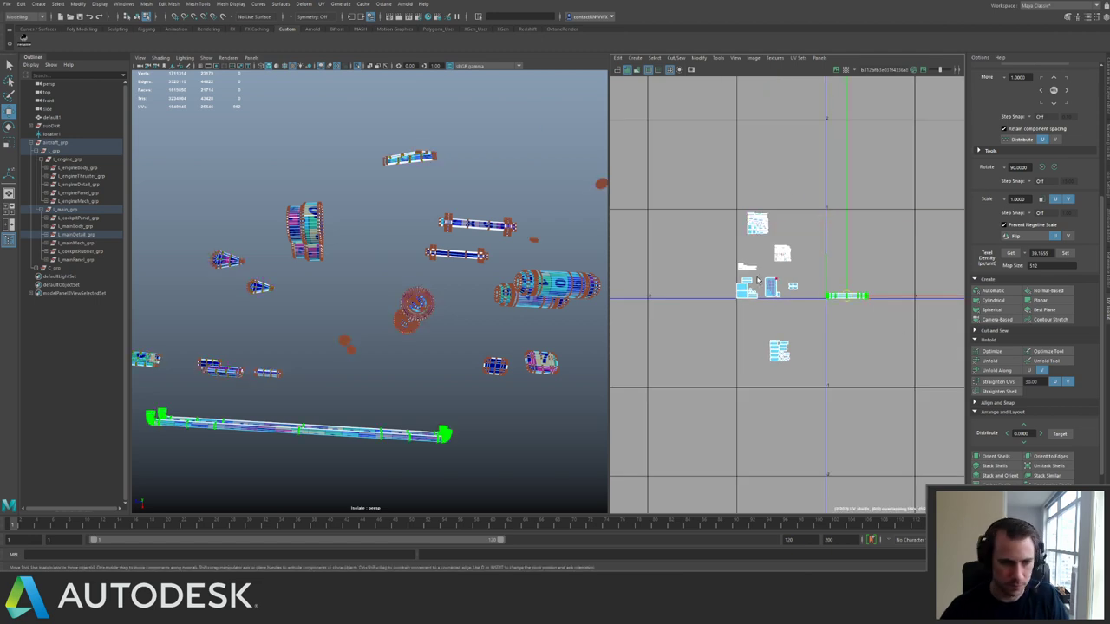
{"action": "left_click", "coordinate": [1031, 371]}
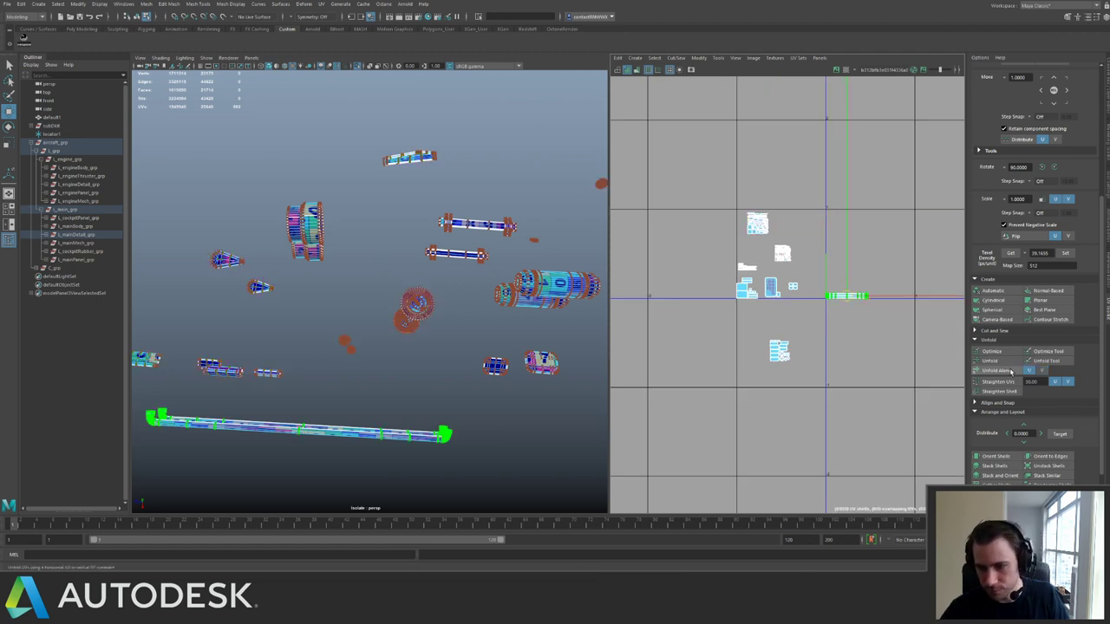
{"action": "left_click", "coordinate": [1065, 252]}
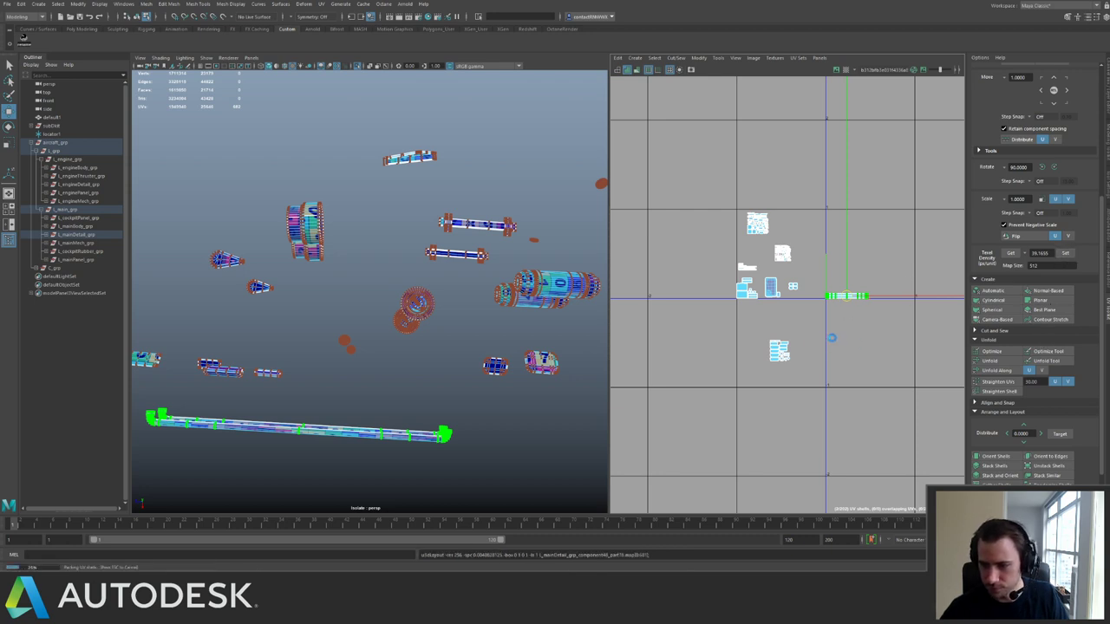
Move the long strip shells below the rectangular panel's shells left of the origin, and switch back to object selection with nothing selected.
{"action": "scroll", "coordinate": [841, 347], "scroll_direction": "up", "scroll_amount": 3}
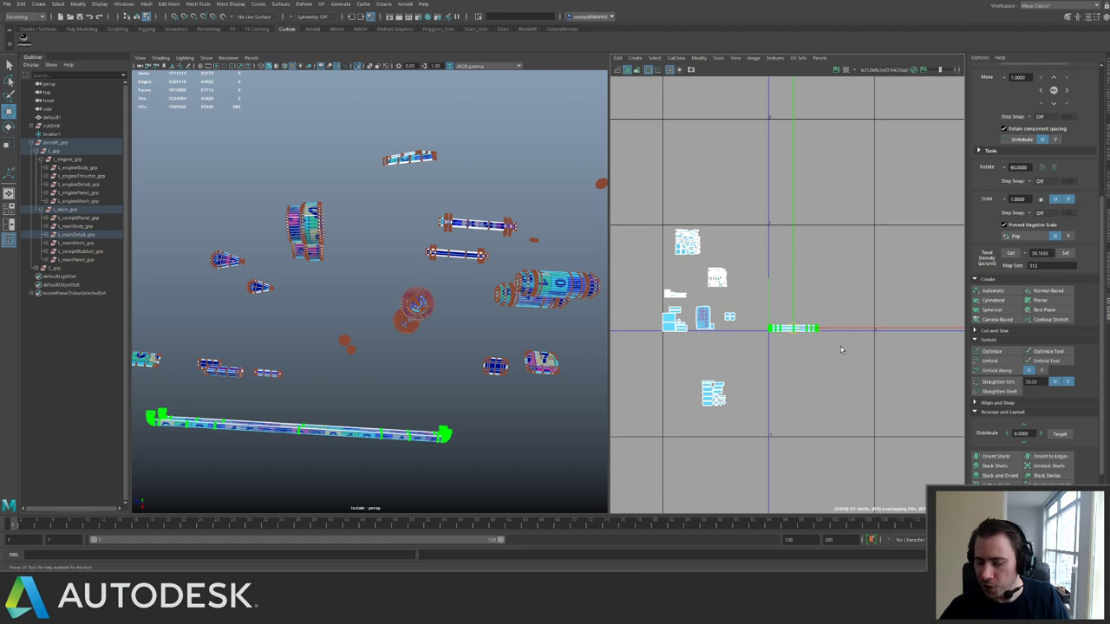
{"action": "left_click_drag", "start_coordinate": [793, 329], "coordinate": [703, 348]}
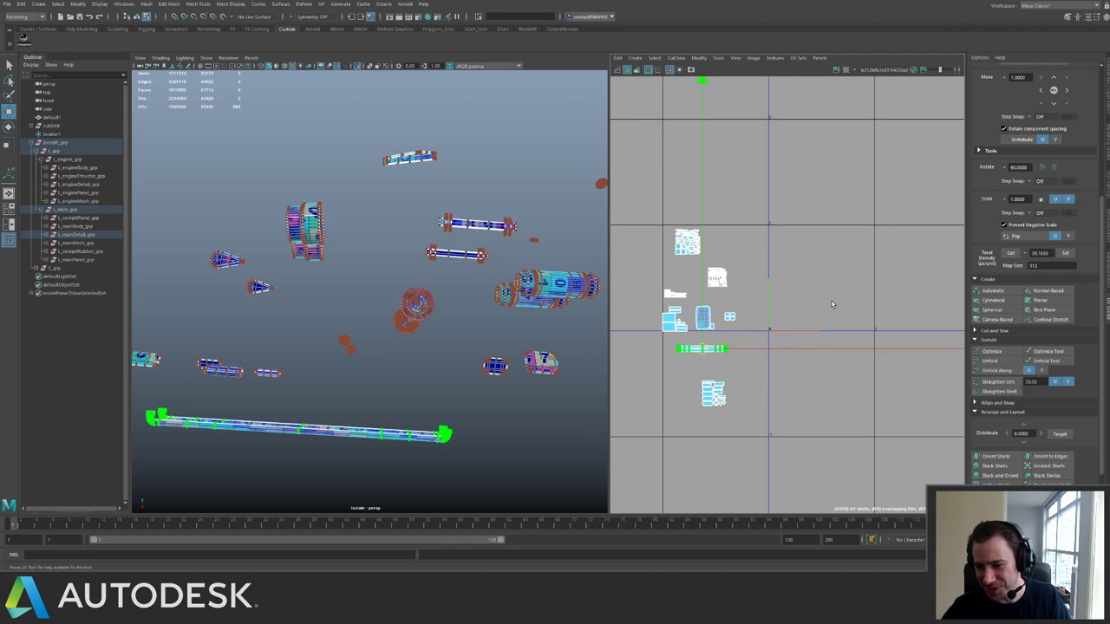
{"action": "right_click_drag", "start_coordinate": [426, 315], "coordinate": [443, 281]}
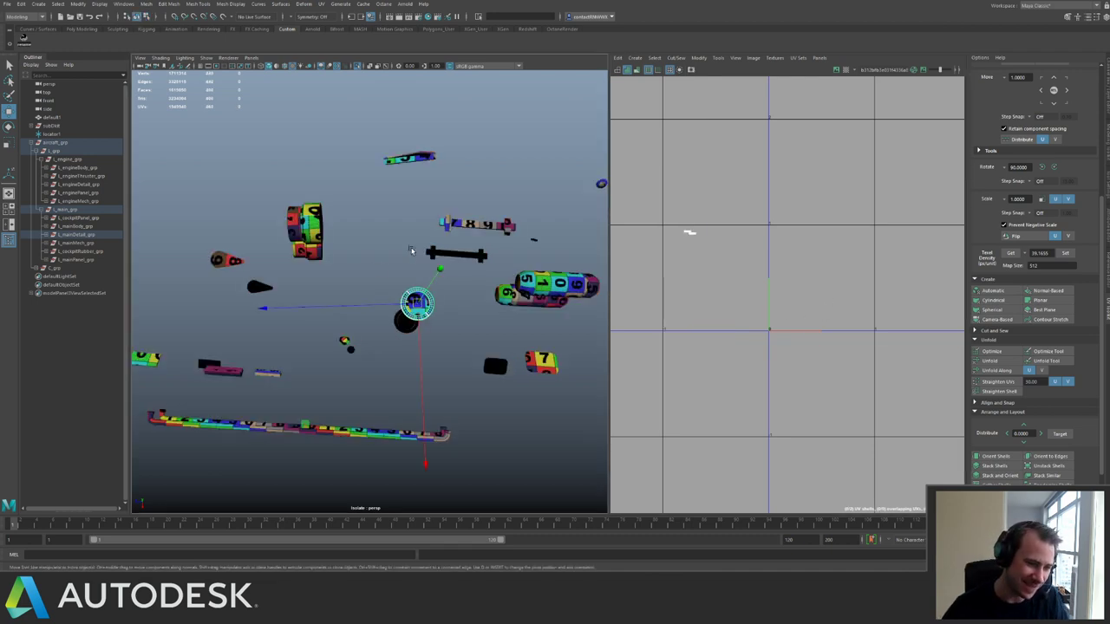
{"action": "left_click", "coordinate": [392, 256]}
Select all the isolated detail parts, check where their UVs sit across the tiles, and show the whole ship again.
{"action": "left_click_drag", "start_coordinate": [488, 271], "coordinate": [542, 227], "text": "alt"}
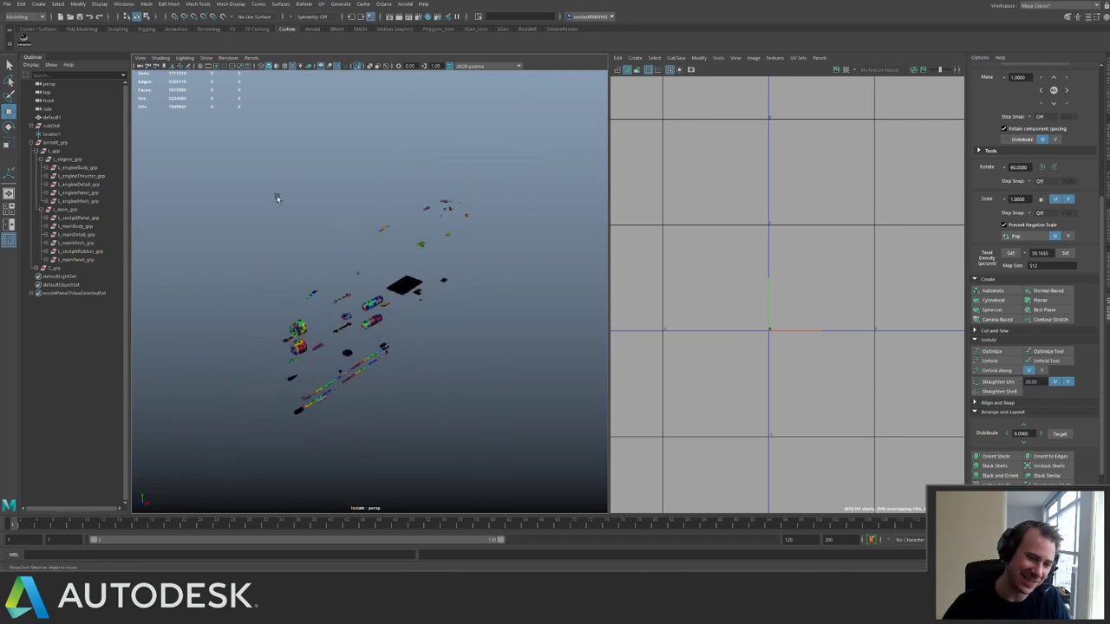
{"action": "left_click_drag", "start_coordinate": [228, 189], "coordinate": [508, 451]}
{"action": "middle_click_drag", "start_coordinate": [786, 250], "coordinate": [657, 309], "text": "alt"}
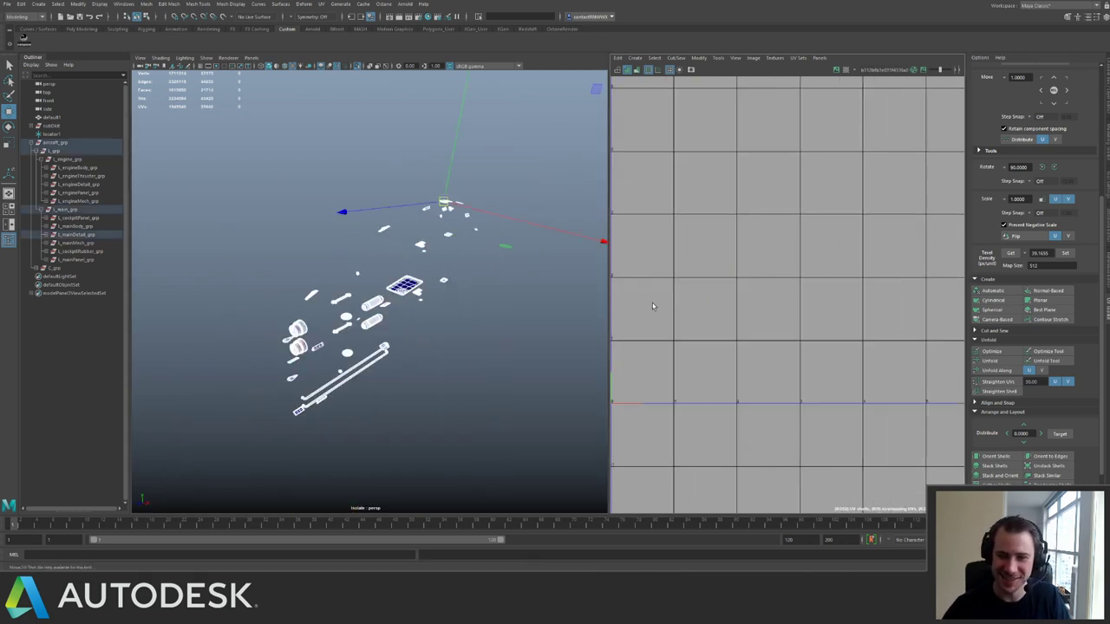
{"action": "scroll", "coordinate": [830, 268], "scroll_direction": "down", "scroll_amount": 5}
{"action": "middle_click_drag", "start_coordinate": [934, 116], "coordinate": [729, 266], "text": "alt"}
{"action": "middle_click_drag", "start_coordinate": [738, 201], "coordinate": [860, 174], "text": "alt"}
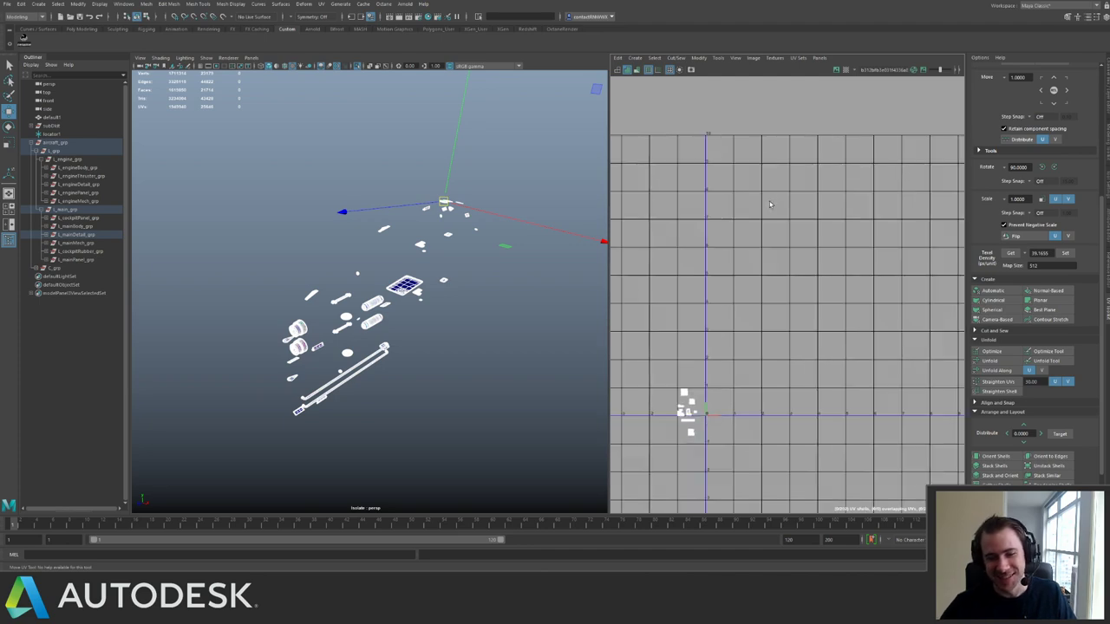
{"action": "key", "text": "ctrl+1"}
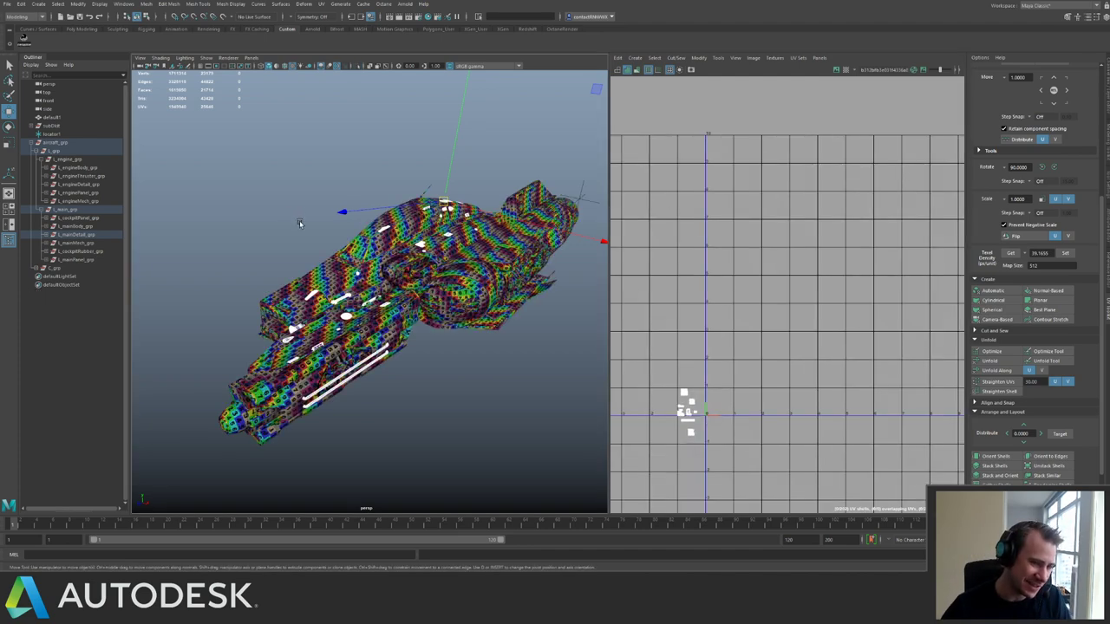
Select L_mainBody_grp and examine how its UV shells fill their tiles.
{"action": "scroll", "coordinate": [302, 223], "scroll_direction": "up", "scroll_amount": 5}
{"action": "left_click", "coordinate": [83, 226]}
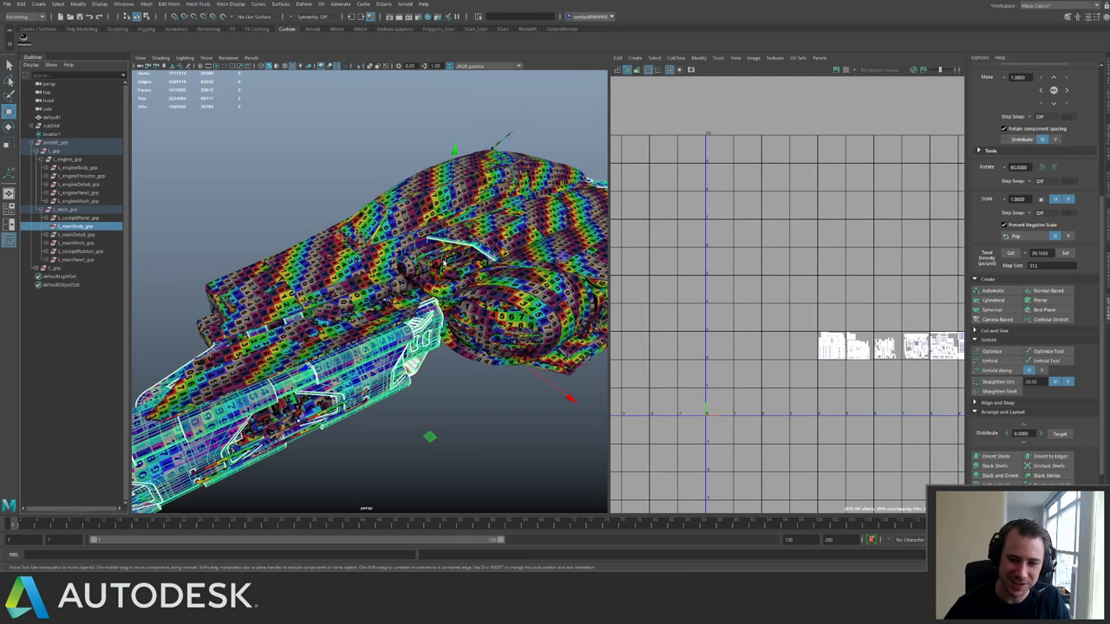
{"action": "middle_click_drag", "start_coordinate": [839, 305], "coordinate": [675, 216], "text": "alt"}
{"action": "scroll", "coordinate": [701, 272], "scroll_direction": "up", "scroll_amount": 5}
{"action": "scroll", "coordinate": [700, 273], "scroll_direction": "up", "scroll_amount": 3}
{"action": "middle_click_drag", "start_coordinate": [700, 272], "coordinate": [737, 354], "text": "alt"}
{"action": "scroll", "coordinate": [825, 280], "scroll_direction": "down", "scroll_amount": 3}
{"action": "middle_click_drag", "start_coordinate": [825, 280], "coordinate": [706, 297], "text": "alt"}
Compare the UV tile placement of the whole L_main_grp with that of its L_cockpitPanel_grp and L_mainBody_grp subgroups.
{"action": "left_click", "coordinate": [65, 212]}
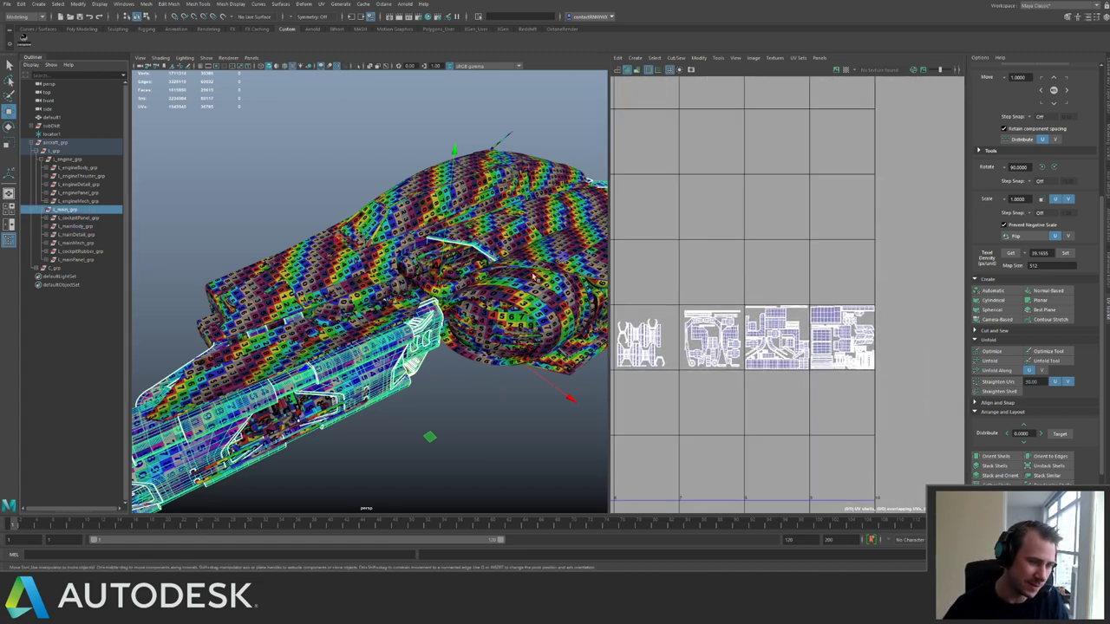
{"action": "scroll", "coordinate": [676, 296], "scroll_direction": "down", "scroll_amount": 5}
{"action": "middle_click_drag", "start_coordinate": [626, 292], "coordinate": [805, 202], "text": "alt"}
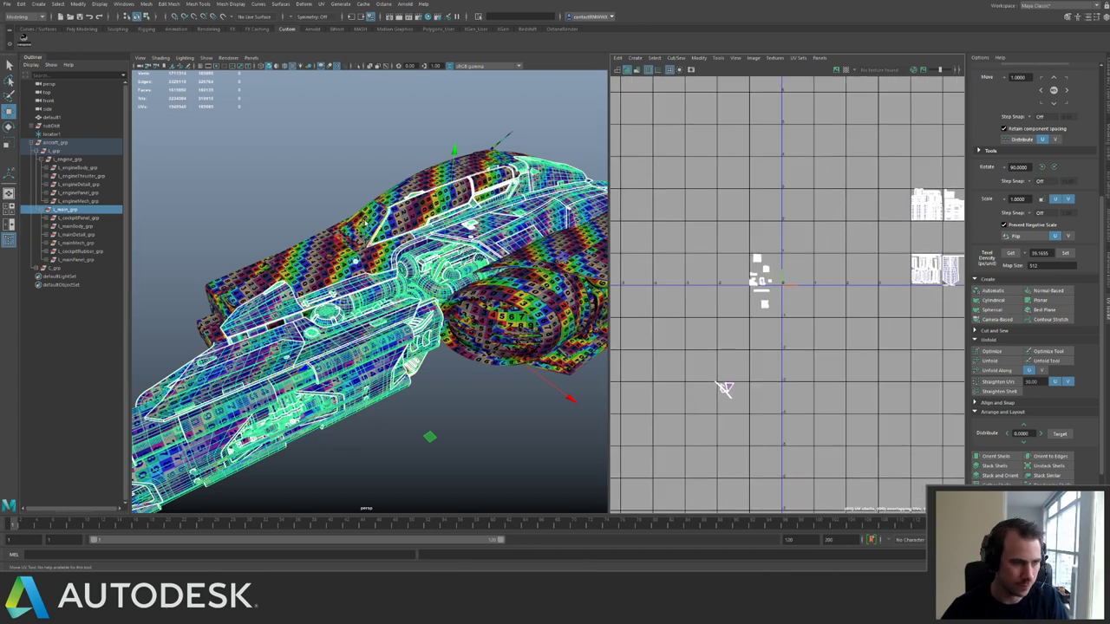
{"action": "left_click", "coordinate": [81, 218]}
{"action": "left_click", "coordinate": [85, 227]}
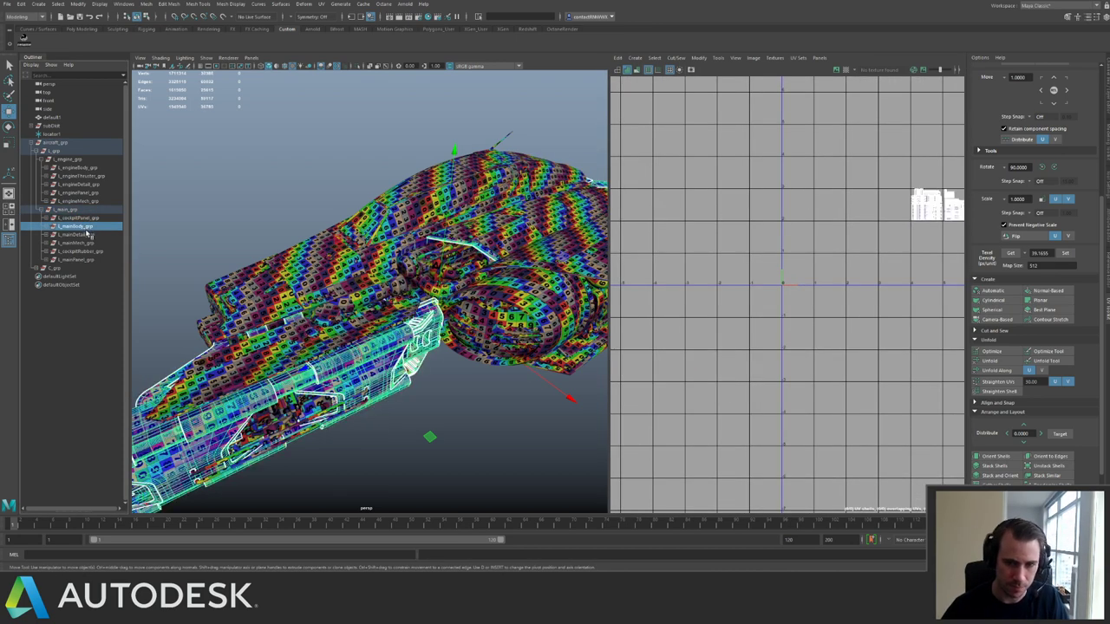
Compare the UV tile placement of L_mainDetail_grp, L_mainMesh_grp, L_cockpitRubber_grp and L_mainPanel_grp.
{"action": "left_click", "coordinate": [86, 235]}
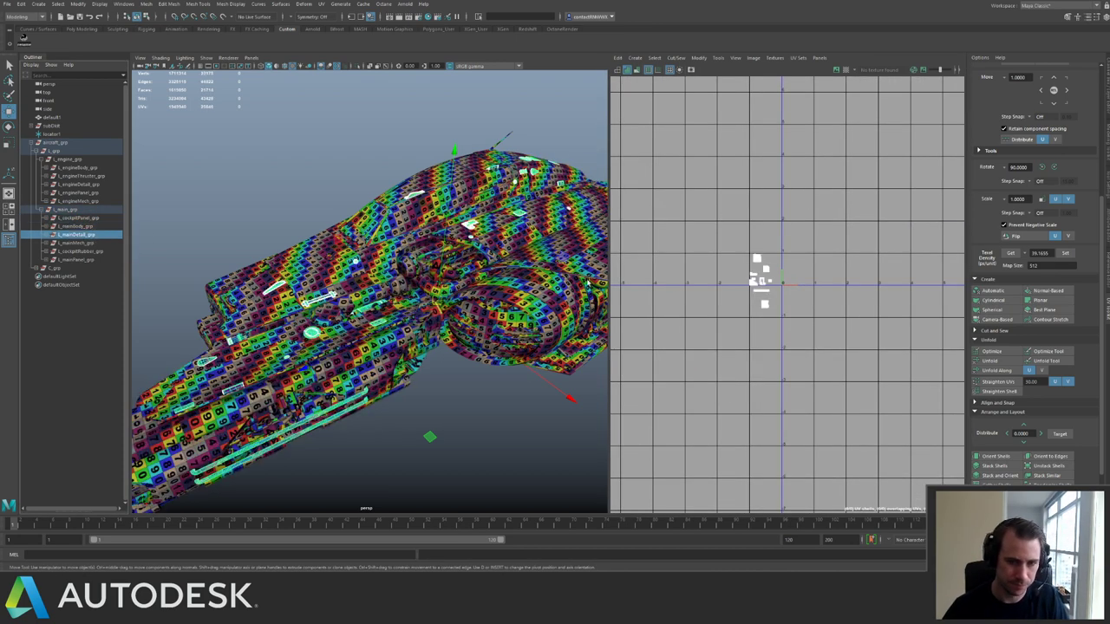
{"action": "left_click", "coordinate": [85, 243]}
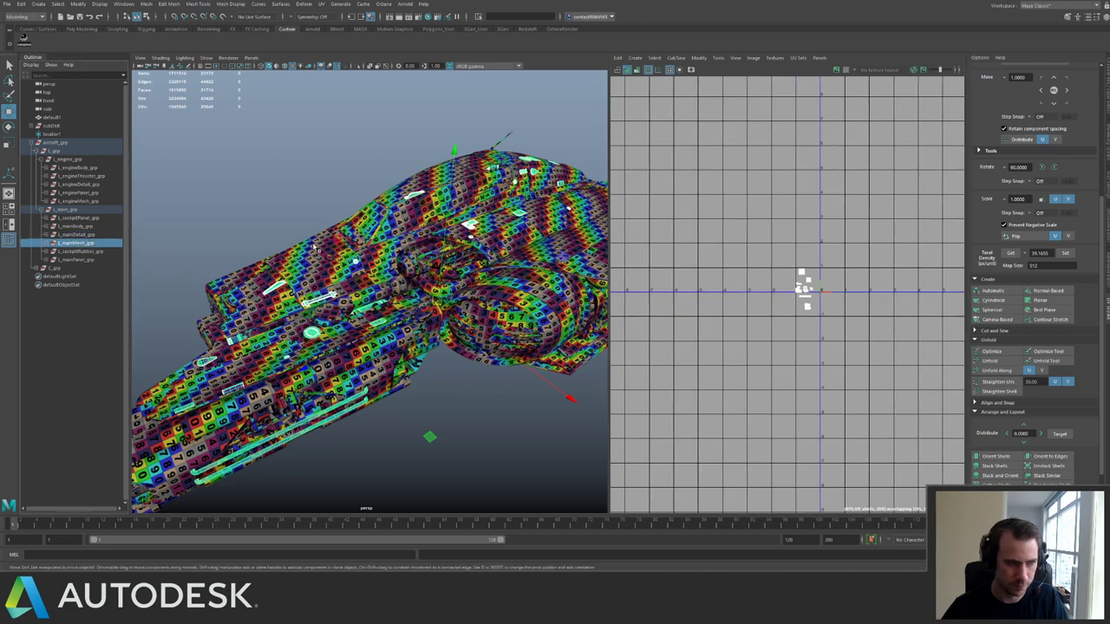
{"action": "left_click", "coordinate": [86, 251]}
{"action": "right_click_drag", "start_coordinate": [784, 251], "coordinate": [824, 305], "text": "alt"}
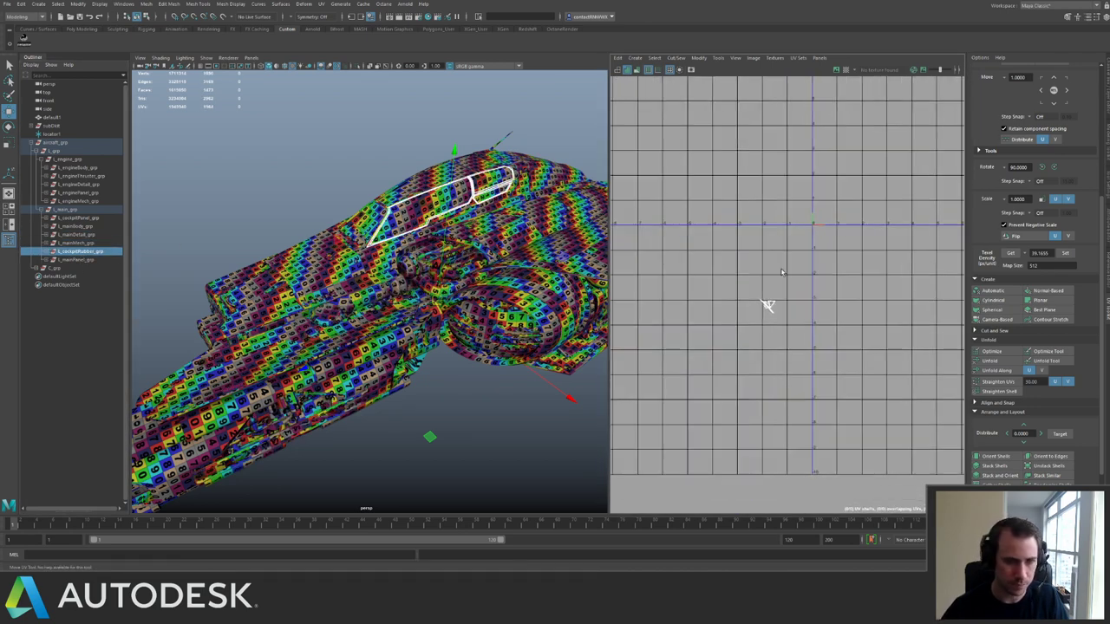
{"action": "right_click_drag", "start_coordinate": [744, 270], "coordinate": [869, 376], "text": "alt"}
{"action": "middle_click_drag", "start_coordinate": [772, 290], "coordinate": [754, 268], "text": "alt"}
{"action": "right_click_drag", "start_coordinate": [754, 268], "coordinate": [894, 393], "text": "alt"}
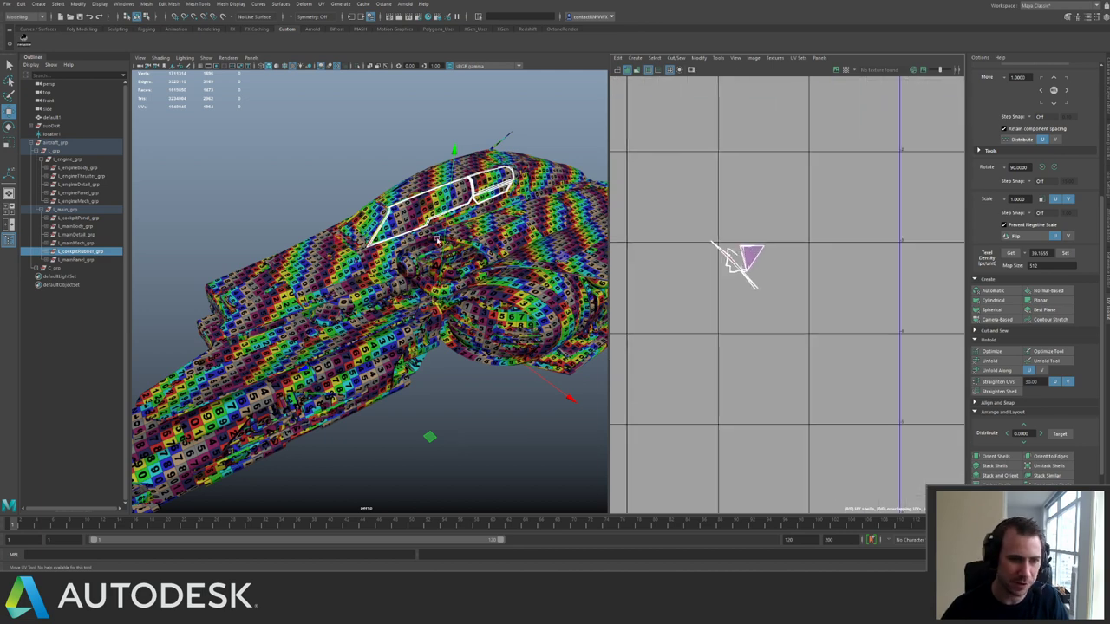
{"action": "left_click_drag", "start_coordinate": [436, 238], "coordinate": [420, 253], "text": "alt"}
{"action": "left_click", "coordinate": [94, 261]}
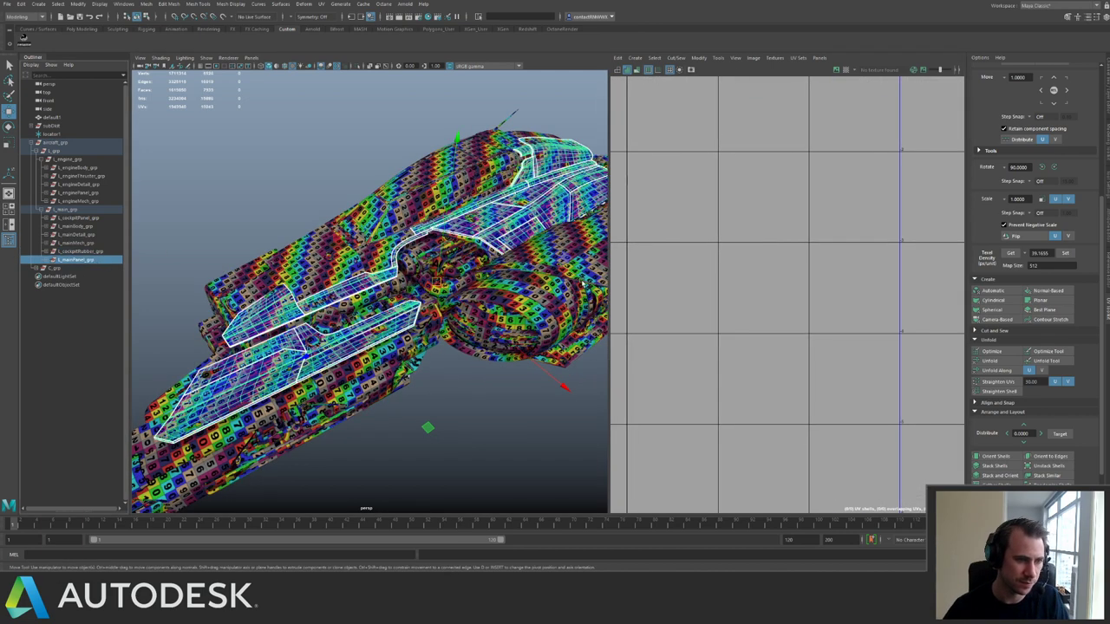
{"action": "scroll", "coordinate": [719, 234], "scroll_direction": "down", "scroll_amount": 10}
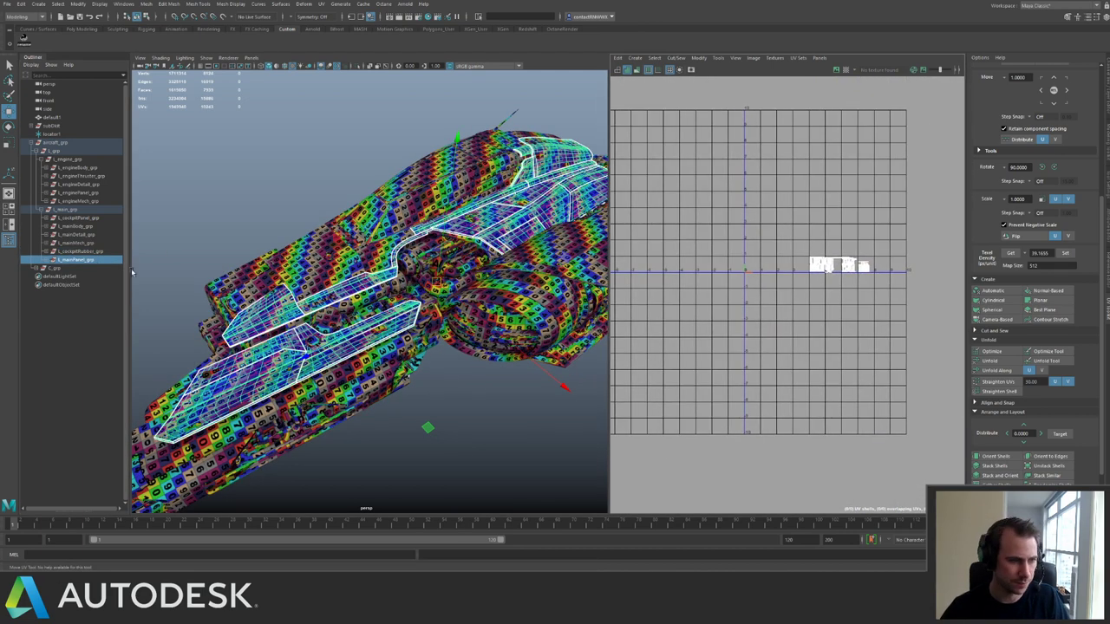
Examine where the UVs of C_grp lie, then check how its C_mainPanel_grp subgroup's shells are distributed across the tiles.
{"action": "left_click", "coordinate": [89, 269]}
{"action": "scroll", "coordinate": [867, 364], "scroll_direction": "up", "scroll_amount": 4}
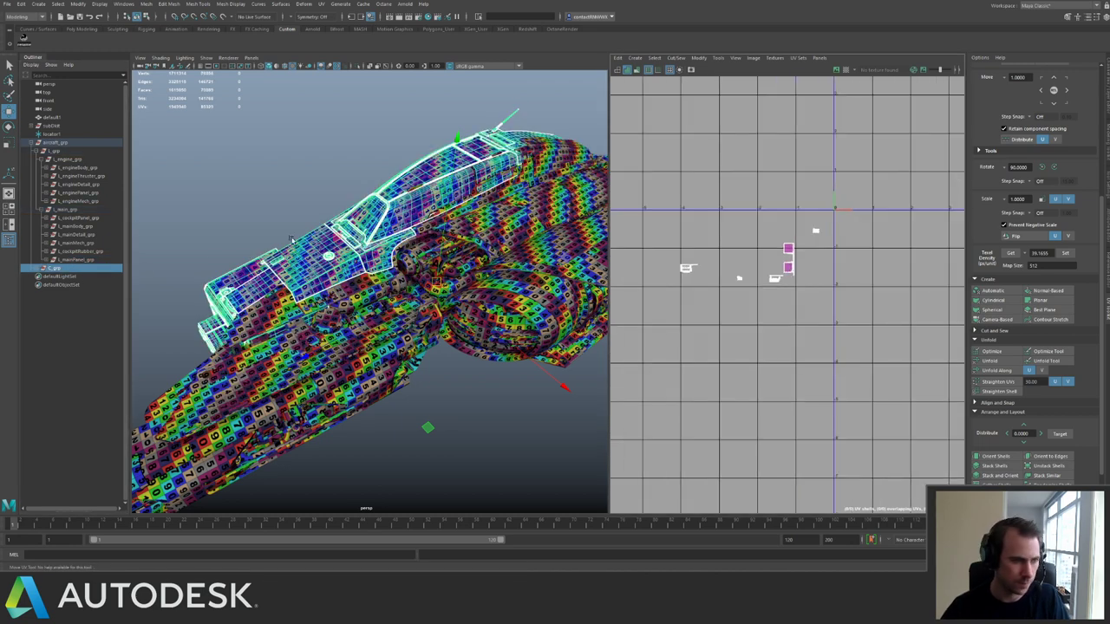
{"action": "left_click", "coordinate": [38, 269]}
{"action": "left_click", "coordinate": [74, 277]}
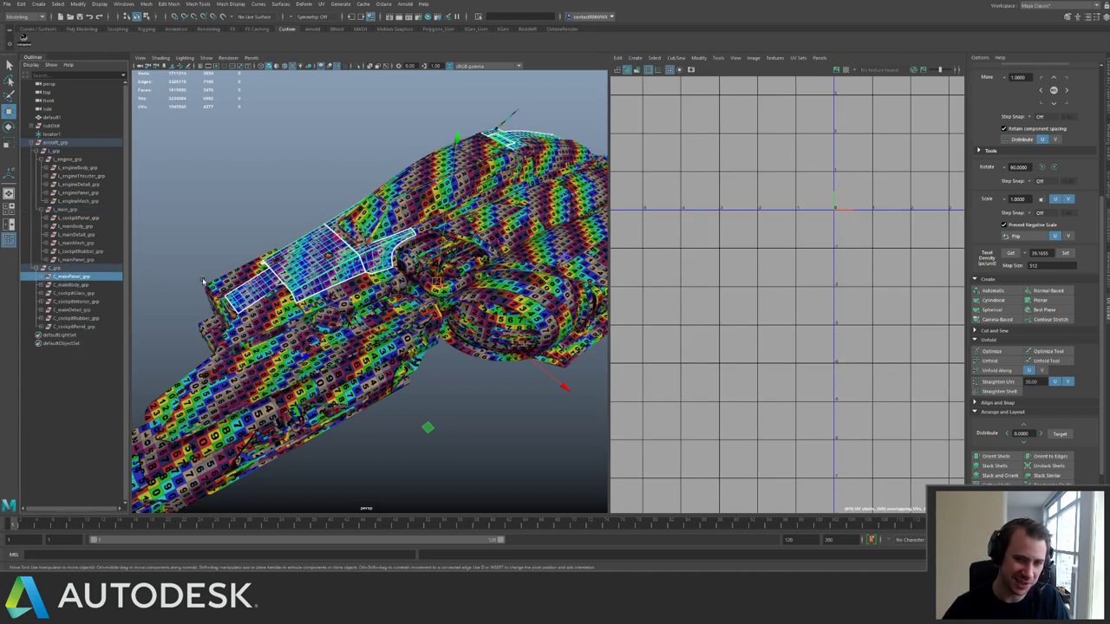
{"action": "middle_click_drag", "start_coordinate": [747, 279], "coordinate": [662, 385], "text": "alt"}
{"action": "scroll", "coordinate": [784, 276], "scroll_direction": "down", "scroll_amount": 3}
{"action": "middle_click_drag", "start_coordinate": [788, 274], "coordinate": [711, 293], "text": "alt"}
{"action": "scroll", "coordinate": [731, 292], "scroll_direction": "up", "scroll_amount": 2}
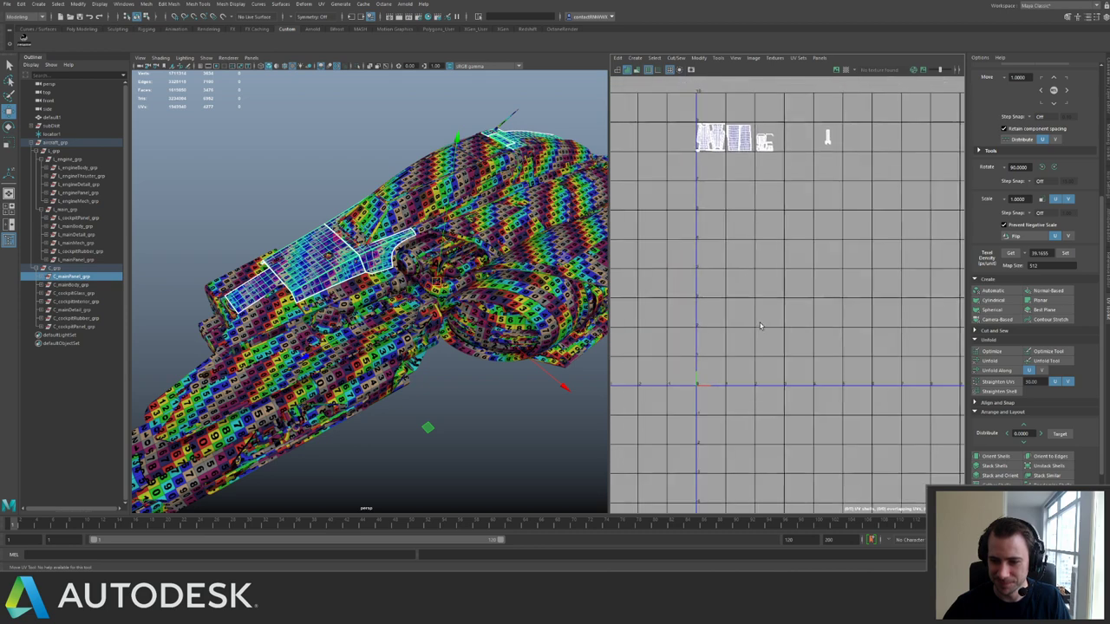
{"action": "scroll", "coordinate": [729, 277], "scroll_direction": "down", "scroll_amount": 2}
{"action": "scroll", "coordinate": [748, 299], "scroll_direction": "up", "scroll_amount": 2}
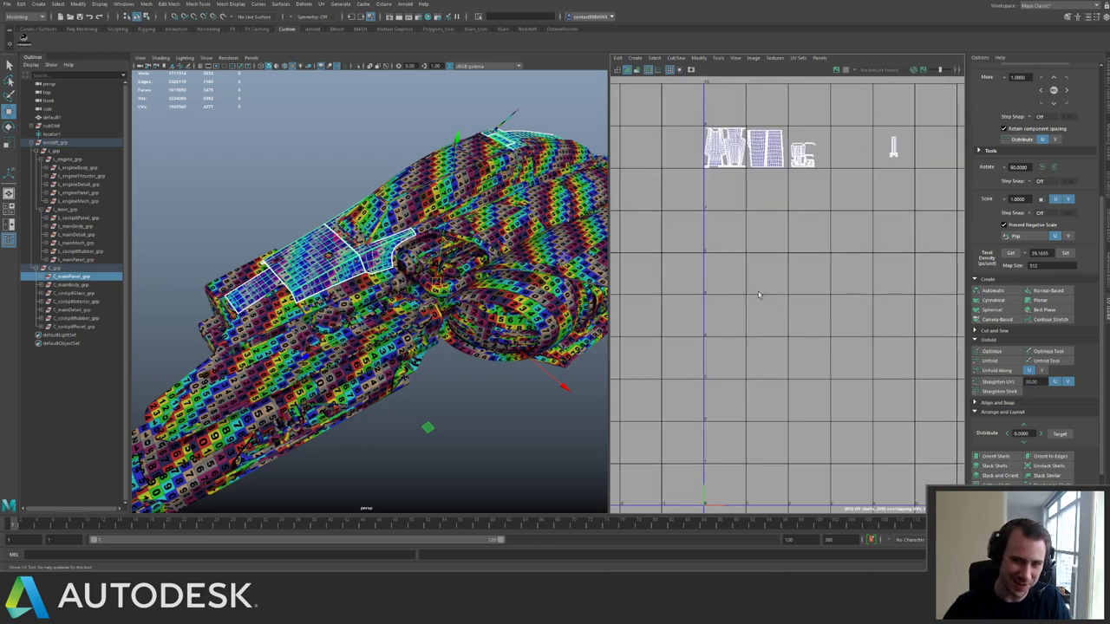
{"action": "middle_click_drag", "start_coordinate": [748, 299], "coordinate": [712, 344], "text": "alt"}
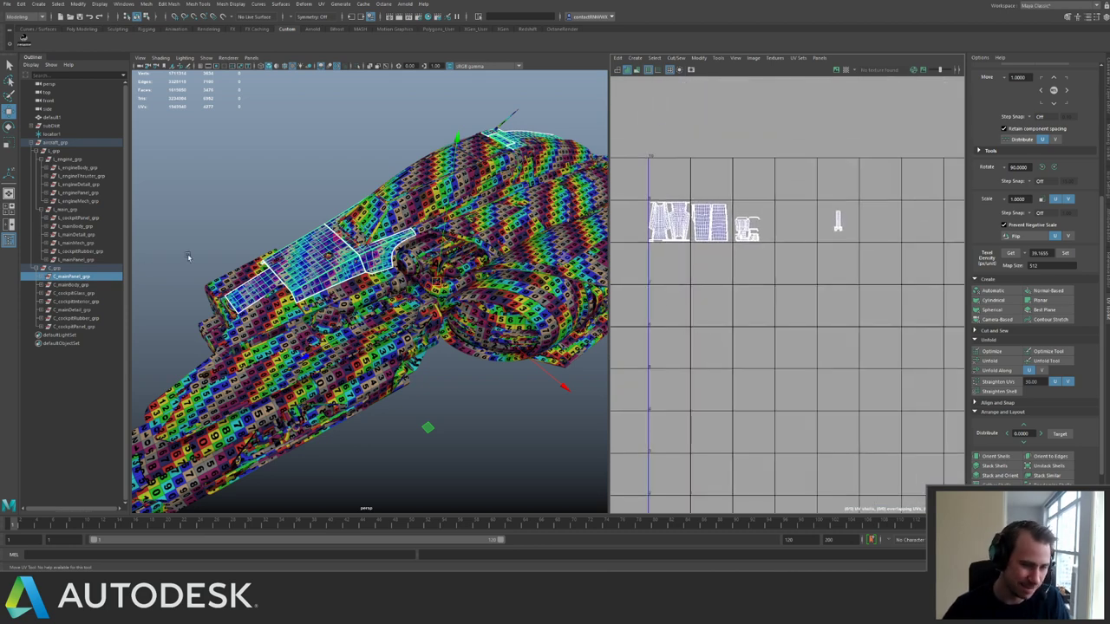
Move the stray narrow C_mainPanel_grp shell into the free lower-right corner of the third tile in the C_grp row.
{"action": "scroll", "coordinate": [846, 224], "scroll_direction": "up", "scroll_amount": 4}
{"action": "left_click", "coordinate": [868, 252]}
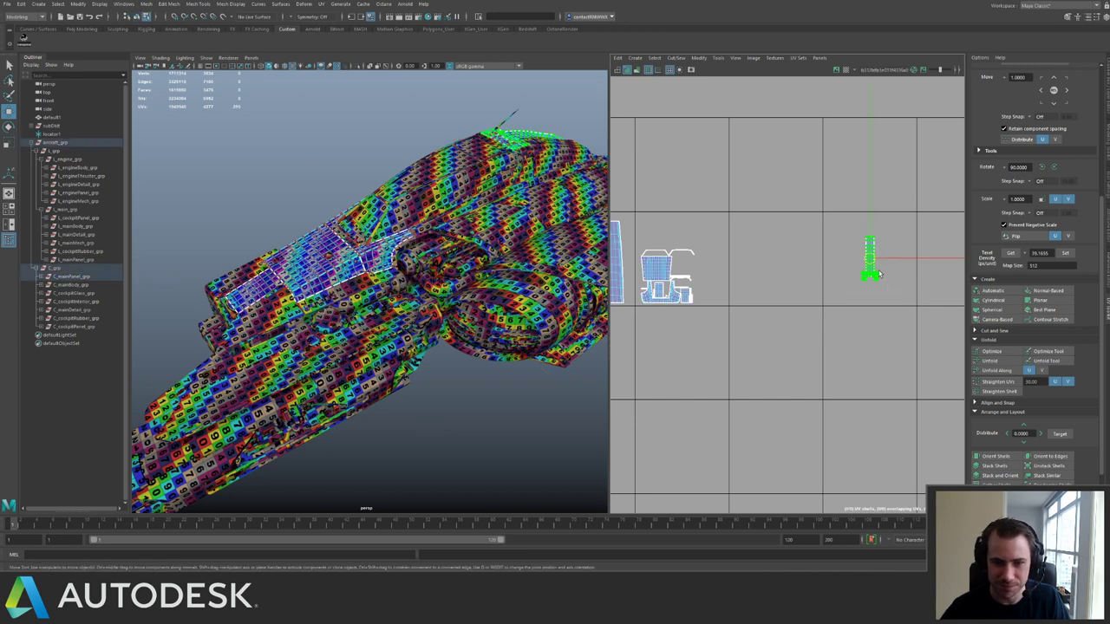
{"action": "left_click_drag", "start_coordinate": [870, 264], "coordinate": [802, 165]}
{"action": "left_click", "coordinate": [65, 271]}
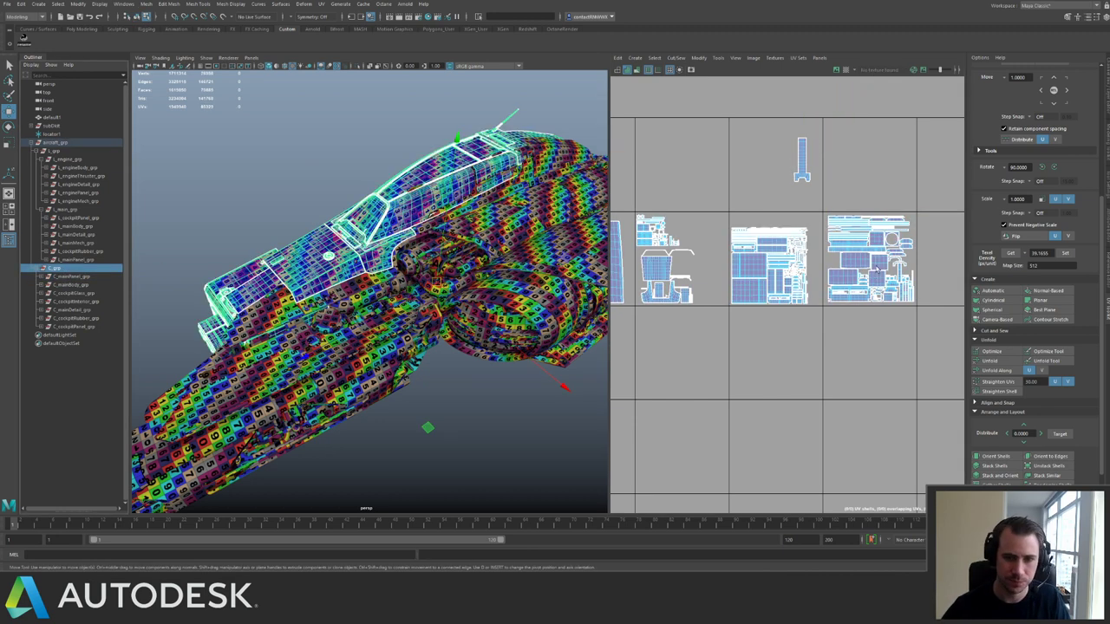
{"action": "right_click_drag", "start_coordinate": [810, 265], "coordinate": [821, 216]}
{"action": "left_click_drag", "start_coordinate": [779, 119], "coordinate": [708, 294]}
{"action": "scroll", "coordinate": [737, 269], "scroll_direction": "down", "scroll_amount": 6}
{"action": "middle_click_drag", "start_coordinate": [754, 249], "coordinate": [714, 220], "text": "alt"}
{"action": "scroll", "coordinate": [873, 280], "scroll_direction": "up", "scroll_amount": 6}
{"action": "scroll", "coordinate": [714, 220], "scroll_direction": "up", "scroll_amount": 6}
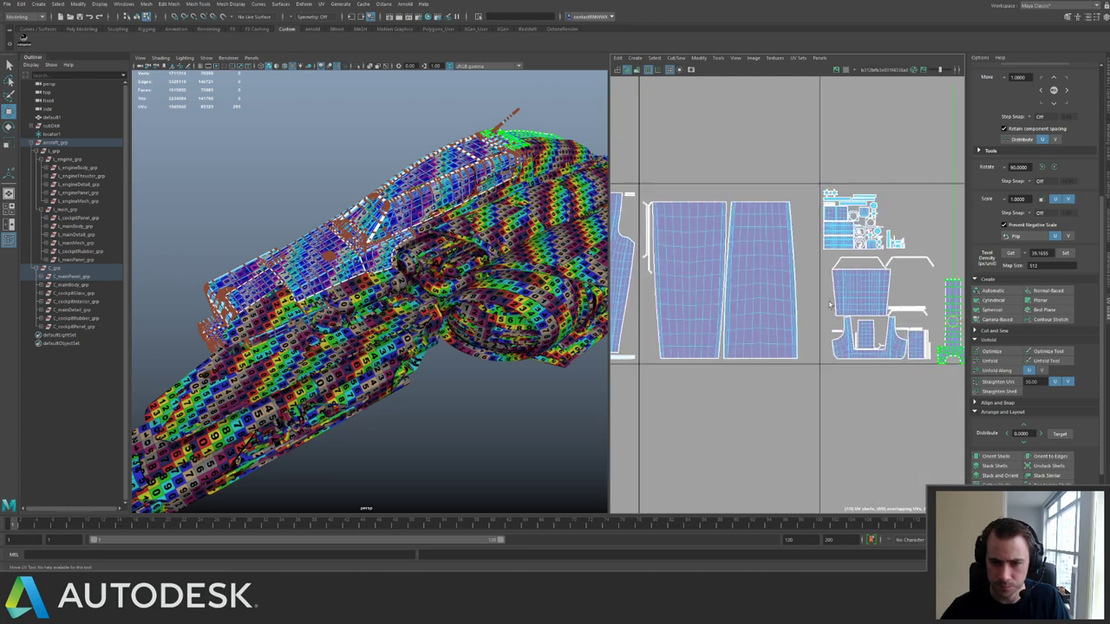
{"action": "middle_click_drag", "start_coordinate": [962, 351], "coordinate": [880, 308], "text": "alt"}
{"action": "scroll", "coordinate": [884, 310], "scroll_direction": "up", "scroll_amount": 4}
{"action": "left_click_drag", "start_coordinate": [906, 276], "coordinate": [905, 278]}
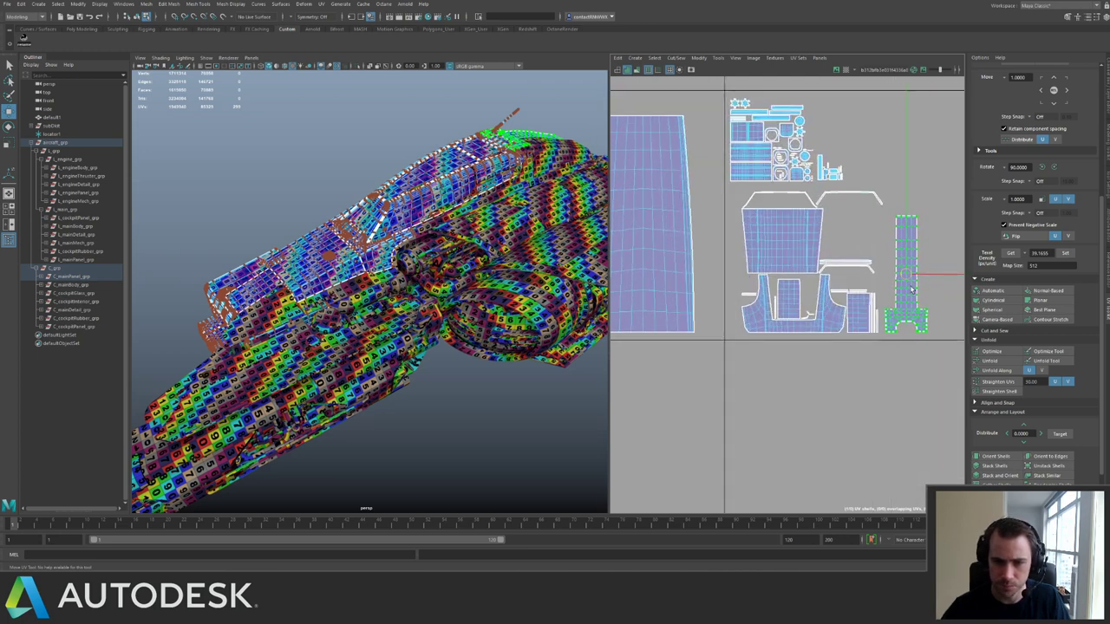
Select the whole aircraft_grp to review all its UV tile rows together, and save the scene.
{"action": "scroll", "coordinate": [782, 230], "scroll_direction": "down", "scroll_amount": 8}
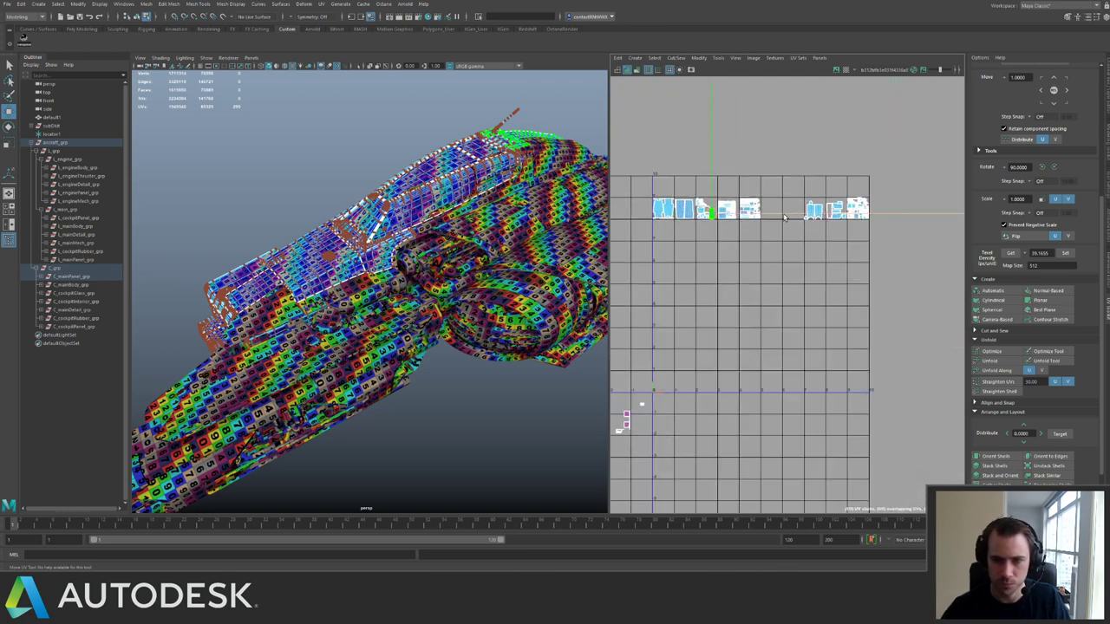
{"action": "middle_click_drag", "start_coordinate": [784, 218], "coordinate": [832, 191], "text": "alt"}
{"action": "middle_click_drag", "start_coordinate": [773, 269], "coordinate": [839, 199], "text": "alt"}
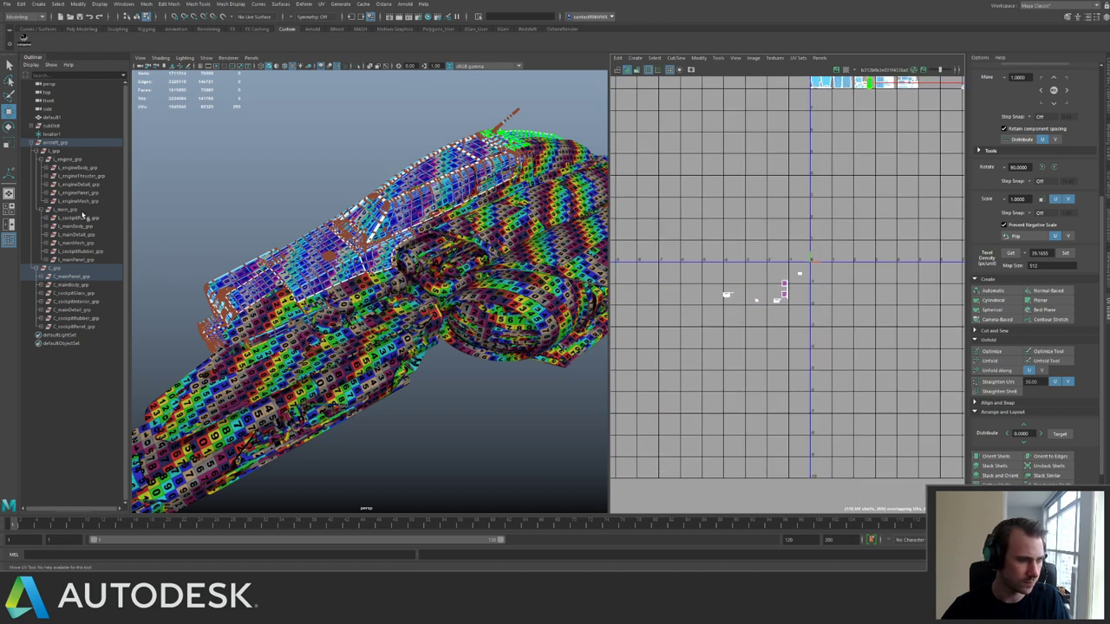
{"action": "left_click", "coordinate": [61, 144]}
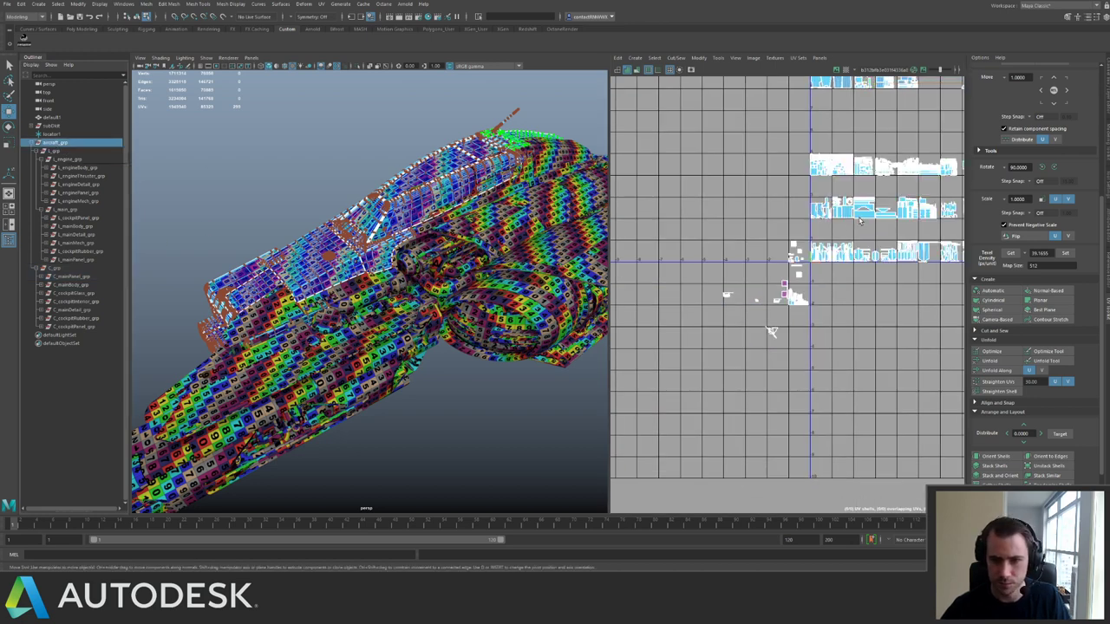
{"action": "scroll", "coordinate": [855, 227], "scroll_direction": "down", "scroll_amount": 1}
{"action": "middle_click_drag", "start_coordinate": [835, 194], "coordinate": [706, 242], "text": "alt"}
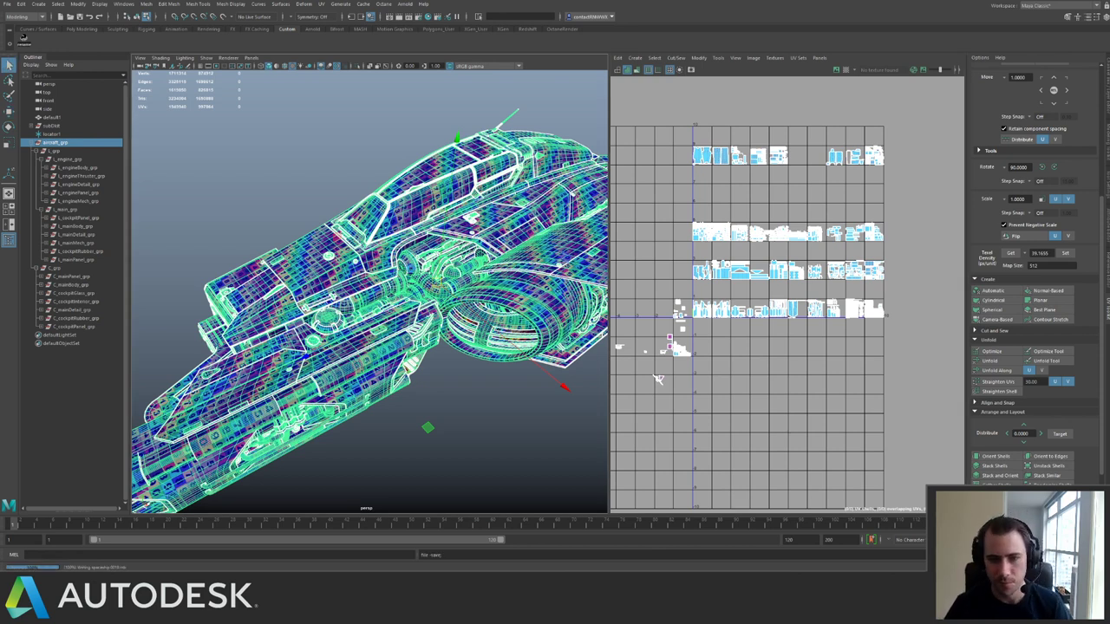
{"action": "key", "text": "w"}
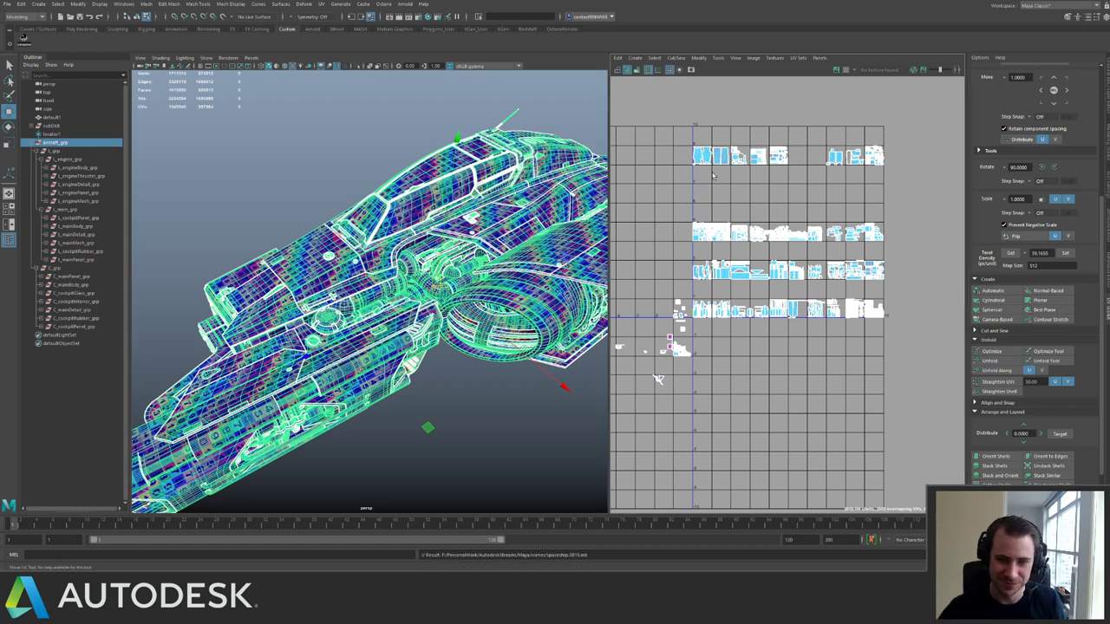
Select the uppermost row of UV shells, belonging to C_grp, and move it down two whole tiles.
{"action": "scroll", "coordinate": [632, 495], "scroll_direction": "up", "scroll_amount": 2}
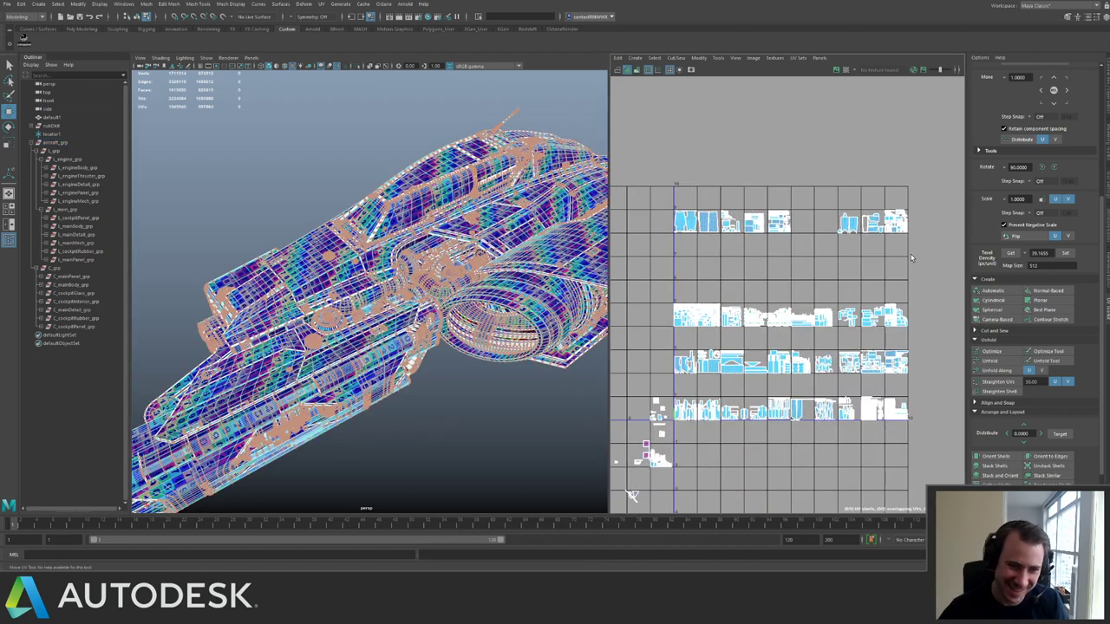
{"action": "left_click_drag", "start_coordinate": [916, 254], "coordinate": [920, 255]}
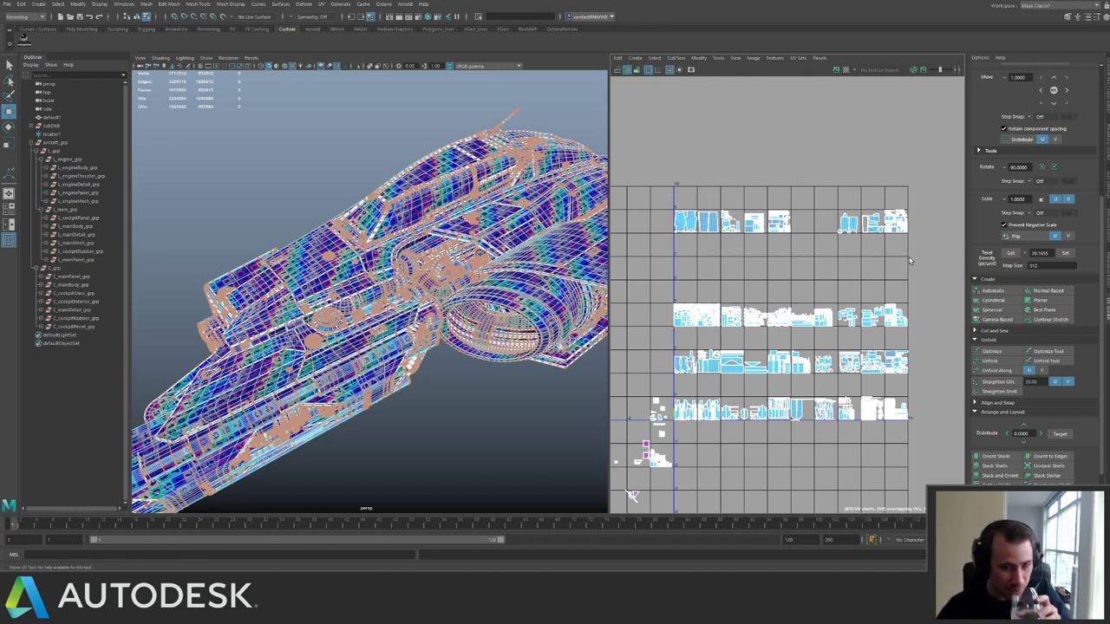
{"action": "key", "text": "w"}
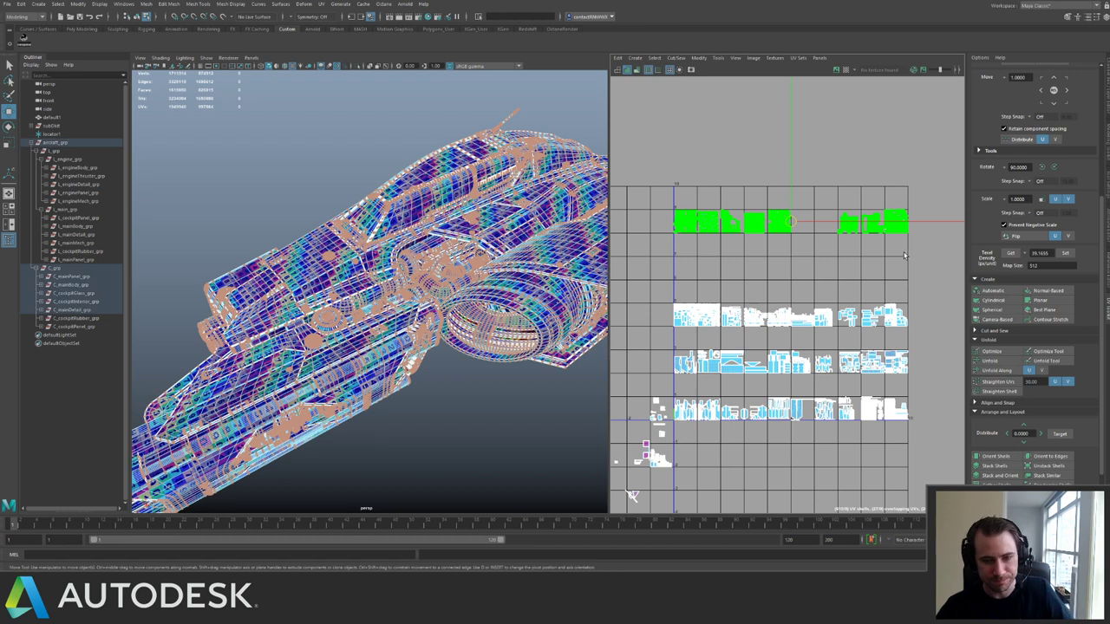
{"action": "key", "text": "g"}
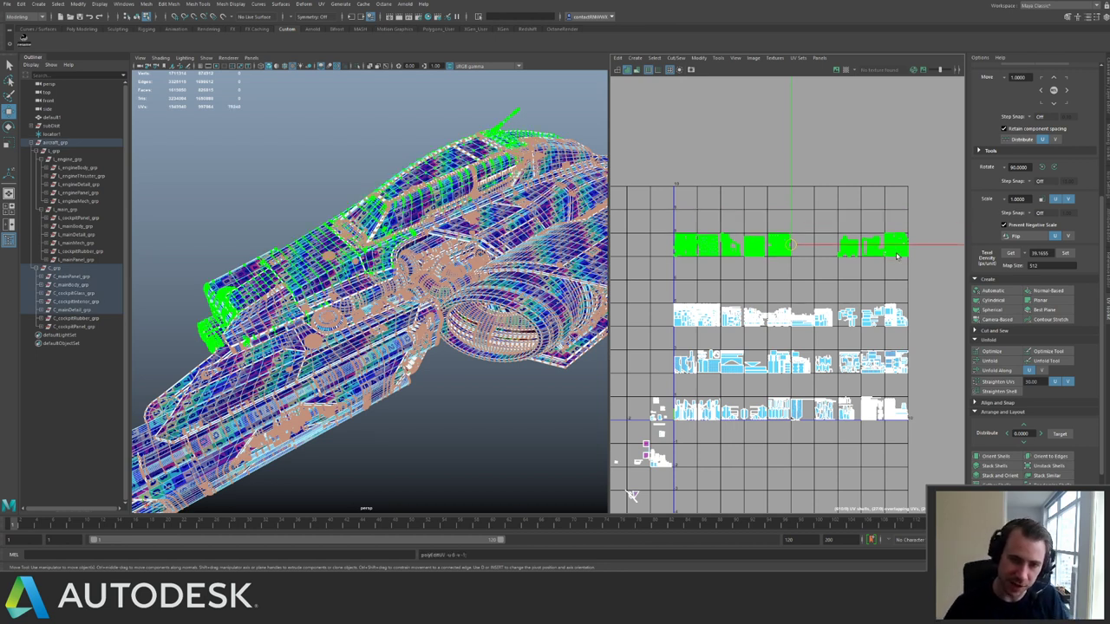
{"action": "key", "text": "Down"}
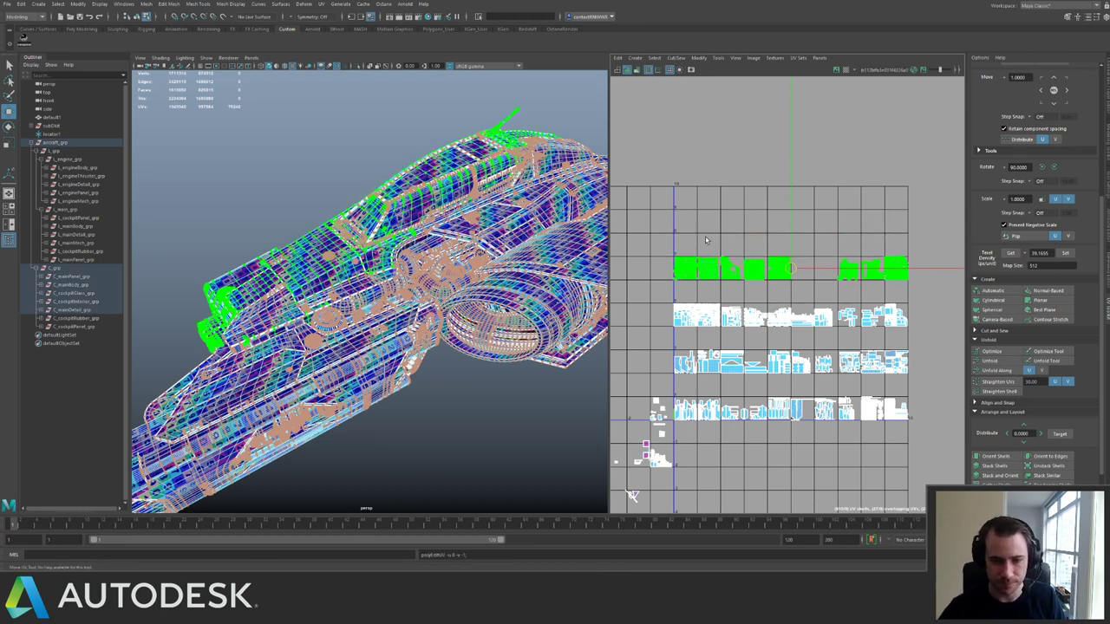
Return to object selection with nothing selected and save the scene.
{"action": "left_click", "coordinate": [706, 242]}
{"action": "right_click_drag", "start_coordinate": [419, 248], "coordinate": [453, 235]}
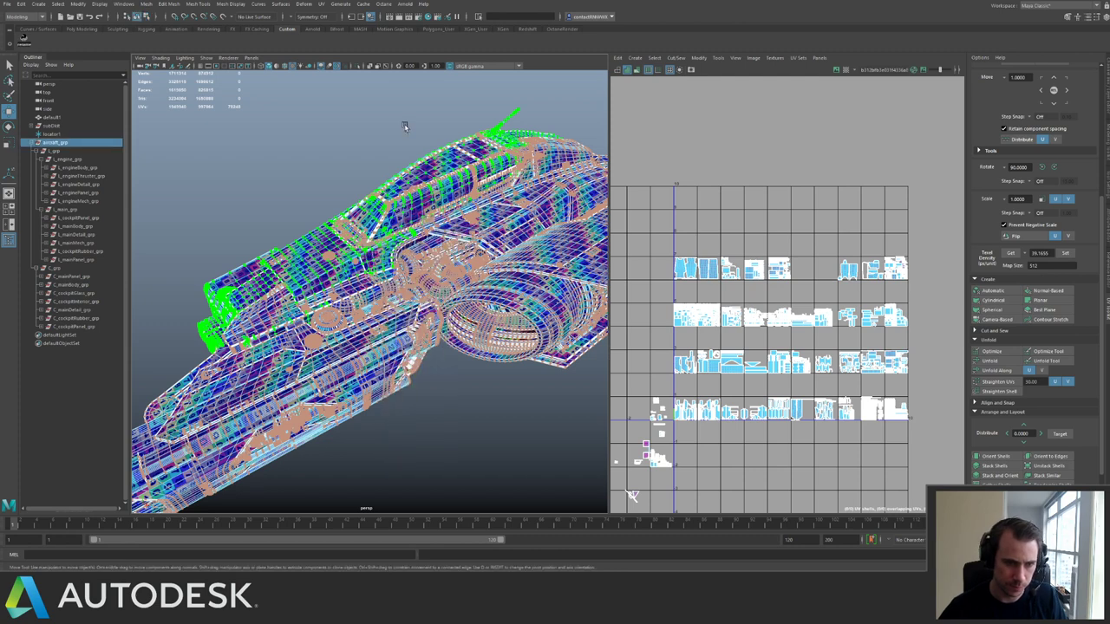
{"action": "left_click", "coordinate": [387, 148]}
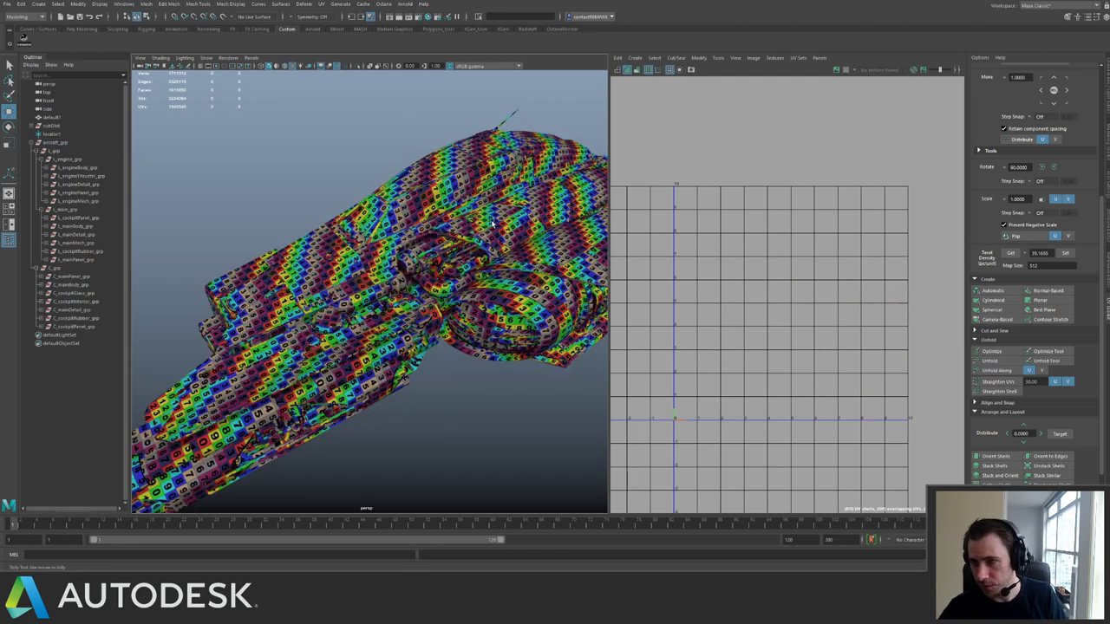
{"action": "key", "text": "q"}
{"action": "key", "text": "ctrl+s"}
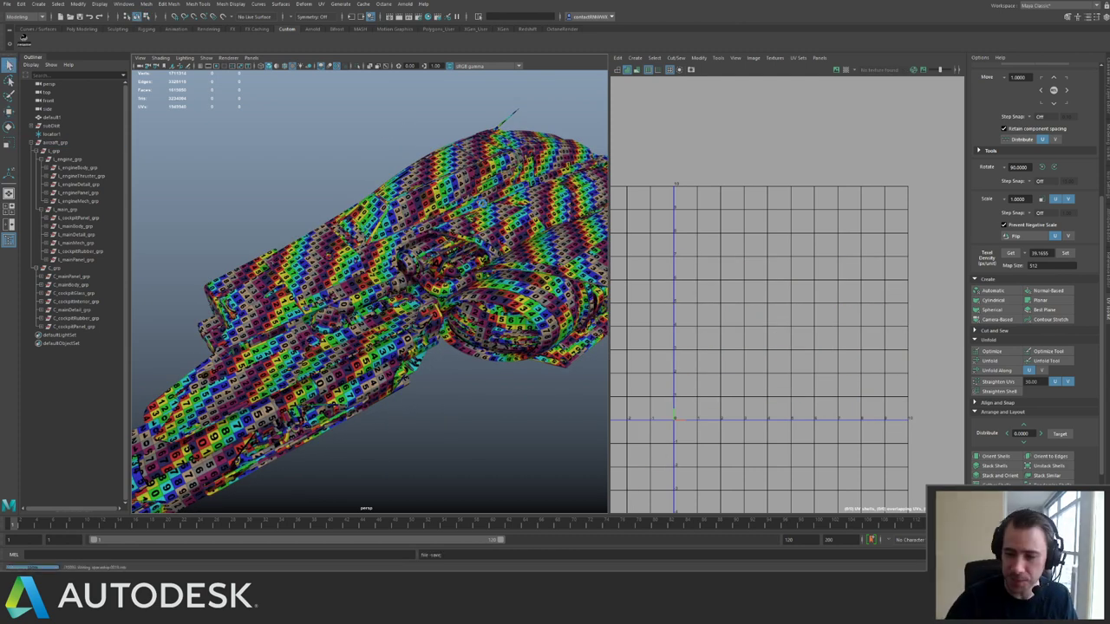
{"action": "key", "text": "w"}
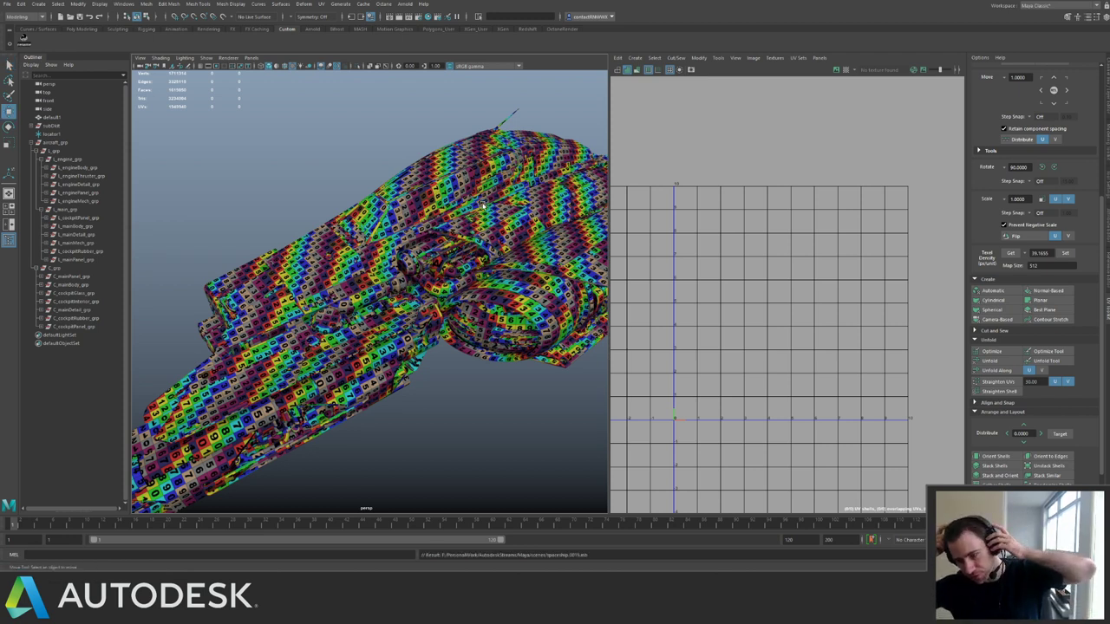
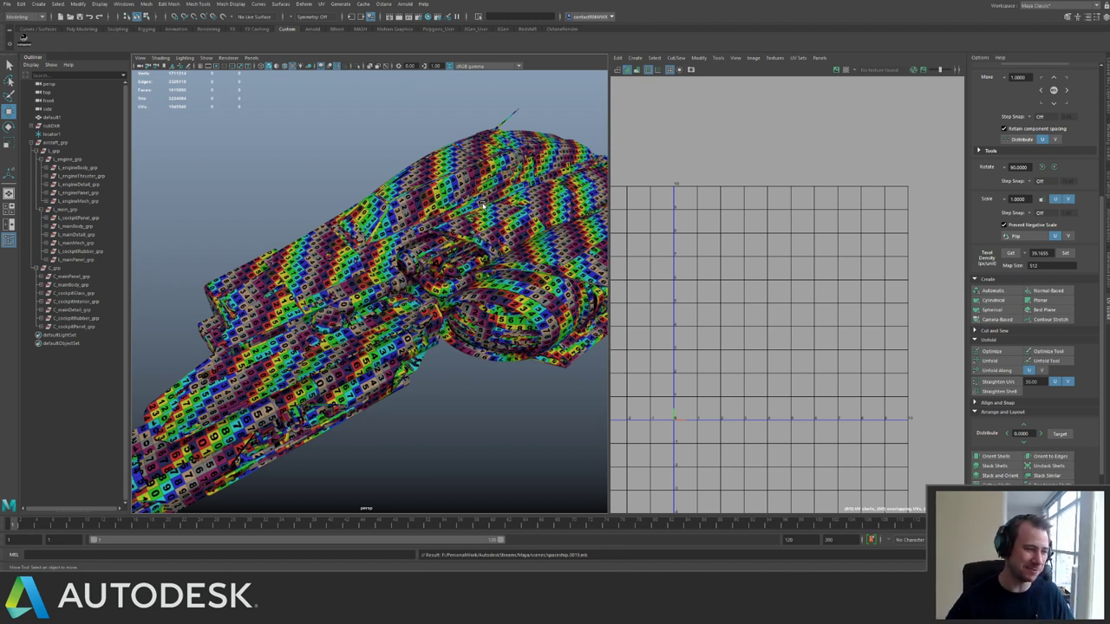
Check the UV tile placement of C_mainPanel_grp, C_mainBody_grp, C_cockpitGlass_grp and C_cockpitInterior_grp.
{"action": "left_click_drag", "start_coordinate": [343, 280], "coordinate": [277, 260], "text": "alt"}
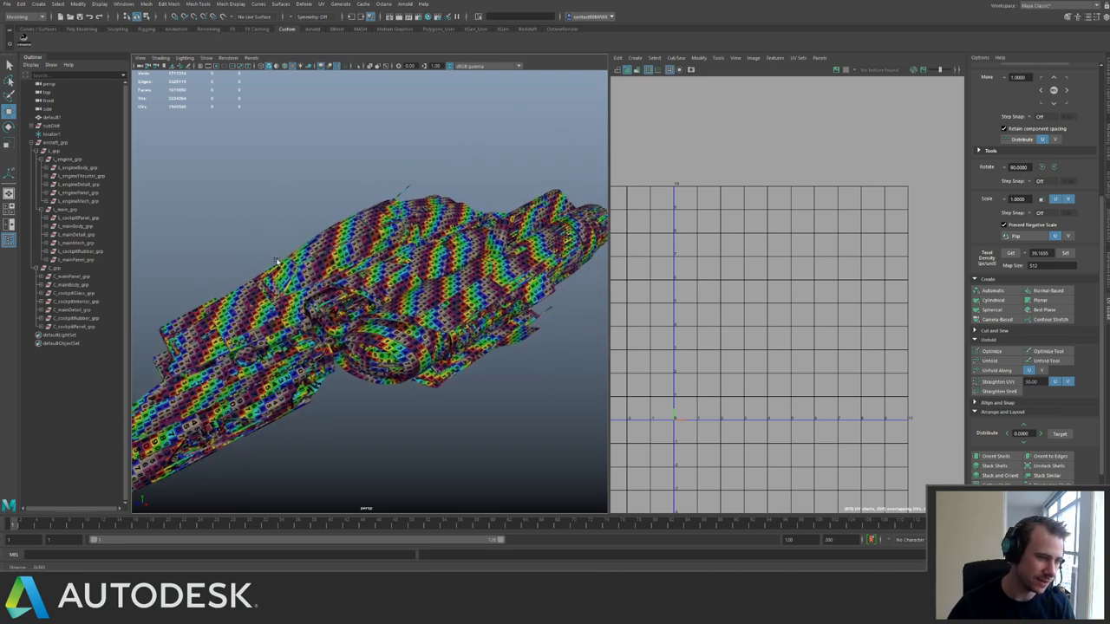
{"action": "right_click_drag", "start_coordinate": [276, 261], "coordinate": [314, 264], "text": "alt"}
{"action": "left_click_drag", "start_coordinate": [76, 277], "coordinate": [76, 285]}
{"action": "left_click", "coordinate": [78, 284]}
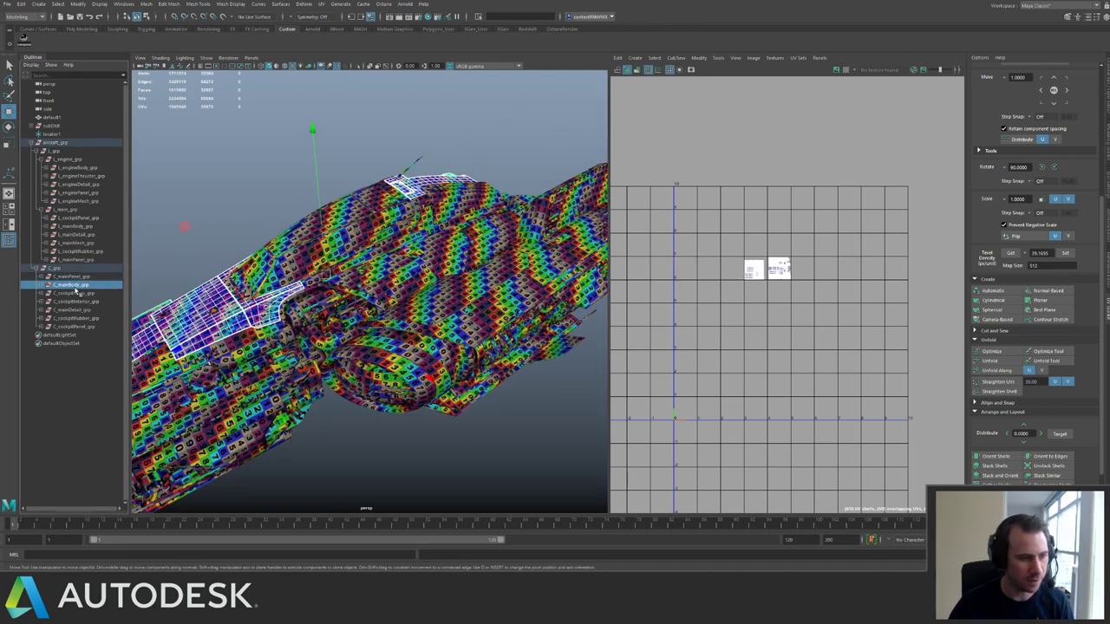
{"action": "left_click", "coordinate": [80, 293]}
{"action": "left_click", "coordinate": [83, 302]}
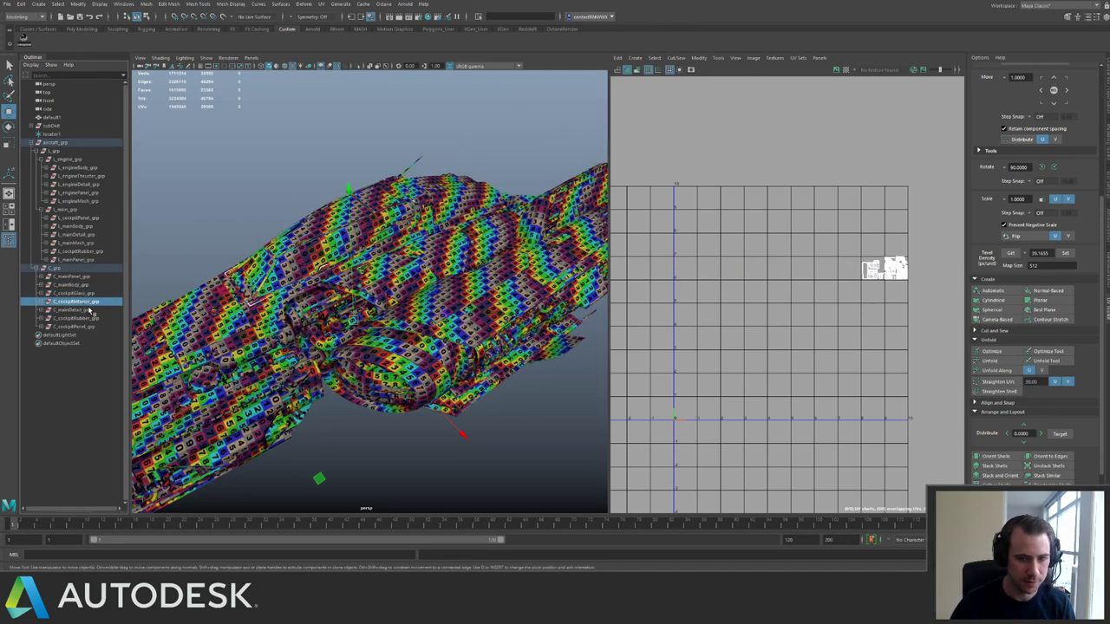
Move the stray UV shells of C_mainDetail_grp from the negative UV area into the tile holding its other shells, beside them.
{"action": "left_click", "coordinate": [87, 310]}
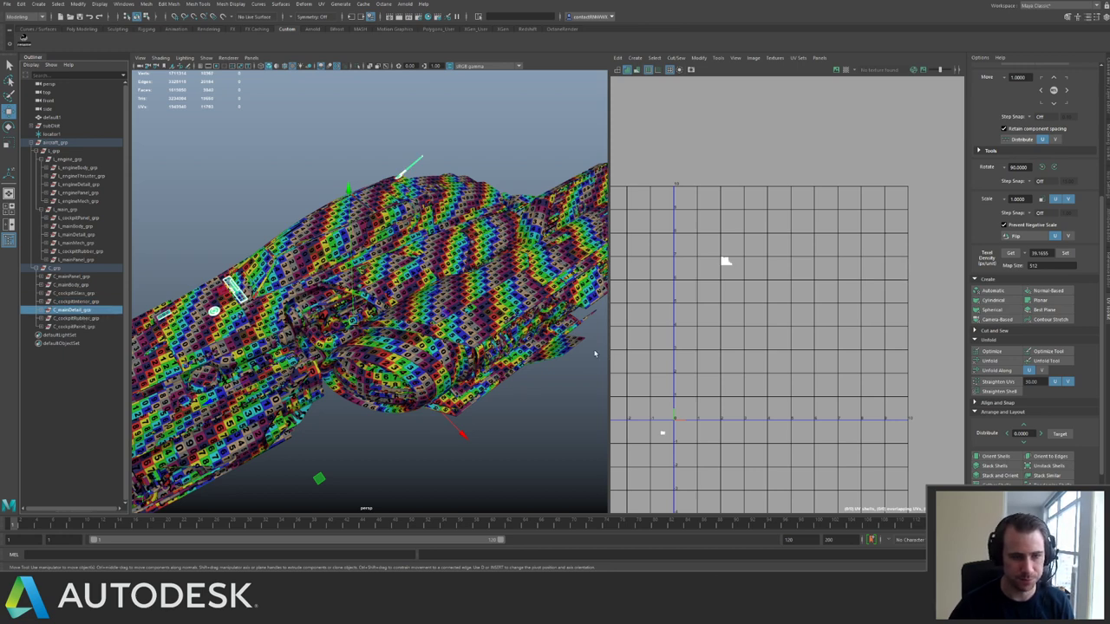
{"action": "middle_click_drag", "start_coordinate": [623, 403], "coordinate": [694, 349], "text": "alt"}
{"action": "right_click_drag", "start_coordinate": [695, 349], "coordinate": [758, 406], "text": "alt"}
{"action": "left_click_drag", "start_coordinate": [736, 375], "coordinate": [765, 412]}
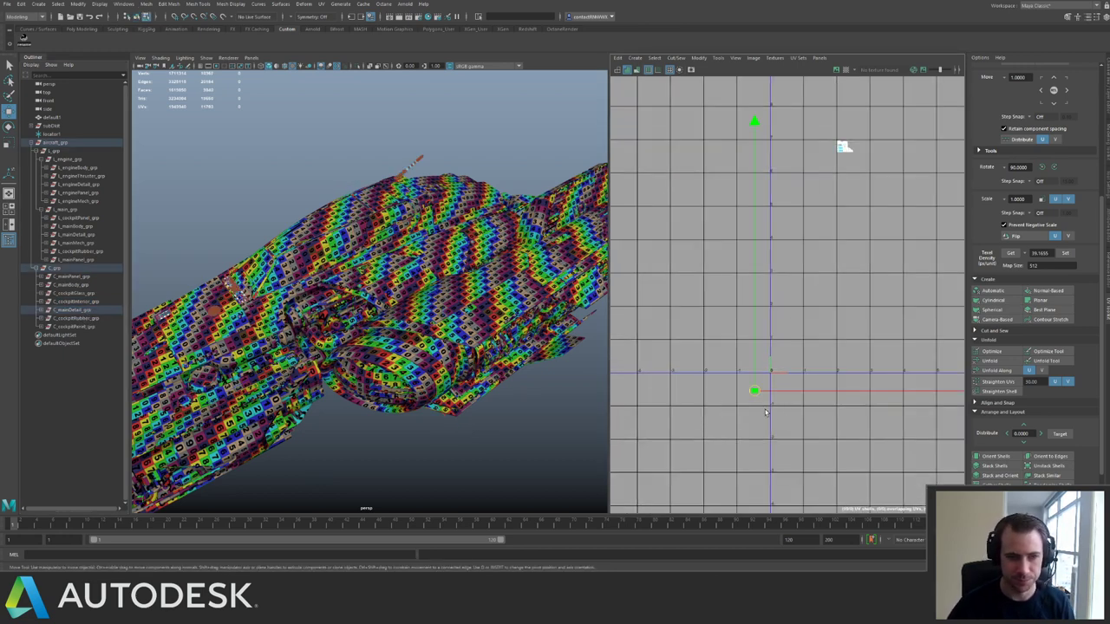
{"action": "middle_click_drag", "start_coordinate": [764, 333], "coordinate": [723, 379], "text": "alt"}
{"action": "left_click_drag", "start_coordinate": [721, 426], "coordinate": [758, 360], "text": "shift"}
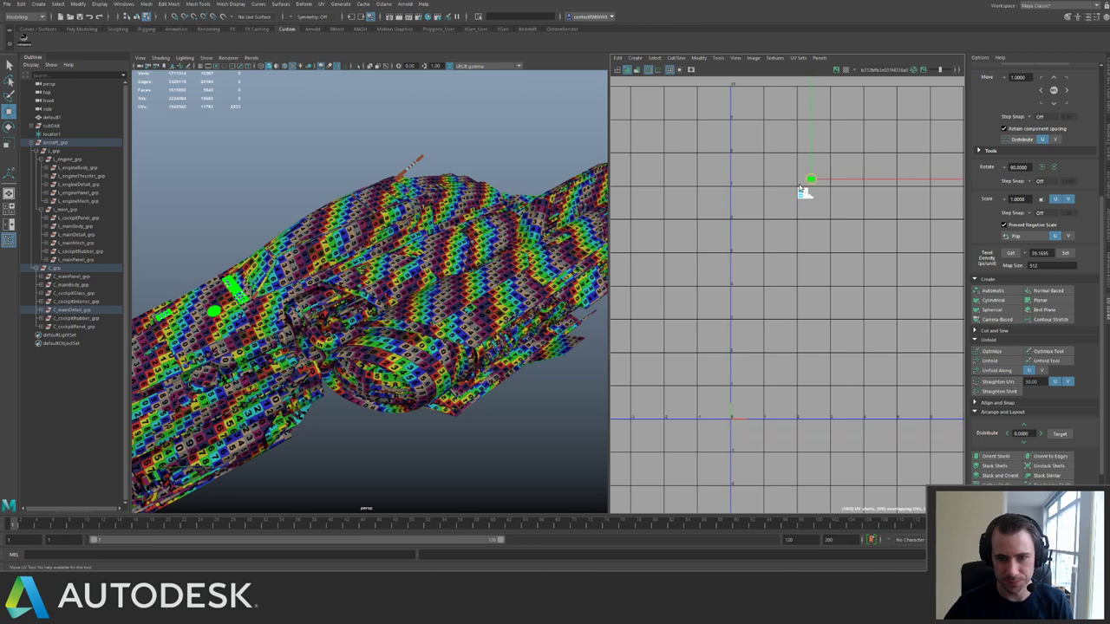
{"action": "key", "text": "f"}
{"action": "scroll", "coordinate": [791, 291], "scroll_direction": "down", "scroll_amount": 5}
{"action": "scroll", "coordinate": [734, 240], "scroll_direction": "down", "scroll_amount": 4}
{"action": "middle_click_drag", "start_coordinate": [685, 414], "coordinate": [744, 237], "text": "alt"}
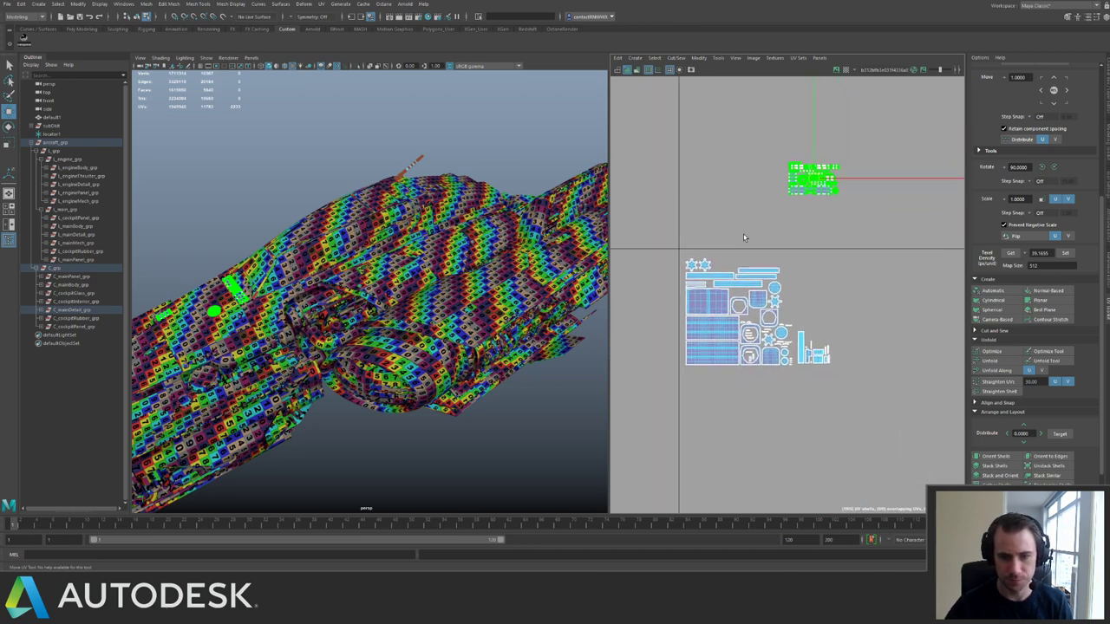
{"action": "left_click_drag", "start_coordinate": [813, 177], "coordinate": [814, 275]}
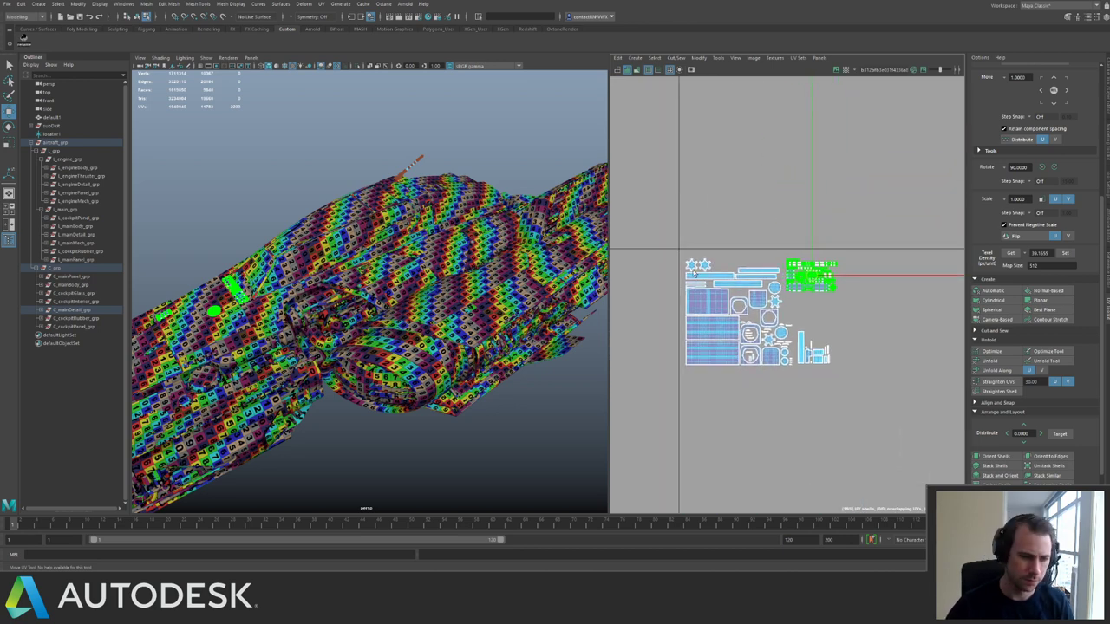
Examine the whole C_grp for UV shells left in the negative UV tiles, selecting them to see which part groups they belong to.
{"action": "left_click", "coordinate": [73, 270]}
{"action": "scroll", "coordinate": [804, 275], "scroll_direction": "down", "scroll_amount": 5}
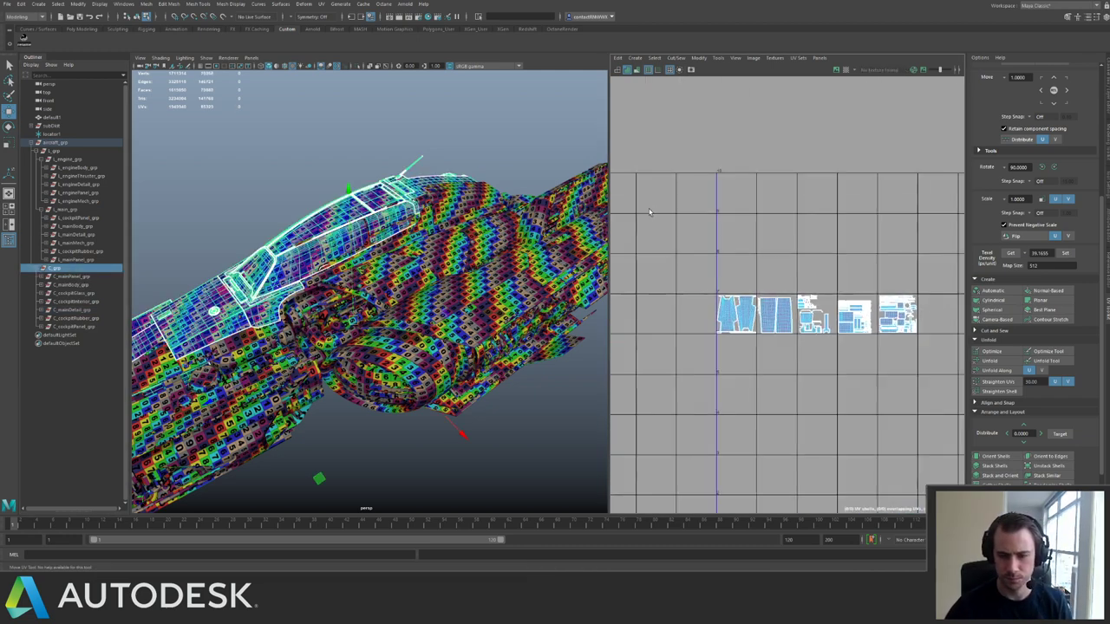
{"action": "middle_click_drag", "start_coordinate": [804, 275], "coordinate": [702, 107], "text": "alt"}
{"action": "scroll", "coordinate": [631, 398], "scroll_direction": "up", "scroll_amount": 3}
{"action": "middle_click_drag", "start_coordinate": [631, 398], "coordinate": [773, 320], "text": "alt"}
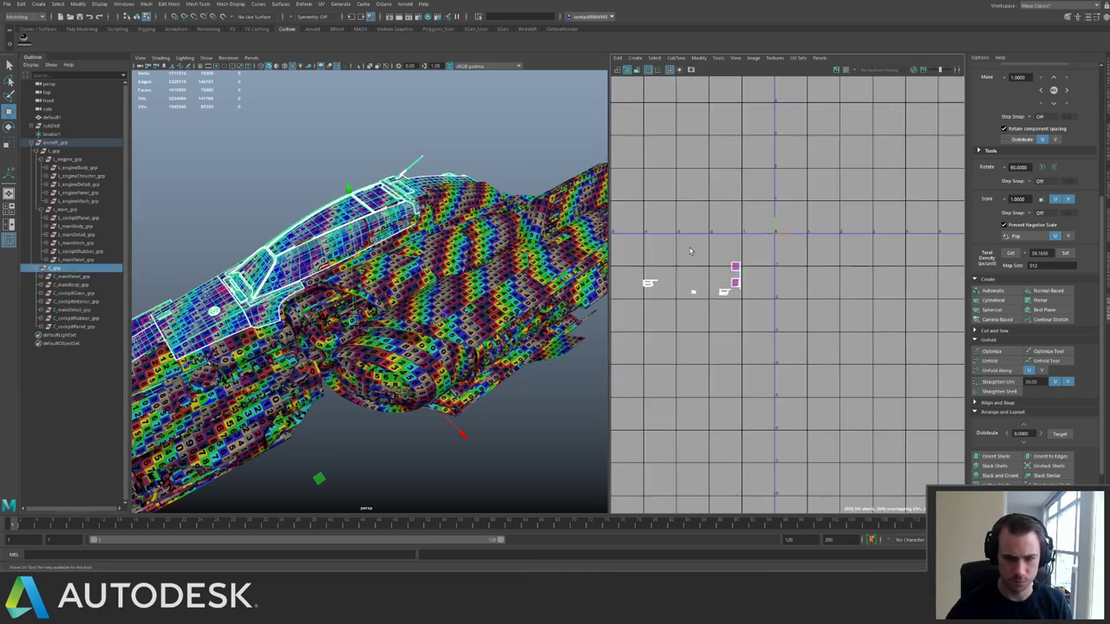
{"action": "middle_click_drag", "start_coordinate": [655, 331], "coordinate": [719, 333], "text": "alt"}
{"action": "left_click_drag", "start_coordinate": [684, 252], "coordinate": [828, 325]}
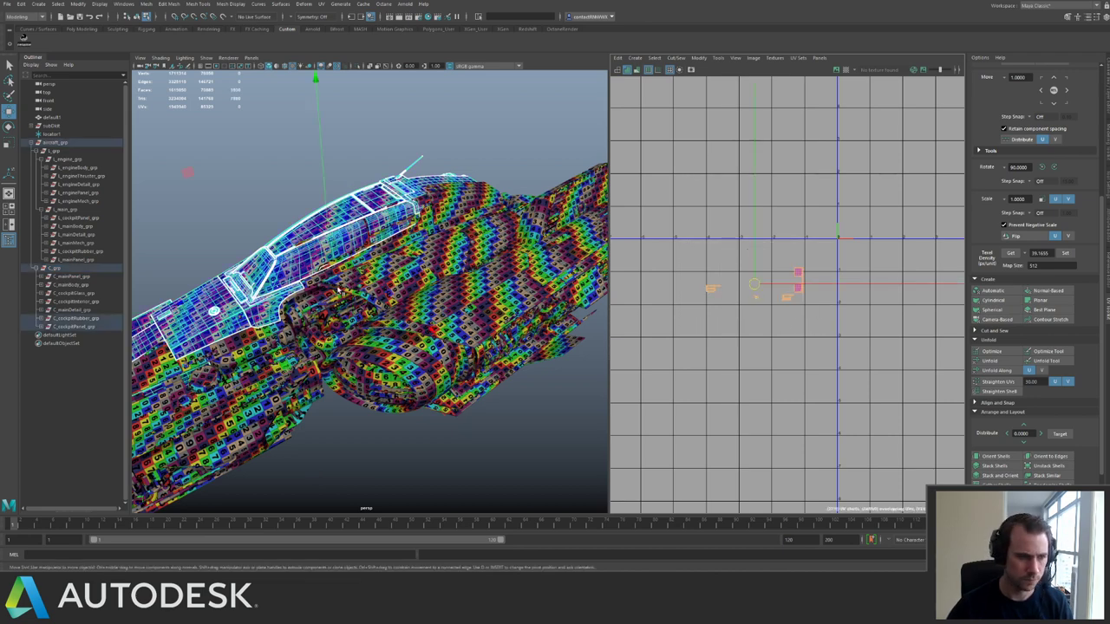
{"action": "middle_click_drag", "start_coordinate": [288, 275], "coordinate": [326, 262], "text": "alt"}
Select C_cockpitPanel_grp and examine its UV shells scattered in the negative tiles.
{"action": "left_click", "coordinate": [74, 327]}
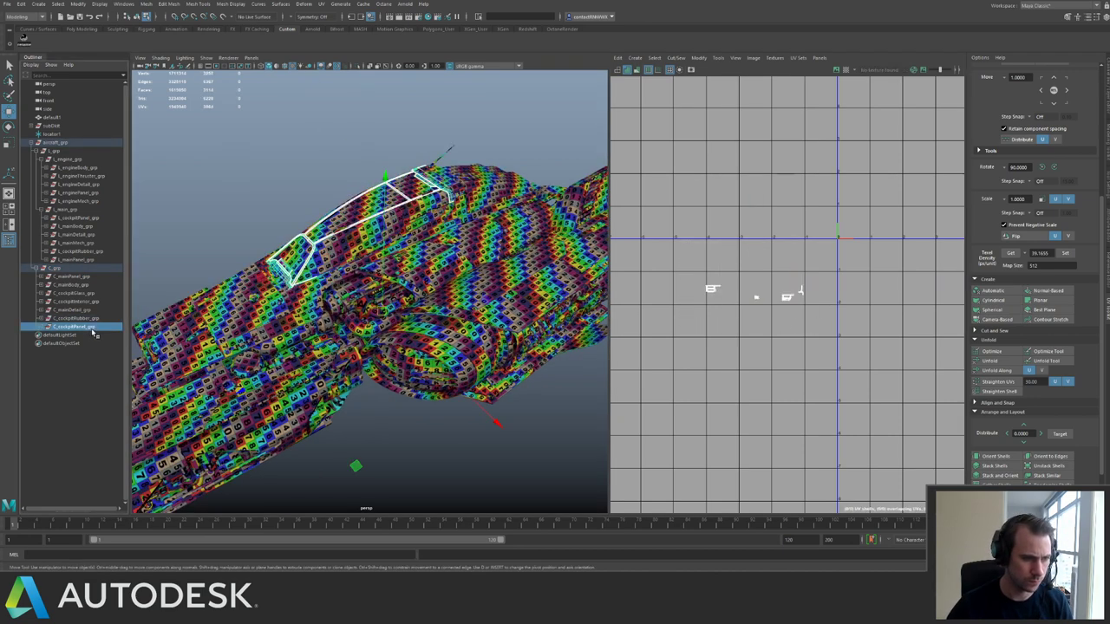
{"action": "key", "text": "f"}
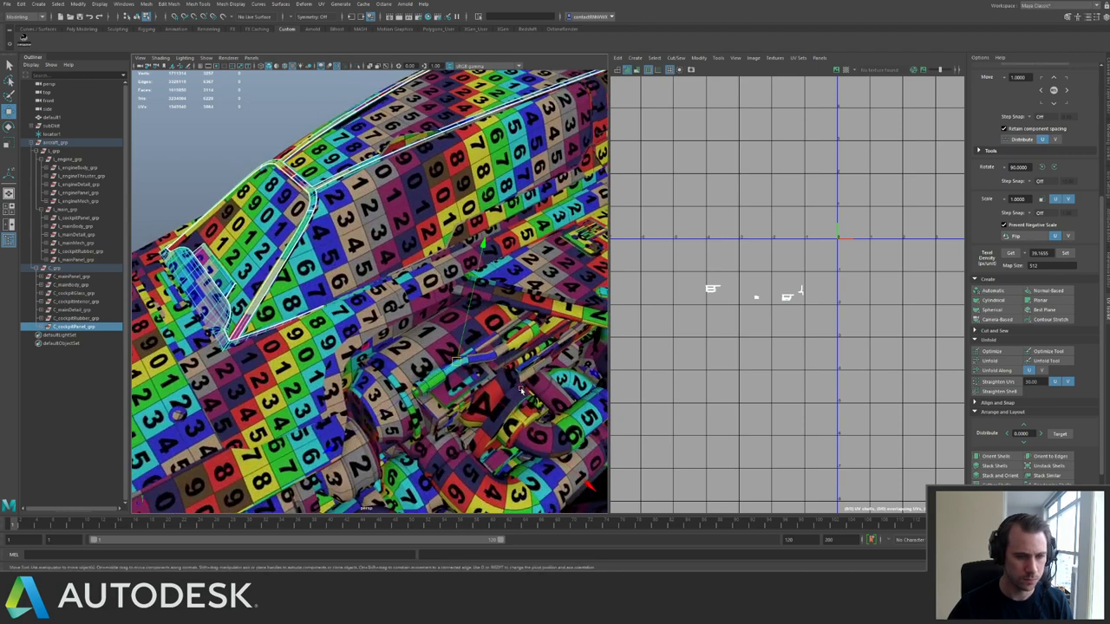
{"action": "key", "text": "f"}
{"action": "middle_click_drag", "start_coordinate": [825, 379], "coordinate": [847, 431], "text": "alt"}
{"action": "right_click_drag", "start_coordinate": [847, 431], "coordinate": [935, 305], "text": "alt"}
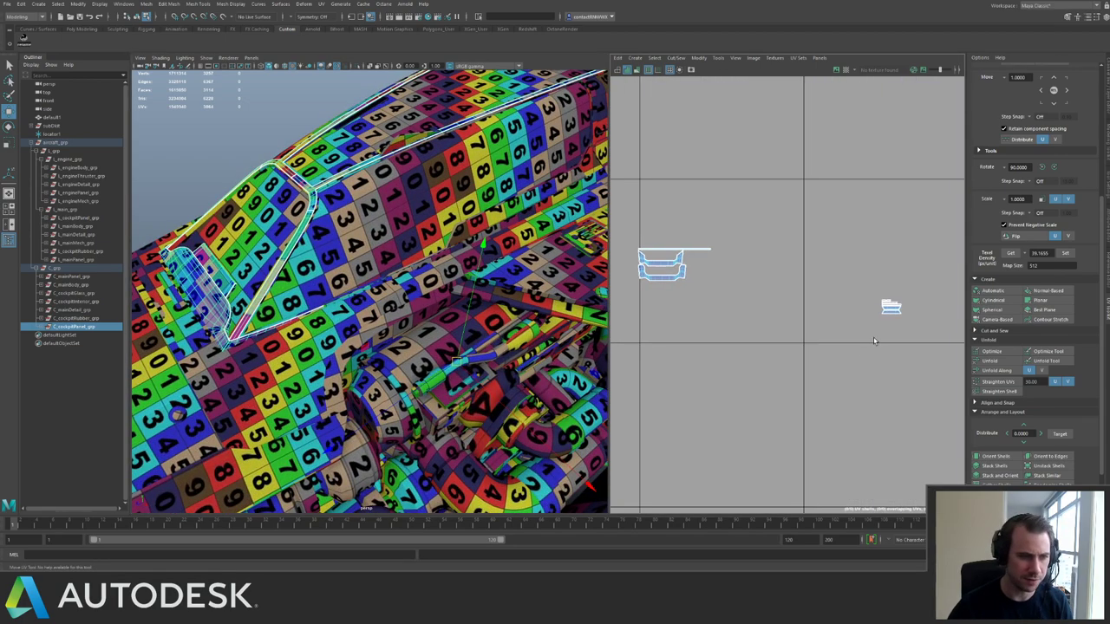
{"action": "middle_click_drag", "start_coordinate": [934, 305], "coordinate": [646, 332], "text": "alt"}
{"action": "scroll", "coordinate": [841, 390], "scroll_direction": "up", "scroll_amount": 2}
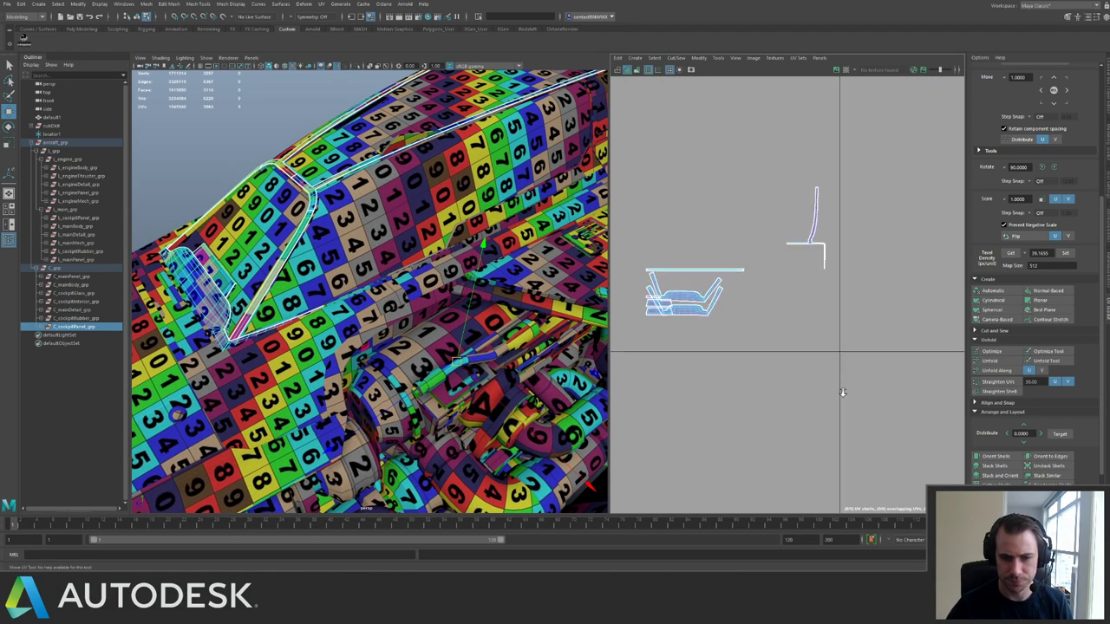
Locate the thin frame UV shells of C_cockpitPanel_grp on the model, then select the Y-shaped canopy frame mesh and isolate it.
{"action": "right_click_drag", "start_coordinate": [841, 391], "coordinate": [834, 391], "text": "alt"}
{"action": "right_click_drag", "start_coordinate": [795, 221], "coordinate": [824, 251]}
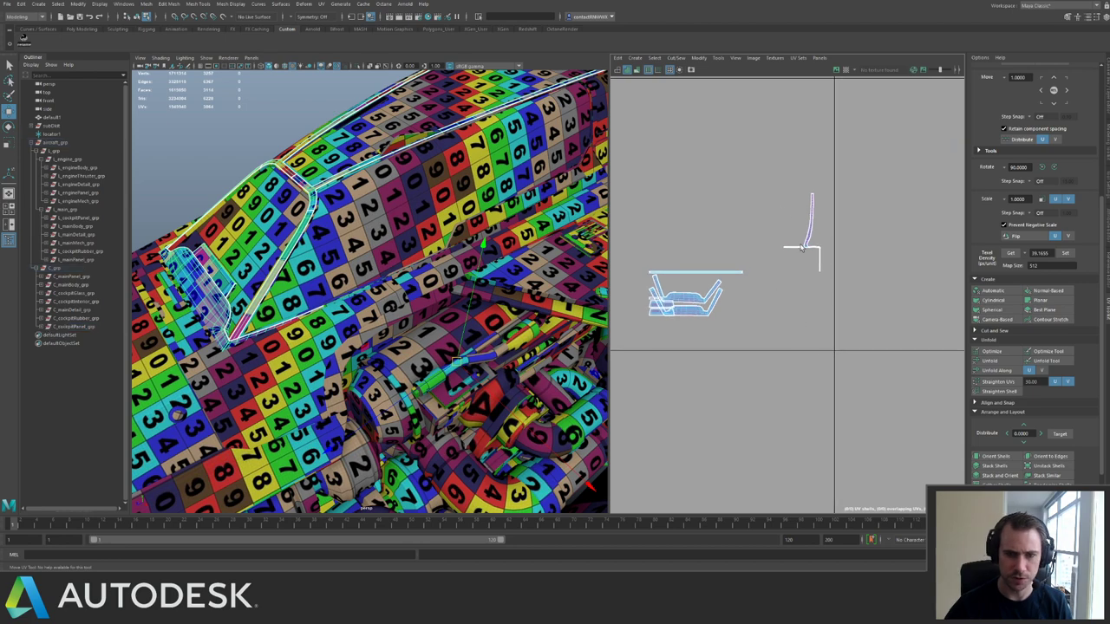
{"action": "left_click_drag", "start_coordinate": [774, 181], "coordinate": [843, 284]}
{"action": "middle_click_drag", "start_coordinate": [372, 217], "coordinate": [366, 263], "text": "alt"}
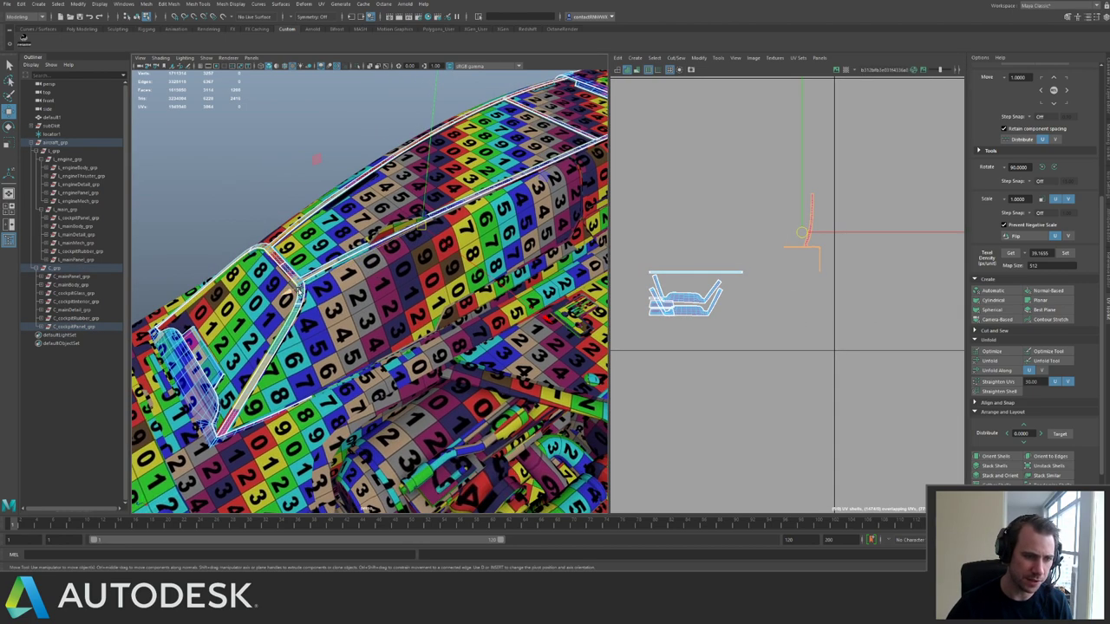
{"action": "left_click_drag", "start_coordinate": [404, 256], "coordinate": [350, 271], "text": "alt"}
{"action": "key", "text": "f"}
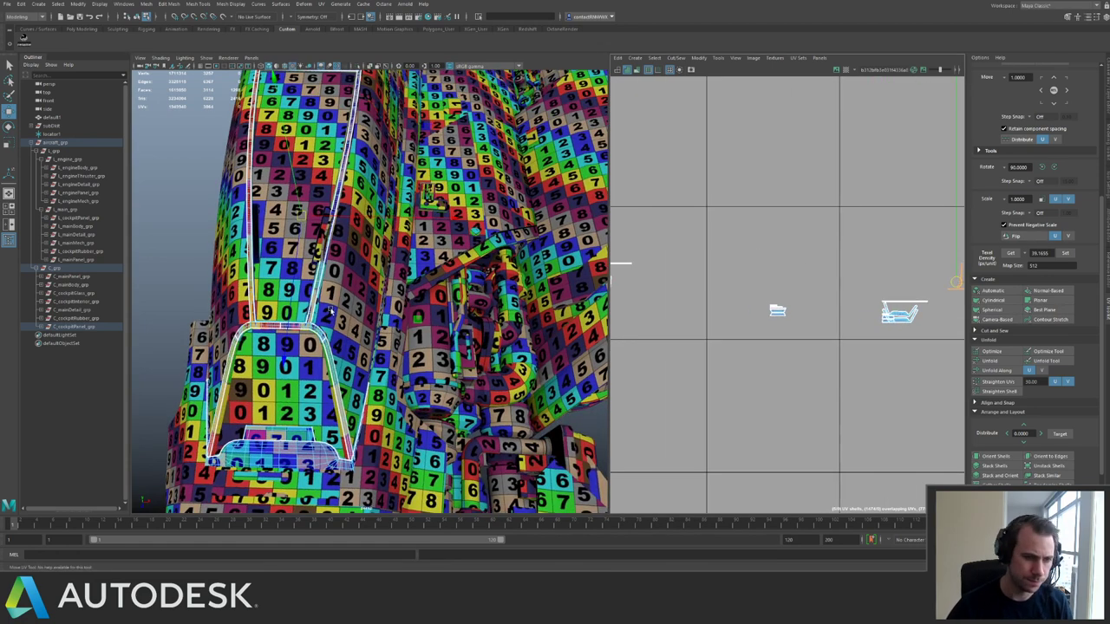
{"action": "right_click_drag", "start_coordinate": [302, 331], "coordinate": [312, 324]}
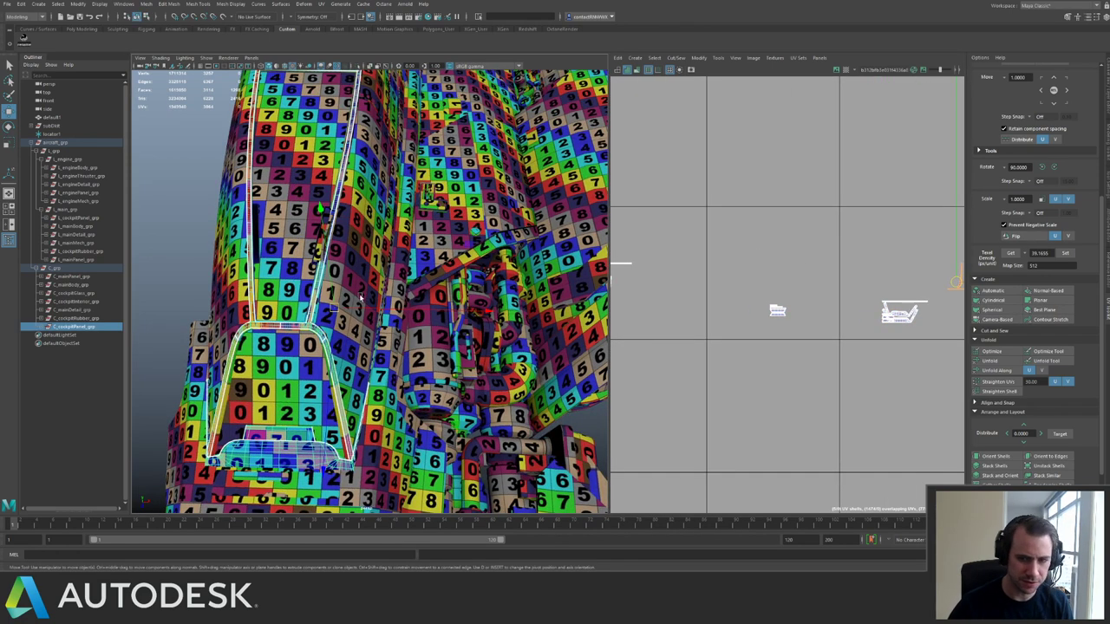
{"action": "right_click", "coordinate": [302, 330]}
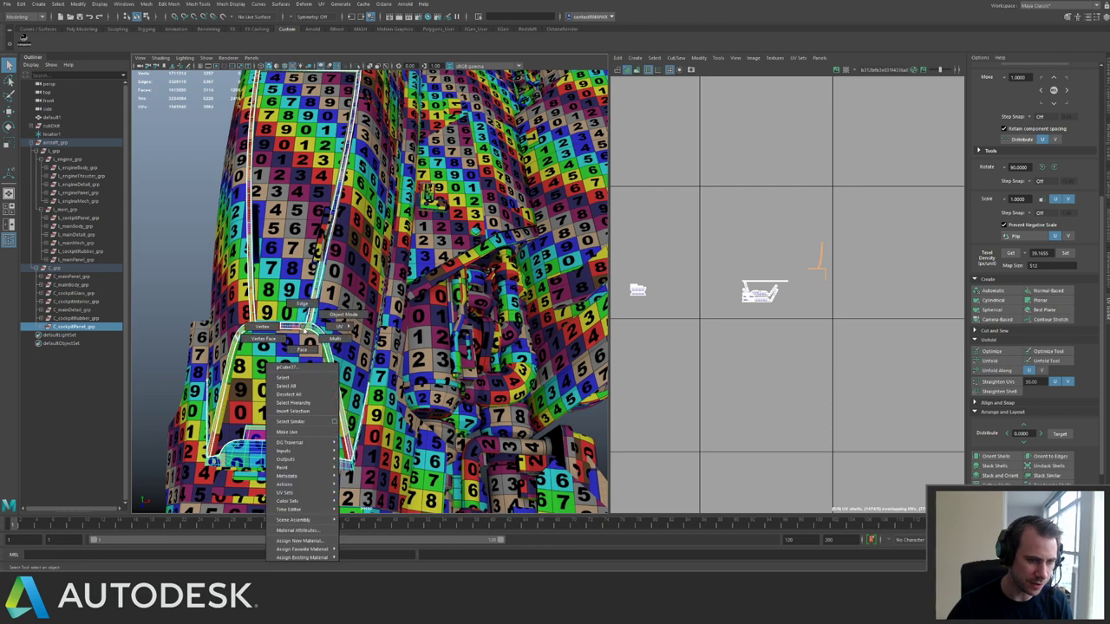
{"action": "right_click_drag", "start_coordinate": [303, 331], "coordinate": [310, 326]}
{"action": "left_click", "coordinate": [307, 327]}
{"action": "key", "text": "ctrl+1"}
{"action": "scroll", "coordinate": [347, 331], "scroll_direction": "down", "scroll_amount": 4}
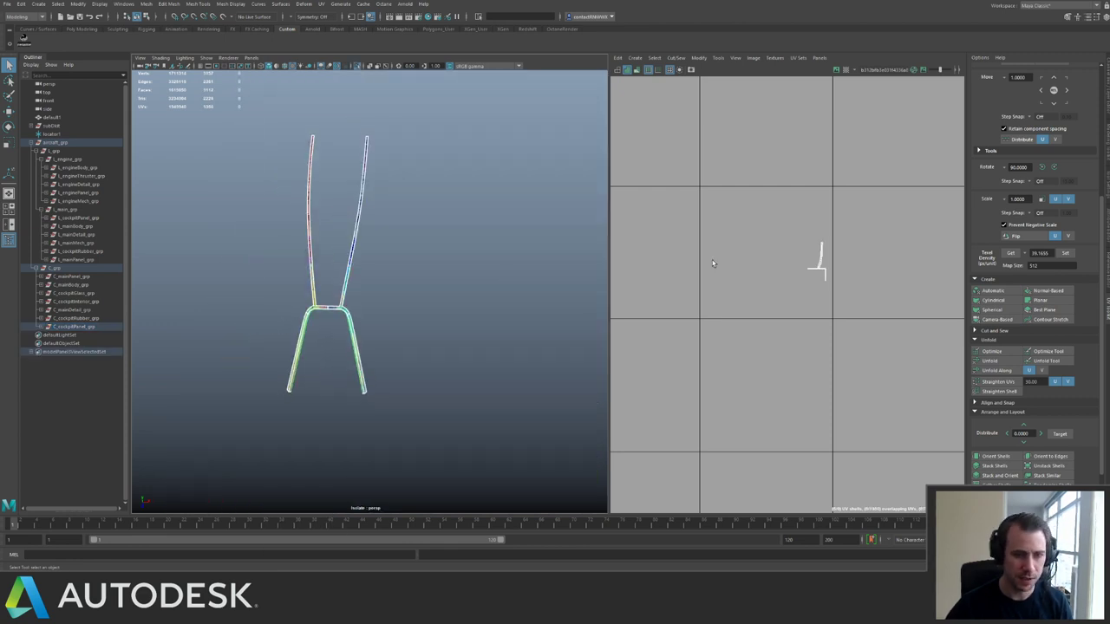
Select all faces of the isolated canopy frame and give them a fresh planar UV projection.
{"action": "key", "text": "ctrl+F11"}
{"action": "scroll", "coordinate": [307, 149], "scroll_direction": "down", "scroll_amount": 3}
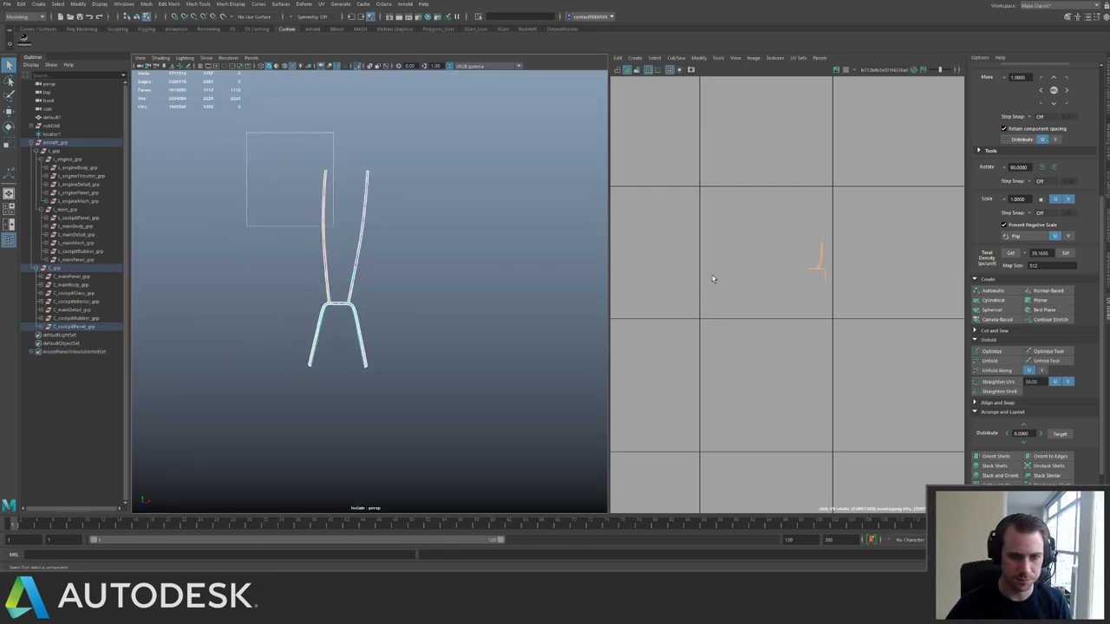
{"action": "left_click_drag", "start_coordinate": [223, 130], "coordinate": [478, 414]}
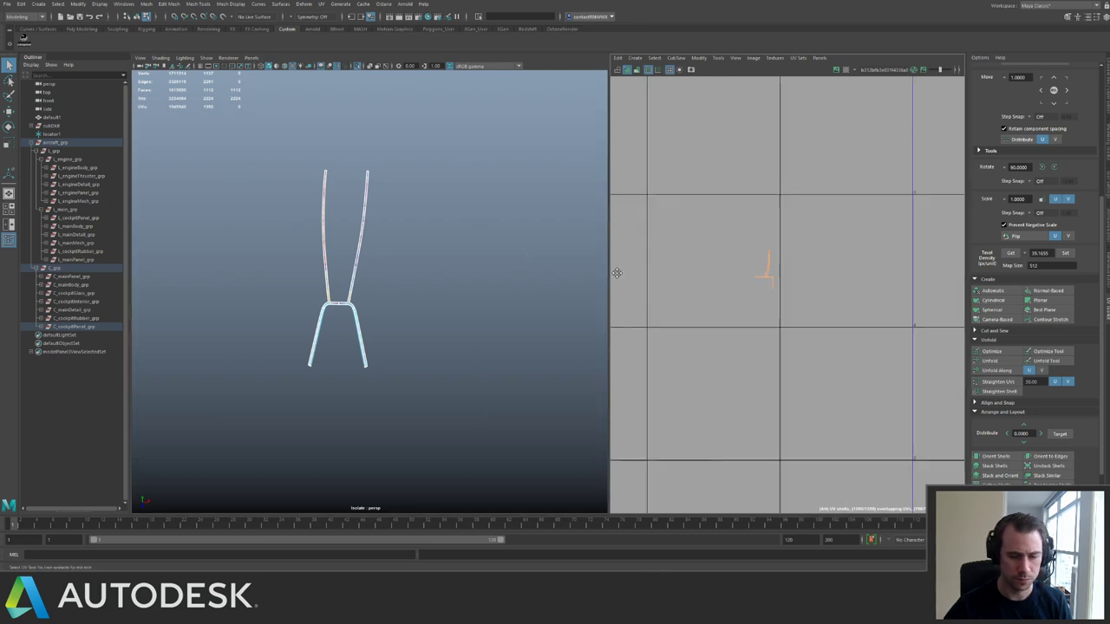
{"action": "middle_click_drag", "start_coordinate": [617, 273], "coordinate": [553, 277], "text": "alt"}
{"action": "scroll", "coordinate": [654, 178], "scroll_direction": "down", "scroll_amount": 4}
{"action": "middle_click_drag", "start_coordinate": [789, 232], "coordinate": [751, 302], "text": "alt"}
{"action": "key", "text": "g"}
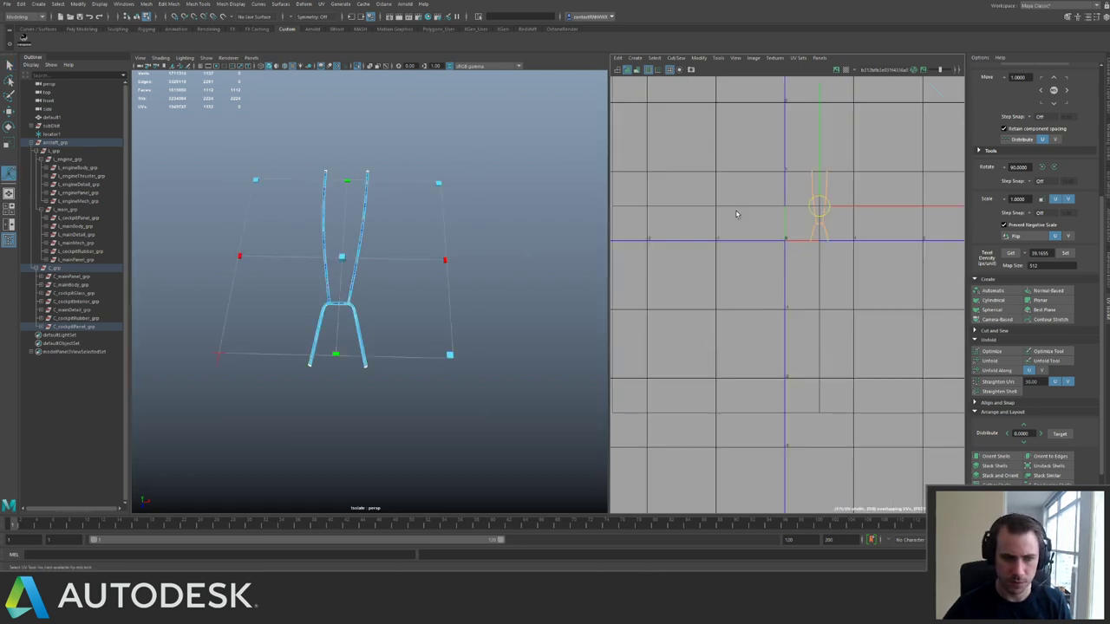
Start a face selection with the loop of side faces along one arm of the canopy frame.
{"action": "left_click_drag", "start_coordinate": [489, 260], "coordinate": [276, 235], "text": "alt"}
{"action": "scroll", "coordinate": [234, 185], "scroll_direction": "up", "scroll_amount": 6}
{"action": "scroll", "coordinate": [299, 205], "scroll_direction": "up", "scroll_amount": 2}
{"action": "scroll", "coordinate": [298, 206], "scroll_direction": "up", "scroll_amount": 4}
{"action": "scroll", "coordinate": [399, 228], "scroll_direction": "down", "scroll_amount": 6}
{"action": "scroll", "coordinate": [276, 235], "scroll_direction": "up", "scroll_amount": 2}
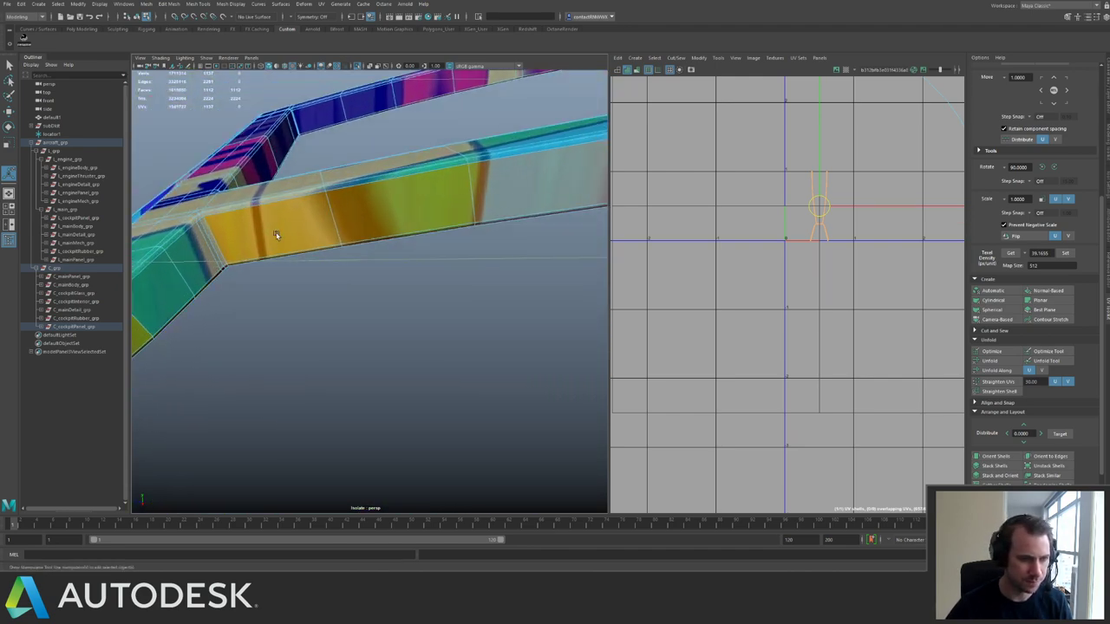
{"action": "left_click", "coordinate": [207, 215]}
{"action": "double_click", "coordinate": [344, 184], "text": "shift"}
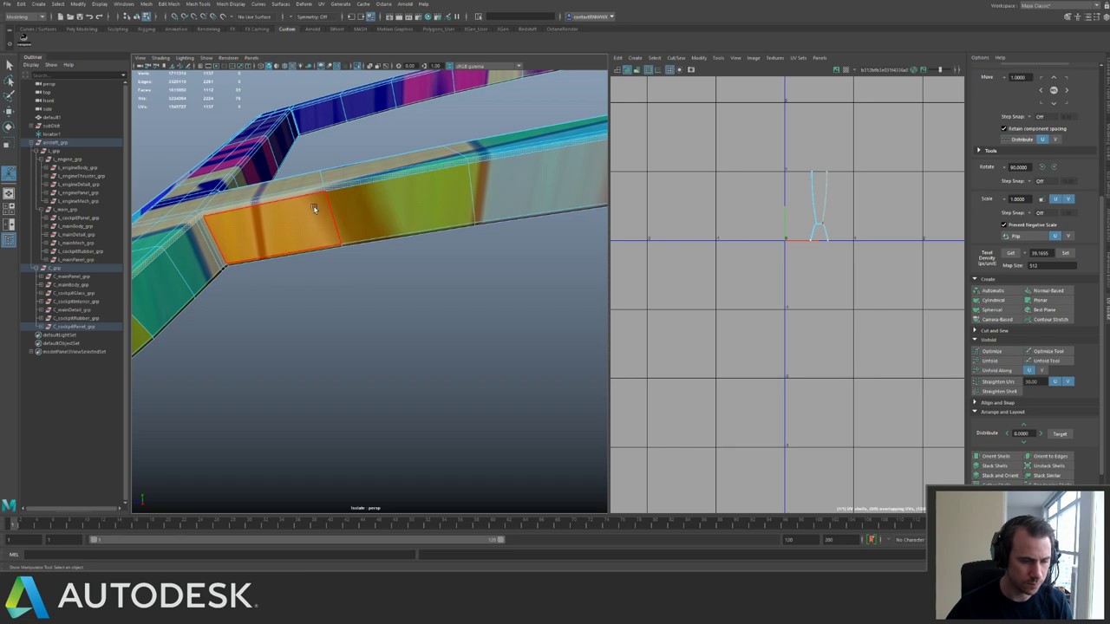
Add the inner side faces and the thin lower bevel loop around the frame's joint to the selection.
{"action": "left_click_drag", "start_coordinate": [310, 209], "coordinate": [341, 249], "text": "alt"}
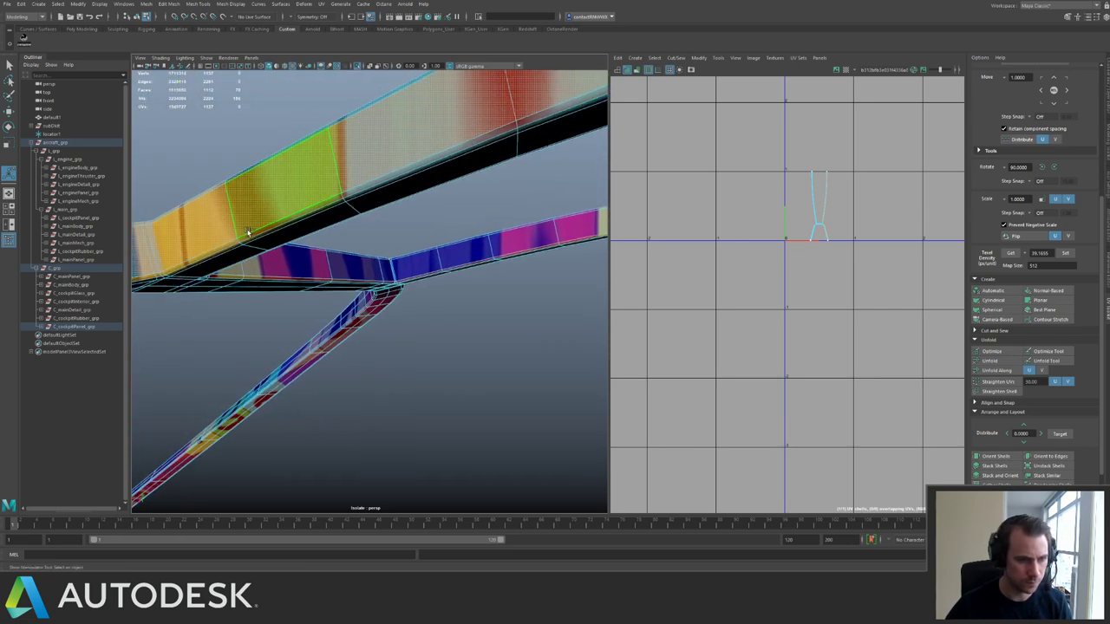
{"action": "left_click_drag", "start_coordinate": [230, 247], "coordinate": [299, 245], "text": "alt"}
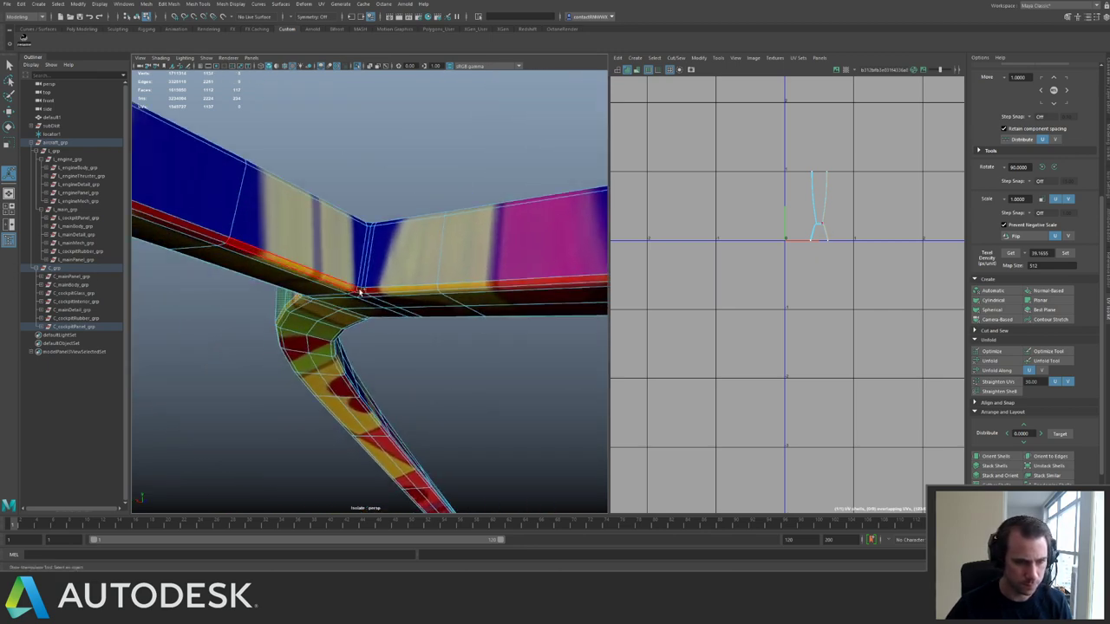
{"action": "left_click", "coordinate": [359, 291], "text": "shift"}
{"action": "double_click", "coordinate": [362, 290], "text": "shift"}
{"action": "left_click", "coordinate": [357, 248], "text": "shift"}
{"action": "double_click", "coordinate": [365, 248], "text": "shift"}
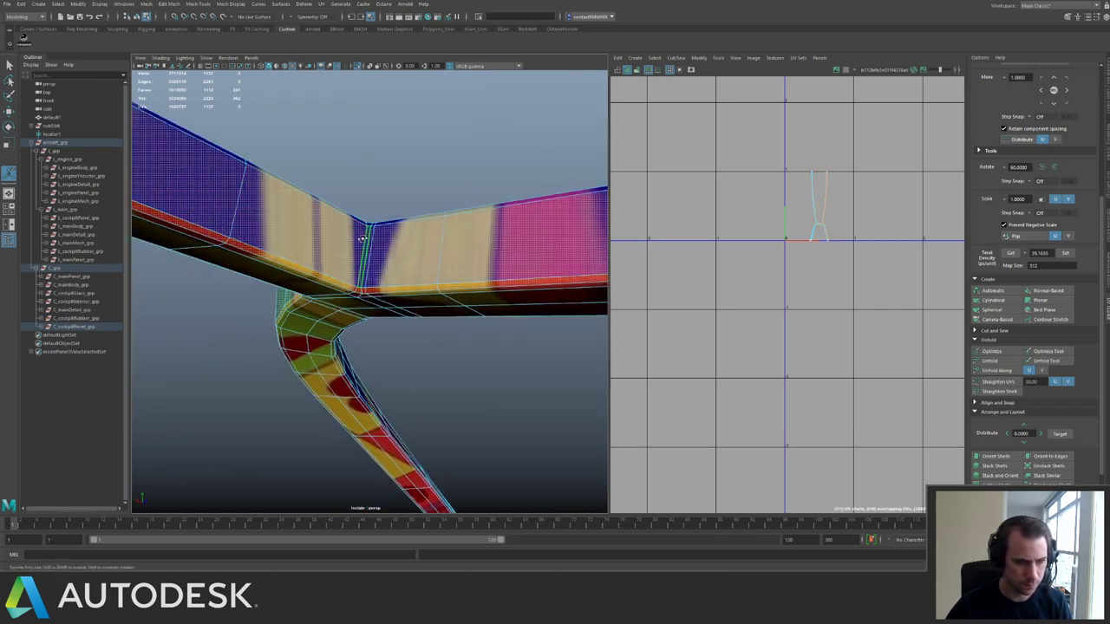
Add the thin upper bevel loop beside the inner side faces, undoing the wrongly picked loop.
{"action": "left_click_drag", "start_coordinate": [363, 238], "coordinate": [322, 248], "text": "alt"}
{"action": "left_click", "coordinate": [305, 251]}
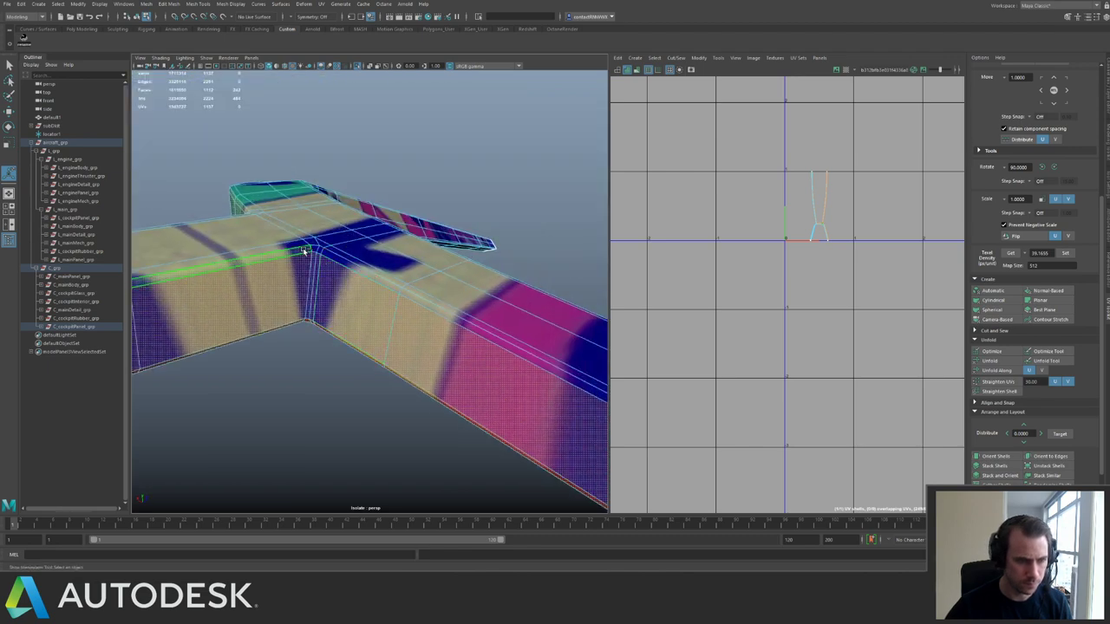
{"action": "double_click", "coordinate": [339, 257], "text": "shift"}
{"action": "key", "text": "ctrl+z"}
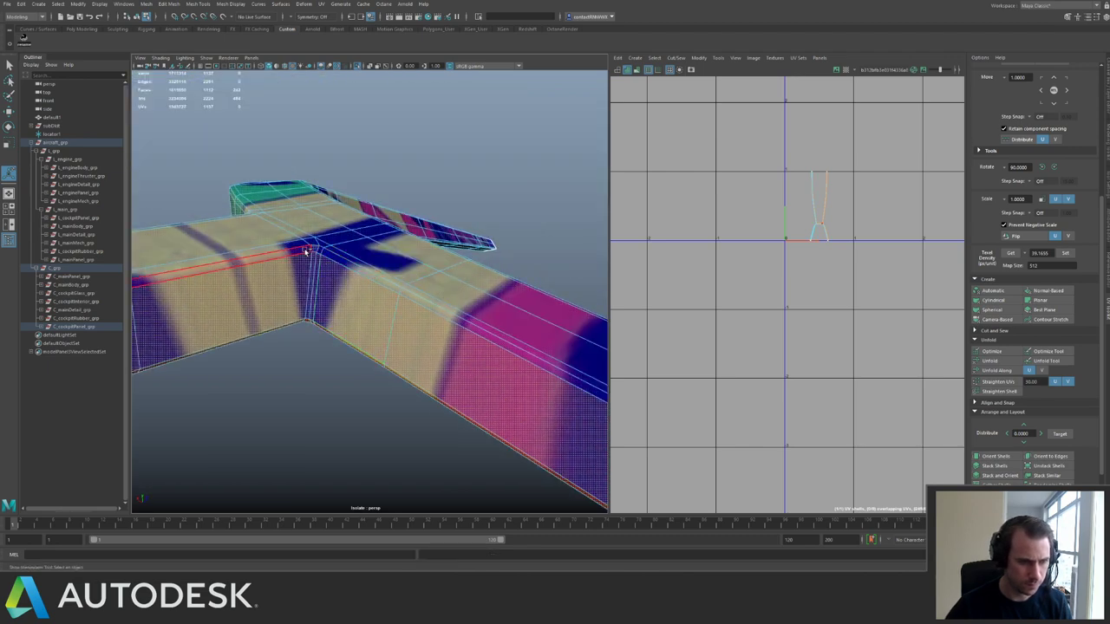
{"action": "double_click", "coordinate": [305, 250], "text": "shift"}
Add the two rows of outer side faces and their thin bevel strip along the frame to the selection.
{"action": "scroll", "coordinate": [286, 222], "scroll_direction": "down", "scroll_amount": 5}
{"action": "left_click_drag", "start_coordinate": [280, 216], "coordinate": [425, 165], "text": "alt"}
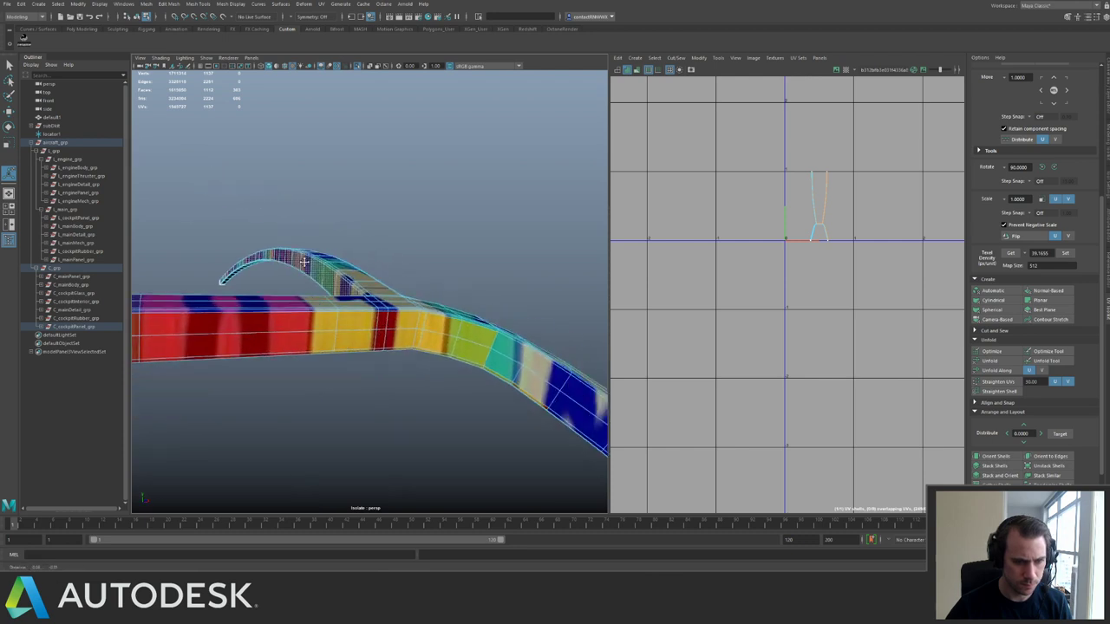
{"action": "scroll", "coordinate": [425, 286], "scroll_direction": "up", "scroll_amount": 4}
{"action": "middle_click_drag", "start_coordinate": [433, 299], "coordinate": [342, 305], "text": "alt"}
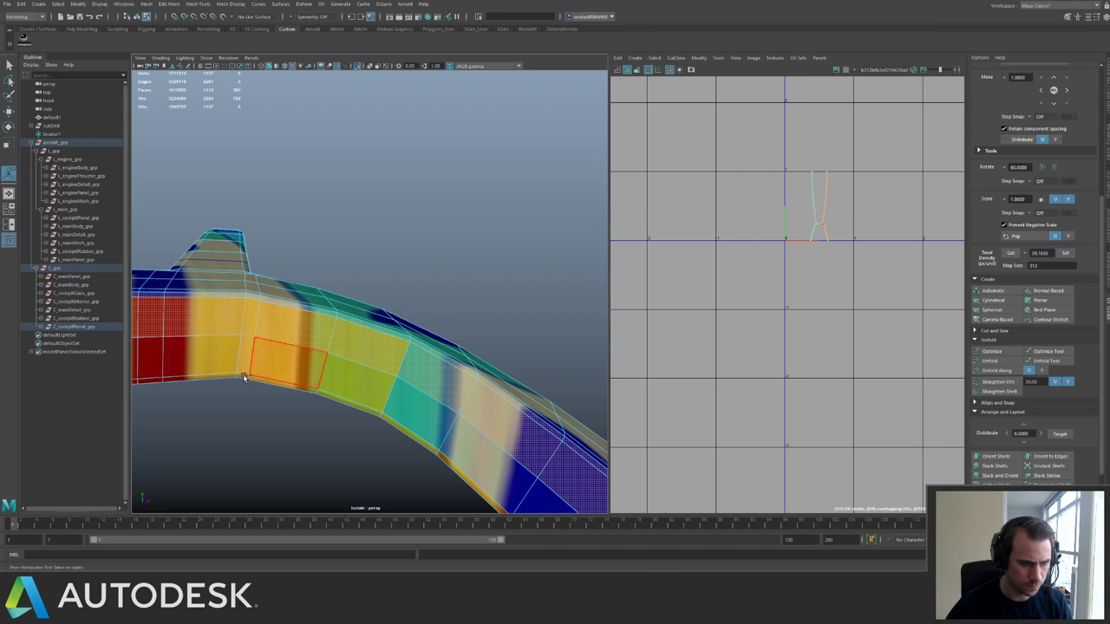
{"action": "right_click_drag", "start_coordinate": [409, 356], "coordinate": [288, 215], "text": "alt"}
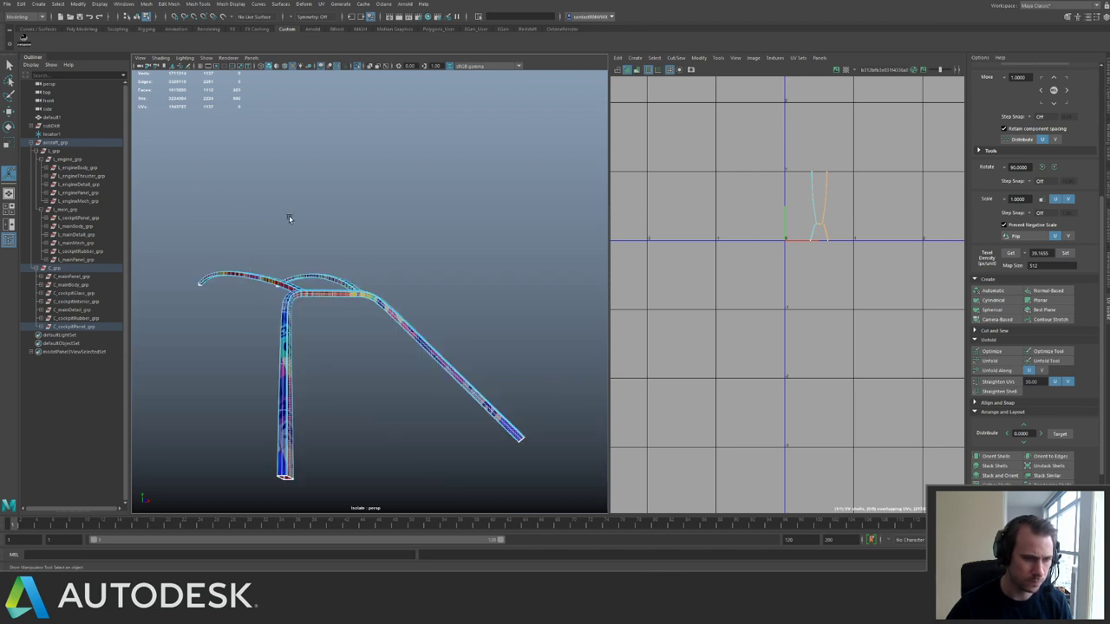
Add the thin upper bevel and side face loops at the frame's opposite joint to the selection.
{"action": "left_click_drag", "start_coordinate": [289, 215], "coordinate": [328, 252], "text": "alt"}
{"action": "right_click_drag", "start_coordinate": [328, 251], "coordinate": [397, 265], "text": "alt"}
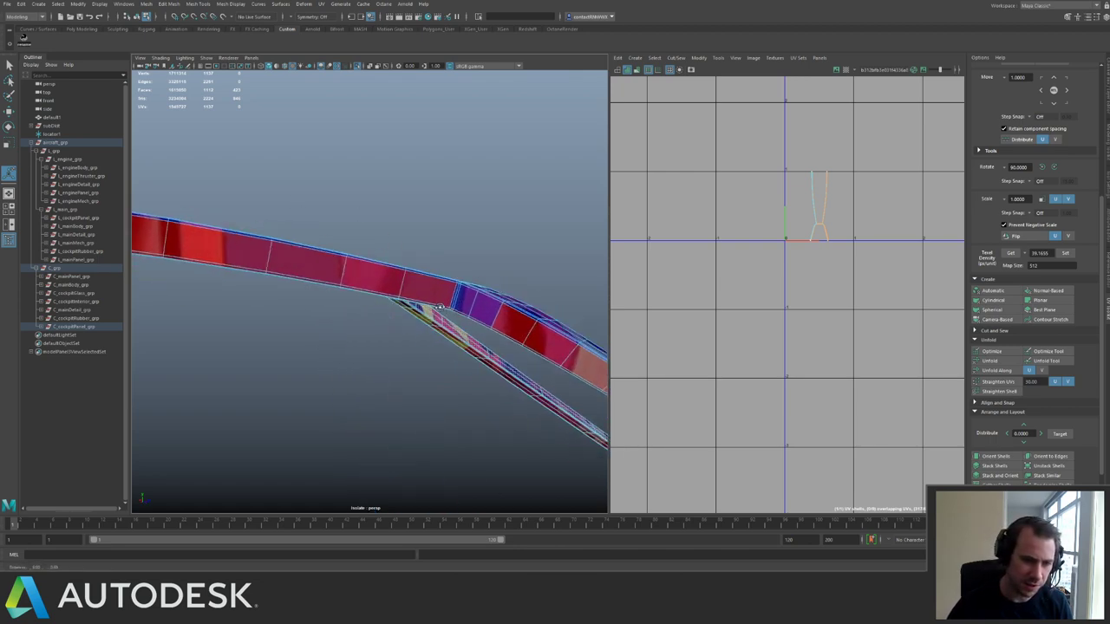
{"action": "left_click_drag", "start_coordinate": [397, 265], "coordinate": [484, 322], "text": "alt"}
{"action": "middle_click_drag", "start_coordinate": [483, 323], "coordinate": [269, 250], "text": "alt"}
{"action": "right_click_drag", "start_coordinate": [269, 250], "coordinate": [347, 354], "text": "alt"}
{"action": "double_click", "coordinate": [365, 354], "text": "shift"}
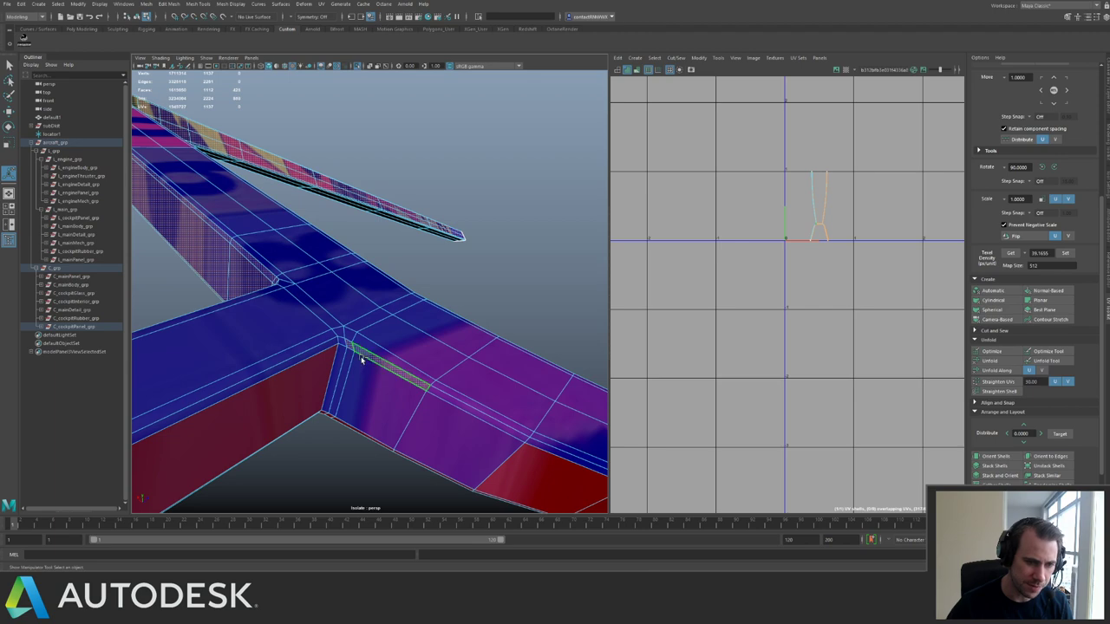
{"action": "left_click", "coordinate": [347, 358], "text": "shift"}
{"action": "double_click", "coordinate": [359, 366], "text": "shift"}
Add the remaining lower bevel loop and cut the selected side faces' UVs apart from the rest of the frame.
{"action": "left_click_drag", "start_coordinate": [345, 344], "coordinate": [347, 268], "text": "alt"}
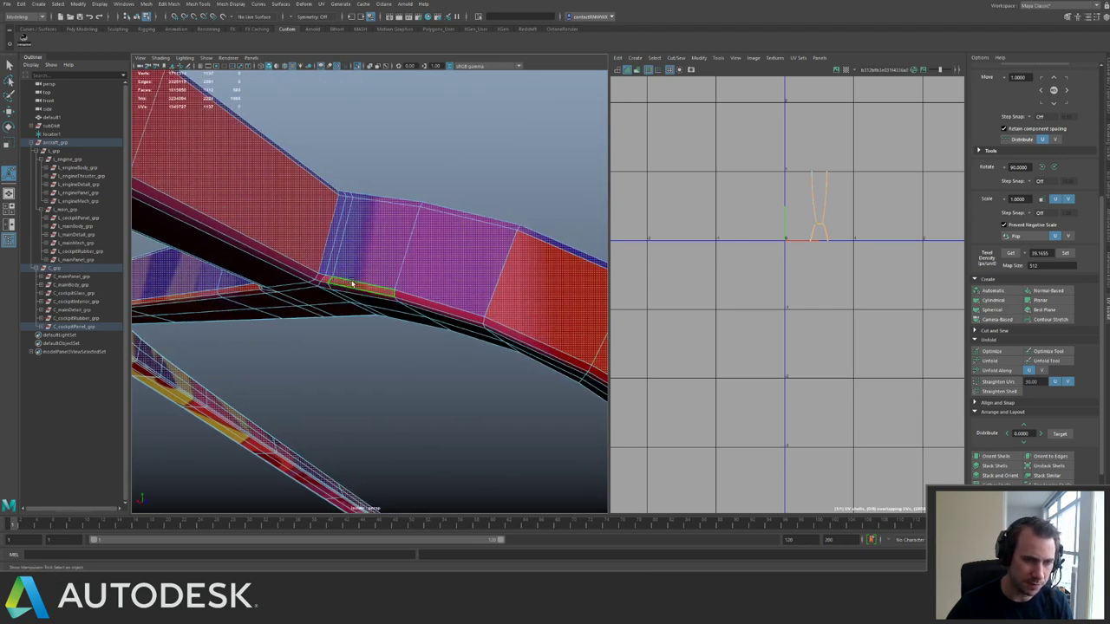
{"action": "double_click", "coordinate": [352, 283], "text": "shift"}
{"action": "right_click_drag", "start_coordinate": [352, 283], "coordinate": [289, 241], "text": "alt"}
{"action": "left_click_drag", "start_coordinate": [289, 240], "coordinate": [246, 250], "text": "alt"}
{"action": "key", "text": "shift+x"}
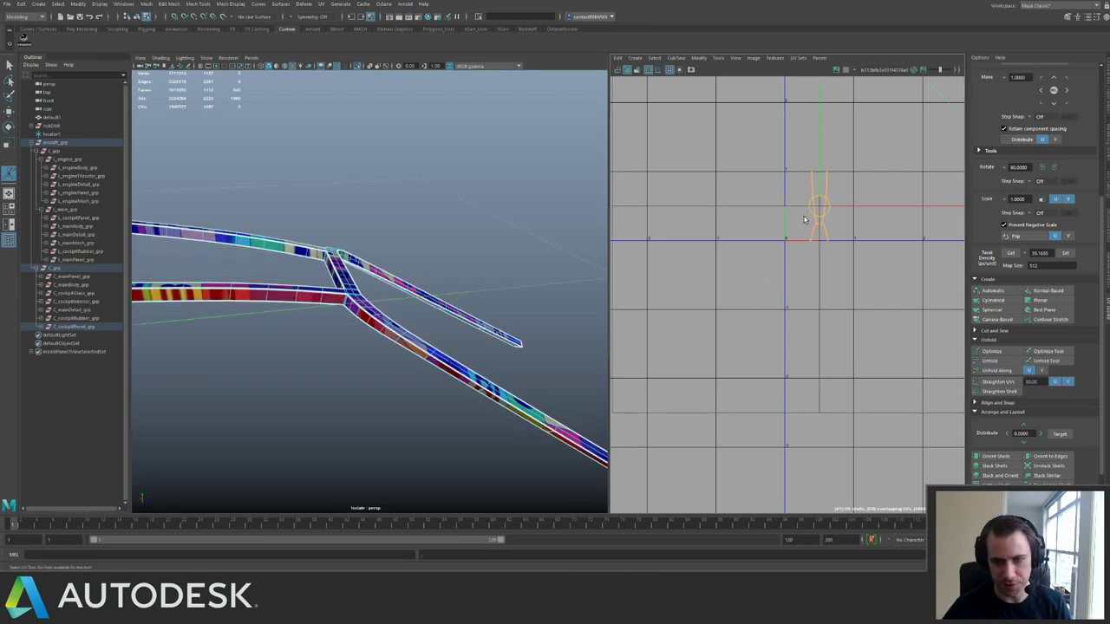
Move the cut side-face shell out of the 0-1 UV tile to an empty tile below and left.
{"action": "key", "text": "w"}
{"action": "left_click_drag", "start_coordinate": [819, 207], "coordinate": [688, 270]}
{"action": "middle_click_drag", "start_coordinate": [780, 210], "coordinate": [685, 269], "text": "alt"}
{"action": "scroll", "coordinate": [685, 269], "scroll_direction": "up", "scroll_amount": 4}
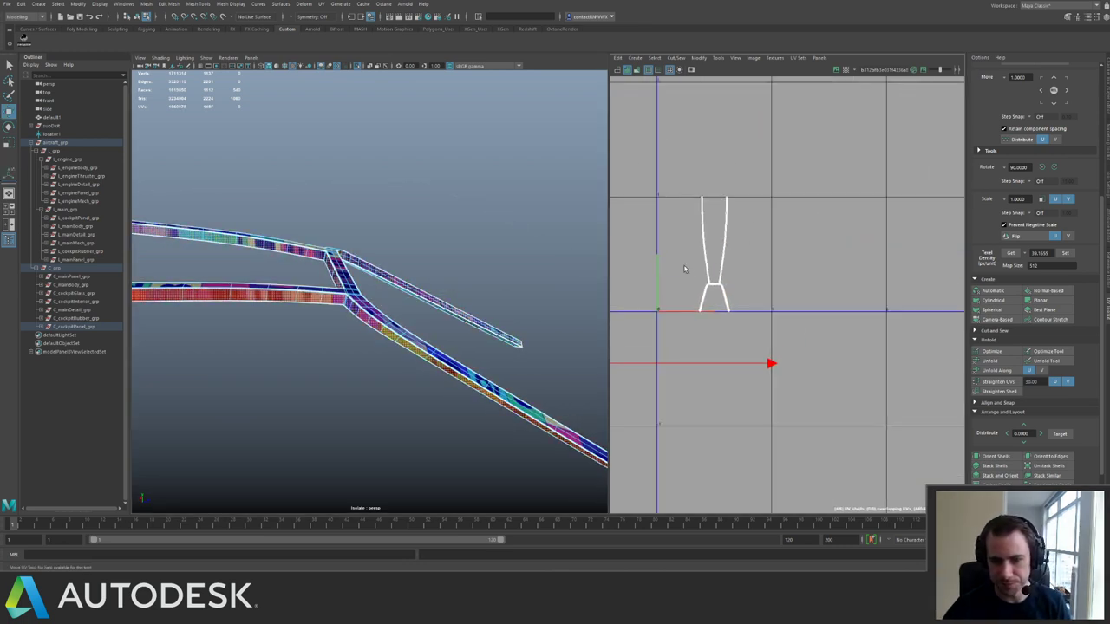
Set the remaining two frame shells' texel density to 39.1655 at map size 512 and unfold them along V.
{"action": "right_click_drag", "start_coordinate": [685, 269], "coordinate": [837, 254], "text": "alt"}
{"action": "left_click_drag", "start_coordinate": [677, 105], "coordinate": [824, 364]}
{"action": "right_click_drag", "start_coordinate": [791, 274], "coordinate": [723, 194], "text": "alt"}
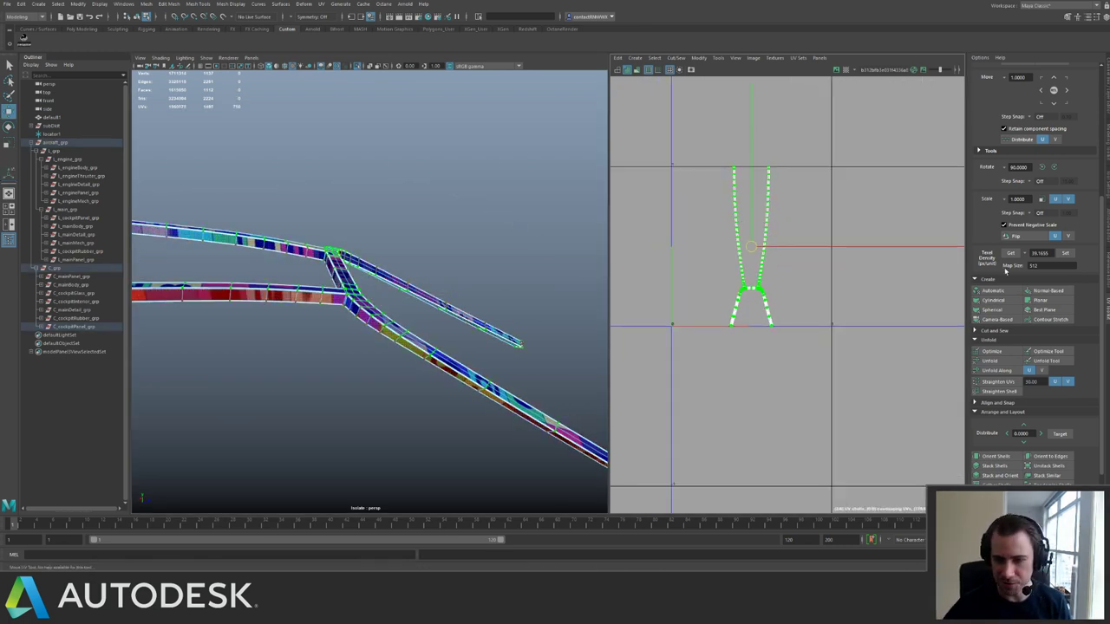
{"action": "left_click", "coordinate": [1067, 254]}
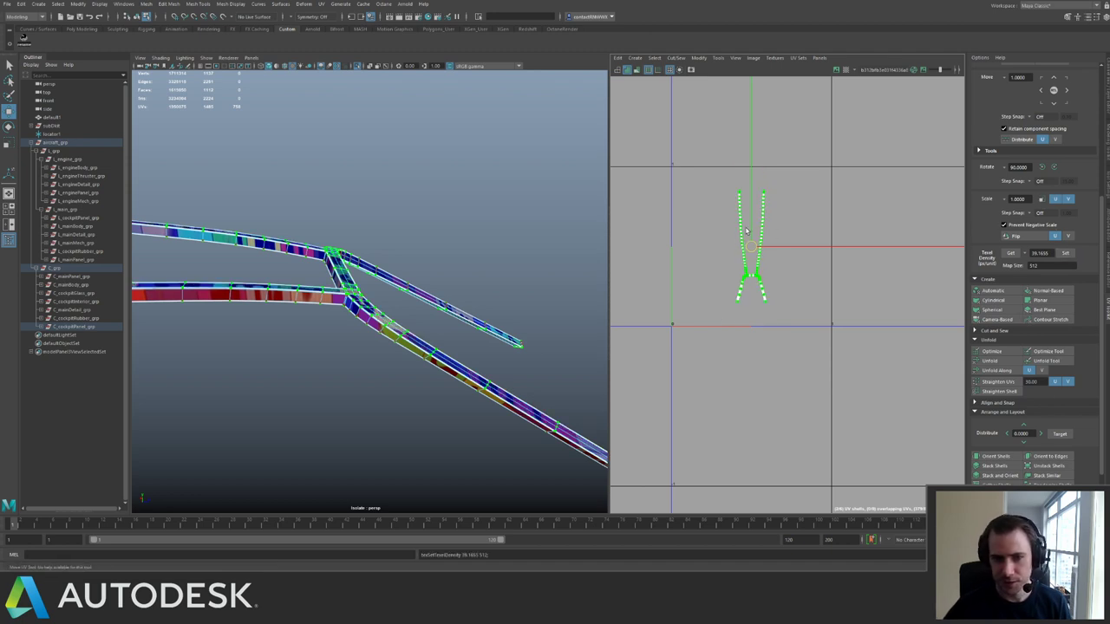
{"action": "scroll", "coordinate": [751, 247], "scroll_direction": "up", "scroll_amount": 2}
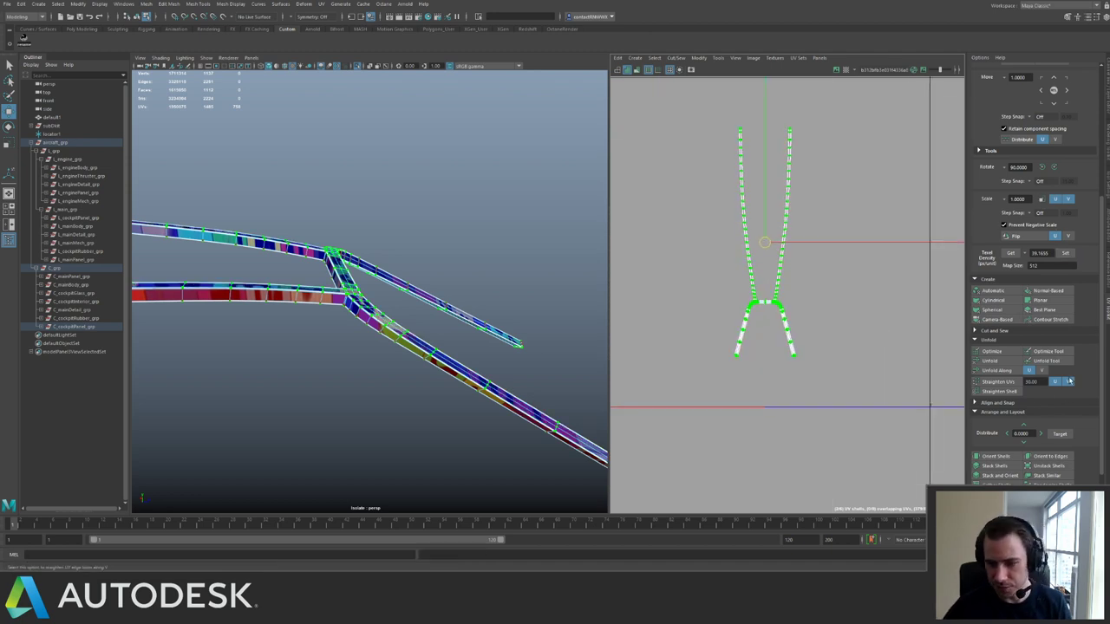
{"action": "left_click", "coordinate": [997, 371]}
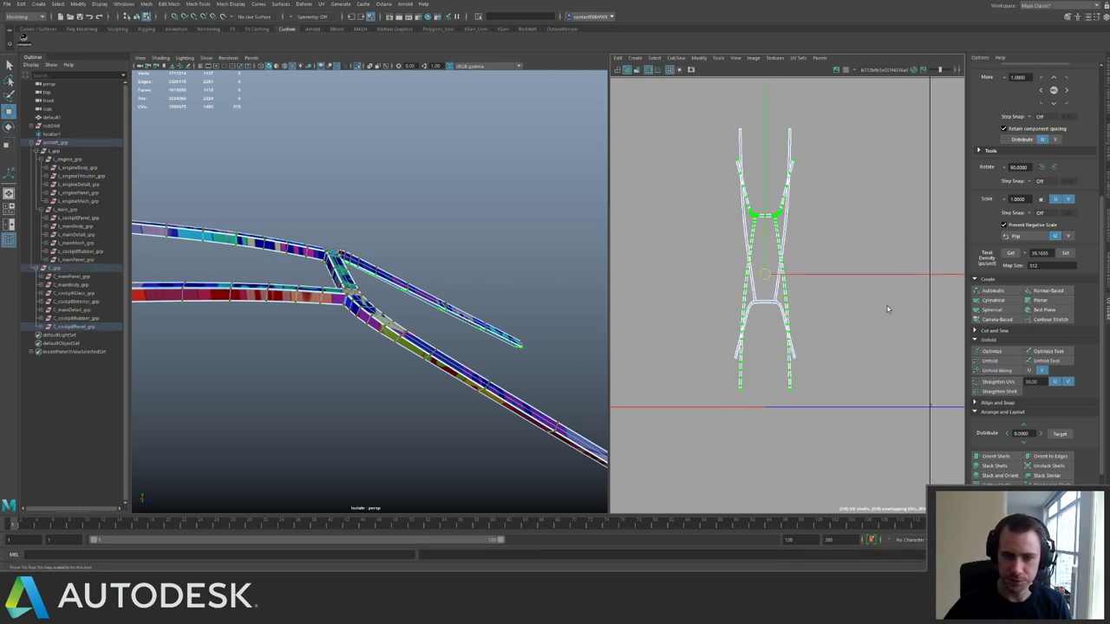
Turn the flipped shell 180 degrees beside its counterpart and move both shells to the tile below and right.
{"action": "left_click", "coordinate": [1040, 170]}
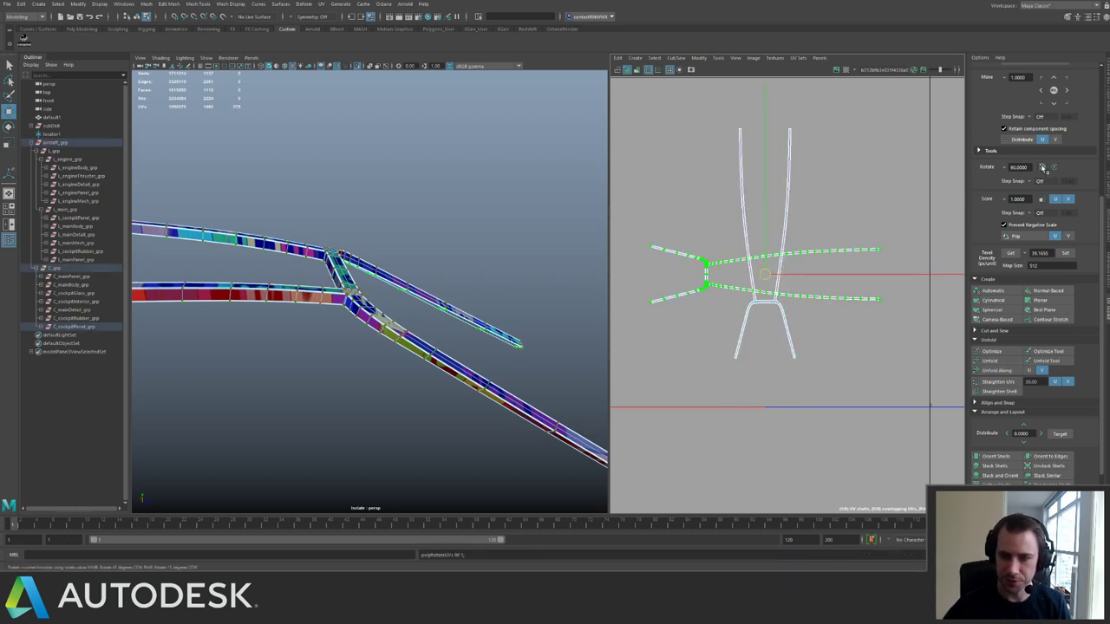
{"action": "left_click", "coordinate": [1042, 168]}
{"action": "scroll", "coordinate": [853, 229], "scroll_direction": "down", "scroll_amount": 4}
{"action": "left_click_drag", "start_coordinate": [786, 266], "coordinate": [836, 246]}
{"action": "right_click_drag", "start_coordinate": [810, 271], "coordinate": [626, 203], "text": "alt"}
{"action": "middle_click_drag", "start_coordinate": [625, 203], "coordinate": [637, 177], "text": "alt"}
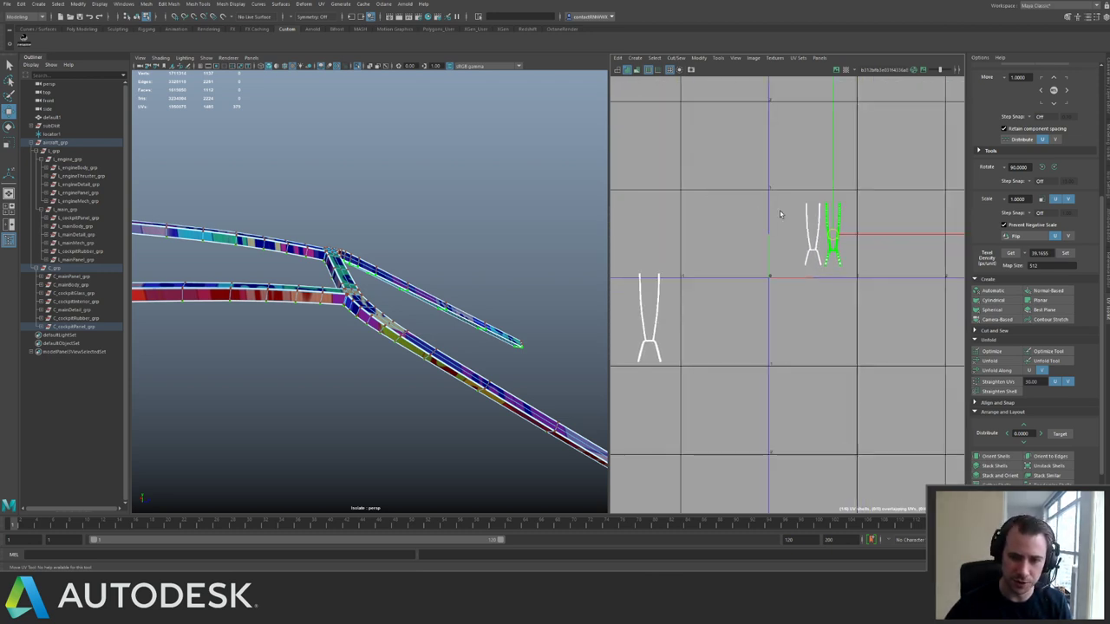
{"action": "left_click_drag", "start_coordinate": [785, 188], "coordinate": [874, 280]}
{"action": "left_click_drag", "start_coordinate": [823, 234], "coordinate": [891, 329]}
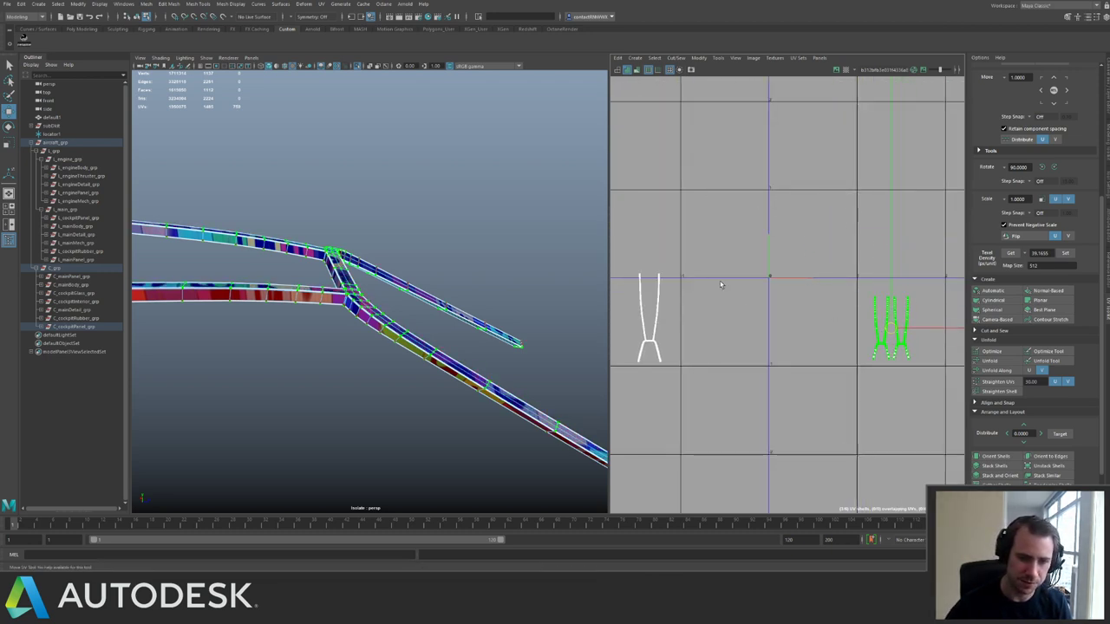
Unitize the side-face shell's UVs and sew the faces together into long straight strips.
{"action": "middle_click_drag", "start_coordinate": [720, 285], "coordinate": [802, 272], "text": "alt"}
{"action": "left_click_drag", "start_coordinate": [674, 229], "coordinate": [771, 324]}
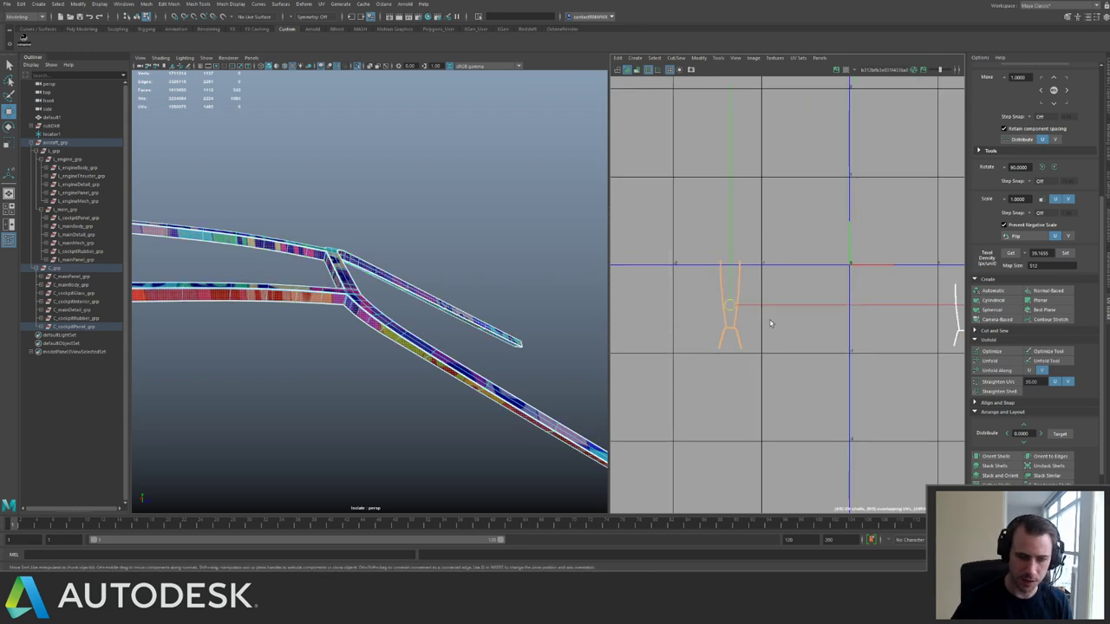
{"action": "left_click", "coordinate": [699, 58]}
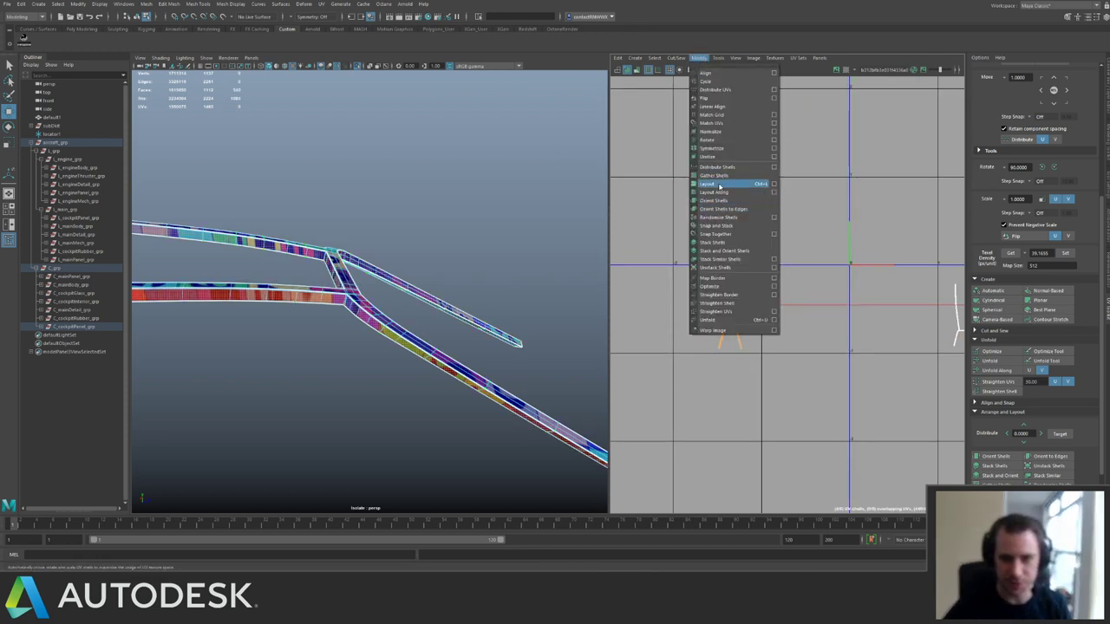
{"action": "left_click", "coordinate": [716, 158]}
{"action": "middle_click_drag", "start_coordinate": [857, 205], "coordinate": [732, 239], "text": "alt"}
{"action": "right_click_drag", "start_coordinate": [728, 232], "coordinate": [708, 173]}
{"action": "left_click_drag", "start_coordinate": [688, 181], "coordinate": [877, 392]}
{"action": "right_click_drag", "start_coordinate": [834, 306], "coordinate": [759, 199], "text": "alt"}
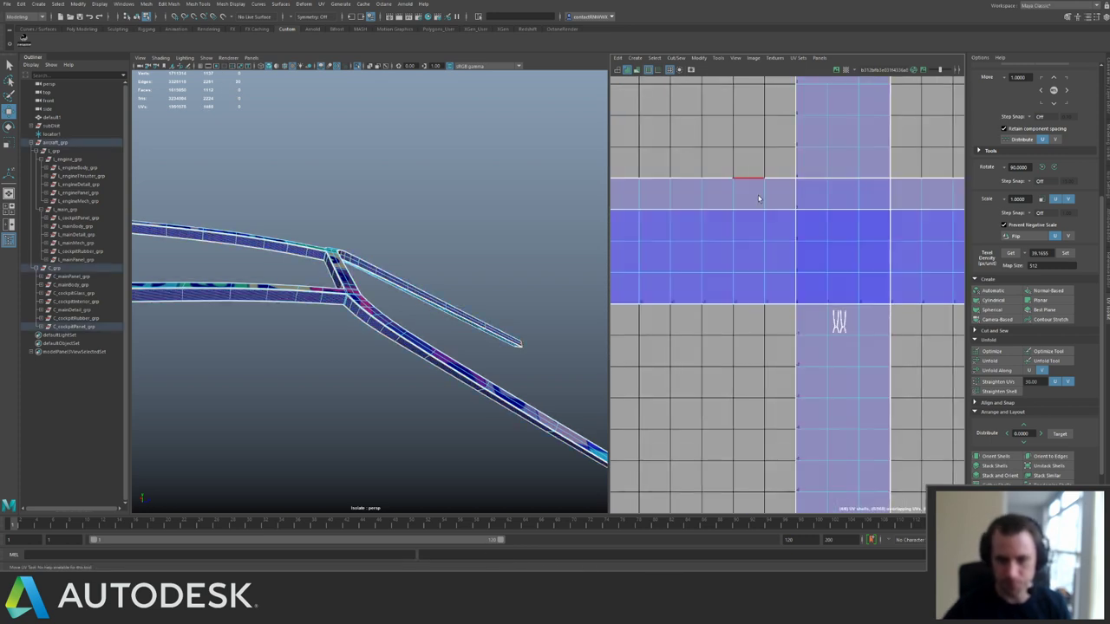
Rotate the vertical side-face UV strip 90 degrees so it runs horizontally.
{"action": "scroll", "coordinate": [953, 228], "scroll_direction": "down", "scroll_amount": 5}
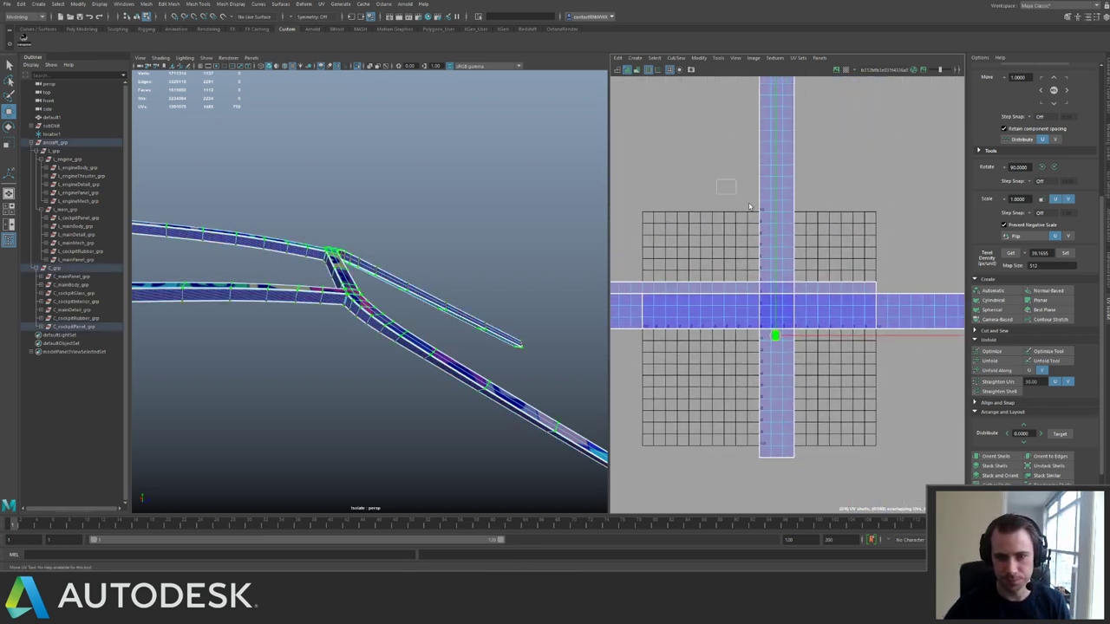
{"action": "left_click", "coordinate": [1043, 169]}
{"action": "right_click_drag", "start_coordinate": [888, 255], "coordinate": [640, 159], "text": "alt"}
Scale all the horizontal side-face strips down and unfold them along U.
{"action": "left_click_drag", "start_coordinate": [766, 196], "coordinate": [904, 277]}
{"action": "middle_click_drag", "start_coordinate": [863, 225], "coordinate": [794, 236], "text": "alt"}
{"action": "right_click_drag", "start_coordinate": [795, 236], "coordinate": [811, 278], "text": "alt"}
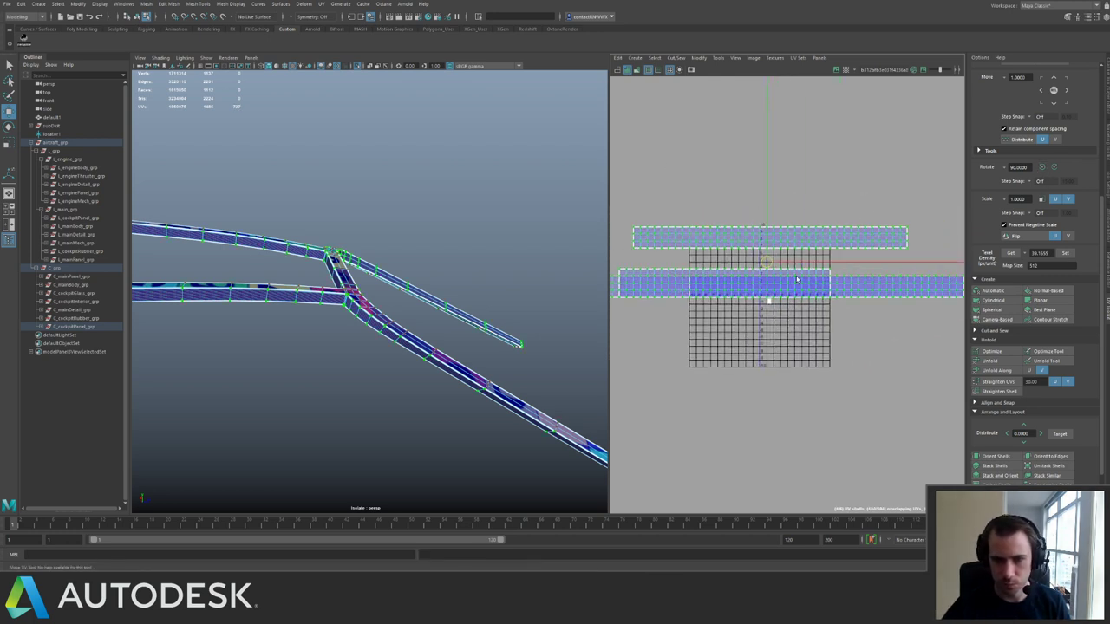
{"action": "key", "text": "r"}
{"action": "middle_click_drag", "start_coordinate": [729, 287], "coordinate": [544, 299]}
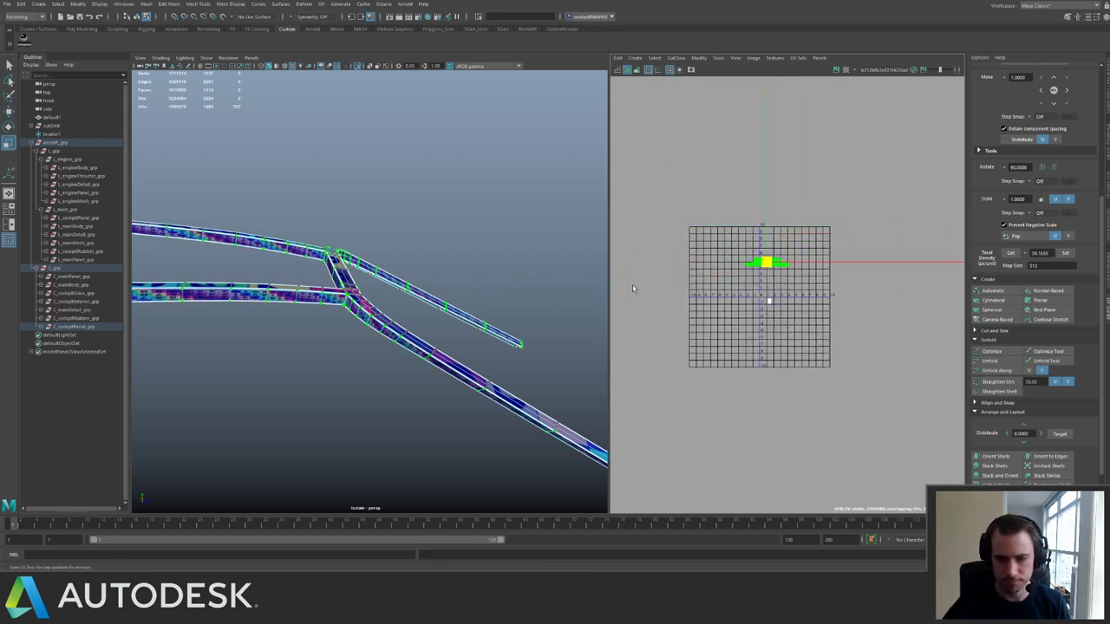
{"action": "scroll", "coordinate": [659, 290], "scroll_direction": "up", "scroll_amount": 5}
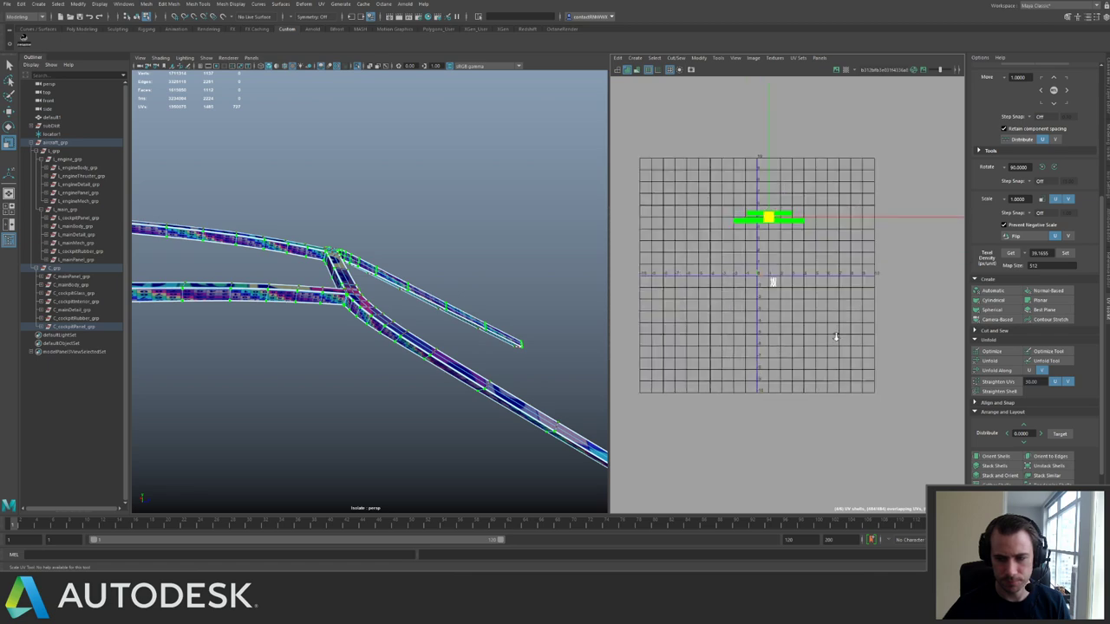
{"action": "left_click", "coordinate": [1010, 371]}
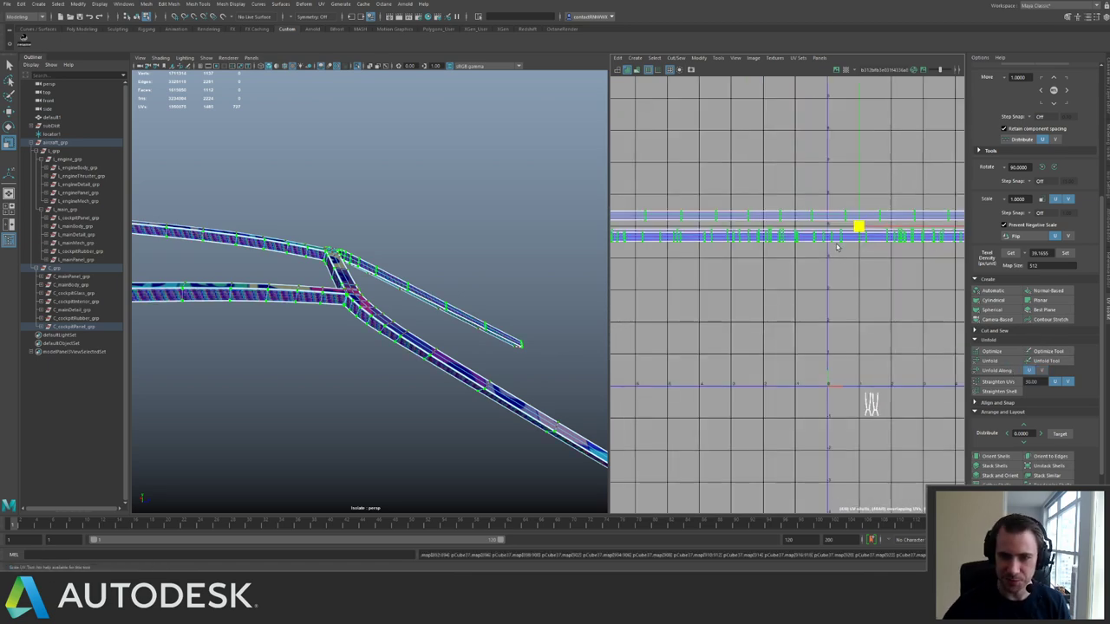
Set the side-face strips' texel density to 39.1655 at map size 512 and lay them out in the 0-1 tile.
{"action": "middle_click_drag", "start_coordinate": [834, 227], "coordinate": [768, 225], "text": "alt"}
{"action": "left_click", "coordinate": [1066, 254]}
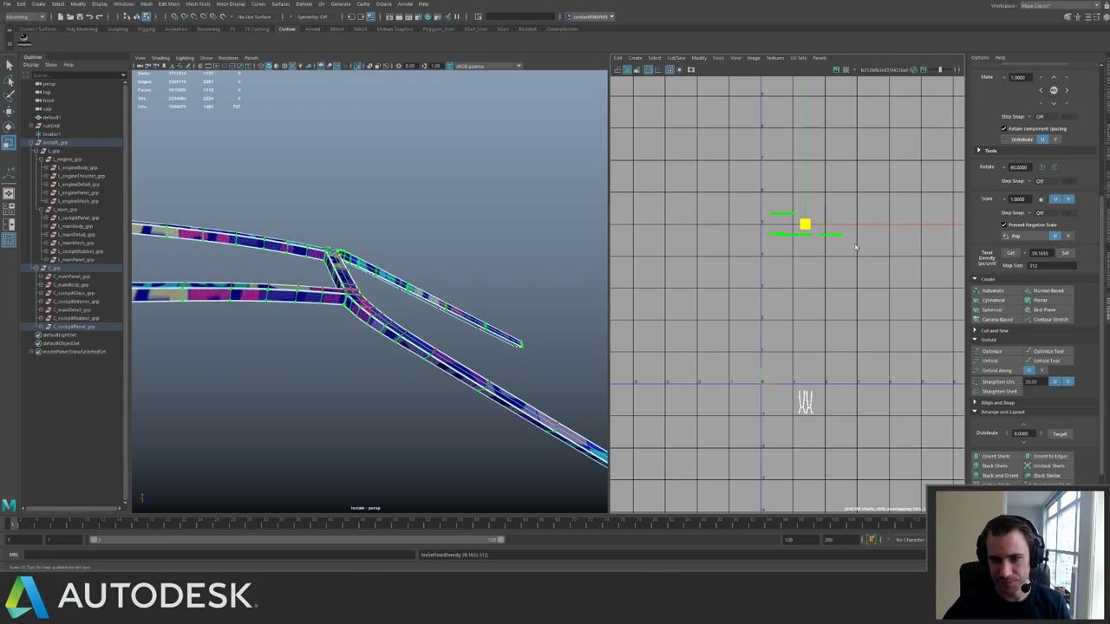
{"action": "left_click_drag", "start_coordinate": [780, 211], "coordinate": [854, 249]}
{"action": "key", "text": "ctrl+l"}
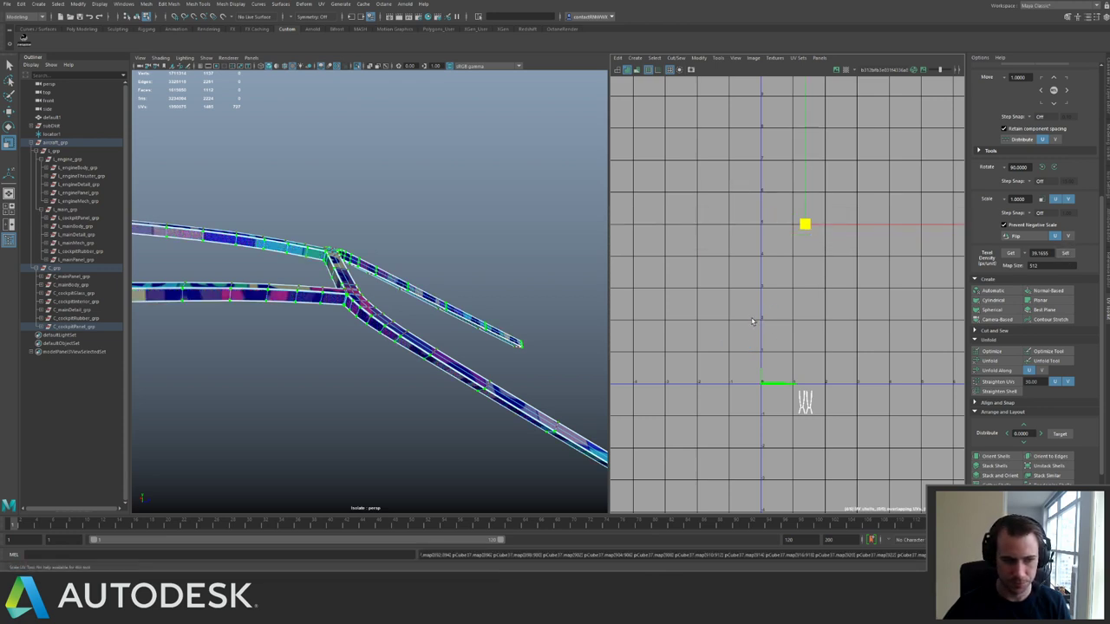
Move the two V-shaped frame shells into the 0-1 tile above the side-face strips.
{"action": "middle_click_drag", "start_coordinate": [674, 290], "coordinate": [696, 186], "text": "alt"}
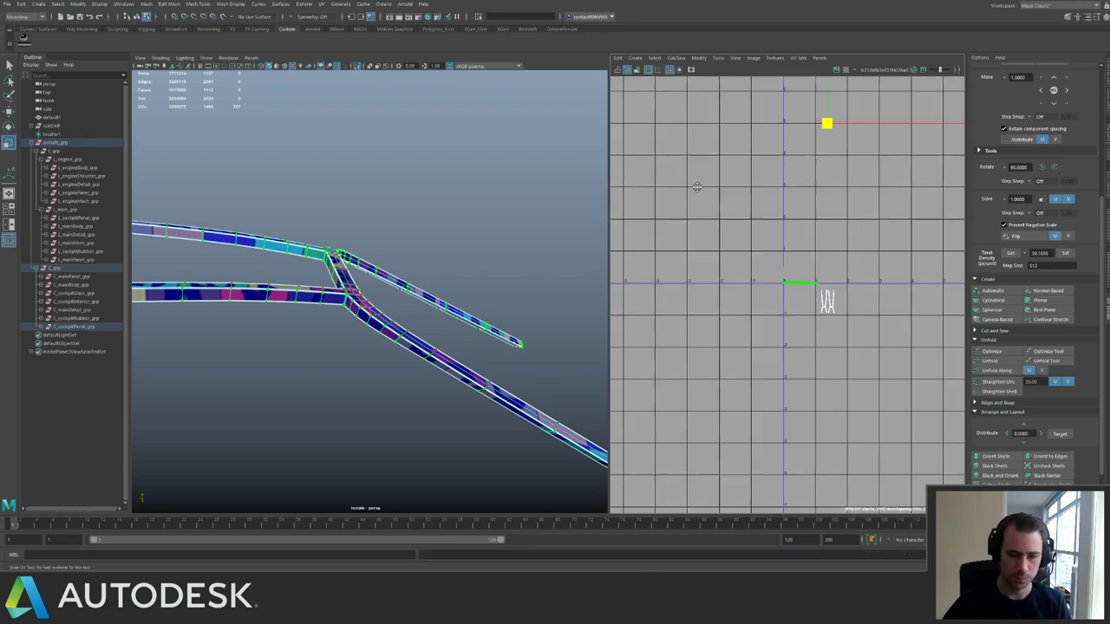
{"action": "right_click_drag", "start_coordinate": [696, 185], "coordinate": [885, 349], "text": "alt"}
{"action": "middle_click_drag", "start_coordinate": [884, 350], "coordinate": [711, 295], "text": "alt"}
{"action": "right_click_drag", "start_coordinate": [711, 295], "coordinate": [728, 191], "text": "alt"}
{"action": "left_click_drag", "start_coordinate": [720, 182], "coordinate": [786, 250]}
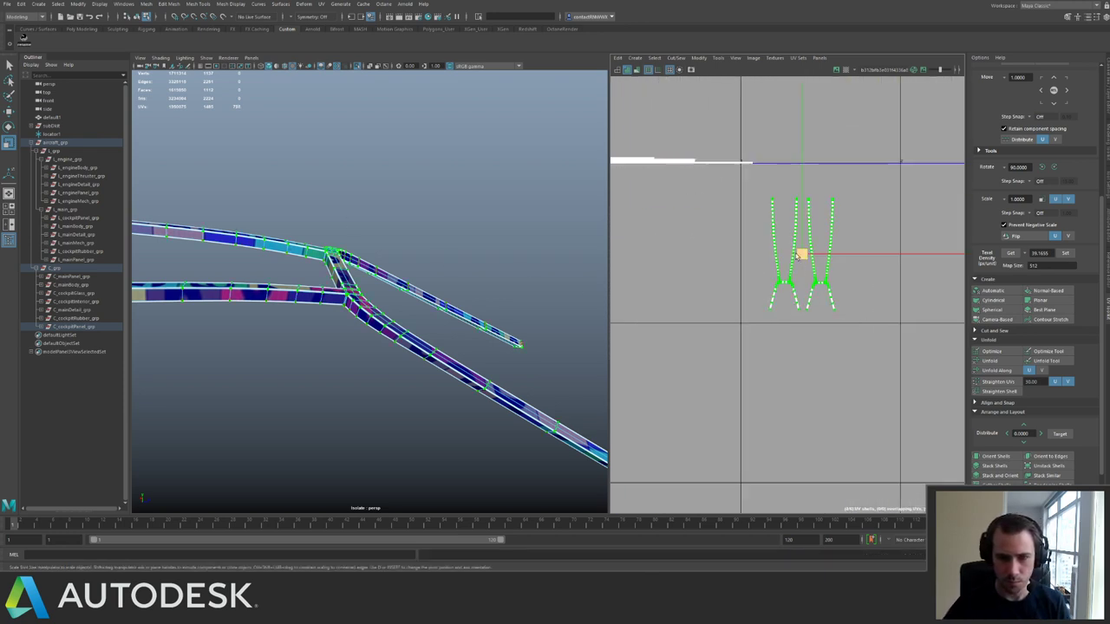
{"action": "middle_click_drag", "start_coordinate": [784, 249], "coordinate": [824, 336], "text": "alt"}
{"action": "left_click_drag", "start_coordinate": [841, 344], "coordinate": [718, 151]}
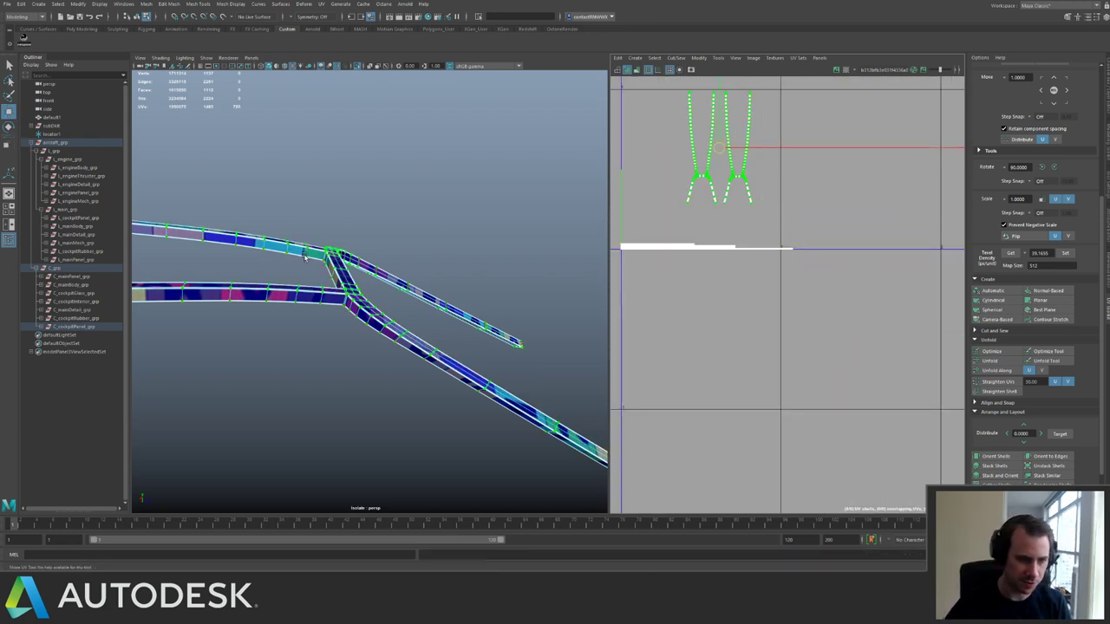
Select the vertical corner edge of the side faces at the frame's crossbar joint.
{"action": "right_click_drag", "start_coordinate": [307, 252], "coordinate": [500, 361], "text": "alt"}
{"action": "left_click_drag", "start_coordinate": [500, 361], "coordinate": [388, 298], "text": "alt"}
{"action": "scroll", "coordinate": [388, 297], "scroll_direction": "up", "scroll_amount": 3}
{"action": "double_click", "coordinate": [428, 276]}
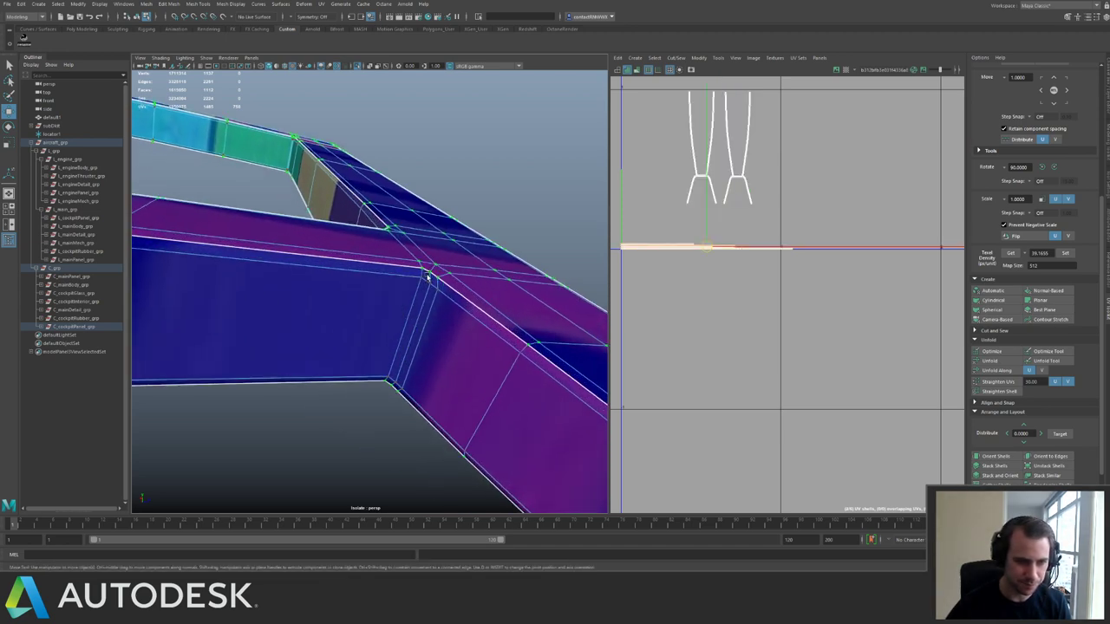
{"action": "left_click", "coordinate": [428, 279]}
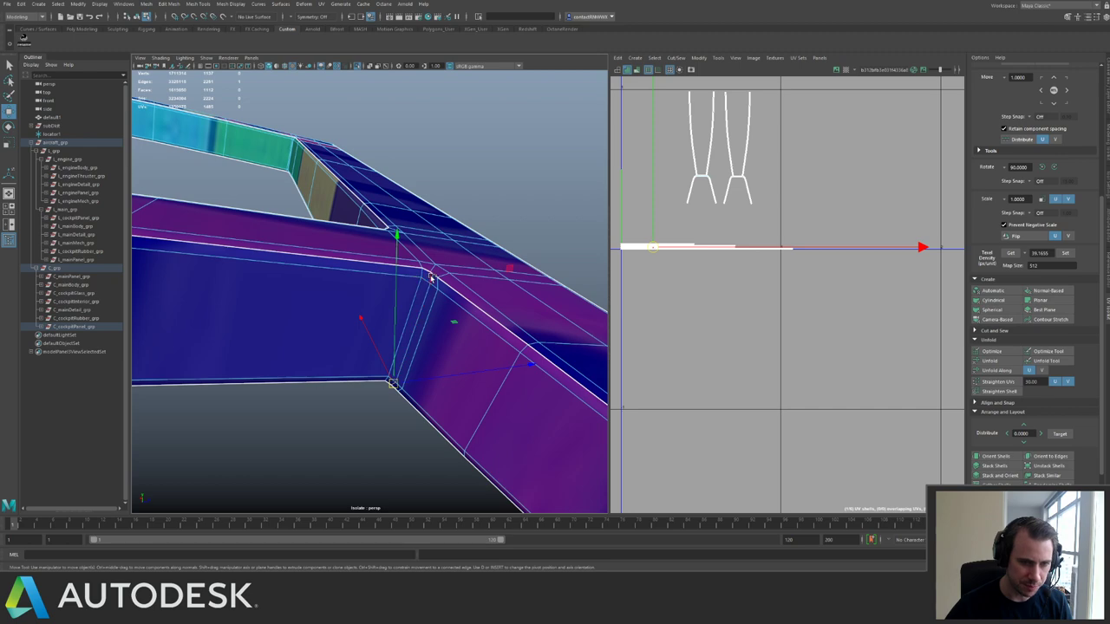
{"action": "left_click", "coordinate": [433, 283]}
Add the matching vertical corner edge on the frame's opposite side to the edge selection.
{"action": "right_click_drag", "start_coordinate": [445, 308], "coordinate": [304, 290], "text": "alt"}
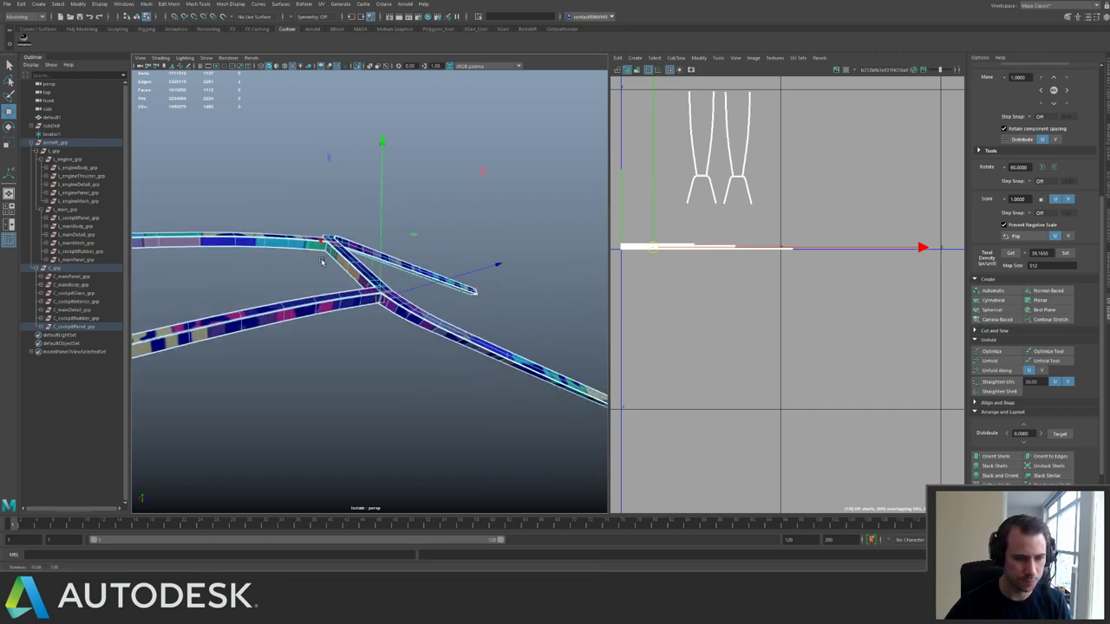
{"action": "left_click_drag", "start_coordinate": [303, 291], "coordinate": [408, 255], "text": "alt"}
{"action": "middle_click_drag", "start_coordinate": [408, 255], "coordinate": [411, 156], "text": "alt"}
{"action": "left_click_drag", "start_coordinate": [356, 247], "coordinate": [425, 259], "text": "alt"}
{"action": "right_click_drag", "start_coordinate": [425, 259], "coordinate": [429, 290], "text": "alt"}
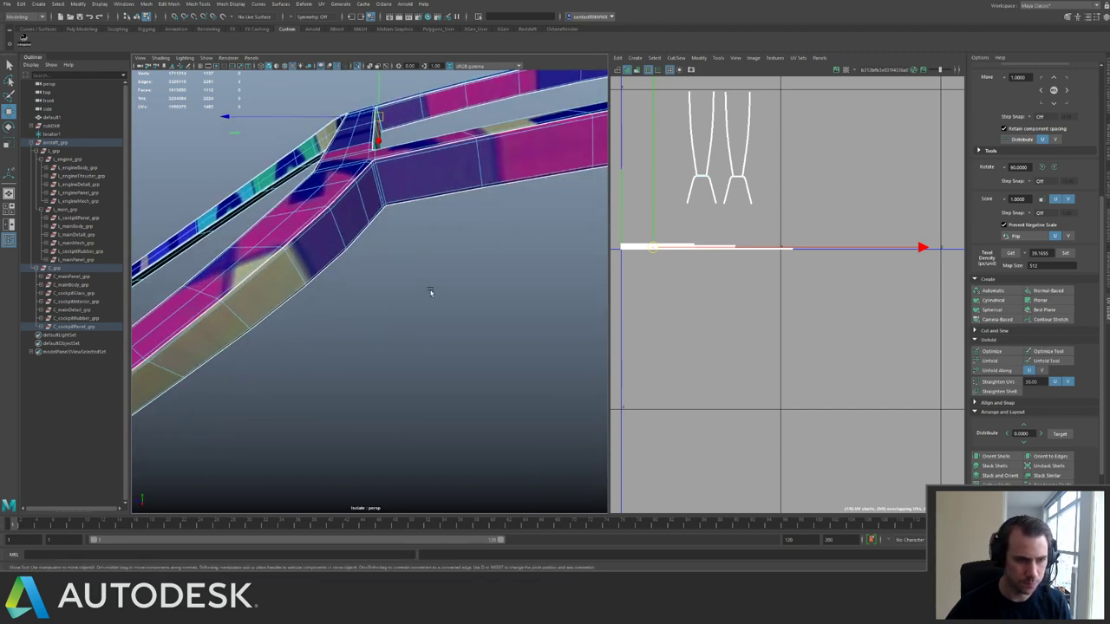
{"action": "left_click_drag", "start_coordinate": [429, 290], "coordinate": [406, 332], "text": "alt"}
{"action": "right_click_drag", "start_coordinate": [406, 332], "coordinate": [442, 334], "text": "alt"}
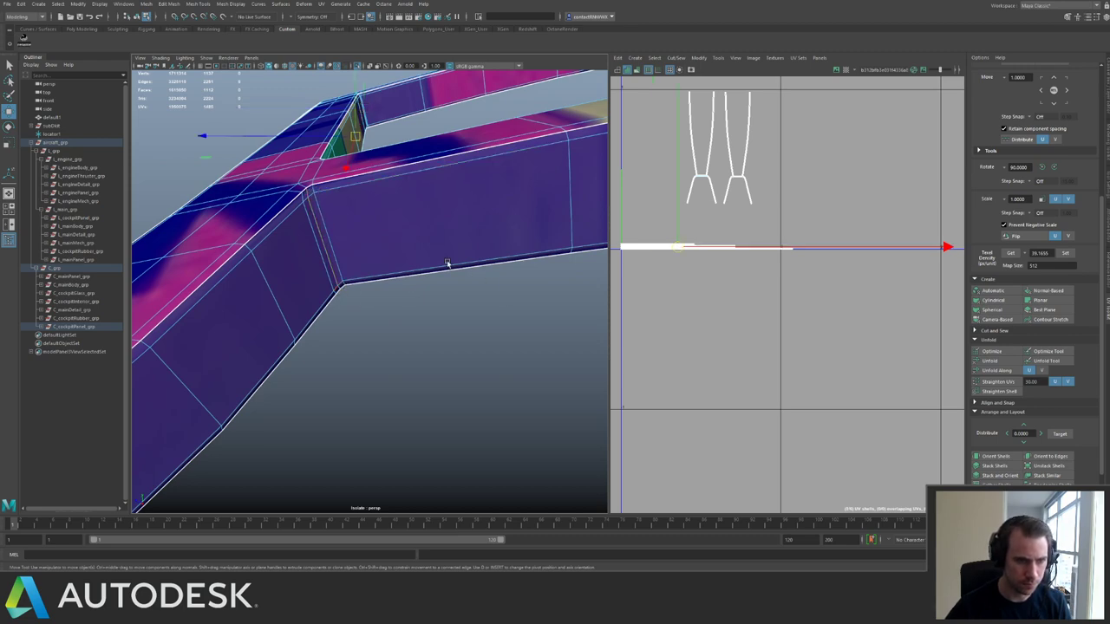
{"action": "right_click_drag", "start_coordinate": [448, 263], "coordinate": [364, 260], "text": "alt"}
{"action": "left_click_drag", "start_coordinate": [364, 260], "coordinate": [395, 294], "text": "alt"}
{"action": "right_click_drag", "start_coordinate": [395, 295], "coordinate": [468, 274], "text": "alt"}
{"action": "left_click_drag", "start_coordinate": [378, 321], "coordinate": [349, 264], "text": "alt"}
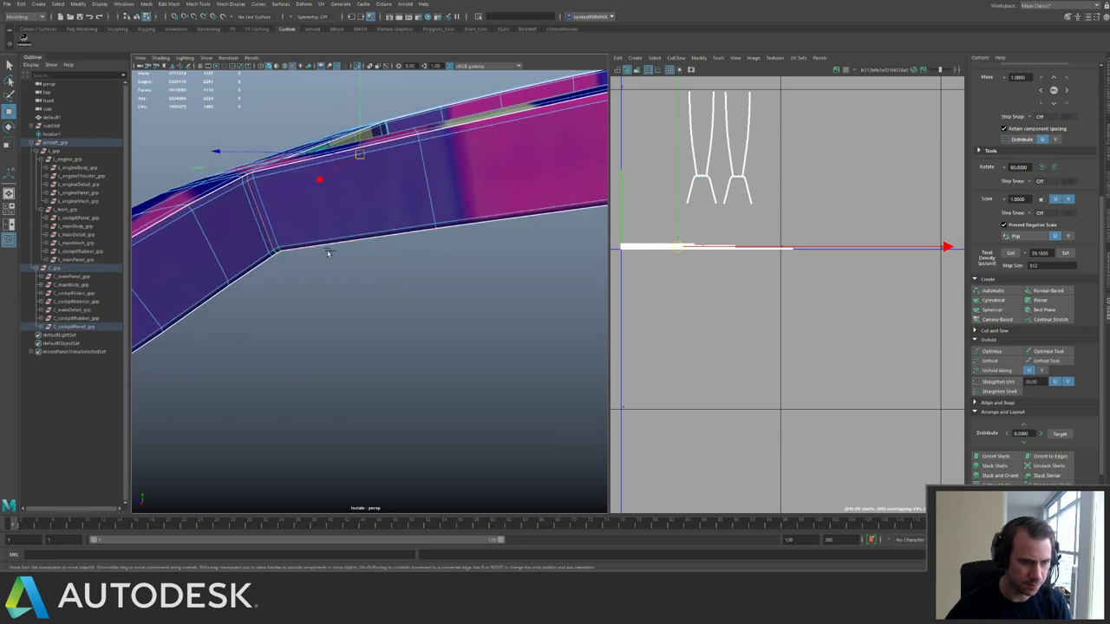
Add the vertical side-face edge at the frame's next bend to the edge selection.
{"action": "right_click_drag", "start_coordinate": [799, 275], "coordinate": [646, 234], "text": "alt"}
{"action": "left_click_drag", "start_coordinate": [467, 198], "coordinate": [312, 226], "text": "alt"}
{"action": "right_click_drag", "start_coordinate": [299, 247], "coordinate": [360, 259], "text": "alt"}
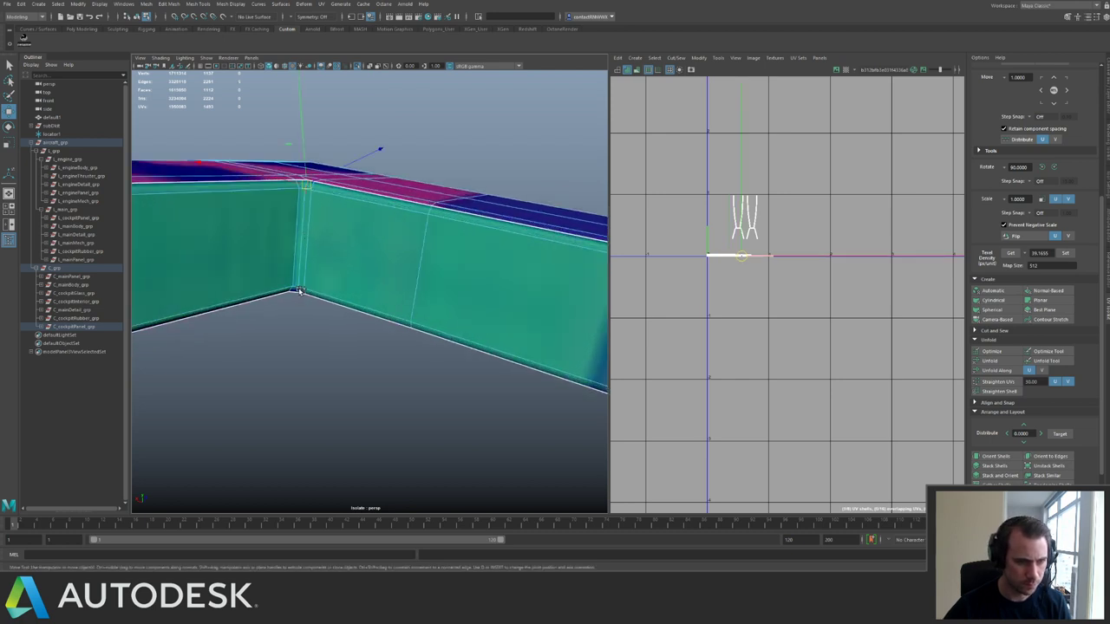
{"action": "left_click", "coordinate": [300, 278], "text": "shift"}
Include the vertical corner edge at the remaining inner joint and cut the UVs along the selected edges.
{"action": "right_click_drag", "start_coordinate": [412, 247], "coordinate": [364, 226], "text": "alt"}
{"action": "middle_click_drag", "start_coordinate": [468, 208], "coordinate": [328, 184], "text": "alt"}
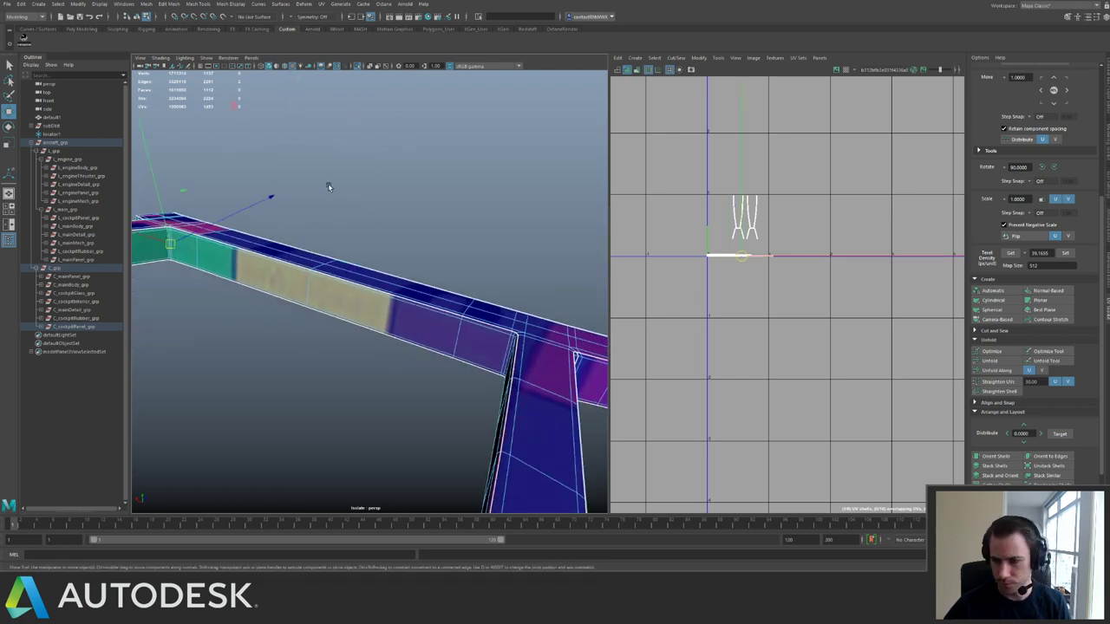
{"action": "left_click_drag", "start_coordinate": [327, 184], "coordinate": [437, 164], "text": "alt"}
{"action": "right_click_drag", "start_coordinate": [369, 195], "coordinate": [482, 267], "text": "alt"}
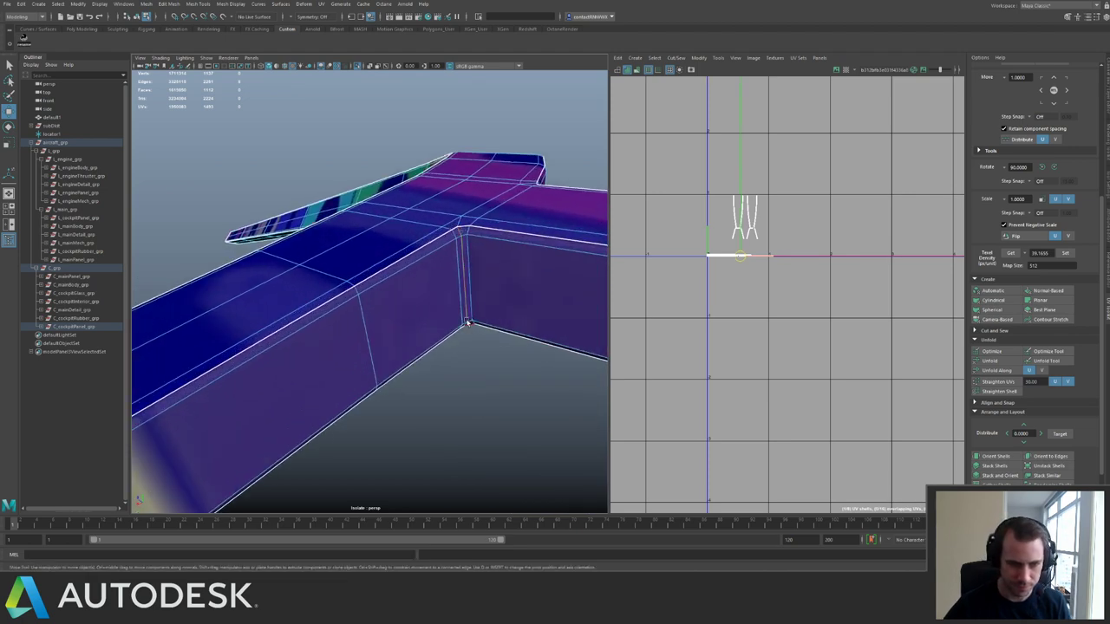
{"action": "left_click_drag", "start_coordinate": [467, 323], "coordinate": [436, 243], "text": "alt"}
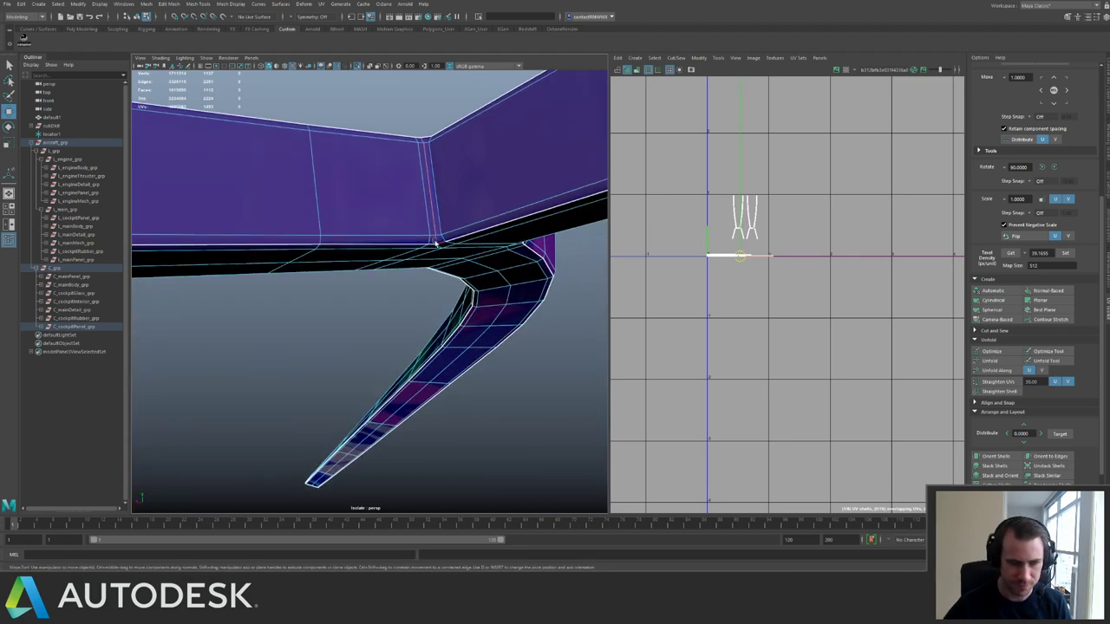
{"action": "right_click", "coordinate": [761, 251], "text": "shift"}
{"action": "right_click_drag", "start_coordinate": [742, 263], "coordinate": [738, 259], "text": "shift"}
Select all the canopy frame's UV shells, apply texel density 39.1655 at map size 512, and lay them out together.
{"action": "right_click_drag", "start_coordinate": [753, 234], "coordinate": [815, 277], "text": "ctrl"}
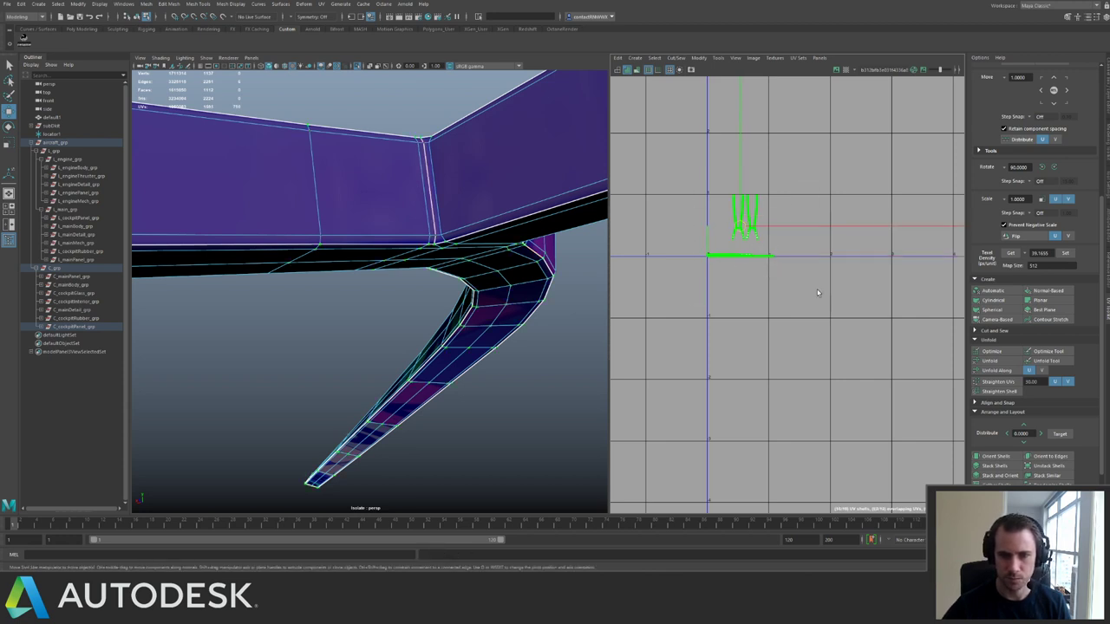
{"action": "middle_click_drag", "start_coordinate": [820, 292], "coordinate": [792, 316], "text": "alt"}
{"action": "right_click_drag", "start_coordinate": [792, 316], "coordinate": [876, 304], "text": "alt"}
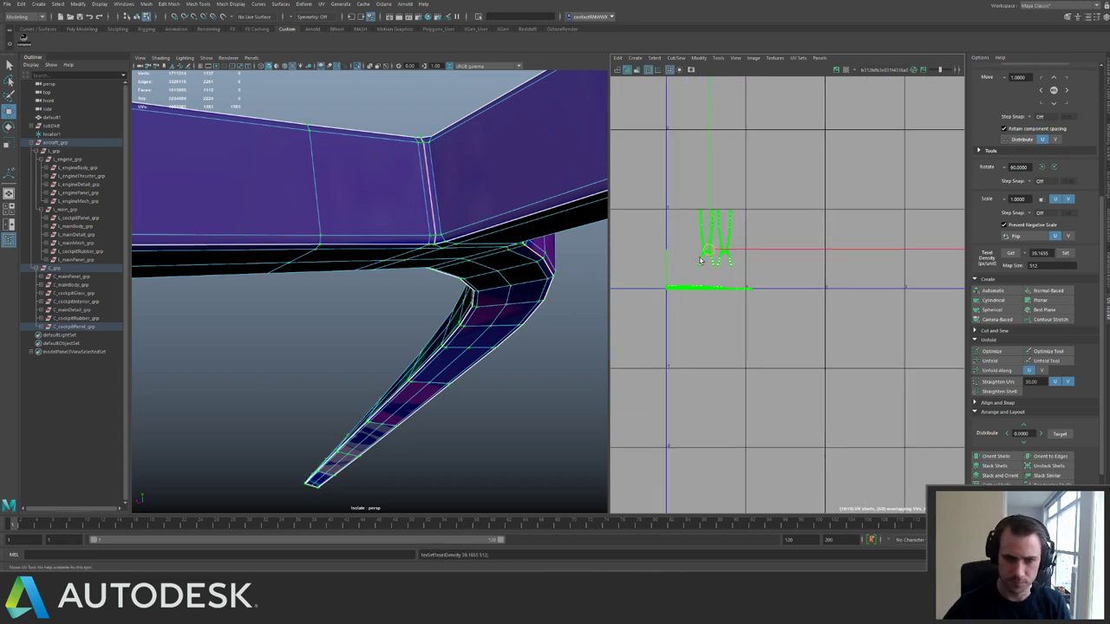
{"action": "right_click_drag", "start_coordinate": [711, 250], "coordinate": [632, 323], "text": "shift"}
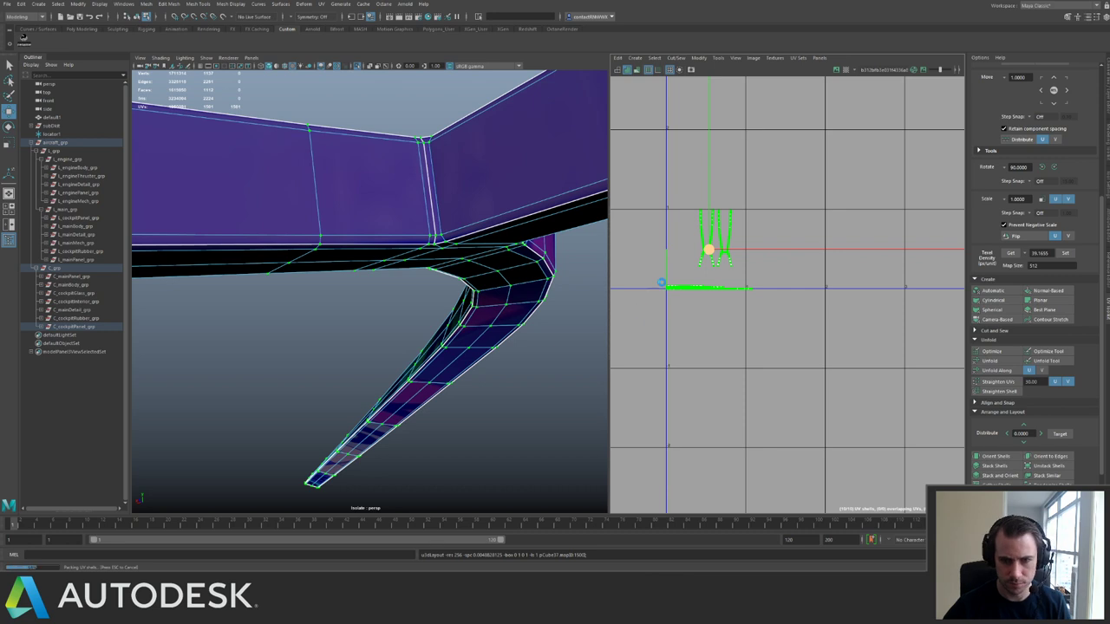
{"action": "scroll", "coordinate": [774, 328], "scroll_direction": "down", "scroll_amount": 4}
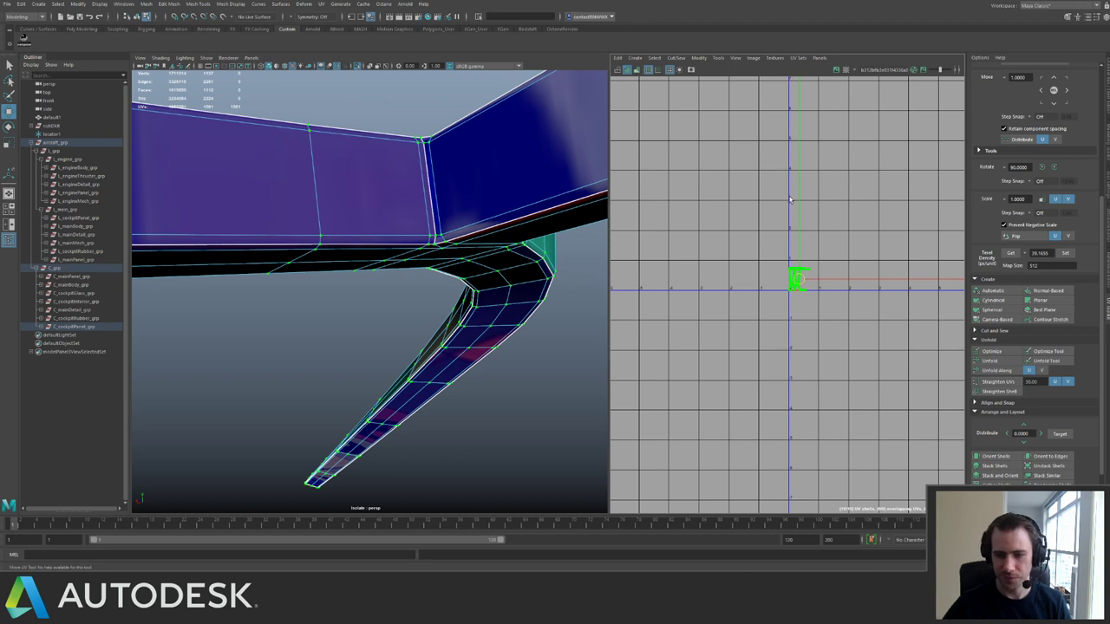
Undo the combined layout of the canopy frame's UV shells and pack only its small strip shells.
{"action": "scroll", "coordinate": [776, 278], "scroll_direction": "up", "scroll_amount": 5}
{"action": "key", "text": "ctrl+z"}
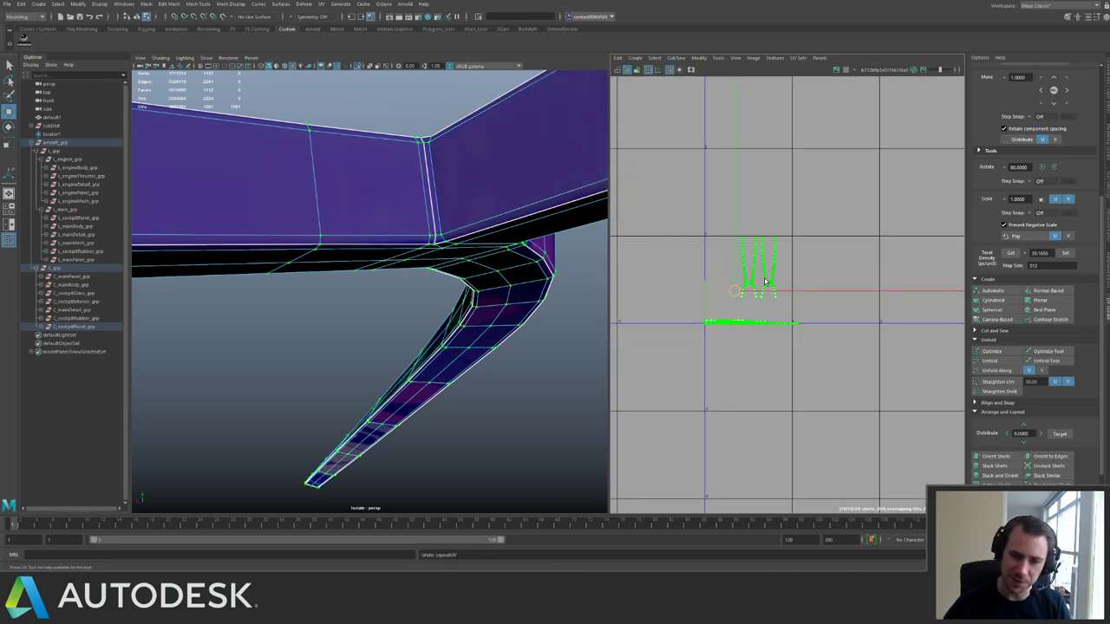
{"action": "scroll", "coordinate": [716, 230], "scroll_direction": "up", "scroll_amount": 2}
{"action": "left_click_drag", "start_coordinate": [768, 410], "coordinate": [773, 412]}
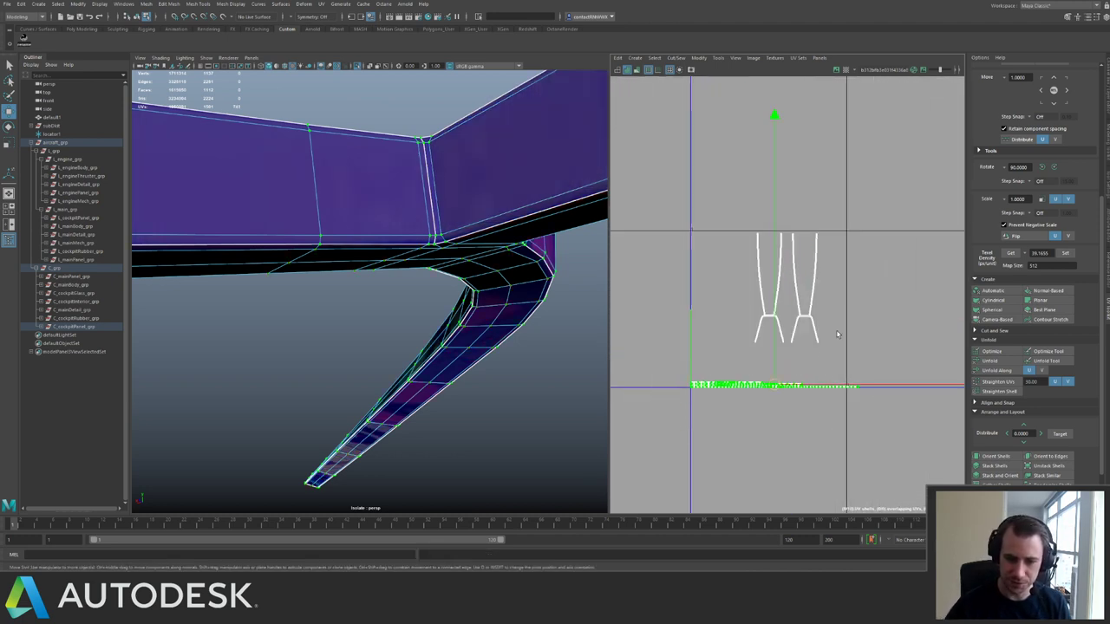
{"action": "key", "text": "ctrl+l"}
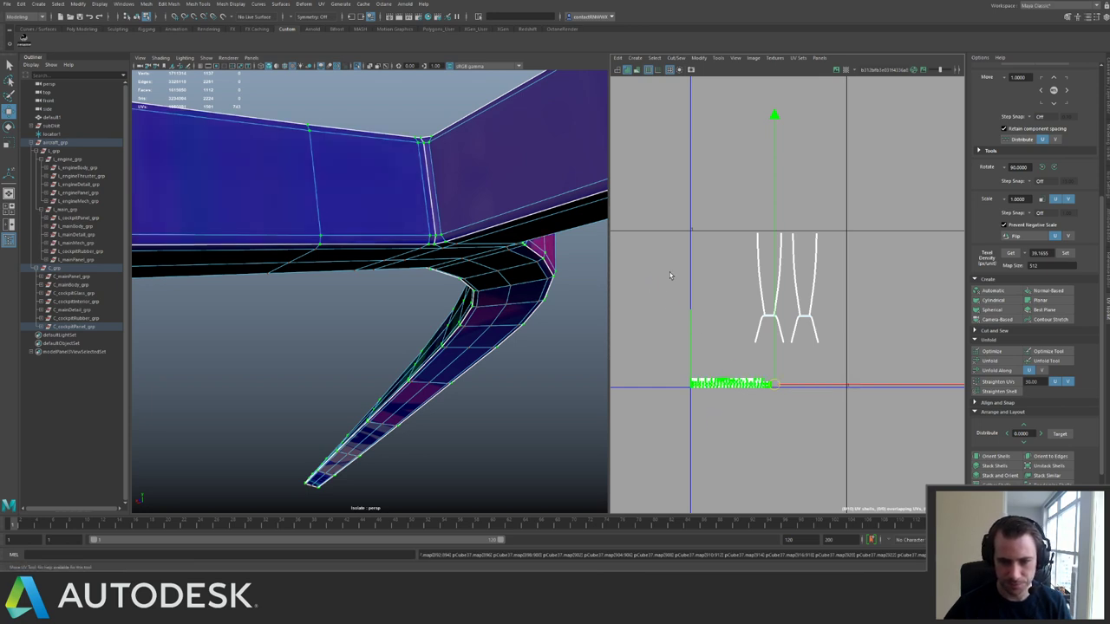
Move the canopy frame's tall UV shells into the first UV tile beside the packed strips and select all the shells.
{"action": "left_click_drag", "start_coordinate": [670, 274], "coordinate": [824, 326]}
{"action": "right_click_drag", "start_coordinate": [775, 301], "coordinate": [796, 310], "text": "ctrl"}
{"action": "left_click_drag", "start_coordinate": [784, 289], "coordinate": [726, 325]}
{"action": "left_click_drag", "start_coordinate": [785, 324], "coordinate": [834, 382]}
{"action": "middle_click_drag", "start_coordinate": [836, 343], "coordinate": [879, 257], "text": "alt"}
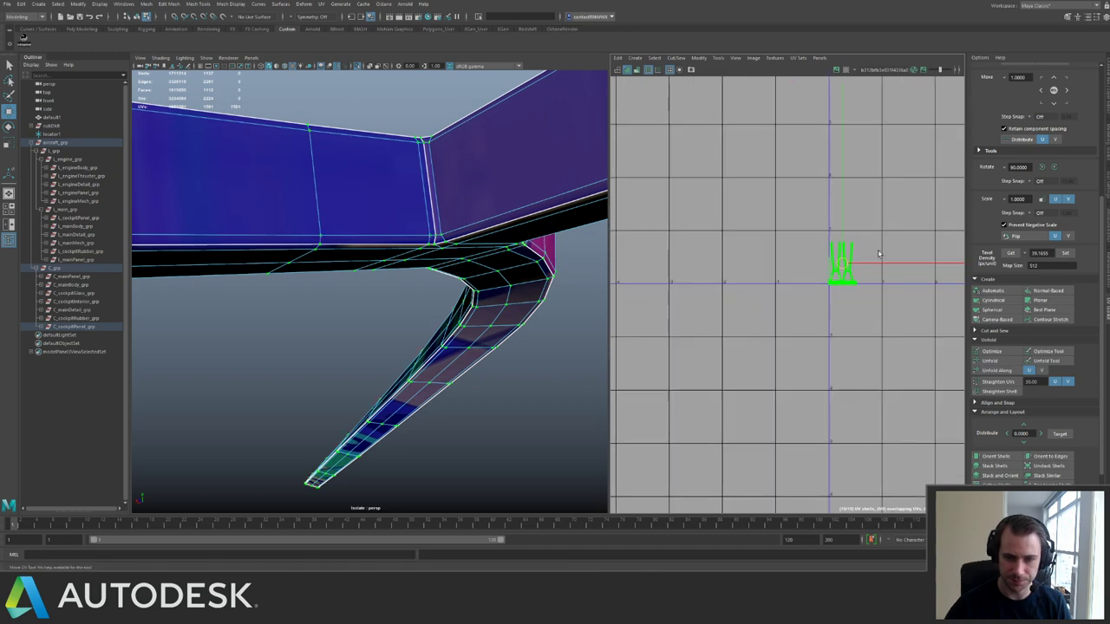
Shift all the canopy frame's UV shells two tiles down and two tiles left.
{"action": "right_click_drag", "start_coordinate": [879, 256], "coordinate": [777, 204], "text": "alt"}
{"action": "key", "text": "Down"}
{"action": "key", "text": "Down"}
{"action": "key", "text": "Left"}
{"action": "key", "text": "Left"}
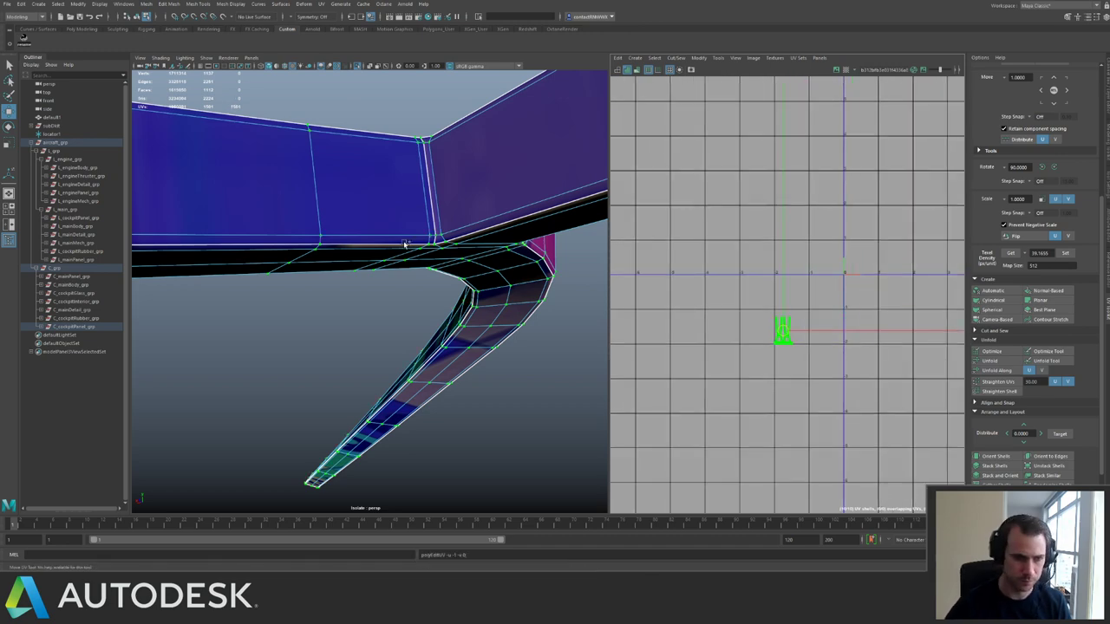
Return to the full model, select C_cockpitPanel_grp and isolate it in the viewport.
{"action": "right_click_drag", "start_coordinate": [387, 267], "coordinate": [435, 237]}
{"action": "key", "text": "ctrl+1"}
{"action": "left_click_drag", "start_coordinate": [435, 237], "coordinate": [398, 224], "text": "alt"}
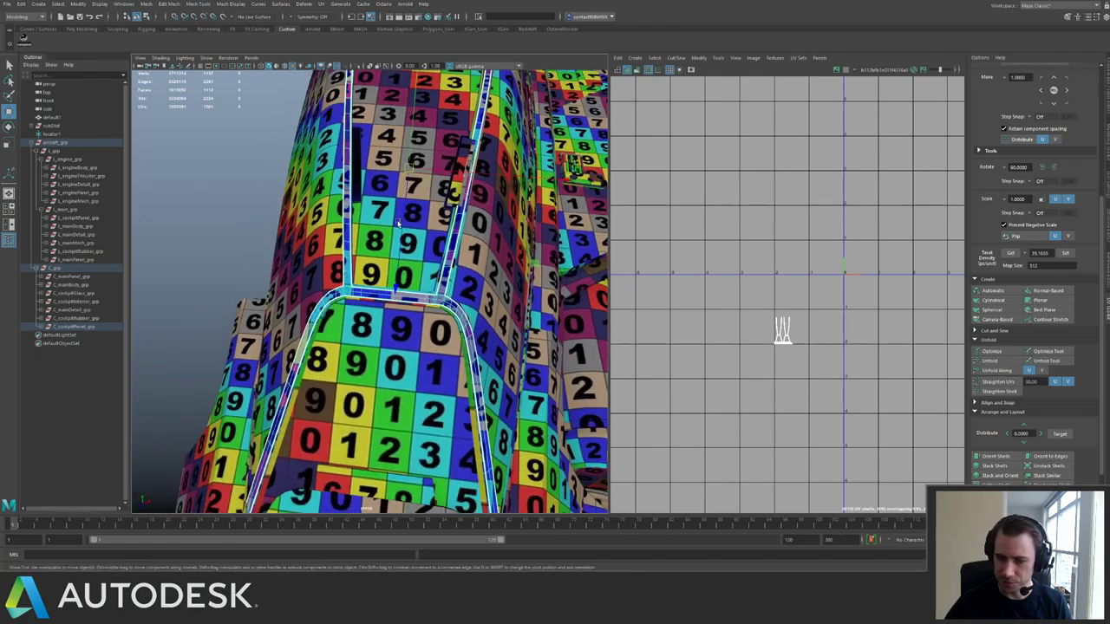
{"action": "left_click_drag", "start_coordinate": [351, 264], "coordinate": [293, 253], "text": "alt"}
{"action": "left_click", "coordinate": [76, 327]}
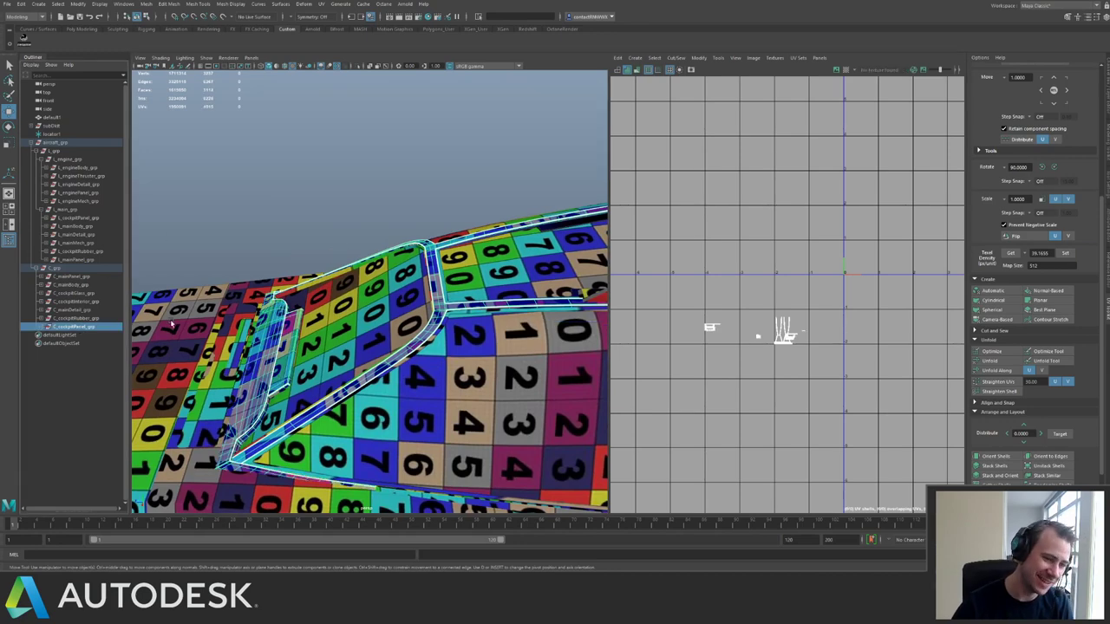
{"action": "left_click_drag", "start_coordinate": [425, 294], "coordinate": [387, 332], "text": "alt"}
{"action": "key", "text": "ctrl+1"}
{"action": "left_click", "coordinate": [463, 308]}
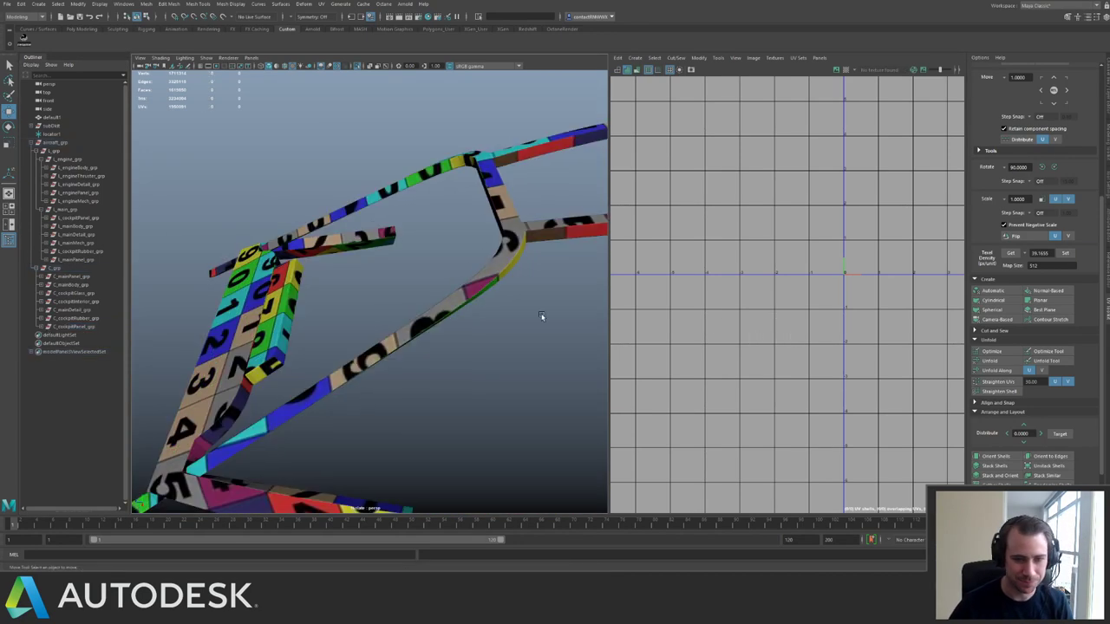
Select all UVs of the canopy frame and move them about one tile left and one tile up.
{"action": "left_click_drag", "start_coordinate": [458, 245], "coordinate": [570, 308]}
{"action": "left_click_drag", "start_coordinate": [750, 300], "coordinate": [841, 346]}
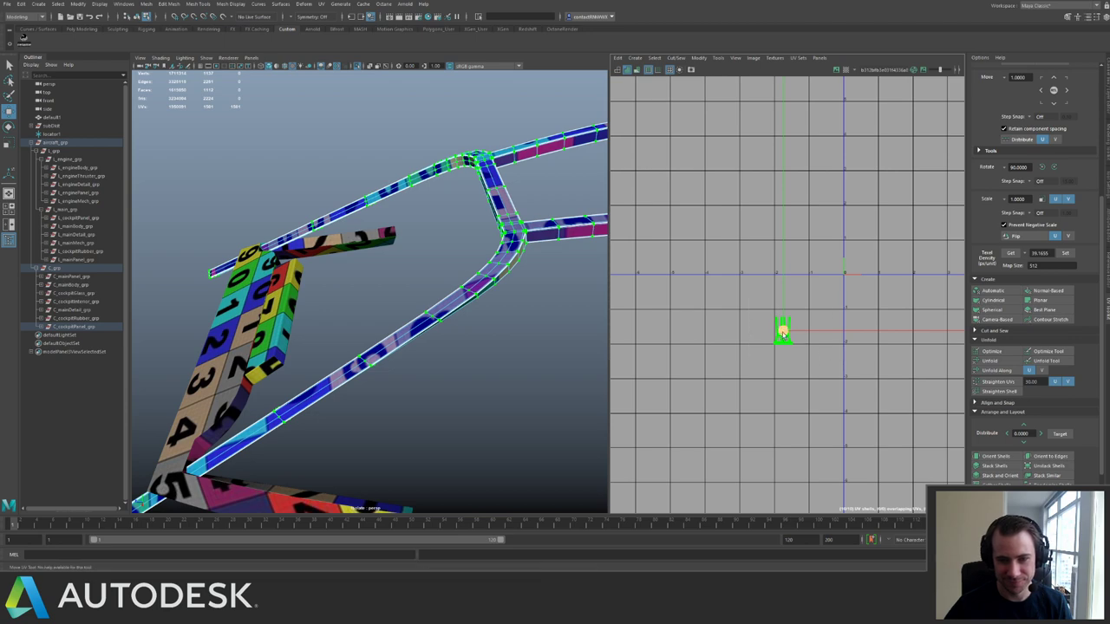
{"action": "left_click_drag", "start_coordinate": [778, 333], "coordinate": [747, 296]}
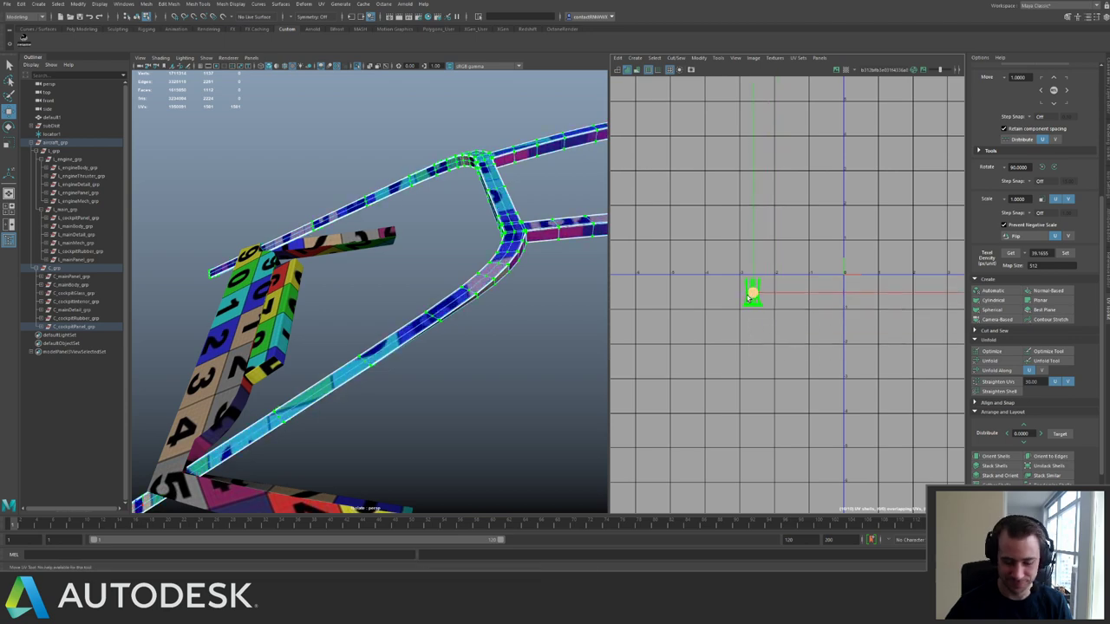
Examine where the UVs of the front panel, the side rails and the crossbar lie among the cockpit panel parts.
{"action": "right_click_drag", "start_coordinate": [292, 320], "coordinate": [371, 277]}
{"action": "left_click", "coordinate": [284, 301]}
{"action": "left_click_drag", "start_coordinate": [421, 291], "coordinate": [408, 272], "text": "alt"}
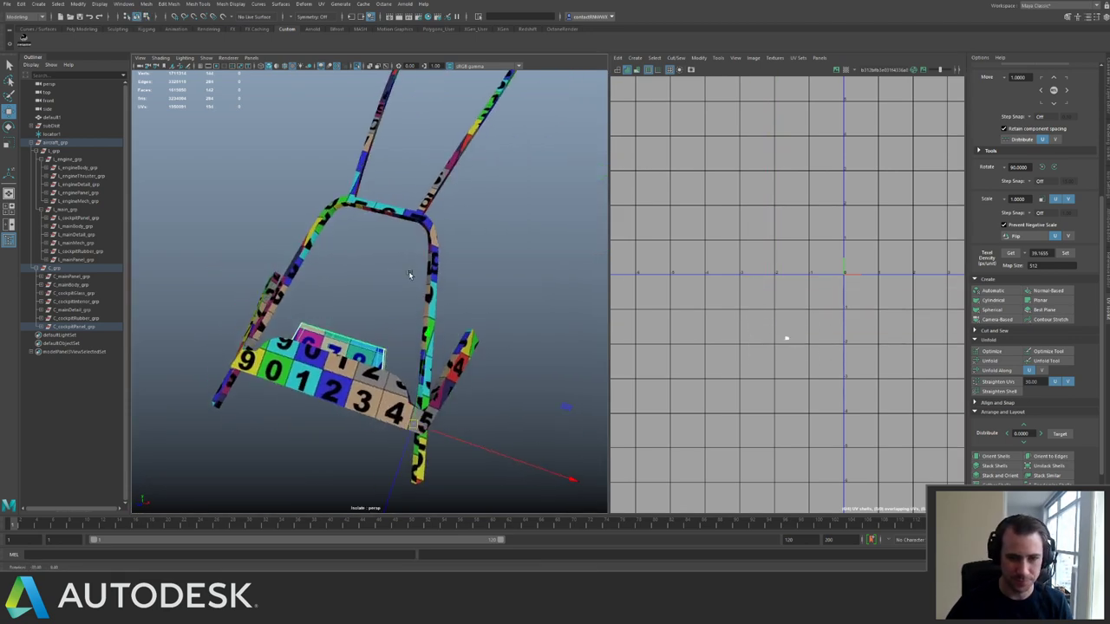
{"action": "right_click_drag", "start_coordinate": [408, 272], "coordinate": [298, 225], "text": "alt"}
{"action": "left_click_drag", "start_coordinate": [249, 202], "coordinate": [407, 347]}
{"action": "key", "text": "f"}
{"action": "left_click_drag", "start_coordinate": [396, 308], "coordinate": [287, 220], "text": "alt"}
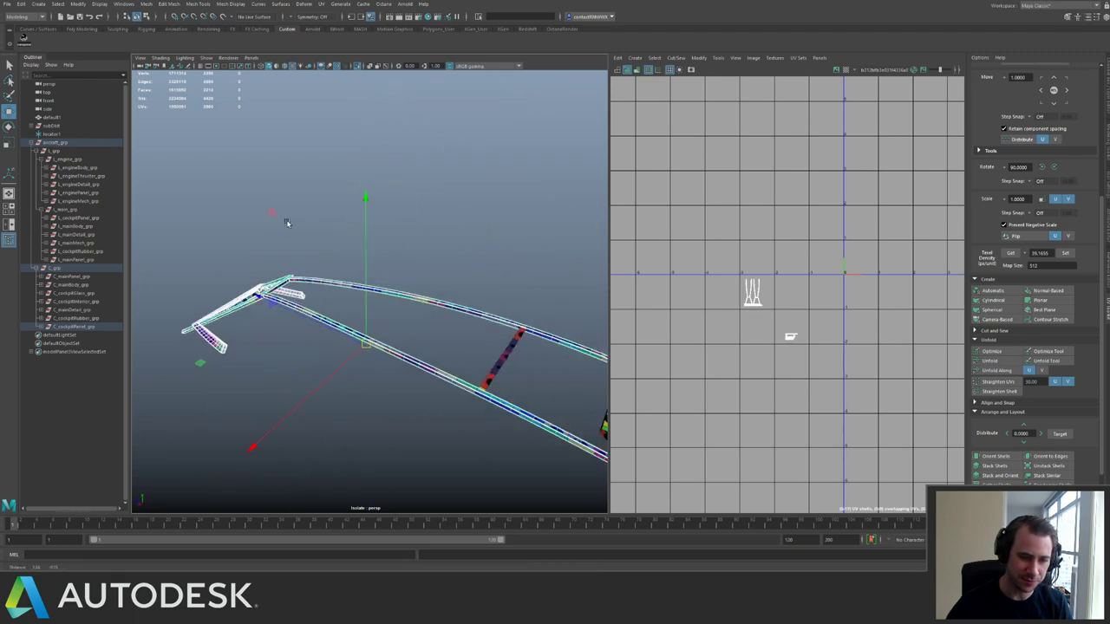
{"action": "middle_click_drag", "start_coordinate": [286, 219], "coordinate": [238, 182], "text": "alt"}
{"action": "left_click_drag", "start_coordinate": [312, 224], "coordinate": [400, 303], "text": "alt"}
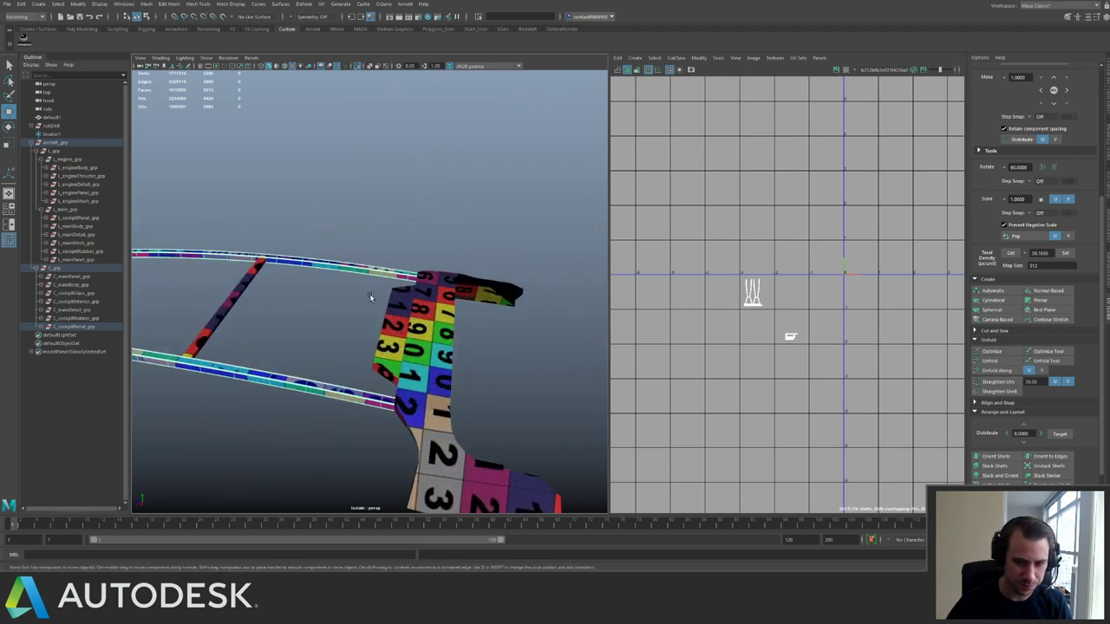
{"action": "left_click_drag", "start_coordinate": [268, 278], "coordinate": [258, 310], "text": "alt"}
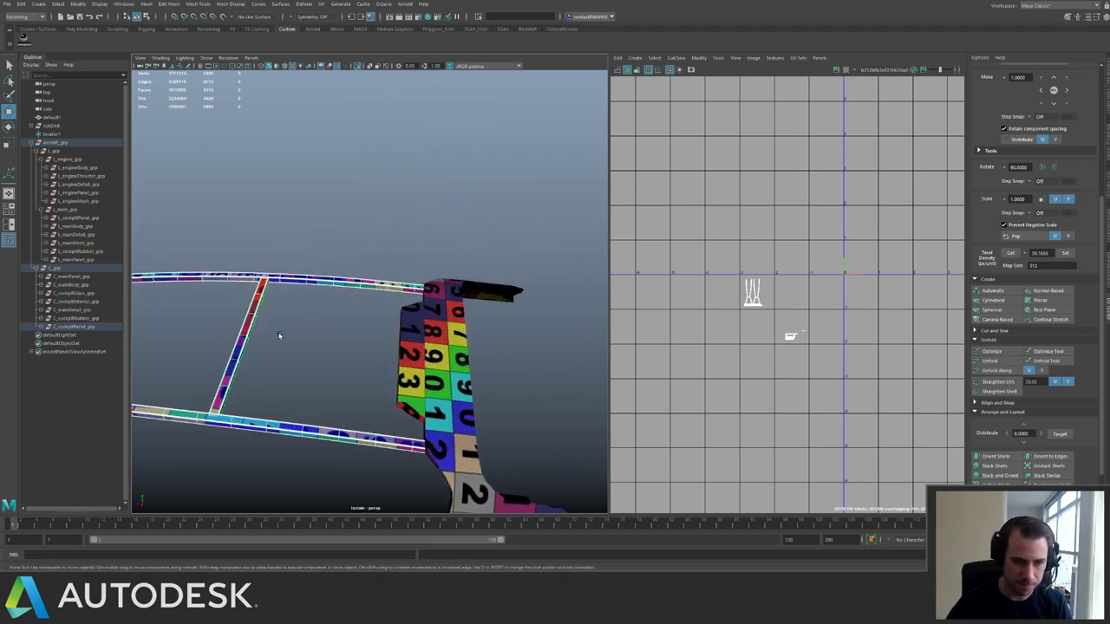
{"action": "scroll", "coordinate": [772, 330], "scroll_direction": "up", "scroll_amount": 10}
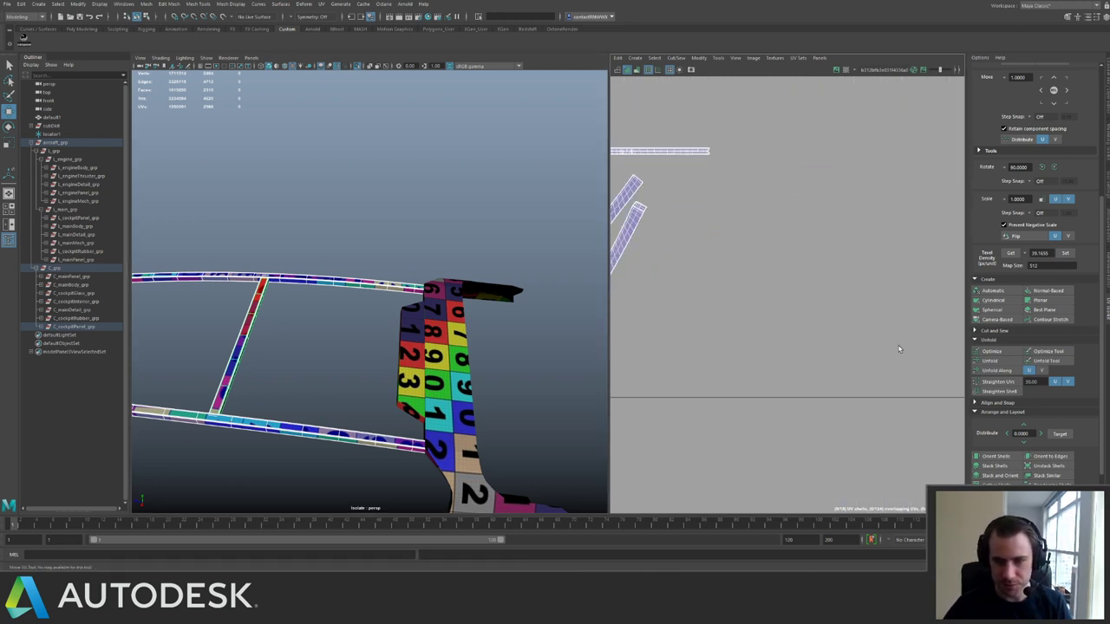
Select the crossbar between the frame's side rails and create new UVs for it with Automatic projection.
{"action": "left_click", "coordinate": [254, 326]}
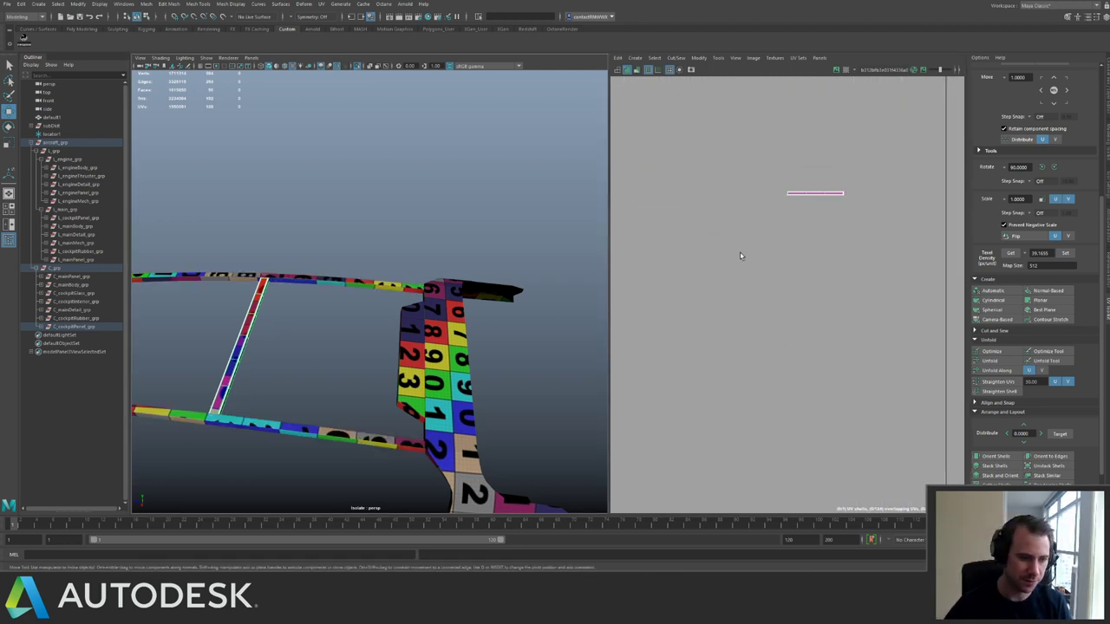
{"action": "left_click", "coordinate": [1000, 292]}
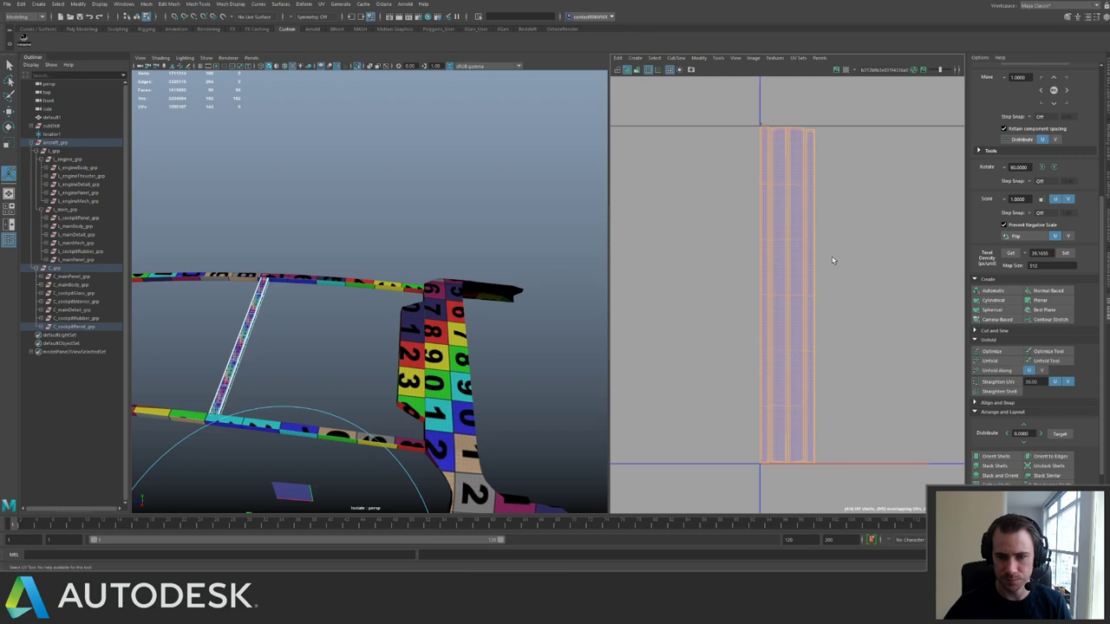
{"action": "left_click_drag", "start_coordinate": [742, 118], "coordinate": [808, 463]}
Sew the crossbar's separate UV strips together along its long edge.
{"action": "left_click_drag", "start_coordinate": [342, 286], "coordinate": [369, 291], "text": "alt"}
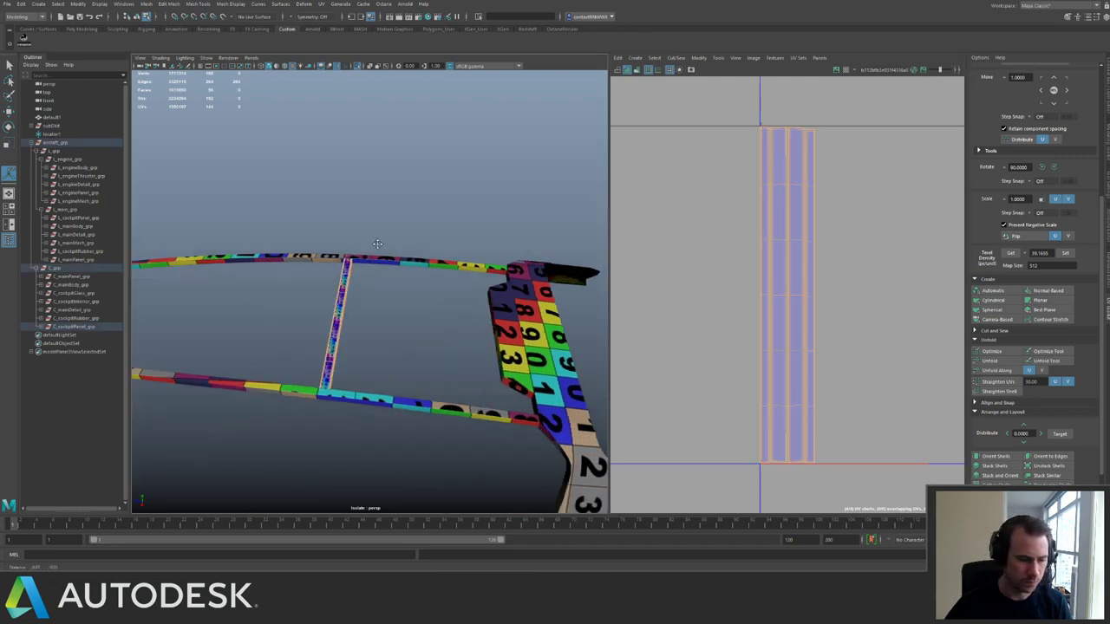
{"action": "right_click_drag", "start_coordinate": [369, 290], "coordinate": [446, 335], "text": "alt"}
{"action": "left_click_drag", "start_coordinate": [446, 334], "coordinate": [223, 259], "text": "alt"}
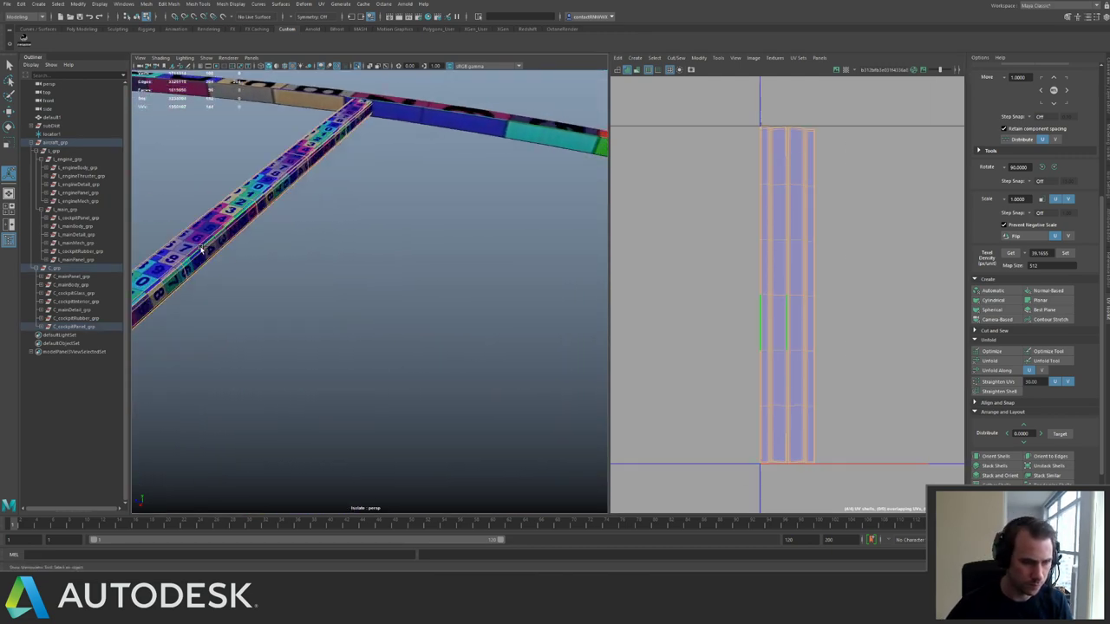
{"action": "key", "text": "w"}
{"action": "right_click_drag", "start_coordinate": [831, 331], "coordinate": [952, 318], "text": "shift"}
Rotate the crossbar's UVs by 90 degrees and apply texel density 39.1655 at map size 512.
{"action": "scroll", "coordinate": [904, 351], "scroll_direction": "down", "scroll_amount": 6}
{"action": "left_click", "coordinate": [1043, 167]}
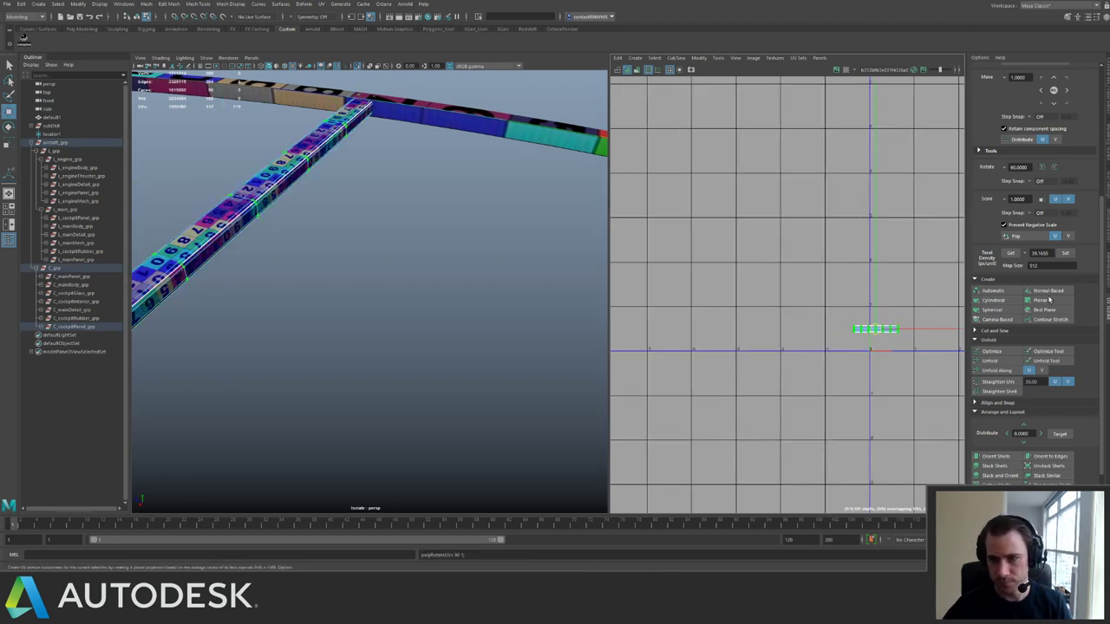
{"action": "left_click", "coordinate": [1065, 254]}
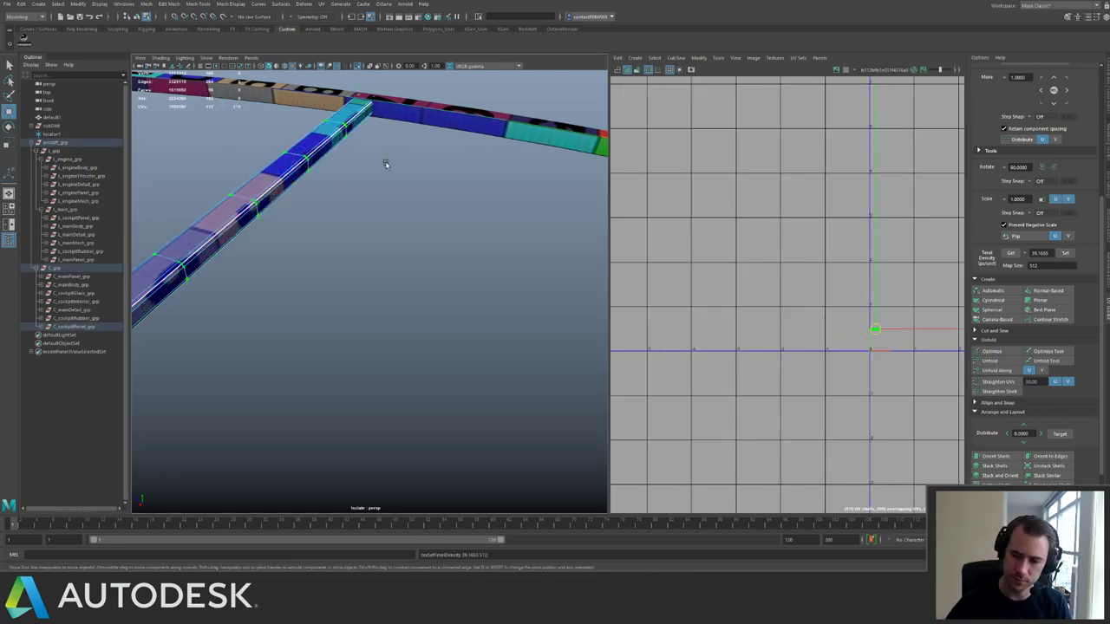
Inspect the UV placement of the rear cockpit panel and the inner panel attached to it.
{"action": "right_click_drag", "start_coordinate": [385, 162], "coordinate": [376, 237], "text": "alt"}
{"action": "left_click", "coordinate": [370, 200]}
{"action": "middle_click_drag", "start_coordinate": [460, 226], "coordinate": [379, 159], "text": "alt"}
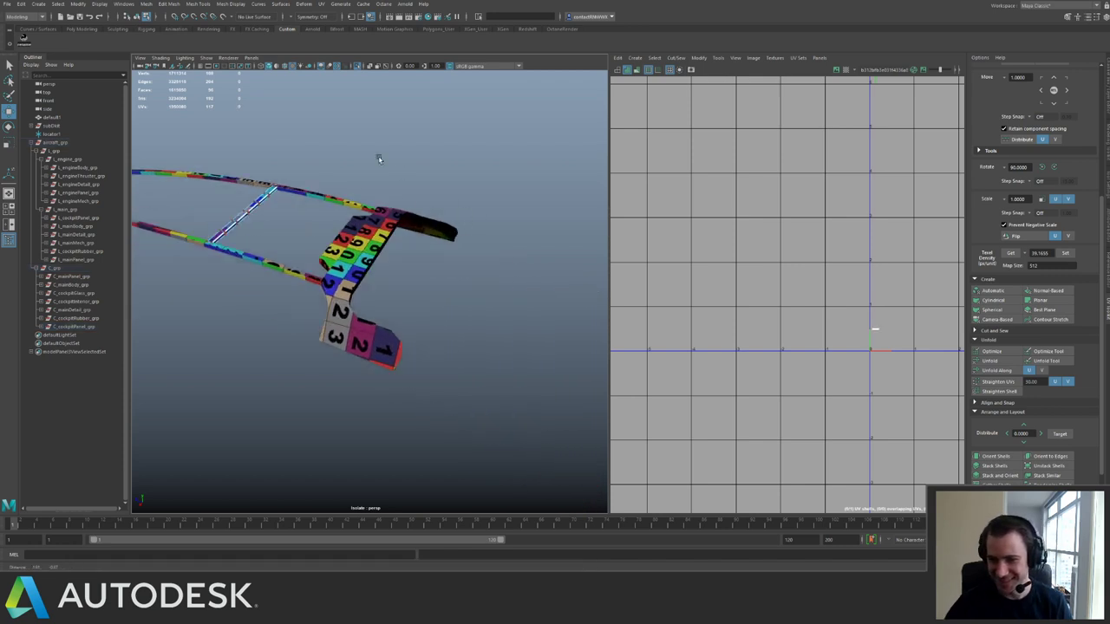
{"action": "right_click_drag", "start_coordinate": [379, 159], "coordinate": [396, 231], "text": "alt"}
{"action": "left_click_drag", "start_coordinate": [397, 230], "coordinate": [411, 231], "text": "alt"}
{"action": "right_click_drag", "start_coordinate": [411, 231], "coordinate": [410, 300], "text": "alt"}
{"action": "left_click", "coordinate": [411, 297]}
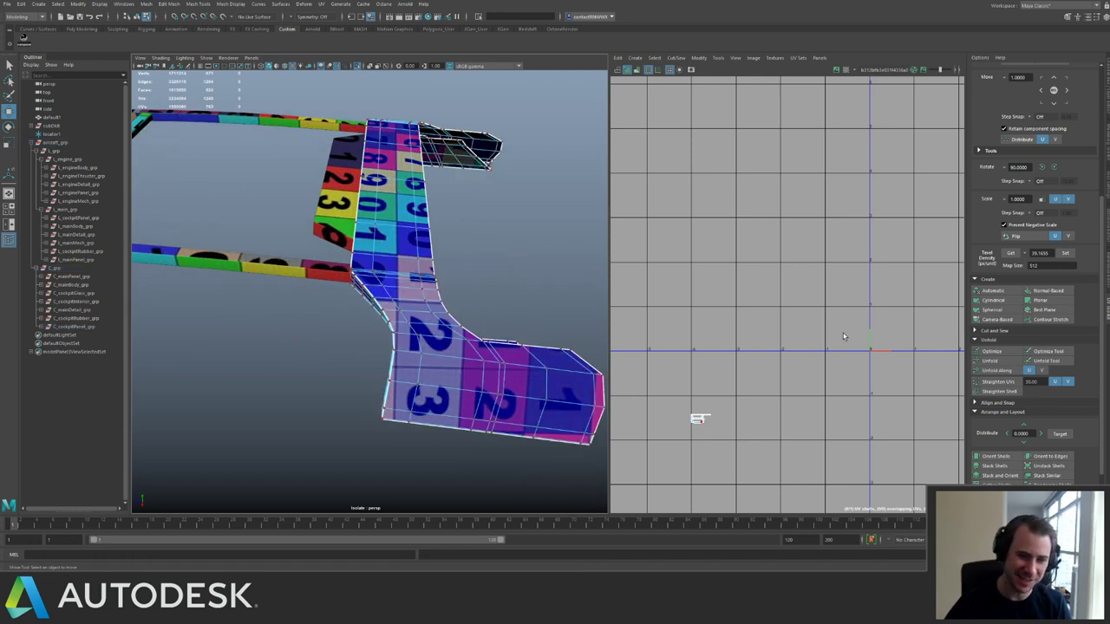
{"action": "left_click", "coordinate": [345, 219]}
{"action": "left_click", "coordinate": [408, 260]}
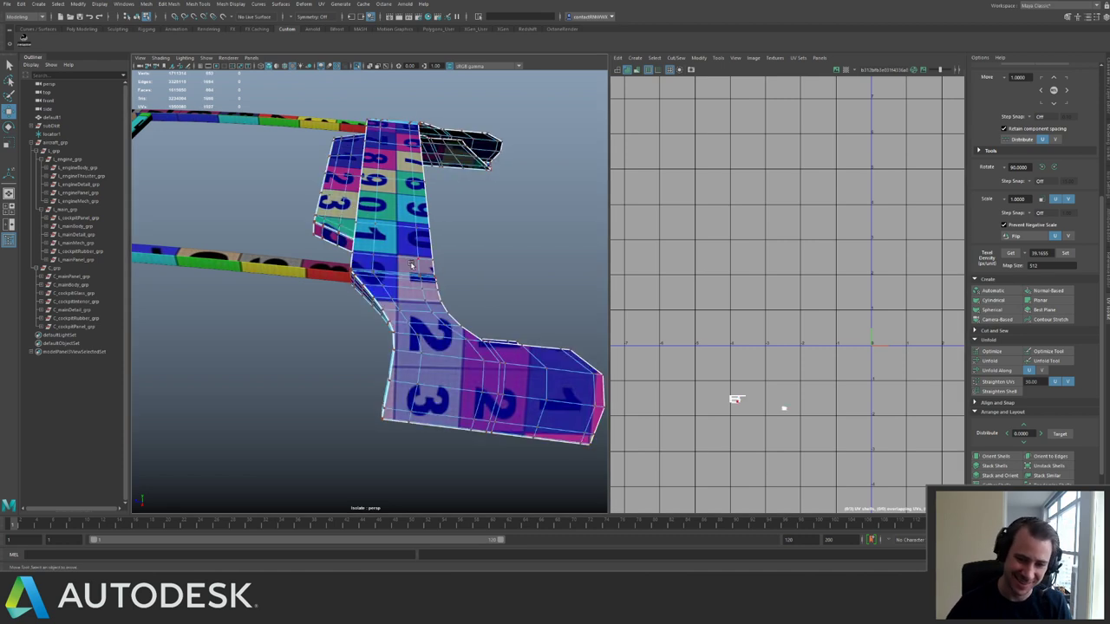
{"action": "scroll", "coordinate": [411, 243], "scroll_direction": "down", "scroll_amount": 5}
{"action": "left_click", "coordinate": [430, 248]}
{"action": "scroll", "coordinate": [430, 248], "scroll_direction": "down", "scroll_amount": 4}
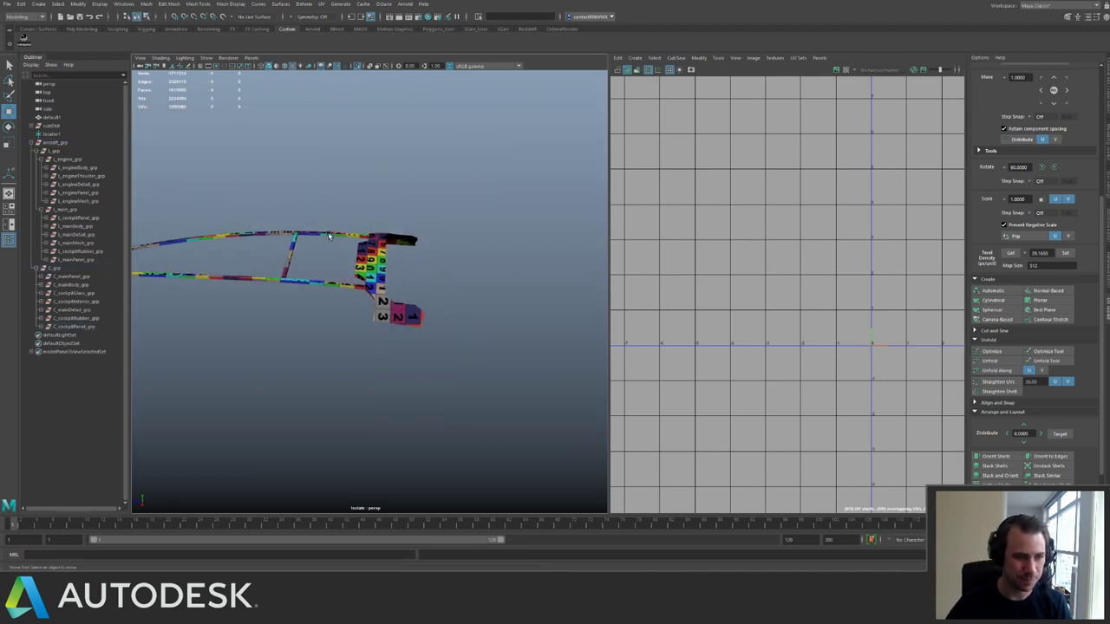
Select the UVs of all the isolated cockpit panel parts and lay them out together in one UV tile.
{"action": "middle_click_drag", "start_coordinate": [333, 235], "coordinate": [505, 247], "text": "alt"}
{"action": "left_click_drag", "start_coordinate": [196, 195], "coordinate": [531, 283]}
{"action": "scroll", "coordinate": [757, 305], "scroll_direction": "down", "scroll_amount": 2}
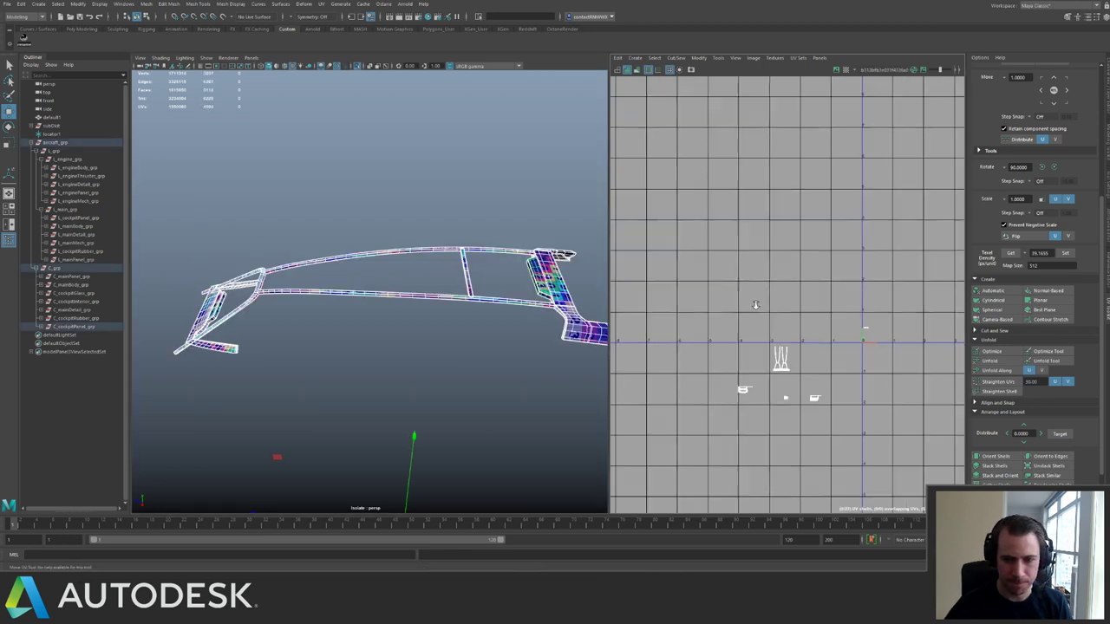
{"action": "key", "text": "F12"}
{"action": "left_click_drag", "start_coordinate": [727, 297], "coordinate": [926, 407]}
{"action": "scroll", "coordinate": [926, 404], "scroll_direction": "up", "scroll_amount": 5}
{"action": "middle_click_drag", "start_coordinate": [926, 402], "coordinate": [826, 248], "text": "alt"}
{"action": "right_click_drag", "start_coordinate": [818, 249], "coordinate": [765, 297], "text": "shift"}
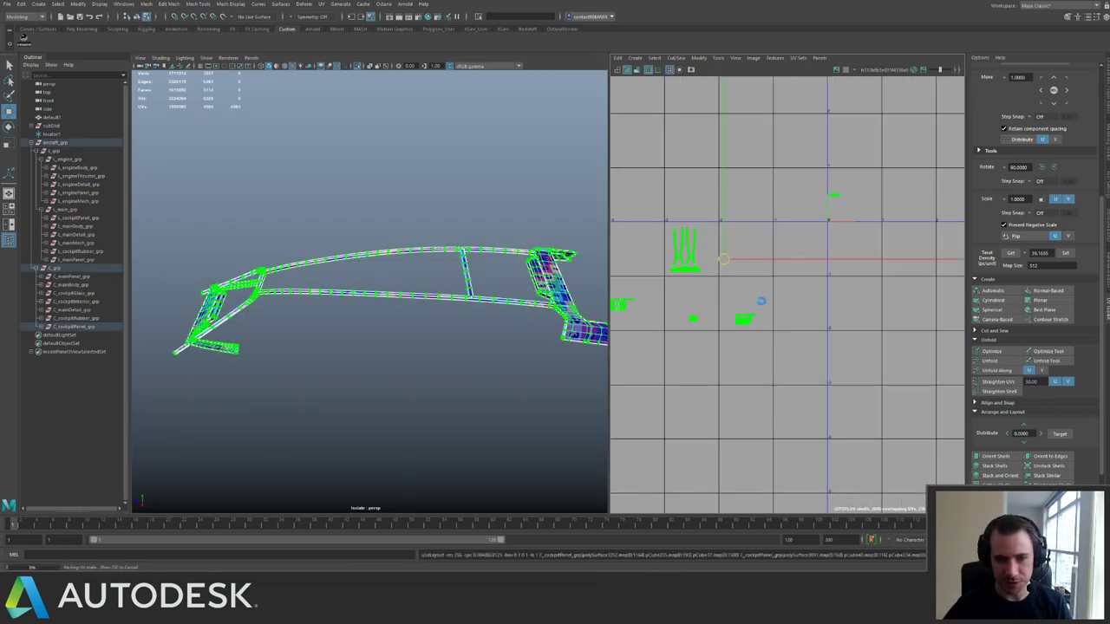
{"action": "key", "text": "f"}
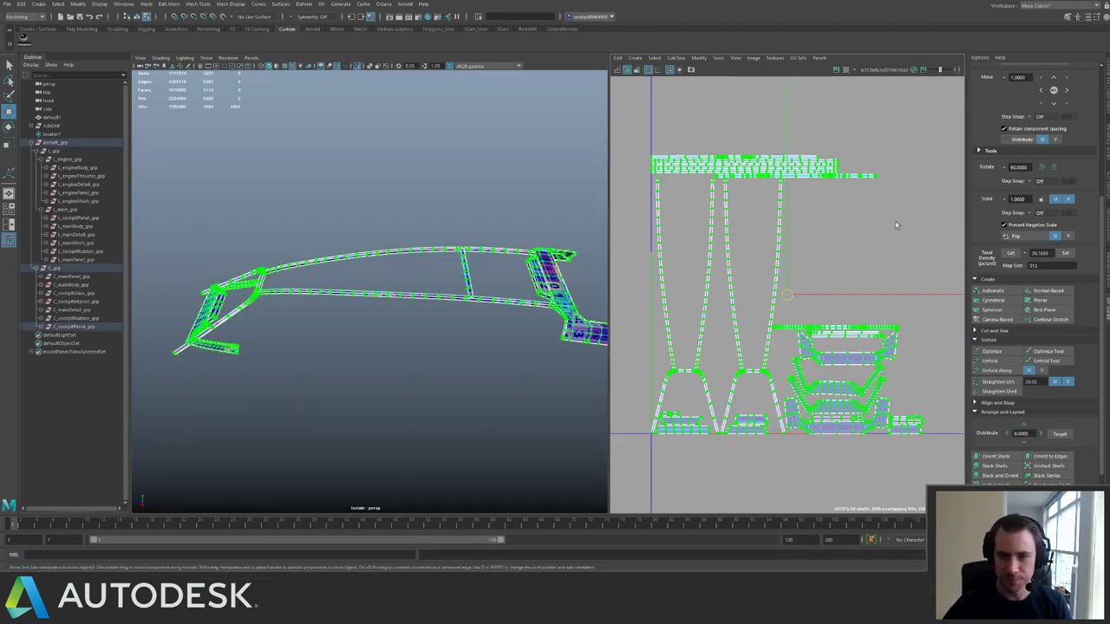
Shift the packed cockpit panel UVs two tiles down and three tiles left.
{"action": "scroll", "coordinate": [883, 224], "scroll_direction": "down", "scroll_amount": 8}
{"action": "middle_click_drag", "start_coordinate": [880, 281], "coordinate": [764, 232], "text": "alt"}
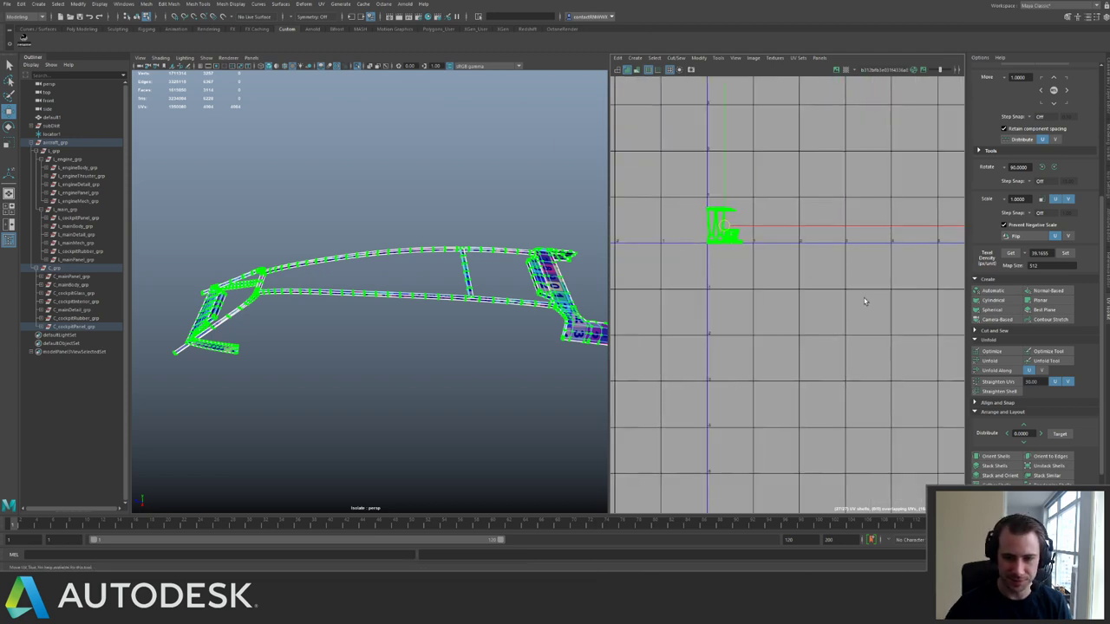
{"action": "scroll", "coordinate": [748, 227], "scroll_direction": "down", "scroll_amount": 2}
{"action": "key", "text": "Down"}
{"action": "key", "text": "Left"}
{"action": "key", "text": "Left"}
{"action": "key", "text": "Left"}
{"action": "key", "text": "Down"}
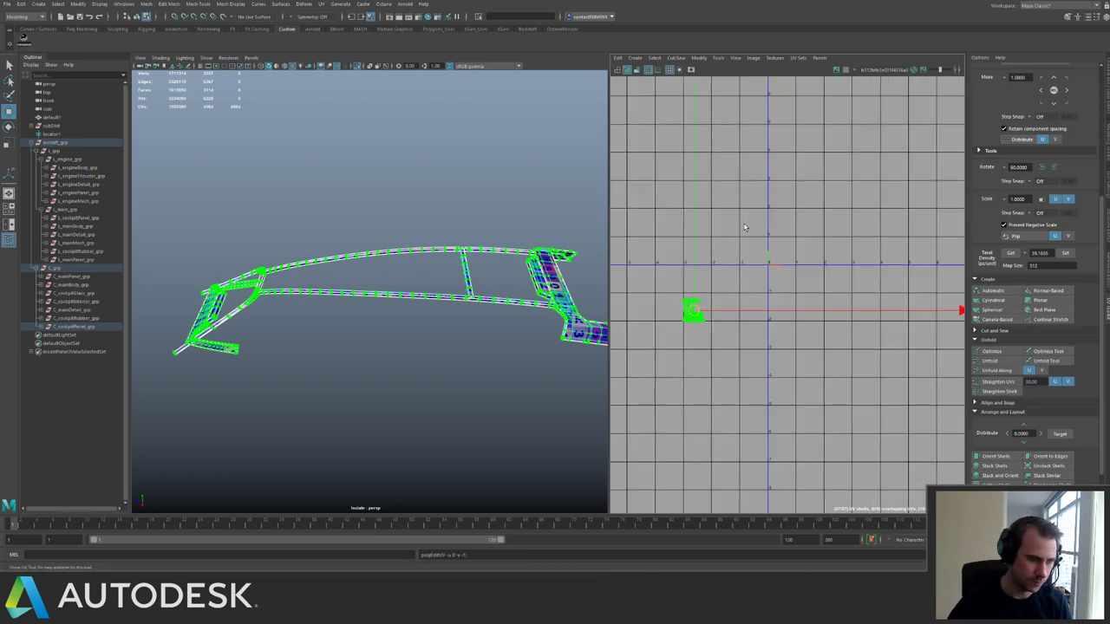
Select all the meshes inside C_cockpitPanel_grp.
{"action": "left_click", "coordinate": [78, 327]}
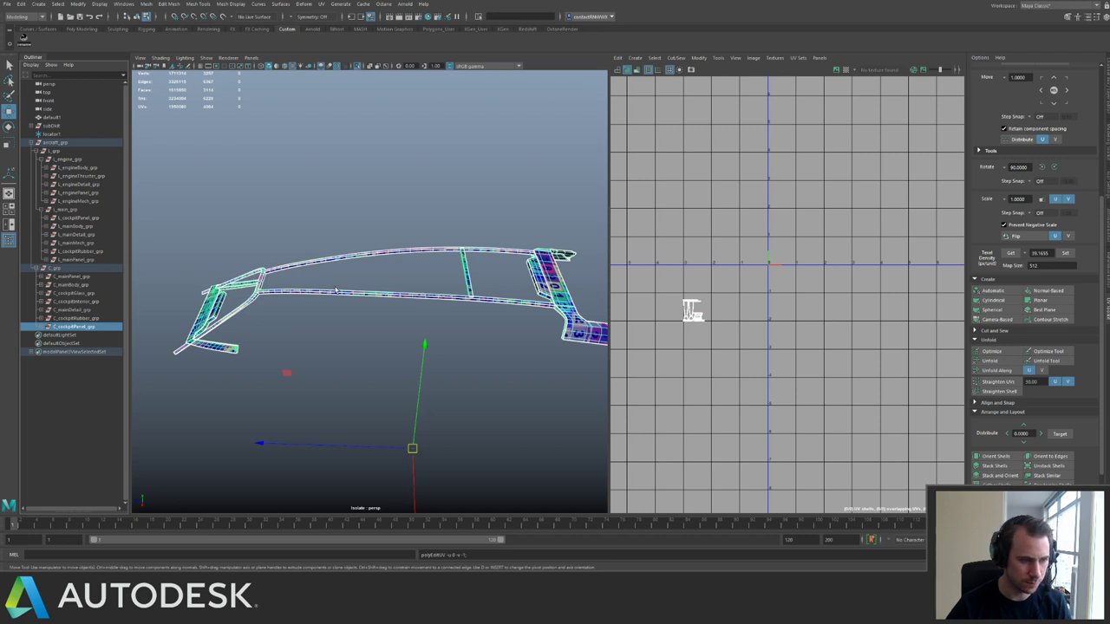
{"action": "scroll", "coordinate": [768, 283], "scroll_direction": "down", "scroll_amount": 3}
{"action": "middle_click_drag", "start_coordinate": [768, 283], "coordinate": [816, 288], "text": "alt"}
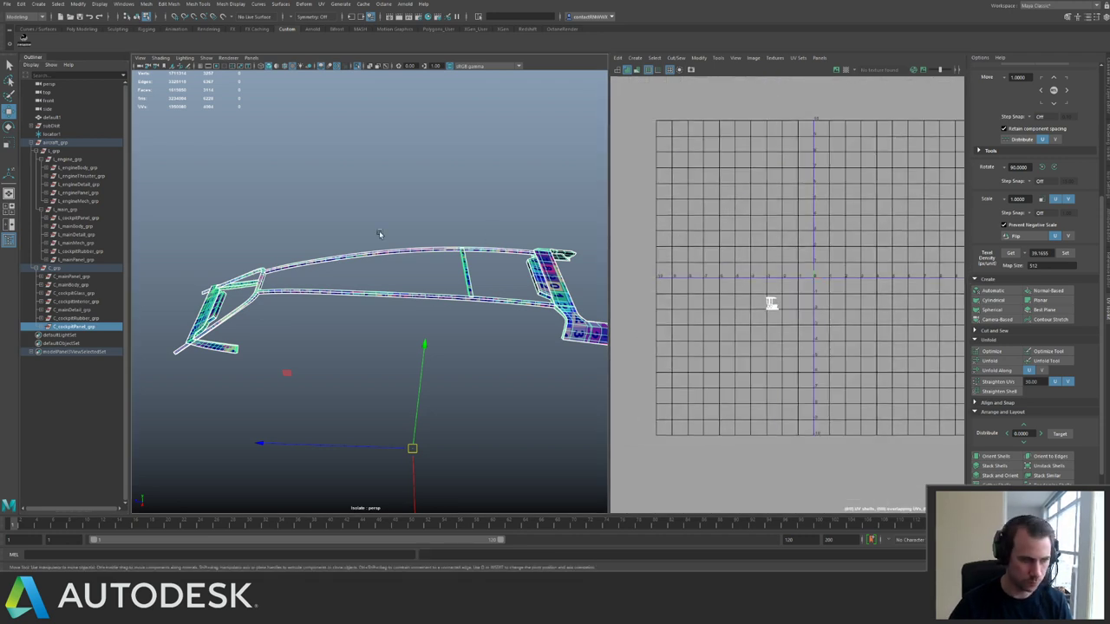
{"action": "left_click", "coordinate": [43, 327]}
{"action": "left_click", "coordinate": [80, 335]}
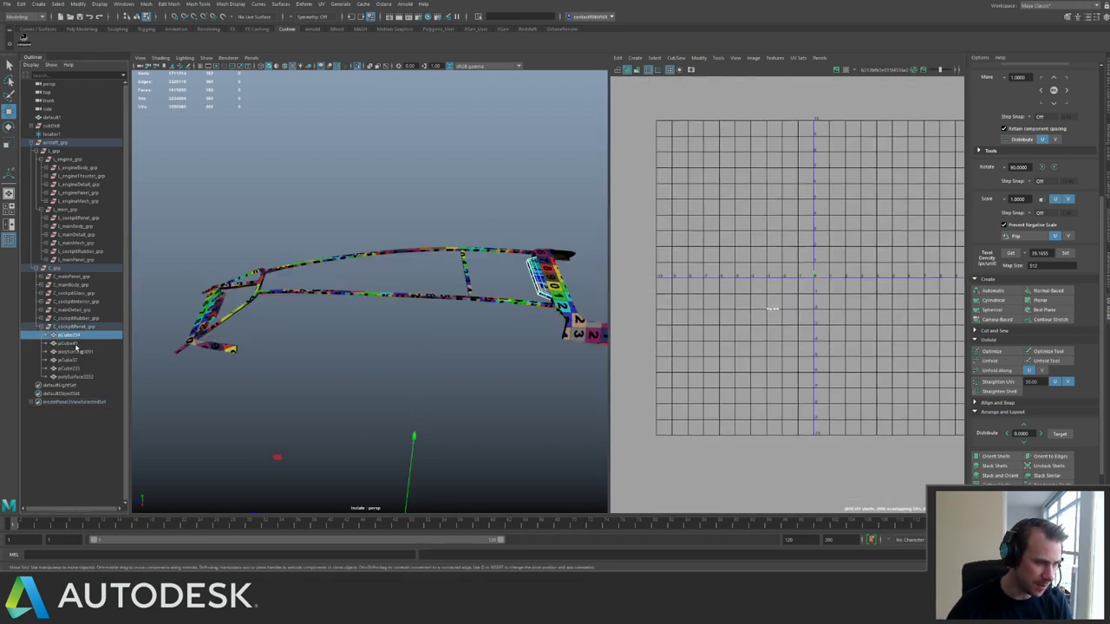
{"action": "left_click", "coordinate": [80, 378], "text": "shift"}
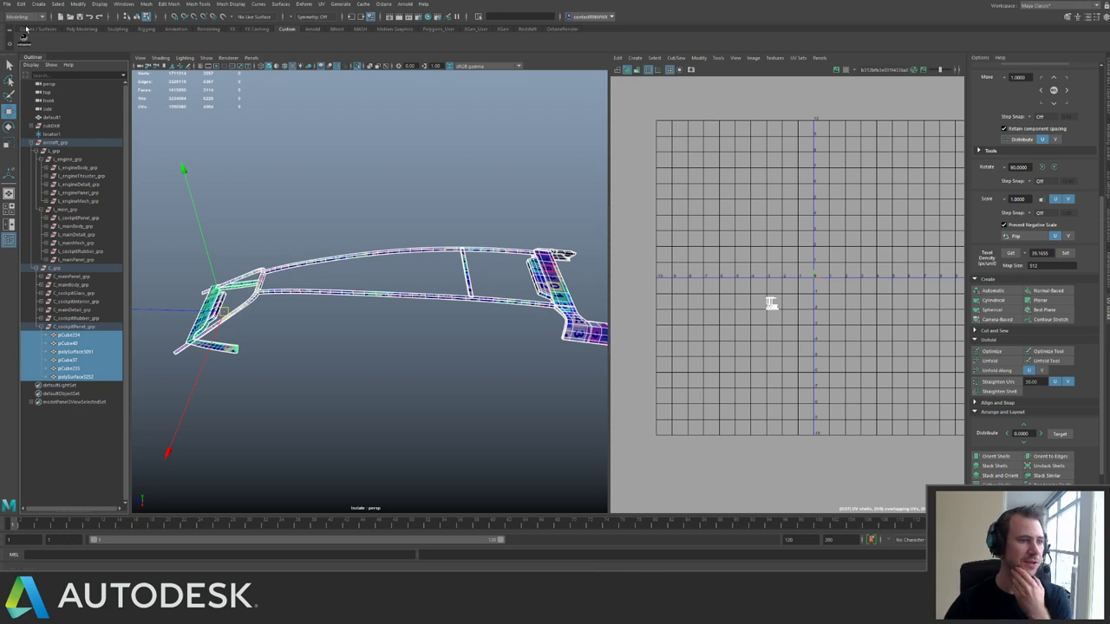
Open the Renamer with its prefix and suffix options shown, then widen the Outliner and collapse L_grp.
{"action": "left_click", "coordinate": [24, 38]}
{"action": "left_click", "coordinate": [392, 153]}
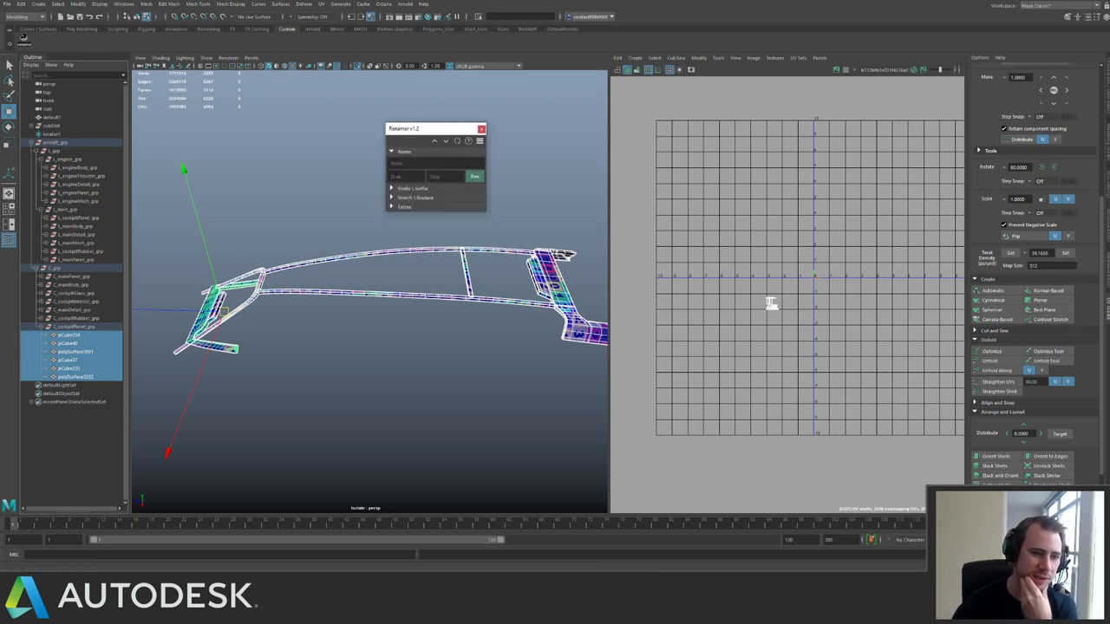
{"action": "left_click", "coordinate": [391, 198]}
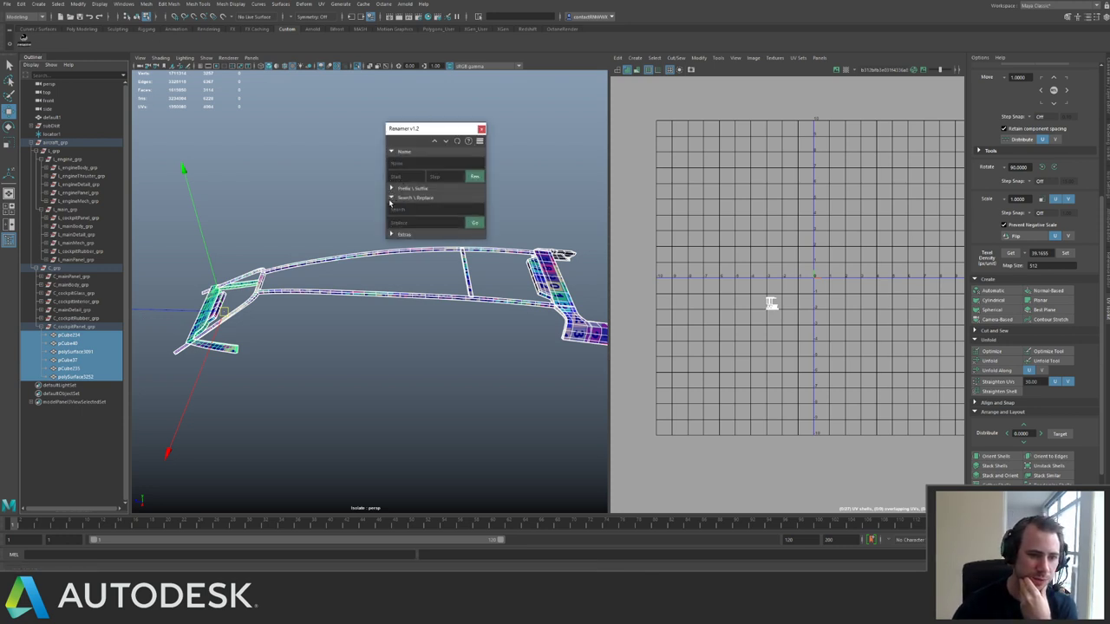
{"action": "left_click", "coordinate": [391, 200]}
{"action": "left_click", "coordinate": [393, 189]}
{"action": "left_click", "coordinate": [410, 163]}
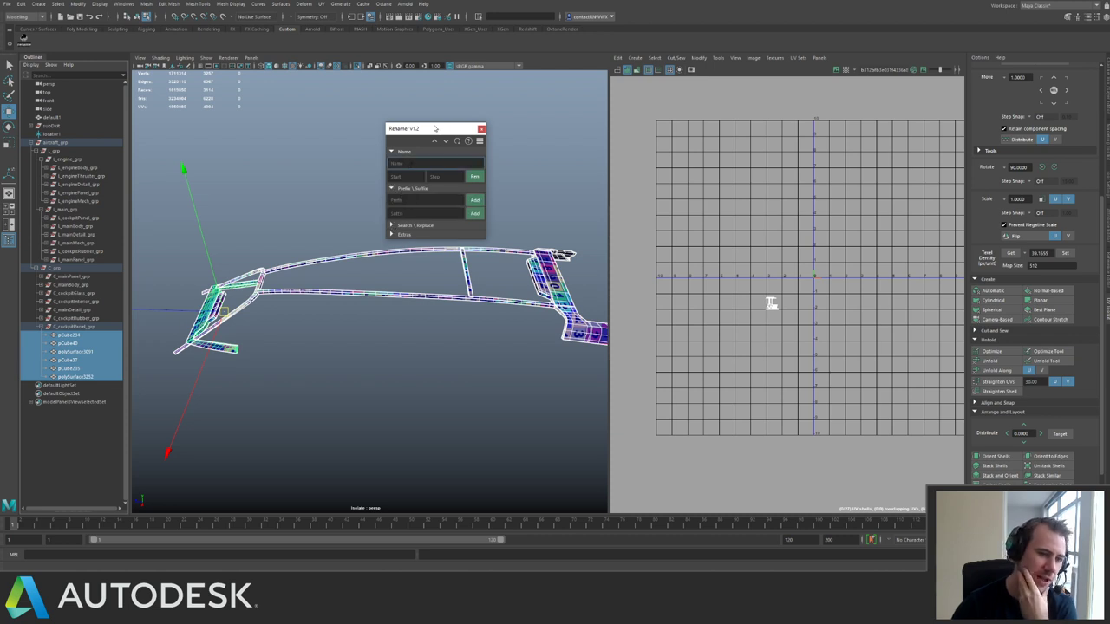
{"action": "left_click_drag", "start_coordinate": [434, 128], "coordinate": [491, 185]}
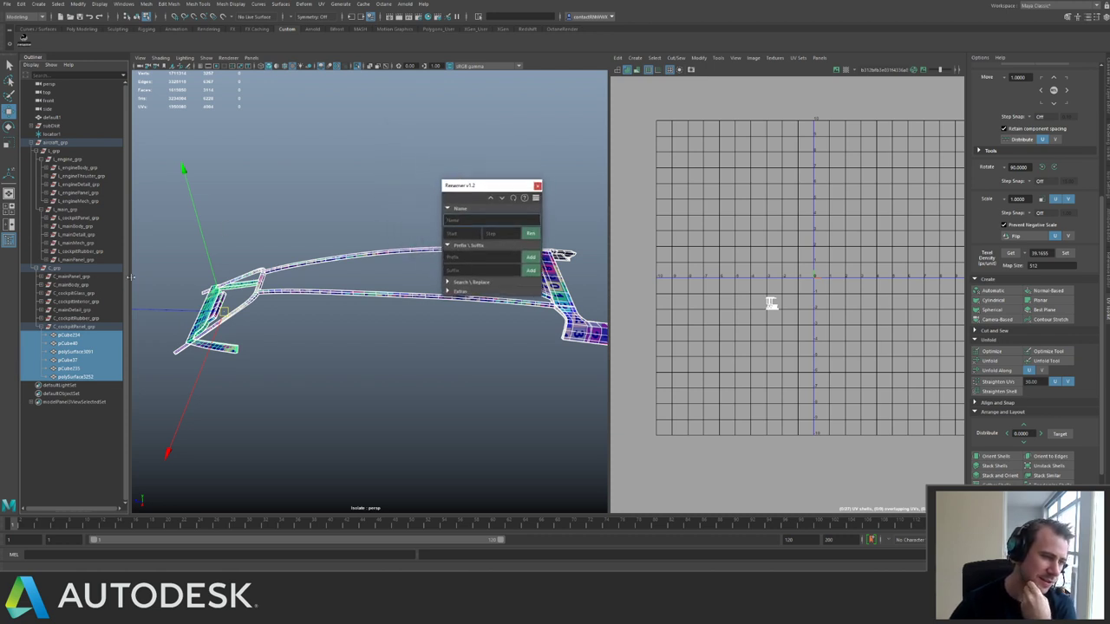
{"action": "left_click", "coordinate": [134, 278]}
{"action": "left_click_drag", "start_coordinate": [130, 278], "coordinate": [195, 300]}
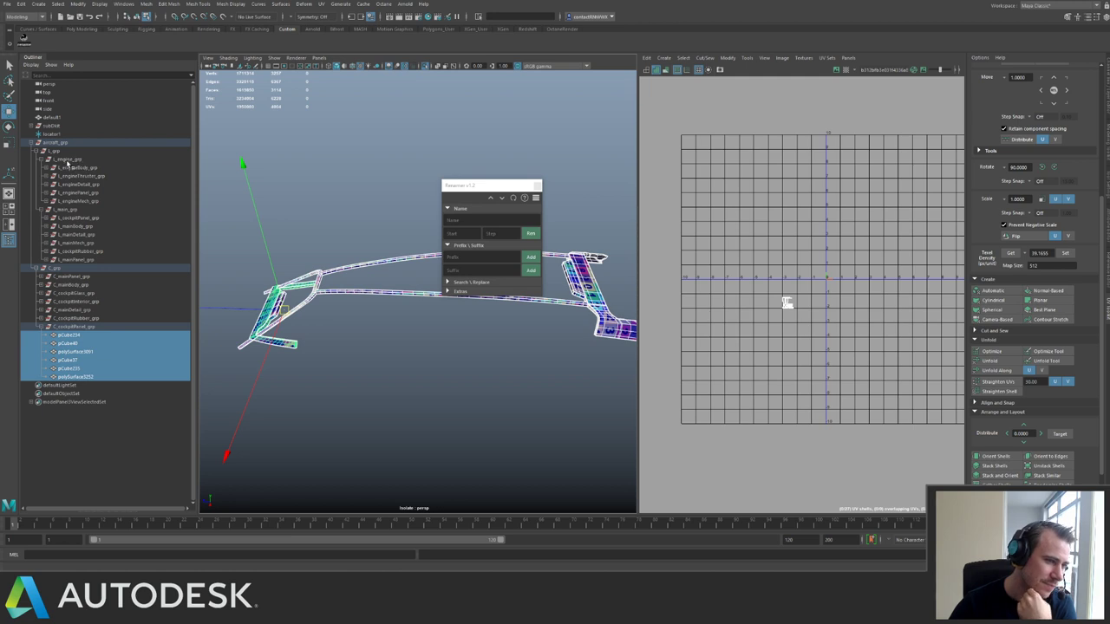
{"action": "left_click", "coordinate": [38, 152]}
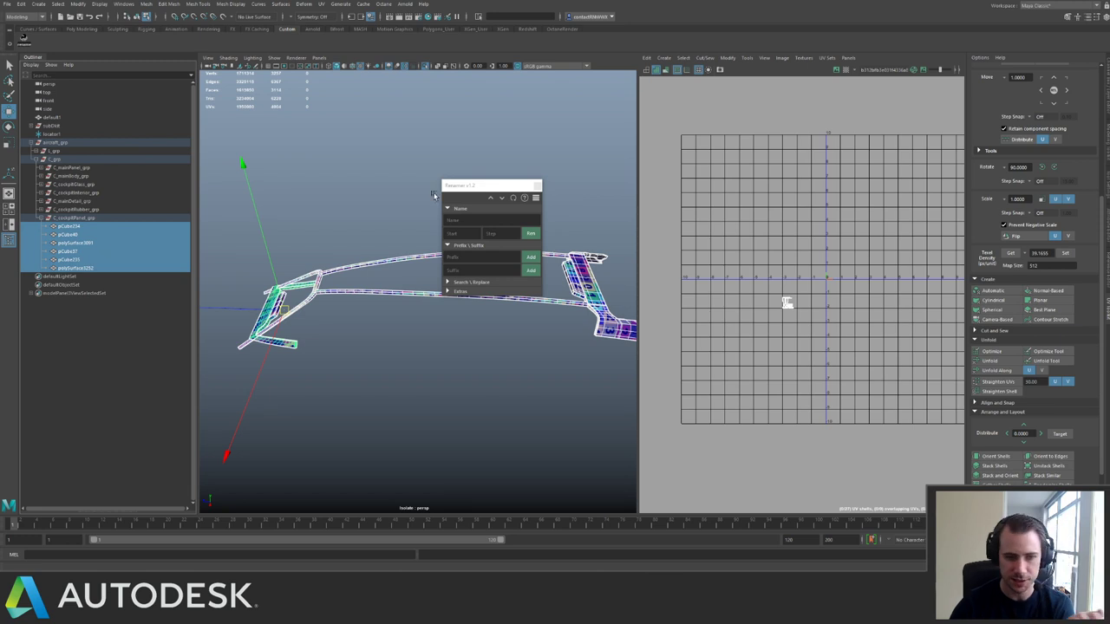
Copy C_cockpitPanel from the group's name and use it as the base name in the Renamer.
{"action": "left_click", "coordinate": [464, 258]}
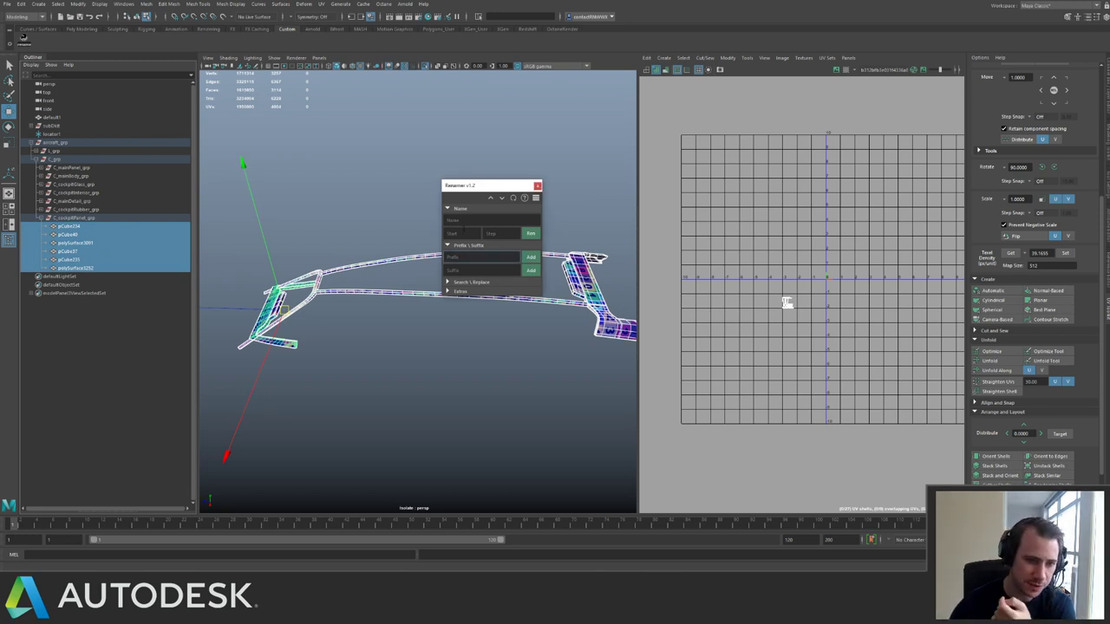
{"action": "left_click", "coordinate": [472, 222]}
{"action": "double_click", "coordinate": [79, 212]}
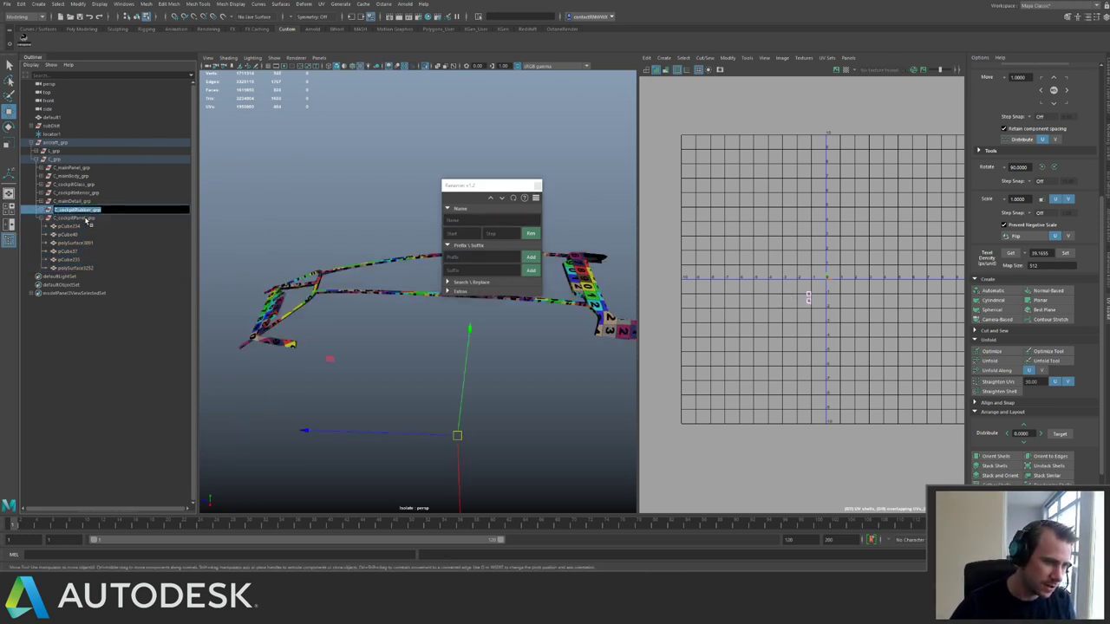
{"action": "double_click", "coordinate": [90, 218]}
{"action": "left_click_drag", "start_coordinate": [87, 219], "coordinate": [74, 219]}
{"action": "key", "text": "shift+Home"}
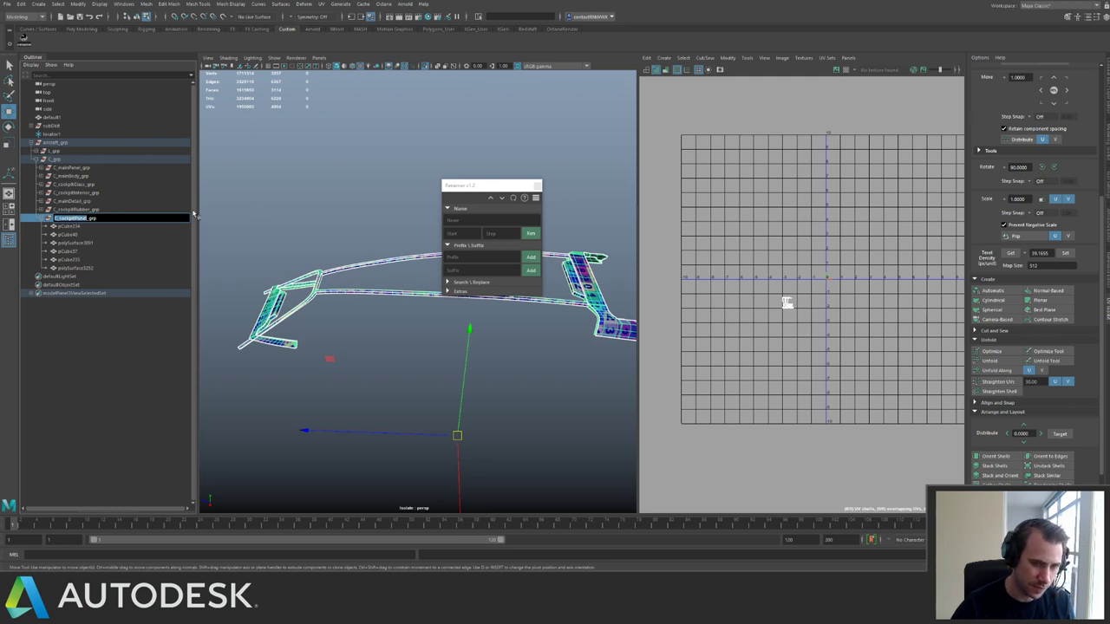
{"action": "key", "text": "ctrl+c"}
{"action": "key", "text": "Return"}
{"action": "key", "text": "ctrl+v"}
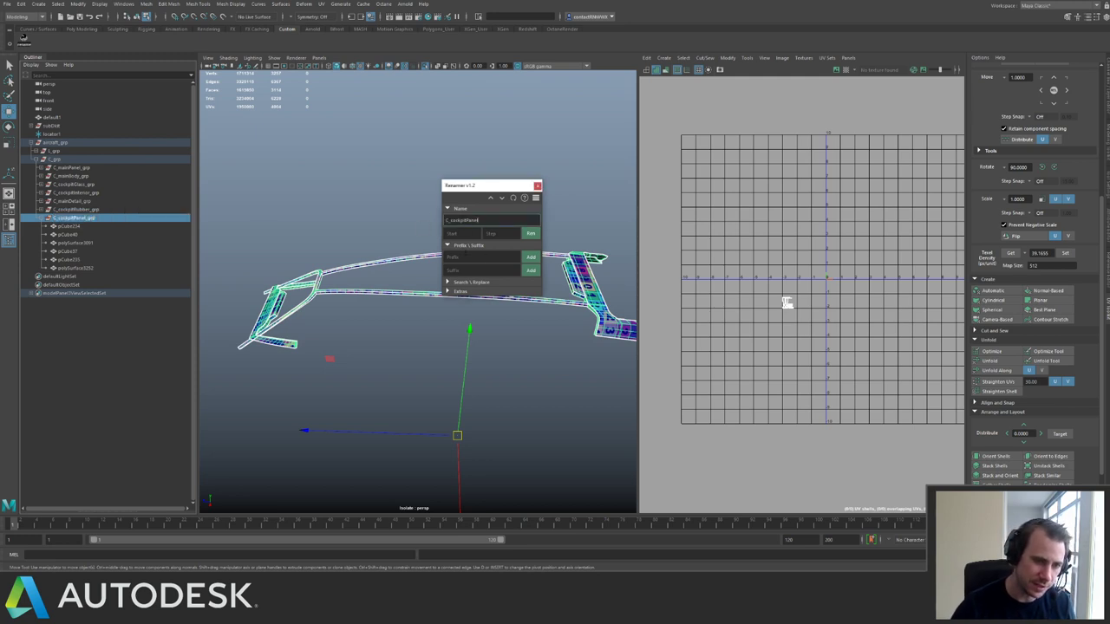
Set the Renamer's suffix to _PM_geo.
{"action": "left_click", "coordinate": [467, 258]}
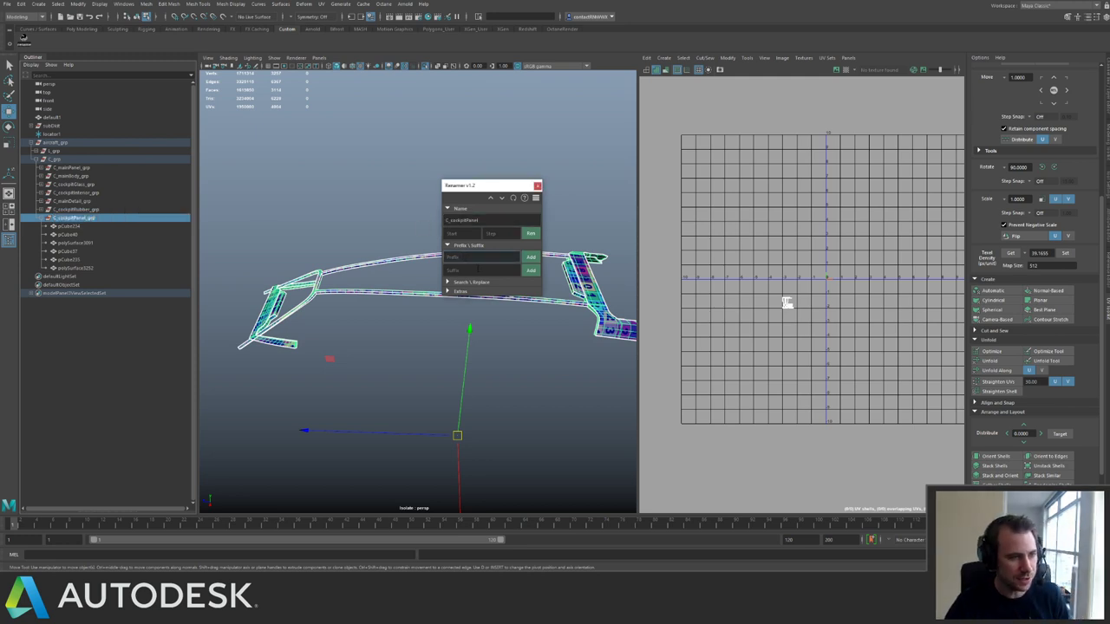
{"action": "key", "text": "Tab"}
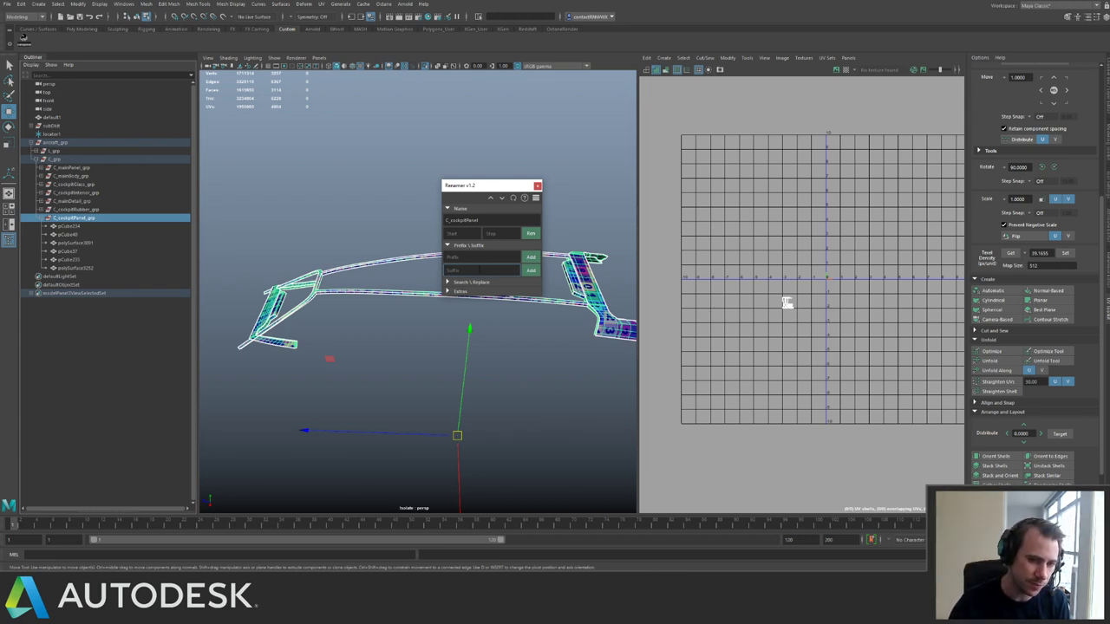
{"action": "type", "text": "_PM_"}
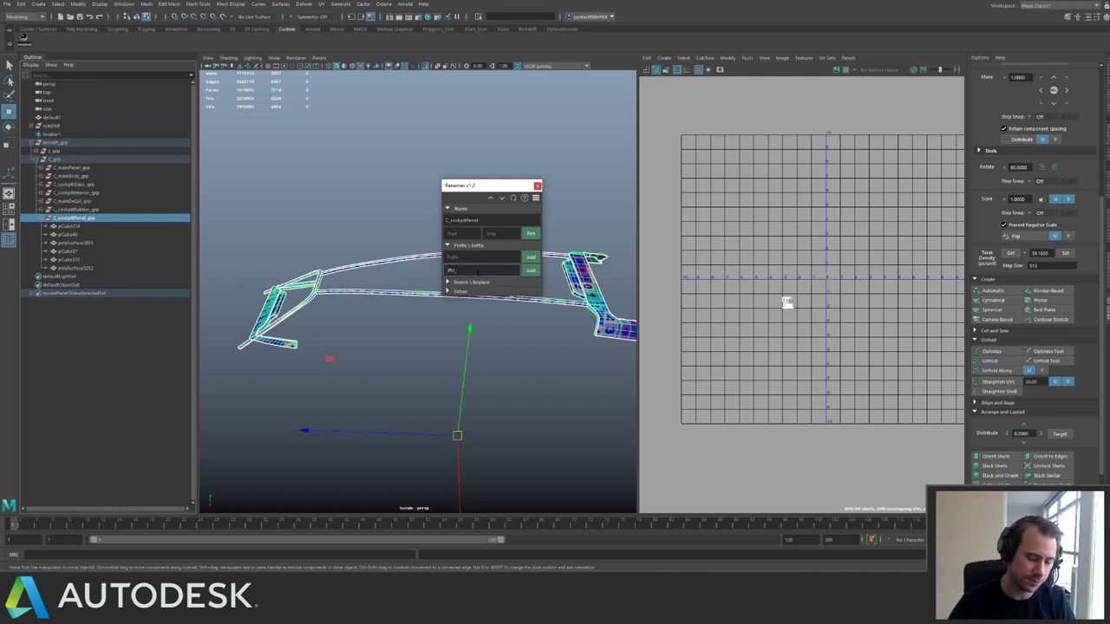
{"action": "type", "text": "geo"}
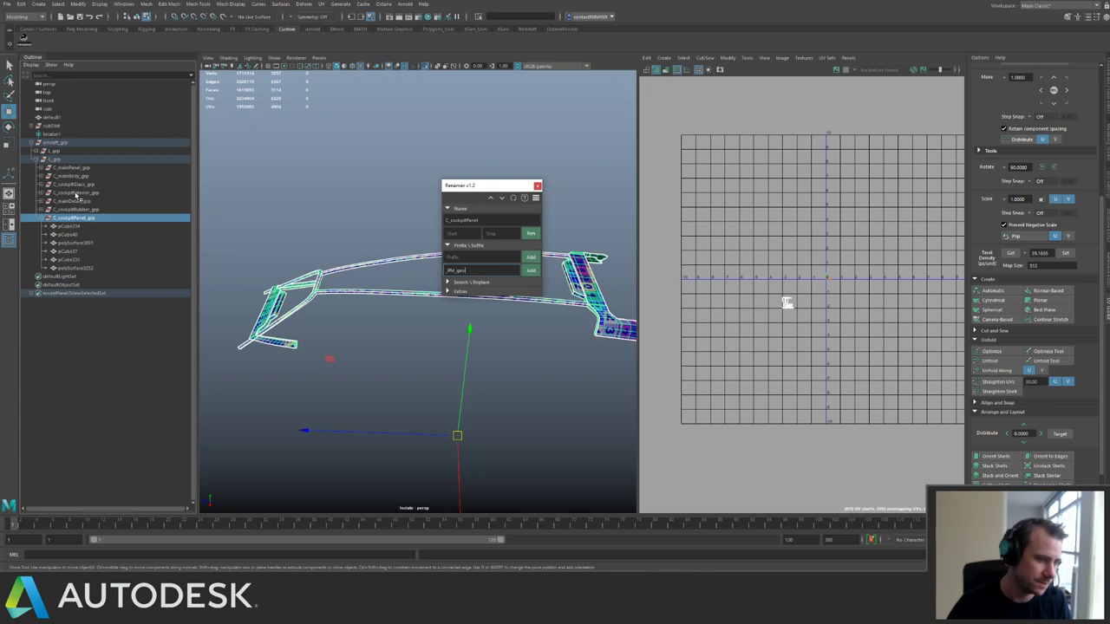
Rename all the meshes in C_cockpitPanel_grp to the numbered C_cockpitPanel name and append the _PM_geo suffix.
{"action": "left_click", "coordinate": [74, 226]}
{"action": "left_click", "coordinate": [76, 268], "text": "shift"}
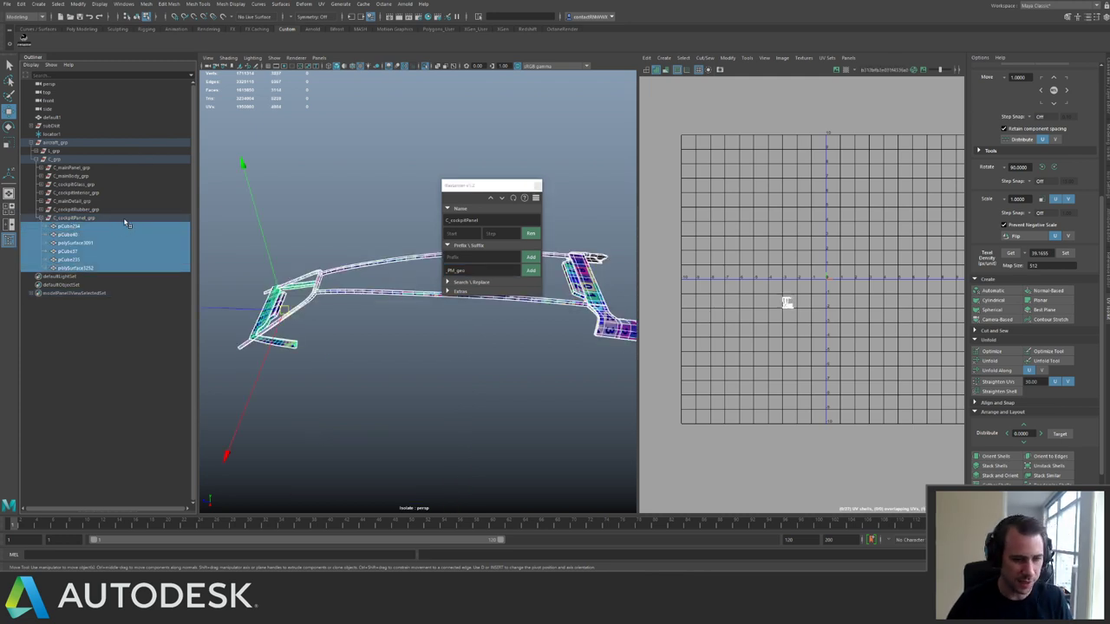
{"action": "left_click", "coordinate": [531, 236]}
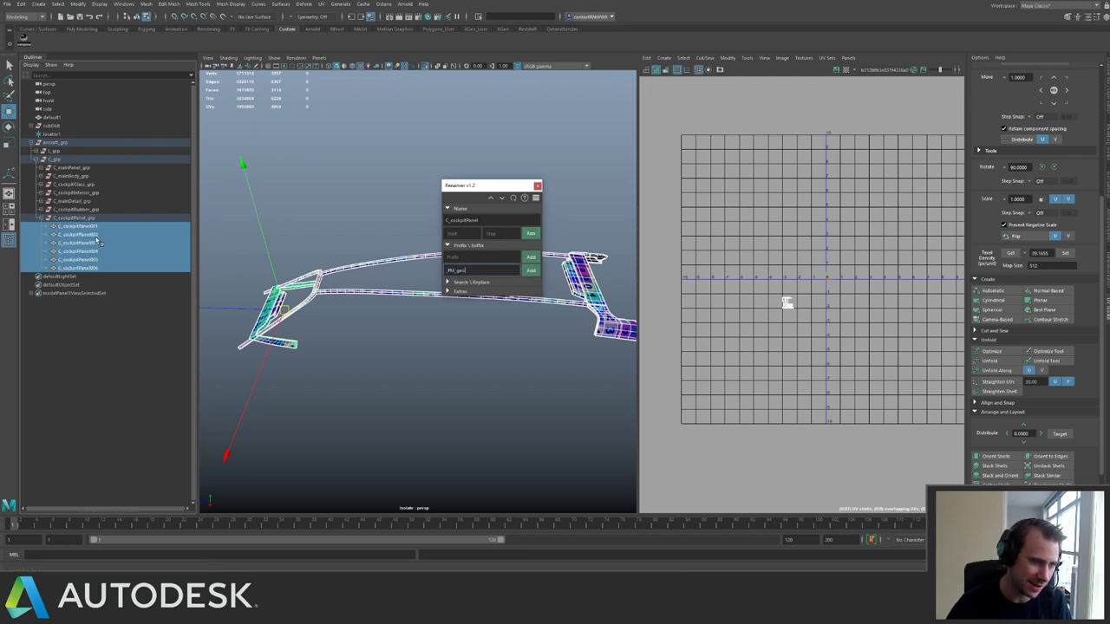
{"action": "left_click", "coordinate": [531, 271]}
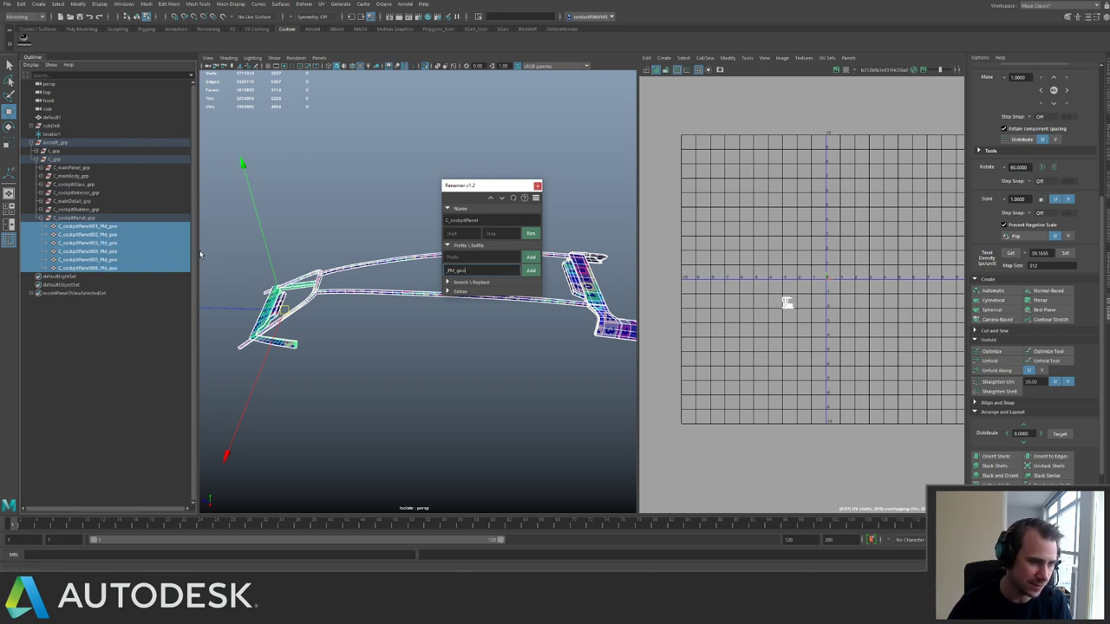
Collapse C_cockpitPanel_grp and expand C_cockpitRubber_grp to list its meshes in a wider Outliner.
{"action": "left_click_drag", "start_coordinate": [200, 253], "coordinate": [343, 260]}
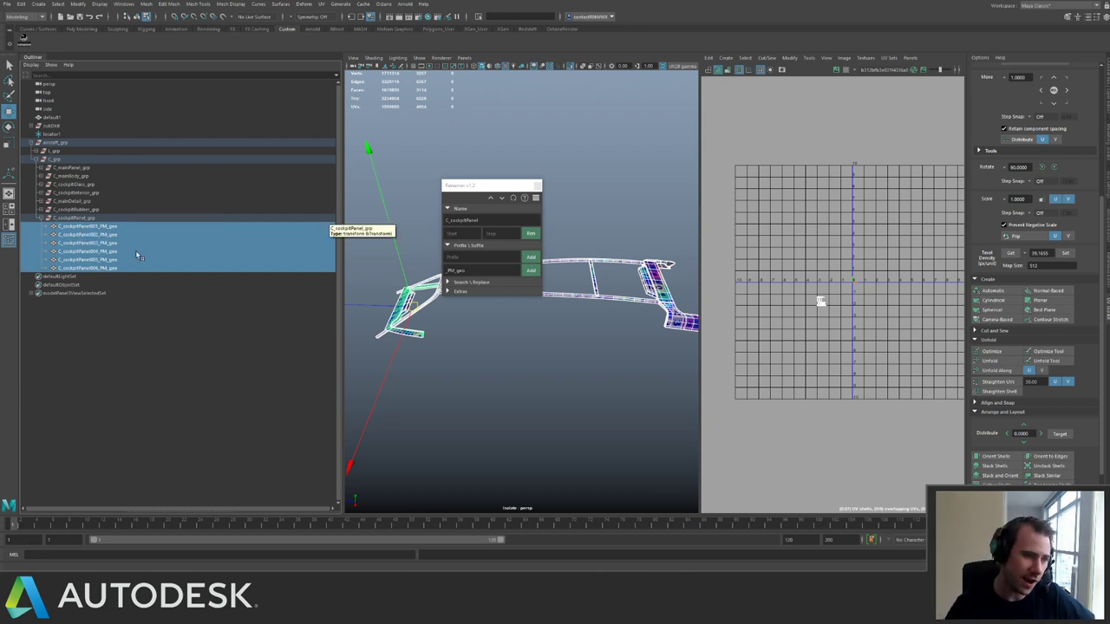
{"action": "left_click", "coordinate": [81, 220]}
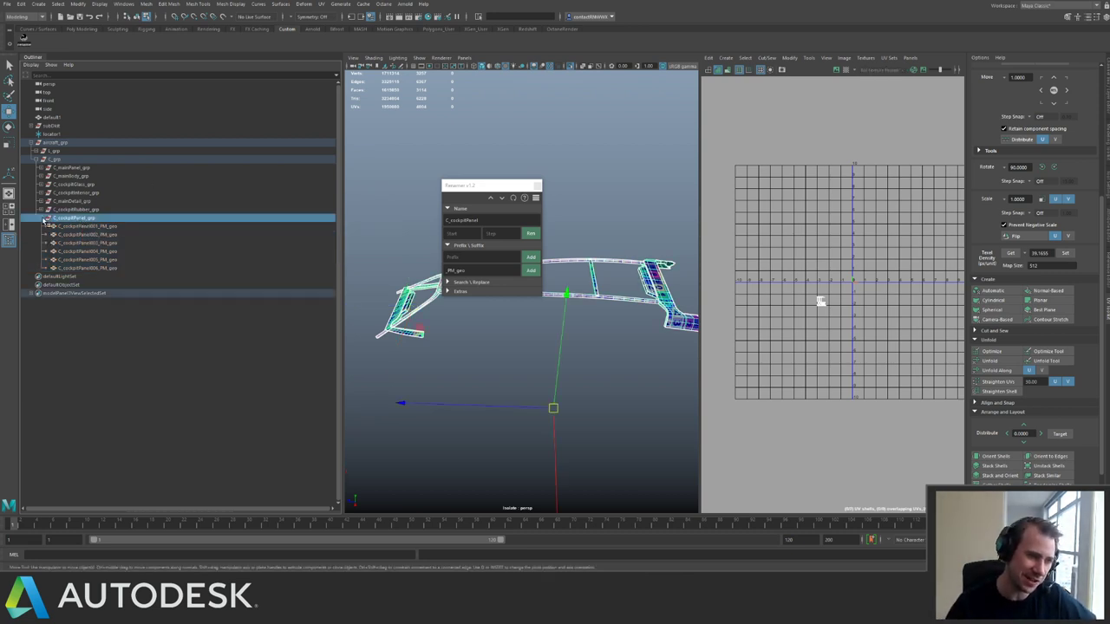
{"action": "left_click", "coordinate": [41, 219]}
{"action": "left_click", "coordinate": [77, 209]}
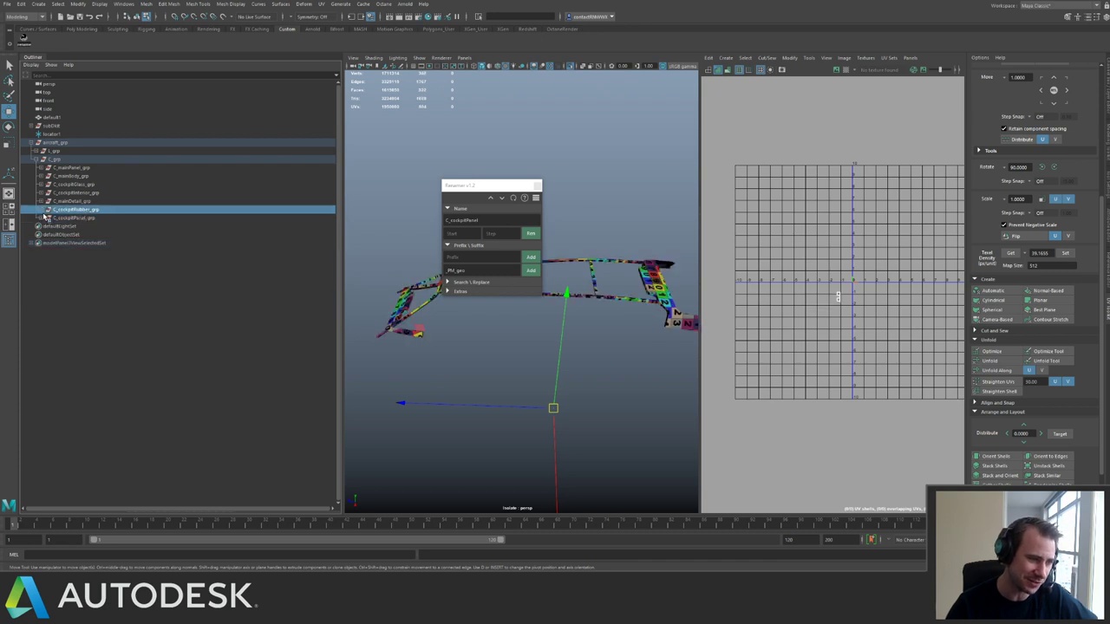
{"action": "left_click", "coordinate": [41, 209]}
{"action": "left_click", "coordinate": [84, 220]}
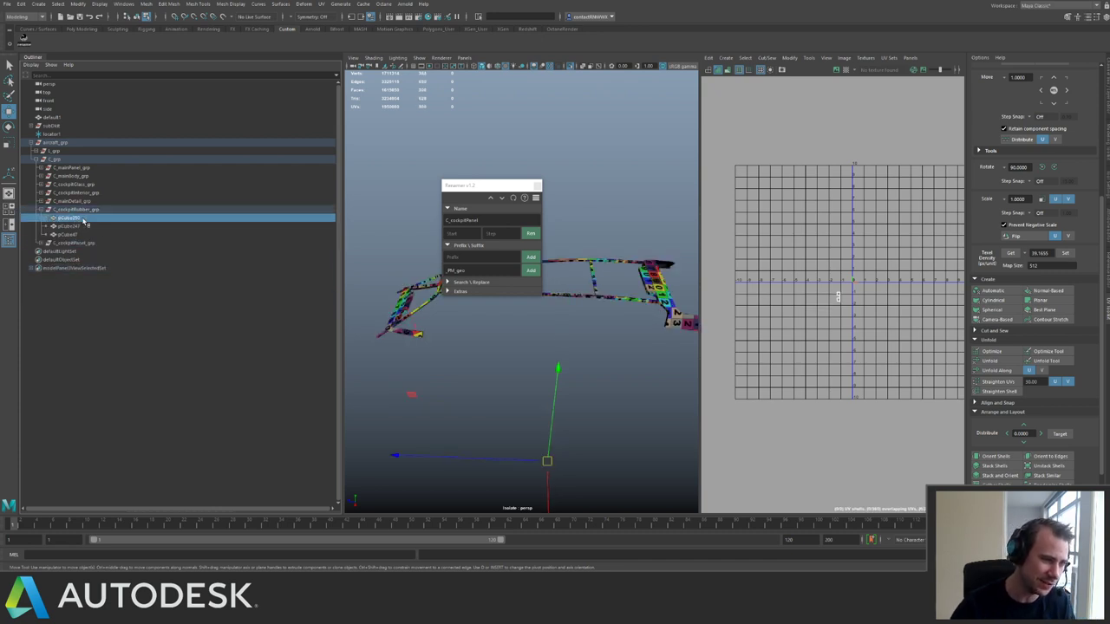
Set the Renamer's base name to C_cockpitRubber, copied from the group's name, and its suffix to _R_geo.
{"action": "double_click", "coordinate": [90, 210]}
{"action": "left_click", "coordinate": [91, 210]}
{"action": "left_click_drag", "start_coordinate": [91, 210], "coordinate": [55, 210]}
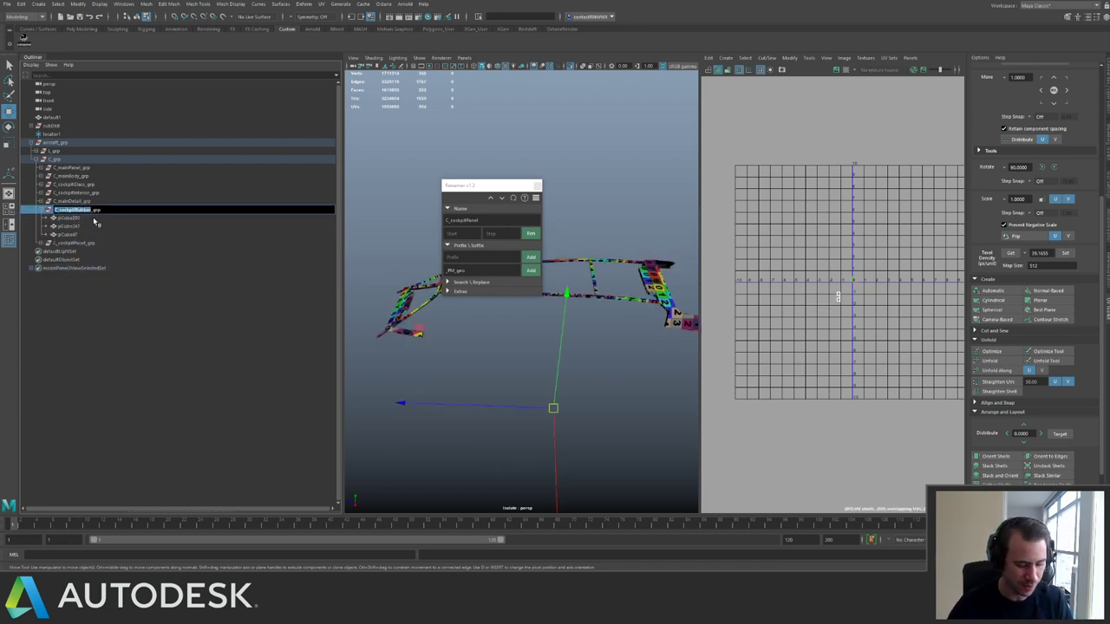
{"action": "double_click", "coordinate": [486, 221]}
{"action": "key", "text": "ctrl+v"}
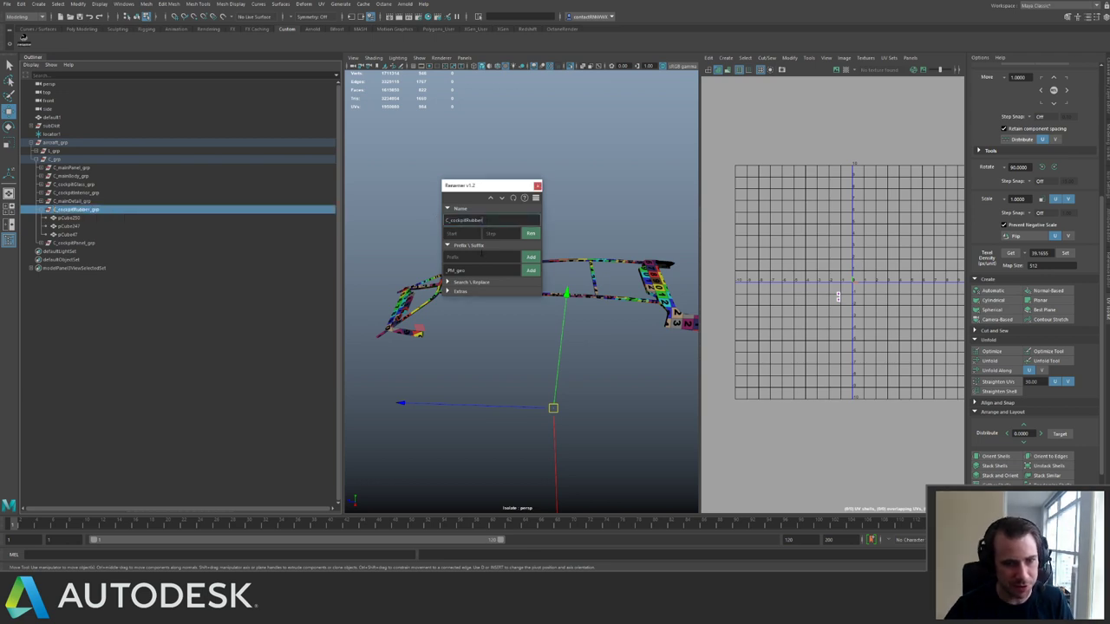
{"action": "left_click", "coordinate": [449, 269]}
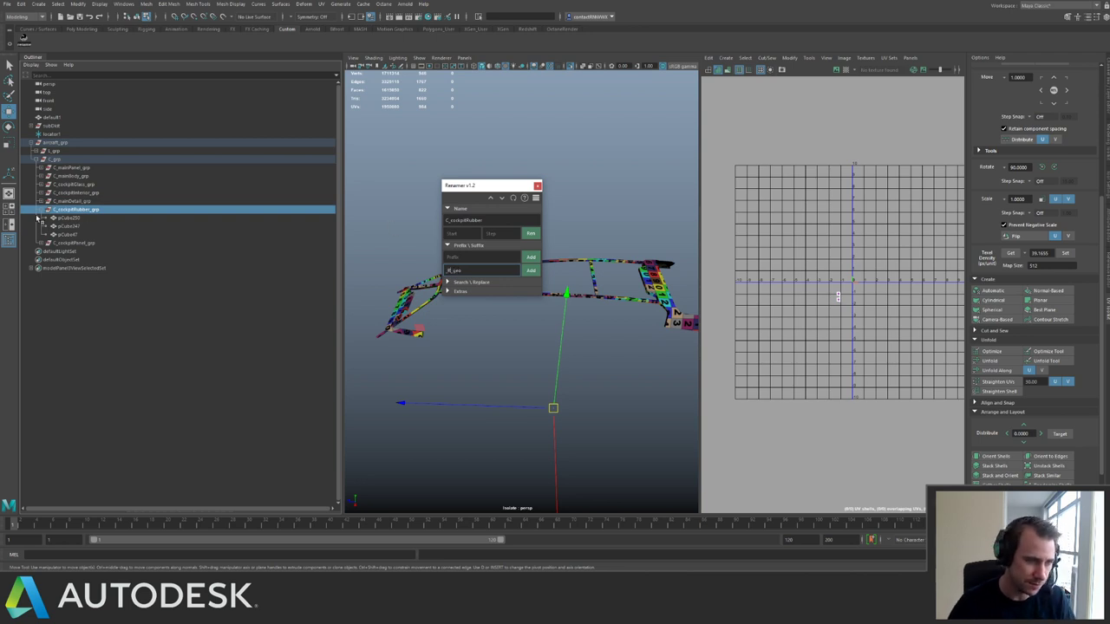
Rename the three meshes in C_cockpitRubber_grp to the numbered C_cockpitRubber name and append the _R_geo suffix.
{"action": "left_click", "coordinate": [69, 217]}
{"action": "left_click", "coordinate": [69, 235], "text": "shift"}
{"action": "left_click", "coordinate": [530, 233]}
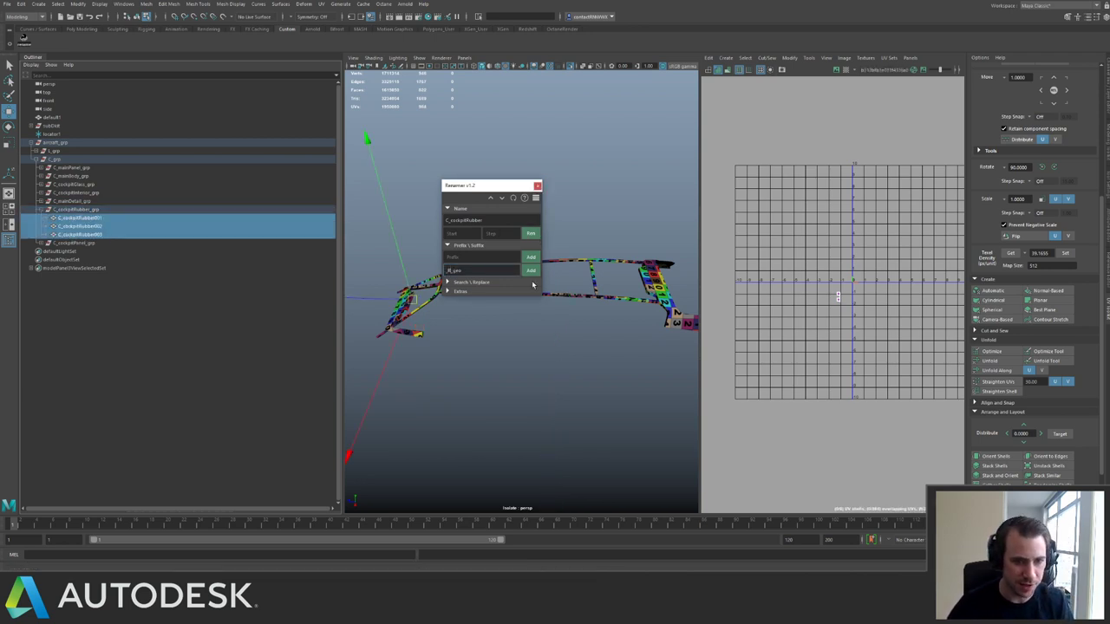
{"action": "left_click", "coordinate": [531, 270]}
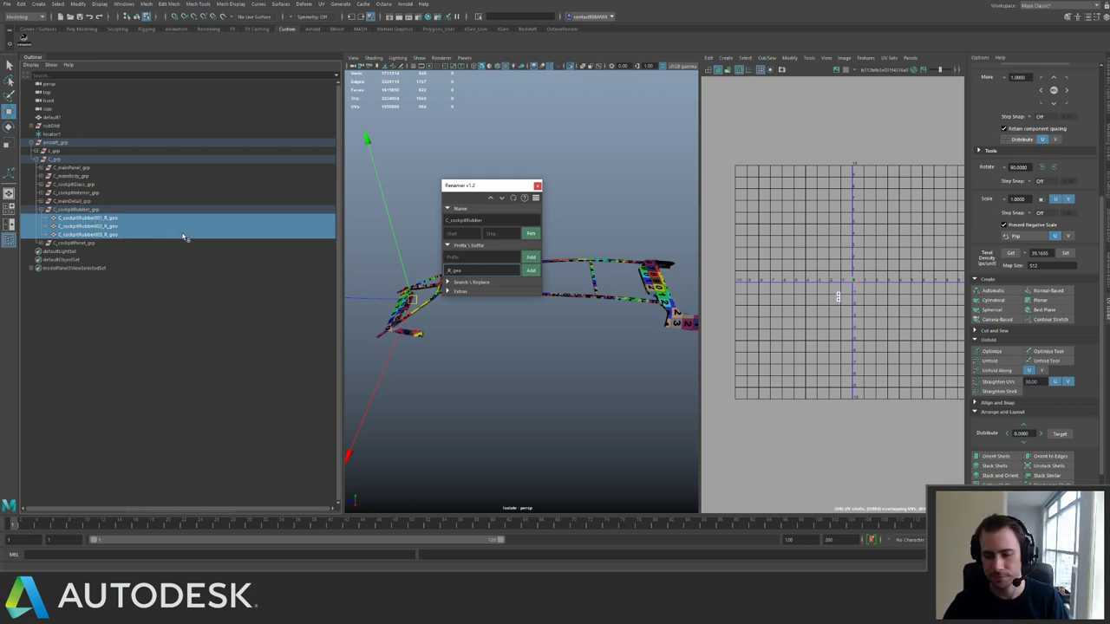
Collapse C_cockpitRubber_grp, expand C_mainDetail_grp and isolate its parts in the viewport.
{"action": "left_click", "coordinate": [90, 210]}
{"action": "left_click", "coordinate": [42, 210]}
{"action": "left_click", "coordinate": [77, 201]}
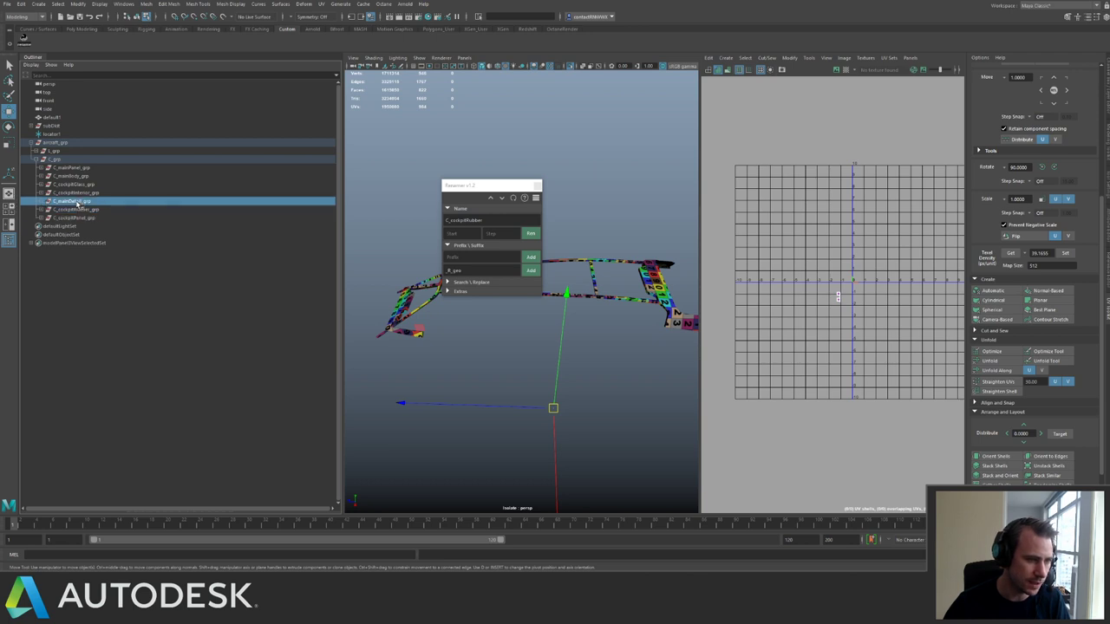
{"action": "left_click", "coordinate": [42, 201]}
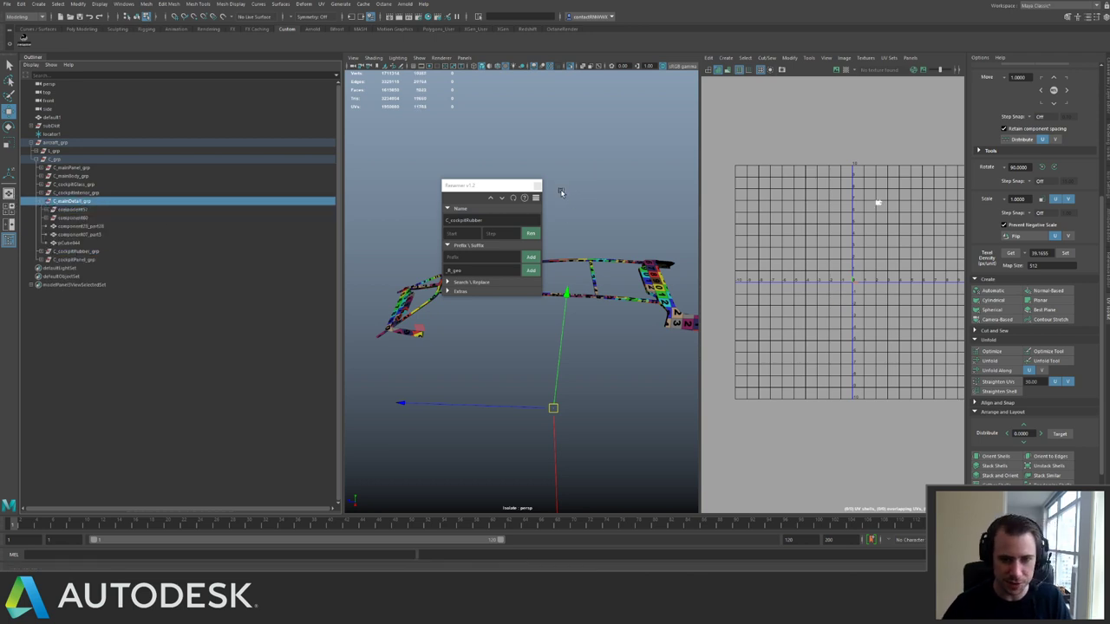
{"action": "key", "text": "f"}
{"action": "key", "text": "ctrl+1"}
{"action": "left_click_drag", "start_coordinate": [591, 196], "coordinate": [766, 184], "text": "alt"}
{"action": "key", "text": "ctrl+1"}
Select all the isolated detail meshes, unparent them from their subgroups and place them directly inside C_mainDetail_grp.
{"action": "left_click", "coordinate": [439, 181]}
{"action": "left_click_drag", "start_coordinate": [438, 182], "coordinate": [584, 421]}
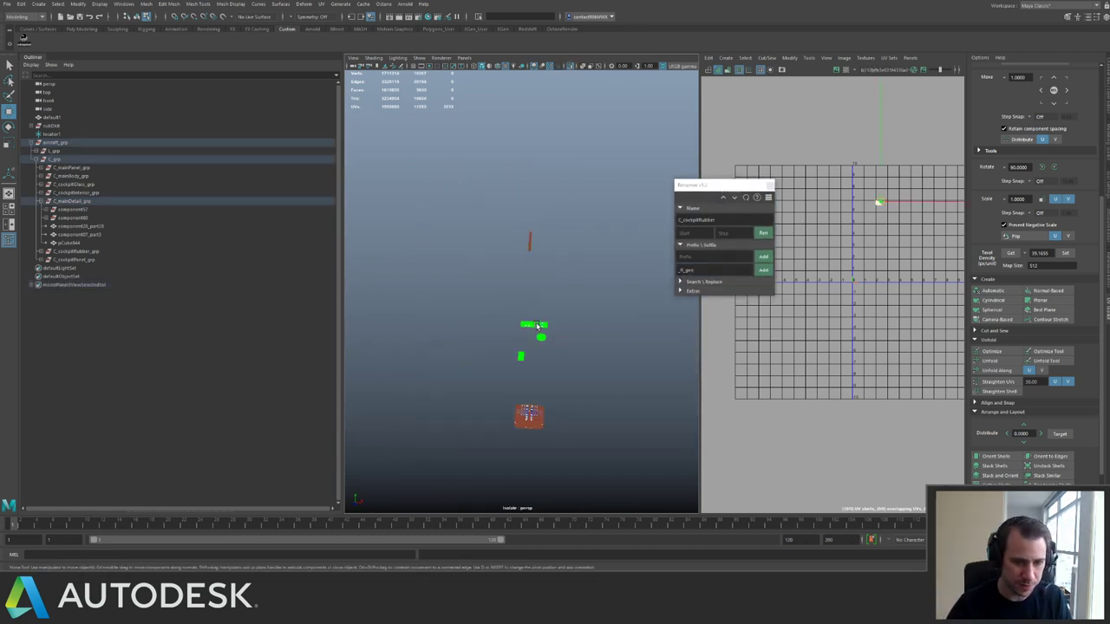
{"action": "right_click_drag", "start_coordinate": [535, 325], "coordinate": [556, 299]}
{"action": "left_click", "coordinate": [479, 217]}
{"action": "left_click_drag", "start_coordinate": [417, 199], "coordinate": [576, 423]}
{"action": "key", "text": "shift+p"}
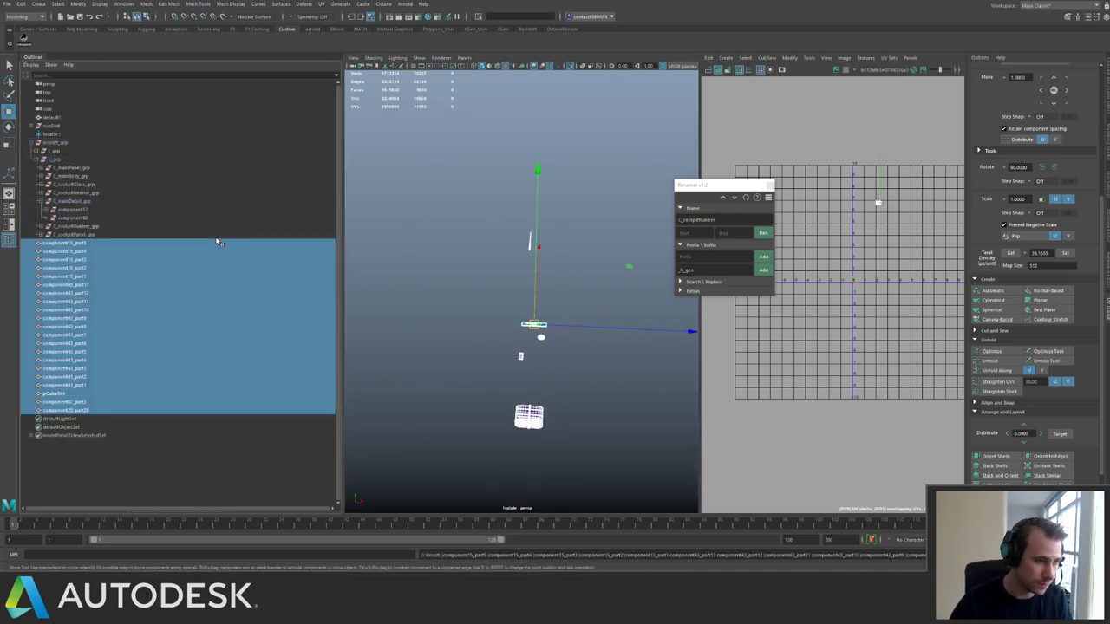
{"action": "middle_click_drag", "start_coordinate": [80, 243], "coordinate": [74, 203]}
Delete the two leftover component subgroups inside C_mainDetail_grp.
{"action": "left_click", "coordinate": [76, 210]}
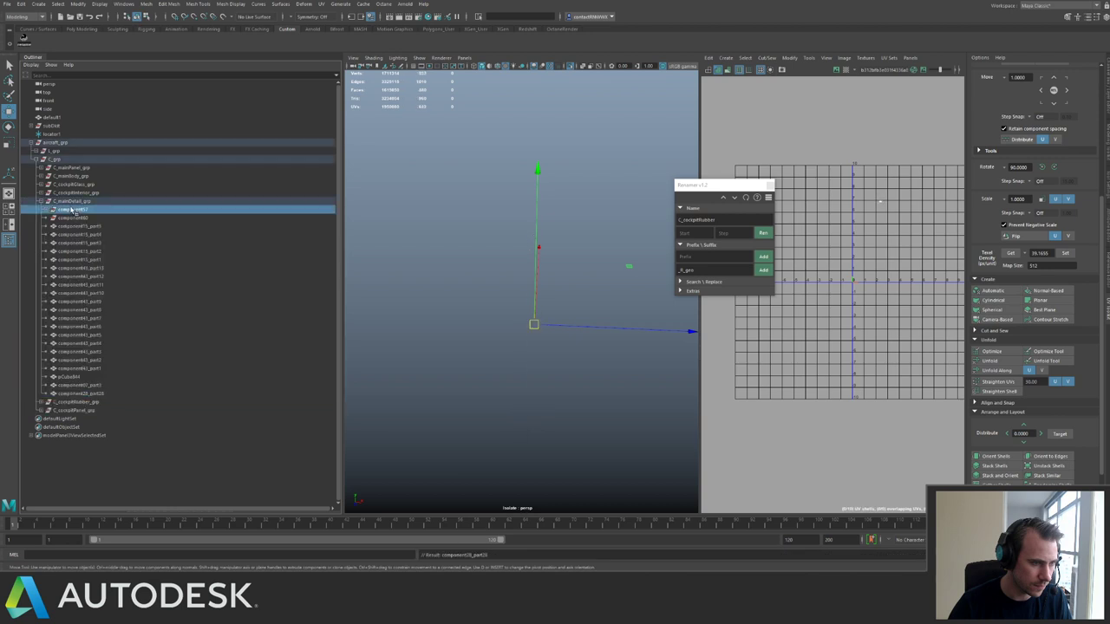
{"action": "left_click", "coordinate": [74, 217], "text": "shift"}
{"action": "key", "text": "Delete"}
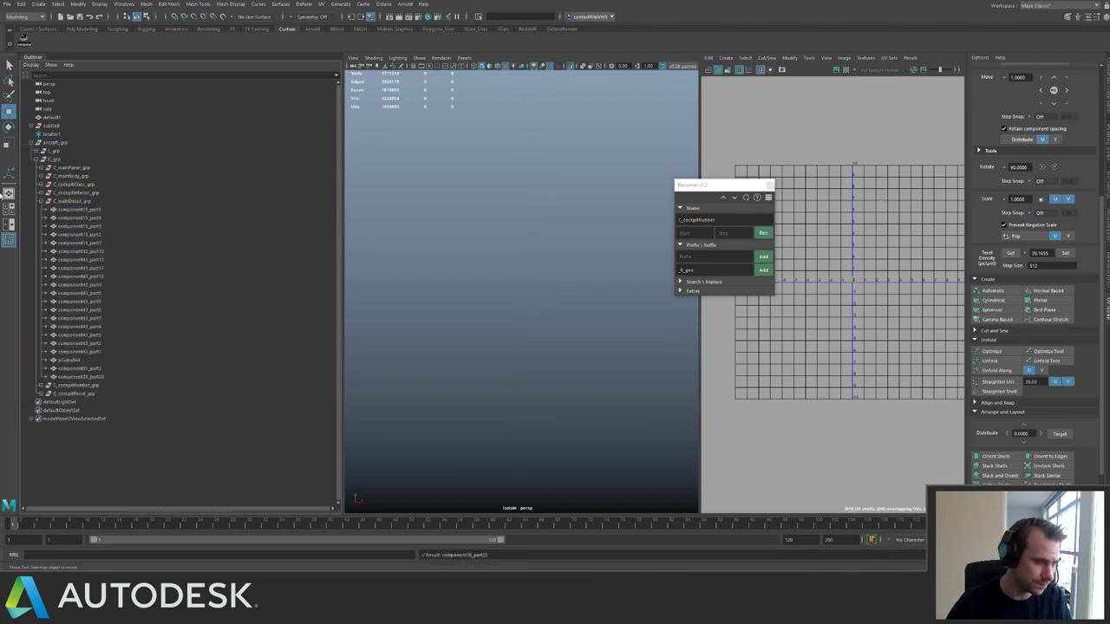
Check the C_mainDetail_grp parts in place on the whole ship and collapse the group.
{"action": "left_click", "coordinate": [70, 201]}
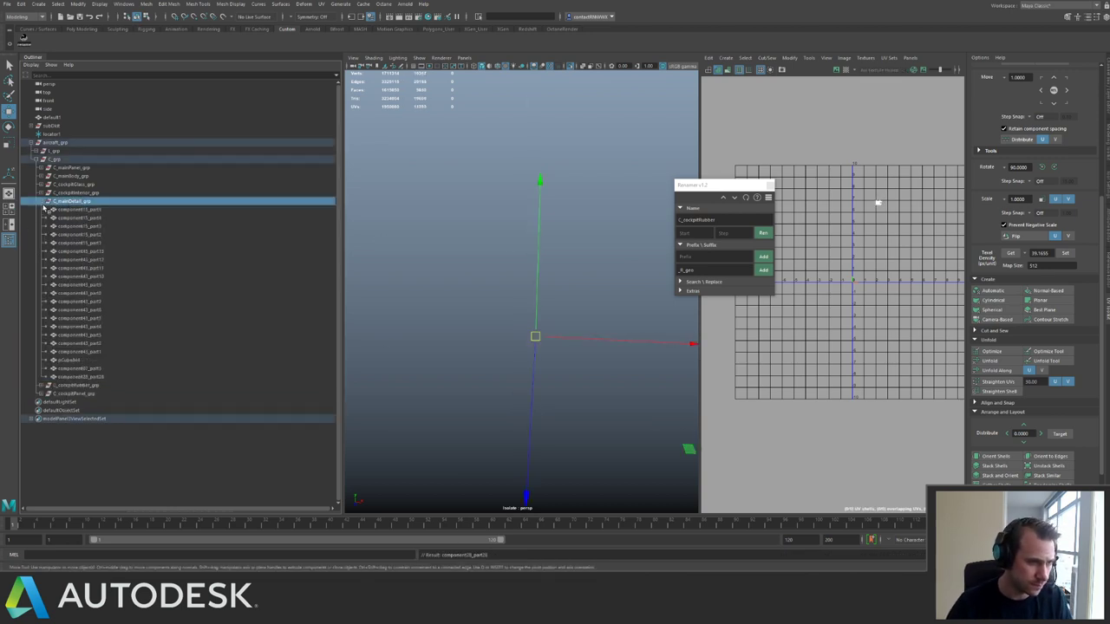
{"action": "key", "text": "ctrl+1"}
{"action": "left_click_drag", "start_coordinate": [511, 227], "coordinate": [356, 256], "text": "alt"}
{"action": "right_click_drag", "start_coordinate": [356, 256], "coordinate": [425, 254], "text": "alt"}
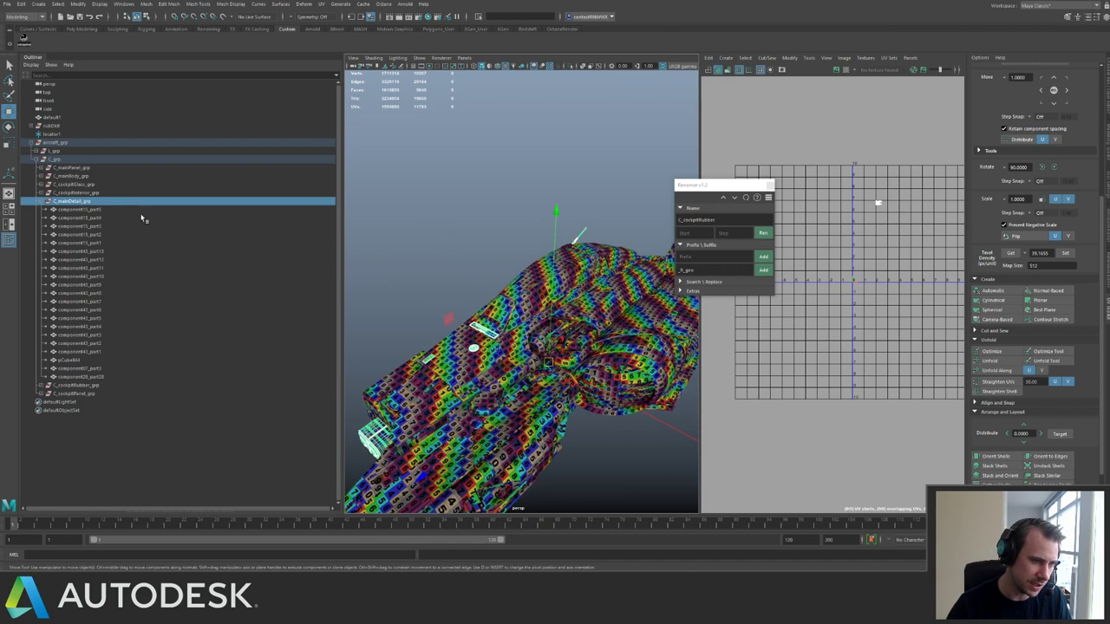
{"action": "left_click", "coordinate": [42, 201]}
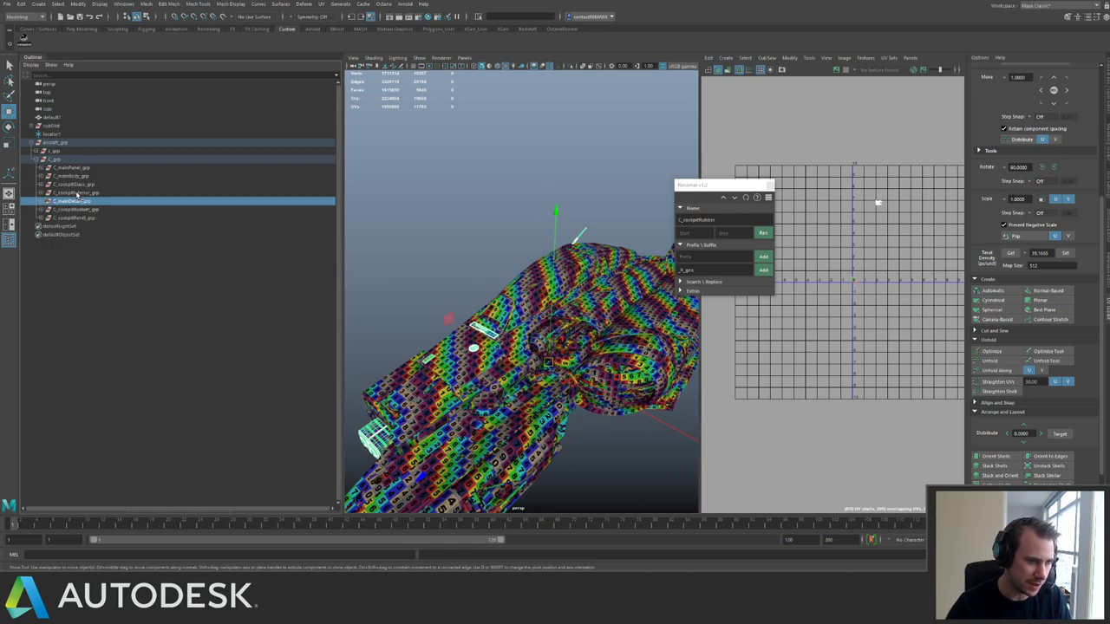
Expand C_cockpitInterior_grp and isolate its parts in the viewport.
{"action": "left_click", "coordinate": [76, 192]}
{"action": "left_click", "coordinate": [42, 193]}
{"action": "left_click_drag", "start_coordinate": [422, 238], "coordinate": [384, 248], "text": "alt"}
{"action": "key", "text": "ctrl+1"}
{"action": "right_click_drag", "start_coordinate": [383, 248], "coordinate": [470, 301], "text": "alt"}
{"action": "left_click_drag", "start_coordinate": [470, 302], "coordinate": [469, 300], "text": "alt"}
{"action": "left_click_drag", "start_coordinate": [385, 248], "coordinate": [451, 283], "text": "alt"}
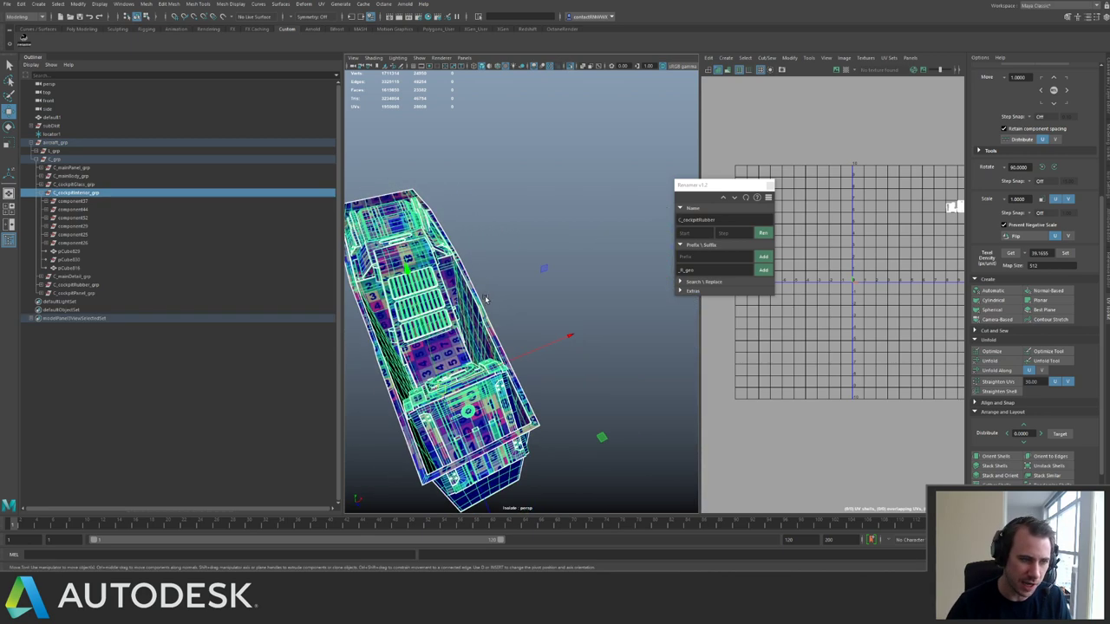
{"action": "key", "text": "ctrl+1"}
{"action": "key", "text": "ctrl+1"}
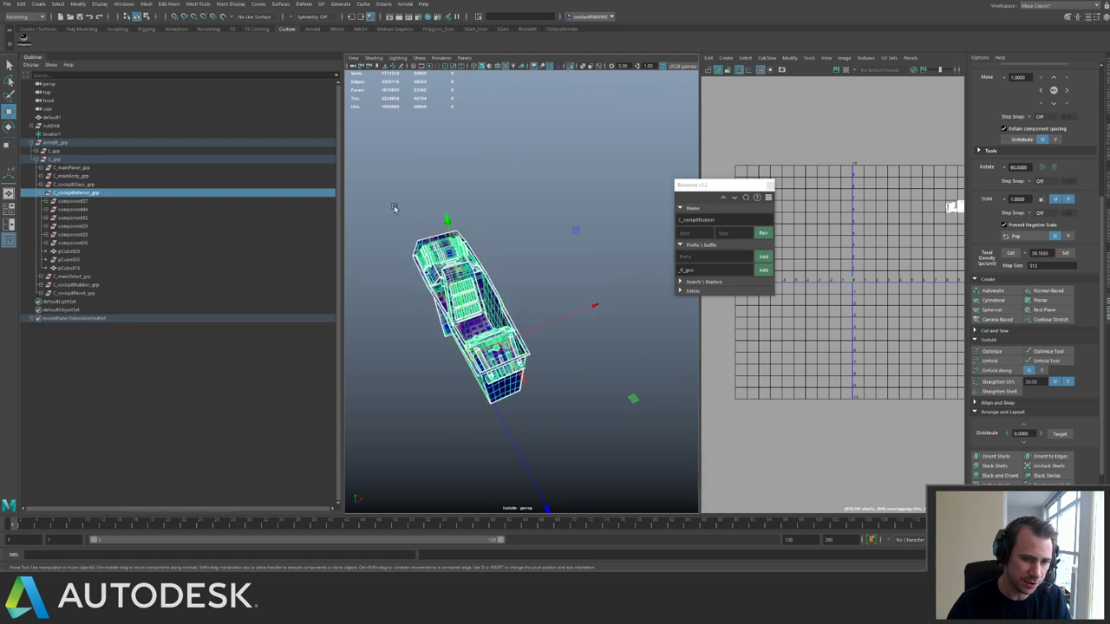
Select all the isolated cockpit interior meshes, unparent them from their subgroups and place them directly inside C_cockpitInterior_grp.
{"action": "left_click", "coordinate": [389, 205]}
{"action": "left_click_drag", "start_coordinate": [381, 202], "coordinate": [554, 426]}
{"action": "key", "text": "shift+p"}
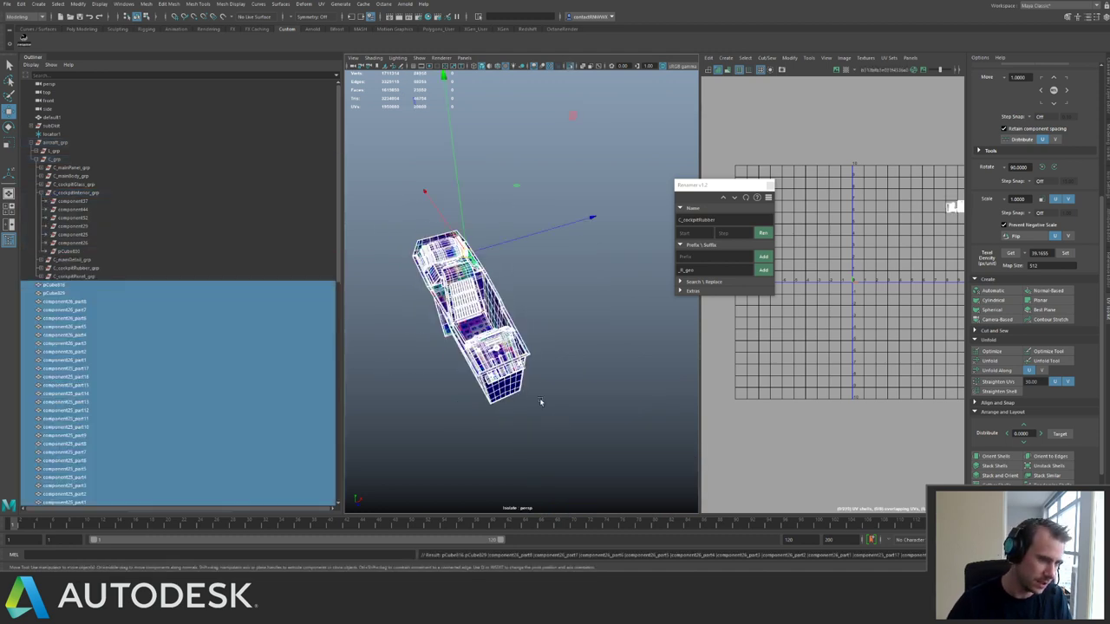
{"action": "middle_click_drag", "start_coordinate": [64, 292], "coordinate": [74, 197]}
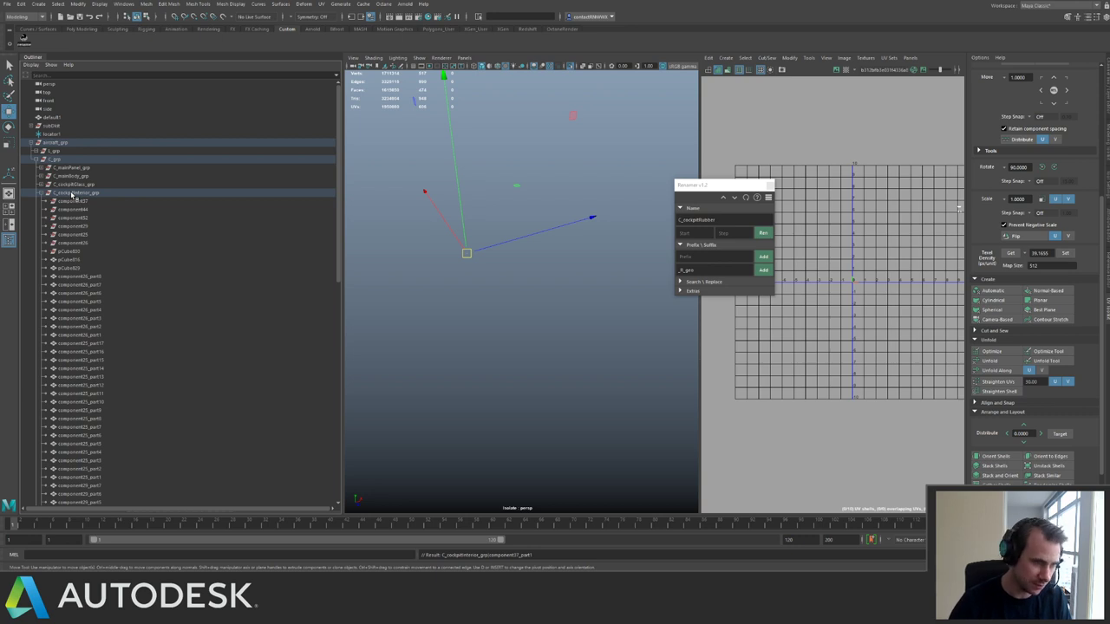
Delete the leftover component and cube subgroups listed above the meshes in C_cockpitInterior_grp.
{"action": "left_click", "coordinate": [75, 201]}
{"action": "left_click", "coordinate": [69, 252], "text": "shift"}
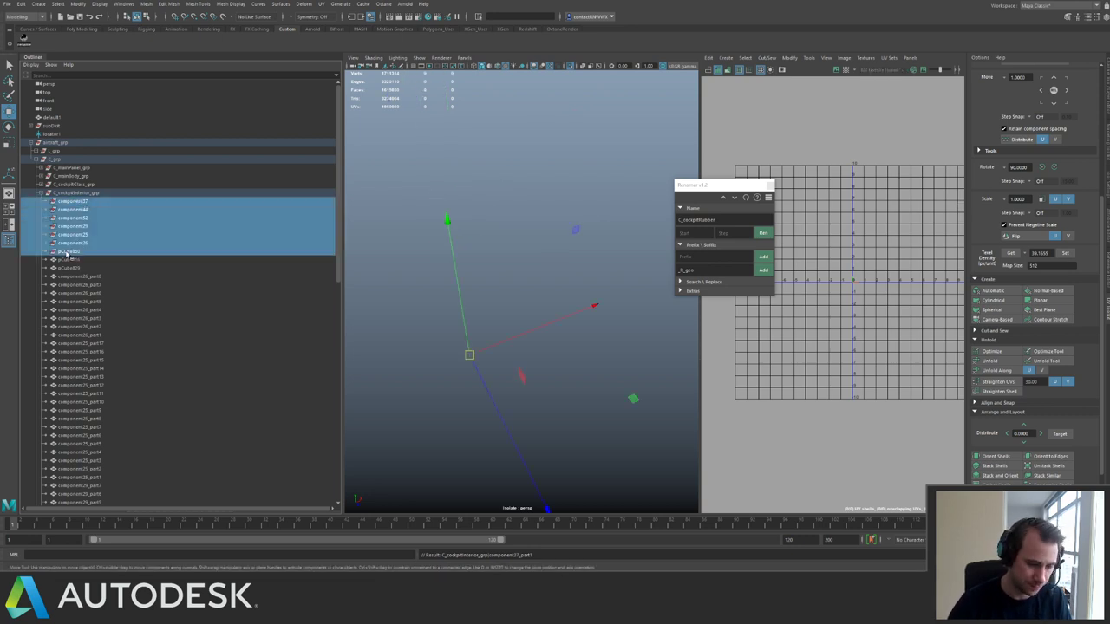
{"action": "key", "text": "Delete"}
{"action": "left_click_drag", "start_coordinate": [341, 230], "coordinate": [318, 240]}
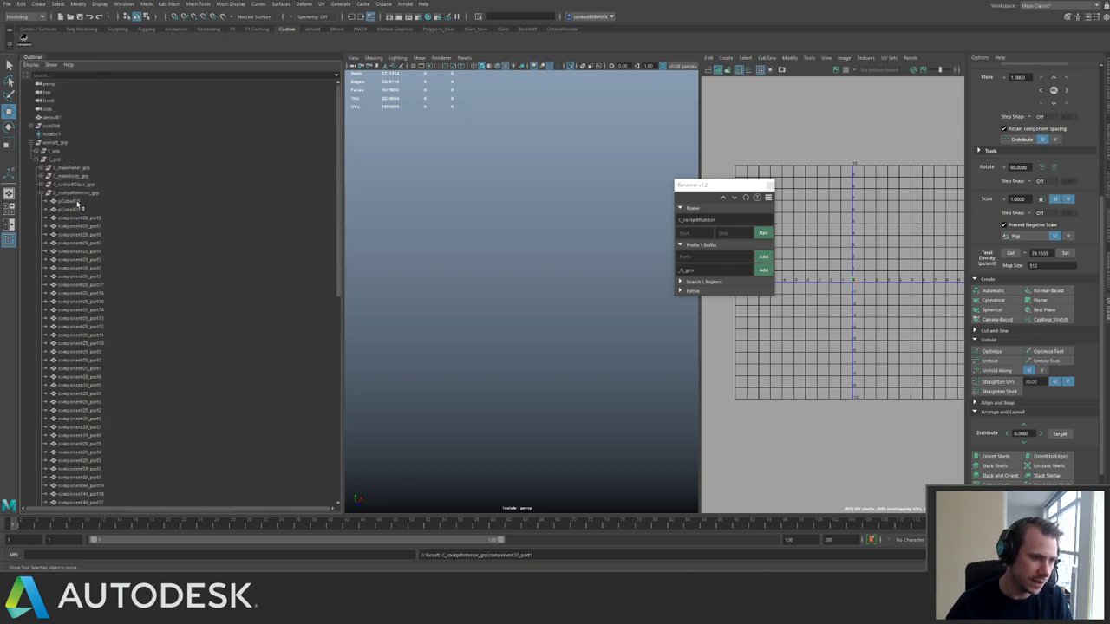
Set the Renamer's base name to C_cockpitInterior, copied from the group's name, and its suffix to _M_geo.
{"action": "left_click", "coordinate": [78, 202]}
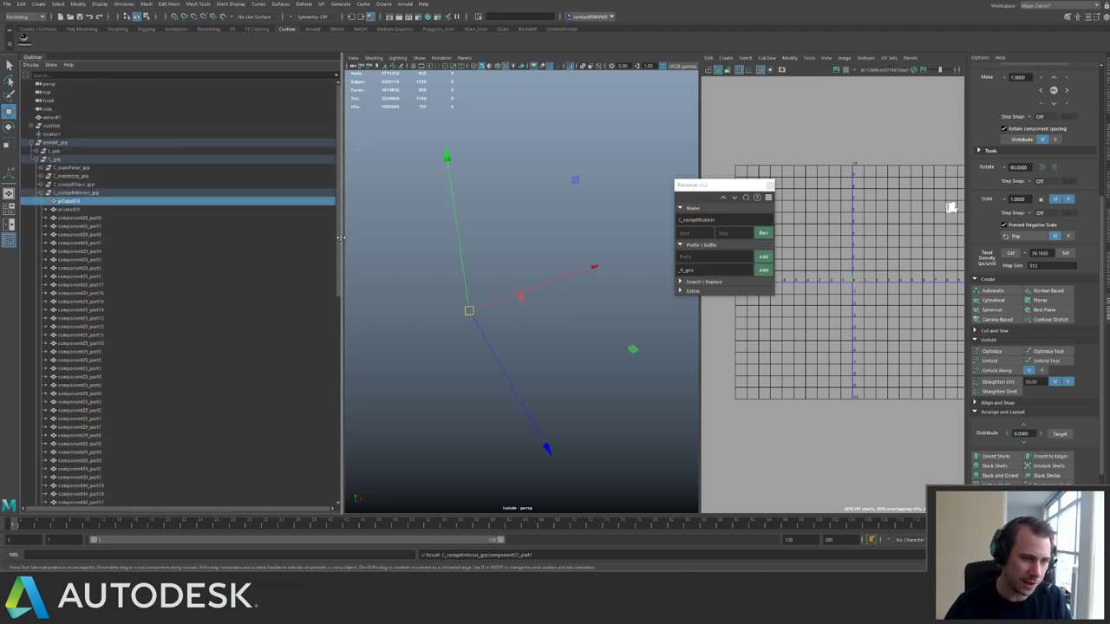
{"action": "left_click_drag", "start_coordinate": [340, 236], "coordinate": [327, 156]}
{"action": "left_click", "coordinate": [109, 444], "text": "shift"}
{"action": "double_click", "coordinate": [103, 193]}
{"action": "key", "text": "ctrl+c"}
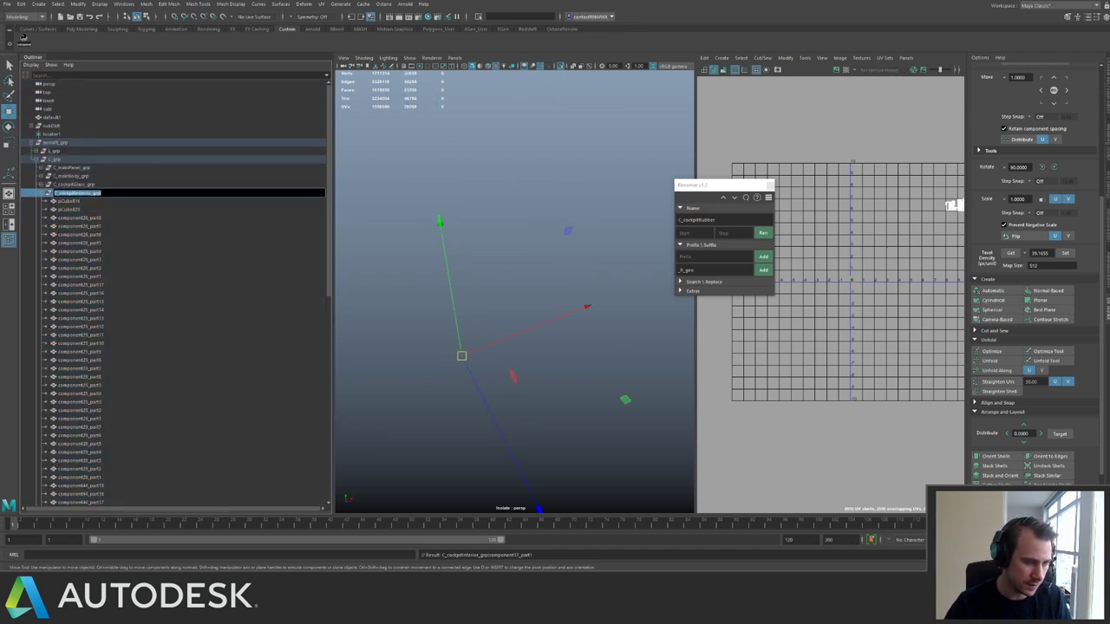
{"action": "double_click", "coordinate": [730, 220]}
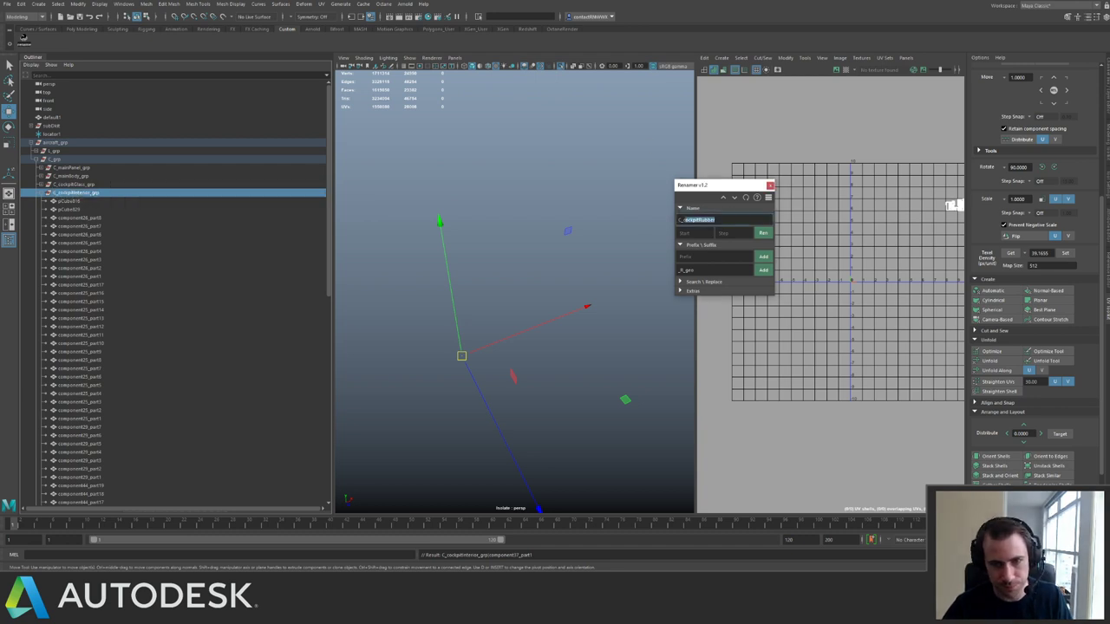
{"action": "key", "text": "ctrl+v"}
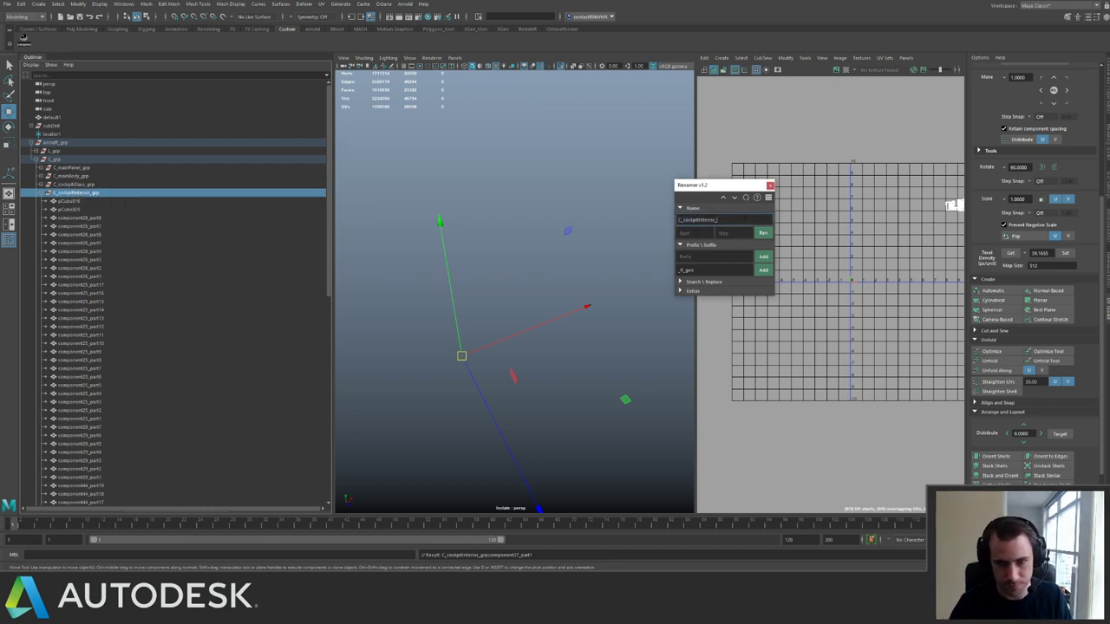
{"action": "left_click", "coordinate": [80, 201]}
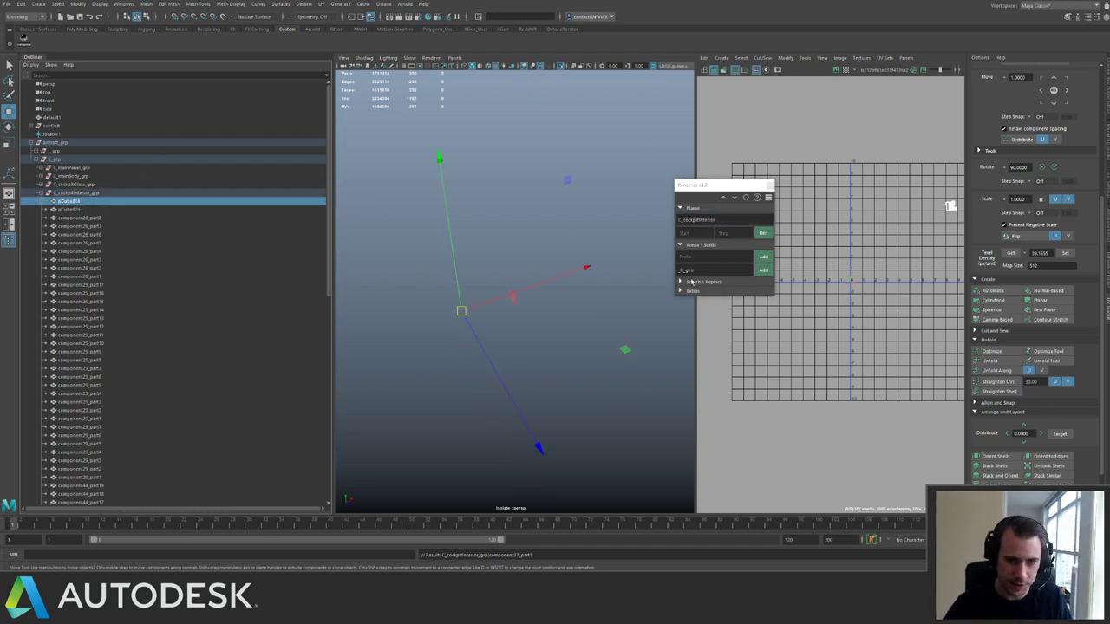
{"action": "type", "text": "1"}
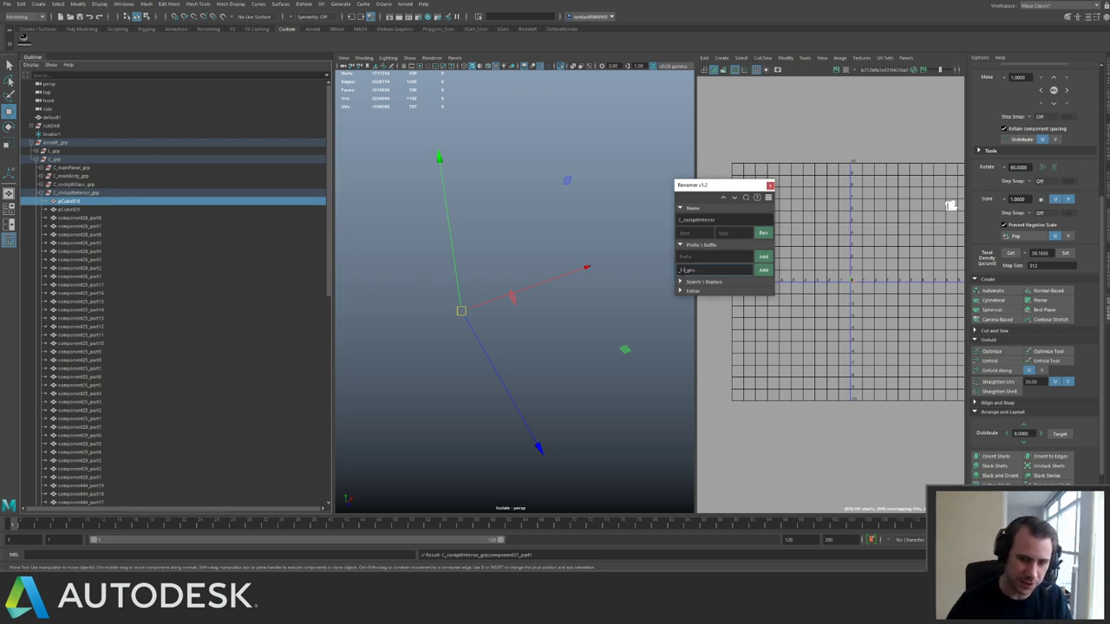
Rename all meshes in C_cockpitInterior_grp to the numbered C_cockpitInterior name and append the _M_geo suffix.
{"action": "left_click", "coordinate": [80, 209]}
{"action": "left_click", "coordinate": [85, 202]}
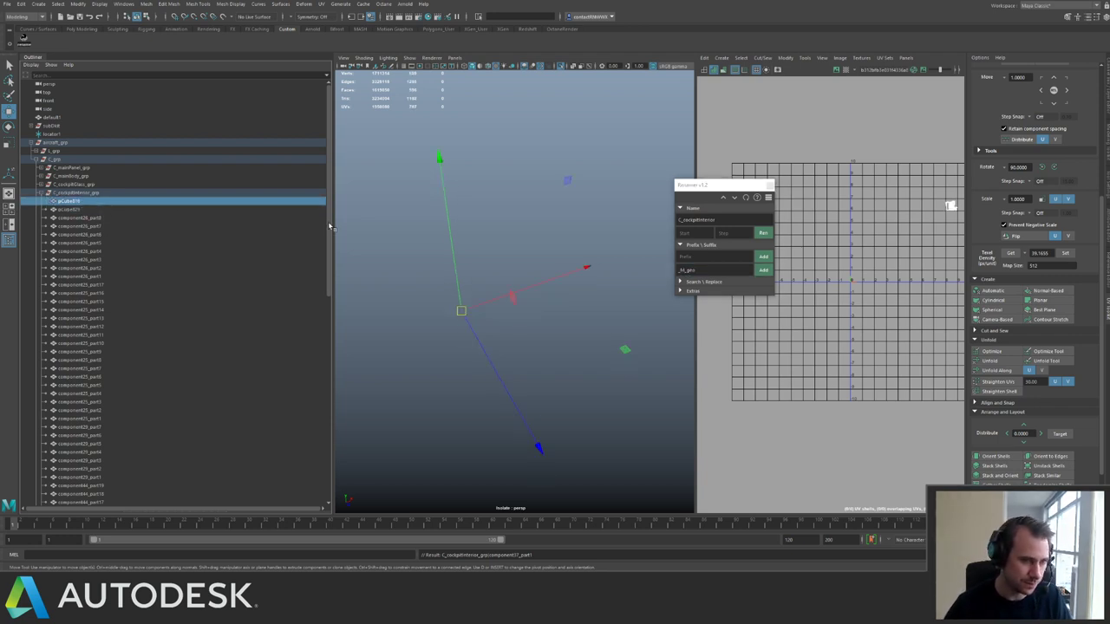
{"action": "left_click_drag", "start_coordinate": [330, 229], "coordinate": [319, 467]}
{"action": "left_click", "coordinate": [73, 444], "text": "shift"}
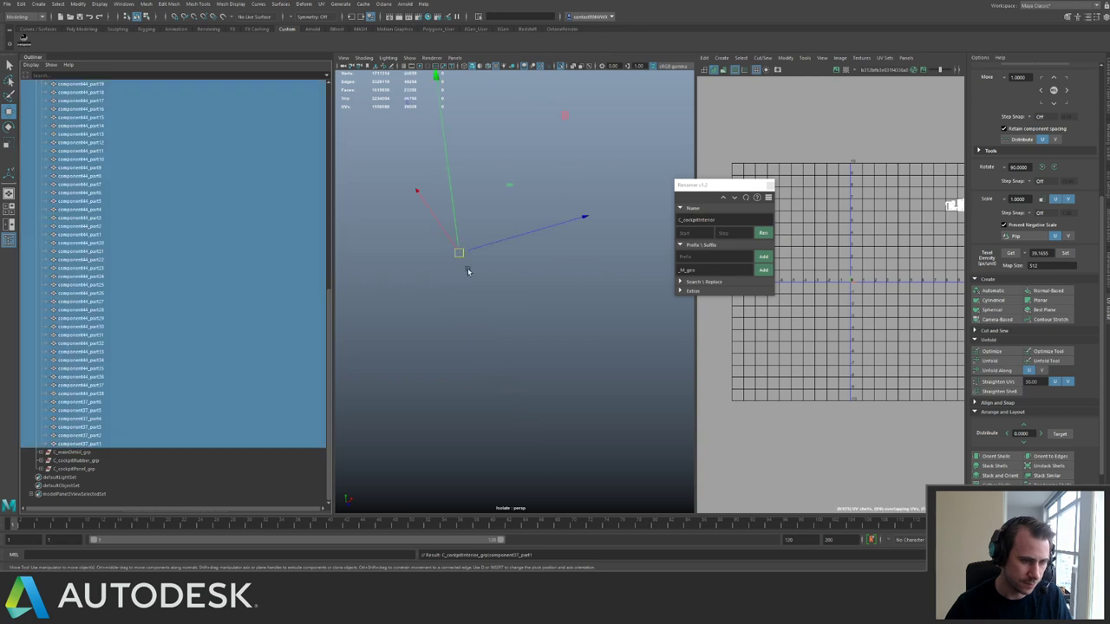
{"action": "left_click", "coordinate": [763, 233]}
{"action": "left_click", "coordinate": [763, 270]}
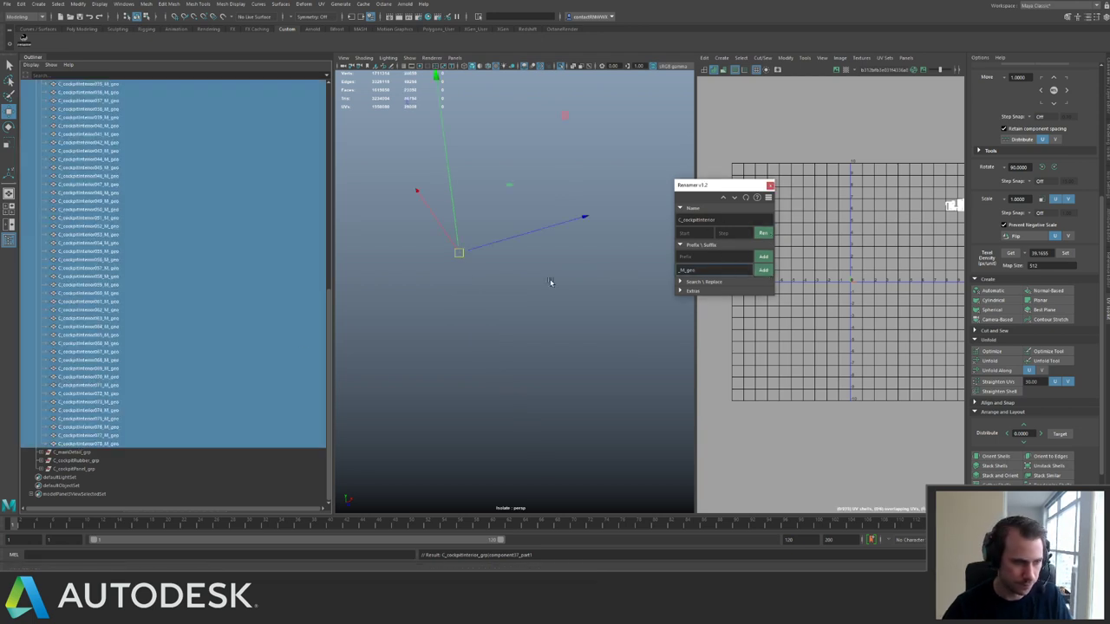
Collapse C_cockpitInterior_grp, expand C_cockpitGlass_grp and isolate its mesh in the viewport.
{"action": "left_click", "coordinate": [330, 447]}
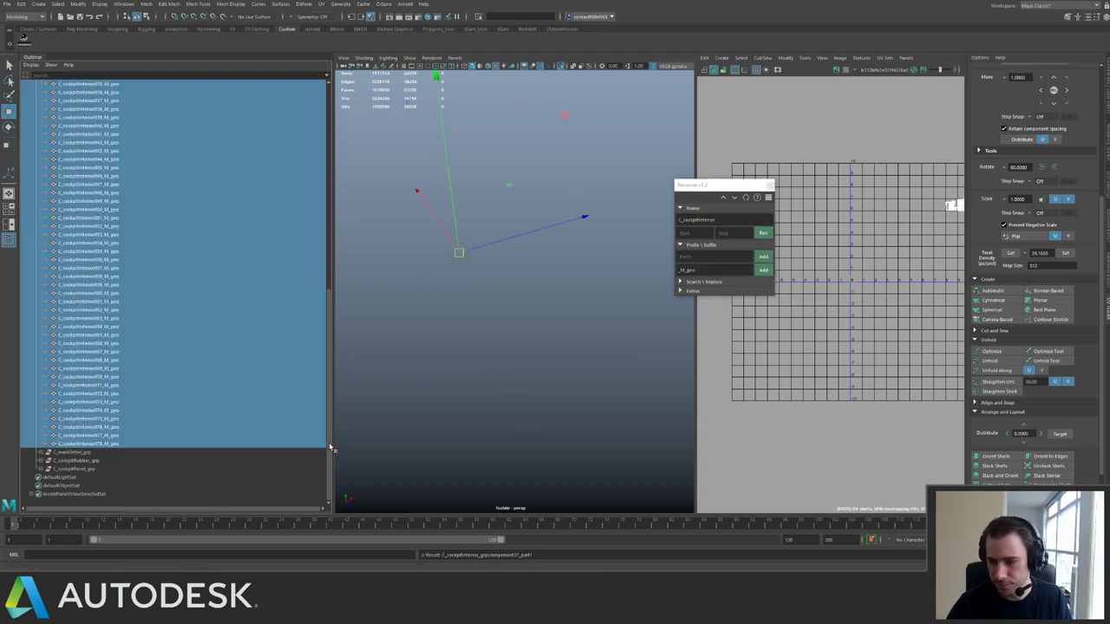
{"action": "left_click_drag", "start_coordinate": [331, 447], "coordinate": [346, 157]}
{"action": "left_click", "coordinate": [46, 191]}
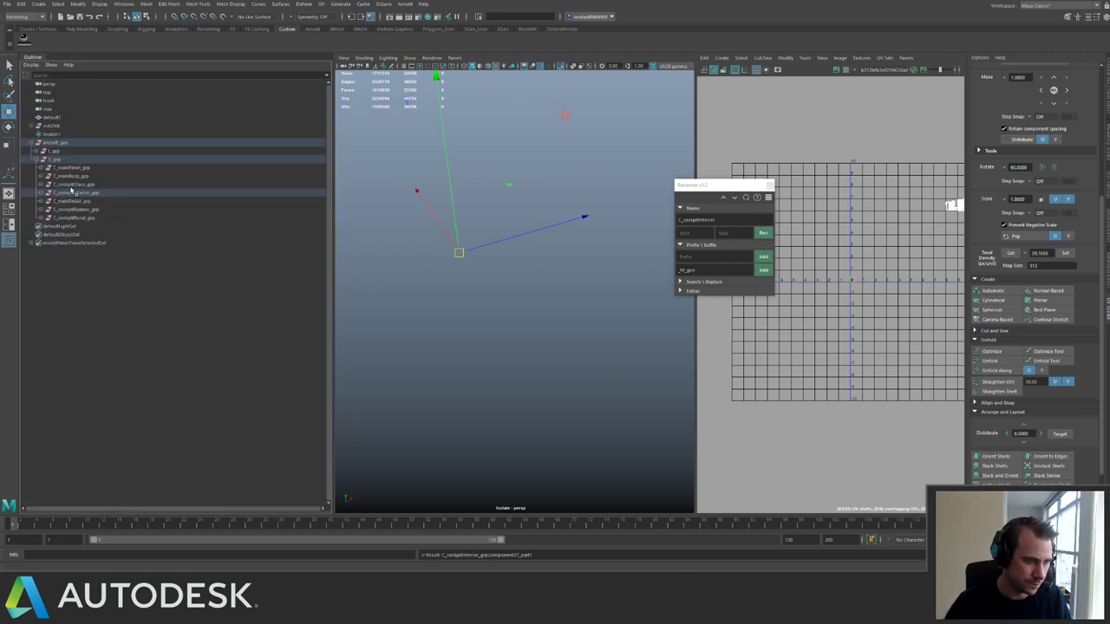
{"action": "left_click", "coordinate": [75, 185]}
{"action": "left_click", "coordinate": [41, 184]}
{"action": "key", "text": "ctrl+1"}
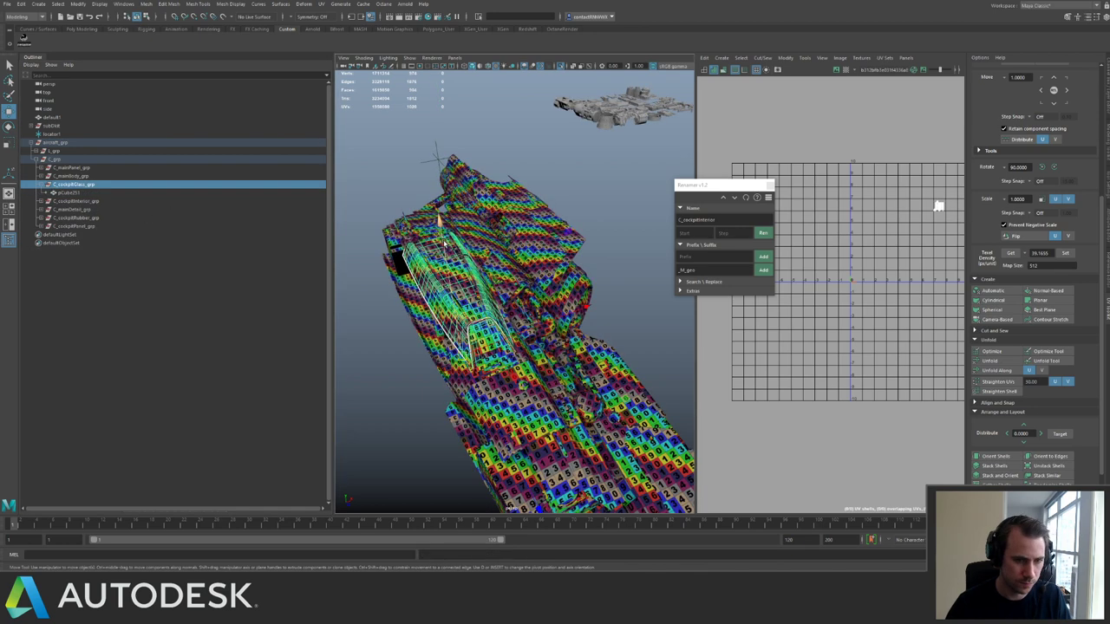
{"action": "key", "text": "ctrl+1"}
{"action": "left_click_drag", "start_coordinate": [373, 217], "coordinate": [475, 293], "text": "alt"}
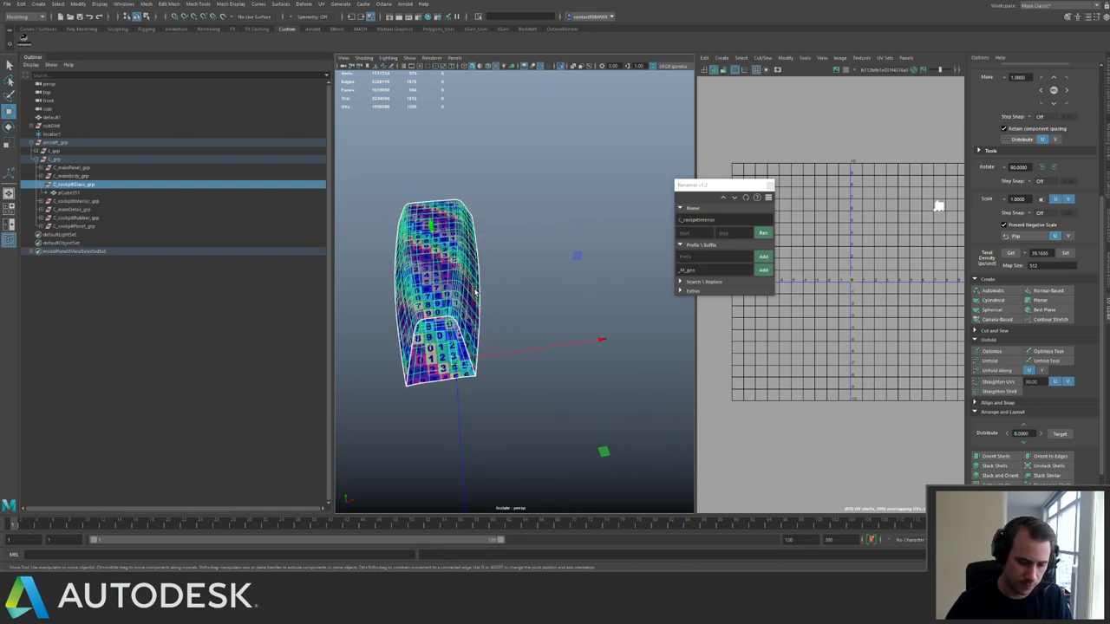
Rename the mesh in C_cockpitGlass_grp to C_cockpitGlass001_G_geo, reusing the group's name.
{"action": "double_click", "coordinate": [57, 184]}
{"action": "key", "text": "ctrl+c"}
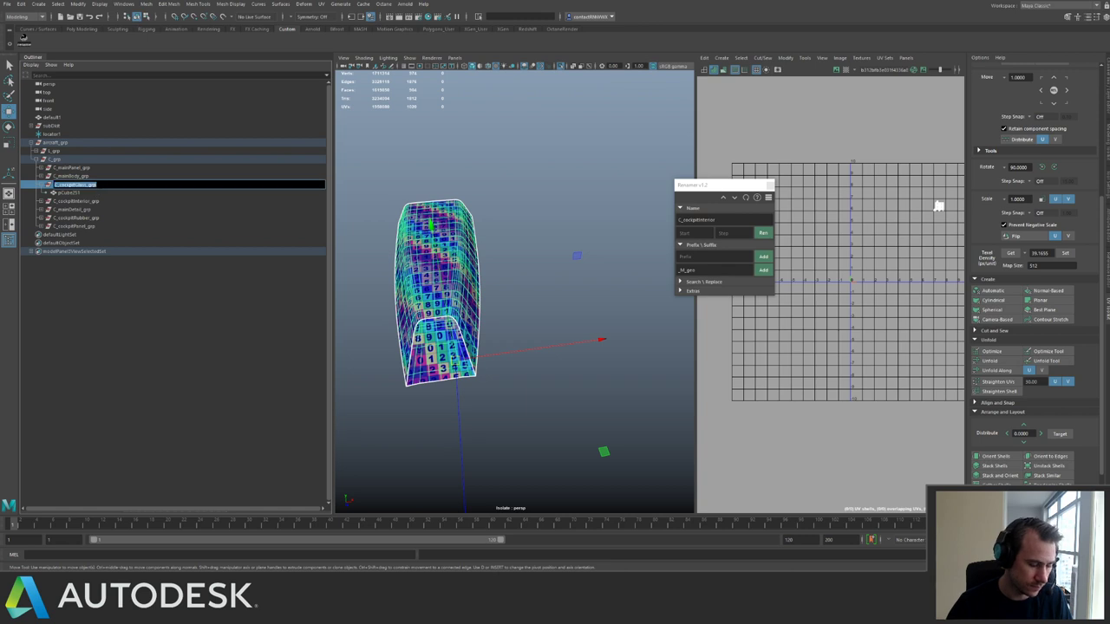
{"action": "double_click", "coordinate": [73, 193]}
{"action": "key", "text": "ctrl+v"}
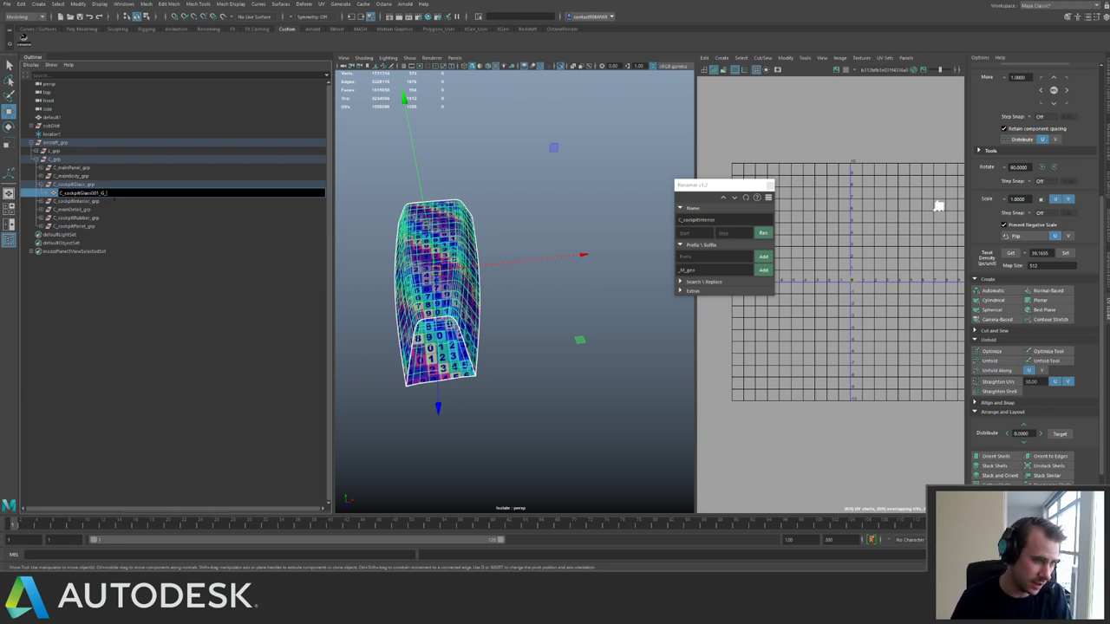
{"action": "key", "text": "Return"}
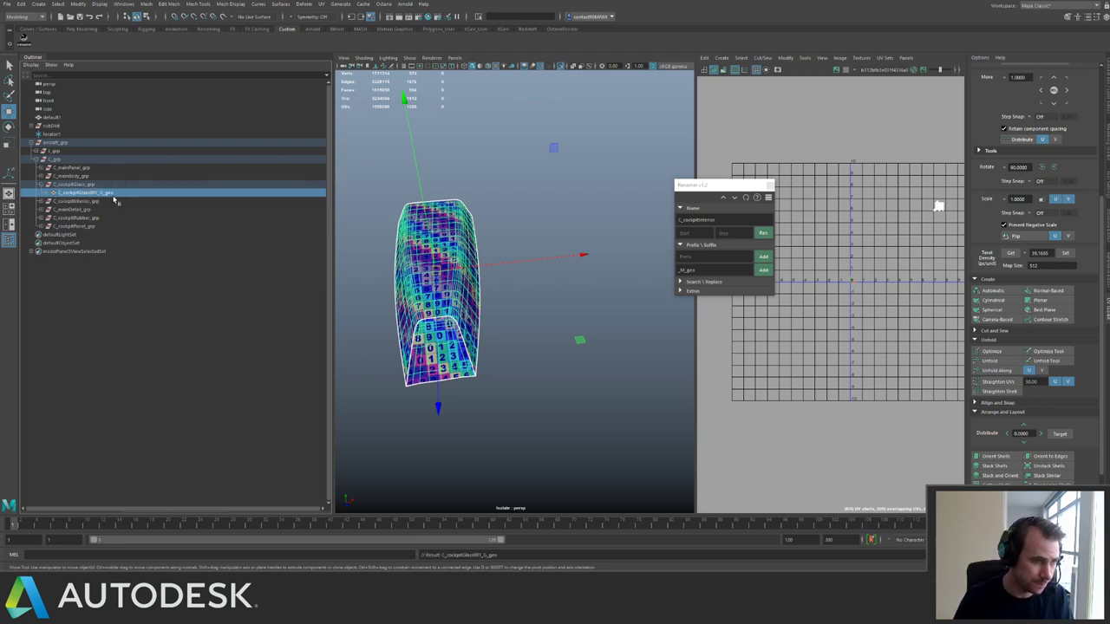
Collapse C_cockpitGlass_grp, expand C_mainBody_grp and isolate its parts in the viewport.
{"action": "left_click", "coordinate": [42, 183]}
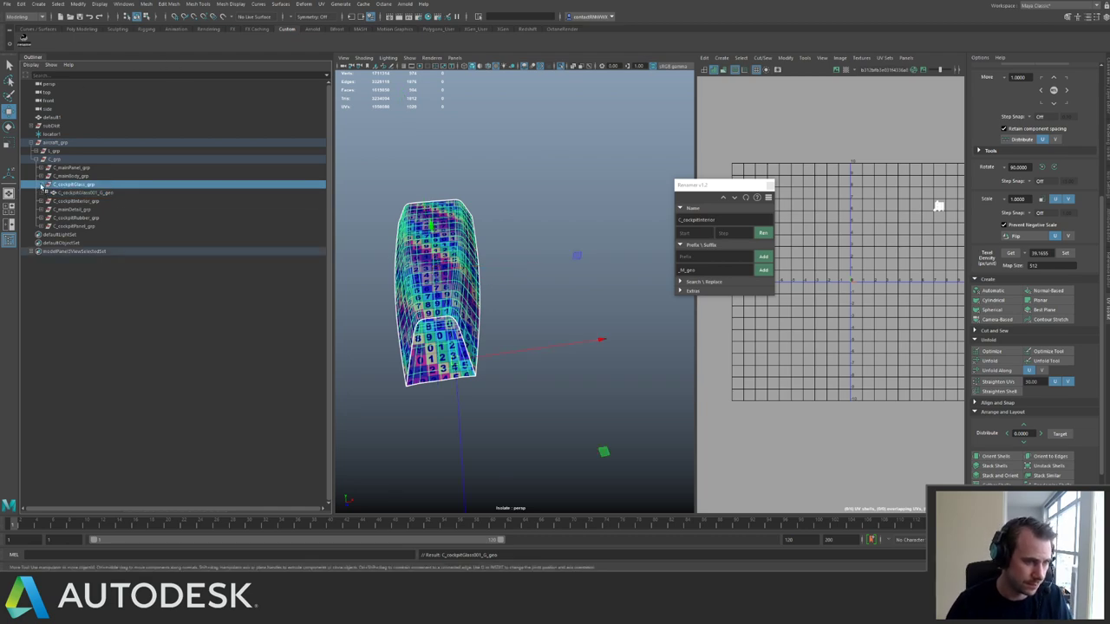
{"action": "left_click", "coordinate": [73, 177]}
{"action": "left_click", "coordinate": [41, 176]}
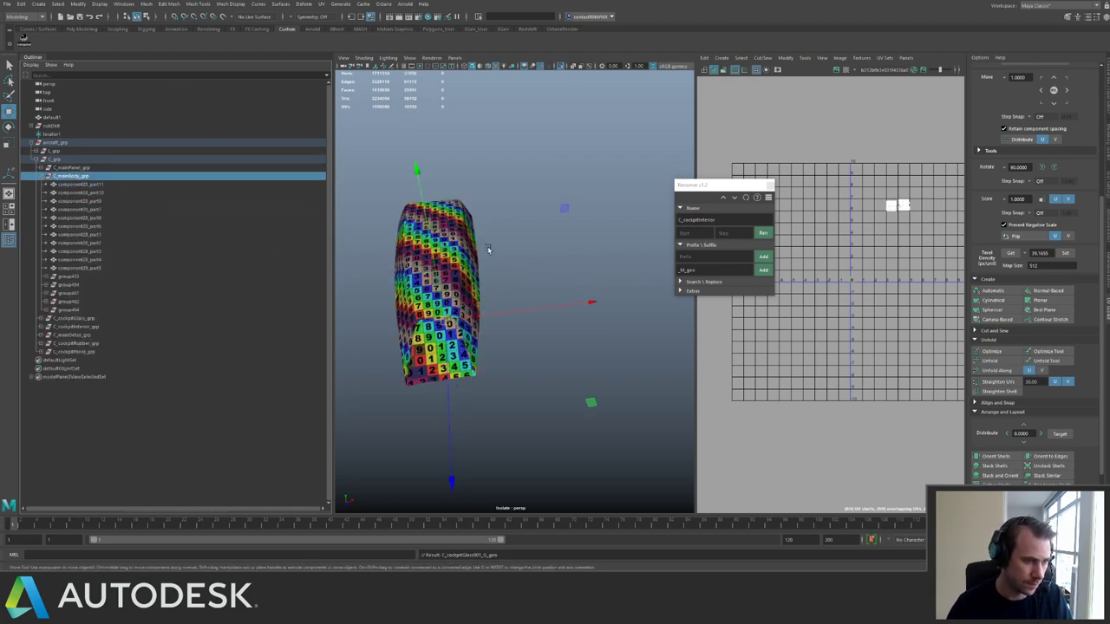
{"action": "key", "text": "ctrl+1"}
{"action": "right_click_drag", "start_coordinate": [488, 249], "coordinate": [404, 167], "text": "alt"}
{"action": "key", "text": "ctrl+1"}
Select the isolated main body meshes and move them out of their subgroups directly into C_mainBody_grp, undoing any misplaced parenting.
{"action": "left_click_drag", "start_coordinate": [446, 203], "coordinate": [502, 319]}
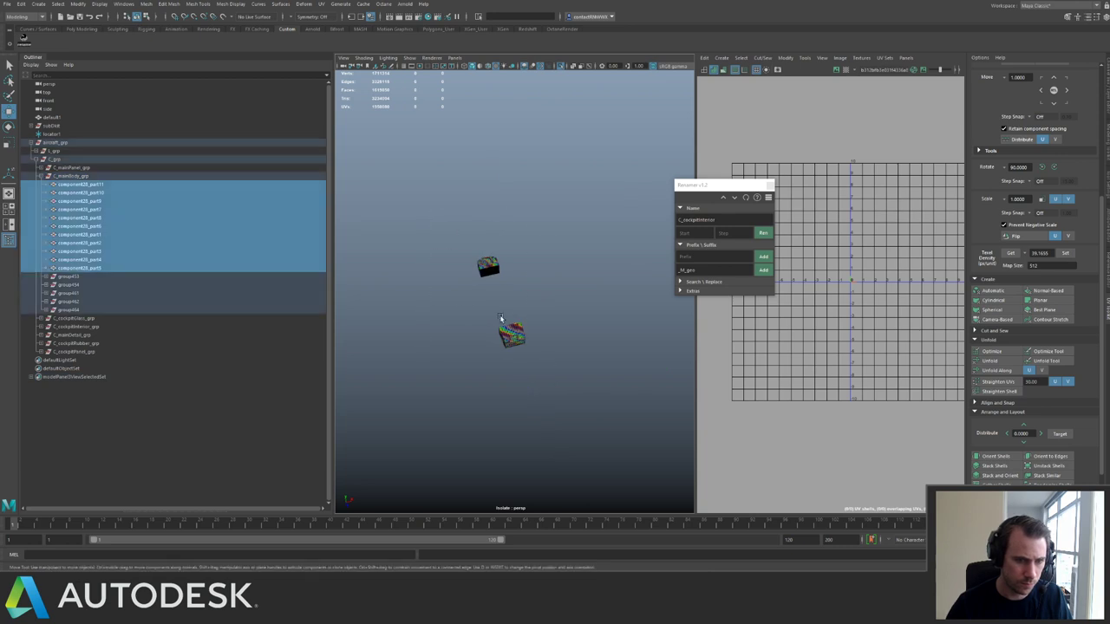
{"action": "middle_click_drag", "start_coordinate": [83, 193], "coordinate": [69, 173]}
{"action": "left_click", "coordinate": [70, 177]}
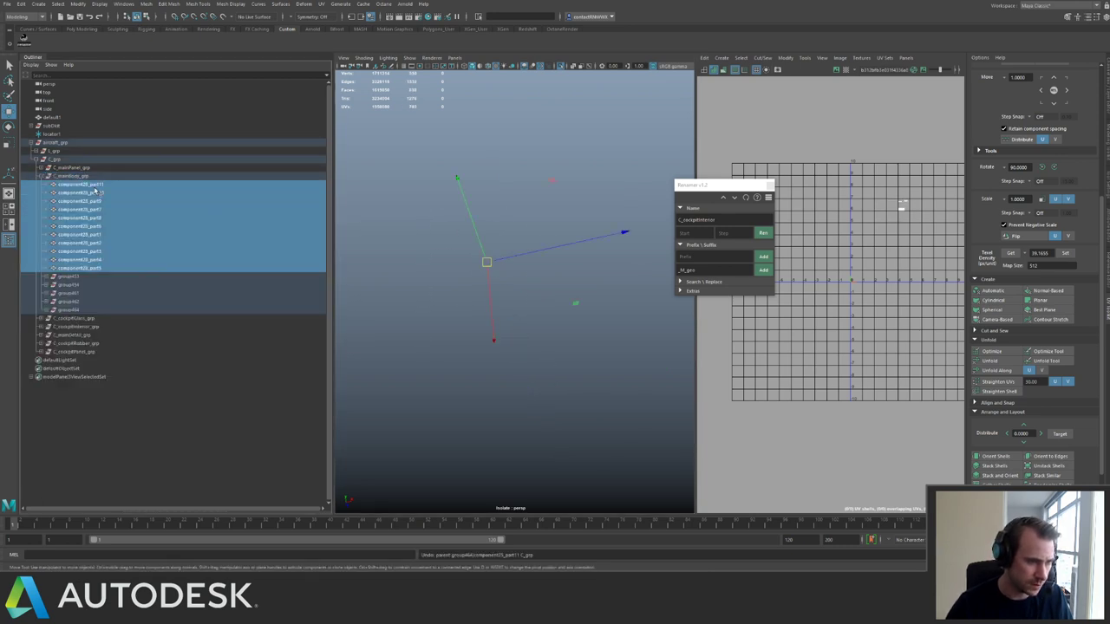
{"action": "key", "text": "ctrl+z"}
{"action": "middle_click_drag", "start_coordinate": [74, 179], "coordinate": [75, 179]}
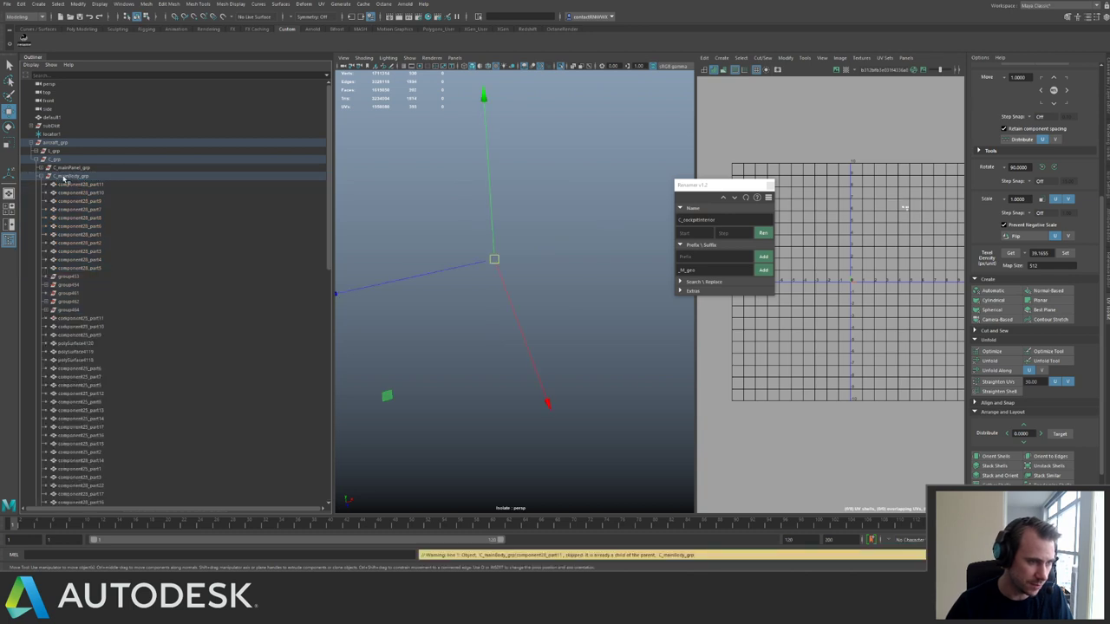
Delete the five leftover subgroups inside C_mainBody_grp.
{"action": "left_click_drag", "start_coordinate": [329, 208], "coordinate": [316, 457]}
{"action": "left_click", "coordinate": [76, 435]}
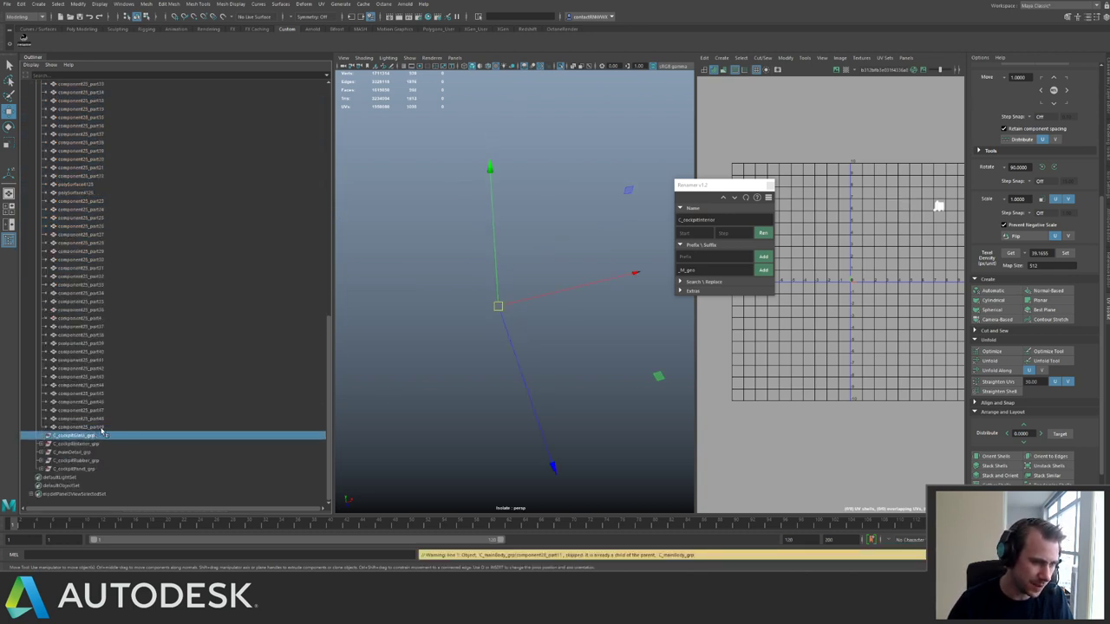
{"action": "left_click", "coordinate": [103, 428]}
{"action": "left_click_drag", "start_coordinate": [330, 434], "coordinate": [301, 162]}
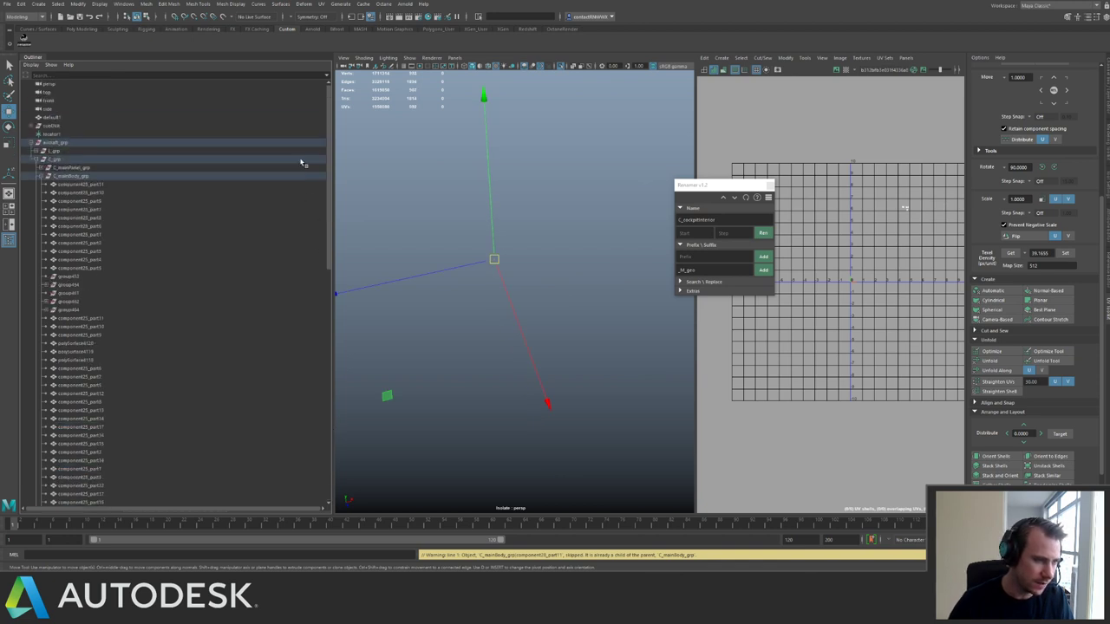
{"action": "left_click", "coordinate": [71, 275]}
{"action": "left_click", "coordinate": [76, 309], "text": "shift"}
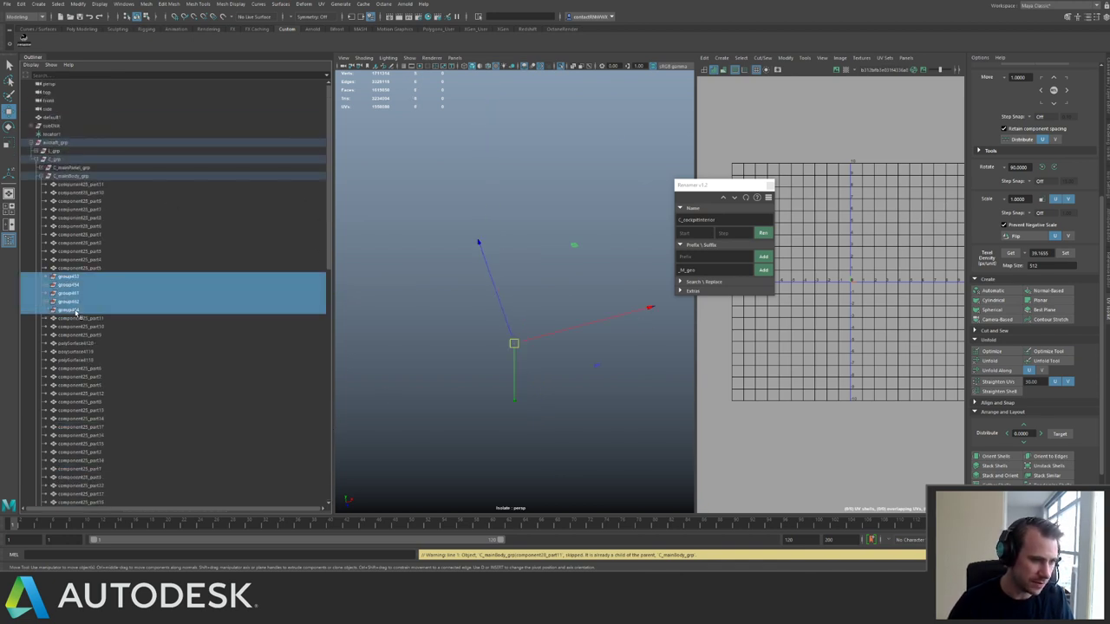
{"action": "key", "text": "Delete"}
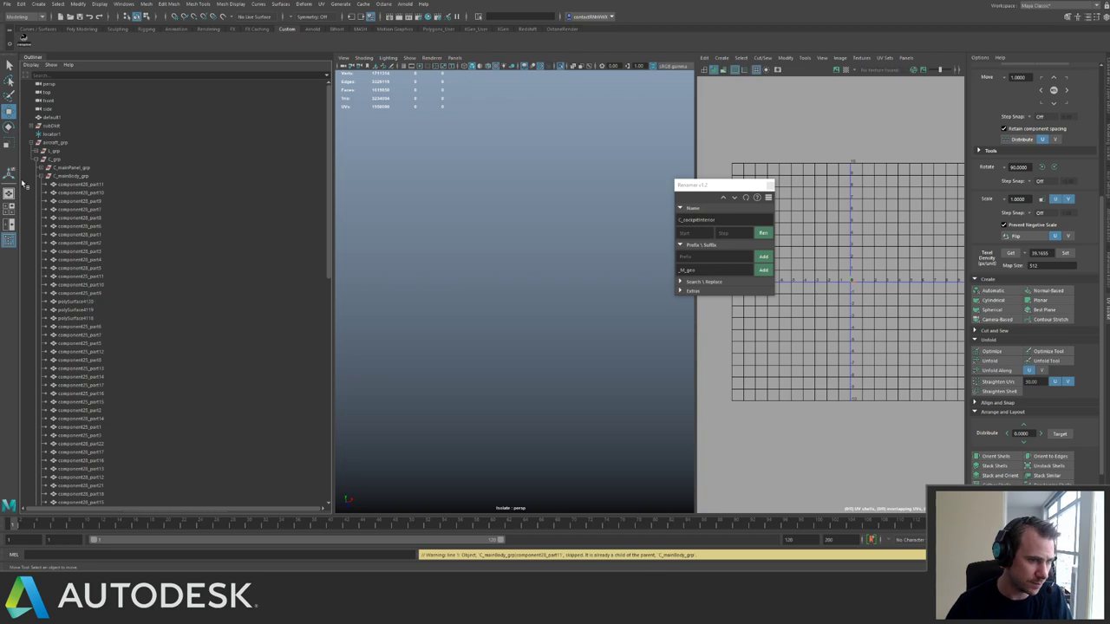
Show the whole ship again instead of the isolated view and inspect the main body parts.
{"action": "left_click", "coordinate": [76, 176]}
{"action": "key", "text": "ctrl+1"}
{"action": "right_click_drag", "start_coordinate": [447, 260], "coordinate": [512, 299], "text": "alt"}
{"action": "mouse_move", "coordinate": [485, 321]}
{"action": "left_mouse_down", "text": "alt"}
{"action": "mouse_move", "coordinate": [555, 290]}
{"action": "mouse_move", "coordinate": [500, 312]}
{"action": "left_mouse_up", "text": "alt"}
{"action": "left_click", "coordinate": [495, 322]}
{"action": "left_click", "coordinate": [495, 355]}
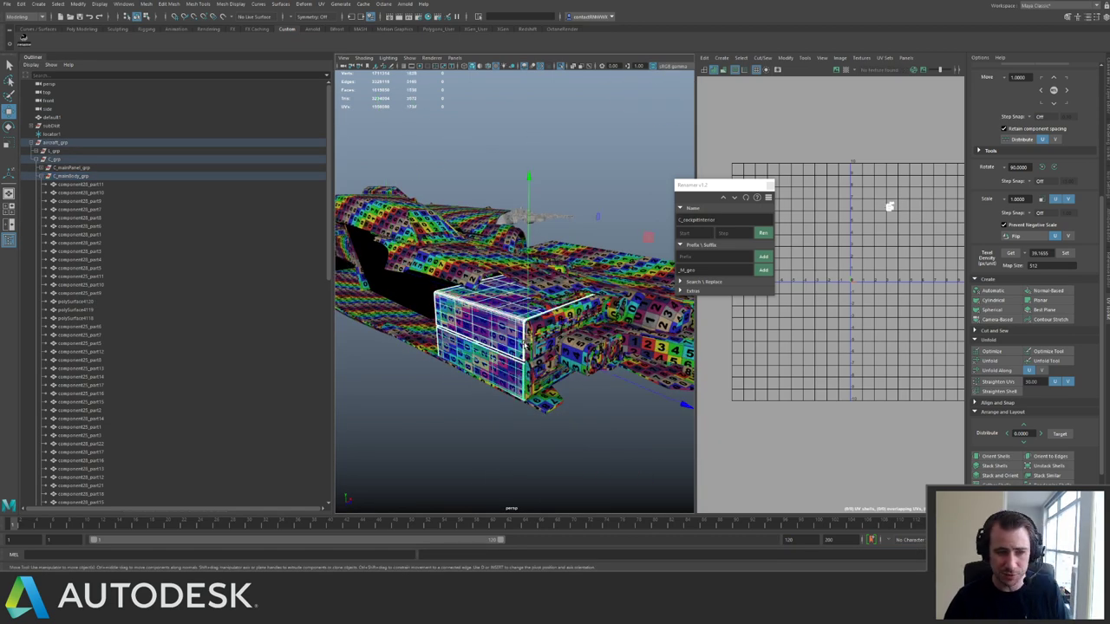
Set the renamer's base name to C_mainBody, reusing the name of the C_mainBody_grp group.
{"action": "left_click", "coordinate": [97, 184]}
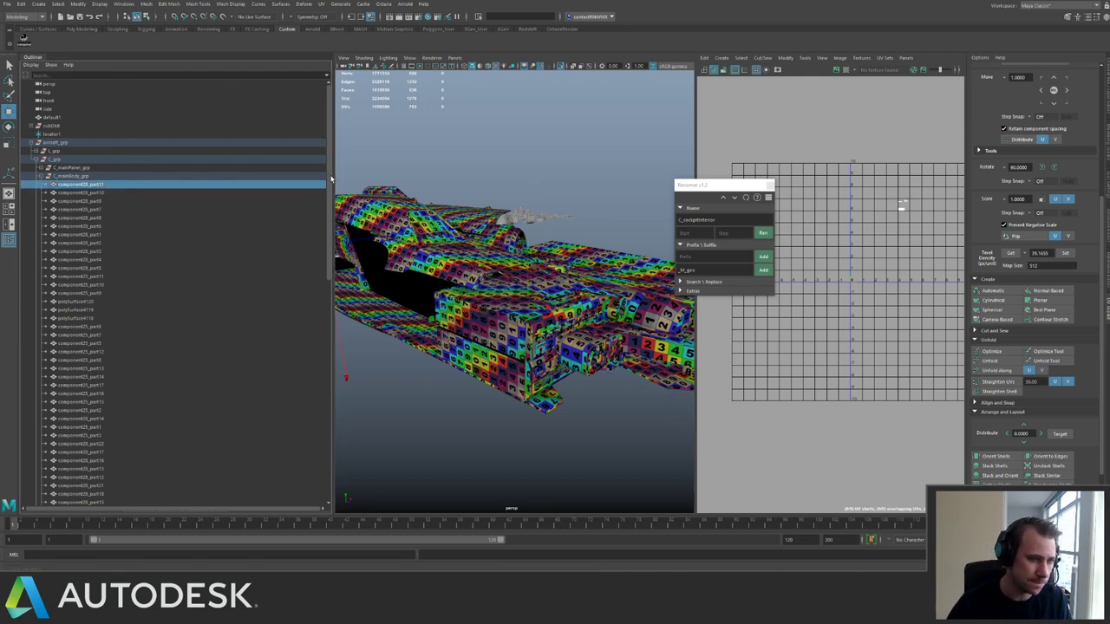
{"action": "left_click_drag", "start_coordinate": [332, 184], "coordinate": [301, 387]}
{"action": "left_click", "coordinate": [91, 433], "text": "shift"}
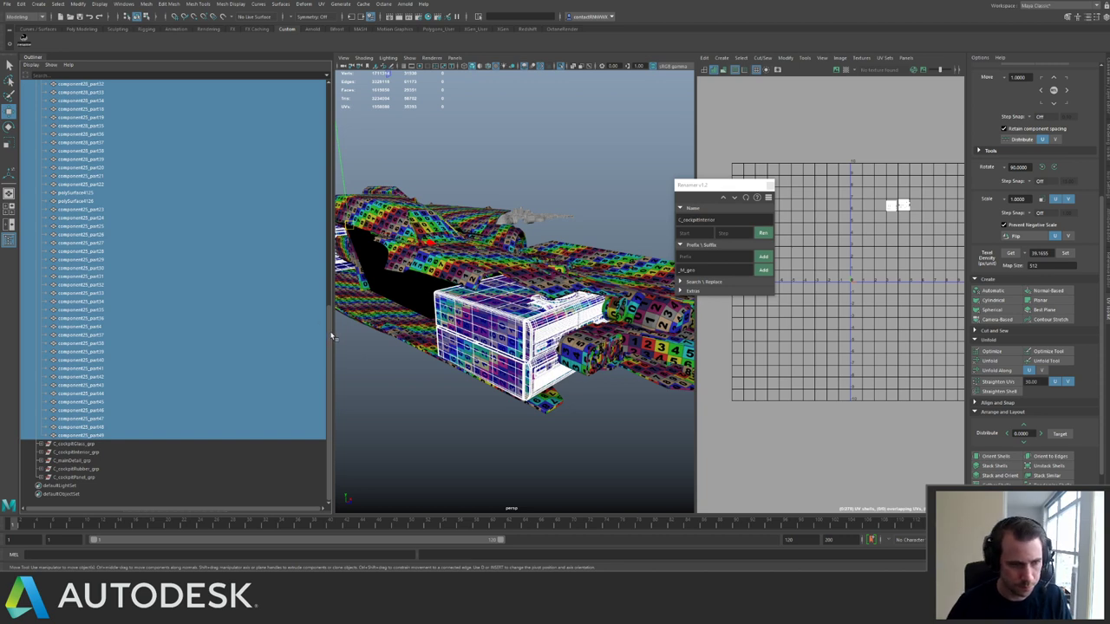
{"action": "left_click_drag", "start_coordinate": [332, 336], "coordinate": [331, 130]}
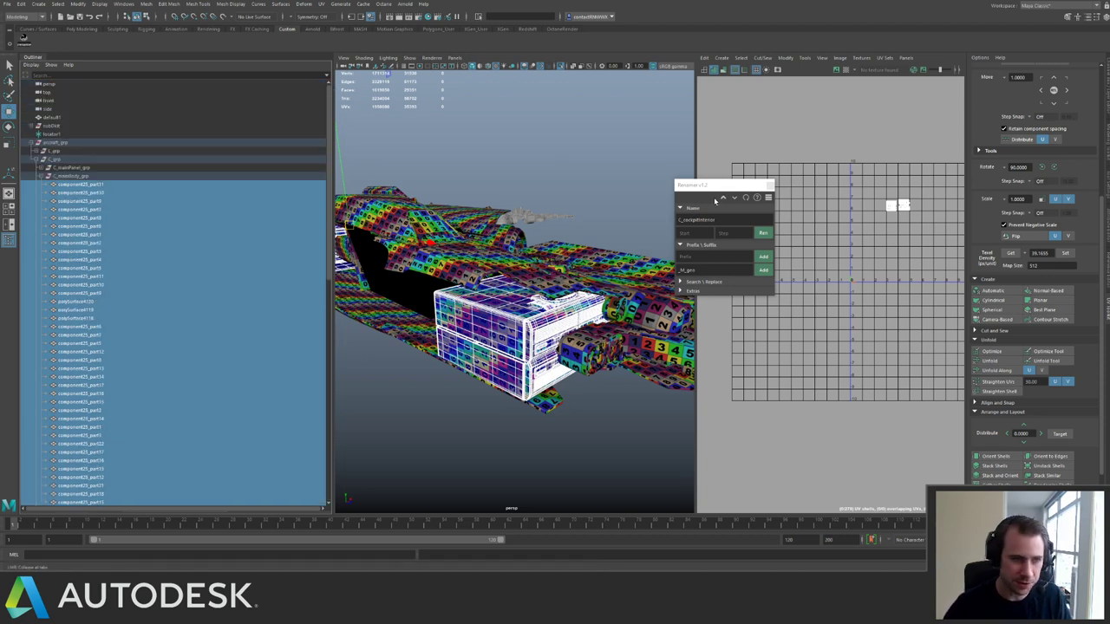
{"action": "left_click", "coordinate": [95, 178]}
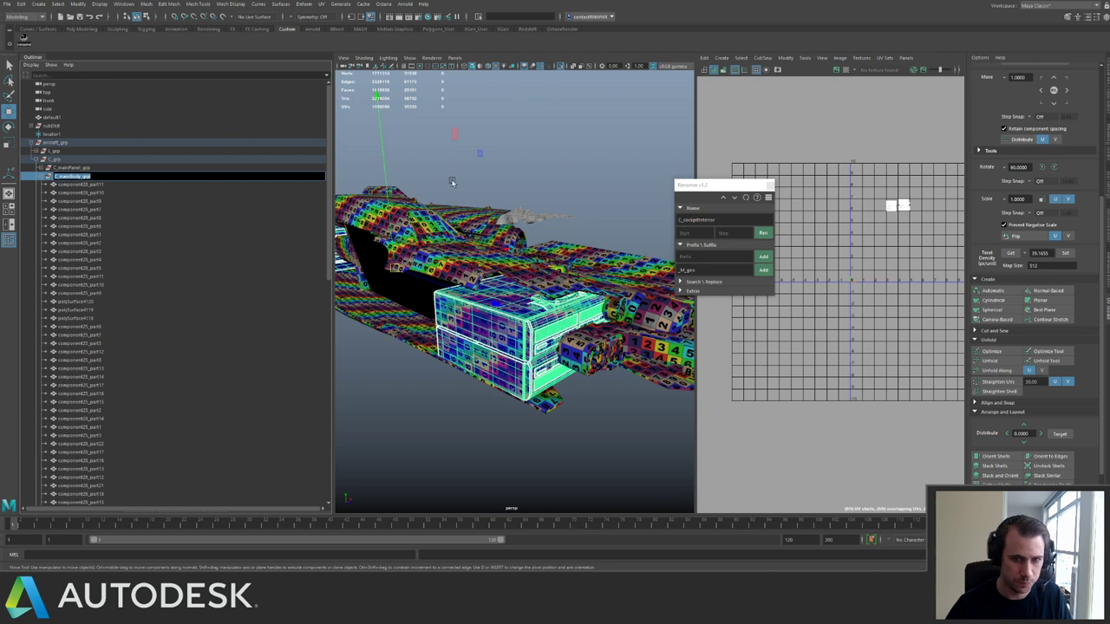
{"action": "double_click", "coordinate": [725, 220]}
{"action": "type", "text": "C_mainBody_grp"}
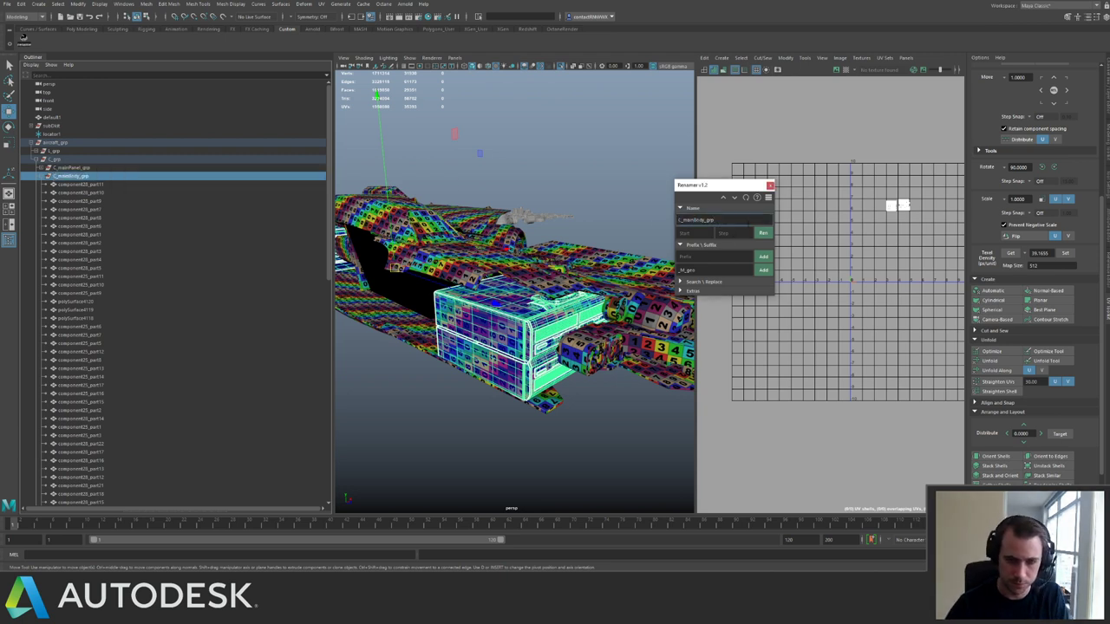
Rename all meshes in C_mainBody_grp to numbered C_mainBody names with the suffix _M_geo.
{"action": "left_click", "coordinate": [76, 185]}
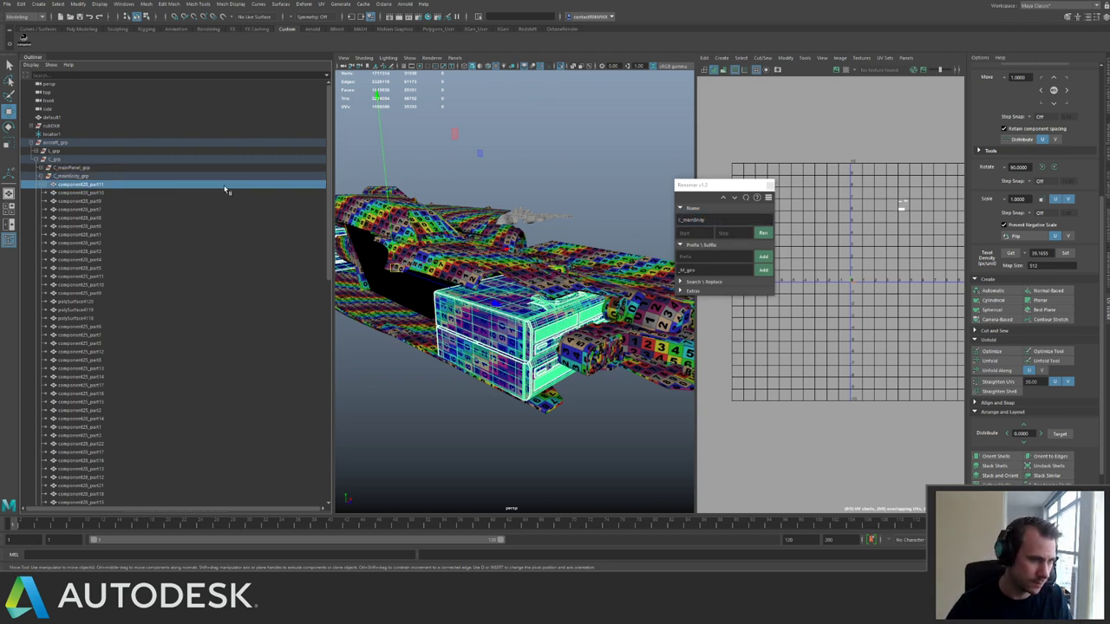
{"action": "left_click_drag", "start_coordinate": [329, 173], "coordinate": [318, 379]}
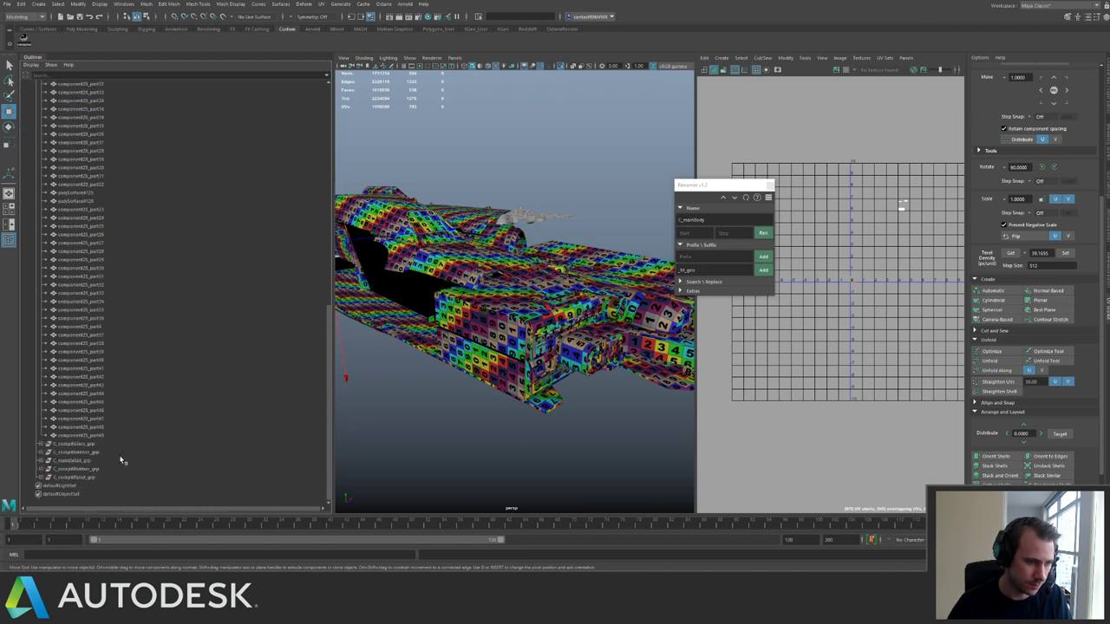
{"action": "left_click", "coordinate": [102, 437], "text": "shift"}
{"action": "left_click", "coordinate": [764, 233]}
{"action": "left_click", "coordinate": [764, 270]}
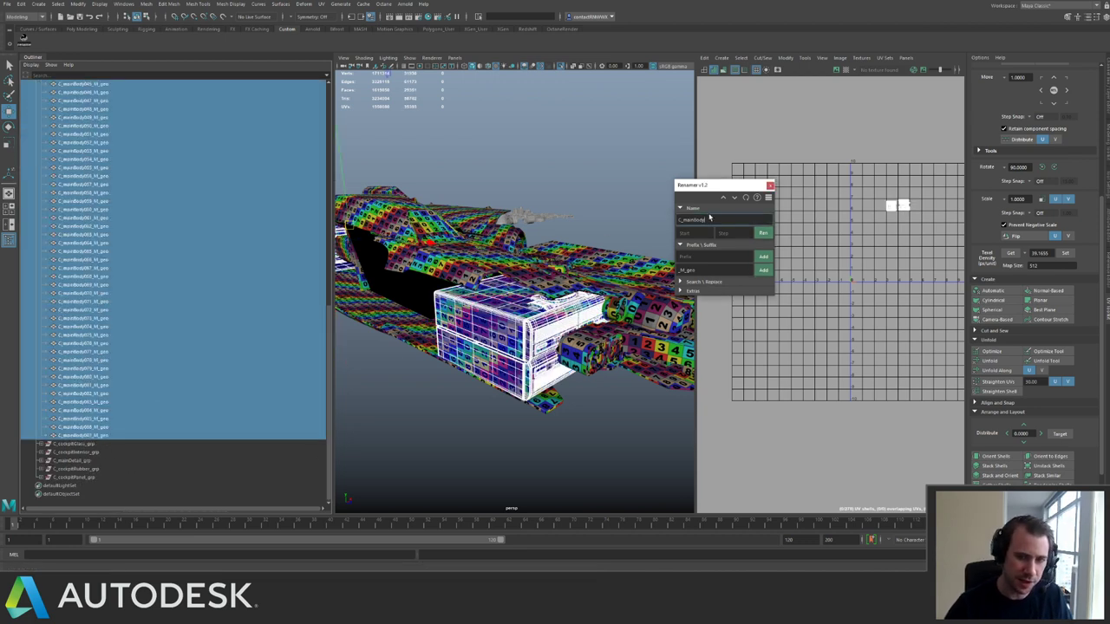
{"action": "left_click_drag", "start_coordinate": [330, 469], "coordinate": [312, 133]}
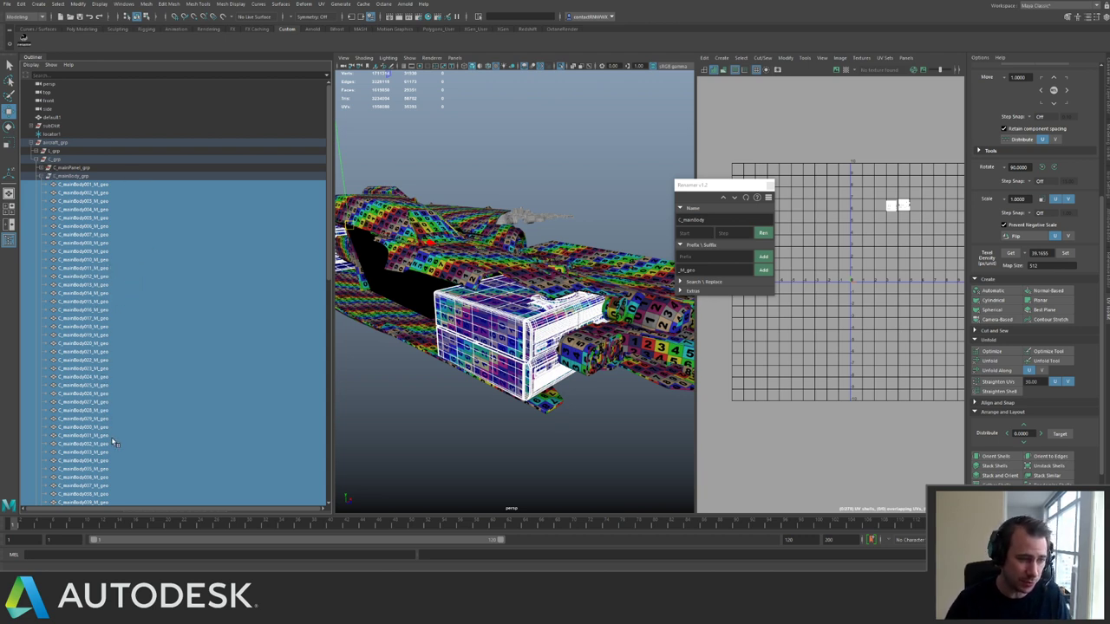
Clear the selection, view the whole ship in untextured shading and expand the renamer's search-and-replace options.
{"action": "left_click", "coordinate": [500, 167]}
{"action": "left_click_drag", "start_coordinate": [500, 167], "coordinate": [398, 232], "text": "alt"}
{"action": "key", "text": "5"}
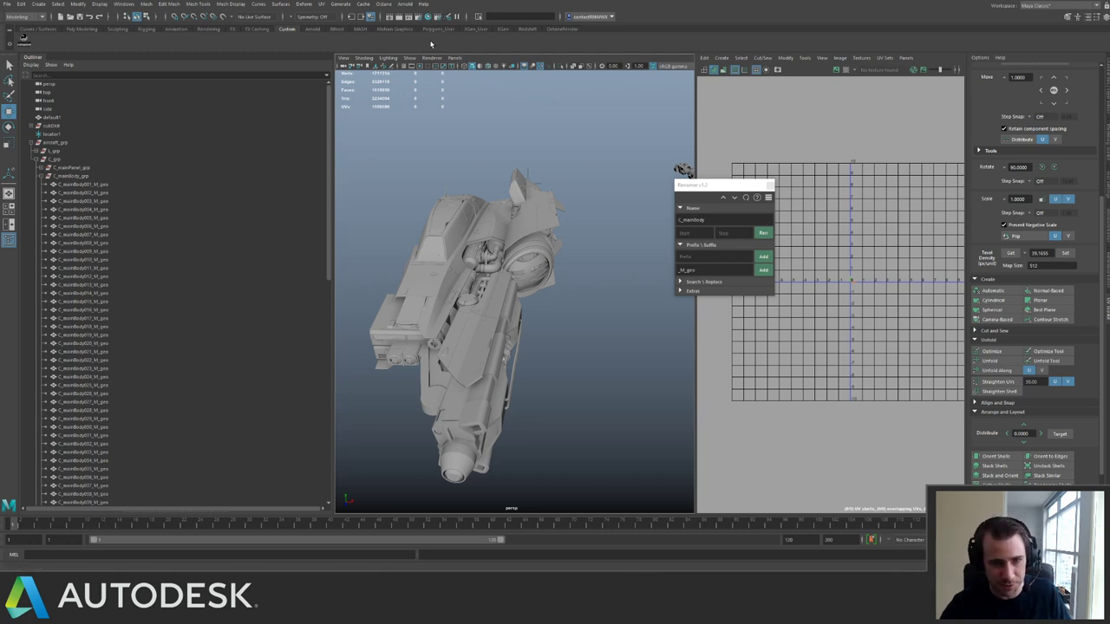
{"action": "left_click", "coordinate": [695, 281]}
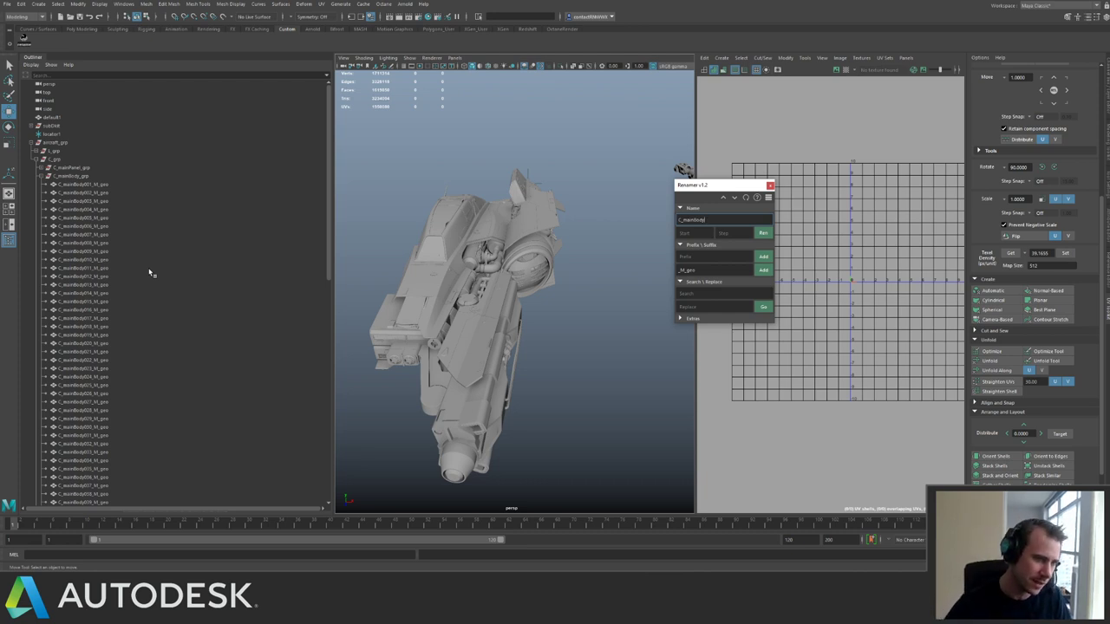
Collapse C_mainBody_grp, select C_mainPanel_grp and expand it to list its meshes.
{"action": "left_click", "coordinate": [63, 179]}
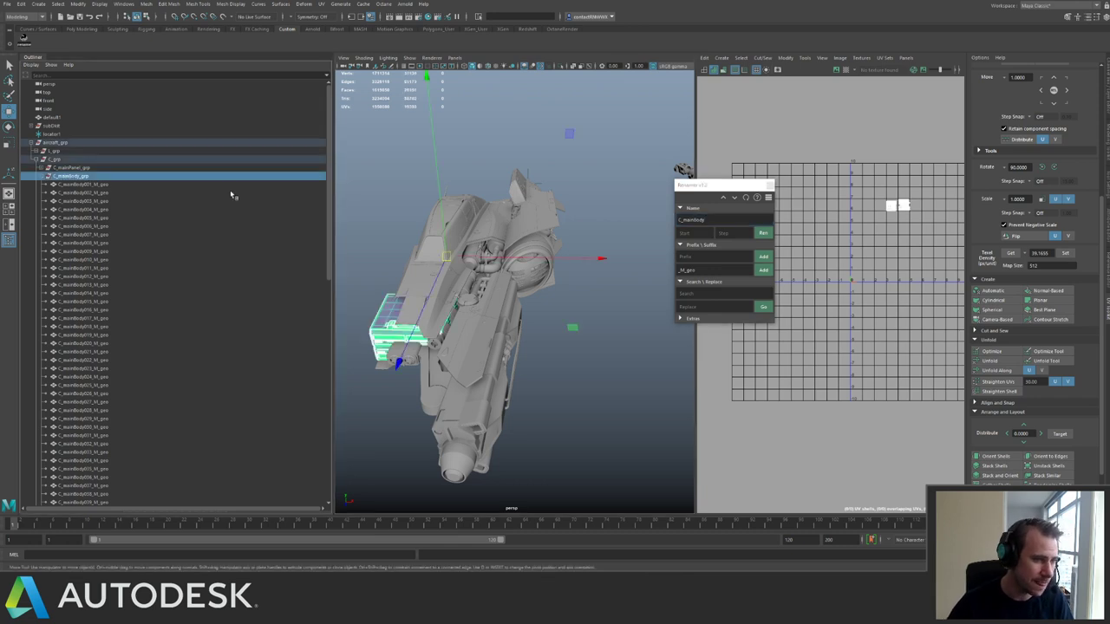
{"action": "scroll", "coordinate": [321, 230], "scroll_direction": "down", "scroll_amount": 2}
{"action": "scroll", "coordinate": [297, 108], "scroll_direction": "up", "scroll_amount": 2}
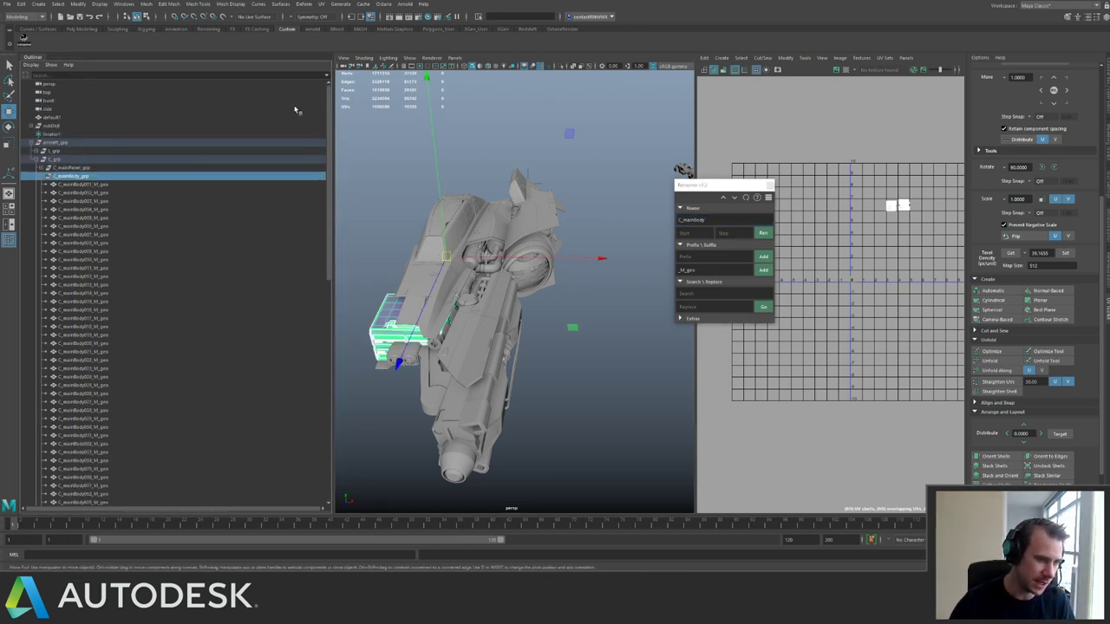
{"action": "left_click", "coordinate": [41, 177]}
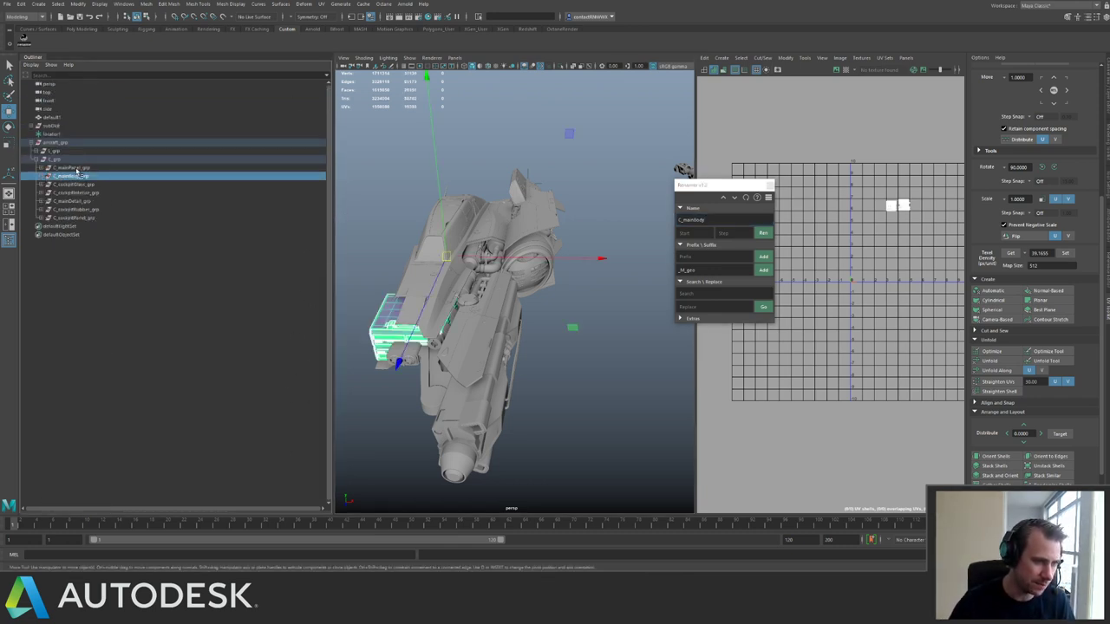
{"action": "left_click", "coordinate": [74, 168]}
{"action": "left_click", "coordinate": [41, 168]}
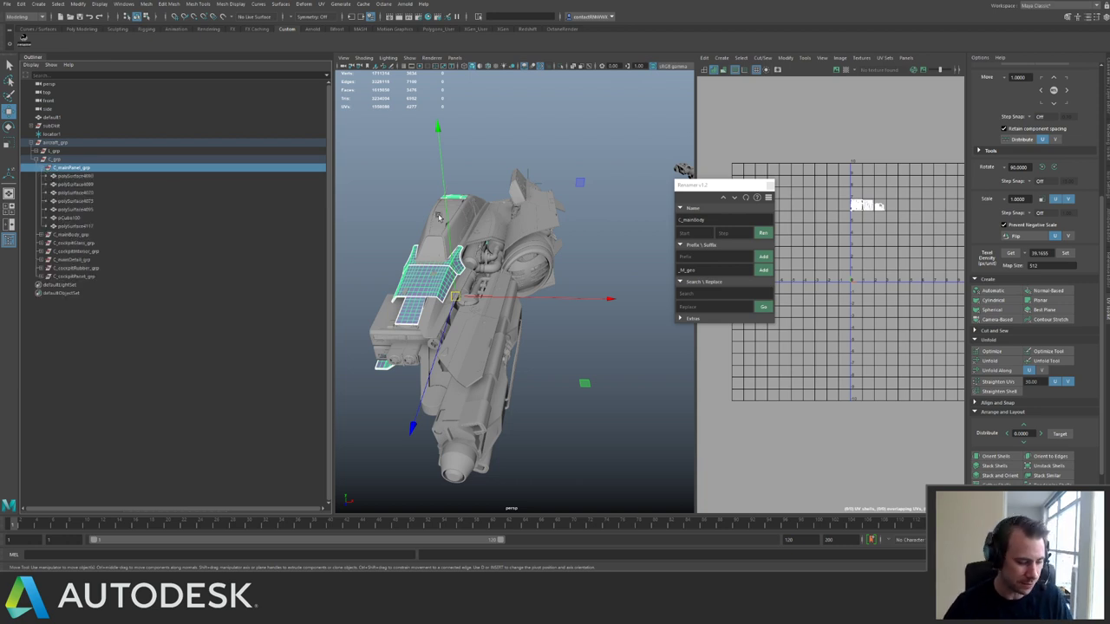
Set the renamer's base name to C_mainPanel from the group's name and its suffix to _PM_geo.
{"action": "double_click", "coordinate": [95, 169]}
{"action": "key", "text": "ctrl+c"}
{"action": "double_click", "coordinate": [734, 220]}
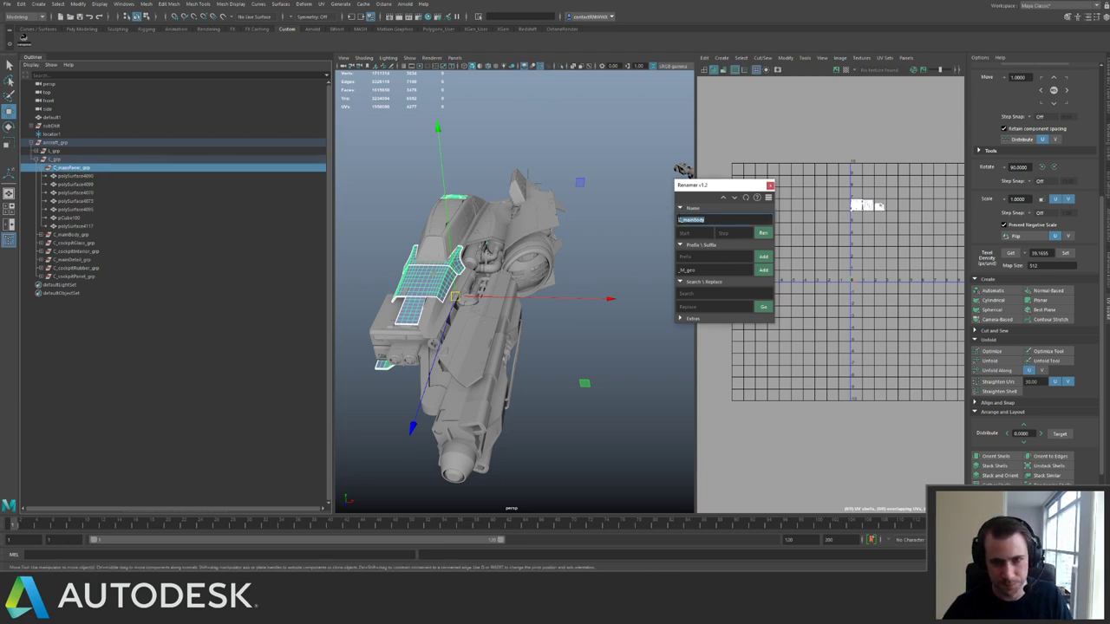
{"action": "key", "text": "ctrl+v"}
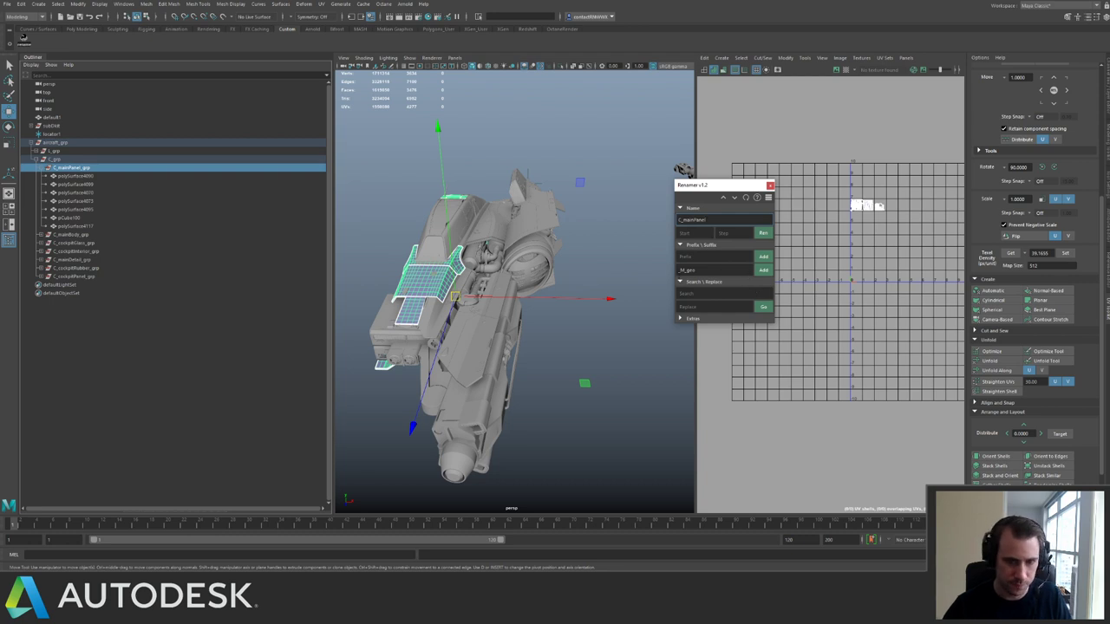
{"action": "left_click_drag", "start_coordinate": [685, 271], "coordinate": [681, 271]}
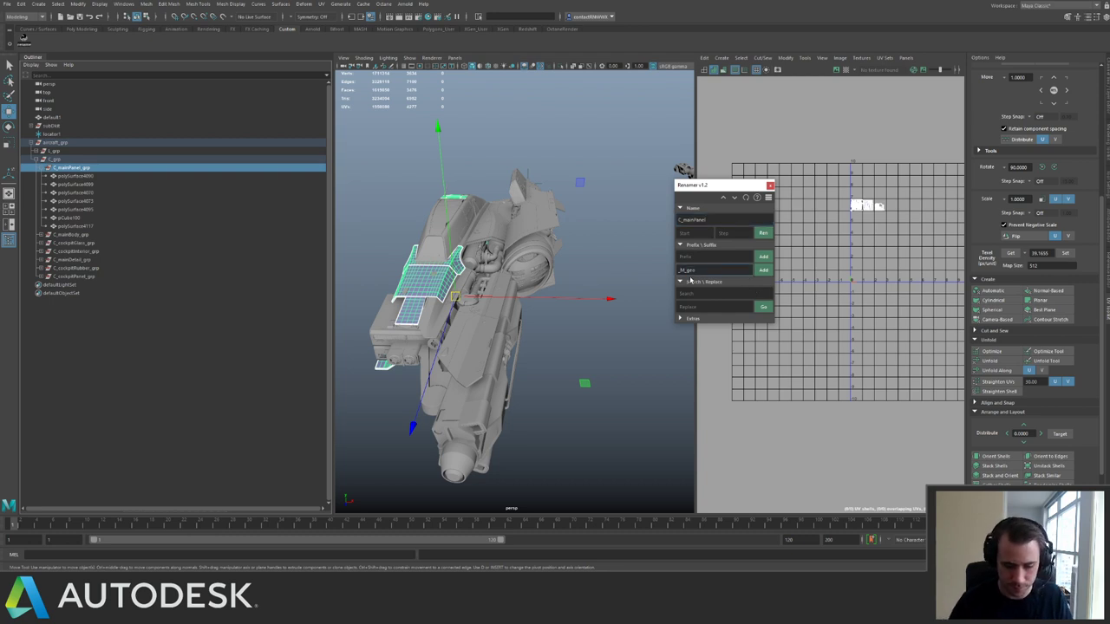
Rename all meshes in C_mainPanel_grp to numbered C_mainPanel names with the suffix _PM_geo, and collapse the group.
{"action": "left_click", "coordinate": [74, 176]}
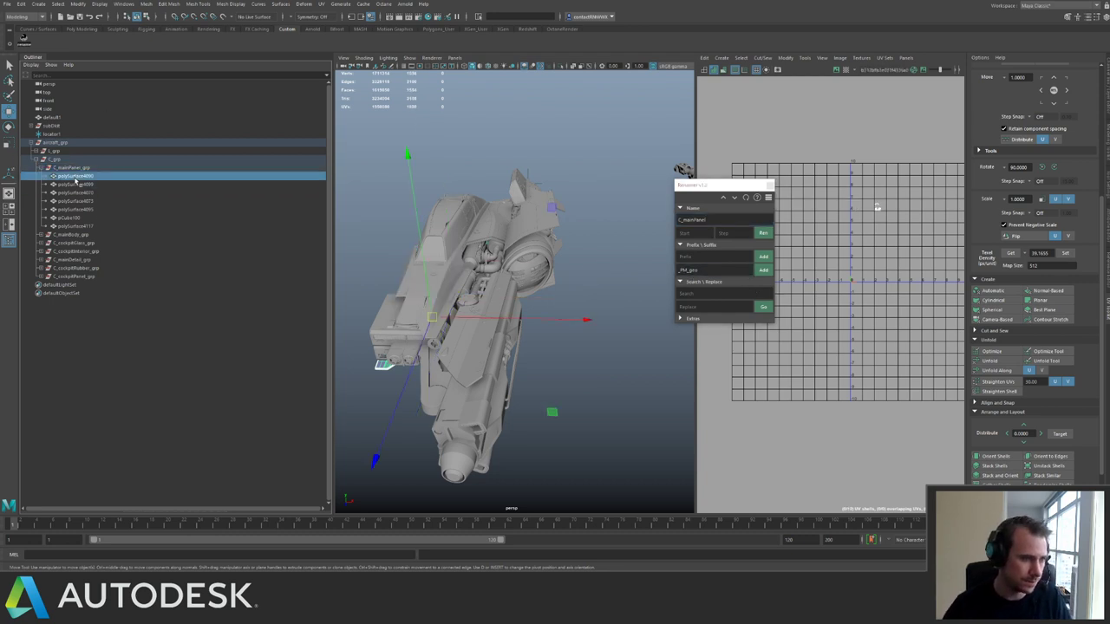
{"action": "left_click", "coordinate": [76, 226], "text": "shift"}
{"action": "left_click", "coordinate": [763, 233]}
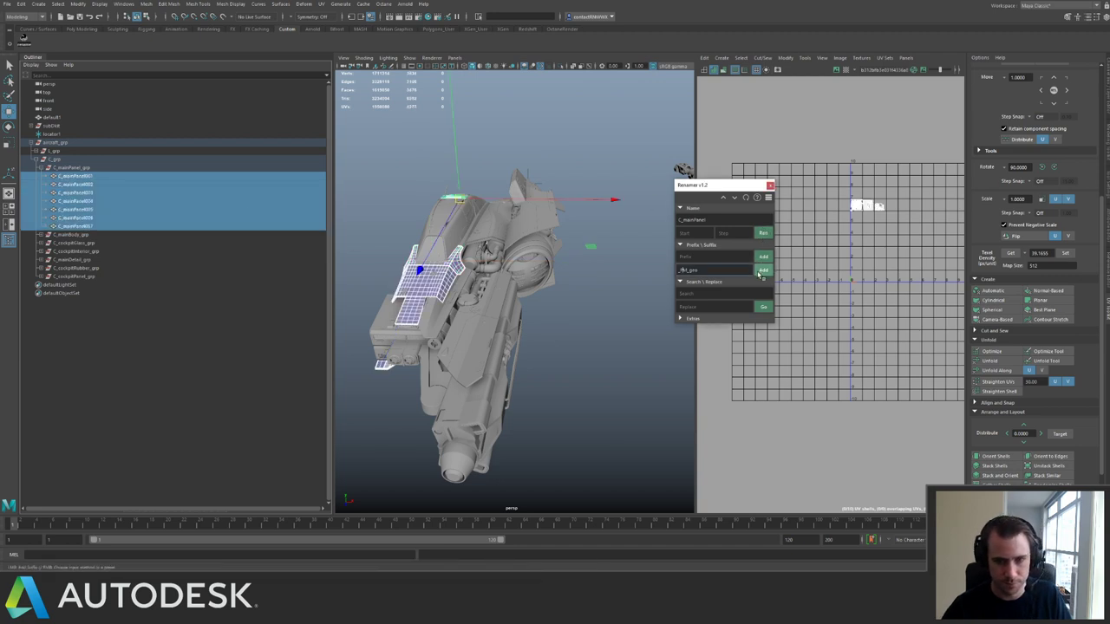
{"action": "left_click", "coordinate": [763, 270]}
{"action": "left_click", "coordinate": [73, 168]}
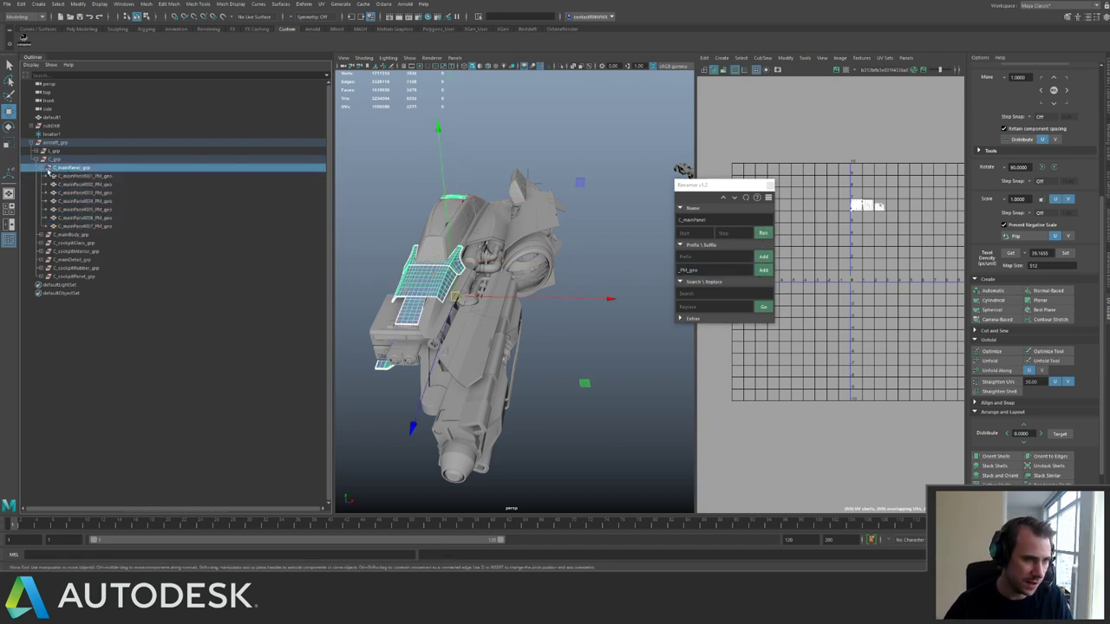
{"action": "left_click", "coordinate": [46, 169]}
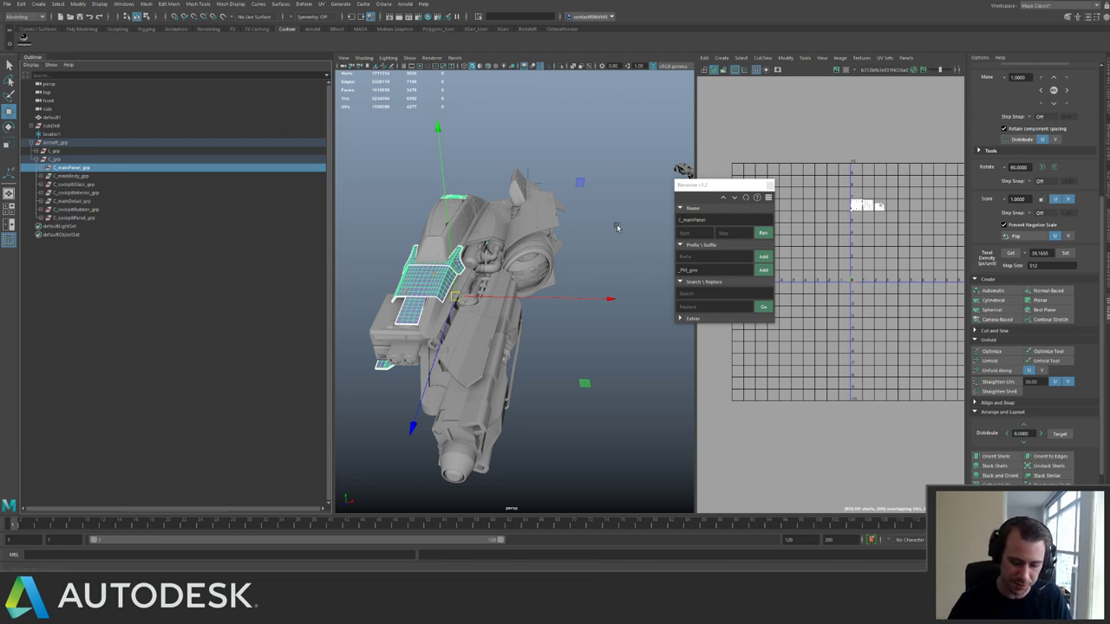
Collapse C_grp, expand L_grp down to the meshes of L_engineBody_grp and isolate them in the viewport.
{"action": "left_click", "coordinate": [40, 161]}
{"action": "left_click", "coordinate": [39, 151]}
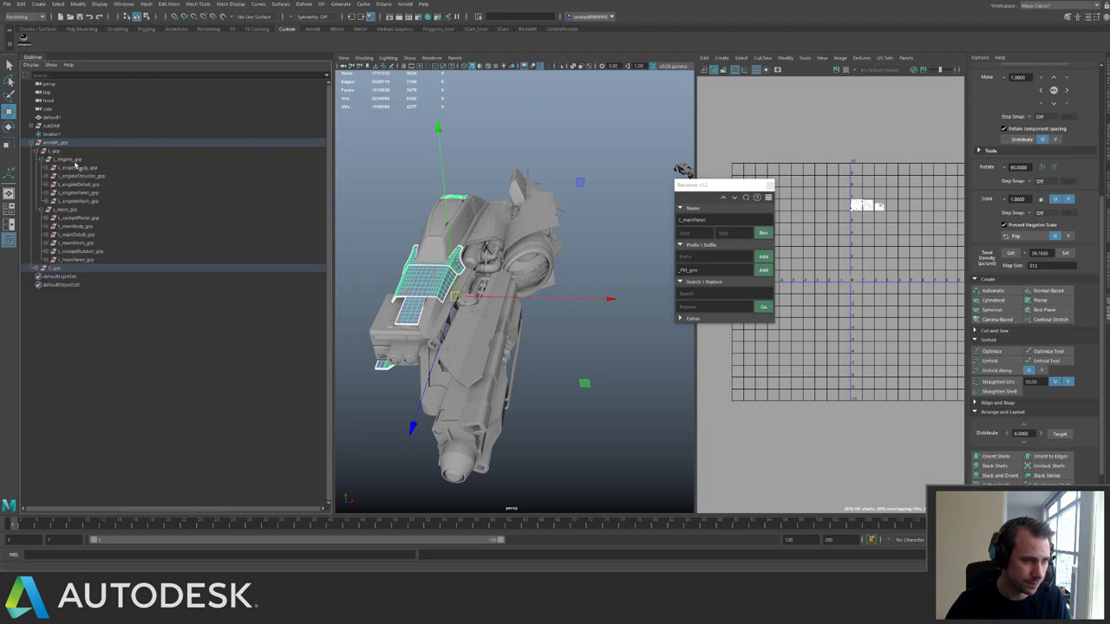
{"action": "left_click", "coordinate": [75, 162]}
{"action": "left_click", "coordinate": [73, 168]}
{"action": "left_click", "coordinate": [53, 168]}
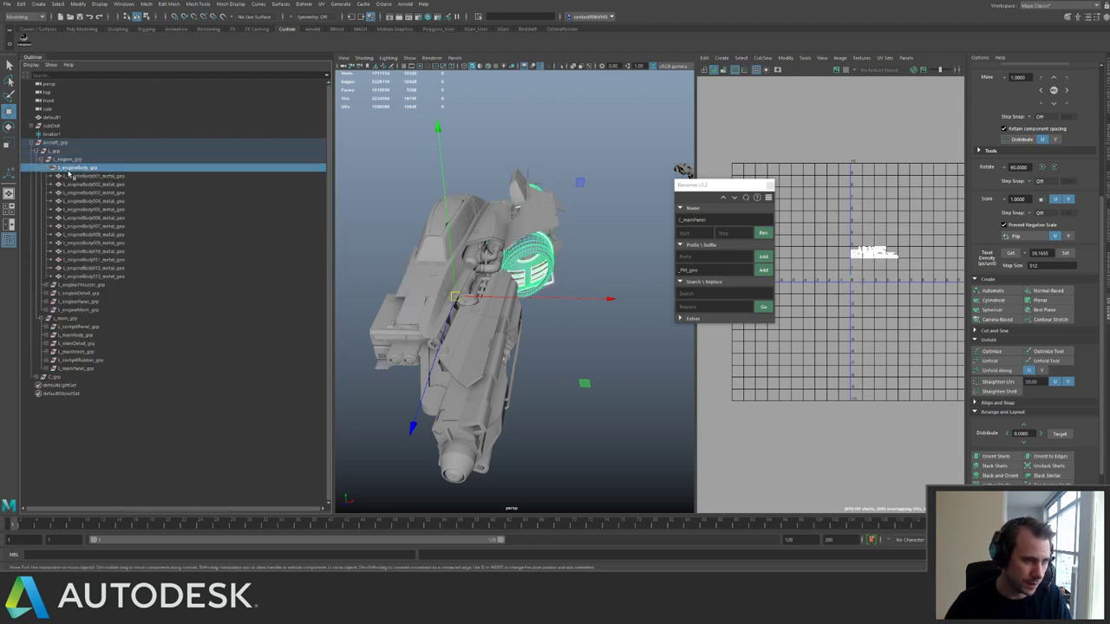
{"action": "key", "text": "ctrl+1"}
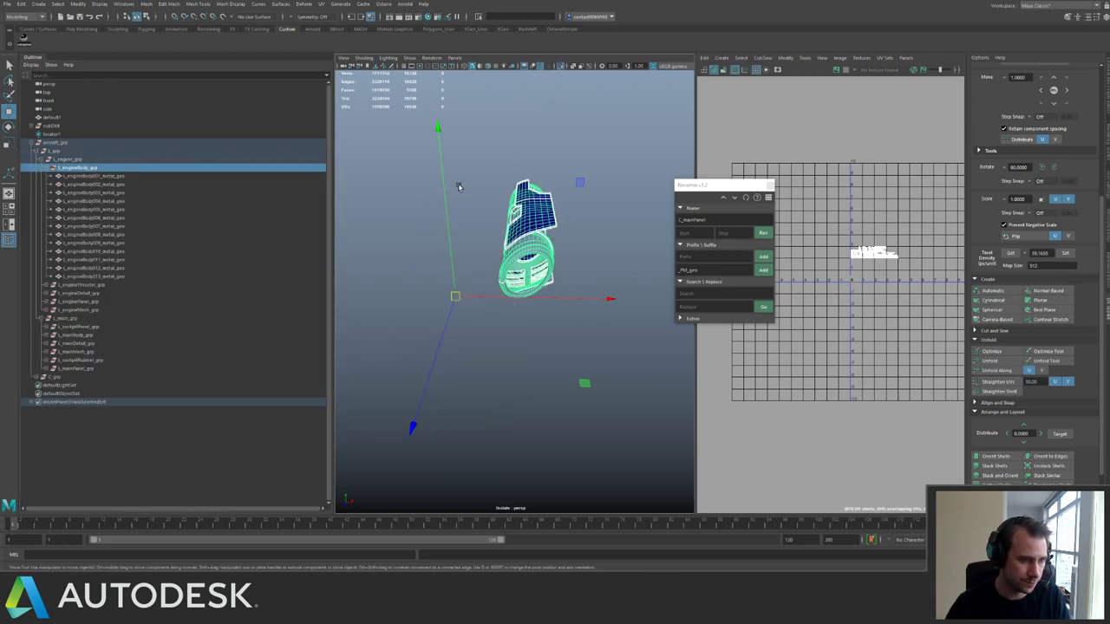
{"action": "left_click_drag", "start_coordinate": [530, 259], "coordinate": [542, 232]}
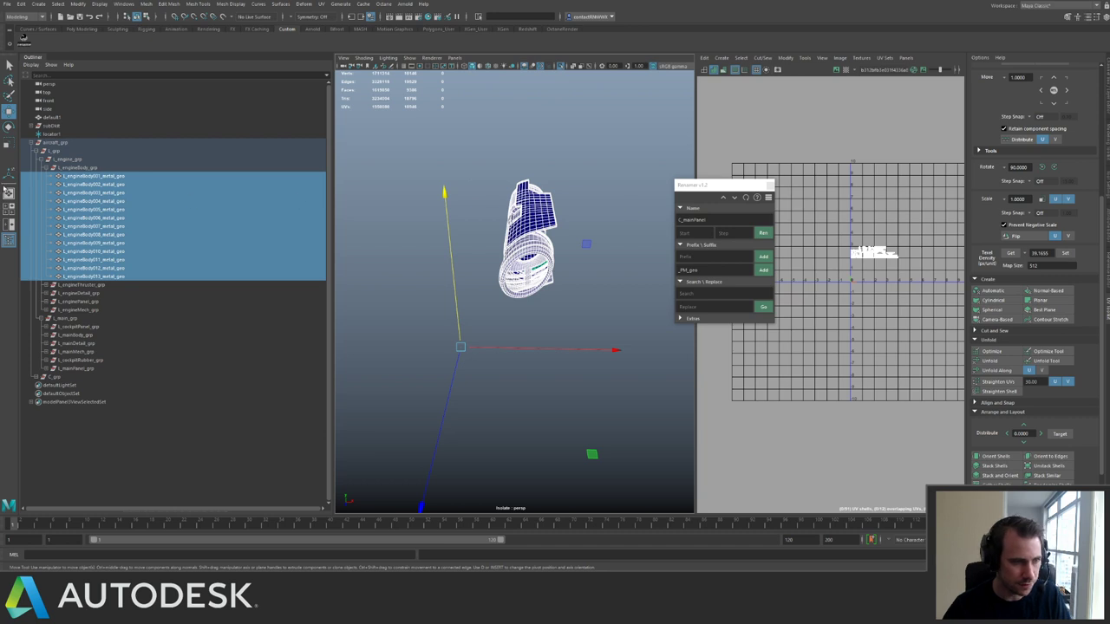
Set the renamer's base name to L_engineBody from the group's name and select all meshes in L_engineBody_grp.
{"action": "double_click", "coordinate": [81, 167]}
{"action": "key", "text": "ctrl+c"}
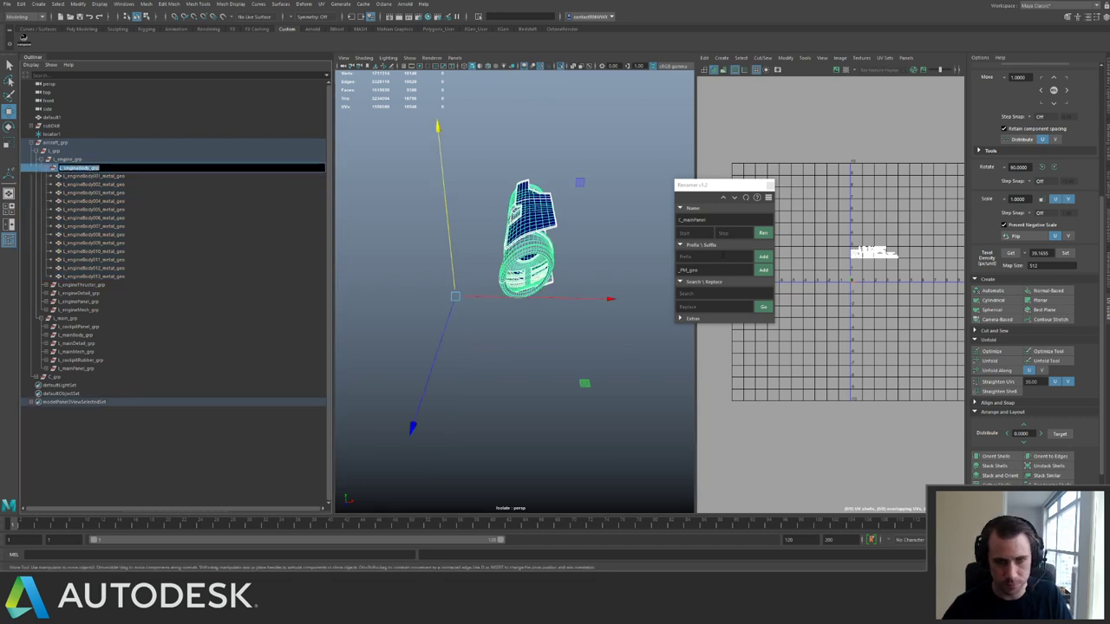
{"action": "left_click_drag", "start_coordinate": [721, 220], "coordinate": [646, 222]}
{"action": "key", "text": "ctrl+v"}
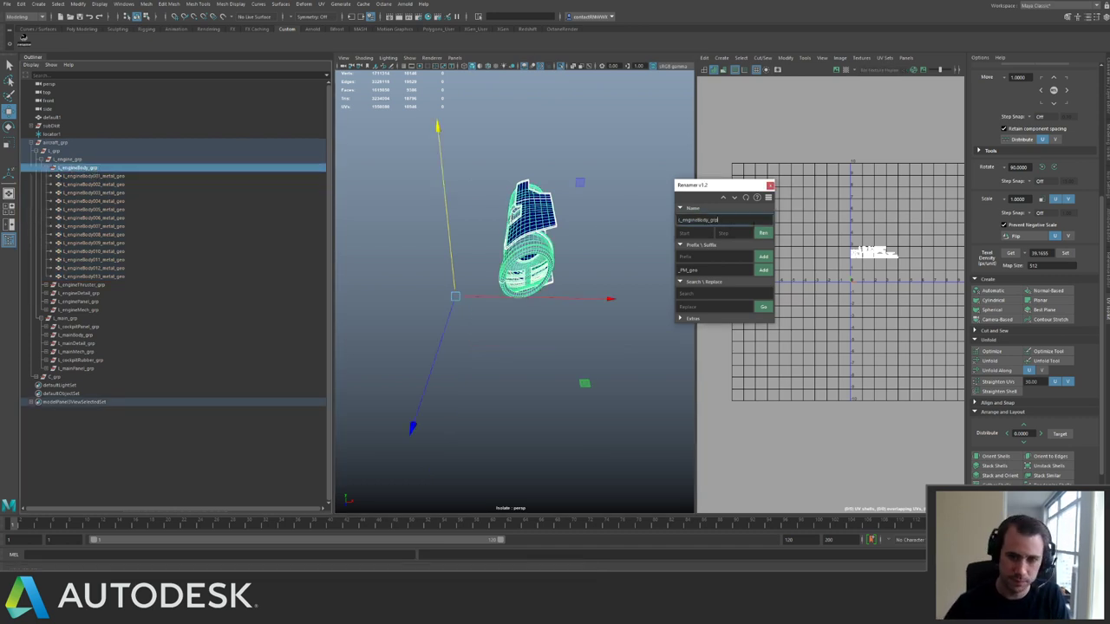
{"action": "left_click", "coordinate": [93, 176]}
{"action": "left_click", "coordinate": [95, 276], "text": "shift"}
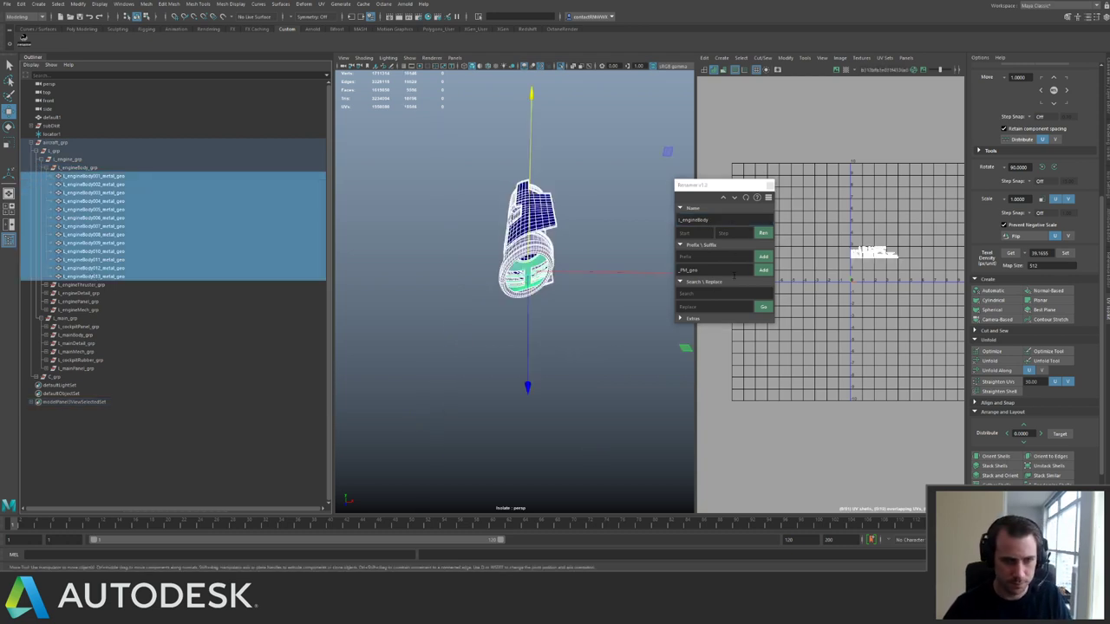
Rename the selected meshes to numbered L_engineBody names with the suffix _M_geo, and collapse L_engineBody_grp.
{"action": "left_click_drag", "start_coordinate": [593, 254], "coordinate": [512, 248], "text": "alt"}
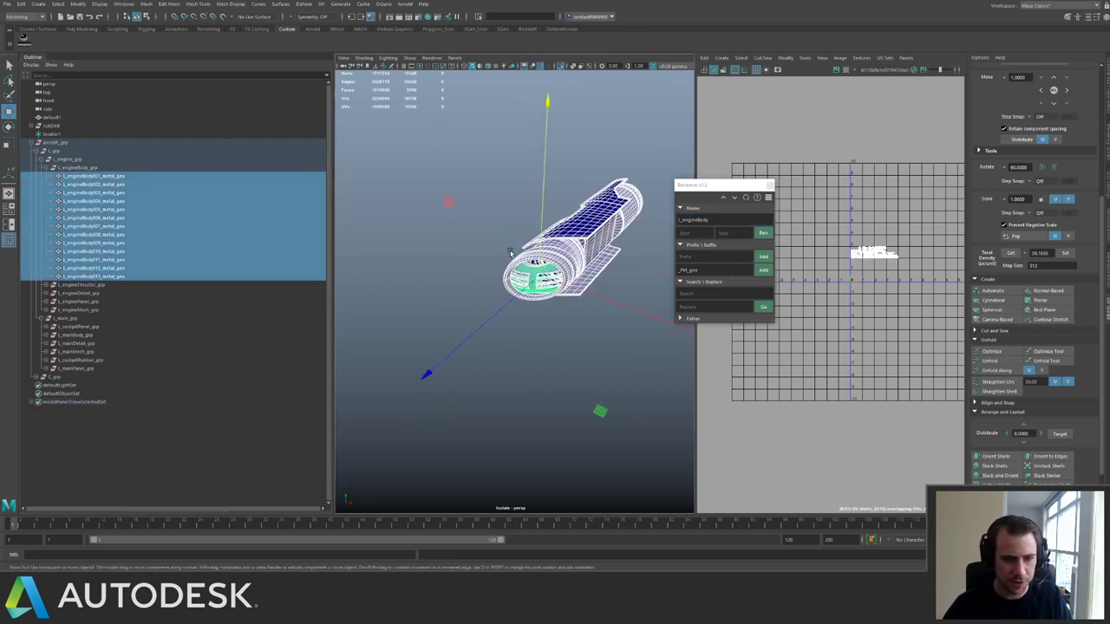
{"action": "right_click_drag", "start_coordinate": [512, 248], "coordinate": [579, 251], "text": "alt"}
{"action": "middle_click_drag", "start_coordinate": [579, 252], "coordinate": [495, 274], "text": "alt"}
{"action": "left_click", "coordinate": [682, 270]}
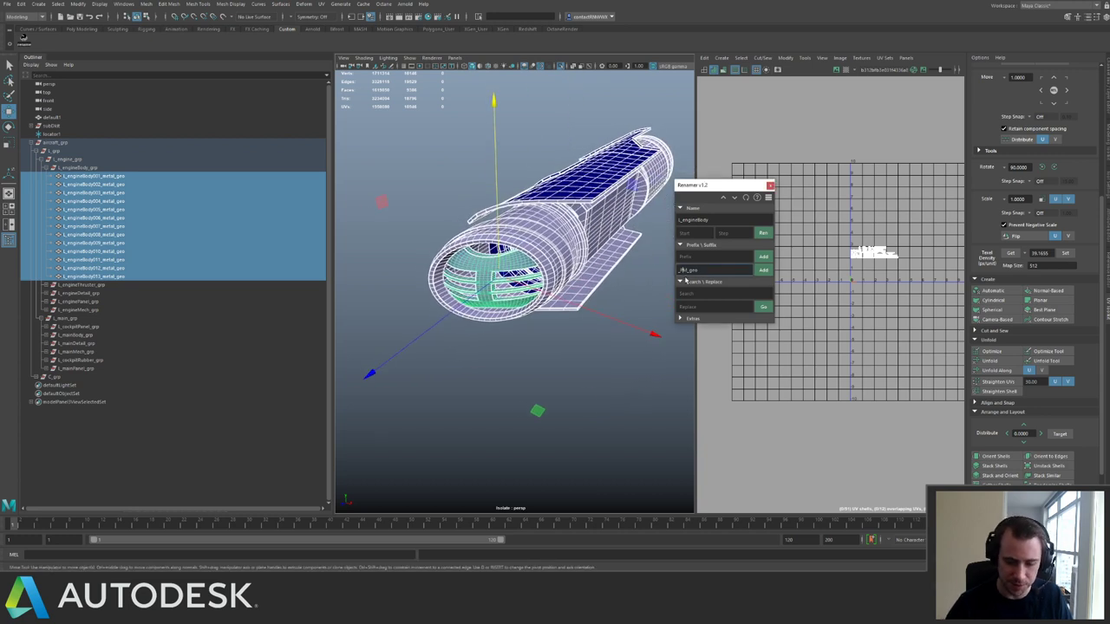
{"action": "left_click", "coordinate": [763, 232]}
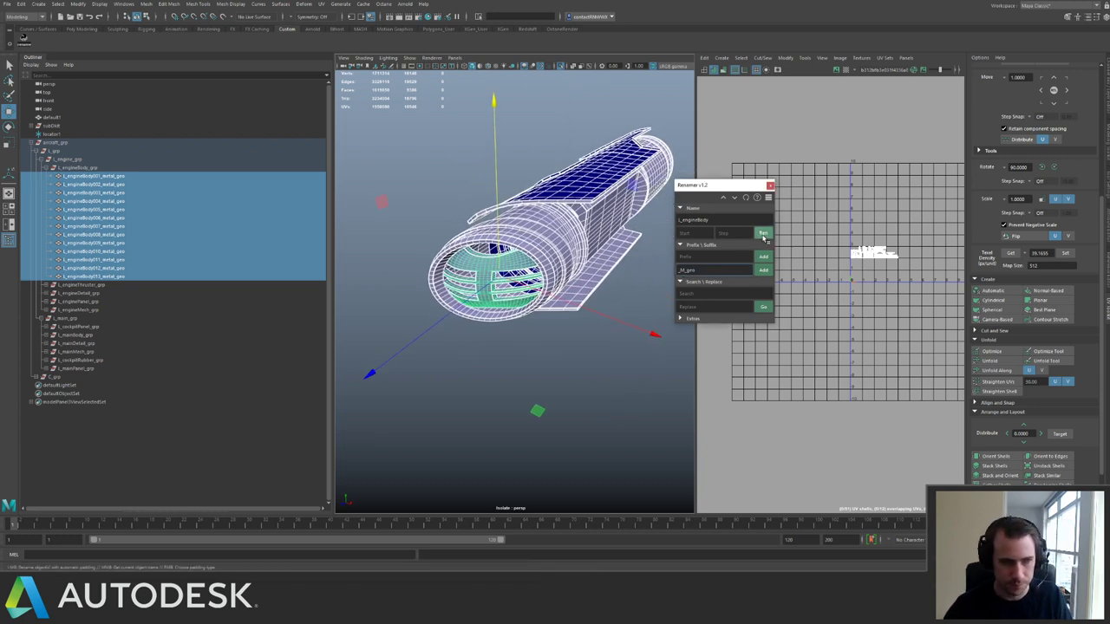
{"action": "left_click", "coordinate": [763, 270]}
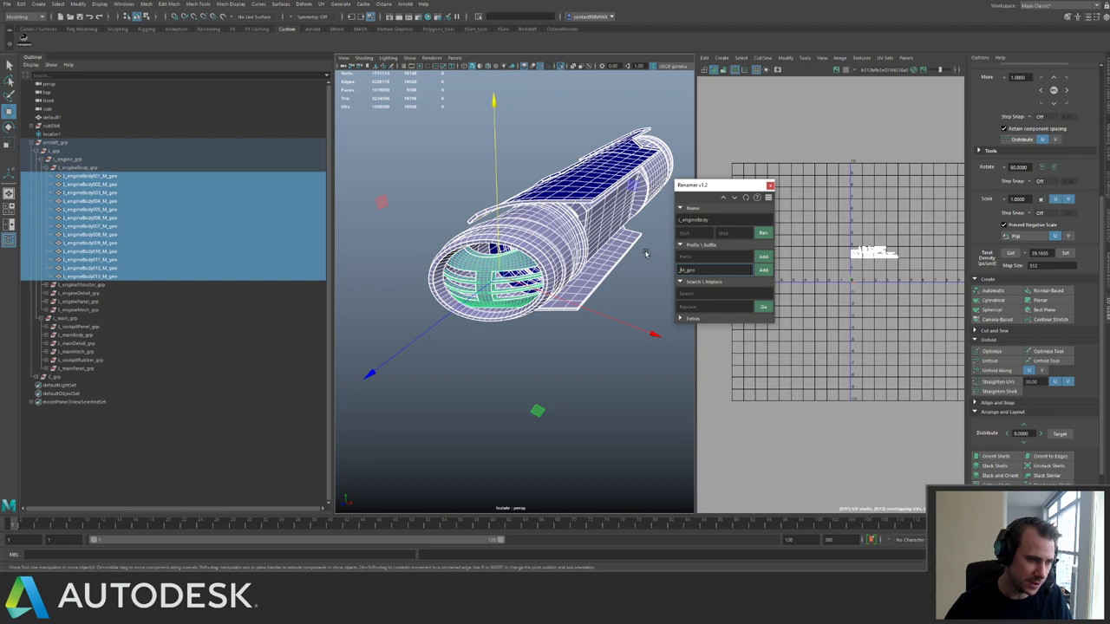
{"action": "left_click", "coordinate": [86, 168]}
{"action": "left_click", "coordinate": [48, 168]}
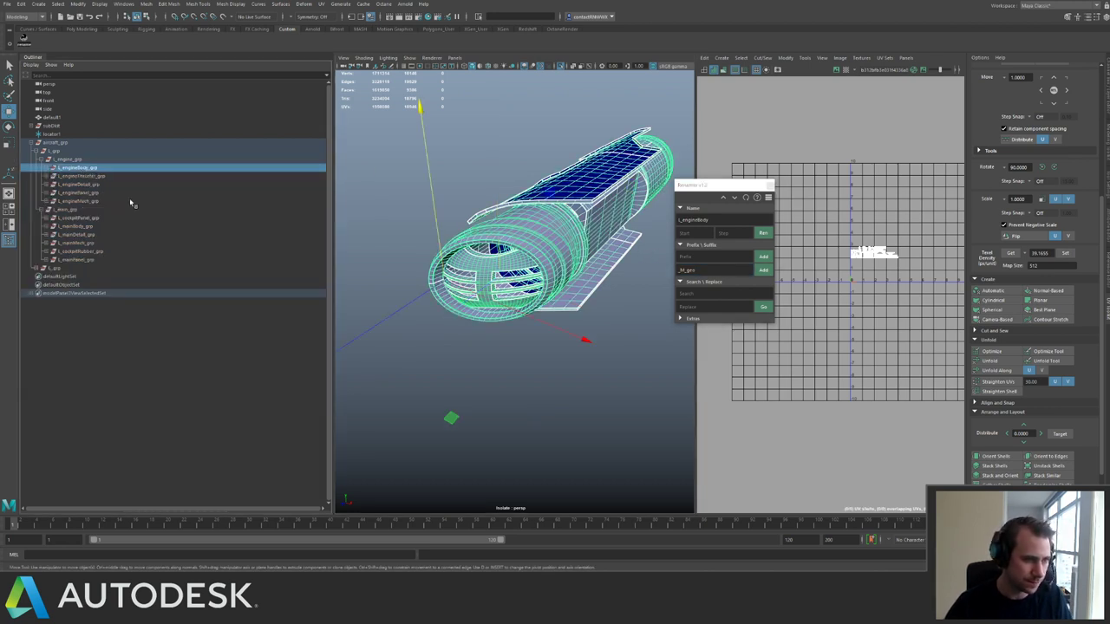
Examine the subgroups of L_engineThruster_grp and its place on the whole ship, leaving isolation and collapsing the group.
{"action": "left_click", "coordinate": [87, 176]}
{"action": "left_click", "coordinate": [53, 177]}
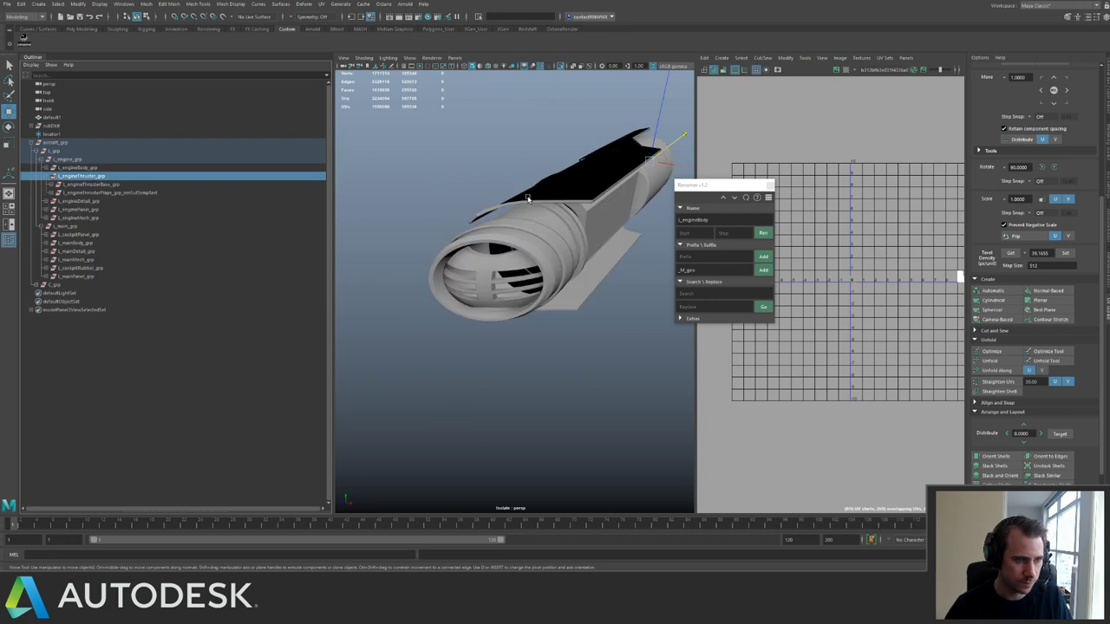
{"action": "left_click_drag", "start_coordinate": [527, 200], "coordinate": [468, 252], "text": "alt"}
{"action": "key", "text": "ctrl+1"}
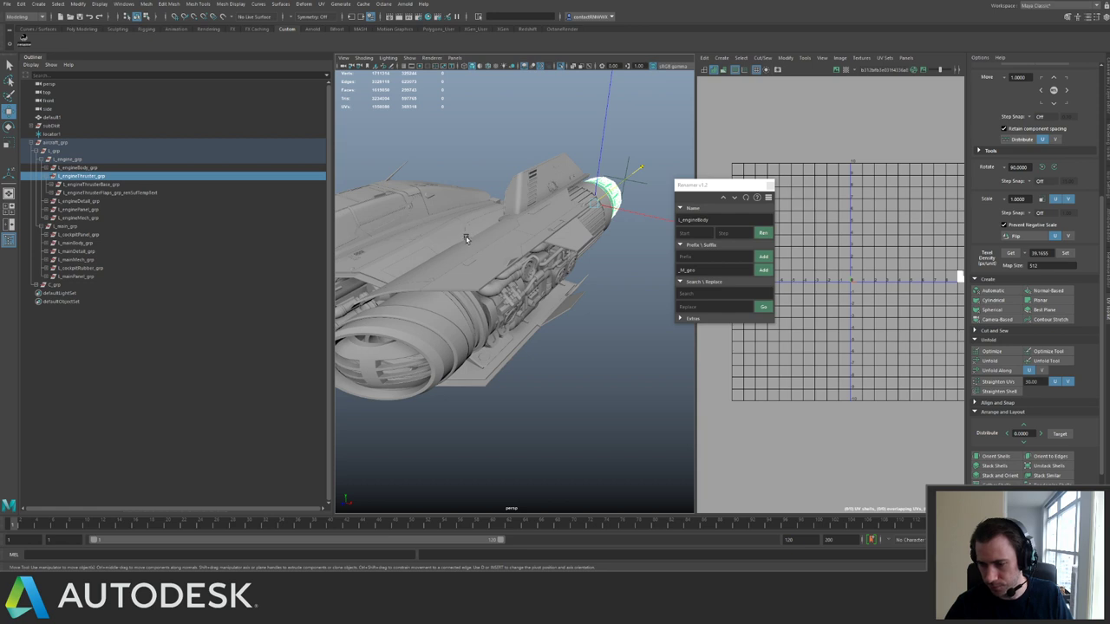
{"action": "left_click", "coordinate": [47, 178]}
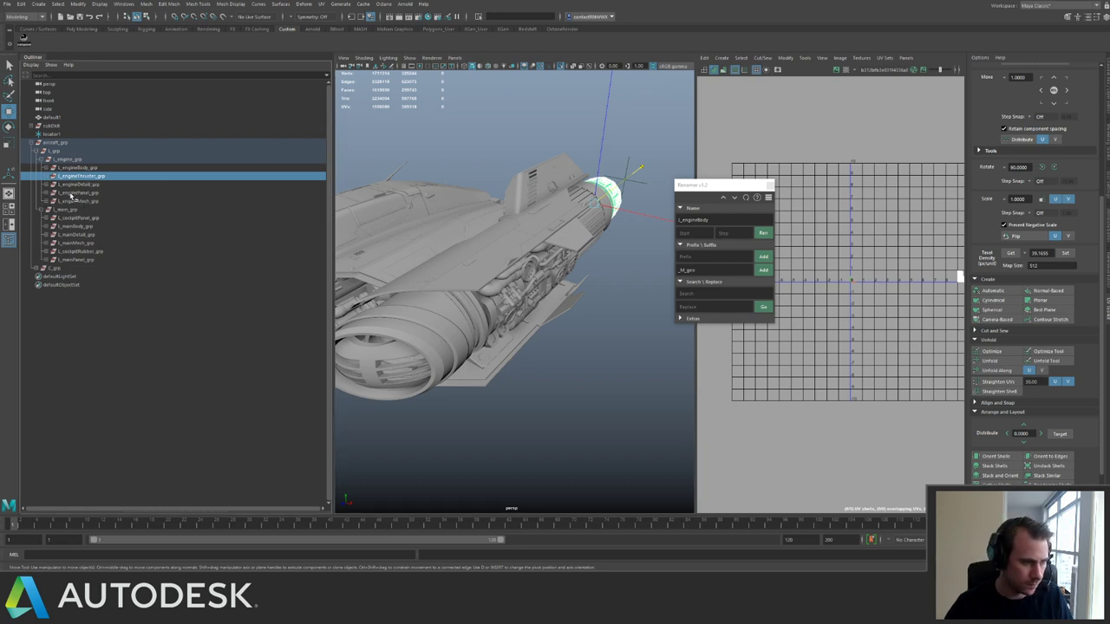
Isolate L_engineDetail_grp in the viewport and expand it to list its contents.
{"action": "left_click", "coordinate": [79, 186]}
{"action": "left_click_drag", "start_coordinate": [602, 183], "coordinate": [539, 229], "text": "alt"}
{"action": "key", "text": "ctrl+1"}
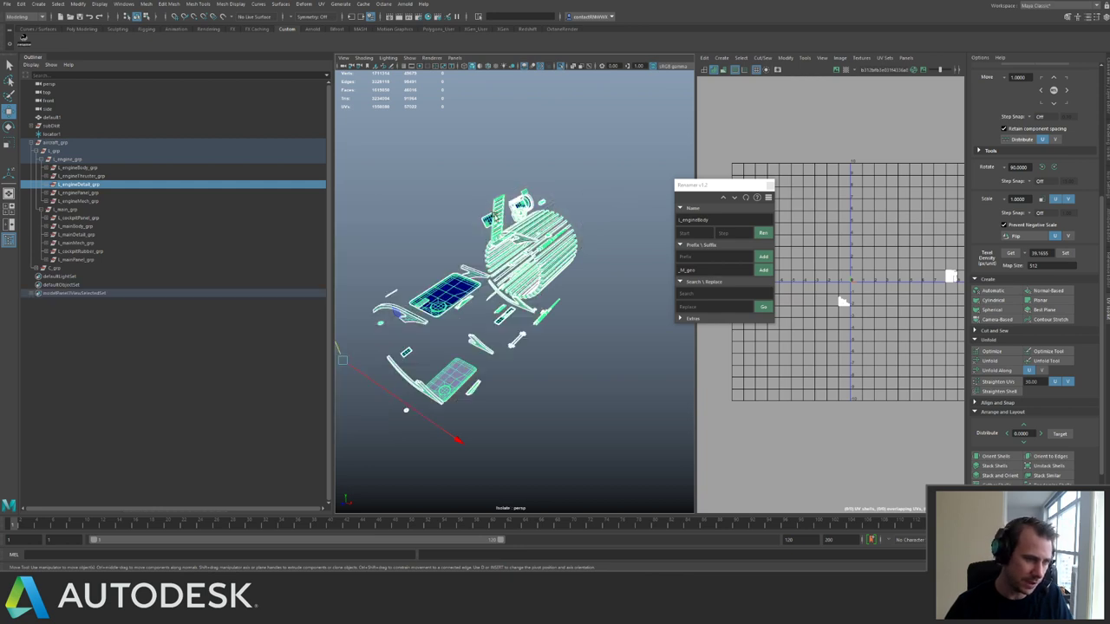
{"action": "left_click", "coordinate": [53, 185]}
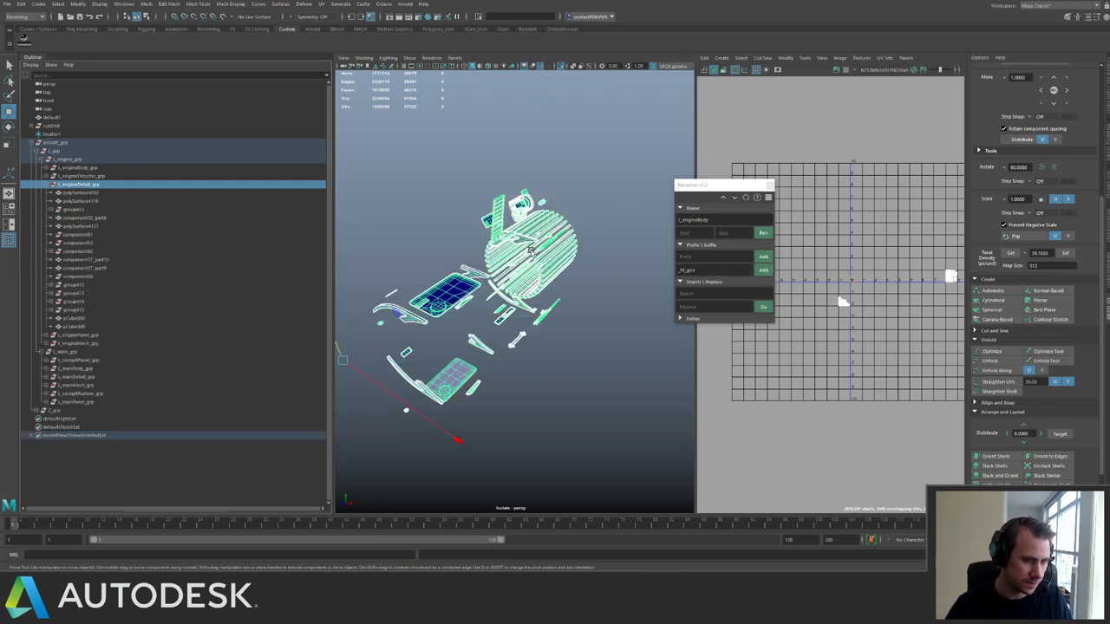
Select all the isolated engine detail meshes and parent them directly under L_engineDetail_grp.
{"action": "right_click_drag", "start_coordinate": [531, 251], "coordinate": [419, 188], "text": "alt"}
{"action": "left_click_drag", "start_coordinate": [439, 190], "coordinate": [581, 369]}
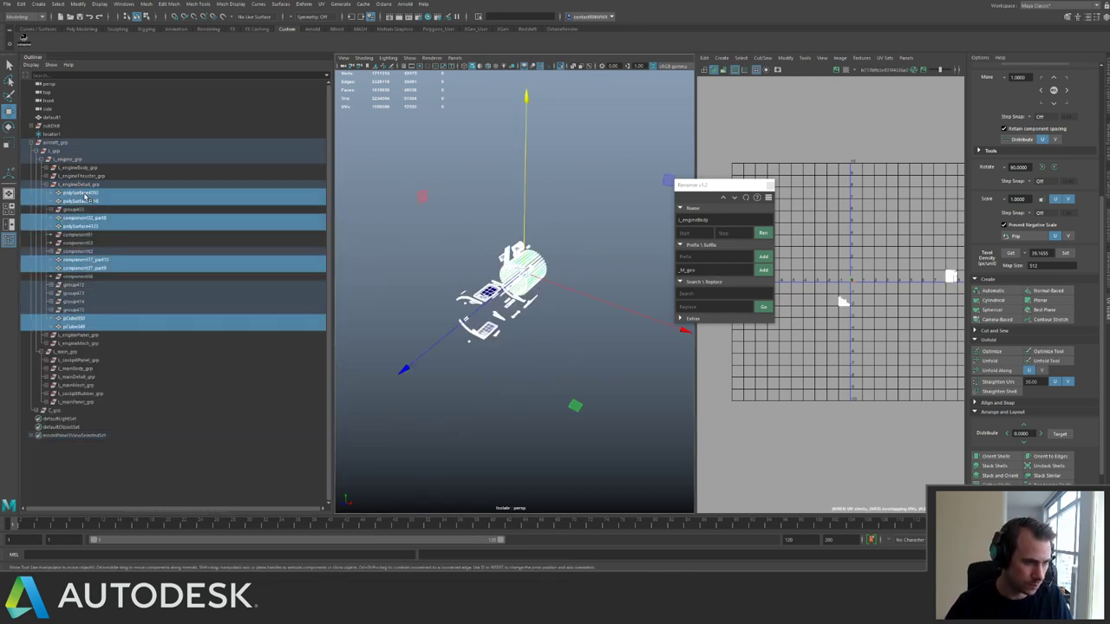
{"action": "middle_click_drag", "start_coordinate": [88, 194], "coordinate": [85, 185]}
Delete the leftover empty component and numbered subgroups inside L_engineDetail_grp.
{"action": "left_click", "coordinate": [75, 209]}
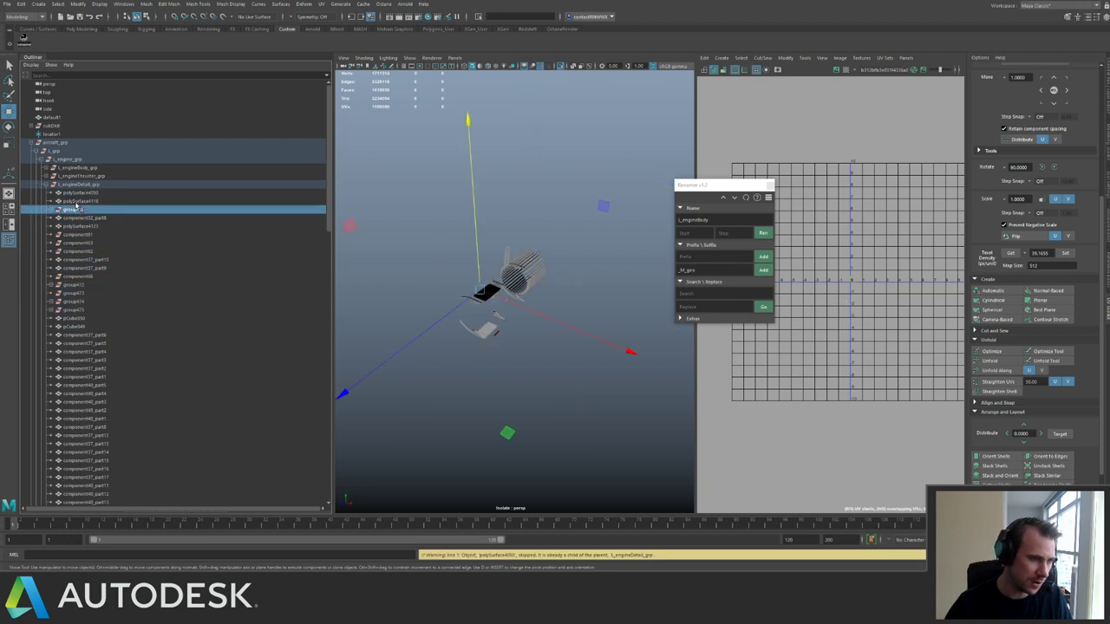
{"action": "key", "text": "Delete"}
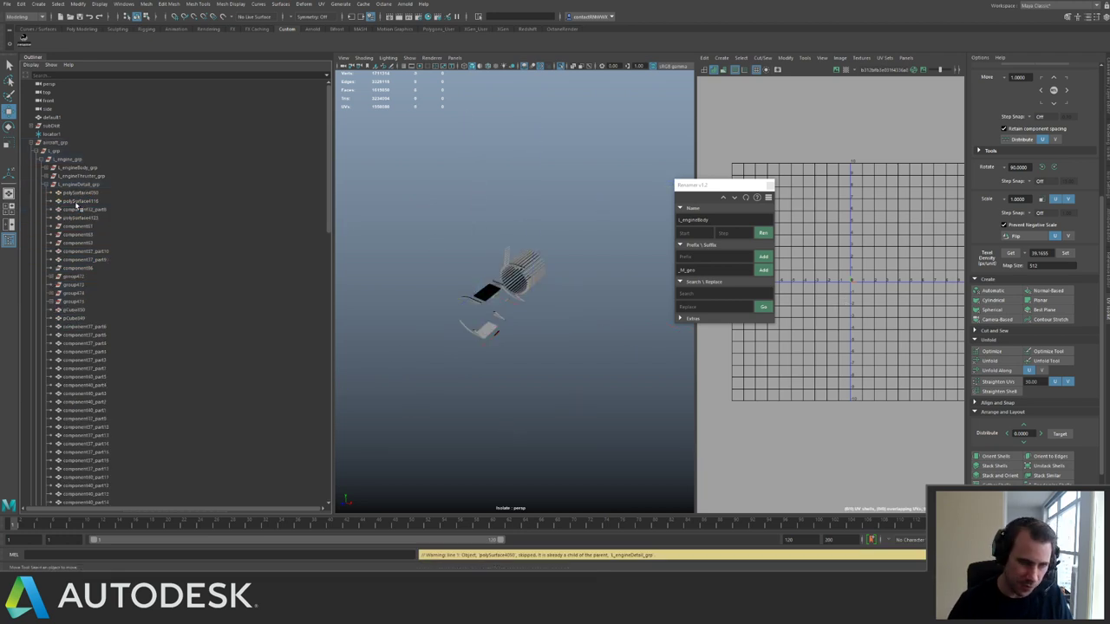
{"action": "left_click_drag", "start_coordinate": [78, 228], "coordinate": [81, 249]}
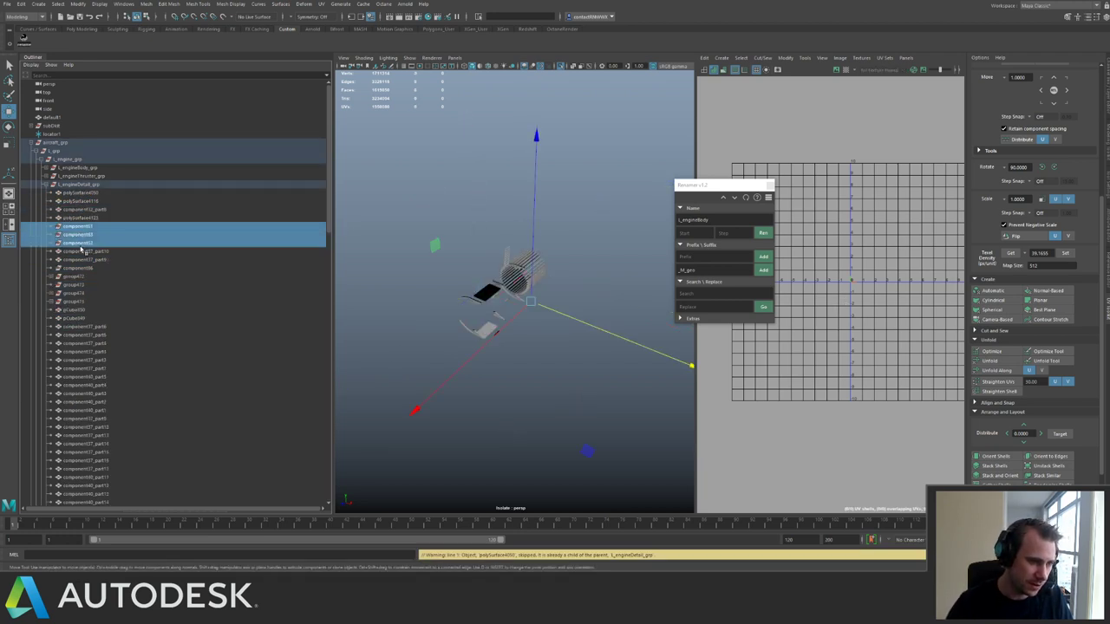
{"action": "key", "text": "Delete"}
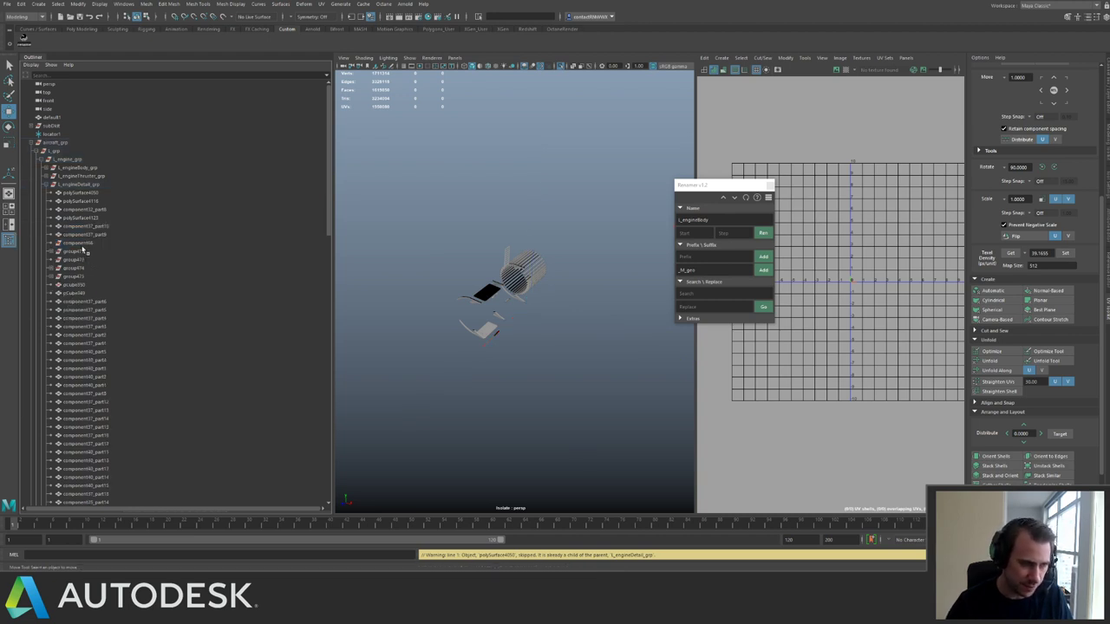
{"action": "left_click", "coordinate": [83, 246]}
{"action": "left_click", "coordinate": [82, 277], "text": "shift"}
{"action": "key", "text": "Delete"}
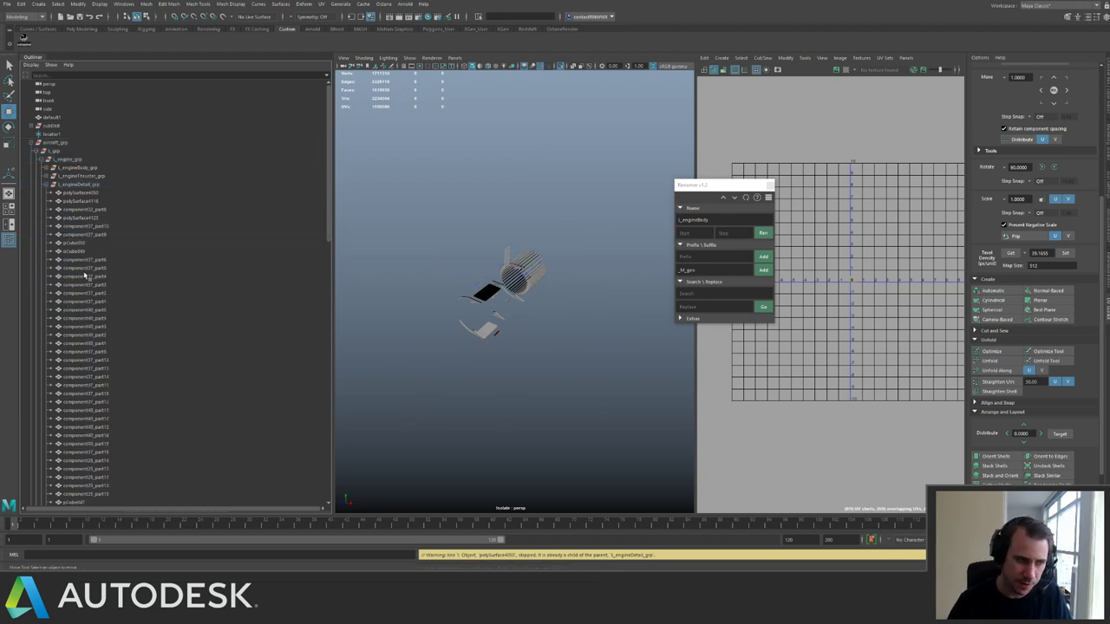
Select L_engineDetail_grp and leave isolation to frame its details on the whole ship.
{"action": "left_click", "coordinate": [79, 184]}
{"action": "key", "text": "ctrl+1"}
{"action": "key", "text": "f"}
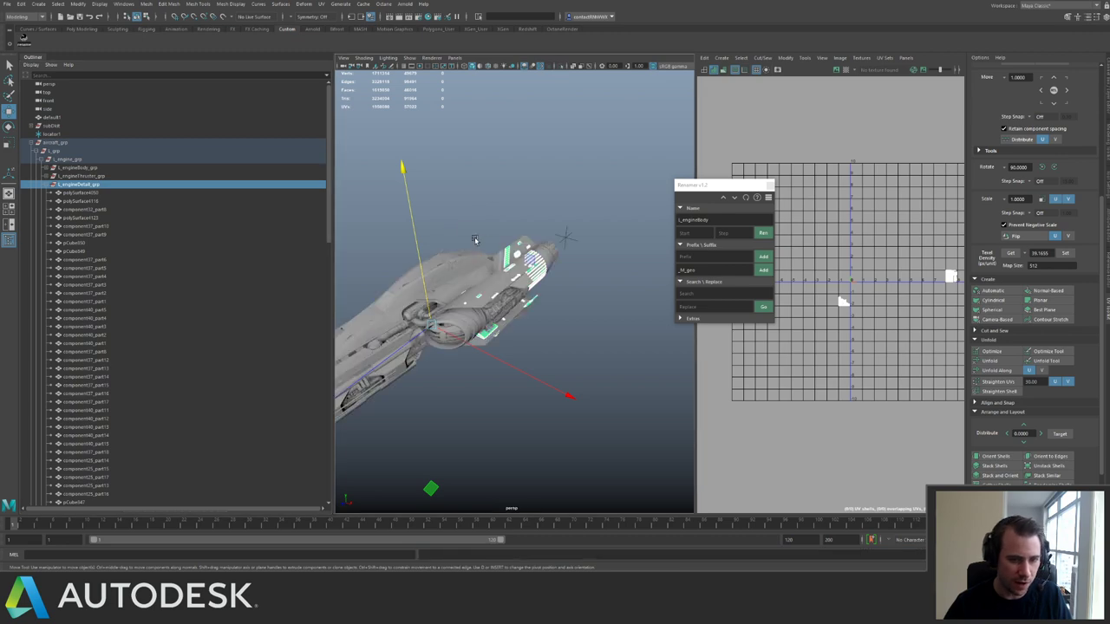
Inspect the left engine's detail meshes and set the renamer's base name to L_engineDetail.
{"action": "left_click_drag", "start_coordinate": [474, 239], "coordinate": [523, 262], "text": "alt"}
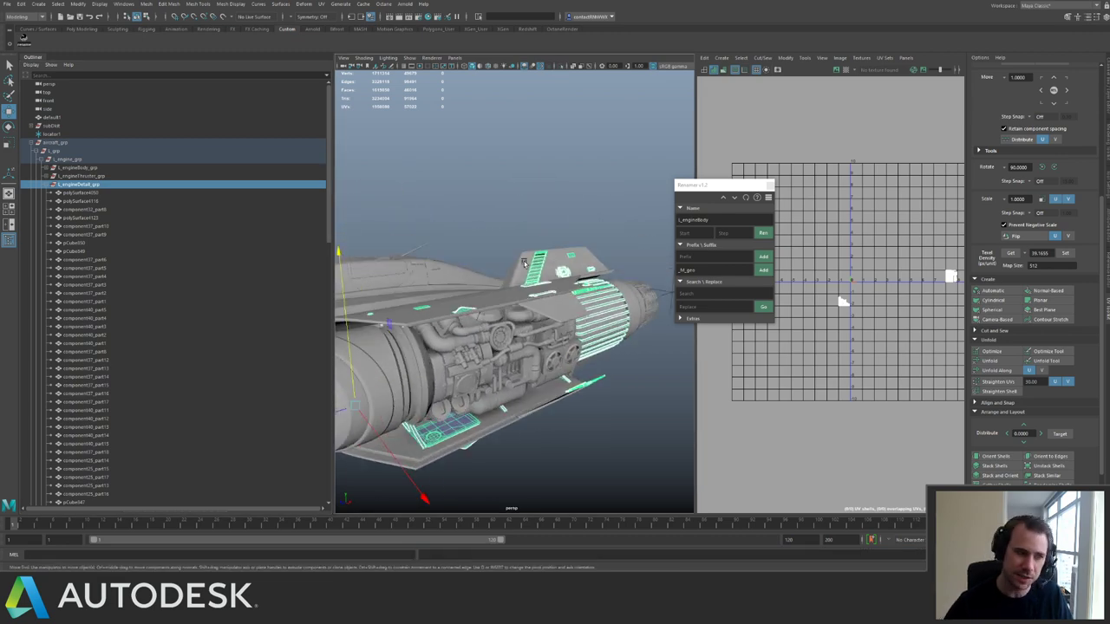
{"action": "left_click", "coordinate": [419, 212]}
{"action": "right_click_drag", "start_coordinate": [419, 212], "coordinate": [523, 323], "text": "alt"}
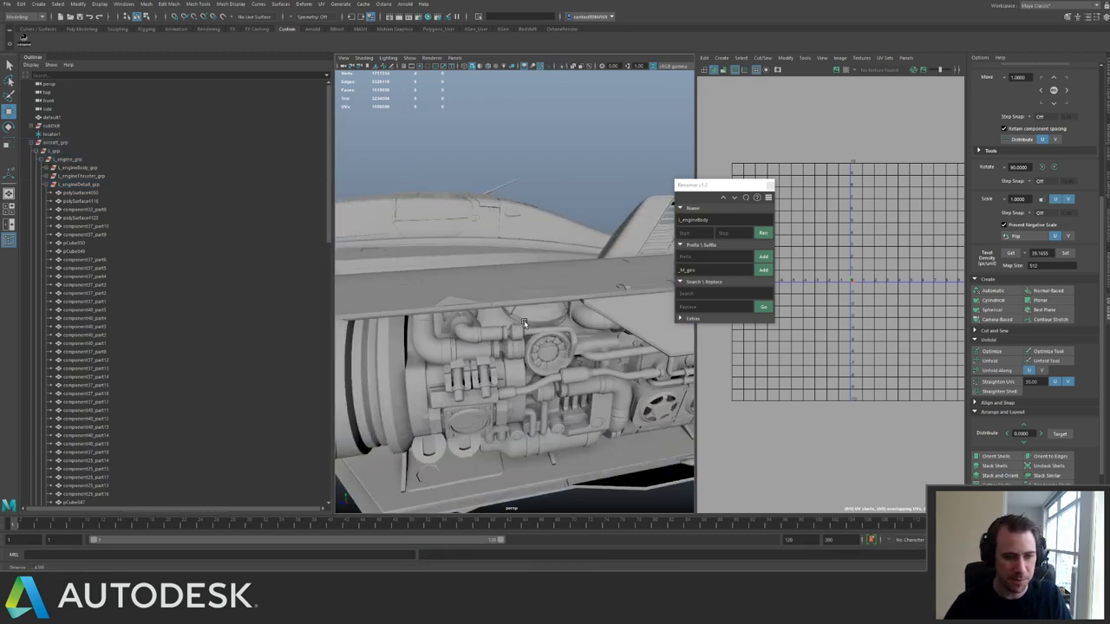
{"action": "left_click_drag", "start_coordinate": [524, 323], "coordinate": [442, 258], "text": "alt"}
{"action": "left_click", "coordinate": [594, 234]}
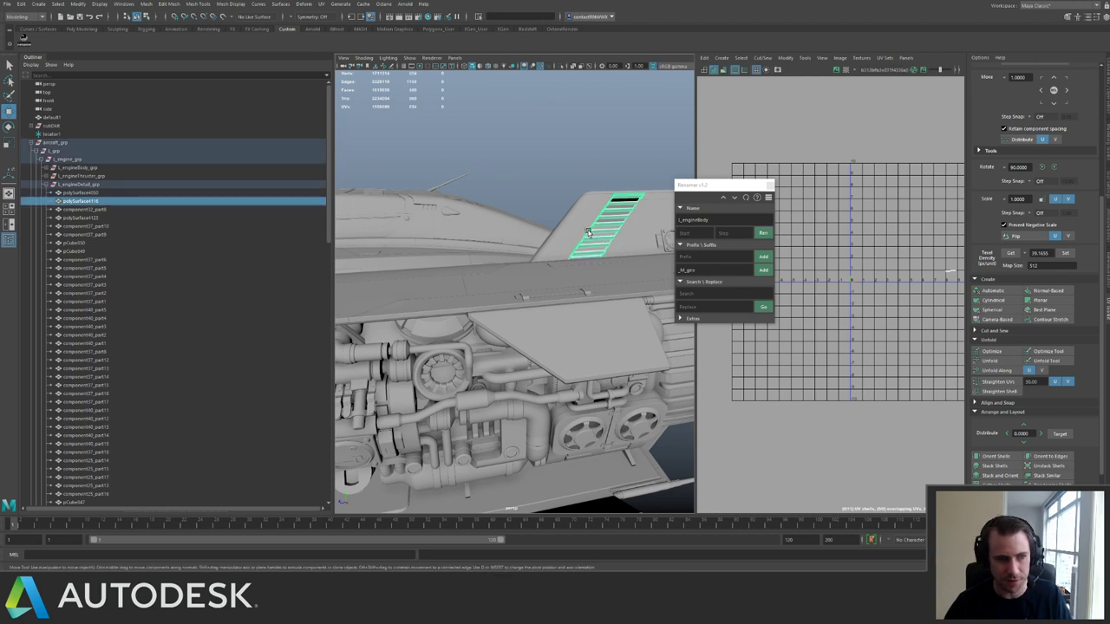
{"action": "double_click", "coordinate": [87, 184]}
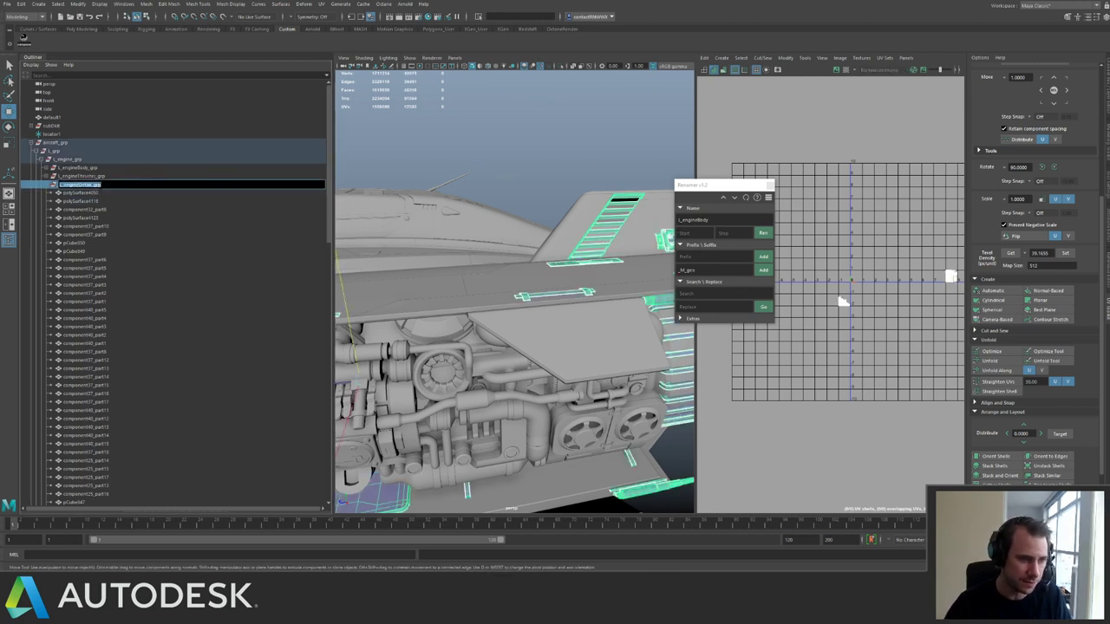
{"action": "left_click_drag", "start_coordinate": [718, 220], "coordinate": [670, 213]}
{"action": "type", "text": "L_engineDetail_grp"}
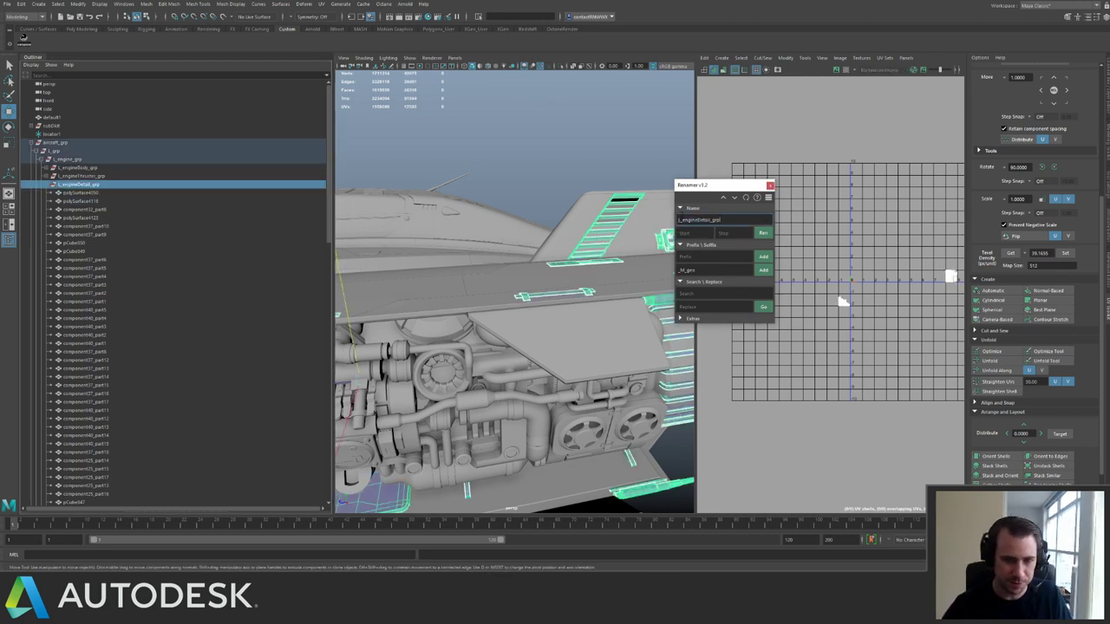
{"action": "left_click_drag", "start_coordinate": [560, 189], "coordinate": [614, 291], "text": "alt"}
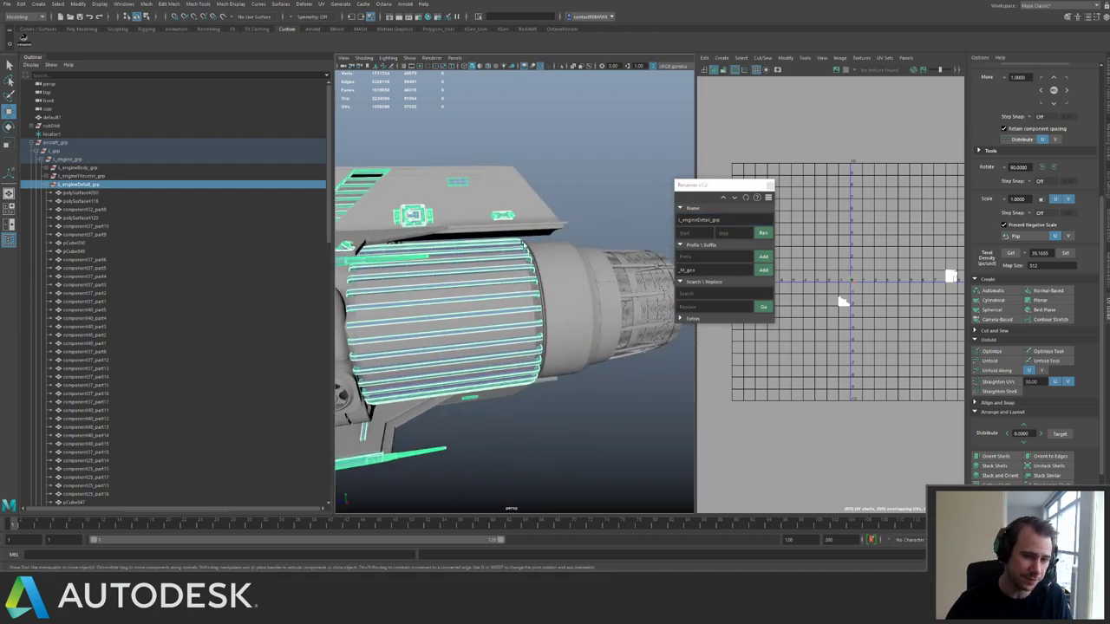
{"action": "left_click", "coordinate": [734, 221]}
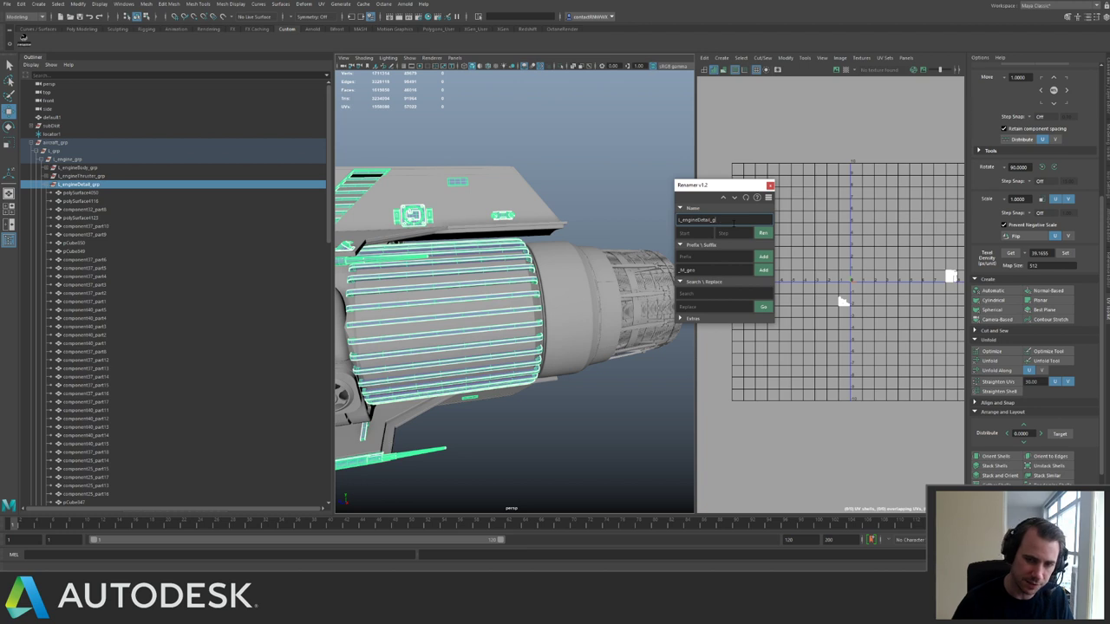
Rename all meshes in L_engineDetail_grp with the numbered base name and the suffix _M_geo, and collapse the group.
{"action": "left_click", "coordinate": [115, 193]}
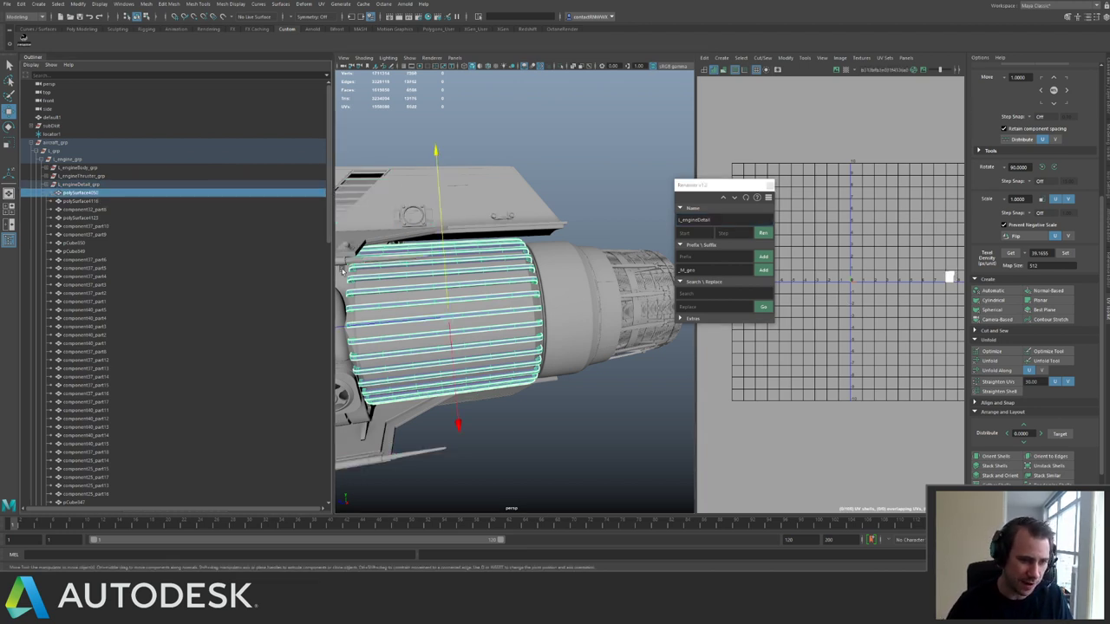
{"action": "left_click_drag", "start_coordinate": [329, 239], "coordinate": [317, 487]}
{"action": "left_click", "coordinate": [112, 394], "text": "shift"}
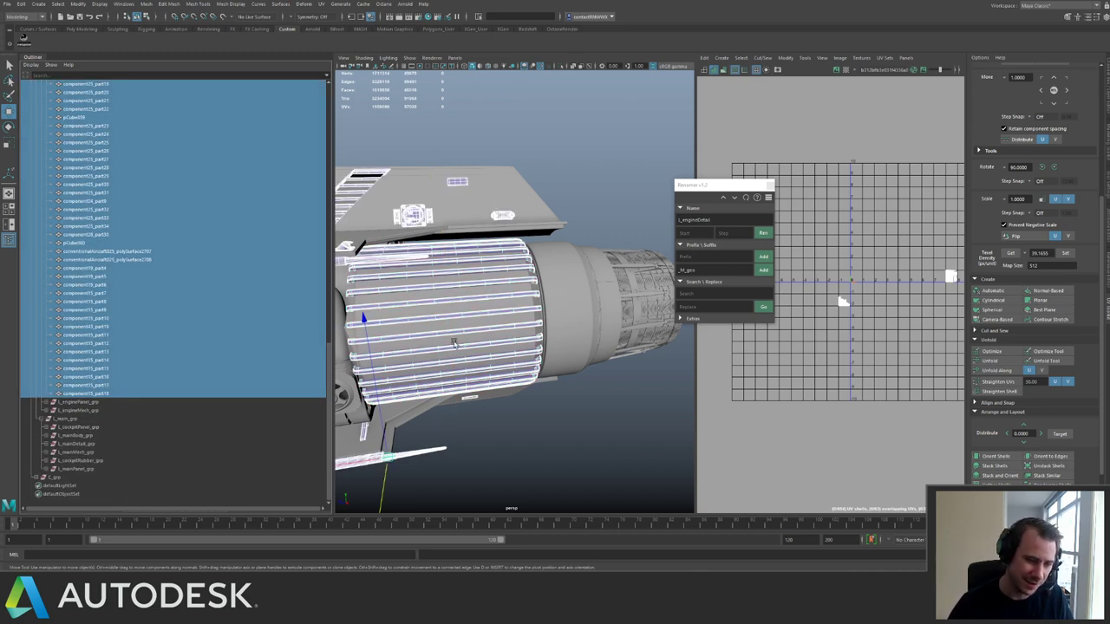
{"action": "left_click_drag", "start_coordinate": [451, 330], "coordinate": [646, 161], "text": "alt"}
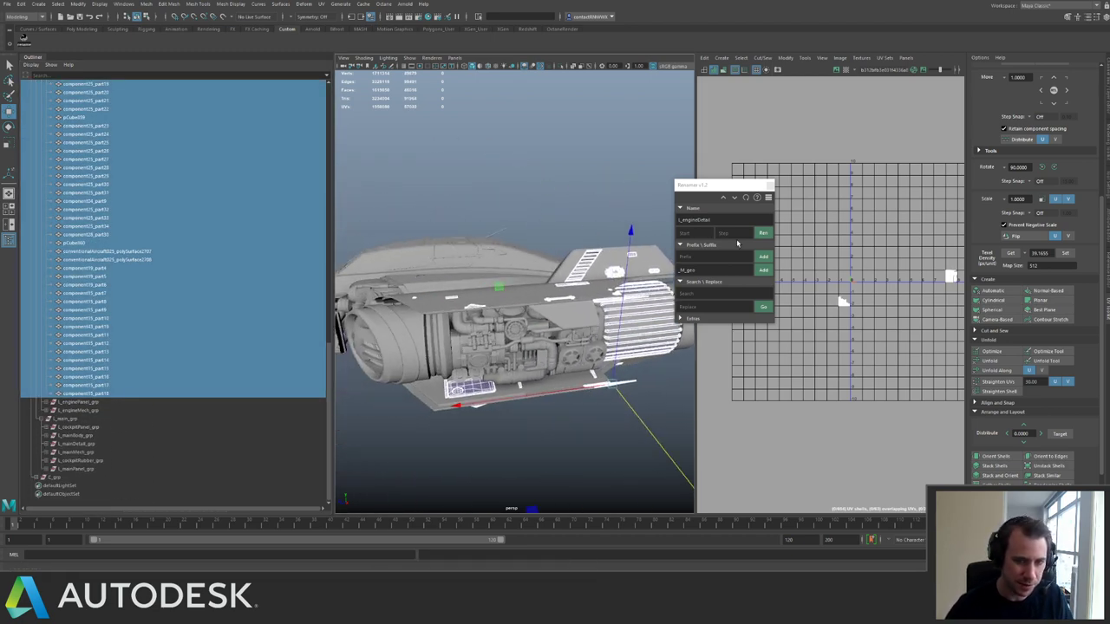
{"action": "left_click", "coordinate": [763, 233]}
{"action": "left_click", "coordinate": [763, 270]}
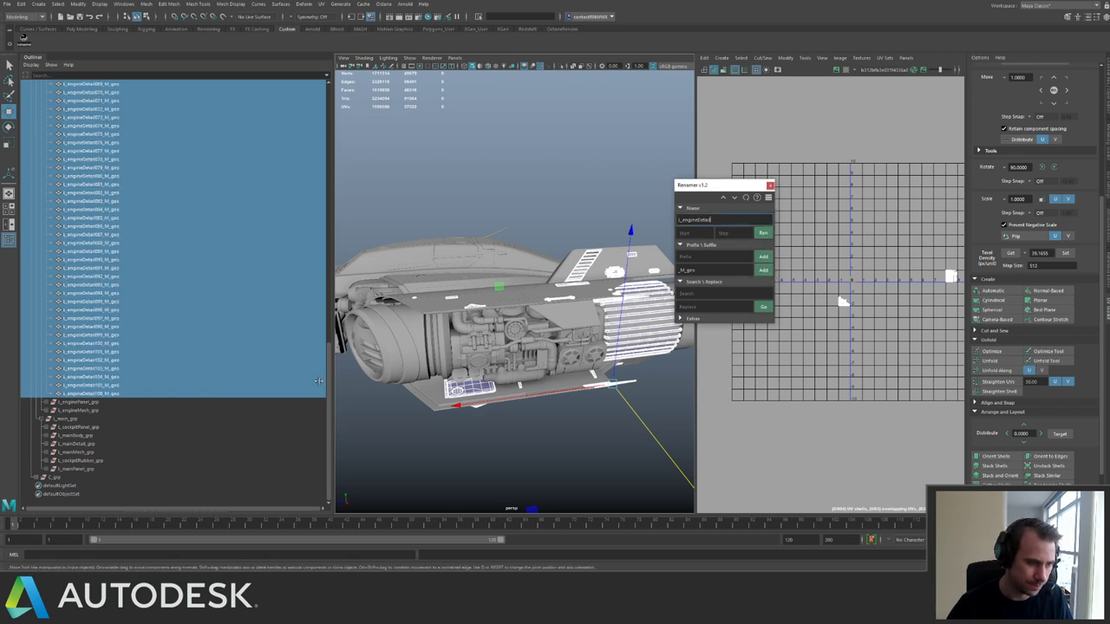
{"action": "scroll", "coordinate": [330, 396], "scroll_direction": "up", "scroll_amount": 15}
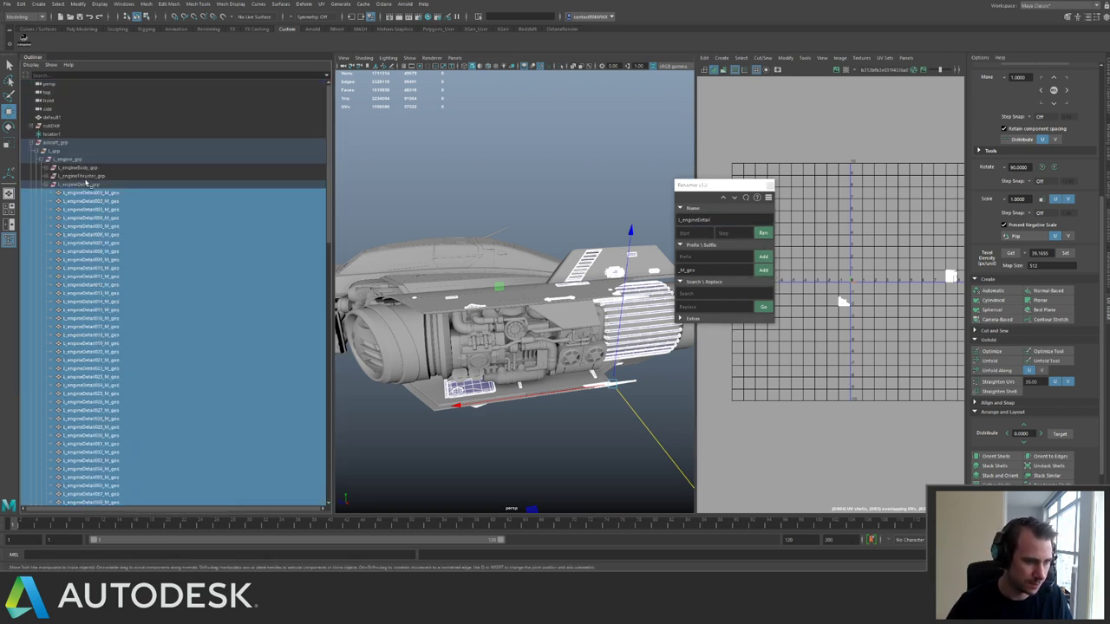
{"action": "left_click", "coordinate": [65, 184]}
{"action": "left_click", "coordinate": [49, 185]}
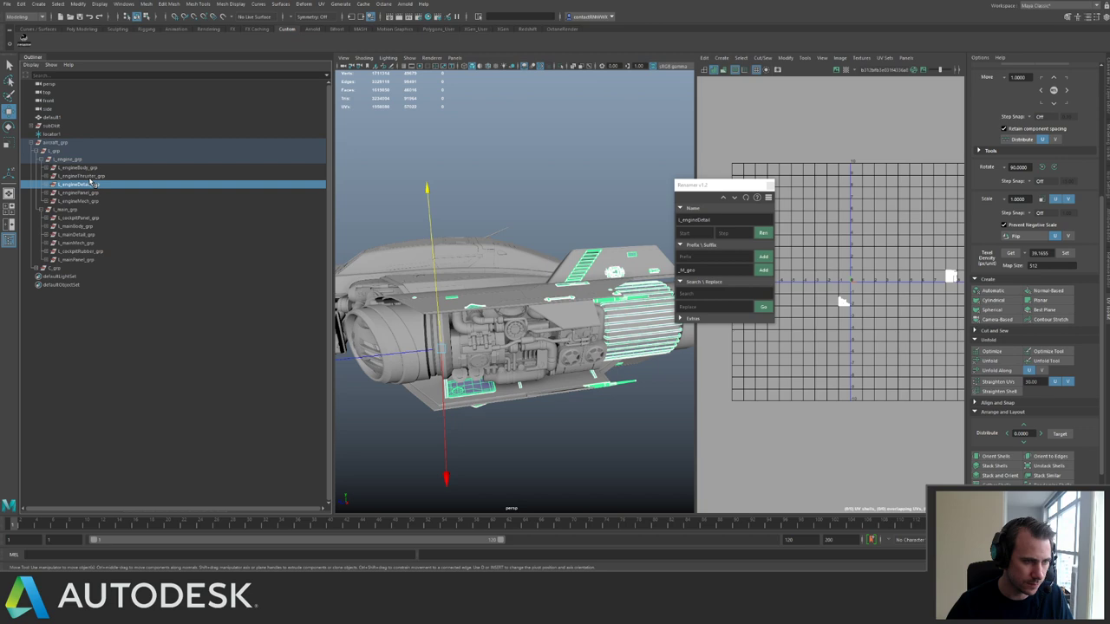
Isolate L_enginePanel_grp, select all its meshes including those in subgroups, and parent them directly under L_enginePanel_grp.
{"action": "left_click", "coordinate": [49, 193]}
{"action": "left_click", "coordinate": [46, 193]}
{"action": "left_click_drag", "start_coordinate": [511, 244], "coordinate": [553, 236], "text": "alt"}
{"action": "key", "text": "ctrl+1"}
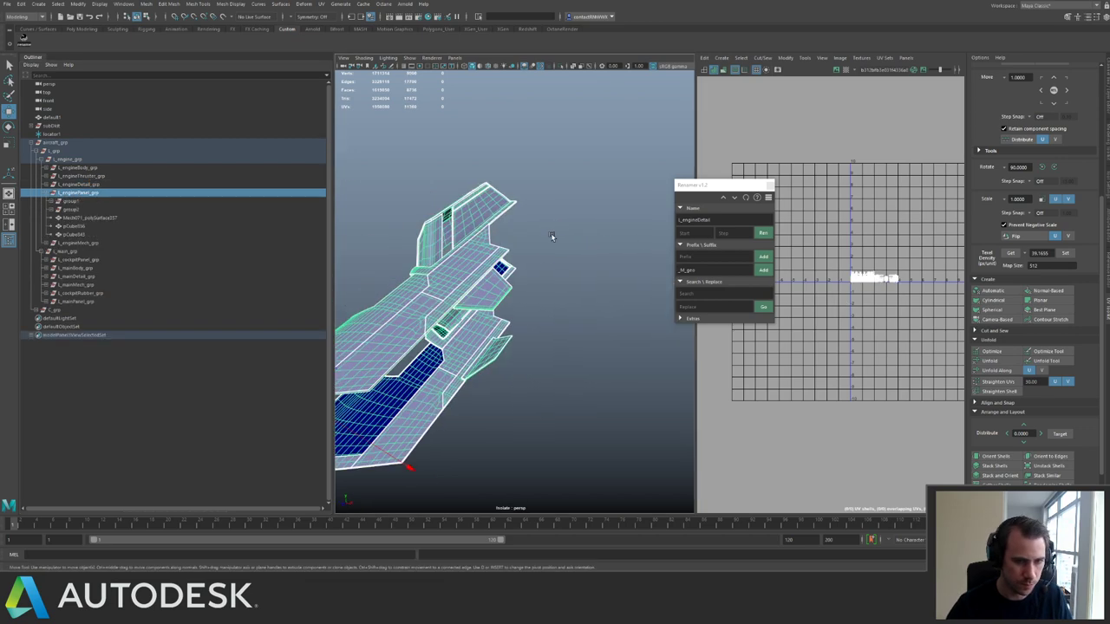
{"action": "right_click_drag", "start_coordinate": [552, 236], "coordinate": [474, 187], "text": "alt"}
{"action": "middle_click_drag", "start_coordinate": [474, 187], "coordinate": [510, 176], "text": "alt"}
{"action": "left_click", "coordinate": [436, 164]}
{"action": "left_click_drag", "start_coordinate": [436, 163], "coordinate": [542, 350]}
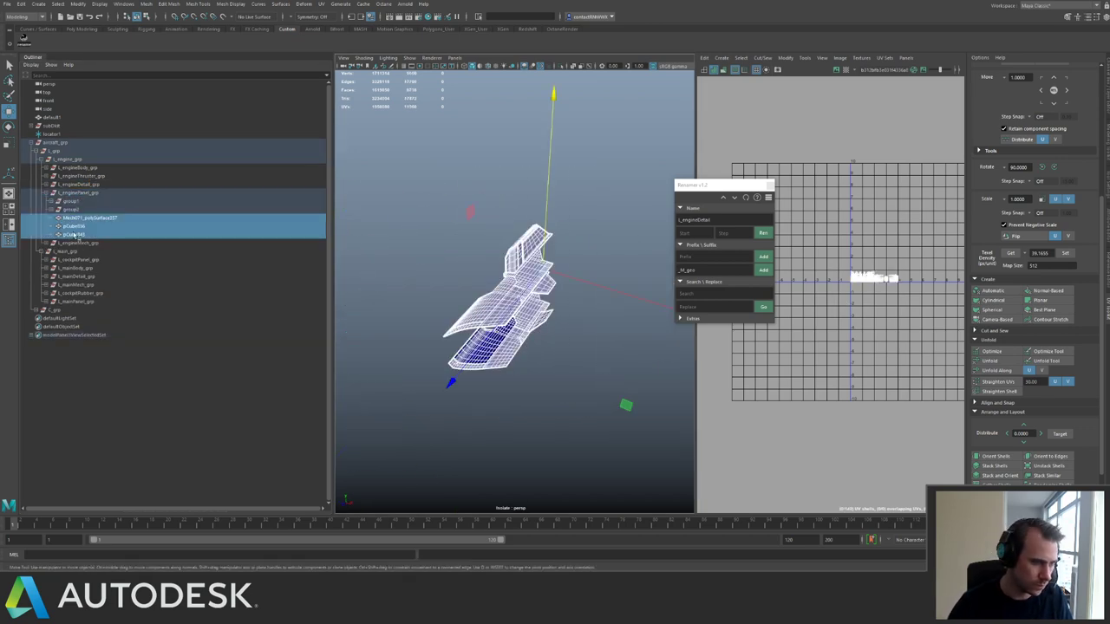
{"action": "middle_click_drag", "start_coordinate": [82, 227], "coordinate": [81, 193]}
Delete the leftover subgroups group1 and group2 from L_enginePanel_grp.
{"action": "left_click", "coordinate": [71, 202]}
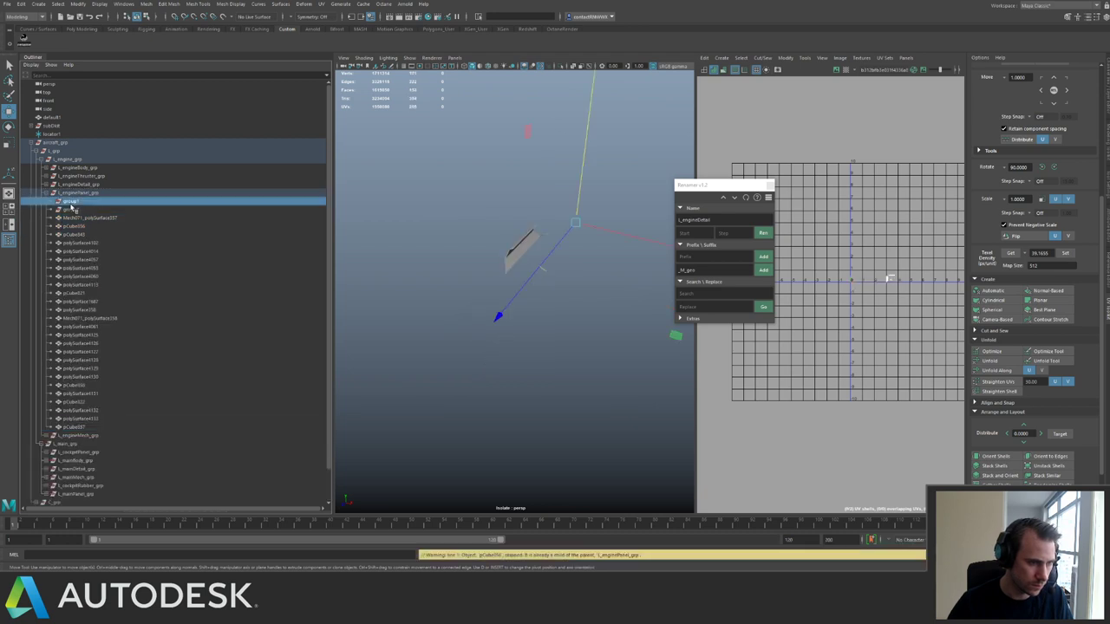
{"action": "left_click", "coordinate": [72, 210], "text": "shift"}
{"action": "key", "text": "Delete"}
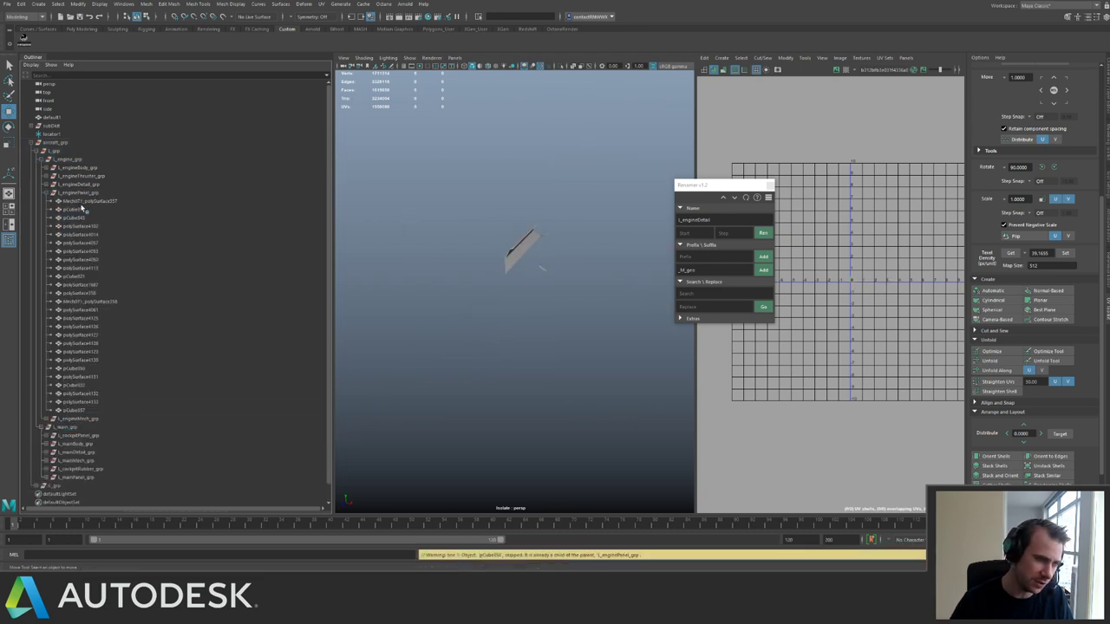
Set the renamer's base name to L_enginePanel and its suffix to _PM_geo.
{"action": "double_click", "coordinate": [80, 192]}
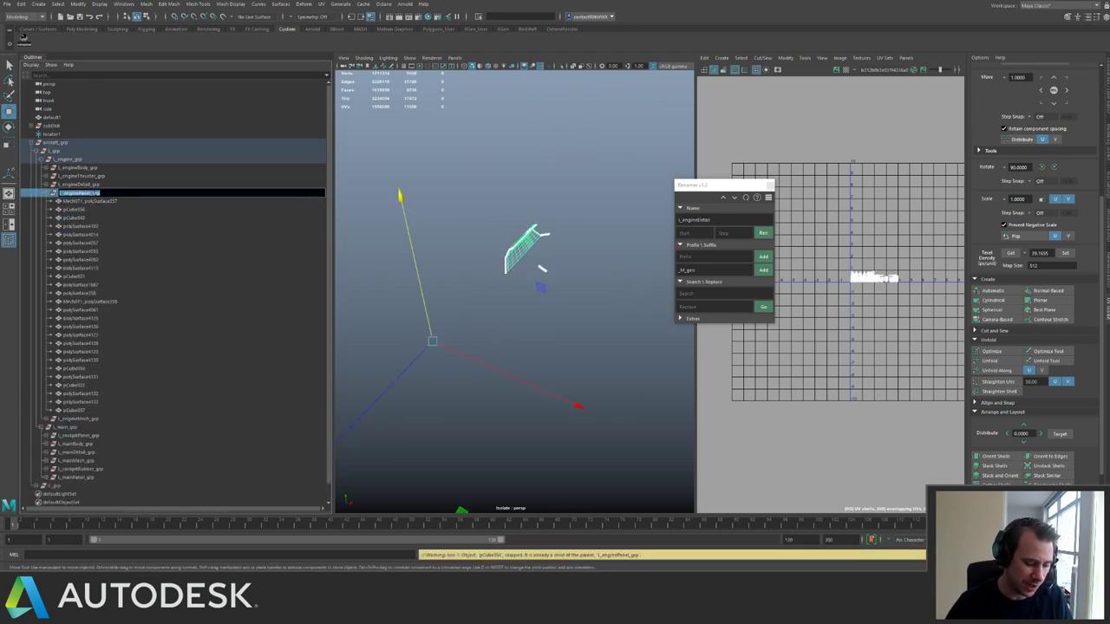
{"action": "key", "text": "ctrl+c"}
{"action": "double_click", "coordinate": [717, 220]}
{"action": "key", "text": "ctrl+v"}
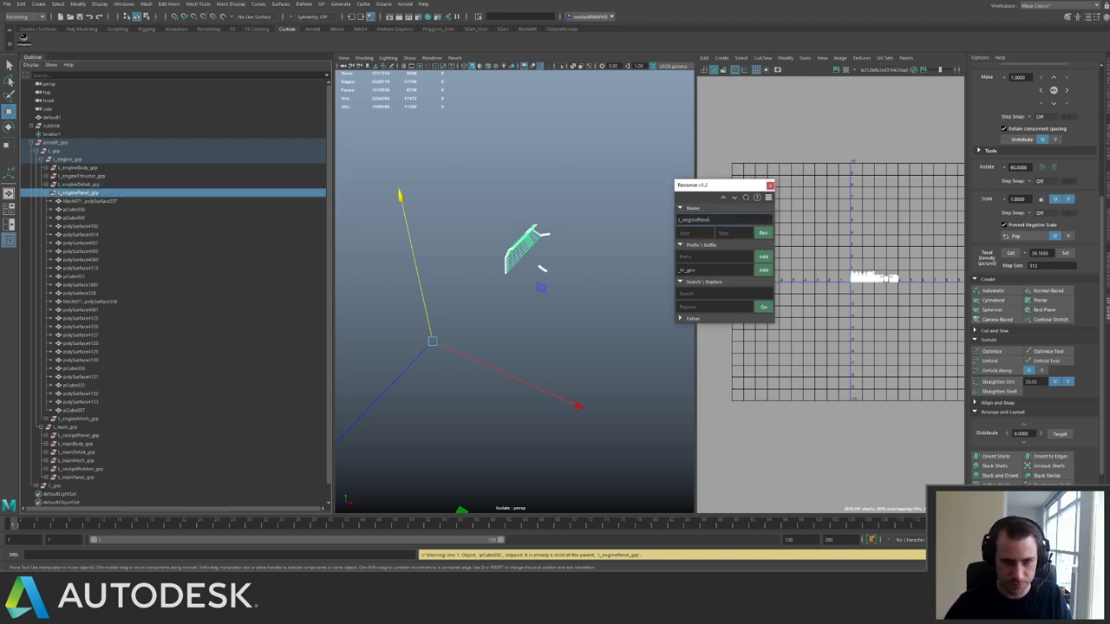
{"action": "left_click", "coordinate": [683, 271]}
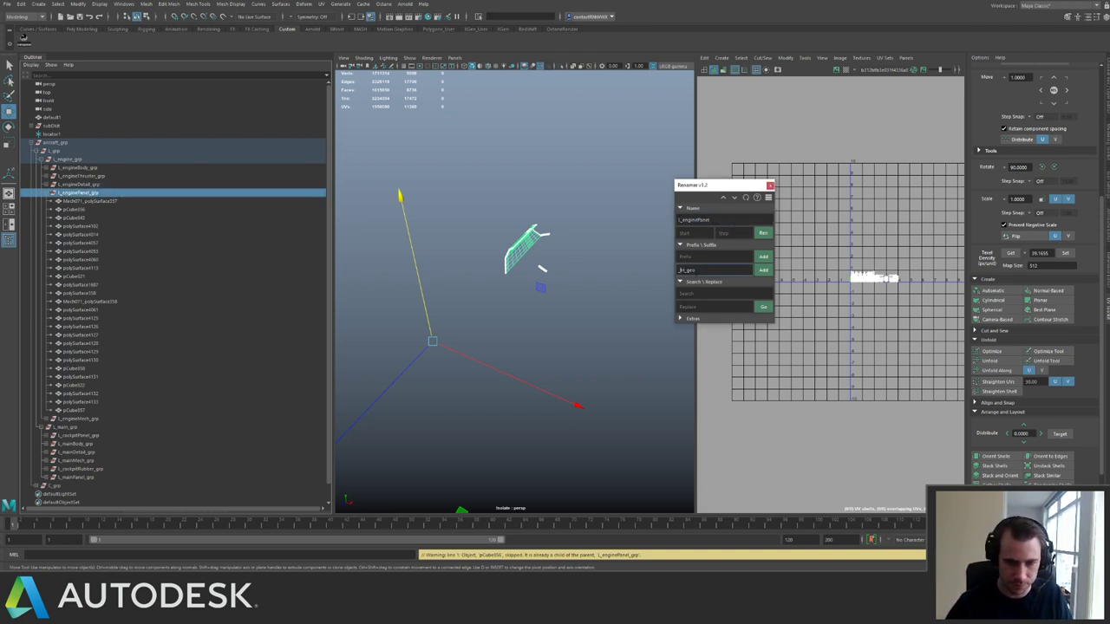
Rename all meshes in L_enginePanel_grp with the numbered L_enginePanel name and add the _PM_geo suffix.
{"action": "left_click", "coordinate": [78, 204]}
{"action": "left_click", "coordinate": [84, 411], "text": "shift"}
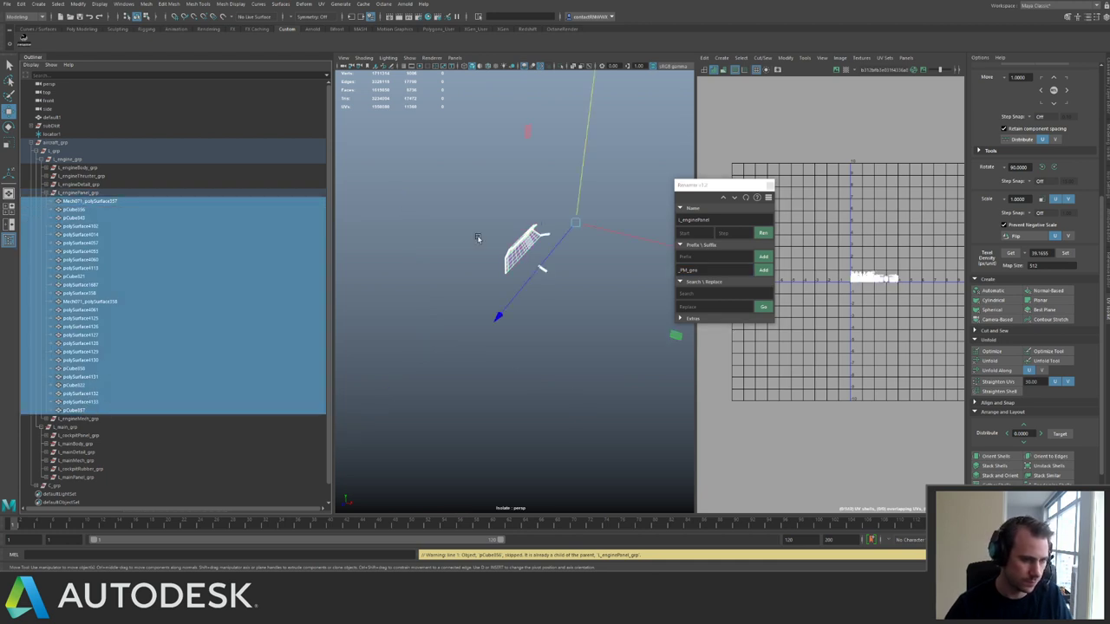
{"action": "left_click", "coordinate": [764, 233]}
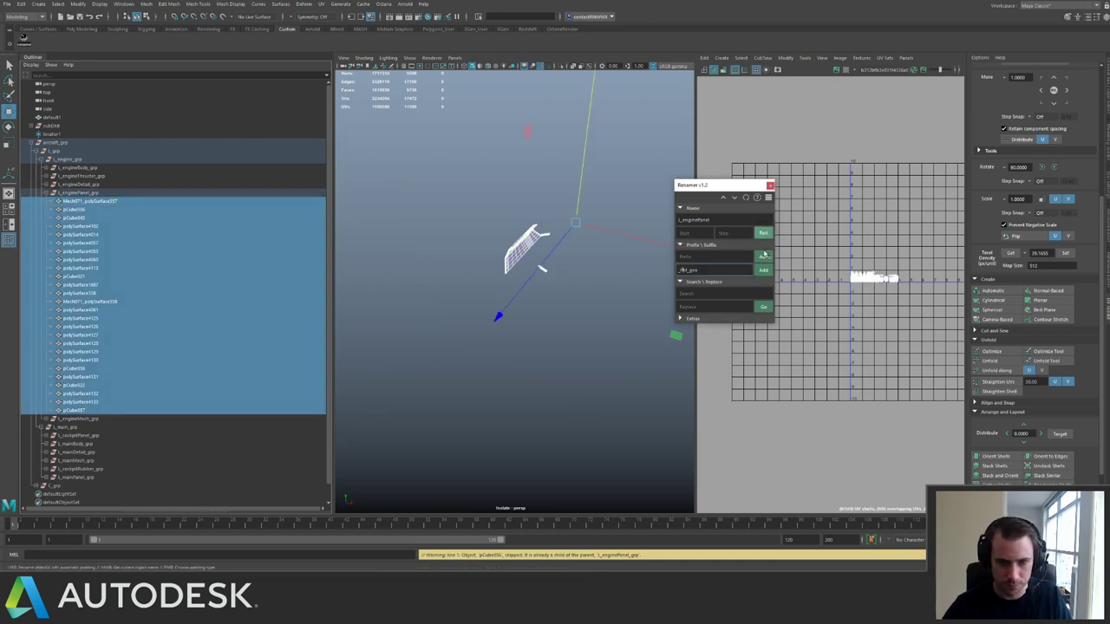
{"action": "left_click", "coordinate": [763, 270]}
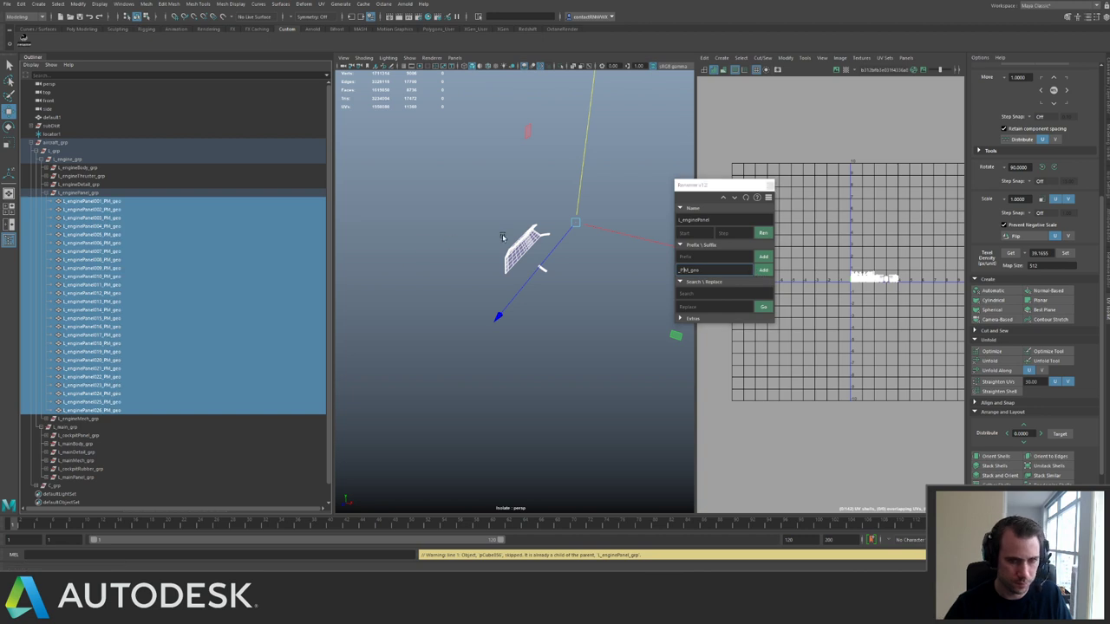
Bring the whole aircraft back into view, check the engine panel group on it, and collapse L_enginePanel_grp.
{"action": "left_click", "coordinate": [468, 237]}
{"action": "left_click", "coordinate": [103, 192]}
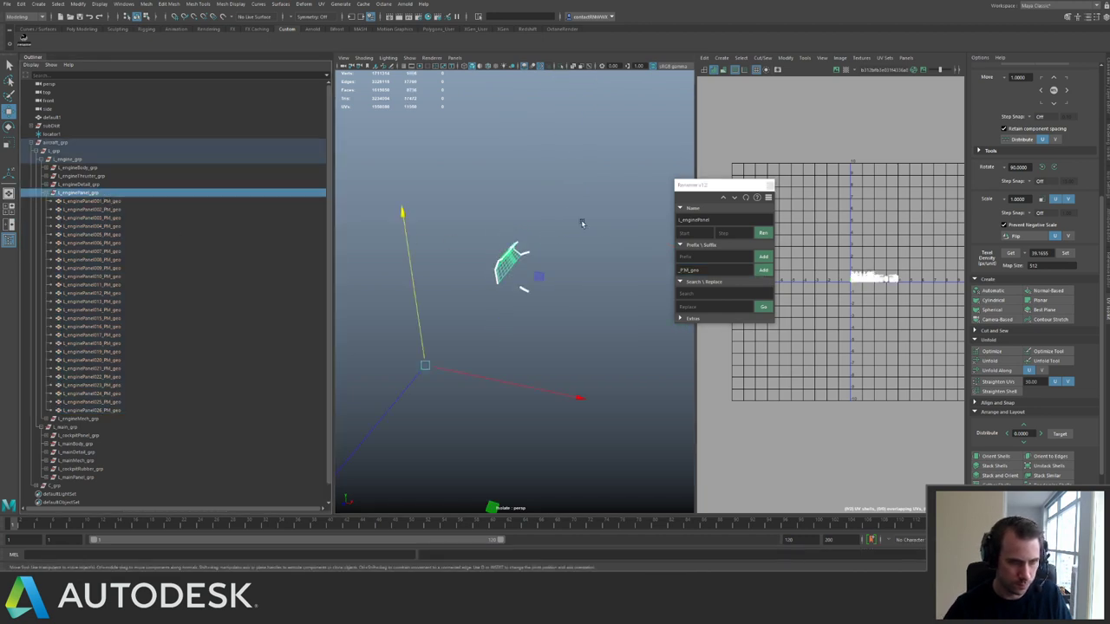
{"action": "key", "text": "ctrl+1"}
{"action": "key", "text": "f"}
{"action": "key", "text": "ctrl+1"}
{"action": "key", "text": "ctrl+1"}
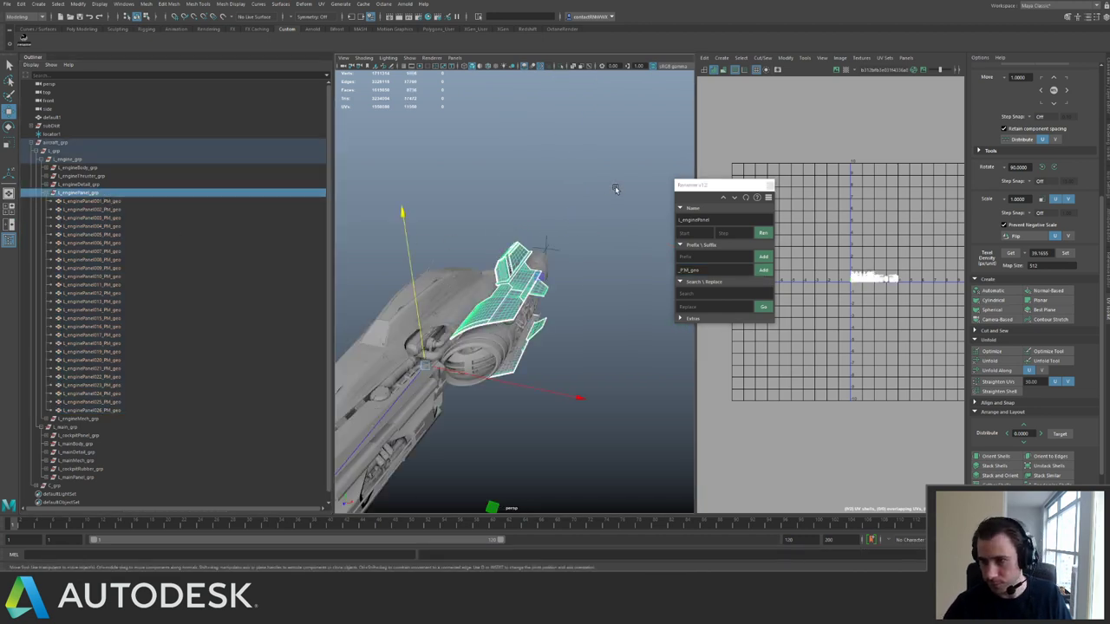
{"action": "left_click", "coordinate": [615, 185]}
{"action": "left_click_drag", "start_coordinate": [607, 192], "coordinate": [483, 280], "text": "alt"}
{"action": "scroll", "coordinate": [483, 280], "scroll_direction": "up", "scroll_amount": 3}
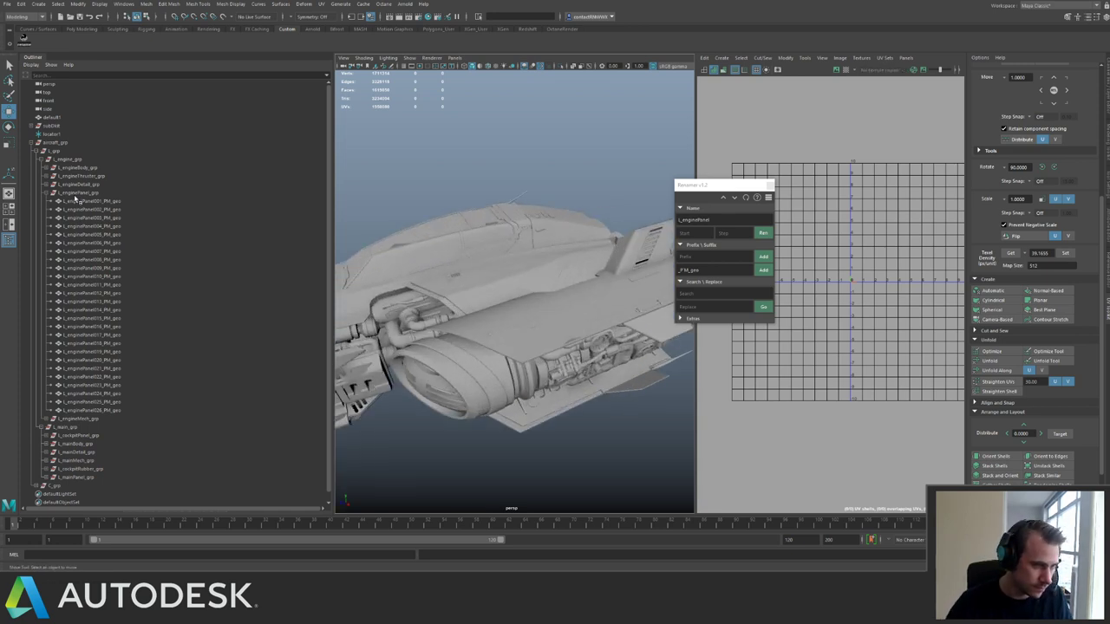
{"action": "left_click", "coordinate": [76, 193]}
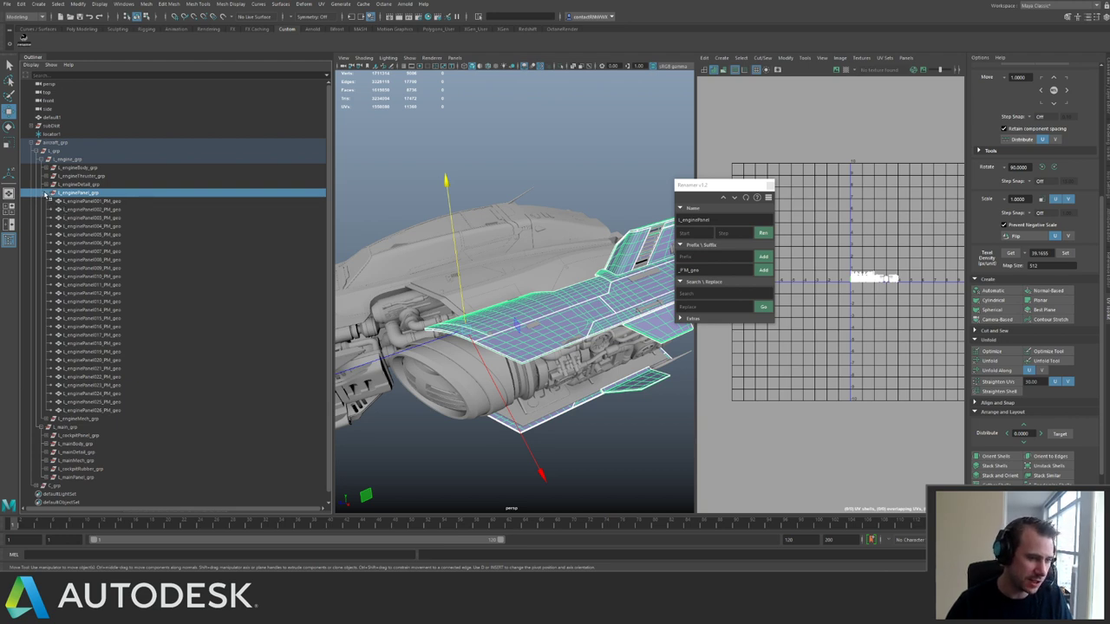
{"action": "left_click", "coordinate": [48, 193]}
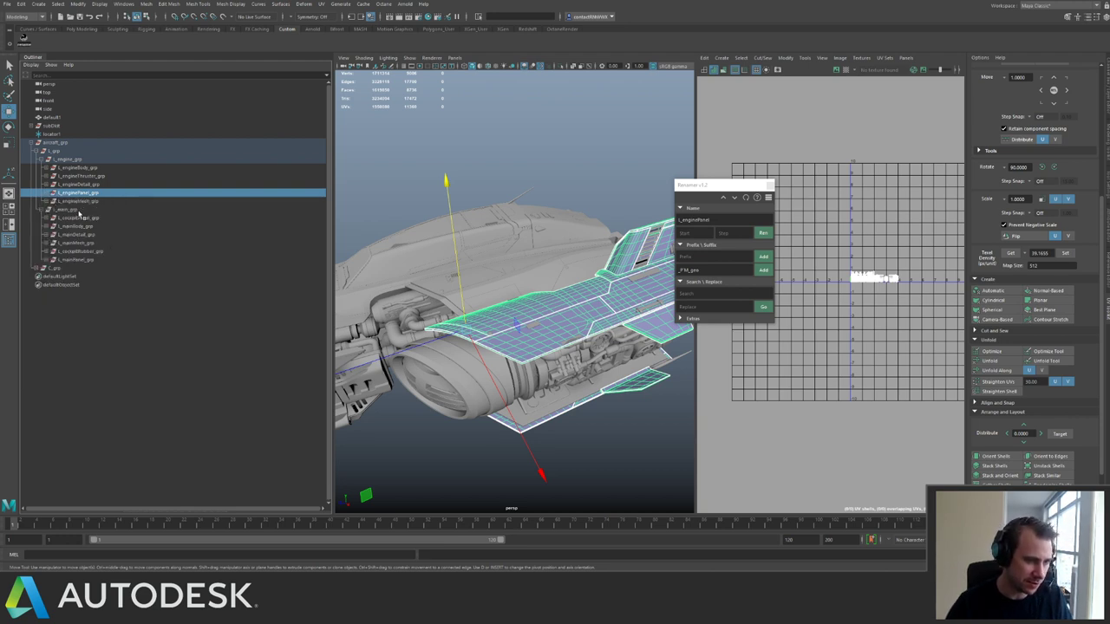
Expand L_engineMech_grp and isolate its engine machinery in the viewport.
{"action": "left_click", "coordinate": [76, 201]}
{"action": "left_click", "coordinate": [48, 201]}
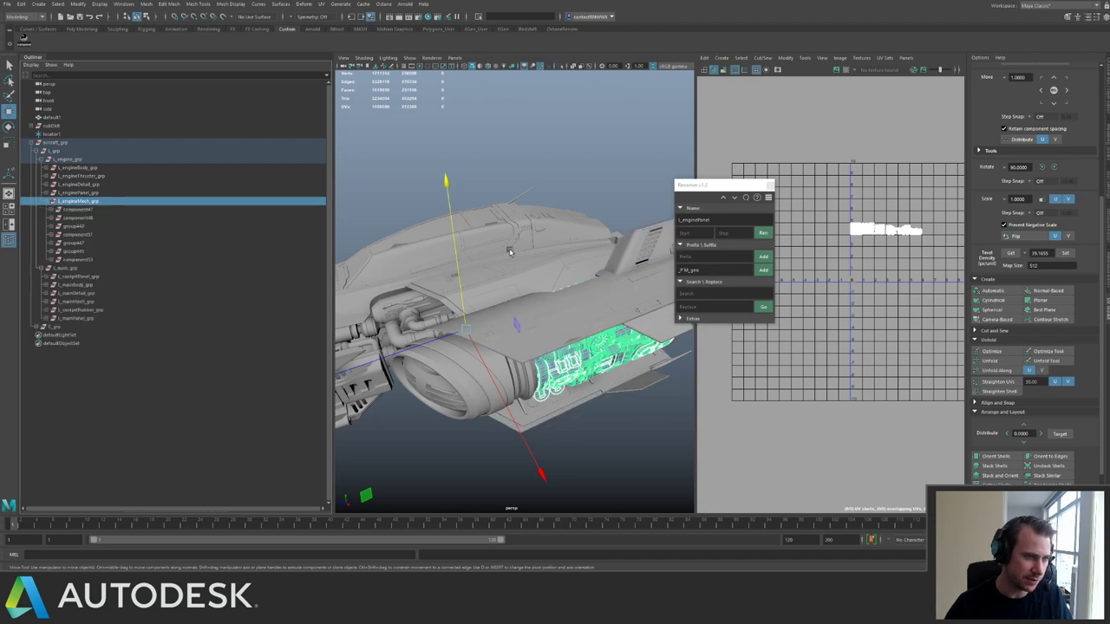
{"action": "right_click_drag", "start_coordinate": [510, 251], "coordinate": [490, 212], "text": "alt"}
{"action": "key", "text": "ctrl+1"}
{"action": "middle_click_drag", "start_coordinate": [508, 218], "coordinate": [488, 210], "text": "alt"}
{"action": "right_click_drag", "start_coordinate": [489, 211], "coordinate": [570, 328], "text": "alt"}
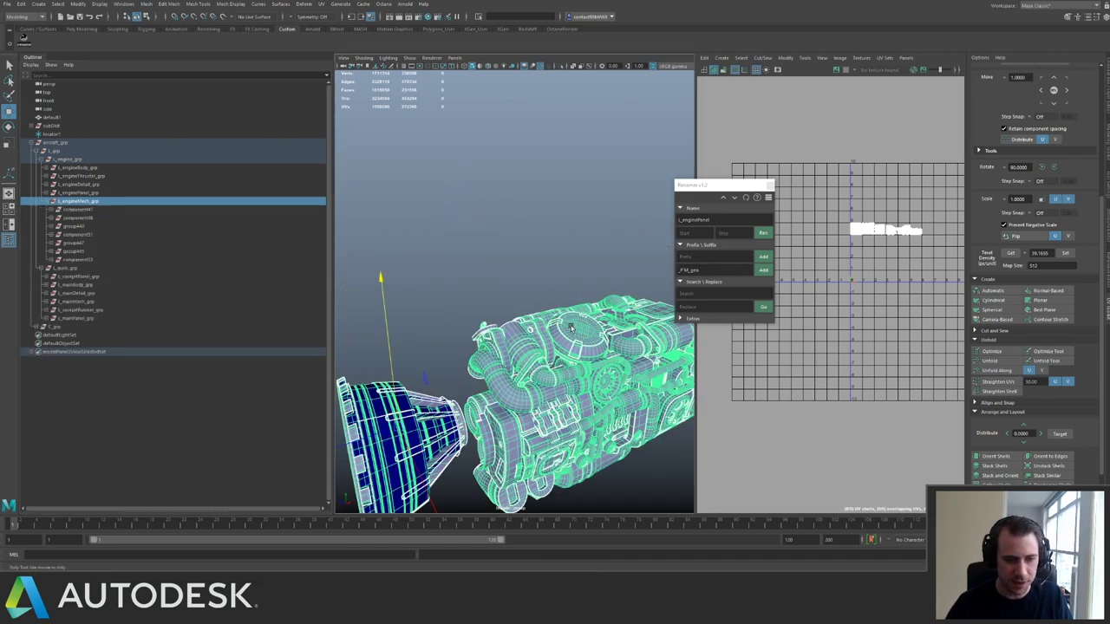
Select all the engine machinery meshes and examine the parts listed under the component47 group.
{"action": "left_click_drag", "start_coordinate": [572, 327], "coordinate": [449, 259], "text": "alt"}
{"action": "right_click_drag", "start_coordinate": [449, 259], "coordinate": [476, 241], "text": "alt"}
{"action": "left_click", "coordinate": [487, 236]}
{"action": "middle_click_drag", "start_coordinate": [483, 250], "coordinate": [523, 237], "text": "alt"}
{"action": "left_click_drag", "start_coordinate": [389, 236], "coordinate": [347, 254]}
{"action": "key", "text": "w"}
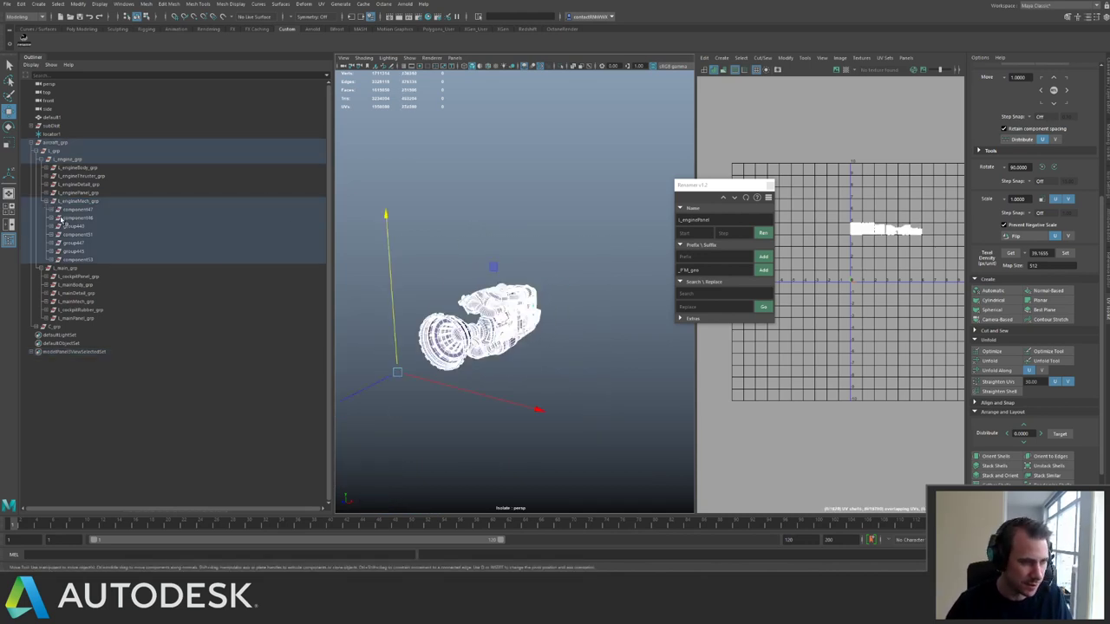
{"action": "left_click", "coordinate": [53, 209]}
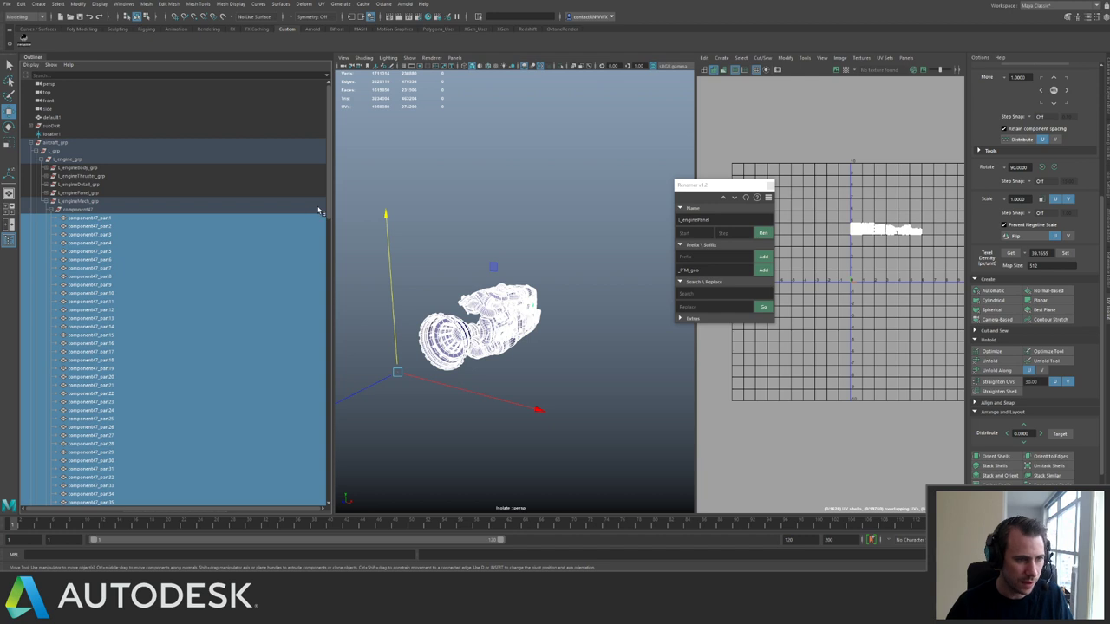
{"action": "left_click_drag", "start_coordinate": [331, 207], "coordinate": [329, 499]}
{"action": "left_click_drag", "start_coordinate": [353, 309], "coordinate": [364, 290]}
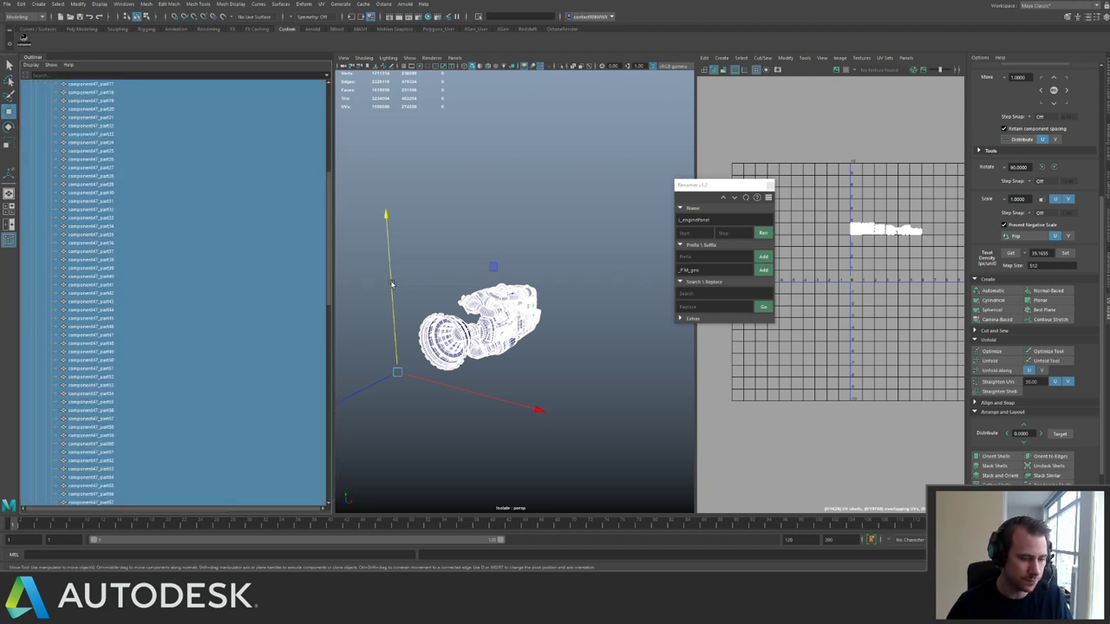
Combine the meshes of the cone-shaped exhaust nozzle at the end of the engine machinery into one mesh.
{"action": "left_click", "coordinate": [526, 220]}
{"action": "left_click_drag", "start_coordinate": [486, 239], "coordinate": [421, 245], "text": "alt"}
{"action": "right_click_drag", "start_coordinate": [425, 269], "coordinate": [513, 336], "text": "alt"}
{"action": "middle_click_drag", "start_coordinate": [514, 336], "coordinate": [599, 322], "text": "alt"}
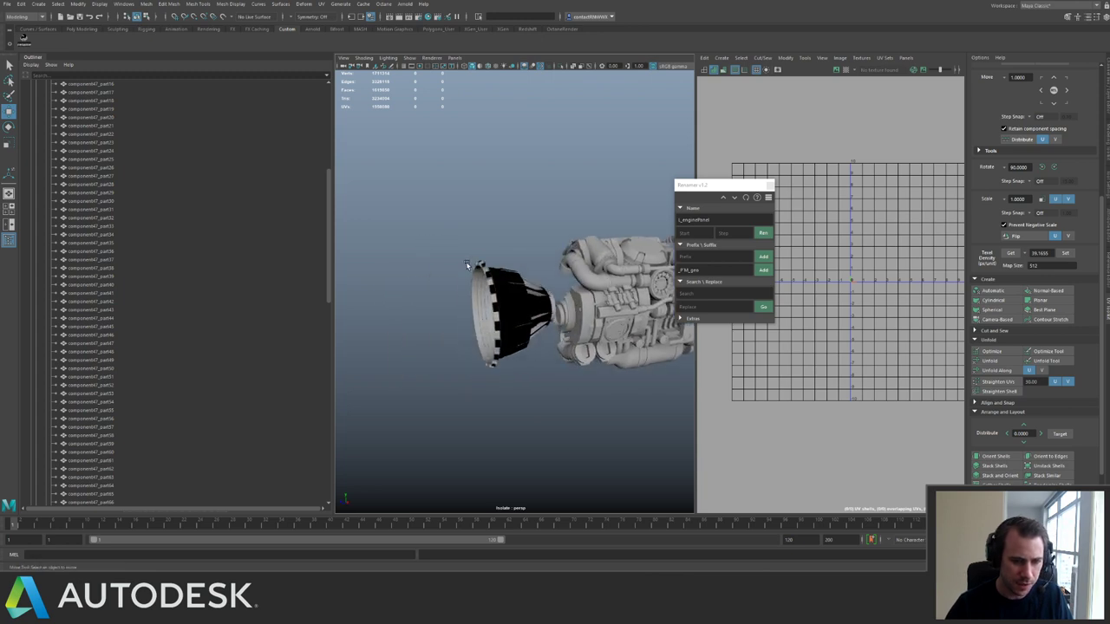
{"action": "left_click_drag", "start_coordinate": [468, 263], "coordinate": [550, 388]}
{"action": "left_click_drag", "start_coordinate": [519, 355], "coordinate": [538, 305], "text": "alt"}
{"action": "key", "text": "space"}
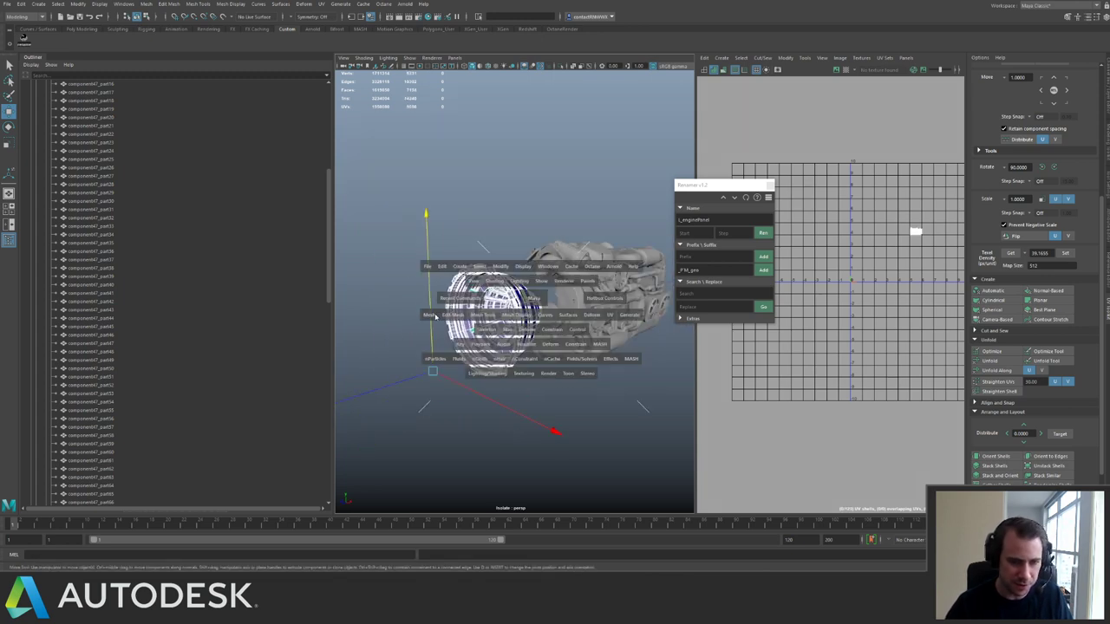
{"action": "left_click", "coordinate": [432, 317]}
{"action": "left_click", "coordinate": [444, 350]}
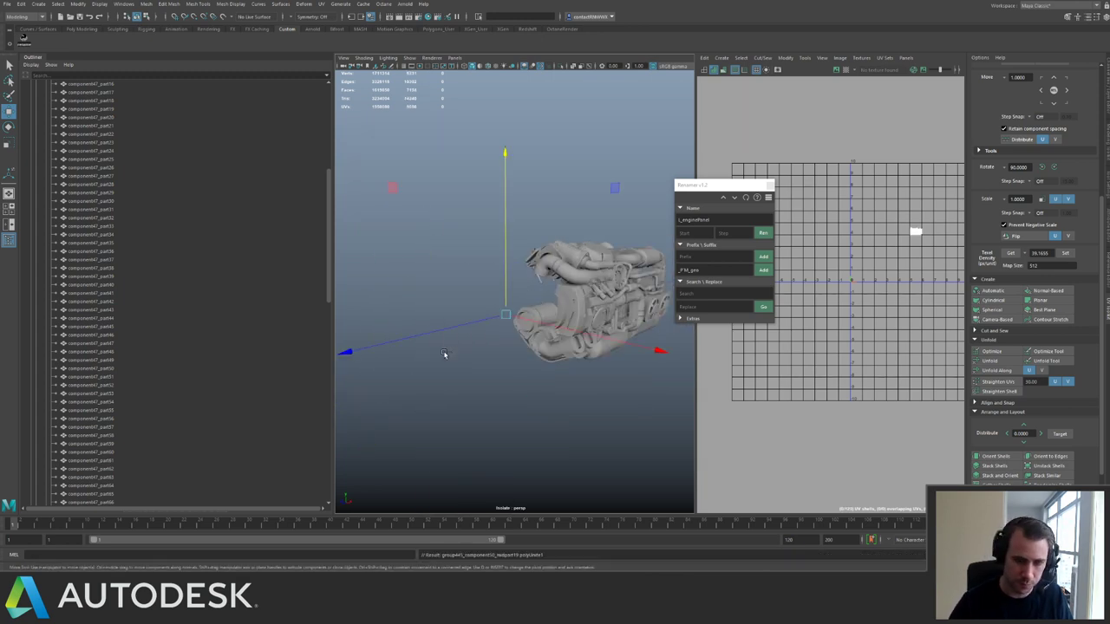
Inspect the engine machinery from several angles, checking the large curved pipe, the cylinder beside it and its rings as separate meshes.
{"action": "left_click_drag", "start_coordinate": [458, 224], "coordinate": [407, 198], "text": "alt"}
{"action": "right_click_drag", "start_coordinate": [407, 199], "coordinate": [485, 295], "text": "alt"}
{"action": "left_click_drag", "start_coordinate": [485, 296], "coordinate": [354, 290], "text": "alt"}
{"action": "middle_click_drag", "start_coordinate": [456, 278], "coordinate": [356, 269], "text": "alt"}
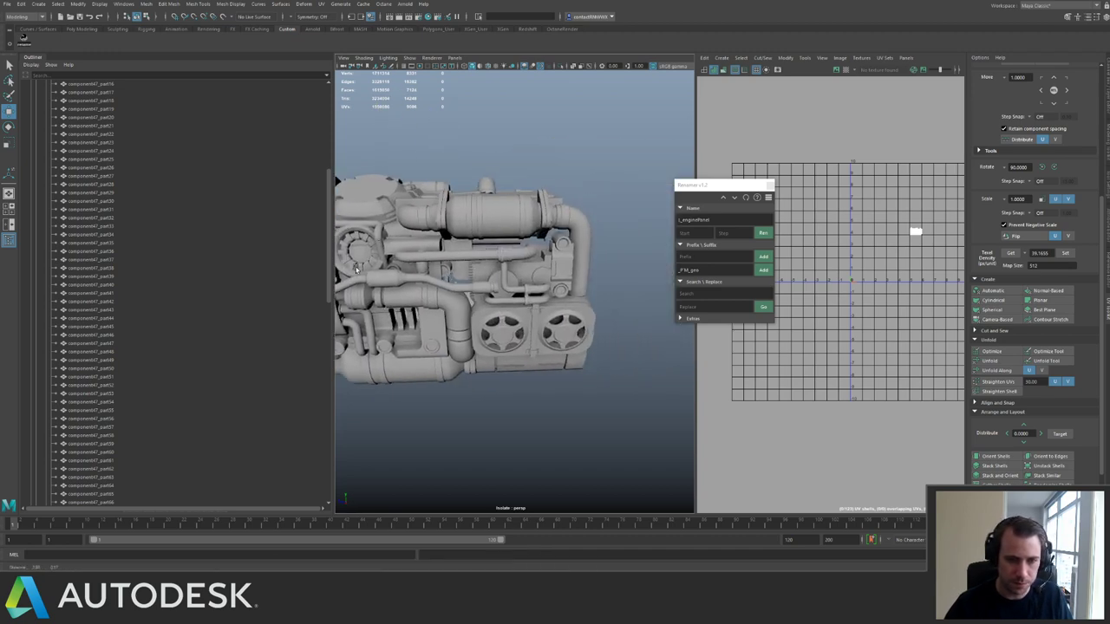
{"action": "left_click_drag", "start_coordinate": [355, 269], "coordinate": [423, 217], "text": "alt"}
{"action": "left_click", "coordinate": [495, 262]}
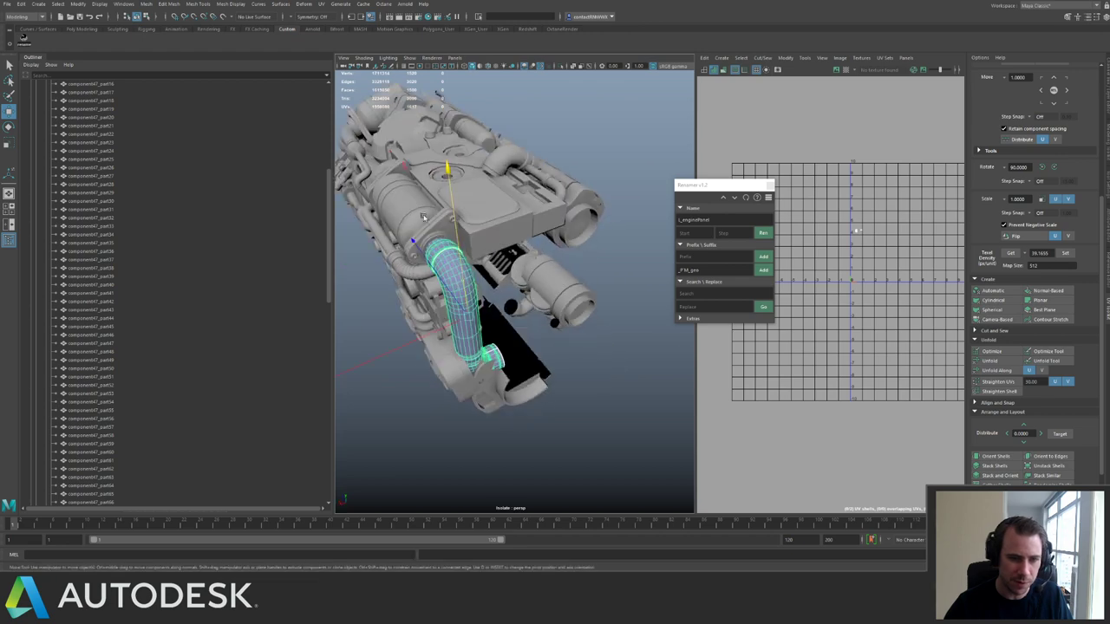
{"action": "left_click", "coordinate": [412, 209]}
{"action": "left_click", "coordinate": [452, 221]}
{"action": "left_click", "coordinate": [470, 211]}
{"action": "left_click", "coordinate": [419, 212]}
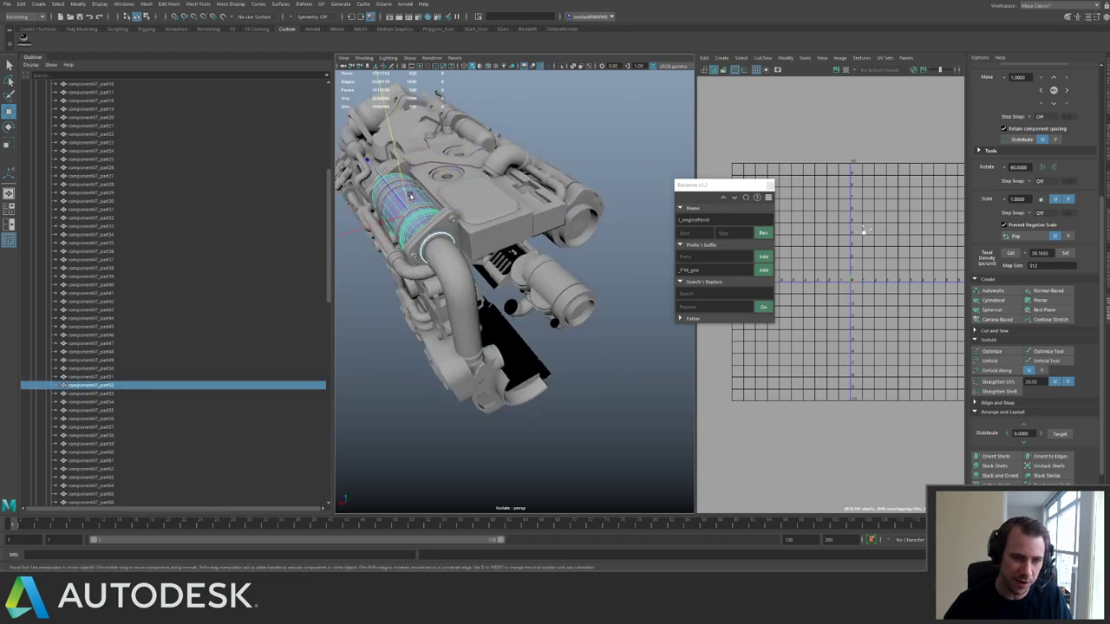
{"action": "left_click", "coordinate": [416, 184]}
{"action": "left_click_drag", "start_coordinate": [416, 184], "coordinate": [476, 206], "text": "alt"}
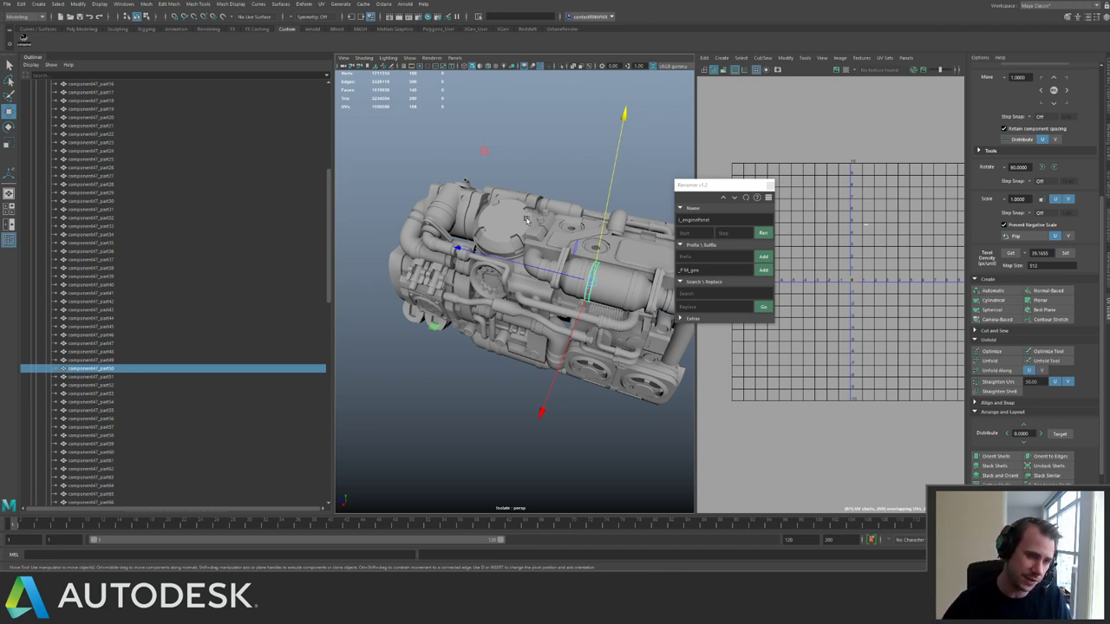
{"action": "left_click_drag", "start_coordinate": [526, 221], "coordinate": [479, 219], "text": "alt"}
{"action": "left_click", "coordinate": [409, 196]}
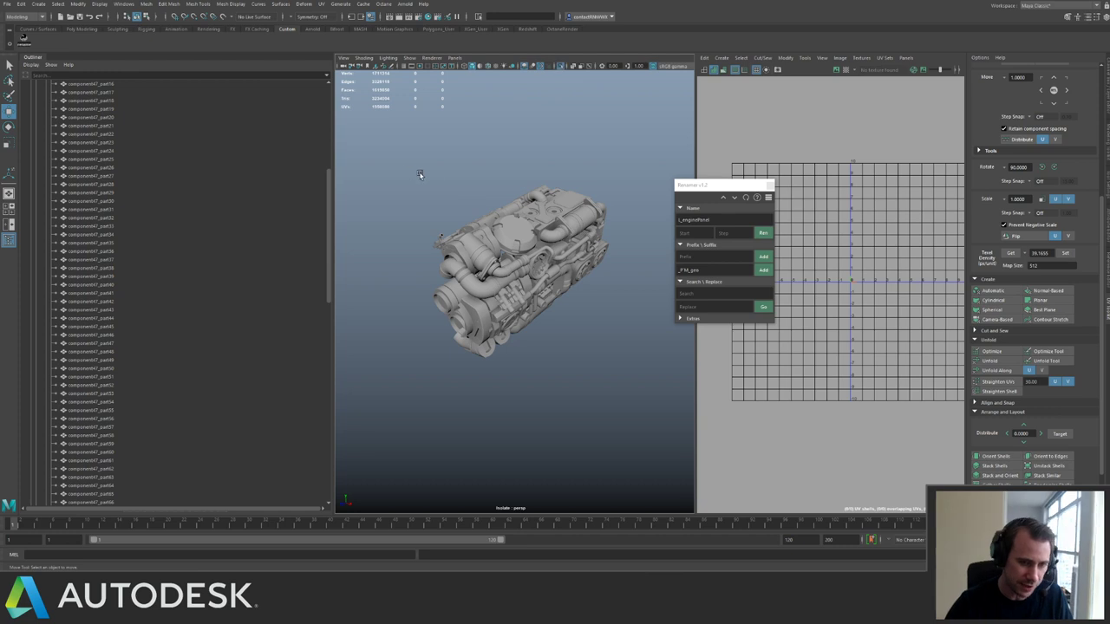
Examine the small clamp meshes on the side of the engine machinery up close.
{"action": "scroll", "coordinate": [490, 269], "scroll_direction": "up", "scroll_amount": 5}
{"action": "left_click", "coordinate": [492, 287]}
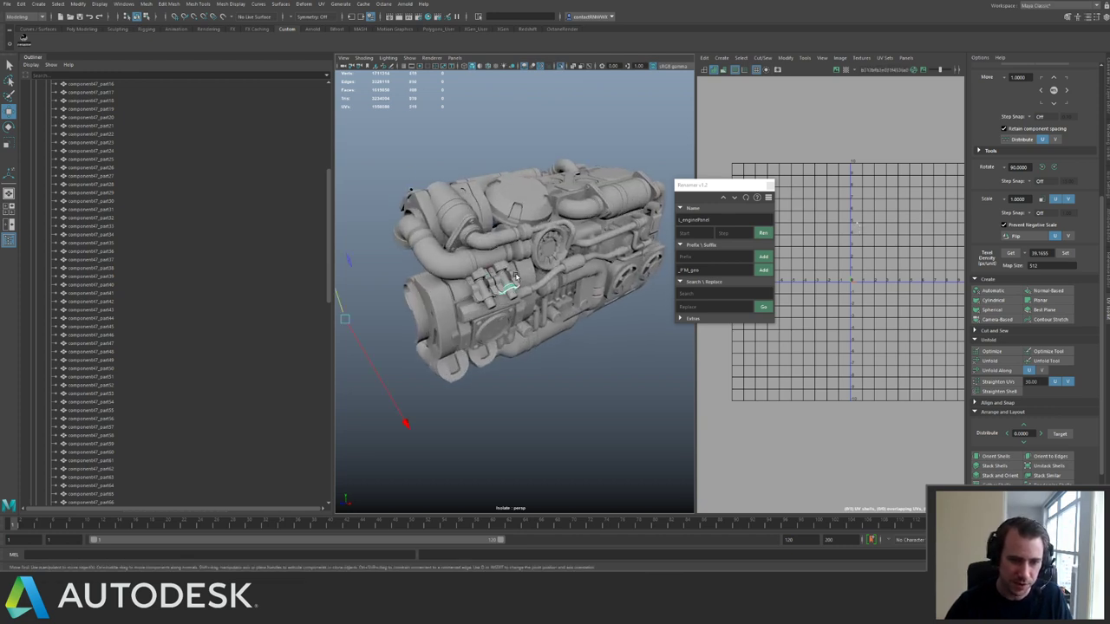
{"action": "scroll", "coordinate": [521, 265], "scroll_direction": "up", "scroll_amount": 5}
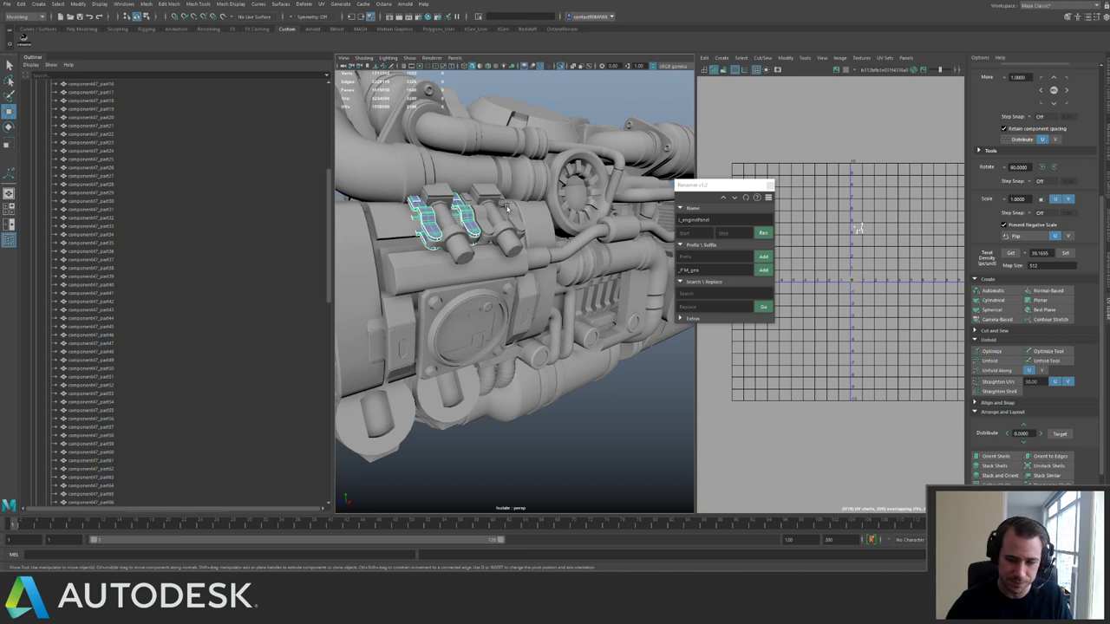
{"action": "left_click", "coordinate": [451, 234]}
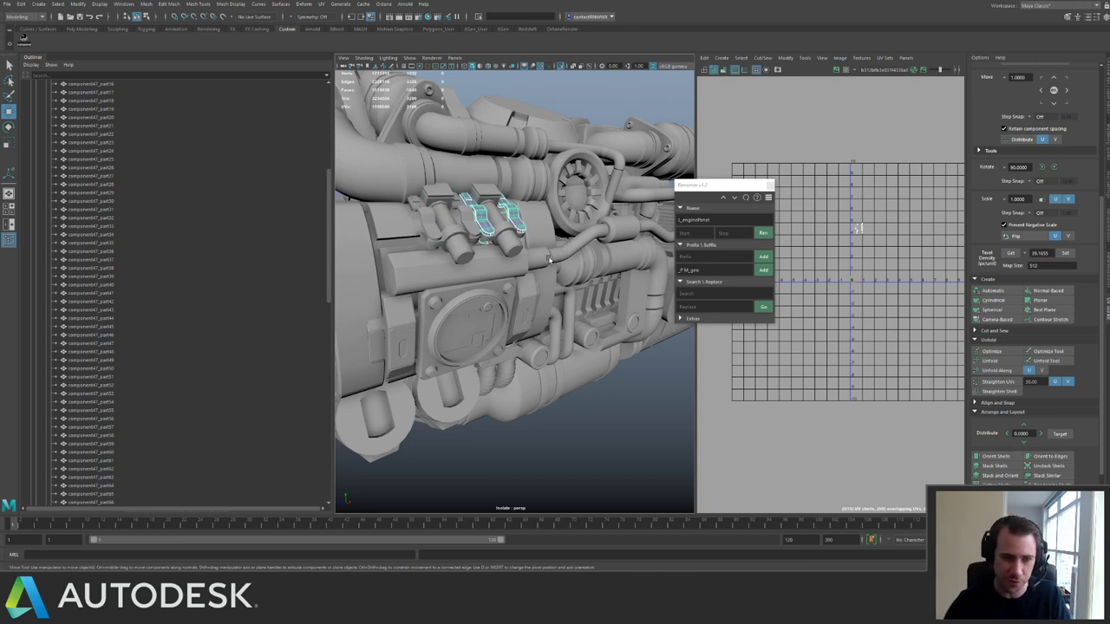
{"action": "key", "text": "a"}
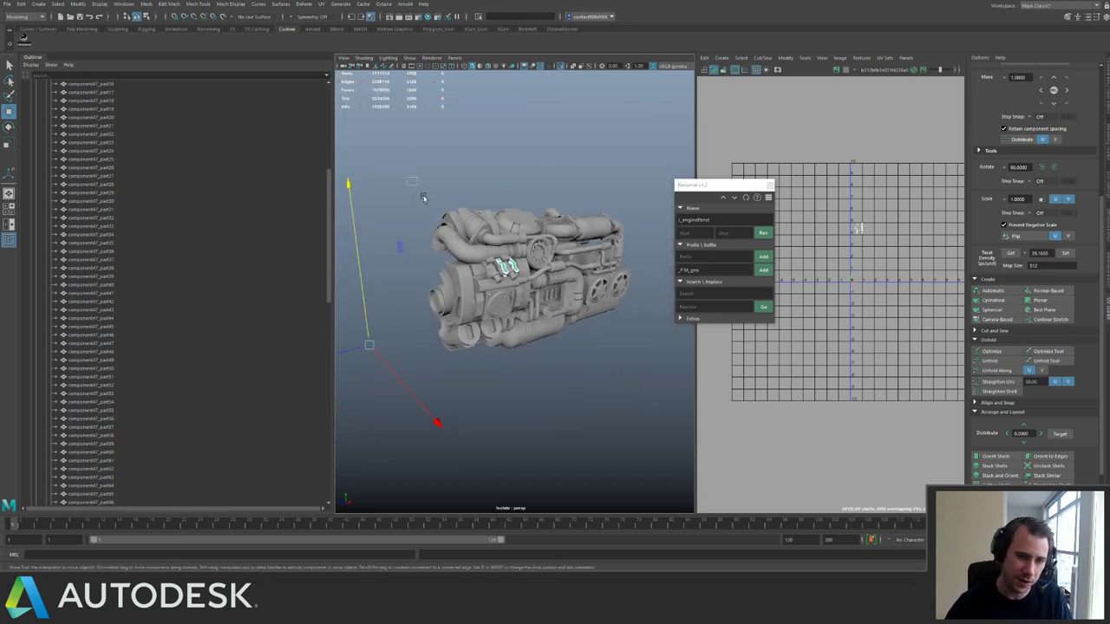
Select the engine machinery meshes and reparent them directly under L_engineMech_grp.
{"action": "left_click_drag", "start_coordinate": [418, 178], "coordinate": [631, 362]}
{"action": "scroll", "coordinate": [330, 299], "scroll_direction": "up", "scroll_amount": 10}
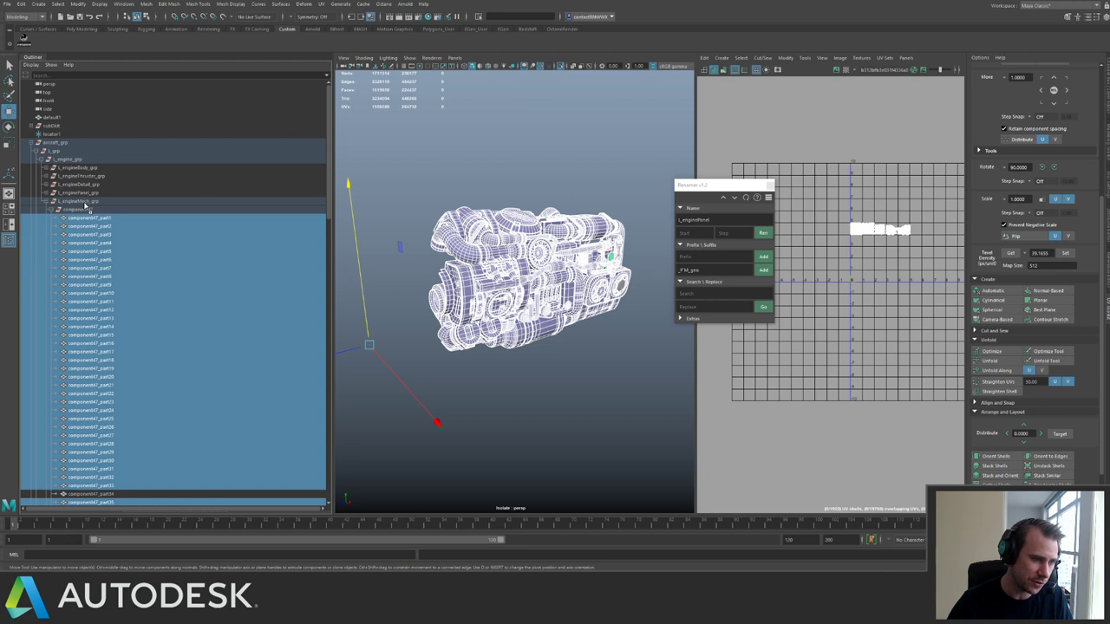
{"action": "middle_click_drag", "start_coordinate": [80, 206], "coordinate": [80, 205]}
Move the remaining part meshes out of the component47 group into L_engineMech_grp.
{"action": "left_click", "coordinate": [86, 211]}
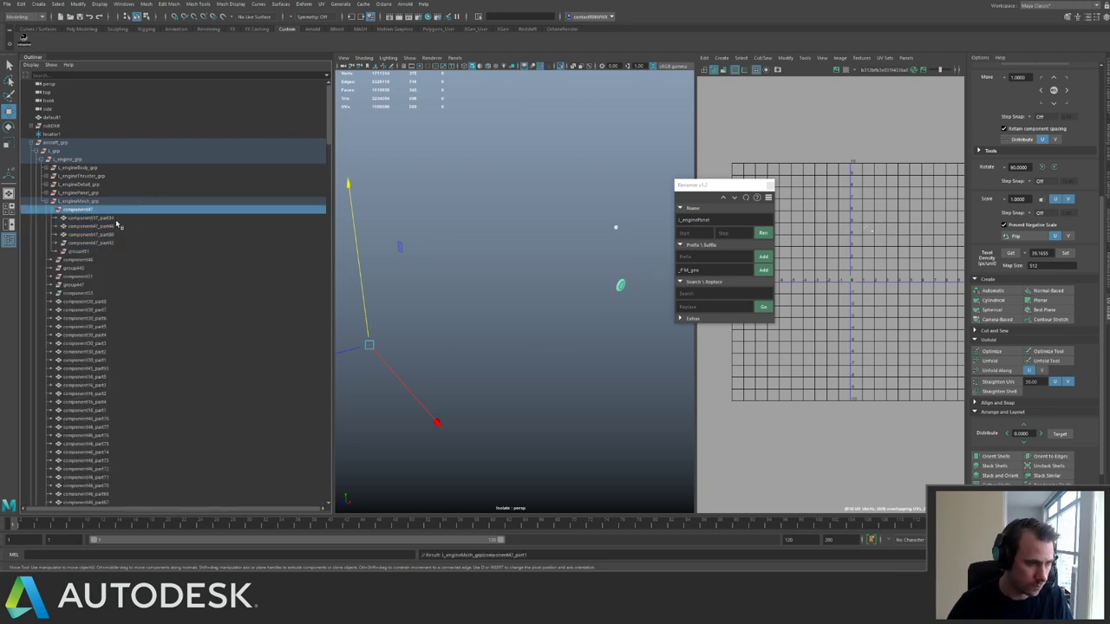
{"action": "left_click", "coordinate": [96, 235]}
{"action": "left_click", "coordinate": [98, 243]}
{"action": "left_click", "coordinate": [87, 222], "text": "shift"}
{"action": "middle_click_drag", "start_coordinate": [86, 223], "coordinate": [83, 203]}
Delete the emptied component and group nodes in L_engineMech_grp, including the leftover component47 part group near the end of its list.
{"action": "left_click", "coordinate": [80, 209]}
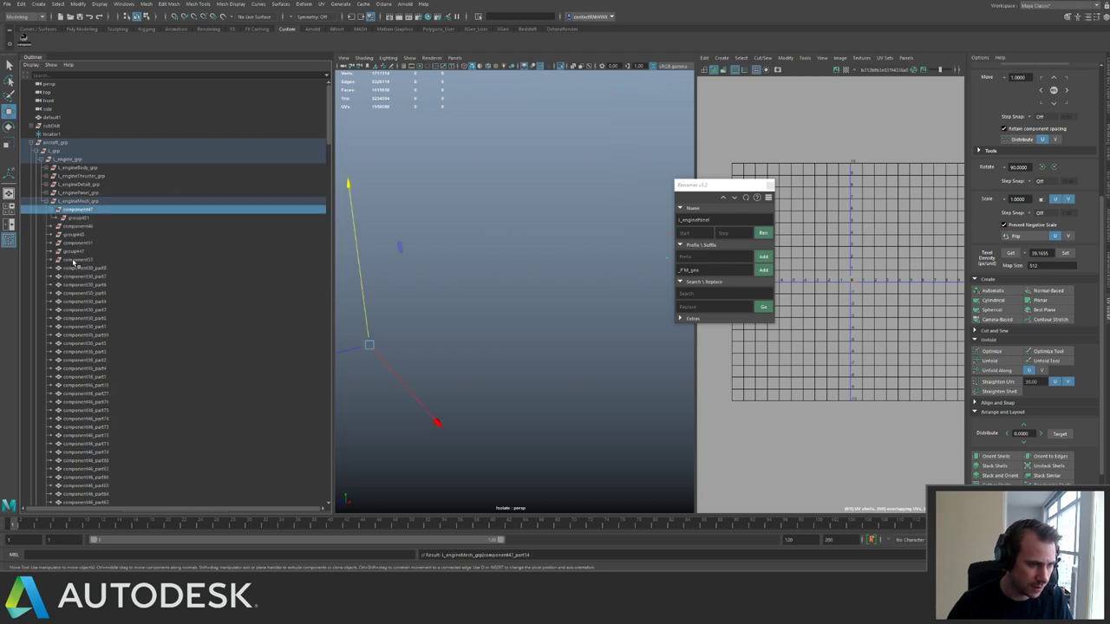
{"action": "left_click", "coordinate": [78, 259], "text": "shift"}
{"action": "key", "text": "Delete"}
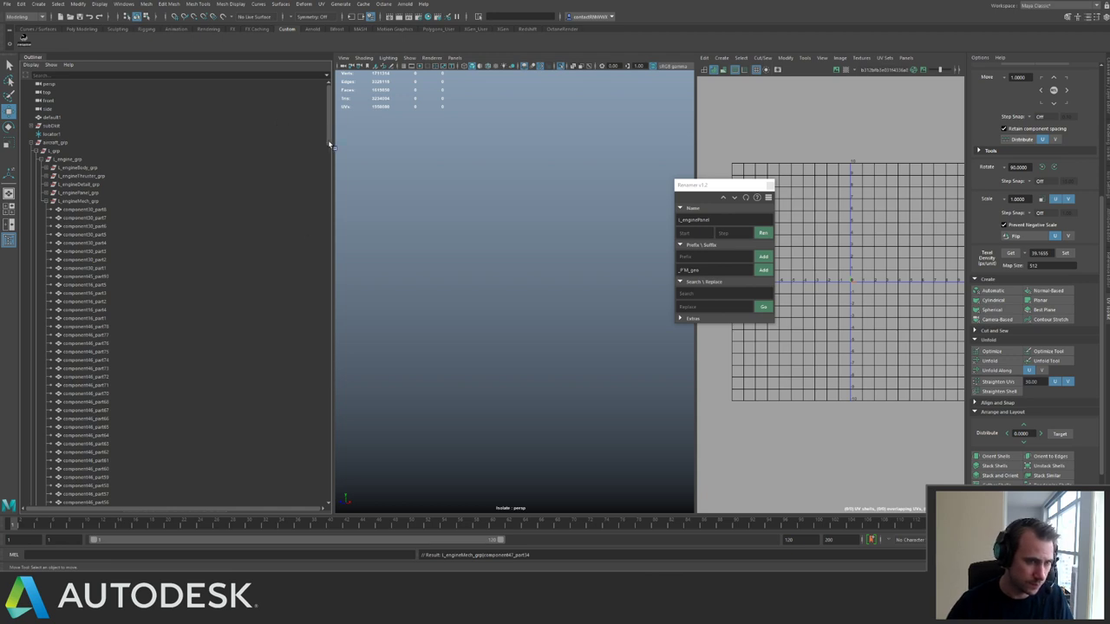
{"action": "left_click_drag", "start_coordinate": [332, 146], "coordinate": [325, 498]}
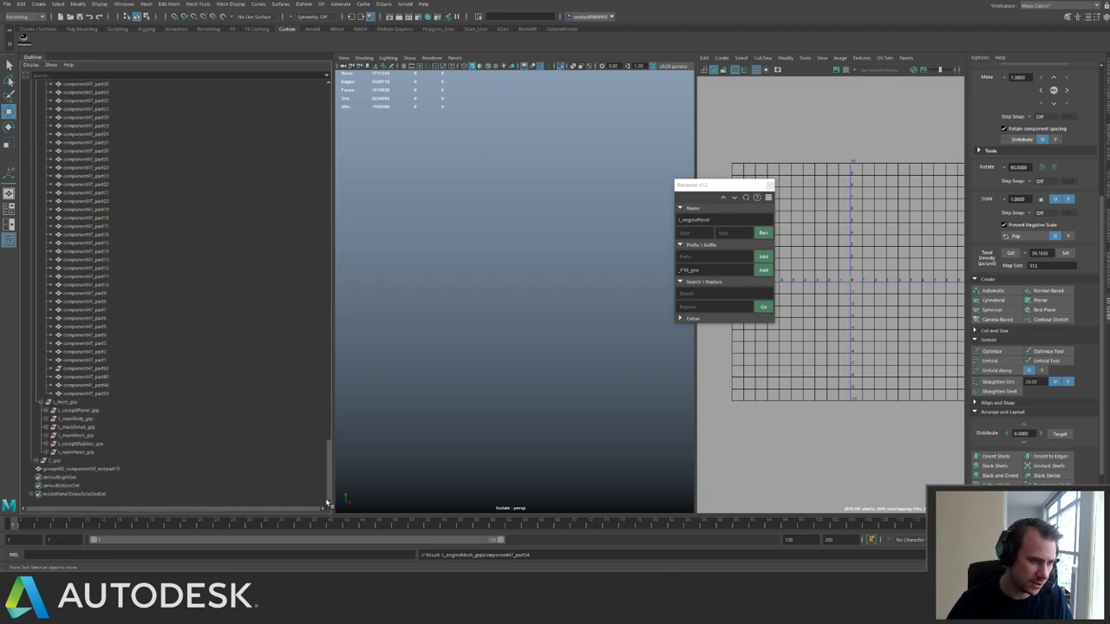
{"action": "left_click", "coordinate": [87, 368]}
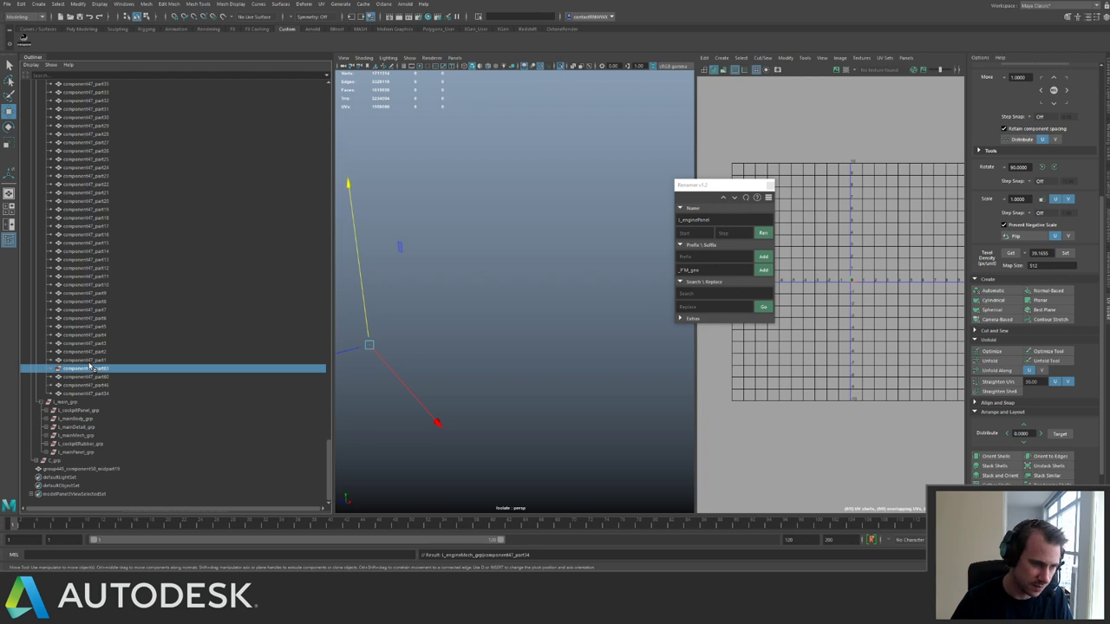
{"action": "key", "text": "Delete"}
Rename all meshes under L_engineMech_grp with the numbered base name L_engineMech.
{"action": "left_click_drag", "start_coordinate": [333, 452], "coordinate": [329, 112]}
{"action": "double_click", "coordinate": [98, 200]}
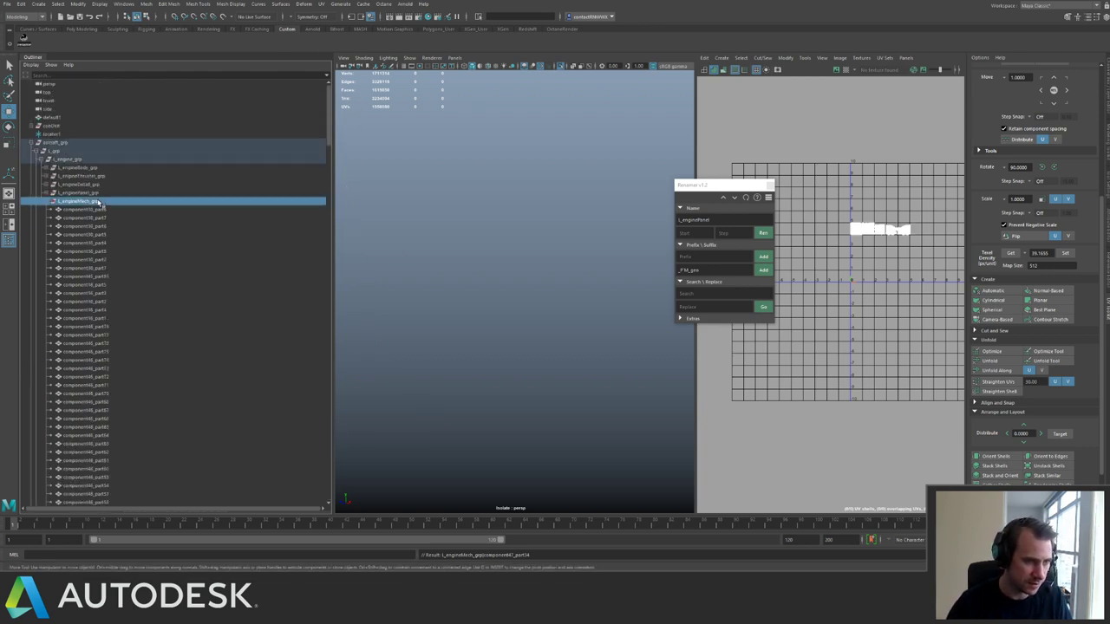
{"action": "double_click", "coordinate": [732, 221]}
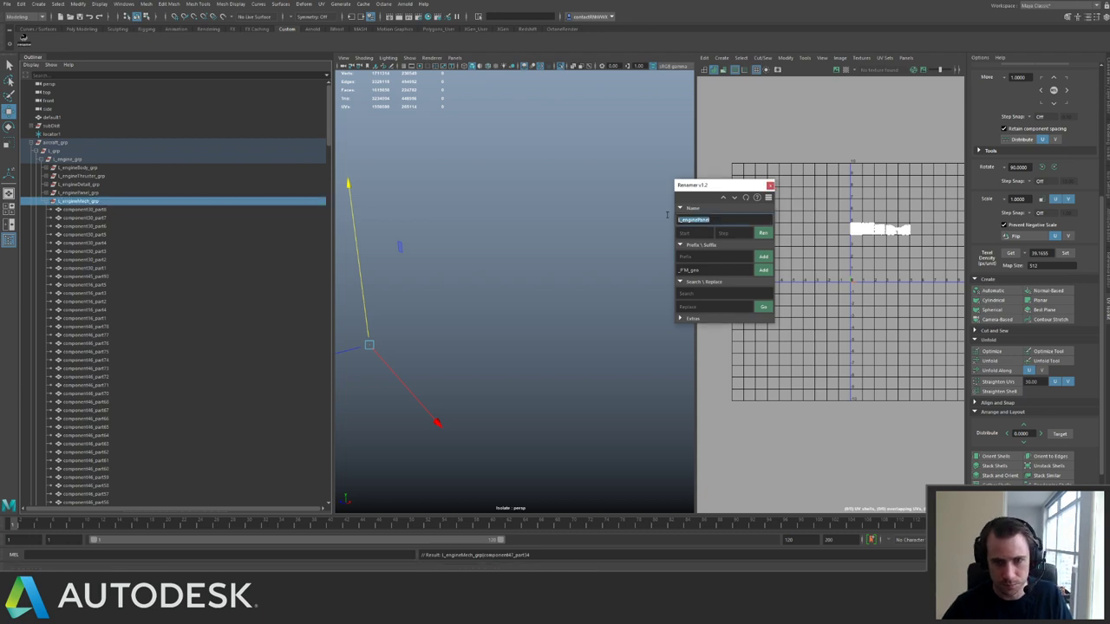
{"action": "type", "text": "L_engineMech_grp"}
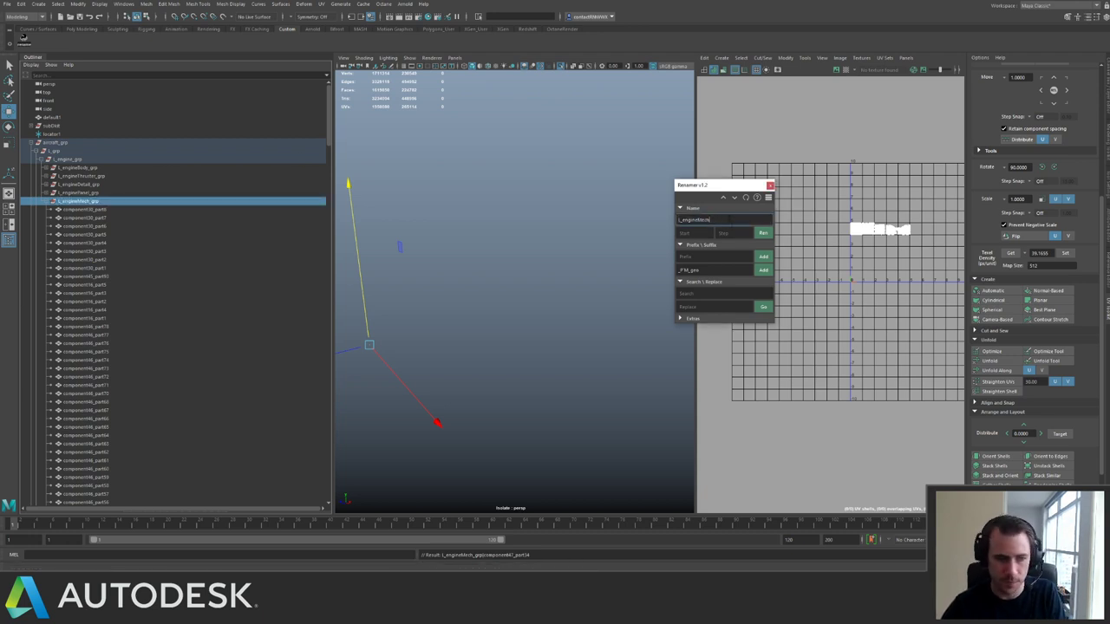
{"action": "left_click", "coordinate": [95, 210]}
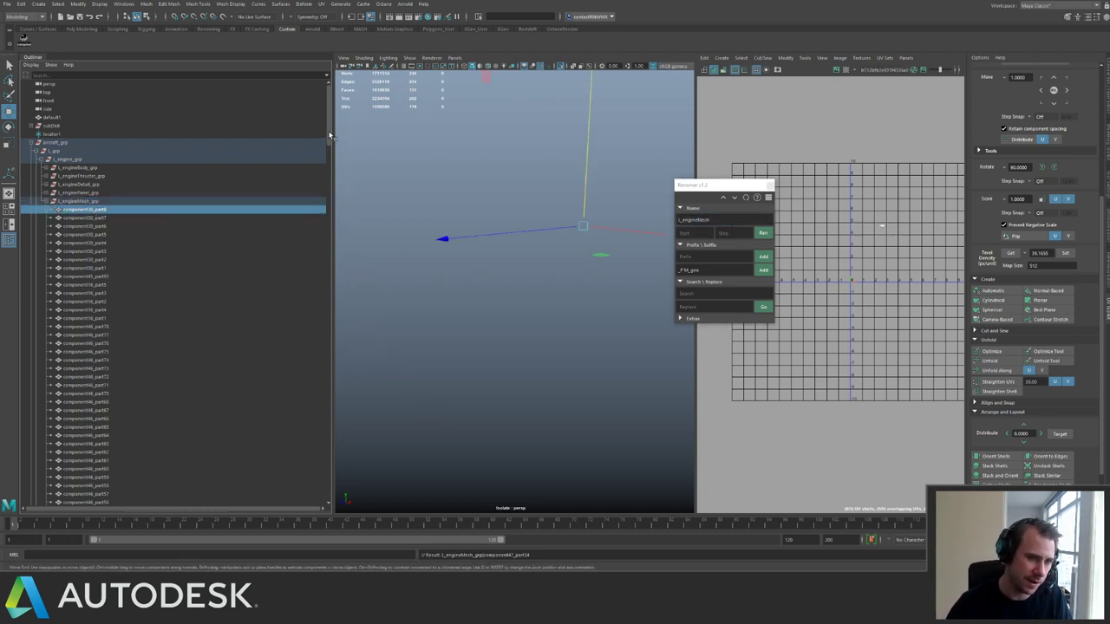
{"action": "left_click_drag", "start_coordinate": [330, 136], "coordinate": [330, 499]}
{"action": "left_click", "coordinate": [110, 394], "text": "shift"}
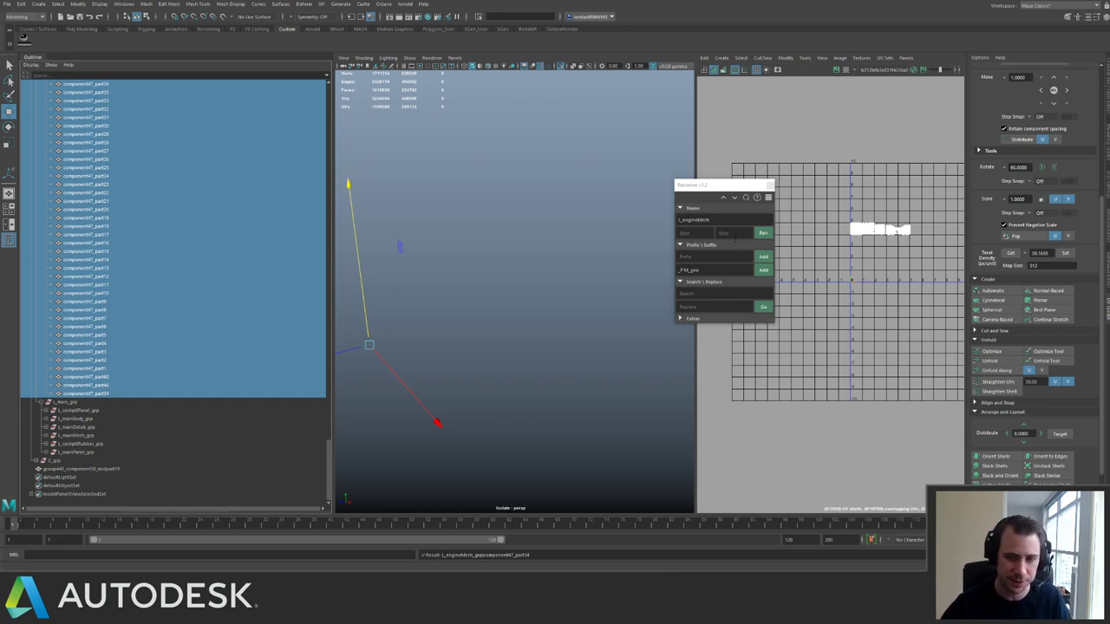
{"action": "left_click", "coordinate": [763, 233]}
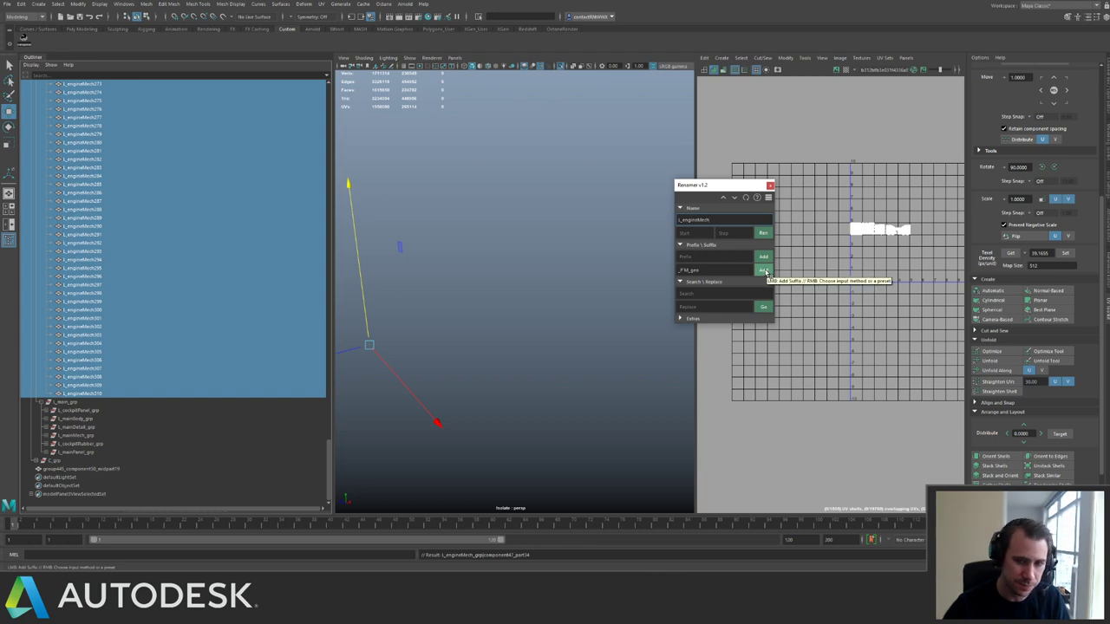
Correct the suffix to _M_geo, reapply the numbered L_engineMech name to the selected meshes and add that suffix.
{"action": "left_click", "coordinate": [764, 270]}
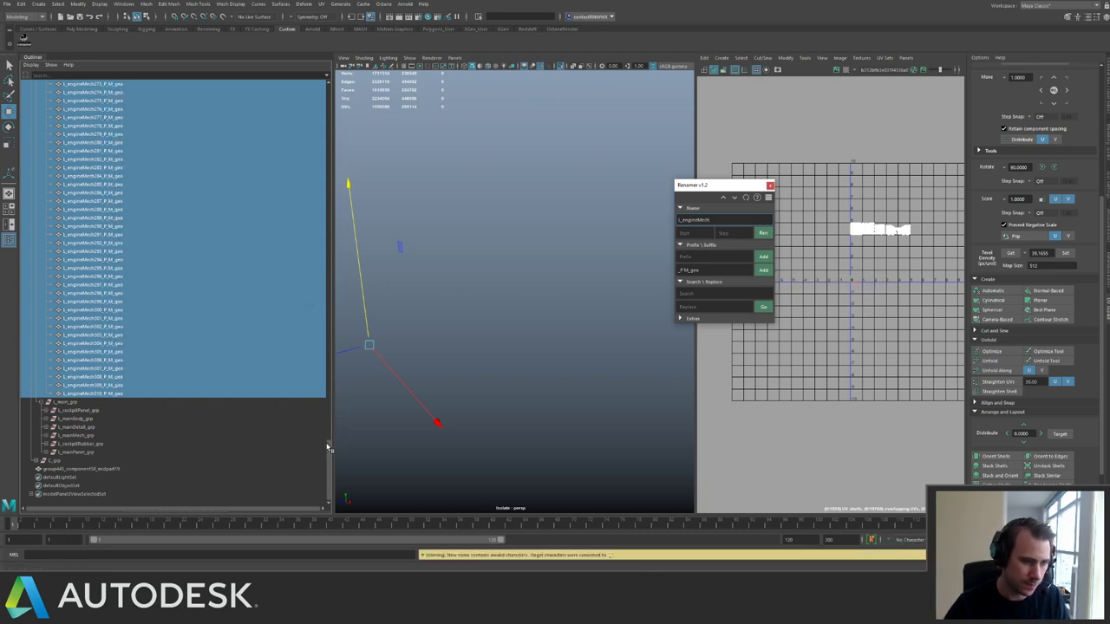
{"action": "left_click", "coordinate": [683, 270]}
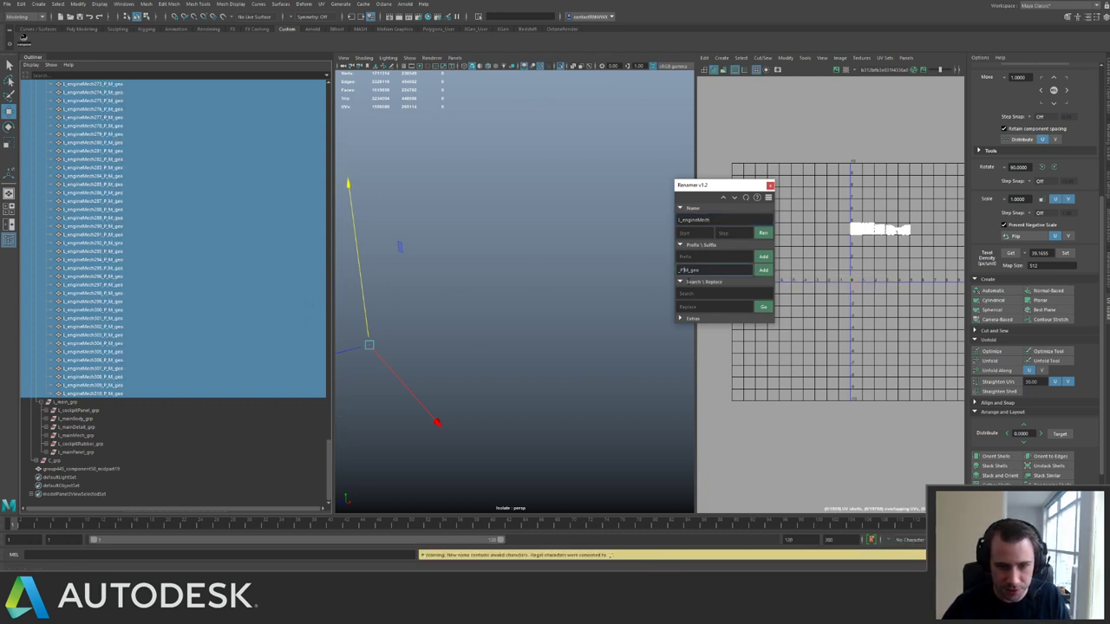
{"action": "left_click", "coordinate": [765, 271]}
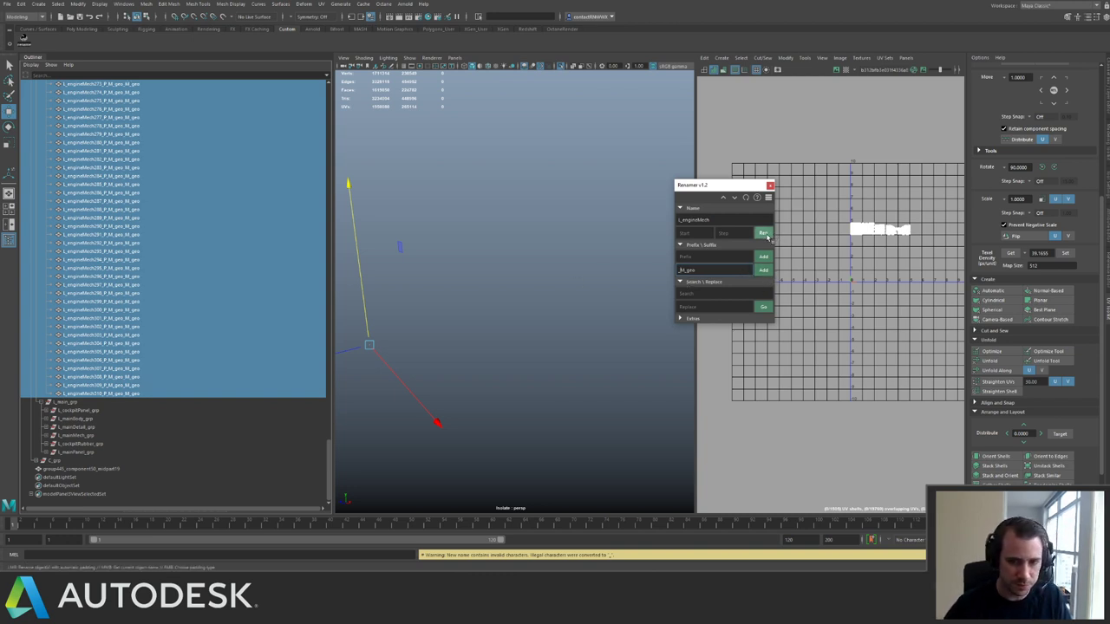
{"action": "left_click", "coordinate": [764, 233]}
{"action": "left_click", "coordinate": [763, 272]}
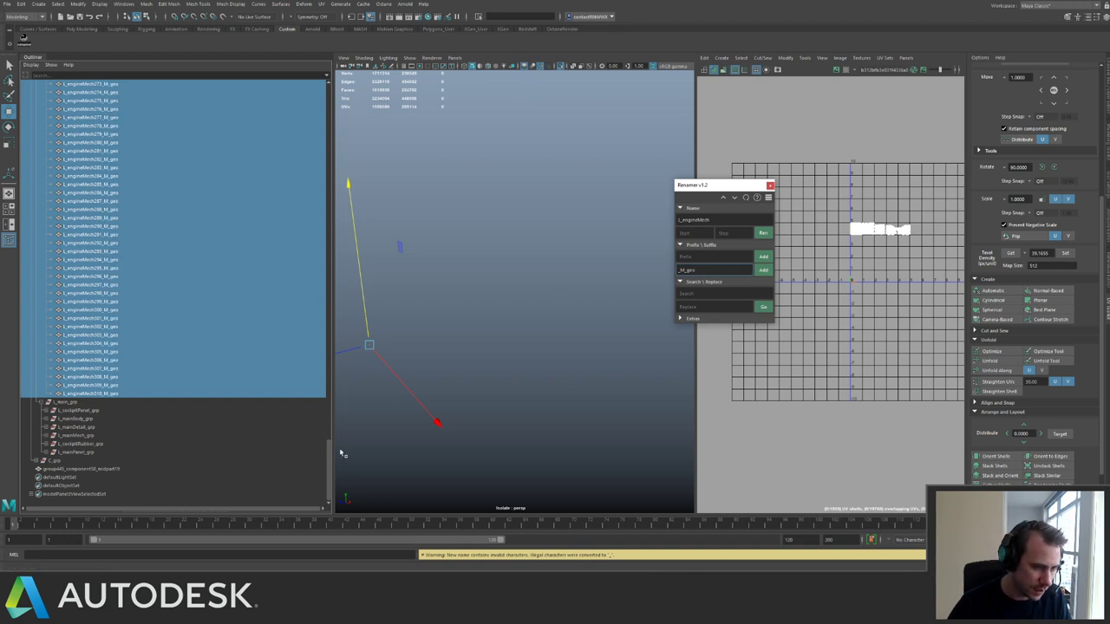
Collapse L_engineMech_grp and check the mesh names inside L_enginePanel_grp.
{"action": "left_click_drag", "start_coordinate": [330, 450], "coordinate": [362, 72]}
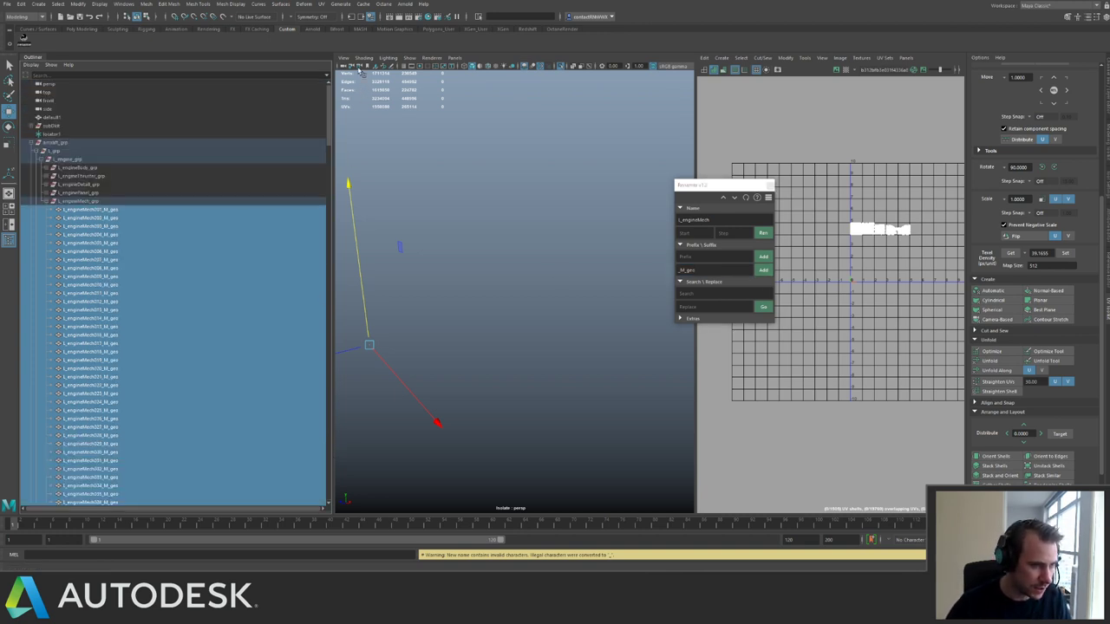
{"action": "left_click", "coordinate": [49, 201]}
{"action": "left_click", "coordinate": [49, 192]}
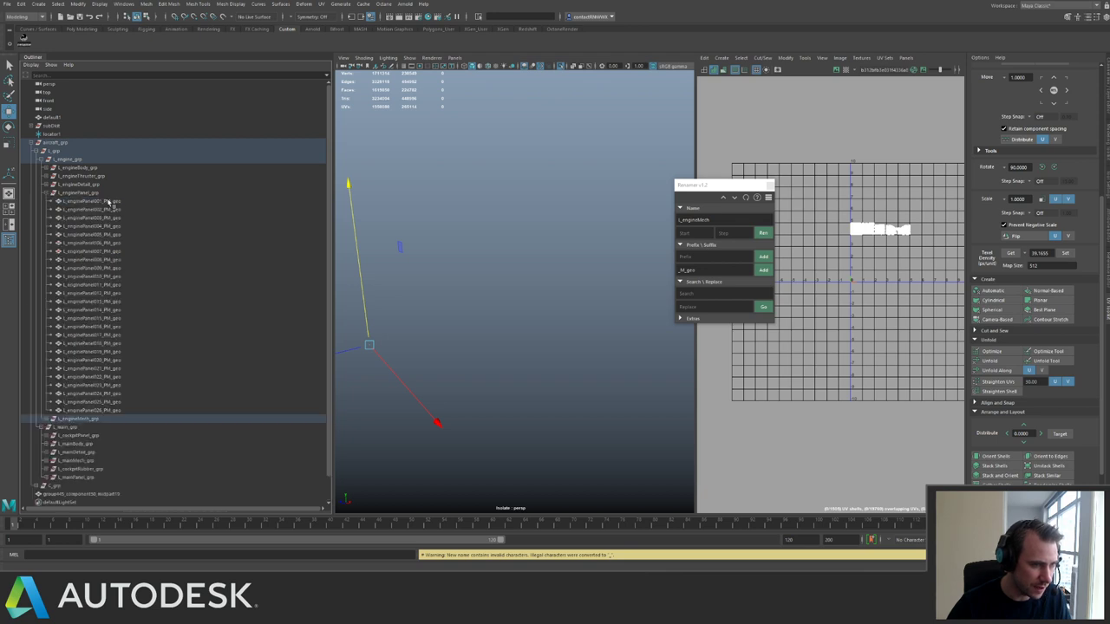
{"action": "left_click", "coordinate": [52, 195]}
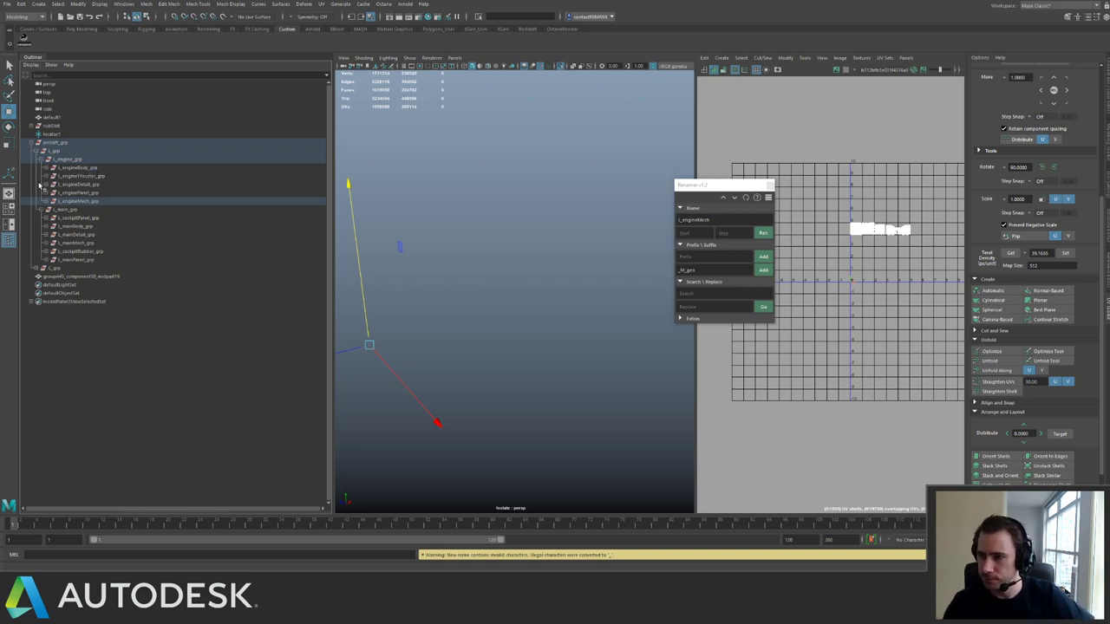
Check the contents and naming of L_engineBody_grp, L_engineThruster_grp and L_engineDetail_grp.
{"action": "left_click", "coordinate": [98, 169]}
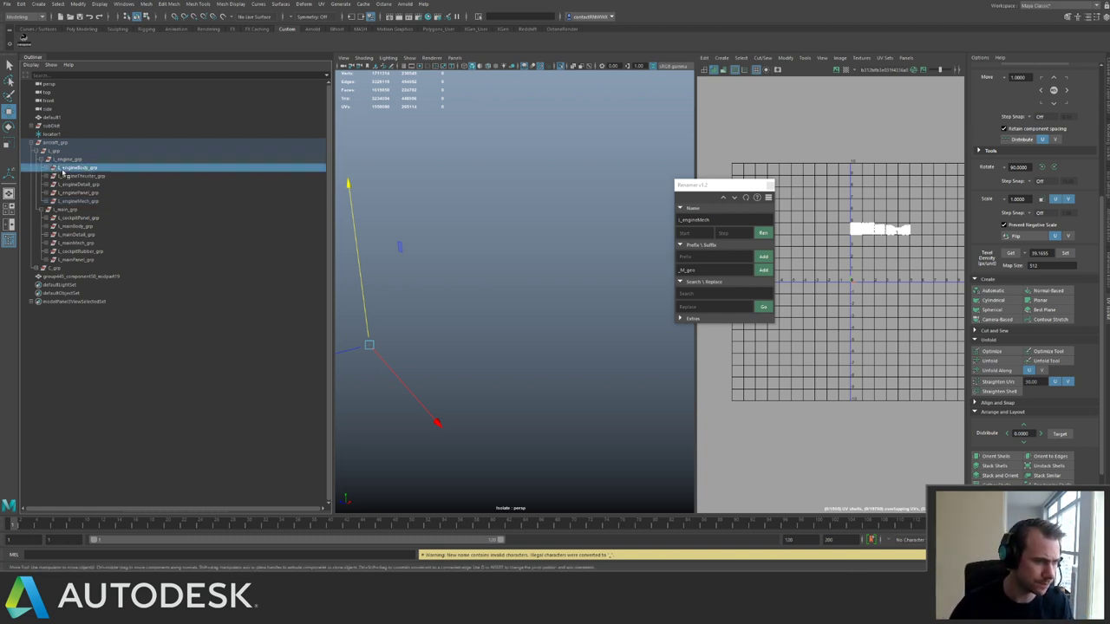
{"action": "left_click", "coordinate": [50, 169]}
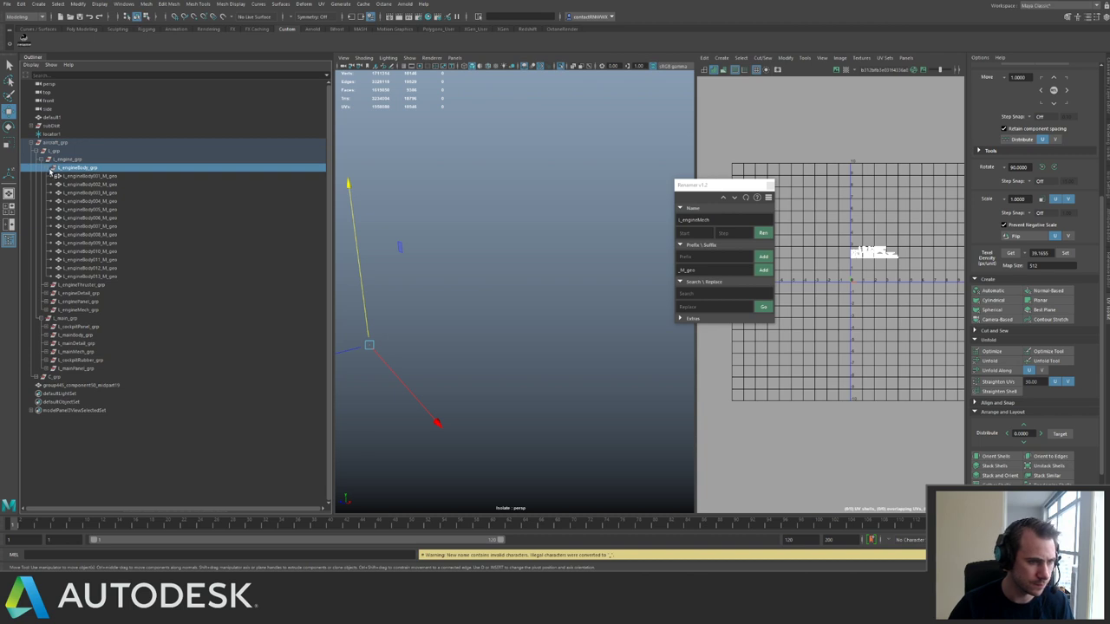
{"action": "left_click", "coordinate": [49, 168]}
{"action": "left_click", "coordinate": [48, 176]}
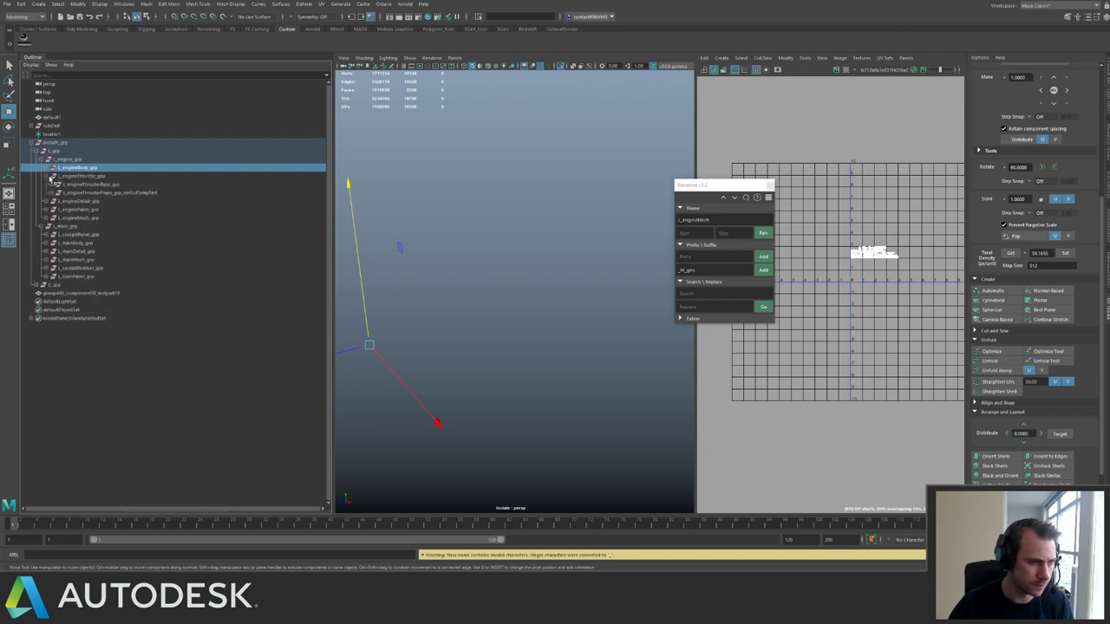
{"action": "left_click", "coordinate": [47, 176]}
{"action": "left_click", "coordinate": [47, 185]}
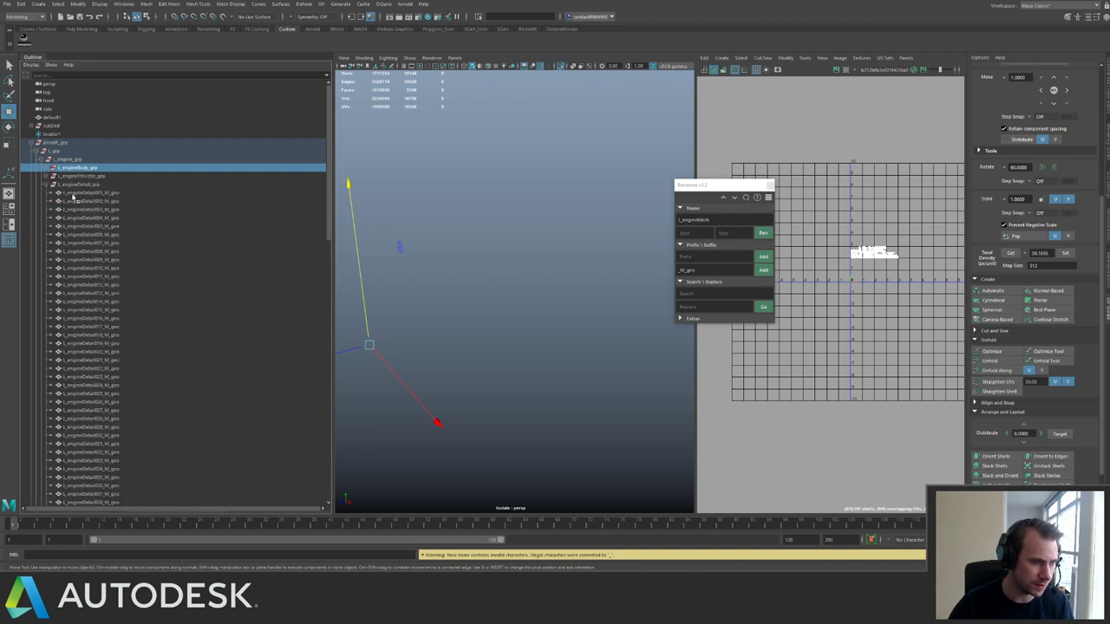
Check the mesh names inside L_enginePanel_grp and L_engineMech_grp, leaving the left engine subgroups collapsed.
{"action": "left_click", "coordinate": [48, 185]}
{"action": "left_click", "coordinate": [48, 193]}
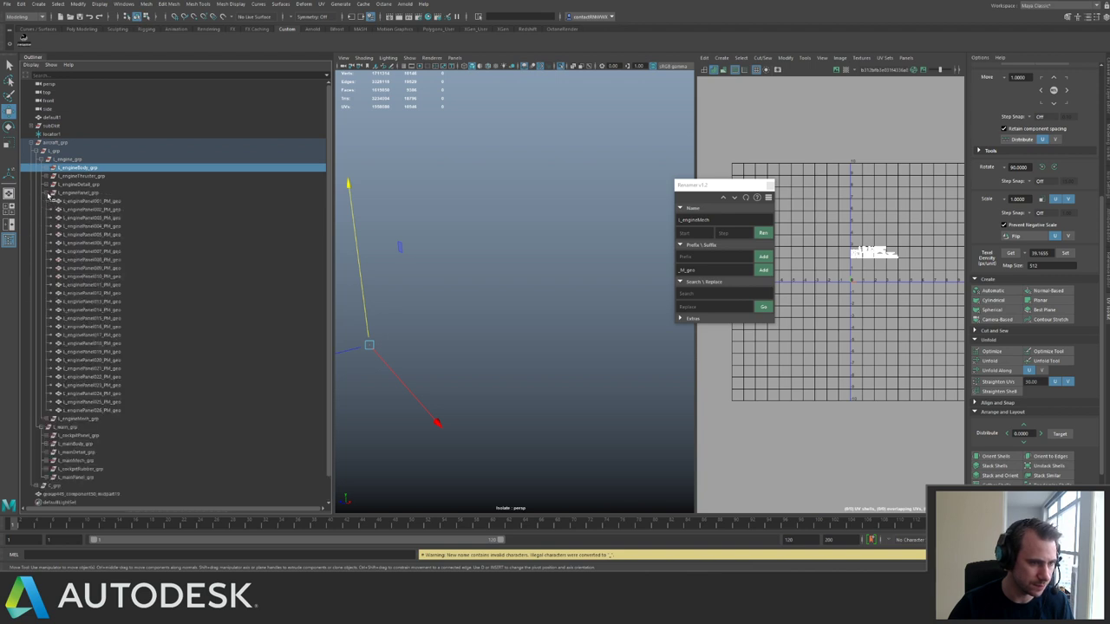
{"action": "left_click", "coordinate": [47, 192]}
{"action": "left_click", "coordinate": [47, 201]}
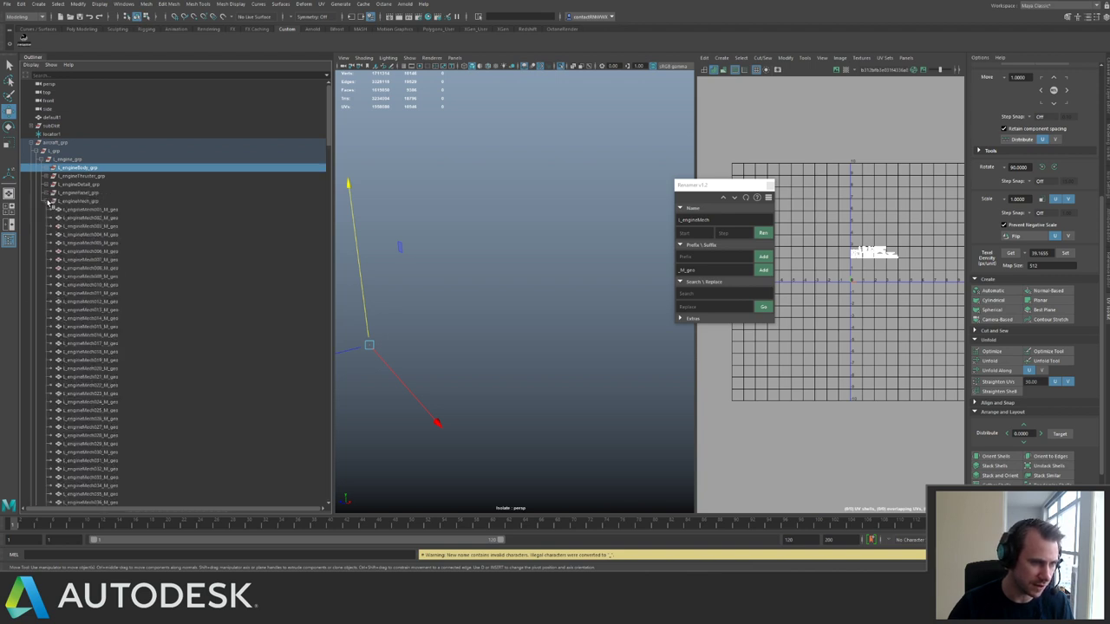
{"action": "left_click", "coordinate": [48, 201]}
Clear the selection, turn off isolation to show the whole aircraft, and save the scene.
{"action": "left_click", "coordinate": [498, 248]}
{"action": "key", "text": "ctrl+1"}
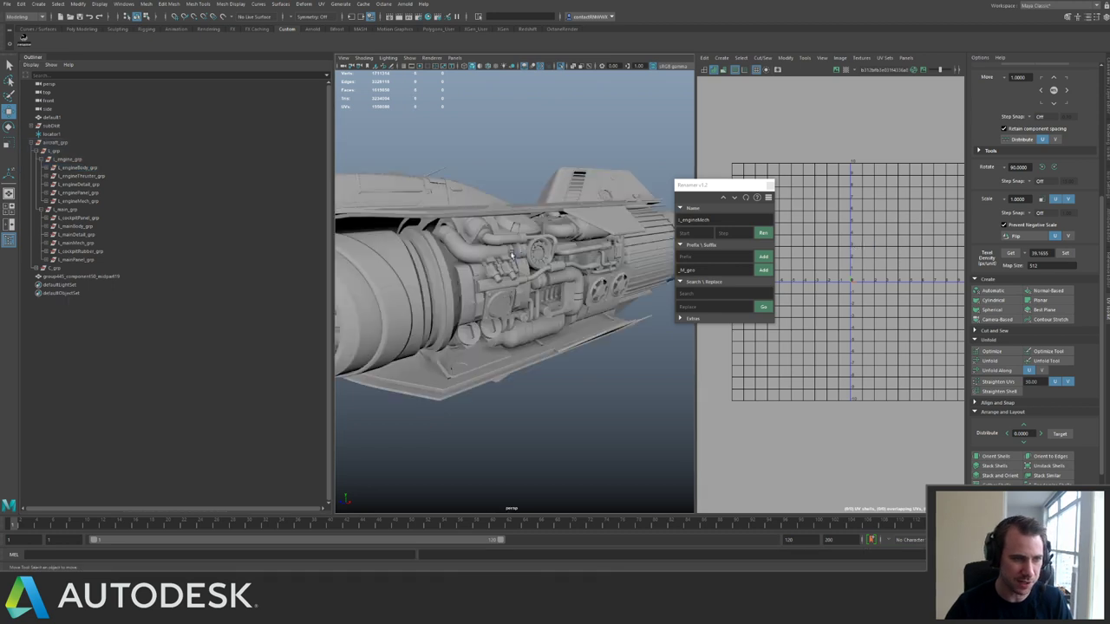
{"action": "right_click_drag", "start_coordinate": [510, 254], "coordinate": [431, 193], "text": "alt"}
{"action": "left_click_drag", "start_coordinate": [431, 194], "coordinate": [461, 244], "text": "alt"}
{"action": "right_click_drag", "start_coordinate": [462, 244], "coordinate": [469, 248], "text": "alt"}
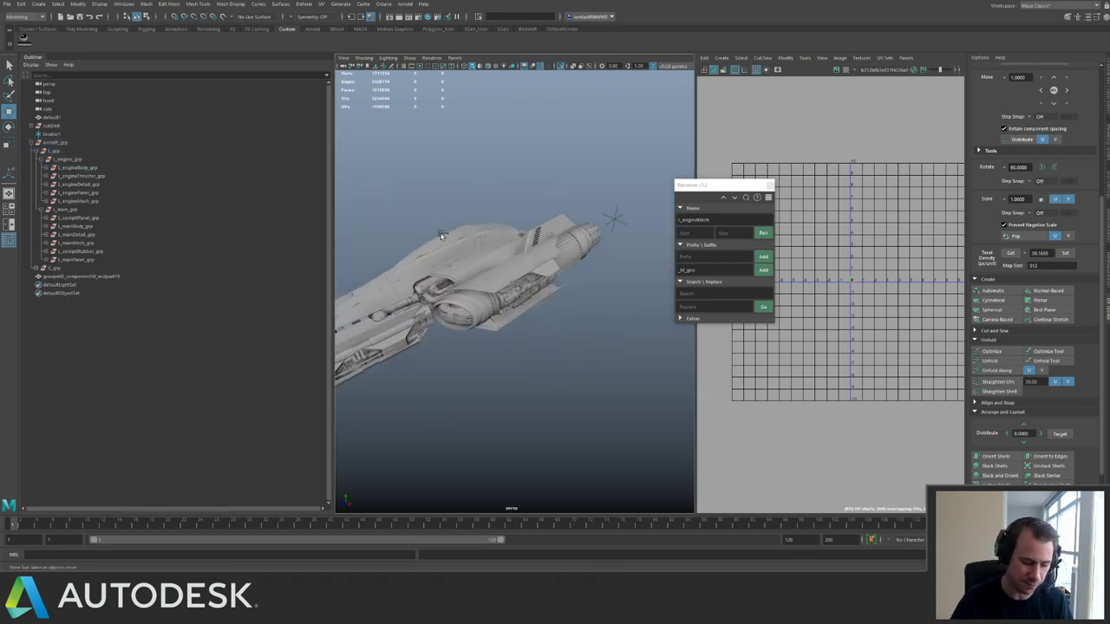
{"action": "key", "text": "q"}
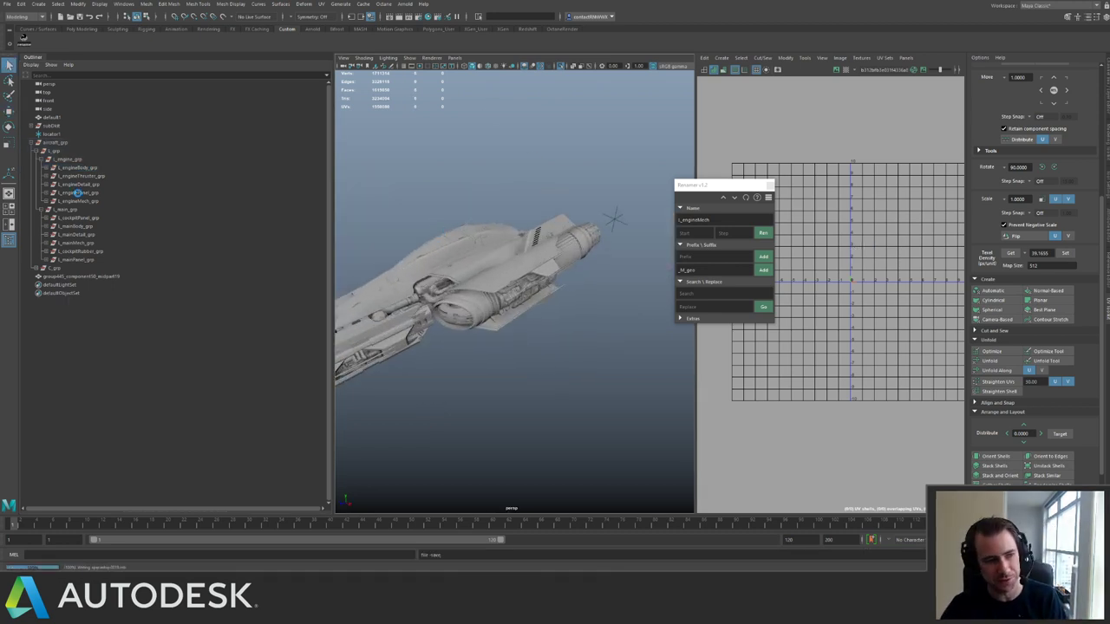
{"action": "key", "text": "w"}
{"action": "key", "text": "ctrl+s"}
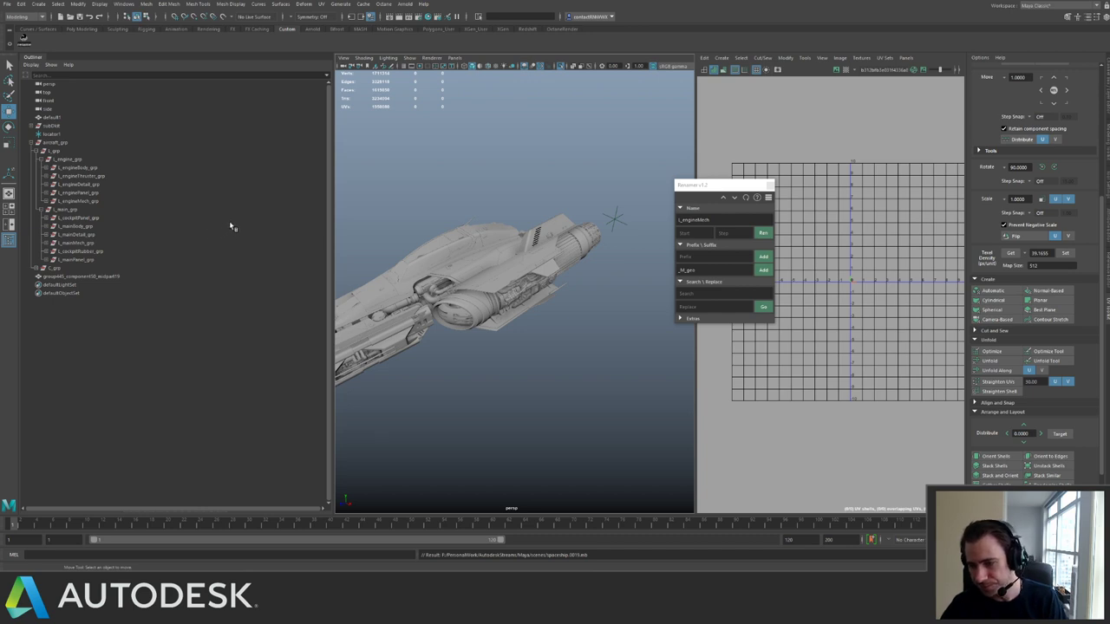
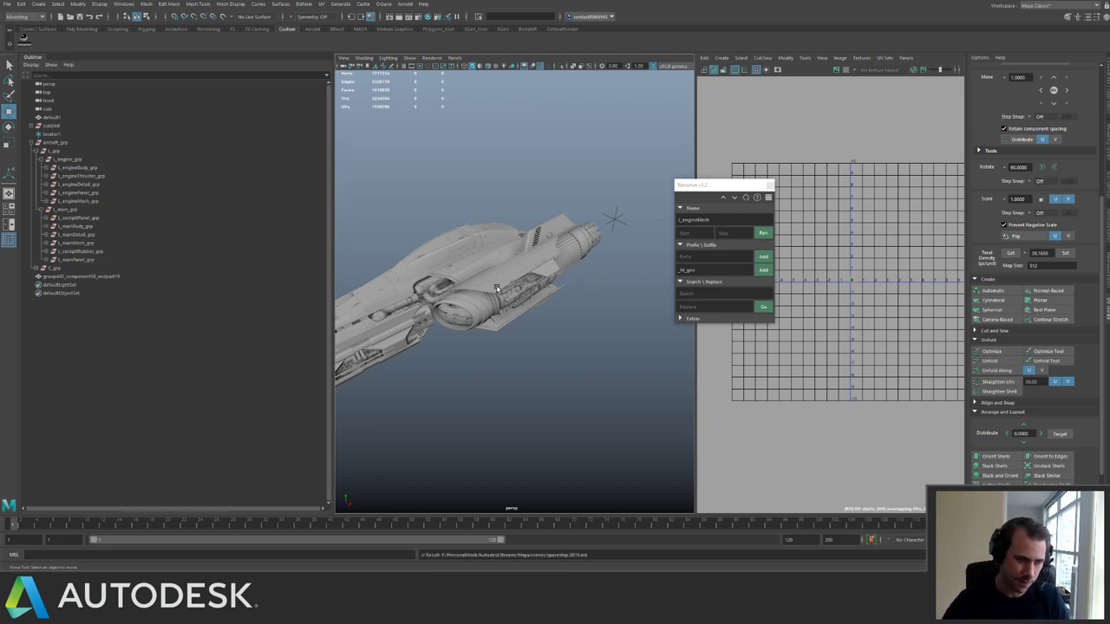
{"action": "left_click", "coordinate": [525, 376]}
{"action": "right_click_drag", "start_coordinate": [484, 155], "coordinate": [555, 260], "text": "alt"}
{"action": "left_click_drag", "start_coordinate": [485, 295], "coordinate": [474, 182], "text": "alt"}
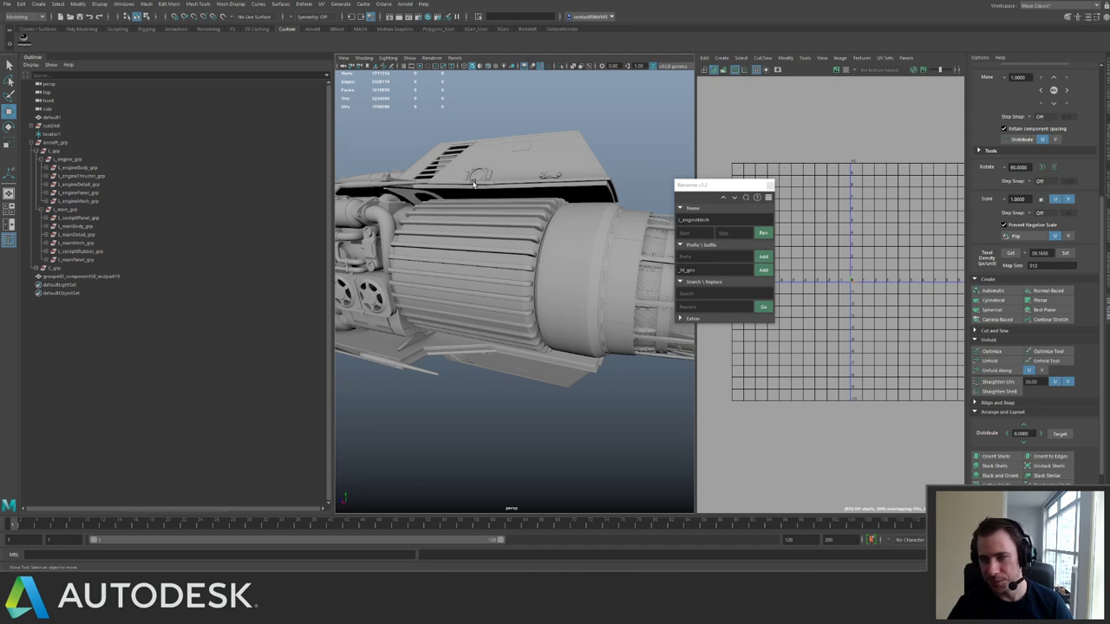
{"action": "left_click", "coordinate": [55, 144]}
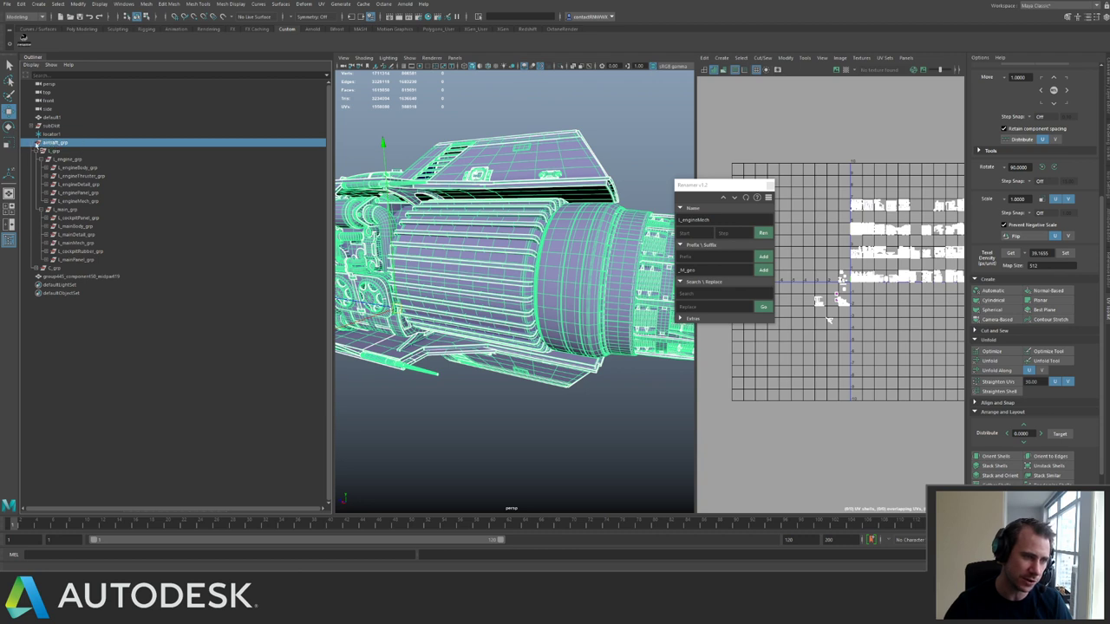
{"action": "left_click", "coordinate": [173, 348]}
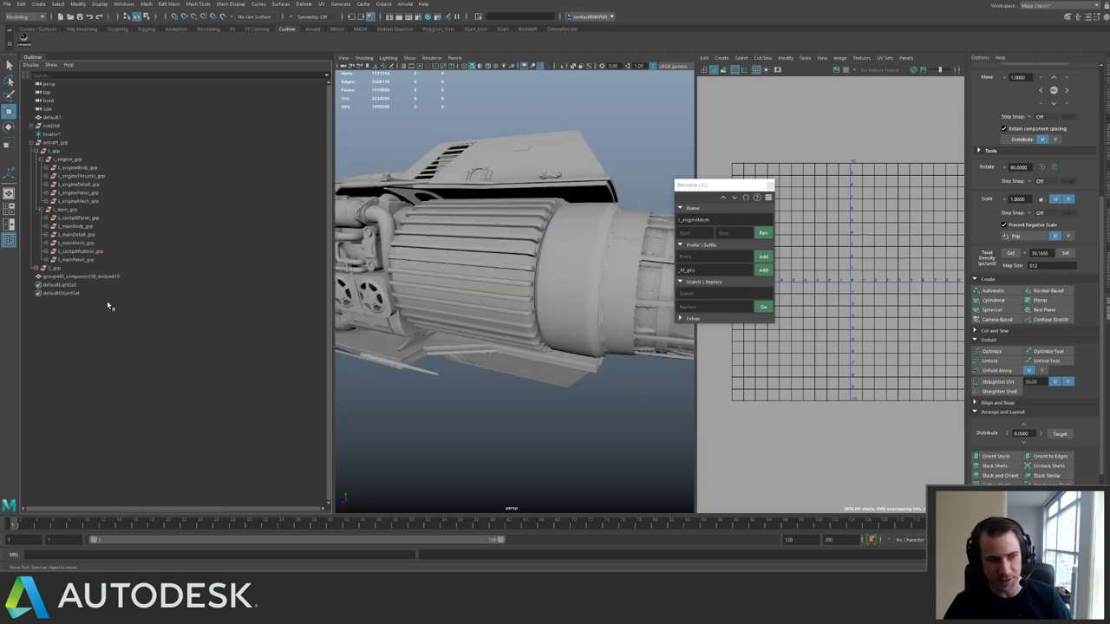
Move the stray midpart19 mesh from outside aircraft_grp into L_engineMech_grp and locate it at the end of that group.
{"action": "left_click", "coordinate": [107, 277]}
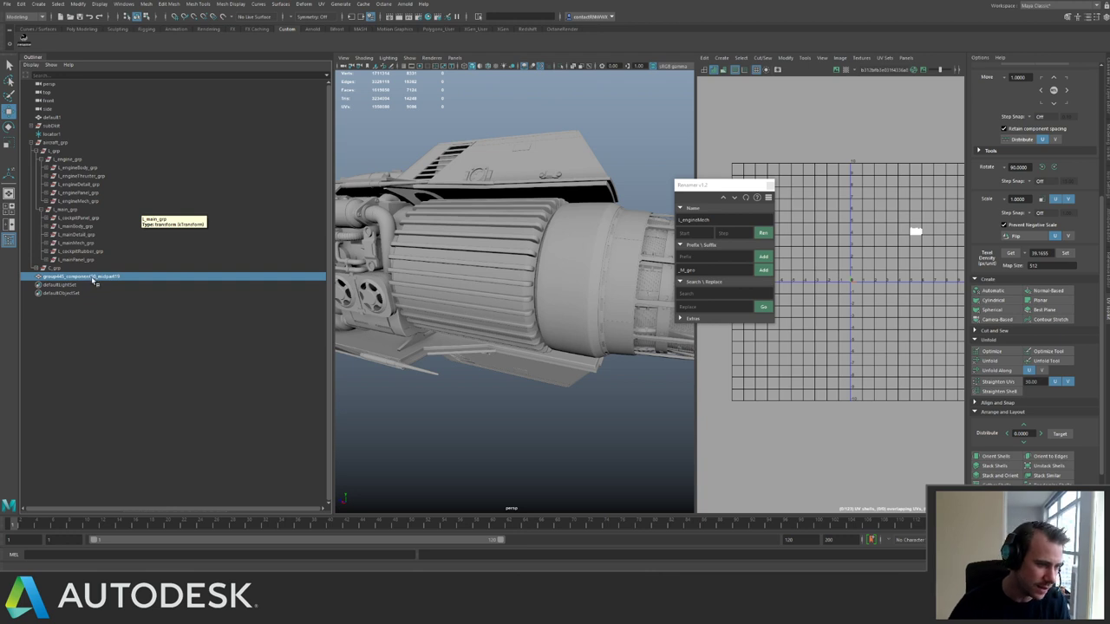
{"action": "middle_click_drag", "start_coordinate": [80, 277], "coordinate": [56, 207]}
{"action": "left_click", "coordinate": [48, 202]}
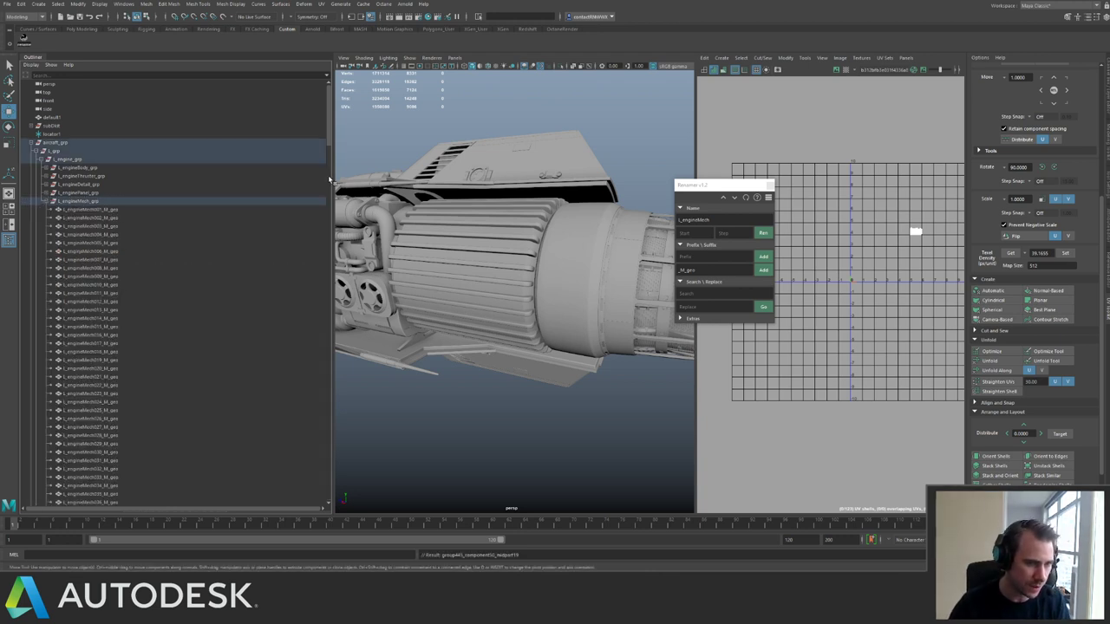
{"action": "left_click", "coordinate": [328, 397]}
{"action": "left_click_drag", "start_coordinate": [328, 397], "coordinate": [328, 503]}
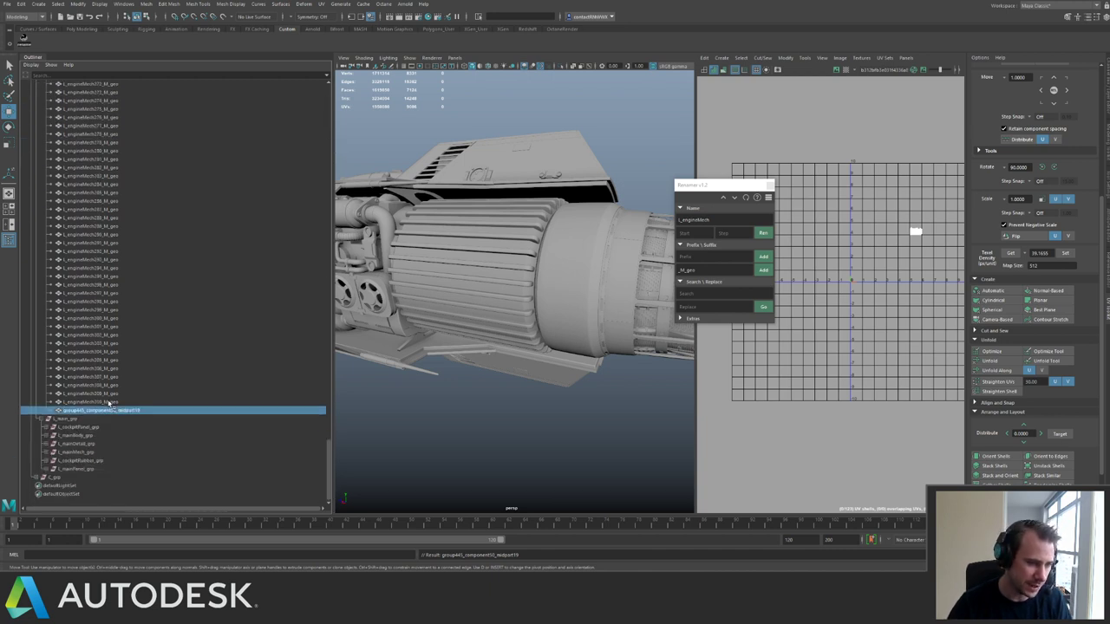
Rename the moved mesh L_engineMech311_M_geo, following the numbering of the mesh above it, and collapse L_engineMech_grp.
{"action": "double_click", "coordinate": [104, 403]}
{"action": "key", "text": "ctrl+c"}
{"action": "double_click", "coordinate": [128, 411]}
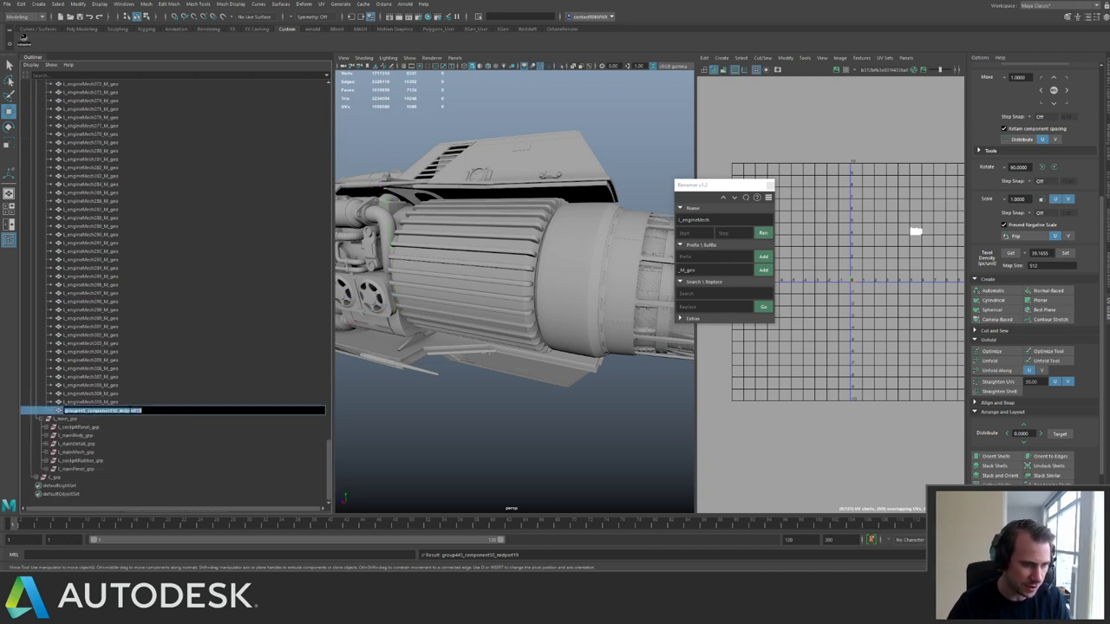
{"action": "key", "text": "ctrl+v"}
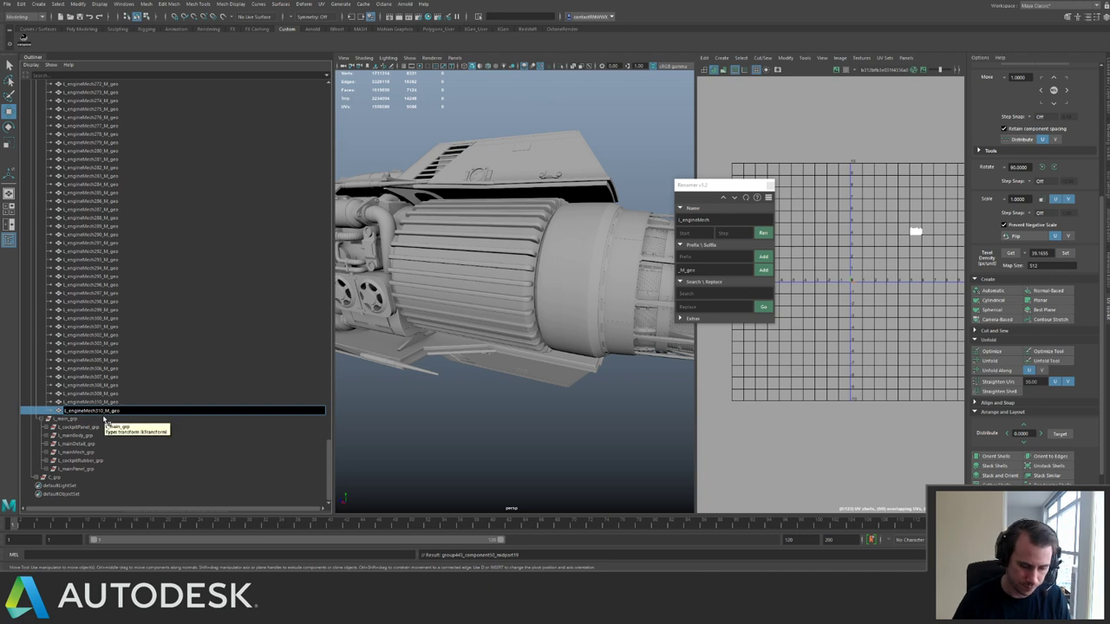
{"action": "key", "text": "BackSpace"}
{"action": "type", "text": "1"}
{"action": "key", "text": "Return"}
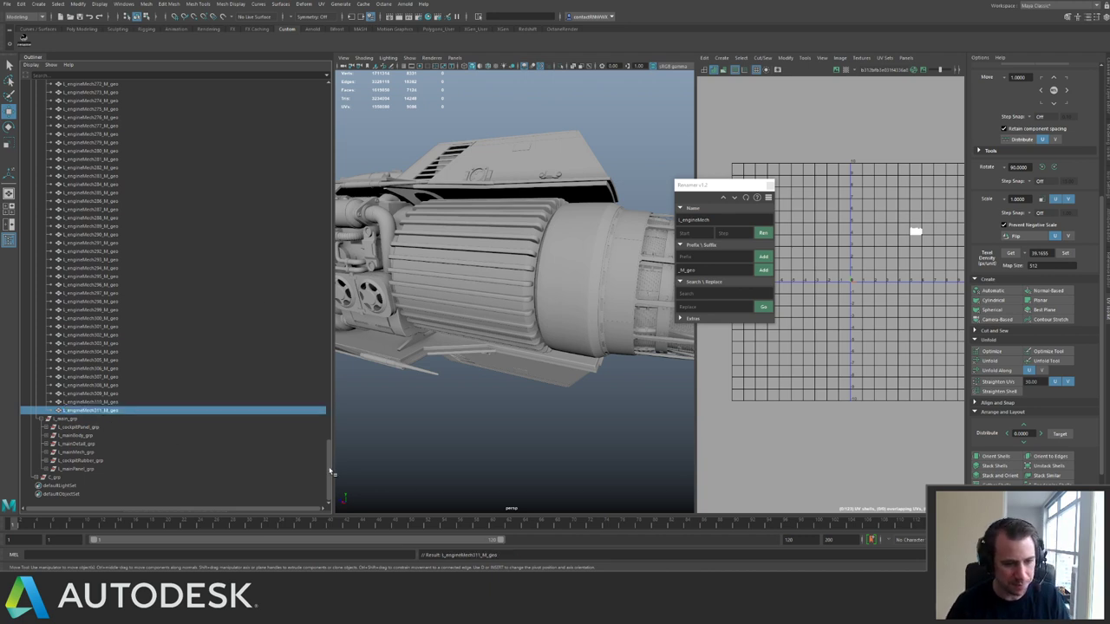
{"action": "left_click_drag", "start_coordinate": [330, 469], "coordinate": [352, 60]}
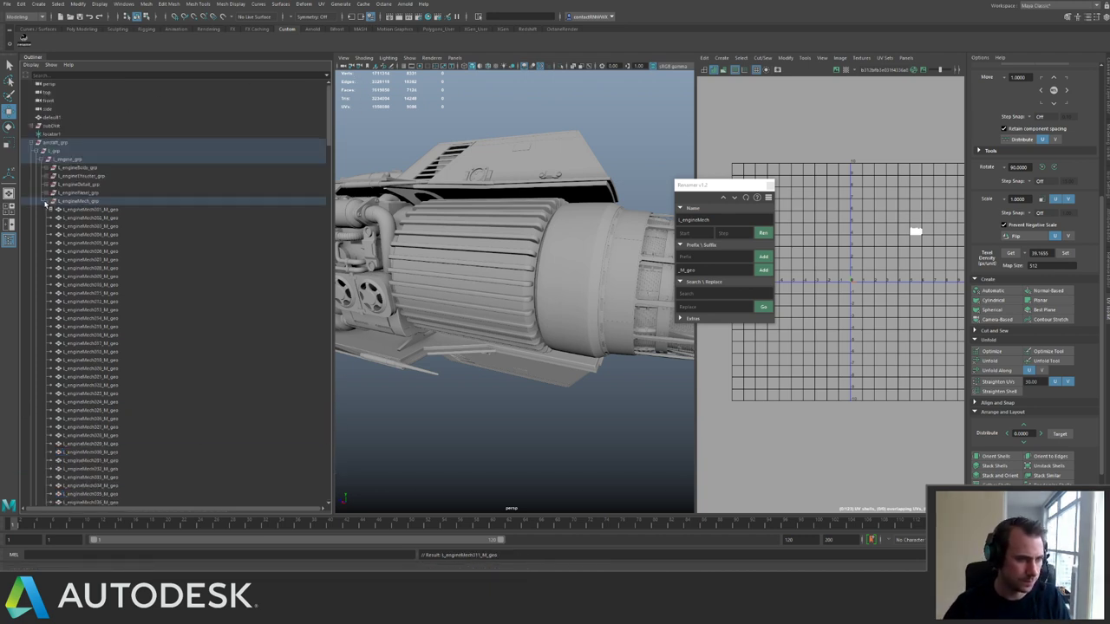
{"action": "left_click", "coordinate": [45, 201]}
Examine the loose top-level nodes above aircraft_grp, including locator1 and default1, to identify what they contain.
{"action": "left_click", "coordinate": [410, 130]}
{"action": "scroll", "coordinate": [501, 192], "scroll_direction": "down", "scroll_amount": 5}
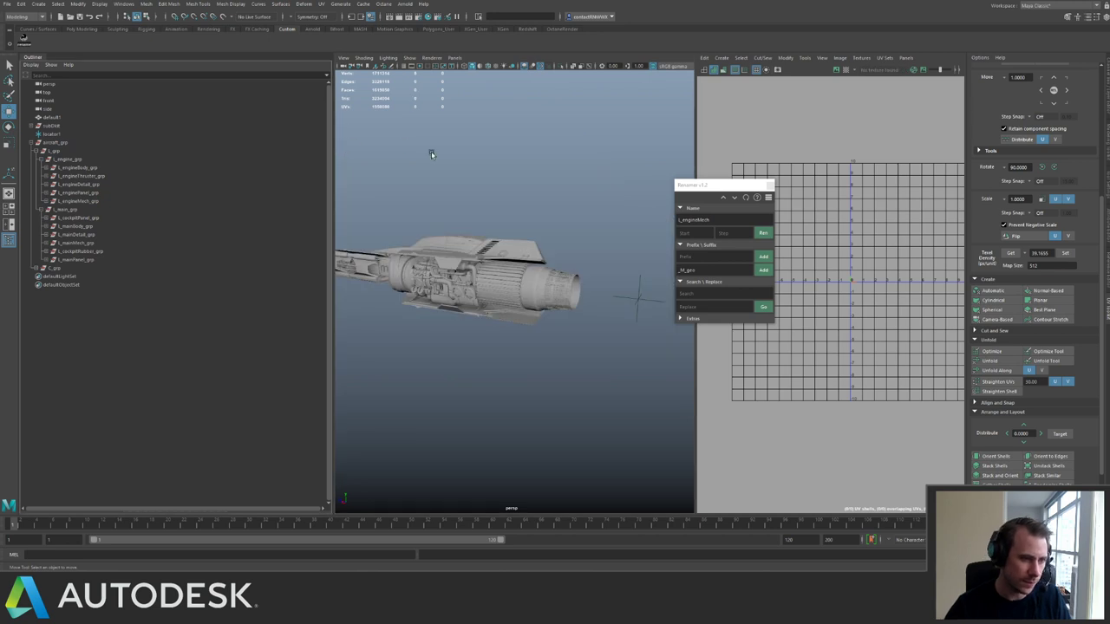
{"action": "left_click", "coordinate": [113, 136]}
{"action": "key", "text": "f"}
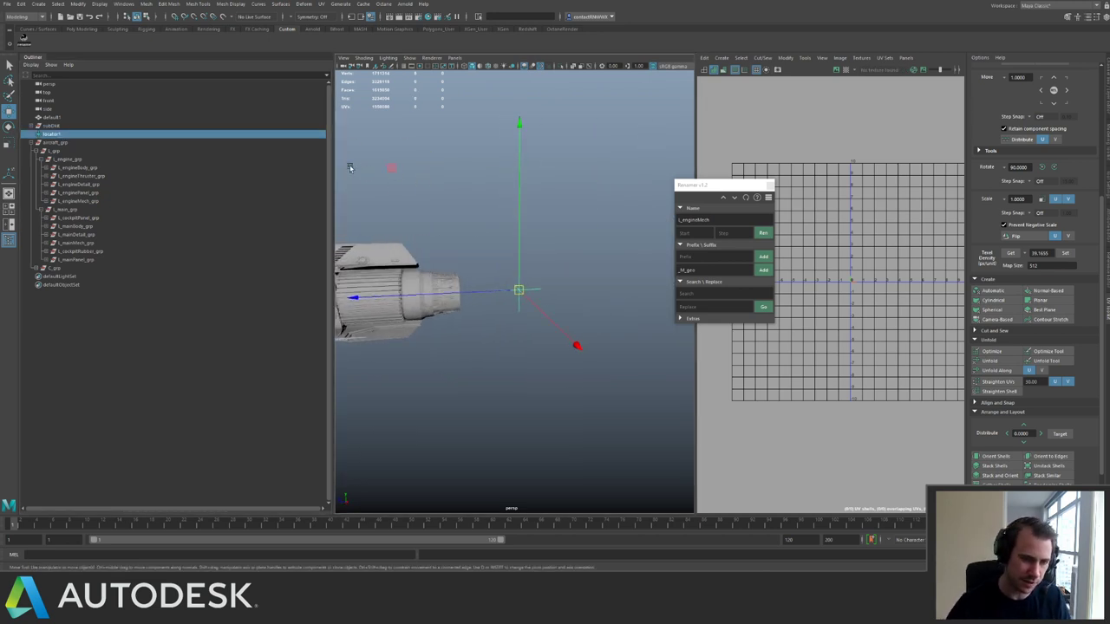
{"action": "left_click", "coordinate": [56, 126]}
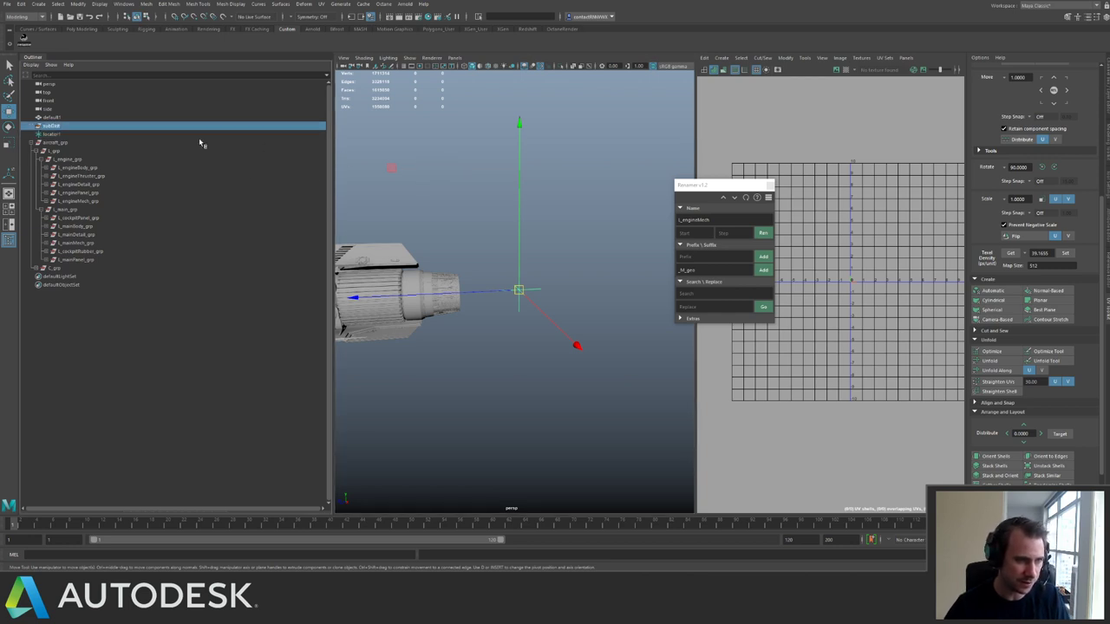
{"action": "left_click", "coordinate": [66, 118]}
{"action": "scroll", "coordinate": [399, 183], "scroll_direction": "down", "scroll_amount": 5}
{"action": "key", "text": "ctrl+1"}
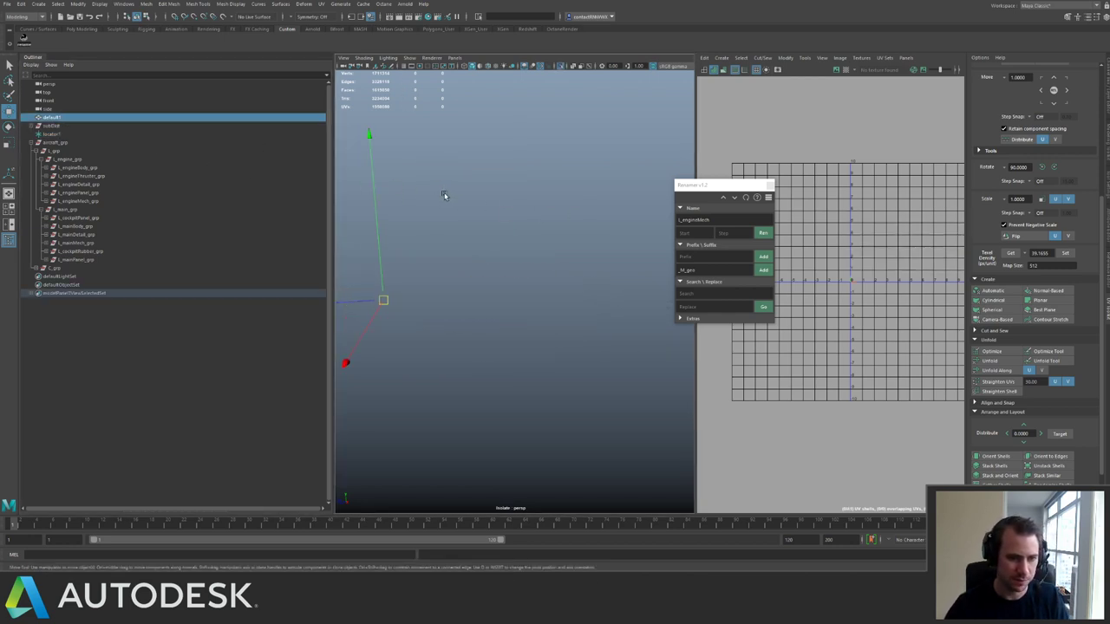
{"action": "key", "text": "ctrl+1"}
{"action": "key", "text": "f"}
{"action": "scroll", "coordinate": [405, 182], "scroll_direction": "down", "scroll_amount": 3}
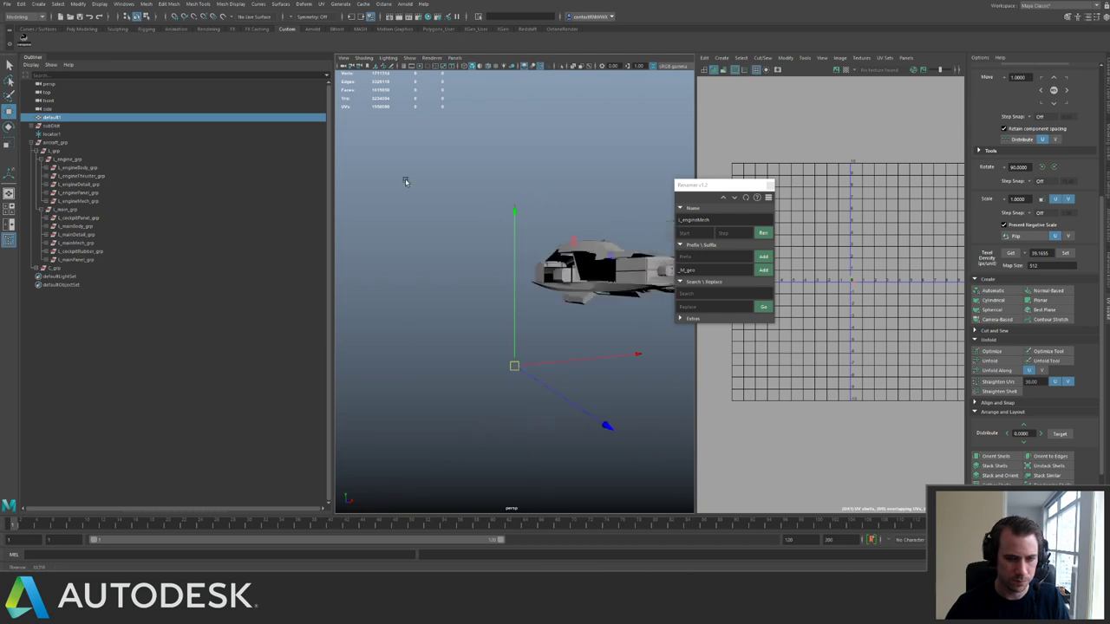
{"action": "left_click_drag", "start_coordinate": [406, 182], "coordinate": [427, 237], "text": "alt"}
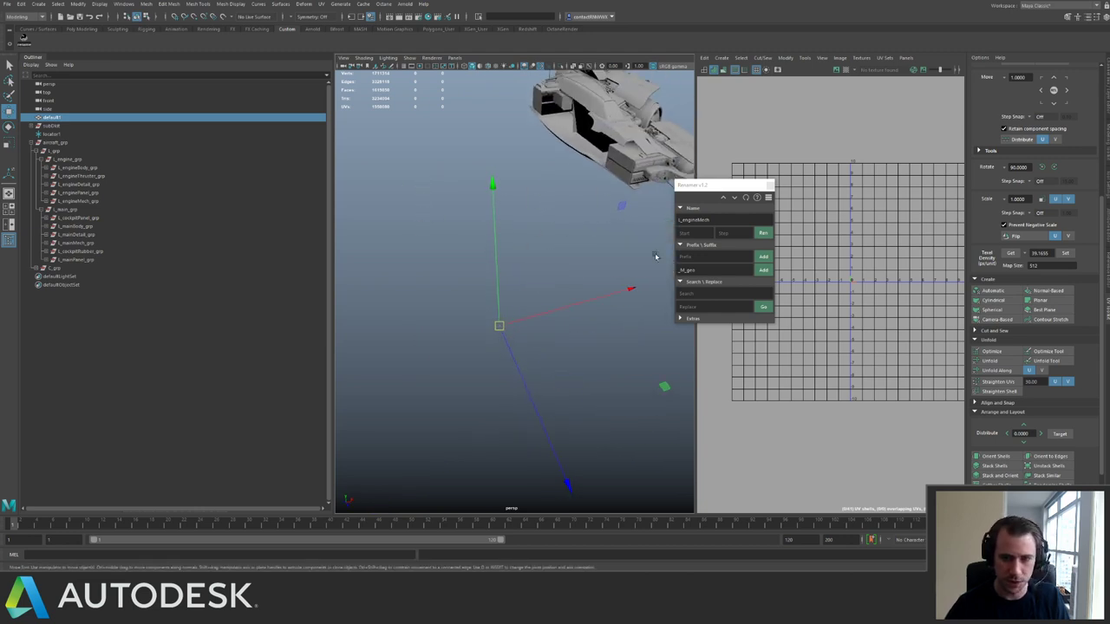
{"action": "left_click_drag", "start_coordinate": [511, 260], "coordinate": [439, 201], "text": "alt"}
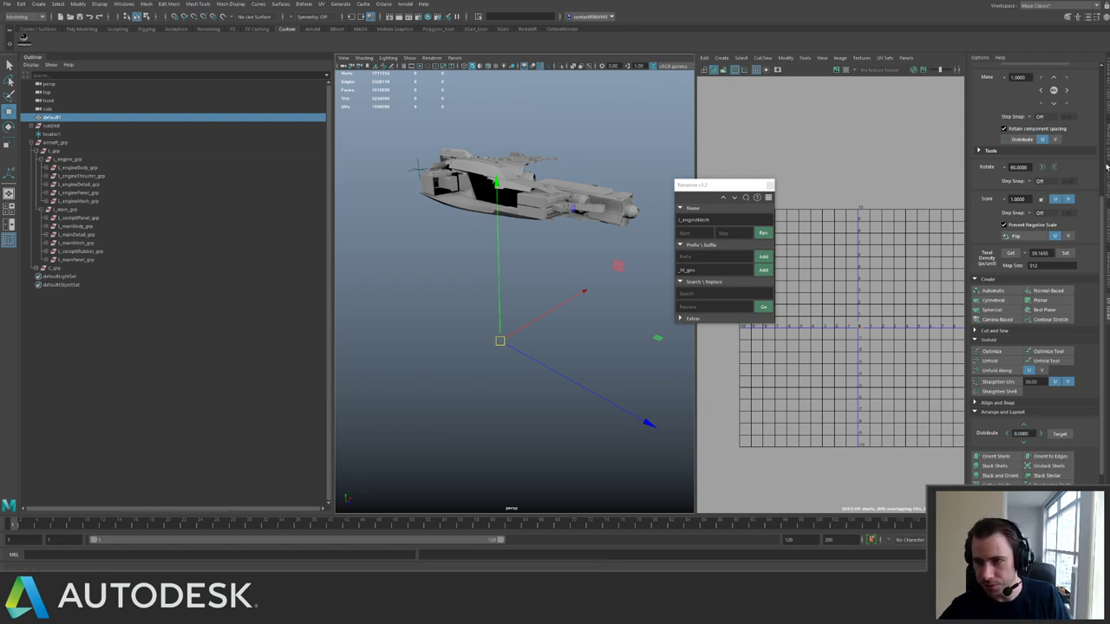
Turn on the visibility of the scale display layer and delete the default1 object.
{"action": "left_click", "coordinate": [1108, 104]}
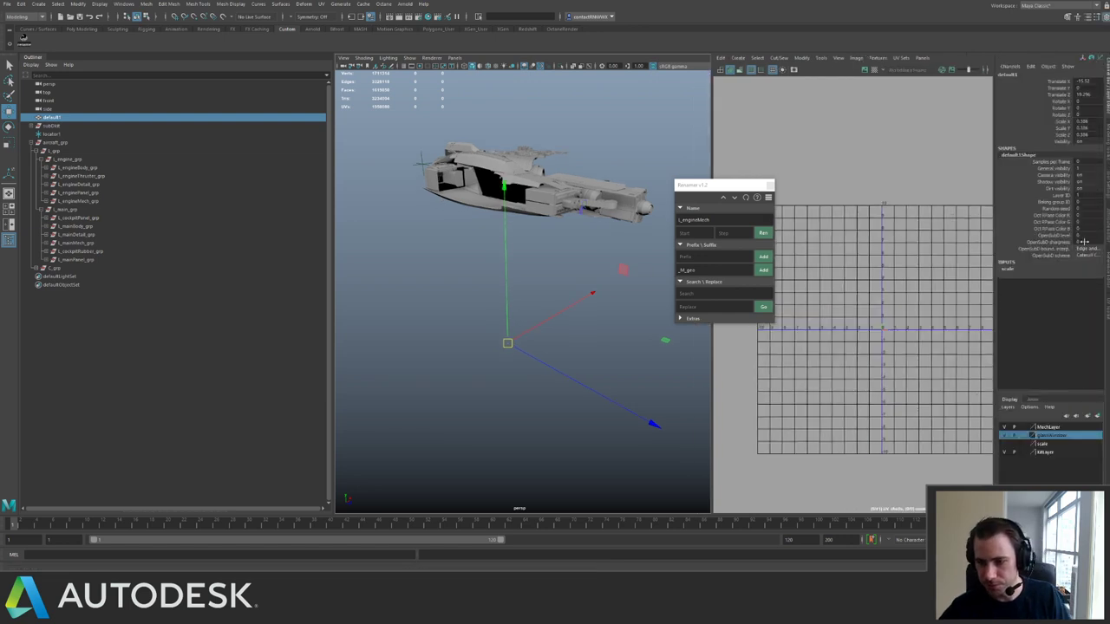
{"action": "left_click", "coordinate": [1003, 444]}
{"action": "left_click_drag", "start_coordinate": [446, 288], "coordinate": [430, 293], "text": "alt"}
{"action": "key", "text": "Delete"}
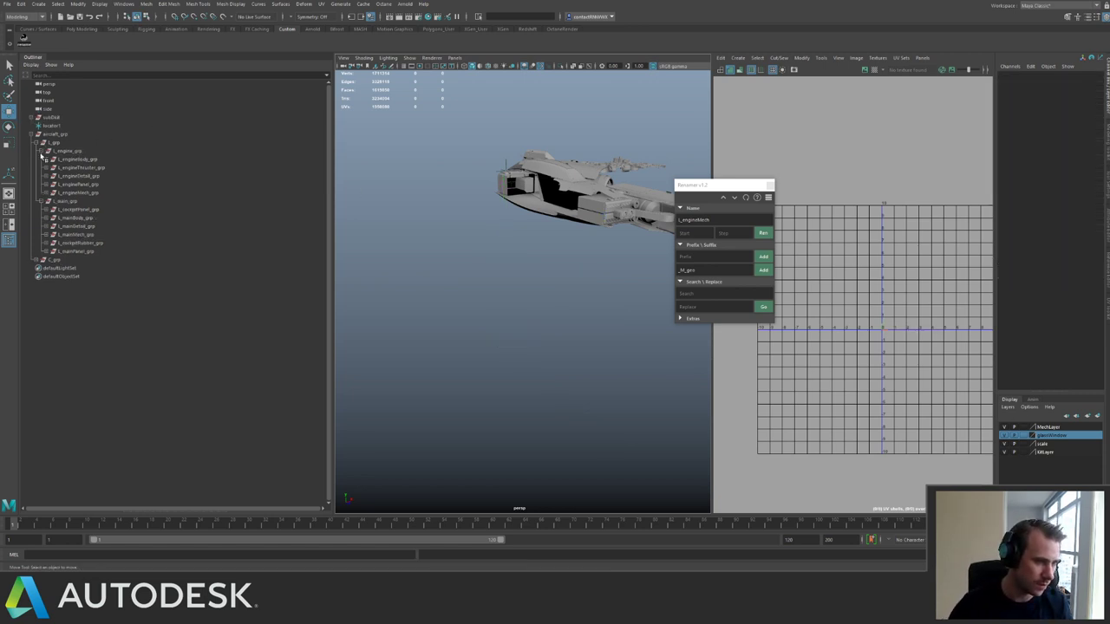
Collapse L_engine_grp, L_main_grp and L_grp in the outliner.
{"action": "left_click", "coordinate": [42, 151]}
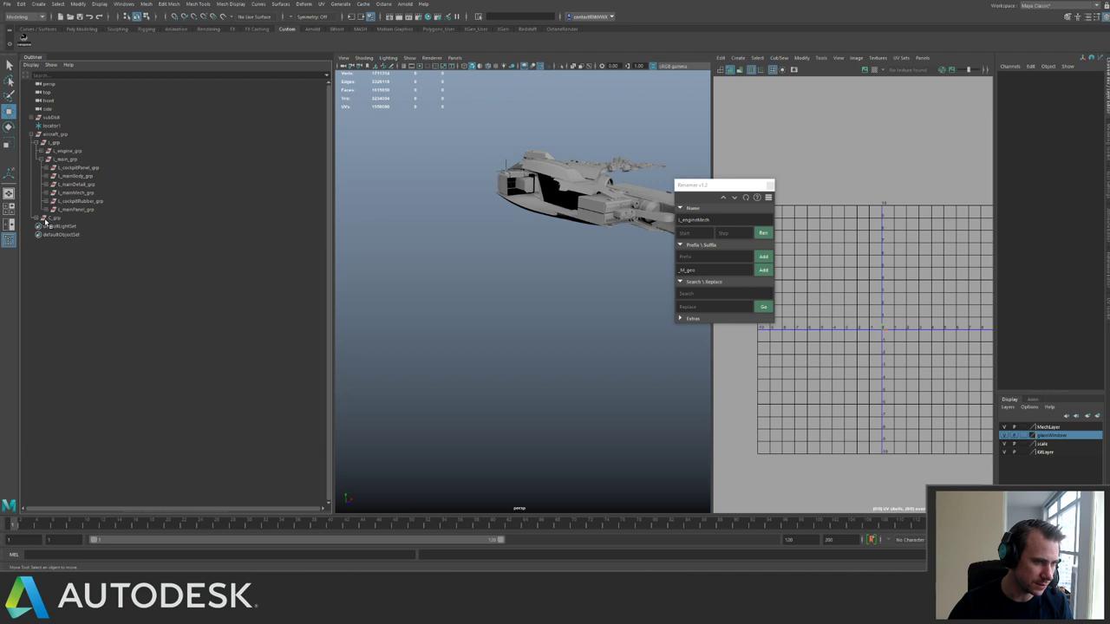
{"action": "left_click", "coordinate": [42, 159]}
{"action": "left_click", "coordinate": [36, 142]}
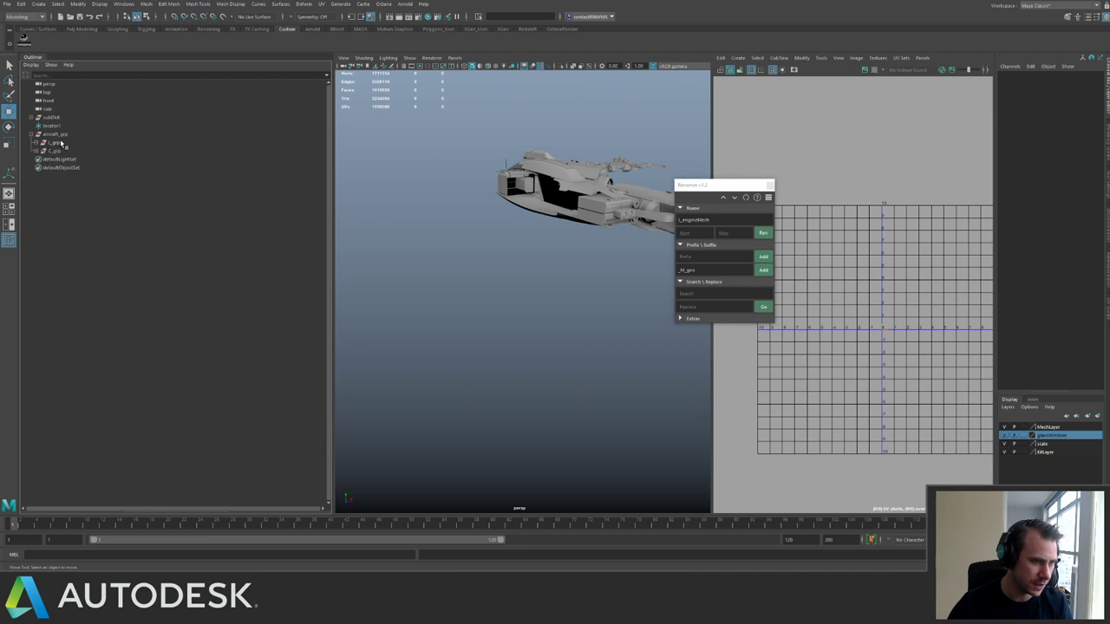
Select L_grp and examine the UV layout of its meshes across the tiles and their extent on the aircraft.
{"action": "left_click", "coordinate": [55, 143]}
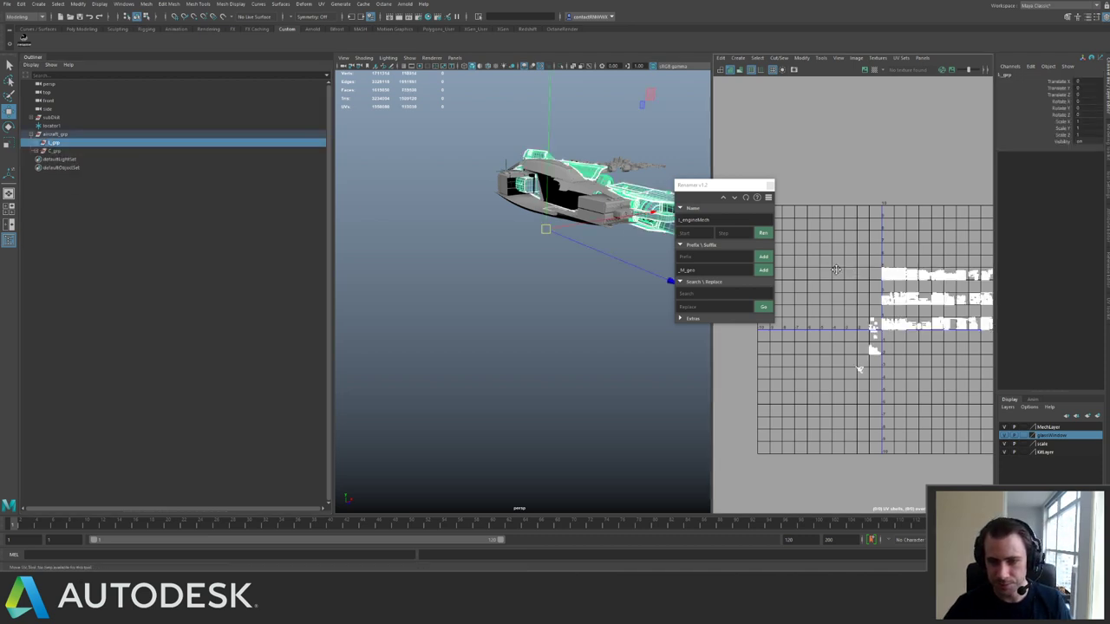
{"action": "key", "text": "f"}
{"action": "scroll", "coordinate": [881, 365], "scroll_direction": "up", "scroll_amount": 5}
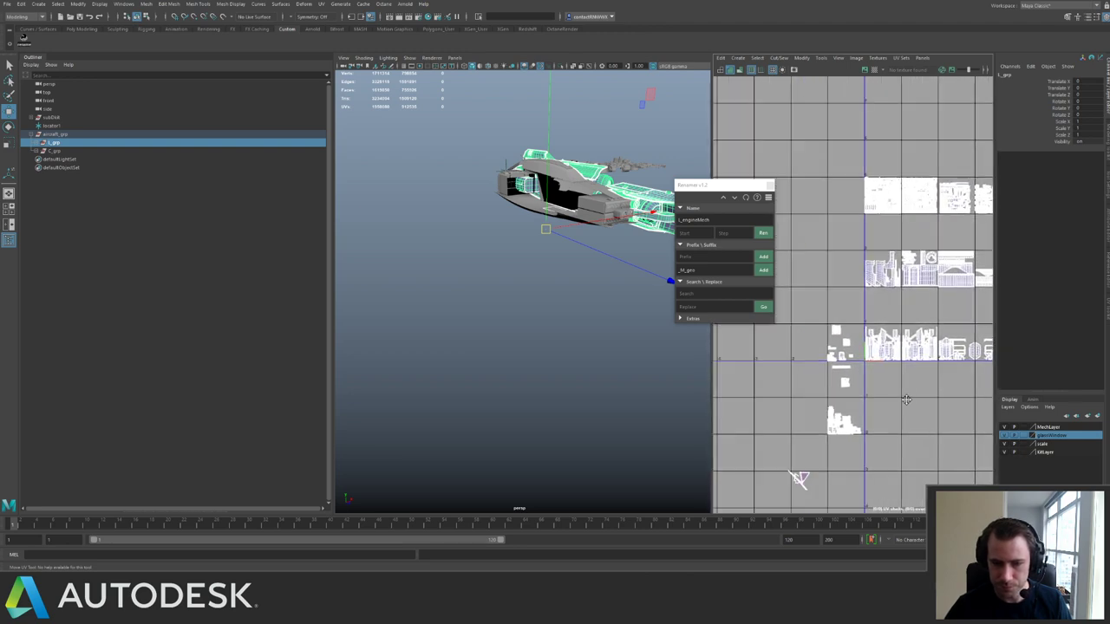
{"action": "right_click_drag", "start_coordinate": [902, 439], "coordinate": [924, 363], "text": "alt"}
{"action": "middle_click_drag", "start_coordinate": [924, 360], "coordinate": [881, 405], "text": "alt"}
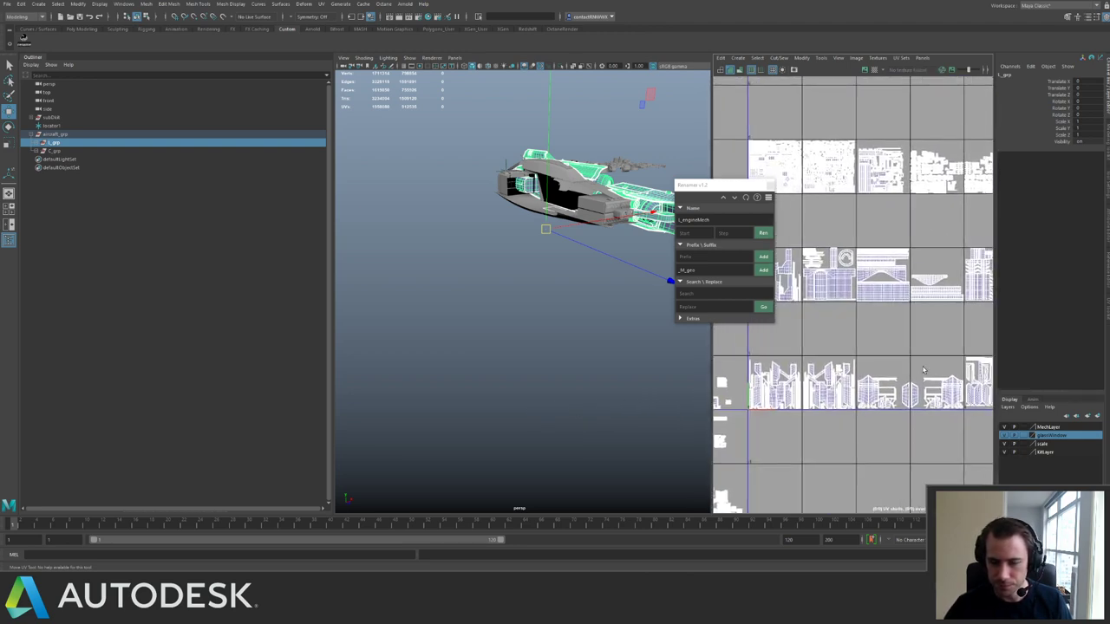
{"action": "middle_click_drag", "start_coordinate": [859, 325], "coordinate": [636, 273], "text": "alt"}
{"action": "middle_click_drag", "start_coordinate": [890, 336], "coordinate": [691, 359], "text": "alt"}
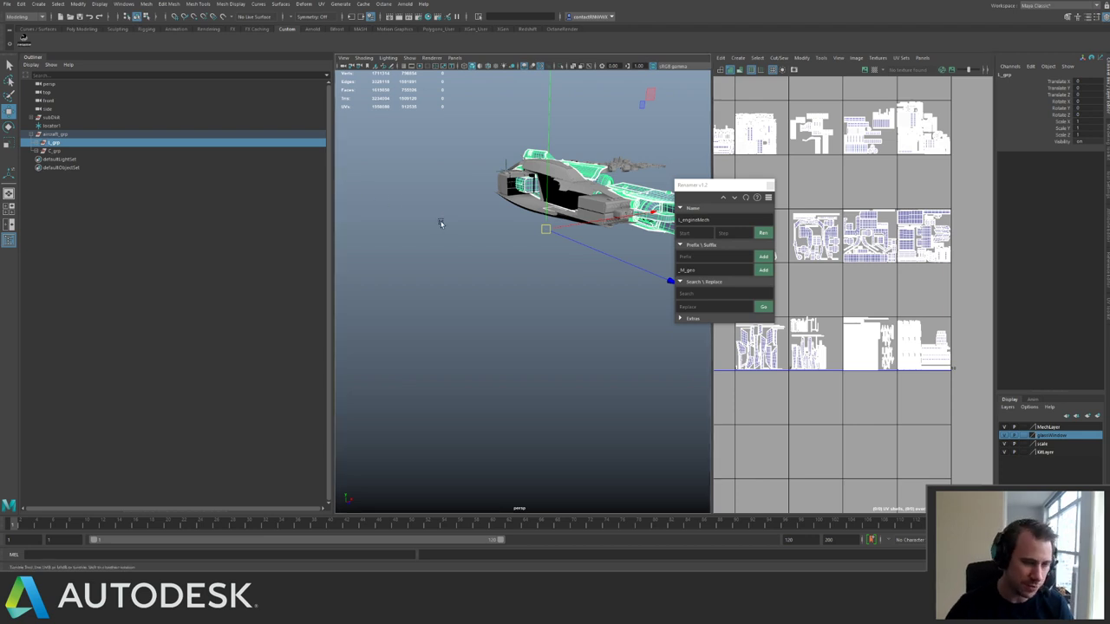
{"action": "left_click_drag", "start_coordinate": [444, 228], "coordinate": [481, 252], "text": "alt"}
{"action": "key", "text": "f"}
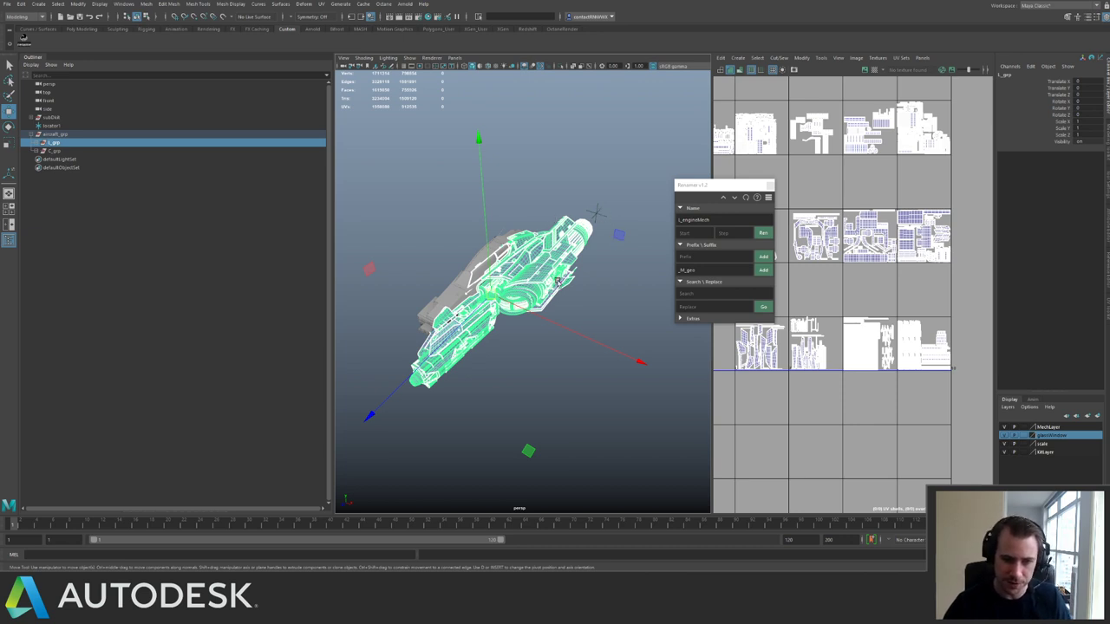
{"action": "left_click", "coordinate": [454, 264]}
{"action": "left_click_drag", "start_coordinate": [455, 265], "coordinate": [475, 257], "text": "alt"}
{"action": "right_click_drag", "start_coordinate": [475, 258], "coordinate": [518, 275], "text": "alt"}
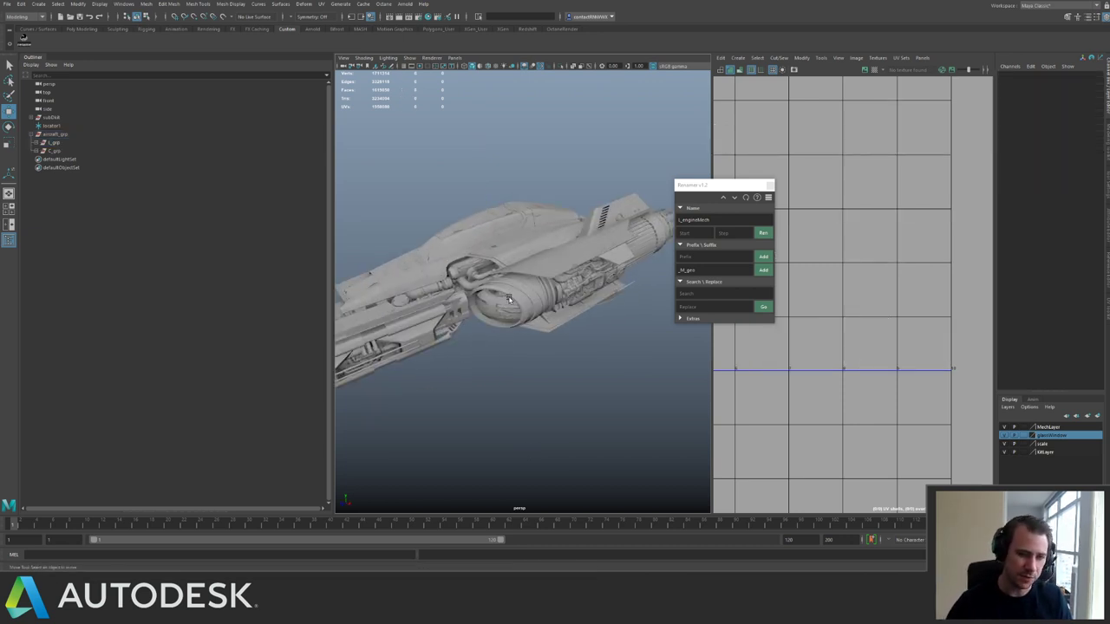
{"action": "left_click_drag", "start_coordinate": [518, 276], "coordinate": [518, 296], "text": "alt"}
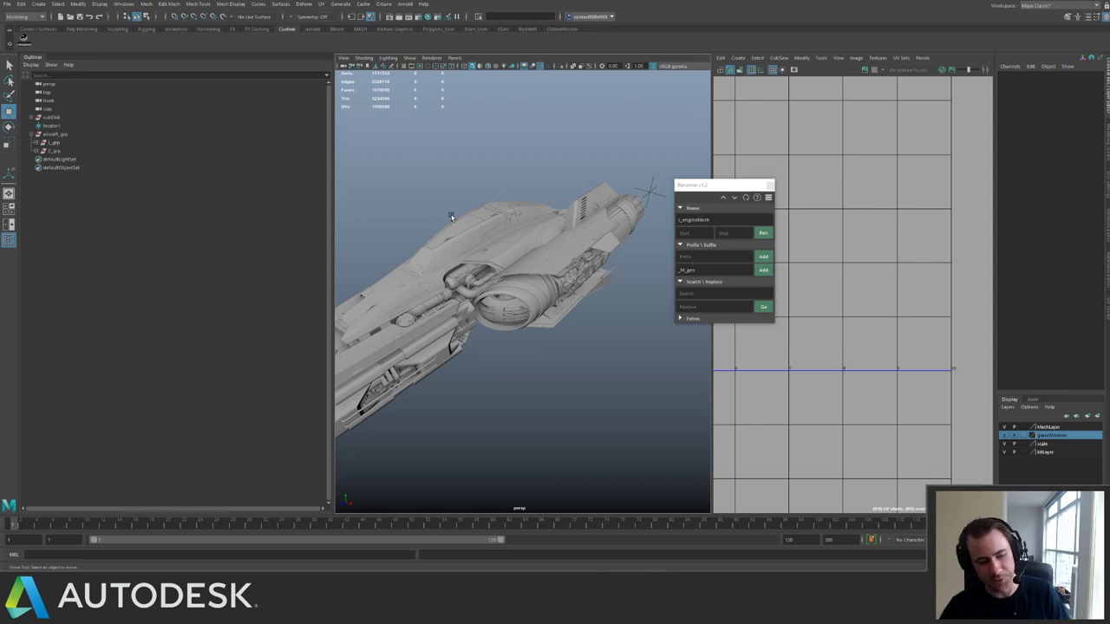
Review the aircraft from several angles and save the scene.
{"action": "left_click_drag", "start_coordinate": [452, 218], "coordinate": [533, 264], "text": "alt"}
{"action": "scroll", "coordinate": [519, 252], "scroll_direction": "up", "scroll_amount": 3}
{"action": "scroll", "coordinate": [519, 253], "scroll_direction": "down", "scroll_amount": 3}
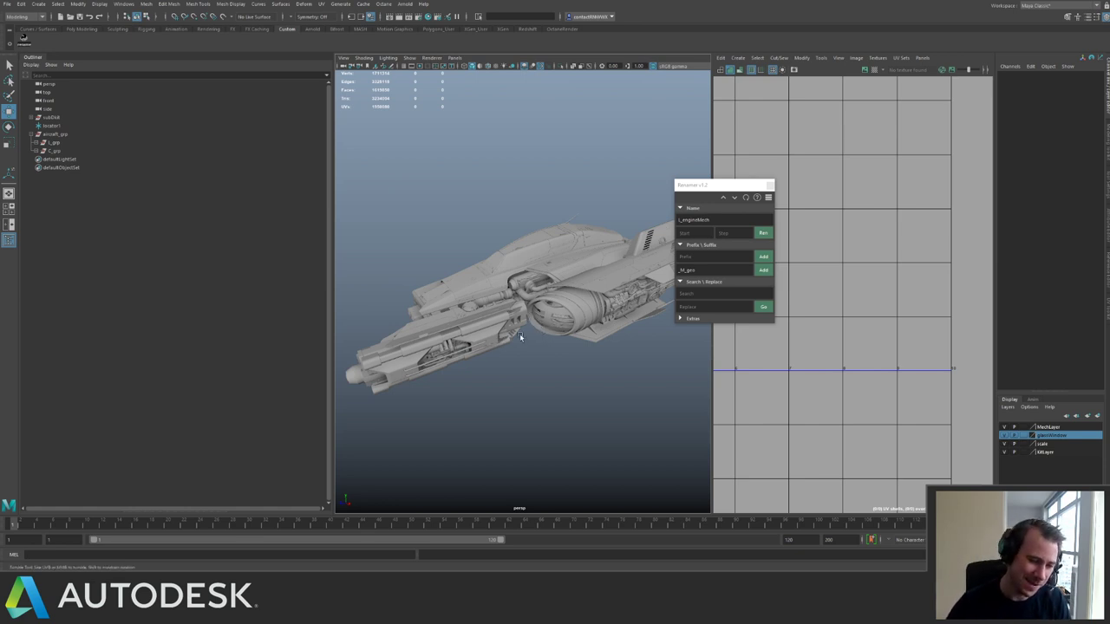
{"action": "left_click_drag", "start_coordinate": [490, 348], "coordinate": [527, 320], "text": "alt"}
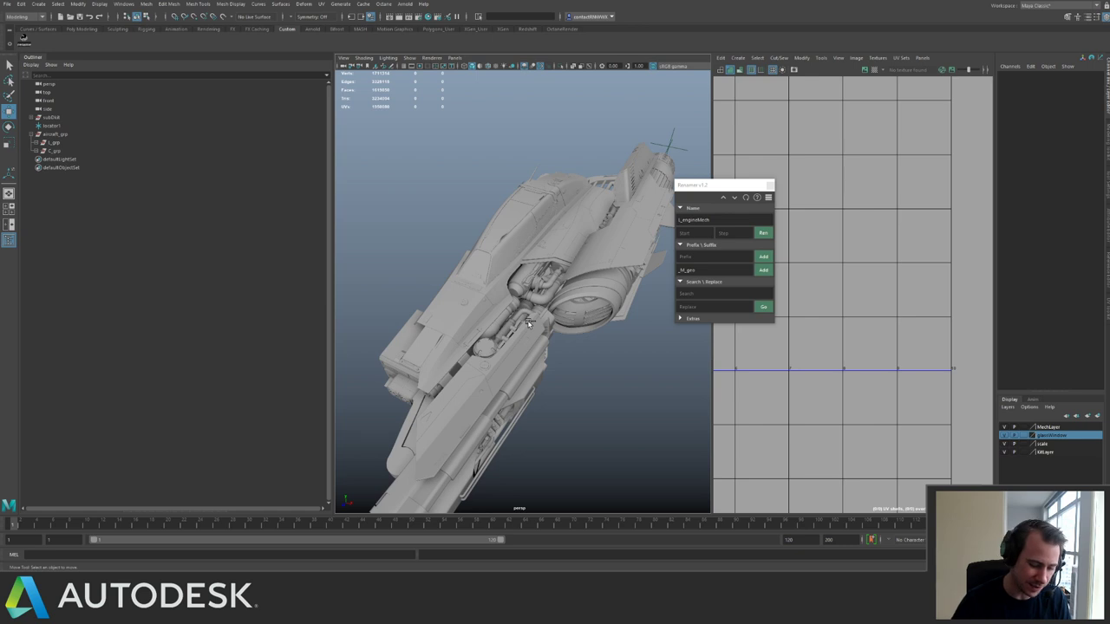
{"action": "key", "text": "q"}
{"action": "key", "text": "ctrl+s"}
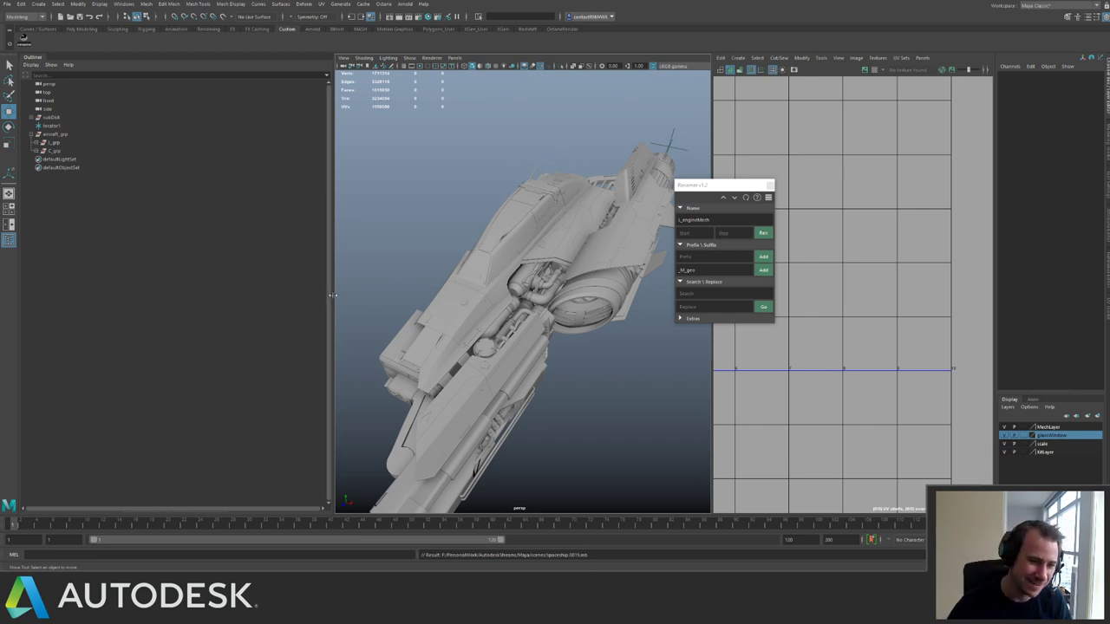
Narrow the outliner to widen the perspective view, and save the scene again.
{"action": "left_click_drag", "start_coordinate": [333, 295], "coordinate": [251, 296]}
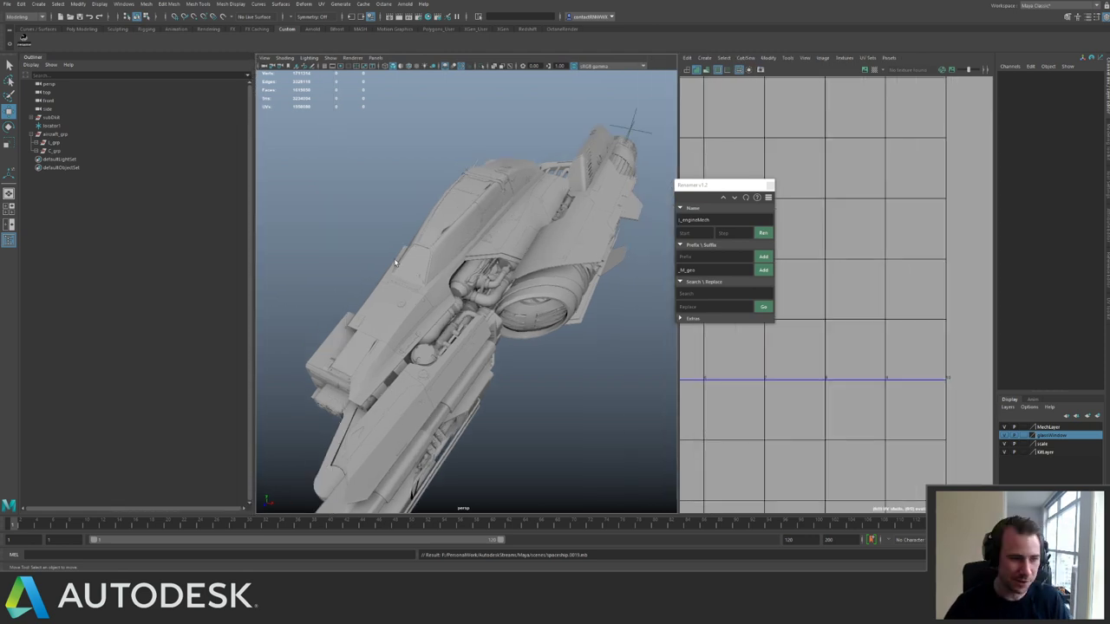
{"action": "left_click_drag", "start_coordinate": [396, 262], "coordinate": [389, 194], "text": "alt"}
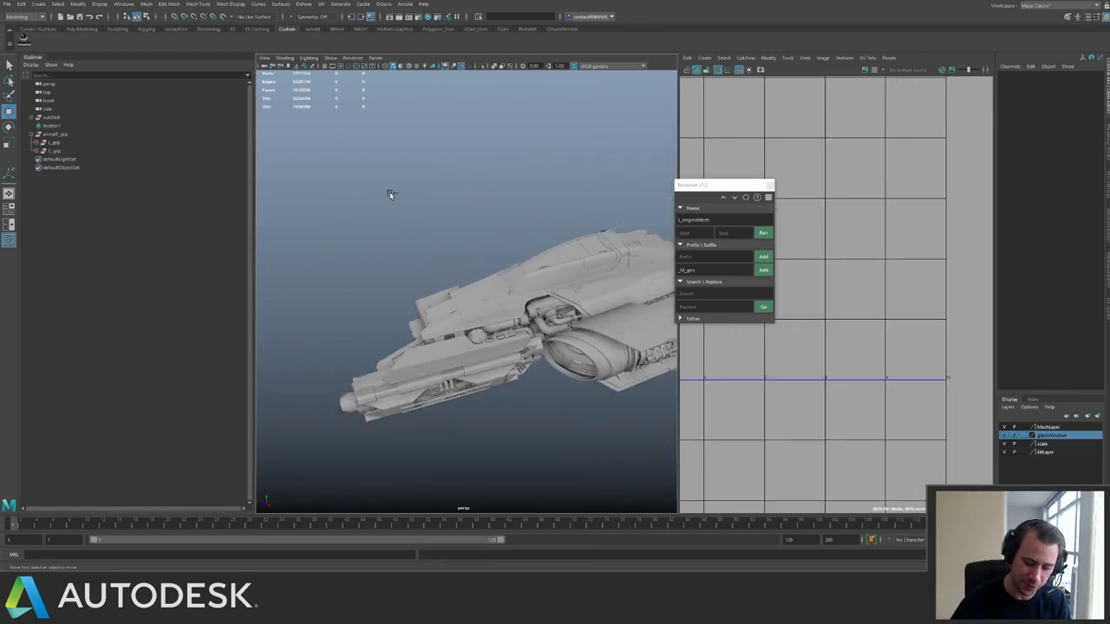
{"action": "key", "text": "q"}
{"action": "key", "text": "ctrl+s"}
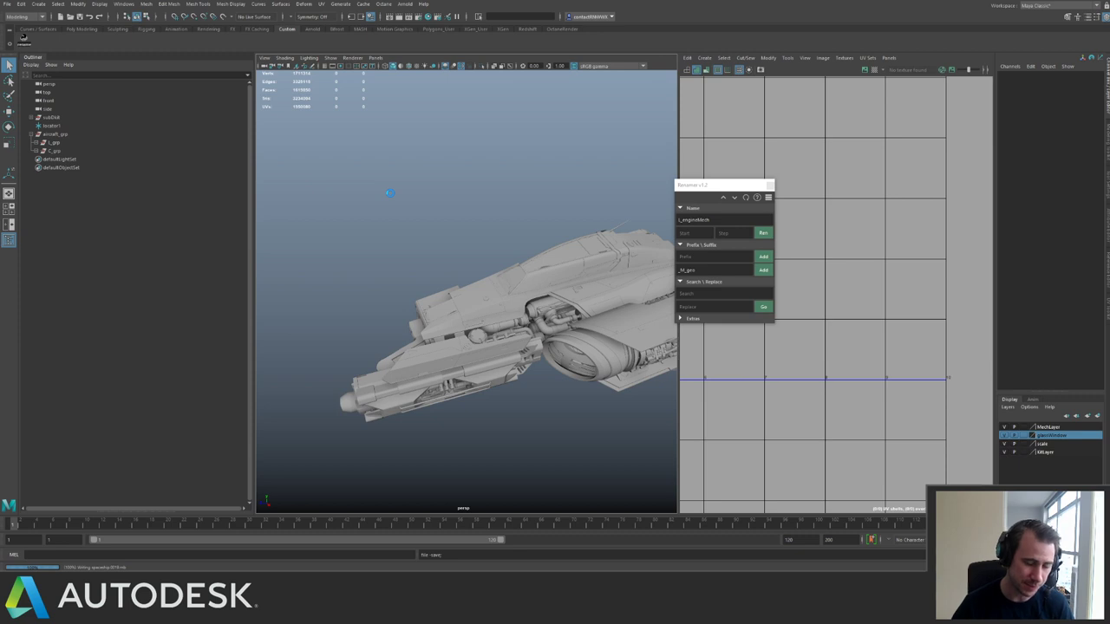
{"action": "key", "text": "w"}
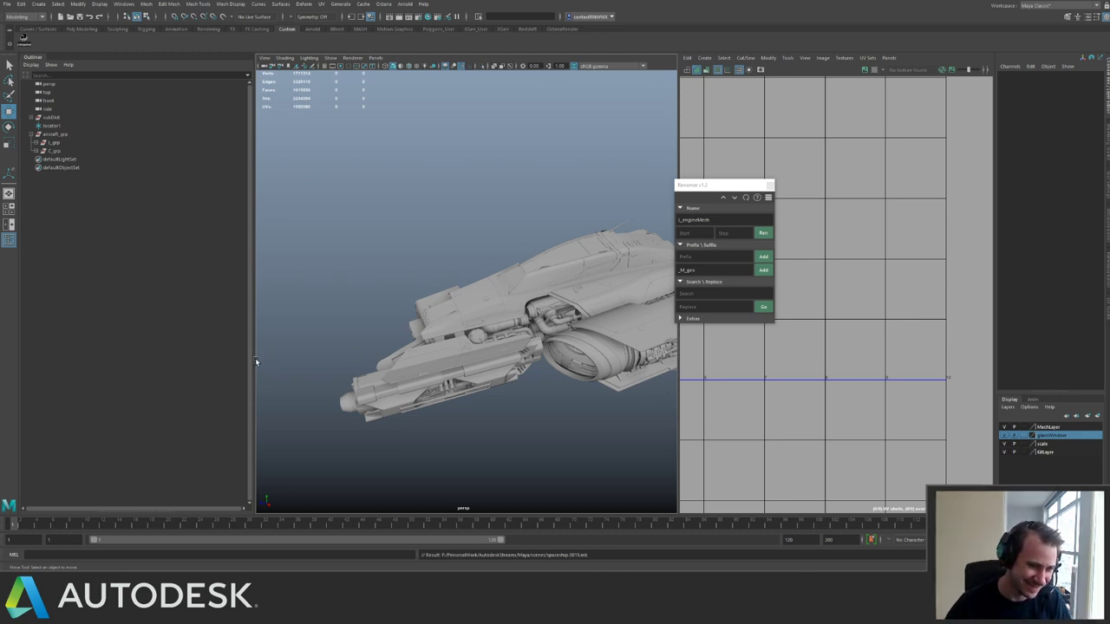
{"action": "left_click_drag", "start_coordinate": [255, 357], "coordinate": [217, 357]}
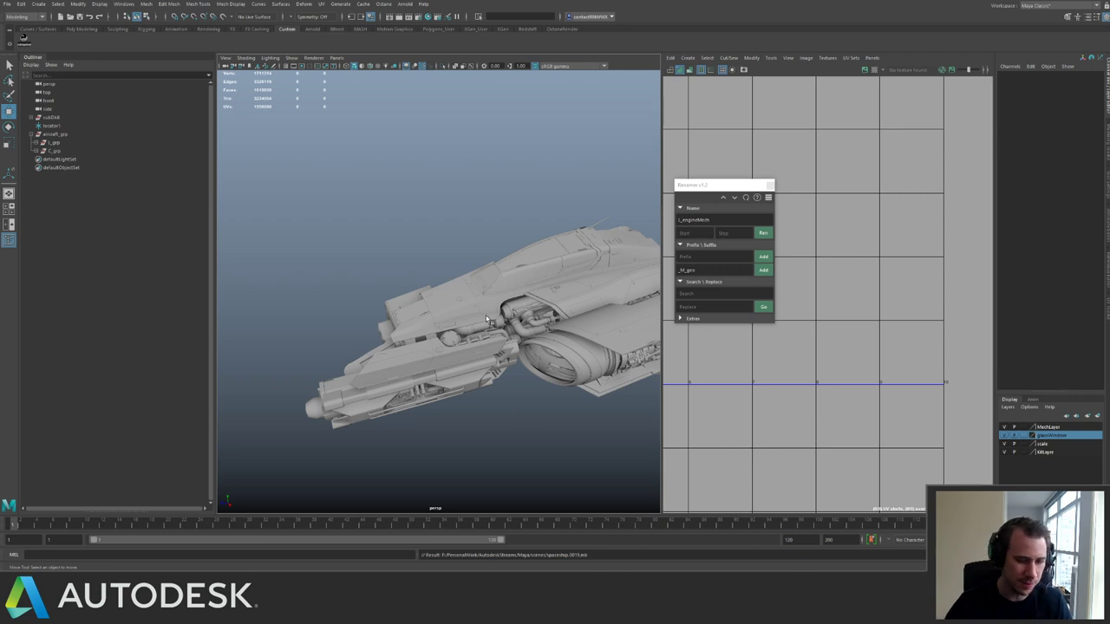
Examine the hull panels around the exposed engine pipework and their UV placement one by one, finishing with nothing selected.
{"action": "left_click_drag", "start_coordinate": [487, 319], "coordinate": [395, 299], "text": "alt"}
{"action": "right_click_drag", "start_coordinate": [372, 277], "coordinate": [441, 274], "text": "alt"}
{"action": "middle_click_drag", "start_coordinate": [386, 256], "coordinate": [486, 287], "text": "alt"}
{"action": "right_click_drag", "start_coordinate": [364, 320], "coordinate": [414, 359], "text": "alt"}
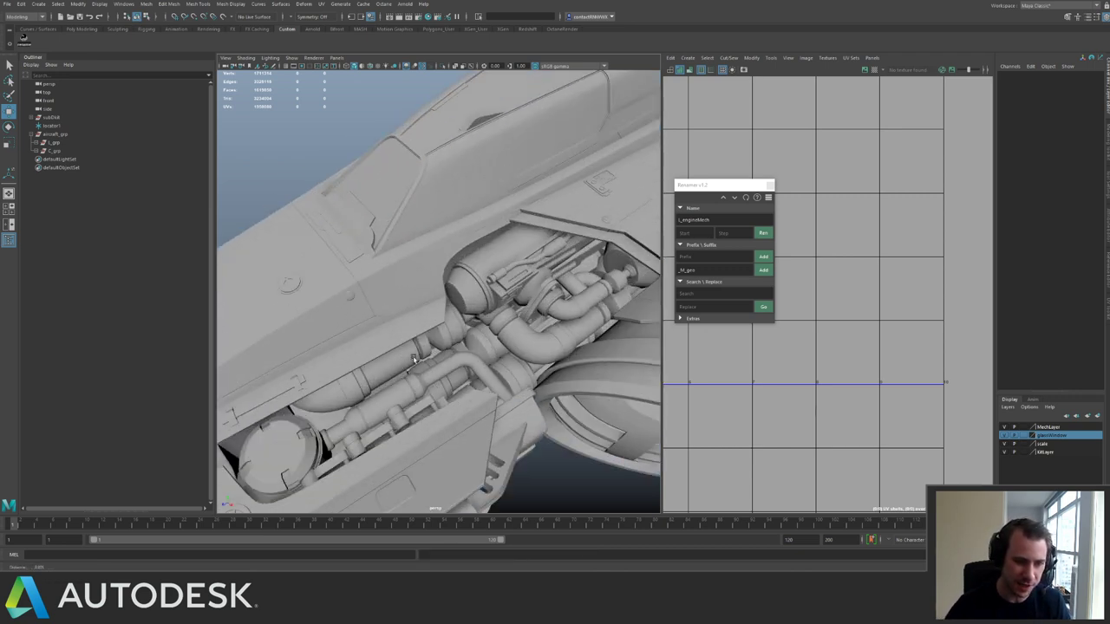
{"action": "left_click", "coordinate": [349, 282]}
{"action": "left_click", "coordinate": [343, 318]}
{"action": "left_click", "coordinate": [378, 334]}
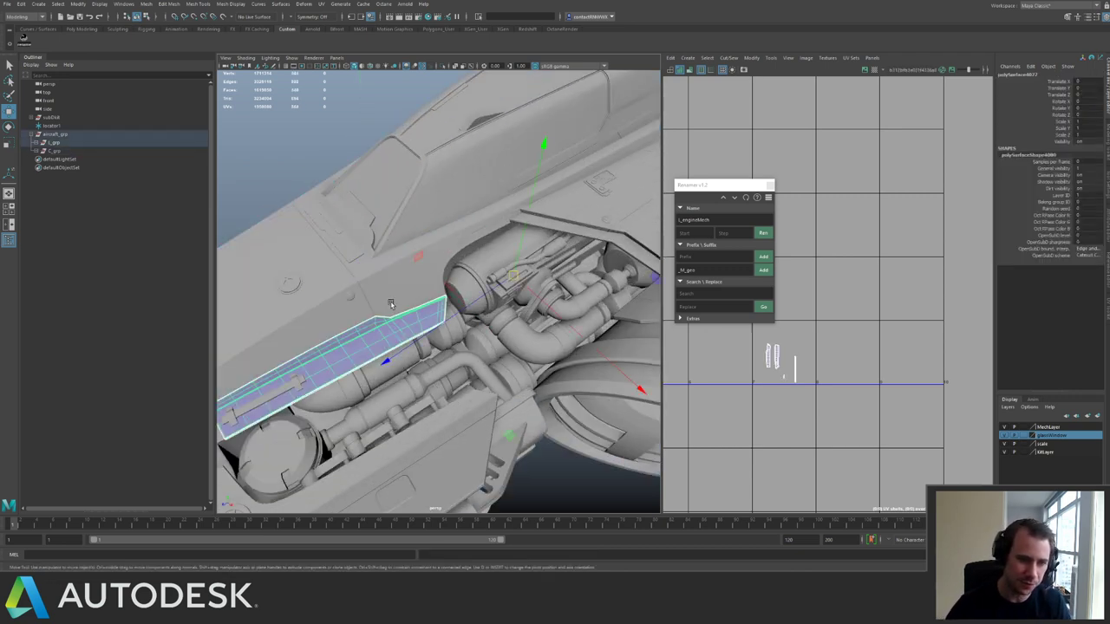
{"action": "left_click", "coordinate": [408, 293]}
{"action": "middle_click_drag", "start_coordinate": [513, 240], "coordinate": [374, 298], "text": "alt"}
{"action": "left_click", "coordinate": [453, 274]}
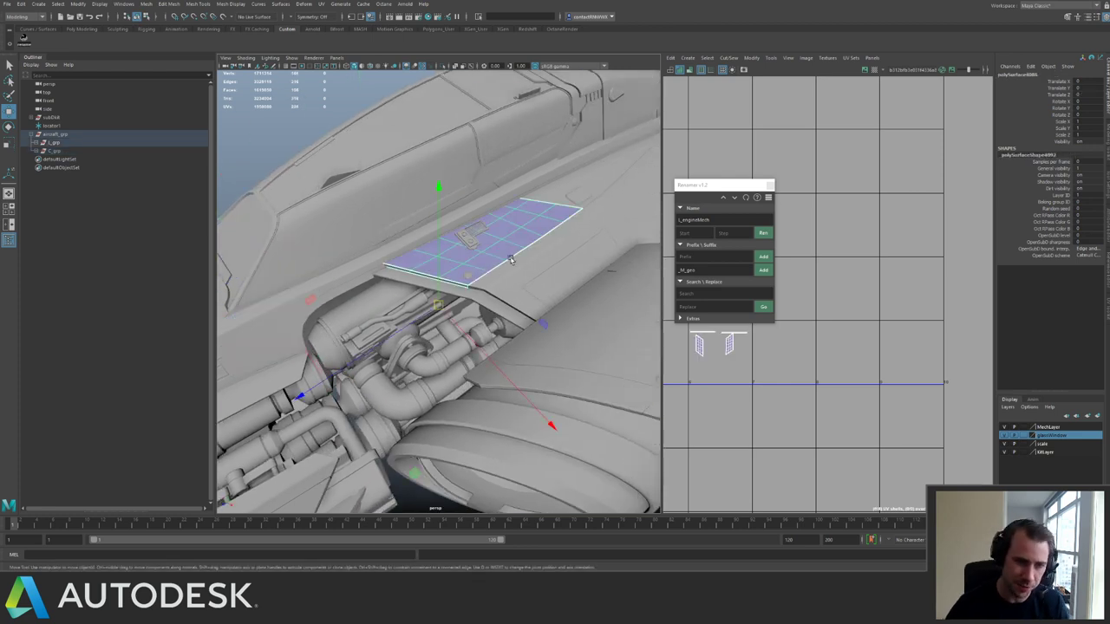
{"action": "left_click_drag", "start_coordinate": [510, 260], "coordinate": [472, 282], "text": "alt"}
{"action": "left_click", "coordinate": [438, 273]}
{"action": "left_click", "coordinate": [425, 284]}
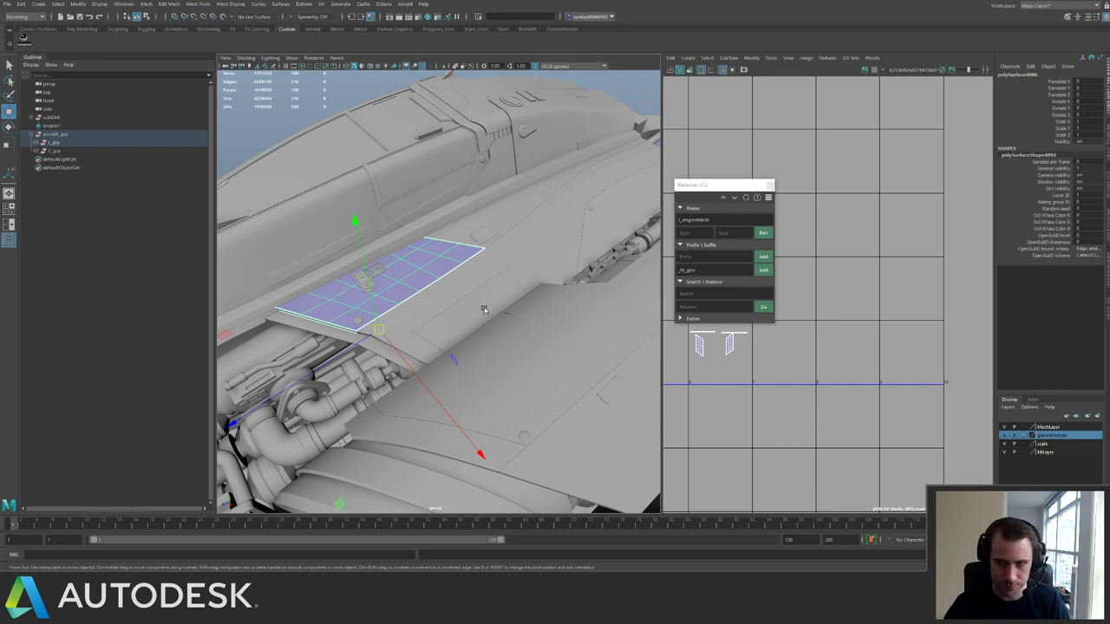
{"action": "right_click_drag", "start_coordinate": [485, 310], "coordinate": [319, 145], "text": "alt"}
{"action": "left_click", "coordinate": [329, 151]}
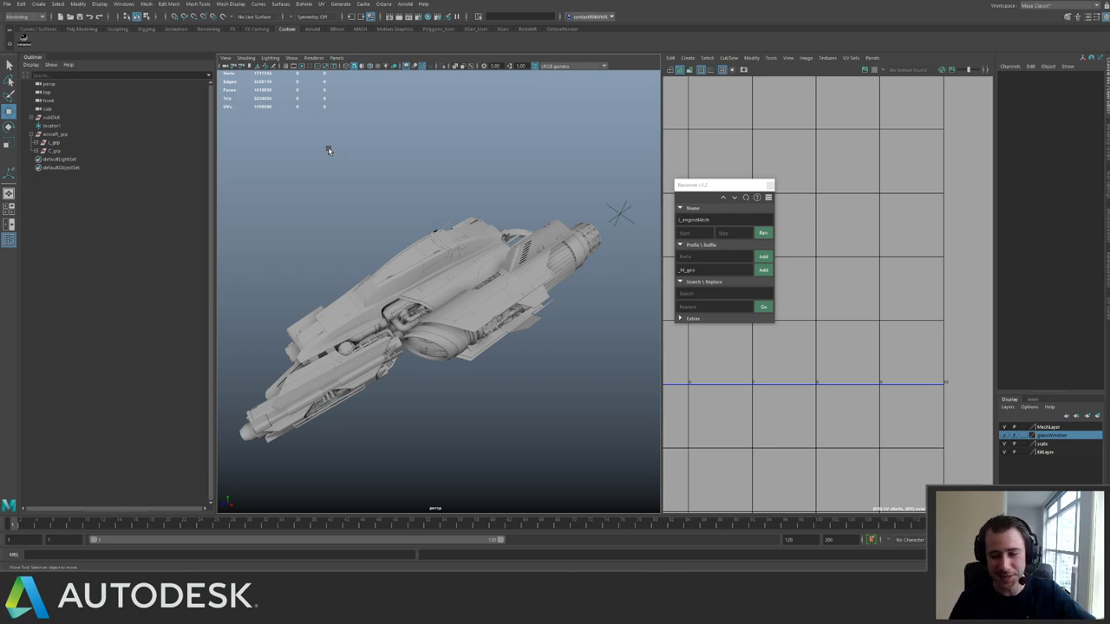
Inspect the aircraft's top and front, and store the current state in the existing scene file.
{"action": "left_click_drag", "start_coordinate": [363, 238], "coordinate": [412, 248], "text": "alt"}
{"action": "right_click_drag", "start_coordinate": [413, 248], "coordinate": [442, 300], "text": "alt"}
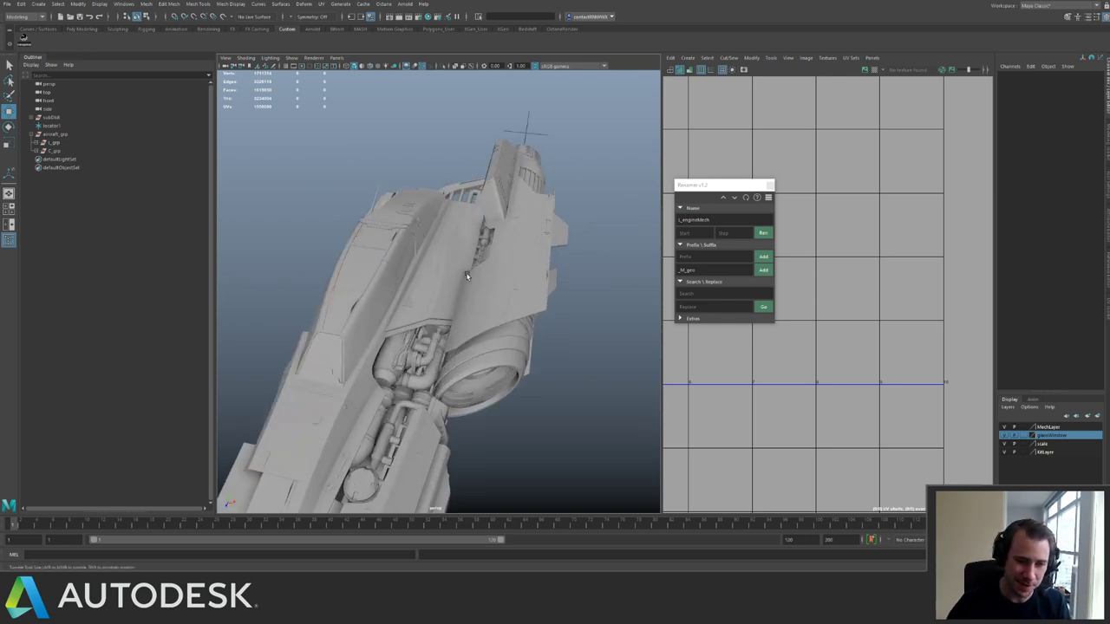
{"action": "left_click_drag", "start_coordinate": [442, 299], "coordinate": [408, 258], "text": "alt"}
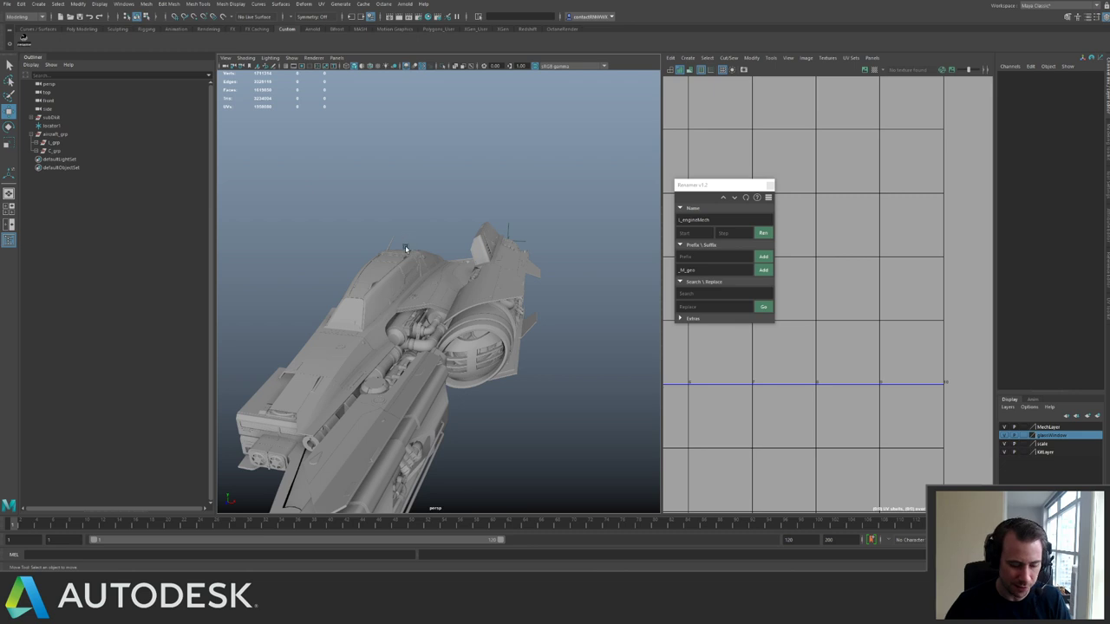
{"action": "left_click_drag", "start_coordinate": [405, 241], "coordinate": [384, 234], "text": "alt"}
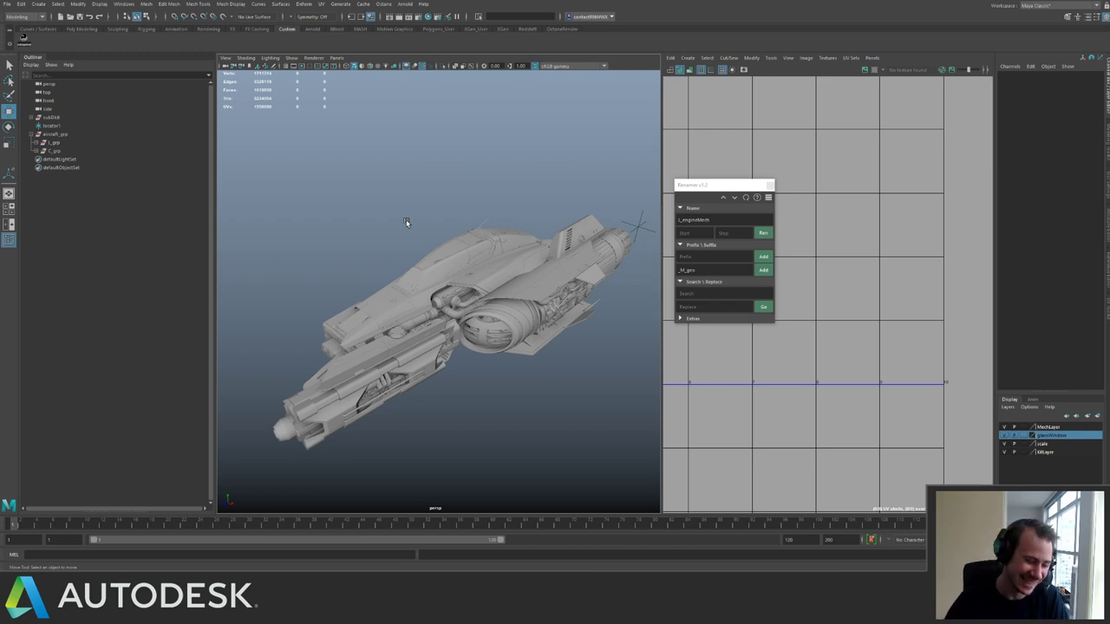
{"action": "left_click_drag", "start_coordinate": [462, 273], "coordinate": [452, 326], "text": "alt"}
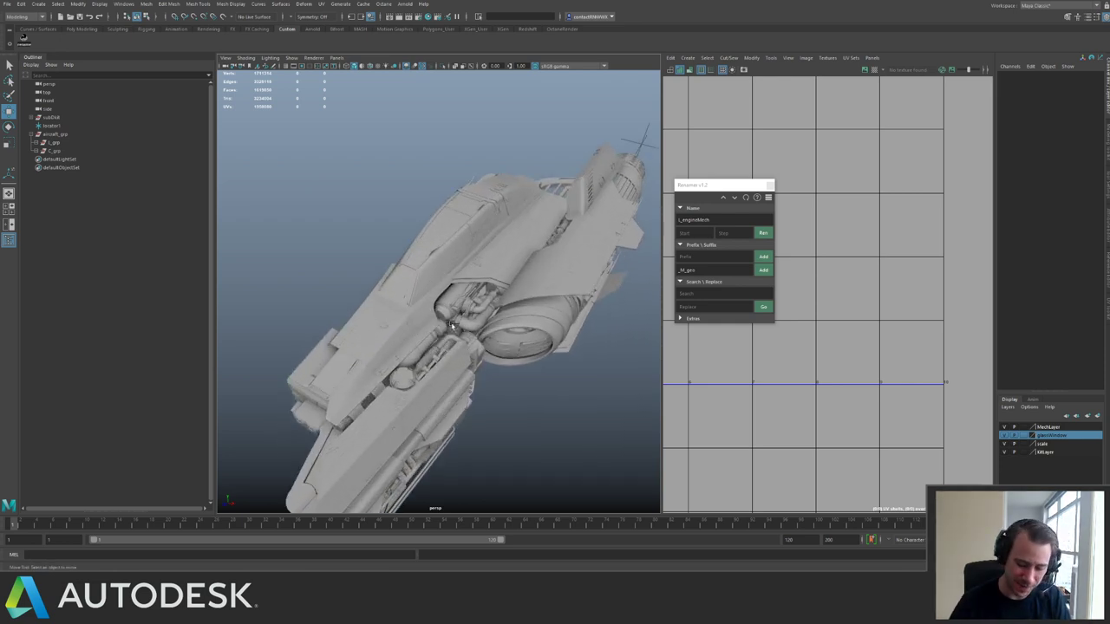
{"action": "key", "text": "q"}
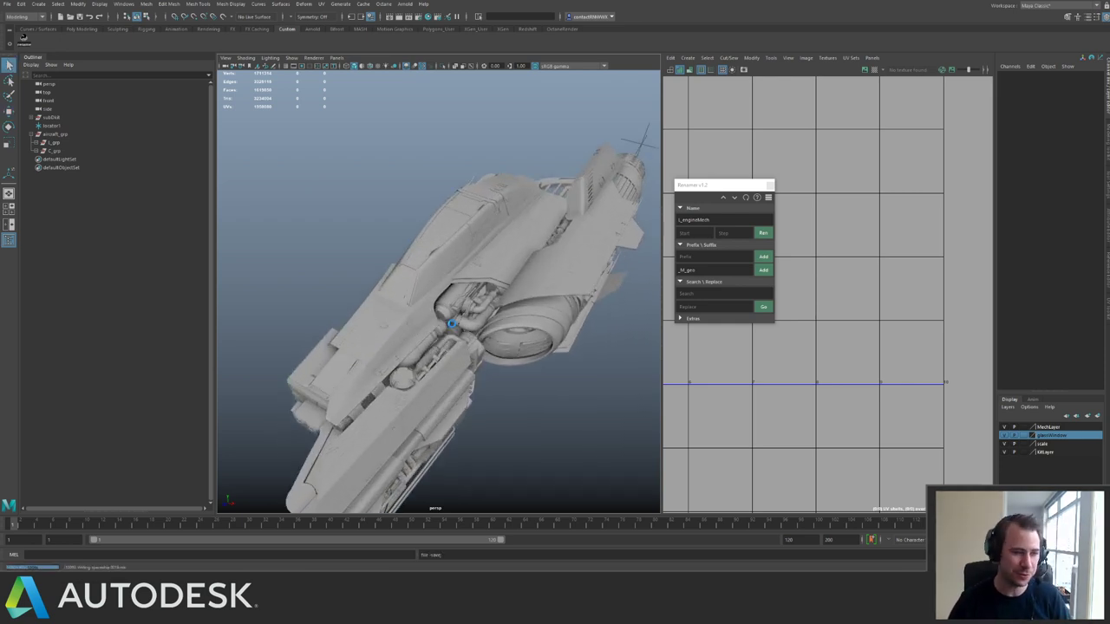
{"action": "key", "text": "w"}
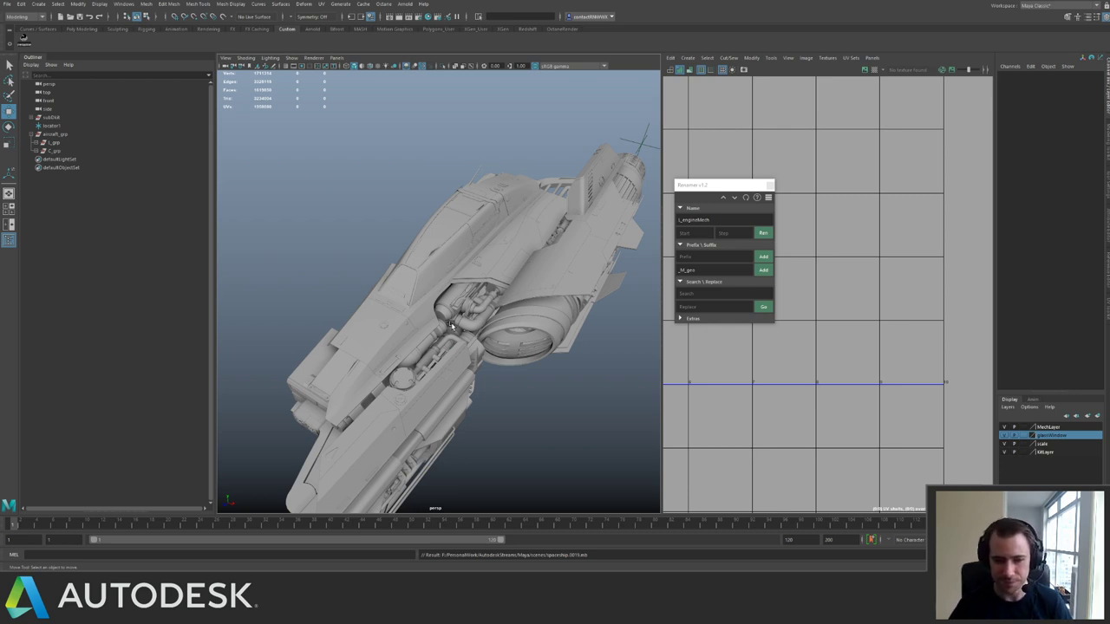
{"action": "left_click_drag", "start_coordinate": [530, 319], "coordinate": [525, 263], "text": "alt"}
{"action": "right_click_drag", "start_coordinate": [525, 263], "coordinate": [426, 261], "text": "alt"}
{"action": "left_click_drag", "start_coordinate": [426, 261], "coordinate": [489, 306], "text": "alt"}
{"action": "right_click_drag", "start_coordinate": [488, 305], "coordinate": [508, 304], "text": "alt"}
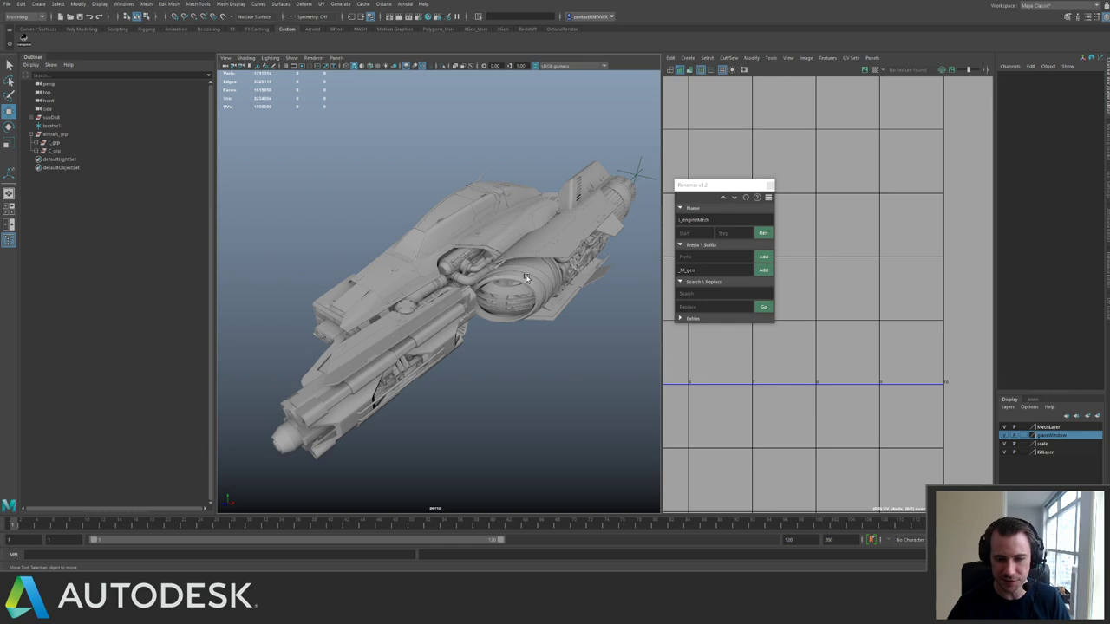
{"action": "left_click_drag", "start_coordinate": [525, 277], "coordinate": [520, 279], "text": "alt"}
{"action": "scroll", "coordinate": [473, 320], "scroll_direction": "up", "scroll_amount": 3}
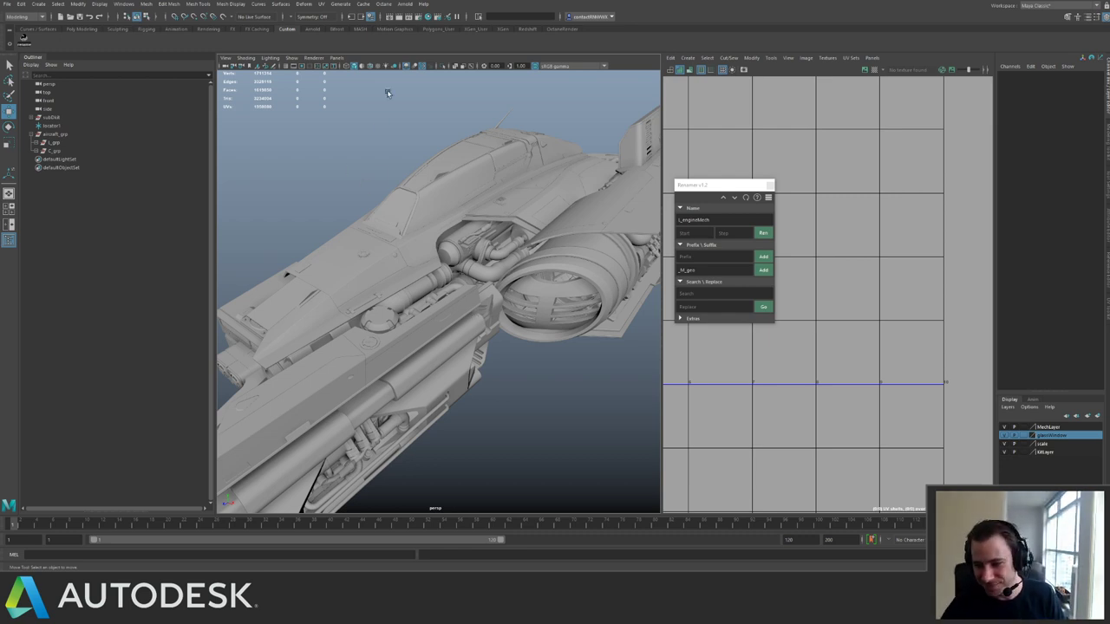
{"action": "scroll", "coordinate": [330, 206], "scroll_direction": "down", "scroll_amount": 5}
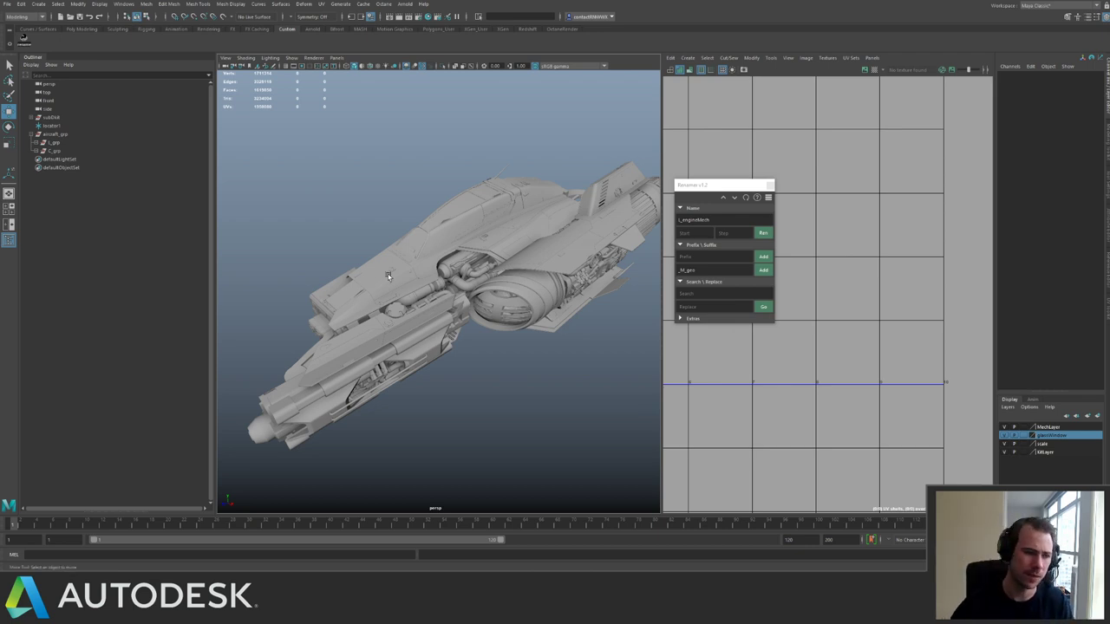
Select L_grp to show its UV layout and close the Renamer window covering the UV tiles.
{"action": "left_click_drag", "start_coordinate": [396, 258], "coordinate": [408, 291], "text": "alt"}
{"action": "right_click_drag", "start_coordinate": [408, 291], "coordinate": [483, 273], "text": "alt"}
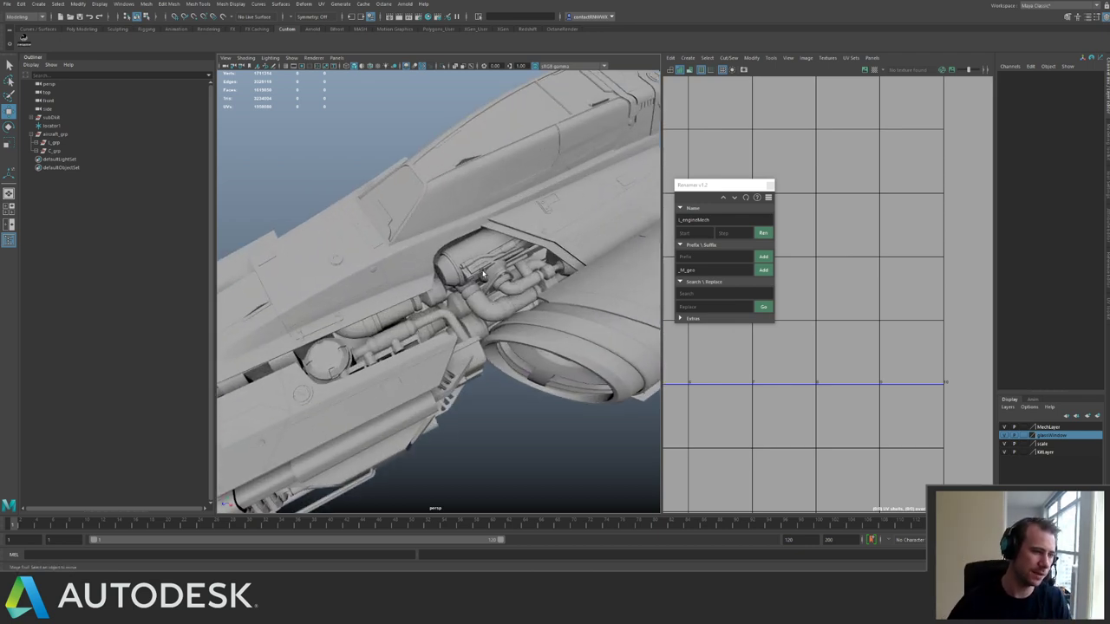
{"action": "left_click", "coordinate": [53, 143]}
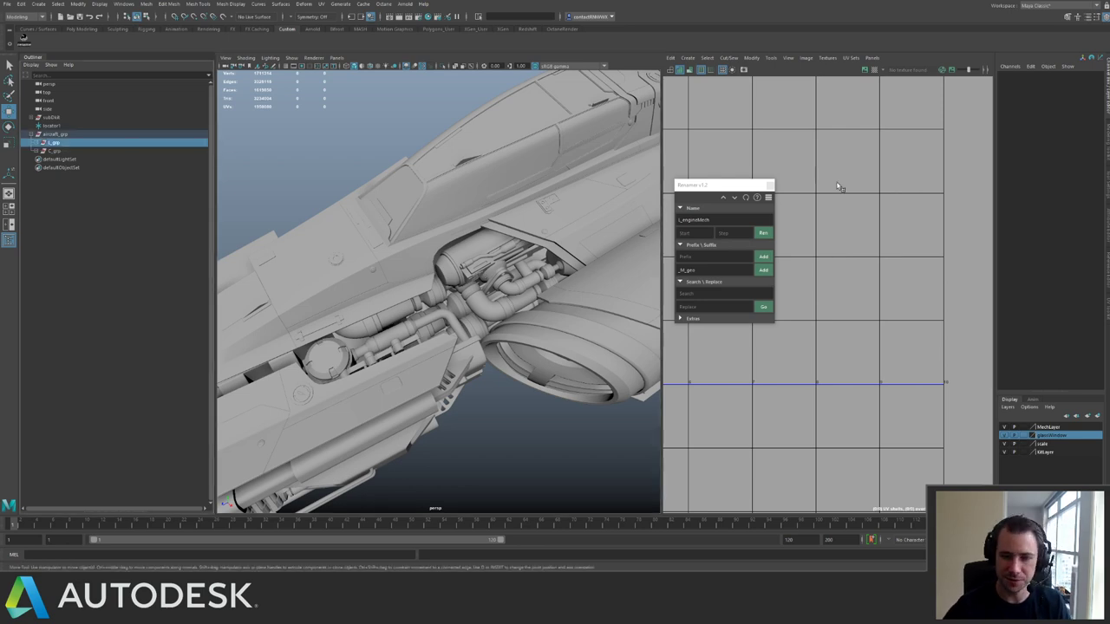
{"action": "scroll", "coordinate": [841, 186], "scroll_direction": "down", "scroll_amount": 3}
{"action": "middle_click_drag", "start_coordinate": [856, 180], "coordinate": [967, 208], "text": "alt"}
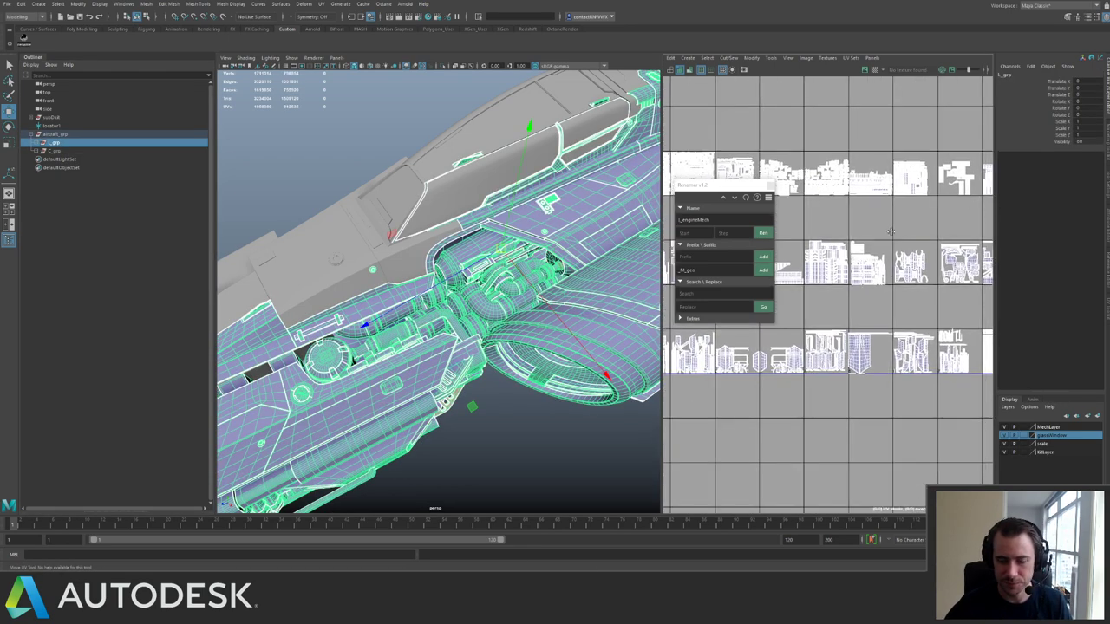
{"action": "mouse_move", "coordinate": [891, 232]}
{"action": "middle_mouse_down", "text": "alt"}
{"action": "mouse_move", "coordinate": [988, 179]}
{"action": "mouse_move", "coordinate": [971, 191]}
{"action": "middle_mouse_up", "text": "alt"}
{"action": "left_click", "coordinate": [770, 187]}
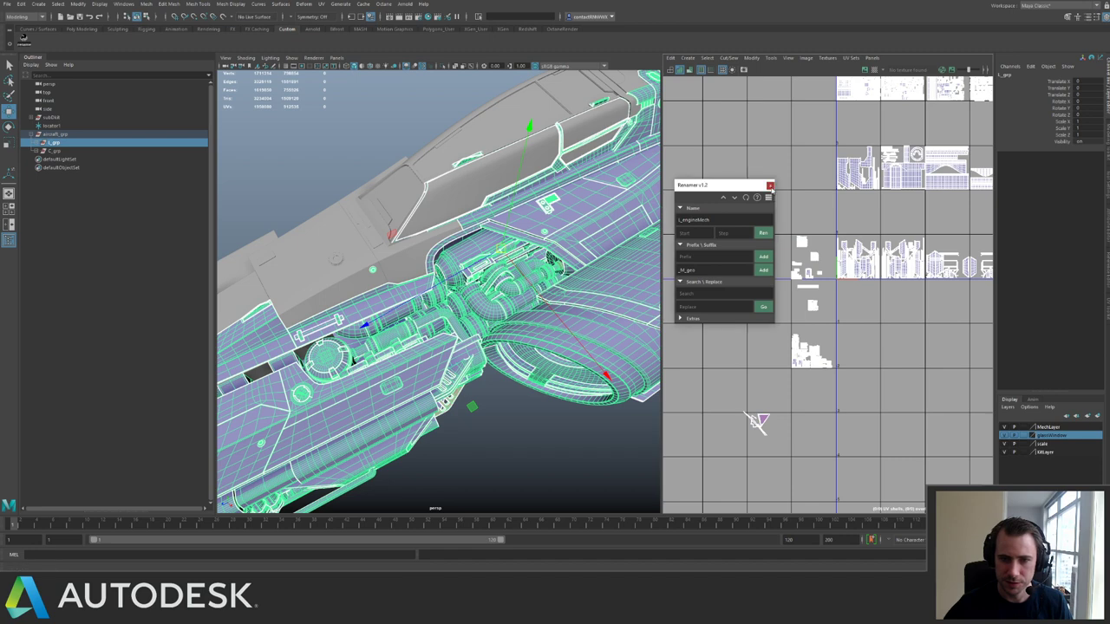
Isolate L_grp in the perspective view and switch its meshes to UV component mode.
{"action": "middle_click_drag", "start_coordinate": [595, 234], "coordinate": [548, 243], "text": "alt"}
{"action": "key", "text": "ctrl+1"}
{"action": "right_click_drag", "start_coordinate": [547, 244], "coordinate": [603, 291], "text": "alt"}
{"action": "key", "text": "F12"}
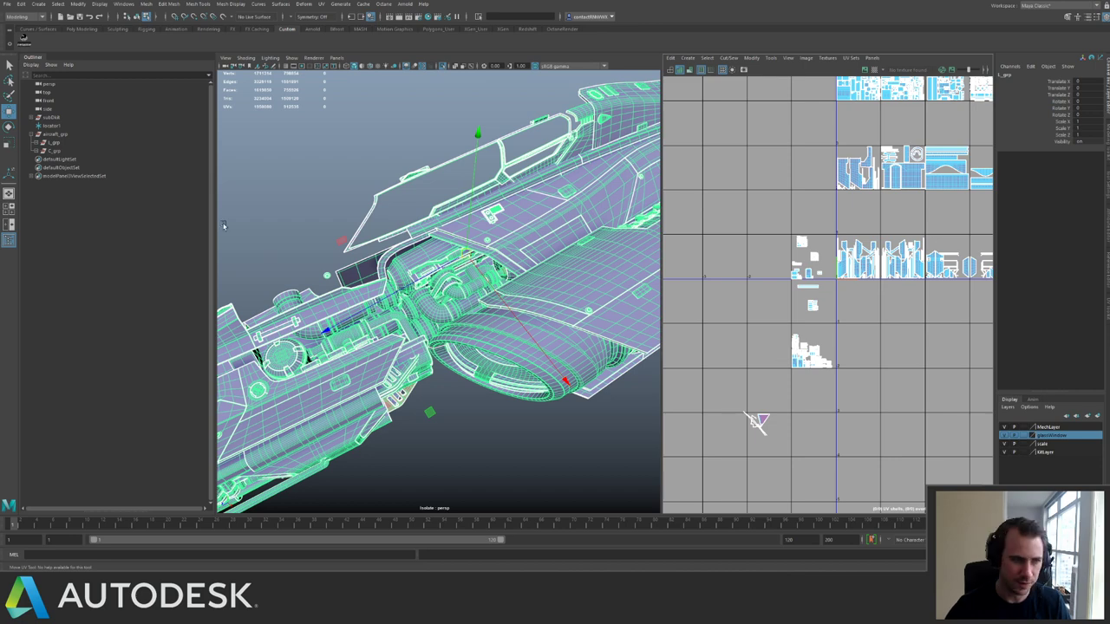
Expand L_grp in the outliner and examine how its UV shells are distributed across the tiles.
{"action": "left_click", "coordinate": [35, 143]}
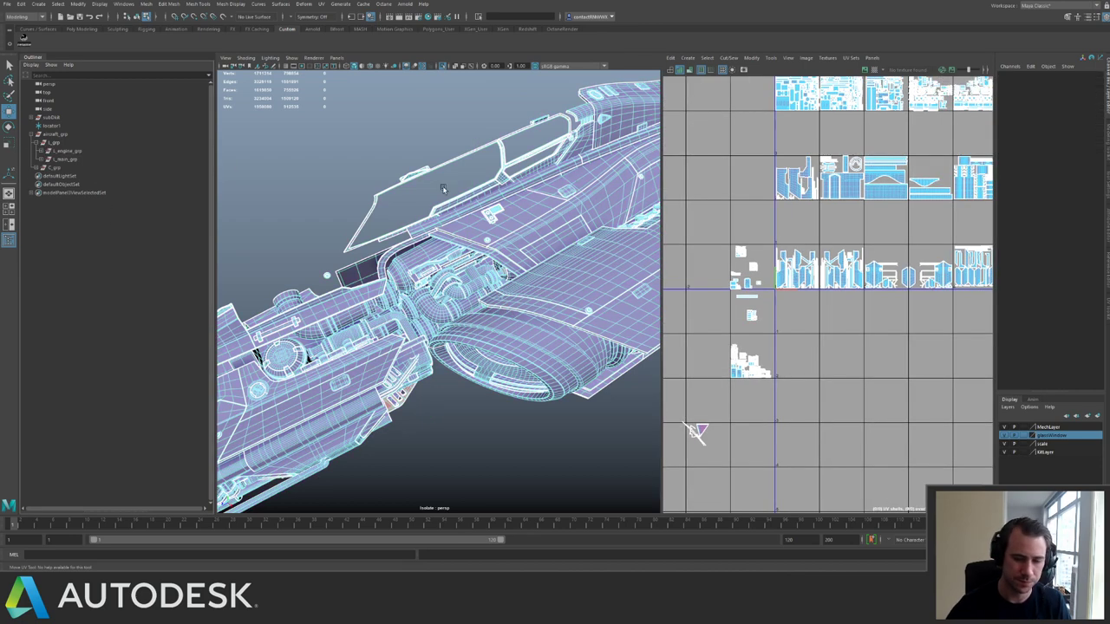
{"action": "middle_click_drag", "start_coordinate": [844, 258], "coordinate": [757, 267], "text": "alt"}
{"action": "middle_click_drag", "start_coordinate": [856, 280], "coordinate": [745, 279], "text": "alt"}
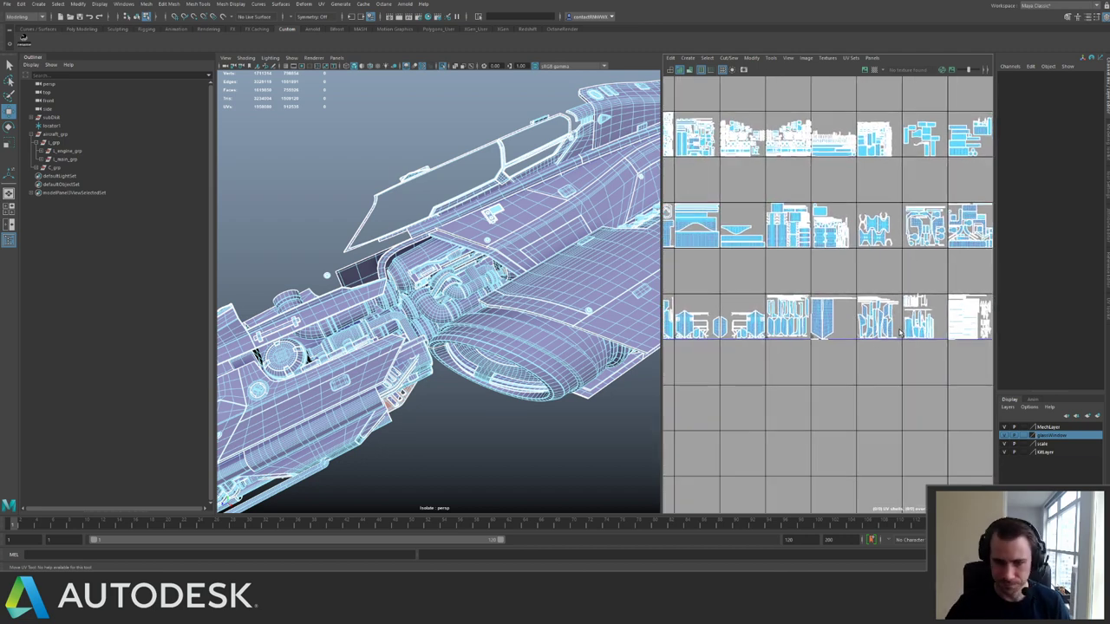
{"action": "middle_click_drag", "start_coordinate": [803, 233], "coordinate": [870, 245], "text": "alt"}
{"action": "middle_click_drag", "start_coordinate": [715, 240], "coordinate": [751, 320], "text": "alt"}
{"action": "middle_click_drag", "start_coordinate": [904, 268], "coordinate": [851, 204], "text": "alt"}
{"action": "middle_click_drag", "start_coordinate": [688, 262], "coordinate": [834, 227], "text": "alt"}
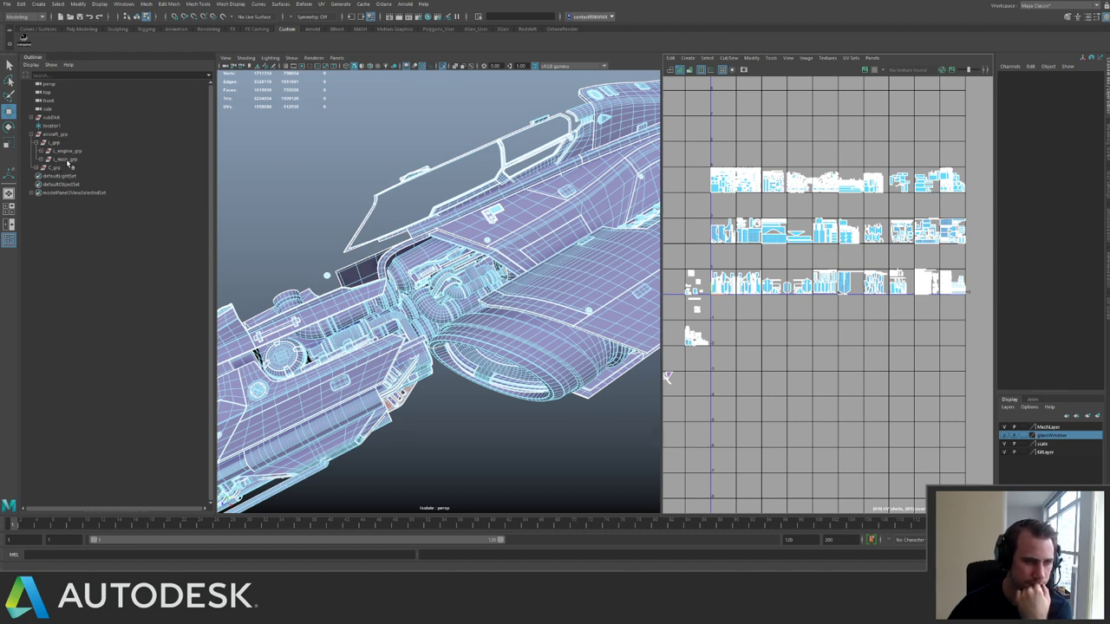
Select L_main_grp and examine its UV shells lying outside the main tile area near the origin.
{"action": "left_click", "coordinate": [74, 162]}
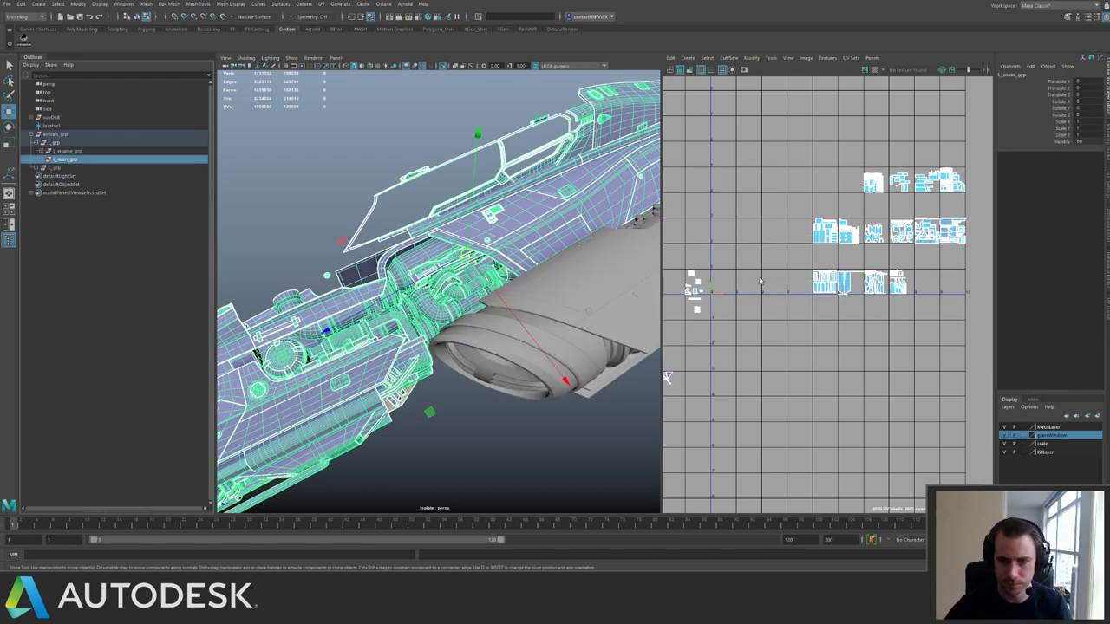
{"action": "middle_click_drag", "start_coordinate": [754, 286], "coordinate": [714, 305], "text": "alt"}
{"action": "right_click_drag", "start_coordinate": [744, 289], "coordinate": [780, 295], "text": "alt"}
{"action": "middle_click_drag", "start_coordinate": [685, 305], "coordinate": [813, 306], "text": "alt"}
{"action": "right_click_drag", "start_coordinate": [813, 306], "coordinate": [892, 377], "text": "alt"}
{"action": "middle_click_drag", "start_coordinate": [878, 295], "coordinate": [740, 307], "text": "alt"}
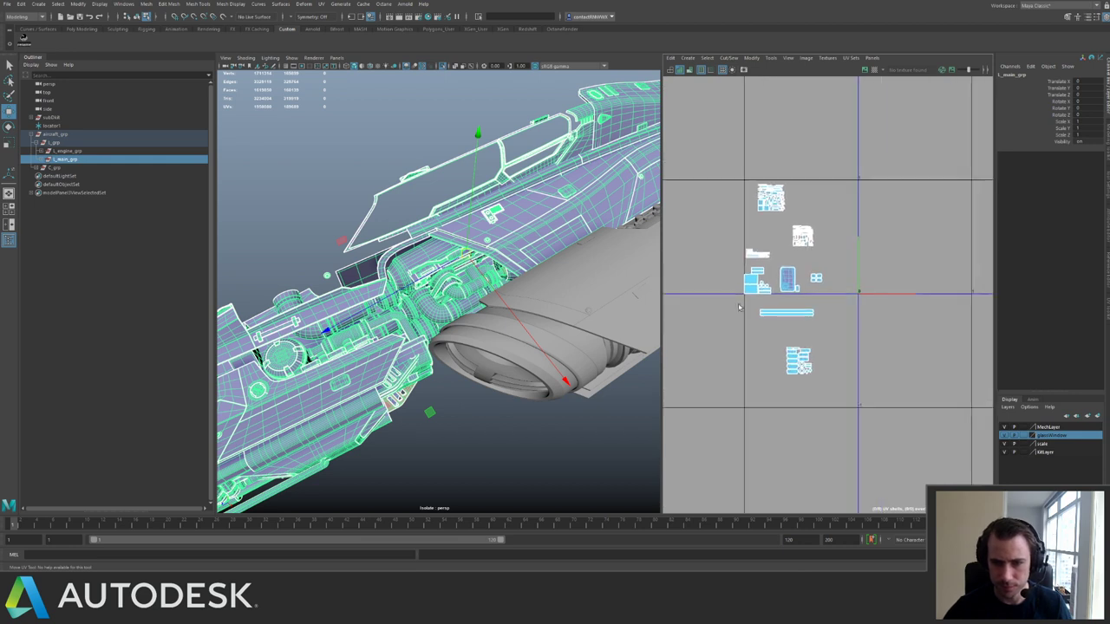
{"action": "right_click_drag", "start_coordinate": [740, 307], "coordinate": [774, 338], "text": "alt"}
Isolate L_main_grp alone in the perspective view and switch its meshes to component selection.
{"action": "key", "text": "ctrl+1"}
{"action": "middle_click_drag", "start_coordinate": [467, 240], "coordinate": [475, 215], "text": "alt"}
{"action": "key", "text": "ctrl+1"}
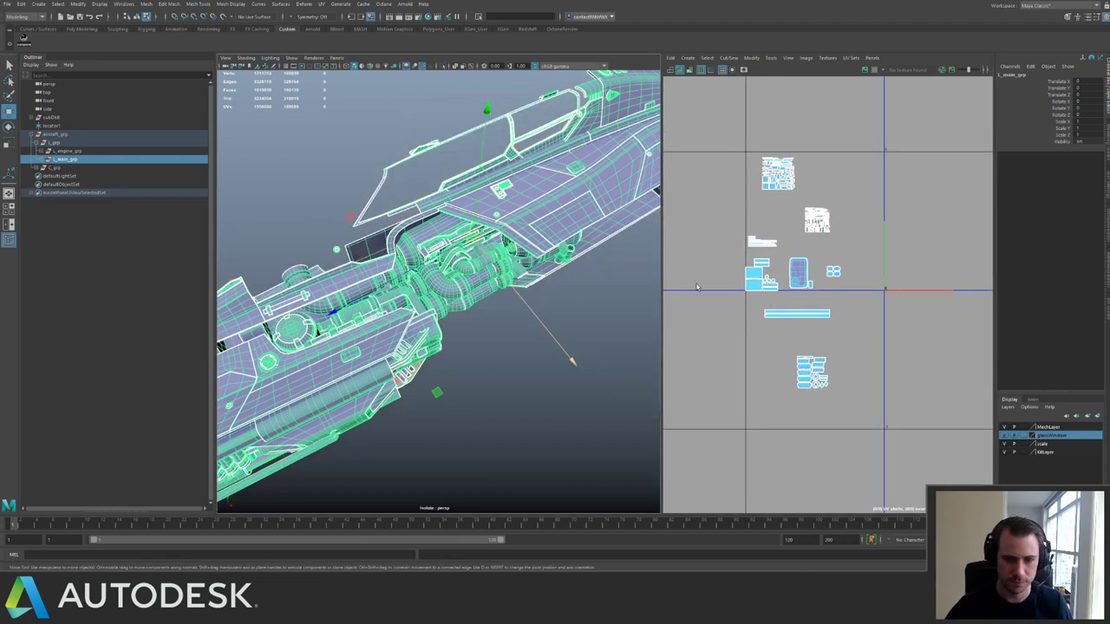
{"action": "right_click_drag", "start_coordinate": [850, 315], "coordinate": [812, 343], "text": "alt"}
{"action": "left_click", "coordinate": [869, 312]}
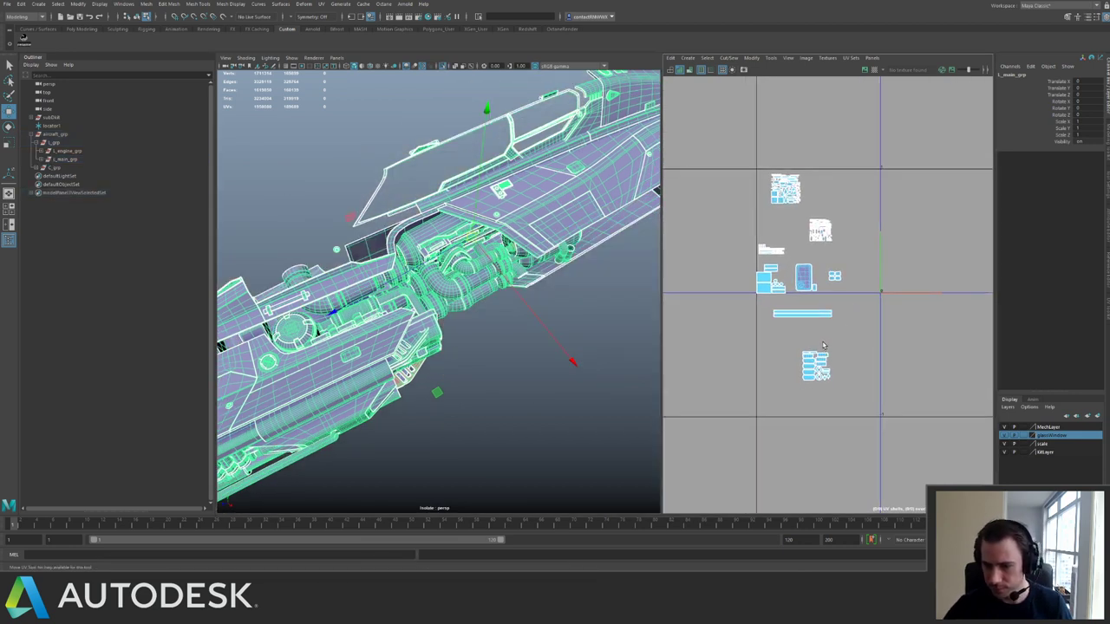
{"action": "left_click", "coordinate": [824, 345]}
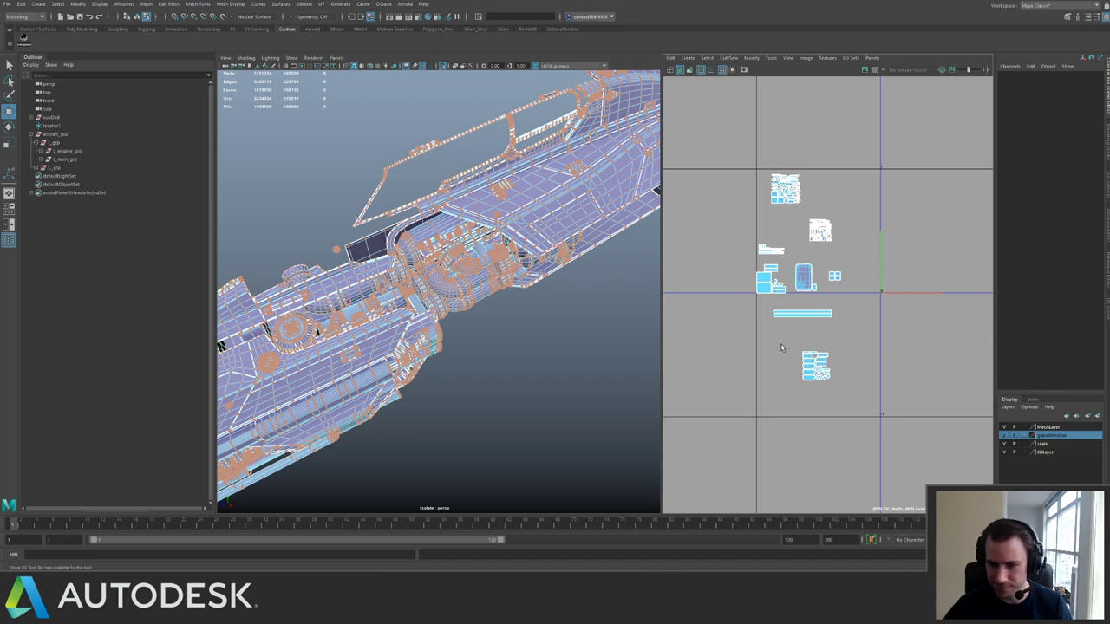
Gather the lowest and topmost small-part UV shell clusters side by side in the lower-left corner of the tile diagonally below-left of the origin.
{"action": "left_click_drag", "start_coordinate": [781, 347], "coordinate": [862, 415]}
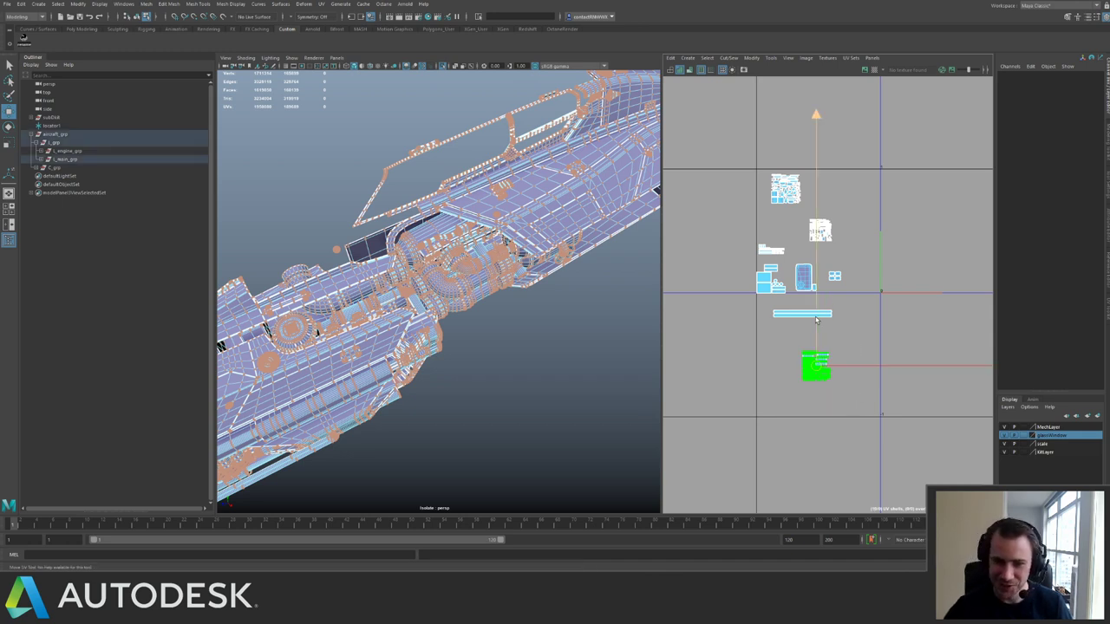
{"action": "middle_click_drag", "start_coordinate": [816, 321], "coordinate": [765, 290], "text": "alt"}
{"action": "right_click_drag", "start_coordinate": [765, 290], "coordinate": [778, 354], "text": "alt"}
{"action": "middle_click_drag", "start_coordinate": [777, 314], "coordinate": [777, 367], "text": "alt"}
{"action": "left_click_drag", "start_coordinate": [698, 131], "coordinate": [815, 413]}
{"action": "left_click", "coordinate": [744, 182]}
{"action": "middle_click_drag", "start_coordinate": [797, 392], "coordinate": [793, 300], "text": "alt"}
{"action": "scroll", "coordinate": [742, 297], "scroll_direction": "up", "scroll_amount": 3}
{"action": "left_click_drag", "start_coordinate": [738, 298], "coordinate": [844, 360]}
{"action": "middle_click_drag", "start_coordinate": [806, 335], "coordinate": [844, 339], "text": "alt"}
{"action": "left_click_drag", "start_coordinate": [846, 340], "coordinate": [755, 402]}
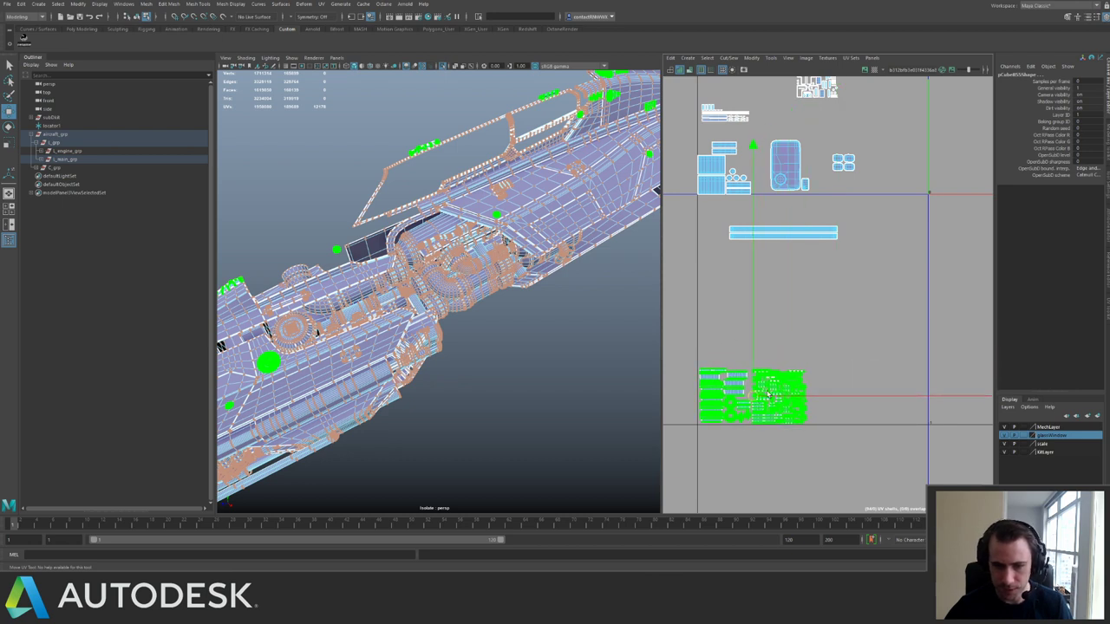
Select the complete right-hand small-part cluster, including its edge shells, and position it tightly beside the left-hand cluster.
{"action": "middle_click_drag", "start_coordinate": [834, 322], "coordinate": [823, 285], "text": "alt"}
{"action": "scroll", "coordinate": [828, 291], "scroll_direction": "up", "scroll_amount": 3}
{"action": "left_click_drag", "start_coordinate": [853, 316], "coordinate": [720, 426]}
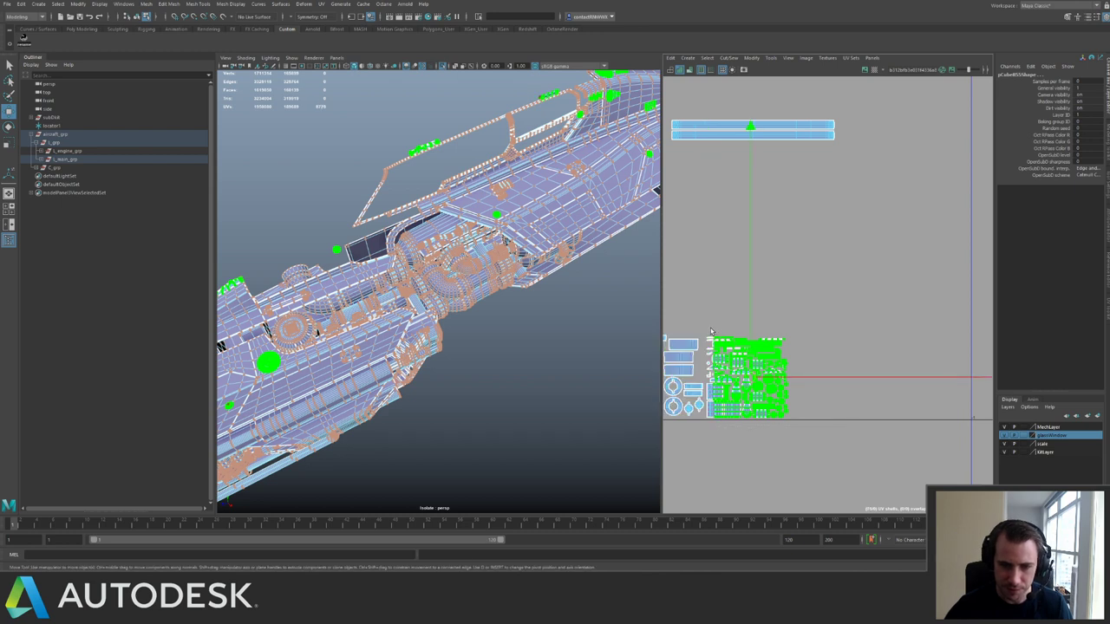
{"action": "left_click_drag", "start_coordinate": [711, 331], "coordinate": [764, 419], "text": "ctrl+shift"}
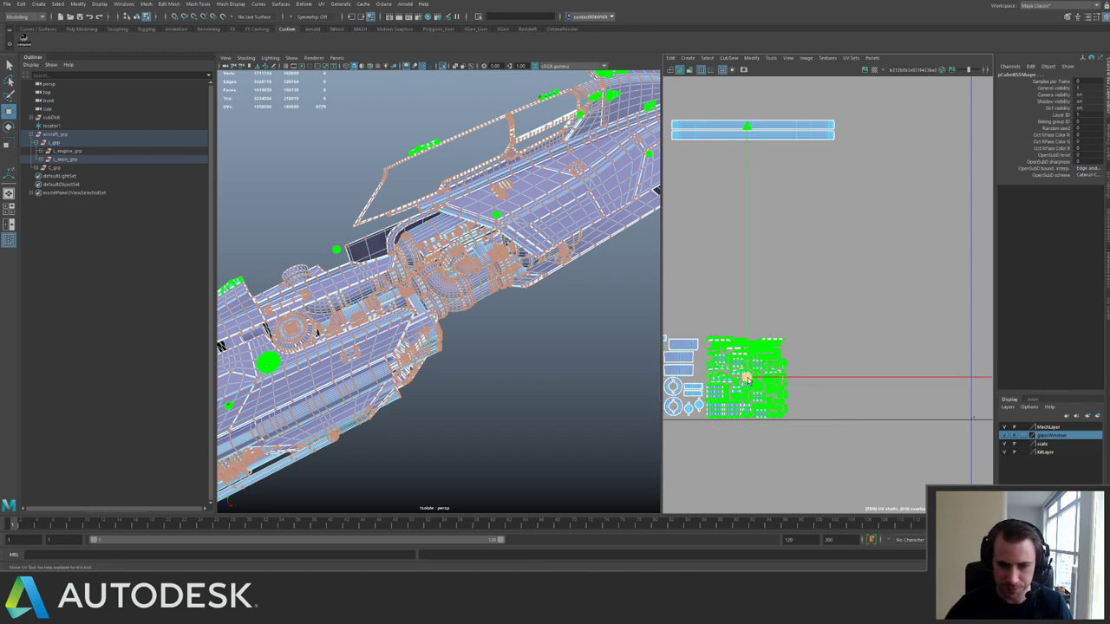
{"action": "scroll", "coordinate": [830, 357], "scroll_direction": "down", "scroll_amount": 3}
{"action": "middle_click_drag", "start_coordinate": [832, 131], "coordinate": [816, 227], "text": "alt"}
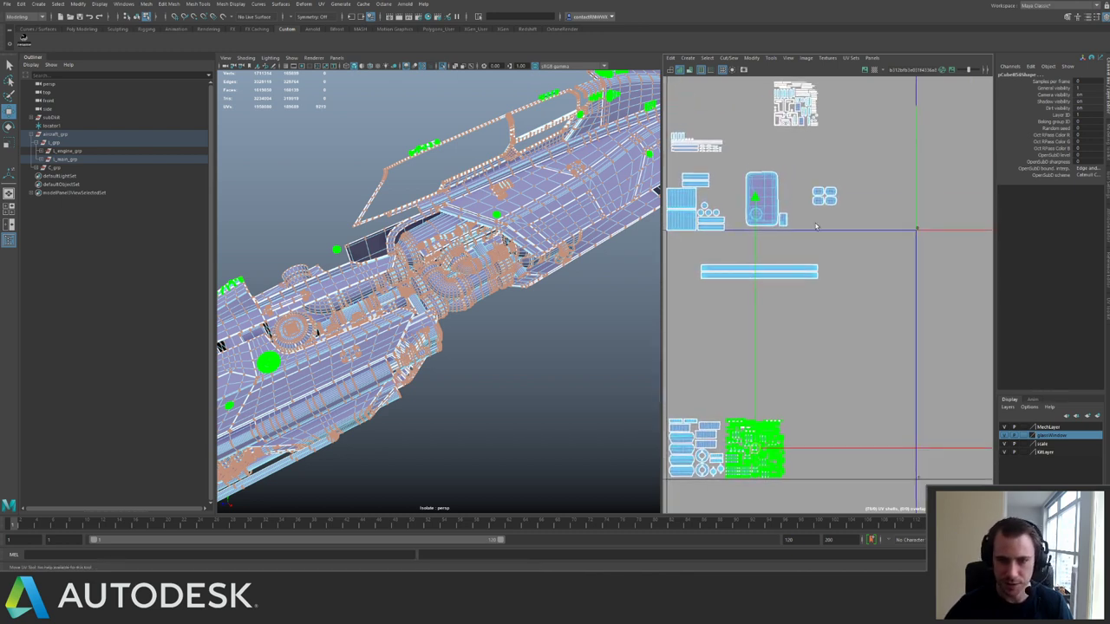
Move the remaining dense cluster of small shells from the upper tile to the right end of the packed bottom row.
{"action": "middle_click_drag", "start_coordinate": [820, 143], "coordinate": [842, 191], "text": "alt"}
{"action": "left_click_drag", "start_coordinate": [782, 115], "coordinate": [879, 189]}
{"action": "right_click_drag", "start_coordinate": [924, 256], "coordinate": [845, 219], "text": "alt"}
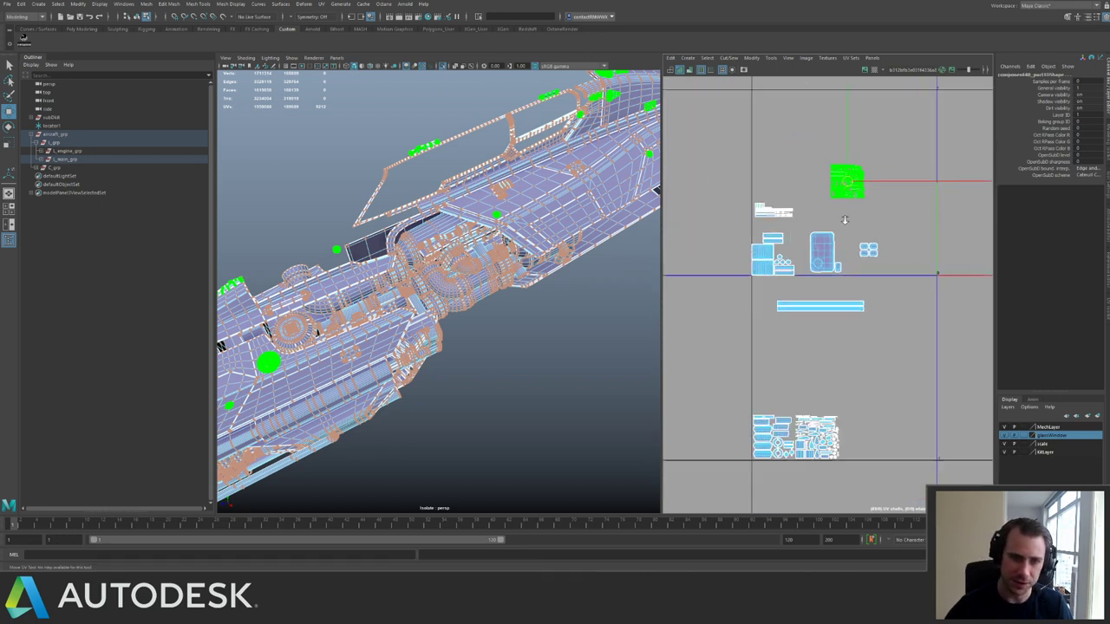
{"action": "scroll", "coordinate": [844, 219], "scroll_direction": "down", "scroll_amount": 1}
{"action": "left_click_drag", "start_coordinate": [865, 198], "coordinate": [871, 420]}
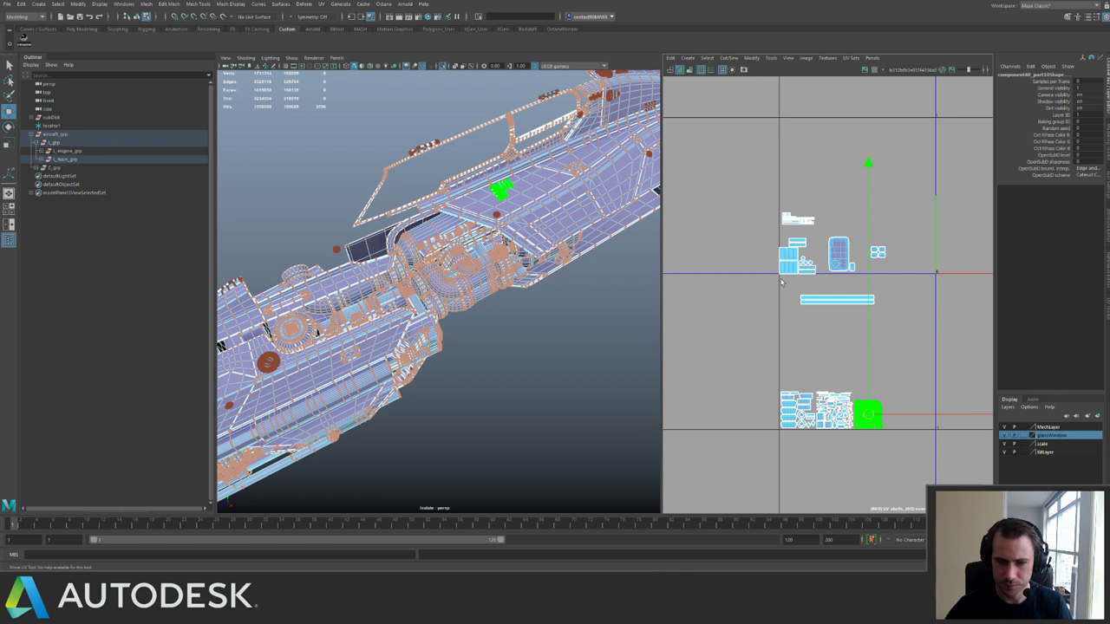
Place the long horizontal strip shells directly above the packed bottom row, aligned with the tile's left edge.
{"action": "left_click_drag", "start_coordinate": [784, 282], "coordinate": [817, 388]}
{"action": "middle_click_drag", "start_coordinate": [773, 323], "coordinate": [735, 271], "text": "alt"}
{"action": "right_click_drag", "start_coordinate": [735, 271], "coordinate": [851, 344], "text": "alt"}
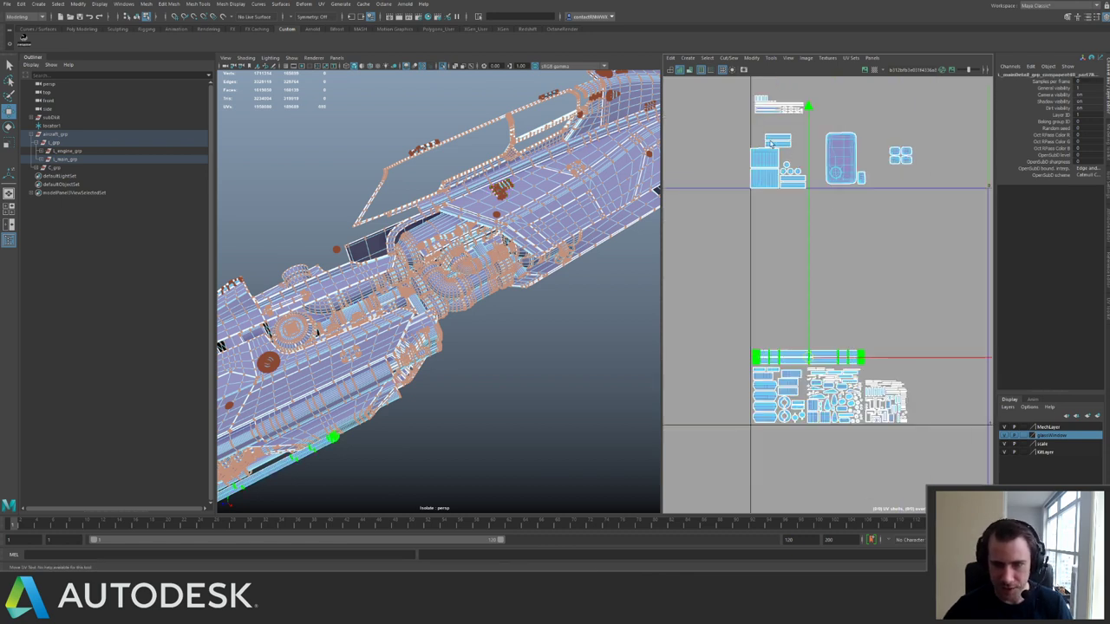
Tuck the small rectangular shells beside the two square slatted ones, and move the resulting block above the long strips.
{"action": "mouse_move", "coordinate": [765, 133]}
{"action": "left_mouse_down"}
{"action": "mouse_move", "coordinate": [800, 140]}
{"action": "mouse_move", "coordinate": [784, 136]}
{"action": "left_mouse_up"}
{"action": "middle_click_drag", "start_coordinate": [802, 127], "coordinate": [746, 209], "text": "alt"}
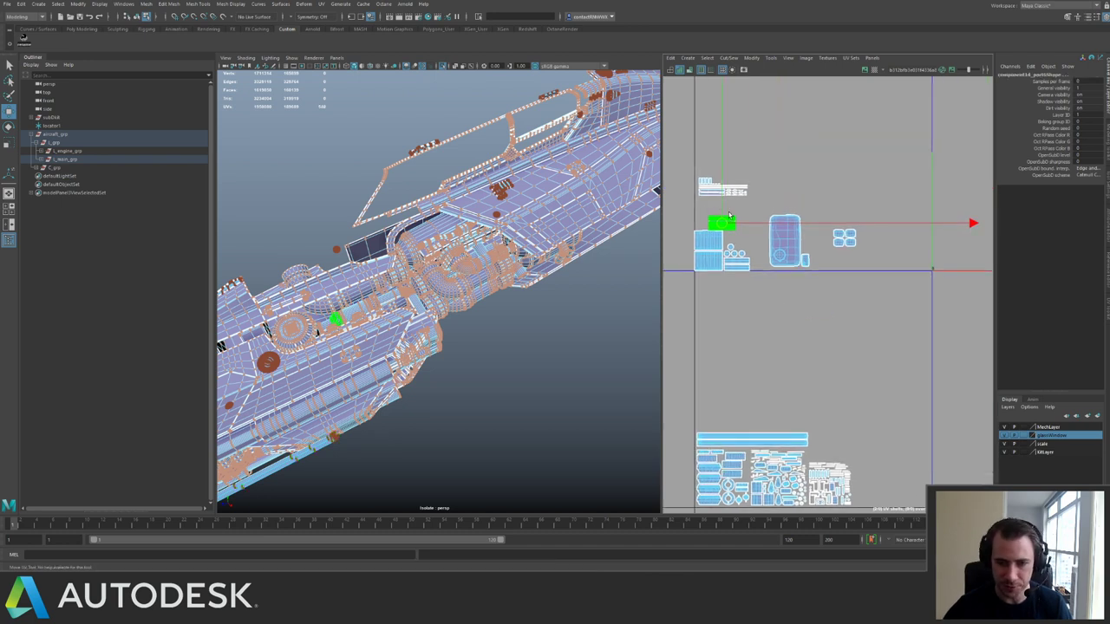
{"action": "right_click_drag", "start_coordinate": [746, 209], "coordinate": [741, 243], "text": "alt"}
{"action": "left_click_drag", "start_coordinate": [718, 235], "coordinate": [741, 257]}
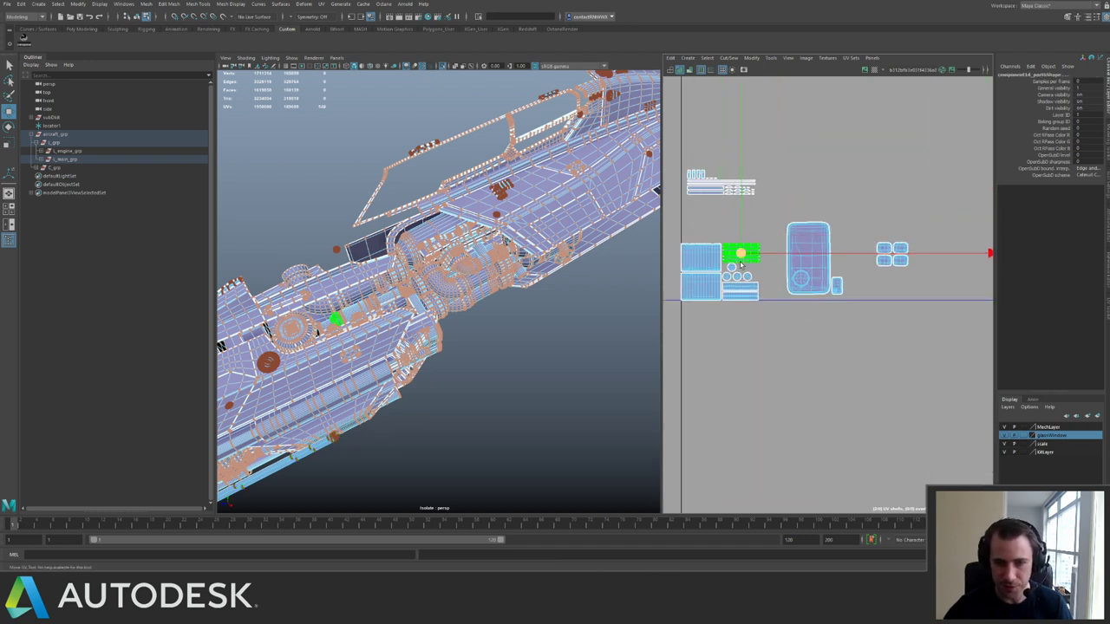
{"action": "right_click_drag", "start_coordinate": [799, 329], "coordinate": [726, 261], "text": "alt"}
{"action": "left_click_drag", "start_coordinate": [723, 260], "coordinate": [784, 321]}
{"action": "middle_click_drag", "start_coordinate": [778, 313], "coordinate": [774, 232], "text": "alt"}
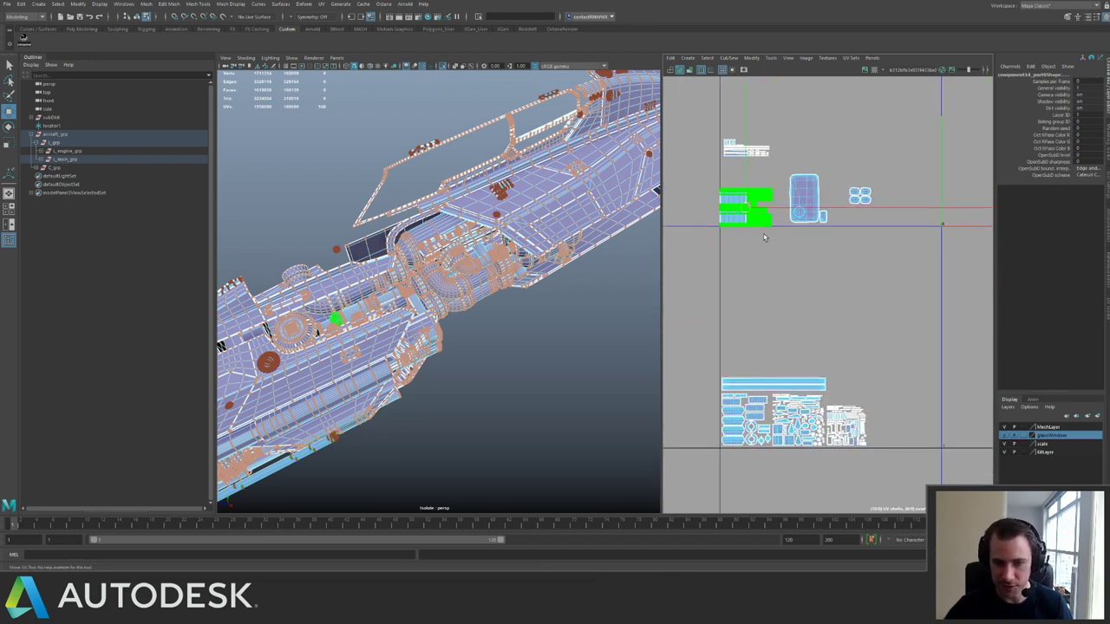
{"action": "left_click_drag", "start_coordinate": [757, 208], "coordinate": [751, 358]}
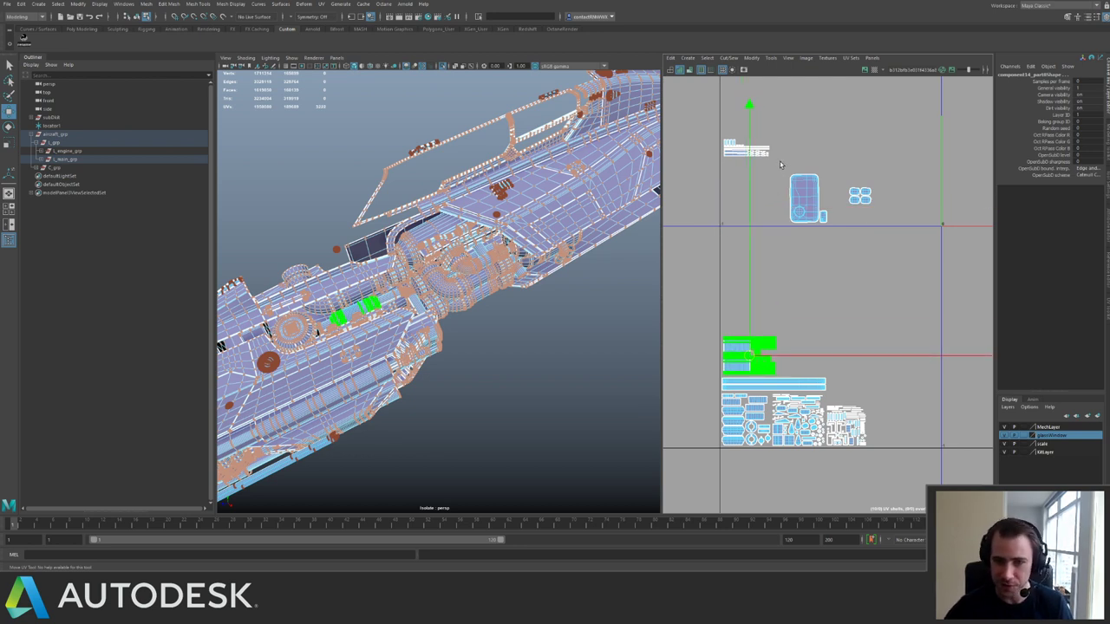
Pack the rounded panel, the four small oval shells and the thin strip cluster around the shells in the lower tile.
{"action": "left_click", "coordinate": [810, 205]}
{"action": "left_click_drag", "start_coordinate": [810, 205], "coordinate": [801, 352]}
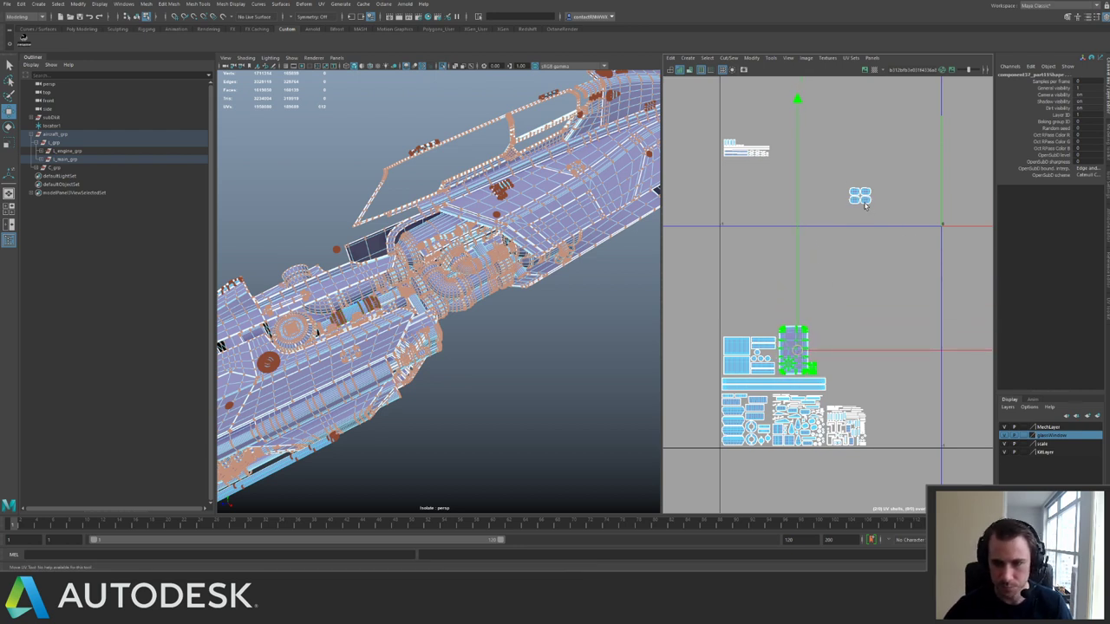
{"action": "left_click_drag", "start_coordinate": [864, 204], "coordinate": [846, 398]}
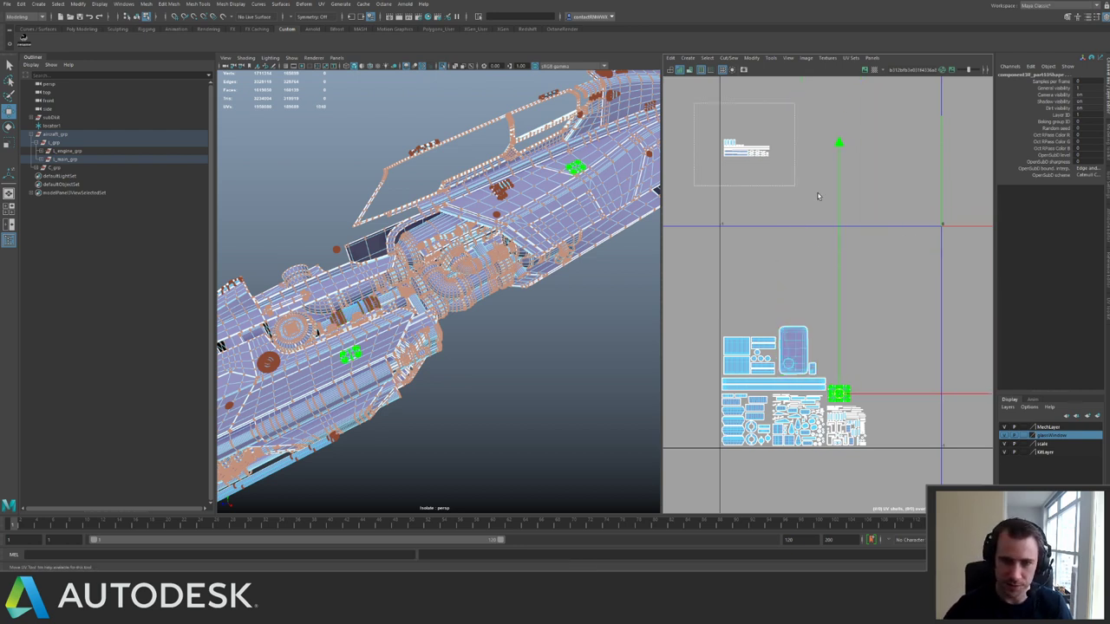
{"action": "left_click_drag", "start_coordinate": [817, 196], "coordinate": [818, 198]}
{"action": "left_click_drag", "start_coordinate": [746, 150], "coordinate": [746, 326]}
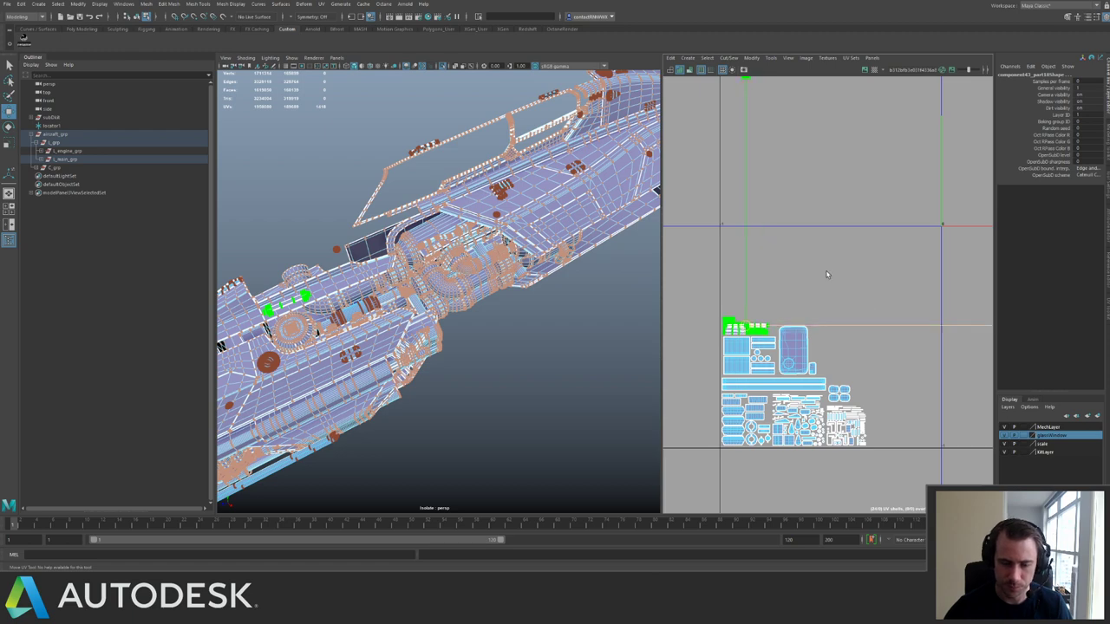
Select the whole packed shell layout and shift it four tiles right and two tiles down.
{"action": "right_click_drag", "start_coordinate": [827, 274], "coordinate": [726, 186], "text": "alt"}
{"action": "middle_click_drag", "start_coordinate": [843, 176], "coordinate": [768, 119], "text": "alt"}
{"action": "middle_click_drag", "start_coordinate": [816, 223], "coordinate": [587, 277], "text": "alt"}
{"action": "middle_click_drag", "start_coordinate": [665, 274], "coordinate": [845, 231], "text": "alt"}
{"action": "right_click_drag", "start_coordinate": [845, 232], "coordinate": [767, 261], "text": "alt"}
{"action": "left_click_drag", "start_coordinate": [742, 234], "coordinate": [813, 295]}
{"action": "key", "text": "Right"}
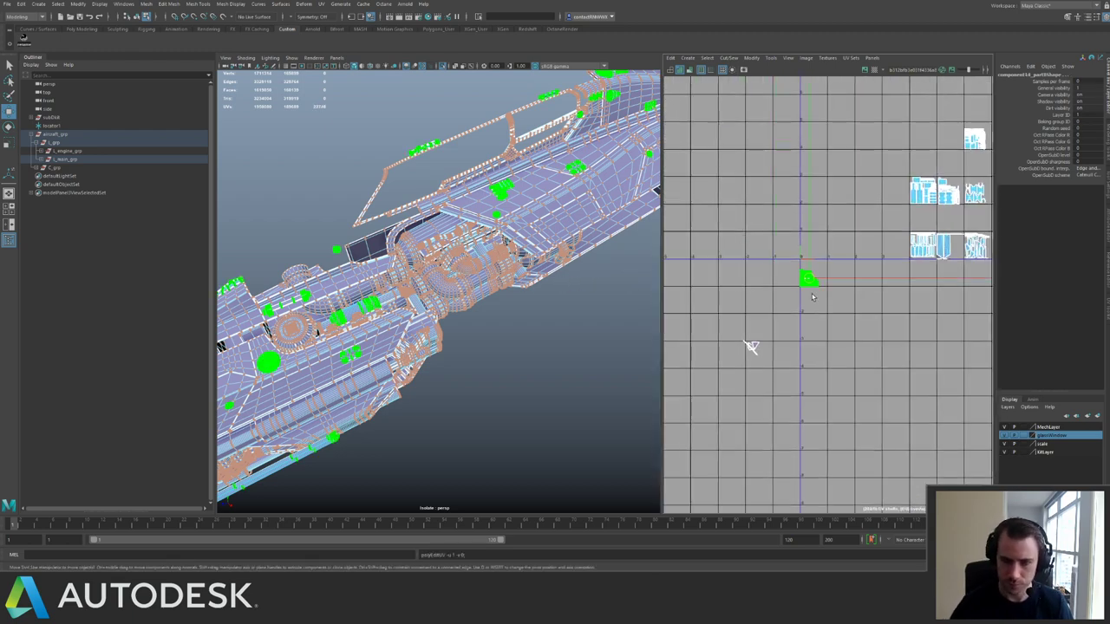
{"action": "key", "text": "Right"}
{"action": "key", "text": "Right"}
{"action": "key", "text": "Right"}
{"action": "key", "text": "Down"}
{"action": "key", "text": "Down"}
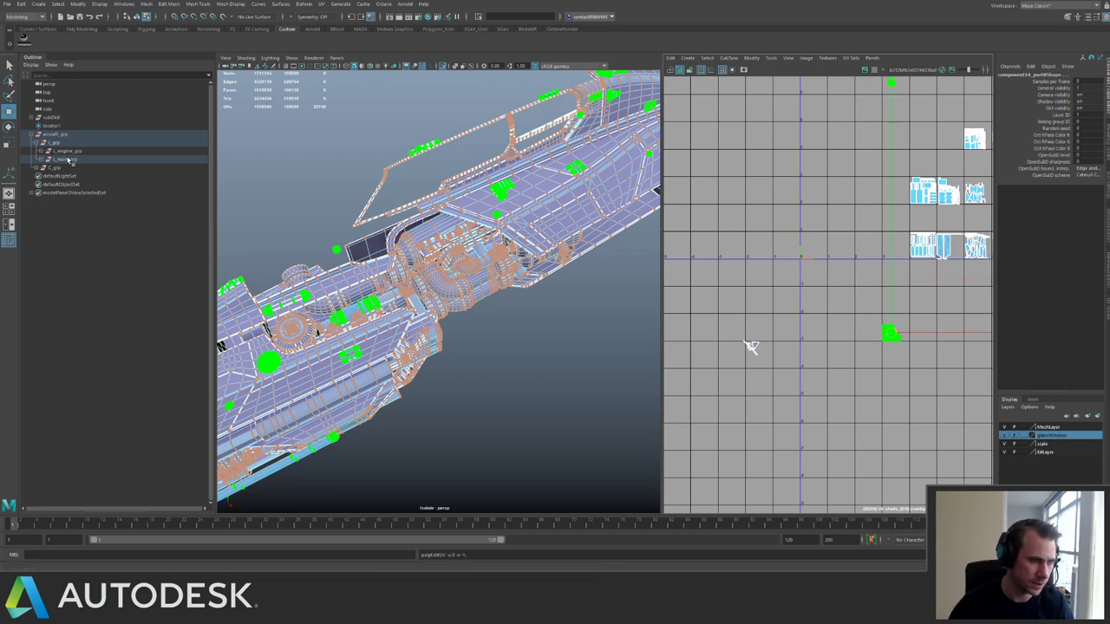
Select L_main_grp and L_engine_grp together to compare their UV shells in the same layout.
{"action": "left_click", "coordinate": [69, 160]}
{"action": "left_click", "coordinate": [75, 151], "text": "shift"}
{"action": "middle_click_drag", "start_coordinate": [754, 205], "coordinate": [684, 190], "text": "alt"}
{"action": "right_click_drag", "start_coordinate": [683, 191], "coordinate": [765, 288], "text": "alt"}
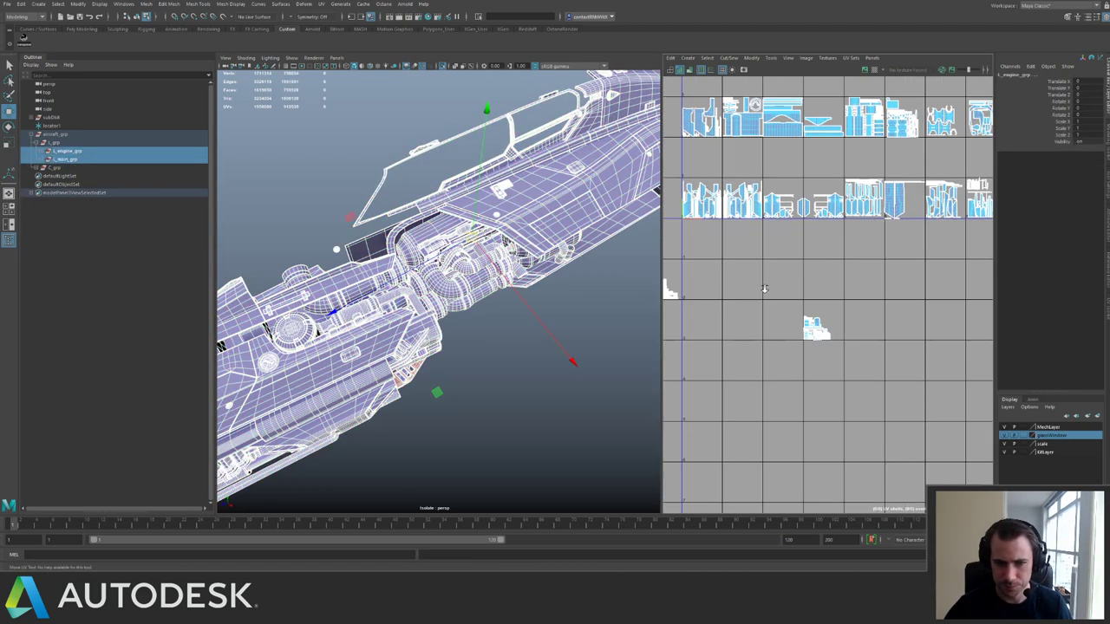
{"action": "middle_click_drag", "start_coordinate": [784, 259], "coordinate": [869, 267], "text": "alt"}
{"action": "left_click", "coordinate": [894, 289]}
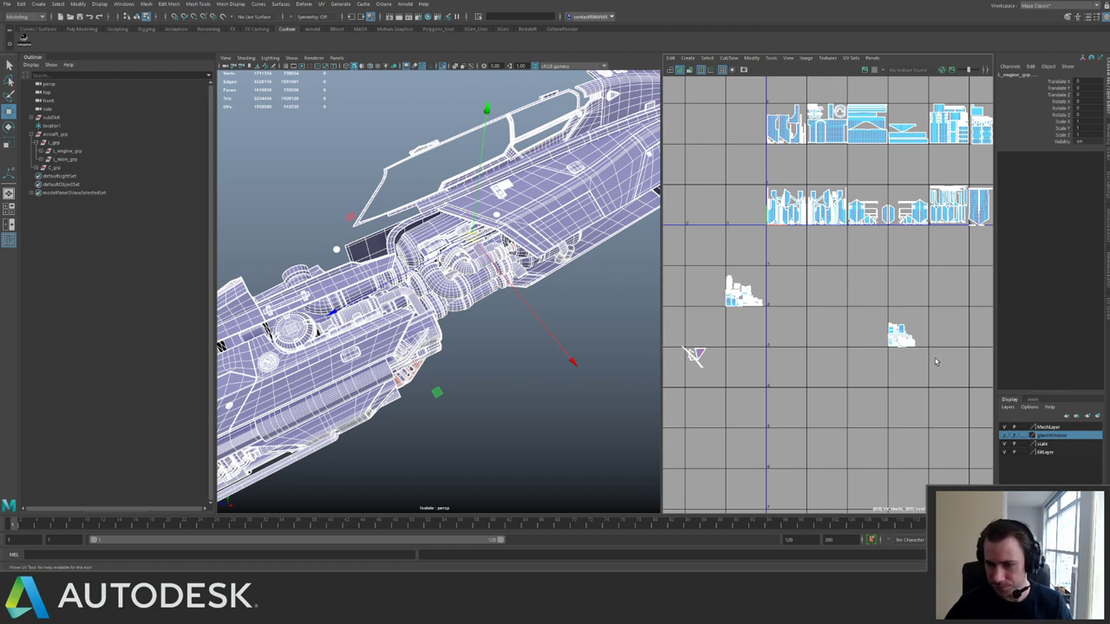
Move the packed L_main_grp shells onto the tile holding the stray engine shells, placing them just above those shells.
{"action": "left_click_drag", "start_coordinate": [940, 362], "coordinate": [864, 303]}
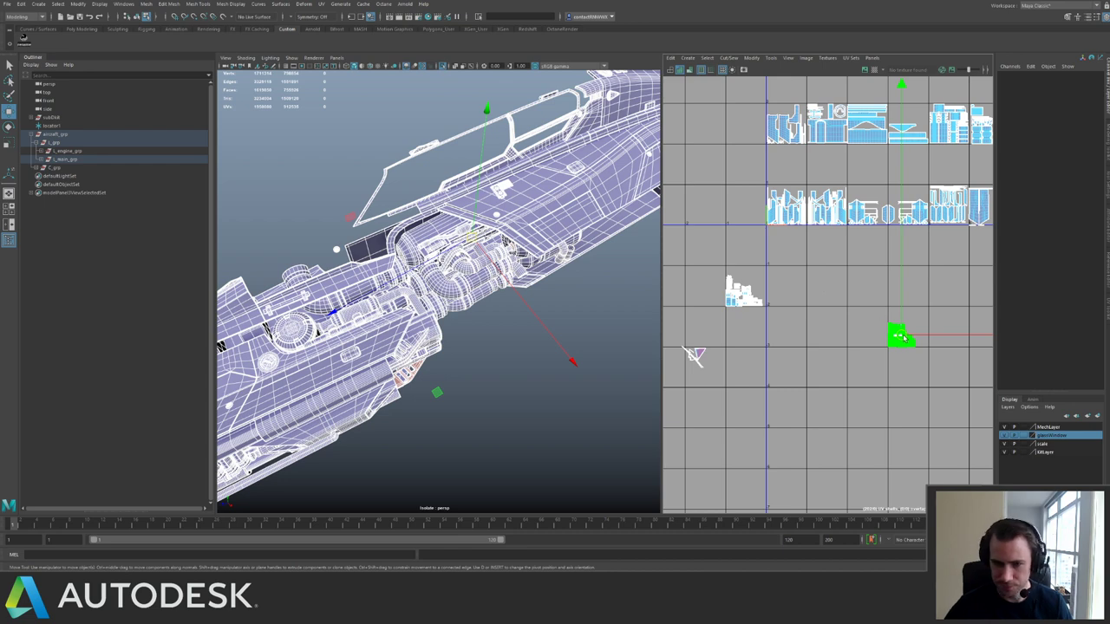
{"action": "left_click_drag", "start_coordinate": [904, 338], "coordinate": [871, 327]}
{"action": "mouse_move", "coordinate": [771, 284]}
{"action": "left_mouse_down"}
{"action": "mouse_move", "coordinate": [743, 281]}
{"action": "mouse_move", "coordinate": [751, 276]}
{"action": "left_mouse_up"}
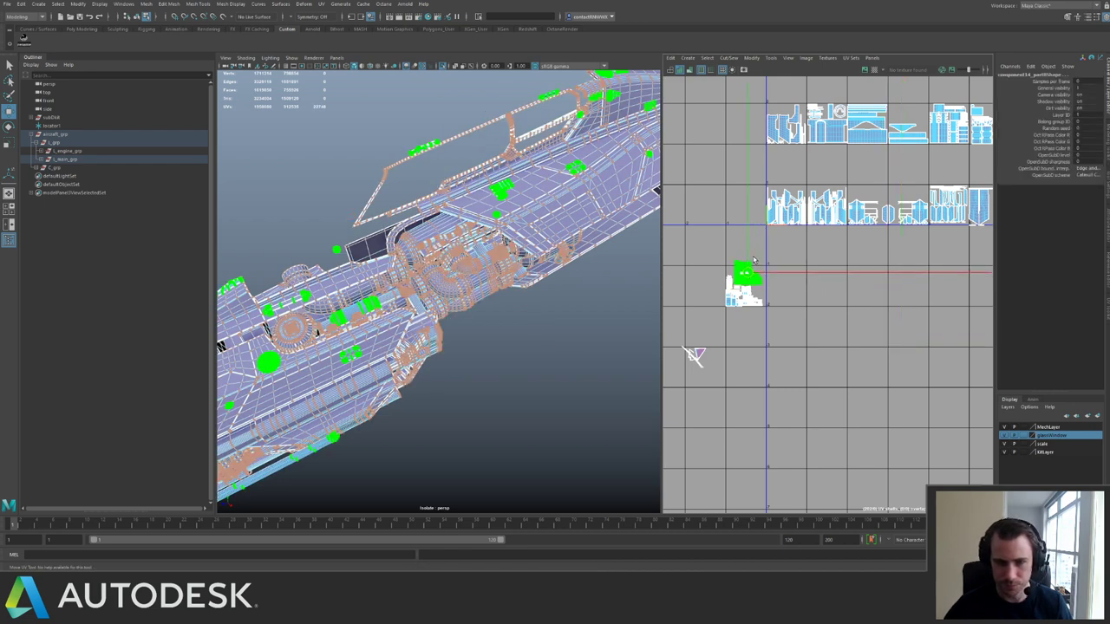
{"action": "right_click_drag", "start_coordinate": [756, 264], "coordinate": [831, 333], "text": "alt"}
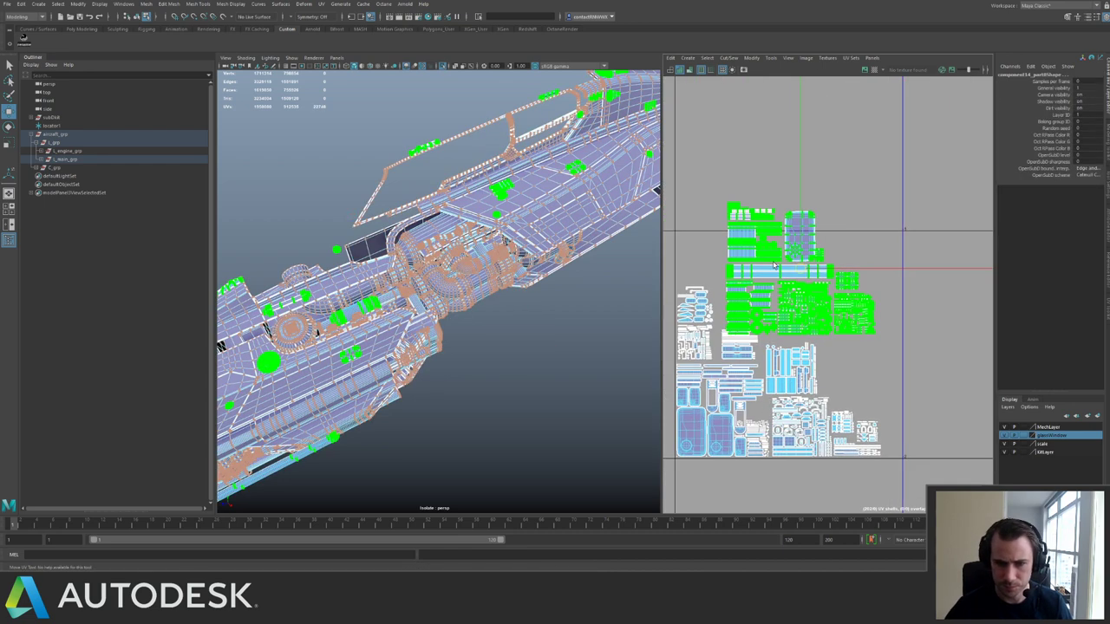
{"action": "left_click_drag", "start_coordinate": [801, 268], "coordinate": [792, 256]}
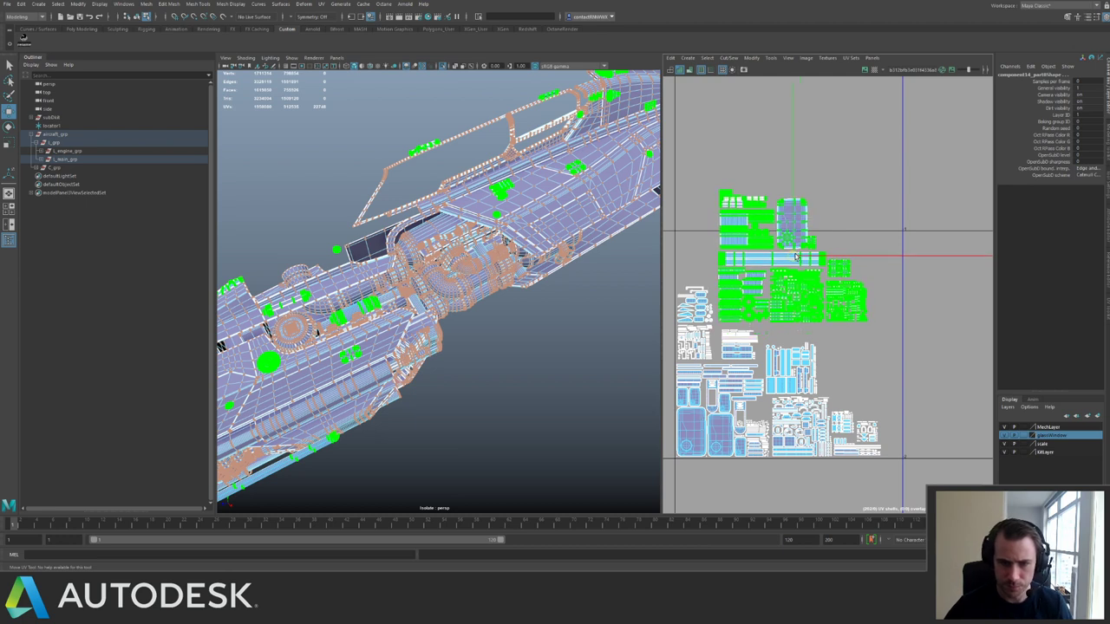
Fit the slatted block into the gap at the tile's lower right and the rounded panel into its upper-left corner.
{"action": "left_click_drag", "start_coordinate": [708, 165], "coordinate": [771, 246]}
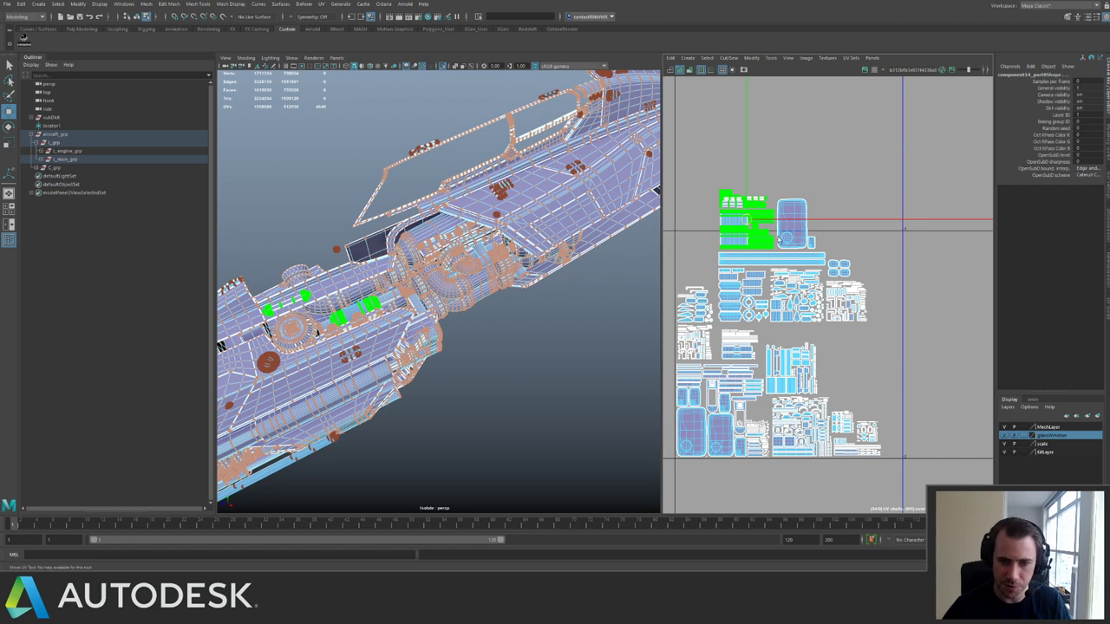
{"action": "left_click_drag", "start_coordinate": [748, 224], "coordinate": [847, 368]}
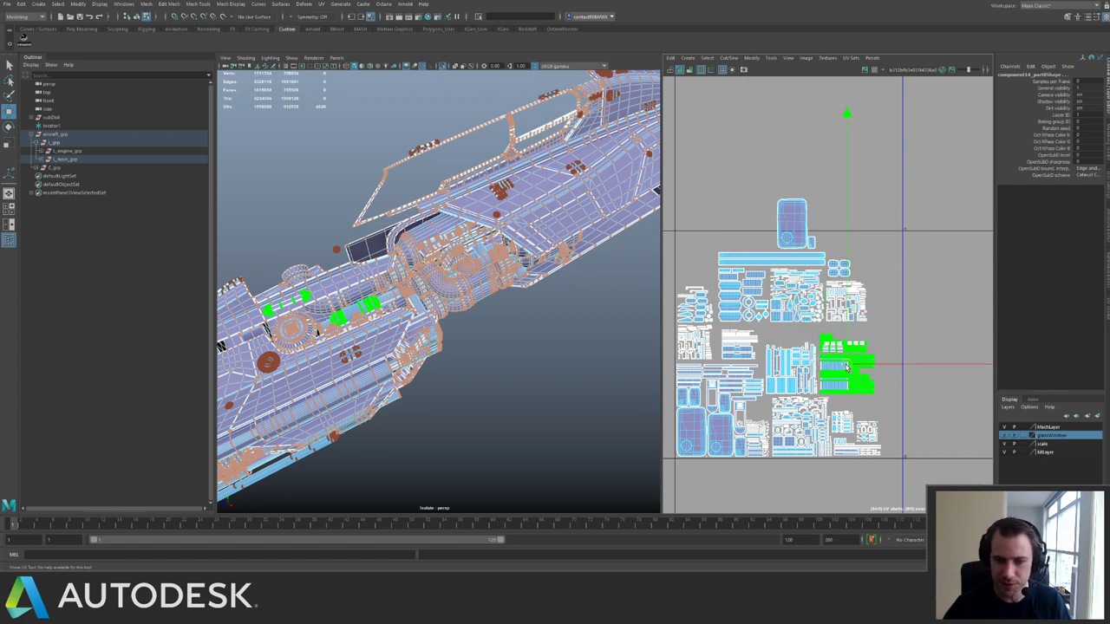
{"action": "left_click", "coordinate": [802, 215]}
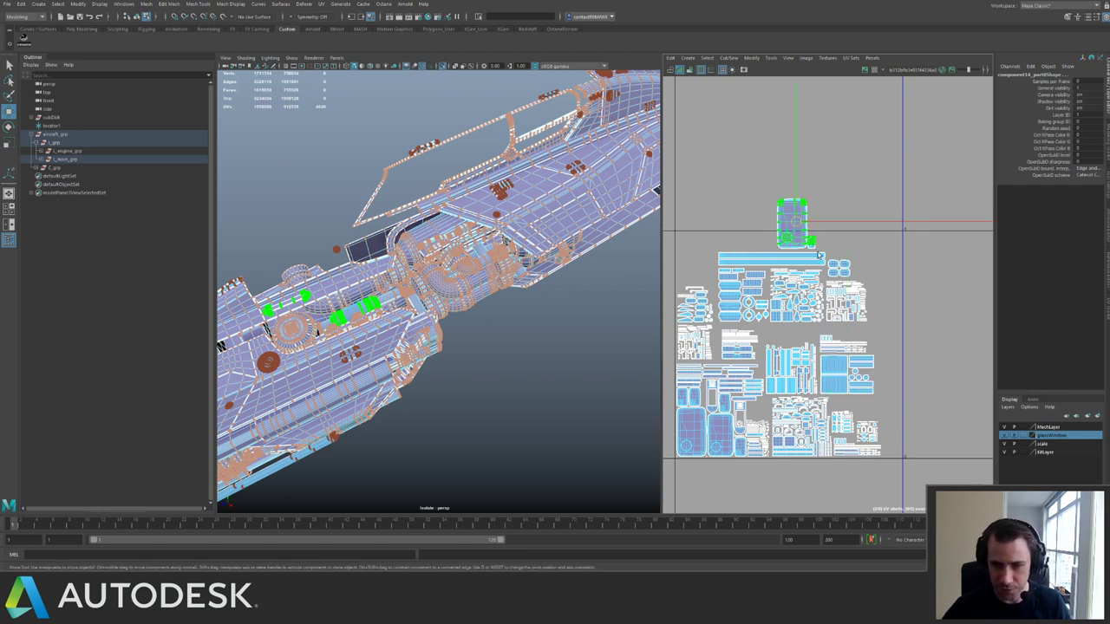
{"action": "middle_click_drag", "start_coordinate": [796, 245], "coordinate": [805, 269], "text": "alt"}
{"action": "scroll", "coordinate": [805, 268], "scroll_direction": "up", "scroll_amount": 1}
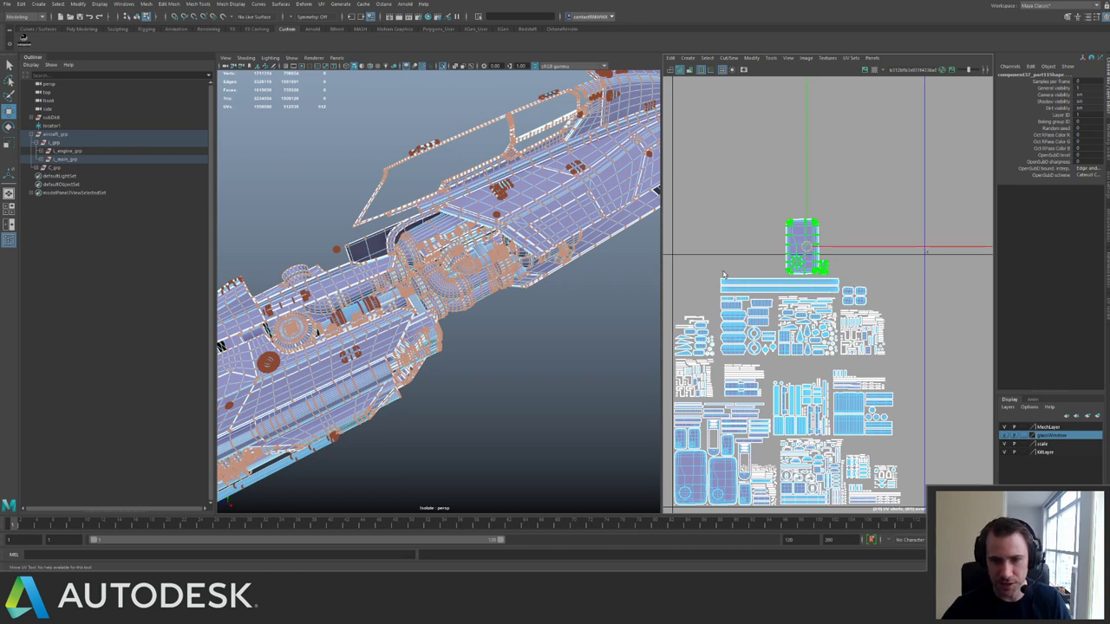
{"action": "left_click_drag", "start_coordinate": [809, 251], "coordinate": [697, 287]}
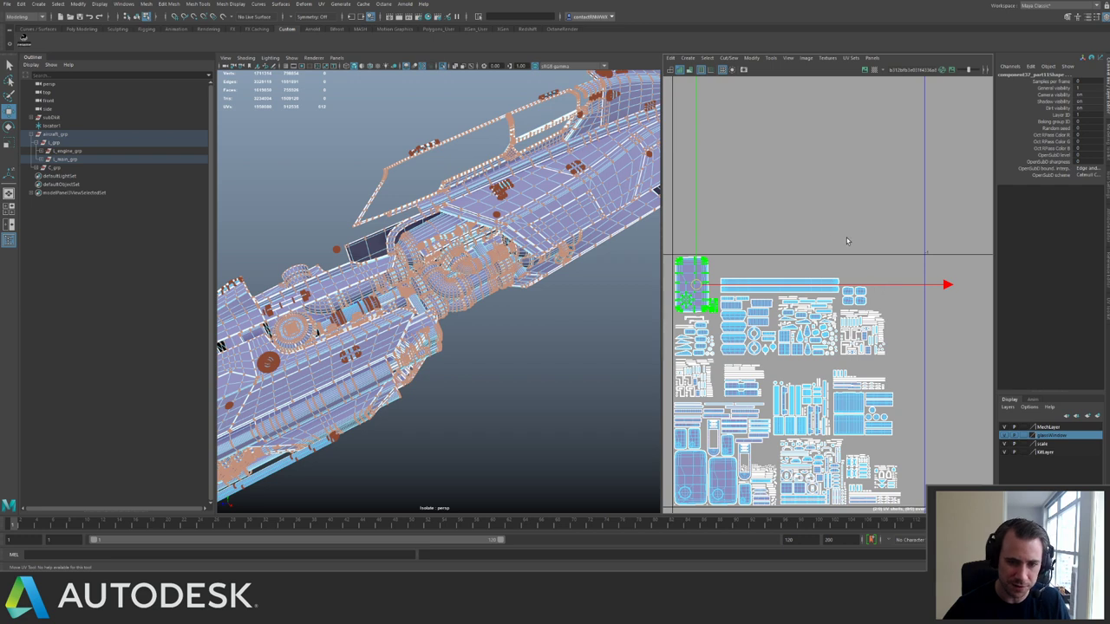
{"action": "scroll", "coordinate": [849, 212], "scroll_direction": "down", "scroll_amount": 5}
{"action": "scroll", "coordinate": [890, 220], "scroll_direction": "up", "scroll_amount": 2}
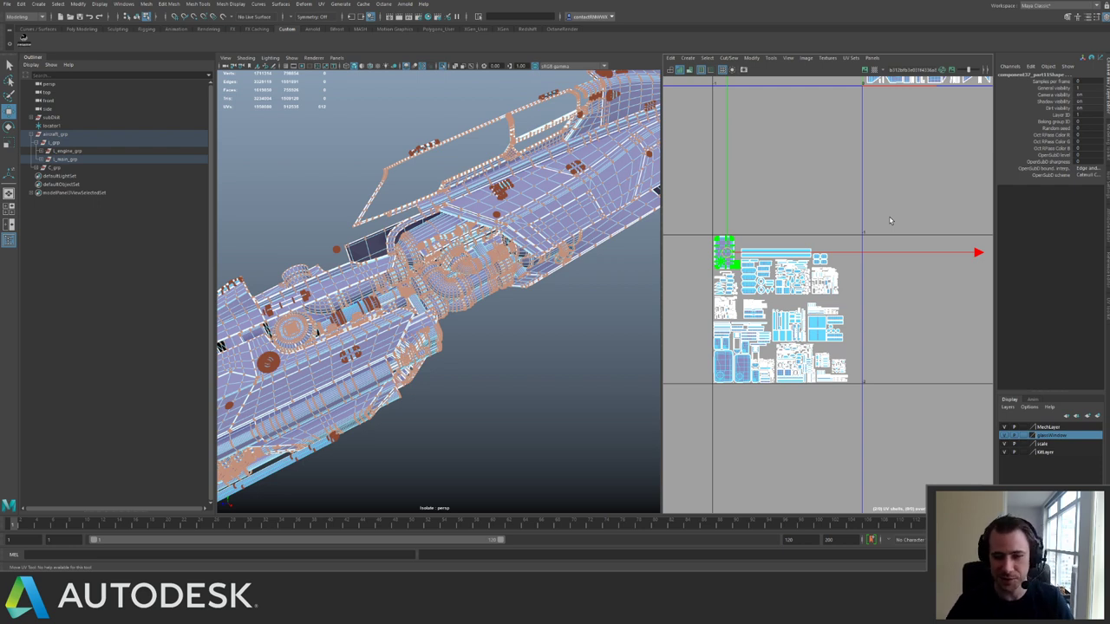
Return the meshes to object mode, clear the selection and turn off isolation to show the whole aircraft.
{"action": "right_click", "coordinate": [429, 251]}
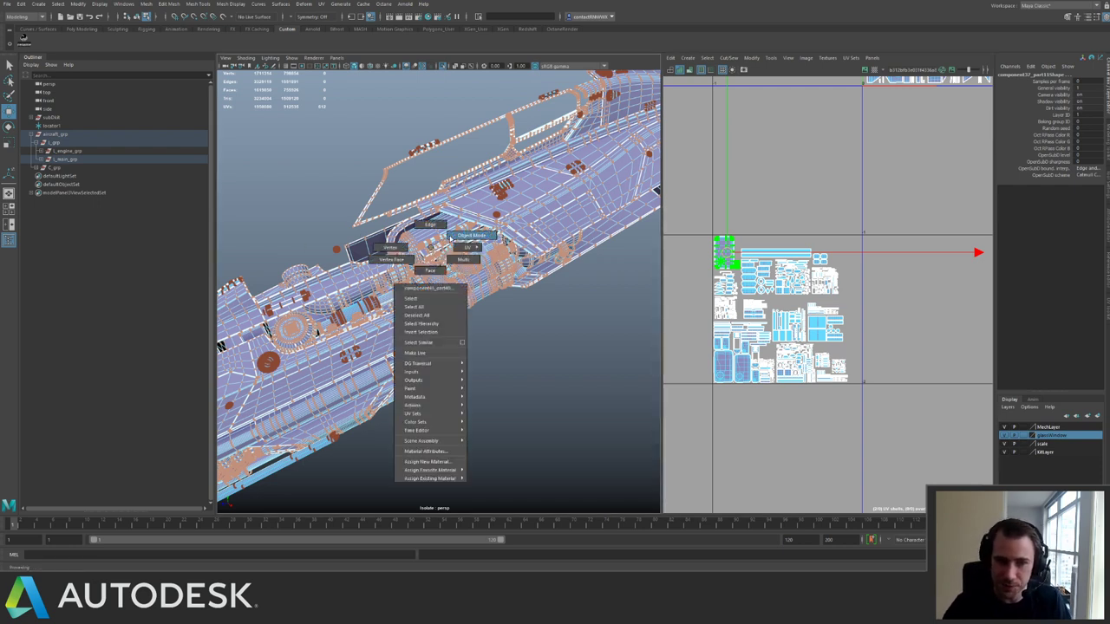
{"action": "right_click_drag", "start_coordinate": [450, 238], "coordinate": [469, 236]}
{"action": "left_click", "coordinate": [540, 305]}
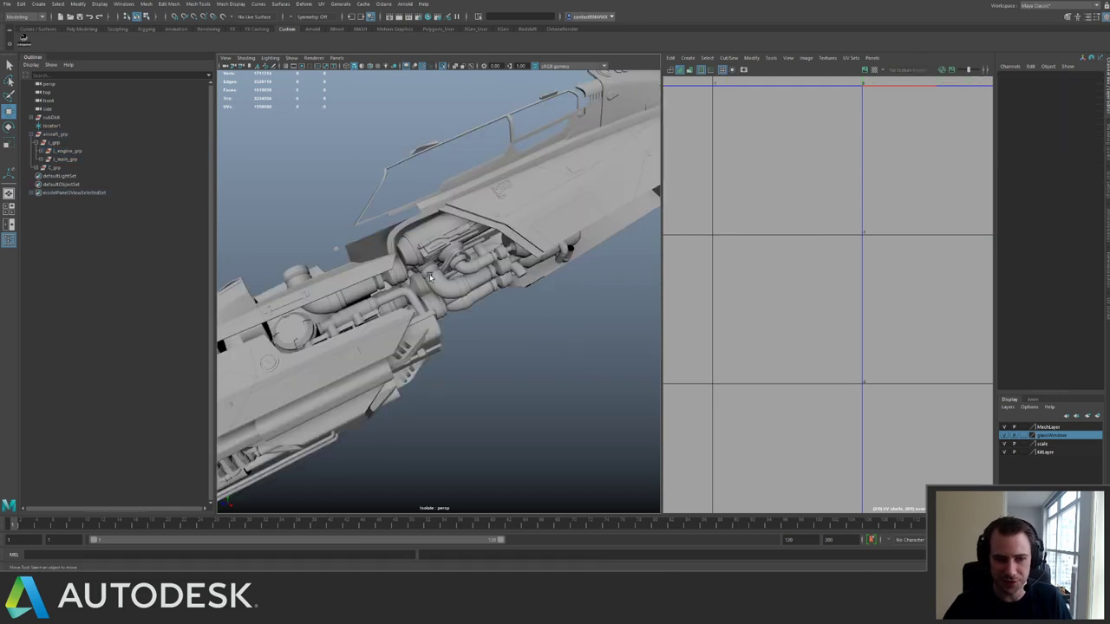
{"action": "left_click_drag", "start_coordinate": [456, 256], "coordinate": [402, 236], "text": "alt"}
{"action": "right_click_drag", "start_coordinate": [403, 236], "coordinate": [355, 236], "text": "alt"}
{"action": "left_click_drag", "start_coordinate": [356, 236], "coordinate": [465, 240], "text": "alt"}
{"action": "right_click_drag", "start_coordinate": [465, 239], "coordinate": [360, 226], "text": "alt"}
{"action": "left_click_drag", "start_coordinate": [361, 226], "coordinate": [575, 319], "text": "alt"}
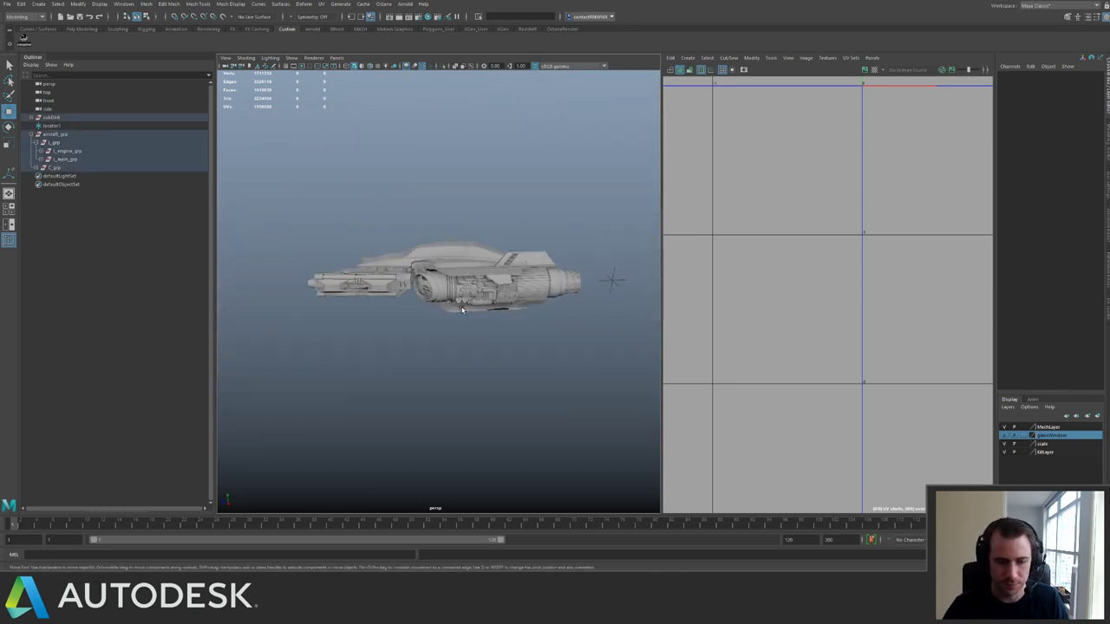
Deselect everything, switch to the Select tool and save the scene.
{"action": "left_click", "coordinate": [502, 329]}
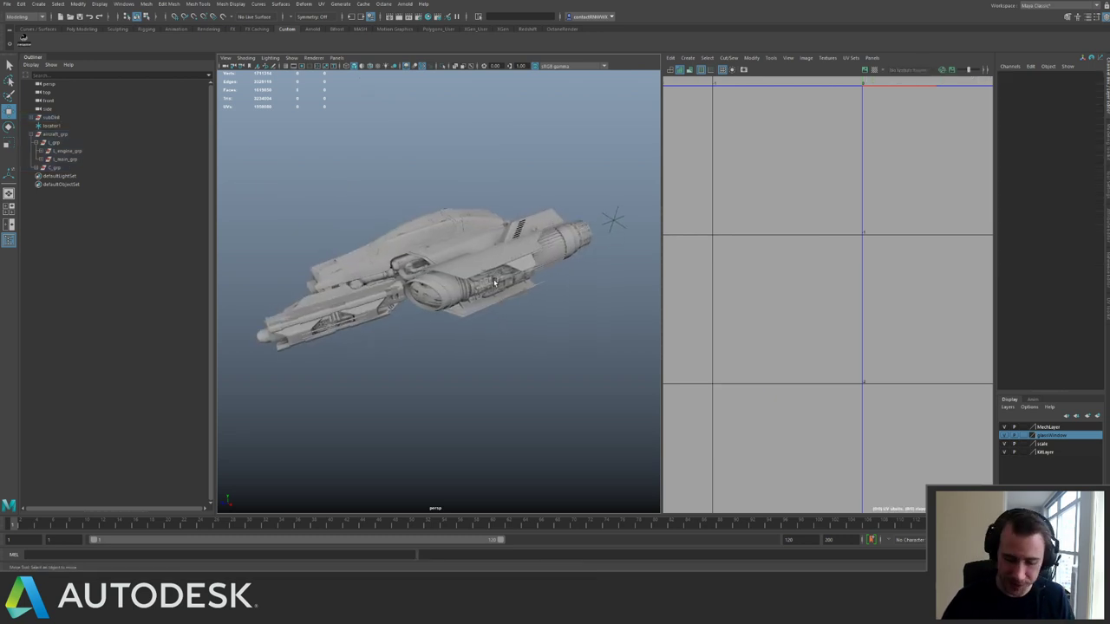
{"action": "left_click_drag", "start_coordinate": [496, 260], "coordinate": [505, 258], "text": "alt"}
{"action": "middle_click_drag", "start_coordinate": [495, 257], "coordinate": [476, 282], "text": "alt"}
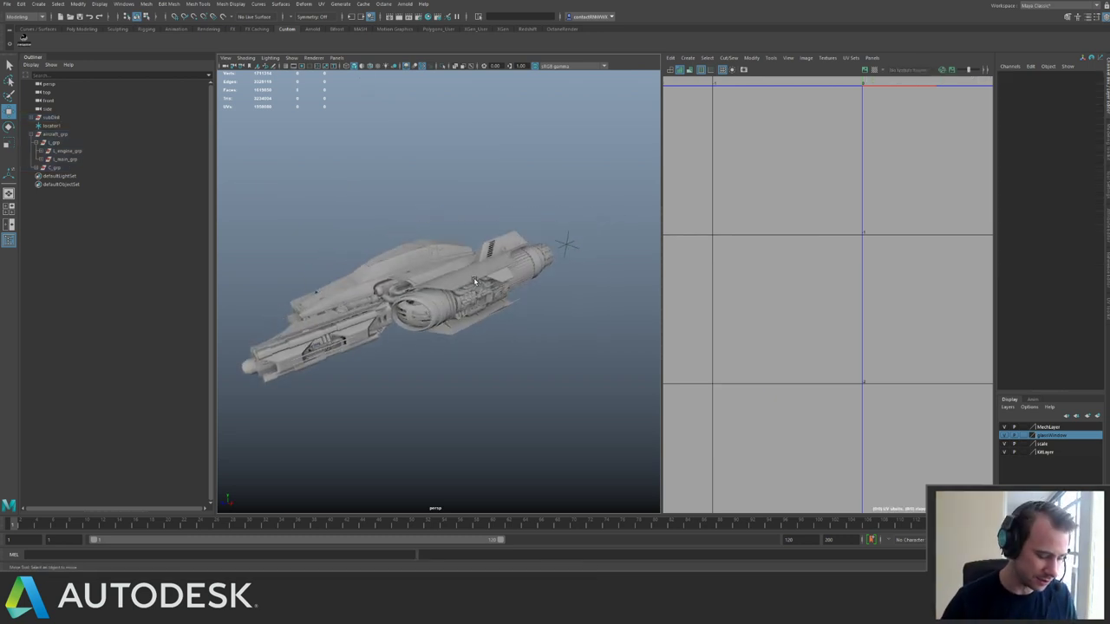
{"action": "key", "text": "q"}
{"action": "key", "text": "ctrl+s"}
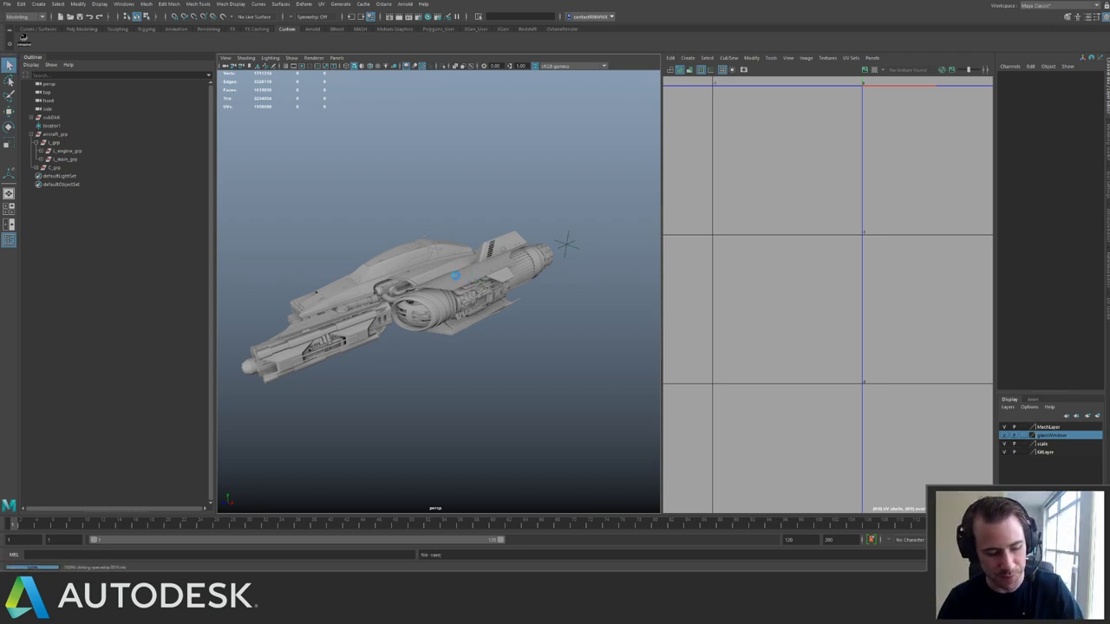
Expand the aircraft's C_grp and select C_cockpitGlass_grp to locate its shells in the UV layout.
{"action": "key", "text": "w"}
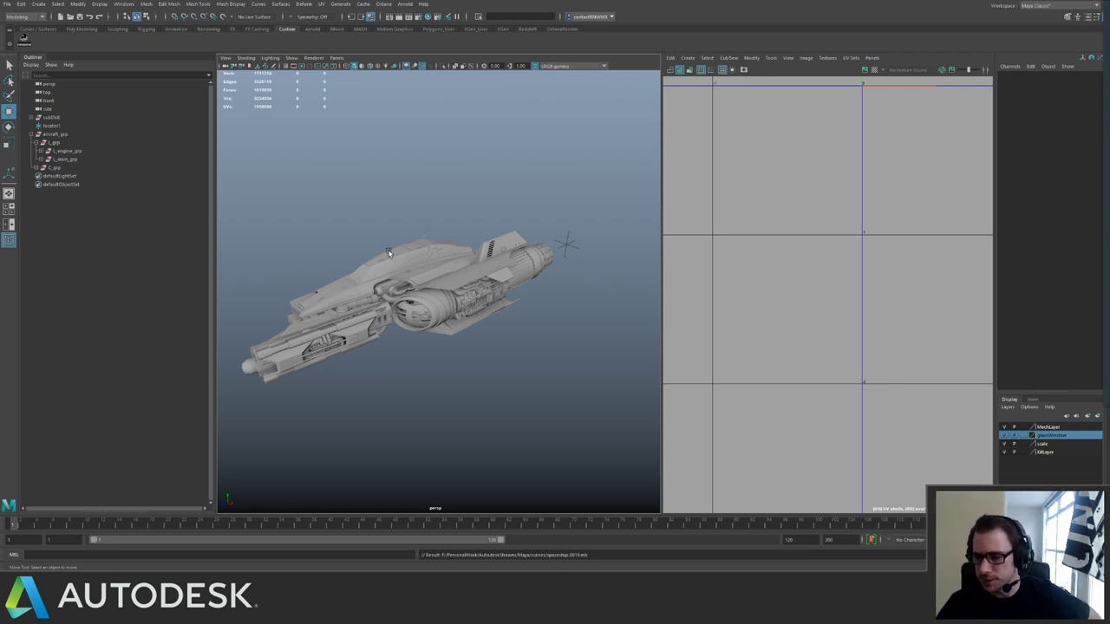
{"action": "left_click", "coordinate": [404, 261]}
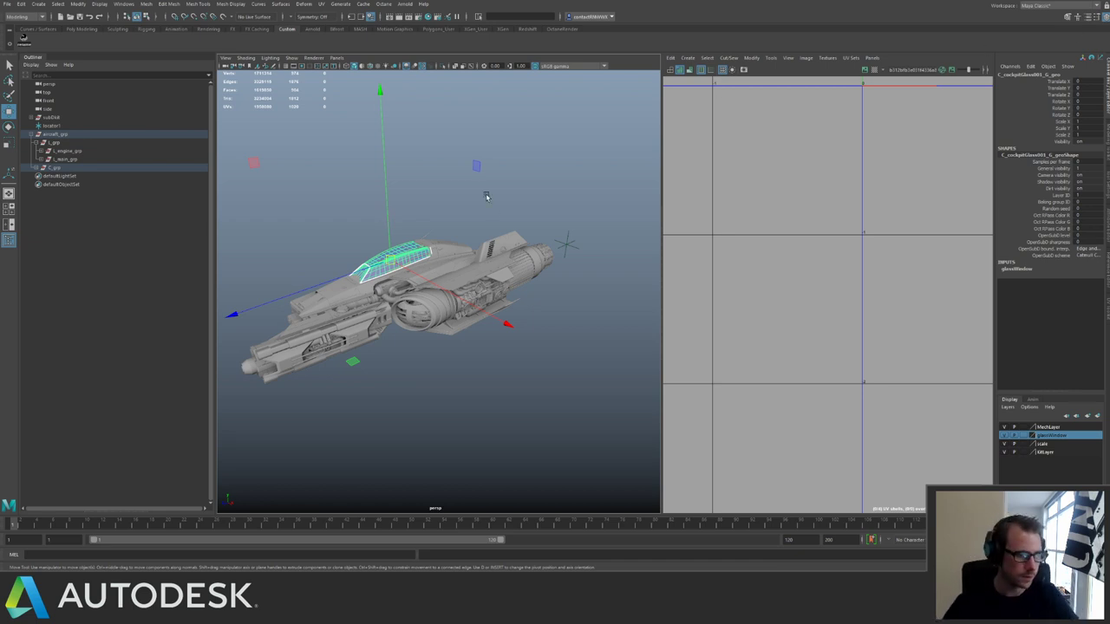
{"action": "left_click", "coordinate": [43, 167]}
{"action": "left_click", "coordinate": [78, 191]}
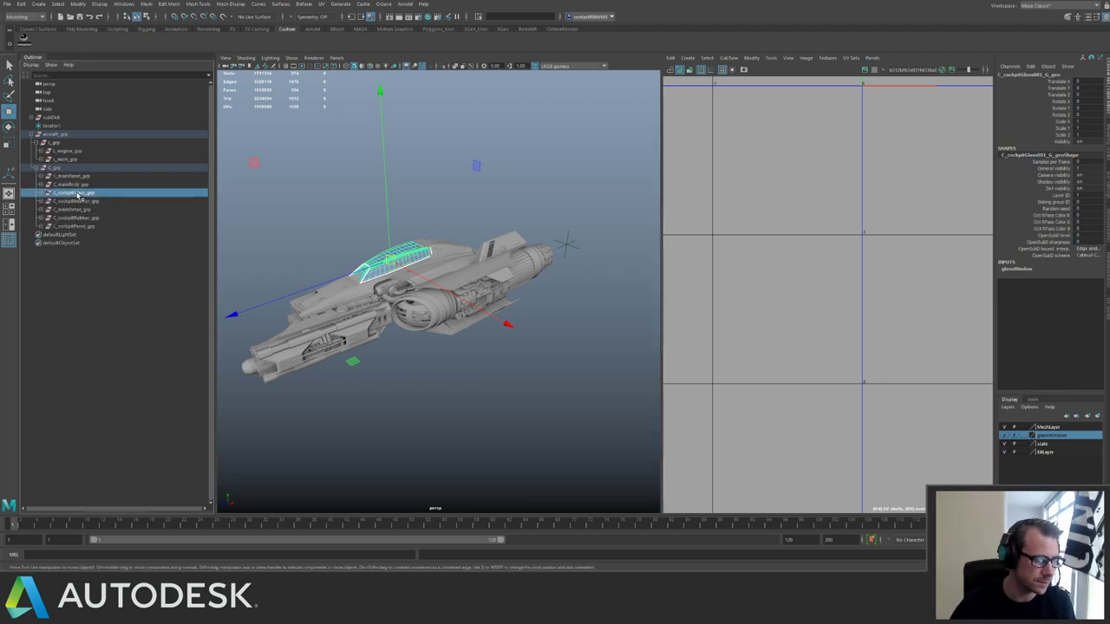
{"action": "scroll", "coordinate": [877, 232], "scroll_direction": "down", "scroll_amount": 3}
{"action": "middle_click_drag", "start_coordinate": [878, 233], "coordinate": [730, 316], "text": "alt"}
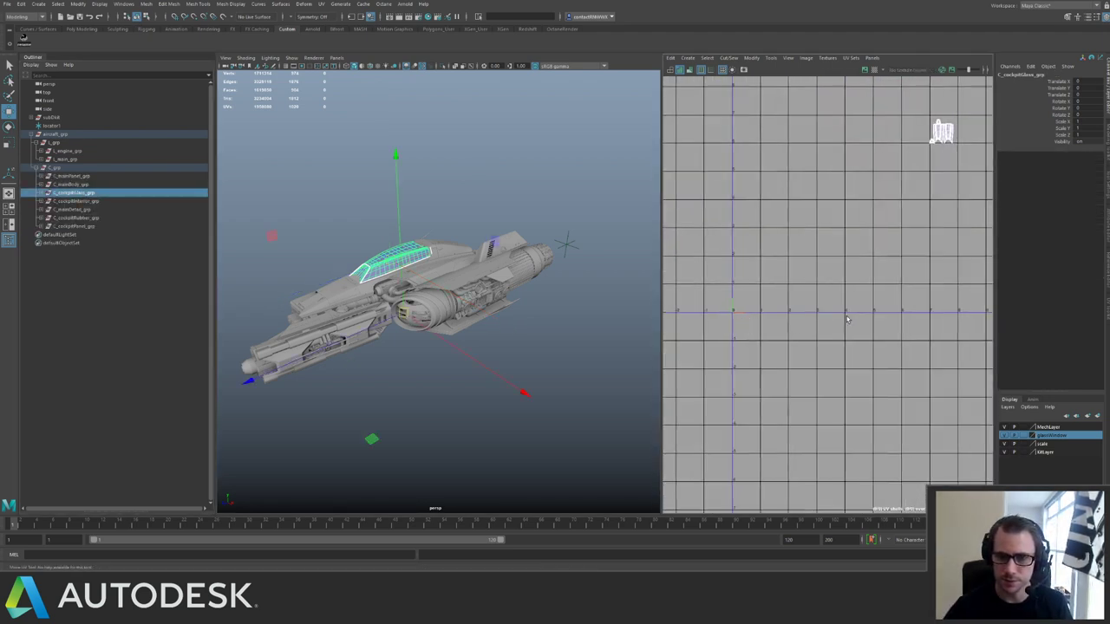
{"action": "scroll", "coordinate": [847, 318], "scroll_direction": "down", "scroll_amount": 3}
{"action": "middle_click_drag", "start_coordinate": [839, 225], "coordinate": [794, 289], "text": "alt"}
Select C_grp and check which cockpit parts own its stray UV shells below the origin row.
{"action": "left_click", "coordinate": [70, 168]}
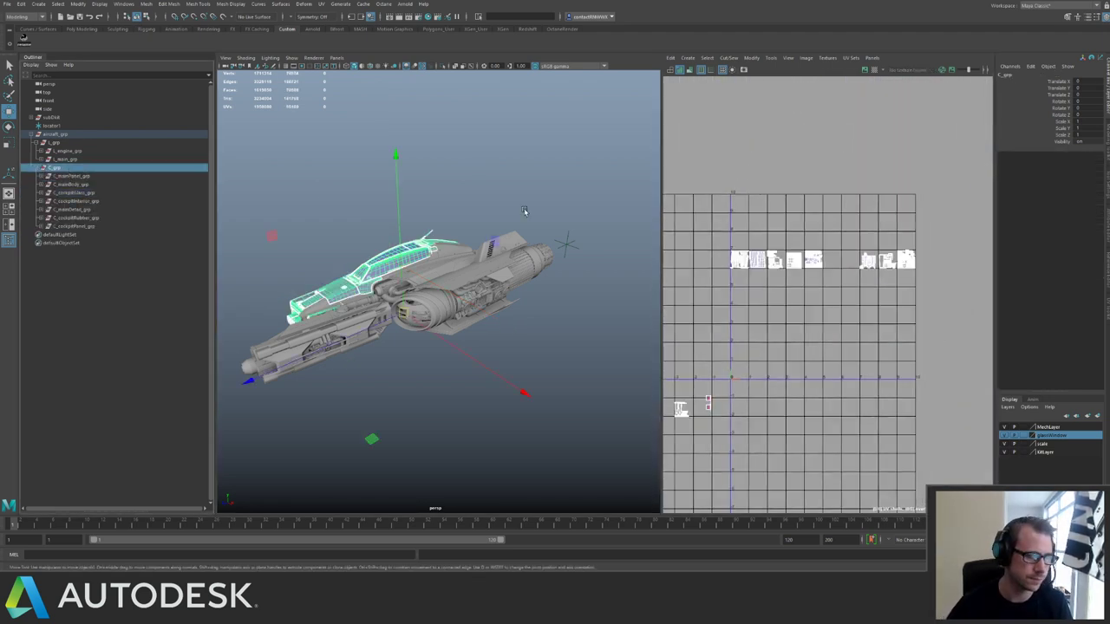
{"action": "scroll", "coordinate": [770, 325], "scroll_direction": "up", "scroll_amount": 5}
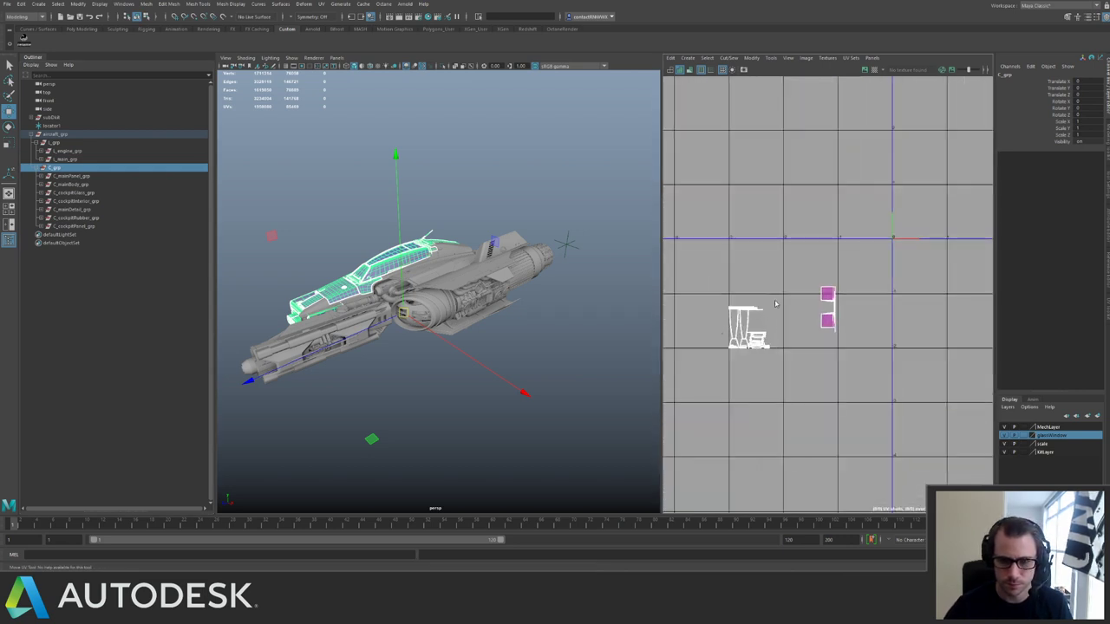
{"action": "left_click_drag", "start_coordinate": [719, 310], "coordinate": [784, 364]}
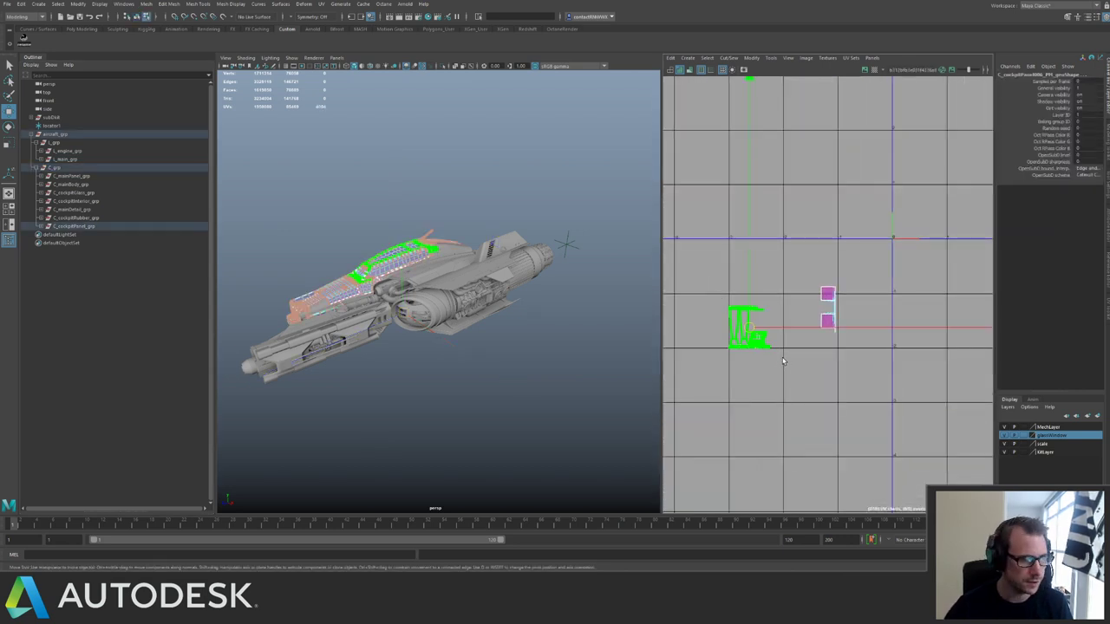
{"action": "left_click", "coordinate": [828, 303]}
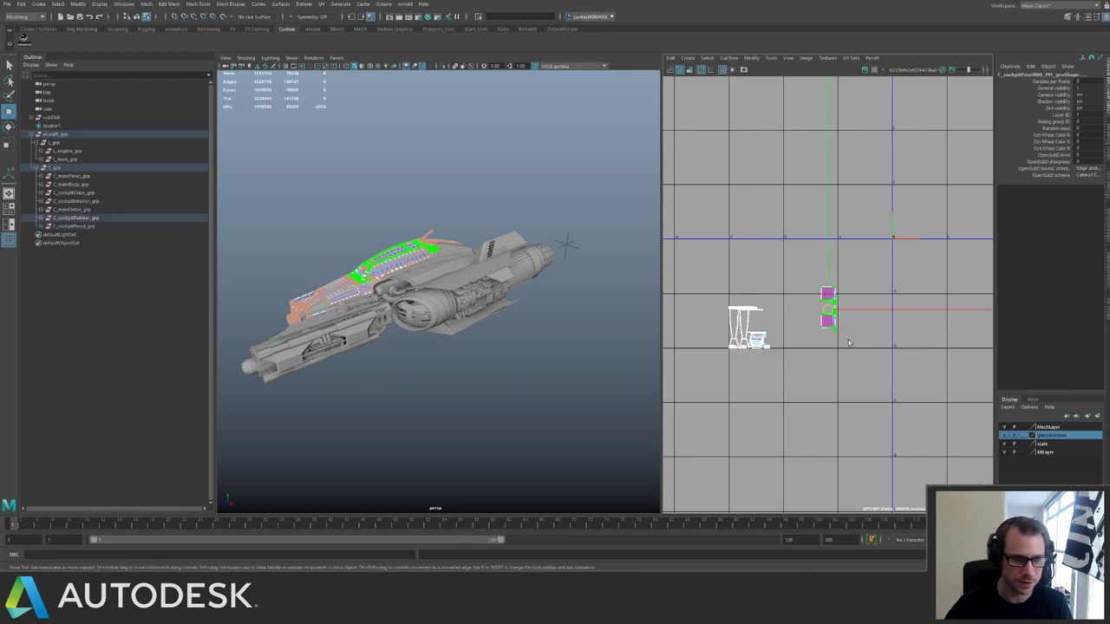
{"action": "key", "text": "f"}
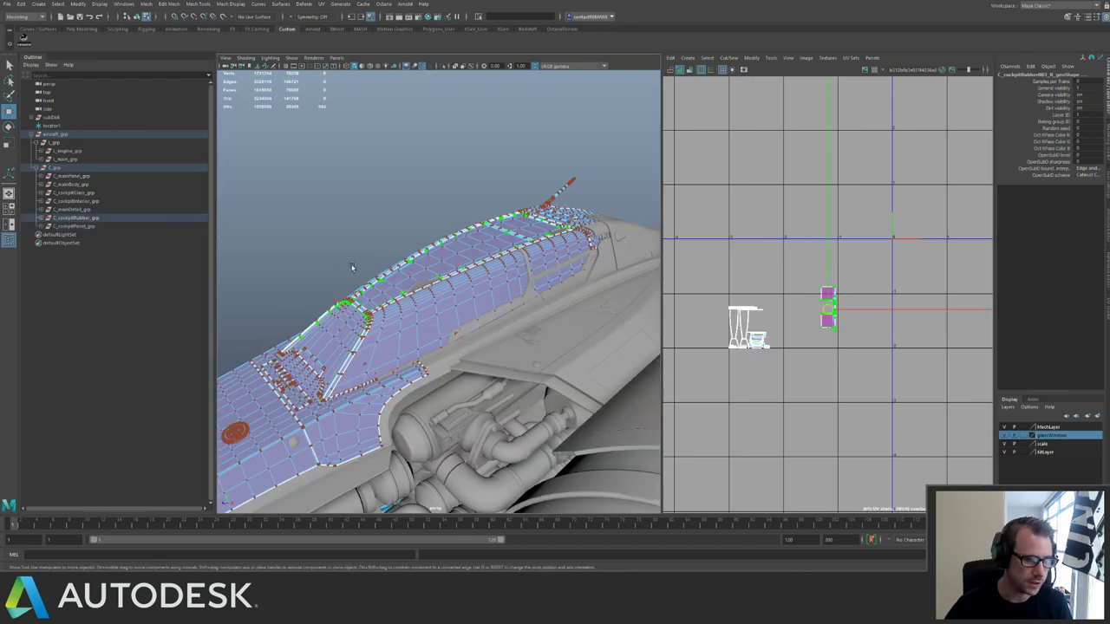
{"action": "left_click_drag", "start_coordinate": [397, 286], "coordinate": [415, 294], "text": "alt"}
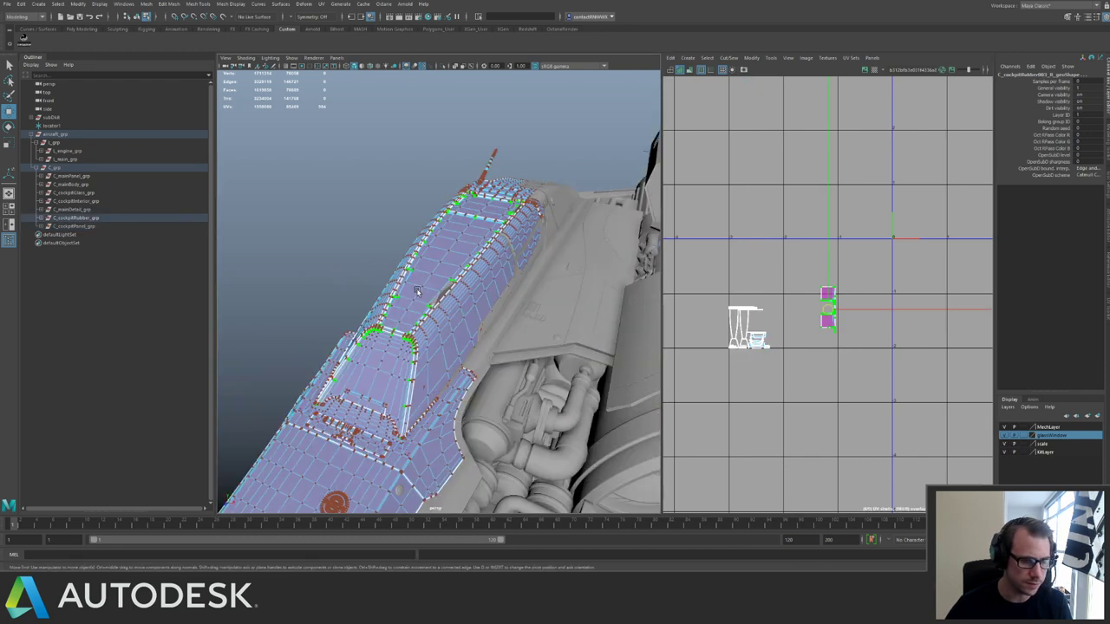
Isolate C_cockpitRubber_grp and examine the long rubber frame with its two side tabs from above.
{"action": "left_click", "coordinate": [97, 218]}
{"action": "key", "text": "ctrl+1"}
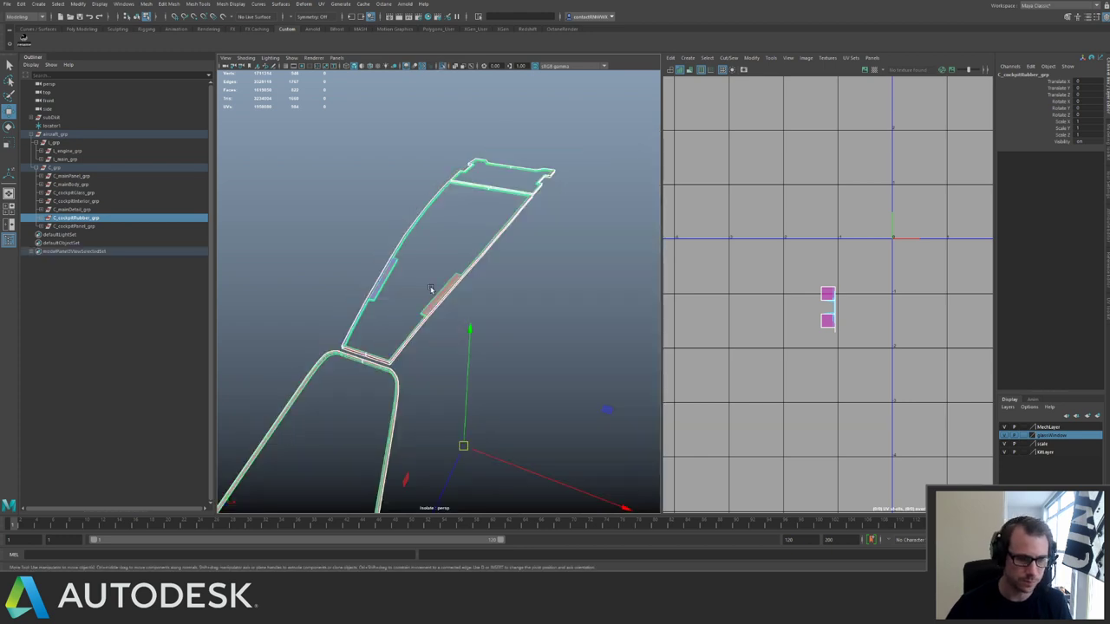
{"action": "left_click", "coordinate": [476, 295]}
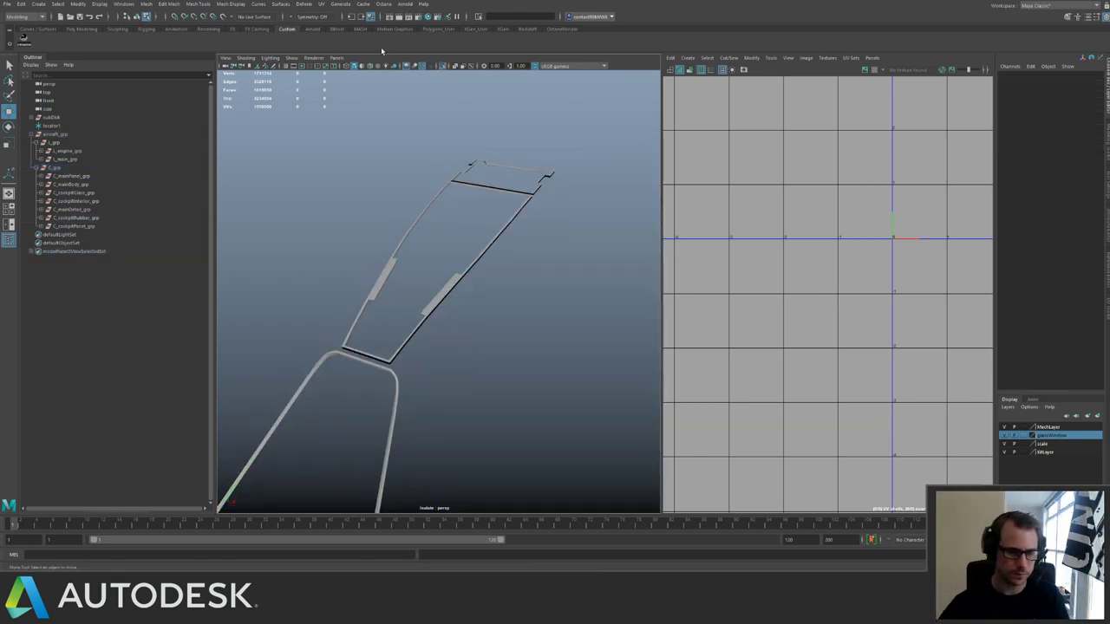
{"action": "left_click", "coordinate": [492, 241]}
{"action": "left_click_drag", "start_coordinate": [492, 241], "coordinate": [446, 200], "text": "alt"}
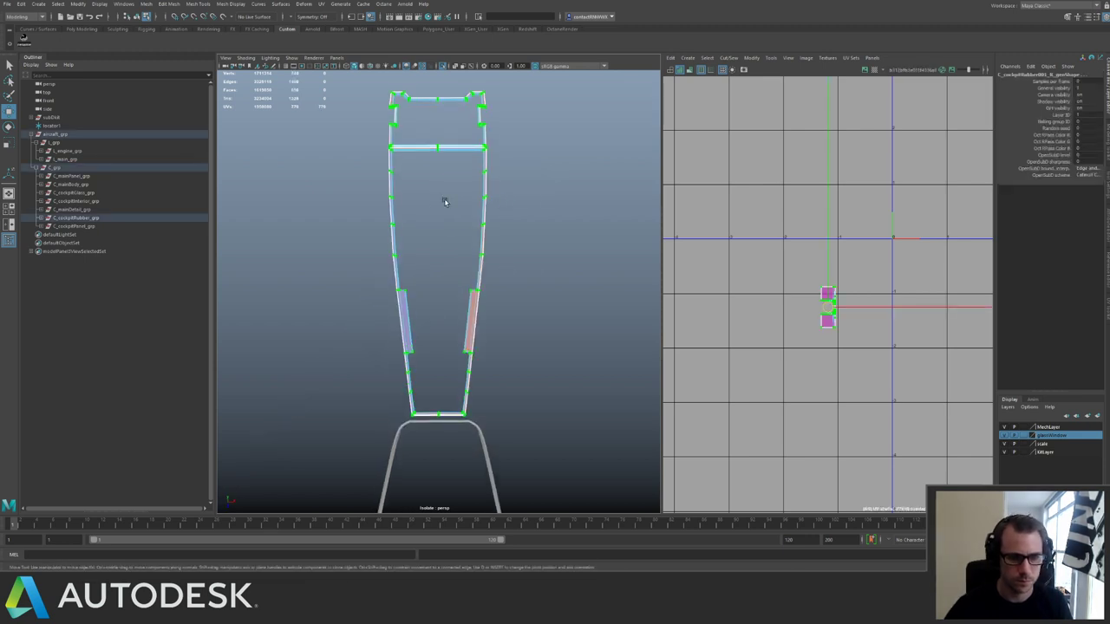
{"action": "left_click", "coordinate": [541, 189]}
{"action": "left_click_drag", "start_coordinate": [550, 191], "coordinate": [523, 227], "text": "alt"}
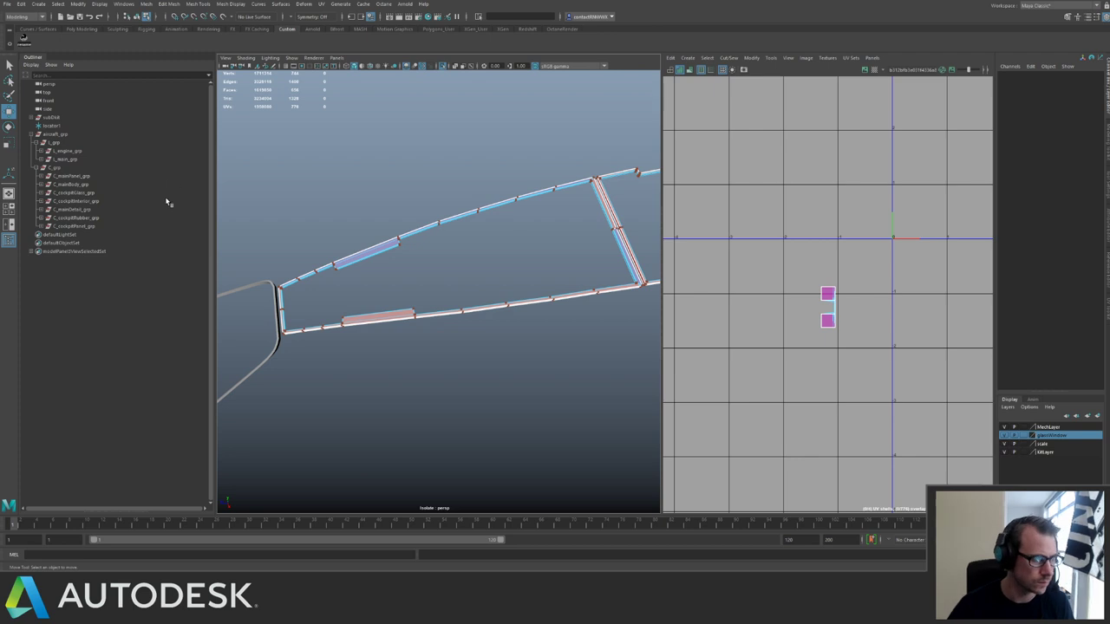
Return the long rubber frame to object mode and bring the neighbouring notched frame into view.
{"action": "left_click", "coordinate": [41, 218]}
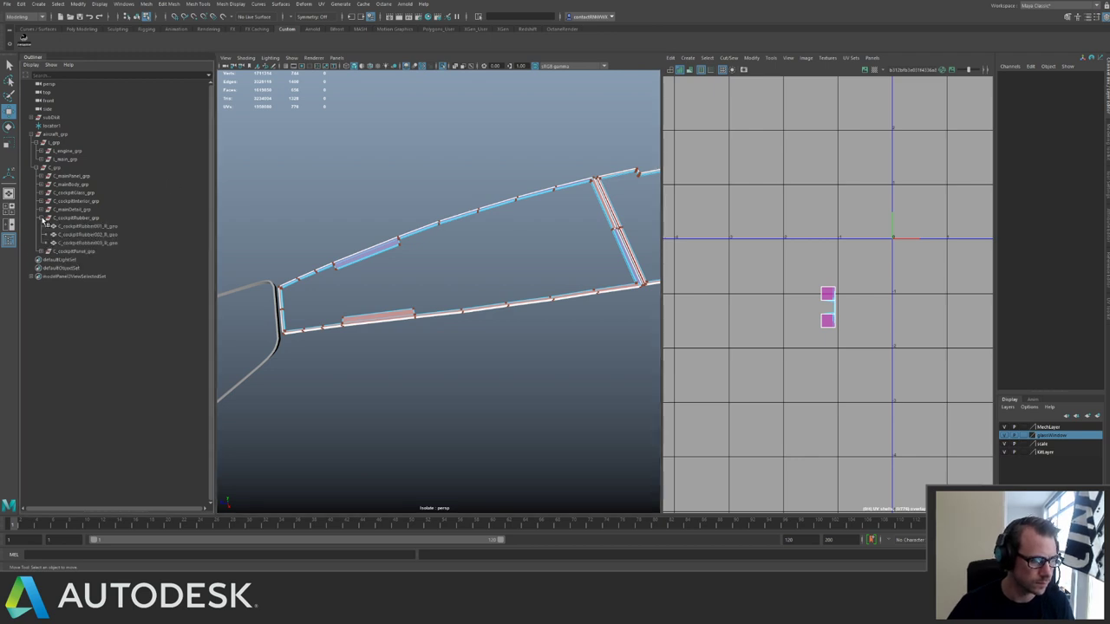
{"action": "left_click", "coordinate": [44, 218]}
{"action": "left_click", "coordinate": [381, 251]}
{"action": "right_click_drag", "start_coordinate": [381, 253], "coordinate": [411, 241]}
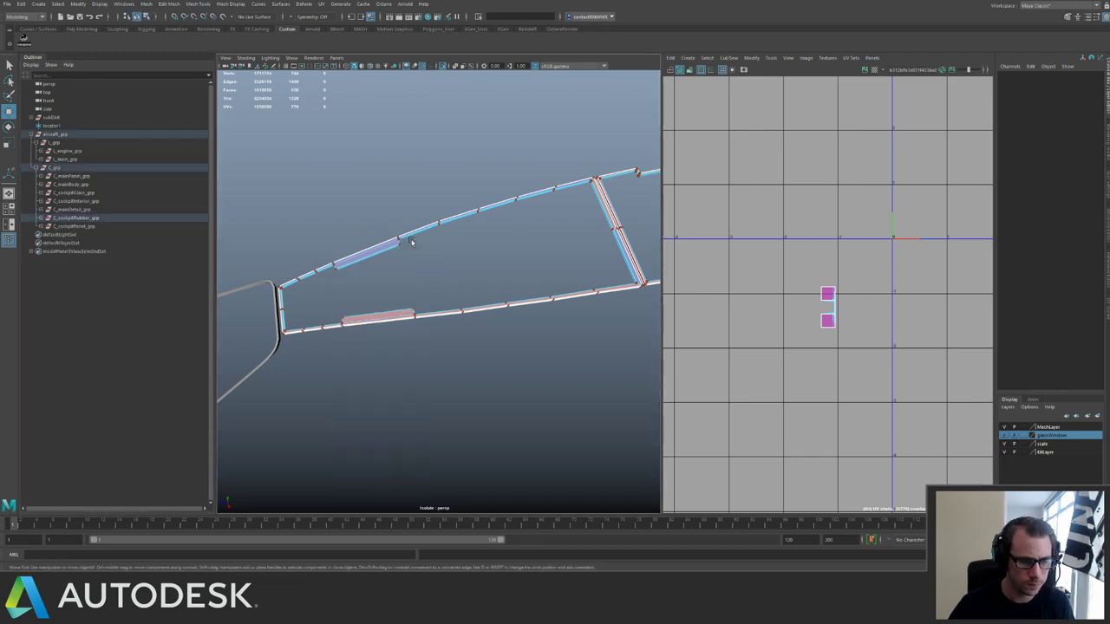
{"action": "left_click", "coordinate": [541, 185]}
{"action": "middle_click_drag", "start_coordinate": [542, 179], "coordinate": [411, 236], "text": "alt"}
{"action": "left_click_drag", "start_coordinate": [411, 236], "coordinate": [388, 235], "text": "alt"}
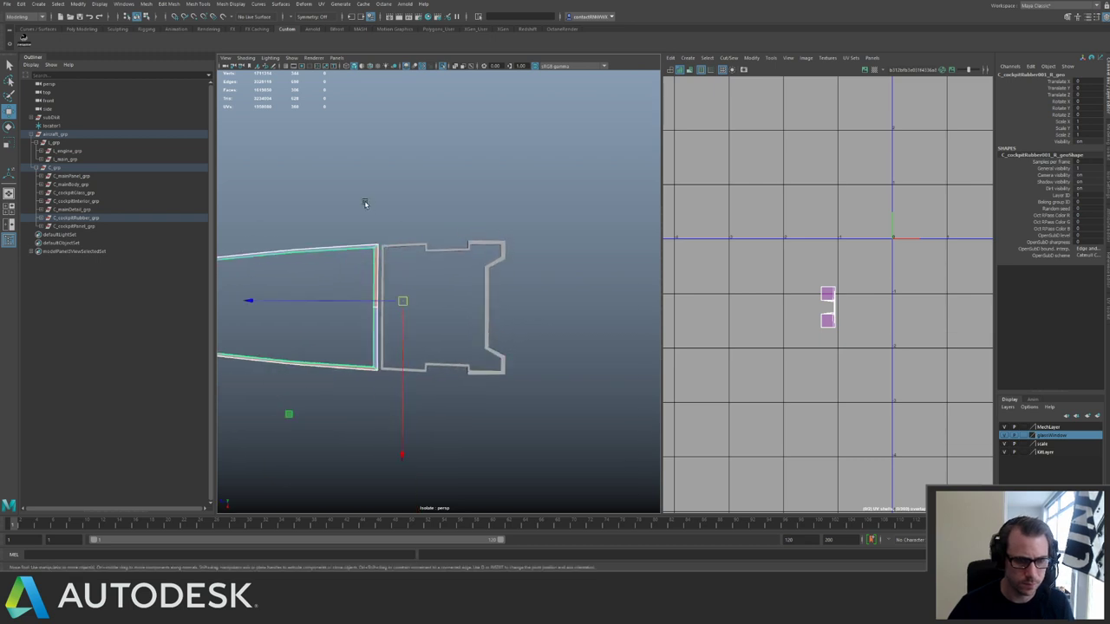
Preview smoothing on the notched rubber frame and on the long frame, restoring the unsmoothed display each time.
{"action": "right_click_drag", "start_coordinate": [364, 201], "coordinate": [407, 203], "text": "alt"}
{"action": "left_click", "coordinate": [444, 217], "text": "shift"}
{"action": "left_click_drag", "start_coordinate": [449, 240], "coordinate": [425, 208], "text": "alt"}
{"action": "left_click_drag", "start_coordinate": [489, 227], "coordinate": [521, 248]}
{"action": "key", "text": "3"}
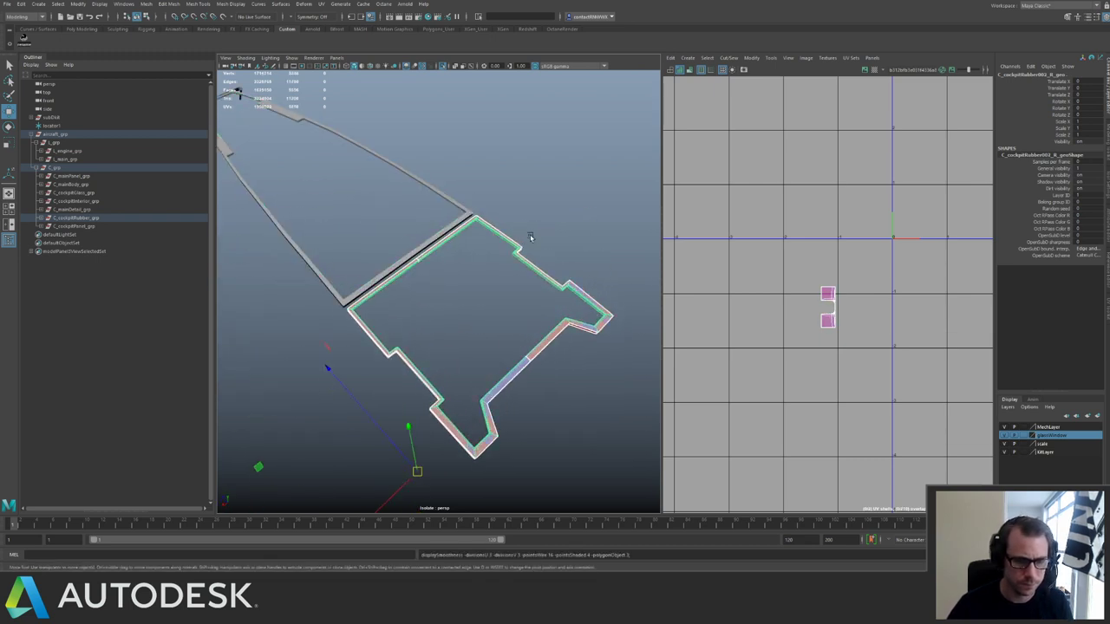
{"action": "key", "text": "1"}
{"action": "left_click", "coordinate": [469, 213]}
{"action": "key", "text": "3"}
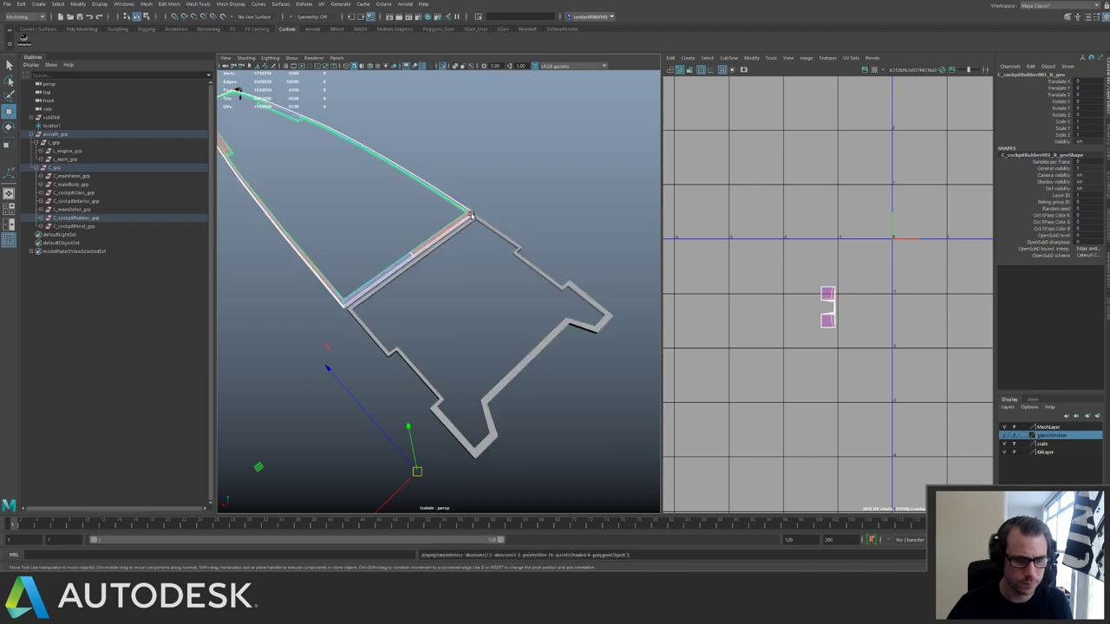
{"action": "key", "text": "1"}
Select the long and notched rubber frames together, preview them smoothed and return them to the unsmoothed display.
{"action": "left_click_drag", "start_coordinate": [471, 213], "coordinate": [493, 225], "text": "alt"}
{"action": "right_click_drag", "start_coordinate": [493, 226], "coordinate": [347, 191], "text": "alt"}
{"action": "left_click_drag", "start_coordinate": [347, 191], "coordinate": [381, 187], "text": "alt"}
{"action": "left_click_drag", "start_coordinate": [308, 196], "coordinate": [476, 318]}
{"action": "middle_click_drag", "start_coordinate": [382, 200], "coordinate": [470, 196], "text": "alt"}
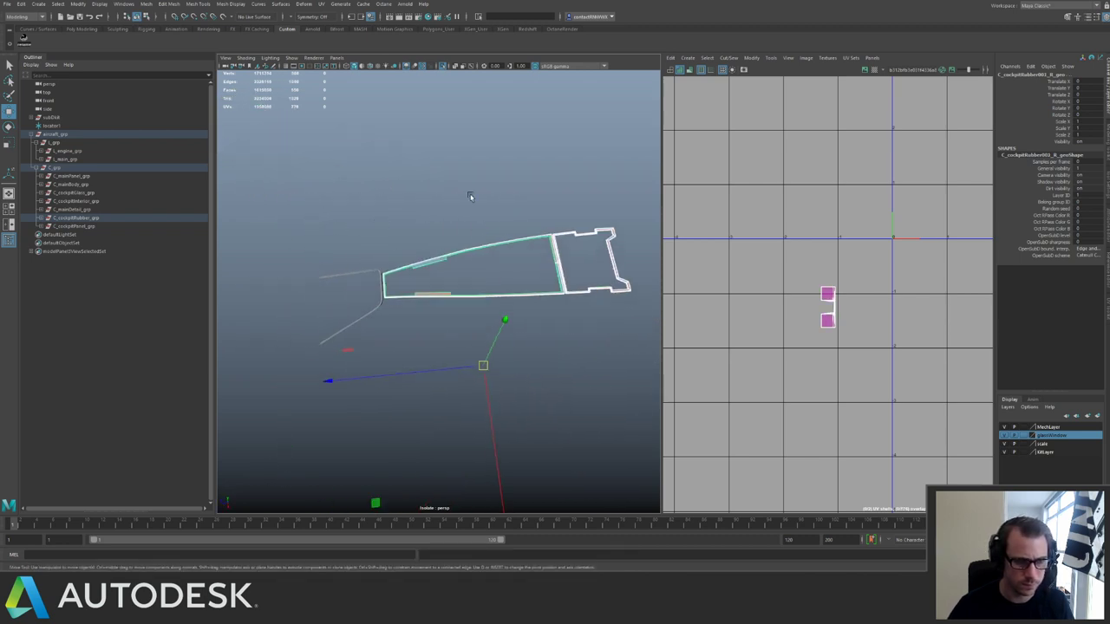
{"action": "right_click_drag", "start_coordinate": [471, 196], "coordinate": [442, 261], "text": "alt"}
{"action": "key", "text": "3"}
{"action": "key", "text": "1"}
Slice new edges across the long rubber frame near the end corners of its side tabs with Multi-Cut.
{"action": "left_click_drag", "start_coordinate": [442, 260], "coordinate": [434, 236], "text": "alt"}
{"action": "right_click_drag", "start_coordinate": [434, 235], "coordinate": [410, 315], "text": "alt"}
{"action": "left_click", "coordinate": [410, 316]}
{"action": "left_click_drag", "start_coordinate": [410, 316], "coordinate": [498, 329], "text": "alt"}
{"action": "middle_click_drag", "start_coordinate": [499, 329], "coordinate": [416, 266], "text": "alt"}
{"action": "right_click_drag", "start_coordinate": [416, 265], "coordinate": [547, 328], "text": "alt"}
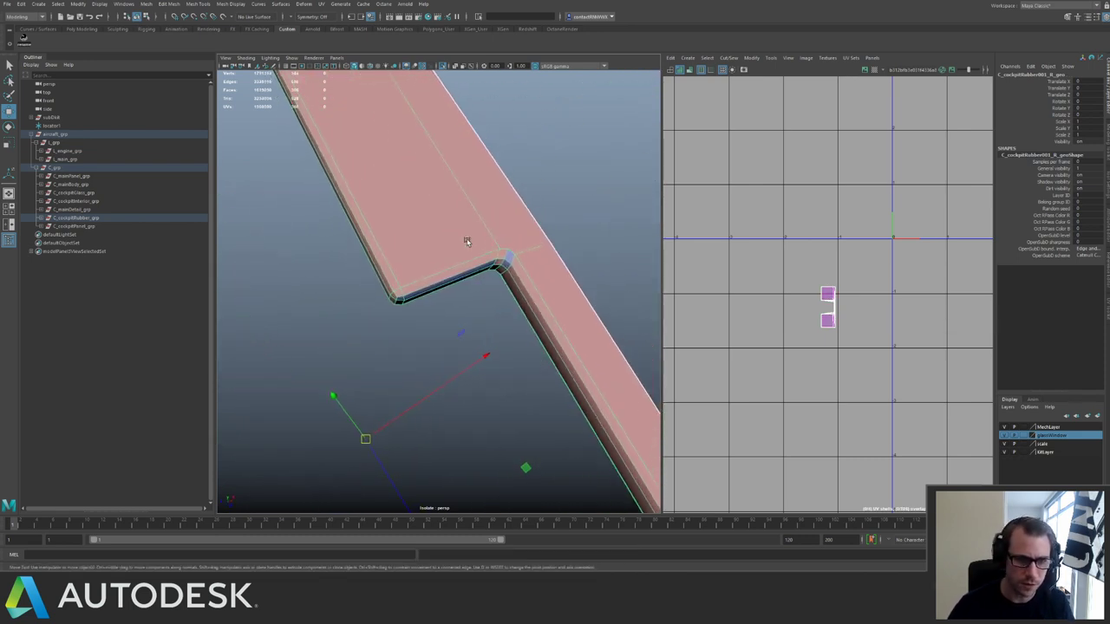
{"action": "mouse_move", "coordinate": [471, 240]}
{"action": "left_mouse_down", "text": "alt"}
{"action": "mouse_move", "coordinate": [481, 248]}
{"action": "mouse_move", "coordinate": [471, 251]}
{"action": "left_mouse_up", "text": "alt"}
{"action": "key", "text": "y"}
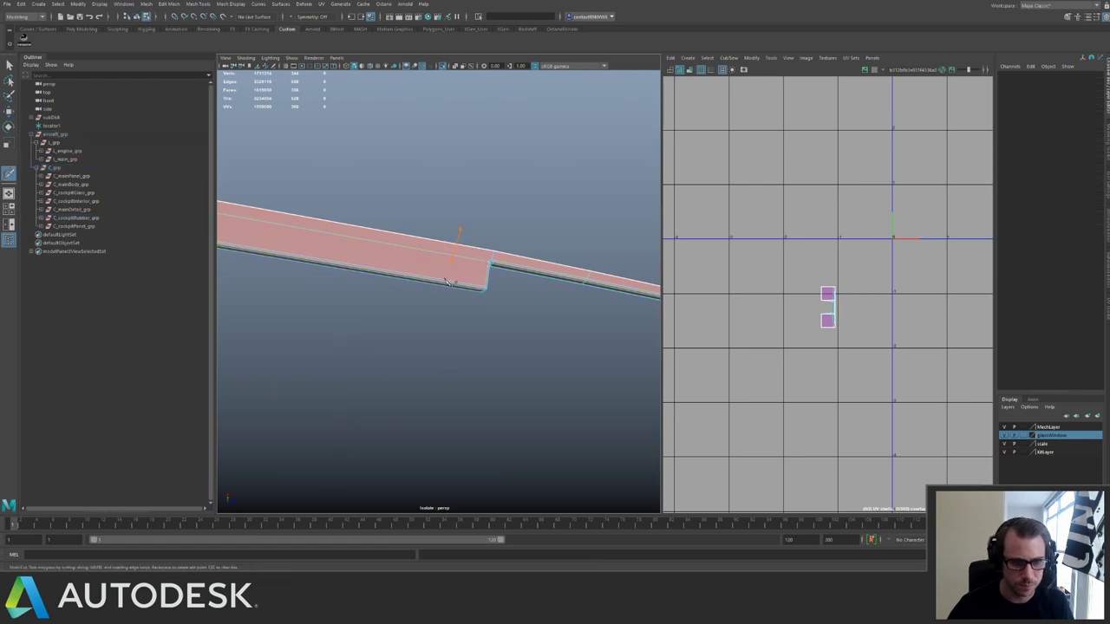
{"action": "double_click", "coordinate": [455, 259]}
{"action": "middle_click_drag", "start_coordinate": [607, 286], "coordinate": [431, 242], "text": "alt"}
{"action": "left_click_drag", "start_coordinate": [423, 211], "coordinate": [484, 244], "text": "alt"}
{"action": "double_click", "coordinate": [450, 271]}
Triangulate and quadrangulate the strip face beside the first tab corner to clean up its topology.
{"action": "left_click_drag", "start_coordinate": [491, 340], "coordinate": [426, 222], "text": "alt"}
{"action": "key", "text": "q"}
{"action": "left_click", "coordinate": [428, 236]}
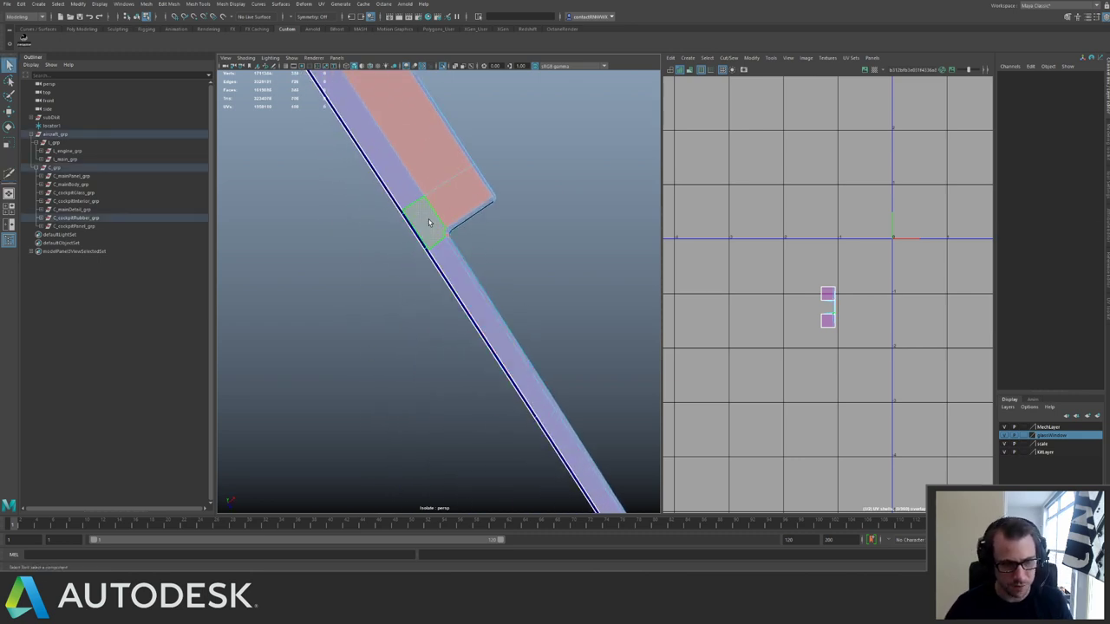
{"action": "right_click_drag", "start_coordinate": [428, 223], "coordinate": [430, 249]}
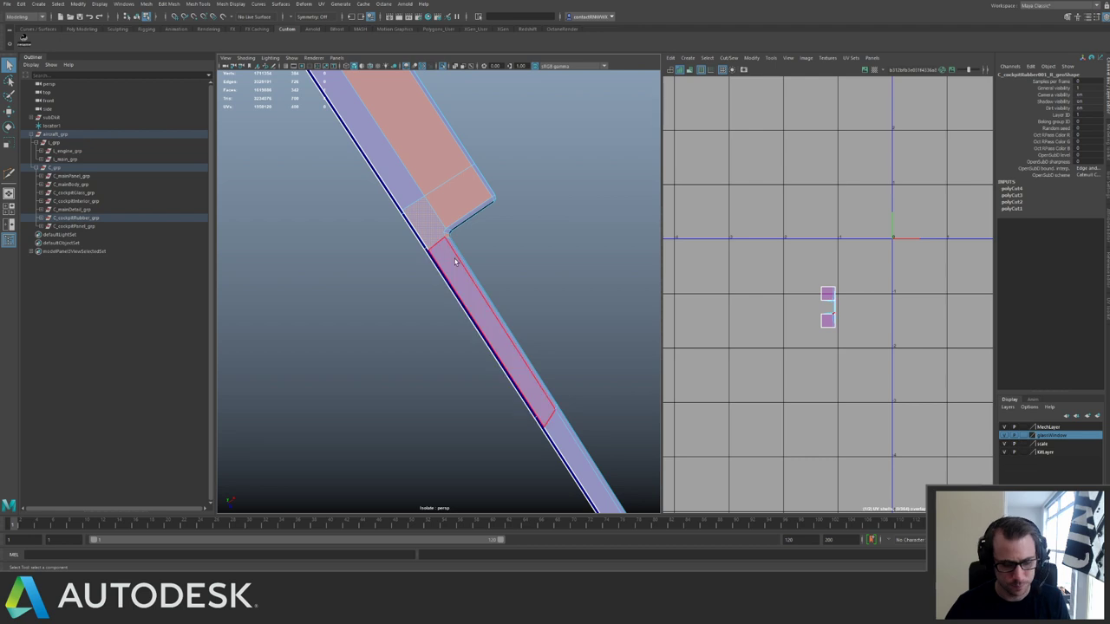
{"action": "key", "text": "ctrl+t"}
{"action": "key", "text": "ctrl+q"}
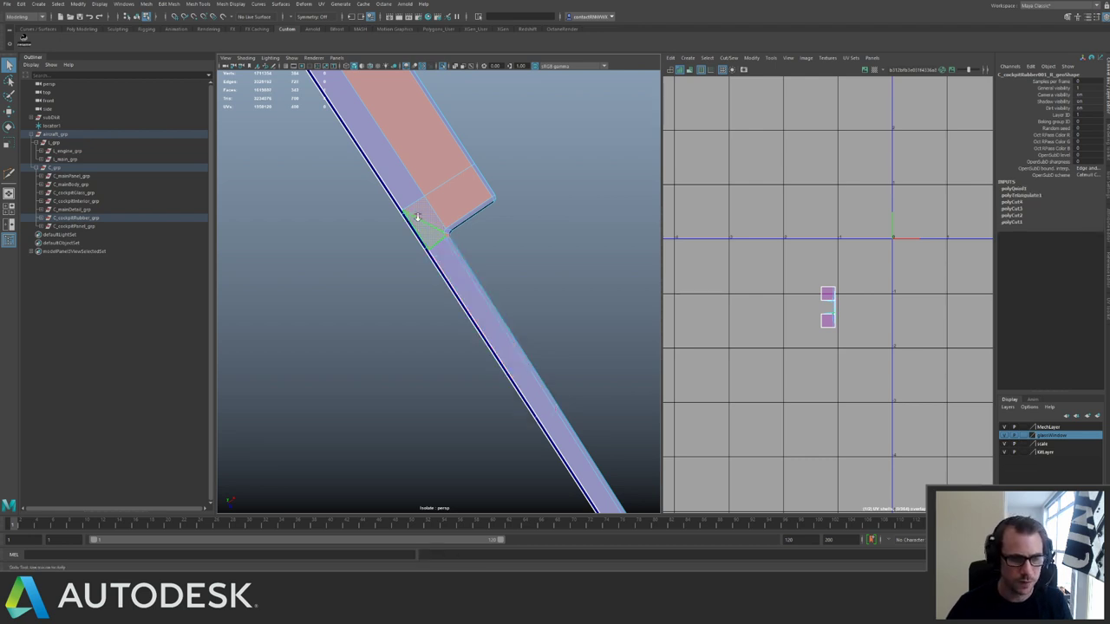
Triangulate and quadrangulate the faces around the next tab corner on the long rubber frame.
{"action": "left_click_drag", "start_coordinate": [417, 216], "coordinate": [364, 203], "text": "alt"}
{"action": "middle_click_drag", "start_coordinate": [364, 203], "coordinate": [598, 204], "text": "alt"}
{"action": "scroll", "coordinate": [456, 304], "scroll_direction": "up", "scroll_amount": 5}
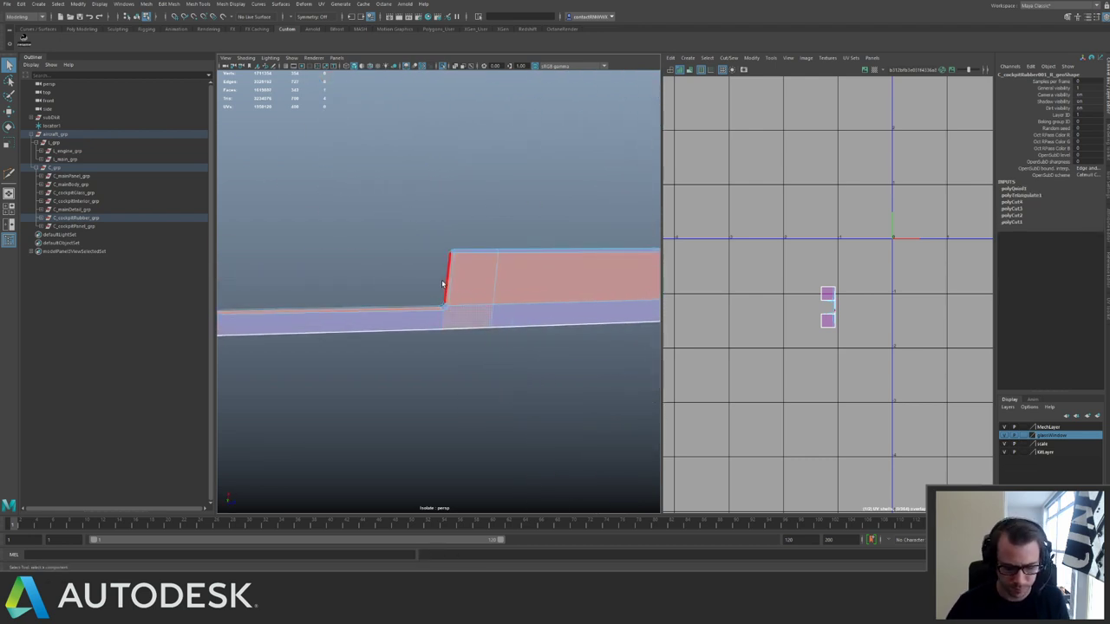
{"action": "key", "text": "ctrl+t"}
{"action": "key", "text": "ctrl+q"}
Select the strip face above the third tab corner and rebuild it by triangulating and quadrangulating.
{"action": "left_click_drag", "start_coordinate": [494, 178], "coordinate": [466, 365], "text": "alt"}
{"action": "middle_click_drag", "start_coordinate": [391, 180], "coordinate": [401, 220], "text": "alt"}
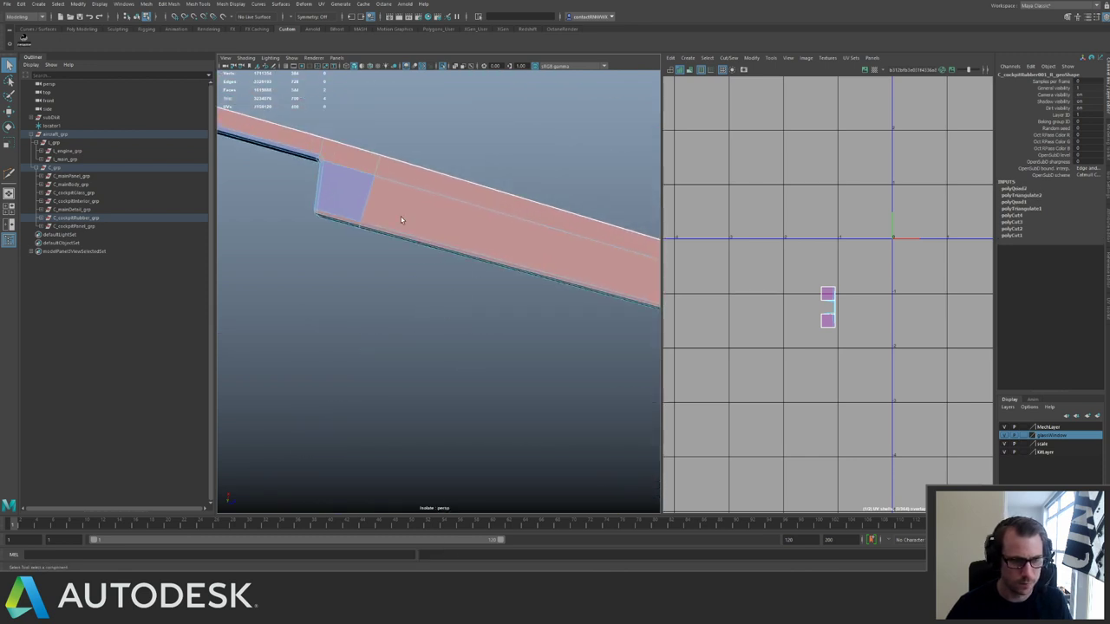
{"action": "left_click_drag", "start_coordinate": [414, 183], "coordinate": [498, 259], "text": "alt"}
{"action": "left_click", "coordinate": [291, 208], "text": "shift"}
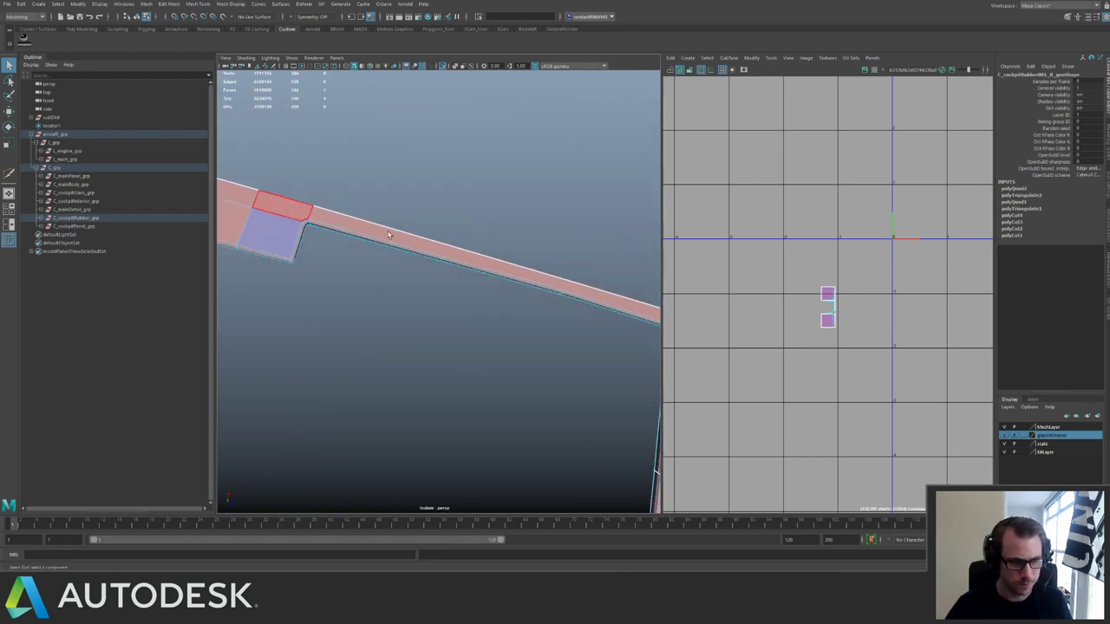
{"action": "middle_click_drag", "start_coordinate": [291, 208], "coordinate": [508, 273], "text": "alt"}
{"action": "left_click_drag", "start_coordinate": [491, 268], "coordinate": [440, 342], "text": "alt"}
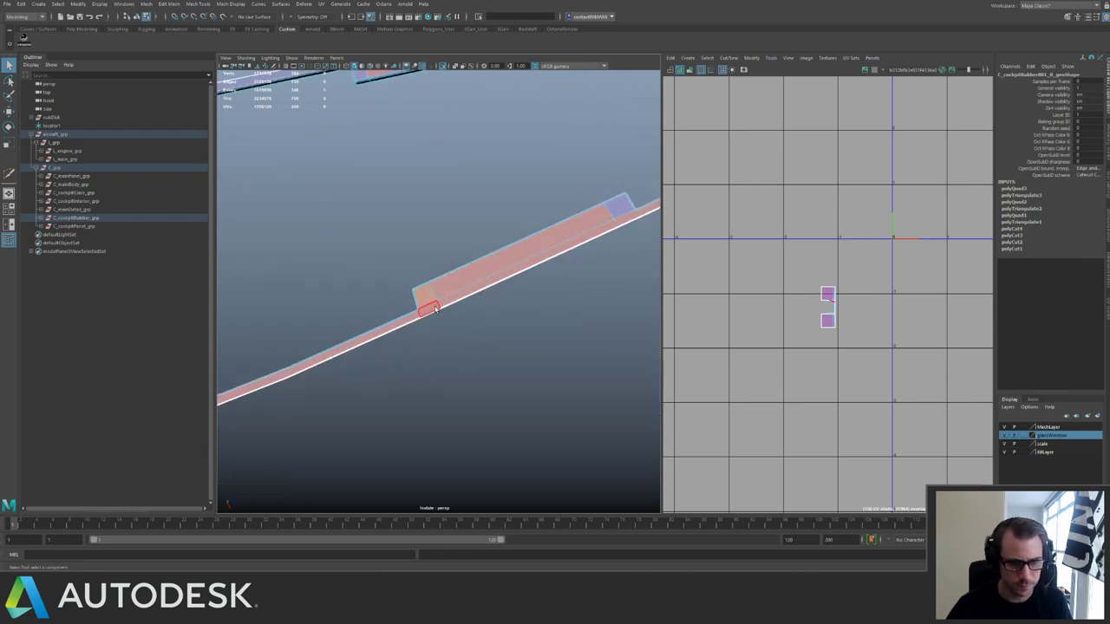
{"action": "left_click_drag", "start_coordinate": [436, 242], "coordinate": [417, 326], "text": "alt"}
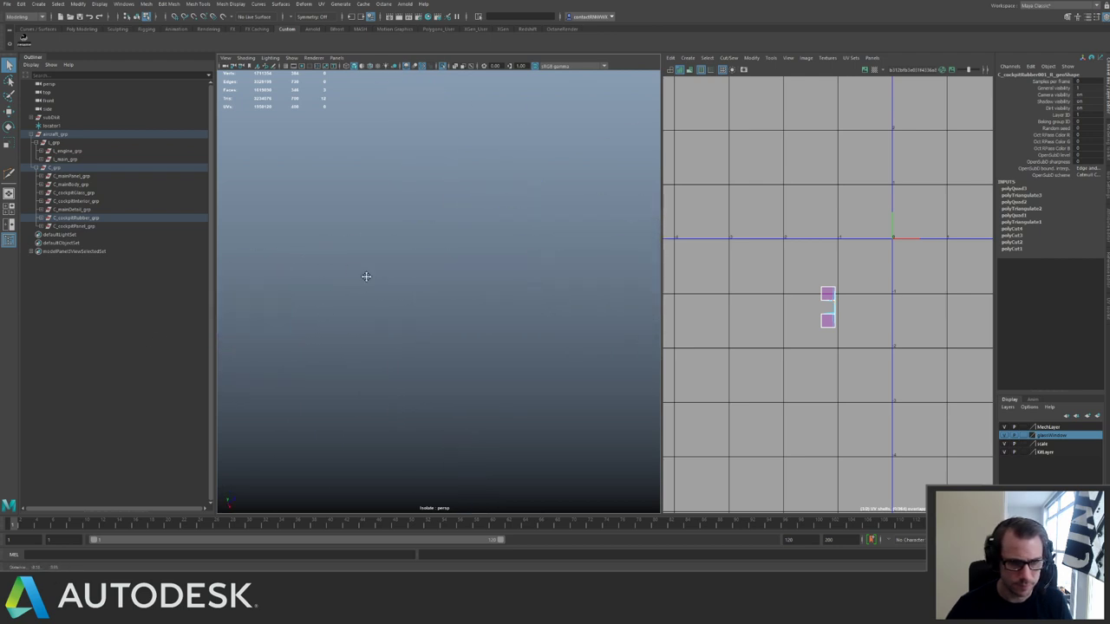
Triangulate and quadrangulate the face at the last tab corner, then delete the long rubber frame's history.
{"action": "middle_click_drag", "start_coordinate": [366, 277], "coordinate": [380, 272], "text": "alt"}
{"action": "left_click", "coordinate": [393, 355]}
{"action": "key", "text": "g"}
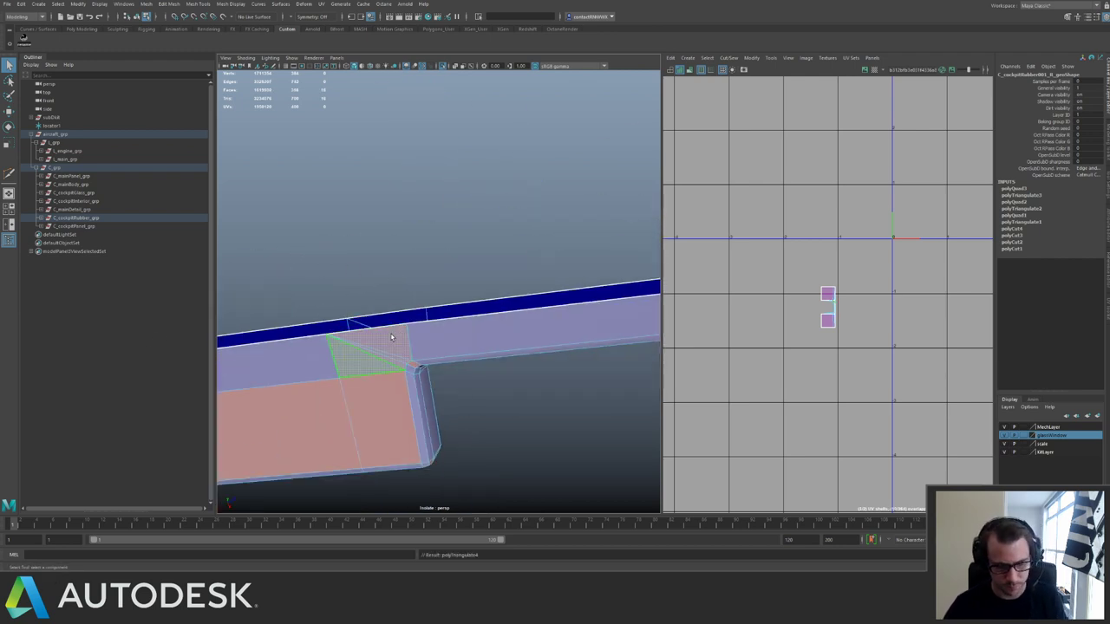
{"action": "key", "text": "alt+shift+d"}
{"action": "right_click_drag", "start_coordinate": [504, 293], "coordinate": [488, 263], "text": "alt"}
{"action": "left_click_drag", "start_coordinate": [489, 263], "coordinate": [553, 282], "text": "alt"}
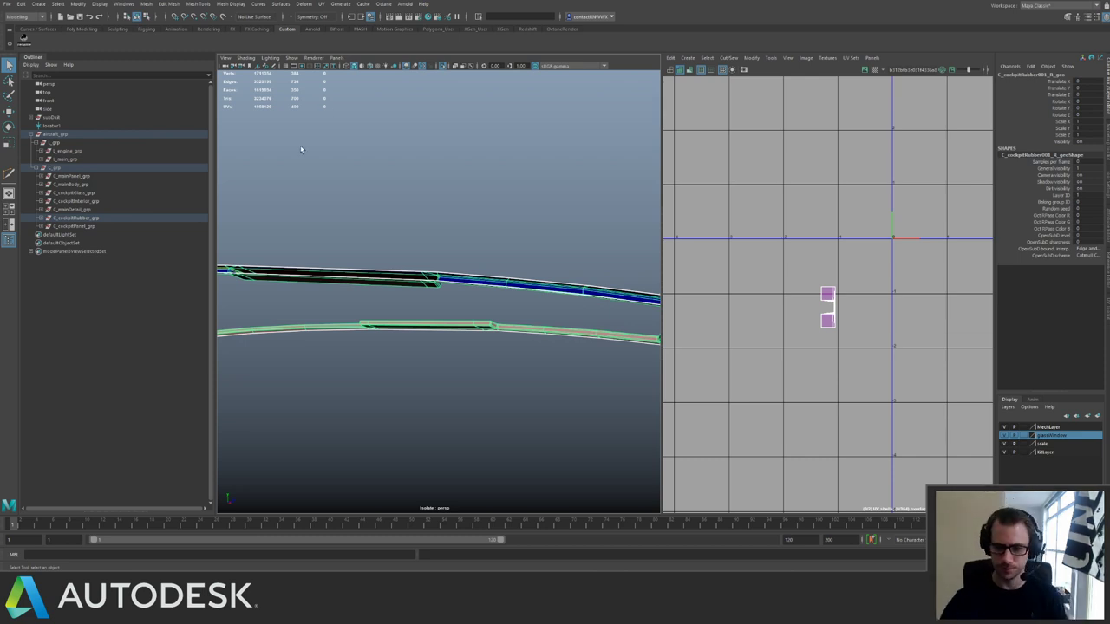
Insert multiple edge loops across both tabs of the long rubber frame with the Insert Edge Loop tool.
{"action": "left_click", "coordinate": [317, 190]}
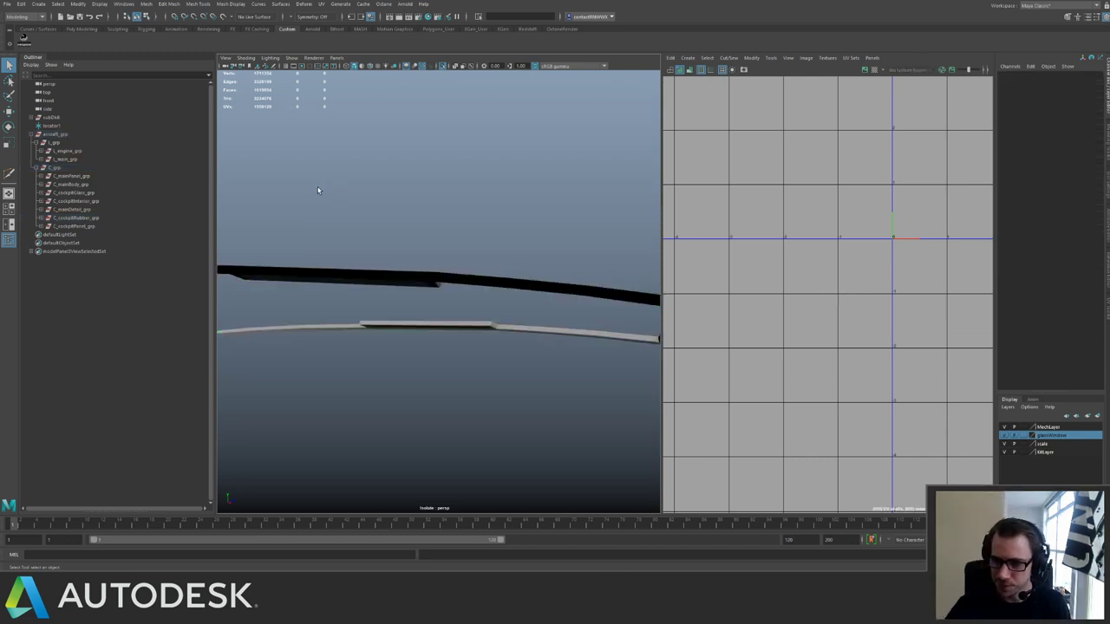
{"action": "left_click_drag", "start_coordinate": [280, 225], "coordinate": [363, 301]}
{"action": "left_click_drag", "start_coordinate": [409, 266], "coordinate": [430, 287], "text": "alt"}
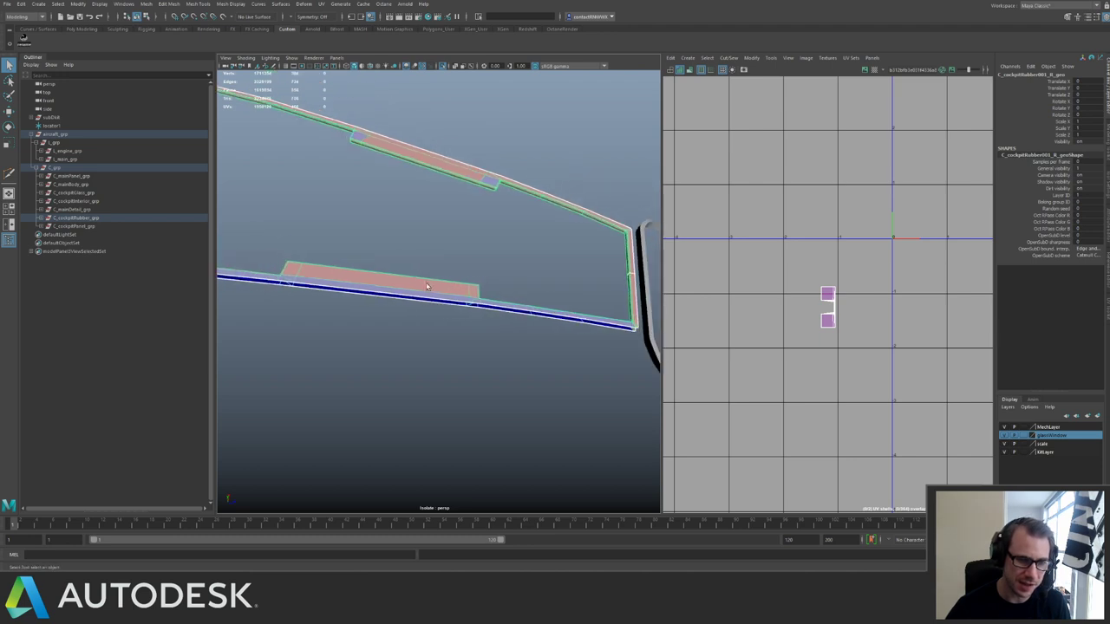
{"action": "key", "text": "g"}
{"action": "key", "text": "F8"}
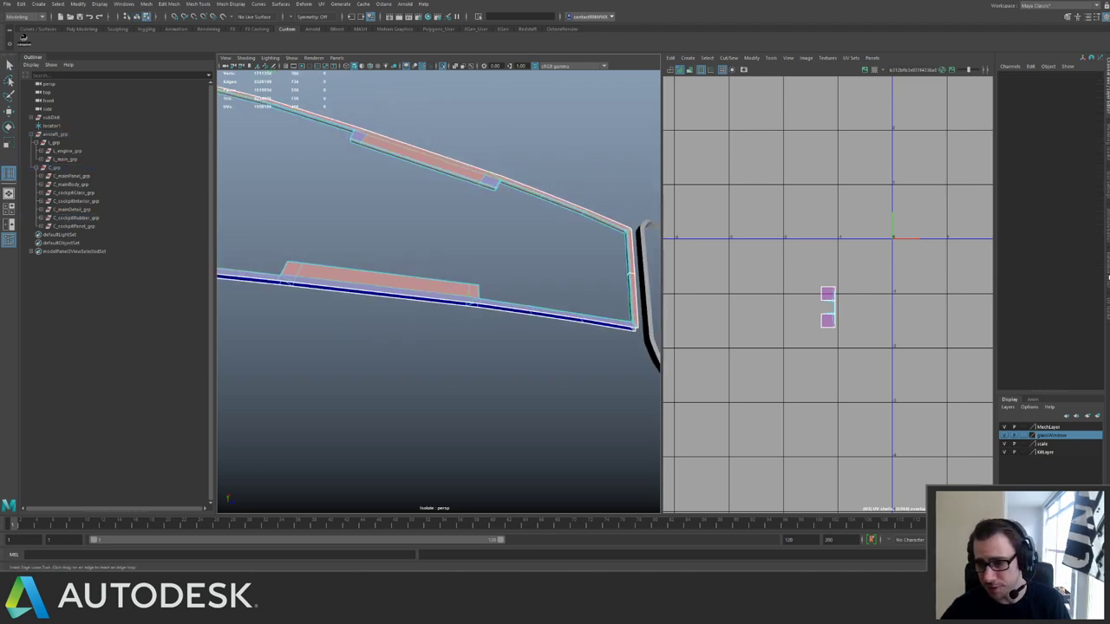
{"action": "left_click", "coordinate": [1108, 183]}
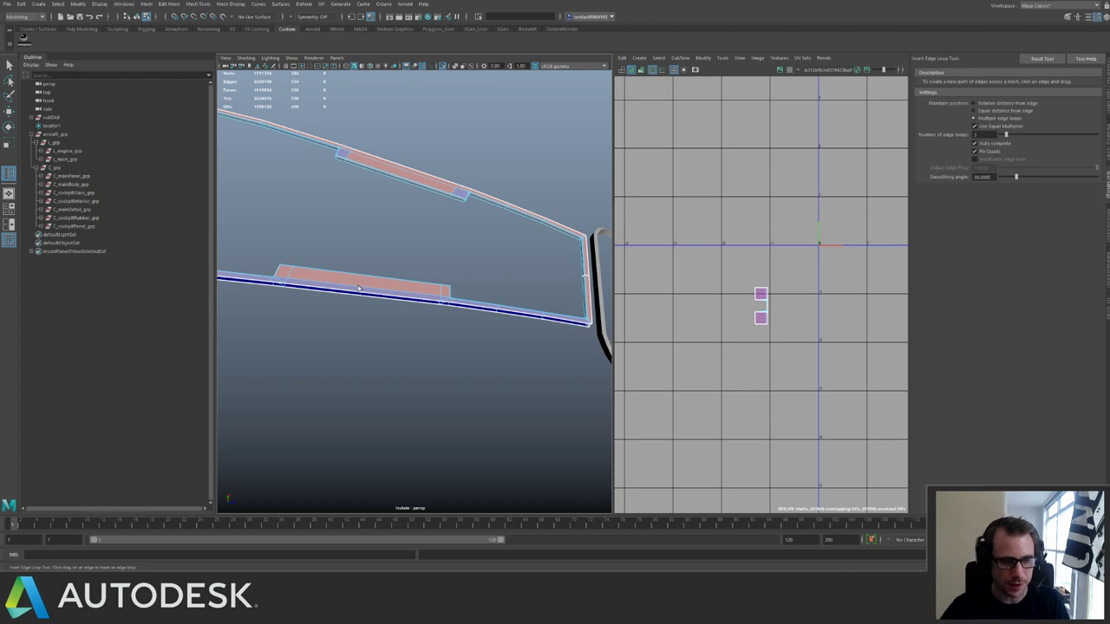
{"action": "left_click", "coordinate": [359, 288]}
{"action": "left_click", "coordinate": [408, 184]}
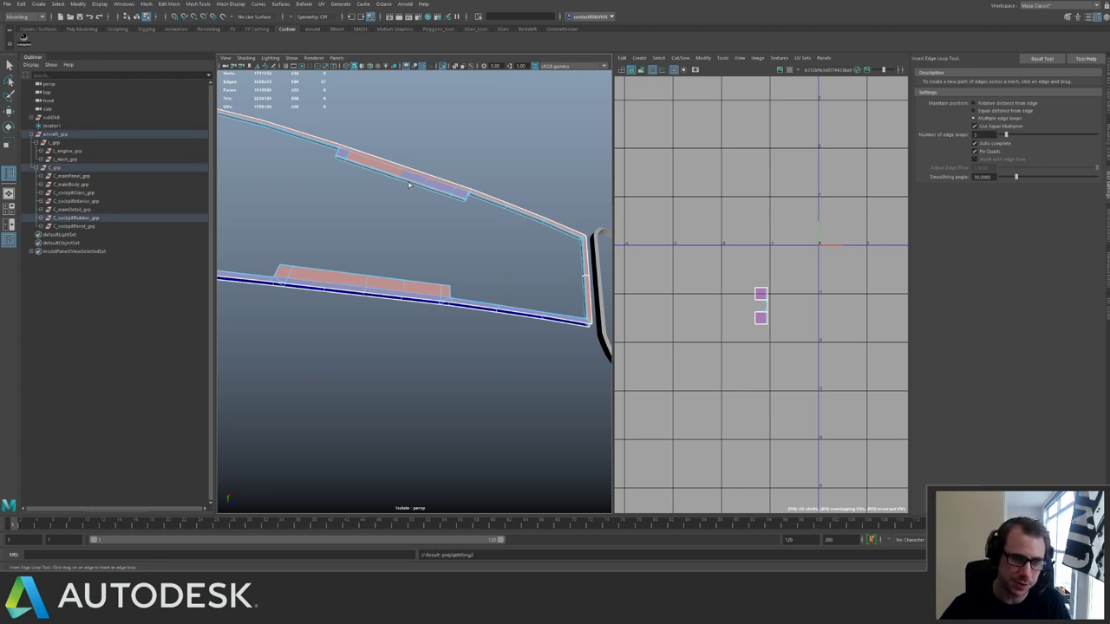
Set the edge loop position to equal distance from edge and insert a loop beside a corner at the frame's narrow end.
{"action": "left_click_drag", "start_coordinate": [504, 201], "coordinate": [417, 215], "text": "alt"}
{"action": "left_click", "coordinate": [973, 110]}
{"action": "left_click_drag", "start_coordinate": [529, 217], "coordinate": [426, 286], "text": "alt"}
{"action": "left_click", "coordinate": [534, 399]}
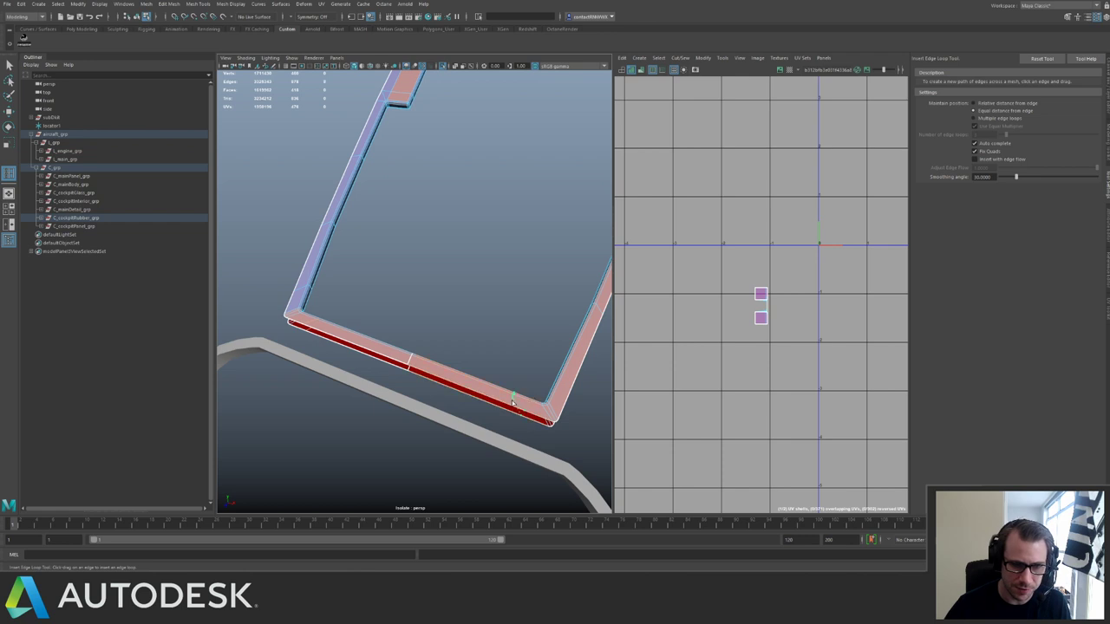
Insert a supporting edge loop beside the first corner at the wide end of the long rubber frame.
{"action": "right_click_drag", "start_coordinate": [545, 379], "coordinate": [409, 235], "text": "alt"}
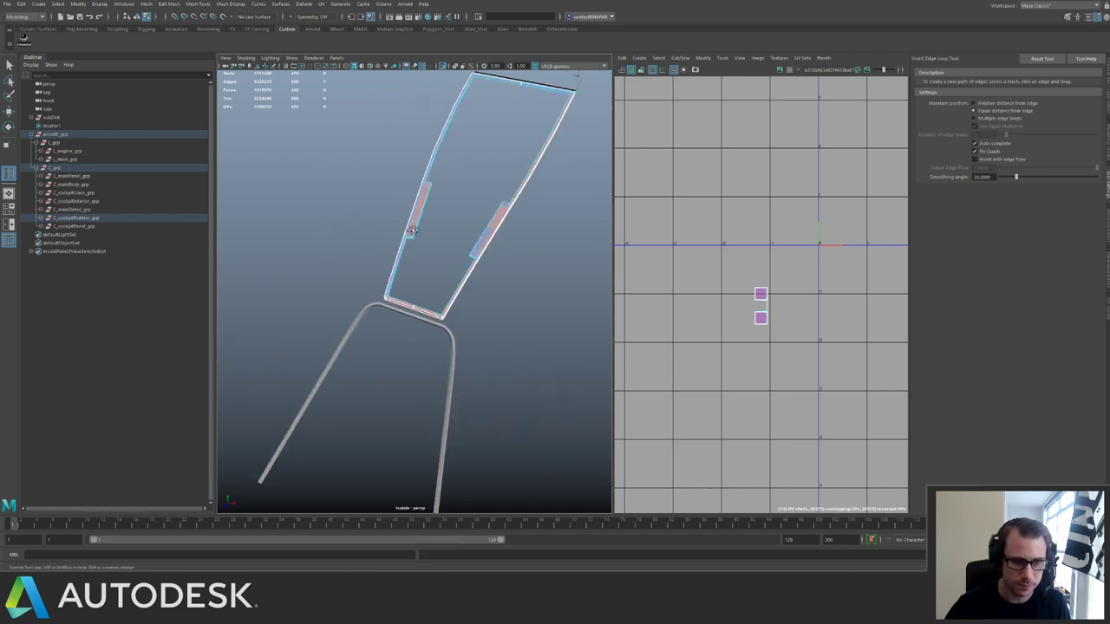
{"action": "left_click_drag", "start_coordinate": [408, 235], "coordinate": [540, 315], "text": "alt"}
{"action": "middle_click_drag", "start_coordinate": [347, 343], "coordinate": [437, 320], "text": "alt"}
{"action": "right_click_drag", "start_coordinate": [382, 308], "coordinate": [434, 320], "text": "alt"}
{"action": "left_click_drag", "start_coordinate": [435, 321], "coordinate": [491, 328], "text": "alt"}
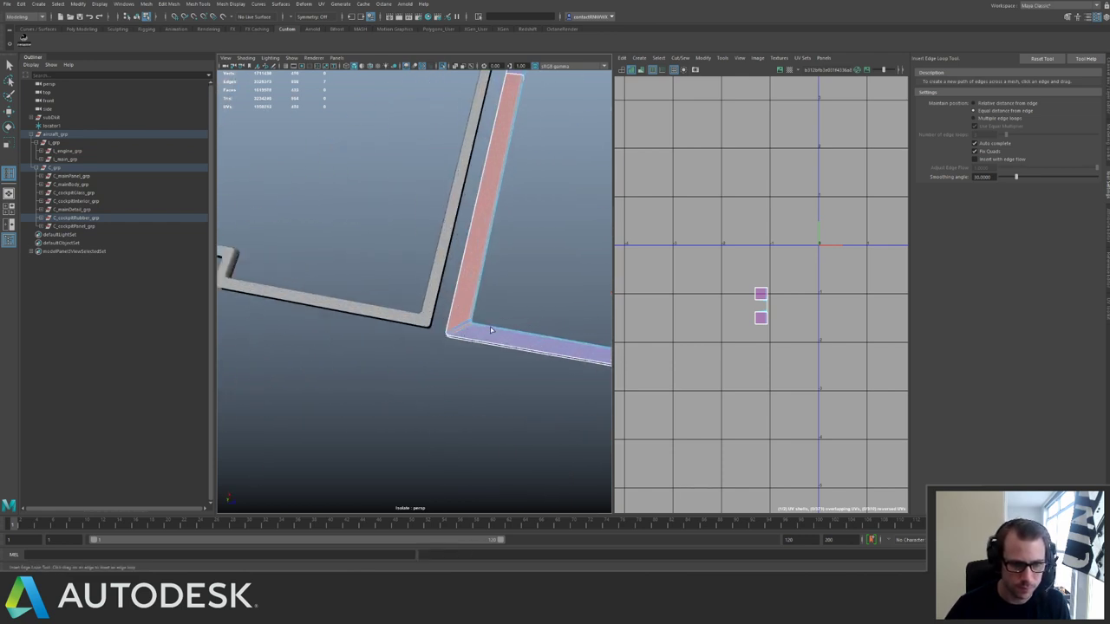
{"action": "left_click", "coordinate": [478, 309]}
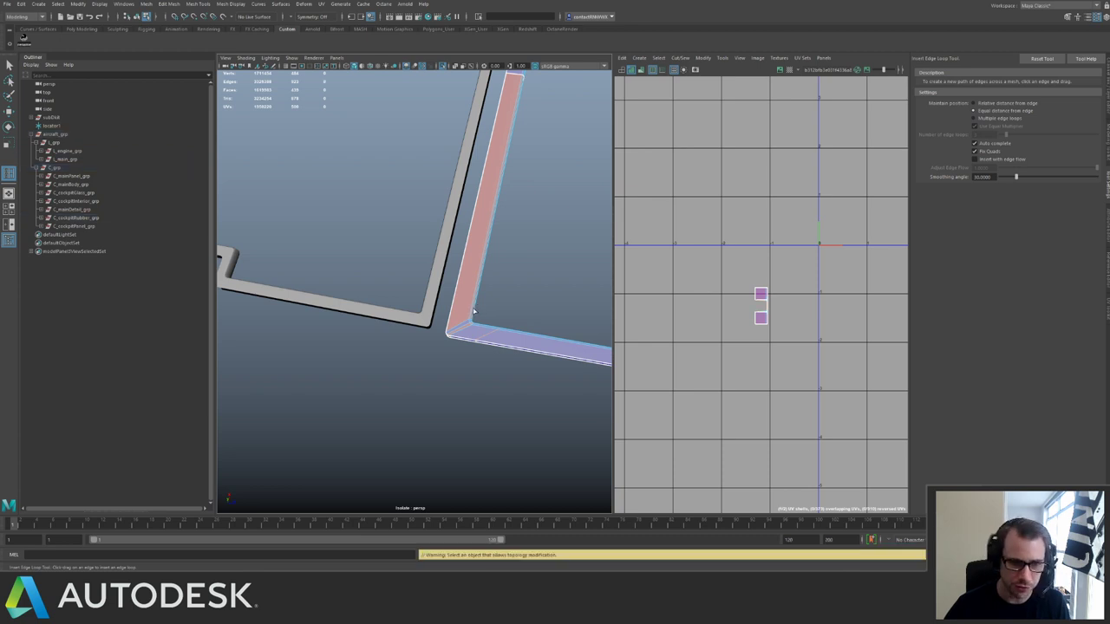
{"action": "left_click", "coordinate": [475, 311]}
Insert edge loops beside the other corner at the wide end of the frame.
{"action": "middle_click_drag", "start_coordinate": [475, 307], "coordinate": [437, 352], "text": "alt"}
{"action": "left_click_drag", "start_coordinate": [437, 352], "coordinate": [418, 269], "text": "alt"}
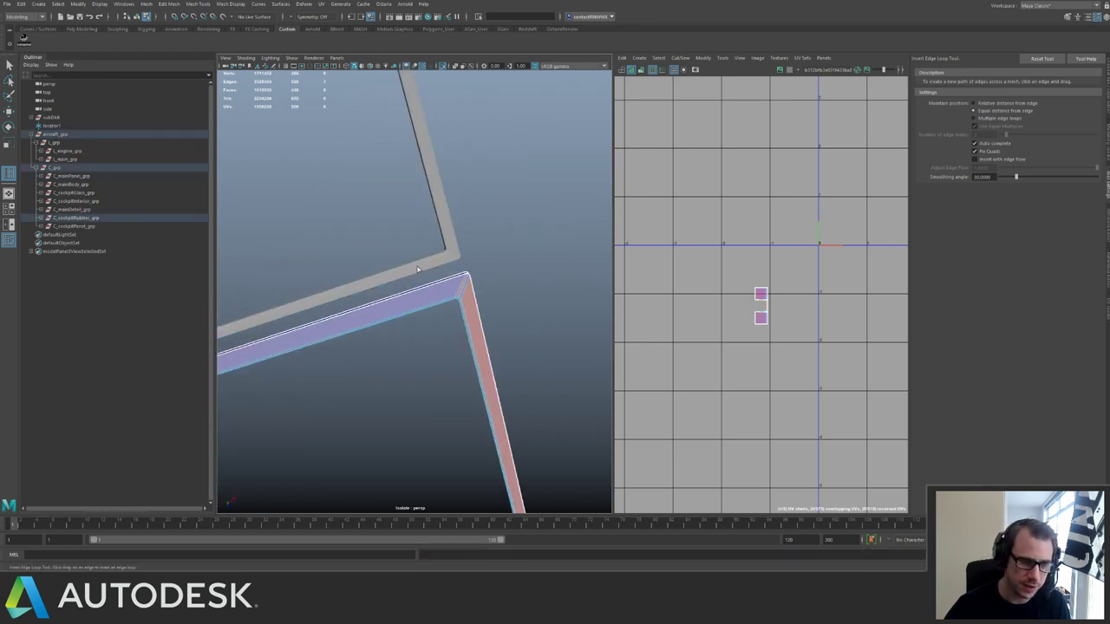
{"action": "left_click", "coordinate": [428, 303]}
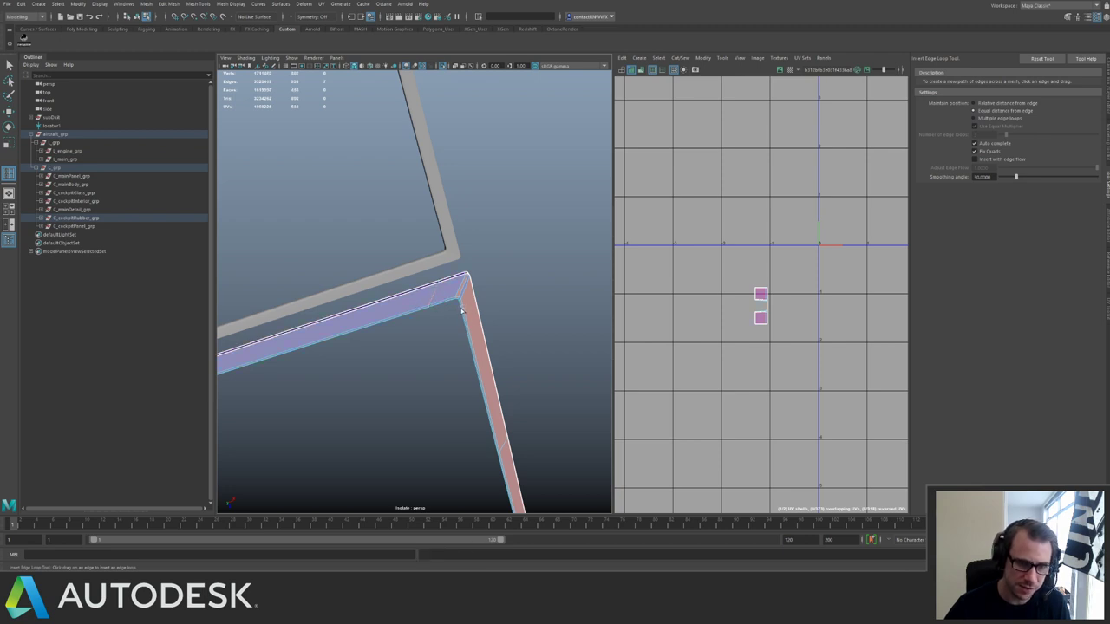
{"action": "left_click_drag", "start_coordinate": [468, 320], "coordinate": [424, 231], "text": "alt"}
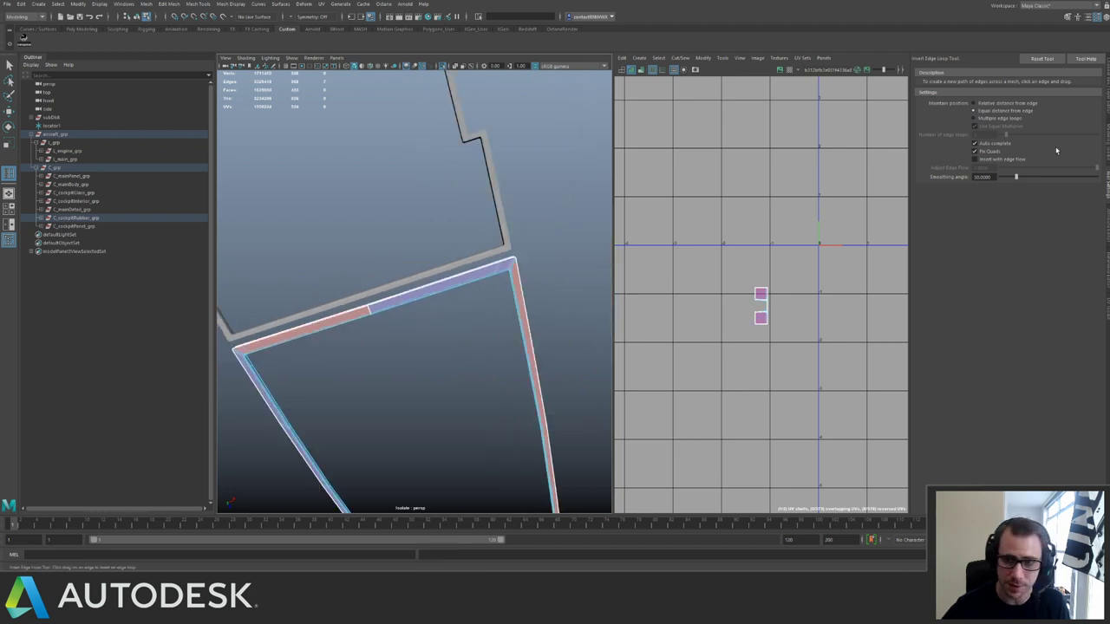
Switch to multiple edge loops and insert evenly spaced loops across the wide and narrow end strips of the frame.
{"action": "left_click", "coordinate": [974, 118]}
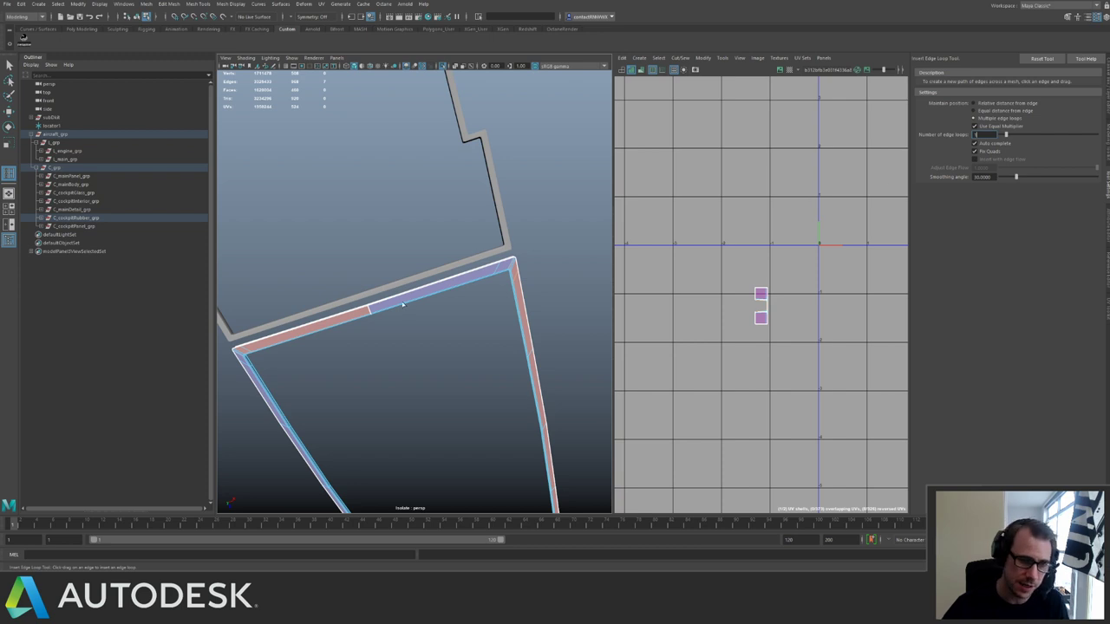
{"action": "left_click", "coordinate": [341, 320]}
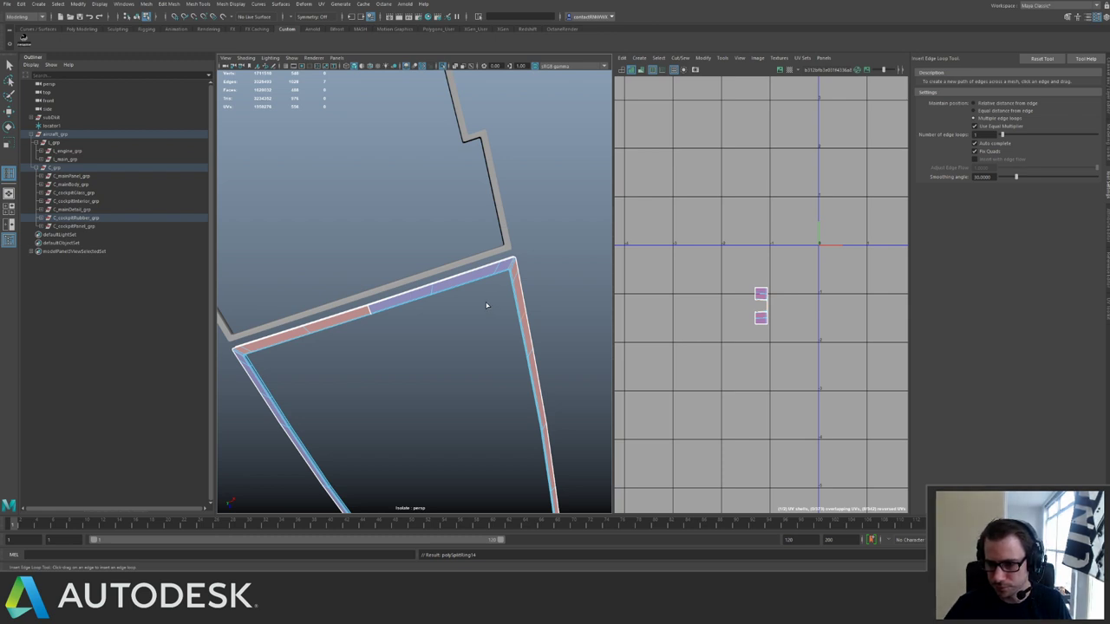
{"action": "left_click_drag", "start_coordinate": [486, 306], "coordinate": [342, 318], "text": "alt"}
{"action": "middle_click_drag", "start_coordinate": [461, 263], "coordinate": [352, 168], "text": "alt"}
{"action": "right_click_drag", "start_coordinate": [352, 168], "coordinate": [460, 289], "text": "alt"}
{"action": "left_click_drag", "start_coordinate": [460, 290], "coordinate": [376, 240], "text": "alt"}
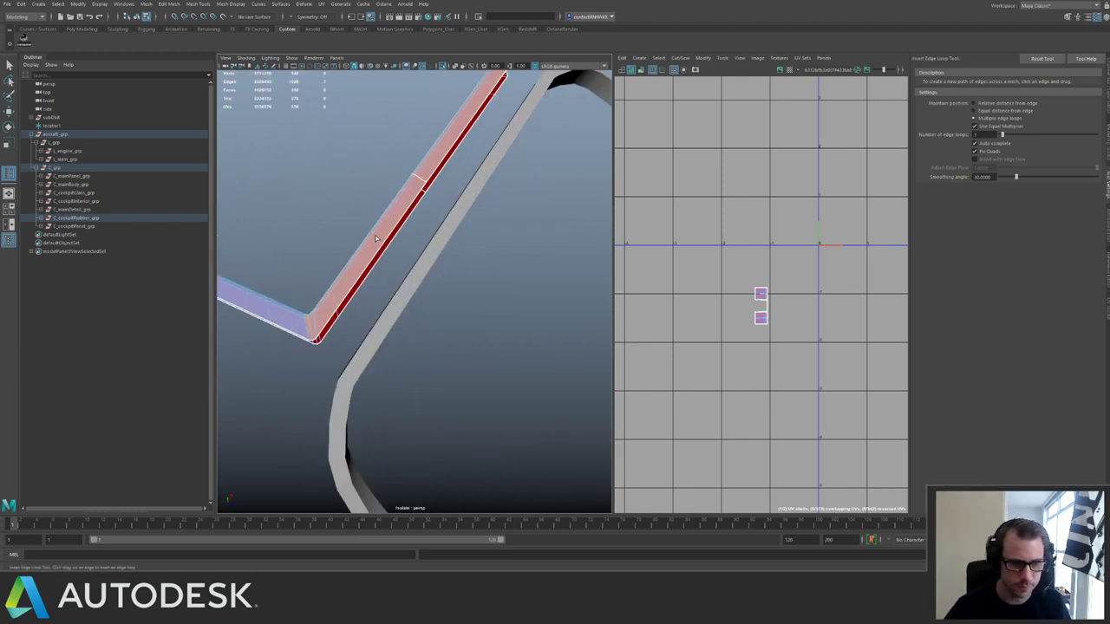
{"action": "left_click", "coordinate": [425, 179]}
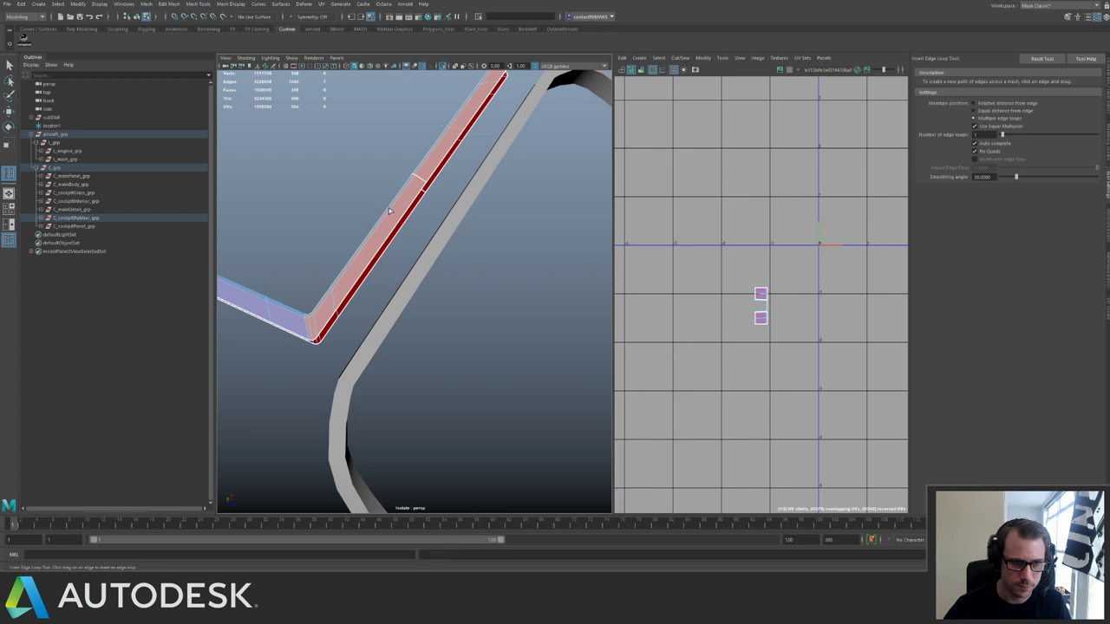
Select all faces of the long rubber frame and project new planar UVs onto them.
{"action": "left_click_drag", "start_coordinate": [389, 209], "coordinate": [402, 186], "text": "alt"}
{"action": "key", "text": "q"}
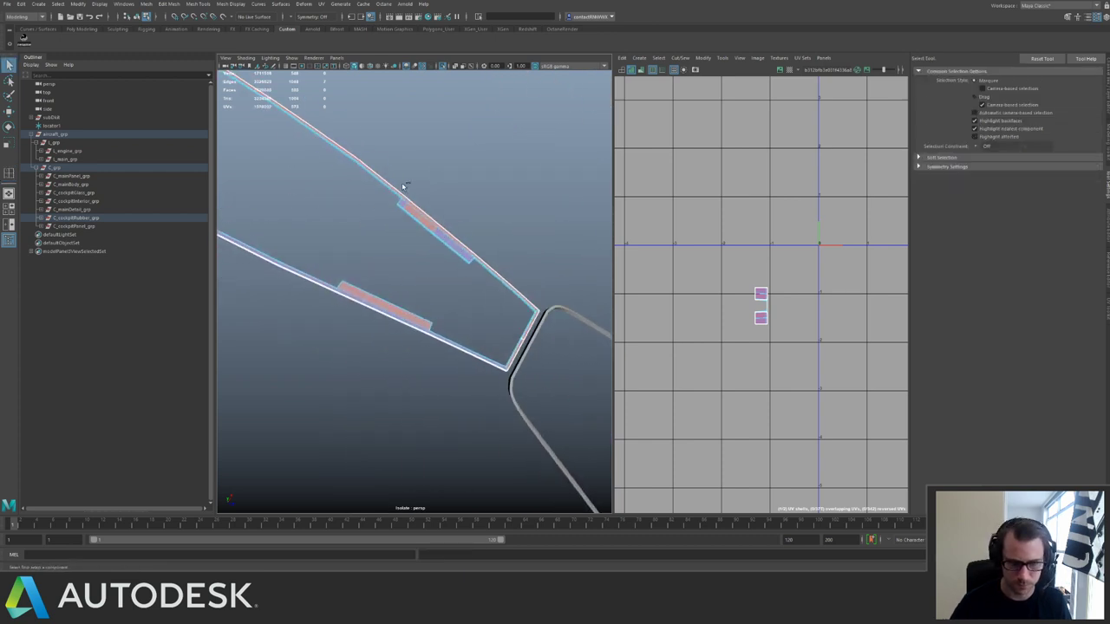
{"action": "left_click", "coordinate": [421, 209]}
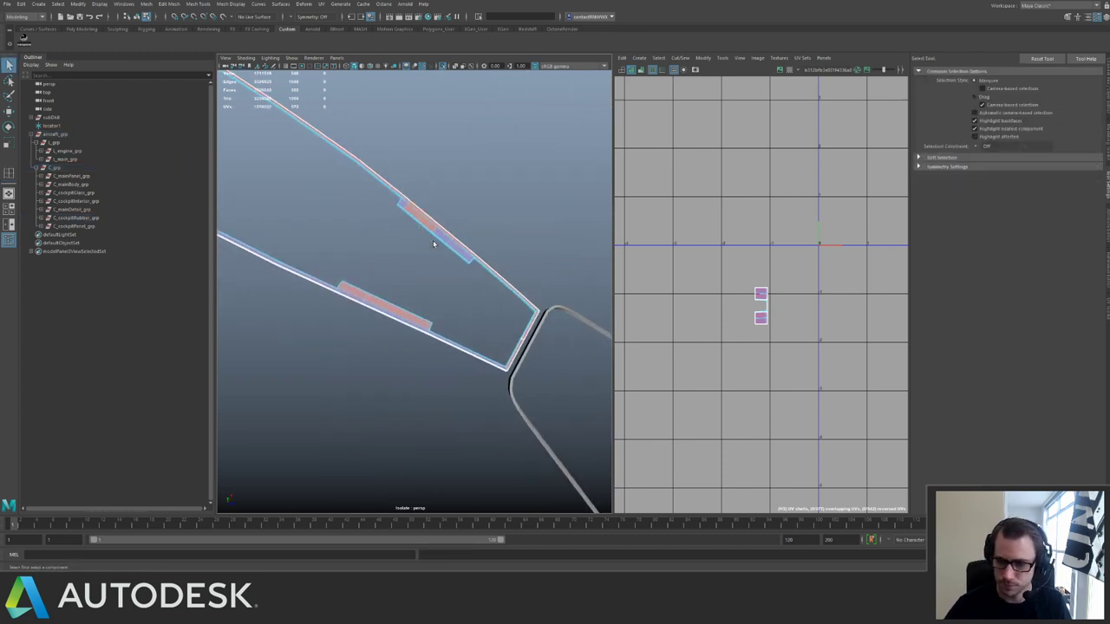
{"action": "left_click_drag", "start_coordinate": [433, 244], "coordinate": [342, 181], "text": "alt"}
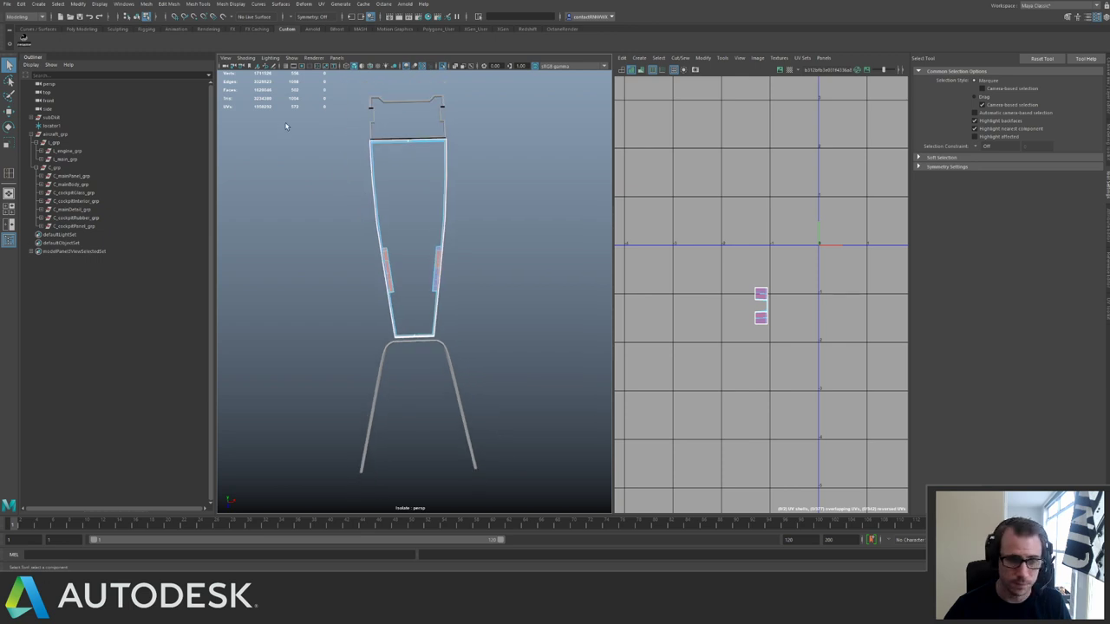
{"action": "left_click_drag", "start_coordinate": [287, 115], "coordinate": [516, 410]}
{"action": "right_click_drag", "start_coordinate": [788, 217], "coordinate": [782, 249], "text": "shift"}
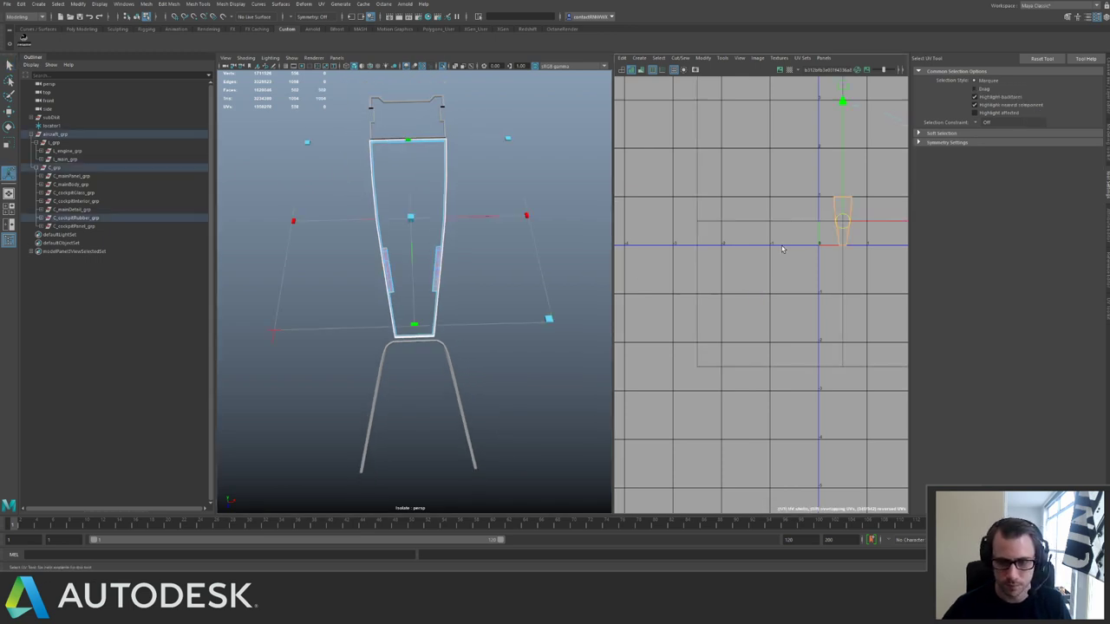
Select the face loops running around the side walls of the long rubber frame.
{"action": "left_click_drag", "start_coordinate": [435, 248], "coordinate": [456, 252], "text": "alt"}
{"action": "right_click_drag", "start_coordinate": [456, 251], "coordinate": [460, 255], "text": "alt"}
{"action": "left_click_drag", "start_coordinate": [461, 255], "coordinate": [360, 307], "text": "alt"}
{"action": "right_click_drag", "start_coordinate": [361, 307], "coordinate": [419, 322], "text": "alt"}
{"action": "left_click_drag", "start_coordinate": [418, 321], "coordinate": [413, 262], "text": "alt"}
{"action": "scroll", "coordinate": [433, 282], "scroll_direction": "up", "scroll_amount": 5}
{"action": "scroll", "coordinate": [417, 296], "scroll_direction": "down", "scroll_amount": 7}
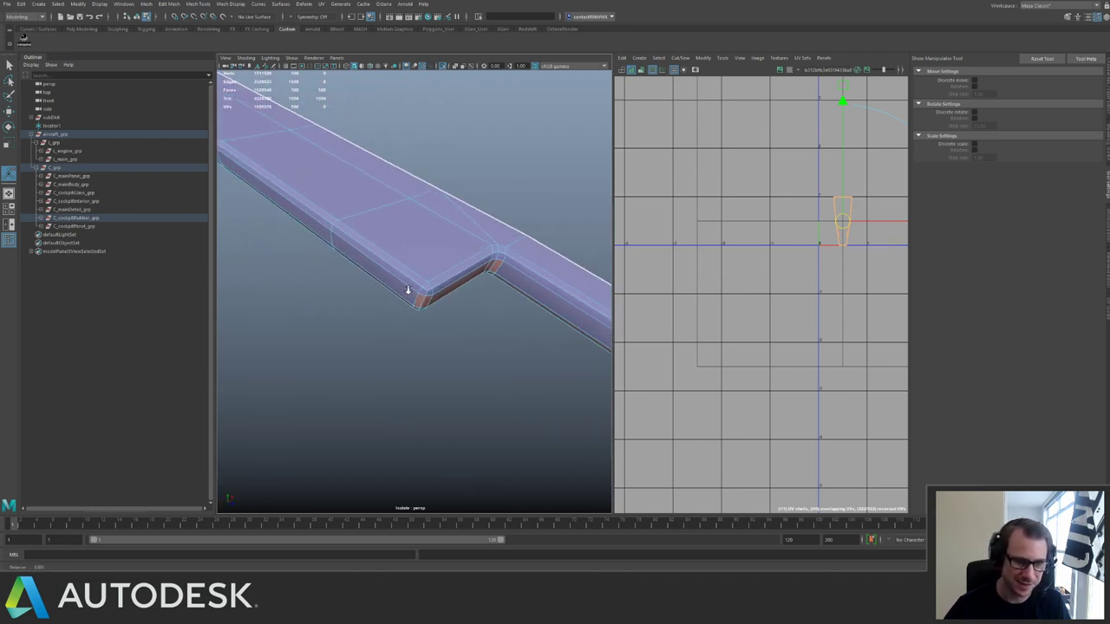
{"action": "double_click", "coordinate": [414, 290]}
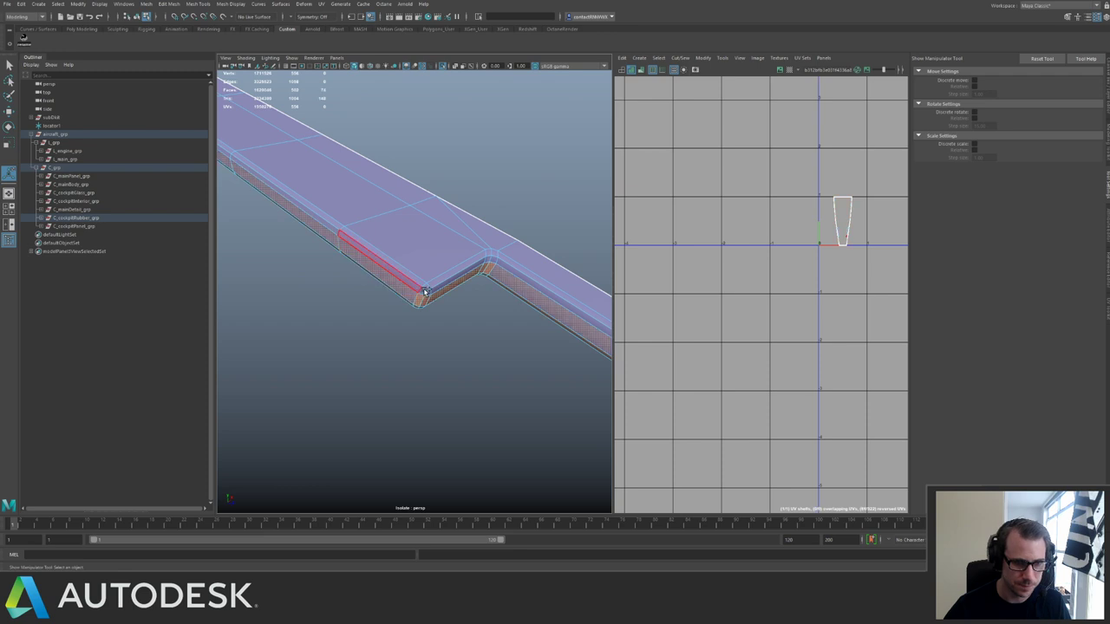
{"action": "double_click", "coordinate": [415, 289], "text": "shift"}
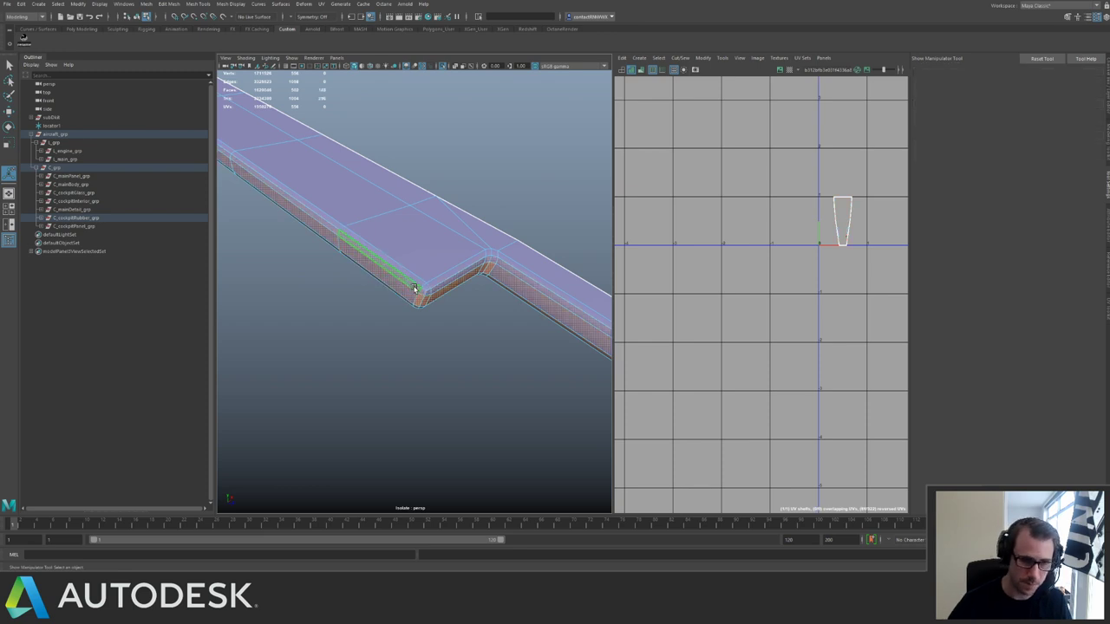
{"action": "mouse_move", "coordinate": [397, 195]}
{"action": "left_mouse_down", "text": "alt"}
{"action": "mouse_move", "coordinate": [416, 168]}
{"action": "mouse_move", "coordinate": [355, 258]}
{"action": "mouse_move", "coordinate": [382, 257]}
{"action": "mouse_move", "coordinate": [382, 212]}
{"action": "left_mouse_up", "text": "alt"}
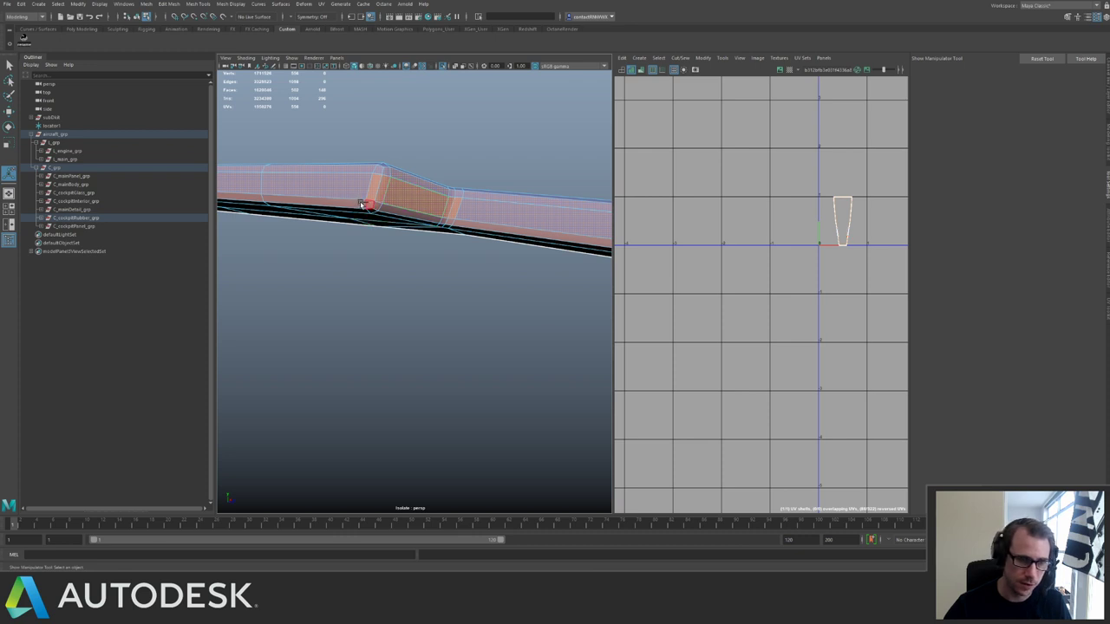
{"action": "double_click", "coordinate": [361, 205], "text": "shift"}
{"action": "left_click_drag", "start_coordinate": [384, 202], "coordinate": [395, 243], "text": "alt"}
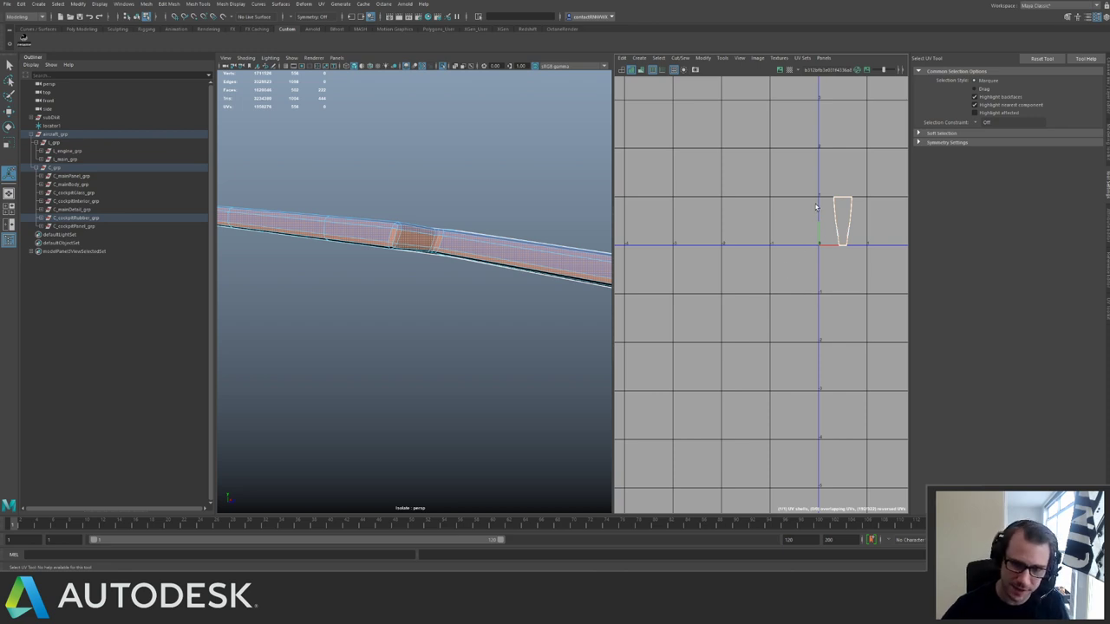
Move the side-wall faces' UVs away from the projected layout into an empty area below and beside it.
{"action": "middle_click_drag", "start_coordinate": [835, 191], "coordinate": [812, 233], "text": "alt"}
{"action": "right_click_drag", "start_coordinate": [779, 244], "coordinate": [824, 231], "text": "alt"}
{"action": "key", "text": "w"}
{"action": "left_click_drag", "start_coordinate": [818, 262], "coordinate": [758, 315]}
Select the overlapping UVs of the frame's flat faces and unfold them along V.
{"action": "left_click_drag", "start_coordinate": [435, 230], "coordinate": [342, 276], "text": "alt"}
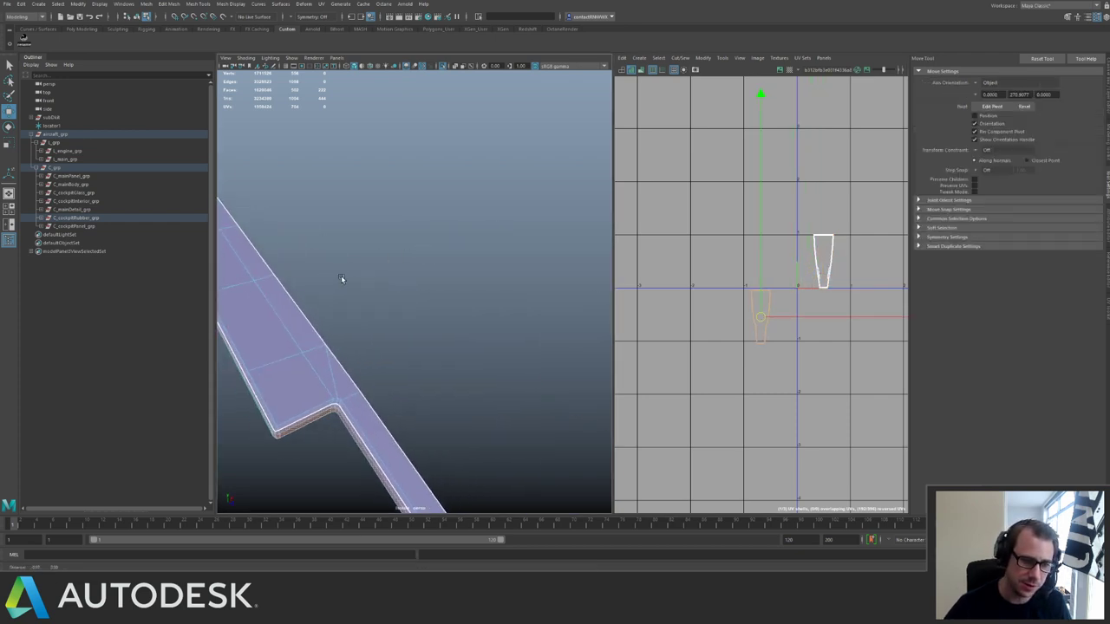
{"action": "middle_click_drag", "start_coordinate": [342, 276], "coordinate": [389, 225], "text": "alt"}
{"action": "left_click_drag", "start_coordinate": [389, 226], "coordinate": [475, 261], "text": "alt"}
{"action": "middle_click_drag", "start_coordinate": [476, 261], "coordinate": [443, 262], "text": "alt"}
{"action": "left_click_drag", "start_coordinate": [443, 263], "coordinate": [574, 240], "text": "alt"}
{"action": "right_click_drag", "start_coordinate": [720, 325], "coordinate": [778, 295], "text": "alt"}
{"action": "left_click", "coordinate": [867, 165]}
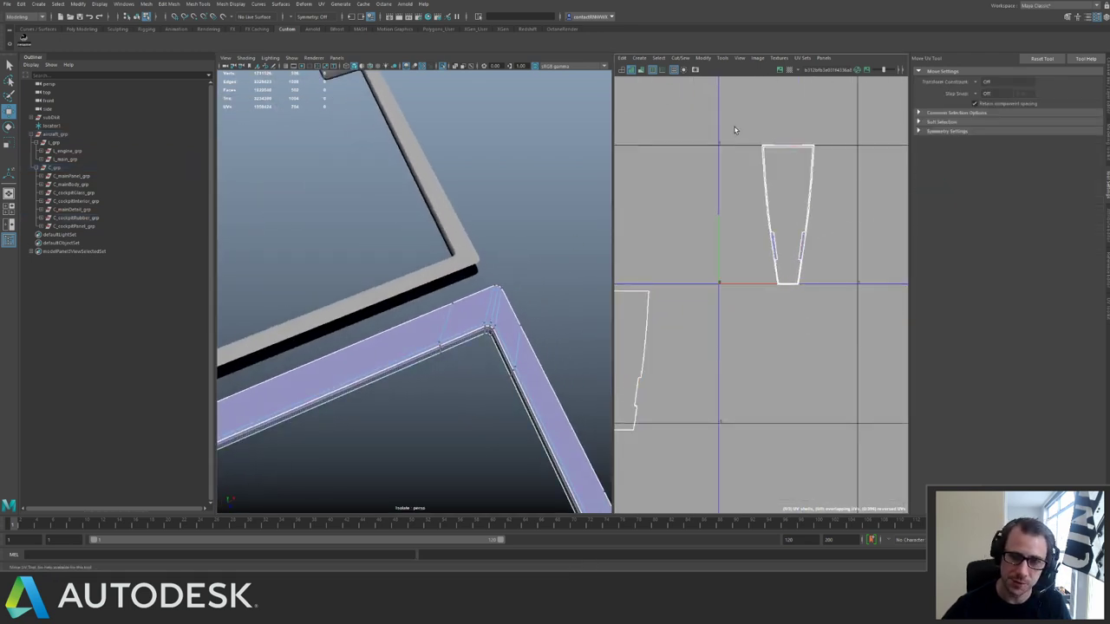
{"action": "left_click_drag", "start_coordinate": [736, 128], "coordinate": [853, 295]}
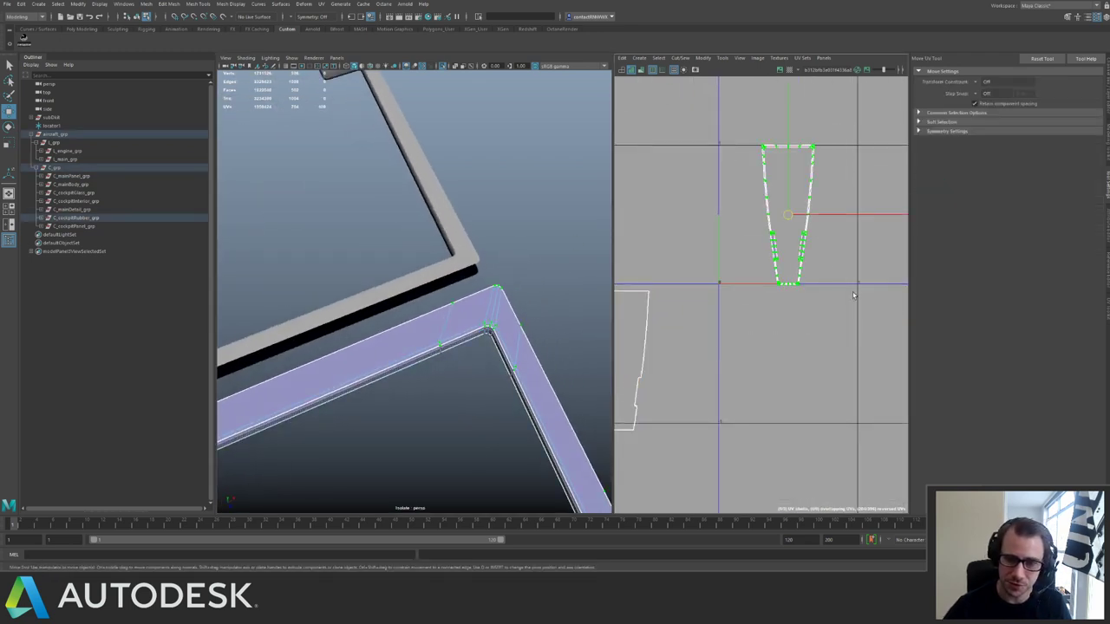
{"action": "left_click", "coordinate": [1106, 310]}
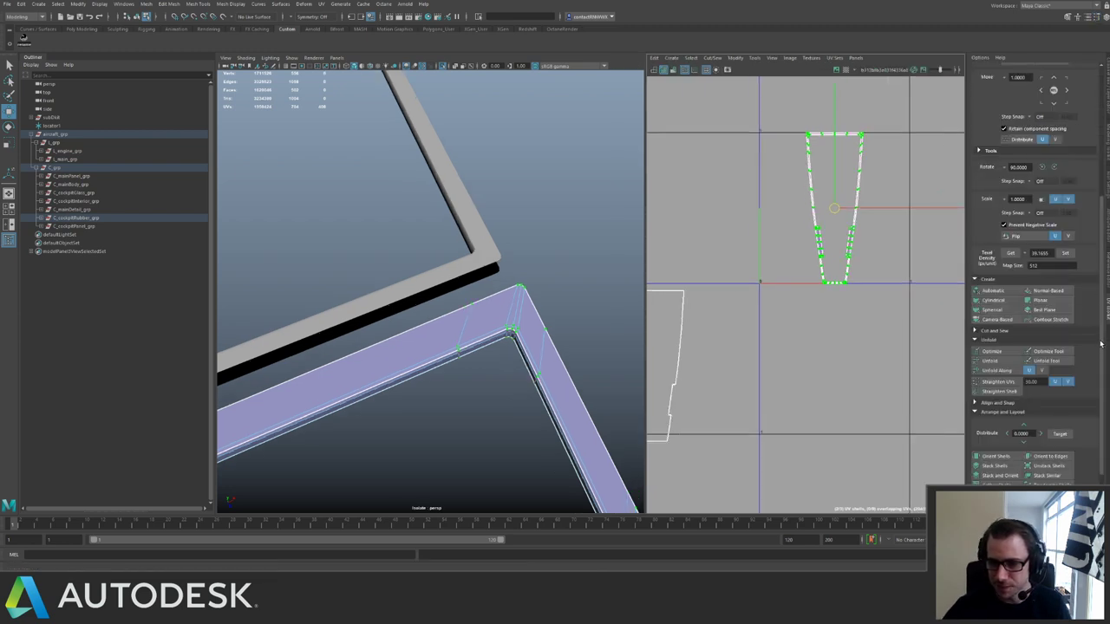
{"action": "left_click_drag", "start_coordinate": [1103, 365], "coordinate": [1104, 392]}
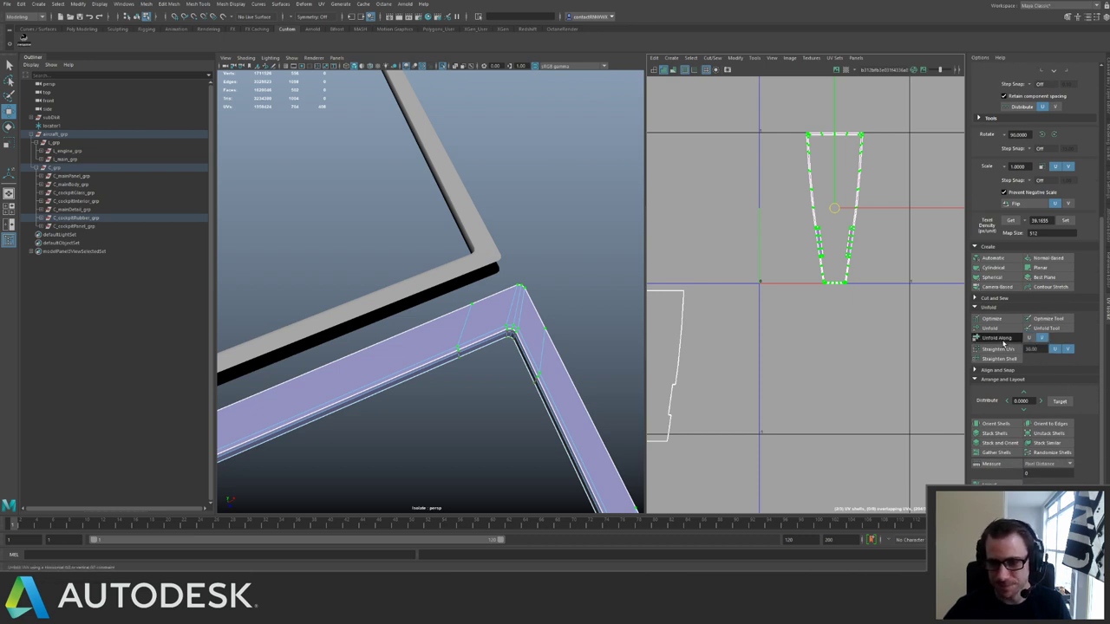
{"action": "left_click", "coordinate": [995, 338]}
Select the upside-down flat UV shell and rotate it 180 degrees in two 90-degree turns.
{"action": "left_click", "coordinate": [862, 303]}
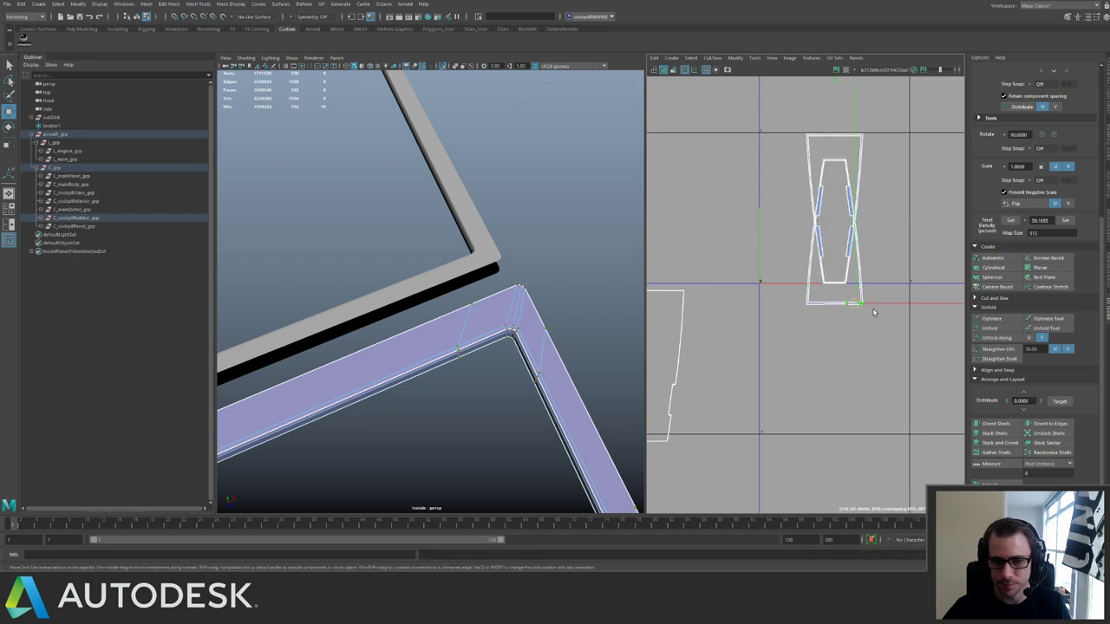
{"action": "right_click_drag", "start_coordinate": [920, 343], "coordinate": [931, 326], "text": "ctrl"}
{"action": "left_click", "coordinate": [1042, 137]}
{"action": "left_click", "coordinate": [1042, 137]}
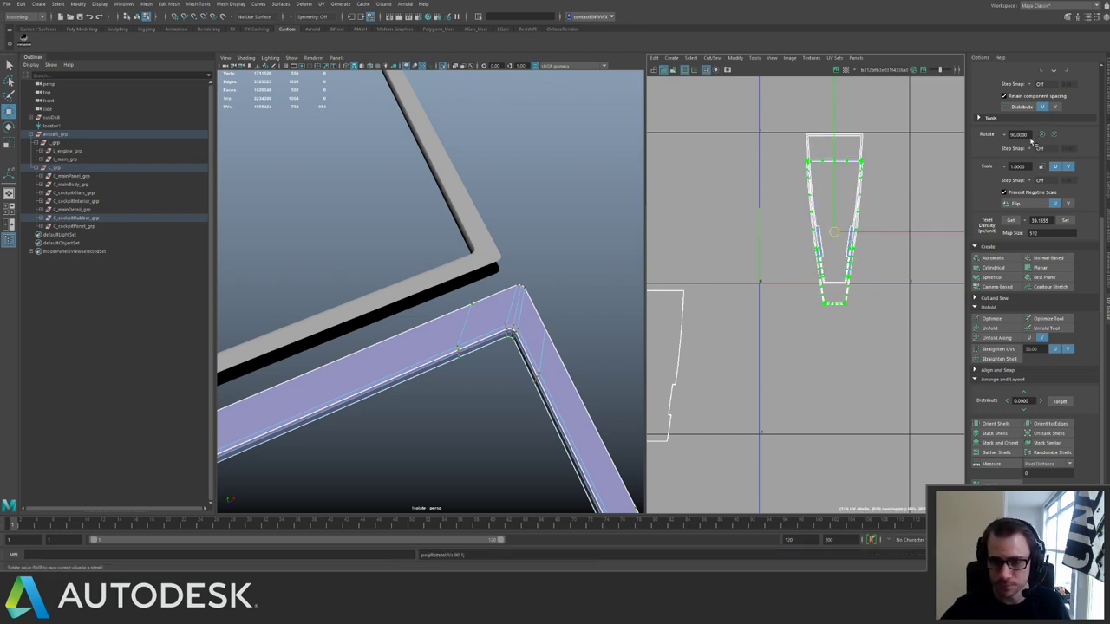
Lay out the two flat UV shells side by side, then move the pair to an empty area beyond the main UV tile.
{"action": "scroll", "coordinate": [719, 238], "scroll_direction": "down", "scroll_amount": 4}
{"action": "middle_click_drag", "start_coordinate": [719, 238], "coordinate": [754, 228], "text": "alt"}
{"action": "left_click_drag", "start_coordinate": [881, 171], "coordinate": [934, 282]}
{"action": "middle_click_drag", "start_coordinate": [883, 257], "coordinate": [781, 290], "text": "alt"}
{"action": "right_click_drag", "start_coordinate": [778, 288], "coordinate": [767, 314], "text": "shift"}
{"action": "left_click_drag", "start_coordinate": [739, 170], "coordinate": [847, 299]}
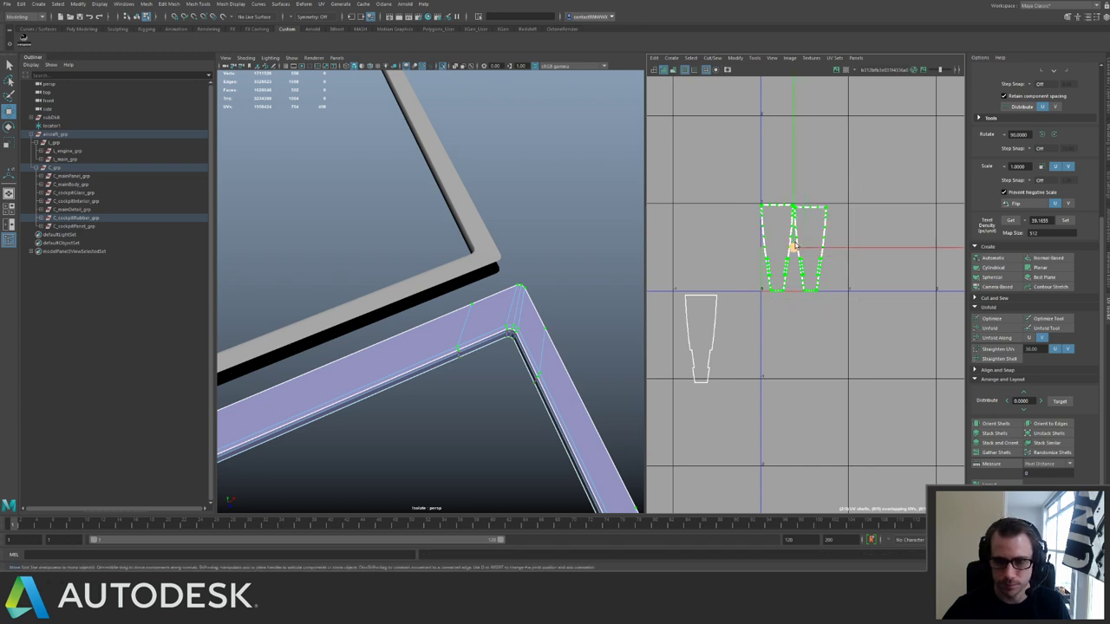
{"action": "left_click_drag", "start_coordinate": [794, 247], "coordinate": [925, 357]}
Select the remaining side-wall UV shell of the frame and unitize its faces into the main UV tile.
{"action": "right_click_drag", "start_coordinate": [789, 295], "coordinate": [788, 317]}
{"action": "scroll", "coordinate": [766, 220], "scroll_direction": "down", "scroll_amount": 2}
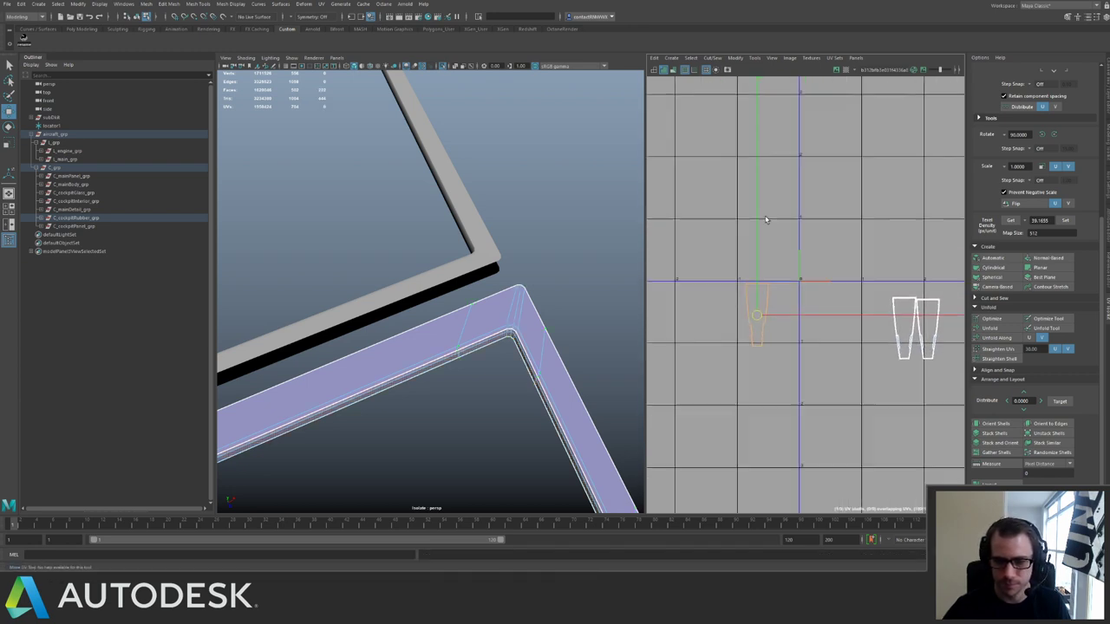
{"action": "left_click_drag", "start_coordinate": [805, 379], "coordinate": [806, 377]}
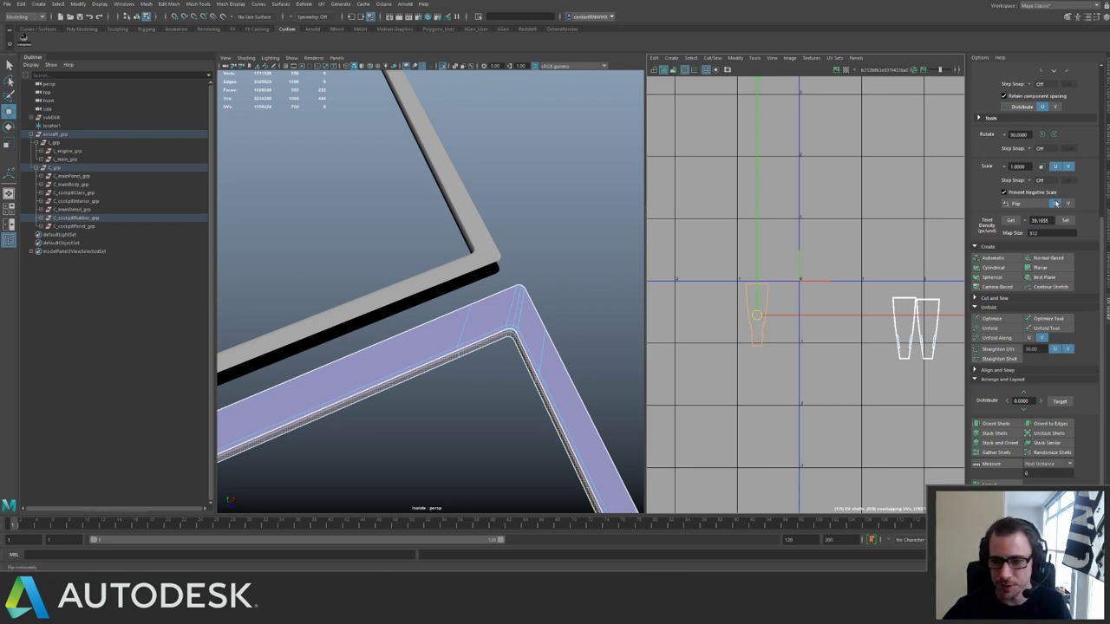
{"action": "left_click", "coordinate": [734, 59]}
{"action": "left_click", "coordinate": [759, 157]}
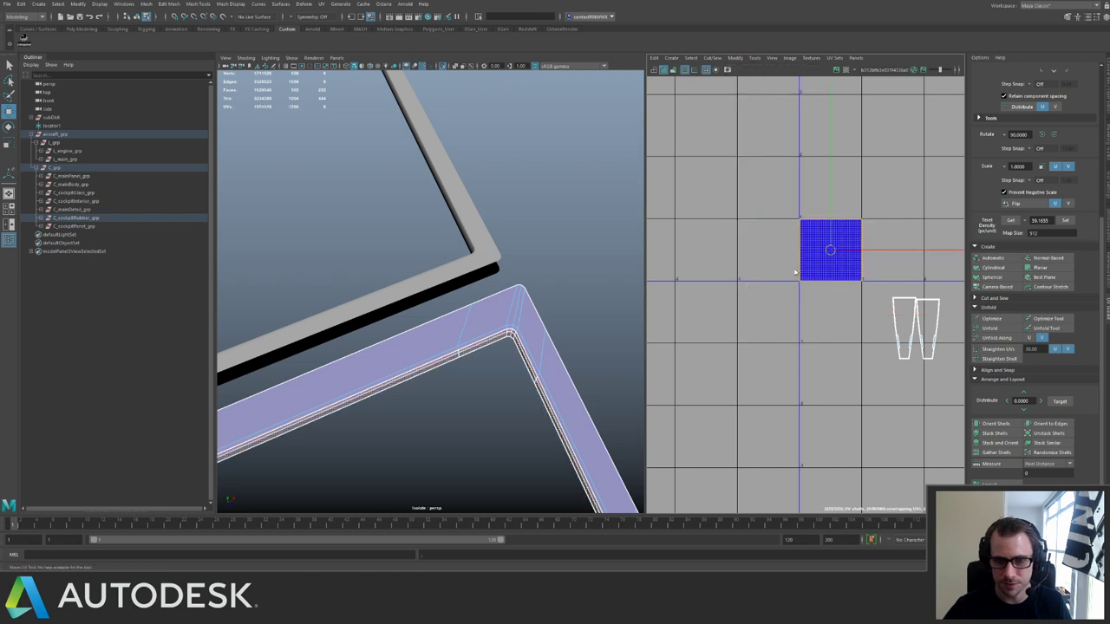
Select the edges of the frame's side walls and adjust the selection by the edge loop at the inner corner.
{"action": "left_click", "coordinate": [788, 213]}
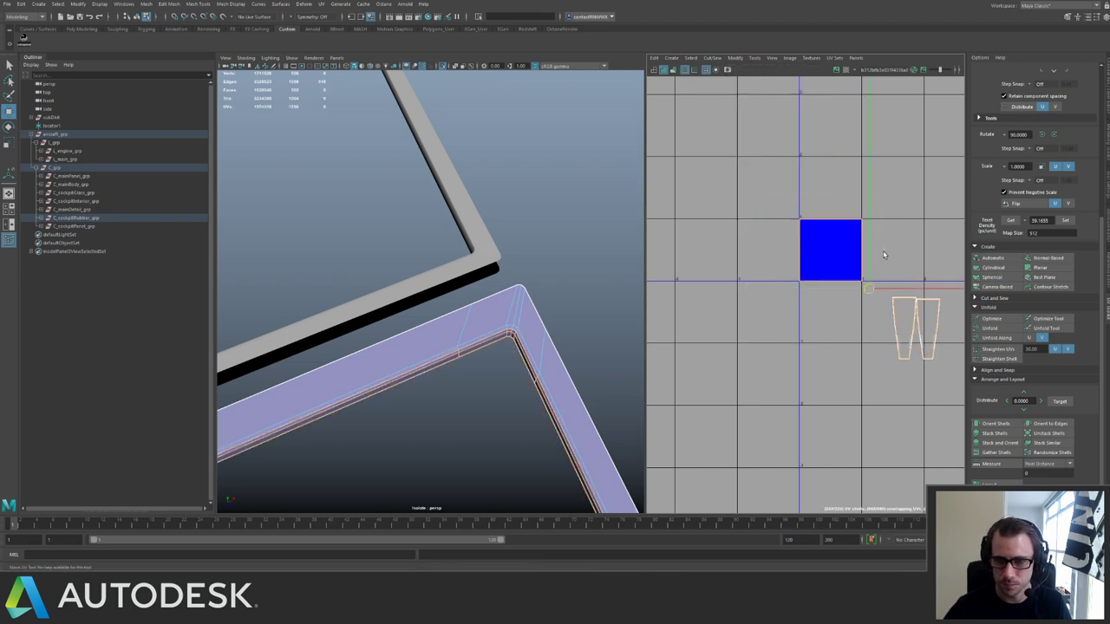
{"action": "mouse_move", "coordinate": [457, 272]}
{"action": "left_mouse_down", "text": "alt"}
{"action": "mouse_move", "coordinate": [491, 280]}
{"action": "mouse_move", "coordinate": [461, 263]}
{"action": "left_mouse_up", "text": "alt"}
{"action": "right_click_drag", "start_coordinate": [461, 263], "coordinate": [573, 236], "text": "alt"}
{"action": "middle_click_drag", "start_coordinate": [573, 236], "coordinate": [604, 226], "text": "alt"}
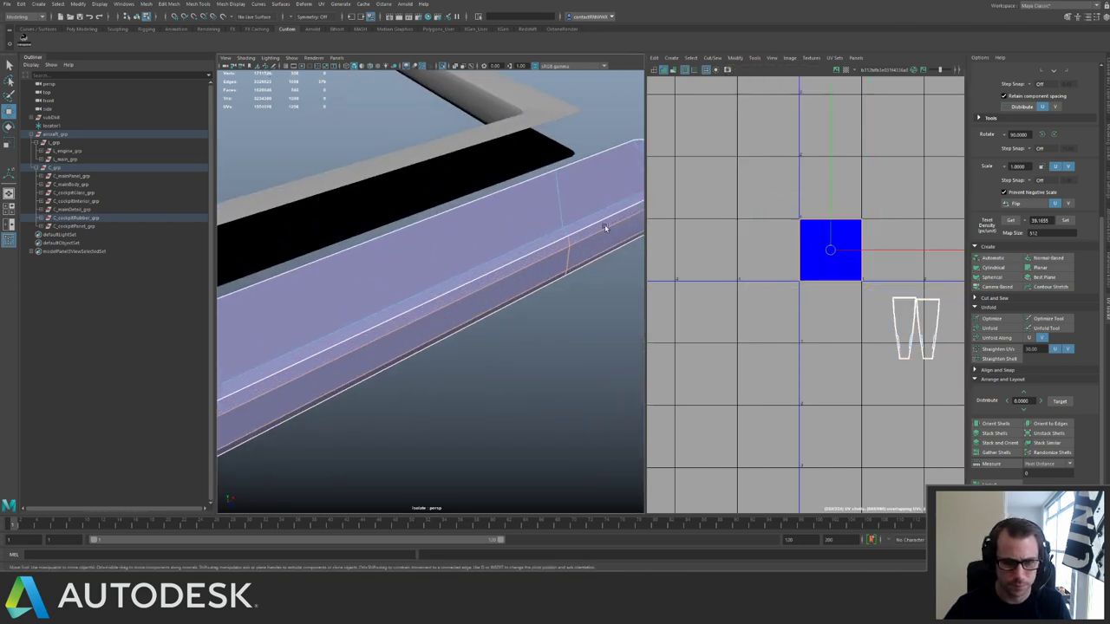
{"action": "left_click_drag", "start_coordinate": [564, 241], "coordinate": [540, 239], "text": "alt"}
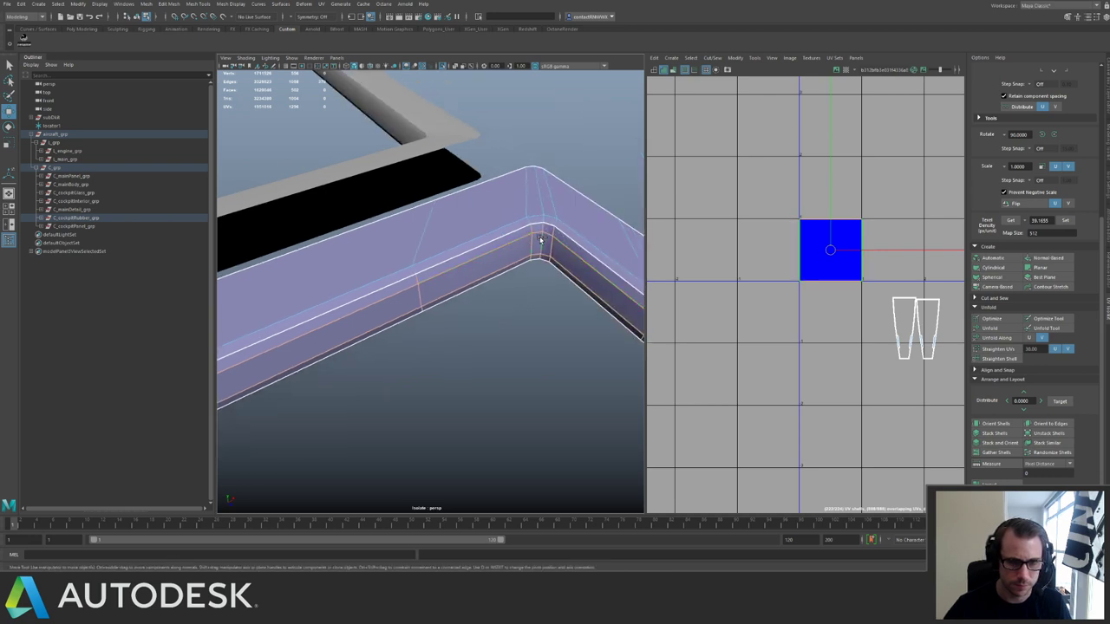
{"action": "double_click", "coordinate": [541, 240], "text": "shift"}
{"action": "right_click_drag", "start_coordinate": [578, 251], "coordinate": [410, 214], "text": "alt"}
{"action": "left_click_drag", "start_coordinate": [409, 213], "coordinate": [495, 234], "text": "alt"}
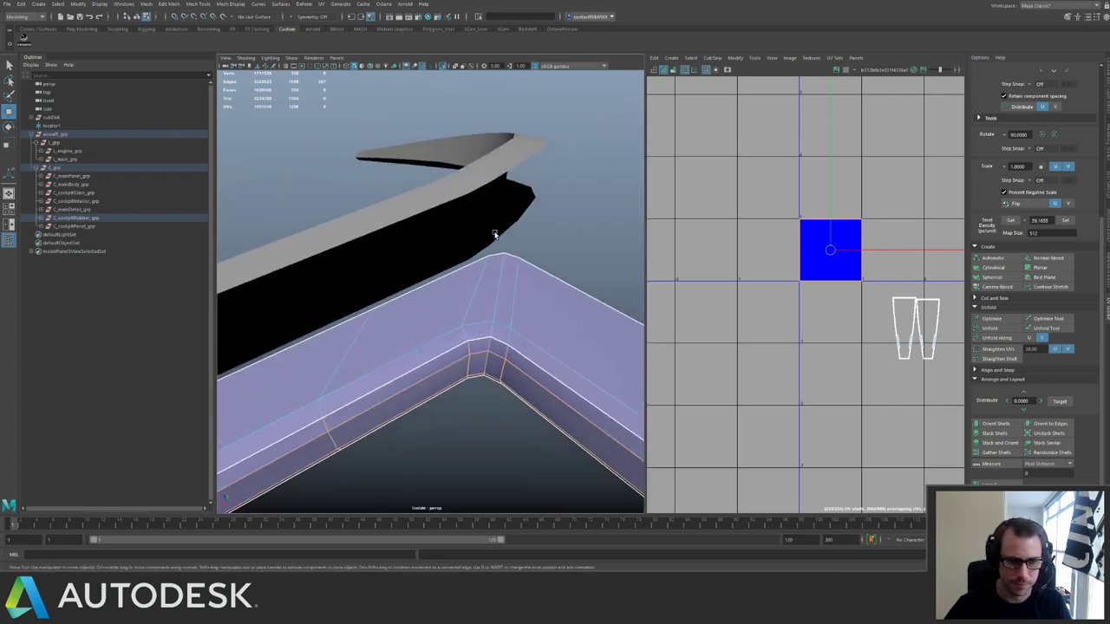
{"action": "double_click", "coordinate": [490, 349], "text": "ctrl"}
{"action": "scroll", "coordinate": [824, 297], "scroll_direction": "down", "scroll_amount": 2}
{"action": "key", "text": "ctrl+z"}
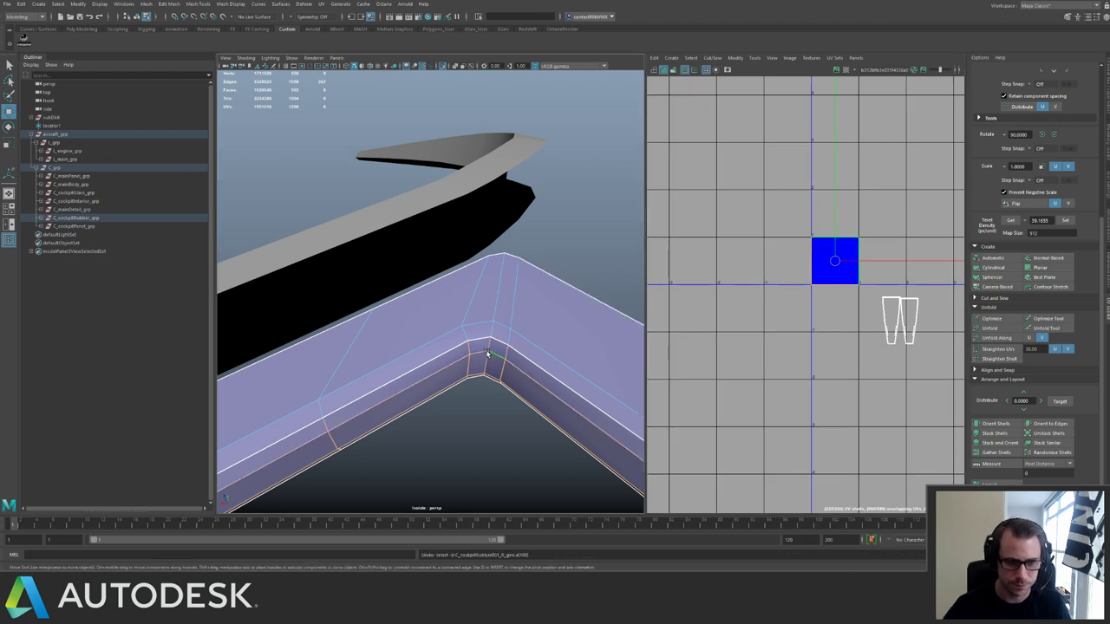
{"action": "left_click", "coordinate": [487, 358], "text": "ctrl"}
{"action": "double_click", "coordinate": [500, 356], "text": "ctrl"}
{"action": "key", "text": "ctrl+z"}
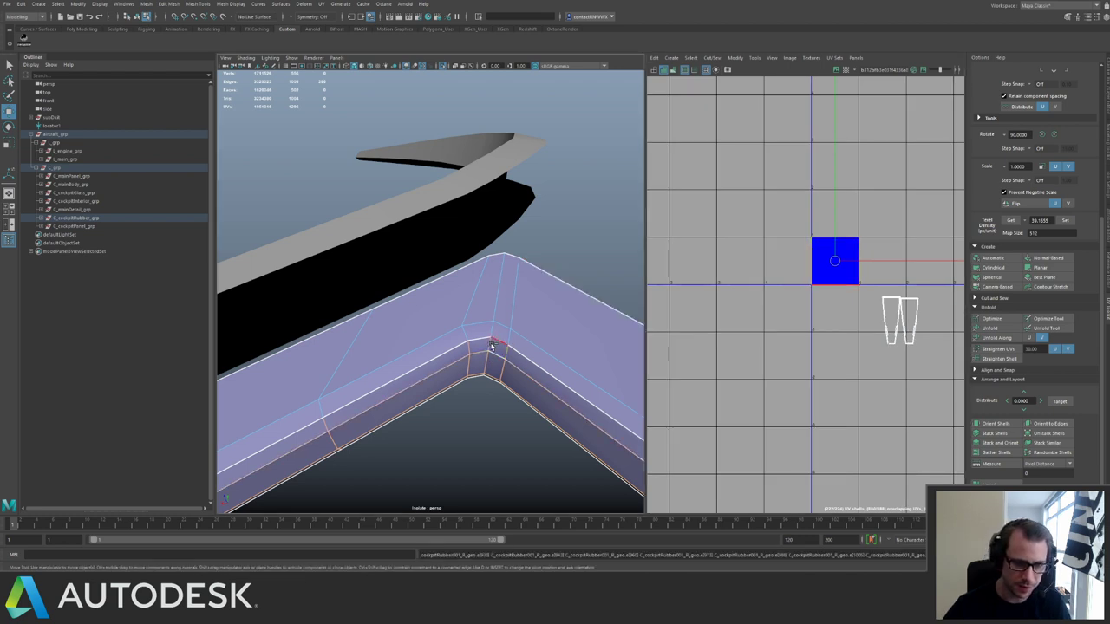
{"action": "key", "text": "ctrl+z"}
Leave one cross edge at the frame's inner corner unselected as a seam and move and sew the other side-wall edges.
{"action": "left_click_drag", "start_coordinate": [492, 344], "coordinate": [479, 269], "text": "alt"}
{"action": "double_click", "coordinate": [479, 263], "text": "ctrl"}
{"action": "right_click_drag", "start_coordinate": [871, 251], "coordinate": [725, 213], "text": "alt"}
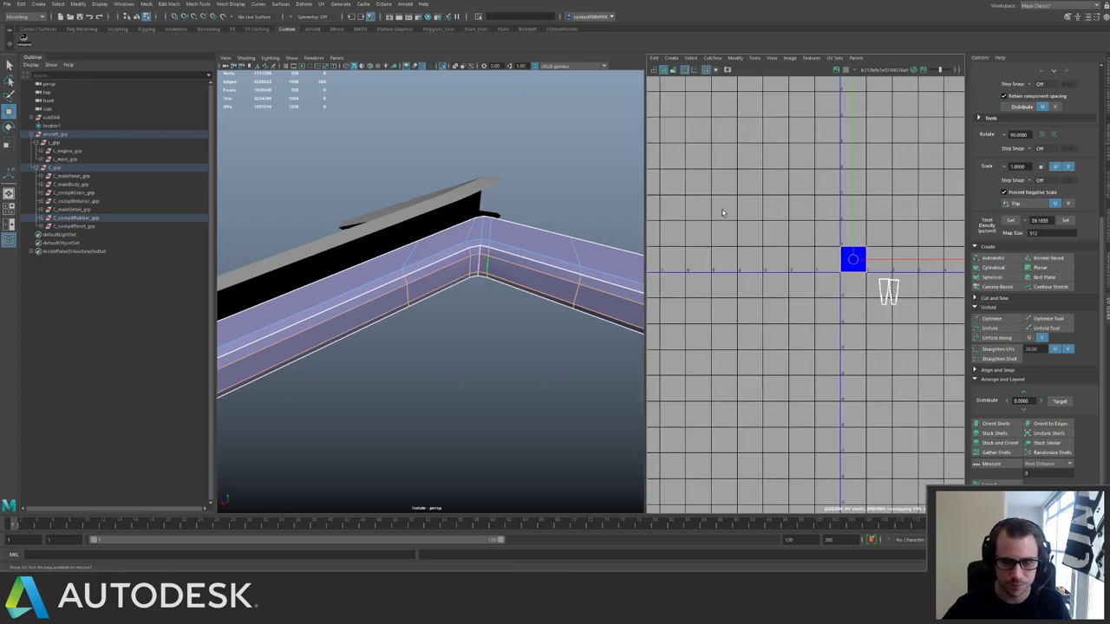
{"action": "middle_click_drag", "start_coordinate": [871, 247], "coordinate": [826, 305], "text": "alt"}
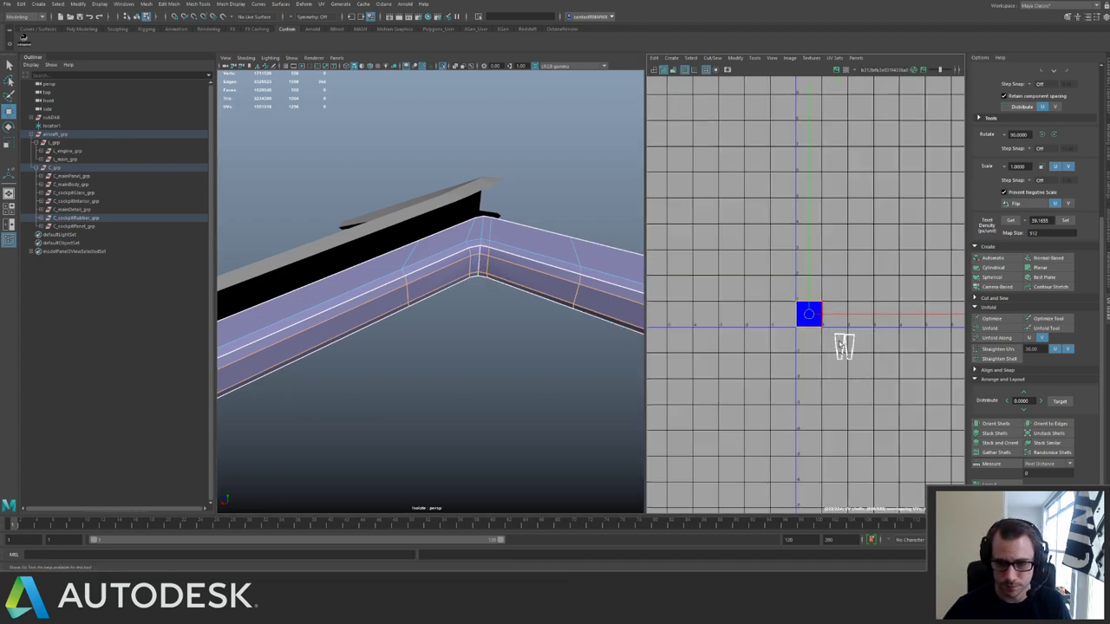
{"action": "right_click_drag", "start_coordinate": [839, 342], "coordinate": [794, 260], "text": "shift"}
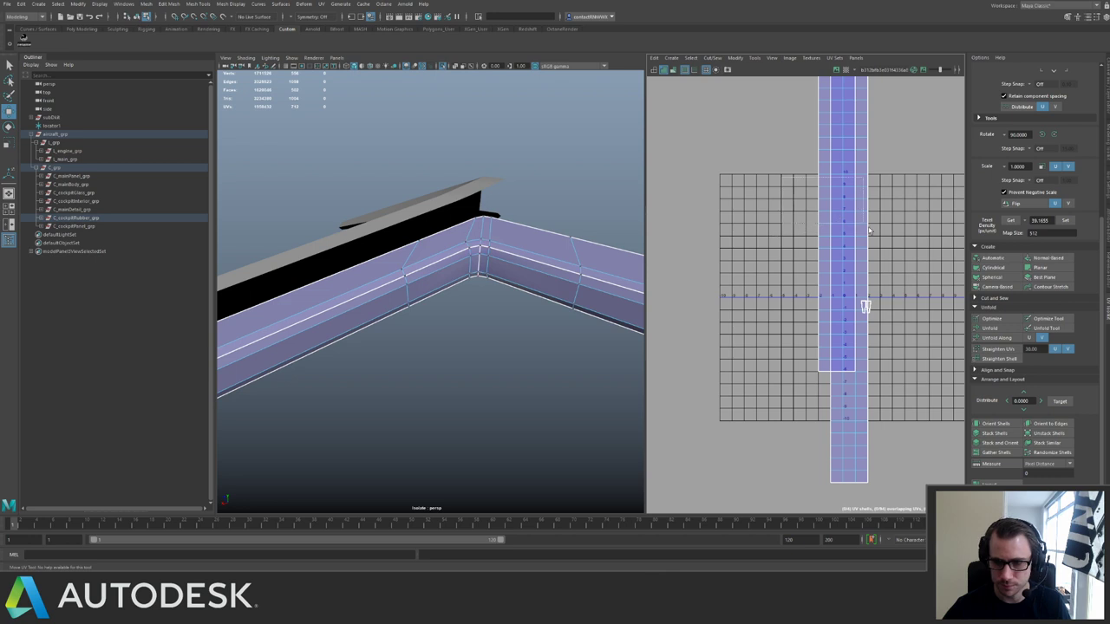
Select the UVs of both sewn side-wall strips and rotate them 90 degrees to lie horizontally.
{"action": "right_click_drag", "start_coordinate": [789, 184], "coordinate": [824, 160]}
{"action": "right_click_drag", "start_coordinate": [898, 203], "coordinate": [876, 205], "text": "alt"}
{"action": "left_click_drag", "start_coordinate": [907, 260], "coordinate": [844, 102]}
{"action": "middle_click_drag", "start_coordinate": [843, 102], "coordinate": [764, 182], "text": "alt"}
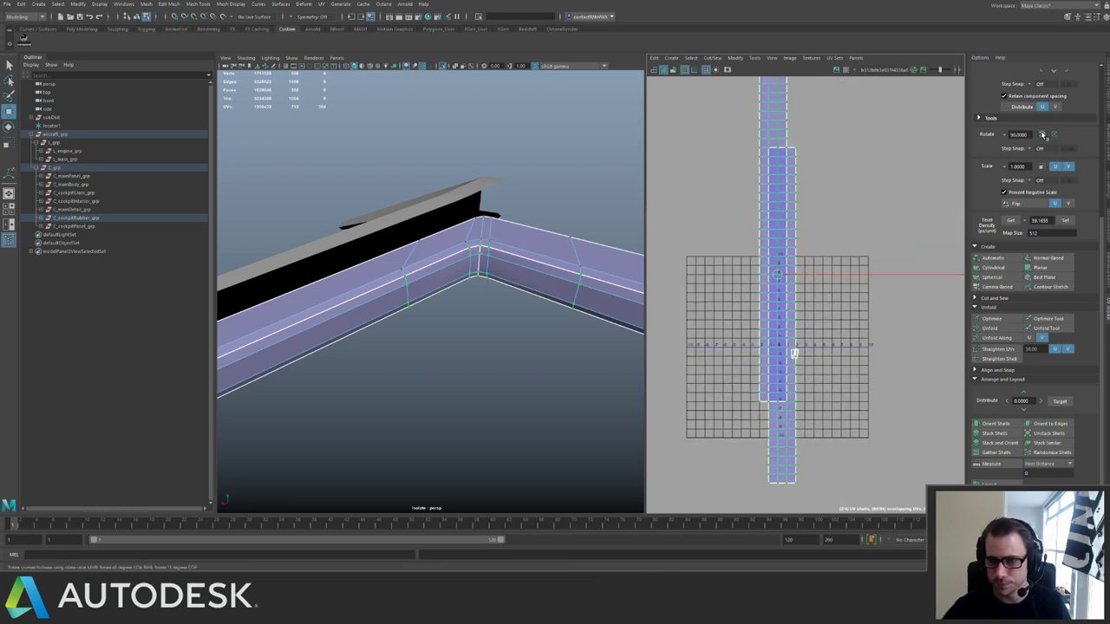
{"action": "left_click", "coordinate": [1043, 135]}
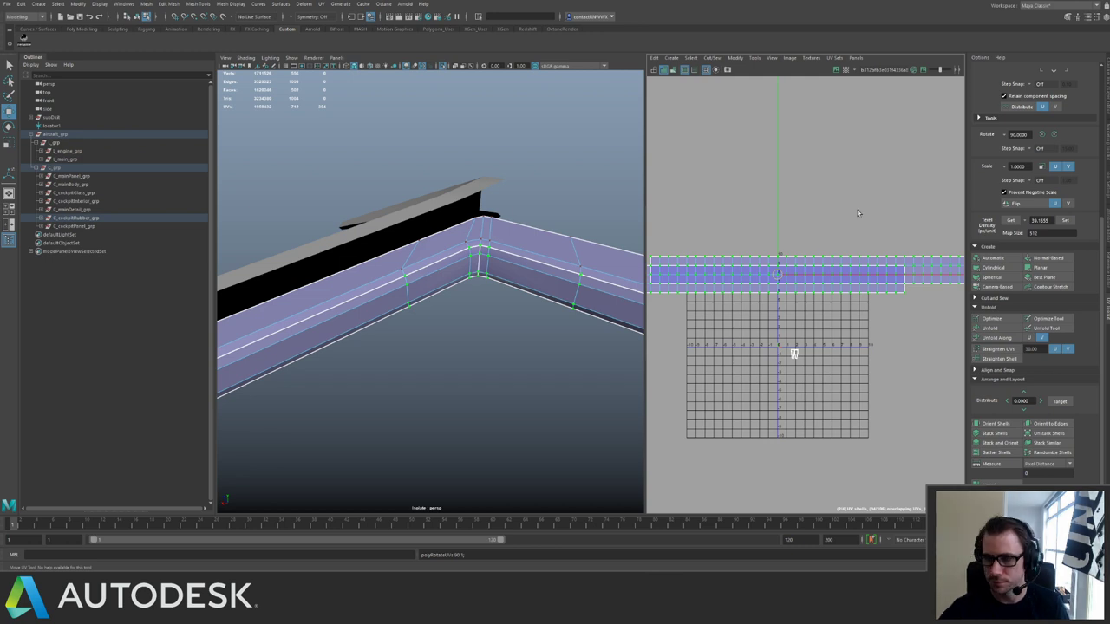
Unfold the two side-wall strips along U and V and lay them out inside the main UV tile.
{"action": "scroll", "coordinate": [858, 213], "scroll_direction": "down", "scroll_amount": 2}
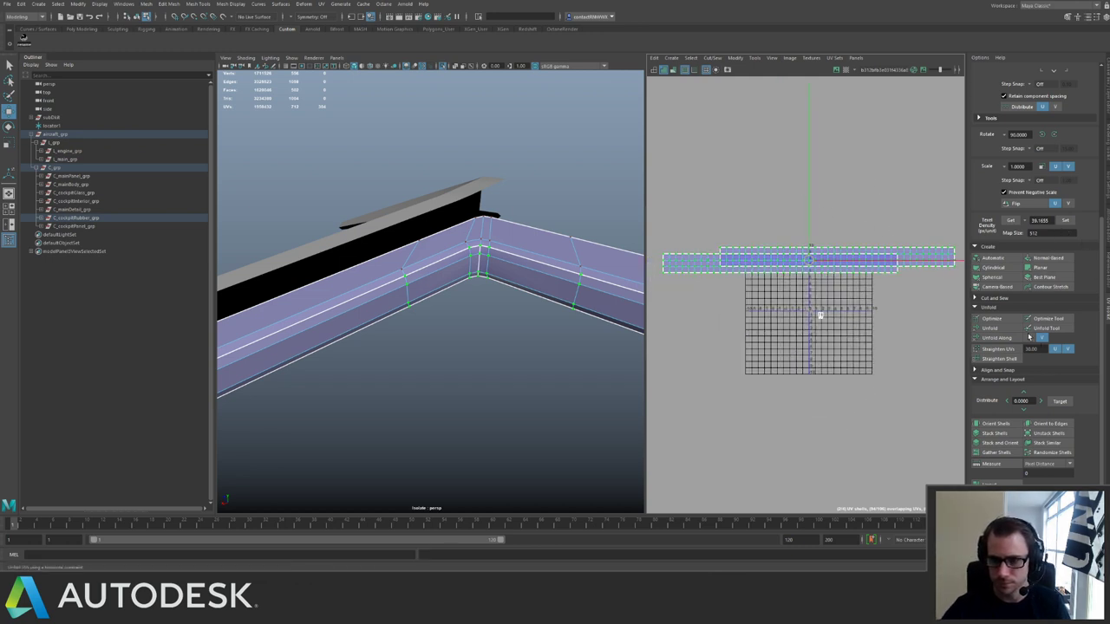
{"action": "left_click", "coordinate": [997, 337]}
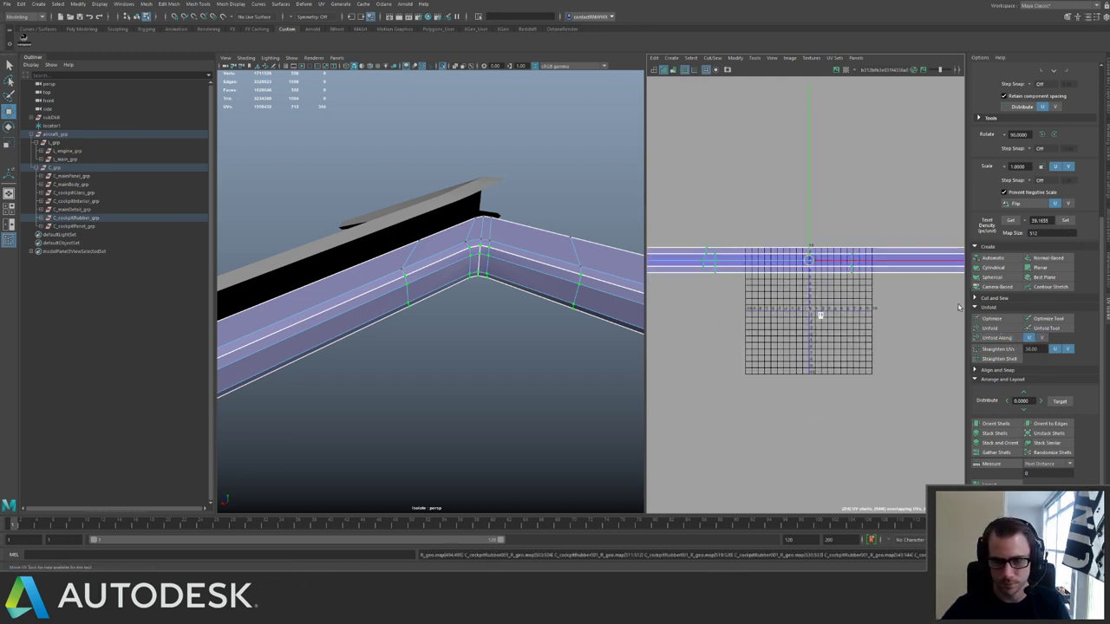
{"action": "left_click", "coordinate": [1051, 286]}
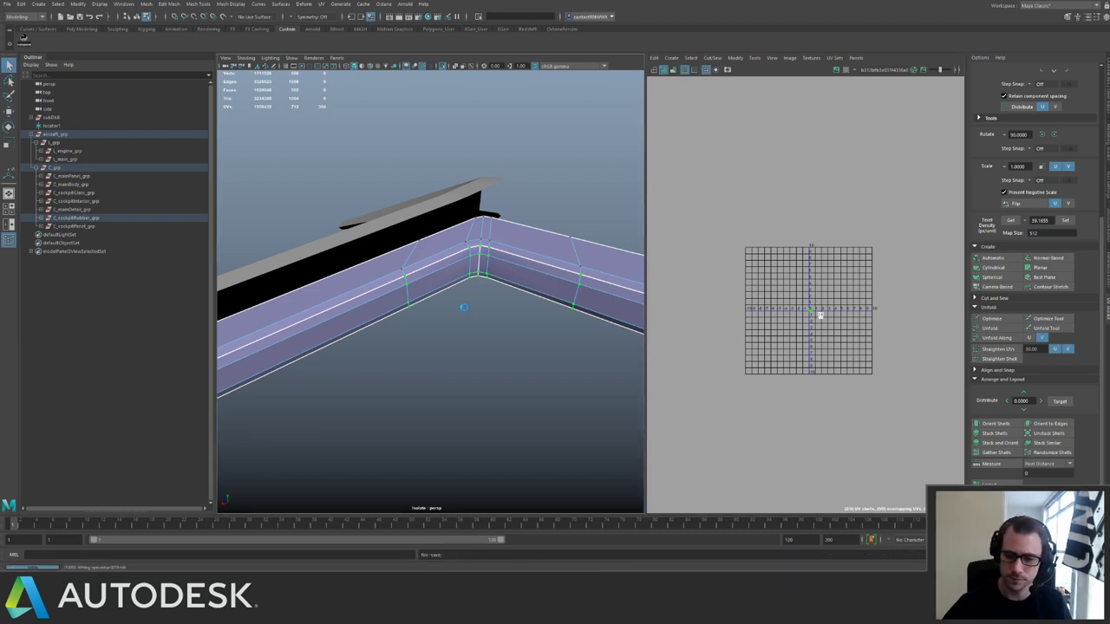
Select the strips and flat UV shells together, apply the stored texel density and lay them all out in the main tile.
{"action": "key", "text": "w"}
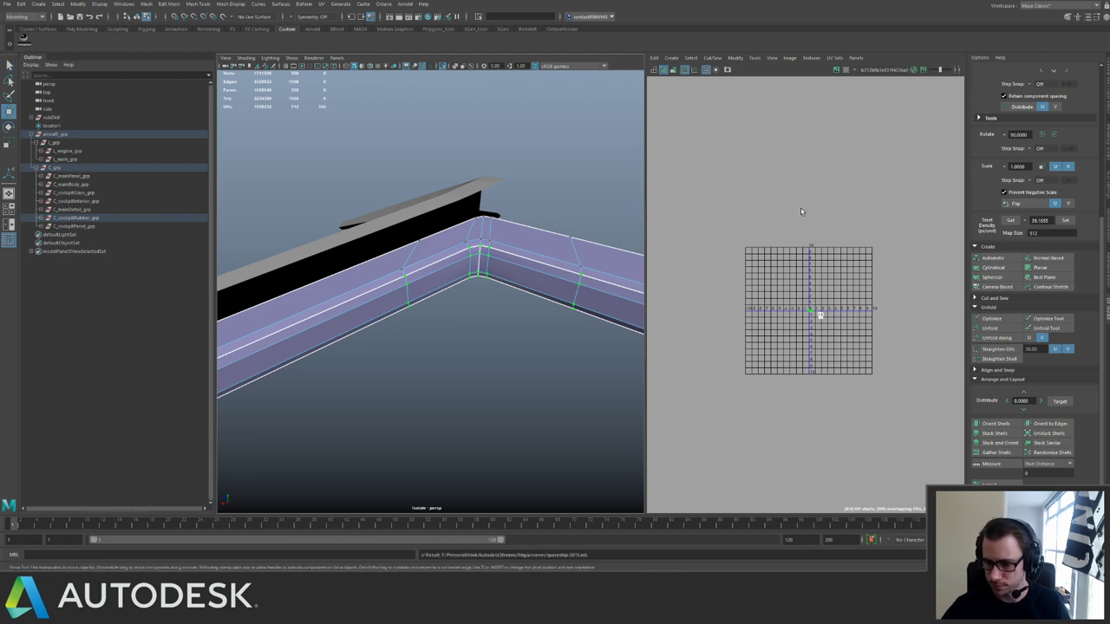
{"action": "middle_click_drag", "start_coordinate": [790, 208], "coordinate": [755, 185], "text": "alt"}
{"action": "right_click_drag", "start_coordinate": [755, 185], "coordinate": [747, 244], "text": "alt"}
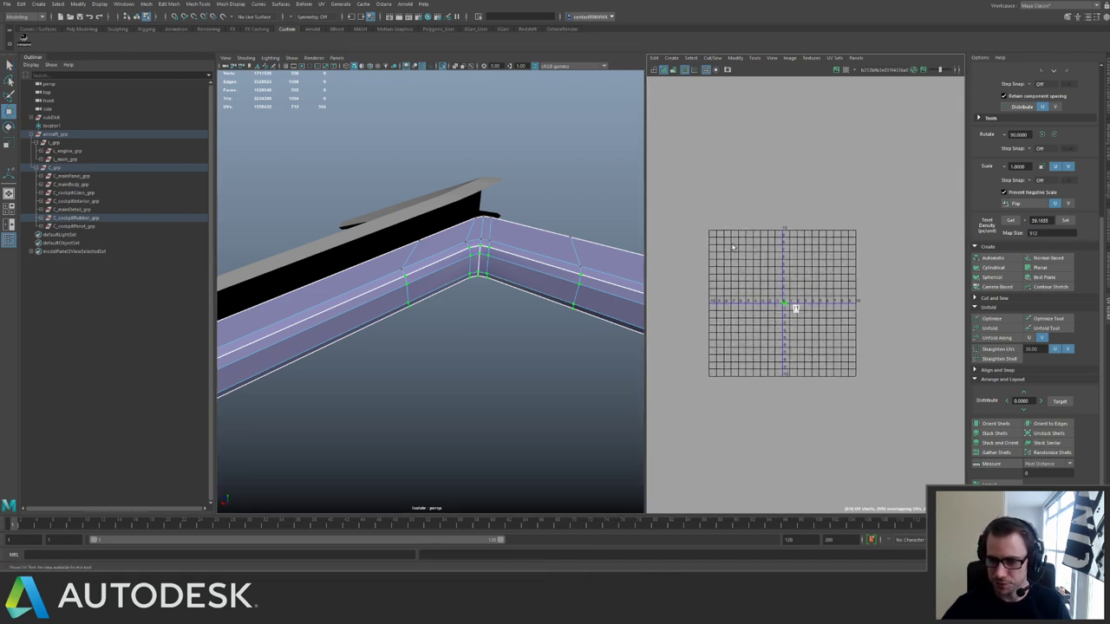
{"action": "key", "text": "f"}
{"action": "right_click_drag", "start_coordinate": [879, 314], "coordinate": [949, 356], "text": "alt"}
{"action": "middle_click_drag", "start_coordinate": [810, 247], "coordinate": [878, 268], "text": "alt"}
{"action": "right_click_drag", "start_coordinate": [878, 268], "coordinate": [742, 261], "text": "alt"}
{"action": "middle_click_drag", "start_coordinate": [741, 261], "coordinate": [717, 238], "text": "alt"}
{"action": "right_click_drag", "start_coordinate": [716, 238], "coordinate": [648, 229], "text": "alt"}
{"action": "middle_click_drag", "start_coordinate": [852, 278], "coordinate": [810, 242], "text": "alt"}
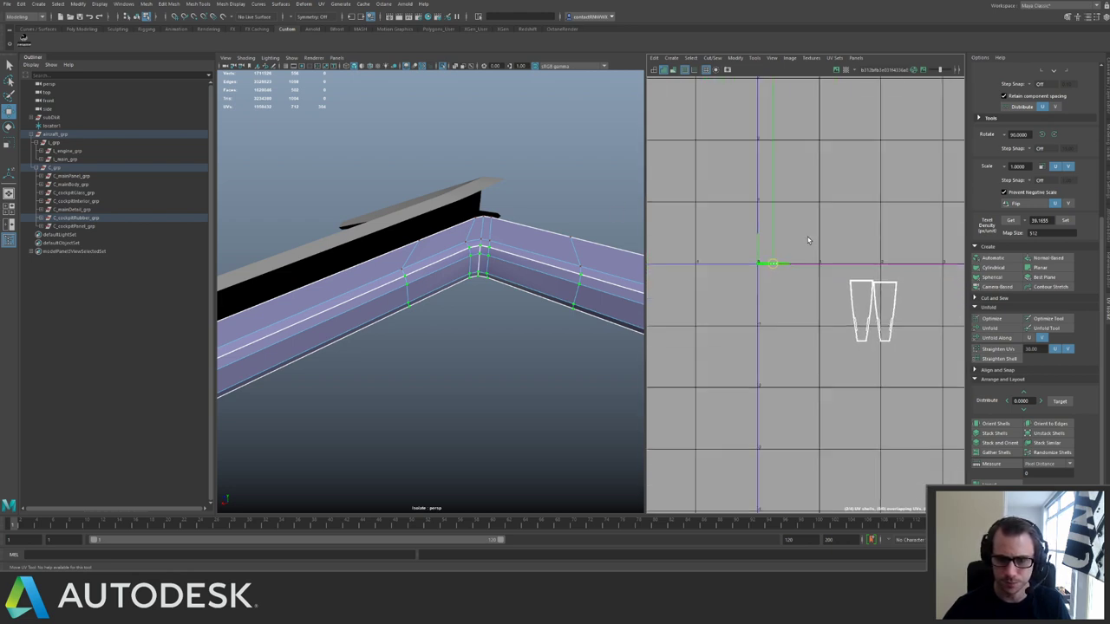
{"action": "left_click_drag", "start_coordinate": [740, 229], "coordinate": [925, 378]}
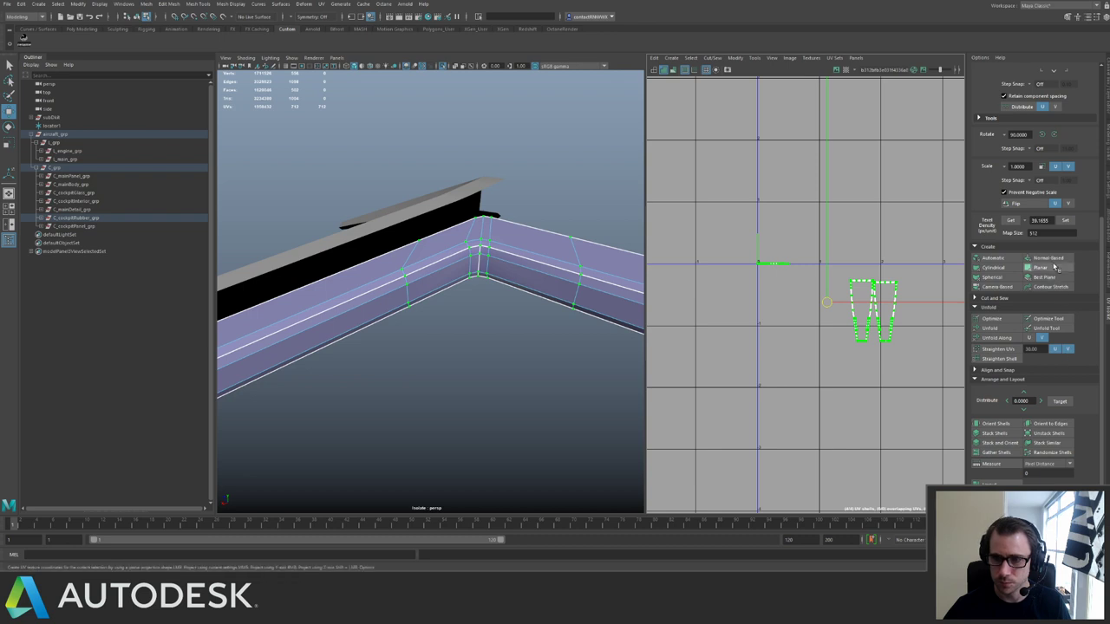
{"action": "left_click", "coordinate": [1065, 220]}
{"action": "right_click_drag", "start_coordinate": [772, 316], "coordinate": [734, 349], "text": "shift"}
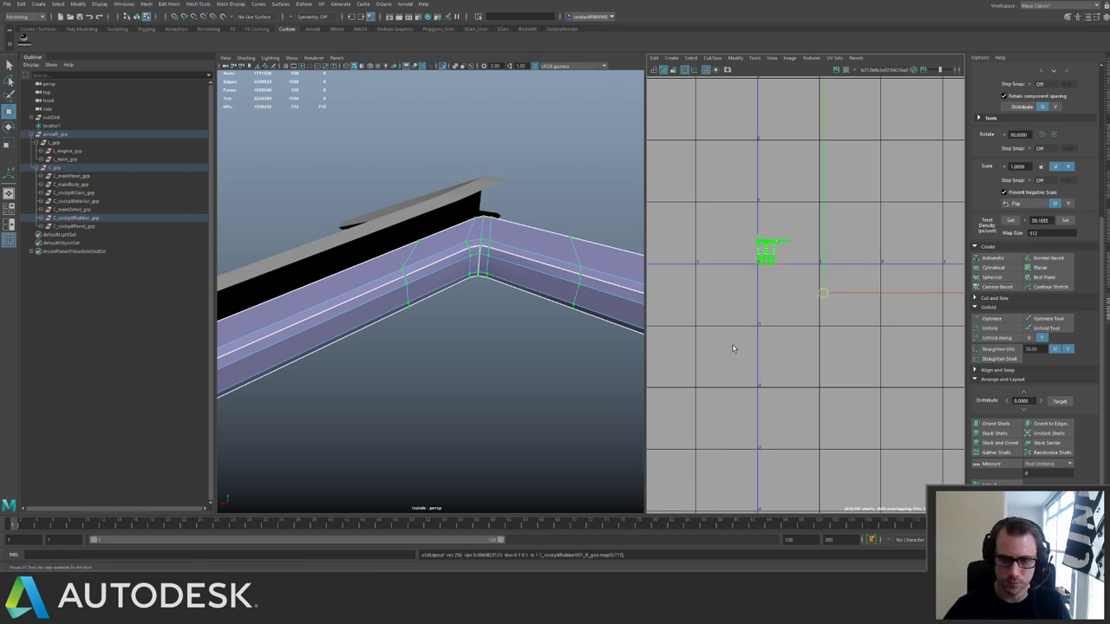
Select the arched rubber frame and insert an edge loop along its inner wall, maintaining equal distance from edge.
{"action": "right_click_drag", "start_coordinate": [566, 260], "coordinate": [486, 226]}
{"action": "mouse_move", "coordinate": [486, 225]}
{"action": "left_mouse_down", "text": "alt"}
{"action": "mouse_move", "coordinate": [440, 221]}
{"action": "mouse_move", "coordinate": [493, 274]}
{"action": "mouse_move", "coordinate": [488, 233]}
{"action": "left_mouse_up", "text": "alt"}
{"action": "left_click", "coordinate": [482, 296]}
{"action": "right_click_drag", "start_coordinate": [488, 234], "coordinate": [690, 371], "text": "alt"}
{"action": "left_click_drag", "start_coordinate": [607, 313], "coordinate": [423, 305], "text": "alt"}
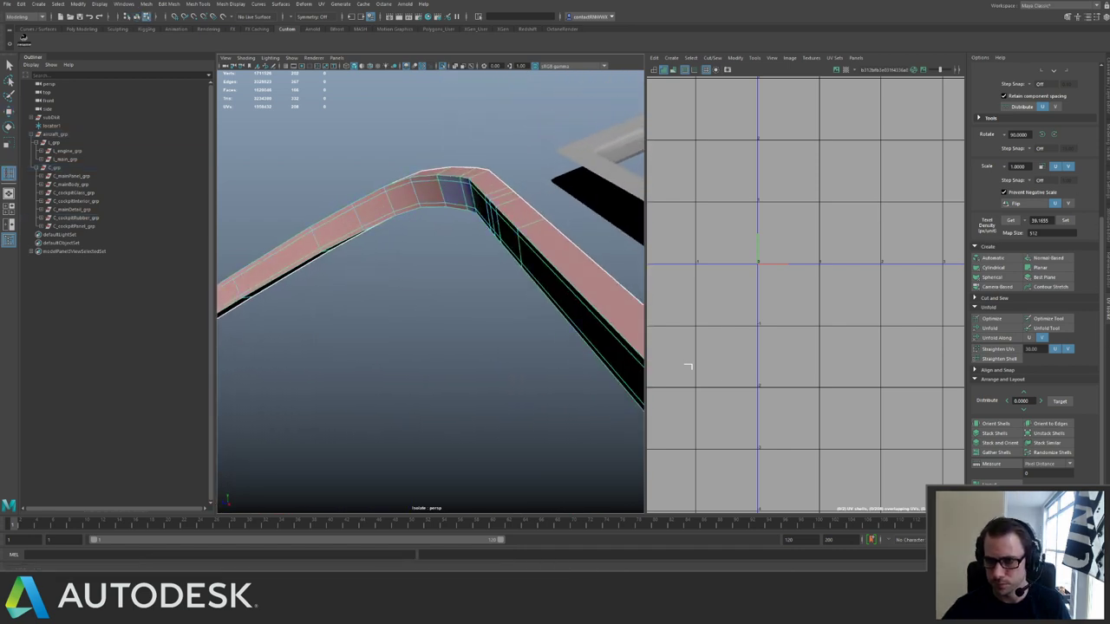
{"action": "left_click", "coordinate": [1108, 195]}
{"action": "left_click", "coordinate": [975, 111]}
{"action": "left_click_drag", "start_coordinate": [394, 202], "coordinate": [440, 209], "text": "alt"}
{"action": "scroll", "coordinate": [440, 209], "scroll_direction": "up", "scroll_amount": 4}
{"action": "left_click", "coordinate": [494, 141]}
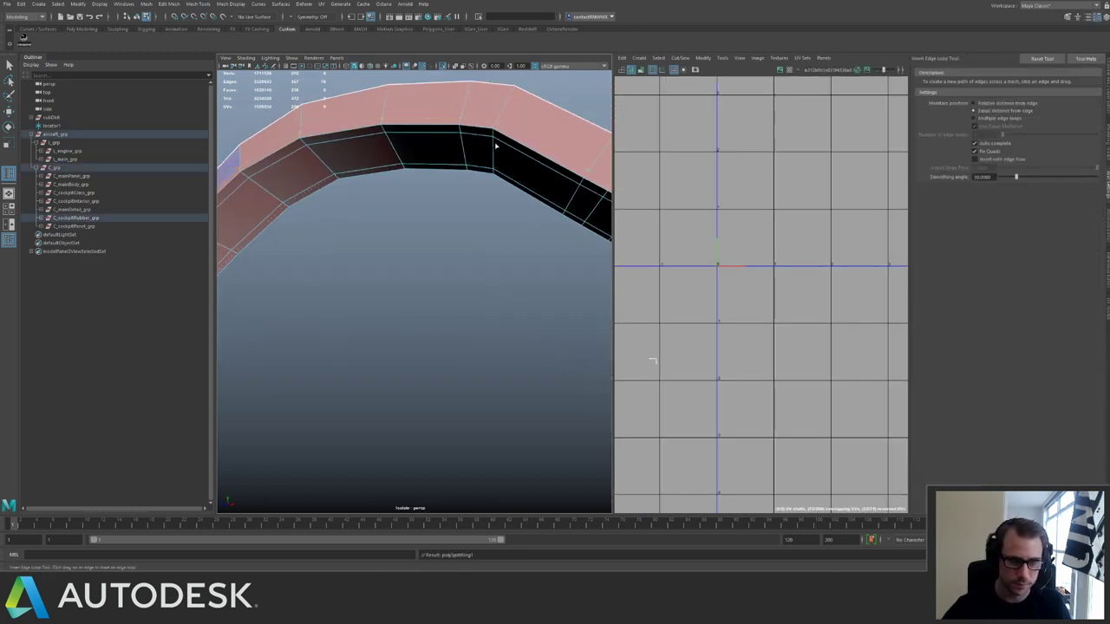
{"action": "left_click_drag", "start_coordinate": [494, 142], "coordinate": [486, 168], "text": "alt"}
{"action": "scroll", "coordinate": [326, 163], "scroll_direction": "down", "scroll_amount": 5}
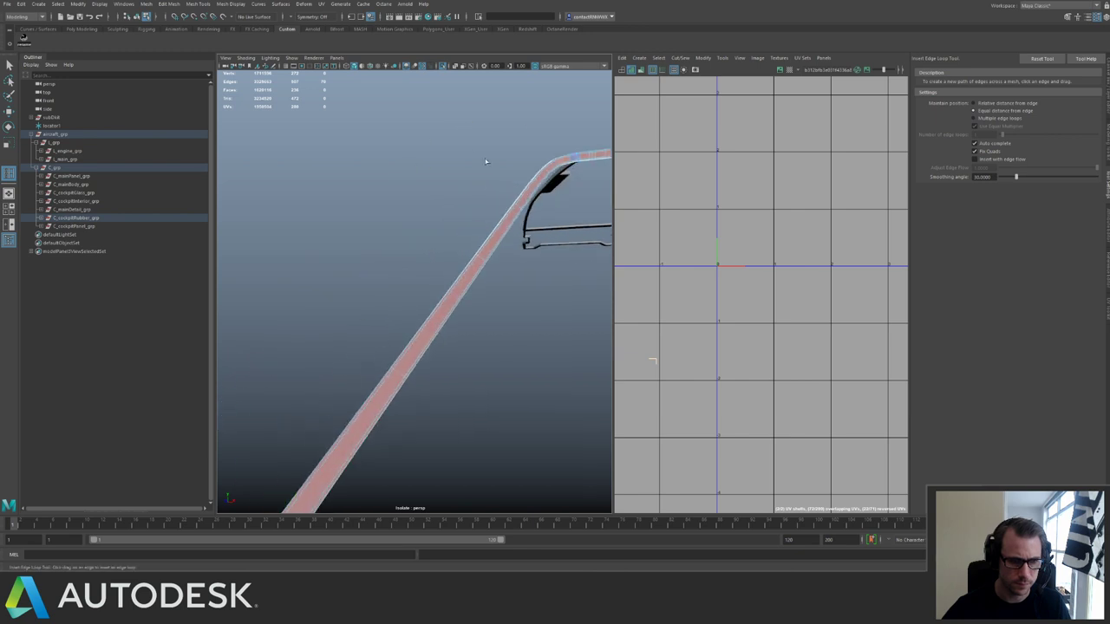
Check the arched frame against the aircraft body and delete the faces at the lower ends of its two legs.
{"action": "key", "text": "q"}
{"action": "key", "text": "ctrl+1"}
{"action": "right_click_drag", "start_coordinate": [523, 231], "coordinate": [451, 223], "text": "alt"}
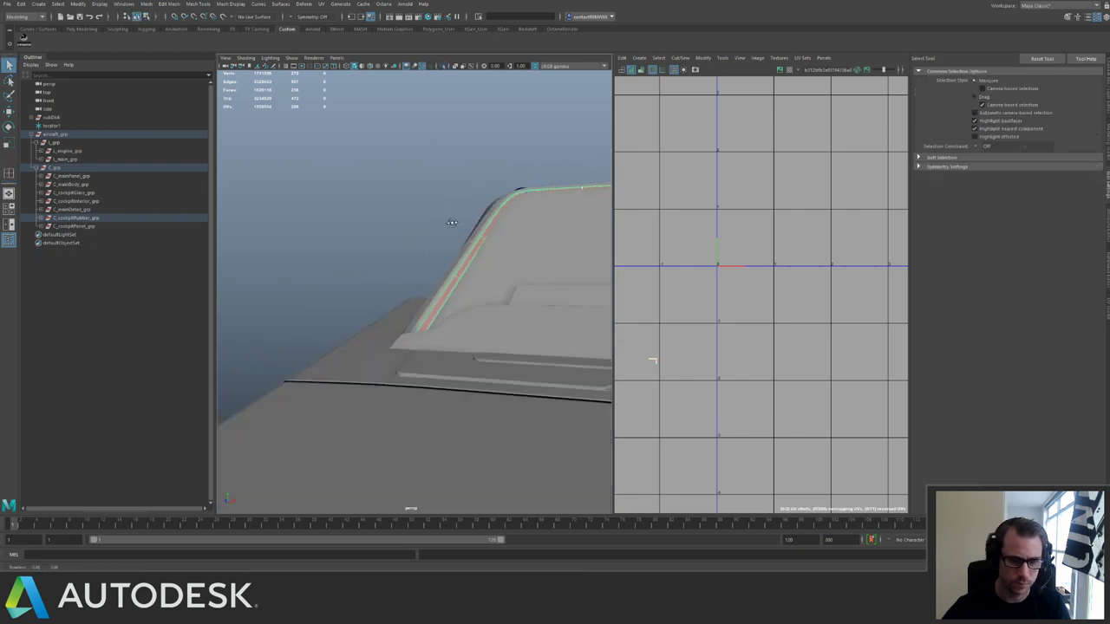
{"action": "mouse_move", "coordinate": [451, 223]}
{"action": "left_mouse_down", "text": "alt"}
{"action": "mouse_move", "coordinate": [498, 241]}
{"action": "mouse_move", "coordinate": [481, 243]}
{"action": "mouse_move", "coordinate": [537, 203]}
{"action": "mouse_move", "coordinate": [441, 226]}
{"action": "left_mouse_up", "text": "alt"}
{"action": "key", "text": "ctrl+1"}
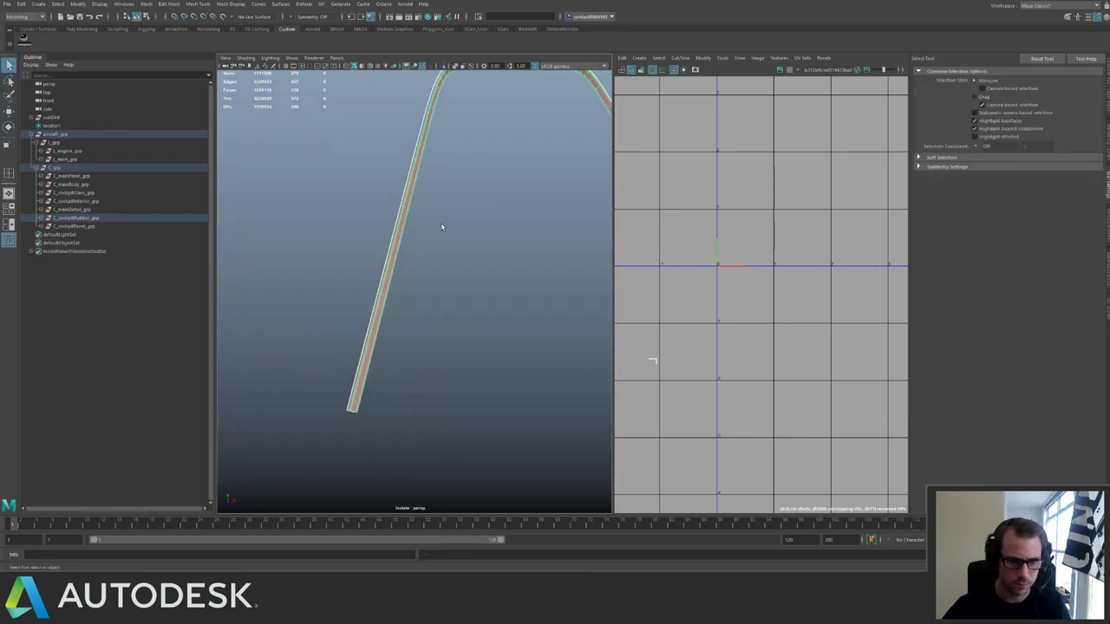
{"action": "key", "text": "ctrl+F11"}
{"action": "right_click_drag", "start_coordinate": [432, 279], "coordinate": [388, 278], "text": "alt"}
{"action": "left_click", "coordinate": [388, 277]}
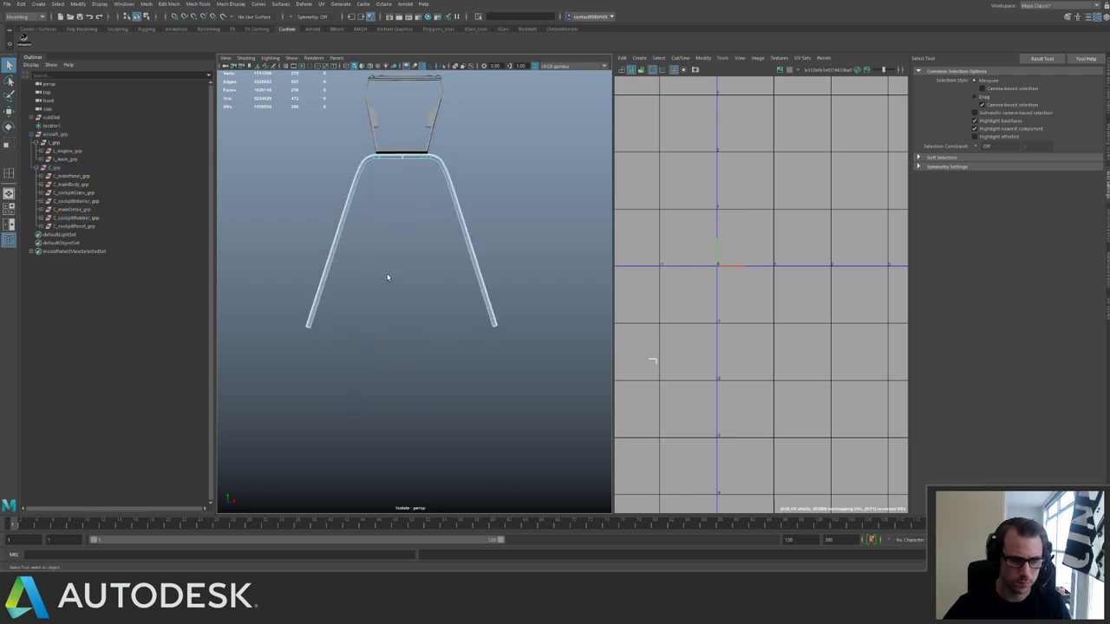
{"action": "key", "text": "F8"}
{"action": "left_click_drag", "start_coordinate": [289, 265], "coordinate": [517, 299]}
{"action": "key", "text": "Delete"}
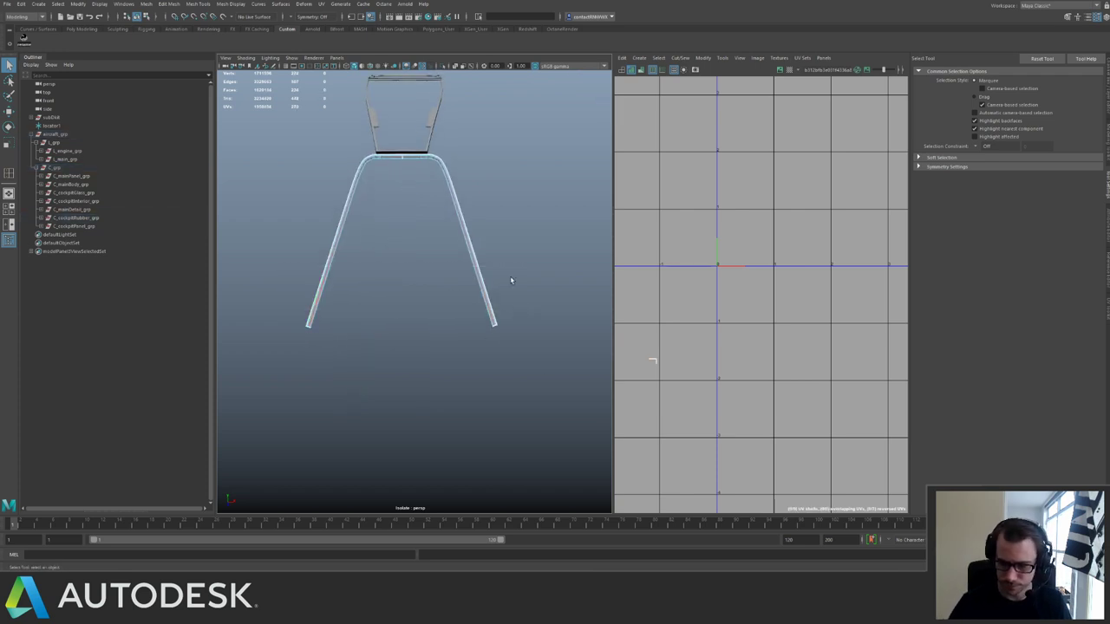
Unitize the UVs of all faces on the arched rubber frame.
{"action": "right_click_drag", "start_coordinate": [492, 168], "coordinate": [557, 208], "text": "alt"}
{"action": "middle_click_drag", "start_coordinate": [556, 210], "coordinate": [555, 302], "text": "alt"}
{"action": "right_click_drag", "start_coordinate": [555, 302], "coordinate": [483, 334], "text": "alt"}
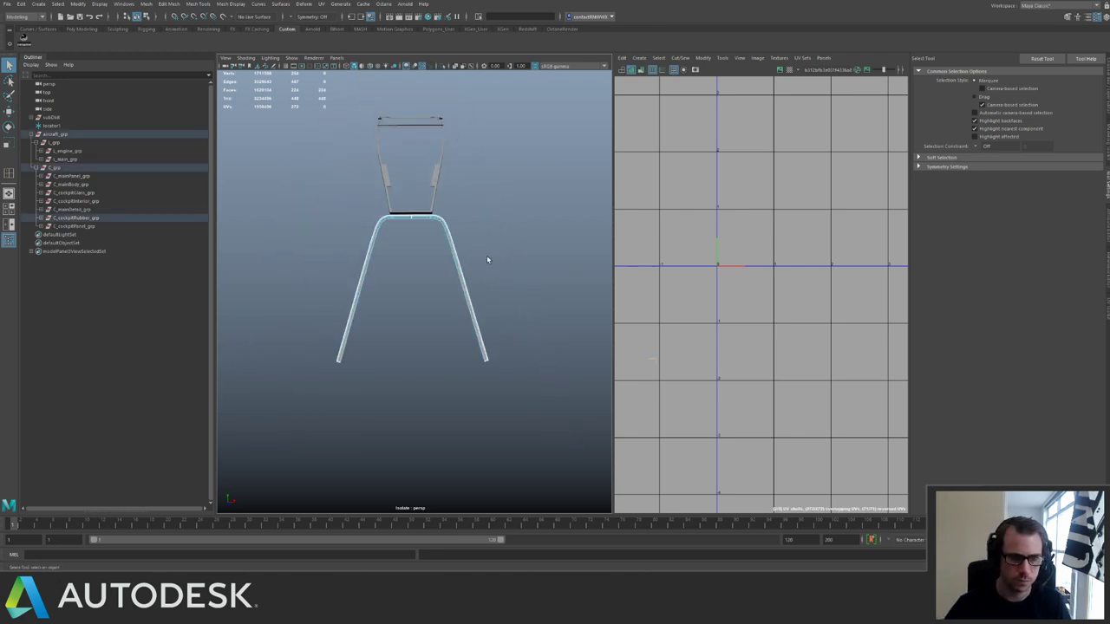
{"action": "scroll", "coordinate": [805, 248], "scroll_direction": "down", "scroll_amount": 1}
{"action": "left_click", "coordinate": [683, 58]}
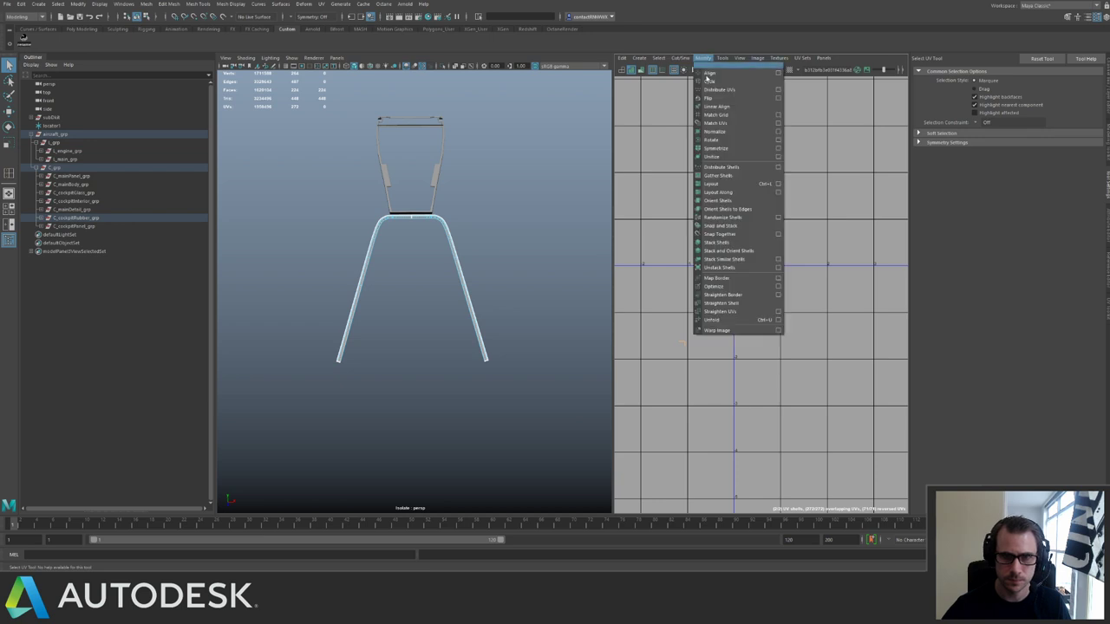
{"action": "left_click", "coordinate": [720, 157]}
Sew the arched frame's unitized faces into one continuous UV strip and select all of its UVs.
{"action": "mouse_move", "coordinate": [779, 189]}
{"action": "right_mouse_down", "text": "ctrl"}
{"action": "mouse_move", "coordinate": [806, 288]}
{"action": "mouse_move", "coordinate": [769, 190]}
{"action": "right_mouse_up", "text": "ctrl"}
{"action": "right_click_drag", "start_coordinate": [713, 169], "coordinate": [819, 156]}
{"action": "left_click", "coordinate": [769, 199]}
{"action": "right_click_drag", "start_coordinate": [800, 213], "coordinate": [837, 250], "text": "ctrl"}
{"action": "scroll", "coordinate": [837, 250], "scroll_direction": "down", "scroll_amount": 5}
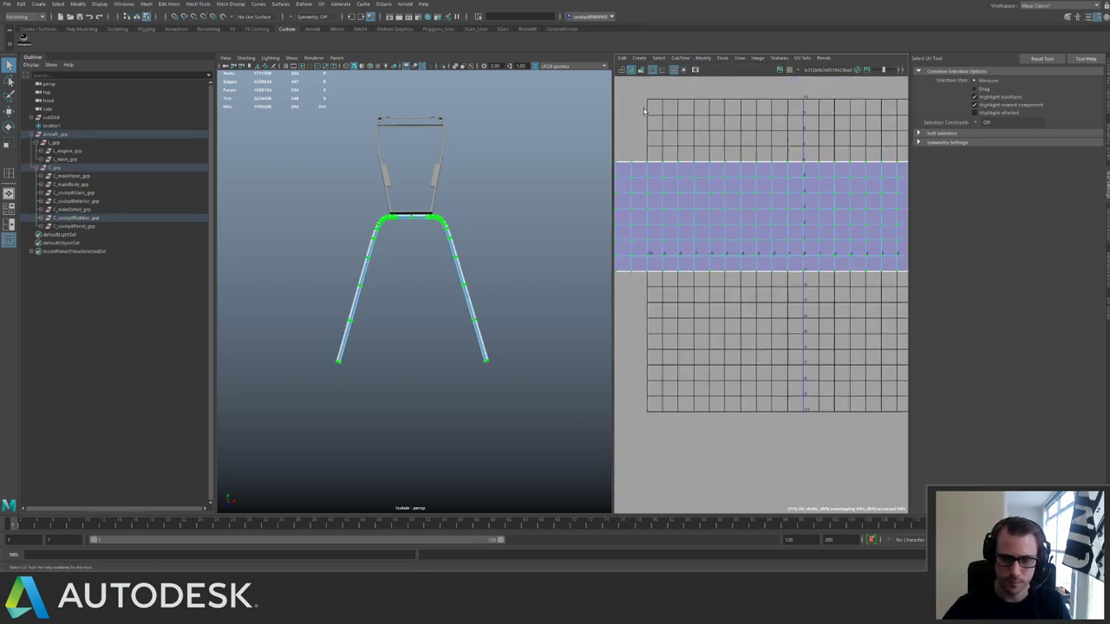
Scale the arched frame's UV strip down to about 3 tiles wide and unfold it along U.
{"action": "middle_click_drag", "start_coordinate": [837, 250], "coordinate": [755, 352], "text": "alt"}
{"action": "scroll", "coordinate": [836, 292], "scroll_direction": "down", "scroll_amount": 3}
{"action": "key", "text": "r"}
{"action": "left_click_drag", "start_coordinate": [768, 314], "coordinate": [577, 324]}
{"action": "middle_click_drag", "start_coordinate": [725, 258], "coordinate": [709, 222], "text": "alt"}
{"action": "scroll", "coordinate": [715, 231], "scroll_direction": "up", "scroll_amount": 3}
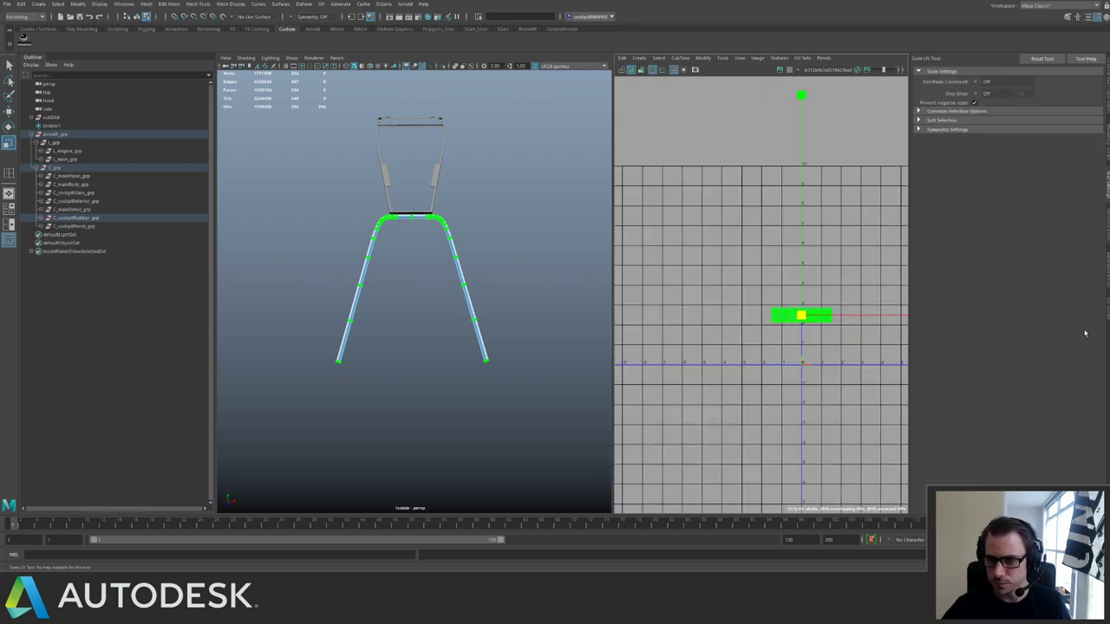
{"action": "left_click", "coordinate": [1108, 308]}
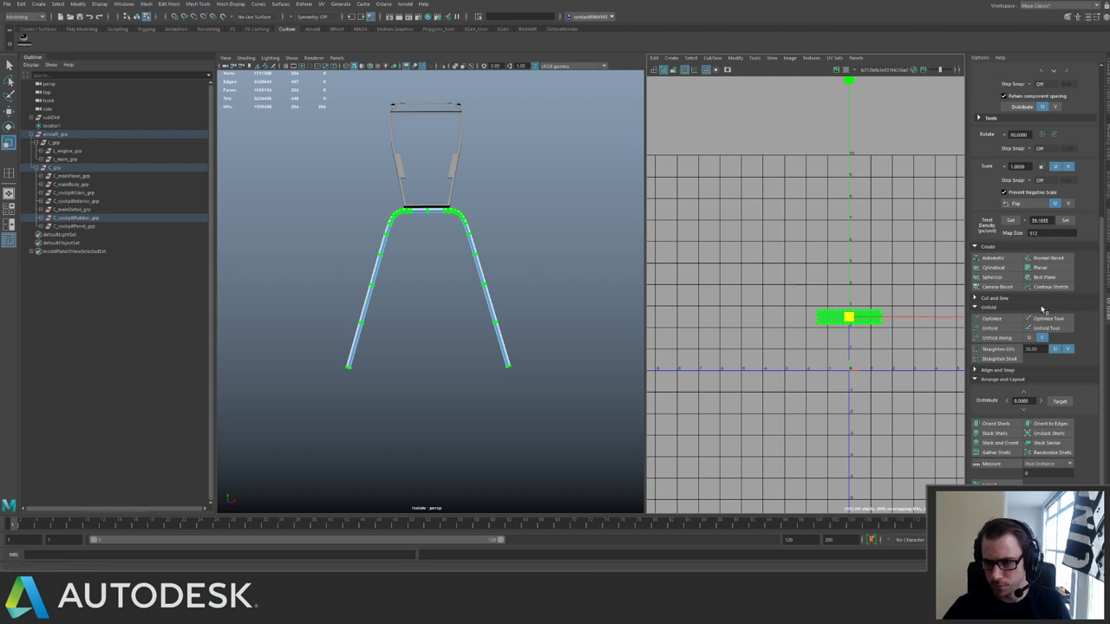
{"action": "left_click", "coordinate": [1029, 337]}
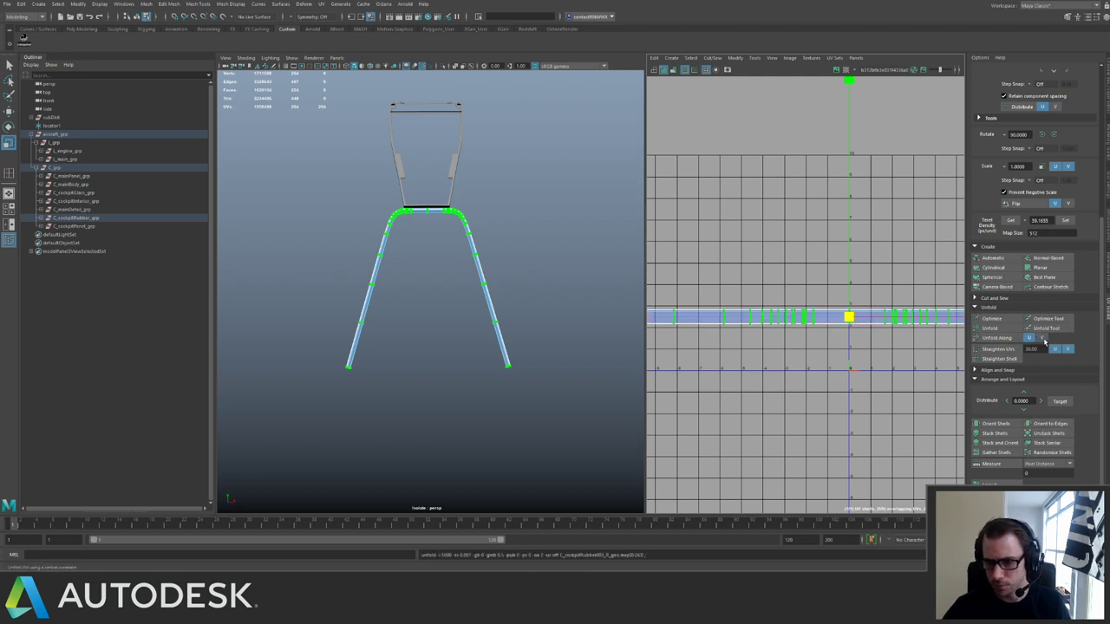
Unfold the arched frame's UV strip along V.
{"action": "left_click", "coordinate": [1042, 338]}
{"action": "left_click", "coordinate": [998, 339]}
{"action": "middle_click_drag", "start_coordinate": [892, 318], "coordinate": [868, 313], "text": "alt"}
{"action": "scroll", "coordinate": [868, 313], "scroll_direction": "down", "scroll_amount": 1}
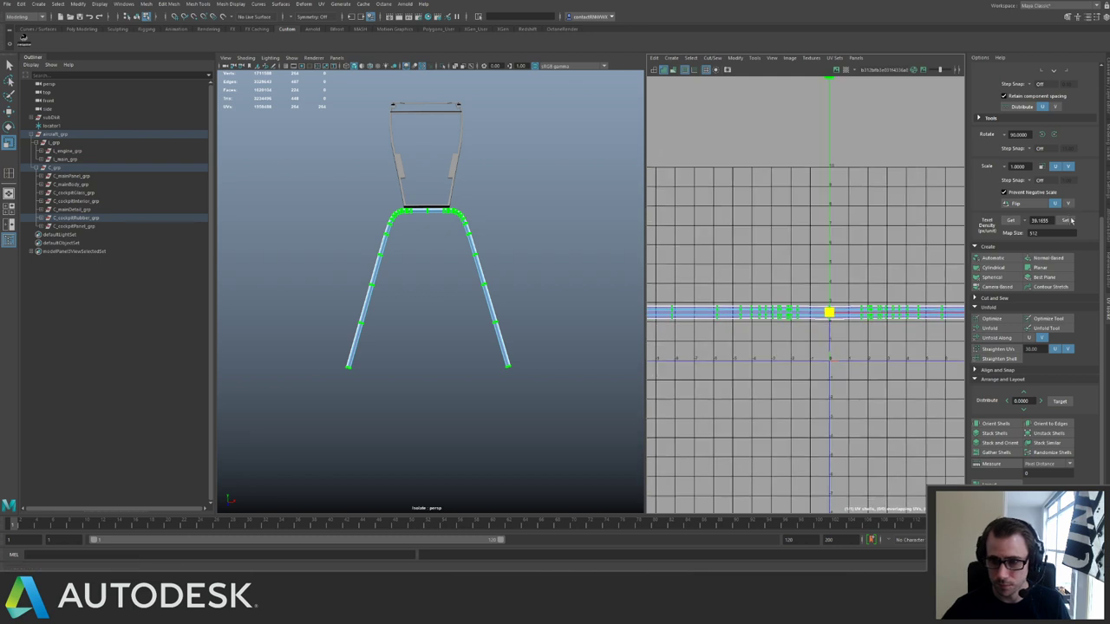
Apply the stored texel density at map size 512 to the arched frame's UVs and lay them out in the first tile.
{"action": "left_click", "coordinate": [1070, 220]}
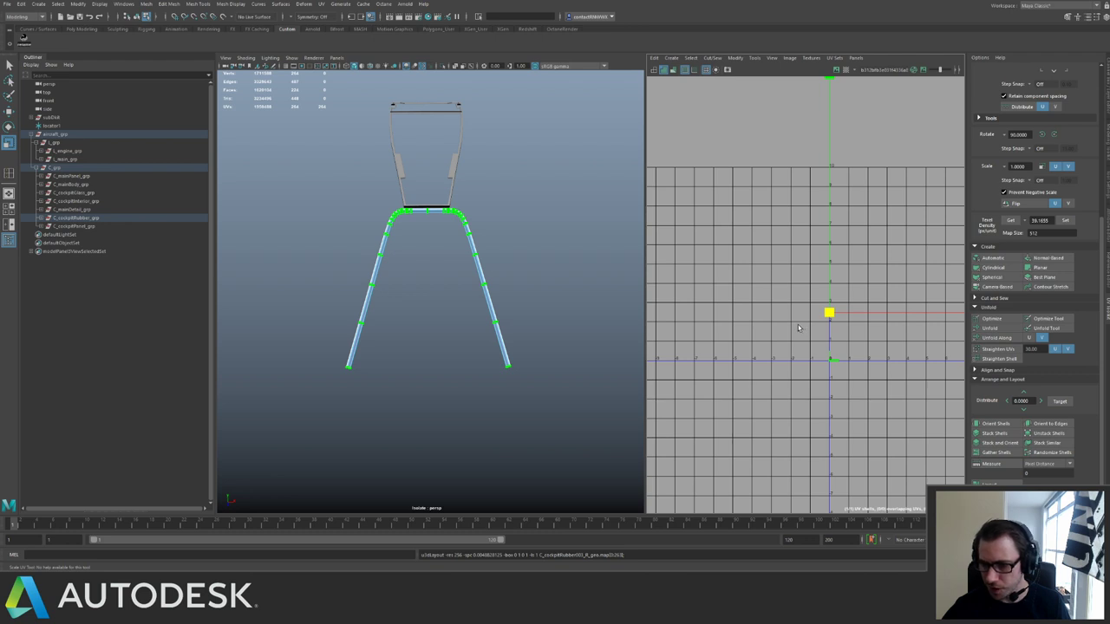
{"action": "key", "text": "f"}
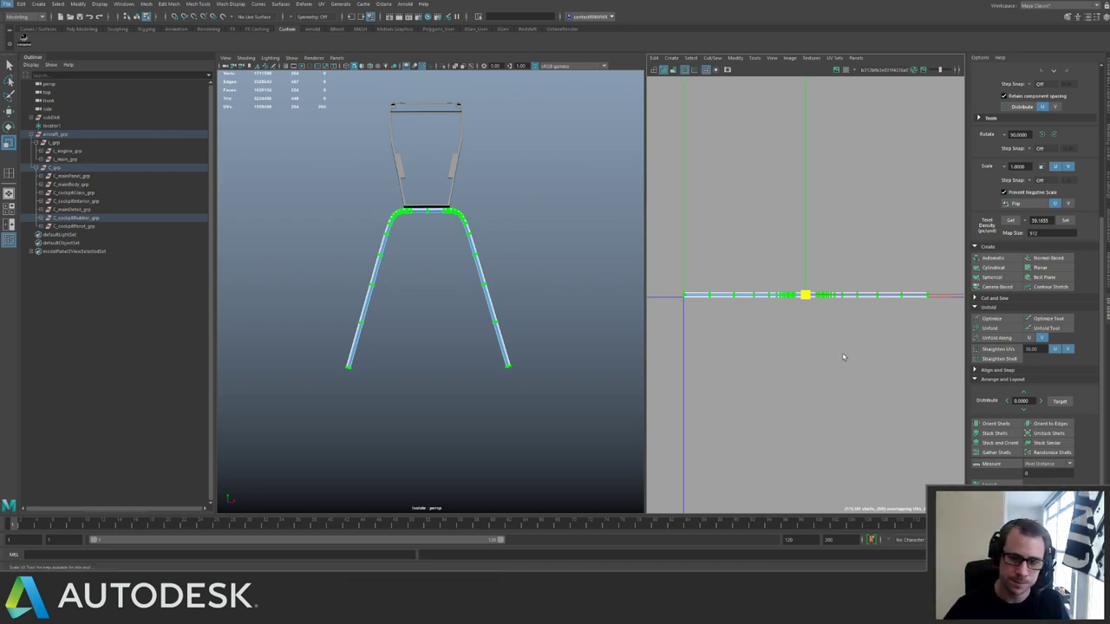
{"action": "right_click_drag", "start_coordinate": [842, 357], "coordinate": [799, 290], "text": "alt"}
{"action": "middle_click_drag", "start_coordinate": [807, 208], "coordinate": [772, 272], "text": "alt"}
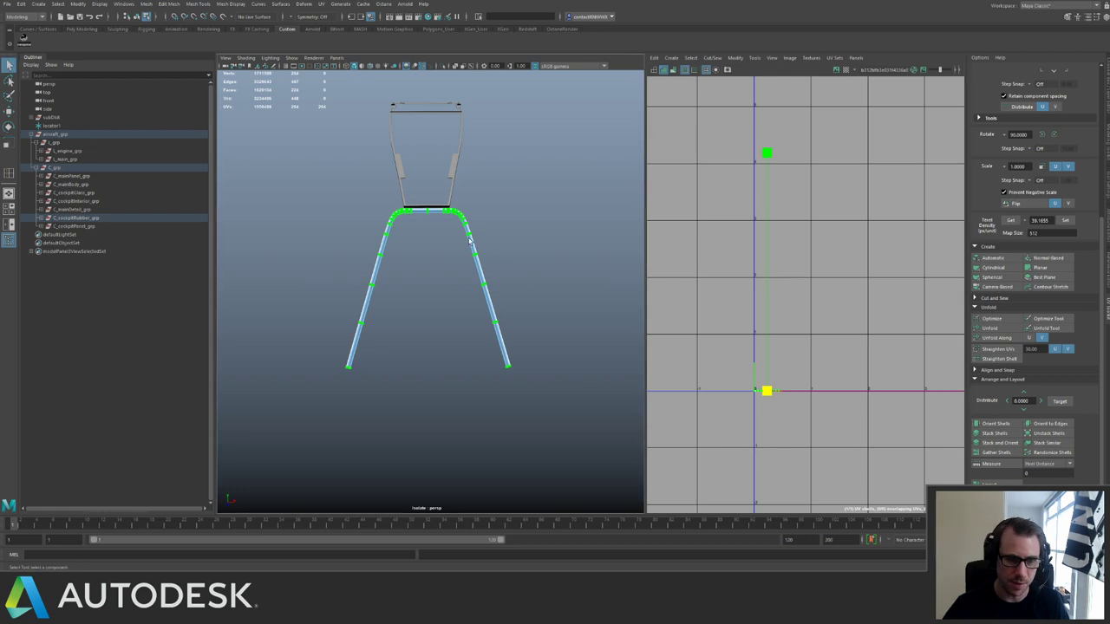
Select the notched rubber frame at the far end of the isolated cockpit frames and check it in smooth preview.
{"action": "key", "text": "q"}
{"action": "left_click", "coordinate": [449, 269]}
{"action": "middle_click_drag", "start_coordinate": [449, 270], "coordinate": [439, 321], "text": "alt"}
{"action": "left_click", "coordinate": [449, 201]}
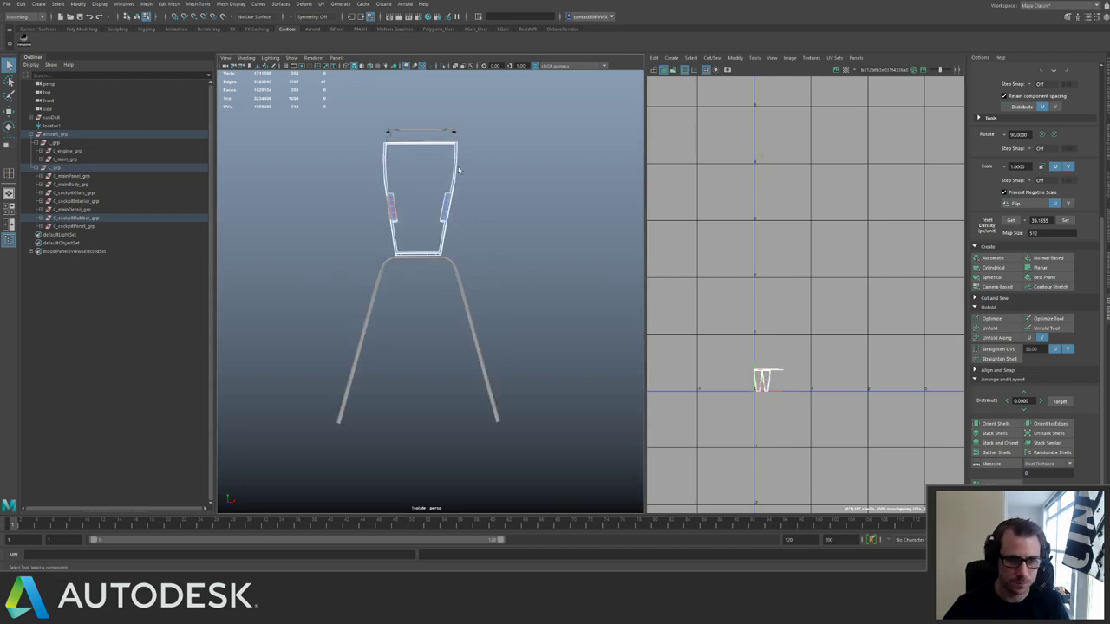
{"action": "right_click_drag", "start_coordinate": [456, 136], "coordinate": [474, 127]}
{"action": "left_click", "coordinate": [458, 133]}
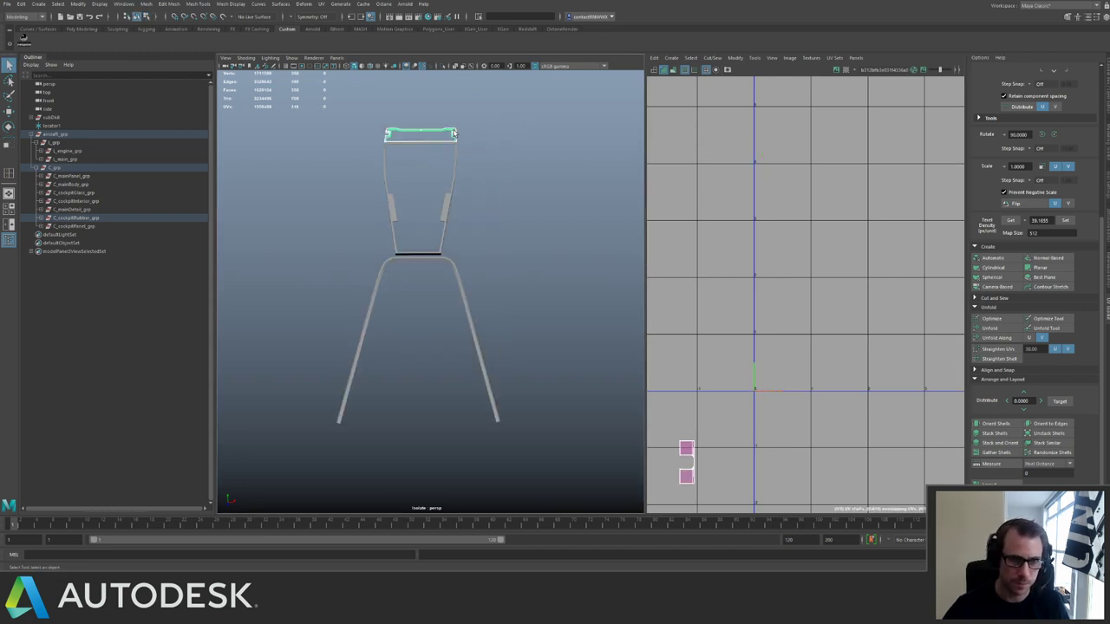
{"action": "key", "text": "f"}
{"action": "left_click_drag", "start_coordinate": [462, 175], "coordinate": [451, 241], "text": "alt"}
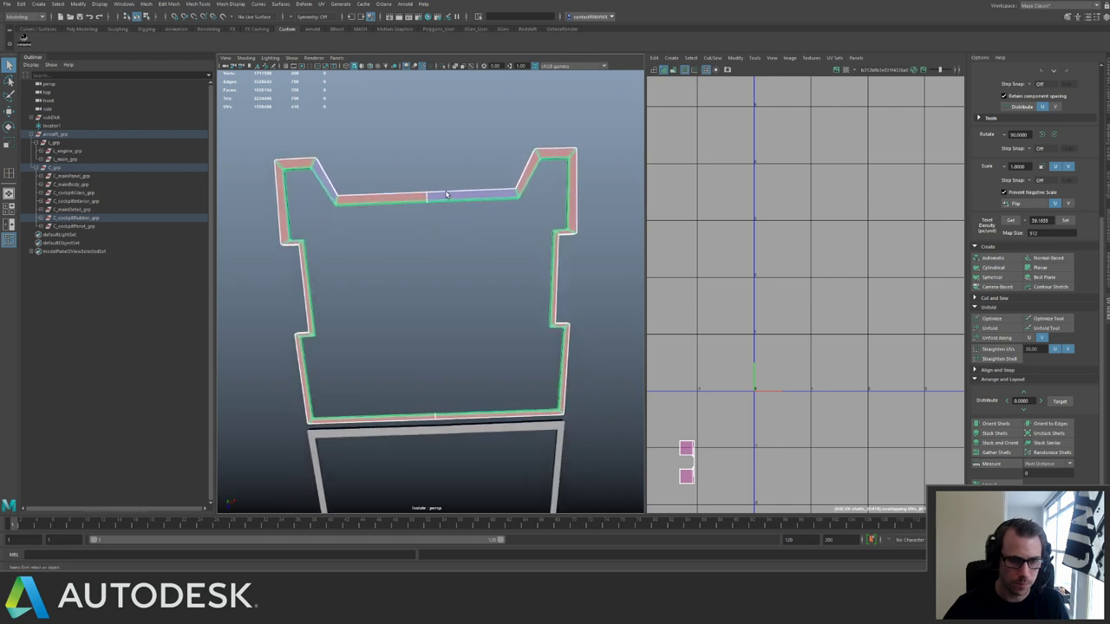
{"action": "key", "text": "3"}
{"action": "key", "text": "1"}
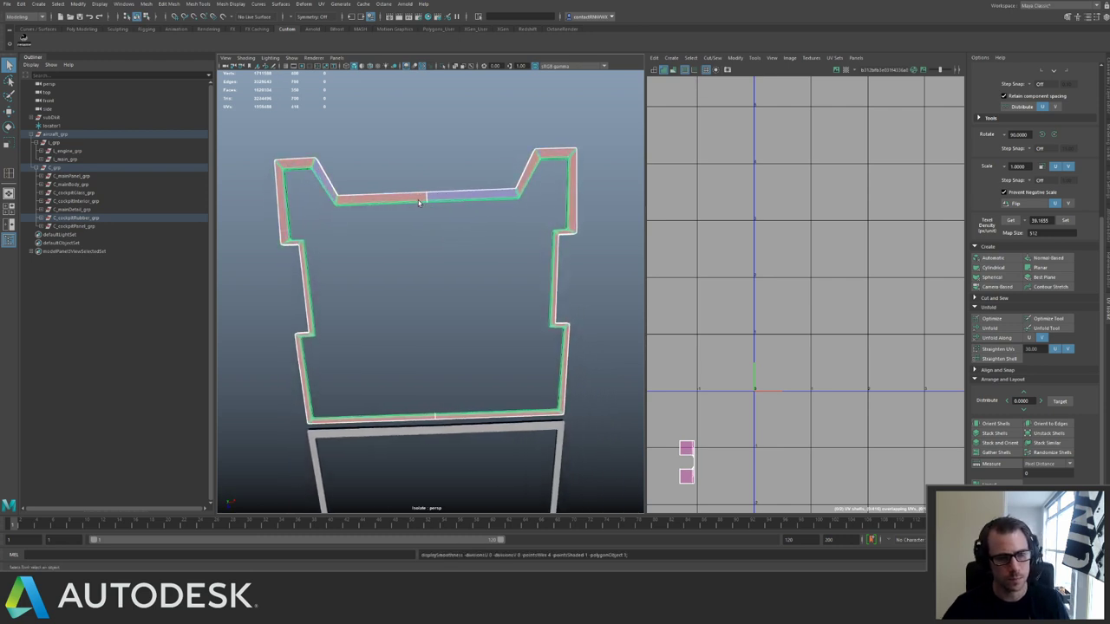
Apply a planar UV projection to all faces of the notched rubber frame.
{"action": "right_click_drag", "start_coordinate": [408, 212], "coordinate": [475, 228]}
{"action": "scroll", "coordinate": [521, 242], "scroll_direction": "down", "scroll_amount": 1}
{"action": "left_click", "coordinate": [323, 162]}
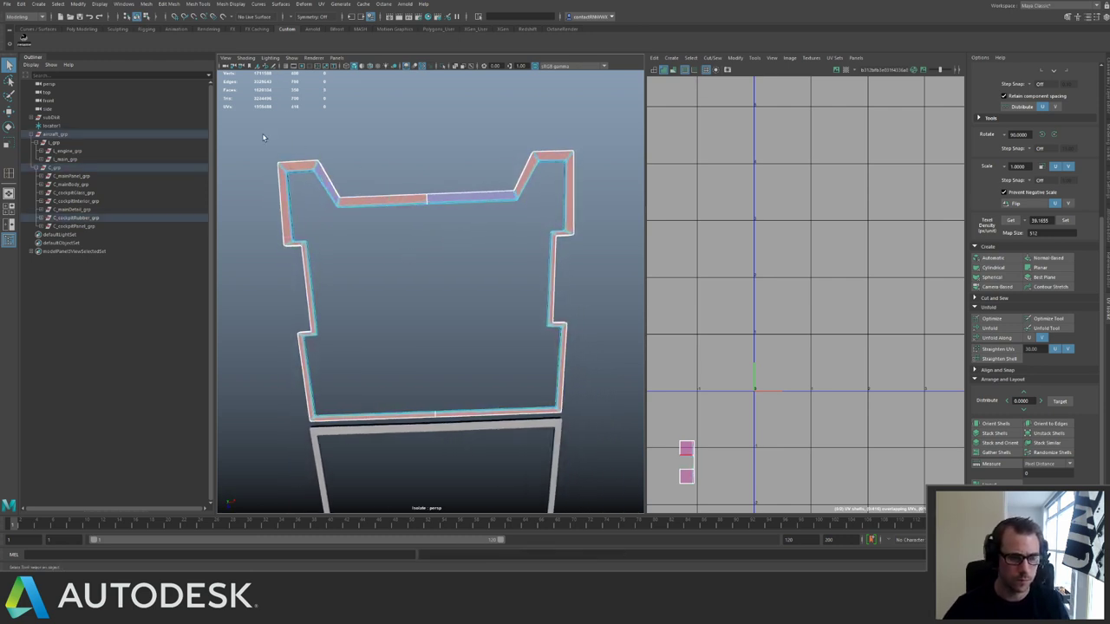
{"action": "left_click_drag", "start_coordinate": [262, 133], "coordinate": [577, 376]}
{"action": "scroll", "coordinate": [782, 305], "scroll_direction": "down", "scroll_amount": 2}
{"action": "left_click", "coordinate": [1039, 267]}
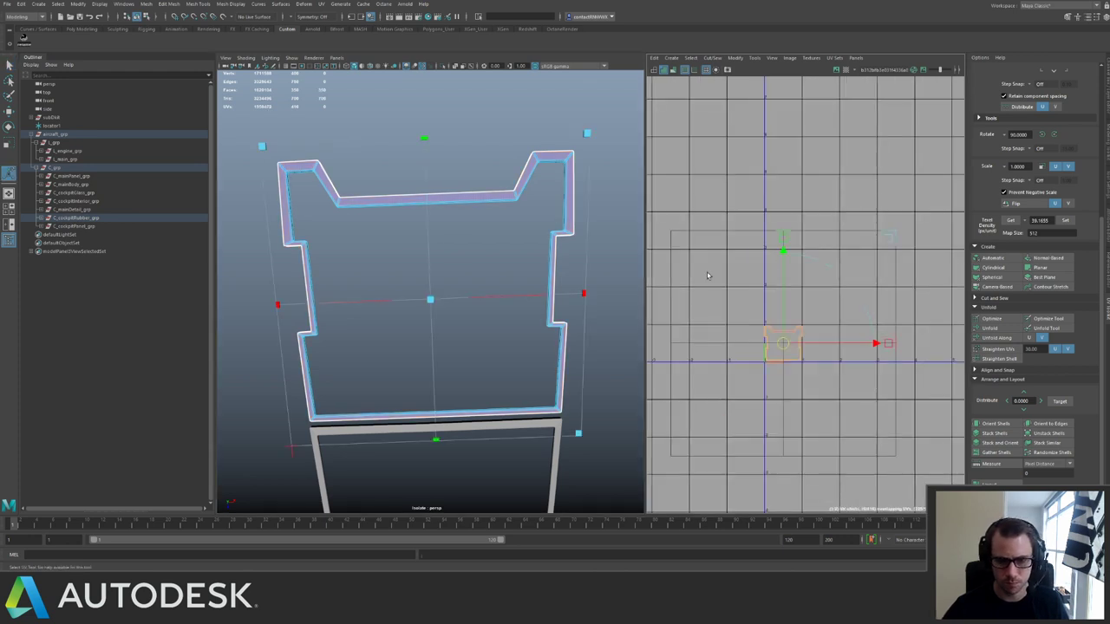
Cut the notched frame's UVs along its lengthwise edge loops and move the separated shell above the first tile.
{"action": "left_click_drag", "start_coordinate": [320, 229], "coordinate": [425, 173], "text": "alt"}
{"action": "right_click_drag", "start_coordinate": [424, 209], "coordinate": [555, 339], "text": "alt"}
{"action": "left_click_drag", "start_coordinate": [555, 339], "coordinate": [406, 193], "text": "alt"}
{"action": "left_click", "coordinate": [350, 215]}
{"action": "double_click", "coordinate": [361, 221], "text": "shift"}
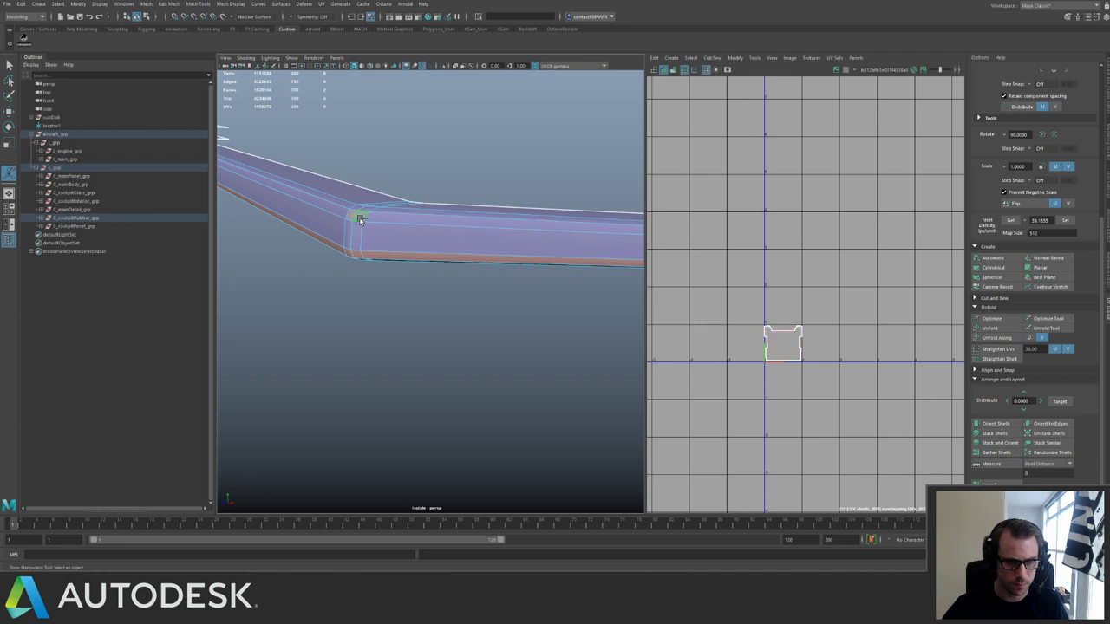
{"action": "double_click", "coordinate": [353, 236], "text": "shift"}
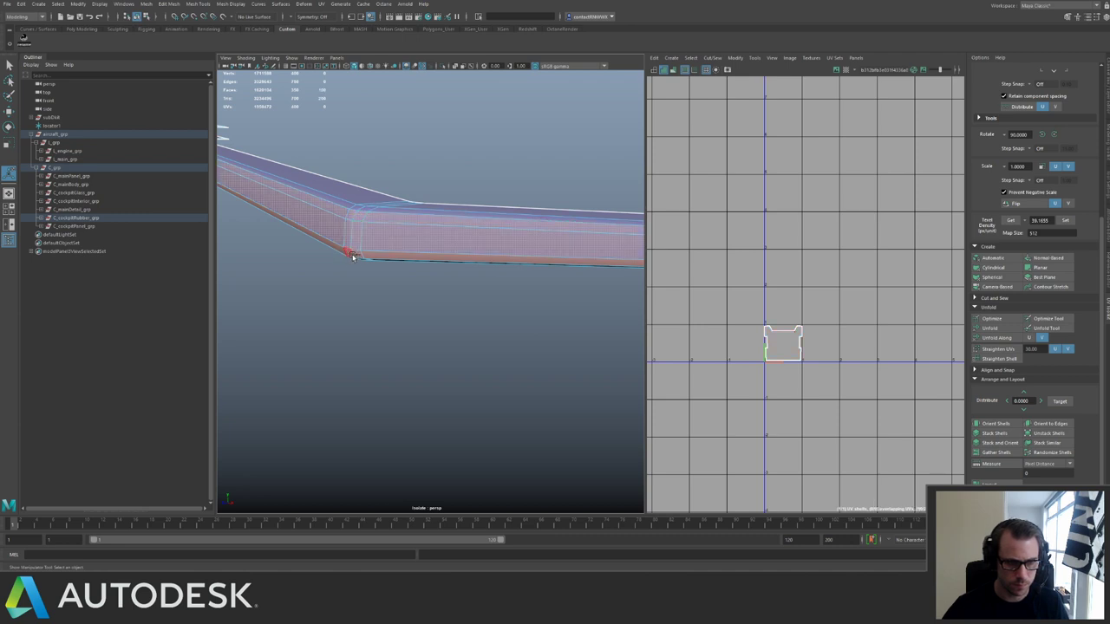
{"action": "double_click", "coordinate": [406, 260], "text": "shift"}
{"action": "right_click_drag", "start_coordinate": [906, 316], "coordinate": [886, 279], "text": "shift"}
{"action": "key", "text": "w"}
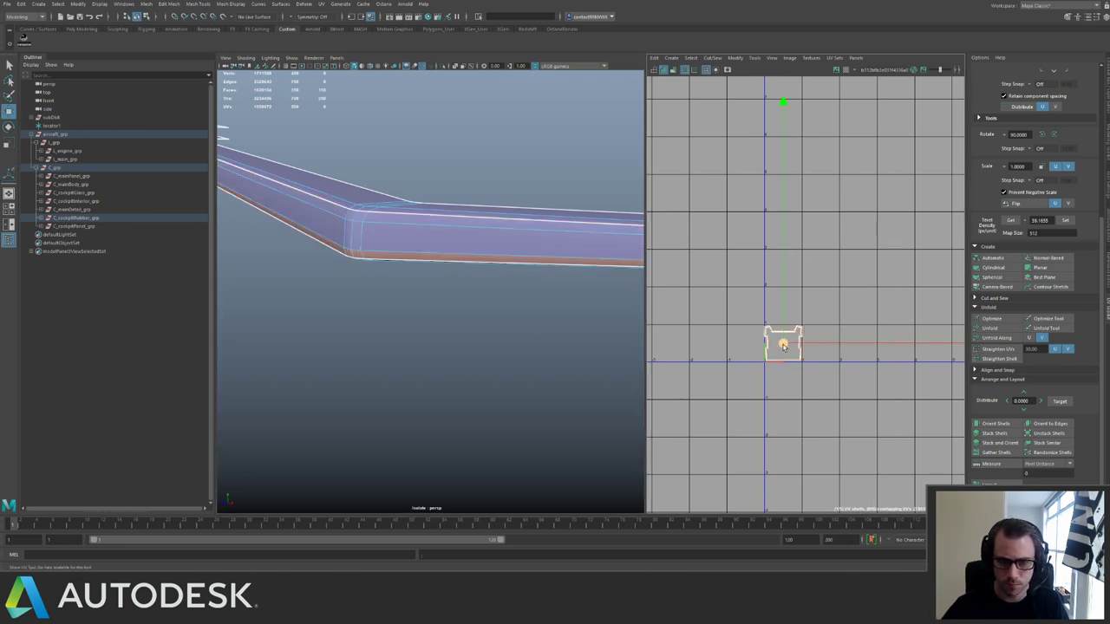
{"action": "left_click_drag", "start_coordinate": [783, 342], "coordinate": [807, 255]}
Apply the stored texel density at map size 512 to the shells left in the first tile and move them below it.
{"action": "right_click_drag", "start_coordinate": [769, 328], "coordinate": [817, 316]}
{"action": "left_click_drag", "start_coordinate": [823, 312], "coordinate": [751, 371]}
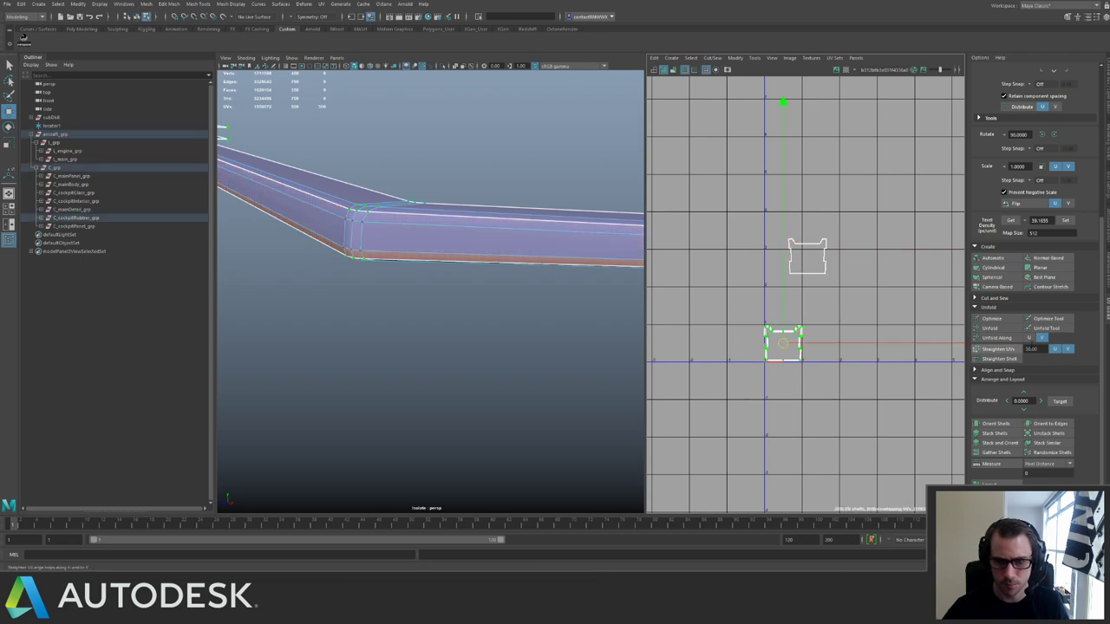
{"action": "left_click", "coordinate": [1069, 221]}
{"action": "left_click", "coordinate": [1066, 220]}
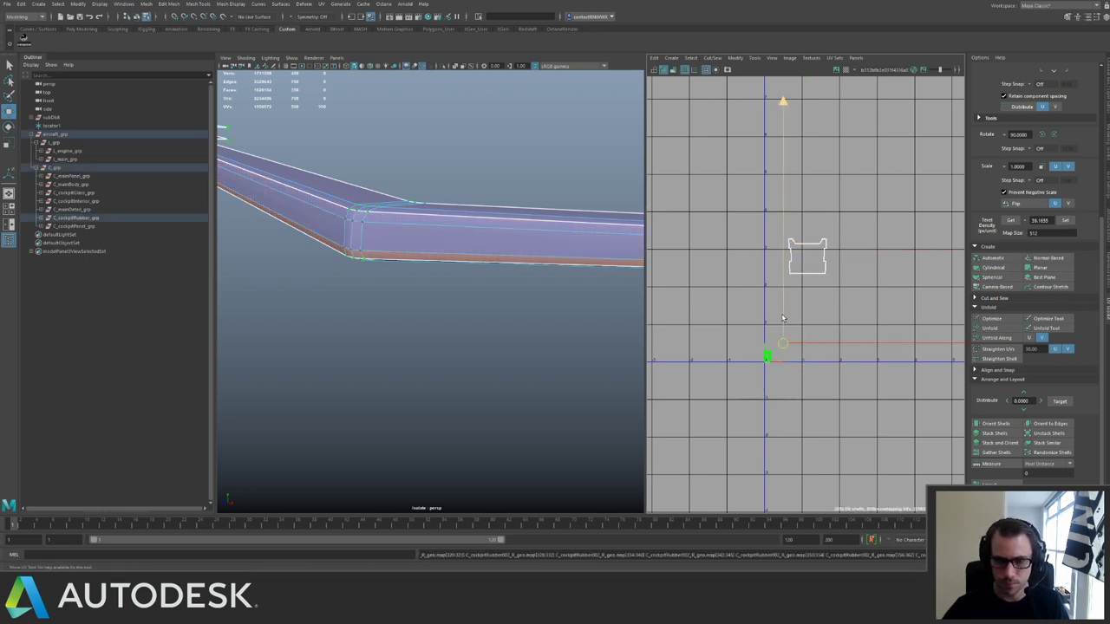
{"action": "left_click_drag", "start_coordinate": [728, 319], "coordinate": [783, 404]}
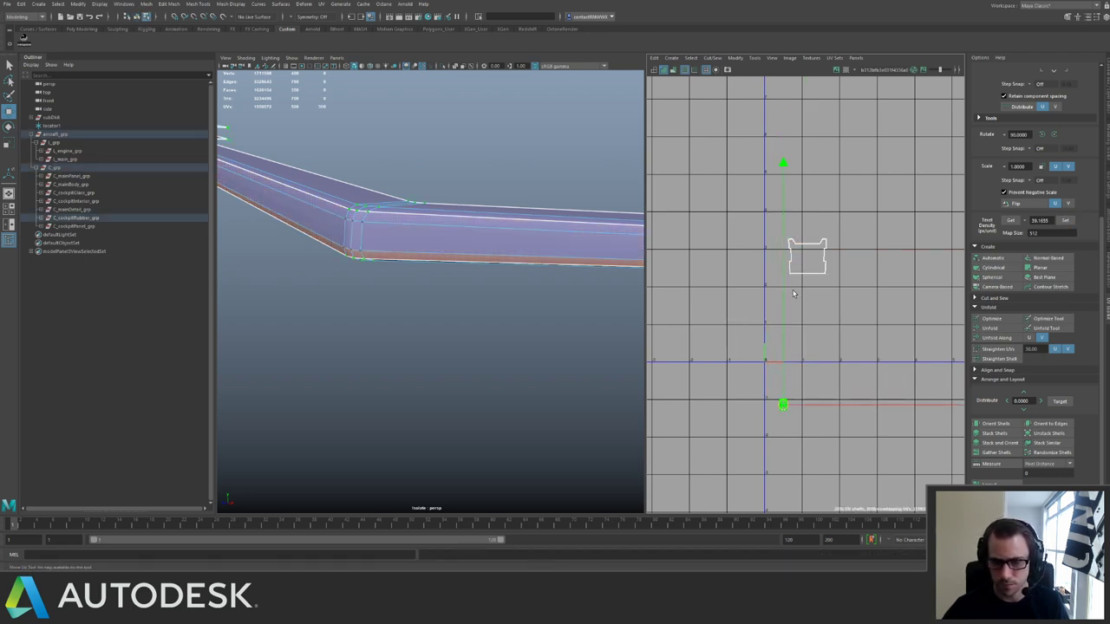
Unitize the UVs of the faces in the separated notched-frame shell.
{"action": "right_click_drag", "start_coordinate": [795, 273], "coordinate": [783, 261]}
{"action": "left_click_drag", "start_coordinate": [797, 262], "coordinate": [862, 318]}
{"action": "scroll", "coordinate": [850, 319], "scroll_direction": "up", "scroll_amount": 2}
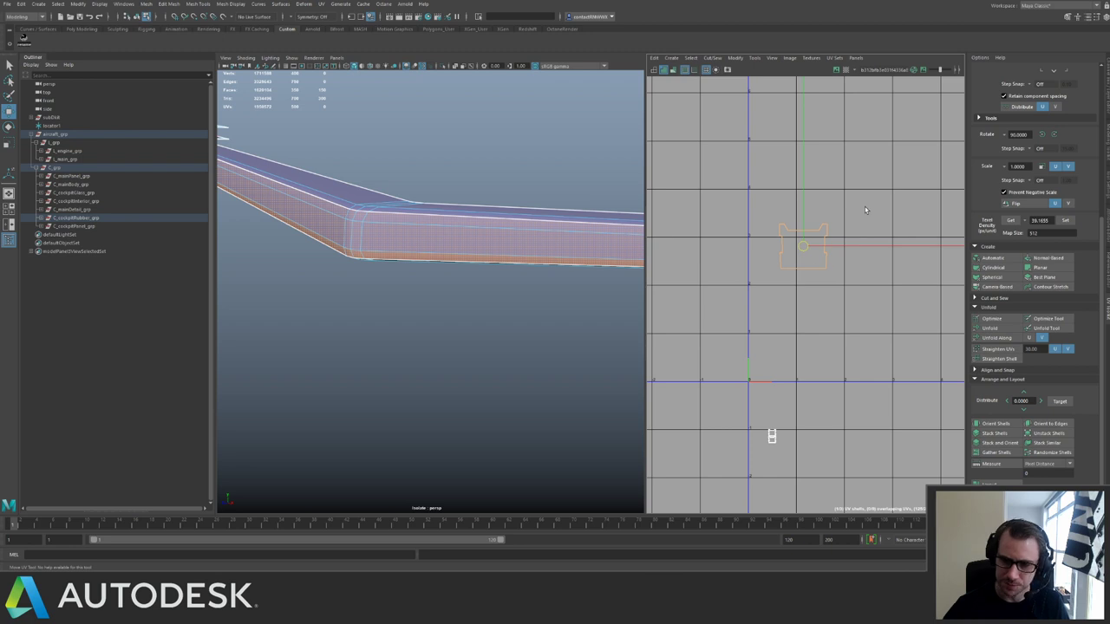
{"action": "scroll", "coordinate": [883, 220], "scroll_direction": "down", "scroll_amount": 2}
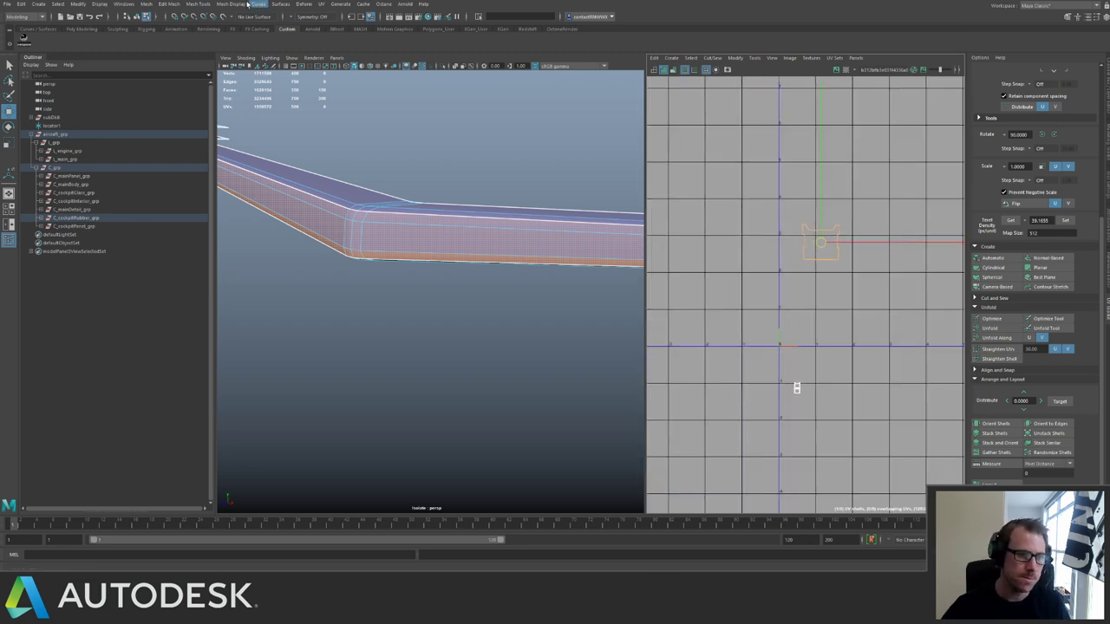
{"action": "left_click", "coordinate": [755, 58]}
{"action": "mouse_move", "coordinate": [735, 58]}
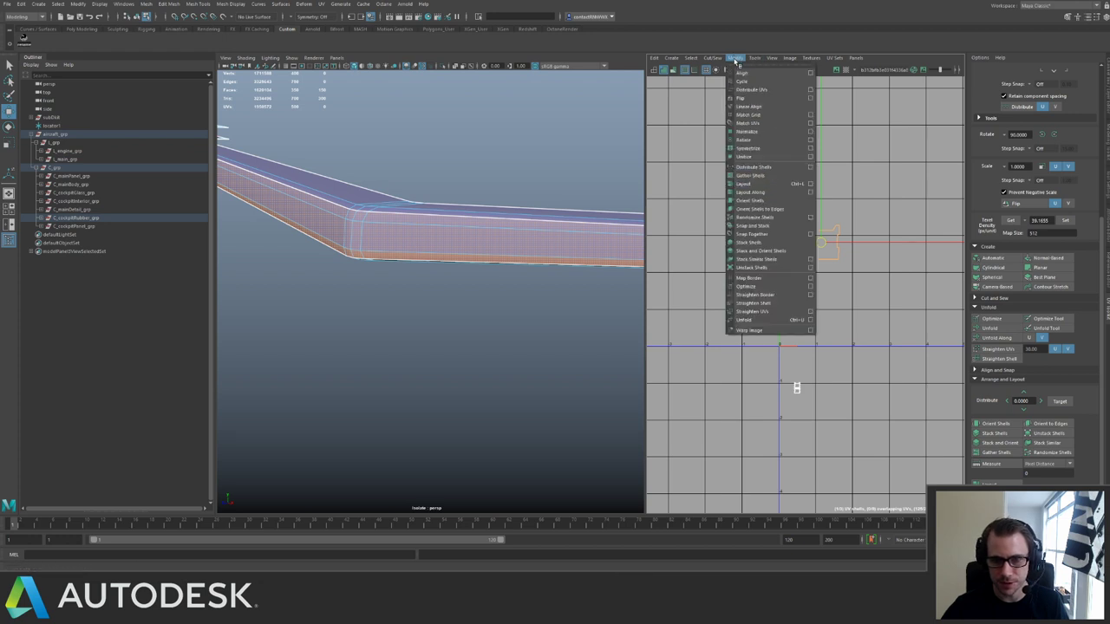
{"action": "left_click", "coordinate": [751, 157]}
Sew the notched frame's unitized faces into one continuous UV strip, leaving a cross seam at one corner unsewn.
{"action": "key", "text": "F10"}
{"action": "left_click_drag", "start_coordinate": [763, 295], "coordinate": [837, 367]}
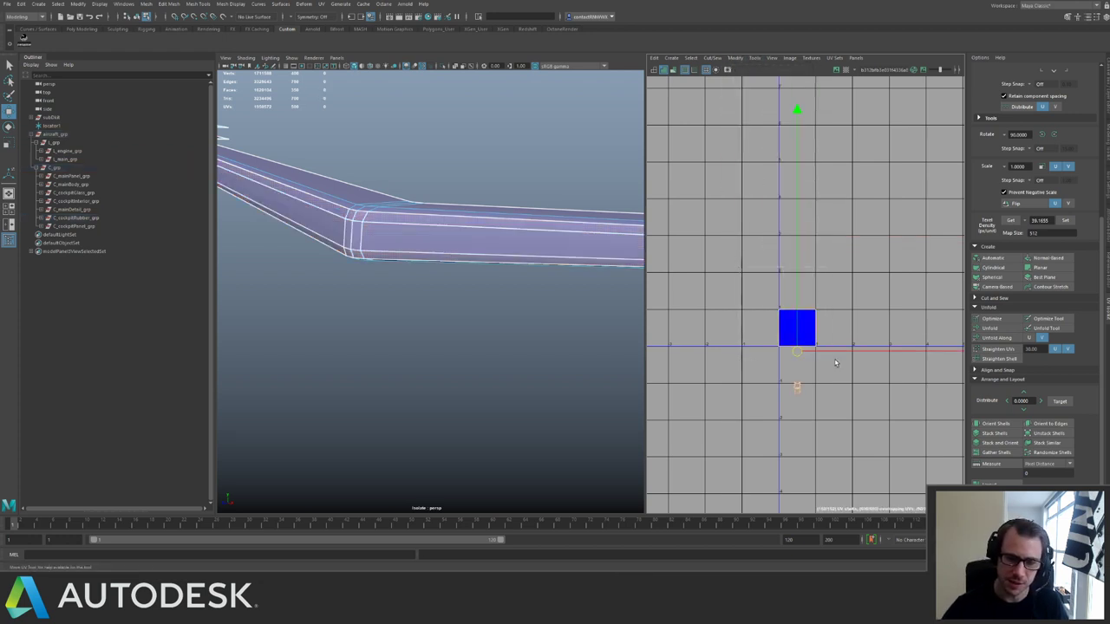
{"action": "middle_click_drag", "start_coordinate": [837, 366], "coordinate": [799, 291], "text": "alt"}
{"action": "scroll", "coordinate": [780, 291], "scroll_direction": "up", "scroll_amount": 1}
{"action": "left_click_drag", "start_coordinate": [739, 295], "coordinate": [807, 362], "text": "ctrl"}
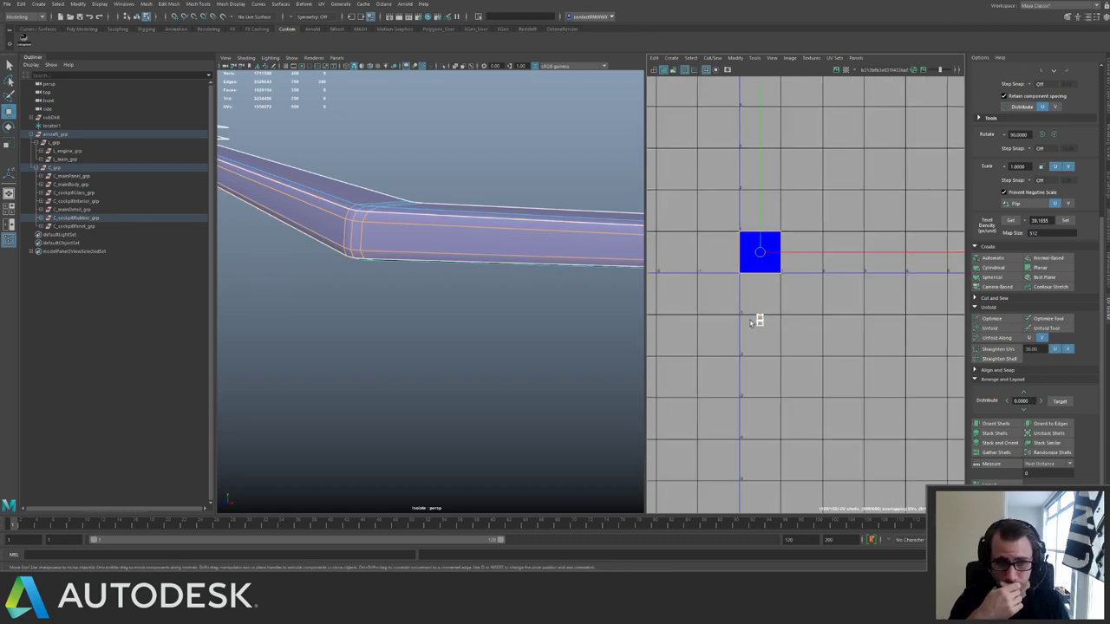
{"action": "left_click_drag", "start_coordinate": [389, 201], "coordinate": [310, 199], "text": "alt"}
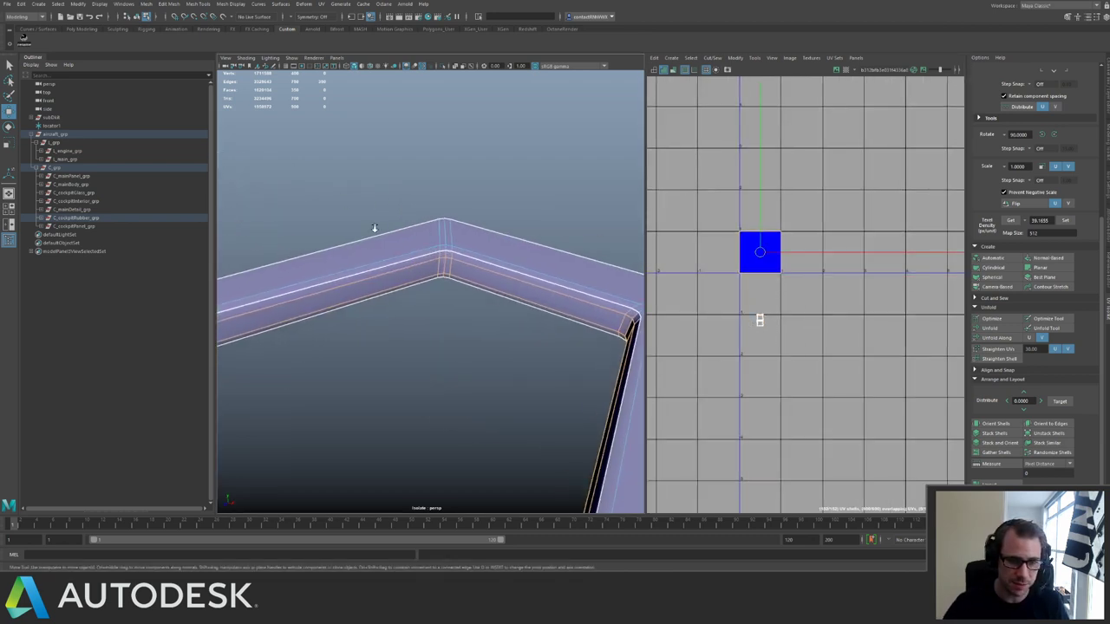
{"action": "left_click_drag", "start_coordinate": [374, 228], "coordinate": [442, 240], "text": "alt"}
{"action": "double_click", "coordinate": [457, 247], "text": "ctrl"}
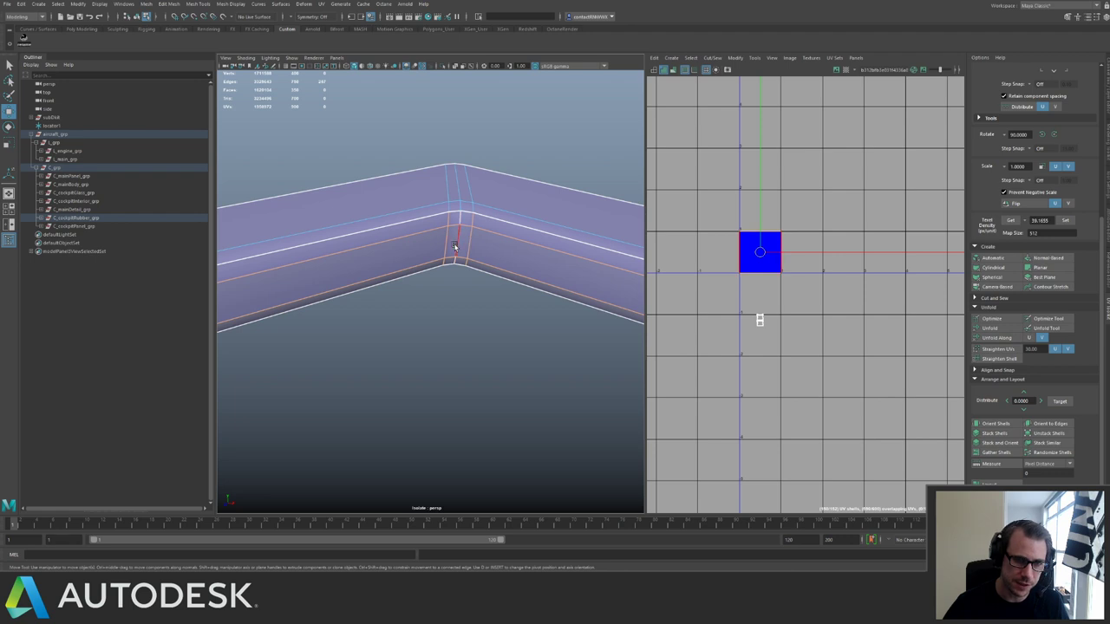
{"action": "right_click_drag", "start_coordinate": [735, 281], "coordinate": [794, 238], "text": "shift"}
Scale the notched frame's UV strip down to about 13 tiles wide and move it near the UV origin.
{"action": "left_click_drag", "start_coordinate": [876, 315], "coordinate": [846, 338]}
{"action": "scroll", "coordinate": [867, 334], "scroll_direction": "down", "scroll_amount": 5}
{"action": "middle_click_drag", "start_coordinate": [742, 214], "coordinate": [864, 229], "text": "alt"}
{"action": "scroll", "coordinate": [864, 228], "scroll_direction": "down", "scroll_amount": 4}
{"action": "key", "text": "r"}
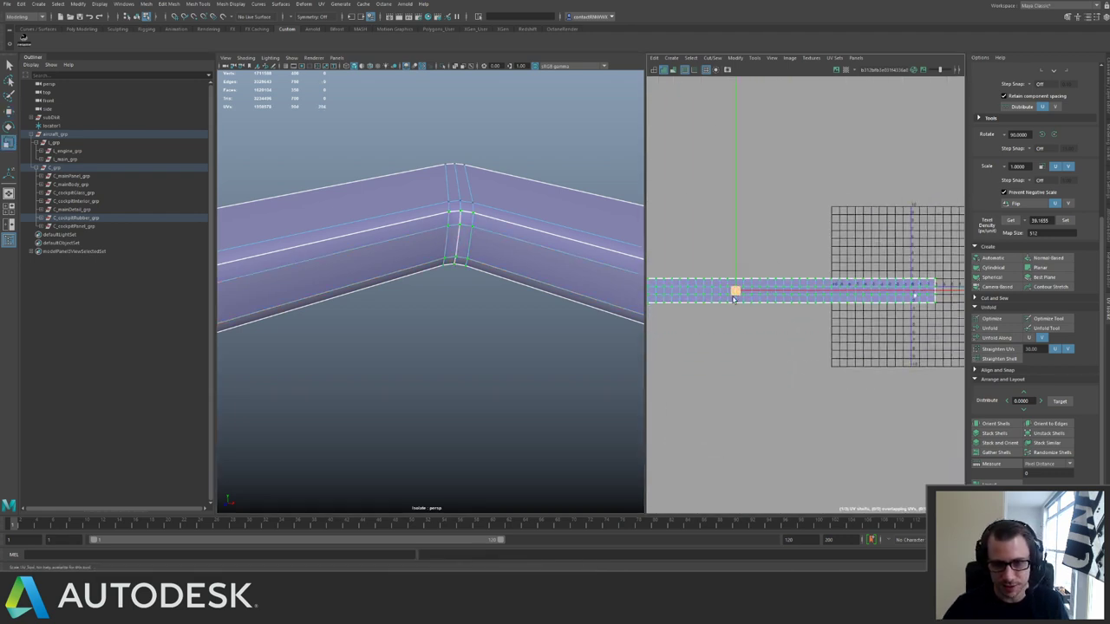
{"action": "left_click_drag", "start_coordinate": [736, 293], "coordinate": [934, 282]}
{"action": "key", "text": "w"}
{"action": "middle_click_drag", "start_coordinate": [935, 284], "coordinate": [804, 288], "text": "alt"}
{"action": "right_click_drag", "start_coordinate": [804, 288], "coordinate": [892, 397], "text": "alt"}
{"action": "middle_click_drag", "start_coordinate": [892, 397], "coordinate": [884, 458], "text": "alt"}
{"action": "right_click_drag", "start_coordinate": [883, 458], "coordinate": [932, 469], "text": "alt"}
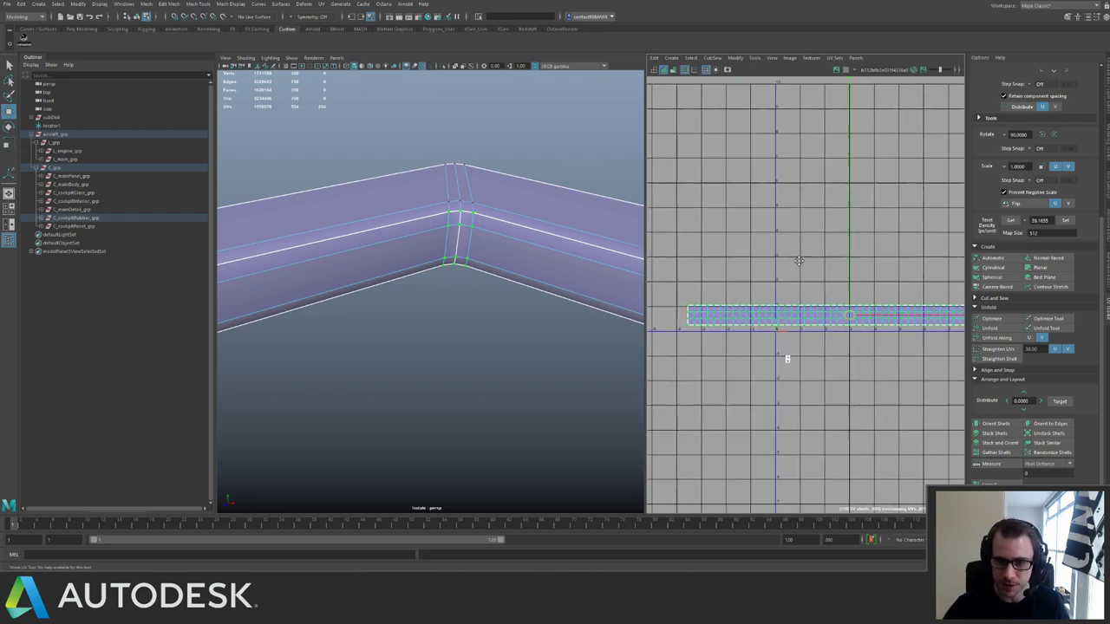
{"action": "middle_click_drag", "start_coordinate": [932, 468], "coordinate": [918, 451], "text": "alt"}
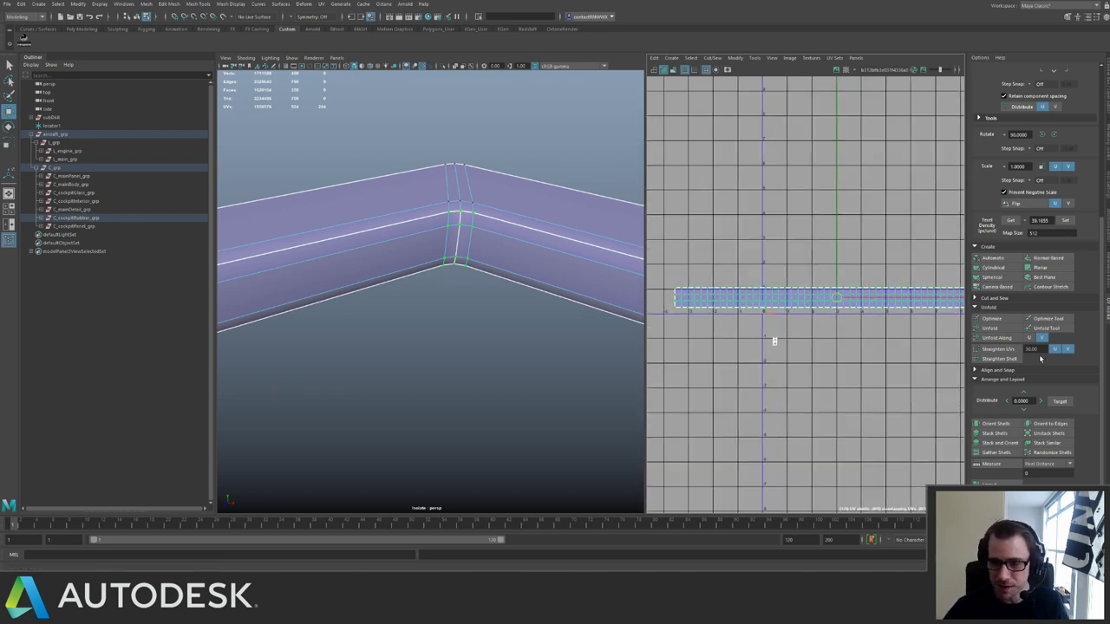
Unfold the notched frame's UV strip along U and then V, and straighten its UVs.
{"action": "left_click", "coordinate": [1015, 341]}
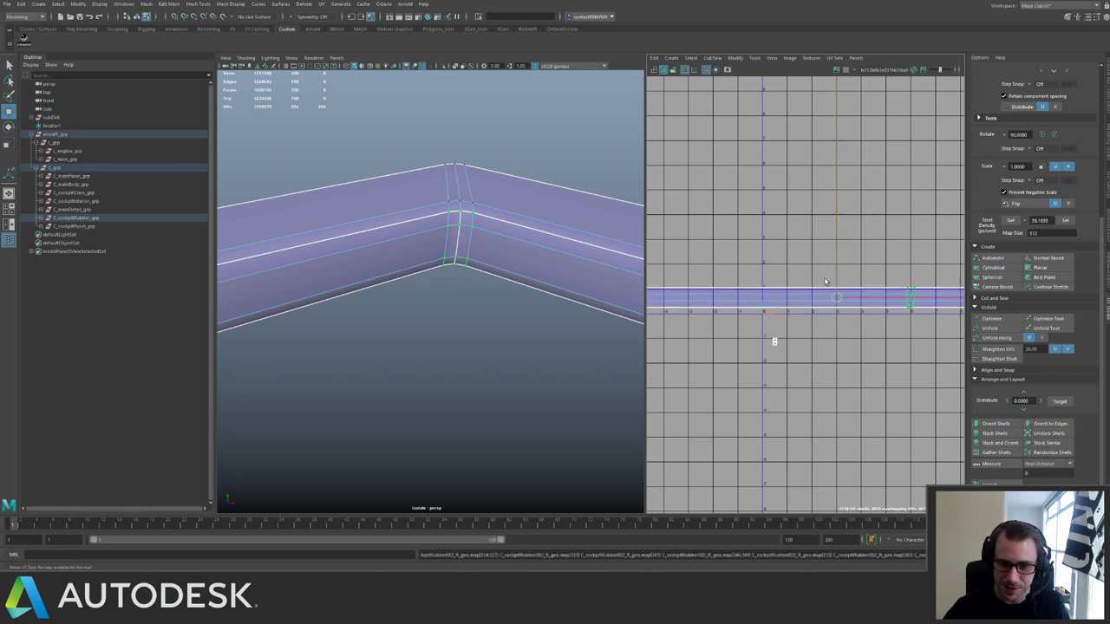
{"action": "left_click", "coordinate": [1041, 339]}
{"action": "left_click", "coordinate": [1011, 339]}
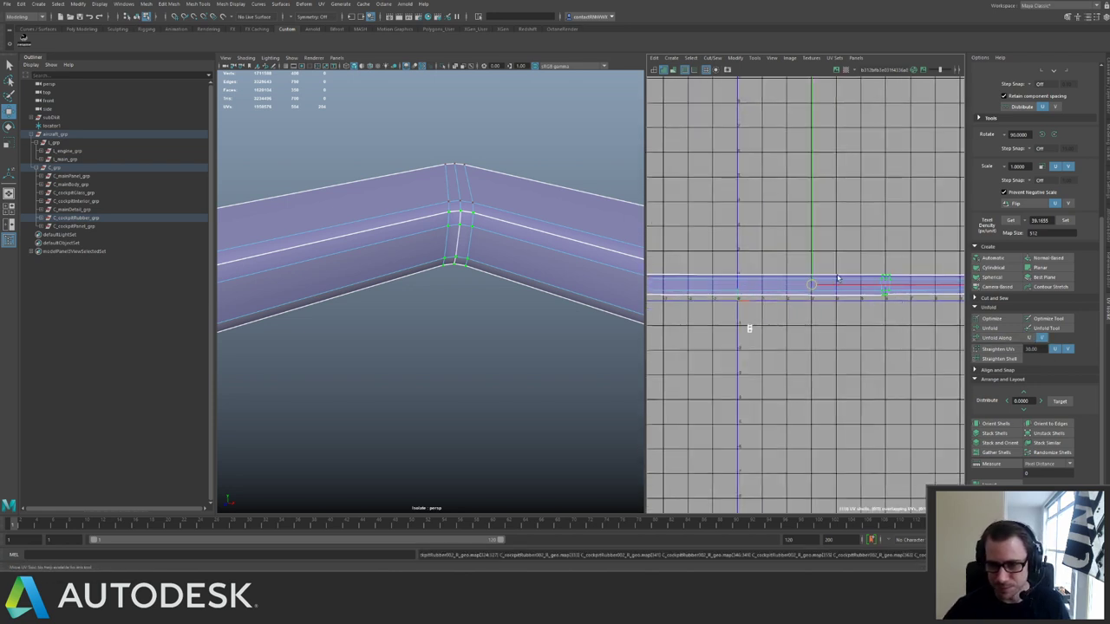
{"action": "scroll", "coordinate": [876, 295], "scroll_direction": "down", "scroll_amount": 3}
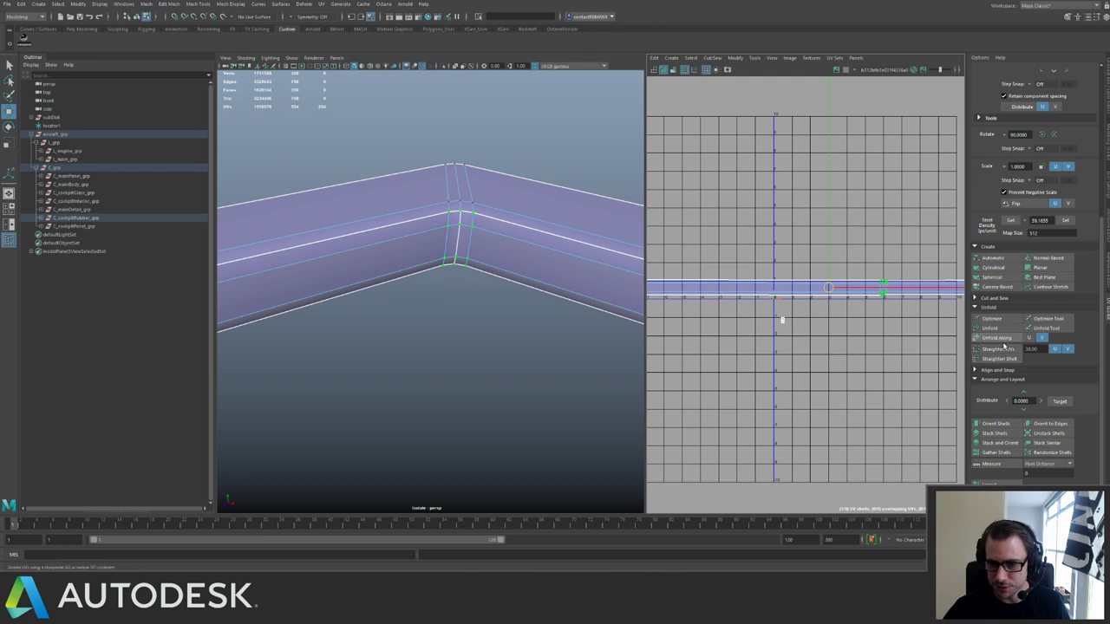
{"action": "left_click", "coordinate": [997, 349]}
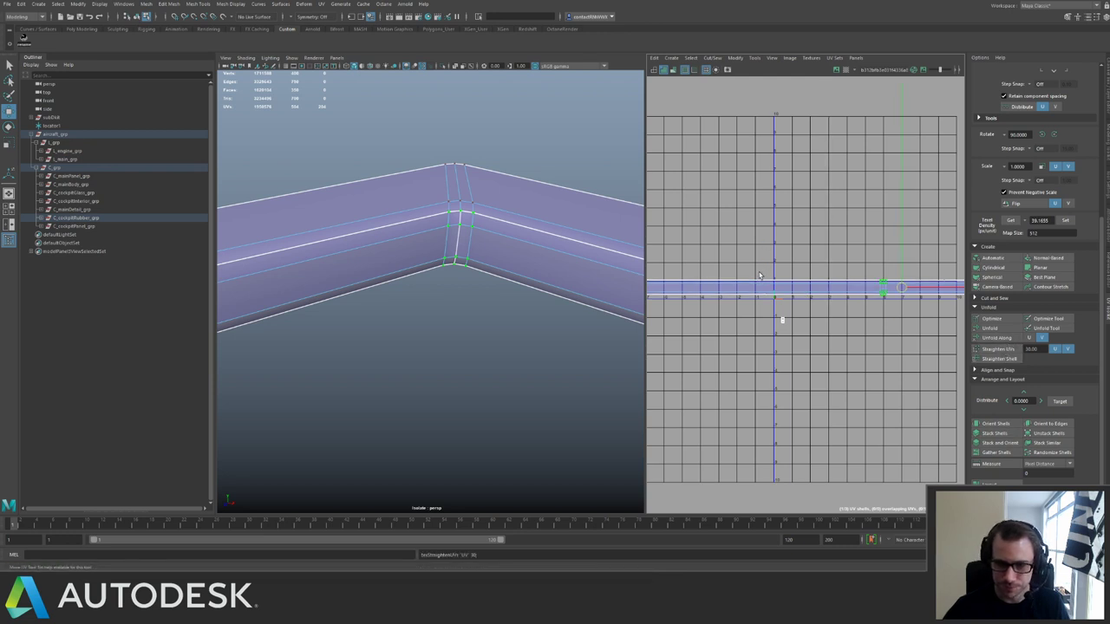
Apply the stored texel density at map size 512 to the notched frame's strip and lay out all its UV shells in the first tile.
{"action": "scroll", "coordinate": [760, 276], "scroll_direction": "up", "scroll_amount": 3}
{"action": "left_click", "coordinate": [1067, 222]}
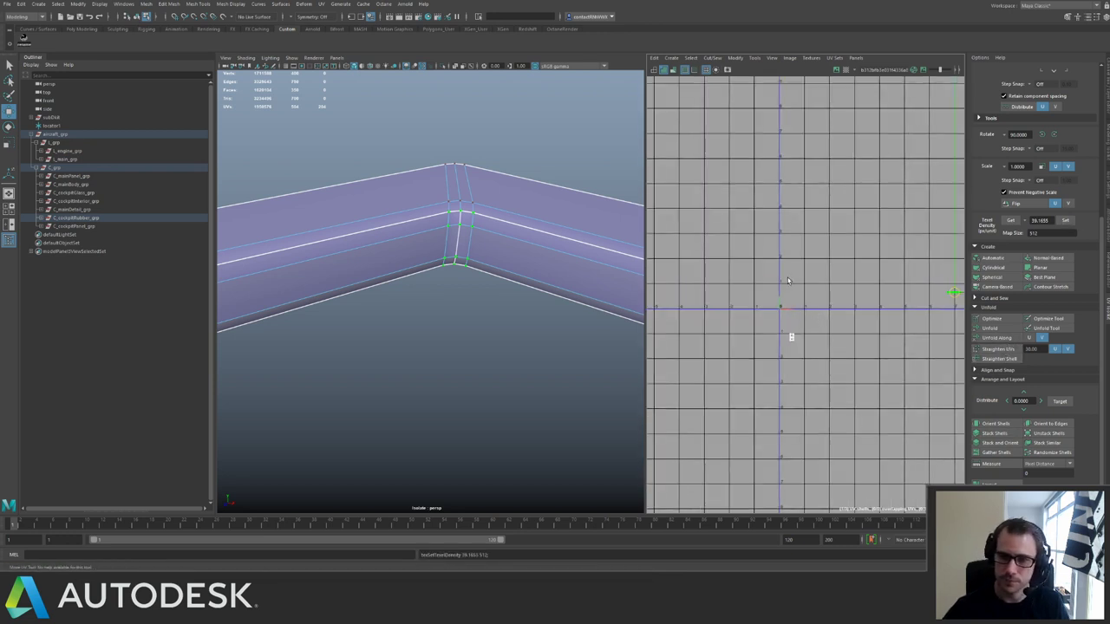
{"action": "scroll", "coordinate": [788, 280], "scroll_direction": "down", "scroll_amount": 3}
{"action": "left_click_drag", "start_coordinate": [782, 264], "coordinate": [947, 346]}
{"action": "key", "text": "ctrl+l"}
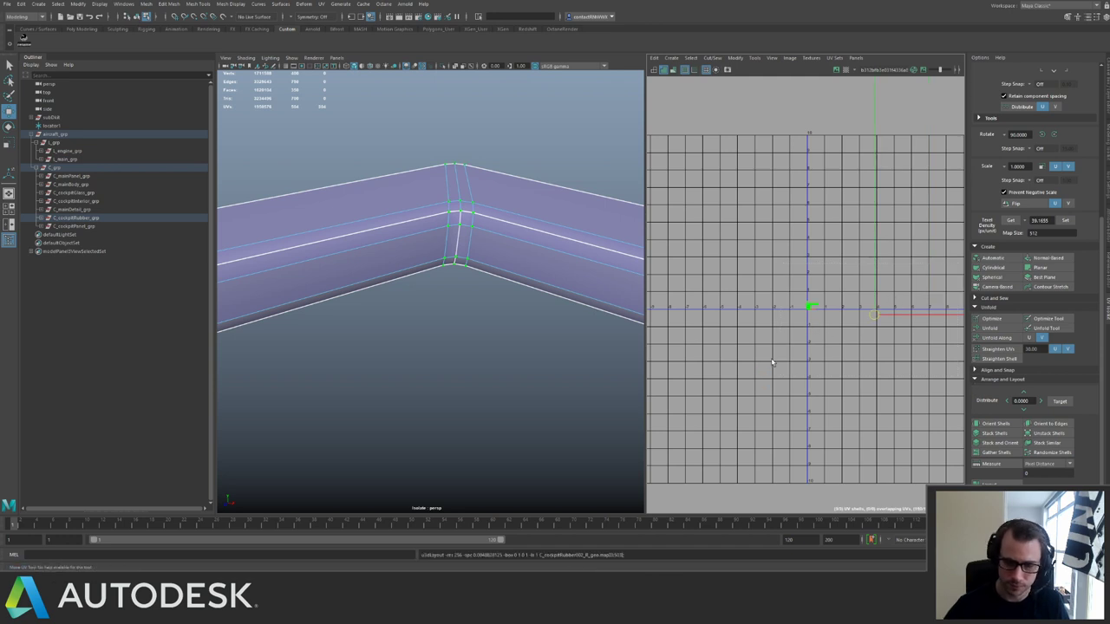
Check the notched rubber frame in place among the surrounding cockpit parts, then isolate it again.
{"action": "key", "text": "F8"}
{"action": "key", "text": "ctrl+1"}
{"action": "left_click_drag", "start_coordinate": [531, 200], "coordinate": [562, 238], "text": "alt"}
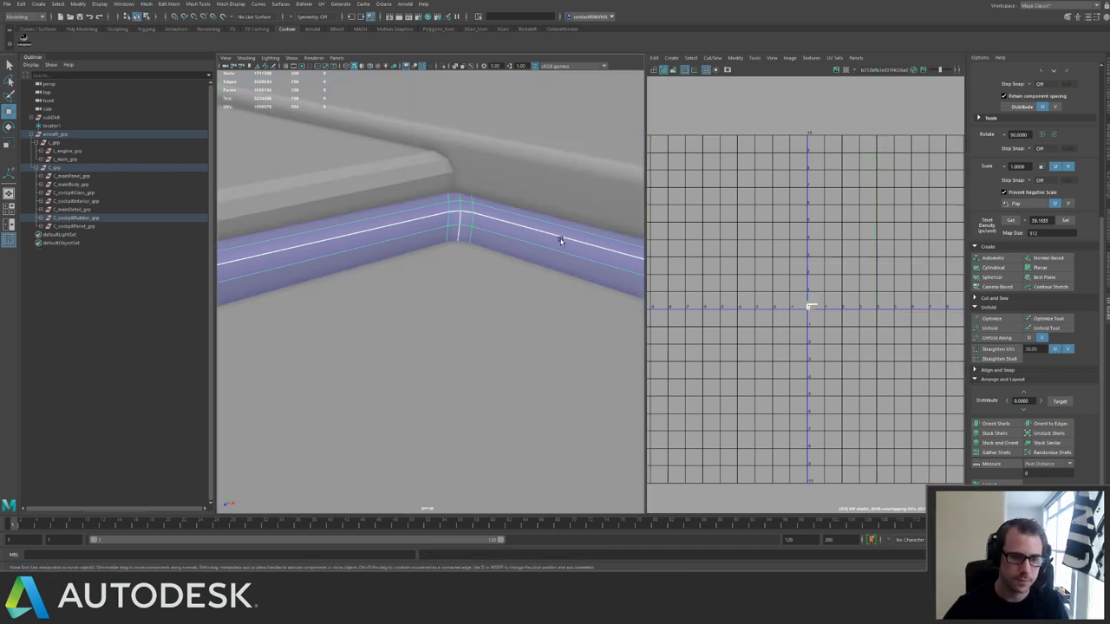
{"action": "right_click_drag", "start_coordinate": [562, 238], "coordinate": [435, 170], "text": "alt"}
{"action": "left_click_drag", "start_coordinate": [435, 170], "coordinate": [419, 198], "text": "alt"}
{"action": "key", "text": "ctrl+1"}
{"action": "right_click_drag", "start_coordinate": [473, 223], "coordinate": [559, 231], "text": "alt"}
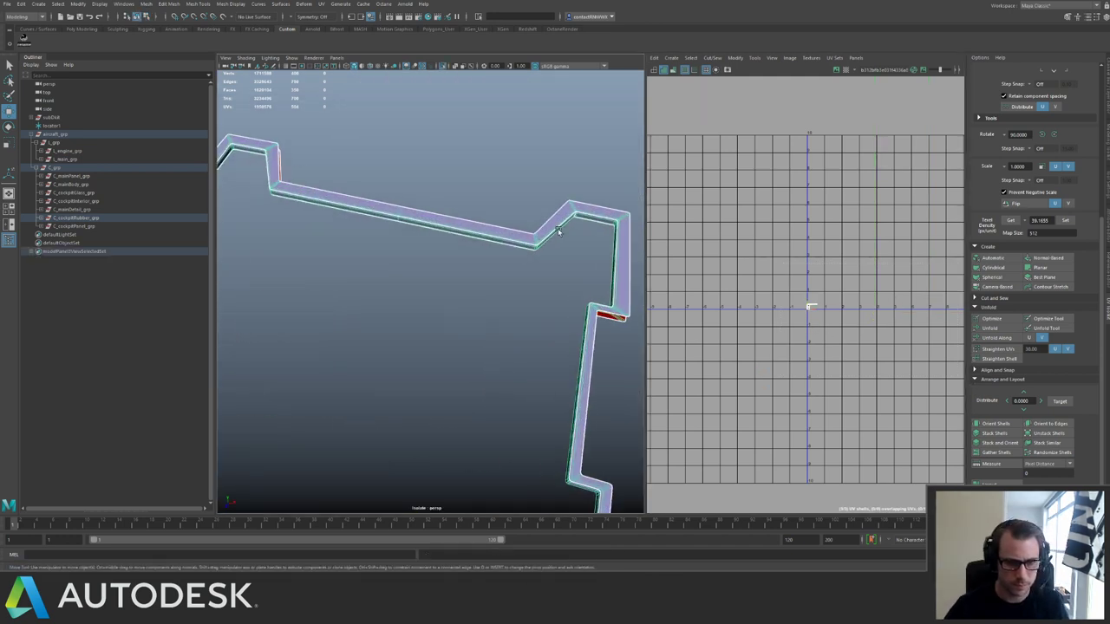
Set the Insert Edge Loop tool to multiple edge loops with 2 loops, undoing the trial cut on the frame's side.
{"action": "right_click_drag", "start_coordinate": [438, 312], "coordinate": [532, 232], "text": "shift"}
{"action": "middle_click_drag", "start_coordinate": [533, 233], "coordinate": [489, 259], "text": "alt"}
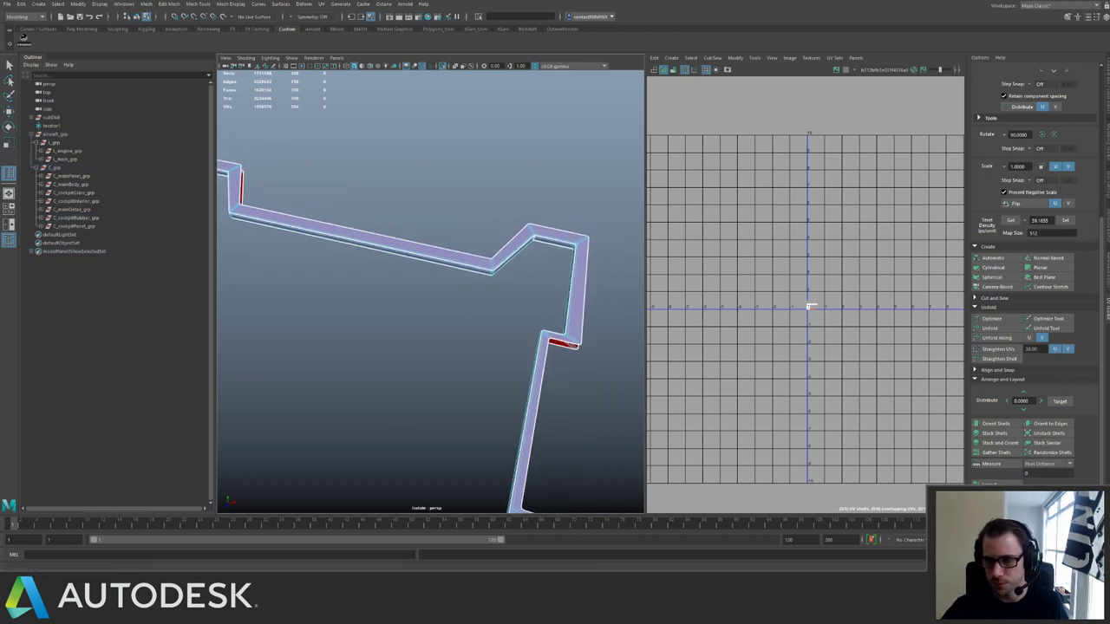
{"action": "left_click", "coordinate": [1107, 185]}
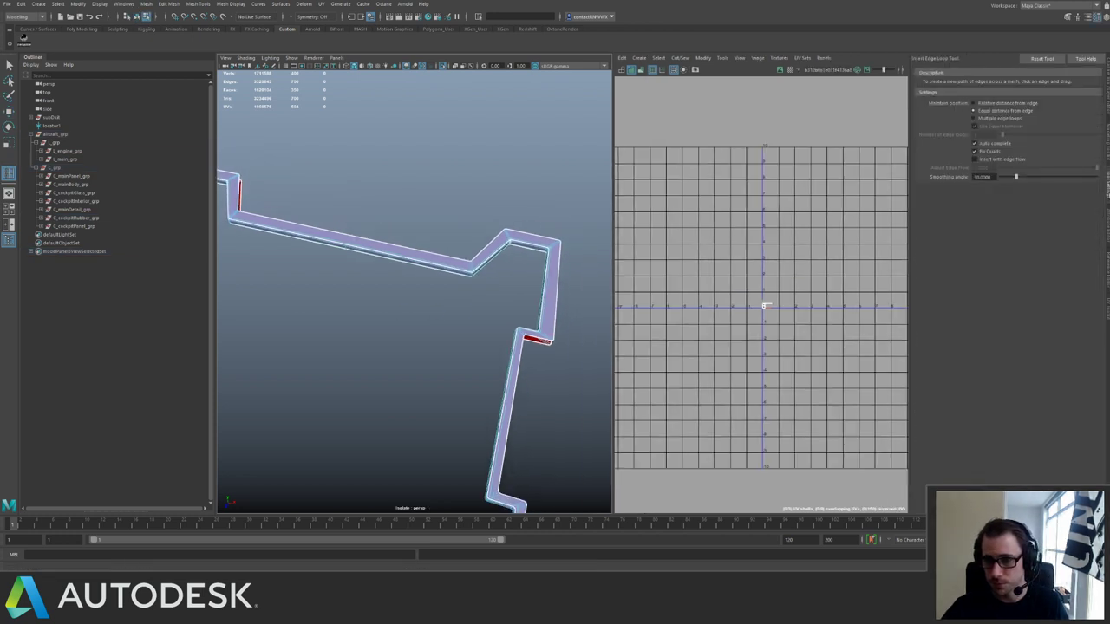
{"action": "left_click", "coordinate": [974, 118]}
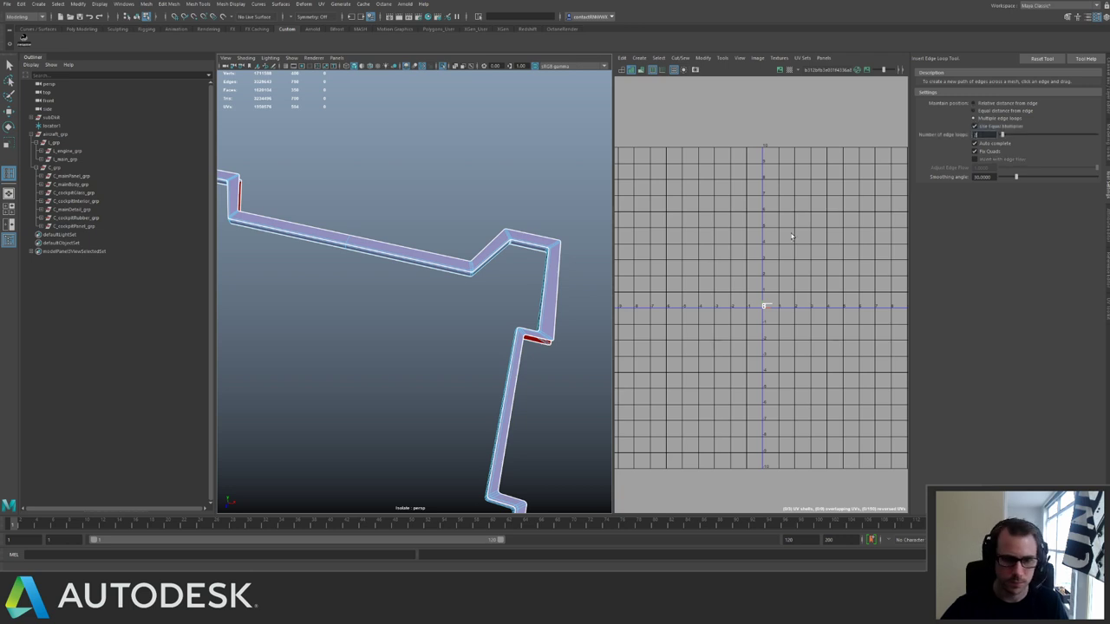
{"action": "left_click", "coordinate": [514, 370]}
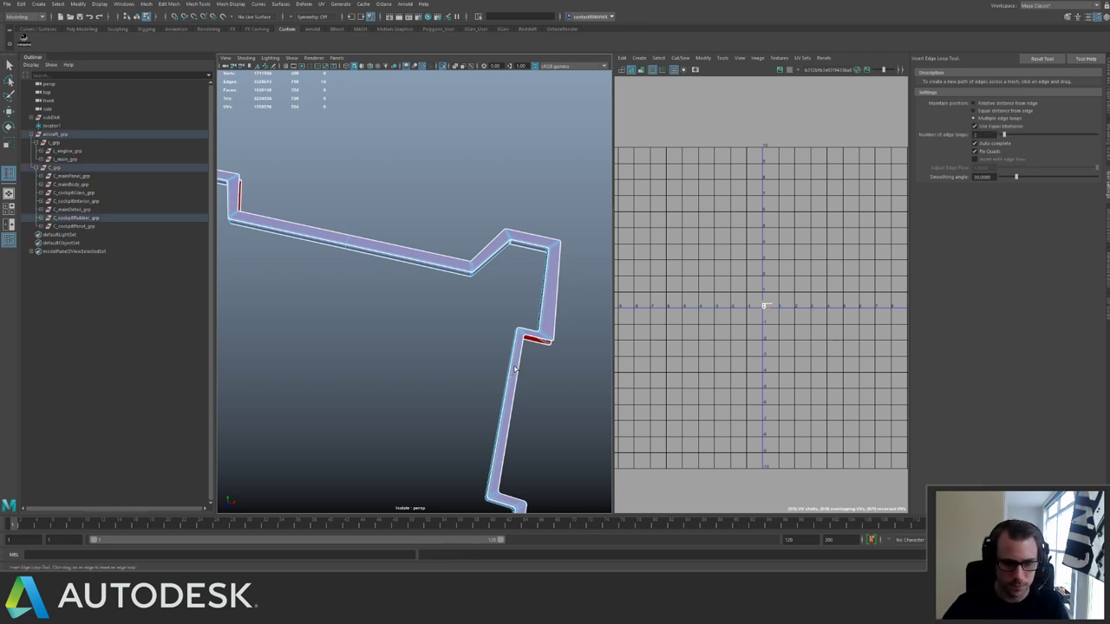
{"action": "key", "text": "ctrl+z"}
{"action": "left_click_drag", "start_coordinate": [515, 370], "coordinate": [528, 354], "text": "alt"}
{"action": "key", "text": "ctrl+z"}
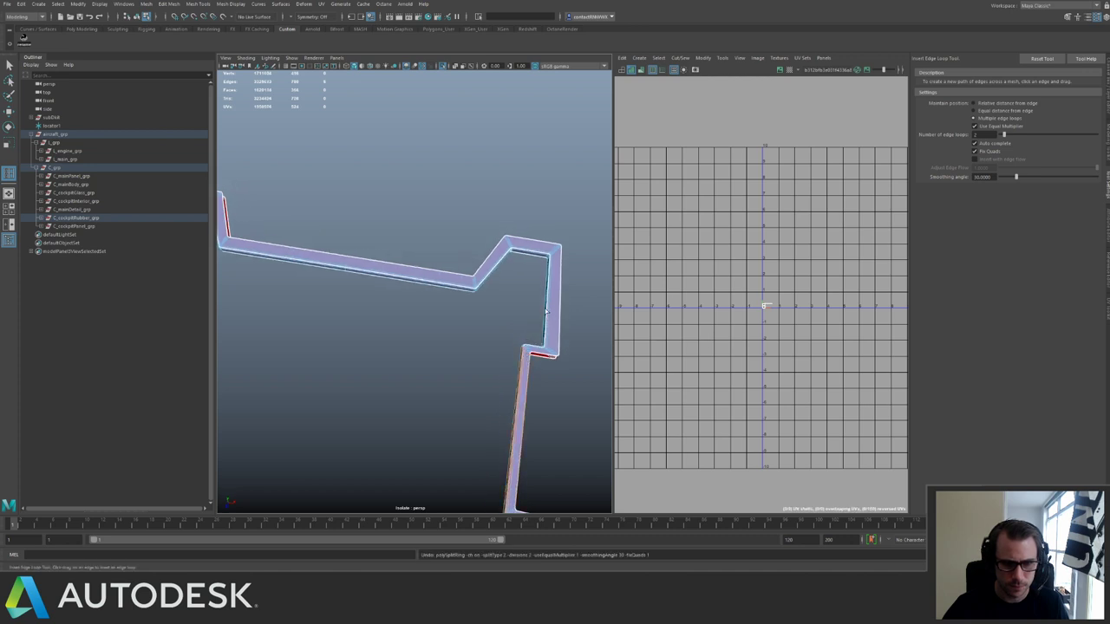
Insert evenly spaced edge loops across the notched frame's two upper side segments and its long top rail.
{"action": "left_click", "coordinate": [548, 310]}
{"action": "middle_click_drag", "start_coordinate": [372, 199], "coordinate": [521, 230], "text": "alt"}
{"action": "left_click", "coordinate": [312, 260]}
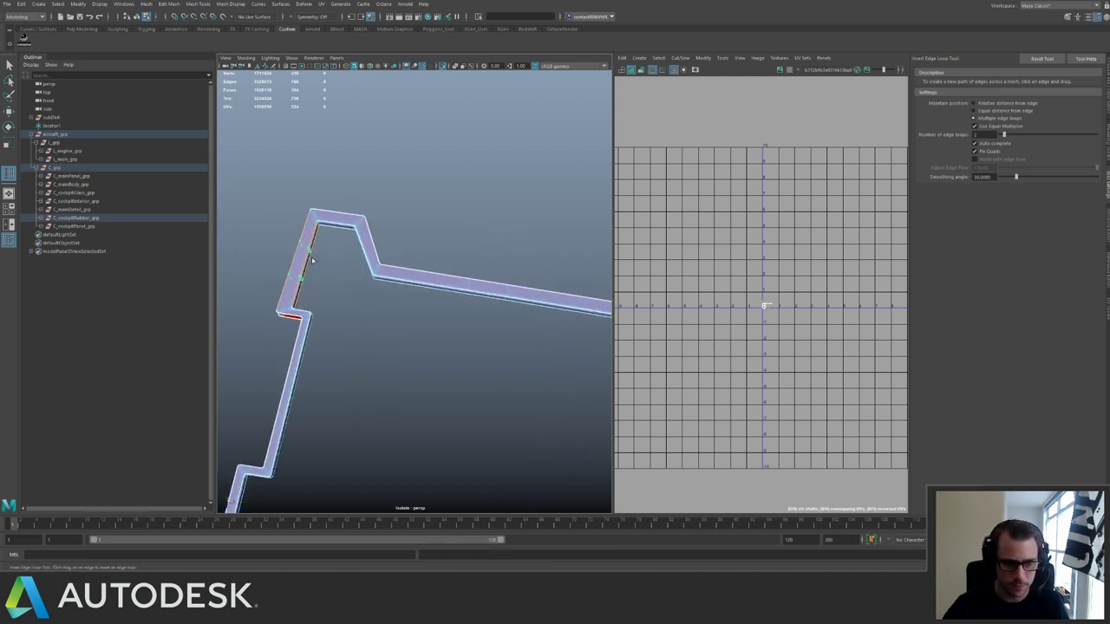
{"action": "left_click", "coordinate": [434, 288]}
{"action": "middle_click_drag", "start_coordinate": [555, 298], "coordinate": [482, 289], "text": "alt"}
{"action": "left_click", "coordinate": [511, 305]}
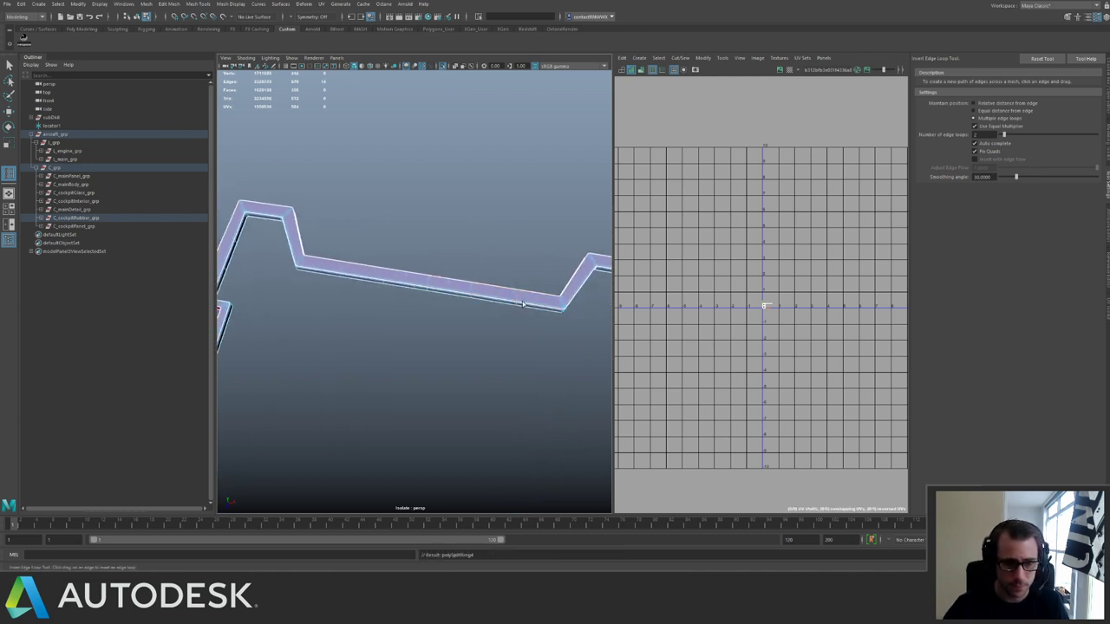
Insert evenly spaced edge loops across the middle and lower side segments on both sides of the notched frame.
{"action": "middle_click_drag", "start_coordinate": [373, 325], "coordinate": [550, 213], "text": "alt"}
{"action": "right_click_drag", "start_coordinate": [550, 214], "coordinate": [403, 284], "text": "alt"}
{"action": "middle_click_drag", "start_coordinate": [402, 283], "coordinate": [402, 235], "text": "alt"}
{"action": "right_click_drag", "start_coordinate": [402, 235], "coordinate": [411, 313], "text": "alt"}
{"action": "left_click", "coordinate": [372, 282]}
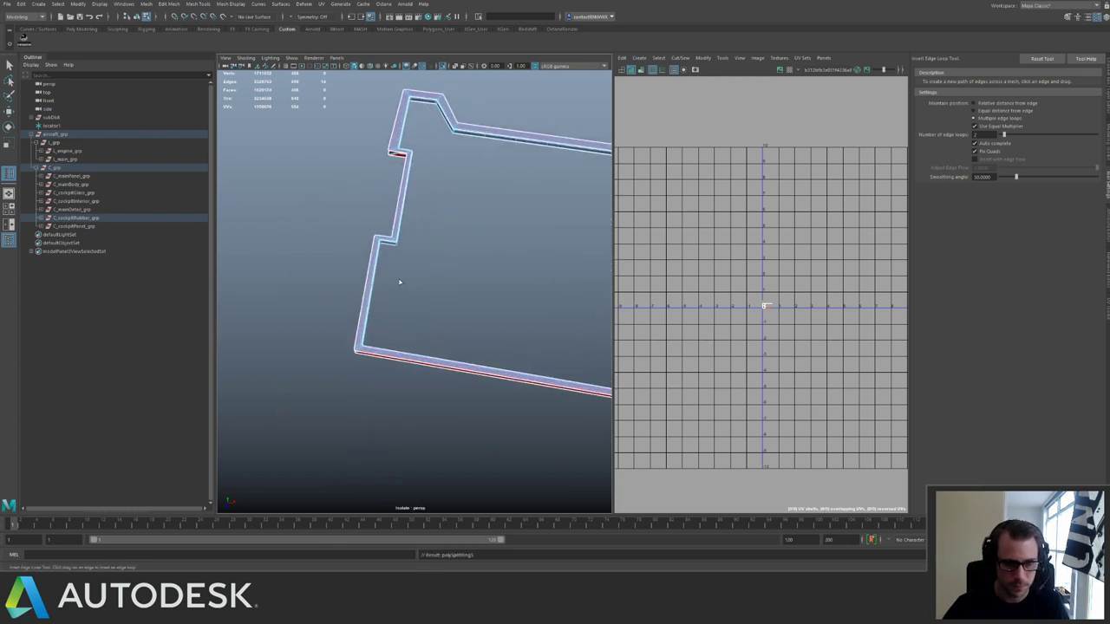
{"action": "left_click_drag", "start_coordinate": [400, 282], "coordinate": [387, 268], "text": "alt"}
{"action": "left_click_drag", "start_coordinate": [607, 340], "coordinate": [539, 348], "text": "alt"}
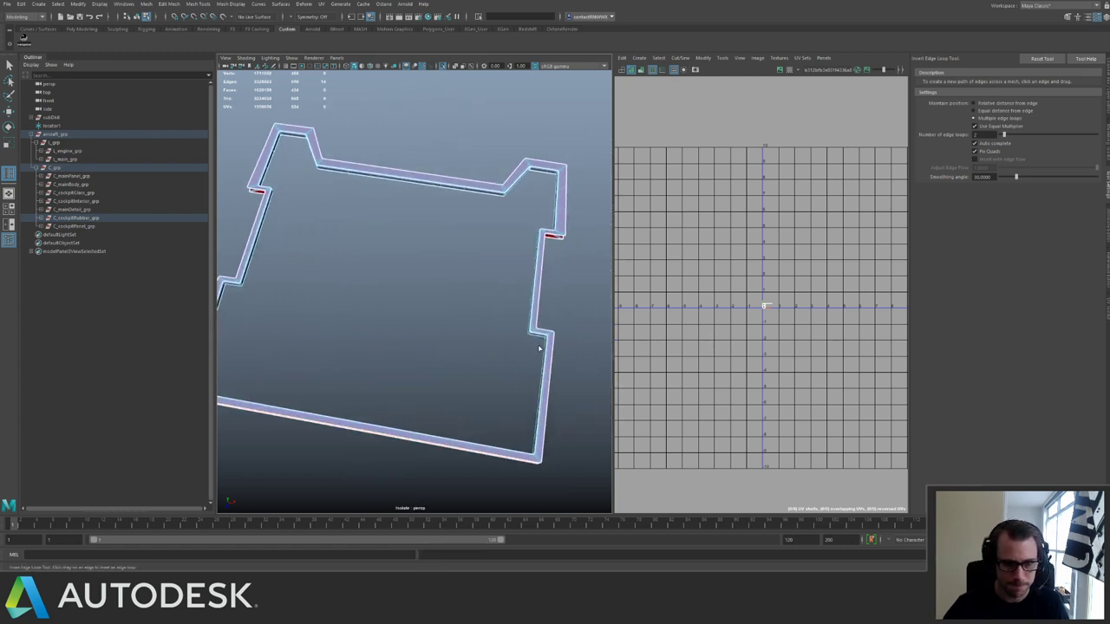
{"action": "left_click", "coordinate": [535, 278]}
{"action": "middle_click_drag", "start_coordinate": [394, 244], "coordinate": [503, 291], "text": "alt"}
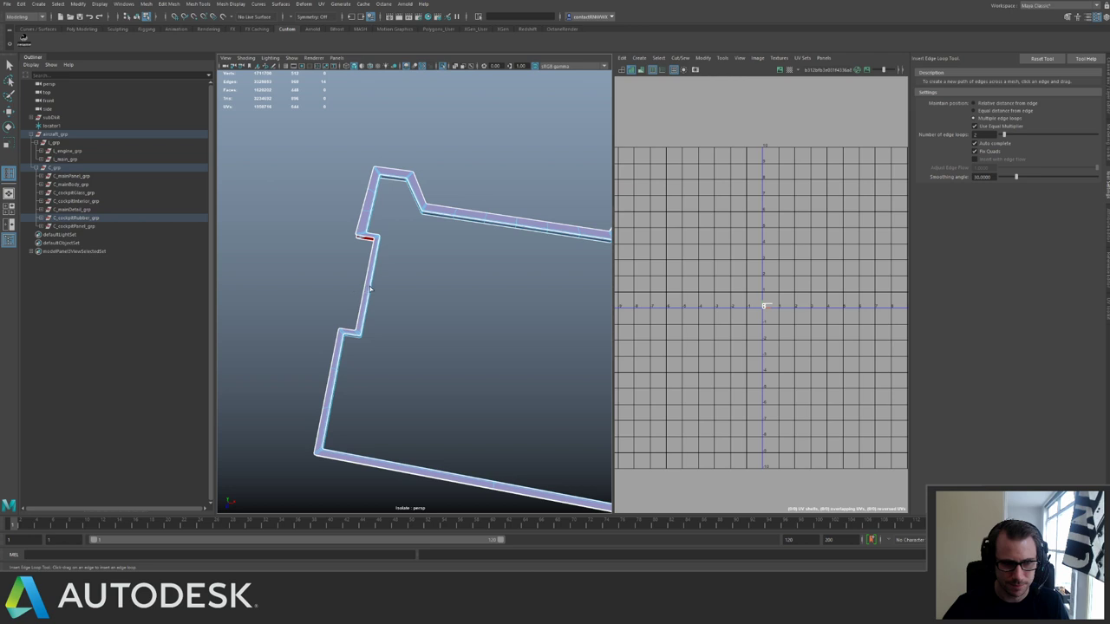
{"action": "left_click_drag", "start_coordinate": [370, 289], "coordinate": [563, 237], "text": "alt"}
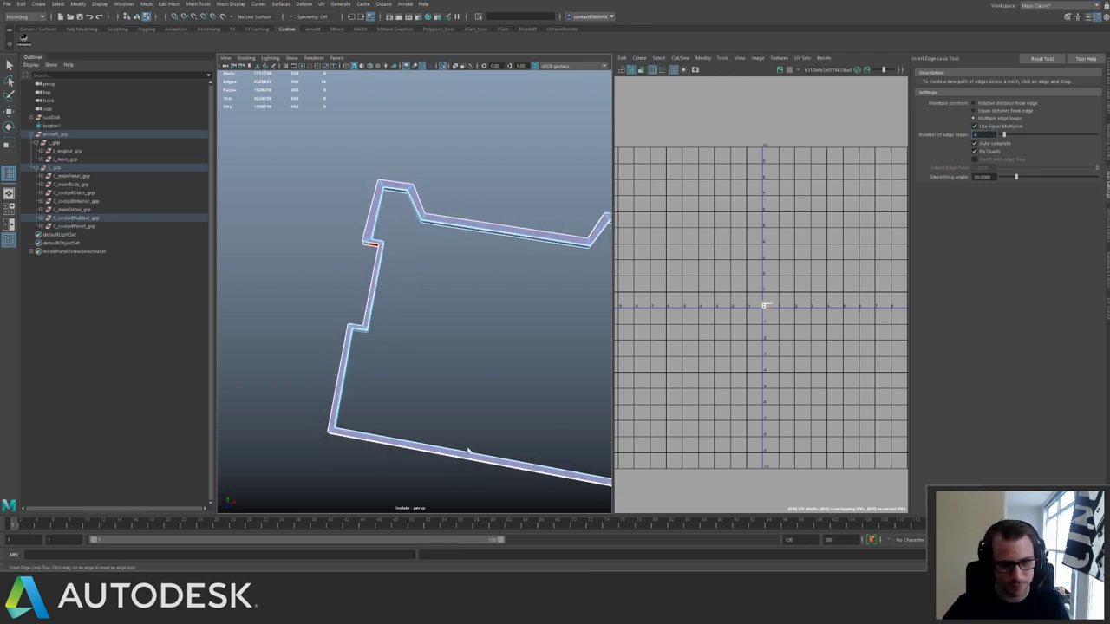
Insert evenly spaced edge loops across the notched frame's long bottom rail and the short segments of its upper corners.
{"action": "key", "text": "Return"}
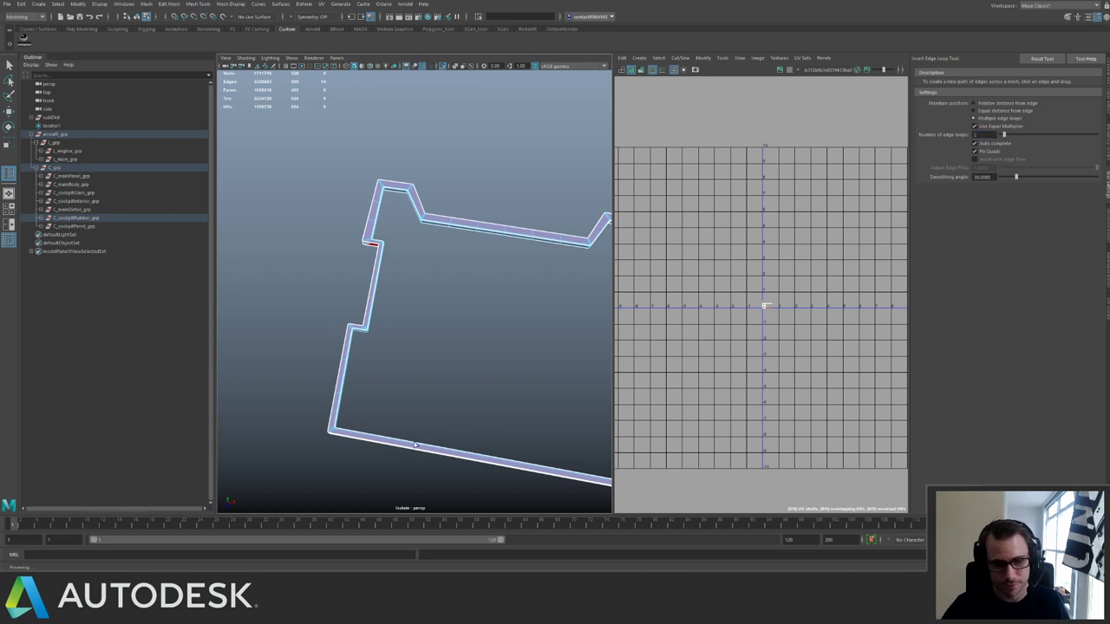
{"action": "left_click", "coordinate": [531, 467]}
{"action": "left_click_drag", "start_coordinate": [473, 334], "coordinate": [426, 317], "text": "alt"}
{"action": "scroll", "coordinate": [417, 299], "scroll_direction": "up", "scroll_amount": 5}
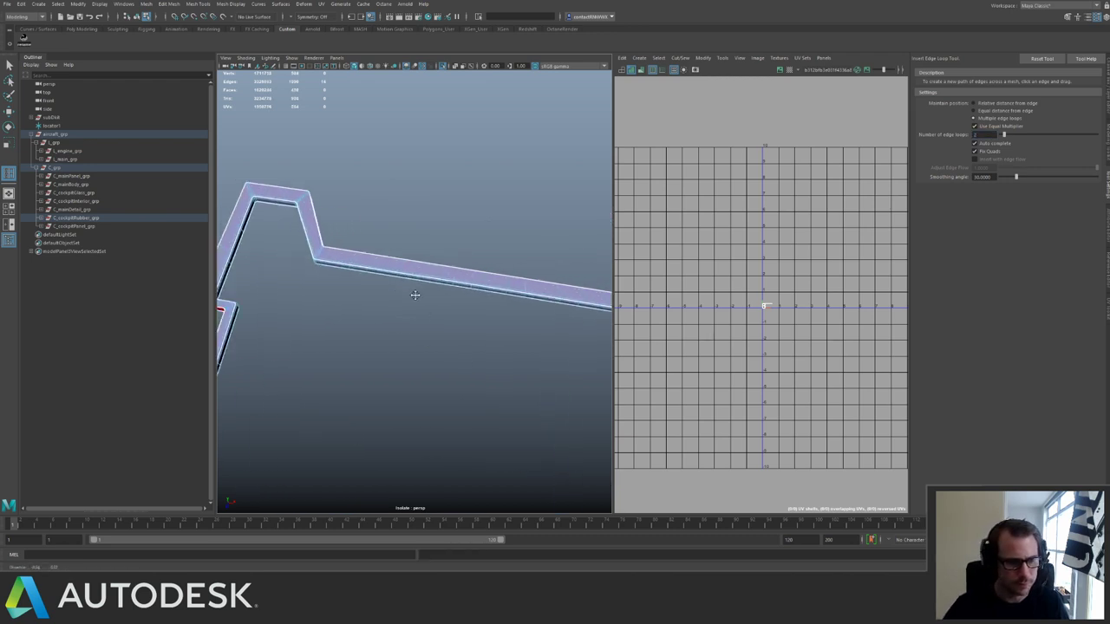
{"action": "middle_click_drag", "start_coordinate": [414, 295], "coordinate": [543, 331], "text": "alt"}
{"action": "left_click", "coordinate": [443, 275]}
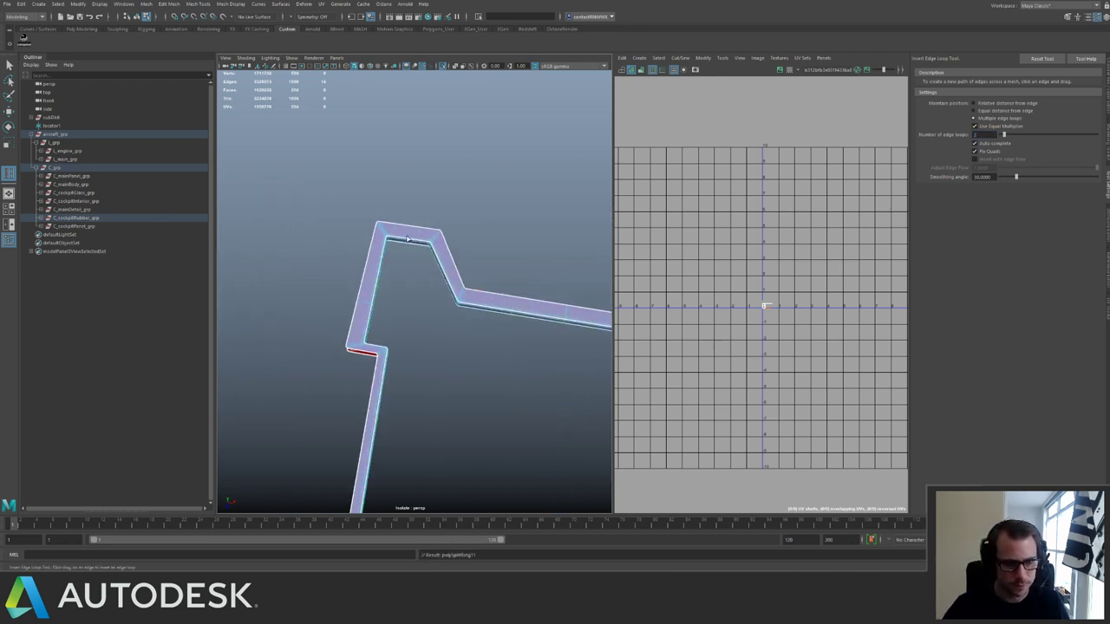
{"action": "left_click_drag", "start_coordinate": [408, 240], "coordinate": [594, 276], "text": "alt"}
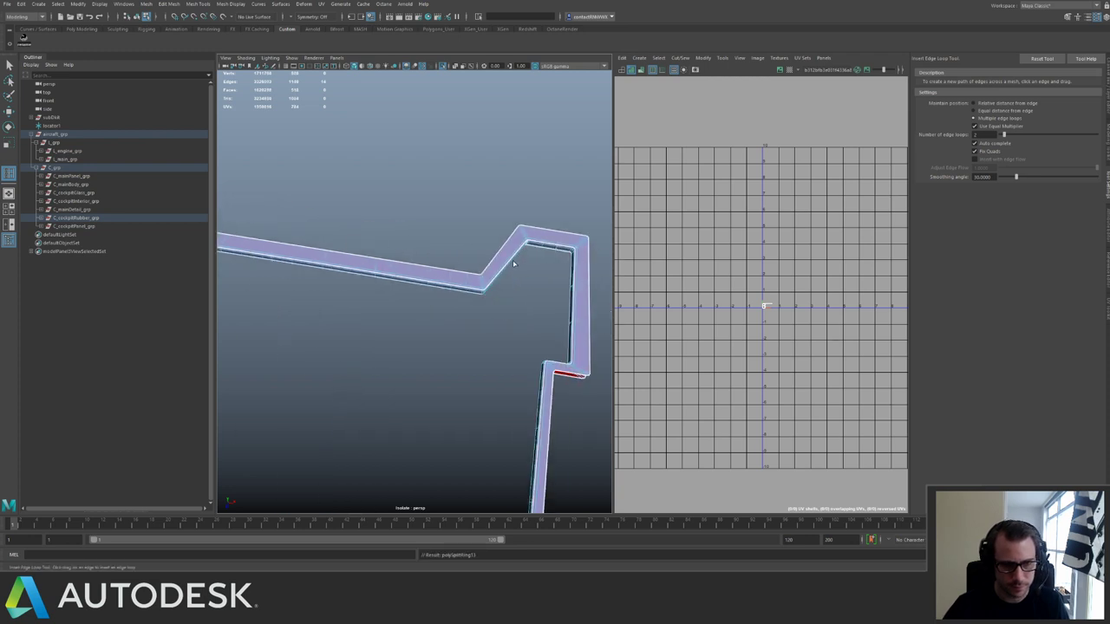
Select all the notched frame's UVs and move them about one tile right and just over two tiles down, away from the origin.
{"action": "key", "text": "q"}
{"action": "key", "text": "f"}
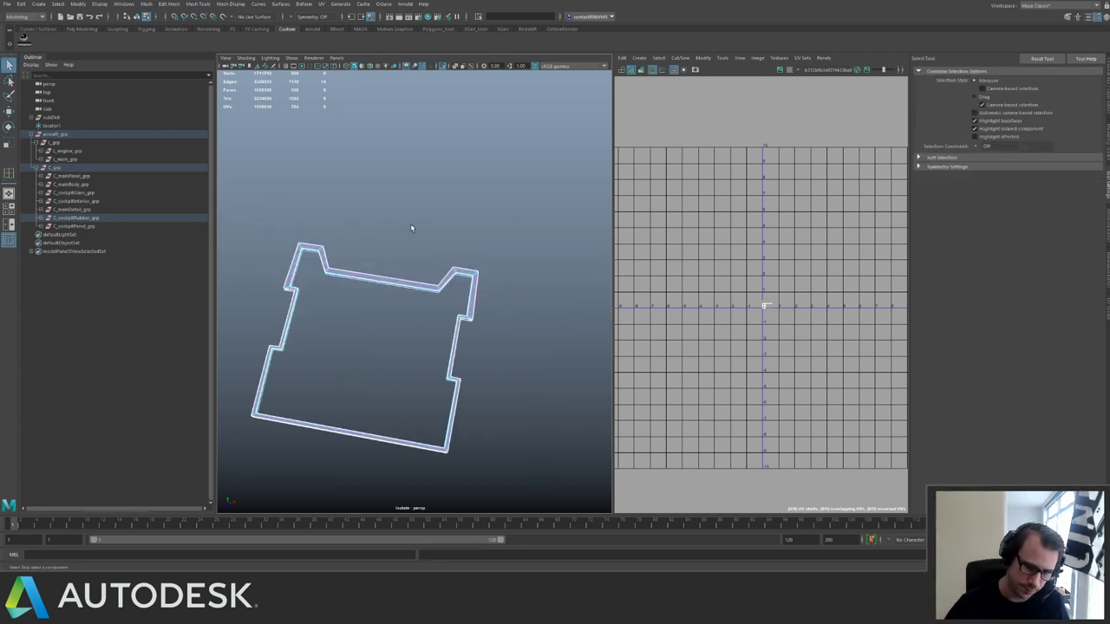
{"action": "right_click_drag", "start_coordinate": [690, 280], "coordinate": [786, 269], "text": "alt"}
{"action": "middle_click_drag", "start_coordinate": [785, 269], "coordinate": [608, 209], "text": "alt"}
{"action": "left_click", "coordinate": [426, 266]}
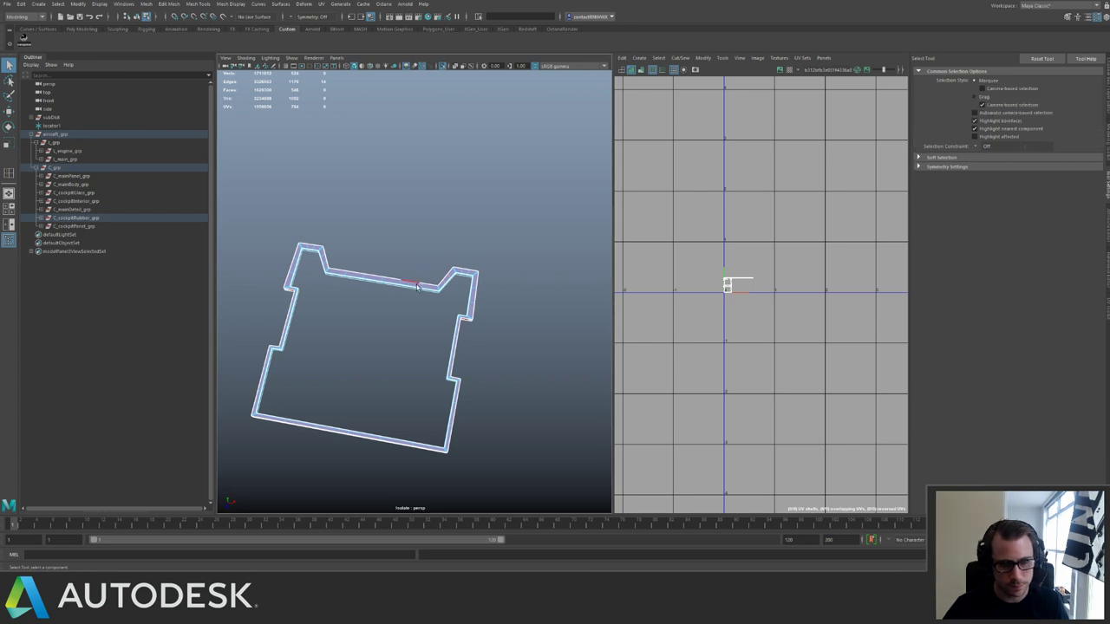
{"action": "right_click_drag", "start_coordinate": [418, 282], "coordinate": [470, 244]}
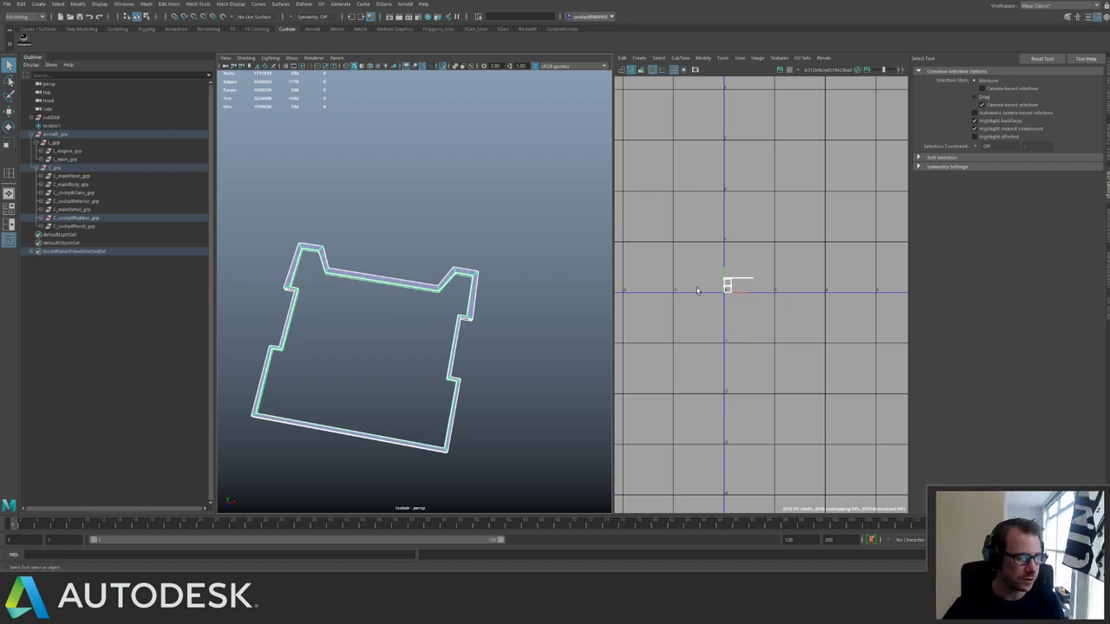
{"action": "middle_click_drag", "start_coordinate": [828, 253], "coordinate": [898, 222], "text": "alt"}
{"action": "right_click_drag", "start_coordinate": [897, 222], "coordinate": [798, 260], "text": "alt"}
{"action": "key", "text": "F12"}
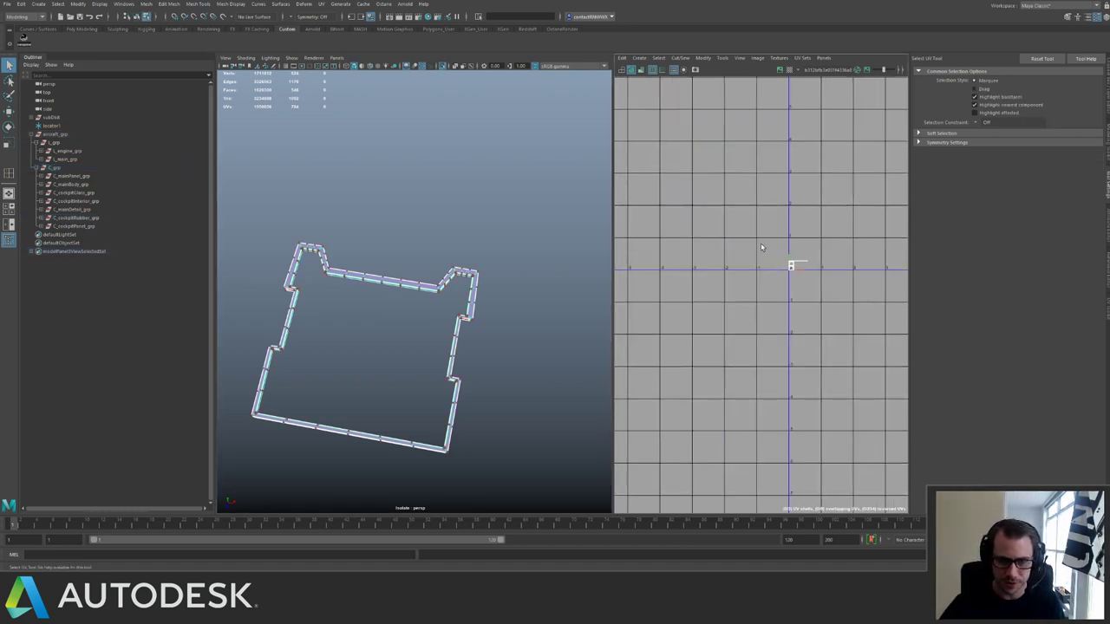
{"action": "key", "text": "w"}
{"action": "left_click_drag", "start_coordinate": [761, 246], "coordinate": [829, 342]}
Isolate all frames of C_cockpitRubber_grp and pick out the individual frames to compare their UVs.
{"action": "left_click", "coordinate": [94, 219]}
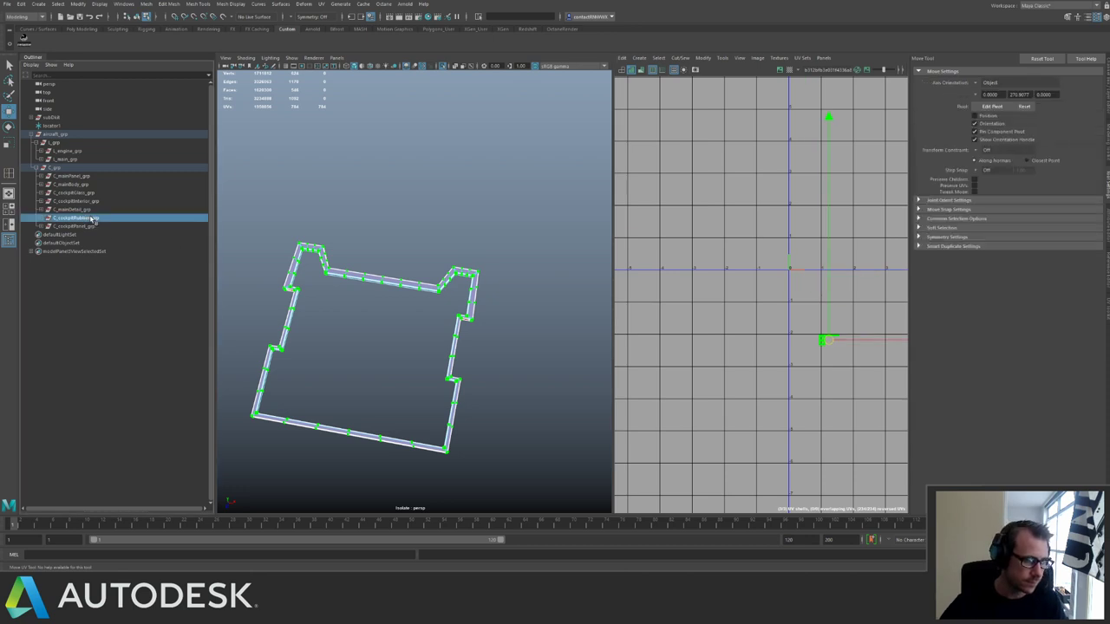
{"action": "scroll", "coordinate": [828, 321], "scroll_direction": "up", "scroll_amount": 4}
{"action": "key", "text": "ctrl+1"}
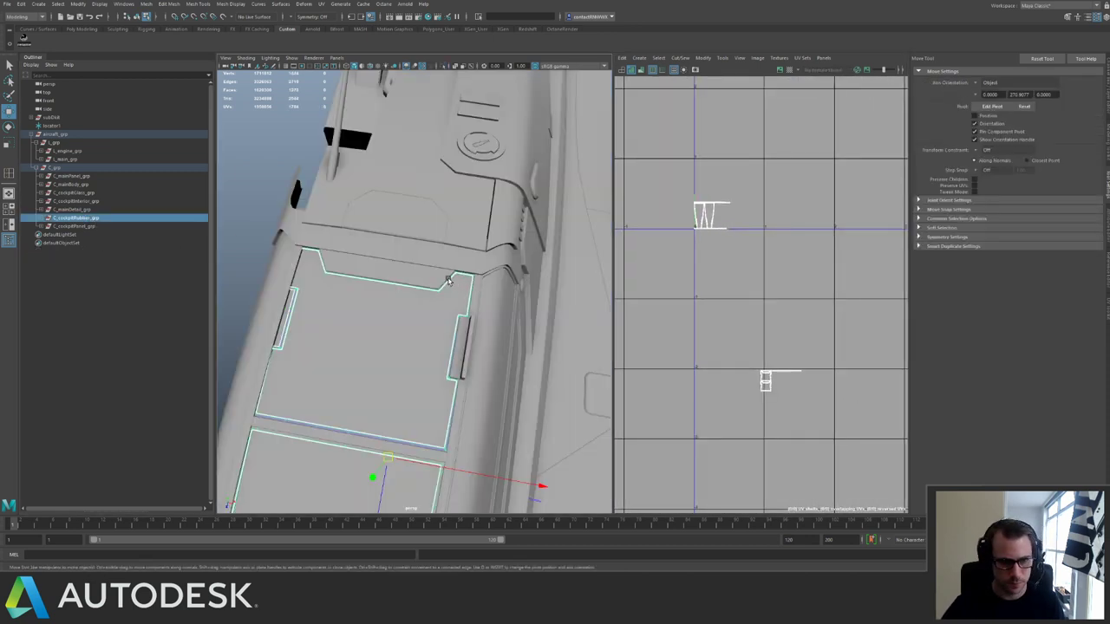
{"action": "key", "text": "ctrl+1"}
{"action": "middle_click_drag", "start_coordinate": [418, 287], "coordinate": [443, 206], "text": "alt"}
{"action": "right_click_drag", "start_coordinate": [443, 206], "coordinate": [372, 255], "text": "alt"}
{"action": "left_click_drag", "start_coordinate": [371, 254], "coordinate": [374, 304], "text": "alt"}
{"action": "left_click", "coordinate": [377, 381]}
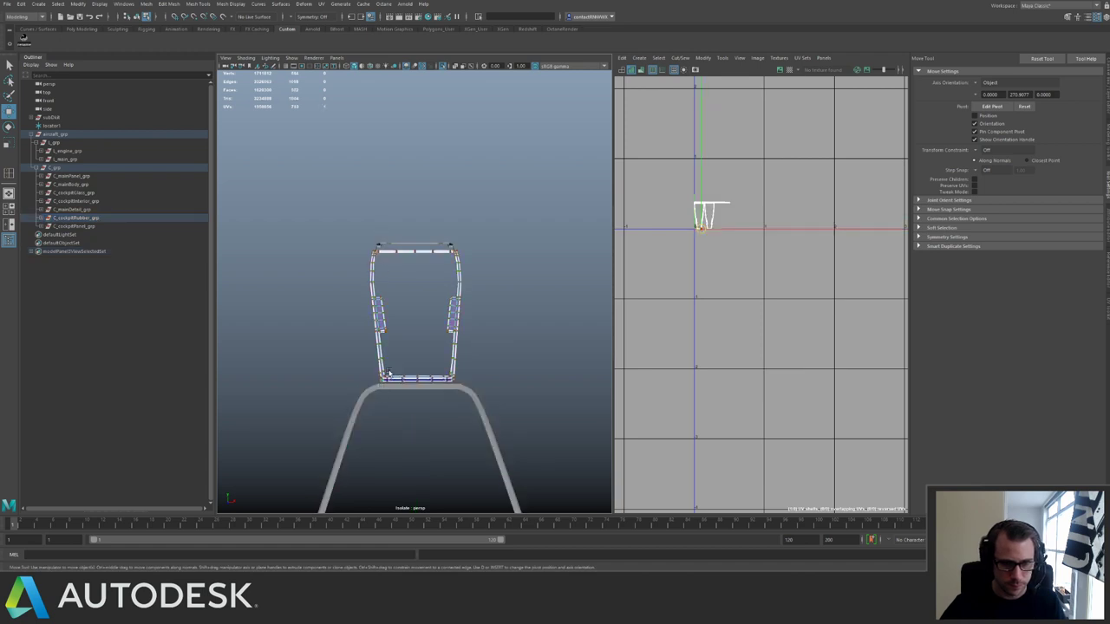
{"action": "left_click", "coordinate": [375, 390]}
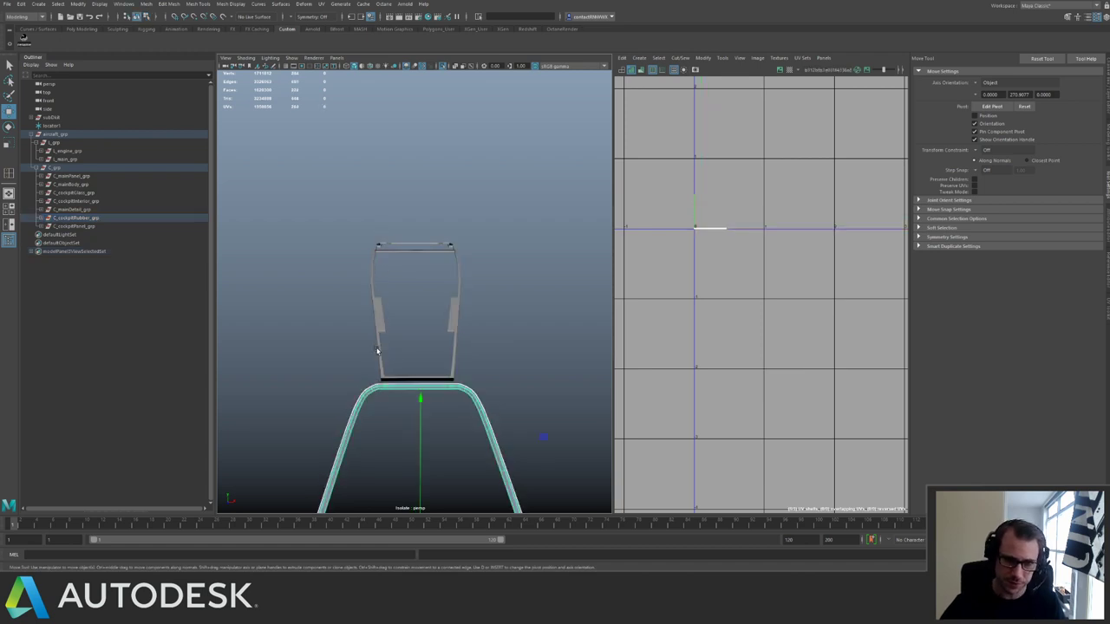
Select the UVs of all the cockpit rubber frames and lay them out together in the first tile.
{"action": "left_click_drag", "start_coordinate": [346, 216], "coordinate": [503, 387]}
{"action": "right_click_drag", "start_coordinate": [723, 309], "coordinate": [751, 355], "text": "alt"}
{"action": "right_click_drag", "start_coordinate": [763, 304], "coordinate": [823, 284]}
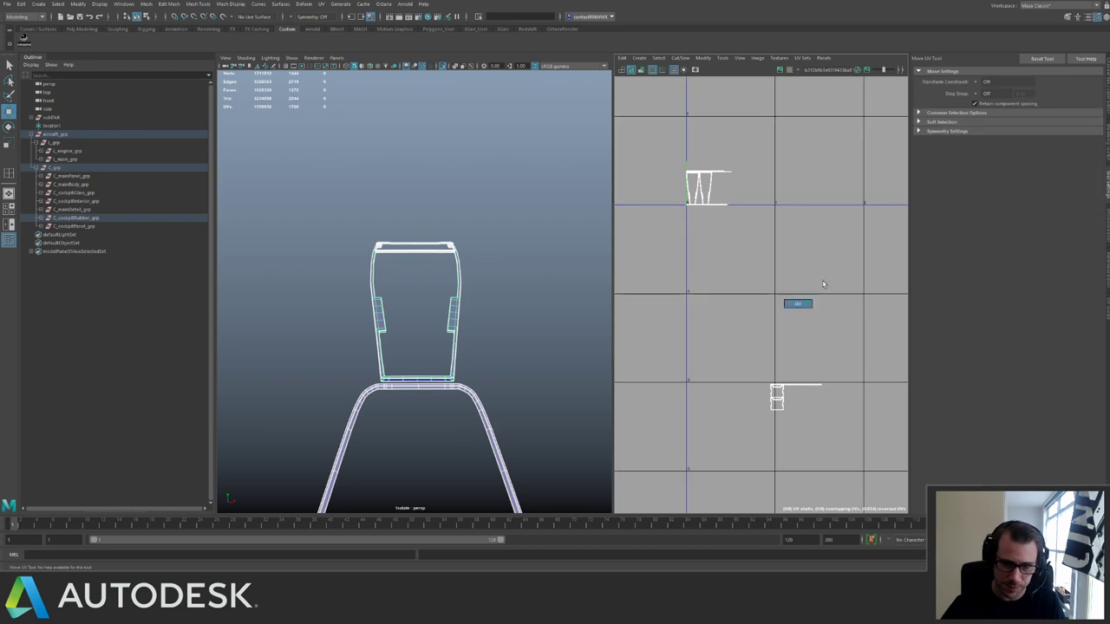
{"action": "left_click_drag", "start_coordinate": [678, 138], "coordinate": [867, 415]}
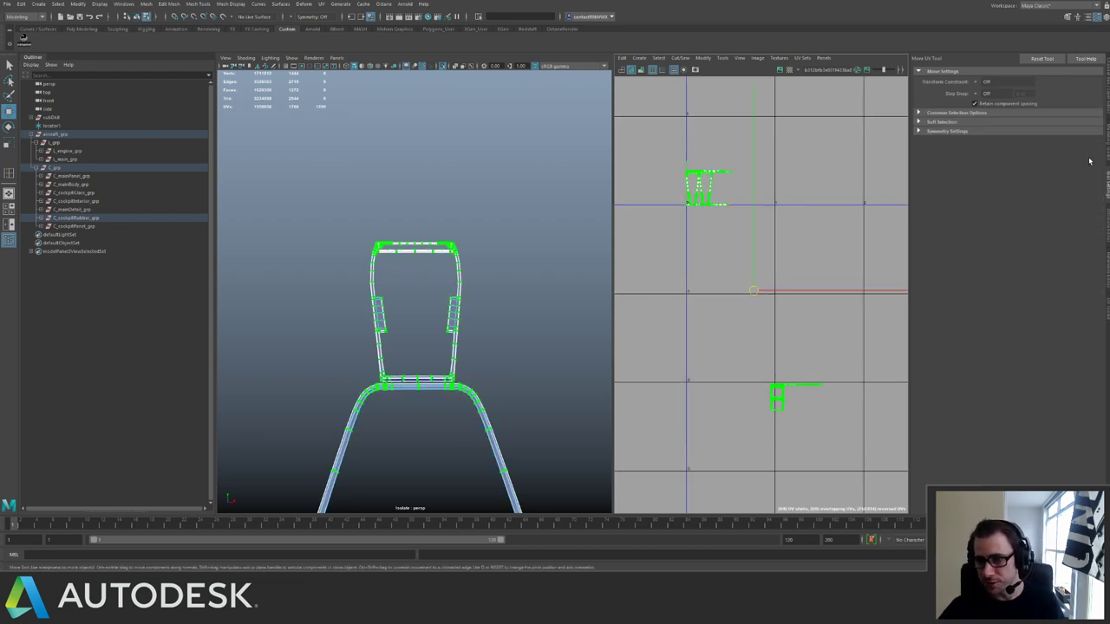
{"action": "middle_click_drag", "start_coordinate": [858, 164], "coordinate": [863, 200], "text": "alt"}
{"action": "right_click_drag", "start_coordinate": [847, 198], "coordinate": [758, 276], "text": "shift"}
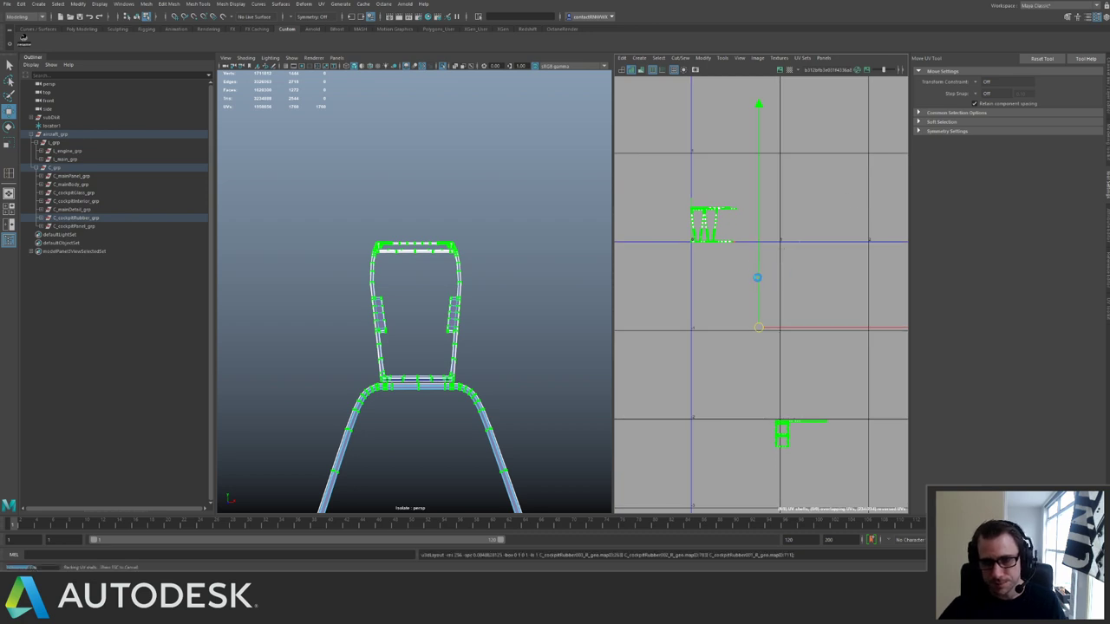
Examine the packed layout of the rubber frames and select a strip's UV shell to see which frame it belongs to.
{"action": "right_click_drag", "start_coordinate": [698, 208], "coordinate": [983, 382], "text": "alt"}
{"action": "middle_click_drag", "start_coordinate": [755, 246], "coordinate": [836, 274], "text": "alt"}
{"action": "right_click_drag", "start_coordinate": [852, 270], "coordinate": [756, 211], "text": "alt"}
{"action": "left_click_drag", "start_coordinate": [458, 248], "coordinate": [411, 253], "text": "alt"}
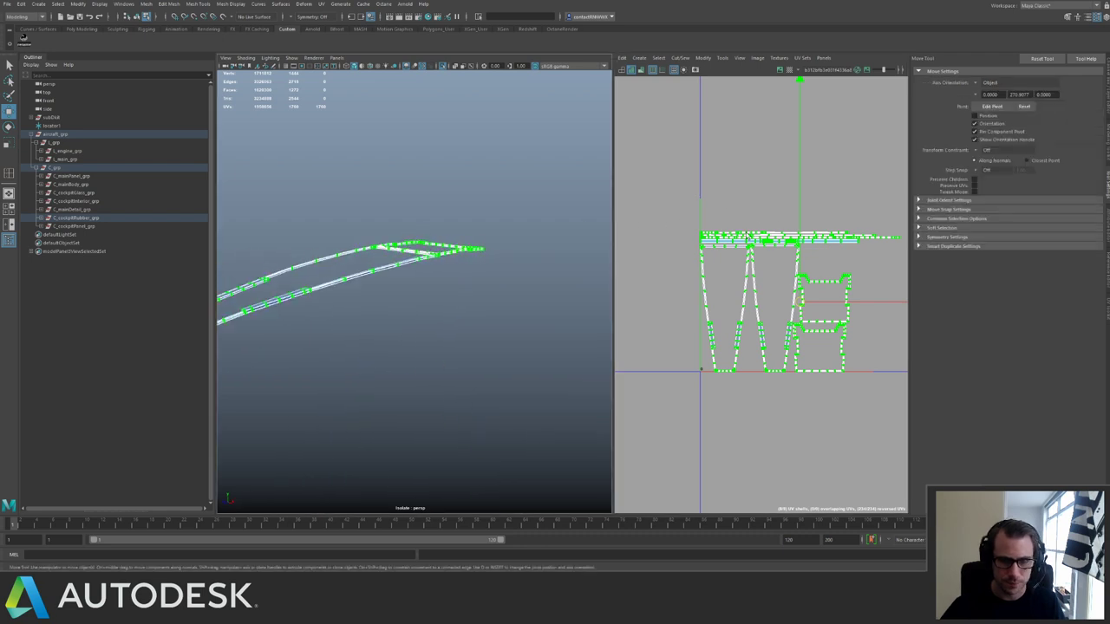
{"action": "right_click_drag", "start_coordinate": [637, 205], "coordinate": [859, 243], "text": "alt"}
{"action": "left_click_drag", "start_coordinate": [861, 245], "coordinate": [835, 235]}
{"action": "right_click_drag", "start_coordinate": [835, 235], "coordinate": [680, 190], "text": "ctrl"}
{"action": "left_click_drag", "start_coordinate": [412, 214], "coordinate": [426, 223], "text": "alt"}
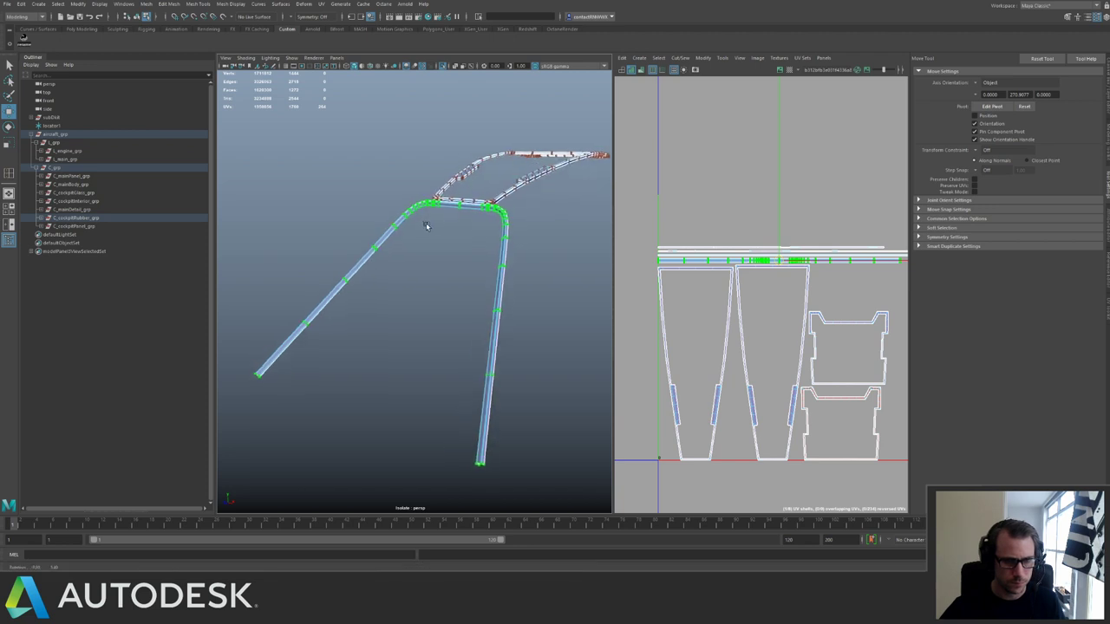
{"action": "scroll", "coordinate": [770, 208], "scroll_direction": "down", "scroll_amount": 3}
{"action": "middle_click_drag", "start_coordinate": [770, 208], "coordinate": [666, 186], "text": "alt"}
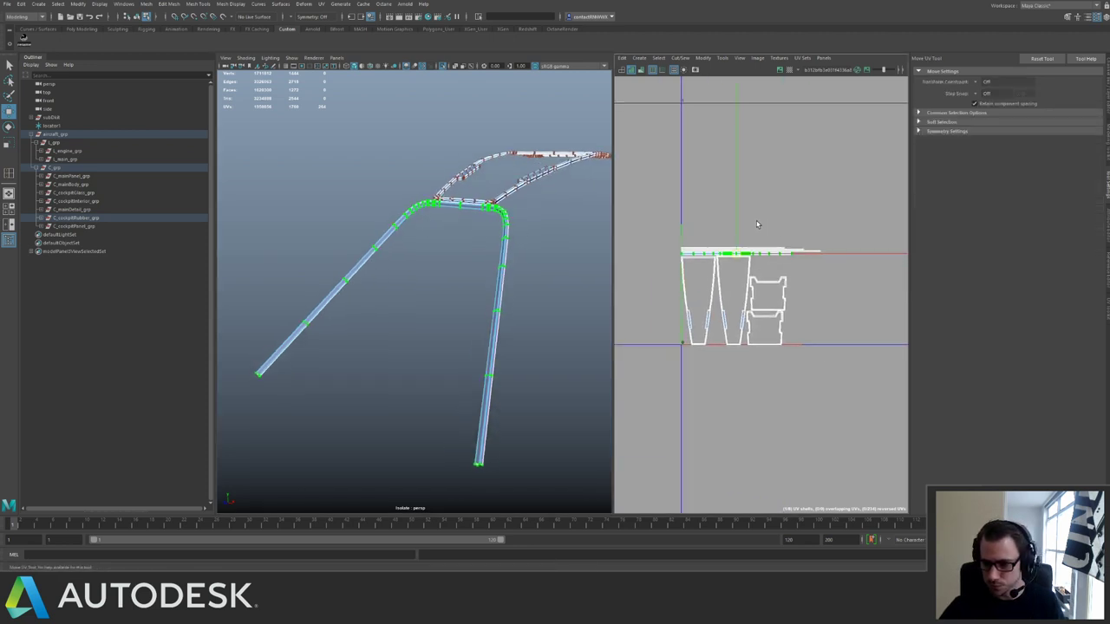
{"action": "scroll", "coordinate": [751, 226], "scroll_direction": "down", "scroll_amount": 3}
Select all UVs of C_cockpitRubber_grp and move them three tiles to the left of the first UV tile.
{"action": "left_click_drag", "start_coordinate": [684, 208], "coordinate": [914, 305]}
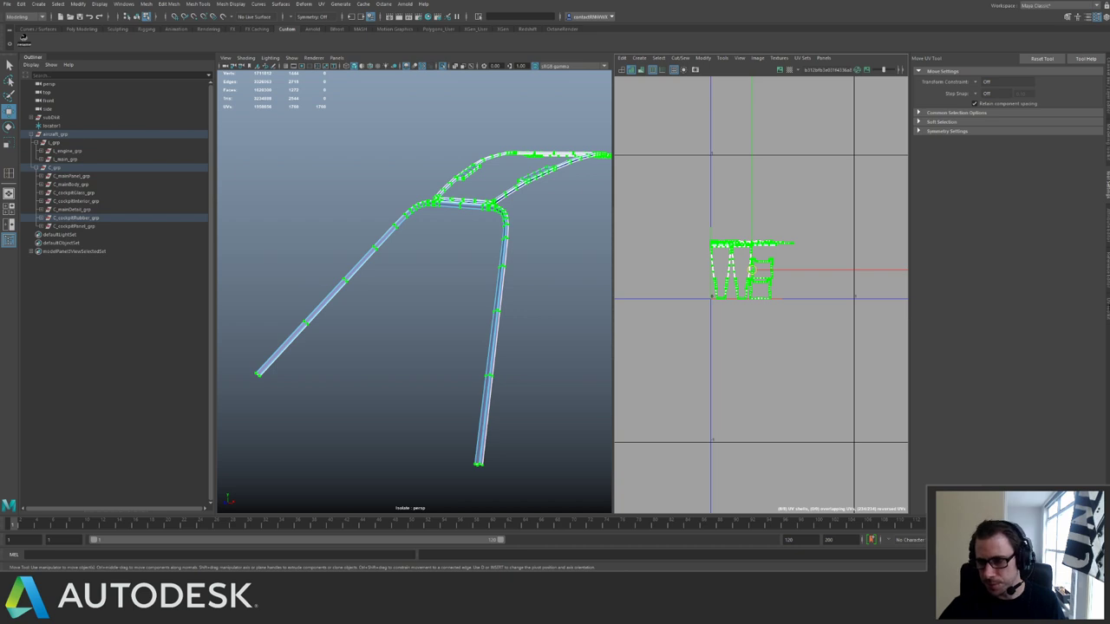
{"action": "left_click", "coordinate": [1107, 307]}
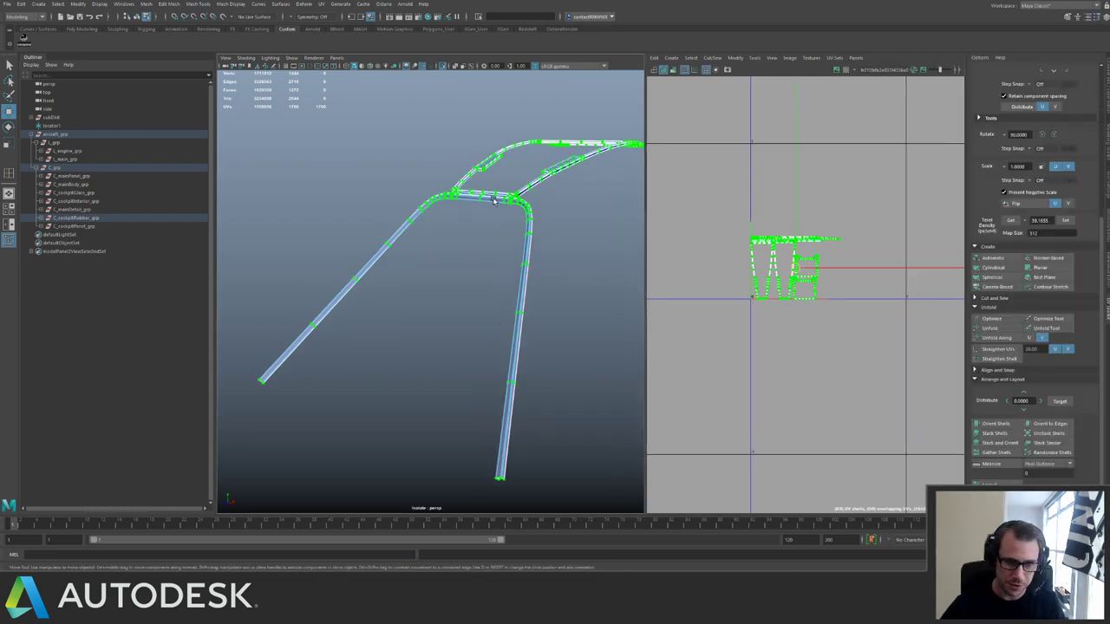
{"action": "left_click", "coordinate": [83, 219]}
{"action": "scroll", "coordinate": [870, 282], "scroll_direction": "down", "scroll_amount": 5}
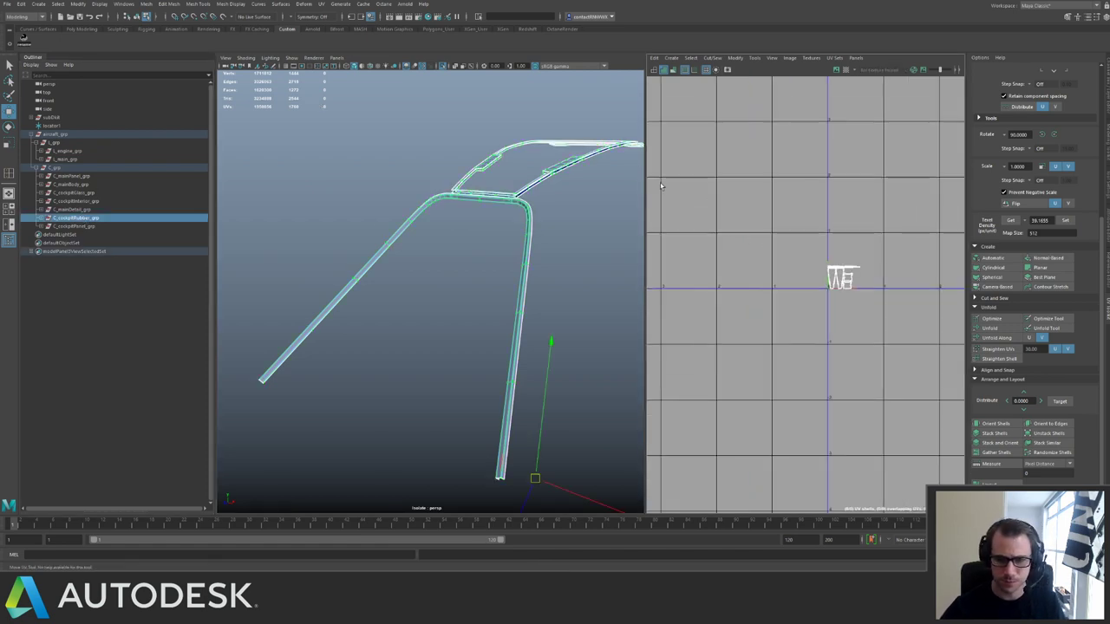
{"action": "key", "text": "F12"}
{"action": "left_click_drag", "start_coordinate": [803, 248], "coordinate": [875, 307]}
{"action": "key", "text": "Left"}
{"action": "key", "text": "Left"}
{"action": "key", "text": "Left"}
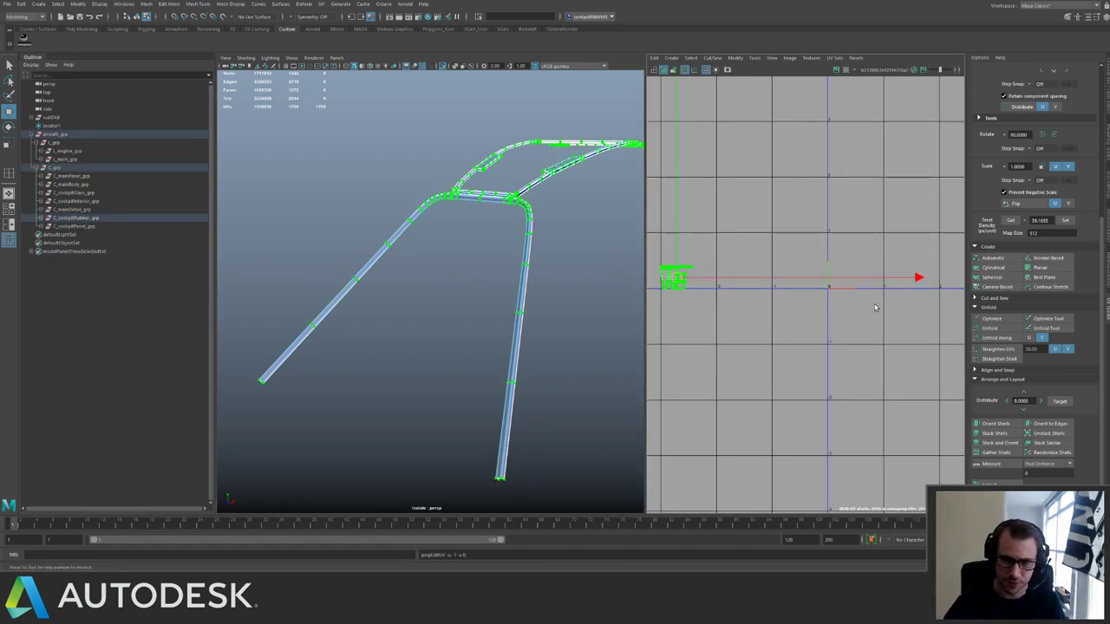
Move the UVs of C_cockpitRubber_grp down by one tile and leave the isolated view to show the whole aircraft.
{"action": "key", "text": "Down"}
{"action": "left_click", "coordinate": [74, 168]}
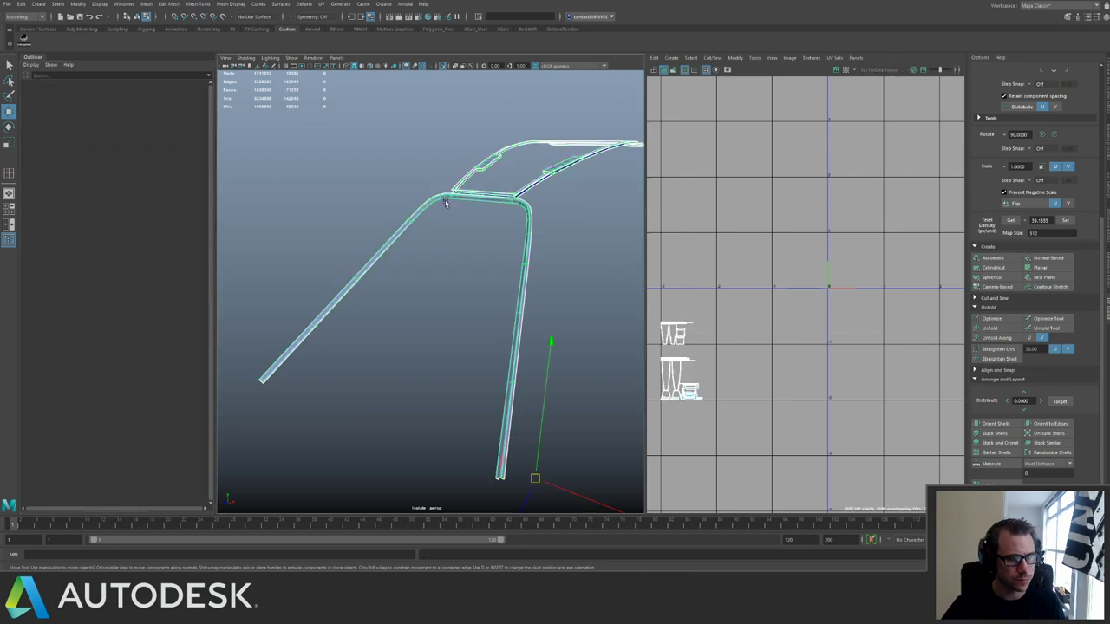
{"action": "key", "text": "ctrl+1"}
{"action": "left_click_drag", "start_coordinate": [372, 187], "coordinate": [401, 198], "text": "alt"}
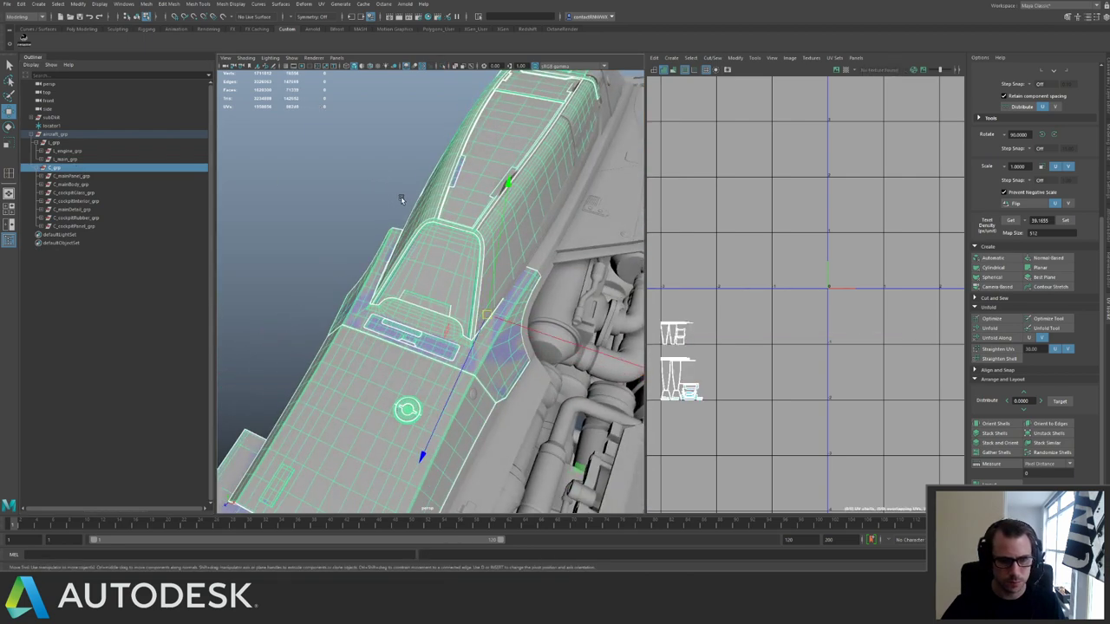
{"action": "key", "text": "ctrl+z"}
{"action": "key", "text": "ctrl+z"}
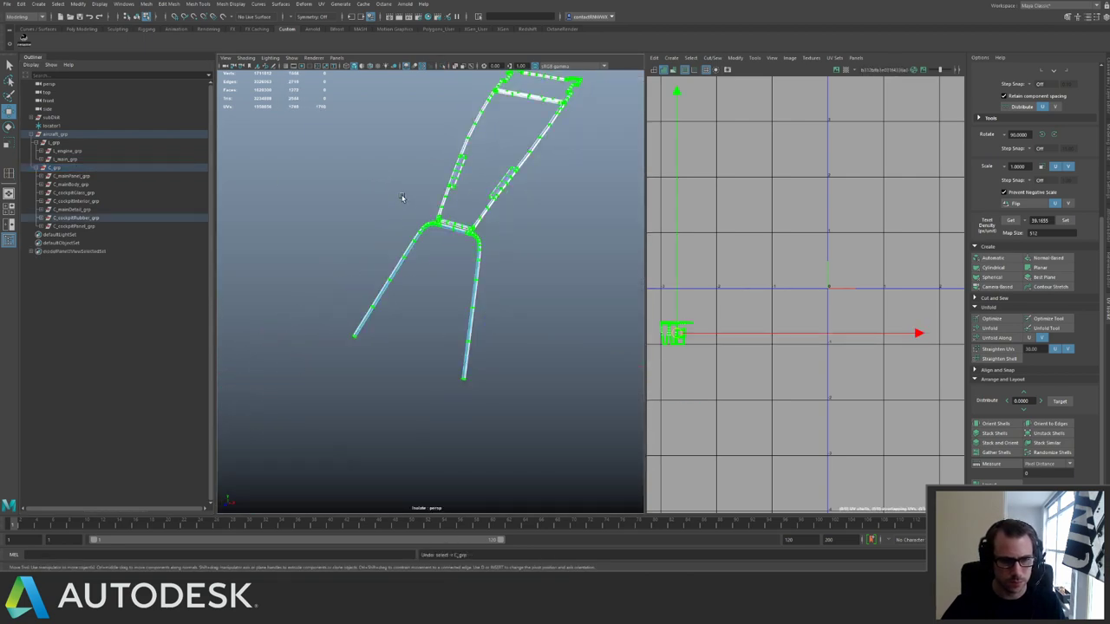
{"action": "key", "text": "ctrl+1"}
Select the three rubber frames around the side cockpit windows, starting with the large front one.
{"action": "left_click_drag", "start_coordinate": [425, 215], "coordinate": [418, 272], "text": "alt"}
{"action": "right_click_drag", "start_coordinate": [475, 252], "coordinate": [503, 243]}
{"action": "left_click", "coordinate": [509, 243]}
{"action": "middle_click_drag", "start_coordinate": [491, 210], "coordinate": [384, 223], "text": "alt"}
{"action": "right_click_drag", "start_coordinate": [384, 224], "coordinate": [492, 261], "text": "alt"}
{"action": "middle_click_drag", "start_coordinate": [590, 241], "coordinate": [495, 292], "text": "alt"}
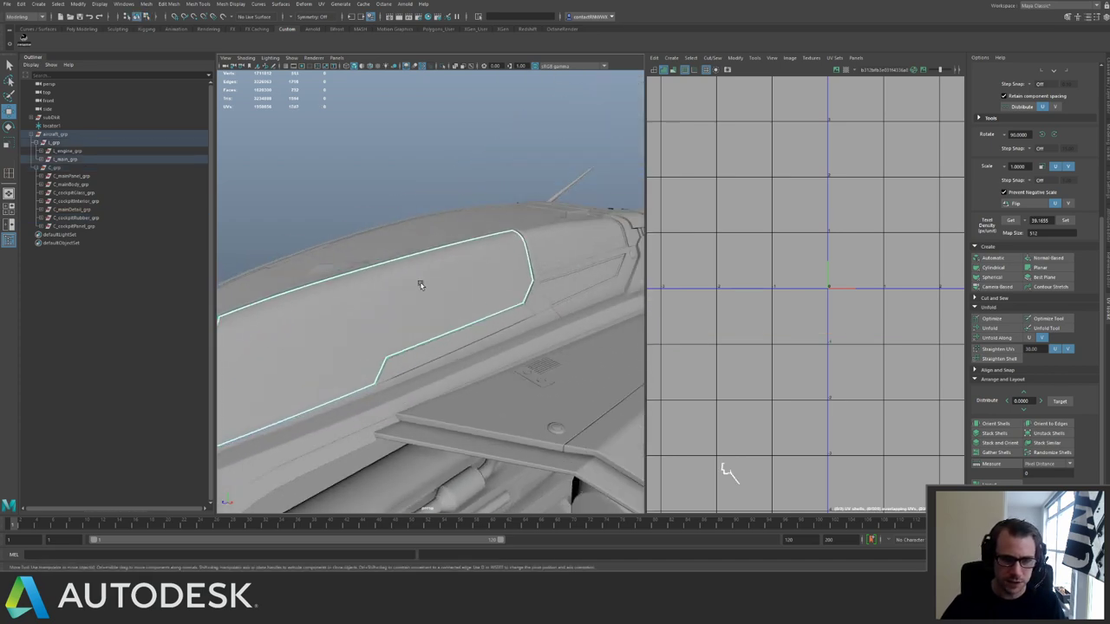
{"action": "left_click_drag", "start_coordinate": [421, 285], "coordinate": [582, 265], "text": "alt"}
{"action": "middle_click_drag", "start_coordinate": [582, 266], "coordinate": [472, 290], "text": "alt"}
{"action": "right_click_drag", "start_coordinate": [473, 290], "coordinate": [507, 326], "text": "alt"}
{"action": "left_click_drag", "start_coordinate": [507, 327], "coordinate": [593, 323], "text": "alt"}
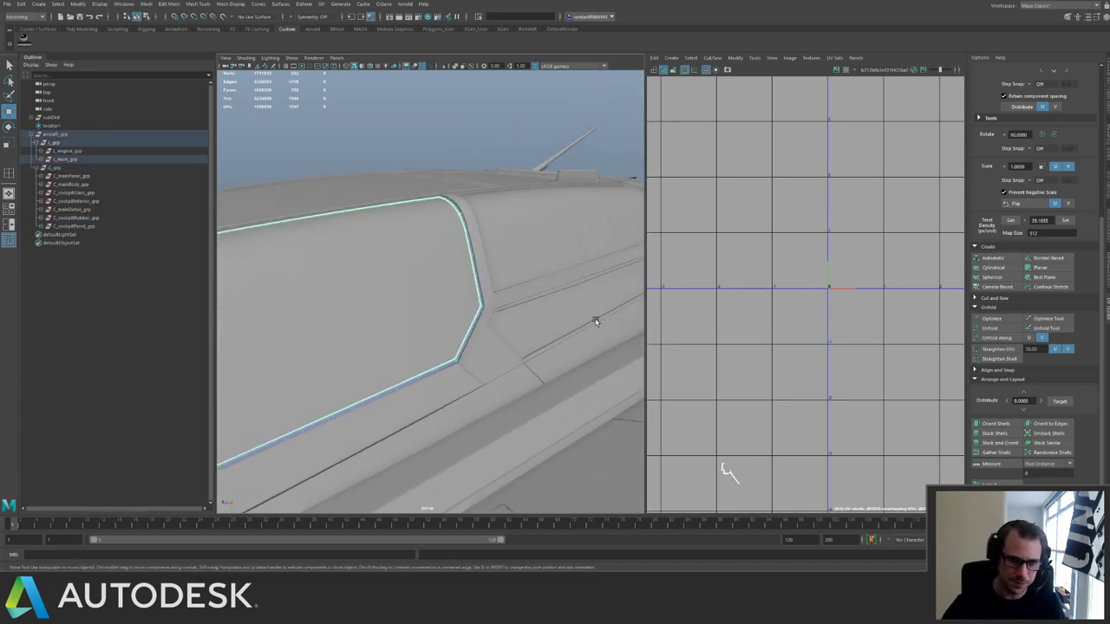
{"action": "left_click", "coordinate": [544, 278], "text": "shift"}
{"action": "left_click", "coordinate": [559, 267], "text": "shift"}
{"action": "key", "text": "f"}
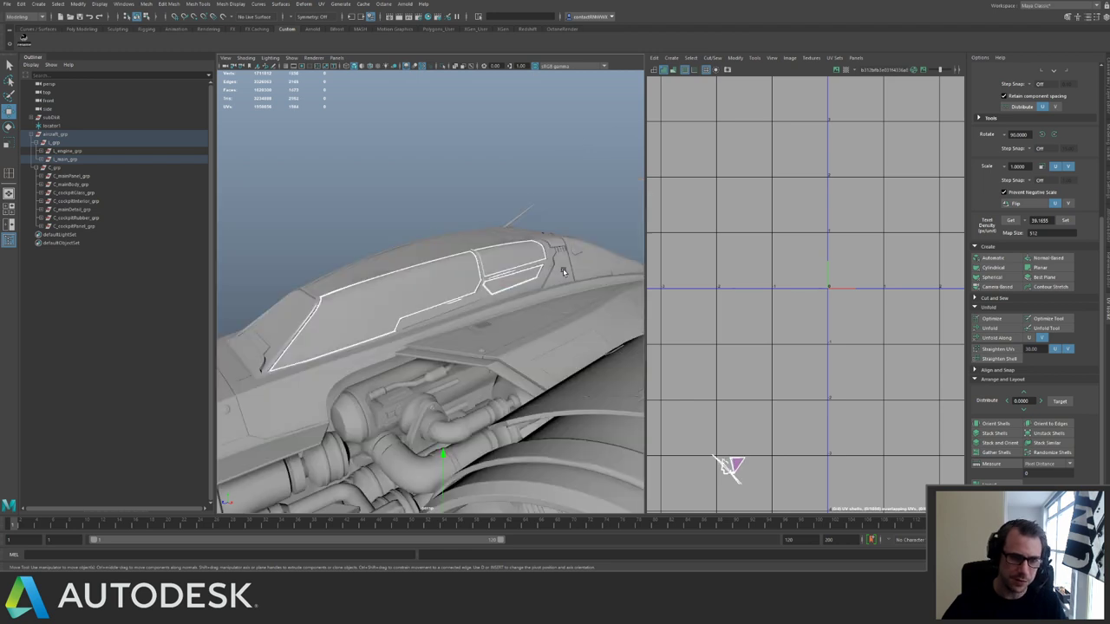
Isolate the three side window frames to examine their edge divisions, and bring the whole aircraft back into view.
{"action": "left_click_drag", "start_coordinate": [563, 272], "coordinate": [442, 321], "text": "alt"}
{"action": "key", "text": "ctrl+1"}
{"action": "right_click_drag", "start_coordinate": [442, 321], "coordinate": [635, 392], "text": "alt"}
{"action": "left_click_drag", "start_coordinate": [636, 393], "coordinate": [527, 335], "text": "alt"}
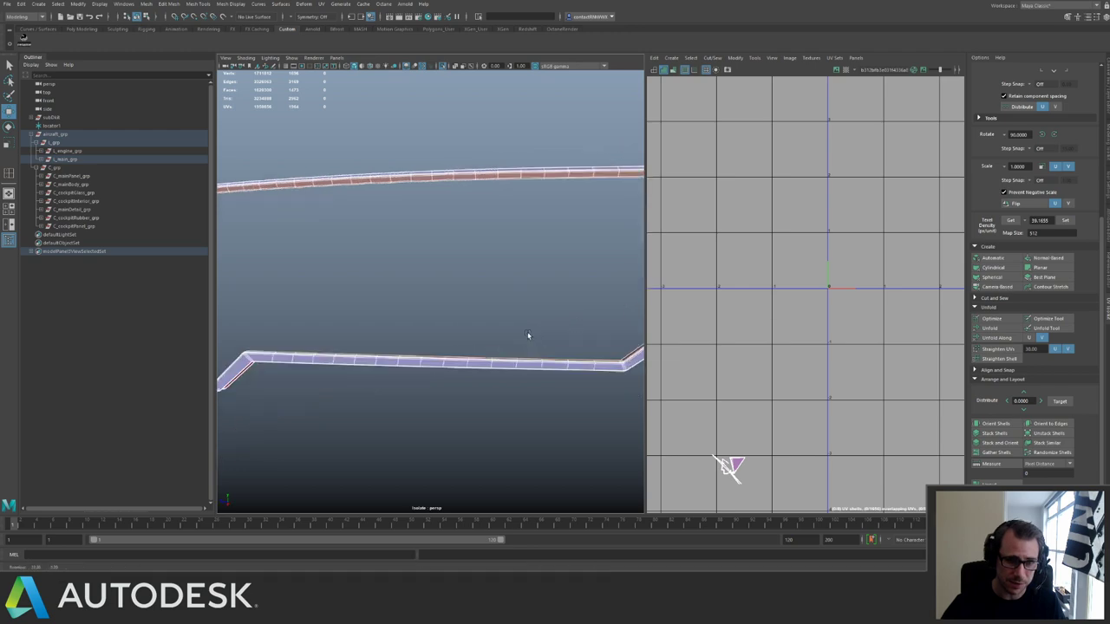
{"action": "middle_click_drag", "start_coordinate": [528, 335], "coordinate": [366, 306], "text": "alt"}
{"action": "left_click_drag", "start_coordinate": [367, 306], "coordinate": [461, 293], "text": "alt"}
{"action": "key", "text": "ctrl+1"}
Unparent the three side window frames from L_main_grp so they sit at the top level of the scene.
{"action": "left_click_drag", "start_coordinate": [456, 215], "coordinate": [404, 186], "text": "alt"}
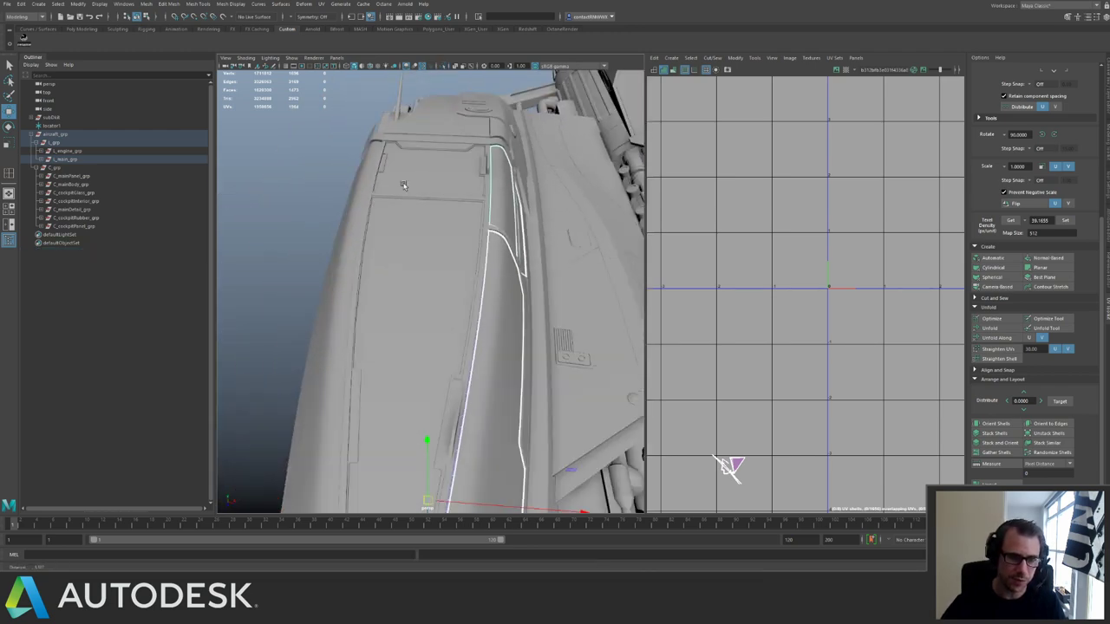
{"action": "right_click_drag", "start_coordinate": [404, 186], "coordinate": [365, 204], "text": "alt"}
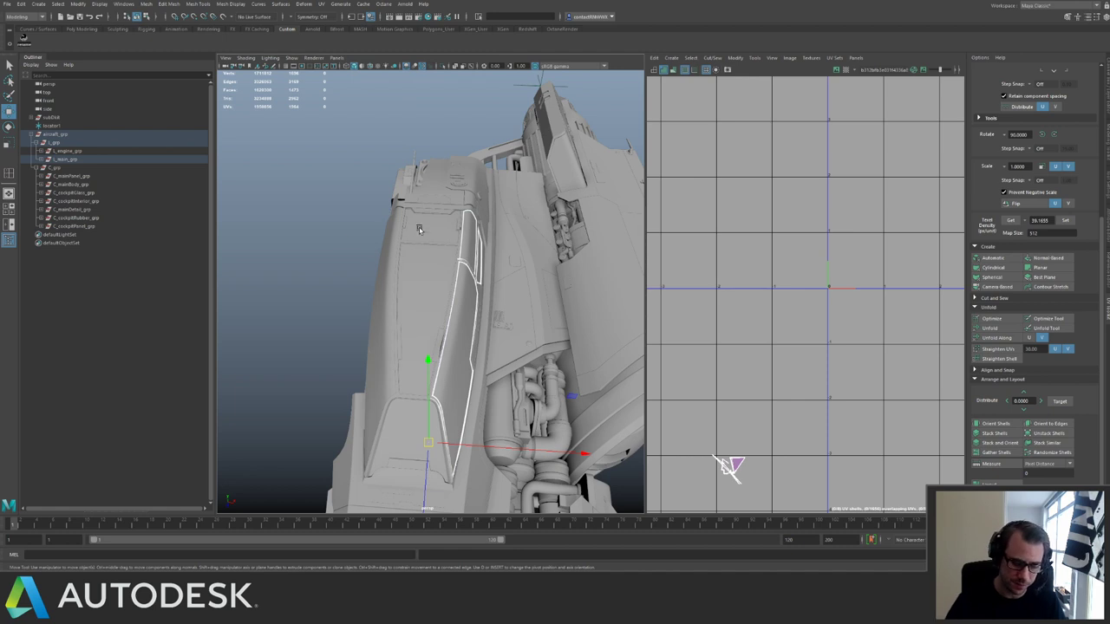
{"action": "key", "text": "shift+p"}
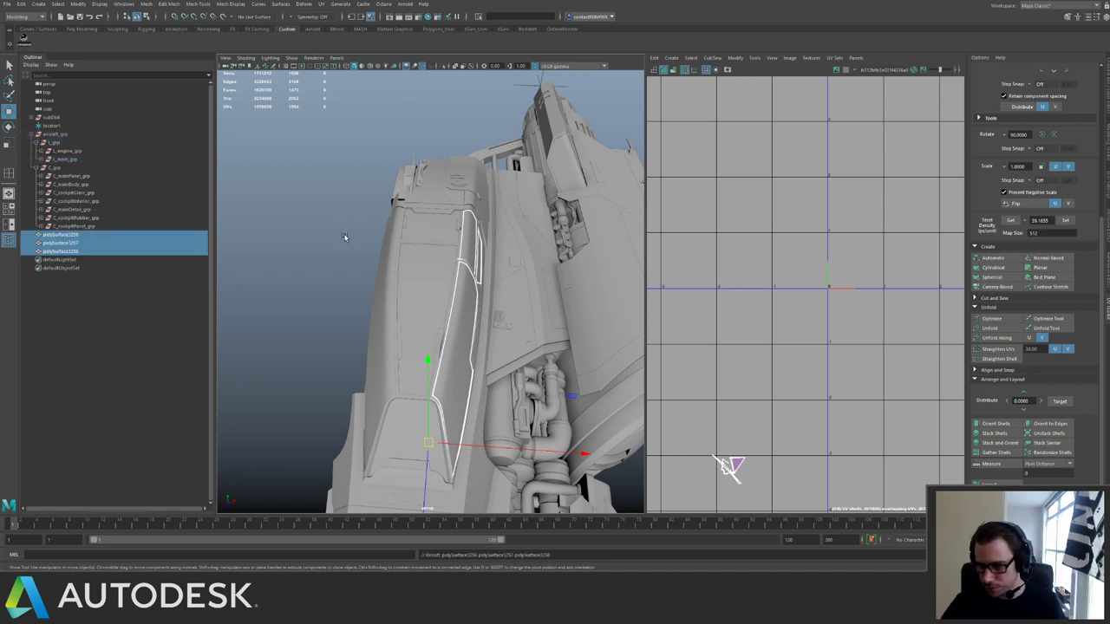
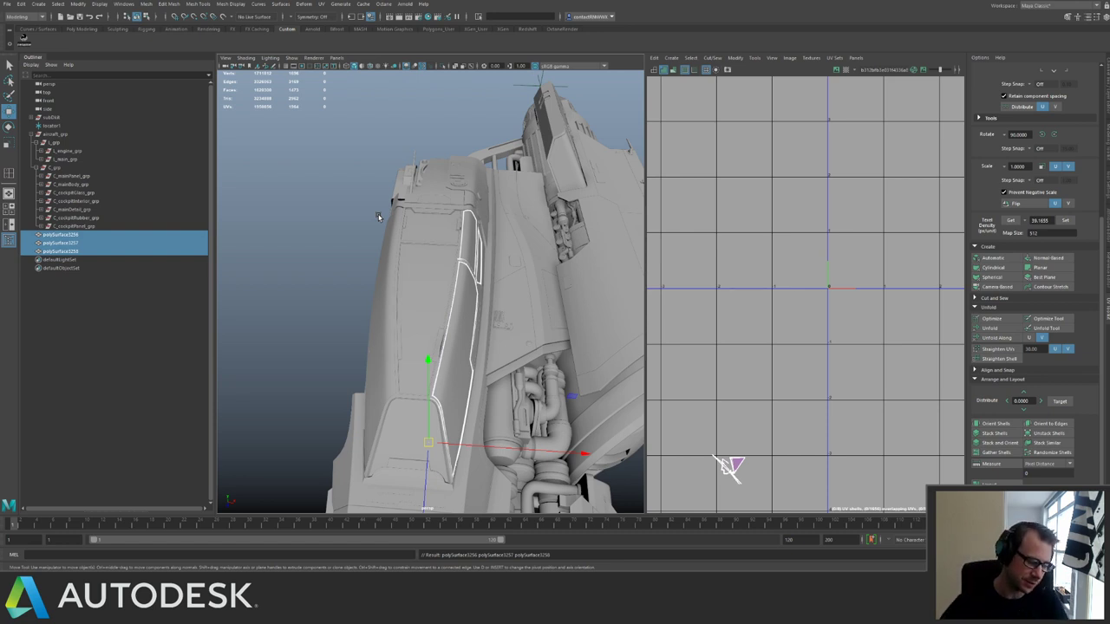
Isolate the three unparented frames and examine the corners and edge divisions of the rear ones.
{"action": "left_click_drag", "start_coordinate": [434, 263], "coordinate": [350, 233], "text": "alt"}
{"action": "right_click_drag", "start_coordinate": [349, 233], "coordinate": [434, 267], "text": "alt"}
{"action": "middle_click_drag", "start_coordinate": [433, 267], "coordinate": [367, 243], "text": "alt"}
{"action": "key", "text": "ctrl+1"}
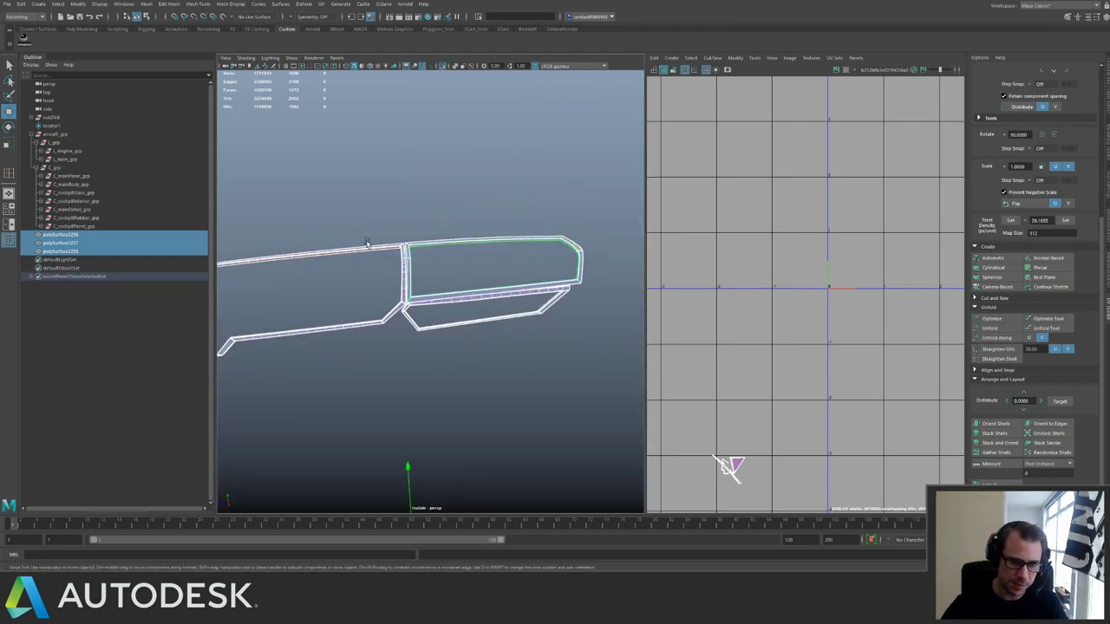
{"action": "right_click_drag", "start_coordinate": [366, 244], "coordinate": [476, 276], "text": "alt"}
{"action": "key", "text": "ctrl+1"}
{"action": "middle_click_drag", "start_coordinate": [562, 243], "coordinate": [416, 251], "text": "alt"}
{"action": "right_click_drag", "start_coordinate": [416, 251], "coordinate": [555, 295], "text": "alt"}
{"action": "key", "text": "ctrl+1"}
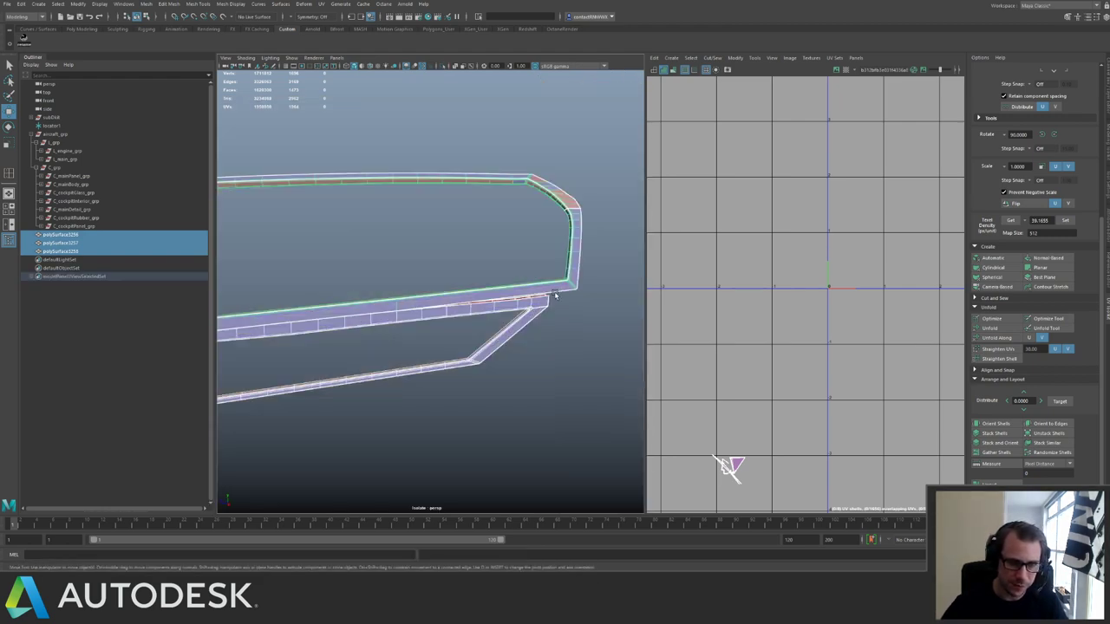
Select the upper rear side window frame and reactivate the last-used modelling tool on it.
{"action": "left_click", "coordinate": [560, 284]}
{"action": "middle_click_drag", "start_coordinate": [451, 226], "coordinate": [508, 229], "text": "alt"}
{"action": "right_click_drag", "start_coordinate": [508, 229], "coordinate": [440, 240], "text": "alt"}
{"action": "key", "text": "g"}
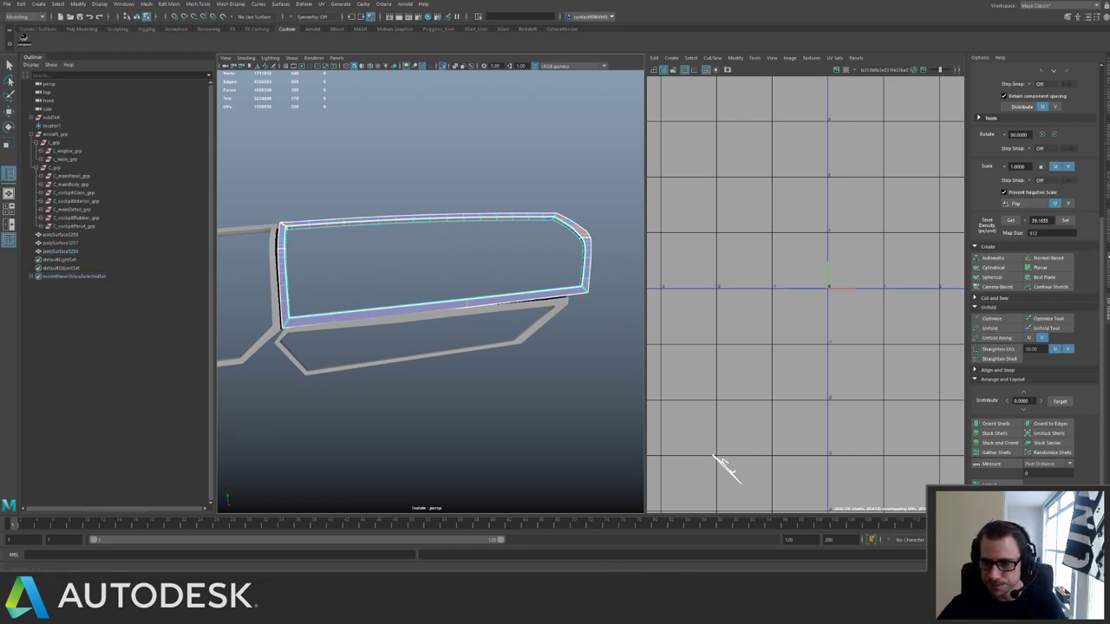
Insert edge loops at equal distance from edge near both ends of the rear window frame's bottom rail.
{"action": "left_click", "coordinate": [1107, 199]}
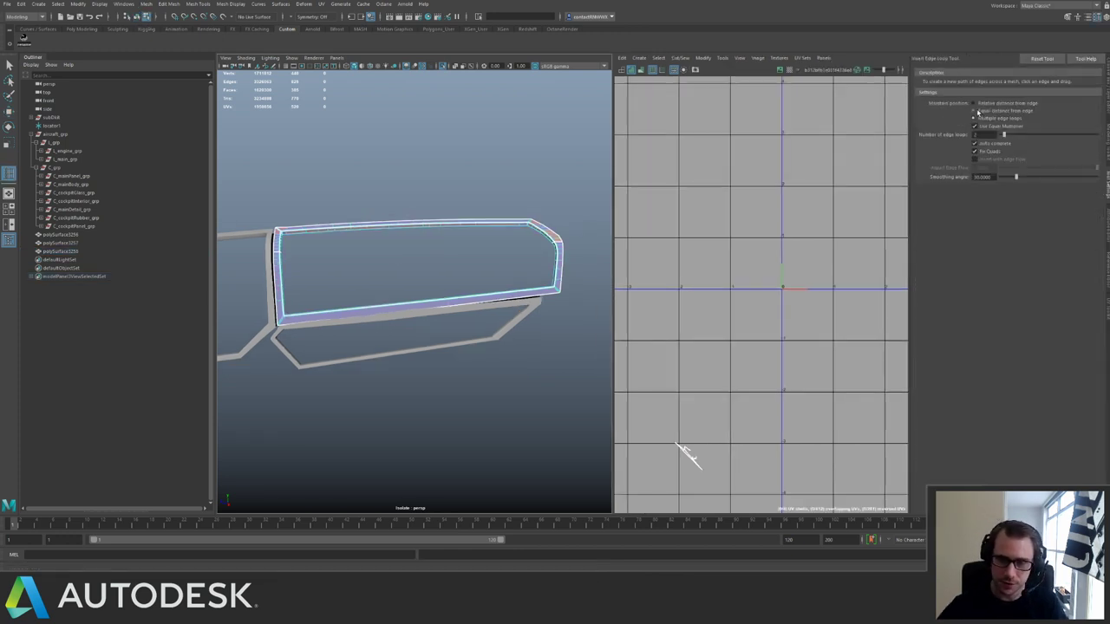
{"action": "left_click", "coordinate": [978, 112]}
{"action": "right_click_drag", "start_coordinate": [300, 287], "coordinate": [335, 291], "text": "alt"}
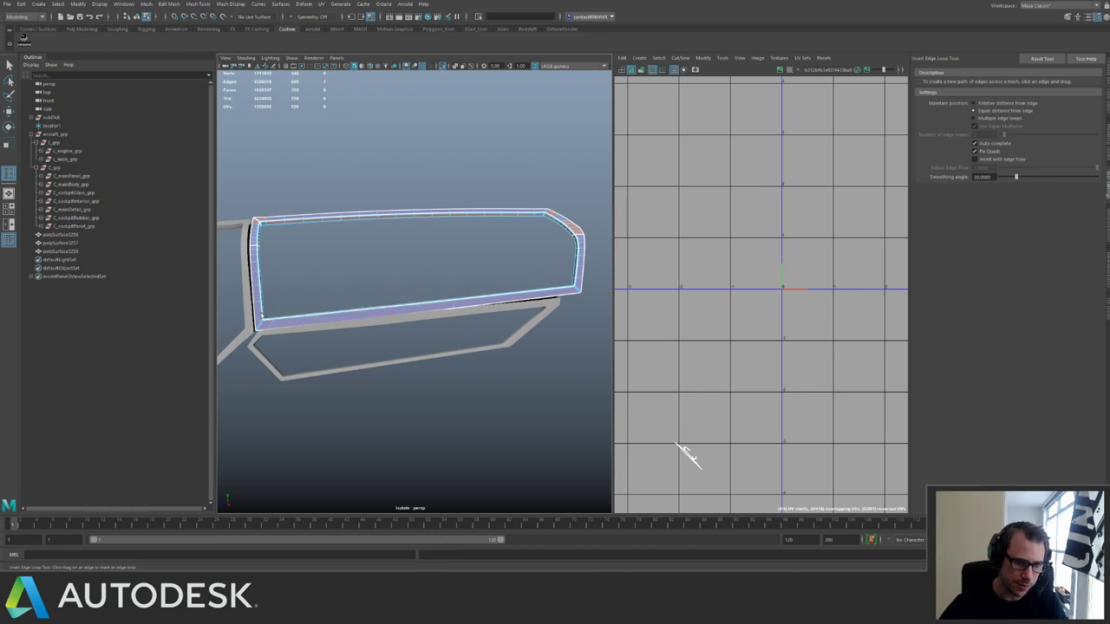
{"action": "left_click", "coordinate": [262, 314]}
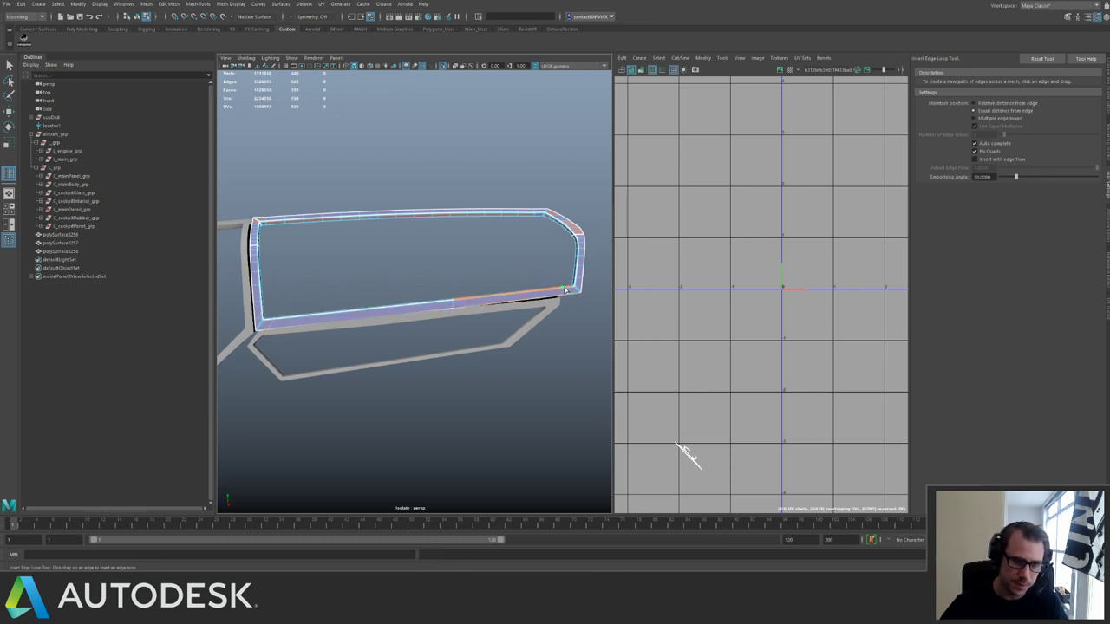
{"action": "left_click", "coordinate": [564, 293]}
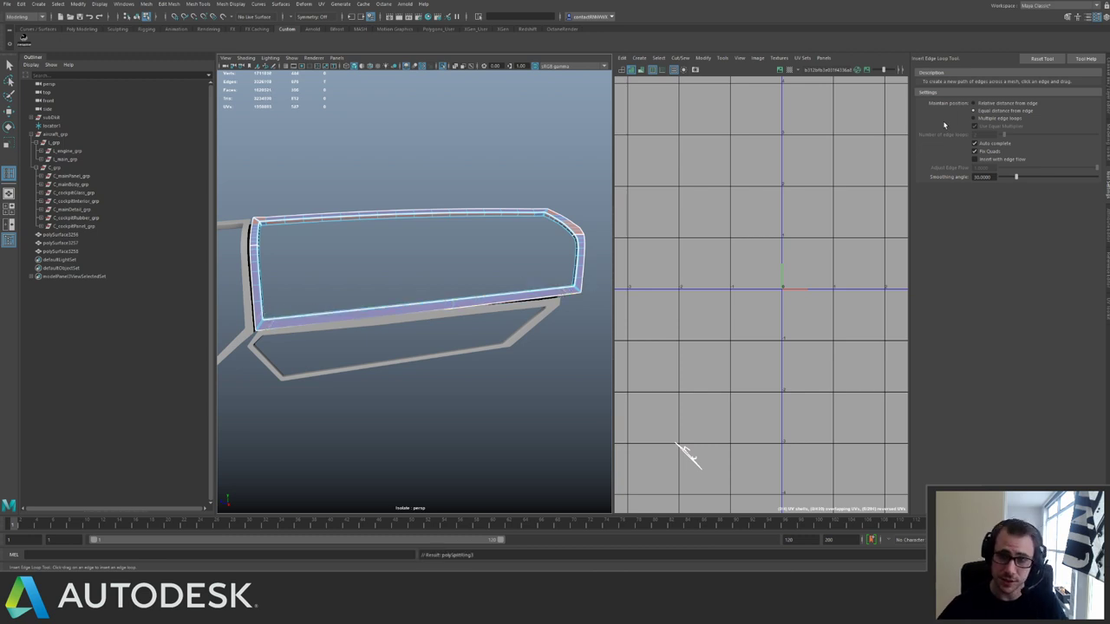
Set the Insert Edge Loop tool to multiple edge loops and evenly subdivide both long sections of the rear frame's bottom rail.
{"action": "left_click", "coordinate": [973, 118]}
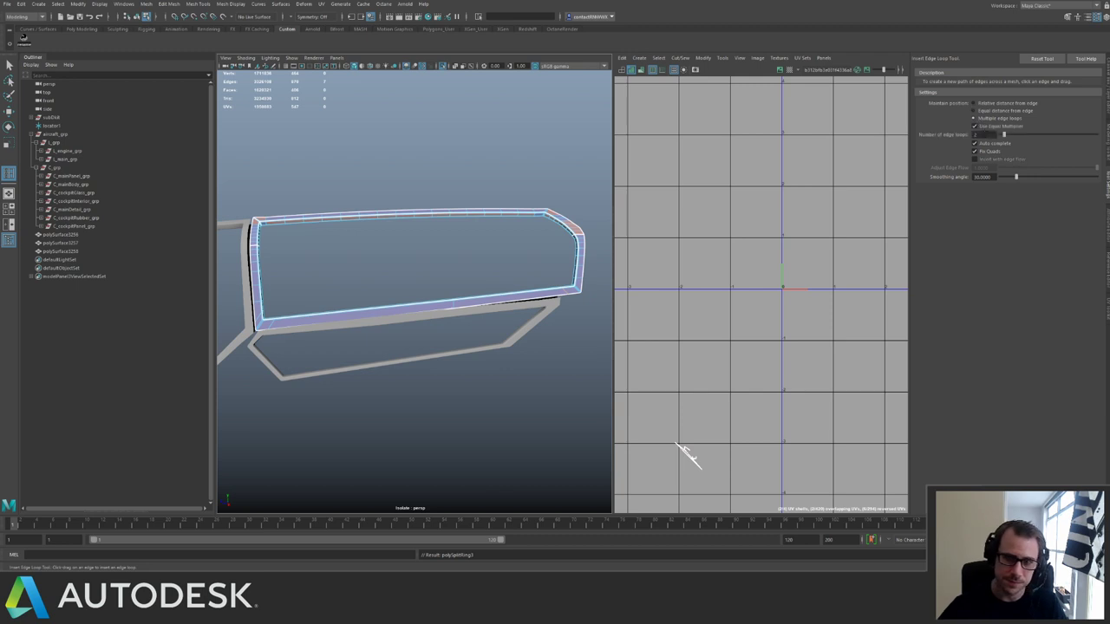
{"action": "left_click", "coordinate": [540, 296]}
{"action": "left_click", "coordinate": [456, 310]}
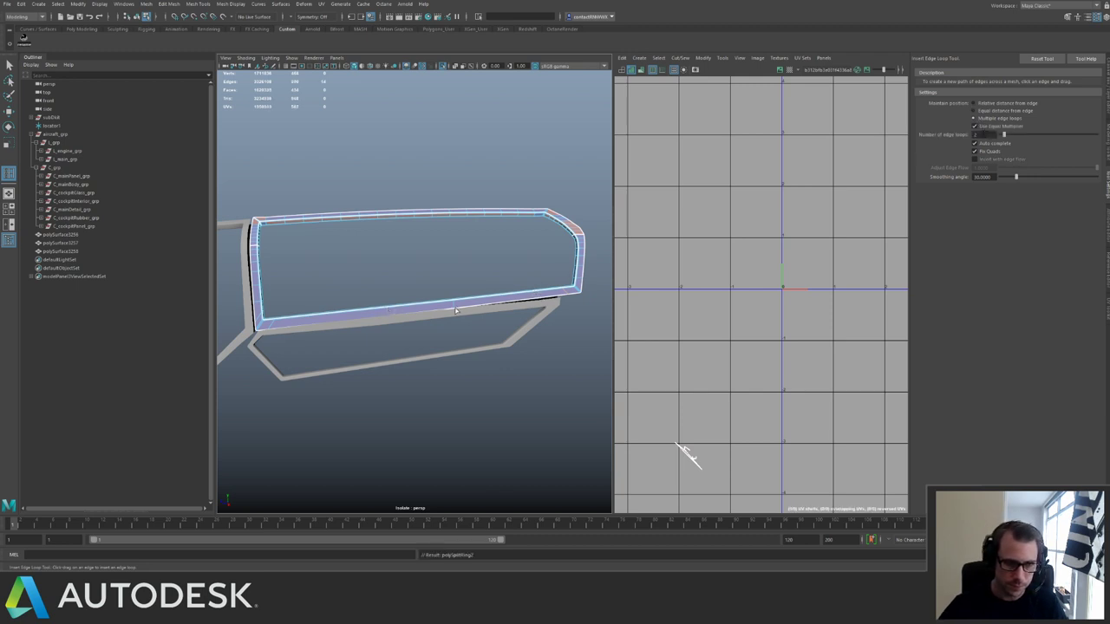
{"action": "key", "text": "ctrl+z"}
{"action": "left_click_drag", "start_coordinate": [986, 134], "coordinate": [962, 129]}
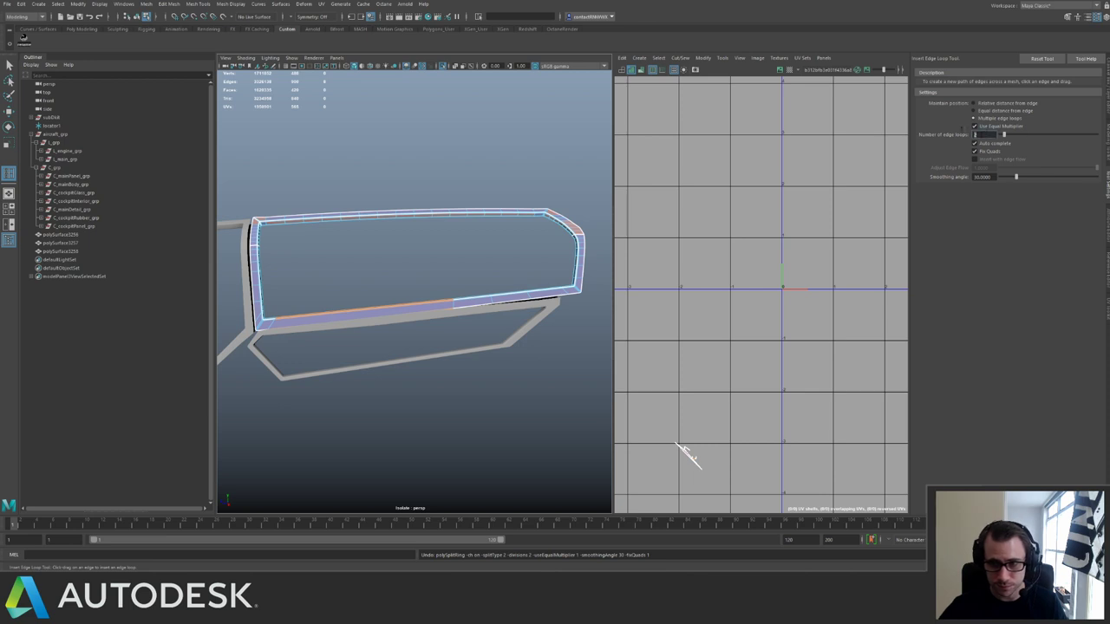
{"action": "left_click", "coordinate": [406, 305]}
{"action": "key", "text": "q"}
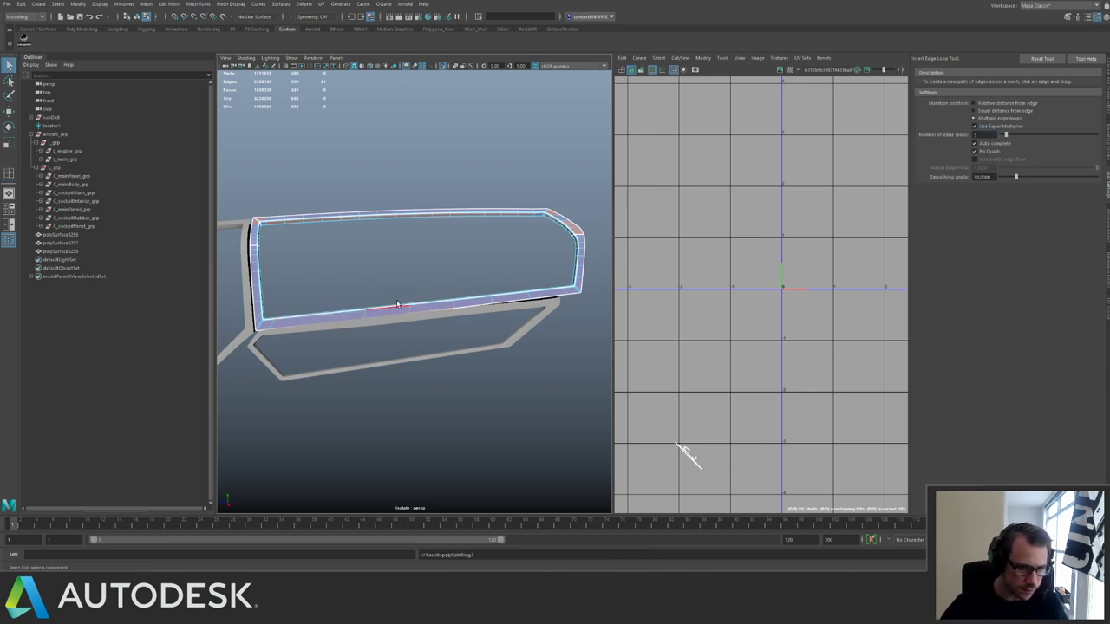
Try inserting two edge loops across the diagonal corner segment of the large front frame, and undo the attempt.
{"action": "key", "text": "F8"}
{"action": "left_click", "coordinate": [247, 270]}
{"action": "middle_click_drag", "start_coordinate": [282, 266], "coordinate": [471, 248], "text": "alt"}
{"action": "left_click_drag", "start_coordinate": [471, 248], "coordinate": [404, 320], "text": "alt"}
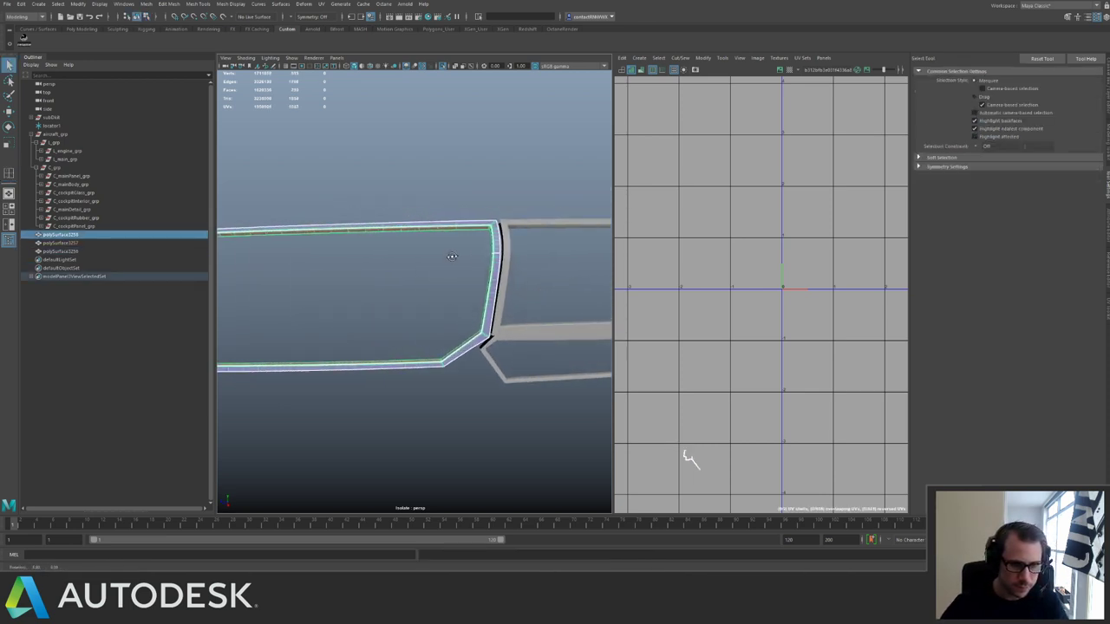
{"action": "key", "text": "y"}
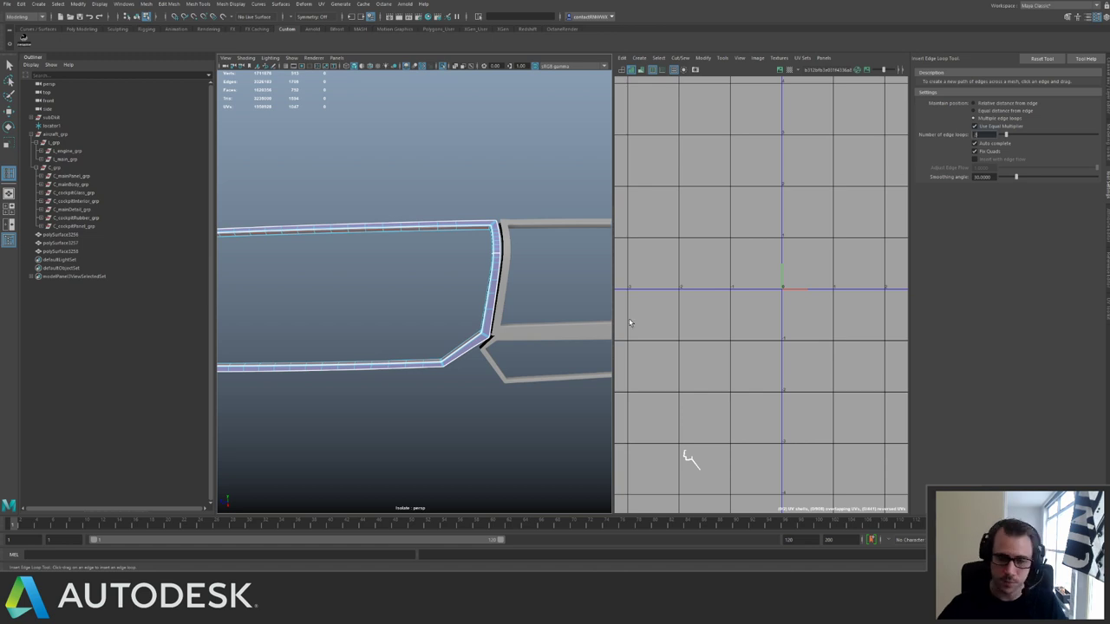
{"action": "left_click", "coordinate": [472, 347]}
{"action": "left_click", "coordinate": [485, 321]}
{"action": "key", "text": "ctrl+z"}
{"action": "key", "text": "ctrl+z"}
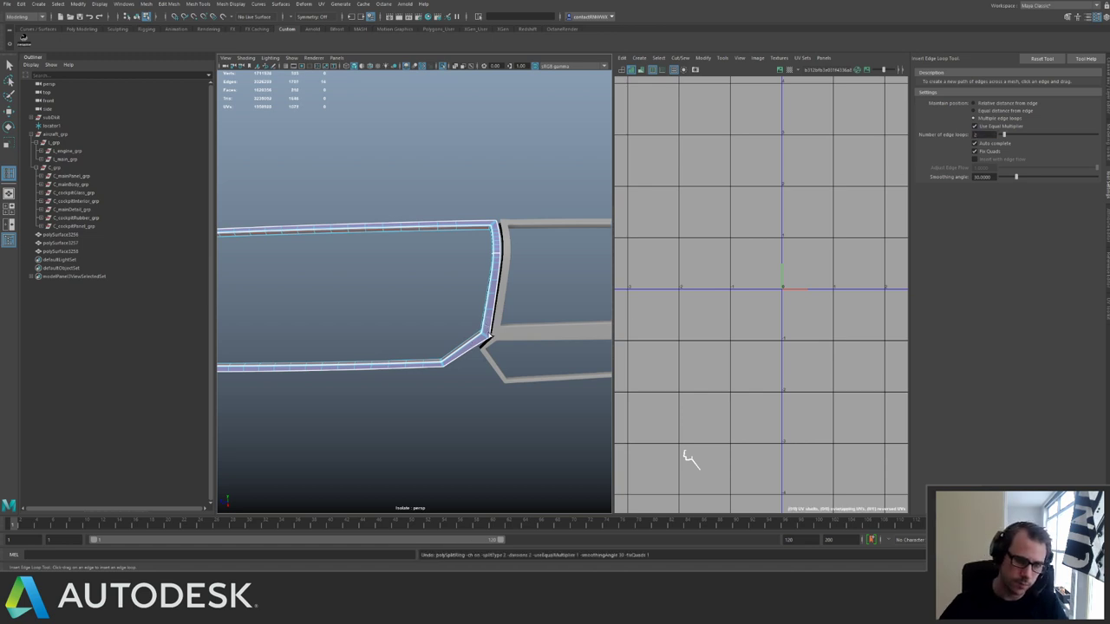
{"action": "left_click_drag", "start_coordinate": [500, 316], "coordinate": [535, 325], "text": "alt"}
{"action": "key", "text": "ctrl+z"}
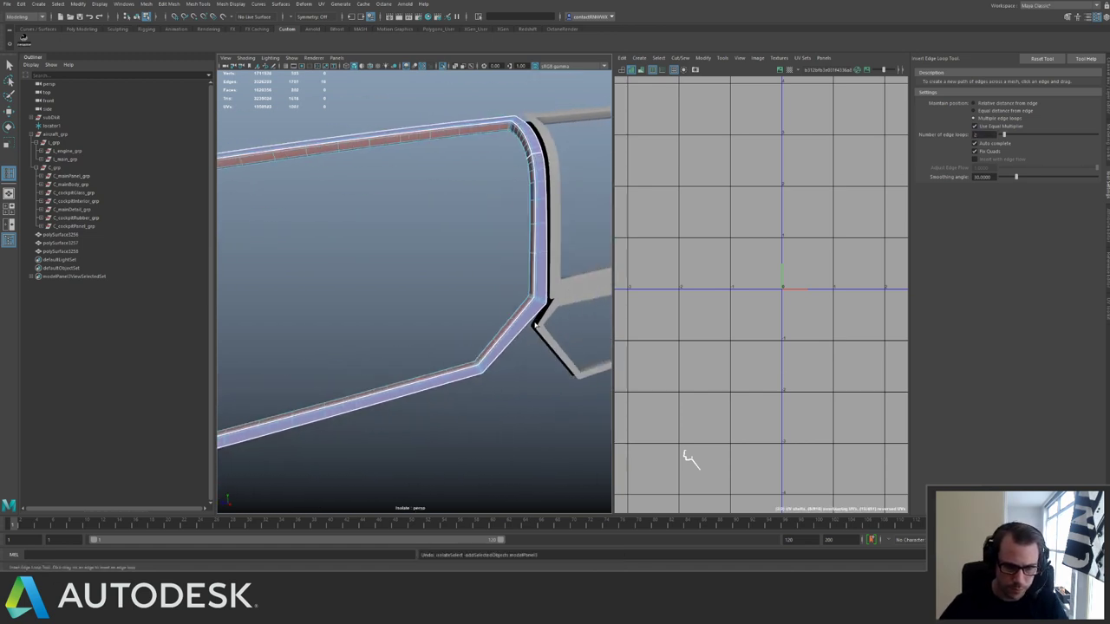
Remove the stray vertex midway along the outer edge of the front frame's diagonal corner segment.
{"action": "key", "text": "q"}
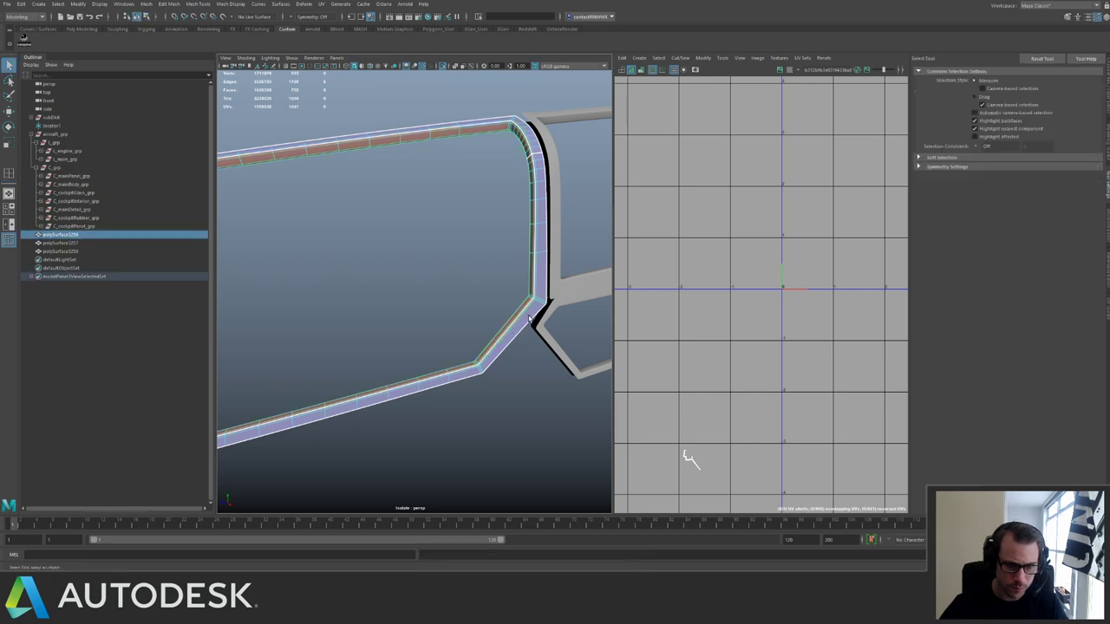
{"action": "scroll", "coordinate": [537, 324], "scroll_direction": "up", "scroll_amount": 5}
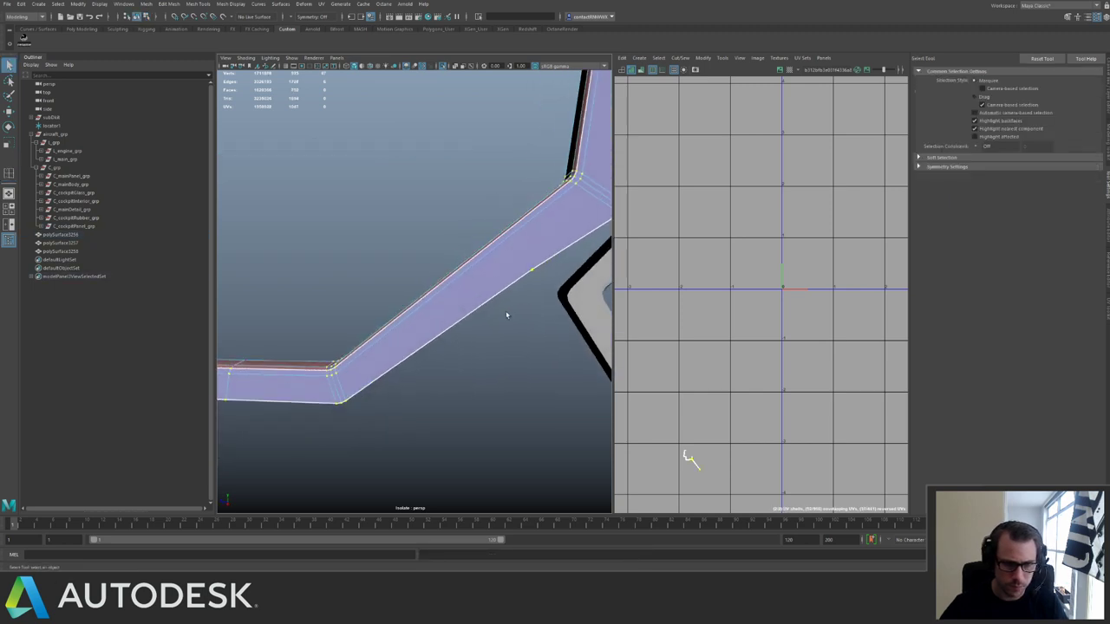
{"action": "left_click", "coordinate": [548, 288]}
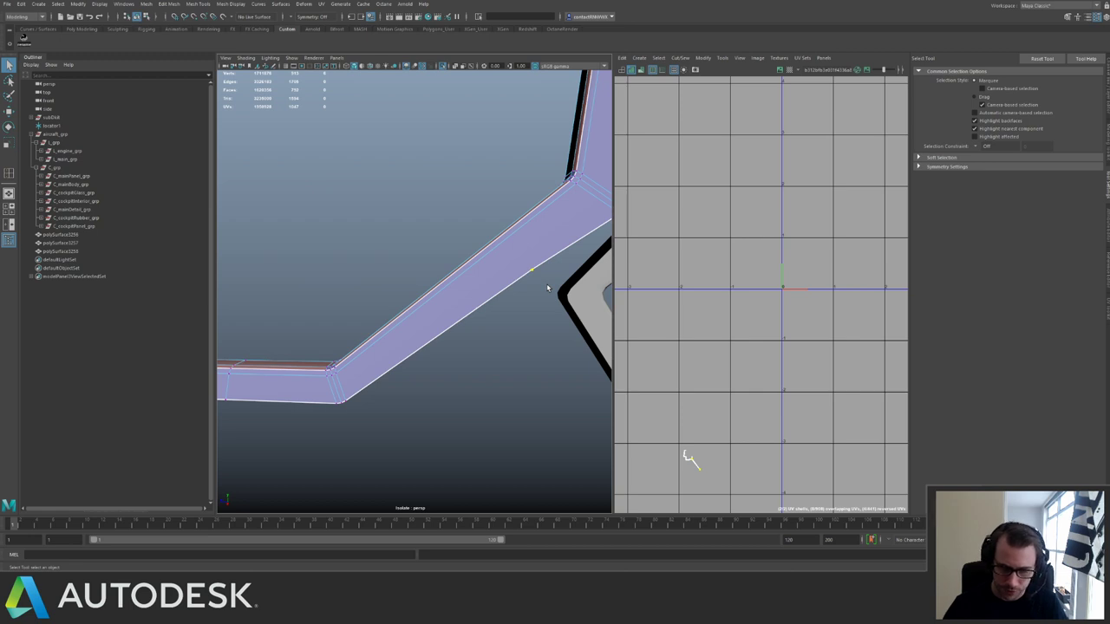
{"action": "left_click", "coordinate": [548, 288]}
{"action": "left_click_drag", "start_coordinate": [491, 257], "coordinate": [466, 241], "text": "alt"}
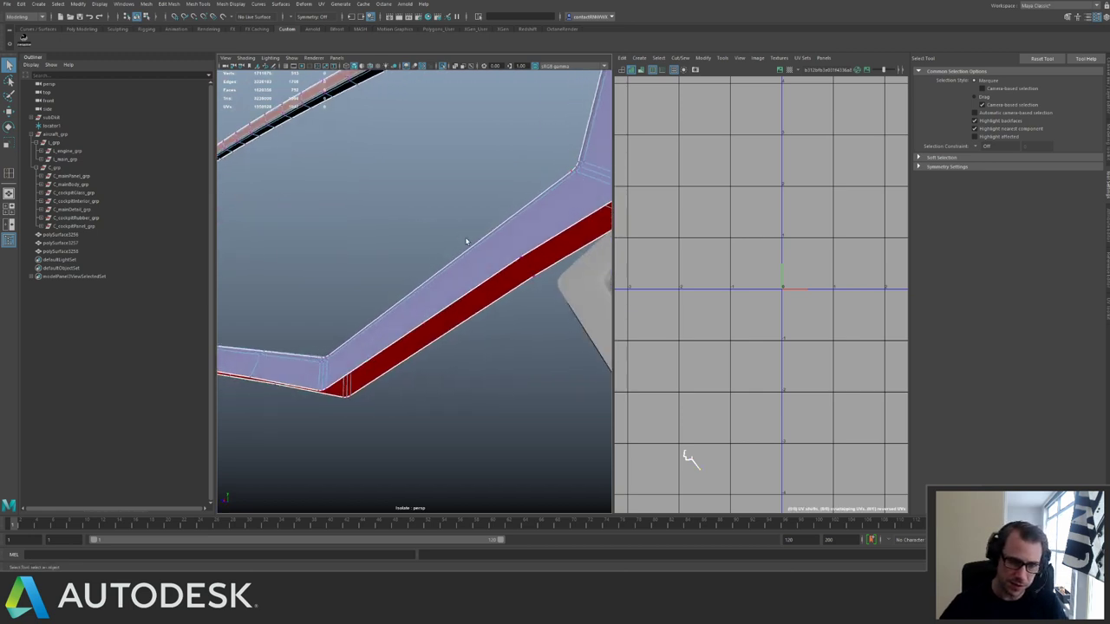
{"action": "left_click", "coordinate": [523, 260]}
{"action": "mouse_move", "coordinate": [529, 259]}
{"action": "left_mouse_down", "text": "alt"}
{"action": "mouse_move", "coordinate": [543, 275]}
{"action": "mouse_move", "coordinate": [544, 259]}
{"action": "left_mouse_up", "text": "alt"}
{"action": "key", "text": "g"}
{"action": "key", "text": "w"}
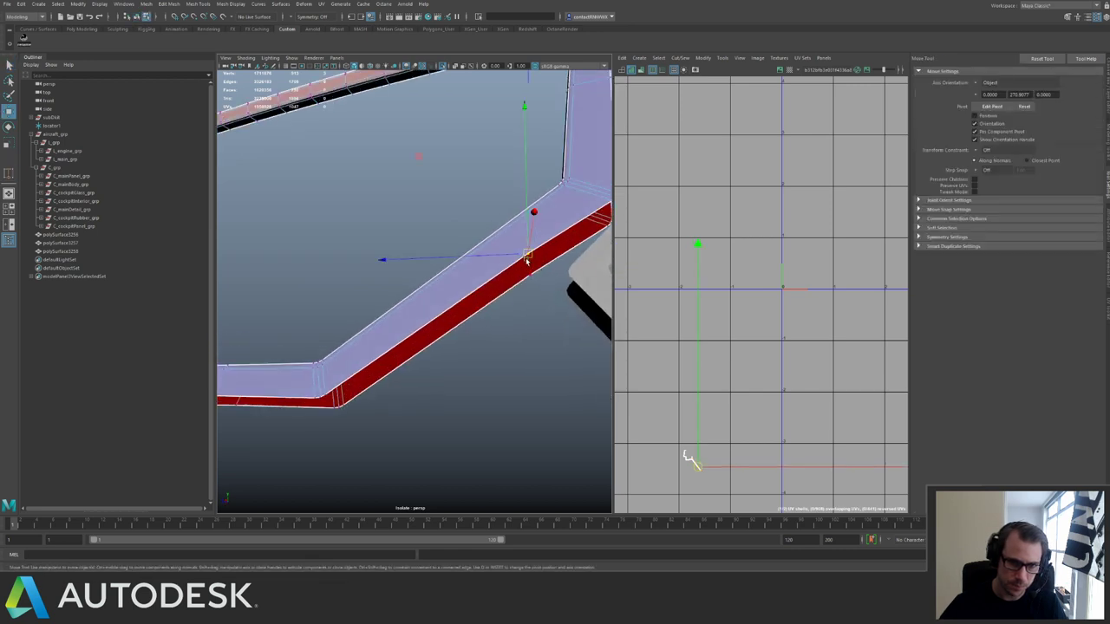
{"action": "key", "text": "ctrl+z"}
{"action": "key", "text": "ctrl+z"}
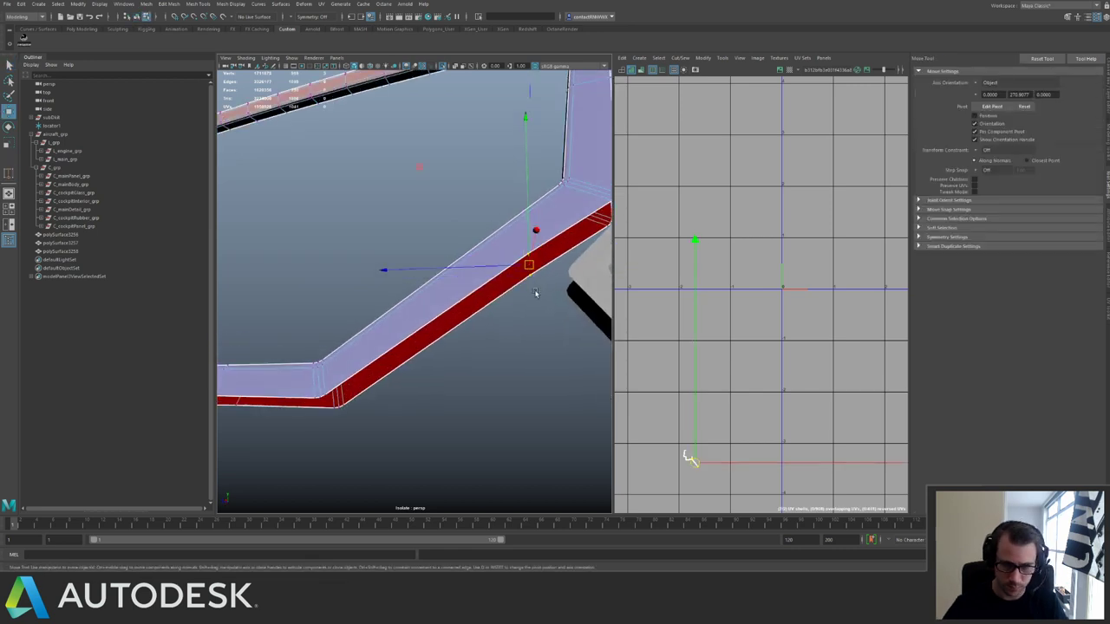
{"action": "left_click", "coordinate": [535, 293]}
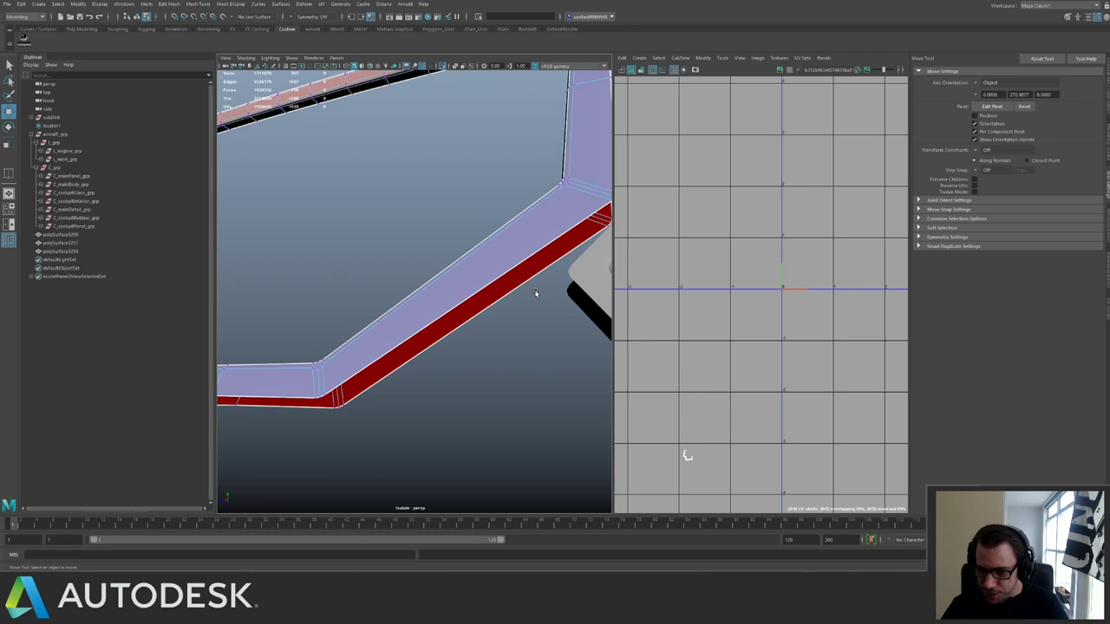
Insert pairs of evenly spaced edge loops into the front frame's undivided short segments, including the diagonal corner.
{"action": "left_click", "coordinate": [524, 277]}
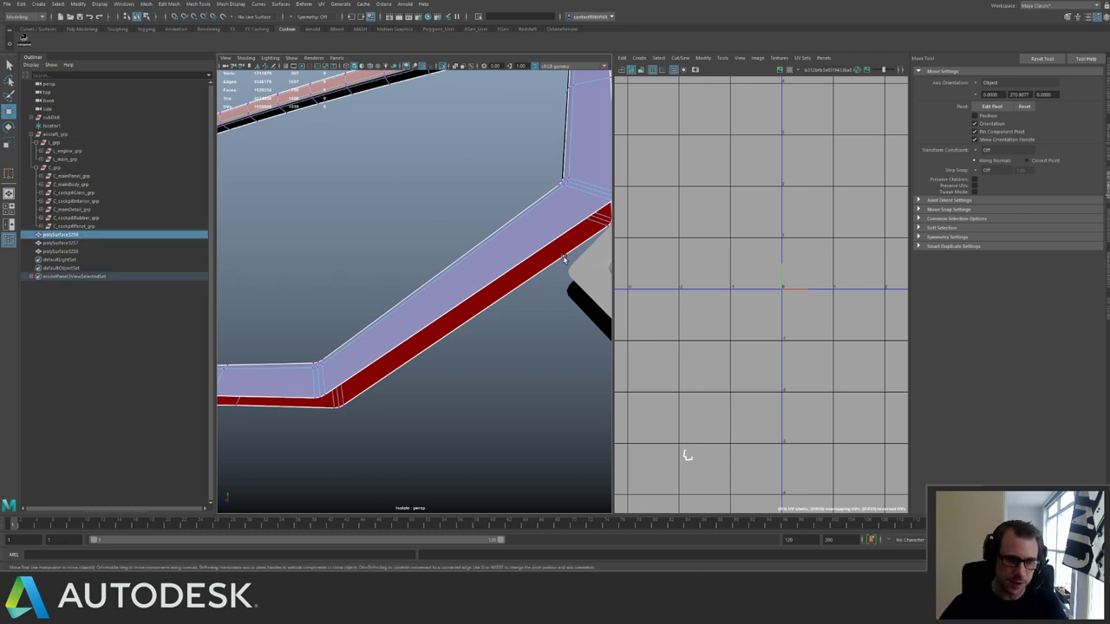
{"action": "left_click_drag", "start_coordinate": [563, 259], "coordinate": [379, 183], "text": "alt"}
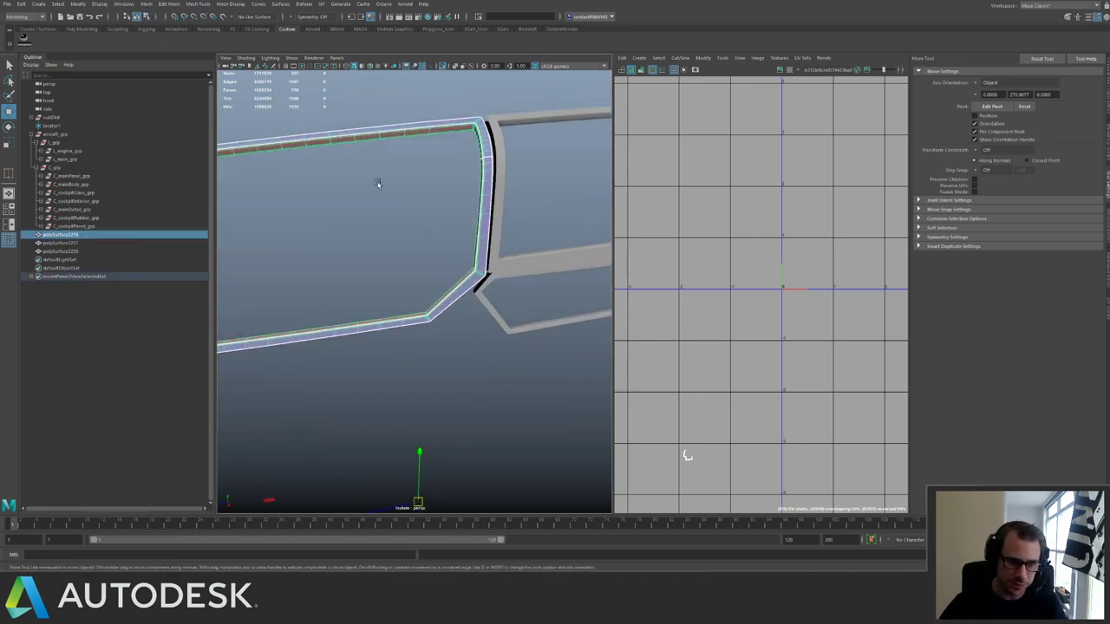
{"action": "right_click_drag", "start_coordinate": [379, 183], "coordinate": [475, 265], "text": "alt"}
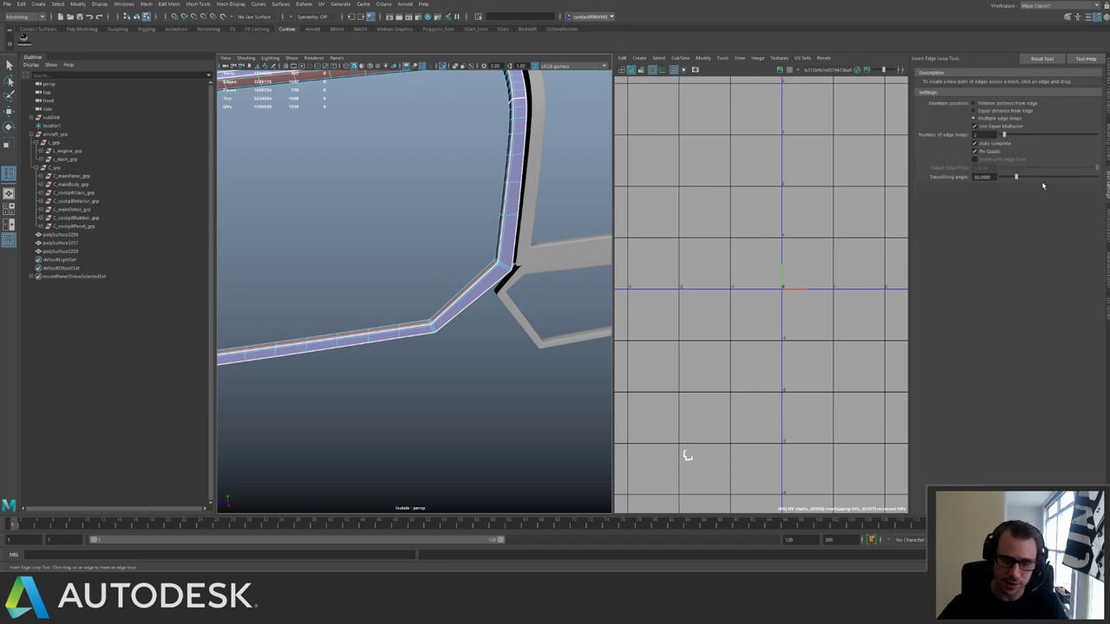
{"action": "left_click", "coordinate": [473, 288]}
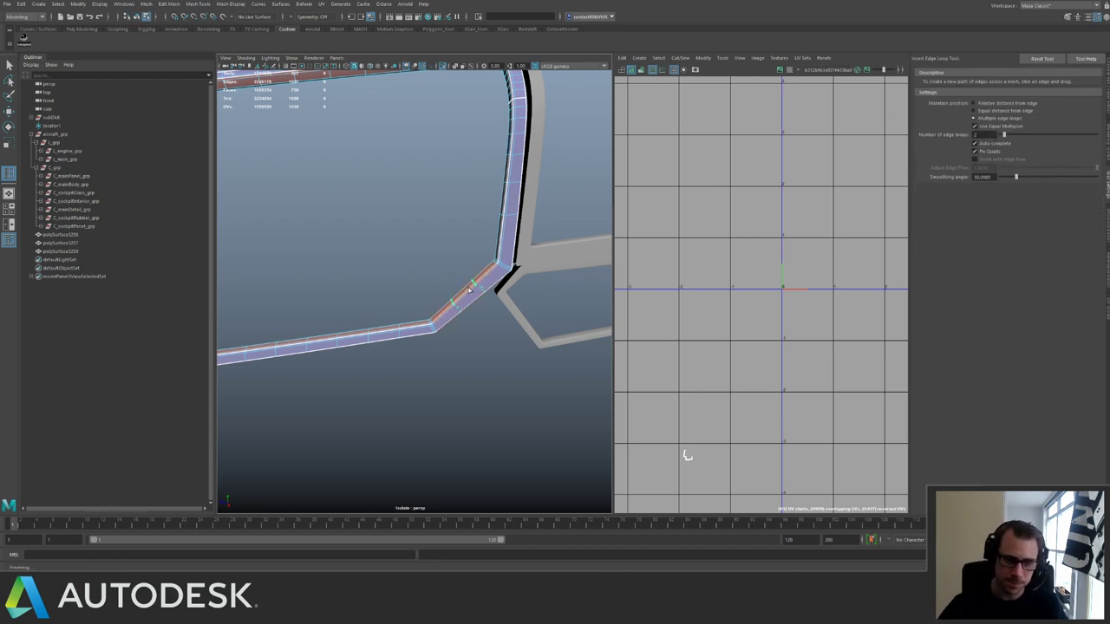
{"action": "middle_click_drag", "start_coordinate": [428, 228], "coordinate": [463, 238], "text": "alt"}
{"action": "left_click", "coordinate": [535, 242]}
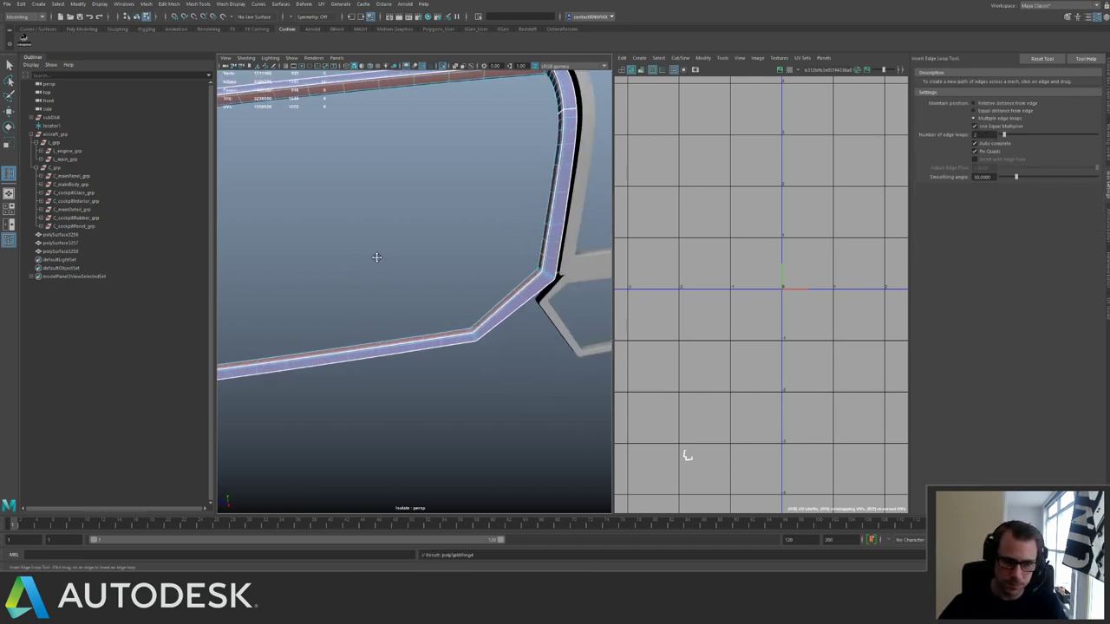
{"action": "middle_click_drag", "start_coordinate": [377, 257], "coordinate": [674, 212], "text": "alt"}
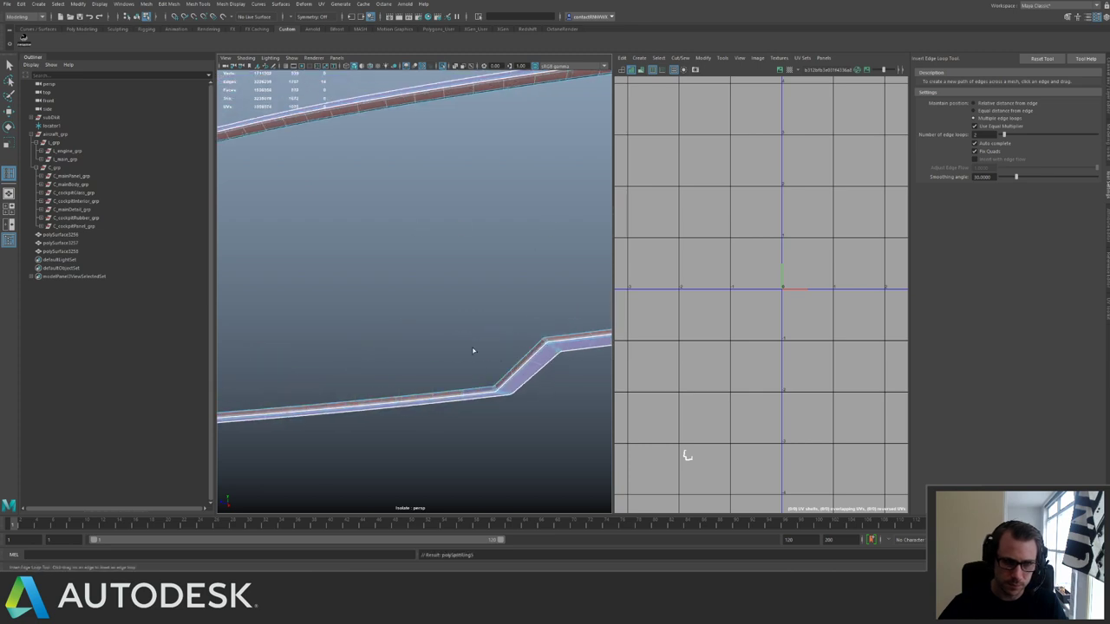
{"action": "left_click_drag", "start_coordinate": [474, 350], "coordinate": [446, 275], "text": "alt"}
{"action": "right_click_drag", "start_coordinate": [445, 276], "coordinate": [503, 260], "text": "alt"}
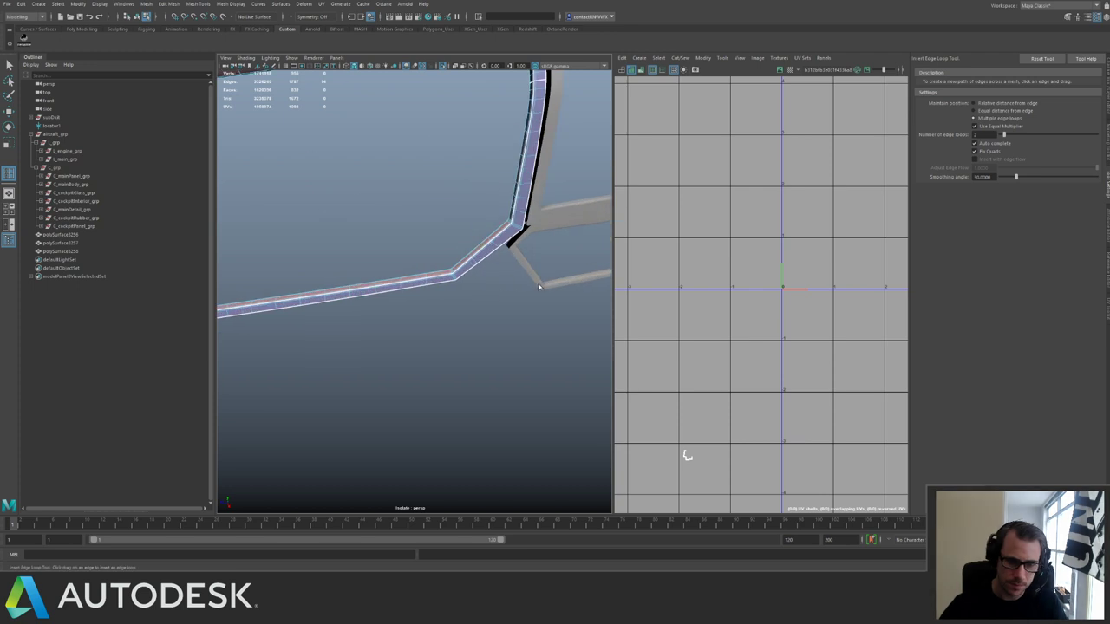
Insert pairs of evenly spaced edge loops into the undivided segments of the lower side-window frame.
{"action": "left_click", "coordinate": [533, 270]}
{"action": "middle_click_drag", "start_coordinate": [532, 271], "coordinate": [395, 305], "text": "alt"}
{"action": "left_click_drag", "start_coordinate": [395, 305], "coordinate": [450, 243], "text": "alt"}
{"action": "left_click", "coordinate": [398, 301]}
{"action": "left_click", "coordinate": [450, 244]}
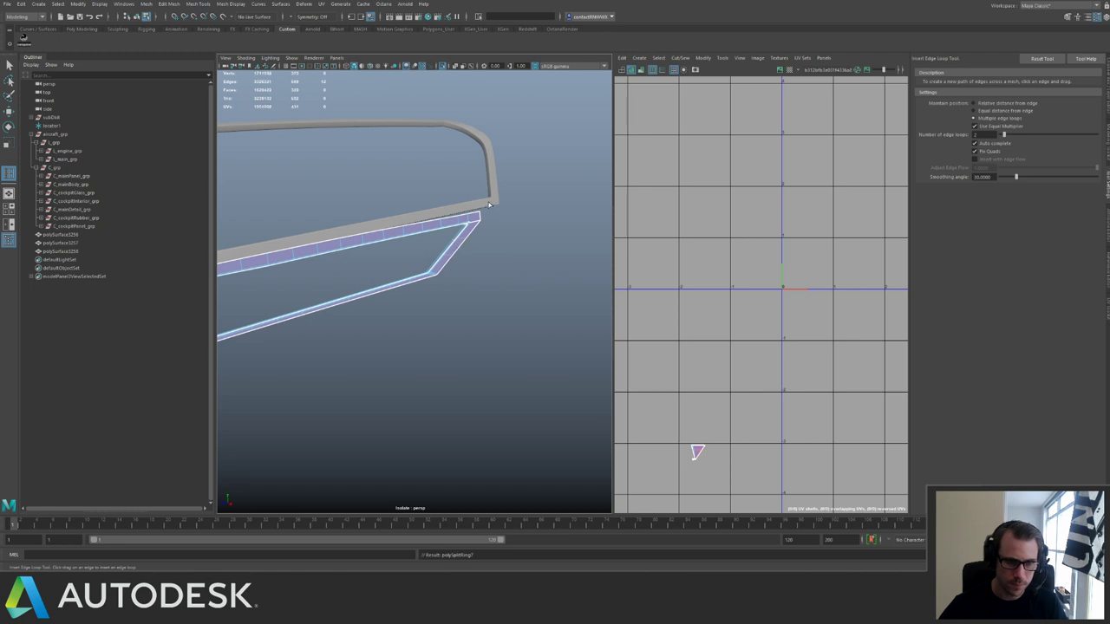
Try a Multi-Cut from the inner corner toward the outer tip of the lower frame's pointed corner, and undo the cut.
{"action": "left_click", "coordinate": [489, 205]}
{"action": "middle_click_drag", "start_coordinate": [489, 205], "coordinate": [461, 258], "text": "alt"}
{"action": "right_click_drag", "start_coordinate": [460, 258], "coordinate": [670, 344], "text": "alt"}
{"action": "left_click", "coordinate": [518, 246]}
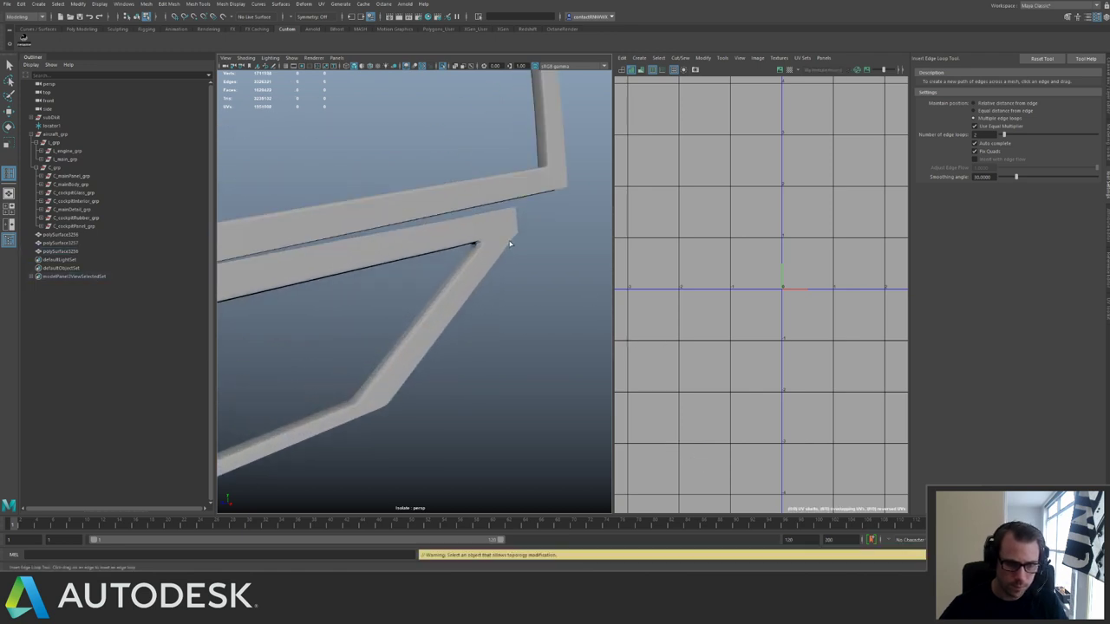
{"action": "left_click", "coordinate": [509, 246]}
{"action": "key", "text": "q"}
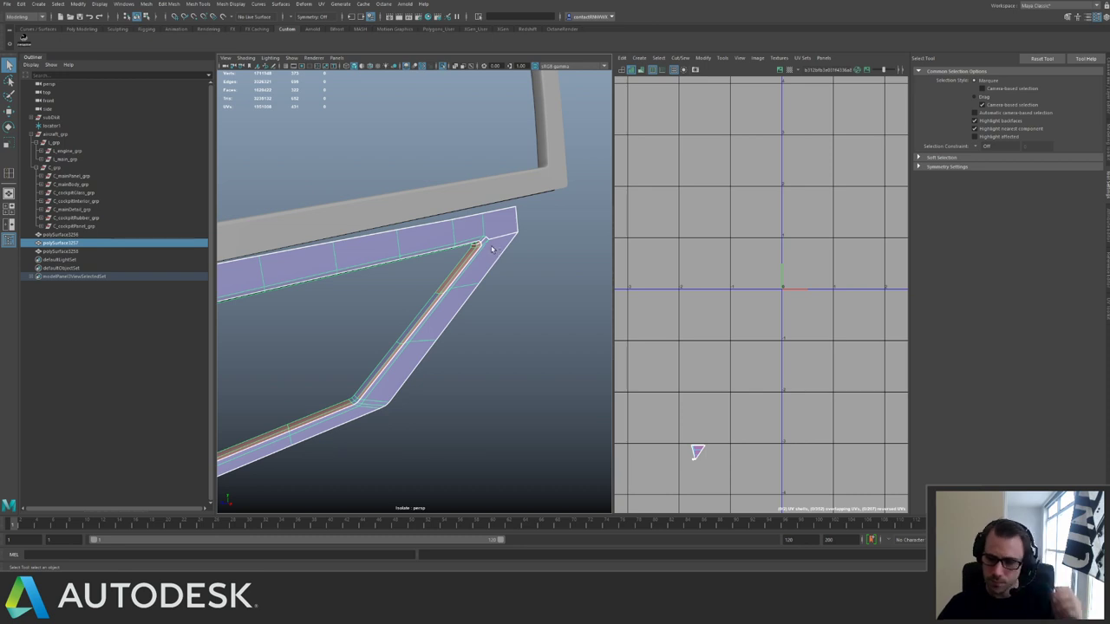
{"action": "key", "text": "ctrl+shift+x"}
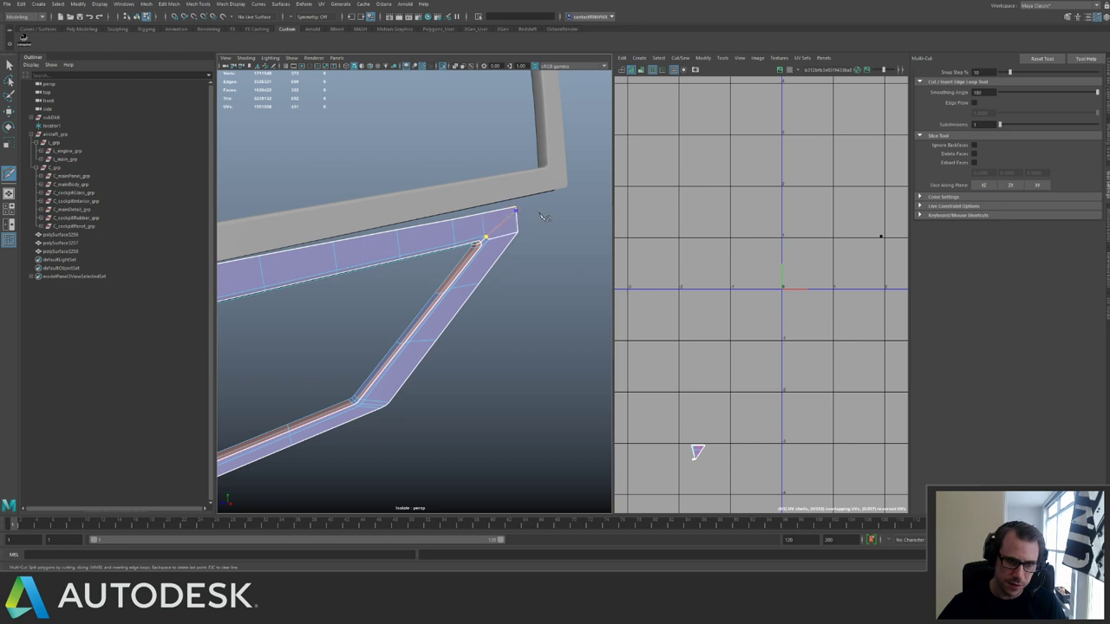
{"action": "key", "text": "q"}
{"action": "left_click_drag", "start_coordinate": [510, 221], "coordinate": [473, 274], "text": "alt"}
{"action": "right_click_drag", "start_coordinate": [459, 275], "coordinate": [533, 263], "text": "alt"}
{"action": "key", "text": "ctrl+z"}
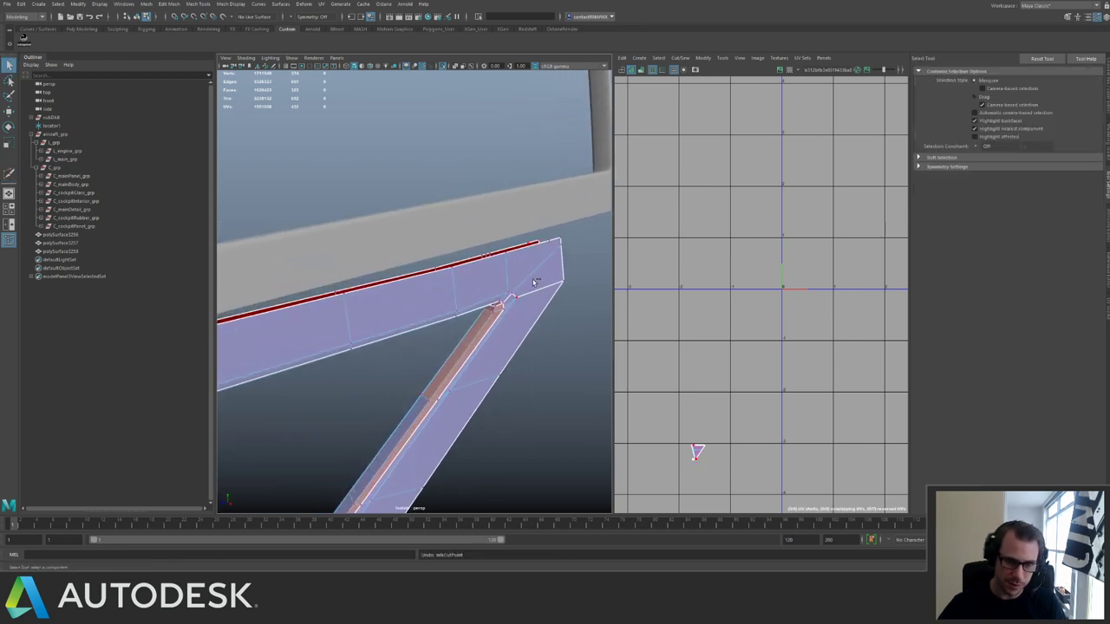
Cut an edge from the inner corner to the outer tip vertex of the lower frame's pointed corner, and select all the frame's vertices.
{"action": "key", "text": "y"}
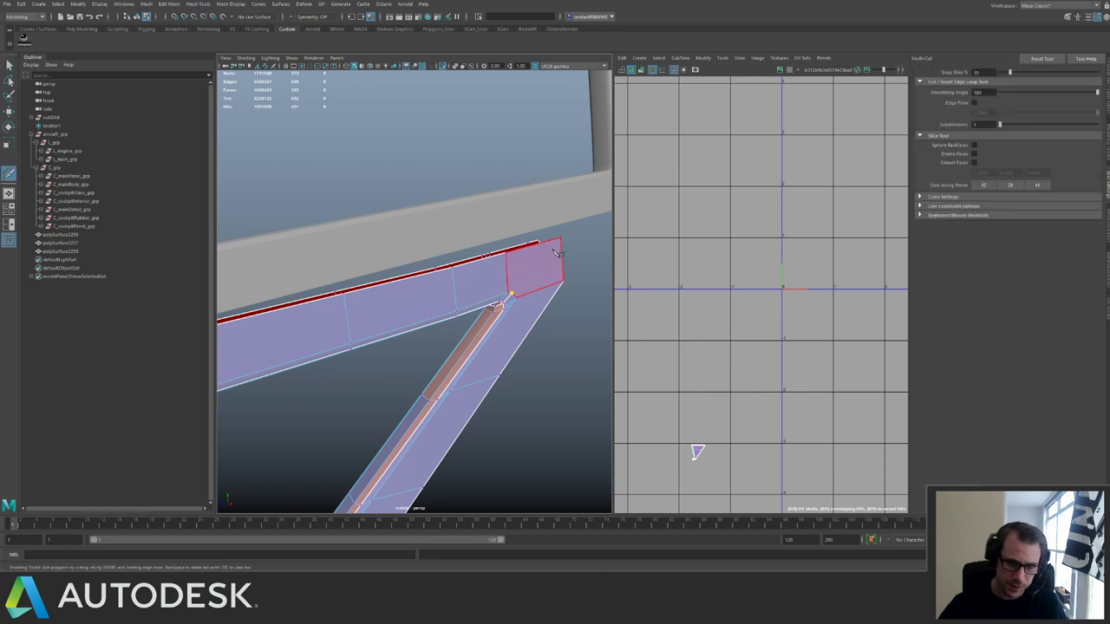
{"action": "key", "text": "q"}
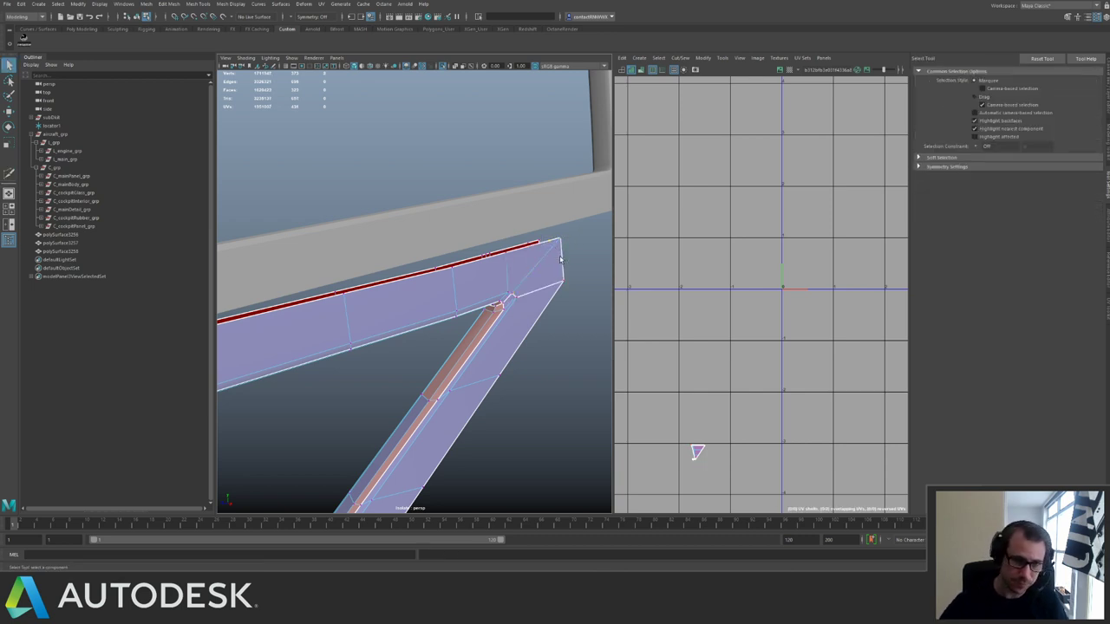
{"action": "mouse_move", "coordinate": [452, 252]}
{"action": "left_mouse_down", "text": "alt"}
{"action": "mouse_move", "coordinate": [503, 243]}
{"action": "mouse_move", "coordinate": [456, 242]}
{"action": "left_mouse_up", "text": "alt"}
{"action": "right_click_drag", "start_coordinate": [456, 242], "coordinate": [400, 259], "text": "alt"}
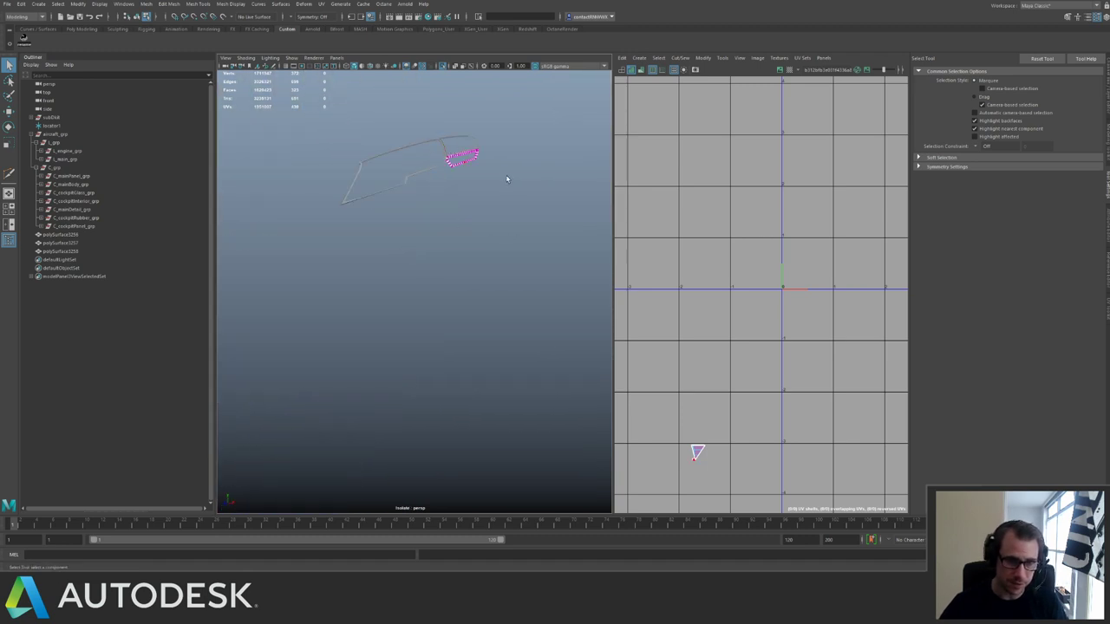
{"action": "key", "text": "f"}
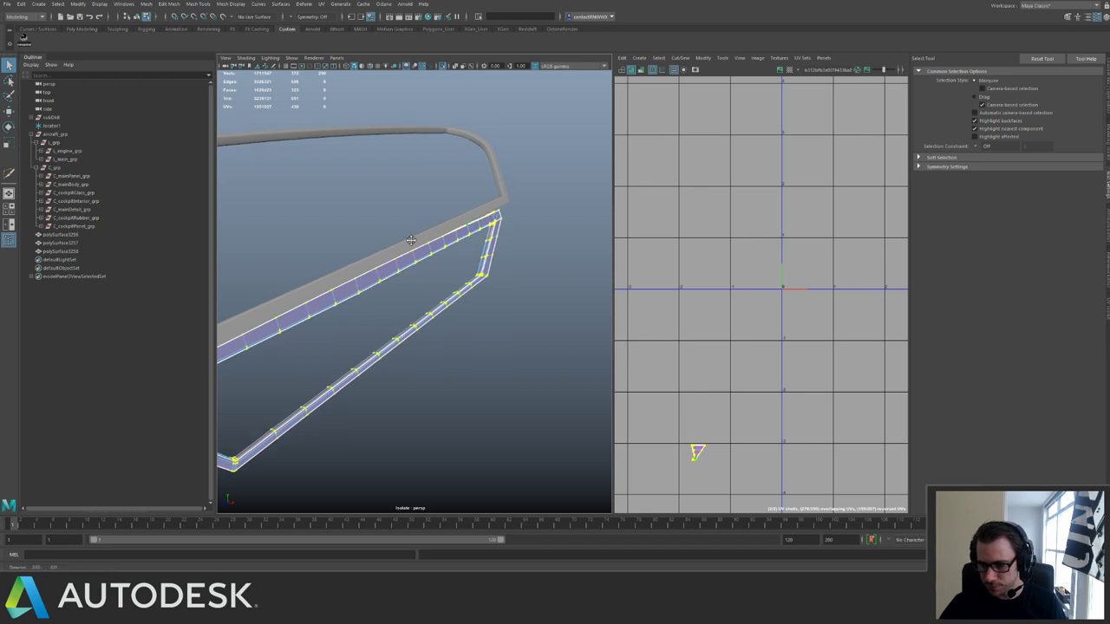
Cut an edge from the outer tip vertex to the inner corner at the lower frame's other pointed corner with Multi-Cut.
{"action": "right_click_drag", "start_coordinate": [477, 215], "coordinate": [519, 235], "text": "alt"}
{"action": "left_click_drag", "start_coordinate": [518, 235], "coordinate": [519, 284], "text": "alt"}
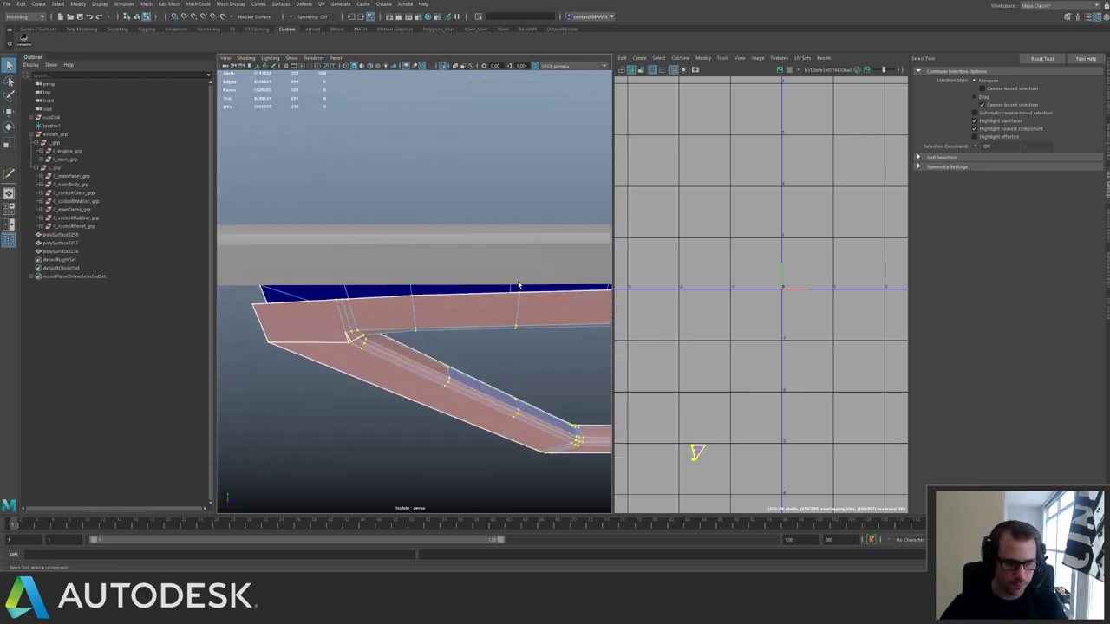
{"action": "key", "text": "F8"}
{"action": "left_click_drag", "start_coordinate": [363, 309], "coordinate": [374, 296], "text": "alt"}
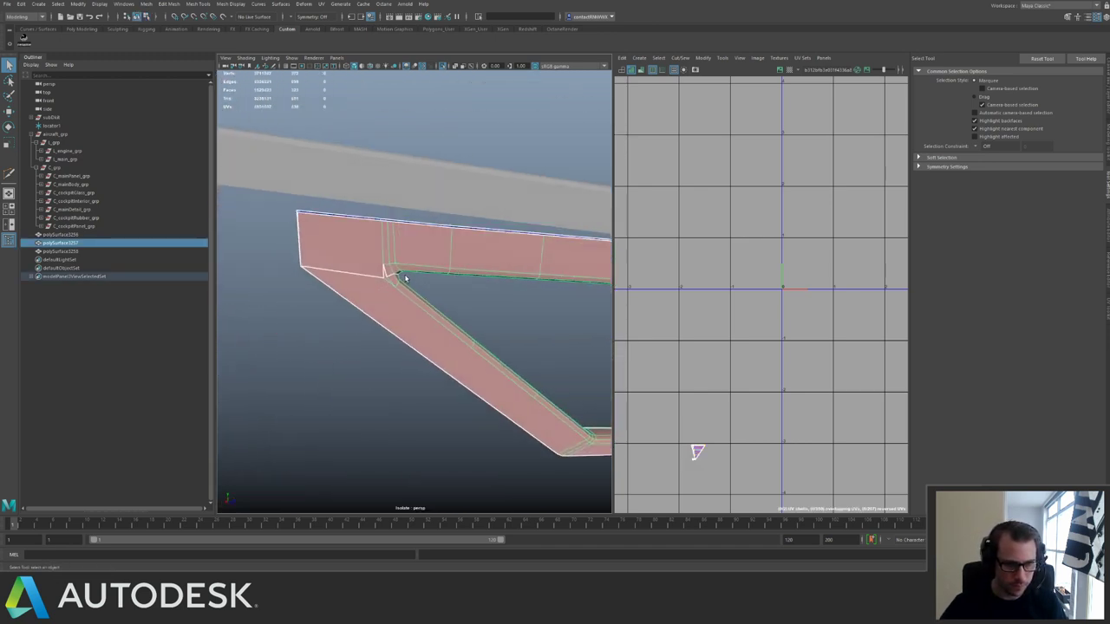
{"action": "key", "text": "ctrl+shift+x"}
{"action": "left_click_drag", "start_coordinate": [308, 216], "coordinate": [292, 224]}
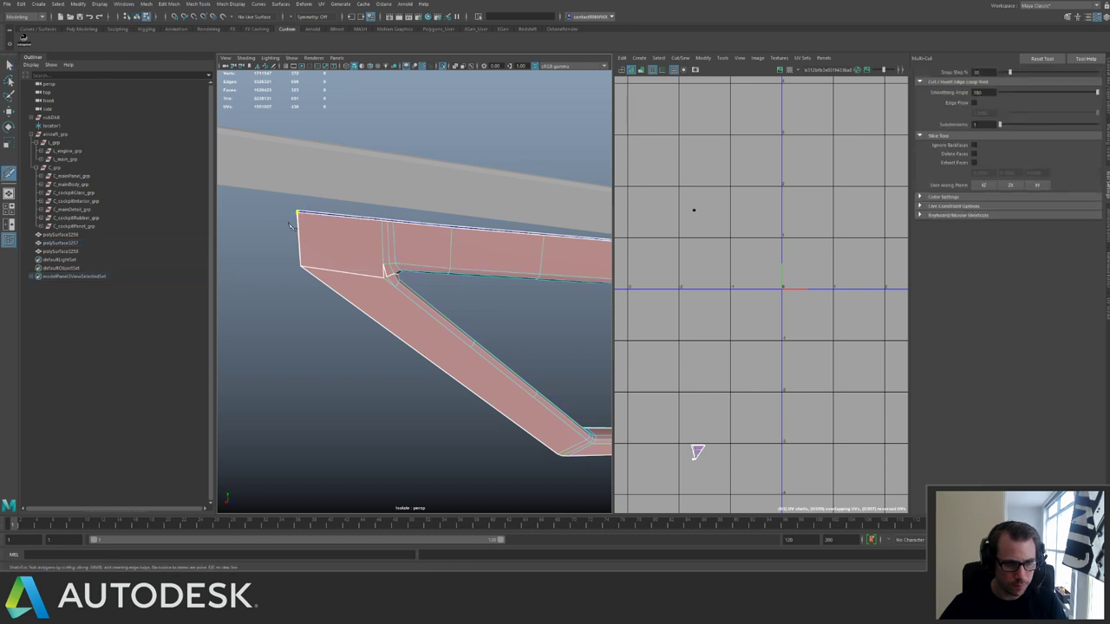
{"action": "left_click_drag", "start_coordinate": [360, 254], "coordinate": [413, 263], "text": "alt"}
{"action": "left_click", "coordinate": [371, 278]}
{"action": "key", "text": "q"}
{"action": "key", "text": "q"}
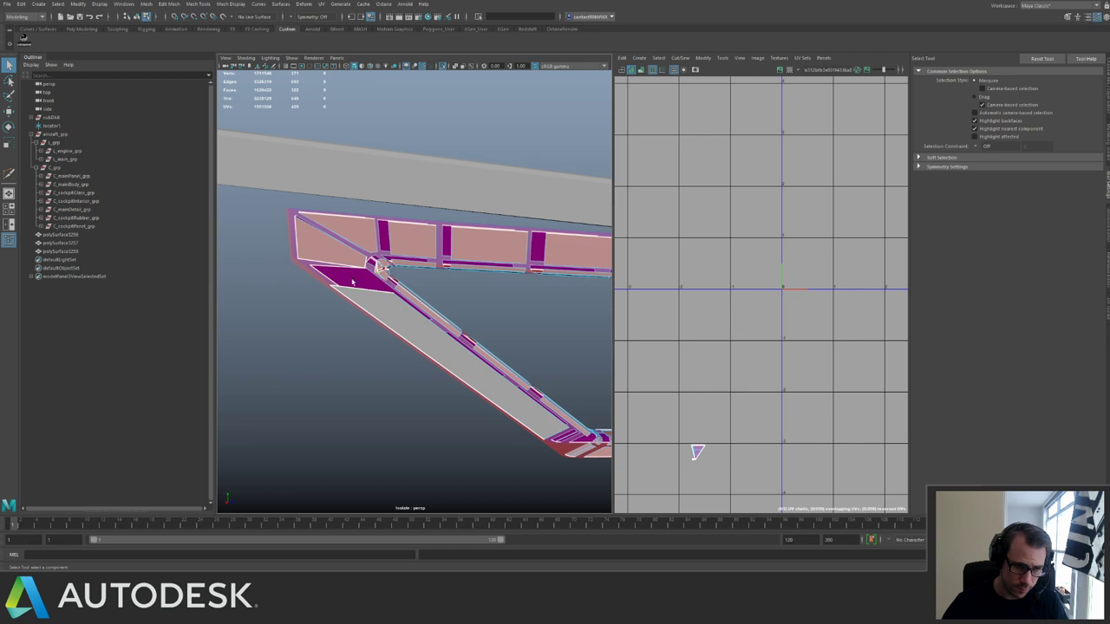
Delete the incomplete cross edges from the lower frame's diagonal segment beside the newly cut pointed corner.
{"action": "key", "text": "F9"}
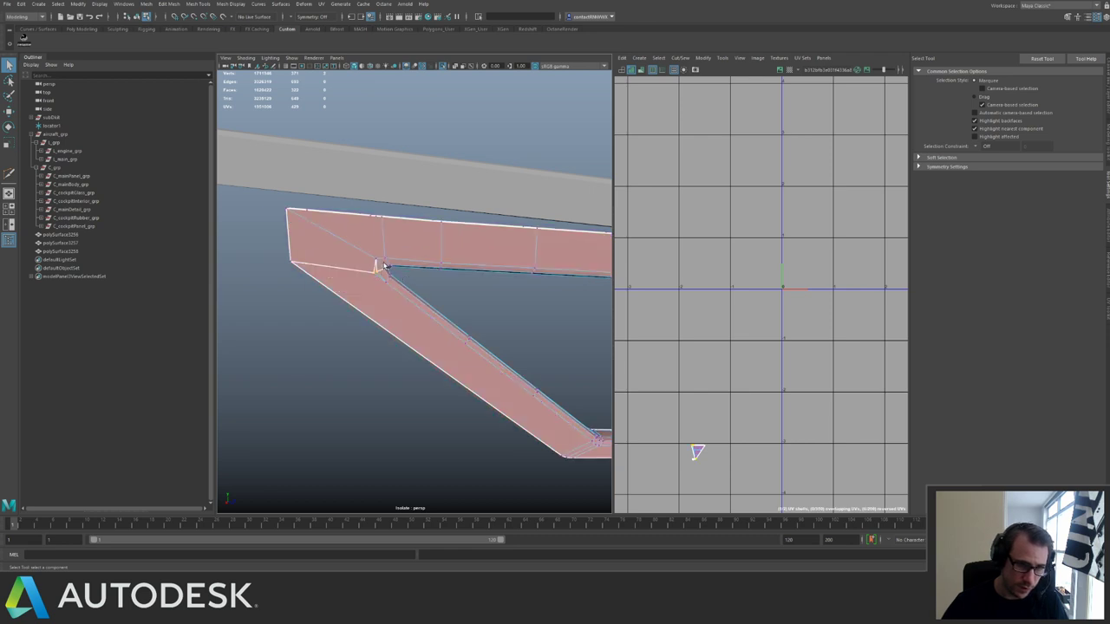
{"action": "scroll", "coordinate": [384, 266], "scroll_direction": "up", "scroll_amount": 3}
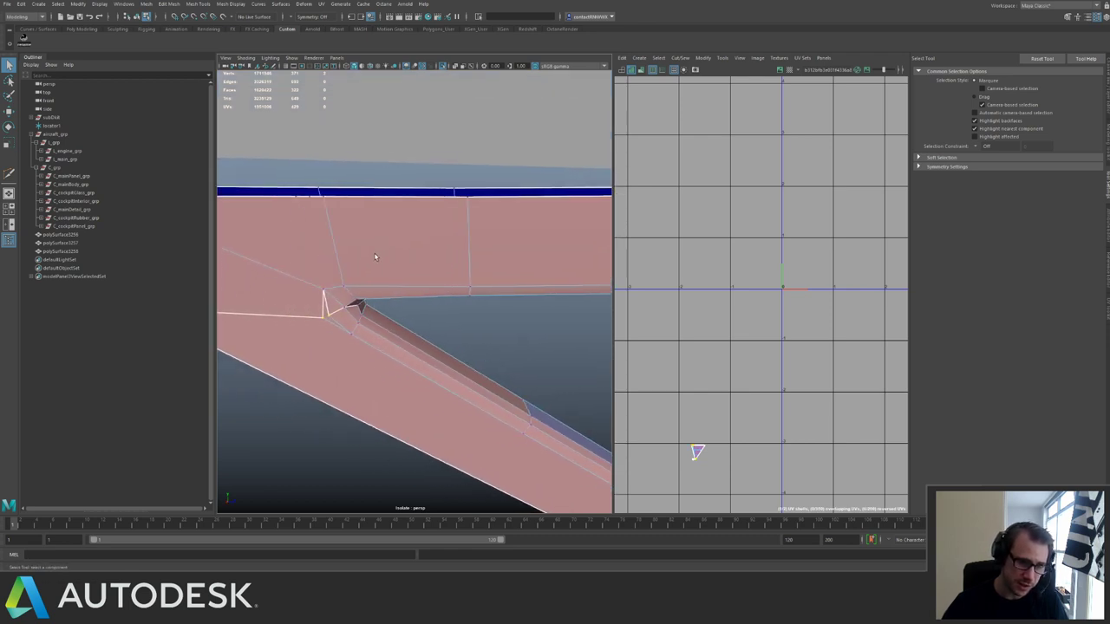
{"action": "scroll", "coordinate": [387, 257], "scroll_direction": "down", "scroll_amount": 3}
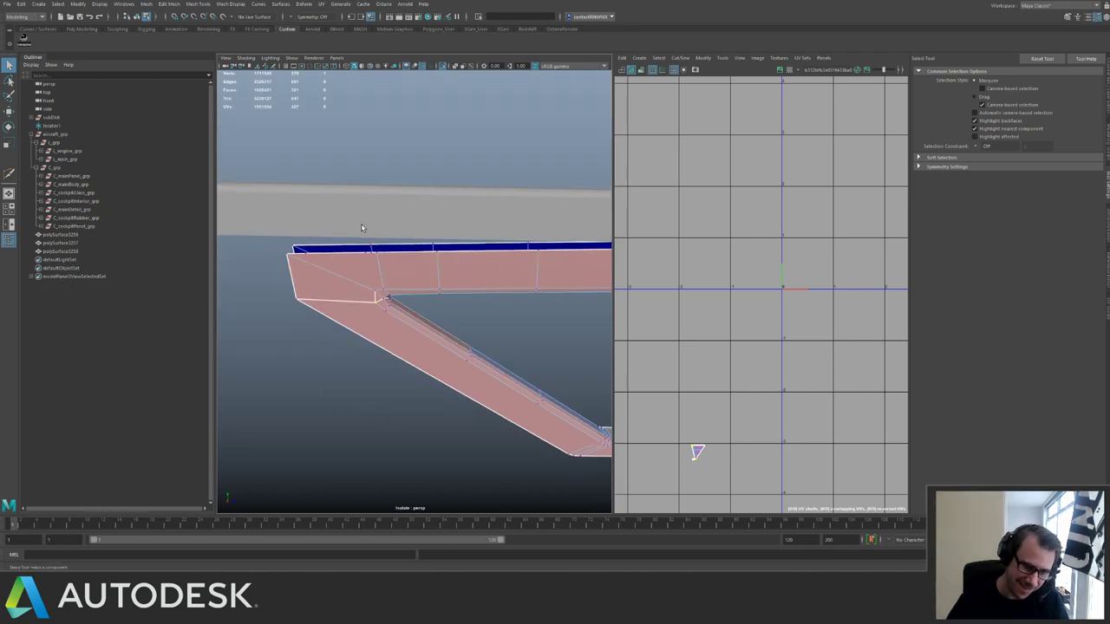
{"action": "scroll", "coordinate": [413, 224], "scroll_direction": "down", "scroll_amount": 2}
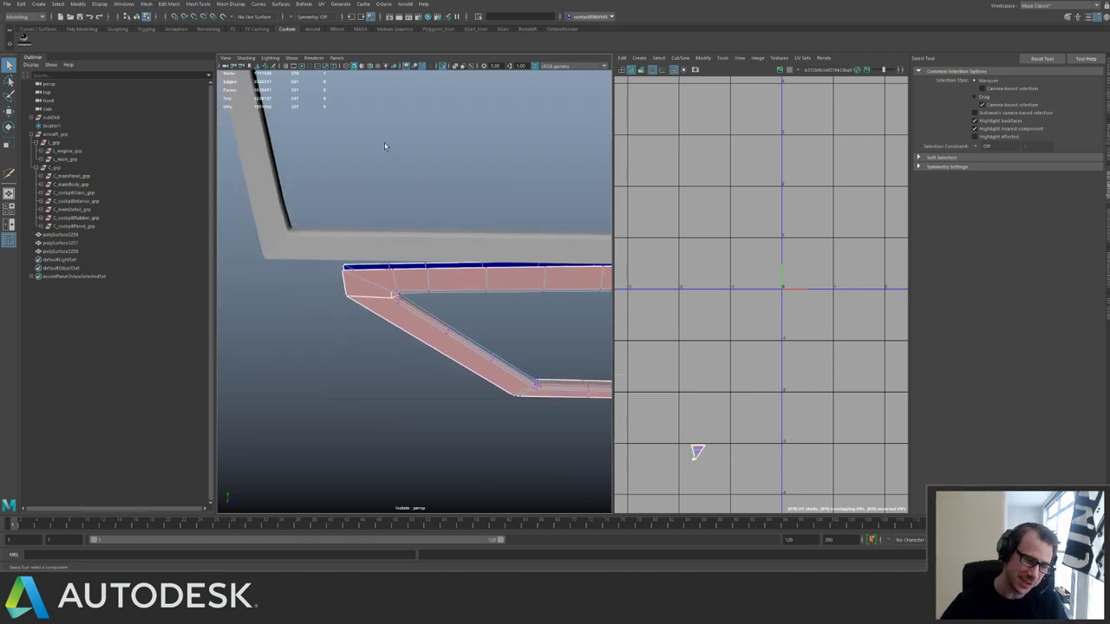
{"action": "left_click_drag", "start_coordinate": [385, 145], "coordinate": [313, 323], "text": "alt"}
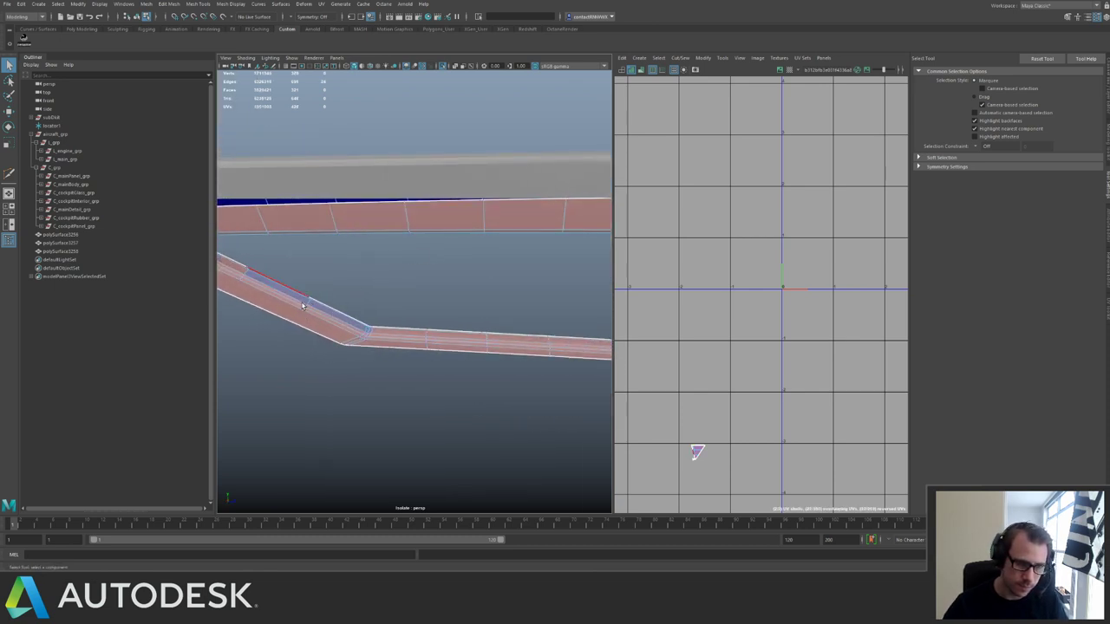
{"action": "scroll", "coordinate": [278, 282], "scroll_direction": "up", "scroll_amount": 2}
{"action": "left_click_drag", "start_coordinate": [261, 258], "coordinate": [356, 221], "text": "alt"}
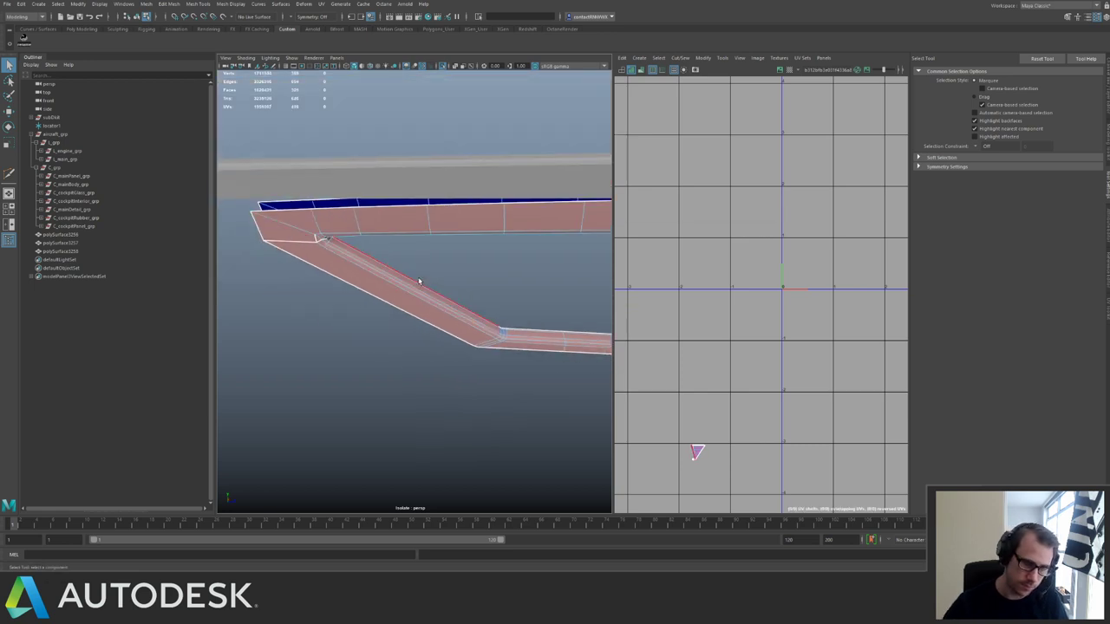
Try to insert a pair of edge loops across the lower frame's diagonal segment, and undo the insertion.
{"action": "right_click_drag", "start_coordinate": [373, 276], "coordinate": [279, 345]}
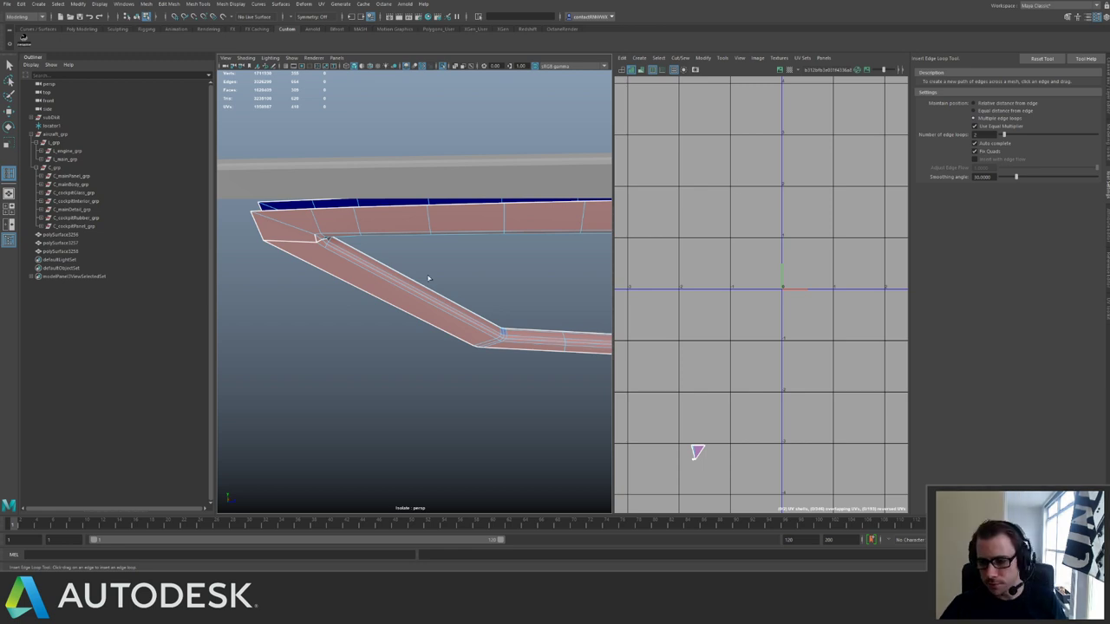
{"action": "left_click", "coordinate": [459, 298]}
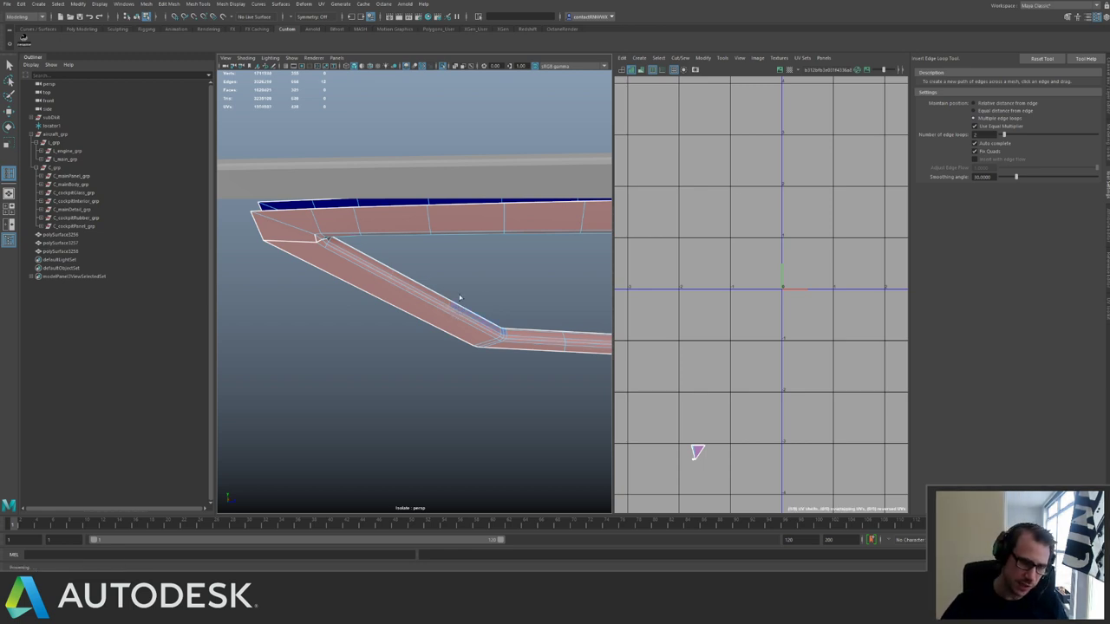
{"action": "right_click_drag", "start_coordinate": [478, 303], "coordinate": [429, 302], "text": "alt"}
{"action": "key", "text": "ctrl+z"}
{"action": "key", "text": "q"}
Cut an edge across the wide face of the diagonal segment, from beside the inner corner to the outer border.
{"action": "left_click", "coordinate": [401, 302]}
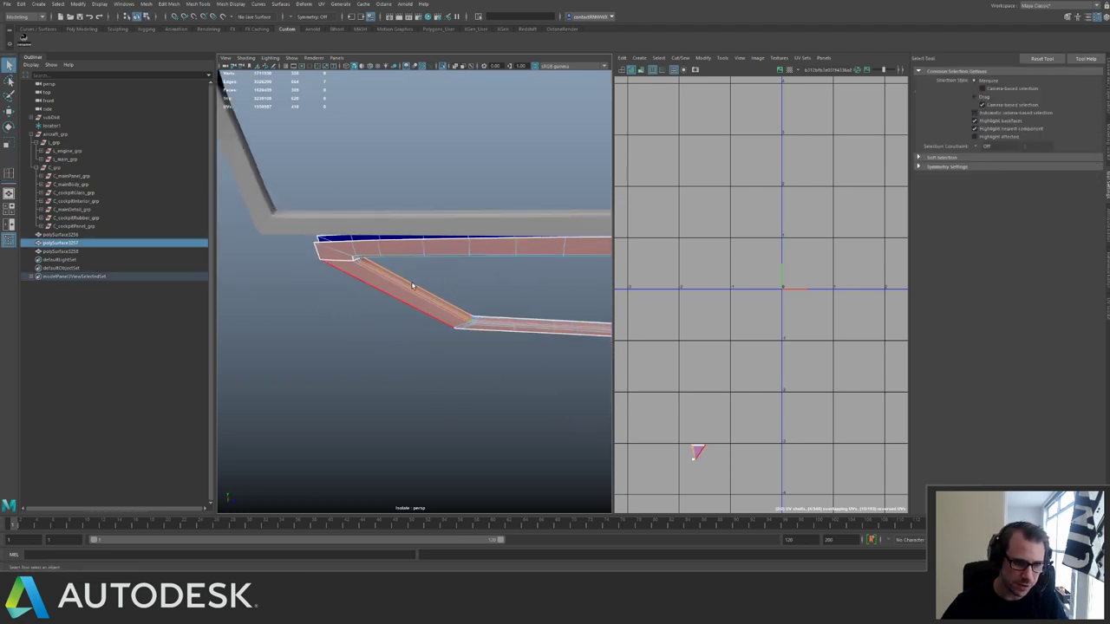
{"action": "middle_click_drag", "start_coordinate": [391, 259], "coordinate": [412, 264], "text": "alt"}
{"action": "right_click_drag", "start_coordinate": [413, 264], "coordinate": [459, 304], "text": "alt"}
{"action": "key", "text": "ctrl+shift+x"}
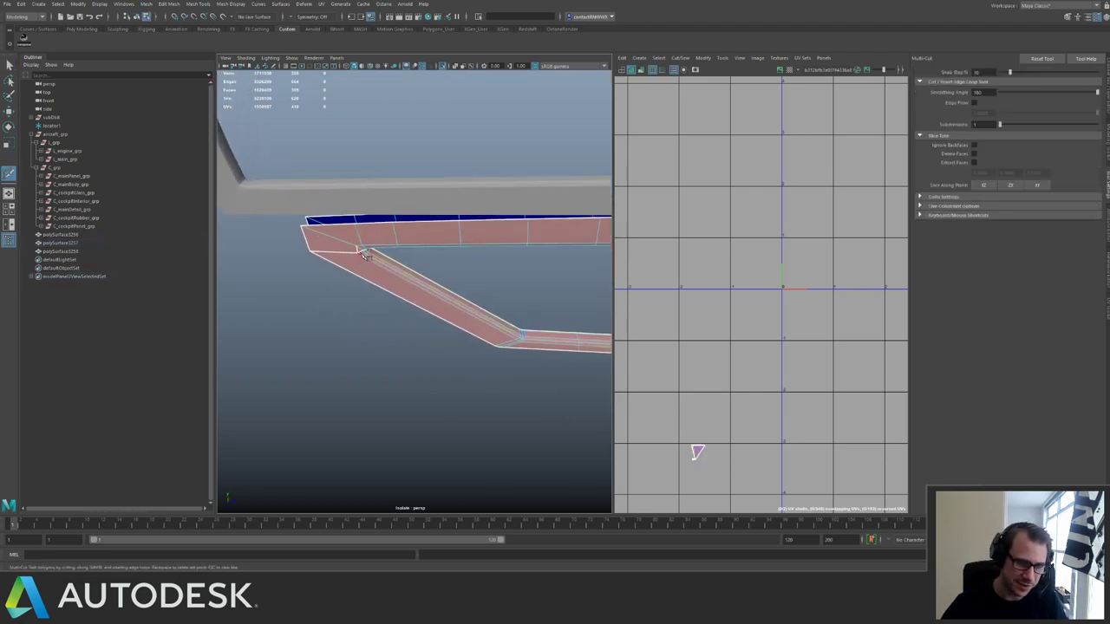
{"action": "left_click", "coordinate": [364, 258]}
{"action": "key", "text": "q"}
{"action": "left_click", "coordinate": [392, 275]}
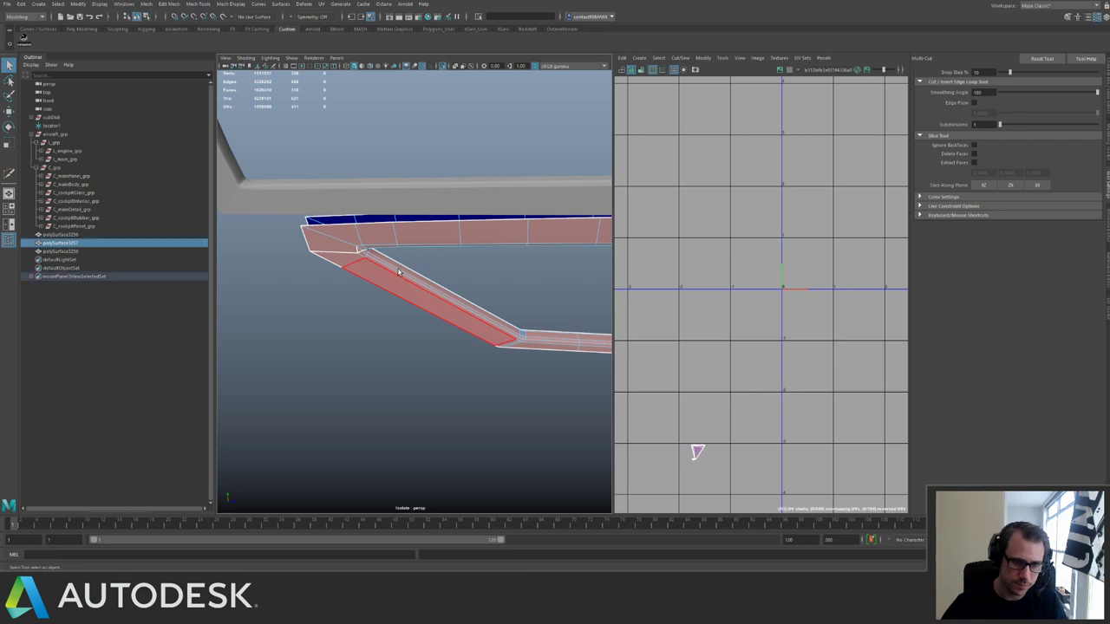
Insert two evenly spaced edge loops across the lower frame's diagonal segment and return to object selection.
{"action": "right_click_drag", "start_coordinate": [405, 274], "coordinate": [414, 282], "text": "shift"}
{"action": "left_click", "coordinate": [421, 267]}
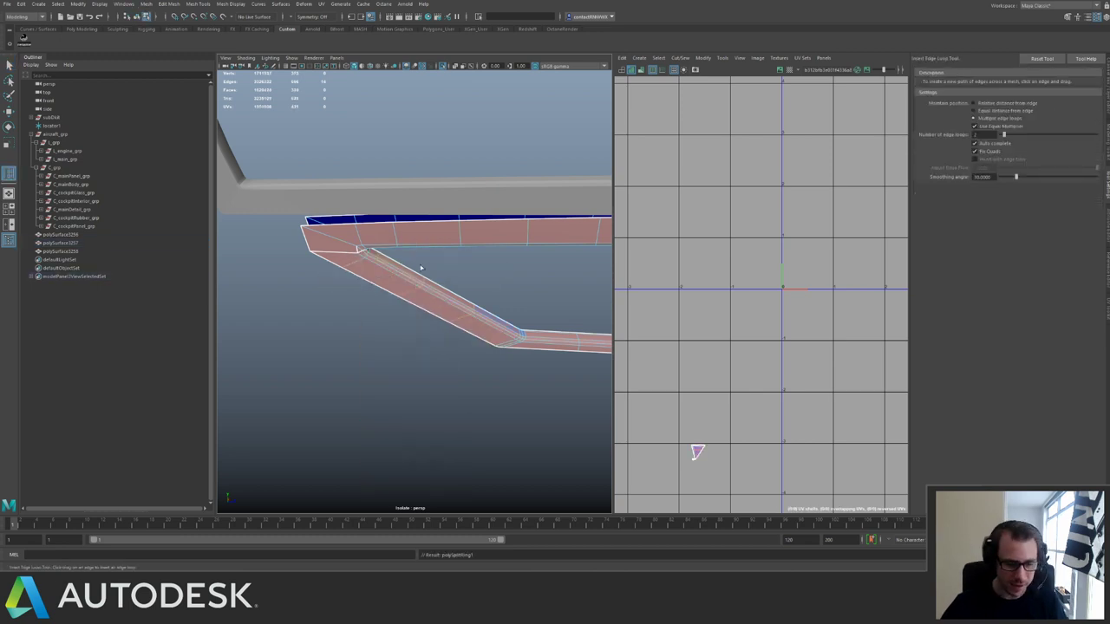
{"action": "key", "text": "q"}
{"action": "key", "text": "F8"}
Insert evenly spaced edge loops into the short segment at the lower frame's opposite end, and save the scene.
{"action": "left_click_drag", "start_coordinate": [527, 235], "coordinate": [339, 221], "text": "alt"}
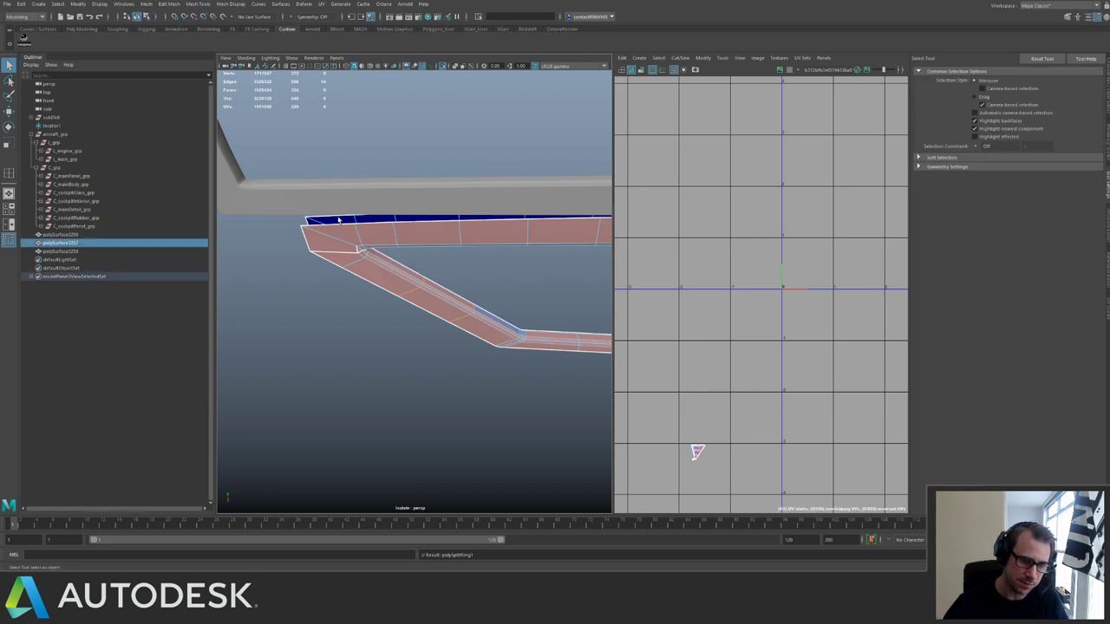
{"action": "middle_click_drag", "start_coordinate": [339, 221], "coordinate": [306, 225], "text": "alt"}
{"action": "middle_click_drag", "start_coordinate": [520, 236], "coordinate": [320, 223], "text": "alt"}
{"action": "middle_click_drag", "start_coordinate": [555, 241], "coordinate": [474, 238], "text": "alt"}
{"action": "left_click_drag", "start_coordinate": [474, 238], "coordinate": [495, 205], "text": "alt"}
{"action": "middle_click_drag", "start_coordinate": [496, 205], "coordinate": [460, 240], "text": "alt"}
{"action": "key", "text": "g"}
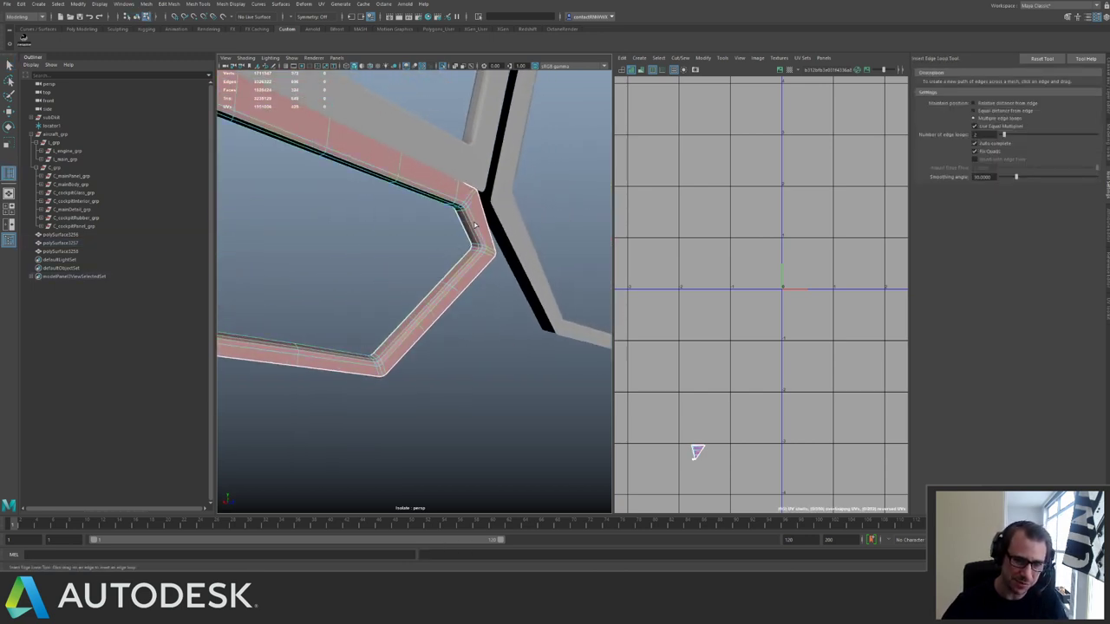
{"action": "key", "text": "q"}
{"action": "left_click", "coordinate": [488, 220]}
{"action": "left_click_drag", "start_coordinate": [488, 220], "coordinate": [466, 227], "text": "alt"}
{"action": "key", "text": "ctrl+s"}
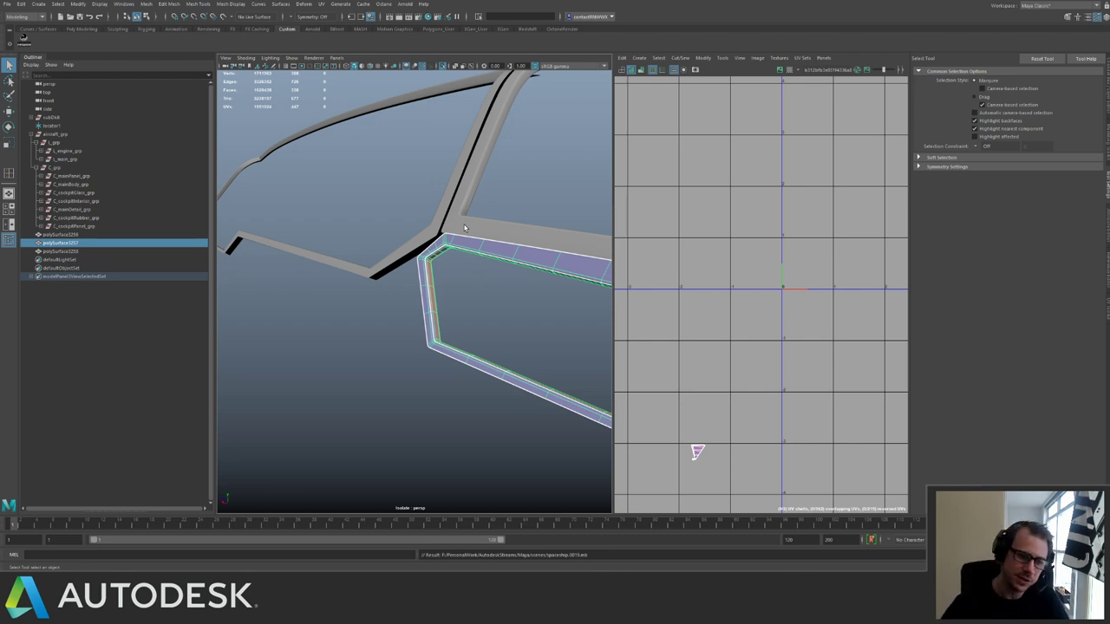
Check how the lower side-window frame's pointed corner sits against the surrounding aircraft body, and return to the isolated frames.
{"action": "left_click_drag", "start_coordinate": [413, 305], "coordinate": [371, 222], "text": "alt"}
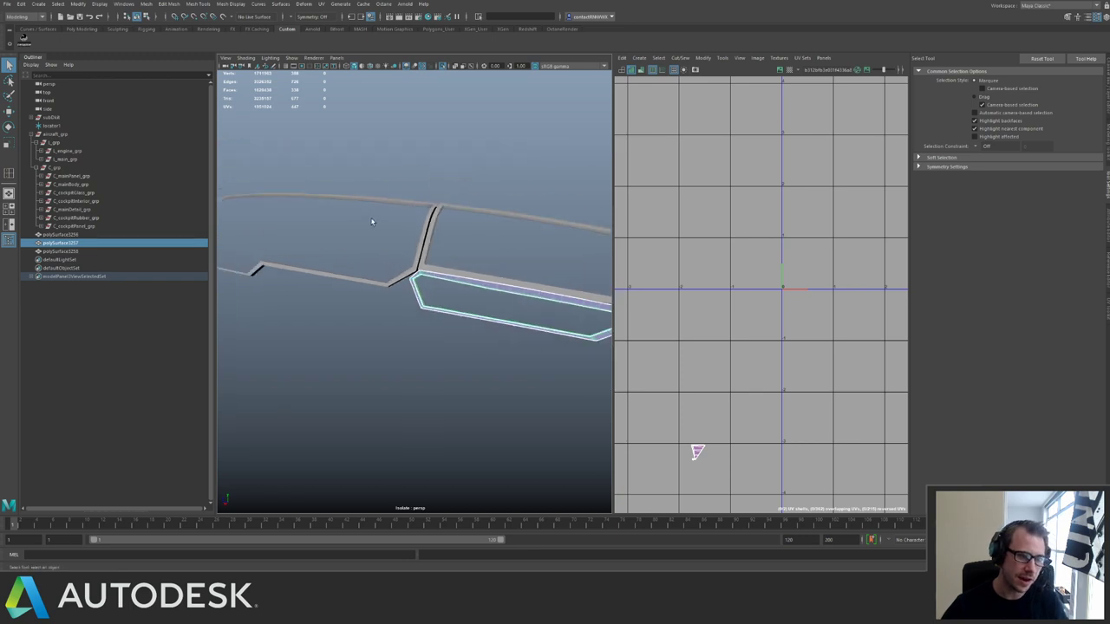
{"action": "middle_click_drag", "start_coordinate": [487, 214], "coordinate": [373, 170], "text": "alt"}
{"action": "right_click_drag", "start_coordinate": [373, 171], "coordinate": [533, 289], "text": "alt"}
{"action": "left_click_drag", "start_coordinate": [532, 290], "coordinate": [553, 223], "text": "alt"}
{"action": "key", "text": "ctrl+1"}
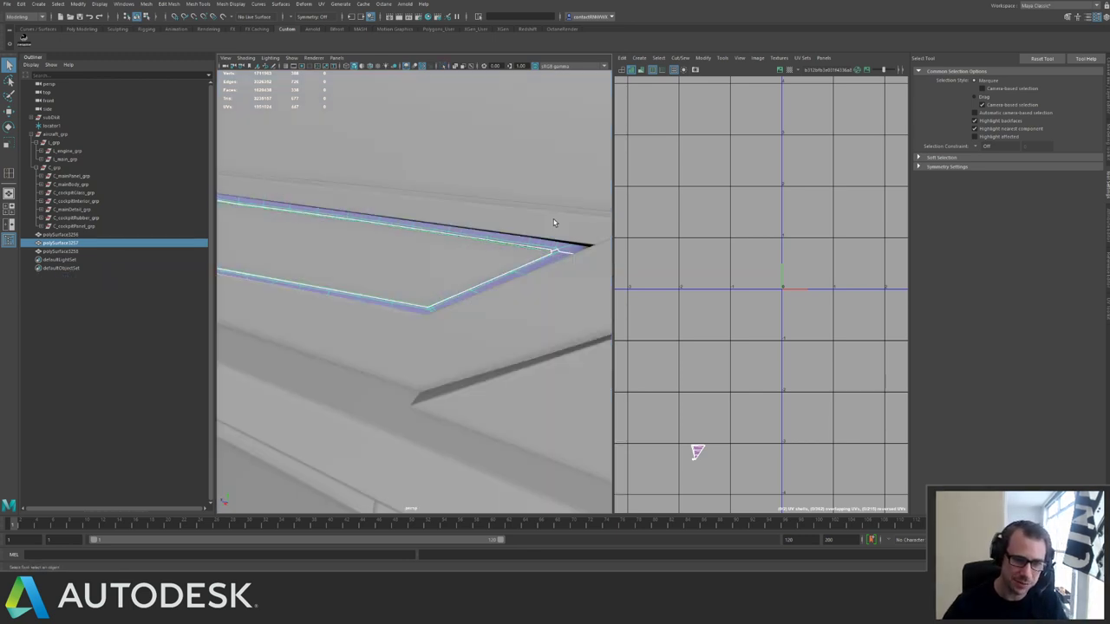
{"action": "middle_click_drag", "start_coordinate": [554, 223], "coordinate": [495, 264], "text": "alt"}
{"action": "left_click_drag", "start_coordinate": [495, 265], "coordinate": [440, 258], "text": "alt"}
{"action": "key", "text": "ctrl+1"}
Select the upper side-window frame and examine its edge layout and its alignment with the neighbouring frames.
{"action": "left_click", "coordinate": [441, 292]}
{"action": "left_click", "coordinate": [449, 298]}
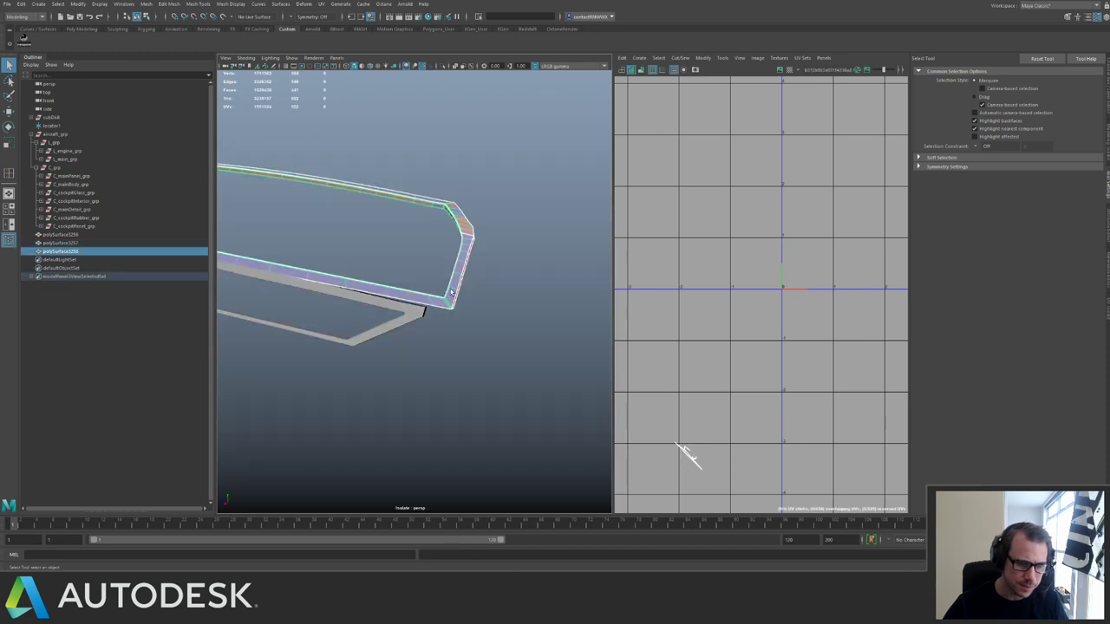
{"action": "left_click_drag", "start_coordinate": [448, 298], "coordinate": [472, 307], "text": "alt"}
{"action": "right_click_drag", "start_coordinate": [471, 307], "coordinate": [414, 290], "text": "alt"}
{"action": "middle_click_drag", "start_coordinate": [413, 289], "coordinate": [456, 281], "text": "alt"}
{"action": "right_click_drag", "start_coordinate": [456, 280], "coordinate": [433, 260], "text": "alt"}
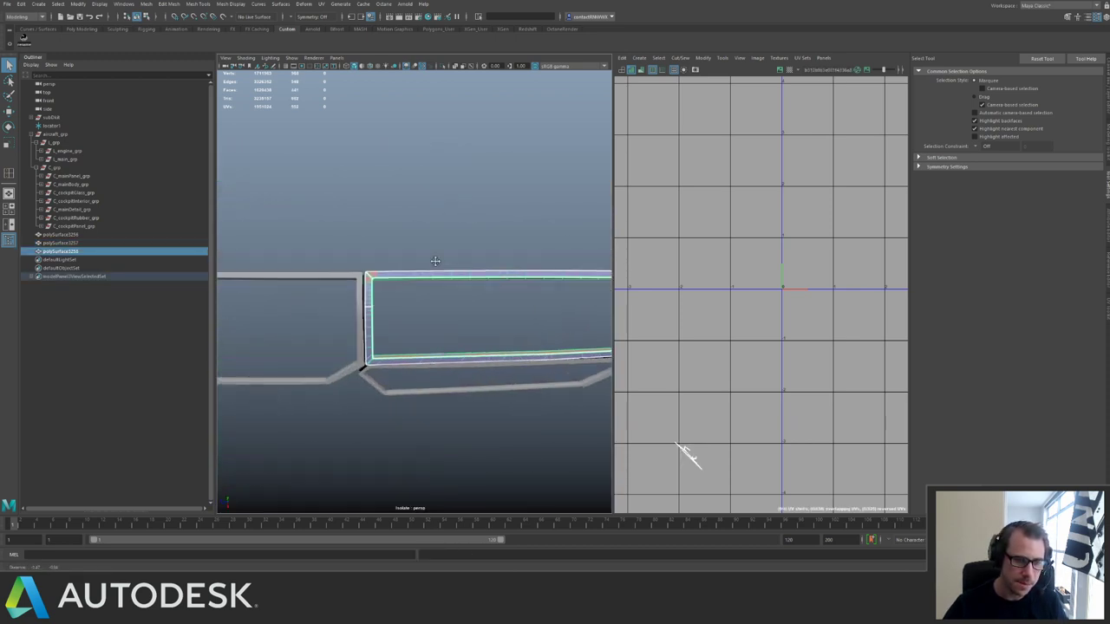
{"action": "middle_click_drag", "start_coordinate": [433, 260], "coordinate": [444, 259], "text": "alt"}
{"action": "right_click_drag", "start_coordinate": [444, 258], "coordinate": [327, 282], "text": "alt"}
{"action": "middle_click_drag", "start_coordinate": [377, 280], "coordinate": [360, 240], "text": "alt"}
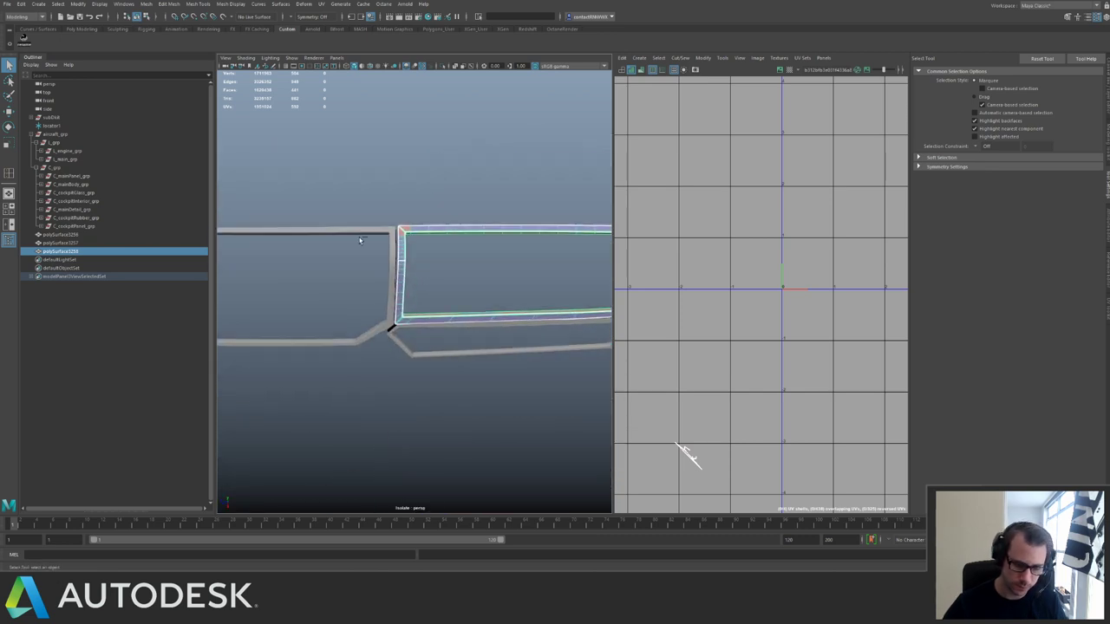
Select polySurface3256, polySurface3257 and polySurface3258 and isolate these three window frames together.
{"action": "key", "text": "F8"}
{"action": "key", "text": "ctrl+1"}
{"action": "right_click_drag", "start_coordinate": [360, 240], "coordinate": [295, 230], "text": "alt"}
{"action": "left_click_drag", "start_coordinate": [295, 230], "coordinate": [341, 273], "text": "alt"}
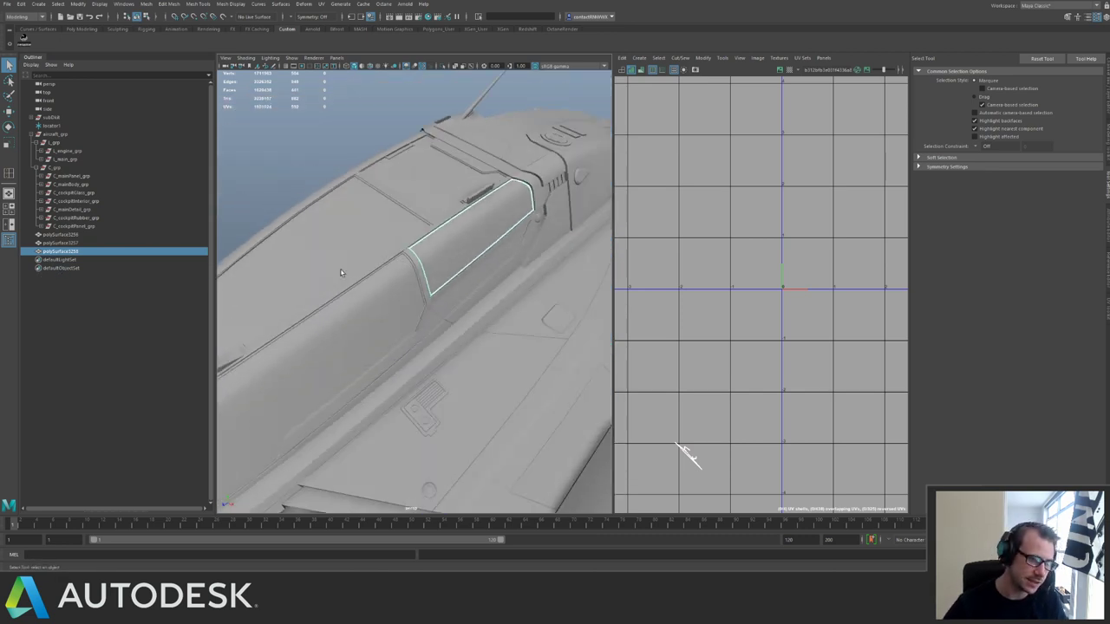
{"action": "left_click", "coordinate": [73, 236]}
{"action": "left_click", "coordinate": [80, 251], "text": "shift"}
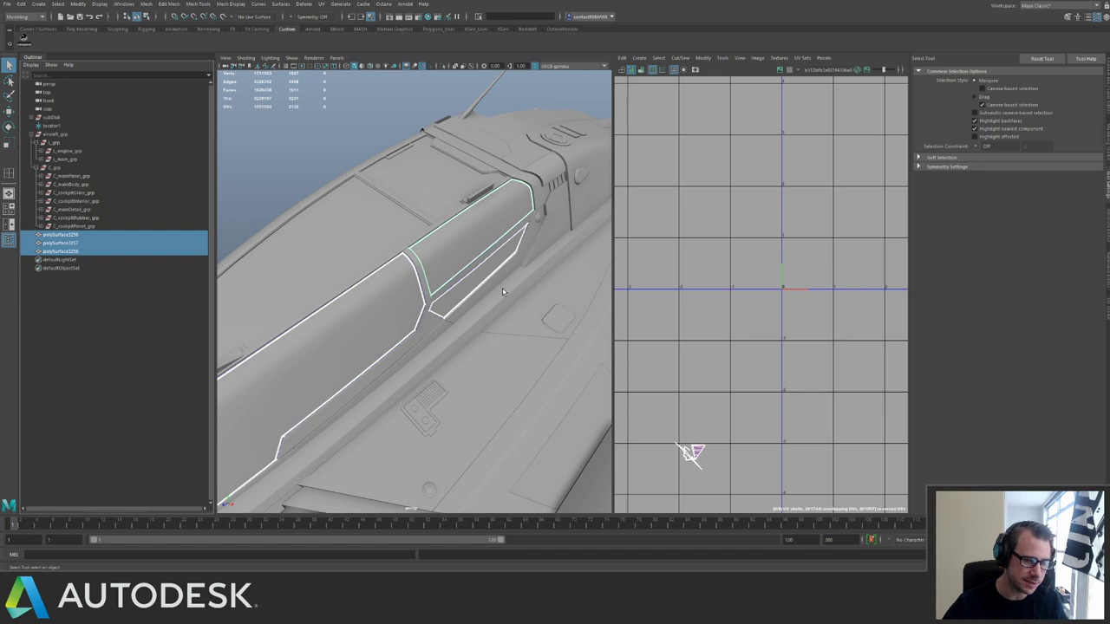
{"action": "key", "text": "ctrl+1"}
{"action": "left_click_drag", "start_coordinate": [502, 293], "coordinate": [394, 279], "text": "alt"}
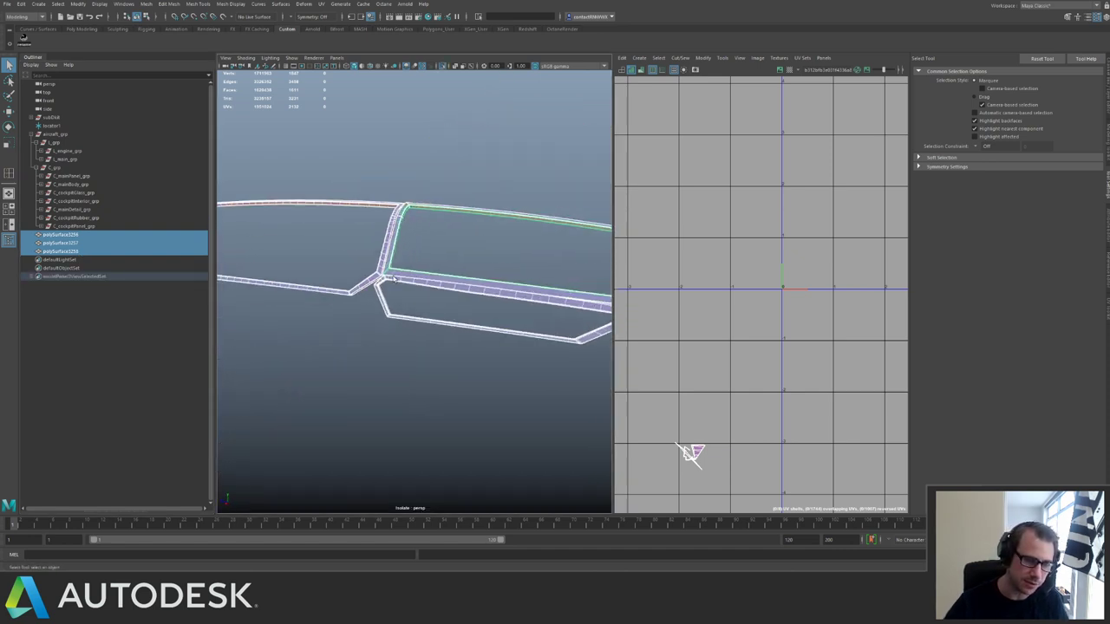
Combine the three selected window frames into one mesh, delete its history, and show the whole aircraft again.
{"action": "right_click_drag", "start_coordinate": [394, 279], "coordinate": [492, 327], "text": "alt"}
{"action": "left_click_drag", "start_coordinate": [492, 327], "coordinate": [390, 313], "text": "alt"}
{"action": "right_click_drag", "start_coordinate": [391, 313], "coordinate": [360, 295], "text": "alt"}
{"action": "left_click_drag", "start_coordinate": [359, 295], "coordinate": [428, 302], "text": "alt"}
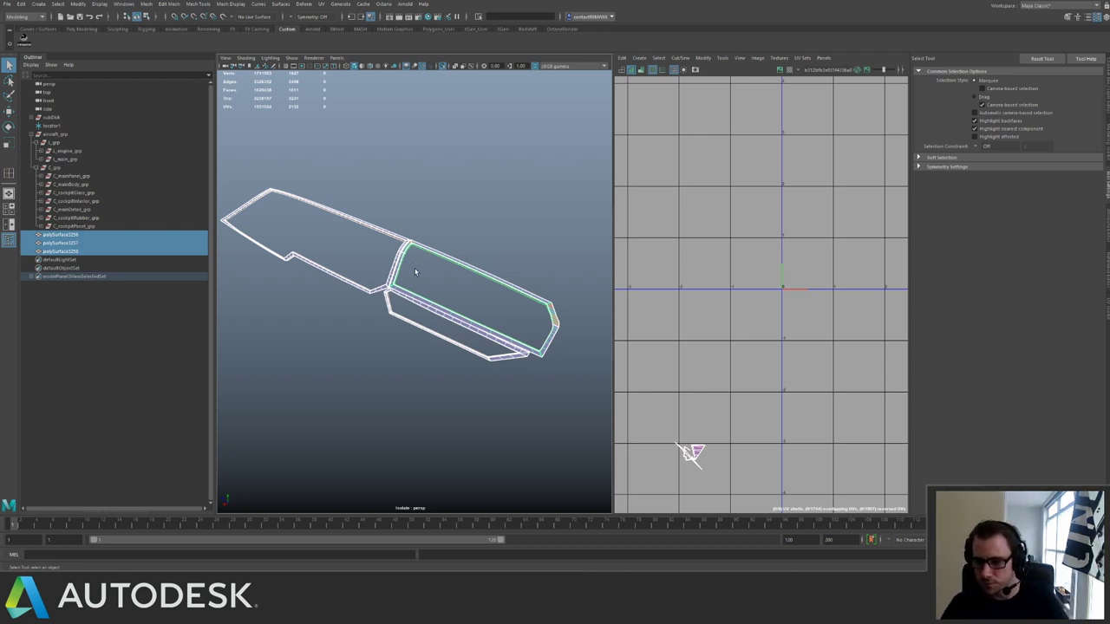
{"action": "scroll", "coordinate": [414, 276], "scroll_direction": "up", "scroll_amount": 5}
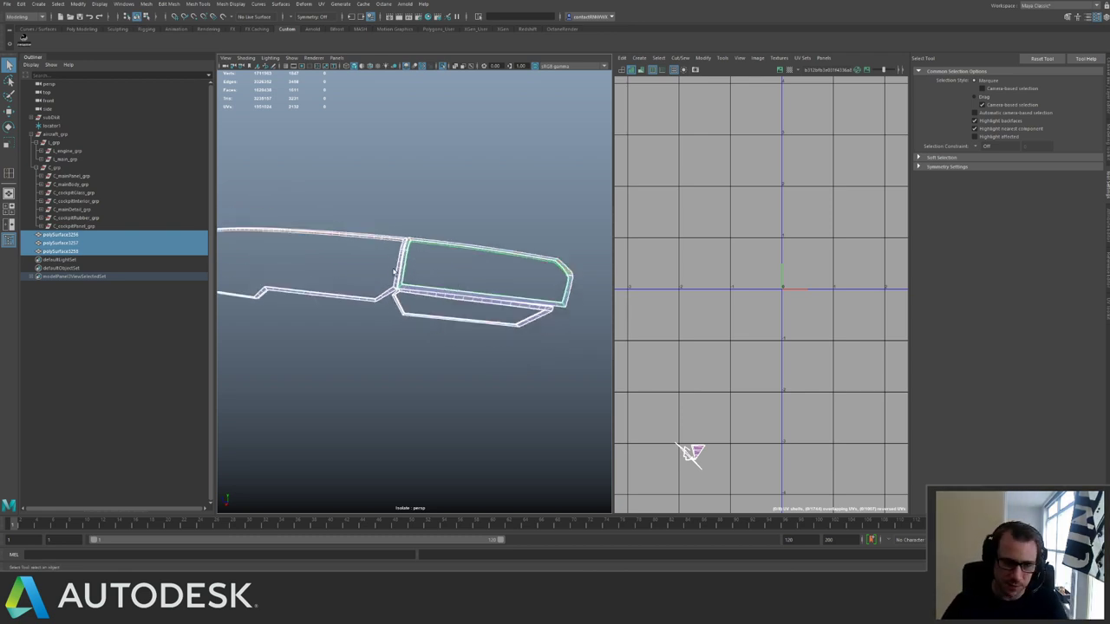
{"action": "key", "text": "space"}
{"action": "left_click_drag", "start_coordinate": [357, 311], "coordinate": [457, 250]}
{"action": "key", "text": "alt+shift+d"}
{"action": "key", "text": "ctrl+1"}
{"action": "key", "text": "ctrl+1"}
{"action": "key", "text": "ctrl+1"}
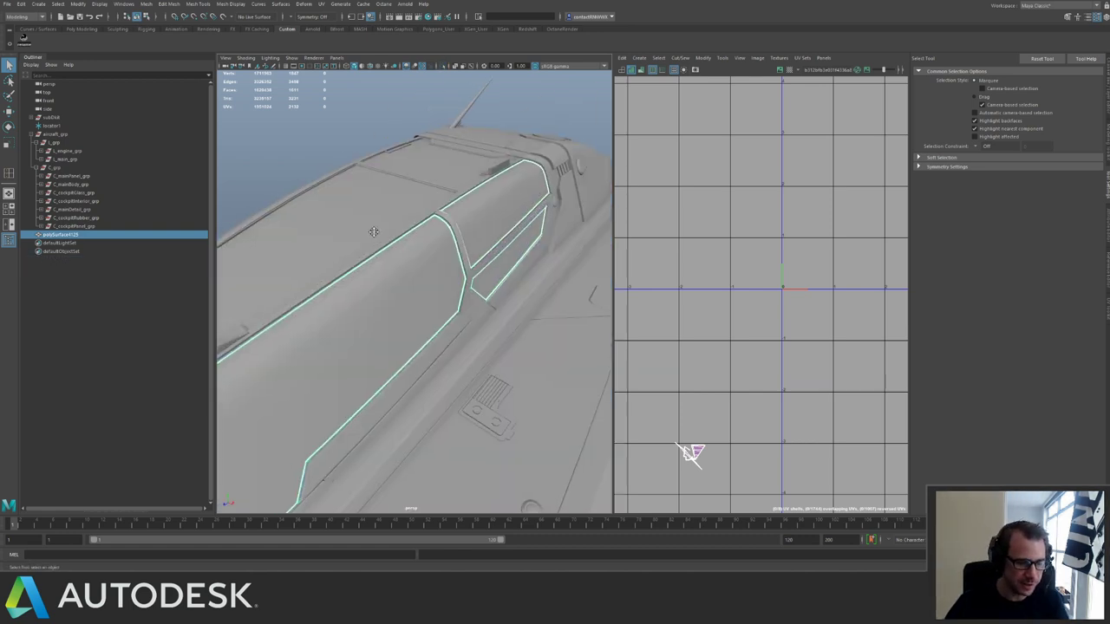
Select C_cockpitRubber_grp in the scene hierarchy, and frame and isolate its contents.
{"action": "left_click_drag", "start_coordinate": [363, 235], "coordinate": [421, 261], "text": "alt"}
{"action": "left_click", "coordinate": [515, 175]}
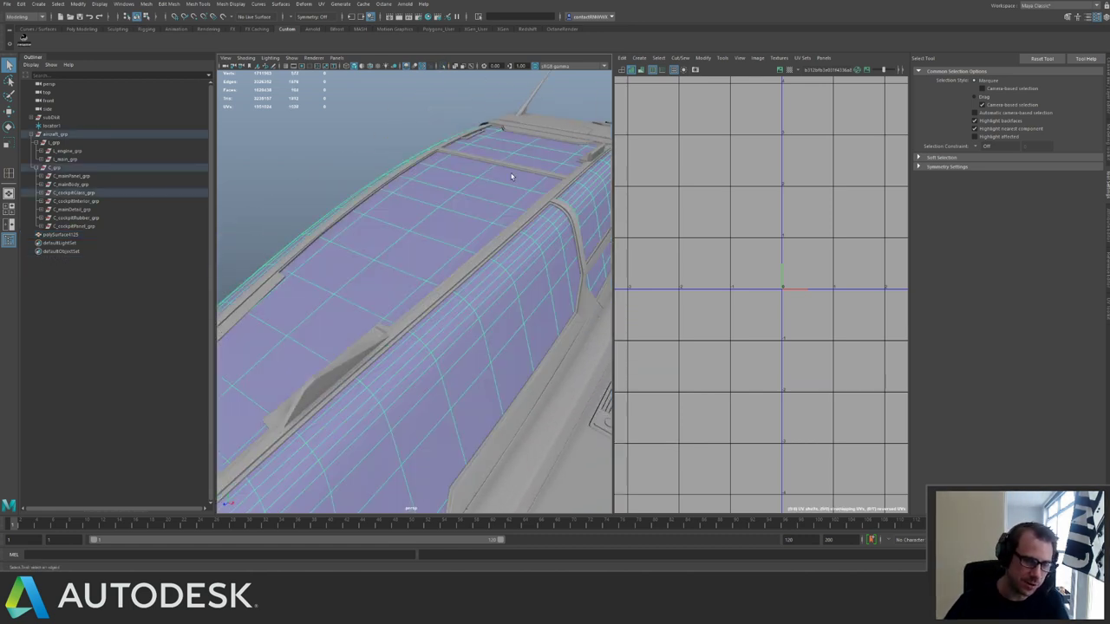
{"action": "left_click", "coordinate": [85, 195]}
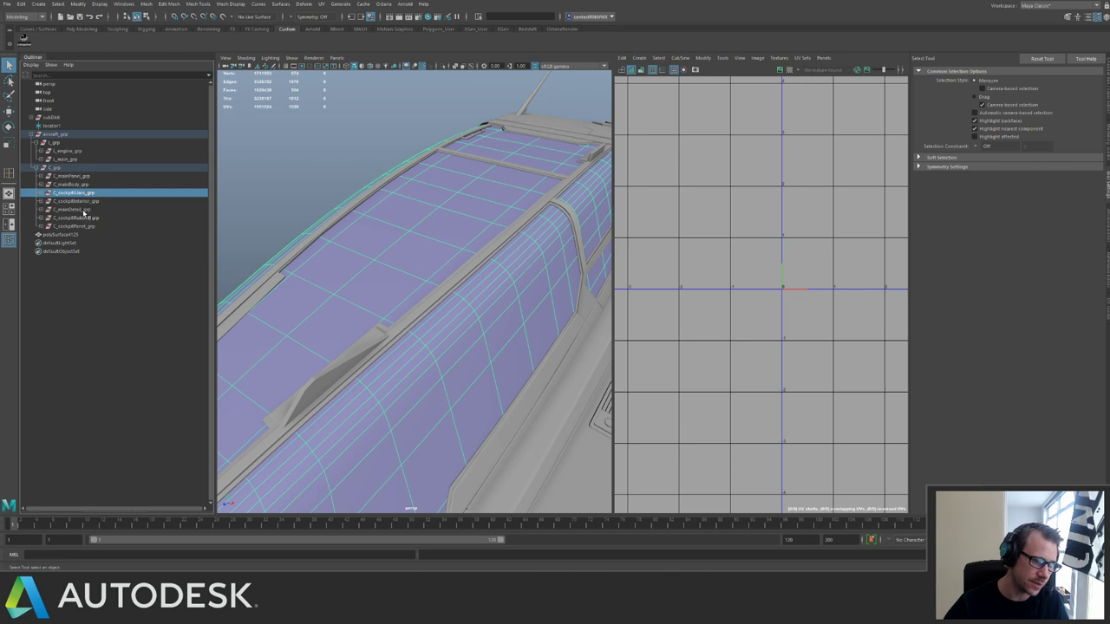
{"action": "left_click", "coordinate": [86, 218]}
{"action": "key", "text": "f"}
{"action": "key", "text": "ctrl+1"}
{"action": "left_click_drag", "start_coordinate": [300, 206], "coordinate": [477, 358], "text": "alt"}
Combine the cockpit rubber meshes into a single mesh outside their group, and end the isolated view.
{"action": "left_click", "coordinate": [327, 199]}
{"action": "key", "text": "space"}
{"action": "left_click_drag", "start_coordinate": [306, 326], "coordinate": [456, 273]}
{"action": "key", "text": "ctrl+1"}
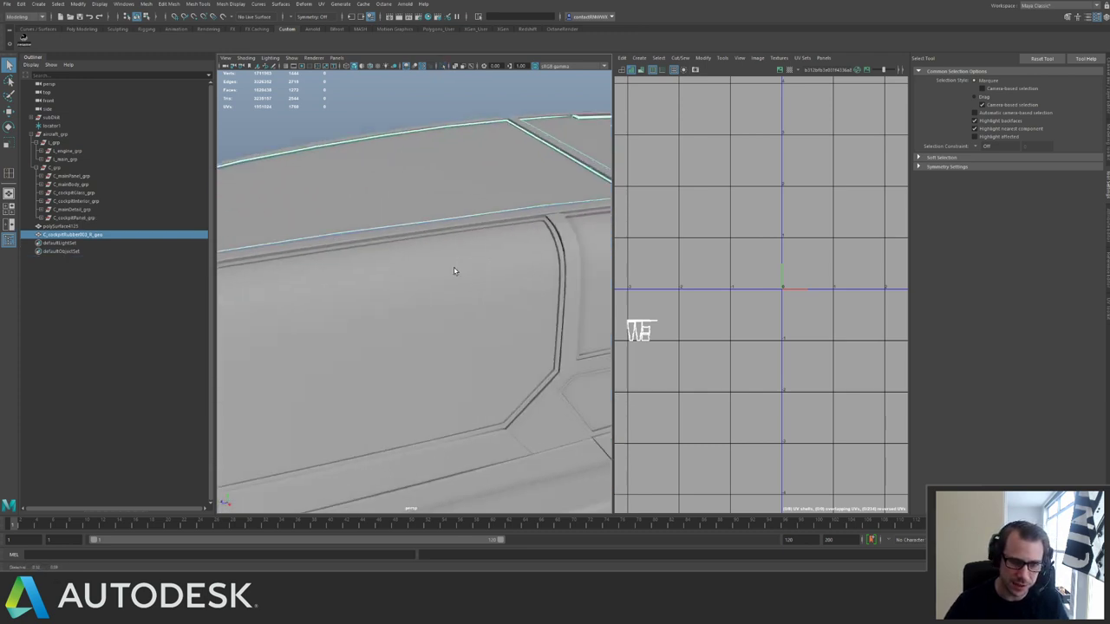
Select the combined side-window frame mesh on the canopy and isolate it.
{"action": "right_click_drag", "start_coordinate": [456, 272], "coordinate": [564, 319], "text": "alt"}
{"action": "middle_click_drag", "start_coordinate": [564, 318], "coordinate": [493, 281], "text": "alt"}
{"action": "left_click", "coordinate": [560, 275]}
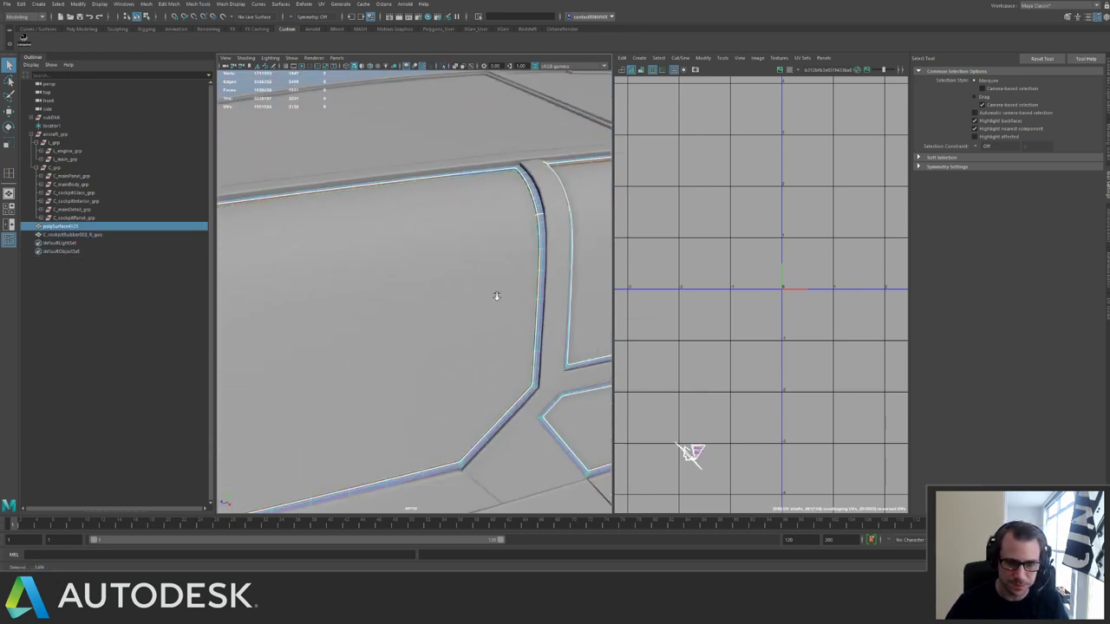
{"action": "scroll", "coordinate": [495, 297], "scroll_direction": "down", "scroll_amount": 5}
{"action": "key", "text": "ctrl+1"}
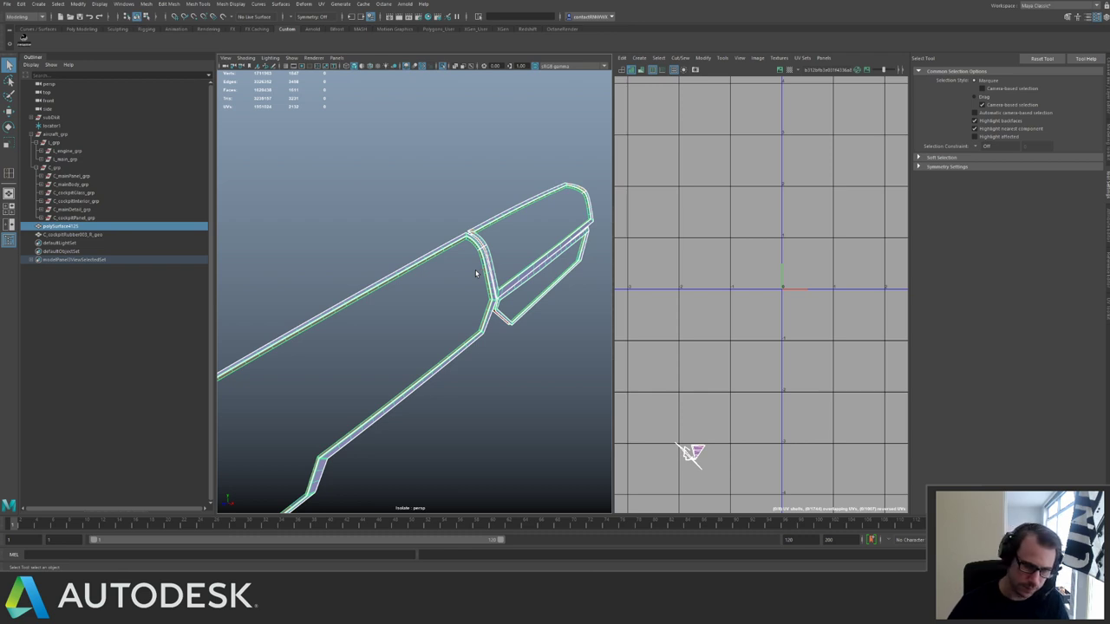
Select all faces of the isolated window frame mesh and open the planar mapping options.
{"action": "right_click_drag", "start_coordinate": [475, 274], "coordinate": [328, 193], "text": "alt"}
{"action": "key", "text": "F11"}
{"action": "left_click_drag", "start_coordinate": [247, 196], "coordinate": [564, 468]}
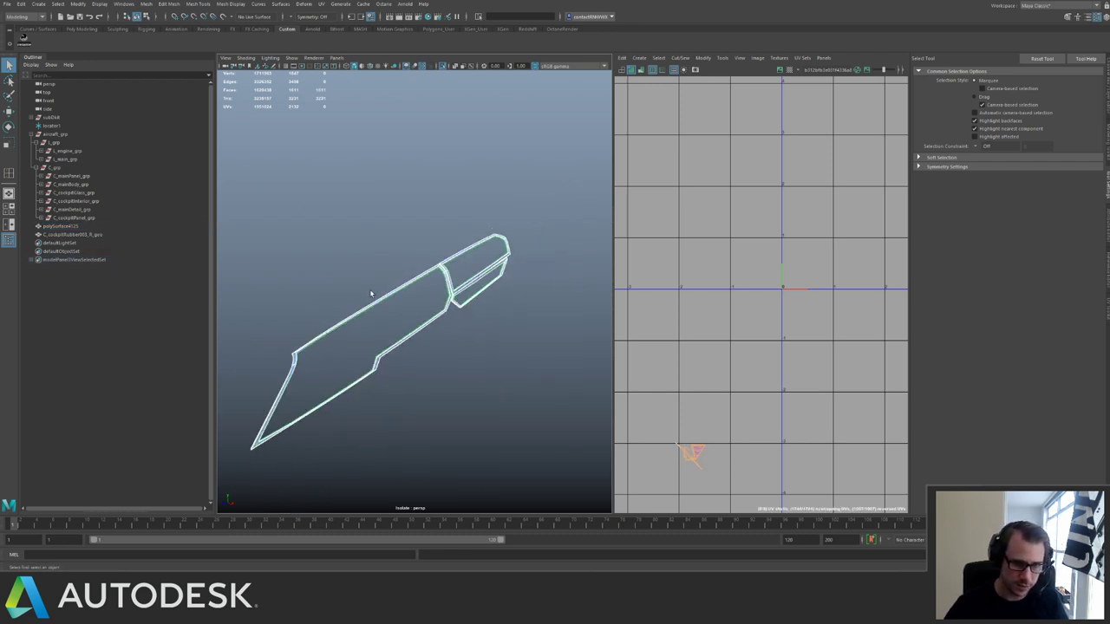
{"action": "left_click_drag", "start_coordinate": [371, 293], "coordinate": [295, 260], "text": "alt"}
{"action": "middle_click_drag", "start_coordinate": [295, 260], "coordinate": [407, 263], "text": "alt"}
{"action": "right_click_drag", "start_coordinate": [407, 263], "coordinate": [334, 248], "text": "alt"}
{"action": "left_click_drag", "start_coordinate": [314, 244], "coordinate": [580, 356]}
{"action": "right_click_drag", "start_coordinate": [731, 290], "coordinate": [750, 279], "text": "shift"}
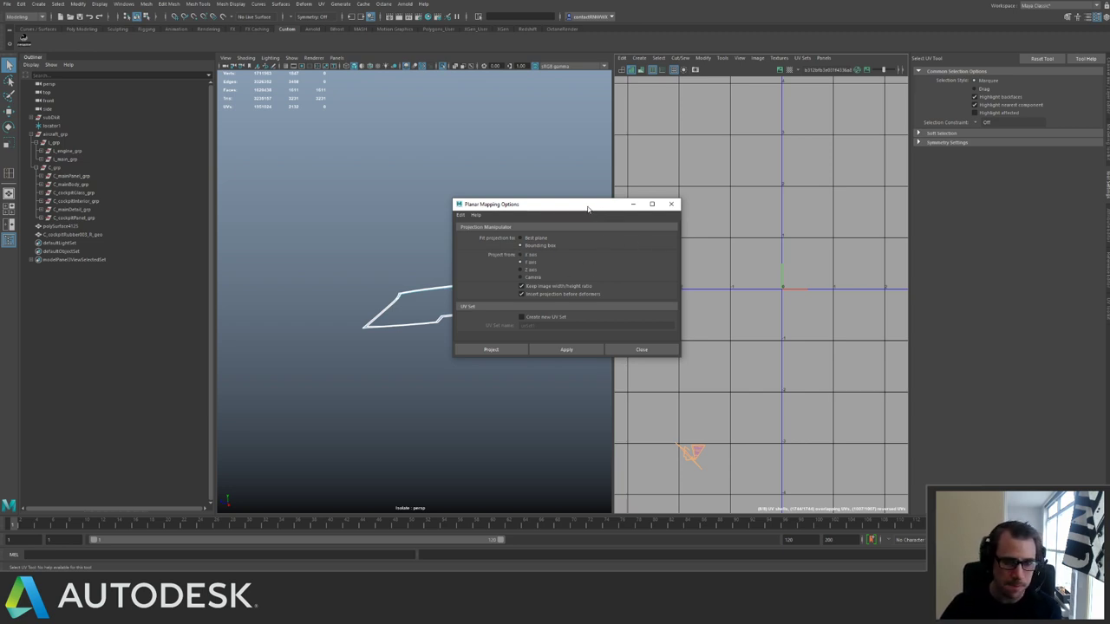
Apply a planar UV projection from the X axis to all frame faces and close the projection options.
{"action": "left_click_drag", "start_coordinate": [587, 208], "coordinate": [805, 192]}
{"action": "left_click_drag", "start_coordinate": [454, 251], "coordinate": [437, 237], "text": "alt"}
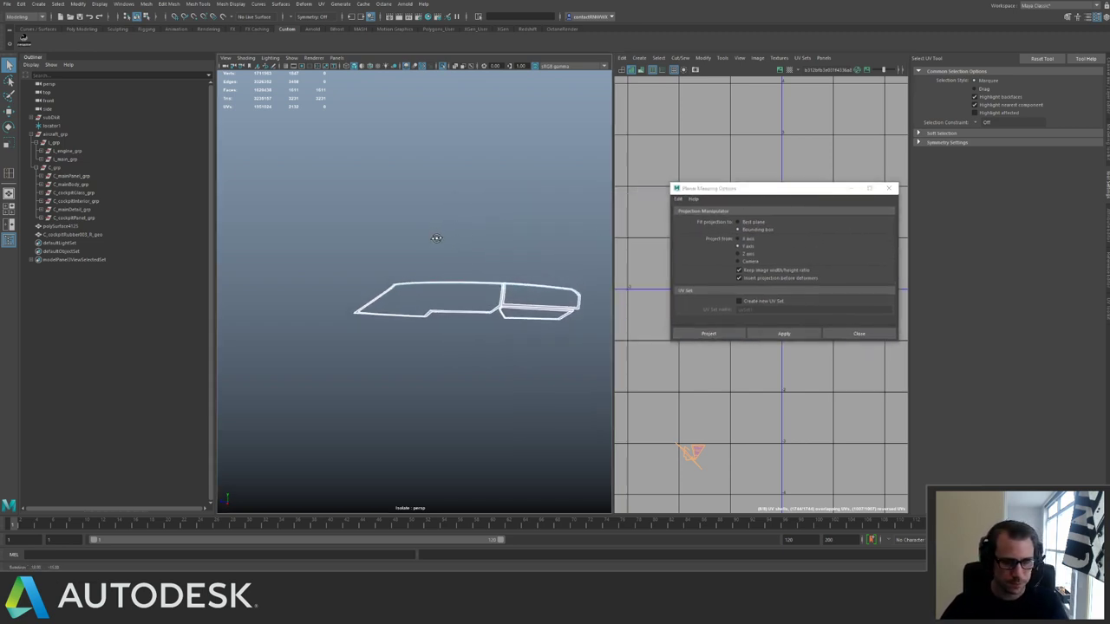
{"action": "scroll", "coordinate": [548, 284], "scroll_direction": "up", "scroll_amount": 5}
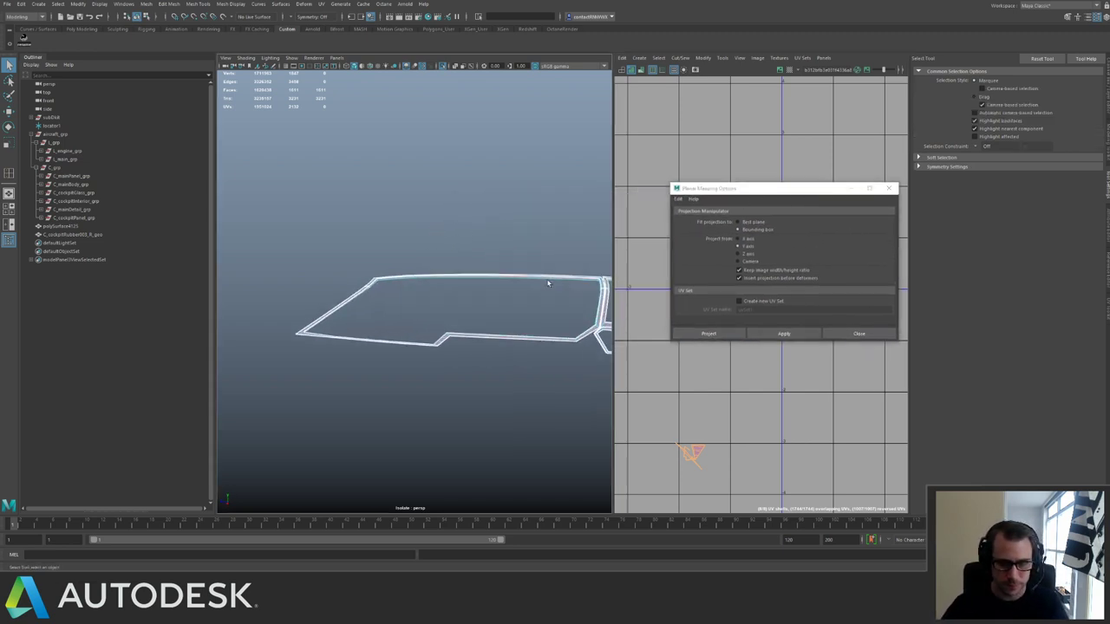
{"action": "left_click", "coordinate": [783, 334]}
{"action": "left_click_drag", "start_coordinate": [768, 193], "coordinate": [824, 248]}
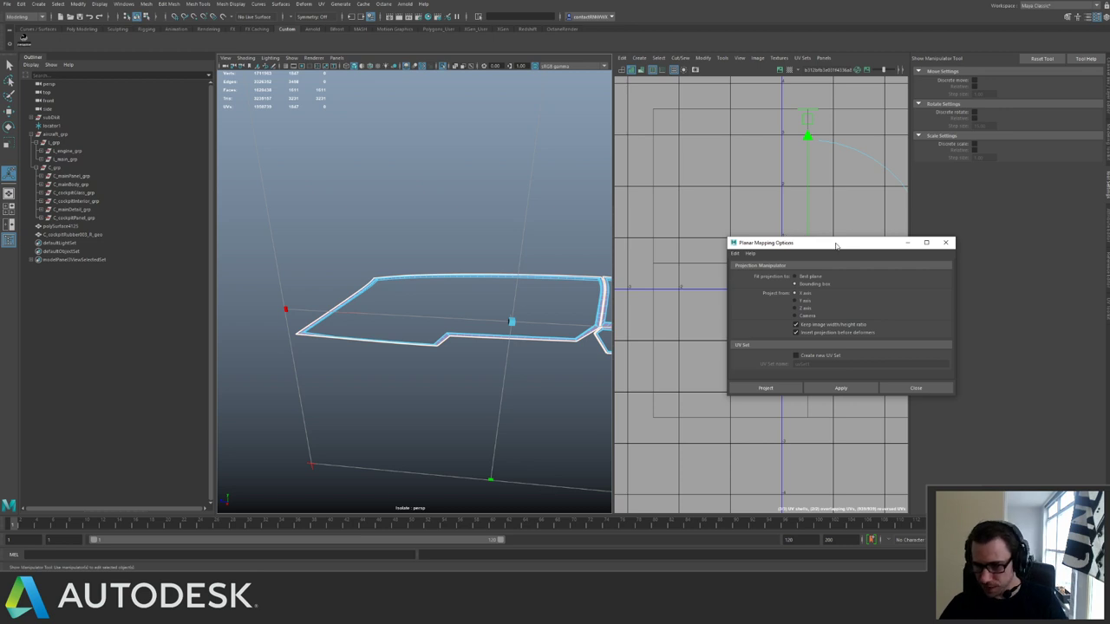
{"action": "left_click", "coordinate": [946, 245]}
Select the face loops along the large window frame's inner edge, planar-map them, and move their UV shell well below the main ones.
{"action": "left_click_drag", "start_coordinate": [502, 245], "coordinate": [547, 256], "text": "alt"}
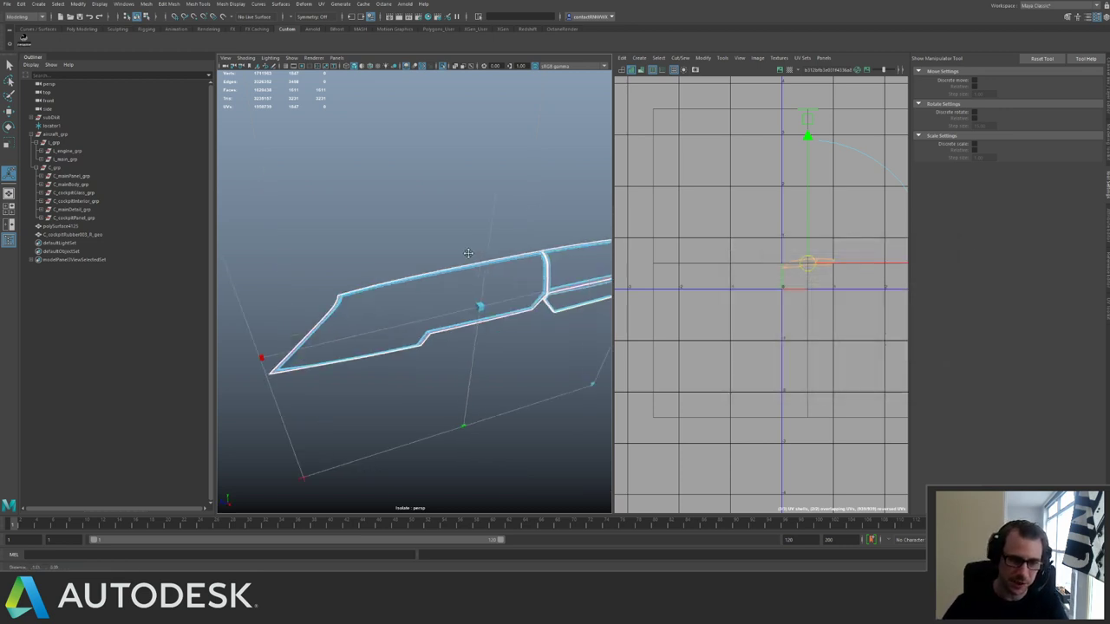
{"action": "middle_click_drag", "start_coordinate": [546, 256], "coordinate": [394, 260], "text": "alt"}
{"action": "right_click_drag", "start_coordinate": [395, 260], "coordinate": [509, 324], "text": "alt"}
{"action": "left_click_drag", "start_coordinate": [415, 247], "coordinate": [440, 239], "text": "alt"}
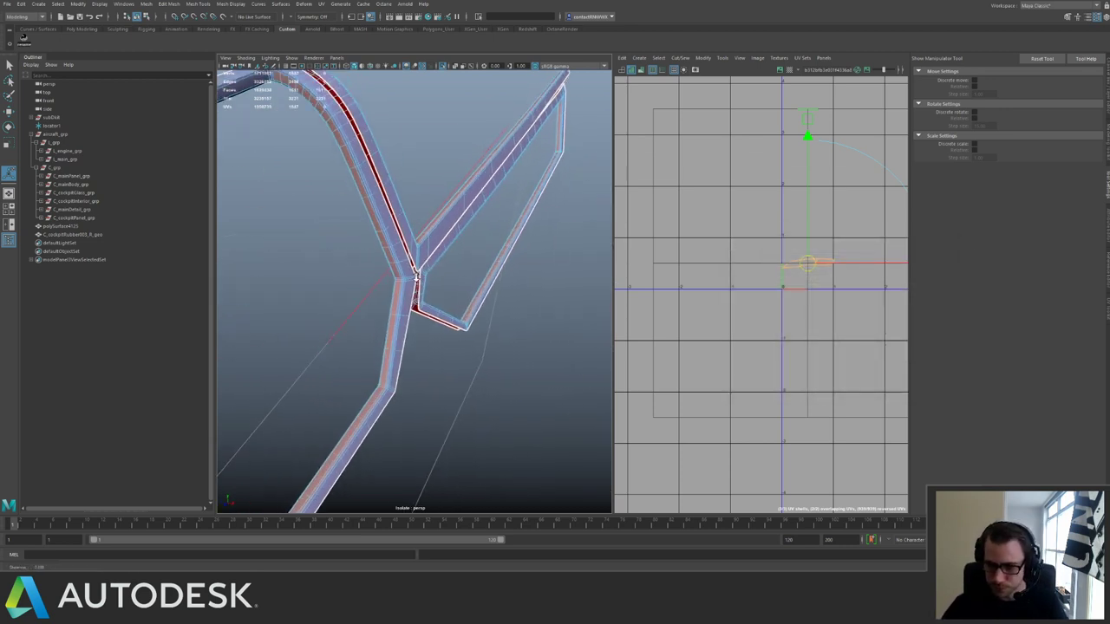
{"action": "right_click_drag", "start_coordinate": [416, 269], "coordinate": [490, 305], "text": "alt"}
{"action": "left_click_drag", "start_coordinate": [490, 305], "coordinate": [461, 295], "text": "alt"}
{"action": "right_click_drag", "start_coordinate": [462, 295], "coordinate": [502, 293], "text": "alt"}
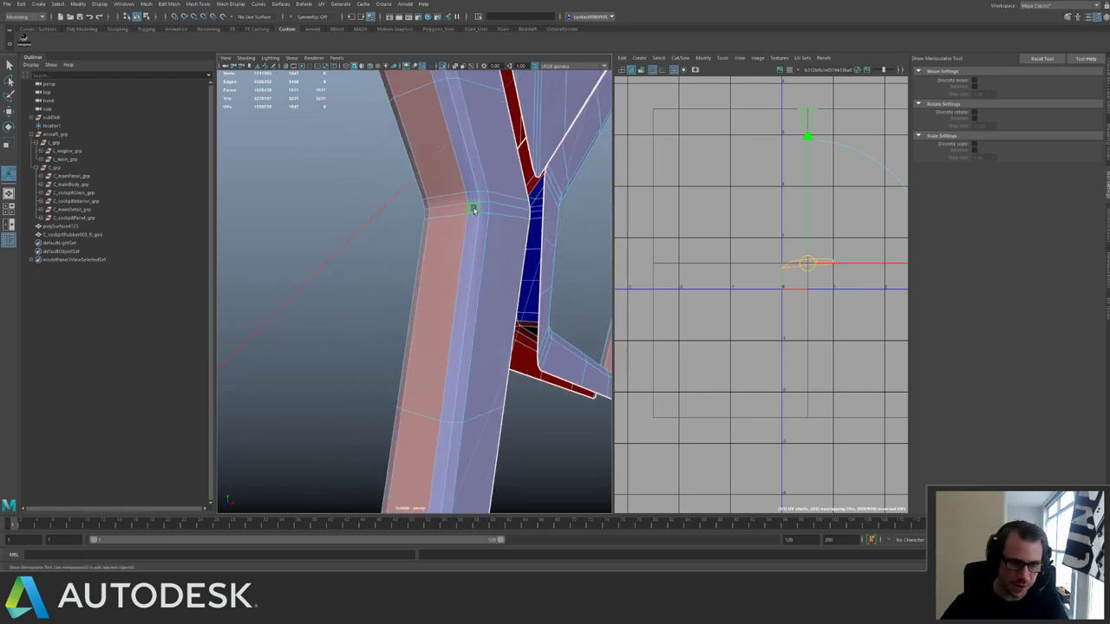
{"action": "left_click", "coordinate": [475, 209]}
{"action": "double_click", "coordinate": [474, 222], "text": "shift"}
{"action": "left_click", "coordinate": [458, 211], "text": "shift"}
{"action": "double_click", "coordinate": [457, 224], "text": "shift"}
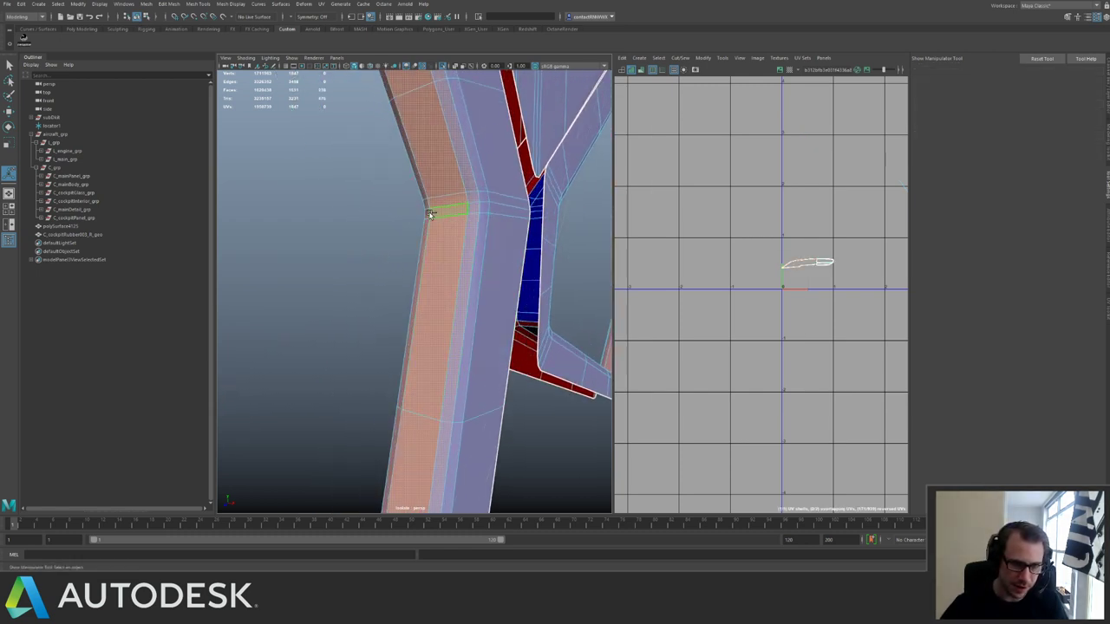
{"action": "left_click", "coordinate": [426, 213], "text": "shift"}
{"action": "double_click", "coordinate": [428, 227], "text": "shift"}
{"action": "right_click_drag", "start_coordinate": [731, 337], "coordinate": [768, 245], "text": "shift"}
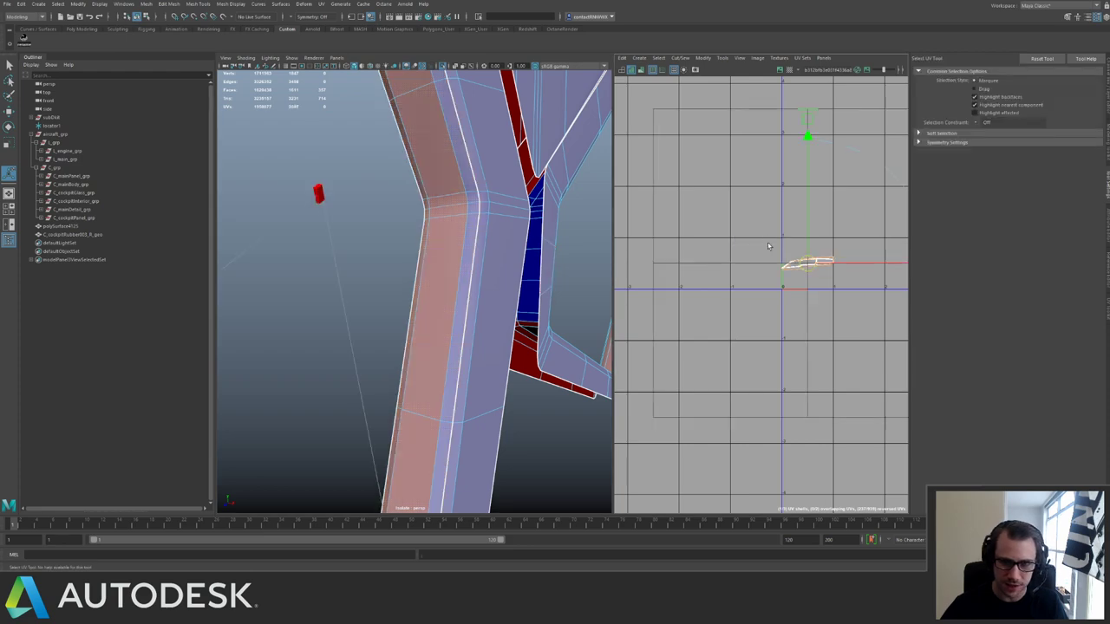
{"action": "left_click_drag", "start_coordinate": [817, 278], "coordinate": [816, 381]}
Repeat the planar mapping on an edge face loop of another window frame and place its UVs between the two existing groups.
{"action": "left_click_drag", "start_coordinate": [508, 237], "coordinate": [402, 223], "text": "alt"}
{"action": "left_click", "coordinate": [443, 296]}
{"action": "left_click", "coordinate": [368, 127], "text": "shift"}
{"action": "double_click", "coordinate": [353, 143], "text": "shift"}
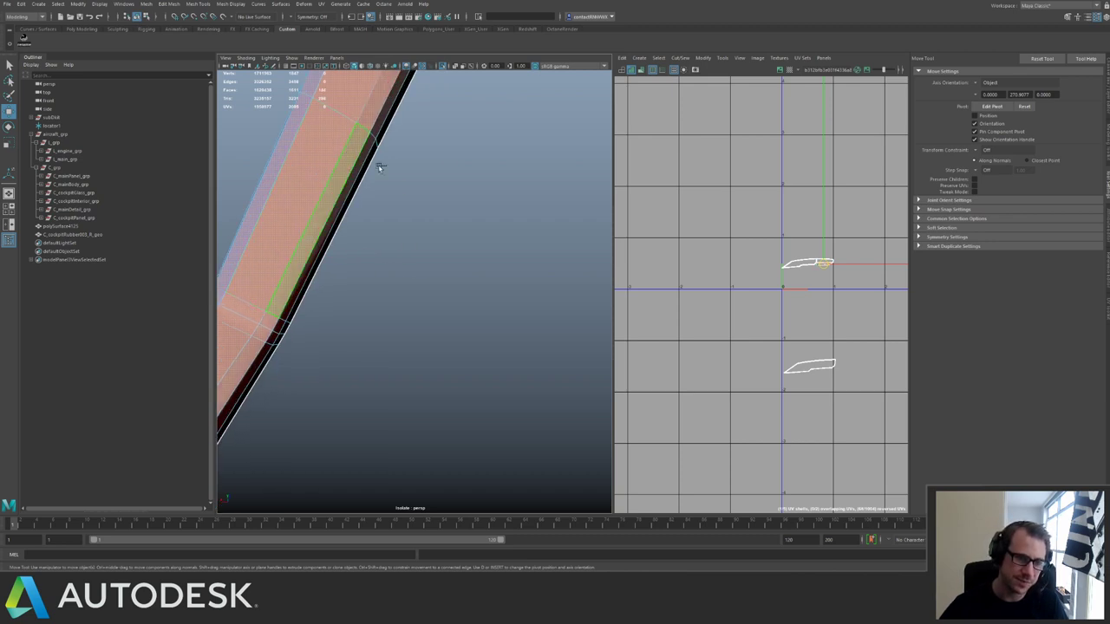
{"action": "key", "text": "g"}
{"action": "left_click_drag", "start_coordinate": [788, 259], "coordinate": [808, 328]}
Separate the inner-edge face loops running through the frame's bent corner and move their UVs down among the previously separated shells.
{"action": "left_click_drag", "start_coordinate": [404, 260], "coordinate": [346, 273], "text": "alt"}
{"action": "left_click", "coordinate": [354, 249]}
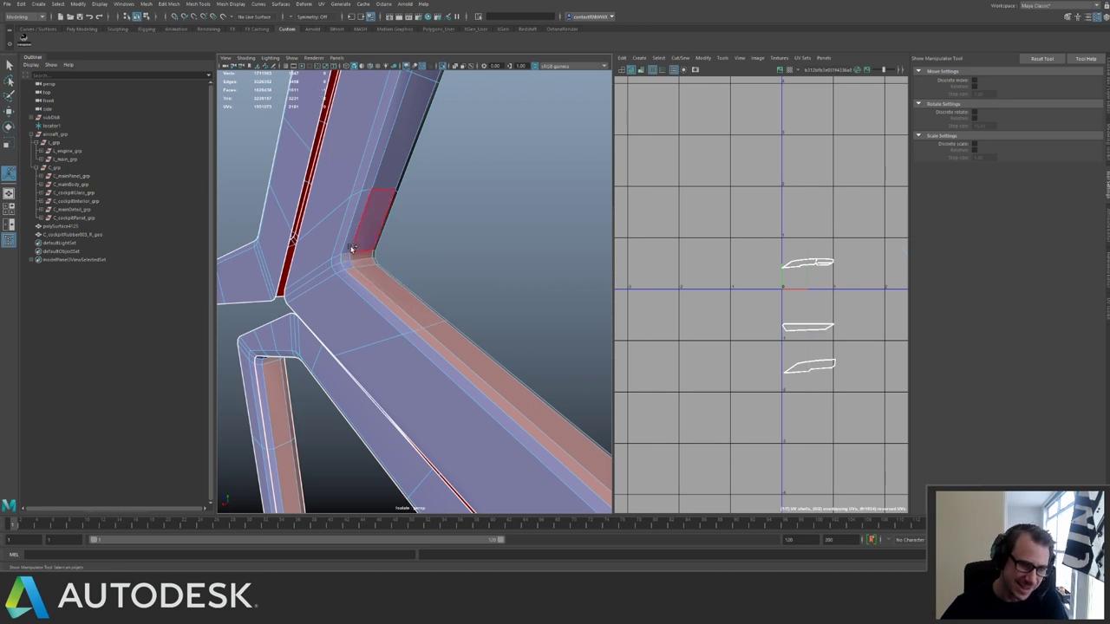
{"action": "double_click", "coordinate": [366, 255], "text": "shift"}
{"action": "left_click_drag", "start_coordinate": [381, 254], "coordinate": [365, 214], "text": "alt"}
{"action": "double_click", "coordinate": [277, 186], "text": "shift"}
{"action": "key", "text": "w"}
{"action": "left_click_drag", "start_coordinate": [808, 264], "coordinate": [809, 332]}
{"action": "middle_click_drag", "start_coordinate": [817, 290], "coordinate": [780, 322], "text": "alt"}
{"action": "mouse_move", "coordinate": [781, 323]}
{"action": "right_mouse_down", "text": "alt"}
{"action": "mouse_move", "coordinate": [775, 293]}
{"action": "mouse_move", "coordinate": [764, 315]}
{"action": "mouse_move", "coordinate": [776, 341]}
{"action": "right_mouse_up", "text": "alt"}
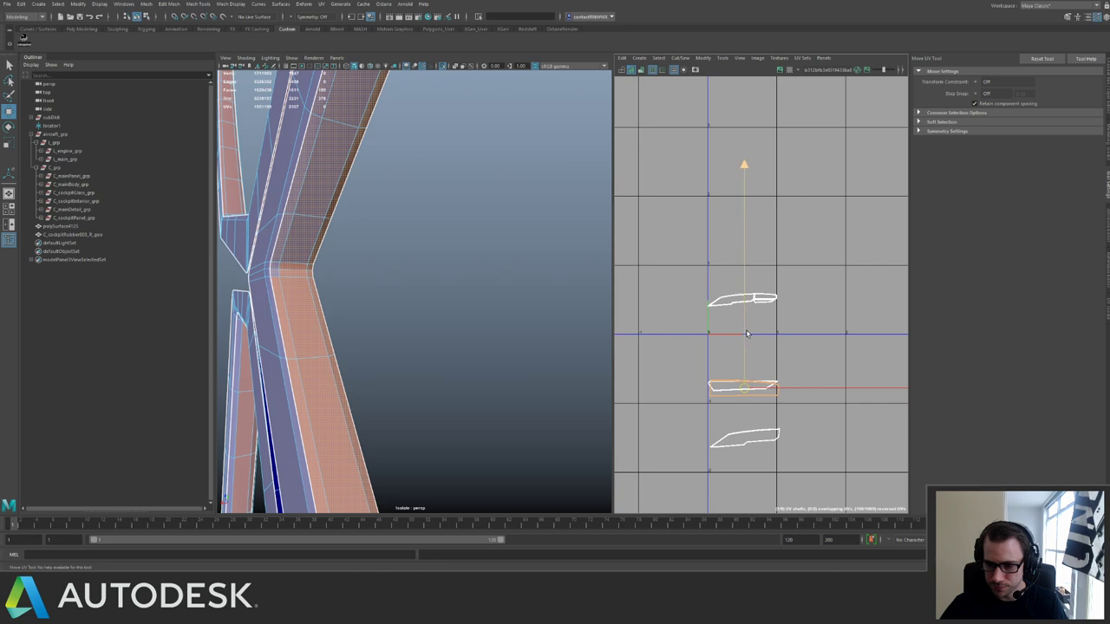
Select the UVs of the main frame shells in the 0-1 tile and unfold them.
{"action": "key", "text": "F12"}
{"action": "left_click_drag", "start_coordinate": [689, 286], "coordinate": [796, 342]}
{"action": "right_click_drag", "start_coordinate": [727, 290], "coordinate": [816, 266], "text": "alt"}
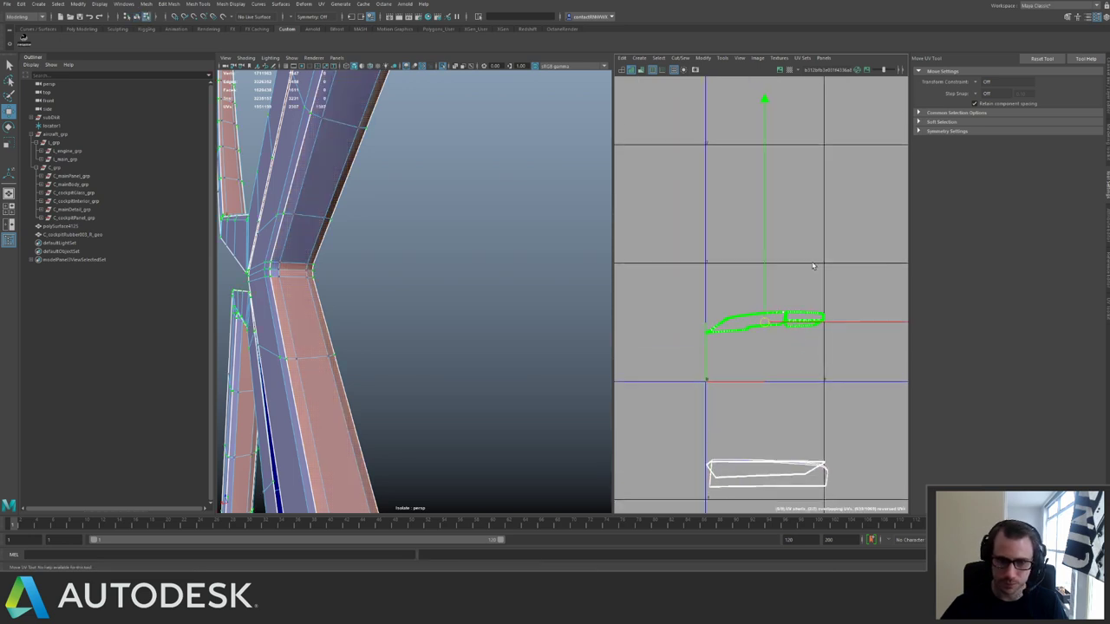
{"action": "middle_click_drag", "start_coordinate": [815, 265], "coordinate": [797, 234], "text": "alt"}
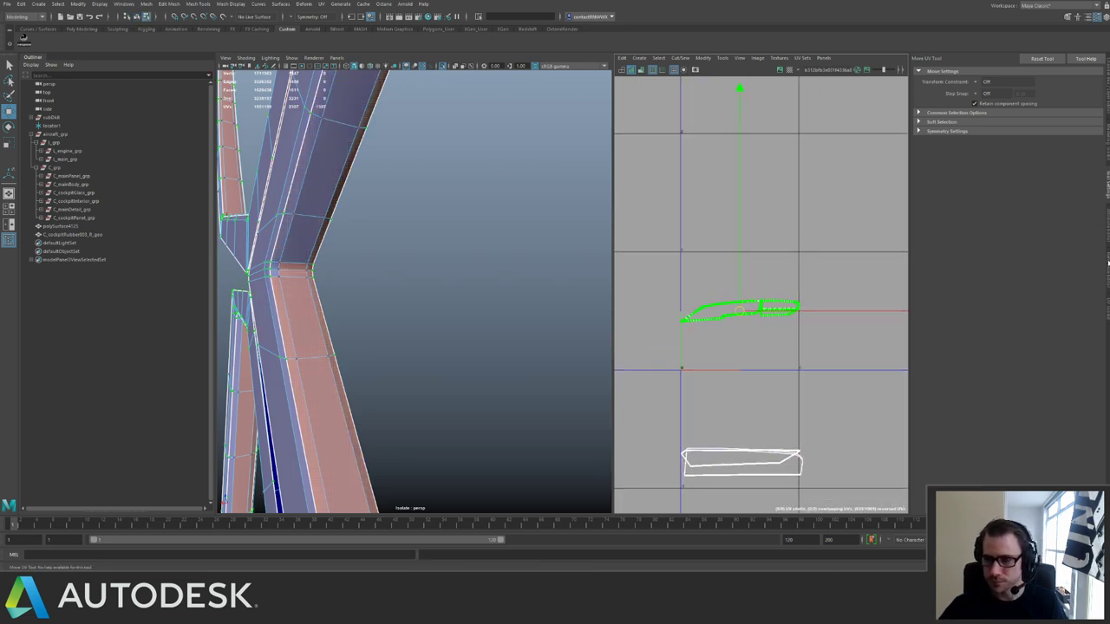
{"action": "left_click", "coordinate": [1107, 304]}
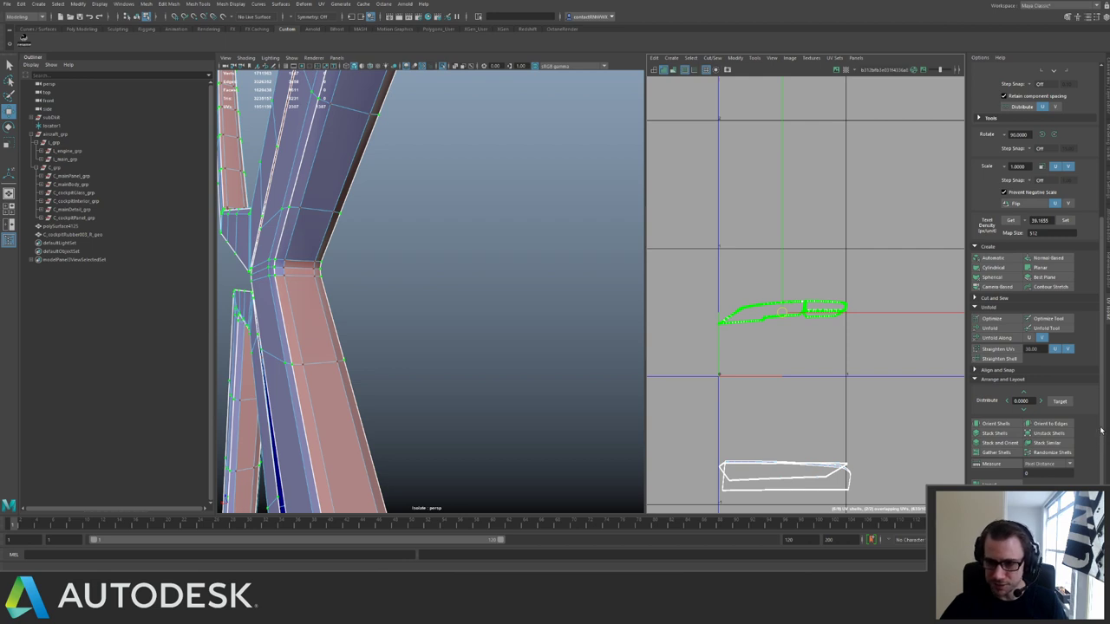
{"action": "scroll", "coordinate": [1097, 425], "scroll_direction": "up", "scroll_amount": 1}
{"action": "left_click", "coordinate": [991, 355]}
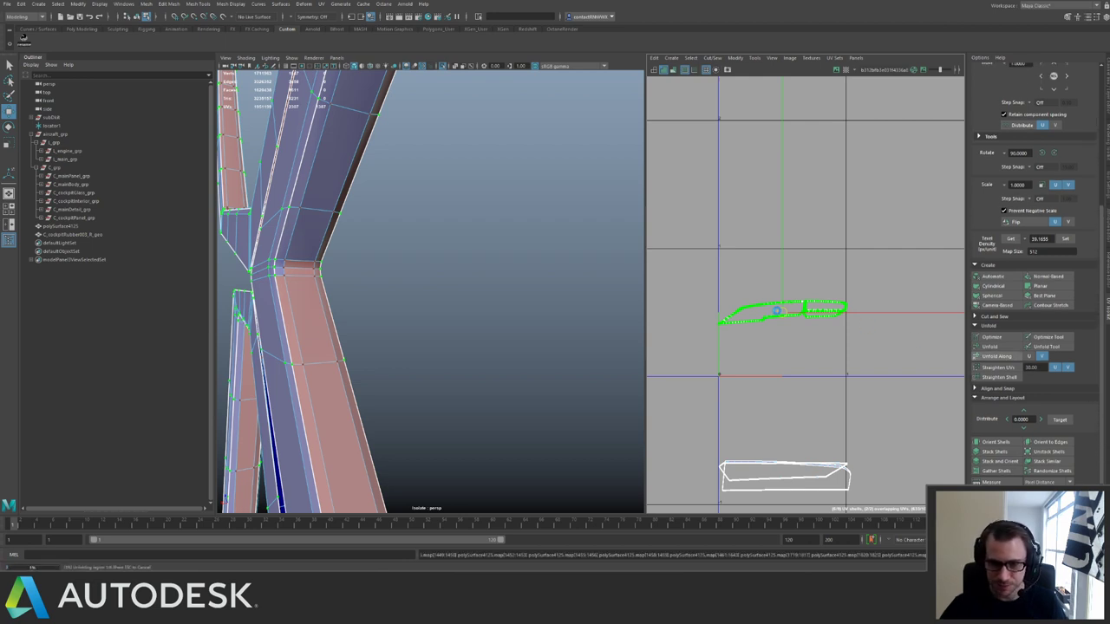
Reselect all unfolded frame UVs and apply the stored texel density at a map size of 512.
{"action": "right_click_drag", "start_coordinate": [749, 302], "coordinate": [890, 368], "text": "alt"}
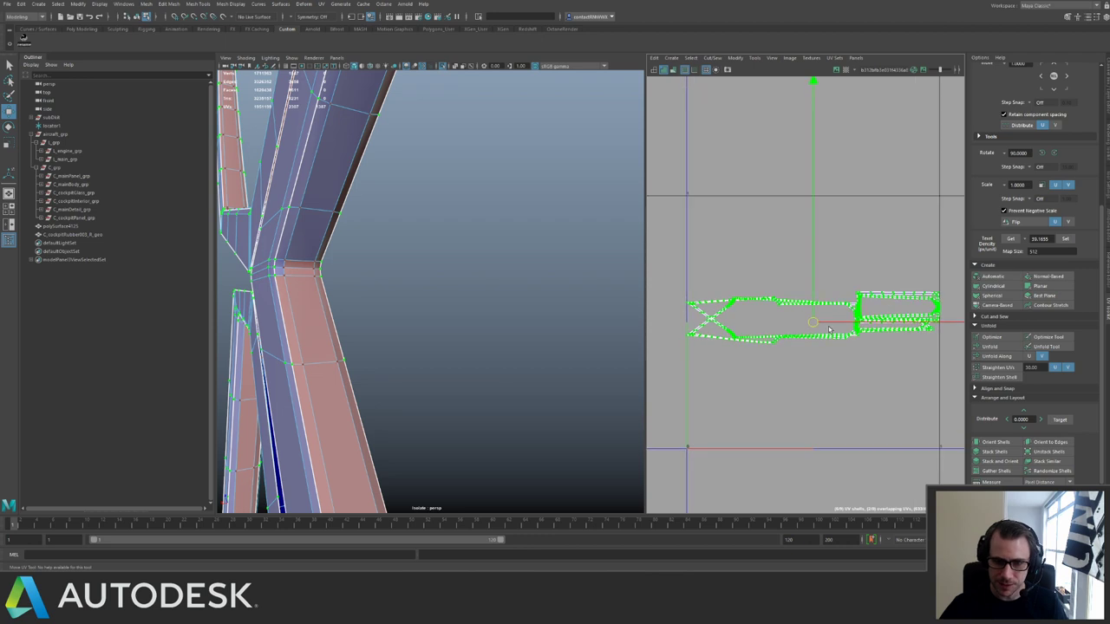
{"action": "left_click", "coordinate": [693, 293]}
{"action": "left_click_drag", "start_coordinate": [676, 284], "coordinate": [711, 310]}
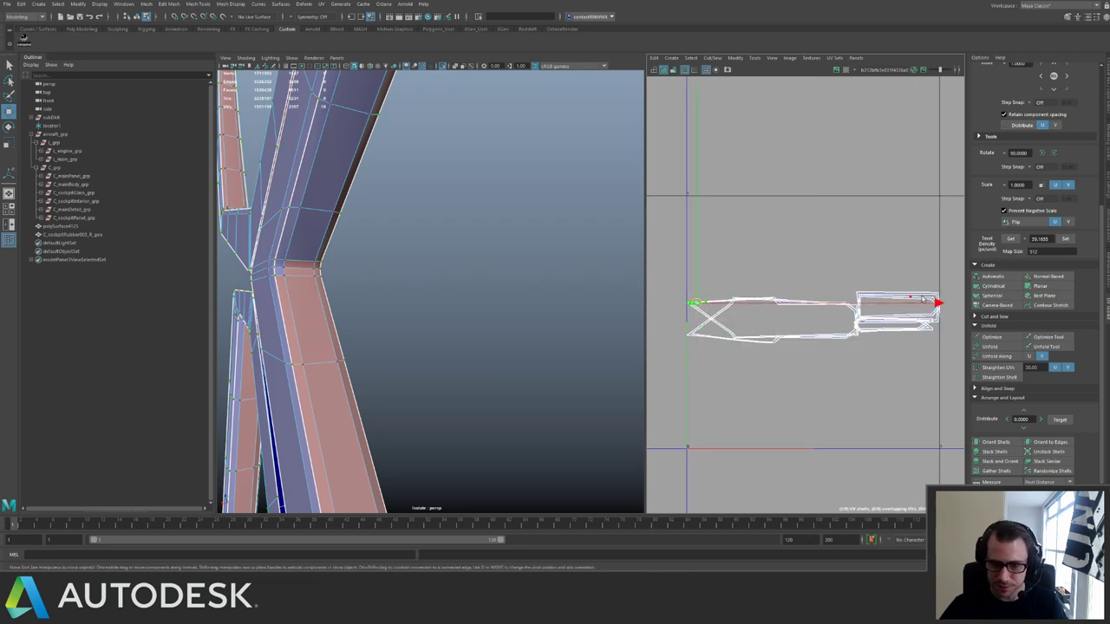
{"action": "left_click_drag", "start_coordinate": [664, 263], "coordinate": [954, 386]}
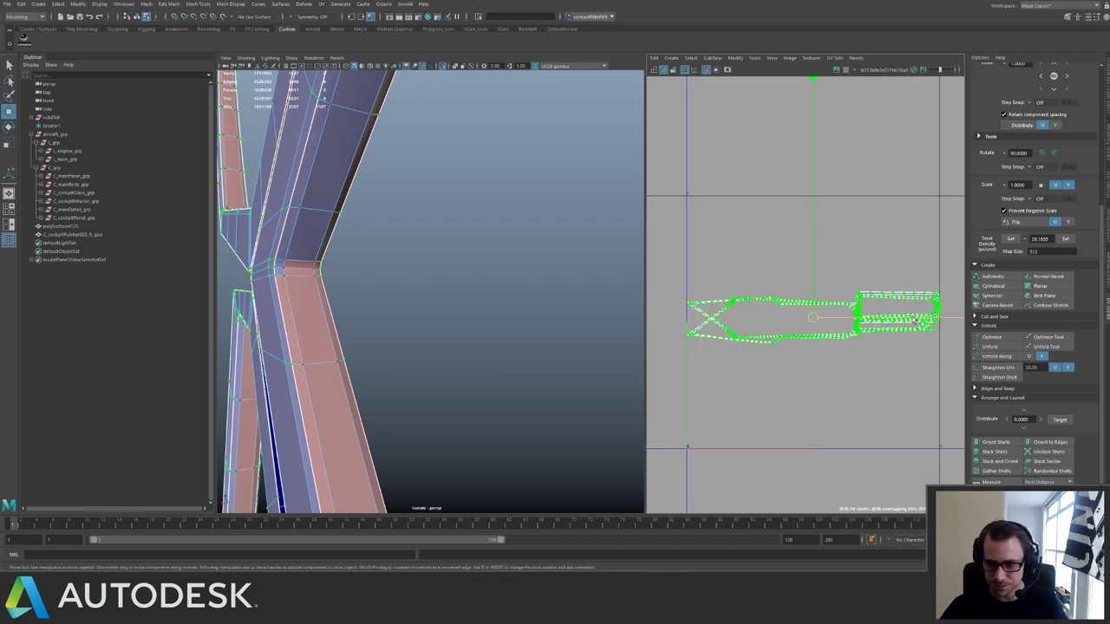
{"action": "left_click", "coordinate": [1064, 239]}
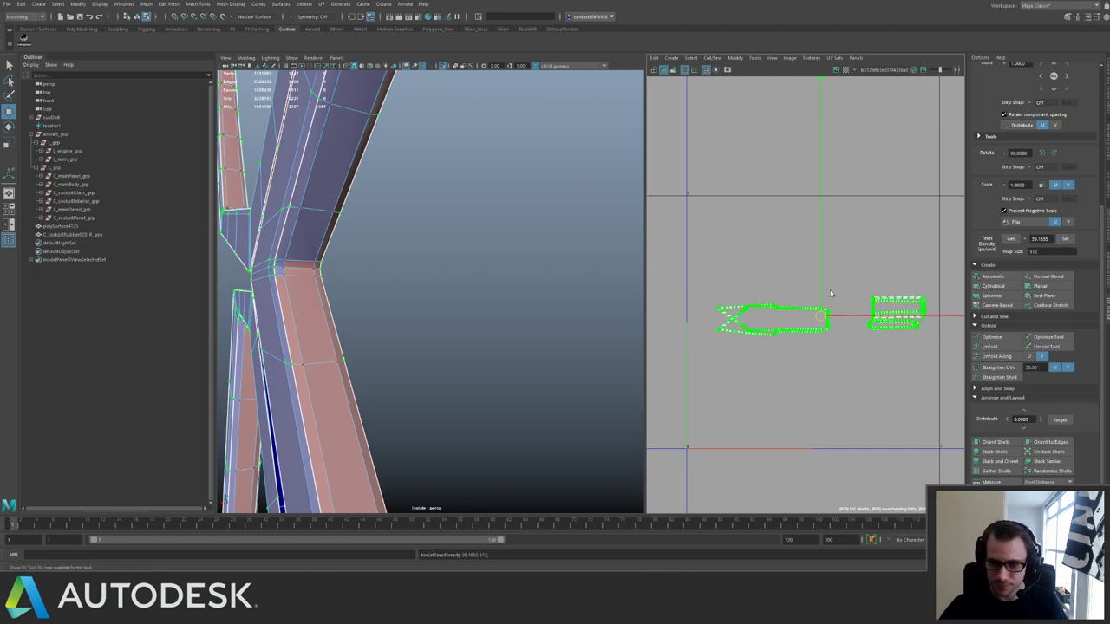
Lay out the unfolded frame shells in the 0-1 tile and clear the UV selection.
{"action": "key", "text": "ctrl+l"}
{"action": "middle_click_drag", "start_coordinate": [795, 306], "coordinate": [806, 220], "text": "alt"}
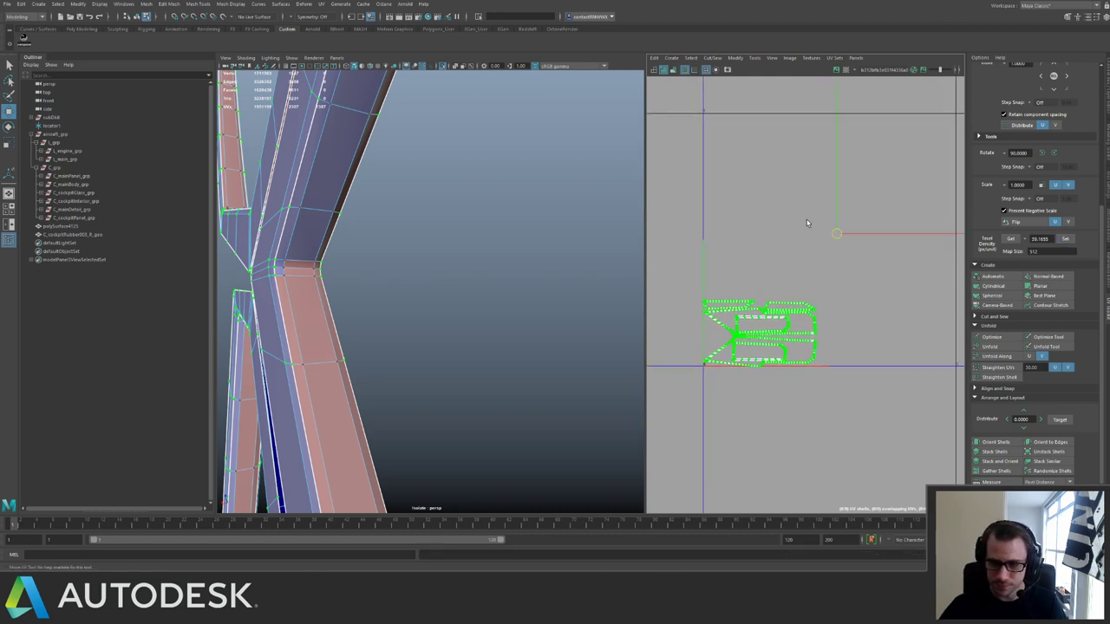
{"action": "right_click_drag", "start_coordinate": [772, 262], "coordinate": [815, 292], "text": "alt"}
{"action": "left_click", "coordinate": [815, 294]}
{"action": "middle_click_drag", "start_coordinate": [766, 274], "coordinate": [800, 219], "text": "alt"}
{"action": "right_click_drag", "start_coordinate": [801, 221], "coordinate": [861, 361], "text": "alt"}
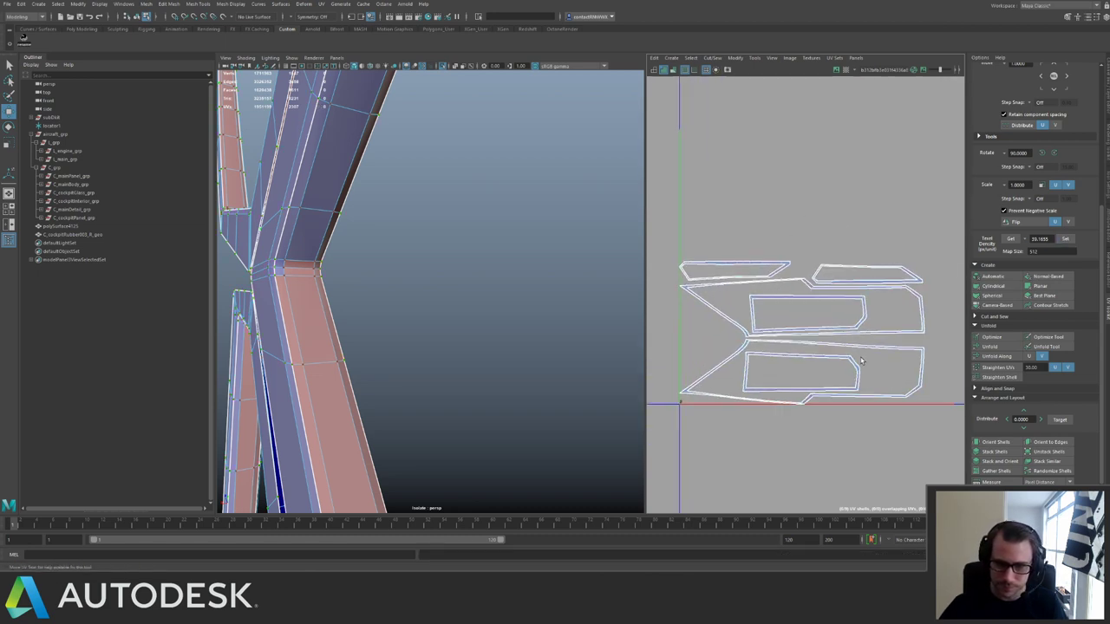
Rotate the upper large window frame shell by 90 degrees twice so it is turned 180 degrees.
{"action": "left_click", "coordinate": [724, 315]}
{"action": "left_click", "coordinate": [771, 309]}
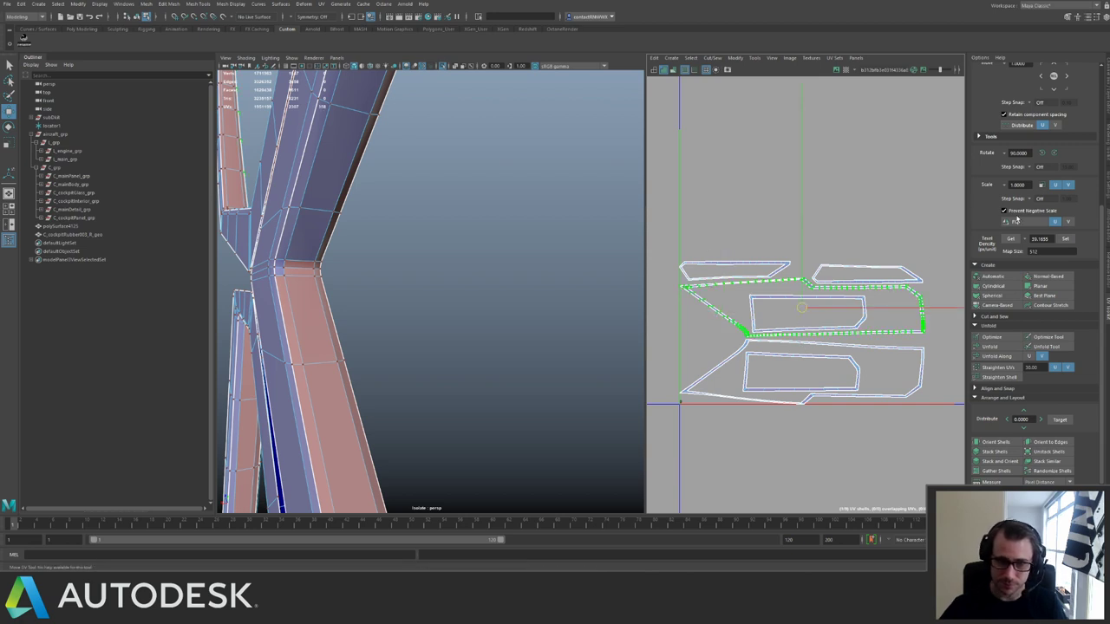
{"action": "left_click", "coordinate": [1045, 153]}
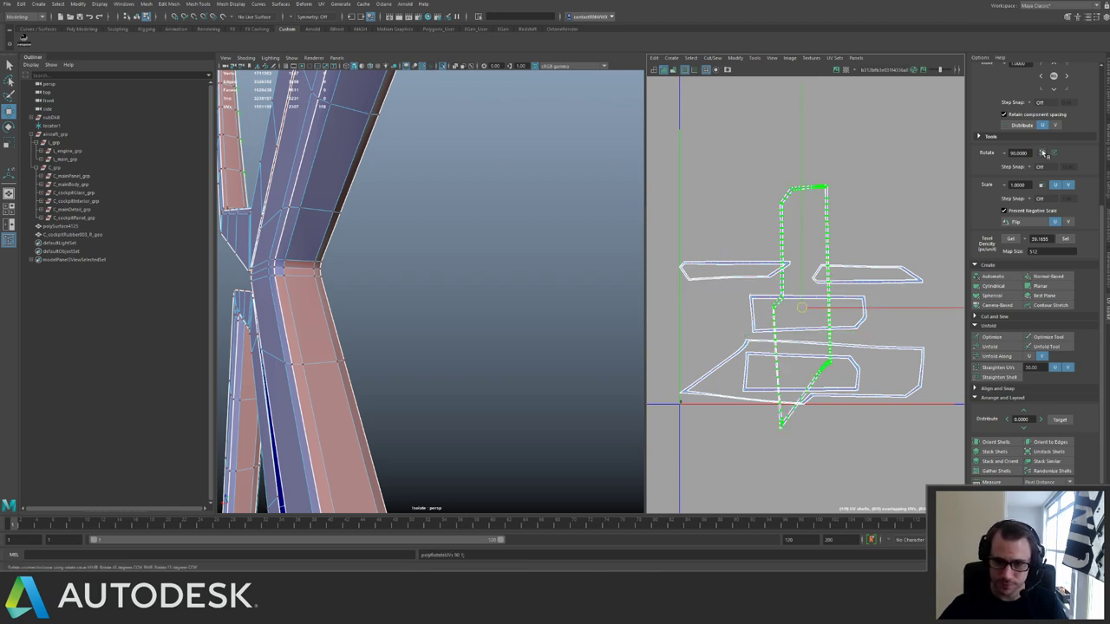
{"action": "left_click", "coordinate": [1043, 153]}
Select all the unfolded frame shells and lay them out again in the 0-1 tile.
{"action": "middle_click_drag", "start_coordinate": [799, 252], "coordinate": [780, 231], "text": "alt"}
{"action": "right_click_drag", "start_coordinate": [778, 230], "coordinate": [687, 228], "text": "alt"}
{"action": "left_click_drag", "start_coordinate": [737, 225], "coordinate": [859, 293]}
{"action": "middle_click_drag", "start_coordinate": [856, 248], "coordinate": [822, 220], "text": "alt"}
{"action": "right_click_drag", "start_coordinate": [822, 220], "coordinate": [747, 327], "text": "shift"}
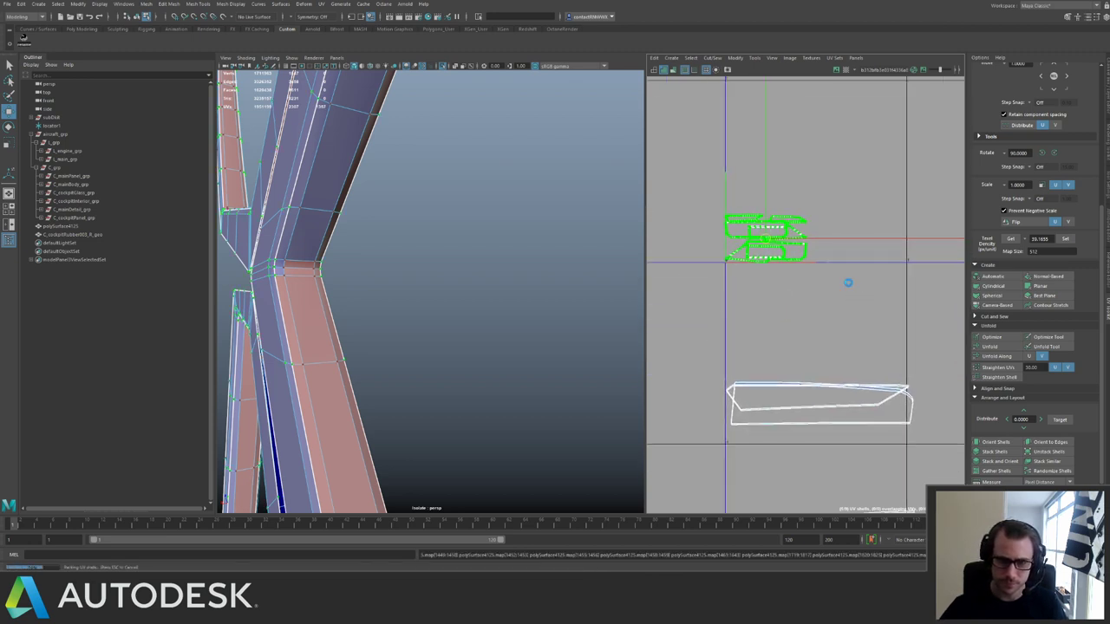
Move the packed frame shells two UV tiles in the negative U direction.
{"action": "scroll", "coordinate": [845, 284], "scroll_direction": "down", "scroll_amount": 2}
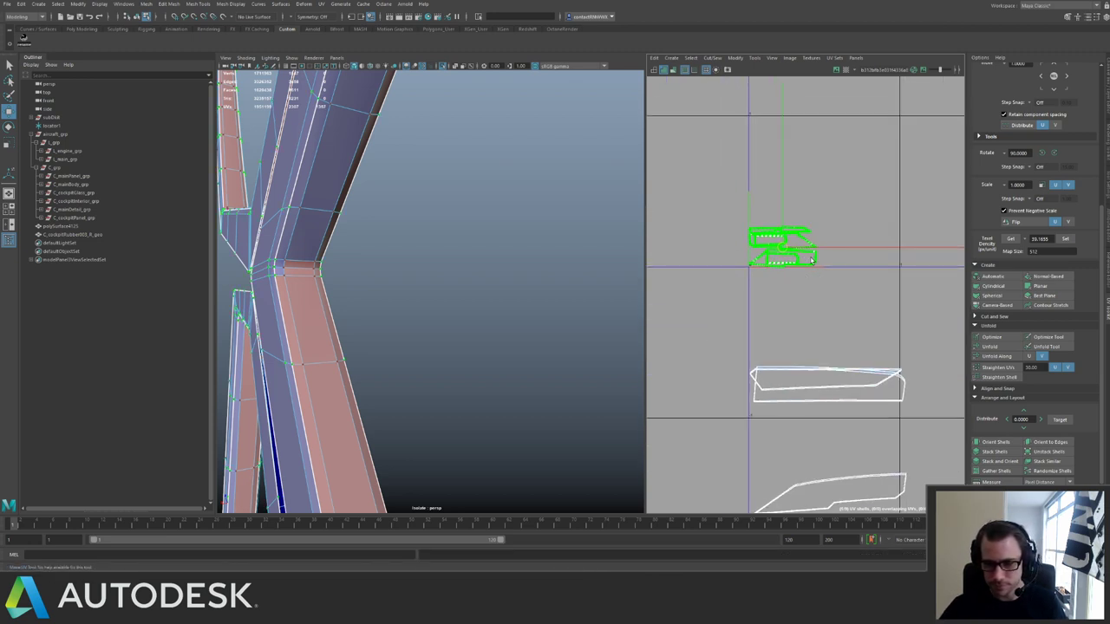
{"action": "mouse_move", "coordinate": [811, 258]}
{"action": "middle_mouse_down", "text": "alt"}
{"action": "mouse_move", "coordinate": [831, 280]}
{"action": "mouse_move", "coordinate": [817, 275]}
{"action": "middle_mouse_up", "text": "alt"}
{"action": "scroll", "coordinate": [820, 277], "scroll_direction": "down", "scroll_amount": 1}
{"action": "scroll", "coordinate": [818, 275], "scroll_direction": "down", "scroll_amount": 1}
{"action": "key", "text": "Left"}
{"action": "key", "text": "Left"}
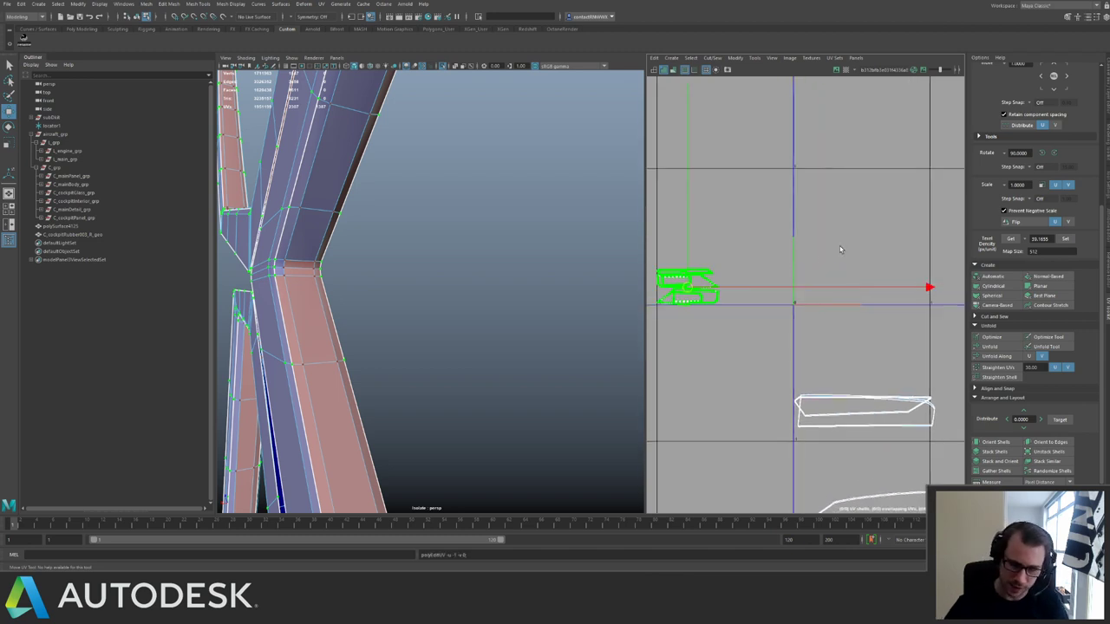
{"action": "scroll", "coordinate": [845, 336], "scroll_direction": "down", "scroll_amount": 3}
{"action": "middle_click_drag", "start_coordinate": [857, 345], "coordinate": [789, 285], "text": "alt"}
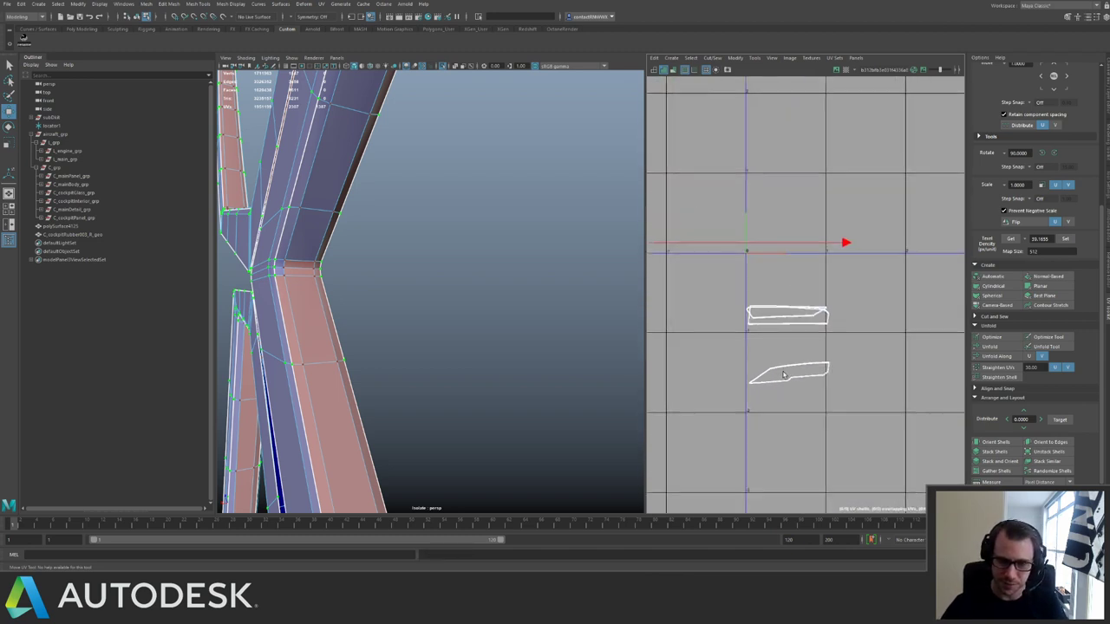
Select the faces of the separated edge-strip shells below the 0-1 tile and unitize their UVs.
{"action": "key", "text": "F11"}
{"action": "left_click_drag", "start_coordinate": [738, 278], "coordinate": [828, 387]}
{"action": "key", "text": "w"}
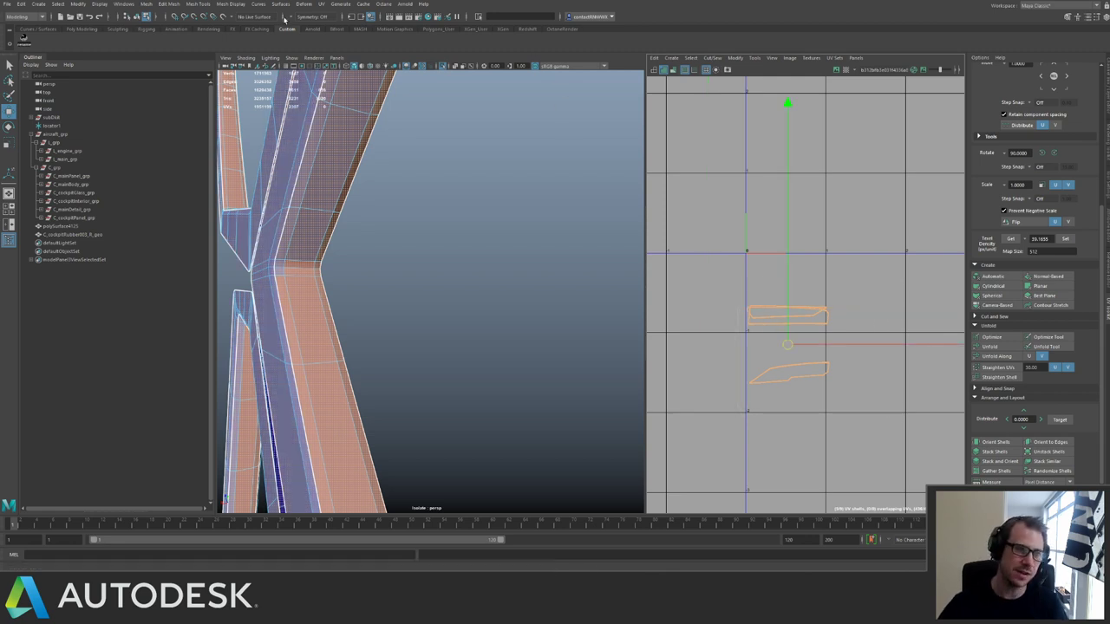
{"action": "left_click", "coordinate": [753, 59]}
{"action": "mouse_move", "coordinate": [728, 58]}
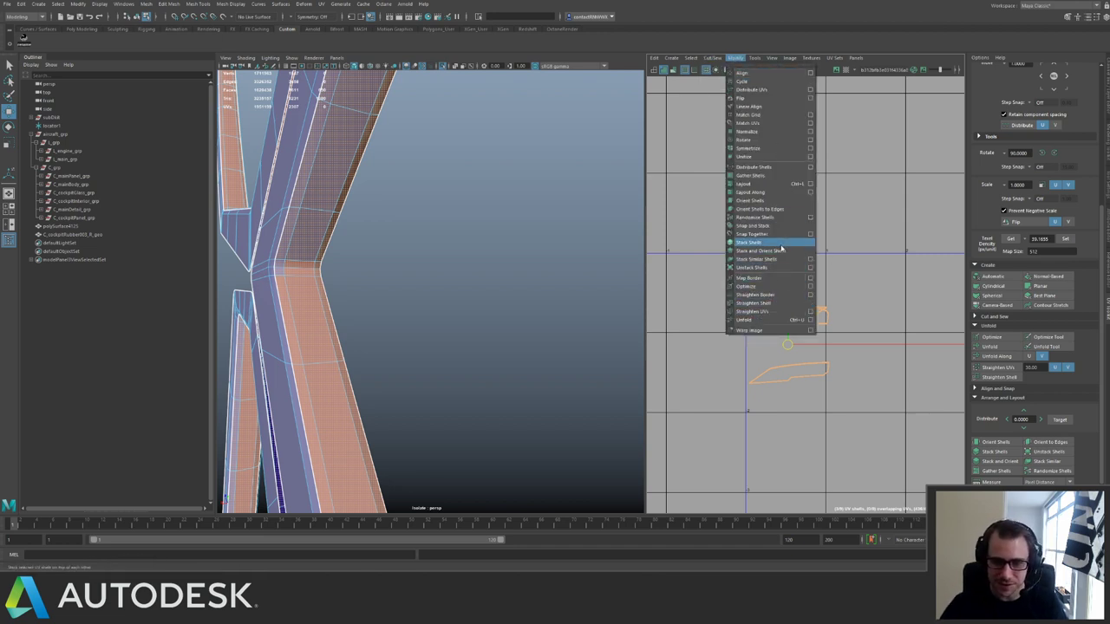
{"action": "left_click", "coordinate": [753, 157]}
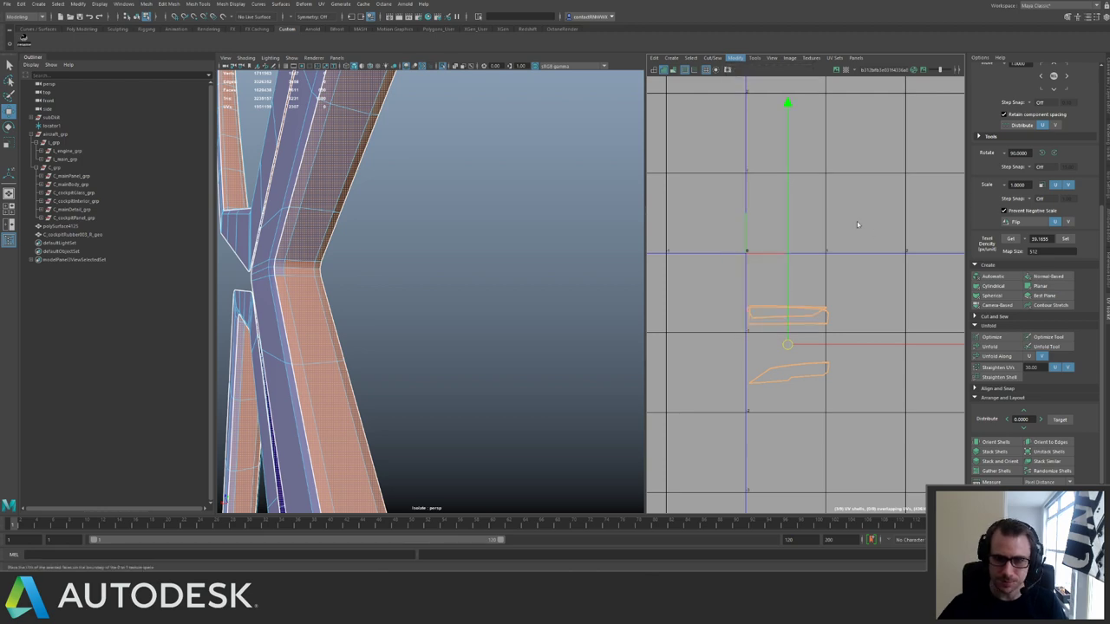
Check the unitized edge strips on the frame model and save the scene.
{"action": "key", "text": "F8"}
{"action": "left_click_drag", "start_coordinate": [542, 246], "coordinate": [425, 216], "text": "alt"}
{"action": "key", "text": "q"}
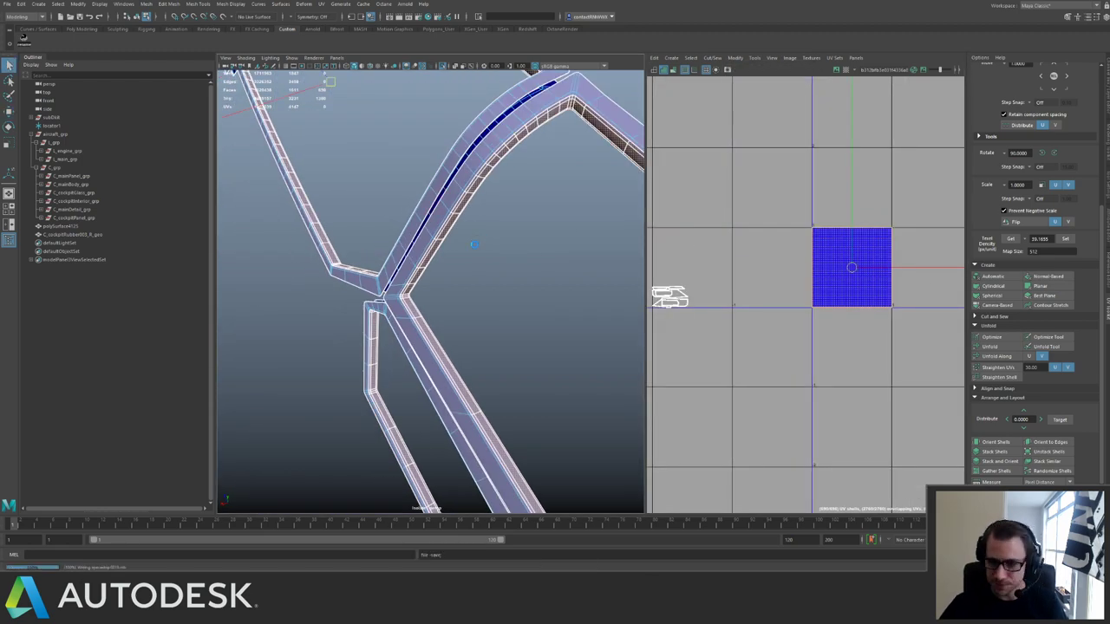
{"action": "key", "text": "w"}
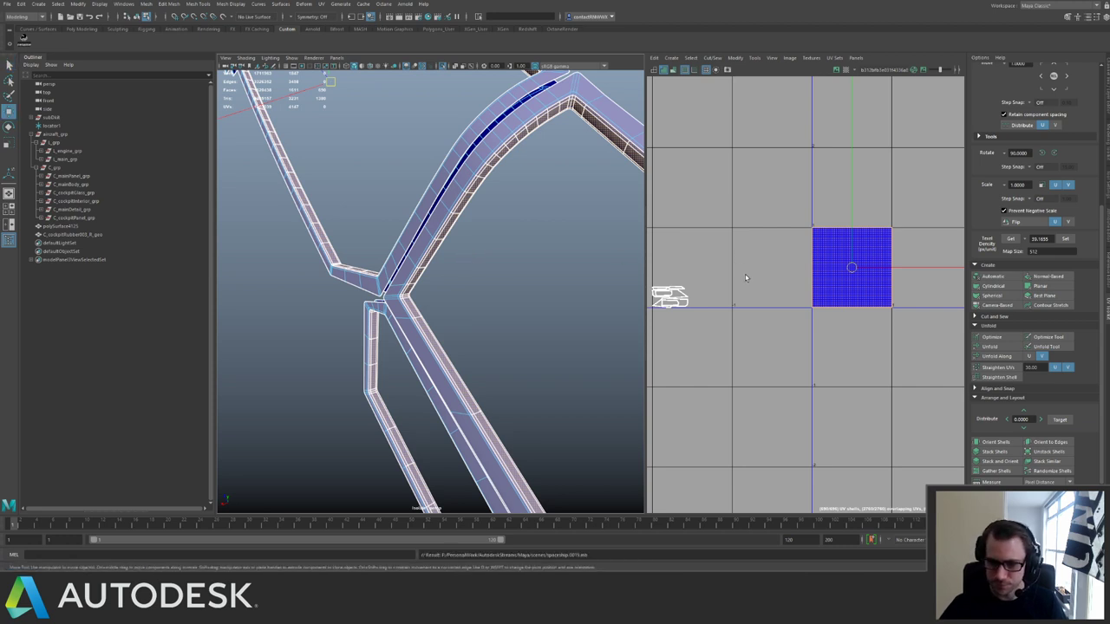
Select all UV edges of the unitized edge strips, leaving out the packed main frame shells.
{"action": "right_click_drag", "start_coordinate": [744, 274], "coordinate": [757, 215]}
{"action": "left_click_drag", "start_coordinate": [757, 215], "coordinate": [906, 316]}
{"action": "middle_click_drag", "start_coordinate": [738, 248], "coordinate": [811, 252], "text": "alt"}
{"action": "right_click_drag", "start_coordinate": [811, 252], "coordinate": [763, 253], "text": "alt"}
{"action": "left_click_drag", "start_coordinate": [707, 253], "coordinate": [773, 313], "text": "ctrl"}
Deselect the cross edges at the window frame's corners so the strips keep seams there.
{"action": "left_click_drag", "start_coordinate": [433, 240], "coordinate": [442, 221], "text": "alt"}
{"action": "right_click_drag", "start_coordinate": [438, 222], "coordinate": [461, 248], "text": "alt"}
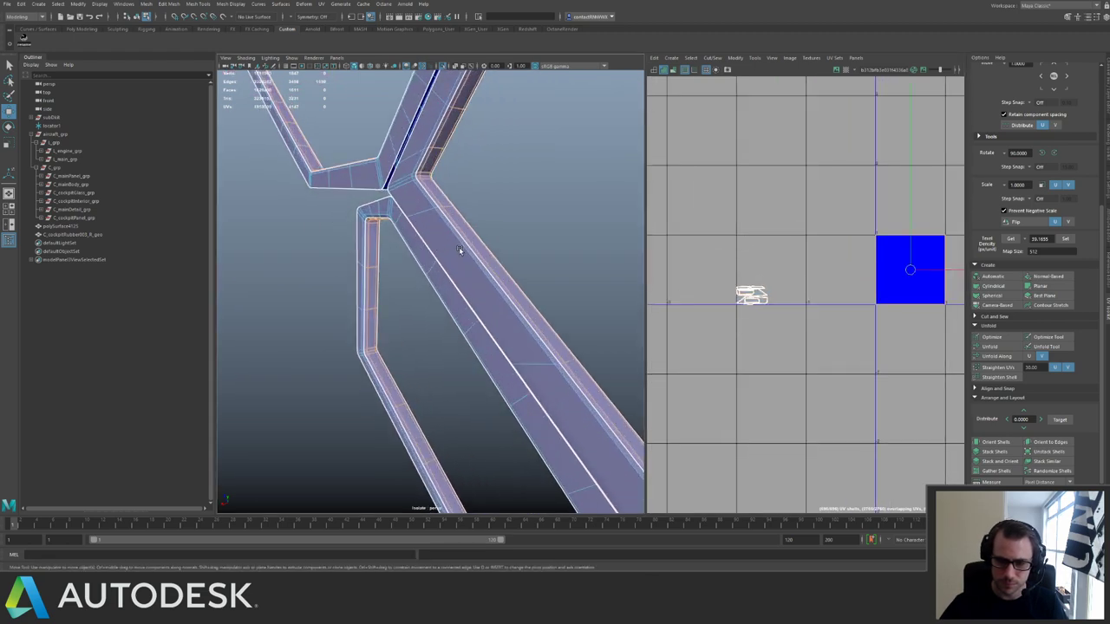
{"action": "left_click_drag", "start_coordinate": [460, 248], "coordinate": [493, 220], "text": "alt"}
{"action": "right_click_drag", "start_coordinate": [484, 234], "coordinate": [530, 267], "text": "alt"}
{"action": "left_click_drag", "start_coordinate": [531, 266], "coordinate": [508, 198], "text": "alt"}
{"action": "right_click_drag", "start_coordinate": [508, 199], "coordinate": [449, 160], "text": "alt"}
{"action": "left_click_drag", "start_coordinate": [450, 161], "coordinate": [453, 145], "text": "alt"}
{"action": "right_click_drag", "start_coordinate": [453, 146], "coordinate": [486, 165], "text": "alt"}
{"action": "left_click", "coordinate": [556, 161], "text": "ctrl"}
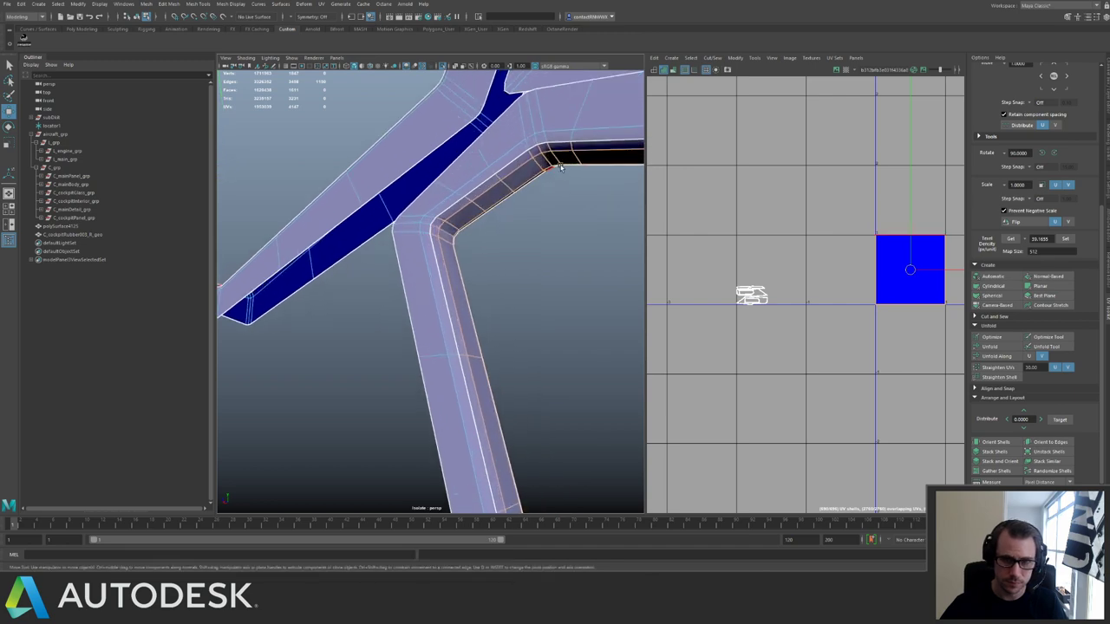
{"action": "left_click", "coordinate": [548, 160], "text": "ctrl"}
{"action": "left_click", "coordinate": [545, 151], "text": "ctrl"}
{"action": "left_click_drag", "start_coordinate": [610, 174], "coordinate": [472, 225], "text": "alt"}
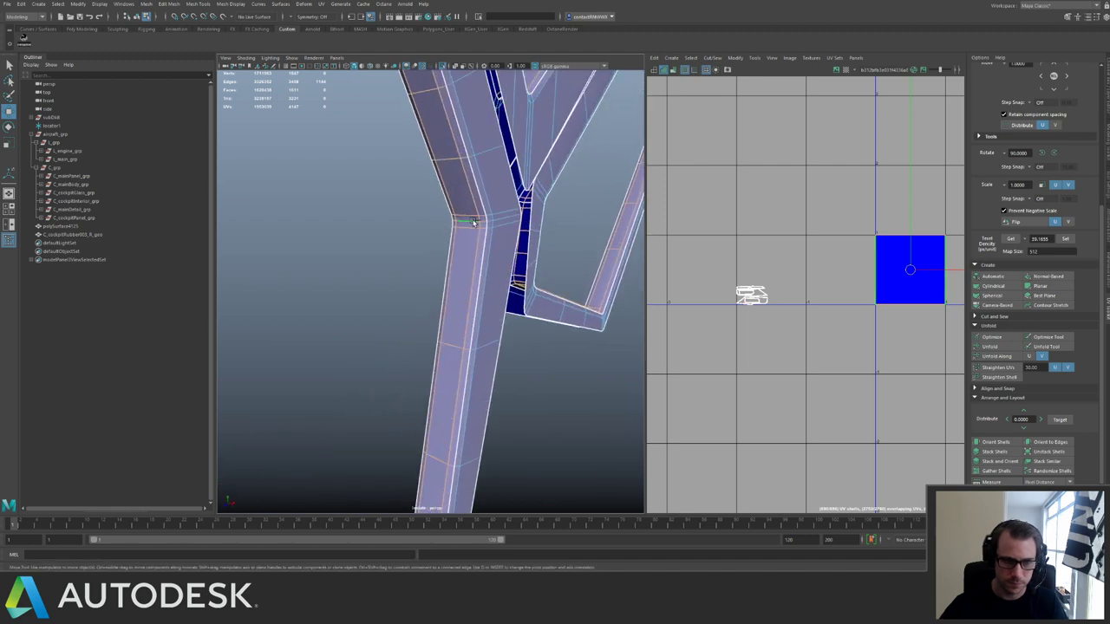
Sew the selected edges so the unitized faces join into continuous strips.
{"action": "scroll", "coordinate": [791, 205], "scroll_direction": "down", "scroll_amount": 3}
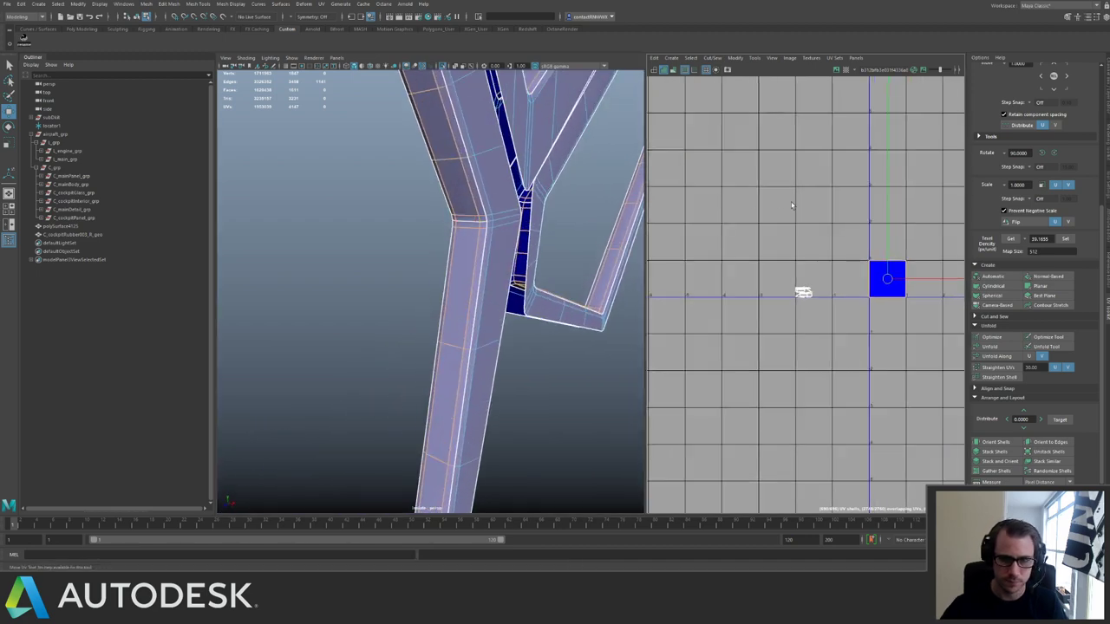
{"action": "middle_click_drag", "start_coordinate": [791, 205], "coordinate": [716, 218], "text": "alt"}
{"action": "scroll", "coordinate": [716, 217], "scroll_direction": "down", "scroll_amount": 1}
{"action": "scroll", "coordinate": [878, 329], "scroll_direction": "down", "scroll_amount": 4}
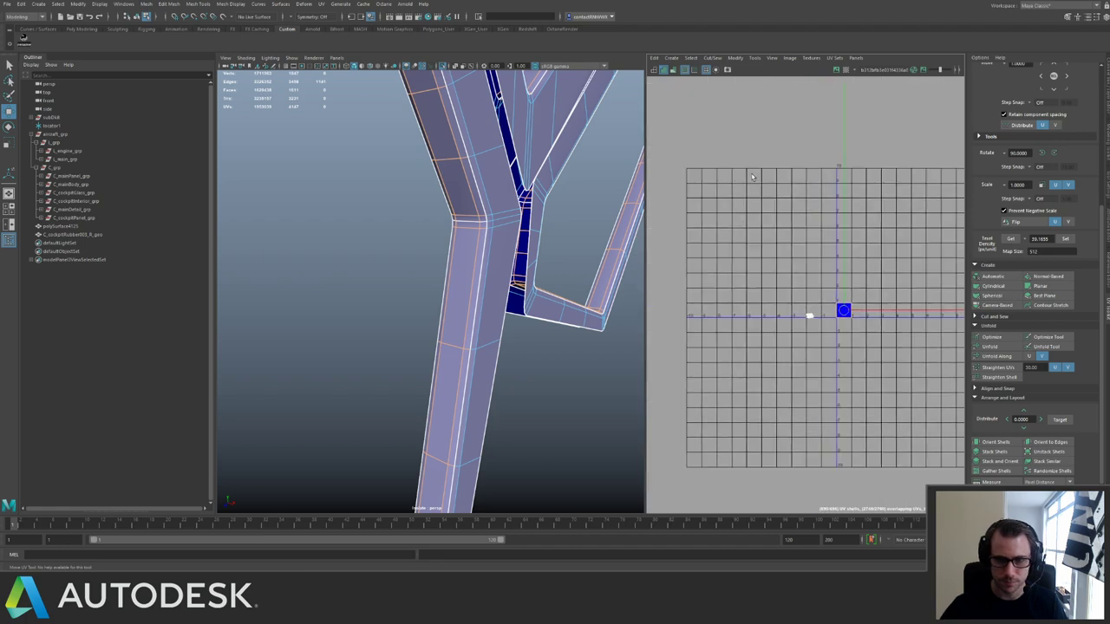
{"action": "middle_click_drag", "start_coordinate": [782, 229], "coordinate": [745, 260], "text": "alt"}
{"action": "key", "text": "shift+s"}
Select the vertical strip shells and rotate them 90 degrees so they run horizontally.
{"action": "left_click_drag", "start_coordinate": [765, 239], "coordinate": [886, 299]}
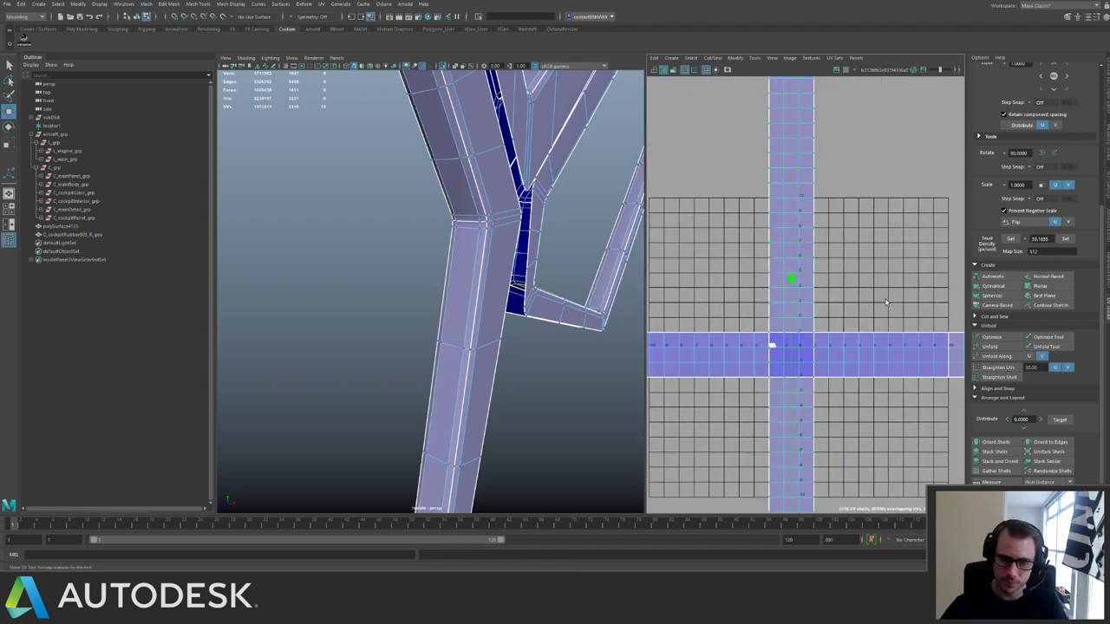
{"action": "scroll", "coordinate": [886, 299], "scroll_direction": "down", "scroll_amount": 3}
{"action": "left_click", "coordinate": [1054, 154]}
{"action": "middle_click_drag", "start_coordinate": [879, 249], "coordinate": [810, 170], "text": "alt"}
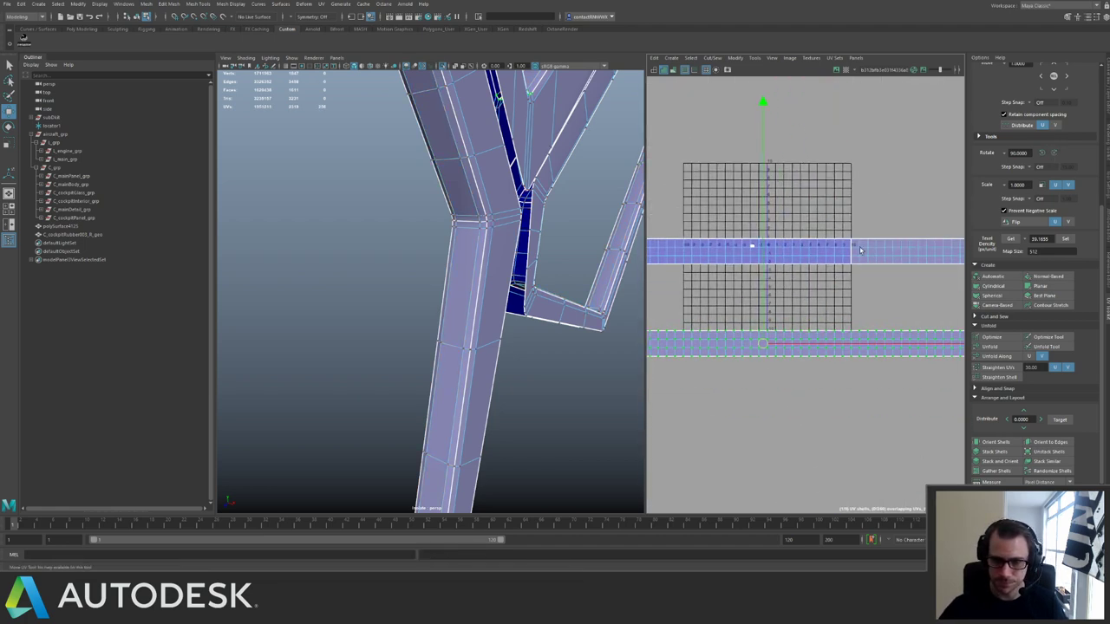
Select all the horizontal strip shells and unfold them along U.
{"action": "left_click_drag", "start_coordinate": [836, 231], "coordinate": [881, 333]}
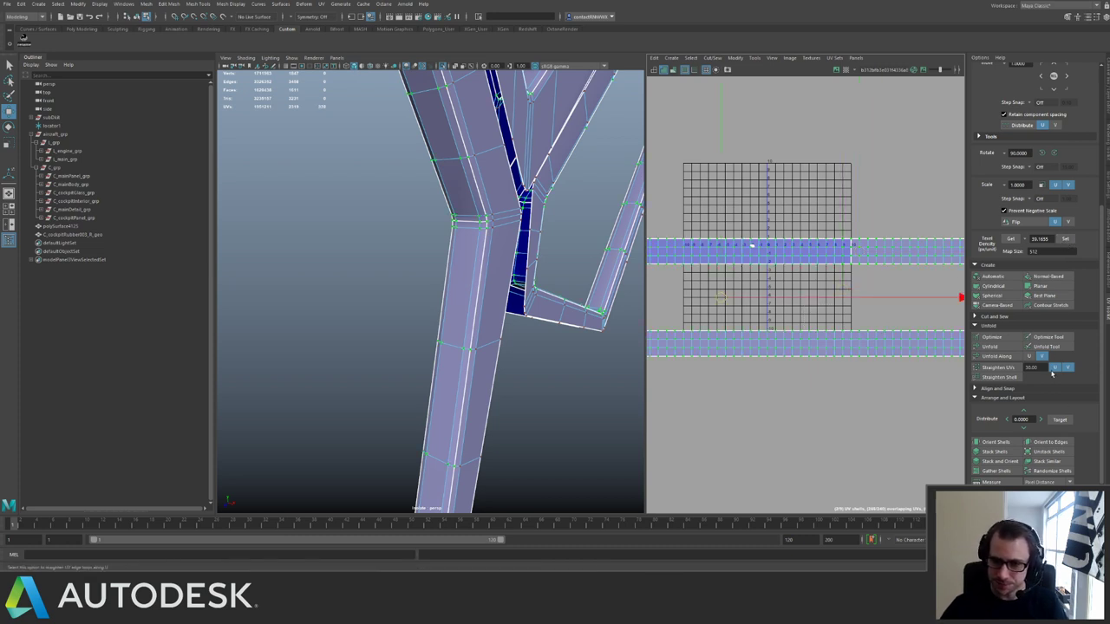
{"action": "left_click", "coordinate": [1030, 356]}
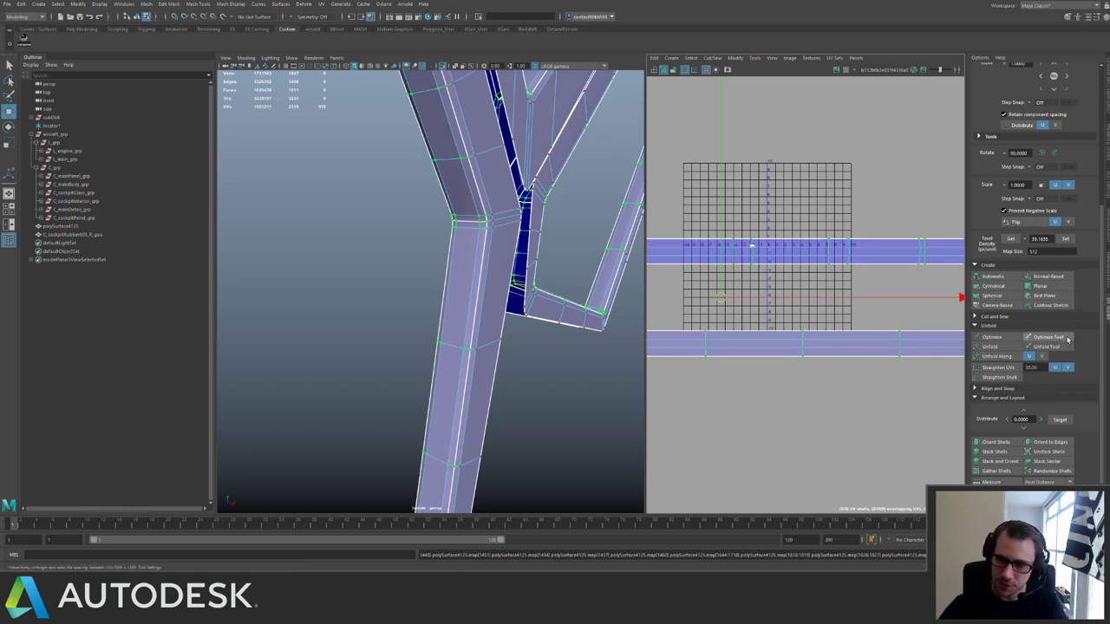
Apply the stored texel density at map size 512 to the strips and lay them out in the 0-1 tile.
{"action": "left_click_drag", "start_coordinate": [1102, 407], "coordinate": [1105, 371]}
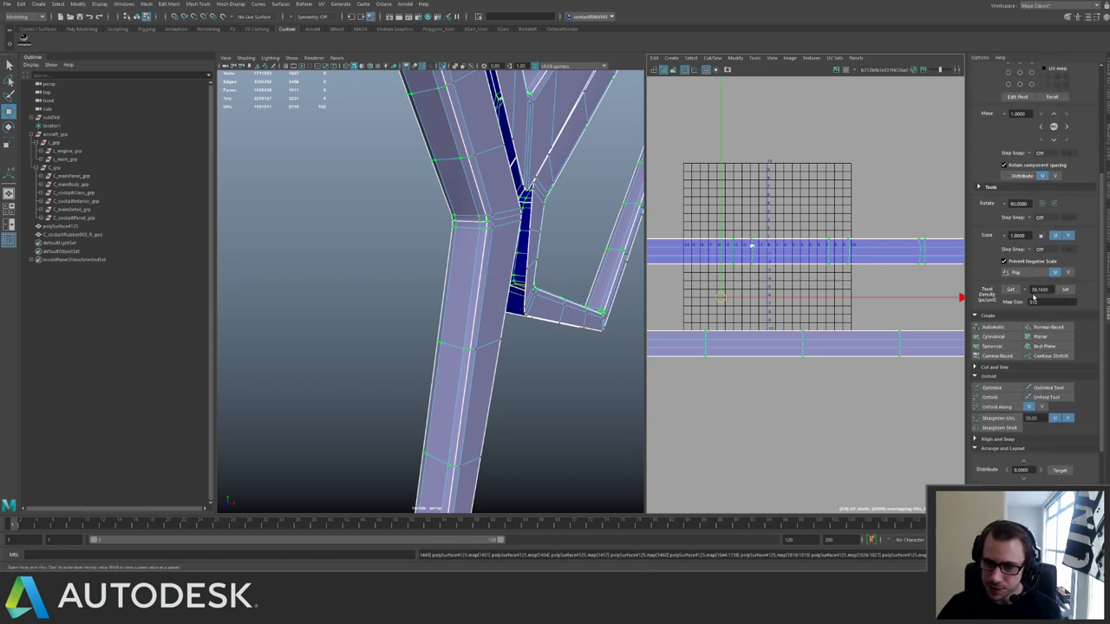
{"action": "scroll", "coordinate": [1105, 388], "scroll_direction": "down", "scroll_amount": 1}
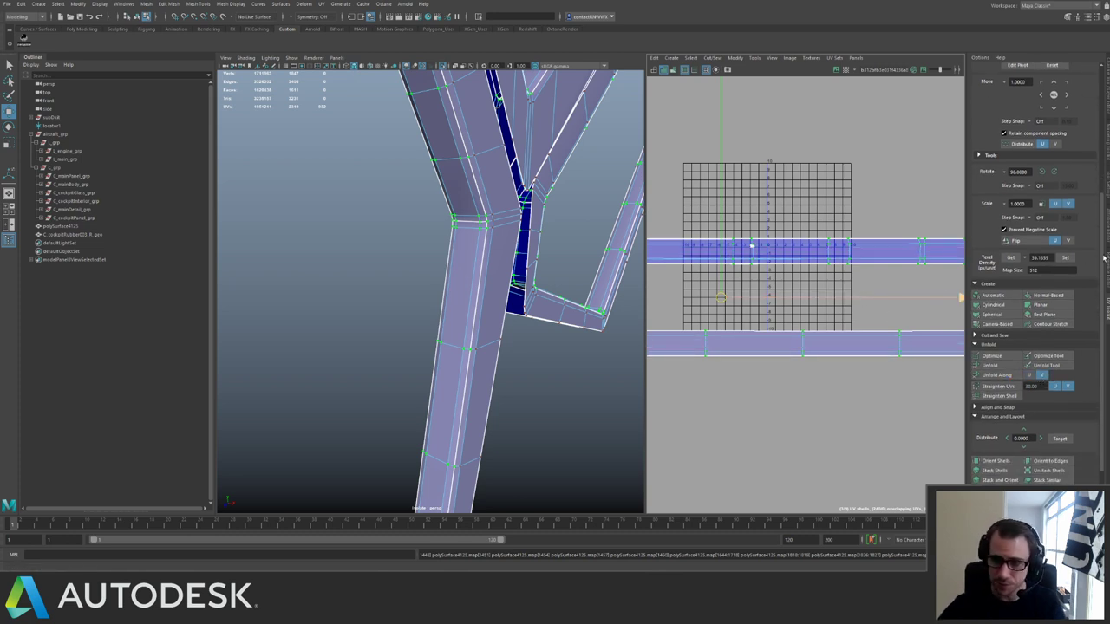
{"action": "left_click", "coordinate": [1065, 258]}
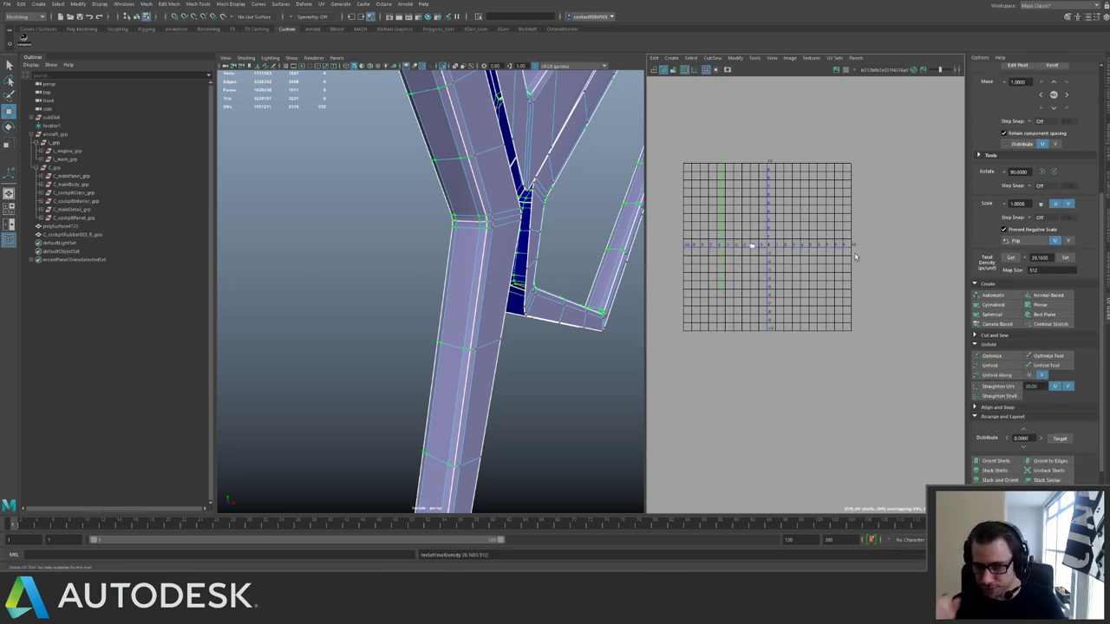
{"action": "key", "text": "ctrl+l"}
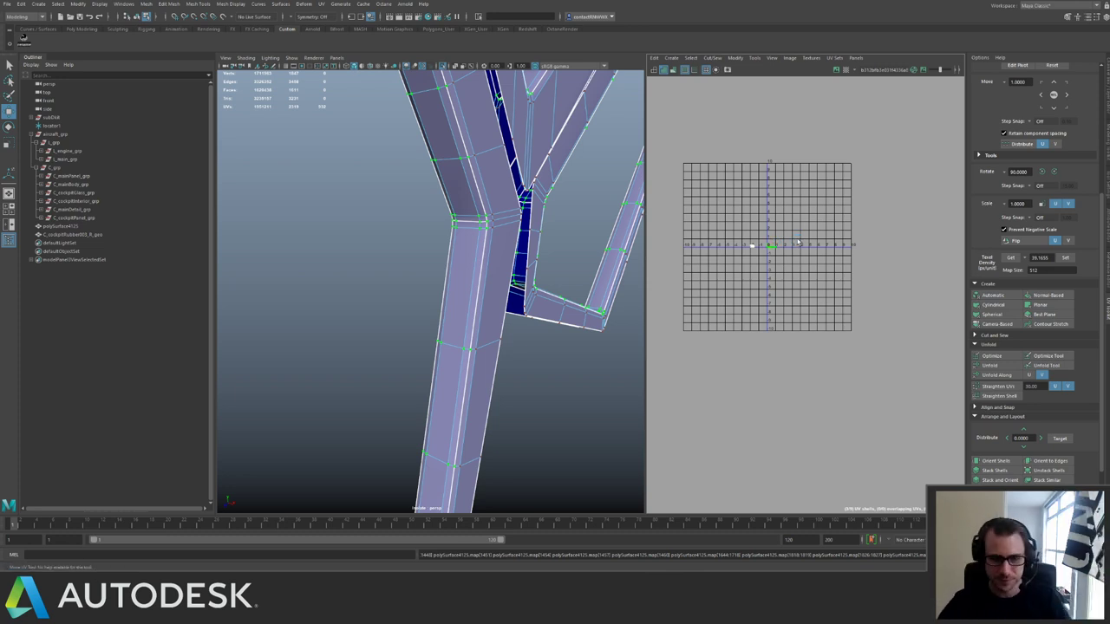
Select a group of the thin strip shells and move them just below the 0-1 tile.
{"action": "scroll", "coordinate": [755, 242], "scroll_direction": "up", "scroll_amount": 10}
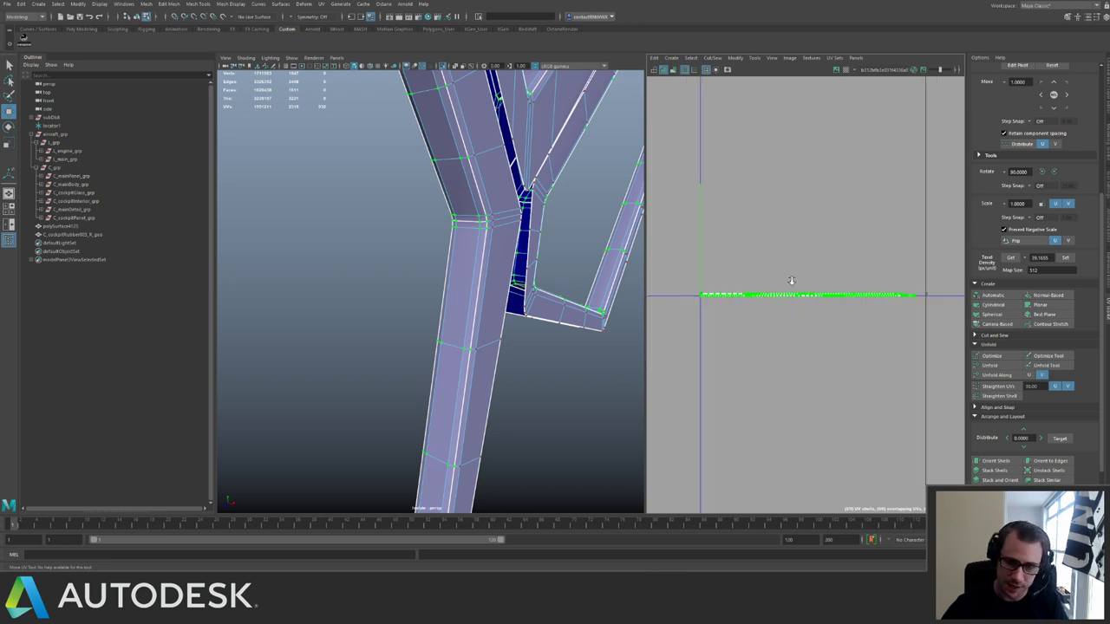
{"action": "scroll", "coordinate": [825, 318], "scroll_direction": "up", "scroll_amount": 5}
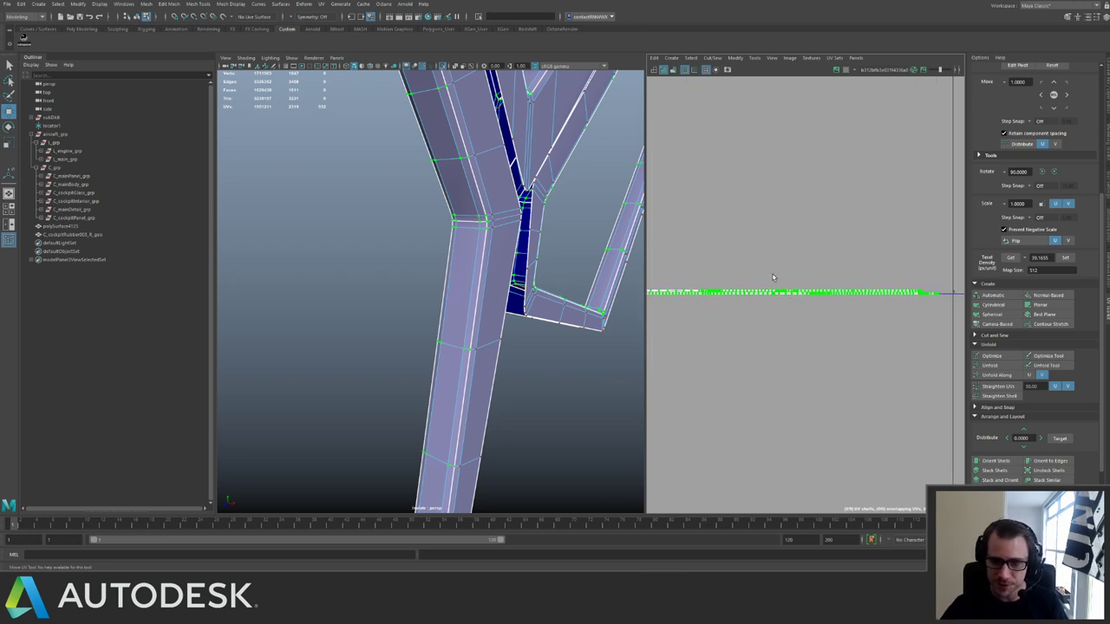
{"action": "left_click", "coordinate": [861, 335]}
{"action": "right_click_drag", "start_coordinate": [799, 286], "coordinate": [934, 426], "text": "alt"}
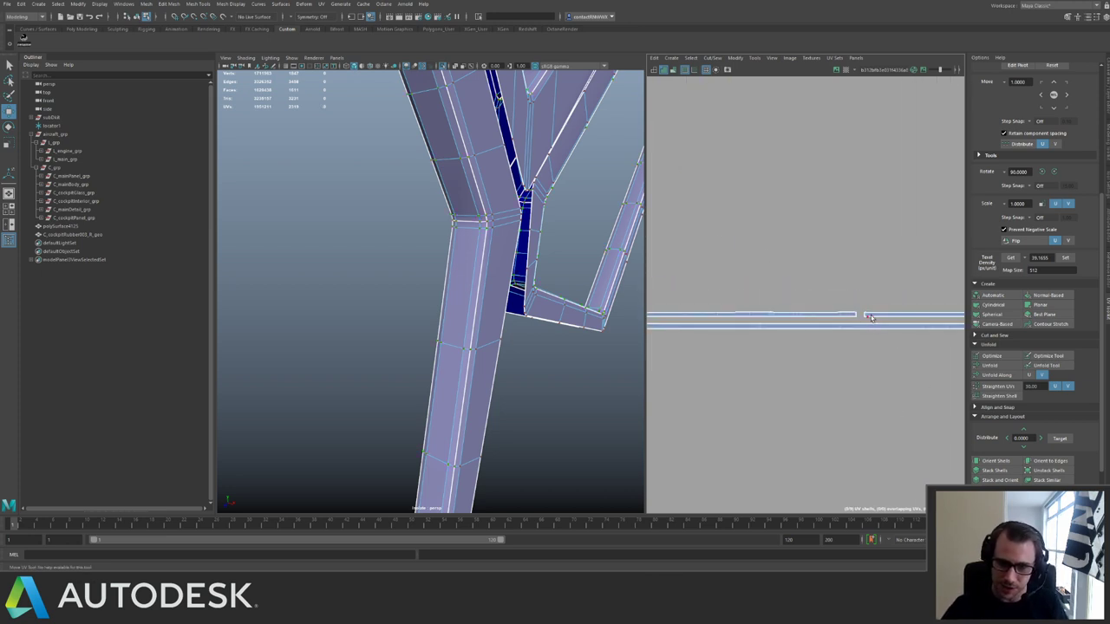
{"action": "left_click_drag", "start_coordinate": [871, 332], "coordinate": [870, 333]}
{"action": "right_click_drag", "start_coordinate": [870, 333], "coordinate": [808, 263], "text": "ctrl"}
{"action": "middle_click_drag", "start_coordinate": [902, 299], "coordinate": [876, 246], "text": "alt"}
{"action": "left_click_drag", "start_coordinate": [847, 279], "coordinate": [869, 347]}
{"action": "right_click_drag", "start_coordinate": [871, 343], "coordinate": [798, 235], "text": "alt"}
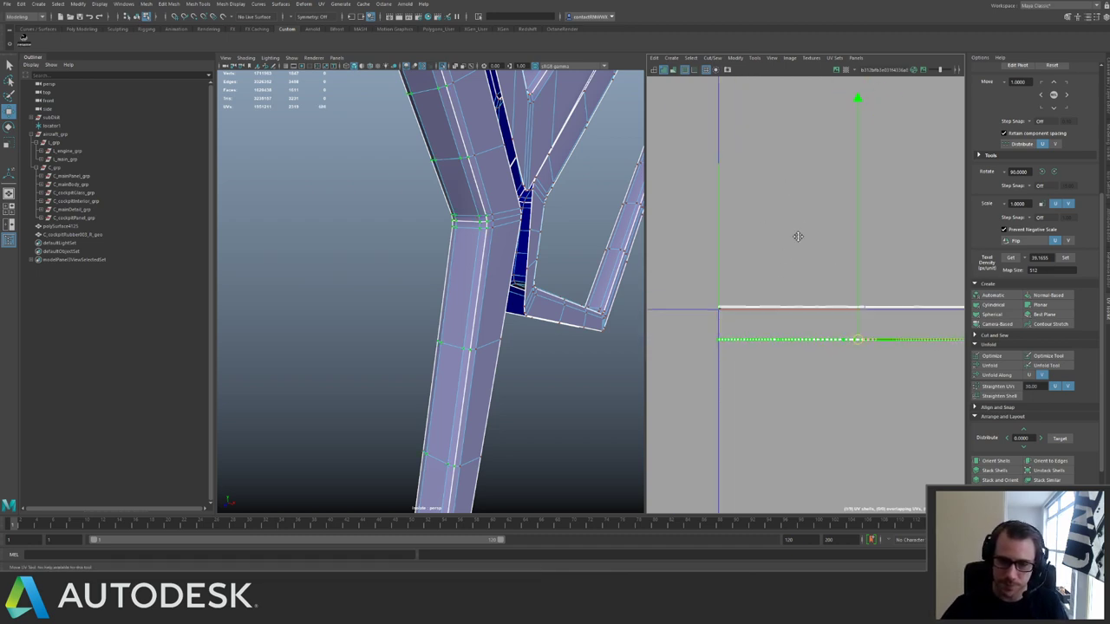
Cut the long strip below the 0-1 tile crosswise at a selected edge.
{"action": "middle_click_drag", "start_coordinate": [900, 322], "coordinate": [815, 250], "text": "alt"}
{"action": "right_click_drag", "start_coordinate": [815, 250], "coordinate": [851, 367], "text": "alt"}
{"action": "right_click_drag", "start_coordinate": [551, 277], "coordinate": [323, 162], "text": "alt"}
{"action": "left_click_drag", "start_coordinate": [485, 227], "coordinate": [448, 206], "text": "alt"}
{"action": "right_click_drag", "start_coordinate": [808, 336], "coordinate": [810, 311]}
{"action": "left_click", "coordinate": [789, 327]}
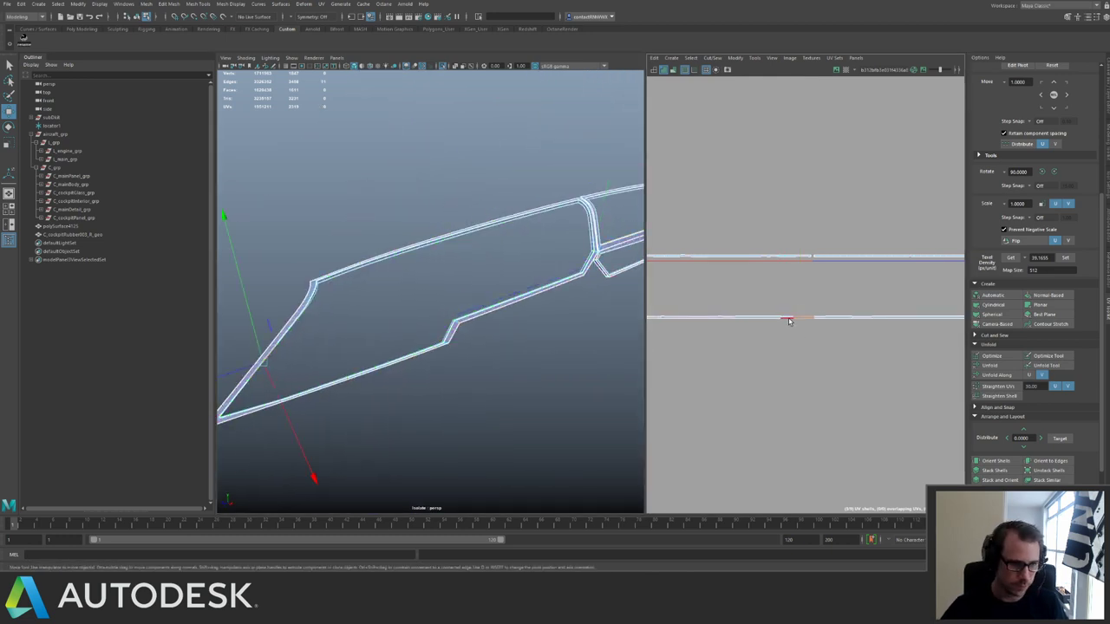
{"action": "left_click_drag", "start_coordinate": [776, 293], "coordinate": [795, 327], "text": "ctrl"}
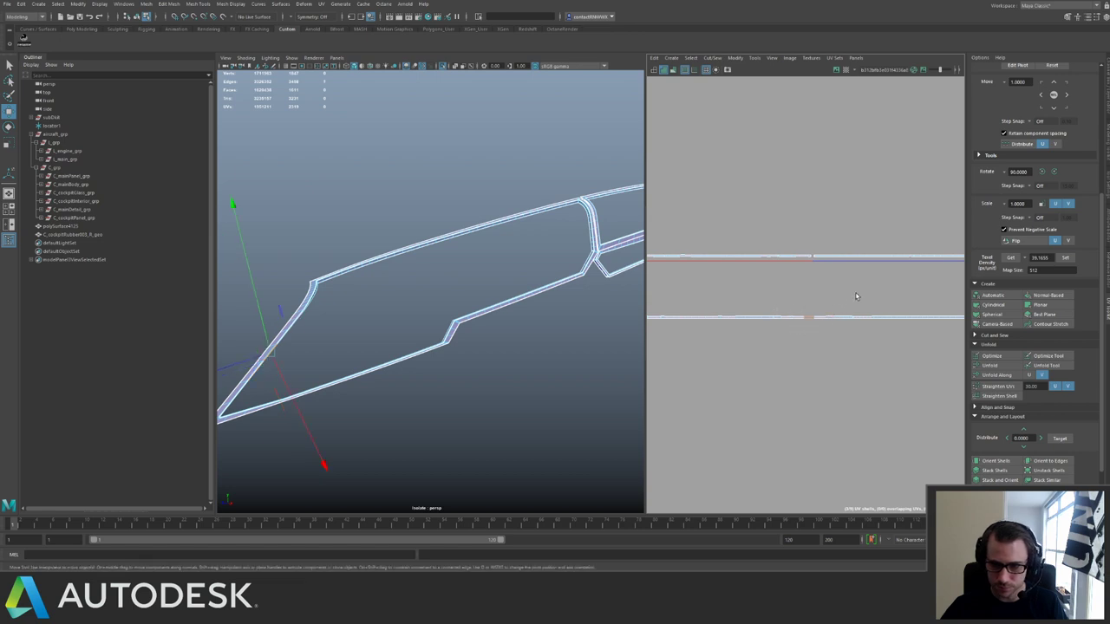
{"action": "left_click_drag", "start_coordinate": [869, 283], "coordinate": [815, 329], "text": "ctrl"}
{"action": "middle_click_drag", "start_coordinate": [815, 324], "coordinate": [775, 306], "text": "alt"}
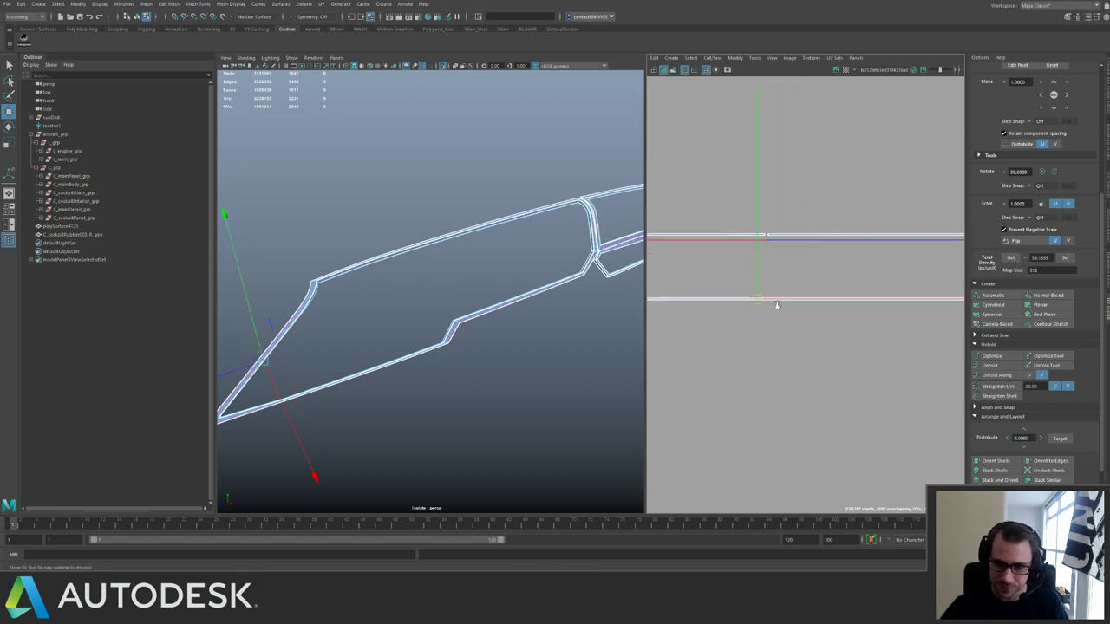
{"action": "right_click_drag", "start_coordinate": [776, 305], "coordinate": [896, 397], "text": "alt"}
Select the strip shells and lay them out again in the 0-1 tile.
{"action": "right_click_drag", "start_coordinate": [839, 310], "coordinate": [754, 237]}
{"action": "middle_click_drag", "start_coordinate": [754, 237], "coordinate": [741, 243], "text": "alt"}
{"action": "left_click_drag", "start_coordinate": [736, 251], "coordinate": [897, 316]}
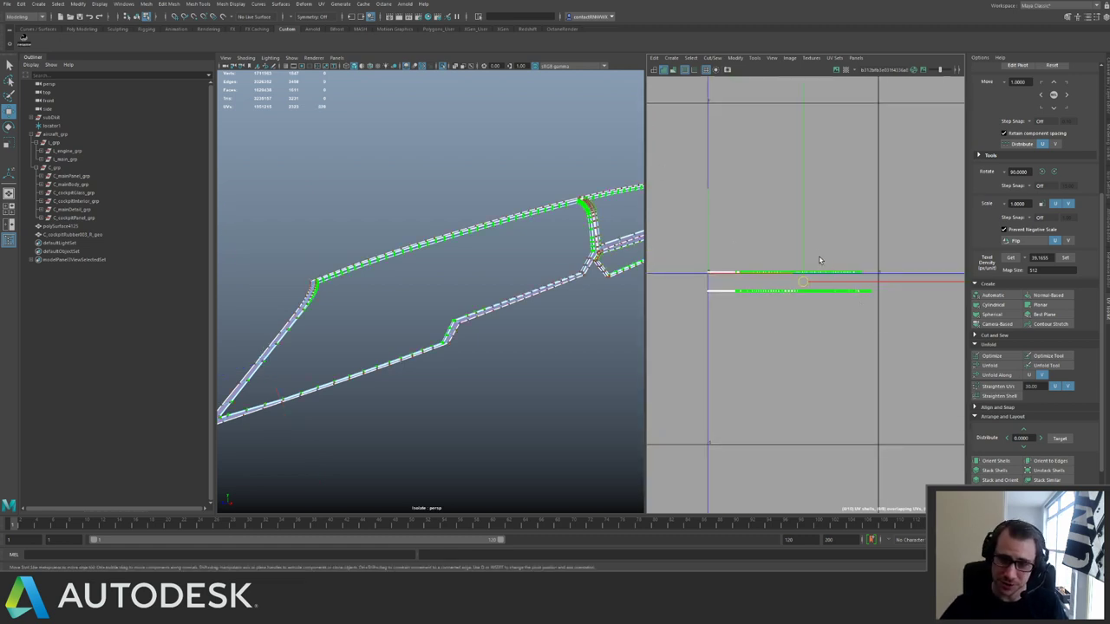
{"action": "right_click_drag", "start_coordinate": [820, 260], "coordinate": [886, 313], "text": "ctrl"}
{"action": "right_click_drag", "start_coordinate": [842, 248], "coordinate": [749, 319], "text": "shift"}
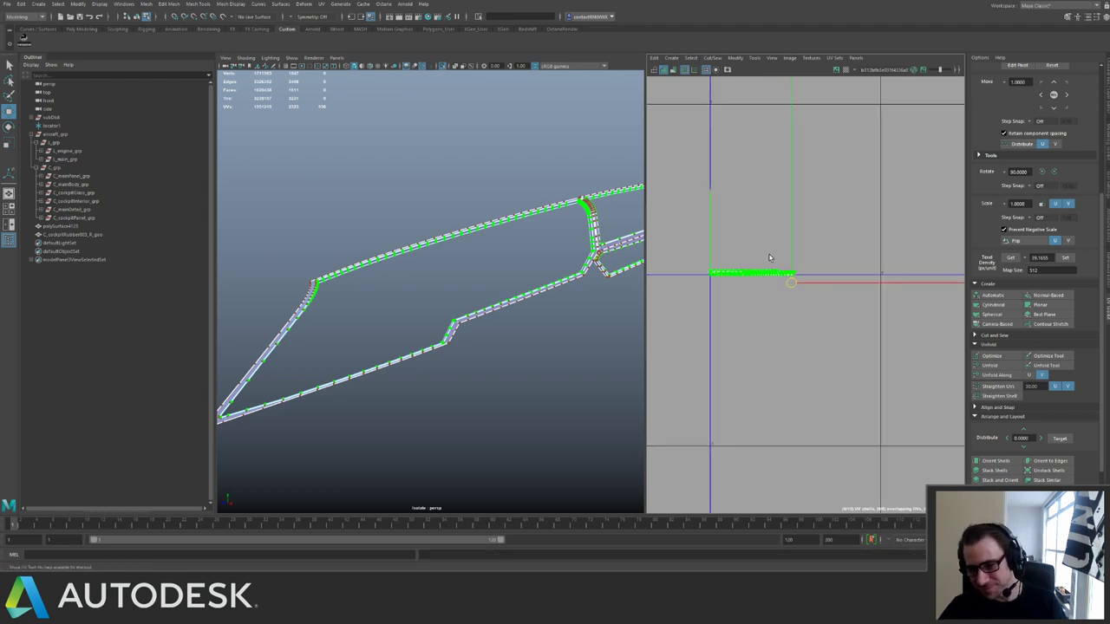
{"action": "middle_click_drag", "start_coordinate": [721, 249], "coordinate": [726, 272], "text": "alt"}
{"action": "scroll", "coordinate": [721, 272], "scroll_direction": "up", "scroll_amount": 5}
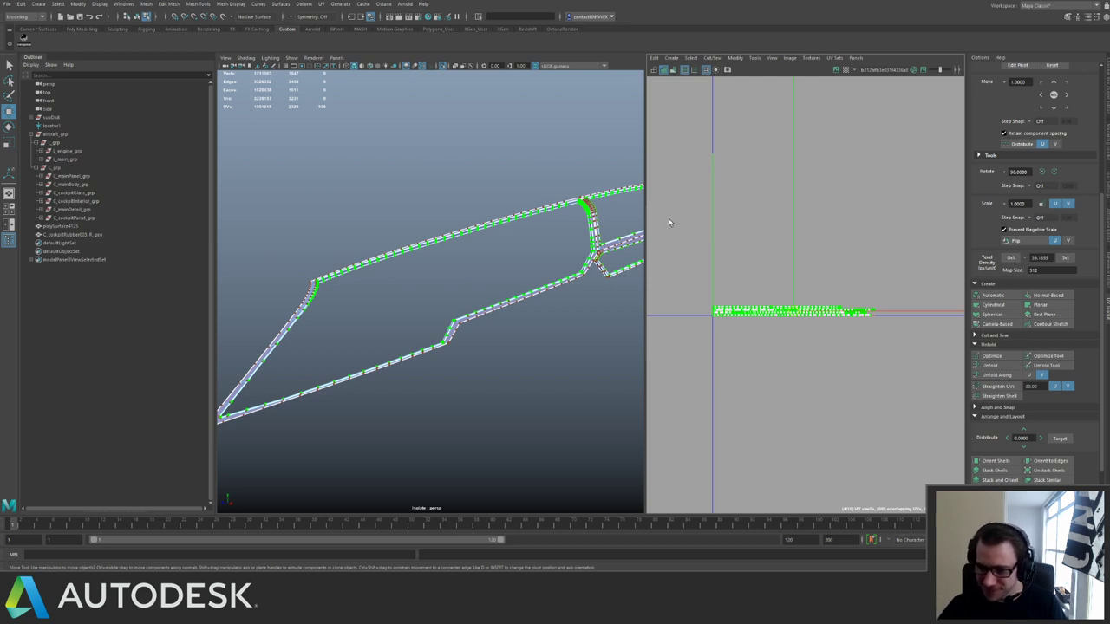
Select every UV shell of the window frame mesh and lay them out together in the 0-1 tile.
{"action": "right_click_drag", "start_coordinate": [570, 219], "coordinate": [602, 200]}
{"action": "scroll", "coordinate": [476, 175], "scroll_direction": "down", "scroll_amount": 4}
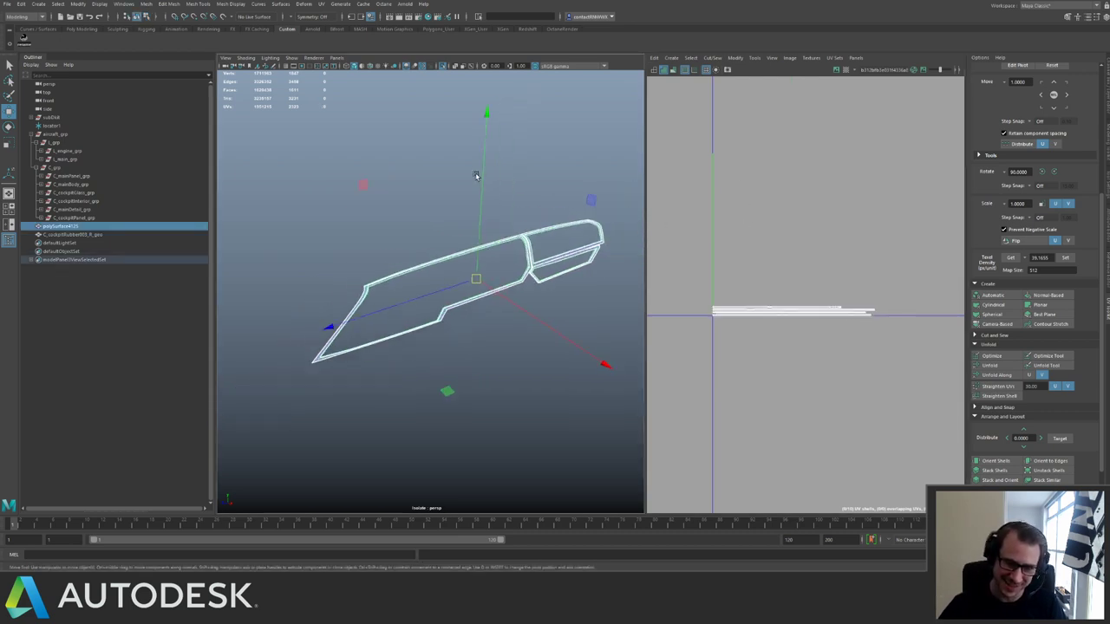
{"action": "left_click", "coordinate": [478, 207]}
{"action": "left_click", "coordinate": [528, 236]}
{"action": "scroll", "coordinate": [734, 184], "scroll_direction": "down", "scroll_amount": 5}
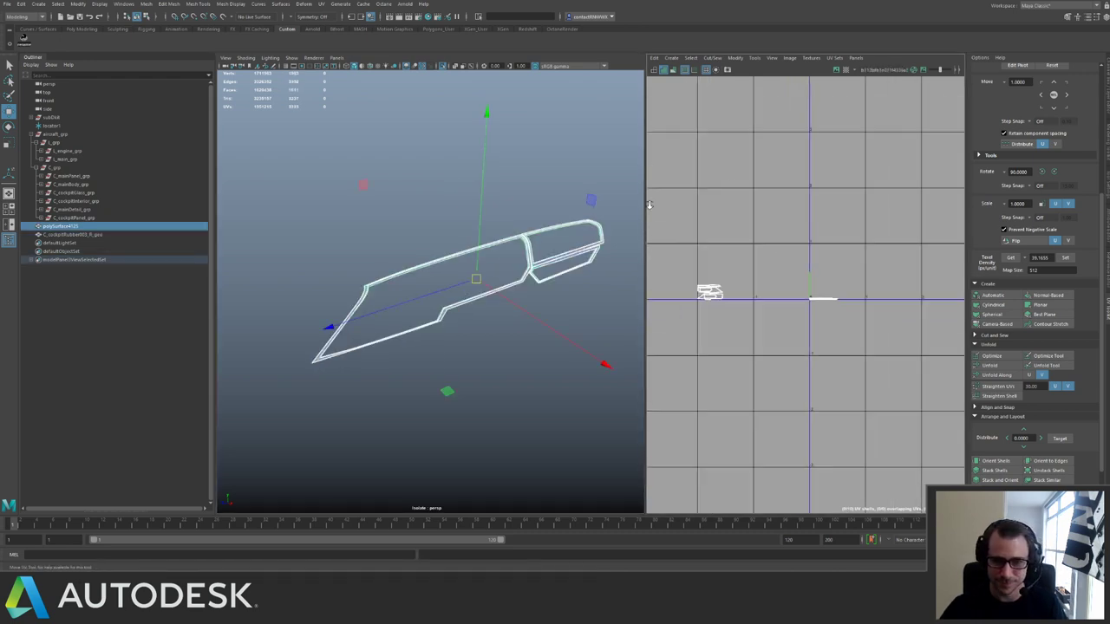
{"action": "right_click_drag", "start_coordinate": [739, 250], "coordinate": [771, 233]}
{"action": "left_click_drag", "start_coordinate": [713, 243], "coordinate": [880, 323]}
{"action": "key", "text": "ctrl+l"}
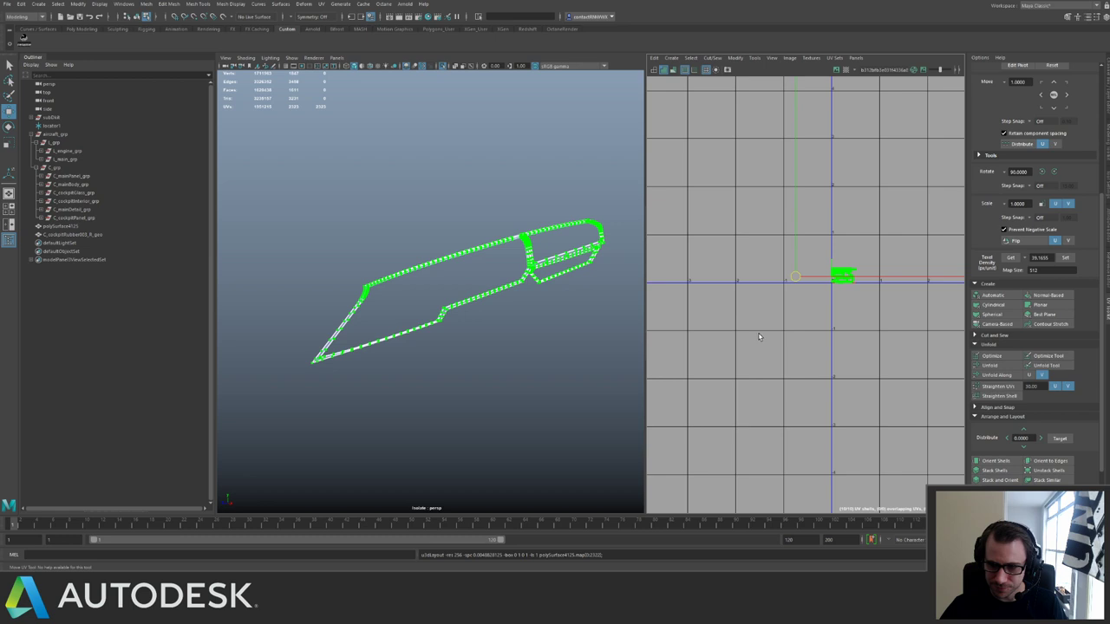
Move the packed frame shells one UV tile in the negative V direction and return to object selection.
{"action": "scroll", "coordinate": [729, 280], "scroll_direction": "up", "scroll_amount": 5}
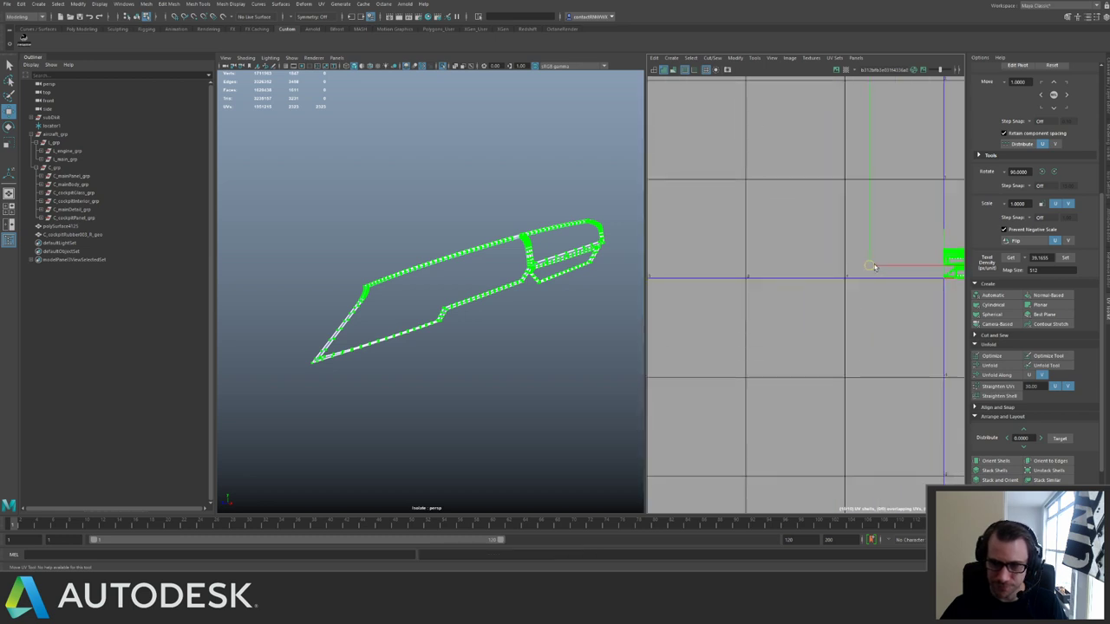
{"action": "middle_click_drag", "start_coordinate": [943, 297], "coordinate": [814, 272], "text": "alt"}
{"action": "scroll", "coordinate": [817, 292], "scroll_direction": "up", "scroll_amount": 1}
{"action": "scroll", "coordinate": [807, 292], "scroll_direction": "down", "scroll_amount": 1}
{"action": "scroll", "coordinate": [825, 273], "scroll_direction": "down", "scroll_amount": 2}
{"action": "scroll", "coordinate": [814, 272], "scroll_direction": "down", "scroll_amount": 1}
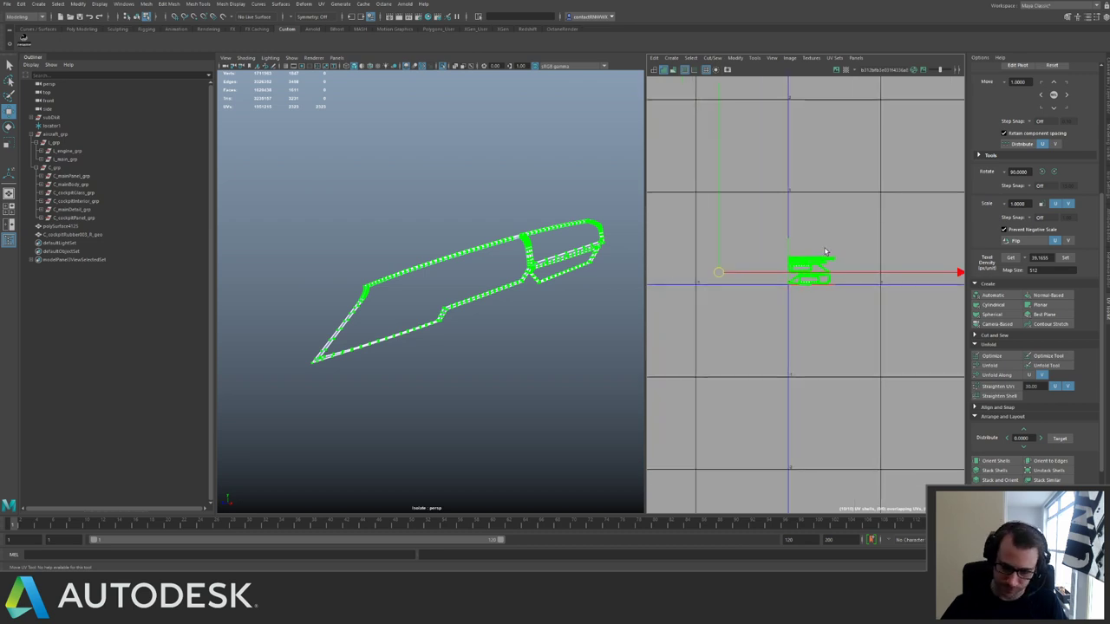
{"action": "key", "text": "Down"}
{"action": "right_click_drag", "start_coordinate": [526, 251], "coordinate": [570, 206]}
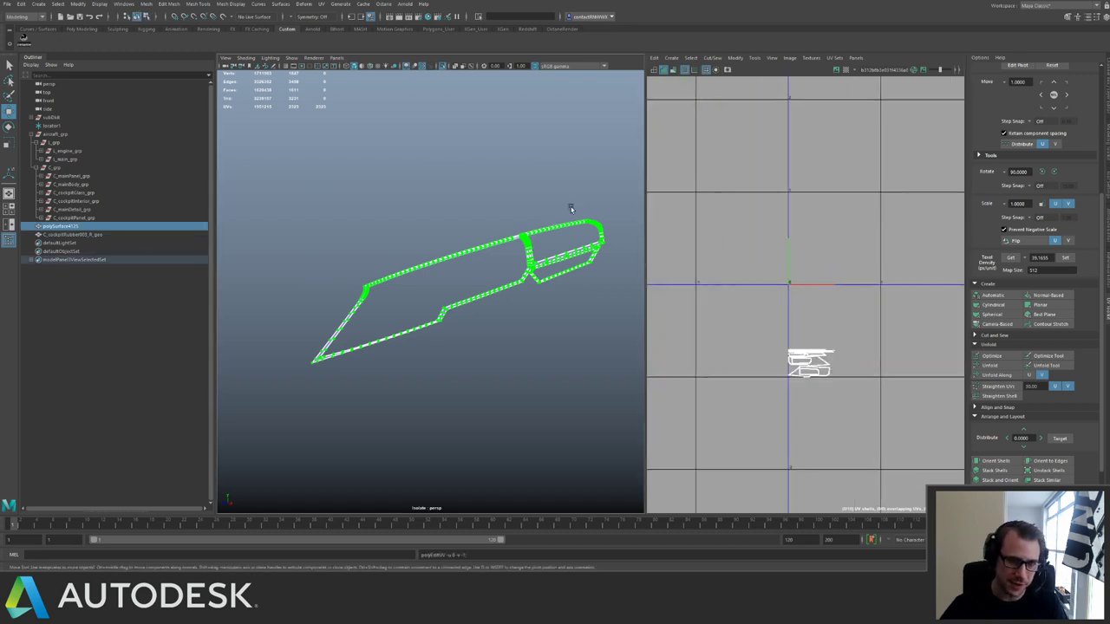
Turn off isolation and examine the window frame in place on the aircraft's canopy.
{"action": "key", "text": "ctrl+1"}
{"action": "left_click_drag", "start_coordinate": [568, 210], "coordinate": [460, 228], "text": "alt"}
{"action": "right_click_drag", "start_coordinate": [461, 228], "coordinate": [511, 287], "text": "alt"}
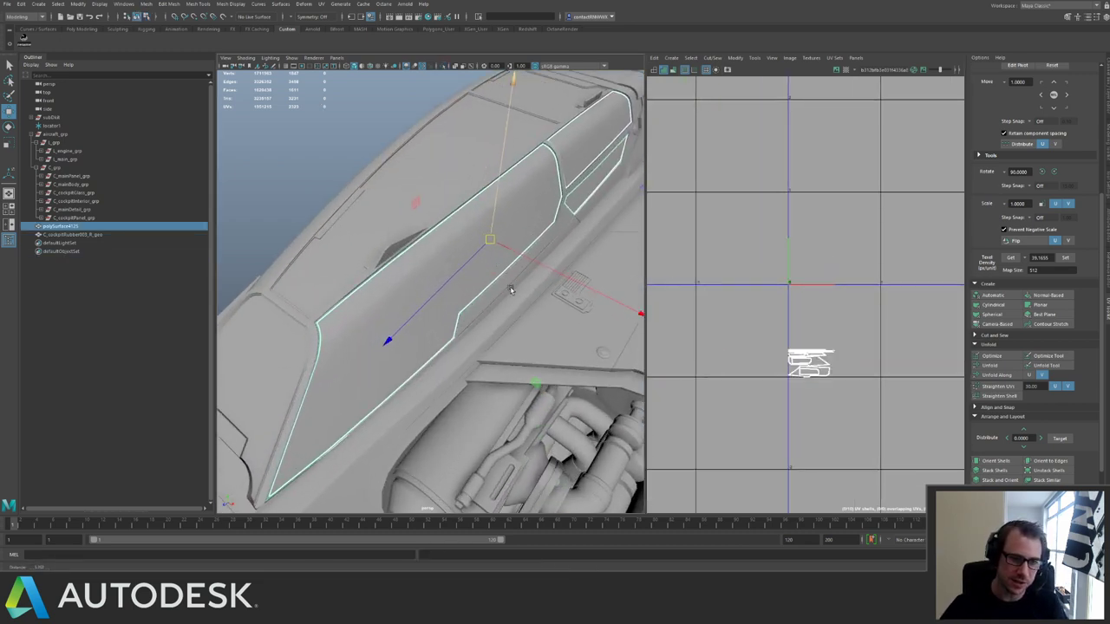
{"action": "left_click_drag", "start_coordinate": [502, 284], "coordinate": [517, 262], "text": "alt"}
{"action": "right_click_drag", "start_coordinate": [517, 263], "coordinate": [435, 220], "text": "alt"}
{"action": "left_click_drag", "start_coordinate": [434, 220], "coordinate": [411, 305], "text": "alt"}
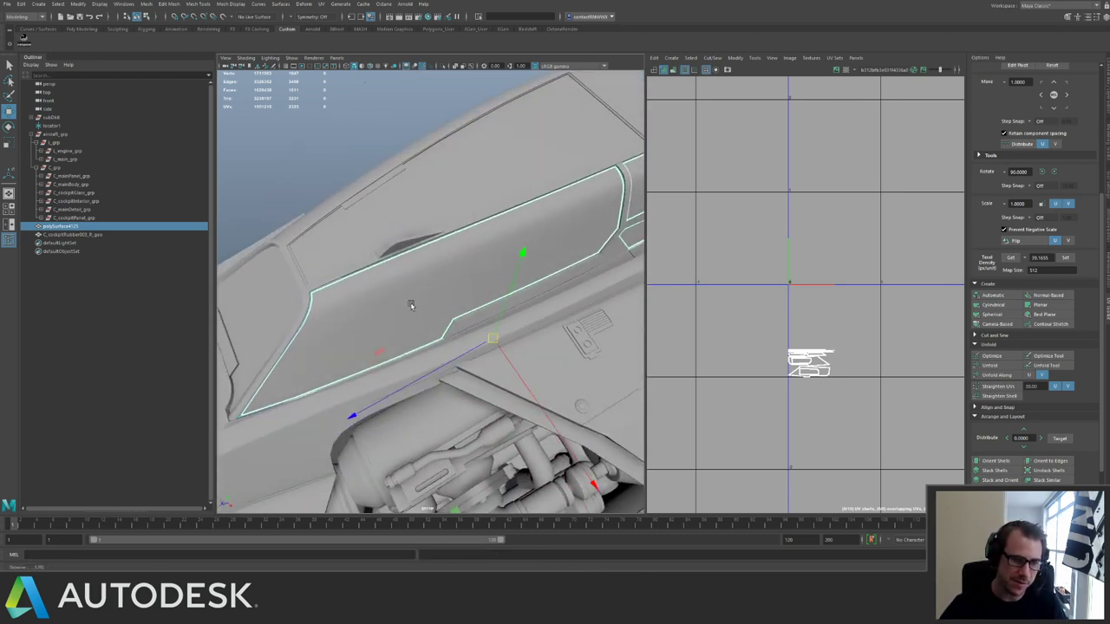
{"action": "right_click_drag", "start_coordinate": [375, 249], "coordinate": [391, 266], "text": "alt"}
{"action": "left_click_drag", "start_coordinate": [391, 265], "coordinate": [393, 273], "text": "alt"}
{"action": "right_click_drag", "start_coordinate": [418, 337], "coordinate": [379, 286], "text": "alt"}
{"action": "left_click_drag", "start_coordinate": [380, 286], "coordinate": [474, 341], "text": "alt"}
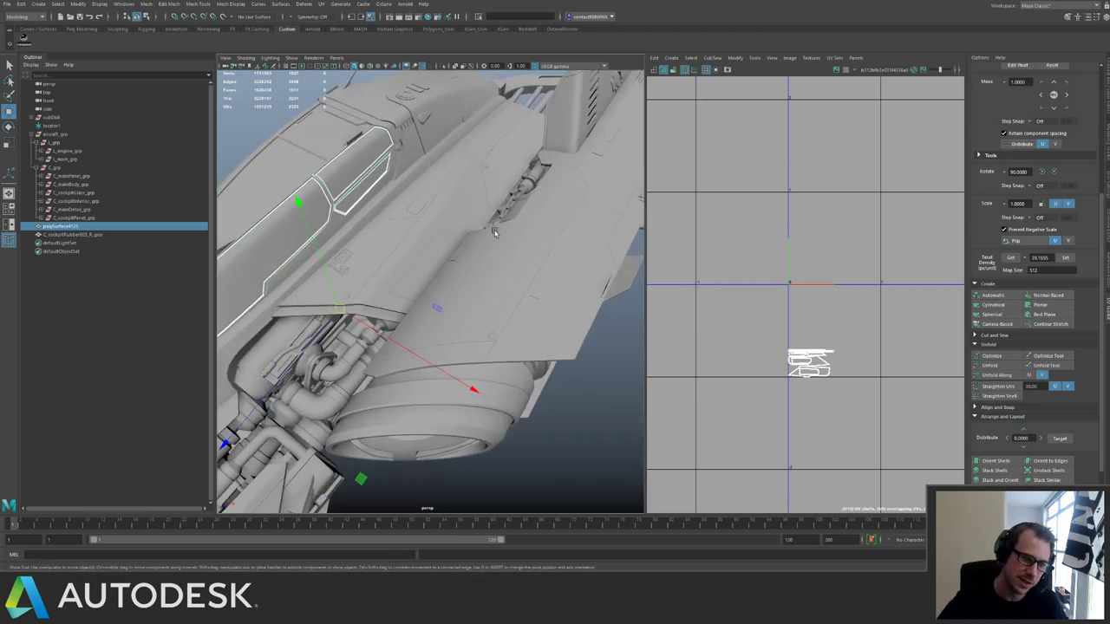
{"action": "left_click_drag", "start_coordinate": [494, 232], "coordinate": [459, 182], "text": "alt"}
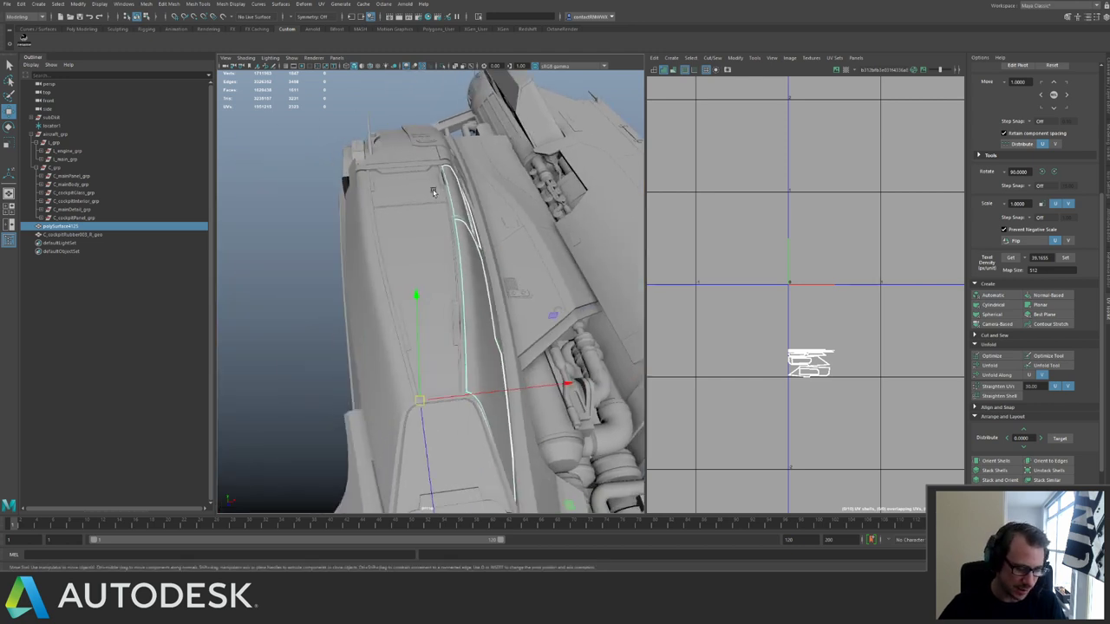
Duplicate the window frame mesh and mirror the copy to the canopy's opposite side by setting its Scale X to -1.
{"action": "key", "text": "alt+grave"}
{"action": "key", "text": "q"}
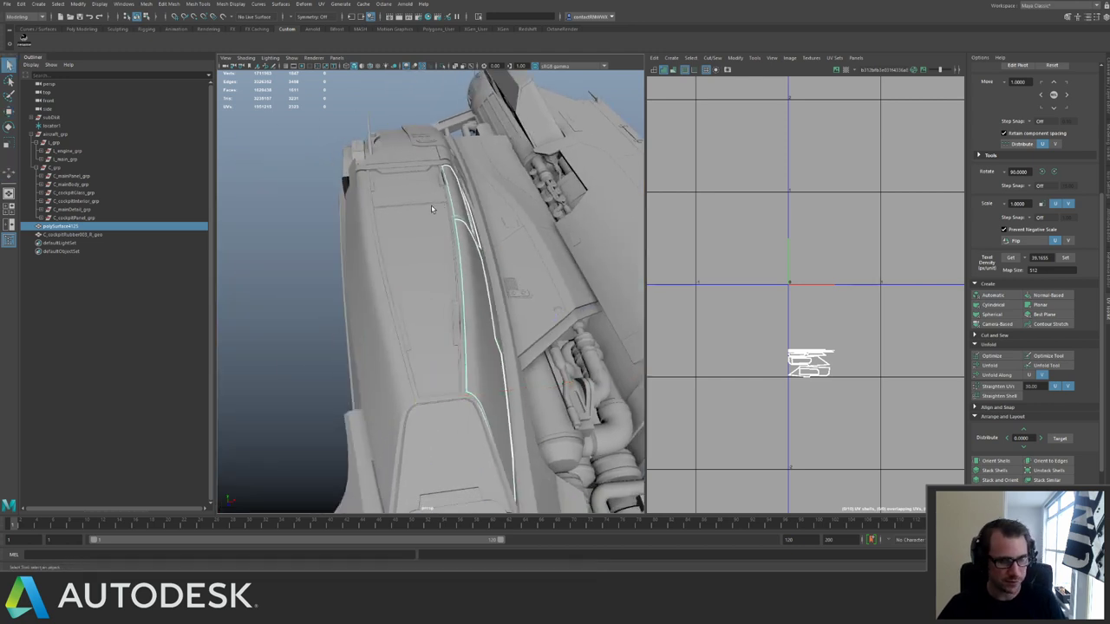
{"action": "key", "text": "ctrl+d"}
{"action": "left_click", "coordinate": [1106, 108]}
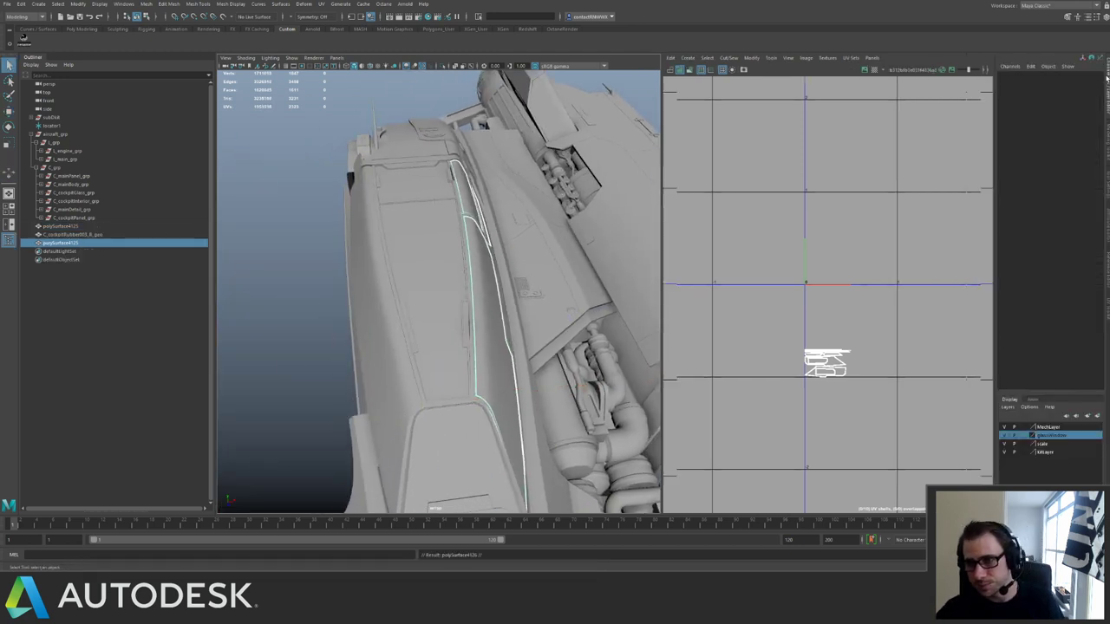
{"action": "type", "text": "-1"}
{"action": "key", "text": "Return"}
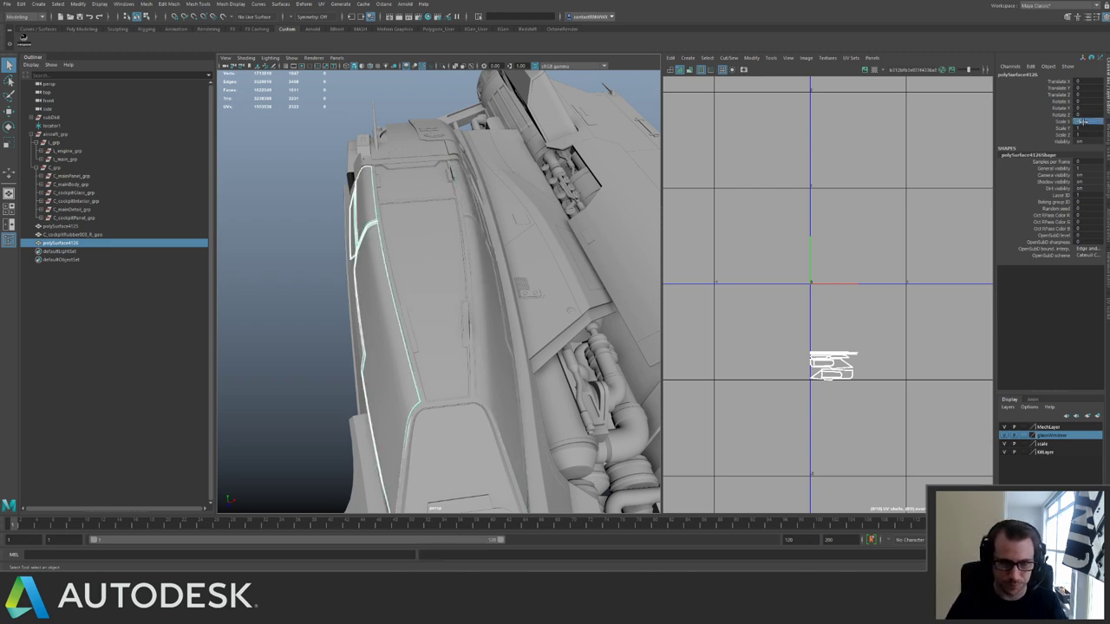
Flip all UV shells of the mirrored frame along U and move them about one tile in the positive U direction.
{"action": "middle_click_drag", "start_coordinate": [816, 237], "coordinate": [798, 188], "text": "alt"}
{"action": "scroll", "coordinate": [798, 188], "scroll_direction": "up", "scroll_amount": 3}
{"action": "key", "text": "F12"}
{"action": "left_click_drag", "start_coordinate": [756, 271], "coordinate": [876, 372]}
{"action": "middle_click_drag", "start_coordinate": [886, 376], "coordinate": [877, 332], "text": "alt"}
{"action": "scroll", "coordinate": [876, 333], "scroll_direction": "up", "scroll_amount": 5}
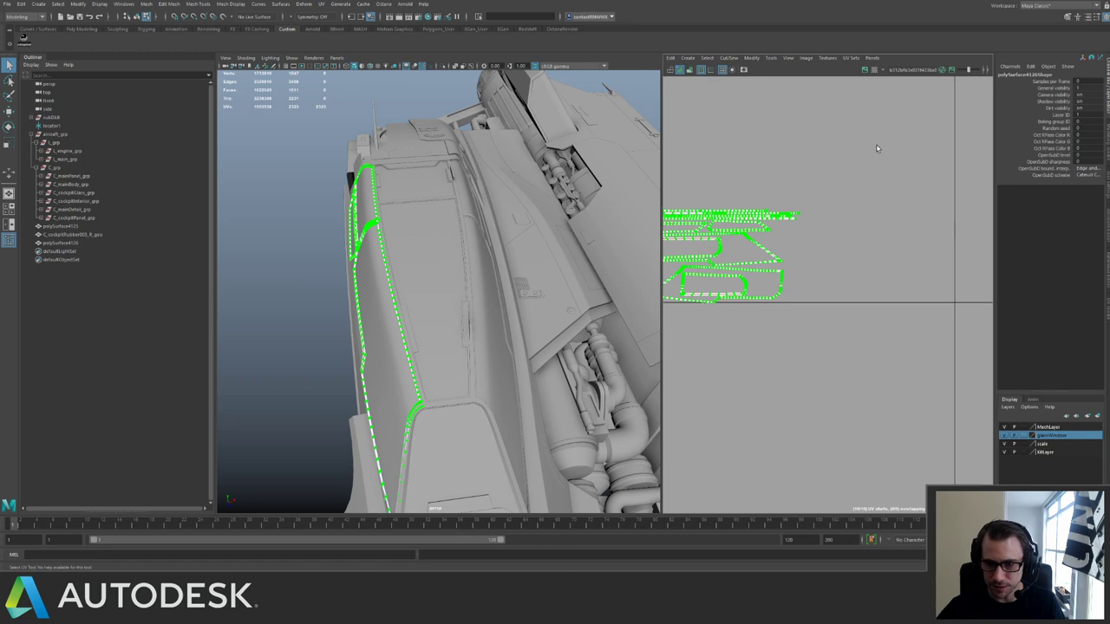
{"action": "middle_click_drag", "start_coordinate": [877, 148], "coordinate": [989, 168], "text": "alt"}
{"action": "left_click", "coordinate": [1105, 315]}
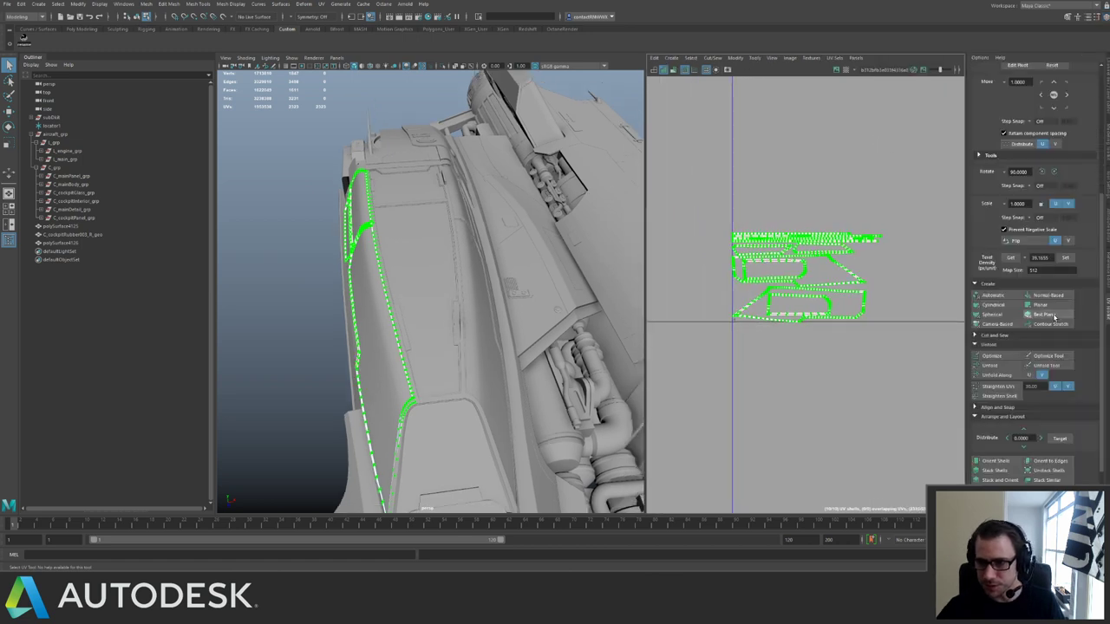
{"action": "left_click", "coordinate": [1016, 242]}
{"action": "right_click_drag", "start_coordinate": [880, 286], "coordinate": [792, 263], "text": "alt"}
{"action": "scroll", "coordinate": [792, 263], "scroll_direction": "down", "scroll_amount": 3}
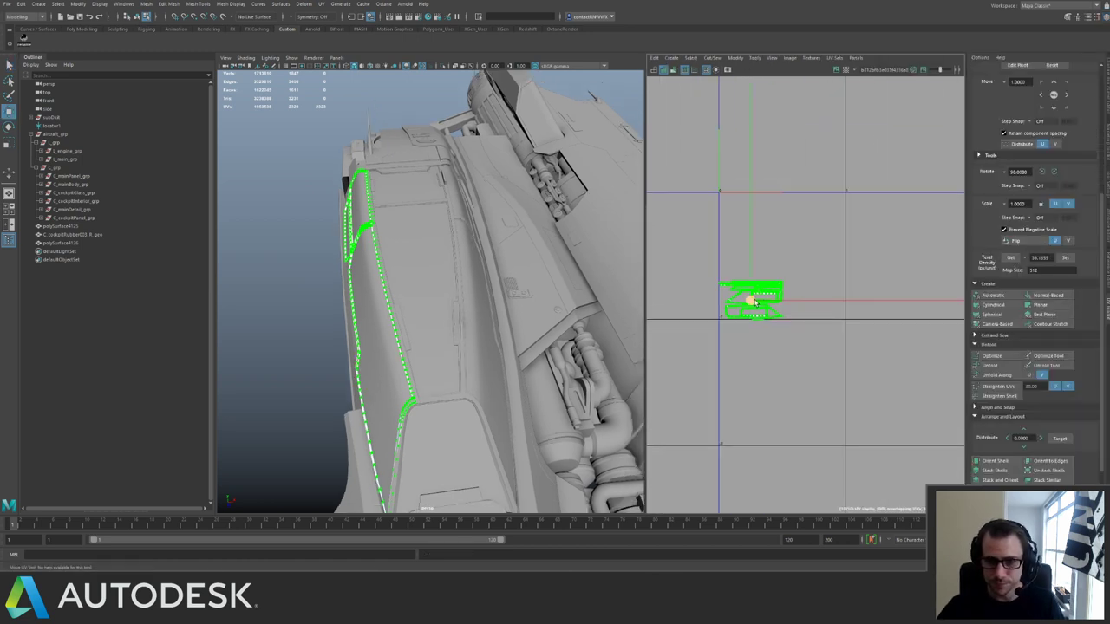
{"action": "middle_click_drag", "start_coordinate": [752, 302], "coordinate": [876, 307], "text": "alt"}
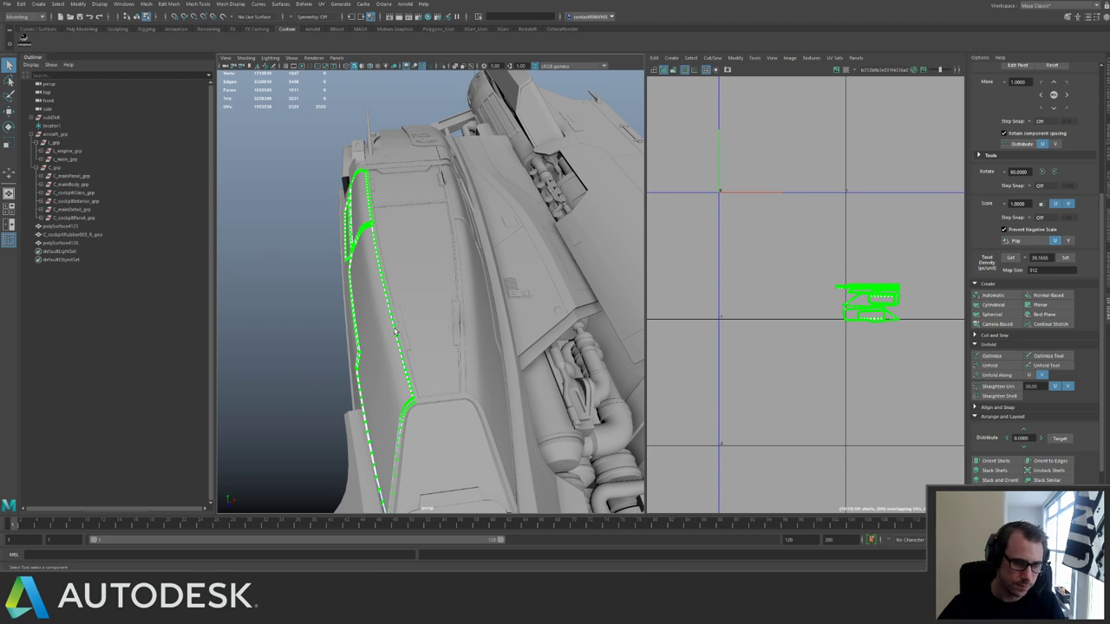
Isolate both side window frames with the C_cockpitRubber003_R_geo mesh and select their UVs to compare the shell placement.
{"action": "left_click", "coordinate": [68, 235]}
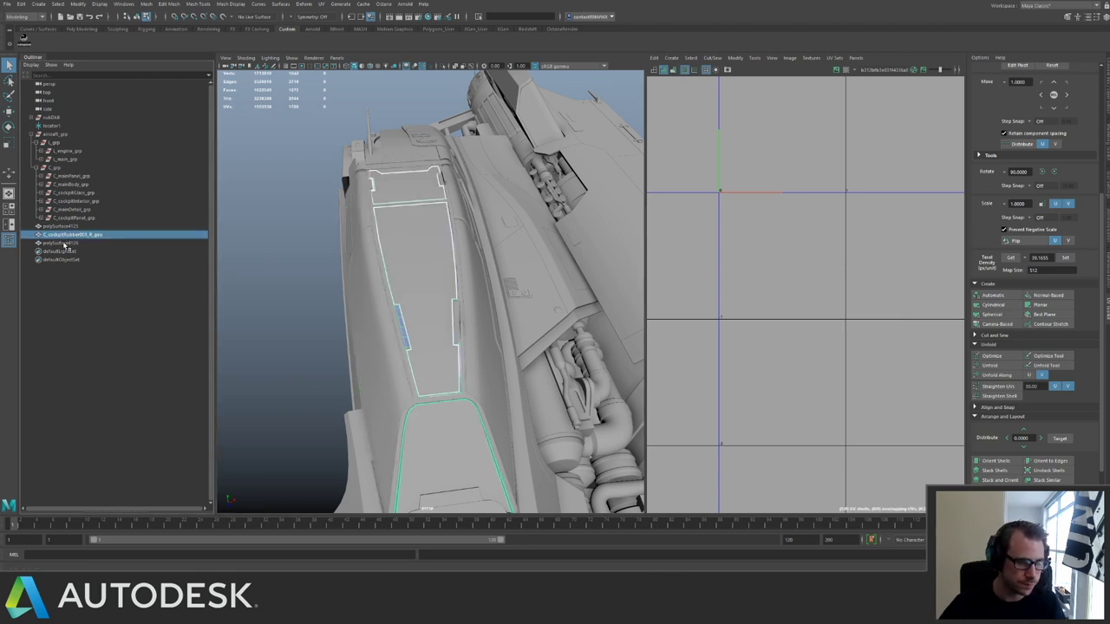
{"action": "left_click", "coordinate": [64, 244]}
{"action": "left_click", "coordinate": [67, 227], "text": "shift"}
{"action": "key", "text": "ctrl+1"}
{"action": "right_click_drag", "start_coordinate": [427, 233], "coordinate": [359, 192], "text": "alt"}
{"action": "left_click", "coordinate": [359, 192]}
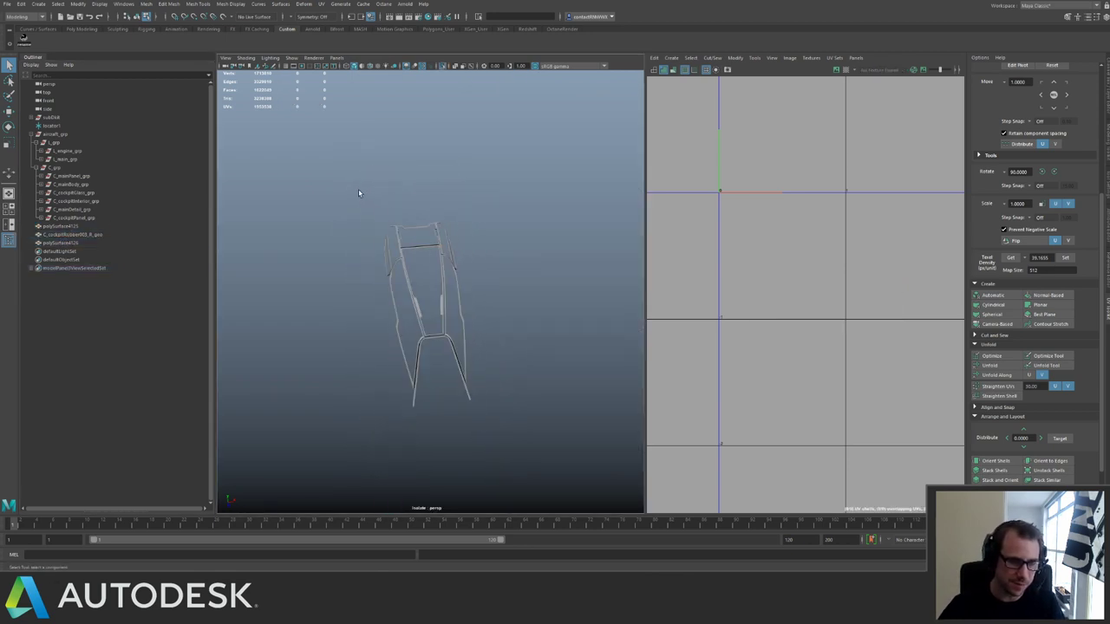
{"action": "left_click_drag", "start_coordinate": [362, 196], "coordinate": [528, 387]}
{"action": "scroll", "coordinate": [432, 274], "scroll_direction": "up", "scroll_amount": 2}
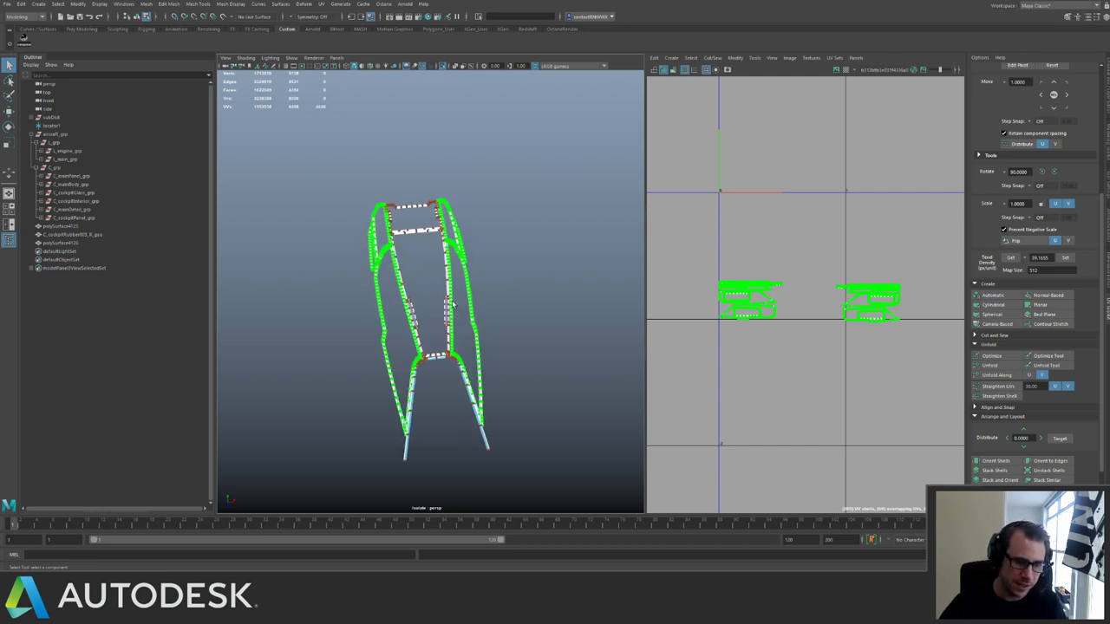
Return to object selection and group the two side window frames with the C_cockpitRubber003_R_geo mesh.
{"action": "right_click_drag", "start_coordinate": [452, 305], "coordinate": [481, 268]}
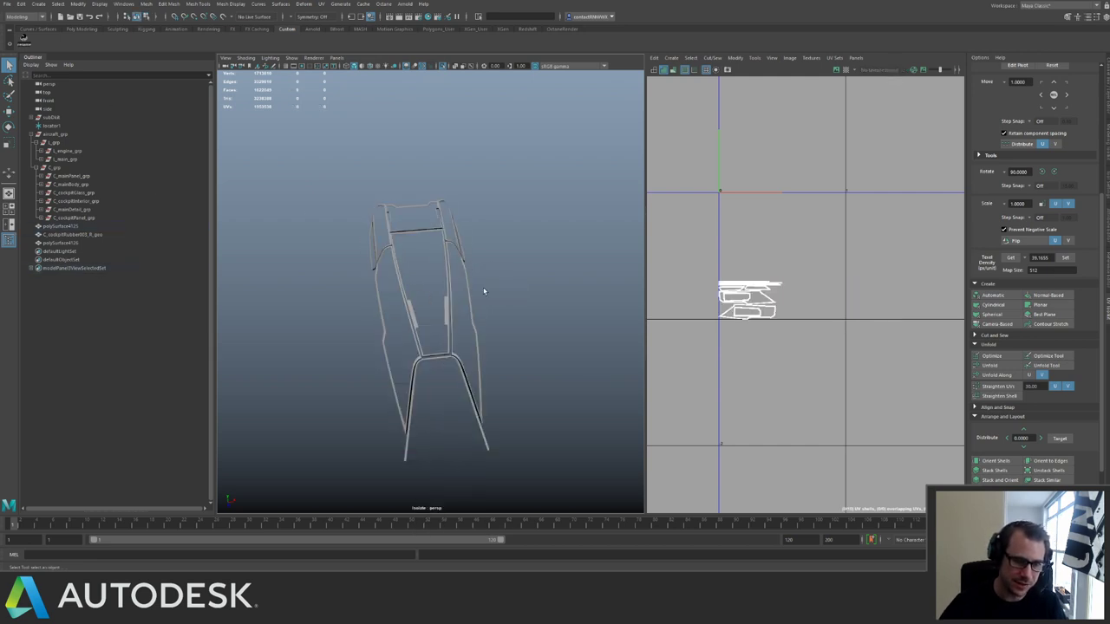
{"action": "left_click_drag", "start_coordinate": [338, 180], "coordinate": [450, 364], "text": "shift"}
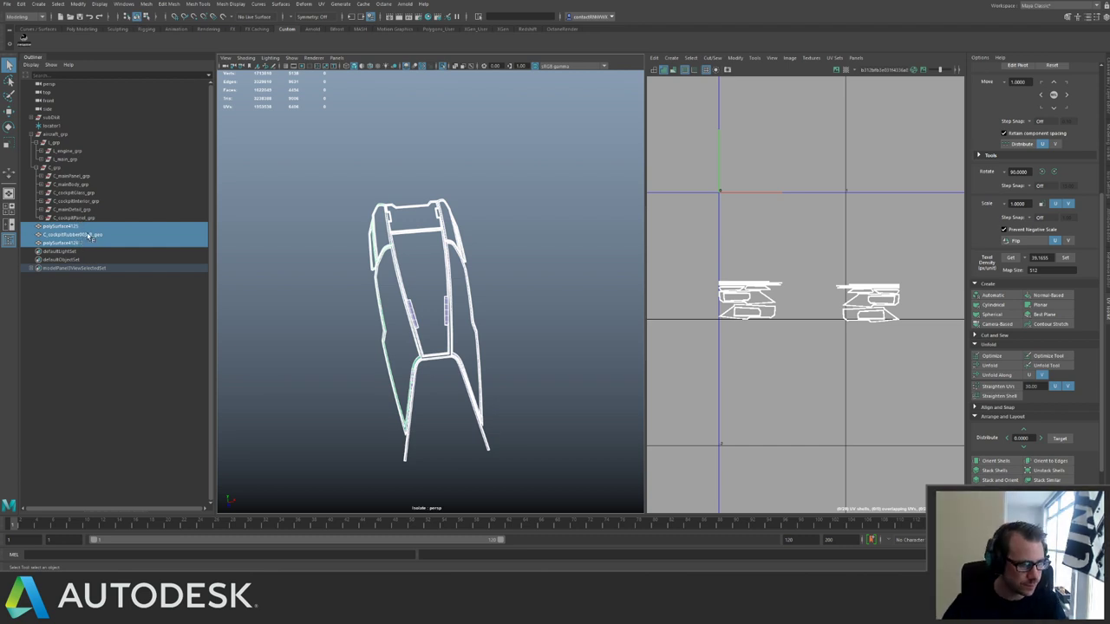
{"action": "double_click", "coordinate": [87, 235]}
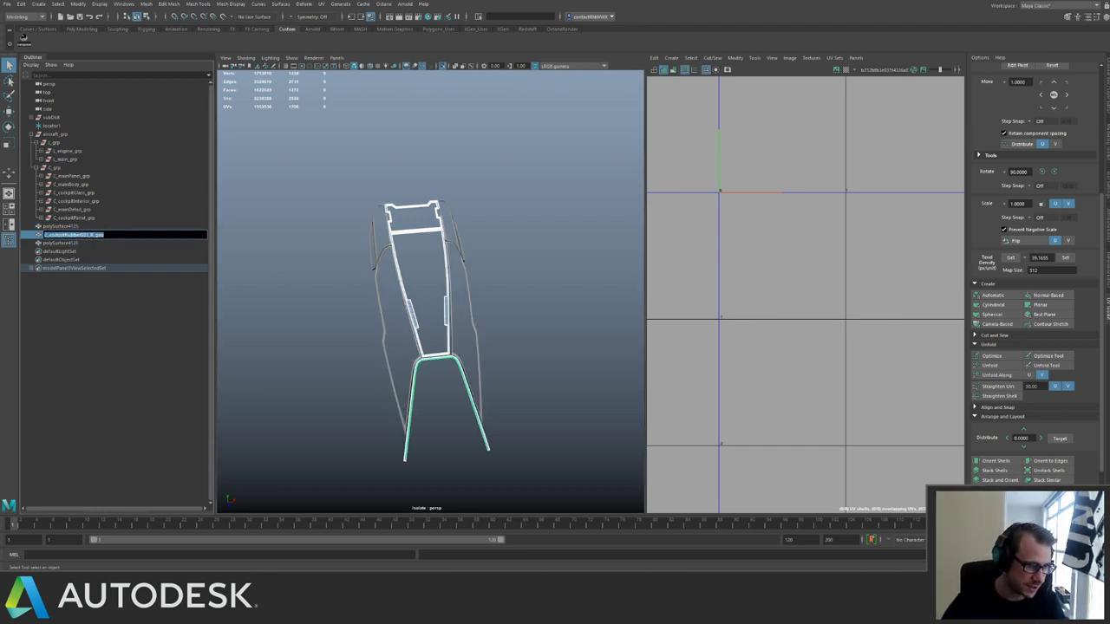
{"action": "left_click", "coordinate": [85, 227]}
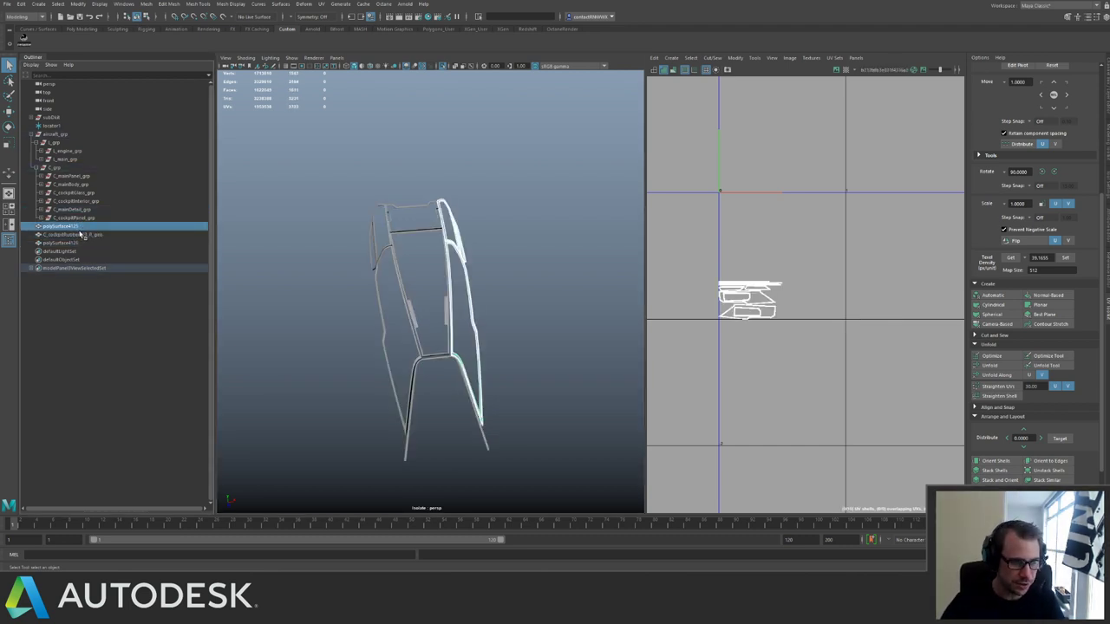
{"action": "left_click", "coordinate": [75, 243], "text": "shift"}
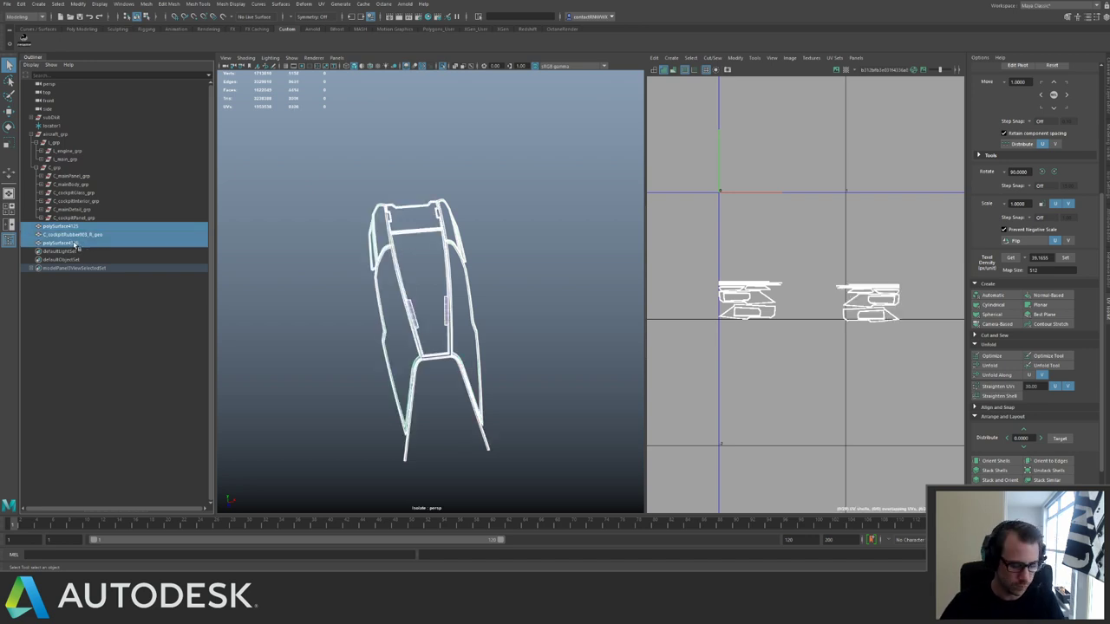
{"action": "key", "text": "ctrl+g"}
Rename the new group C_cockpitRubber_grp and parent it under C_grp.
{"action": "double_click", "coordinate": [68, 227]}
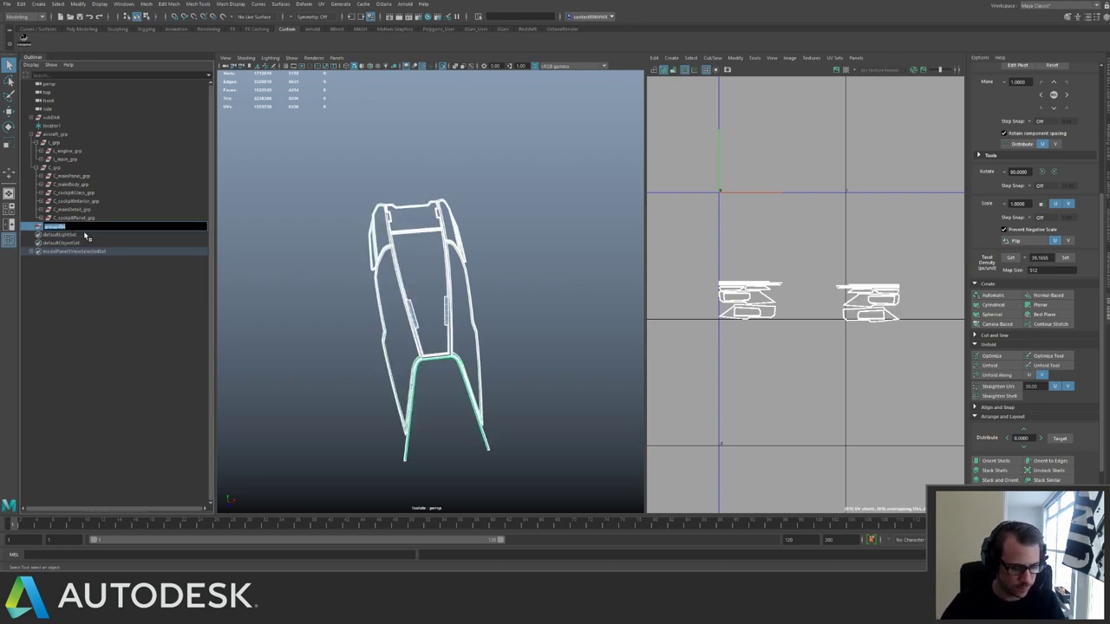
{"action": "type", "text": "C_cockpitRubber003_R_grp"}
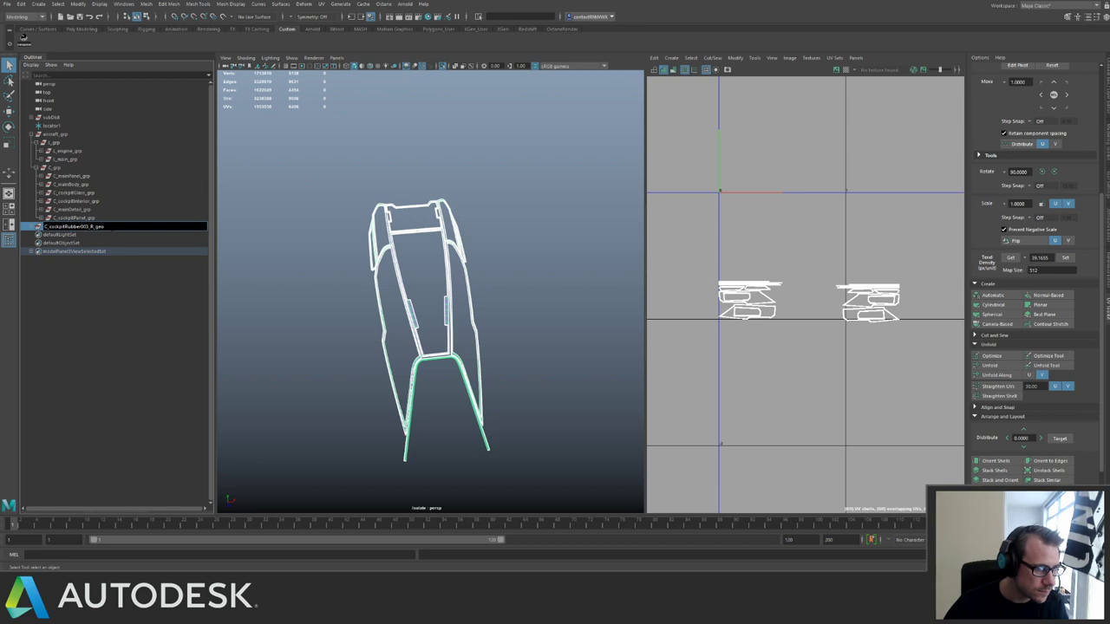
{"action": "left_click_drag", "start_coordinate": [105, 227], "coordinate": [84, 229]}
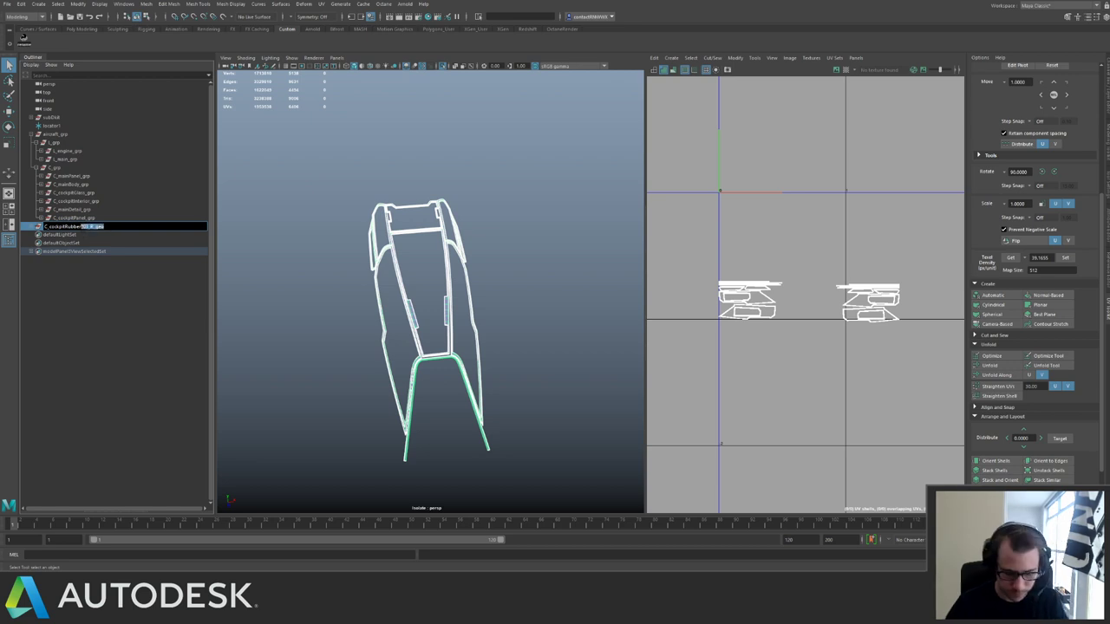
{"action": "key", "text": "BackSpace"}
{"action": "key", "text": "Return"}
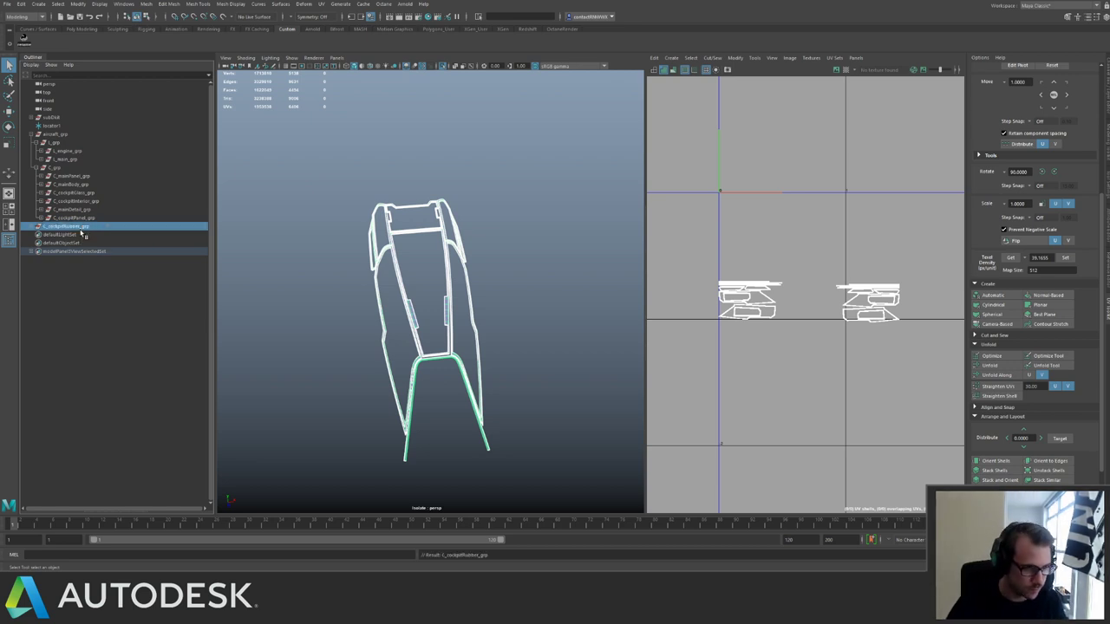
{"action": "middle_click_drag", "start_coordinate": [80, 226], "coordinate": [68, 169]}
Move the mirrored frame's UV shells directly above the original frame's shells in the same tile.
{"action": "scroll", "coordinate": [780, 289], "scroll_direction": "up", "scroll_amount": 2}
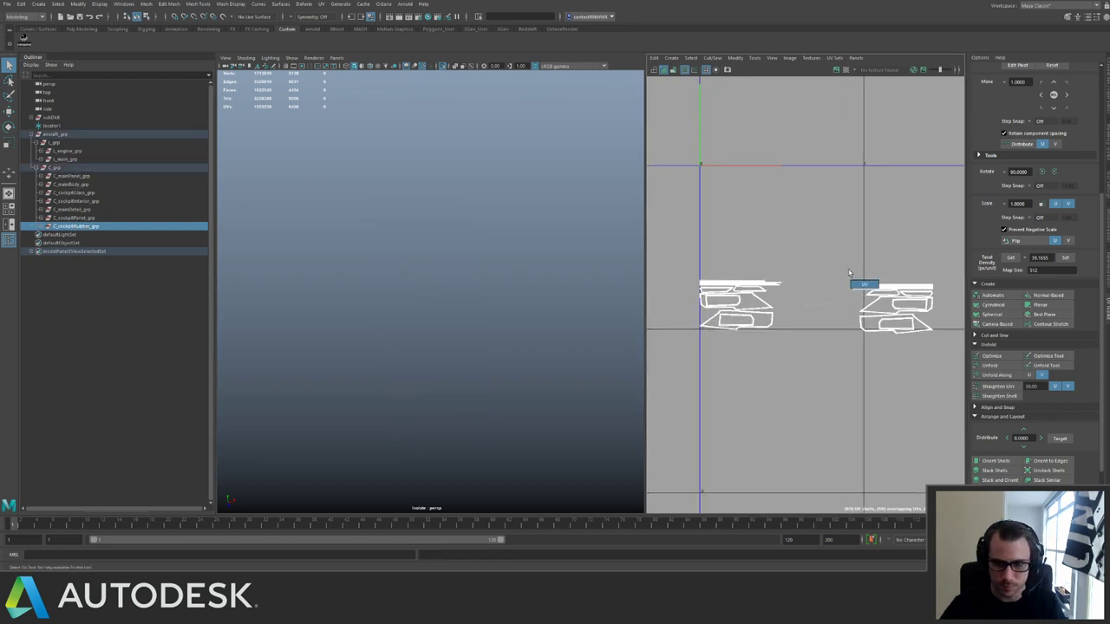
{"action": "left_click", "coordinate": [922, 307]}
{"action": "key", "text": "w"}
{"action": "left_click_drag", "start_coordinate": [927, 309], "coordinate": [859, 301]}
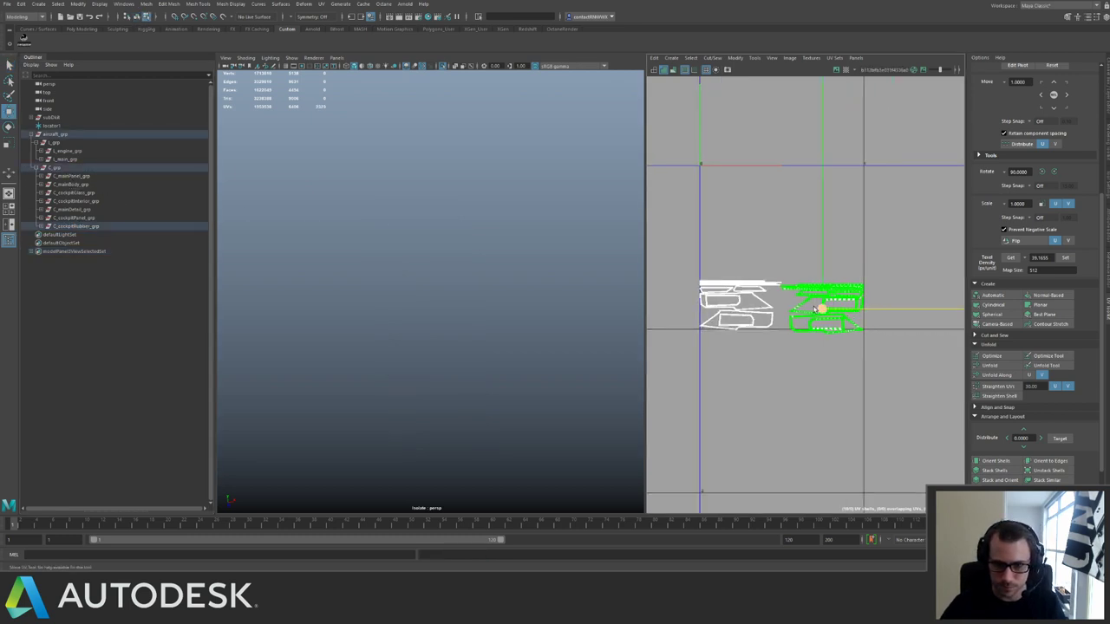
{"action": "scroll", "coordinate": [823, 311], "scroll_direction": "up", "scroll_amount": 3}
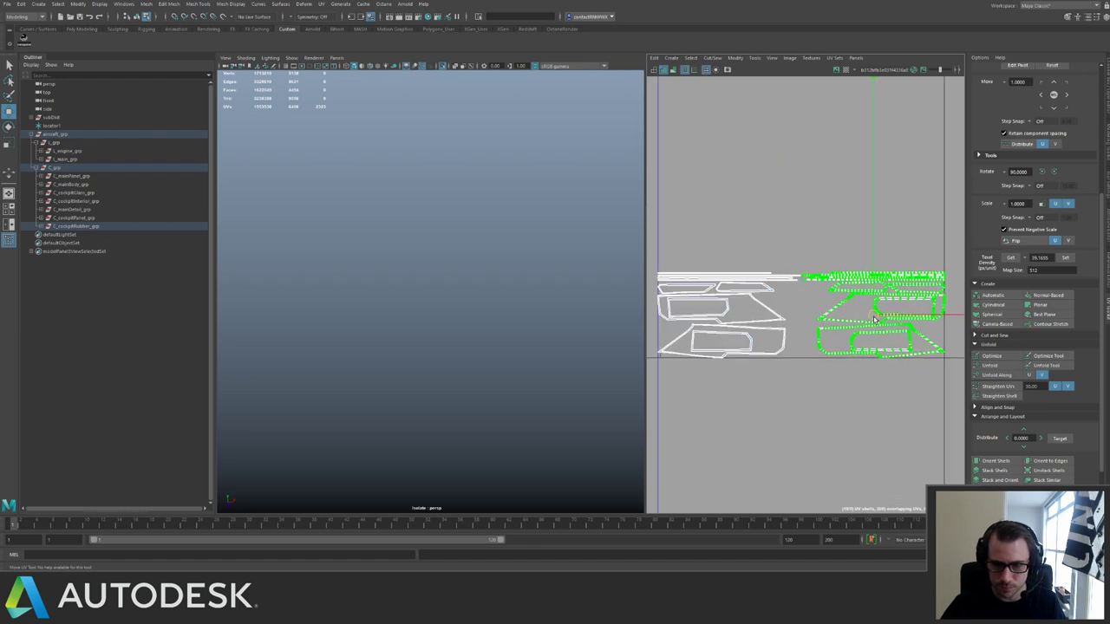
{"action": "middle_click_drag", "start_coordinate": [873, 323], "coordinate": [725, 232]}
{"action": "left_click_drag", "start_coordinate": [723, 231], "coordinate": [732, 231]}
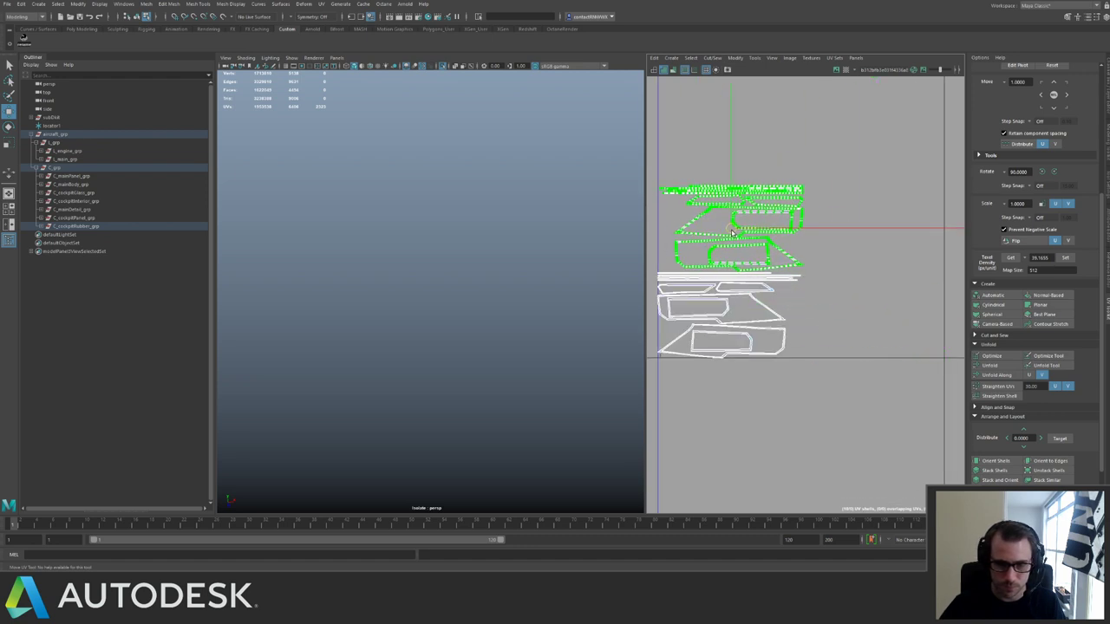
Select the UV shells of all three cockpit rubber meshes and lay them out together in the 0-1 tile.
{"action": "right_click_drag", "start_coordinate": [731, 232], "coordinate": [647, 177], "text": "alt"}
{"action": "middle_click_drag", "start_coordinate": [788, 216], "coordinate": [769, 228], "text": "alt"}
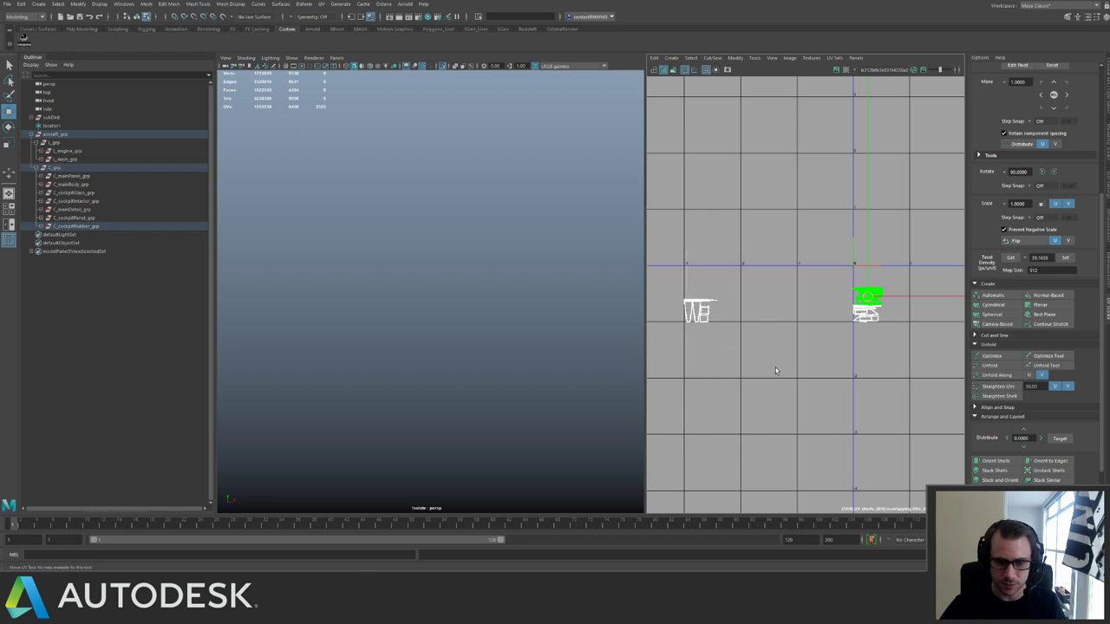
{"action": "left_click_drag", "start_coordinate": [676, 275], "coordinate": [935, 374]}
{"action": "key", "text": "ctrl+l"}
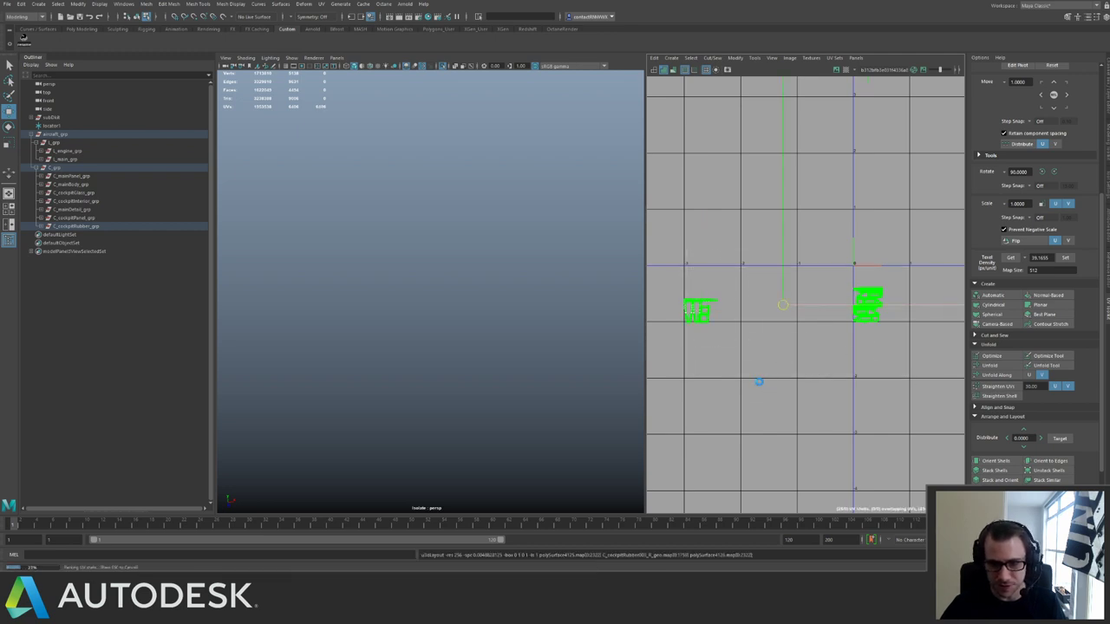
Move the packed cockpit rubber shells one UV tile in both the negative U and negative V directions.
{"action": "middle_click_drag", "start_coordinate": [847, 277], "coordinate": [763, 305], "text": "alt"}
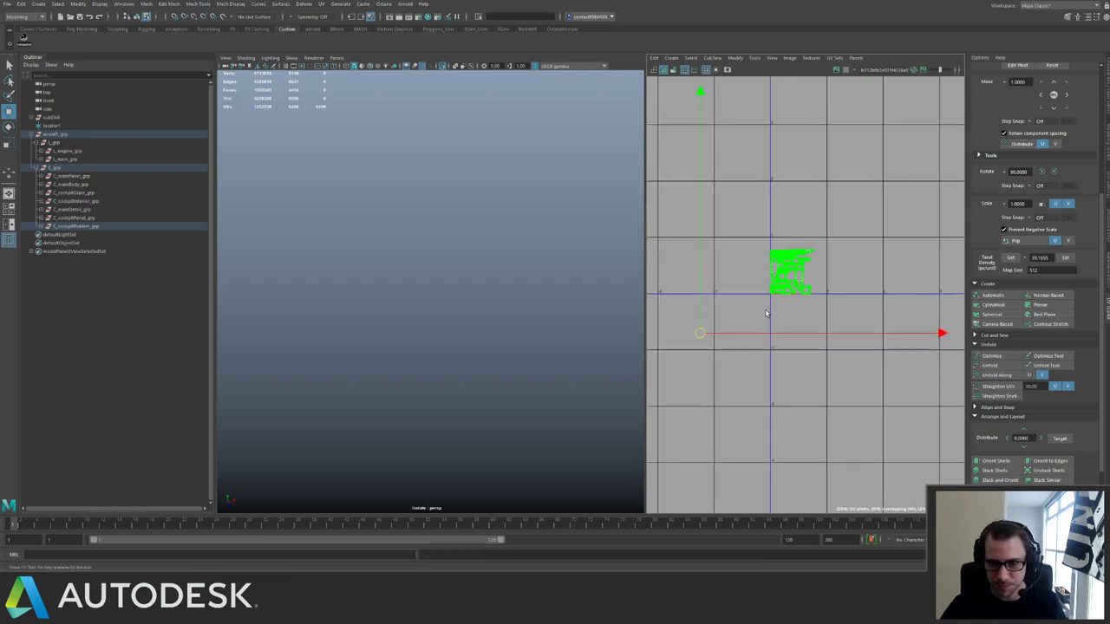
{"action": "right_click_drag", "start_coordinate": [763, 304], "coordinate": [907, 348], "text": "alt"}
{"action": "scroll", "coordinate": [908, 297], "scroll_direction": "down", "scroll_amount": 3}
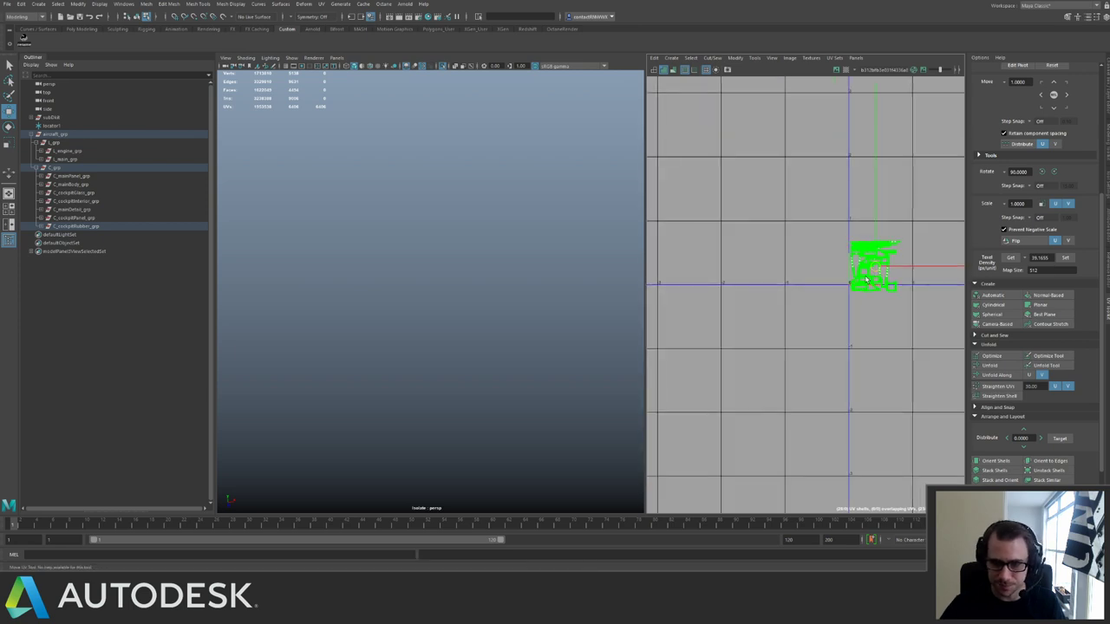
{"action": "left_click_drag", "start_coordinate": [865, 258], "coordinate": [806, 323]}
{"action": "scroll", "coordinate": [761, 265], "scroll_direction": "down", "scroll_amount": 4}
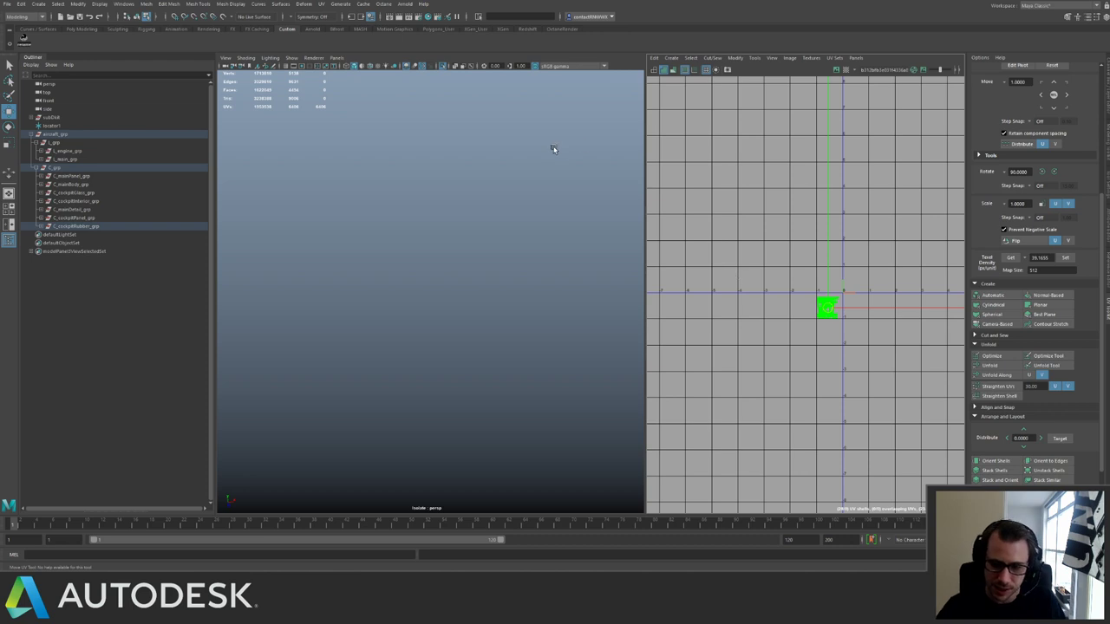
Open the Renamer tool and enter C_cockpitRubber as the name and _R_geo as the suffix.
{"action": "left_click", "coordinate": [87, 227]}
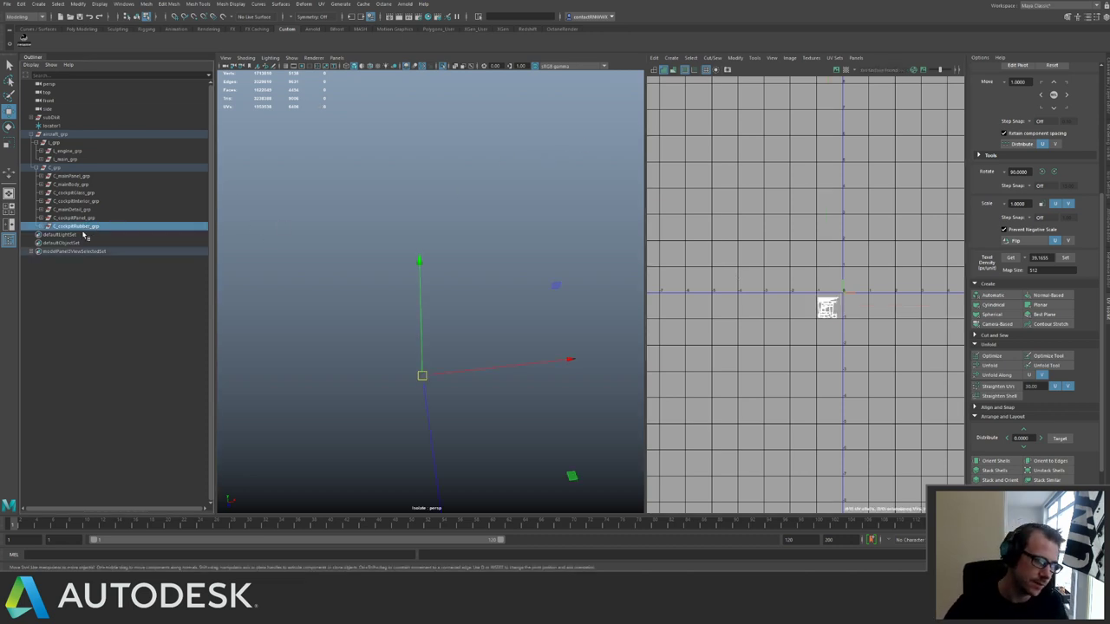
{"action": "left_click", "coordinate": [45, 227]}
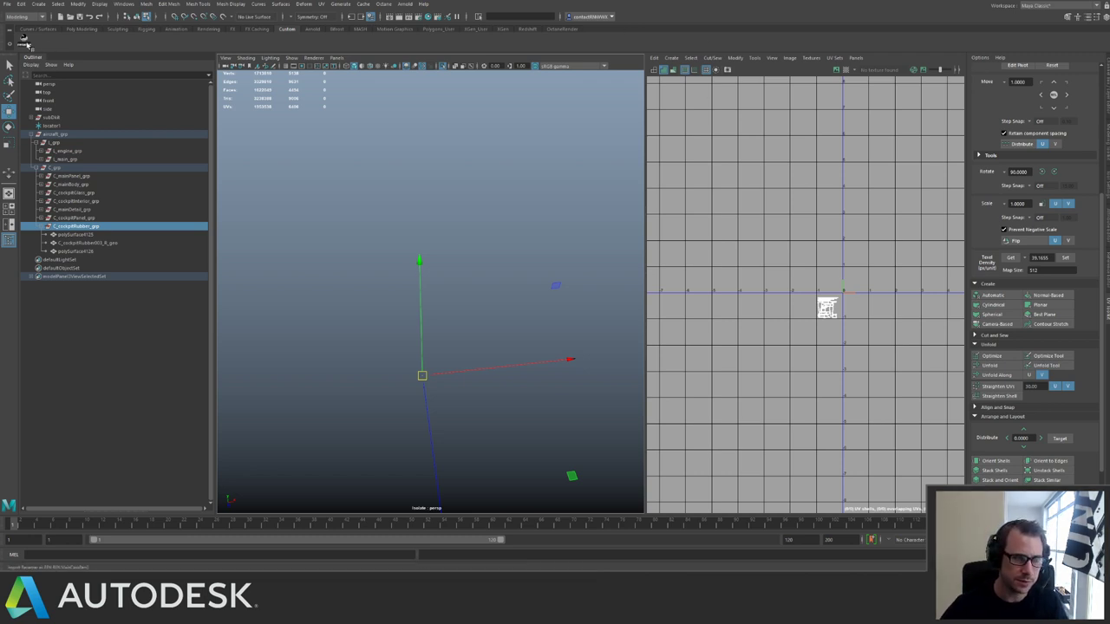
{"action": "left_click", "coordinate": [24, 41]}
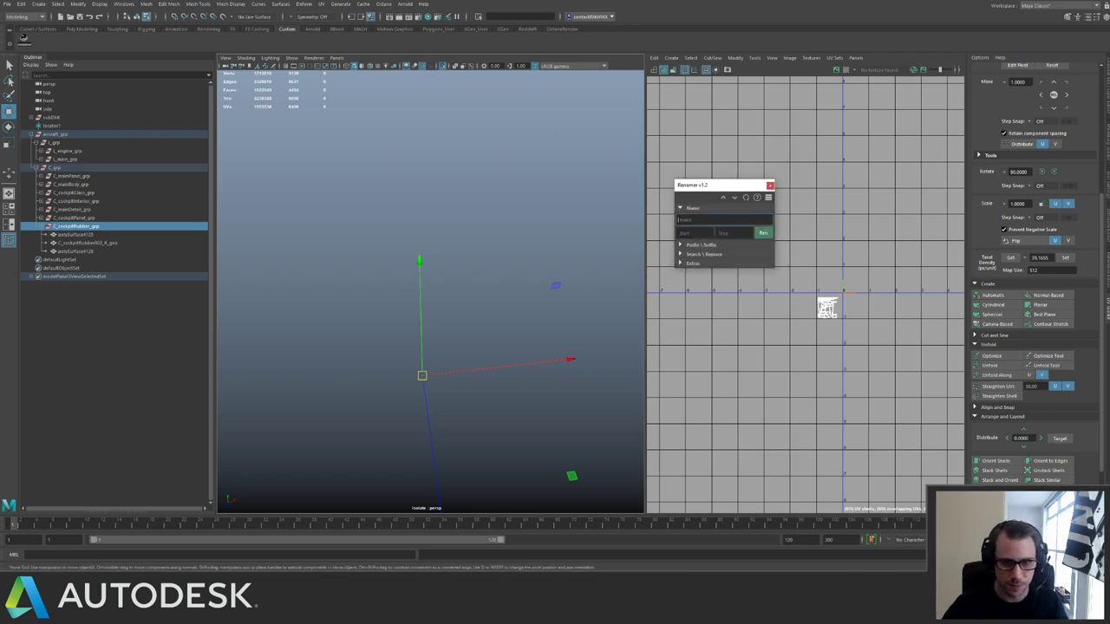
{"action": "double_click", "coordinate": [87, 226]}
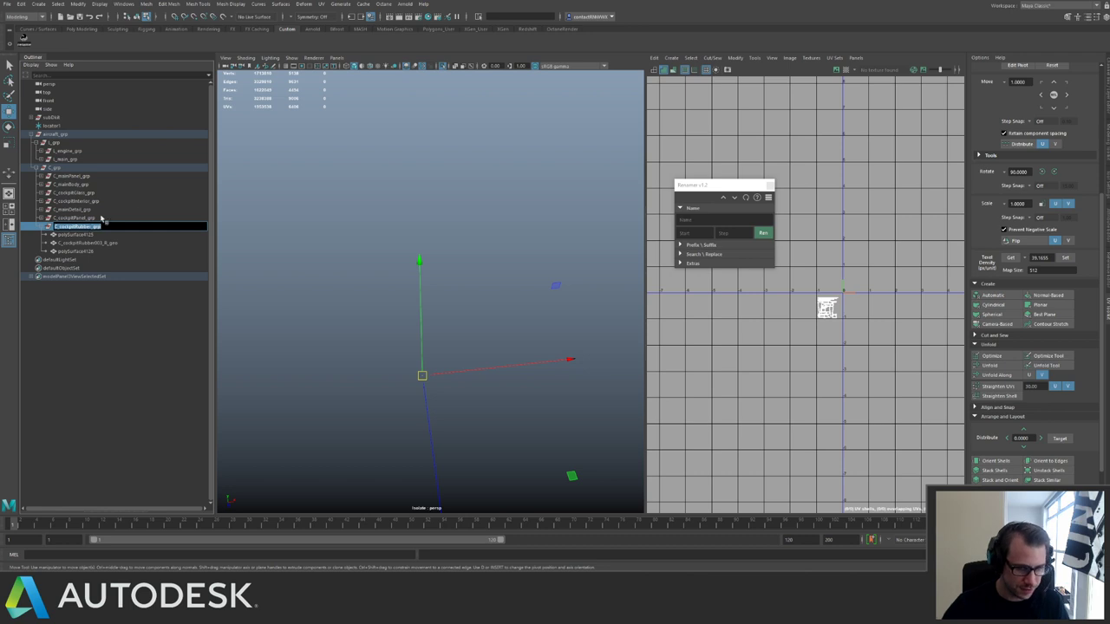
{"action": "key", "text": "Return"}
{"action": "left_click", "coordinate": [681, 245]}
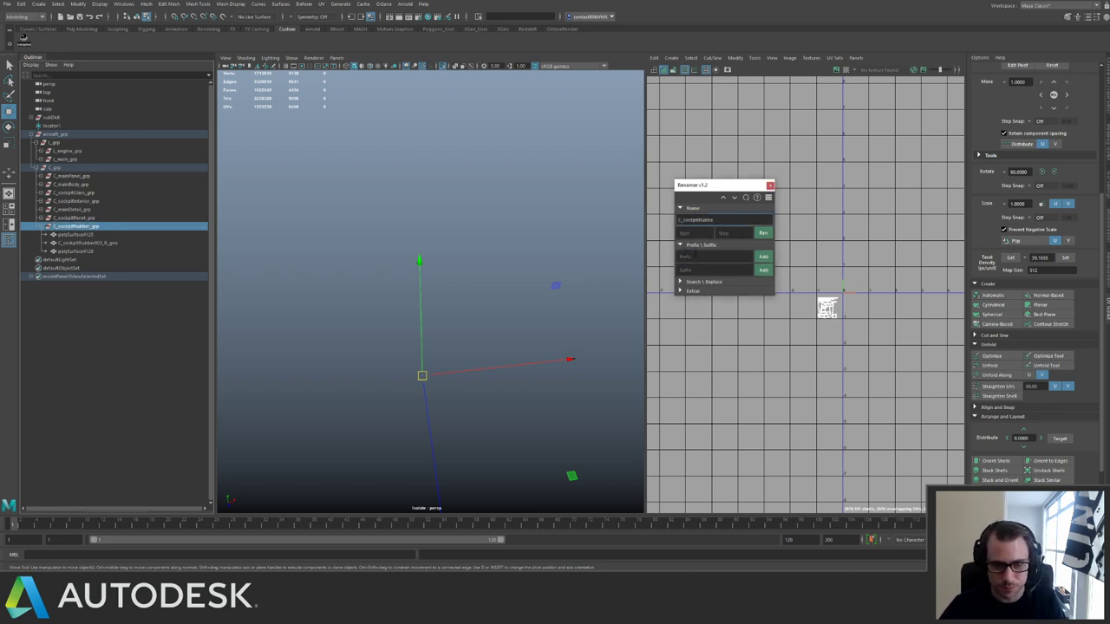
{"action": "left_click", "coordinate": [695, 256]}
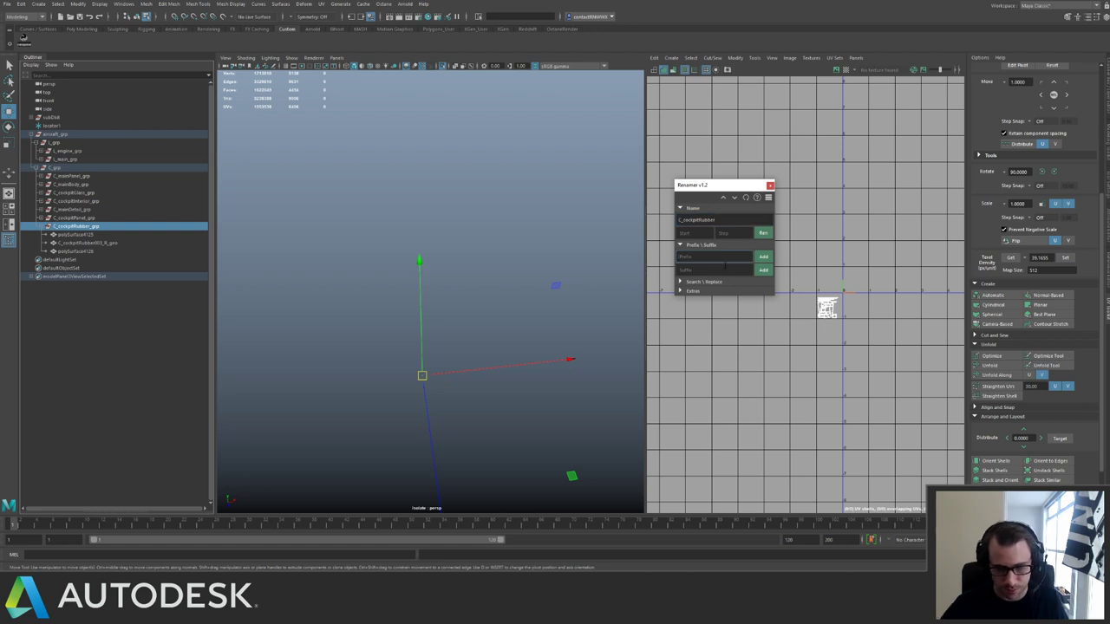
{"action": "left_click", "coordinate": [716, 270]}
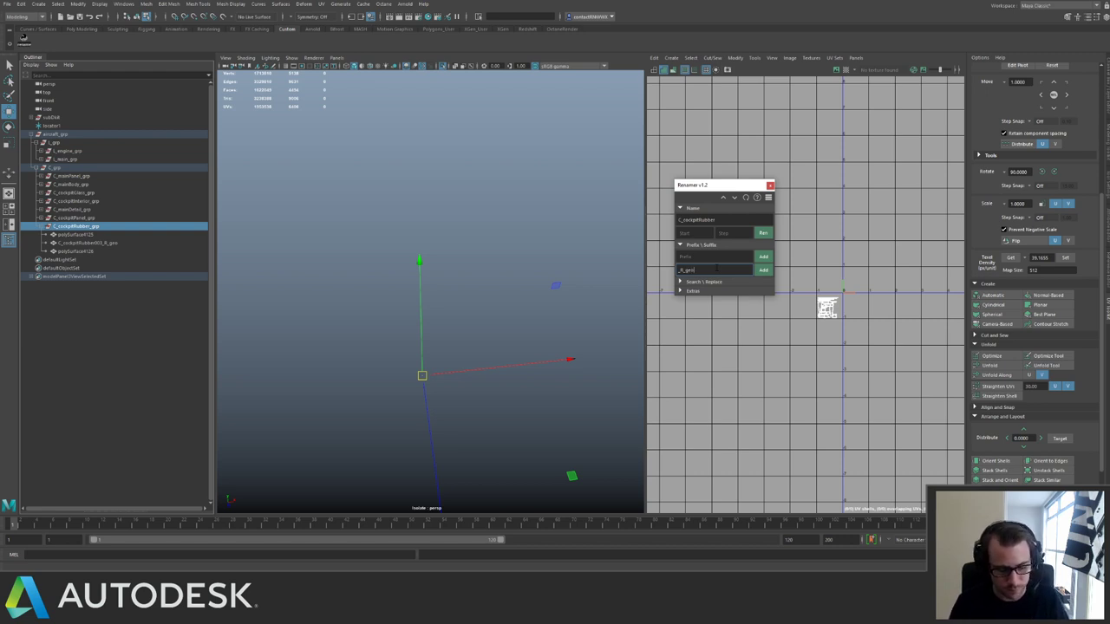
Apply the base name and the suffix to all three meshes in C_cockpitRubber_grp, then collapse the group and close the Renamer.
{"action": "left_click", "coordinate": [76, 235]}
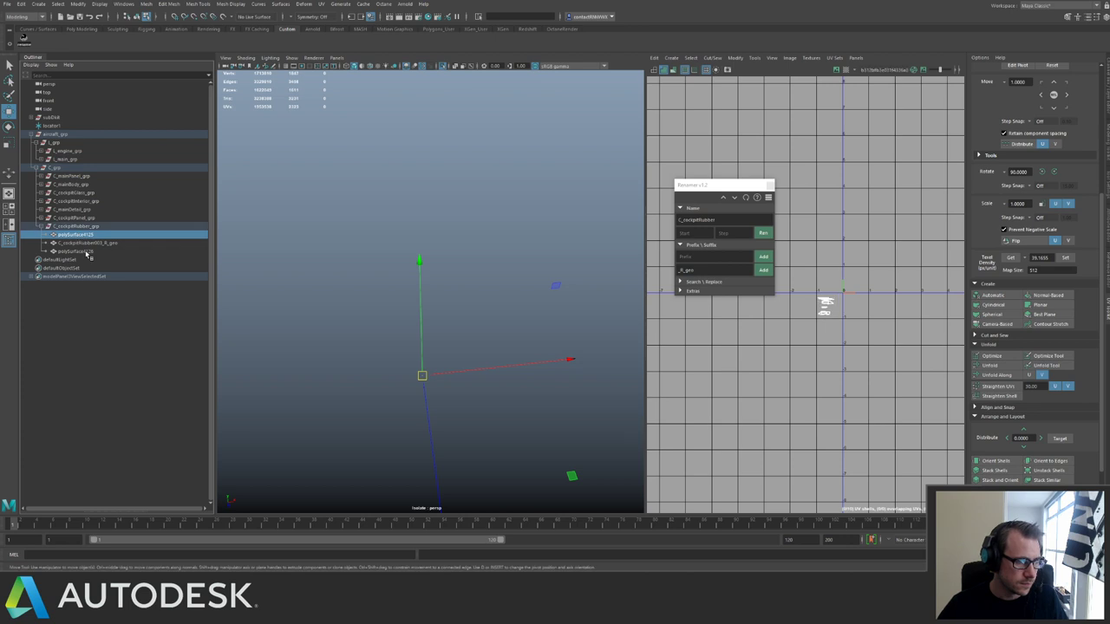
{"action": "left_click", "coordinate": [87, 251], "text": "shift"}
{"action": "left_click", "coordinate": [763, 233]}
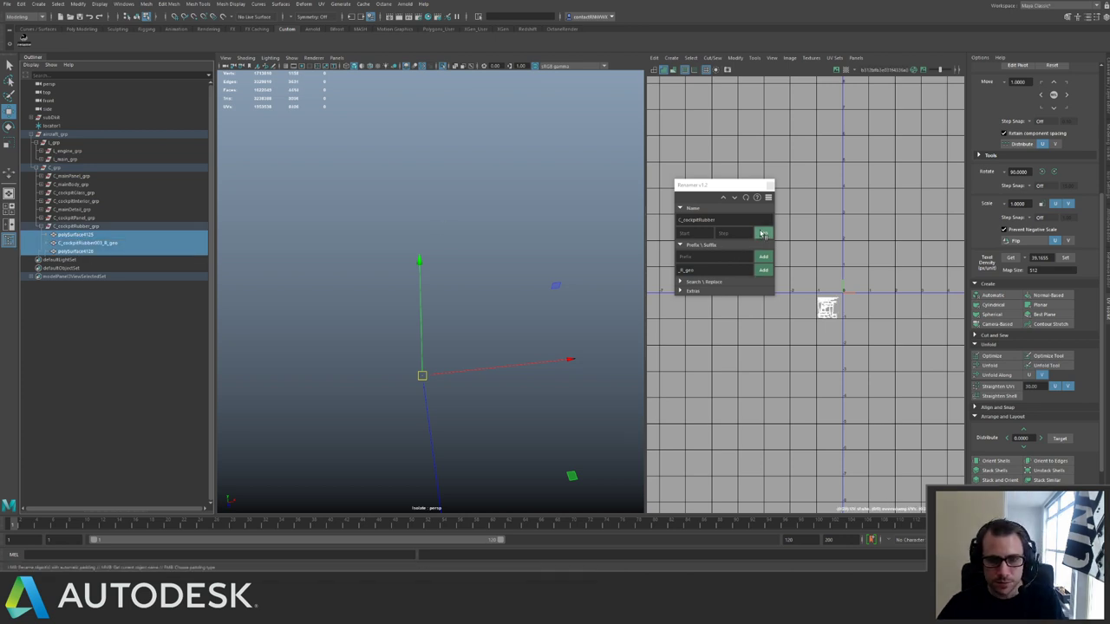
{"action": "left_click", "coordinate": [763, 271]}
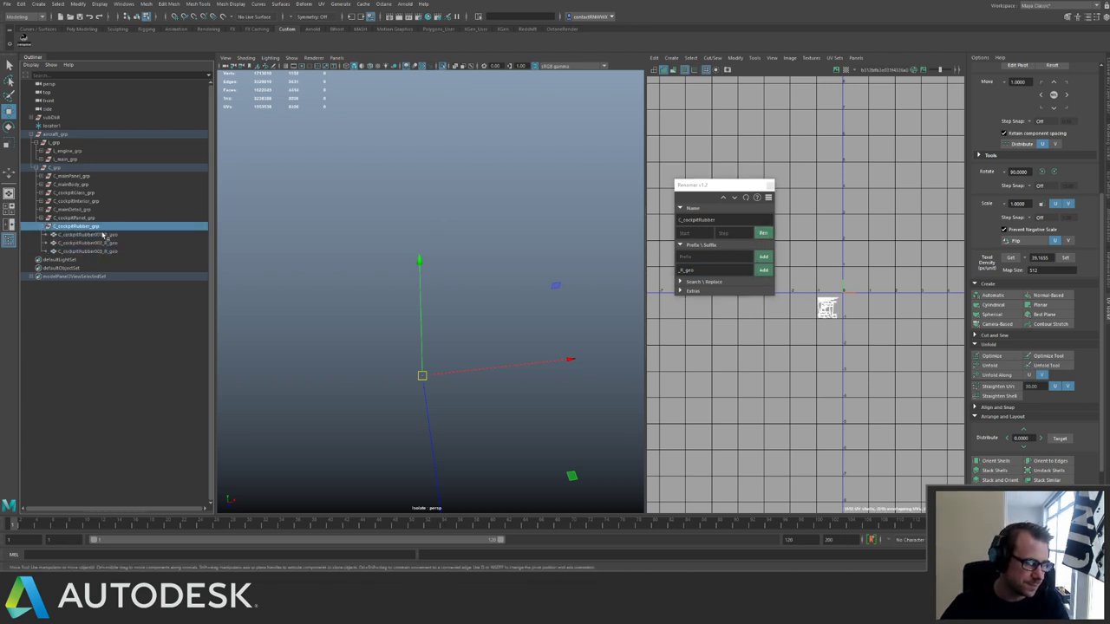
{"action": "left_click", "coordinate": [48, 226]}
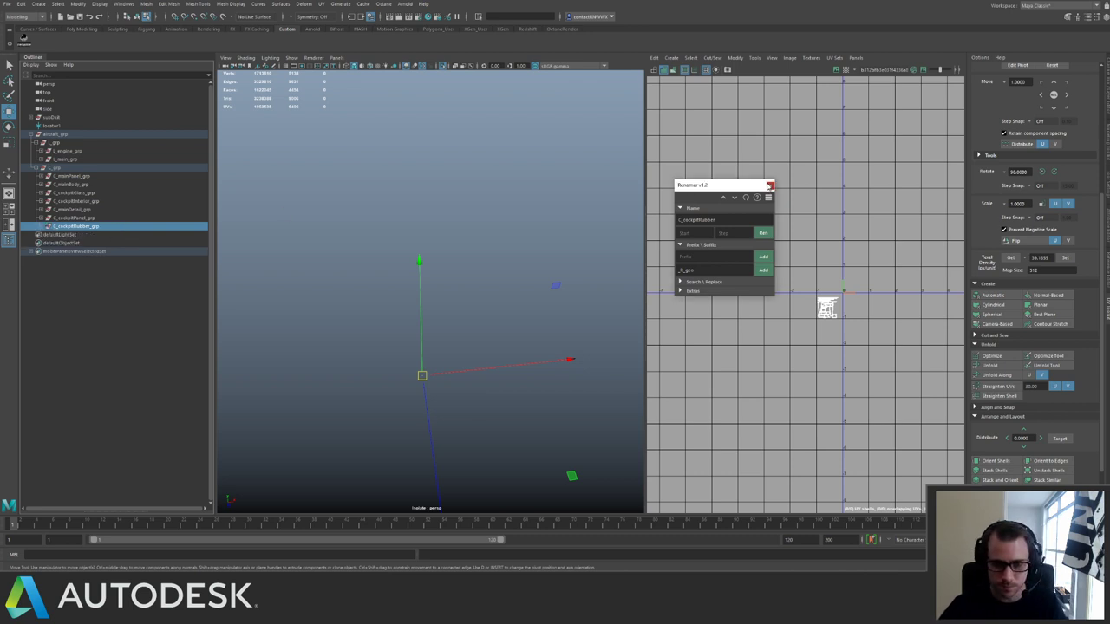
{"action": "left_click", "coordinate": [769, 185]}
Show the UVs of C_grp and move the C_cockpitPanel_grp shells eight tiles in positive U and eight in positive V.
{"action": "left_click", "coordinate": [68, 169]}
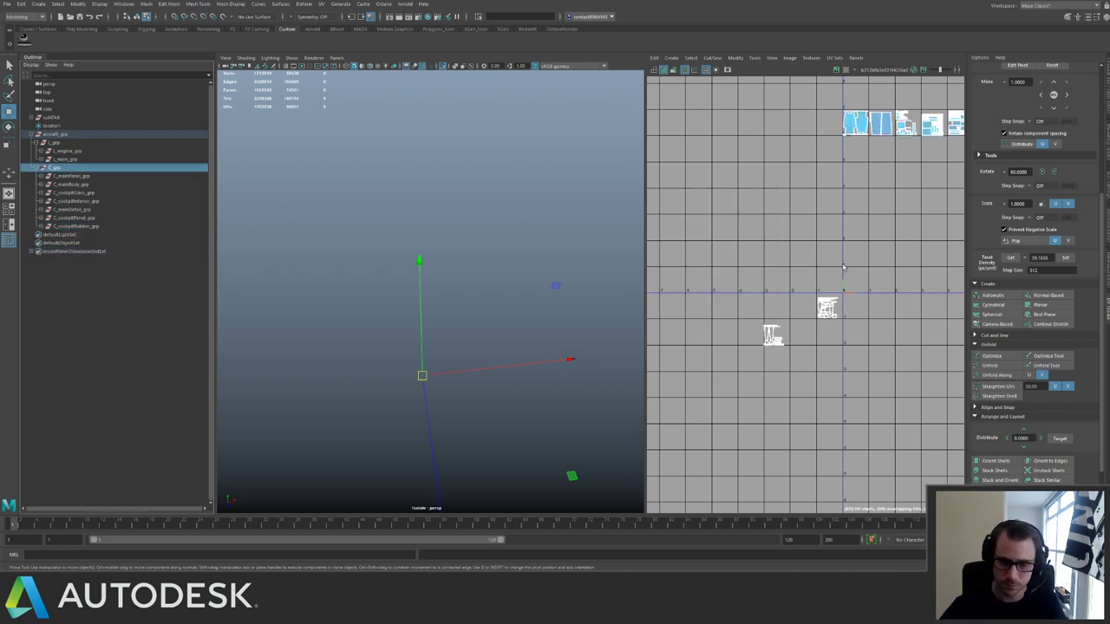
{"action": "middle_click_drag", "start_coordinate": [833, 300], "coordinate": [783, 293], "text": "alt"}
{"action": "scroll", "coordinate": [783, 293], "scroll_direction": "up", "scroll_amount": 1}
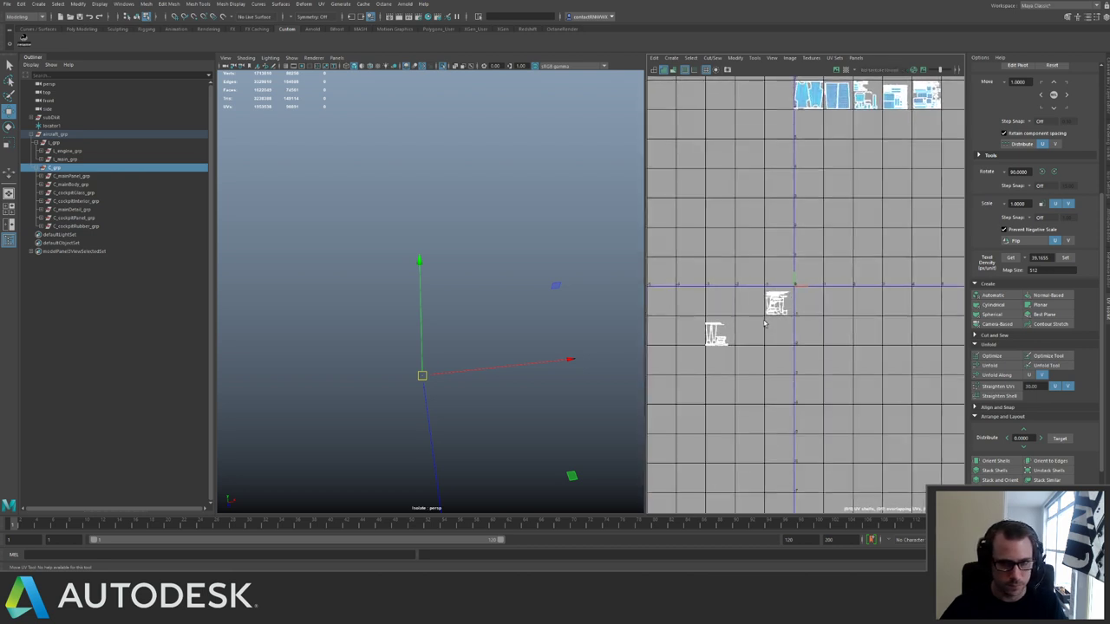
{"action": "scroll", "coordinate": [762, 321], "scroll_direction": "down", "scroll_amount": 2}
{"action": "right_click_drag", "start_coordinate": [764, 321], "coordinate": [783, 284]}
{"action": "left_click_drag", "start_coordinate": [710, 313], "coordinate": [743, 348]}
{"action": "scroll", "coordinate": [789, 314], "scroll_direction": "down", "scroll_amount": 2}
{"action": "middle_click_drag", "start_coordinate": [781, 257], "coordinate": [766, 297], "text": "alt"}
{"action": "key", "text": "Up"}
{"action": "key", "text": "Up"}
{"action": "key", "text": "Up"}
{"action": "key", "text": "Up"}
{"action": "key", "text": "Up"}
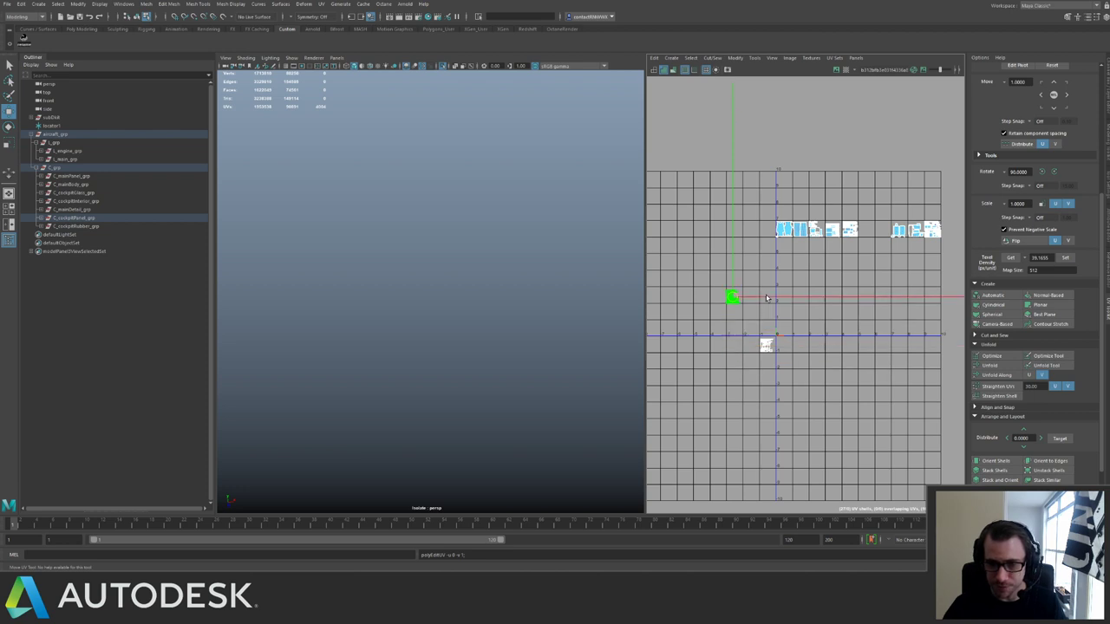
{"action": "key", "text": "Right"}
{"action": "key", "text": "Right"}
{"action": "key", "text": "Right"}
{"action": "key", "text": "Right"}
{"action": "key", "text": "Right"}
{"action": "key", "text": "Right"}
{"action": "key", "text": "Right"}
{"action": "key", "text": "Right"}
{"action": "key", "text": "Up"}
{"action": "key", "text": "Up"}
{"action": "key", "text": "Up"}
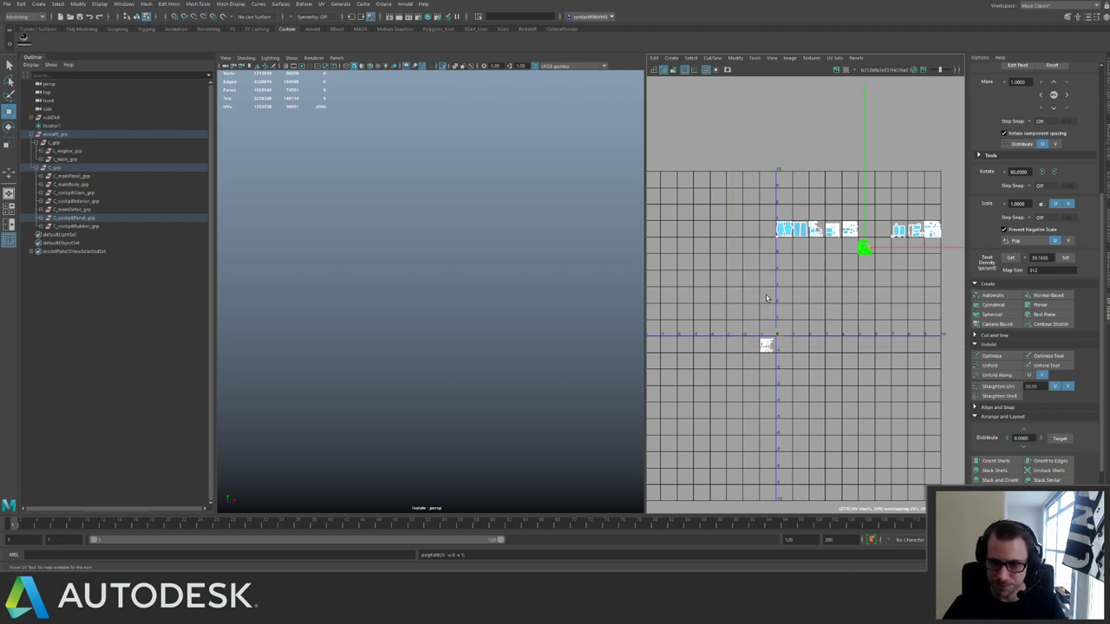
Move the C_cockpitRubber_grp shells seven tiles in both positive U and positive V, beside the cockpit panel shells.
{"action": "left_click_drag", "start_coordinate": [717, 323], "coordinate": [814, 348]}
{"action": "key", "text": "Up"}
{"action": "key", "text": "Up"}
{"action": "key", "text": "Up"}
{"action": "key", "text": "Up"}
{"action": "key", "text": "Up"}
{"action": "key", "text": "Up"}
{"action": "key", "text": "Up"}
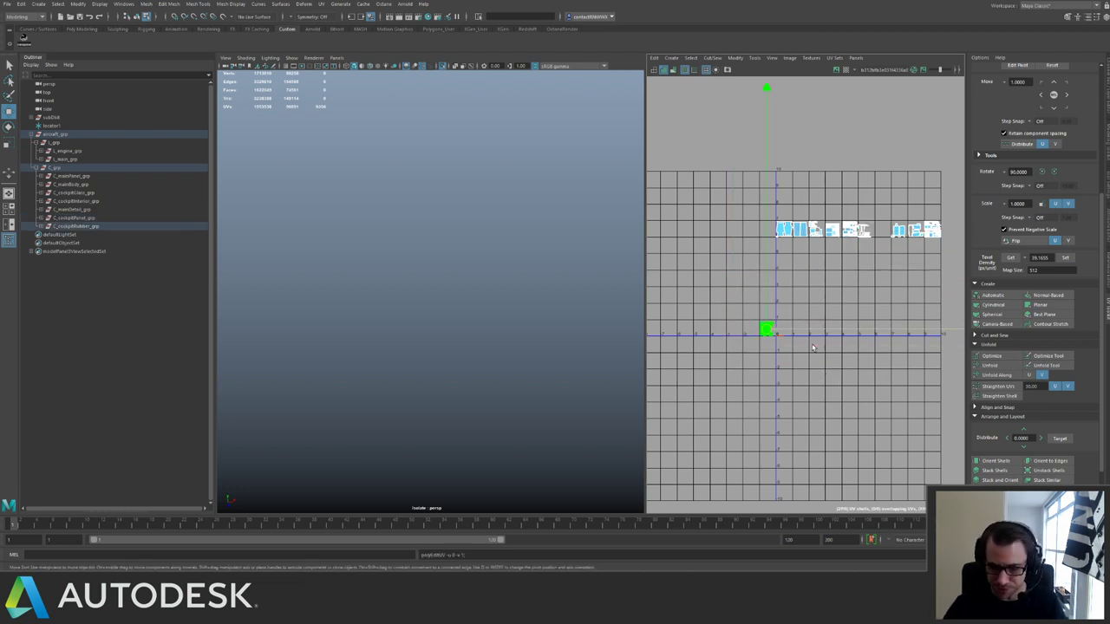
{"action": "key", "text": "Right"}
{"action": "key", "text": "Right"}
{"action": "key", "text": "Right"}
{"action": "key", "text": "Right"}
{"action": "key", "text": "Right"}
{"action": "key", "text": "Right"}
{"action": "key", "text": "Right"}
{"action": "key", "text": "Right"}
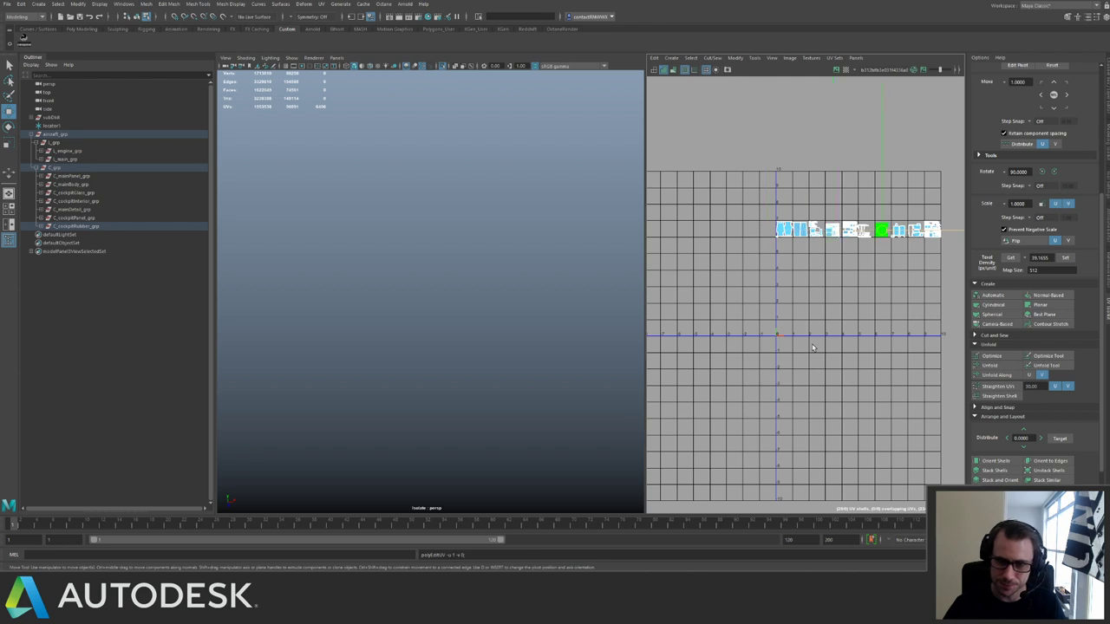
Nudge the C_cockpitGlass_grp UV shells slightly away from their tile's border and clear the selection.
{"action": "middle_click_drag", "start_coordinate": [818, 223], "coordinate": [776, 261], "text": "alt"}
{"action": "right_click_drag", "start_coordinate": [776, 260], "coordinate": [890, 299], "text": "alt"}
{"action": "middle_click_drag", "start_coordinate": [890, 300], "coordinate": [751, 334], "text": "alt"}
{"action": "right_click_drag", "start_coordinate": [751, 334], "coordinate": [898, 323], "text": "alt"}
{"action": "middle_click_drag", "start_coordinate": [897, 323], "coordinate": [839, 378], "text": "alt"}
{"action": "right_click_drag", "start_coordinate": [840, 378], "coordinate": [958, 427], "text": "alt"}
{"action": "middle_click_drag", "start_coordinate": [958, 427], "coordinate": [943, 409], "text": "alt"}
{"action": "right_click_drag", "start_coordinate": [942, 409], "coordinate": [883, 207], "text": "alt"}
{"action": "middle_click_drag", "start_coordinate": [883, 207], "coordinate": [918, 266], "text": "alt"}
{"action": "left_click", "coordinate": [871, 310]}
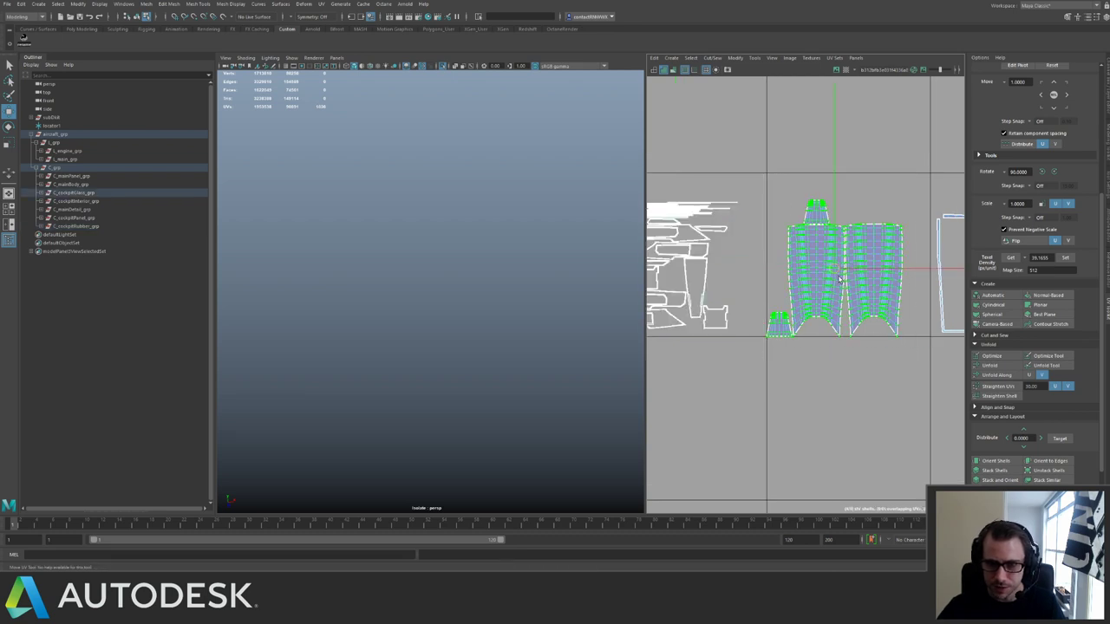
{"action": "left_click_drag", "start_coordinate": [835, 268], "coordinate": [839, 265]}
{"action": "right_click_drag", "start_coordinate": [855, 275], "coordinate": [807, 260], "text": "alt"}
{"action": "middle_click_drag", "start_coordinate": [938, 289], "coordinate": [792, 272], "text": "alt"}
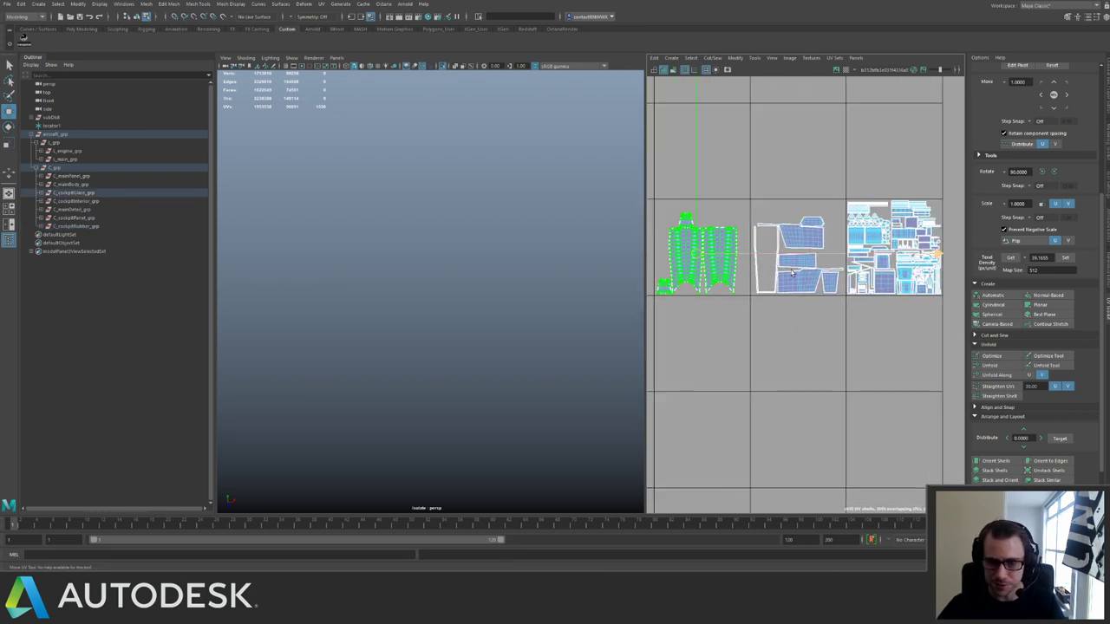
{"action": "left_click", "coordinate": [821, 320]}
{"action": "right_click_drag", "start_coordinate": [914, 320], "coordinate": [722, 220], "text": "alt"}
{"action": "middle_click_drag", "start_coordinate": [722, 220], "coordinate": [890, 227], "text": "alt"}
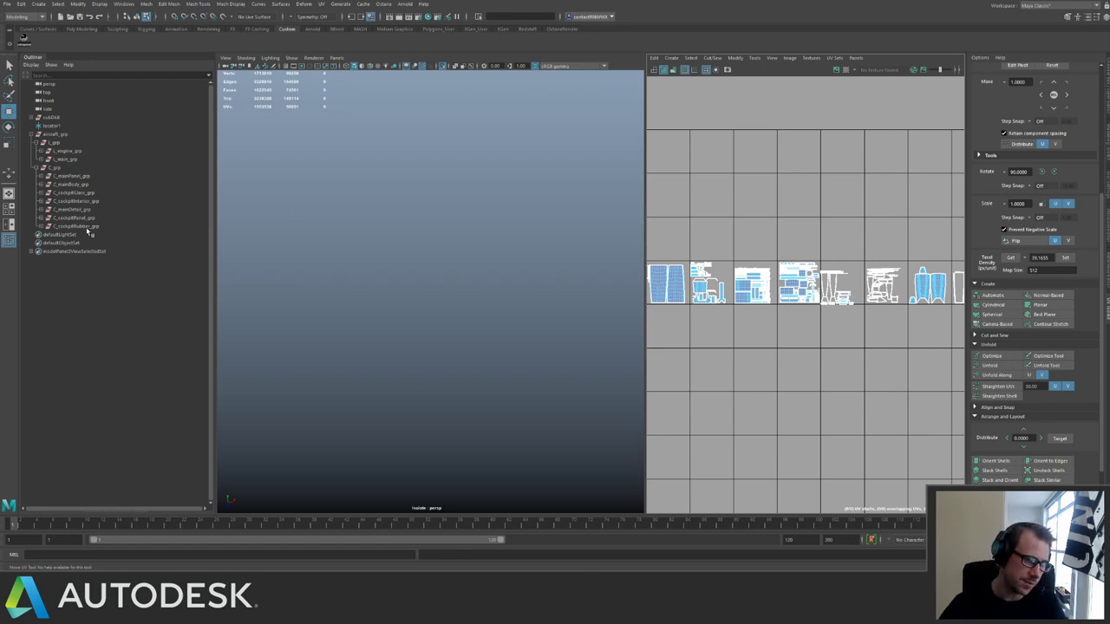
Turn off isolation for the perspective view and select the UVs of the whole aircraft.
{"action": "left_click", "coordinate": [90, 226]}
{"action": "key", "text": "ctrl+1"}
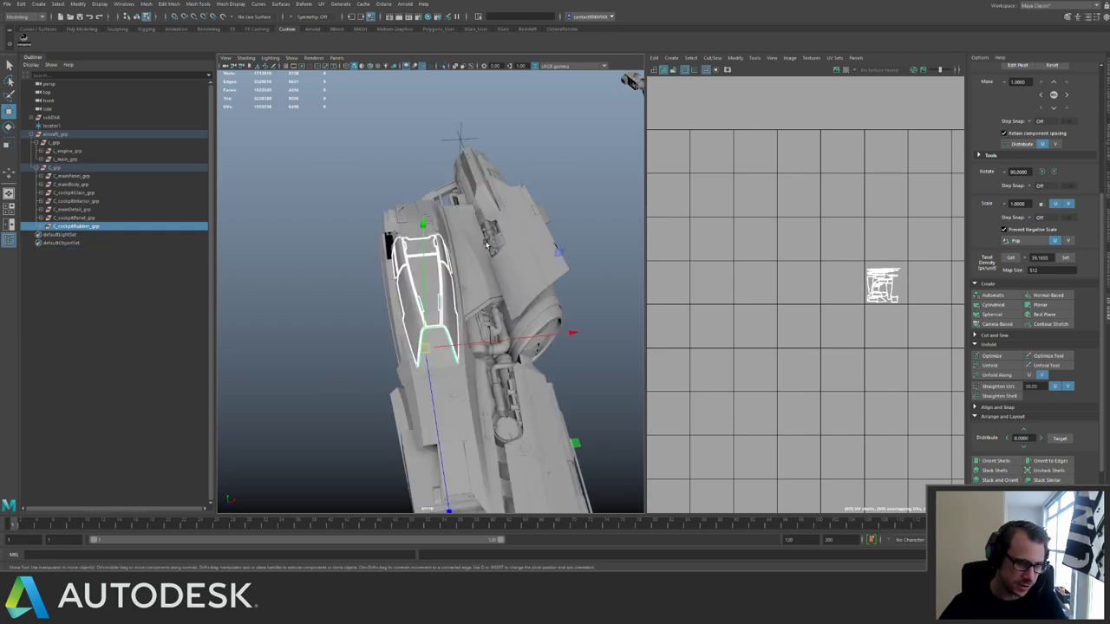
{"action": "left_click_drag", "start_coordinate": [530, 230], "coordinate": [349, 228], "text": "alt"}
{"action": "scroll", "coordinate": [348, 228], "scroll_direction": "down", "scroll_amount": 2}
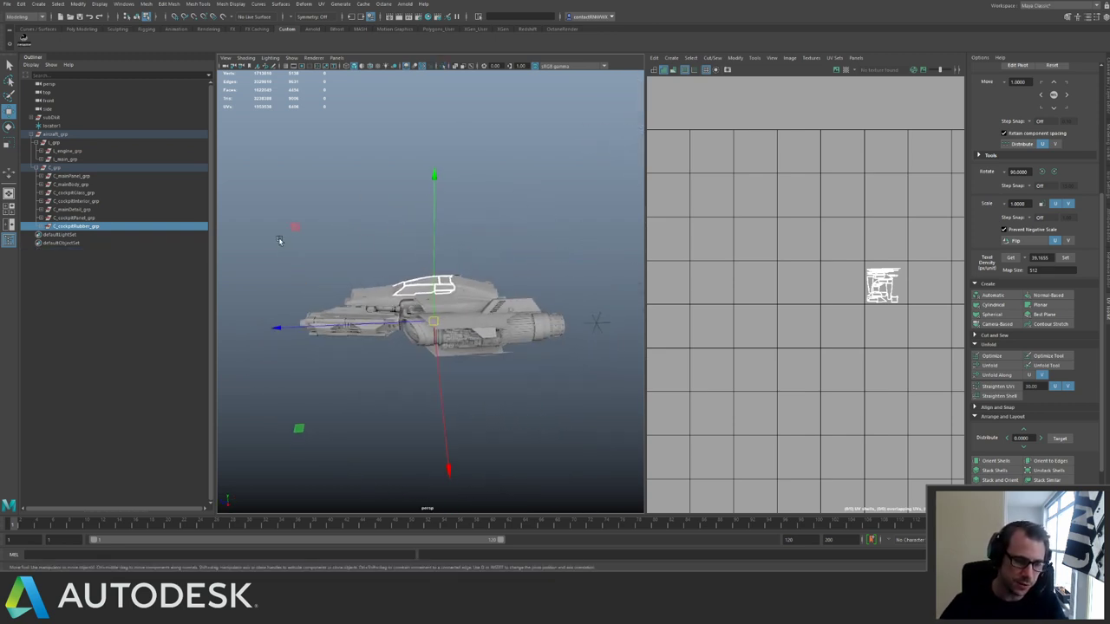
{"action": "left_click_drag", "start_coordinate": [280, 240], "coordinate": [570, 364]}
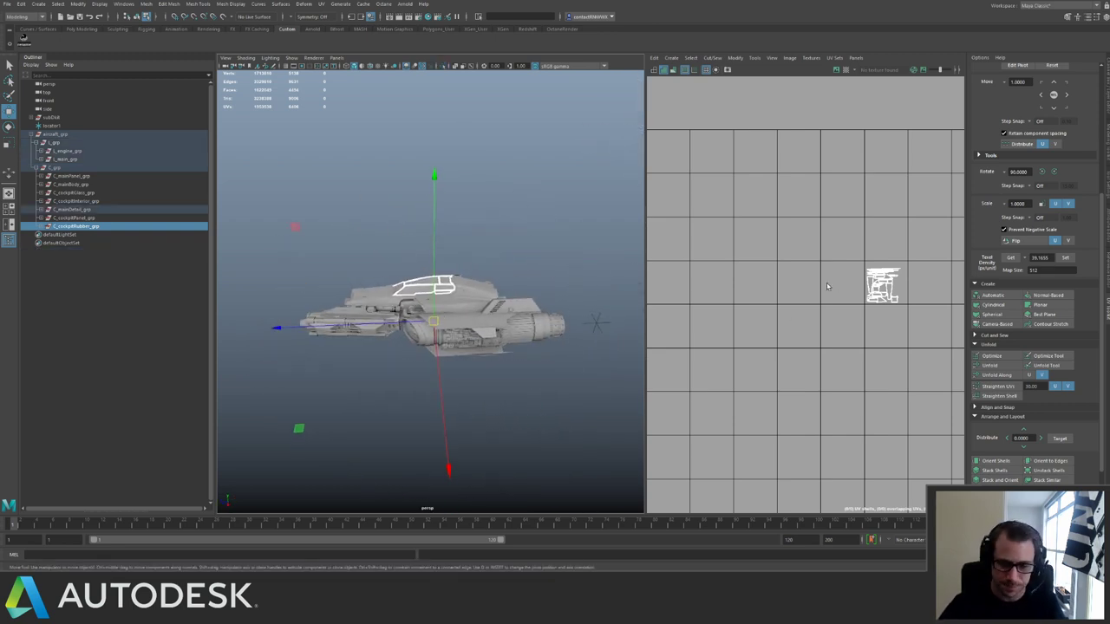
{"action": "key", "text": "F12"}
Examine the UV tile rows of the whole aircraft for shells outside the tile arrangement.
{"action": "middle_click_drag", "start_coordinate": [699, 370], "coordinate": [793, 286], "text": "alt"}
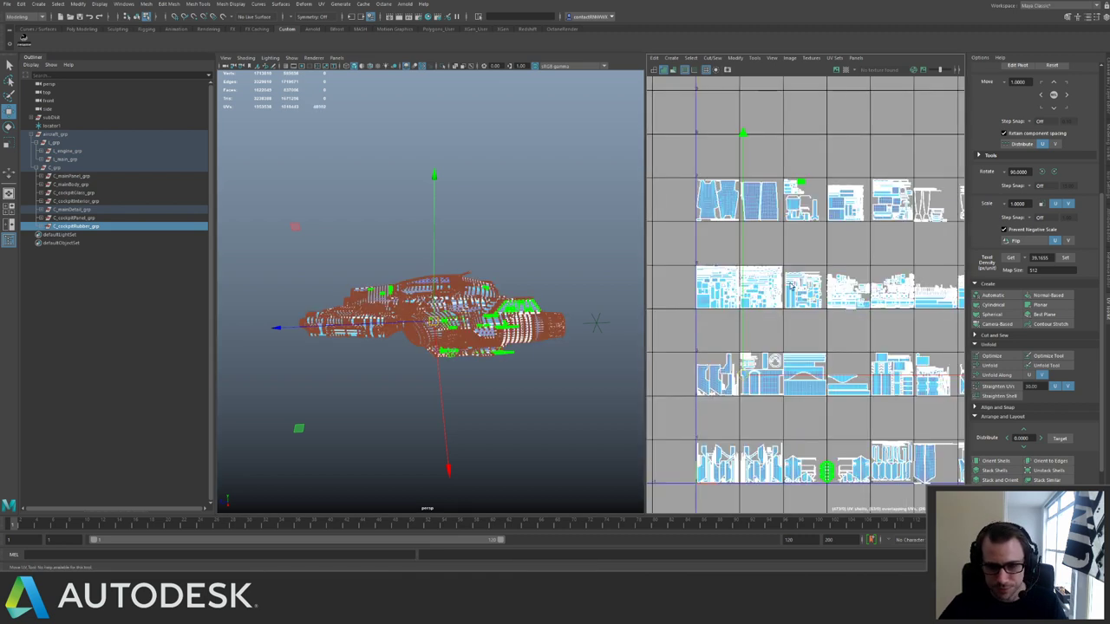
{"action": "scroll", "coordinate": [876, 303], "scroll_direction": "down", "scroll_amount": 2}
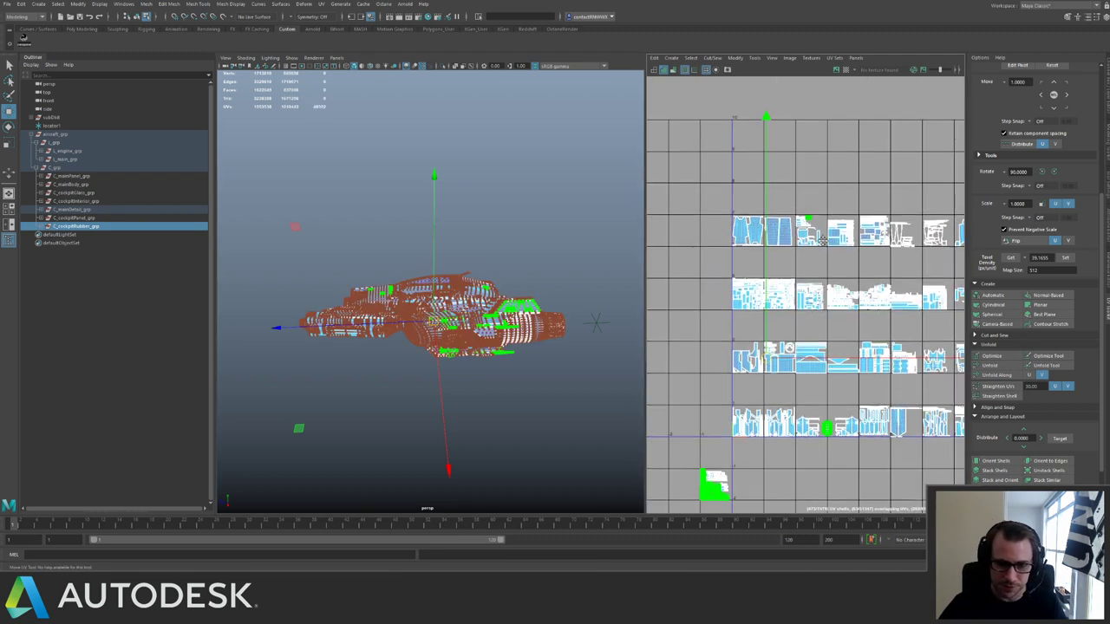
{"action": "middle_click_drag", "start_coordinate": [835, 360], "coordinate": [840, 223], "text": "alt"}
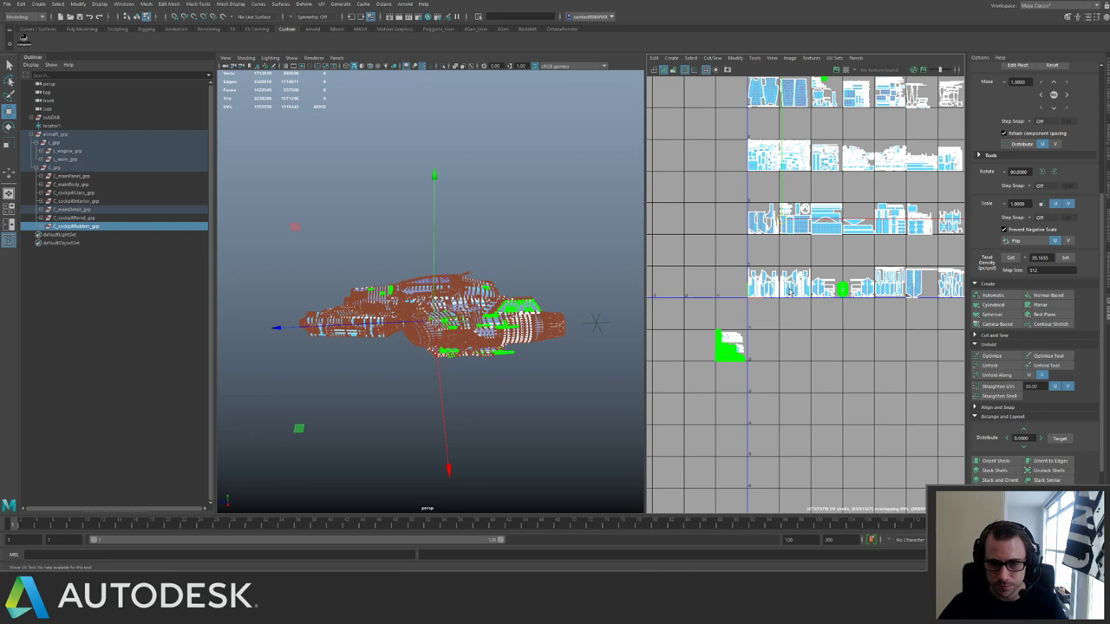
{"action": "middle_click_drag", "start_coordinate": [813, 262], "coordinate": [764, 304], "text": "alt"}
{"action": "scroll", "coordinate": [699, 337], "scroll_direction": "down", "scroll_amount": 1}
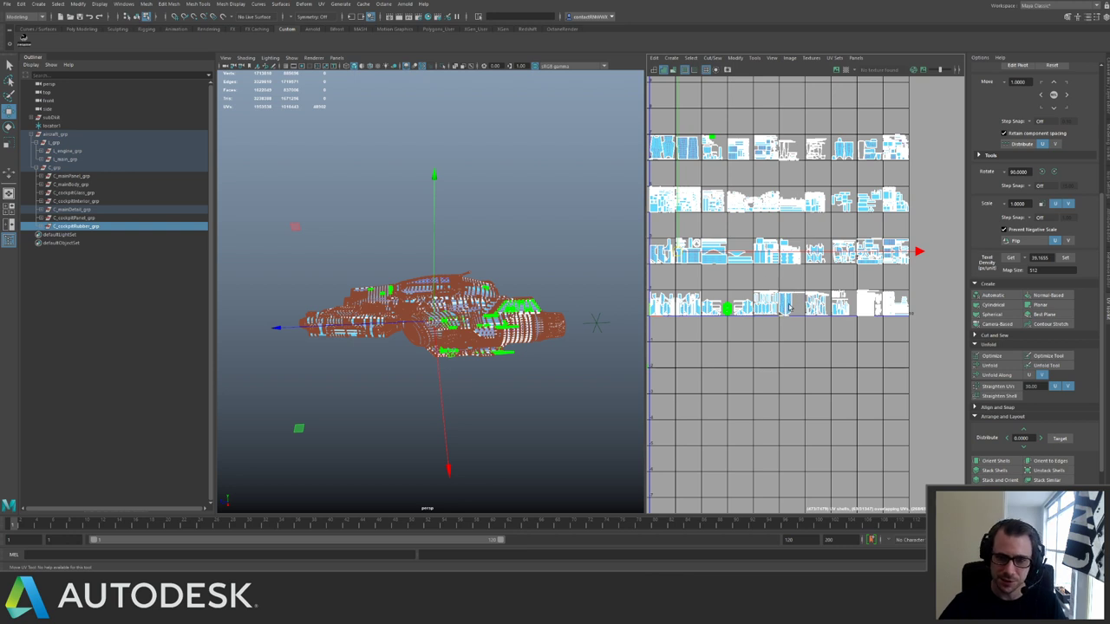
{"action": "middle_click_drag", "start_coordinate": [761, 218], "coordinate": [813, 262], "text": "alt"}
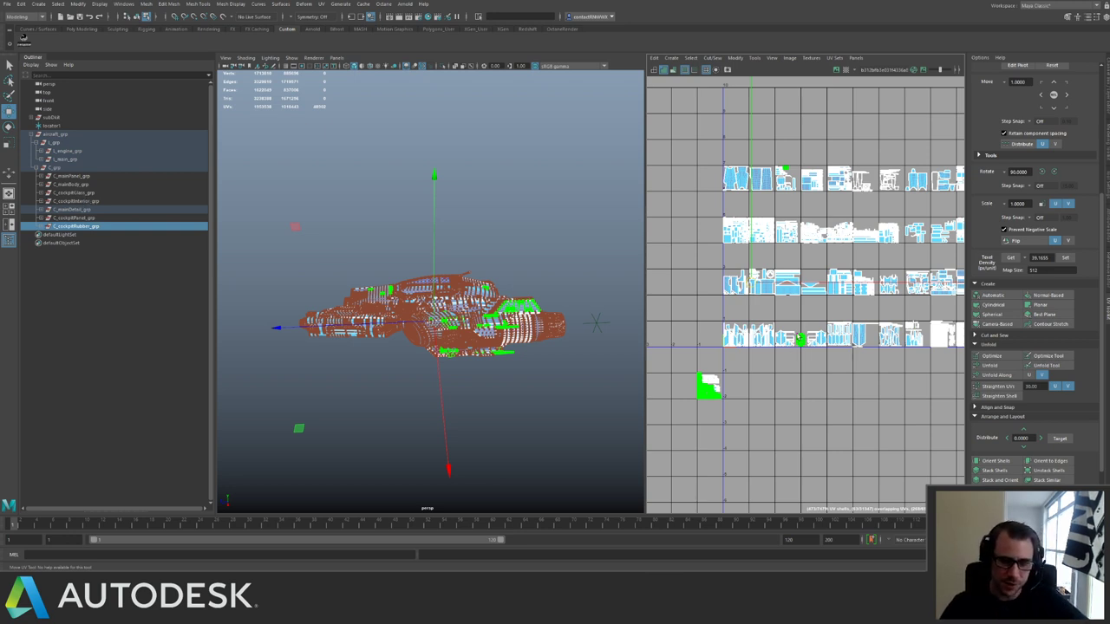
Examine the UVs of C_mainBody_grp and L_mainBody_grp, and expand the L_main and L_engine groups.
{"action": "left_click", "coordinate": [72, 185]}
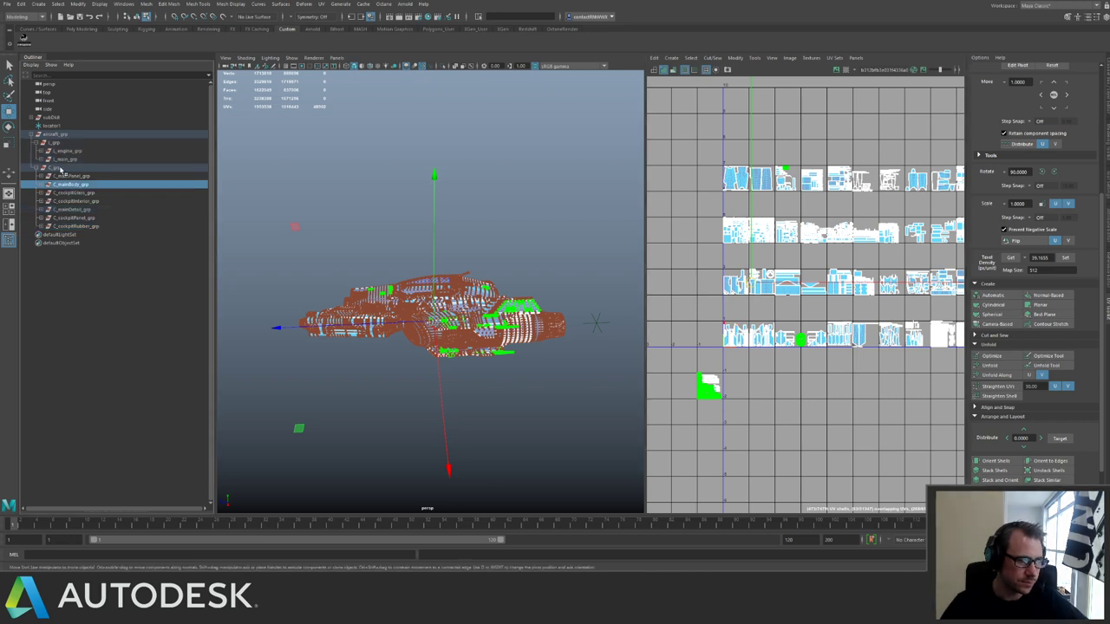
{"action": "left_click", "coordinate": [41, 160]}
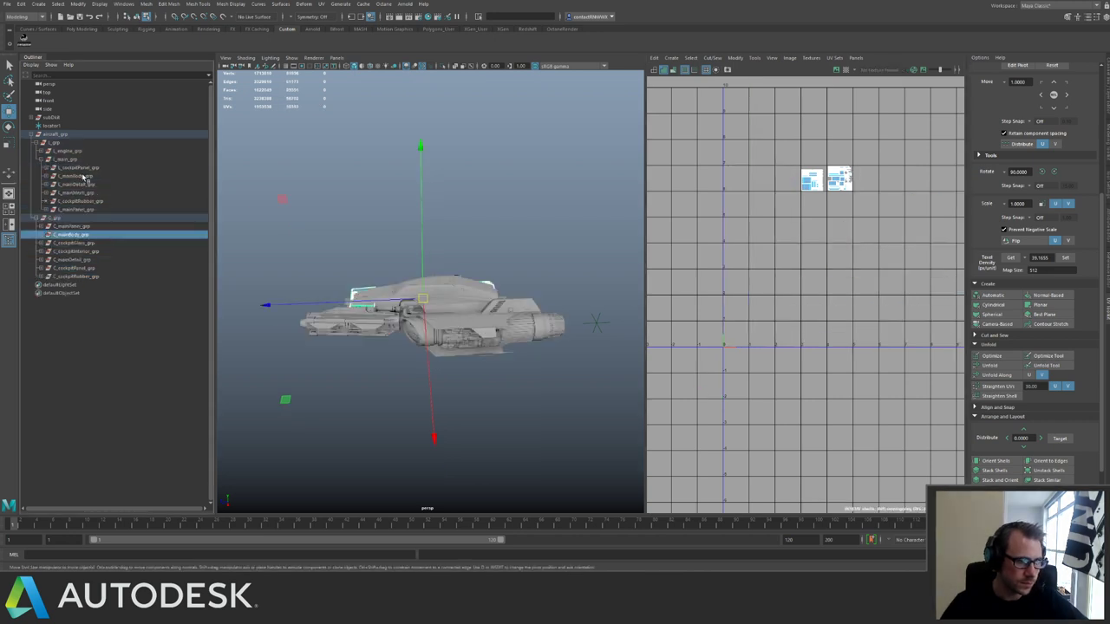
{"action": "left_click", "coordinate": [86, 177]}
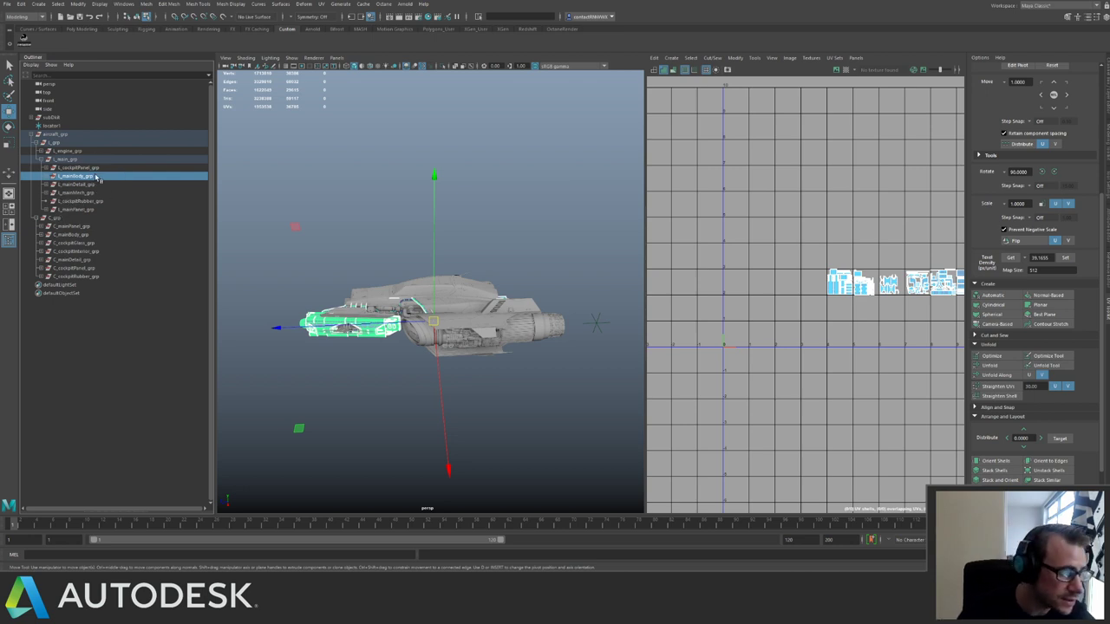
{"action": "left_click", "coordinate": [41, 151]}
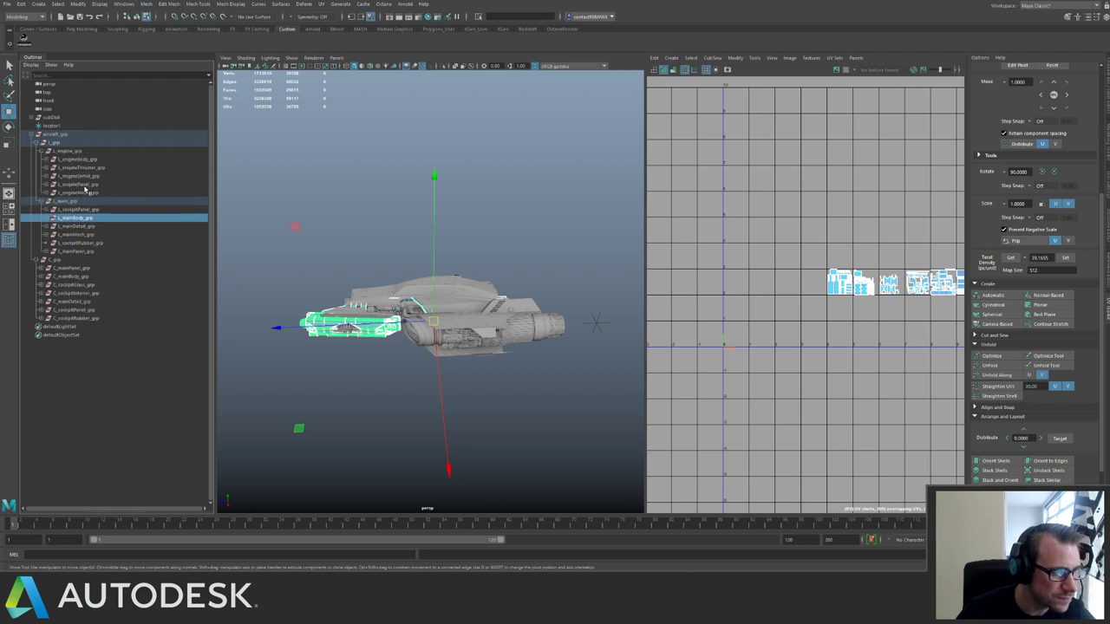
Lay out the L_enginePanel_grp shells of the last two occupied tiles into one tile and move them two tiles in positive U.
{"action": "left_click", "coordinate": [84, 185]}
{"action": "scroll", "coordinate": [803, 316], "scroll_direction": "up", "scroll_amount": 6}
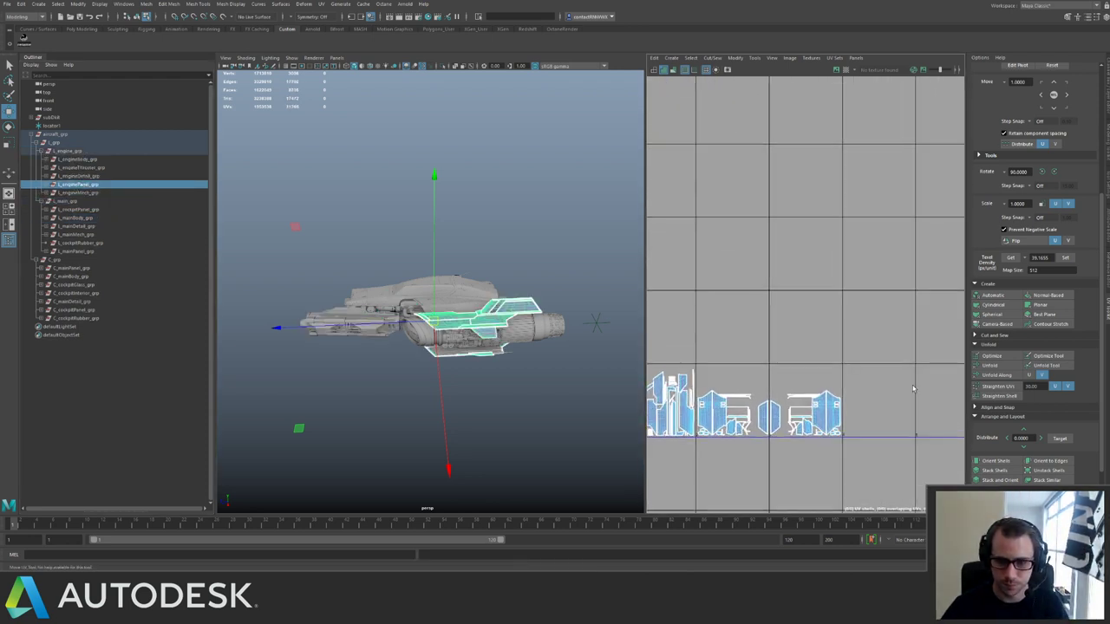
{"action": "left_click_drag", "start_coordinate": [914, 233], "coordinate": [704, 328]}
{"action": "middle_click_drag", "start_coordinate": [727, 332], "coordinate": [817, 268], "text": "alt"}
{"action": "right_click_drag", "start_coordinate": [817, 268], "coordinate": [706, 273], "text": "alt"}
{"action": "left_click_drag", "start_coordinate": [551, 291], "coordinate": [543, 257], "text": "alt"}
{"action": "key", "text": "ctrl+l"}
{"action": "middle_click_drag", "start_coordinate": [735, 255], "coordinate": [839, 260], "text": "alt"}
{"action": "key", "text": "Right"}
{"action": "key", "text": "Right"}
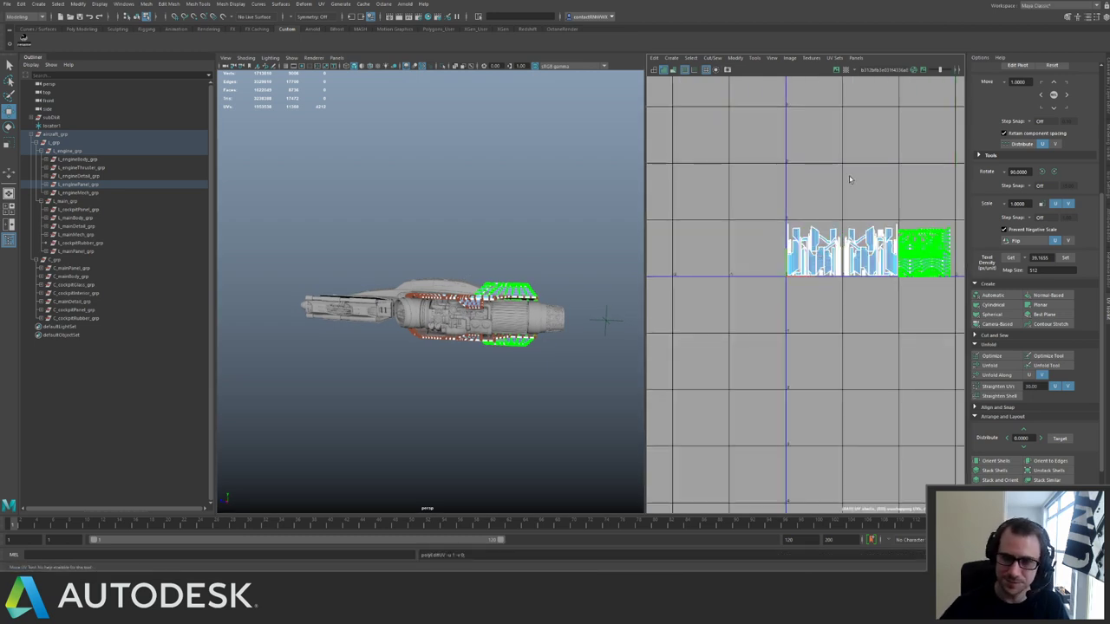
Nudge the packed engine panel shells slightly inside their tile and return to object selection.
{"action": "middle_click_drag", "start_coordinate": [849, 179], "coordinate": [695, 222], "text": "alt"}
{"action": "right_click_drag", "start_coordinate": [695, 222], "coordinate": [928, 291], "text": "alt"}
{"action": "left_click_drag", "start_coordinate": [930, 293], "coordinate": [788, 427]}
{"action": "left_click_drag", "start_coordinate": [833, 373], "coordinate": [837, 372]}
{"action": "right_click_drag", "start_coordinate": [487, 286], "coordinate": [543, 262]}
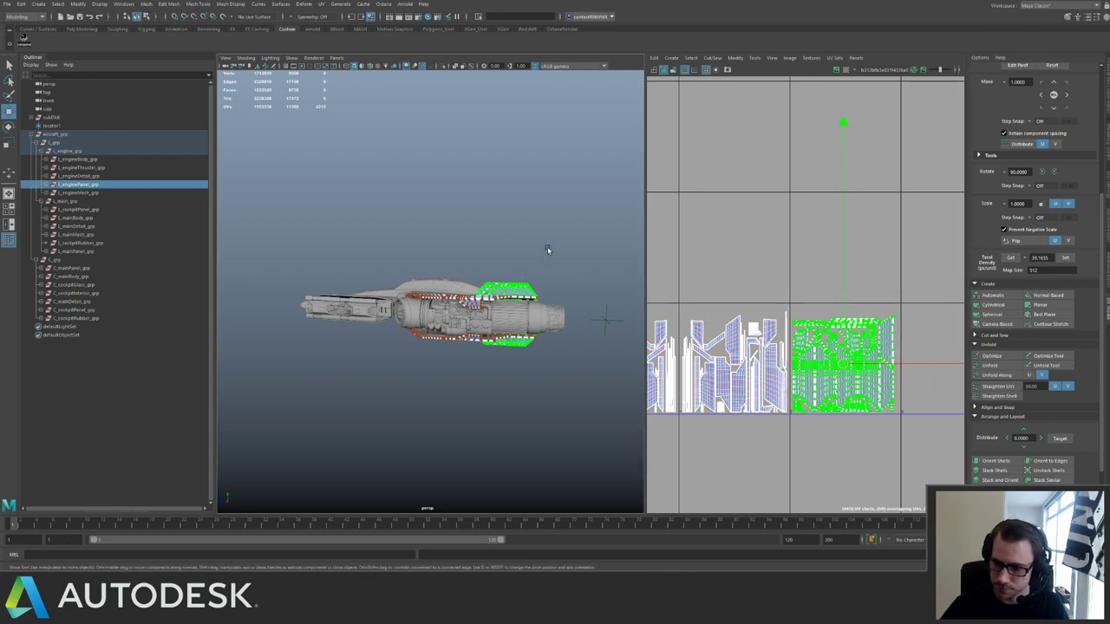
Clear the engine panel selection and save the scene.
{"action": "left_click", "coordinate": [548, 249]}
{"action": "right_click_drag", "start_coordinate": [852, 312], "coordinate": [689, 225], "text": "alt"}
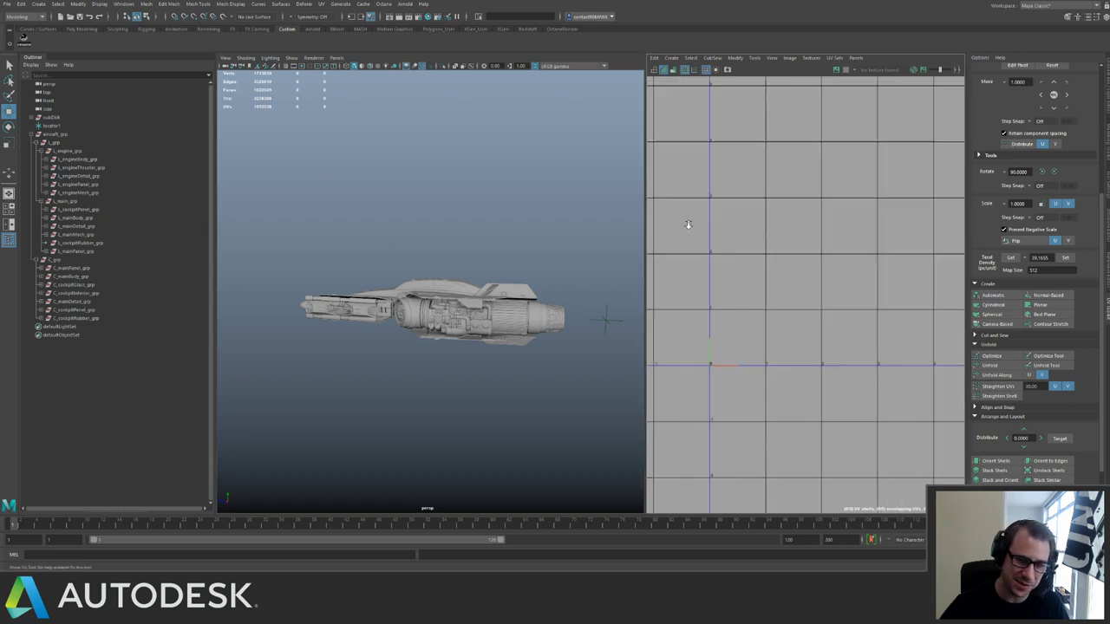
{"action": "scroll", "coordinate": [722, 266], "scroll_direction": "down", "scroll_amount": 4}
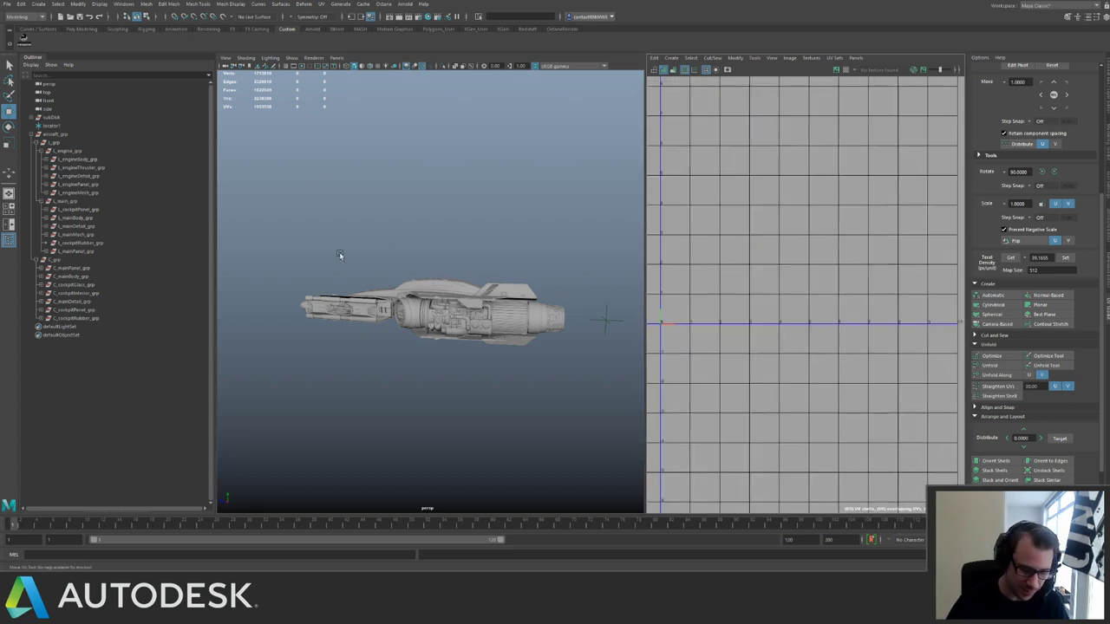
{"action": "key", "text": "q"}
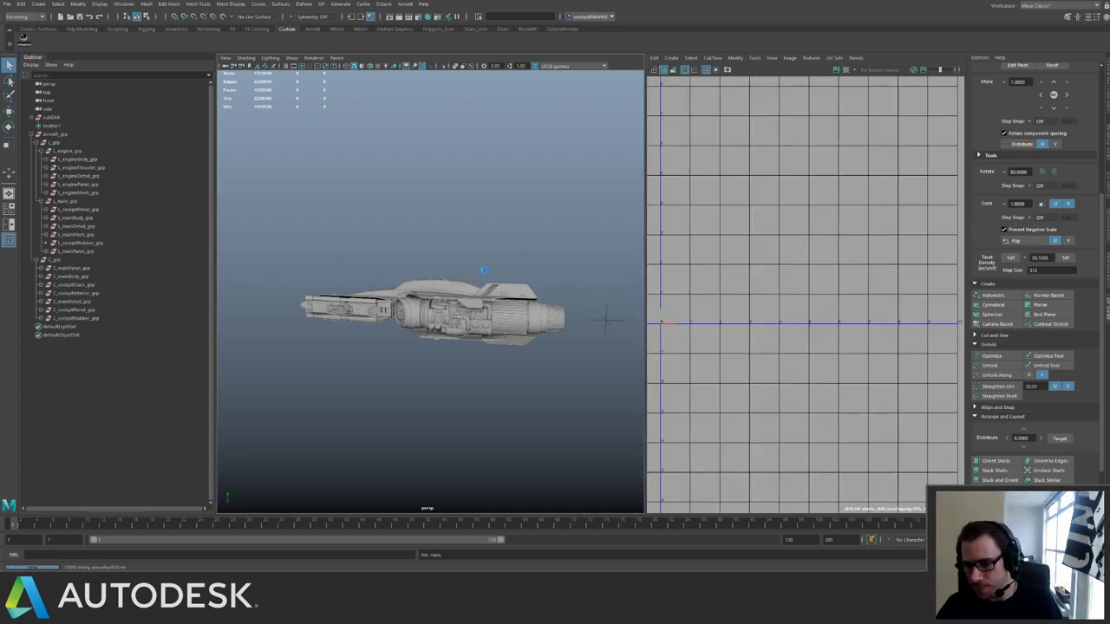
{"action": "key", "text": "w"}
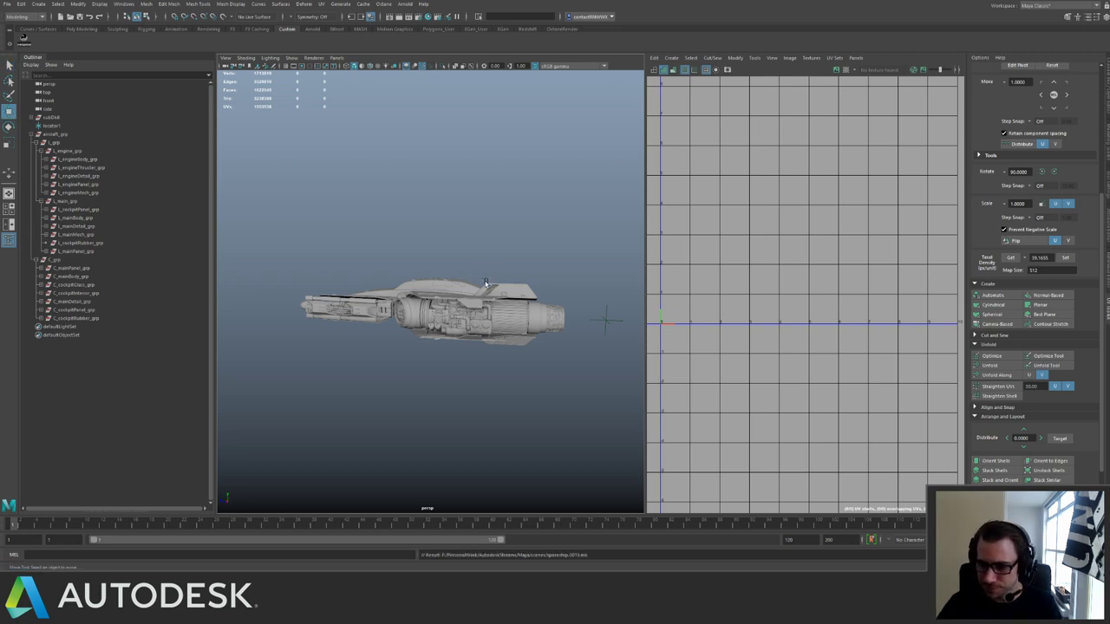
Examine the UV tile rows of the whole aircraft, selecting the shells of the lowest row's panel tiles.
{"action": "left_click_drag", "start_coordinate": [447, 262], "coordinate": [428, 274], "text": "alt"}
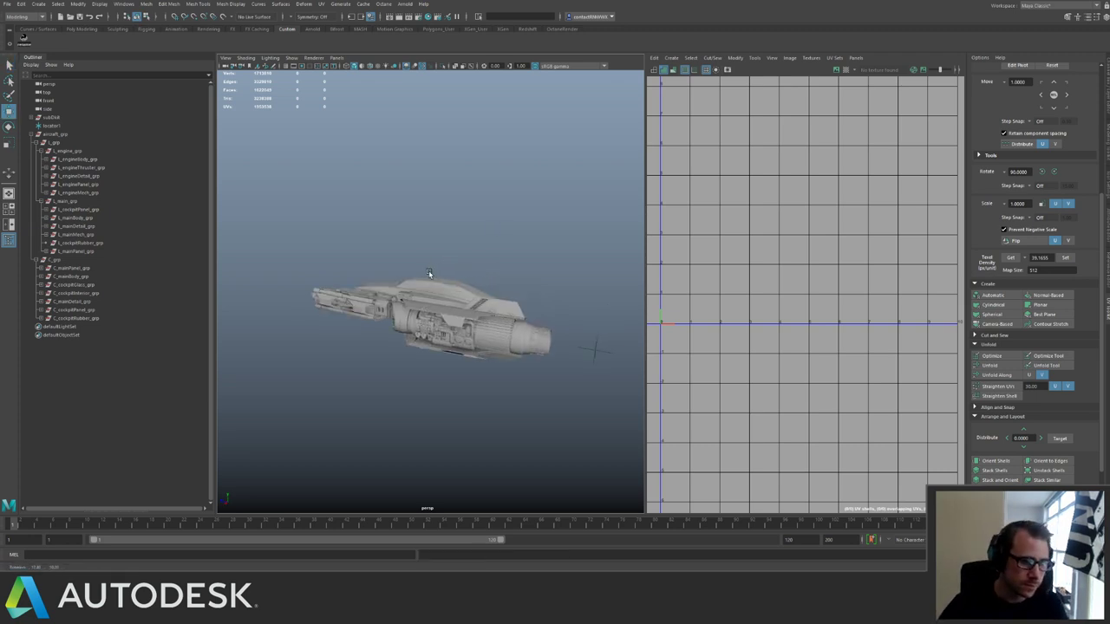
{"action": "left_click_drag", "start_coordinate": [293, 260], "coordinate": [535, 374]}
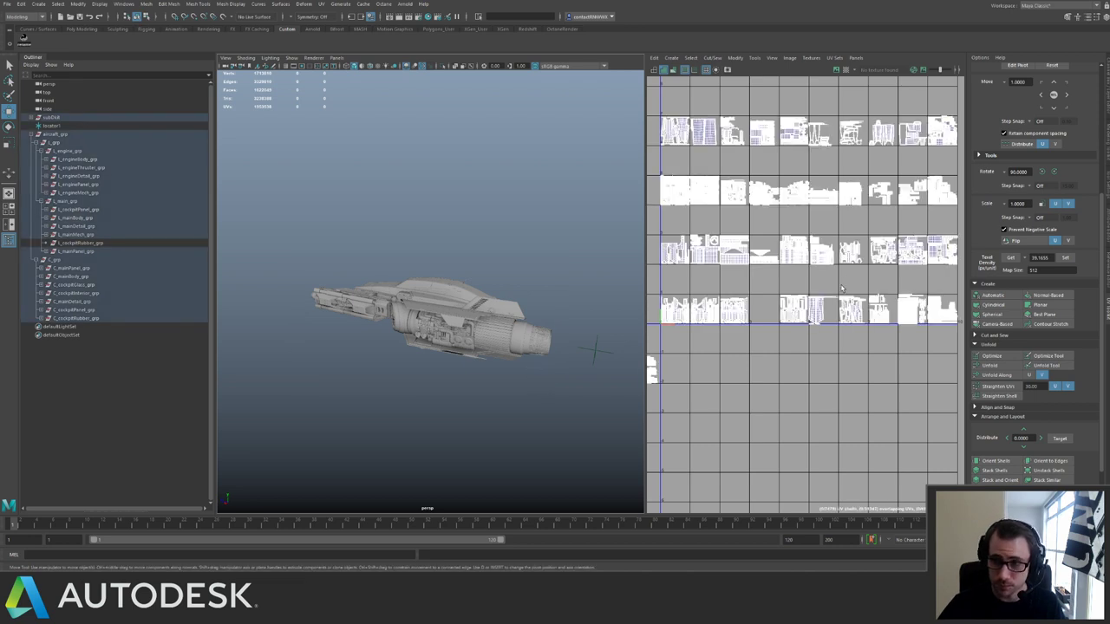
{"action": "scroll", "coordinate": [779, 365], "scroll_direction": "up", "scroll_amount": 5}
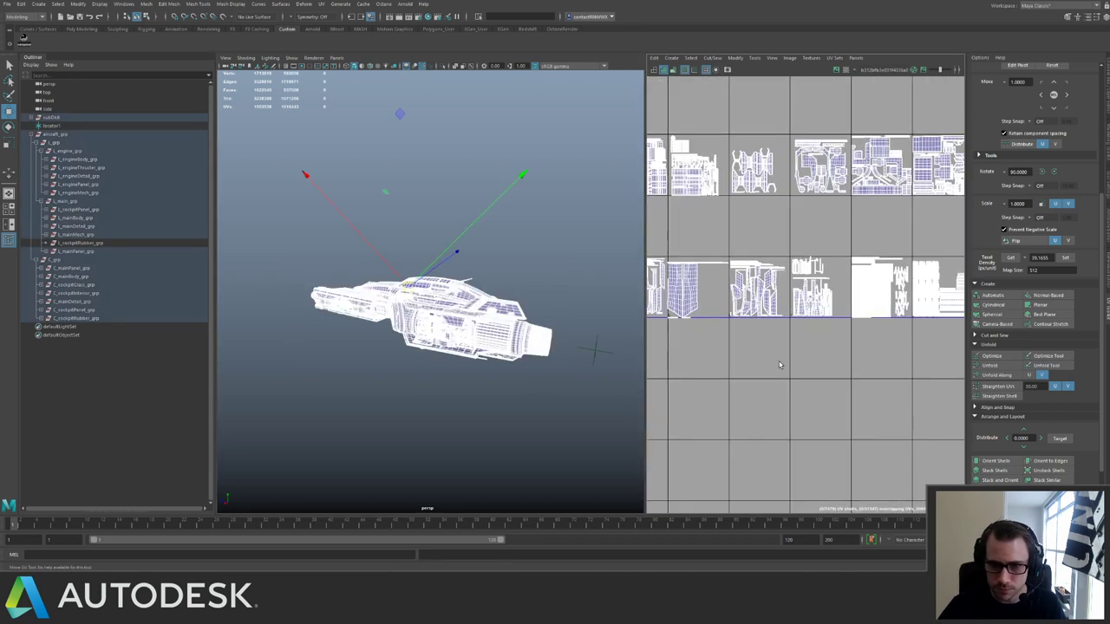
{"action": "left_click", "coordinate": [829, 306]}
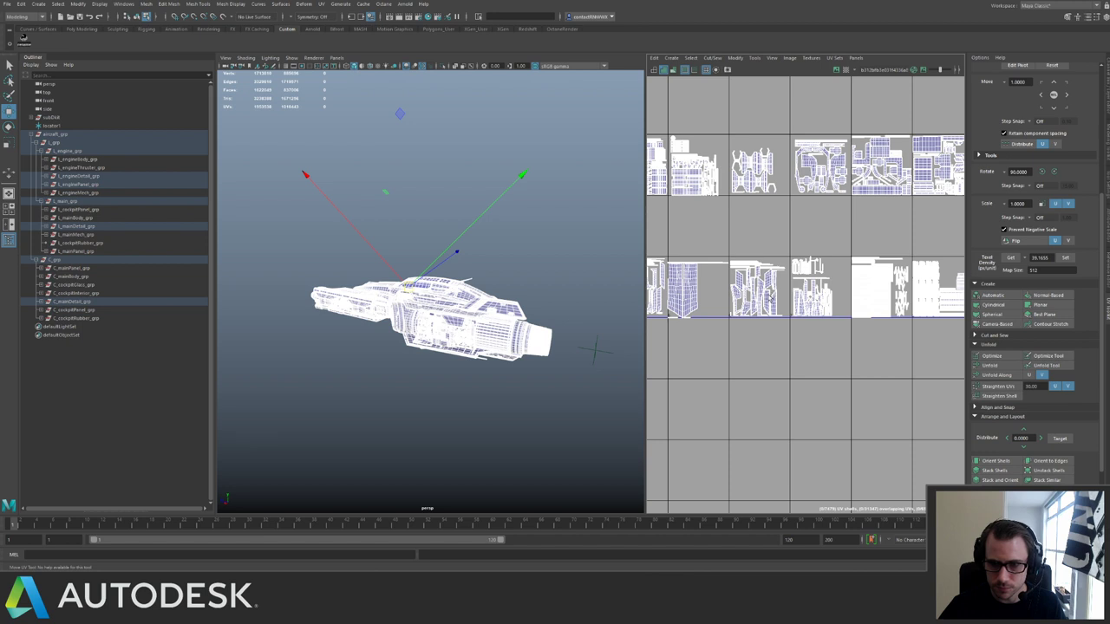
{"action": "key", "text": "ctrl+shift+a"}
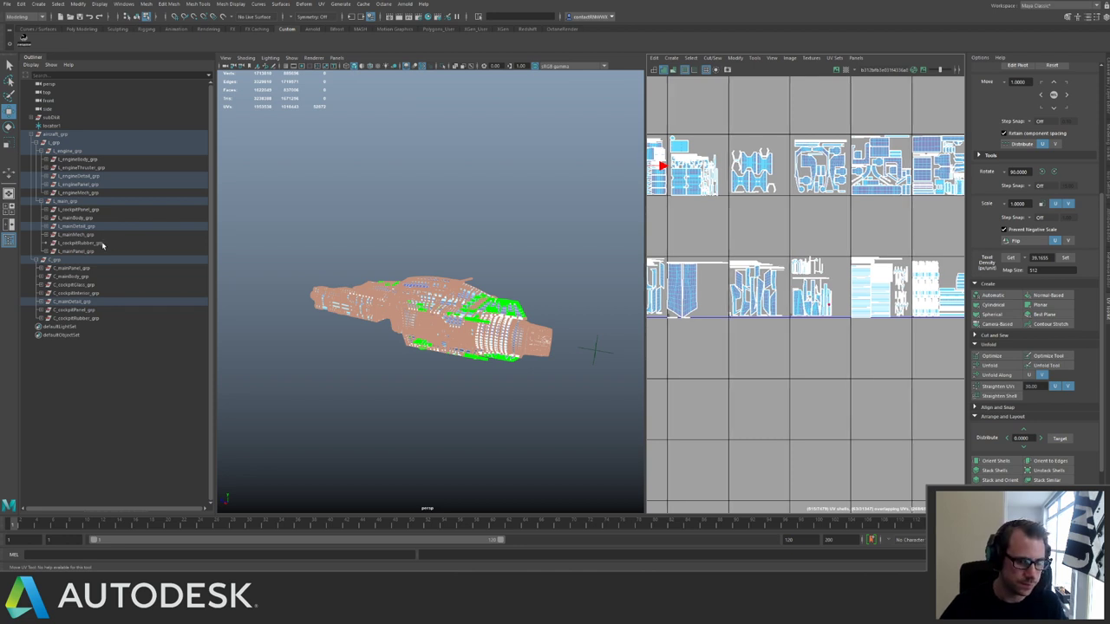
{"action": "middle_click_drag", "start_coordinate": [689, 280], "coordinate": [913, 330], "text": "alt"}
{"action": "scroll", "coordinate": [795, 292], "scroll_direction": "down", "scroll_amount": 3}
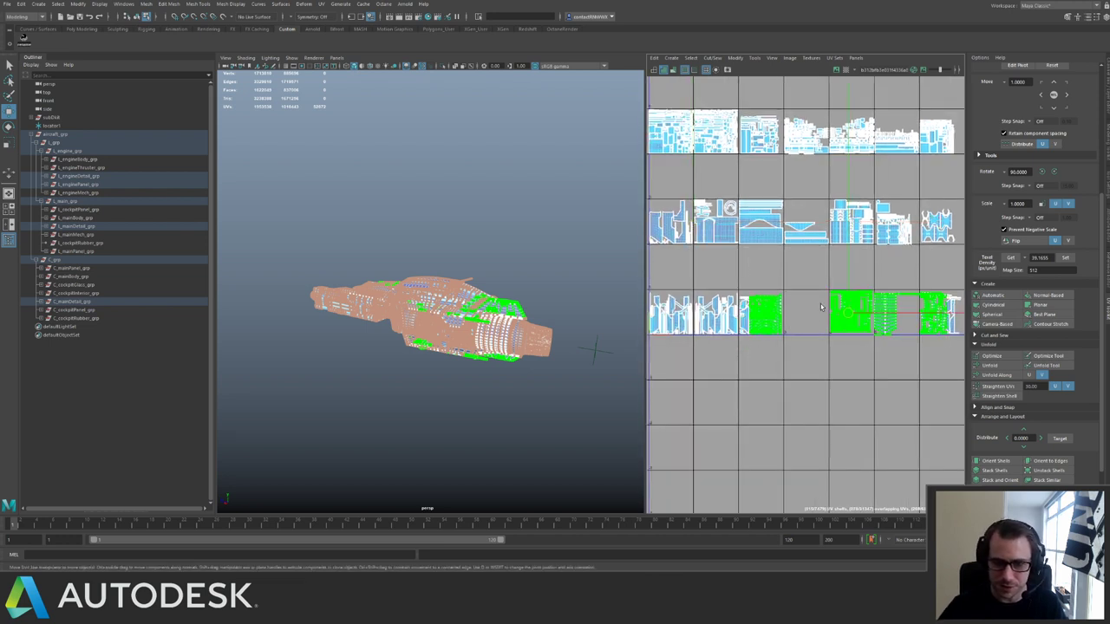
{"action": "middle_click_drag", "start_coordinate": [853, 292], "coordinate": [757, 276], "text": "alt"}
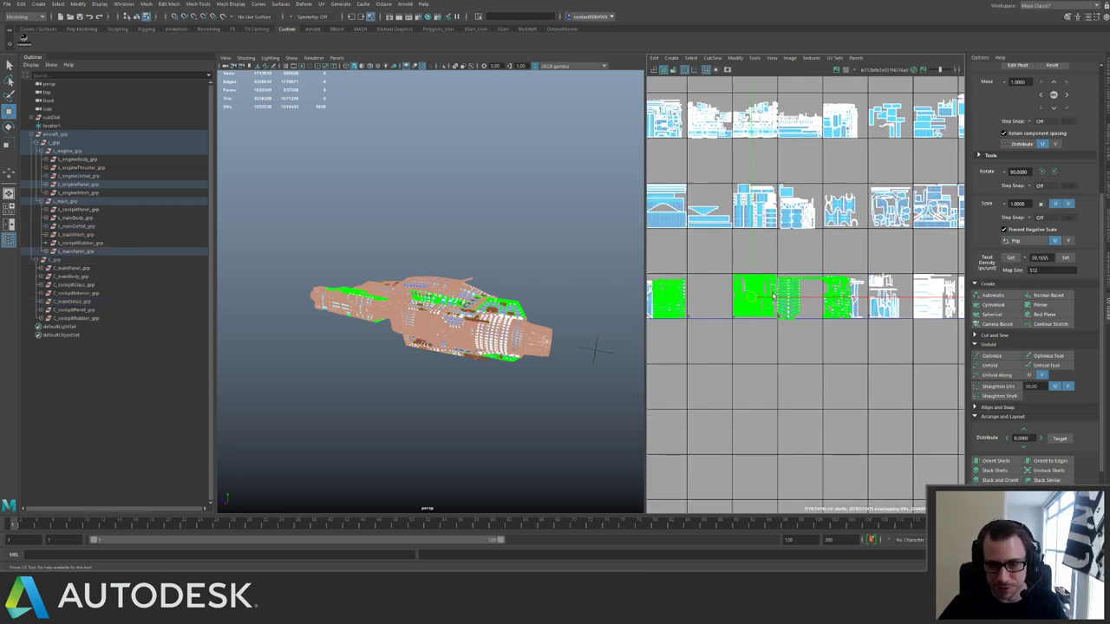
{"action": "left_click_drag", "start_coordinate": [902, 340], "coordinate": [903, 339]}
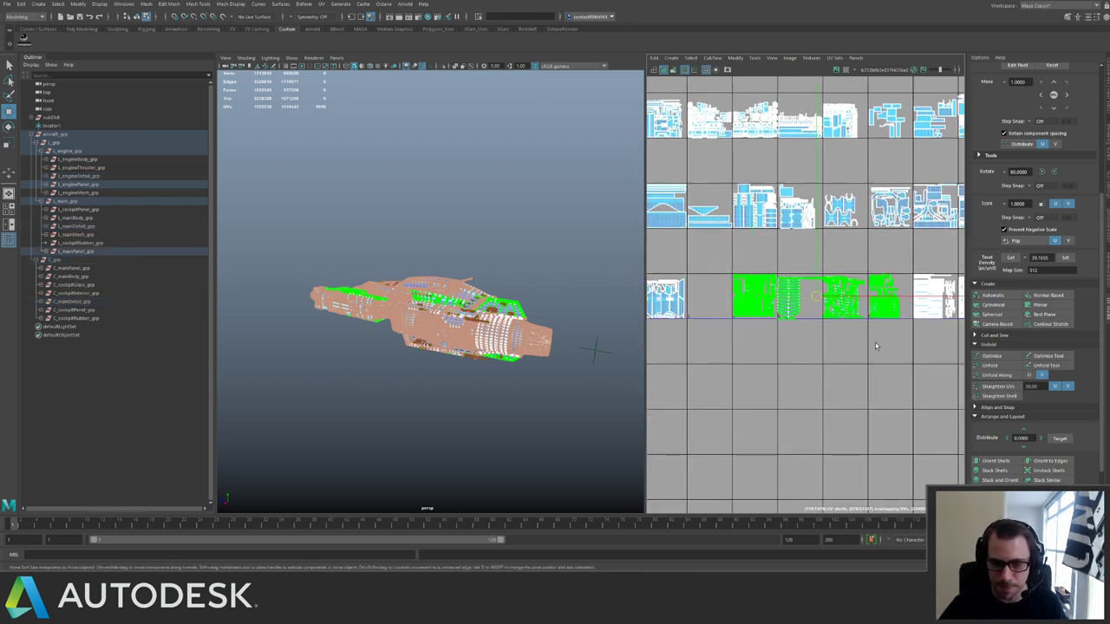
{"action": "scroll", "coordinate": [806, 324], "scroll_direction": "down", "scroll_amount": 3}
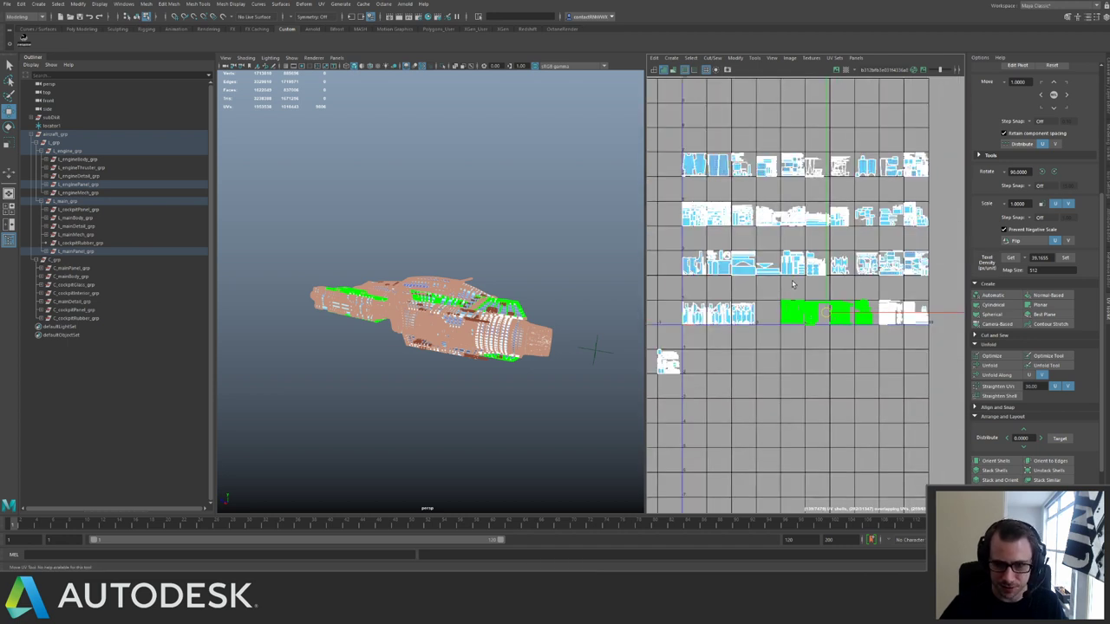
Undo the recent tile moves of the panel shells and of the detail shell block in the lowest UV row.
{"action": "key", "text": "ctrl+z"}
{"action": "key", "text": "ctrl+z"}
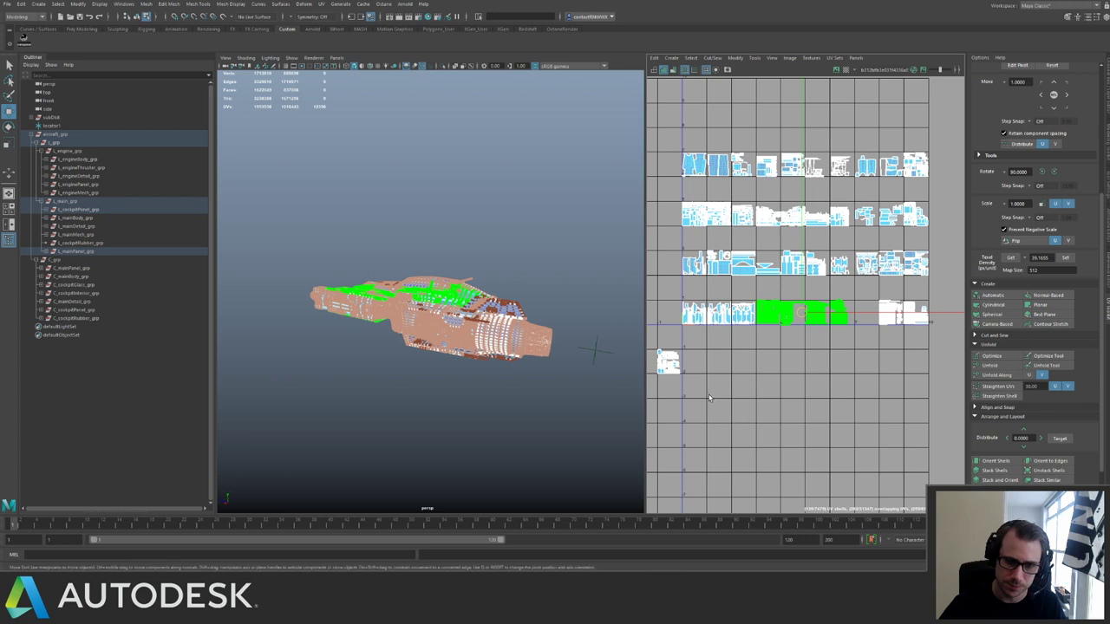
{"action": "key", "text": "ctrl+z"}
{"action": "key", "text": "ctrl+z"}
{"action": "key", "text": "ctrl+z"}
{"action": "key", "text": "ctrl+z"}
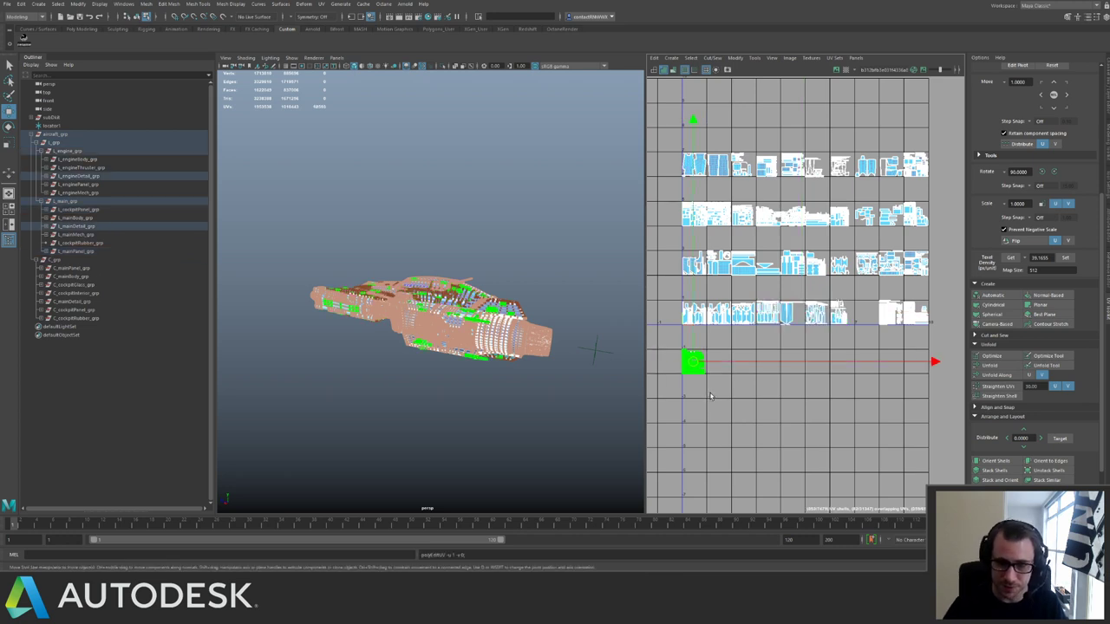
{"action": "key", "text": "ctrl+z"}
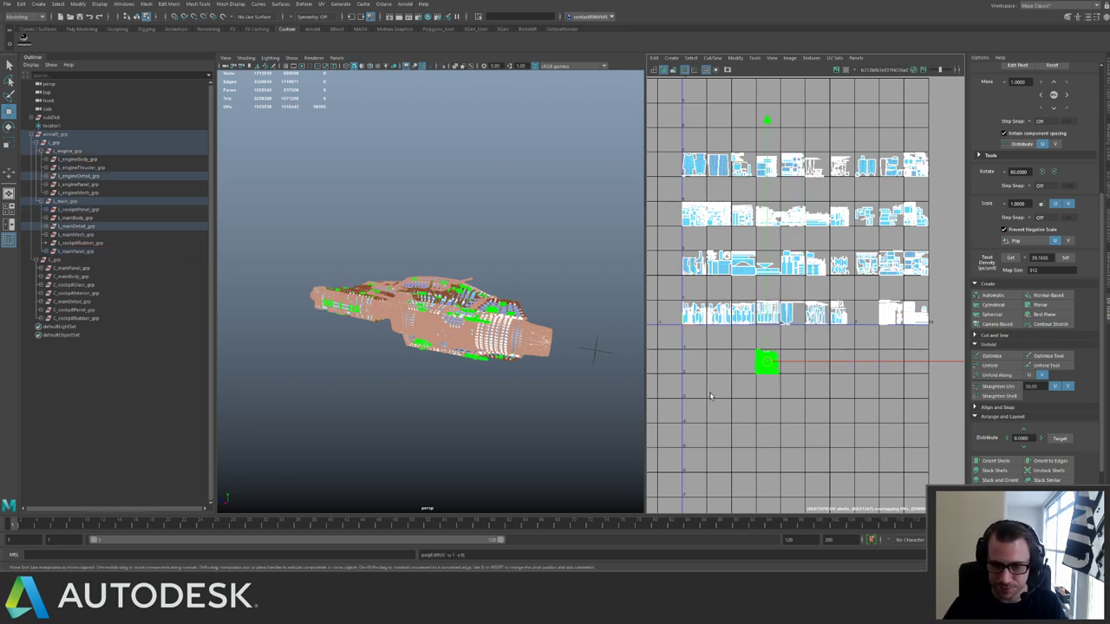
{"action": "key", "text": "ctrl+z"}
{"action": "key", "text": "ctrl+z"}
{"action": "key", "text": "ctrl+z"}
{"action": "key", "text": "ctrl+z"}
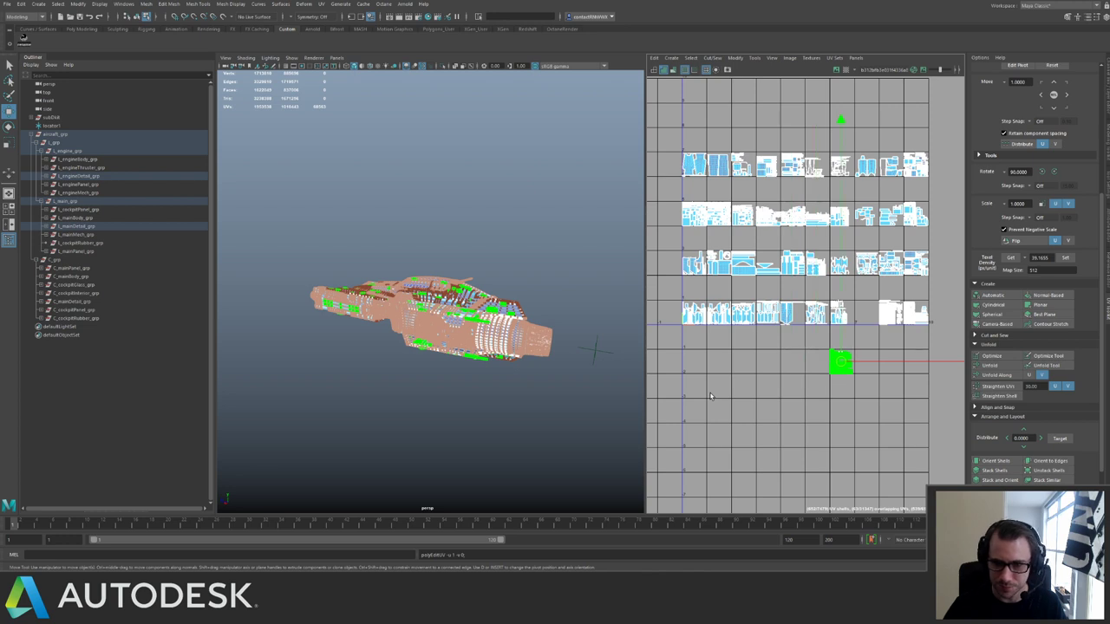
{"action": "key", "text": "ctrl+z"}
{"action": "key", "text": "ctrl+z"}
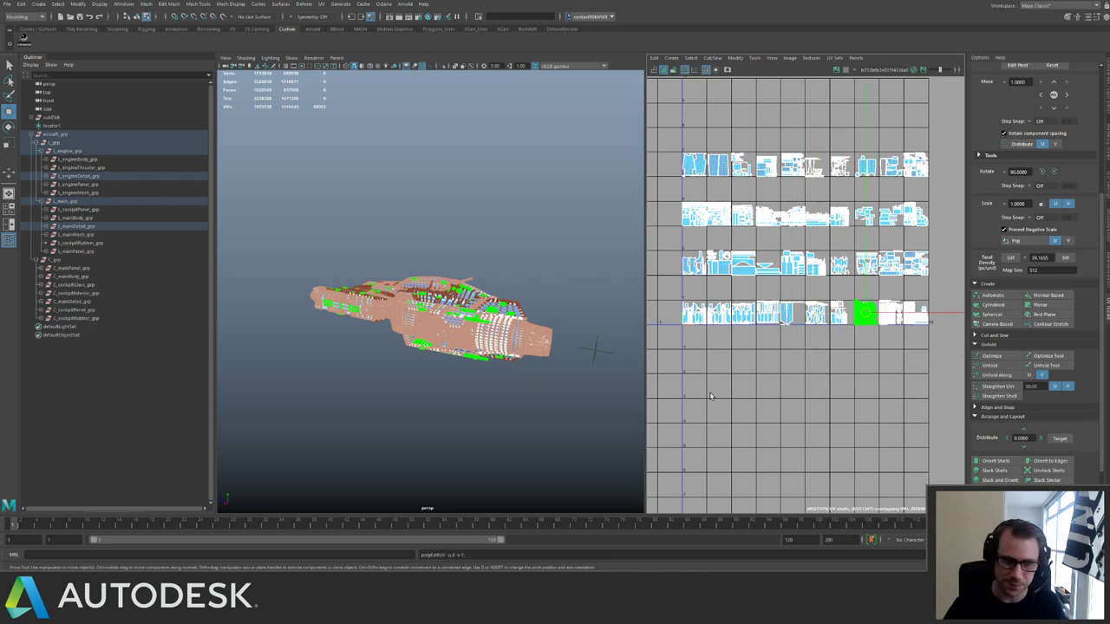
Collapse L_grp in the Outliner and select L_grp and C_grp together to show all their UV rows.
{"action": "left_click", "coordinate": [63, 142]}
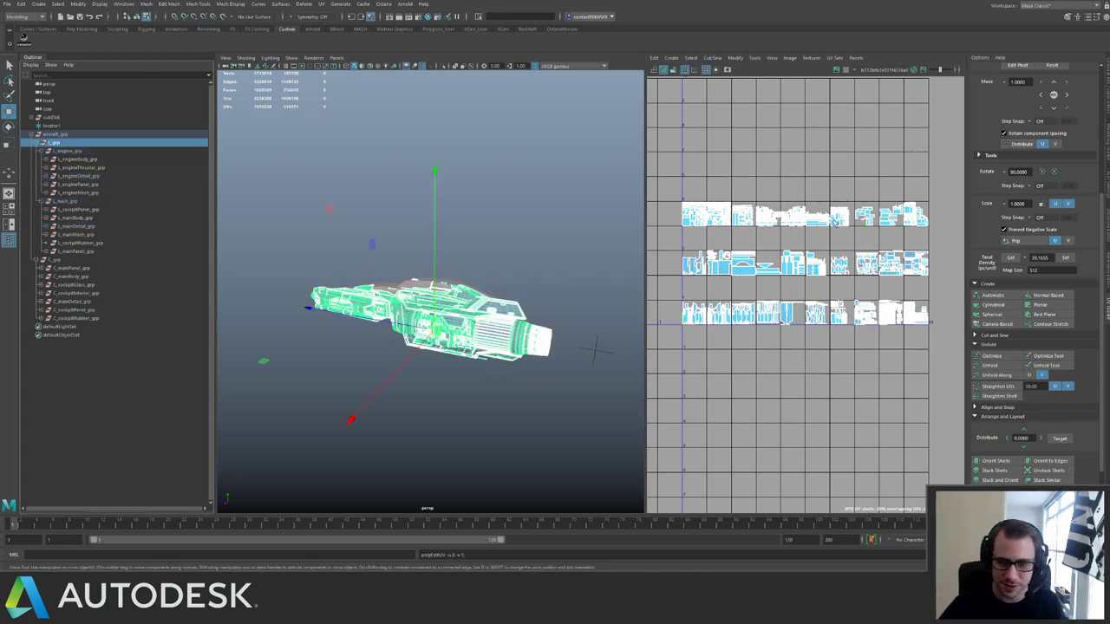
{"action": "key", "text": "f"}
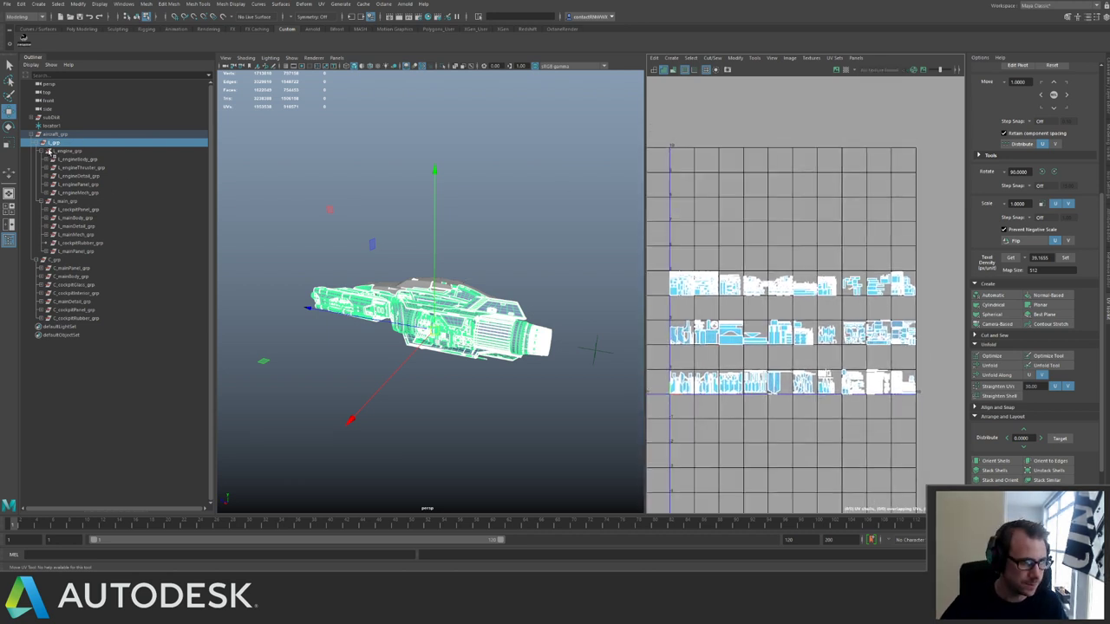
{"action": "left_click", "coordinate": [39, 143]}
{"action": "left_click", "coordinate": [57, 151]}
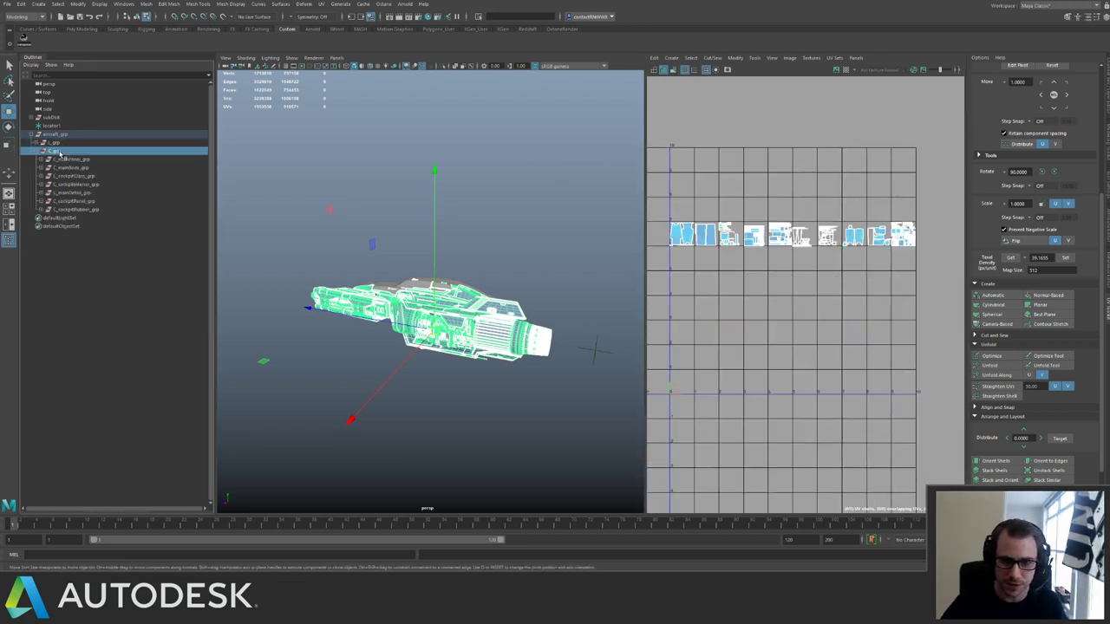
{"action": "left_click", "coordinate": [63, 143], "text": "shift"}
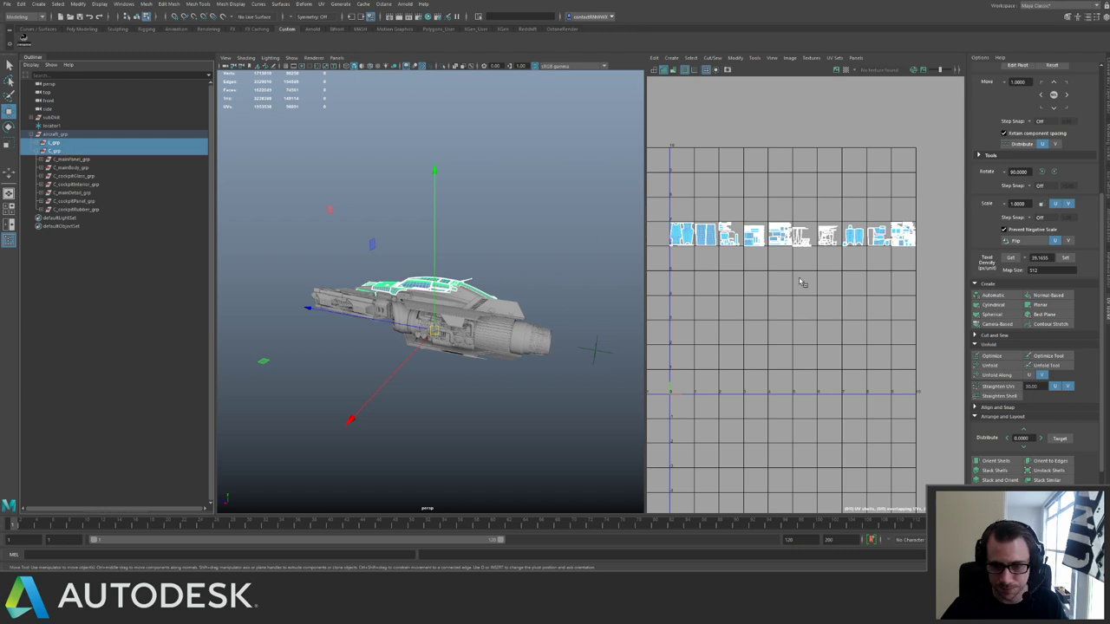
{"action": "middle_click_drag", "start_coordinate": [799, 281], "coordinate": [818, 267], "text": "alt"}
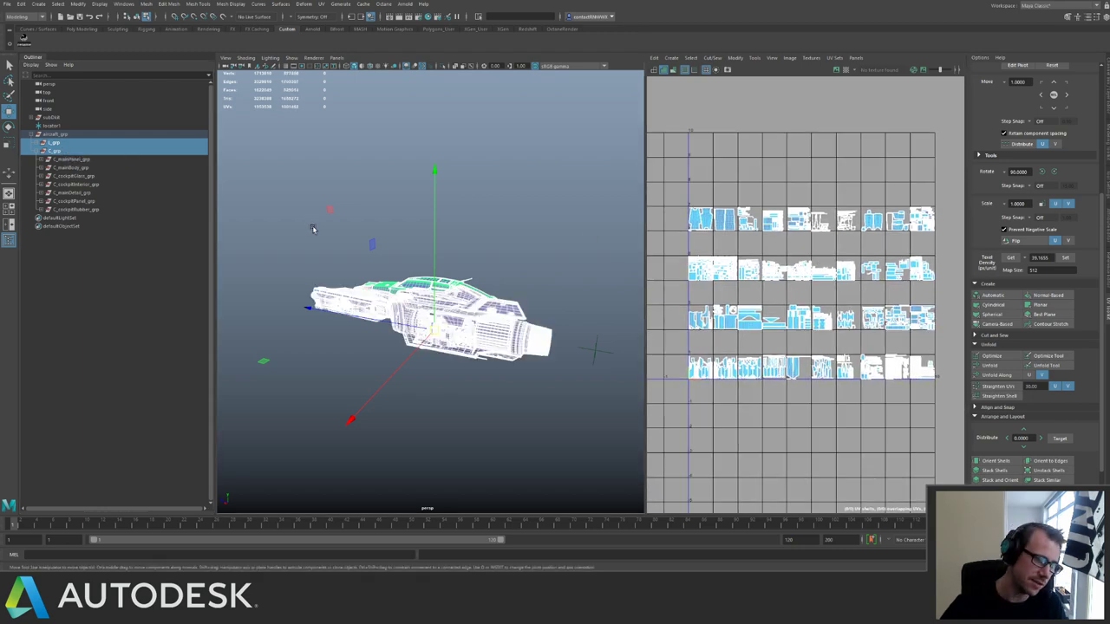
Isolate L_grp and C_grp in the perspective view and save the scene.
{"action": "left_click_drag", "start_coordinate": [314, 229], "coordinate": [342, 279], "text": "alt"}
{"action": "key", "text": "ctrl+1"}
{"action": "right_click_drag", "start_coordinate": [341, 279], "coordinate": [450, 319], "text": "alt"}
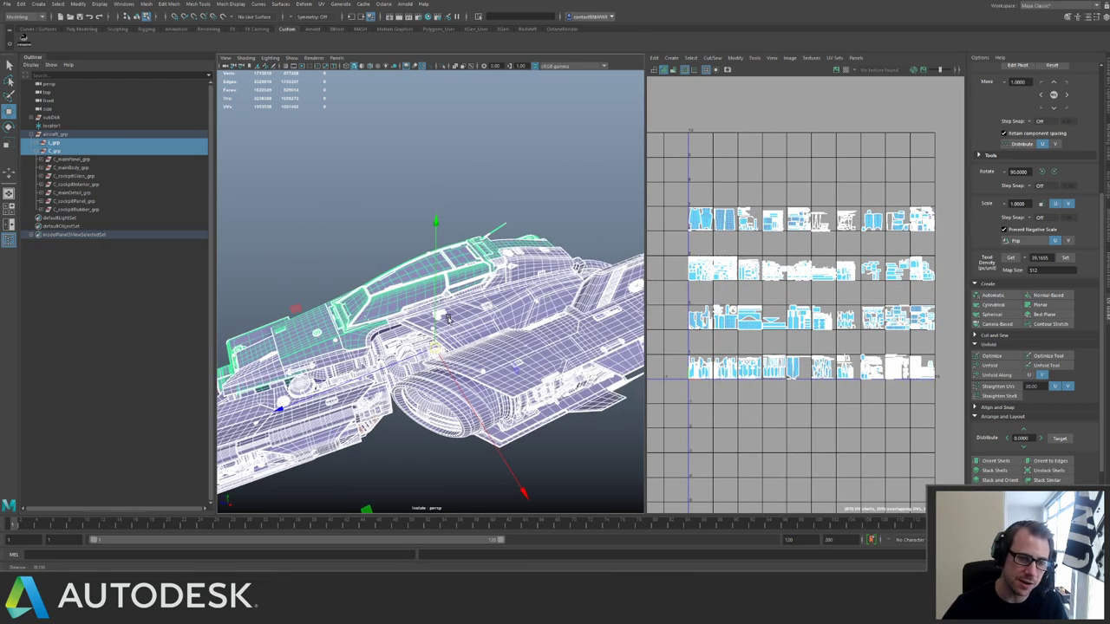
{"action": "left_click_drag", "start_coordinate": [449, 319], "coordinate": [425, 271], "text": "alt"}
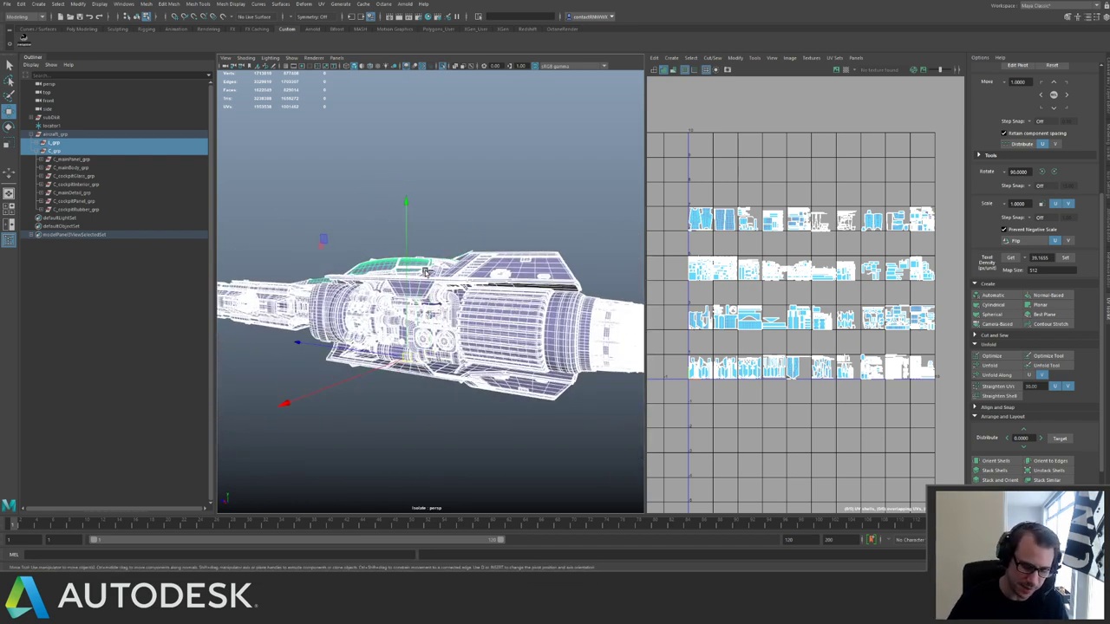
{"action": "key", "text": "q"}
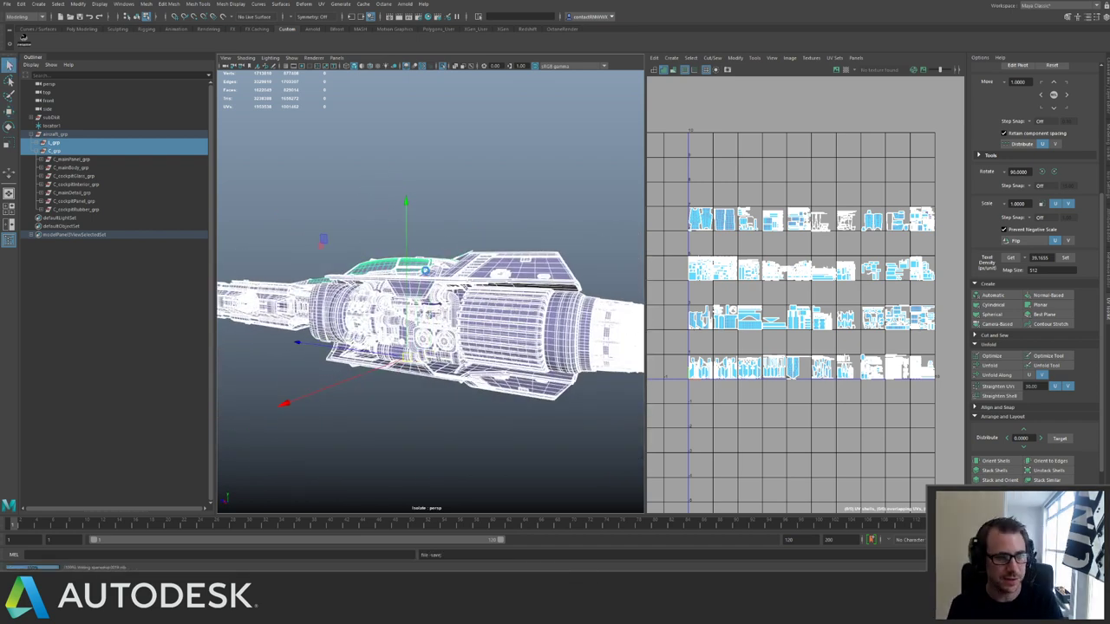
{"action": "key", "text": "w"}
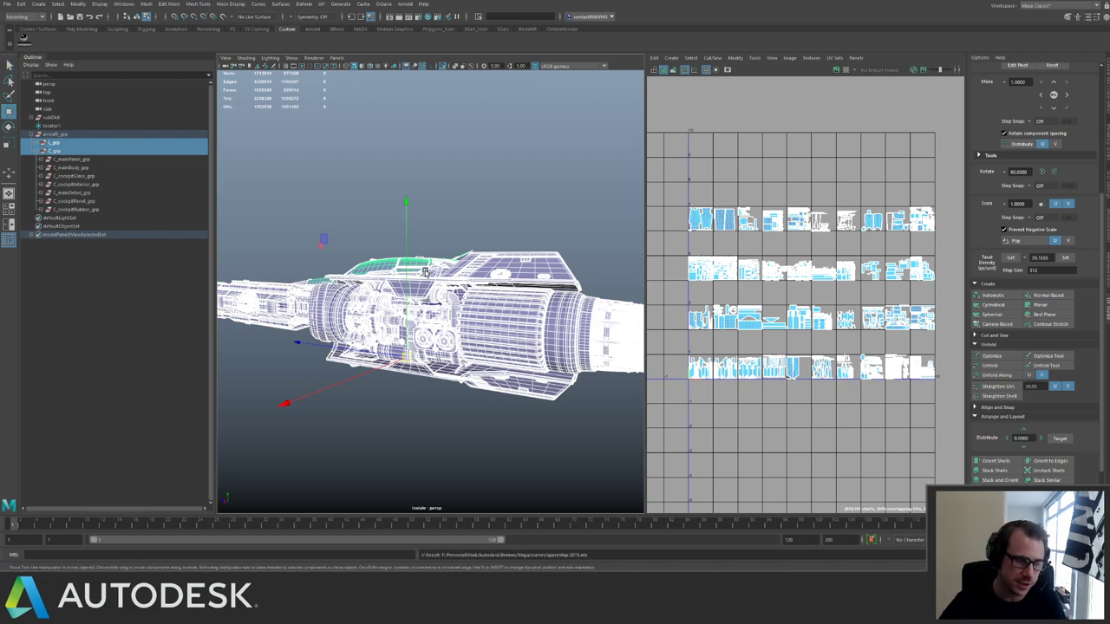
{"action": "left_click_drag", "start_coordinate": [319, 166], "coordinate": [363, 175], "text": "alt"}
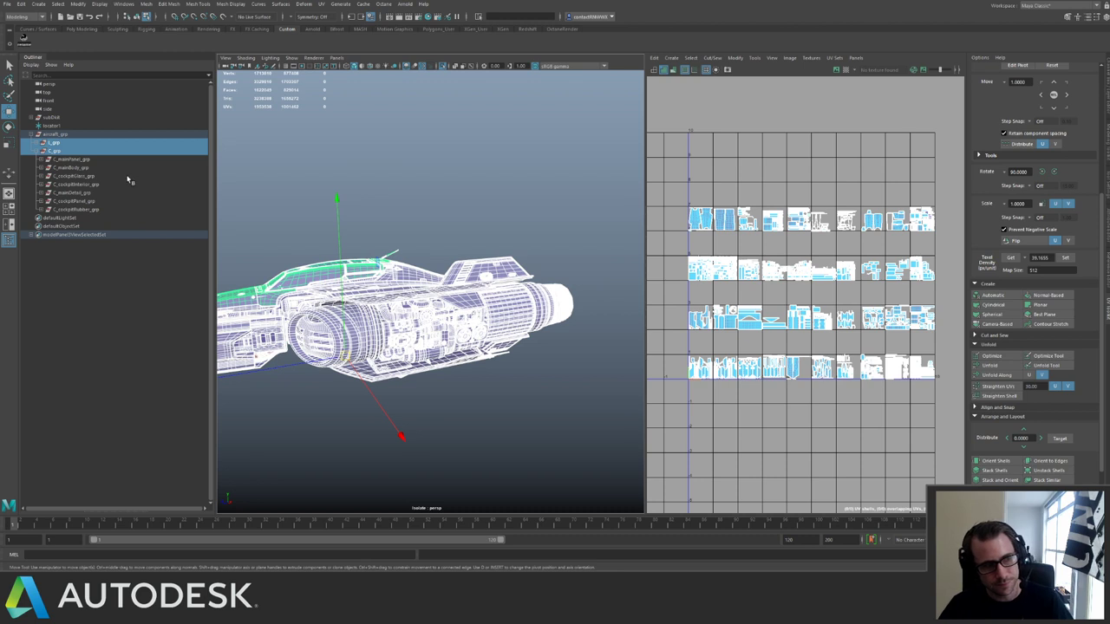
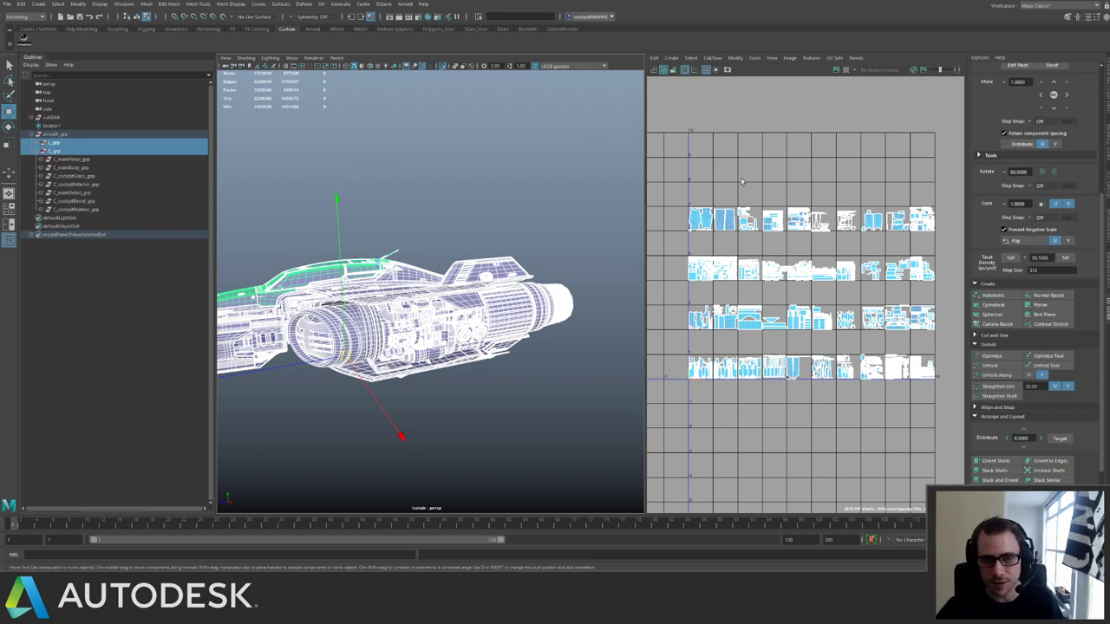
Clear the selection and enlarge the perspective view to show the aircraft without the UV Editor.
{"action": "left_click", "coordinate": [511, 178]}
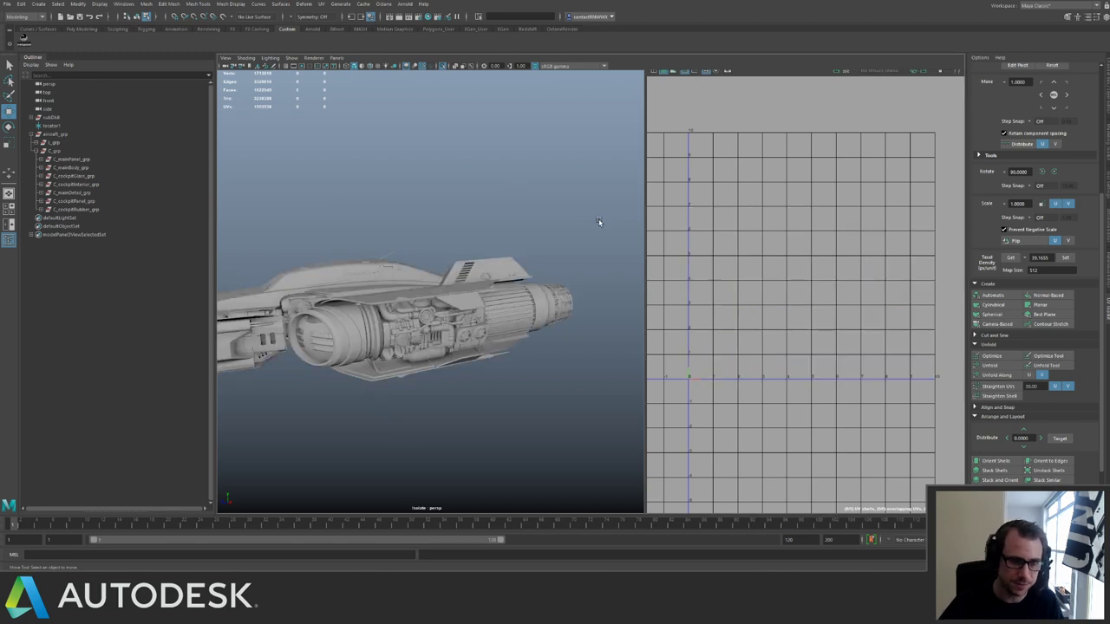
{"action": "key", "text": "space"}
{"action": "left_click_drag", "start_coordinate": [582, 230], "coordinate": [628, 195], "text": "alt"}
{"action": "right_click_drag", "start_coordinate": [628, 195], "coordinate": [451, 184], "text": "alt"}
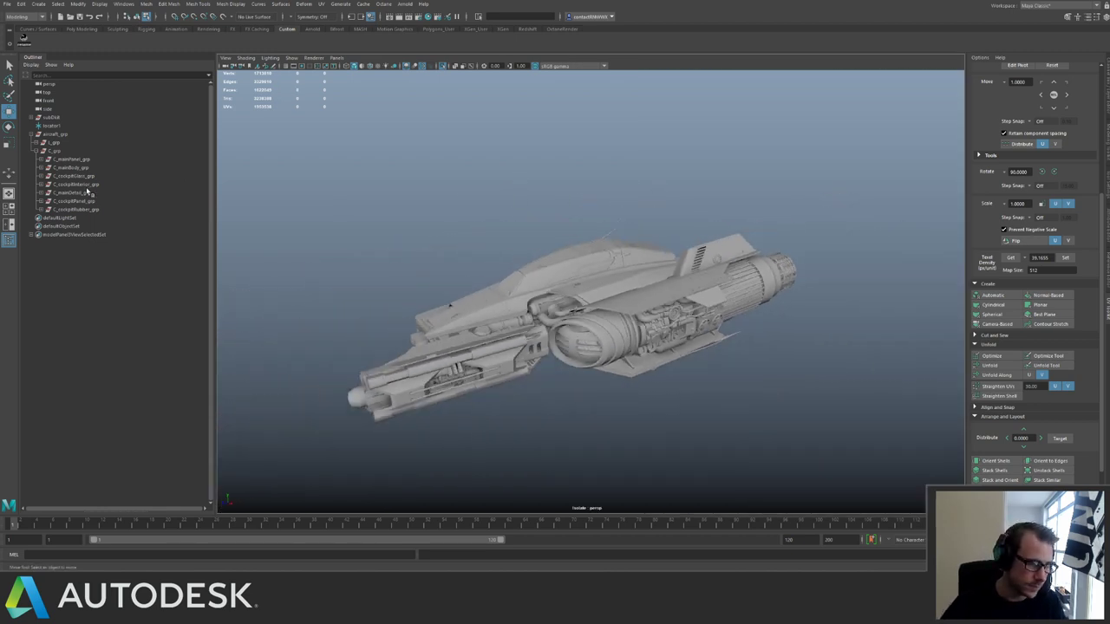
Isolate C_grp in the perspective view so only the centre meshes are shown.
{"action": "left_click", "coordinate": [56, 152]}
{"action": "right_click_drag", "start_coordinate": [477, 235], "coordinate": [427, 229], "text": "alt"}
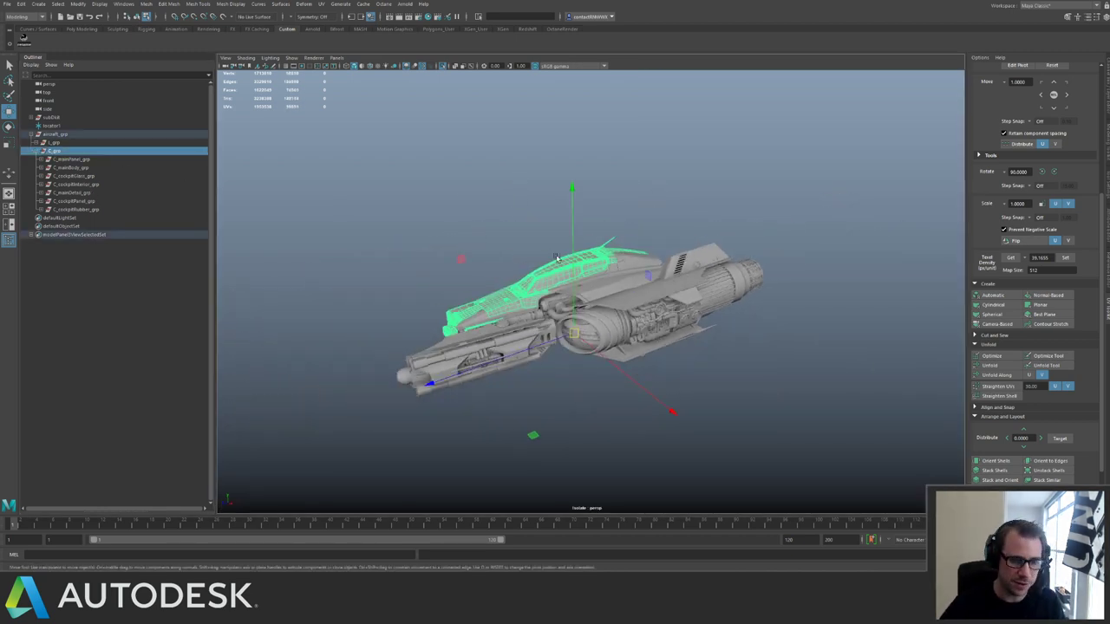
{"action": "key", "text": "ctrl+1"}
{"action": "left_click_drag", "start_coordinate": [525, 253], "coordinate": [574, 243], "text": "alt"}
{"action": "right_click_drag", "start_coordinate": [574, 244], "coordinate": [581, 282], "text": "alt"}
{"action": "left_click", "coordinate": [86, 150]}
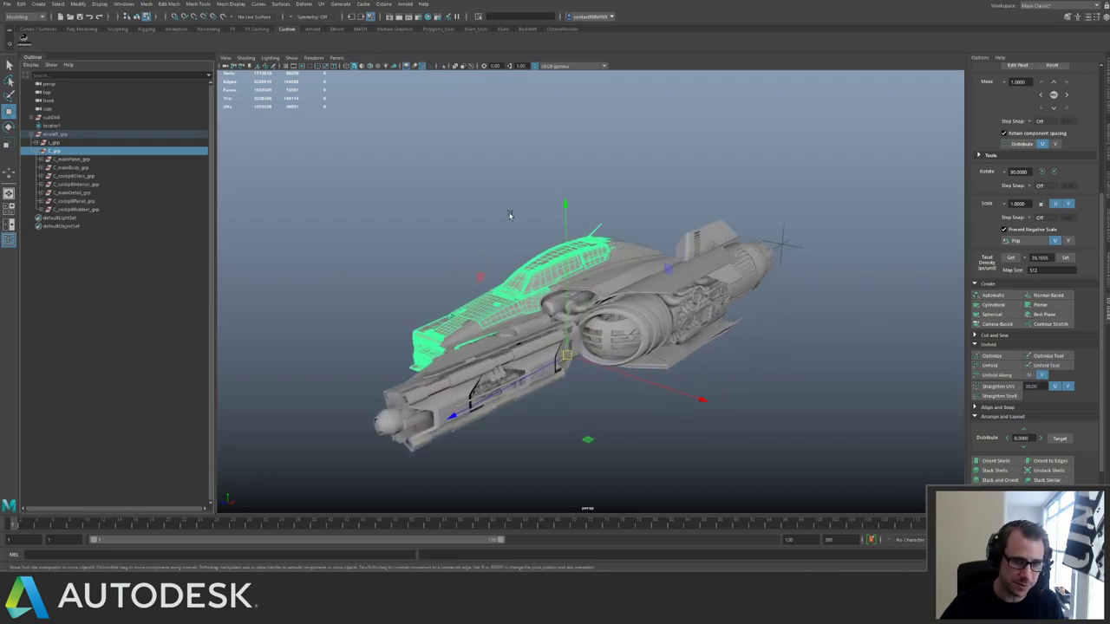
{"action": "left_click_drag", "start_coordinate": [500, 223], "coordinate": [488, 241], "text": "alt"}
{"action": "right_click_drag", "start_coordinate": [487, 241], "coordinate": [512, 232], "text": "alt"}
{"action": "key", "text": "ctrl+1"}
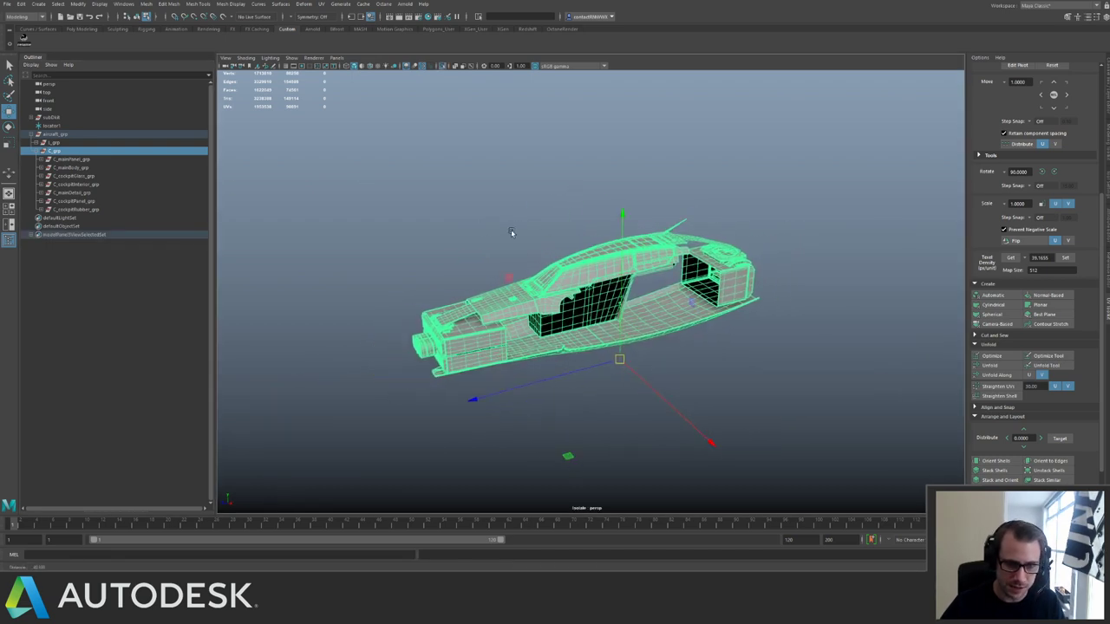
{"action": "left_click_drag", "start_coordinate": [512, 233], "coordinate": [535, 245], "text": "alt"}
Set a face selection constraint with Order set to Nsided and use it to select the N-sided faces across the C_grp meshes.
{"action": "right_click", "coordinate": [569, 267]}
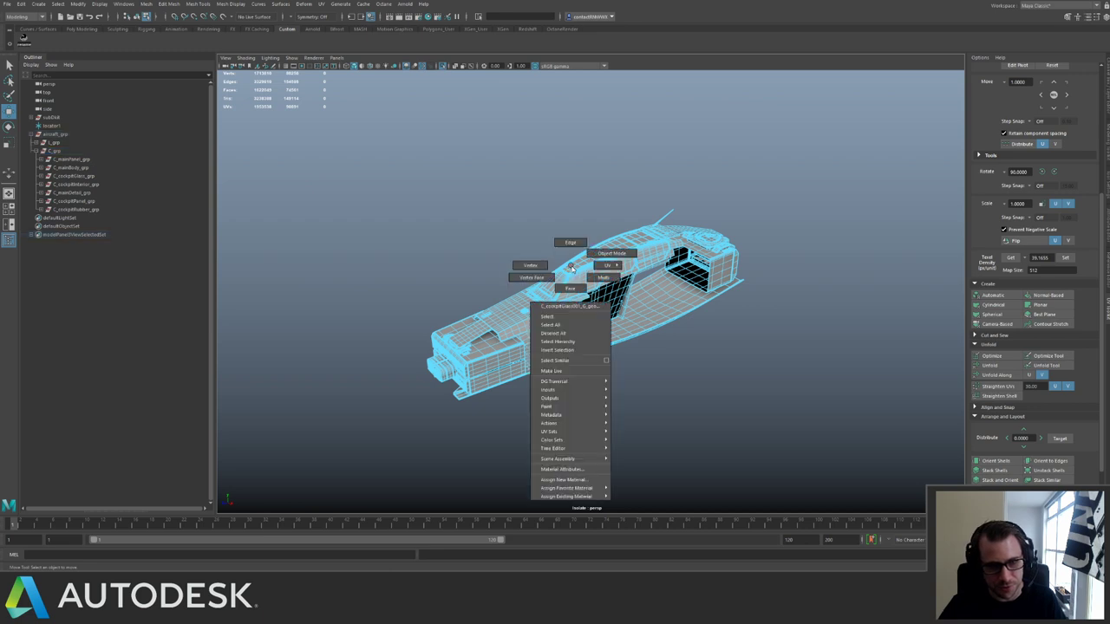
{"action": "left_click", "coordinate": [569, 287]}
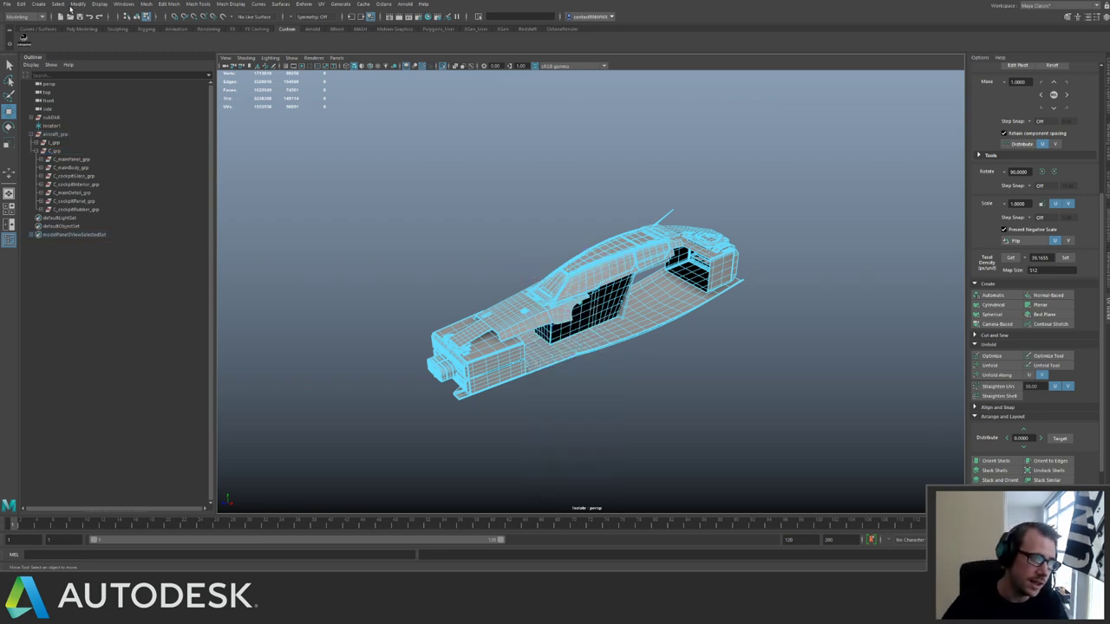
{"action": "left_click", "coordinate": [58, 4]}
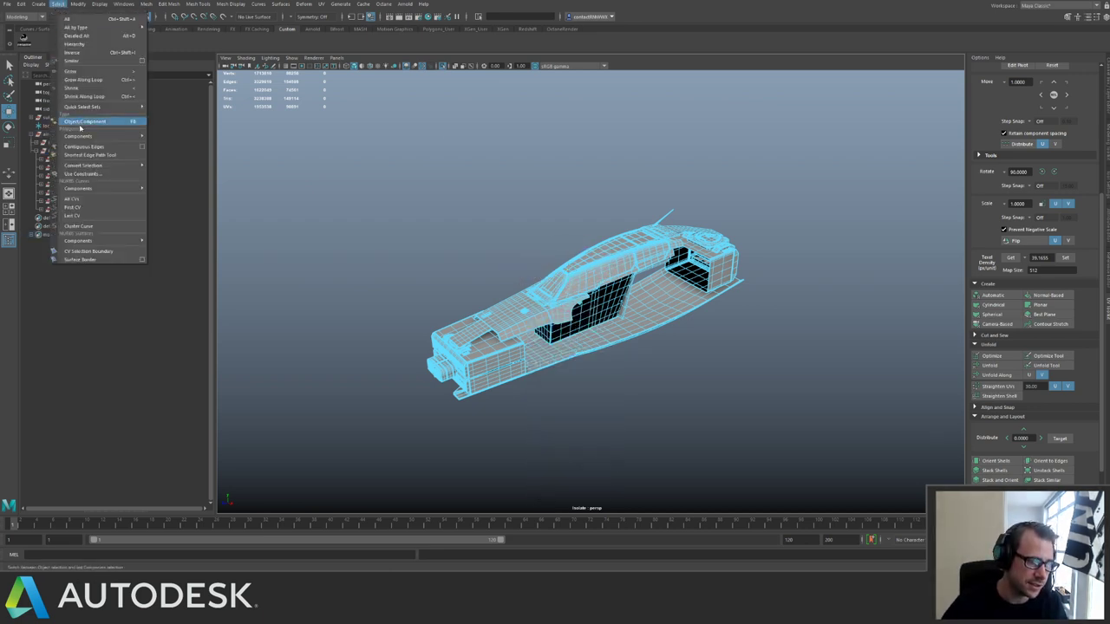
{"action": "left_click", "coordinate": [82, 174]}
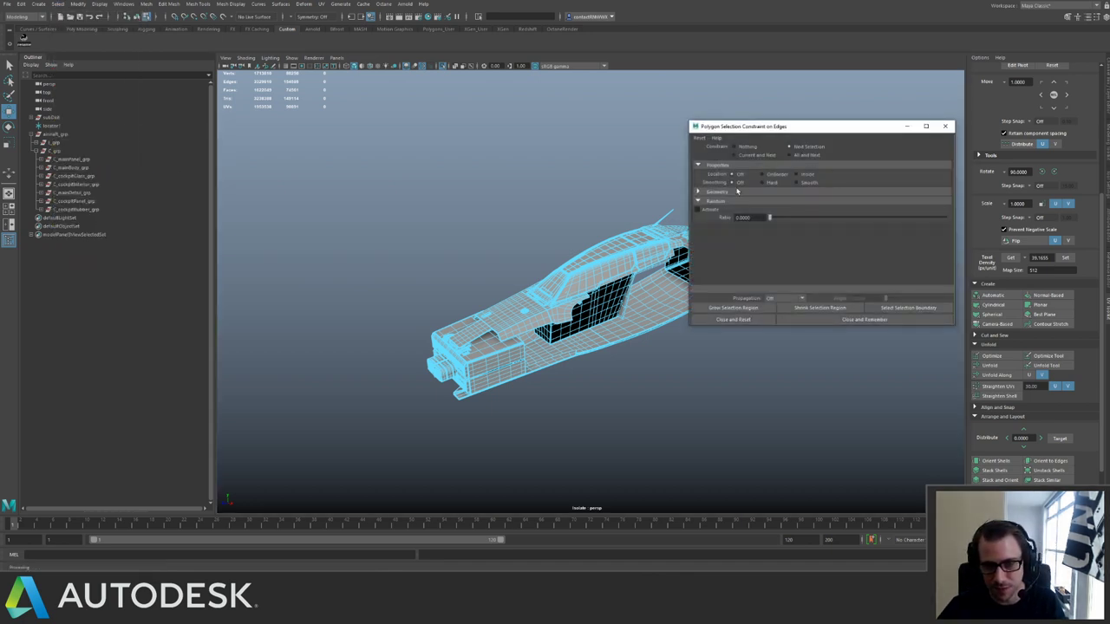
{"action": "right_click_drag", "start_coordinate": [630, 257], "coordinate": [624, 272]}
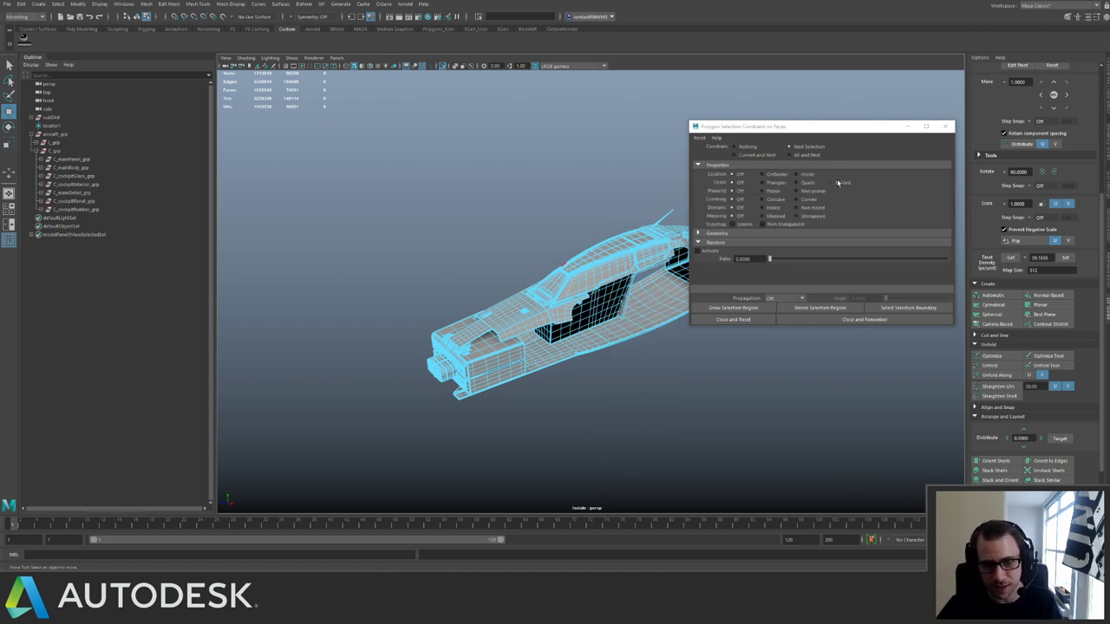
{"action": "middle_click_drag", "start_coordinate": [617, 210], "coordinate": [491, 190], "text": "alt"}
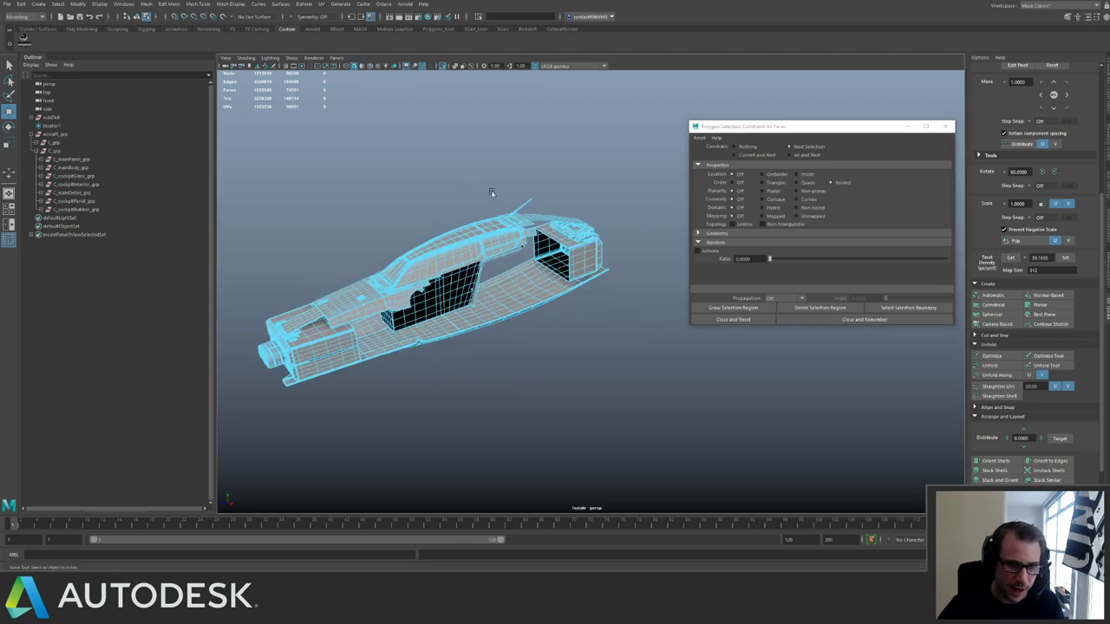
{"action": "left_click_drag", "start_coordinate": [490, 190], "coordinate": [464, 204], "text": "alt"}
{"action": "right_click_drag", "start_coordinate": [464, 205], "coordinate": [364, 193], "text": "alt"}
{"action": "left_click_drag", "start_coordinate": [345, 188], "coordinate": [626, 427]}
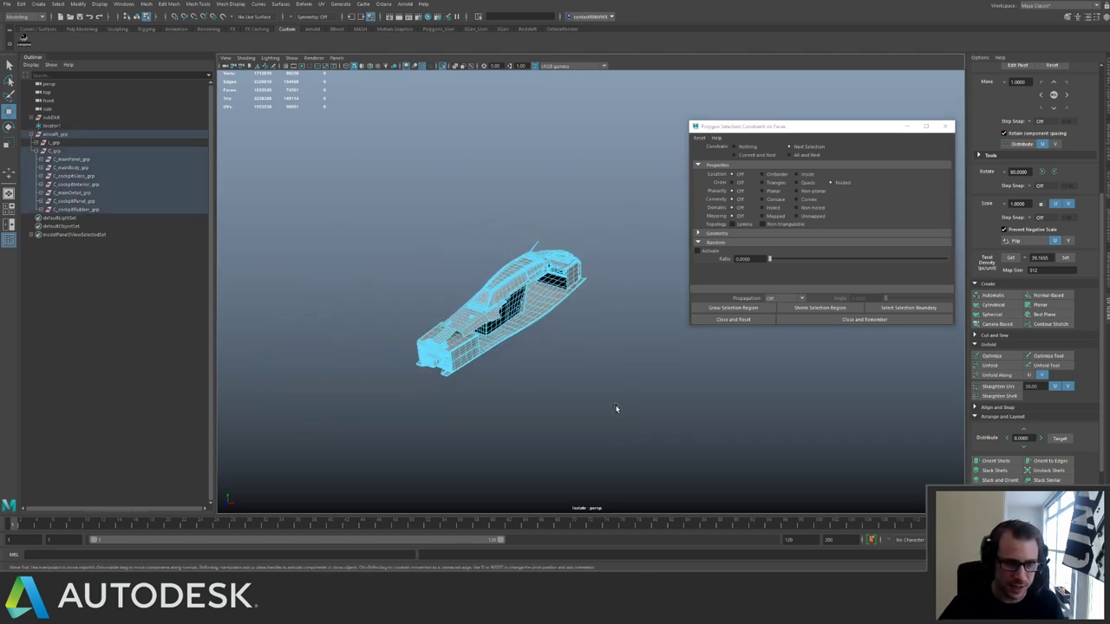
Examine the selected N-sided faces on the cockpit's front glass, both within the whole aircraft and isolated.
{"action": "mouse_move", "coordinate": [516, 323]}
{"action": "left_mouse_down", "text": "alt"}
{"action": "mouse_move", "coordinate": [642, 217]}
{"action": "mouse_move", "coordinate": [638, 163]}
{"action": "mouse_move", "coordinate": [602, 366]}
{"action": "mouse_move", "coordinate": [519, 333]}
{"action": "mouse_move", "coordinate": [434, 369]}
{"action": "mouse_move", "coordinate": [526, 333]}
{"action": "left_mouse_up", "text": "alt"}
{"action": "middle_click_drag", "start_coordinate": [525, 332], "coordinate": [465, 336], "text": "alt"}
{"action": "key", "text": "ctrl+1"}
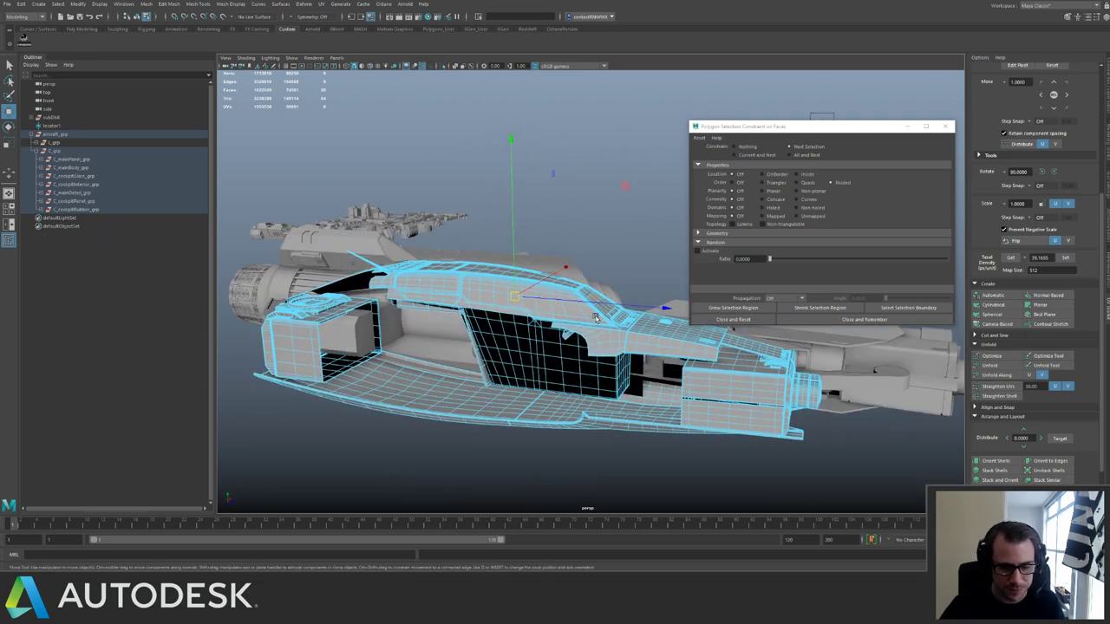
{"action": "left_click_drag", "start_coordinate": [540, 337], "coordinate": [355, 456], "text": "alt"}
{"action": "right_click_drag", "start_coordinate": [355, 456], "coordinate": [414, 438], "text": "alt"}
{"action": "middle_click_drag", "start_coordinate": [415, 438], "coordinate": [496, 391], "text": "alt"}
{"action": "right_click_drag", "start_coordinate": [496, 390], "coordinate": [529, 364], "text": "alt"}
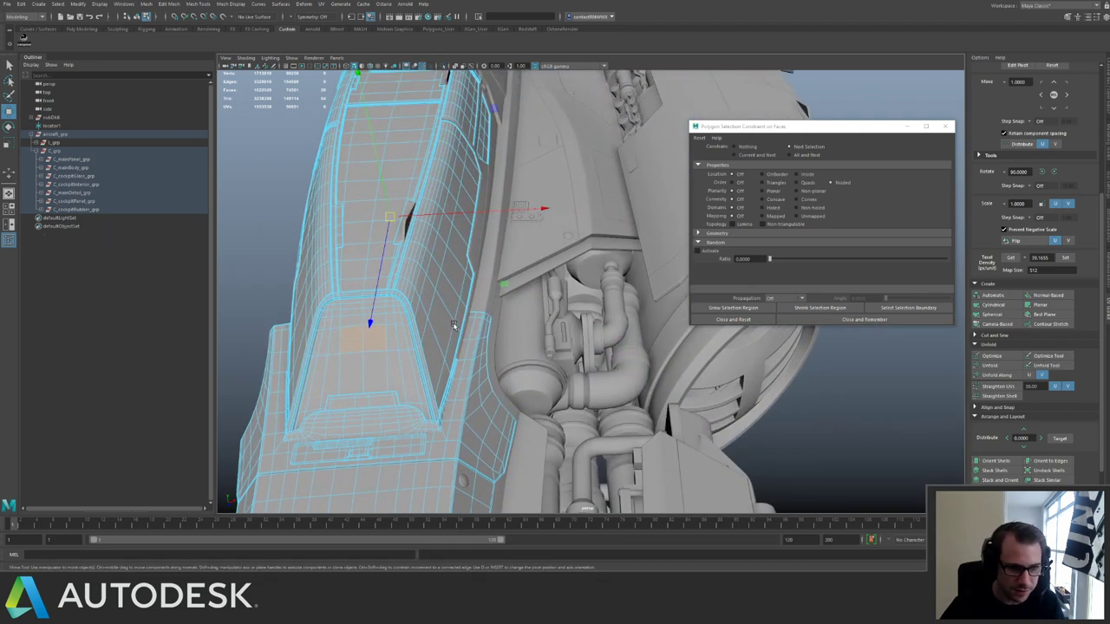
{"action": "key", "text": "ctrl+1"}
{"action": "left_click_drag", "start_coordinate": [453, 326], "coordinate": [550, 303], "text": "alt"}
{"action": "middle_click_drag", "start_coordinate": [550, 302], "coordinate": [590, 299], "text": "alt"}
{"action": "right_click_drag", "start_coordinate": [590, 299], "coordinate": [615, 369], "text": "alt"}
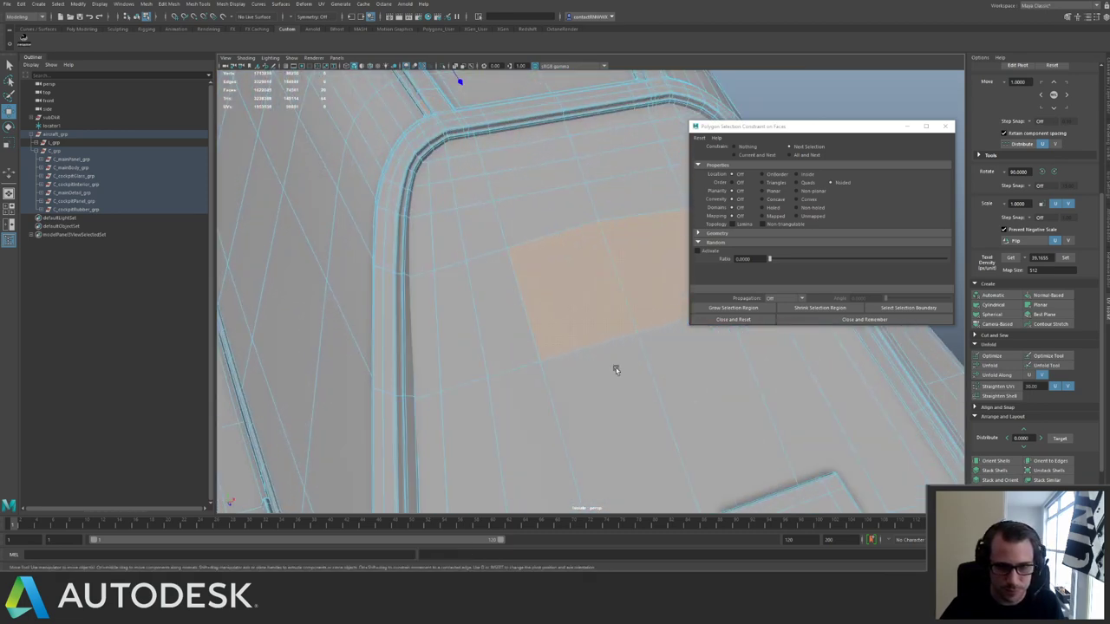
{"action": "left_click_drag", "start_coordinate": [616, 370], "coordinate": [535, 369], "text": "alt"}
Select the cockpit glass mesh, turn on its smooth preview and switch it to vertex selection.
{"action": "key", "text": "F8"}
{"action": "left_click", "coordinate": [579, 345]}
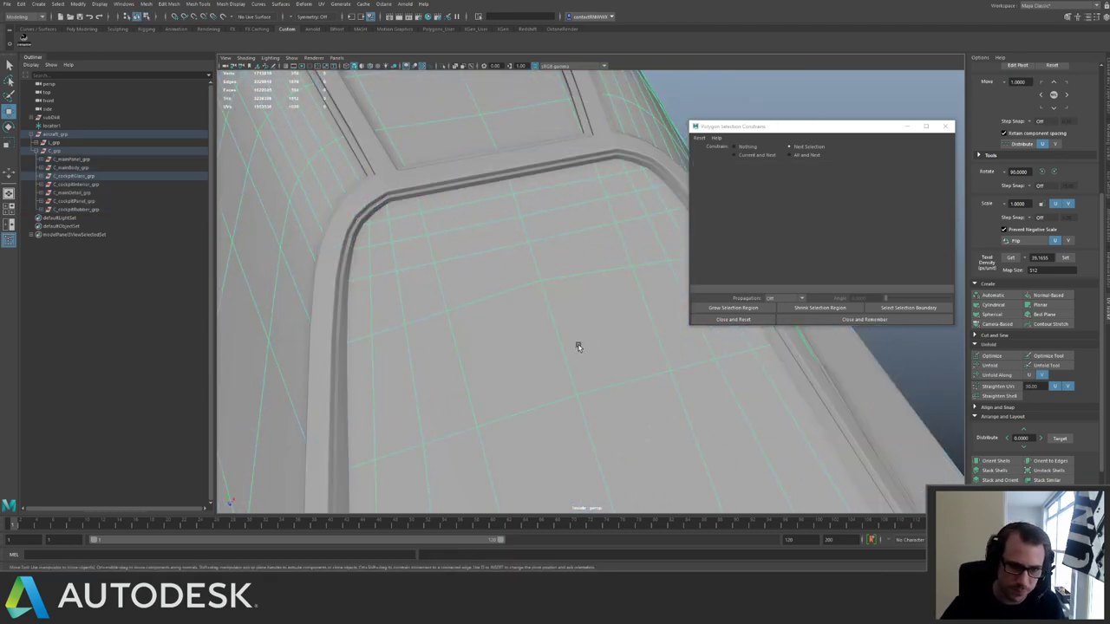
{"action": "key", "text": "3"}
{"action": "right_click_drag", "start_coordinate": [579, 345], "coordinate": [512, 335]}
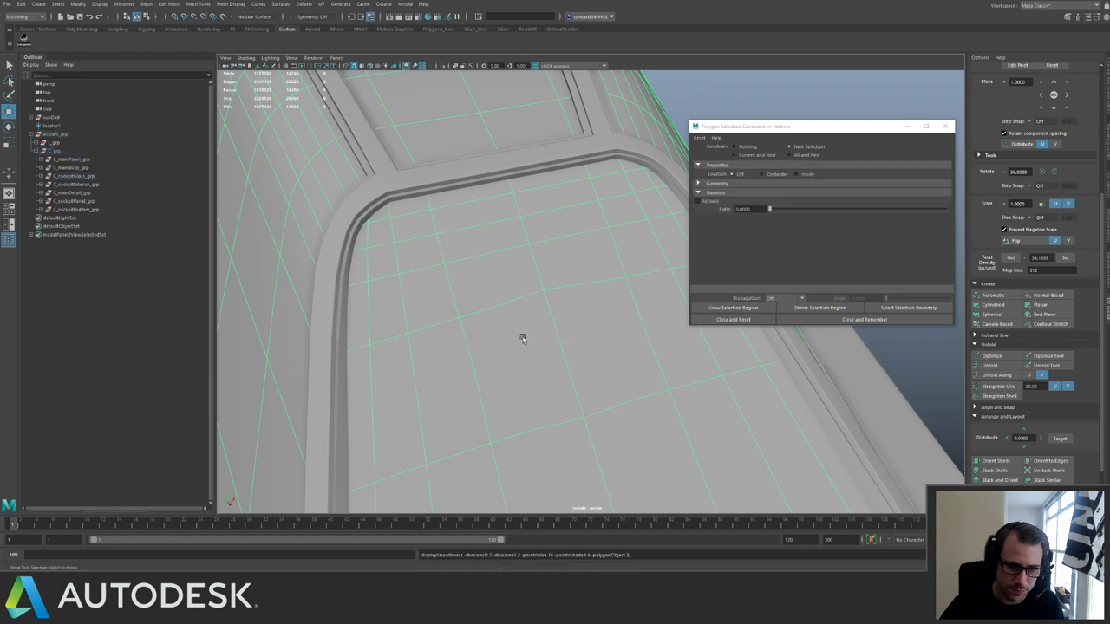
{"action": "left_click", "coordinate": [582, 355]}
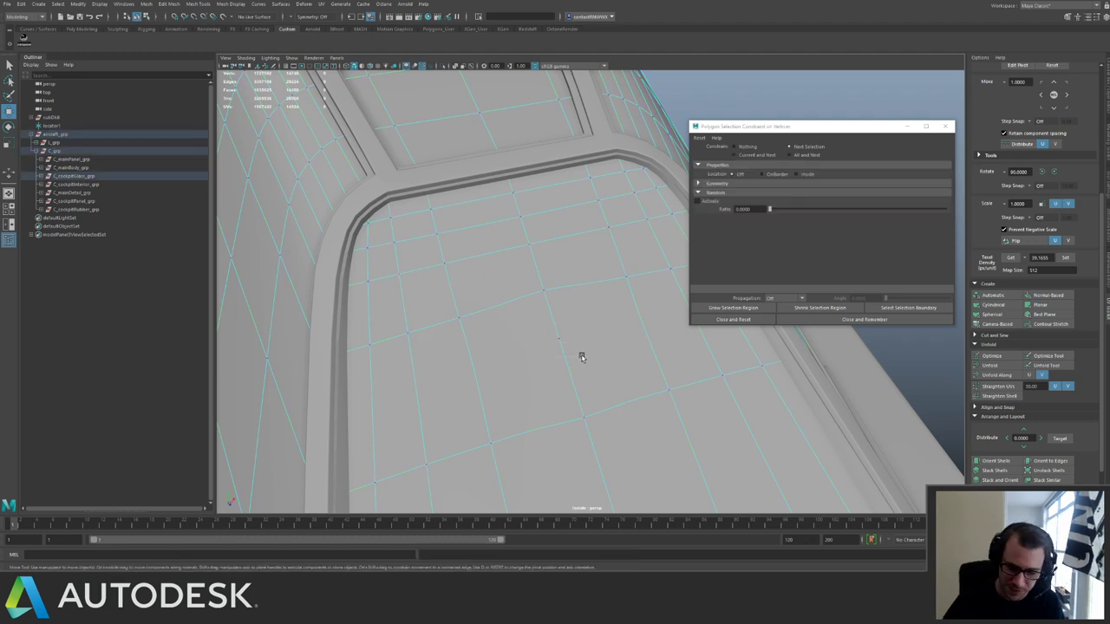
Set the selection constraint to Nothing and delete the stray vertex in the middle of the front cockpit glass.
{"action": "left_click", "coordinate": [735, 148]}
{"action": "left_click_drag", "start_coordinate": [543, 340], "coordinate": [569, 368]}
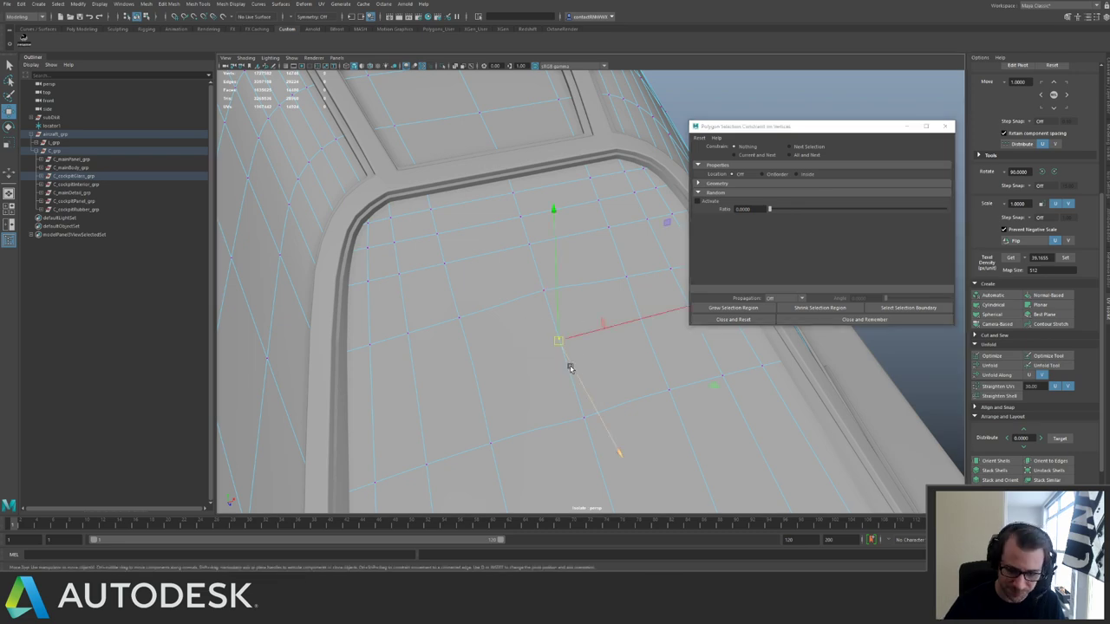
{"action": "key", "text": "Delete"}
Check the cockpit glass mesh in object mode, isolate it and turn off its smooth preview.
{"action": "right_click_drag", "start_coordinate": [547, 283], "coordinate": [545, 258]}
{"action": "key", "text": "ctrl+1"}
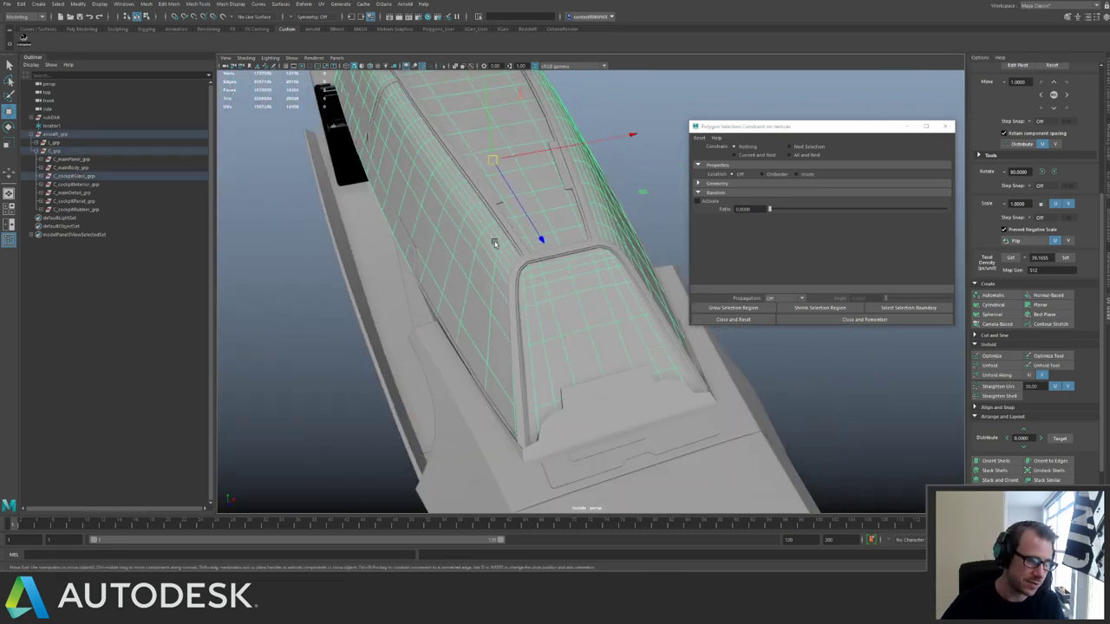
{"action": "left_click_drag", "start_coordinate": [545, 259], "coordinate": [520, 295], "text": "alt"}
{"action": "key", "text": "ctrl+1"}
{"action": "right_click_drag", "start_coordinate": [520, 295], "coordinate": [564, 329], "text": "alt"}
{"action": "left_click_drag", "start_coordinate": [564, 331], "coordinate": [583, 333], "text": "alt"}
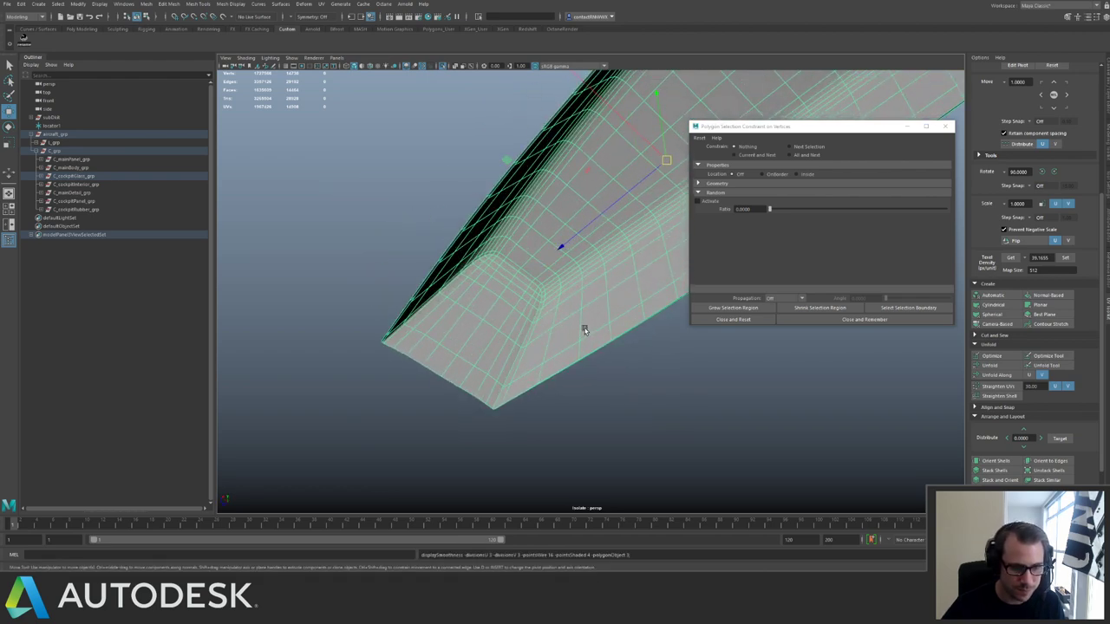
{"action": "key", "text": "1"}
Isolate the whole C_grp again and frame it in the perspective view.
{"action": "left_click", "coordinate": [57, 151]}
{"action": "left_click_drag", "start_coordinate": [354, 213], "coordinate": [579, 248], "text": "alt"}
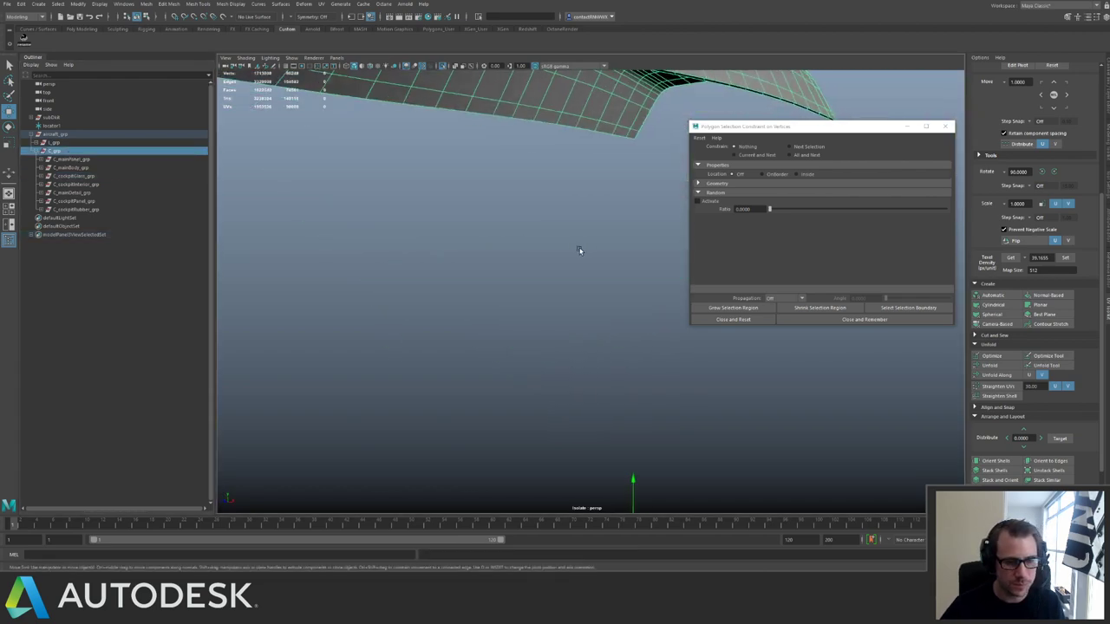
{"action": "right_click_drag", "start_coordinate": [580, 248], "coordinate": [438, 252], "text": "alt"}
{"action": "key", "text": "ctrl+1"}
{"action": "key", "text": "ctrl+1"}
{"action": "key", "text": "f"}
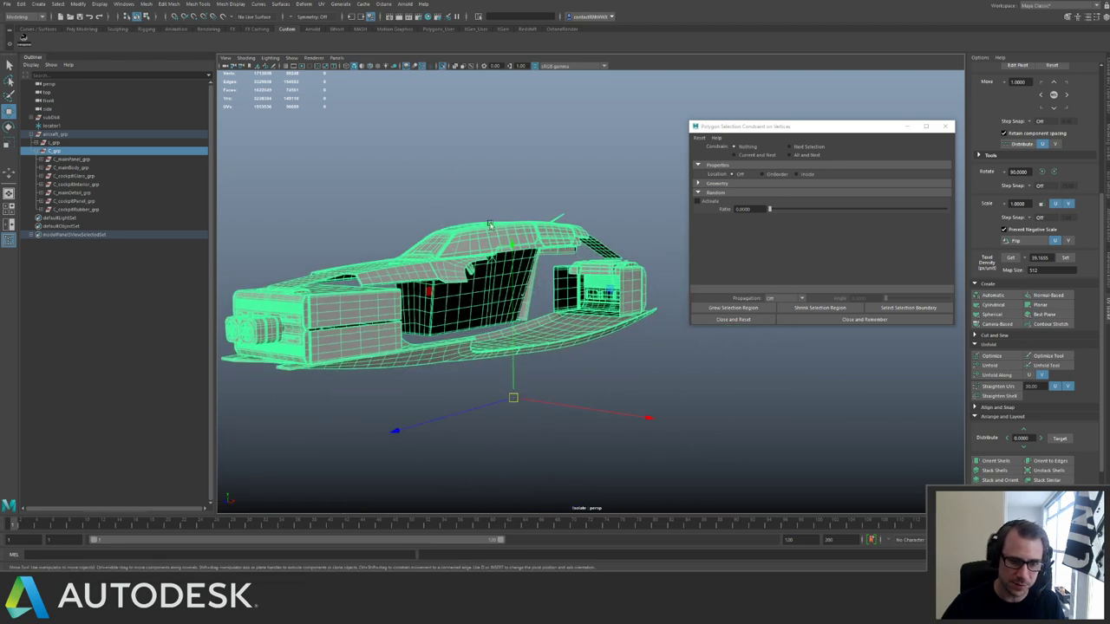
Set the face selection constraint back to Next Selection and try selecting the N-sided faces of the centre body.
{"action": "key", "text": "F11"}
{"action": "left_click", "coordinate": [790, 146]}
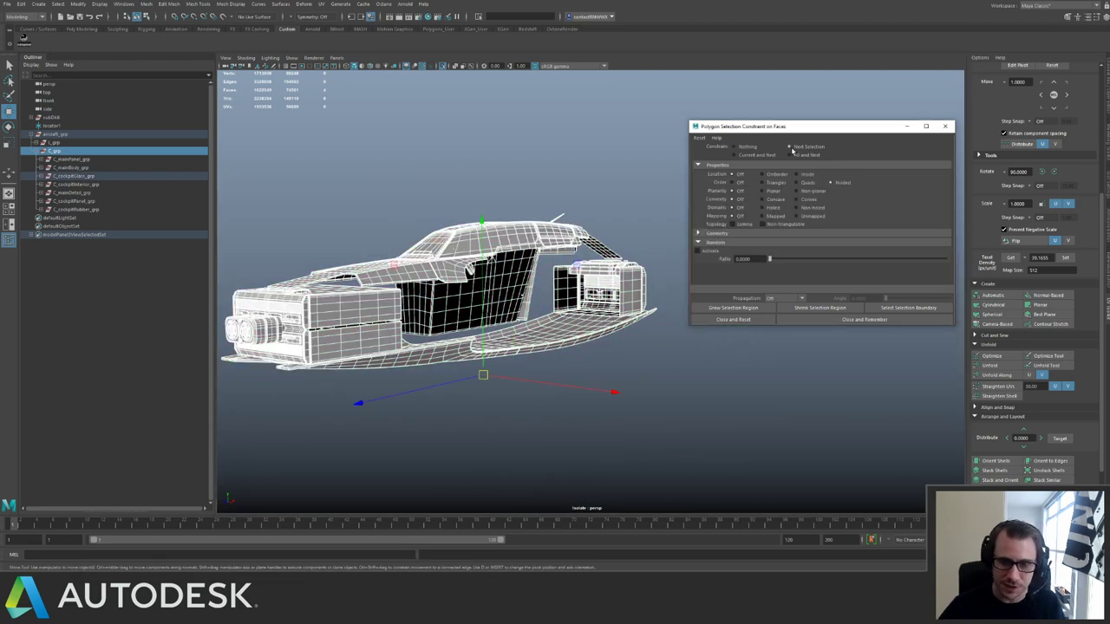
{"action": "right_click_drag", "start_coordinate": [495, 234], "coordinate": [435, 227]}
{"action": "left_click_drag", "start_coordinate": [435, 227], "coordinate": [441, 236], "text": "alt"}
{"action": "left_click_drag", "start_coordinate": [348, 195], "coordinate": [627, 381]}
{"action": "left_click_drag", "start_coordinate": [570, 352], "coordinate": [533, 341], "text": "alt"}
Select all the isolated centre meshes as objects, switch them to face selection and select their N-sided faces.
{"action": "right_click", "coordinate": [492, 321]}
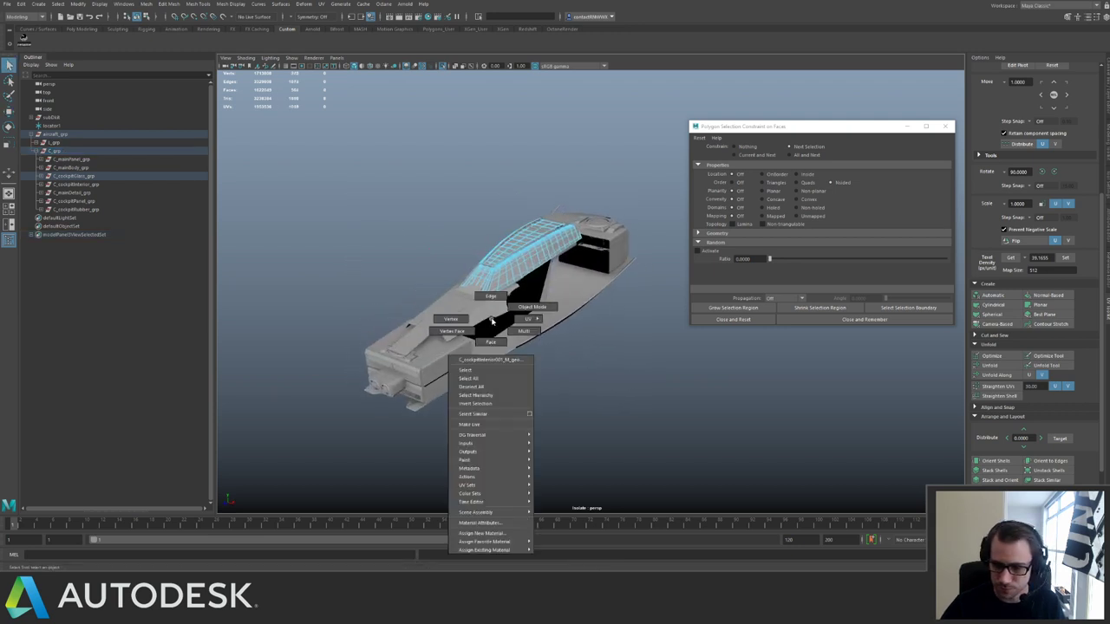
{"action": "left_click", "coordinate": [532, 307]}
{"action": "left_click", "coordinate": [605, 314]}
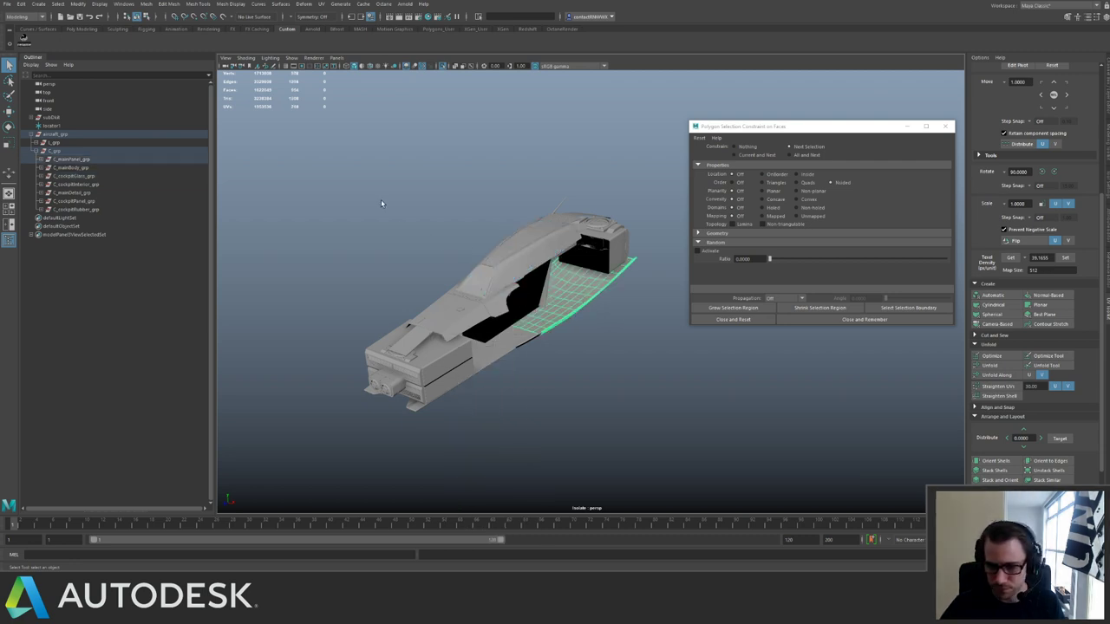
{"action": "left_click_drag", "start_coordinate": [343, 198], "coordinate": [612, 418]}
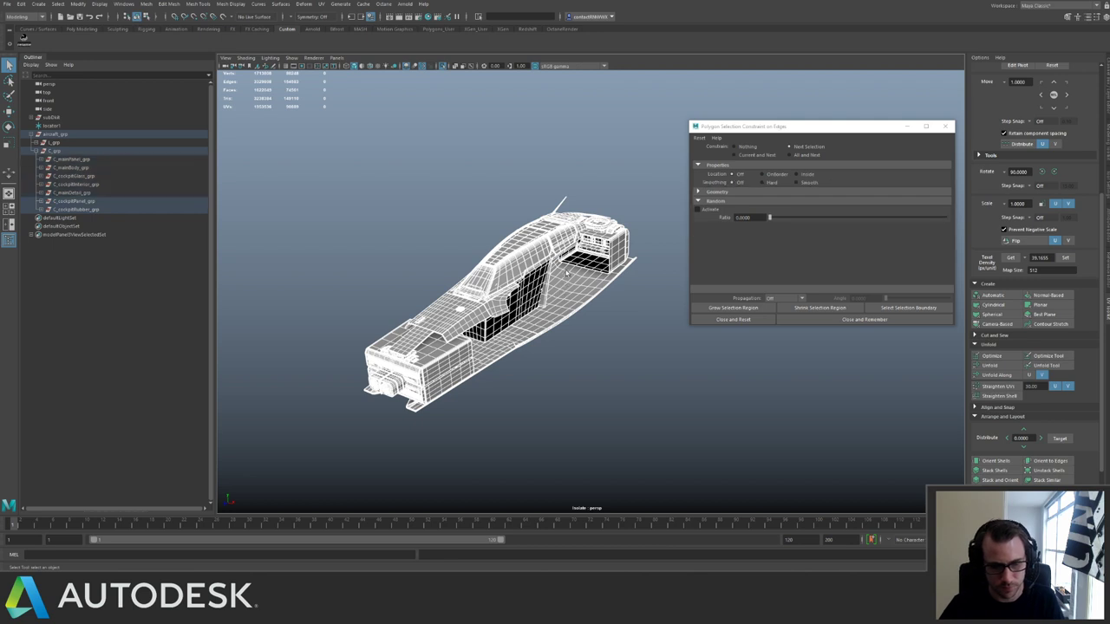
{"action": "right_click_drag", "start_coordinate": [555, 257], "coordinate": [551, 278]}
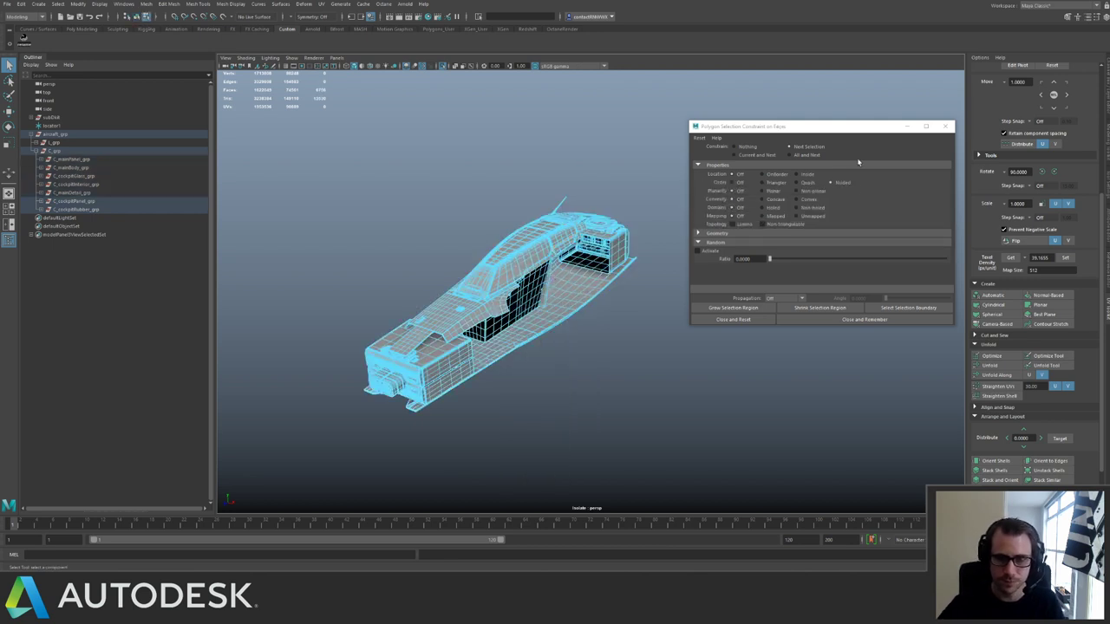
{"action": "left_click_drag", "start_coordinate": [320, 164], "coordinate": [633, 446]}
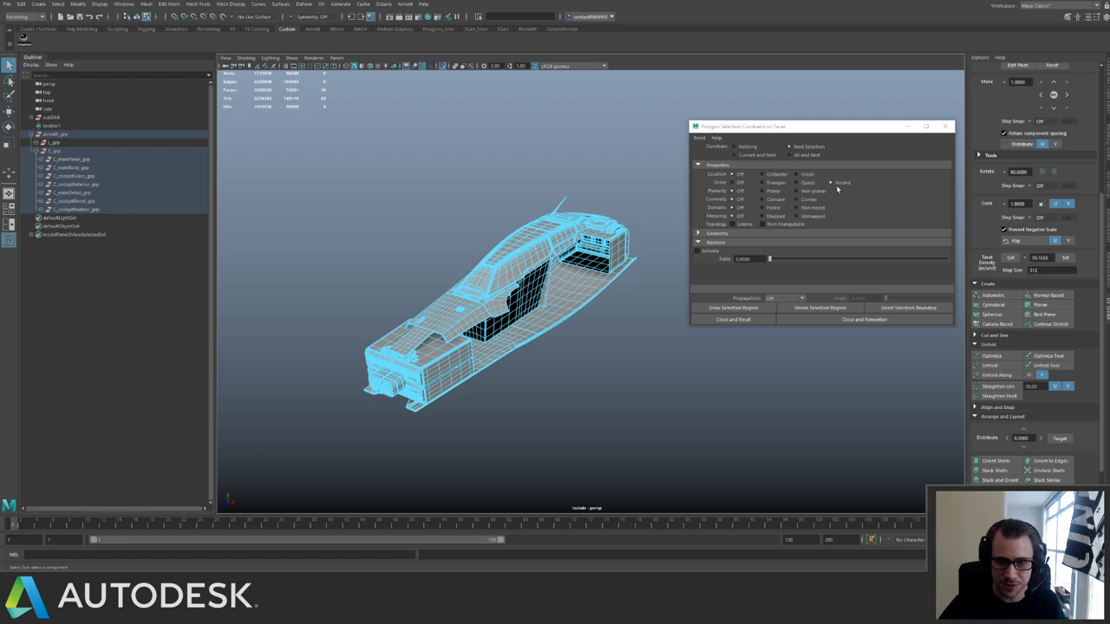
Examine the selected N-sided faces in wireframe around the rear block, interior details and underside of the centre body.
{"action": "left_click_drag", "start_coordinate": [500, 239], "coordinate": [435, 236], "text": "alt"}
{"action": "key", "text": "4"}
{"action": "left_click_drag", "start_coordinate": [555, 239], "coordinate": [524, 252], "text": "alt"}
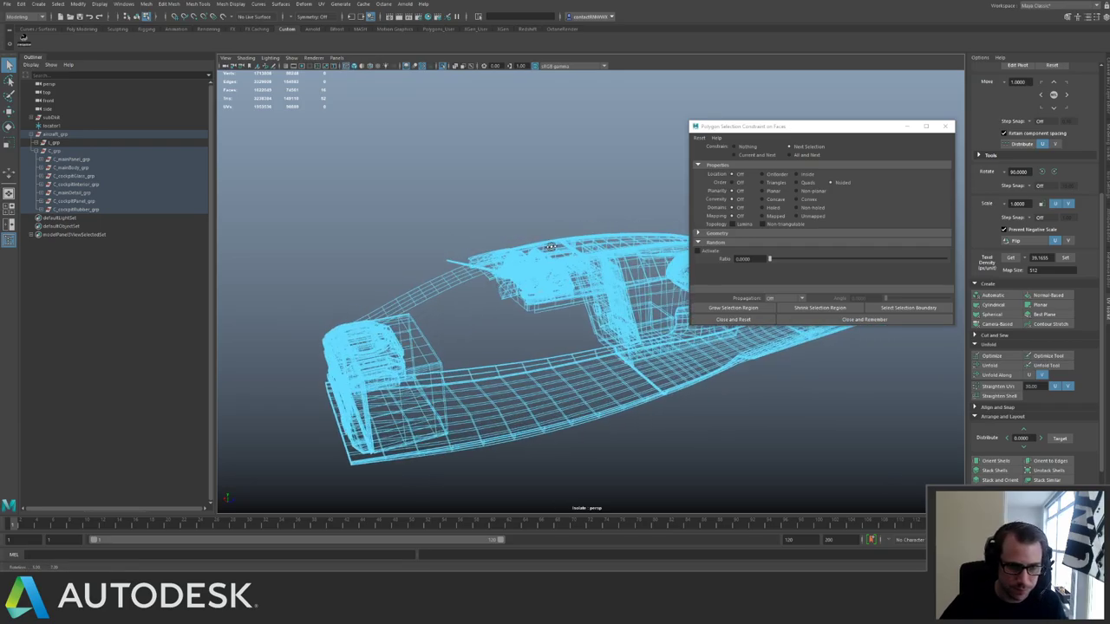
{"action": "right_click_drag", "start_coordinate": [524, 252], "coordinate": [606, 303], "text": "alt"}
{"action": "left_click_drag", "start_coordinate": [606, 302], "coordinate": [580, 226], "text": "alt"}
{"action": "middle_click_drag", "start_coordinate": [524, 212], "coordinate": [530, 138], "text": "alt"}
{"action": "right_click_drag", "start_coordinate": [373, 260], "coordinate": [486, 303], "text": "alt"}
{"action": "right_click_drag", "start_coordinate": [381, 286], "coordinate": [418, 298], "text": "alt"}
{"action": "left_click_drag", "start_coordinate": [418, 299], "coordinate": [401, 301], "text": "alt"}
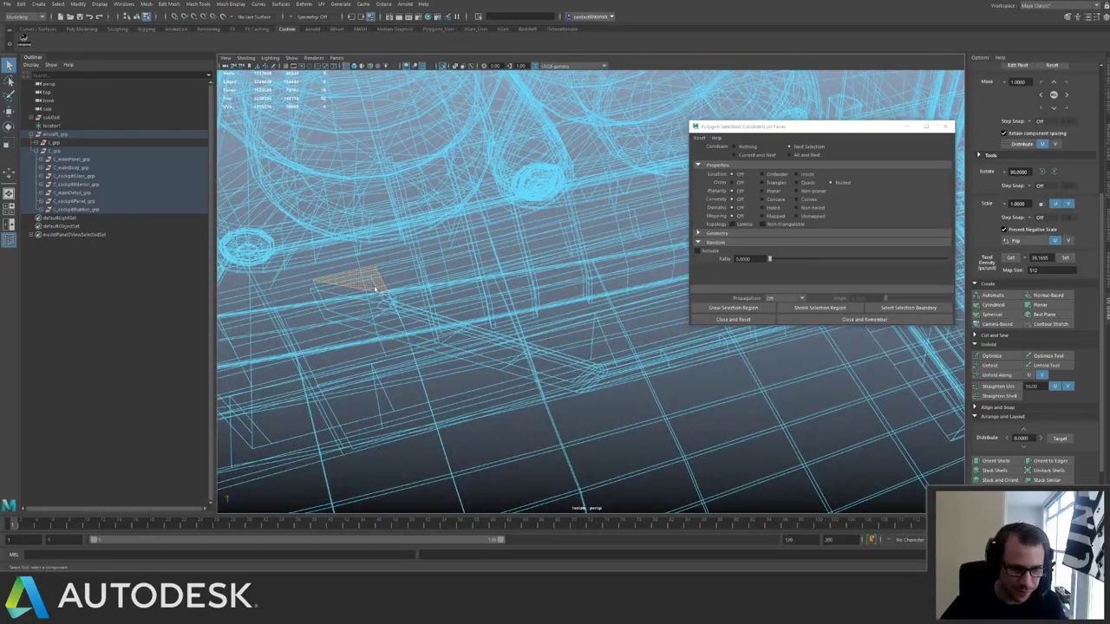
{"action": "right_click_drag", "start_coordinate": [445, 286], "coordinate": [364, 279], "text": "alt"}
{"action": "right_click_drag", "start_coordinate": [668, 247], "coordinate": [587, 243], "text": "alt"}
{"action": "left_click_drag", "start_coordinate": [587, 244], "coordinate": [512, 253], "text": "alt"}
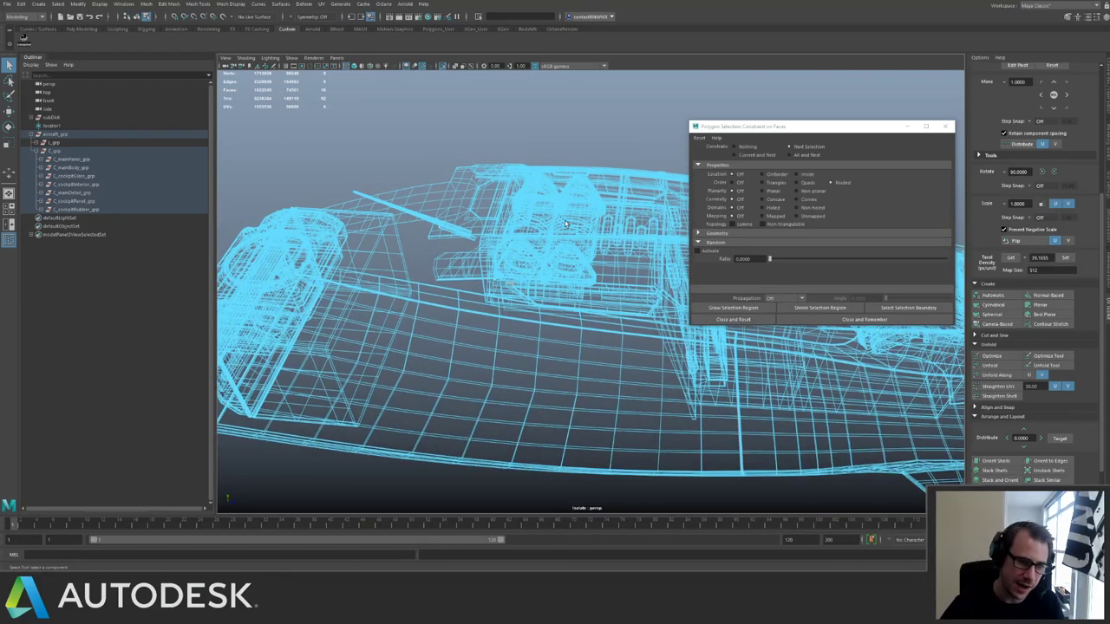
{"action": "left_click_drag", "start_coordinate": [564, 223], "coordinate": [537, 274], "text": "alt"}
Reselect C_grp, switch its meshes to face selection and select the remaining N-sided faces again.
{"action": "left_click", "coordinate": [62, 152]}
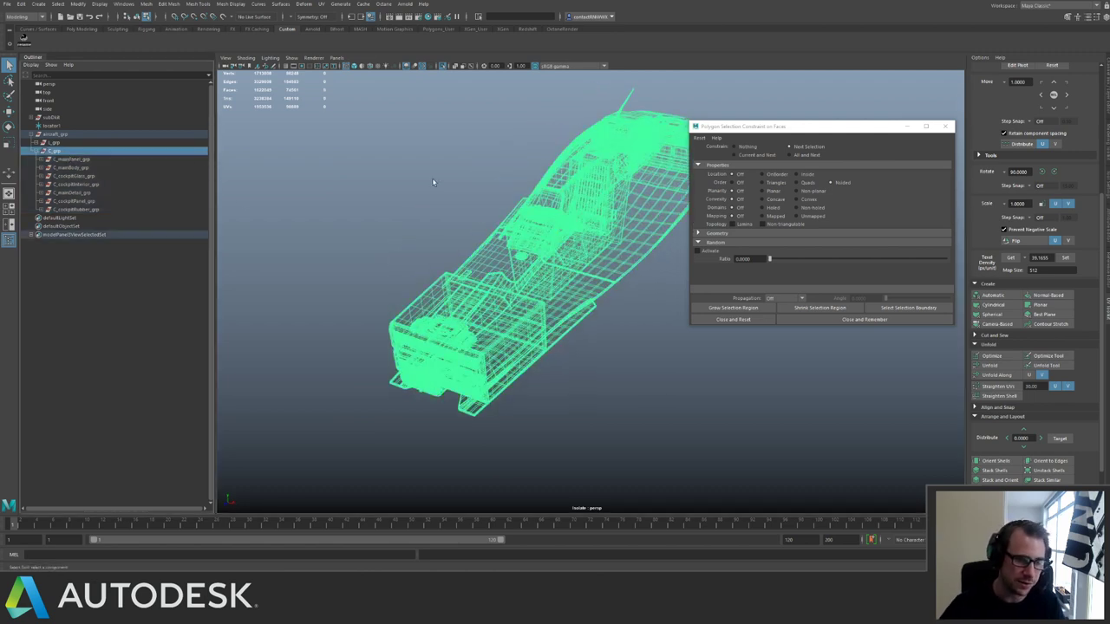
{"action": "left_click_drag", "start_coordinate": [430, 180], "coordinate": [484, 216], "text": "alt"}
{"action": "key", "text": "F8"}
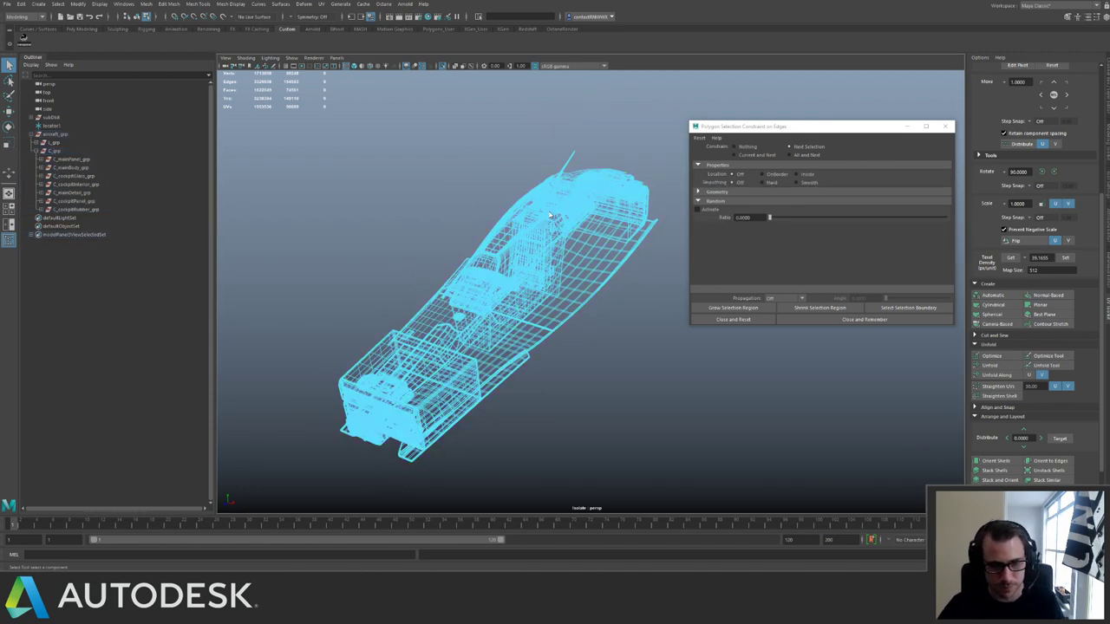
{"action": "right_click_drag", "start_coordinate": [550, 214], "coordinate": [551, 236]}
{"action": "left_click_drag", "start_coordinate": [302, 126], "coordinate": [605, 399]}
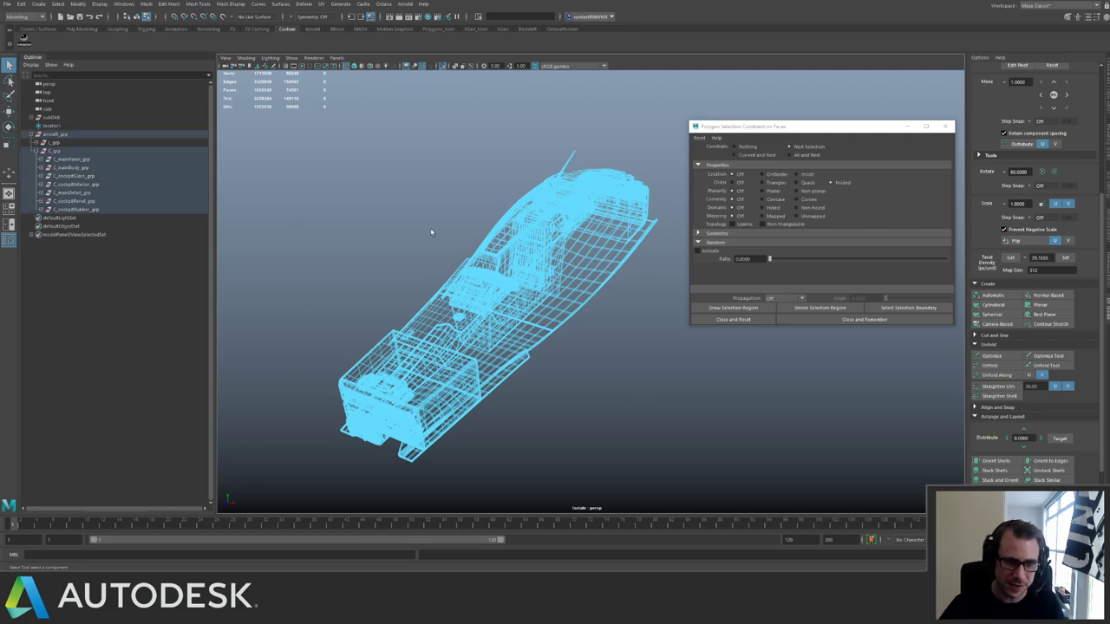
Switch the view back to shaded display and isolate the selected N-sided faces for a closer look.
{"action": "scroll", "coordinate": [465, 240], "scroll_direction": "up", "scroll_amount": 5}
{"action": "left_click_drag", "start_coordinate": [460, 247], "coordinate": [495, 293], "text": "alt"}
{"action": "right_click_drag", "start_coordinate": [496, 293], "coordinate": [568, 320], "text": "alt"}
{"action": "left_click_drag", "start_coordinate": [568, 320], "coordinate": [572, 257], "text": "alt"}
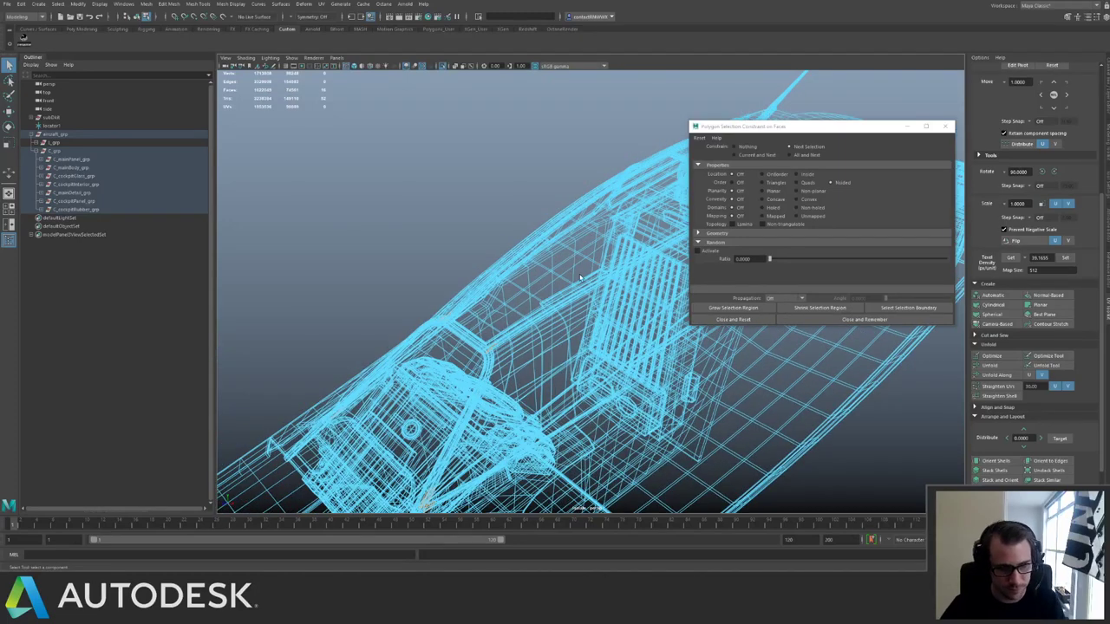
{"action": "key", "text": "5"}
{"action": "key", "text": "ctrl+1"}
{"action": "left_click_drag", "start_coordinate": [508, 323], "coordinate": [521, 302], "text": "alt"}
{"action": "right_click_drag", "start_coordinate": [521, 301], "coordinate": [664, 375], "text": "alt"}
{"action": "key", "text": "ctrl+1"}
{"action": "scroll", "coordinate": [379, 258], "scroll_direction": "up", "scroll_amount": 3}
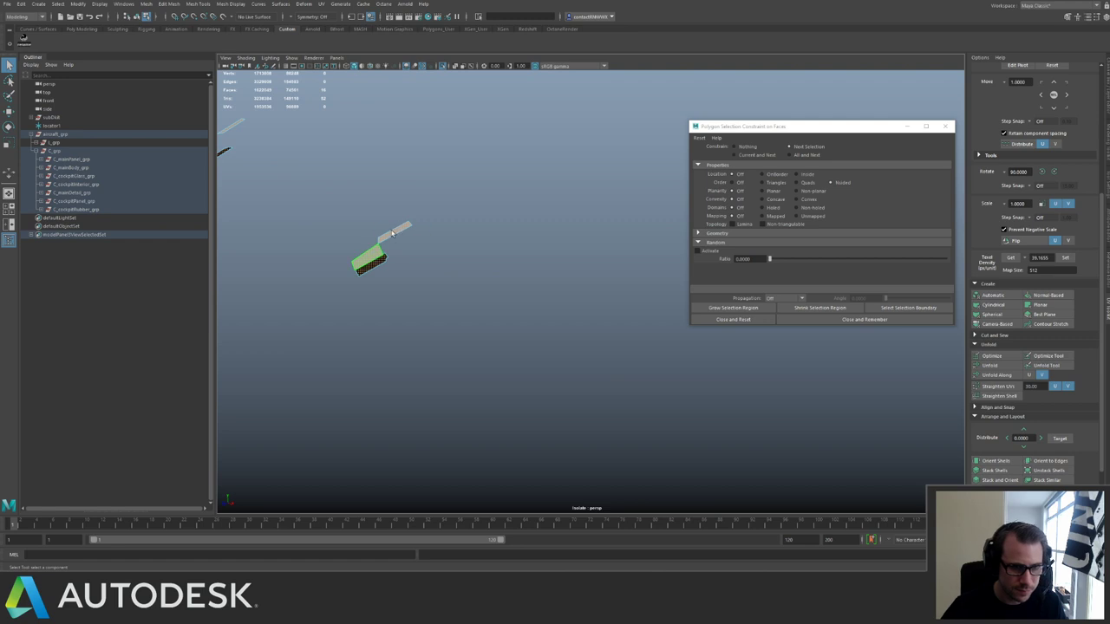
Return to object selection and isolate the whole cockpit rubber frame mesh that contains the N-sided faces.
{"action": "key", "text": "F8"}
{"action": "left_click", "coordinate": [379, 254]}
{"action": "key", "text": "ctrl+1"}
{"action": "key", "text": "ctrl+1"}
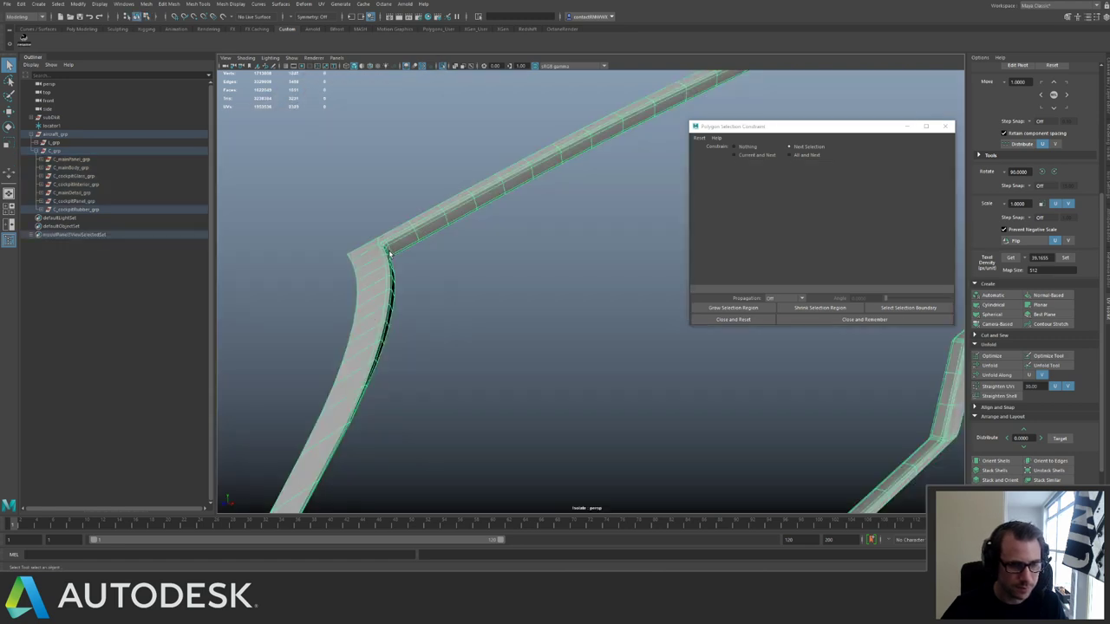
Split the N-sided face at the rubber frame's upper corner with Multi-Cut edges running from the outer edge to the rounded inner corner.
{"action": "left_click_drag", "start_coordinate": [390, 253], "coordinate": [414, 242], "text": "alt"}
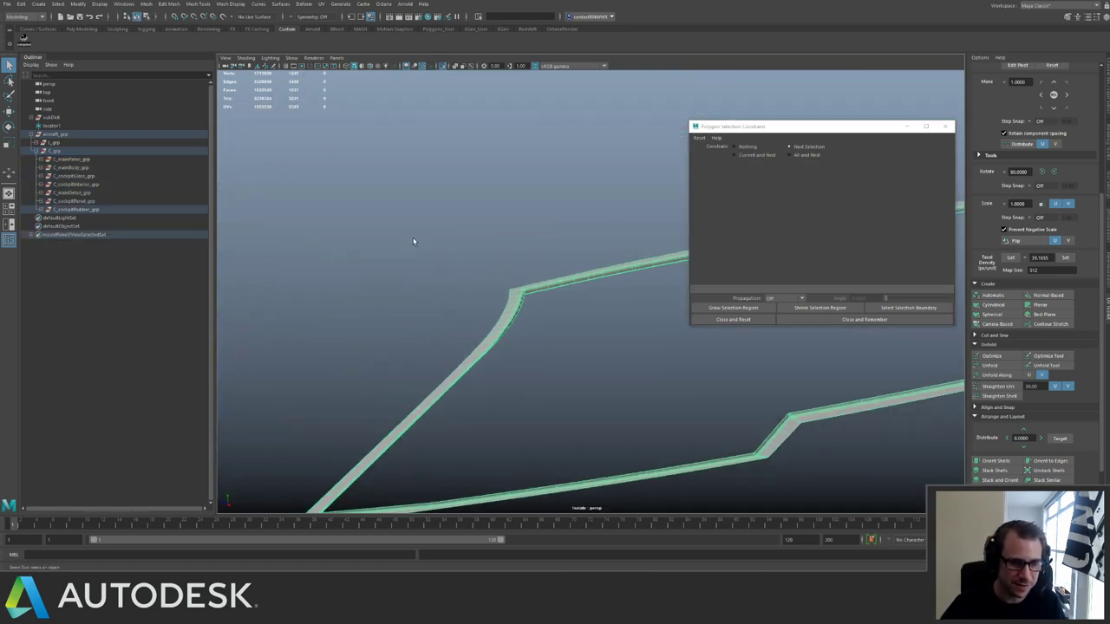
{"action": "right_click_drag", "start_coordinate": [413, 242], "coordinate": [609, 330], "text": "alt"}
{"action": "left_click_drag", "start_coordinate": [610, 330], "coordinate": [506, 263], "text": "alt"}
{"action": "key", "text": "ctrl+shift+x"}
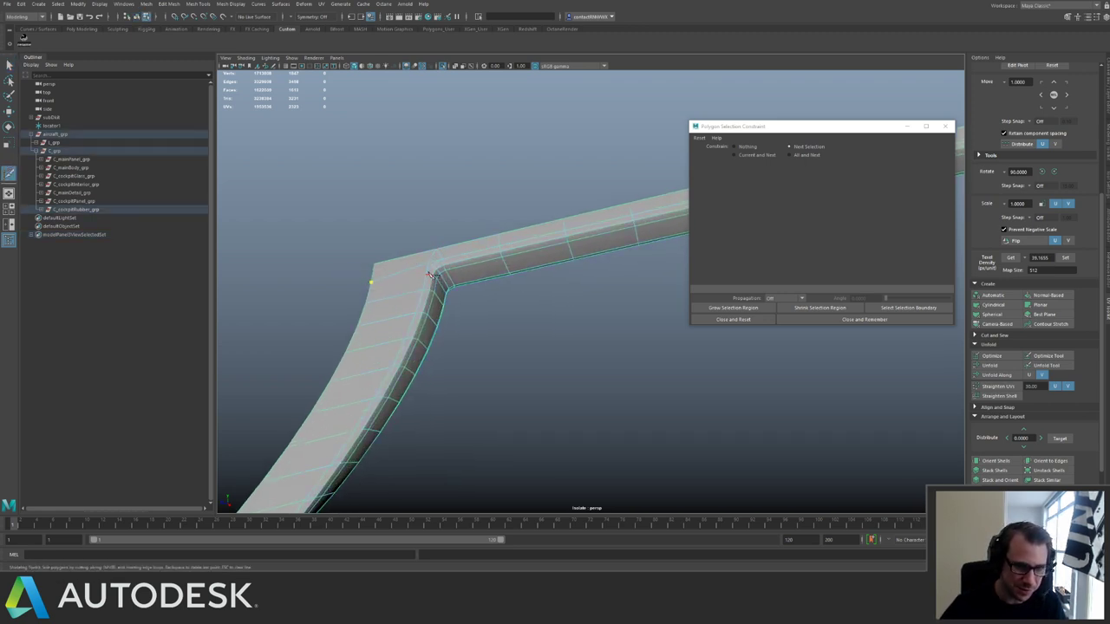
{"action": "left_click", "coordinate": [425, 278]}
{"action": "key", "text": "q"}
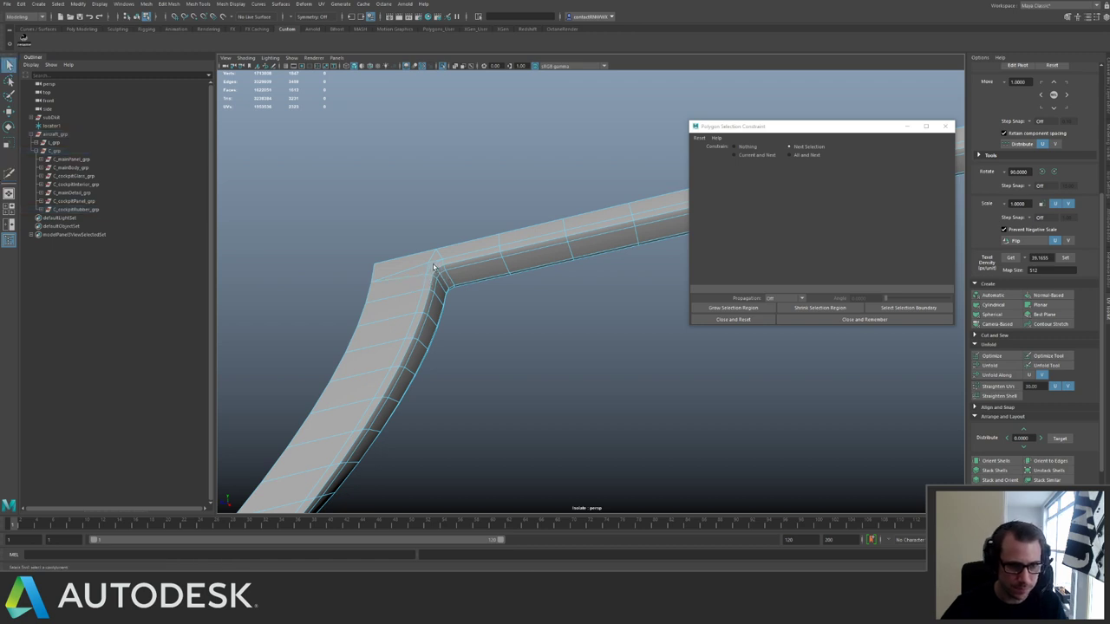
{"action": "key", "text": "ctrl+shift+x"}
{"action": "key", "text": "q"}
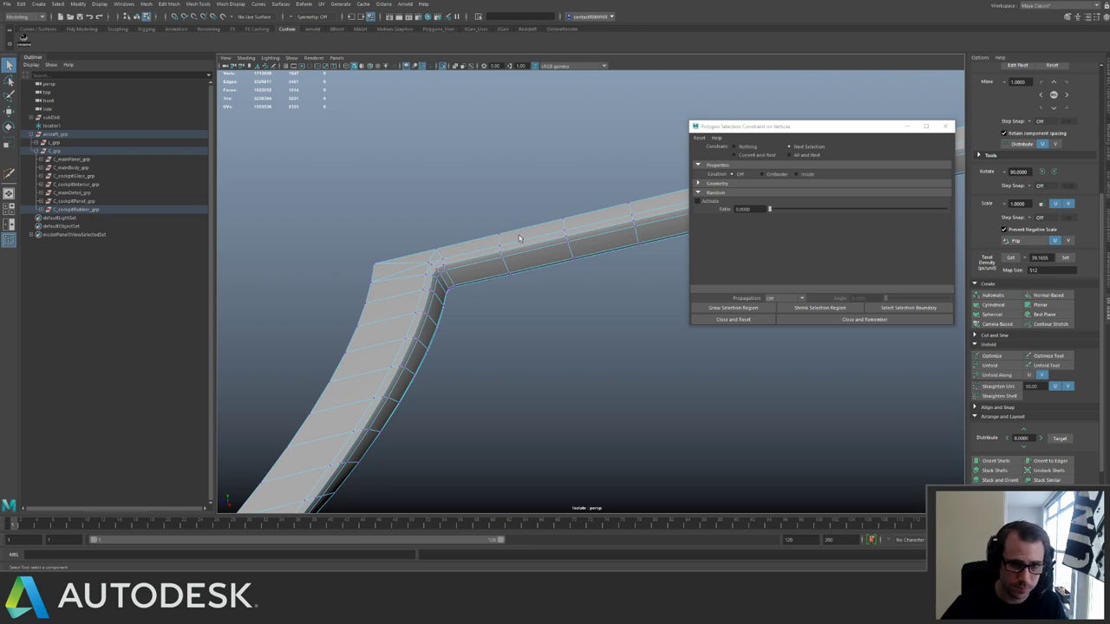
Set the selection constraint to Nothing and delete the redundant diagonal edge at the frame's upper corner.
{"action": "left_click", "coordinate": [744, 147]}
{"action": "left_click", "coordinate": [429, 263]}
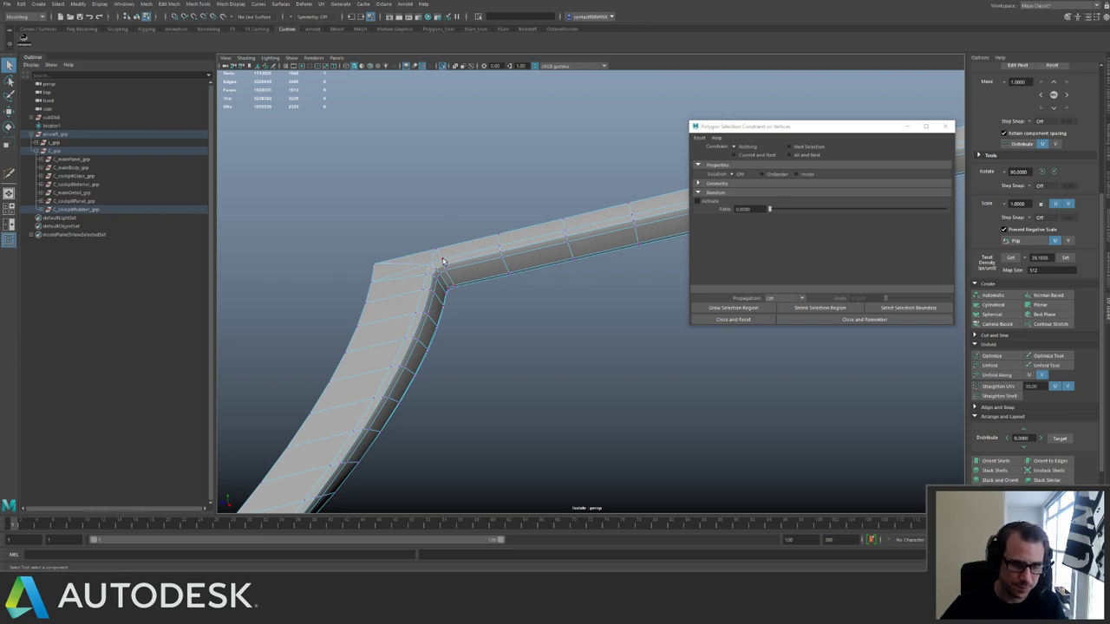
{"action": "right_click_drag", "start_coordinate": [421, 246], "coordinate": [422, 247]}
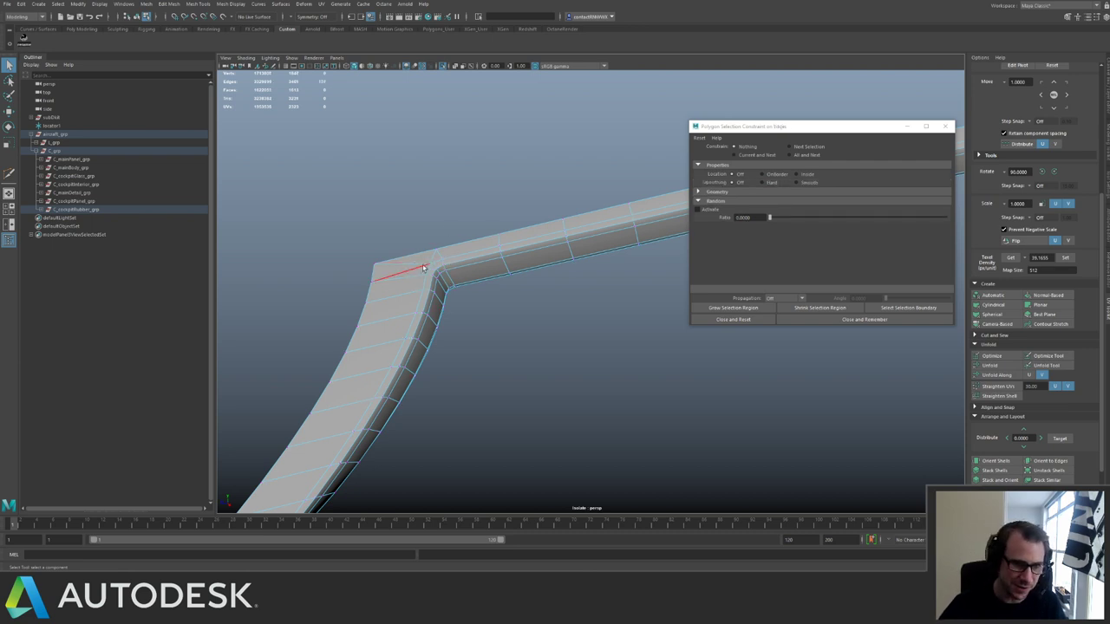
{"action": "key", "text": "ctrl+Delete"}
Cut an edge across the N-sided corner face on the reverse side of the rubber frame, from the rounded inner corner to the outer corner.
{"action": "left_click_drag", "start_coordinate": [416, 275], "coordinate": [503, 257]}
{"action": "key", "text": "f"}
{"action": "right_click_drag", "start_coordinate": [504, 257], "coordinate": [495, 223], "text": "alt"}
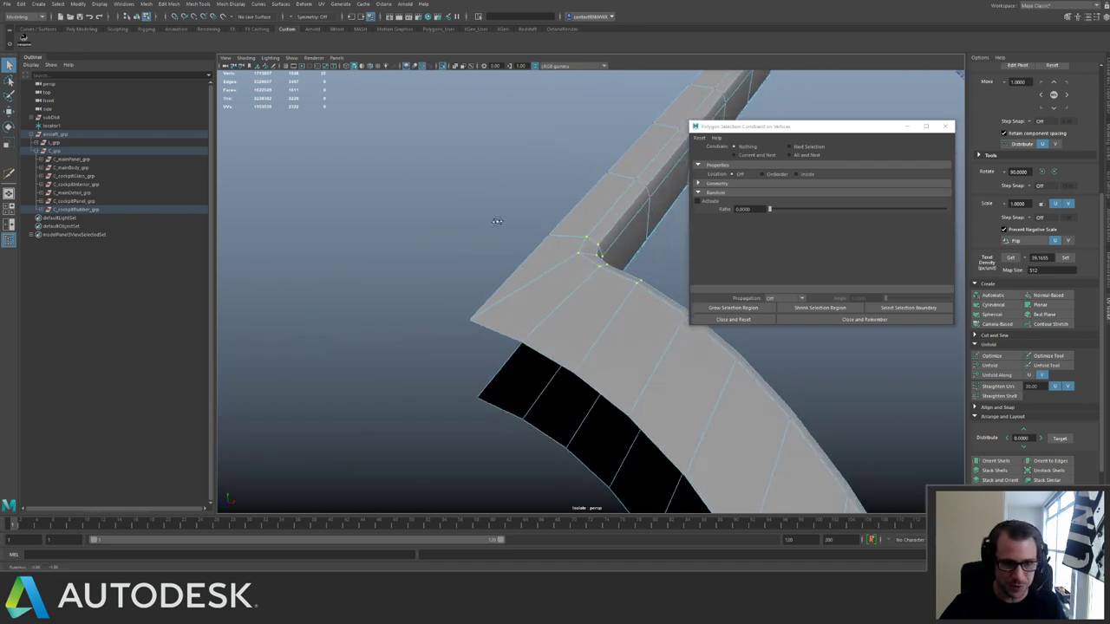
{"action": "left_click_drag", "start_coordinate": [495, 223], "coordinate": [562, 172], "text": "alt"}
{"action": "key", "text": "F8"}
{"action": "left_click_drag", "start_coordinate": [604, 263], "coordinate": [535, 238], "text": "alt"}
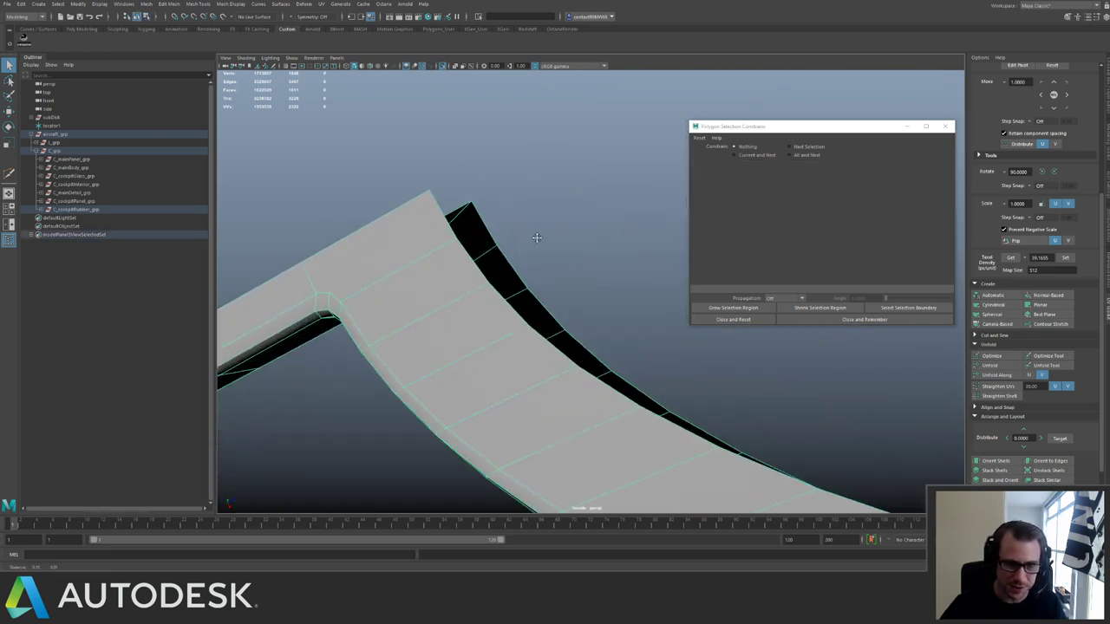
{"action": "right_click_drag", "start_coordinate": [536, 237], "coordinate": [473, 263], "text": "alt"}
{"action": "key", "text": "ctrl+shift+x"}
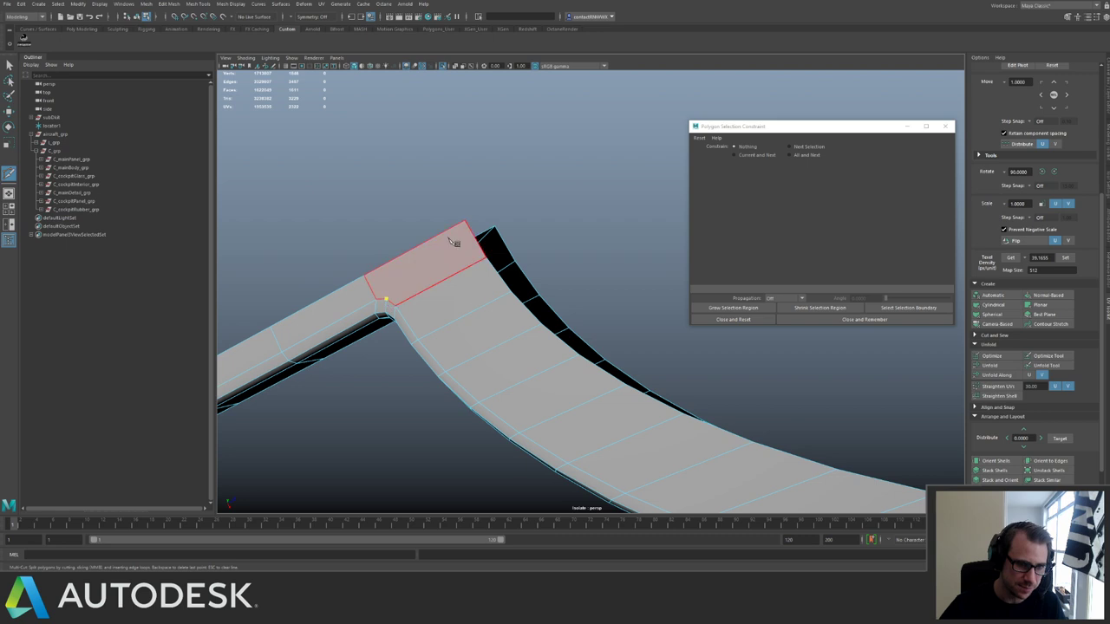
{"action": "key", "text": "q"}
{"action": "left_click_drag", "start_coordinate": [560, 243], "coordinate": [539, 290], "text": "alt"}
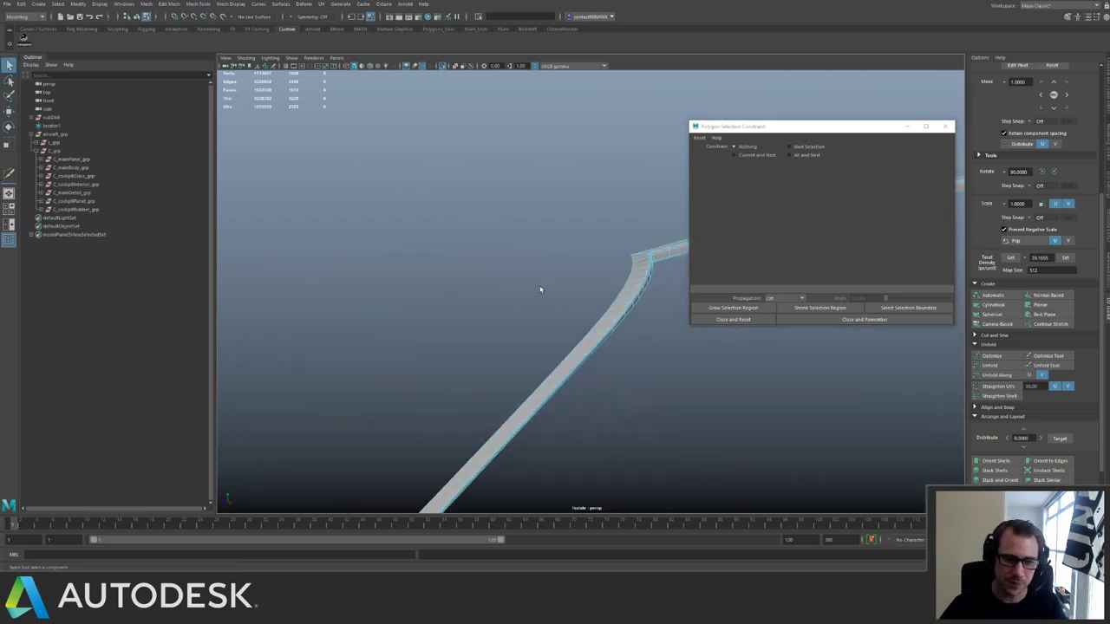
Show the full aircraft again, select the matching rubber frame mesh next to the first one and isolate it.
{"action": "key", "text": "F8"}
{"action": "key", "text": "ctrl+1"}
{"action": "left_click_drag", "start_coordinate": [425, 243], "coordinate": [598, 228], "text": "alt"}
{"action": "middle_click_drag", "start_coordinate": [599, 227], "coordinate": [564, 213], "text": "alt"}
{"action": "left_click_drag", "start_coordinate": [563, 212], "coordinate": [552, 266], "text": "alt"}
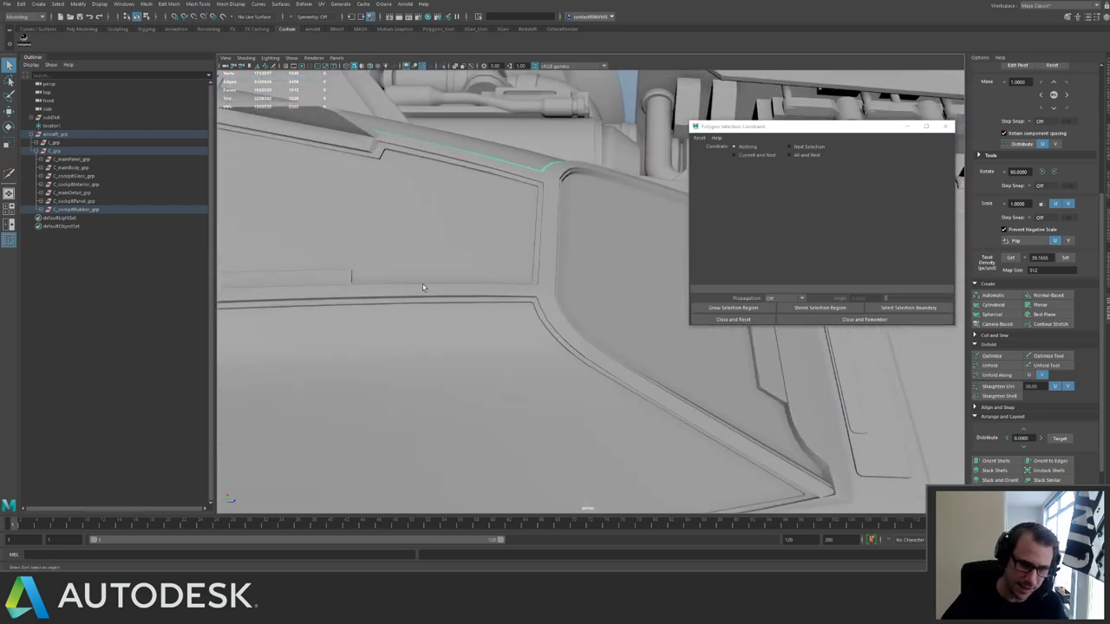
{"action": "left_click", "coordinate": [522, 307]}
{"action": "key", "text": "ctrl+1"}
Multi-cut new edges through the second frame's upper corner, linking the rounded inner corner to the outer border.
{"action": "mouse_move", "coordinate": [561, 273]}
{"action": "left_mouse_down", "text": "alt"}
{"action": "mouse_move", "coordinate": [567, 322]}
{"action": "mouse_move", "coordinate": [579, 274]}
{"action": "left_mouse_up", "text": "alt"}
{"action": "middle_click_drag", "start_coordinate": [579, 275], "coordinate": [646, 267], "text": "alt"}
{"action": "right_click_drag", "start_coordinate": [646, 267], "coordinate": [745, 390], "text": "alt"}
{"action": "key", "text": "ctrl+shift+x"}
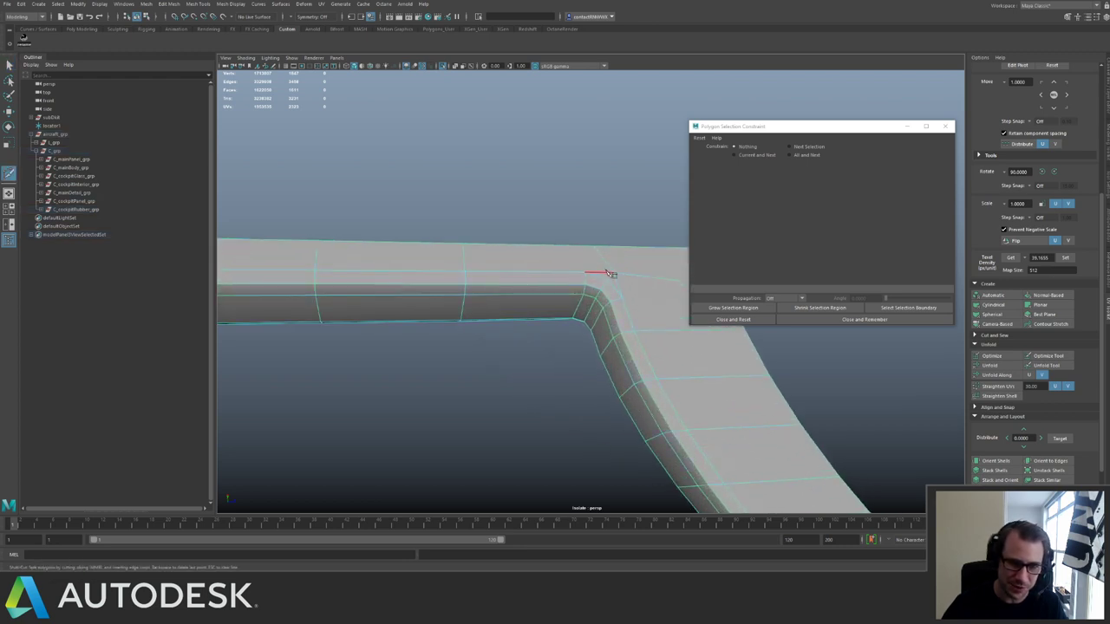
{"action": "left_click", "coordinate": [595, 246]}
{"action": "key", "text": "q"}
{"action": "middle_click_drag", "start_coordinate": [640, 258], "coordinate": [373, 282], "text": "alt"}
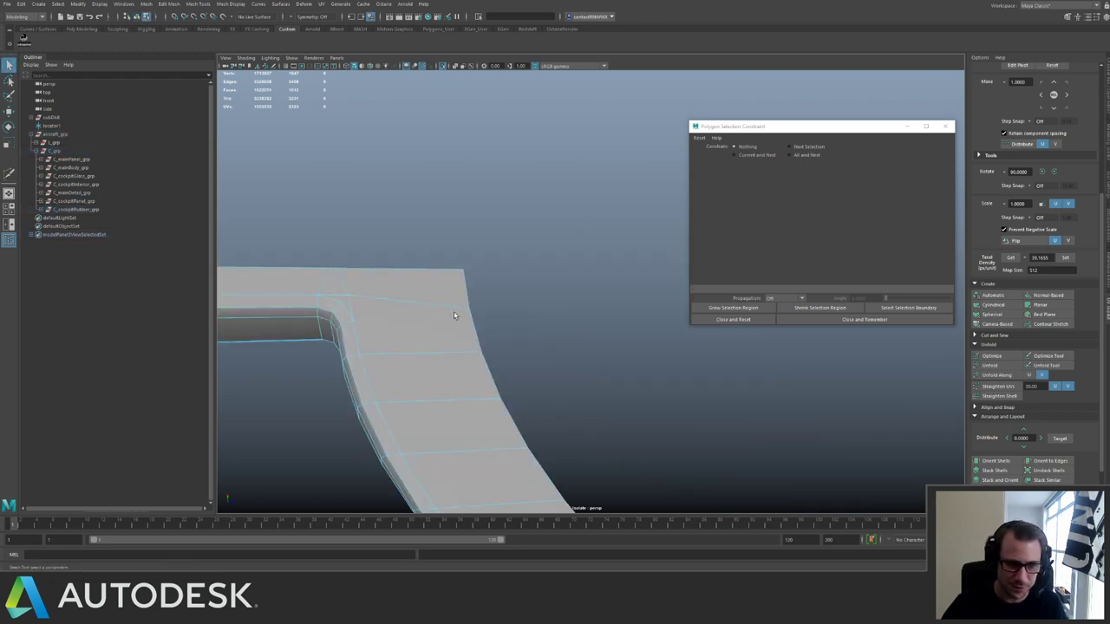
{"action": "key", "text": "ctrl+shift+x"}
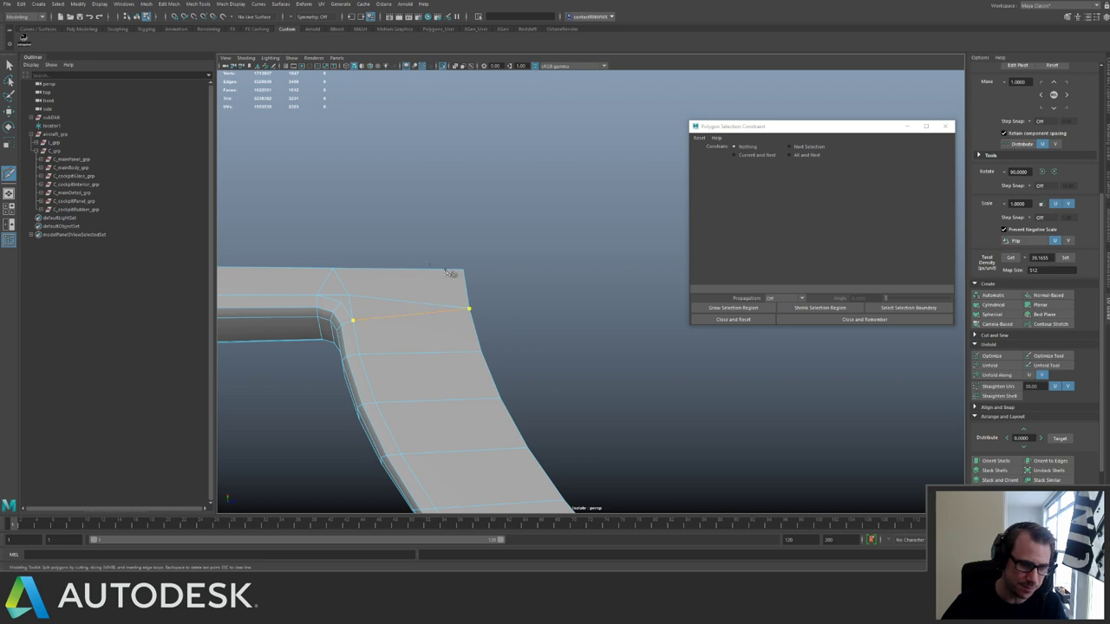
{"action": "key", "text": "q"}
Cut an edge from the inner corner vertex to the frame's outer corner and delete the redundant edge below it.
{"action": "key", "text": "F9"}
{"action": "left_click", "coordinate": [347, 300]}
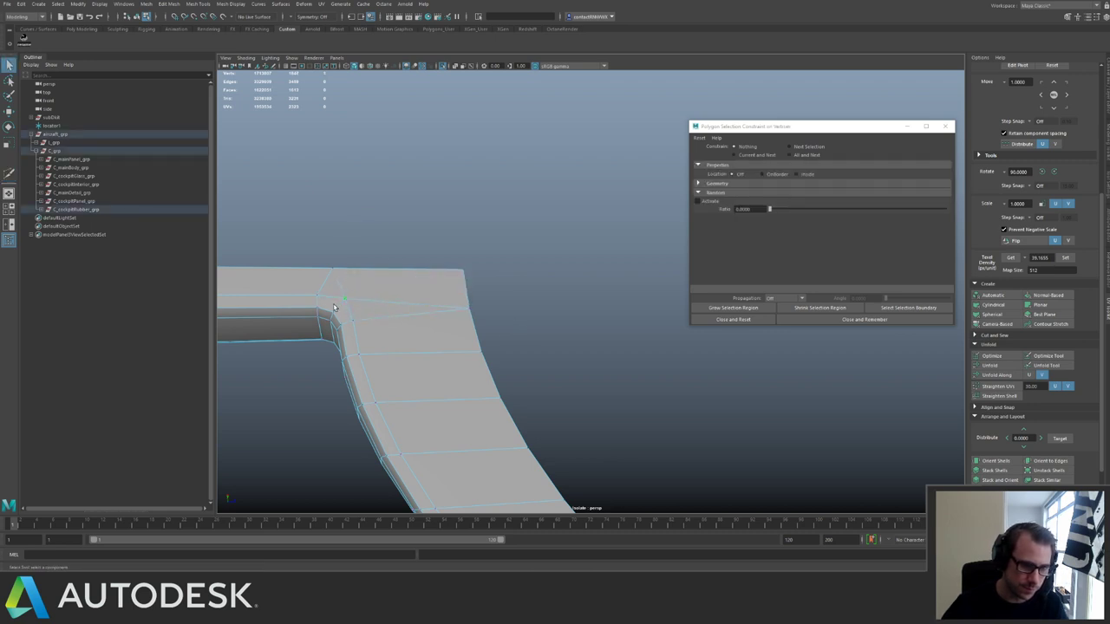
{"action": "right_click_drag", "start_coordinate": [333, 307], "coordinate": [334, 284]}
{"action": "left_click", "coordinate": [345, 299]}
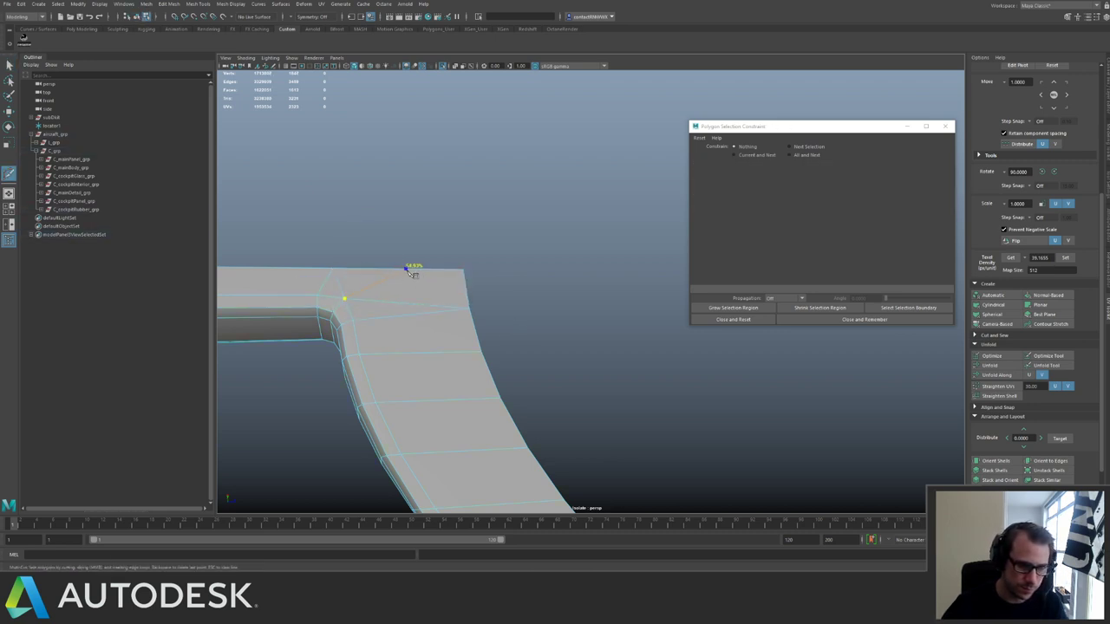
{"action": "key", "text": "q"}
{"action": "key", "text": "F10"}
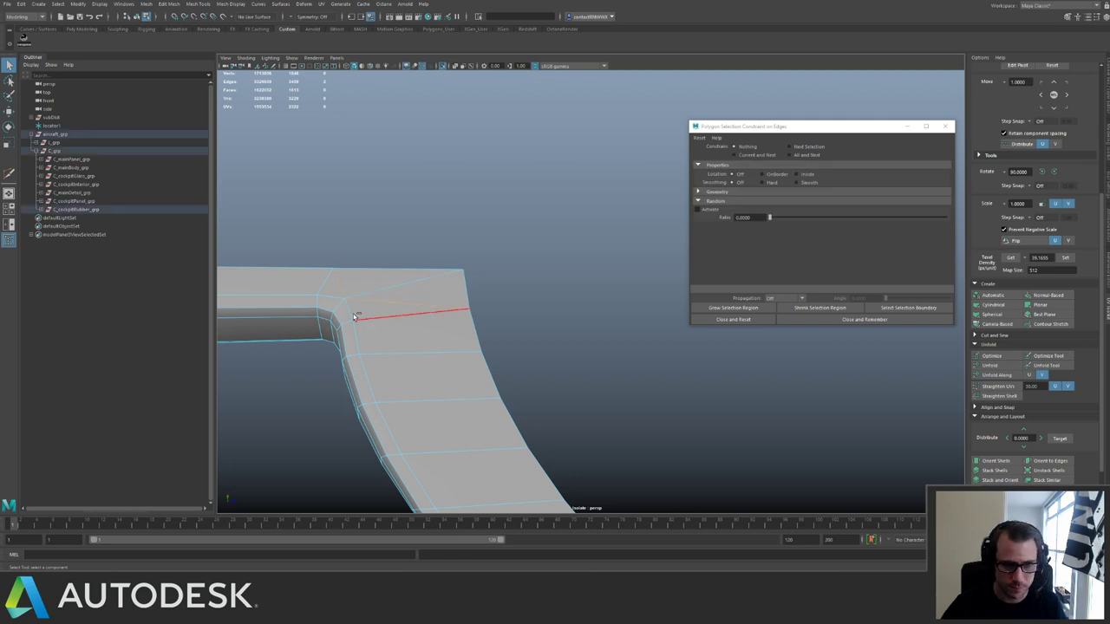
{"action": "key", "text": "ctrl+Delete"}
{"action": "right_click_drag", "start_coordinate": [352, 316], "coordinate": [404, 275]}
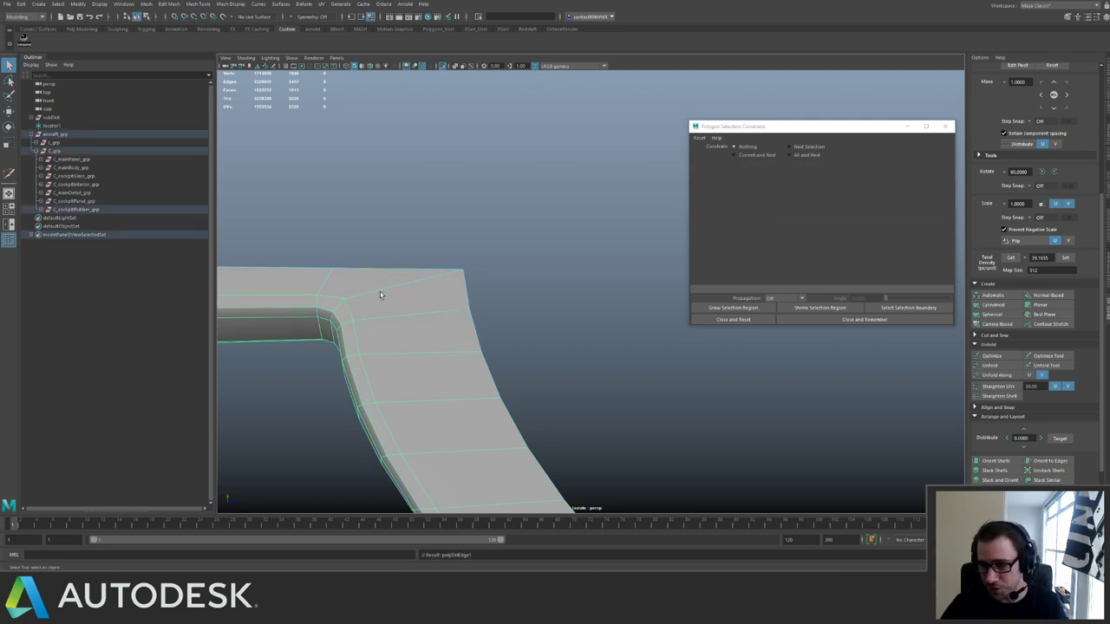
Cut an edge from the inner bend to the outer corner on the opposite face of the rubber frame.
{"action": "left_click_drag", "start_coordinate": [380, 295], "coordinate": [536, 214], "text": "alt"}
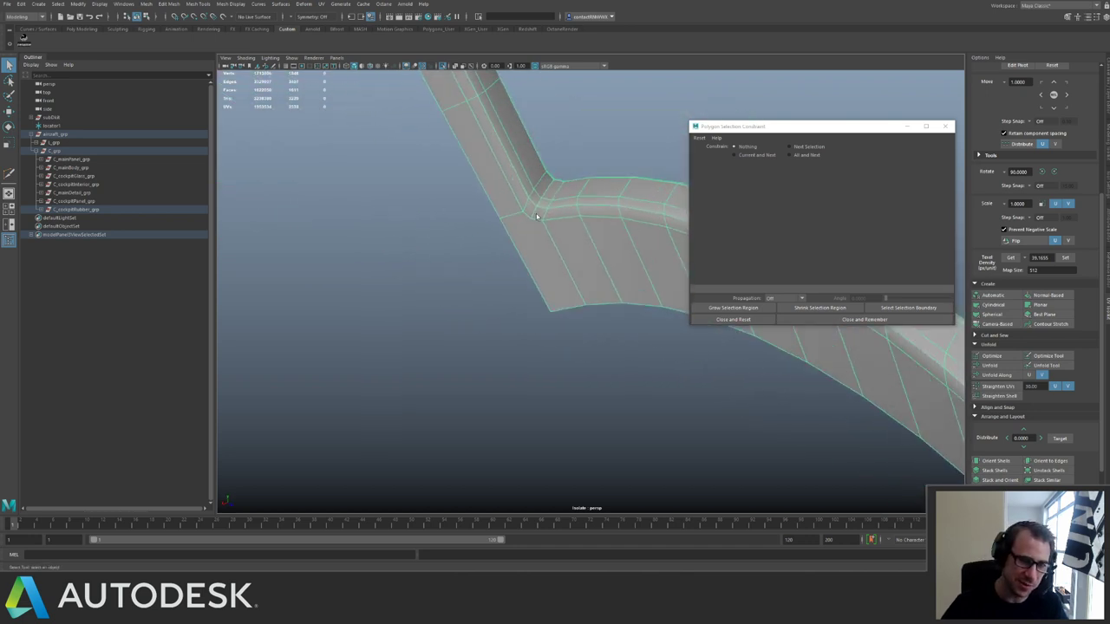
{"action": "key", "text": "ctrl+shift+x"}
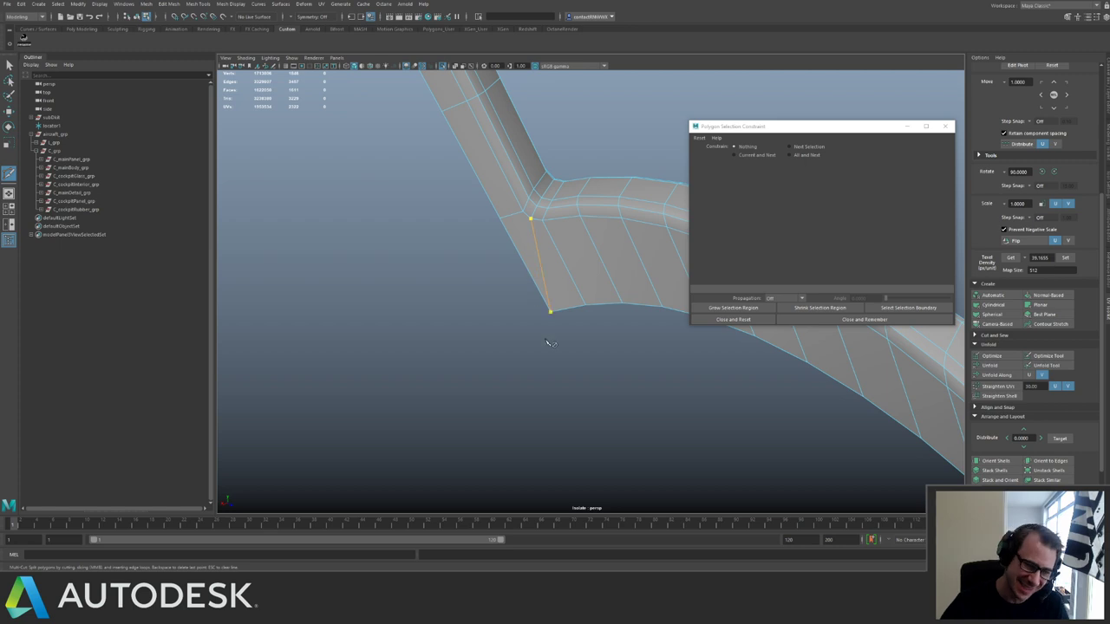
{"action": "key", "text": "q"}
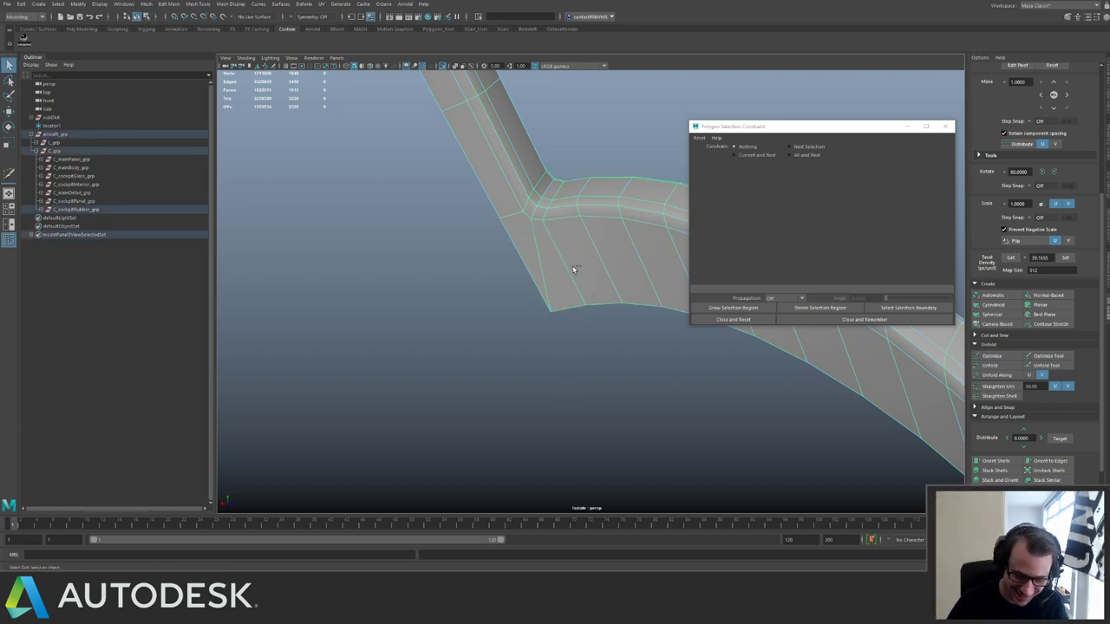
Examine the rubber frame in place on the full aircraft, and isolate it again at its pointed end.
{"action": "key", "text": "ctrl+1"}
{"action": "left_click_drag", "start_coordinate": [497, 229], "coordinate": [350, 223], "text": "alt"}
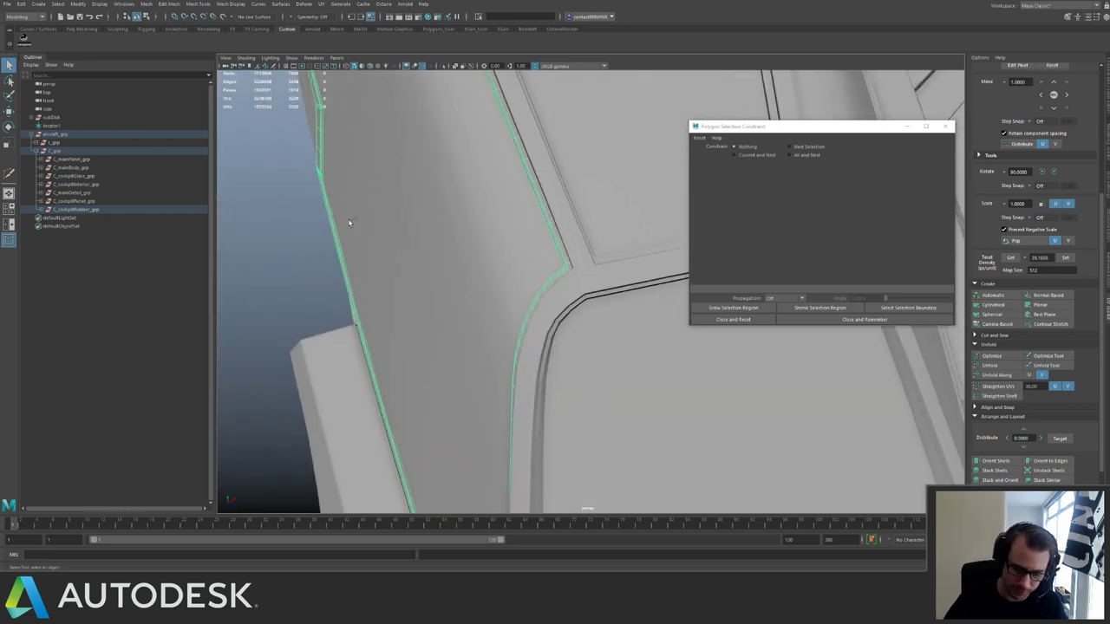
{"action": "left_click_drag", "start_coordinate": [485, 268], "coordinate": [647, 362], "text": "alt"}
{"action": "key", "text": "ctrl+1"}
{"action": "key", "text": "ctrl+1"}
{"action": "key", "text": "ctrl+1"}
Cut edges from the inner notch to the tip of the frame's pointed corner and delete the redundant edges beside them.
{"action": "key", "text": "ctrl+shift+x"}
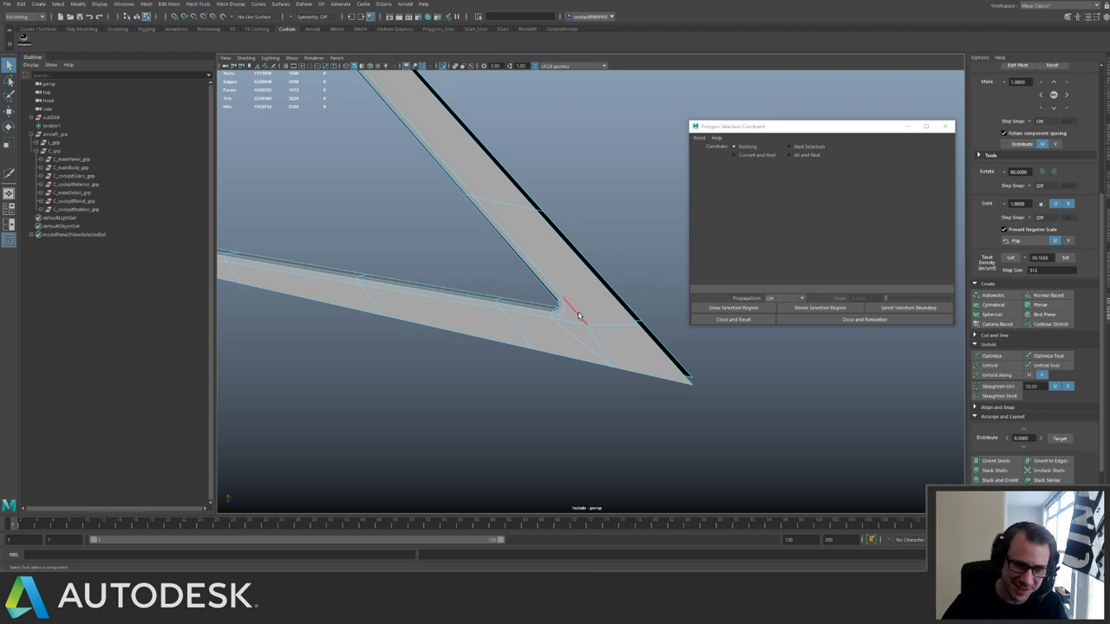
{"action": "key", "text": "q"}
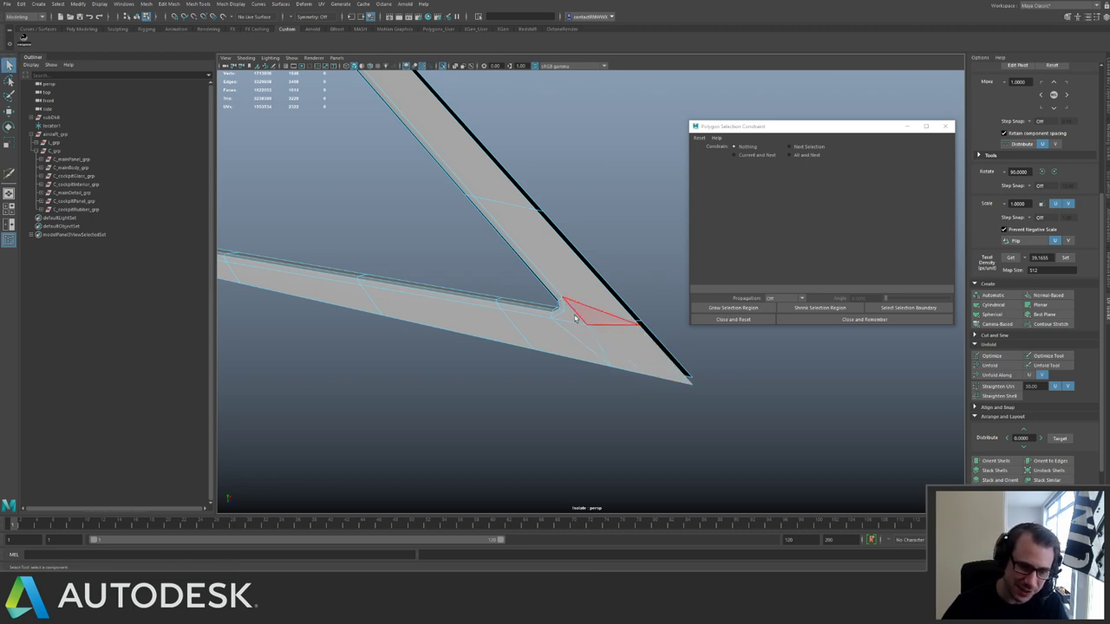
{"action": "key", "text": "ctrl+shift+x"}
{"action": "left_click", "coordinate": [563, 309]}
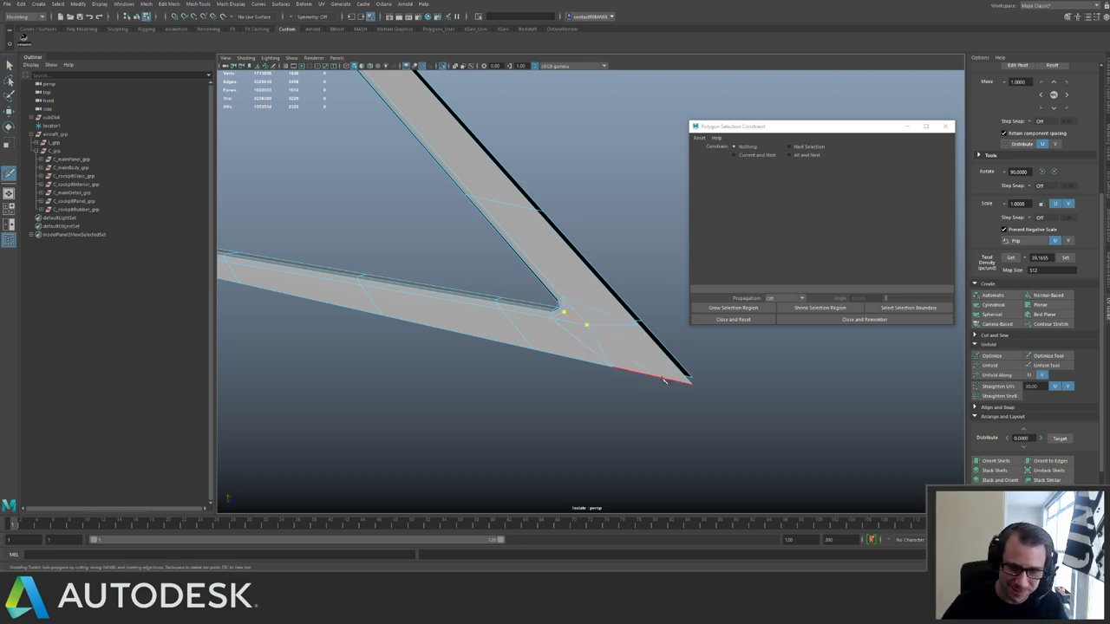
{"action": "key", "text": "q"}
{"action": "left_click", "coordinate": [585, 326]}
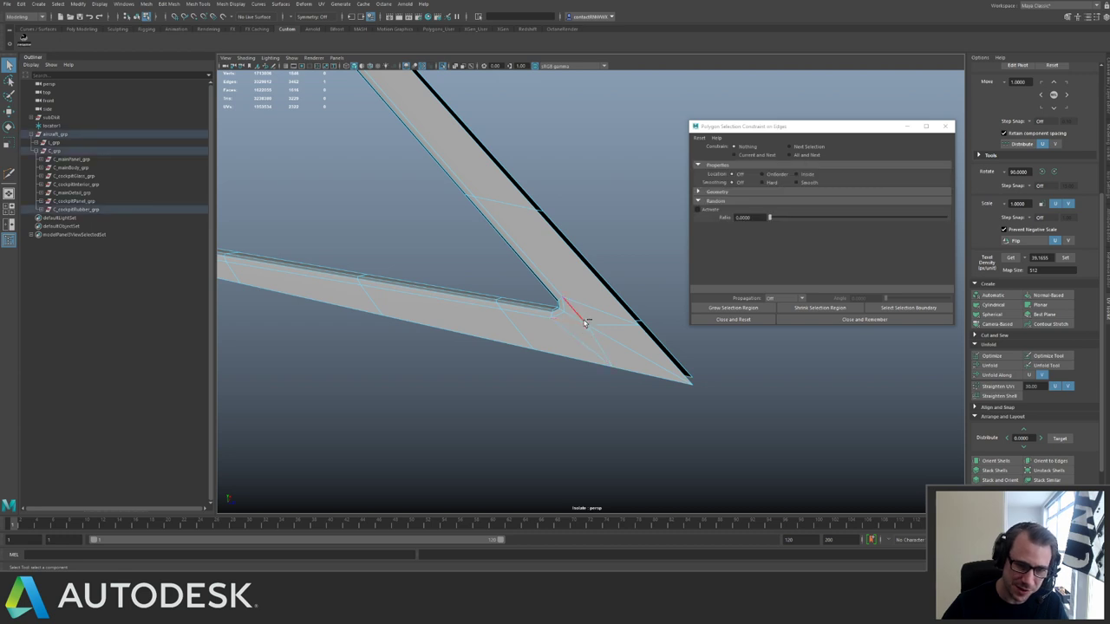
{"action": "left_click", "coordinate": [610, 327], "text": "shift"}
{"action": "key", "text": "ctrl+Delete"}
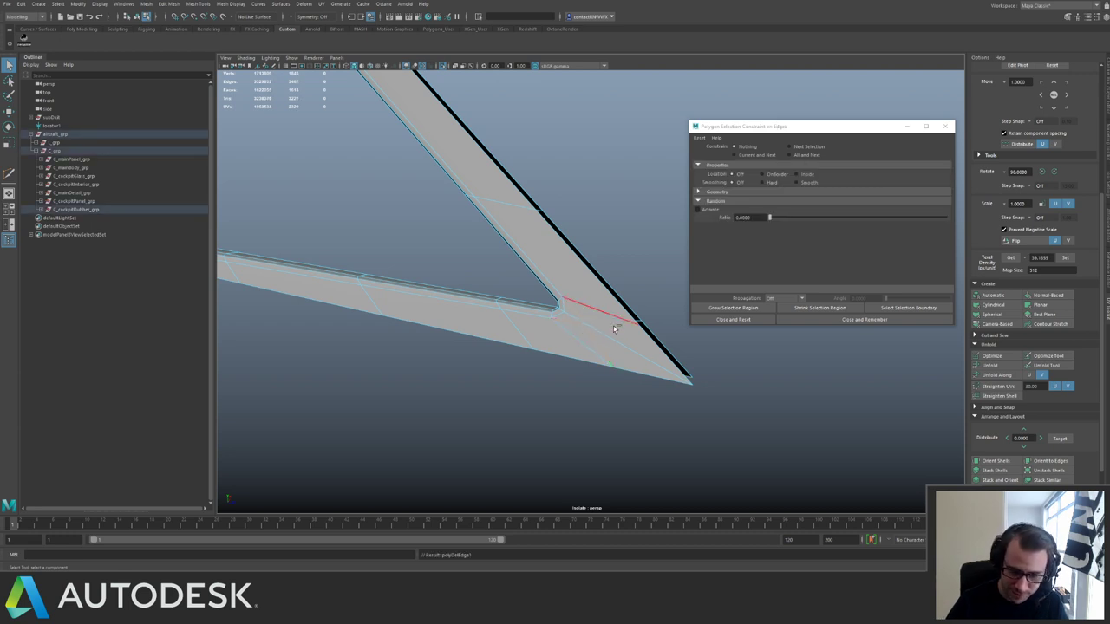
On the opposite face of the pointed corner, cut edges from the inner notch to the outer tip and delete the redundant short edge.
{"action": "left_click_drag", "start_coordinate": [443, 240], "coordinate": [387, 266], "text": "alt"}
{"action": "middle_click_drag", "start_coordinate": [387, 267], "coordinate": [432, 332], "text": "alt"}
{"action": "right_click_drag", "start_coordinate": [431, 333], "coordinate": [528, 303], "text": "alt"}
{"action": "middle_click_drag", "start_coordinate": [493, 202], "coordinate": [482, 266], "text": "alt"}
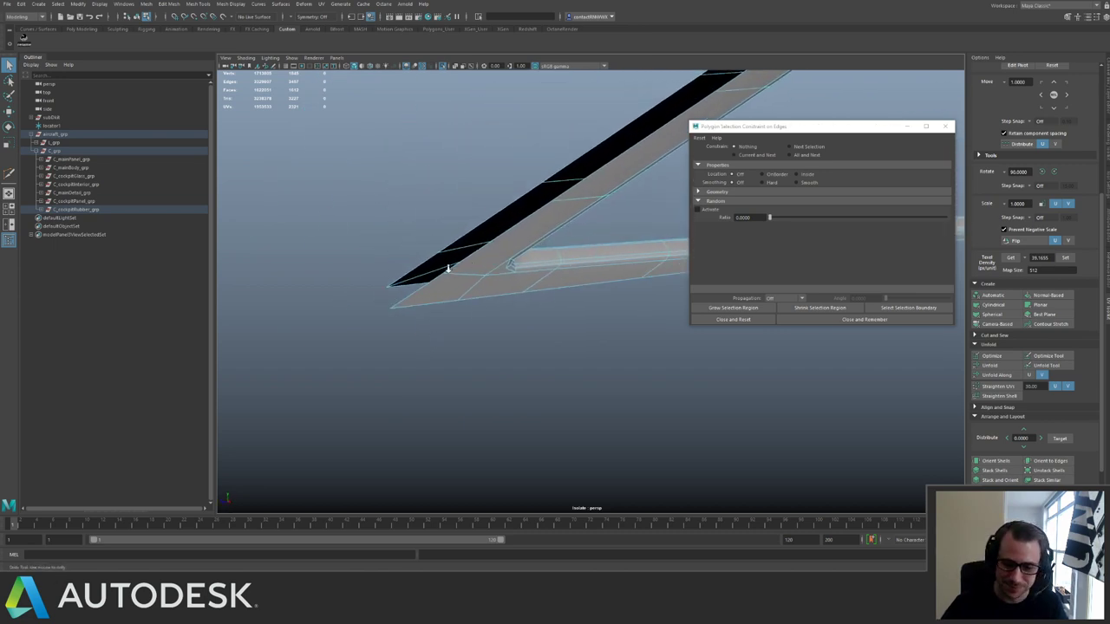
{"action": "right_click_drag", "start_coordinate": [482, 265], "coordinate": [498, 259], "text": "alt"}
{"action": "key", "text": "F8"}
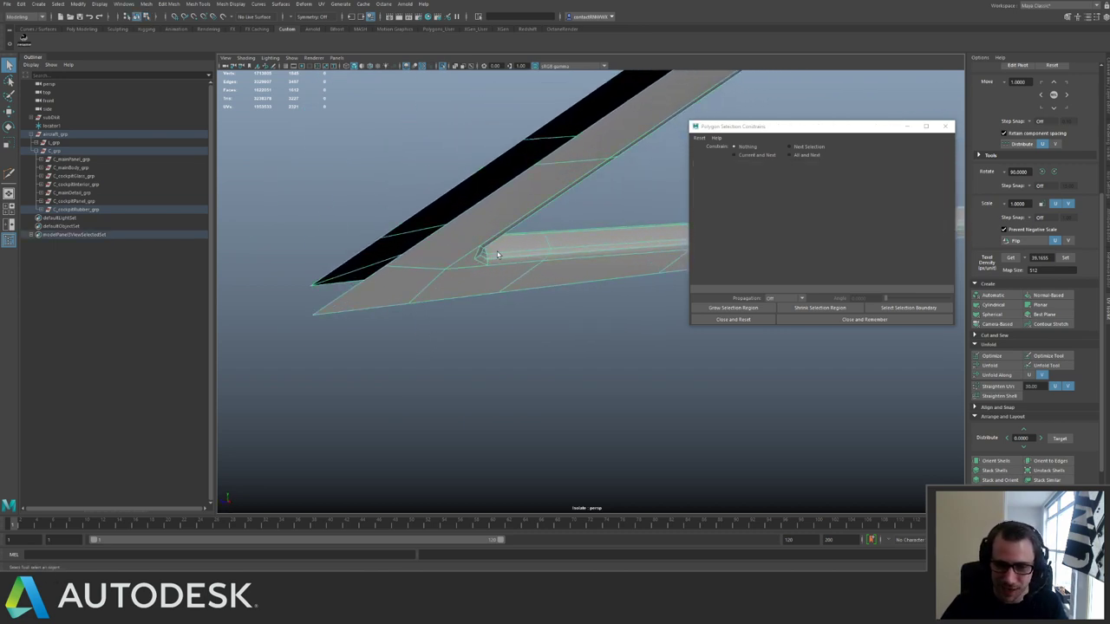
{"action": "key", "text": "ctrl+shift+x"}
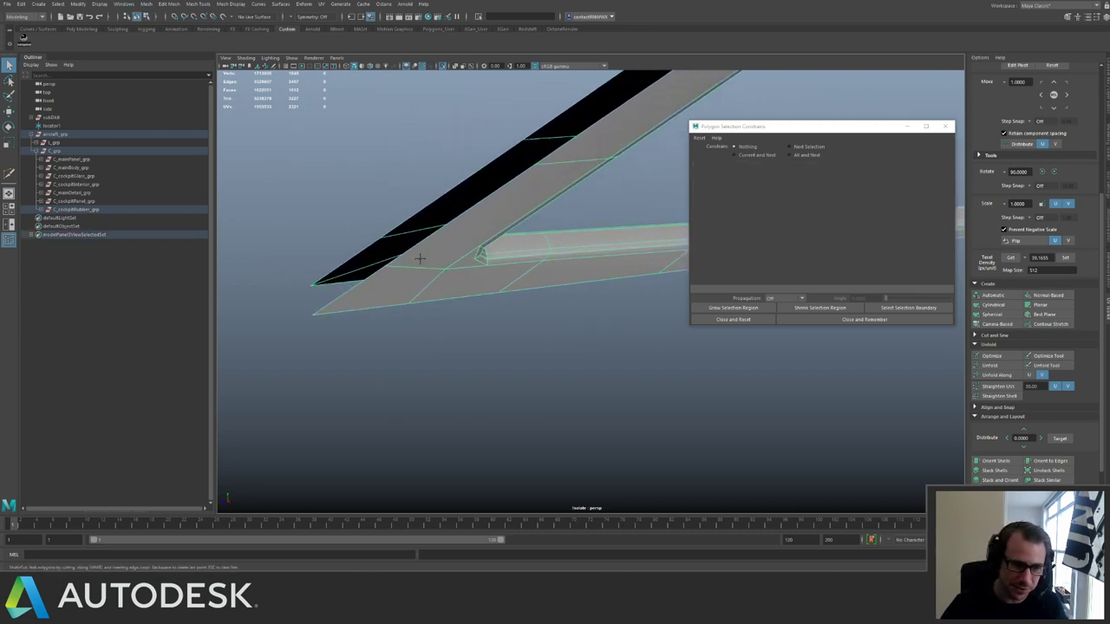
{"action": "left_click", "coordinate": [481, 250]}
{"action": "key", "text": "q"}
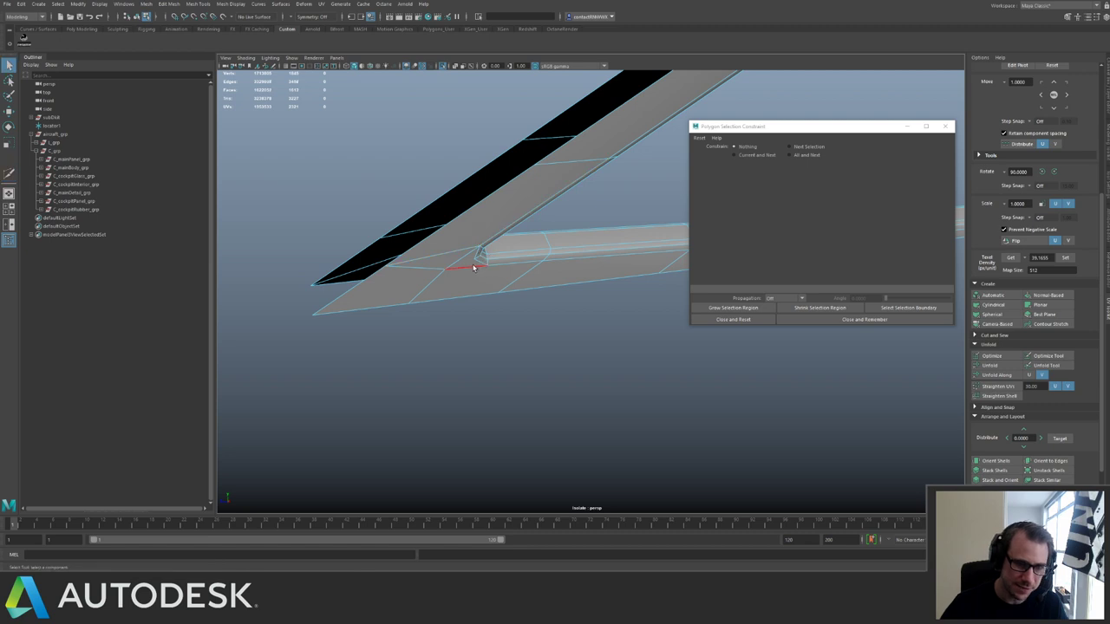
{"action": "key", "text": "ctrl+shift+x"}
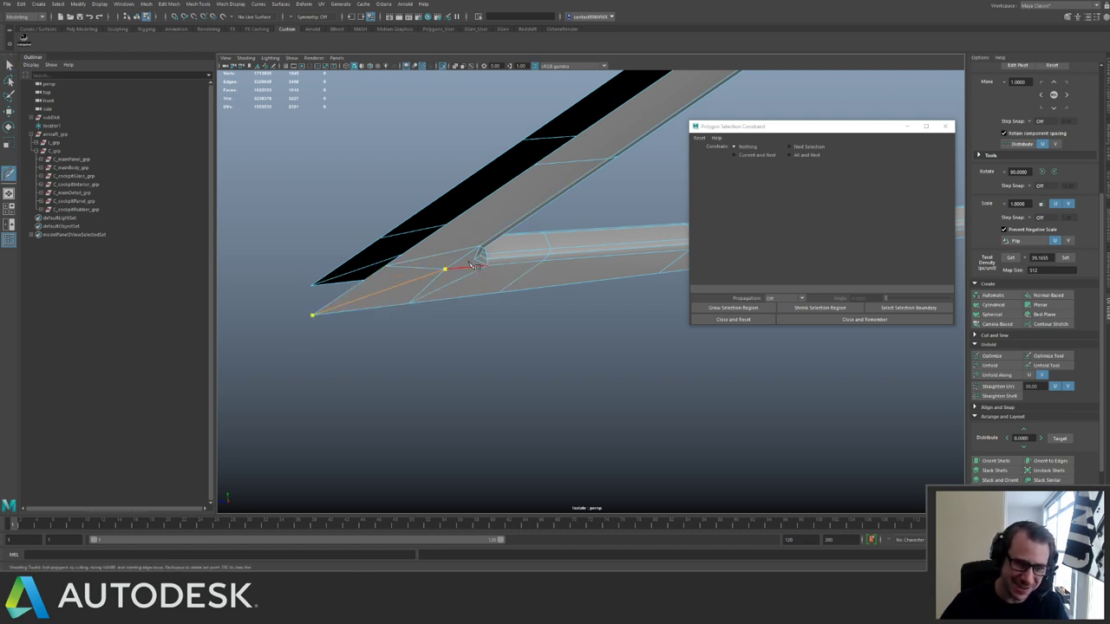
{"action": "key", "text": "q"}
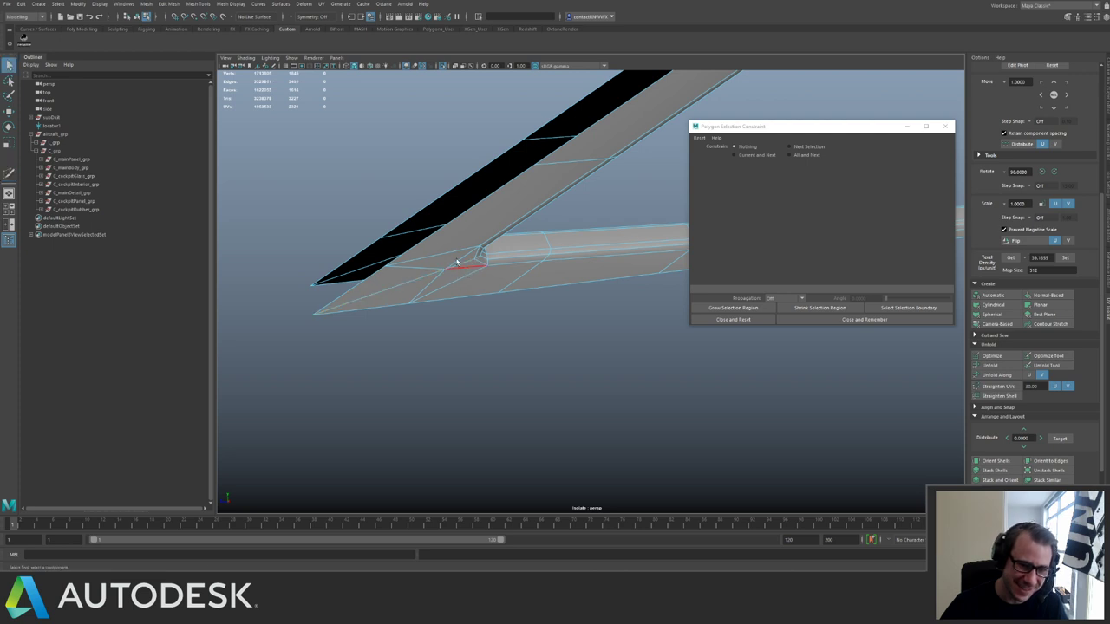
{"action": "key", "text": "ctrl+Delete"}
Return to object selection, deselect the rubber frame and show the full aircraft again.
{"action": "mouse_move", "coordinate": [475, 279]}
{"action": "right_mouse_down"}
{"action": "mouse_move", "coordinate": [506, 260]}
{"action": "mouse_move", "coordinate": [374, 230]}
{"action": "mouse_move", "coordinate": [492, 267]}
{"action": "right_mouse_up"}
{"action": "left_click", "coordinate": [374, 230]}
{"action": "key", "text": "ctrl+1"}
{"action": "left_click_drag", "start_coordinate": [491, 266], "coordinate": [516, 298], "text": "alt"}
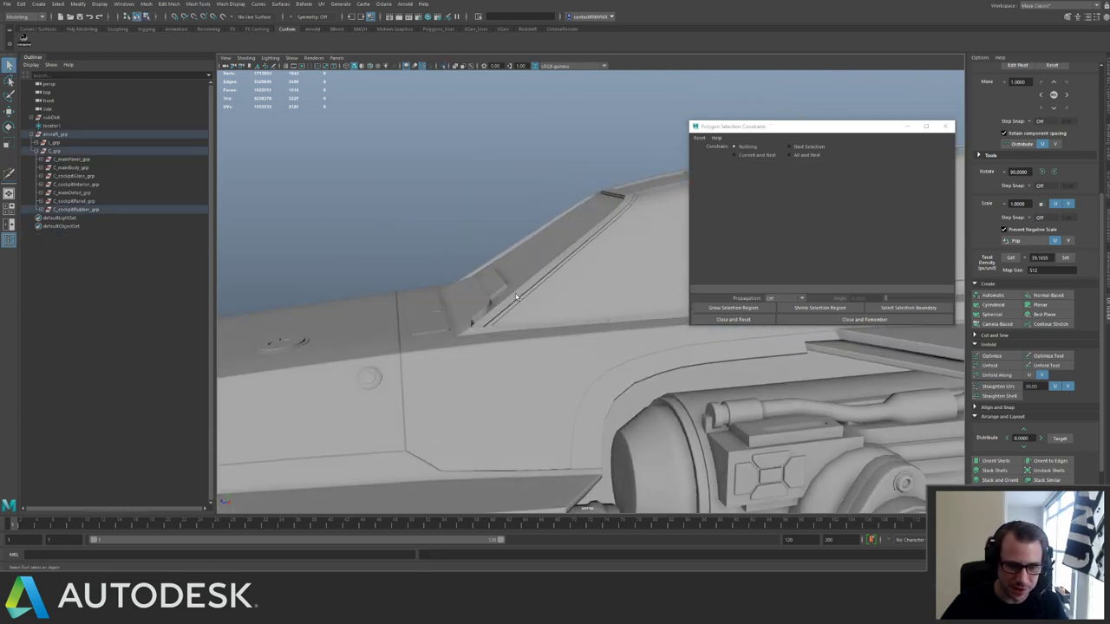
Isolate the cockpit rubber frame on this side of the aircraft at its pointed corner.
{"action": "left_click", "coordinate": [523, 300]}
{"action": "right_click_drag", "start_coordinate": [524, 300], "coordinate": [424, 332], "text": "alt"}
{"action": "key", "text": "ctrl+1"}
{"action": "middle_click_drag", "start_coordinate": [424, 332], "coordinate": [497, 320], "text": "alt"}
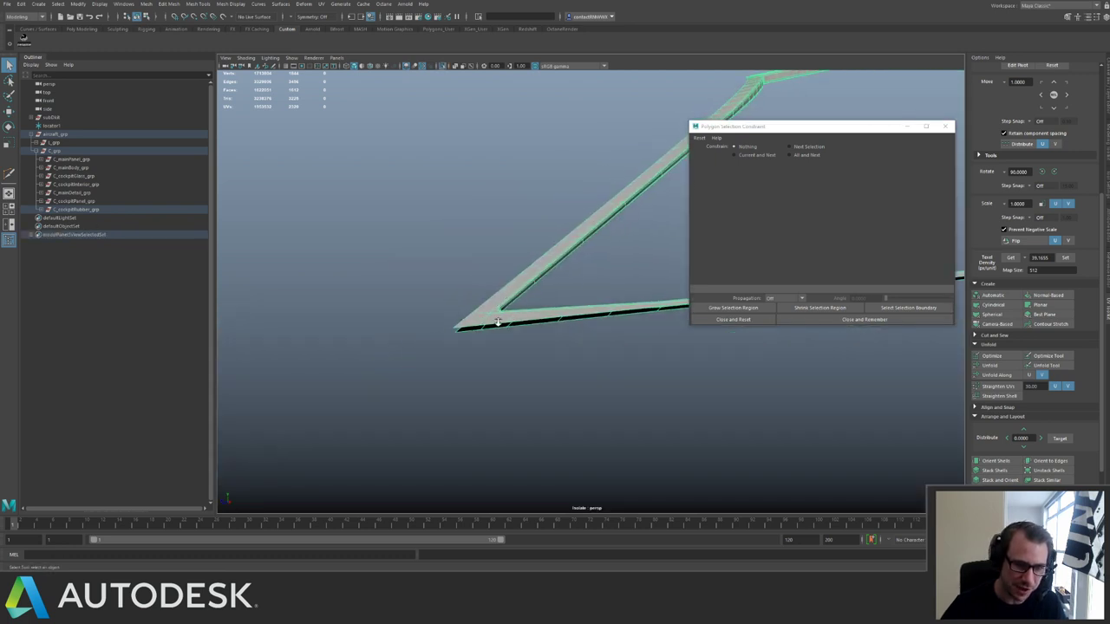
{"action": "right_click_drag", "start_coordinate": [497, 320], "coordinate": [486, 328], "text": "alt"}
{"action": "middle_click_drag", "start_coordinate": [486, 328], "coordinate": [544, 329], "text": "alt"}
{"action": "right_click_drag", "start_coordinate": [544, 329], "coordinate": [521, 344], "text": "alt"}
Cut edges across the pointed corner's outer face from the inner notch vertices to the outer edges and the tip.
{"action": "left_click", "coordinate": [482, 343]}
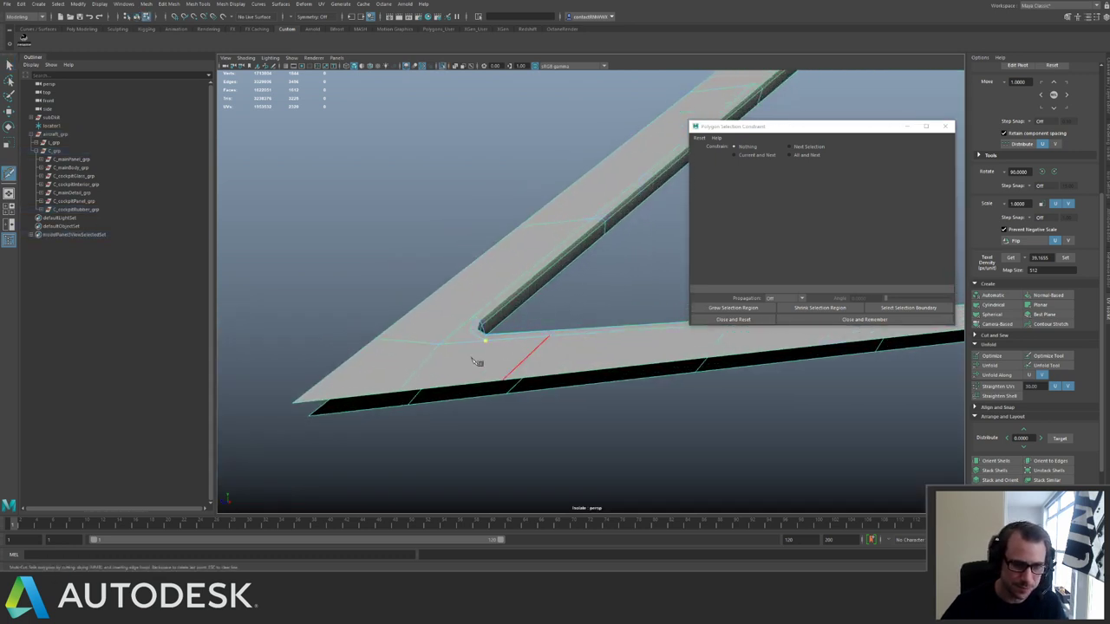
{"action": "left_click", "coordinate": [416, 381]}
{"action": "key", "text": "q"}
{"action": "left_click", "coordinate": [377, 338]}
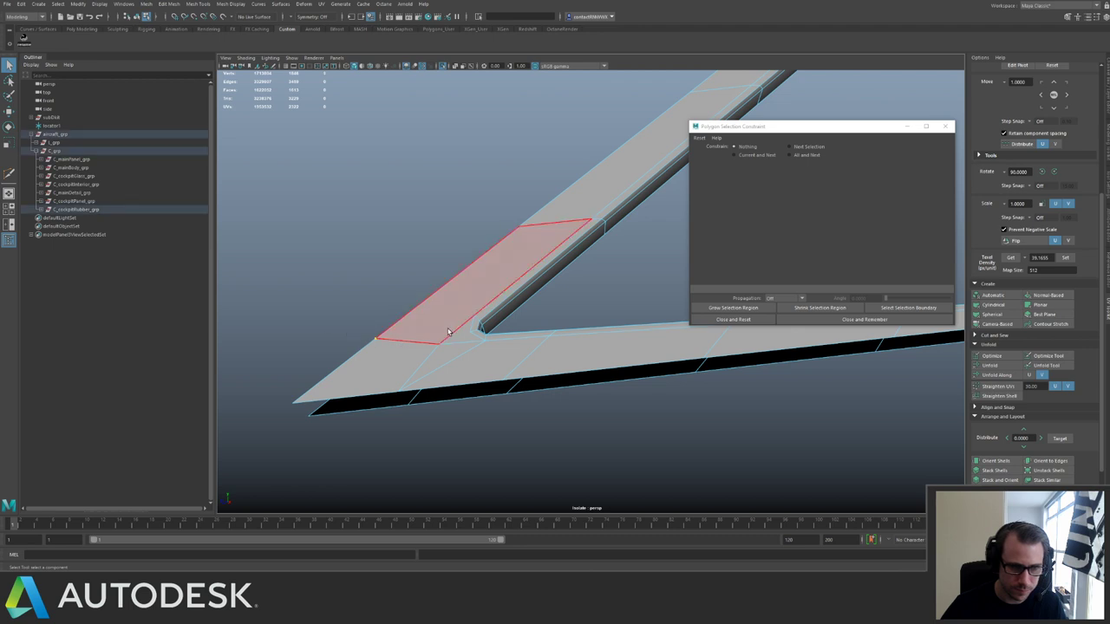
{"action": "key", "text": "y"}
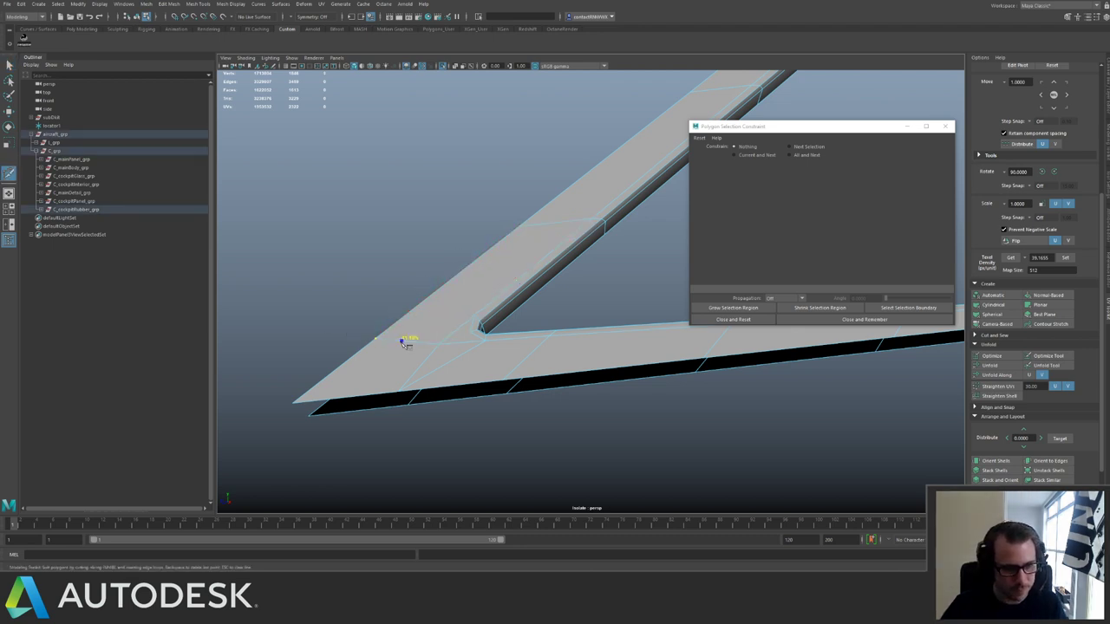
{"action": "left_click", "coordinate": [477, 315]}
{"action": "key", "text": "q"}
{"action": "key", "text": "y"}
{"action": "left_click", "coordinate": [470, 332]}
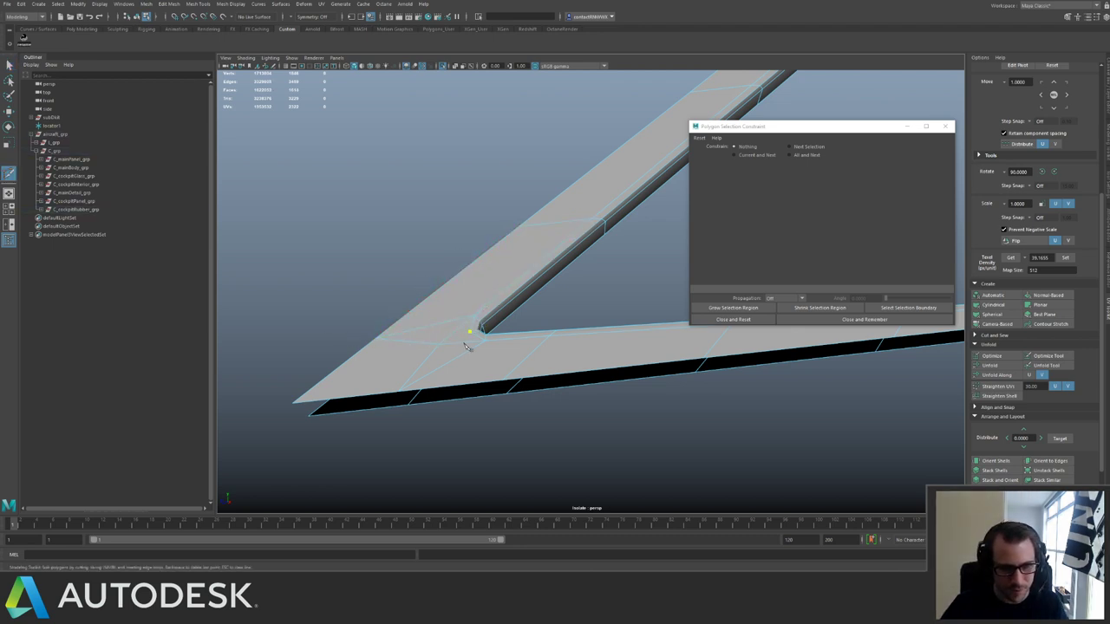
{"action": "left_click", "coordinate": [439, 344]}
{"action": "key", "text": "q"}
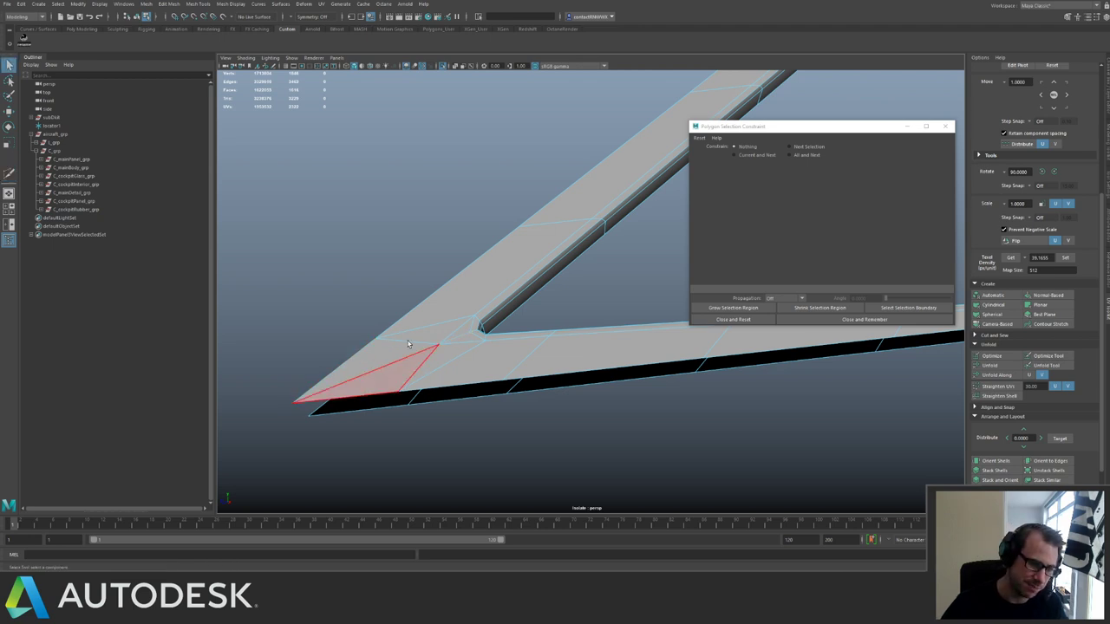
Delete the redundant short edges between the inner notch and the new cuts on the pointed corner.
{"action": "key", "text": "F10"}
{"action": "key", "text": "Delete"}
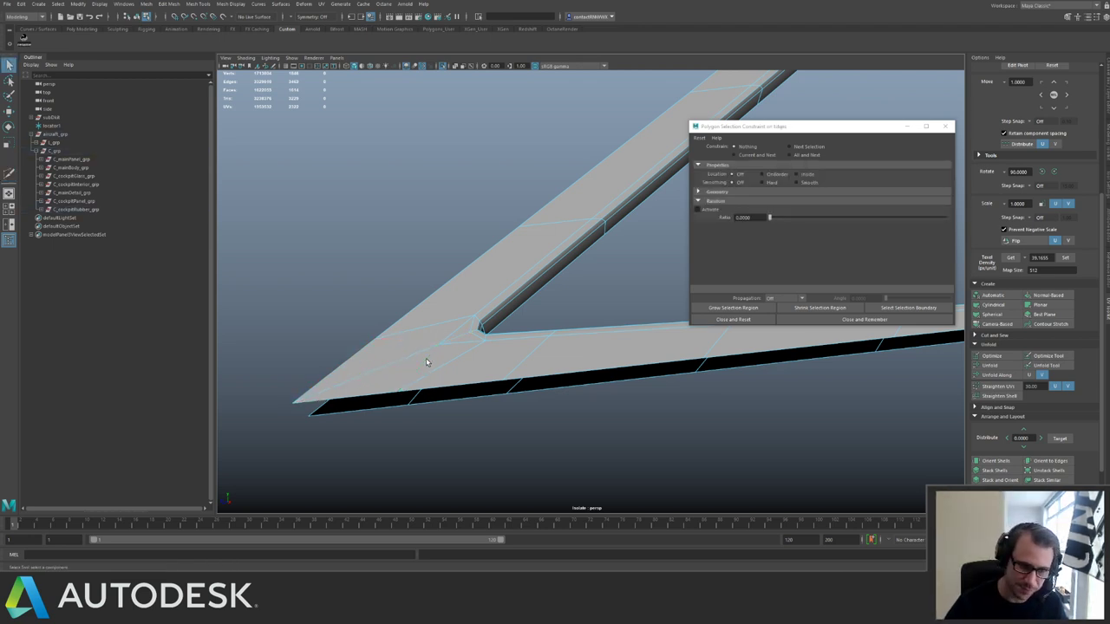
{"action": "key", "text": "Delete"}
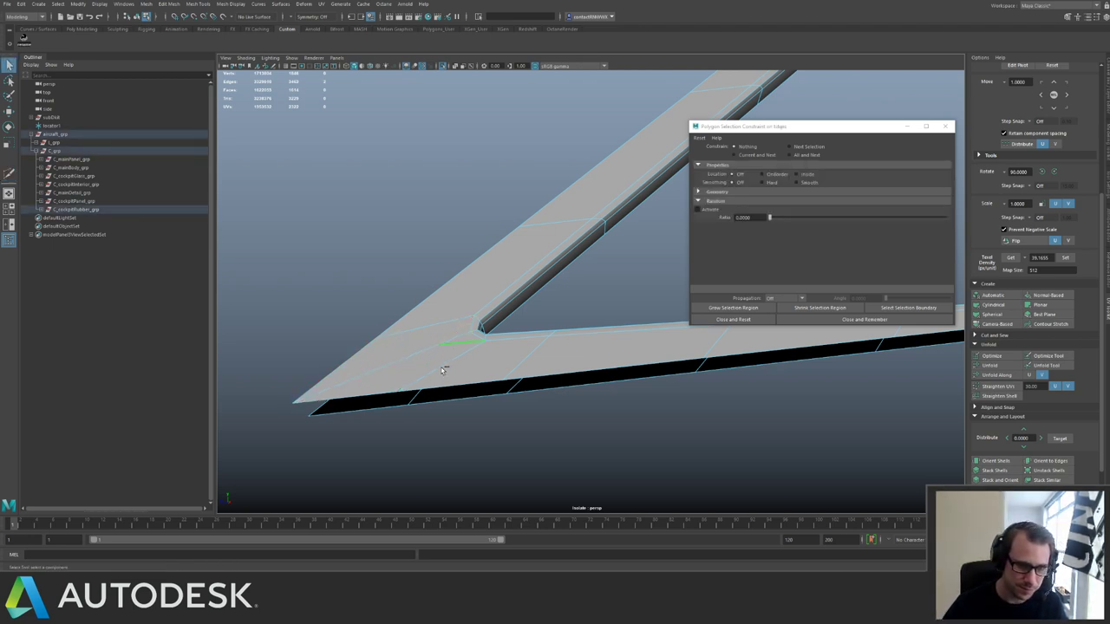
{"action": "left_click", "coordinate": [445, 367]}
{"action": "key", "text": "Delete"}
{"action": "right_click_drag", "start_coordinate": [441, 352], "coordinate": [342, 290], "text": "alt"}
{"action": "left_click_drag", "start_coordinate": [343, 291], "coordinate": [436, 289], "text": "alt"}
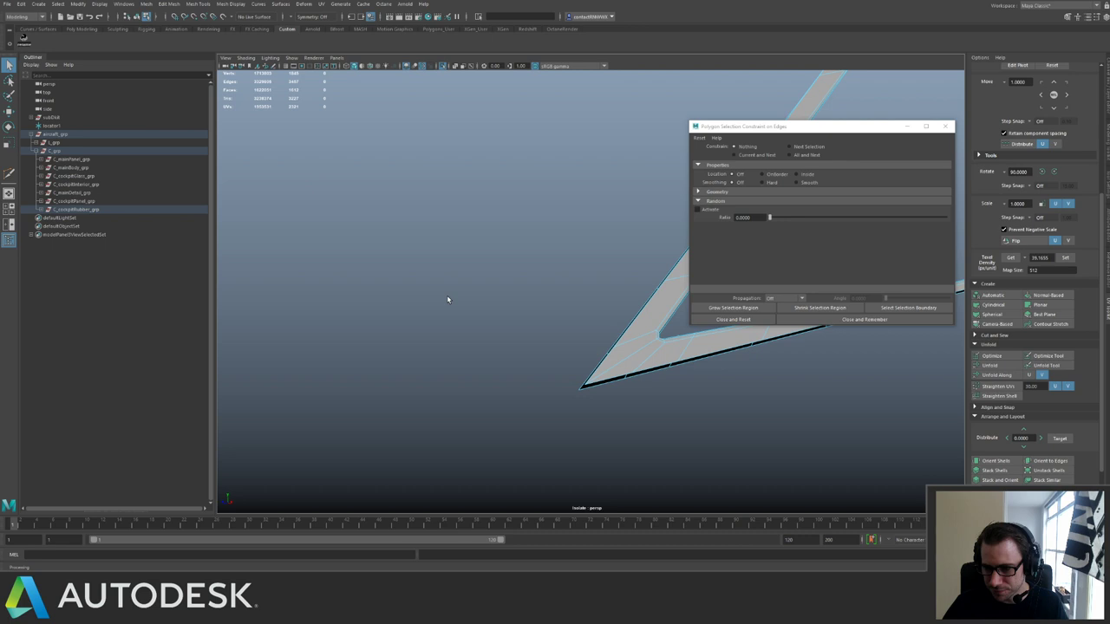
On the opposite face of the pointed corner, cut an edge from the lower notch vertex to the lower outer edge.
{"action": "key", "text": "F9"}
{"action": "left_click_drag", "start_coordinate": [545, 309], "coordinate": [666, 385]}
{"action": "key", "text": "f"}
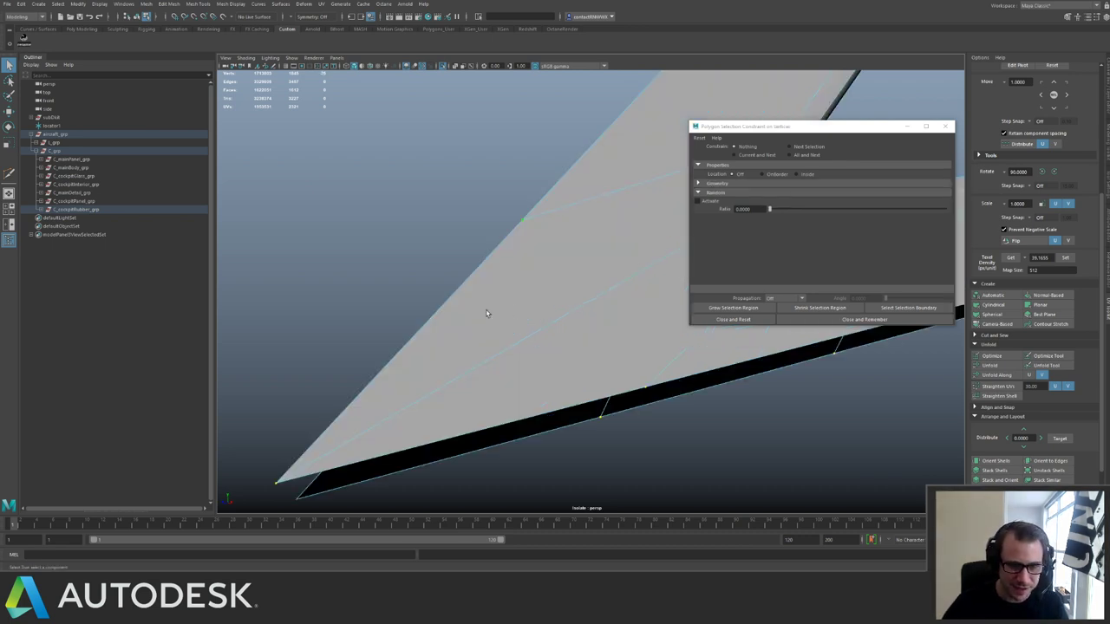
{"action": "left_click_drag", "start_coordinate": [468, 311], "coordinate": [479, 273], "text": "alt"}
{"action": "right_click_drag", "start_coordinate": [459, 297], "coordinate": [480, 257]}
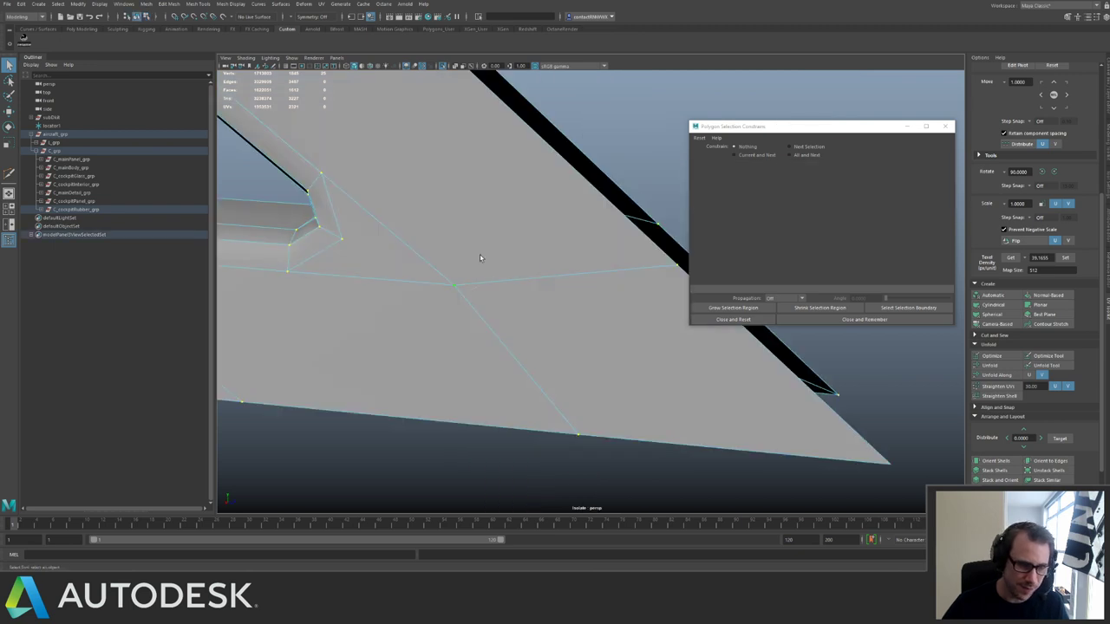
{"action": "middle_click_drag", "start_coordinate": [481, 257], "coordinate": [617, 264], "text": "alt"}
{"action": "right_click_drag", "start_coordinate": [617, 265], "coordinate": [466, 292], "text": "alt"}
{"action": "key", "text": "ctrl+shift+x"}
{"action": "left_click", "coordinate": [513, 285]}
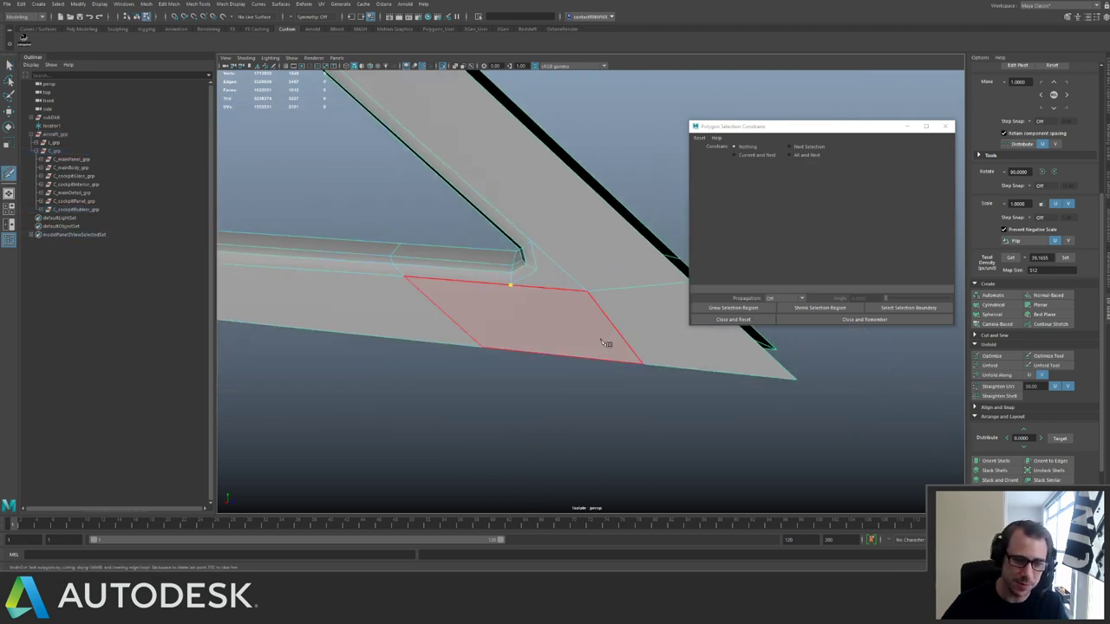
{"action": "left_click", "coordinate": [643, 364]}
{"action": "key", "text": "q"}
{"action": "key", "text": "ctrl+shift+x"}
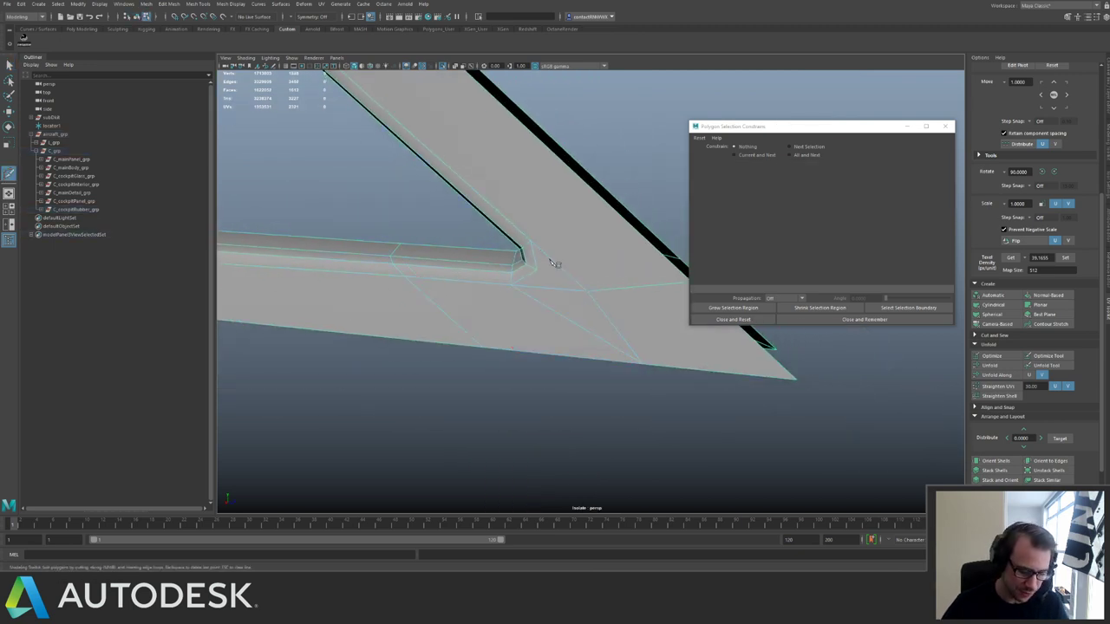
Cut edges on the same face from the upper notch vertex to the outer edge and from the inner notch to the tip.
{"action": "left_click_drag", "start_coordinate": [486, 232], "coordinate": [528, 268], "text": "alt"}
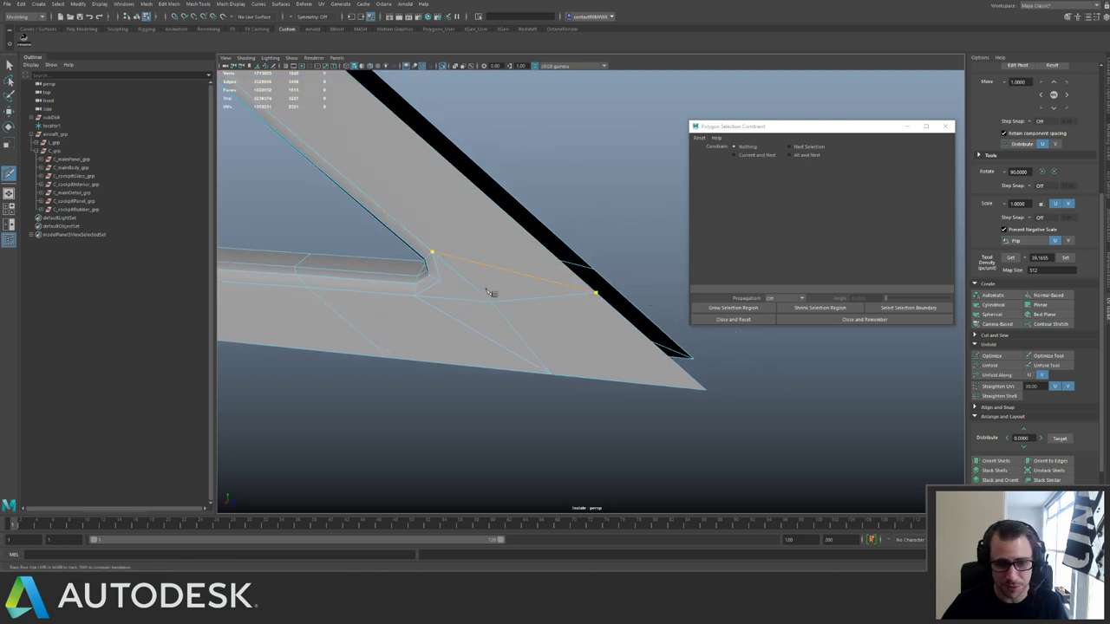
{"action": "key", "text": "q"}
{"action": "left_click", "coordinate": [440, 300]}
{"action": "key", "text": "ctrl+shift+x"}
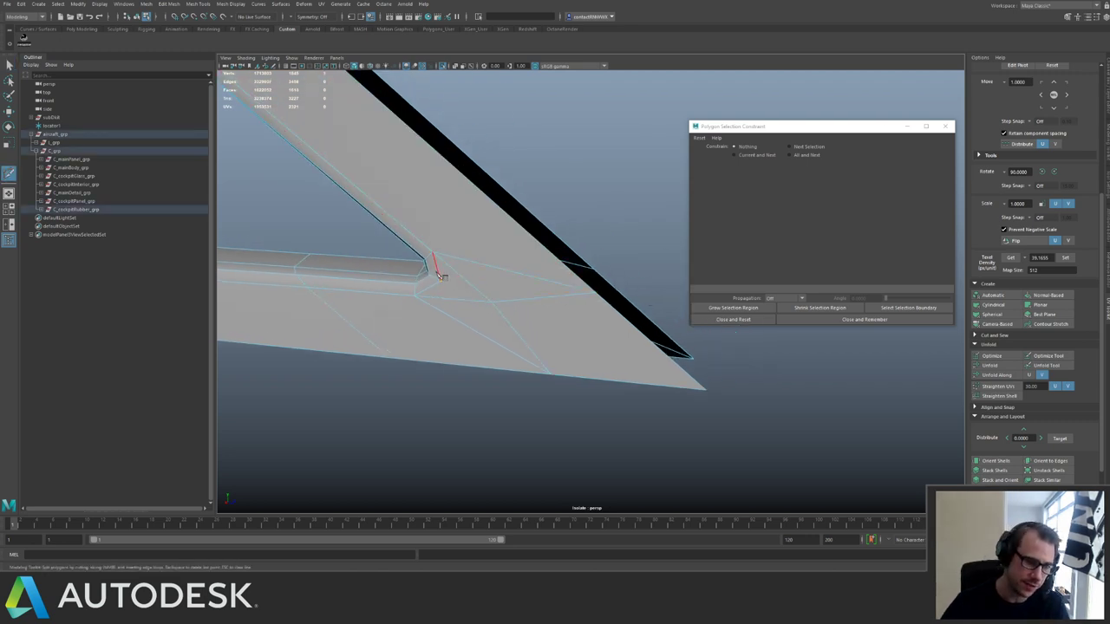
{"action": "left_click", "coordinate": [704, 390]}
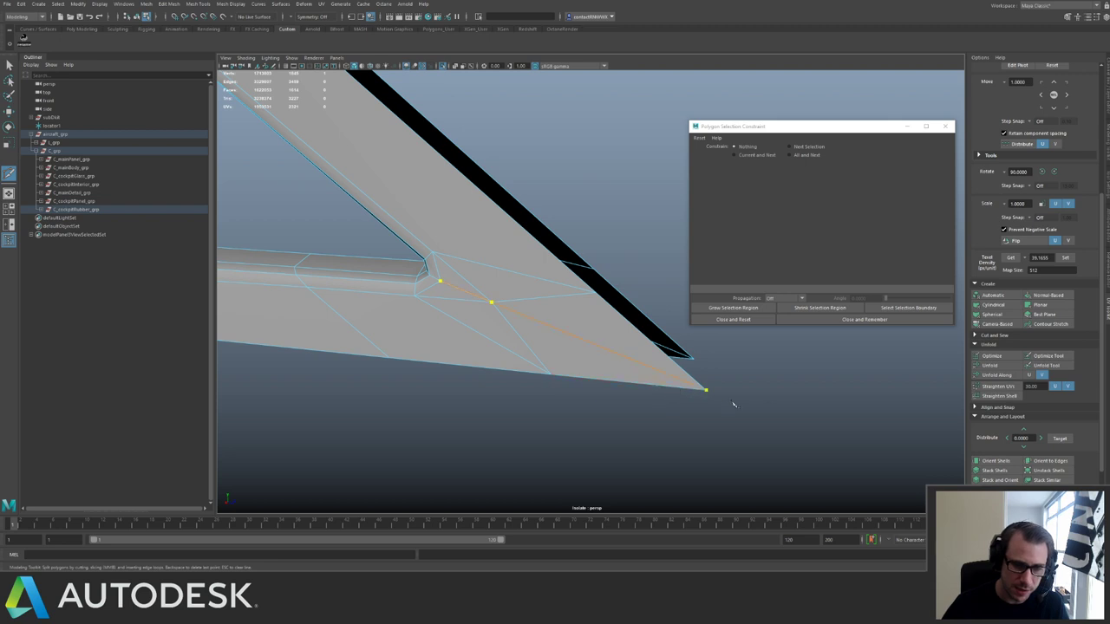
{"action": "key", "text": "q"}
Delete the redundant edges around the central vertex, keeping the cut from the notch to the tip.
{"action": "key", "text": "F10"}
{"action": "left_click", "coordinate": [473, 289]}
{"action": "left_click", "coordinate": [474, 303], "text": "shift"}
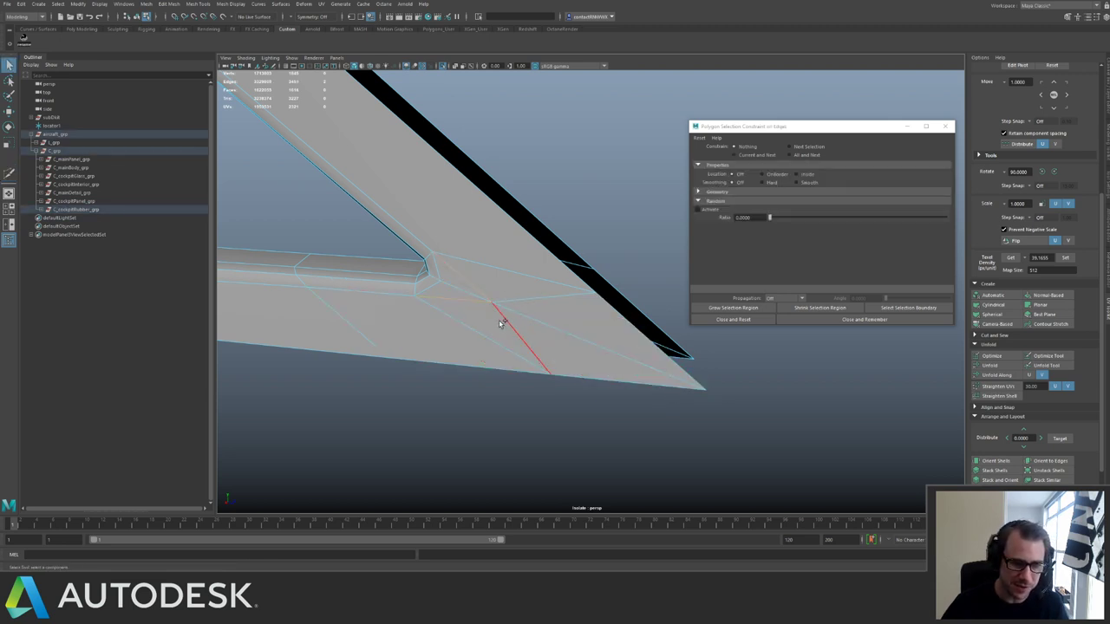
{"action": "left_click", "coordinate": [507, 323], "text": "shift"}
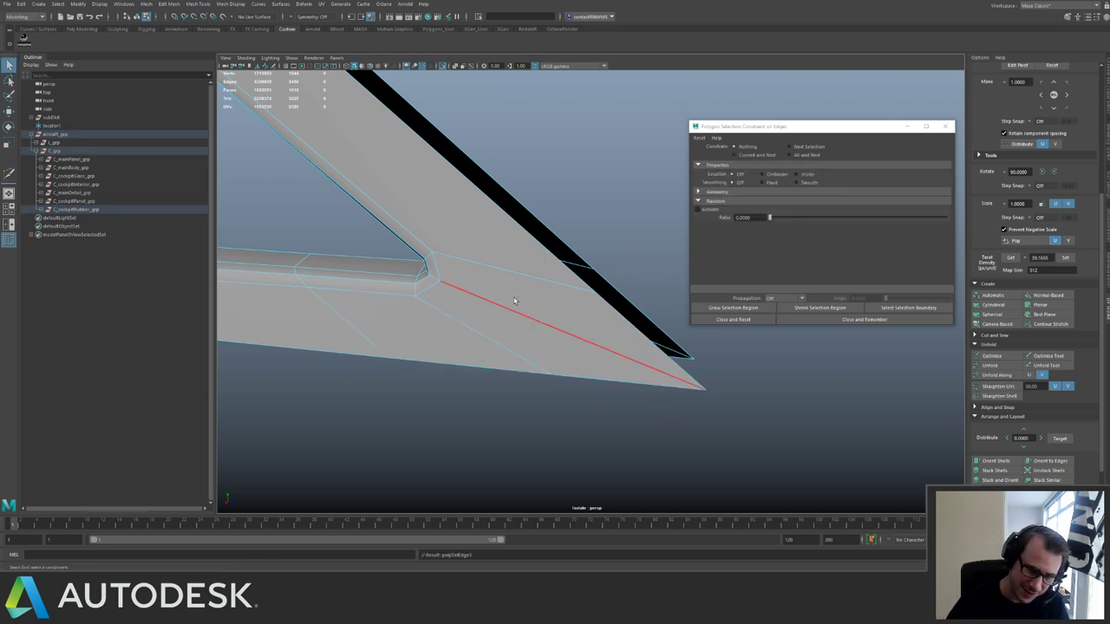
Return to object selection, show the full aircraft again and examine the rubber frame in place around the cockpit.
{"action": "key", "text": "F8"}
{"action": "key", "text": "ctrl+1"}
{"action": "left_click_drag", "start_coordinate": [596, 260], "coordinate": [348, 258], "text": "alt"}
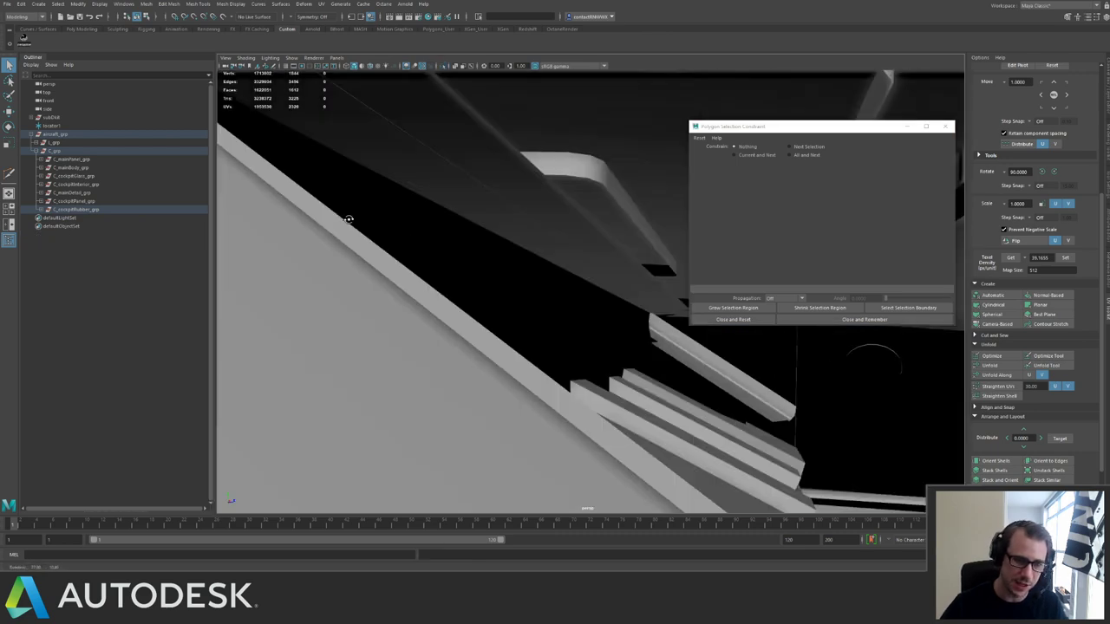
{"action": "scroll", "coordinate": [350, 222], "scroll_direction": "down", "scroll_amount": 5}
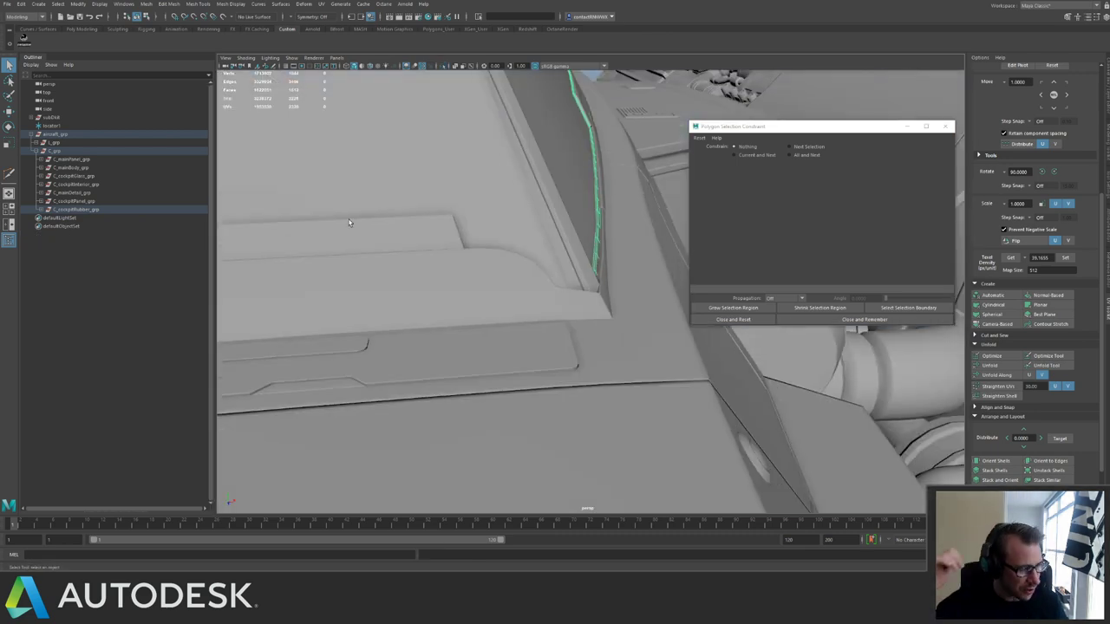
{"action": "left_click_drag", "start_coordinate": [349, 223], "coordinate": [401, 353], "text": "alt"}
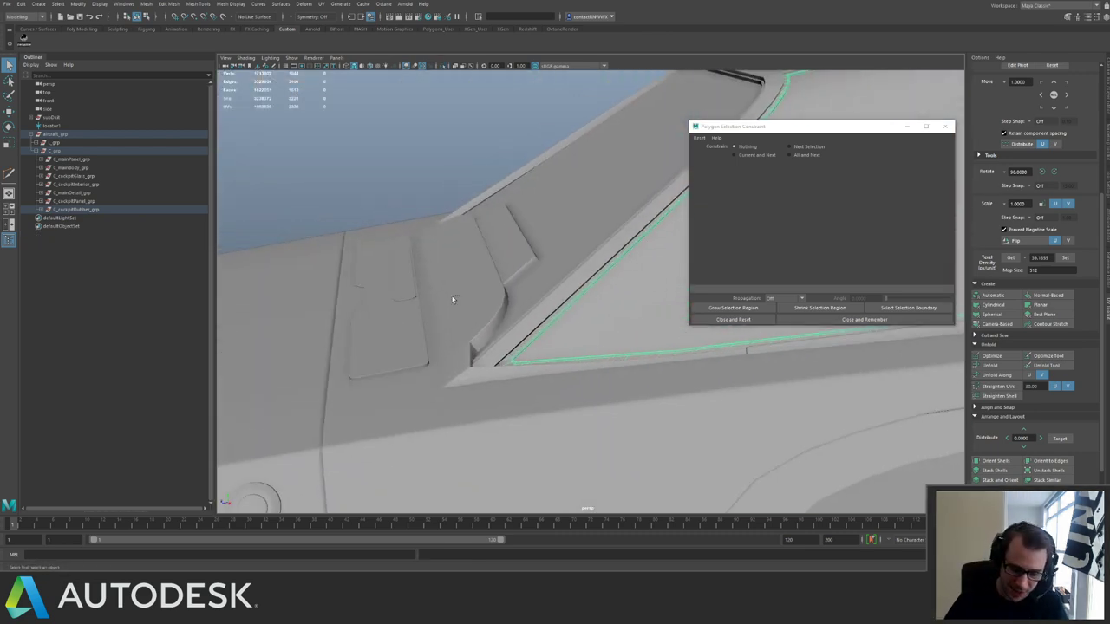
{"action": "key", "text": "ctrl+1"}
{"action": "key", "text": "ctrl+1"}
{"action": "middle_click_drag", "start_coordinate": [656, 184], "coordinate": [333, 355], "text": "alt"}
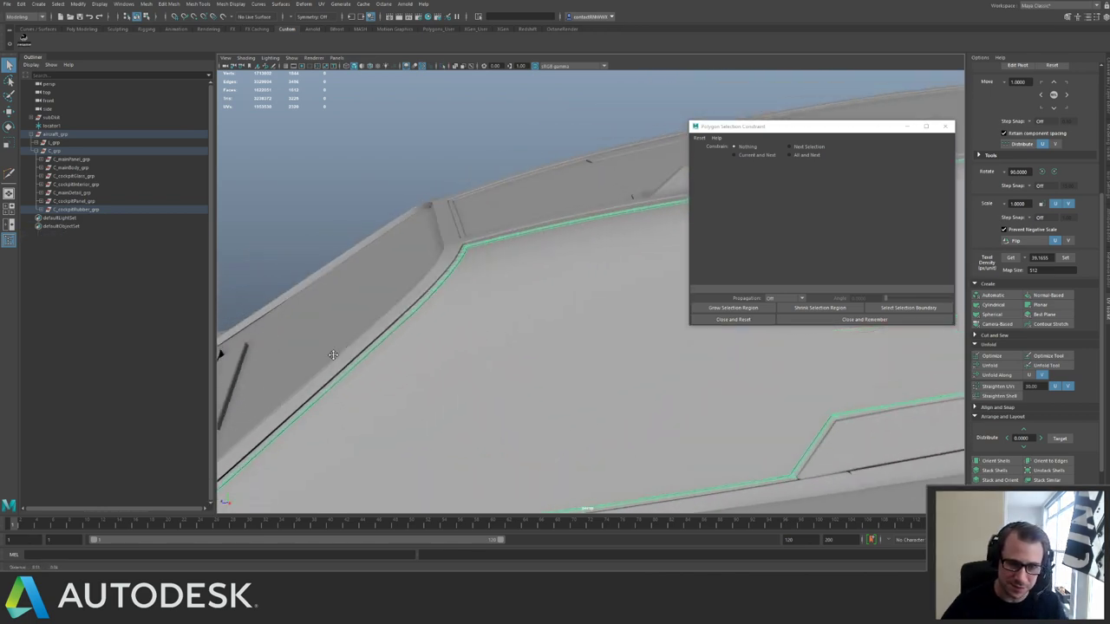
{"action": "left_click_drag", "start_coordinate": [333, 355], "coordinate": [434, 350], "text": "alt"}
{"action": "right_click_drag", "start_coordinate": [434, 349], "coordinate": [197, 216], "text": "alt"}
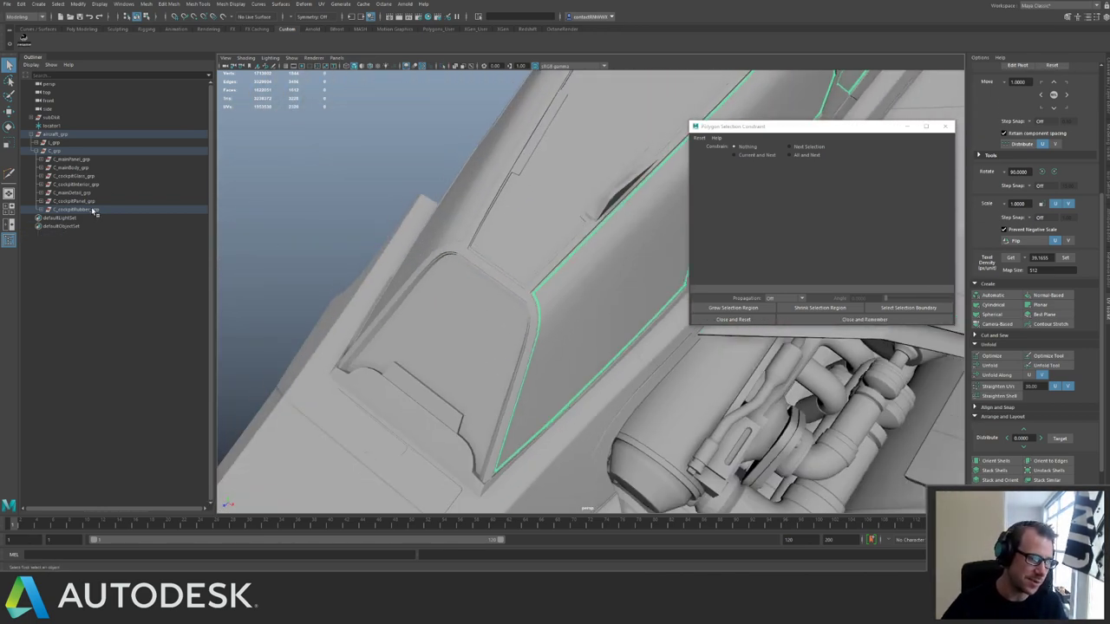
Isolate the C_grp centre group and set the face selection constraint to Next Selection.
{"action": "left_click", "coordinate": [78, 152]}
{"action": "key", "text": "ctrl+1"}
{"action": "key", "text": "f"}
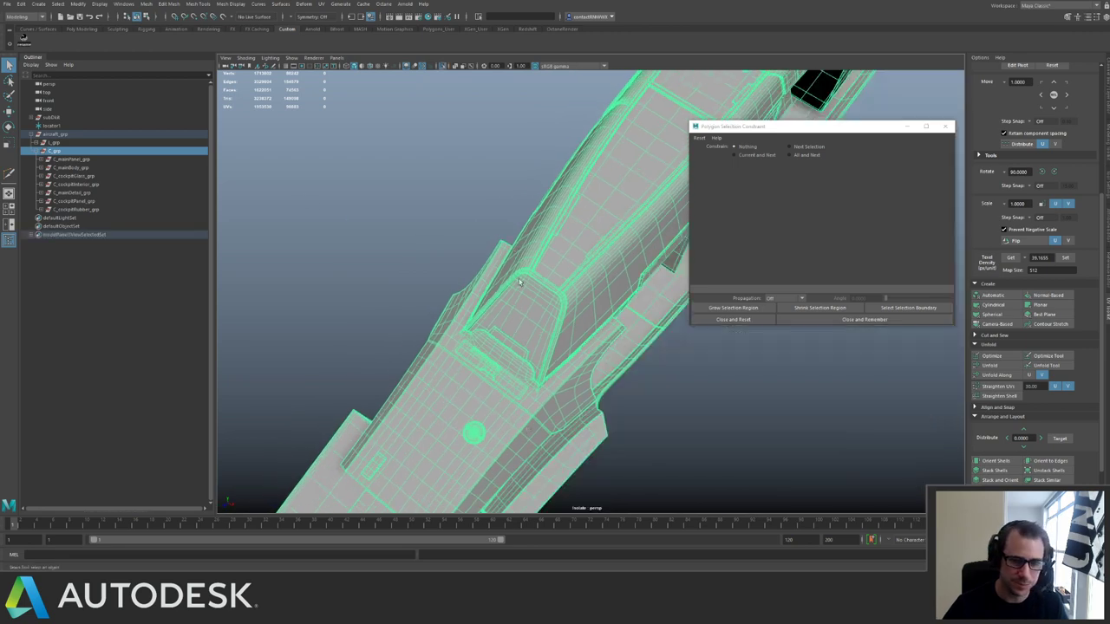
{"action": "middle_click_drag", "start_coordinate": [587, 263], "coordinate": [523, 264], "text": "alt"}
{"action": "key", "text": "F11"}
{"action": "left_click_drag", "start_coordinate": [633, 269], "coordinate": [667, 235], "text": "alt"}
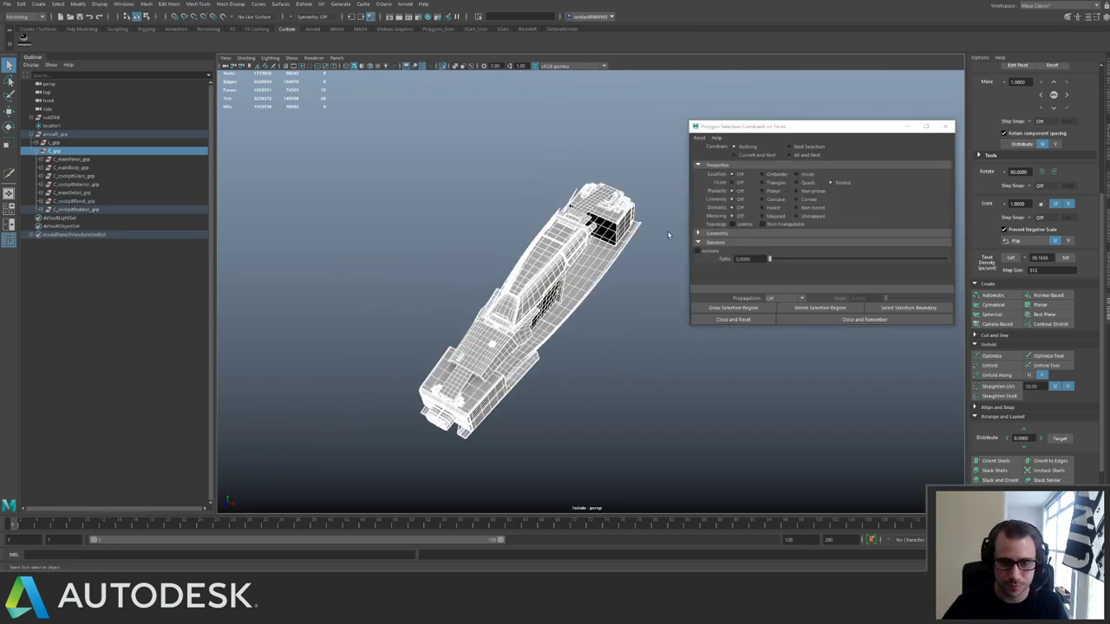
{"action": "left_click", "coordinate": [798, 148]}
{"action": "left_click", "coordinate": [656, 180]}
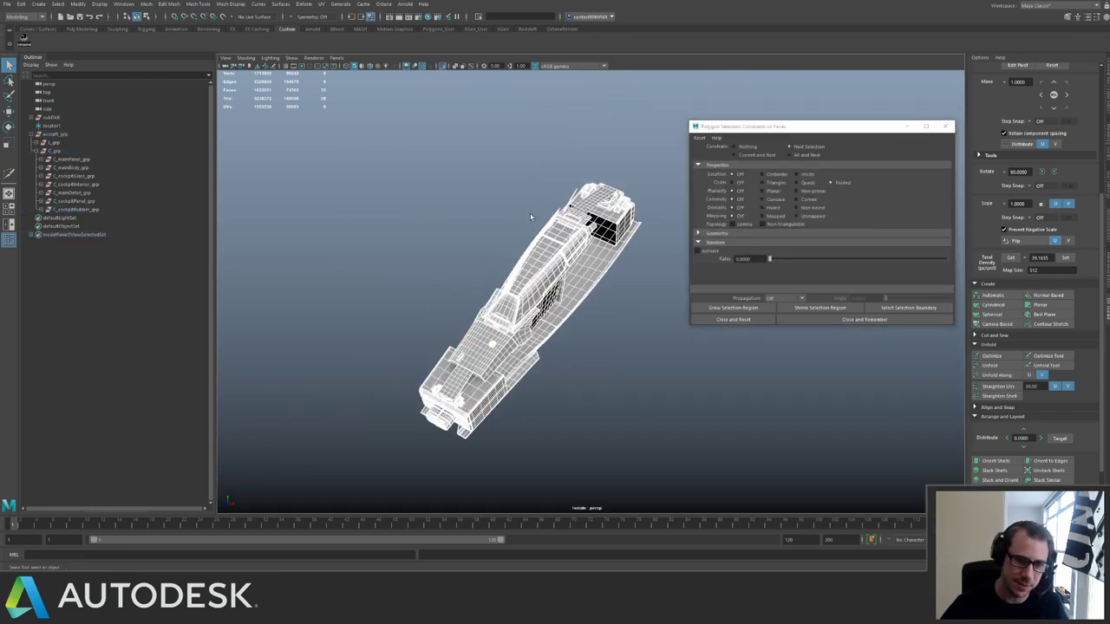
{"action": "key", "text": "F10"}
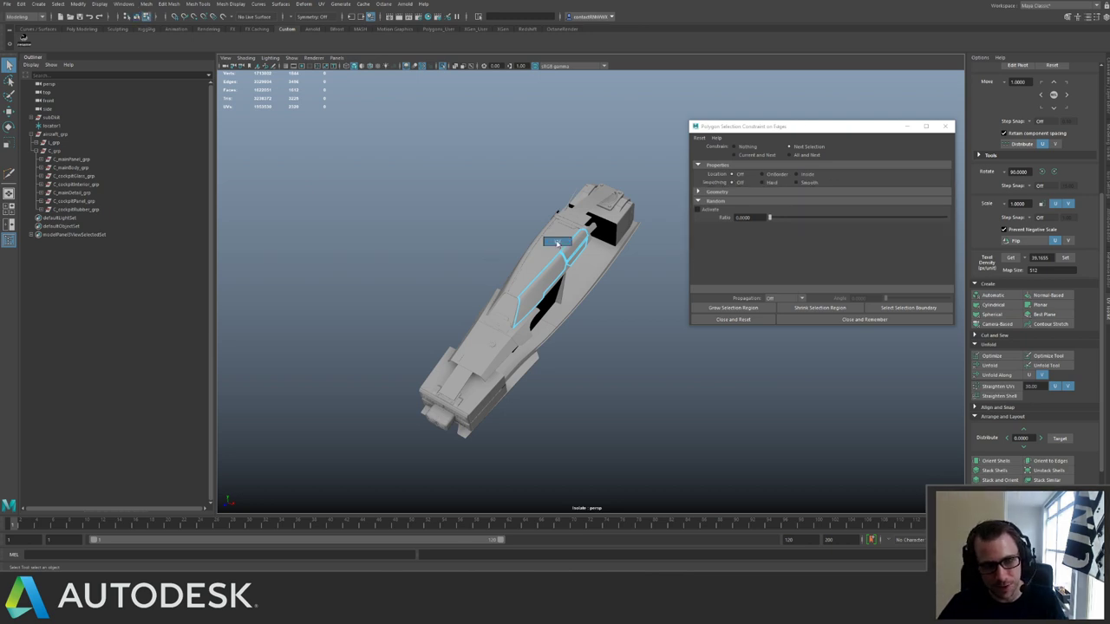
{"action": "right_click_drag", "start_coordinate": [558, 242], "coordinate": [558, 243]}
{"action": "left_click", "coordinate": [544, 251]}
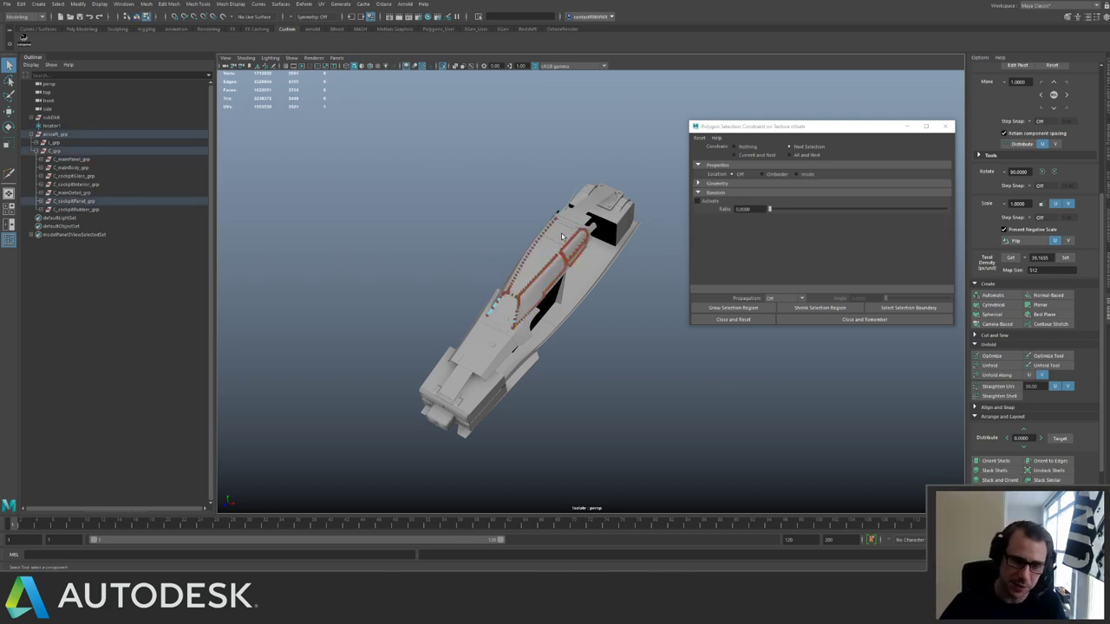
{"action": "left_click_drag", "start_coordinate": [505, 262], "coordinate": [511, 305], "text": "alt"}
{"action": "right_click_drag", "start_coordinate": [505, 306], "coordinate": [520, 300]}
{"action": "left_click", "coordinate": [496, 321]}
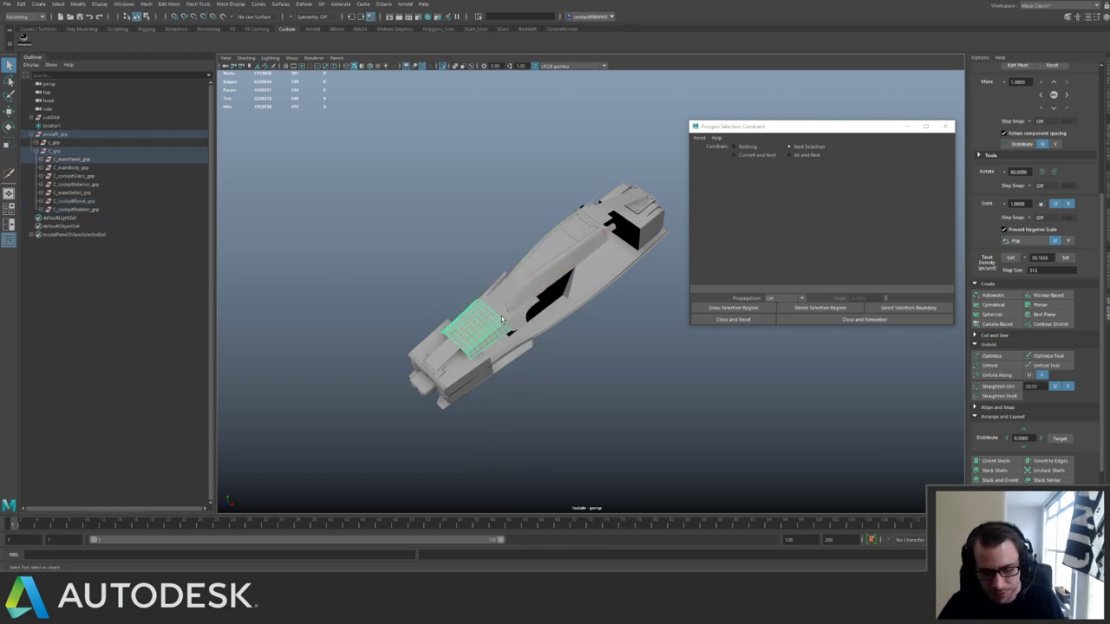
{"action": "key", "text": "F11"}
{"action": "right_click", "coordinate": [508, 313]}
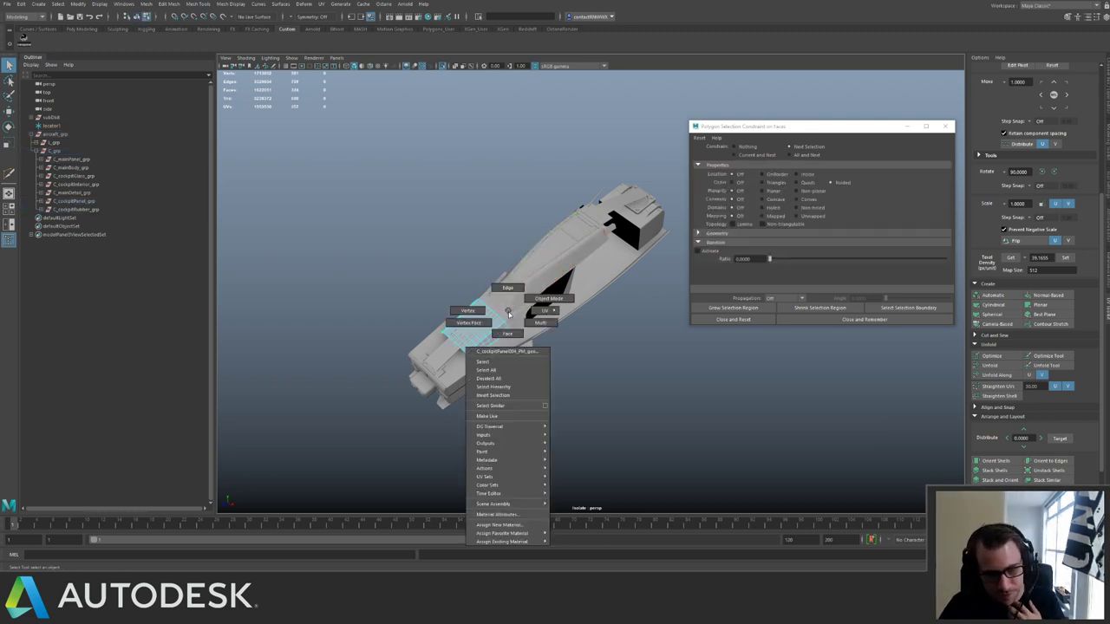
{"action": "right_click_drag", "start_coordinate": [509, 332], "coordinate": [555, 290]}
{"action": "left_click", "coordinate": [524, 299]}
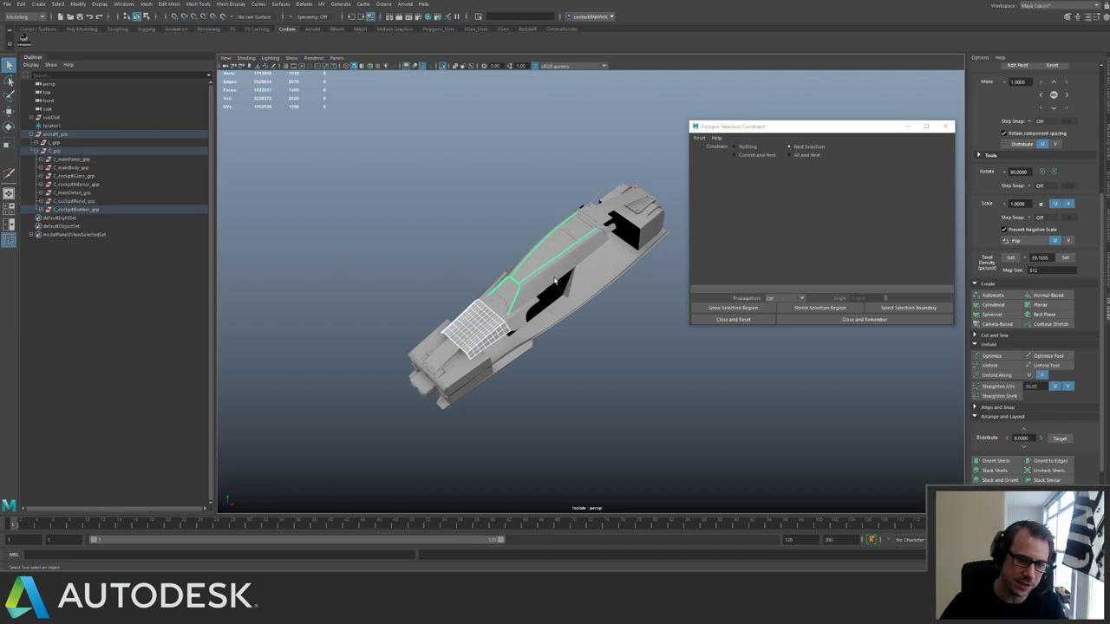
Select all meshes of the centre group, switch them to face selection and show the move manipulator to locate N-sided faces.
{"action": "scroll", "coordinate": [401, 205], "scroll_direction": "down", "scroll_amount": 2}
{"action": "left_click_drag", "start_coordinate": [386, 186], "coordinate": [548, 340]}
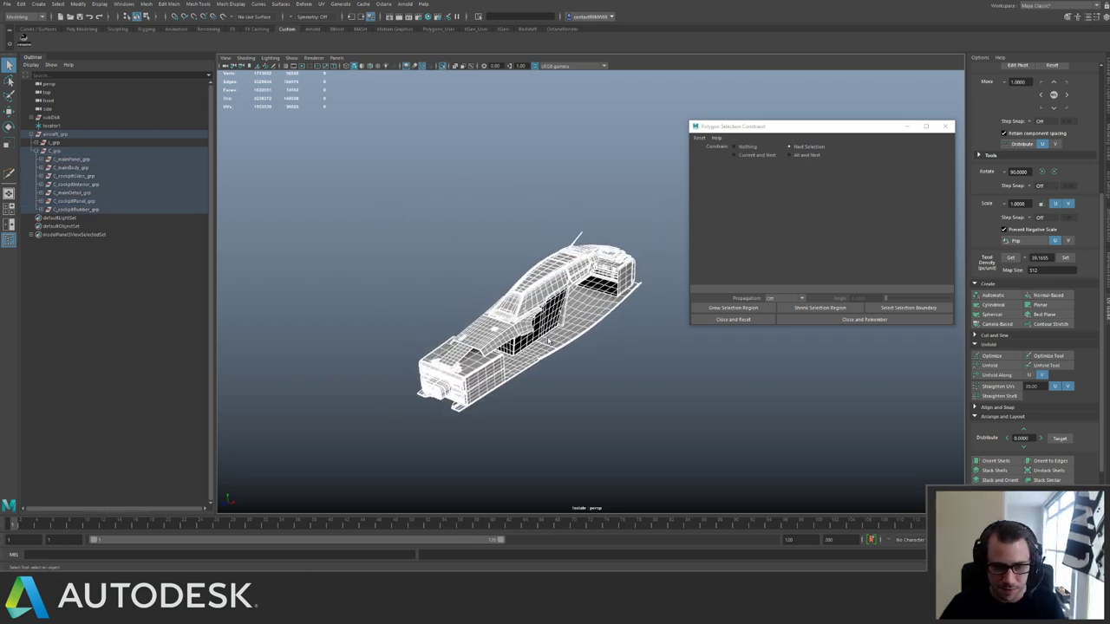
{"action": "right_click_drag", "start_coordinate": [530, 309], "coordinate": [534, 336]}
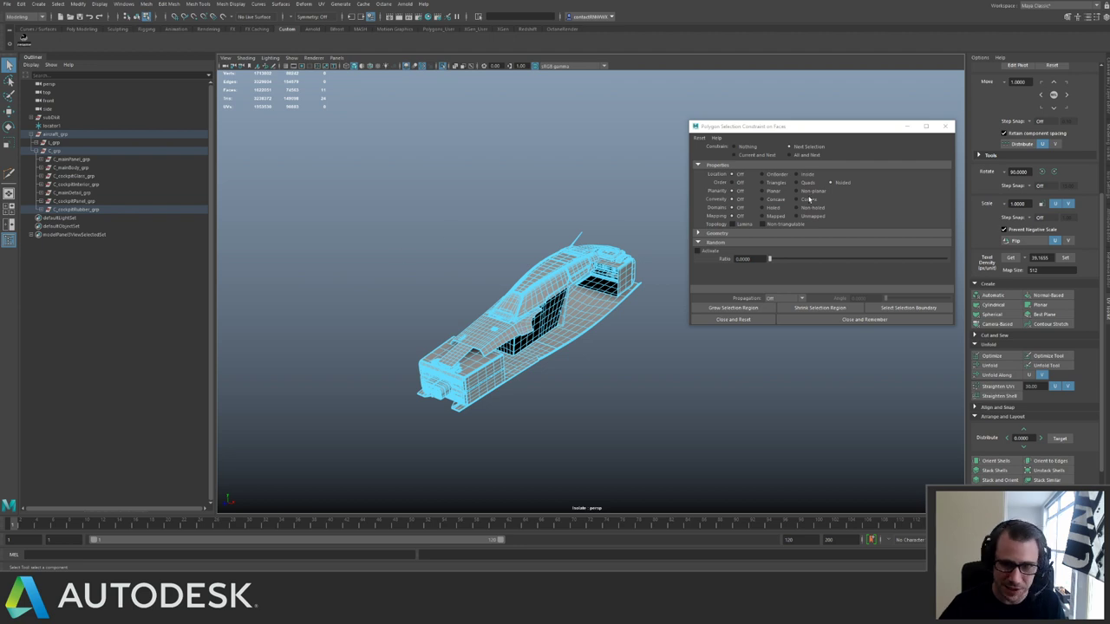
{"action": "left_click_drag", "start_coordinate": [426, 218], "coordinate": [524, 205], "text": "alt"}
{"action": "key", "text": "w"}
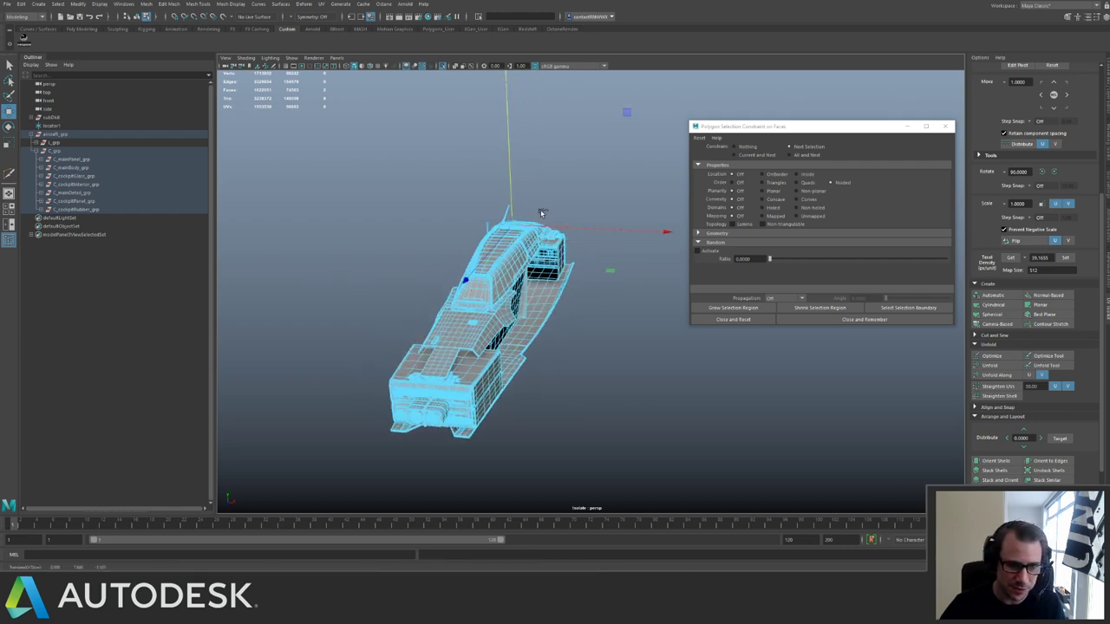
Undo the last selection changes to return to the N-sided faces picked on the cockpit rubber.
{"action": "key", "text": "ctrl+z"}
{"action": "scroll", "coordinate": [546, 273], "scroll_direction": "up", "scroll_amount": 4}
{"action": "key", "text": "ctrl+z"}
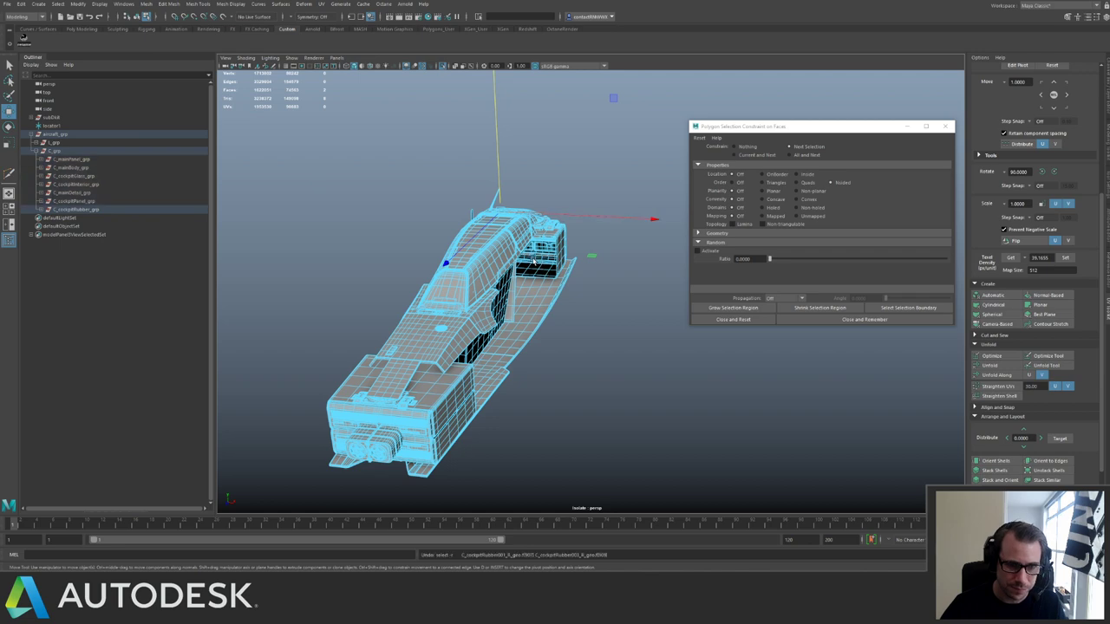
Undo the last selection change and remove the two small upright fins standing beside the cockpit roof.
{"action": "left_click_drag", "start_coordinate": [539, 262], "coordinate": [518, 254], "text": "alt"}
{"action": "key", "text": "ctrl+z"}
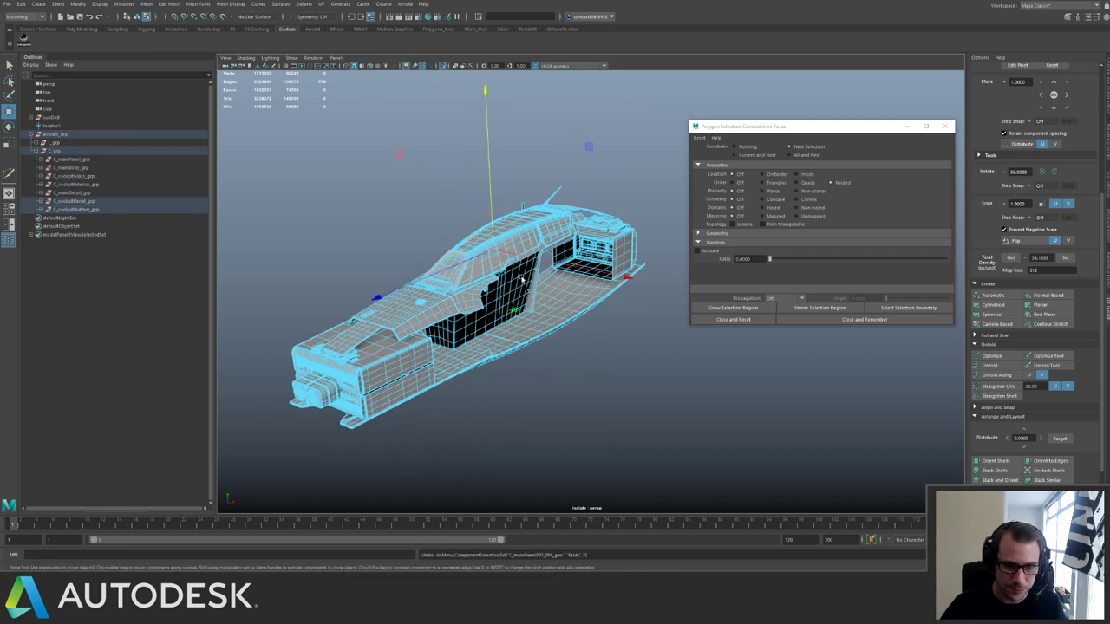
{"action": "scroll", "coordinate": [596, 222], "scroll_direction": "up", "scroll_amount": 6}
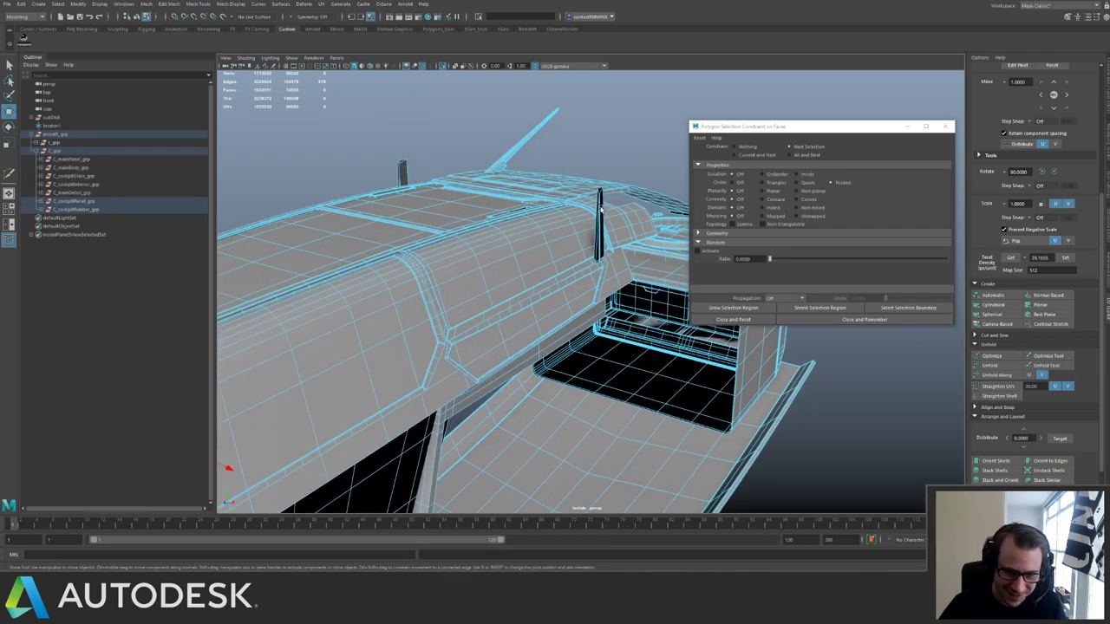
{"action": "left_click", "coordinate": [602, 222]}
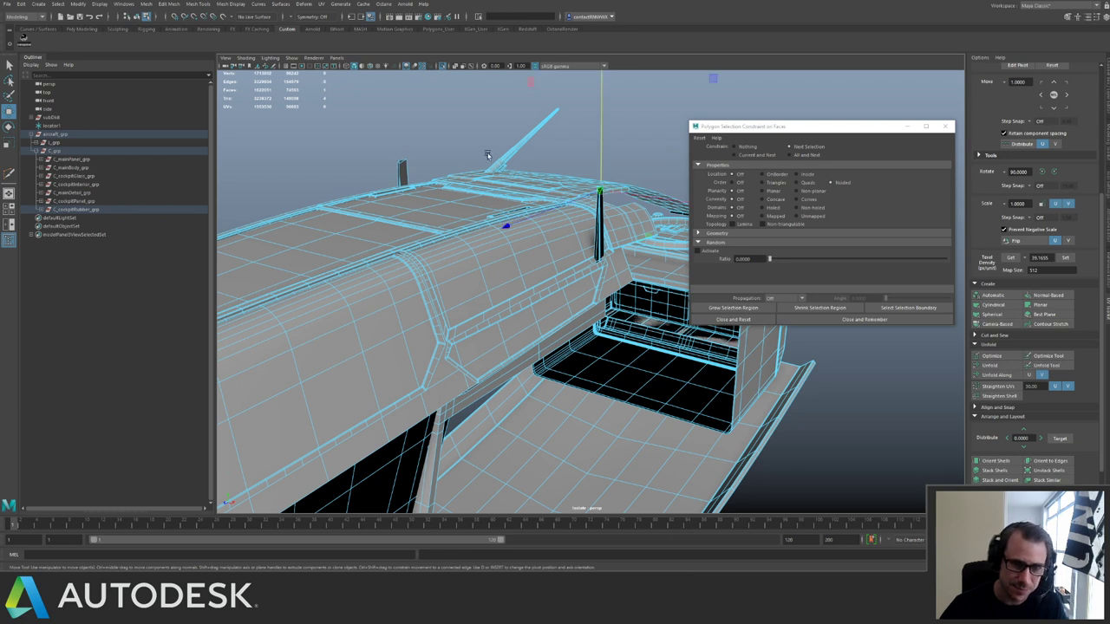
{"action": "left_click", "coordinate": [404, 161], "text": "shift"}
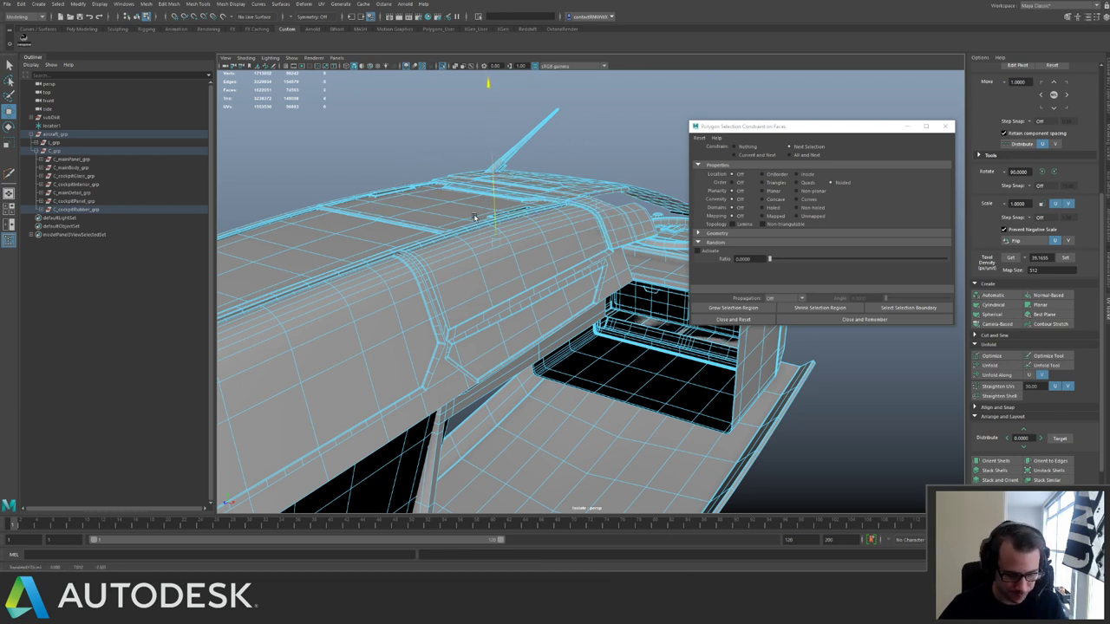
Locate the remaining N-sided faces of the centre meshes in wireframe and shaded display, and clean them up with Quadrangulate.
{"action": "key", "text": "f"}
{"action": "mouse_move", "coordinate": [587, 234]}
{"action": "left_mouse_down", "text": "alt"}
{"action": "mouse_move", "coordinate": [485, 217]}
{"action": "mouse_move", "coordinate": [600, 236]}
{"action": "left_mouse_up", "text": "alt"}
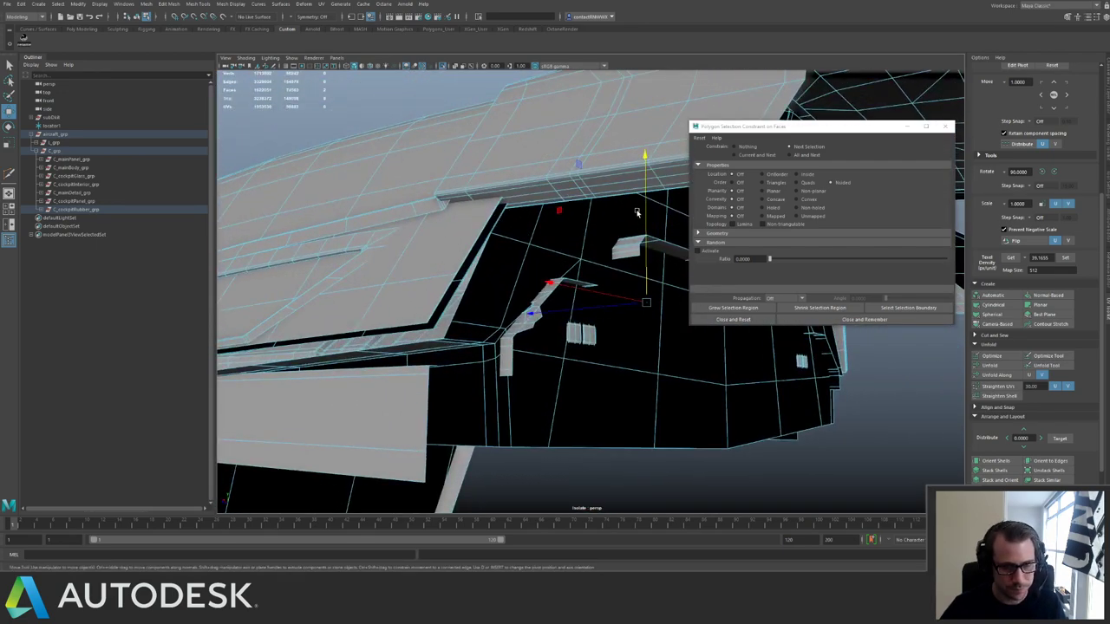
{"action": "key", "text": "4"}
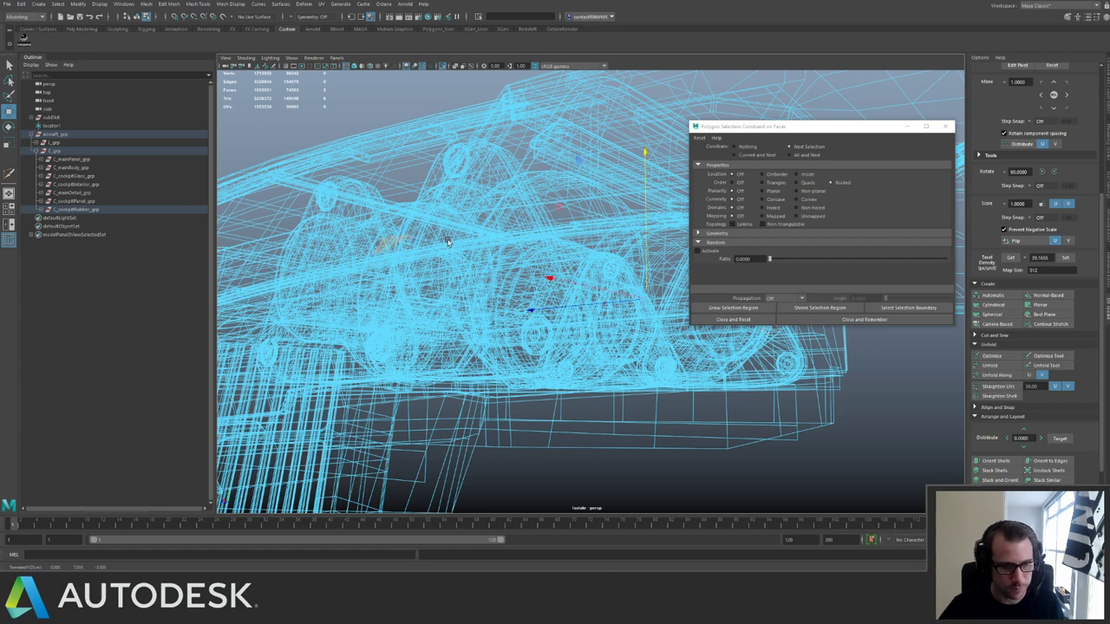
{"action": "key", "text": "5"}
{"action": "mouse_move", "coordinate": [447, 241]}
{"action": "left_mouse_down", "text": "alt"}
{"action": "mouse_move", "coordinate": [523, 257]}
{"action": "mouse_move", "coordinate": [483, 244]}
{"action": "mouse_move", "coordinate": [508, 240]}
{"action": "mouse_move", "coordinate": [496, 248]}
{"action": "left_mouse_up", "text": "alt"}
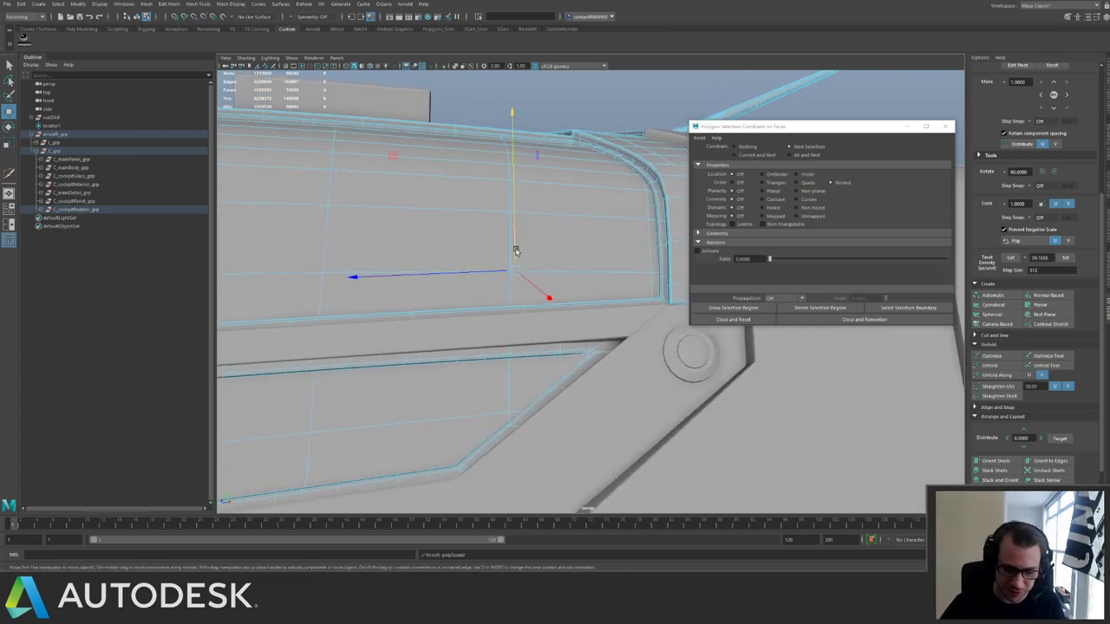
{"action": "left_click_drag", "start_coordinate": [595, 251], "coordinate": [585, 227], "text": "alt"}
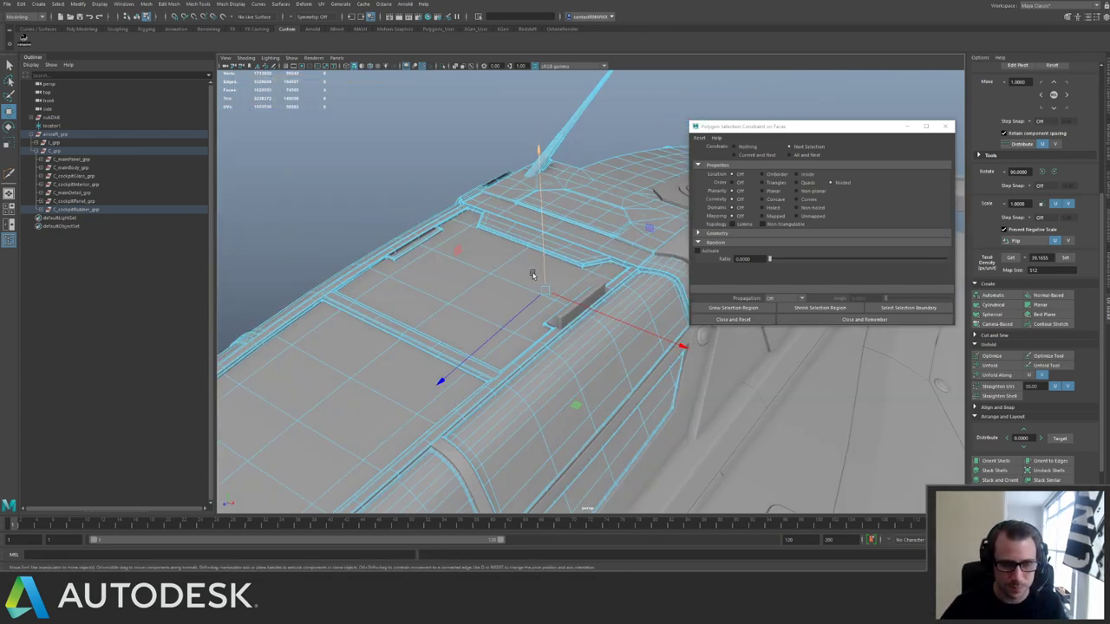
Return to object selection, select the C_grp centre group and isolate it in the viewport.
{"action": "key", "text": "F8"}
{"action": "left_click", "coordinate": [85, 151]}
{"action": "scroll", "coordinate": [252, 168], "scroll_direction": "down", "scroll_amount": 6}
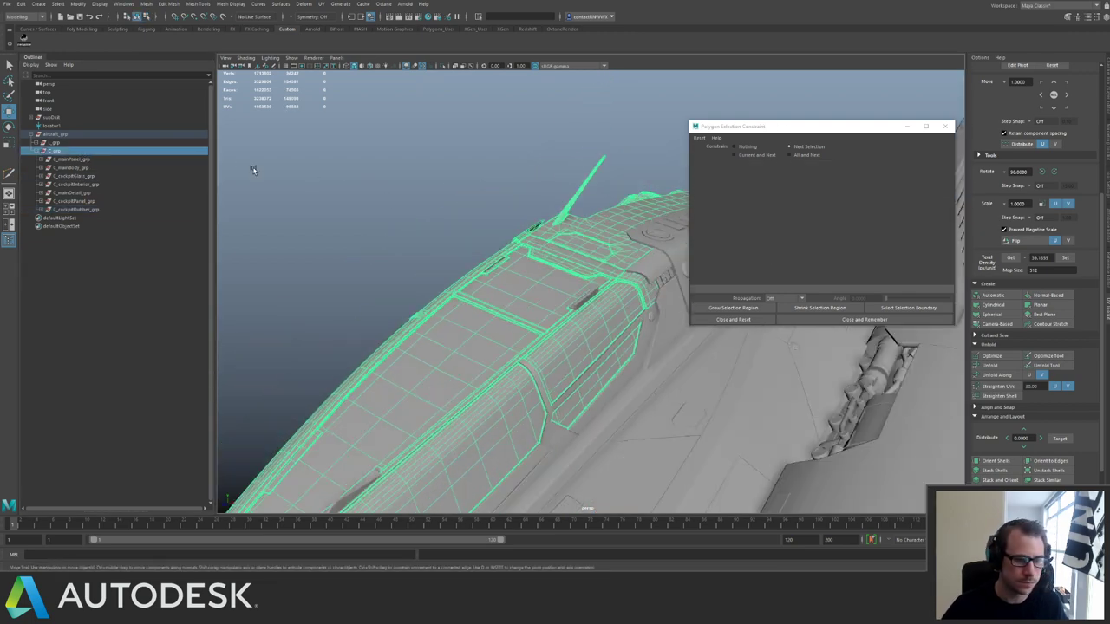
{"action": "key", "text": "f"}
{"action": "key", "text": "ctrl+1"}
{"action": "scroll", "coordinate": [411, 185], "scroll_direction": "down", "scroll_amount": 5}
{"action": "middle_click_drag", "start_coordinate": [590, 247], "coordinate": [498, 247], "text": "alt"}
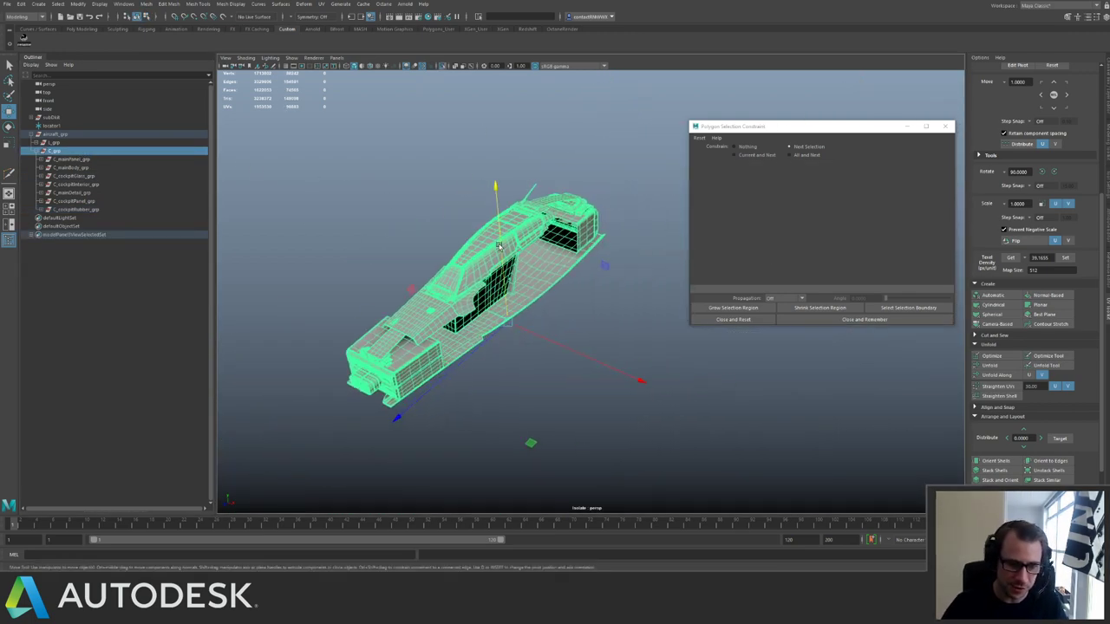
Search all isolated centre meshes for remaining N-sided faces using face selection with the active constraint.
{"action": "key", "text": "F8"}
{"action": "right_click_drag", "start_coordinate": [497, 263], "coordinate": [495, 284]}
{"action": "right_click_drag", "start_coordinate": [445, 235], "coordinate": [381, 223], "text": "alt"}
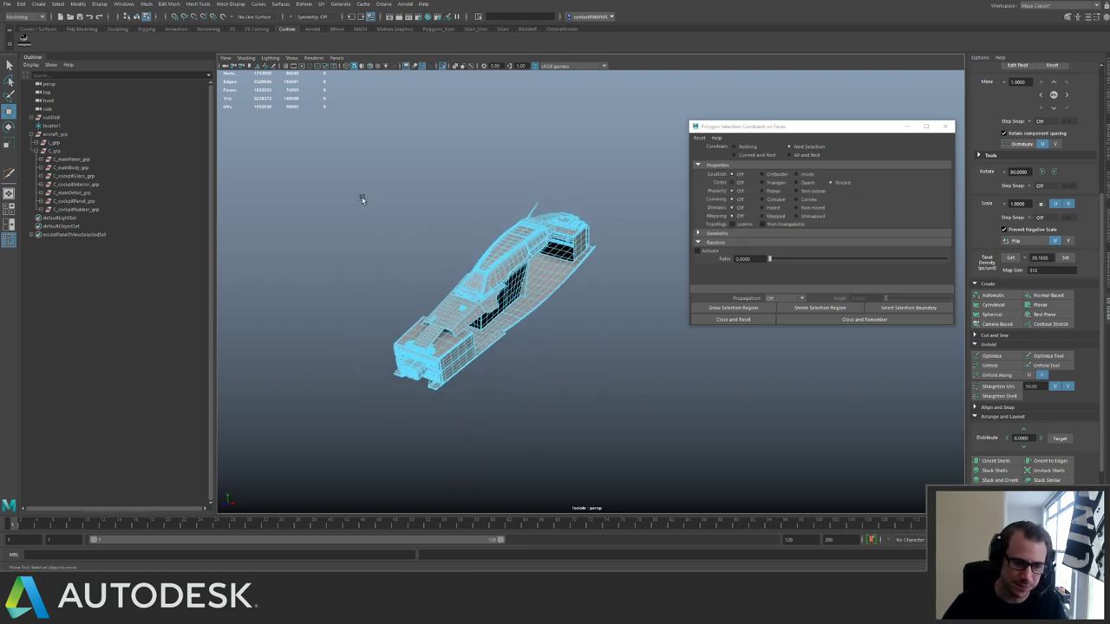
{"action": "left_click_drag", "start_coordinate": [335, 180], "coordinate": [642, 435]}
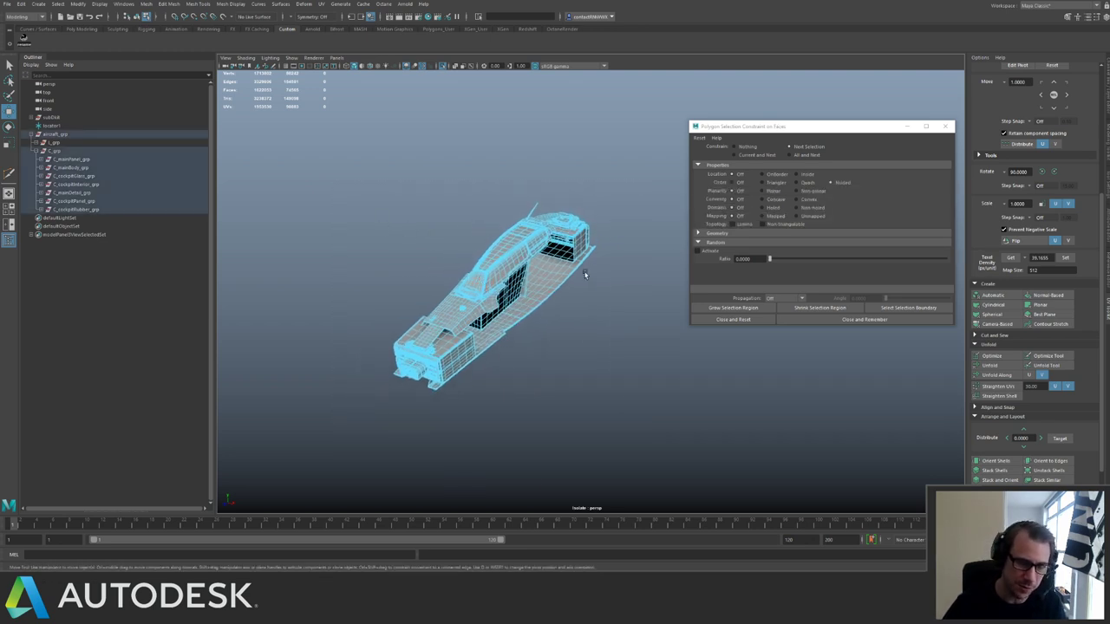
{"action": "left_click_drag", "start_coordinate": [544, 248], "coordinate": [553, 245], "text": "alt"}
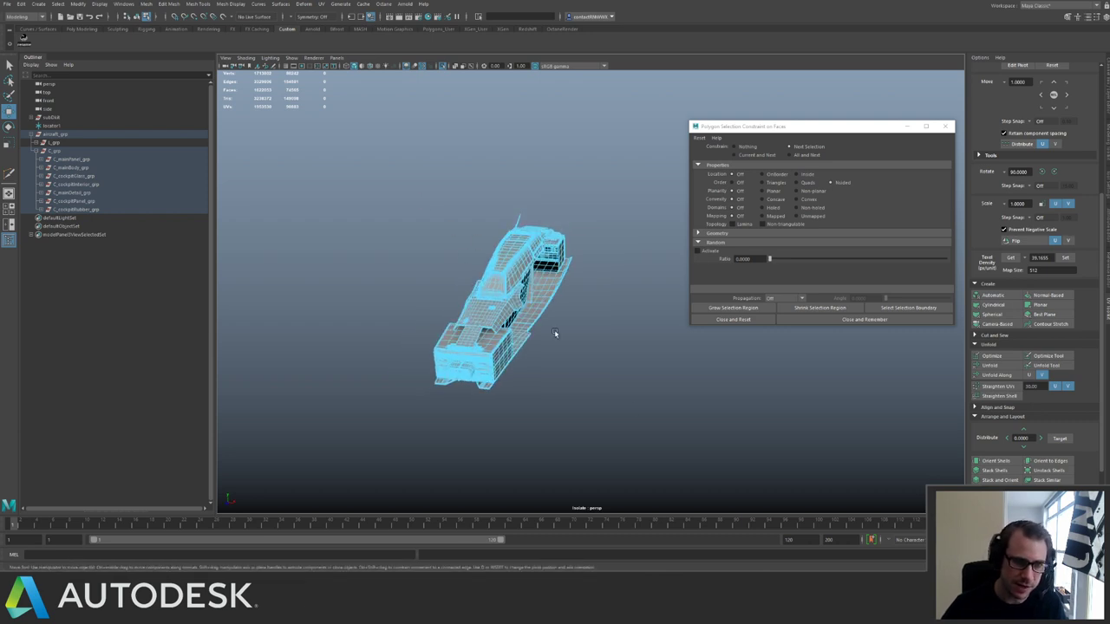
{"action": "left_click_drag", "start_coordinate": [451, 251], "coordinate": [446, 247], "text": "alt"}
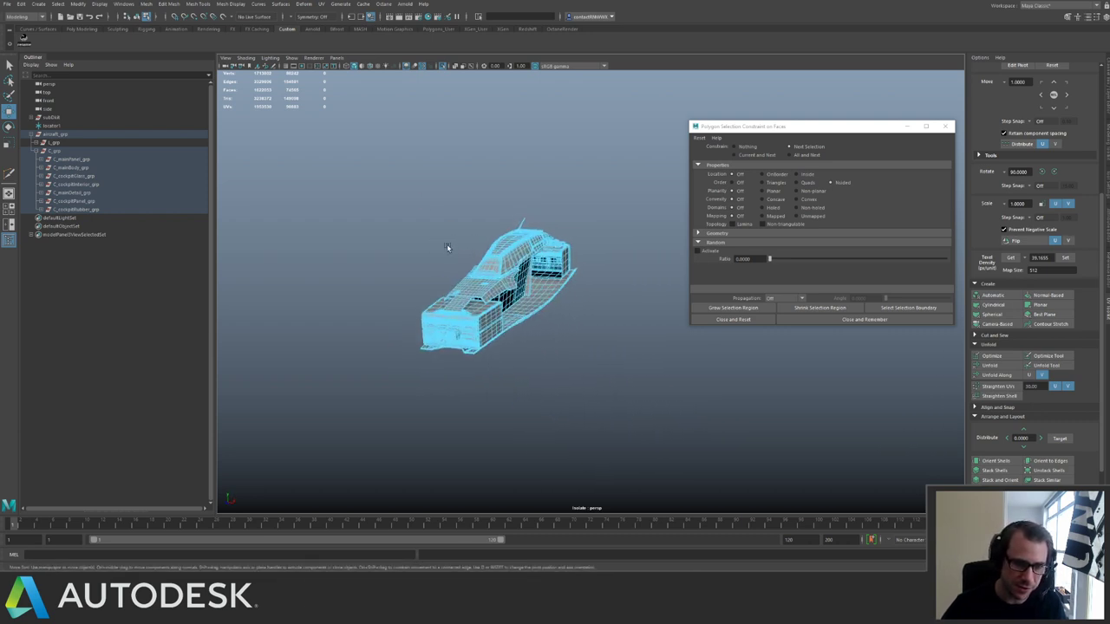
Collapse C_grp, show the full aircraft again, return to object selection and clear the selection.
{"action": "left_click", "coordinate": [37, 152]}
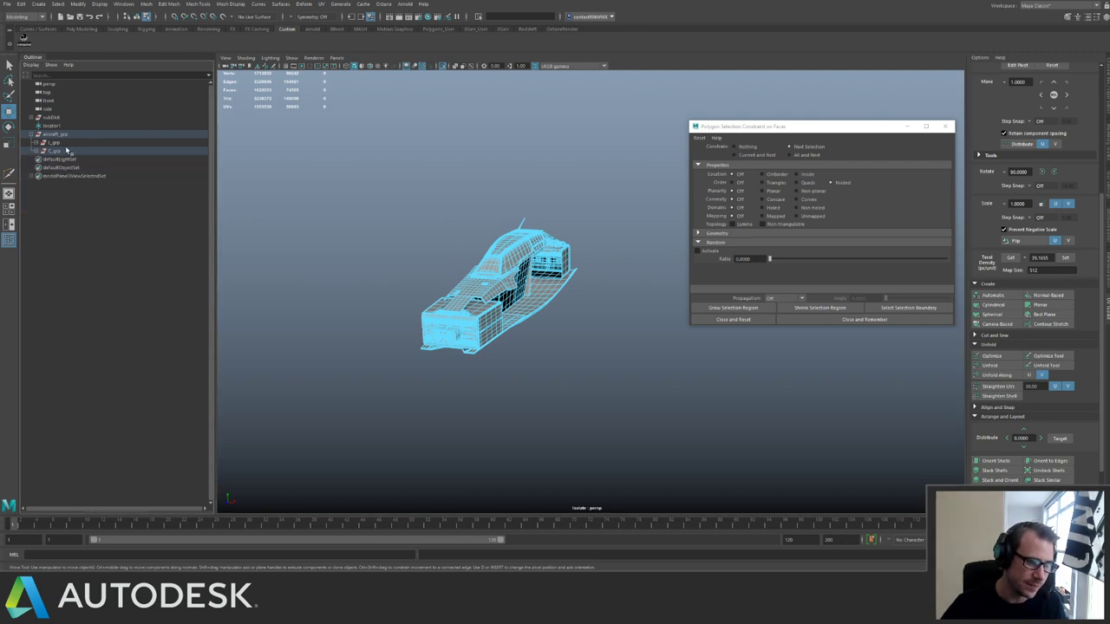
{"action": "key", "text": "ctrl+1"}
{"action": "left_click_drag", "start_coordinate": [529, 237], "coordinate": [598, 271], "text": "alt"}
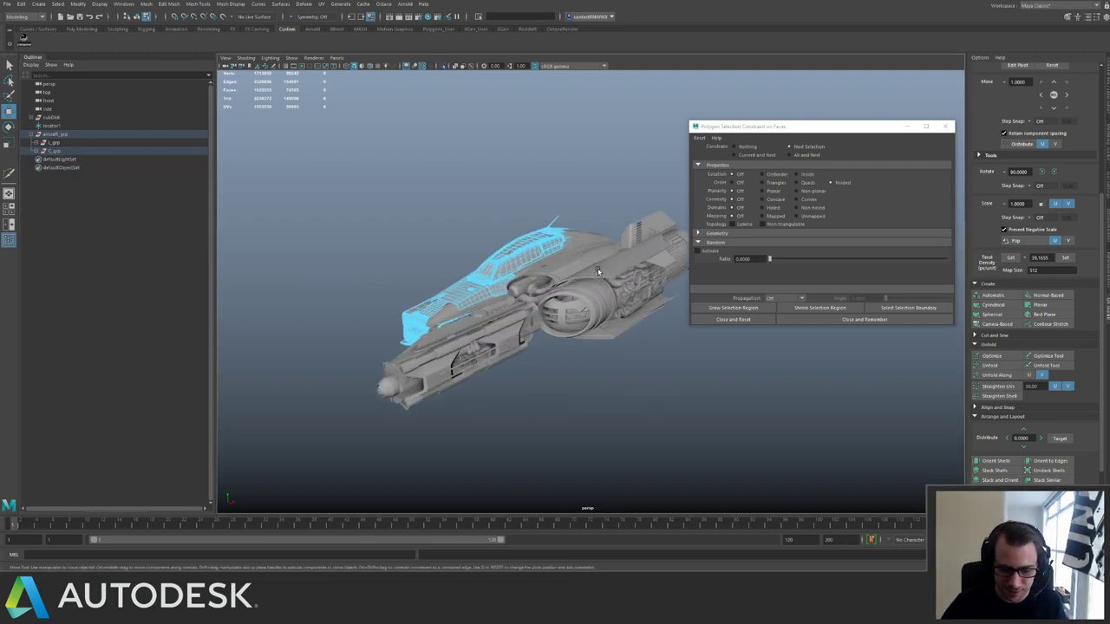
{"action": "mouse_move", "coordinate": [521, 242]}
{"action": "right_mouse_down"}
{"action": "mouse_move", "coordinate": [527, 251]}
{"action": "mouse_move", "coordinate": [539, 233]}
{"action": "right_mouse_up"}
{"action": "left_click", "coordinate": [539, 232]}
{"action": "left_click", "coordinate": [567, 196]}
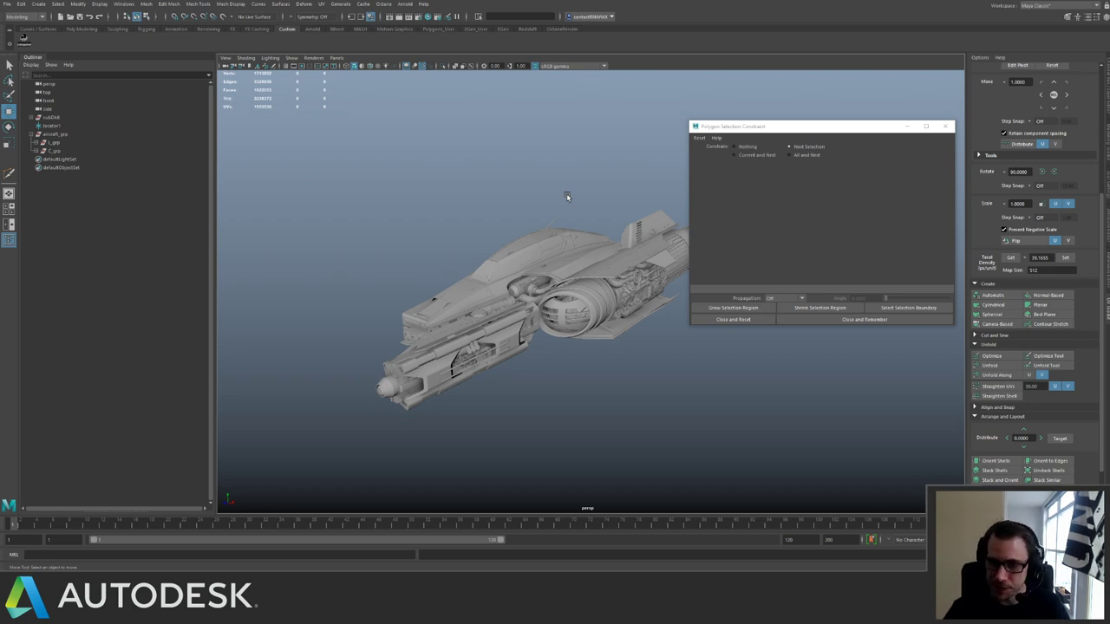
Save the spaceship scene with nothing selected and reactivate the Move tool.
{"action": "left_click_drag", "start_coordinate": [415, 301], "coordinate": [523, 360], "text": "alt"}
{"action": "key", "text": "q"}
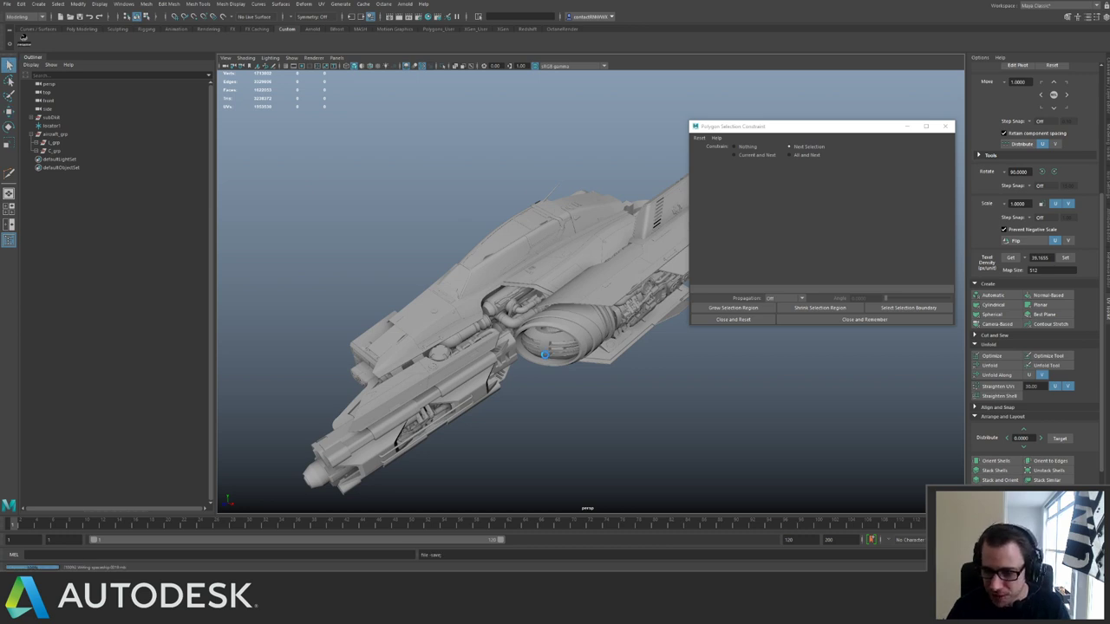
{"action": "key", "text": "w"}
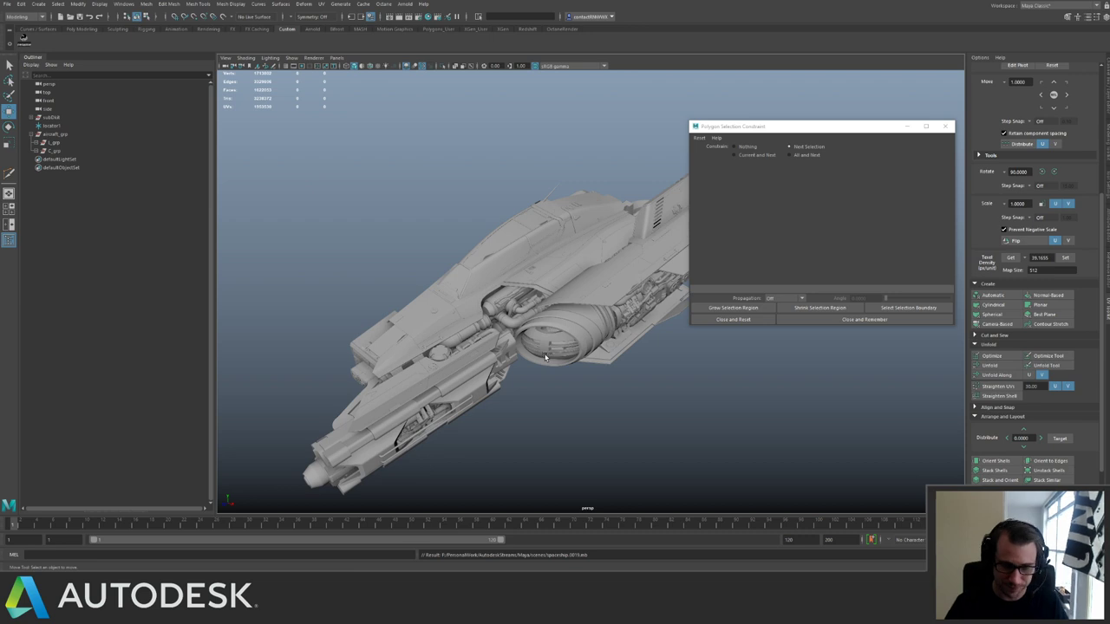
Isolate L_engine_grp from the L_grp hierarchy in the viewport.
{"action": "left_click", "coordinate": [54, 144]}
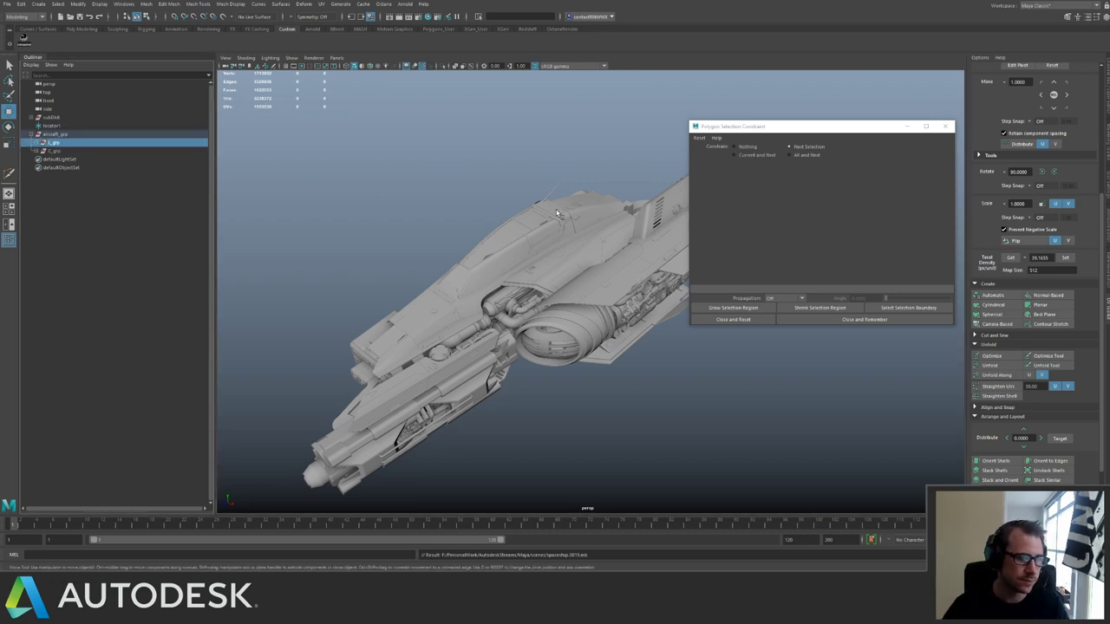
{"action": "left_click", "coordinate": [41, 151], "text": "shift"}
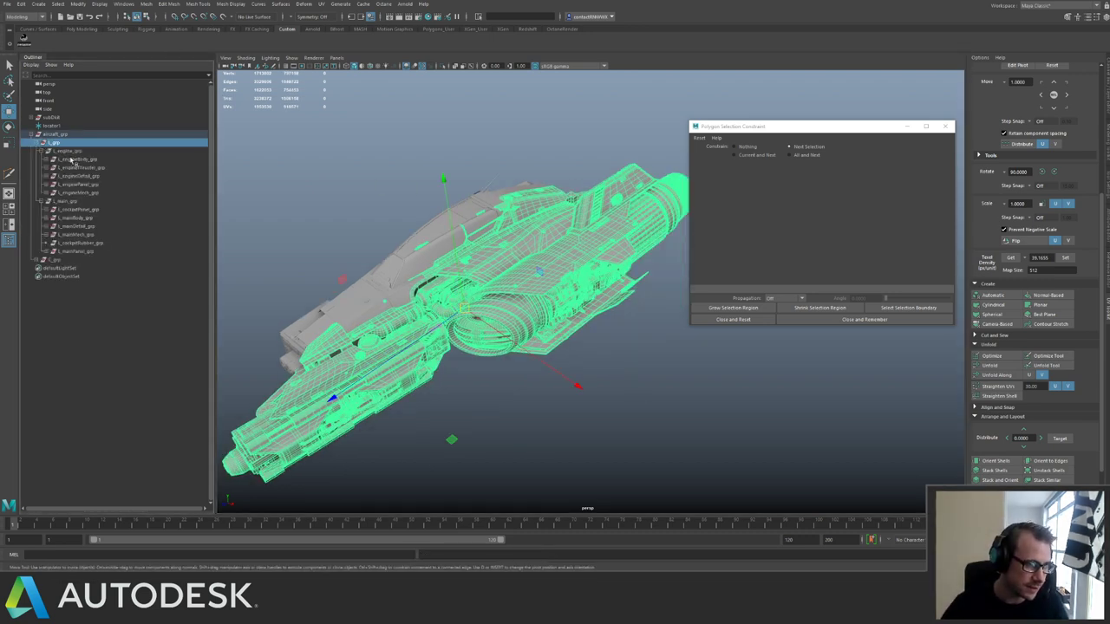
{"action": "left_click", "coordinate": [44, 201]}
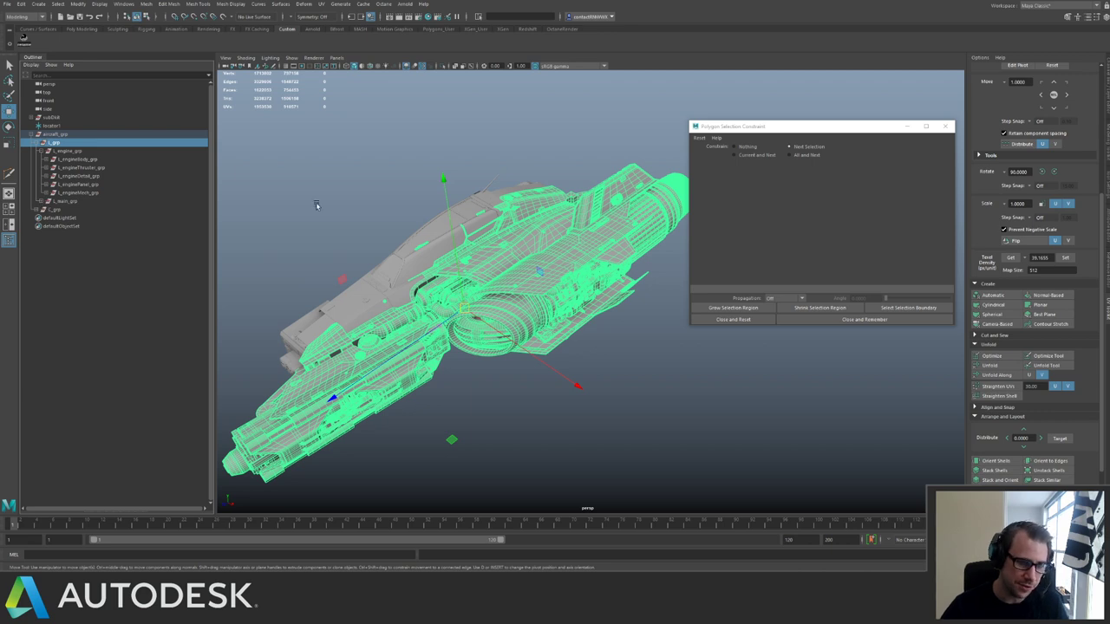
{"action": "left_click", "coordinate": [70, 151]}
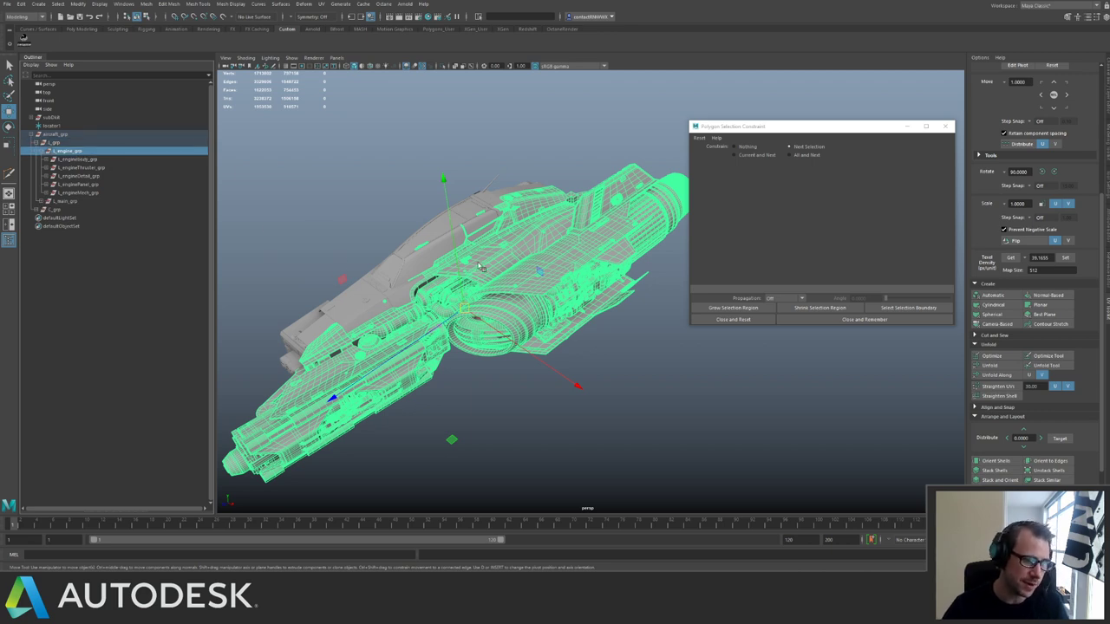
{"action": "left_click_drag", "start_coordinate": [428, 247], "coordinate": [411, 231], "text": "alt"}
{"action": "key", "text": "ctrl+1"}
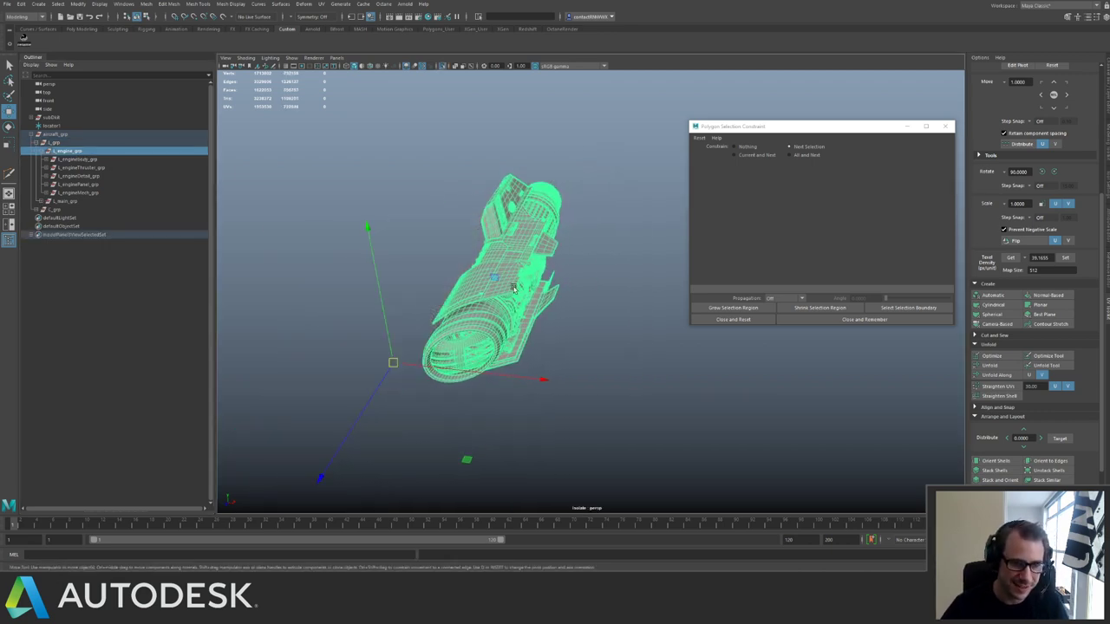
Select all n-sided faces of the isolated engine using the polygon selection constraint set to Next Selection and Nsided.
{"action": "left_click_drag", "start_coordinate": [496, 319], "coordinate": [529, 297], "text": "alt"}
{"action": "mouse_move", "coordinate": [508, 297]}
{"action": "right_mouse_down"}
{"action": "mouse_move", "coordinate": [509, 316]}
{"action": "mouse_move", "coordinate": [515, 286]}
{"action": "mouse_move", "coordinate": [511, 308]}
{"action": "right_mouse_up"}
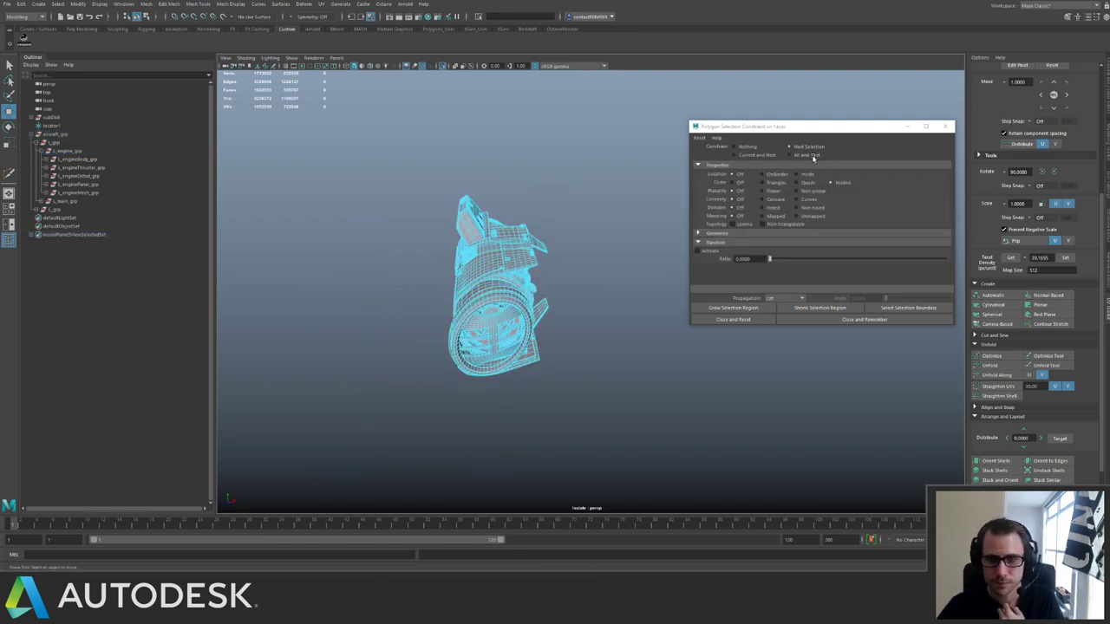
{"action": "left_click", "coordinate": [791, 147]}
{"action": "left_click_drag", "start_coordinate": [473, 197], "coordinate": [621, 394], "text": "alt"}
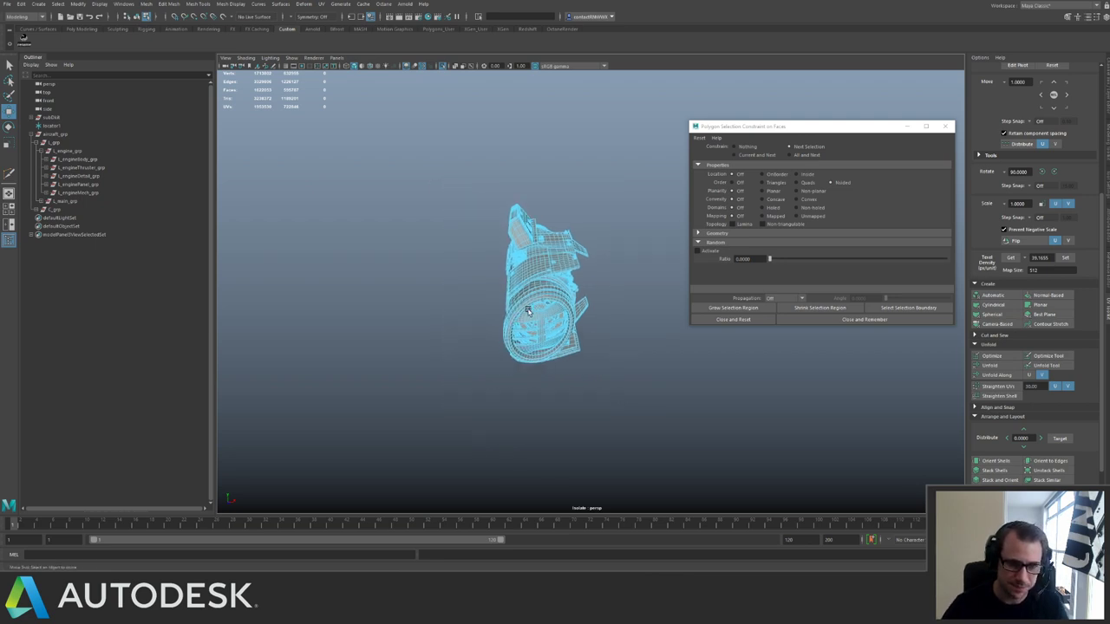
Examine the selected n-sided faces around the side machinery and lower panel of the engine.
{"action": "left_click_drag", "start_coordinate": [482, 311], "coordinate": [434, 319], "text": "alt"}
{"action": "right_click_drag", "start_coordinate": [485, 338], "coordinate": [696, 387], "text": "alt"}
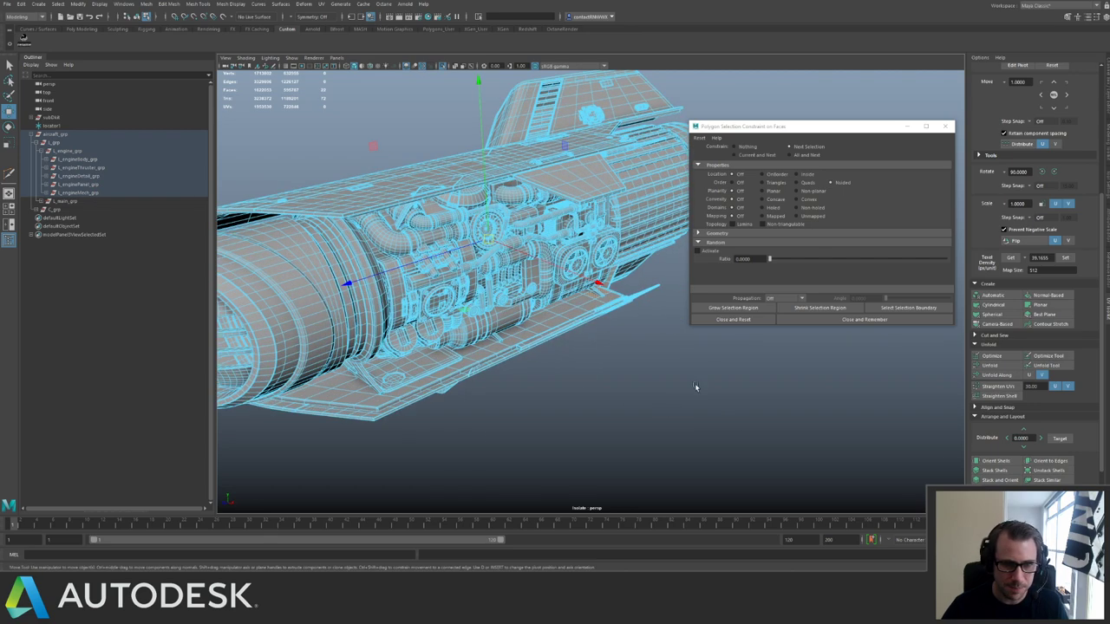
{"action": "left_click_drag", "start_coordinate": [624, 381], "coordinate": [583, 351], "text": "alt"}
{"action": "middle_click_drag", "start_coordinate": [583, 352], "coordinate": [503, 347], "text": "alt"}
{"action": "right_click_drag", "start_coordinate": [503, 347], "coordinate": [623, 353], "text": "alt"}
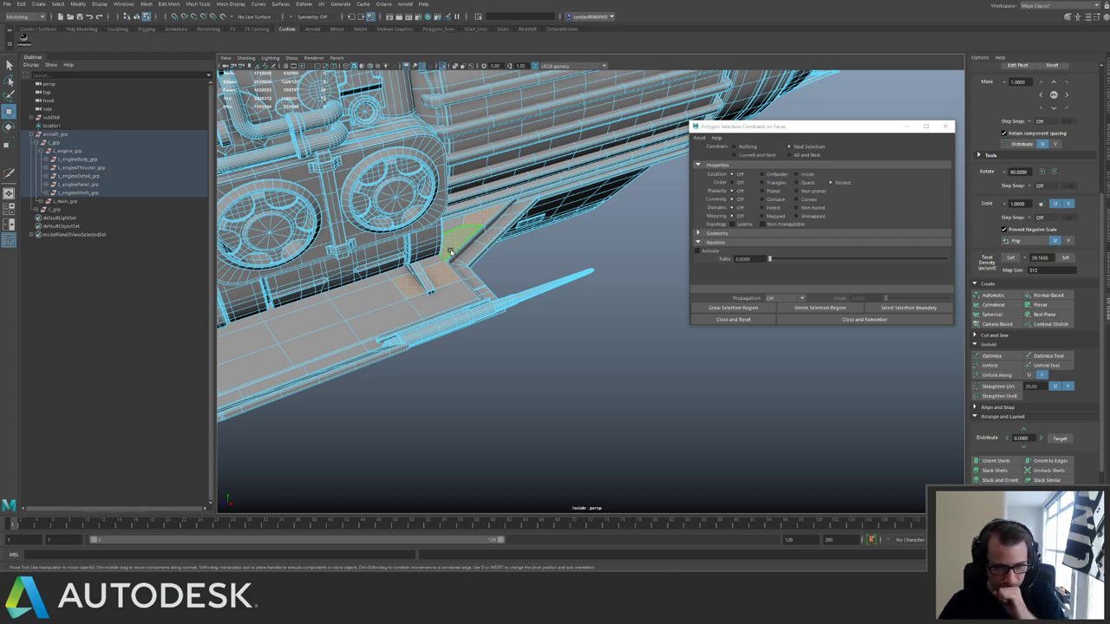
{"action": "left_click_drag", "start_coordinate": [473, 210], "coordinate": [454, 226], "text": "alt"}
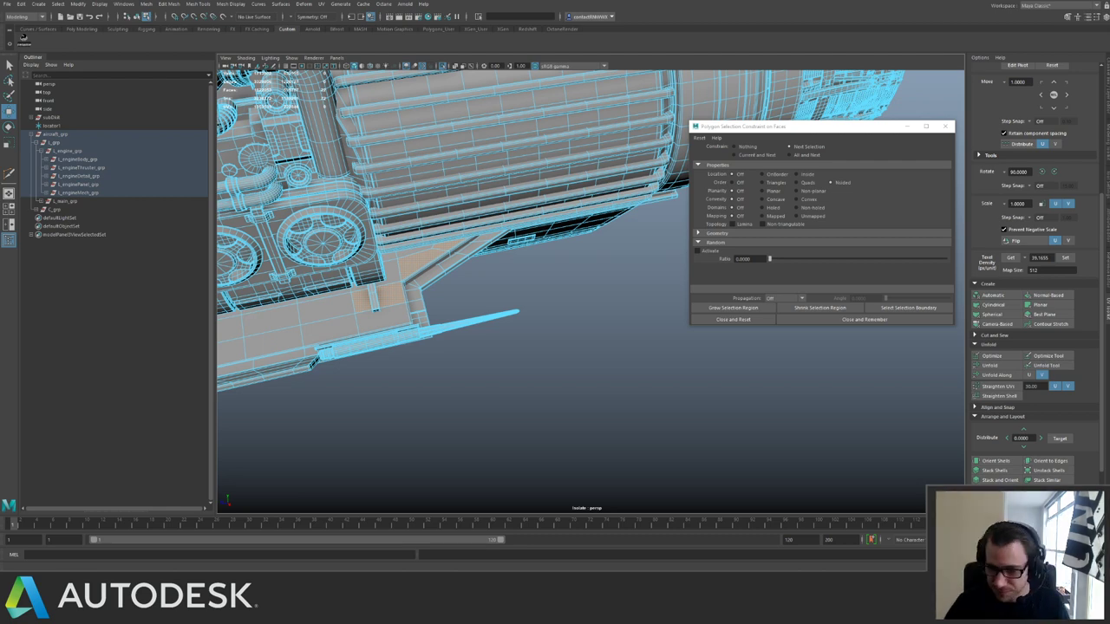
{"action": "scroll", "coordinate": [502, 255], "scroll_direction": "down", "scroll_amount": 4}
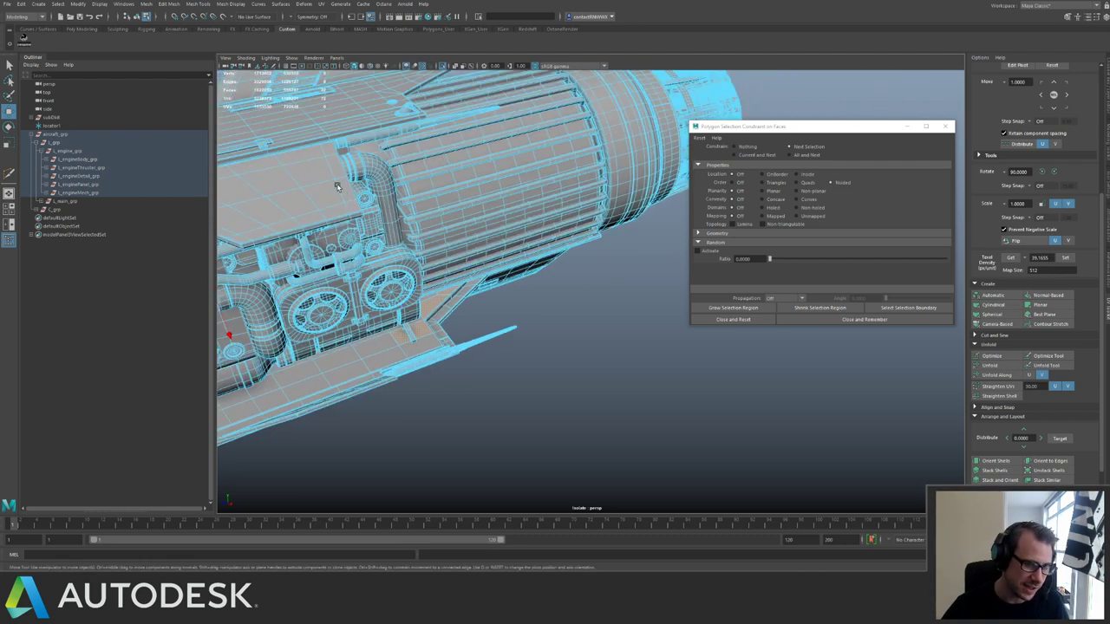
Return to object selection and isolate the engine's lower plate with the notched edge.
{"action": "left_click_drag", "start_coordinate": [502, 255], "coordinate": [612, 378], "text": "alt"}
{"action": "scroll", "coordinate": [433, 386], "scroll_direction": "up", "scroll_amount": 3}
{"action": "key", "text": "q"}
{"action": "key", "text": "F8"}
{"action": "left_click", "coordinate": [440, 372]}
{"action": "key", "text": "ctrl+1"}
{"action": "key", "text": "ctrl+1"}
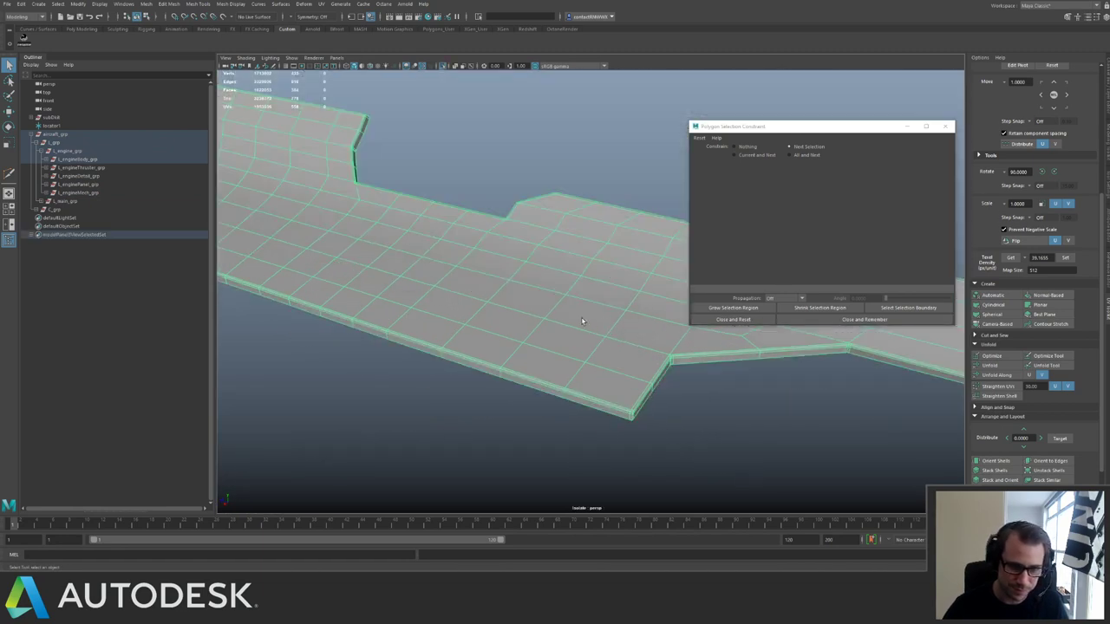
Use Multi-Cut to cut an edge from the neighbouring grid vertex to the inner bevel point at the plate's first notch corner.
{"action": "left_click_drag", "start_coordinate": [583, 319], "coordinate": [564, 319], "text": "alt"}
{"action": "right_click_drag", "start_coordinate": [564, 319], "coordinate": [551, 414], "text": "alt"}
{"action": "key", "text": "y"}
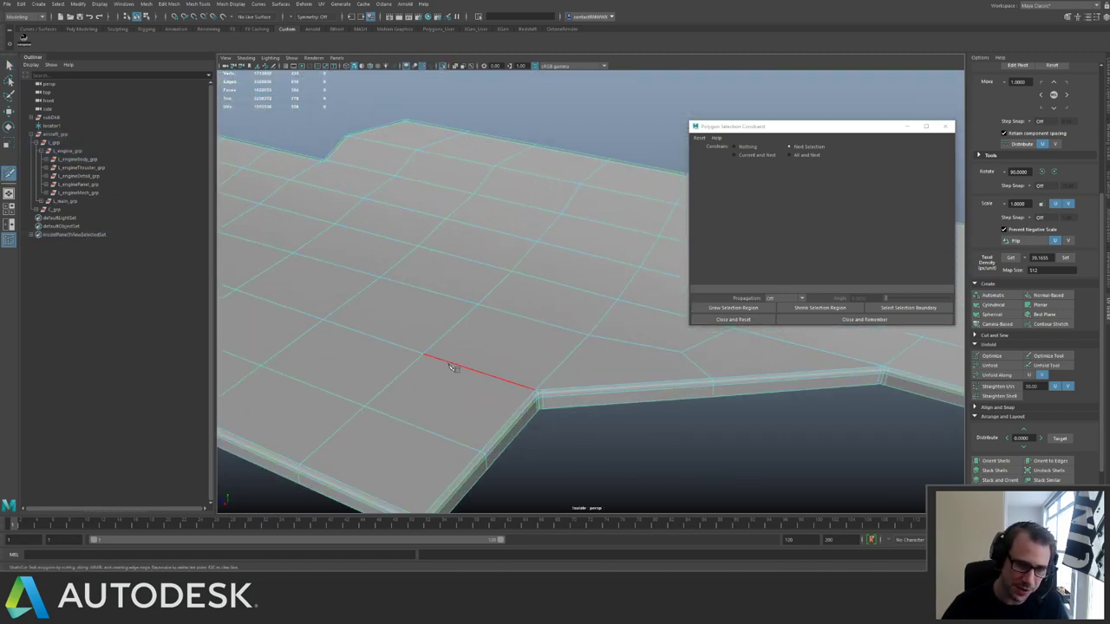
{"action": "left_click_drag", "start_coordinate": [453, 367], "coordinate": [359, 359]}
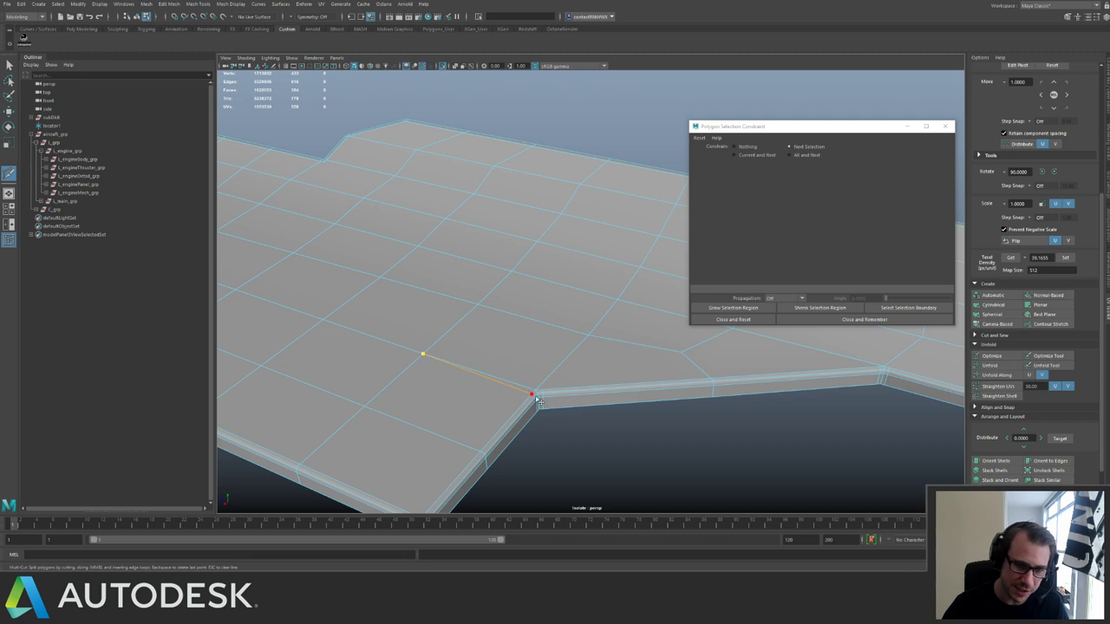
{"action": "key", "text": "q"}
{"action": "key", "text": "y"}
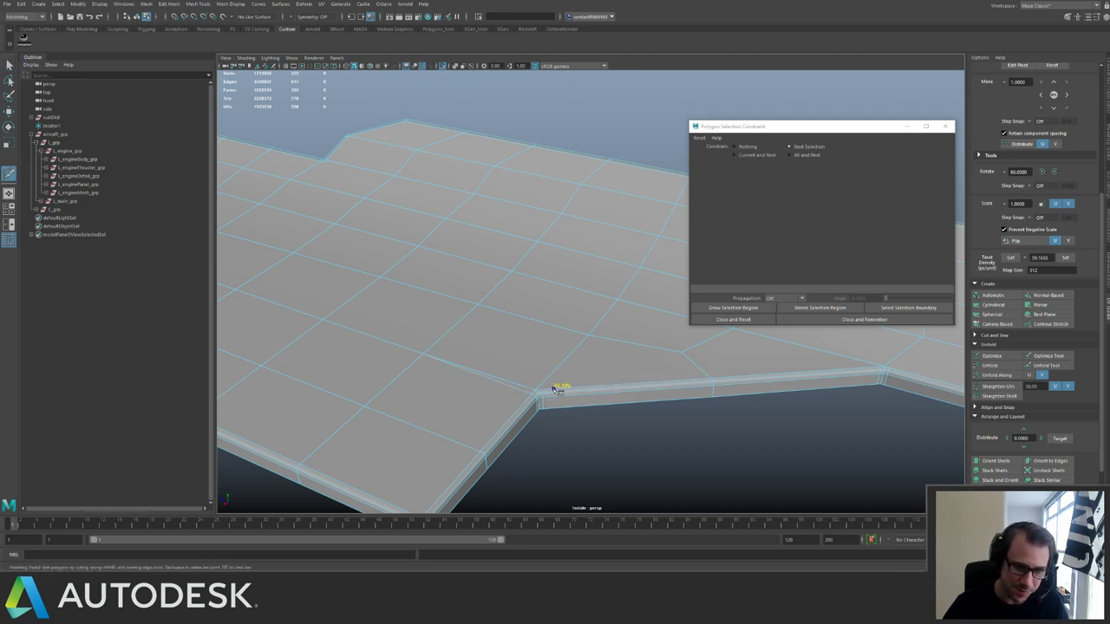
Cut two more edges from the first notch corner's bevel points to the adjacent grid vertices on the plate.
{"action": "left_click_drag", "start_coordinate": [558, 389], "coordinate": [591, 318]}
{"action": "left_click", "coordinate": [588, 336]}
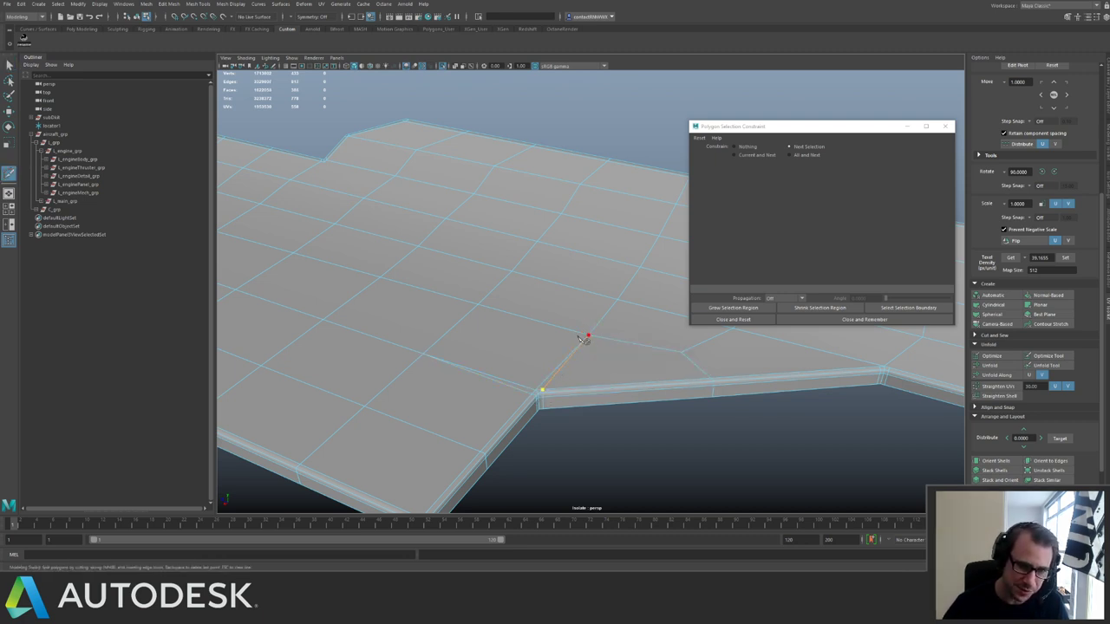
{"action": "key", "text": "q"}
{"action": "key", "text": "y"}
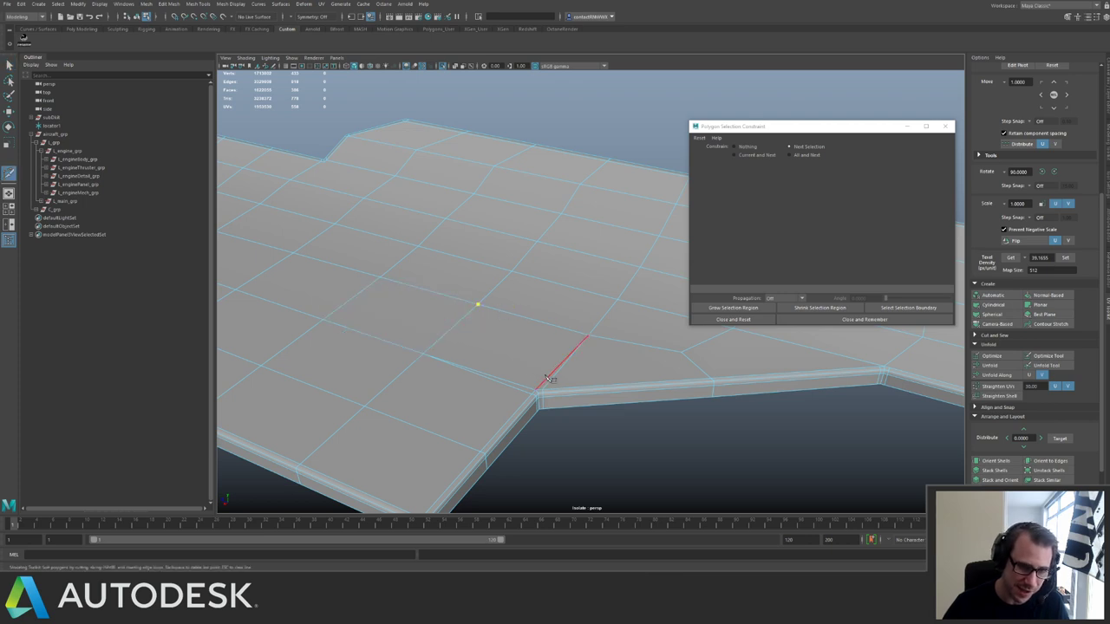
{"action": "left_click", "coordinate": [478, 305]}
{"action": "left_click", "coordinate": [522, 392]}
{"action": "key", "text": "q"}
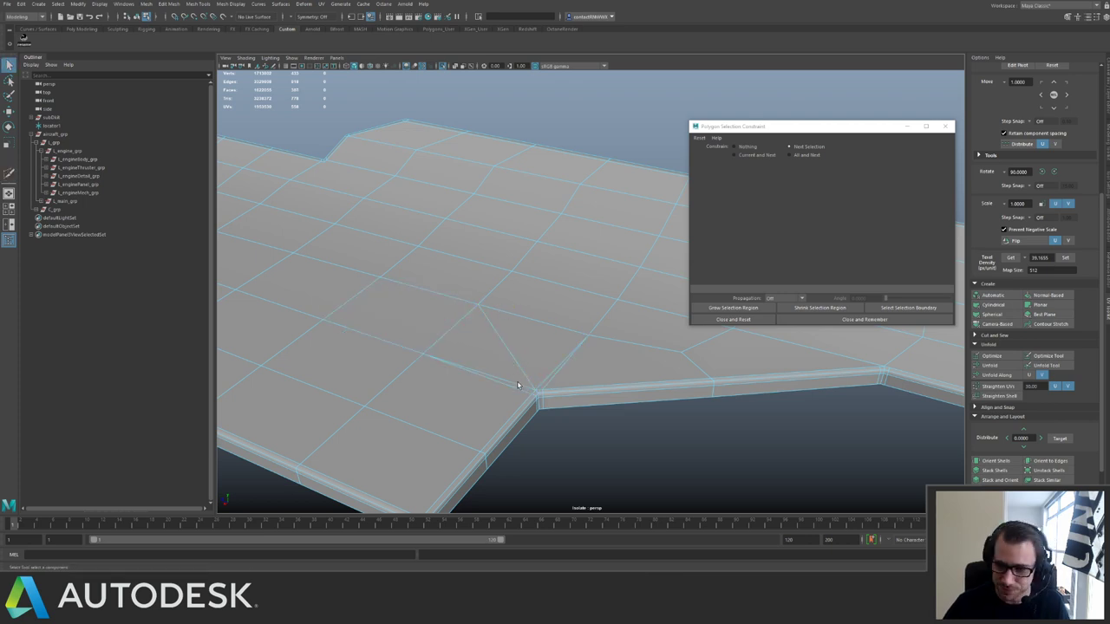
Set the selection constraint to Nothing and delete the two redundant old edges meeting at the first notch corner.
{"action": "right_click_drag", "start_coordinate": [543, 385], "coordinate": [541, 353]}
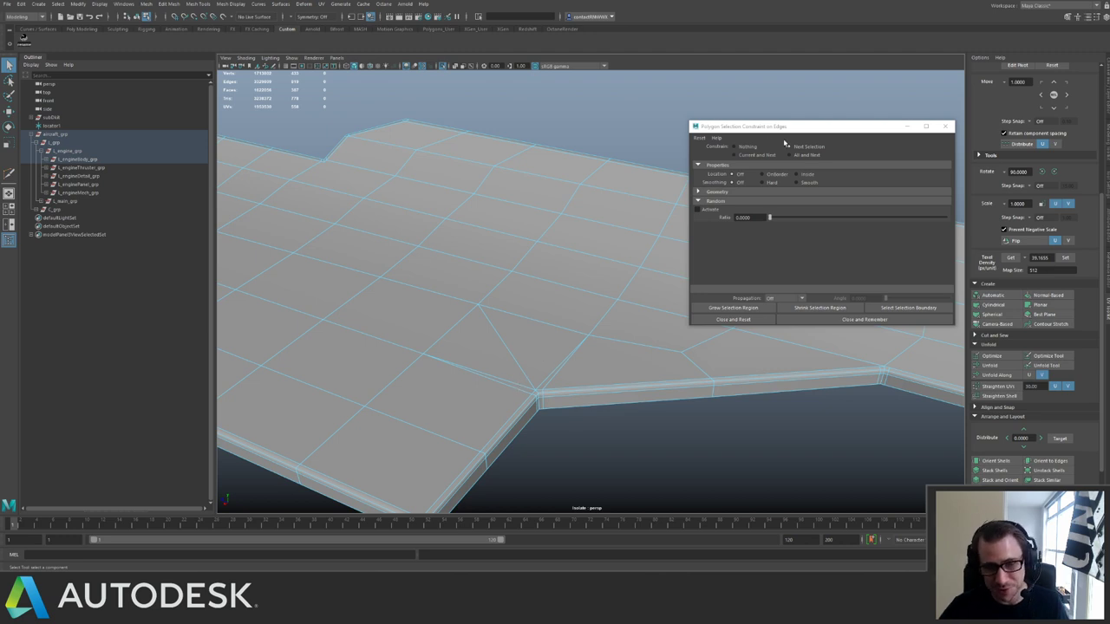
{"action": "left_click", "coordinate": [531, 387]}
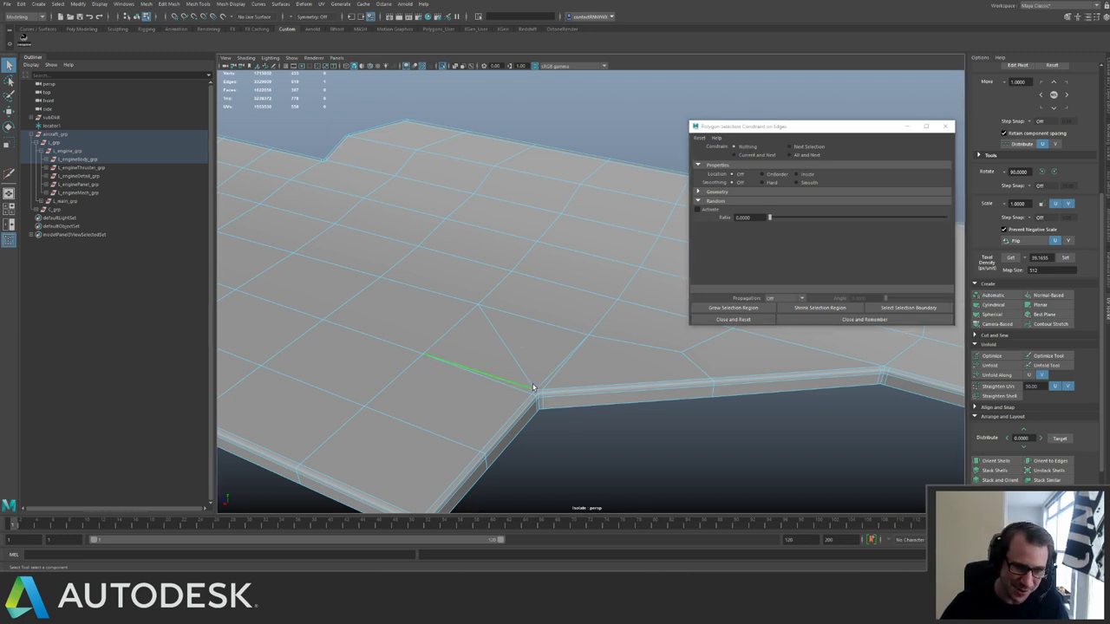
{"action": "left_click", "coordinate": [549, 383], "text": "shift"}
{"action": "key", "text": "ctrl+Delete"}
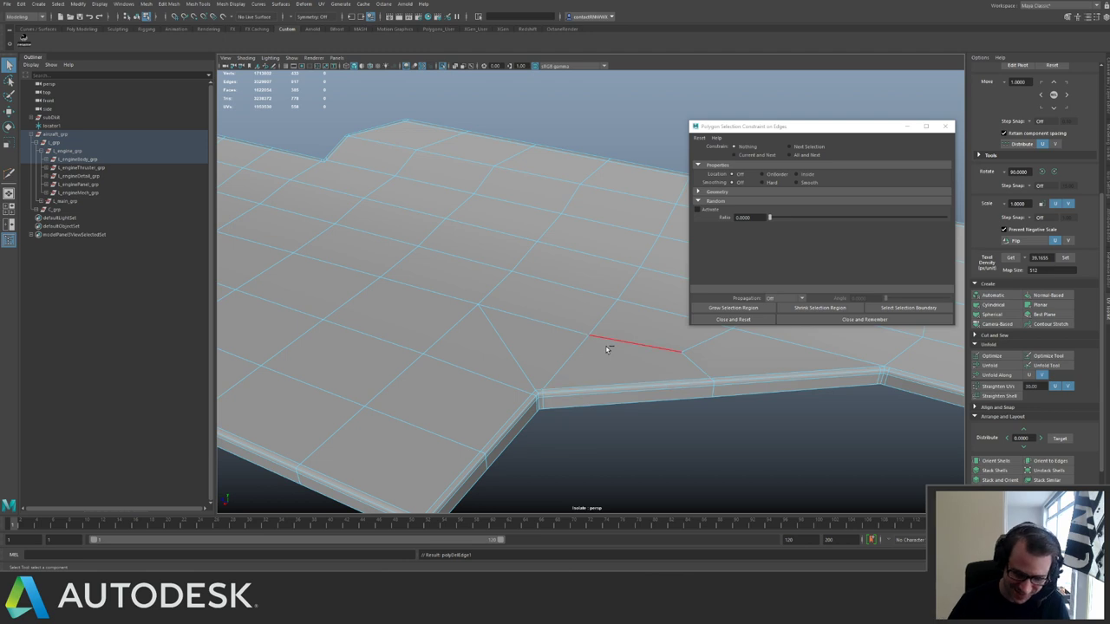
Use Multi-Cut to cut an edge from the nearby grid vertex to the bevel point at the plate's second notch corner.
{"action": "middle_click_drag", "start_coordinate": [677, 298], "coordinate": [395, 273], "text": "alt"}
{"action": "right_click_drag", "start_coordinate": [558, 325], "coordinate": [596, 300]}
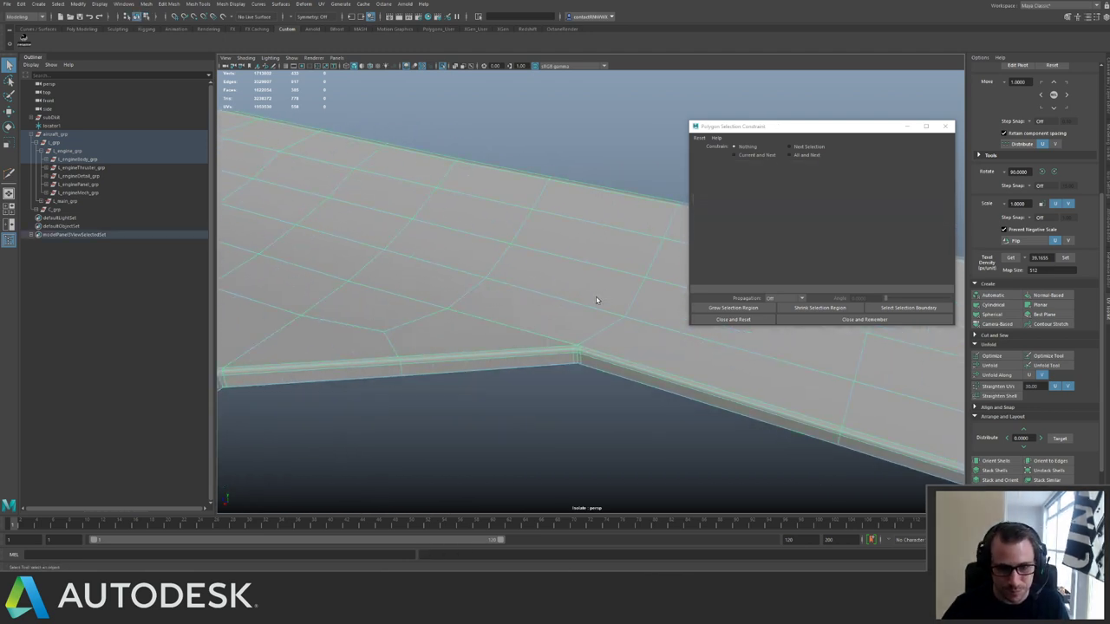
{"action": "left_click_drag", "start_coordinate": [595, 300], "coordinate": [460, 289], "text": "alt"}
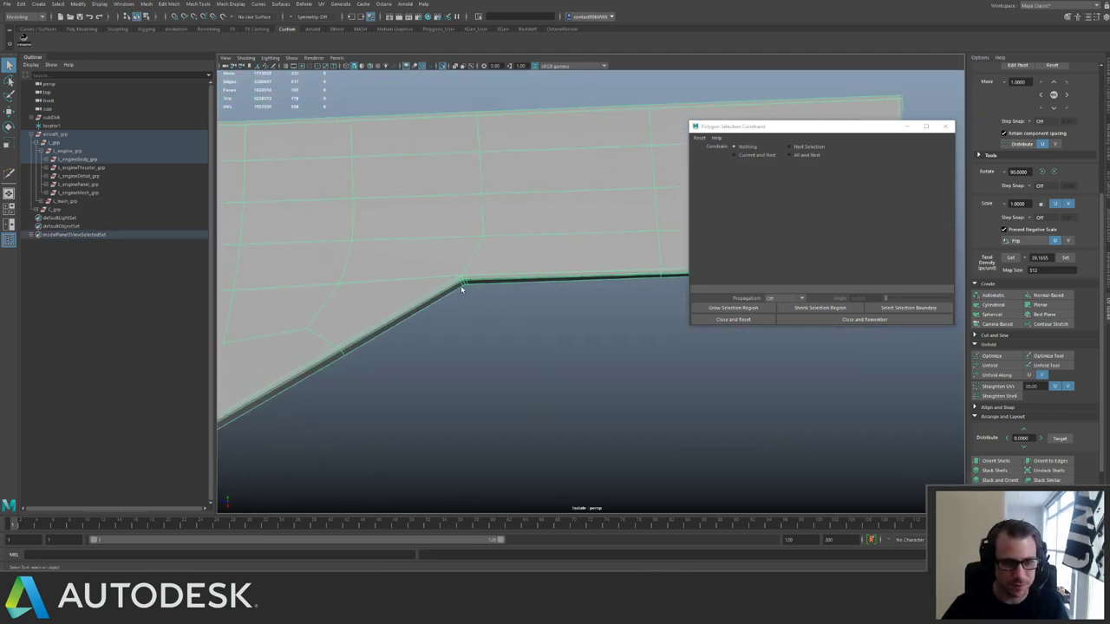
{"action": "right_click_drag", "start_coordinate": [460, 285], "coordinate": [359, 277], "text": "shift"}
{"action": "left_click", "coordinate": [340, 283]}
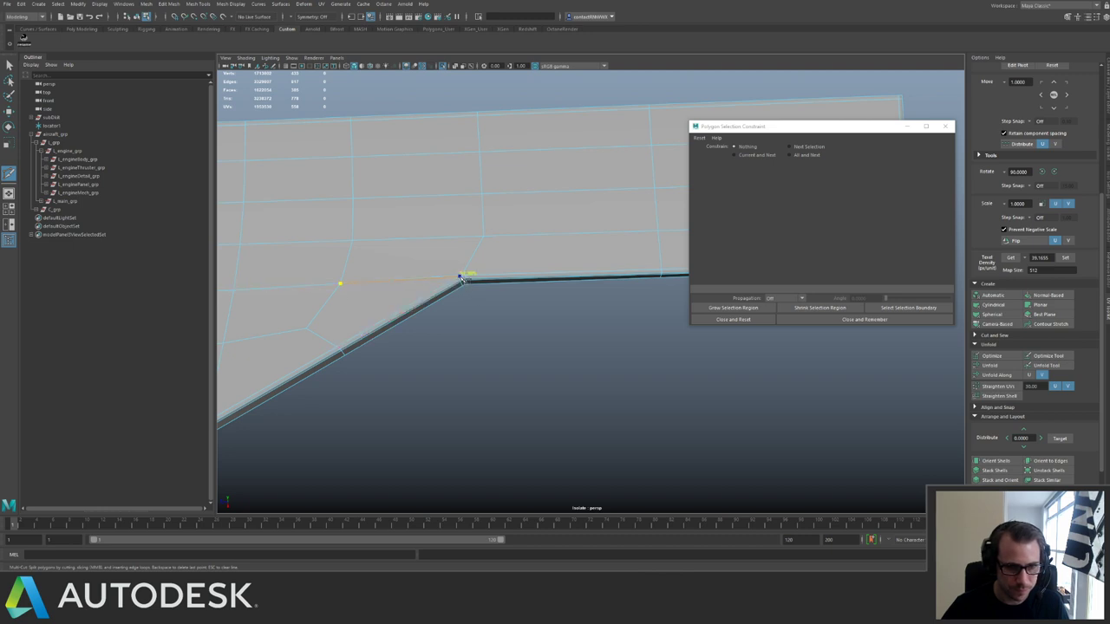
{"action": "left_click", "coordinate": [460, 277]}
{"action": "key", "text": "q"}
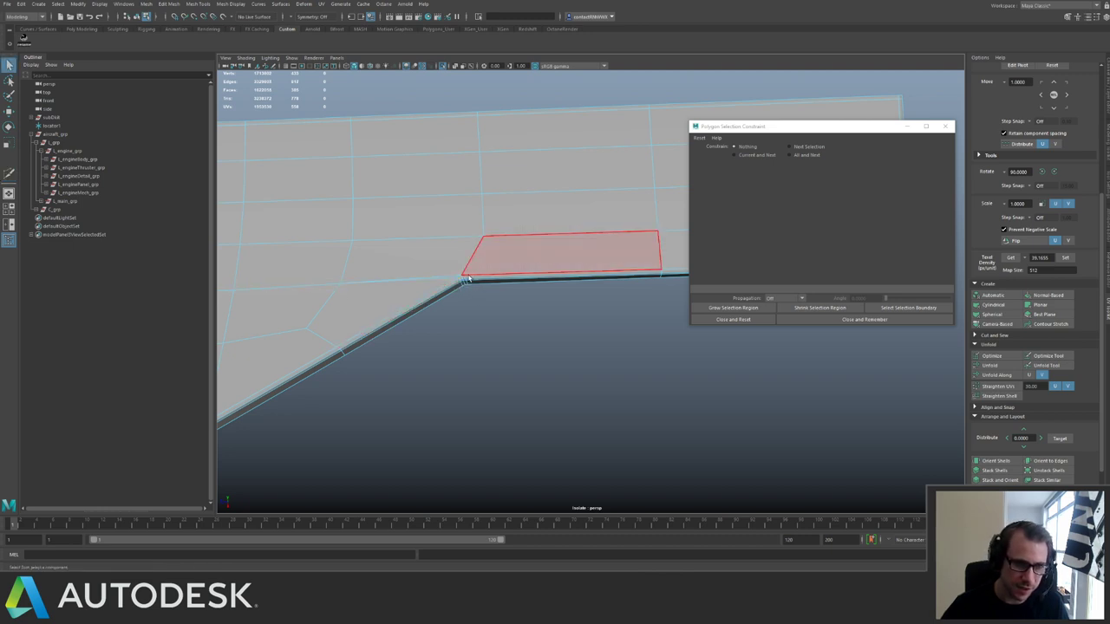
Cut two more edges joining the second notch corner's bevel points to the surrounding grid vertices.
{"action": "key", "text": "g"}
{"action": "left_click", "coordinate": [463, 275]}
{"action": "left_click", "coordinate": [464, 277]}
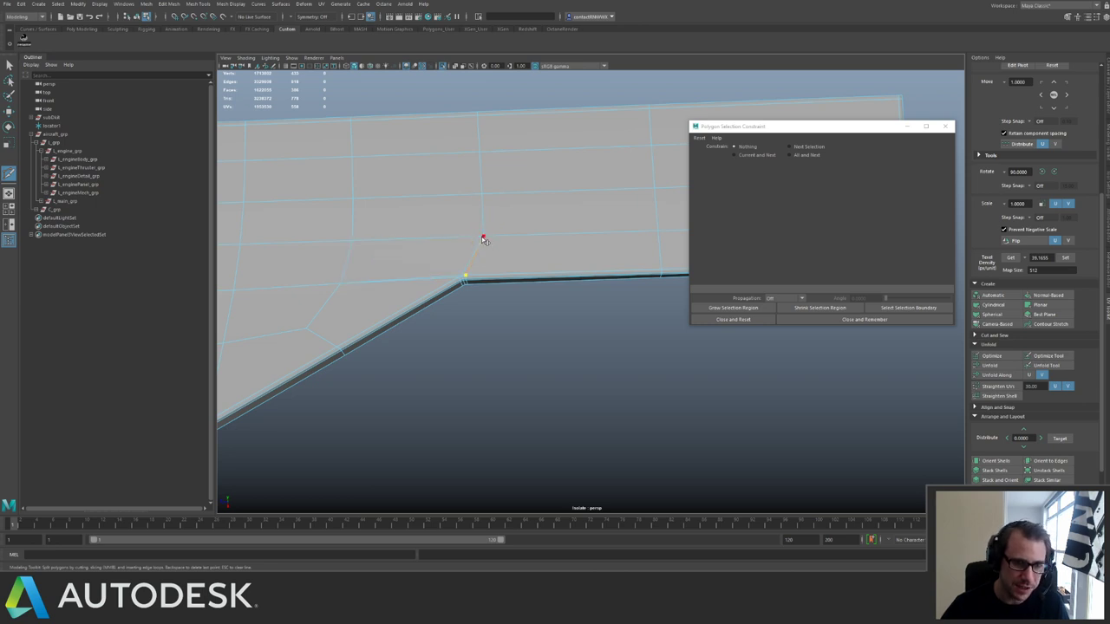
{"action": "left_click", "coordinate": [484, 240]}
{"action": "key", "text": "q"}
{"action": "key", "text": "g"}
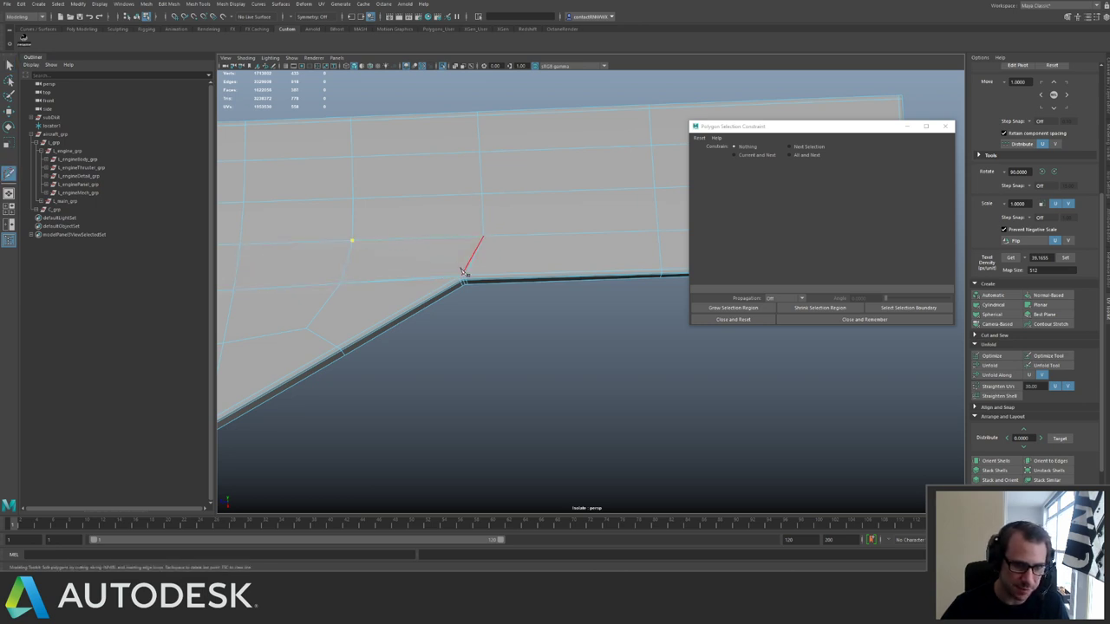
{"action": "left_click", "coordinate": [464, 276]}
{"action": "key", "text": "q"}
Delete the two redundant old edges meeting at the second notch corner.
{"action": "key", "text": "F10"}
{"action": "left_click", "coordinate": [451, 278]}
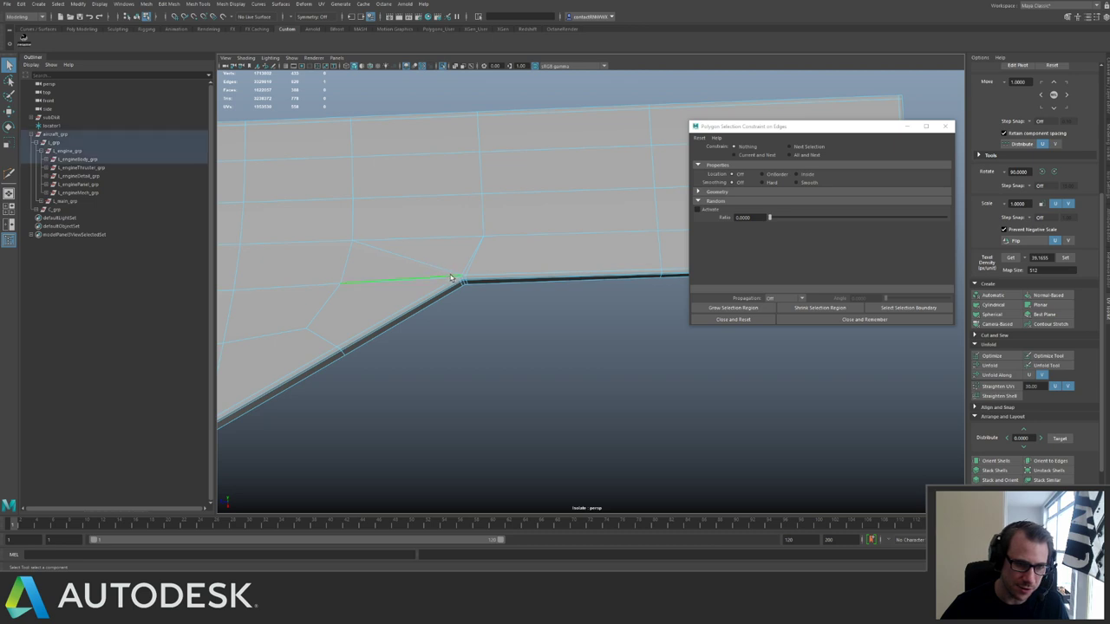
{"action": "left_click", "coordinate": [468, 266]}
{"action": "key", "text": "ctrl+Delete"}
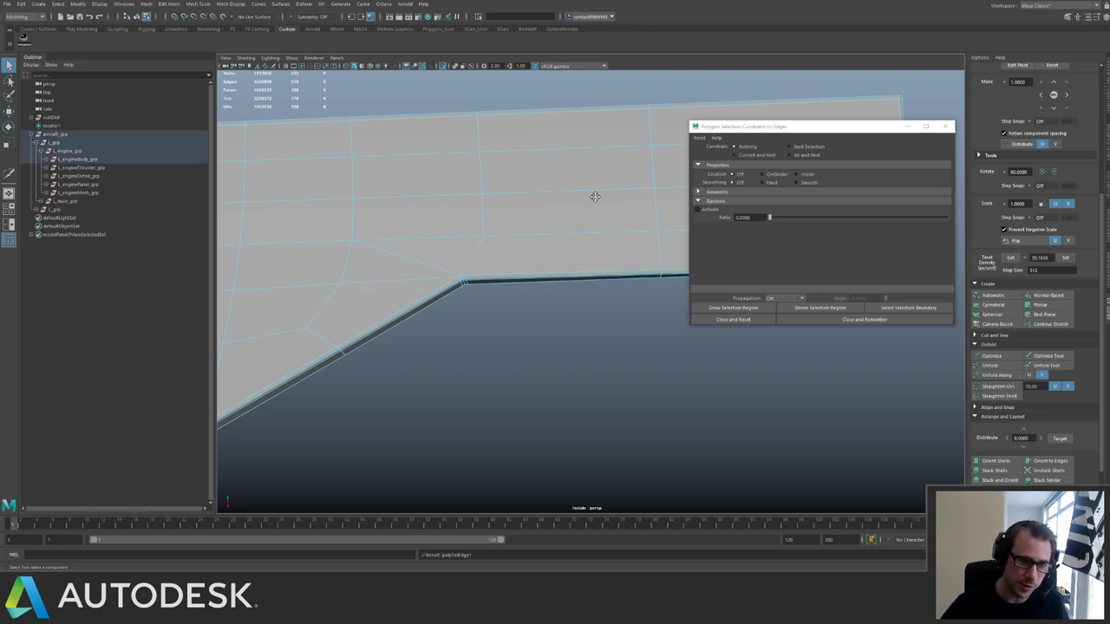
Insert two evenly spaced edge loops in each of the two wide sections at the plate's straight end, using Multiple edge loops.
{"action": "middle_click_drag", "start_coordinate": [595, 197], "coordinate": [508, 213], "text": "alt"}
{"action": "right_click_drag", "start_coordinate": [482, 234], "coordinate": [431, 191]}
{"action": "middle_click_drag", "start_coordinate": [431, 191], "coordinate": [353, 213], "text": "alt"}
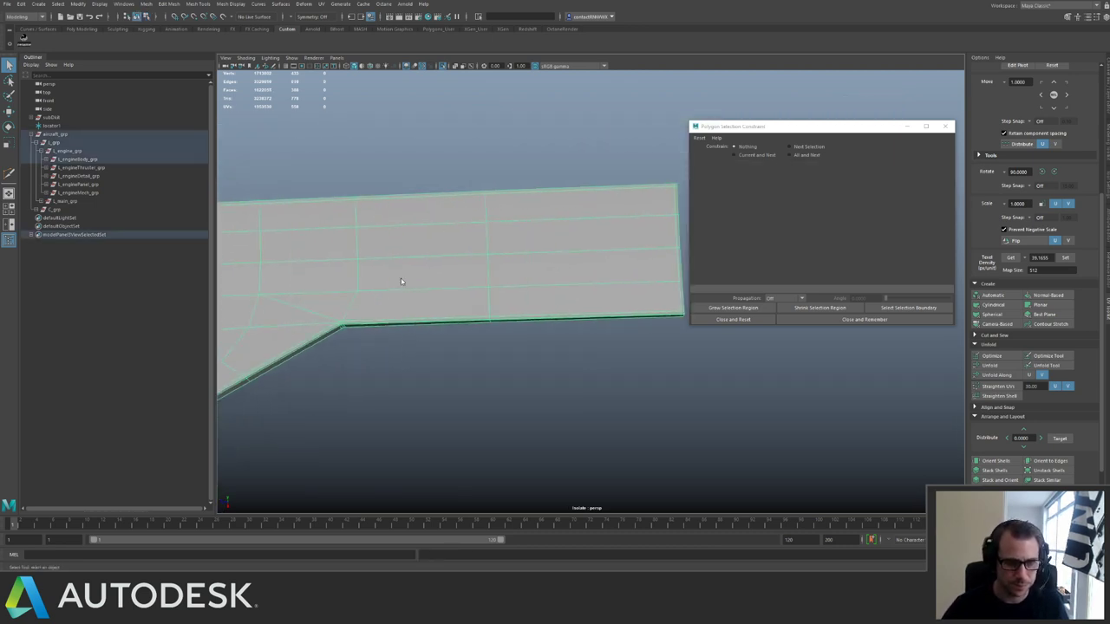
{"action": "key", "text": "F10"}
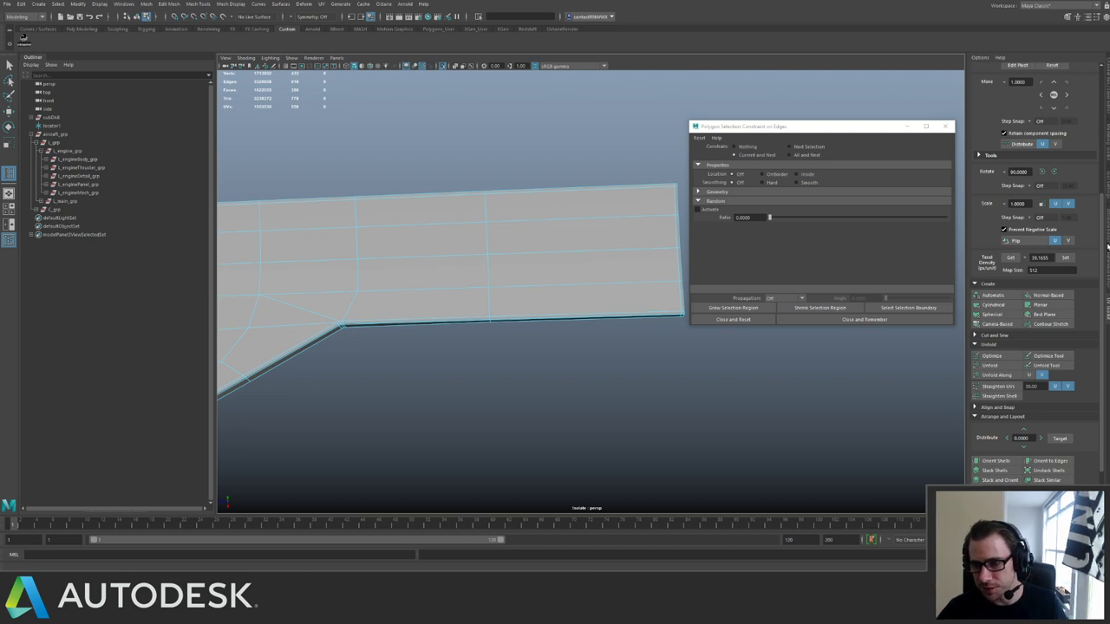
{"action": "left_click", "coordinate": [1108, 173]}
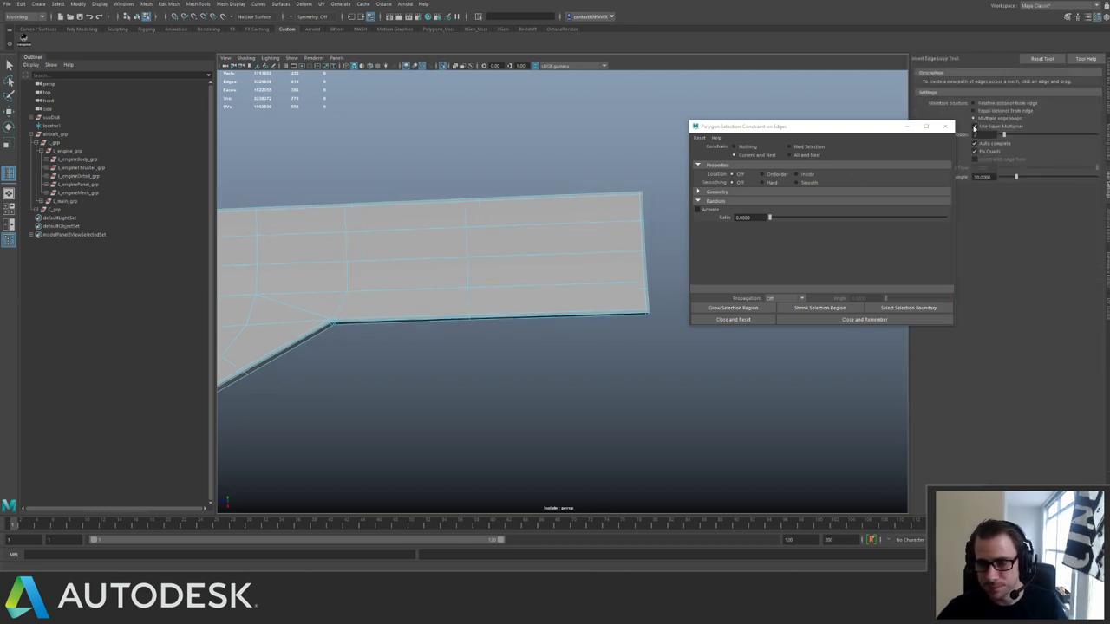
{"action": "left_click", "coordinate": [387, 322]}
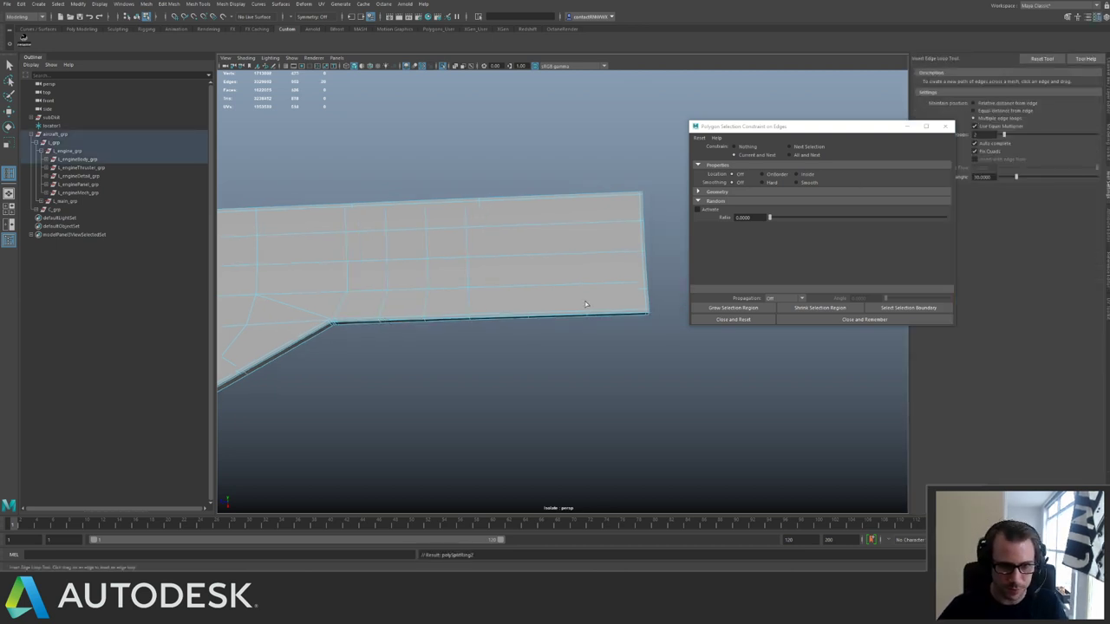
{"action": "key", "text": "q"}
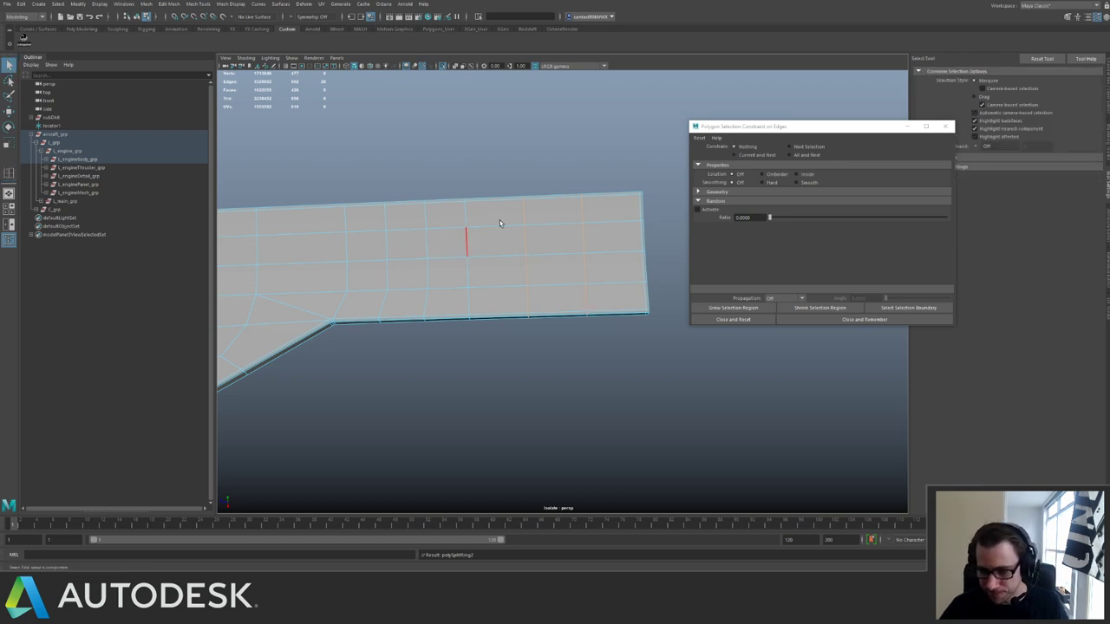
{"action": "left_click_drag", "start_coordinate": [520, 231], "coordinate": [535, 204], "text": "alt"}
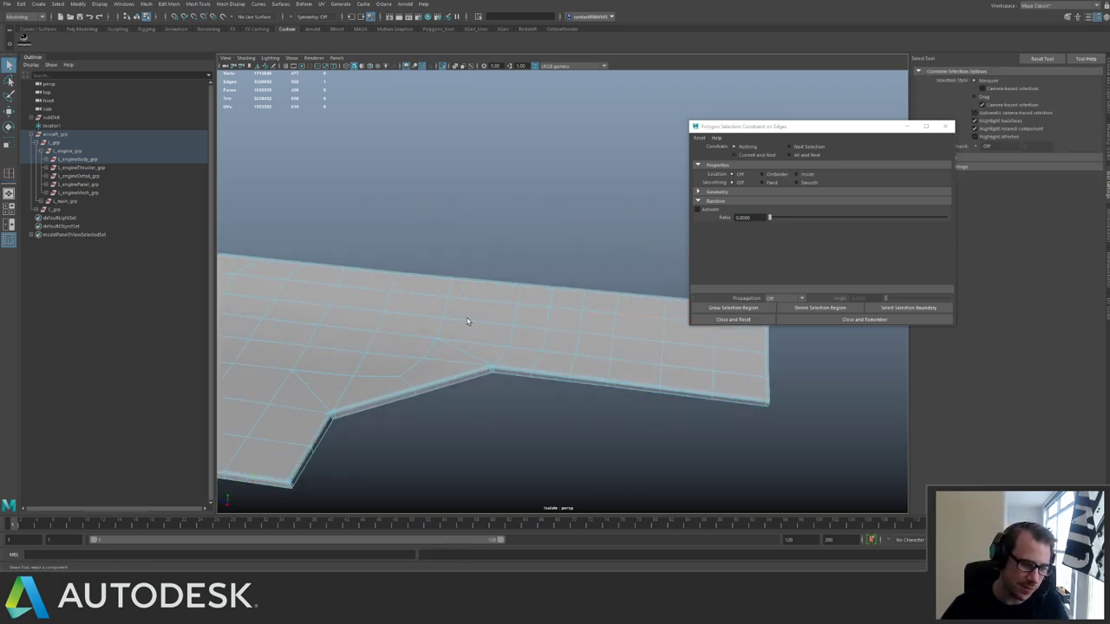
Use Multi-Cut to cut an edge from the nearby grid vertex to the inner corner of the notch on the plate's opposite long side.
{"action": "right_click_drag", "start_coordinate": [471, 333], "coordinate": [406, 276]}
{"action": "key", "text": "ctrl+1"}
{"action": "key", "text": "ctrl+1"}
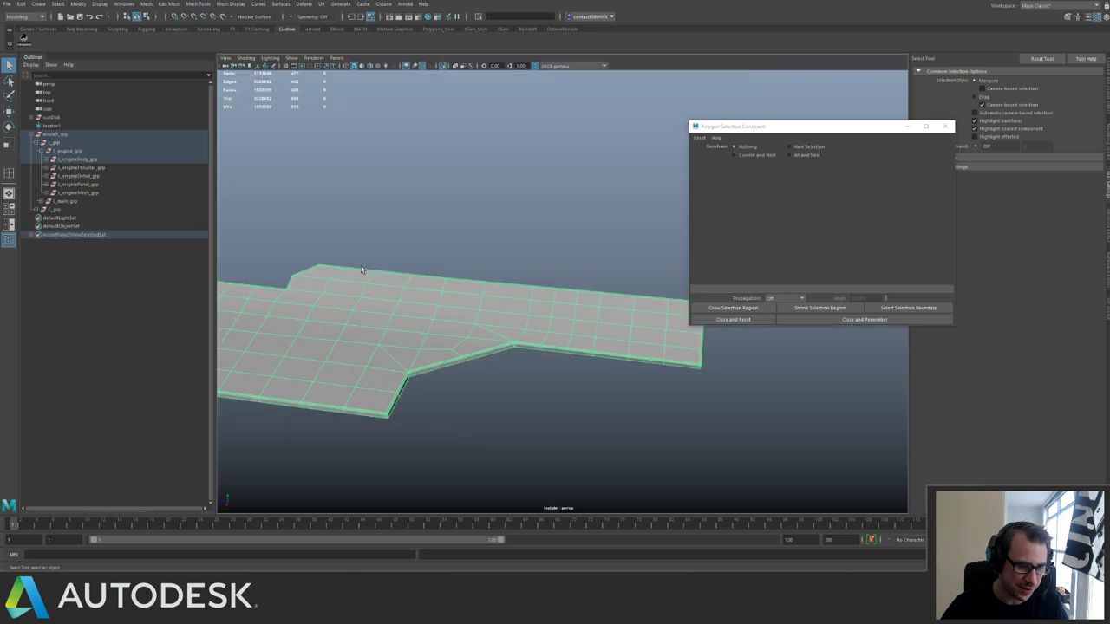
{"action": "middle_click_drag", "start_coordinate": [362, 269], "coordinate": [553, 277], "text": "alt"}
{"action": "right_click_drag", "start_coordinate": [552, 277], "coordinate": [650, 318], "text": "alt"}
{"action": "middle_click_drag", "start_coordinate": [344, 257], "coordinate": [477, 267], "text": "alt"}
{"action": "right_click_drag", "start_coordinate": [477, 268], "coordinate": [614, 377], "text": "alt"}
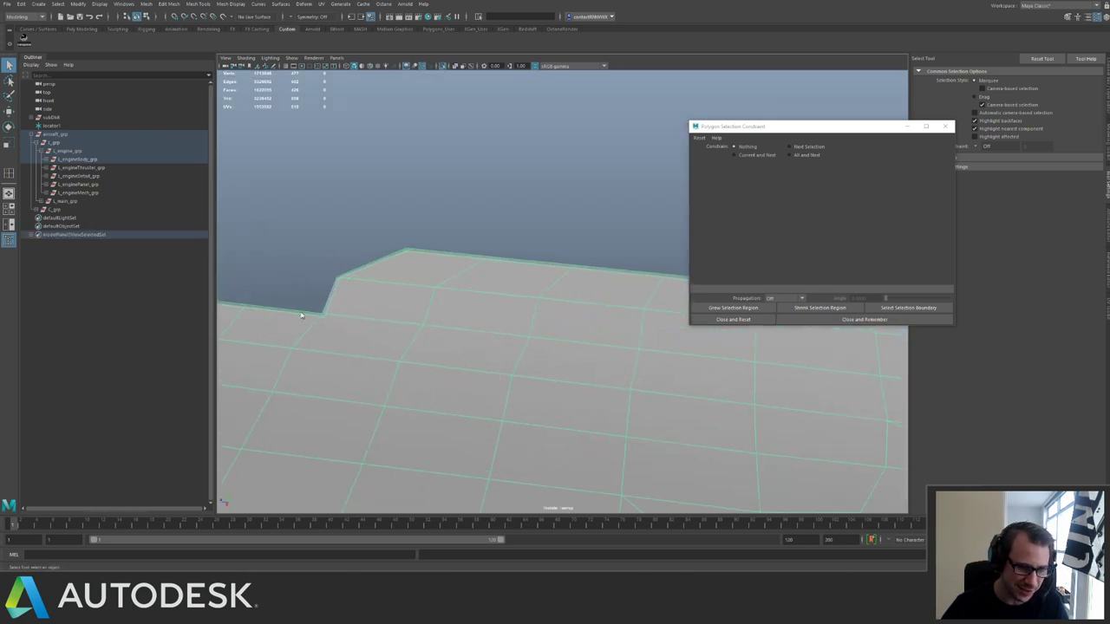
{"action": "key", "text": "ctrl+shift+x"}
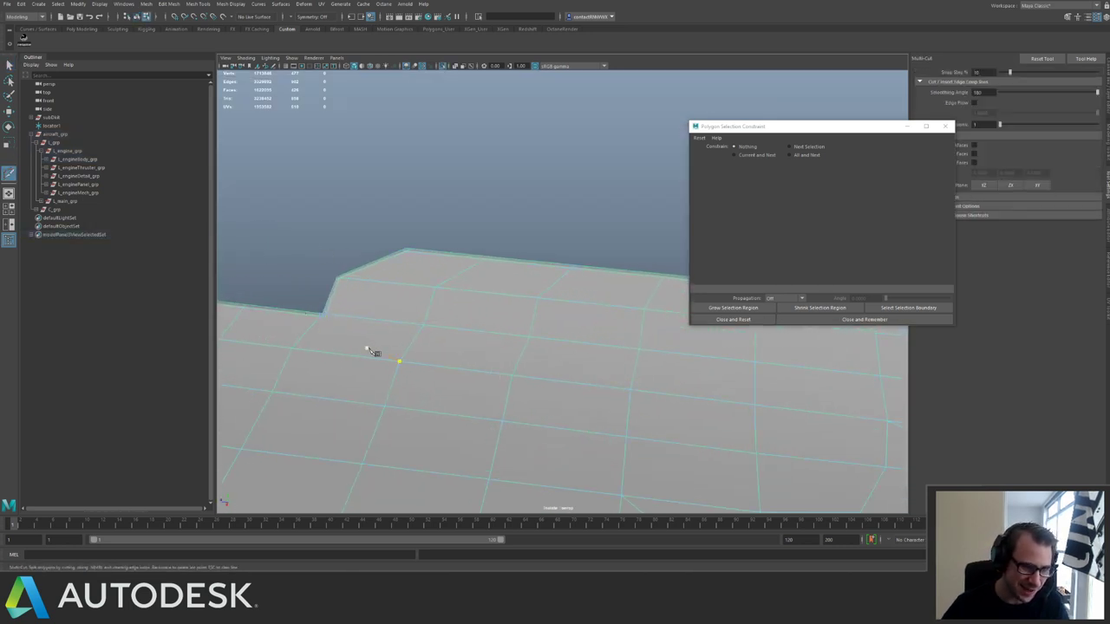
{"action": "left_click", "coordinate": [399, 361]}
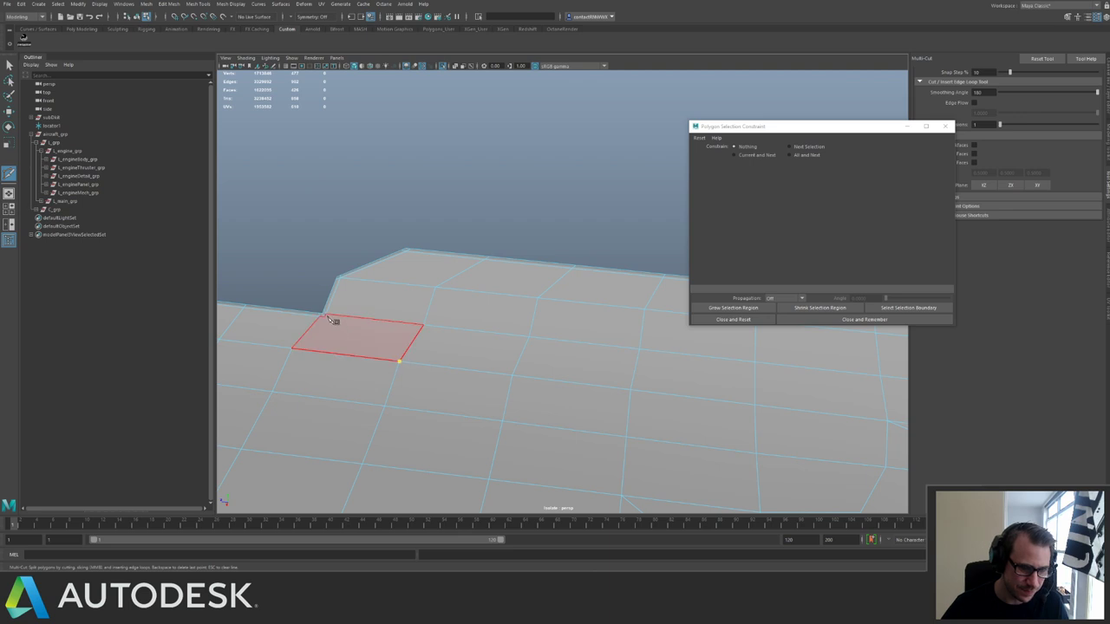
{"action": "left_click", "coordinate": [326, 316]}
{"action": "key", "text": "q"}
{"action": "right_click_drag", "start_coordinate": [459, 333], "coordinate": [413, 313], "text": "alt"}
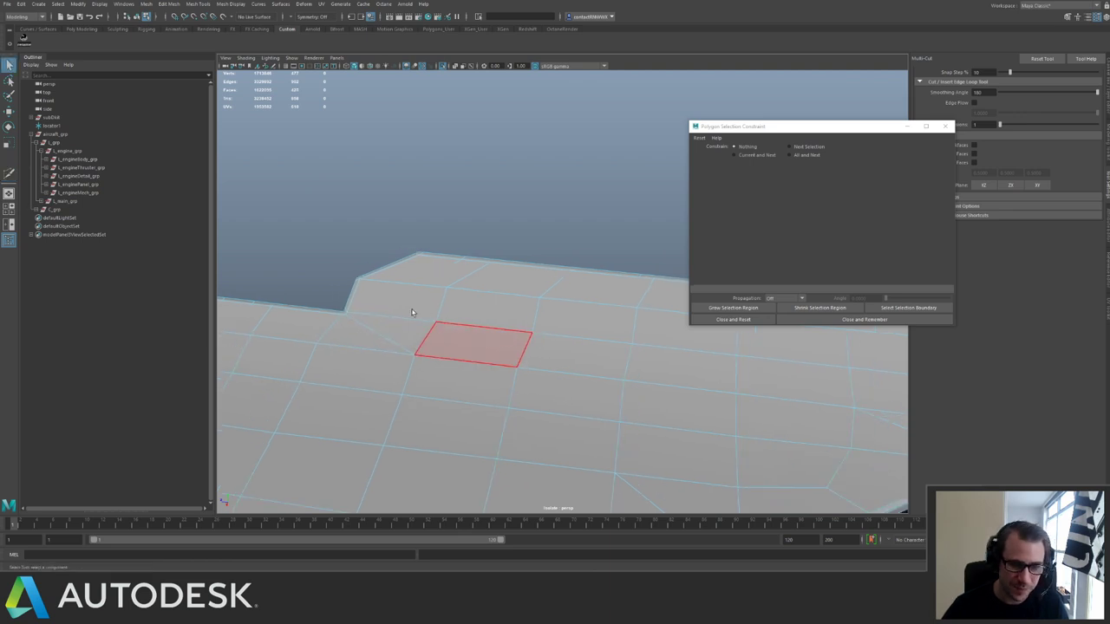
Cut another edge from the inner notch corner's bevel point to the grid vertex across the adjoining face.
{"action": "left_click", "coordinate": [366, 280]}
{"action": "left_click_drag", "start_coordinate": [366, 280], "coordinate": [408, 339], "text": "alt"}
{"action": "key", "text": "ctrl+shift+x"}
{"action": "left_click", "coordinate": [409, 335]}
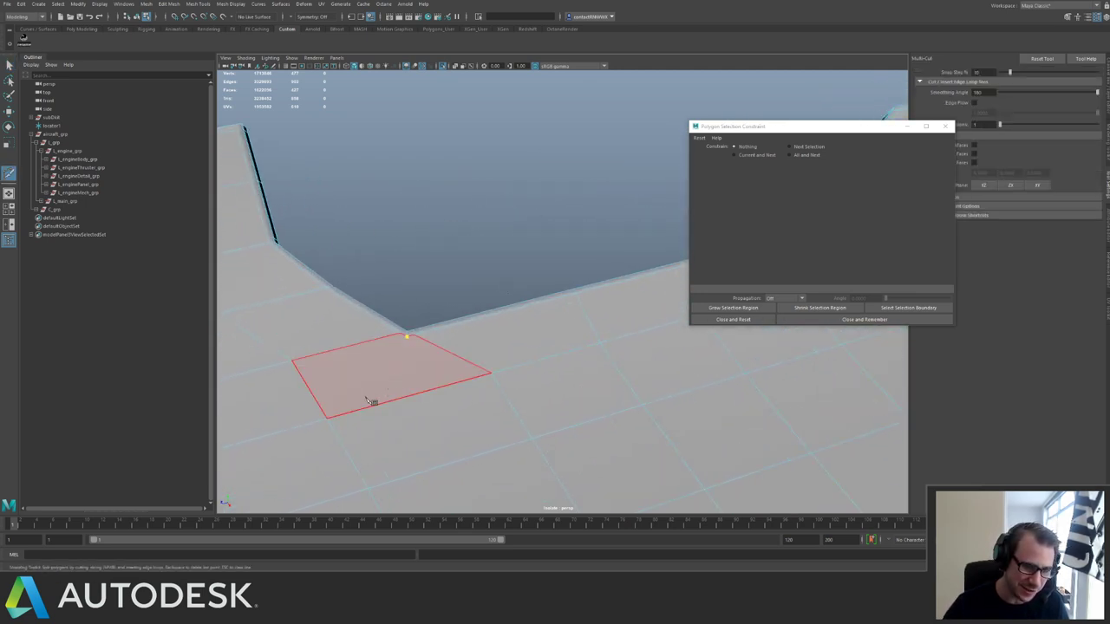
{"action": "left_click", "coordinate": [328, 418]}
{"action": "key", "text": "q"}
Cut a four-point path of edges around the next notch corner, linking the grid vertices on both sides of it.
{"action": "left_click_drag", "start_coordinate": [492, 356], "coordinate": [488, 255], "text": "alt"}
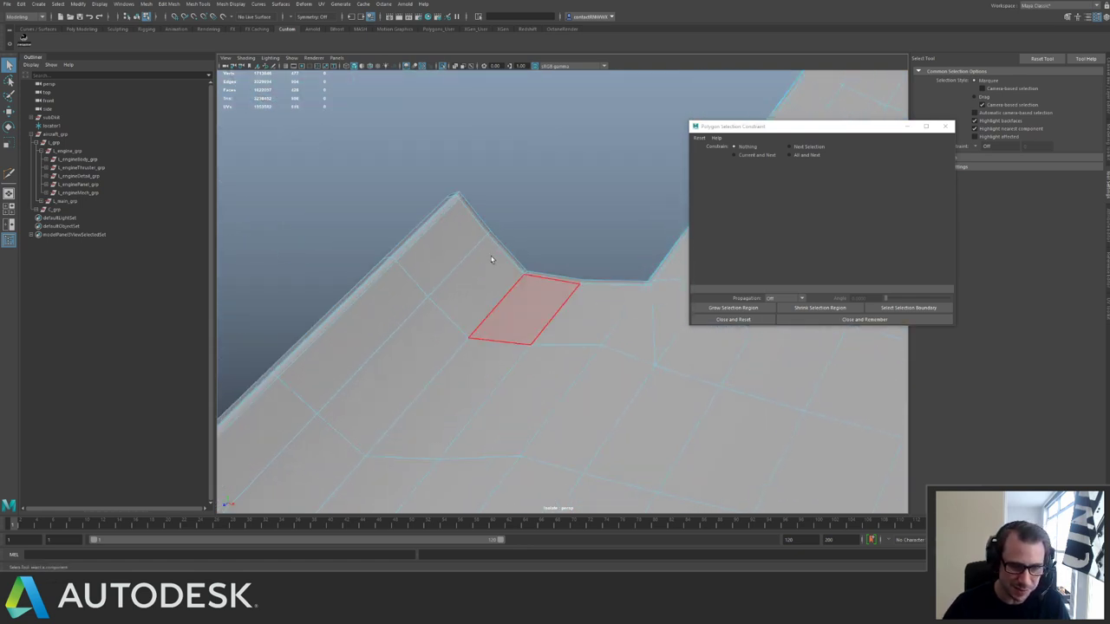
{"action": "key", "text": "ctrl+shift+x"}
{"action": "left_click", "coordinate": [494, 281]}
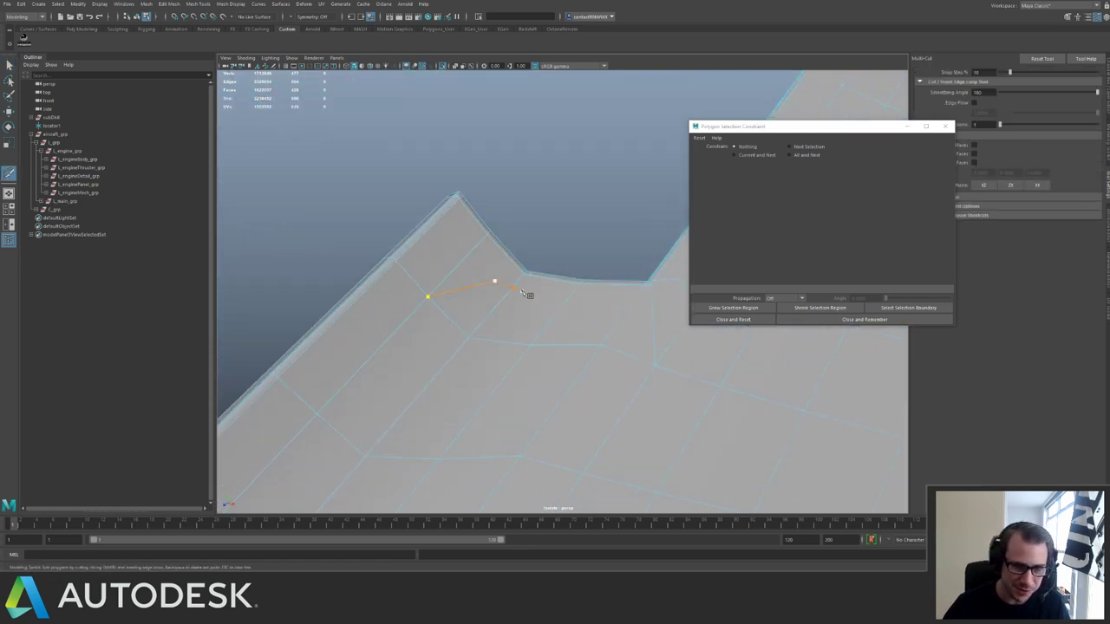
{"action": "left_click", "coordinate": [521, 290]}
{"action": "left_click", "coordinate": [530, 345]}
{"action": "key", "text": "Return"}
Select the faces on both sides of the newly cut corner, triangulate them and convert them back to quads.
{"action": "key", "text": "F11"}
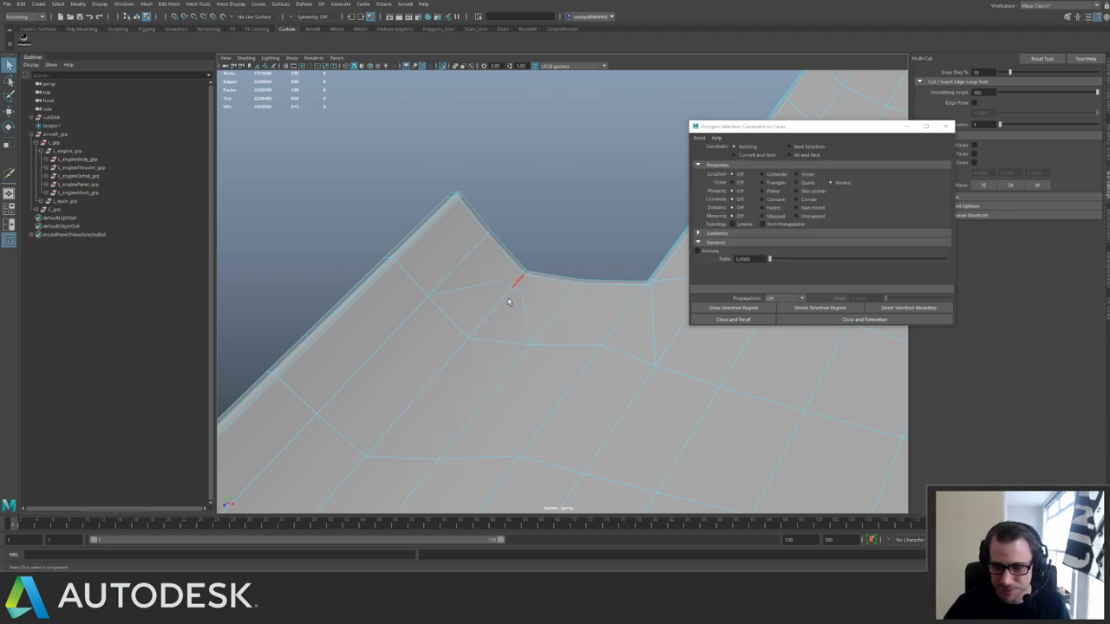
{"action": "key", "text": "q"}
{"action": "left_click", "coordinate": [498, 276]}
{"action": "left_click", "coordinate": [542, 299], "text": "shift"}
{"action": "key", "text": "alt+t"}
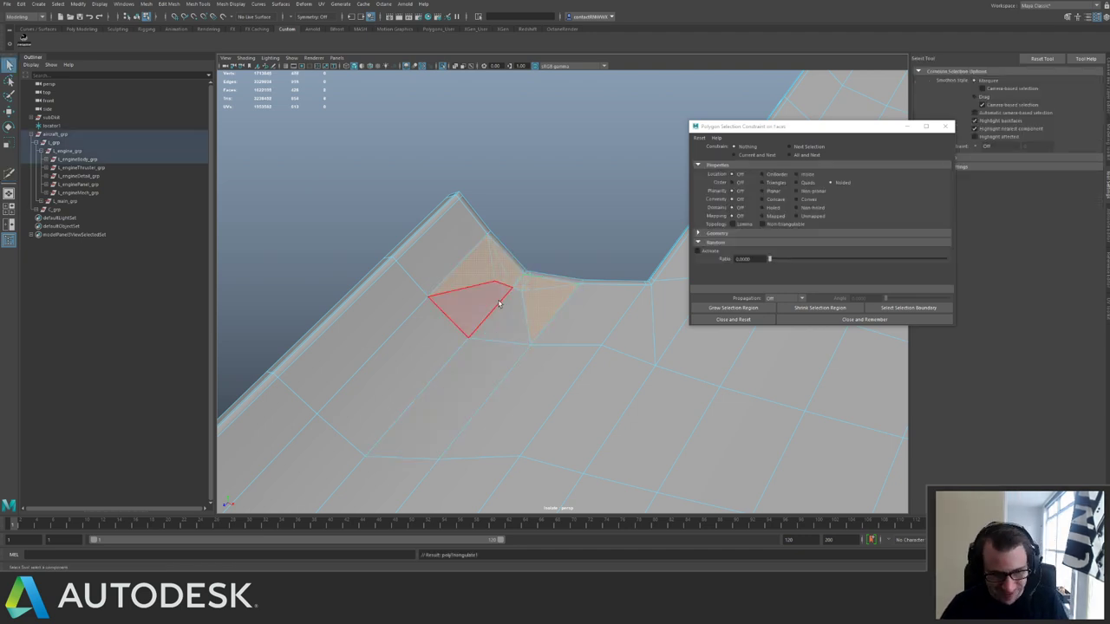
{"action": "key", "text": "alt+q"}
{"action": "right_click_drag", "start_coordinate": [537, 233], "coordinate": [634, 349], "text": "alt"}
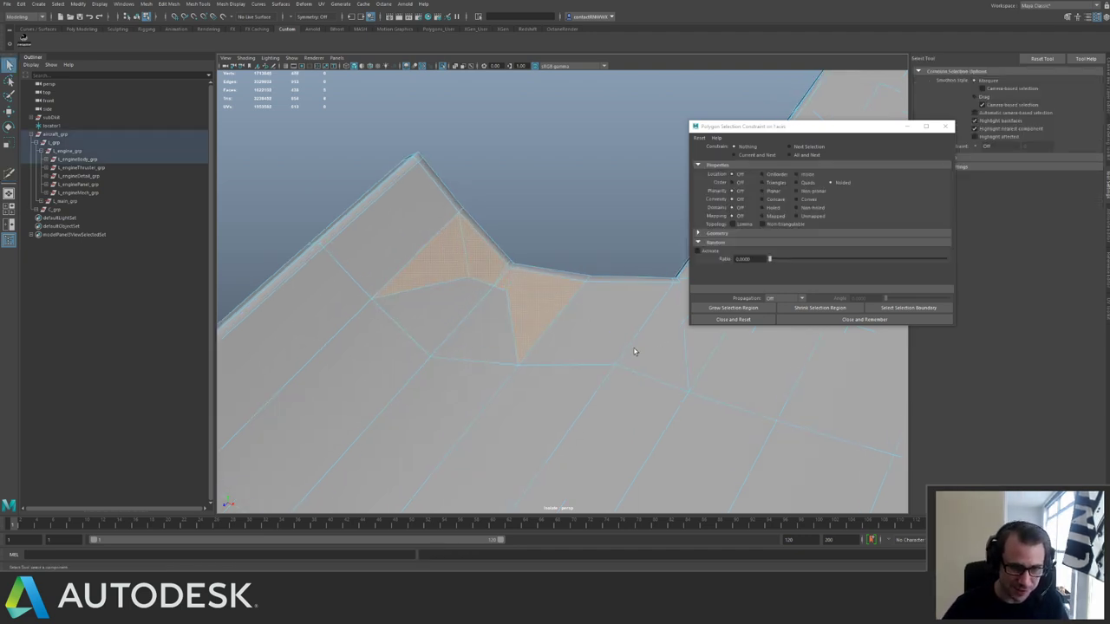
Delete the redundant short edge beside the notch corner and return to object mode.
{"action": "key", "text": "F8"}
{"action": "right_click_drag", "start_coordinate": [511, 288], "coordinate": [457, 277], "text": "shift"}
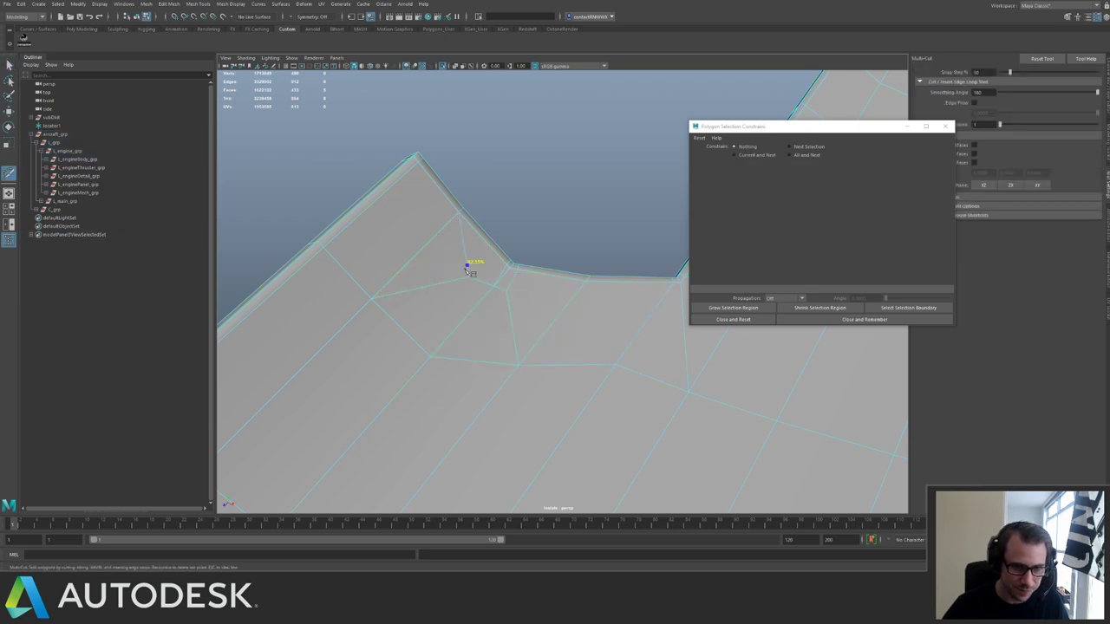
{"action": "key", "text": "q"}
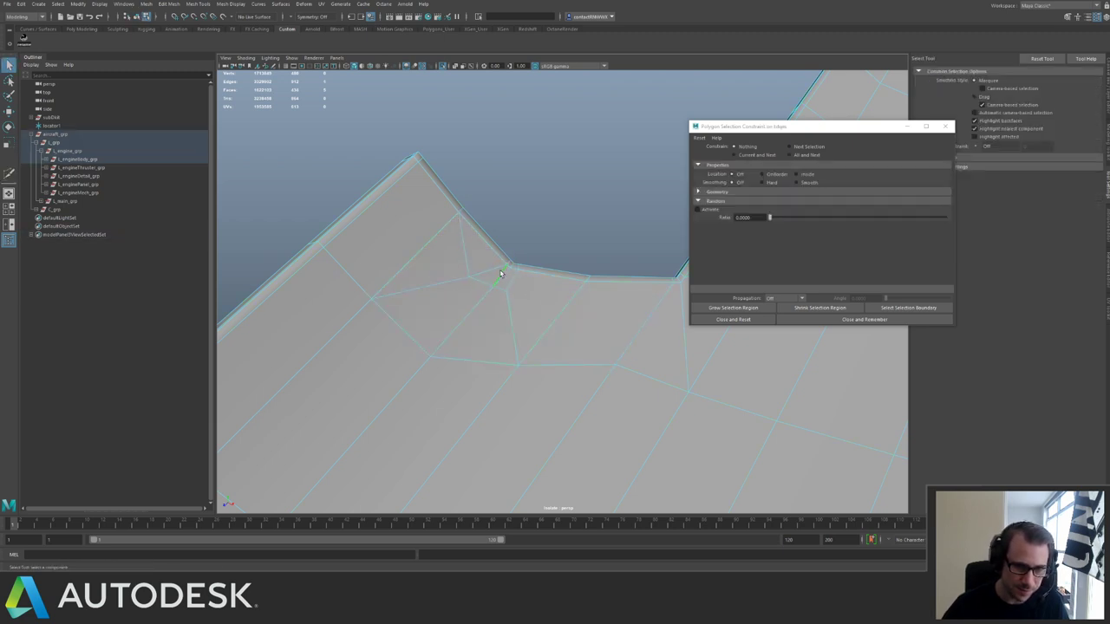
{"action": "right_click_drag", "start_coordinate": [469, 268], "coordinate": [323, 224]}
{"action": "left_click", "coordinate": [518, 245]}
{"action": "left_click", "coordinate": [484, 258]}
Leave the isolated view of the finished plate, then select and isolate the next notched engine plate.
{"action": "left_click_drag", "start_coordinate": [322, 224], "coordinate": [434, 230], "text": "alt"}
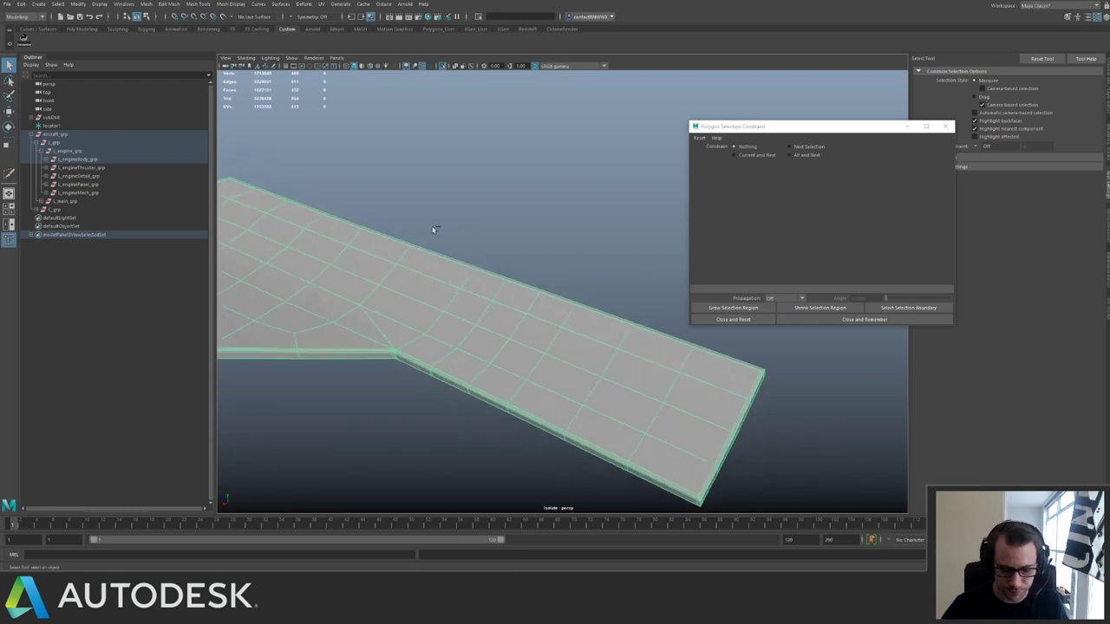
{"action": "key", "text": "ctrl+1"}
{"action": "left_click_drag", "start_coordinate": [501, 237], "coordinate": [545, 254], "text": "alt"}
{"action": "right_click_drag", "start_coordinate": [546, 254], "coordinate": [432, 295], "text": "alt"}
{"action": "left_click_drag", "start_coordinate": [432, 294], "coordinate": [505, 228], "text": "alt"}
{"action": "left_click", "coordinate": [432, 256]}
{"action": "left_click", "coordinate": [442, 276]}
{"action": "key", "text": "ctrl+1"}
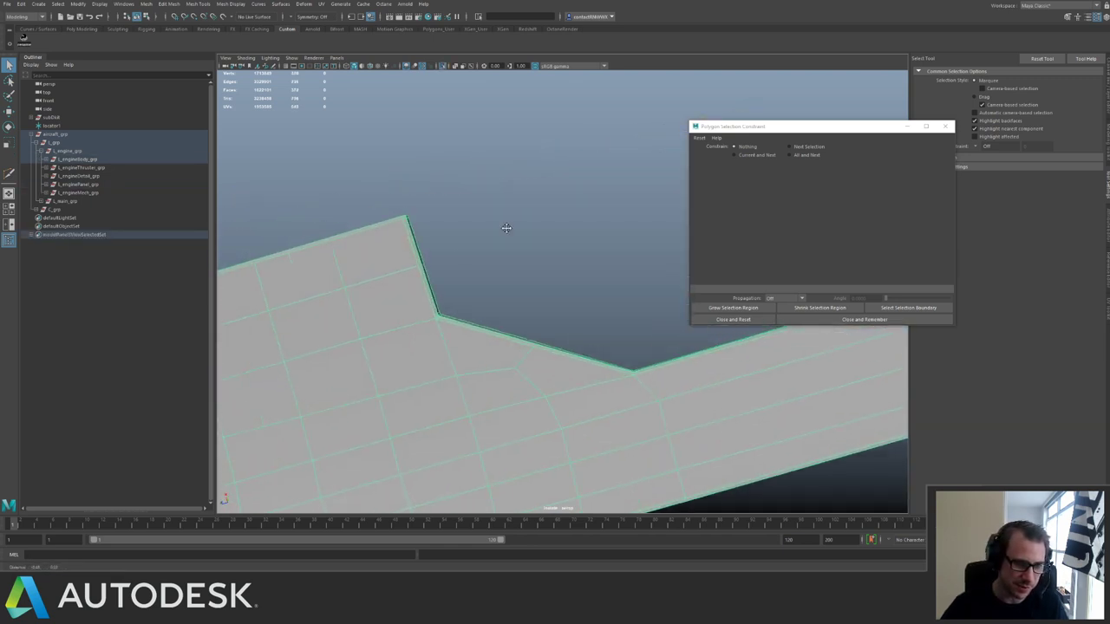
Use Multi-Cut to cut an edge from the nearby grid vertex to the bevel point at the new plate's first notch corner.
{"action": "right_click_drag", "start_coordinate": [505, 228], "coordinate": [446, 300], "text": "alt"}
{"action": "middle_click_drag", "start_coordinate": [445, 301], "coordinate": [502, 304], "text": "alt"}
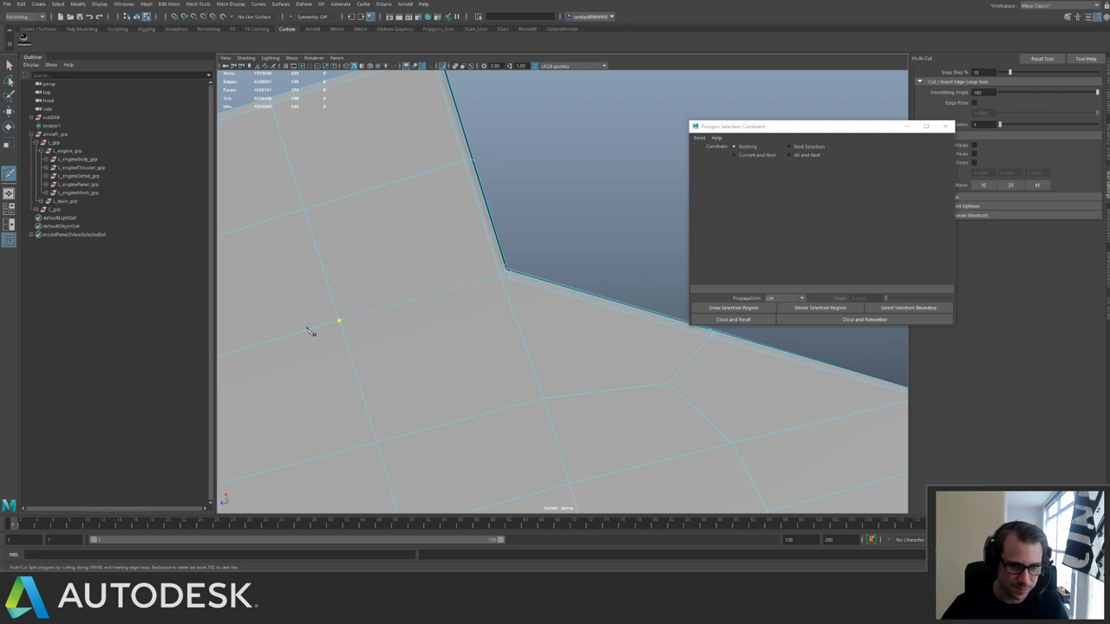
{"action": "key", "text": "q"}
Try to cut an edge from the corner's other bevel point to the grid edge below it, and undo the cut.
{"action": "left_click", "coordinate": [514, 281]}
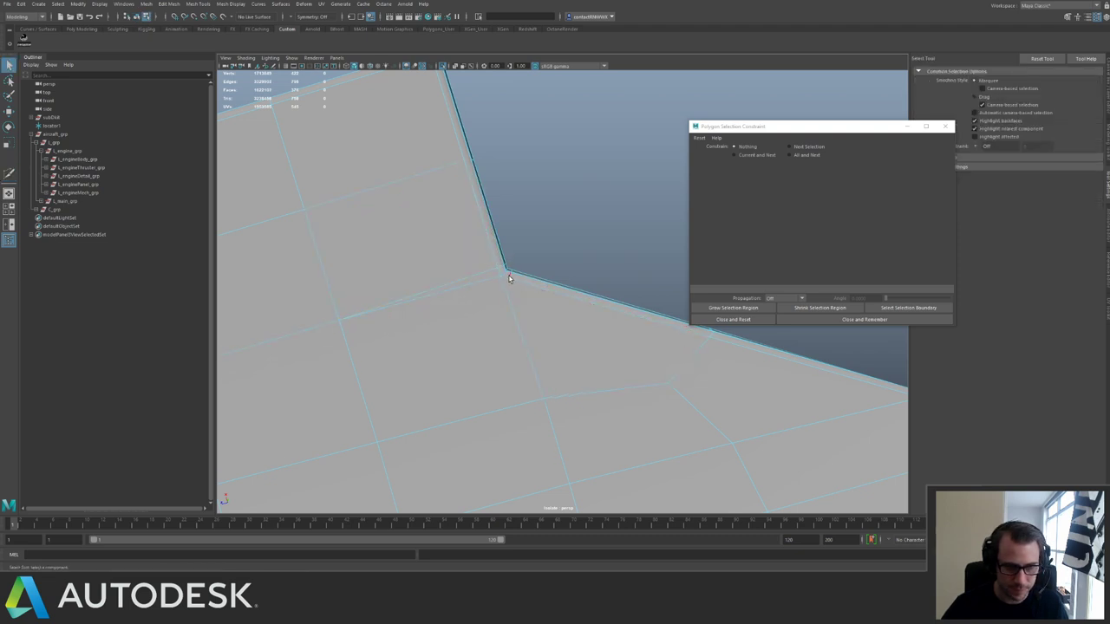
{"action": "left_click", "coordinate": [512, 277]}
{"action": "key", "text": "y"}
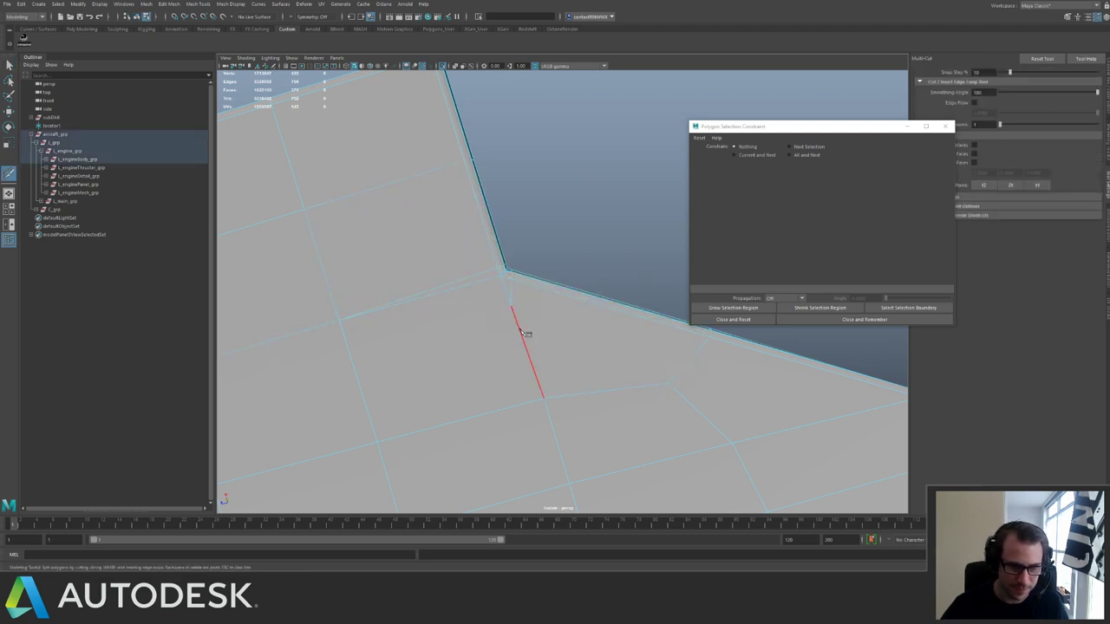
{"action": "key", "text": "q"}
{"action": "key", "text": "ctrl+z"}
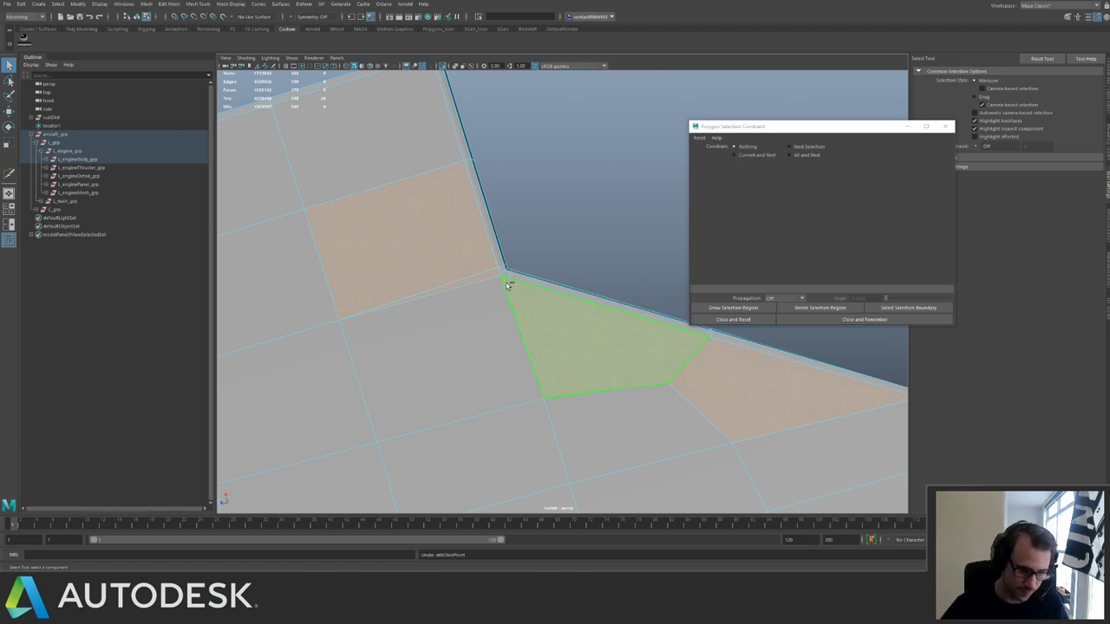
Save the scene and cut an edge from the first notch corner's other bevel point to the grid vertex below it.
{"action": "key", "text": "ctrl+s"}
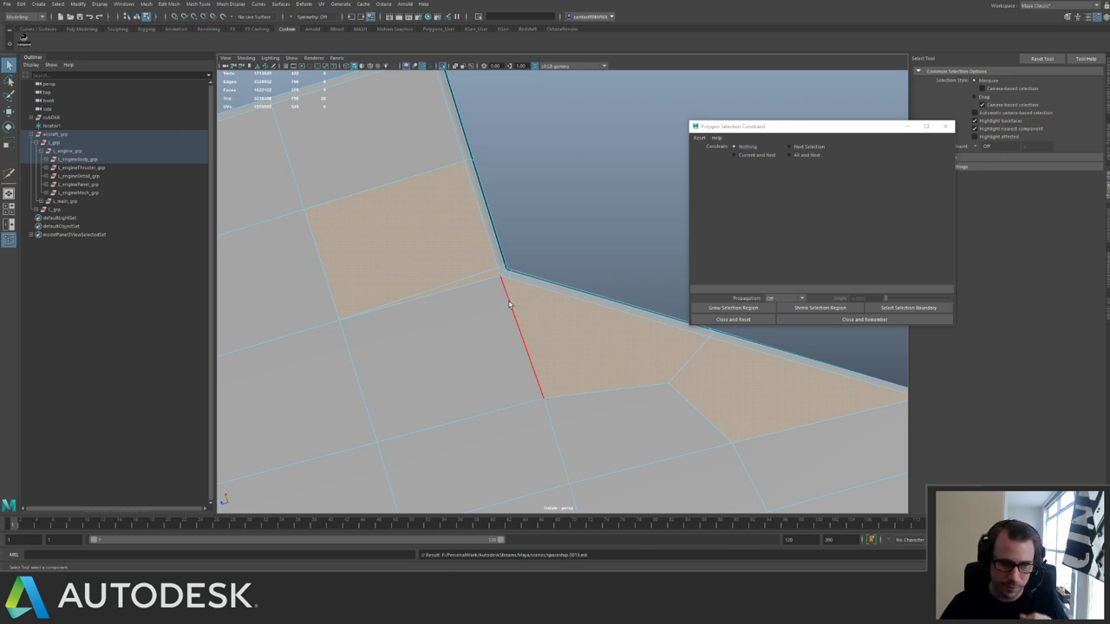
{"action": "key", "text": "ctrl+shift+x"}
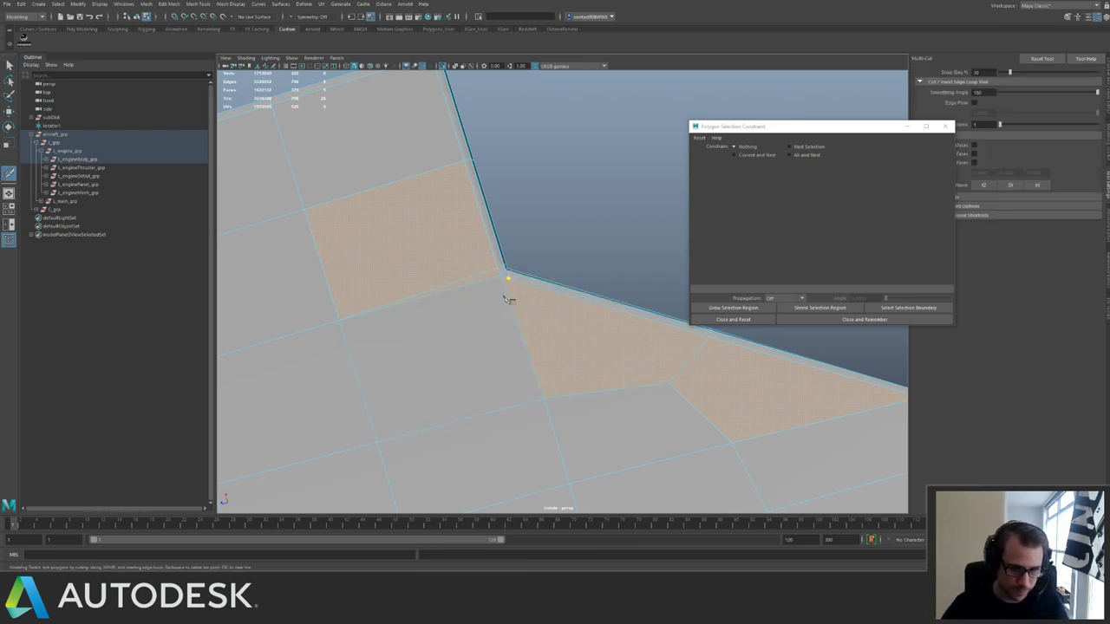
{"action": "key", "text": "q"}
Cut a diagonal edge from the first notch corner's inner vertex to the opposite grid vertex and delete the two redundant old edges.
{"action": "key", "text": "ctrl+shift+x"}
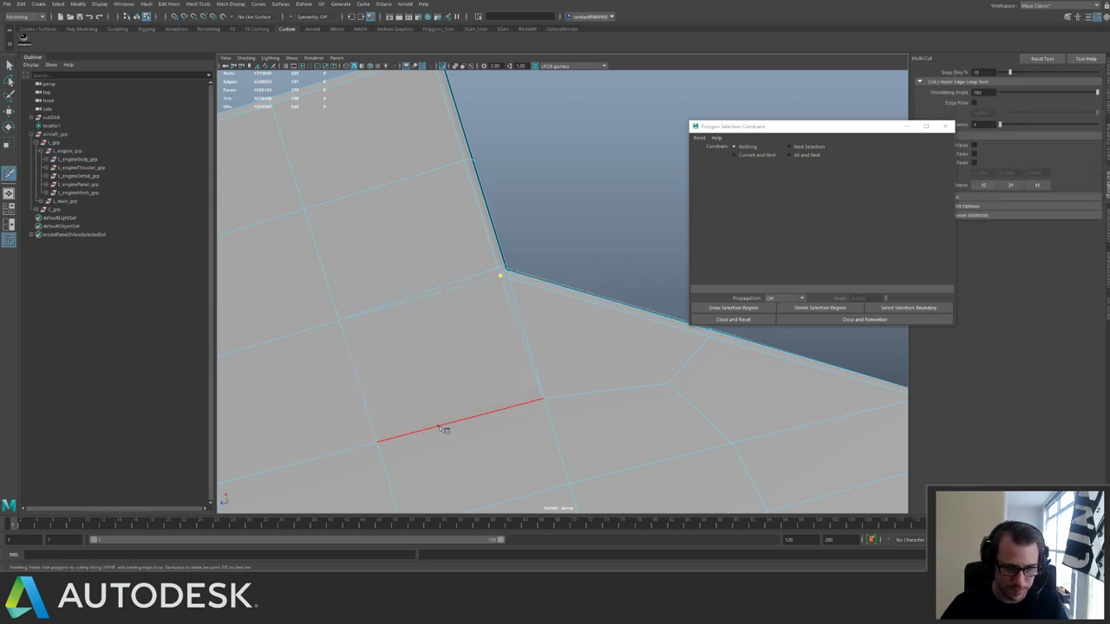
{"action": "left_click", "coordinate": [378, 441]}
{"action": "left_click", "coordinate": [502, 274]}
{"action": "key", "text": "q"}
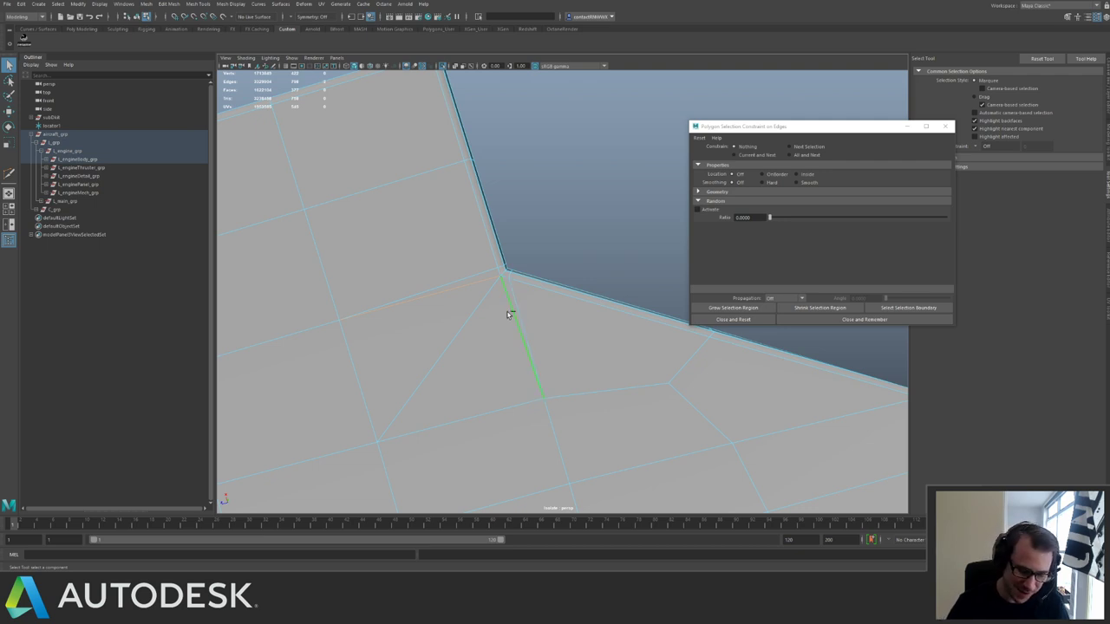
{"action": "left_click_drag", "start_coordinate": [508, 309], "coordinate": [498, 288], "text": "alt"}
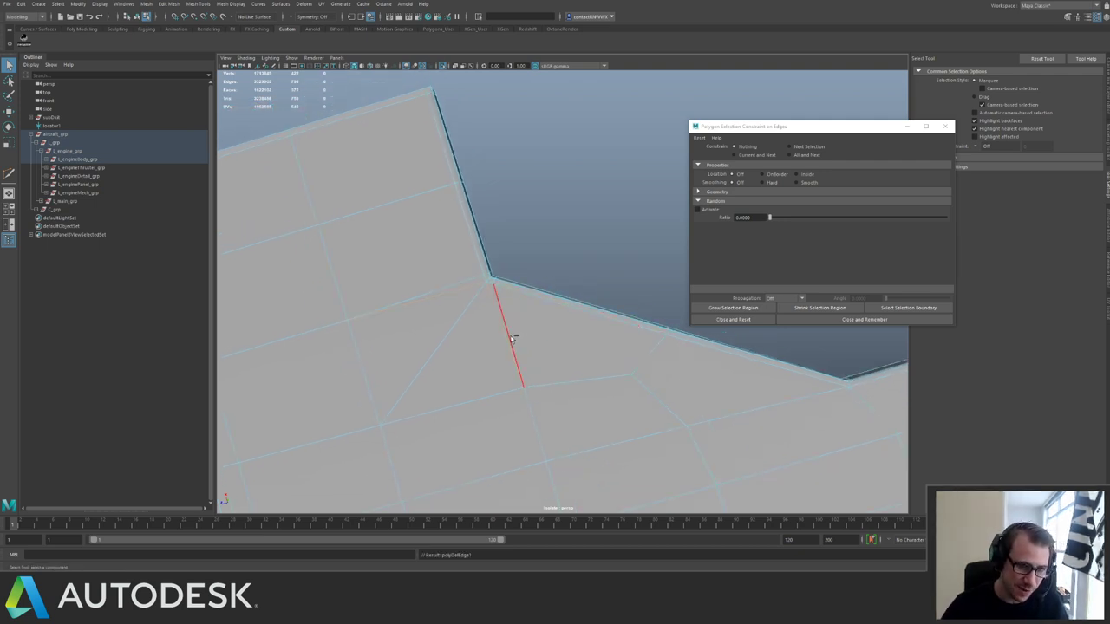
{"action": "right_click_drag", "start_coordinate": [511, 339], "coordinate": [535, 322]}
Use Multi-Cut to cut an edge from the neighbouring grid vertex to the near bevel point at the plate's second notch corner.
{"action": "scroll", "coordinate": [539, 314], "scroll_direction": "down", "scroll_amount": 2}
{"action": "middle_click_drag", "start_coordinate": [540, 312], "coordinate": [441, 298], "text": "alt"}
{"action": "scroll", "coordinate": [521, 312], "scroll_direction": "up", "scroll_amount": 2}
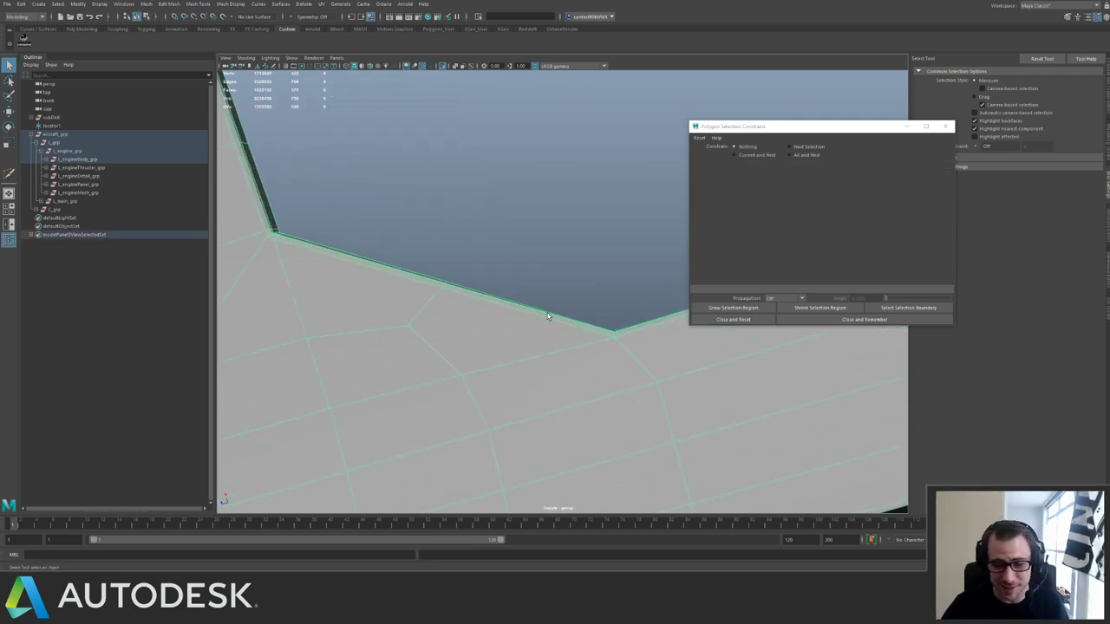
{"action": "middle_click_drag", "start_coordinate": [548, 316], "coordinate": [518, 288], "text": "alt"}
{"action": "scroll", "coordinate": [531, 321], "scroll_direction": "up", "scroll_amount": 2}
{"action": "left_click_drag", "start_coordinate": [538, 343], "coordinate": [548, 343], "text": "alt"}
{"action": "right_click_drag", "start_coordinate": [576, 347], "coordinate": [521, 351], "text": "shift"}
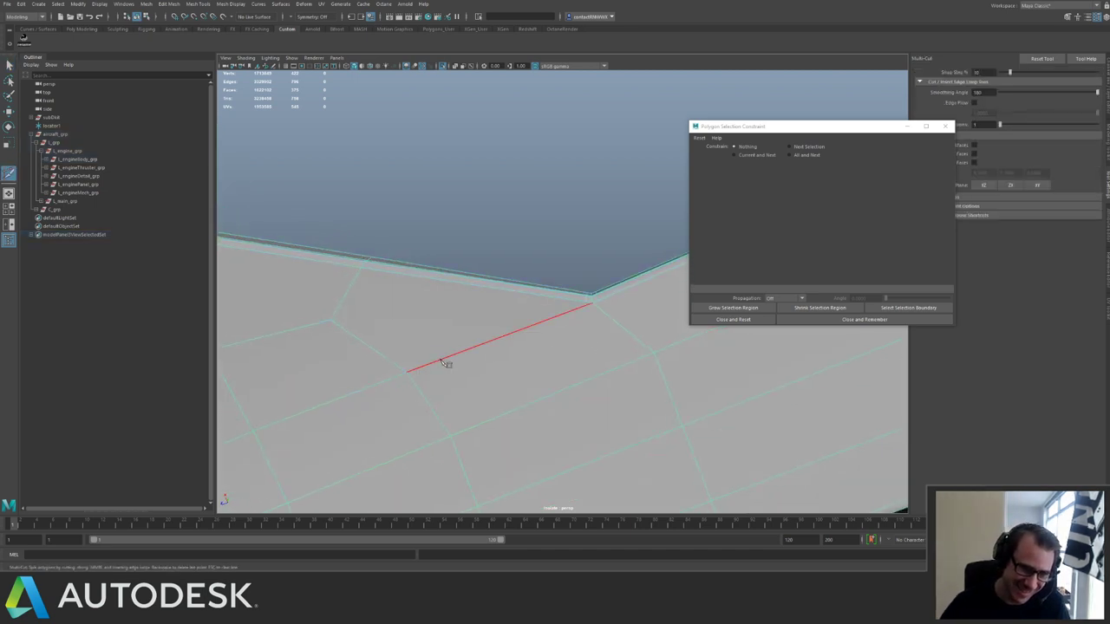
{"action": "left_click", "coordinate": [406, 373]}
{"action": "left_click", "coordinate": [587, 302]}
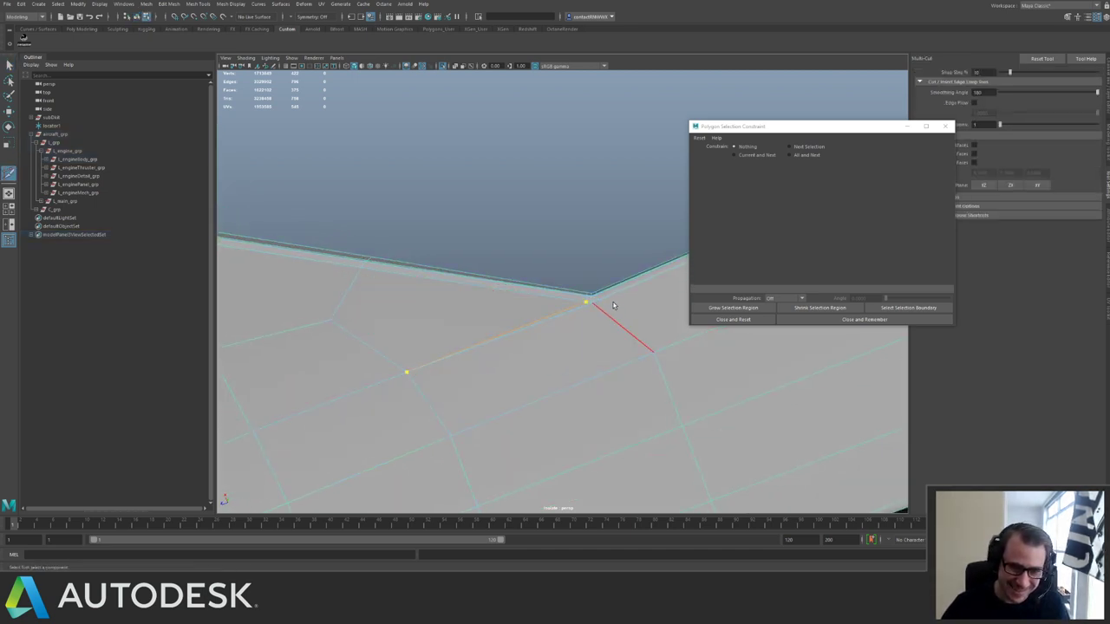
{"action": "key", "text": "q"}
Cut an edge from the second notch corner's far bevel point to the grid vertex on the straight arm's side.
{"action": "key", "text": "g"}
{"action": "left_click", "coordinate": [598, 299]}
{"action": "left_click_drag", "start_coordinate": [613, 318], "coordinate": [675, 398]}
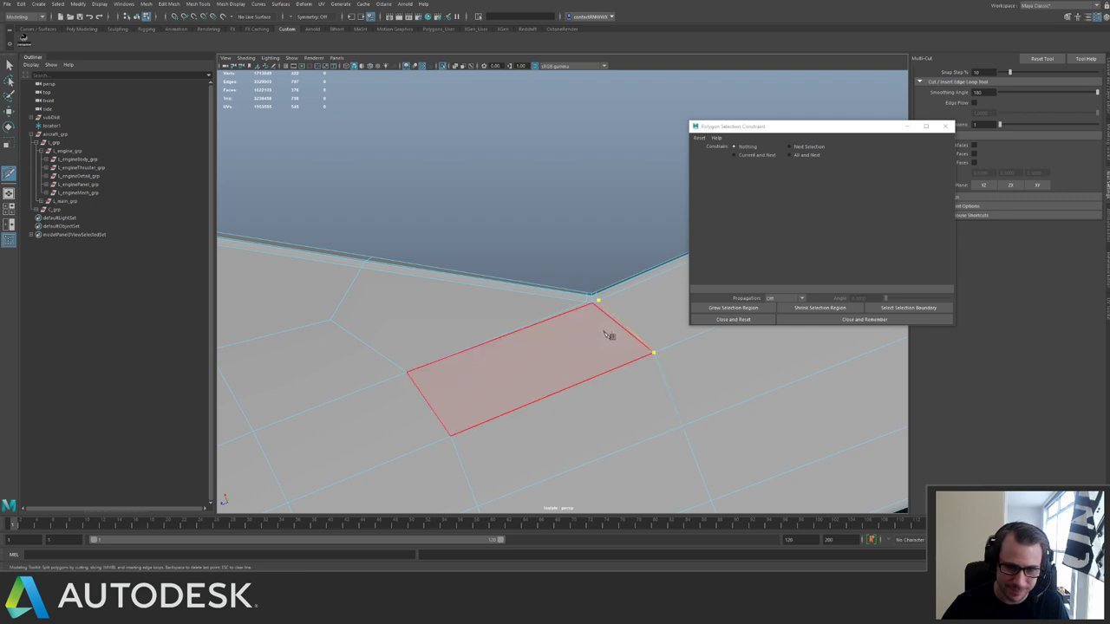
{"action": "key", "text": "q"}
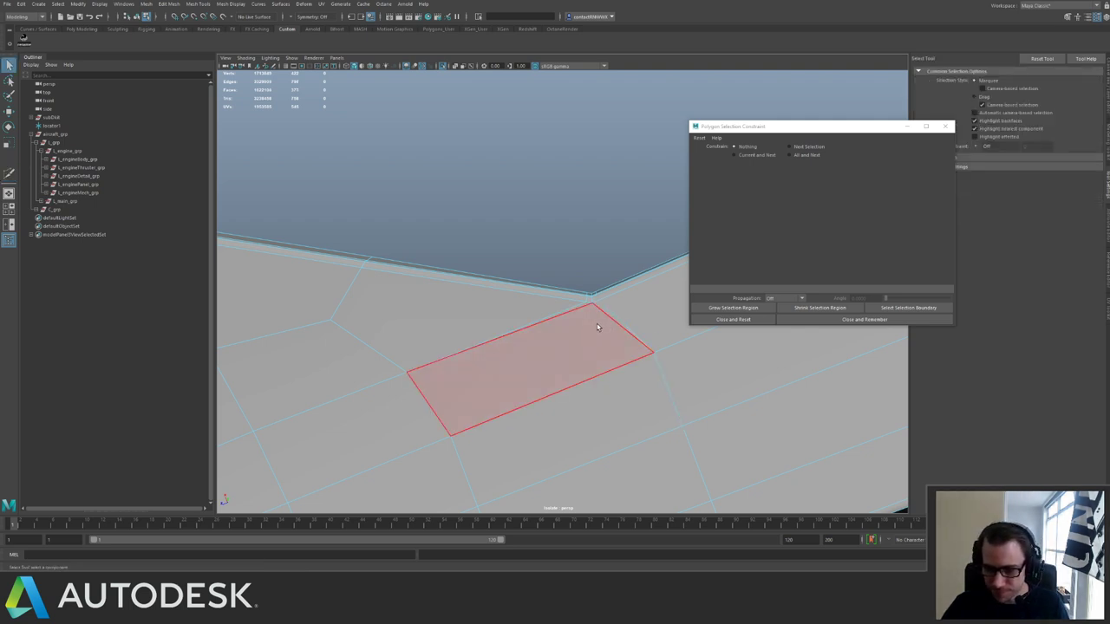
Cut a diagonal edge from the second notch corner's inner vertex to the opposite grid vertex and delete the redundant old edges.
{"action": "key", "text": "g"}
{"action": "left_click", "coordinate": [593, 302]}
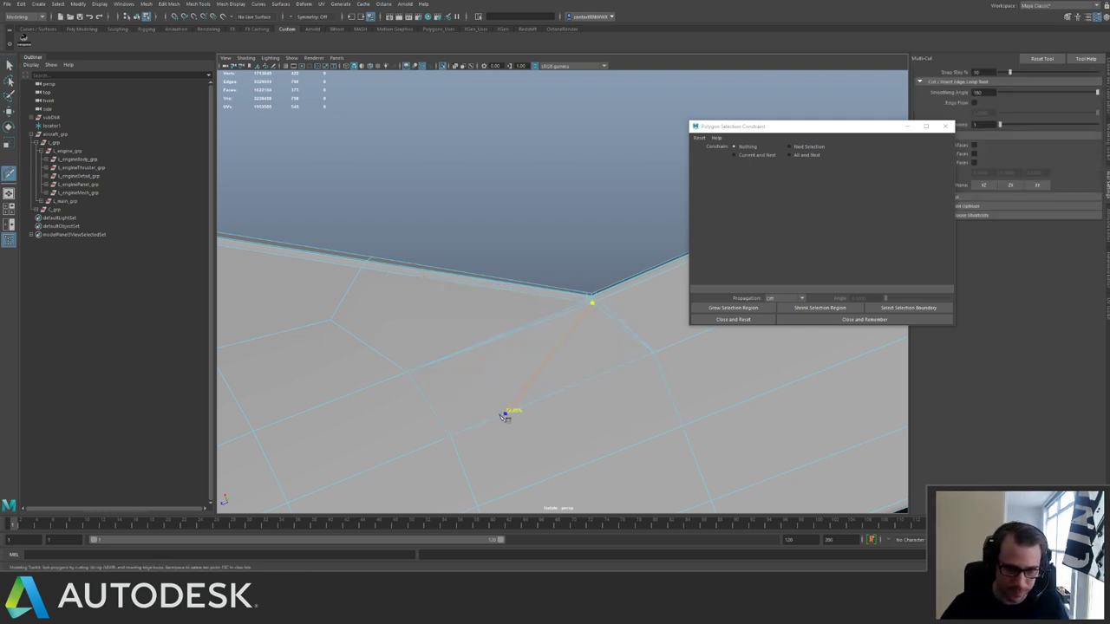
{"action": "left_click_drag", "start_coordinate": [502, 418], "coordinate": [402, 452]}
{"action": "key", "text": "q"}
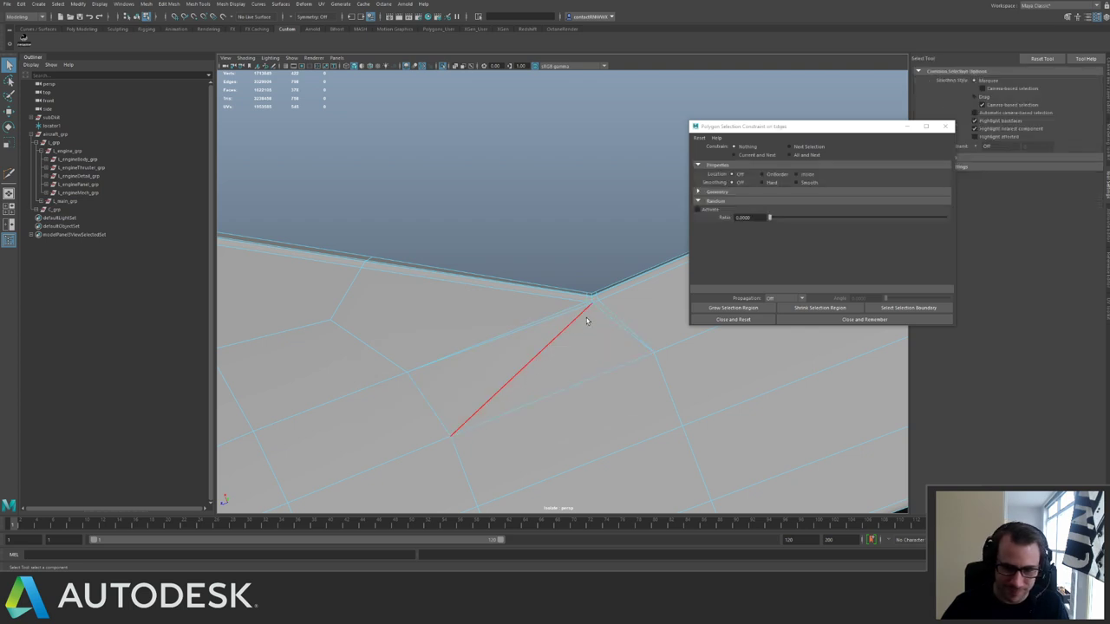
{"action": "key", "text": "Delete"}
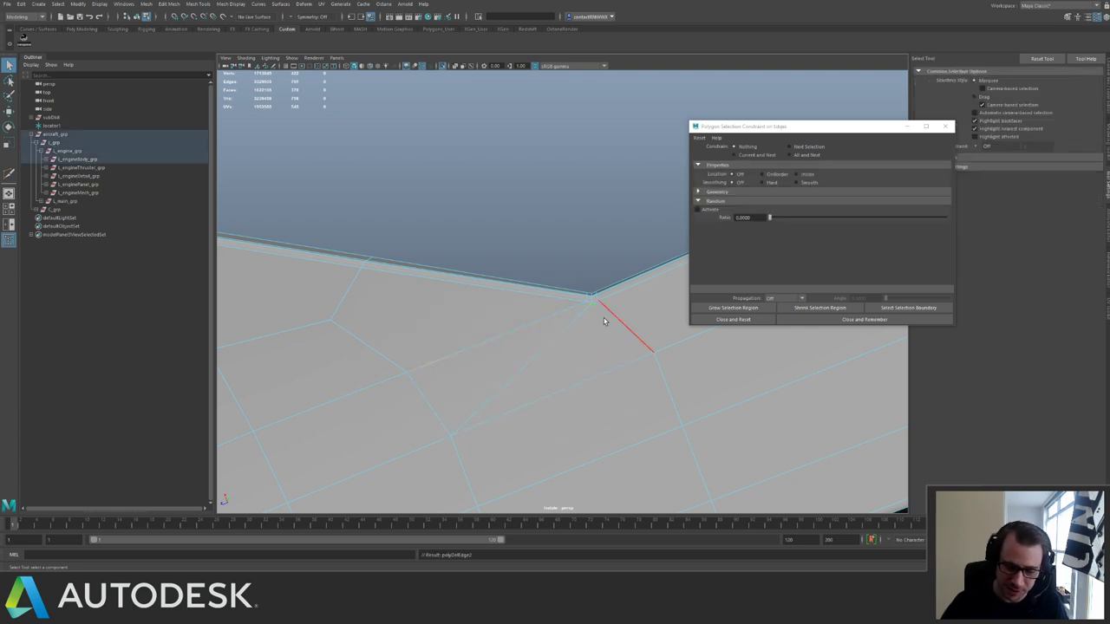
{"action": "right_click_drag", "start_coordinate": [417, 290], "coordinate": [279, 259]}
Insert edge loops across the straight arm near the notch corner and near its end, using Equal distance from edge.
{"action": "middle_click_drag", "start_coordinate": [592, 279], "coordinate": [424, 271], "text": "alt"}
{"action": "right_click_drag", "start_coordinate": [351, 350], "coordinate": [303, 305], "text": "shift"}
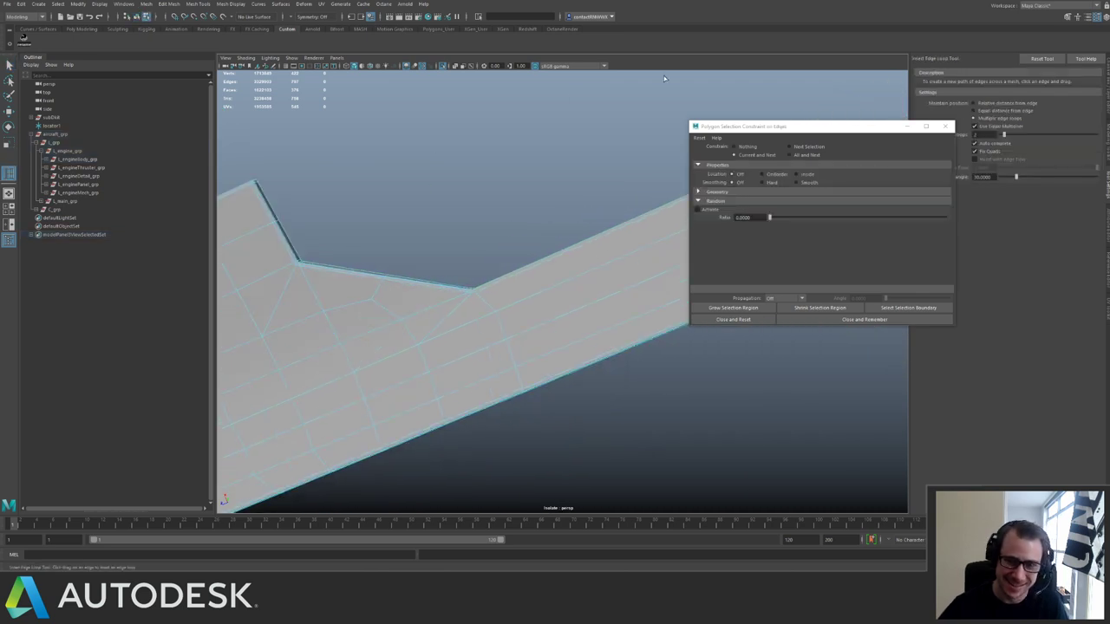
{"action": "left_click", "coordinate": [973, 111]}
{"action": "left_click", "coordinate": [492, 284]}
{"action": "middle_click_drag", "start_coordinate": [486, 258], "coordinate": [239, 354], "text": "alt"}
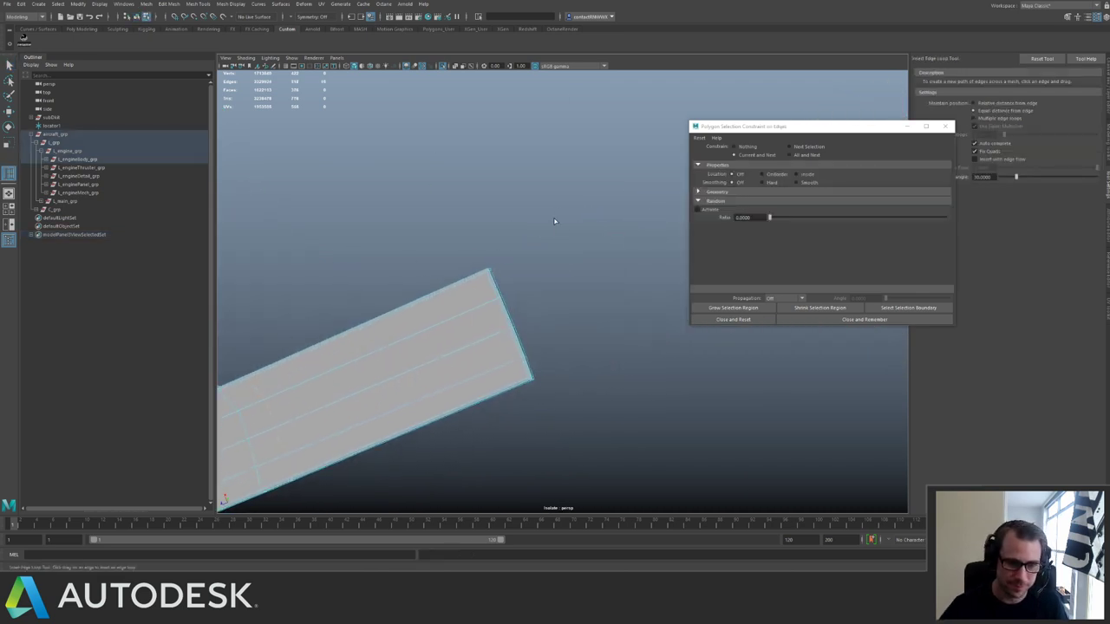
{"action": "left_click", "coordinate": [458, 285]}
{"action": "middle_click_drag", "start_coordinate": [458, 286], "coordinate": [550, 274], "text": "alt"}
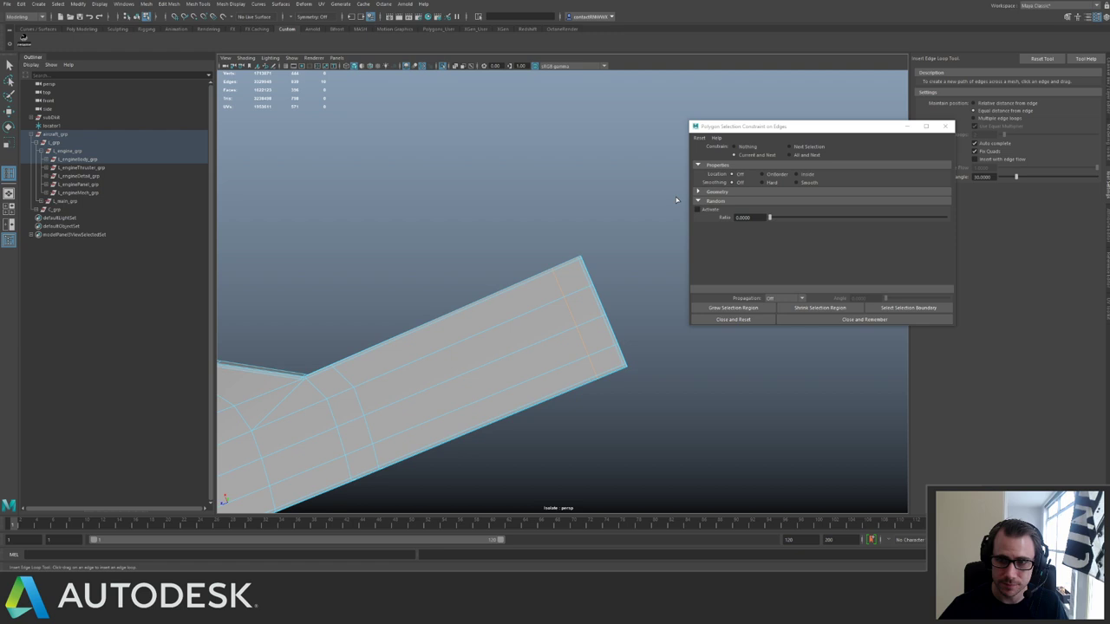
Insert multiple evenly spaced edge loops across the middle of the plate's straight arm, then return to object mode.
{"action": "left_click", "coordinate": [980, 119]}
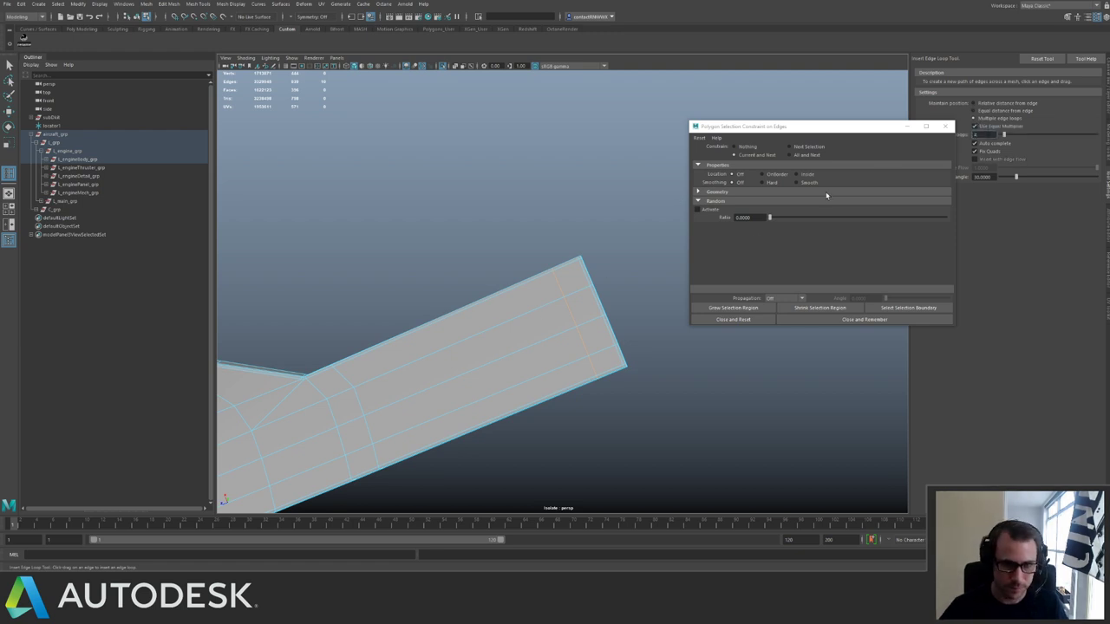
{"action": "left_click", "coordinate": [498, 303]}
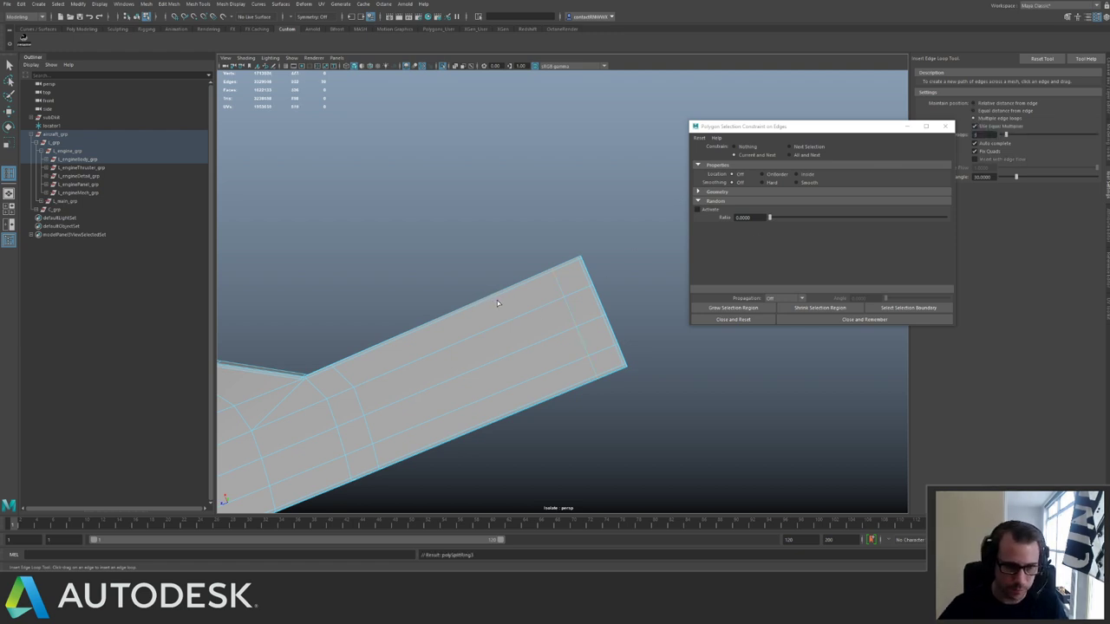
{"action": "key", "text": "q"}
{"action": "right_click_drag", "start_coordinate": [524, 349], "coordinate": [558, 316]}
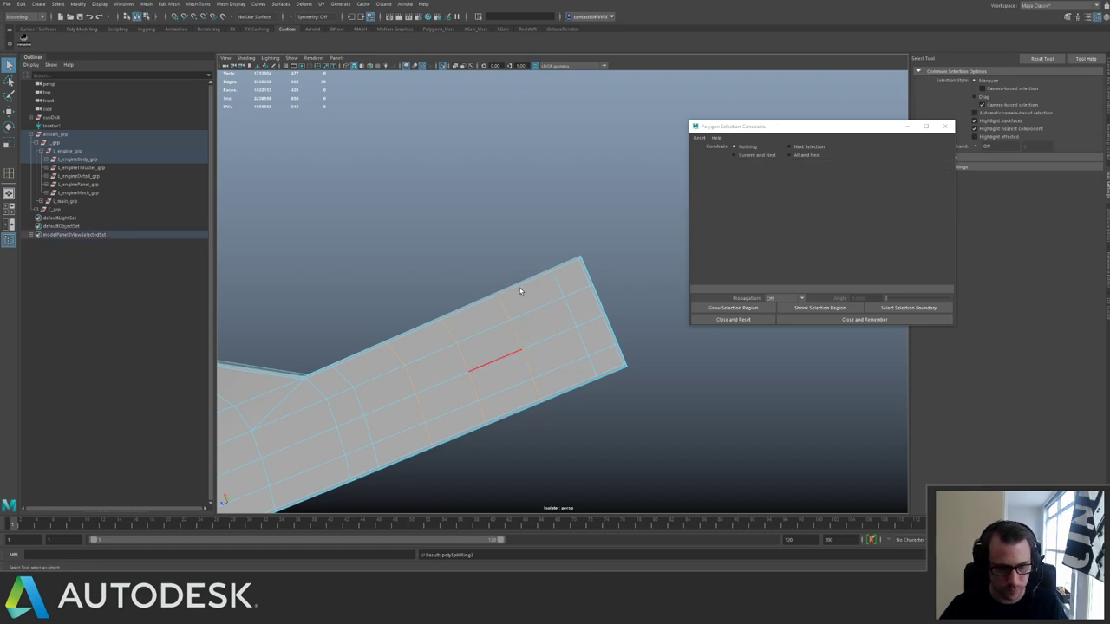
{"action": "left_click_drag", "start_coordinate": [525, 297], "coordinate": [521, 328], "text": "alt"}
Exit isolation of the plate and isolate the whole L_engine_grp group instead.
{"action": "key", "text": "ctrl+1"}
{"action": "left_click_drag", "start_coordinate": [367, 235], "coordinate": [471, 226], "text": "alt"}
{"action": "right_click_drag", "start_coordinate": [471, 225], "coordinate": [385, 235], "text": "alt"}
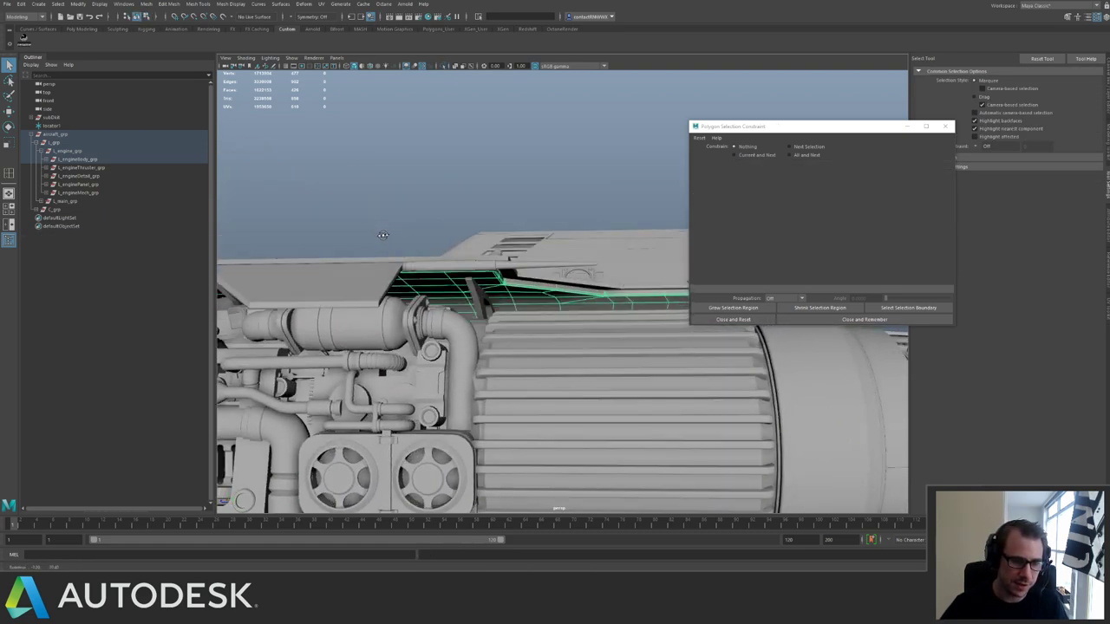
{"action": "left_click_drag", "start_coordinate": [588, 308], "coordinate": [423, 368], "text": "alt"}
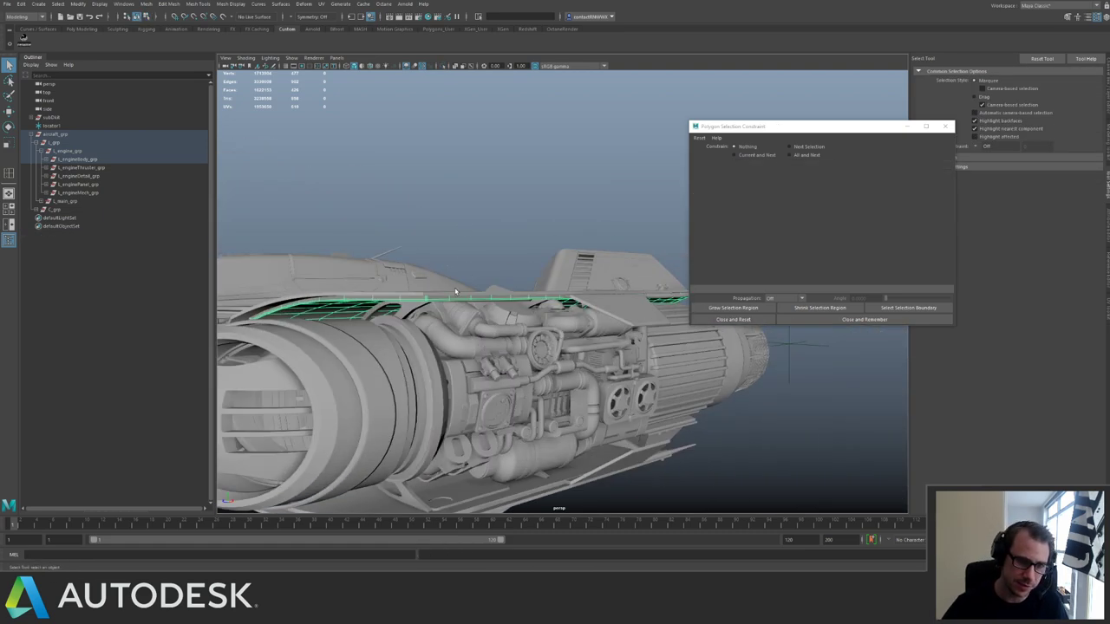
{"action": "left_click", "coordinate": [421, 367]}
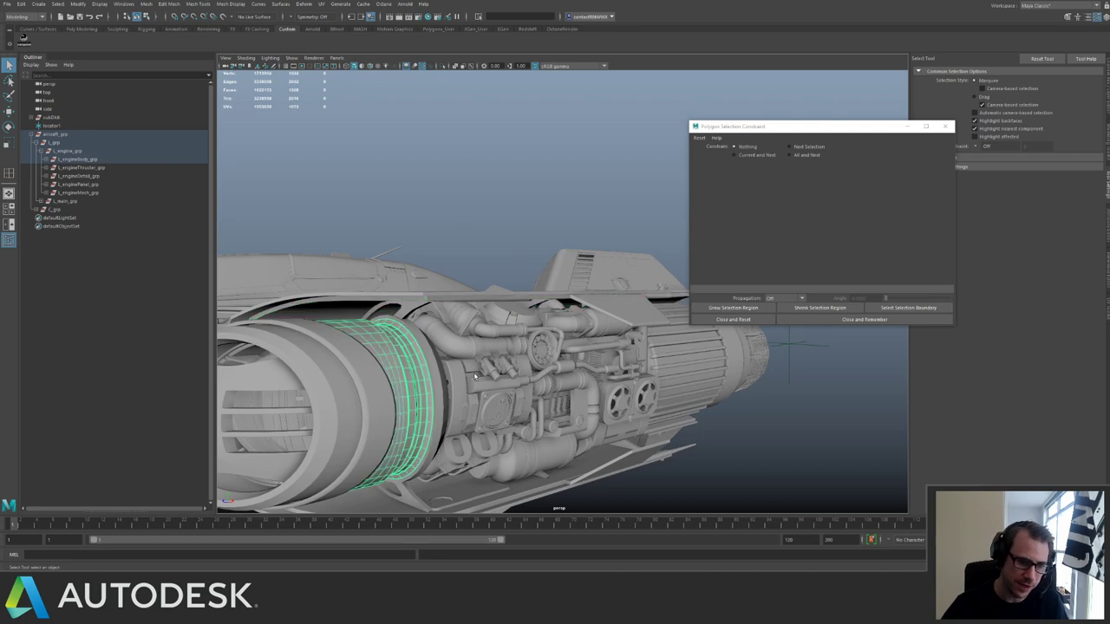
{"action": "left_click", "coordinate": [90, 152]}
{"action": "left_click_drag", "start_coordinate": [490, 255], "coordinate": [528, 267], "text": "alt"}
{"action": "key", "text": "ctrl+1"}
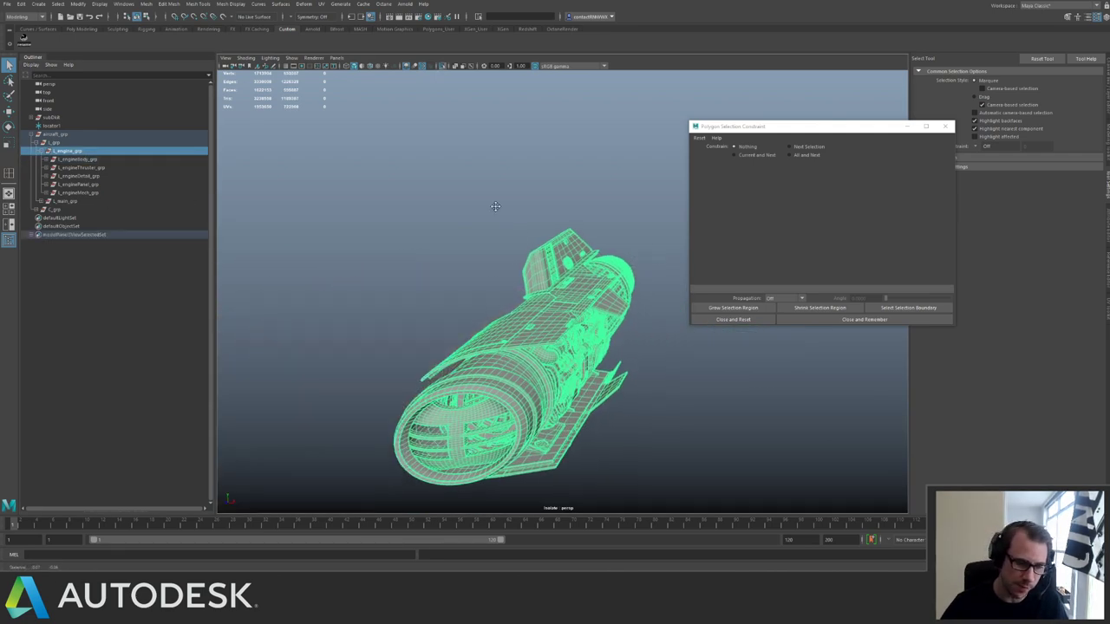
Select all n-sided faces of the engine group with the Next Selection constraint and quadrangulate them.
{"action": "left_click_drag", "start_coordinate": [493, 206], "coordinate": [547, 293], "text": "alt"}
{"action": "left_click", "coordinate": [788, 147]}
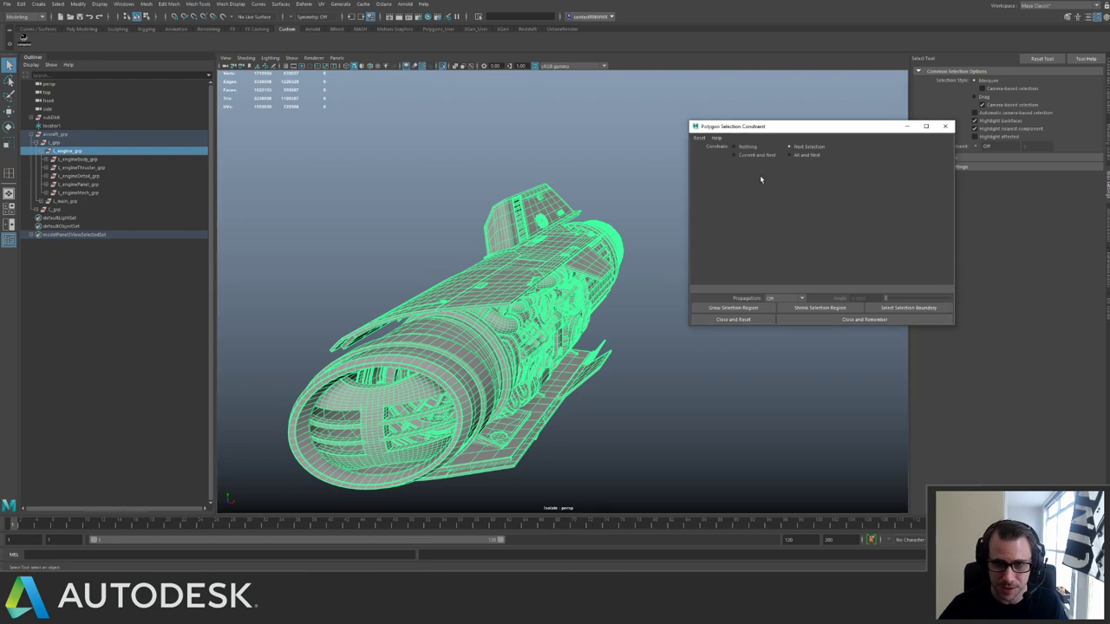
{"action": "right_click_drag", "start_coordinate": [565, 273], "coordinate": [565, 302]}
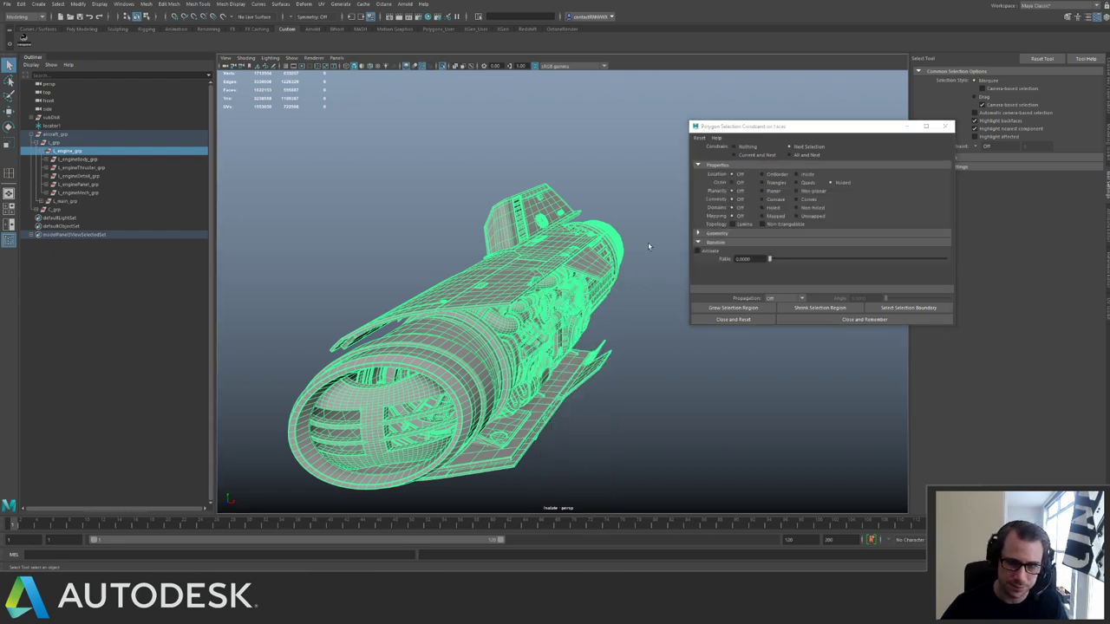
{"action": "left_click_drag", "start_coordinate": [601, 254], "coordinate": [528, 278], "text": "alt"}
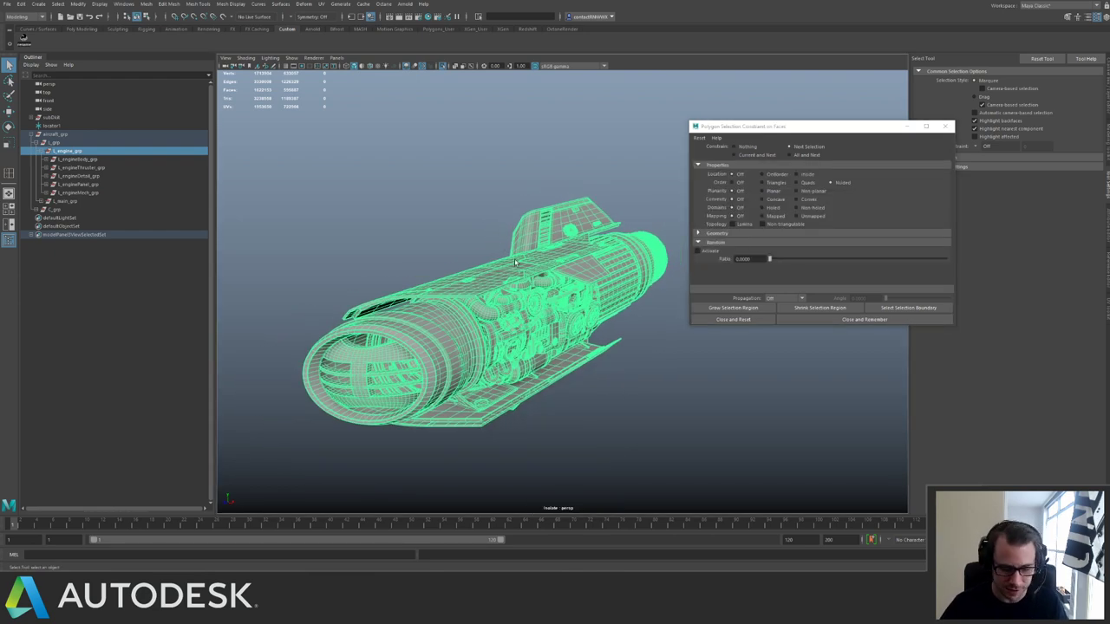
{"action": "mouse_move", "coordinate": [522, 295]}
{"action": "right_mouse_down"}
{"action": "mouse_move", "coordinate": [521, 284]}
{"action": "mouse_move", "coordinate": [522, 306]}
{"action": "mouse_move", "coordinate": [532, 304]}
{"action": "right_mouse_up"}
{"action": "scroll", "coordinate": [473, 280], "scroll_direction": "down", "scroll_amount": 3}
{"action": "left_click_drag", "start_coordinate": [375, 187], "coordinate": [636, 408]}
{"action": "key", "text": "w"}
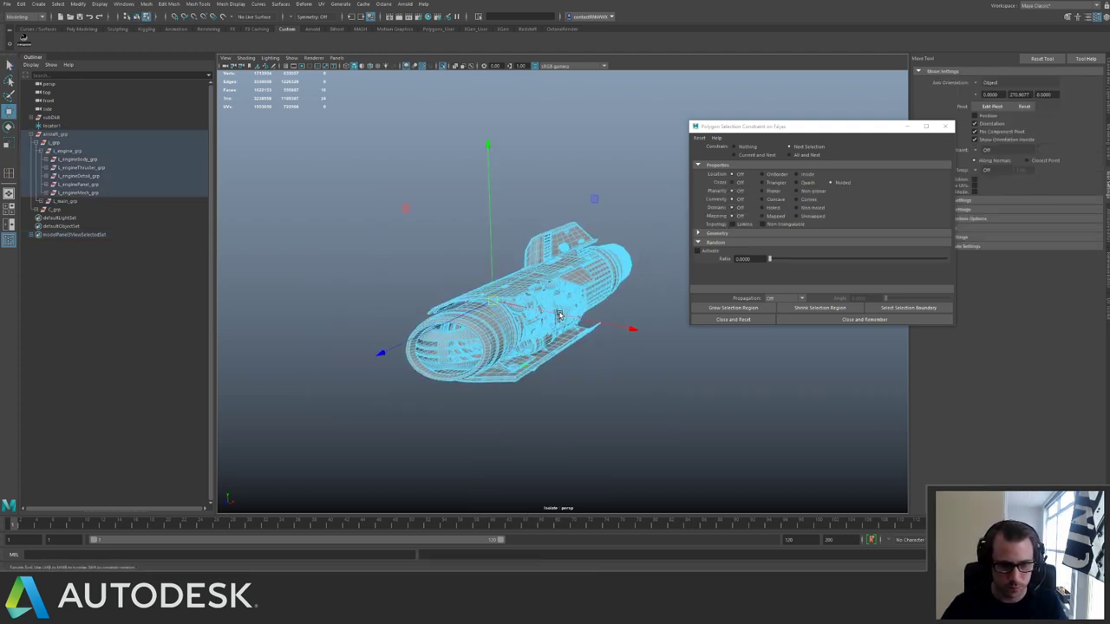
{"action": "left_click_drag", "start_coordinate": [555, 318], "coordinate": [411, 294], "text": "alt"}
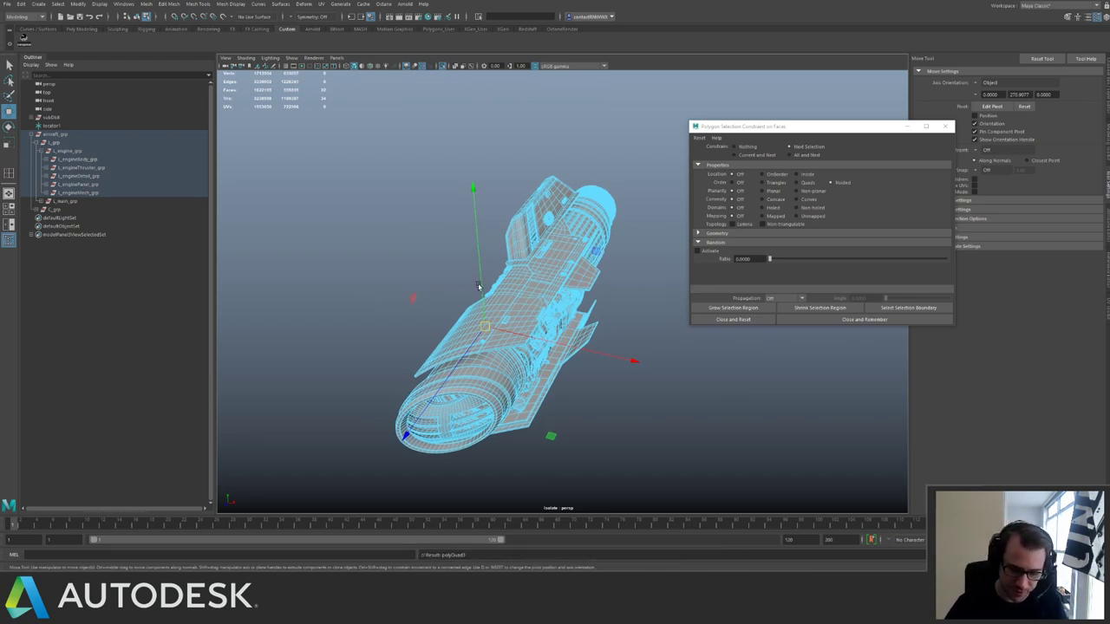
Reselect the engine group's faces under the n-sided constraint to check for remaining n-gons.
{"action": "left_click", "coordinate": [474, 208]}
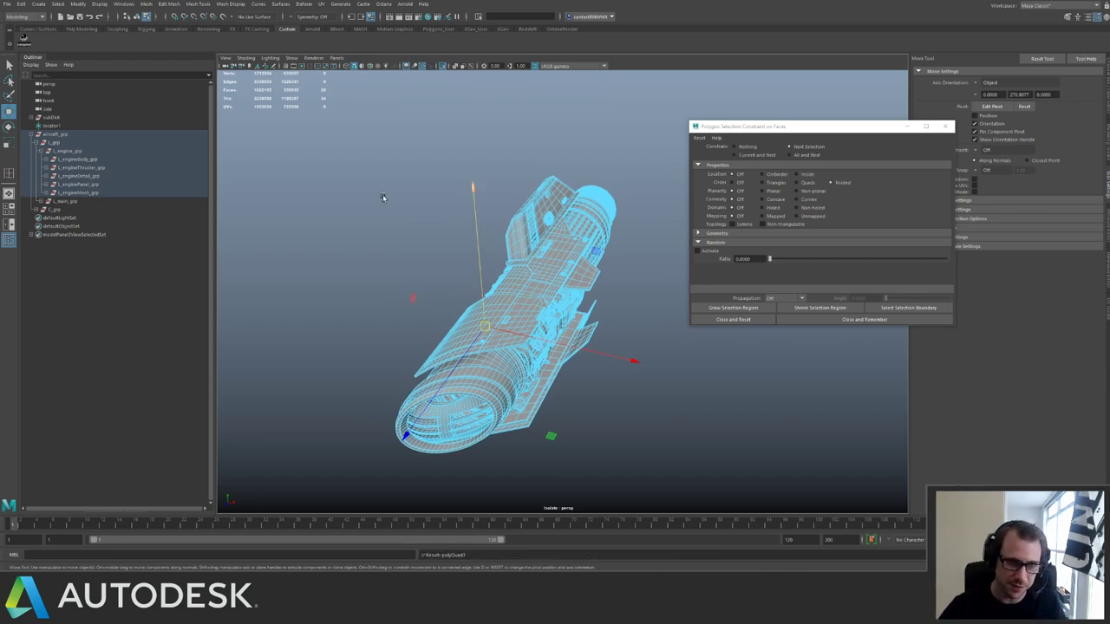
{"action": "left_click_drag", "start_coordinate": [339, 141], "coordinate": [652, 479]}
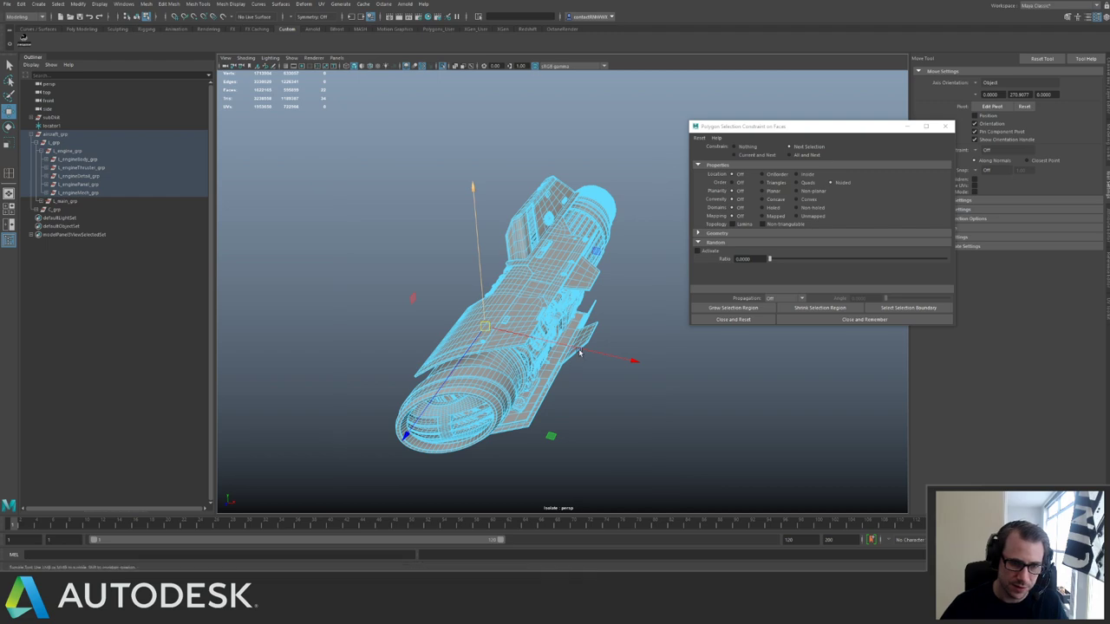
{"action": "left_click_drag", "start_coordinate": [568, 352], "coordinate": [540, 261], "text": "alt"}
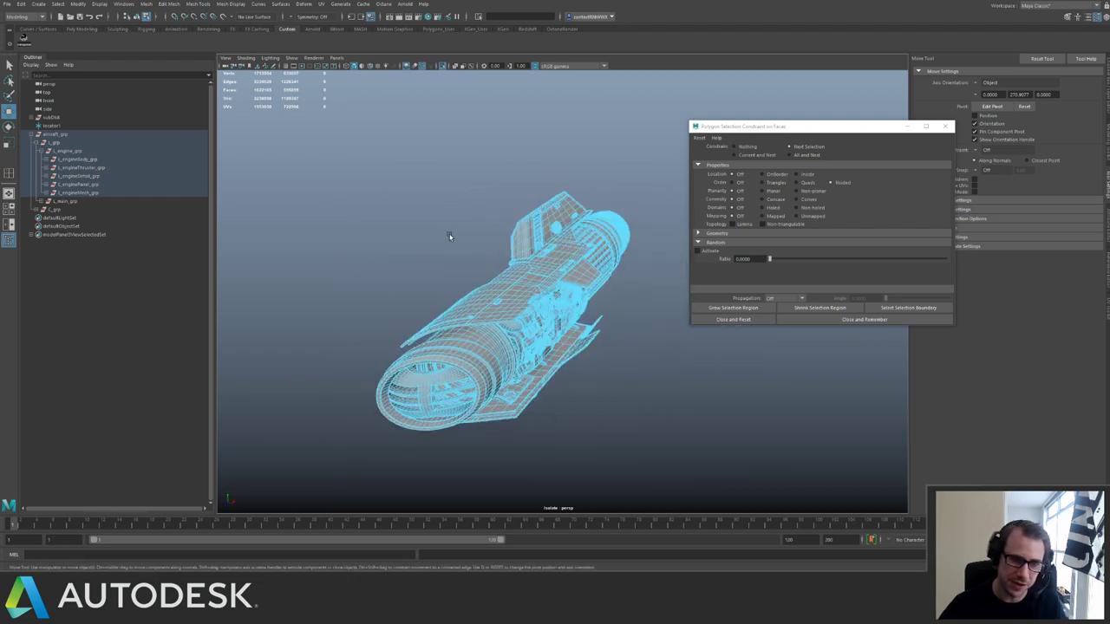
{"action": "left_click_drag", "start_coordinate": [635, 283], "coordinate": [585, 288], "text": "alt"}
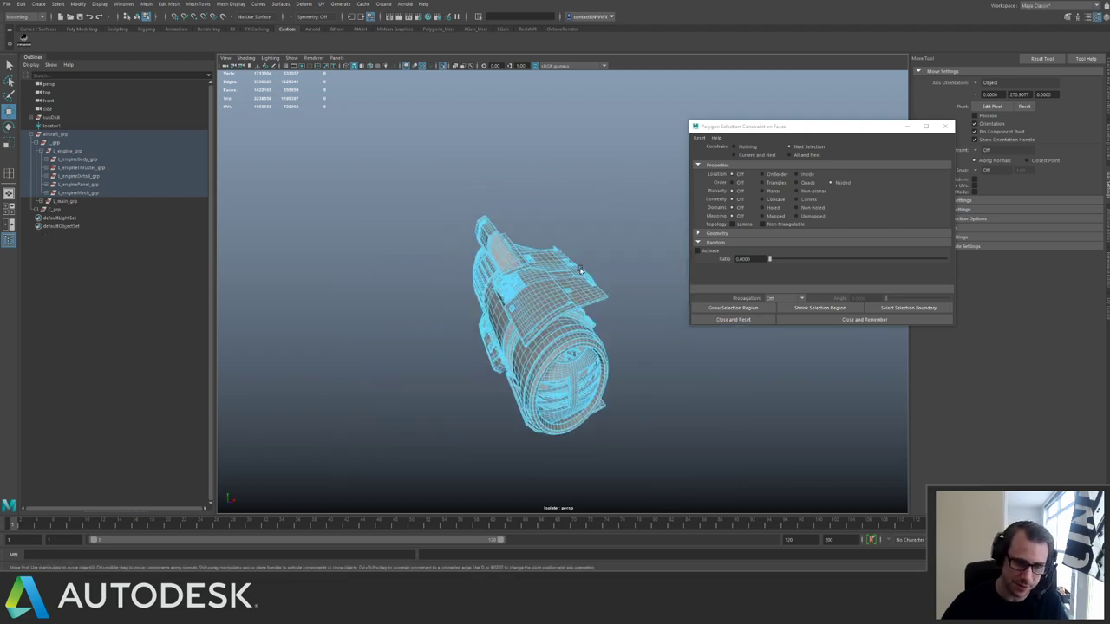
Show the full ship again, leave face editing for object mode and clear the selection.
{"action": "key", "text": "ctrl+1"}
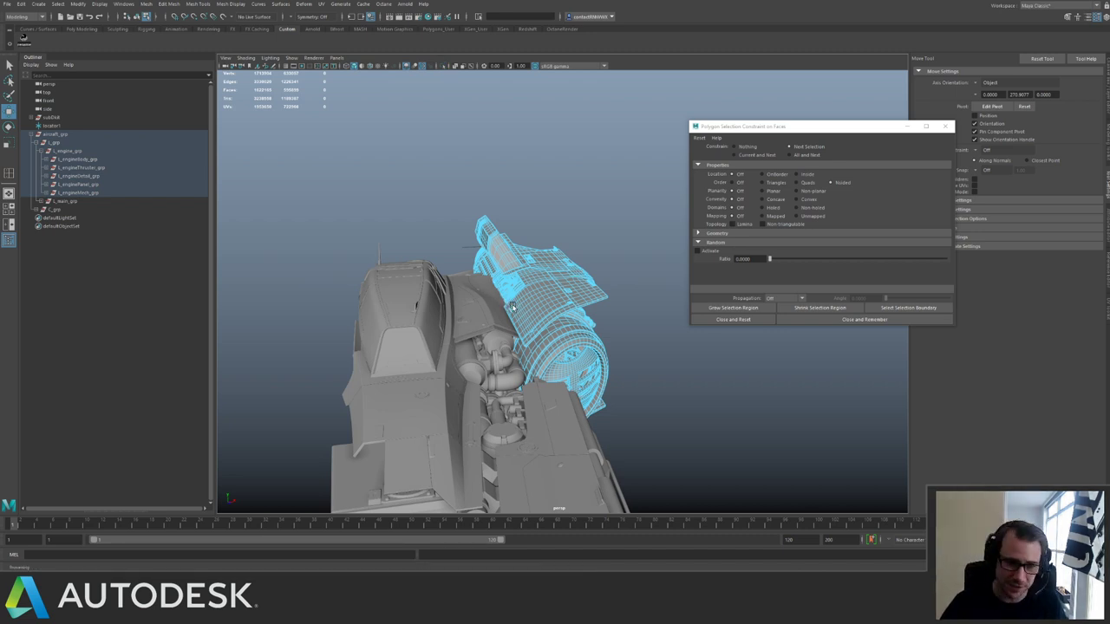
{"action": "right_click", "coordinate": [515, 308]}
{"action": "right_click_drag", "start_coordinate": [515, 308], "coordinate": [558, 291]}
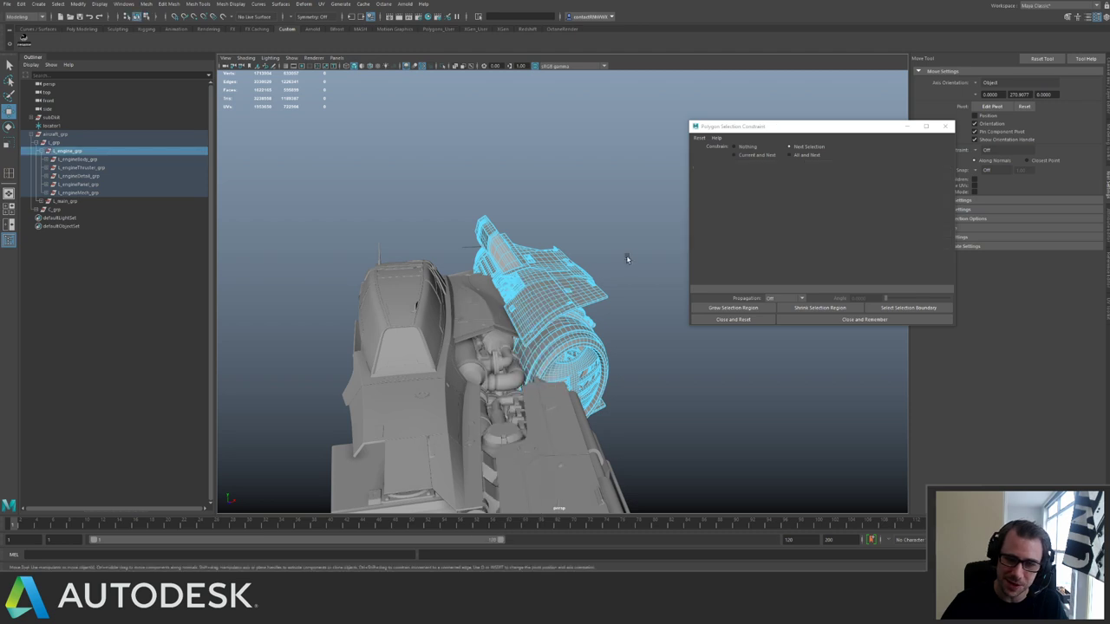
{"action": "left_click", "coordinate": [626, 251]}
{"action": "left_click_drag", "start_coordinate": [626, 252], "coordinate": [530, 264], "text": "alt"}
Select the L_main_grp group and isolate it in the viewport.
{"action": "left_click", "coordinate": [388, 289]}
{"action": "left_click", "coordinate": [469, 334]}
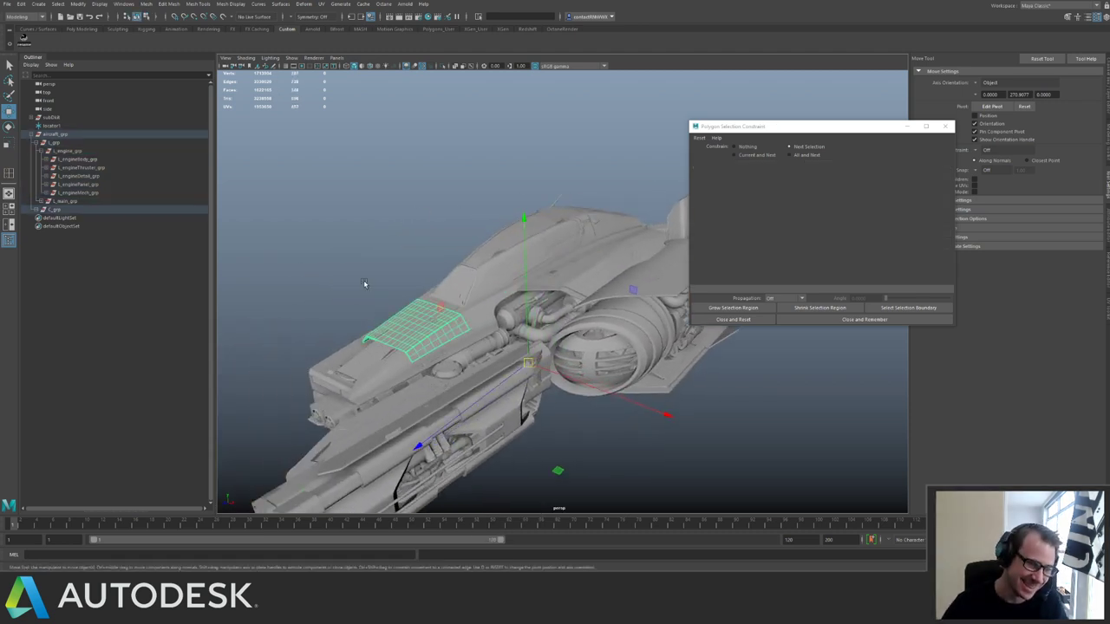
{"action": "left_click", "coordinate": [71, 201]}
{"action": "right_click_drag", "start_coordinate": [396, 235], "coordinate": [340, 248], "text": "alt"}
{"action": "key", "text": "ctrl+1"}
{"action": "left_click_drag", "start_coordinate": [416, 259], "coordinate": [500, 260], "text": "alt"}
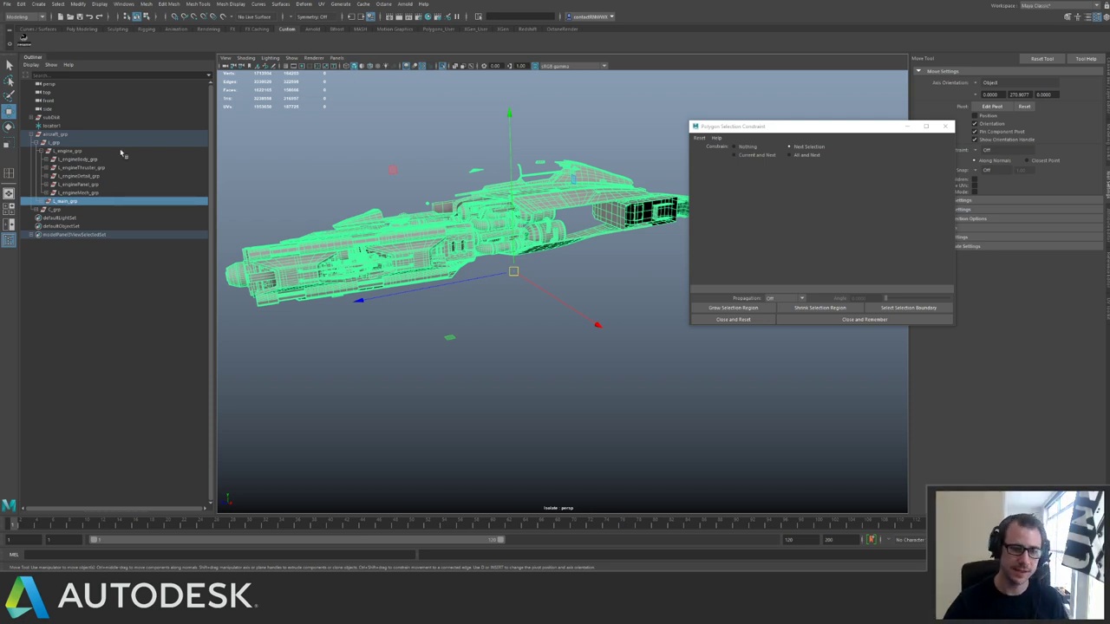
Compare the main group with the full ship by toggling isolation, and examine its meshes.
{"action": "left_click_drag", "start_coordinate": [299, 263], "coordinate": [350, 287], "text": "alt"}
{"action": "key", "text": "ctrl+1"}
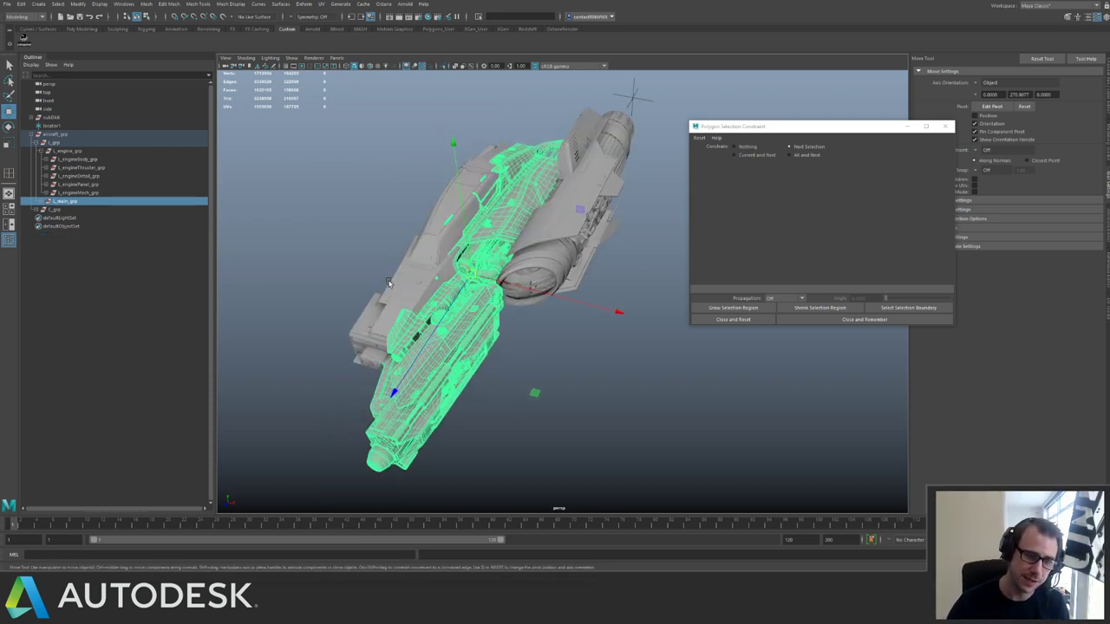
{"action": "key", "text": "ctrl+1"}
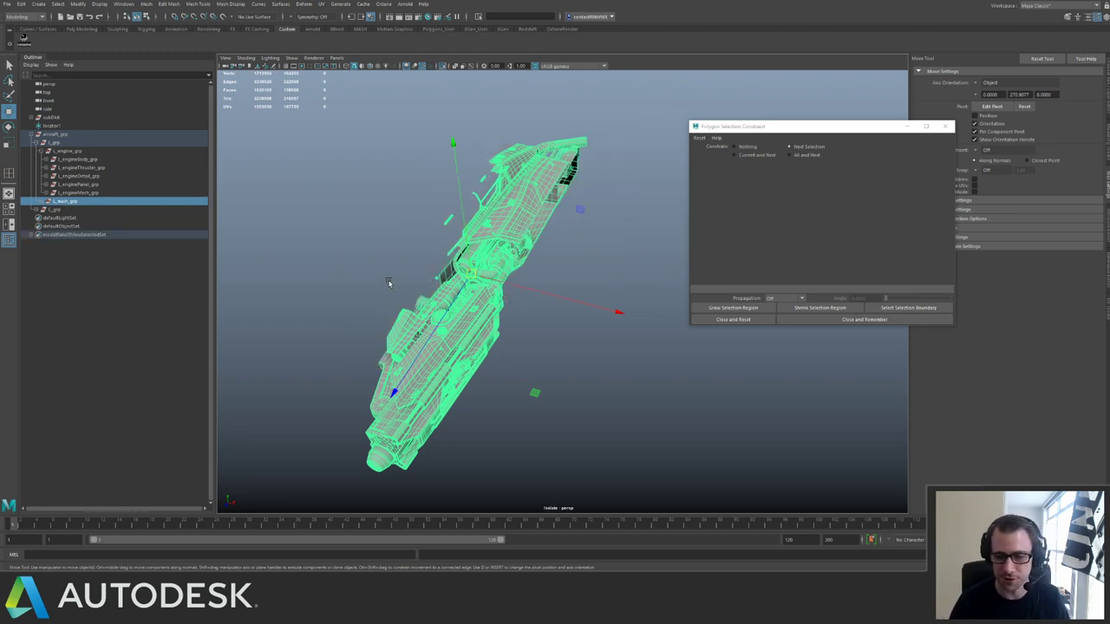
{"action": "left_click_drag", "start_coordinate": [442, 214], "coordinate": [425, 260], "text": "alt"}
{"action": "right_click_drag", "start_coordinate": [424, 260], "coordinate": [480, 304], "text": "alt"}
{"action": "left_click_drag", "start_coordinate": [453, 275], "coordinate": [372, 250], "text": "alt"}
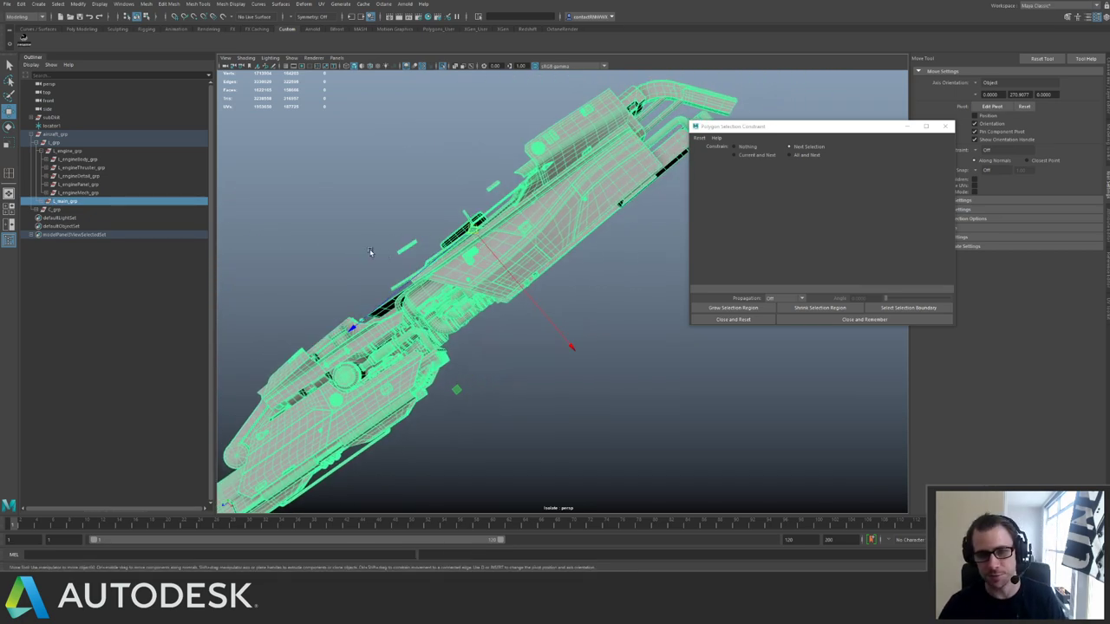
Switch the main group to face editing and select its n-sided faces under the Next Selection constraint.
{"action": "key", "text": "F10"}
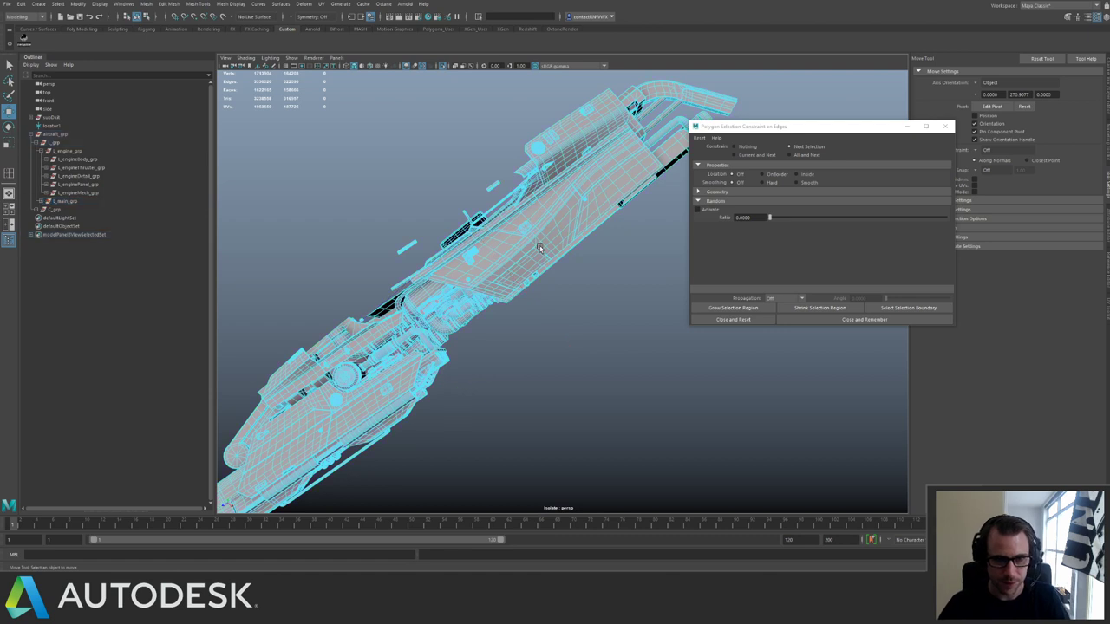
{"action": "right_click_drag", "start_coordinate": [540, 246], "coordinate": [539, 274]}
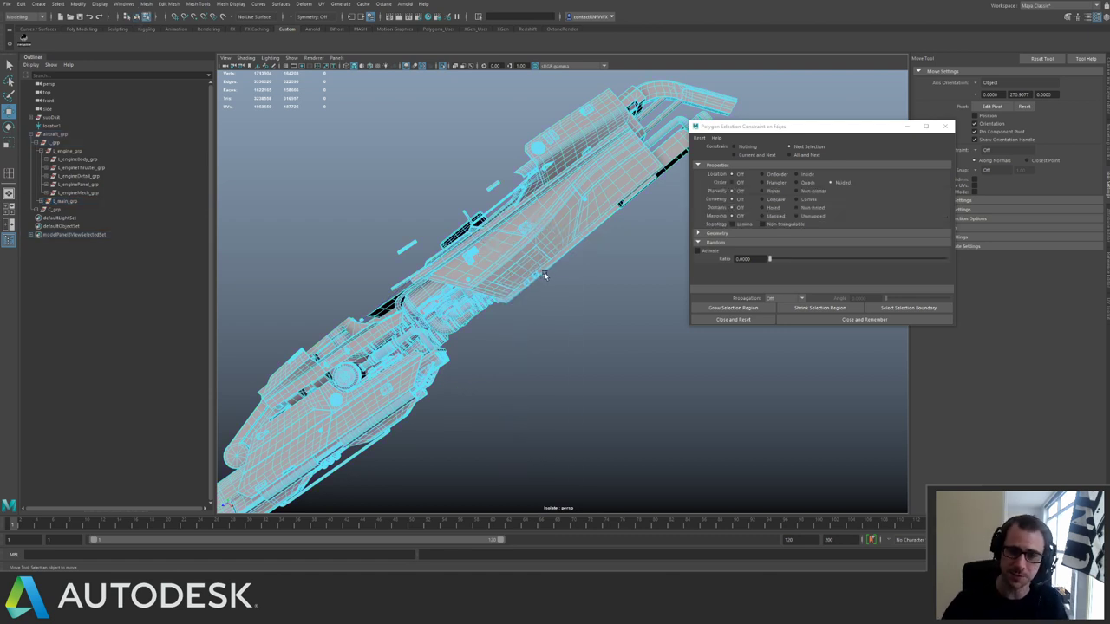
{"action": "left_click_drag", "start_coordinate": [460, 295], "coordinate": [462, 262], "text": "alt"}
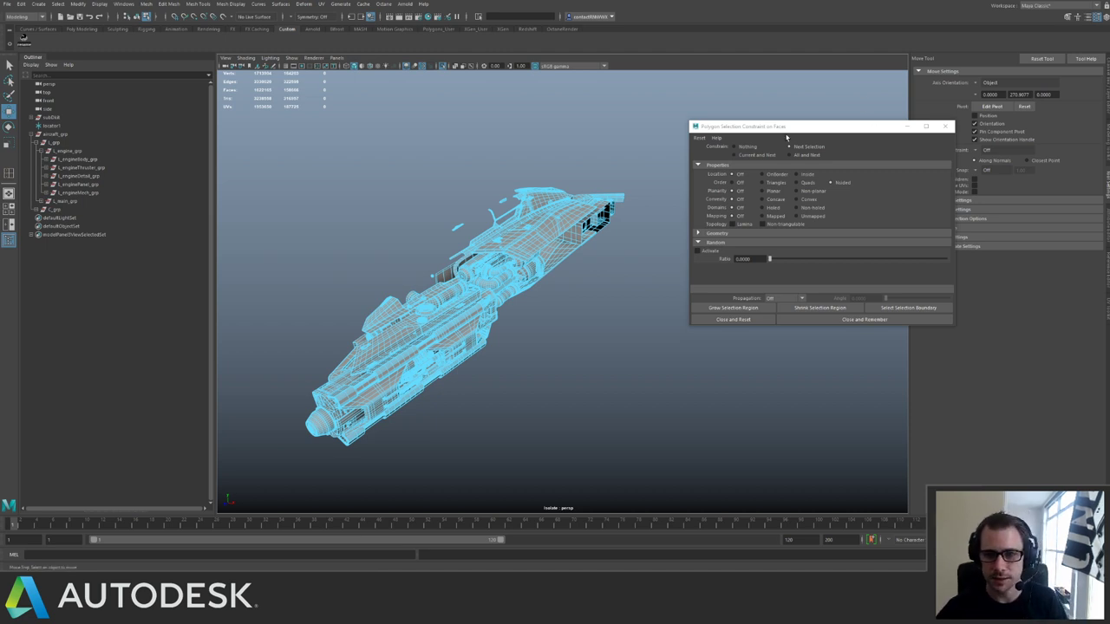
{"action": "right_click_drag", "start_coordinate": [534, 249], "coordinate": [322, 172]}
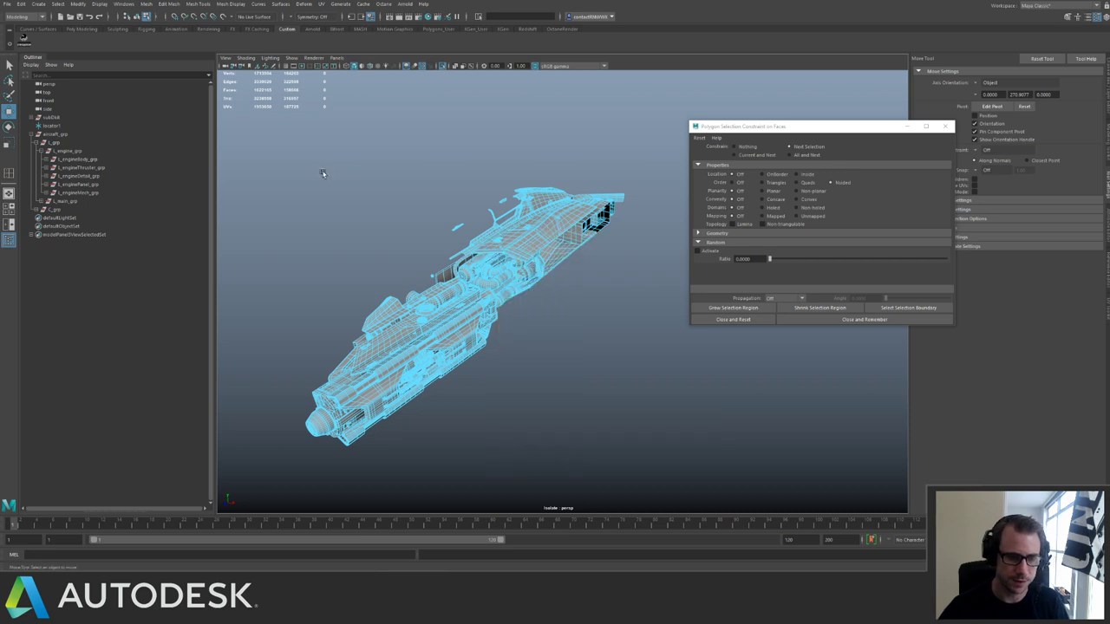
{"action": "left_click_drag", "start_coordinate": [253, 147], "coordinate": [625, 448]}
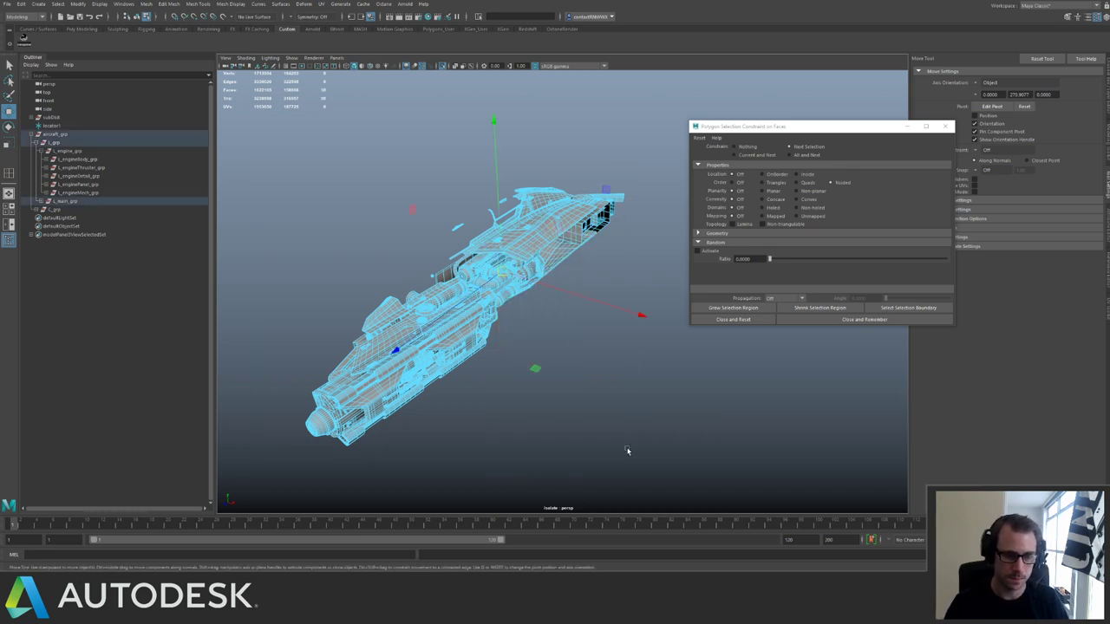
Set the selection constraint to Nothing and delete the stray vertices around the n-sided faces on the angled hull panel.
{"action": "left_click_drag", "start_coordinate": [483, 177], "coordinate": [453, 214], "text": "alt"}
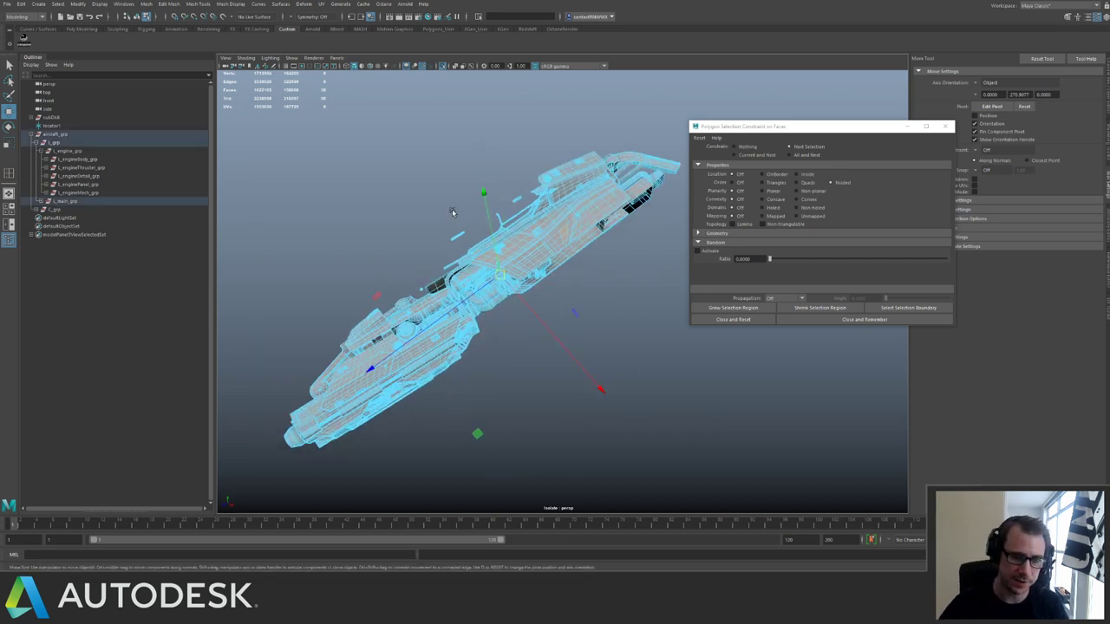
{"action": "right_click_drag", "start_coordinate": [454, 214], "coordinate": [523, 262], "text": "alt"}
{"action": "middle_click_drag", "start_coordinate": [523, 263], "coordinate": [518, 368], "text": "alt"}
{"action": "right_click_drag", "start_coordinate": [518, 368], "coordinate": [727, 424], "text": "alt"}
{"action": "middle_click_drag", "start_coordinate": [726, 424], "coordinate": [890, 361], "text": "alt"}
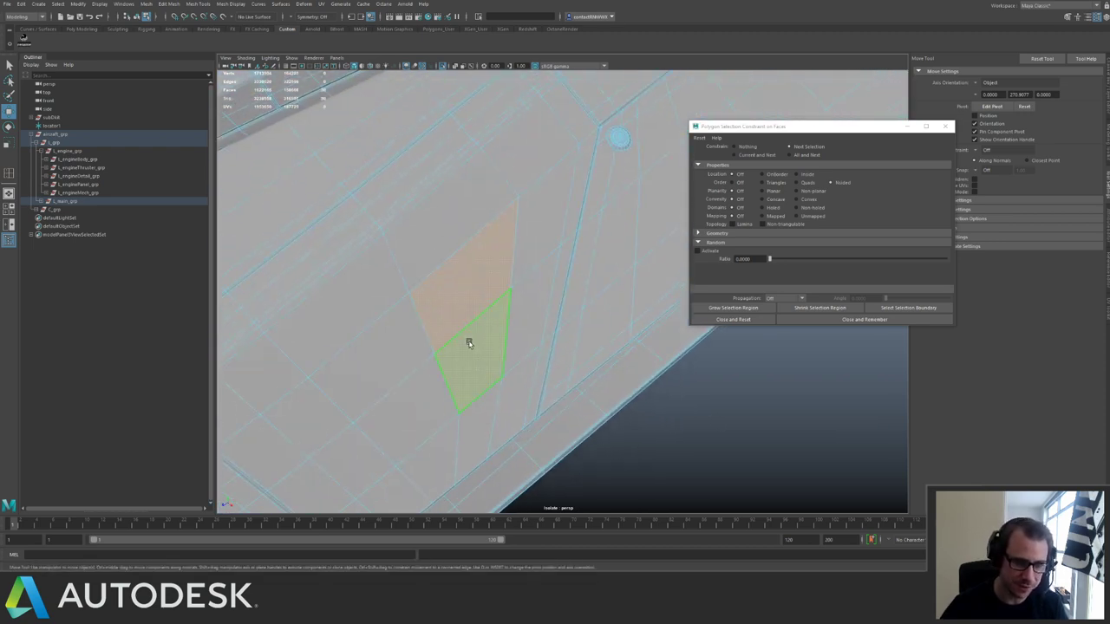
{"action": "key", "text": "F8"}
{"action": "key", "text": "F9"}
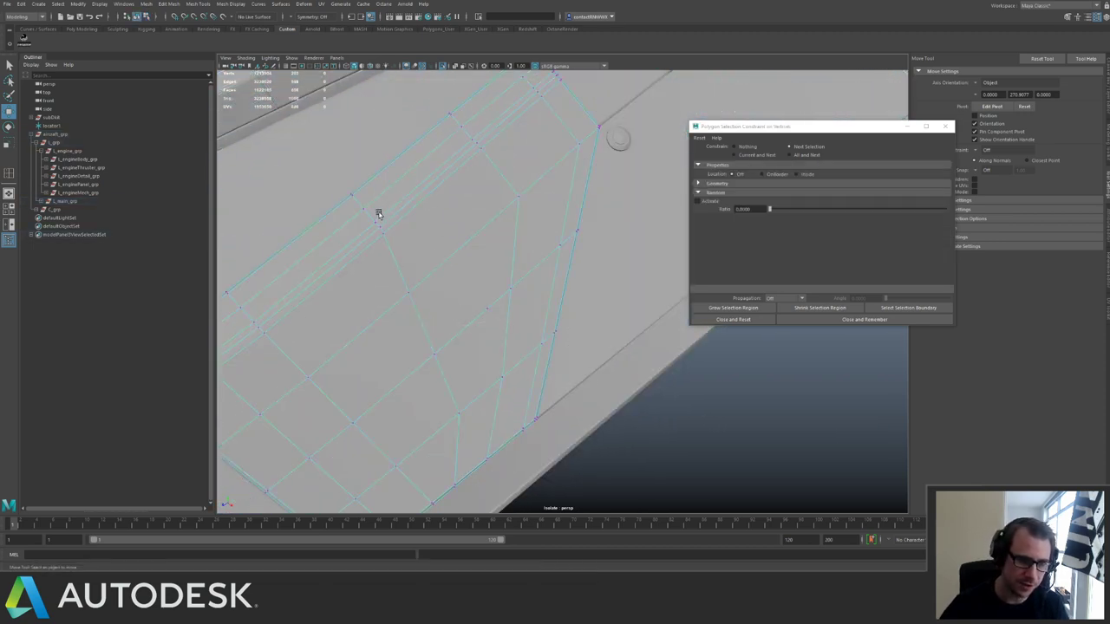
{"action": "left_click_drag", "start_coordinate": [378, 210], "coordinate": [531, 393]}
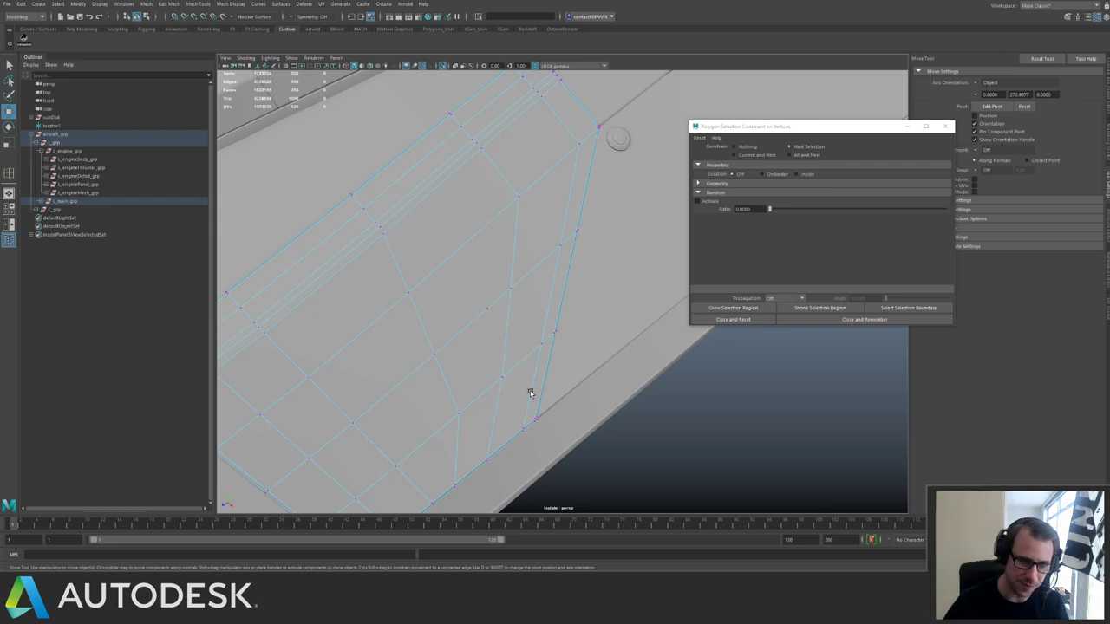
{"action": "left_click", "coordinate": [746, 148]}
{"action": "left_click_drag", "start_coordinate": [371, 253], "coordinate": [524, 412]}
{"action": "key", "text": "Delete"}
Return to object mode and select all the meshes of the isolated ship section.
{"action": "right_click_drag", "start_coordinate": [433, 258], "coordinate": [358, 178], "text": "alt"}
{"action": "key", "text": "F8"}
{"action": "left_click", "coordinate": [564, 240]}
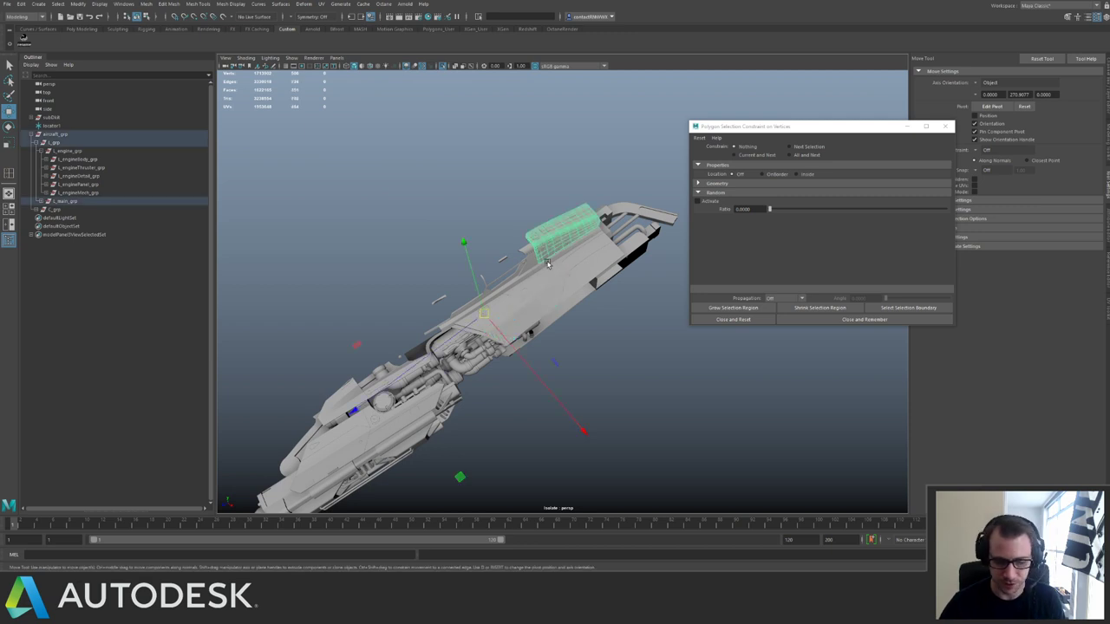
{"action": "right_click_drag", "start_coordinate": [548, 261], "coordinate": [551, 282]}
{"action": "right_click_drag", "start_coordinate": [559, 245], "coordinate": [568, 245]}
{"action": "left_click", "coordinate": [568, 245]}
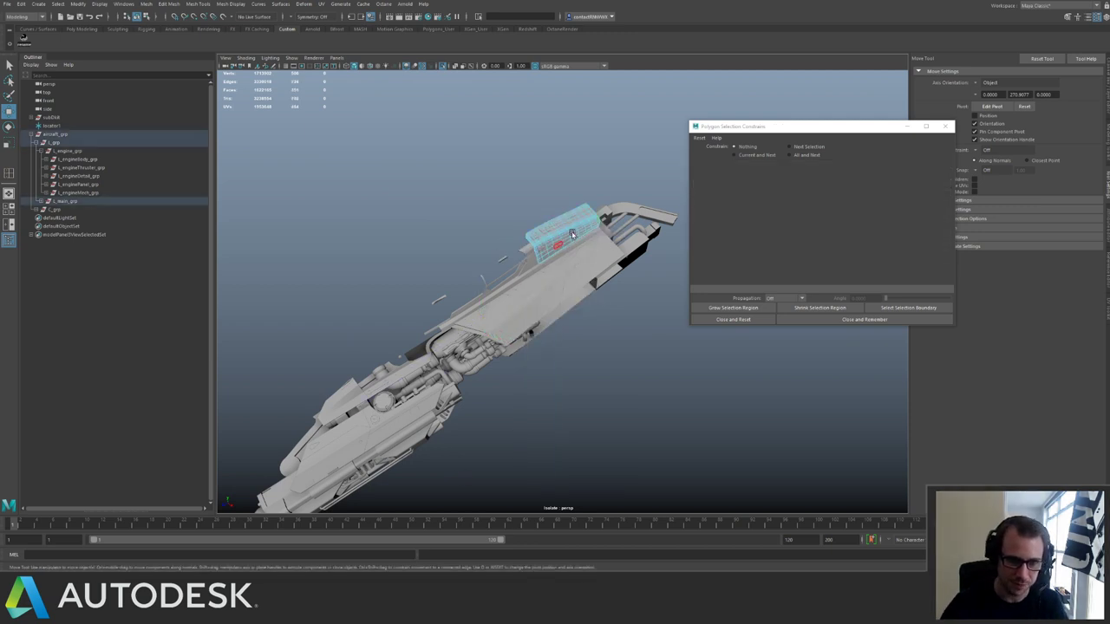
{"action": "scroll", "coordinate": [372, 235], "scroll_direction": "down", "scroll_amount": 3}
{"action": "left_click_drag", "start_coordinate": [372, 235], "coordinate": [407, 232], "text": "alt"}
{"action": "left_click_drag", "start_coordinate": [346, 210], "coordinate": [641, 453]}
{"action": "left_click_drag", "start_coordinate": [620, 399], "coordinate": [528, 341], "text": "alt"}
{"action": "scroll", "coordinate": [530, 321], "scroll_direction": "up", "scroll_amount": 3}
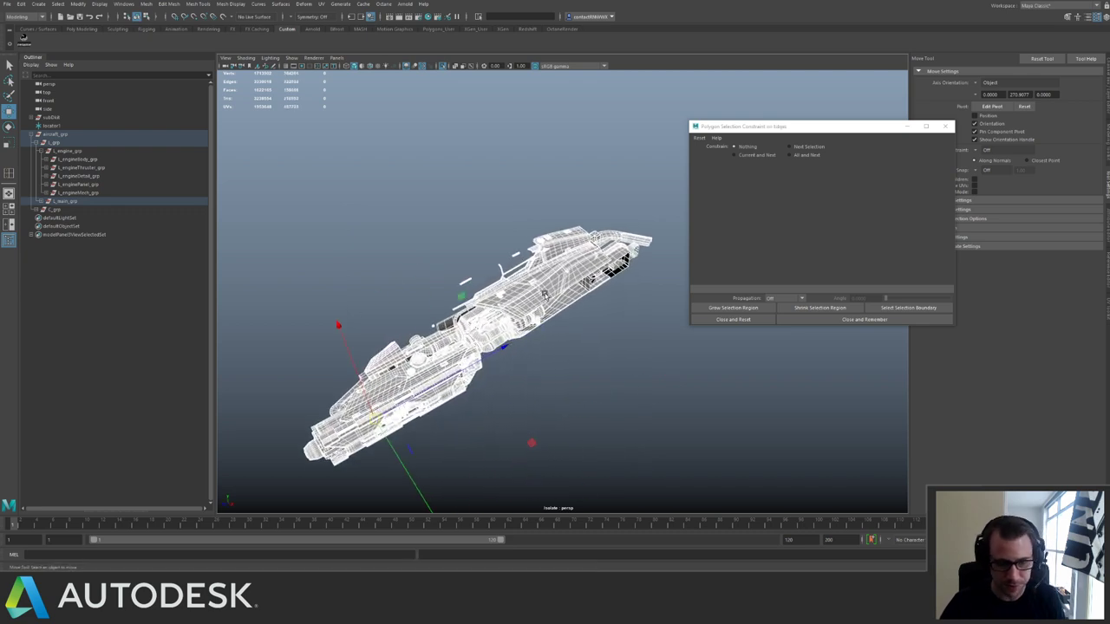
Switch the meshes to face editing and select their n-sided faces with the Next Selection constraint.
{"action": "key", "text": "F10"}
{"action": "right_click_drag", "start_coordinate": [546, 298], "coordinate": [546, 325]}
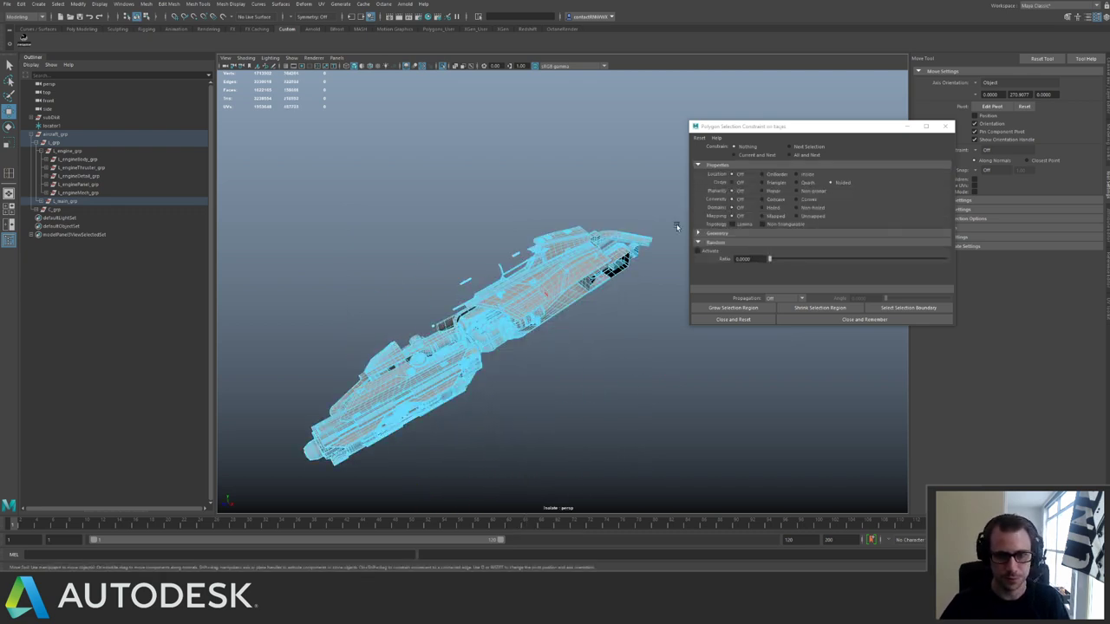
{"action": "left_click_drag", "start_coordinate": [277, 178], "coordinate": [637, 451]}
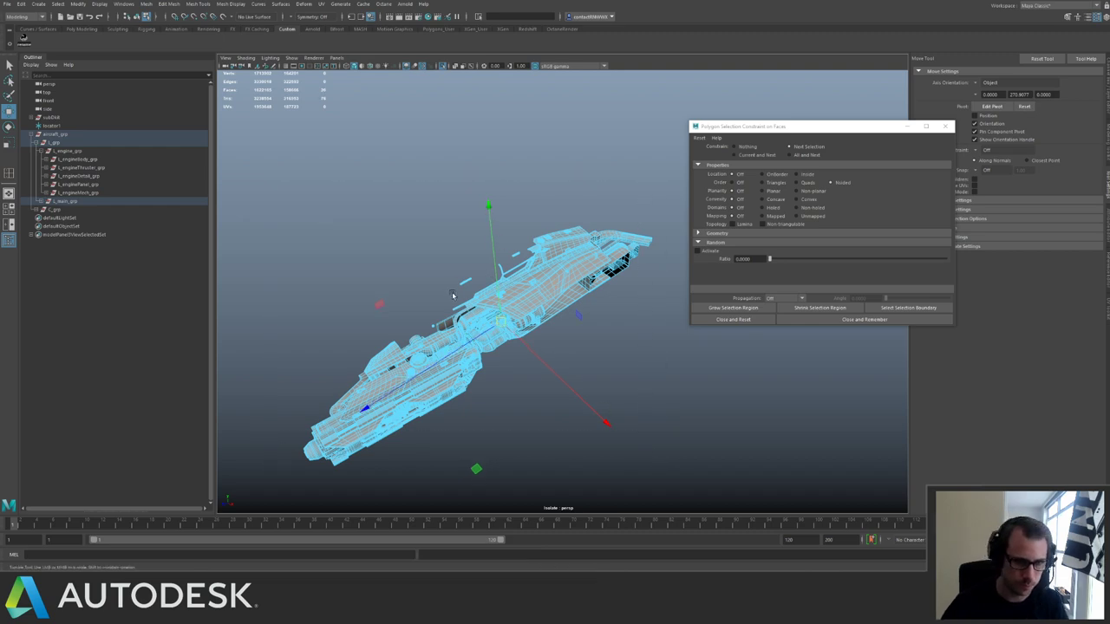
Examine the selected n-sided faces along the hull, pipes and engine from several sides.
{"action": "right_click_drag", "start_coordinate": [455, 296], "coordinate": [559, 336], "text": "alt"}
{"action": "left_click_drag", "start_coordinate": [560, 335], "coordinate": [564, 359], "text": "alt"}
{"action": "right_click_drag", "start_coordinate": [565, 359], "coordinate": [598, 369], "text": "alt"}
{"action": "left_click_drag", "start_coordinate": [599, 369], "coordinate": [625, 304], "text": "alt"}
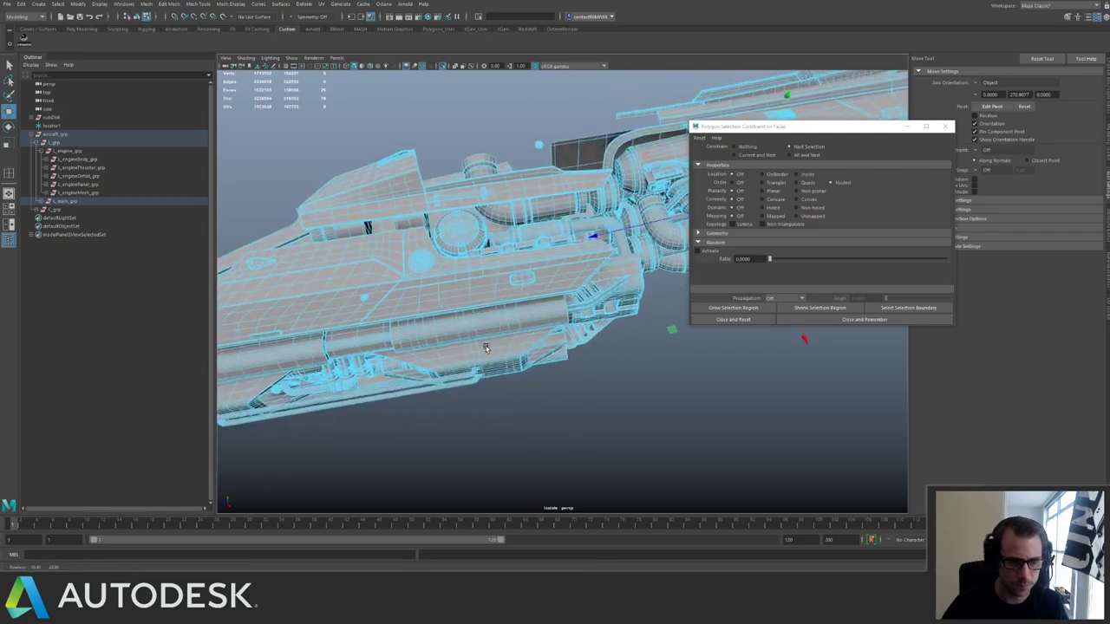
{"action": "middle_click_drag", "start_coordinate": [624, 234], "coordinate": [453, 316], "text": "alt"}
{"action": "mouse_move", "coordinate": [451, 315]}
{"action": "left_mouse_down", "text": "alt"}
{"action": "mouse_move", "coordinate": [495, 265]}
{"action": "mouse_move", "coordinate": [445, 255]}
{"action": "mouse_move", "coordinate": [460, 237]}
{"action": "mouse_move", "coordinate": [470, 260]}
{"action": "mouse_move", "coordinate": [368, 274]}
{"action": "mouse_move", "coordinate": [449, 248]}
{"action": "mouse_move", "coordinate": [436, 273]}
{"action": "mouse_move", "coordinate": [425, 268]}
{"action": "mouse_move", "coordinate": [440, 270]}
{"action": "mouse_move", "coordinate": [460, 327]}
{"action": "left_mouse_up", "text": "alt"}
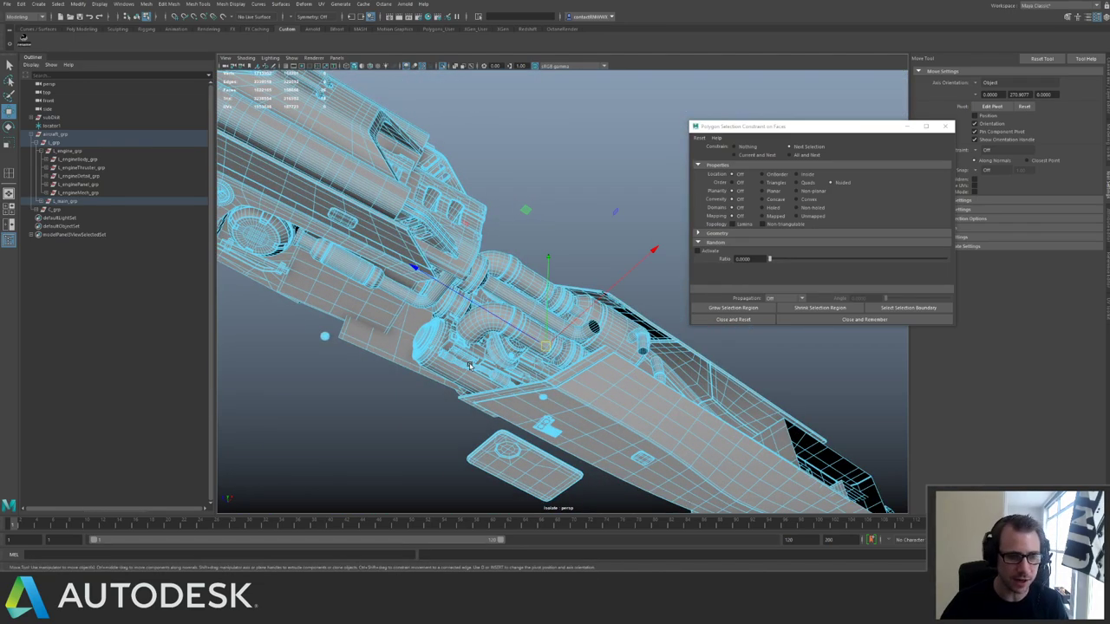
{"action": "right_click_drag", "start_coordinate": [543, 234], "coordinate": [421, 213], "text": "alt"}
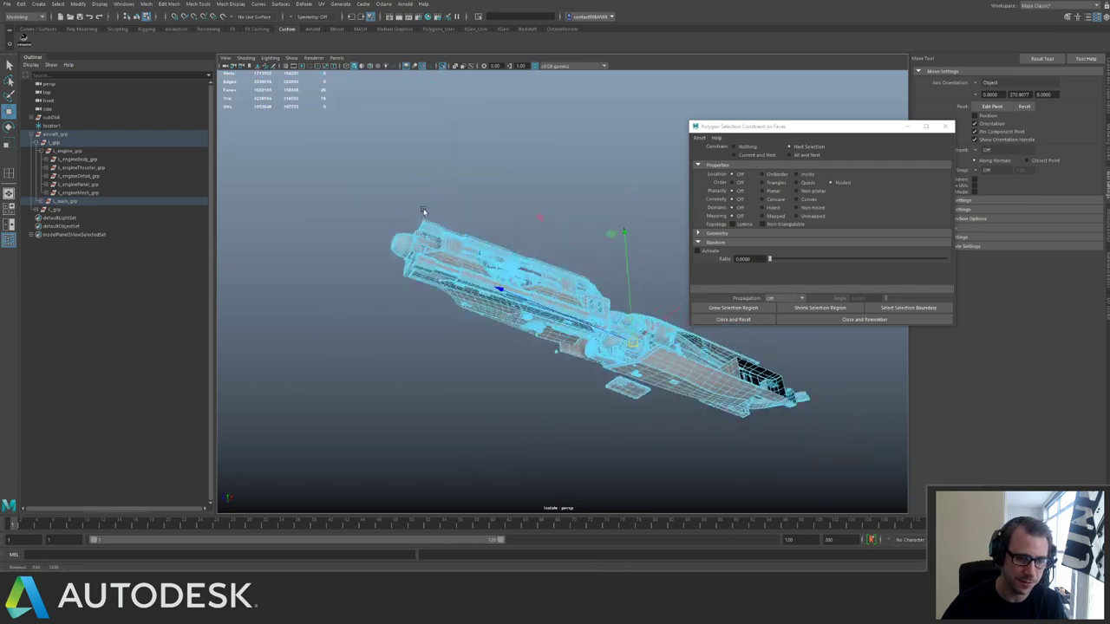
{"action": "left_click_drag", "start_coordinate": [422, 213], "coordinate": [389, 148], "text": "alt"}
{"action": "right_click_drag", "start_coordinate": [390, 148], "coordinate": [497, 287], "text": "alt"}
{"action": "left_click_drag", "start_coordinate": [497, 286], "coordinate": [566, 291], "text": "alt"}
{"action": "right_click_drag", "start_coordinate": [566, 291], "coordinate": [620, 299], "text": "alt"}
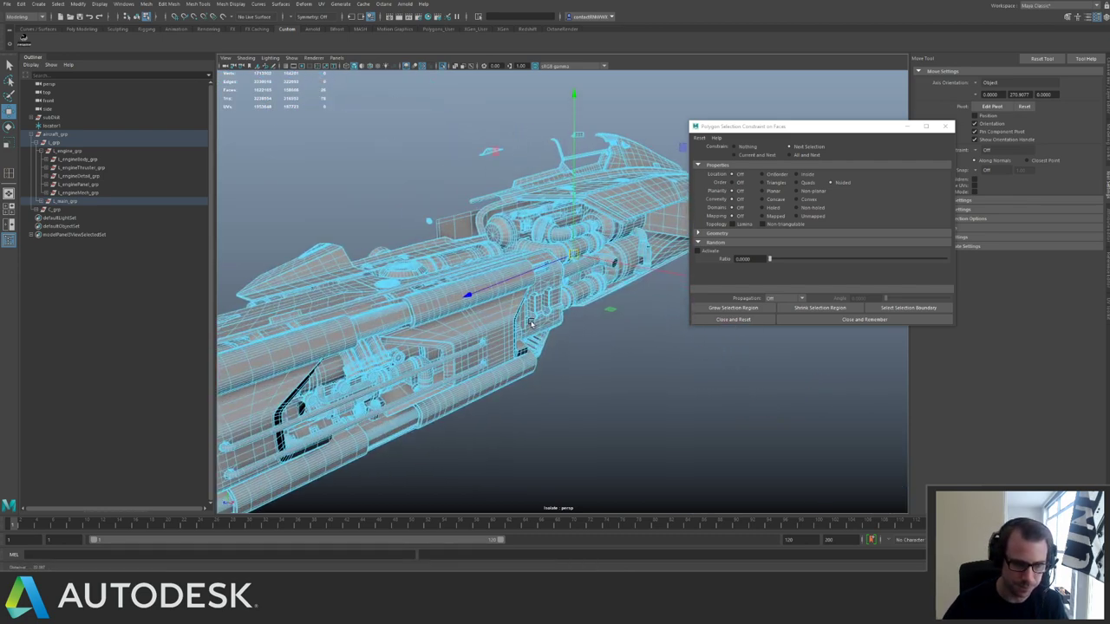
{"action": "left_click_drag", "start_coordinate": [620, 299], "coordinate": [531, 298], "text": "alt"}
Triangulate the selected n-sided faces and quadrangulate them.
{"action": "right_click_drag", "start_coordinate": [530, 298], "coordinate": [451, 272], "text": "alt"}
{"action": "key", "text": "ctrl+shift+t"}
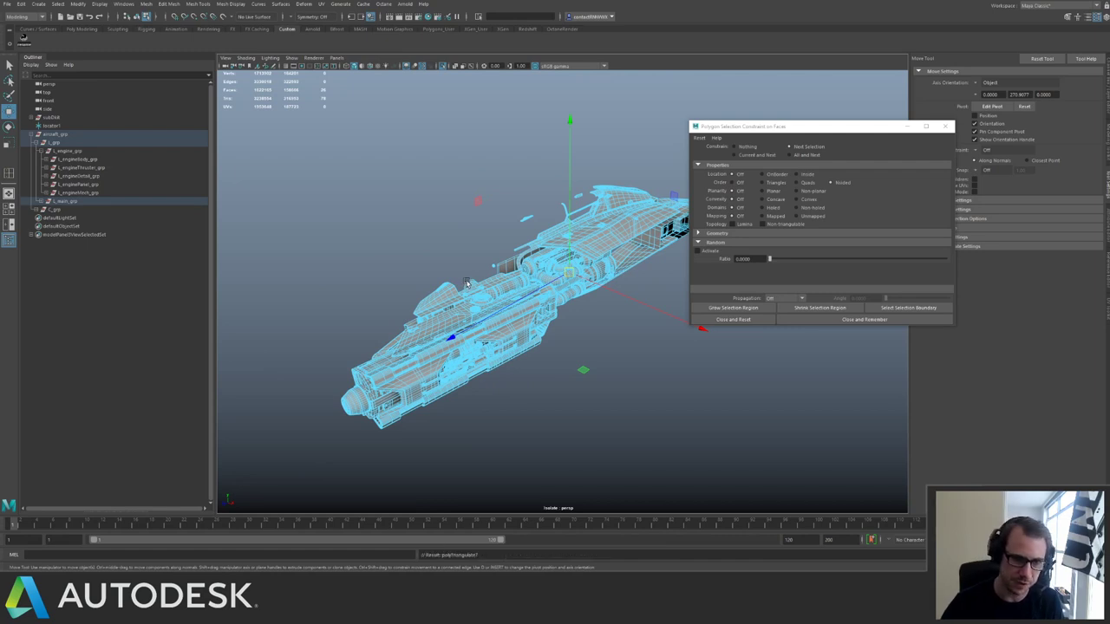
{"action": "key", "text": "ctrl+shift+q"}
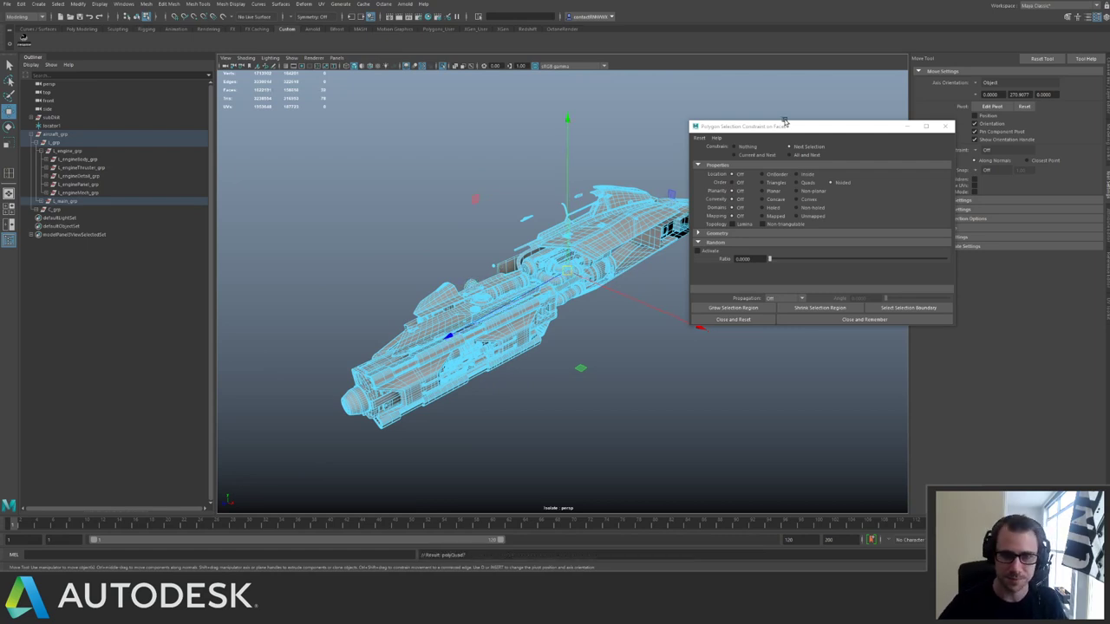
Reset the face selection constraint to Nothing and leave face editing with nothing selected.
{"action": "left_click", "coordinate": [748, 147]}
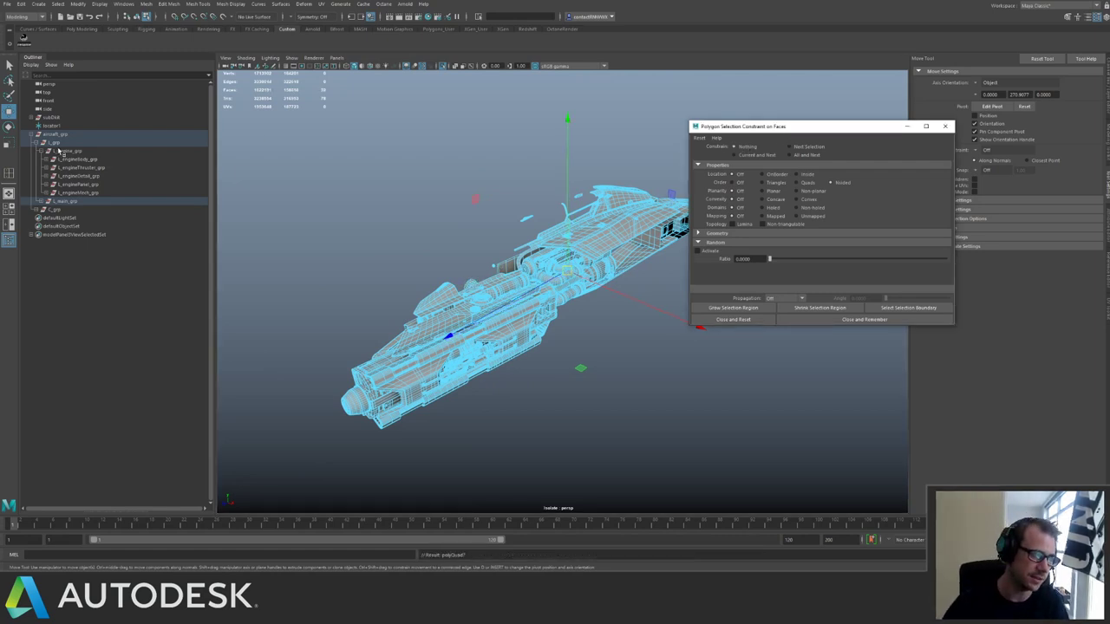
{"action": "left_click", "coordinate": [947, 128]}
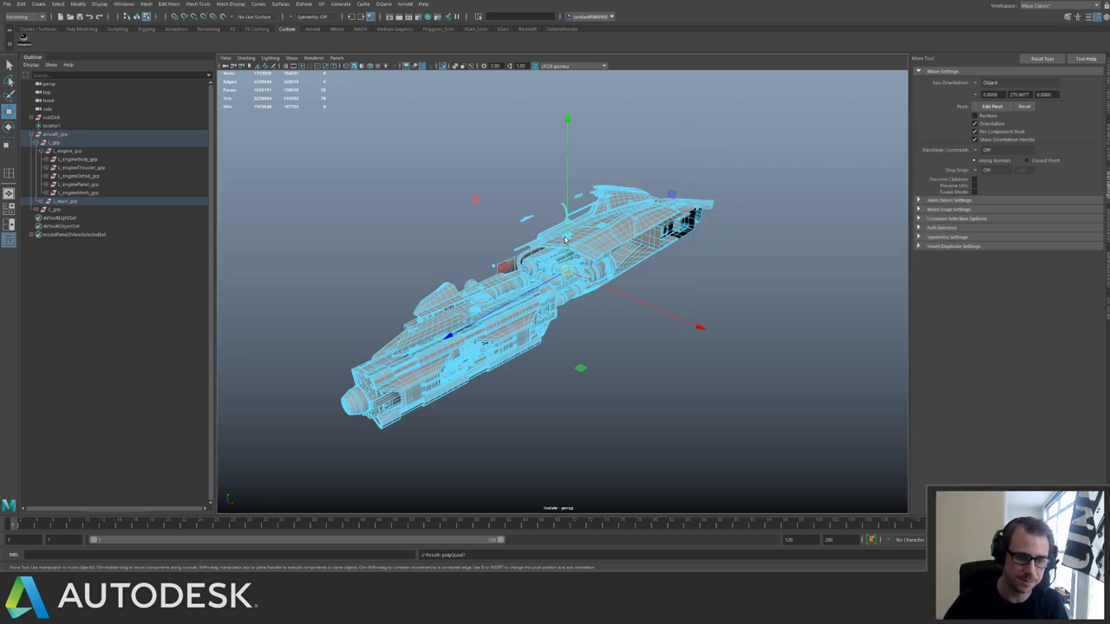
{"action": "key", "text": "F8"}
{"action": "left_click", "coordinate": [687, 179]}
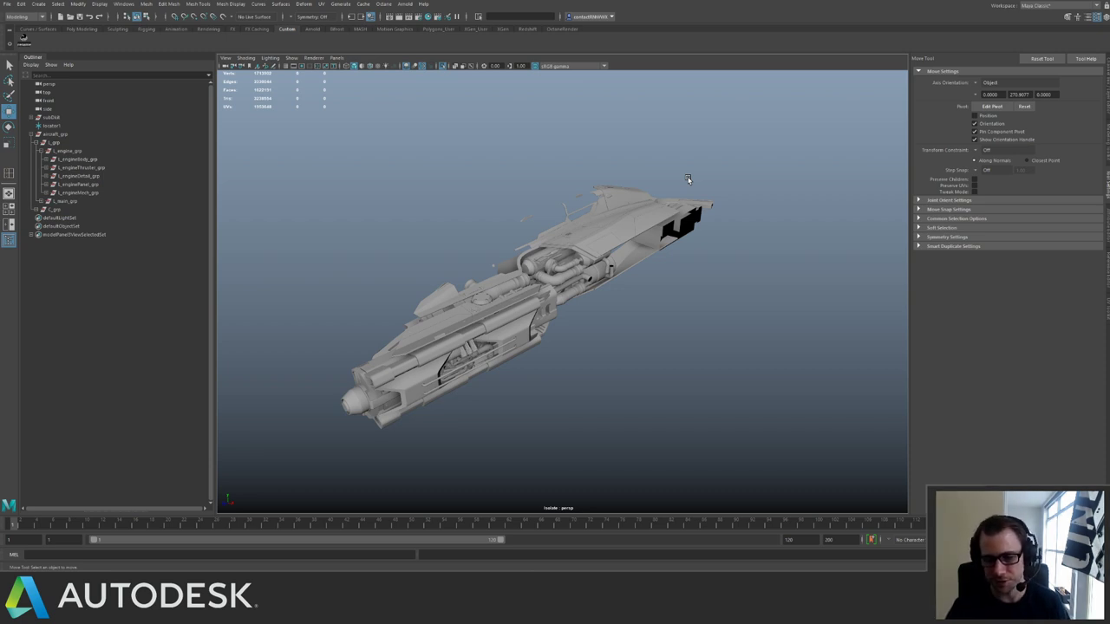
Show the full ship again and isolate the engine panel beside the fin for a close look at its corner.
{"action": "key", "text": "ctrl+1"}
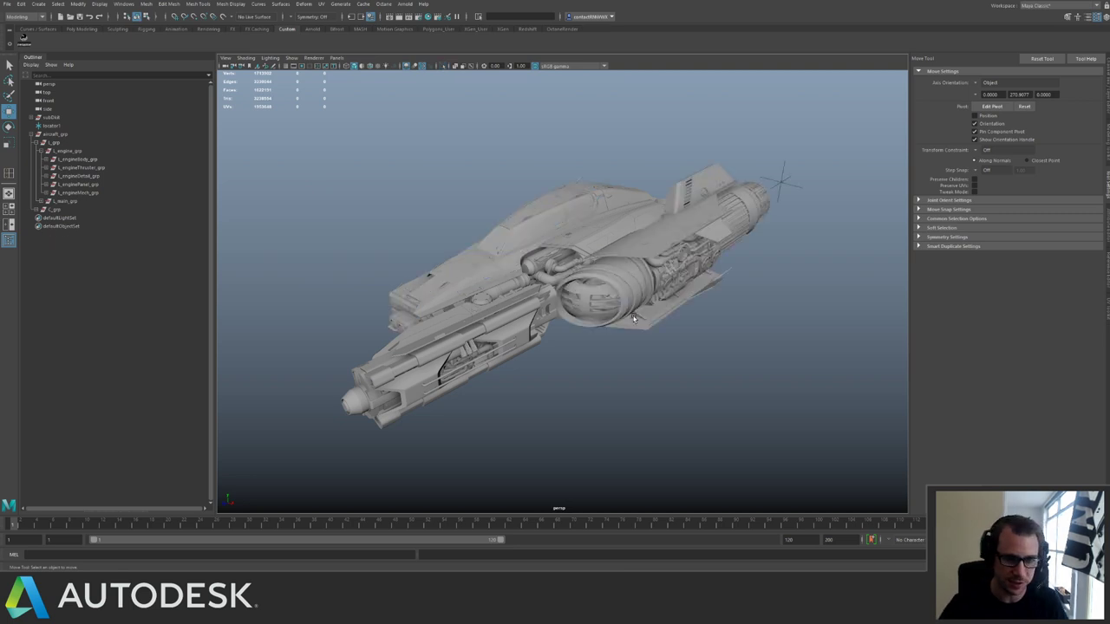
{"action": "left_click_drag", "start_coordinate": [651, 216], "coordinate": [624, 207], "text": "alt"}
{"action": "right_click_drag", "start_coordinate": [624, 207], "coordinate": [780, 368], "text": "alt"}
{"action": "middle_click_drag", "start_coordinate": [780, 369], "coordinate": [505, 283], "text": "alt"}
{"action": "left_click_drag", "start_coordinate": [505, 283], "coordinate": [550, 319], "text": "alt"}
{"action": "right_click_drag", "start_coordinate": [550, 319], "coordinate": [610, 339], "text": "alt"}
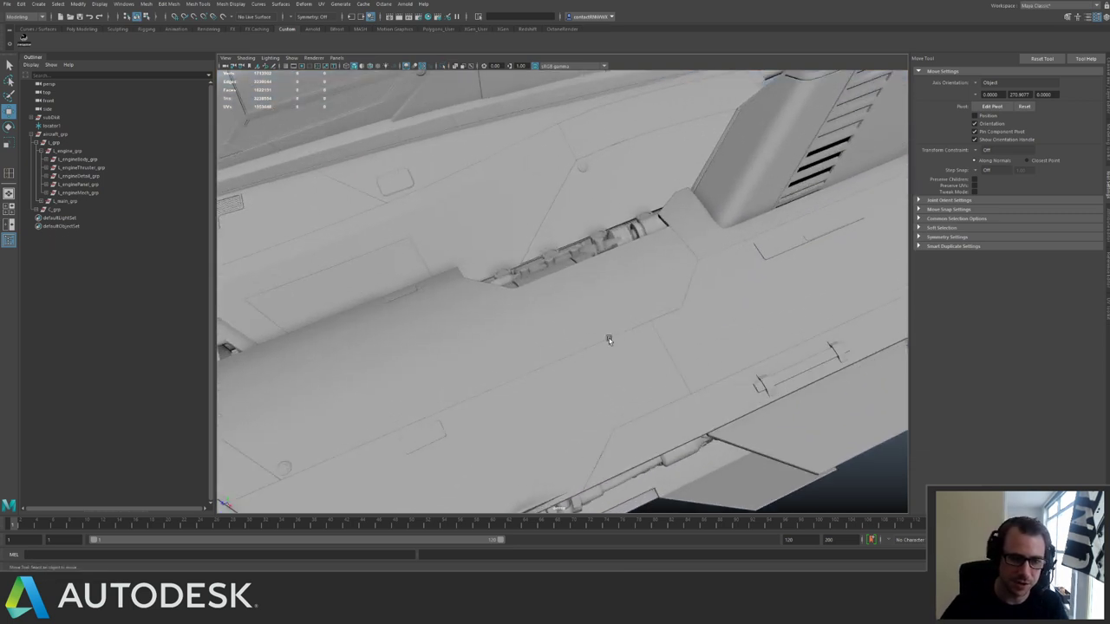
{"action": "left_click", "coordinate": [651, 277]}
{"action": "middle_click_drag", "start_coordinate": [652, 278], "coordinate": [540, 307], "text": "alt"}
{"action": "right_click_drag", "start_coordinate": [540, 307], "coordinate": [669, 347], "text": "alt"}
{"action": "middle_click_drag", "start_coordinate": [590, 275], "coordinate": [581, 300], "text": "alt"}
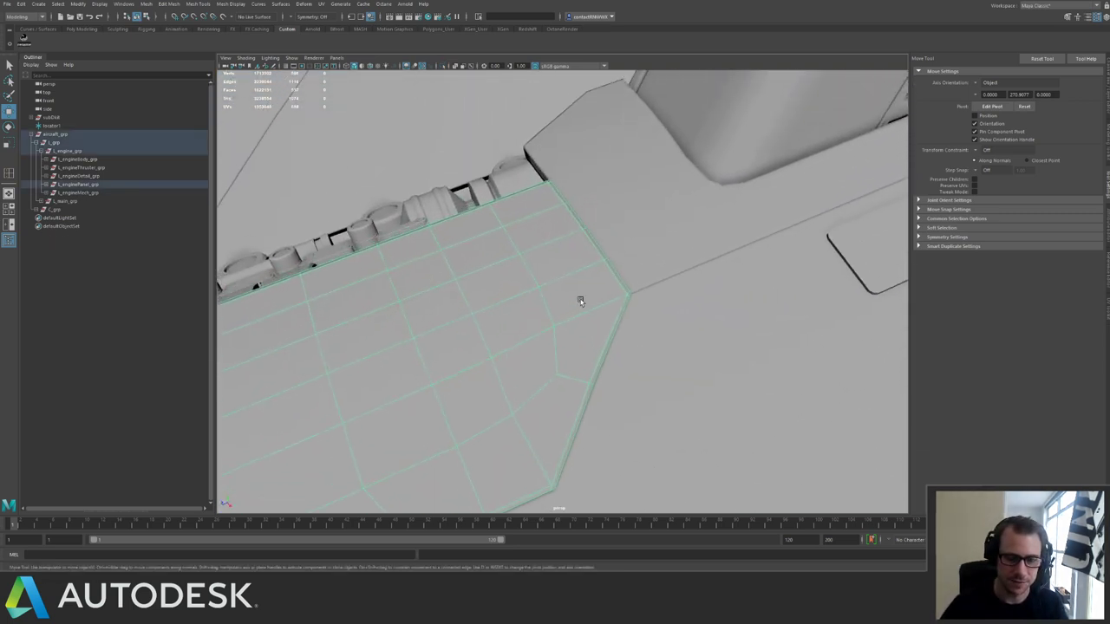
{"action": "right_click_drag", "start_coordinate": [581, 300], "coordinate": [632, 332], "text": "alt"}
{"action": "left_click_drag", "start_coordinate": [632, 332], "coordinate": [564, 293], "text": "alt"}
{"action": "scroll", "coordinate": [564, 291], "scroll_direction": "up", "scroll_amount": 3}
Cut an edge with Multi-Cut across the panel's side face near the corner, and quadrangulate the narrow face below it.
{"action": "right_click_drag", "start_coordinate": [518, 299], "coordinate": [456, 299], "text": "shift"}
{"action": "left_click", "coordinate": [432, 301]}
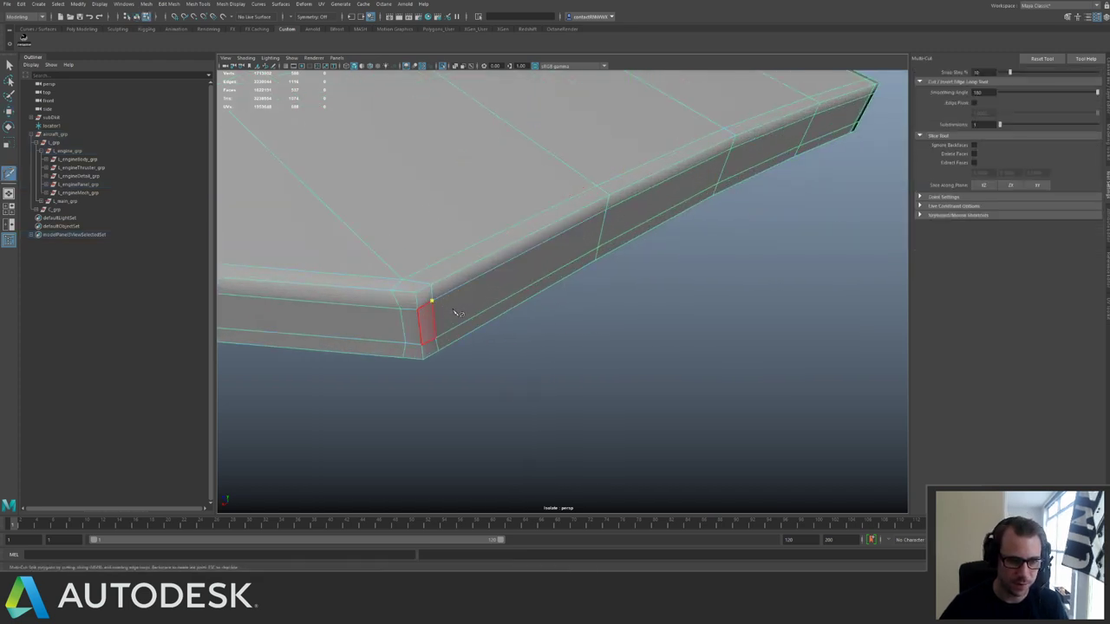
{"action": "left_click", "coordinate": [477, 320]}
{"action": "key", "text": "q"}
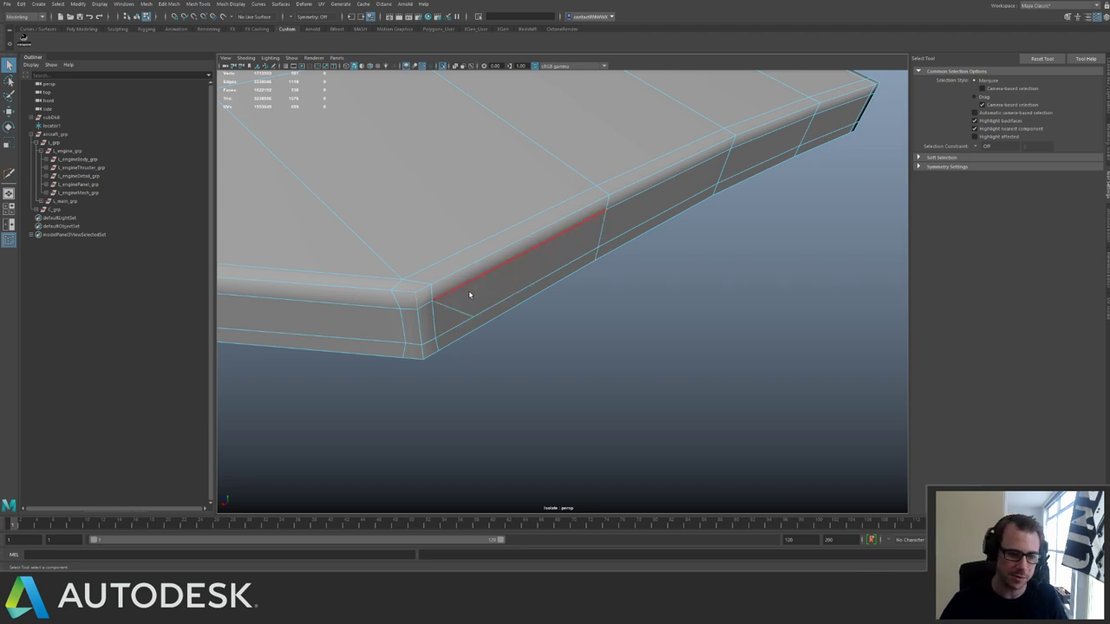
{"action": "left_click", "coordinate": [474, 330]}
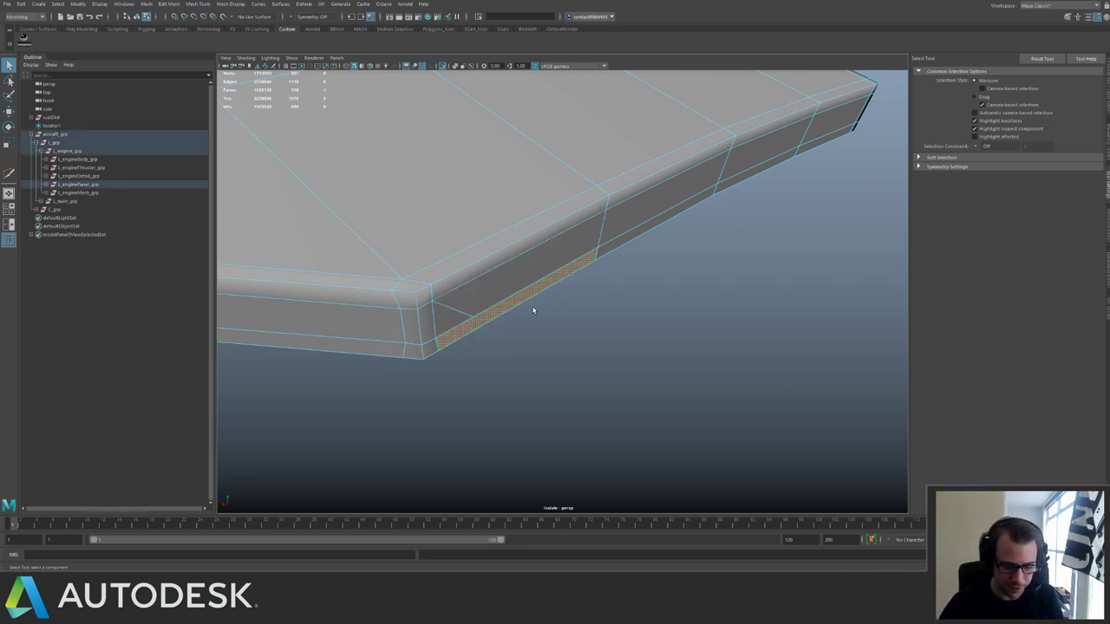
{"action": "key", "text": "g"}
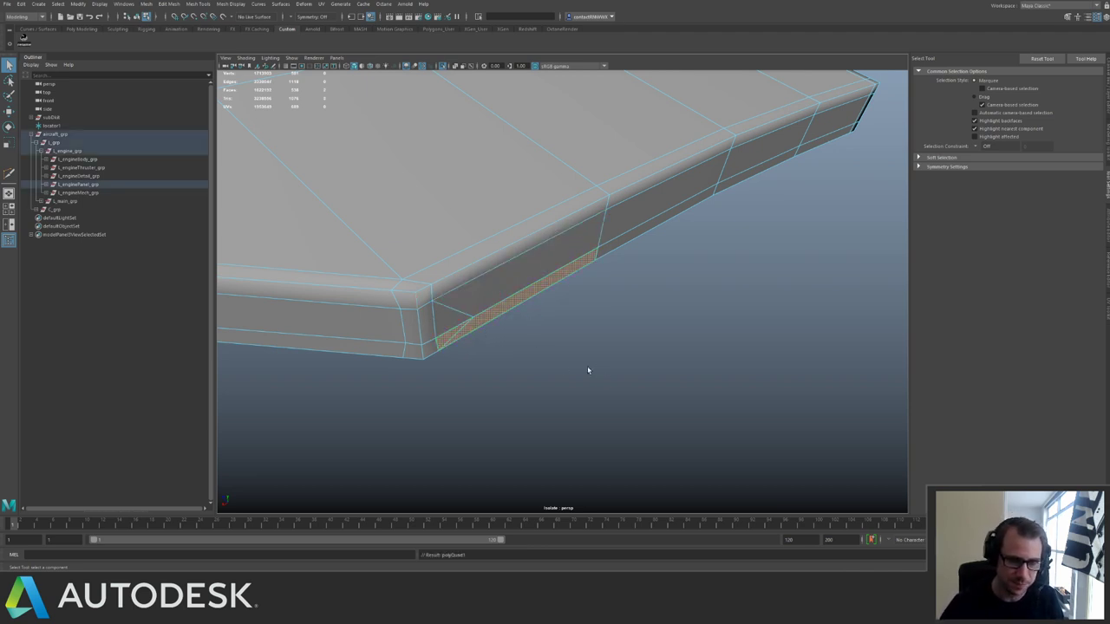
Preview the panel with smoothing to check the corner, and return it to the unsmoothed display.
{"action": "key", "text": "3"}
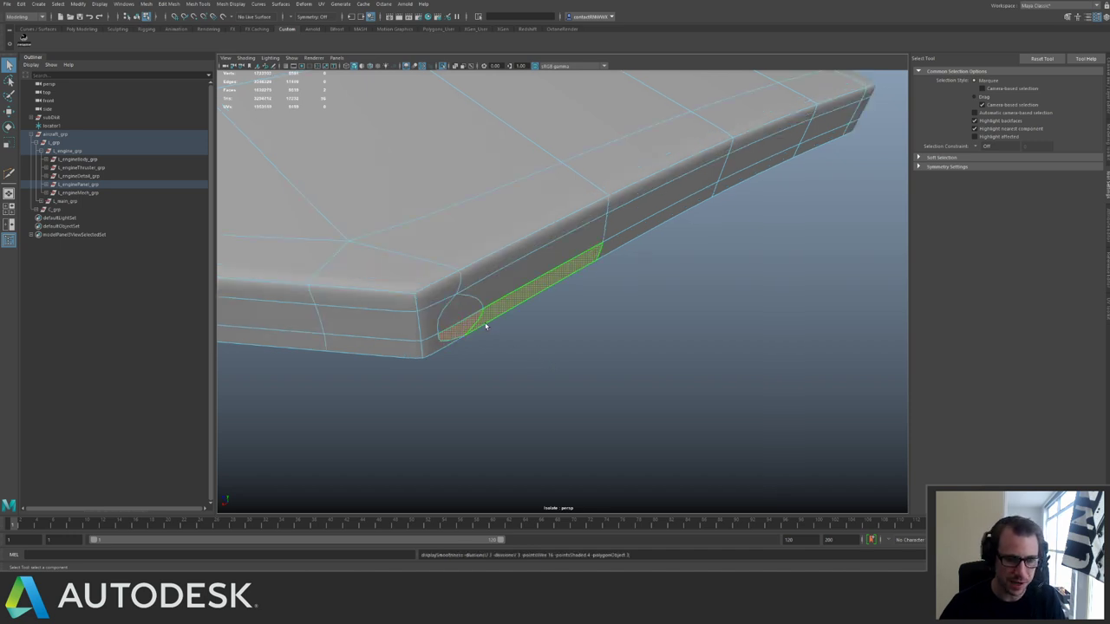
{"action": "key", "text": "F8"}
{"action": "left_click", "coordinate": [609, 324]}
{"action": "left_click", "coordinate": [520, 292]}
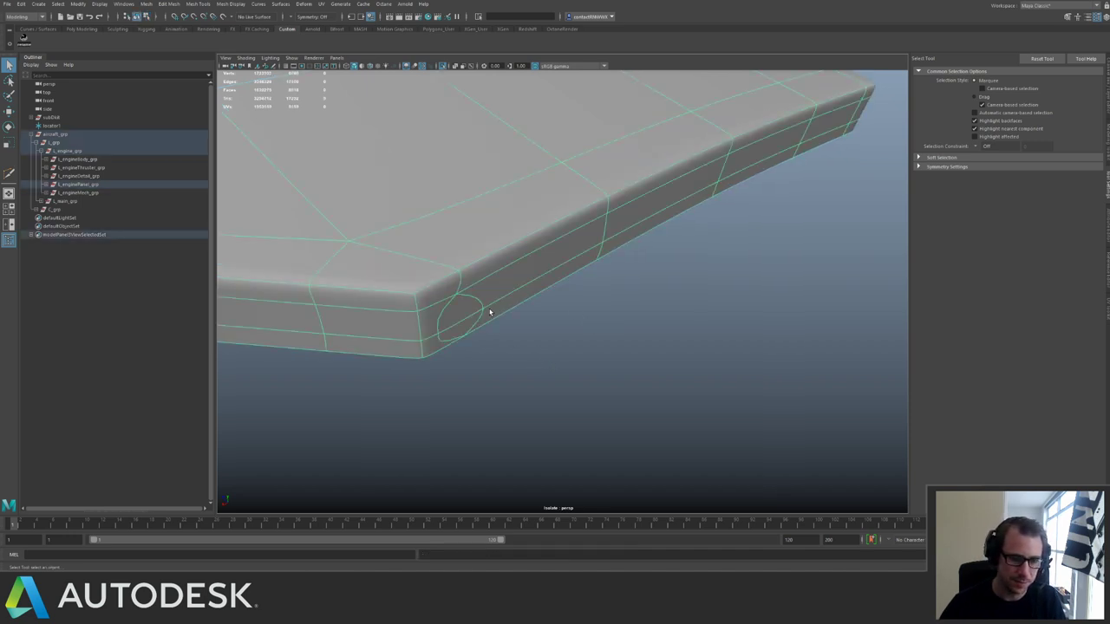
{"action": "key", "text": "1"}
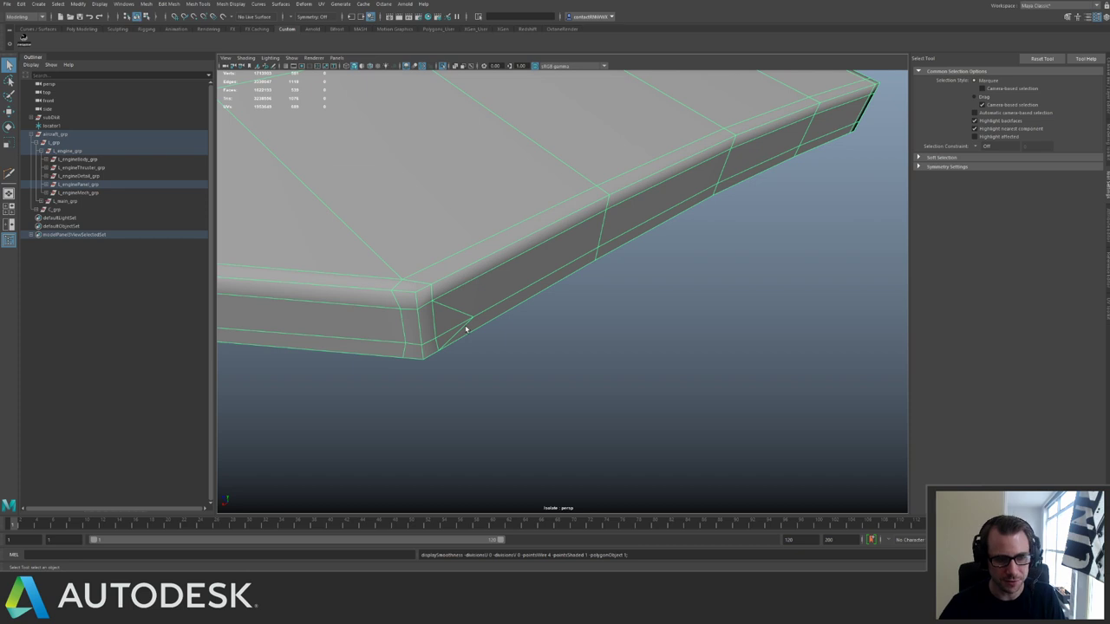
Pick the diagonal edges of the test cut near the corner and remove the cut.
{"action": "key", "text": "F10"}
{"action": "left_click", "coordinate": [455, 316]}
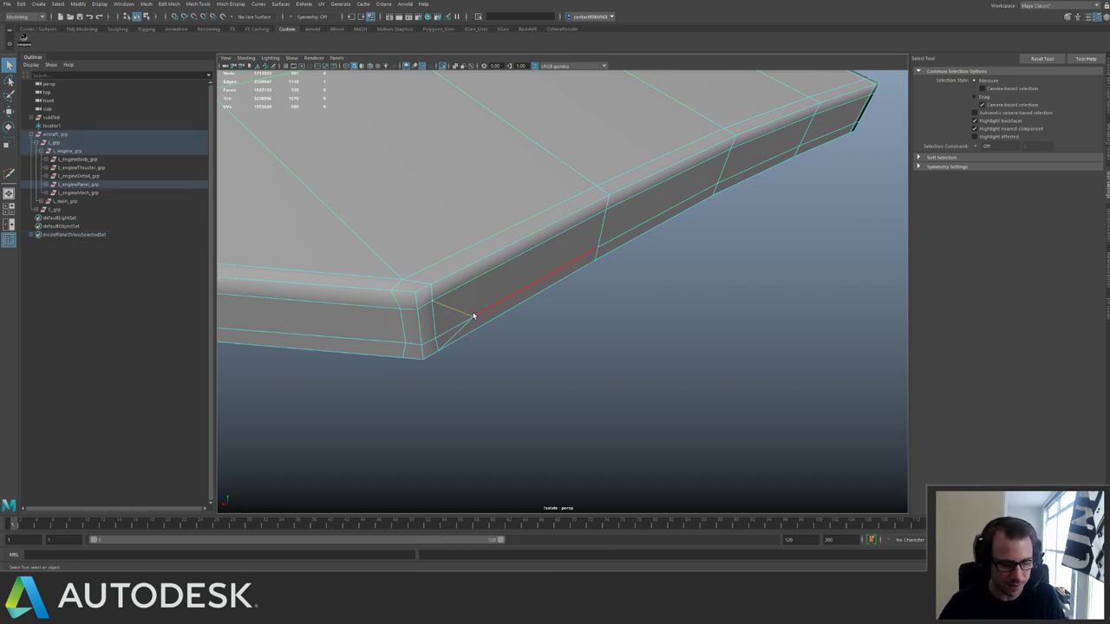
{"action": "left_click", "coordinate": [450, 328]}
{"action": "left_click_drag", "start_coordinate": [460, 324], "coordinate": [474, 392], "text": "alt"}
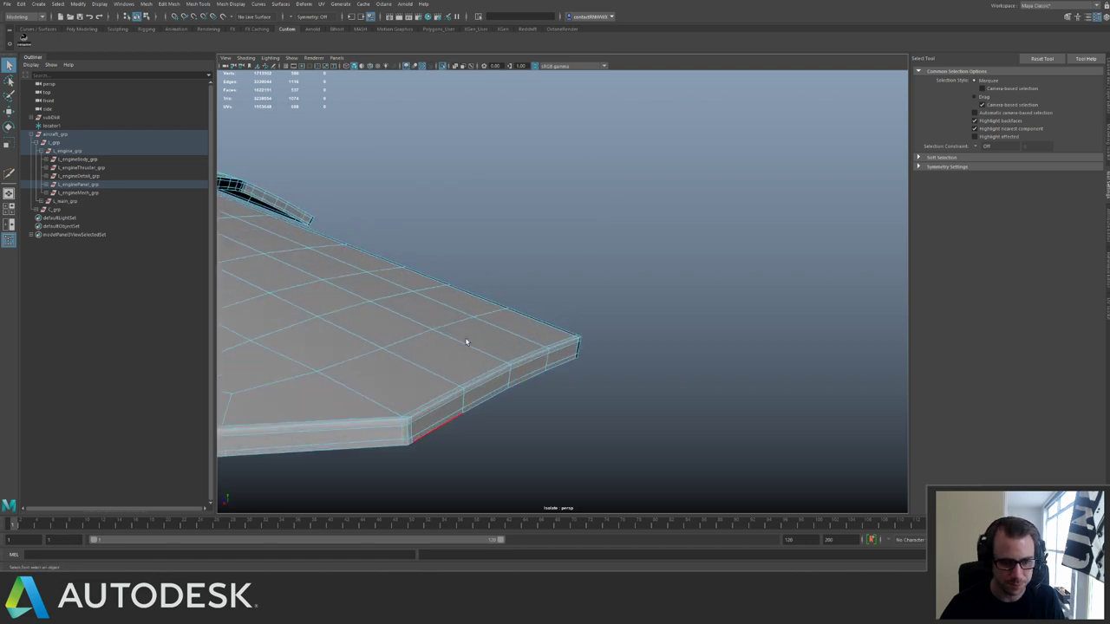
Insert an extra vertex with Multi-Cut on the lower support edge of the panel's angled side face.
{"action": "left_click_drag", "start_coordinate": [463, 342], "coordinate": [540, 347], "text": "alt"}
{"action": "left_click", "coordinate": [533, 317]}
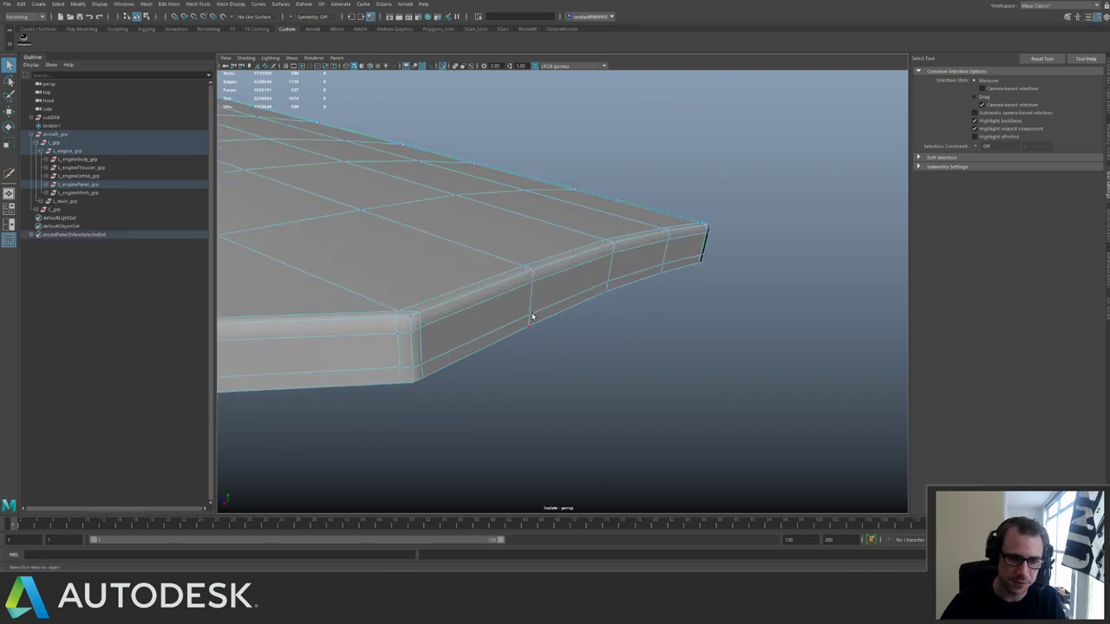
{"action": "key", "text": "ctrl+shift+x"}
{"action": "left_click", "coordinate": [526, 318]}
{"action": "key", "text": "q"}
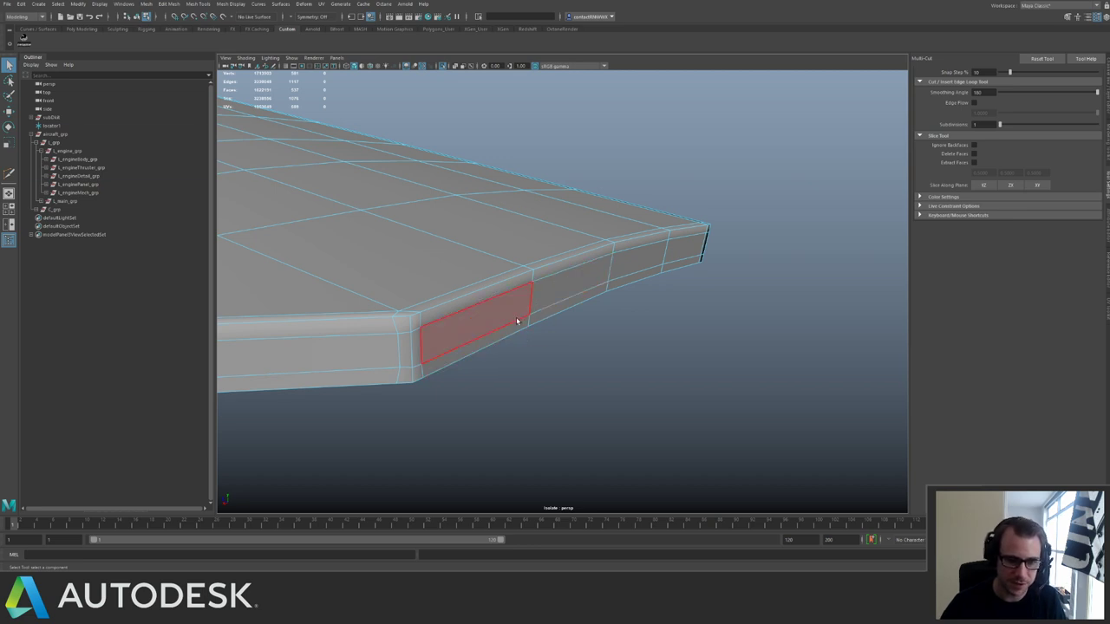
Try triangulating and quadrangulating the two side faces around the extra vertex, and undo the attempt.
{"action": "key", "text": "q"}
{"action": "left_click", "coordinate": [516, 330]}
{"action": "left_click", "coordinate": [518, 331], "text": "shift"}
{"action": "key", "text": "ctrl+t"}
{"action": "key", "text": "ctrl+shift+t"}
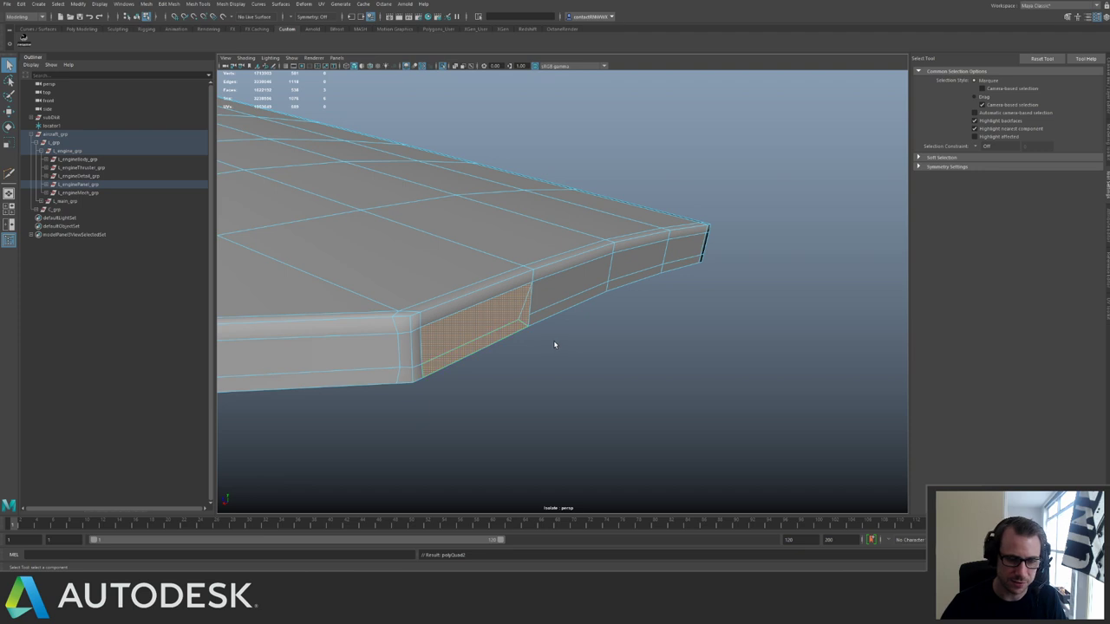
{"action": "key", "text": "ctrl+z"}
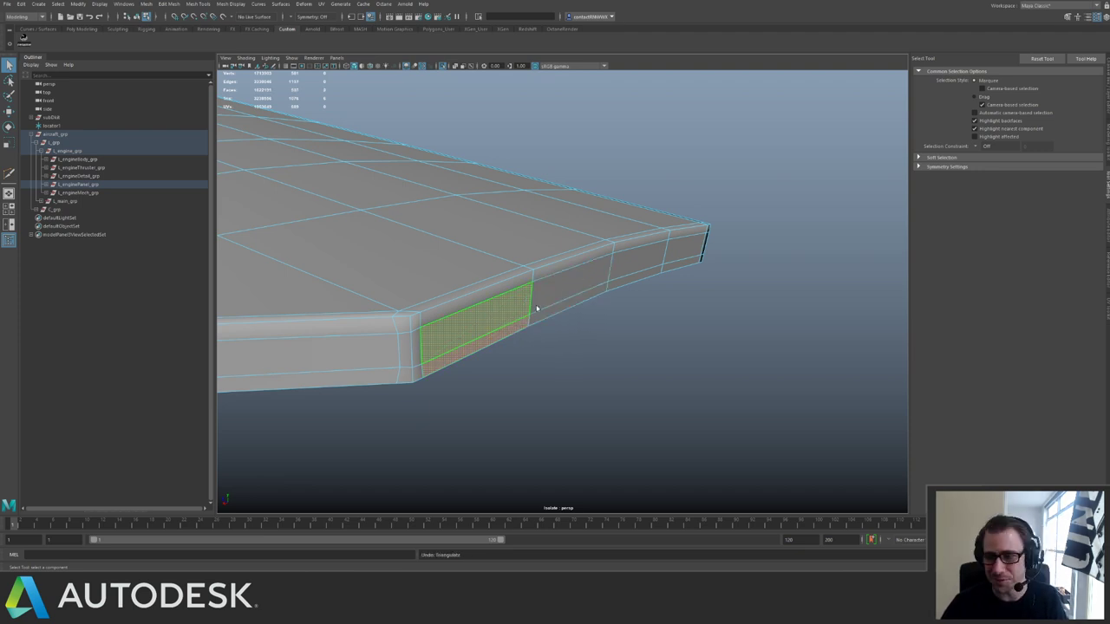
Return the panel to object mode, deselect it and show the full ship again.
{"action": "key", "text": "F8"}
{"action": "right_click_drag", "start_coordinate": [599, 310], "coordinate": [518, 284], "text": "alt"}
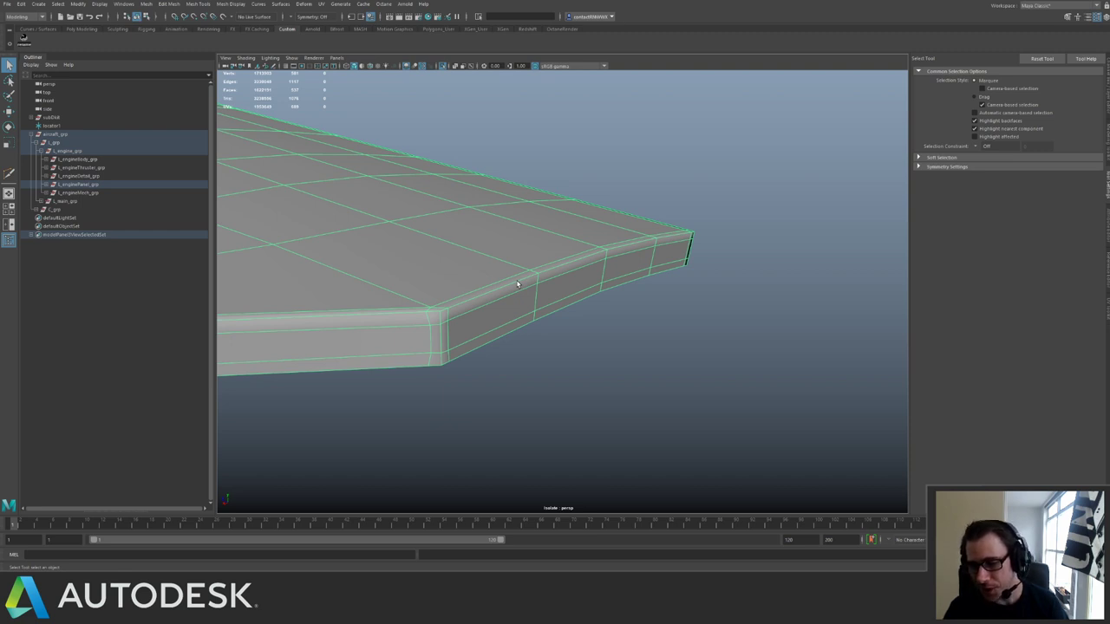
{"action": "left_click", "coordinate": [699, 256]}
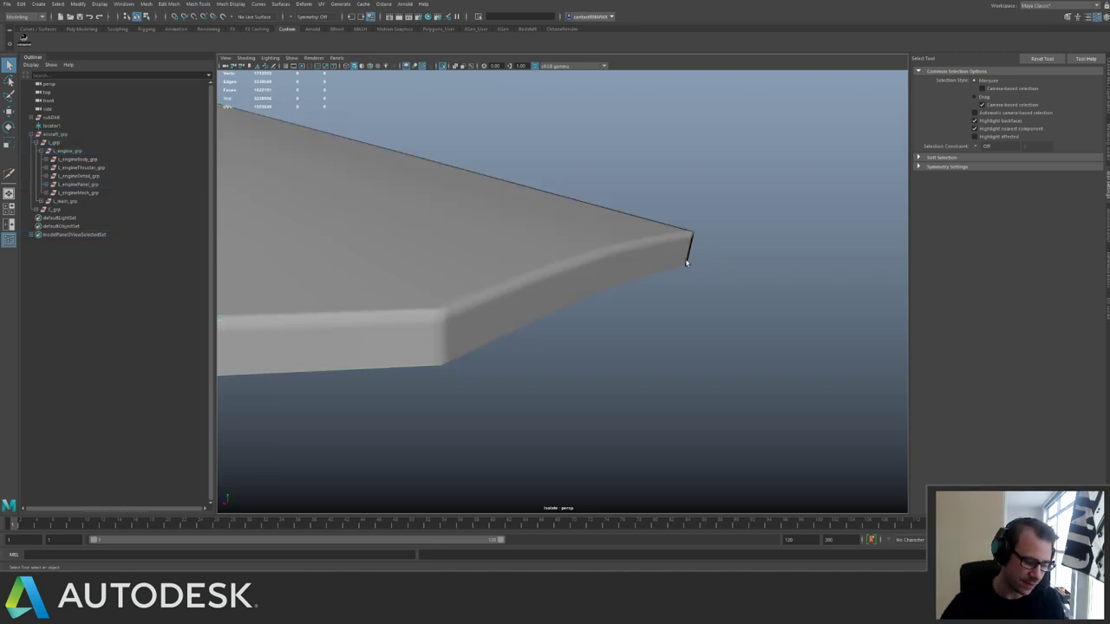
{"action": "key", "text": "ctrl+1"}
{"action": "right_click_drag", "start_coordinate": [605, 283], "coordinate": [535, 246], "text": "alt"}
{"action": "left_click_drag", "start_coordinate": [535, 247], "coordinate": [441, 255], "text": "alt"}
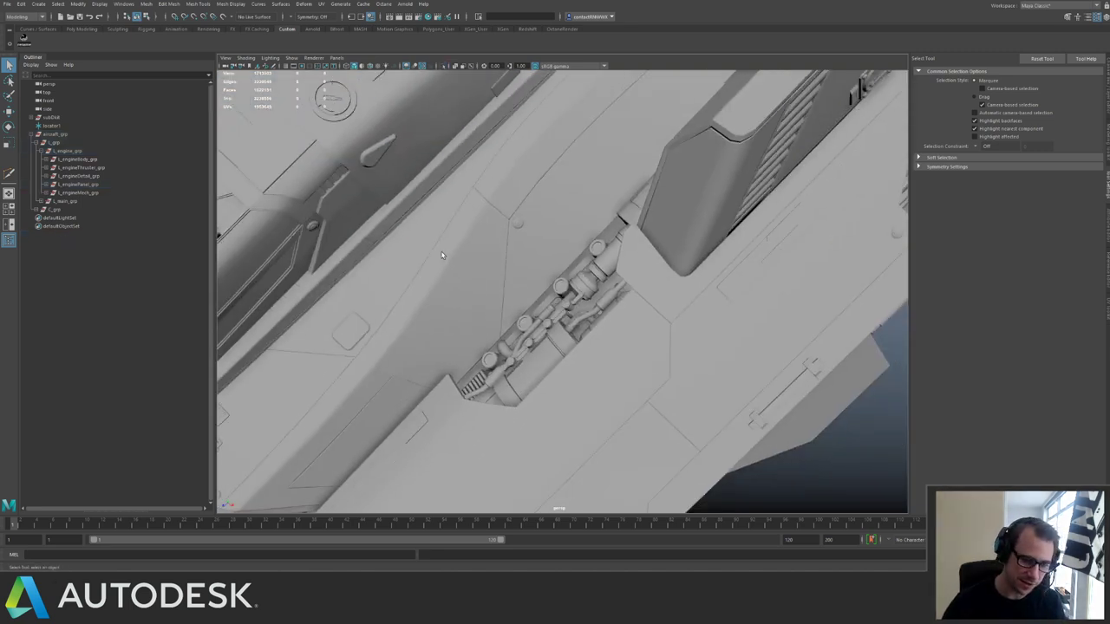
Save the spaceship scene.
{"action": "key", "text": "ctrl+s"}
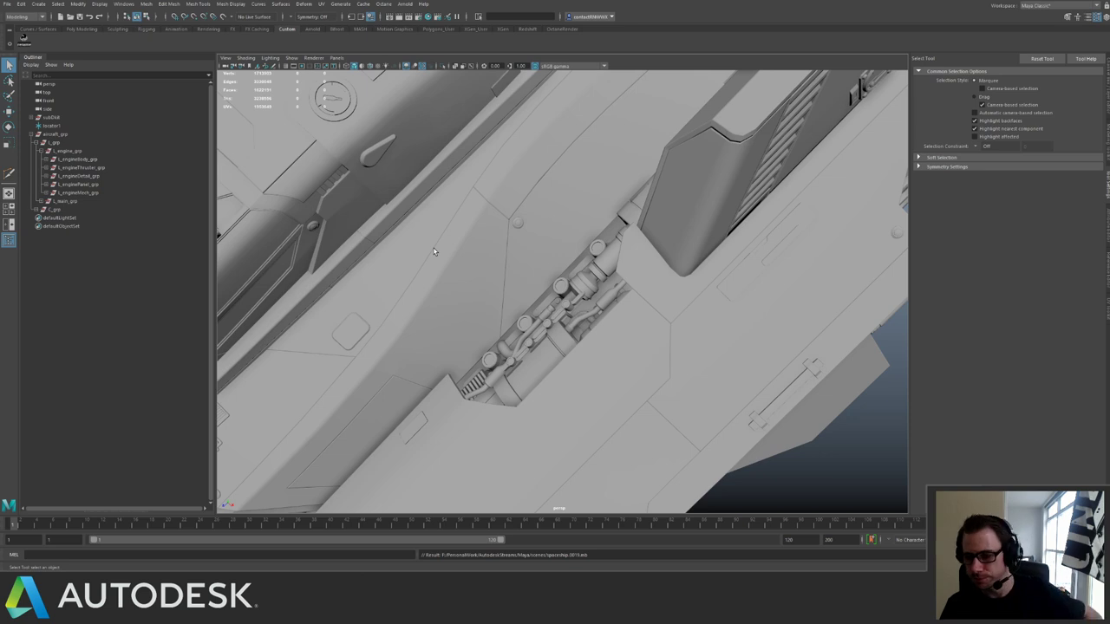
{"action": "right_click_drag", "start_coordinate": [553, 261], "coordinate": [416, 208], "text": "alt"}
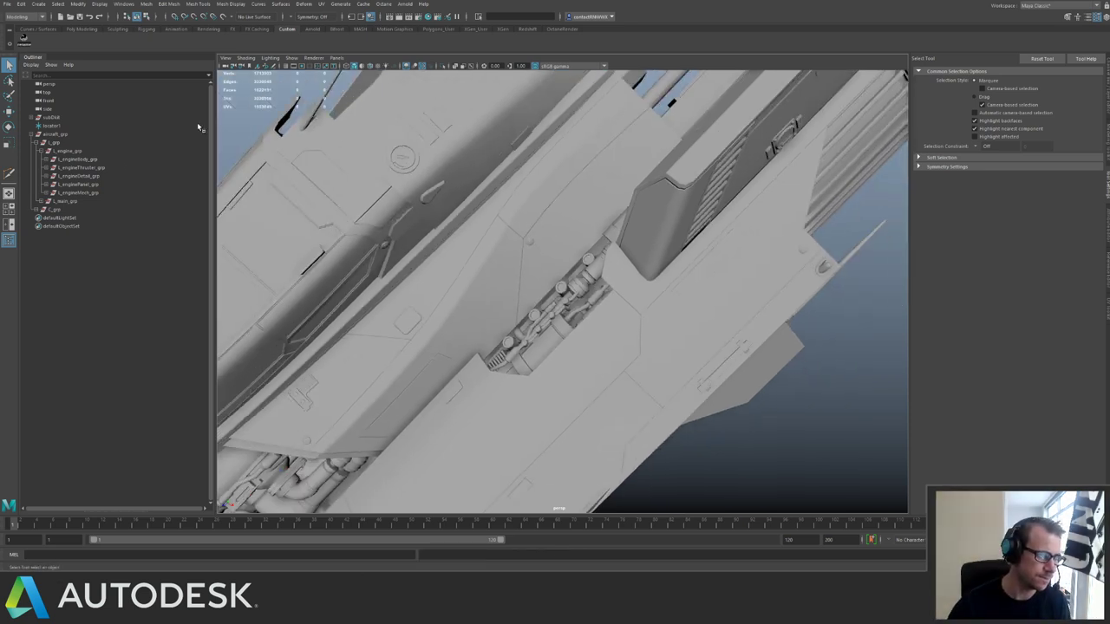
Expand the engine thruster group and its thruster base subgroup in the outliner, and bring the engine thruster into view.
{"action": "left_click", "coordinate": [50, 161]}
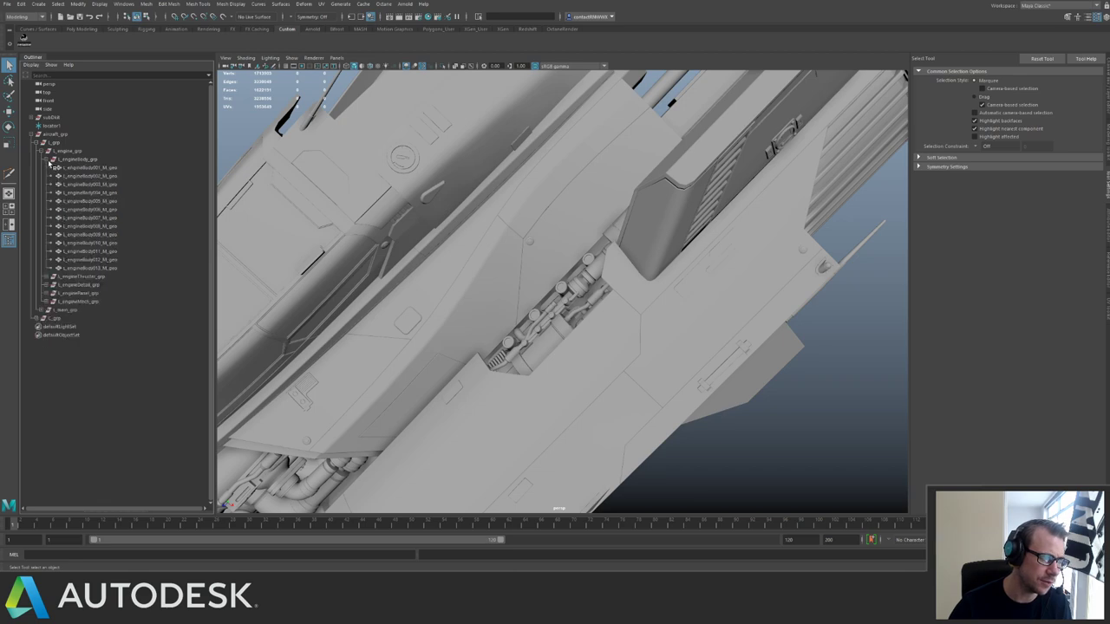
{"action": "left_click", "coordinate": [50, 160]}
{"action": "left_click", "coordinate": [47, 167]}
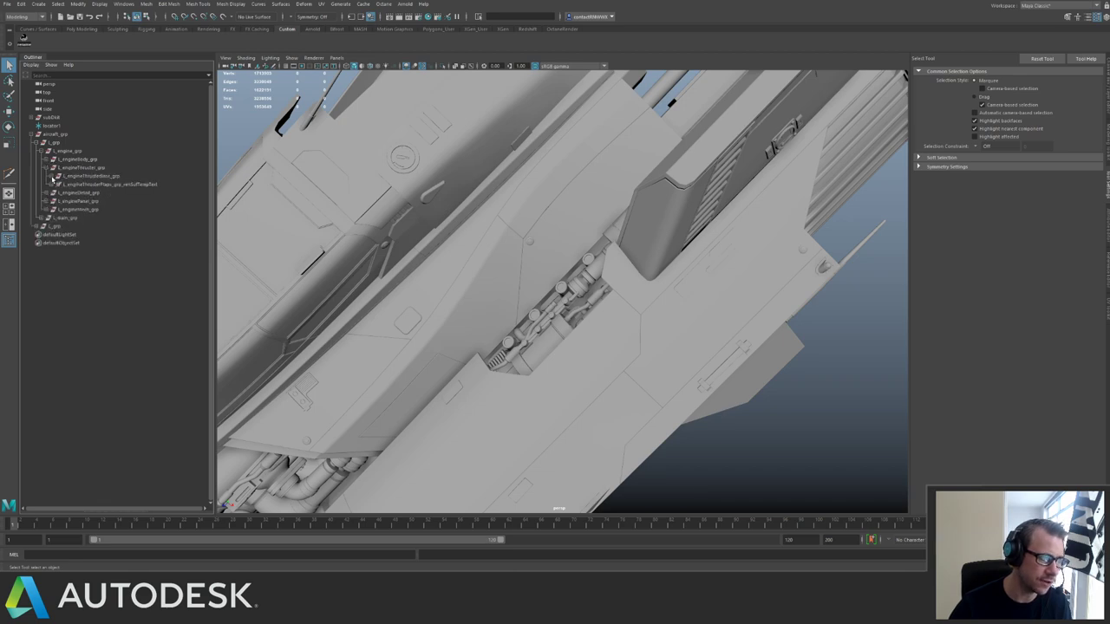
{"action": "left_click", "coordinate": [51, 176]}
{"action": "middle_click_drag", "start_coordinate": [493, 141], "coordinate": [459, 228], "text": "alt"}
{"action": "left_click_drag", "start_coordinate": [459, 229], "coordinate": [521, 234], "text": "alt"}
{"action": "middle_click_drag", "start_coordinate": [520, 234], "coordinate": [301, 272], "text": "alt"}
{"action": "left_click_drag", "start_coordinate": [301, 272], "coordinate": [412, 279], "text": "alt"}
{"action": "right_click_drag", "start_coordinate": [412, 279], "coordinate": [517, 293], "text": "alt"}
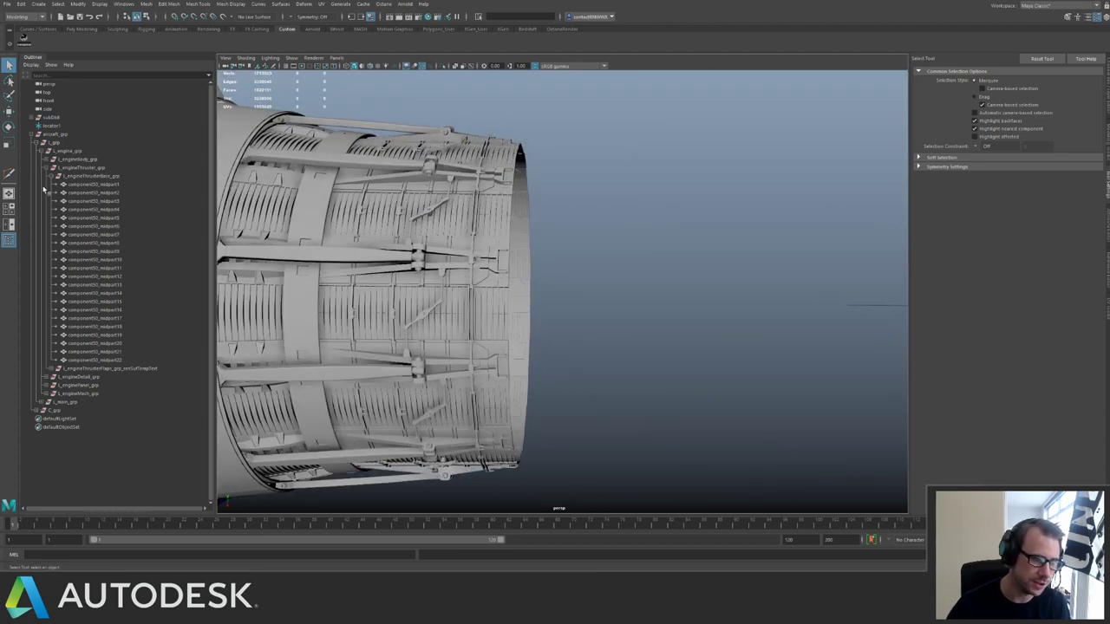
Select the thruster base group and toggle its isolation to examine which thruster parts belong to it.
{"action": "left_click", "coordinate": [93, 177]}
{"action": "left_click_drag", "start_coordinate": [416, 243], "coordinate": [520, 255], "text": "alt"}
{"action": "middle_click_drag", "start_coordinate": [520, 256], "coordinate": [627, 261], "text": "alt"}
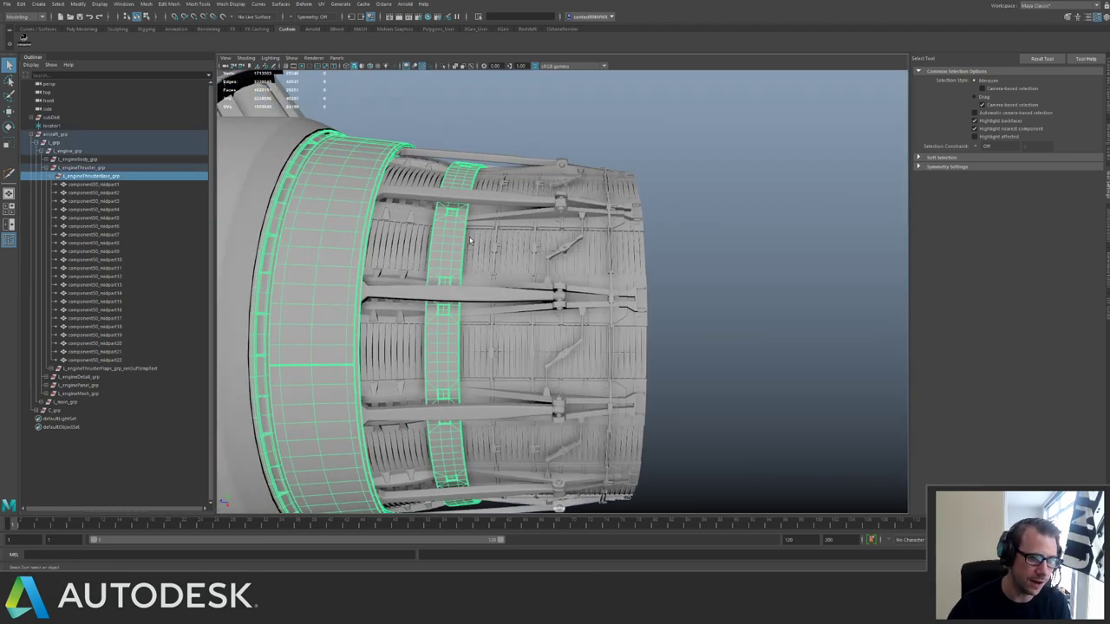
{"action": "key", "text": "ctrl+1"}
{"action": "key", "text": "ctrl+1"}
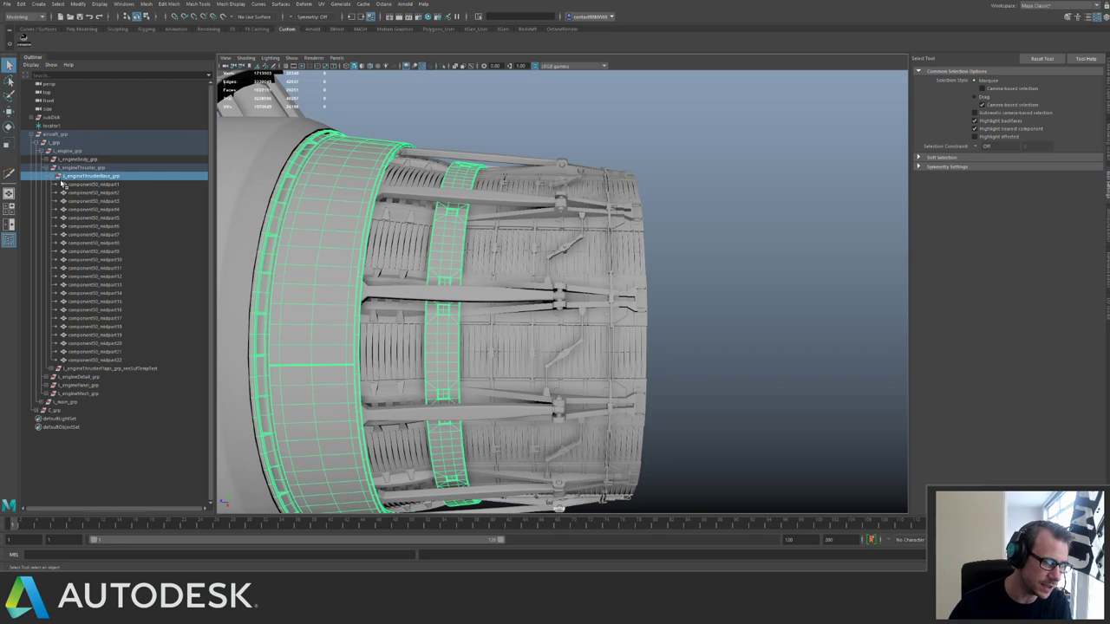
{"action": "left_click", "coordinate": [96, 187]}
{"action": "left_click", "coordinate": [103, 179]}
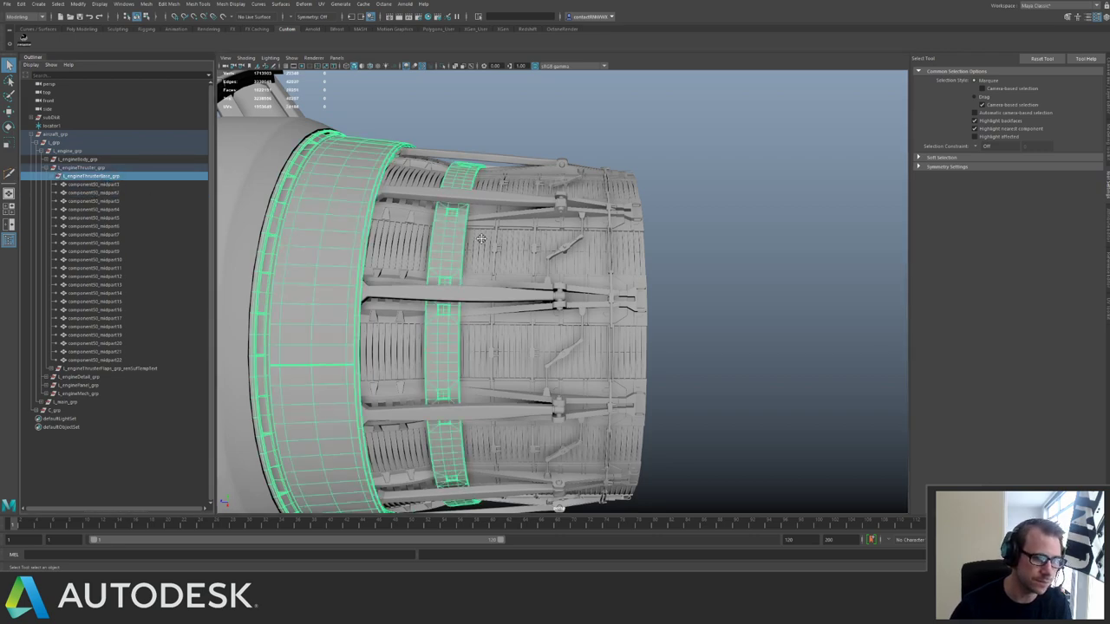
{"action": "middle_click_drag", "start_coordinate": [477, 236], "coordinate": [587, 232], "text": "alt"}
{"action": "key", "text": "ctrl+1"}
{"action": "key", "text": "ctrl+1"}
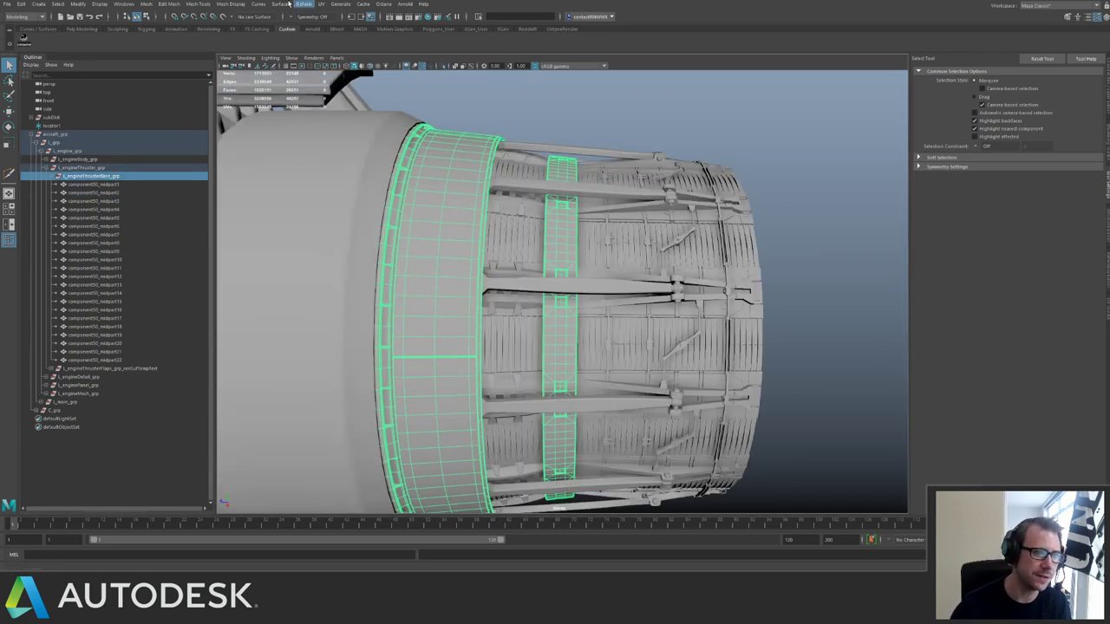
Open the Renamer tool beside the thruster with its Name and Prefix \ Suffix sections expanded.
{"action": "left_click", "coordinate": [26, 41]}
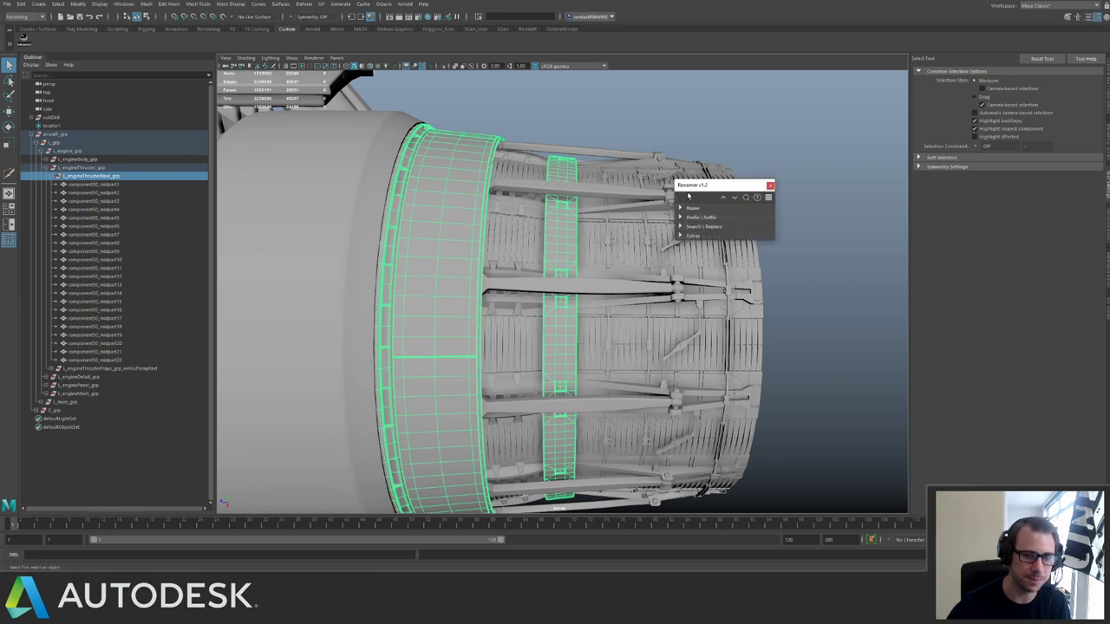
{"action": "left_click_drag", "start_coordinate": [708, 186], "coordinate": [771, 187]}
{"action": "left_click", "coordinate": [743, 208]}
{"action": "left_click", "coordinate": [742, 244]}
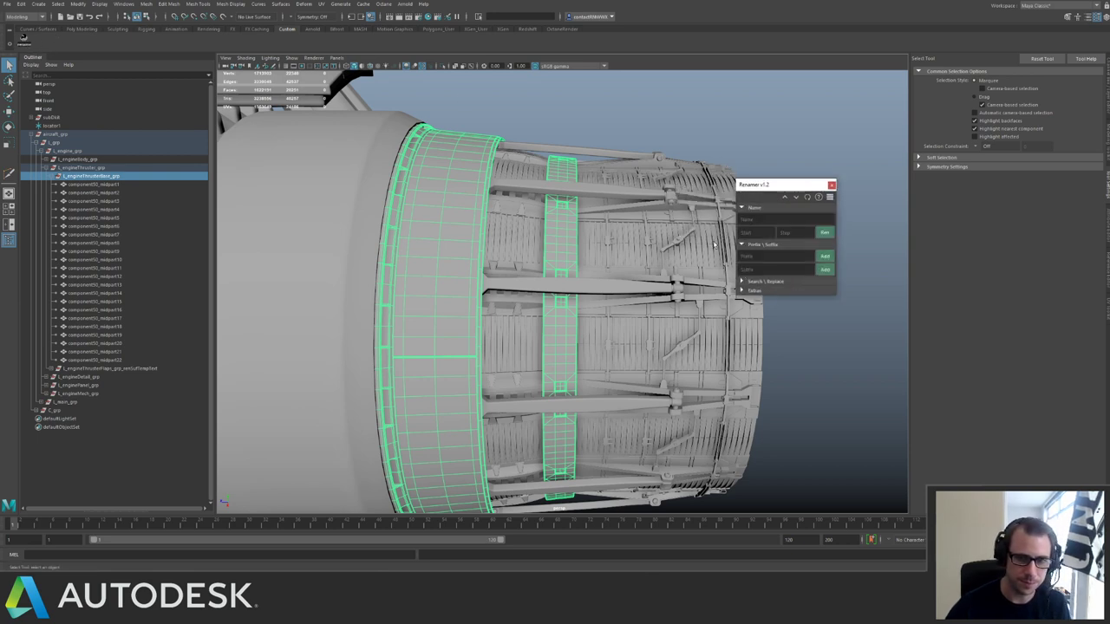
Set the Renamer's name to L_engineThrusterBase, based on the group's name, and enter _M_geo as the prefix.
{"action": "left_click", "coordinate": [97, 167]}
{"action": "double_click", "coordinate": [97, 177]}
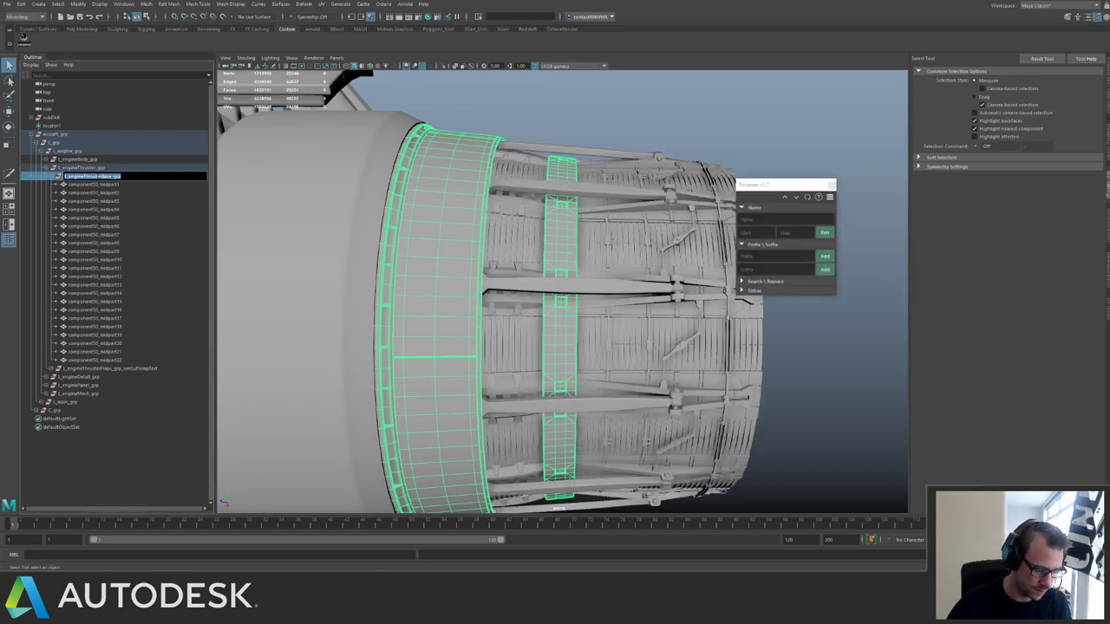
{"action": "key", "text": "ctrl+c"}
{"action": "left_click", "coordinate": [767, 219]}
{"action": "key", "text": "ctrl+v"}
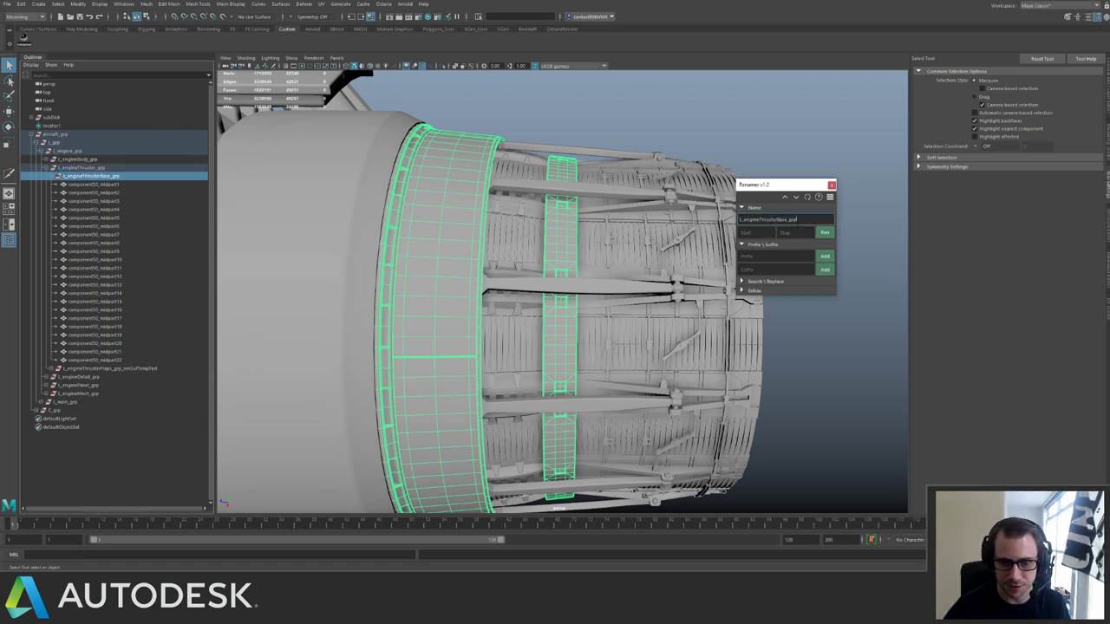
{"action": "left_click", "coordinate": [766, 255]}
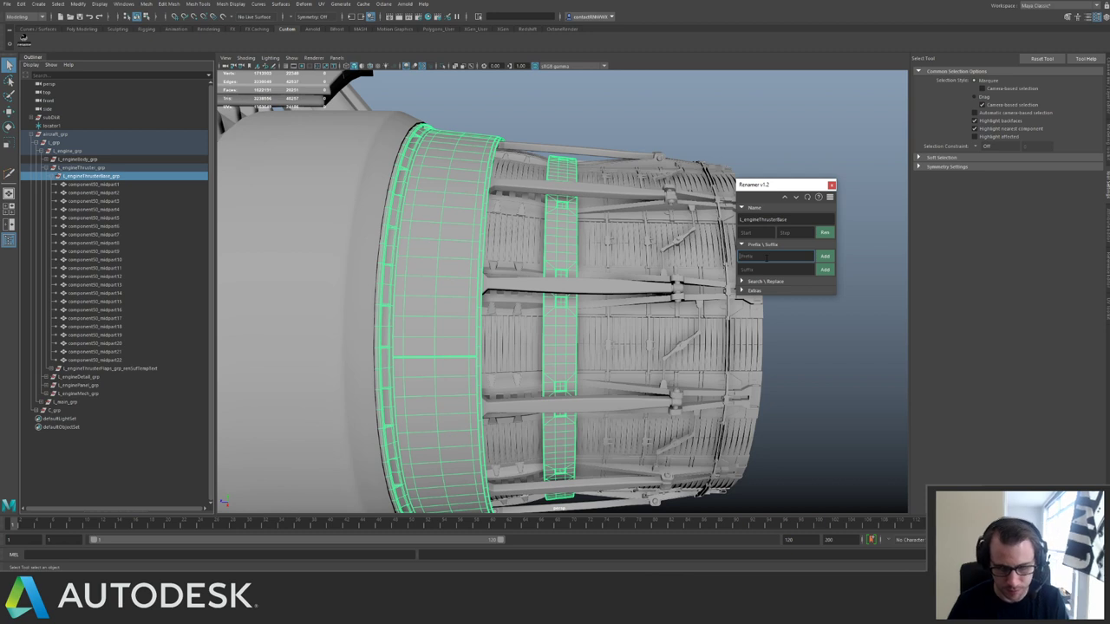
{"action": "type", "text": "L_grp"}
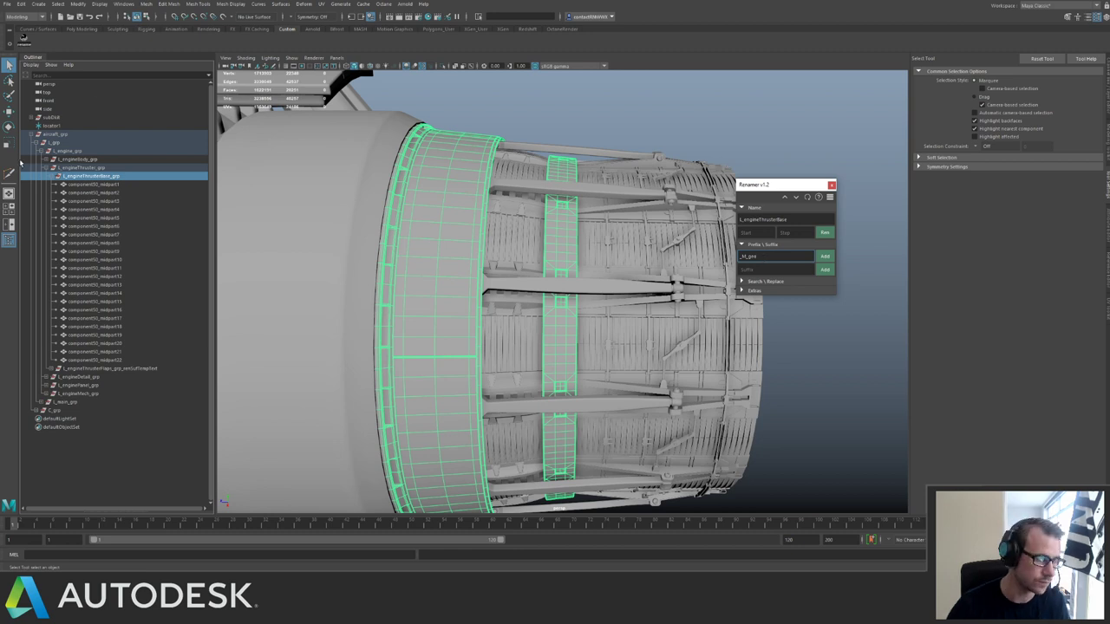
Rename all component50_midpart meshes in the thruster base group to numbered L_engineThrusterBase names.
{"action": "left_click", "coordinate": [96, 200]}
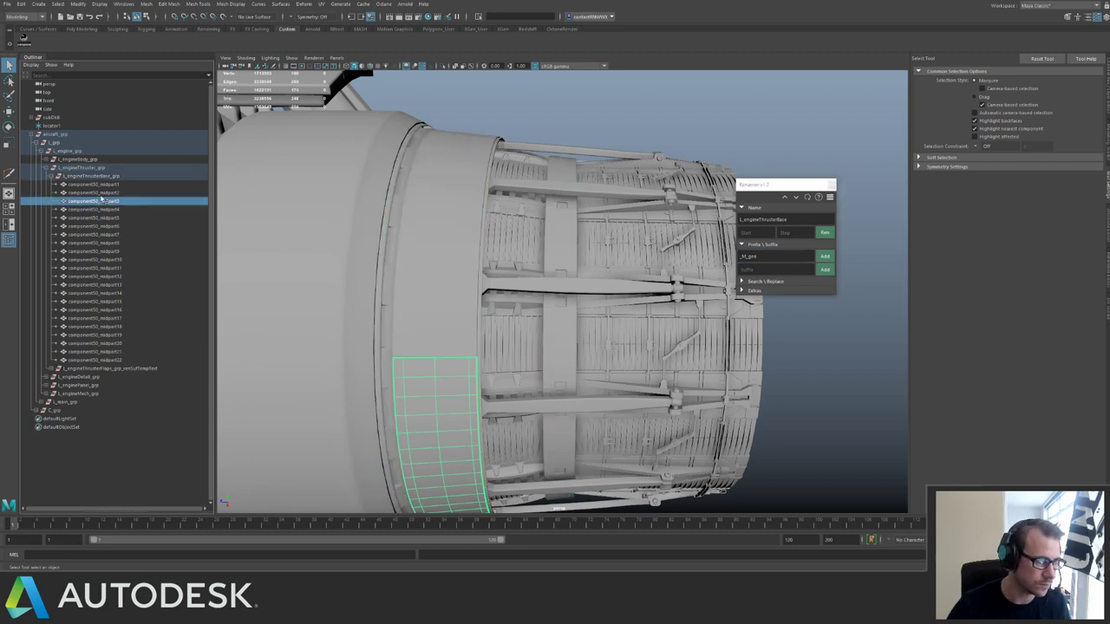
{"action": "left_click", "coordinate": [110, 184]}
{"action": "left_click", "coordinate": [109, 359], "text": "shift"}
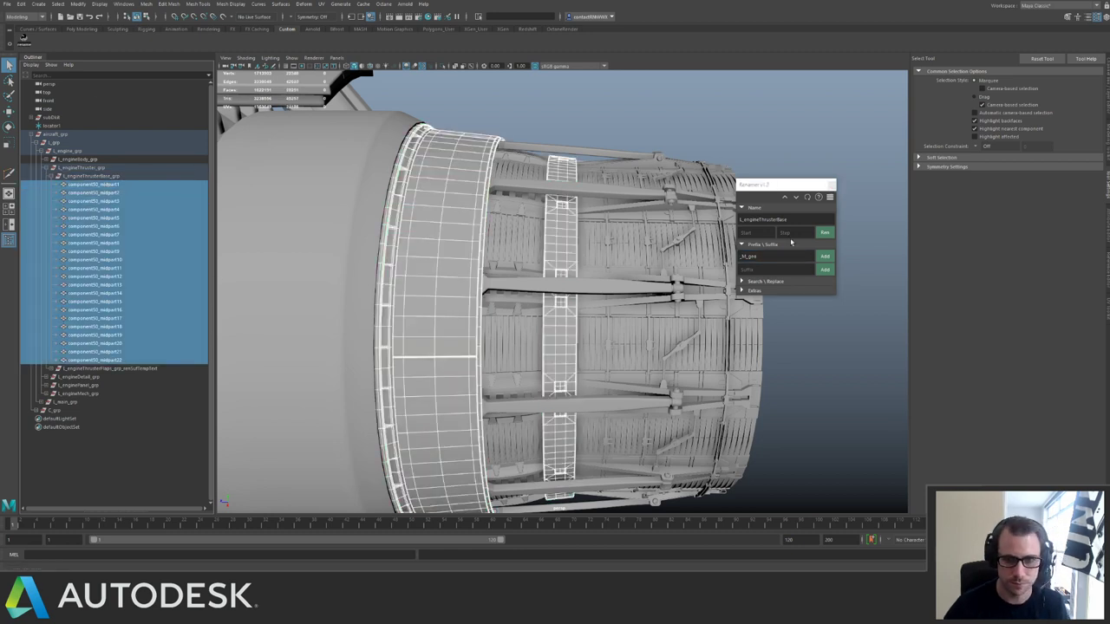
{"action": "left_click", "coordinate": [819, 233]}
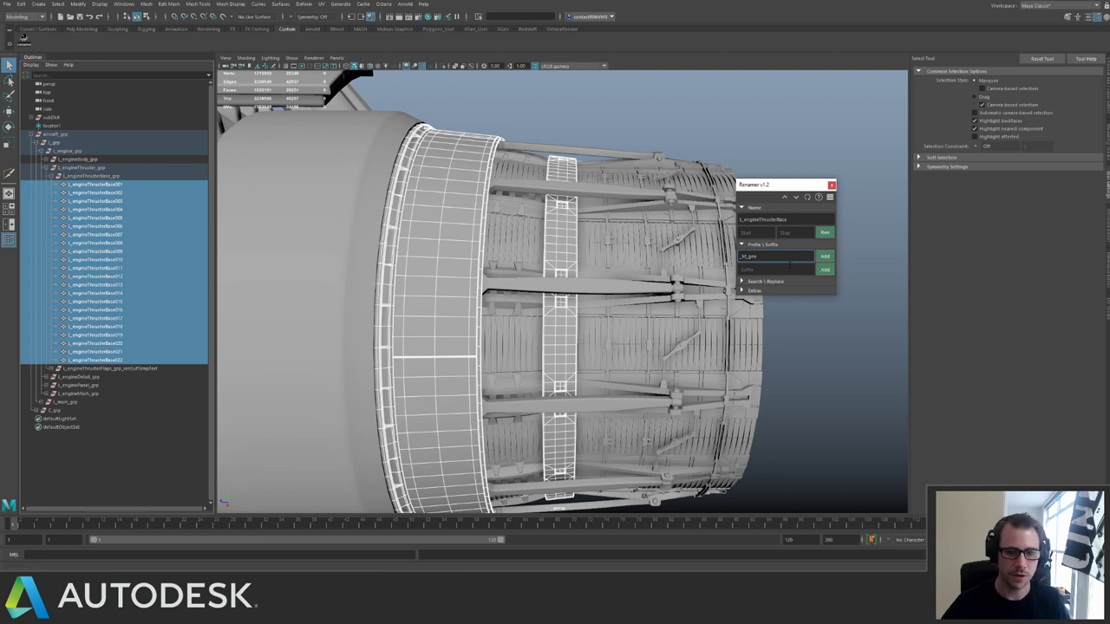
Move _M_geo from the Renamer's prefix to its suffix and add the suffix to all thruster base meshes.
{"action": "double_click", "coordinate": [748, 257]}
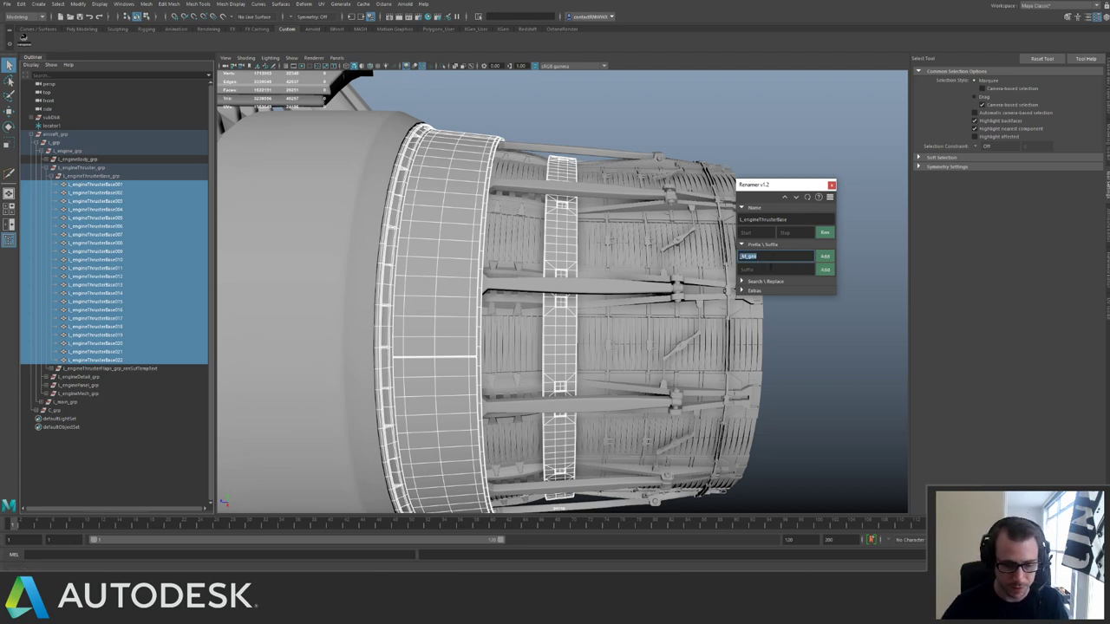
{"action": "left_click", "coordinate": [767, 270]}
{"action": "key", "text": "ctrl+v"}
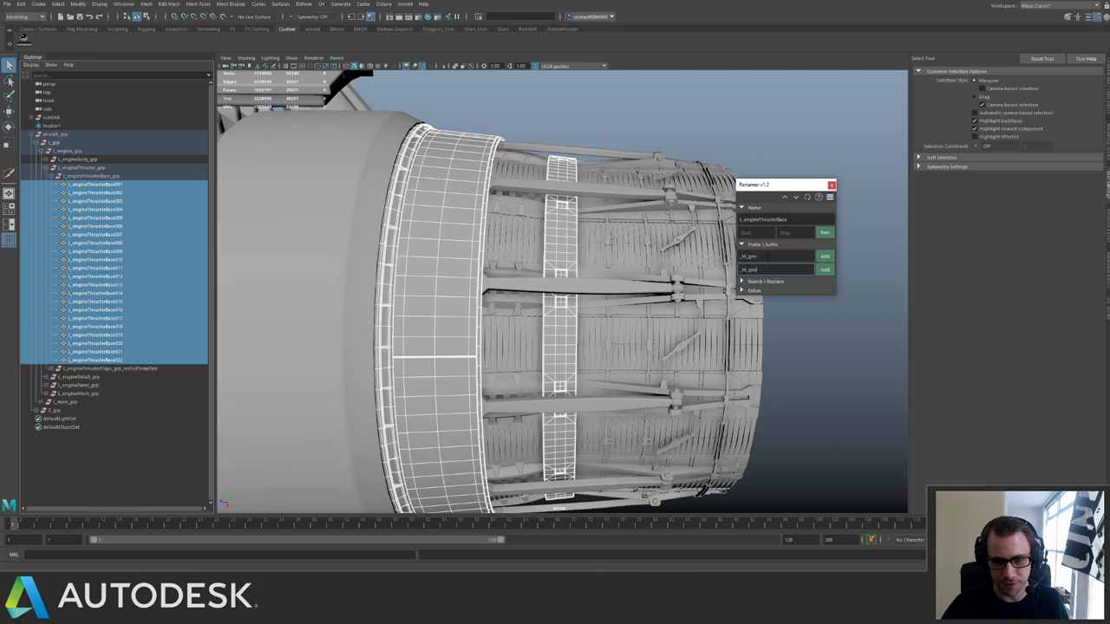
{"action": "double_click", "coordinate": [744, 257]}
{"action": "key", "text": "BackSpace"}
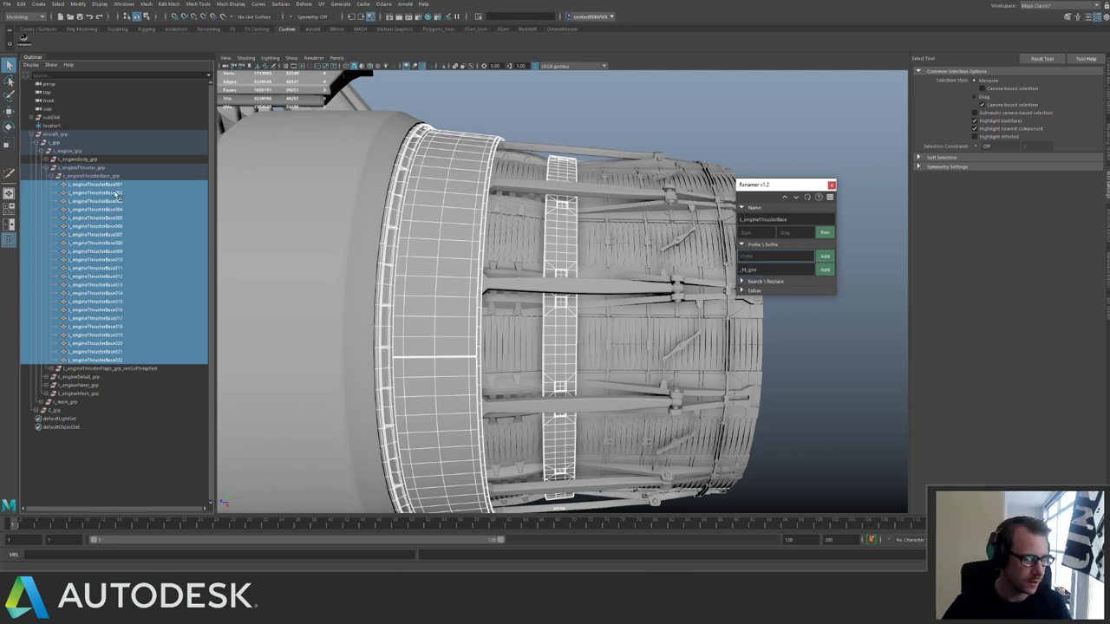
{"action": "left_click", "coordinate": [117, 194]}
{"action": "left_click", "coordinate": [107, 361], "text": "shift"}
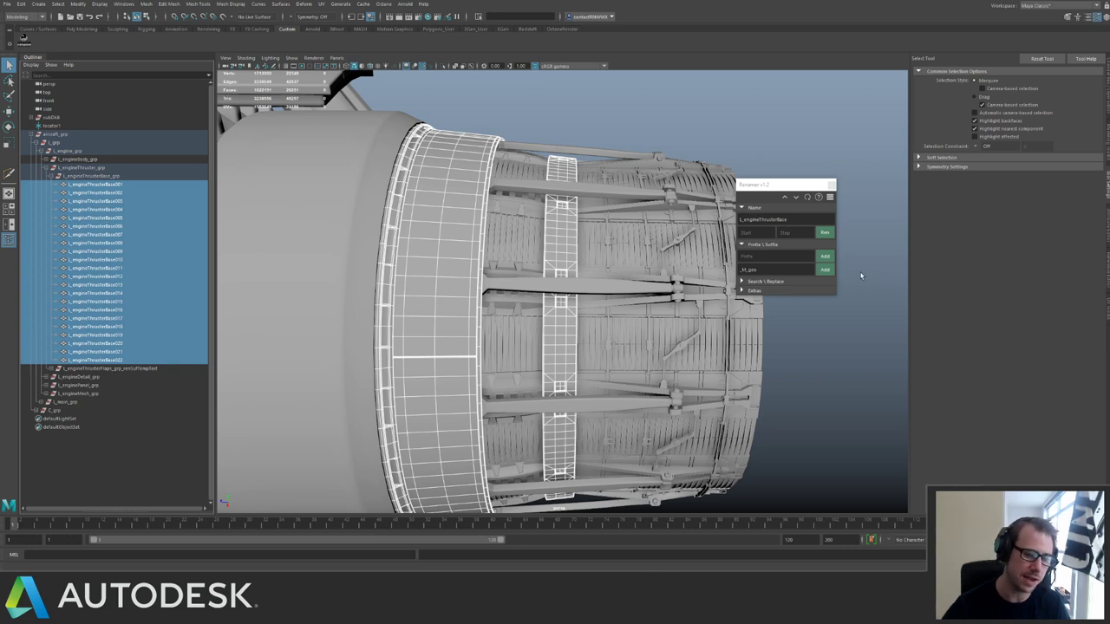
{"action": "left_click", "coordinate": [833, 271]}
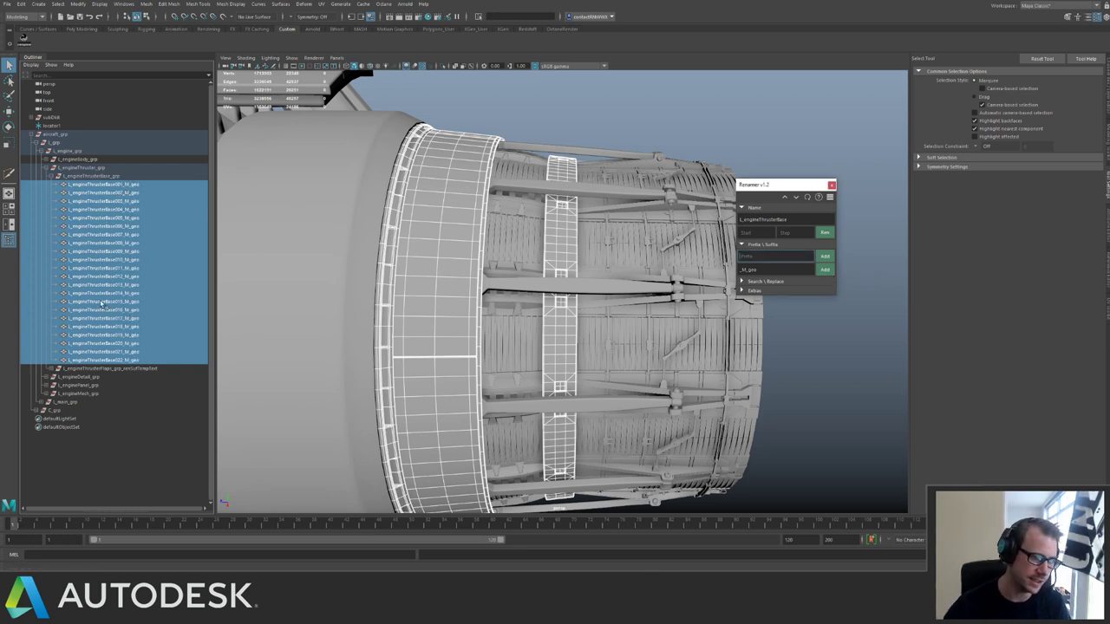
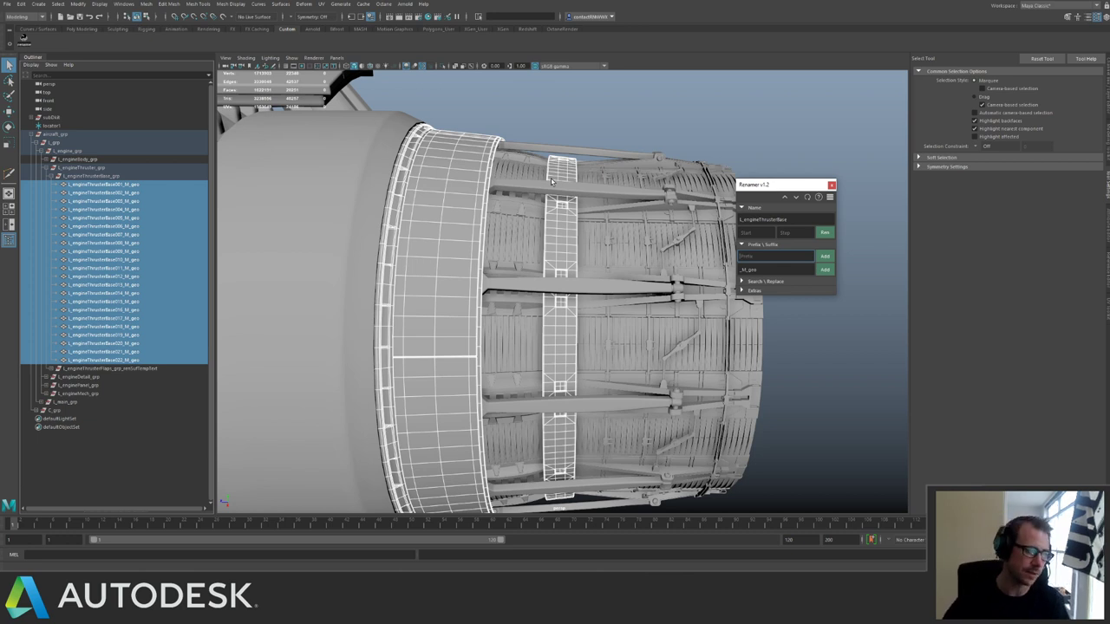
Collapse the thruster base group and rename the thruster flaps group to L_engineThrusterFlaps_grp_, removing the temporary suffix text.
{"action": "left_click", "coordinate": [104, 177]}
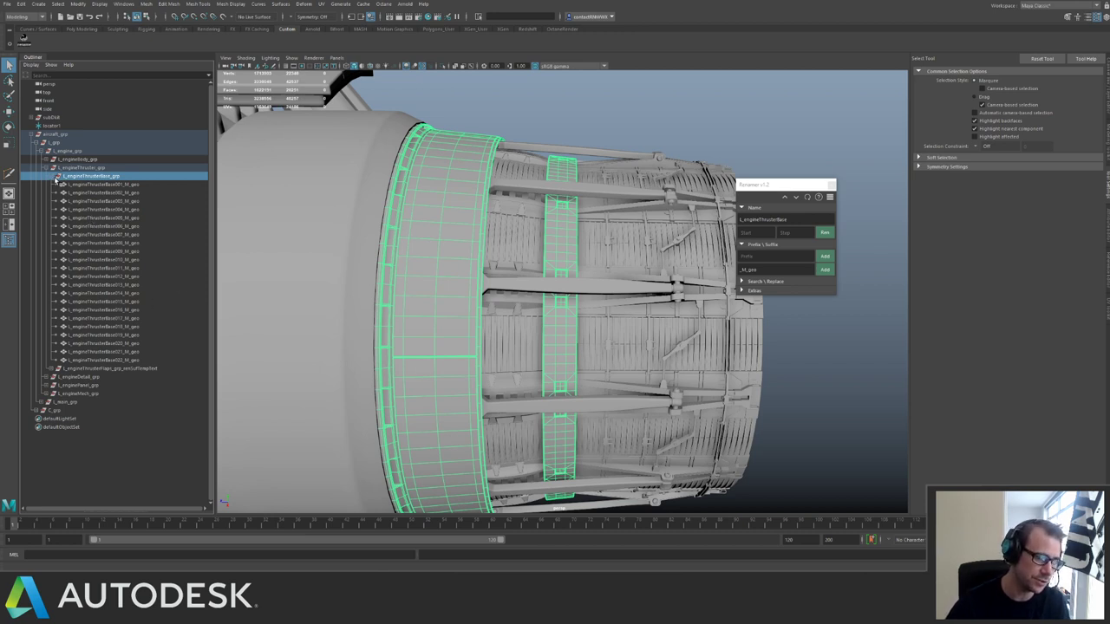
{"action": "left_click", "coordinate": [57, 176]}
{"action": "left_click", "coordinate": [102, 185]}
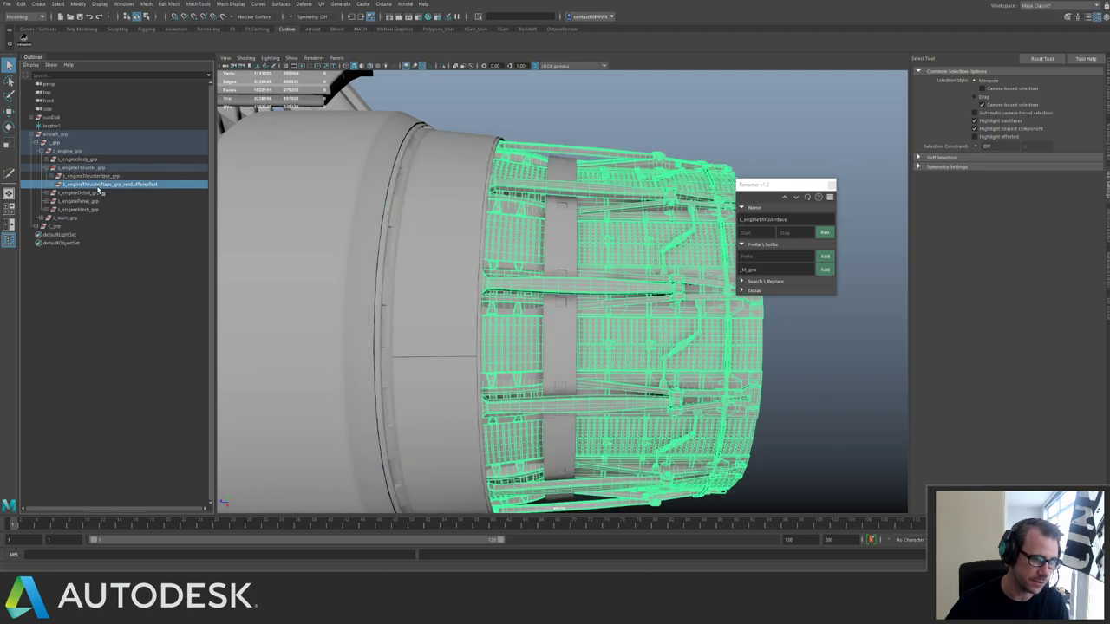
{"action": "left_click_drag", "start_coordinate": [493, 155], "coordinate": [441, 160], "text": "alt"}
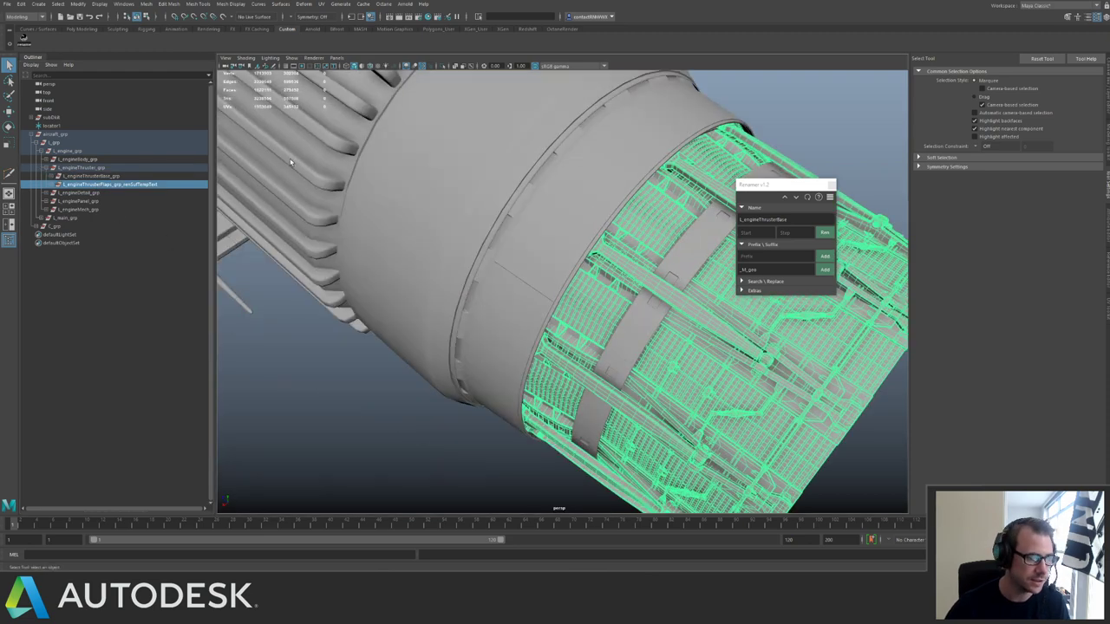
{"action": "double_click", "coordinate": [135, 187]}
{"action": "left_click_drag", "start_coordinate": [161, 185], "coordinate": [127, 184]}
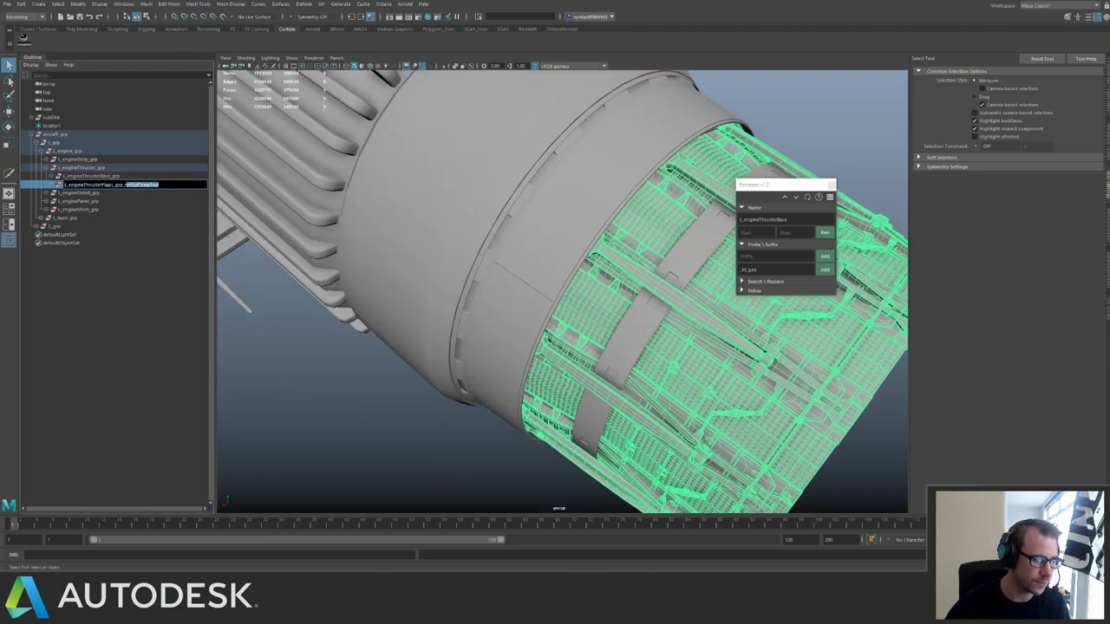
{"action": "key", "text": "BackSpace"}
{"action": "key", "text": "Return"}
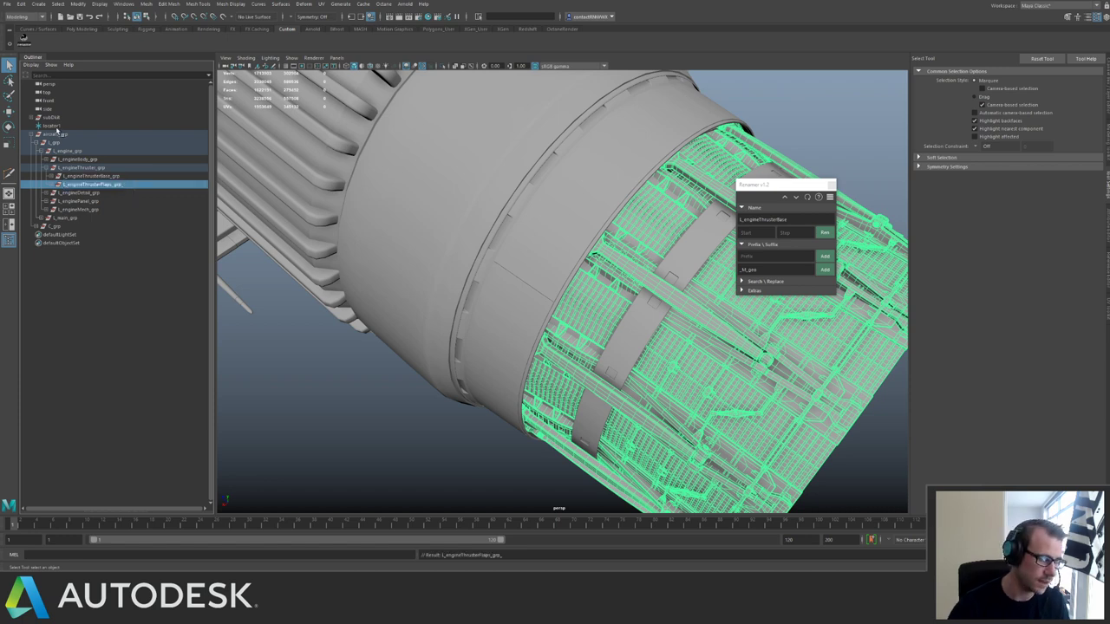
Expand the thruster flaps group and rename its first subgroup to L_engineThrusterFlapA_grp_, removing the temporary suffix text.
{"action": "left_click", "coordinate": [57, 186]}
{"action": "left_click", "coordinate": [142, 194]}
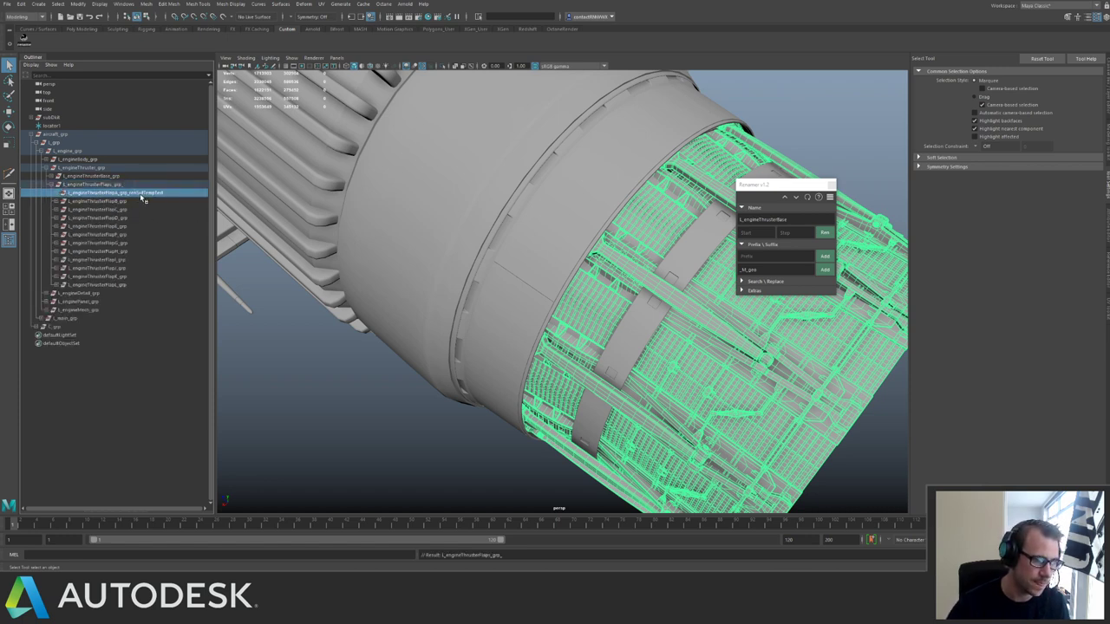
{"action": "double_click", "coordinate": [141, 192]}
{"action": "left_click_drag", "start_coordinate": [165, 193], "coordinate": [131, 194]}
{"action": "left_click", "coordinate": [165, 193]}
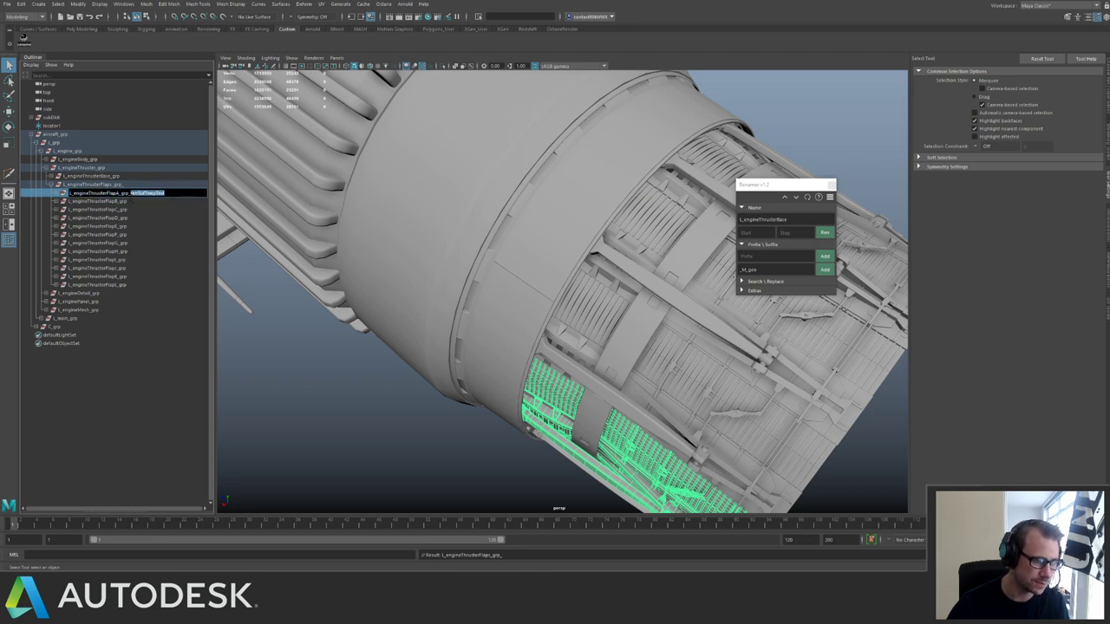
{"action": "key", "text": "BackSpace"}
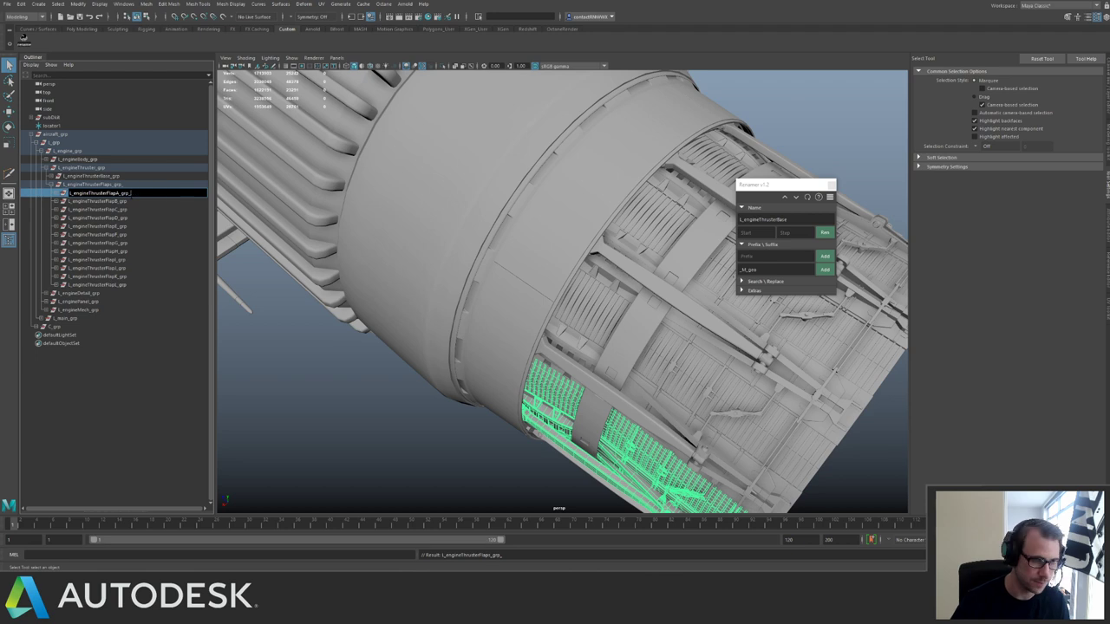
{"action": "key", "text": "Return"}
Expand the flap A group and set the Renamer's name to L_engineThrusterFlapA, based on the group's name.
{"action": "left_click", "coordinate": [118, 210]}
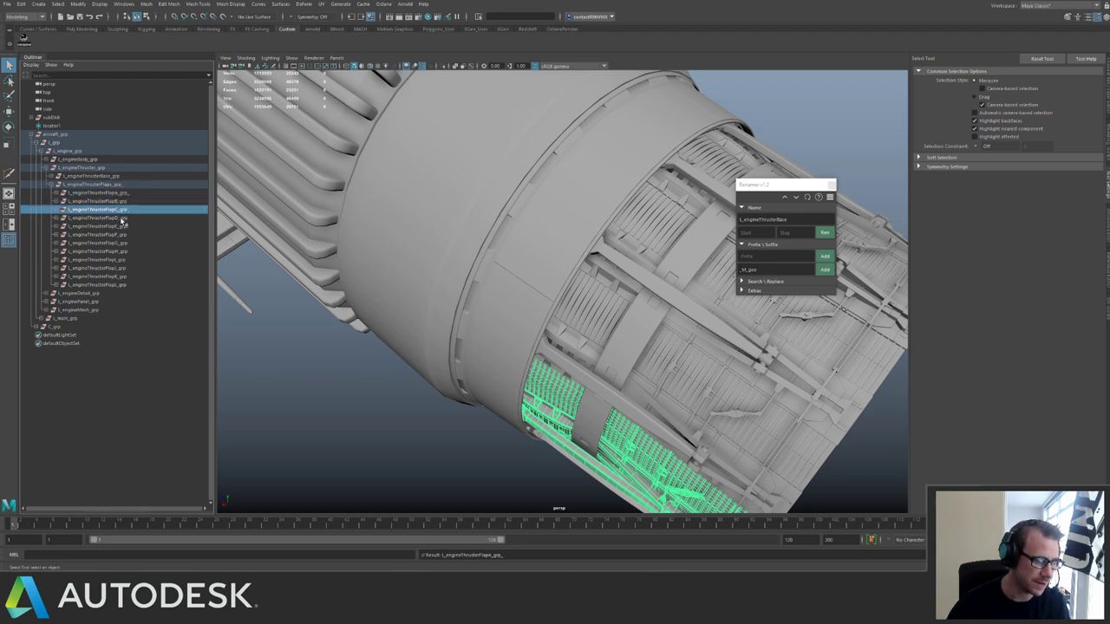
{"action": "left_click", "coordinate": [109, 200]}
{"action": "left_click", "coordinate": [99, 194]}
{"action": "left_click", "coordinate": [57, 194]}
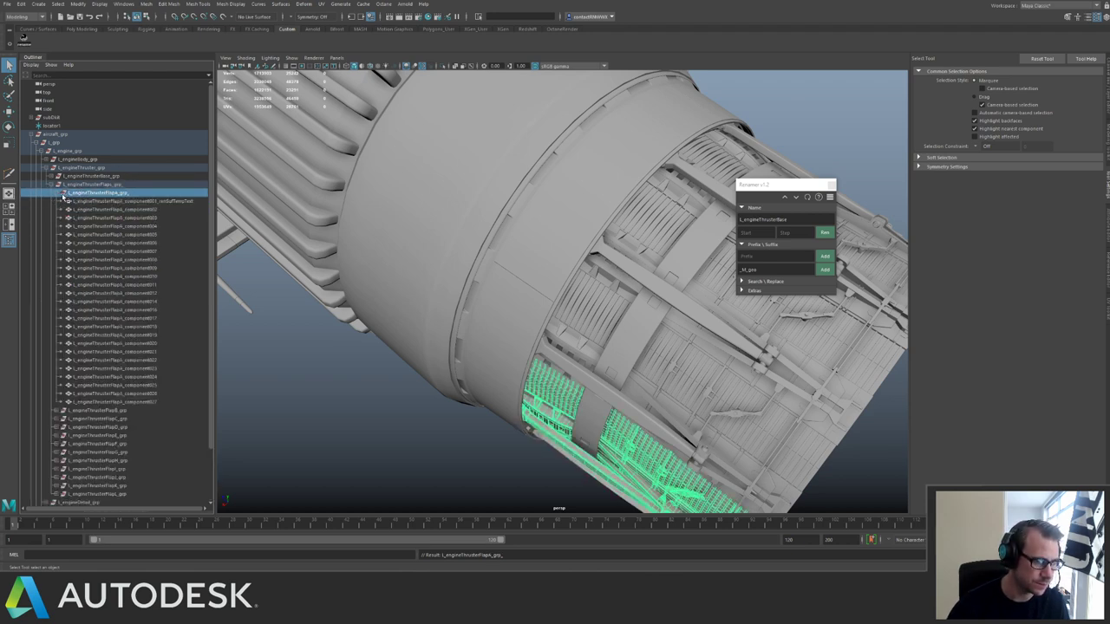
{"action": "middle_click_drag", "start_coordinate": [425, 191], "coordinate": [333, 234], "text": "alt"}
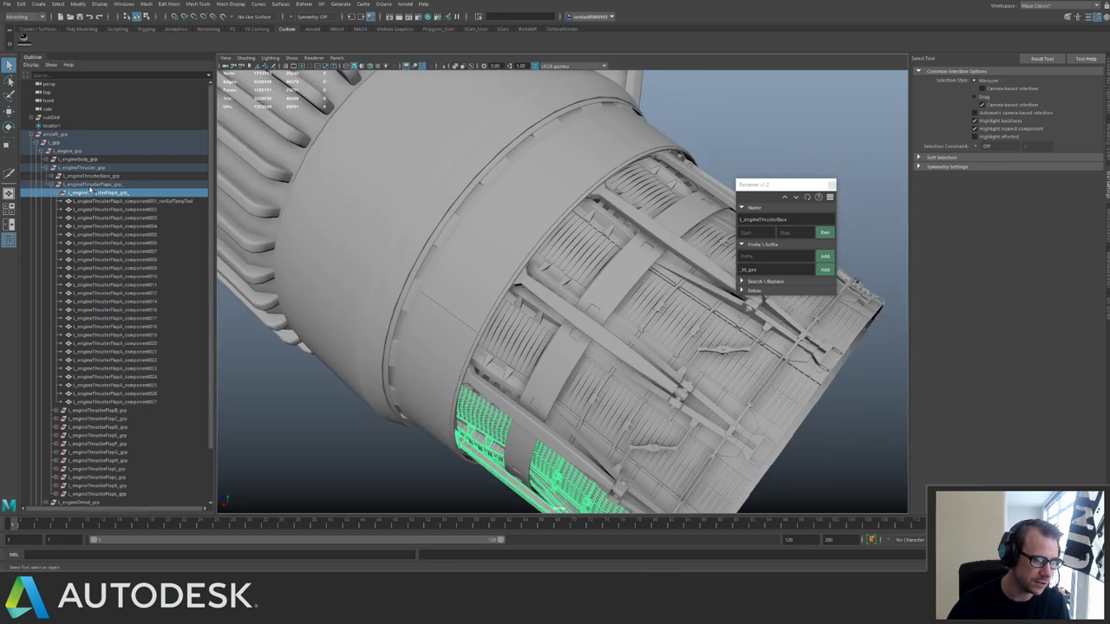
{"action": "double_click", "coordinate": [120, 195]}
{"action": "key", "text": "ctrl+c"}
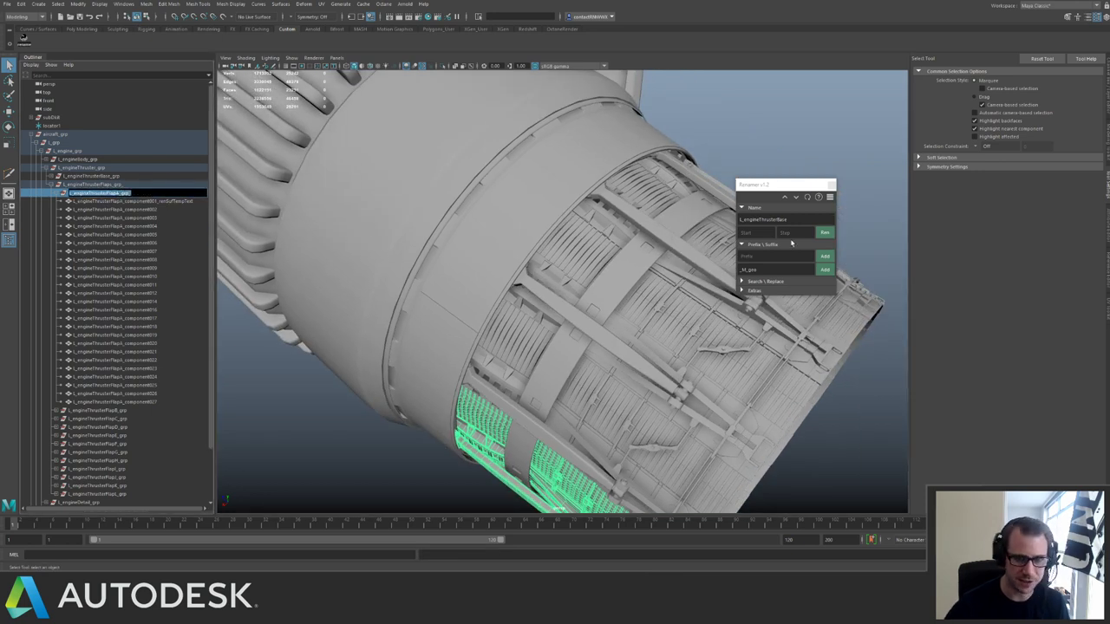
{"action": "double_click", "coordinate": [811, 219]}
{"action": "key", "text": "ctrl+v"}
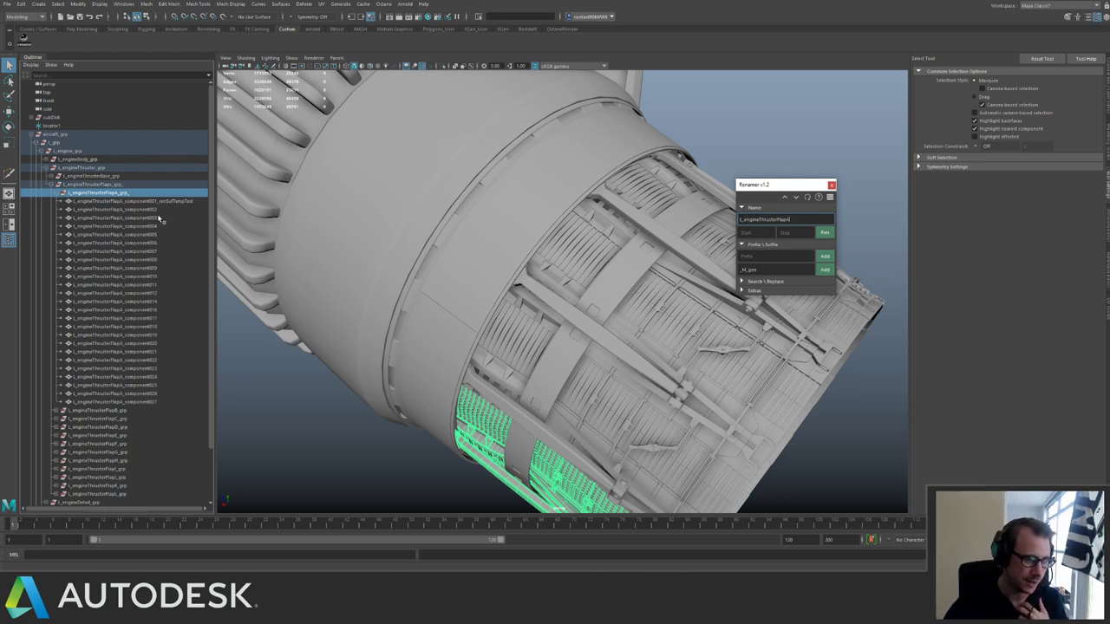
{"action": "left_click", "coordinate": [826, 235]}
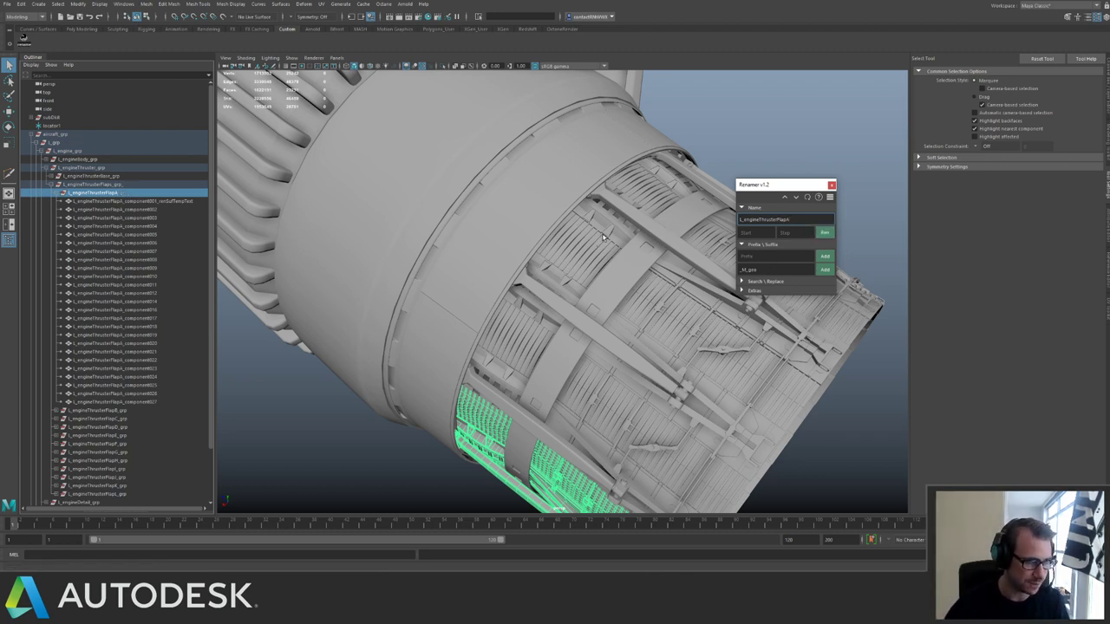
{"action": "type", "text": "_grp_"}
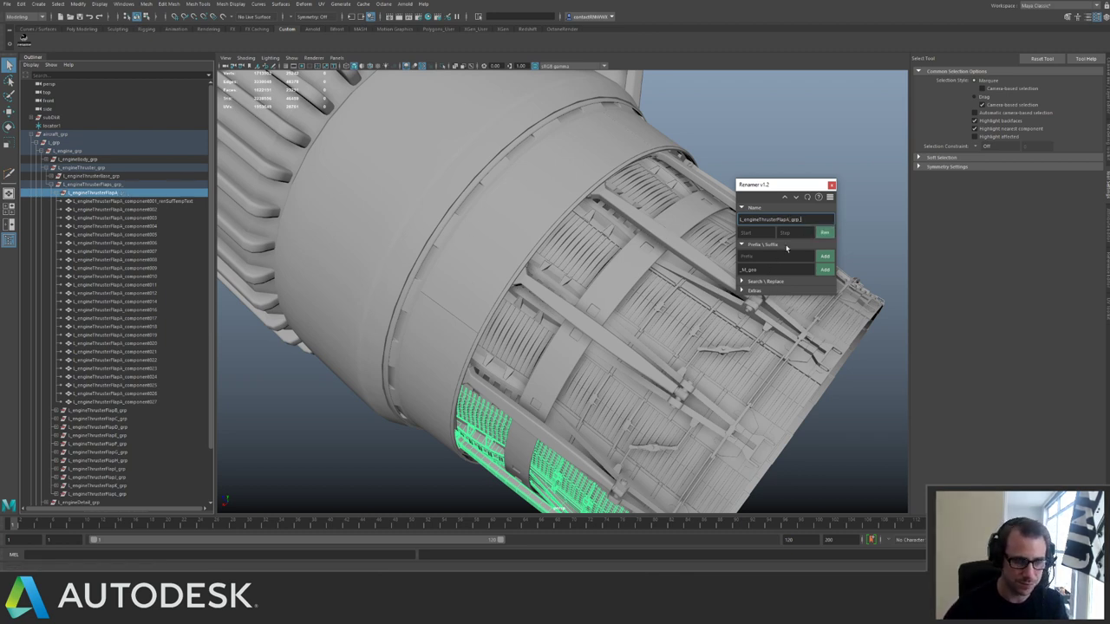
{"action": "key", "text": "Return"}
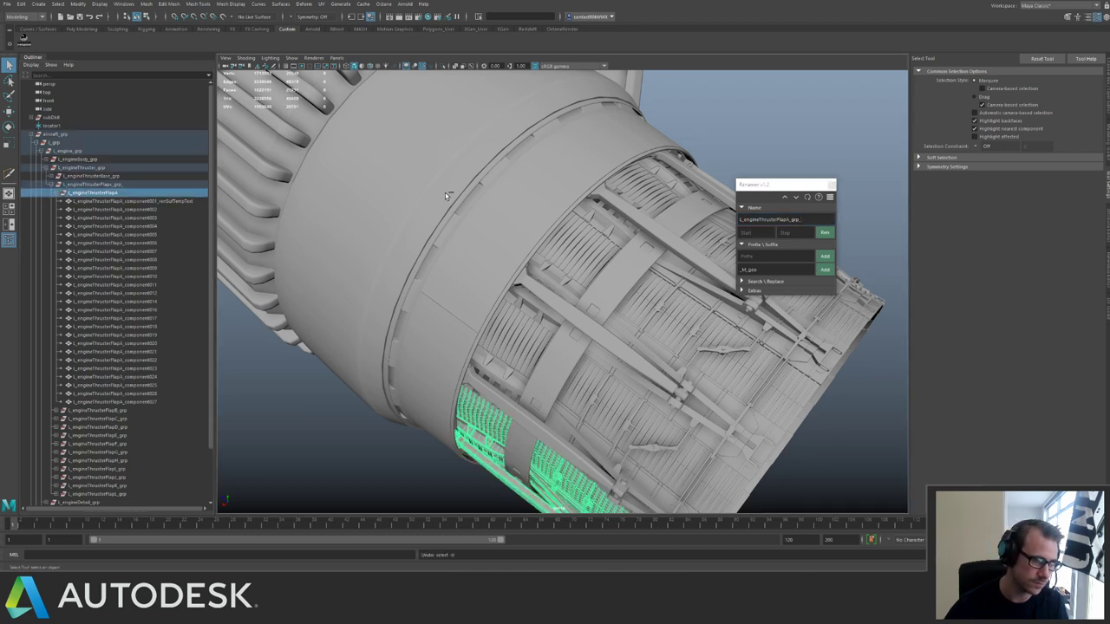
Rename the flap A group to L_engineThrusterFlapA_grp in the Outliner.
{"action": "double_click", "coordinate": [130, 193]}
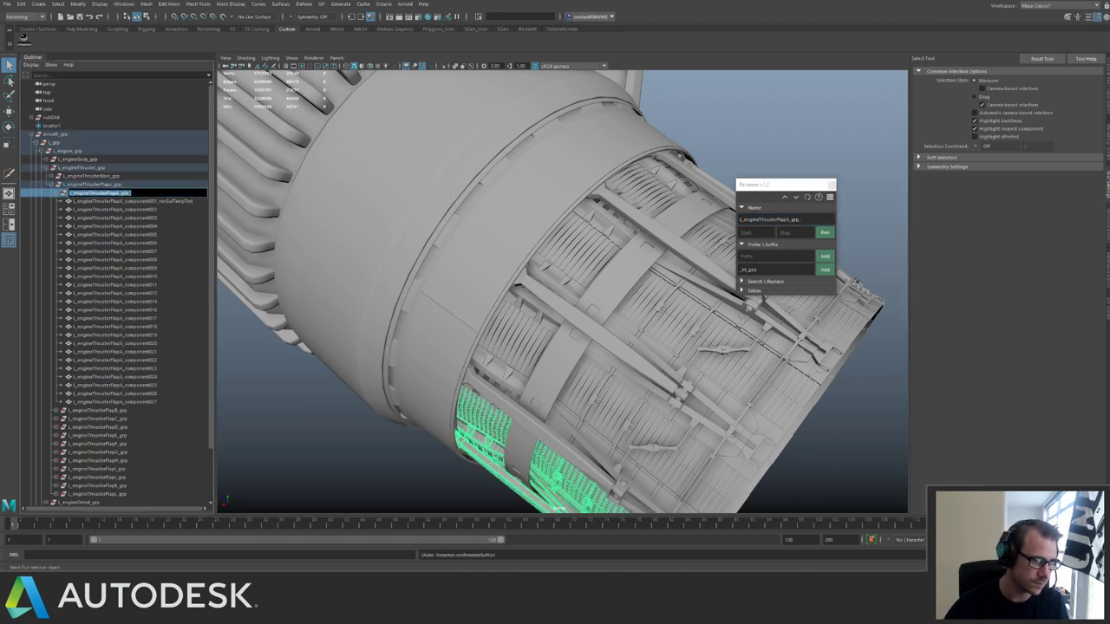
{"action": "key", "text": "Return"}
Rename all meshes in the flap A group to numbered L_engineThrusterFlapA names with the Renamer and add the _M_geo suffix.
{"action": "left_click", "coordinate": [139, 201]}
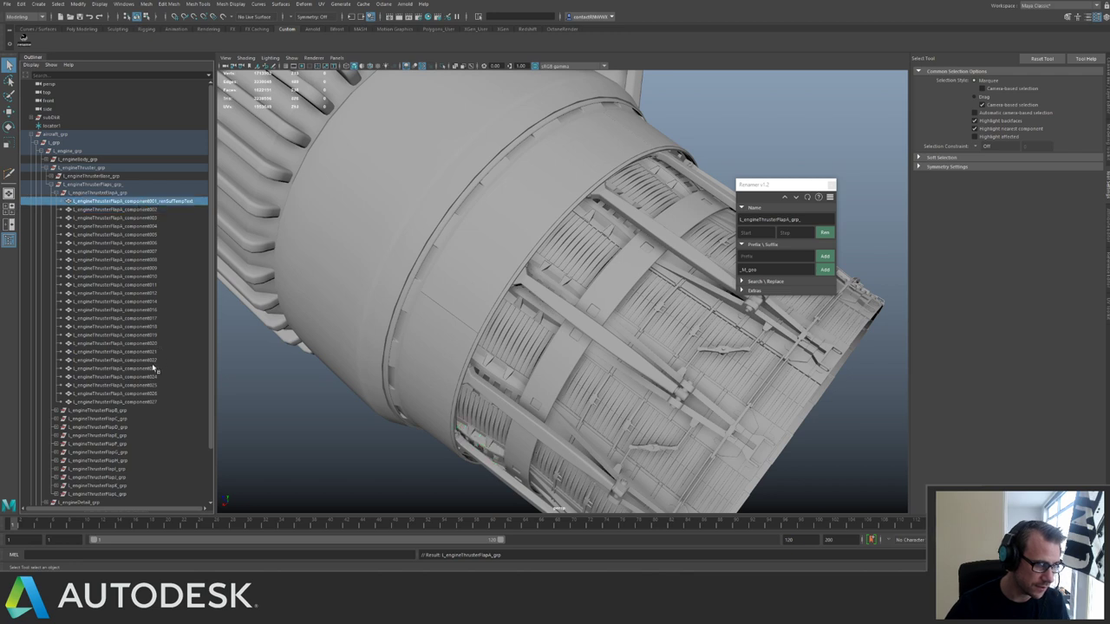
{"action": "left_click", "coordinate": [150, 404], "text": "shift"}
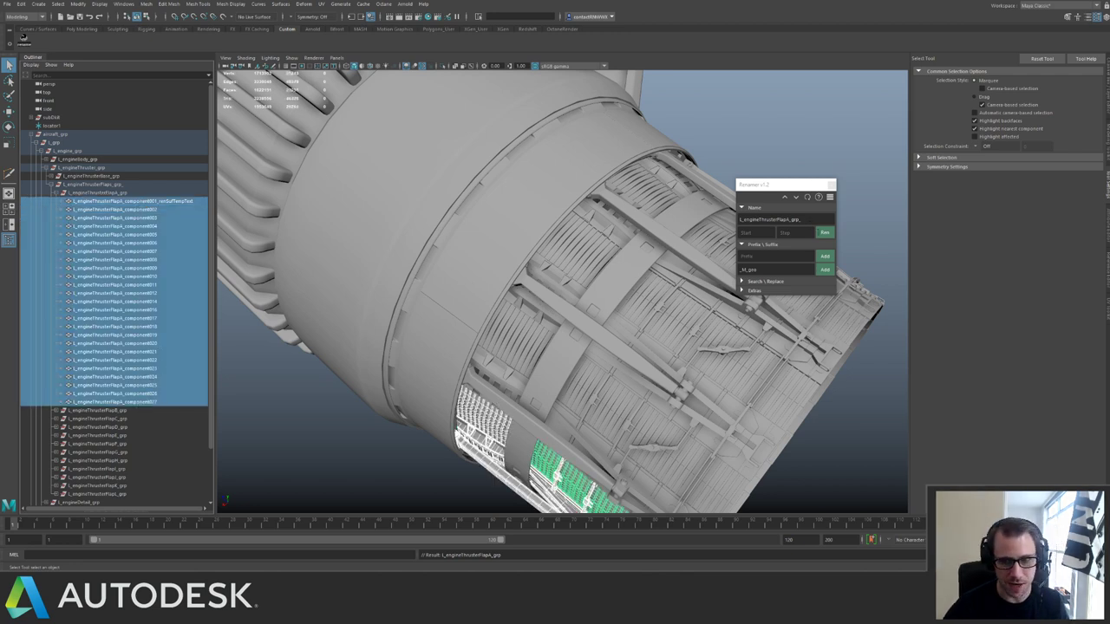
{"action": "left_click_drag", "start_coordinate": [803, 220], "coordinate": [791, 220]}
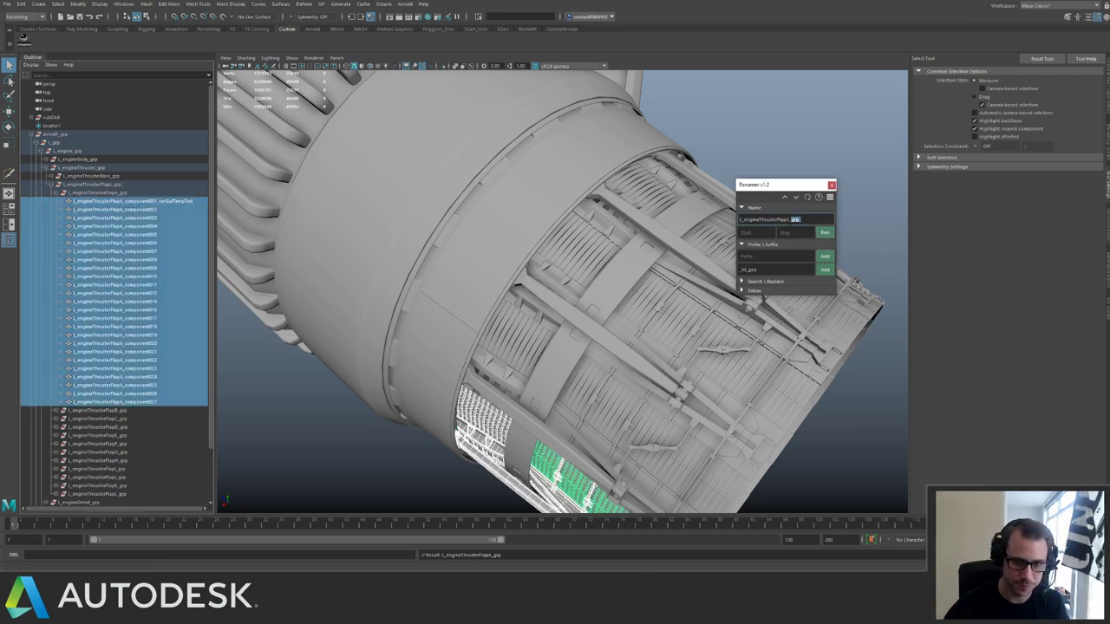
{"action": "key", "text": "BackSpace"}
{"action": "left_click", "coordinate": [825, 232]}
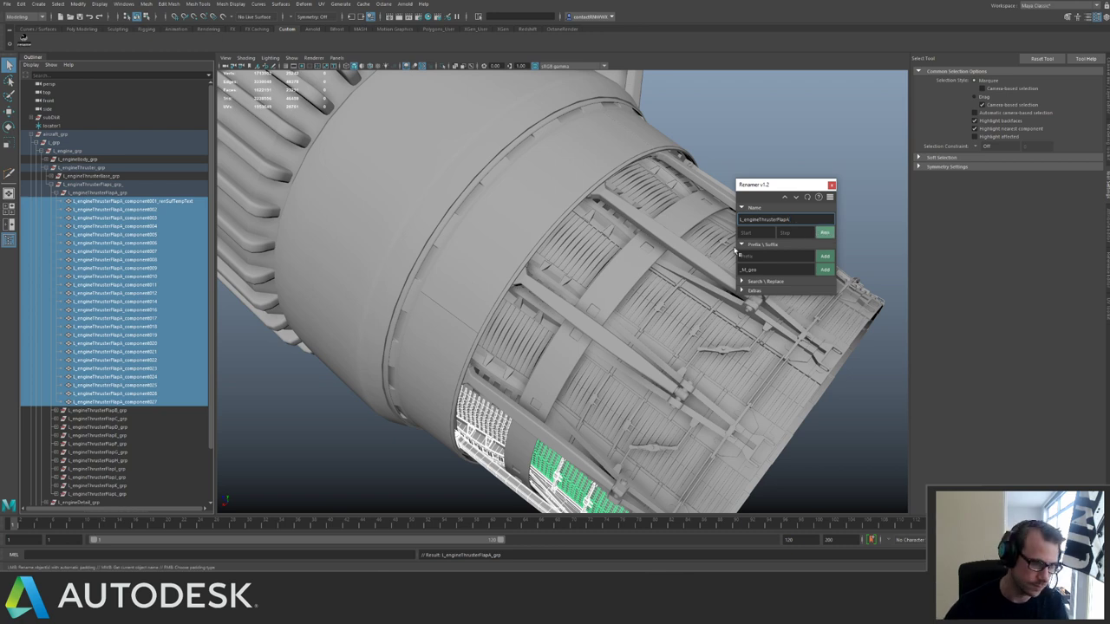
{"action": "key", "text": "BackSpace"}
{"action": "type", "text": "A"}
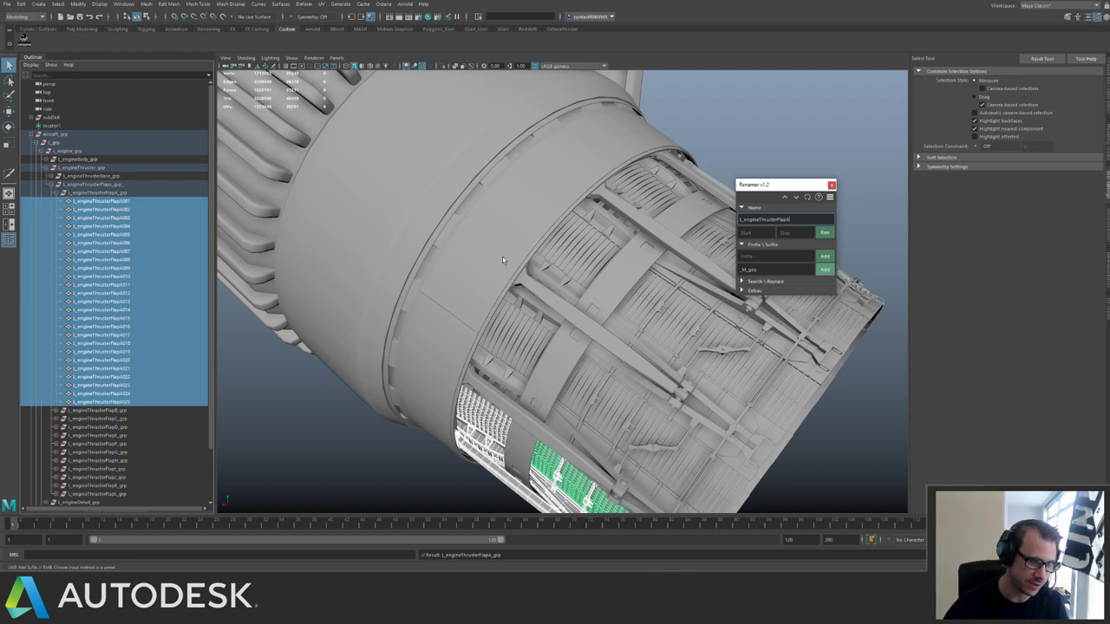
{"action": "left_click", "coordinate": [825, 269]}
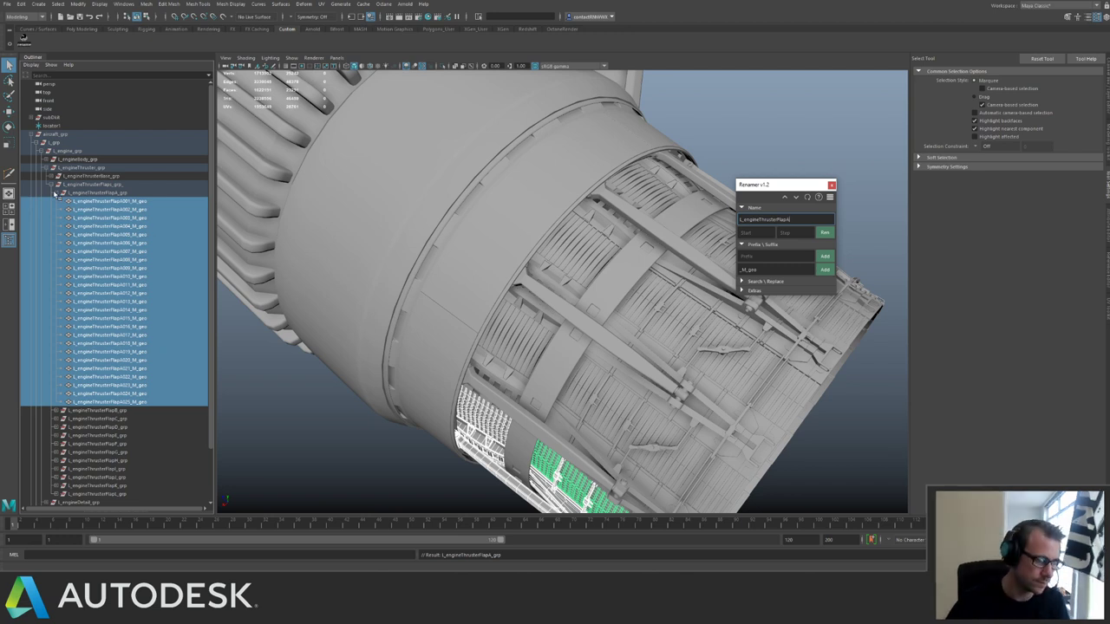
Collapse the flap A group and rename all flap B meshes to numbered L_engineThrusterFlapB names with the _M_geo suffix.
{"action": "left_click", "coordinate": [56, 192]}
{"action": "left_click", "coordinate": [94, 201]}
{"action": "left_click", "coordinate": [58, 202]}
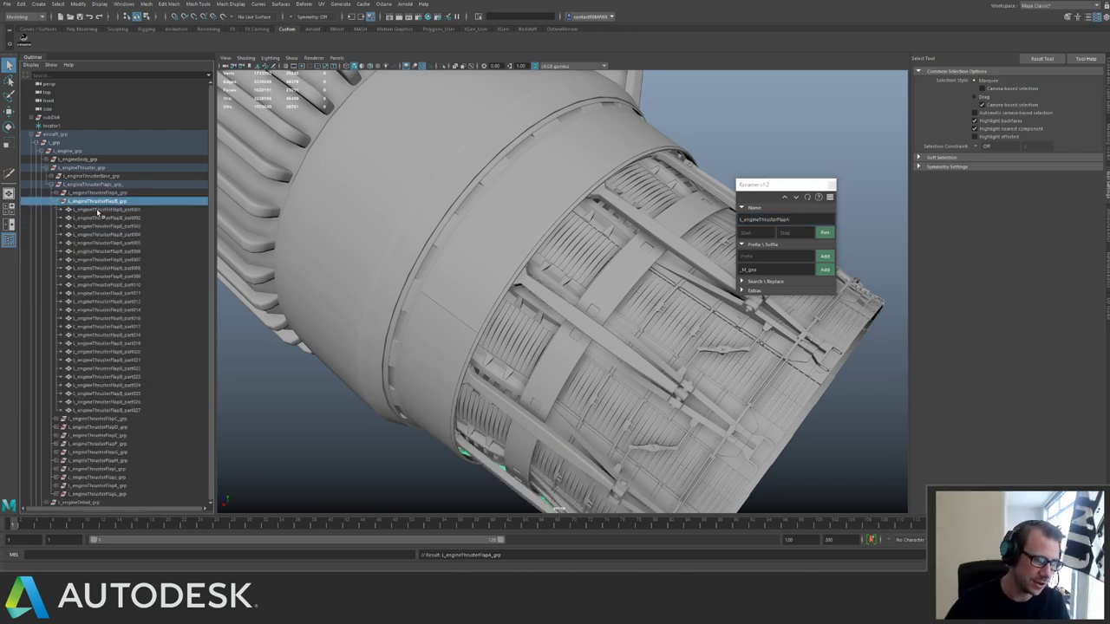
{"action": "left_click", "coordinate": [104, 210]}
{"action": "left_click", "coordinate": [130, 409], "text": "shift"}
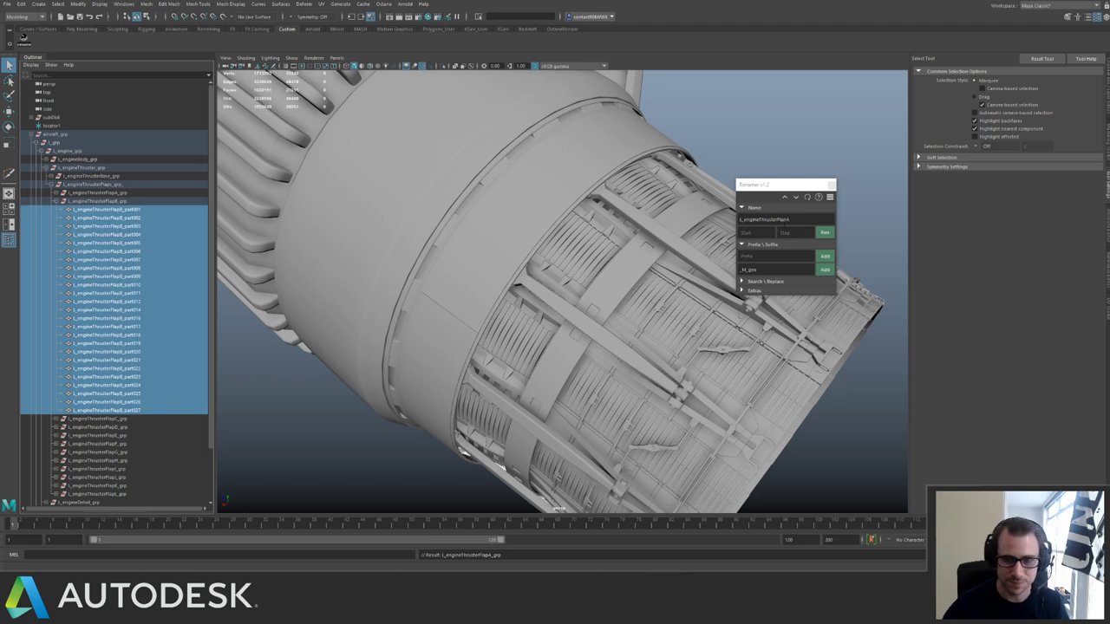
{"action": "left_click", "coordinate": [776, 220]}
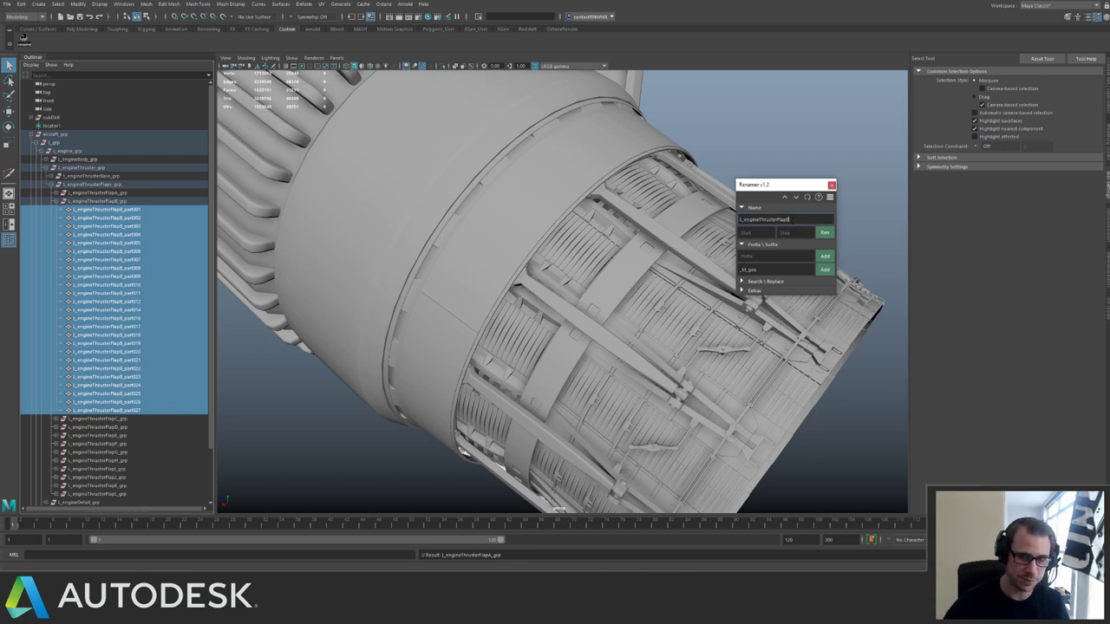
{"action": "left_click", "coordinate": [825, 232]}
{"action": "left_click", "coordinate": [824, 270]}
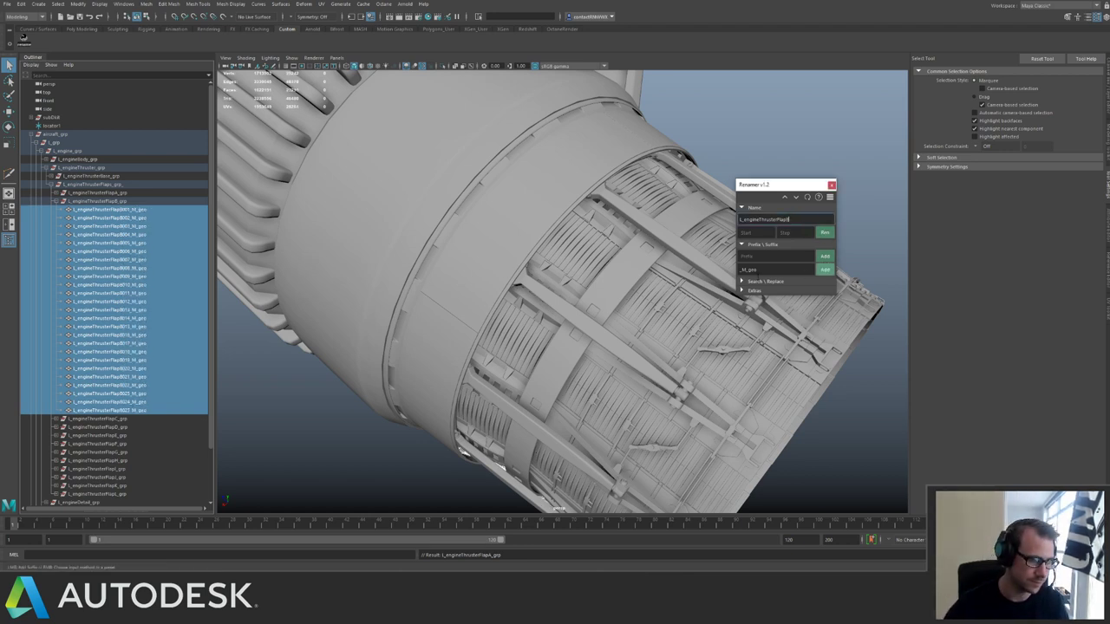
Collapse the flap B group and rename all flap C meshes to numbered L_engineThrusterFlapC names with the _M_geo suffix.
{"action": "left_click", "coordinate": [58, 201]}
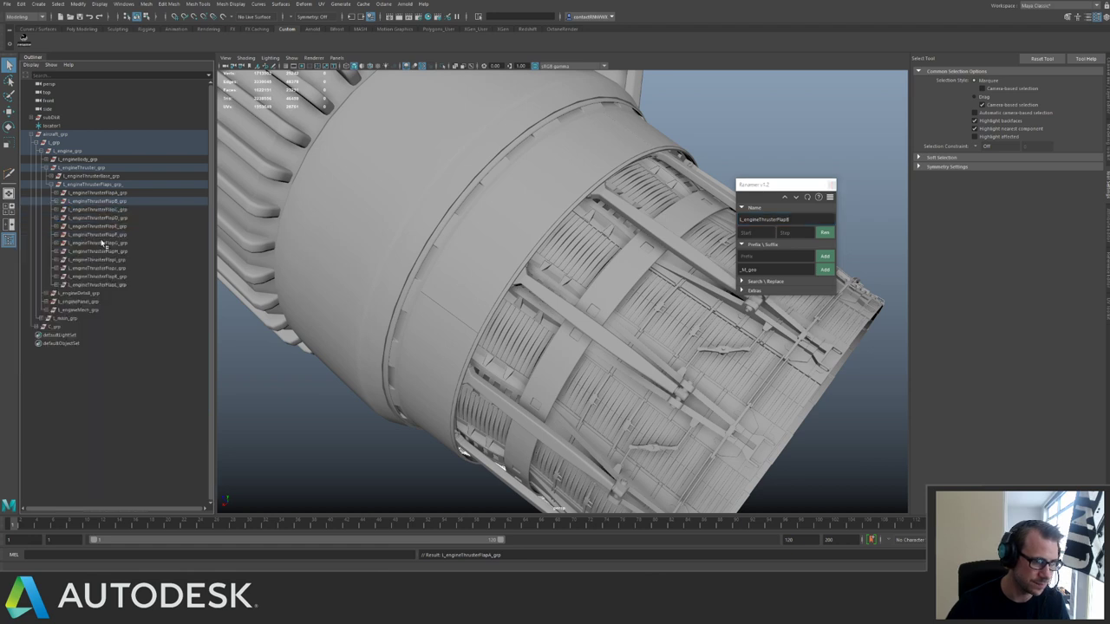
{"action": "left_click", "coordinate": [58, 210]}
{"action": "left_click", "coordinate": [108, 218]}
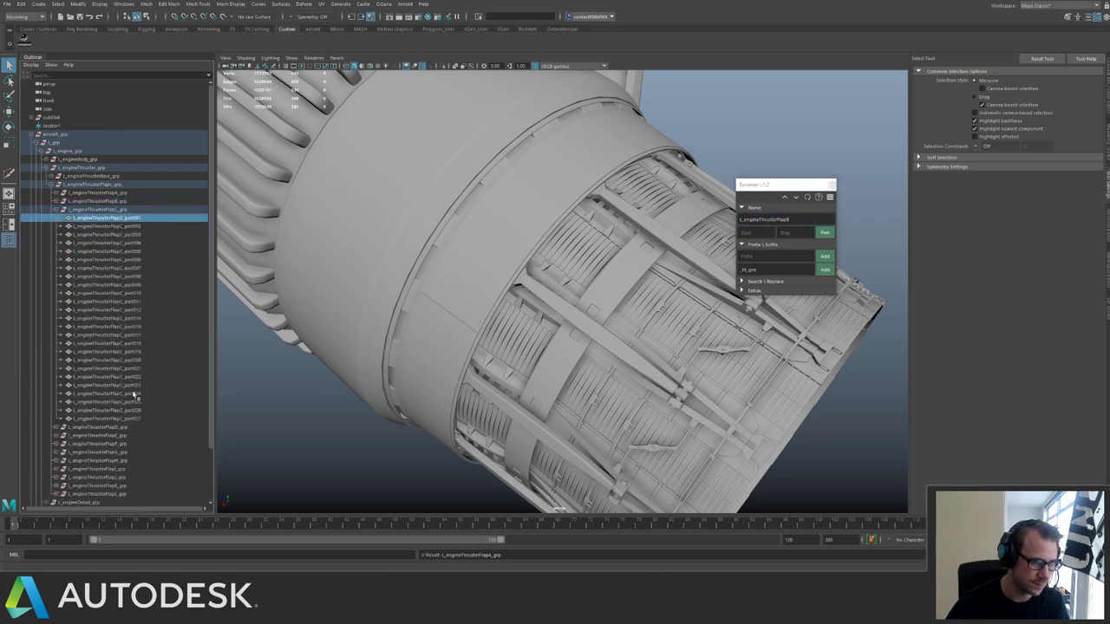
{"action": "left_click", "coordinate": [132, 419], "text": "shift"}
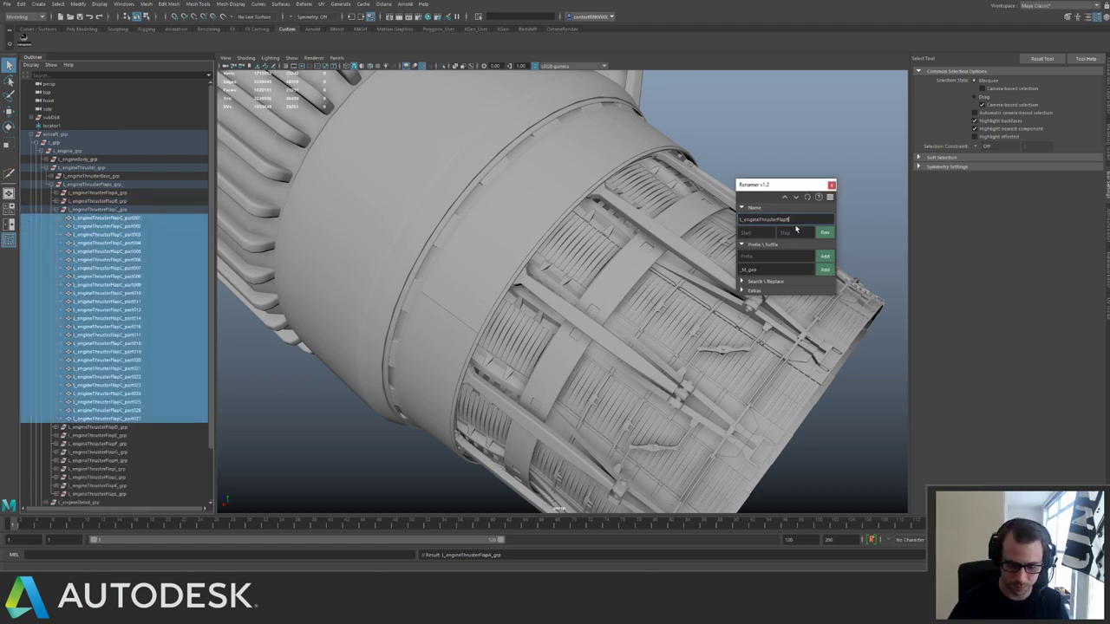
{"action": "left_click", "coordinate": [825, 232]}
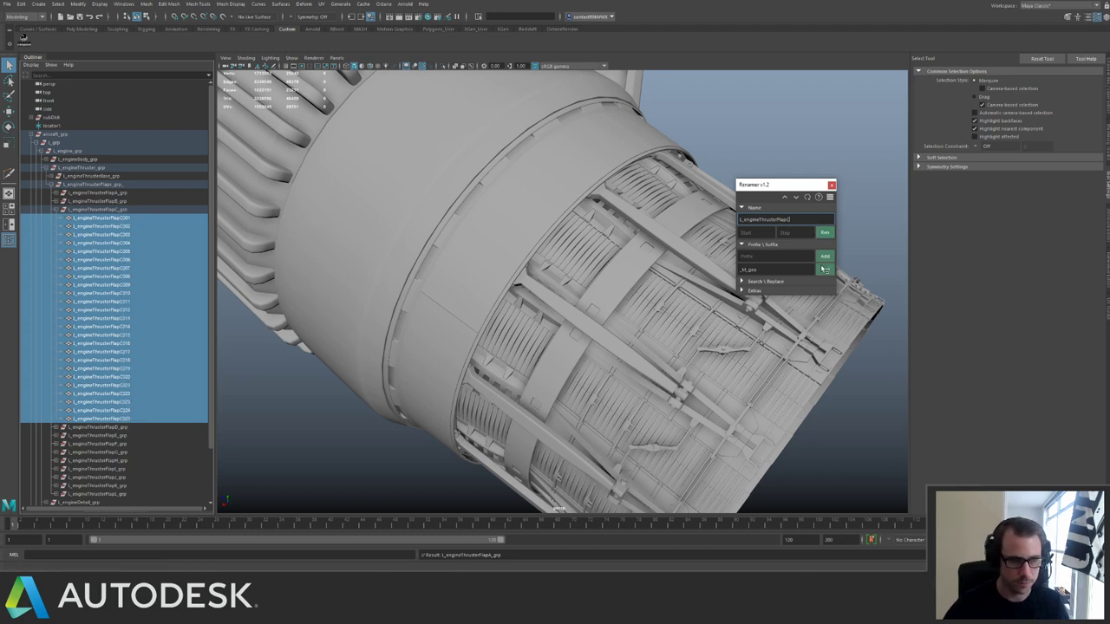
{"action": "left_click", "coordinate": [817, 271]}
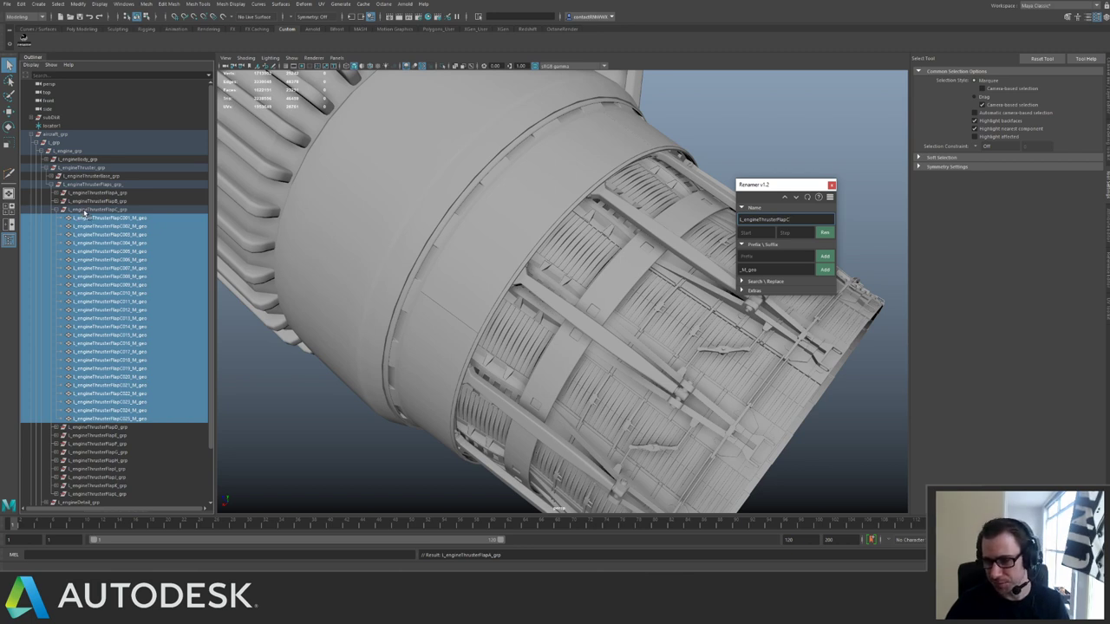
Collapse the flap C group and rename all flap D meshes to numbered L_engineThrusterFlapD names with the _M_geo suffix.
{"action": "left_click", "coordinate": [56, 210]}
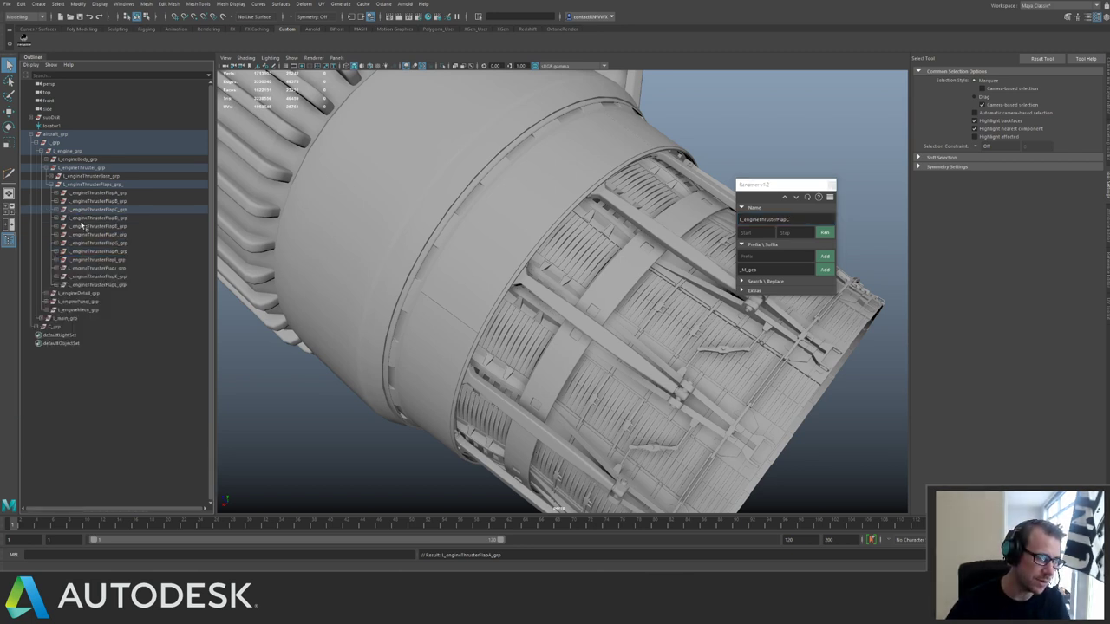
{"action": "left_click", "coordinate": [83, 218]}
{"action": "left_click", "coordinate": [57, 218]}
{"action": "left_click", "coordinate": [93, 225]}
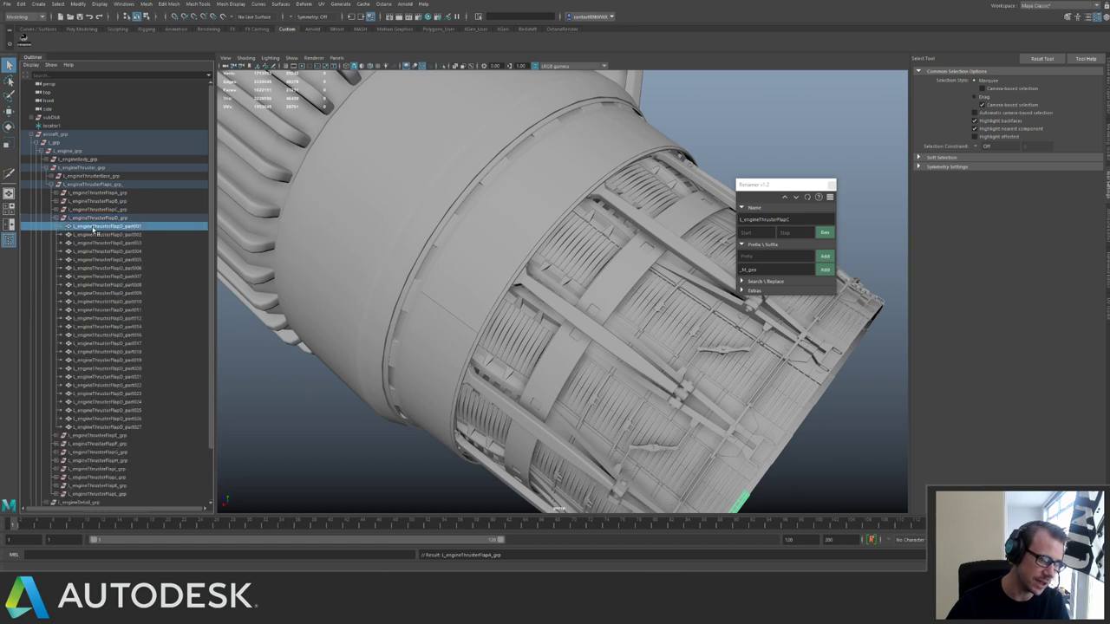
{"action": "left_click", "coordinate": [136, 426], "text": "shift"}
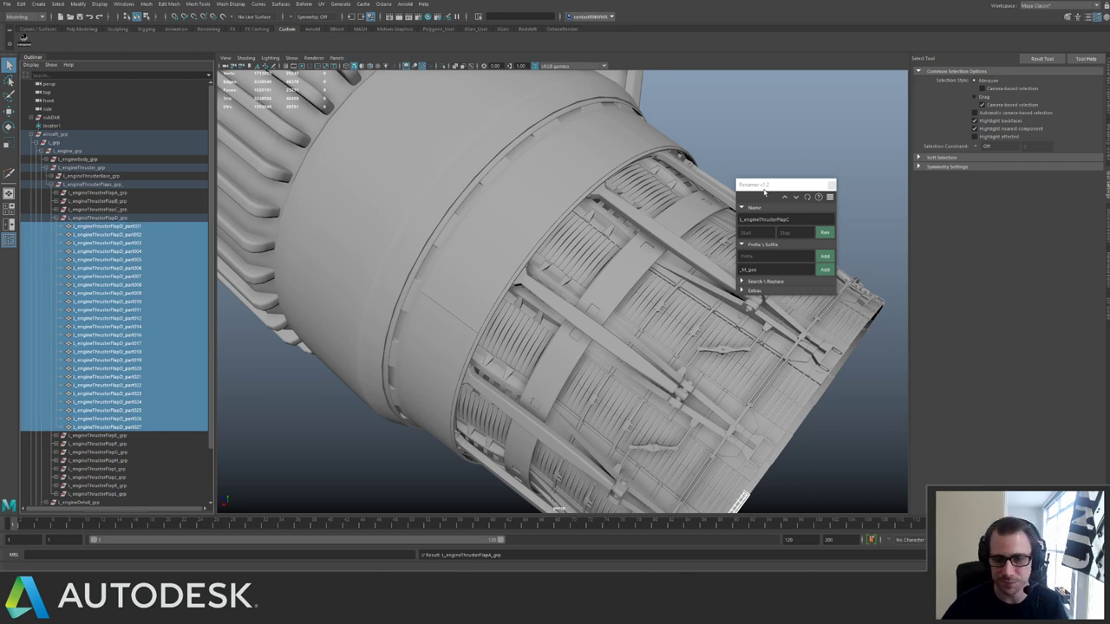
{"action": "left_click", "coordinate": [804, 220]}
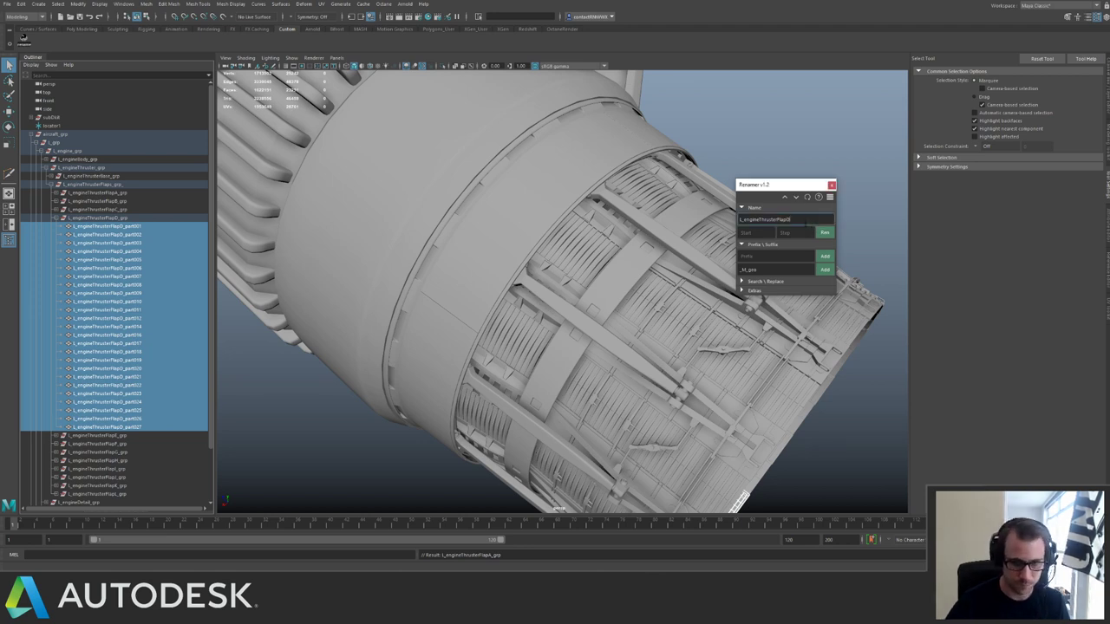
{"action": "left_click", "coordinate": [824, 233]}
{"action": "left_click", "coordinate": [825, 269]}
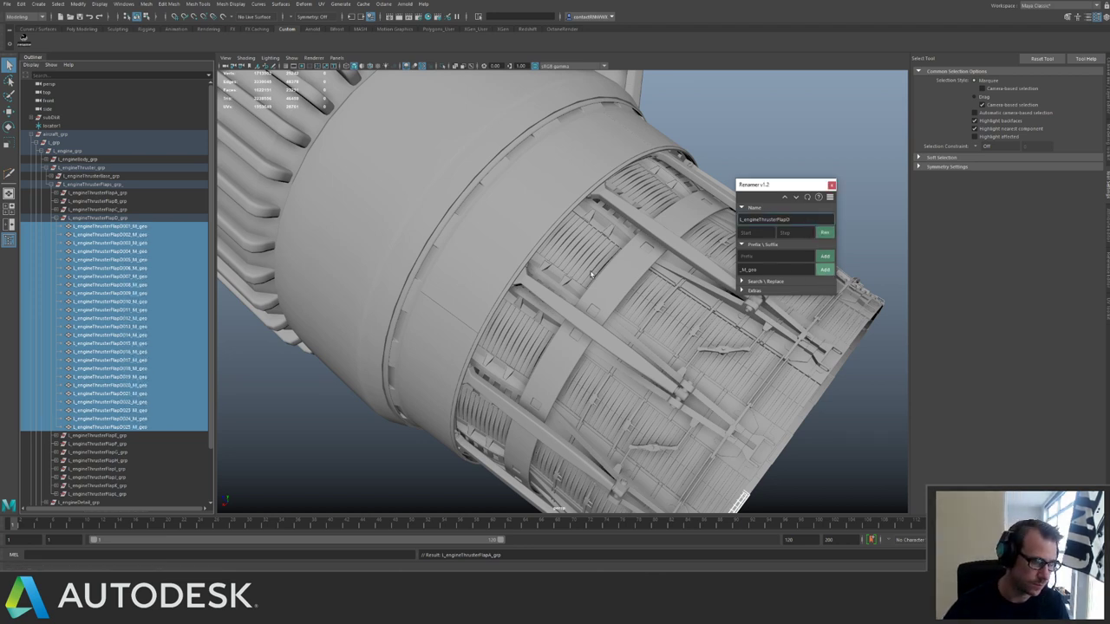
Collapse the flap D group and rename all flap E meshes to numbered L_engineThrusterFlapE names with the _M_geo suffix.
{"action": "left_click", "coordinate": [55, 218]}
{"action": "left_click", "coordinate": [112, 227]}
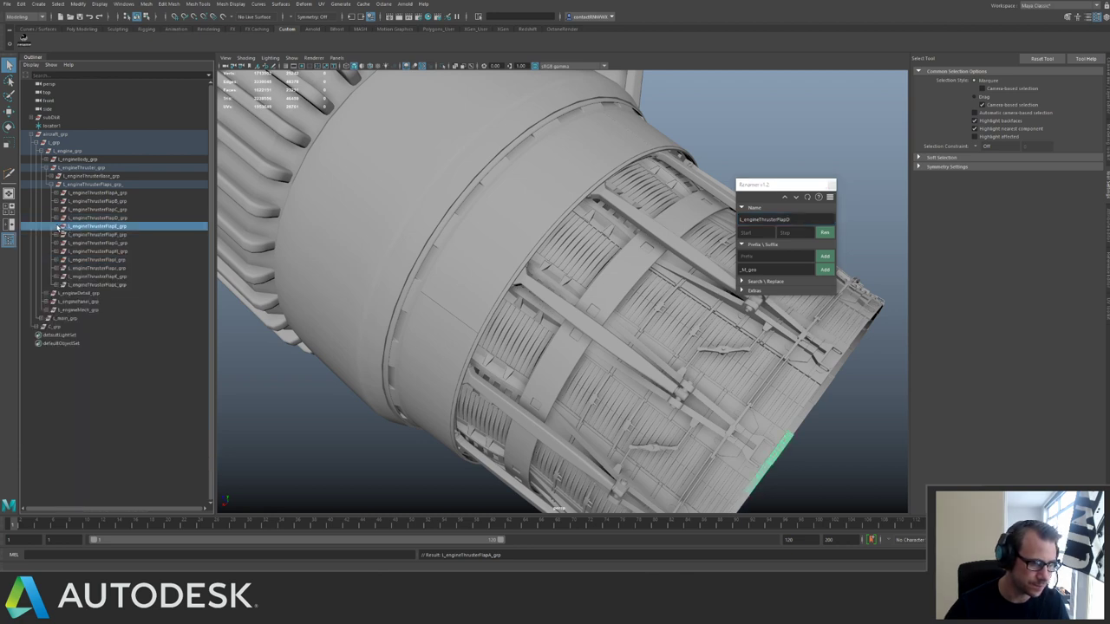
{"action": "key", "text": "Down"}
{"action": "left_click", "coordinate": [137, 436], "text": "shift"}
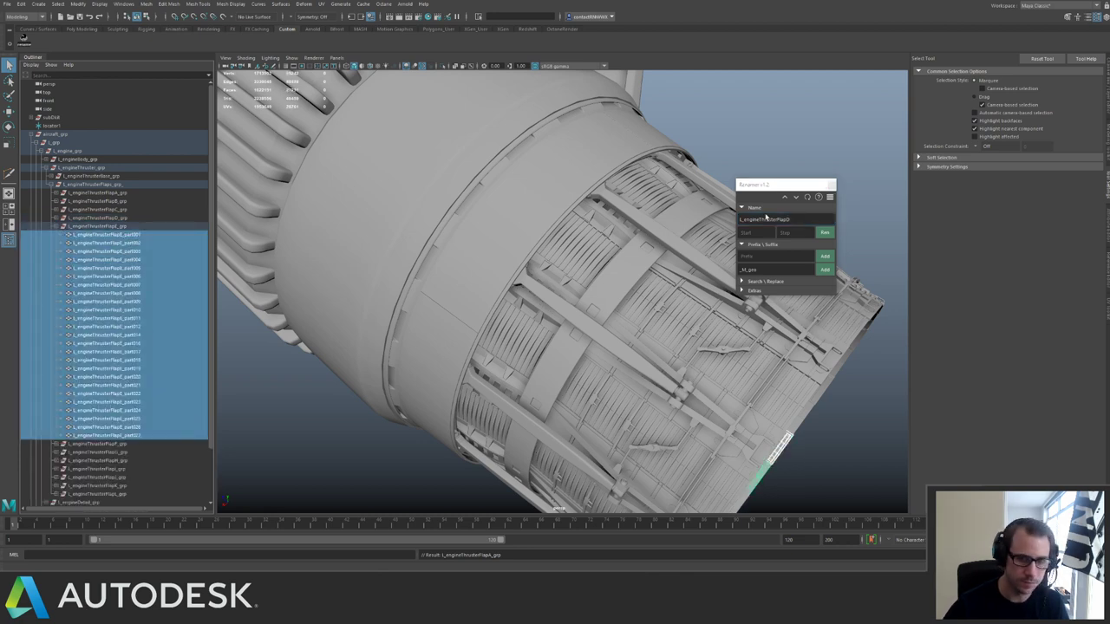
{"action": "left_click", "coordinate": [791, 219]}
{"action": "key", "text": "BackSpace"}
{"action": "type", "text": "E"}
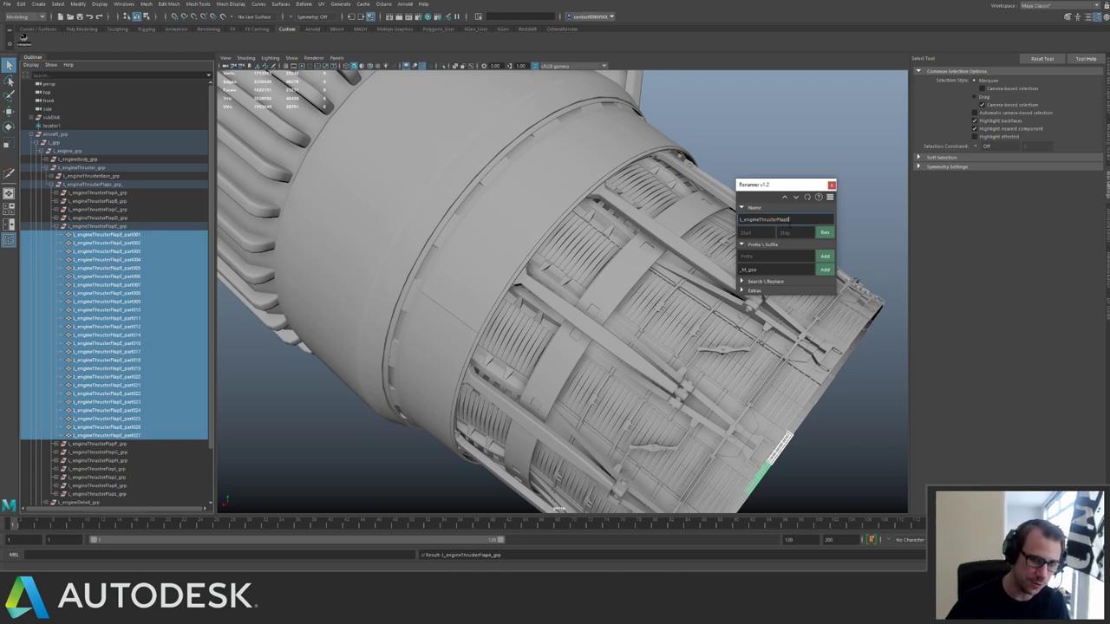
{"action": "left_click", "coordinate": [825, 233]}
{"action": "left_click", "coordinate": [825, 270]}
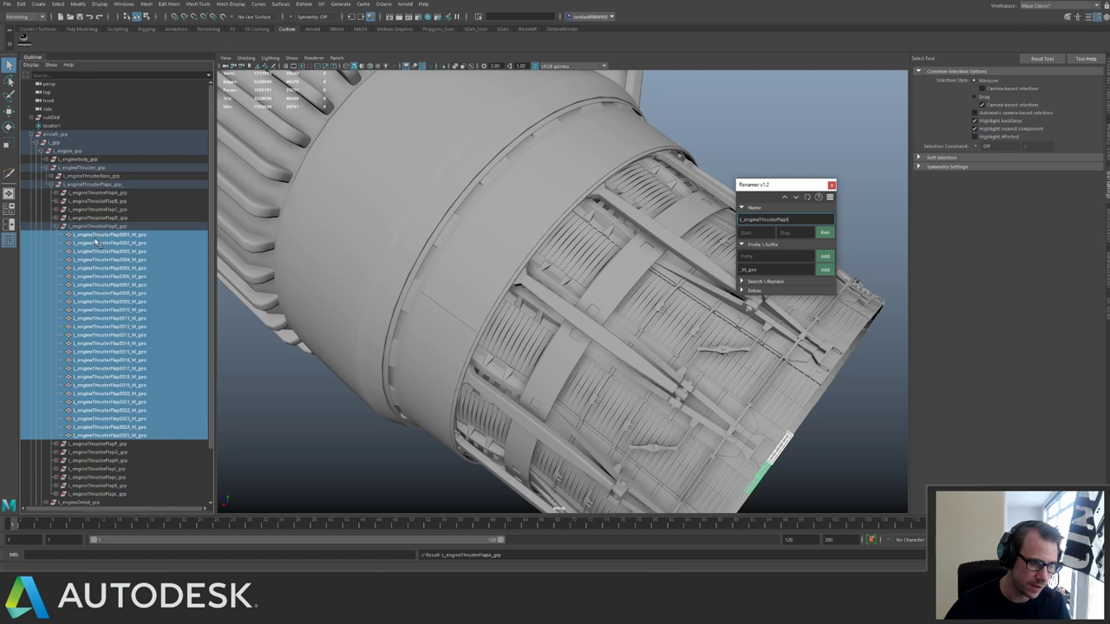
Collapse the flap E group and rename all flap F meshes to numbered L_engineThrusterFlapF names with the _M_geo suffix.
{"action": "left_click", "coordinate": [59, 227]}
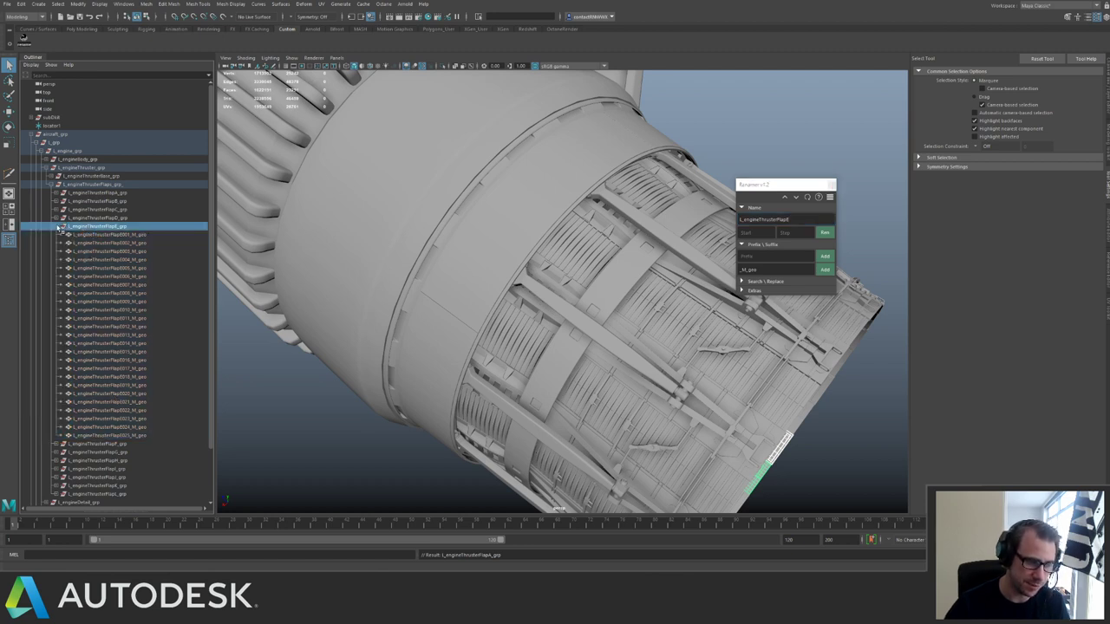
{"action": "left_click", "coordinate": [57, 228]}
{"action": "left_click", "coordinate": [66, 236]}
{"action": "left_click", "coordinate": [63, 235]}
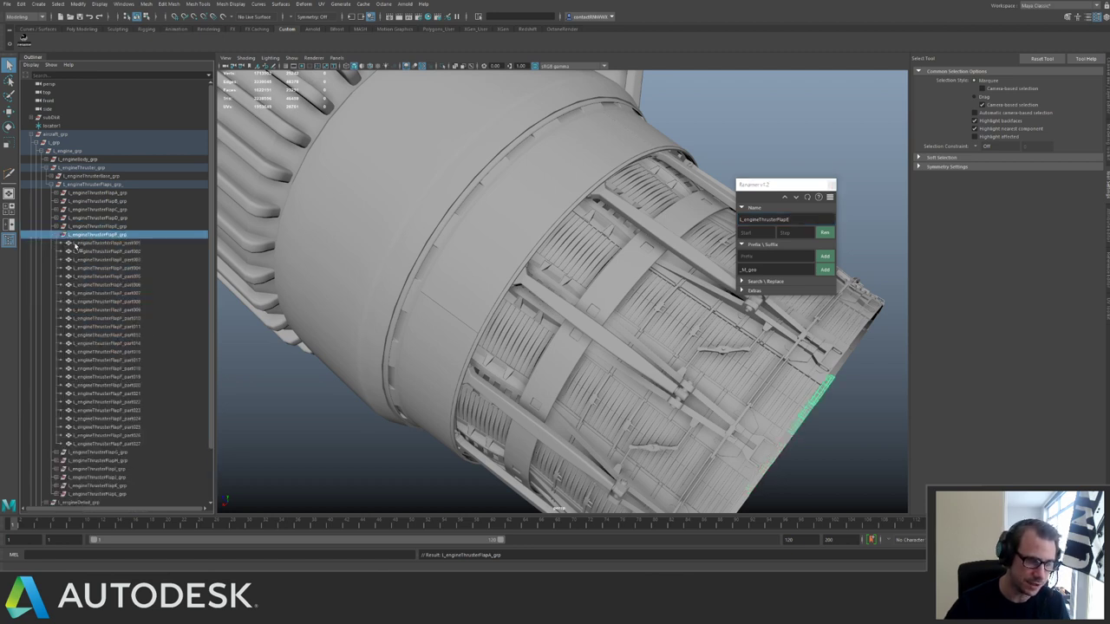
{"action": "left_click", "coordinate": [127, 244]}
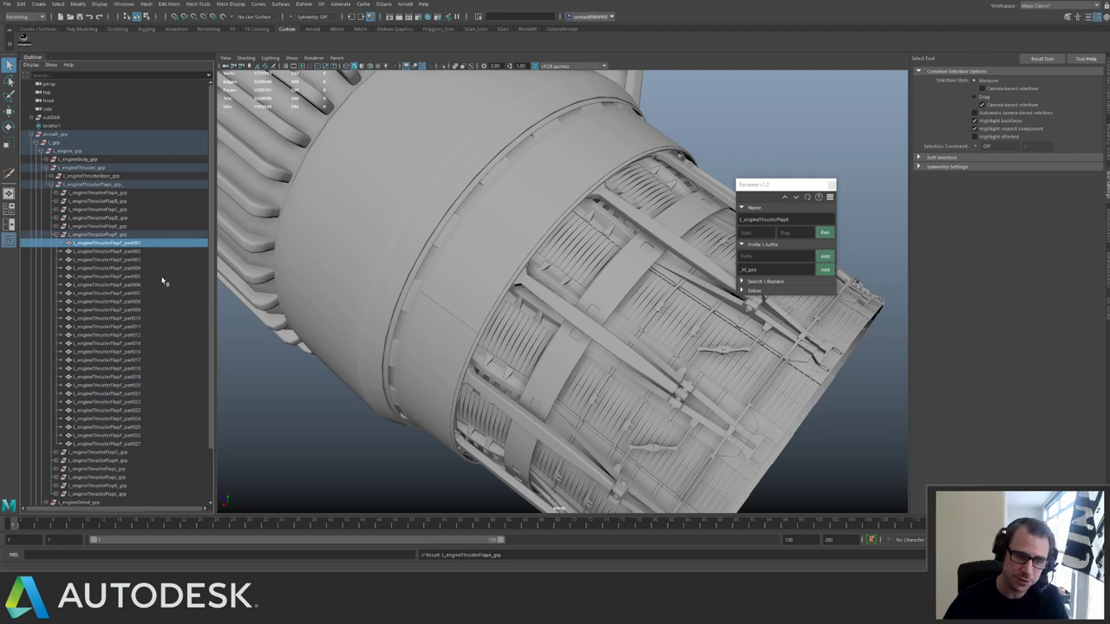
{"action": "left_click", "coordinate": [130, 444], "text": "shift"}
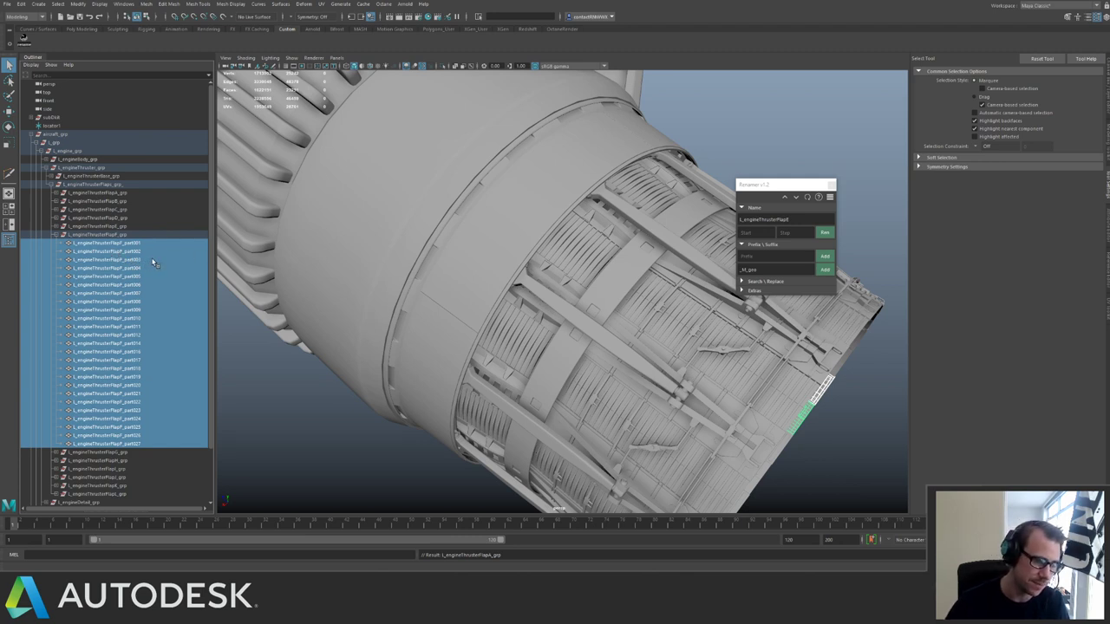
{"action": "left_click", "coordinate": [802, 220]}
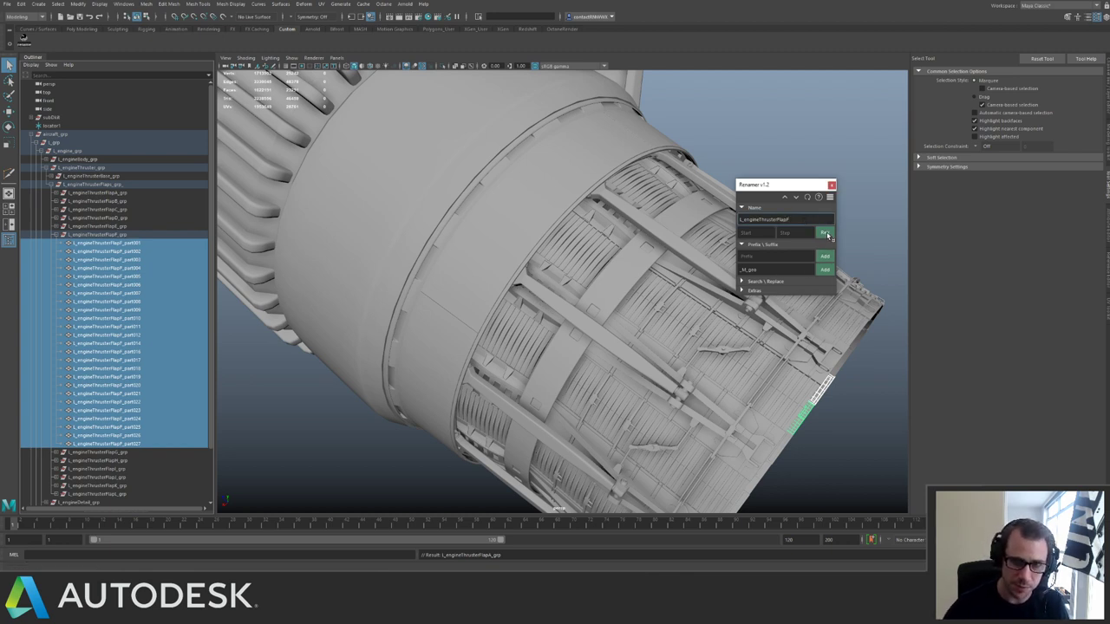
{"action": "left_click", "coordinate": [826, 233]}
{"action": "left_click", "coordinate": [825, 269]}
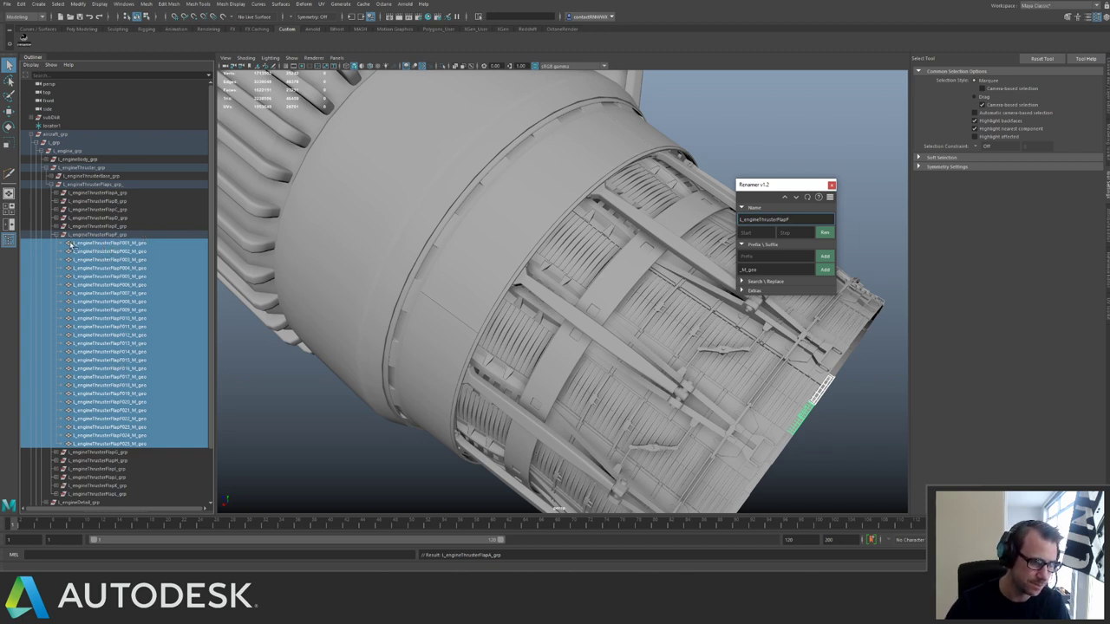
Collapse the flap F group and rename all flap G meshes to numbered L_engineThrusterFlapG names with the _M_geo suffix.
{"action": "left_click", "coordinate": [59, 236]}
{"action": "left_click", "coordinate": [113, 244]}
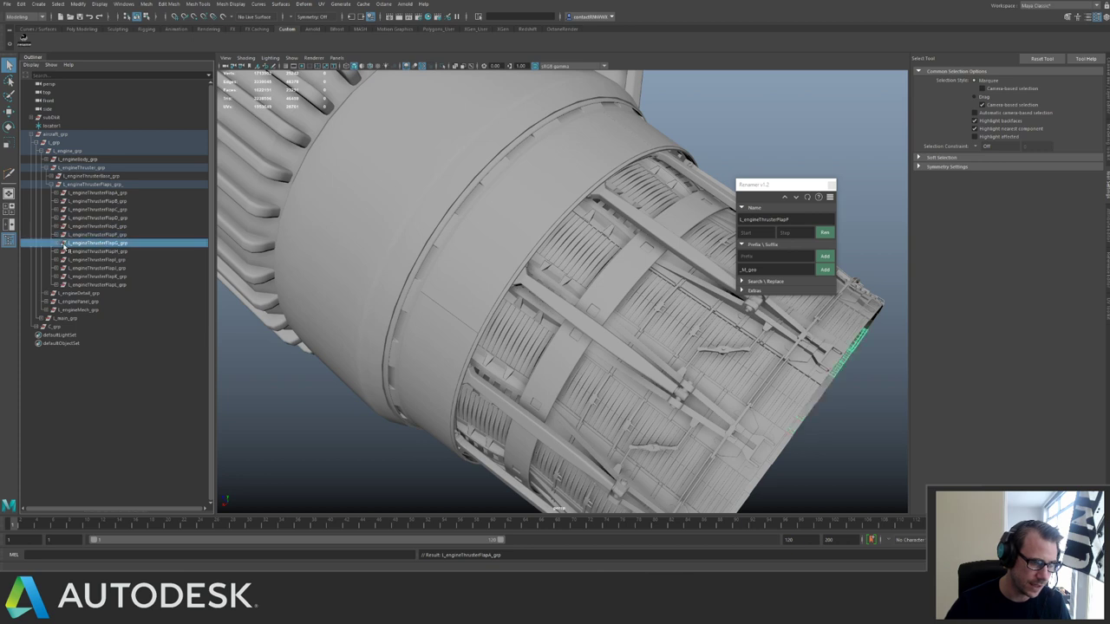
{"action": "left_click", "coordinate": [54, 244]}
{"action": "left_click", "coordinate": [122, 251]}
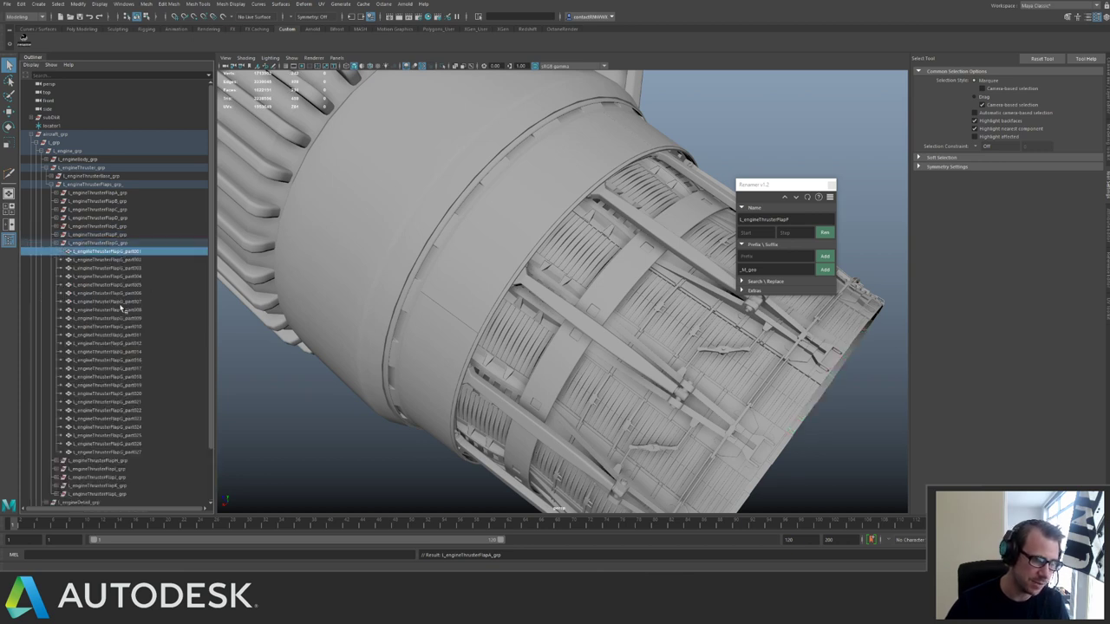
{"action": "left_click", "coordinate": [136, 445], "text": "shift"}
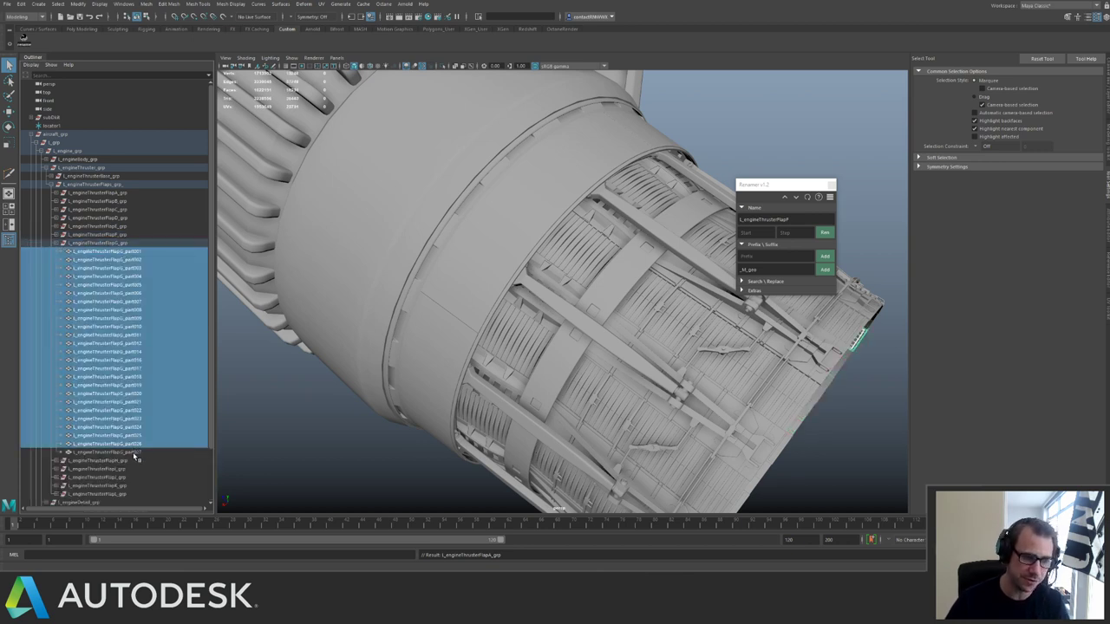
{"action": "left_click", "coordinate": [134, 453], "text": "shift"}
{"action": "left_click", "coordinate": [793, 220]}
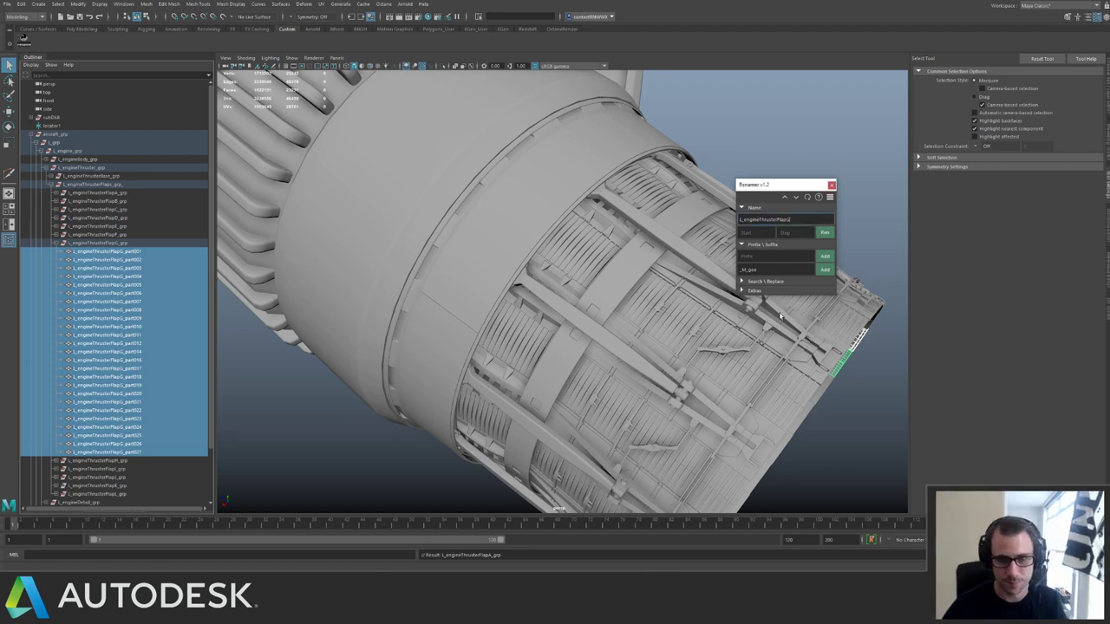
{"action": "left_click", "coordinate": [824, 232]}
{"action": "left_click", "coordinate": [824, 269]}
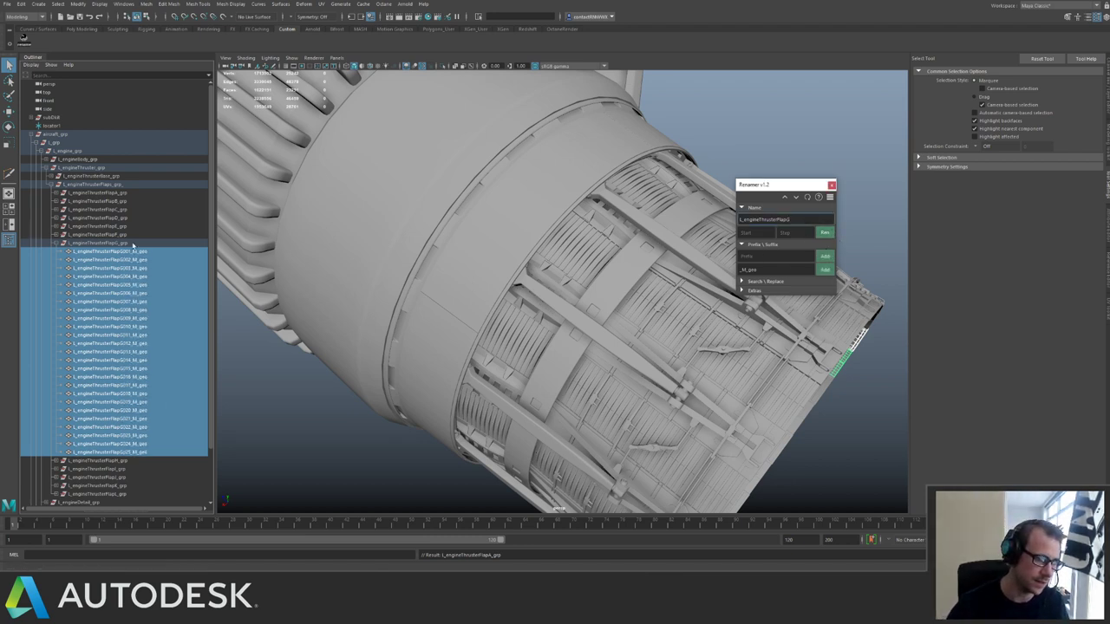
Collapse the flap G group and rename all flap H meshes to numbered L_engineThrusterFlapH names with the _M_geo suffix.
{"action": "left_click", "coordinate": [55, 243]}
{"action": "left_click", "coordinate": [63, 251]}
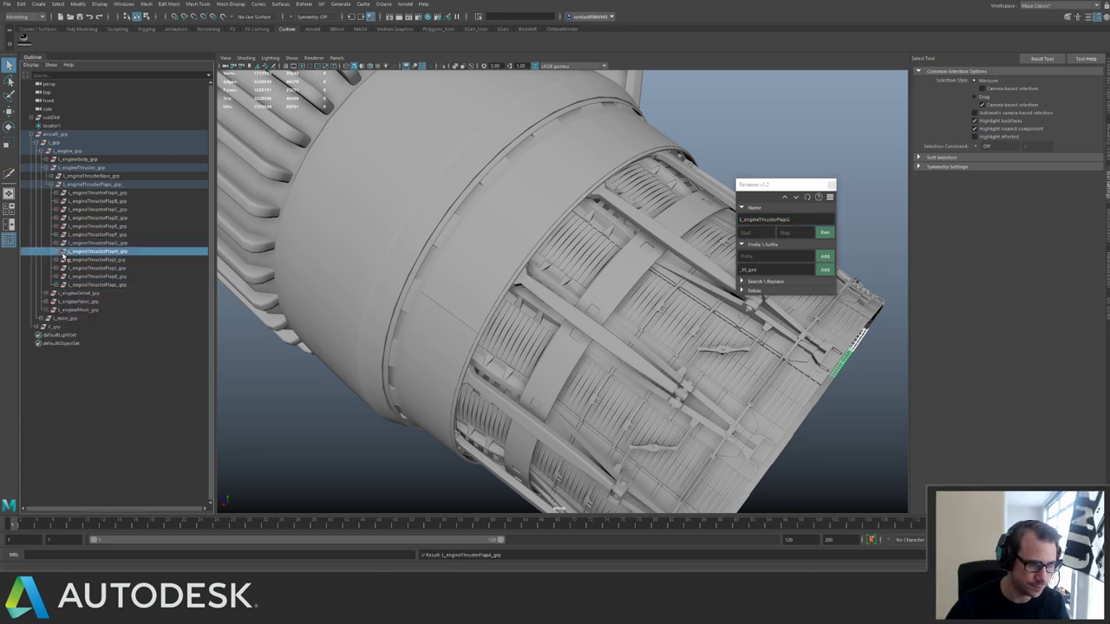
{"action": "left_click", "coordinate": [58, 252]}
{"action": "left_click", "coordinate": [105, 260]}
{"action": "left_click", "coordinate": [139, 460], "text": "shift"}
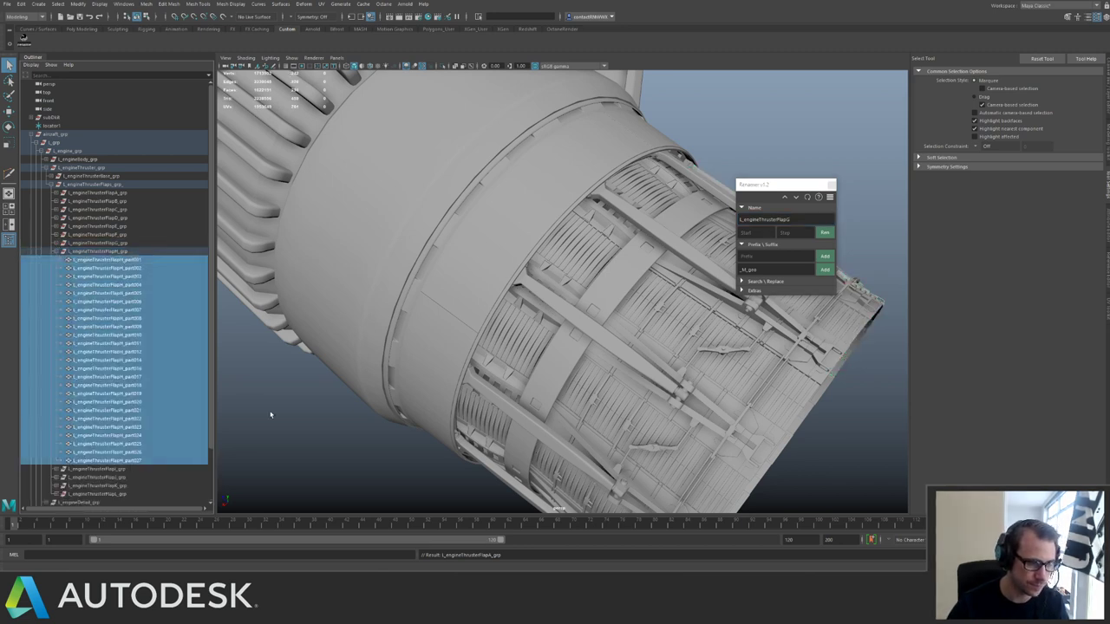
{"action": "left_click", "coordinate": [805, 221]}
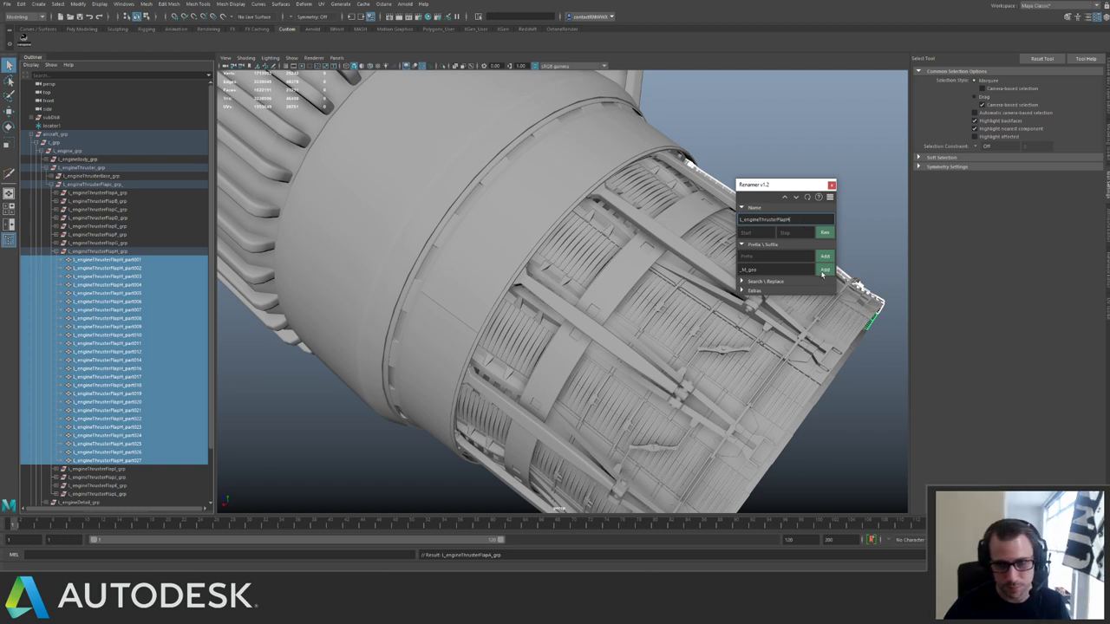
{"action": "left_click", "coordinate": [825, 233]}
{"action": "left_click", "coordinate": [824, 270]}
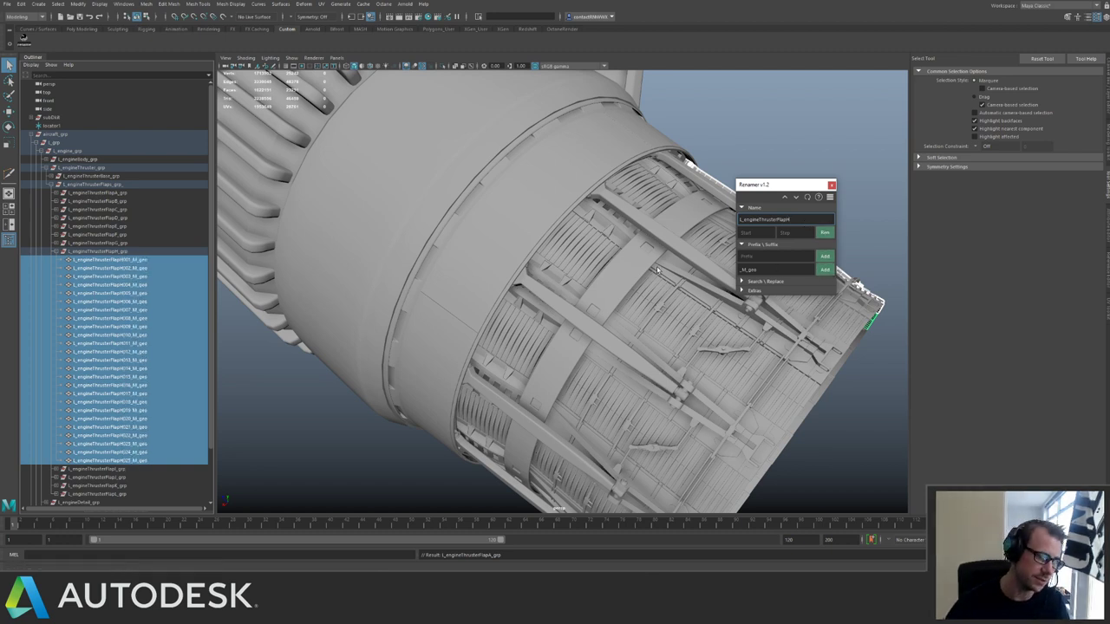
Collapse the flap H group and rename all flap I meshes to numbered L_engineThrusterFlapI names with the _M_geo suffix.
{"action": "left_click", "coordinate": [57, 259]}
{"action": "left_click", "coordinate": [82, 261]}
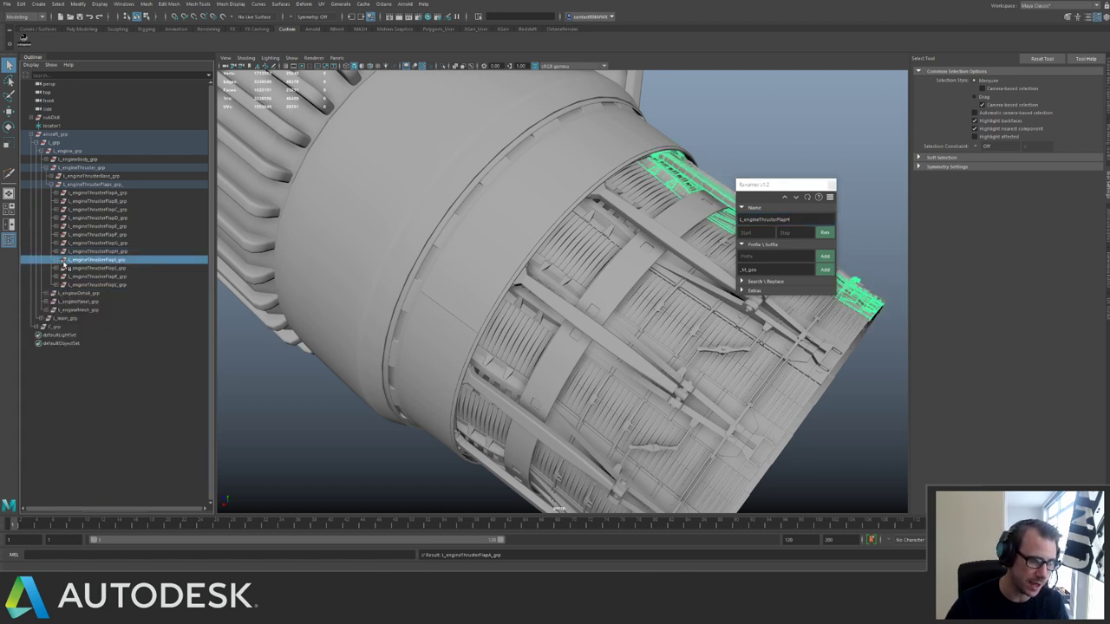
{"action": "left_click", "coordinate": [57, 260]}
{"action": "left_click", "coordinate": [109, 269]}
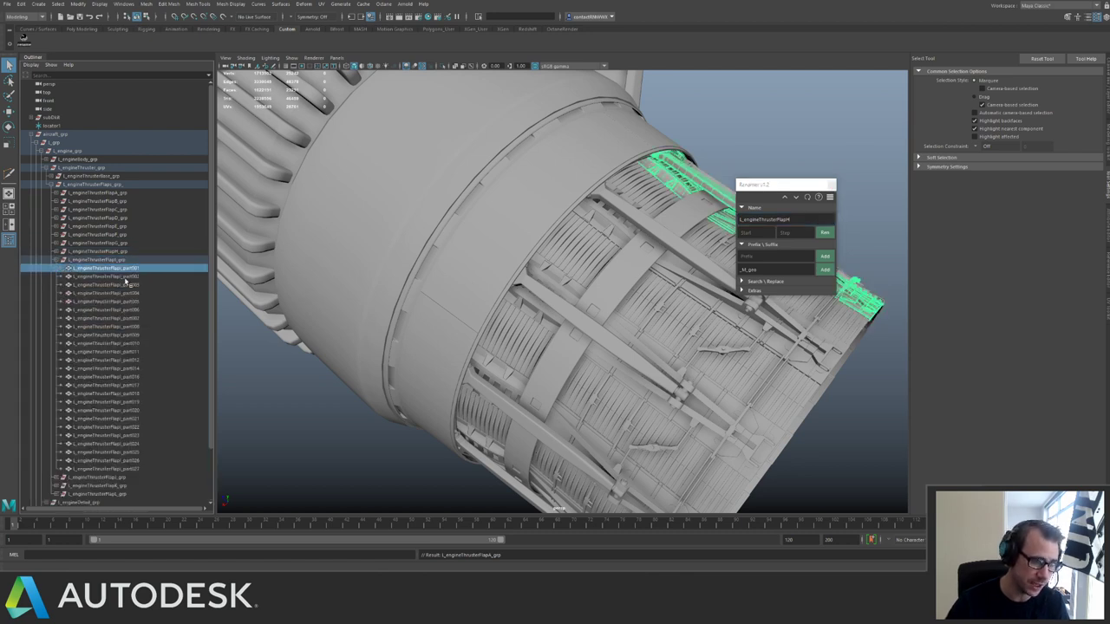
{"action": "left_click", "coordinate": [130, 470], "text": "shift"}
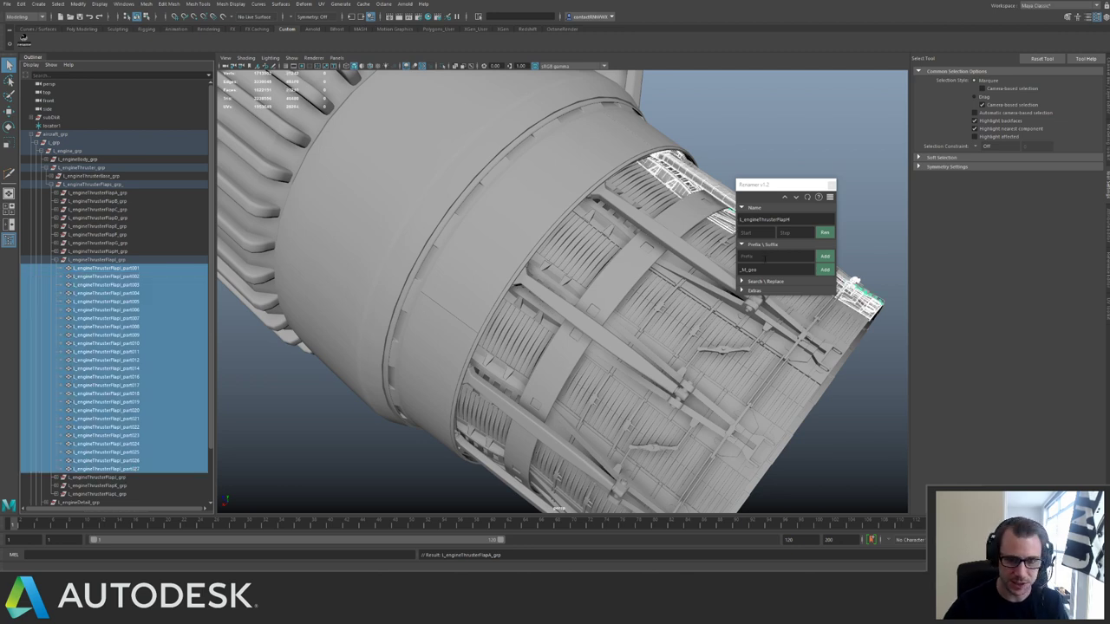
{"action": "left_click", "coordinate": [747, 281]}
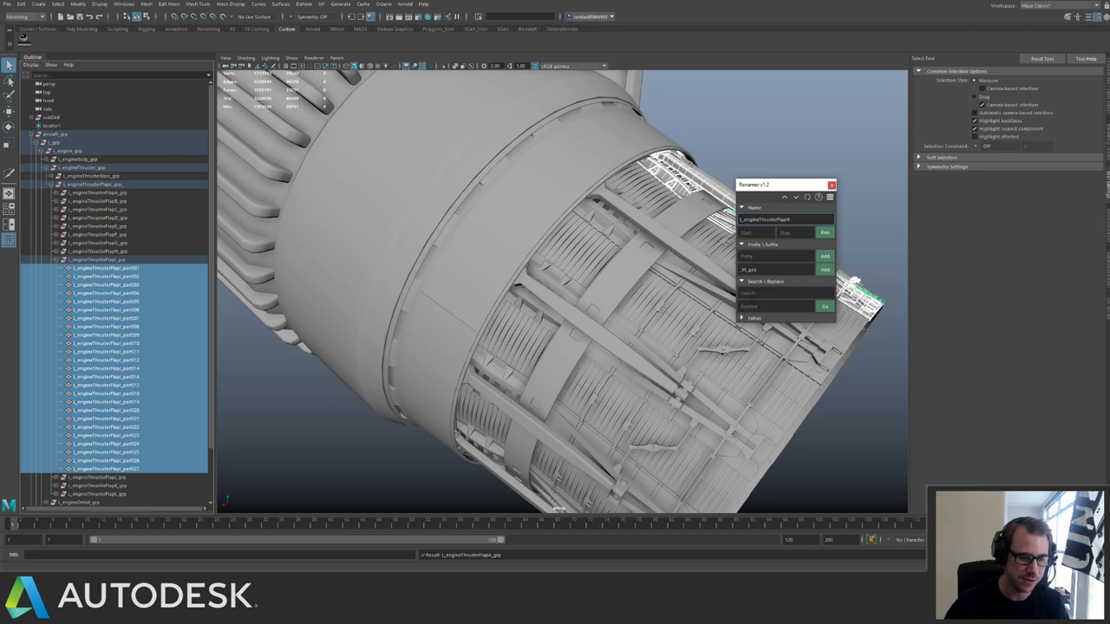
{"action": "left_click", "coordinate": [743, 283]}
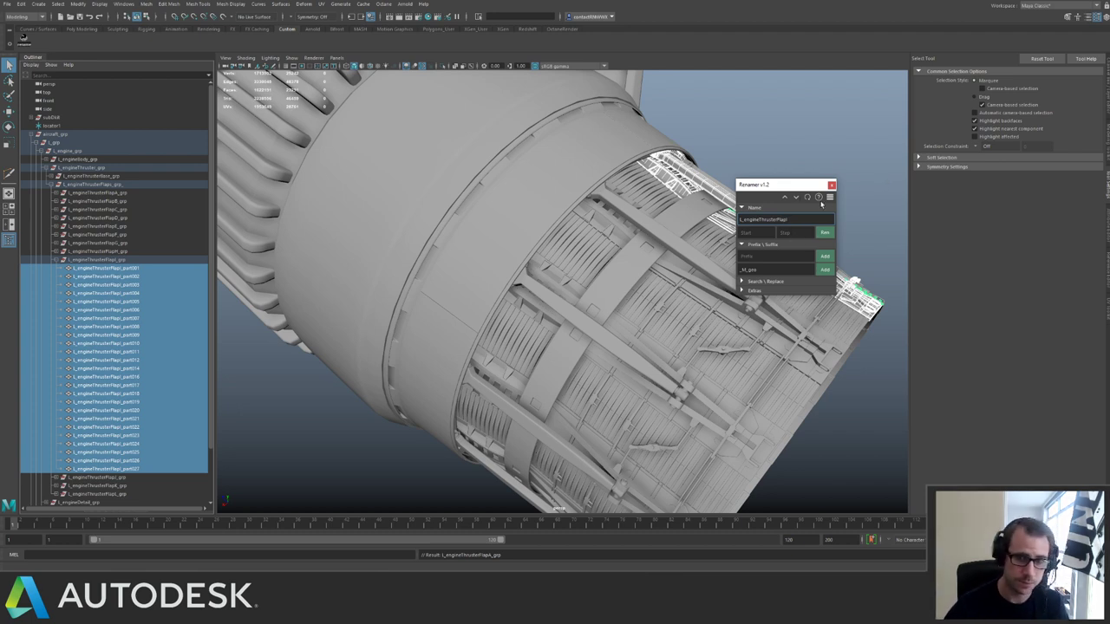
{"action": "left_click", "coordinate": [824, 234]}
{"action": "left_click", "coordinate": [825, 270]}
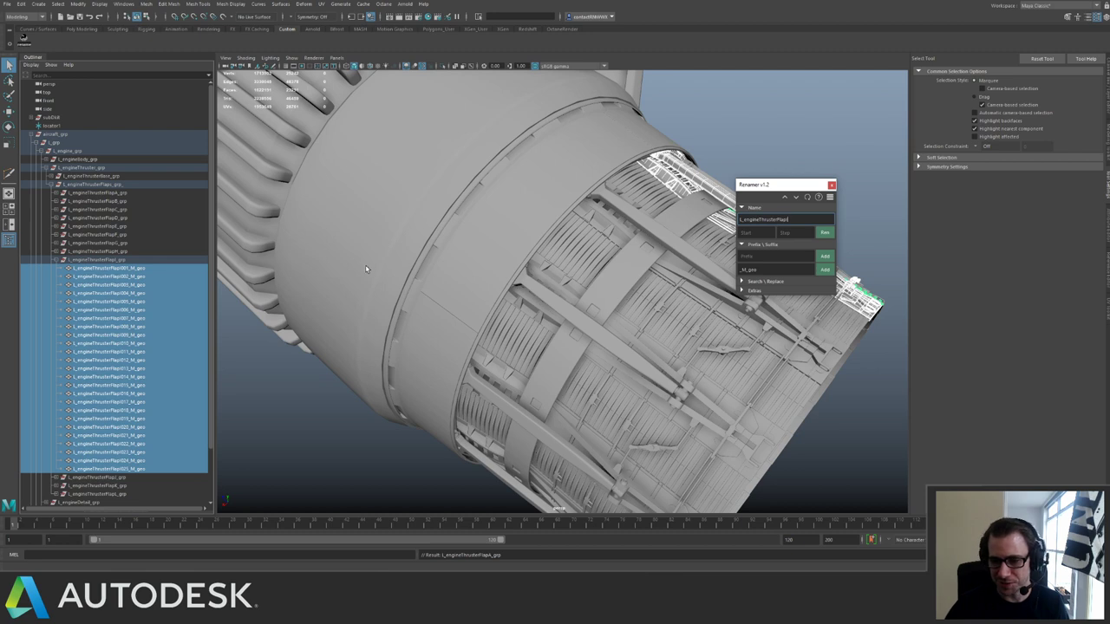
Collapse the flap I group and rename all flap J meshes to numbered L_engineThrusterFlapJ names with the _M_geo suffix.
{"action": "left_click", "coordinate": [58, 260]}
{"action": "left_click", "coordinate": [63, 270]}
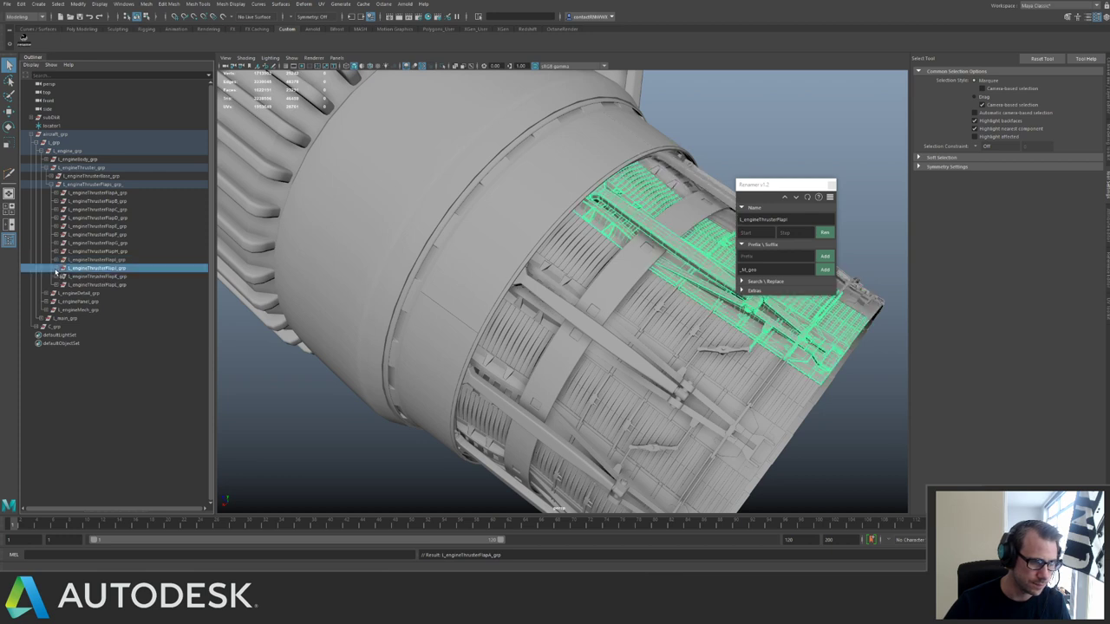
{"action": "left_click", "coordinate": [61, 270]}
{"action": "left_click", "coordinate": [119, 276]}
{"action": "left_click", "coordinate": [137, 478], "text": "shift"}
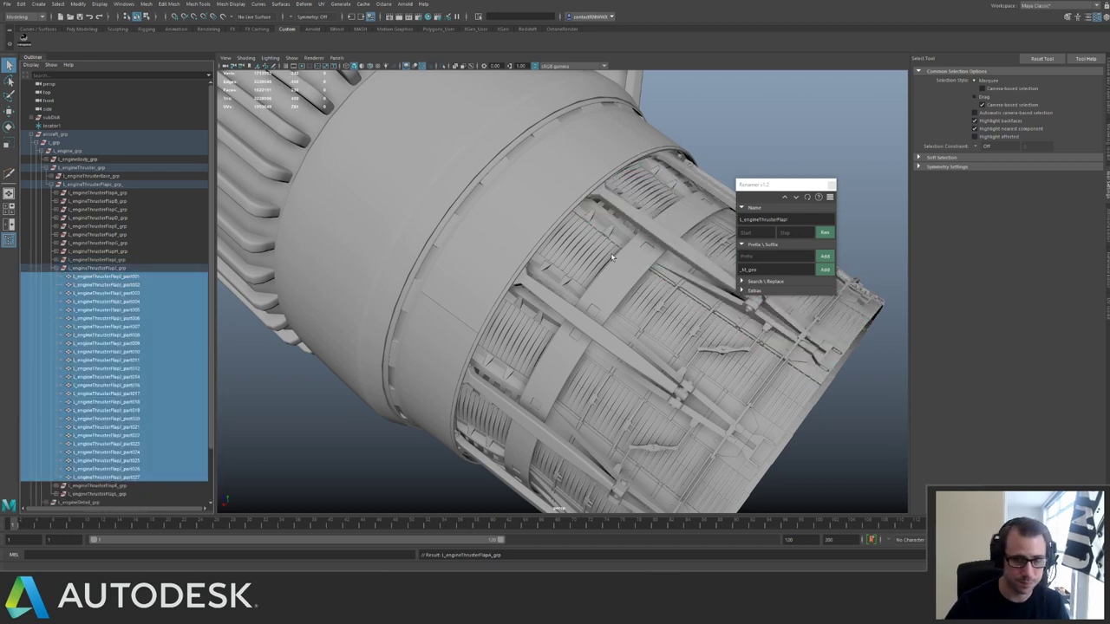
{"action": "left_click", "coordinate": [785, 220]}
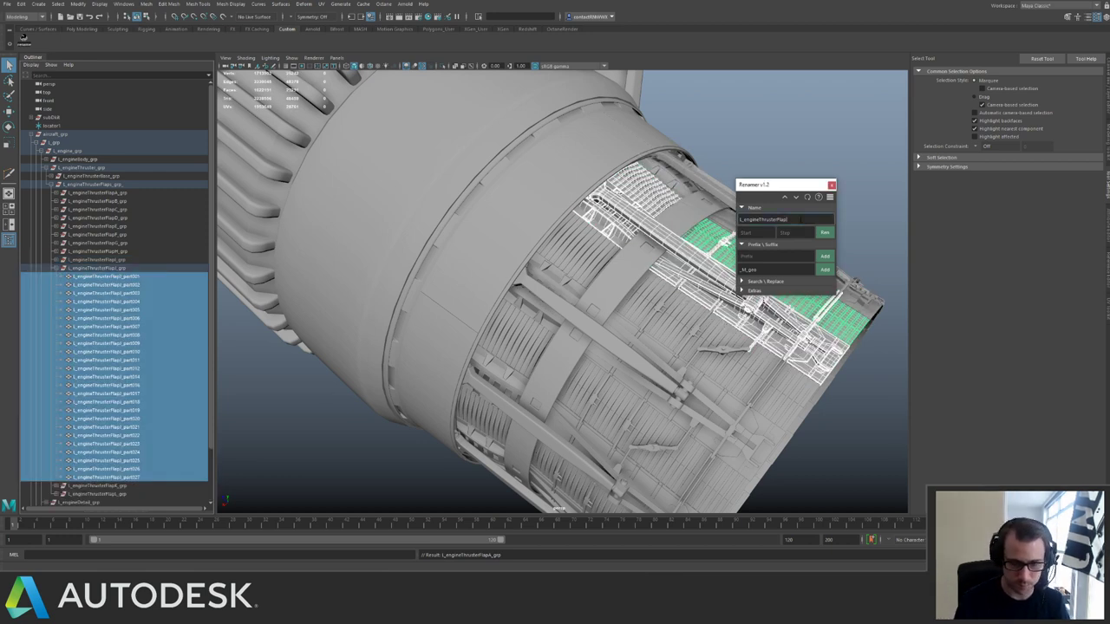
{"action": "left_click", "coordinate": [825, 232]}
{"action": "left_click", "coordinate": [824, 269]}
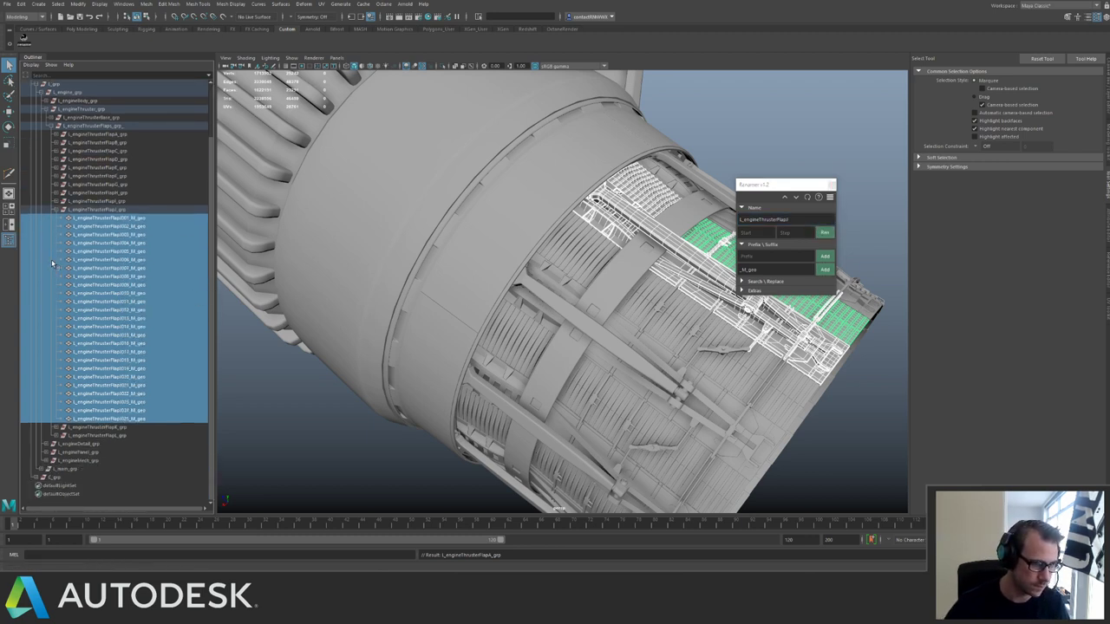
Collapse the flap J group and rename all flap K meshes to numbered L_engineThrusterFlapK names with the _M_geo suffix.
{"action": "left_click", "coordinate": [56, 268]}
{"action": "left_click", "coordinate": [104, 276]}
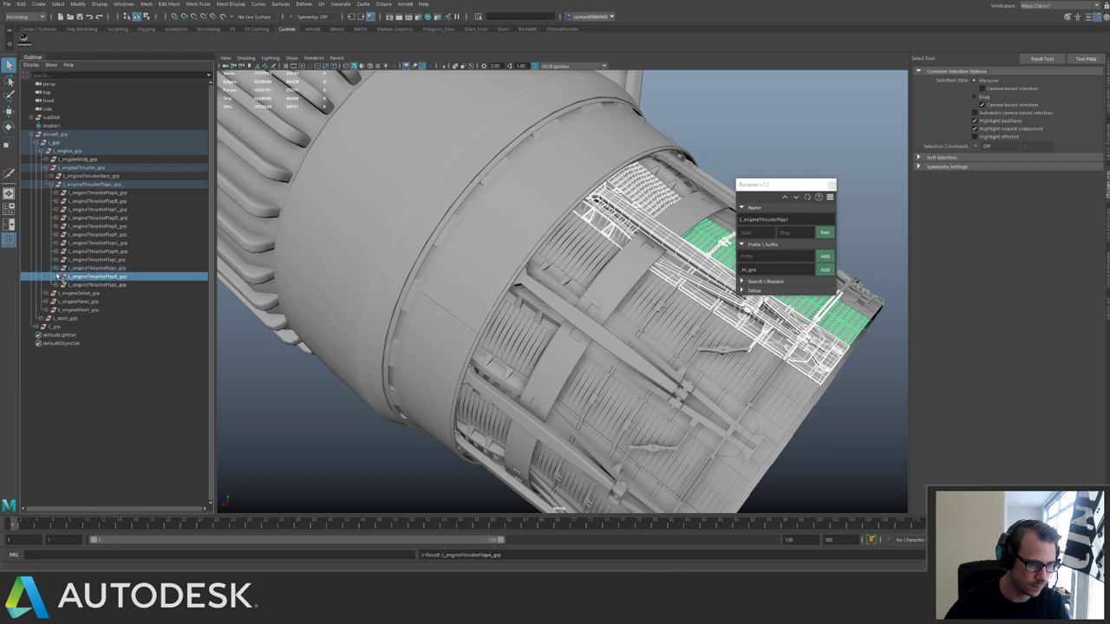
{"action": "left_click", "coordinate": [56, 276]}
{"action": "left_click", "coordinate": [104, 285]}
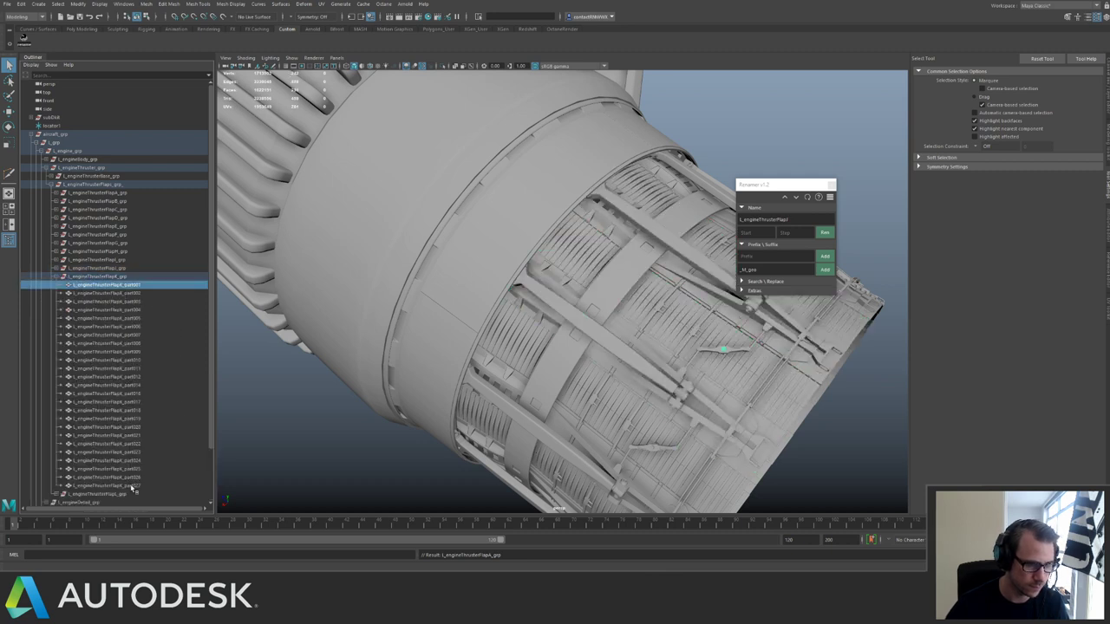
{"action": "left_click", "coordinate": [130, 486], "text": "shift"}
{"action": "left_click", "coordinate": [797, 219]}
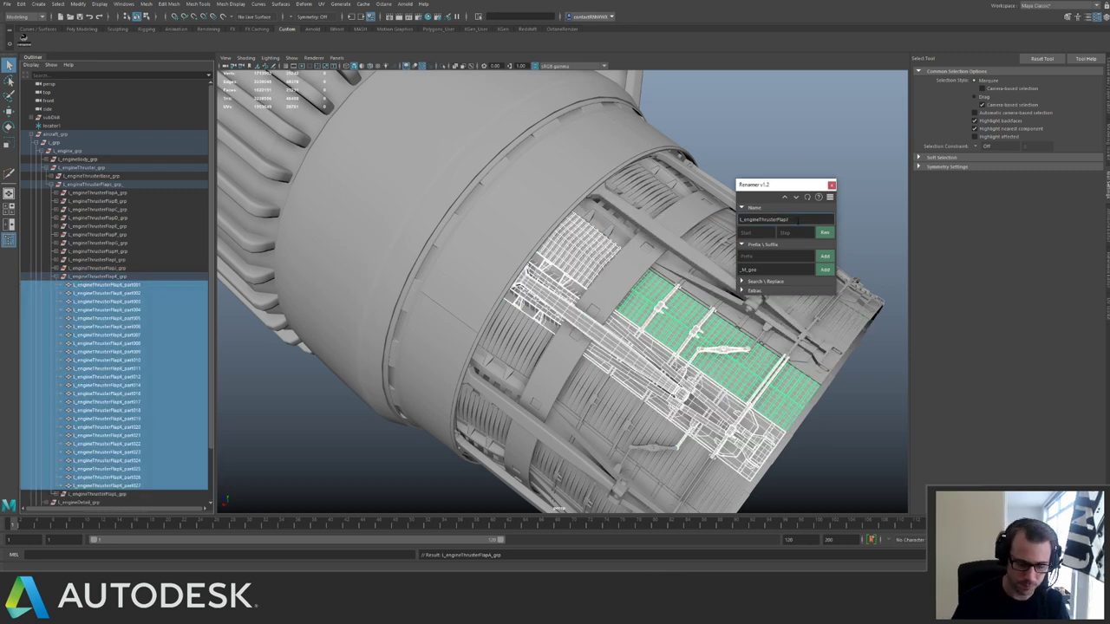
{"action": "left_click", "coordinate": [825, 233]}
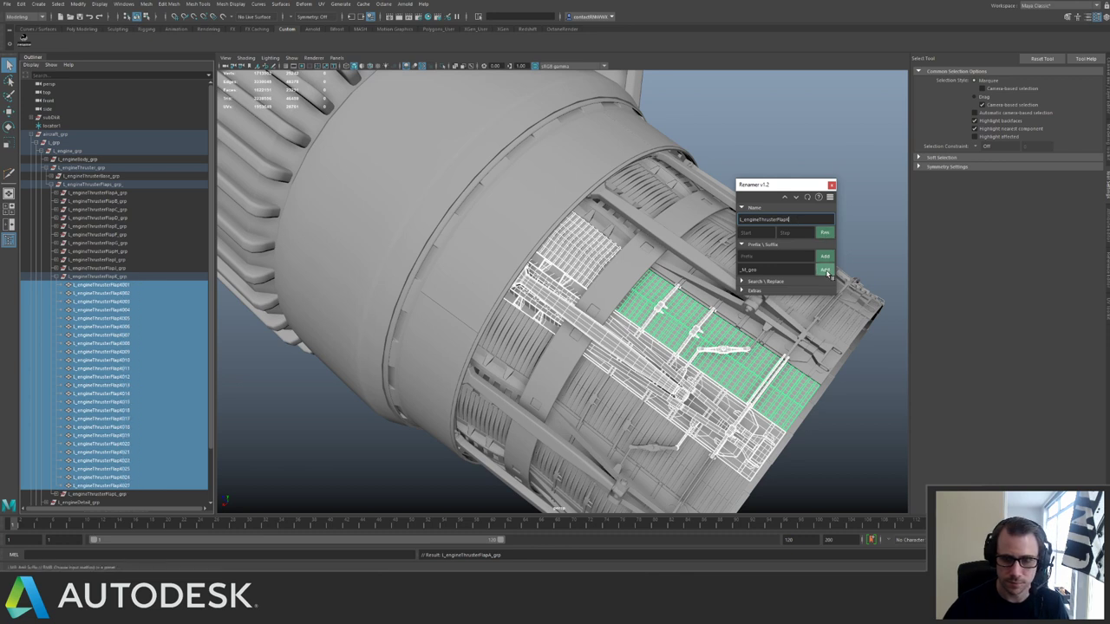
{"action": "left_click", "coordinate": [825, 270]}
Collapse the flap K group and rename all flap L meshes to numbered L_engineThrusterFlapL names with the _M_geo suffix.
{"action": "left_click", "coordinate": [57, 278]}
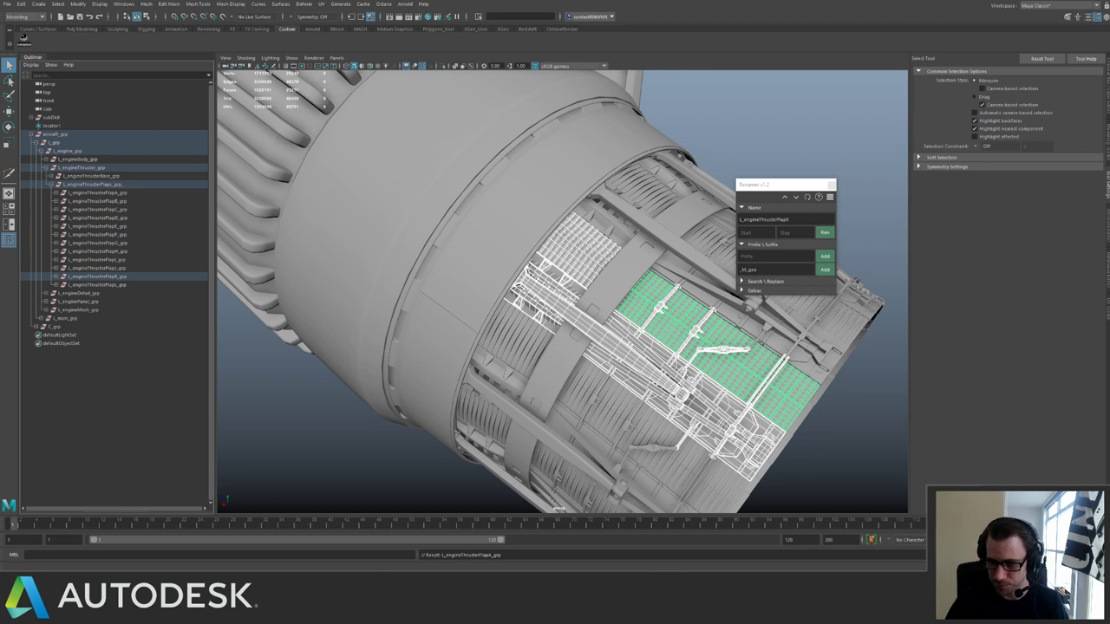
{"action": "left_click", "coordinate": [58, 285]}
{"action": "left_click", "coordinate": [198, 294]}
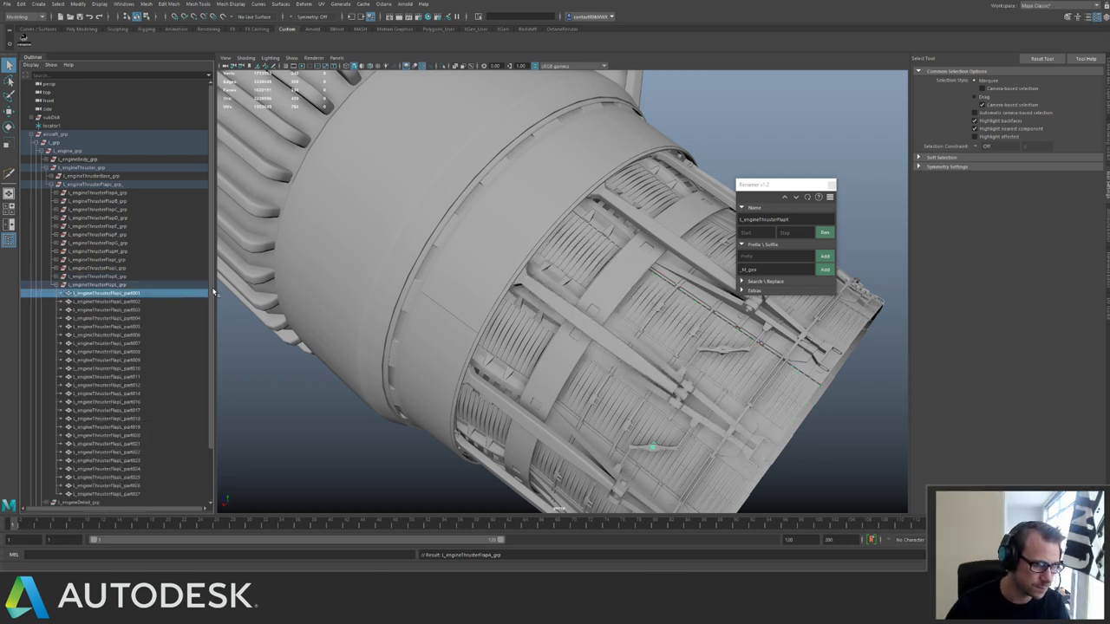
{"action": "scroll", "coordinate": [208, 376], "scroll_direction": "down", "scroll_amount": 3}
{"action": "left_click", "coordinate": [130, 435], "text": "shift"}
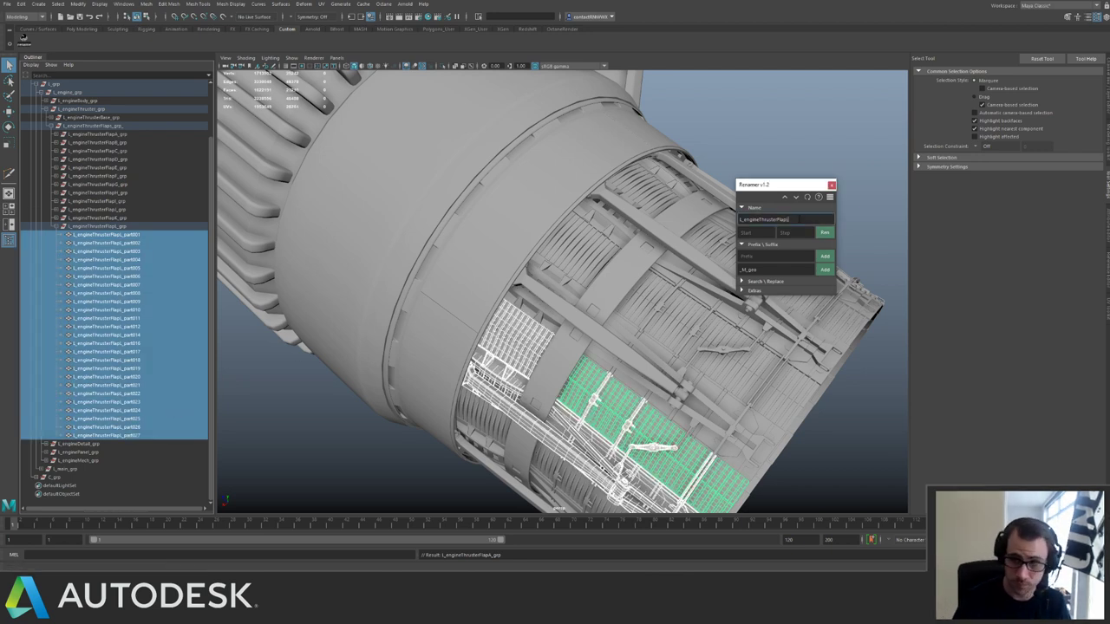
{"action": "left_click", "coordinate": [825, 233]}
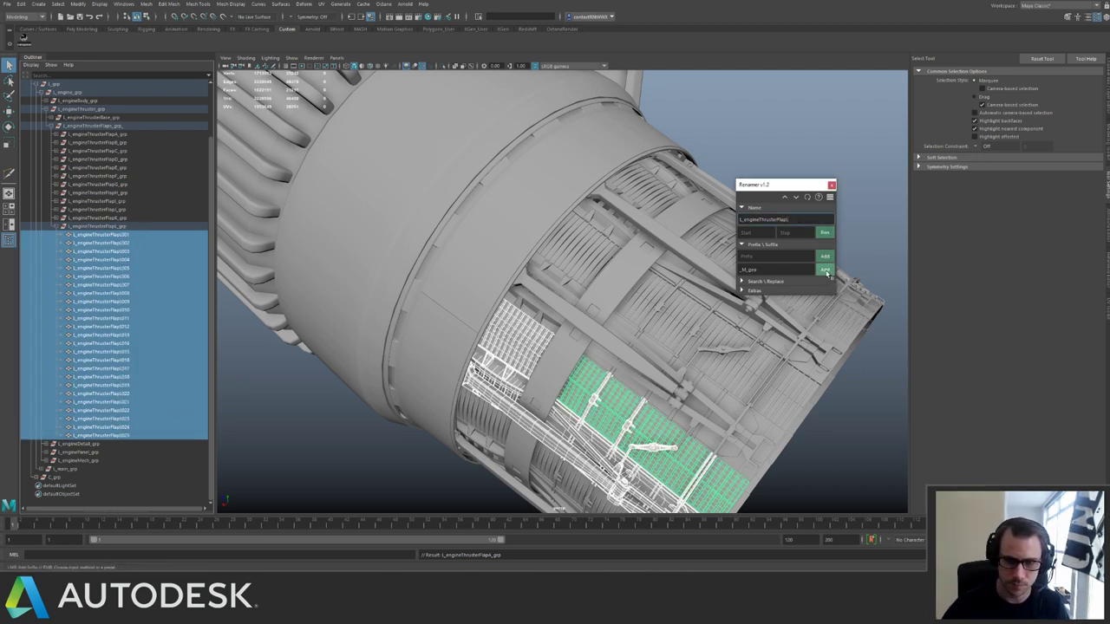
{"action": "left_click", "coordinate": [825, 269]}
Collapse the flap L group and check the flap groups and the mesh names in the thruster base group.
{"action": "left_click", "coordinate": [87, 227]}
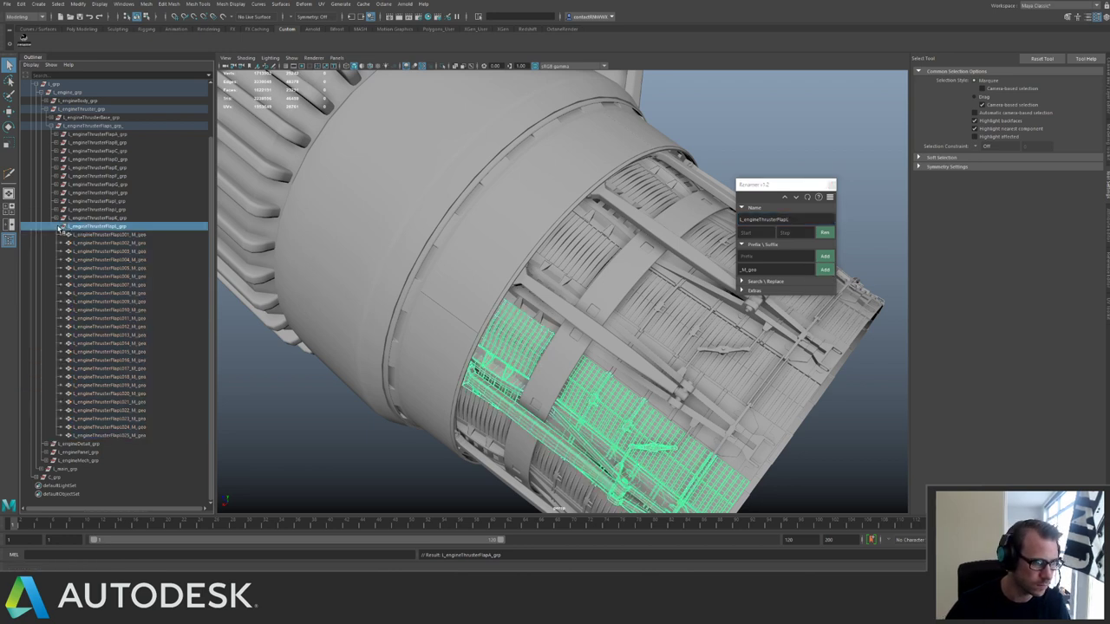
{"action": "left_click", "coordinate": [58, 226]}
{"action": "left_click", "coordinate": [96, 276]}
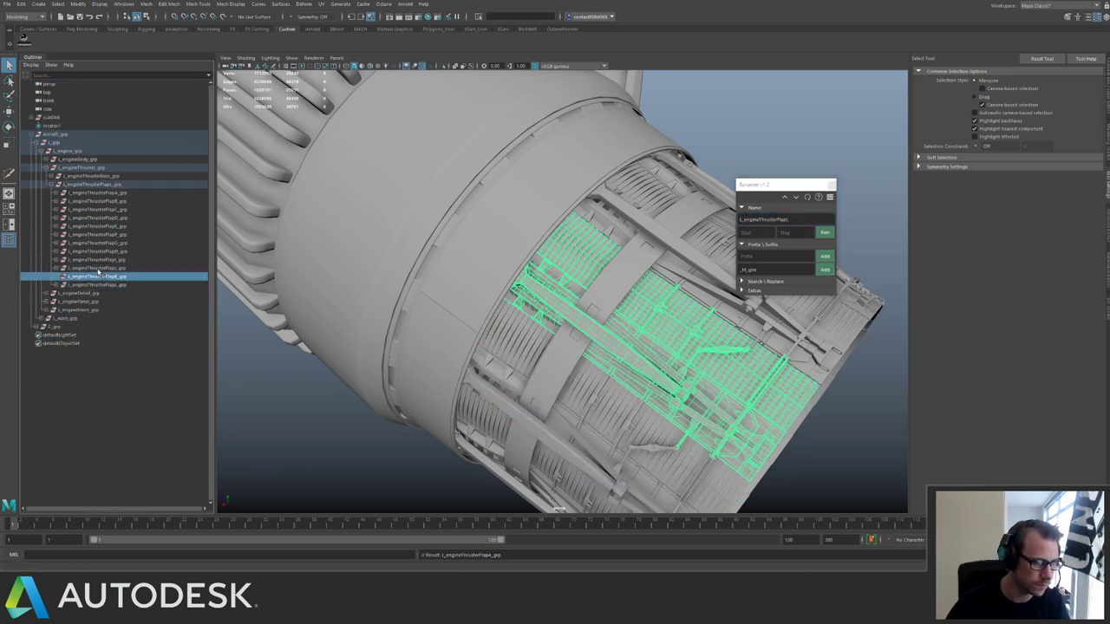
{"action": "left_click_drag", "start_coordinate": [103, 267], "coordinate": [105, 261]}
{"action": "left_click", "coordinate": [110, 244]}
{"action": "left_click", "coordinate": [115, 185]}
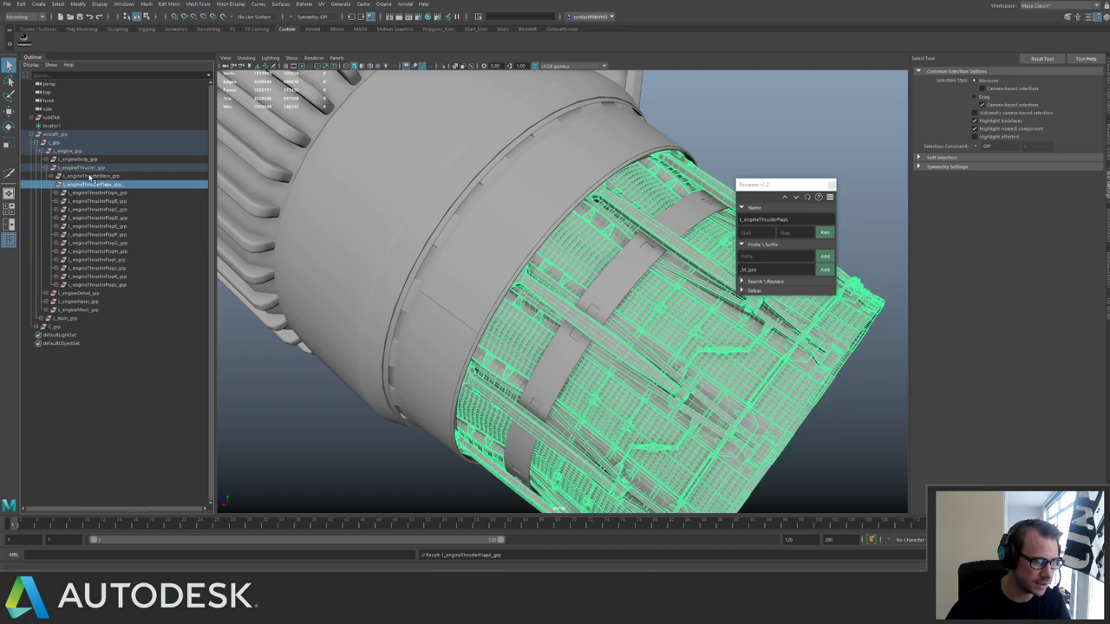
{"action": "left_click", "coordinate": [102, 176]}
{"action": "left_click", "coordinate": [57, 176]}
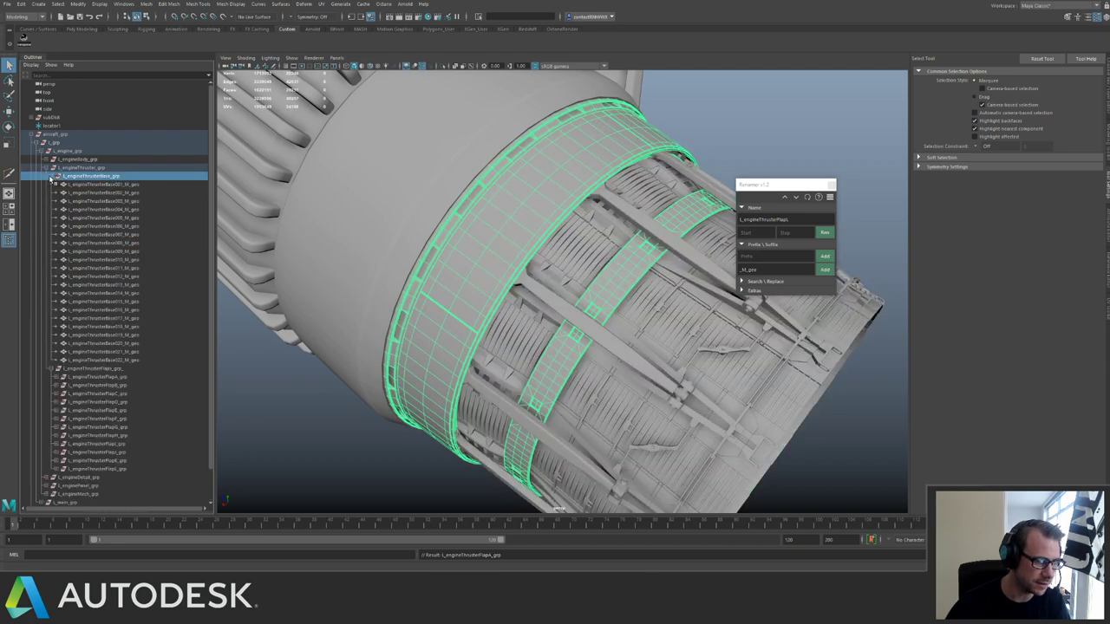
{"action": "left_click", "coordinate": [50, 176]}
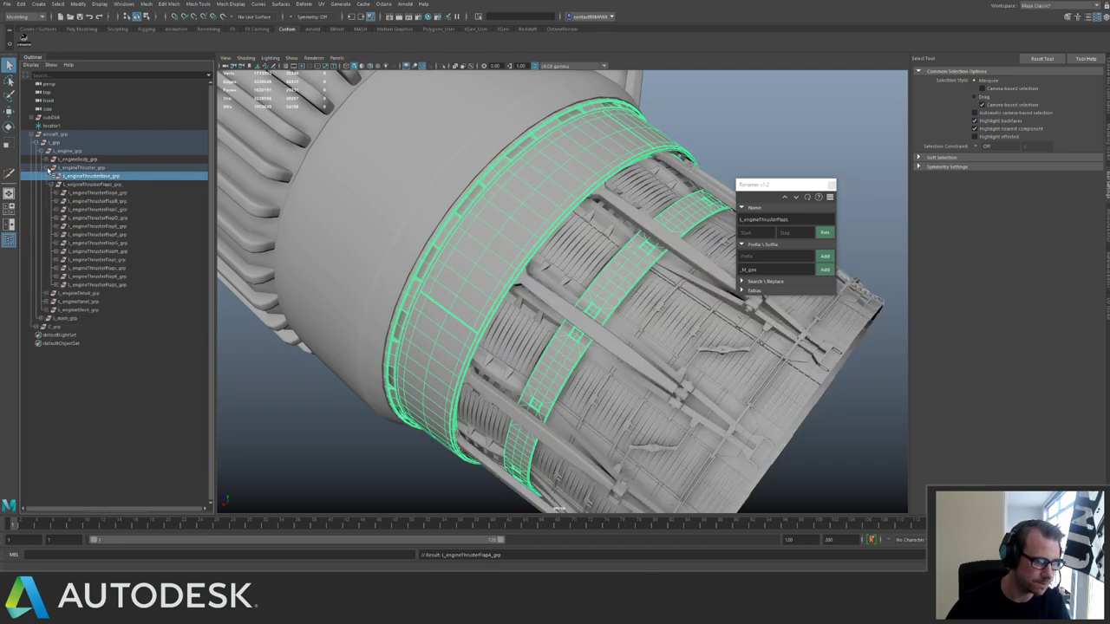
Check the mesh names in the engine body group and collapse the thruster flaps, engine body and engine thruster groups.
{"action": "left_click", "coordinate": [52, 185]}
{"action": "left_click", "coordinate": [48, 168]}
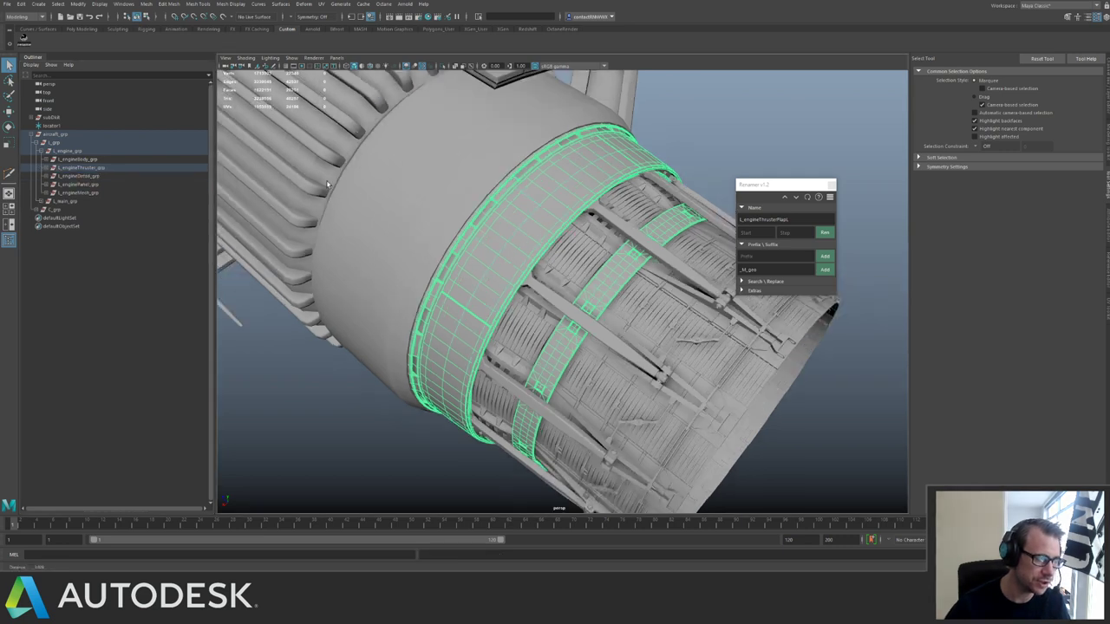
{"action": "left_click", "coordinate": [46, 167]}
{"action": "left_click", "coordinate": [46, 160]}
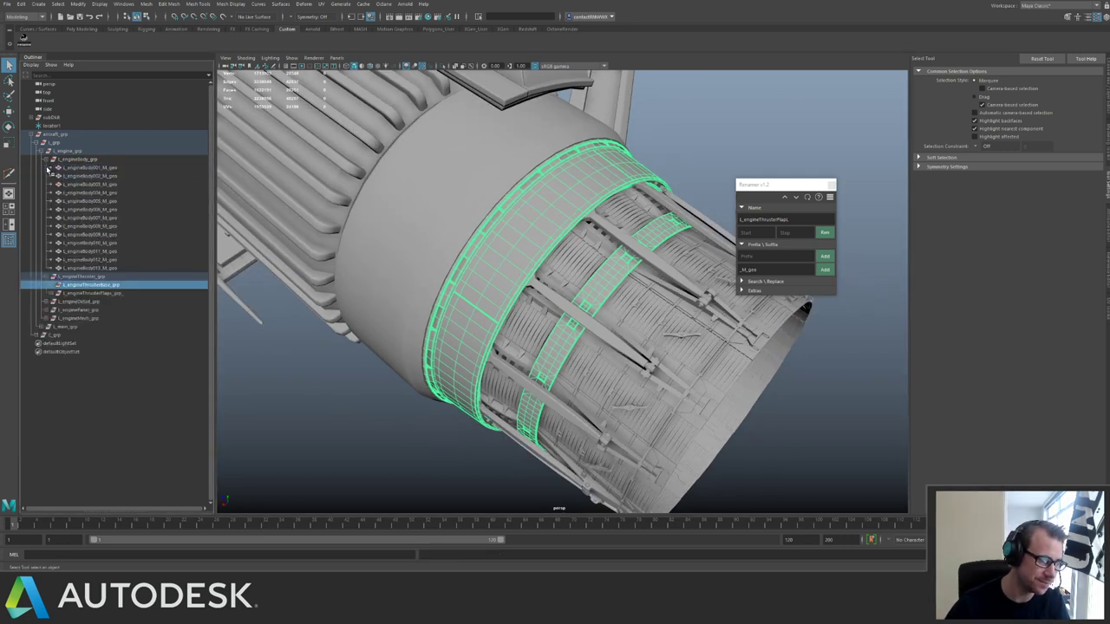
{"action": "left_click", "coordinate": [46, 159]}
{"action": "left_click", "coordinate": [48, 168]}
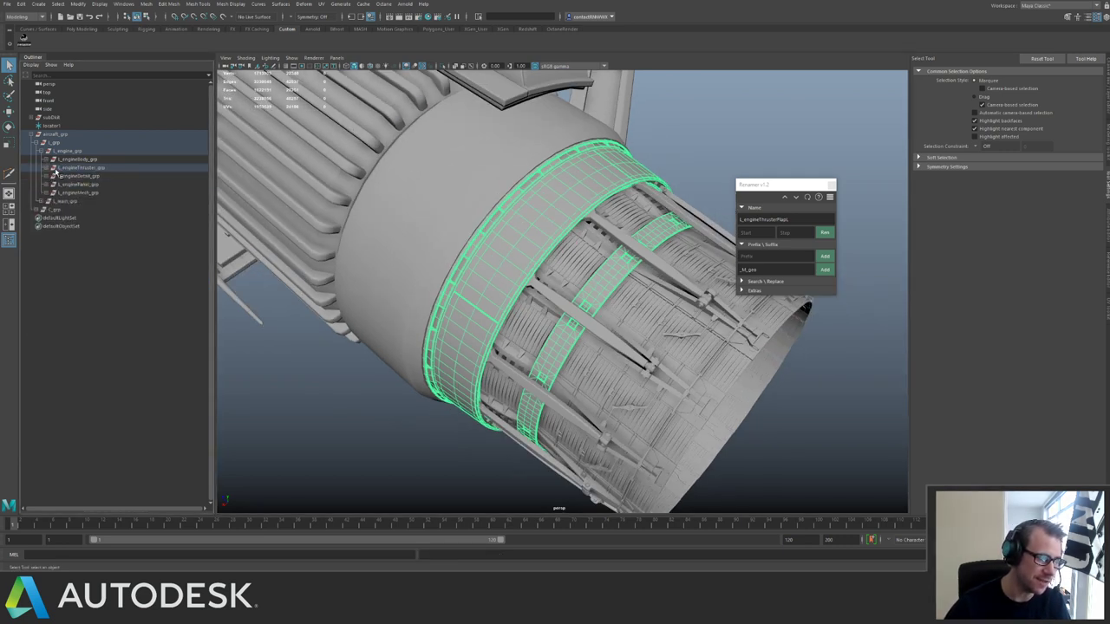
Collapse the engine group, close the Renamer tool and save the scene with nothing selected.
{"action": "left_click", "coordinate": [41, 152]}
{"action": "scroll", "coordinate": [417, 217], "scroll_direction": "down", "scroll_amount": 3}
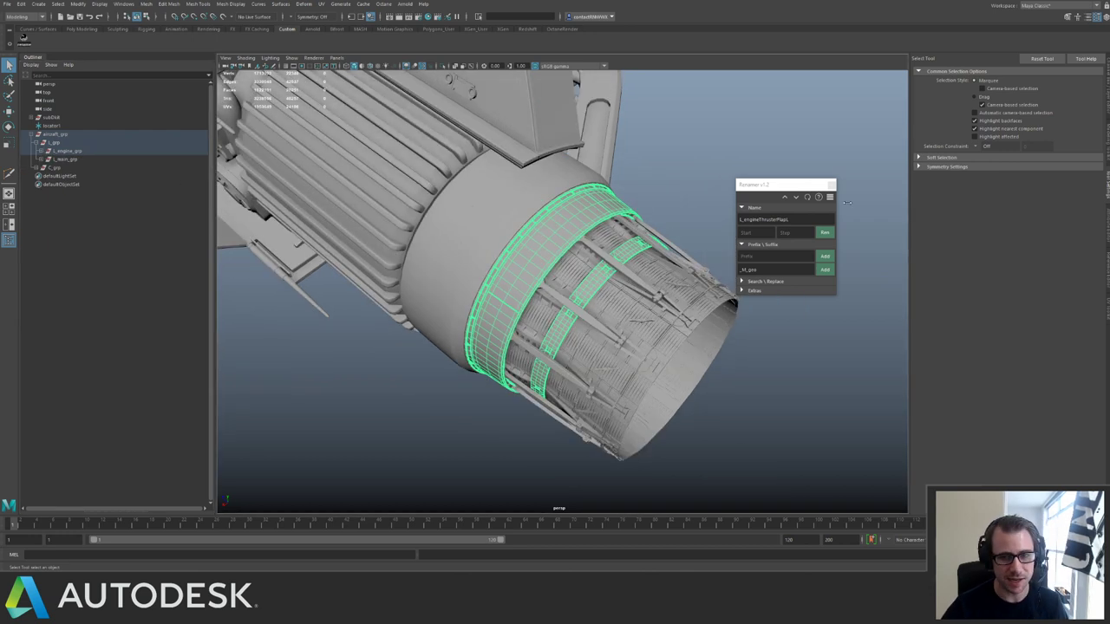
{"action": "left_click", "coordinate": [831, 185]}
{"action": "left_click", "coordinate": [805, 193]}
{"action": "key", "text": "ctrl+s"}
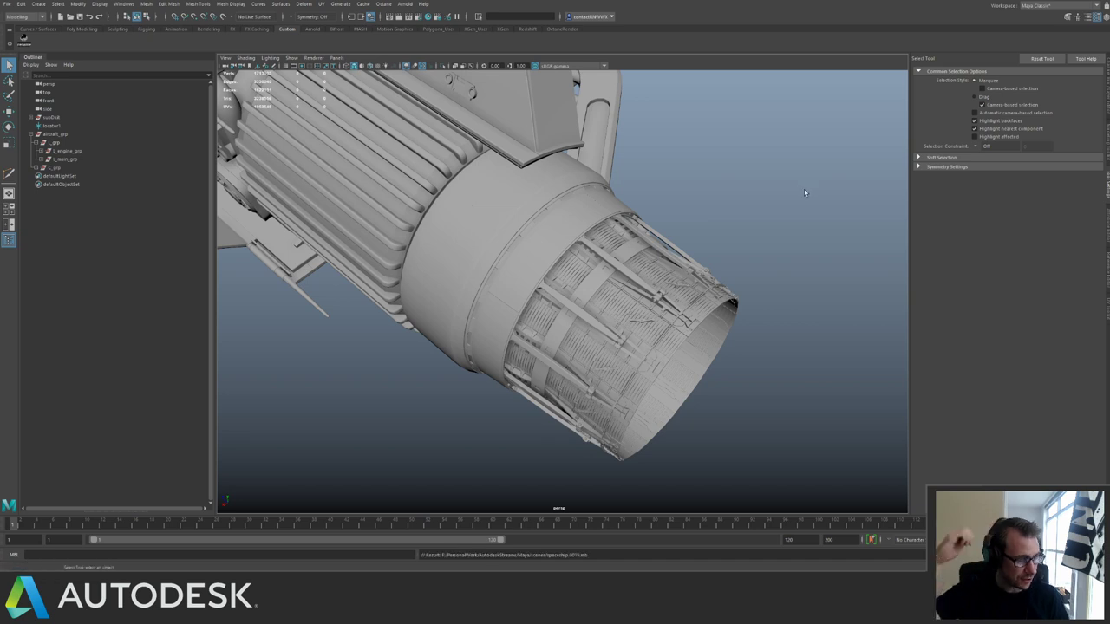
Collapse the L_grp group and delete locator1 together with the leftover group listed directly above it.
{"action": "left_click", "coordinate": [39, 144]}
{"action": "left_click", "coordinate": [55, 126]}
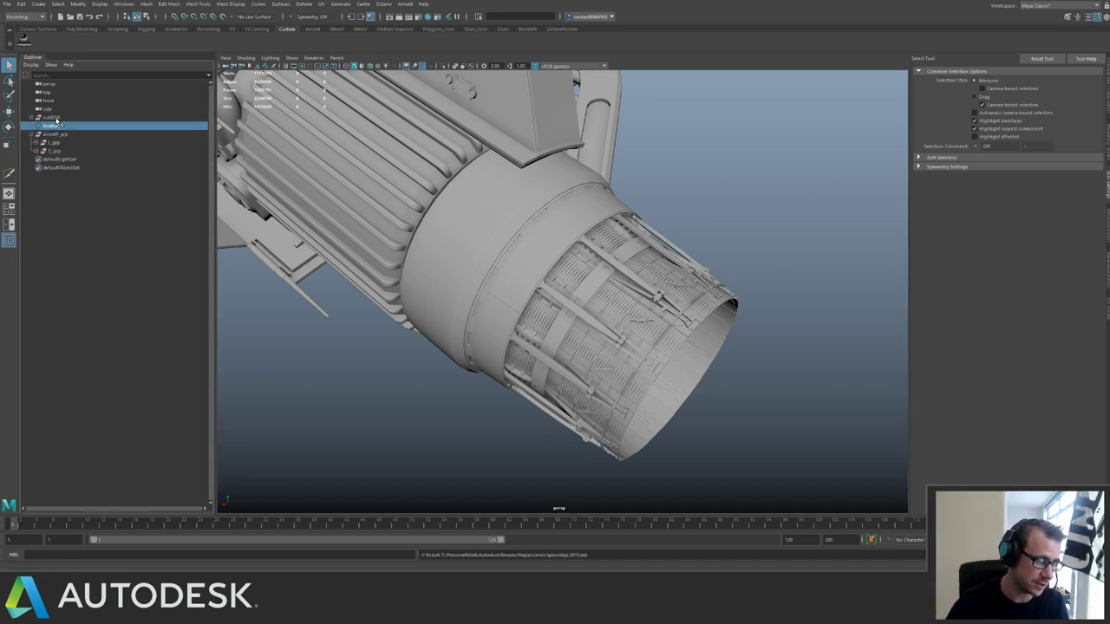
{"action": "left_click", "coordinate": [56, 118], "text": "ctrl"}
{"action": "key", "text": "Delete"}
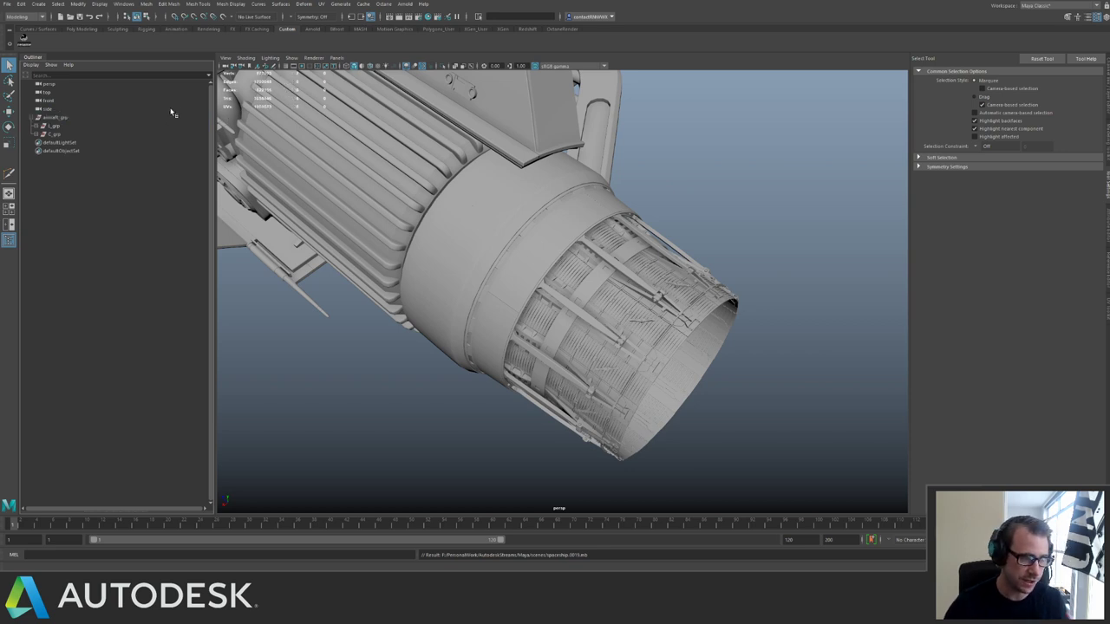
Select the L_grp group and isolate it in the perspective view, with the UV editor shown alongside.
{"action": "right_click_drag", "start_coordinate": [556, 227], "coordinate": [399, 203], "text": "alt"}
{"action": "left_click_drag", "start_coordinate": [399, 204], "coordinate": [468, 173], "text": "alt"}
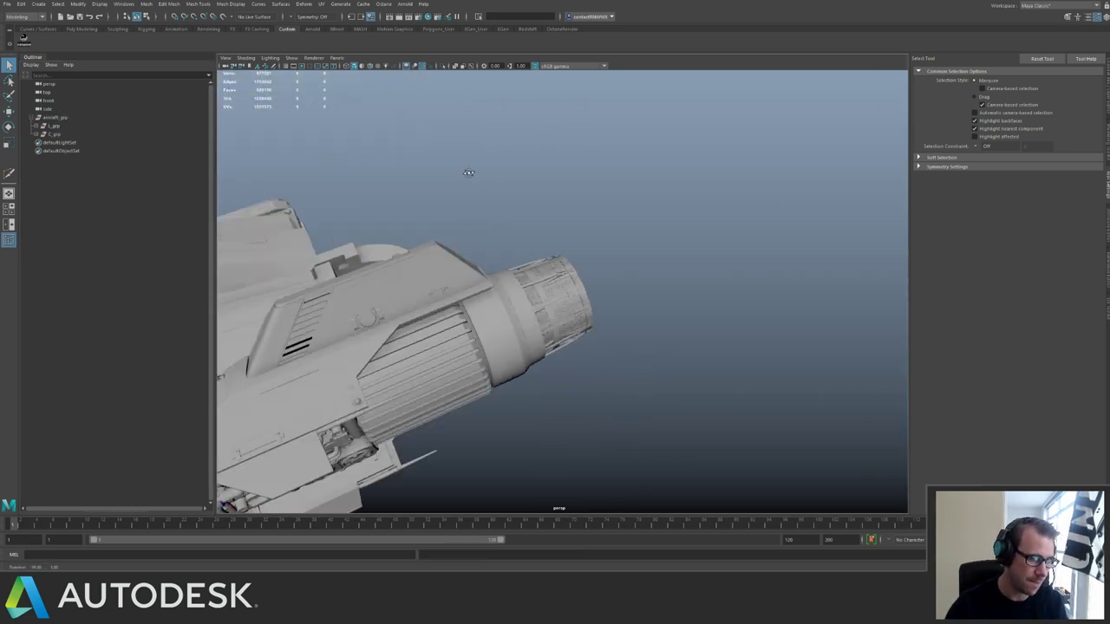
{"action": "middle_click_drag", "start_coordinate": [468, 173], "coordinate": [476, 206], "text": "alt"}
{"action": "right_click_drag", "start_coordinate": [476, 206], "coordinate": [381, 195], "text": "alt"}
{"action": "left_click", "coordinate": [55, 126]}
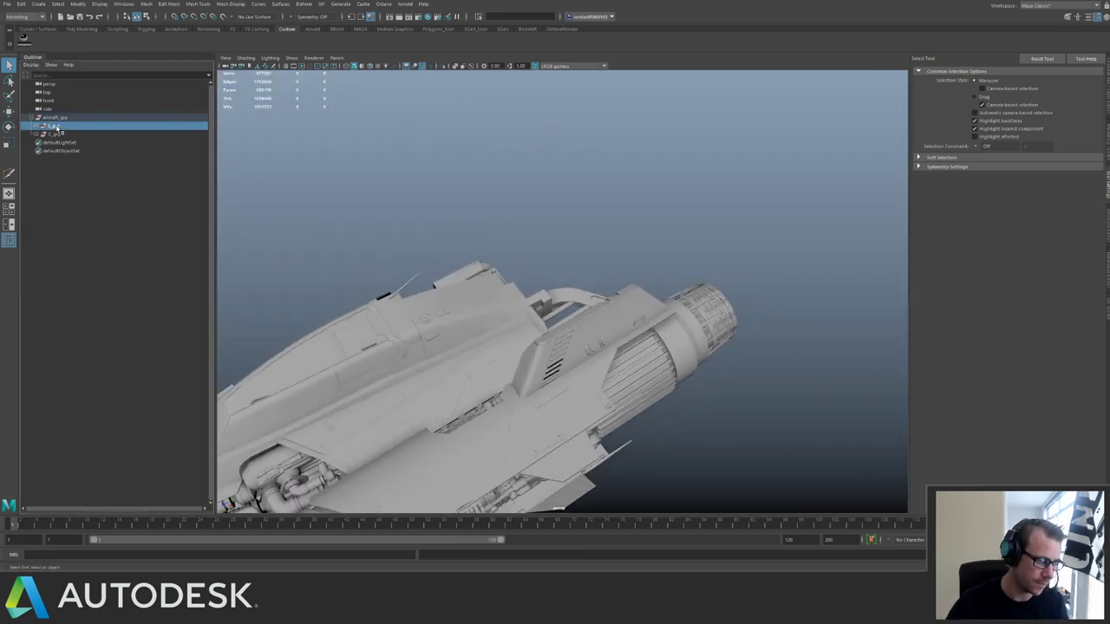
{"action": "key", "text": "f"}
{"action": "key", "text": "w"}
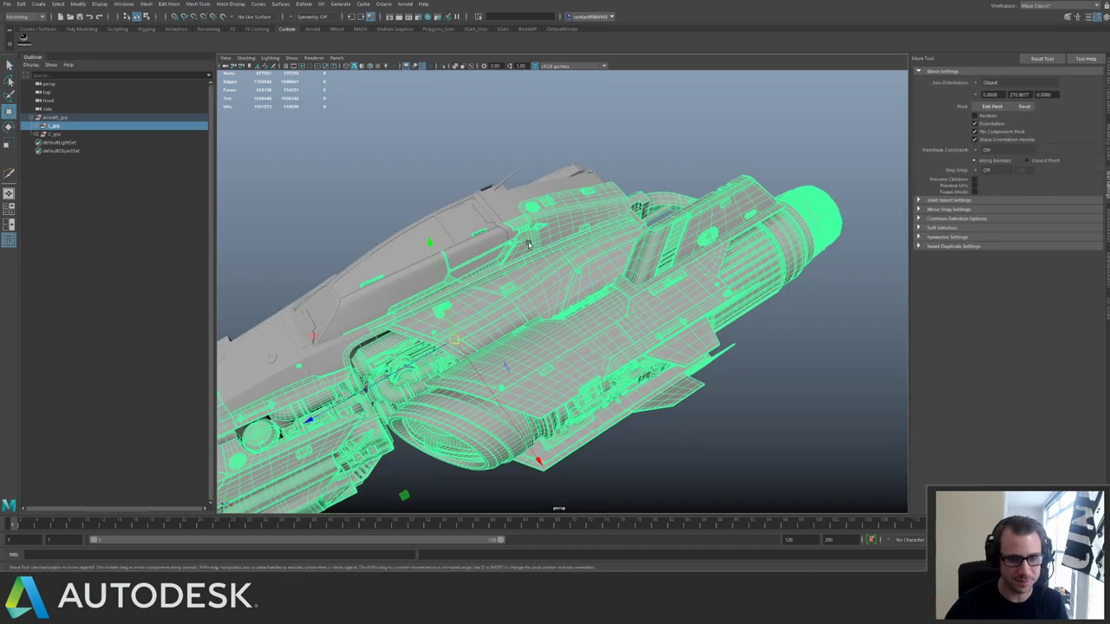
{"action": "scroll", "coordinate": [530, 174], "scroll_direction": "down", "scroll_amount": 5}
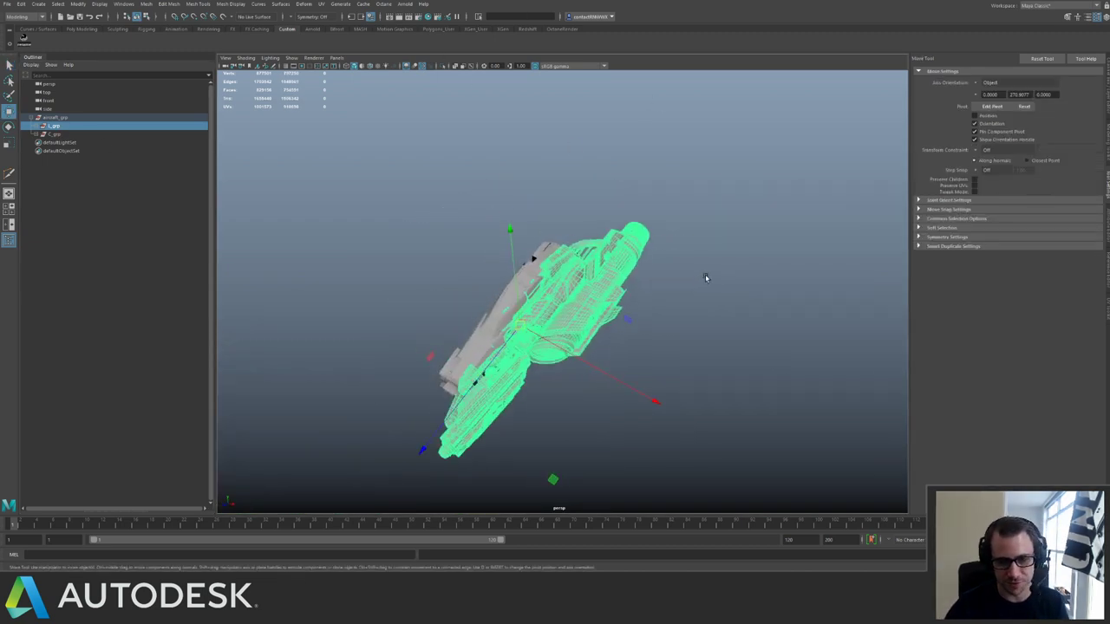
{"action": "key", "text": "space"}
{"action": "scroll", "coordinate": [766, 272], "scroll_direction": "up", "scroll_amount": 2}
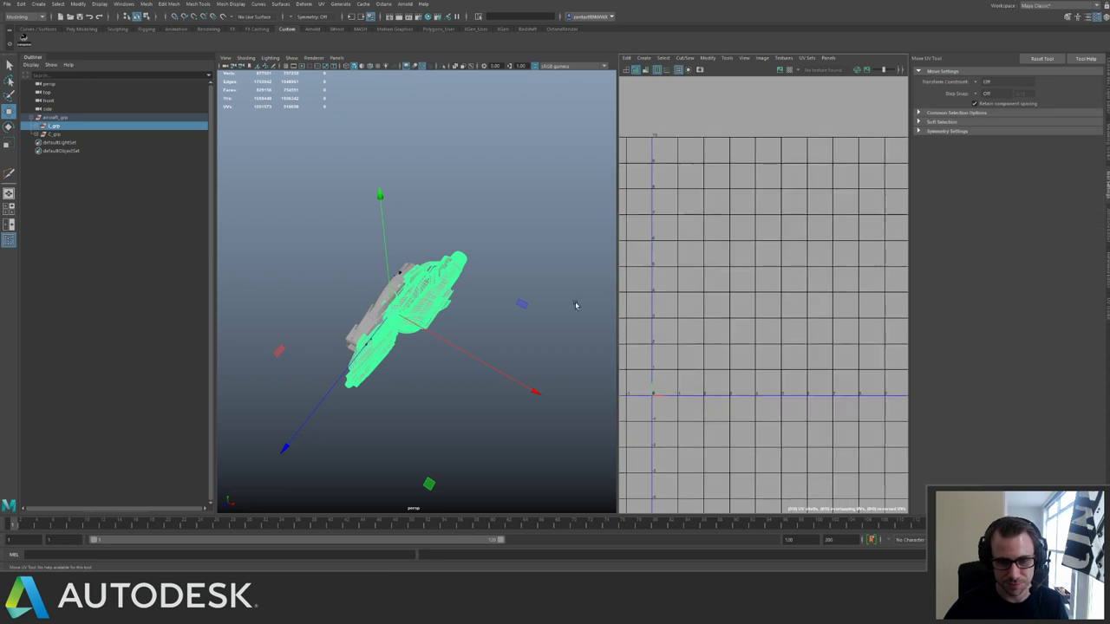
{"action": "key", "text": "ctrl+1"}
{"action": "left_click", "coordinate": [339, 230]}
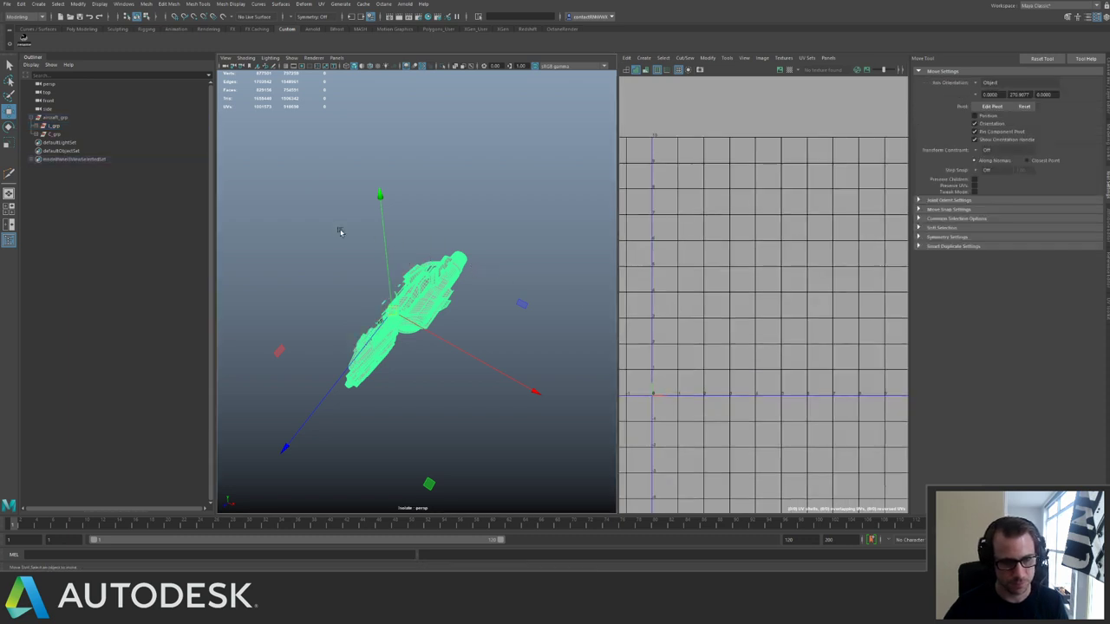
Examine the UV layout of all meshes in the isolated L_grp and return to the single perspective view.
{"action": "left_click_drag", "start_coordinate": [322, 220], "coordinate": [508, 397]}
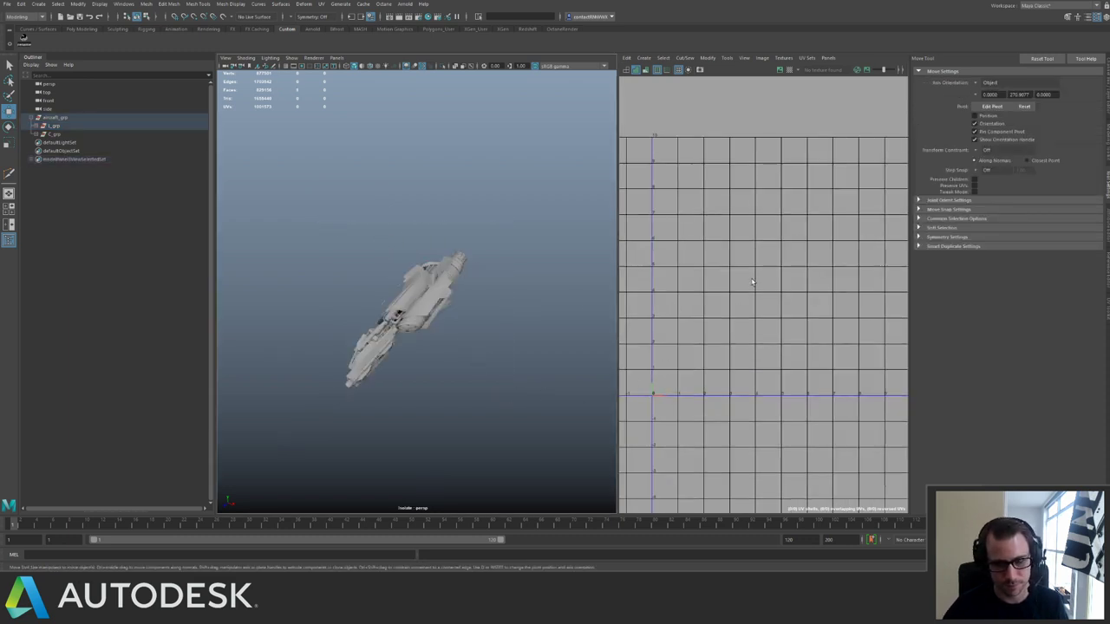
{"action": "scroll", "coordinate": [722, 280], "scroll_direction": "up", "scroll_amount": 2}
{"action": "middle_click_drag", "start_coordinate": [701, 297], "coordinate": [697, 275], "text": "alt"}
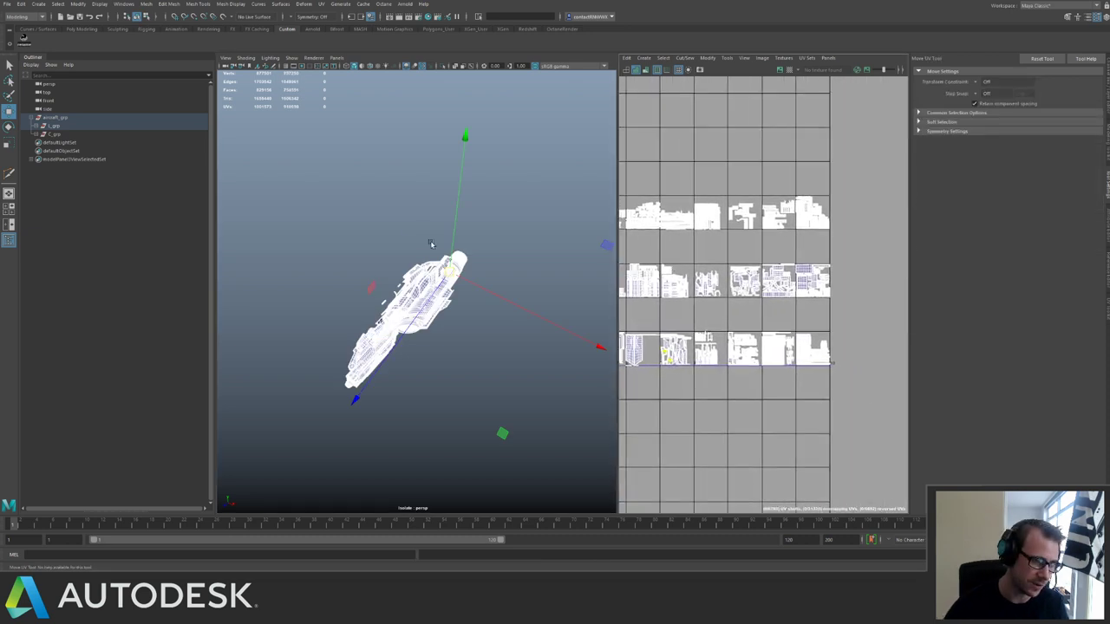
{"action": "left_click", "coordinate": [55, 127], "text": "ctrl"}
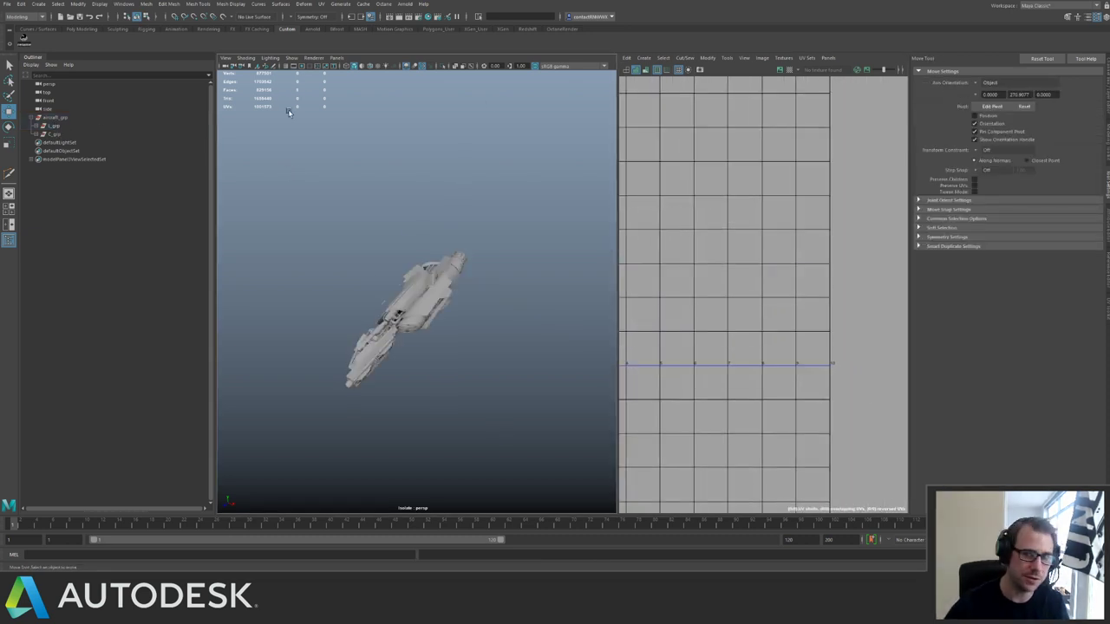
{"action": "key", "text": "space"}
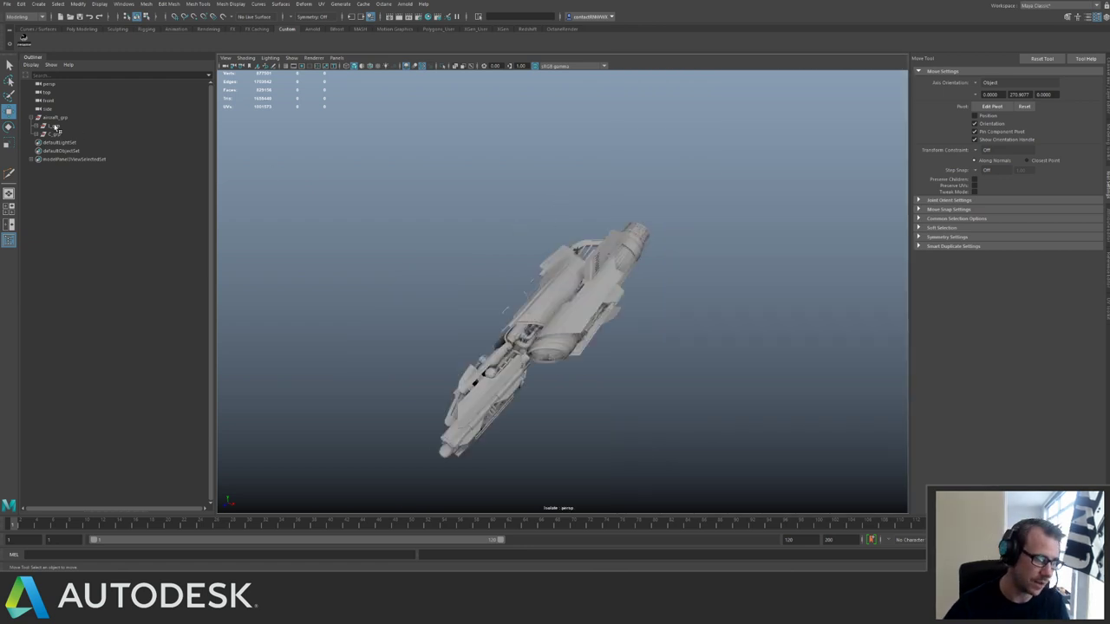
Select the L_grp group and duplicate it.
{"action": "left_click", "coordinate": [54, 127]}
{"action": "left_click_drag", "start_coordinate": [513, 257], "coordinate": [552, 257], "text": "alt"}
{"action": "scroll", "coordinate": [553, 257], "scroll_direction": "down", "scroll_amount": 2}
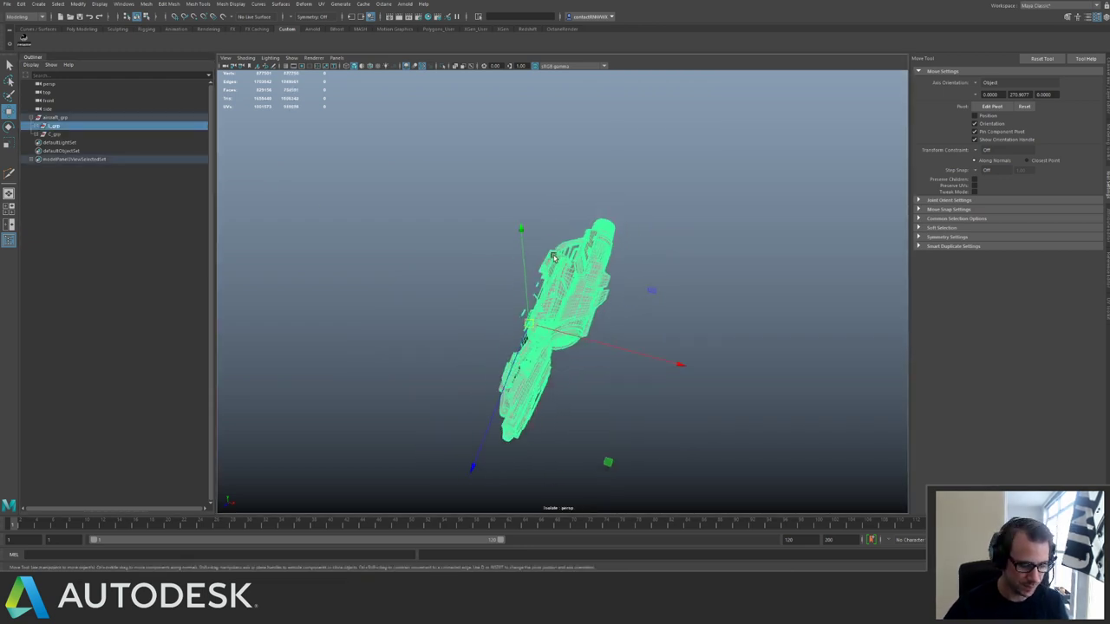
{"action": "key", "text": "ctrl+d"}
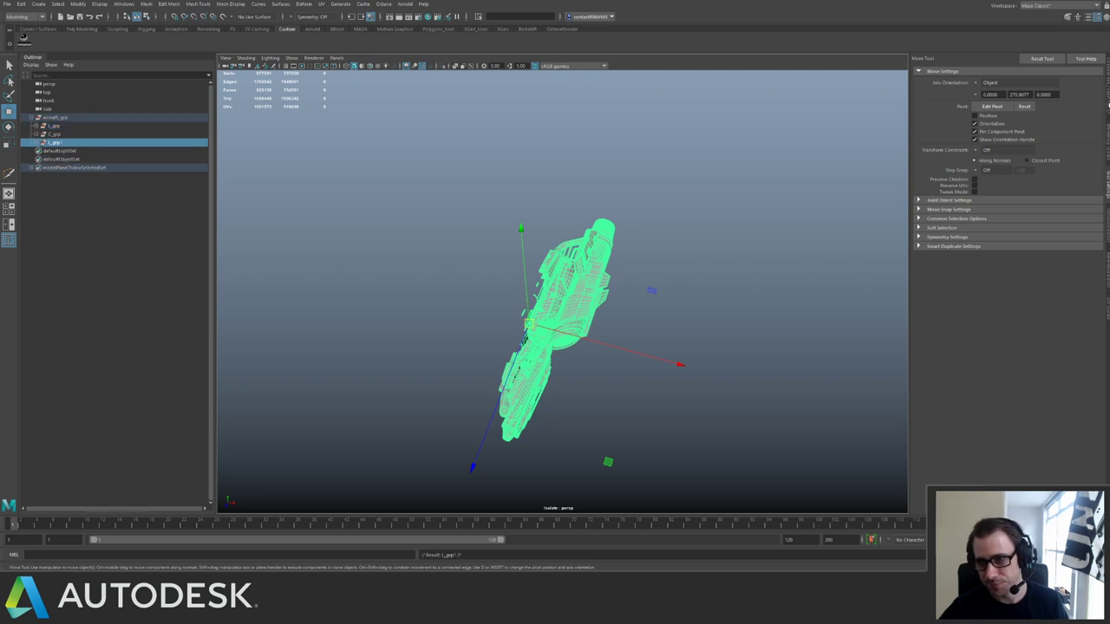
Mirror the duplicated group to the opposite side of the ship by setting its Scale X to -1.
{"action": "left_click", "coordinate": [1107, 103]}
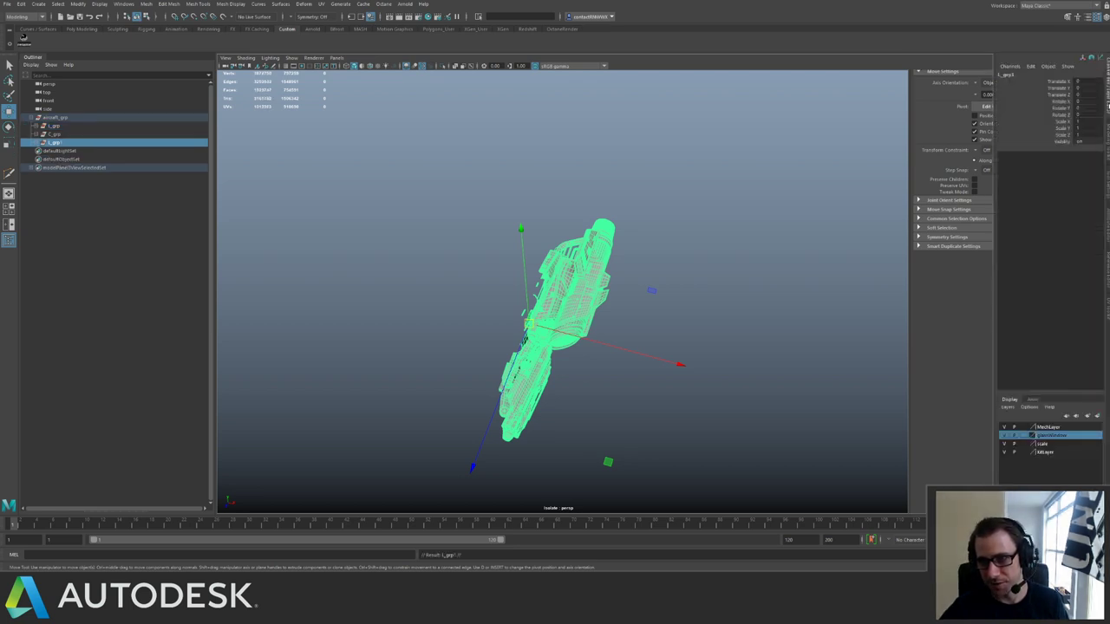
{"action": "left_click", "coordinate": [1079, 121]}
{"action": "type", "text": "-1"}
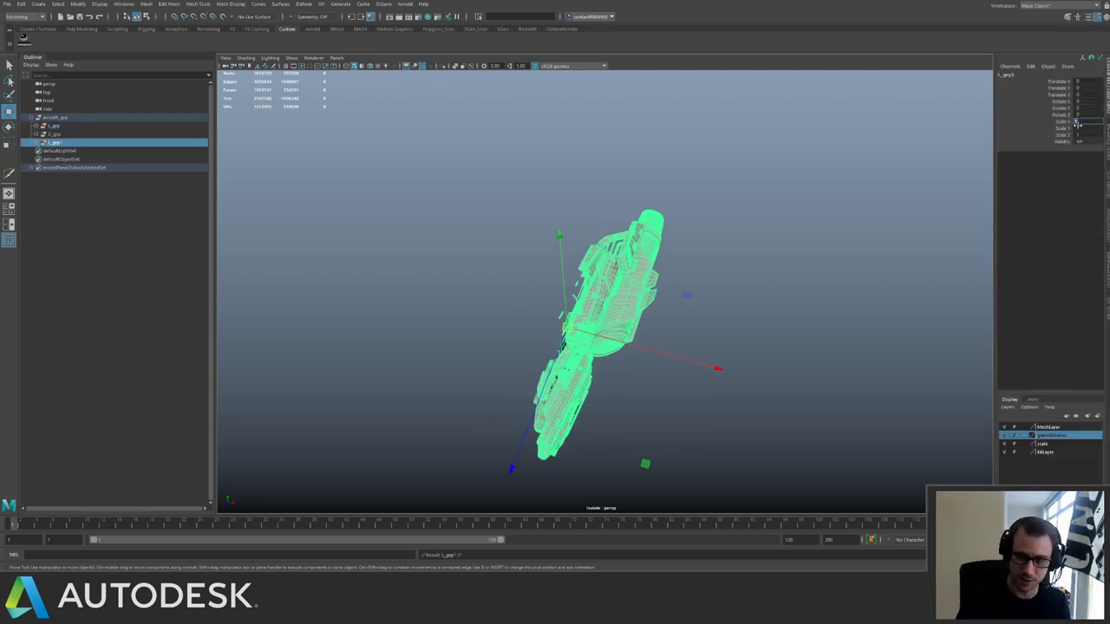
{"action": "key", "text": "Return"}
{"action": "left_click_drag", "start_coordinate": [427, 255], "coordinate": [476, 251], "text": "alt"}
{"action": "key", "text": "g"}
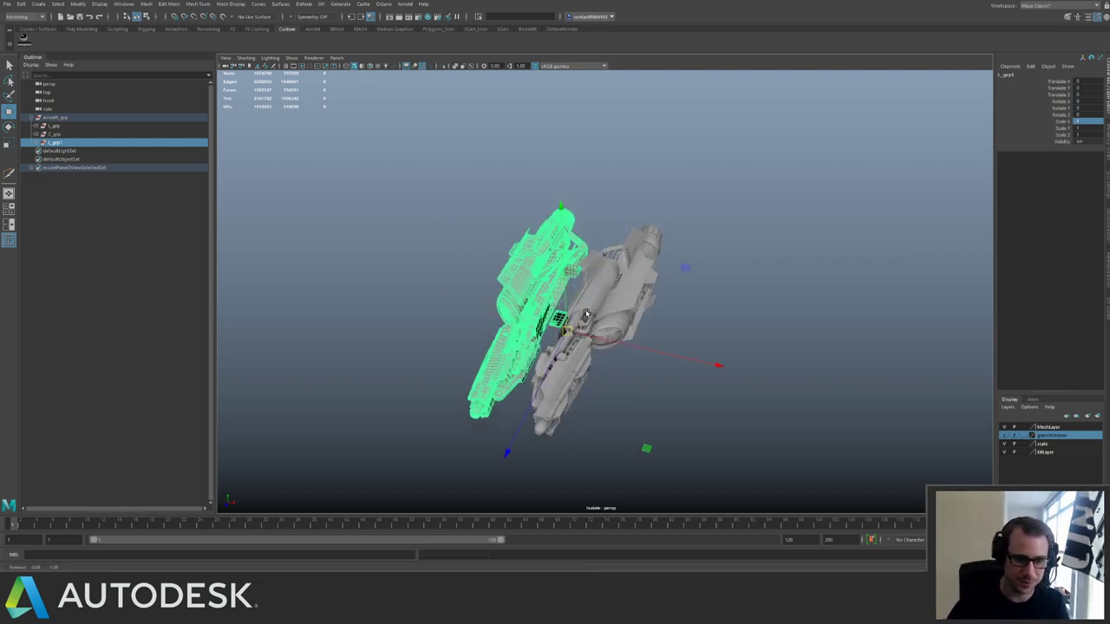
{"action": "left_click_drag", "start_coordinate": [569, 319], "coordinate": [585, 366], "text": "alt"}
{"action": "scroll", "coordinate": [585, 366], "scroll_direction": "up", "scroll_amount": 3}
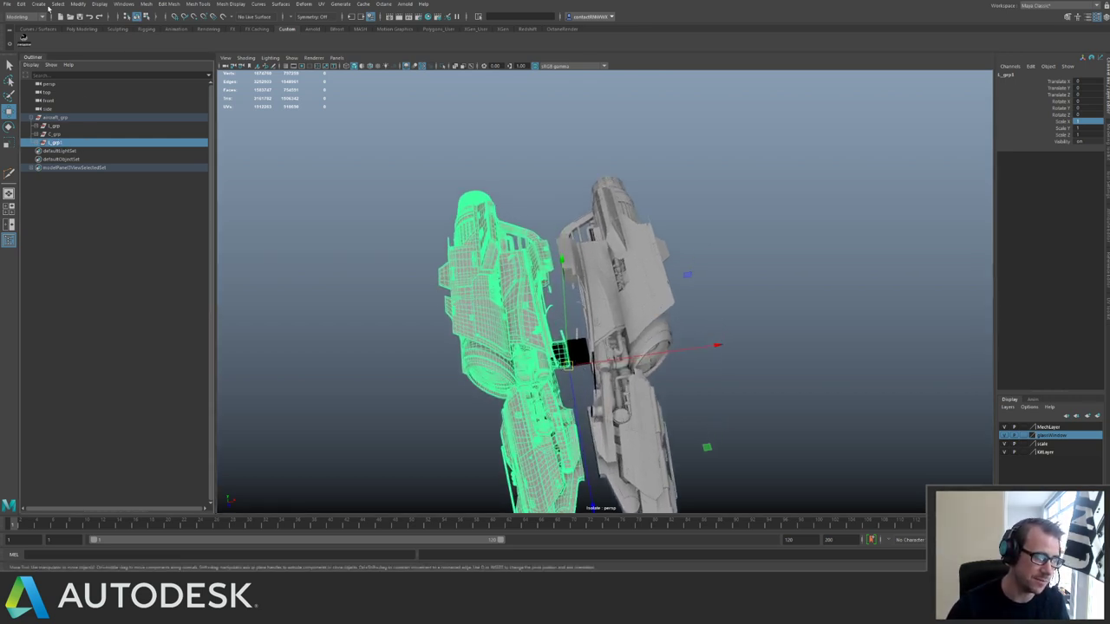
Expand the duplicated group and set the Renamer's search and replace to change L_ into R_.
{"action": "left_click", "coordinate": [24, 39]}
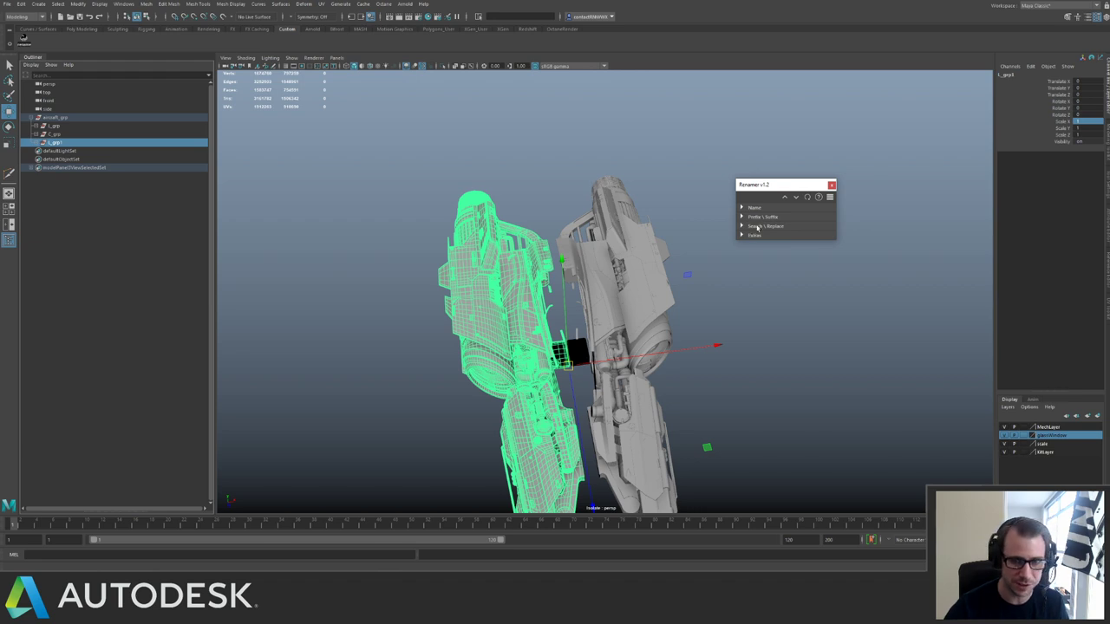
{"action": "left_click", "coordinate": [35, 142]}
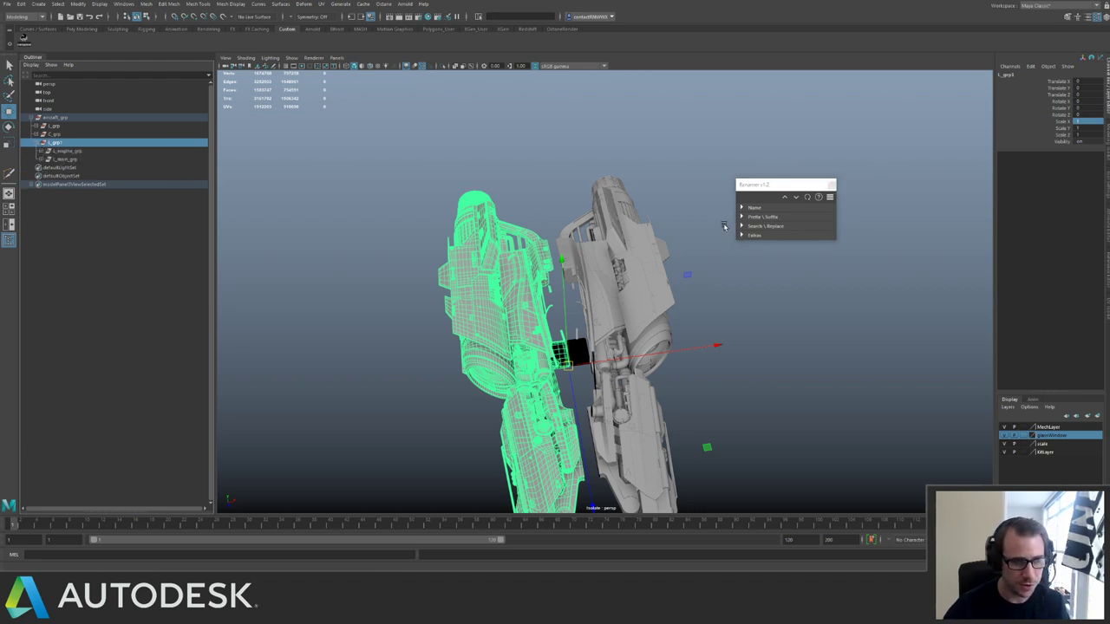
{"action": "left_click", "coordinate": [747, 217]}
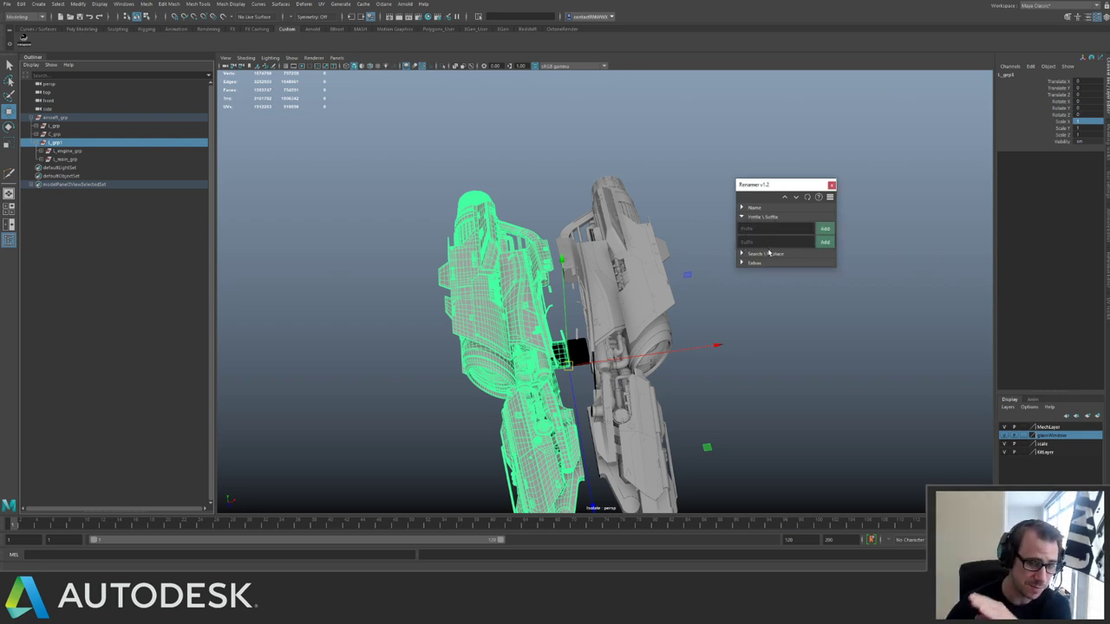
{"action": "left_click", "coordinate": [742, 253]}
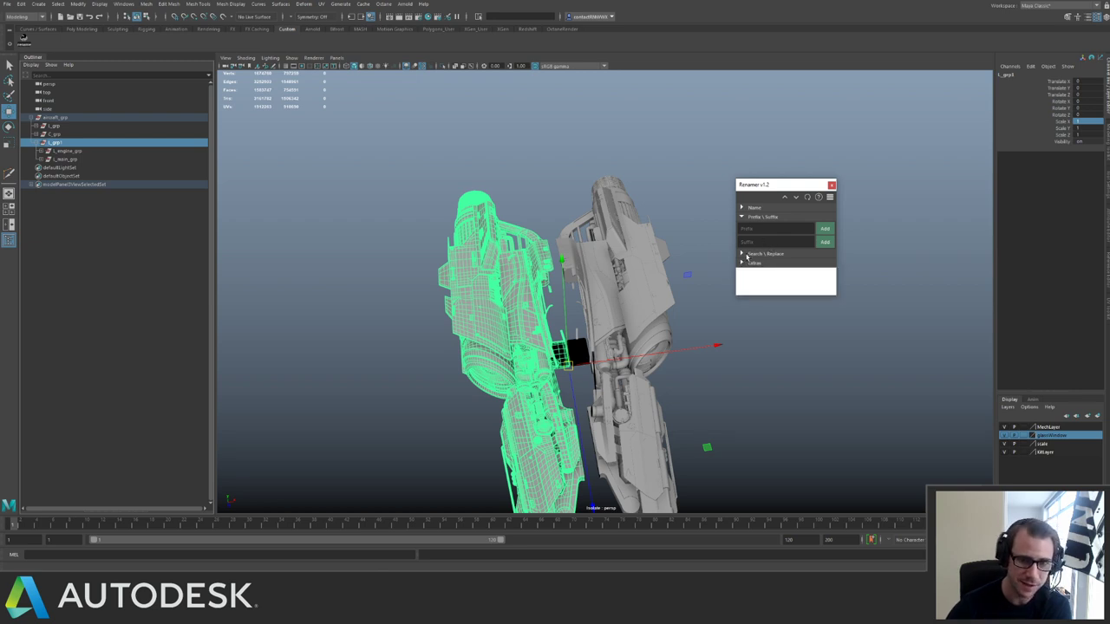
{"action": "left_click", "coordinate": [759, 266]}
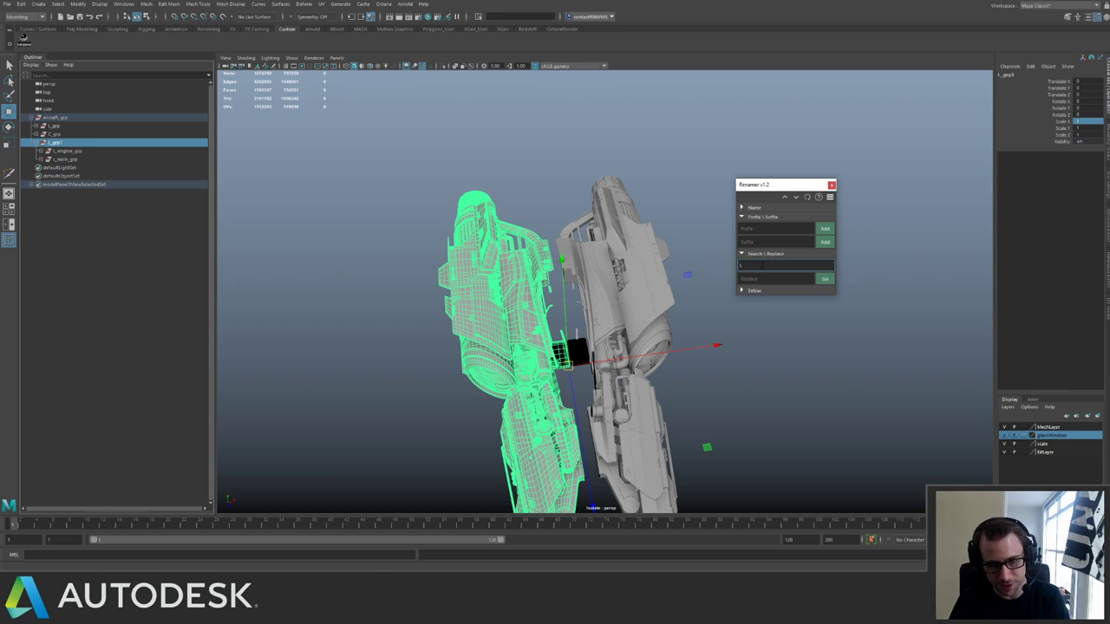
{"action": "left_click", "coordinate": [767, 279]}
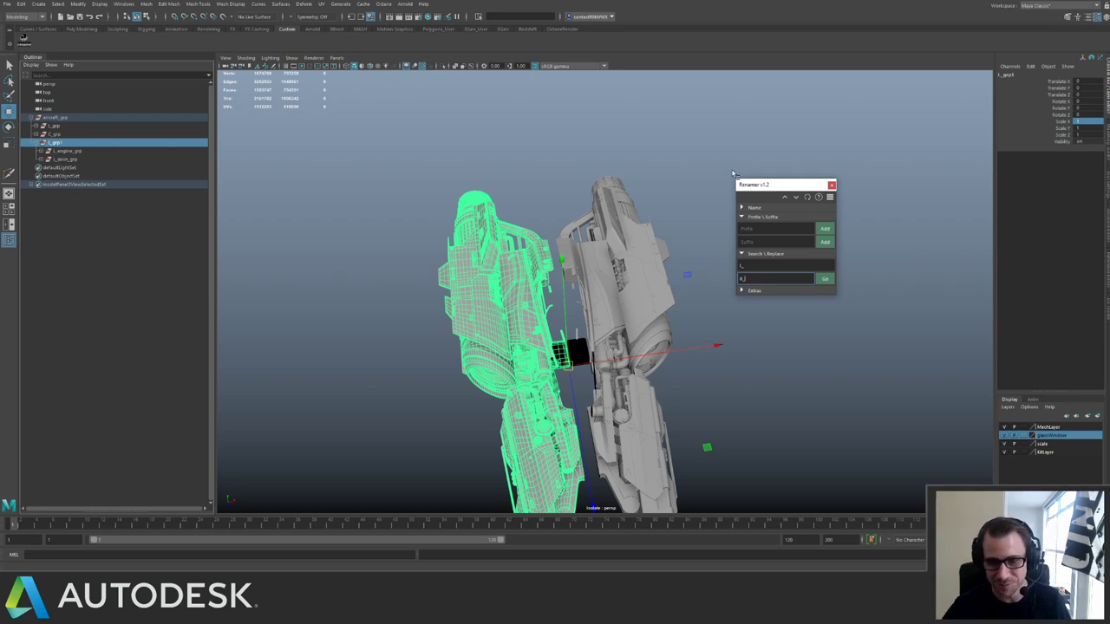
{"action": "left_click", "coordinate": [825, 279]}
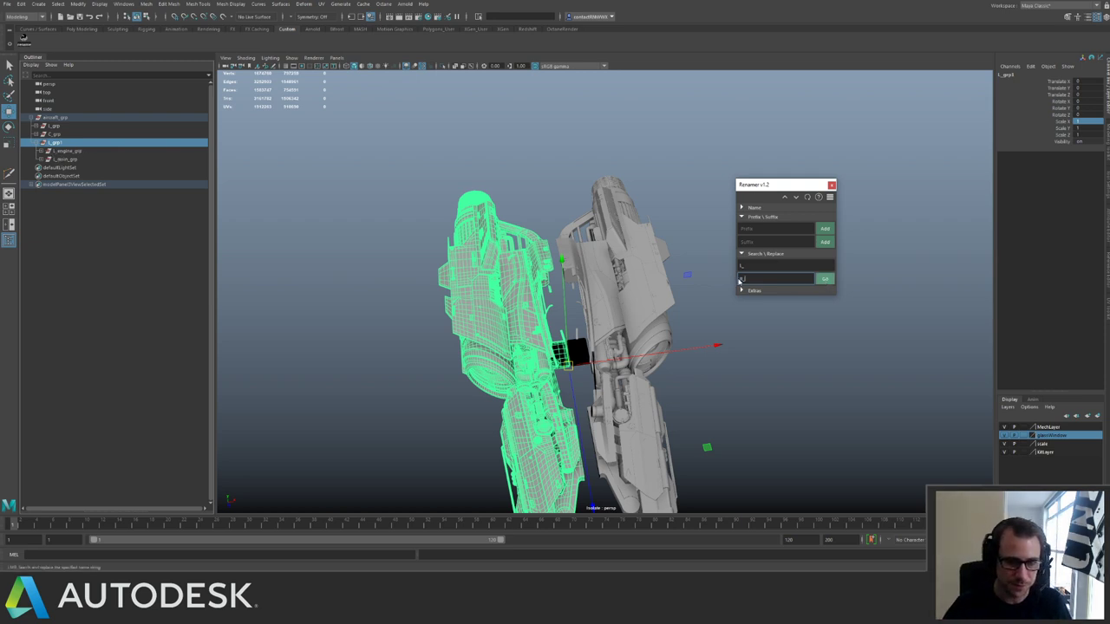
Try to replace L_ with R_ throughout the duplicated group's selected hierarchy with the Renamer, and undo the renaming.
{"action": "left_click", "coordinate": [58, 4]}
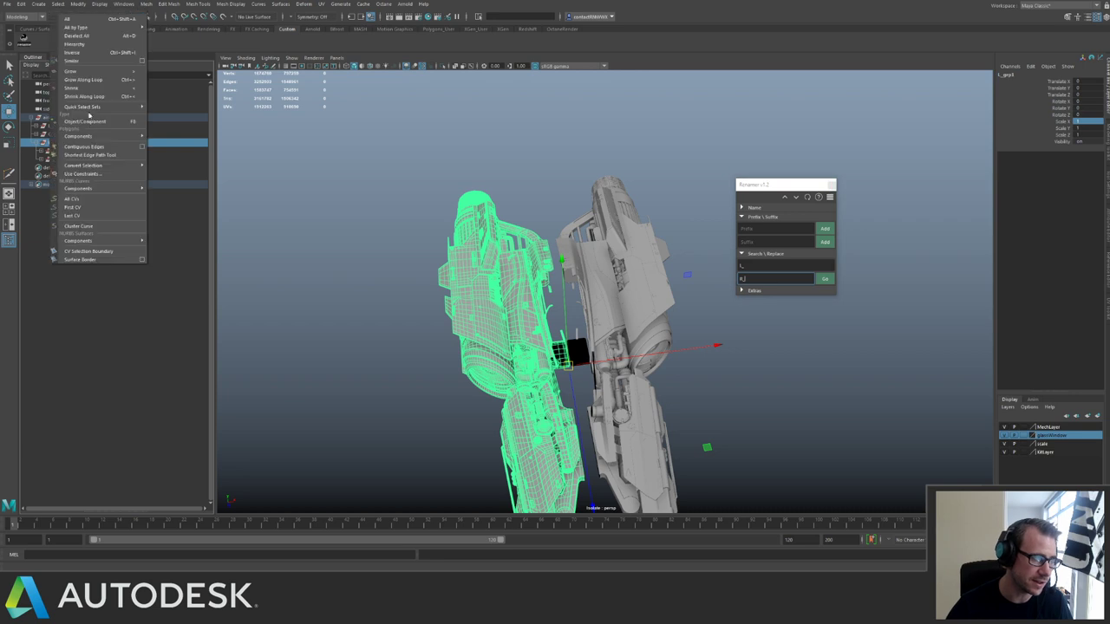
{"action": "left_click", "coordinate": [85, 45]}
{"action": "left_click", "coordinate": [824, 279]}
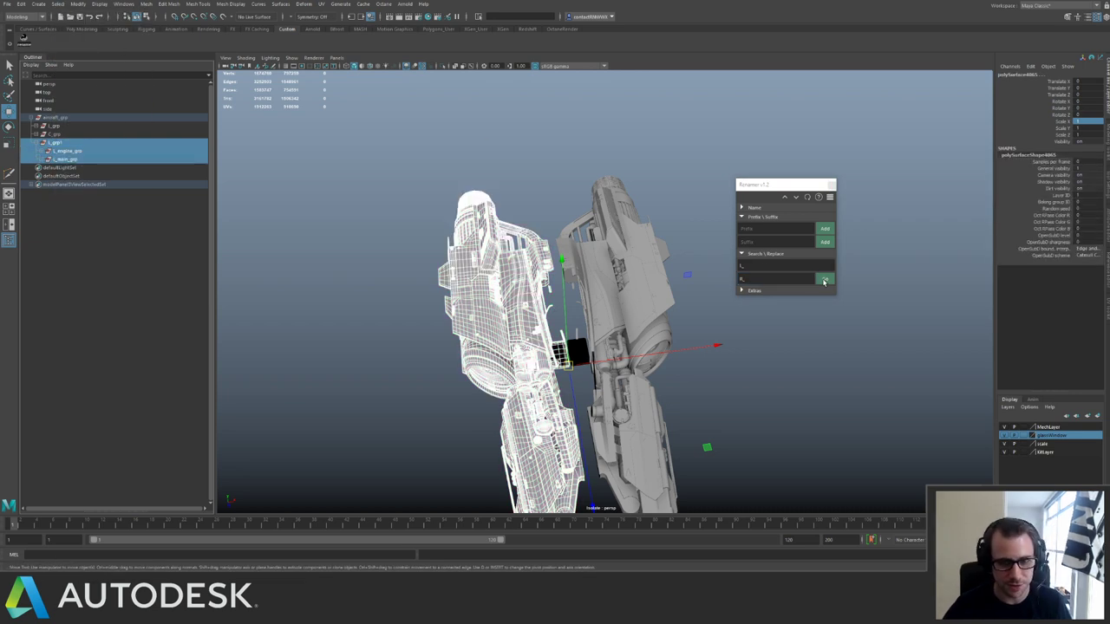
{"action": "key", "text": "ctrl+z"}
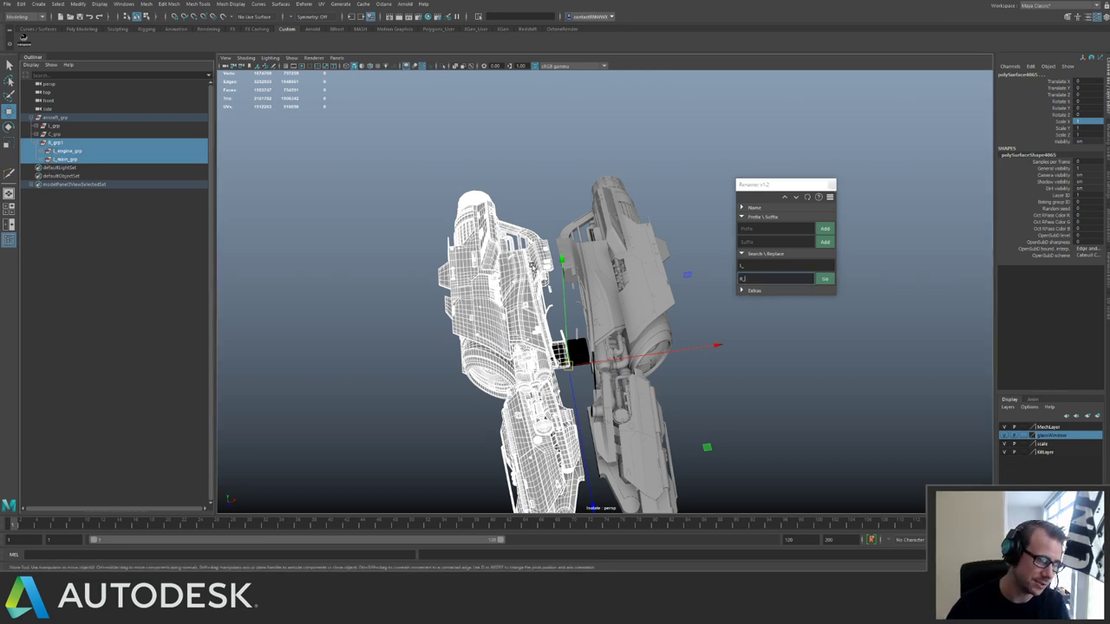
{"action": "left_click_drag", "start_coordinate": [499, 247], "coordinate": [530, 253], "text": "alt"}
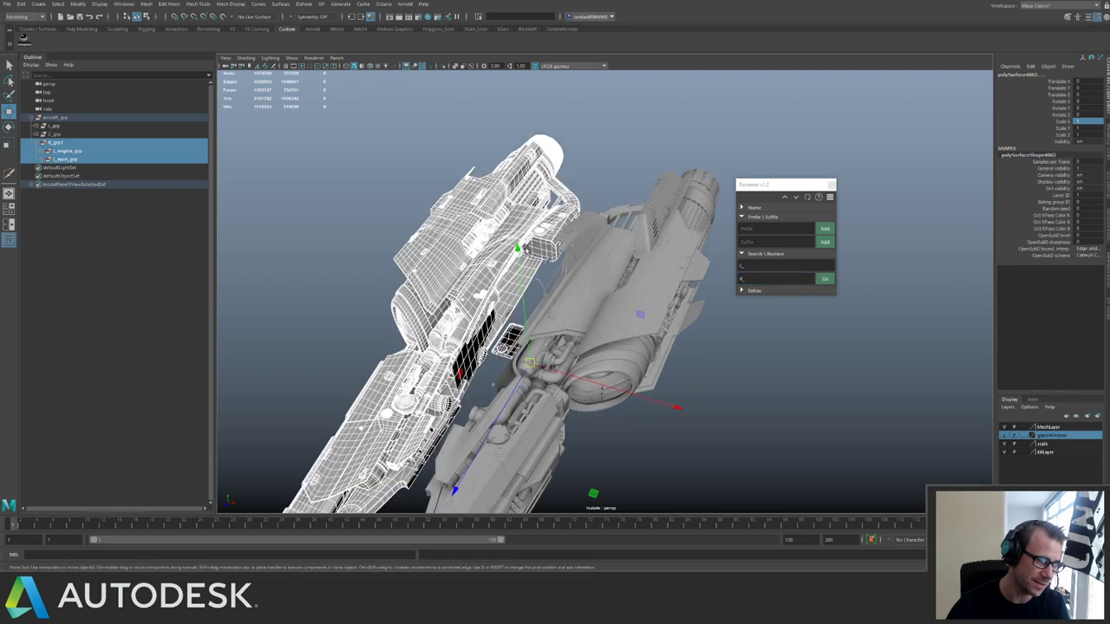
{"action": "mouse_move", "coordinate": [480, 242]}
{"action": "left_mouse_down", "text": "alt"}
{"action": "mouse_move", "coordinate": [501, 243]}
{"action": "mouse_move", "coordinate": [473, 236]}
{"action": "left_mouse_up", "text": "alt"}
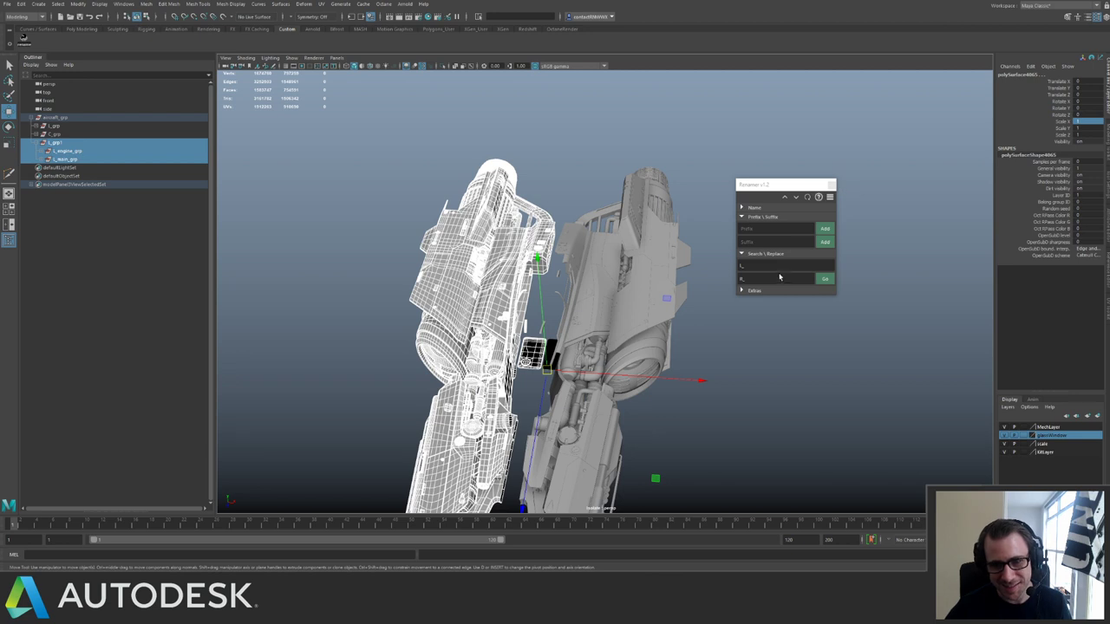
Close the Renamer and replace L_ with R_ throughout the duplicated group's hierarchy using Search and Replace Names.
{"action": "left_click", "coordinate": [742, 291]}
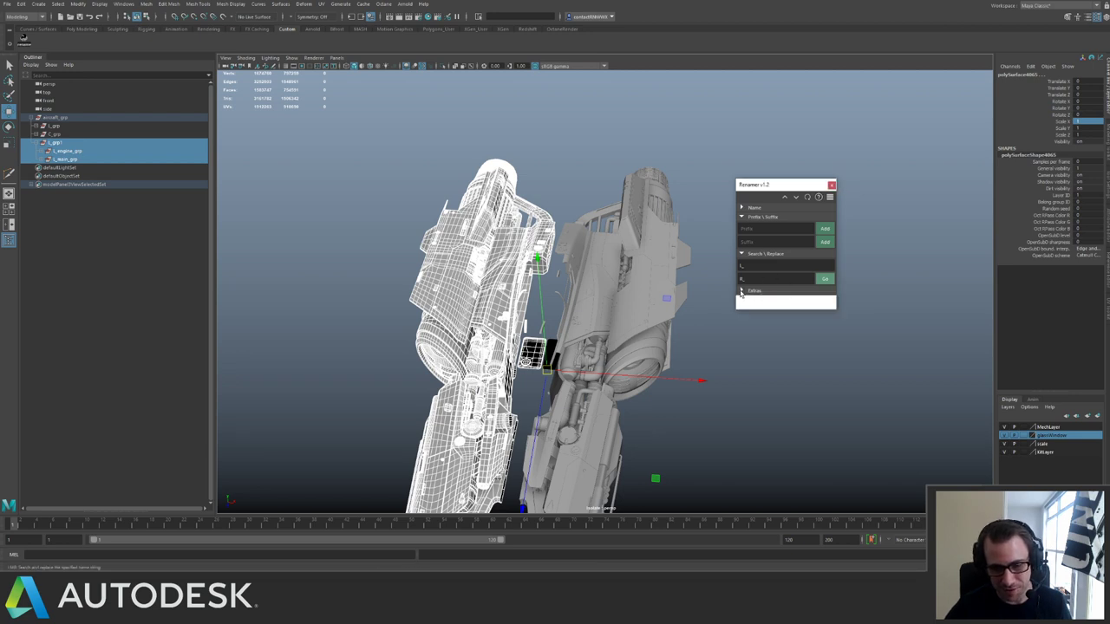
{"action": "left_click", "coordinate": [831, 185]}
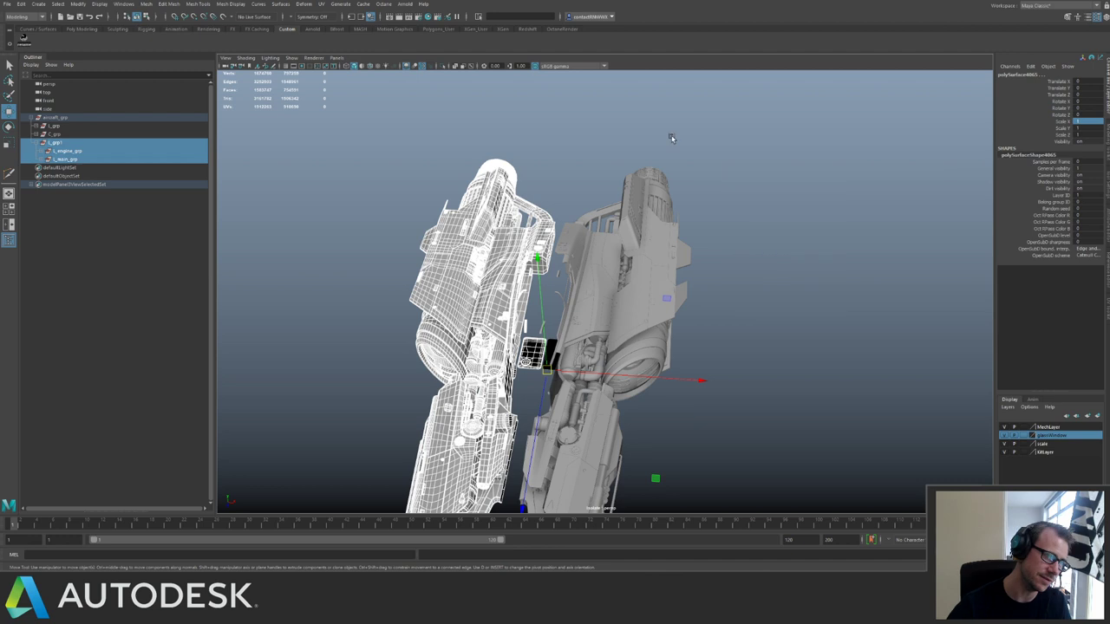
{"action": "left_click", "coordinate": [79, 4]}
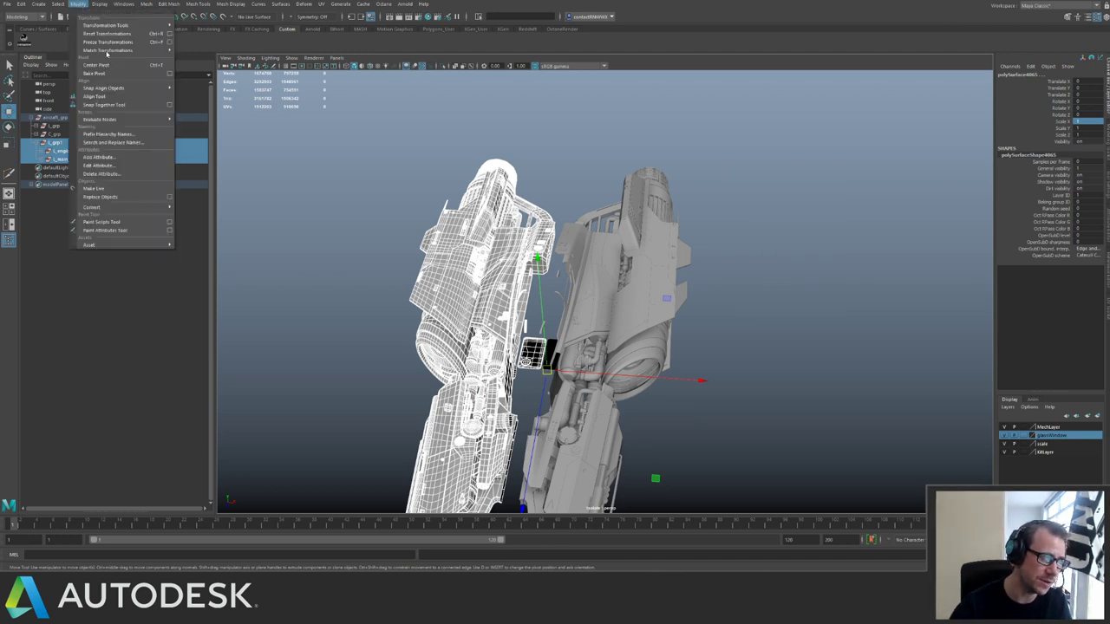
{"action": "left_click", "coordinate": [122, 142]}
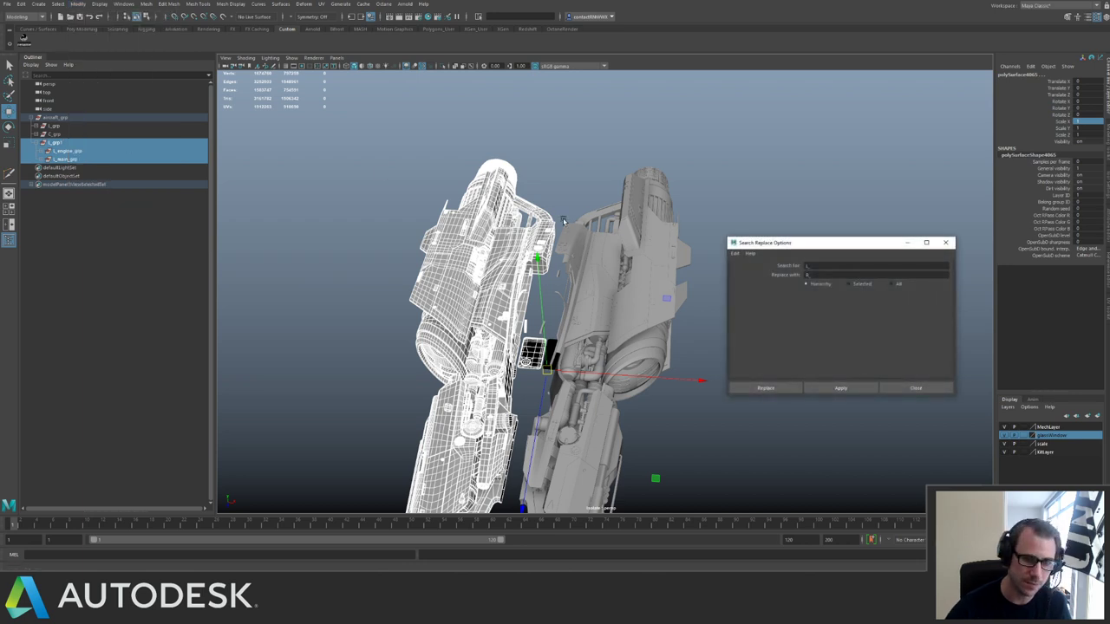
{"action": "left_click", "coordinate": [64, 144]}
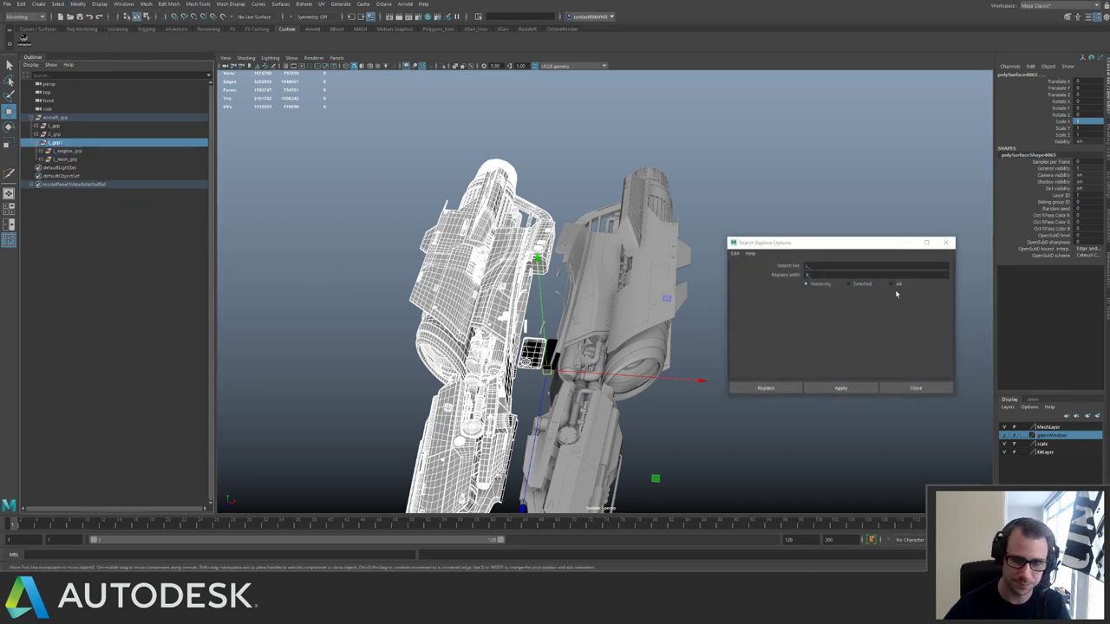
{"action": "left_click", "coordinate": [773, 389]}
{"action": "left_click", "coordinate": [771, 389]}
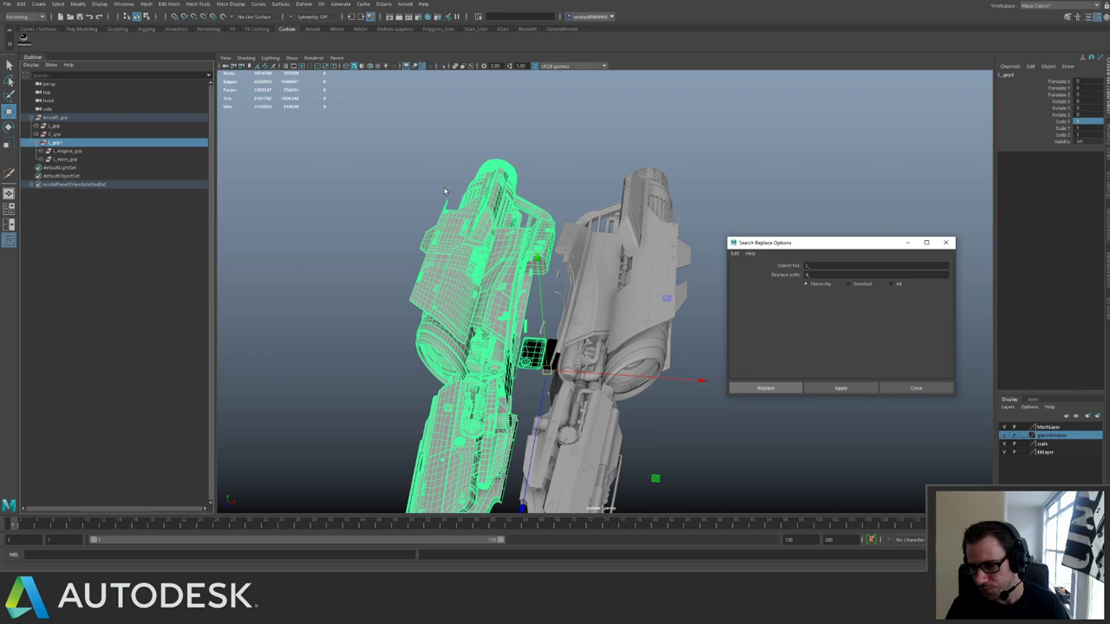
{"action": "left_click_drag", "start_coordinate": [445, 190], "coordinate": [444, 189], "text": "alt"}
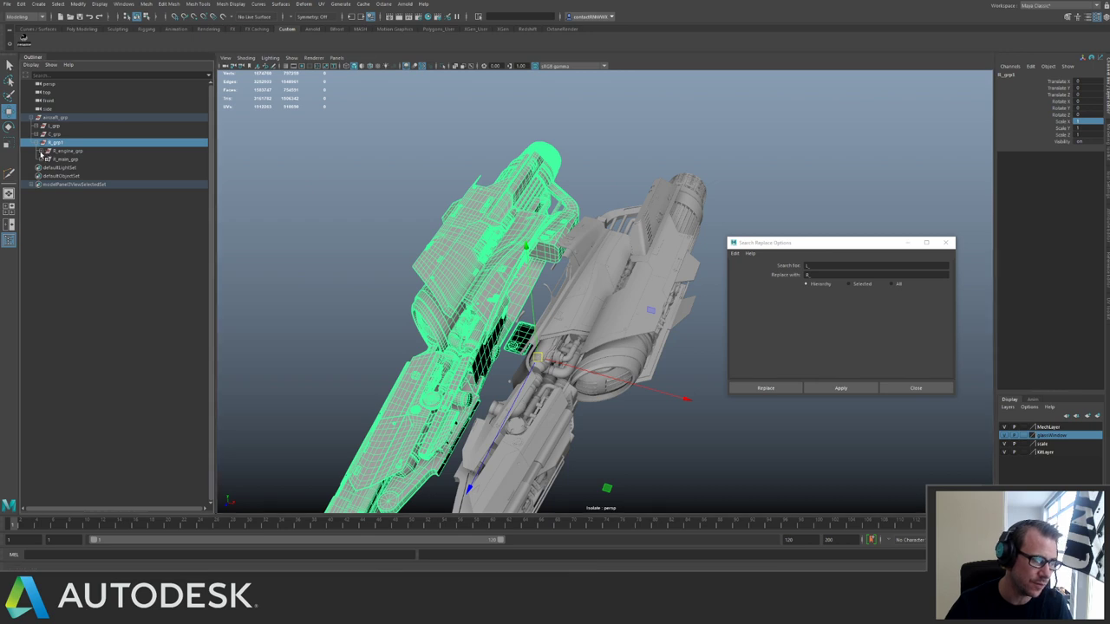
Expand the duplicate's engine group, rename the duplicated top group R_grp, and close the search and replace options.
{"action": "left_click", "coordinate": [41, 152]}
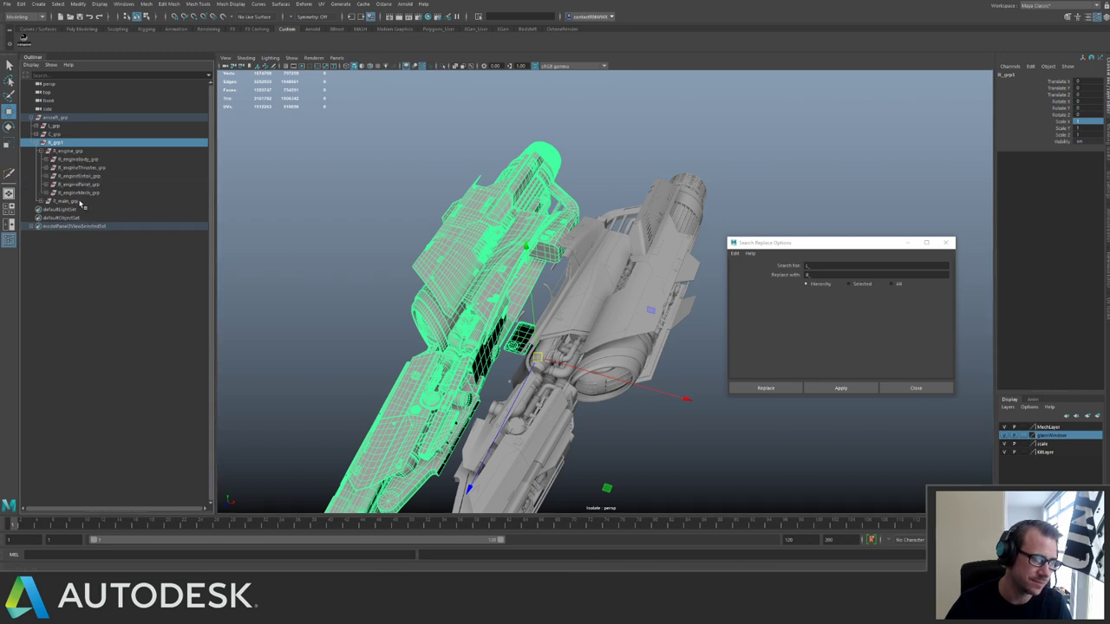
{"action": "double_click", "coordinate": [68, 143]}
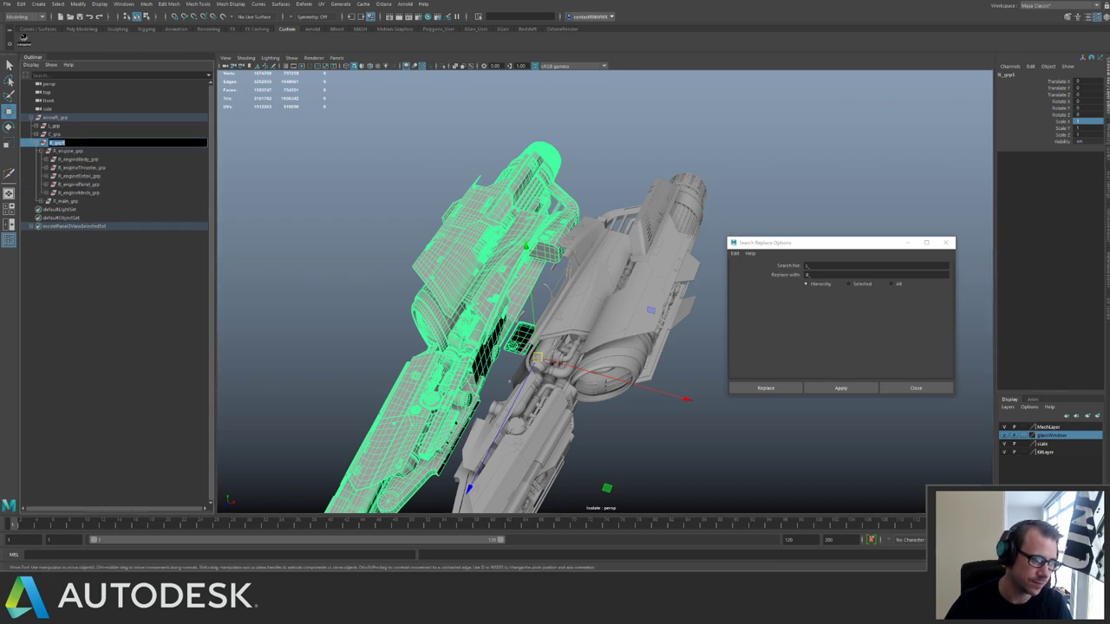
{"action": "left_click", "coordinate": [67, 143]}
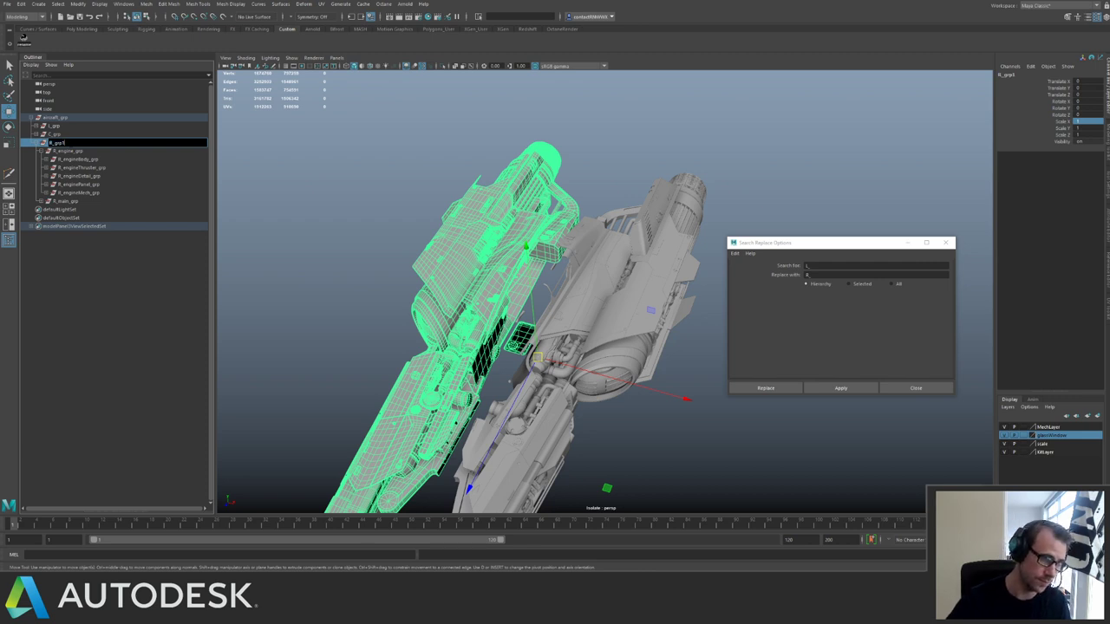
{"action": "key", "text": "Return"}
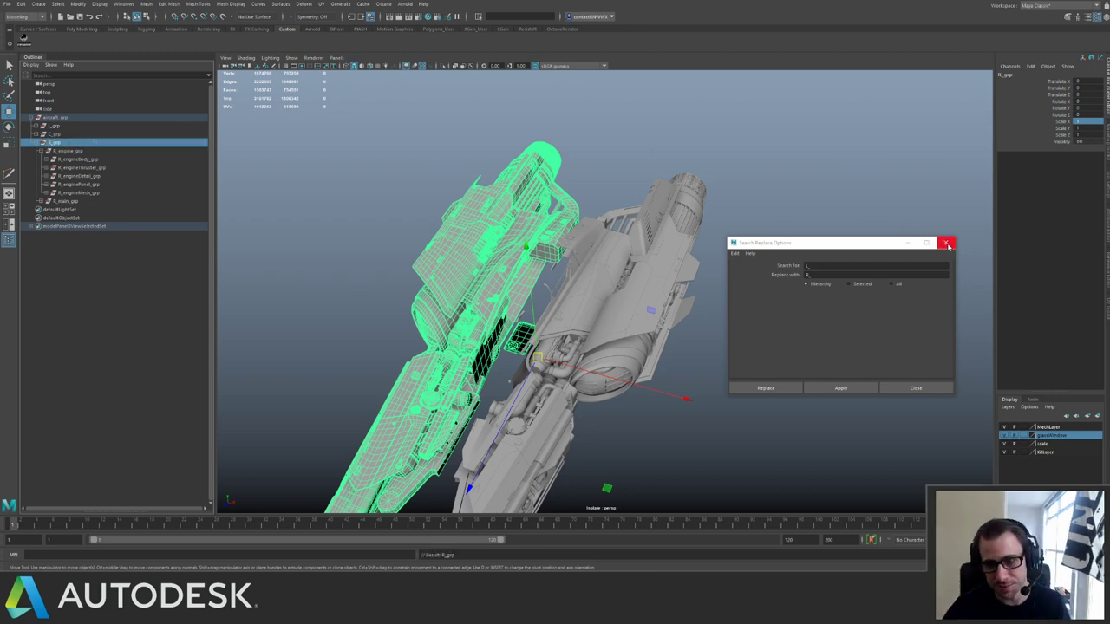
{"action": "left_click", "coordinate": [946, 243]}
Show the UV Editor beside the perspective view, isolate R_grp, and select all of its meshes to display their UVs.
{"action": "left_click_drag", "start_coordinate": [694, 244], "coordinate": [626, 190], "text": "alt"}
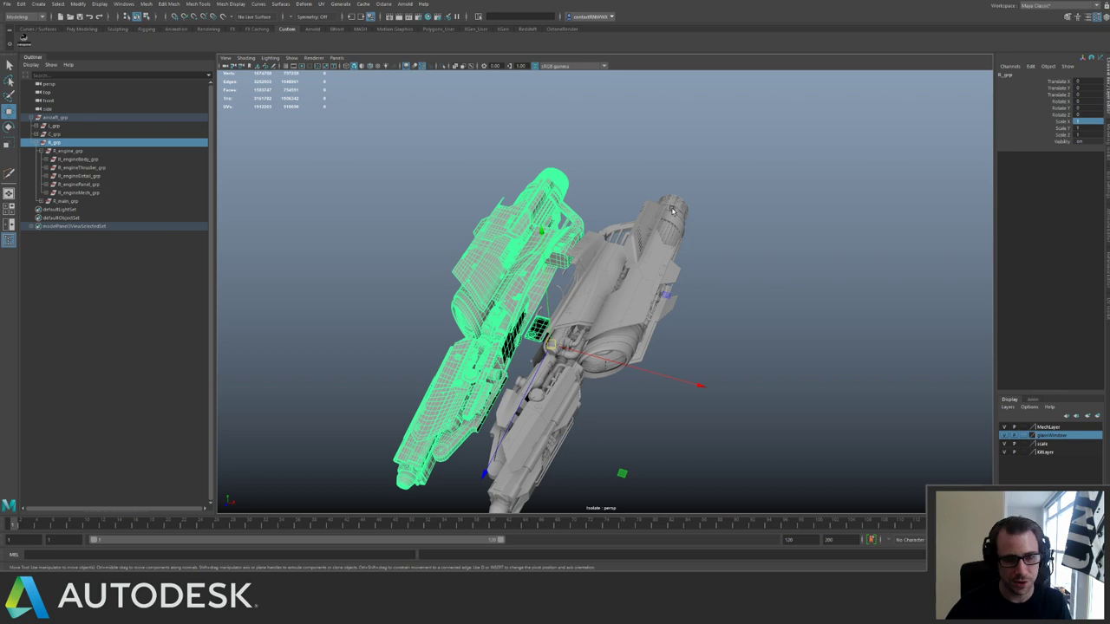
{"action": "key", "text": "space"}
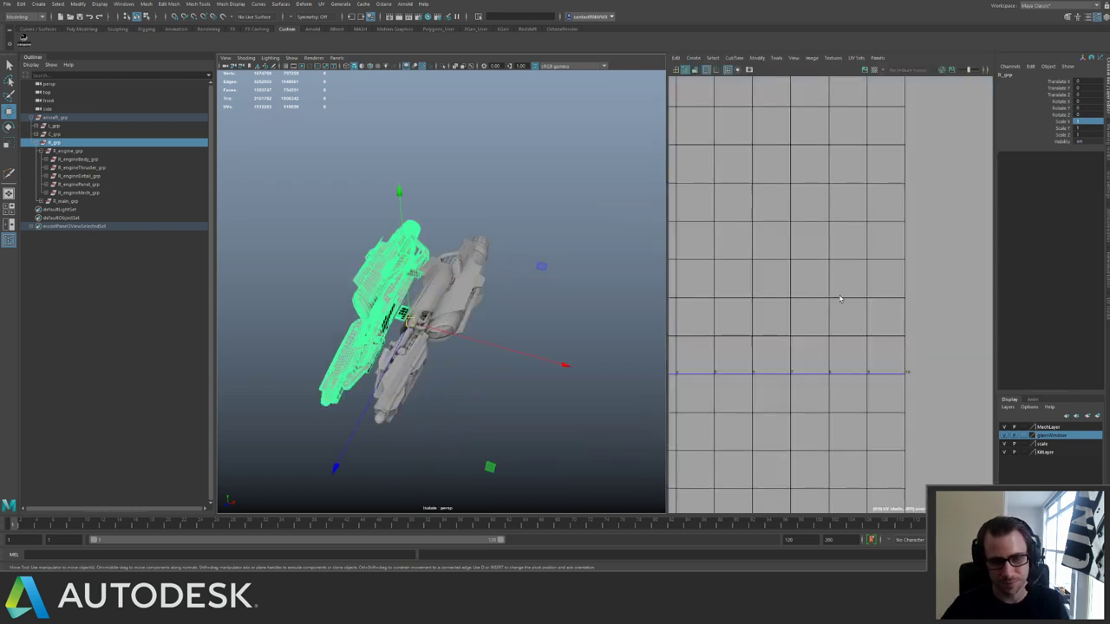
{"action": "key", "text": "ctrl+1"}
{"action": "key", "text": "w"}
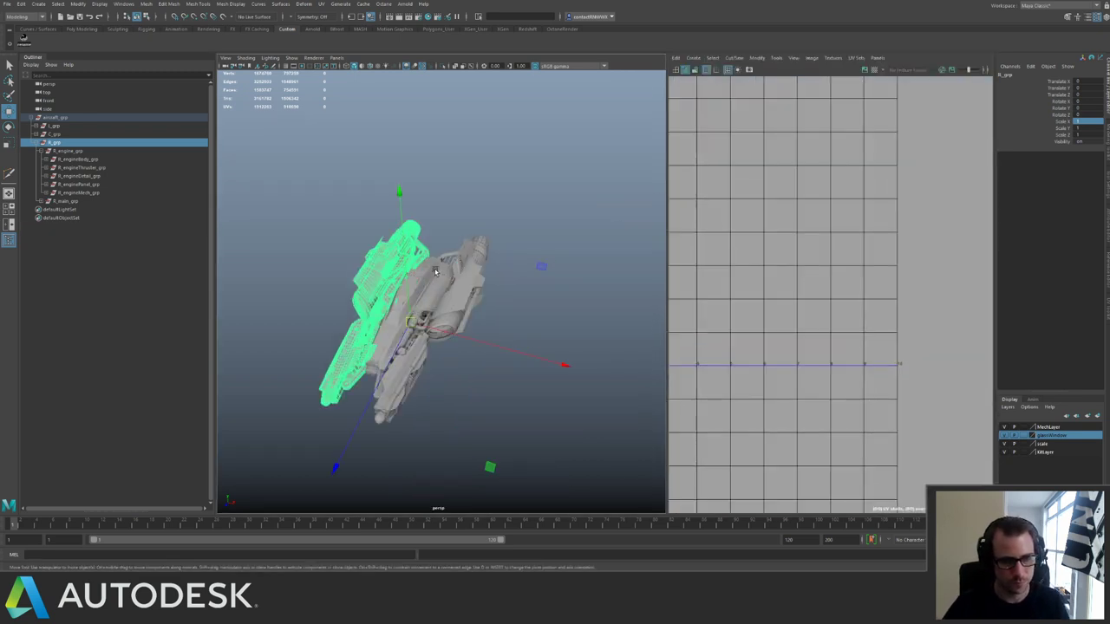
{"action": "key", "text": "ctrl+1"}
{"action": "left_click", "coordinate": [337, 216]}
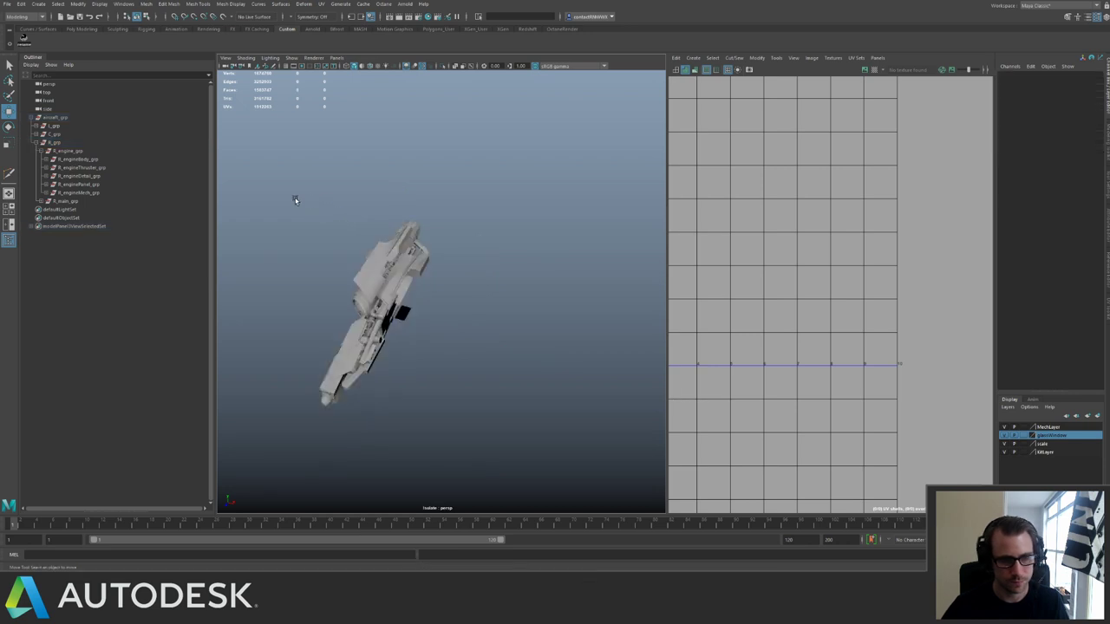
{"action": "left_click_drag", "start_coordinate": [284, 195], "coordinate": [465, 408]}
{"action": "left_click", "coordinate": [803, 274]}
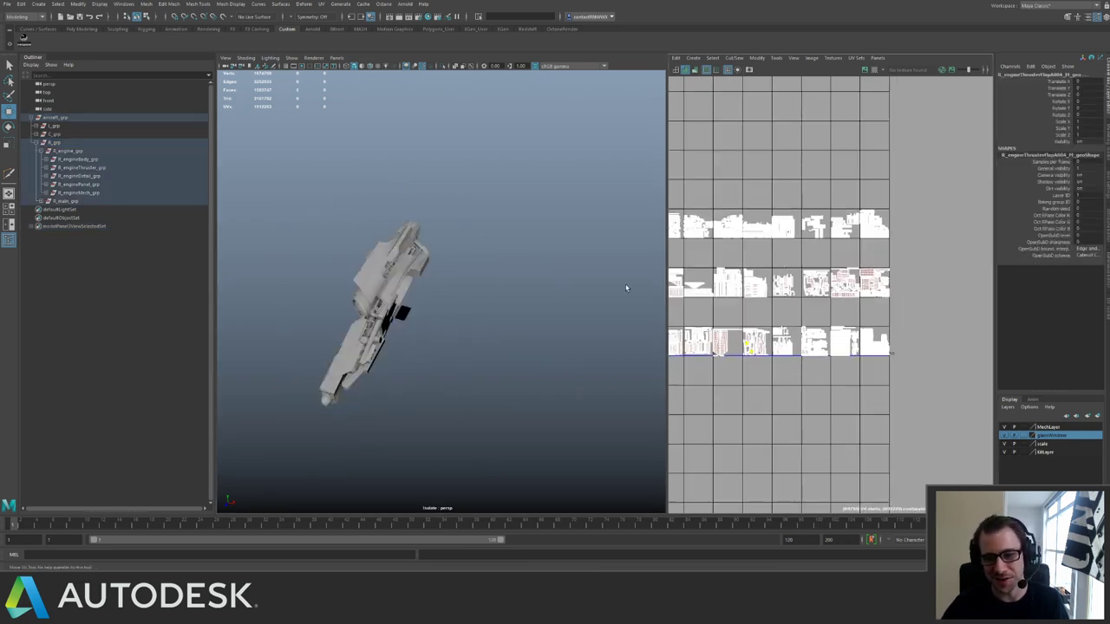
Save the scene with the renamed right-side group.
{"action": "left_click_drag", "start_coordinate": [627, 284], "coordinate": [595, 287], "text": "alt"}
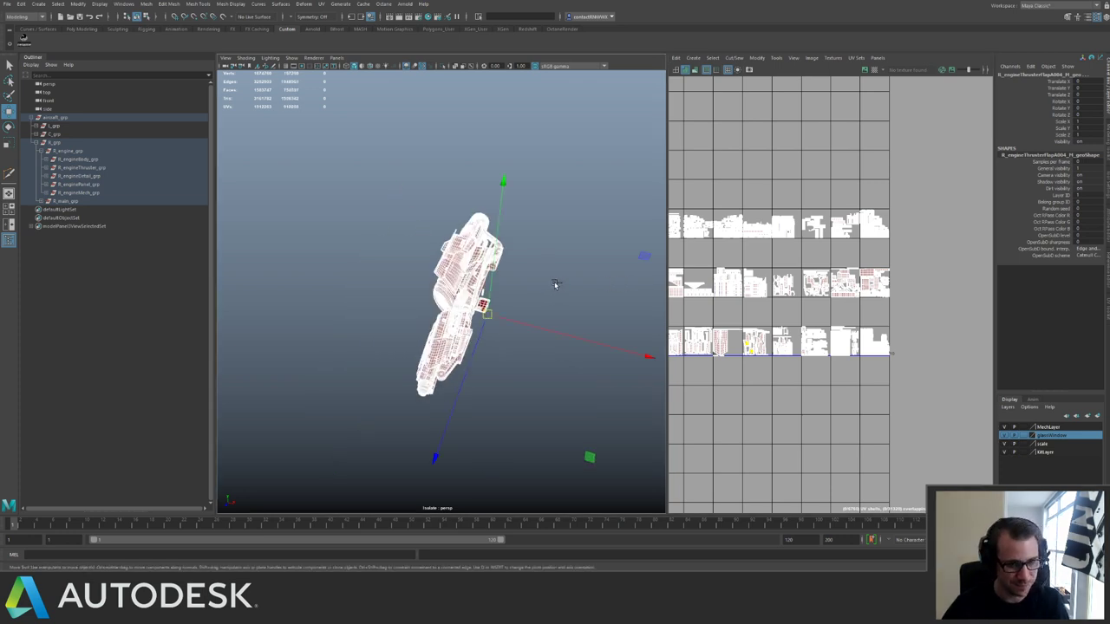
{"action": "key", "text": "q"}
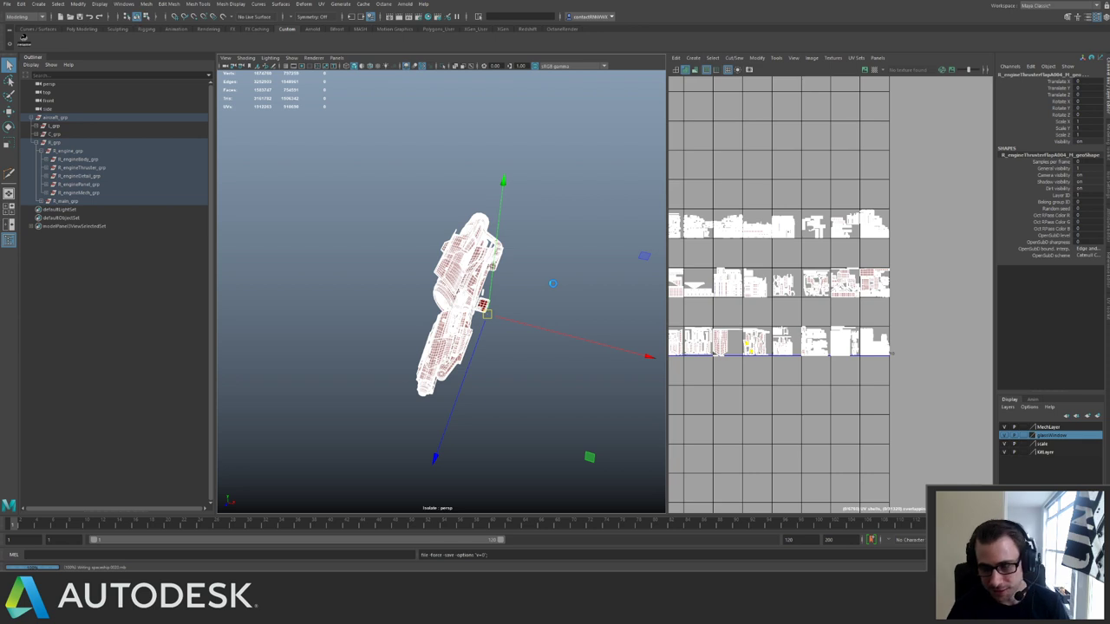
{"action": "key", "text": "w"}
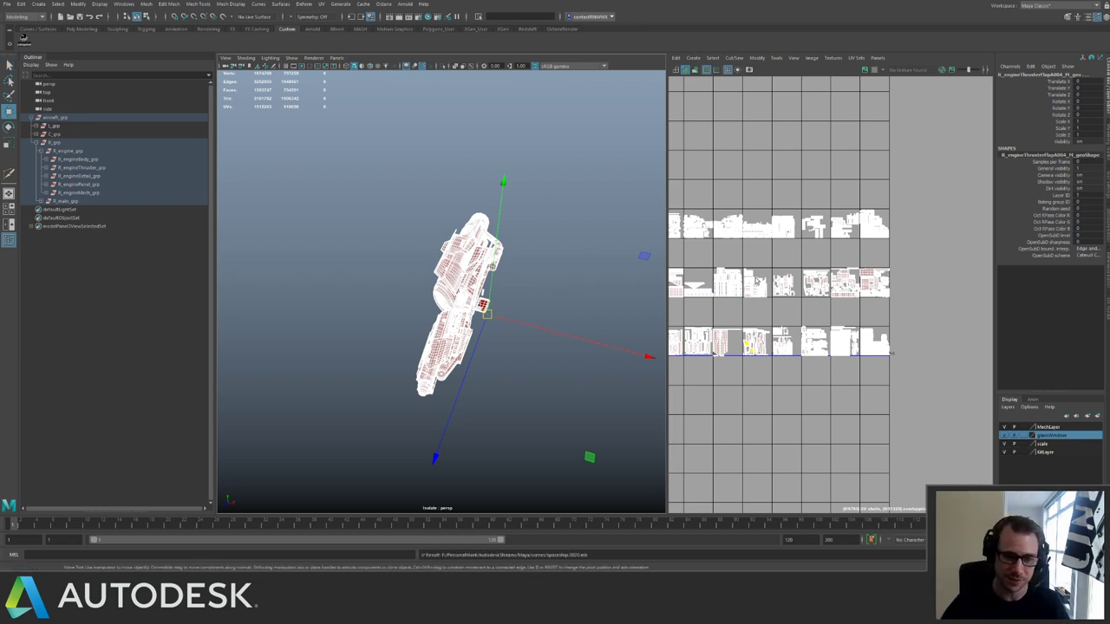
Select all UVs of the R_grp meshes and move them up by one UV tile.
{"action": "middle_click_drag", "start_coordinate": [782, 269], "coordinate": [783, 269], "text": "alt"}
{"action": "scroll", "coordinate": [780, 272], "scroll_direction": "up", "scroll_amount": 1}
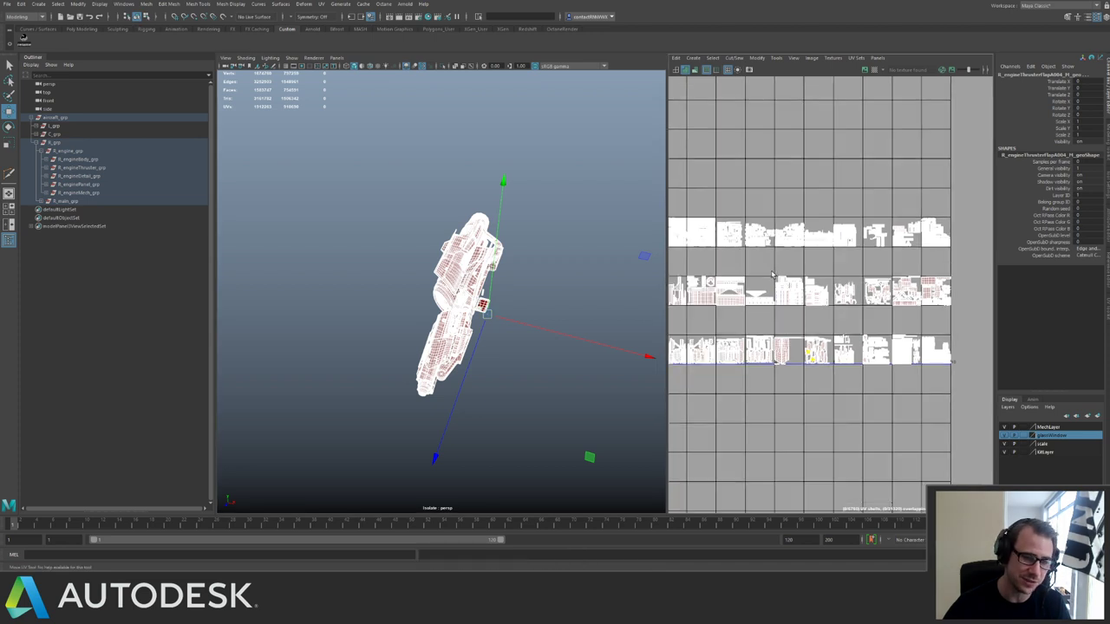
{"action": "scroll", "coordinate": [776, 264], "scroll_direction": "up", "scroll_amount": 2}
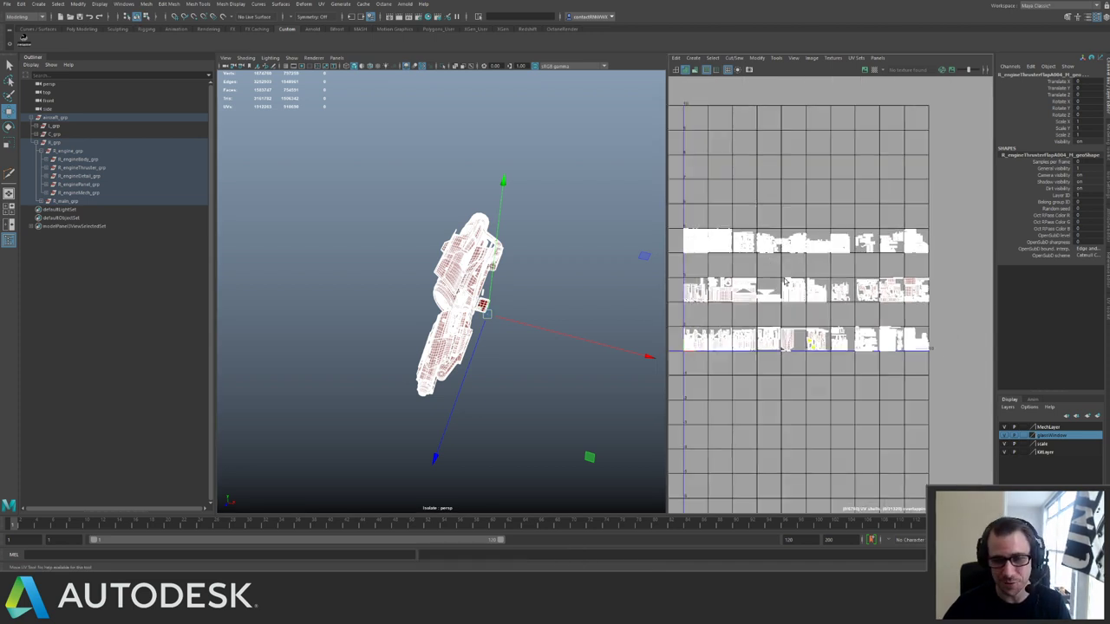
{"action": "middle_click_drag", "start_coordinate": [765, 272], "coordinate": [785, 284], "text": "alt"}
{"action": "right_click_drag", "start_coordinate": [784, 284], "coordinate": [799, 283]}
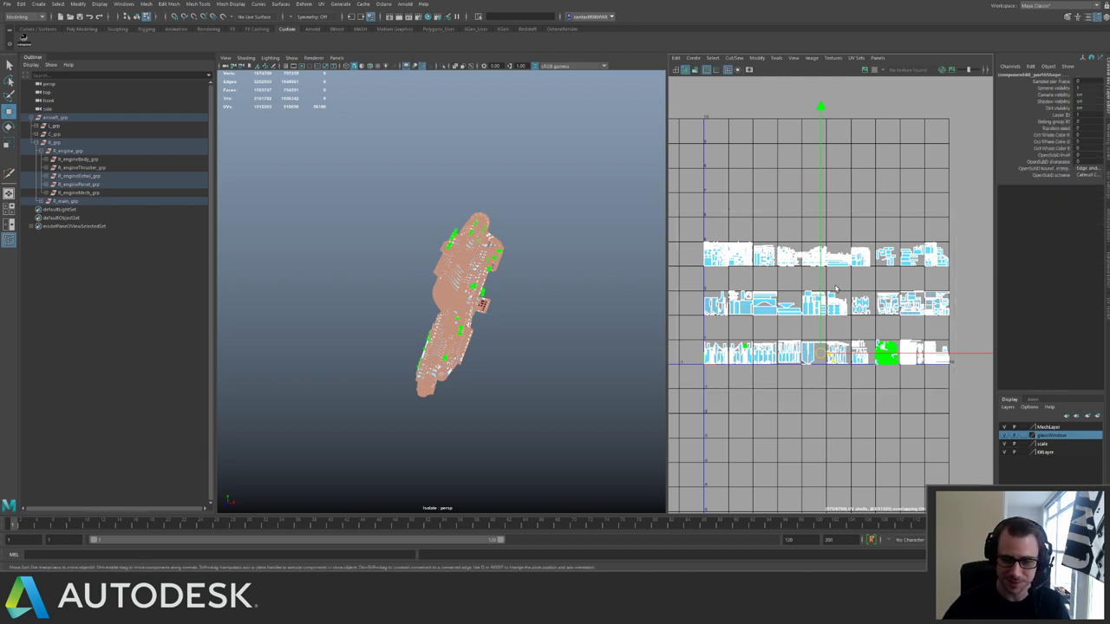
{"action": "left_click", "coordinate": [509, 253]}
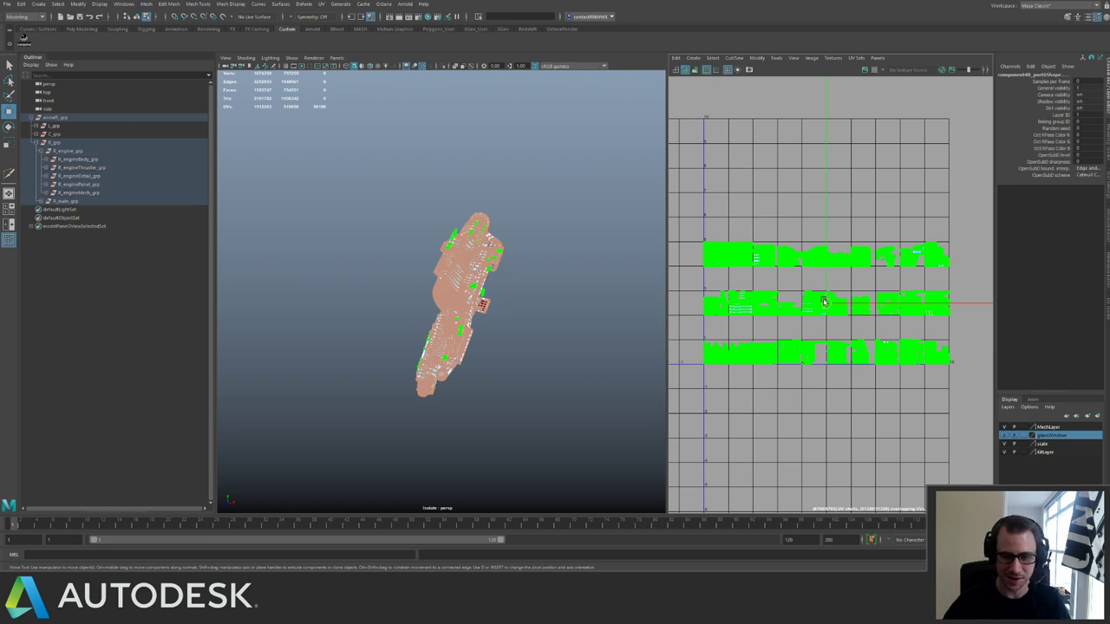
{"action": "key", "text": "w"}
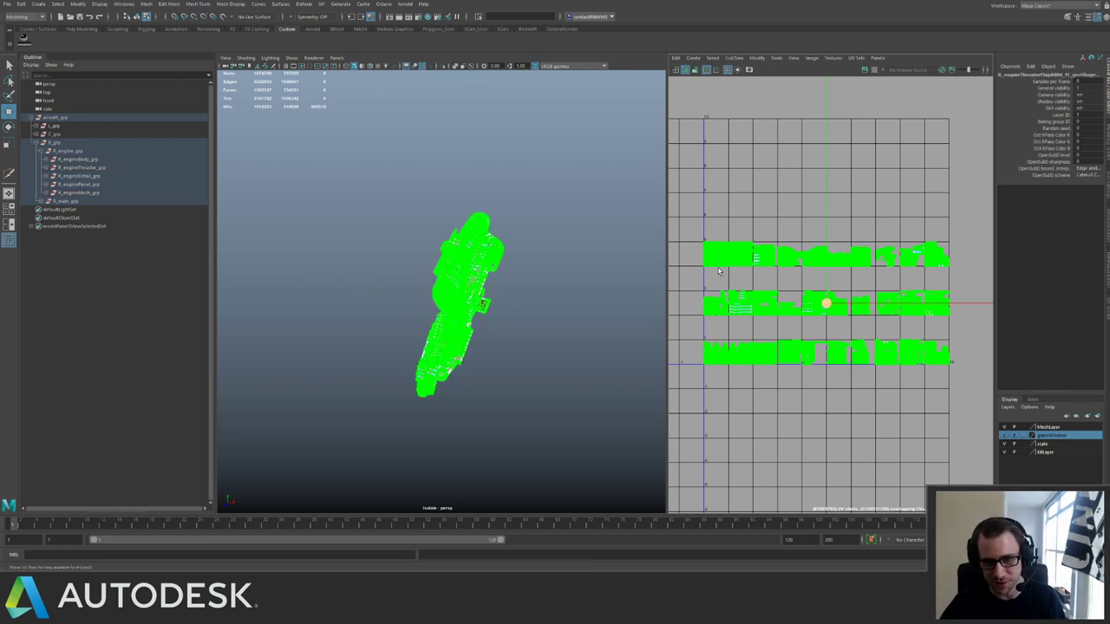
{"action": "left_click_drag", "start_coordinate": [825, 301], "coordinate": [827, 279]}
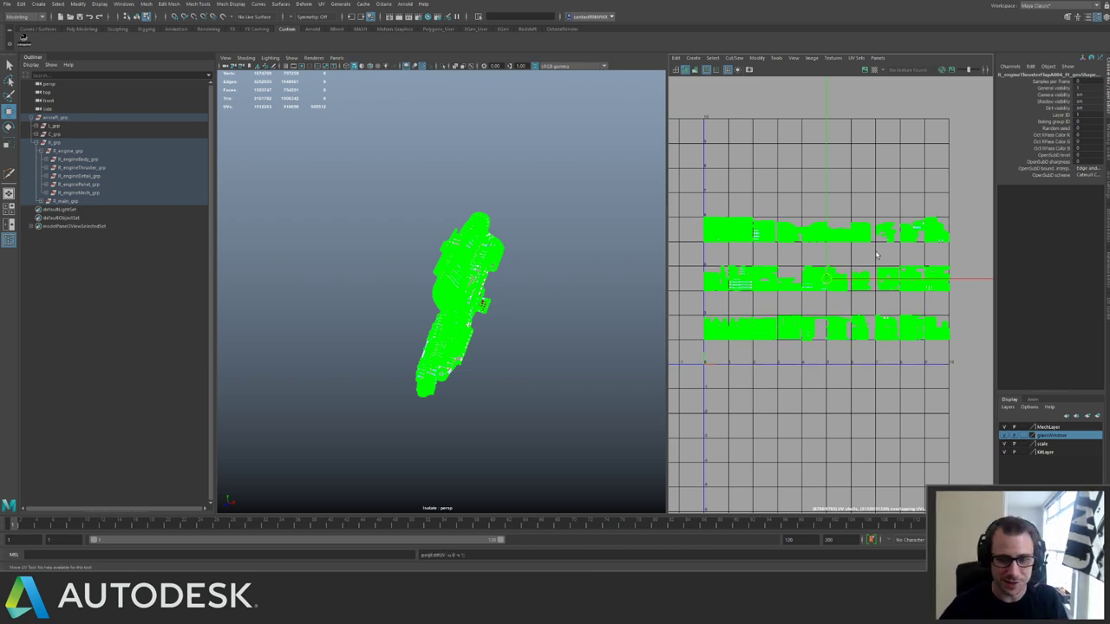
Select aircraft_grp in object mode and examine the combined UV layout alongside the complete ship.
{"action": "left_click", "coordinate": [68, 119]}
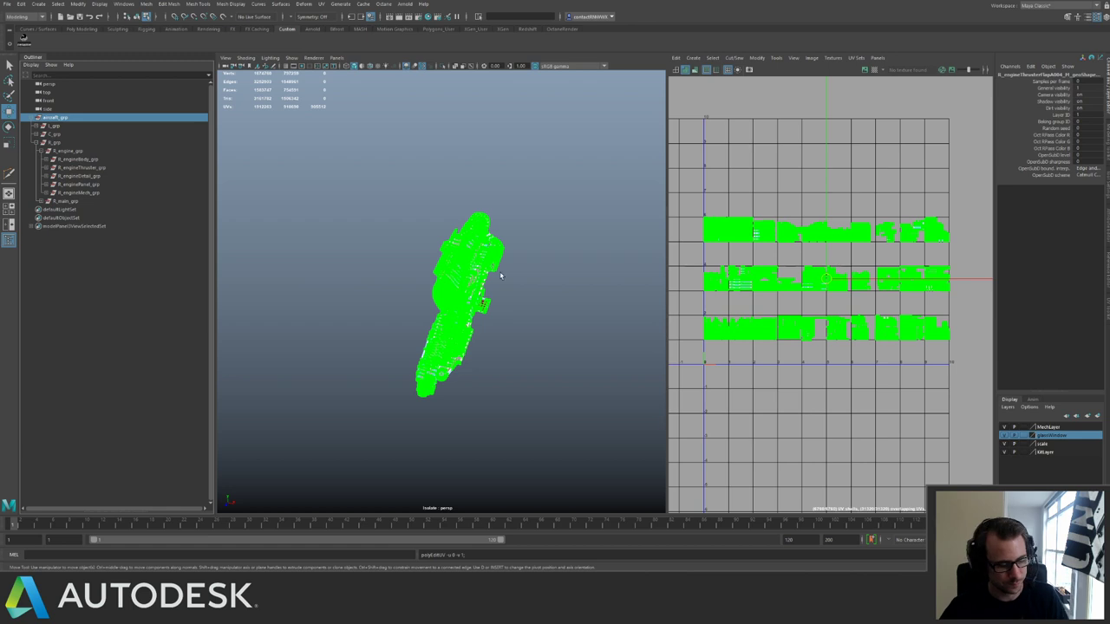
{"action": "key", "text": "F8"}
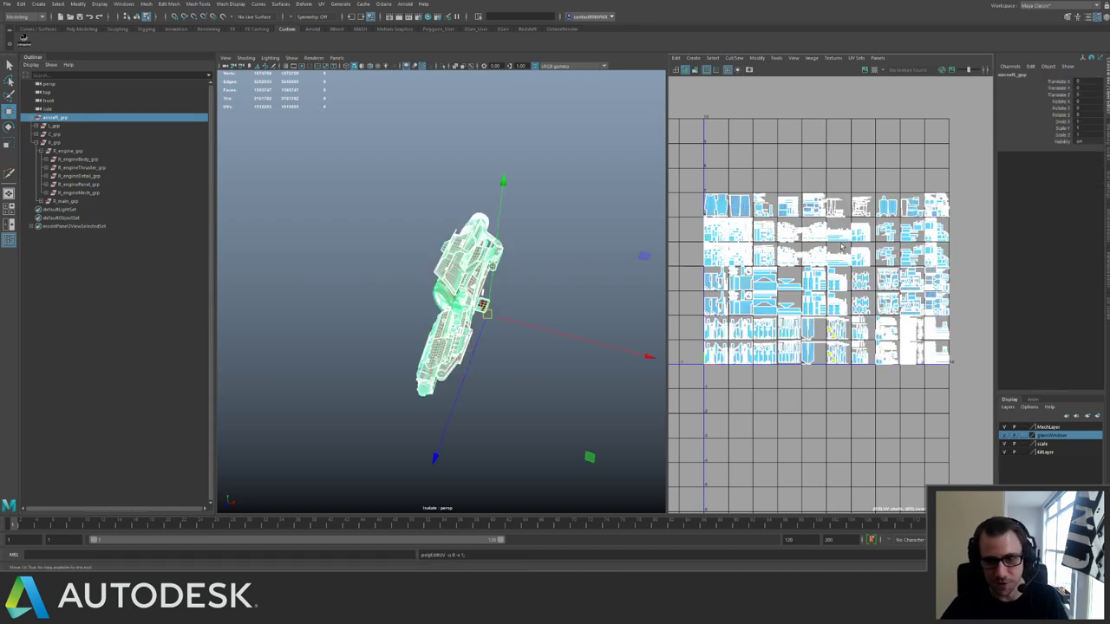
{"action": "right_click_drag", "start_coordinate": [531, 283], "coordinate": [652, 314], "text": "alt"}
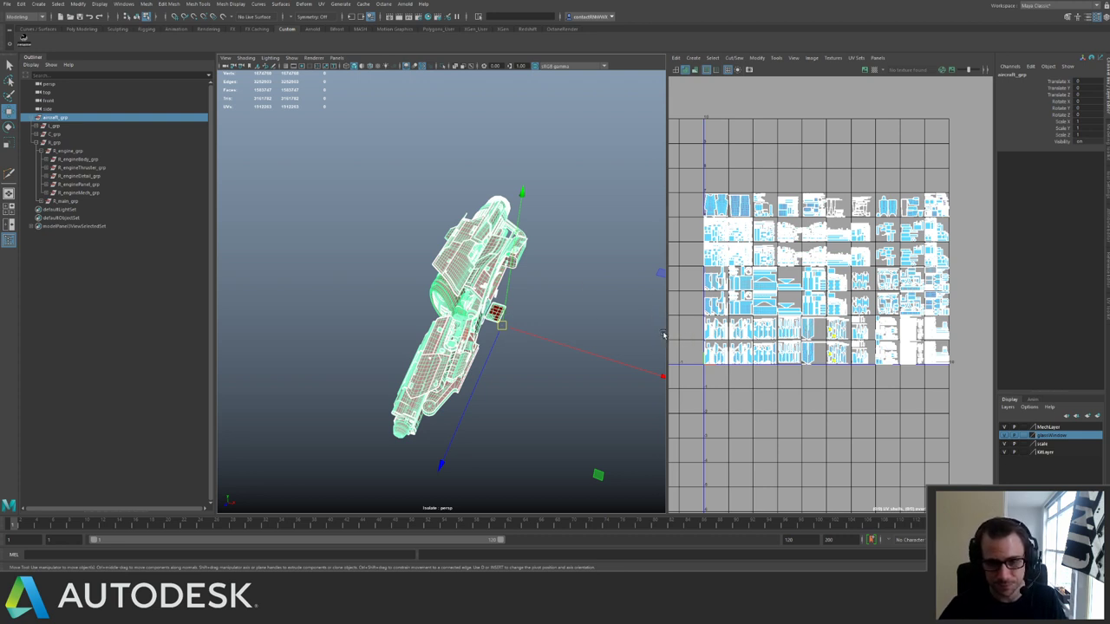
{"action": "left_click_drag", "start_coordinate": [666, 330], "coordinate": [491, 330]}
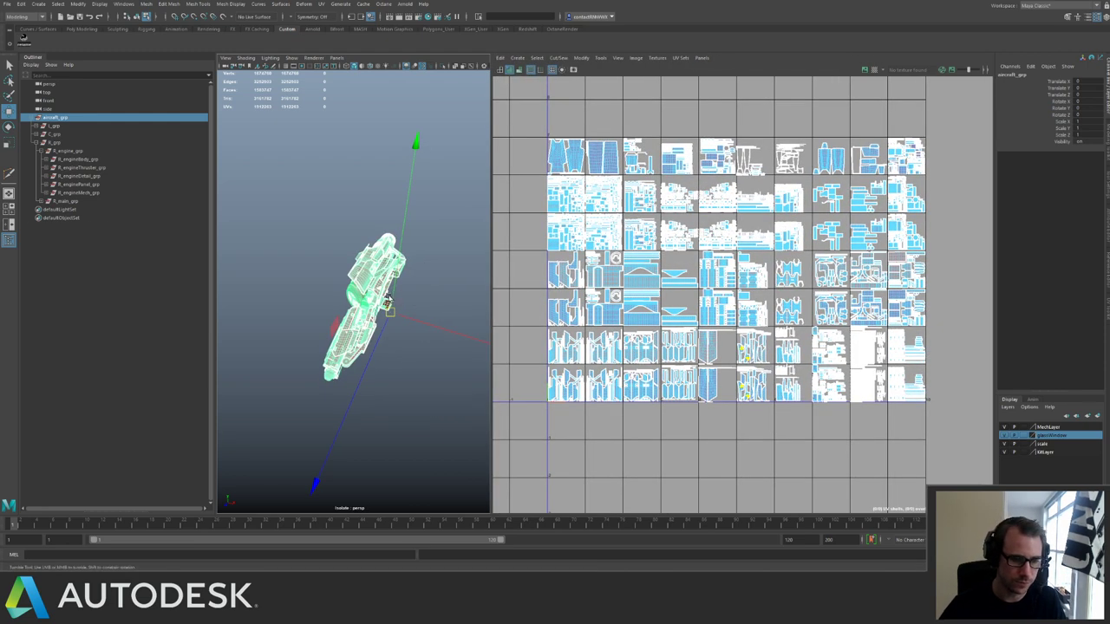
{"action": "left_click_drag", "start_coordinate": [389, 299], "coordinate": [478, 337], "text": "alt"}
{"action": "right_click_drag", "start_coordinate": [479, 336], "coordinate": [585, 313], "text": "alt"}
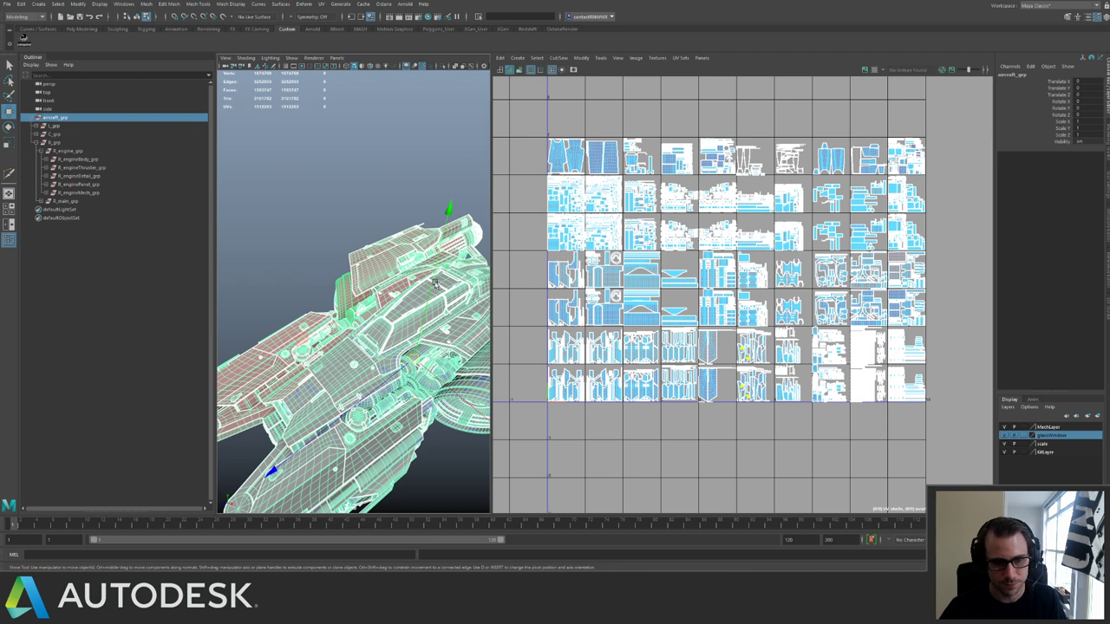
{"action": "left_click_drag", "start_coordinate": [383, 258], "coordinate": [427, 259], "text": "alt"}
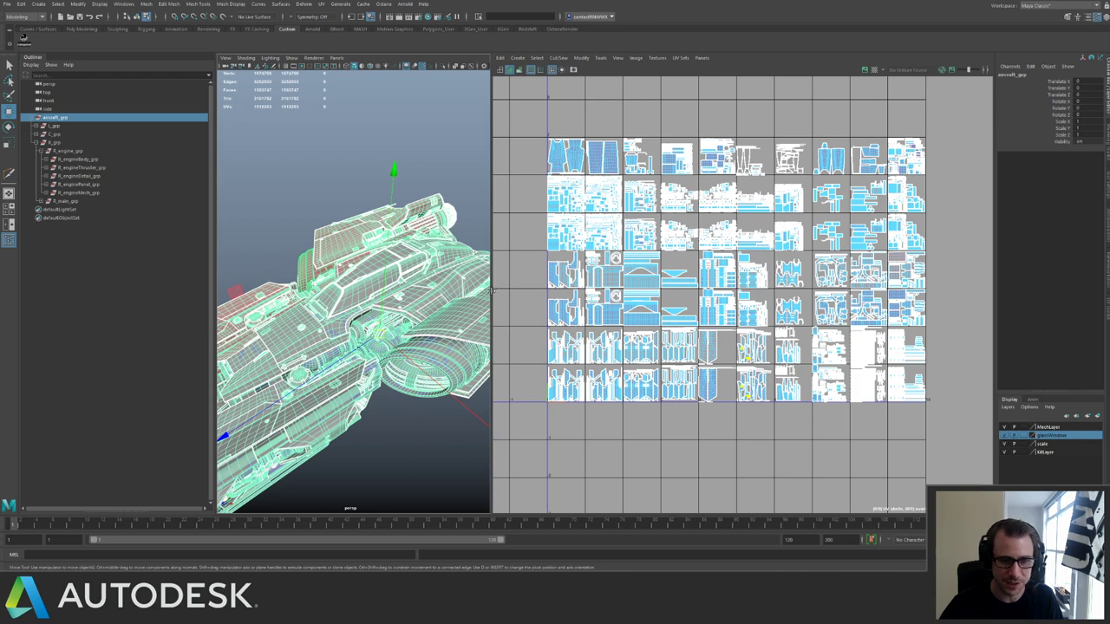
{"action": "left_click_drag", "start_coordinate": [491, 291], "coordinate": [747, 295]}
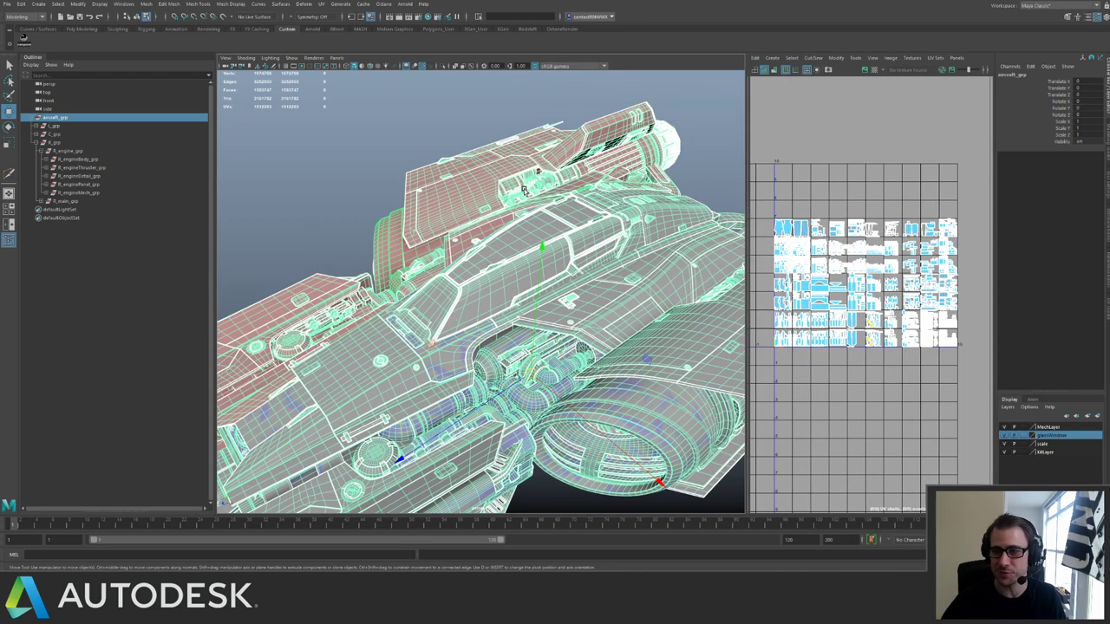
{"action": "key", "text": "f"}
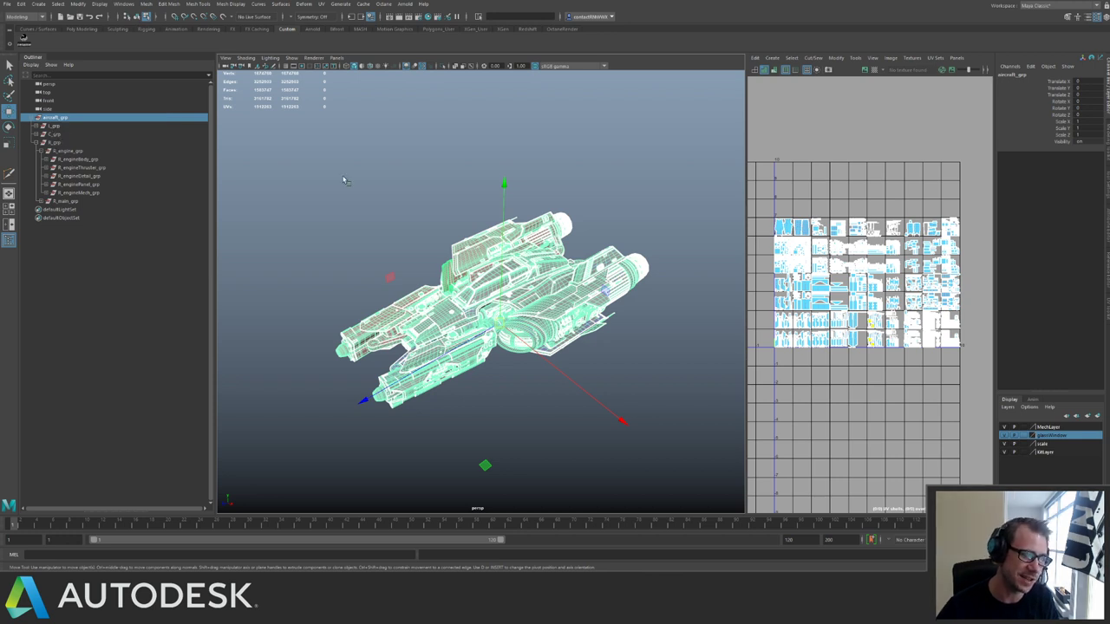
Select R_grp and delete it, leaving the left and centre groups in aircraft_grp.
{"action": "key", "text": "Down"}
{"action": "key", "text": "Down"}
{"action": "key", "text": "Down"}
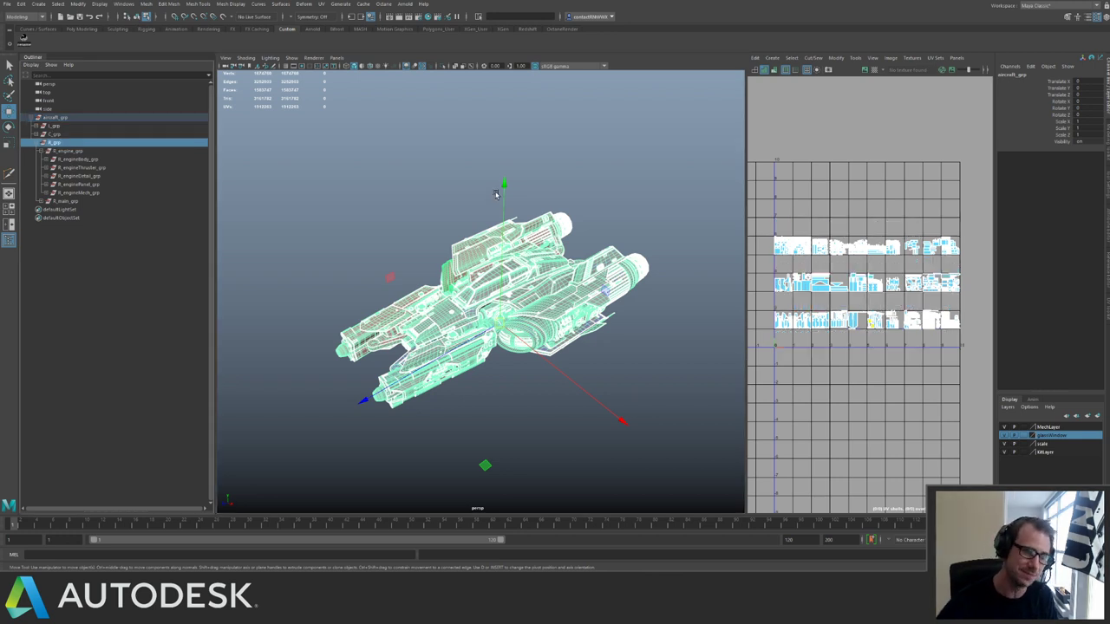
{"action": "key", "text": "Delete"}
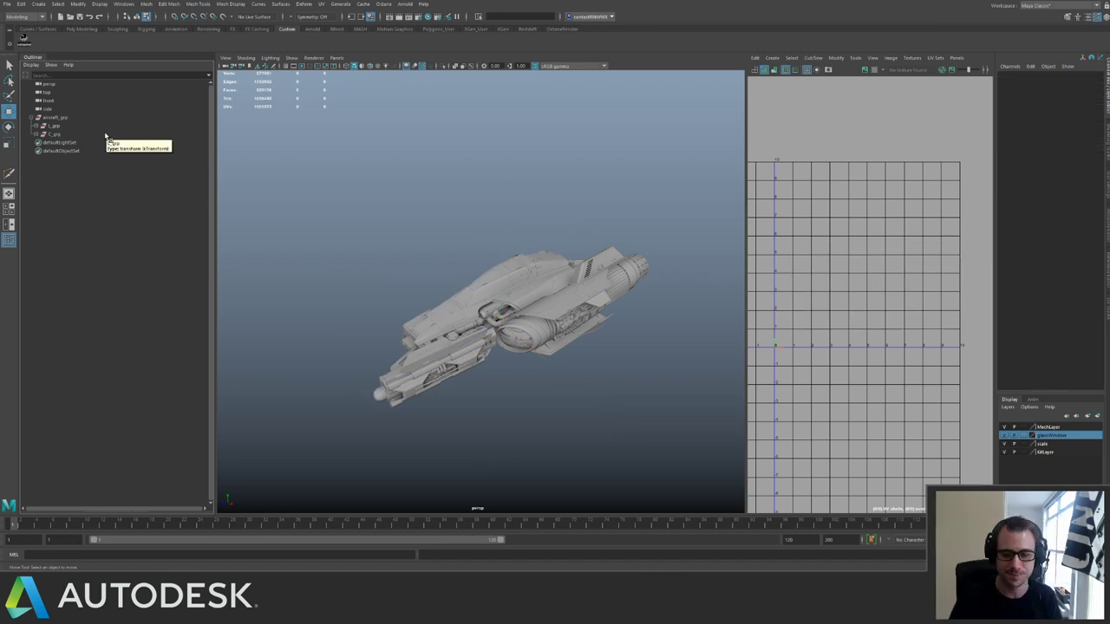
Create a new polygon cube in the scene with the engine and fin area under inspection.
{"action": "left_click_drag", "start_coordinate": [564, 269], "coordinate": [481, 230], "text": "alt"}
{"action": "middle_click_drag", "start_coordinate": [590, 291], "coordinate": [481, 282], "text": "alt"}
{"action": "right_click_drag", "start_coordinate": [477, 303], "coordinate": [648, 340], "text": "alt"}
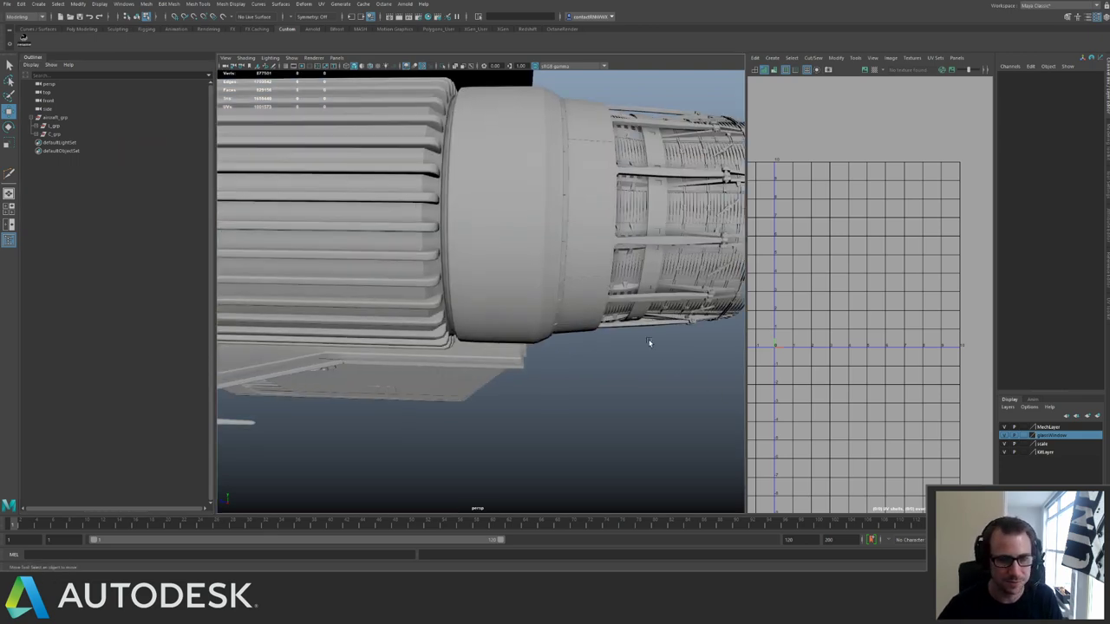
{"action": "middle_click_drag", "start_coordinate": [453, 231], "coordinate": [482, 297], "text": "alt"}
{"action": "left_click_drag", "start_coordinate": [483, 297], "coordinate": [491, 218], "text": "alt"}
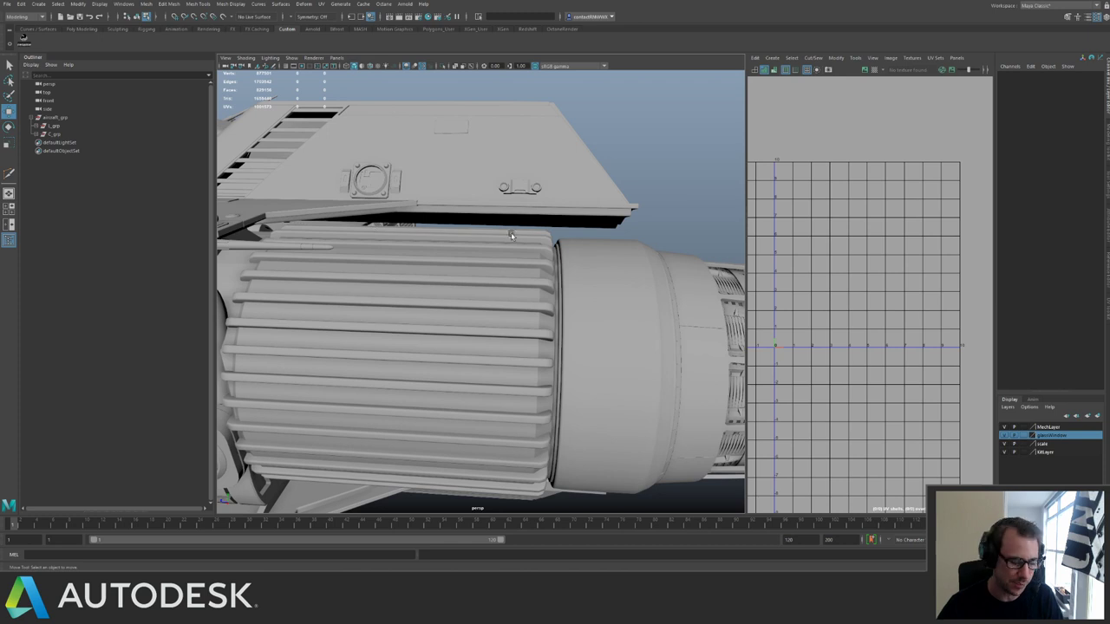
{"action": "key", "text": "g"}
{"action": "right_click_drag", "start_coordinate": [573, 290], "coordinate": [602, 176], "text": "alt"}
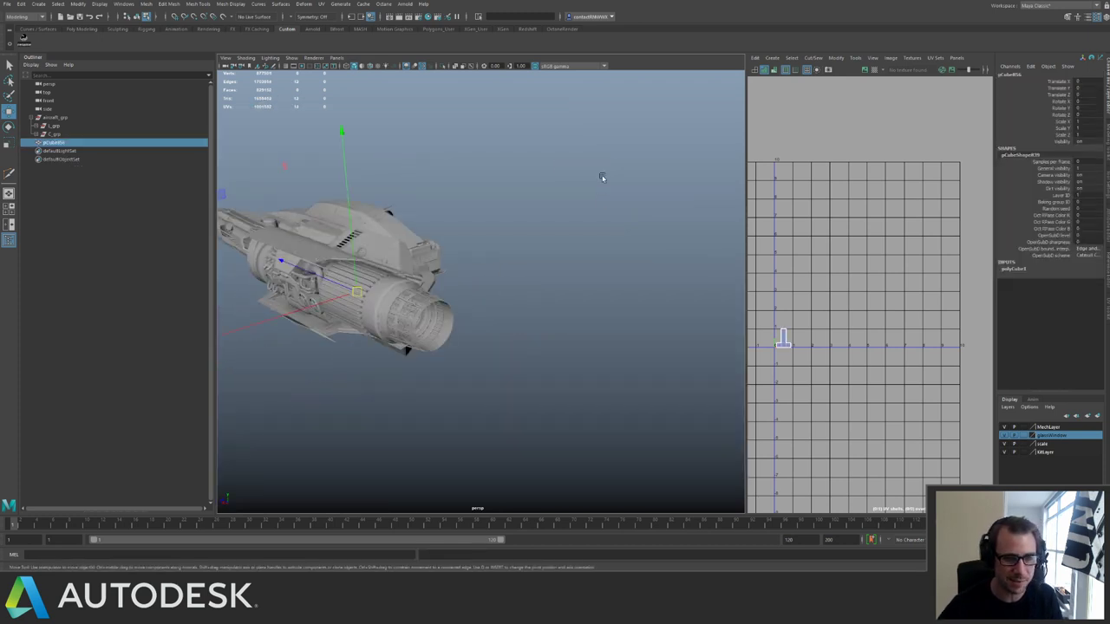
Enlarge the perspective view and move the new cube into the gap between the left engine and the fin.
{"action": "key", "text": "space"}
{"action": "left_click_drag", "start_coordinate": [458, 313], "coordinate": [549, 279], "text": "alt"}
{"action": "middle_click_drag", "start_coordinate": [549, 279], "coordinate": [560, 238], "text": "alt"}
{"action": "key", "text": "r"}
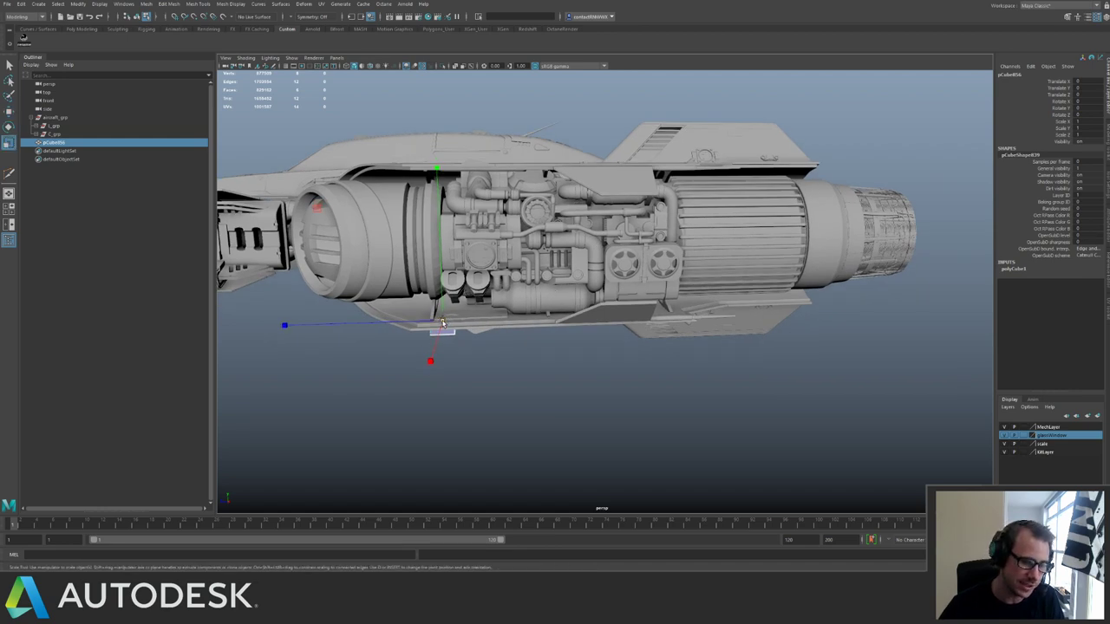
{"action": "key", "text": "w"}
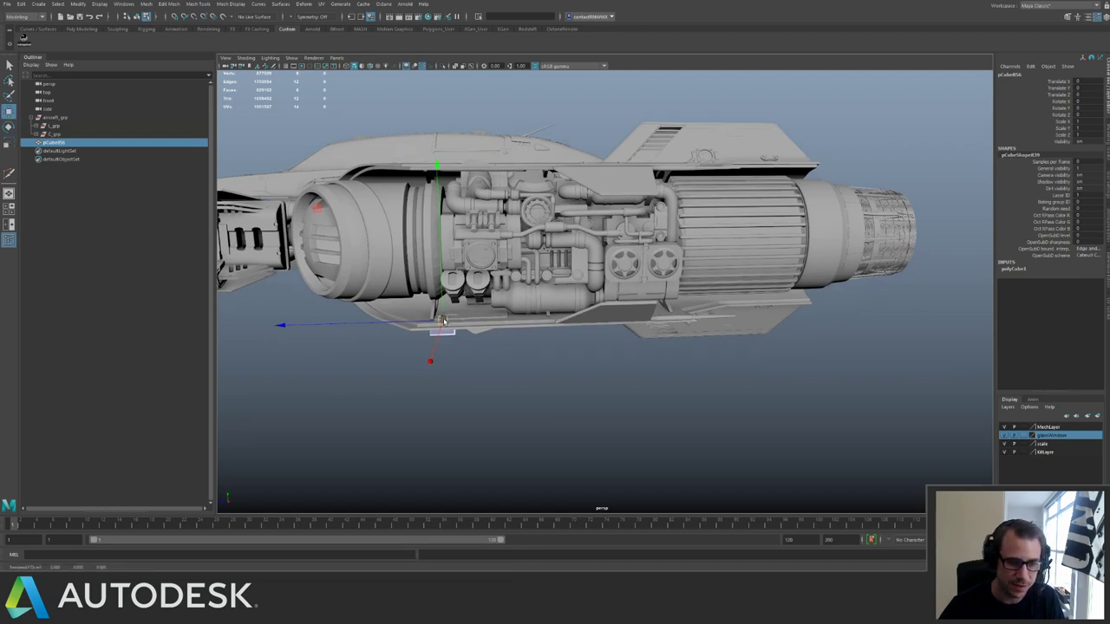
{"action": "left_click_drag", "start_coordinate": [442, 323], "coordinate": [534, 190]}
{"action": "key", "text": "f"}
{"action": "scroll", "coordinate": [533, 211], "scroll_direction": "down", "scroll_amount": 5}
Rotate the cube about its Z axis to follow the fin's tilt and narrow it along X.
{"action": "key", "text": "e"}
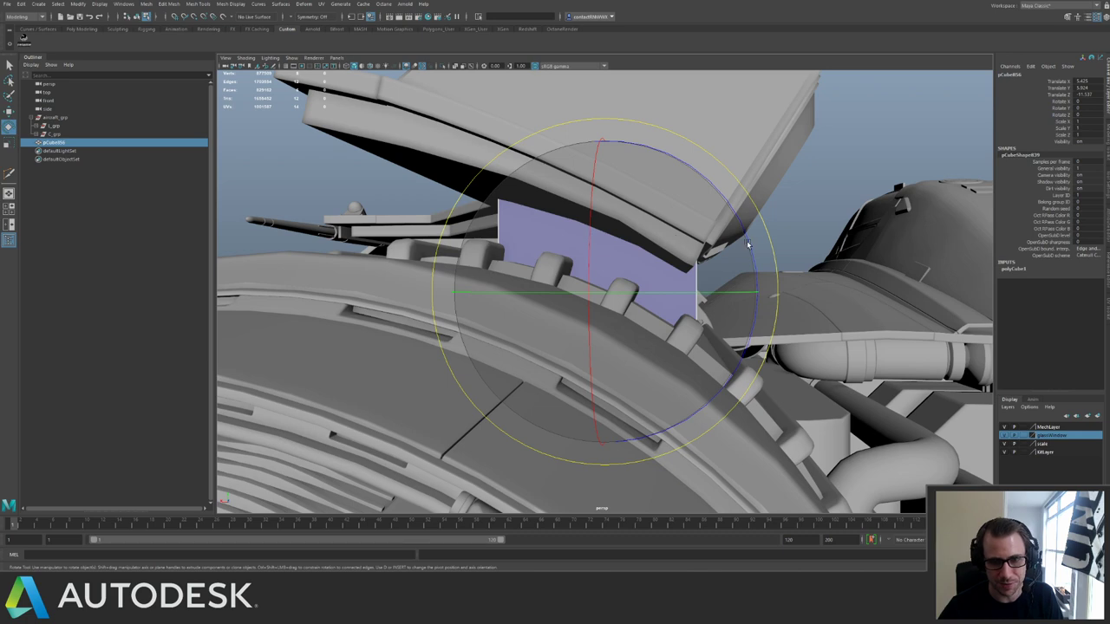
{"action": "left_click_drag", "start_coordinate": [748, 246], "coordinate": [426, 238]}
{"action": "key", "text": "w"}
{"action": "key", "text": "r"}
{"action": "key", "text": "w"}
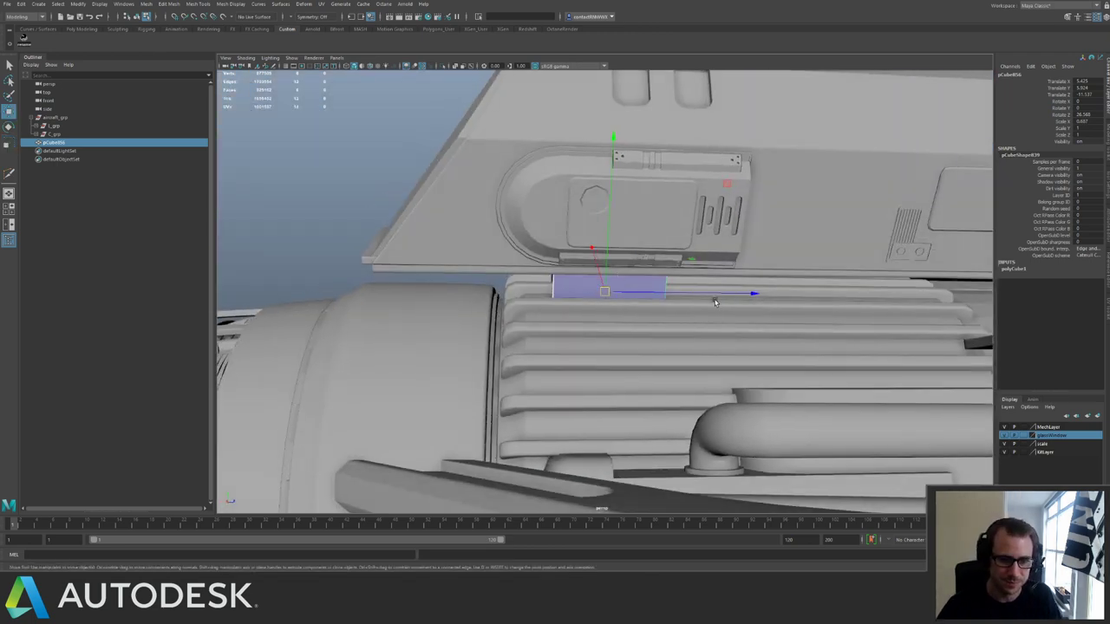
Move the cube back to the rear end of the fin, seated between the fin's base and the engine casing.
{"action": "left_click_drag", "start_coordinate": [716, 296], "coordinate": [524, 293]}
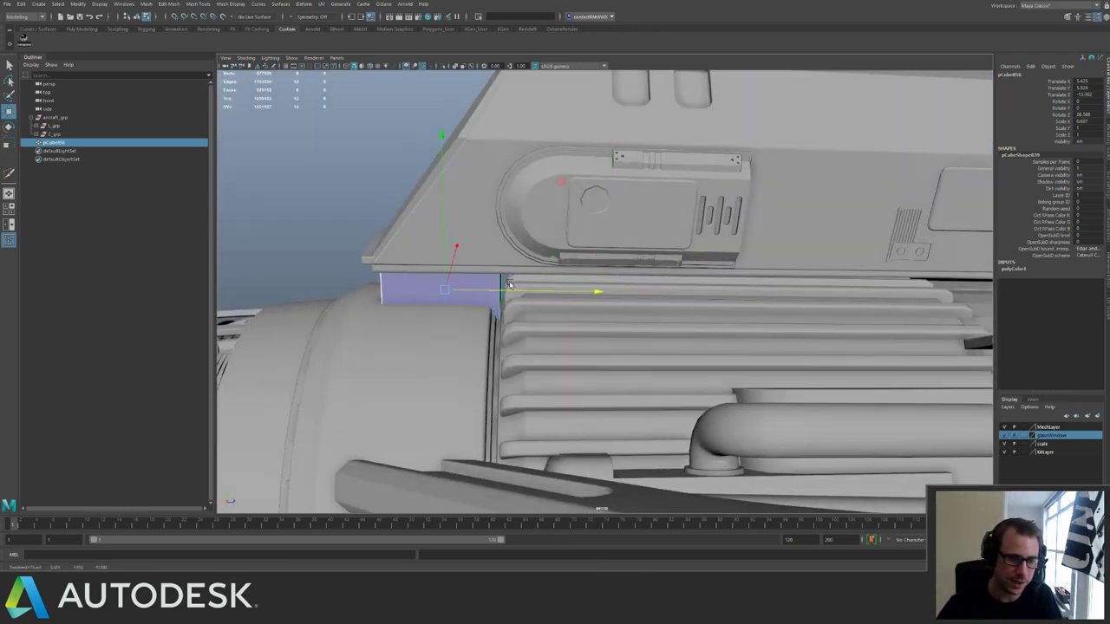
{"action": "left_click_drag", "start_coordinate": [418, 251], "coordinate": [441, 242], "text": "alt"}
{"action": "left_click_drag", "start_coordinate": [574, 182], "coordinate": [500, 302]}
{"action": "left_click_drag", "start_coordinate": [514, 292], "coordinate": [586, 243]}
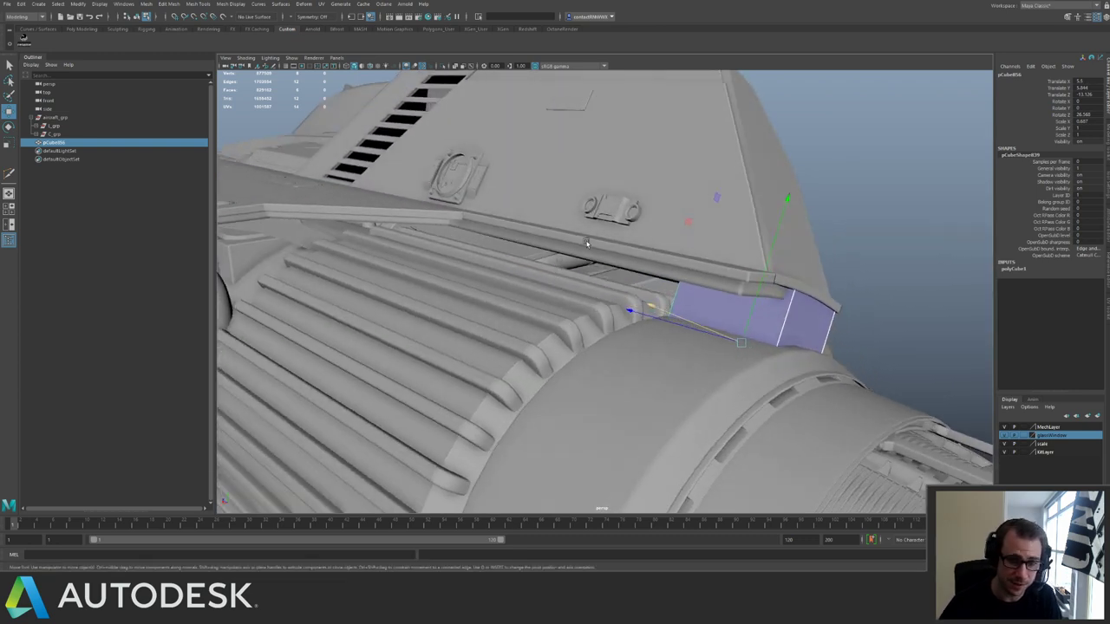
Isolate the cube, select its forward end face, exit isolation and move the face forward to lengthen the block under the fin.
{"action": "left_click_drag", "start_coordinate": [659, 243], "coordinate": [614, 300], "text": "alt"}
{"action": "key", "text": "ctrl+1"}
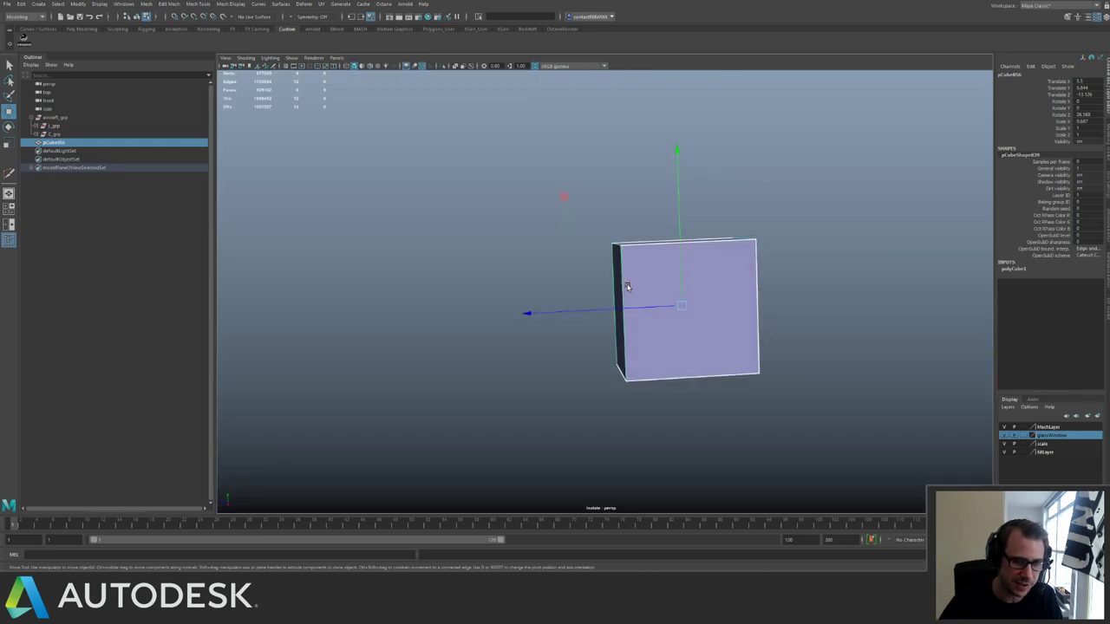
{"action": "right_click_drag", "start_coordinate": [628, 287], "coordinate": [610, 299]}
{"action": "left_click", "coordinate": [608, 300]}
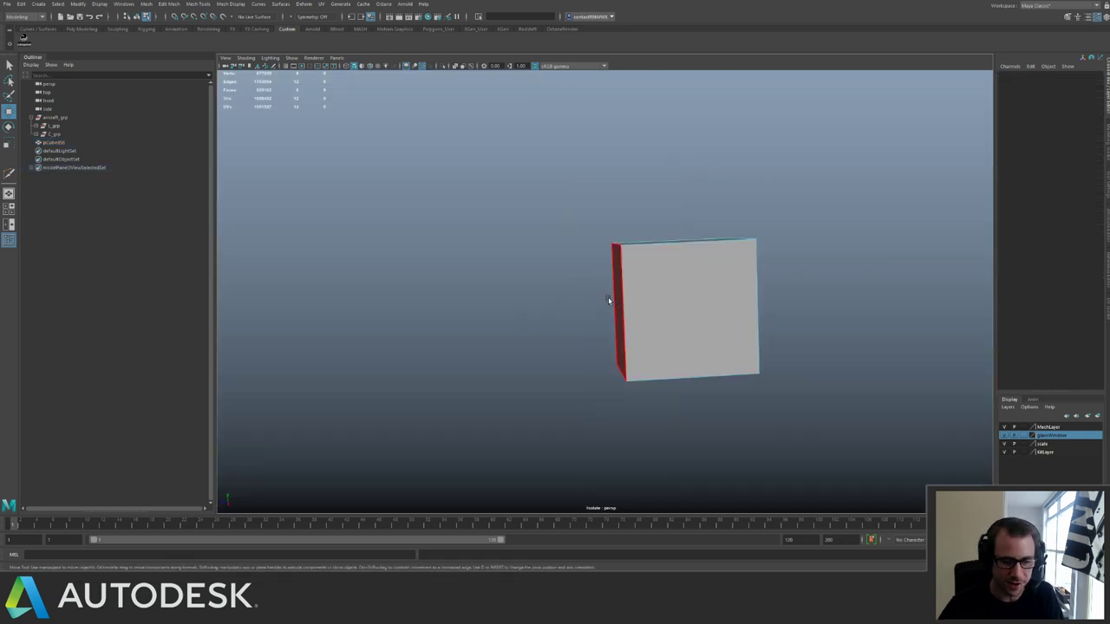
{"action": "left_click", "coordinate": [613, 301]}
{"action": "key", "text": "ctrl+1"}
{"action": "left_click_drag", "start_coordinate": [583, 316], "coordinate": [161, 317]}
Examine how the lengthened block fits under the fin from several angles and return it to object mode.
{"action": "middle_click_drag", "start_coordinate": [351, 289], "coordinate": [706, 291], "text": "alt"}
{"action": "left_click_drag", "start_coordinate": [706, 290], "coordinate": [473, 251], "text": "alt"}
{"action": "middle_click_drag", "start_coordinate": [474, 251], "coordinate": [602, 291], "text": "alt"}
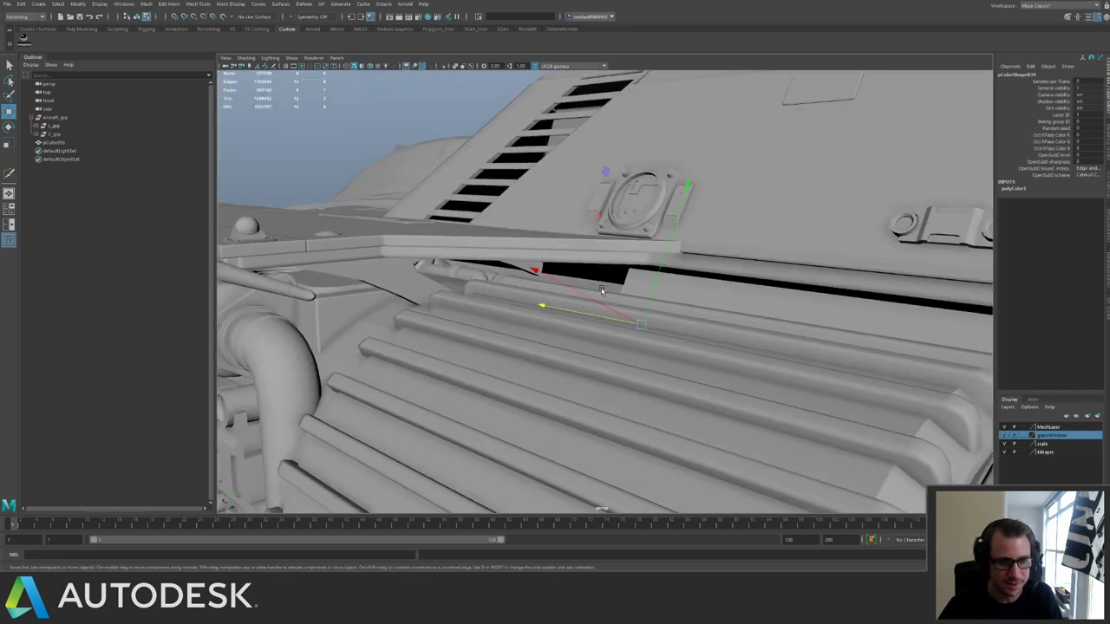
{"action": "left_click_drag", "start_coordinate": [601, 291], "coordinate": [466, 298], "text": "alt"}
{"action": "left_click_drag", "start_coordinate": [607, 251], "coordinate": [584, 315], "text": "alt"}
{"action": "key", "text": "q"}
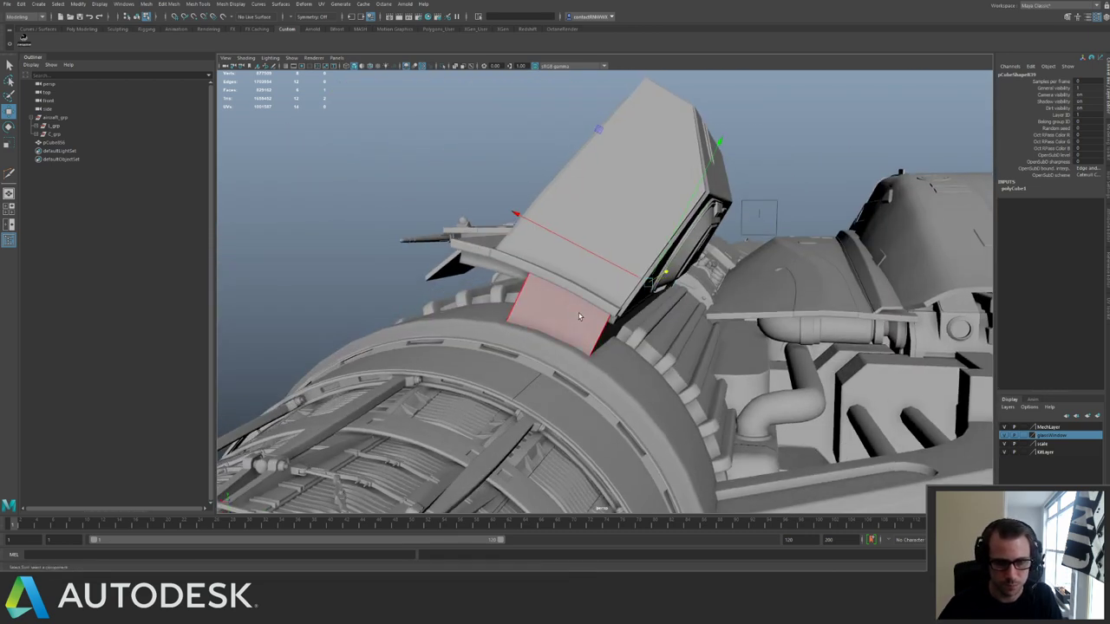
{"action": "right_click_drag", "start_coordinate": [581, 314], "coordinate": [623, 303]}
{"action": "mouse_move", "coordinate": [661, 319]}
{"action": "left_mouse_down", "text": "alt"}
{"action": "mouse_move", "coordinate": [628, 290]}
{"action": "mouse_move", "coordinate": [672, 302]}
{"action": "left_mouse_up", "text": "alt"}
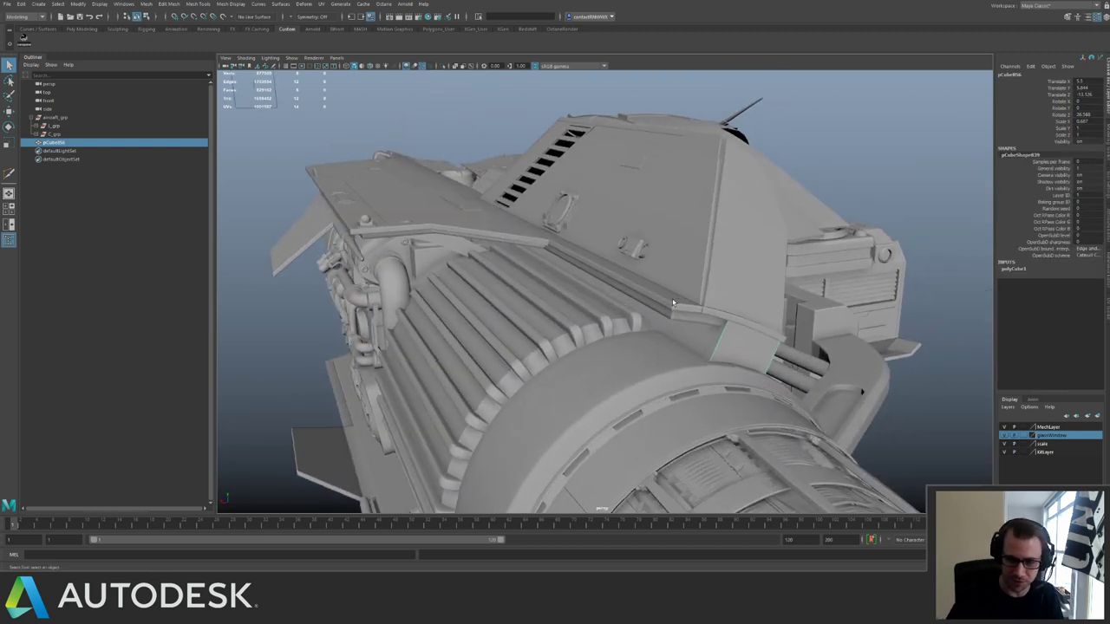
Select the flat panel on top of the left engine, ahead of the vented fin, and examine its wireframe.
{"action": "left_click_drag", "start_coordinate": [378, 232], "coordinate": [489, 173], "text": "alt"}
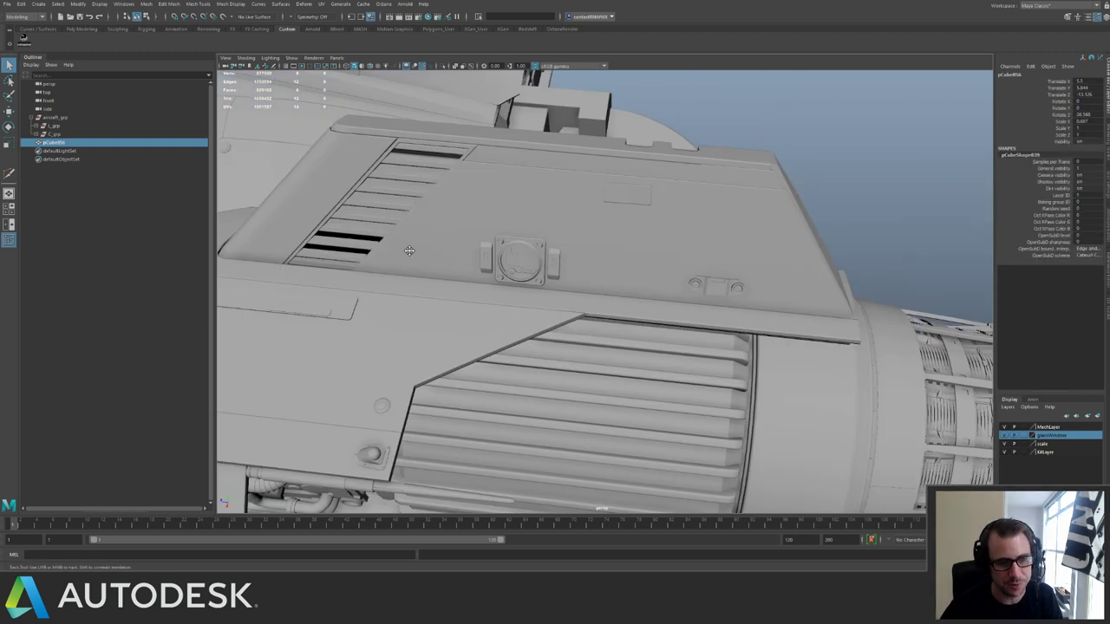
{"action": "middle_click_drag", "start_coordinate": [488, 174], "coordinate": [659, 223], "text": "alt"}
{"action": "left_click_drag", "start_coordinate": [659, 224], "coordinate": [524, 302], "text": "alt"}
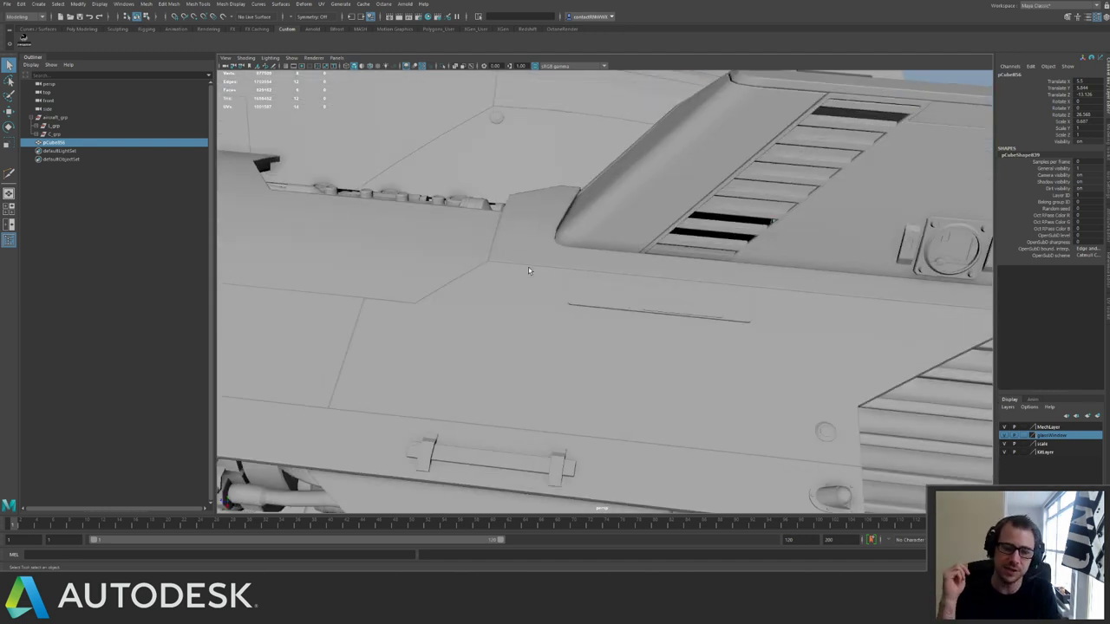
{"action": "left_click", "coordinate": [494, 400]}
{"action": "left_click_drag", "start_coordinate": [433, 280], "coordinate": [563, 353], "text": "alt"}
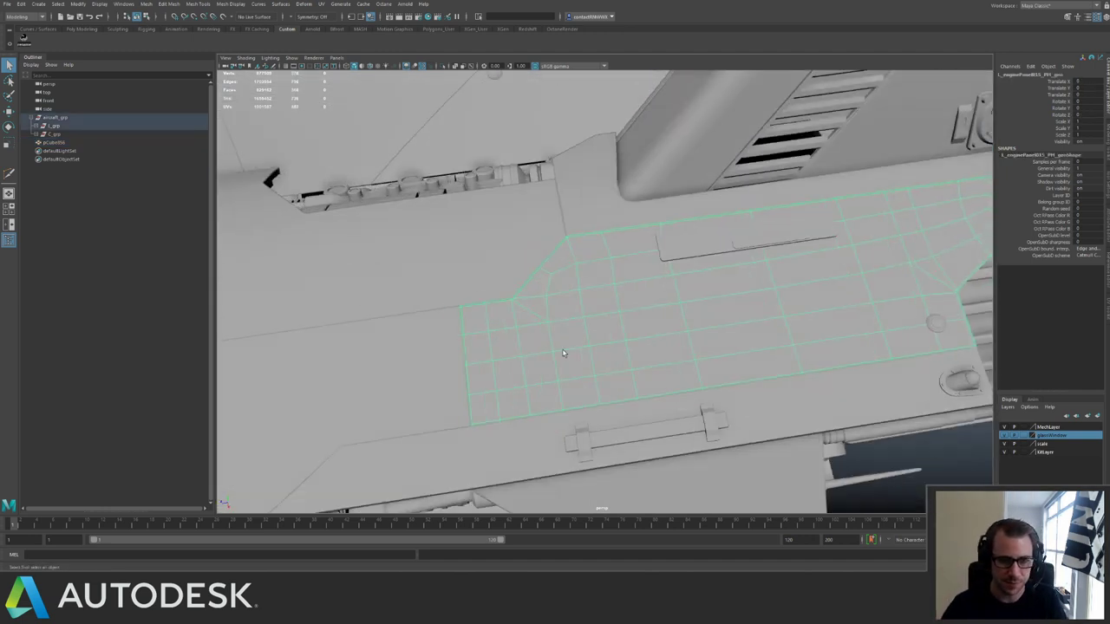
{"action": "scroll", "coordinate": [560, 344], "scroll_direction": "up", "scroll_amount": 4}
{"action": "middle_click_drag", "start_coordinate": [431, 473], "coordinate": [424, 383], "text": "alt"}
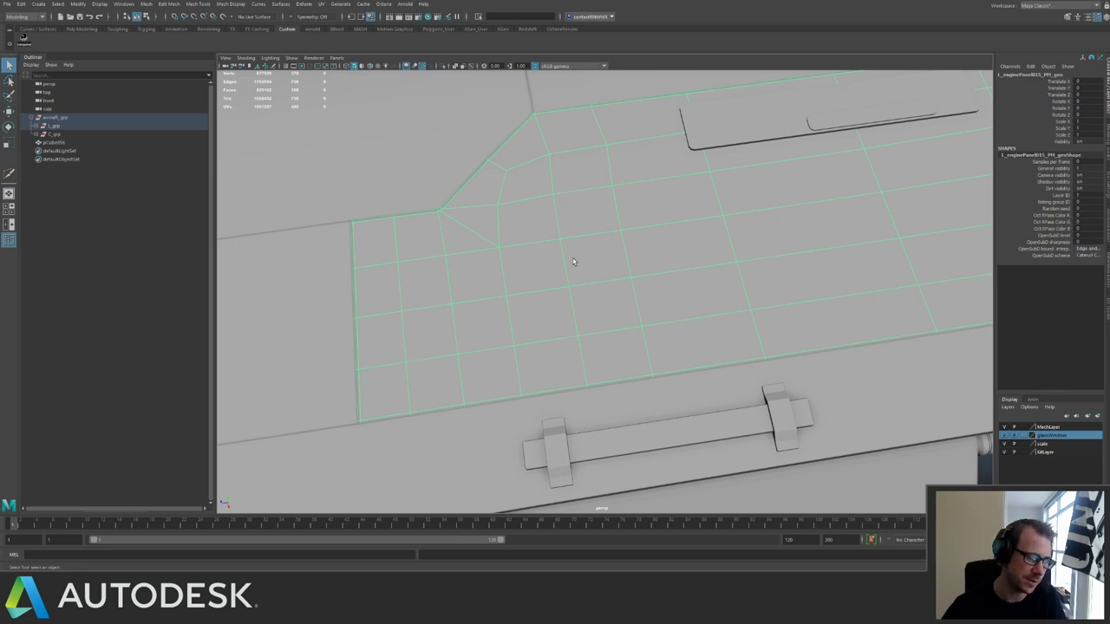
Isolate the engine panel, duplicate it and show the whole ship again.
{"action": "right_click_drag", "start_coordinate": [511, 228], "coordinate": [495, 228], "text": "alt"}
{"action": "key", "text": "ctrl+1"}
{"action": "left_click_drag", "start_coordinate": [544, 248], "coordinate": [583, 264], "text": "alt"}
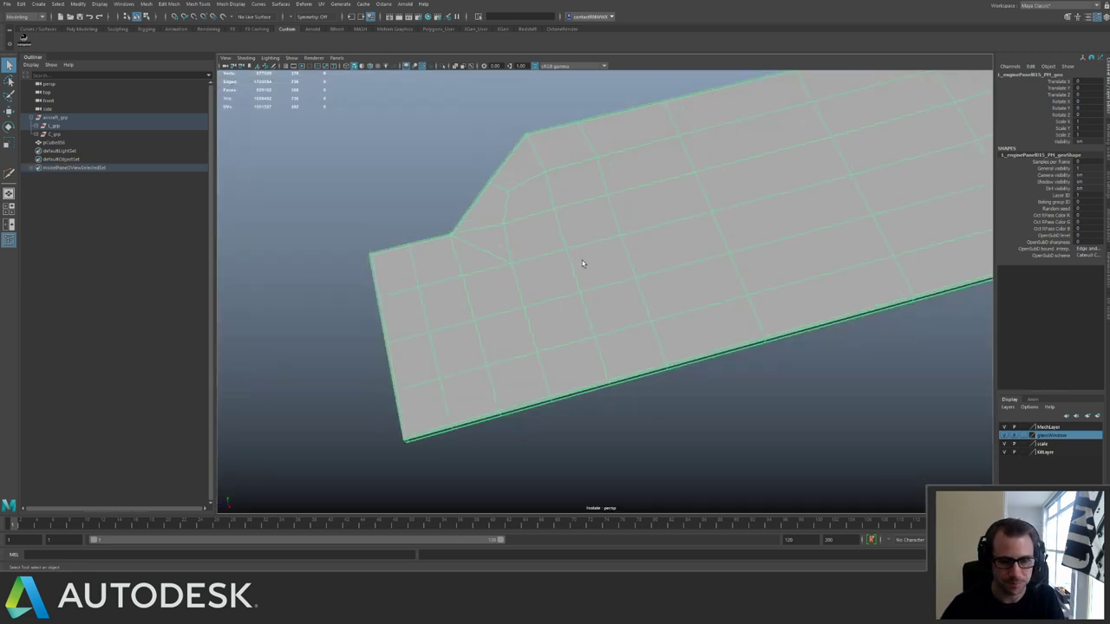
{"action": "right_click_drag", "start_coordinate": [582, 264], "coordinate": [497, 248], "text": "alt"}
{"action": "key", "text": "ctrl+d"}
{"action": "key", "text": "ctrl+1"}
{"action": "left_click_drag", "start_coordinate": [568, 254], "coordinate": [555, 165], "text": "alt"}
{"action": "right_click_drag", "start_coordinate": [555, 165], "coordinate": [520, 155], "text": "alt"}
{"action": "middle_click_drag", "start_coordinate": [535, 151], "coordinate": [596, 269], "text": "alt"}
{"action": "scroll", "coordinate": [596, 270], "scroll_direction": "down", "scroll_amount": 3}
{"action": "key", "text": "w"}
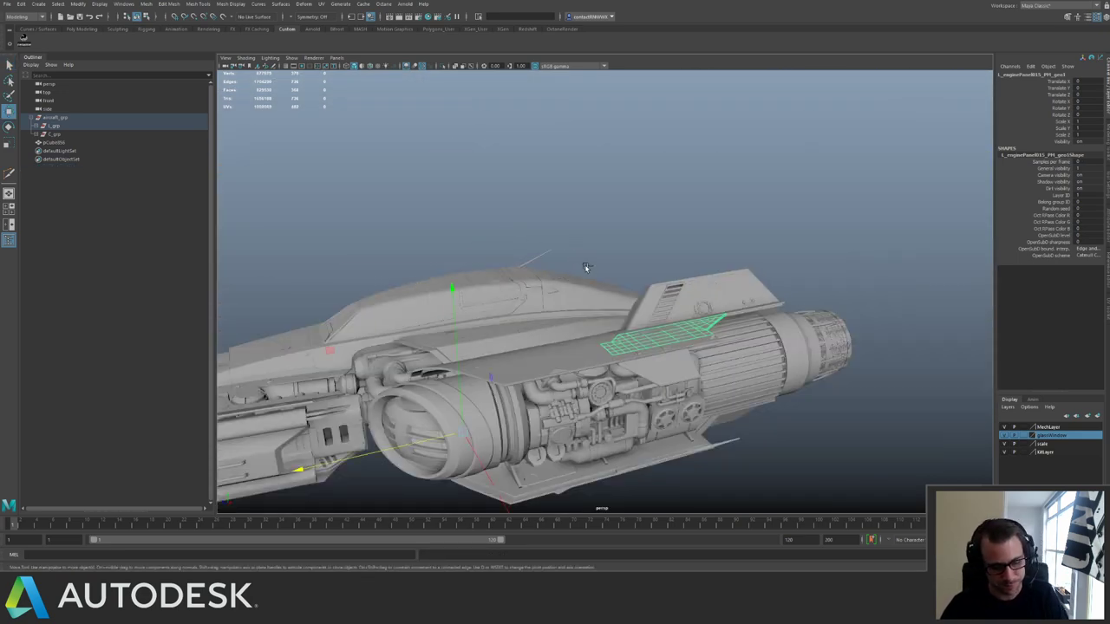
Move the duplicated panel away from the engine, isolate it and show the UV editor beside the perspective view.
{"action": "left_click_drag", "start_coordinate": [673, 334], "coordinate": [510, 202]}
{"action": "key", "text": "f"}
{"action": "left_click_drag", "start_coordinate": [565, 265], "coordinate": [535, 191], "text": "alt"}
{"action": "key", "text": "ctrl+1"}
{"action": "key", "text": "space"}
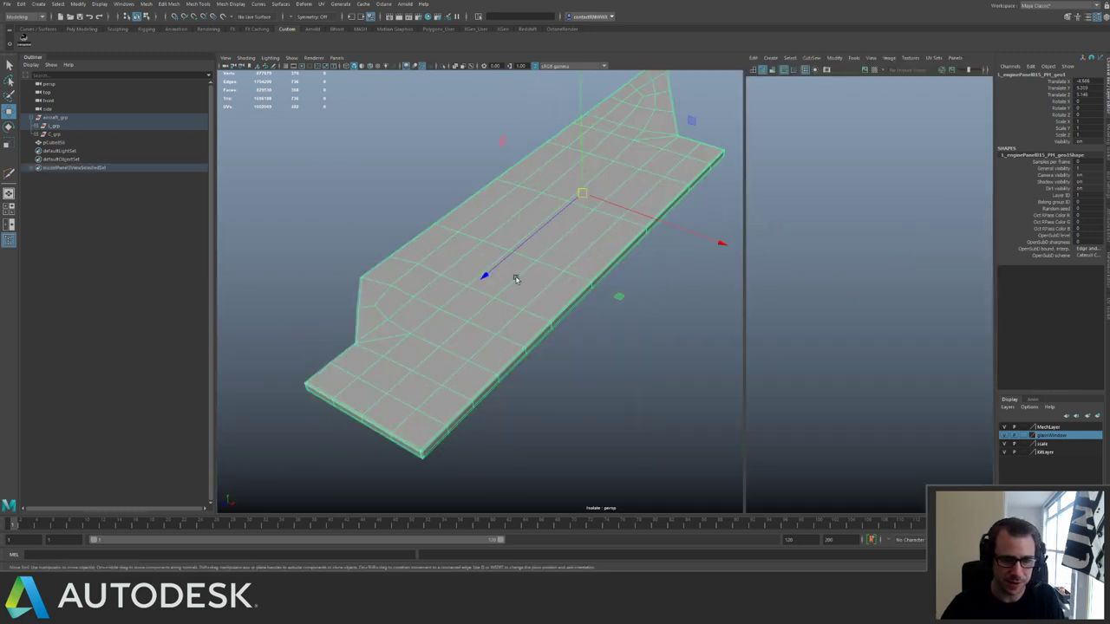
Reselect the duplicated panel and examine its UV shells up close in the UV editor.
{"action": "middle_click_drag", "start_coordinate": [855, 417], "coordinate": [876, 380], "text": "alt"}
{"action": "scroll", "coordinate": [876, 380], "scroll_direction": "up", "scroll_amount": 3}
{"action": "left_click", "coordinate": [506, 275]}
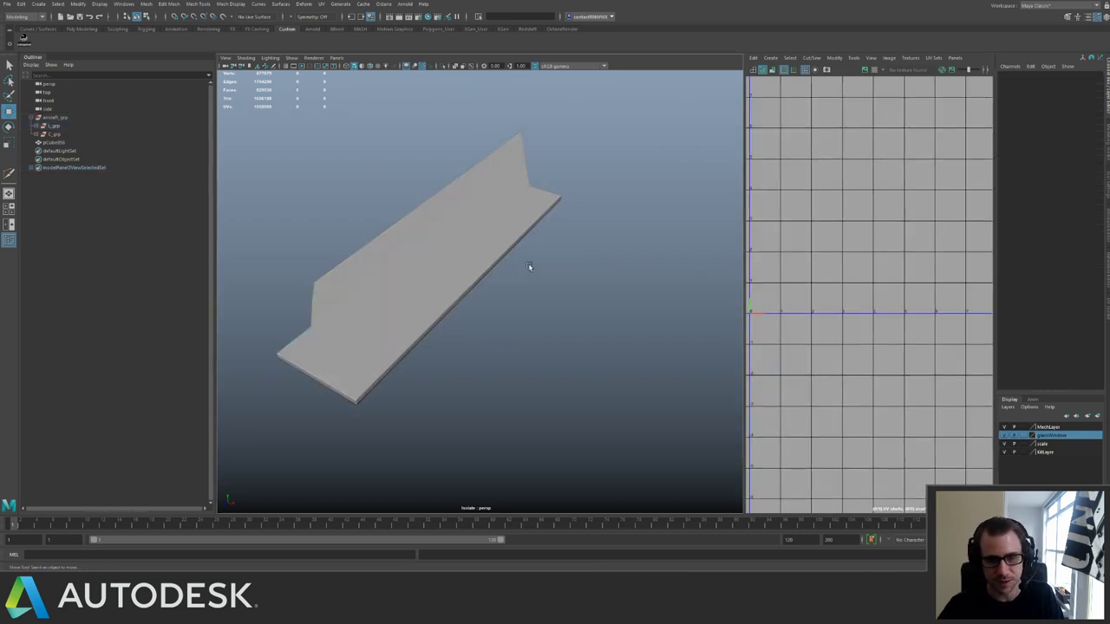
{"action": "left_click", "coordinate": [496, 262]}
{"action": "scroll", "coordinate": [845, 322], "scroll_direction": "up", "scroll_amount": 4}
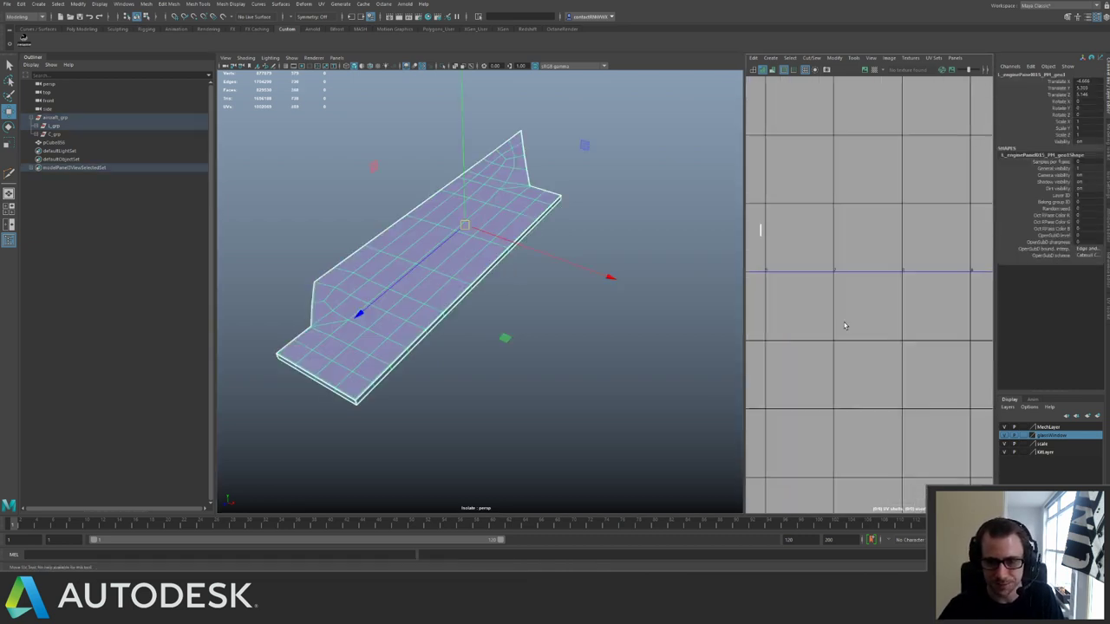
{"action": "right_click_drag", "start_coordinate": [831, 319], "coordinate": [925, 415], "text": "alt"}
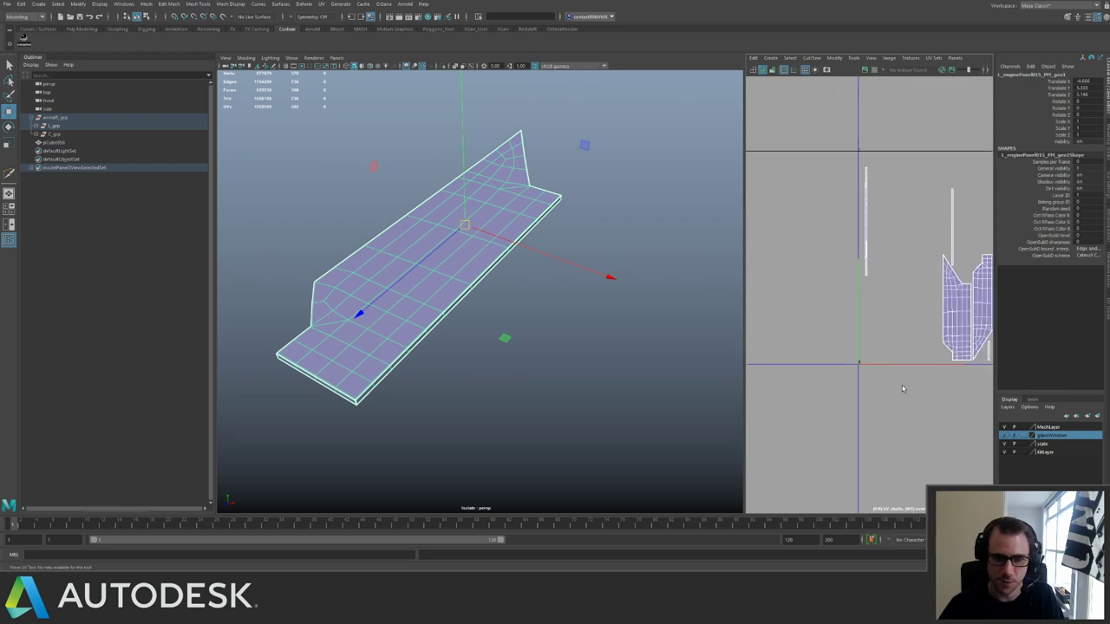
{"action": "middle_click_drag", "start_coordinate": [854, 382], "coordinate": [830, 379], "text": "alt"}
Delete a rectangular block of faces along the duplicated panel's long straight edge to cut a notch through its thickness.
{"action": "right_click_drag", "start_coordinate": [391, 345], "coordinate": [375, 369]}
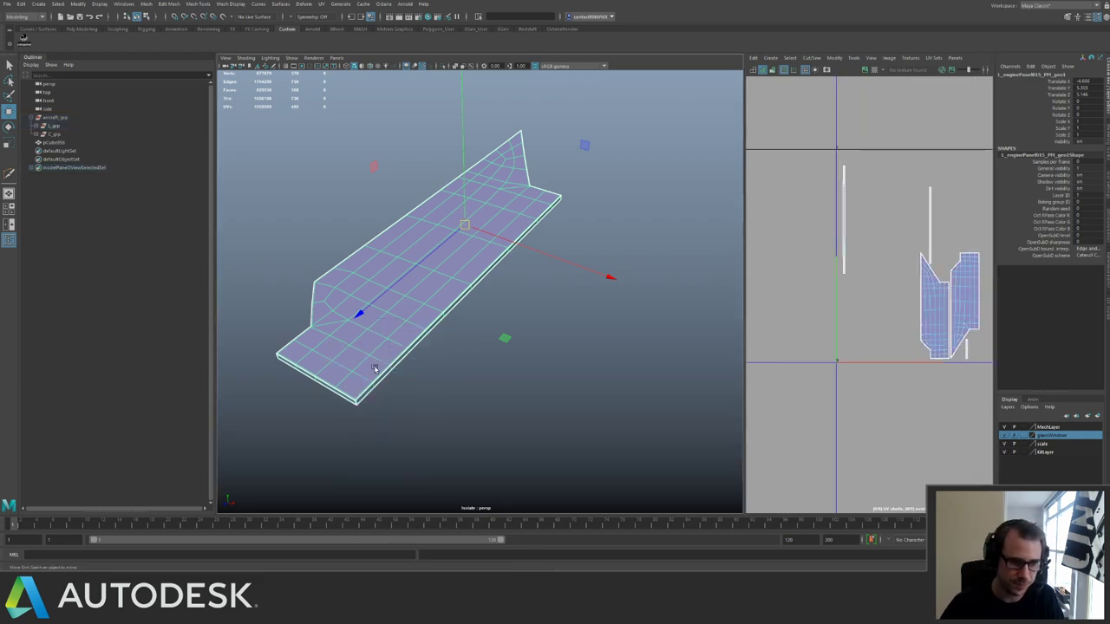
{"action": "left_click", "coordinate": [429, 348]}
{"action": "left_click_drag", "start_coordinate": [420, 344], "coordinate": [452, 343], "text": "alt"}
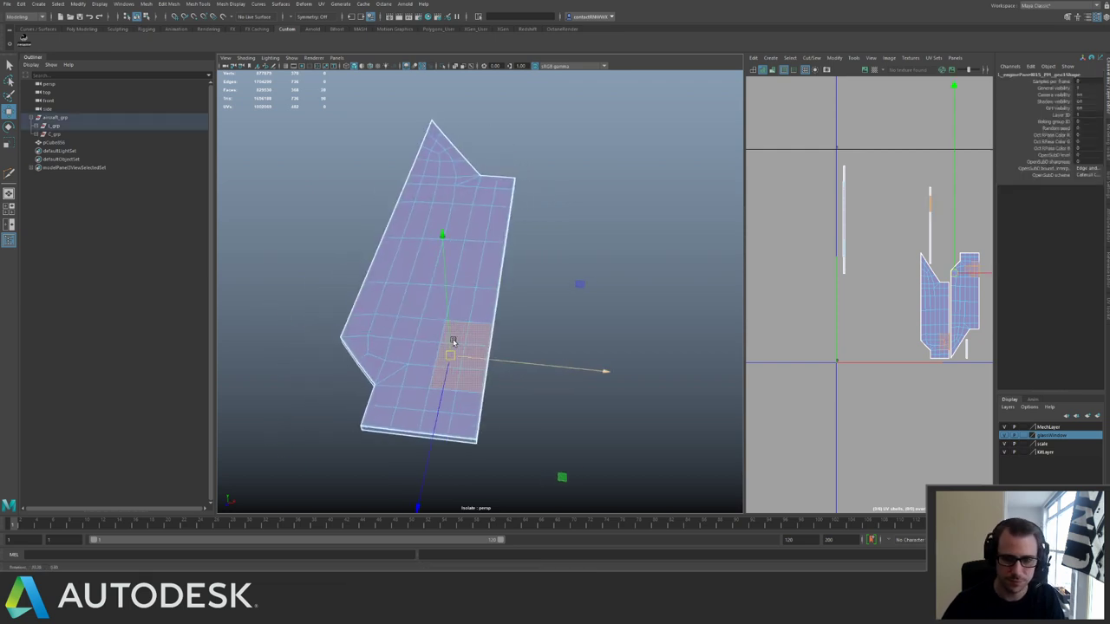
{"action": "middle_click_drag", "start_coordinate": [453, 342], "coordinate": [413, 290], "text": "alt"}
{"action": "right_click_drag", "start_coordinate": [414, 290], "coordinate": [438, 353], "text": "alt"}
{"action": "left_click_drag", "start_coordinate": [438, 352], "coordinate": [447, 359], "text": "alt"}
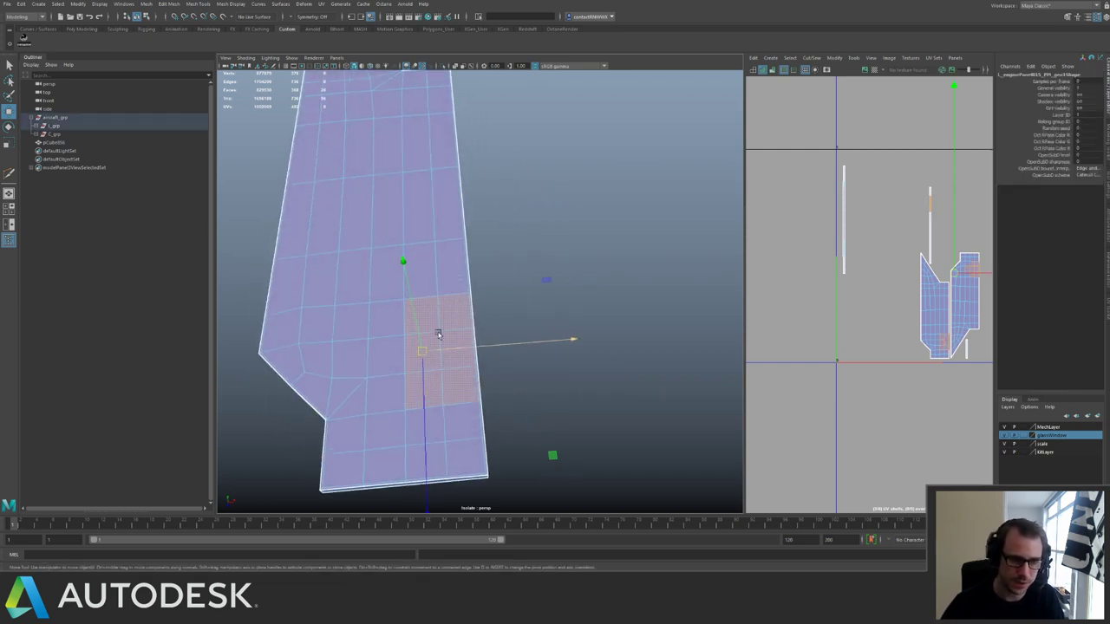
{"action": "left_click_drag", "start_coordinate": [427, 317], "coordinate": [496, 384]}
{"action": "key", "text": "Delete"}
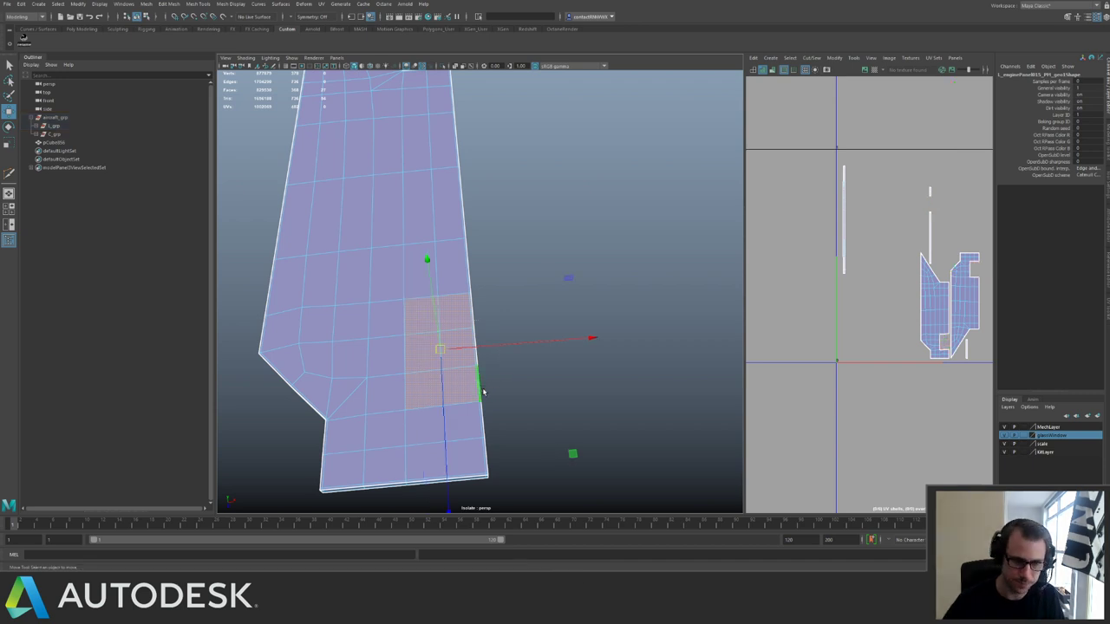
{"action": "key", "text": "Delete"}
Select the matching upper and lower border edges near the notch's inner corner.
{"action": "left_click_drag", "start_coordinate": [397, 268], "coordinate": [476, 355], "text": "alt"}
{"action": "right_click_drag", "start_coordinate": [476, 355], "coordinate": [618, 402], "text": "alt"}
{"action": "left_click_drag", "start_coordinate": [466, 318], "coordinate": [453, 333], "text": "alt"}
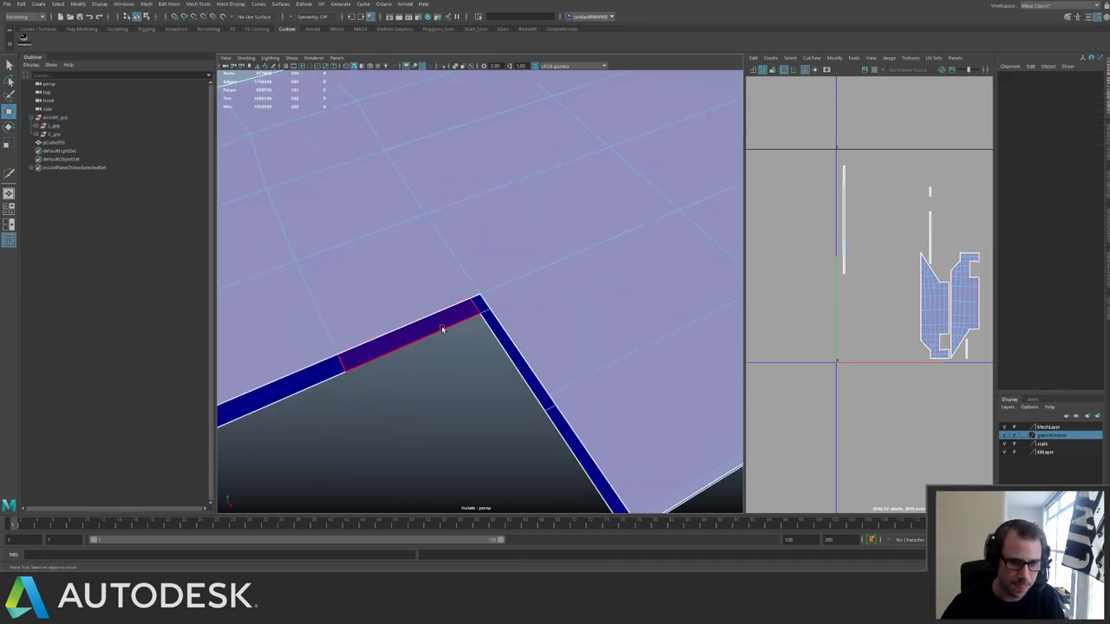
{"action": "left_click", "coordinate": [442, 330]}
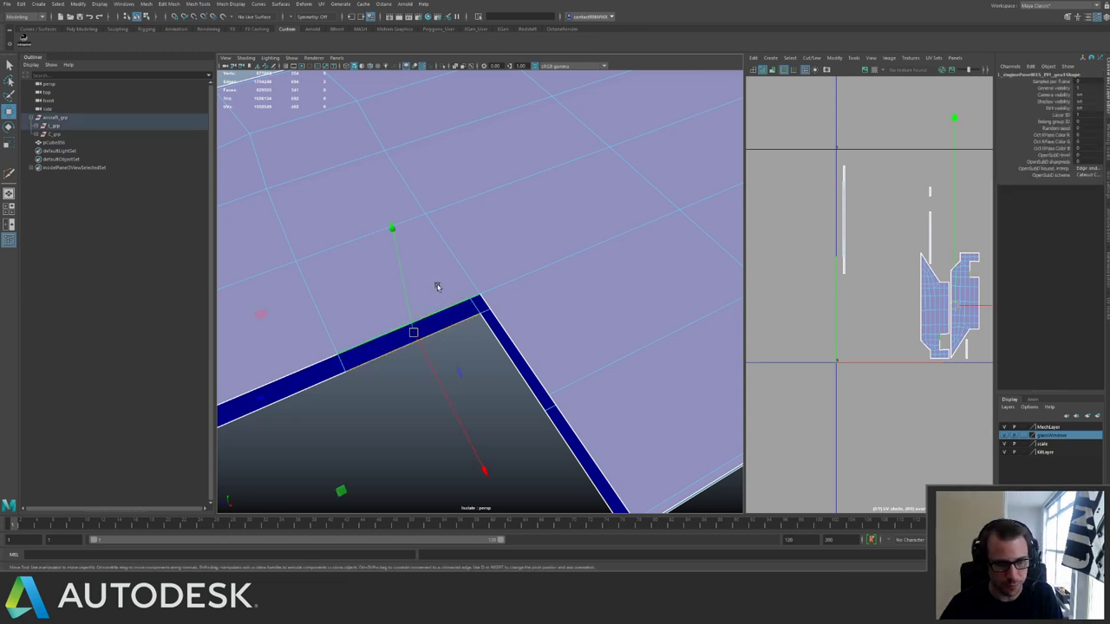
Try to close the notch's open border with Fill Hole and undo it.
{"action": "key", "text": "g"}
{"action": "left_click_drag", "start_coordinate": [469, 293], "coordinate": [547, 215], "text": "alt"}
{"action": "right_click", "coordinate": [549, 211]}
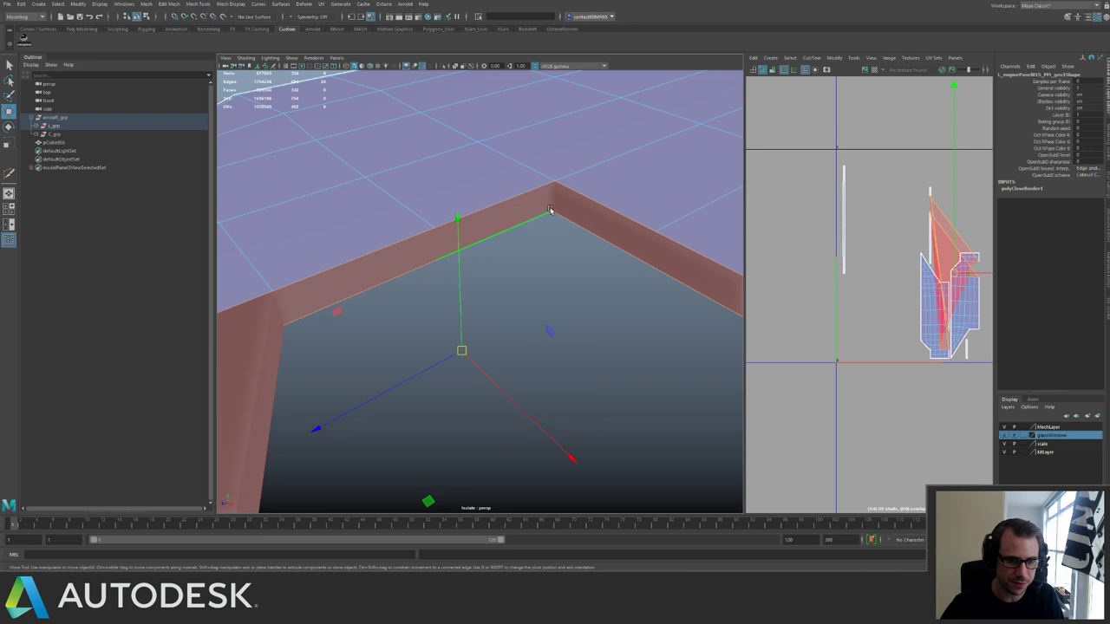
{"action": "key", "text": "ctrl+z"}
{"action": "key", "text": "ctrl+z"}
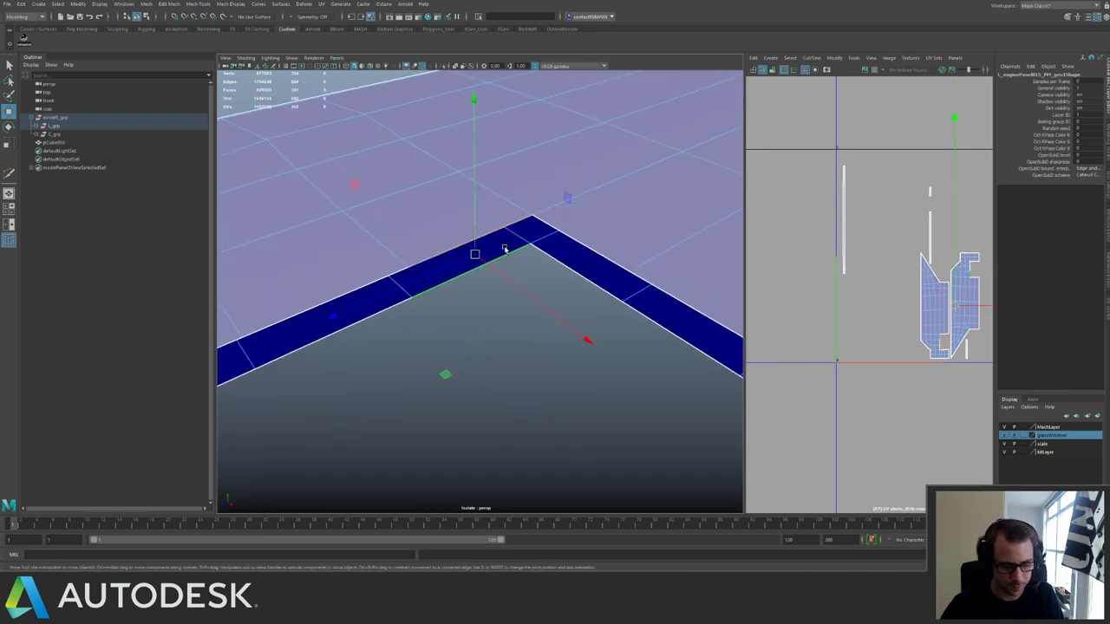
Bridge the selected upper and lower edges to build the first wall face inside the notch.
{"action": "right_click_drag", "start_coordinate": [517, 253], "coordinate": [558, 268], "text": "shift"}
{"action": "right_click_drag", "start_coordinate": [439, 259], "coordinate": [387, 257], "text": "alt"}
{"action": "left_click_drag", "start_coordinate": [387, 258], "coordinate": [513, 317], "text": "alt"}
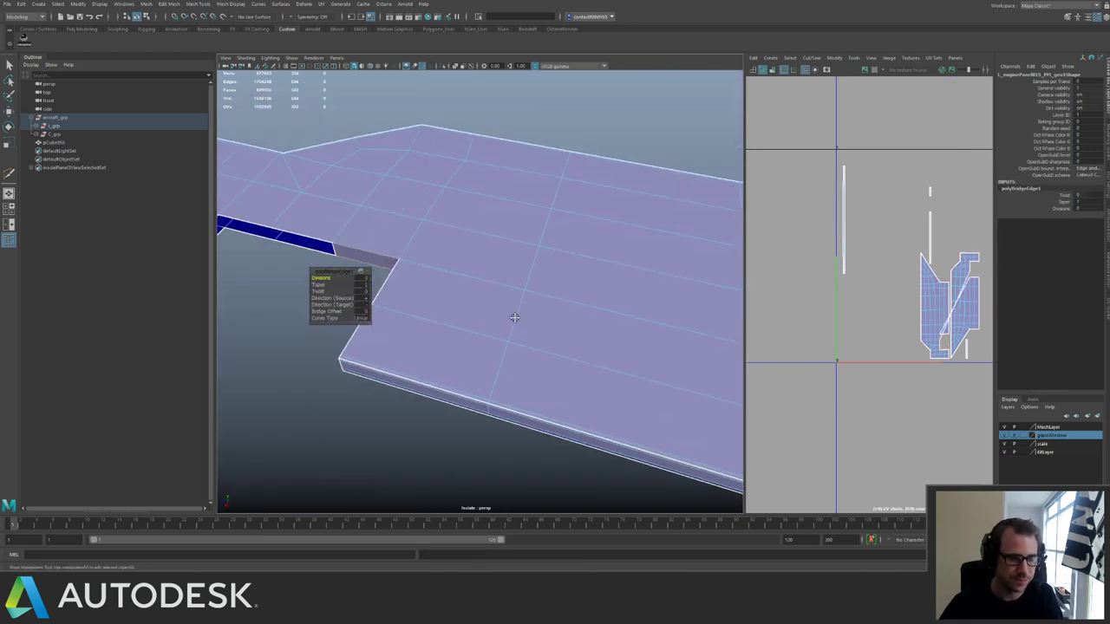
{"action": "middle_click_drag", "start_coordinate": [512, 317], "coordinate": [477, 292], "text": "alt"}
Bridge the upper and lower edges at the notch's opposite inner corner and close the notch's remaining open borders with Fill Hole.
{"action": "left_click", "coordinate": [476, 288]}
{"action": "left_click", "coordinate": [477, 299], "text": "shift"}
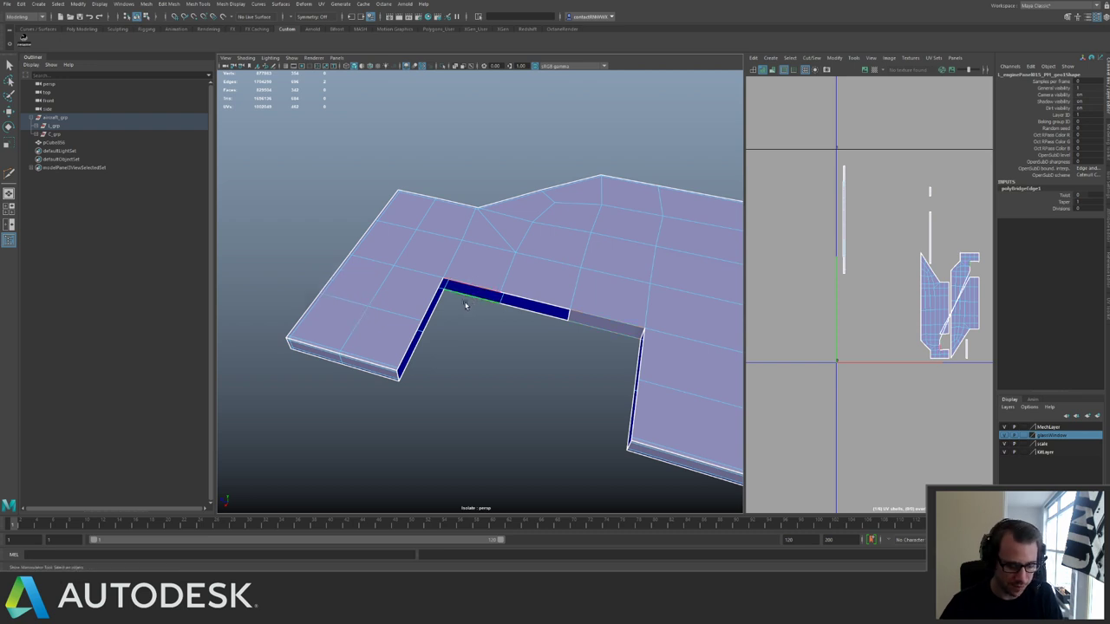
{"action": "key", "text": "g"}
{"action": "left_click_drag", "start_coordinate": [419, 271], "coordinate": [654, 398]}
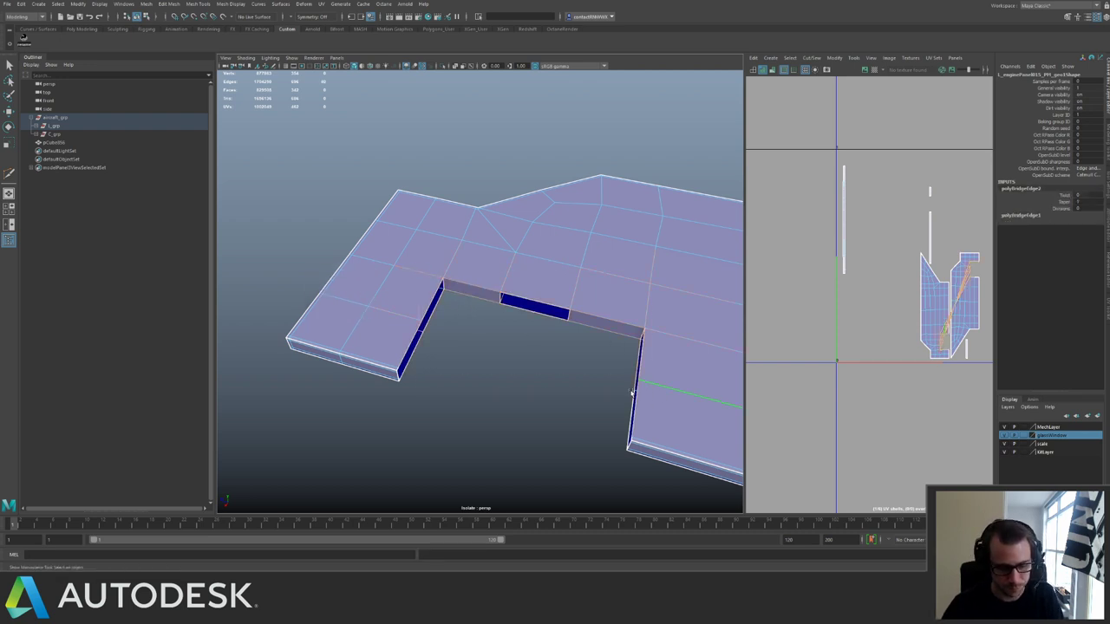
{"action": "right_click_drag", "start_coordinate": [478, 280], "coordinate": [485, 306], "text": "shift"}
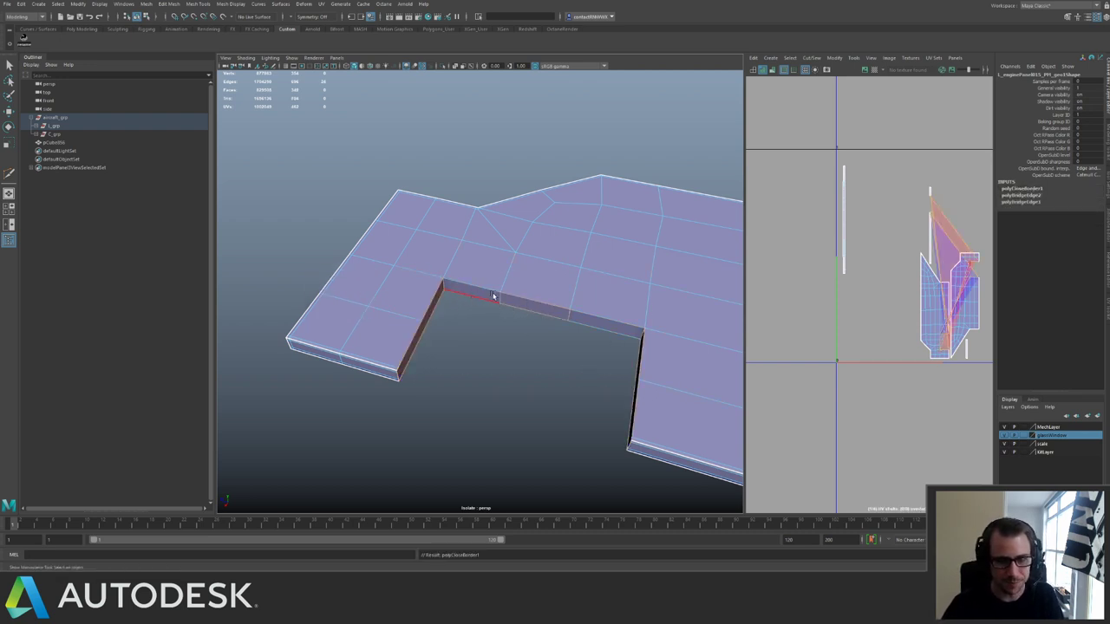
Select all the inner wall faces of the notch and apply a planar UV projection to them.
{"action": "middle_click_drag", "start_coordinate": [947, 241], "coordinate": [851, 270], "text": "alt"}
{"action": "right_click_drag", "start_coordinate": [851, 269], "coordinate": [895, 351], "text": "alt"}
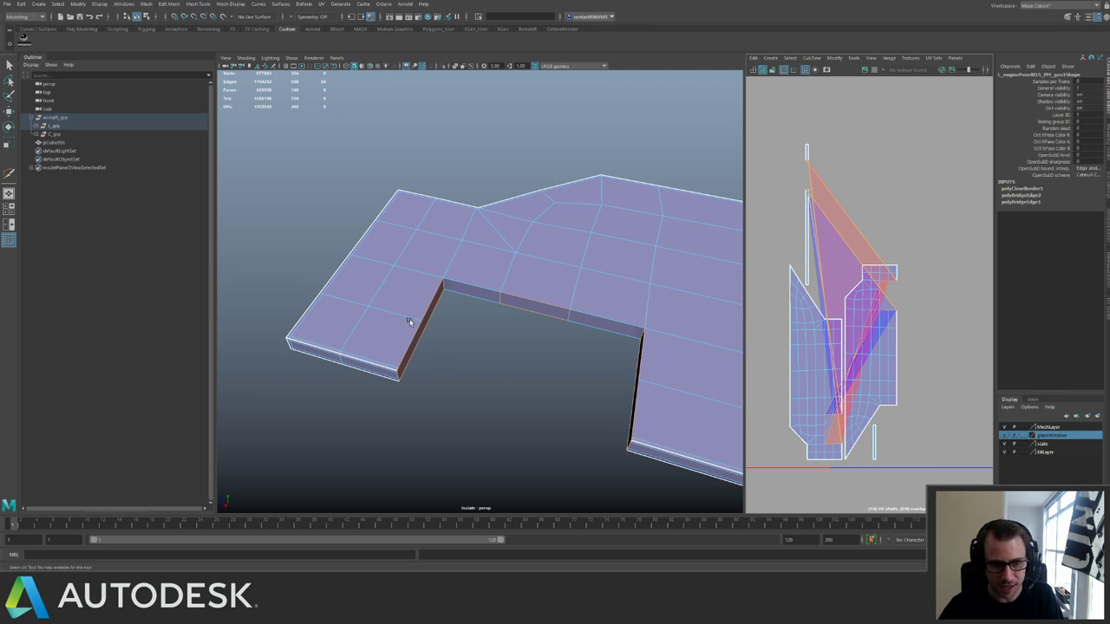
{"action": "right_click_drag", "start_coordinate": [425, 314], "coordinate": [421, 335]}
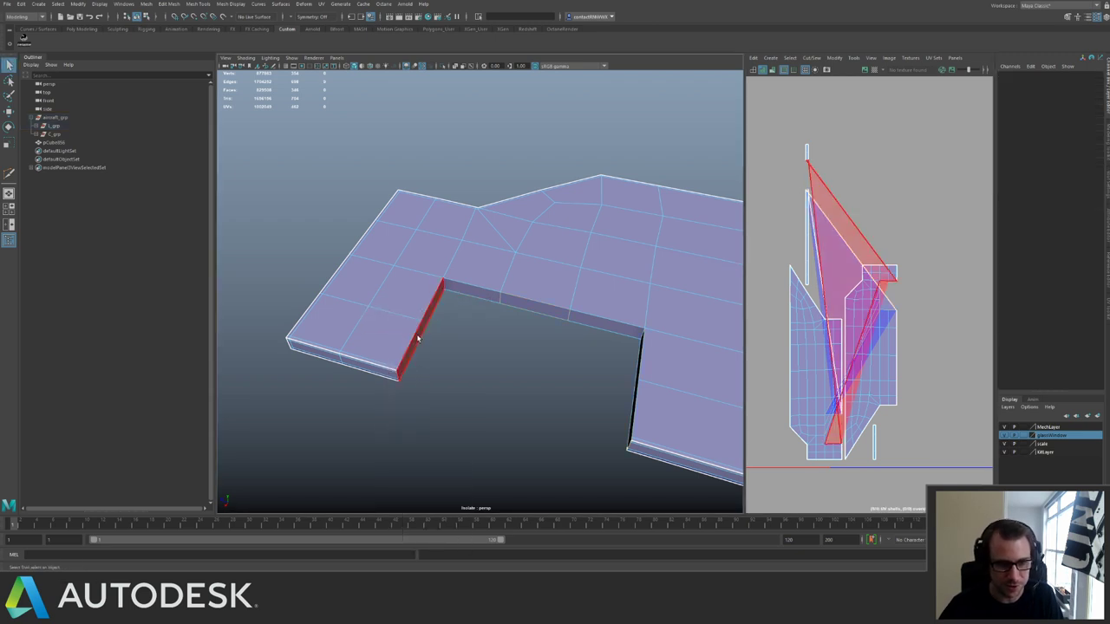
{"action": "left_click", "coordinate": [421, 333]}
{"action": "left_click", "coordinate": [472, 293], "text": "shift"}
{"action": "left_click", "coordinate": [541, 308], "text": "shift"}
{"action": "left_click", "coordinate": [603, 325], "text": "shift"}
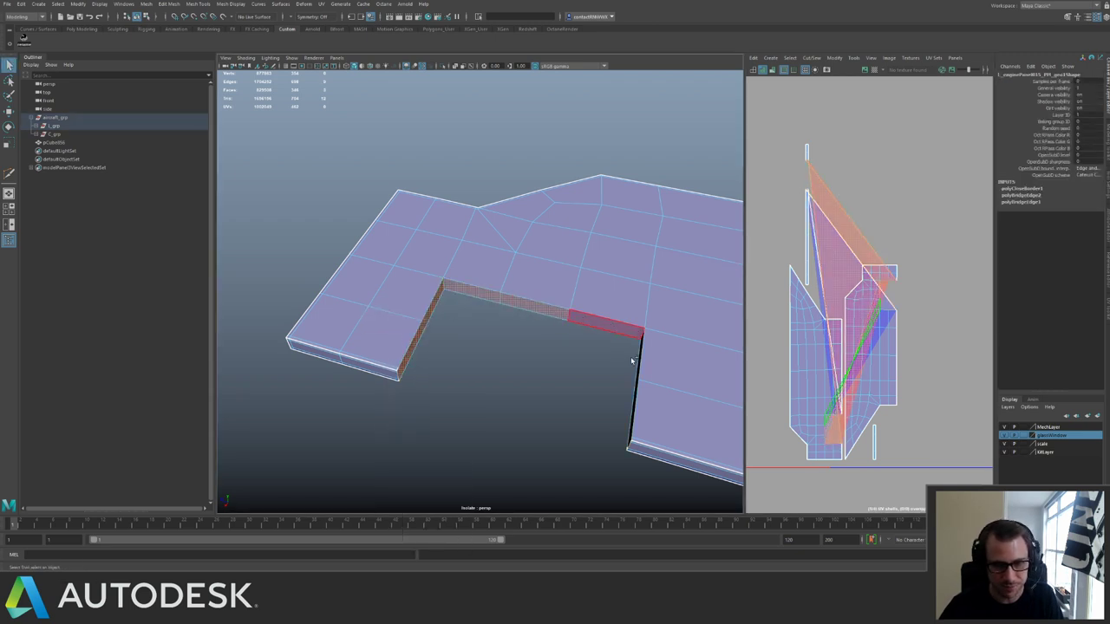
{"action": "left_click_drag", "start_coordinate": [664, 280], "coordinate": [542, 173], "text": "alt"}
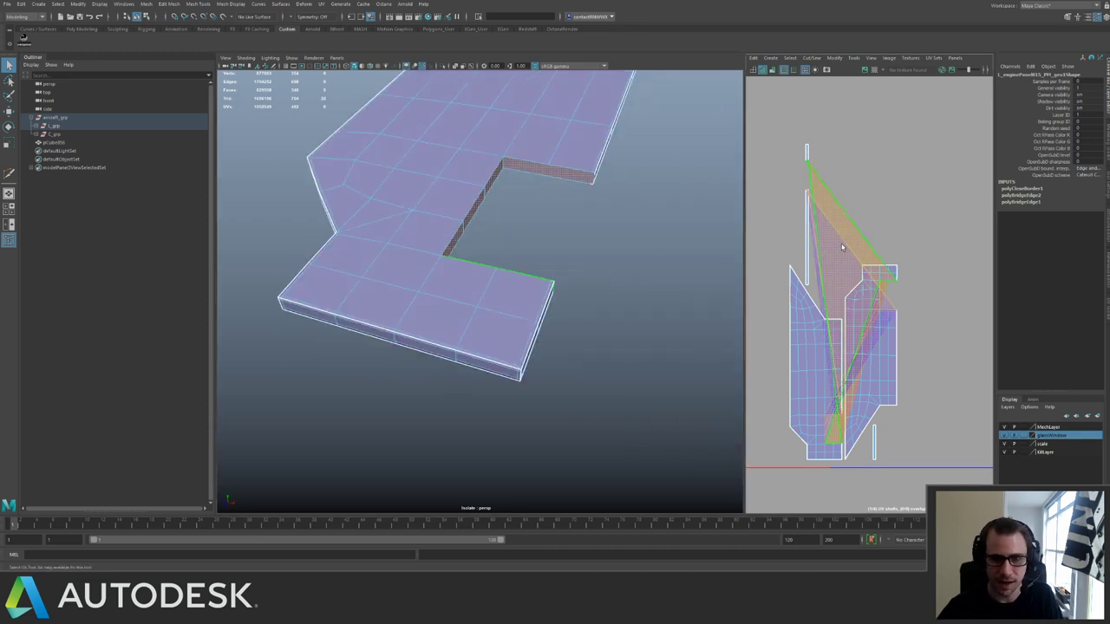
{"action": "right_click_drag", "start_coordinate": [849, 257], "coordinate": [855, 207], "text": "shift"}
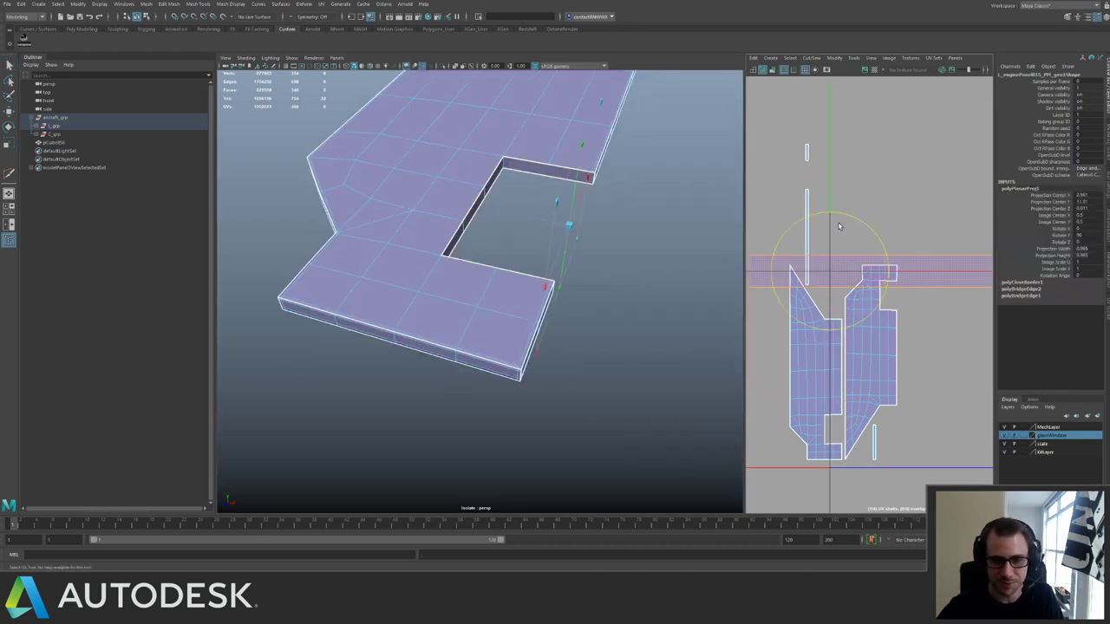
Select the end UVs of the projected notch wall strip and unfold the strip along U.
{"action": "scroll", "coordinate": [859, 249], "scroll_direction": "down", "scroll_amount": 3}
{"action": "middle_click_drag", "start_coordinate": [857, 253], "coordinate": [845, 254], "text": "alt"}
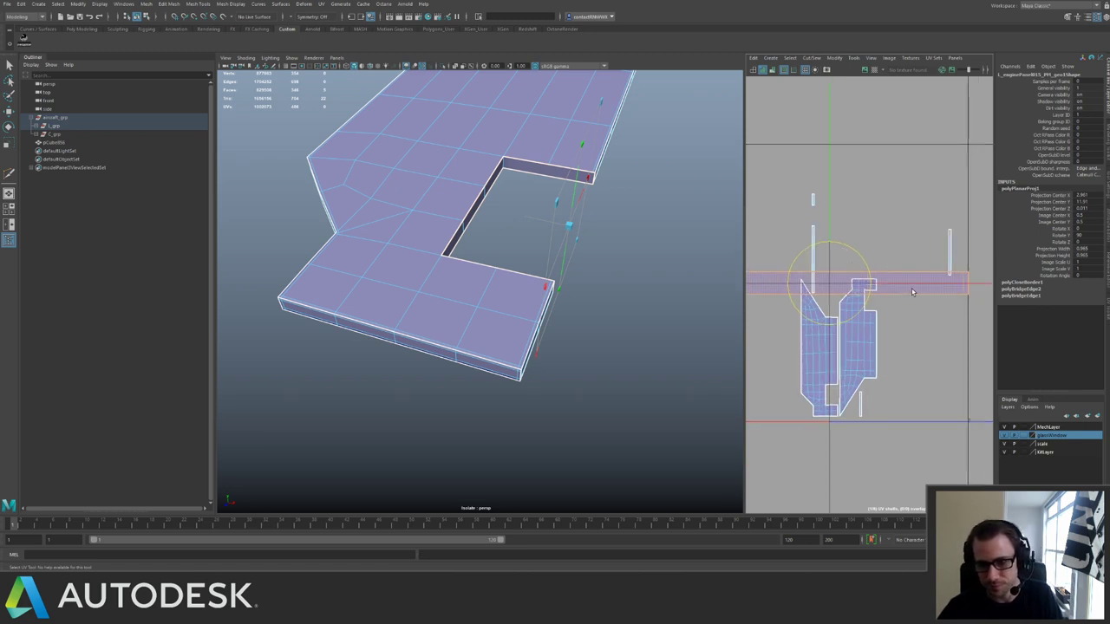
{"action": "right_click_drag", "start_coordinate": [909, 292], "coordinate": [947, 291]}
{"action": "left_click_drag", "start_coordinate": [953, 288], "coordinate": [975, 322]}
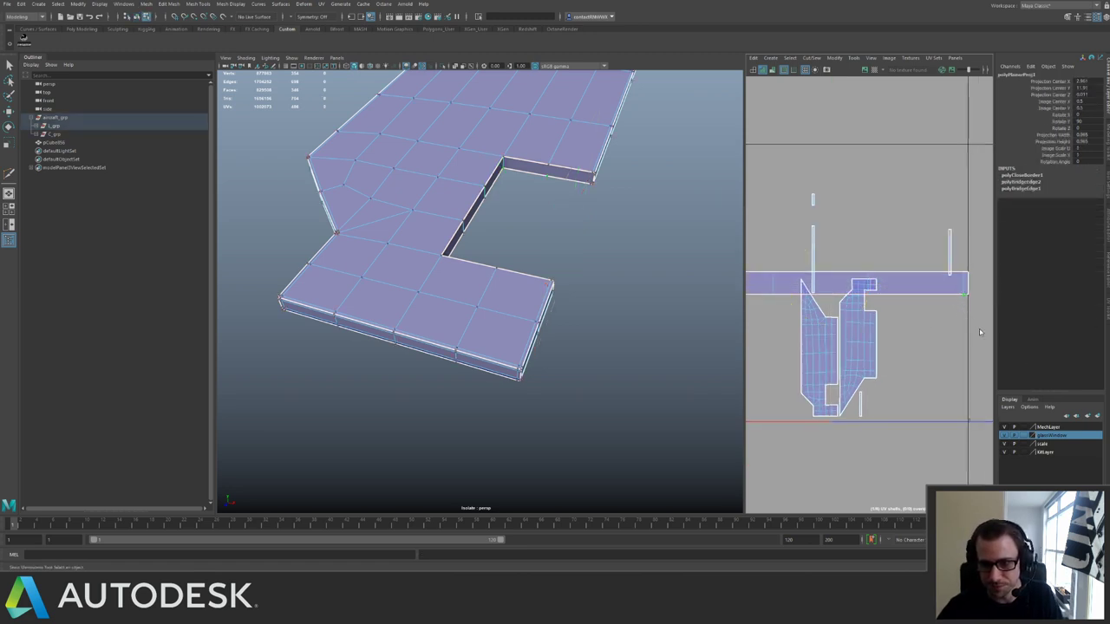
{"action": "right_click_drag", "start_coordinate": [973, 322], "coordinate": [866, 225], "text": "alt"}
{"action": "left_click", "coordinate": [1107, 311]}
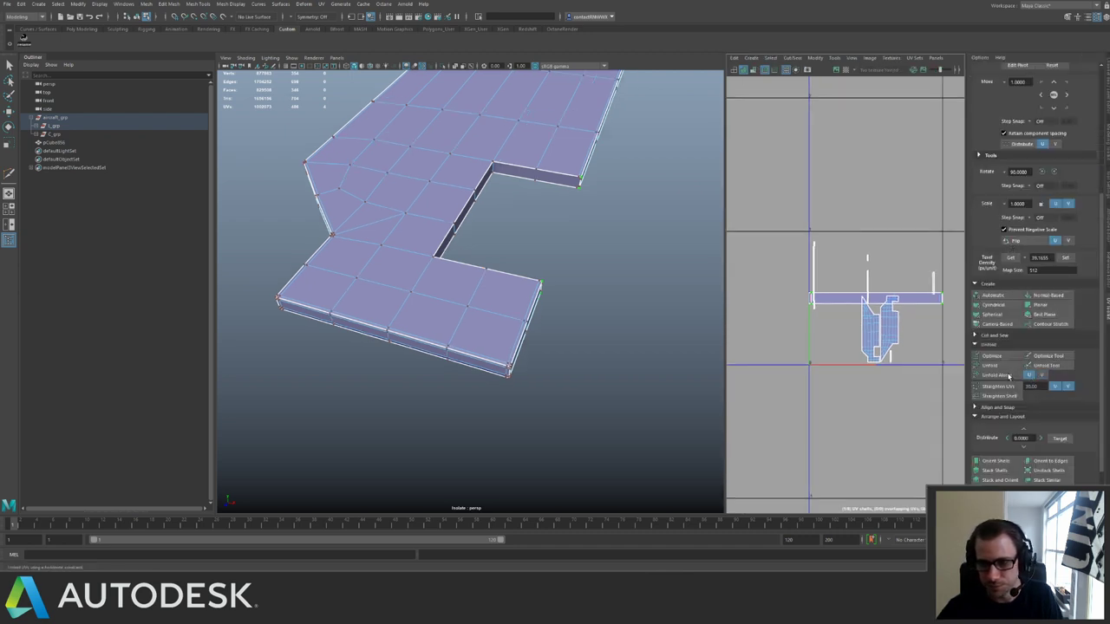
{"action": "left_click", "coordinate": [989, 365]}
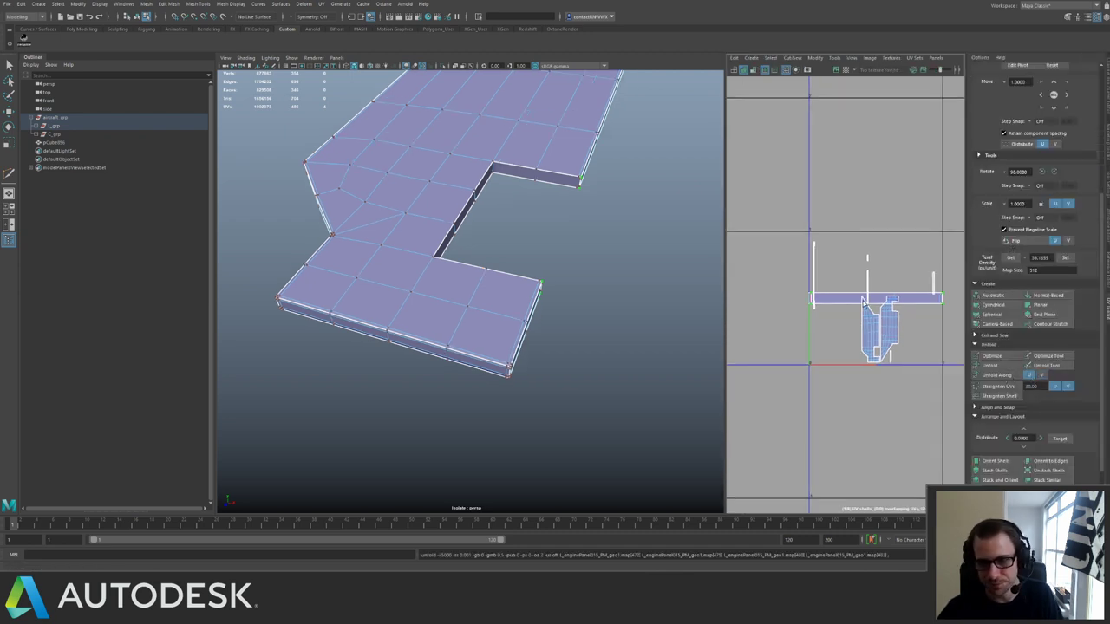
{"action": "middle_click_drag", "start_coordinate": [892, 333], "coordinate": [867, 338], "text": "alt"}
{"action": "right_click_drag", "start_coordinate": [867, 338], "coordinate": [906, 351], "text": "alt"}
{"action": "left_click", "coordinate": [1008, 375]}
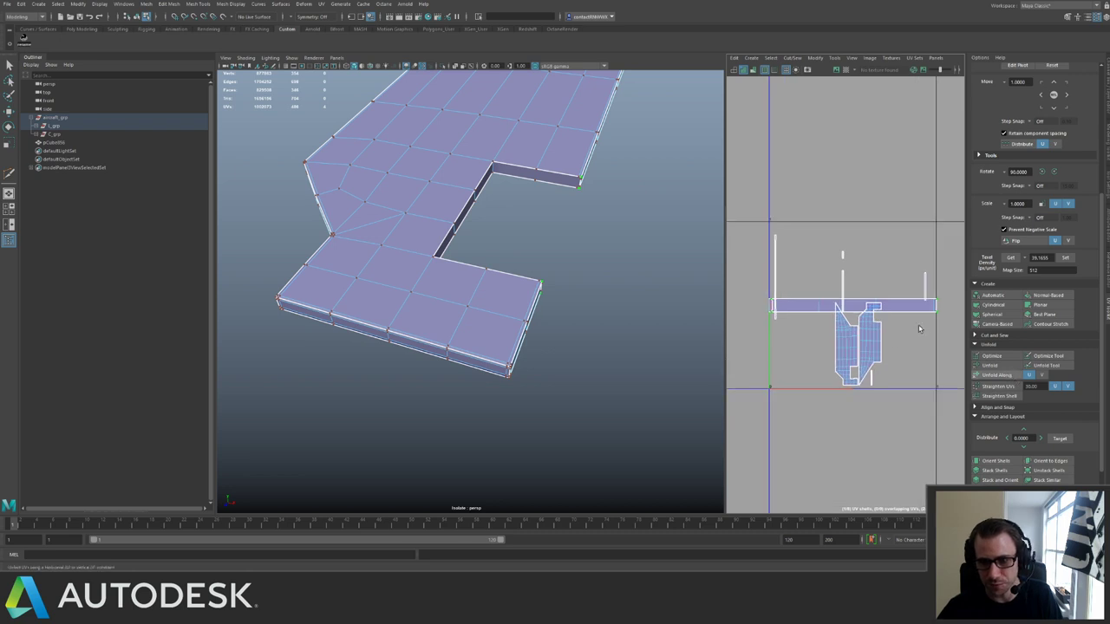
{"action": "key", "text": "w"}
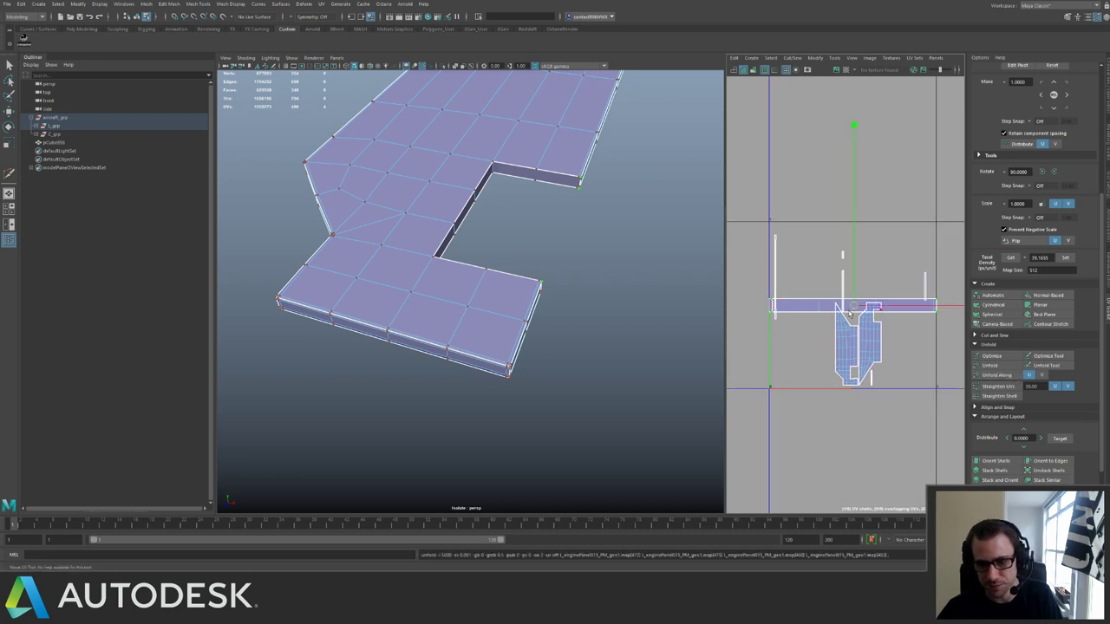
Check in the UV layout which notch wall faces of the panel belong to the long horizontal strip.
{"action": "key", "text": "1"}
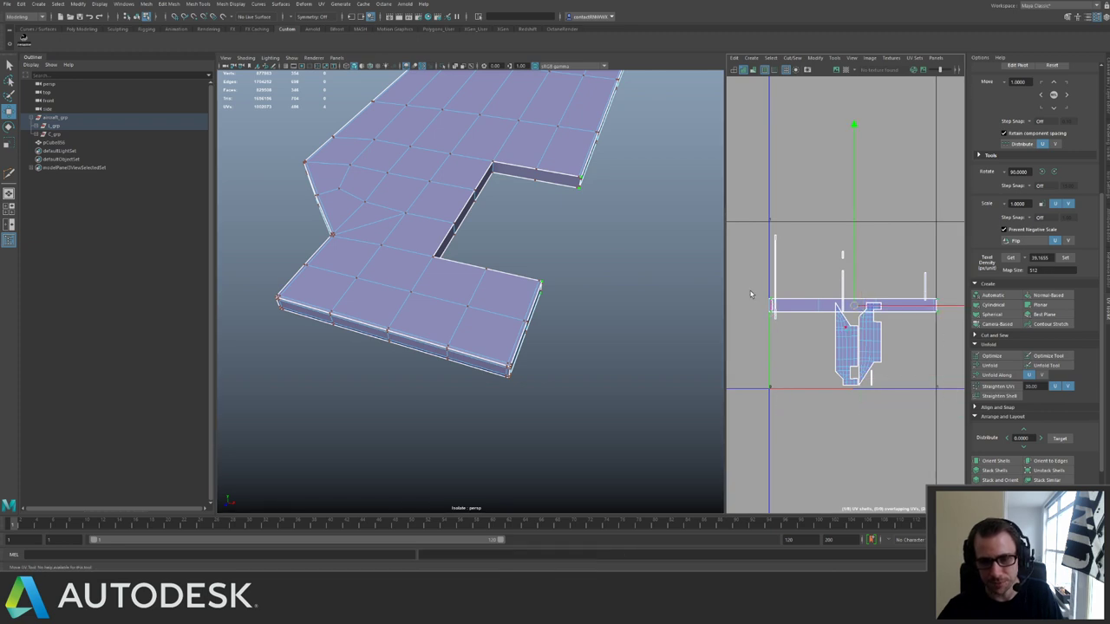
{"action": "left_click_drag", "start_coordinate": [685, 261], "coordinate": [610, 252], "text": "alt"}
{"action": "right_click_drag", "start_coordinate": [609, 253], "coordinate": [781, 286], "text": "alt"}
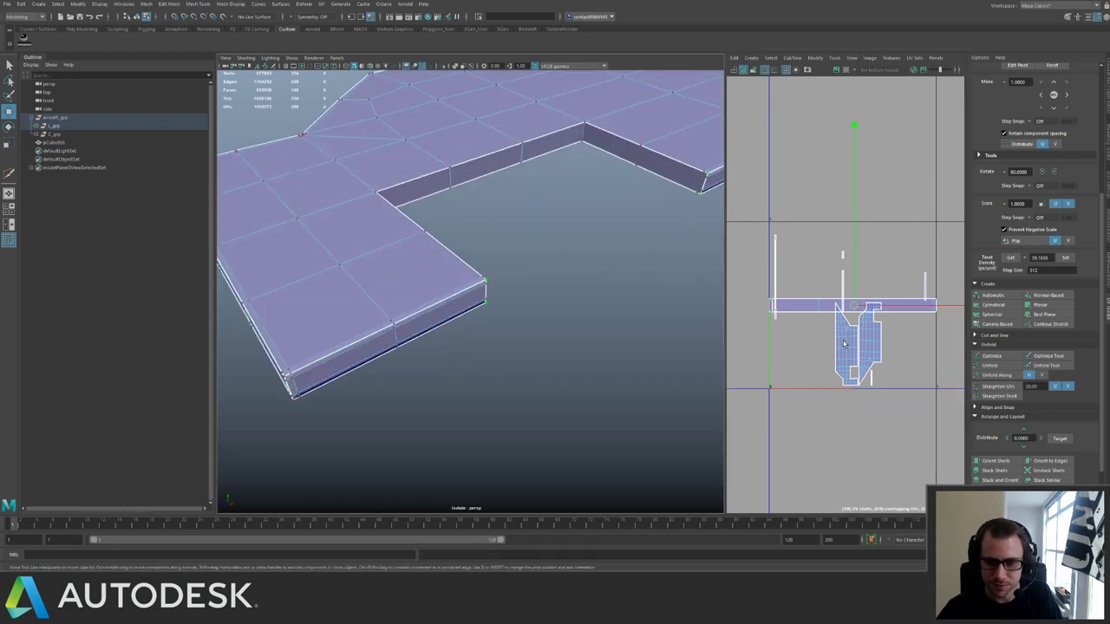
{"action": "left_click", "coordinate": [794, 306]}
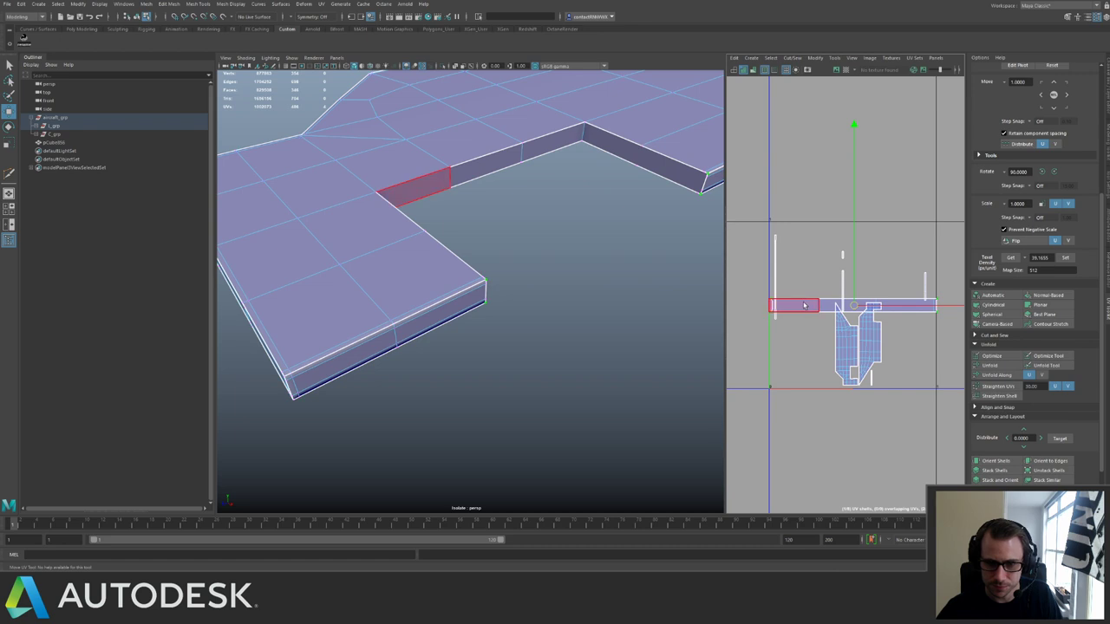
{"action": "scroll", "coordinate": [803, 278], "scroll_direction": "down", "scroll_amount": 2}
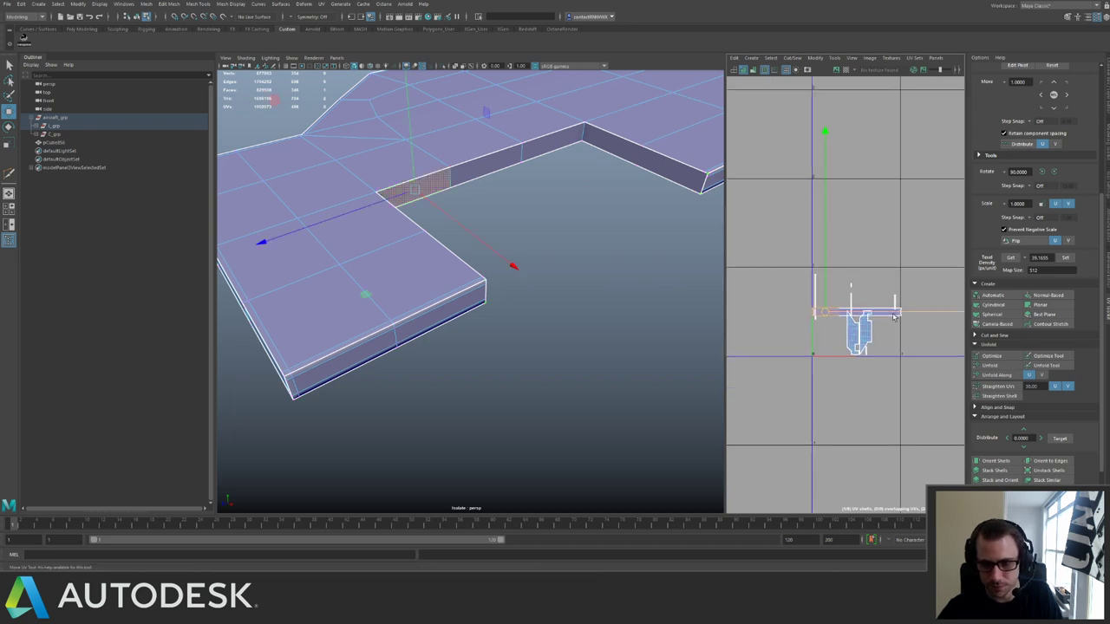
{"action": "left_click", "coordinate": [820, 298]}
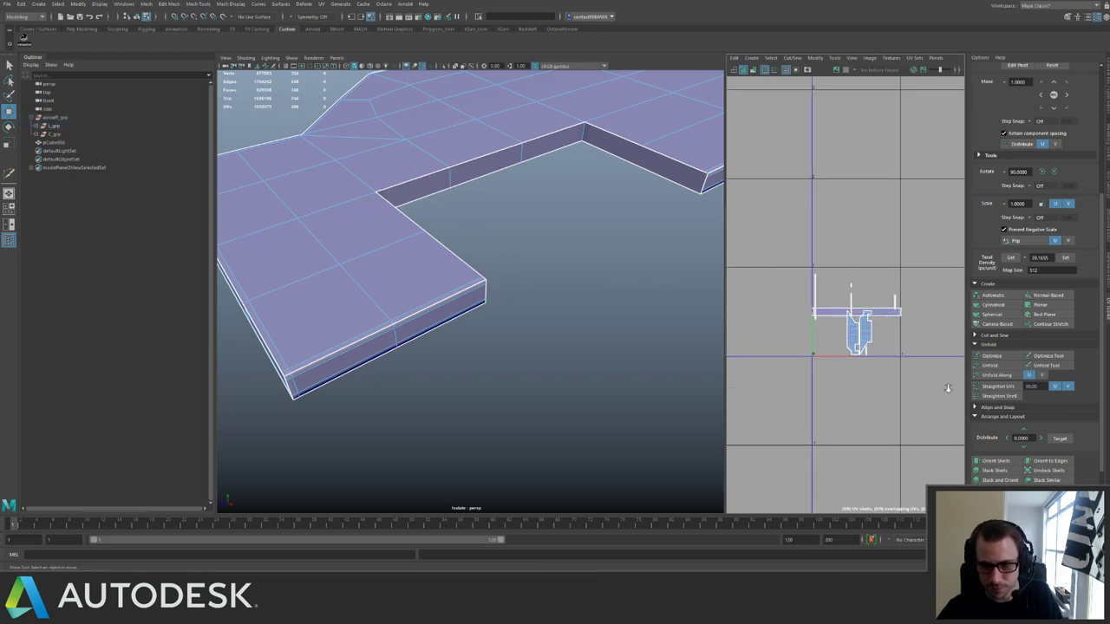
Delete the notch's inner wall faces, selecting them all through the horizontal strip's UV shell.
{"action": "scroll", "coordinate": [820, 309], "scroll_direction": "up", "scroll_amount": 4}
{"action": "left_click", "coordinate": [865, 354]}
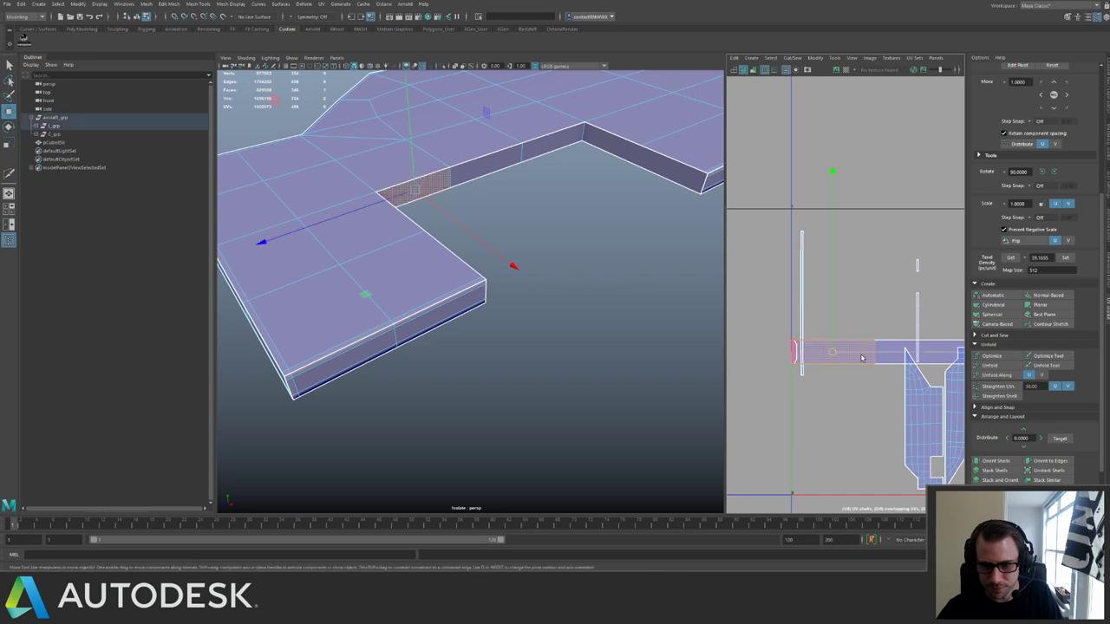
{"action": "double_click", "coordinate": [861, 357]}
{"action": "scroll", "coordinate": [838, 277], "scroll_direction": "down", "scroll_amount": 2}
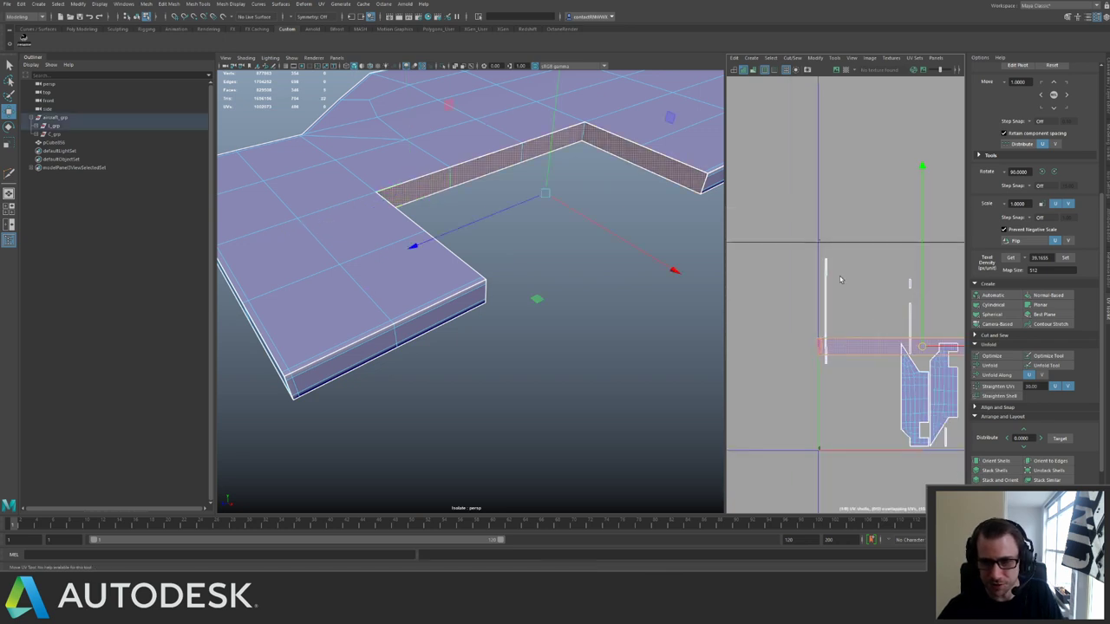
{"action": "scroll", "coordinate": [925, 247], "scroll_direction": "down", "scroll_amount": 3}
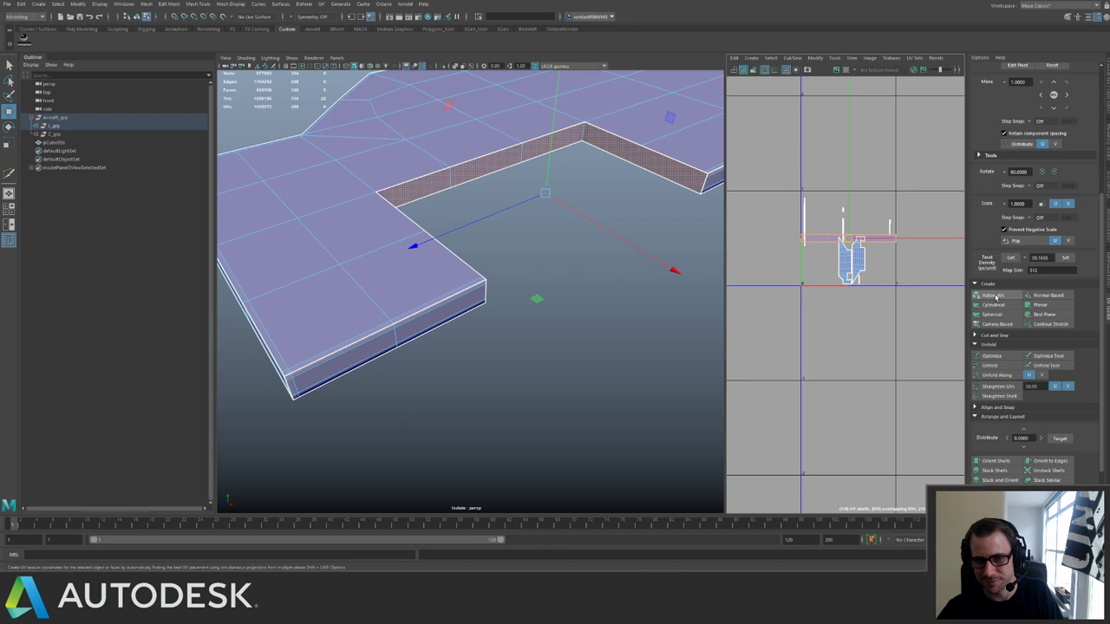
{"action": "scroll", "coordinate": [832, 253], "scroll_direction": "up", "scroll_amount": 3}
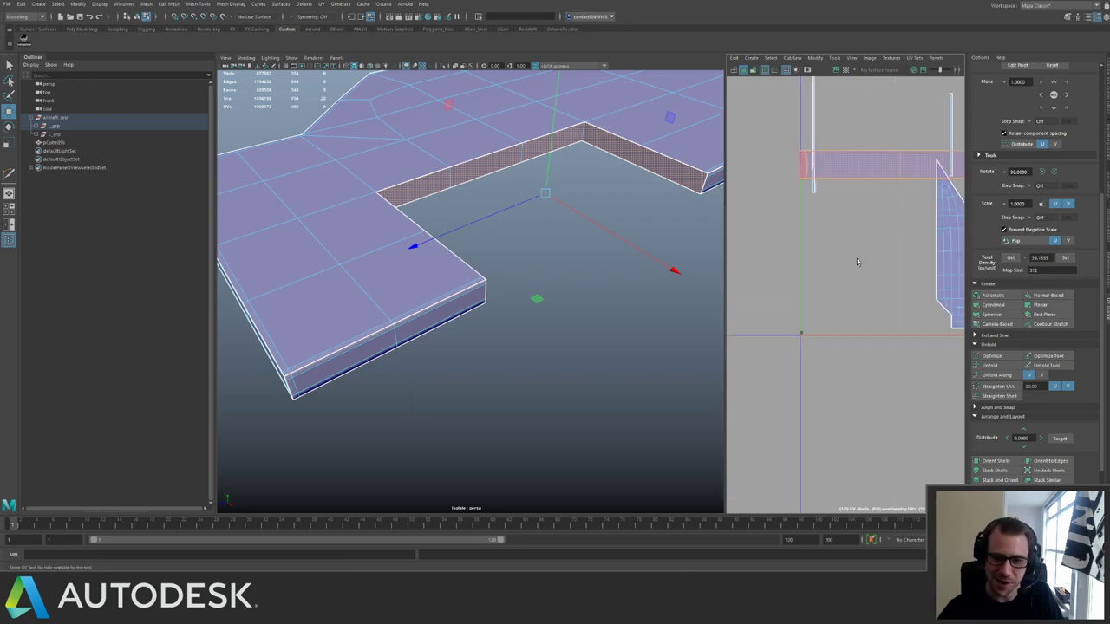
{"action": "middle_click_drag", "start_coordinate": [822, 308], "coordinate": [761, 386], "text": "alt"}
{"action": "left_click_drag", "start_coordinate": [532, 223], "coordinate": [482, 260], "text": "alt"}
{"action": "key", "text": "Delete"}
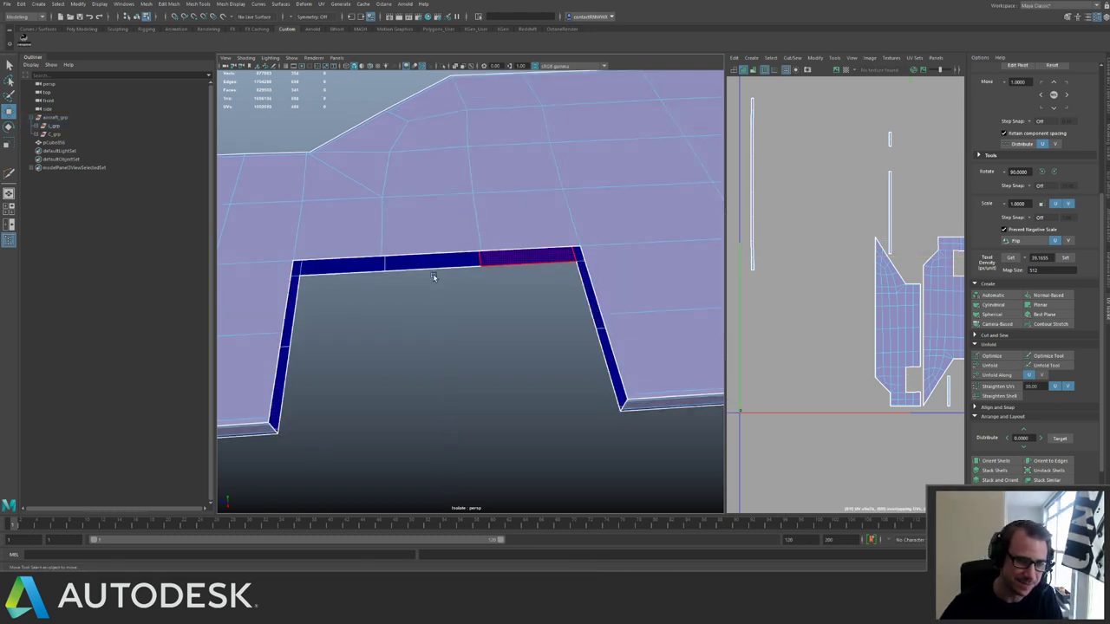
Bridge the upper and lower open border edges along the notch's long back wall.
{"action": "mouse_move", "coordinate": [460, 259]}
{"action": "left_mouse_down", "text": "alt"}
{"action": "mouse_move", "coordinate": [478, 275]}
{"action": "mouse_move", "coordinate": [468, 261]}
{"action": "left_mouse_up", "text": "alt"}
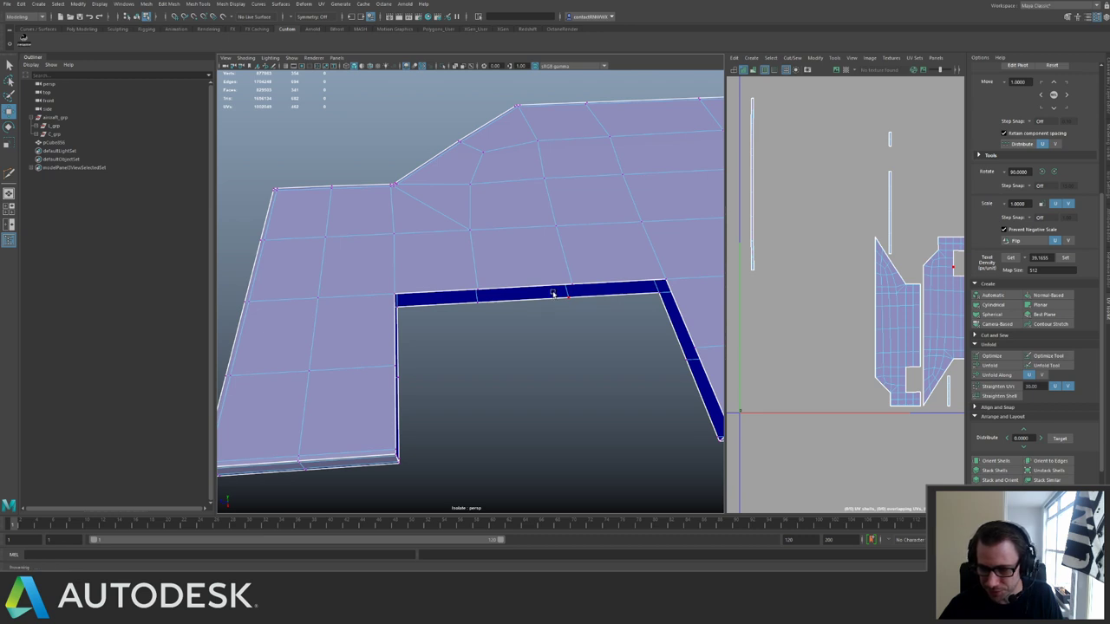
{"action": "right_click_drag", "start_coordinate": [552, 291], "coordinate": [557, 268]}
{"action": "left_click", "coordinate": [442, 274]}
{"action": "left_click_drag", "start_coordinate": [549, 303], "coordinate": [498, 291]}
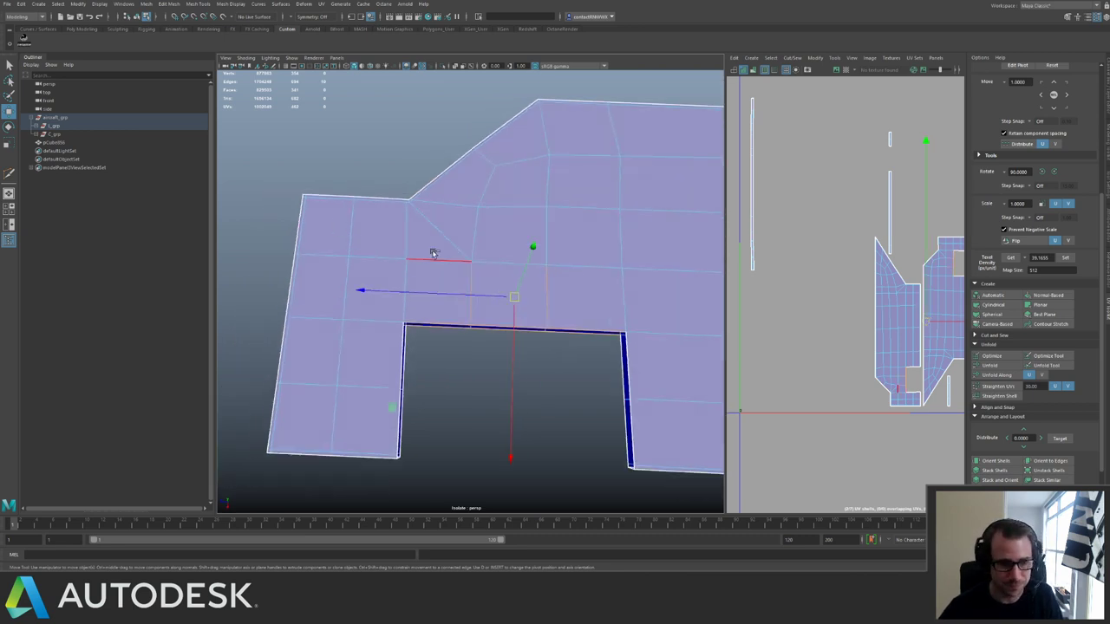
{"action": "left_click_drag", "start_coordinate": [340, 224], "coordinate": [645, 307], "text": "ctrl"}
{"action": "key", "text": "g"}
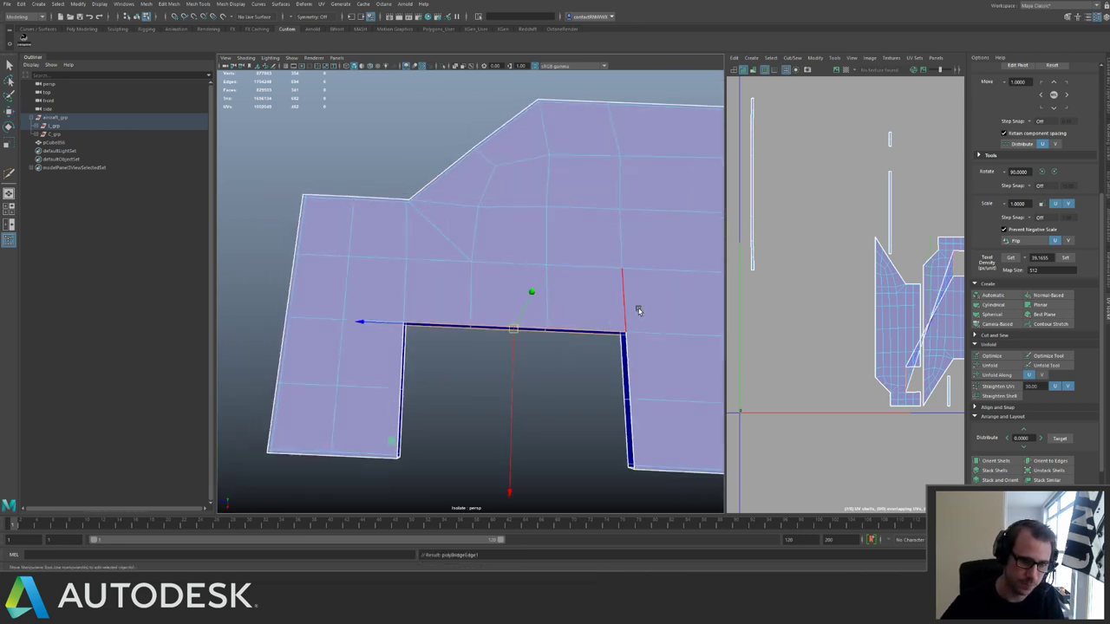
Close the remaining open borders on the notch's two short side walls with new faces.
{"action": "left_click_drag", "start_coordinate": [500, 267], "coordinate": [441, 312], "text": "alt"}
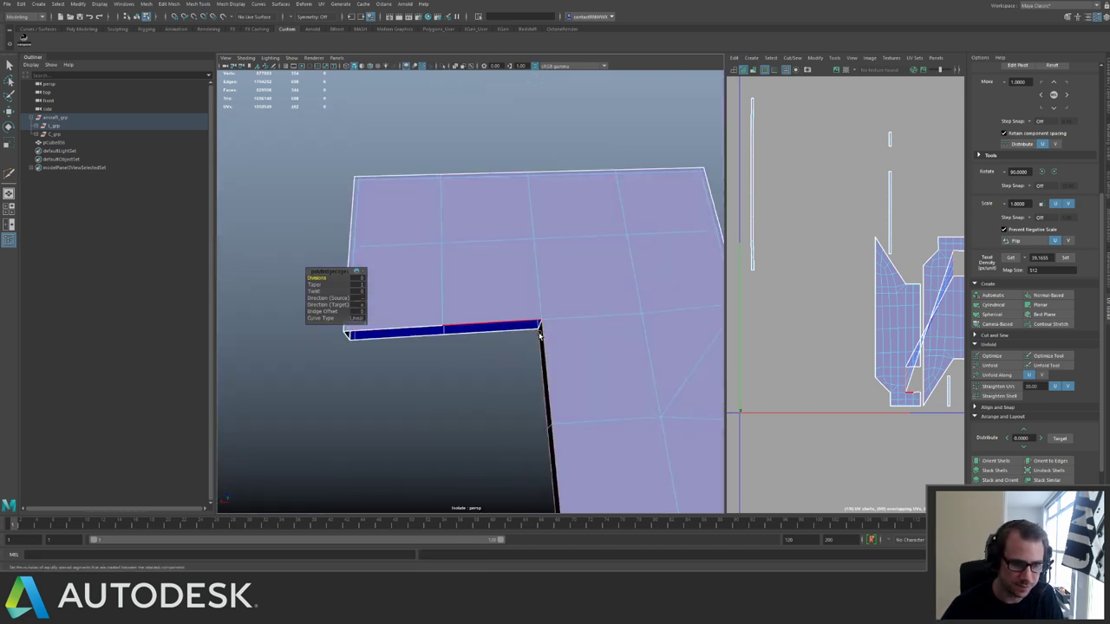
{"action": "middle_click_drag", "start_coordinate": [469, 329], "coordinate": [558, 351], "text": "alt"}
{"action": "left_click_drag", "start_coordinate": [558, 365], "coordinate": [537, 203]}
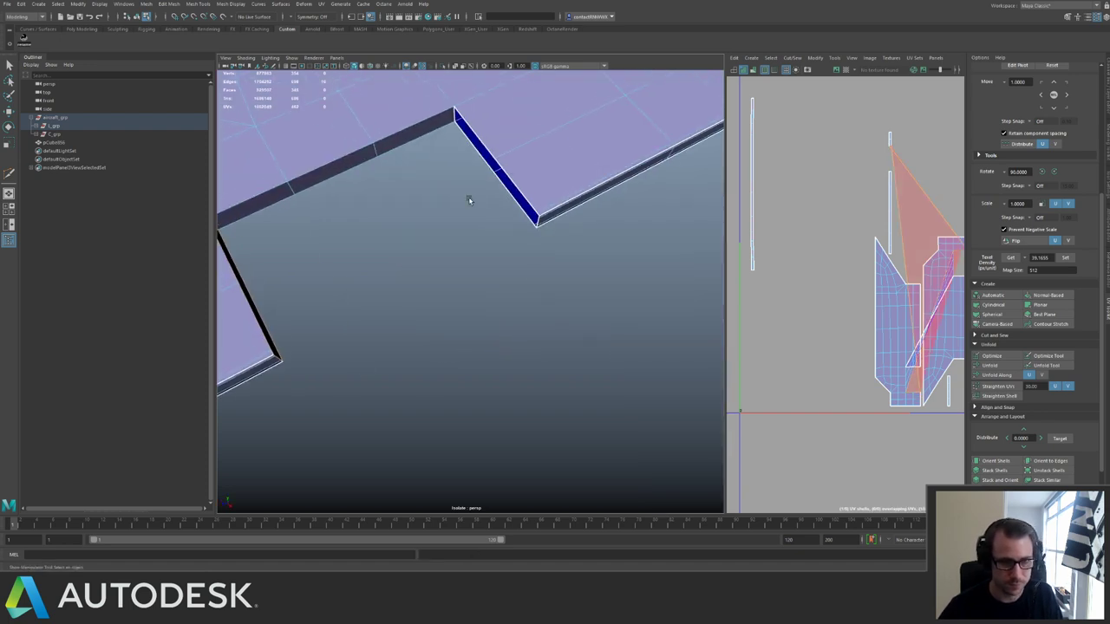
{"action": "key", "text": "g"}
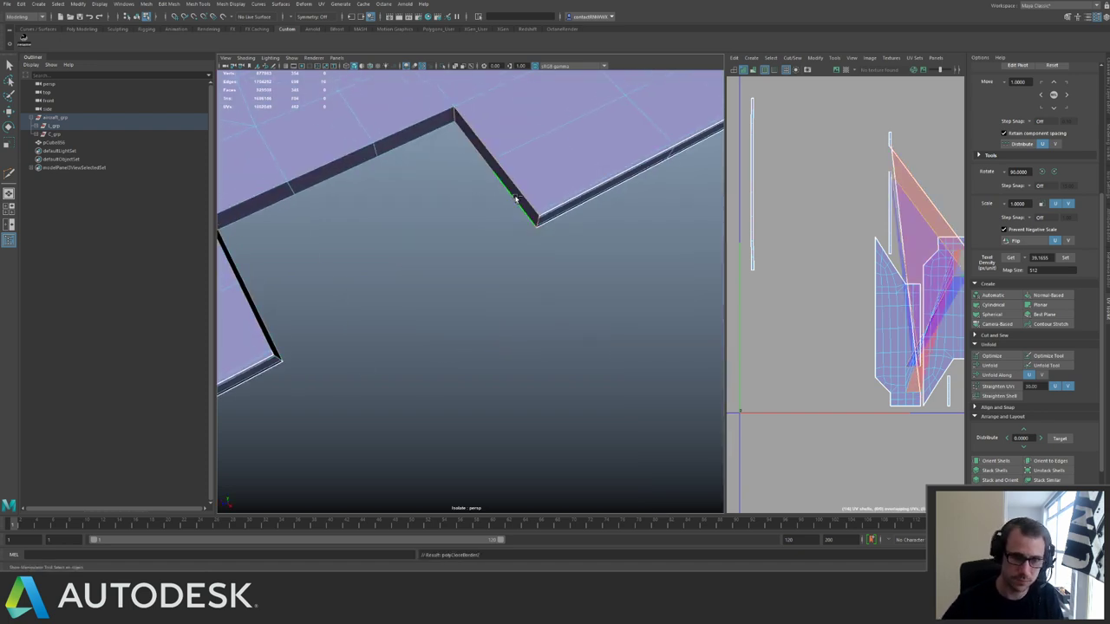
Select all the rebuilt wall faces around the notch and apply a fresh UV projection to them.
{"action": "key", "text": "q"}
{"action": "right_click_drag", "start_coordinate": [496, 149], "coordinate": [494, 169]}
{"action": "left_click", "coordinate": [493, 167]}
{"action": "left_click", "coordinate": [387, 146], "text": "shift"}
{"action": "left_click", "coordinate": [330, 171], "text": "shift"}
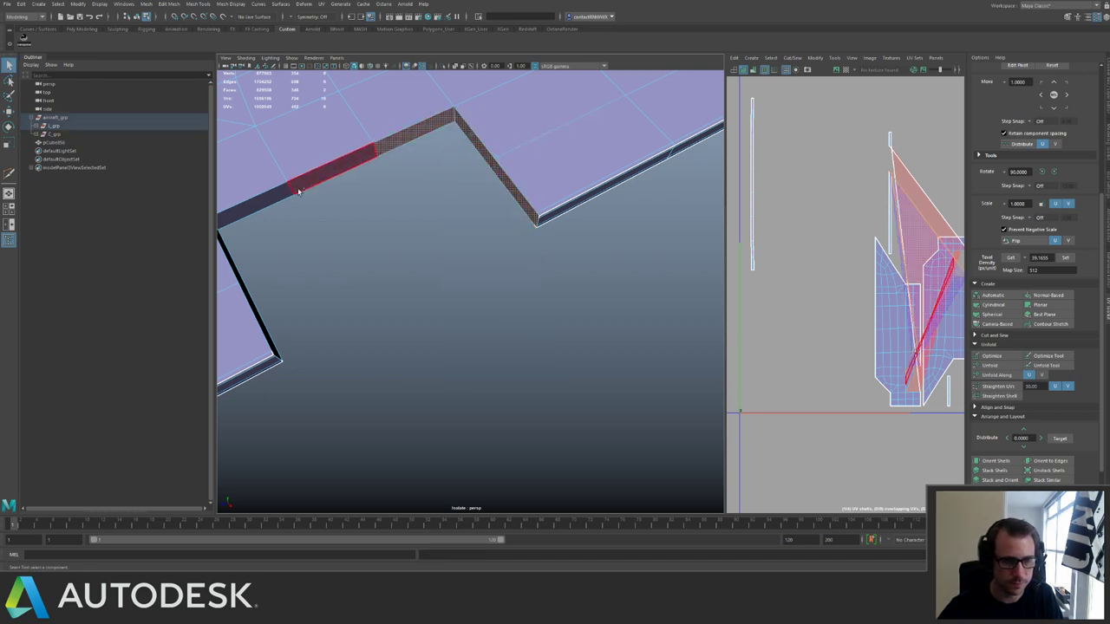
{"action": "left_click", "coordinate": [270, 198], "text": "shift"}
{"action": "left_click_drag", "start_coordinate": [401, 154], "coordinate": [460, 215], "text": "alt"}
{"action": "middle_click_drag", "start_coordinate": [460, 216], "coordinate": [462, 217], "text": "alt"}
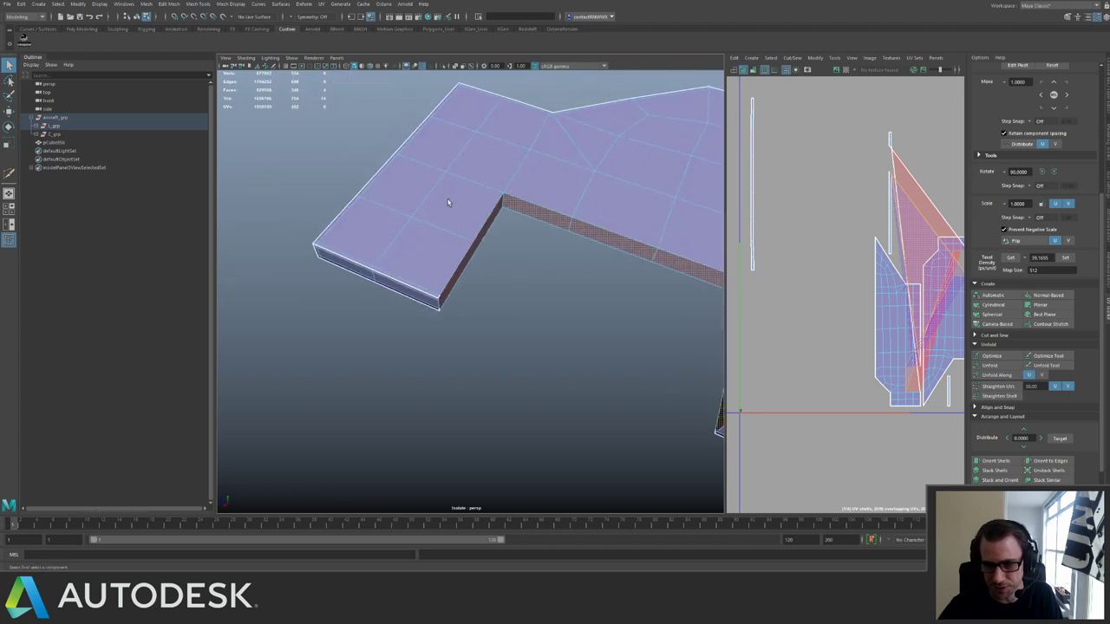
{"action": "left_click_drag", "start_coordinate": [449, 202], "coordinate": [416, 262], "text": "alt"}
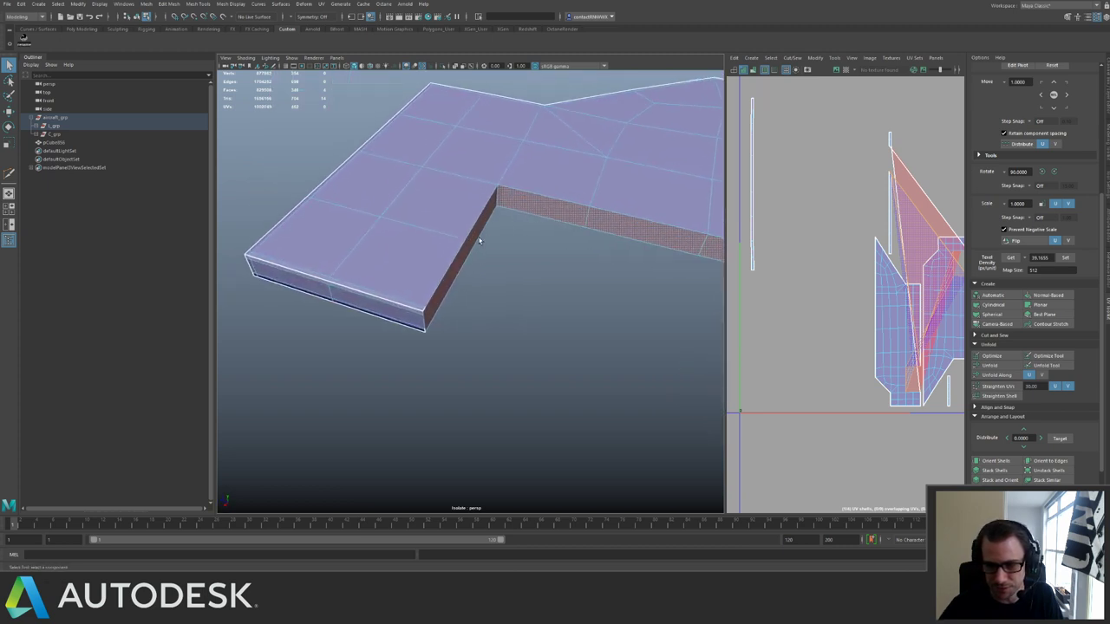
{"action": "left_click", "coordinate": [416, 263]}
{"action": "left_click", "coordinate": [457, 265]}
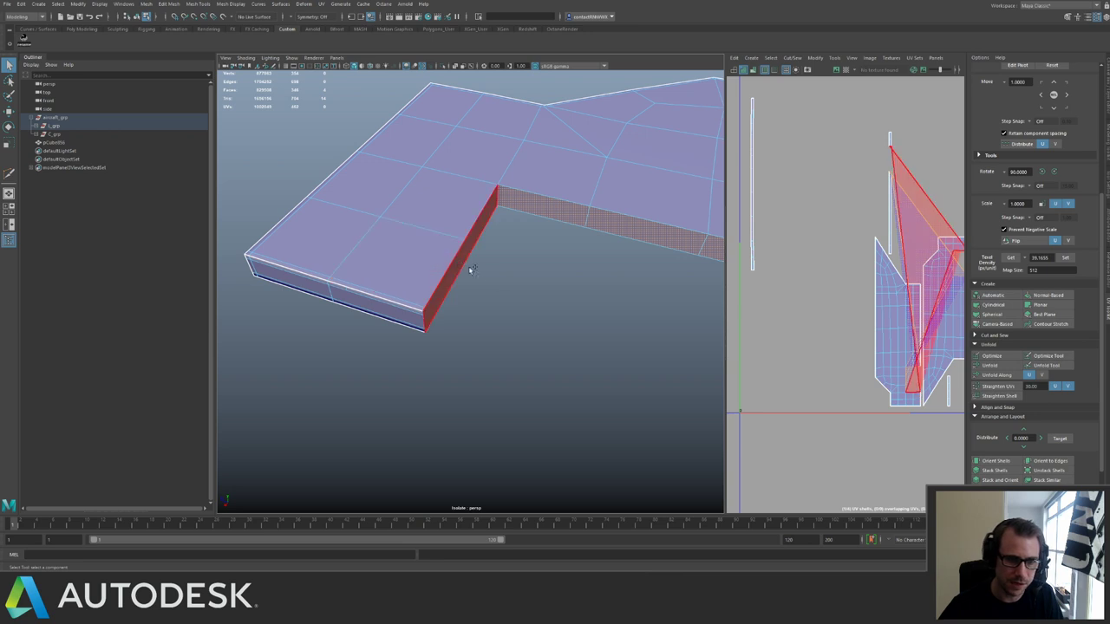
{"action": "key", "text": "g"}
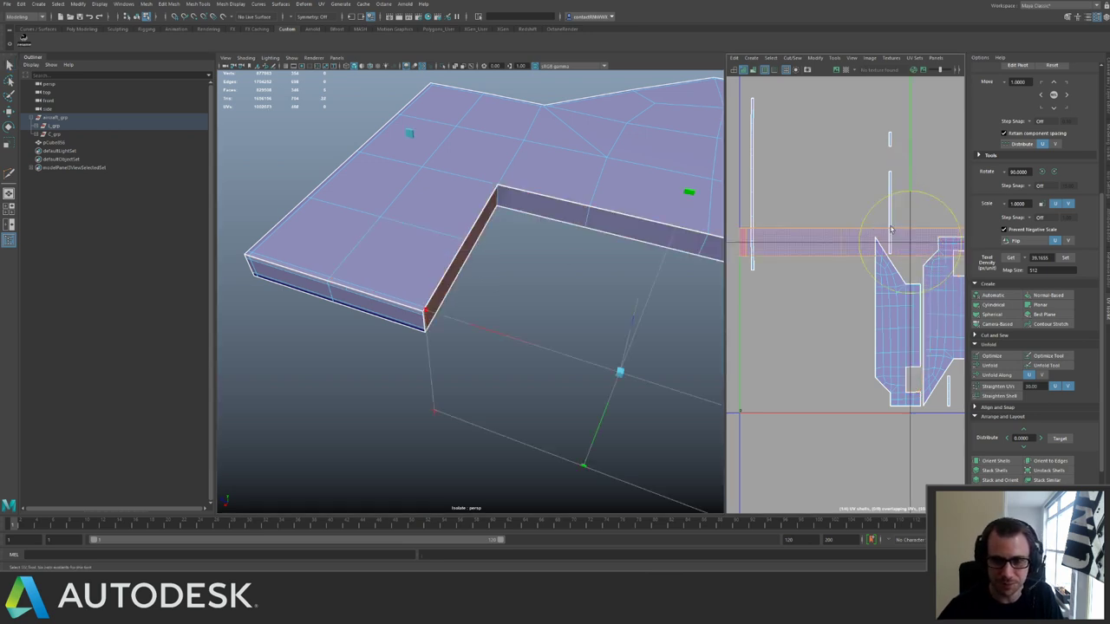
Unfold the notch wall strip's UVs along U and apply the stored texel density at map size 512.
{"action": "middle_click_drag", "start_coordinate": [840, 242], "coordinate": [730, 248], "text": "alt"}
{"action": "right_click_drag", "start_coordinate": [730, 248], "coordinate": [754, 186], "text": "alt"}
{"action": "scroll", "coordinate": [871, 262], "scroll_direction": "down", "scroll_amount": 3}
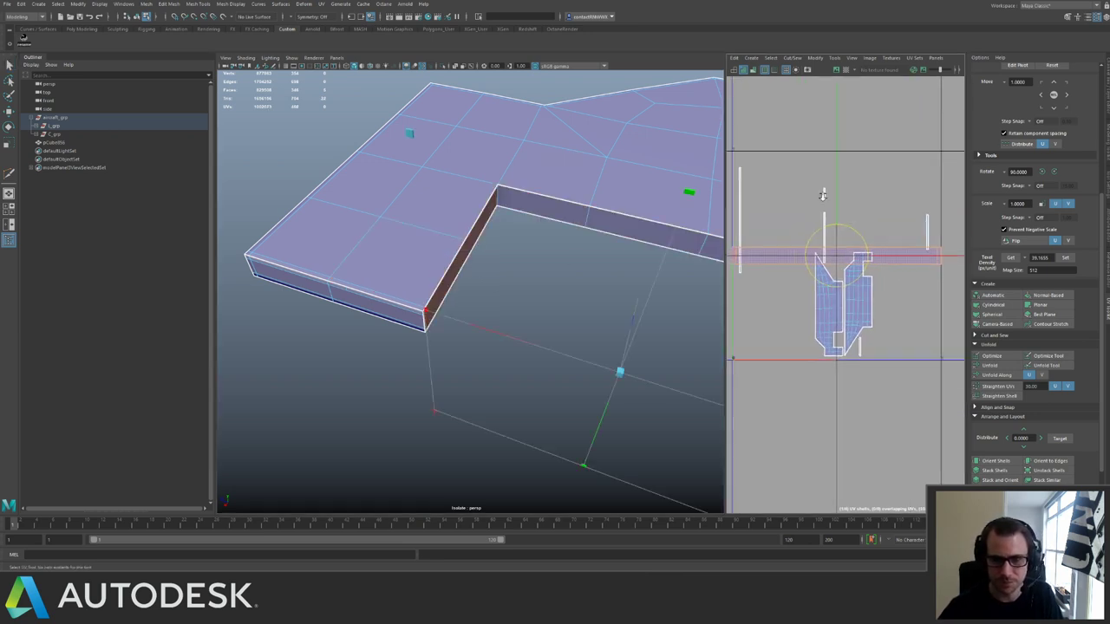
{"action": "left_click", "coordinate": [1010, 376]}
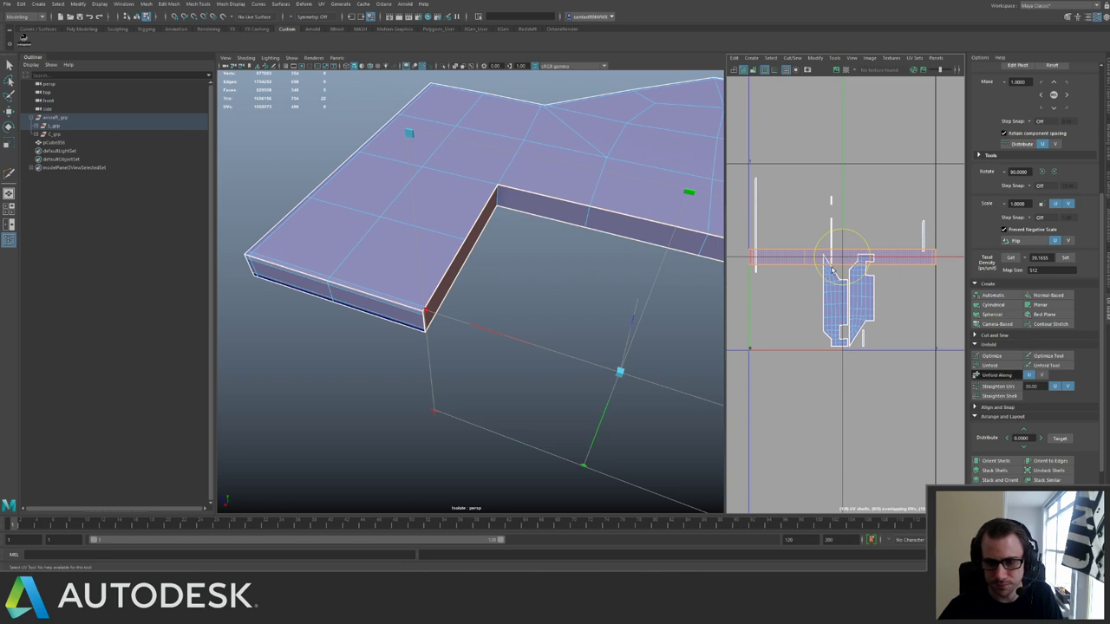
{"action": "middle_click_drag", "start_coordinate": [869, 266], "coordinate": [863, 296], "text": "alt"}
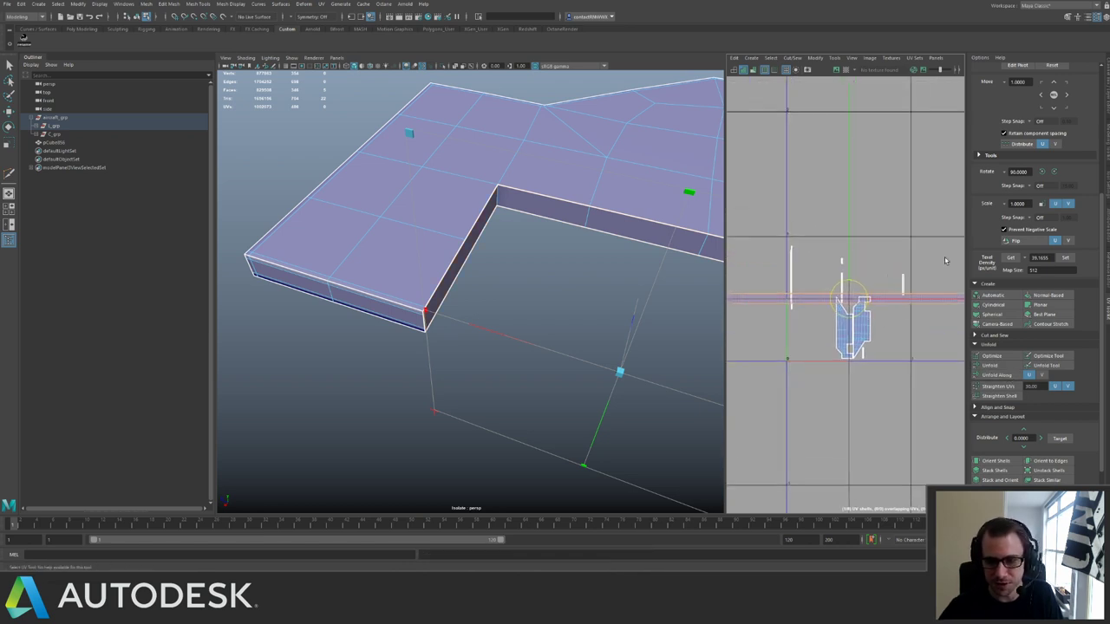
{"action": "left_click", "coordinate": [1065, 258]}
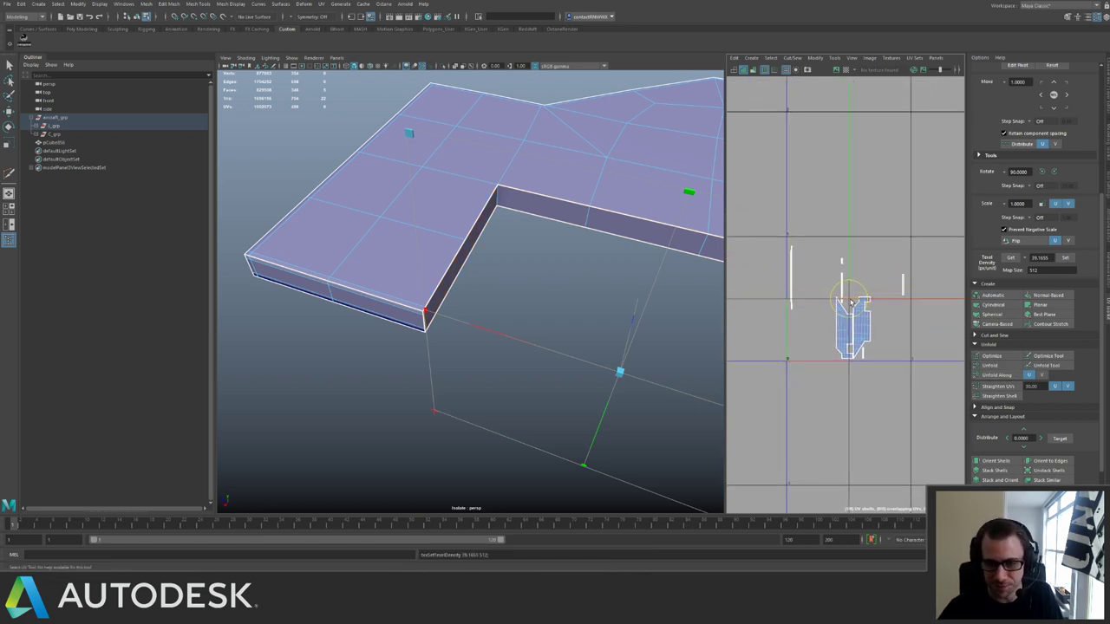
Display the numbered checker texture on the panel and examine its scale on the notch walls.
{"action": "key", "text": "w"}
{"action": "right_click_drag", "start_coordinate": [850, 302], "coordinate": [918, 378], "text": "alt"}
{"action": "middle_click_drag", "start_coordinate": [598, 216], "coordinate": [534, 249], "text": "alt"}
{"action": "scroll", "coordinate": [532, 249], "scroll_direction": "up", "scroll_amount": 2}
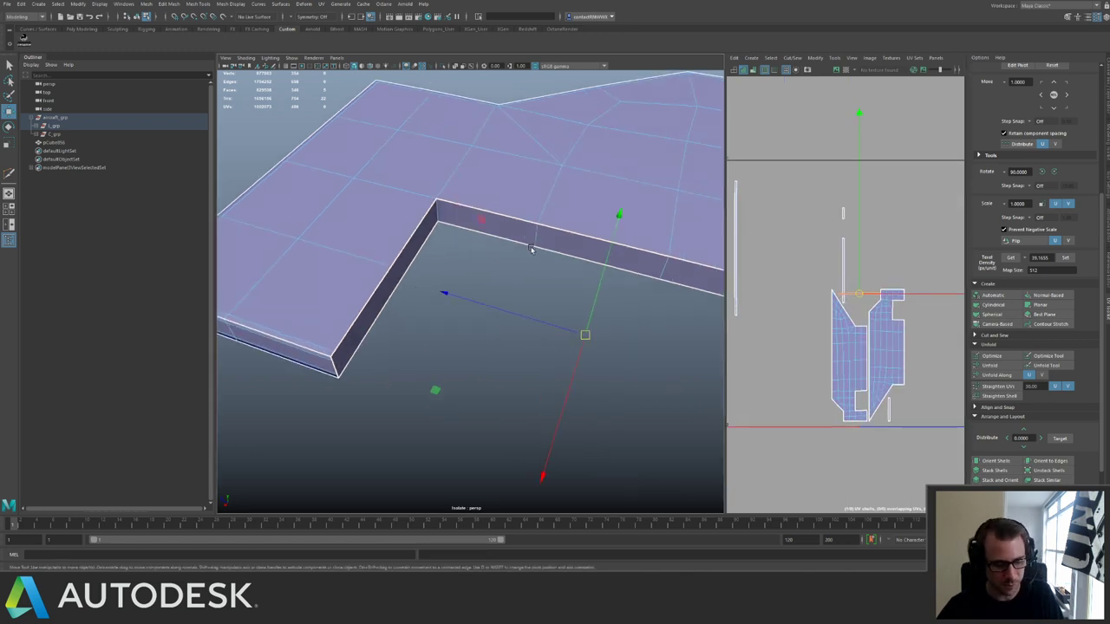
{"action": "key", "text": "6"}
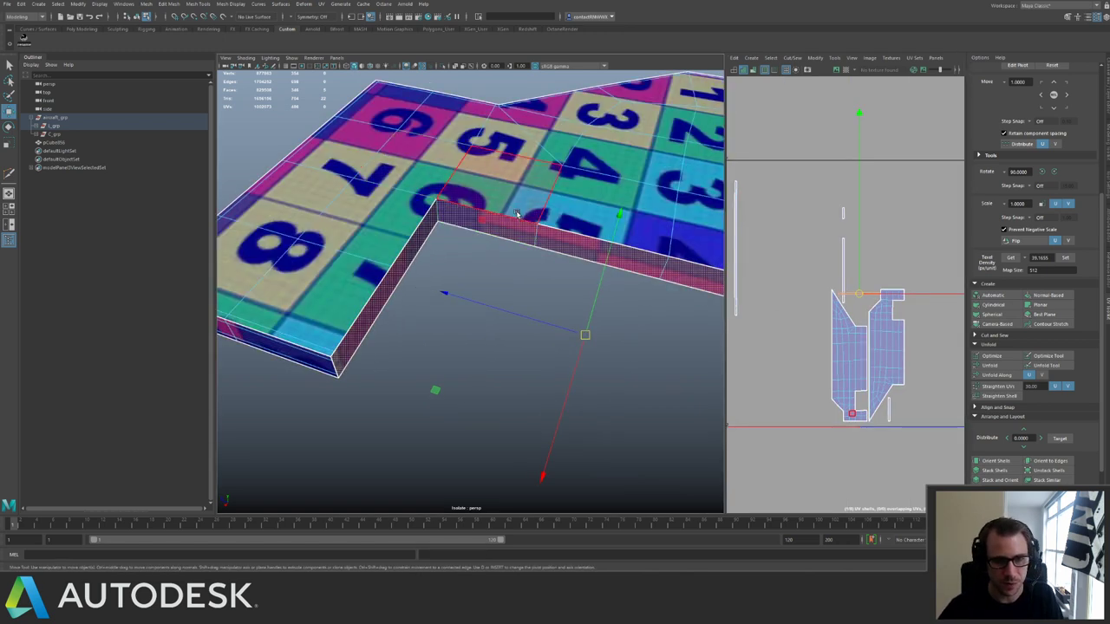
{"action": "scroll", "coordinate": [846, 294], "scroll_direction": "up", "scroll_amount": 2}
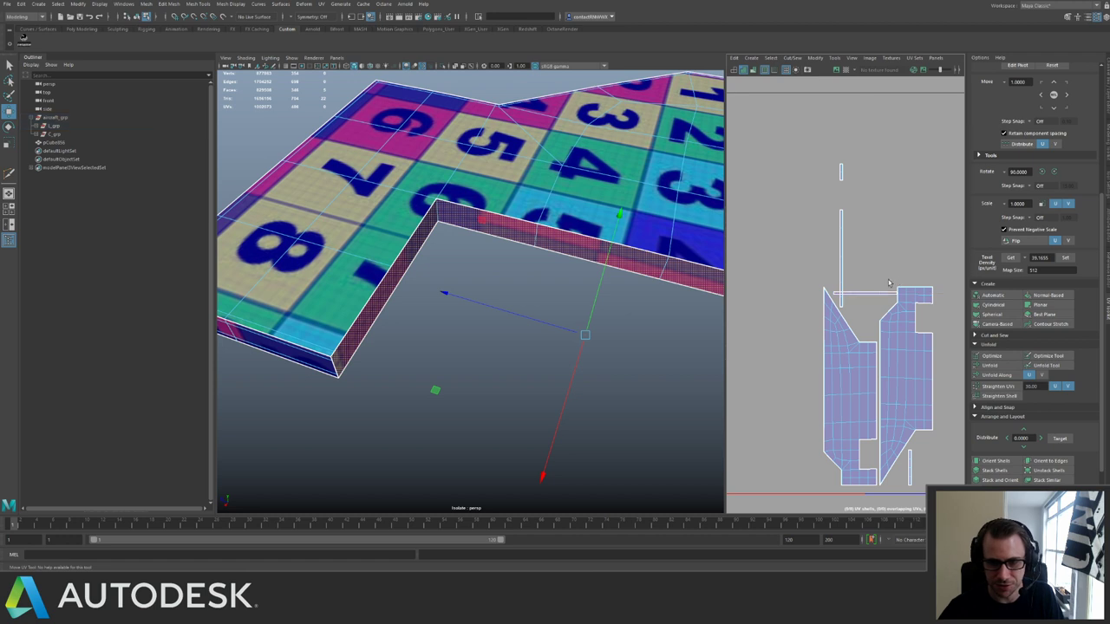
{"action": "left_click", "coordinate": [888, 282]}
{"action": "left_click", "coordinate": [877, 301]}
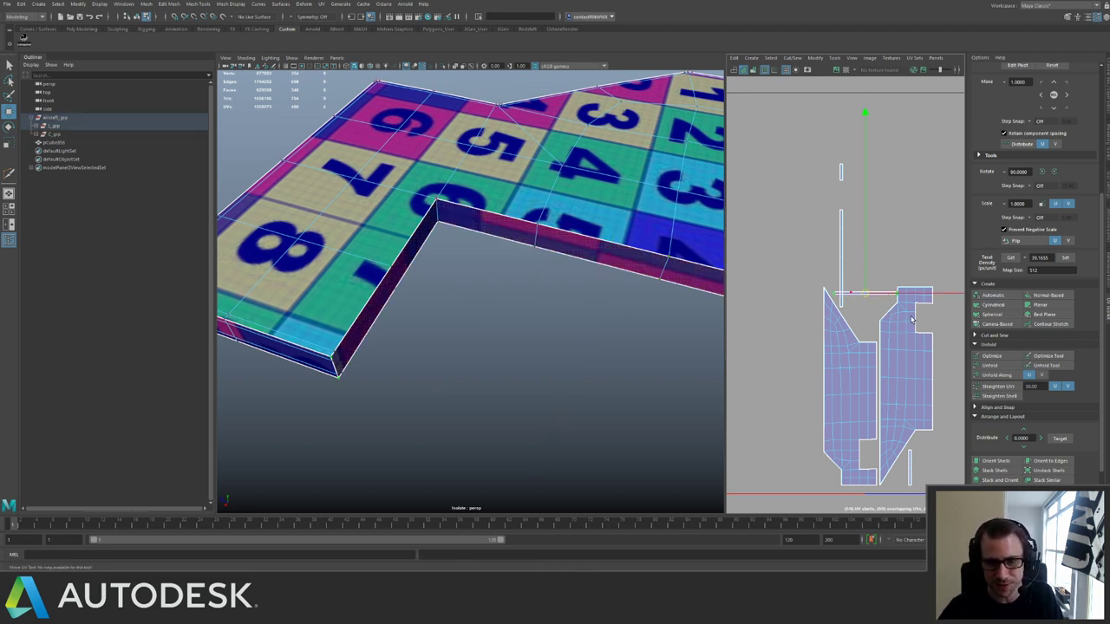
{"action": "scroll", "coordinate": [840, 228], "scroll_direction": "down", "scroll_amount": 4}
{"action": "left_click_drag", "start_coordinate": [844, 222], "coordinate": [852, 249]}
{"action": "key", "text": "ctrl+z"}
{"action": "scroll", "coordinate": [856, 179], "scroll_direction": "up", "scroll_amount": 5}
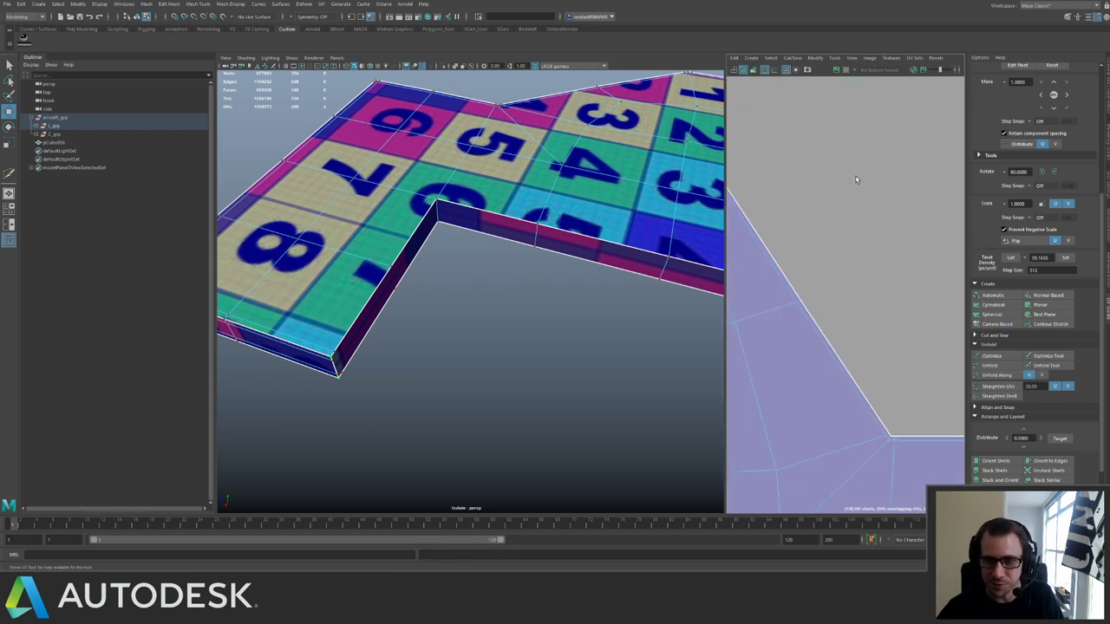
{"action": "scroll", "coordinate": [880, 184], "scroll_direction": "down", "scroll_amount": 3}
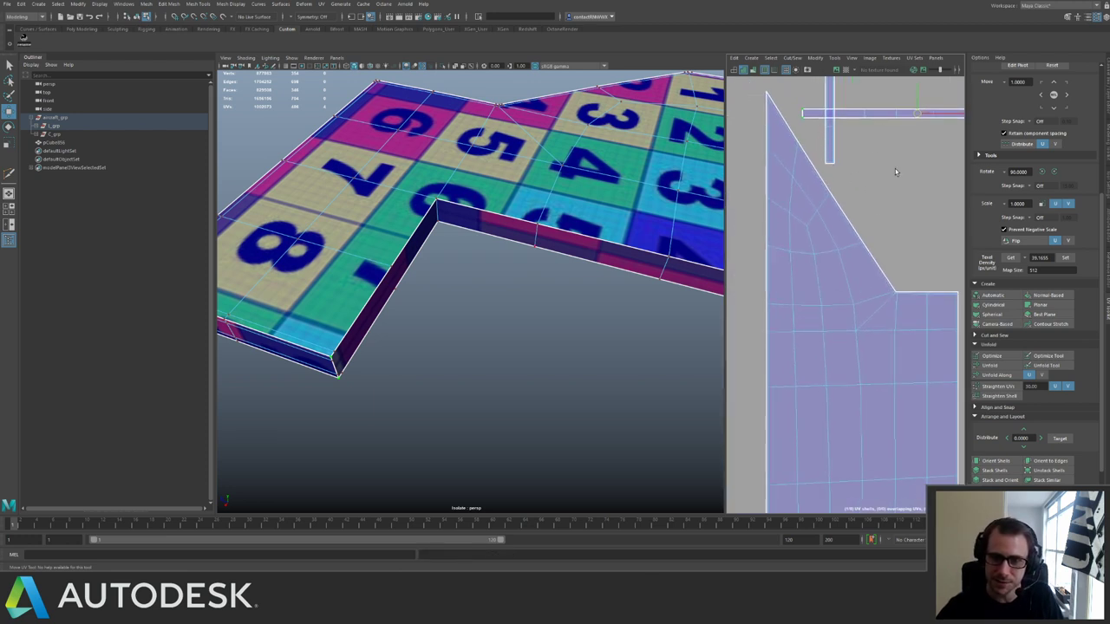
Select the whole horizontal notch wall UV shell and move it into the empty space just below the second large panel shell.
{"action": "key", "text": "w"}
{"action": "left_click", "coordinate": [891, 115]}
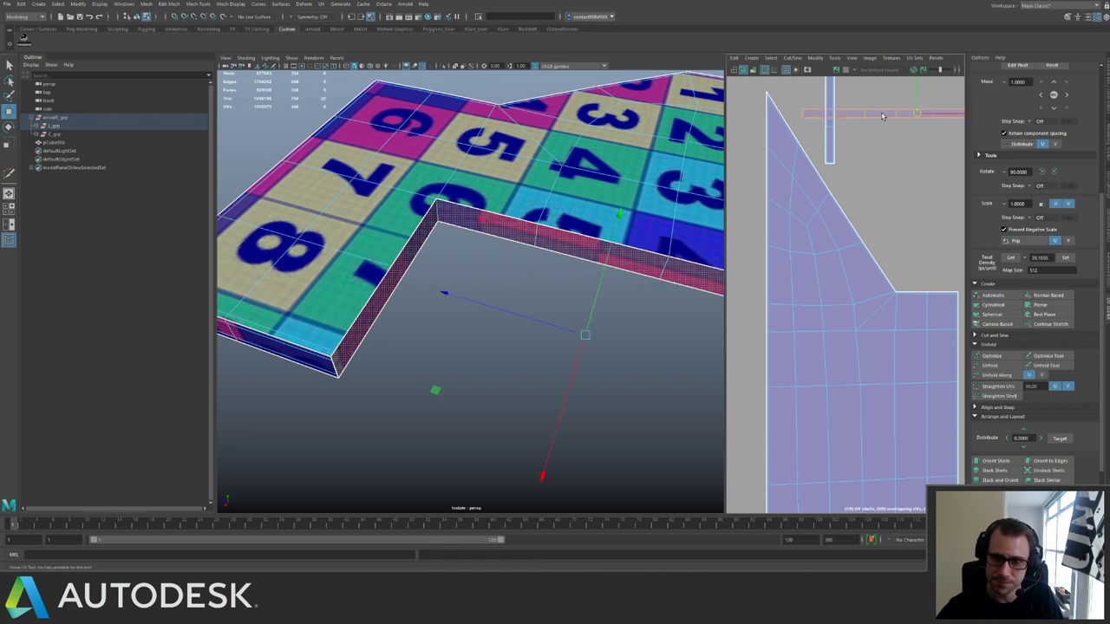
{"action": "scroll", "coordinate": [850, 247], "scroll_direction": "down", "scroll_amount": 3}
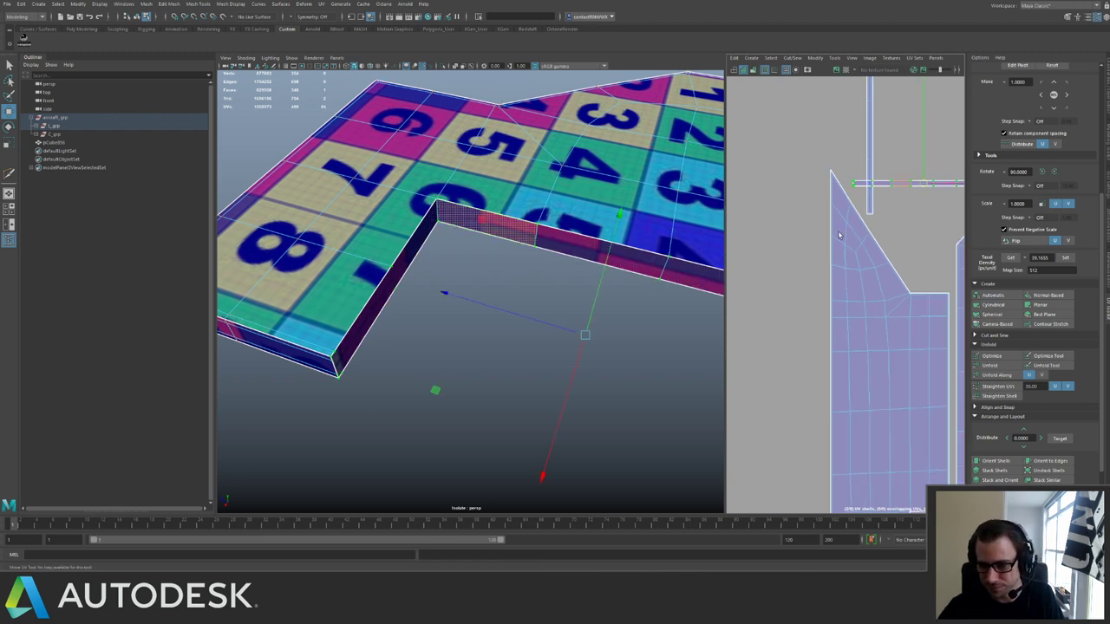
{"action": "scroll", "coordinate": [767, 192], "scroll_direction": "down", "scroll_amount": 3}
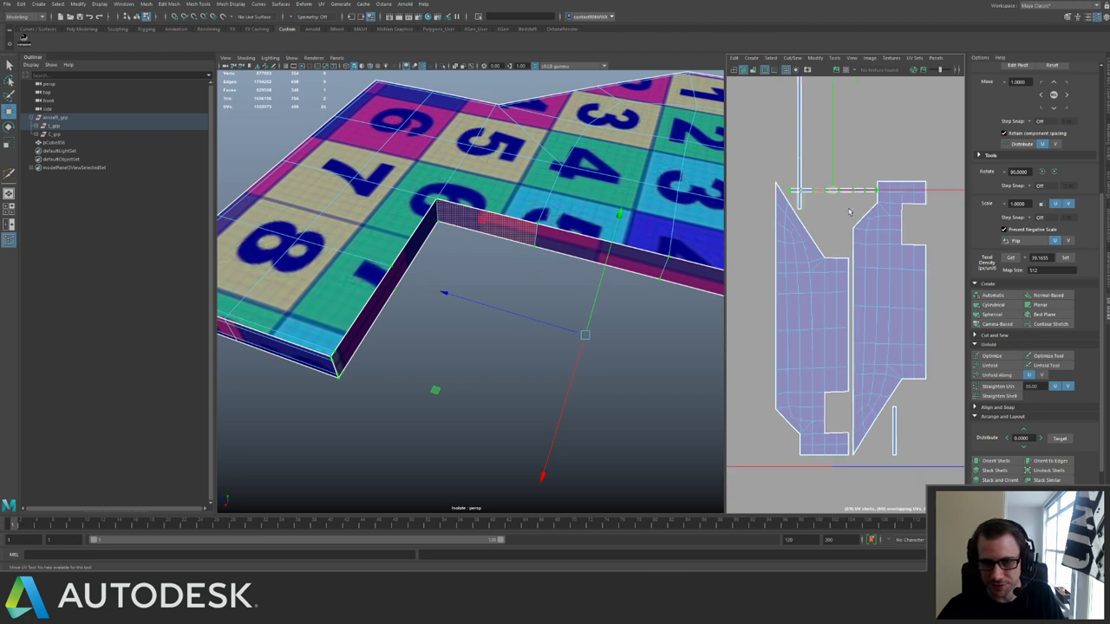
{"action": "right_click_drag", "start_coordinate": [822, 194], "coordinate": [828, 194]}
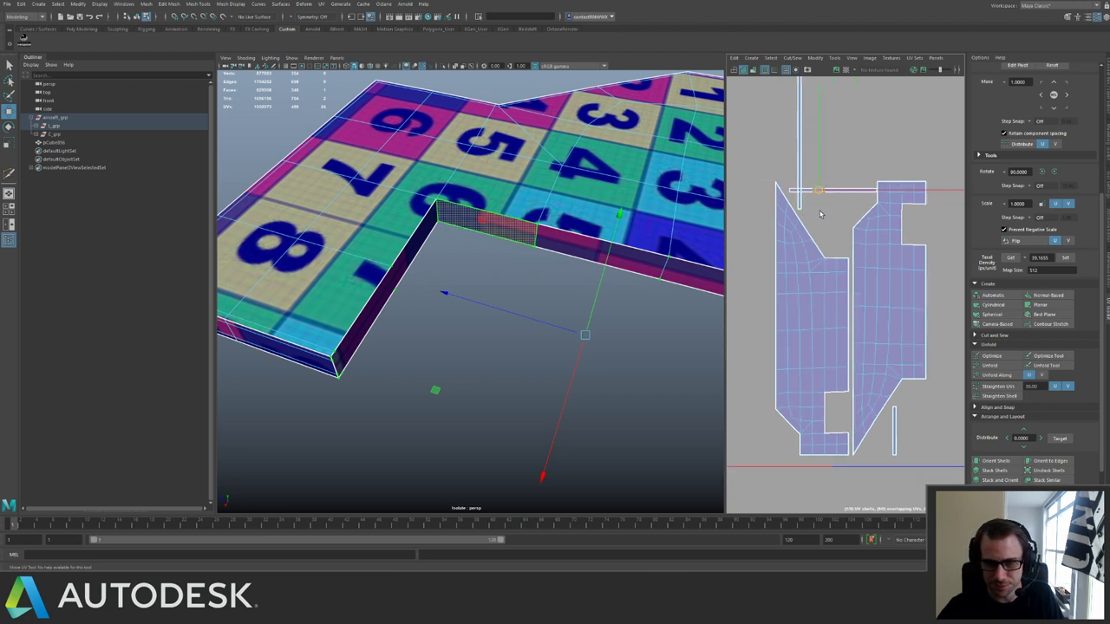
{"action": "left_click", "coordinate": [819, 191]}
{"action": "double_click", "coordinate": [809, 192], "text": "shift"}
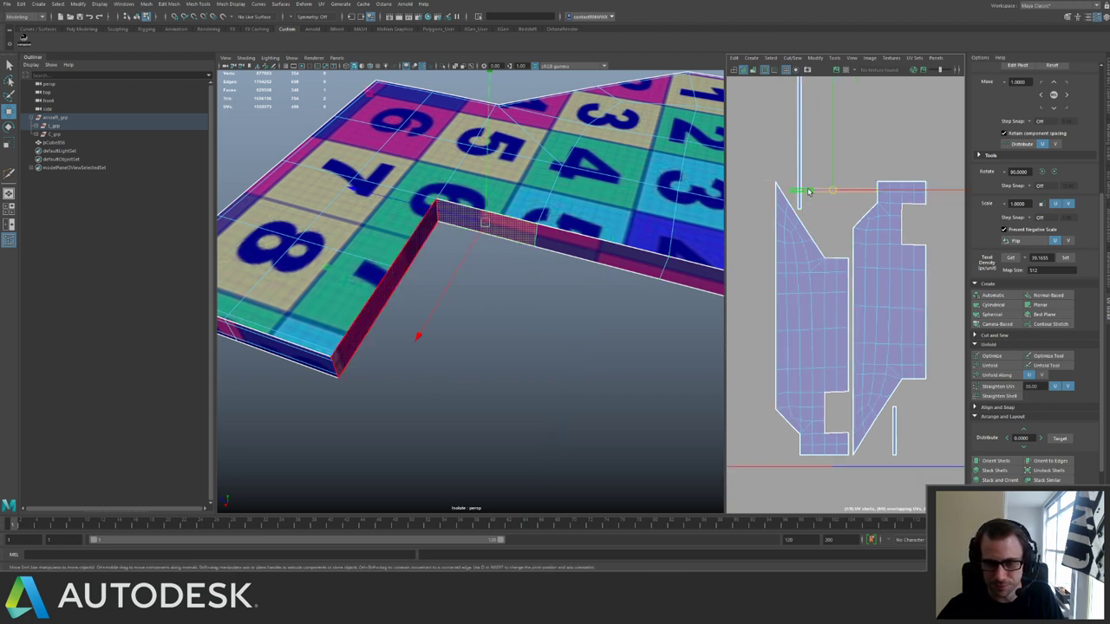
{"action": "left_click_drag", "start_coordinate": [833, 192], "coordinate": [886, 457]}
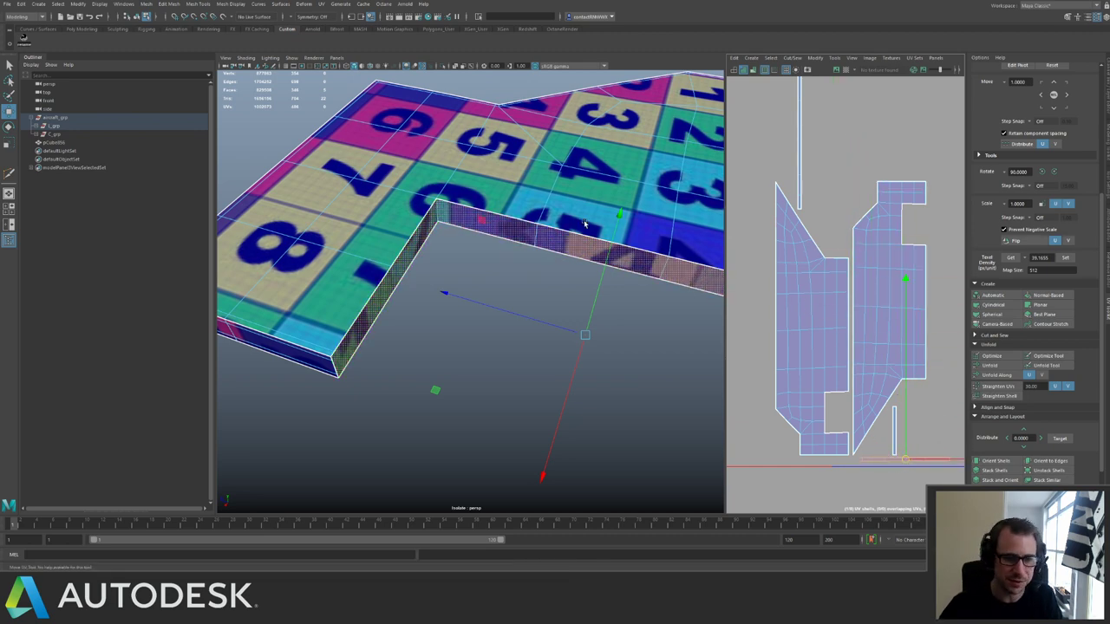
Try sliding an interior edge of the panel's large face sideways beside the notch, and undo the move.
{"action": "left_click_drag", "start_coordinate": [563, 198], "coordinate": [596, 208], "text": "alt"}
{"action": "right_click_drag", "start_coordinate": [597, 208], "coordinate": [431, 209], "text": "alt"}
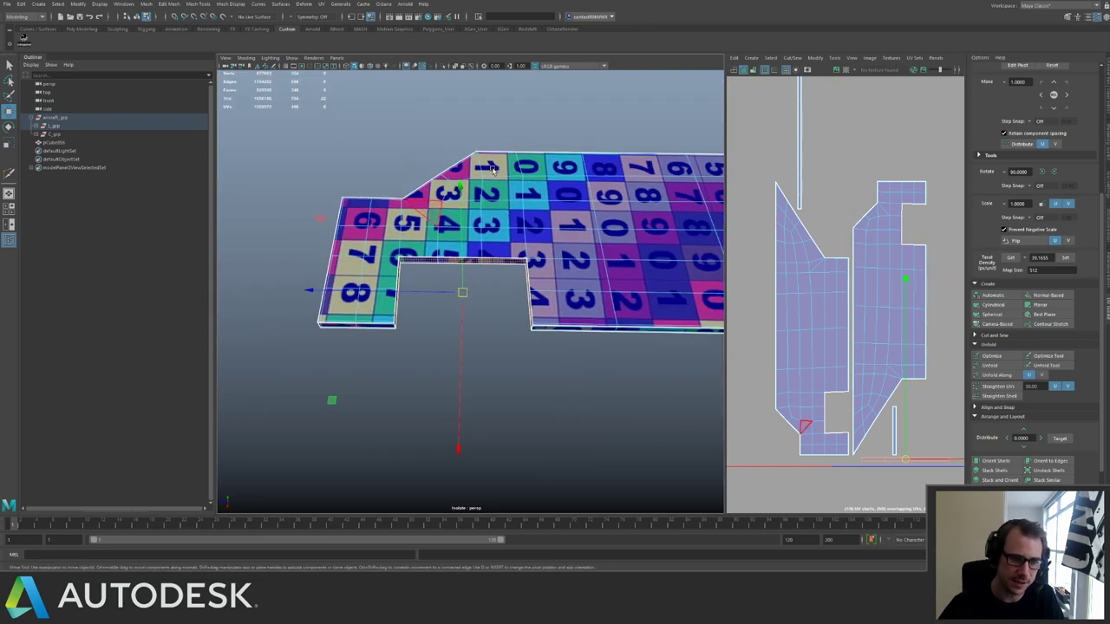
{"action": "left_click", "coordinate": [500, 191]}
{"action": "right_click_drag", "start_coordinate": [609, 191], "coordinate": [556, 234], "text": "alt"}
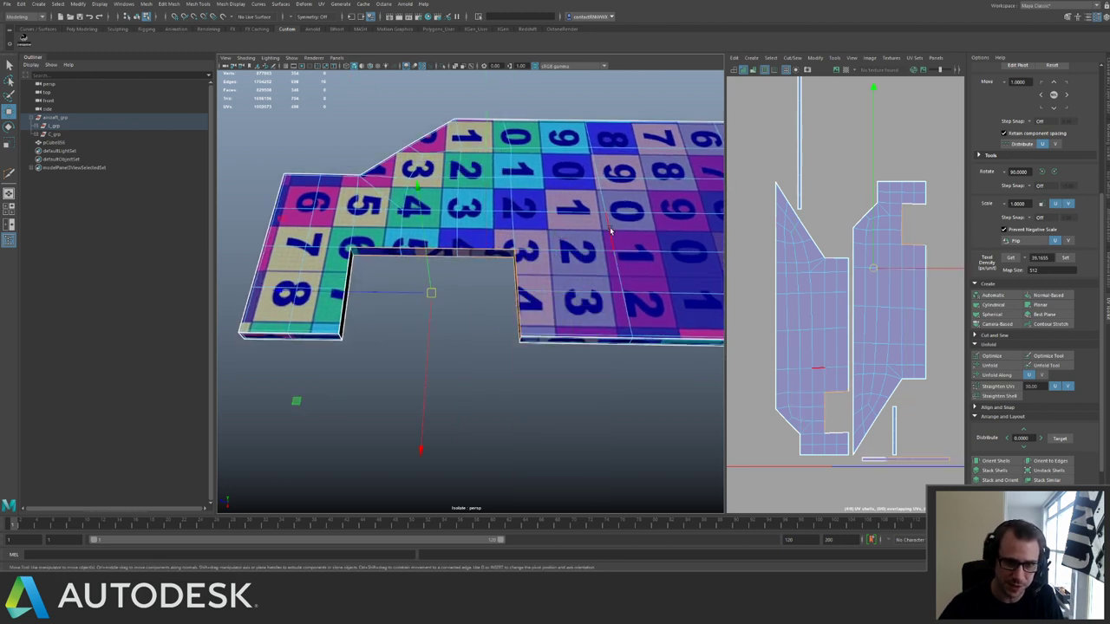
{"action": "left_click", "coordinate": [629, 212]}
{"action": "middle_click_drag", "start_coordinate": [629, 214], "coordinate": [564, 229], "text": "alt"}
{"action": "right_click_drag", "start_coordinate": [563, 230], "coordinate": [560, 255], "text": "alt"}
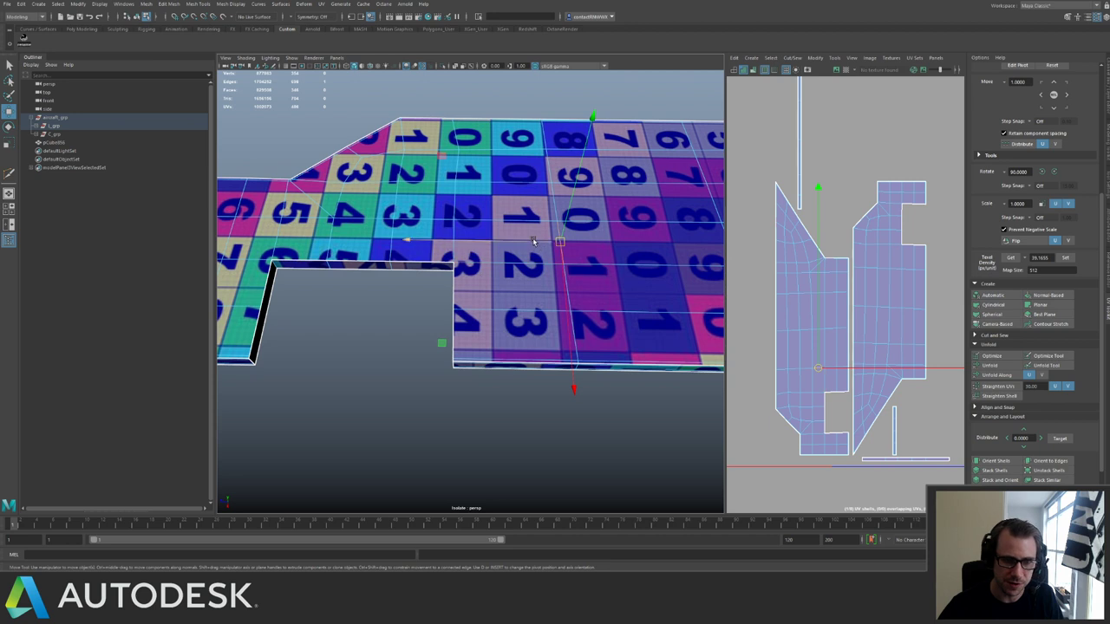
{"action": "left_click_drag", "start_coordinate": [532, 240], "coordinate": [607, 235]}
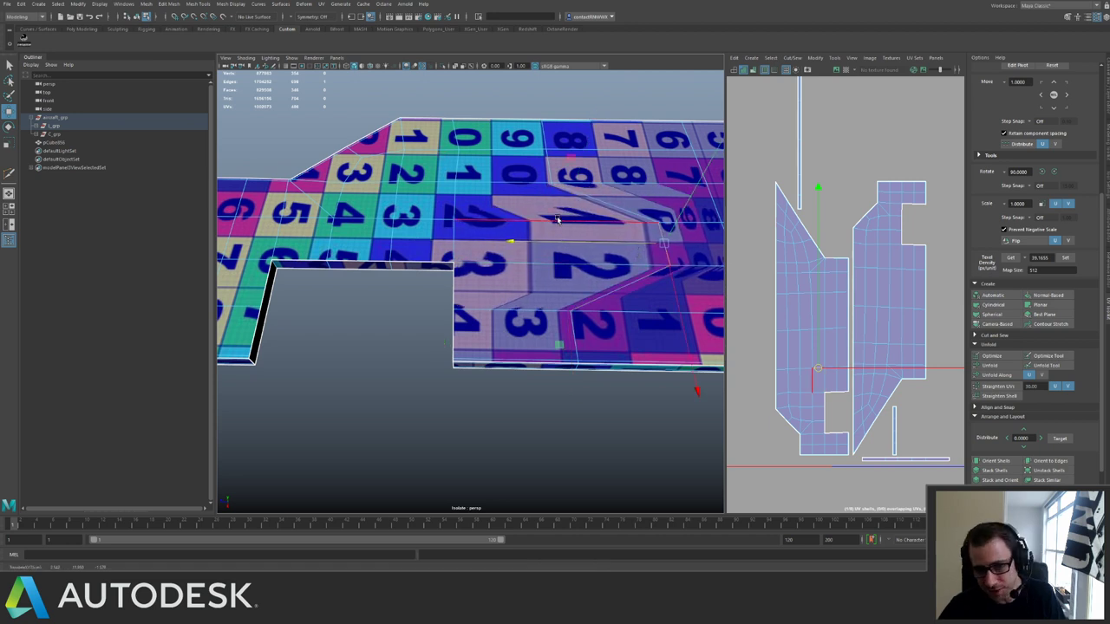
{"action": "right_click_drag", "start_coordinate": [510, 215], "coordinate": [503, 216], "text": "alt"}
{"action": "middle_click_drag", "start_coordinate": [503, 215], "coordinate": [494, 217], "text": "alt"}
{"action": "left_click_drag", "start_coordinate": [493, 215], "coordinate": [511, 223], "text": "alt"}
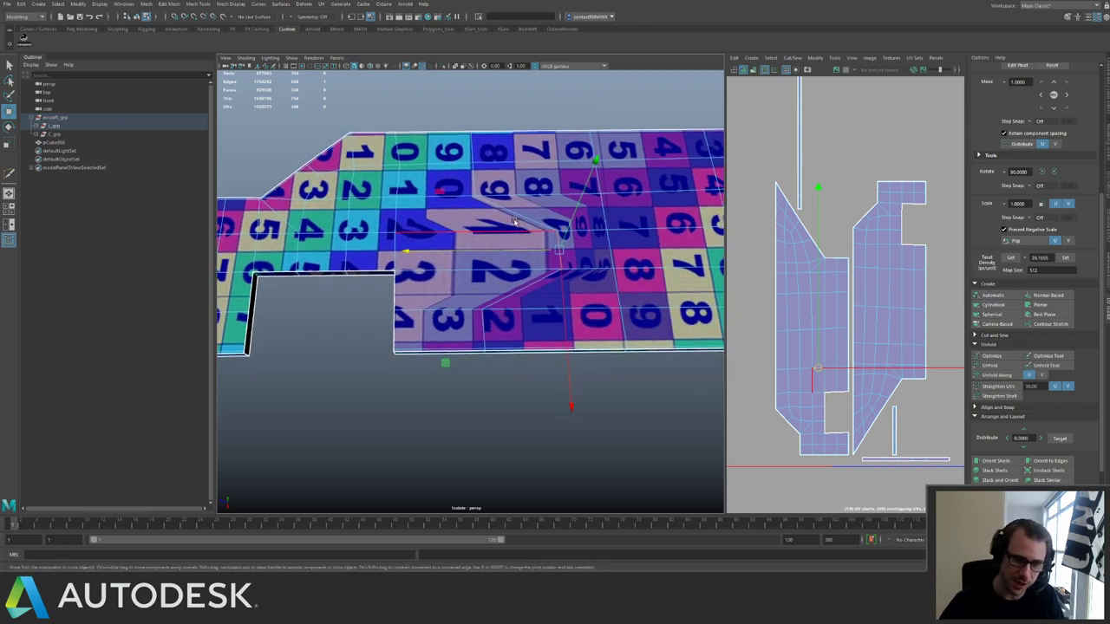
{"action": "key", "text": "ctrl+z"}
Cut a bent edge path across the panel's large face beside the notch with Multi-Cut, bulging away from the straight edge loop.
{"action": "right_click_drag", "start_coordinate": [504, 249], "coordinate": [510, 226]}
{"action": "left_click", "coordinate": [552, 247]}
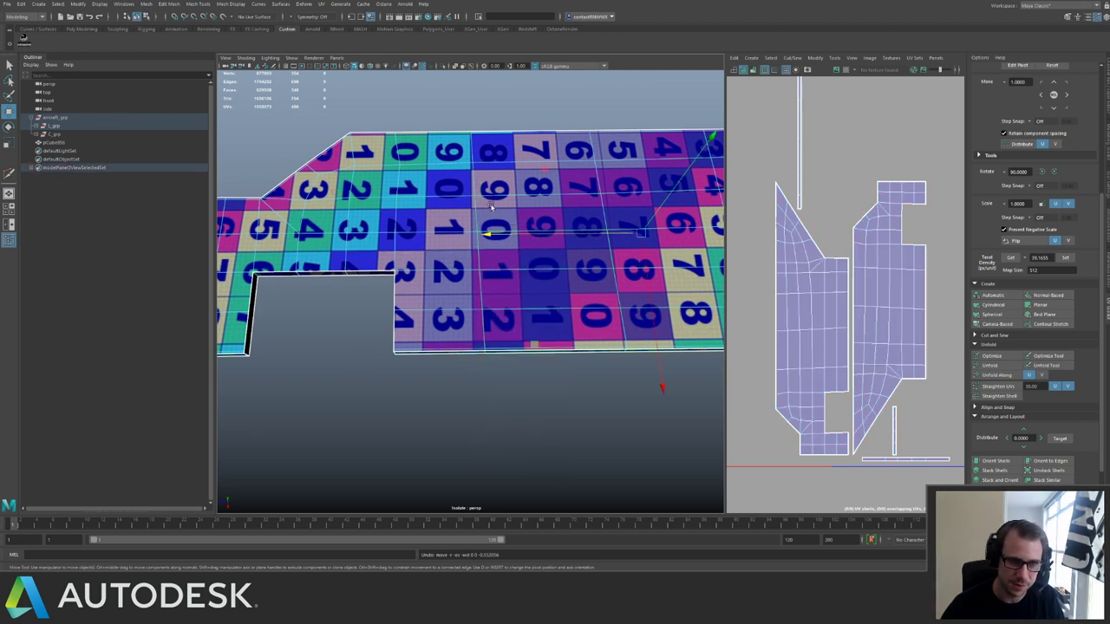
{"action": "key", "text": "ctrl+shift+x"}
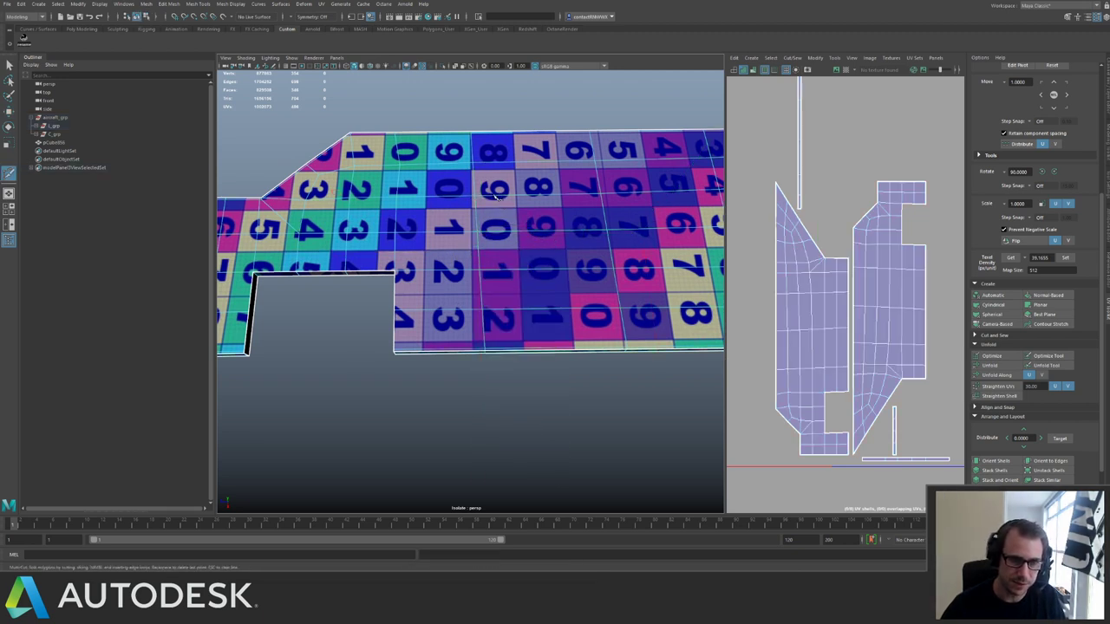
{"action": "left_click", "coordinate": [536, 231]}
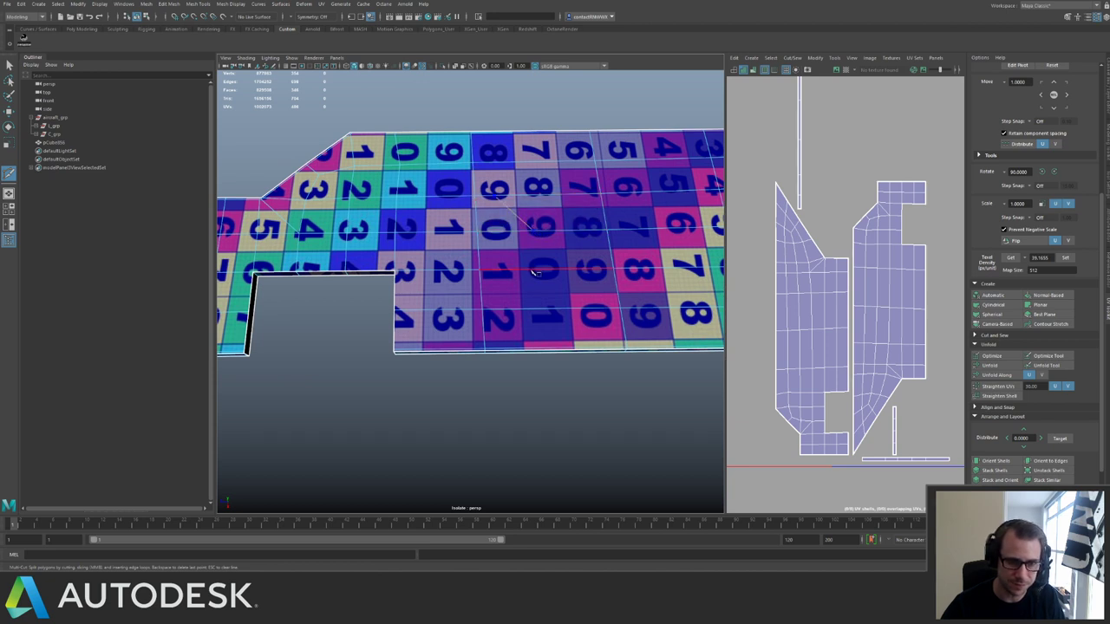
{"action": "left_click", "coordinate": [482, 309]}
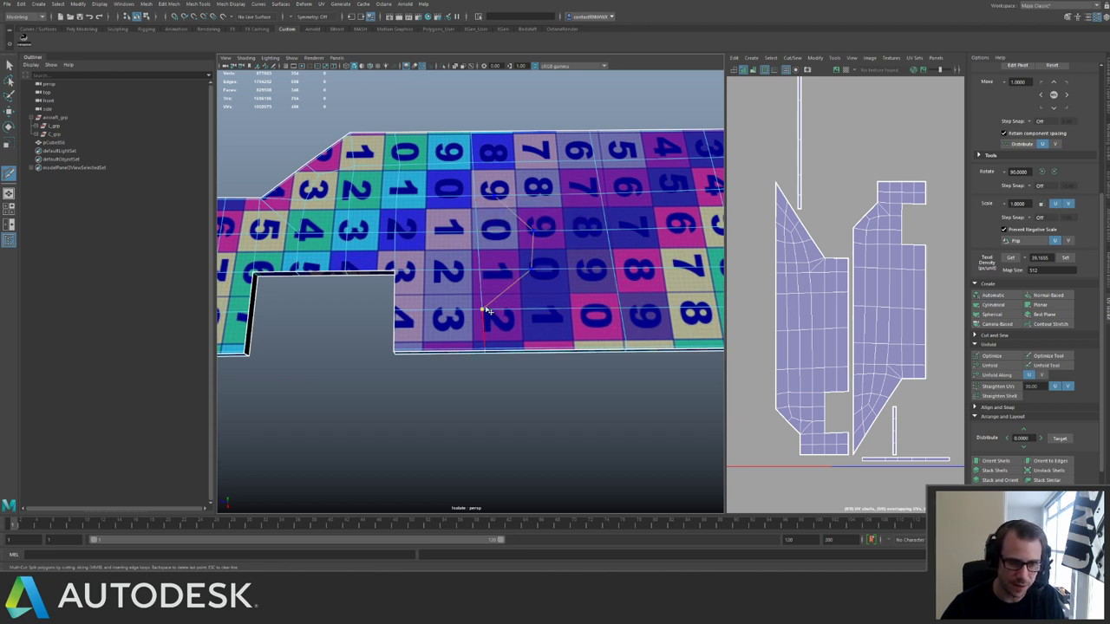
Delete the straight edges bypassed by the bent path and cut its end through to the existing edge loop.
{"action": "key", "text": "q"}
{"action": "right_click_drag", "start_coordinate": [488, 302], "coordinate": [487, 279]}
{"action": "left_click", "coordinate": [482, 280]}
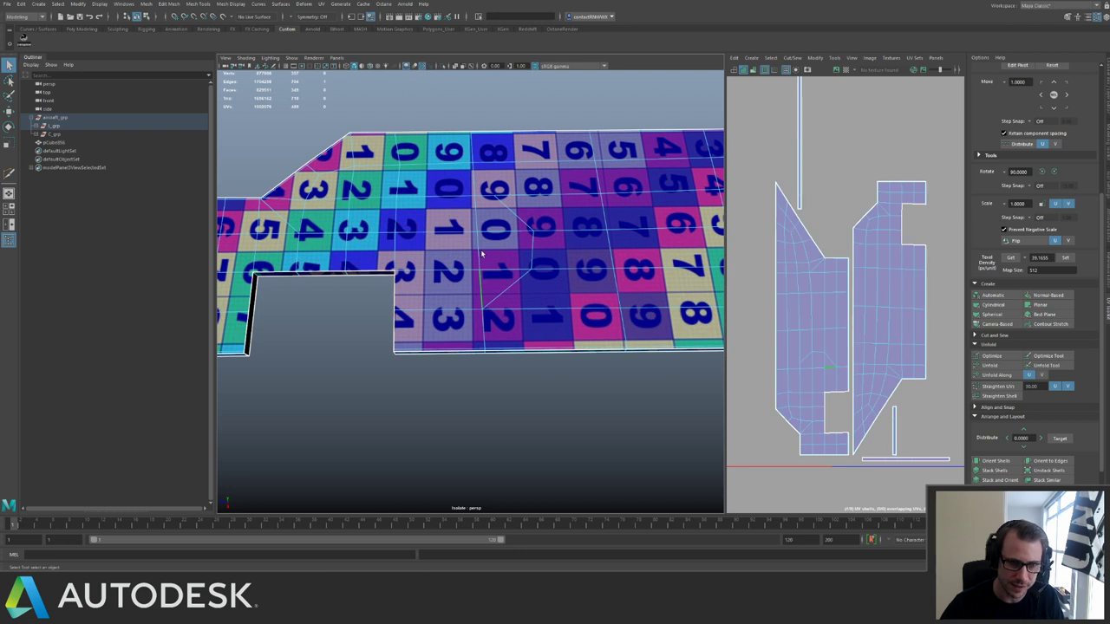
{"action": "key", "text": "ctrl+shift+x"}
{"action": "left_click", "coordinate": [495, 197]}
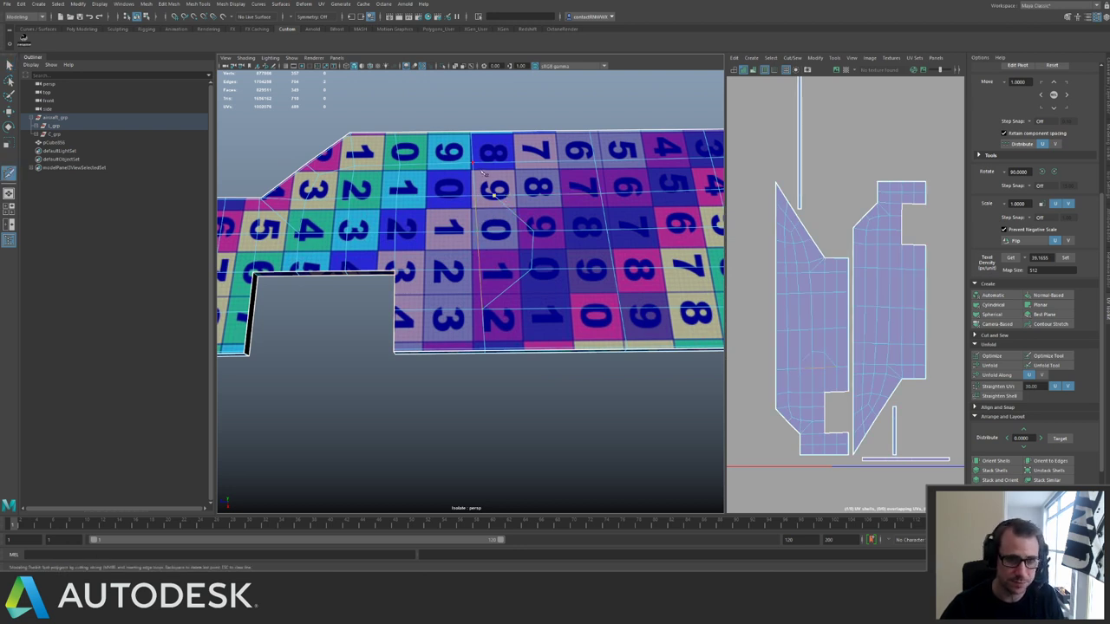
{"action": "key", "text": "q"}
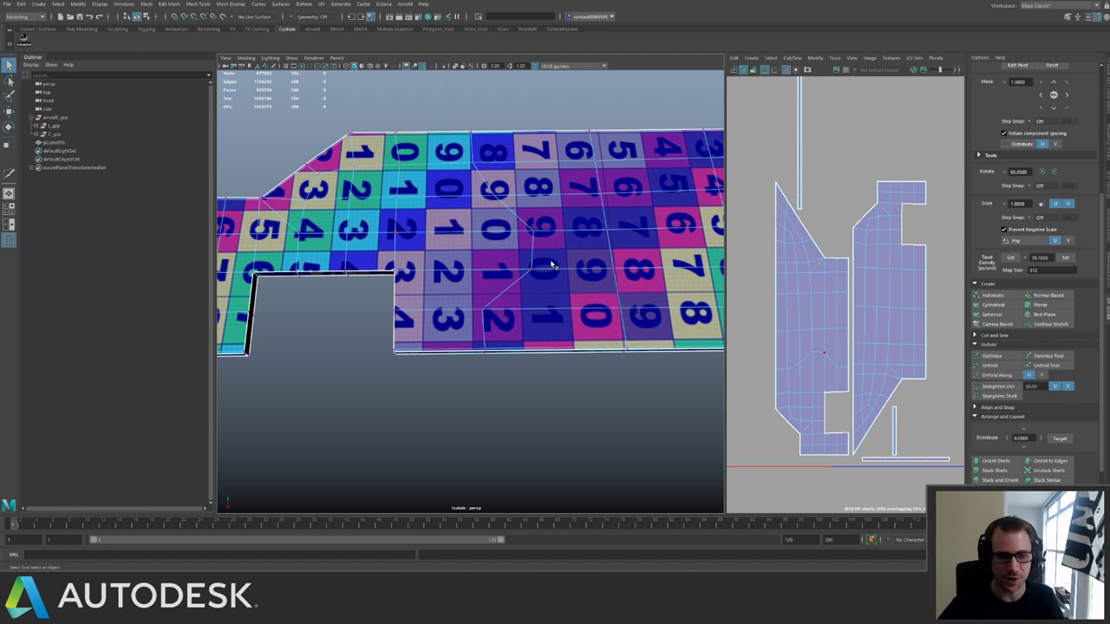
Enlarge the perspective view and examine the checker texture around the rerouted edges and along the panel.
{"action": "left_click_drag", "start_coordinate": [429, 192], "coordinate": [446, 153], "text": "alt"}
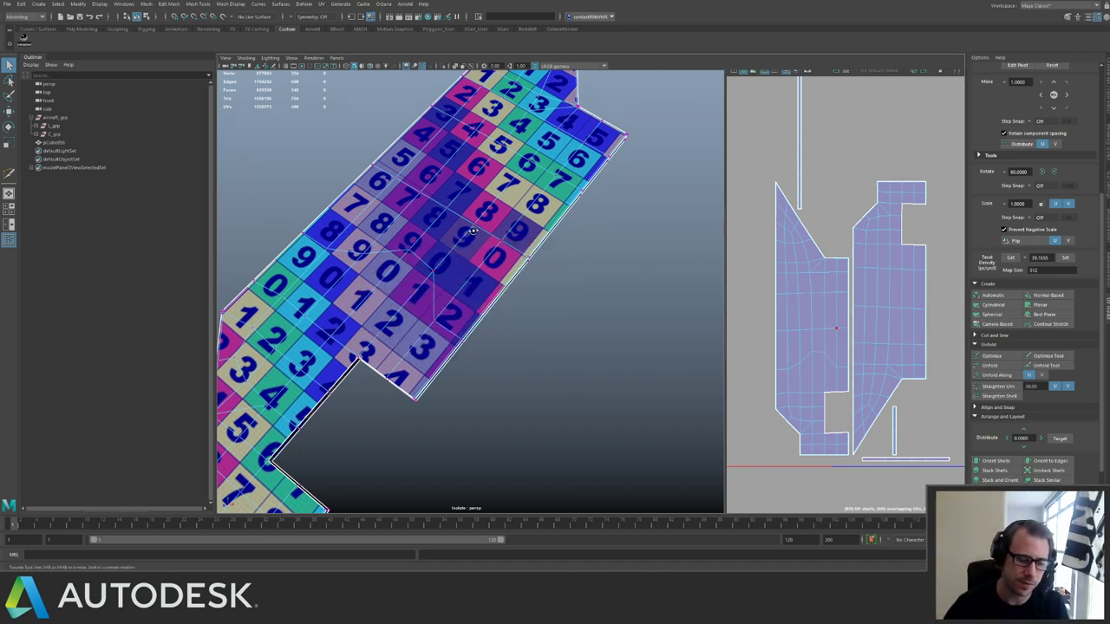
{"action": "key", "text": "space"}
{"action": "left_click_drag", "start_coordinate": [517, 254], "coordinate": [496, 245], "text": "alt"}
{"action": "right_click_drag", "start_coordinate": [496, 246], "coordinate": [480, 238], "text": "alt"}
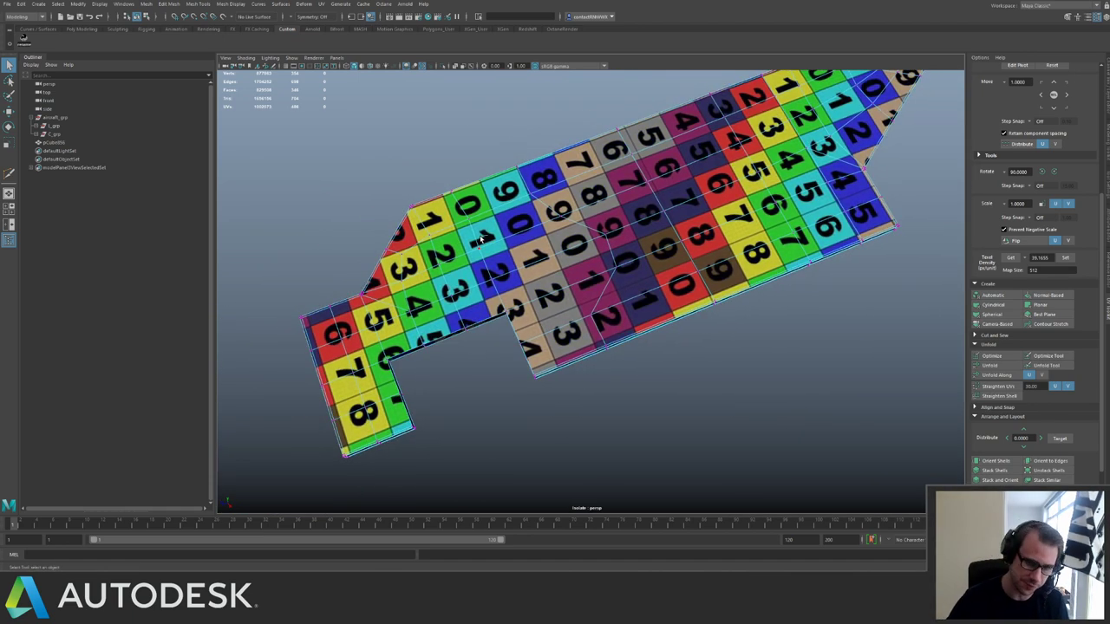
{"action": "right_click_drag", "start_coordinate": [520, 248], "coordinate": [601, 205]}
{"action": "left_click_drag", "start_coordinate": [542, 234], "coordinate": [621, 390], "text": "alt"}
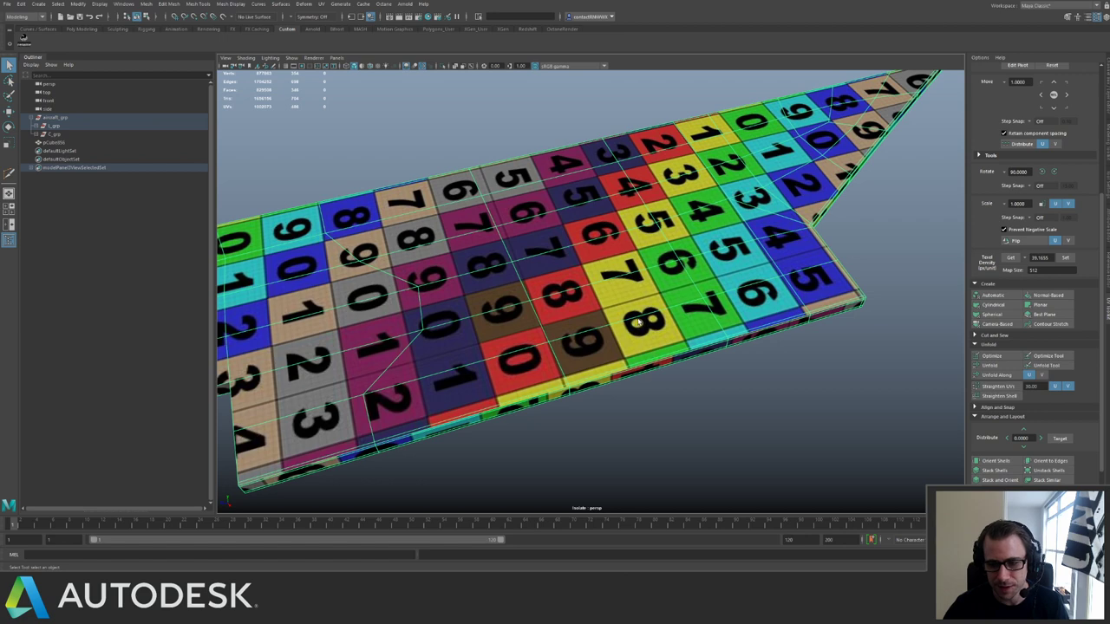
Select the vertices at the outer corner of the panel's far end and pull them outward into a long point.
{"action": "left_click_drag", "start_coordinate": [639, 319], "coordinate": [694, 264], "text": "alt"}
{"action": "right_click_drag", "start_coordinate": [790, 287], "coordinate": [705, 257]}
{"action": "left_click_drag", "start_coordinate": [734, 263], "coordinate": [768, 296]}
{"action": "middle_click_drag", "start_coordinate": [754, 263], "coordinate": [670, 279], "text": "alt"}
{"action": "key", "text": "w"}
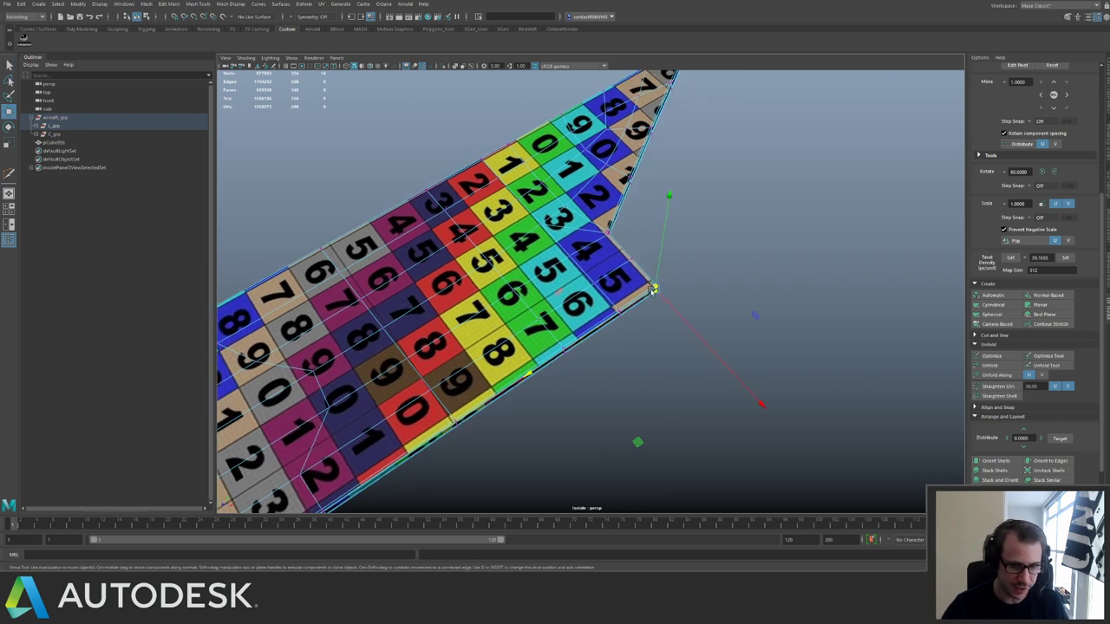
{"action": "key", "text": "b"}
{"action": "left_click_drag", "start_coordinate": [657, 290], "coordinate": [460, 284]}
{"action": "key", "text": "b"}
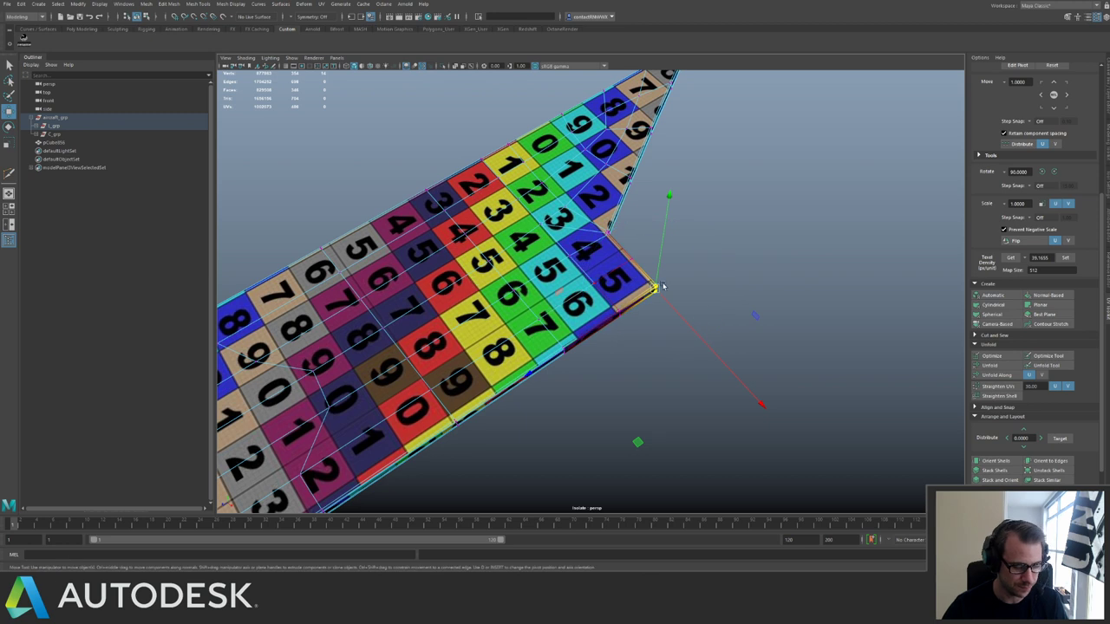
{"action": "key", "text": "e"}
{"action": "key", "text": "w"}
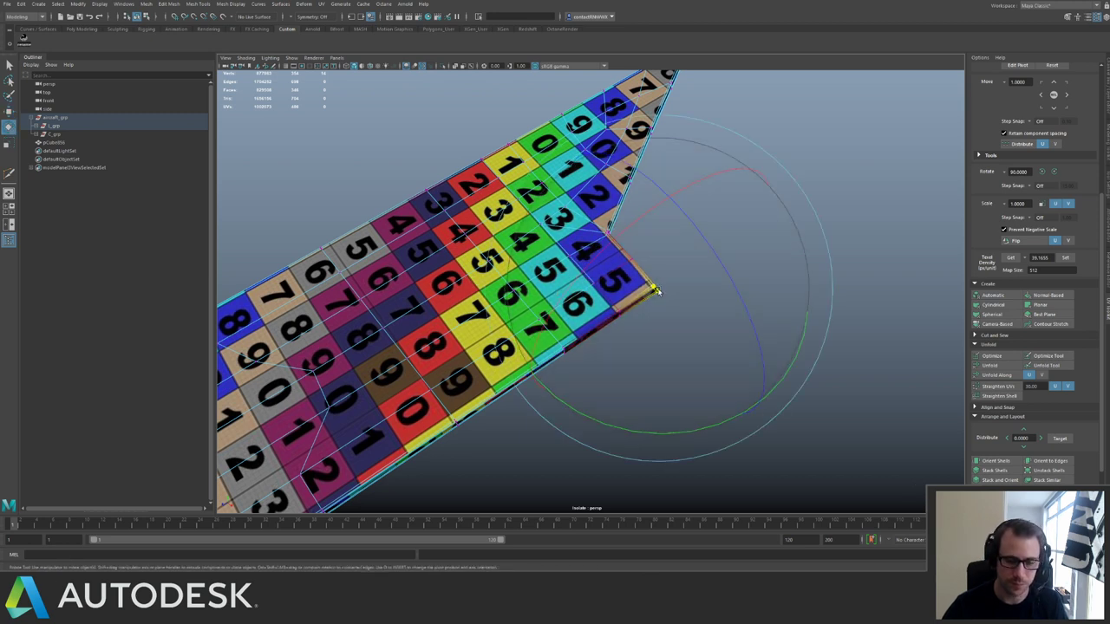
{"action": "left_click_drag", "start_coordinate": [674, 263], "coordinate": [740, 277], "text": "alt"}
{"action": "left_click_drag", "start_coordinate": [680, 307], "coordinate": [611, 247], "text": "alt"}
Move the middle vertices of the end edge beside the pulled corner so the edge follows a slight curve.
{"action": "left_click", "coordinate": [600, 259]}
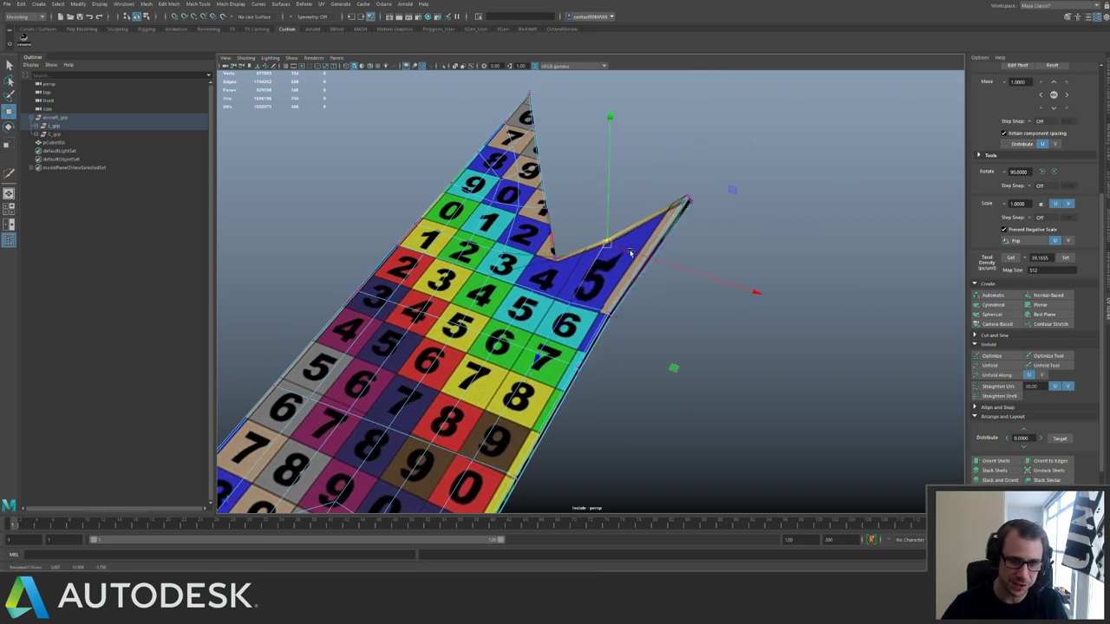
{"action": "right_click_drag", "start_coordinate": [629, 250], "coordinate": [659, 236]}
{"action": "right_click_drag", "start_coordinate": [600, 279], "coordinate": [644, 276]}
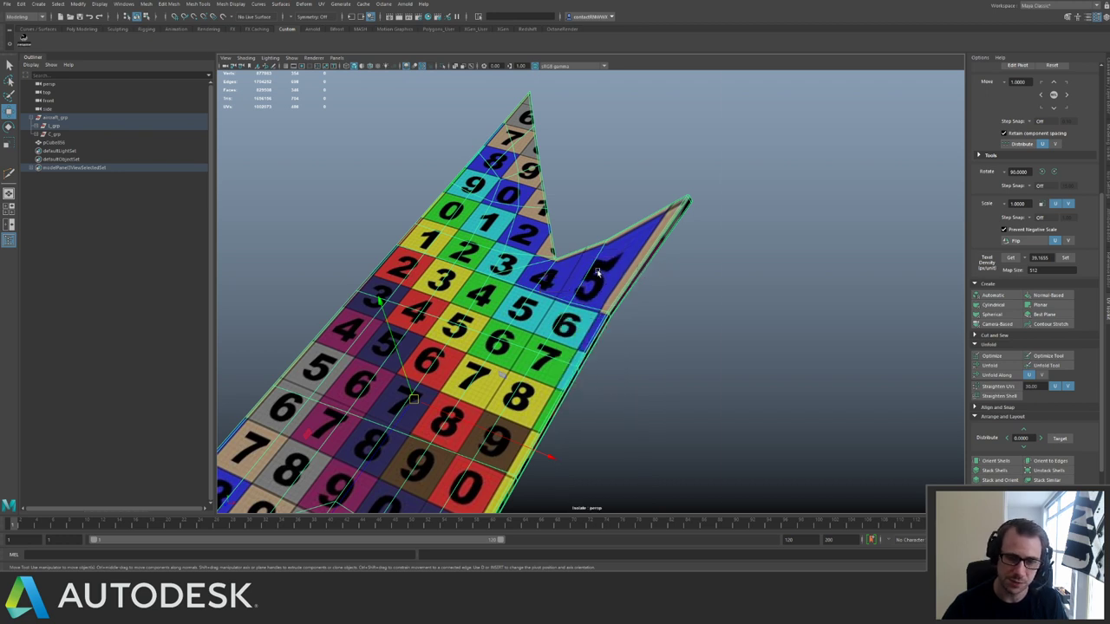
Bring back the UV editor, select the UVs at the stretched corner with soft selection off, and unfold them along V.
{"action": "key", "text": "space"}
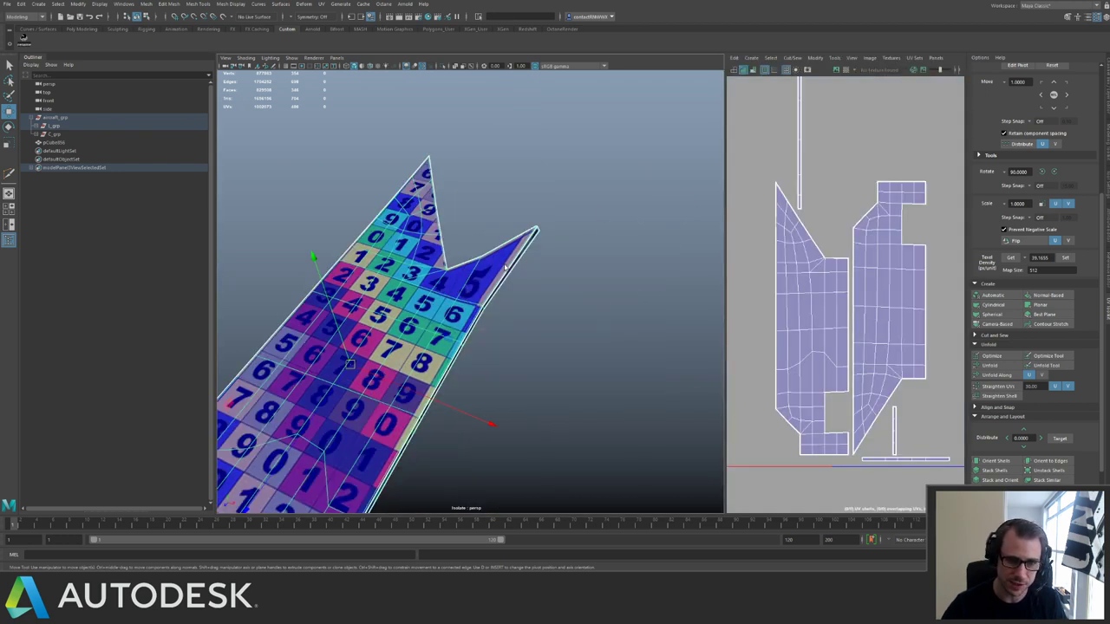
{"action": "right_click_drag", "start_coordinate": [540, 267], "coordinate": [540, 267]}
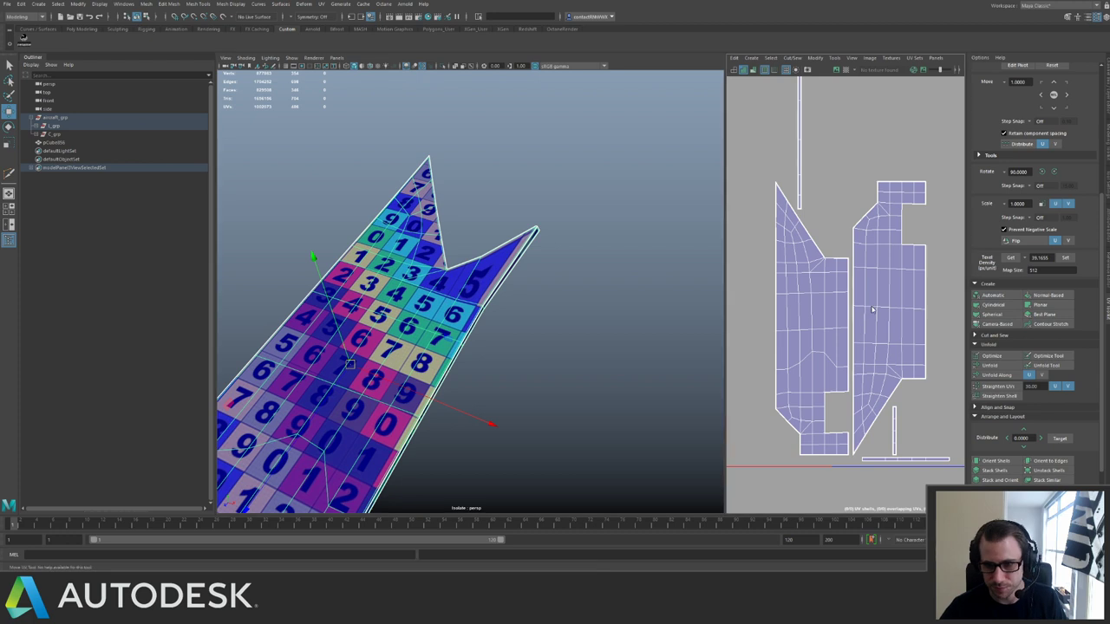
{"action": "right_click_drag", "start_coordinate": [871, 306], "coordinate": [905, 305]}
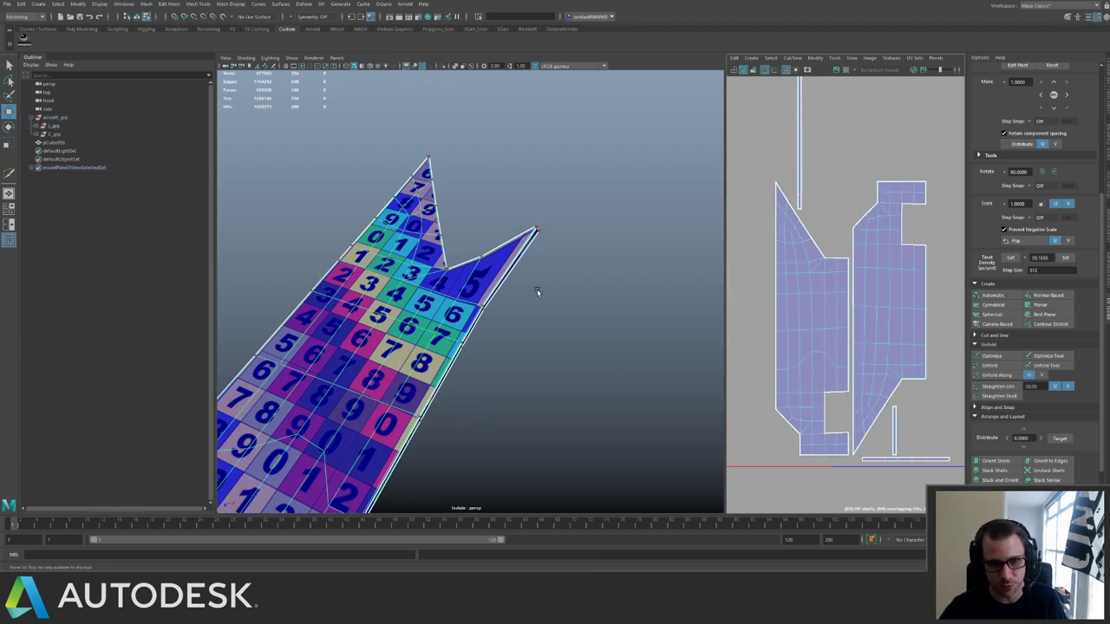
{"action": "left_click_drag", "start_coordinate": [461, 210], "coordinate": [575, 286]}
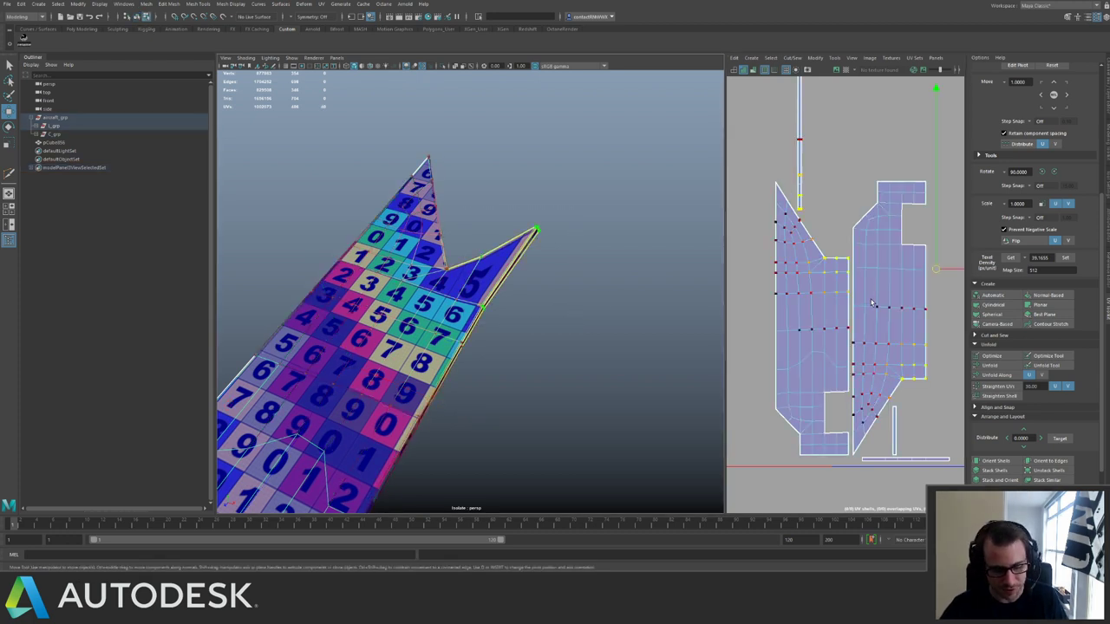
{"action": "key", "text": "b"}
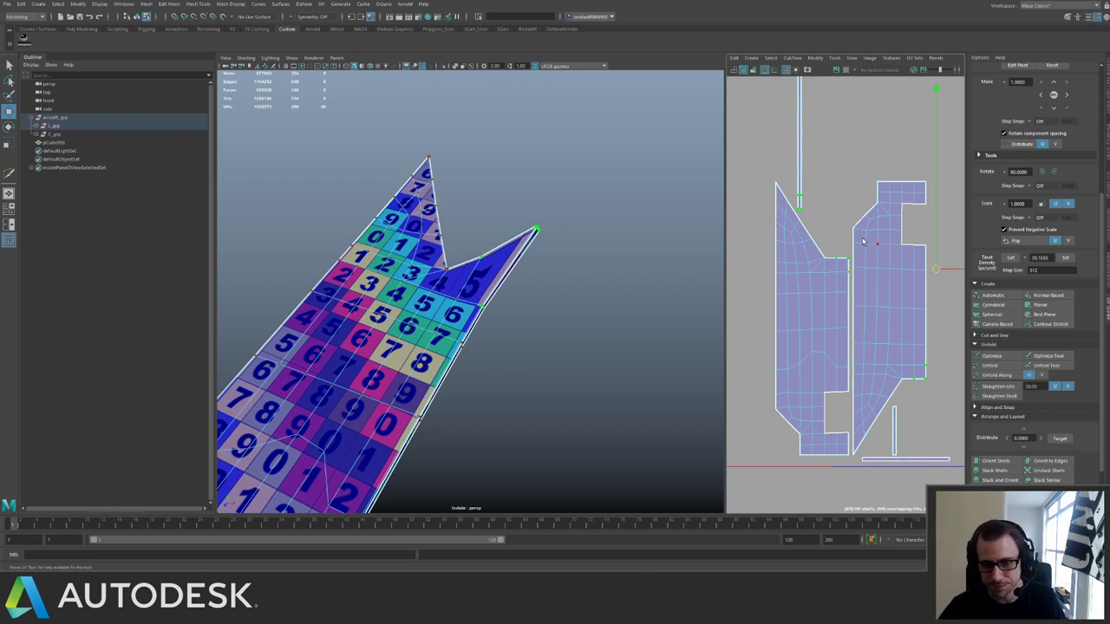
{"action": "middle_click_drag", "start_coordinate": [848, 262], "coordinate": [841, 286], "text": "alt"}
{"action": "scroll", "coordinate": [839, 283], "scroll_direction": "up", "scroll_amount": 1}
{"action": "left_click_drag", "start_coordinate": [517, 257], "coordinate": [657, 305], "text": "alt"}
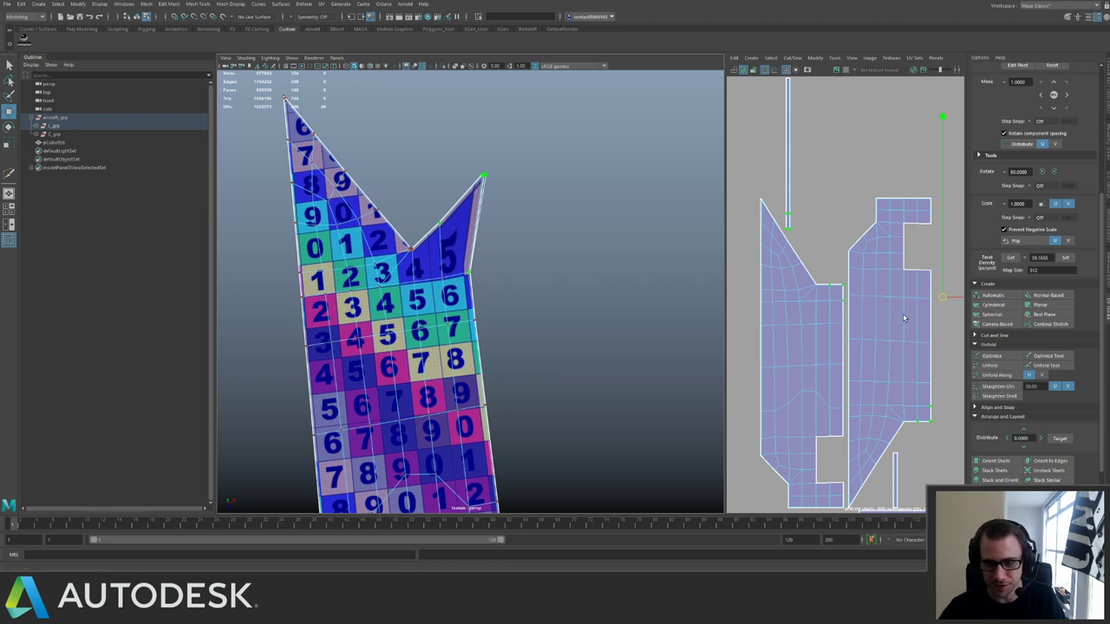
{"action": "middle_click_drag", "start_coordinate": [867, 295], "coordinate": [839, 296], "text": "alt"}
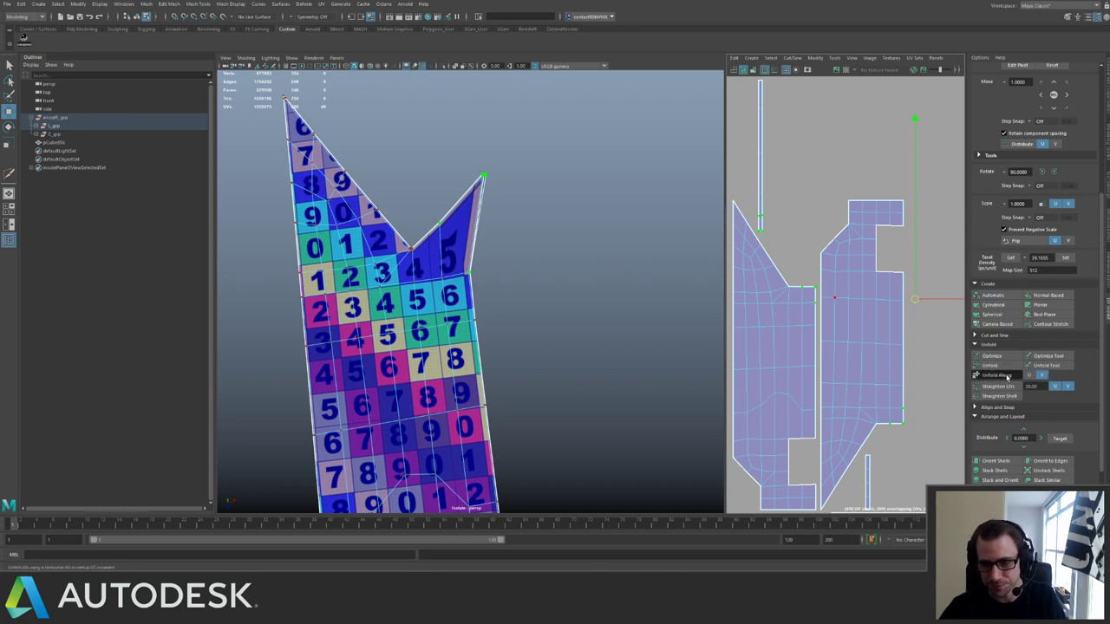
{"action": "left_click", "coordinate": [1006, 375]}
{"action": "scroll", "coordinate": [836, 301], "scroll_direction": "down", "scroll_amount": 3}
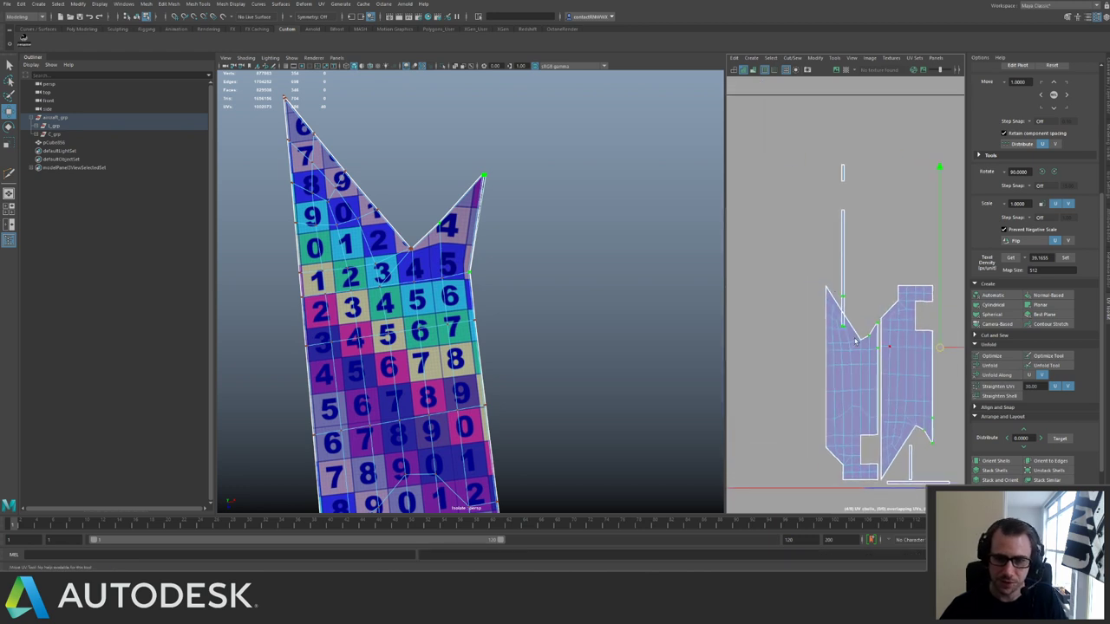
{"action": "scroll", "coordinate": [845, 303], "scroll_direction": "up", "scroll_amount": 8}
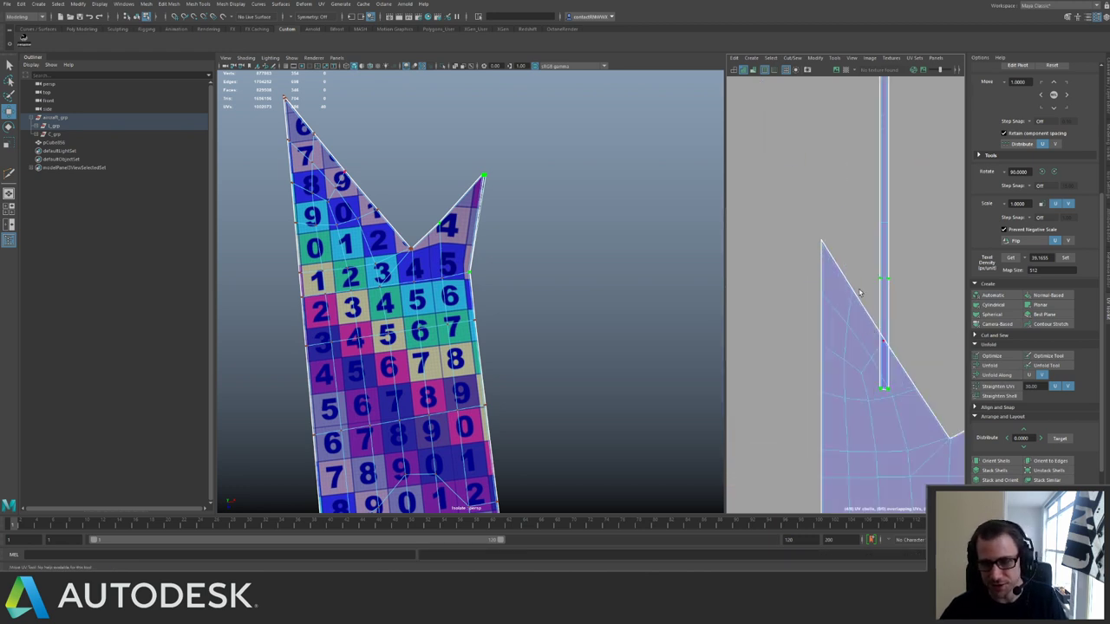
Check the stretched corner's UVs and checker texture, and delete the whole reshaped panel.
{"action": "scroll", "coordinate": [860, 292], "scroll_direction": "down", "scroll_amount": 3}
{"action": "scroll", "coordinate": [889, 262], "scroll_direction": "up", "scroll_amount": 4}
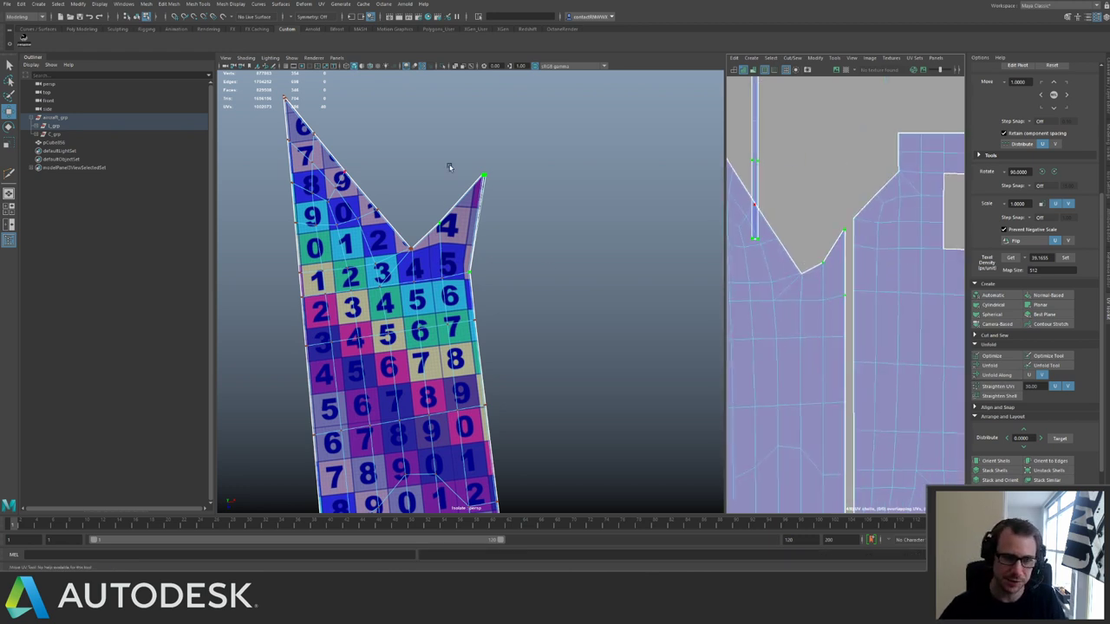
{"action": "middle_click_drag", "start_coordinate": [436, 343], "coordinate": [482, 312], "text": "alt"}
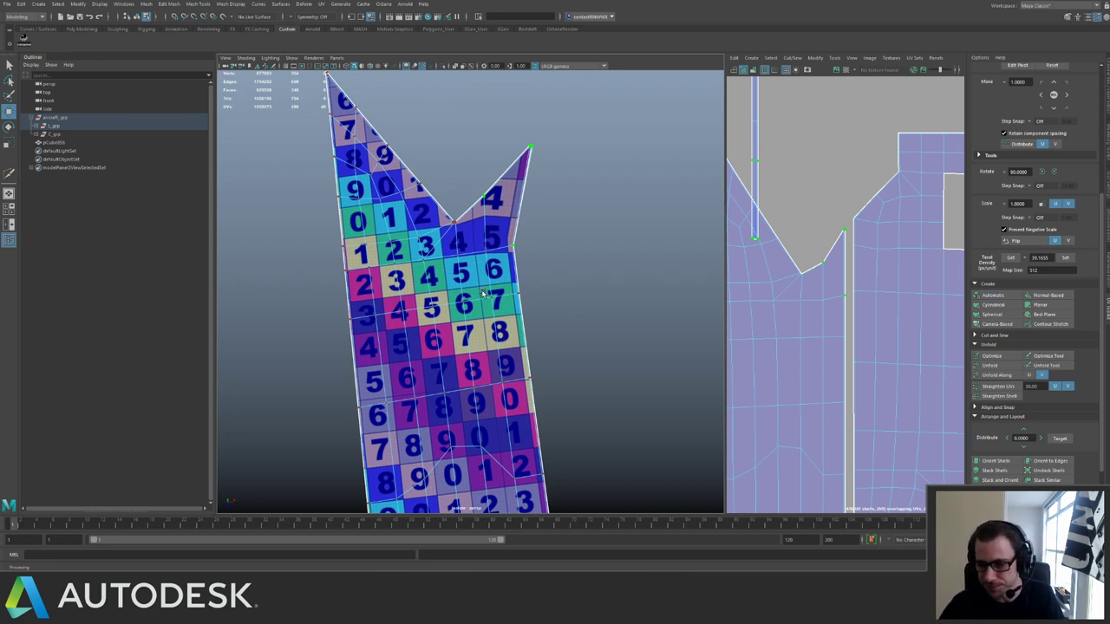
{"action": "right_click_drag", "start_coordinate": [487, 282], "coordinate": [411, 239]}
{"action": "key", "text": "Delete"}
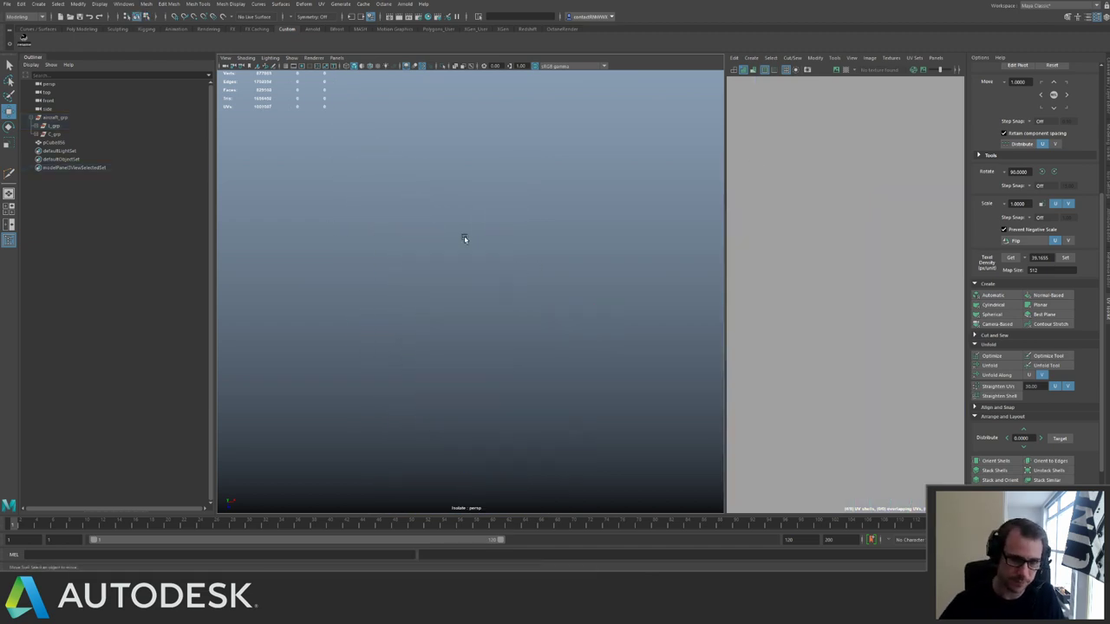
Leave isolation to show the whole aircraft again and select the separate cube object by its name.
{"action": "key", "text": "ctrl+1"}
{"action": "left_click_drag", "start_coordinate": [535, 278], "coordinate": [482, 244], "text": "alt"}
{"action": "right_click_drag", "start_coordinate": [482, 243], "coordinate": [516, 308], "text": "alt"}
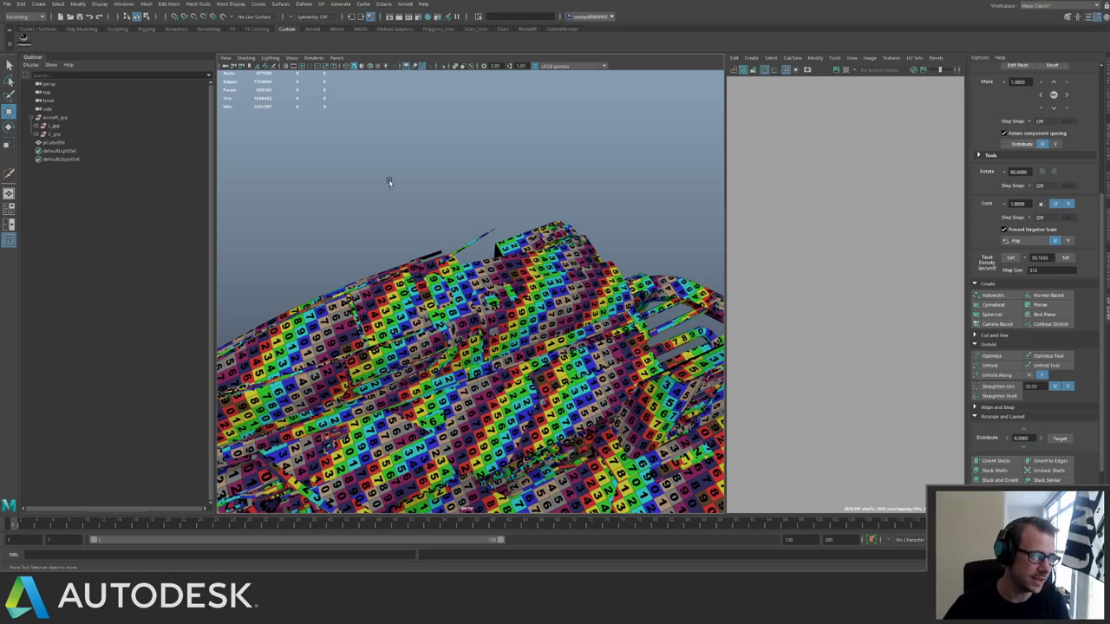
{"action": "left_click", "coordinate": [59, 143]}
{"action": "mouse_move", "coordinate": [576, 218]}
{"action": "left_mouse_down", "text": "alt"}
{"action": "mouse_move", "coordinate": [491, 232]}
{"action": "mouse_move", "coordinate": [580, 194]}
{"action": "mouse_move", "coordinate": [594, 214]}
{"action": "left_mouse_up", "text": "alt"}
Switch to OctaneRender and close it without saving the current project.
{"action": "key", "text": "space"}
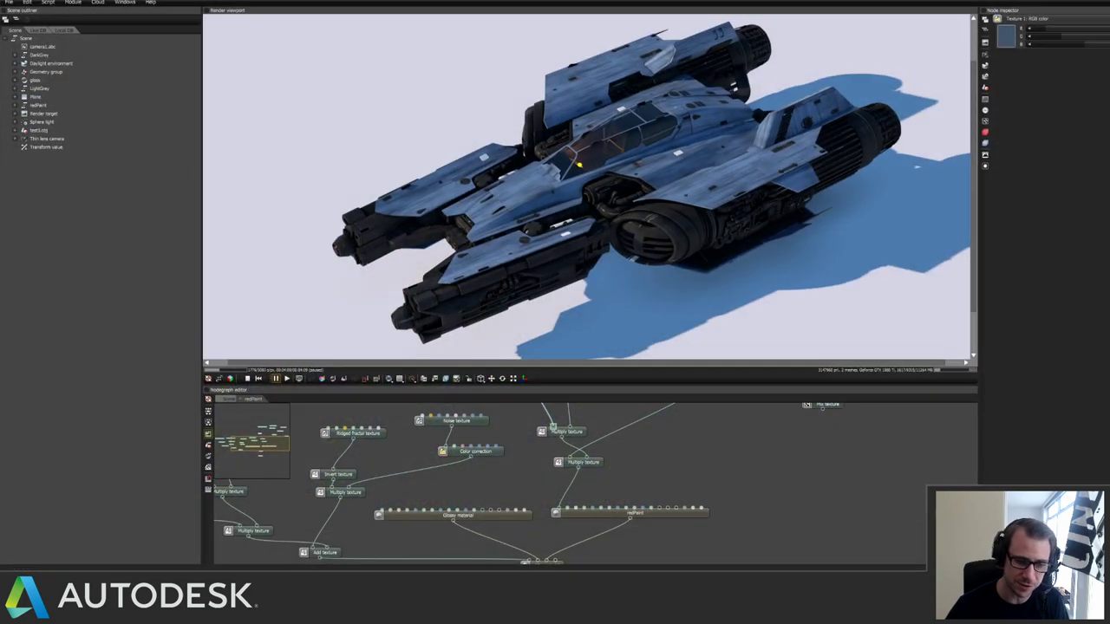
{"action": "right_click", "coordinate": [399, 563]}
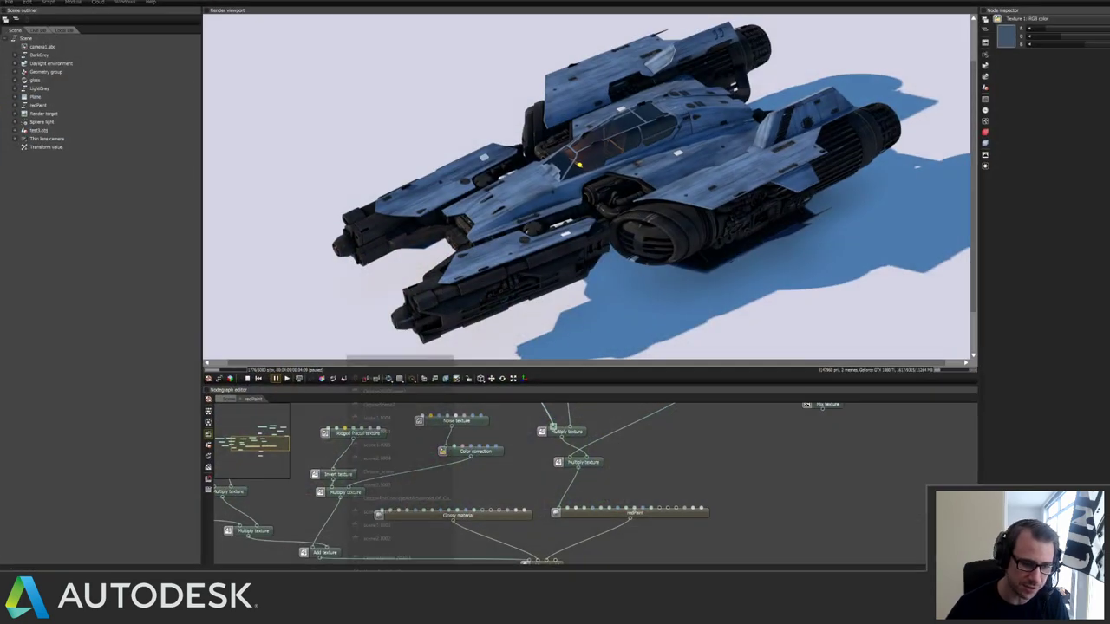
{"action": "left_click", "coordinate": [400, 563]}
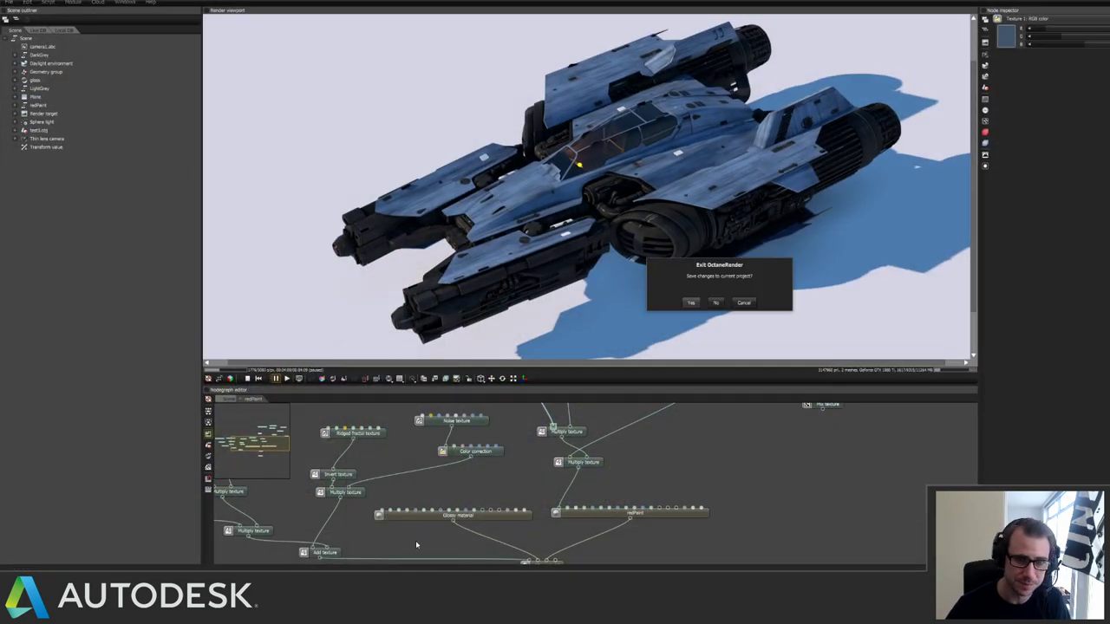
{"action": "left_click", "coordinate": [715, 302]}
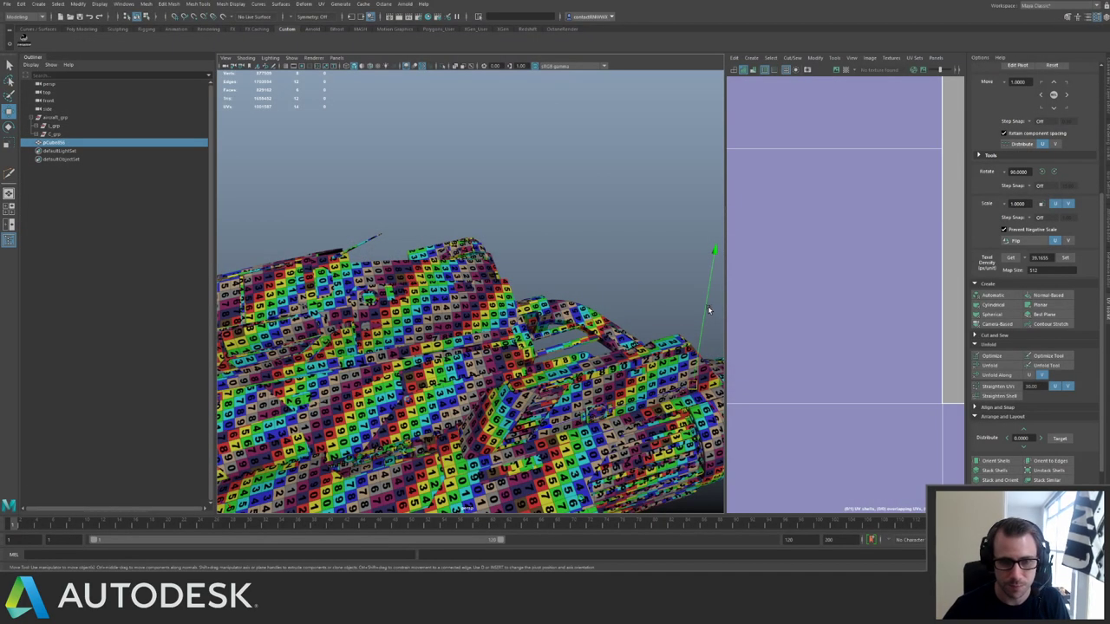
Clear the selection and save the Maya scene.
{"action": "left_click", "coordinate": [660, 258]}
{"action": "left_click_drag", "start_coordinate": [660, 257], "coordinate": [498, 195], "text": "alt"}
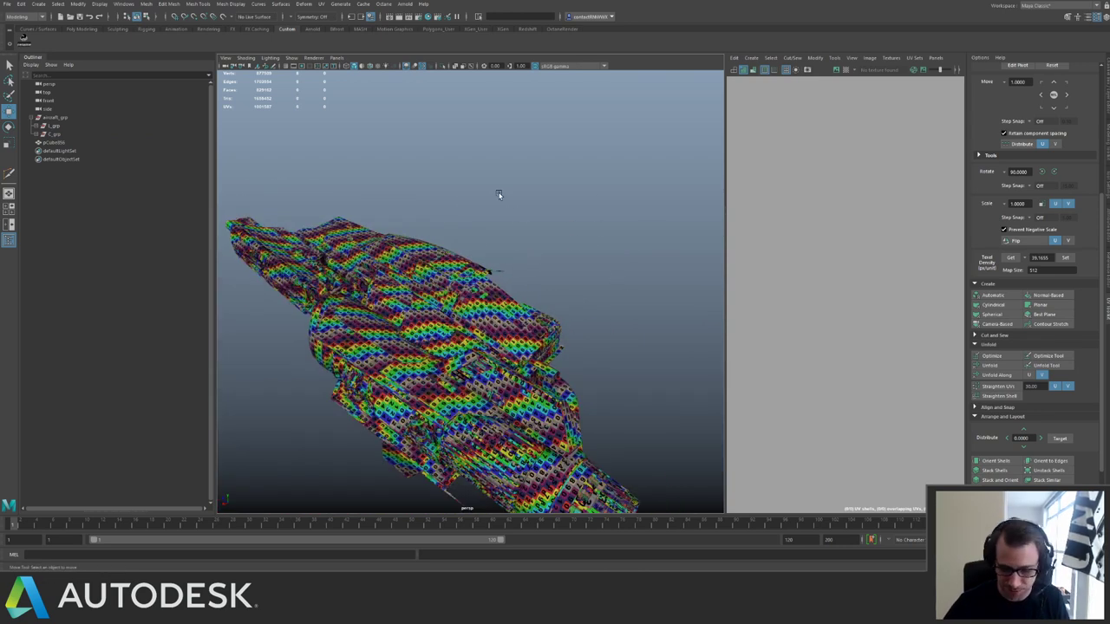
{"action": "key", "text": "q"}
{"action": "key", "text": "ctrl+s"}
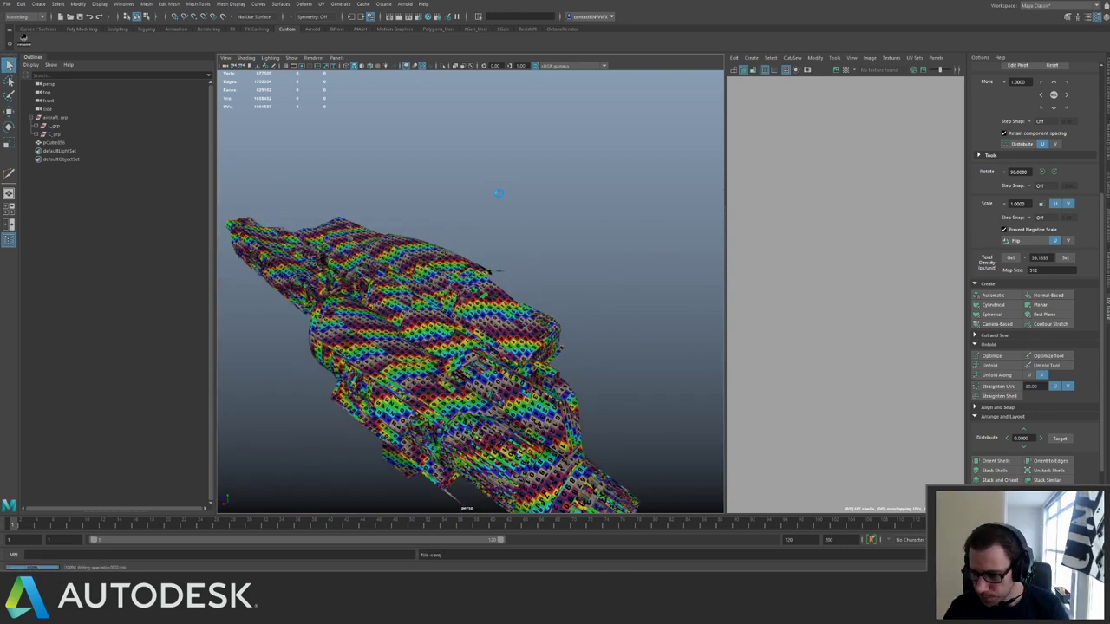
{"action": "key", "text": "w"}
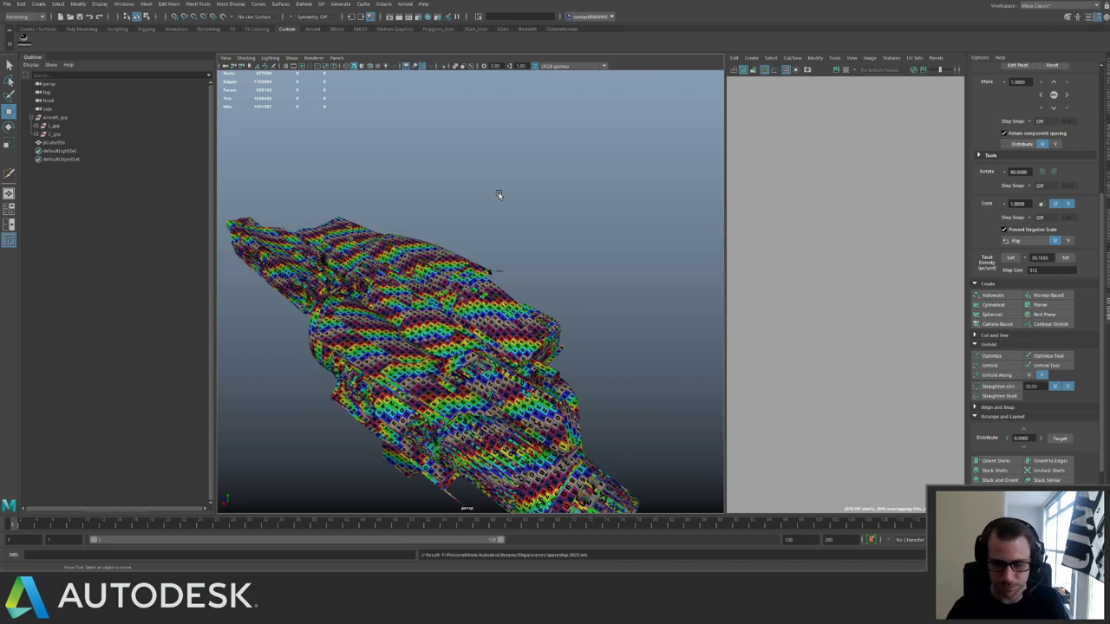
Select the untextured long box between the engine and the panel above it, isolate it, and enlarge the perspective view.
{"action": "middle_click_drag", "start_coordinate": [521, 322], "coordinate": [525, 161], "text": "alt"}
{"action": "right_click_drag", "start_coordinate": [525, 160], "coordinate": [633, 217], "text": "alt"}
{"action": "left_click_drag", "start_coordinate": [633, 216], "coordinate": [537, 230], "text": "alt"}
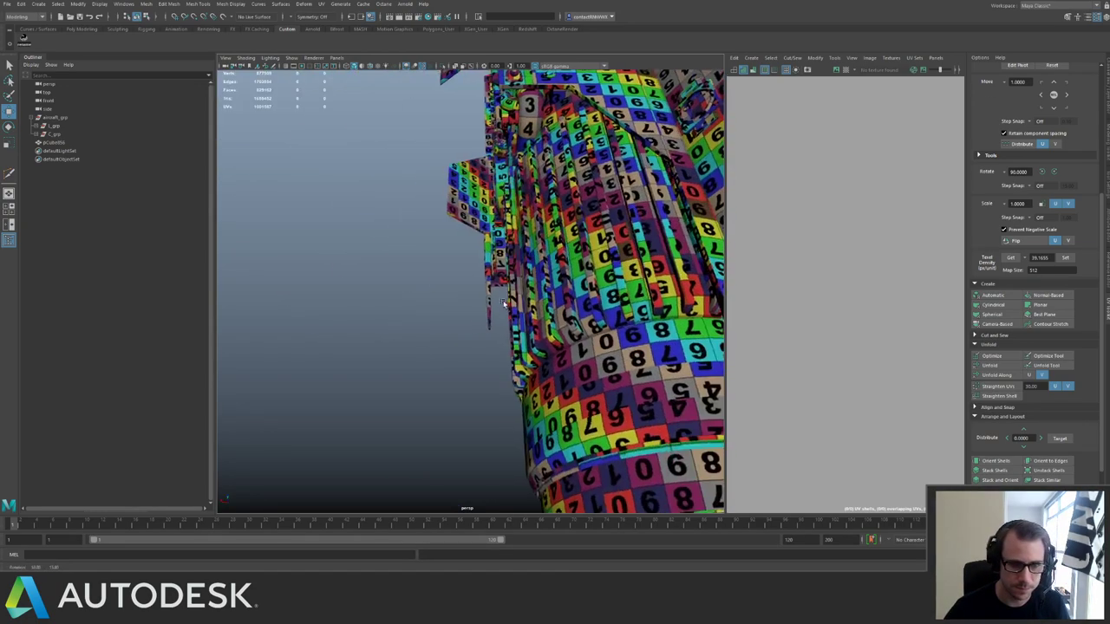
{"action": "right_click_drag", "start_coordinate": [538, 230], "coordinate": [473, 232], "text": "alt"}
{"action": "middle_click_drag", "start_coordinate": [473, 232], "coordinate": [373, 282], "text": "alt"}
{"action": "left_click_drag", "start_coordinate": [372, 282], "coordinate": [477, 230], "text": "alt"}
{"action": "right_click_drag", "start_coordinate": [477, 230], "coordinate": [568, 299], "text": "alt"}
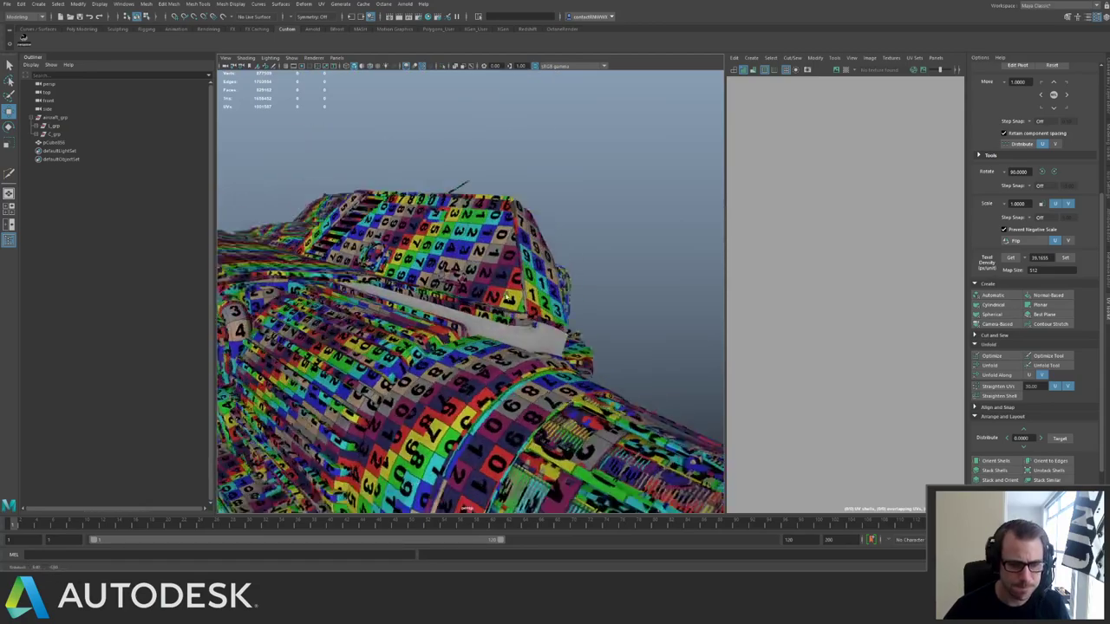
{"action": "left_click_drag", "start_coordinate": [568, 299], "coordinate": [382, 293], "text": "alt"}
{"action": "middle_click_drag", "start_coordinate": [382, 294], "coordinate": [477, 316], "text": "alt"}
{"action": "left_click_drag", "start_coordinate": [477, 317], "coordinate": [452, 312], "text": "alt"}
{"action": "right_click_drag", "start_coordinate": [452, 312], "coordinate": [516, 326], "text": "alt"}
{"action": "left_click", "coordinate": [501, 318]}
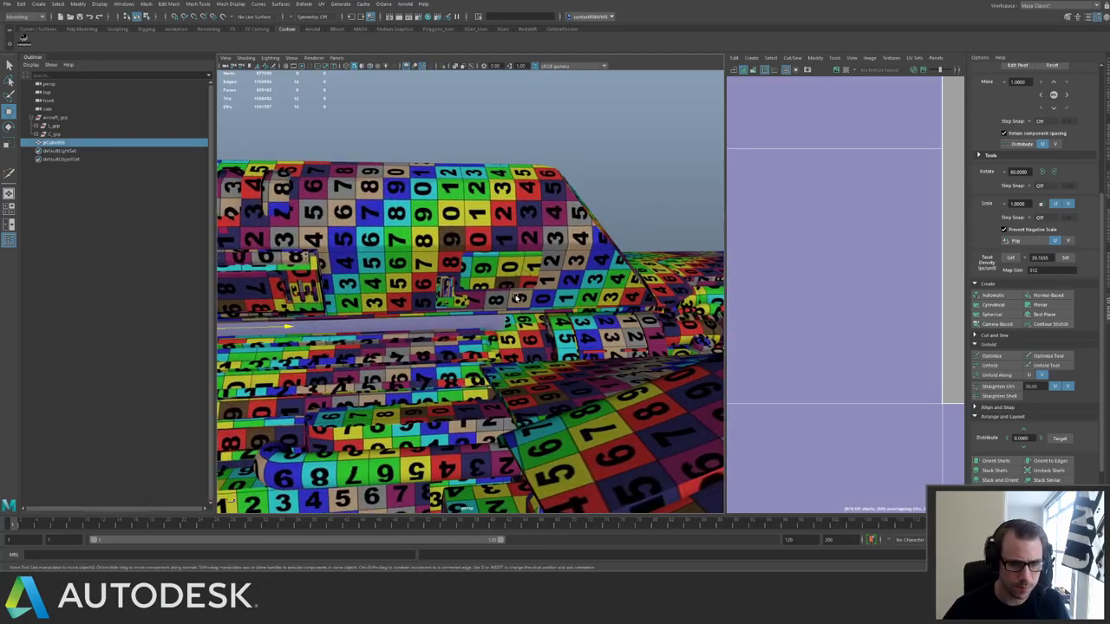
{"action": "key", "text": "ctrl+1"}
{"action": "left_click_drag", "start_coordinate": [478, 299], "coordinate": [480, 298], "text": "alt"}
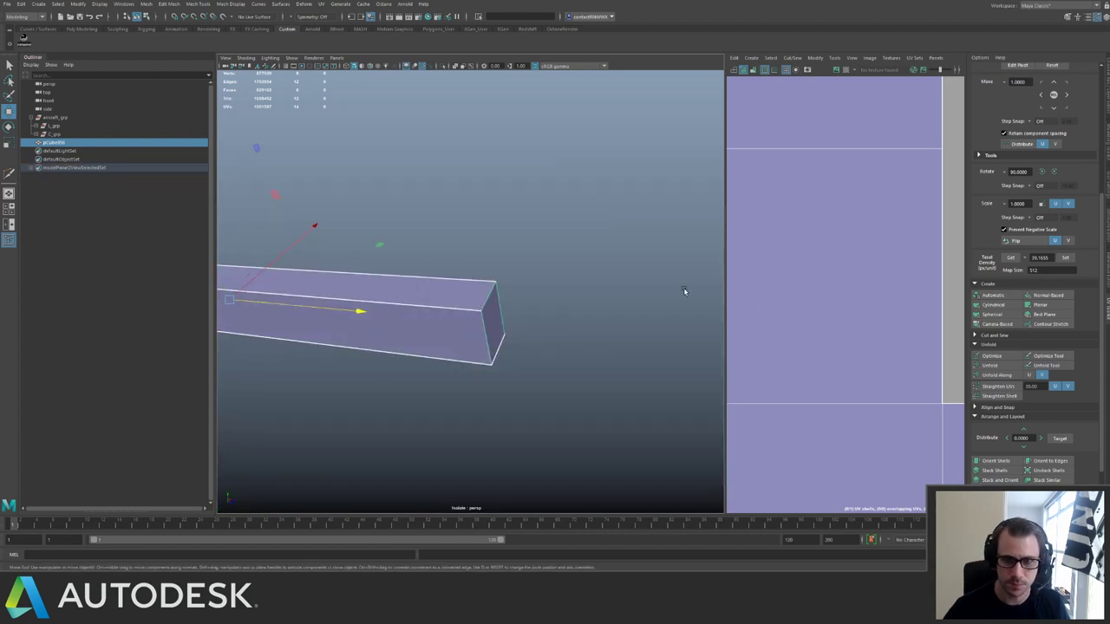
{"action": "key", "text": "space"}
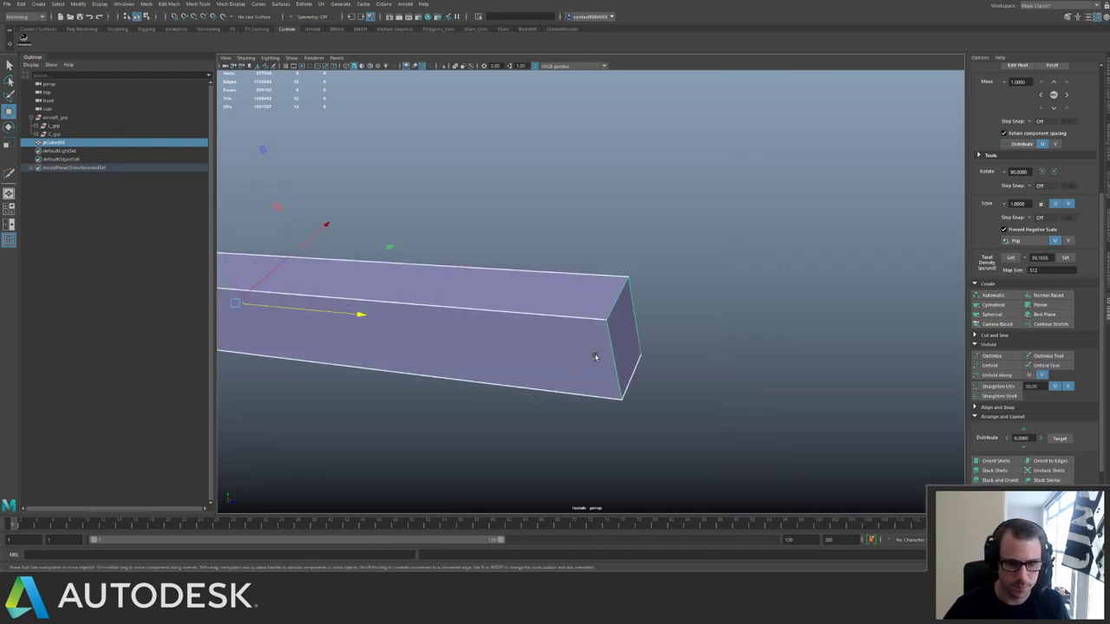
Examine the box's end face in place against the engine and panel, and isolate the box again.
{"action": "left_click", "coordinate": [618, 383]}
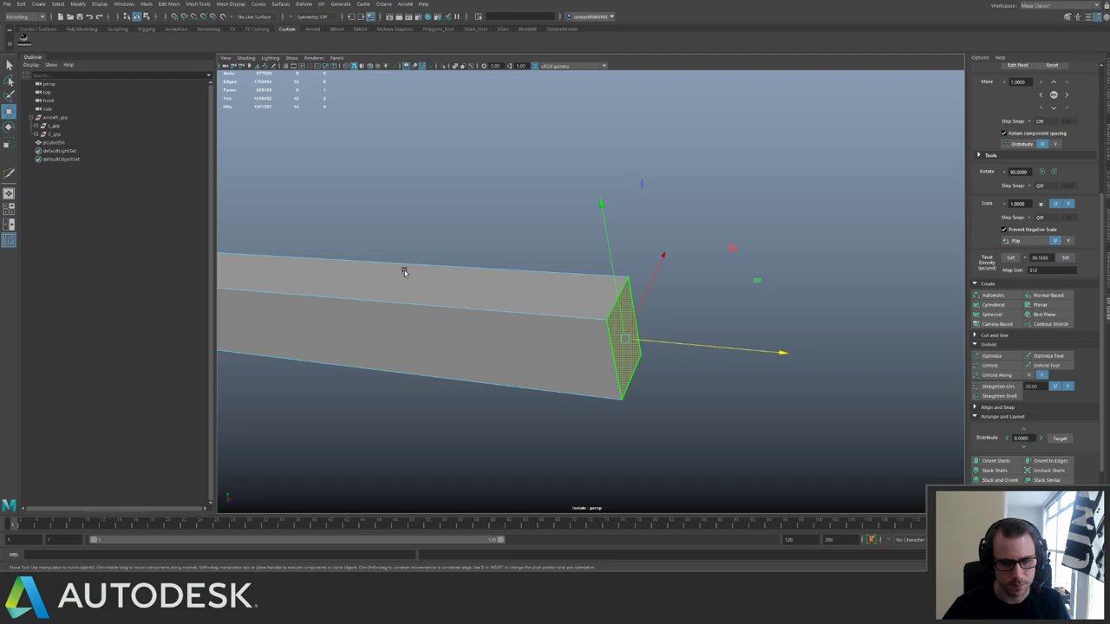
{"action": "key", "text": "ctrl+1"}
{"action": "left_click_drag", "start_coordinate": [499, 283], "coordinate": [507, 322], "text": "alt"}
{"action": "scroll", "coordinate": [541, 281], "scroll_direction": "up", "scroll_amount": 5}
{"action": "scroll", "coordinate": [705, 270], "scroll_direction": "down", "scroll_amount": 5}
{"action": "left_click_drag", "start_coordinate": [704, 270], "coordinate": [609, 288], "text": "alt"}
{"action": "scroll", "coordinate": [608, 287], "scroll_direction": "up", "scroll_amount": 4}
{"action": "middle_click_drag", "start_coordinate": [609, 288], "coordinate": [643, 227], "text": "alt"}
{"action": "left_click_drag", "start_coordinate": [644, 227], "coordinate": [584, 306], "text": "alt"}
{"action": "right_click_drag", "start_coordinate": [593, 307], "coordinate": [608, 296]}
{"action": "key", "text": "ctrl+1"}
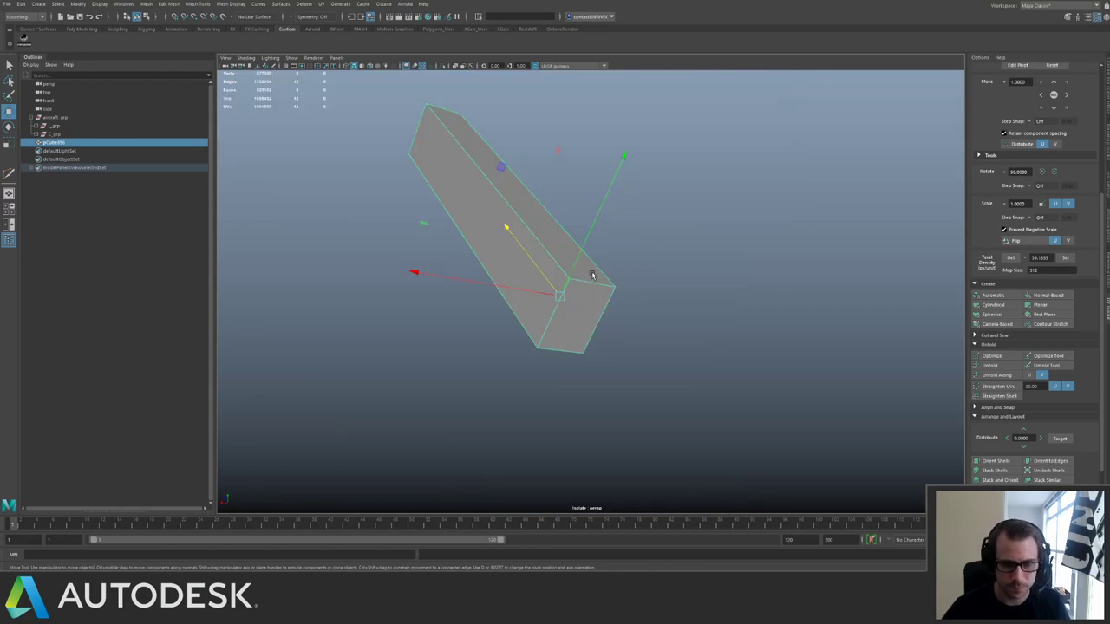
Select the box's long top face hidden beneath the panel and delete it, checking the box against the full aircraft.
{"action": "right_click_drag", "start_coordinate": [594, 275], "coordinate": [593, 284]}
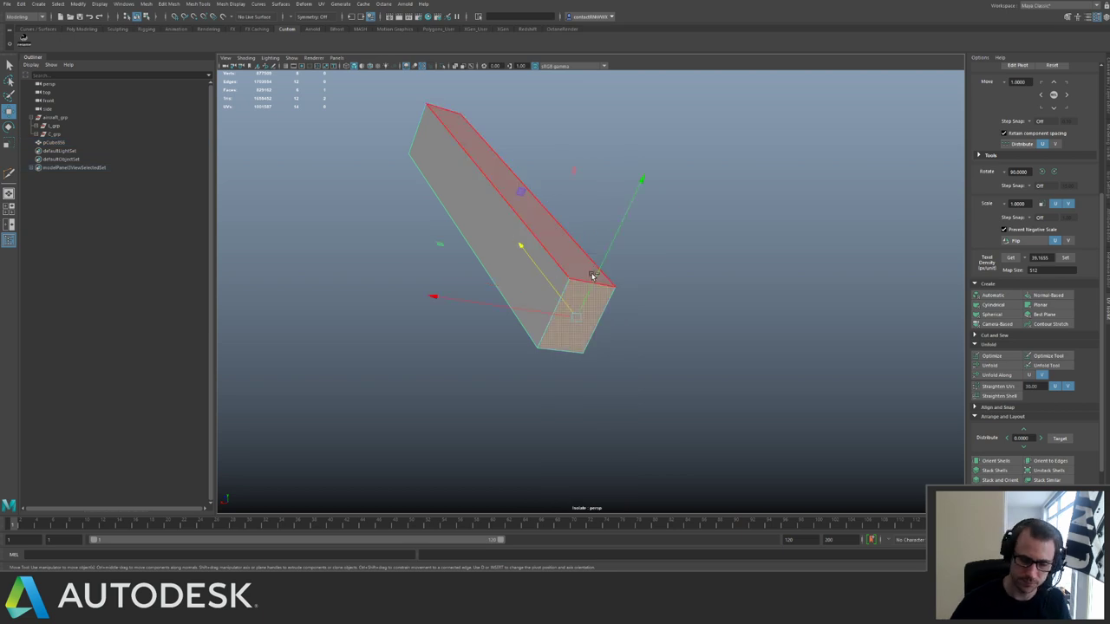
{"action": "left_click", "coordinate": [591, 276]}
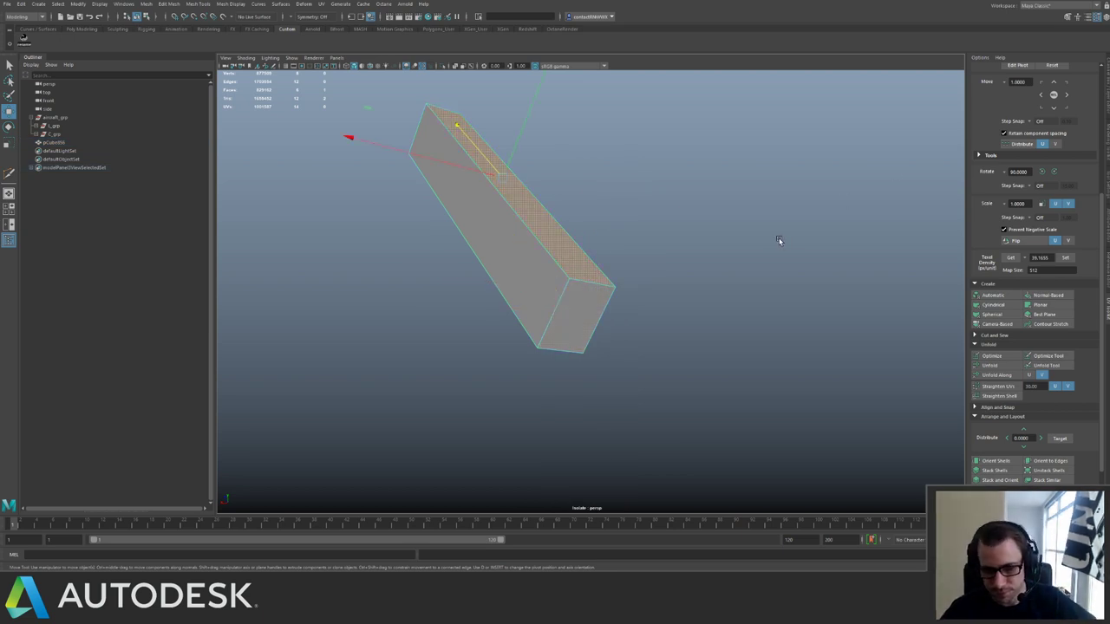
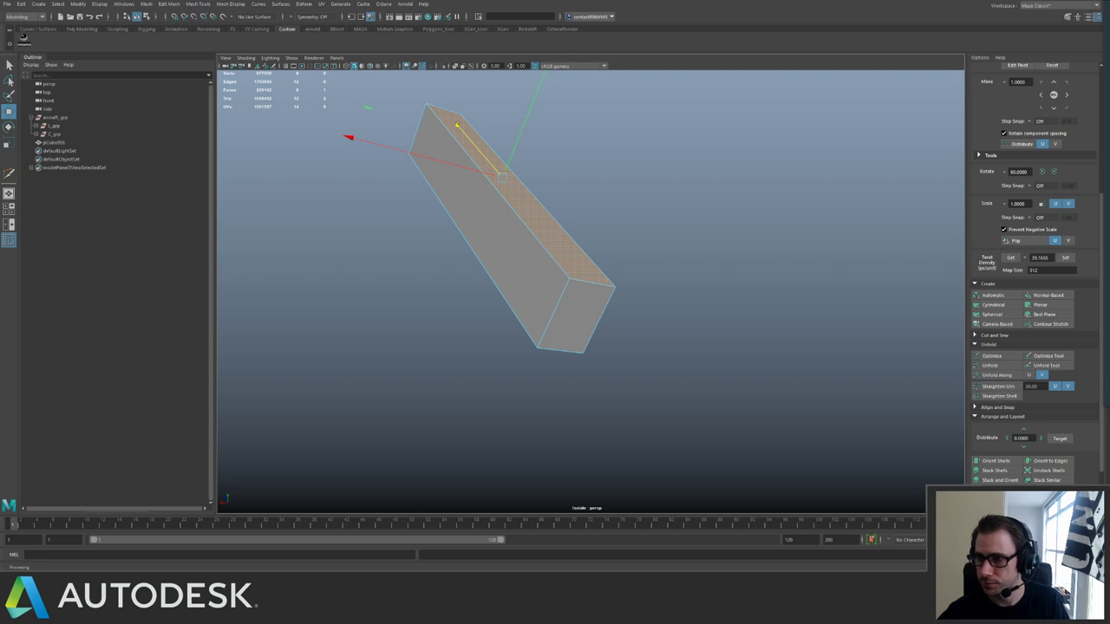
{"action": "left_click_drag", "start_coordinate": [610, 201], "coordinate": [672, 321], "text": "alt"}
{"action": "scroll", "coordinate": [672, 321], "scroll_direction": "up", "scroll_amount": 4}
{"action": "left_click_drag", "start_coordinate": [606, 256], "coordinate": [580, 292], "text": "alt"}
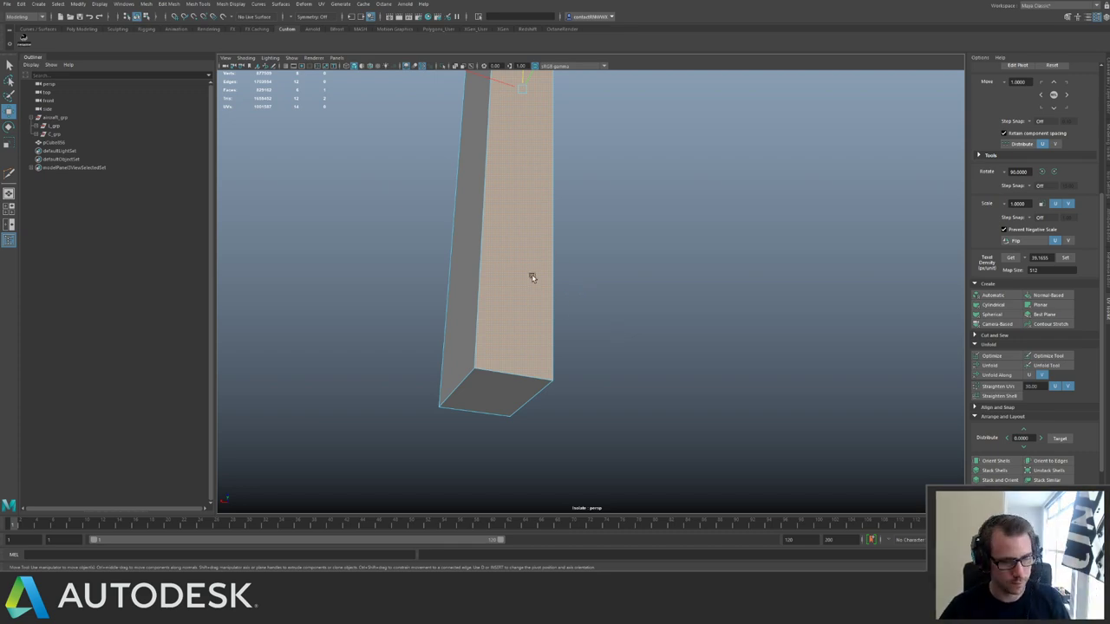
{"action": "key", "text": "ctrl+1"}
{"action": "scroll", "coordinate": [604, 238], "scroll_direction": "down", "scroll_amount": 5}
{"action": "scroll", "coordinate": [530, 216], "scroll_direction": "down", "scroll_amount": 2}
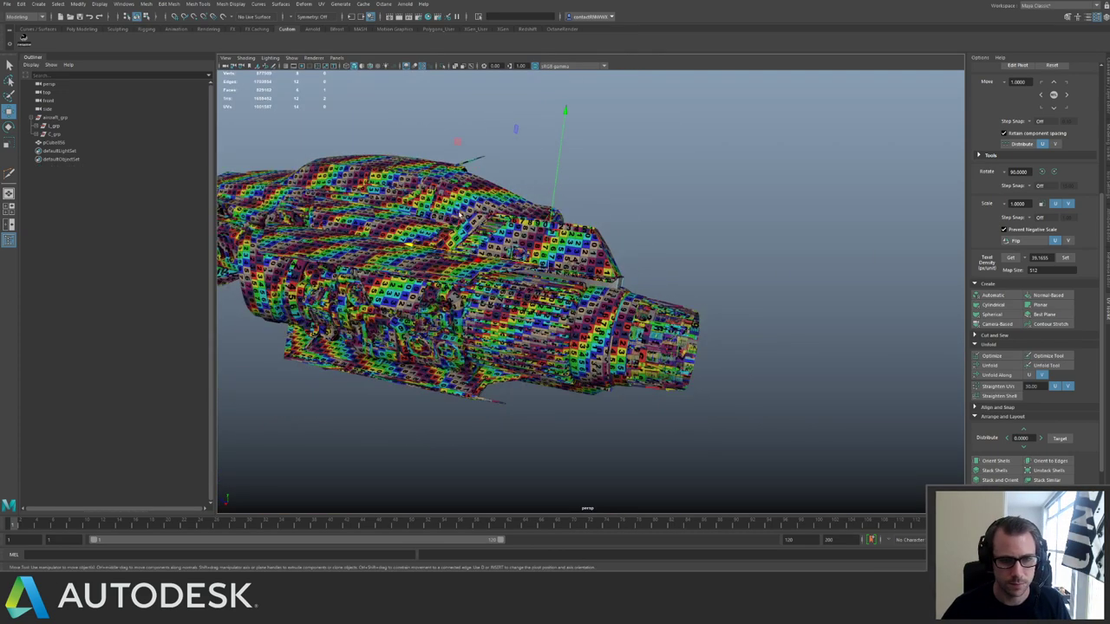
{"action": "left_click_drag", "start_coordinate": [459, 214], "coordinate": [466, 227], "text": "alt"}
{"action": "scroll", "coordinate": [666, 320], "scroll_direction": "up", "scroll_amount": 5}
{"action": "left_click_drag", "start_coordinate": [631, 277], "coordinate": [658, 254], "text": "alt"}
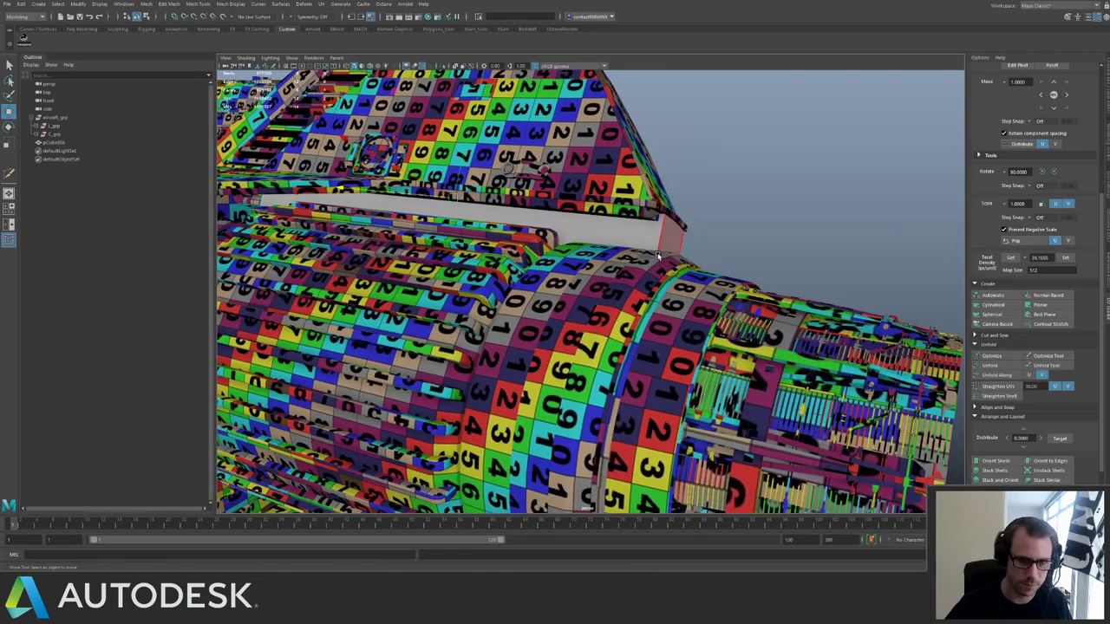
Isolate the box, delete its long bottom face facing the engine, and show the whole aircraft again.
{"action": "right_click", "coordinate": [656, 239]}
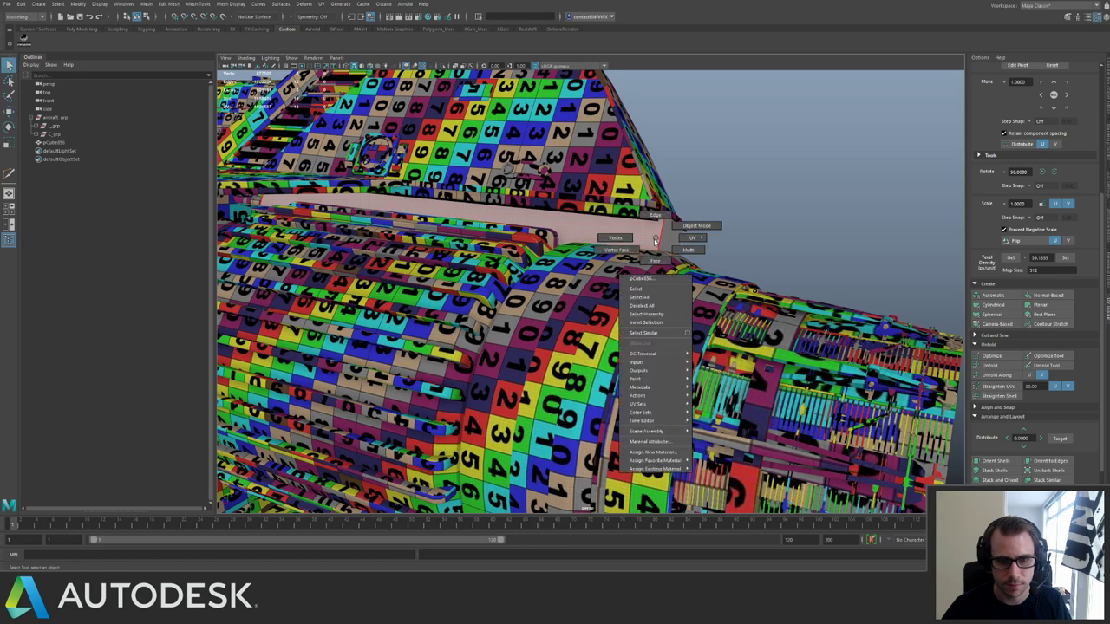
{"action": "left_click", "coordinate": [695, 226]}
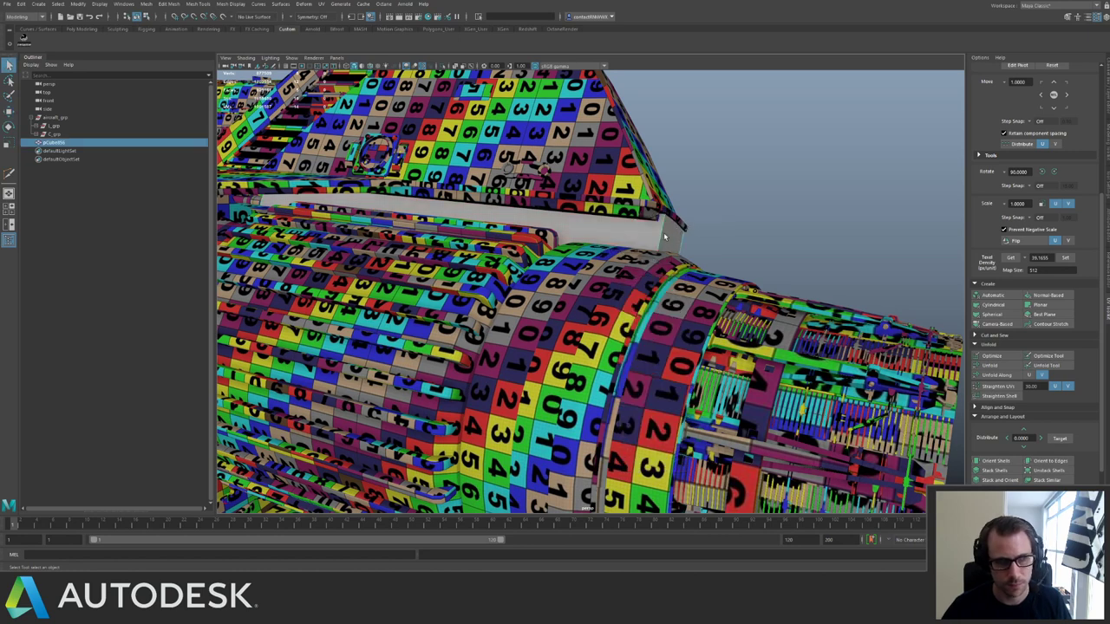
{"action": "key", "text": "ctrl+1"}
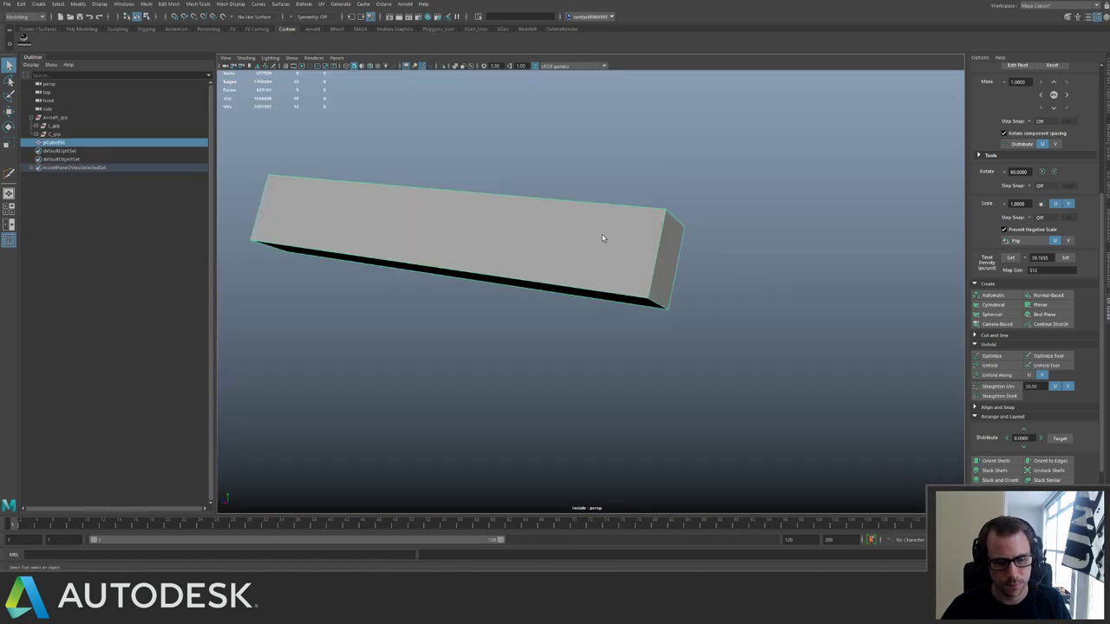
{"action": "left_click_drag", "start_coordinate": [633, 209], "coordinate": [620, 221], "text": "alt"}
{"action": "right_click_drag", "start_coordinate": [629, 224], "coordinate": [627, 245]}
{"action": "left_click", "coordinate": [626, 246]}
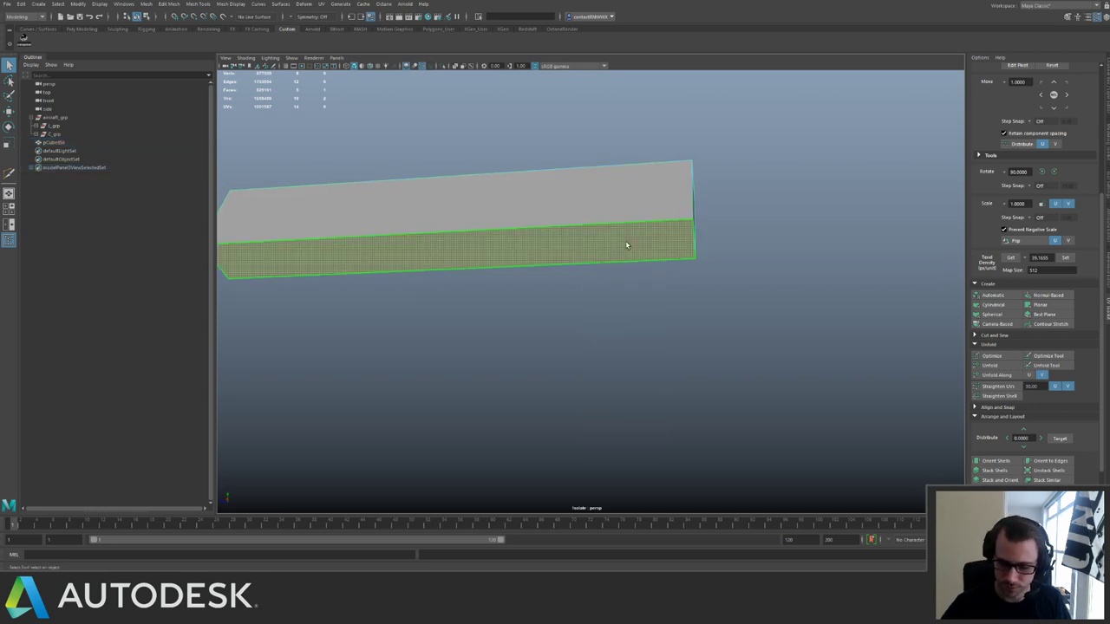
{"action": "key", "text": "Delete"}
{"action": "right_click_drag", "start_coordinate": [607, 194], "coordinate": [624, 194]}
{"action": "key", "text": "ctrl+1"}
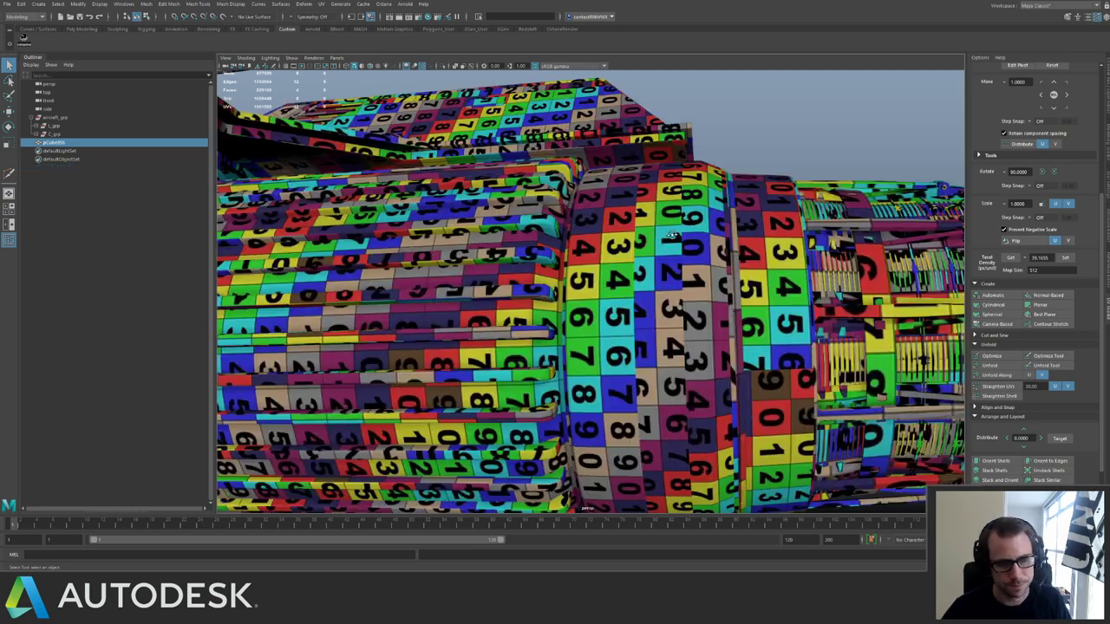
Examine the box between engine and panel from both sides and from behind to judge which faces are exposed.
{"action": "left_click_drag", "start_coordinate": [623, 194], "coordinate": [720, 225], "text": "alt"}
{"action": "right_click_drag", "start_coordinate": [720, 226], "coordinate": [598, 245], "text": "alt"}
{"action": "left_click_drag", "start_coordinate": [599, 245], "coordinate": [436, 213], "text": "alt"}
{"action": "scroll", "coordinate": [436, 213], "scroll_direction": "up", "scroll_amount": 3}
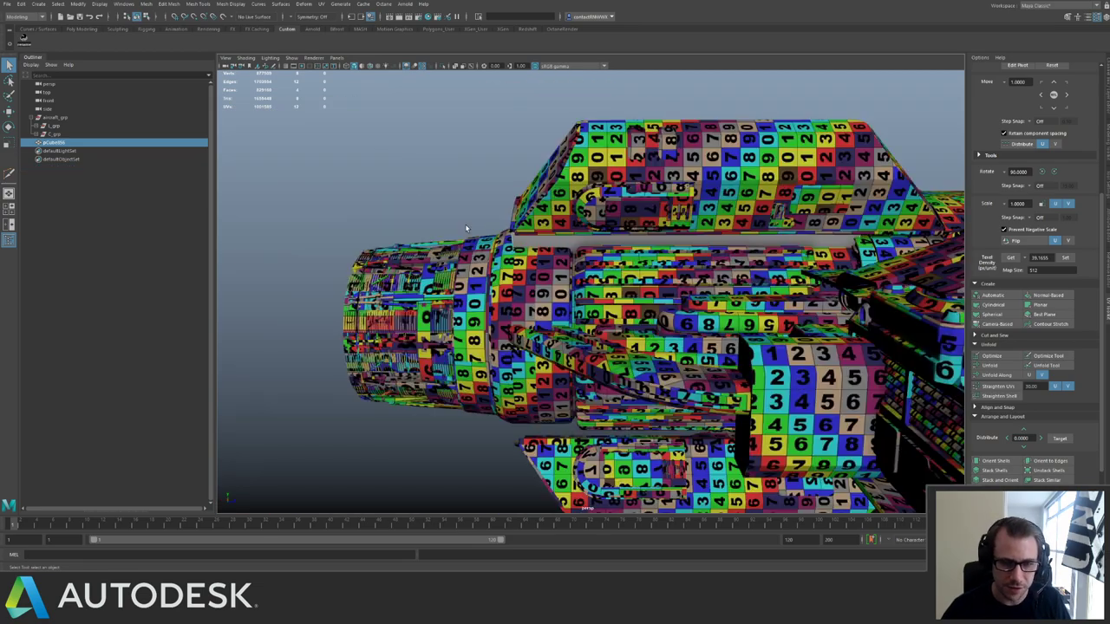
{"action": "left_click_drag", "start_coordinate": [510, 238], "coordinate": [613, 186], "text": "alt"}
{"action": "right_click_drag", "start_coordinate": [612, 185], "coordinate": [676, 196], "text": "alt"}
{"action": "left_click_drag", "start_coordinate": [676, 196], "coordinate": [582, 216], "text": "alt"}
{"action": "scroll", "coordinate": [583, 215], "scroll_direction": "up", "scroll_amount": 6}
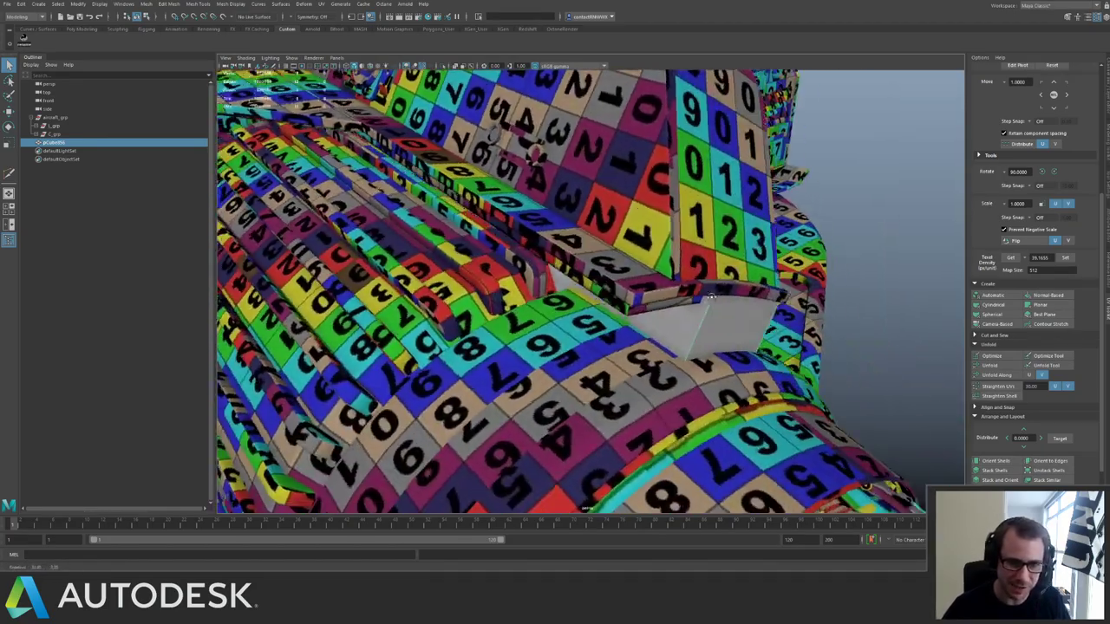
{"action": "right_click_drag", "start_coordinate": [711, 297], "coordinate": [554, 238], "text": "alt"}
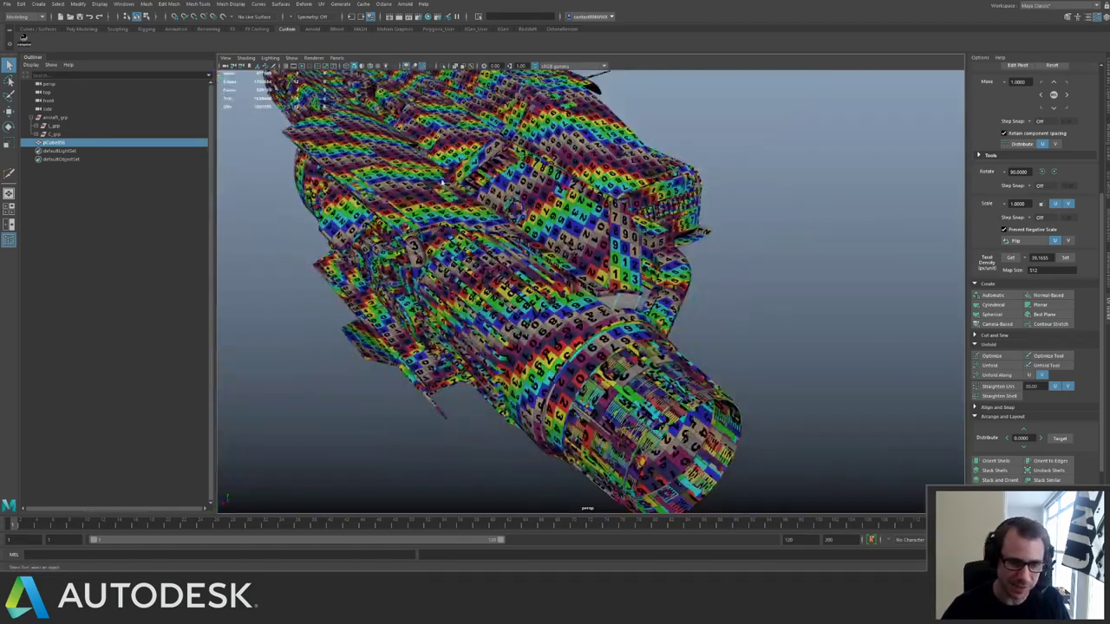
{"action": "left_click_drag", "start_coordinate": [554, 238], "coordinate": [677, 271], "text": "alt"}
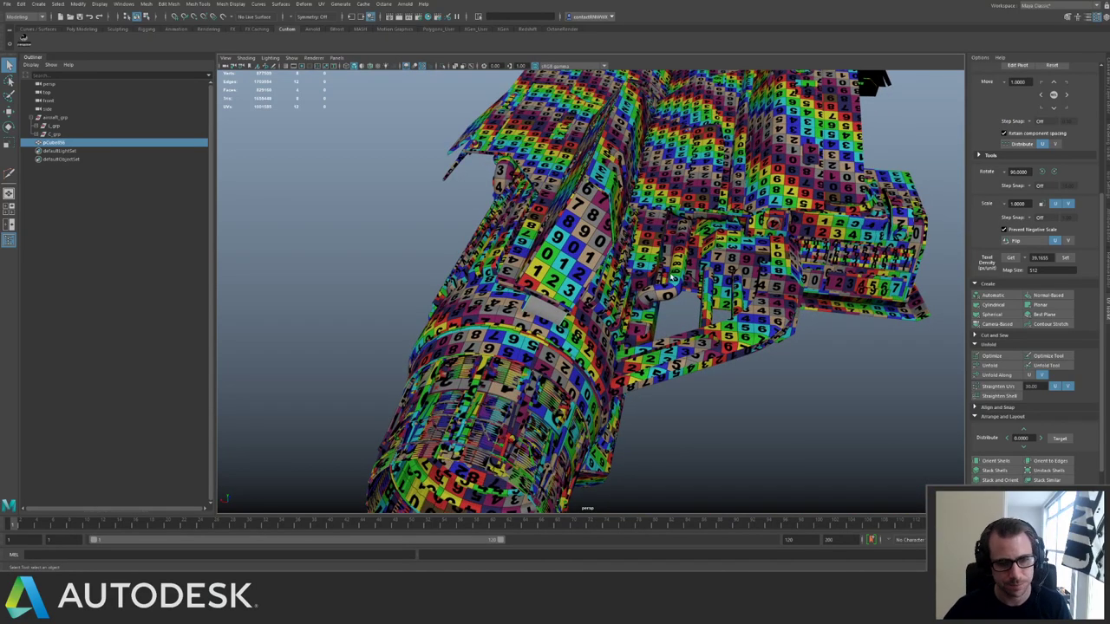
{"action": "scroll", "coordinate": [672, 275], "scroll_direction": "up", "scroll_amount": 3}
Isolate the box and insert two evenly spaced edge loops across its end face with the Insert Edge Loop tool.
{"action": "key", "text": "ctrl+1"}
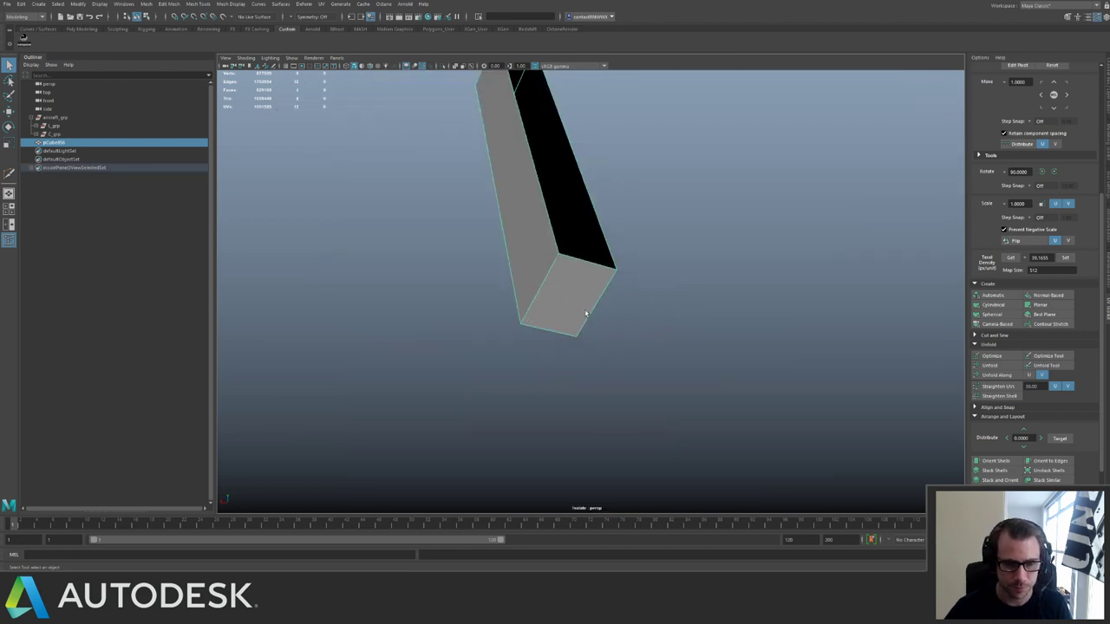
{"action": "left_click_drag", "start_coordinate": [586, 313], "coordinate": [592, 277], "text": "alt"}
{"action": "right_click_drag", "start_coordinate": [593, 278], "coordinate": [593, 281]}
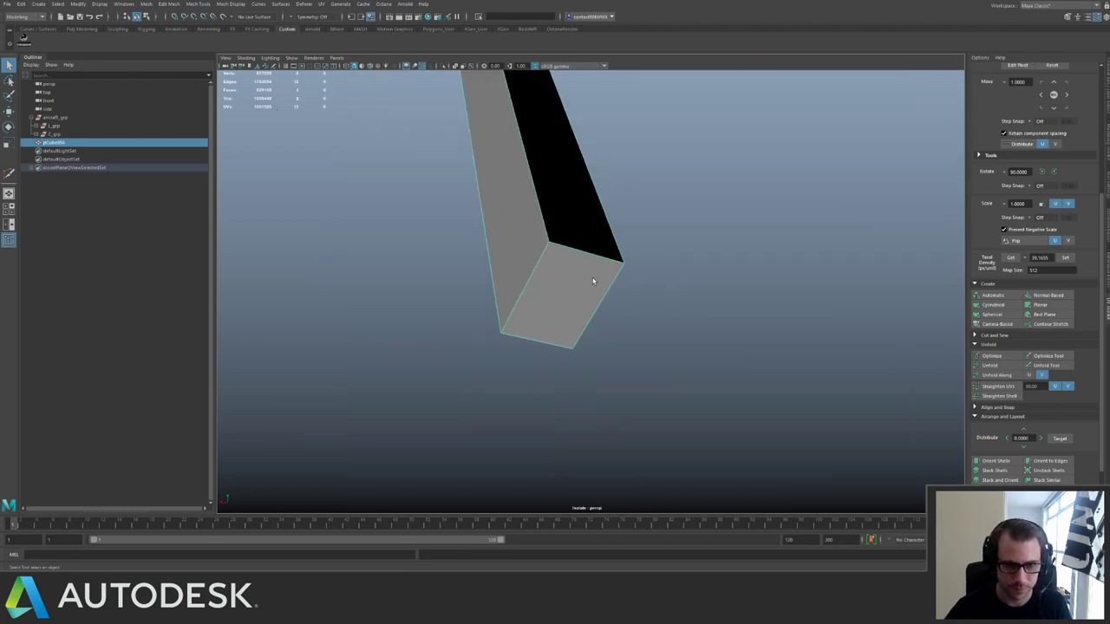
{"action": "key", "text": "g"}
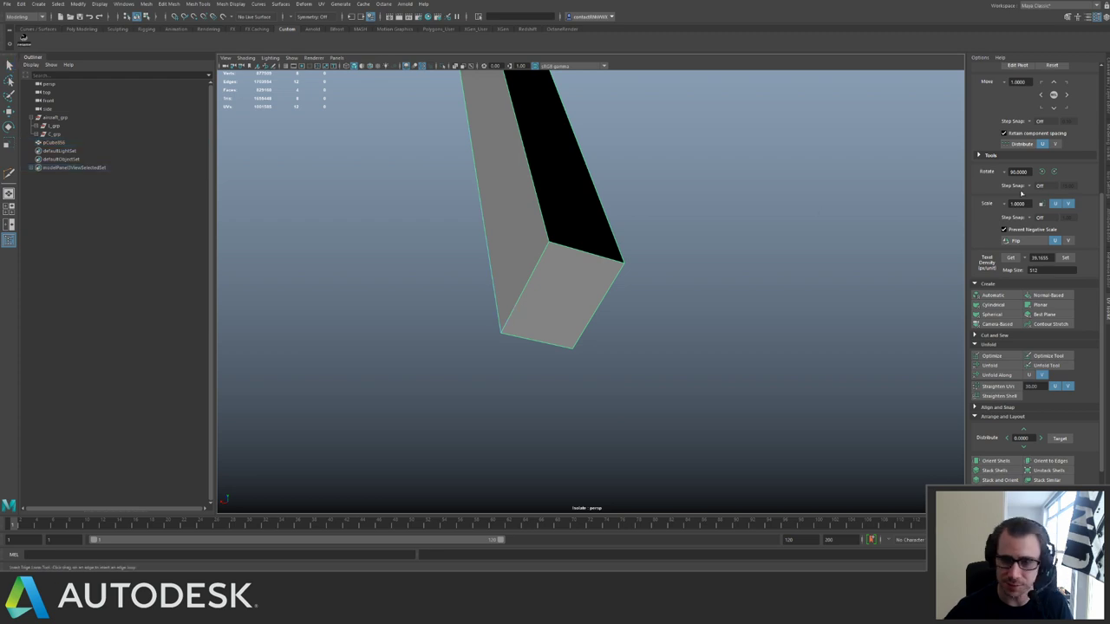
{"action": "left_click", "coordinate": [1107, 177]}
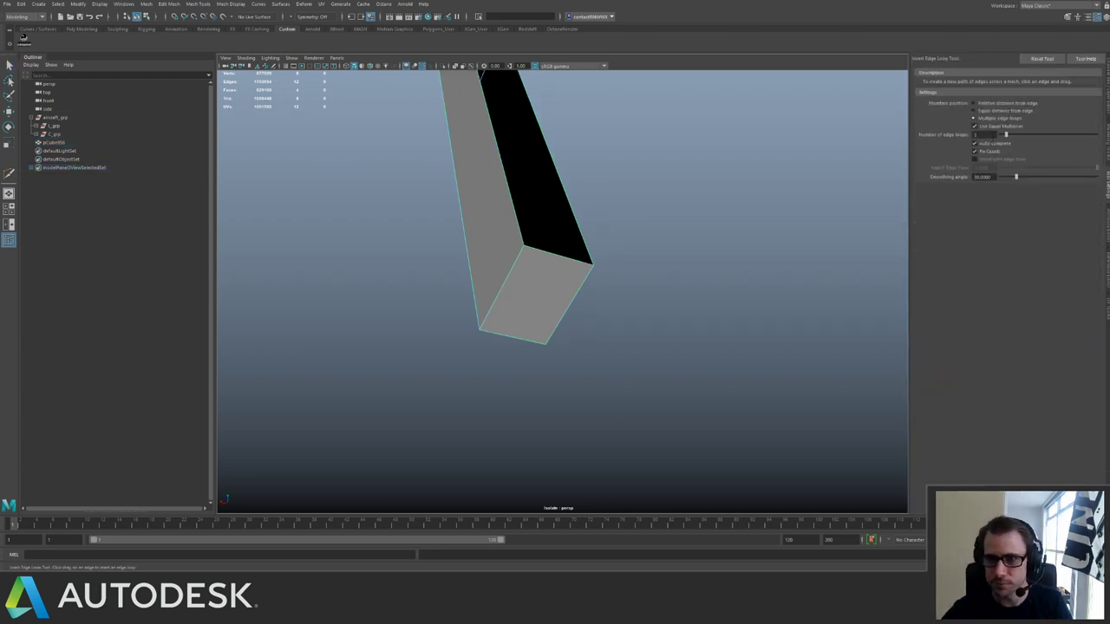
{"action": "double_click", "coordinate": [980, 135]}
{"action": "type", "text": "2"}
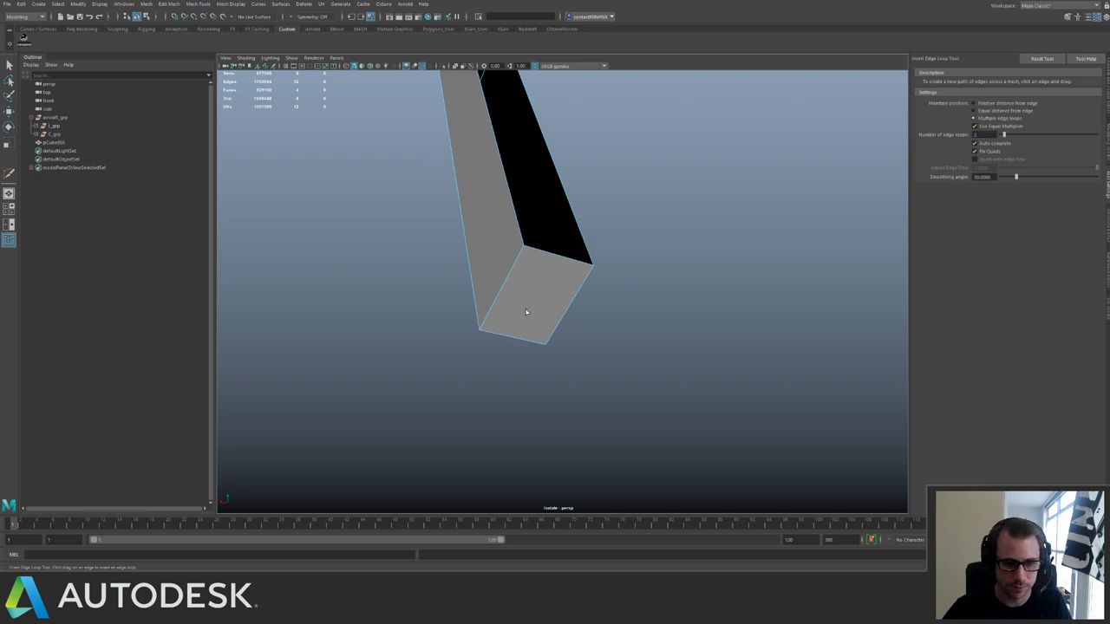
{"action": "left_click", "coordinate": [531, 336]}
{"action": "key", "text": "q"}
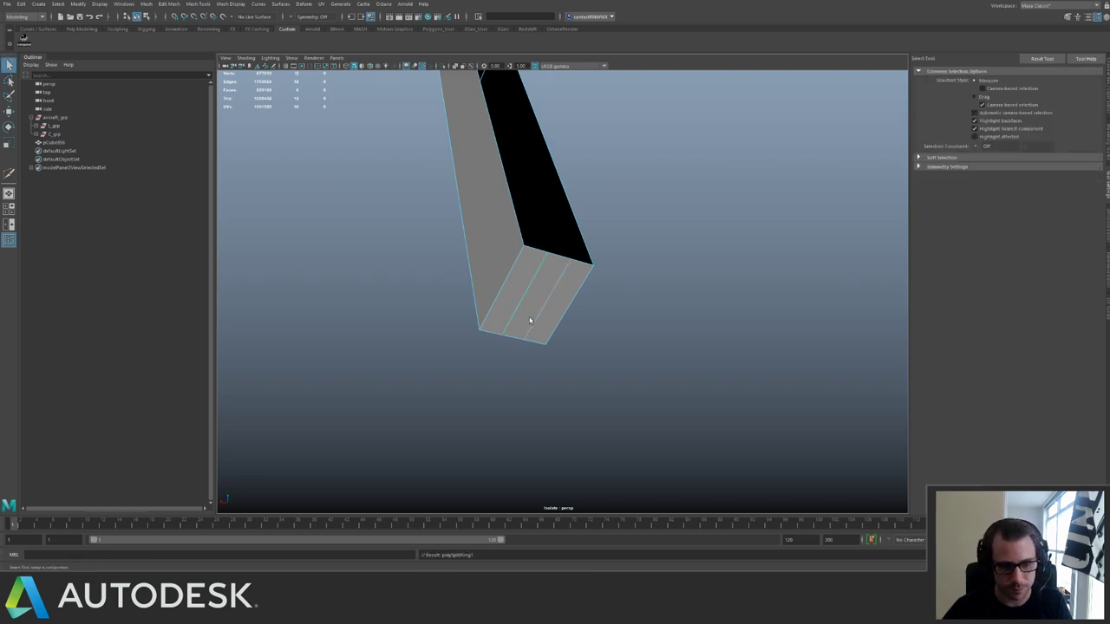
Extrude the middle strip of the box's end face inward to form a recess, with the full aircraft shown for reference.
{"action": "left_click", "coordinate": [530, 314]}
{"action": "left_click", "coordinate": [444, 66]}
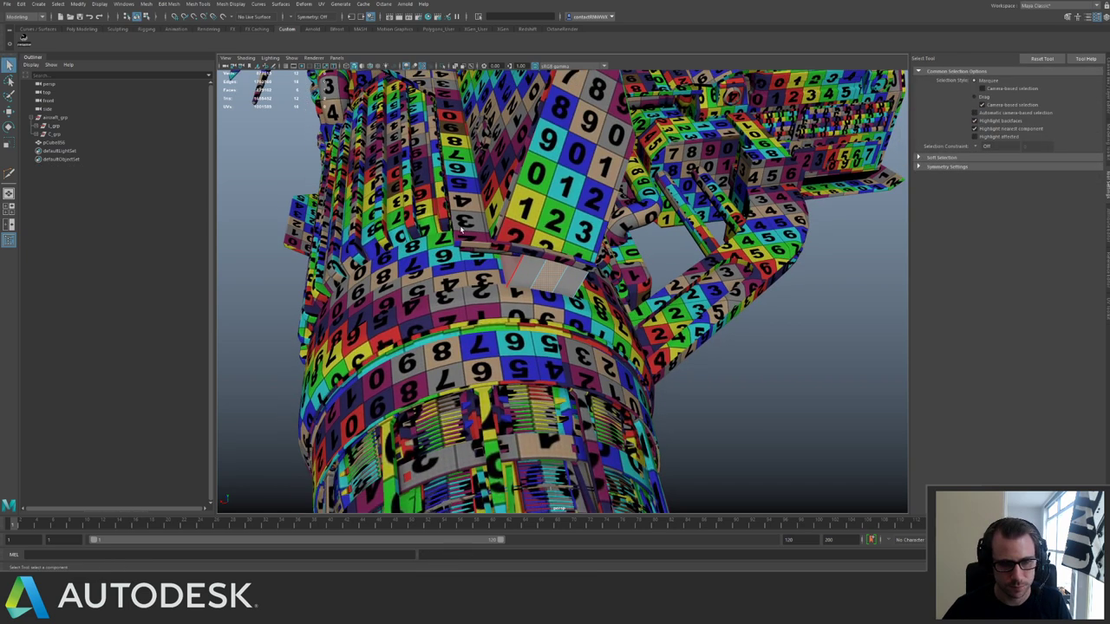
{"action": "left_click_drag", "start_coordinate": [530, 265], "coordinate": [575, 309], "text": "alt"}
{"action": "key", "text": "ctrl+e"}
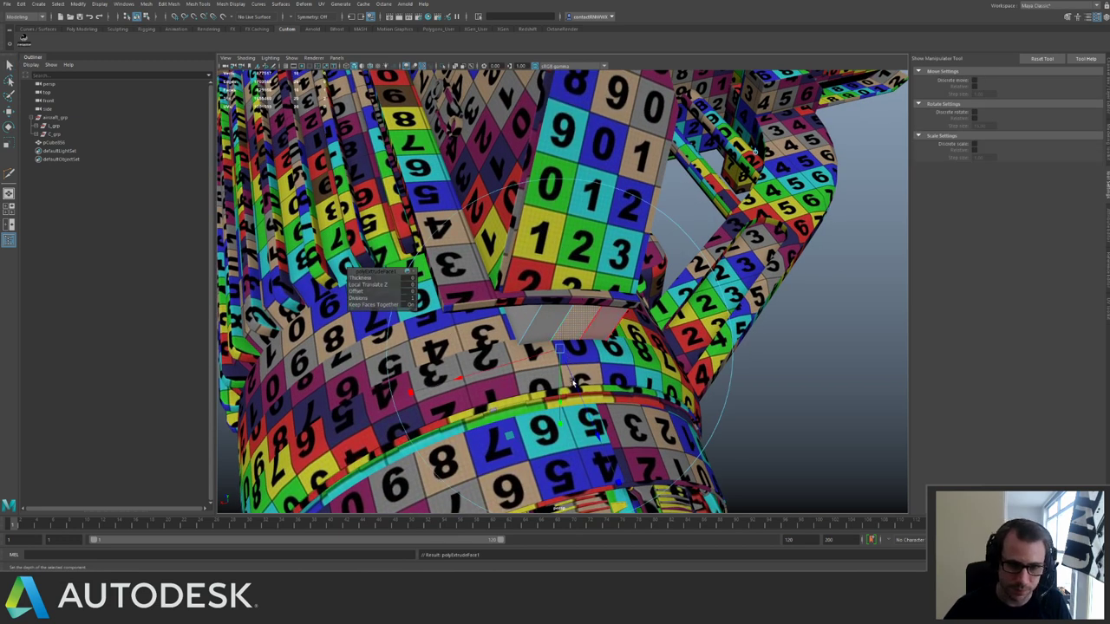
{"action": "left_click_drag", "start_coordinate": [572, 382], "coordinate": [569, 374]}
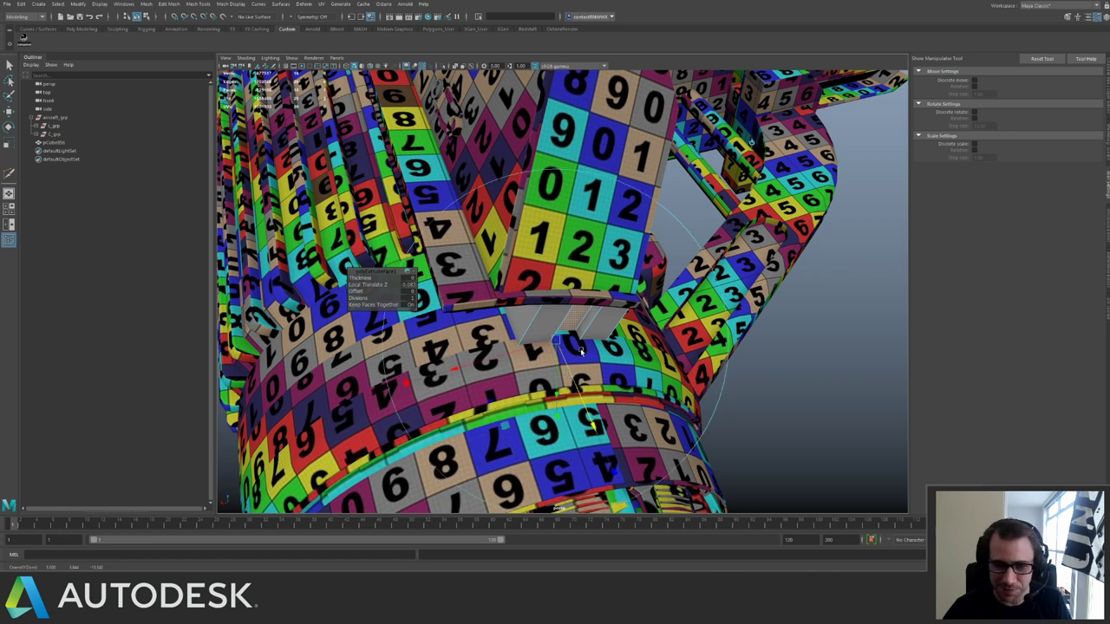
Isolate the box and delete the small cap faces closing both ends of the extruded recess.
{"action": "right_click_drag", "start_coordinate": [586, 325], "coordinate": [598, 323]}
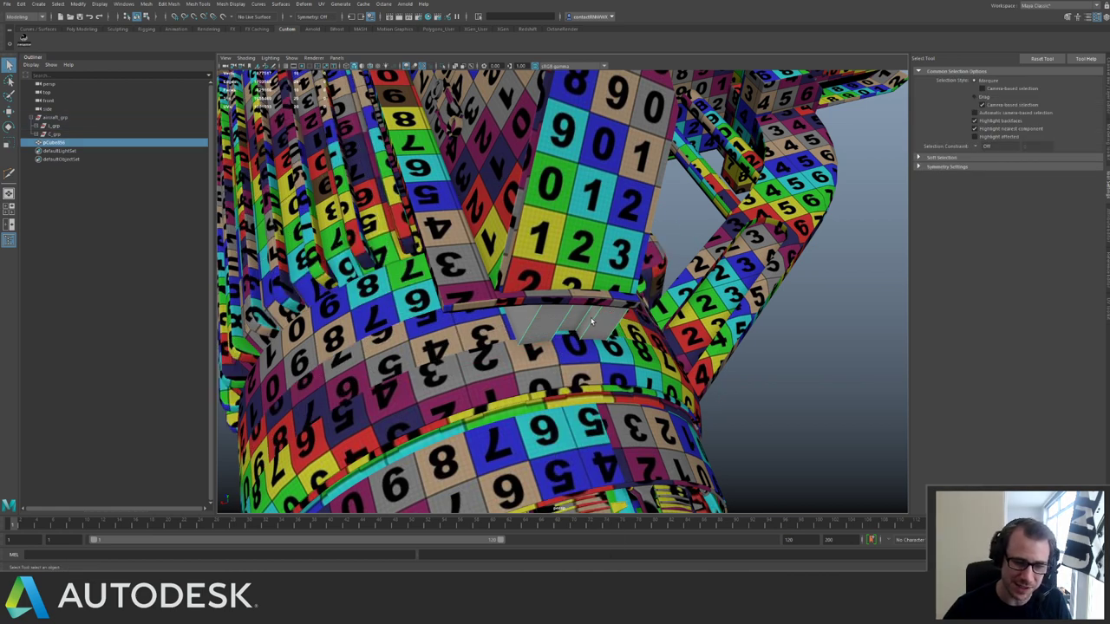
{"action": "key", "text": "ctrl+1"}
{"action": "left_click_drag", "start_coordinate": [441, 226], "coordinate": [722, 385], "text": "shift"}
{"action": "left_click_drag", "start_coordinate": [420, 300], "coordinate": [627, 326]}
{"action": "key", "text": "Delete"}
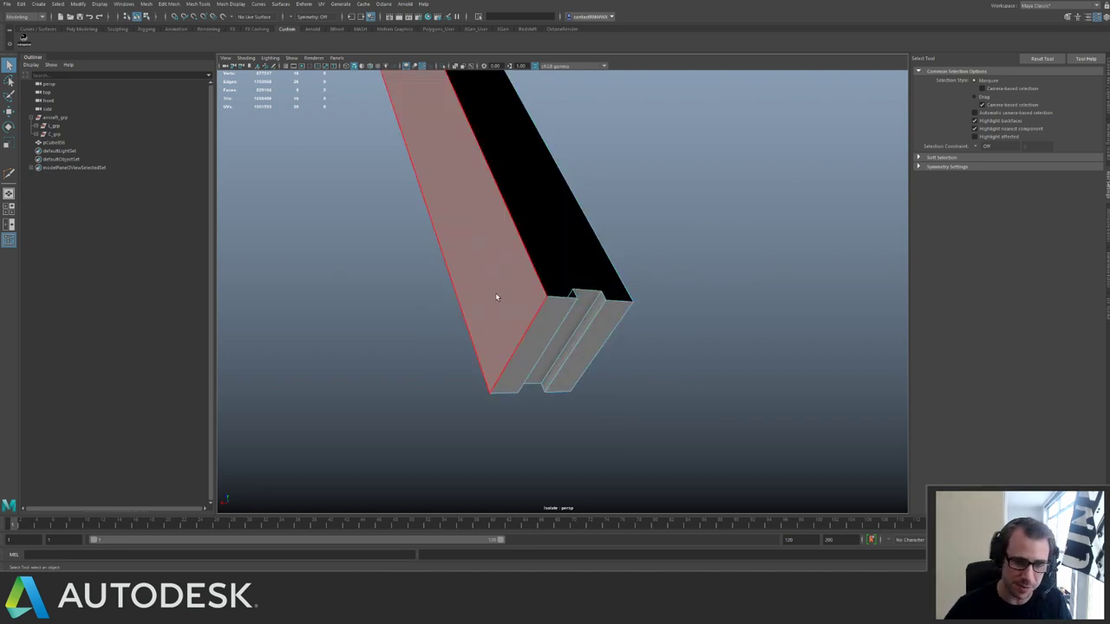
Show the whole aircraft and examine the recessed box end between the engine and the panel.
{"action": "right_click_drag", "start_coordinate": [495, 295], "coordinate": [534, 274]}
{"action": "key", "text": "ctrl+1"}
{"action": "mouse_move", "coordinate": [490, 274]}
{"action": "left_mouse_down", "text": "alt"}
{"action": "mouse_move", "coordinate": [555, 248]}
{"action": "mouse_move", "coordinate": [503, 263]}
{"action": "left_mouse_up", "text": "alt"}
{"action": "right_click_drag", "start_coordinate": [578, 242], "coordinate": [529, 230], "text": "alt"}
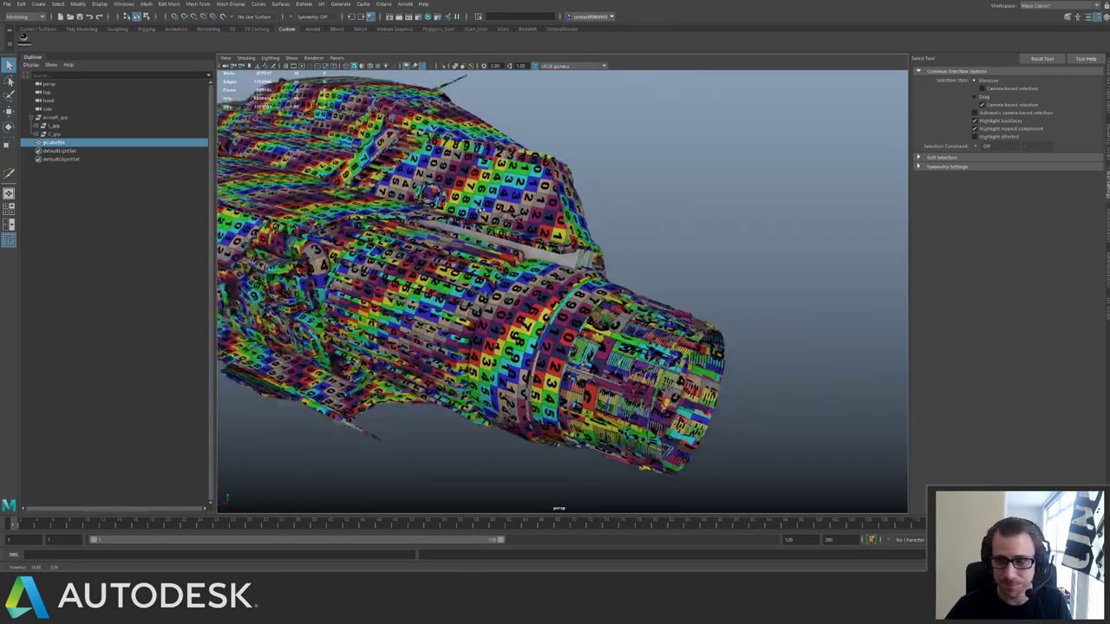
{"action": "left_click_drag", "start_coordinate": [529, 230], "coordinate": [500, 225], "text": "alt"}
{"action": "middle_click_drag", "start_coordinate": [499, 225], "coordinate": [503, 257], "text": "alt"}
{"action": "right_click_drag", "start_coordinate": [479, 236], "coordinate": [496, 230], "text": "alt"}
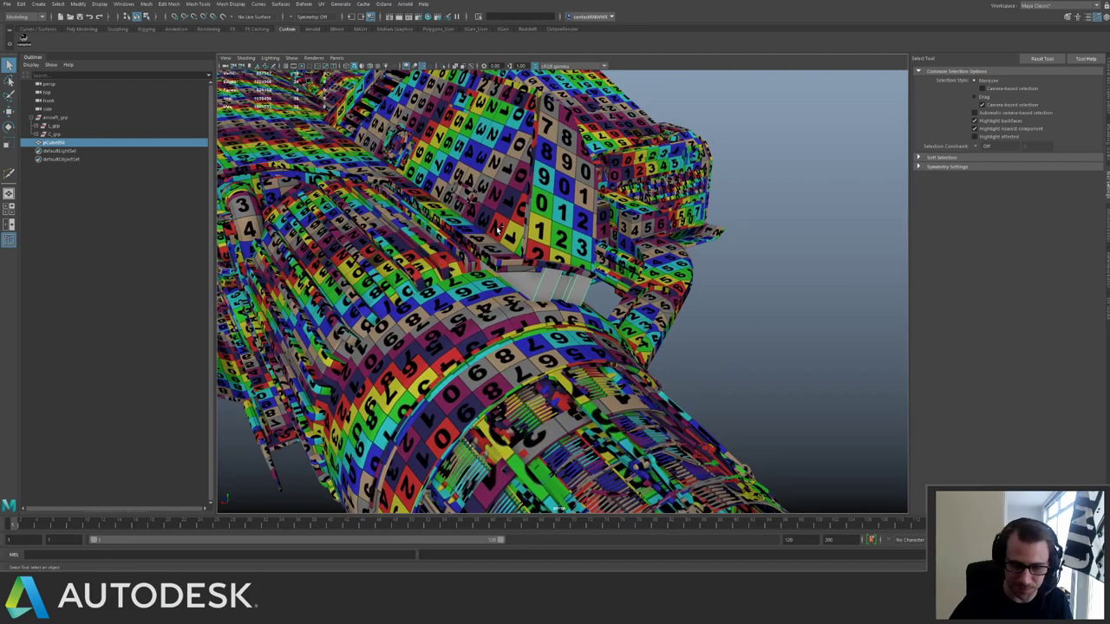
{"action": "left_click_drag", "start_coordinate": [505, 230], "coordinate": [585, 291], "text": "alt"}
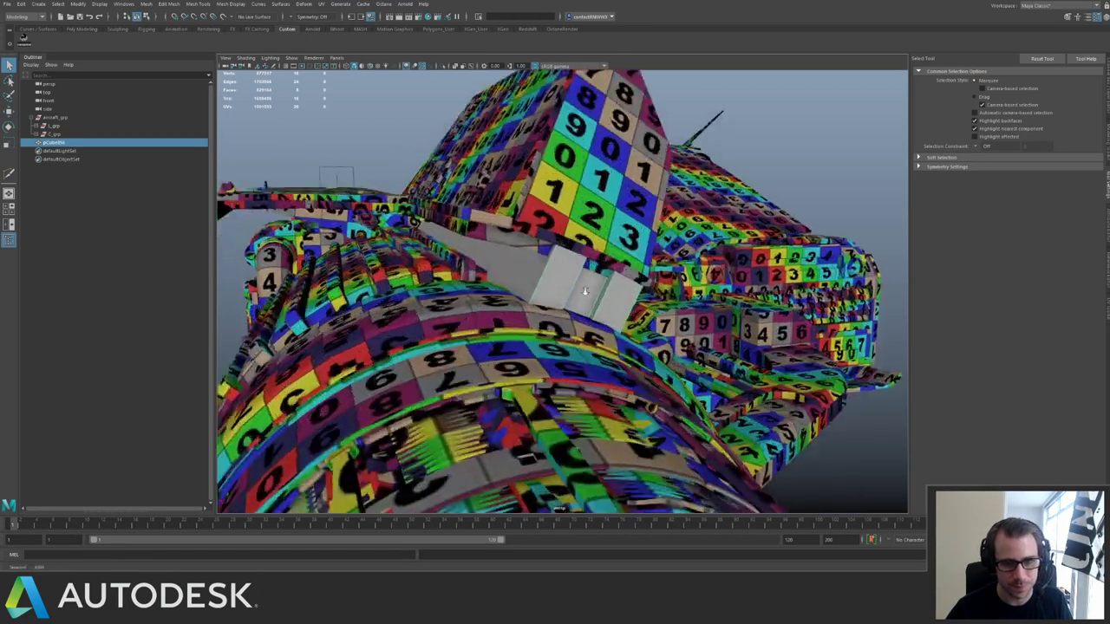
Adjust the depth of the recess by moving the selected faces of the box's end along the box's length.
{"action": "key", "text": "ctrl+1"}
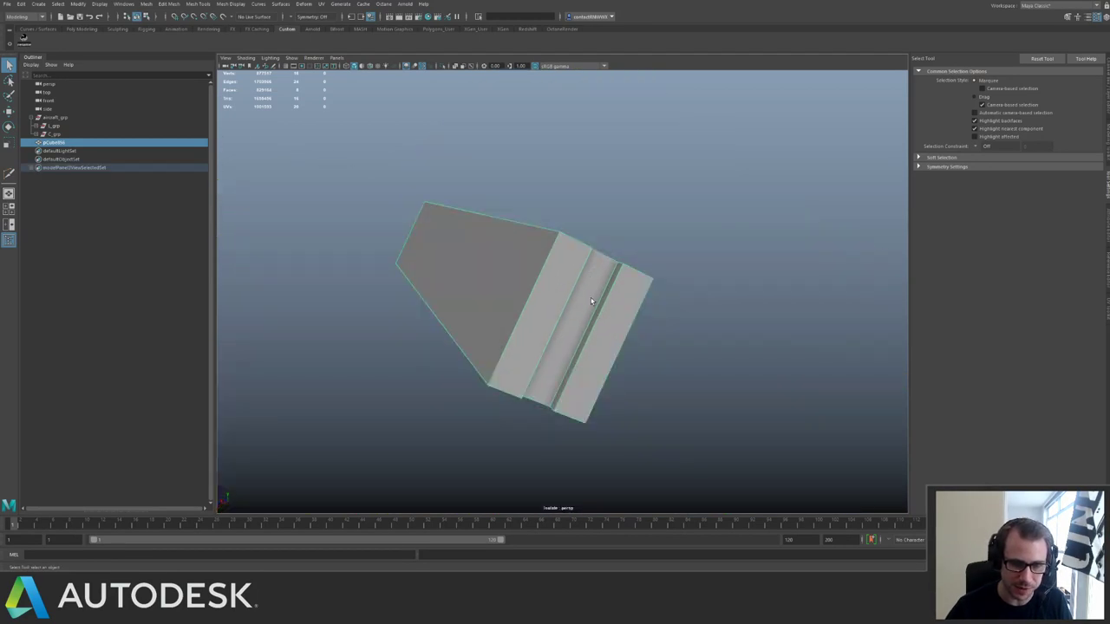
{"action": "key", "text": "F11"}
{"action": "left_click", "coordinate": [576, 305]}
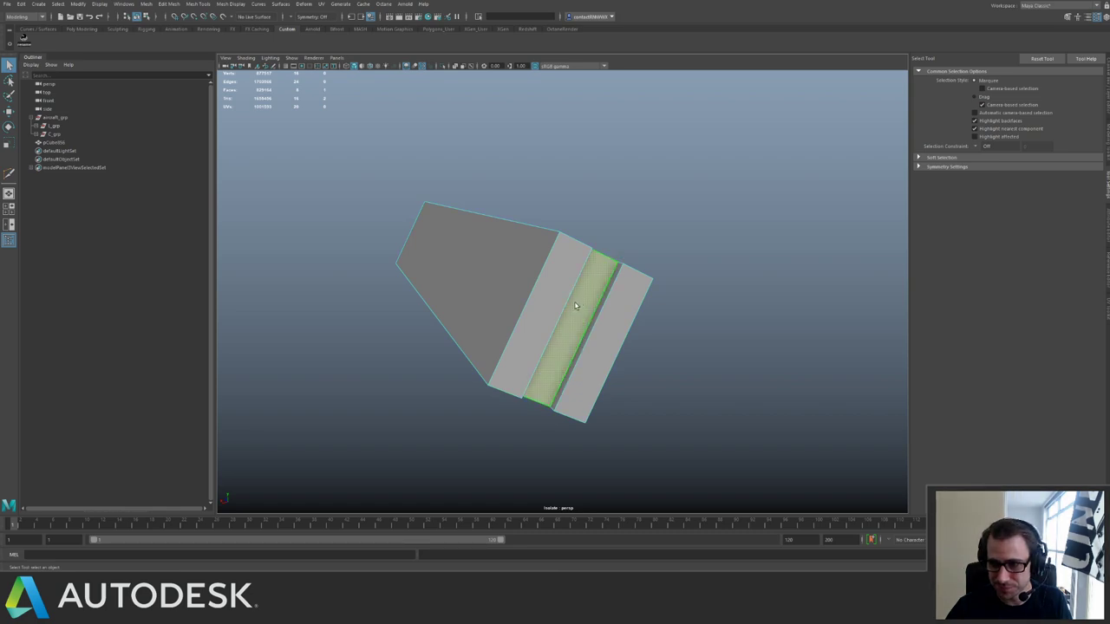
{"action": "key", "text": "ctrl+1"}
{"action": "left_click_drag", "start_coordinate": [578, 329], "coordinate": [609, 332], "text": "alt"}
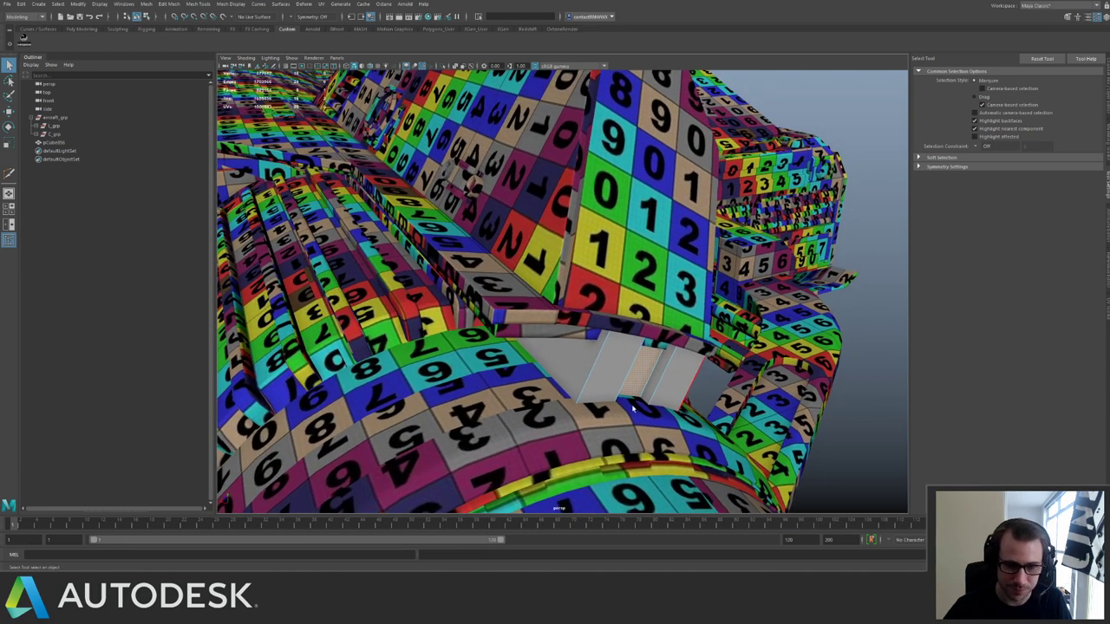
{"action": "key", "text": "w"}
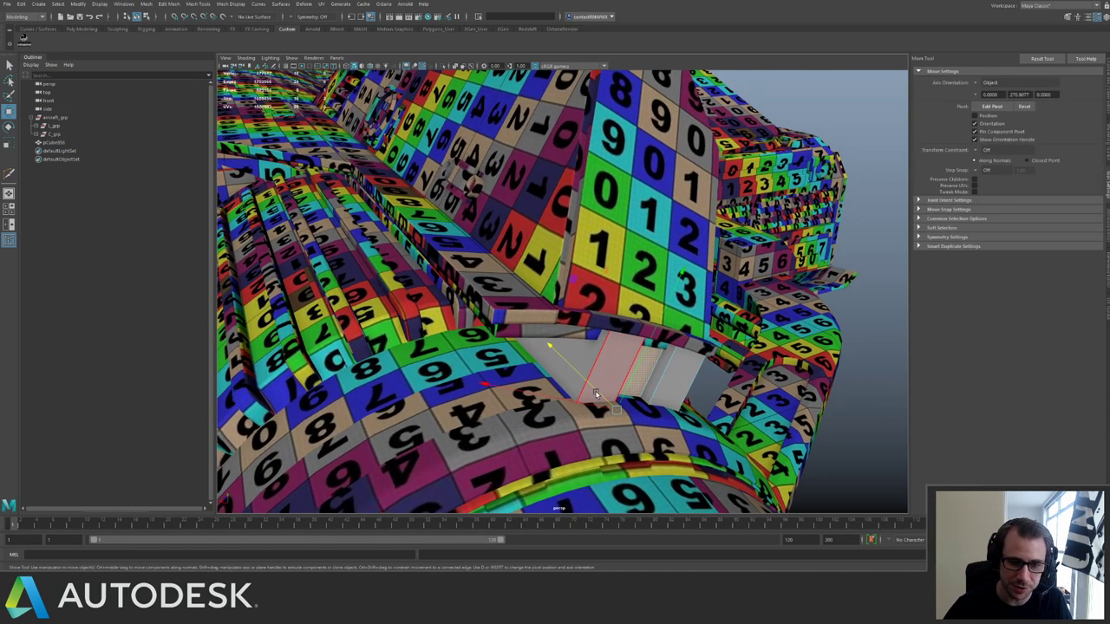
{"action": "left_click_drag", "start_coordinate": [596, 394], "coordinate": [600, 397]}
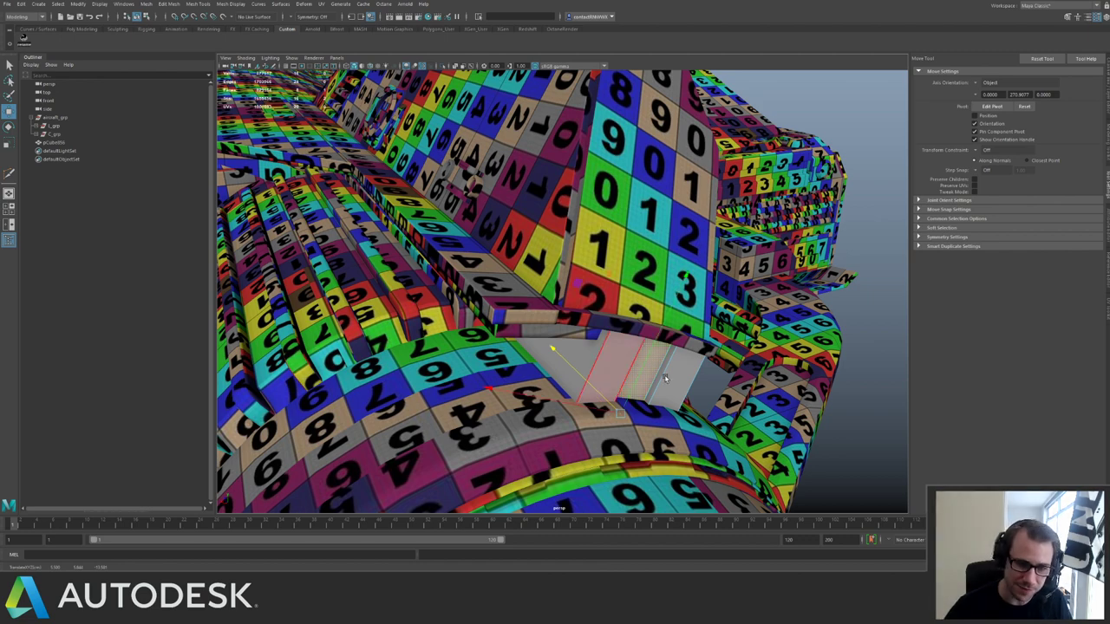
{"action": "mouse_move", "coordinate": [669, 367]}
{"action": "left_mouse_down", "text": "alt"}
{"action": "mouse_move", "coordinate": [543, 290]}
{"action": "mouse_move", "coordinate": [642, 354]}
{"action": "left_mouse_up", "text": "alt"}
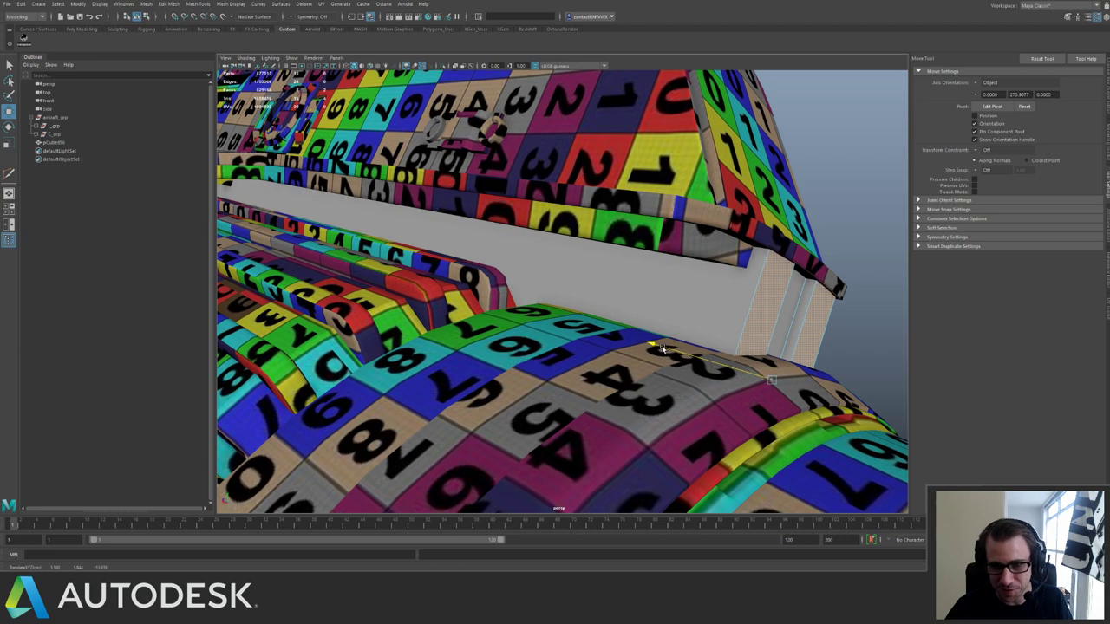
Bevel the two outer vertical corner edges of the box's exposed end with a fraction of 0.3.
{"action": "right_click_drag", "start_coordinate": [754, 317], "coordinate": [750, 307]}
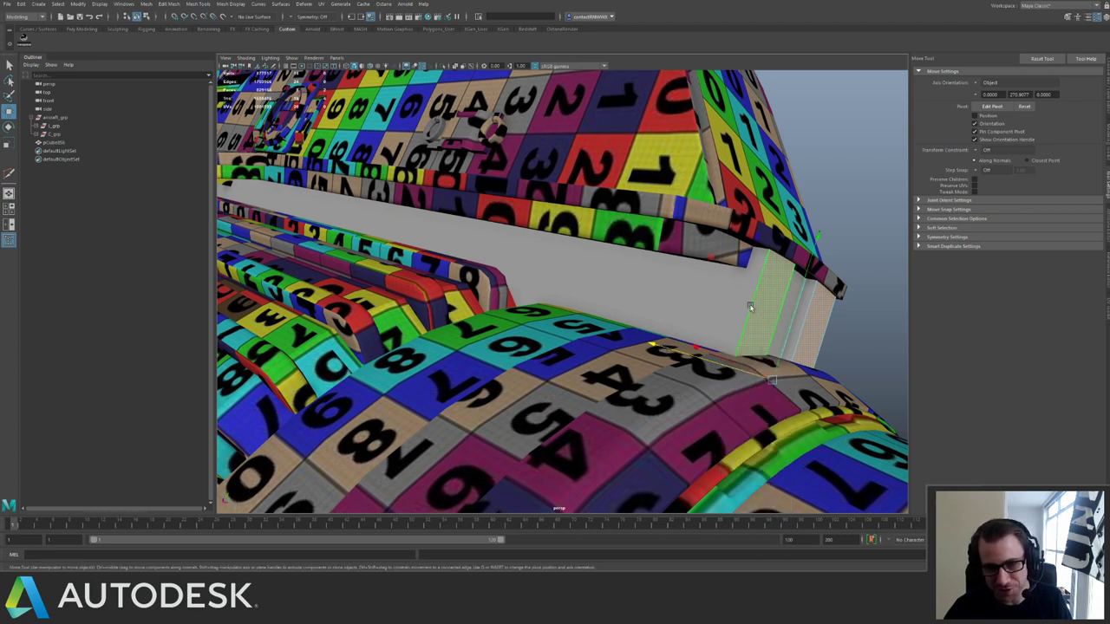
{"action": "left_click", "coordinate": [750, 306]}
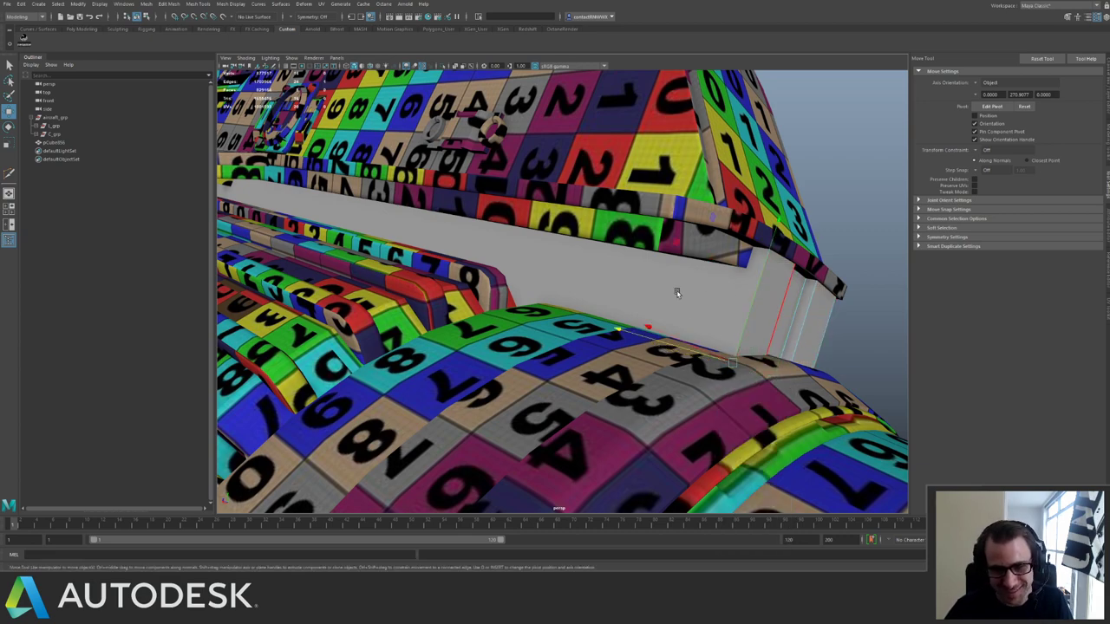
{"action": "left_click_drag", "start_coordinate": [763, 327], "coordinate": [531, 307], "text": "alt"}
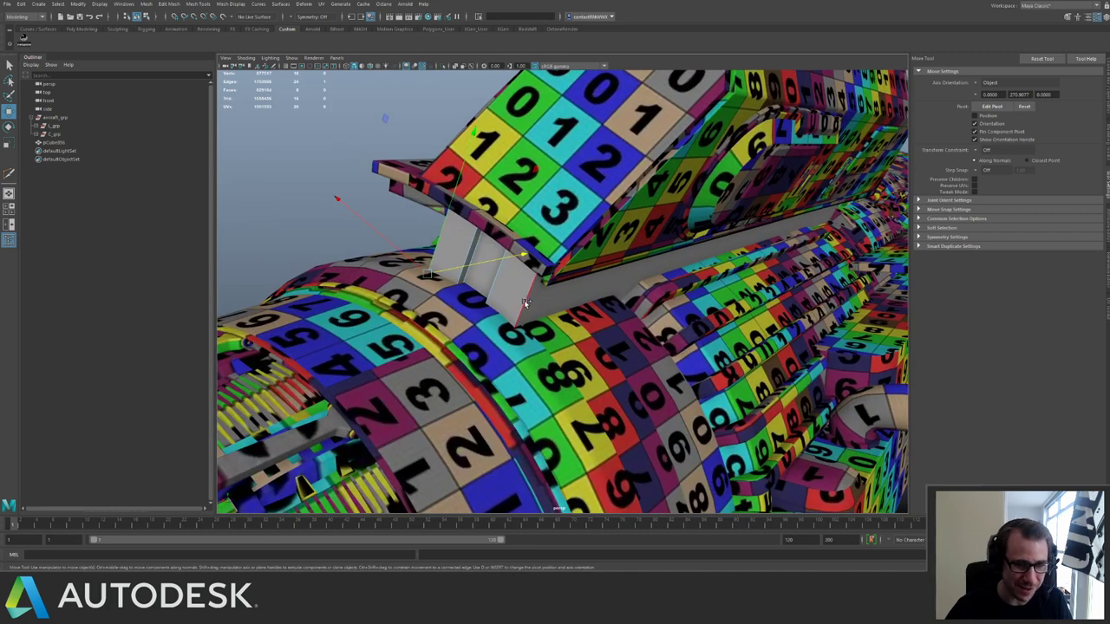
{"action": "key", "text": "ctrl+b"}
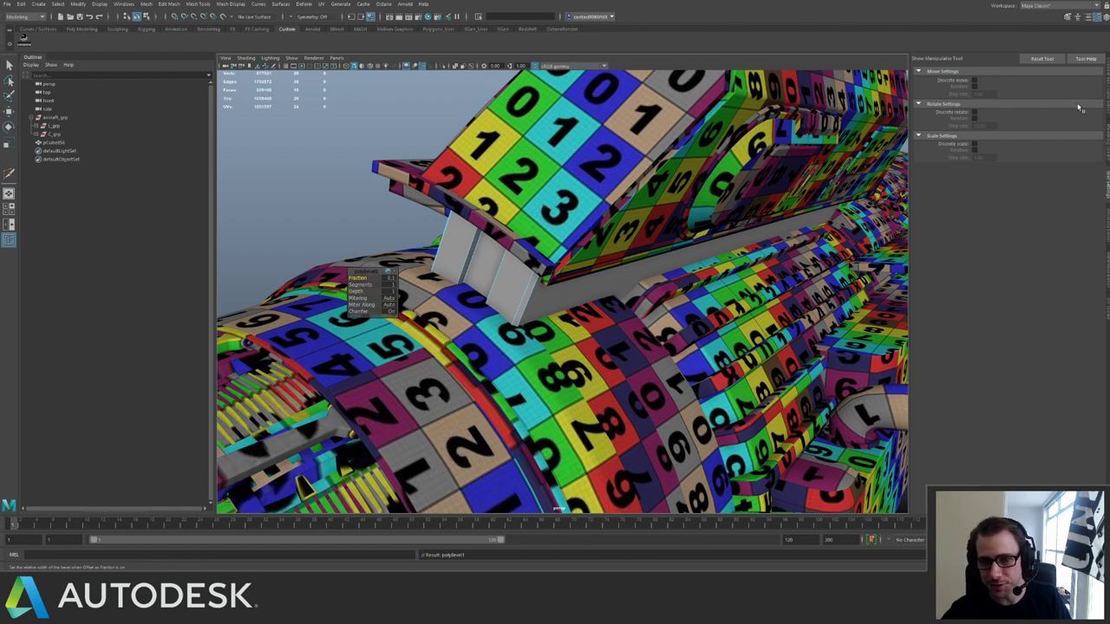
{"action": "left_click_drag", "start_coordinate": [358, 278], "coordinate": [359, 278]}
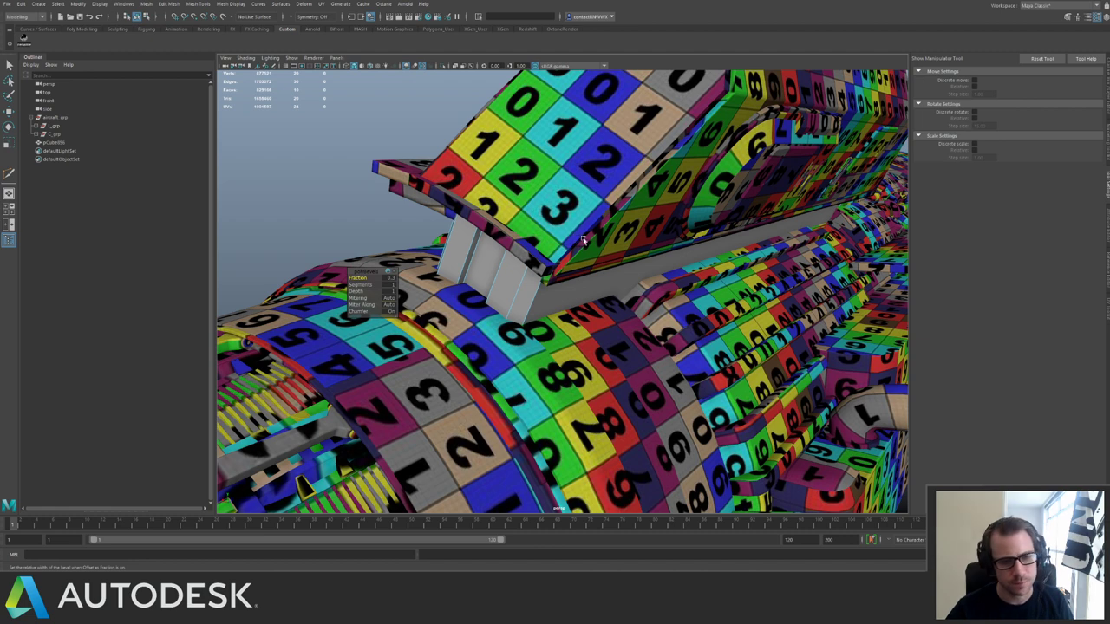
Select the box and display the aircraft in plain shading without the checker texture, ambient occlusion or anti-aliasing.
{"action": "left_click_drag", "start_coordinate": [564, 241], "coordinate": [678, 262], "text": "alt"}
{"action": "right_click_drag", "start_coordinate": [678, 261], "coordinate": [638, 272], "text": "alt"}
{"action": "left_click", "coordinate": [652, 310]}
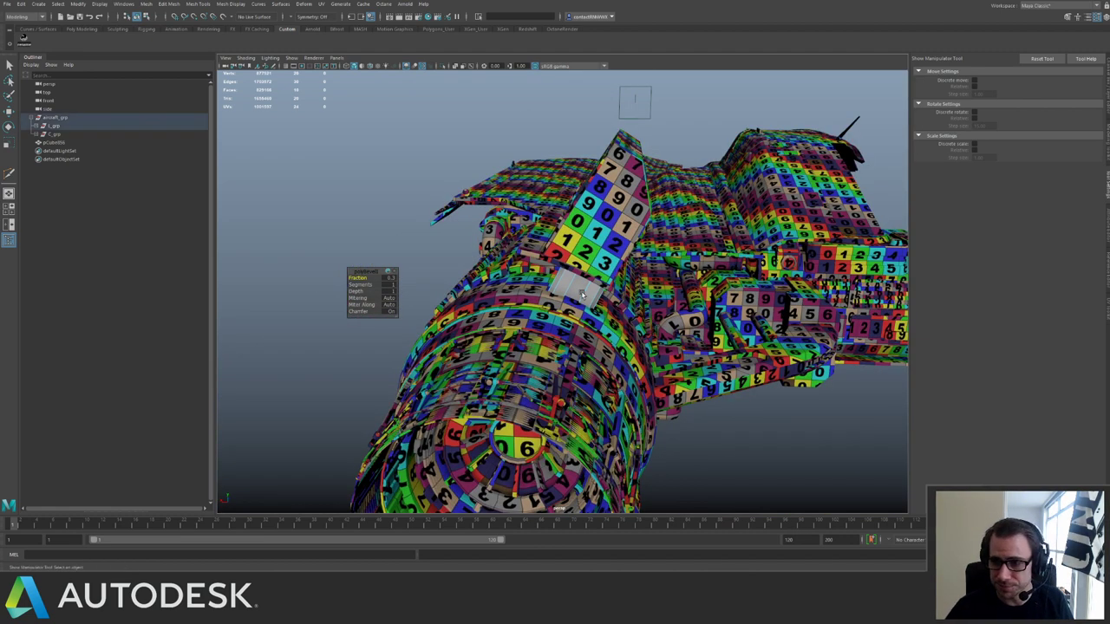
{"action": "right_click_drag", "start_coordinate": [581, 292], "coordinate": [590, 318], "text": "alt"}
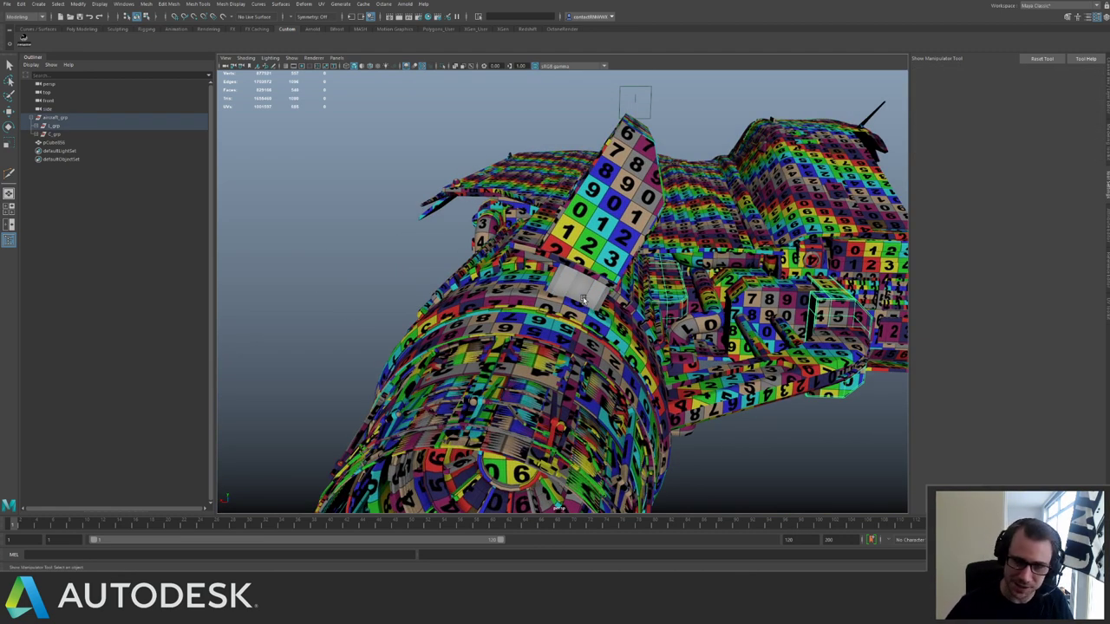
{"action": "left_click", "coordinate": [582, 288]}
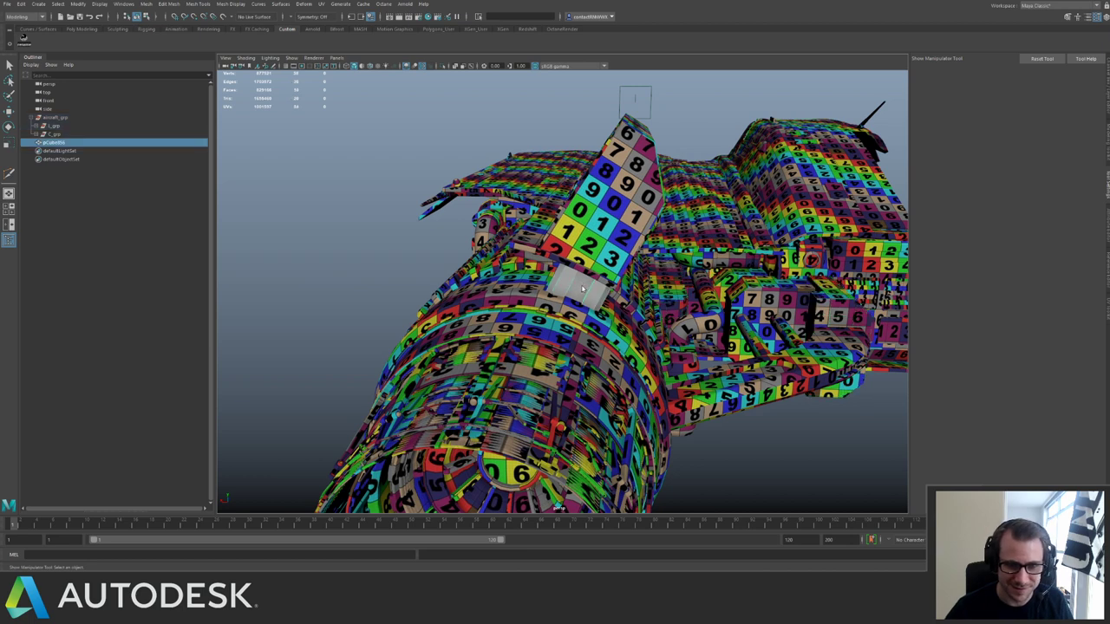
{"action": "right_click_drag", "start_coordinate": [582, 288], "coordinate": [714, 277]}
{"action": "right_click_drag", "start_coordinate": [556, 250], "coordinate": [534, 262], "text": "alt"}
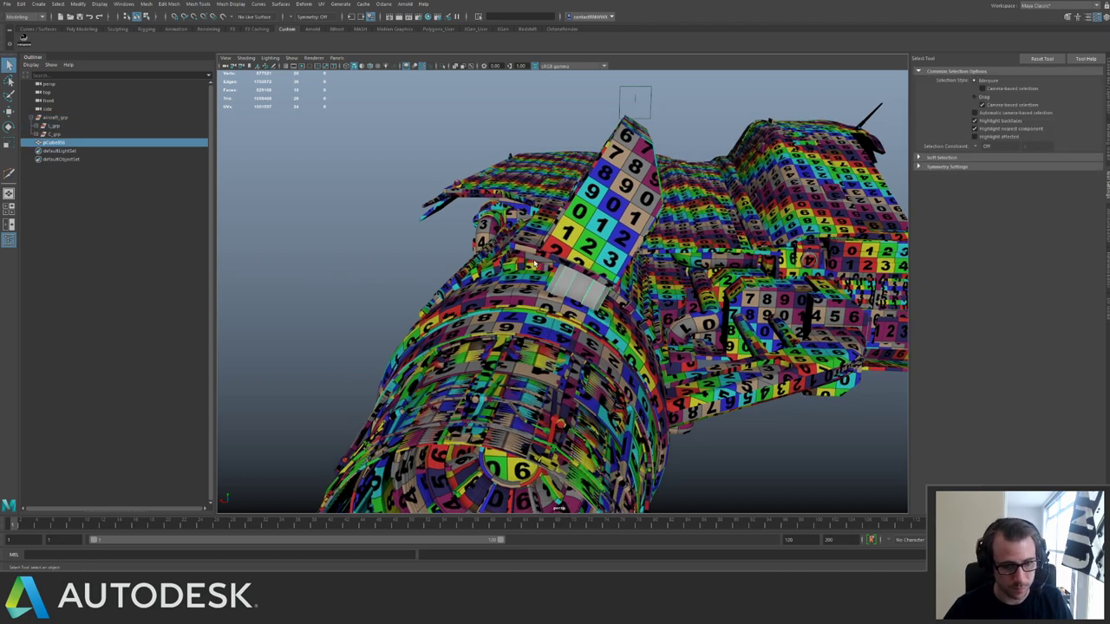
{"action": "key", "text": "5"}
{"action": "left_click_drag", "start_coordinate": [469, 215], "coordinate": [493, 232], "text": "alt"}
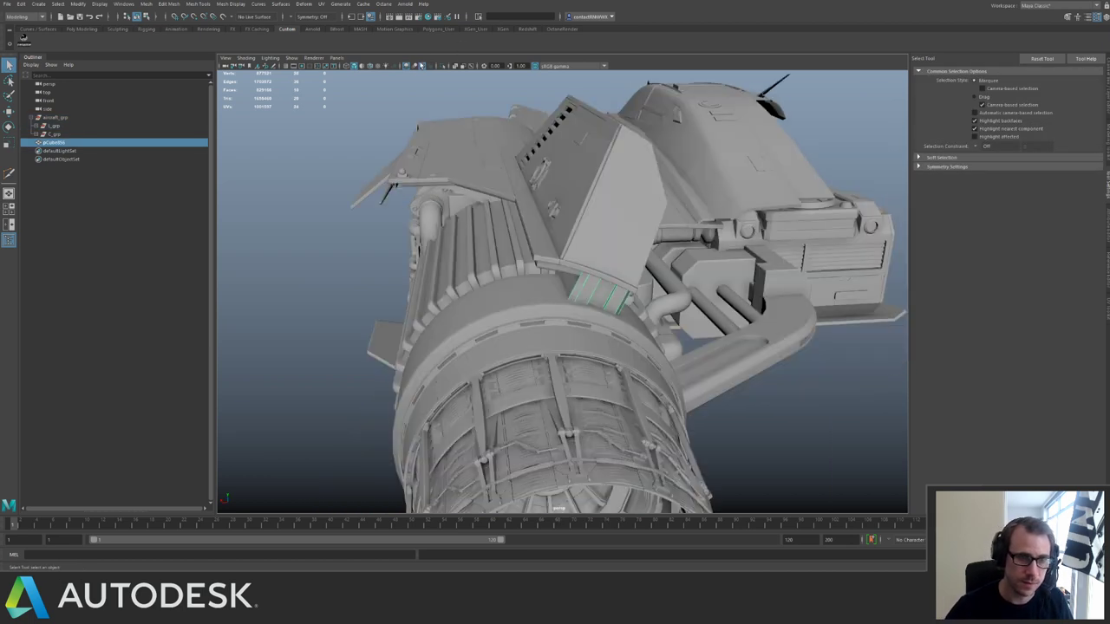
{"action": "left_click", "coordinate": [422, 67]}
{"action": "left_click", "coordinate": [407, 67]}
Examine the untextured box between engine and panel from the side, from behind and against the whole aircraft.
{"action": "left_click_drag", "start_coordinate": [479, 336], "coordinate": [608, 296], "text": "alt"}
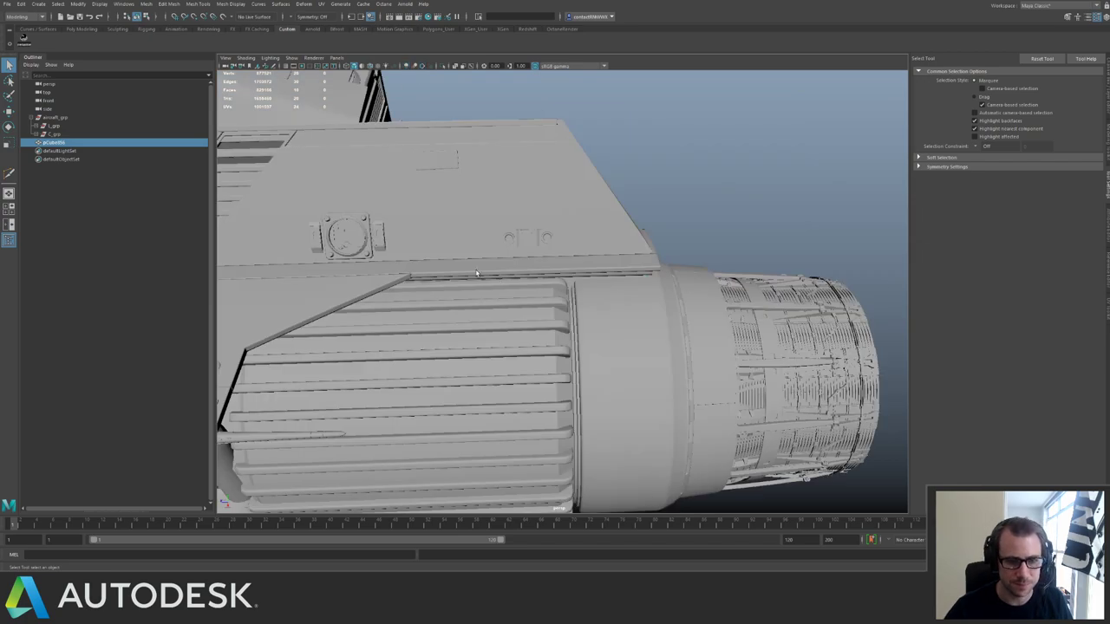
{"action": "left_click_drag", "start_coordinate": [476, 274], "coordinate": [637, 273], "text": "alt"}
{"action": "right_click_drag", "start_coordinate": [637, 273], "coordinate": [555, 247], "text": "alt"}
{"action": "left_click_drag", "start_coordinate": [555, 248], "coordinate": [411, 231], "text": "alt"}
{"action": "right_click_drag", "start_coordinate": [411, 230], "coordinate": [645, 355], "text": "alt"}
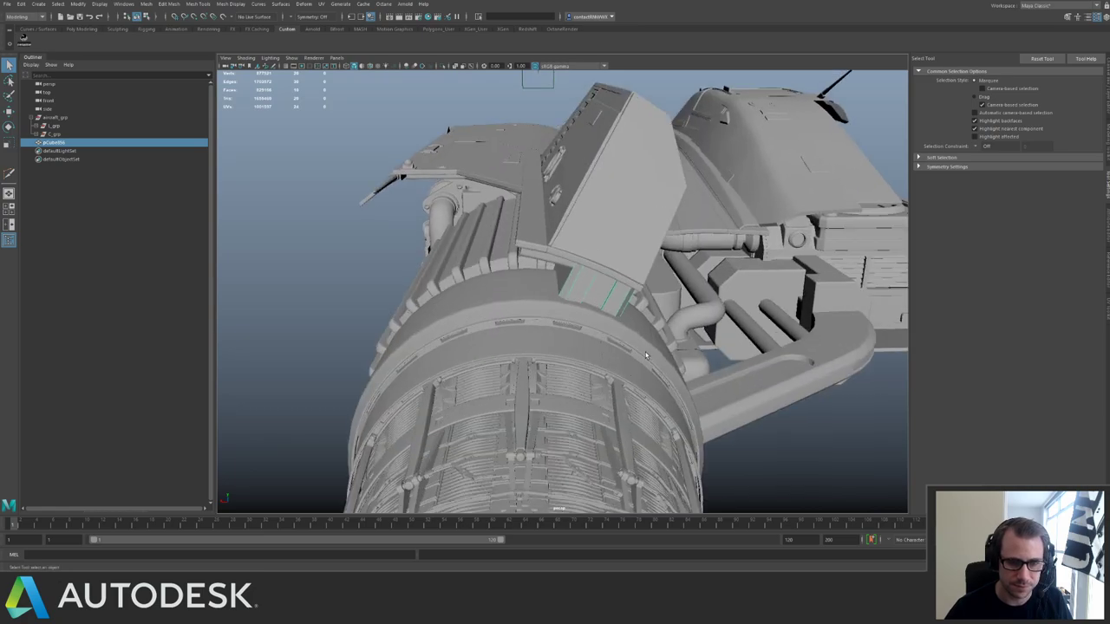
{"action": "left_click_drag", "start_coordinate": [645, 356], "coordinate": [753, 319], "text": "alt"}
{"action": "right_click_drag", "start_coordinate": [753, 319], "coordinate": [825, 279], "text": "alt"}
{"action": "left_click_drag", "start_coordinate": [799, 226], "coordinate": [381, 377], "text": "alt"}
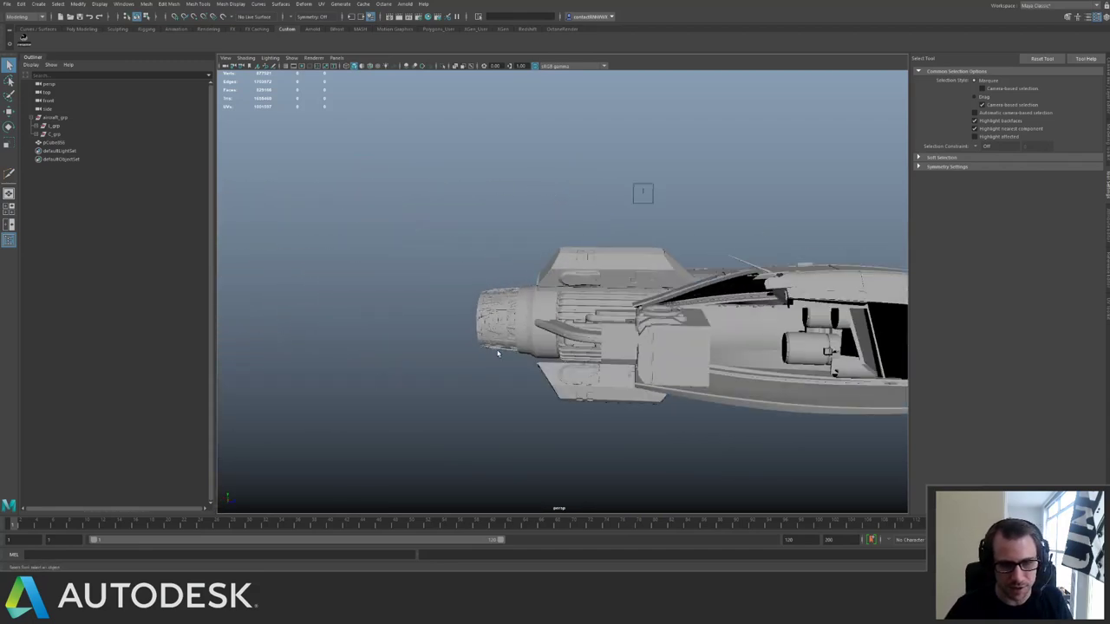
{"action": "left_click_drag", "start_coordinate": [499, 353], "coordinate": [597, 273], "text": "alt"}
{"action": "left_click", "coordinate": [596, 273]}
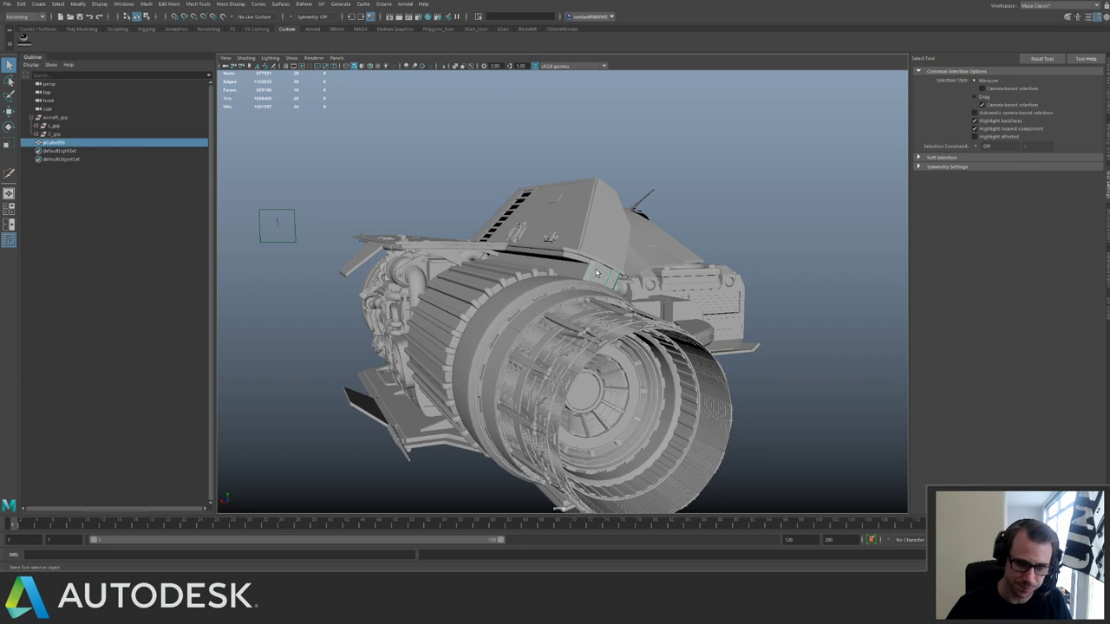
{"action": "left_click_drag", "start_coordinate": [459, 215], "coordinate": [510, 253], "text": "alt"}
{"action": "right_click_drag", "start_coordinate": [466, 226], "coordinate": [484, 212], "text": "alt"}
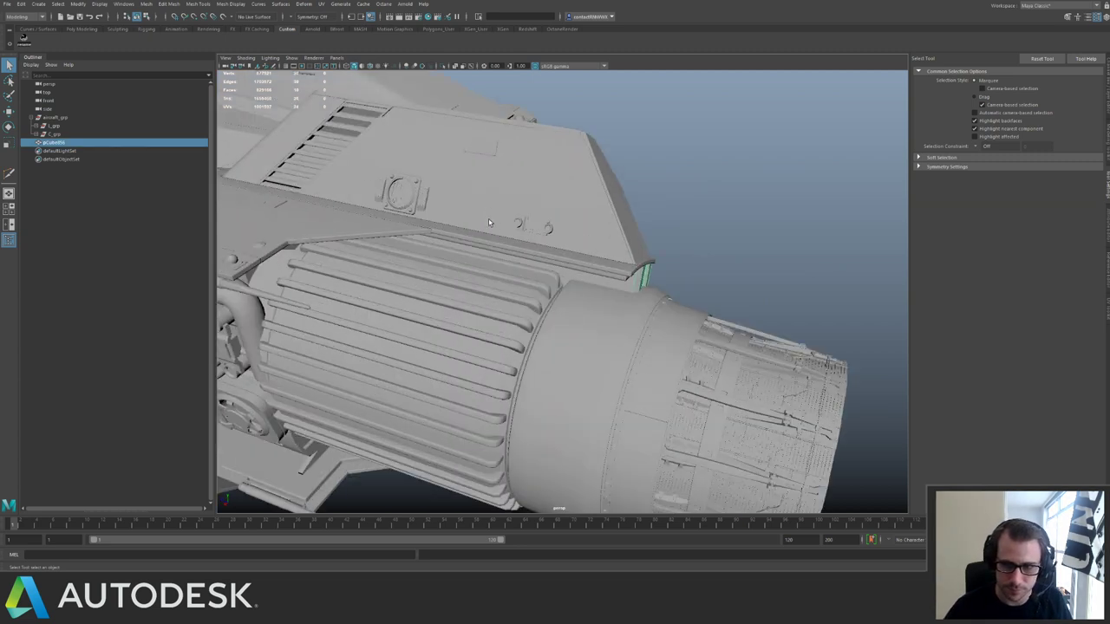
Examine how the box sits between engine and panel, both on its own and within the whole aircraft.
{"action": "middle_click_drag", "start_coordinate": [484, 212], "coordinate": [501, 231], "text": "alt"}
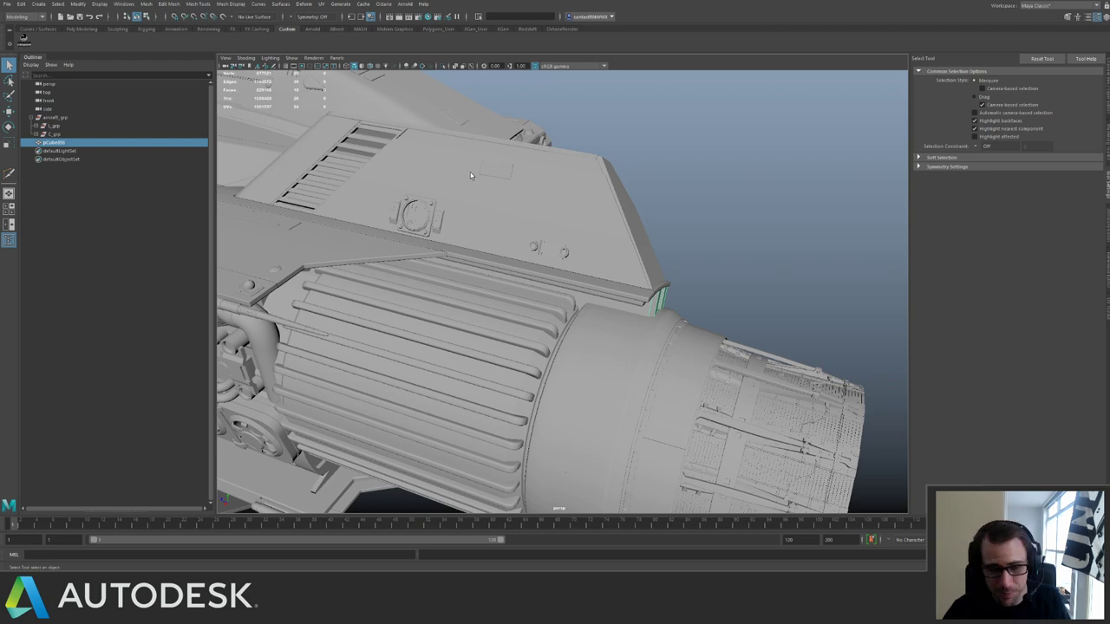
{"action": "left_click_drag", "start_coordinate": [496, 274], "coordinate": [513, 255], "text": "alt"}
{"action": "right_click_drag", "start_coordinate": [514, 255], "coordinate": [501, 262], "text": "alt"}
{"action": "key", "text": "ctrl+1"}
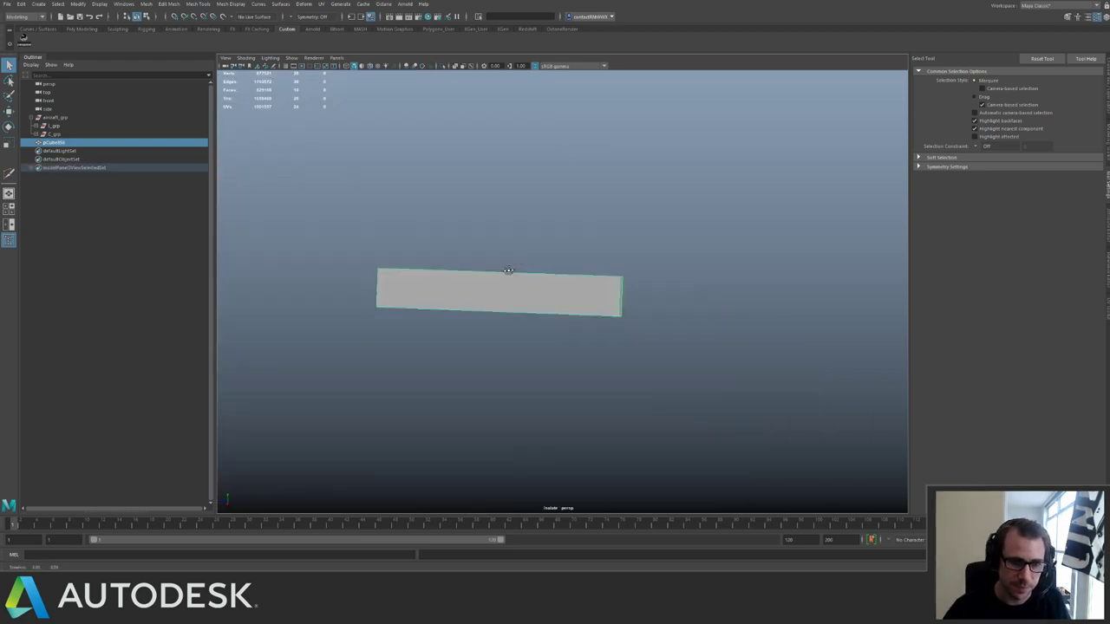
{"action": "mouse_move", "coordinate": [509, 270]}
{"action": "left_mouse_down", "text": "alt"}
{"action": "mouse_move", "coordinate": [508, 296]}
{"action": "mouse_move", "coordinate": [505, 258]}
{"action": "left_mouse_up", "text": "alt"}
{"action": "key", "text": "ctrl+1"}
{"action": "right_click_drag", "start_coordinate": [533, 300], "coordinate": [592, 319], "text": "alt"}
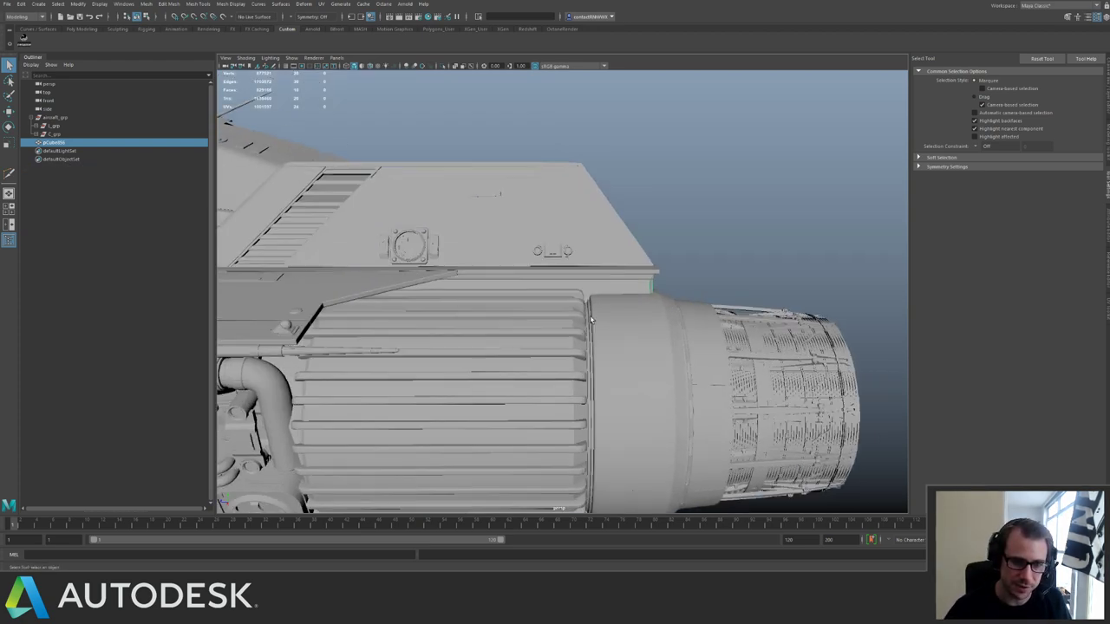
{"action": "left_click_drag", "start_coordinate": [576, 282], "coordinate": [659, 315], "text": "alt"}
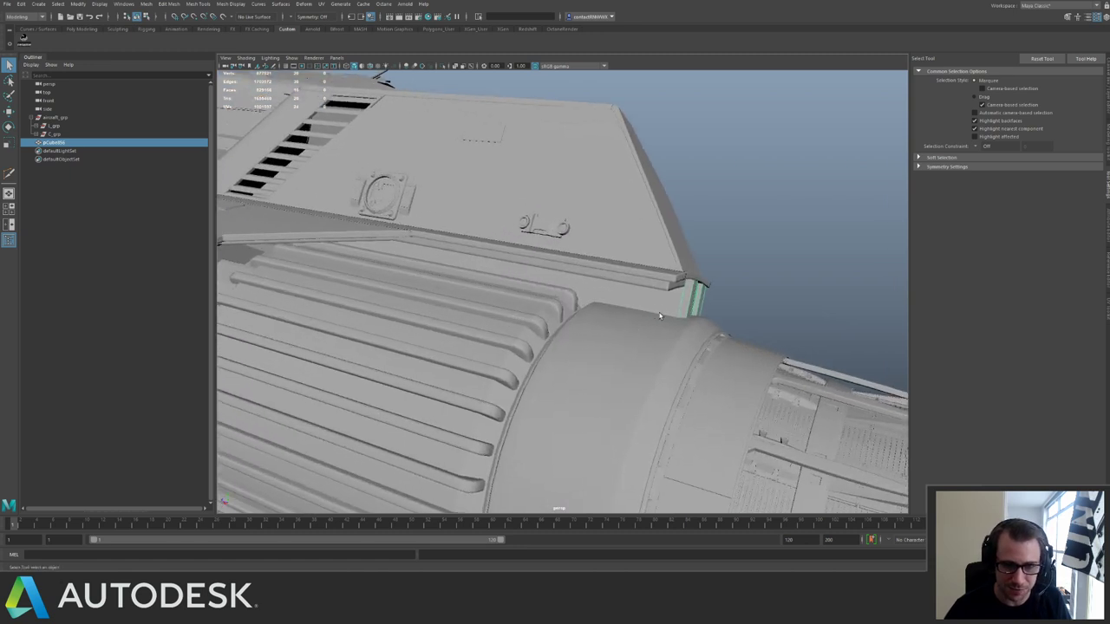
Isolate the box and insert an edge loop around it near its lower edge, using the equal-distance-from-edge option.
{"action": "key", "text": "ctrl+1"}
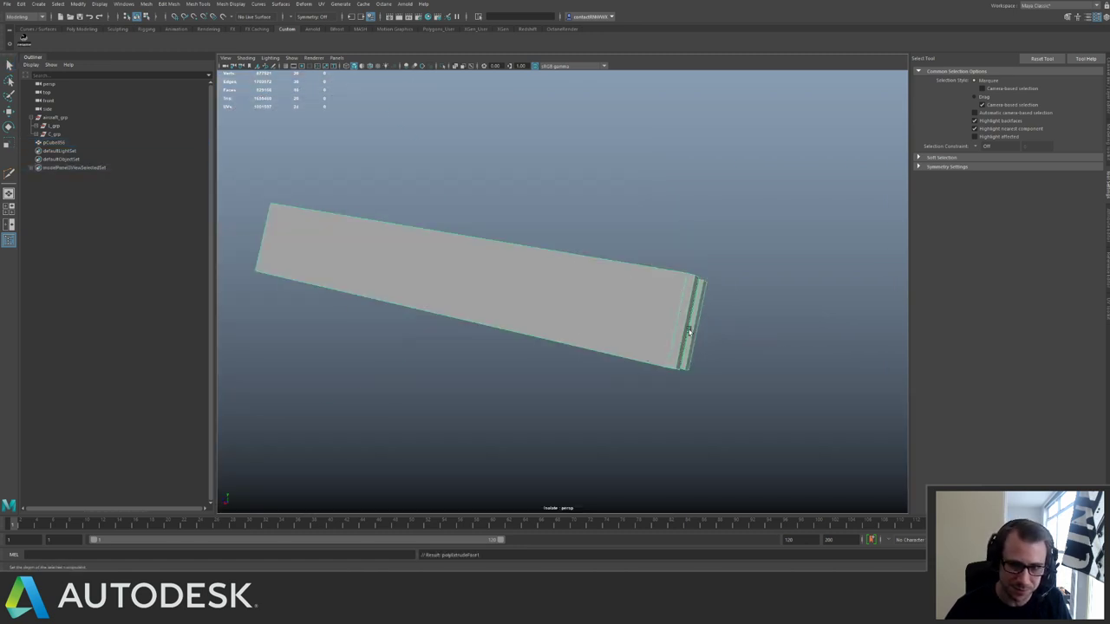
{"action": "key", "text": "ctrl+e"}
{"action": "key", "text": "ctrl+z"}
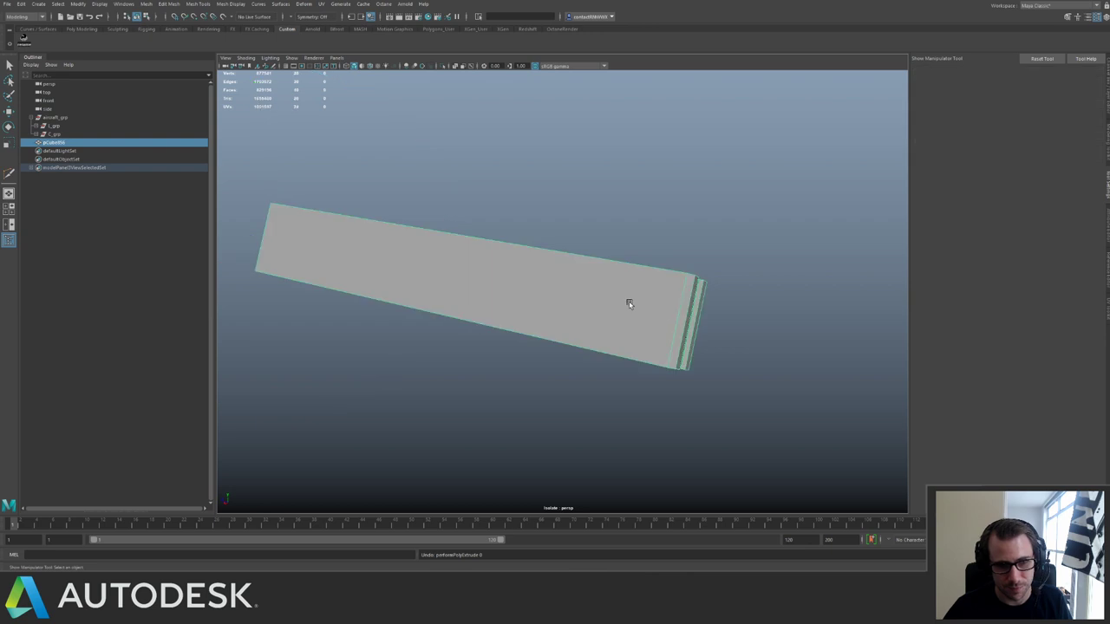
{"action": "scroll", "coordinate": [652, 310], "scroll_direction": "down", "scroll_amount": 1}
{"action": "right_click_drag", "start_coordinate": [657, 310], "coordinate": [625, 322], "text": "shift"}
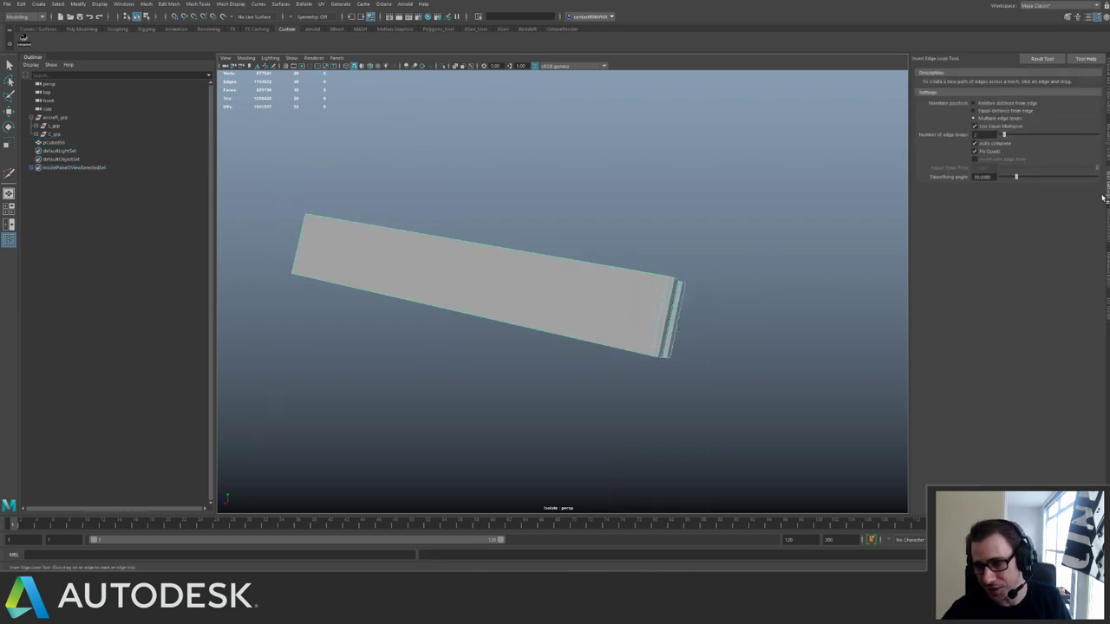
{"action": "left_click", "coordinate": [979, 110]}
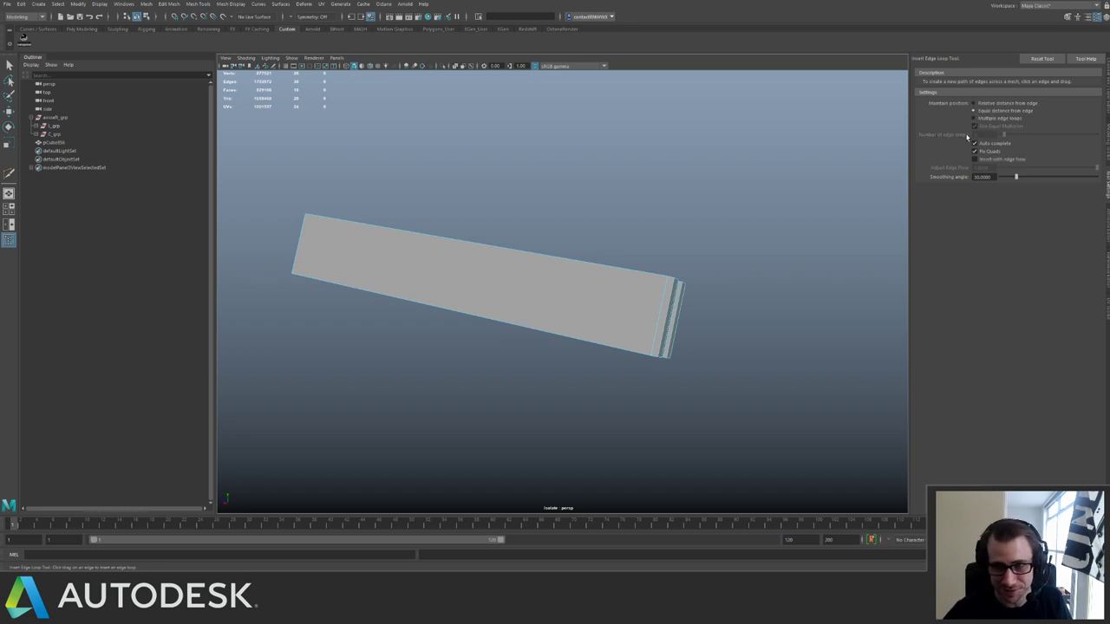
{"action": "left_click_drag", "start_coordinate": [666, 336], "coordinate": [665, 335]}
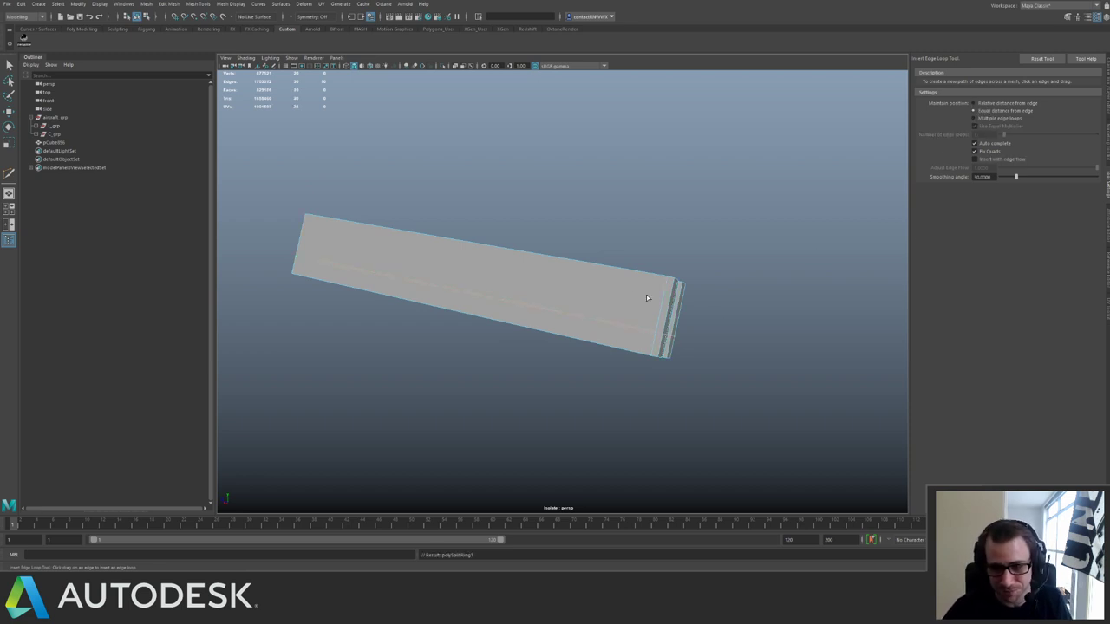
Delete the strip of faces below the new edge loop all around the box and show the full aircraft again.
{"action": "left_click_drag", "start_coordinate": [628, 259], "coordinate": [648, 270], "text": "alt"}
{"action": "right_click_drag", "start_coordinate": [648, 271], "coordinate": [683, 331], "text": "alt"}
{"action": "key", "text": "q"}
{"action": "left_click", "coordinate": [729, 330]}
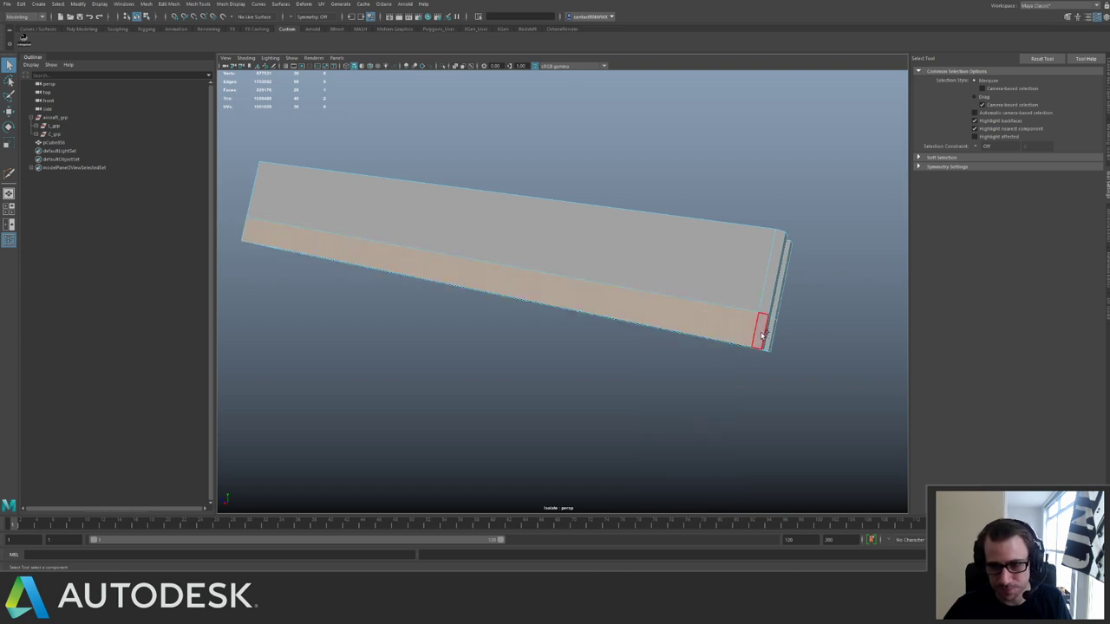
{"action": "double_click", "coordinate": [755, 334], "text": "shift"}
{"action": "key", "text": "Delete"}
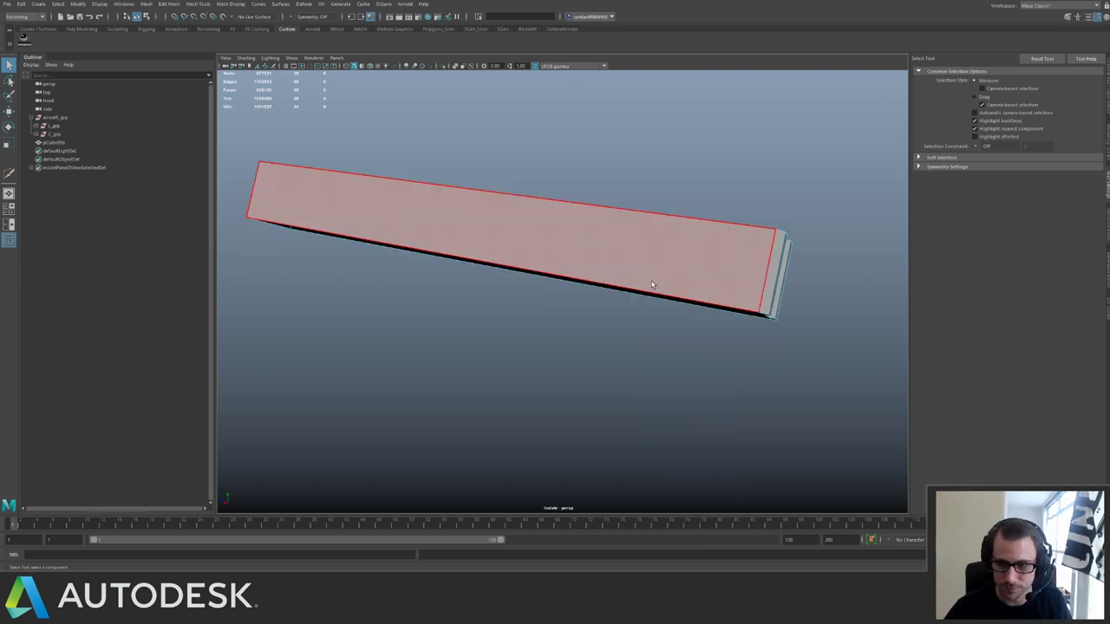
{"action": "right_click_drag", "start_coordinate": [652, 281], "coordinate": [694, 263]}
{"action": "key", "text": "ctrl+1"}
{"action": "left_click_drag", "start_coordinate": [649, 257], "coordinate": [623, 231], "text": "alt"}
{"action": "scroll", "coordinate": [664, 232], "scroll_direction": "down", "scroll_amount": 3}
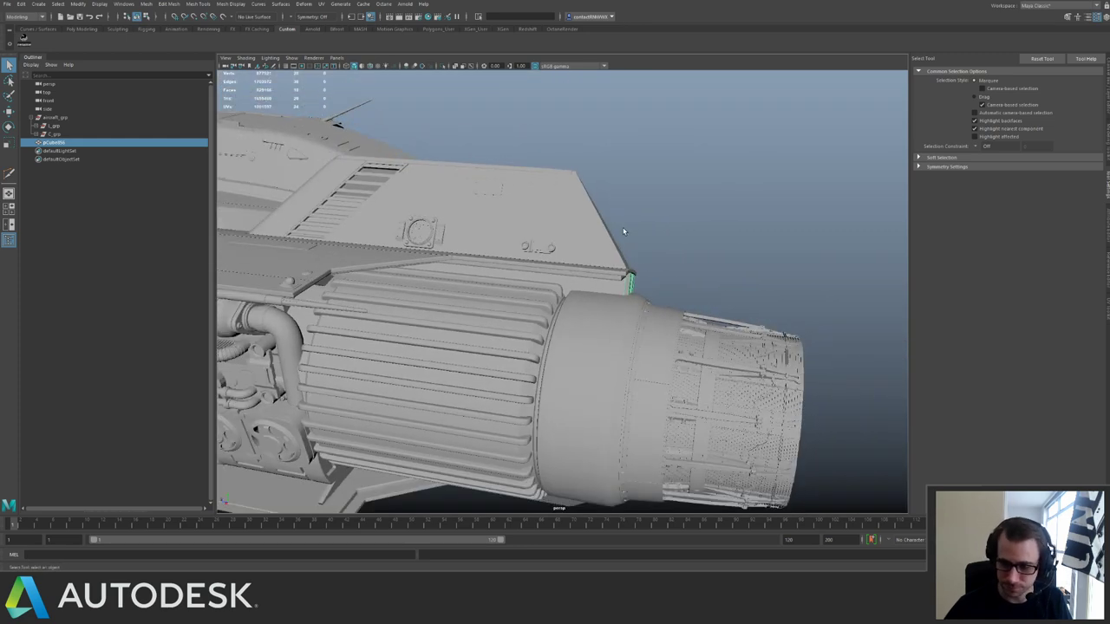
Isolate the box and bevel the vertical edges of its recessed end with a fraction of 1 and chamfer off.
{"action": "left_click_drag", "start_coordinate": [562, 285], "coordinate": [539, 272], "text": "alt"}
{"action": "scroll", "coordinate": [574, 263], "scroll_direction": "up", "scroll_amount": 2}
{"action": "key", "text": "ctrl+1"}
{"action": "right_click_drag", "start_coordinate": [546, 240], "coordinate": [544, 217]}
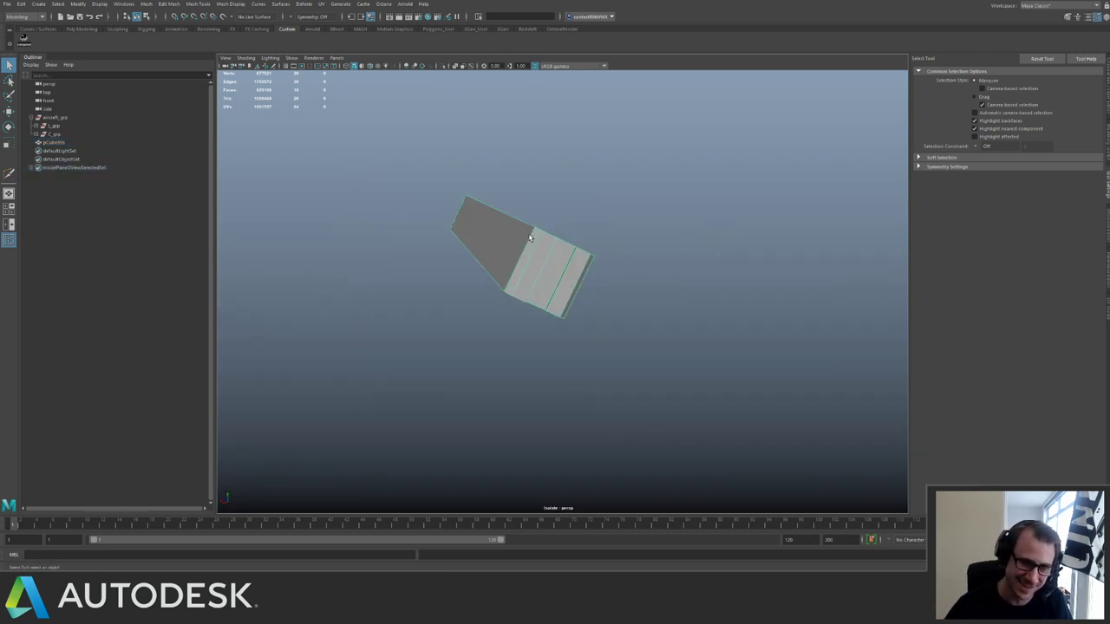
{"action": "left_click_drag", "start_coordinate": [435, 177], "coordinate": [549, 293]}
{"action": "scroll", "coordinate": [549, 293], "scroll_direction": "up", "scroll_amount": 3}
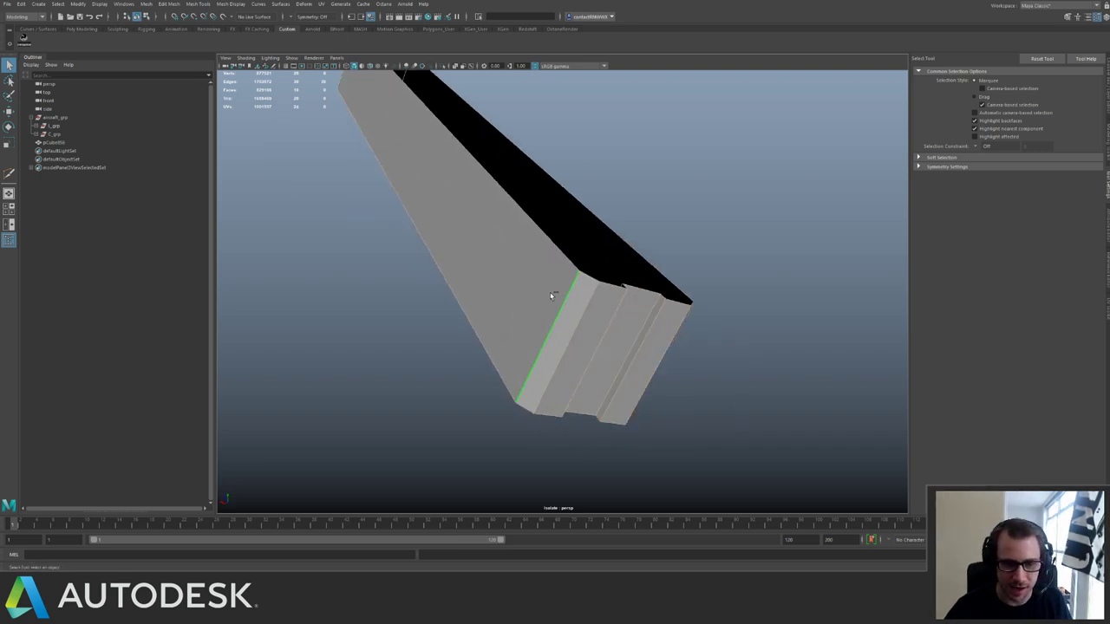
{"action": "right_click_drag", "start_coordinate": [549, 293], "coordinate": [589, 297], "text": "shift"}
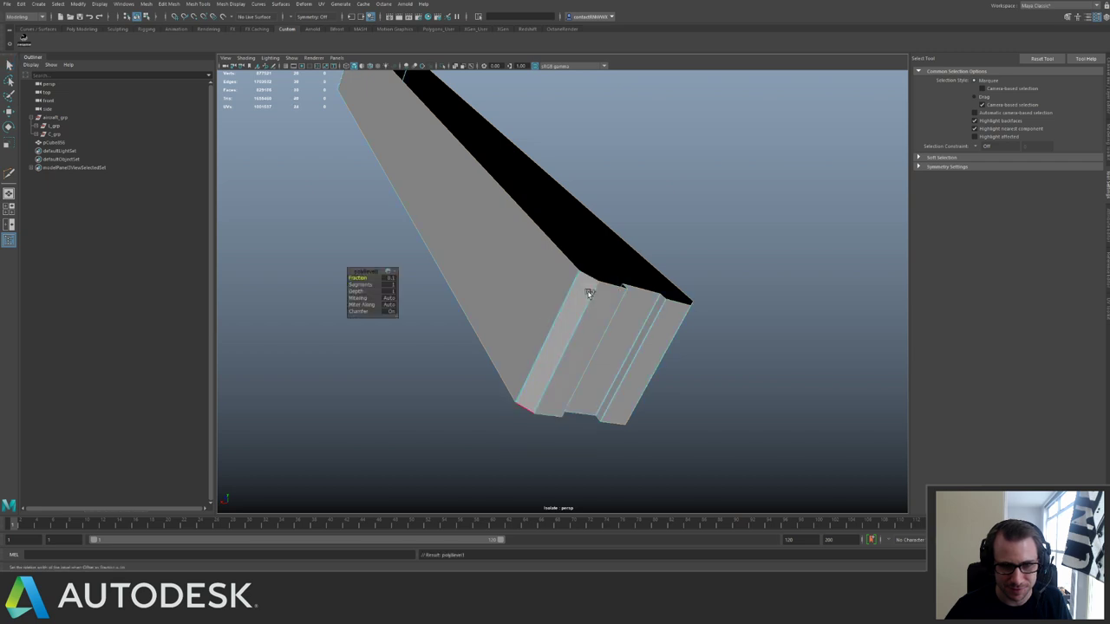
{"action": "left_click_drag", "start_coordinate": [357, 277], "coordinate": [366, 278]}
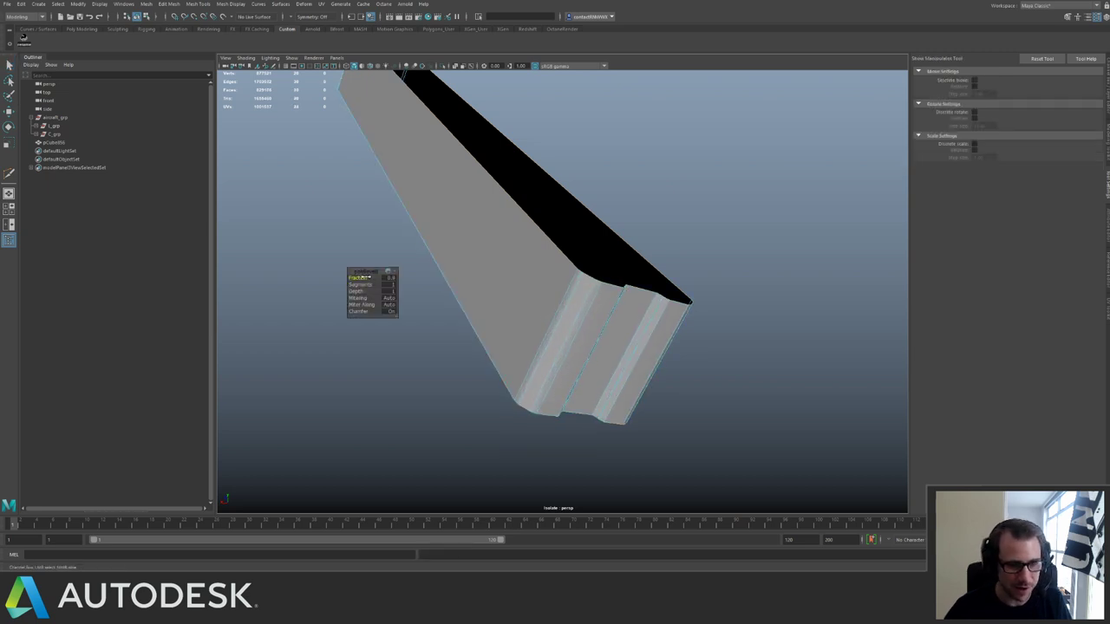
{"action": "left_click", "coordinate": [362, 311]}
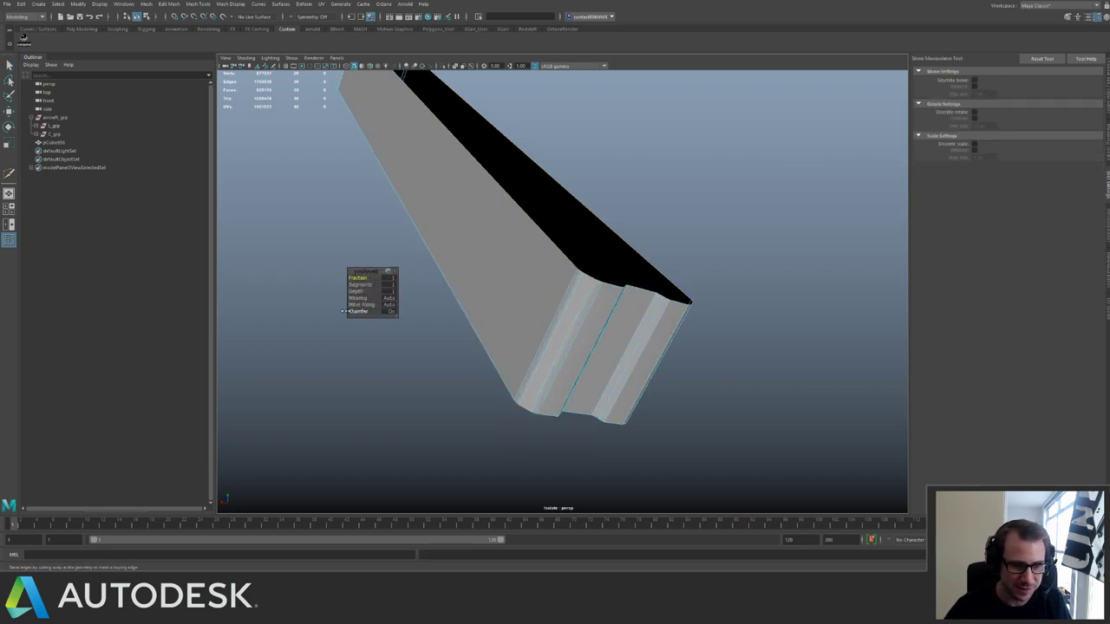
{"action": "left_click_drag", "start_coordinate": [589, 291], "coordinate": [539, 250], "text": "alt"}
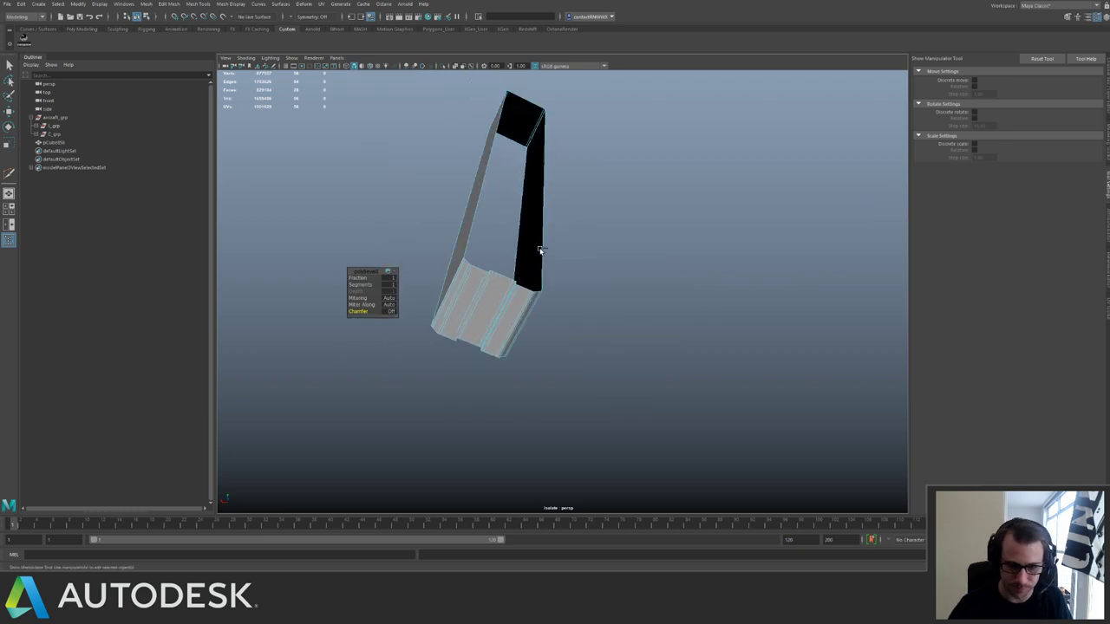
Examine the beveled box in place under the panel with the whole aircraft shown.
{"action": "key", "text": "q"}
{"action": "right_click_drag", "start_coordinate": [503, 299], "coordinate": [511, 283]}
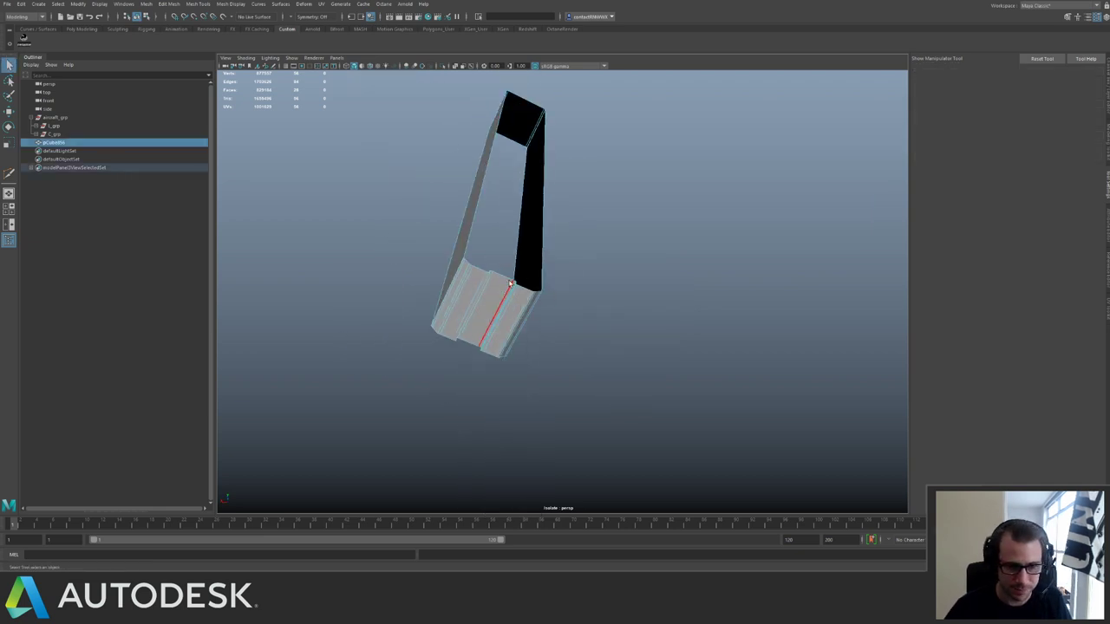
{"action": "key", "text": "ctrl+1"}
{"action": "left_click_drag", "start_coordinate": [491, 242], "coordinate": [535, 249], "text": "alt"}
{"action": "middle_click_drag", "start_coordinate": [406, 206], "coordinate": [525, 232], "text": "alt"}
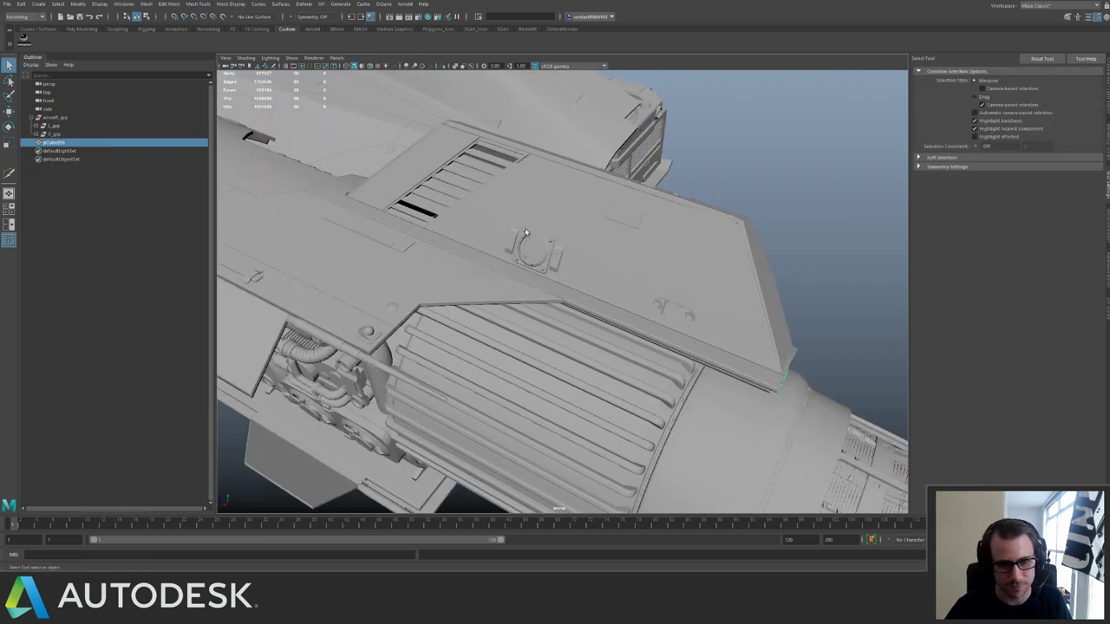
{"action": "left_click_drag", "start_coordinate": [525, 232], "coordinate": [513, 223], "text": "alt"}
{"action": "left_click_drag", "start_coordinate": [573, 253], "coordinate": [498, 260], "text": "alt"}
Isolate the box and insert two evenly spaced edge loops running all around its walls.
{"action": "key", "text": "ctrl+1"}
{"action": "left_click_drag", "start_coordinate": [497, 261], "coordinate": [529, 282], "text": "alt"}
{"action": "key", "text": "g"}
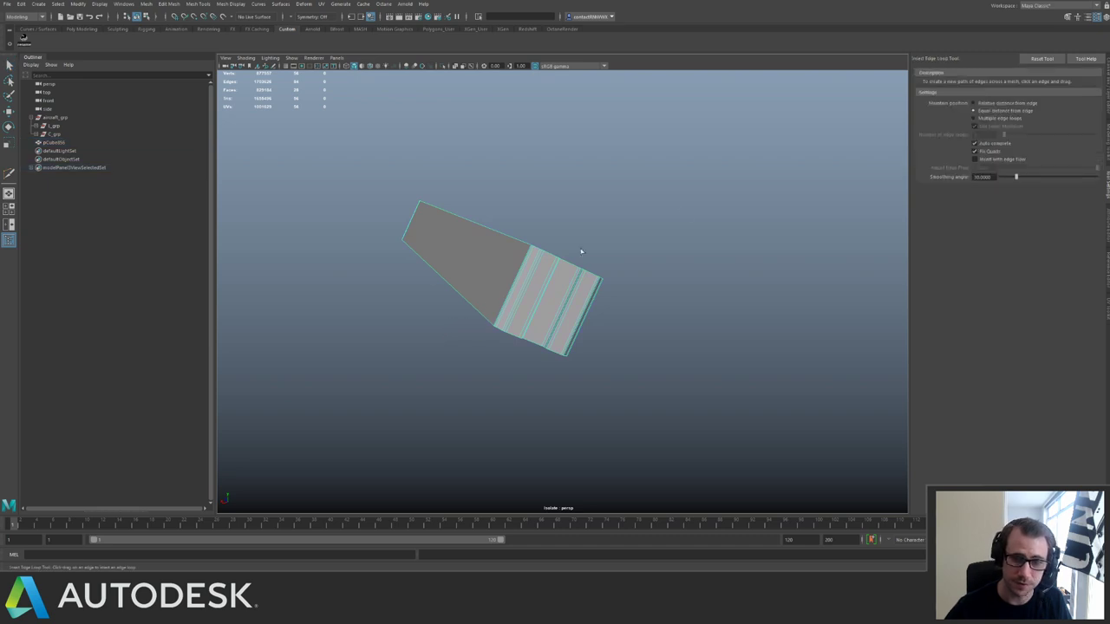
{"action": "left_click", "coordinate": [974, 118]}
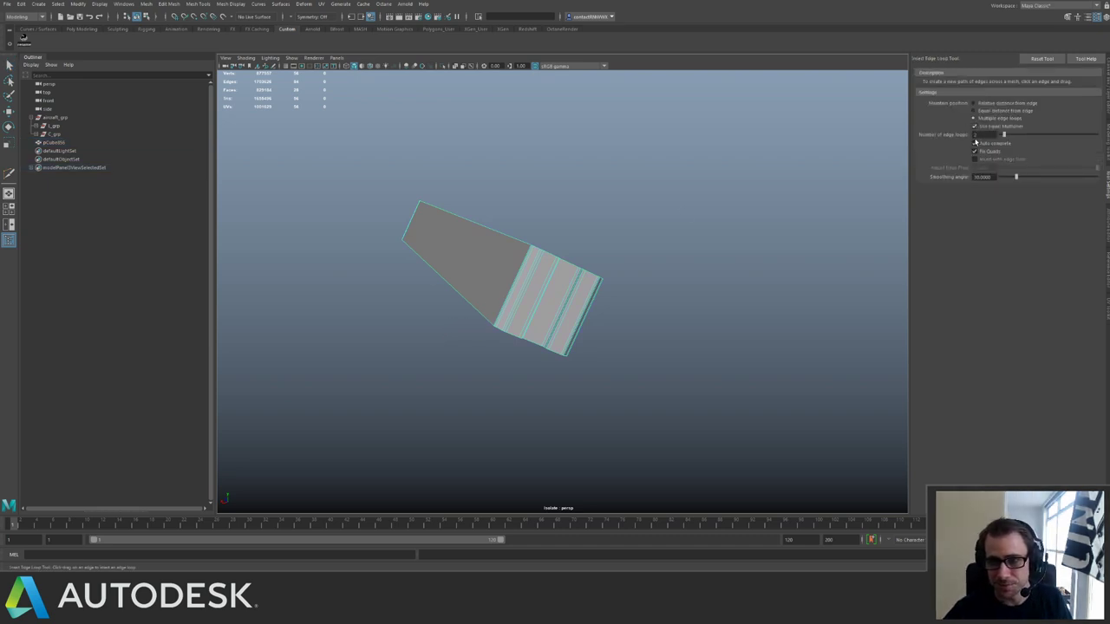
{"action": "left_click", "coordinate": [519, 294]}
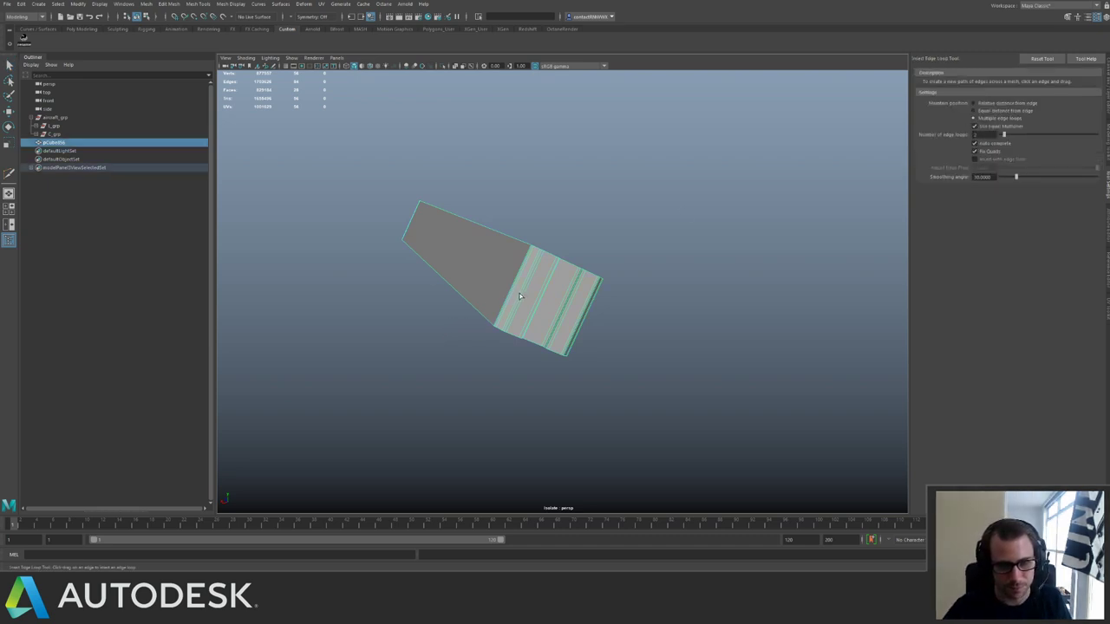
{"action": "left_click_drag", "start_coordinate": [547, 228], "coordinate": [582, 249], "text": "alt"}
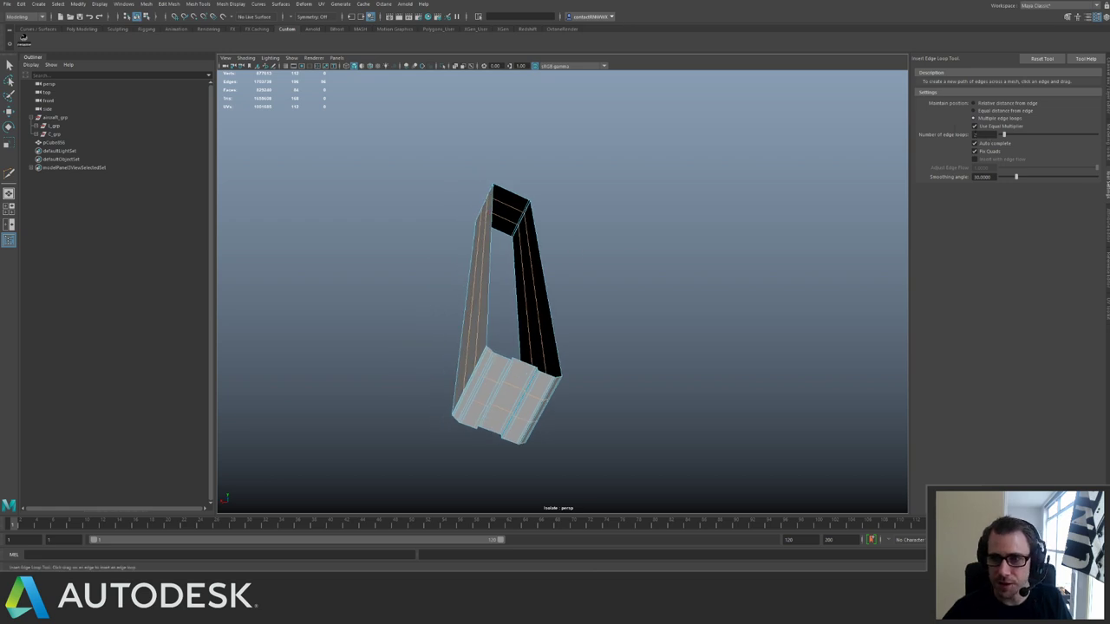
Insert edge loops across the box's long walls close to both ends, using the equal-distance-from-edge option.
{"action": "left_click", "coordinate": [974, 111]}
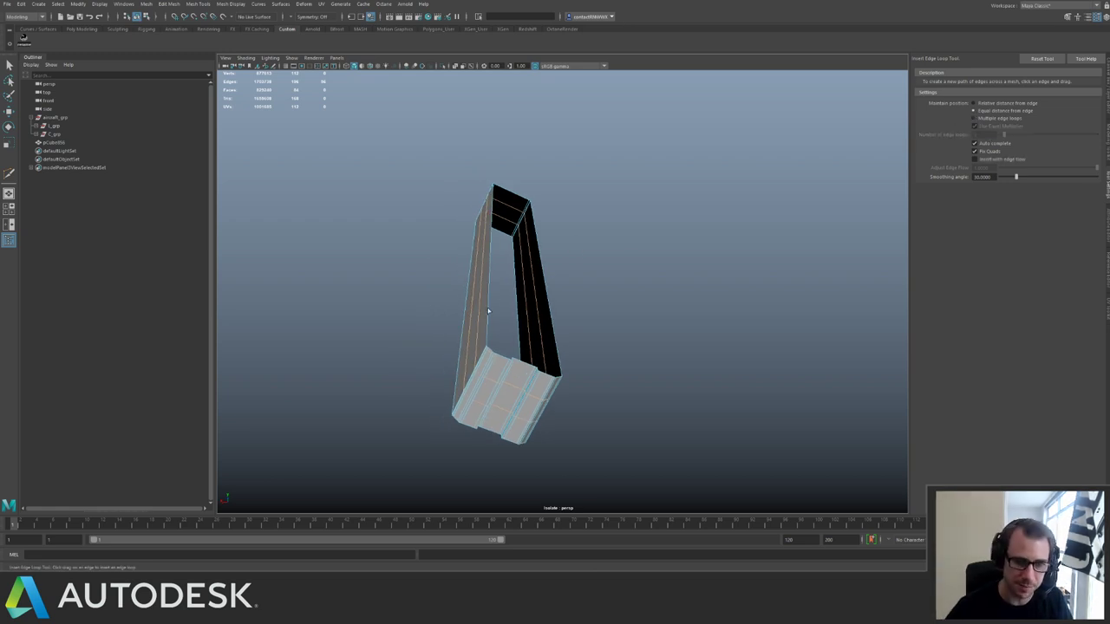
{"action": "left_click_drag", "start_coordinate": [488, 310], "coordinate": [503, 346], "text": "alt"}
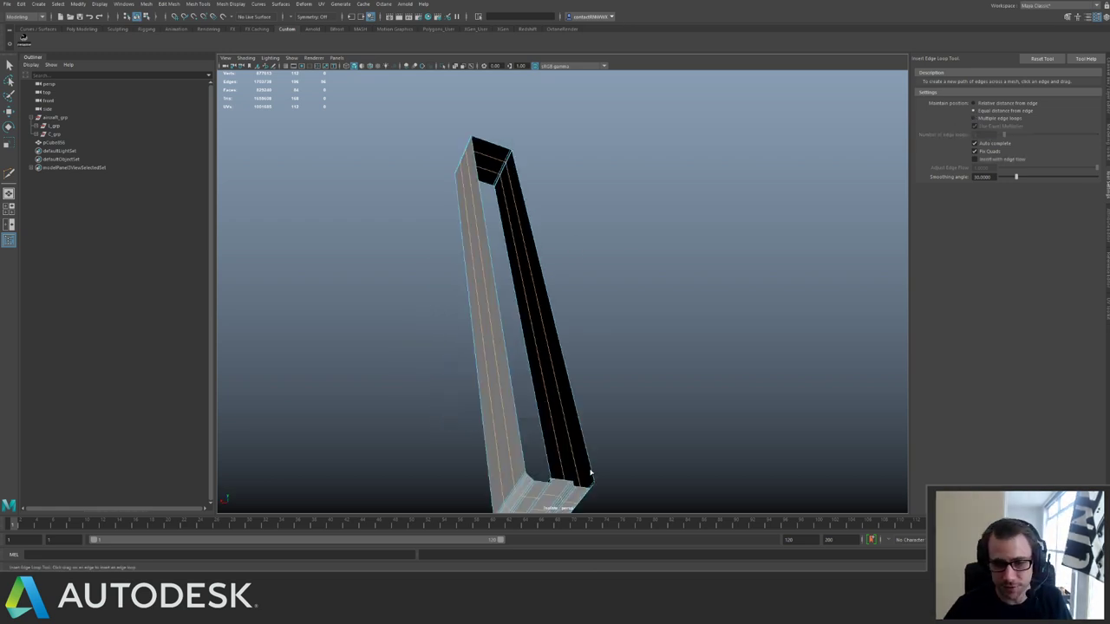
{"action": "left_click_drag", "start_coordinate": [516, 455], "coordinate": [527, 459]}
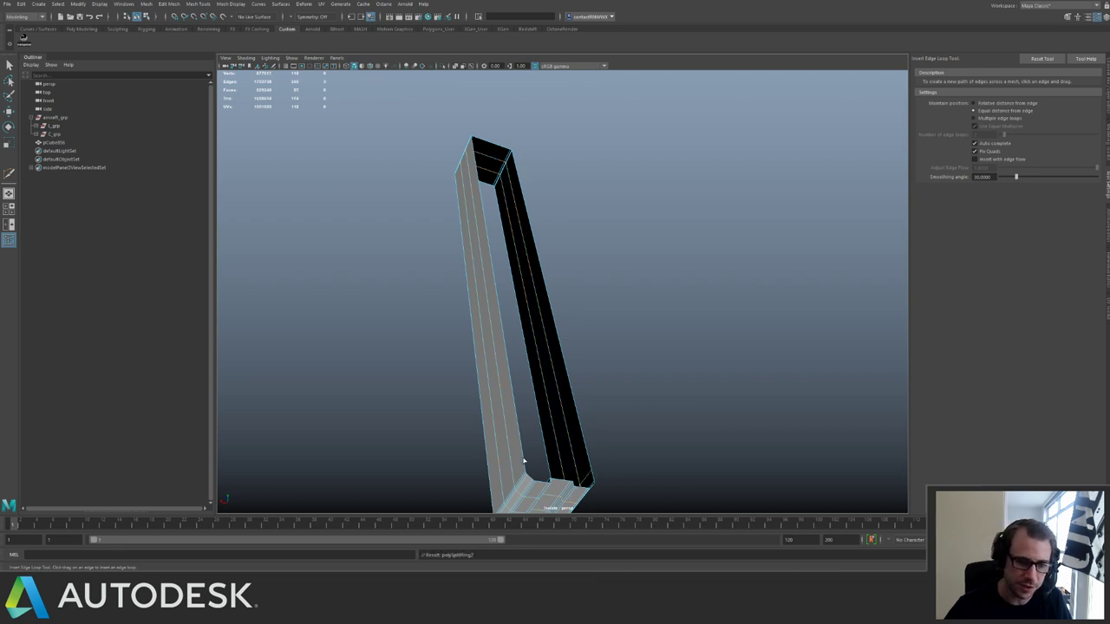
{"action": "left_click_drag", "start_coordinate": [389, 218], "coordinate": [524, 257], "text": "alt"}
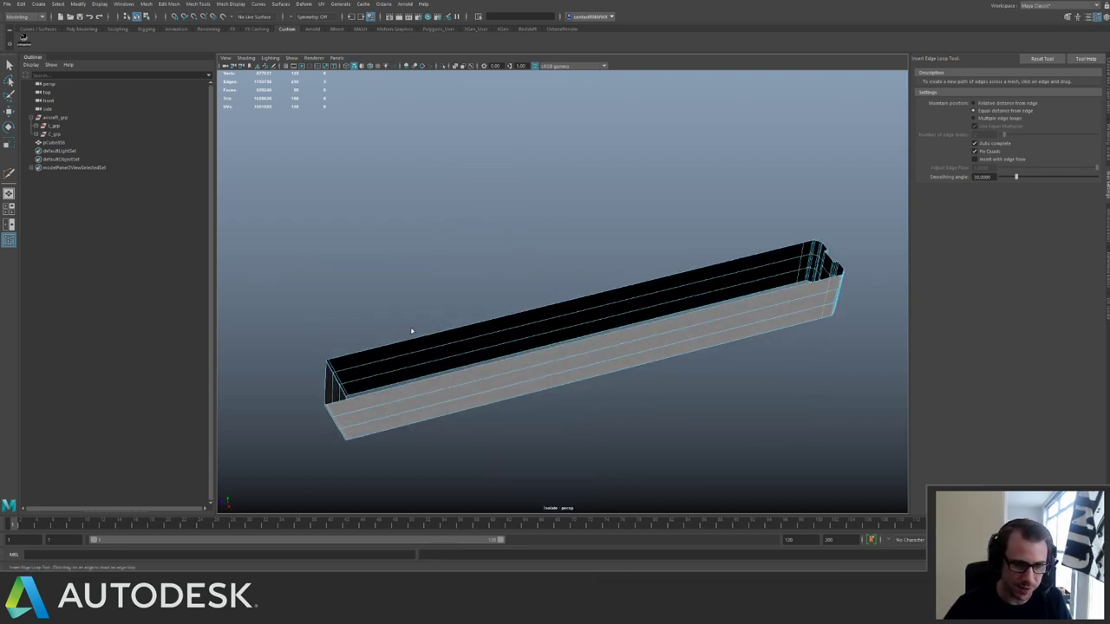
{"action": "left_click_drag", "start_coordinate": [340, 359], "coordinate": [347, 396]}
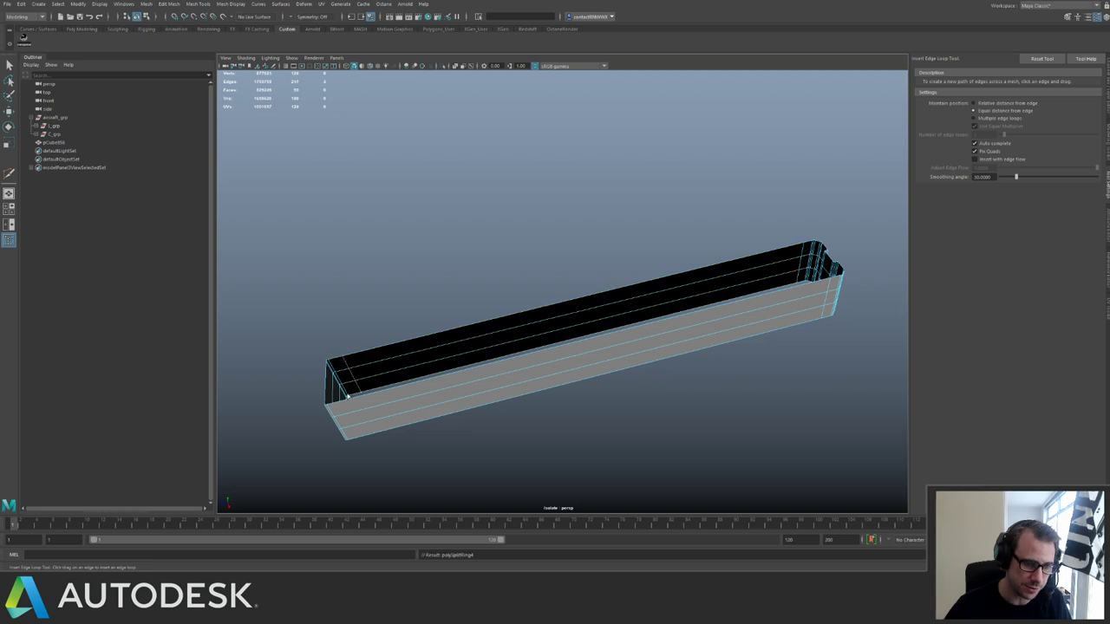
{"action": "left_click", "coordinate": [346, 417]}
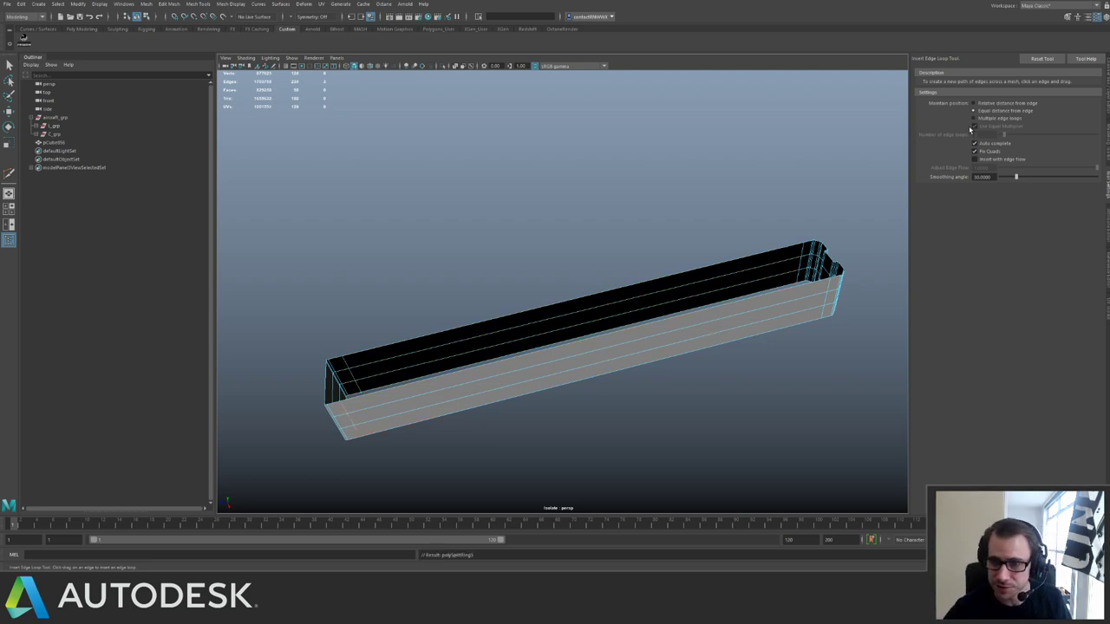
Insert six evenly spaced edge loops across each long wall of the box and show the full aircraft again.
{"action": "left_click", "coordinate": [974, 118]}
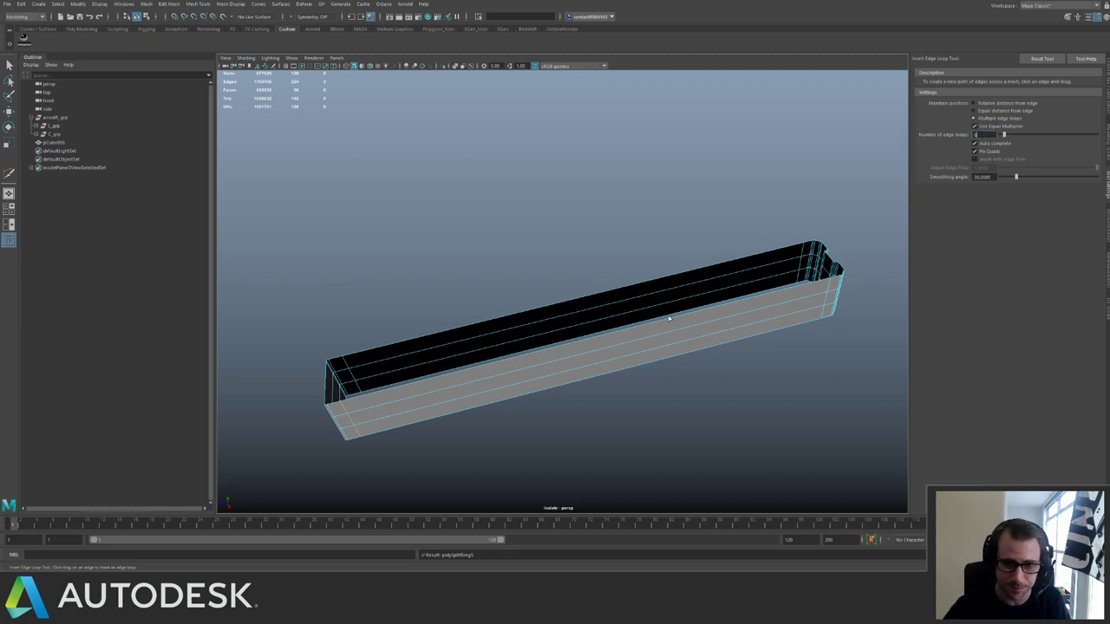
{"action": "left_click", "coordinate": [672, 321]}
{"action": "left_click", "coordinate": [659, 281]}
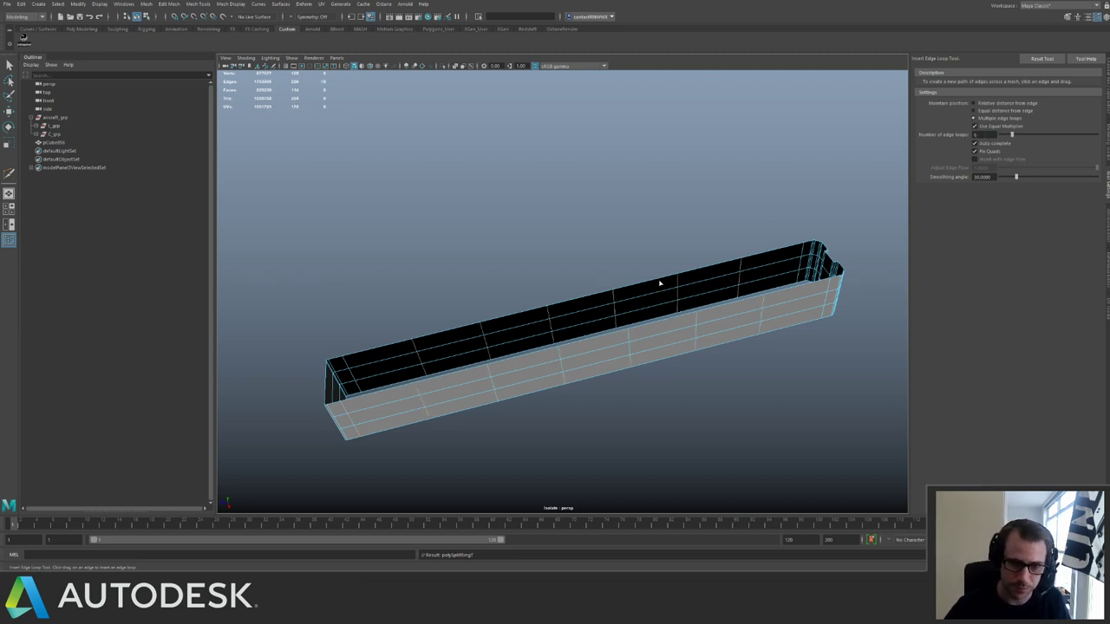
{"action": "key", "text": "q"}
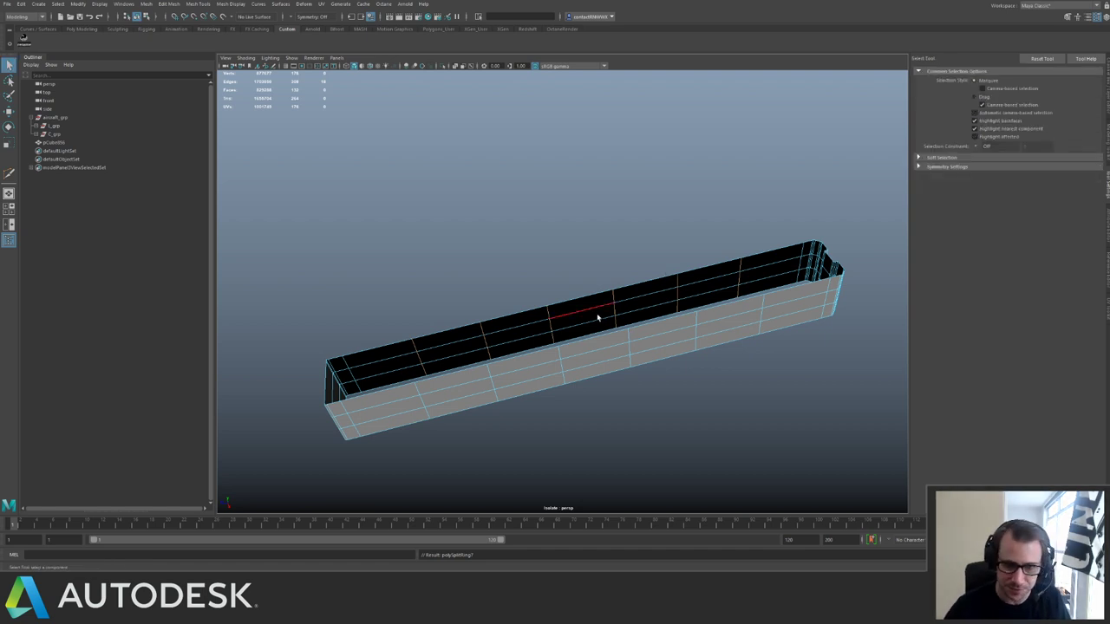
{"action": "right_click_drag", "start_coordinate": [598, 315], "coordinate": [634, 303]}
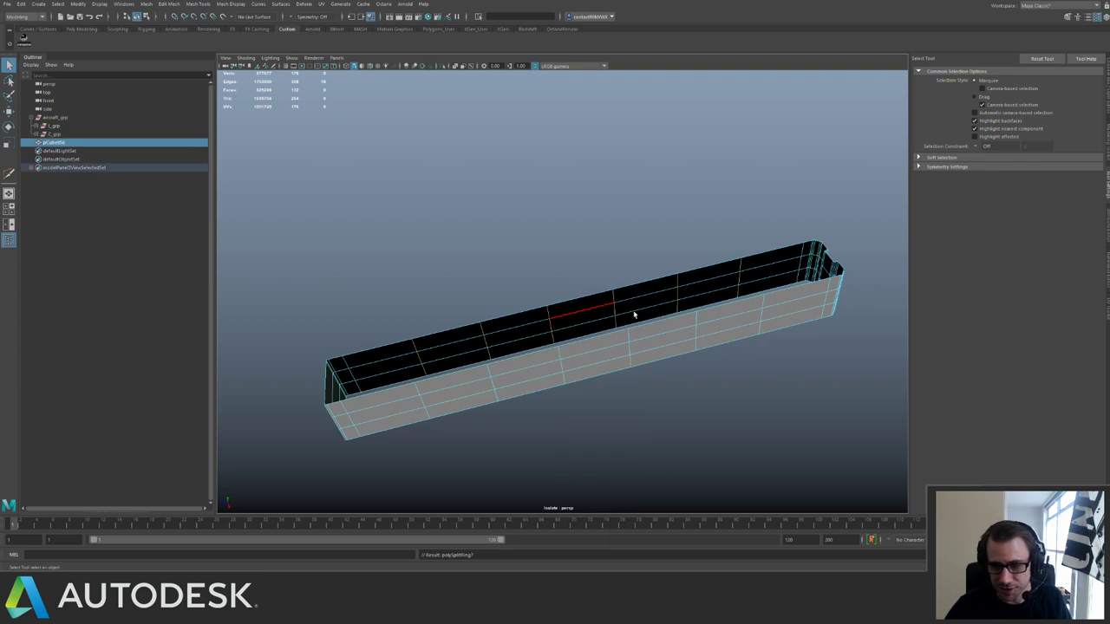
{"action": "key", "text": "ctrl+1"}
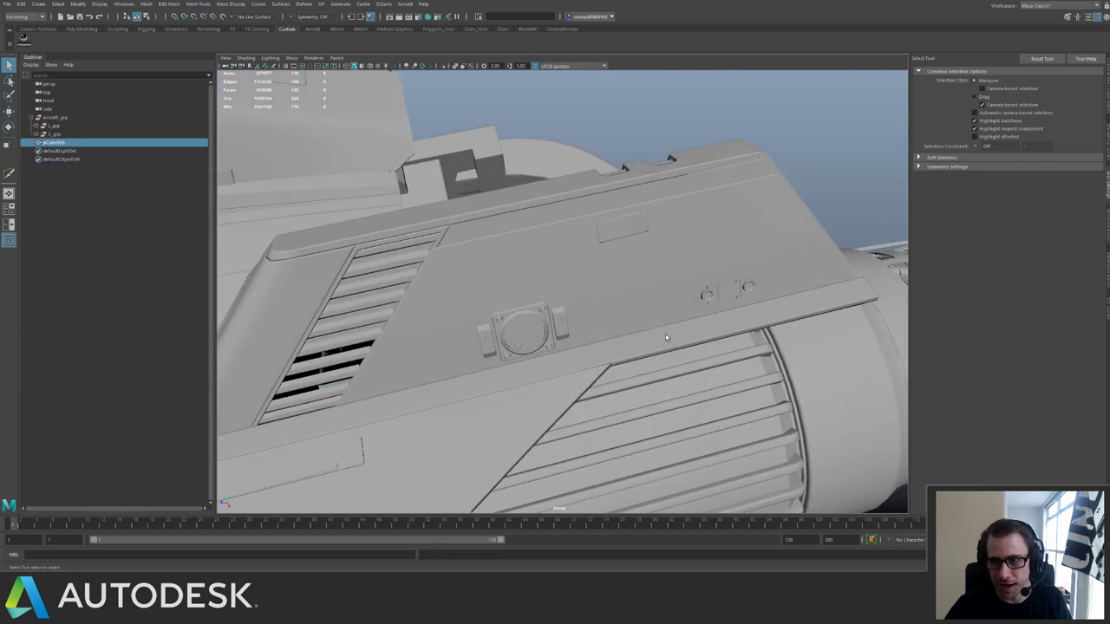
Bring the Streamlabs OBS window into view, widen it to read the stream chat, and move it off screen to return to Maya.
{"action": "left_click_drag", "start_coordinate": [667, 332], "coordinate": [640, 313], "text": "alt"}
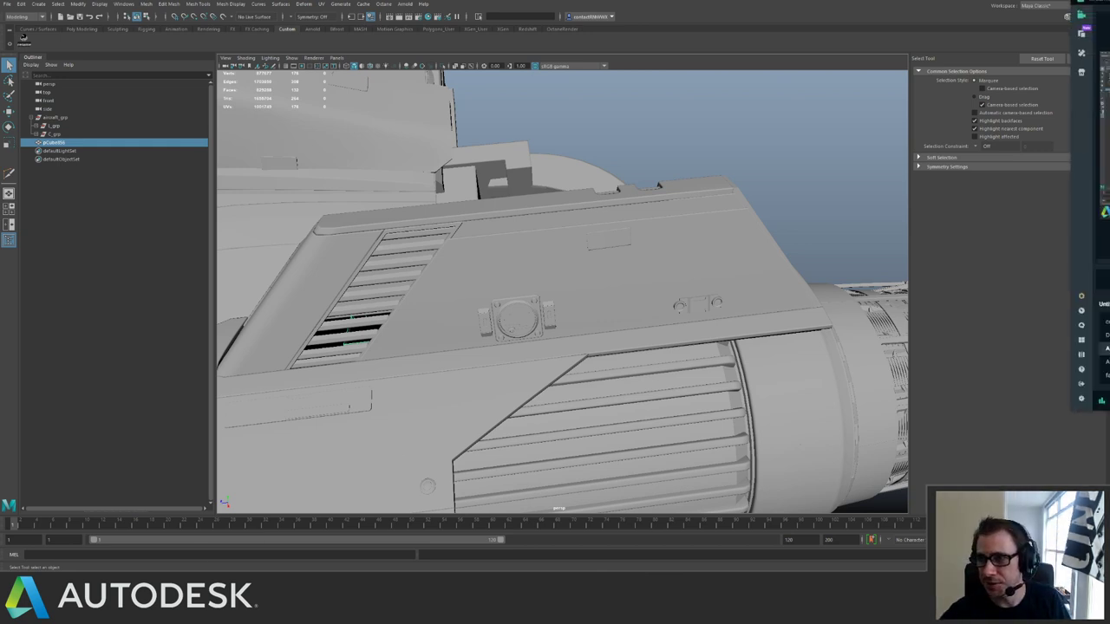
{"action": "left_click_drag", "start_coordinate": [1109, 51], "coordinate": [888, 85]}
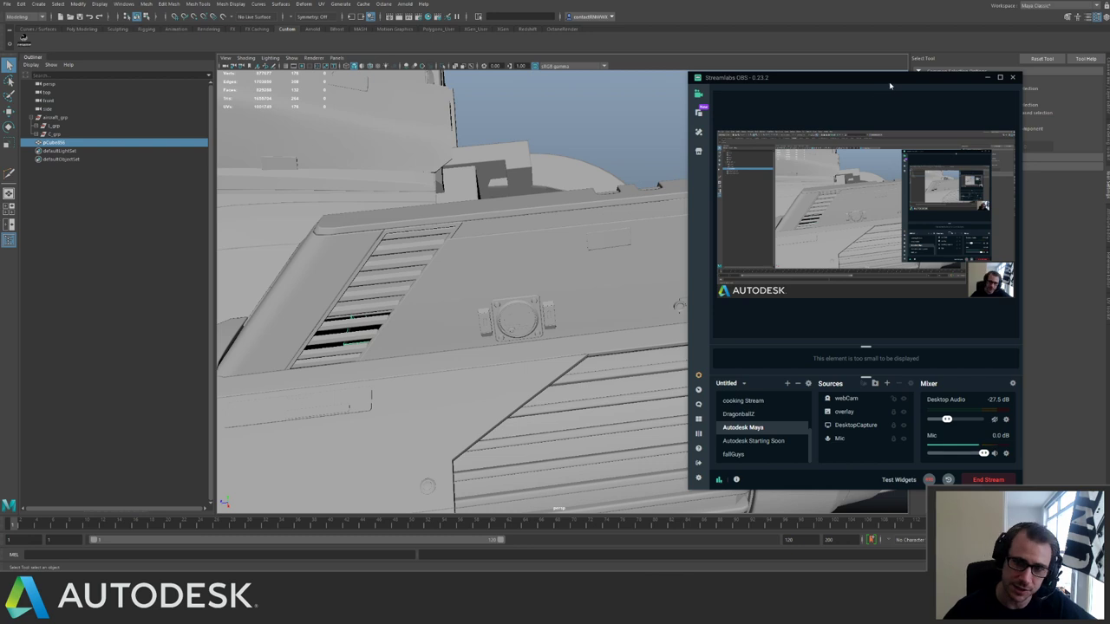
{"action": "left_click_drag", "start_coordinate": [919, 77], "coordinate": [700, 77]}
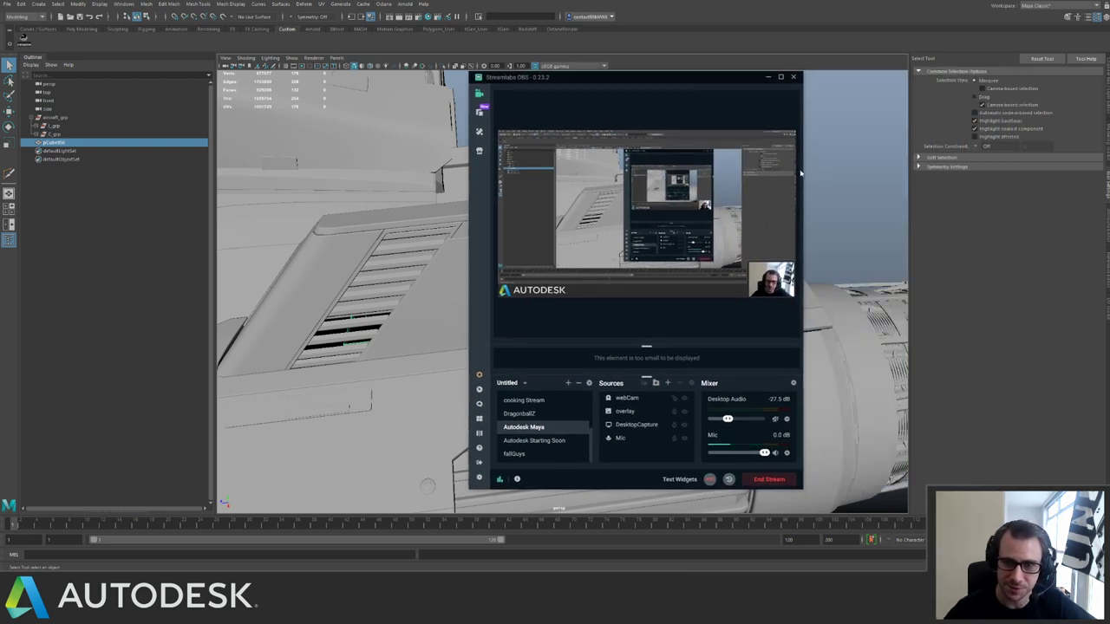
{"action": "left_click_drag", "start_coordinate": [802, 171], "coordinate": [885, 178]}
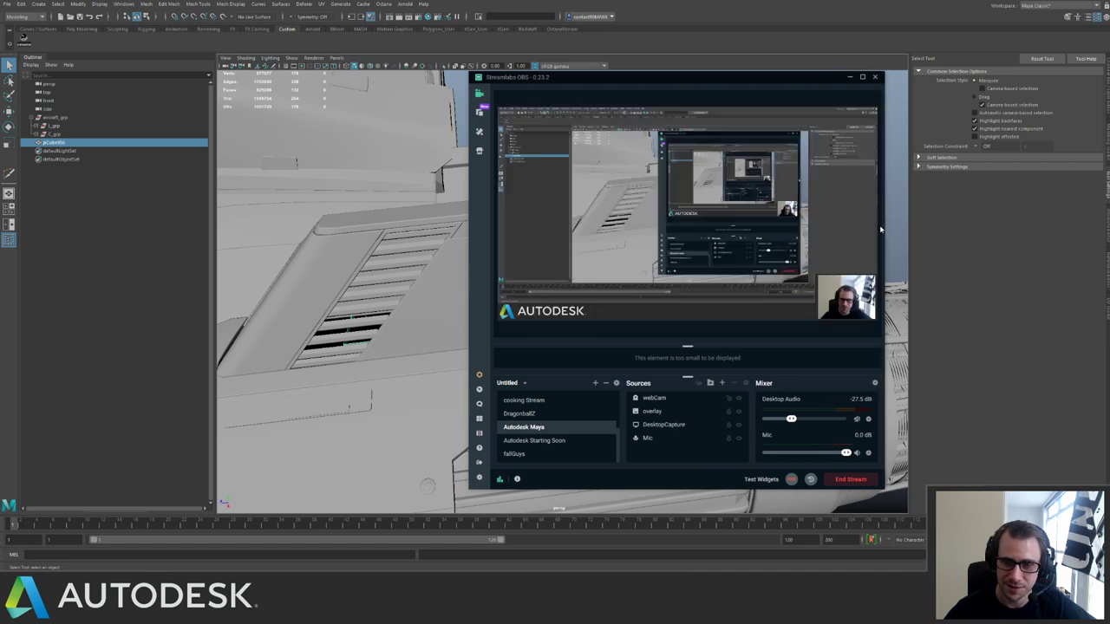
{"action": "left_click_drag", "start_coordinate": [884, 327], "coordinate": [942, 327]}
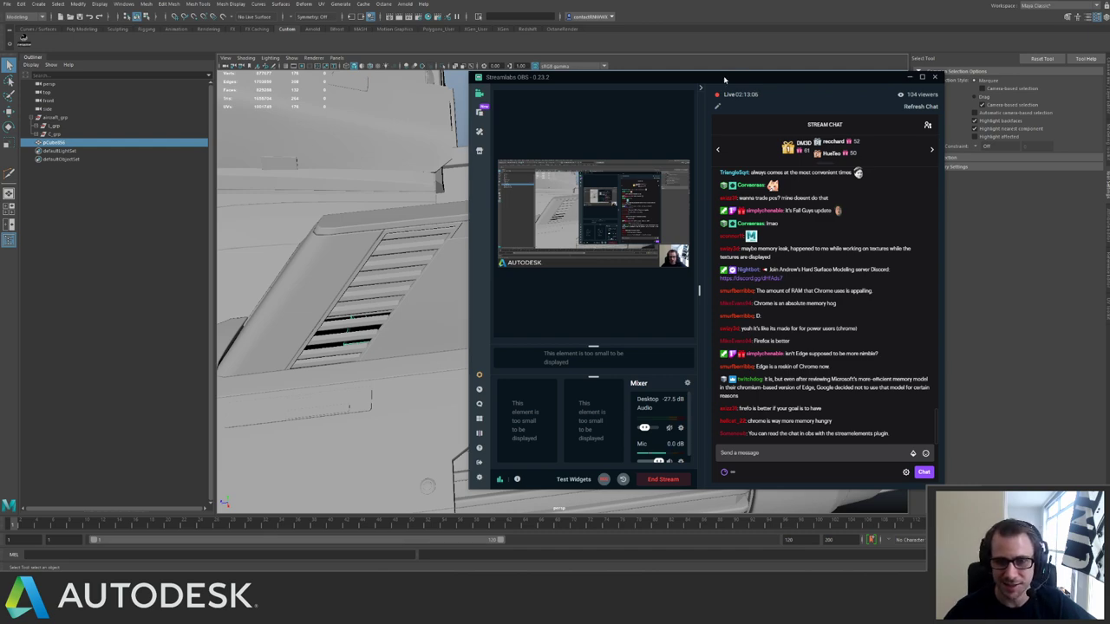
{"action": "left_click_drag", "start_coordinate": [725, 79], "coordinate": [569, 108]}
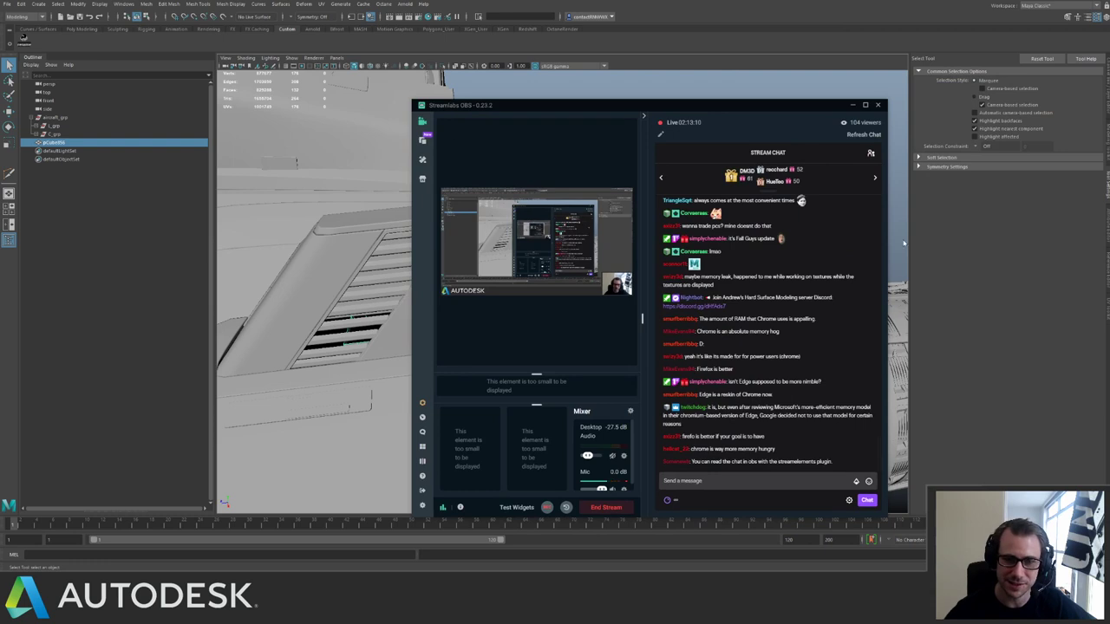
{"action": "left_click_drag", "start_coordinate": [886, 262], "coordinate": [667, 251]}
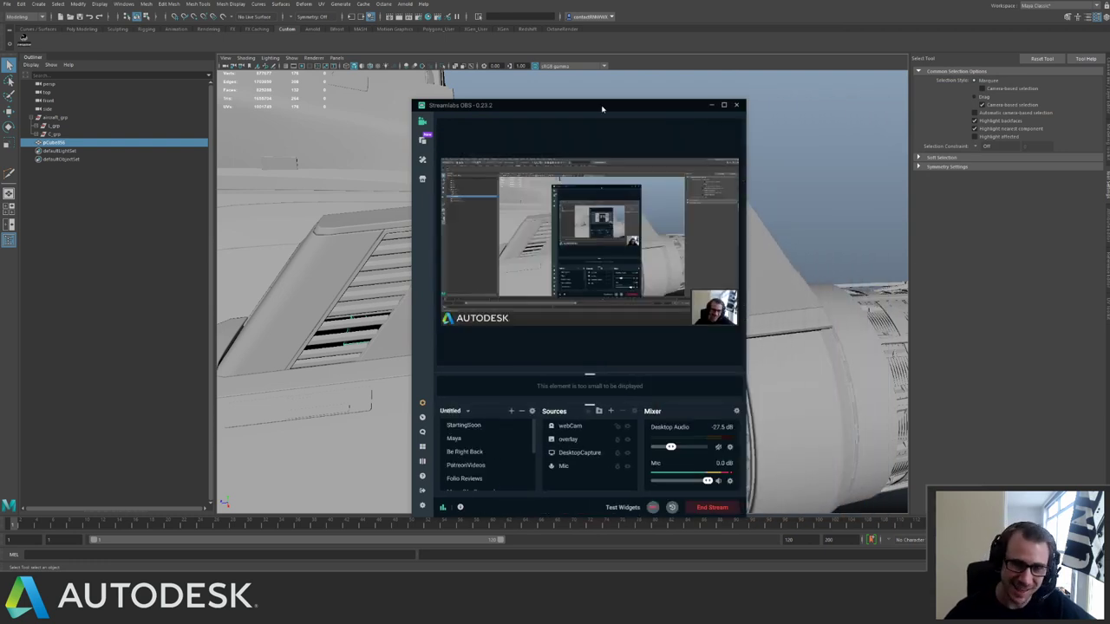
{"action": "left_click_drag", "start_coordinate": [590, 107], "coordinate": [1109, 76]}
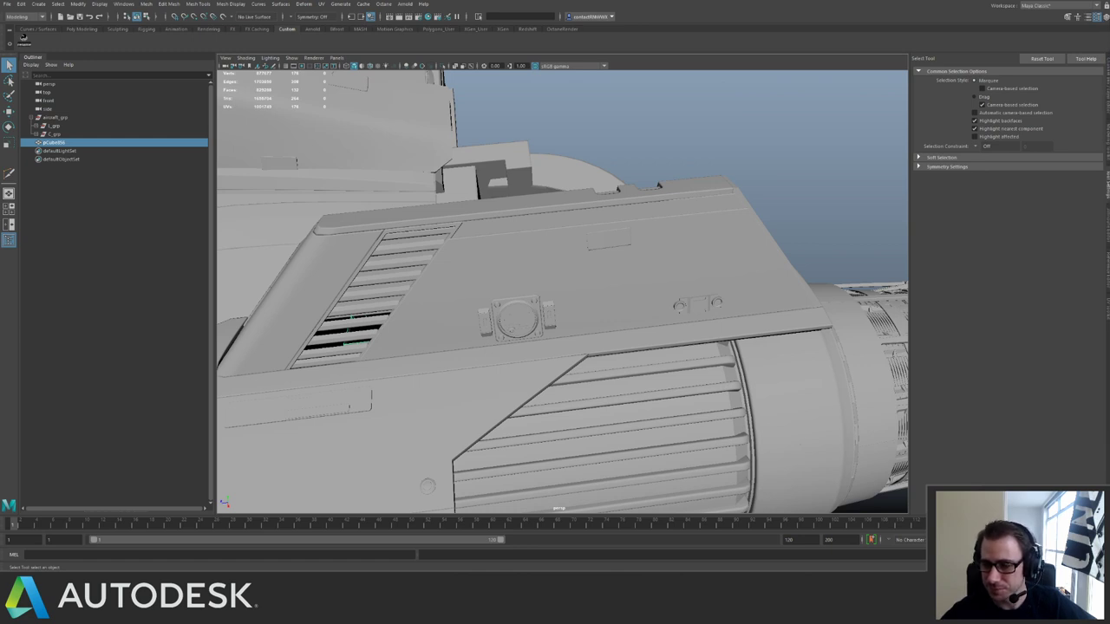
Select the filler box and examine it in isolation and in place within the whole engine.
{"action": "left_click", "coordinate": [815, 158]}
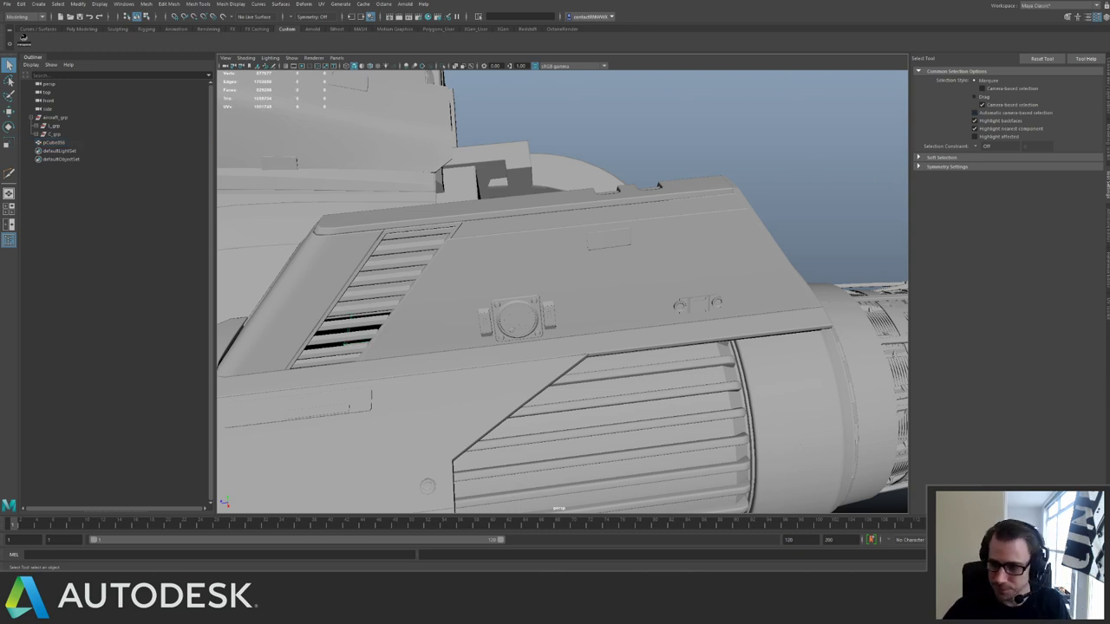
{"action": "left_click_drag", "start_coordinate": [682, 198], "coordinate": [508, 268], "text": "alt"}
{"action": "scroll", "coordinate": [485, 180], "scroll_direction": "down", "scroll_amount": 5}
{"action": "scroll", "coordinate": [552, 303], "scroll_direction": "up", "scroll_amount": 5}
{"action": "left_click", "coordinate": [551, 305]}
{"action": "left_click_drag", "start_coordinate": [606, 282], "coordinate": [672, 281], "text": "alt"}
{"action": "key", "text": "ctrl+1"}
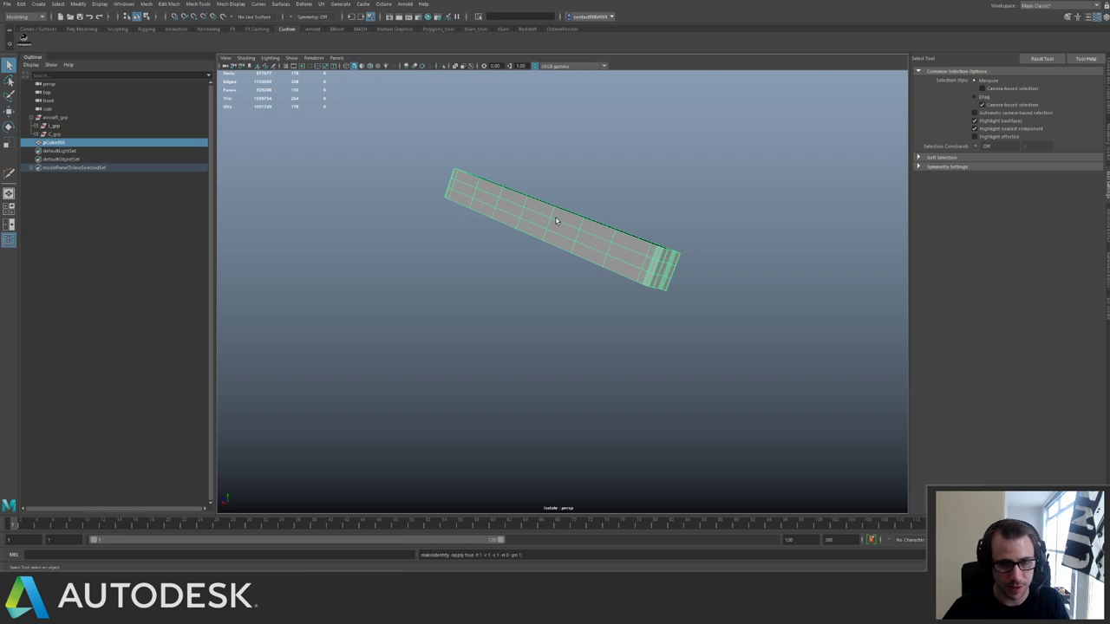
{"action": "key", "text": "ctrl+1"}
{"action": "scroll", "coordinate": [557, 222], "scroll_direction": "down", "scroll_amount": 3}
{"action": "left_click_drag", "start_coordinate": [557, 222], "coordinate": [494, 213], "text": "alt"}
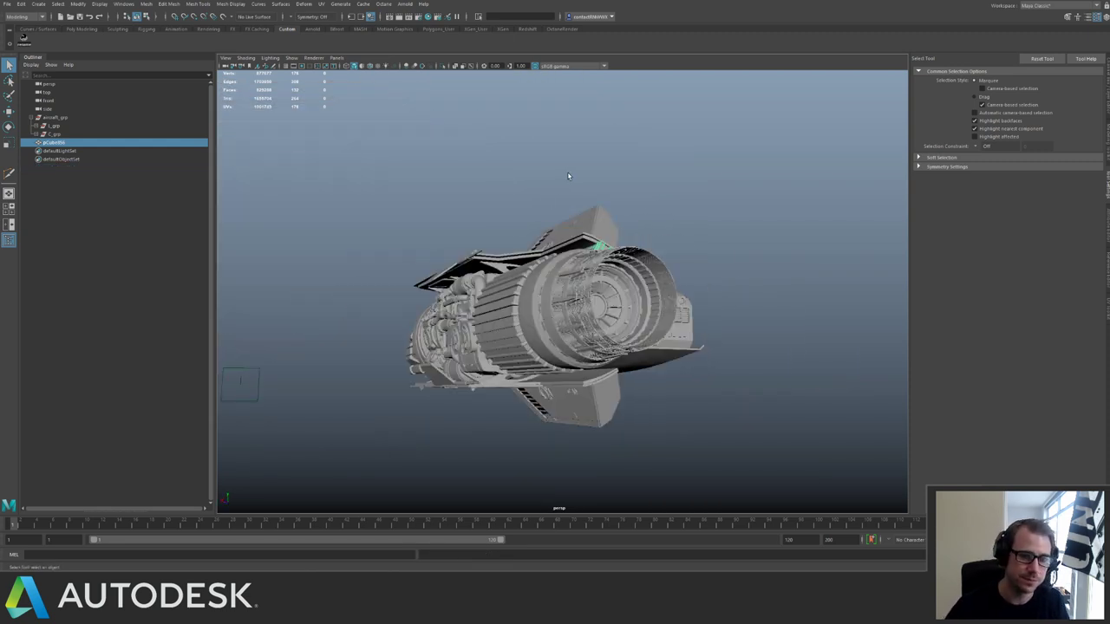
Show the UV Editor beside the perspective view, widen its pane, and bring the UV grid's origin into view.
{"action": "key", "text": "space"}
{"action": "left_click", "coordinate": [566, 217]}
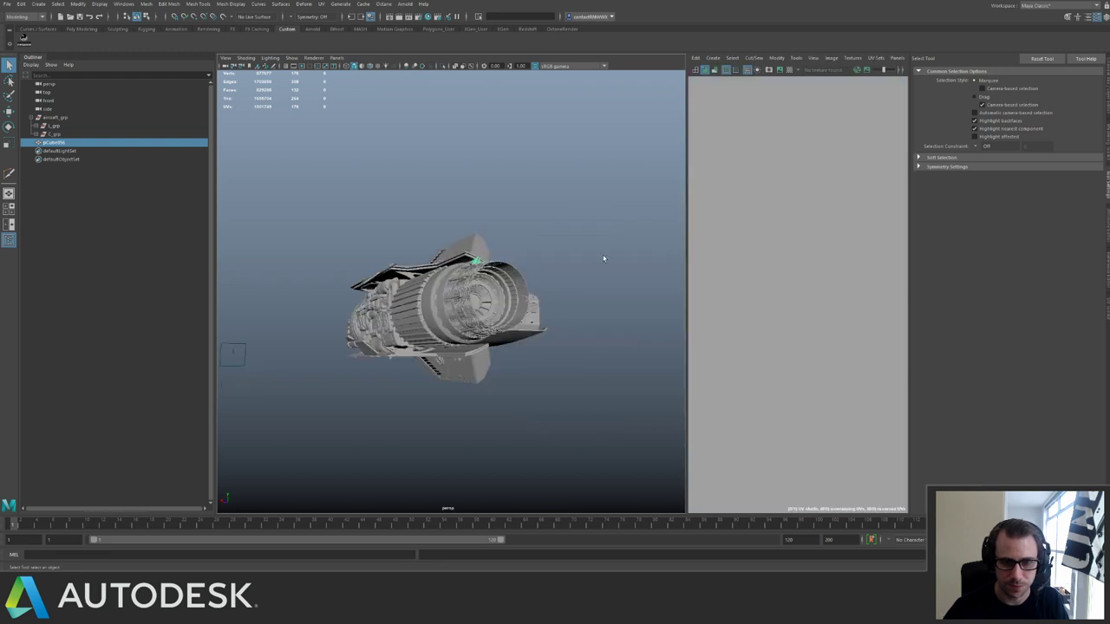
{"action": "left_click_drag", "start_coordinate": [688, 280], "coordinate": [630, 286]}
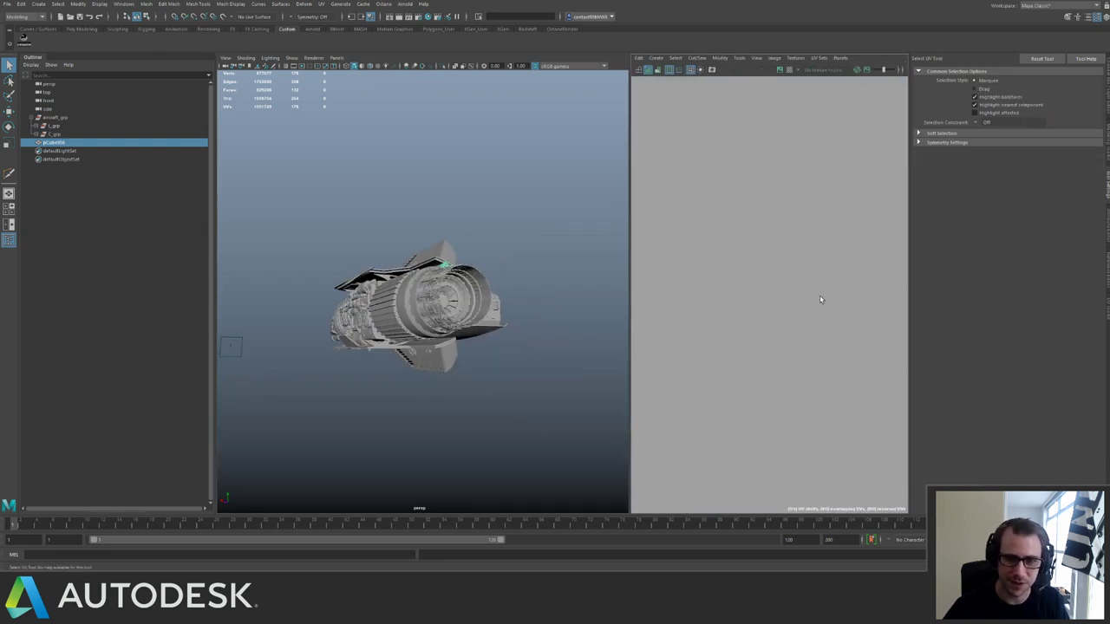
{"action": "scroll", "coordinate": [746, 245], "scroll_direction": "down", "scroll_amount": 10}
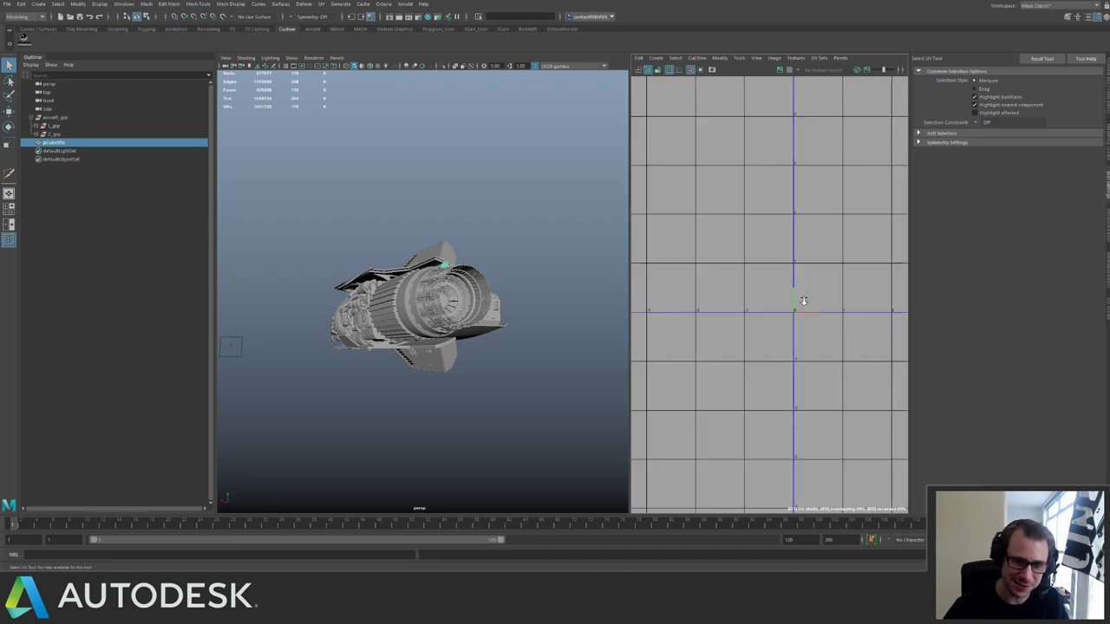
{"action": "scroll", "coordinate": [791, 317], "scroll_direction": "up", "scroll_amount": 5}
{"action": "middle_click_drag", "start_coordinate": [773, 287], "coordinate": [646, 314], "text": "alt"}
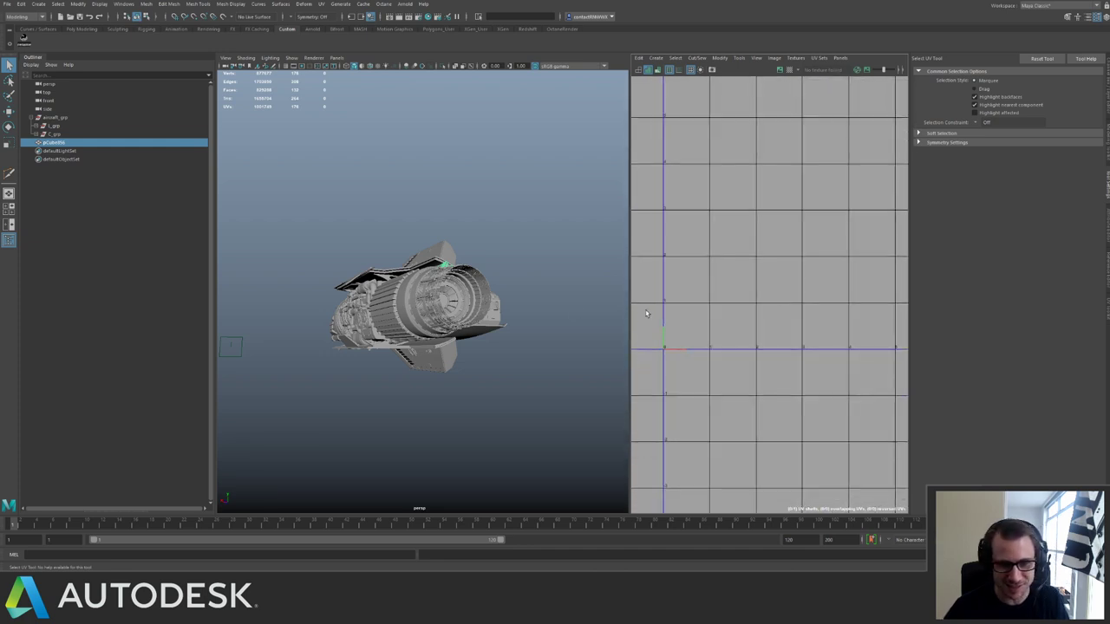
Isolate the filler box, select all of its faces, and apply a planar UV projection to them.
{"action": "key", "text": "ctrl+1"}
{"action": "mouse_move", "coordinate": [472, 282]}
{"action": "left_mouse_down", "text": "alt"}
{"action": "mouse_move", "coordinate": [459, 288]}
{"action": "mouse_move", "coordinate": [466, 300]}
{"action": "mouse_move", "coordinate": [462, 284]}
{"action": "left_mouse_up", "text": "alt"}
{"action": "scroll", "coordinate": [460, 279], "scroll_direction": "up", "scroll_amount": 4}
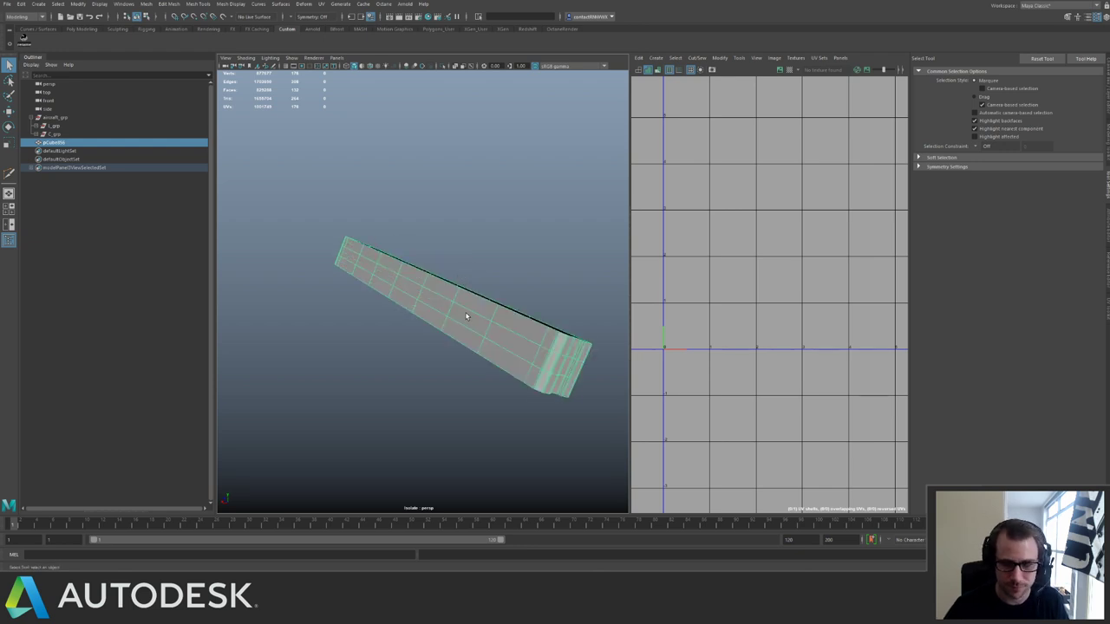
{"action": "right_click_drag", "start_coordinate": [465, 311], "coordinate": [461, 337]}
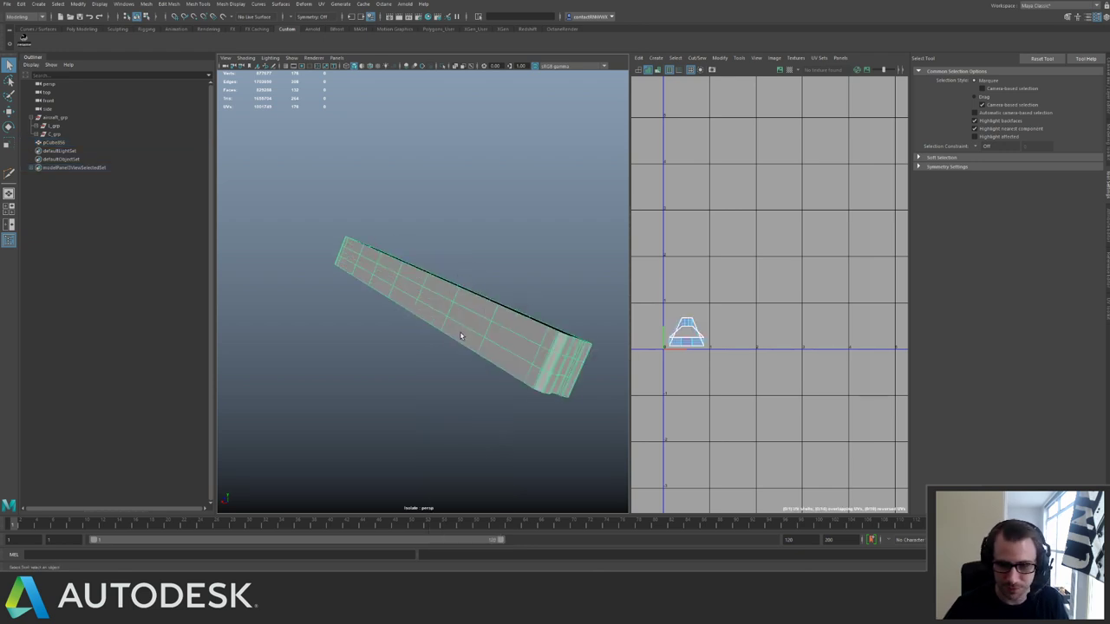
{"action": "key", "text": "ctrl+shift+a"}
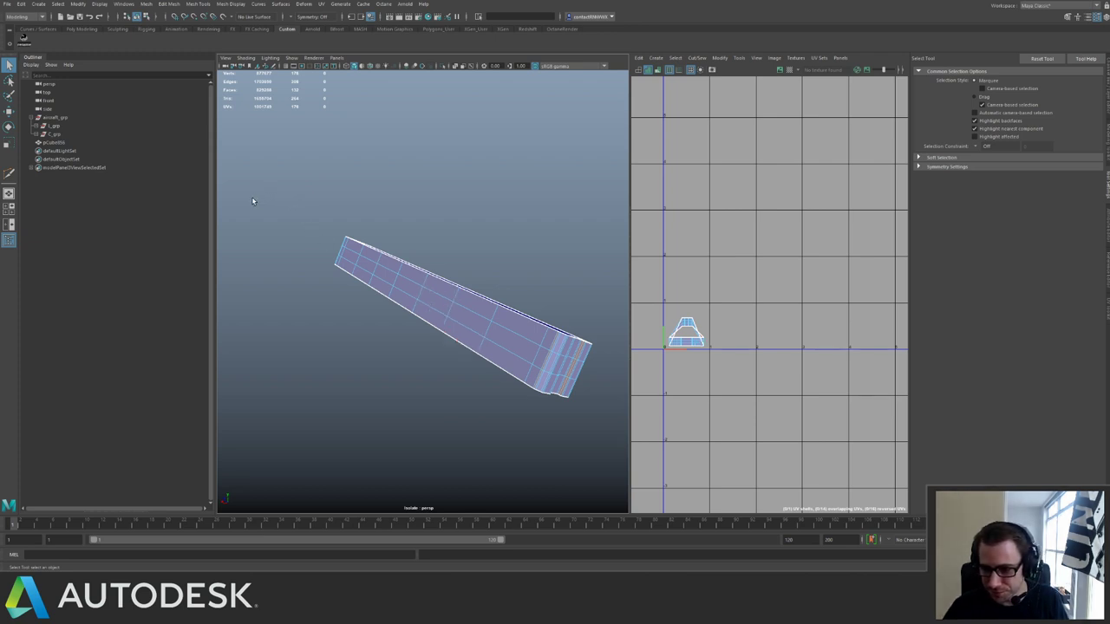
{"action": "left_click_drag", "start_coordinate": [260, 200], "coordinate": [616, 424]}
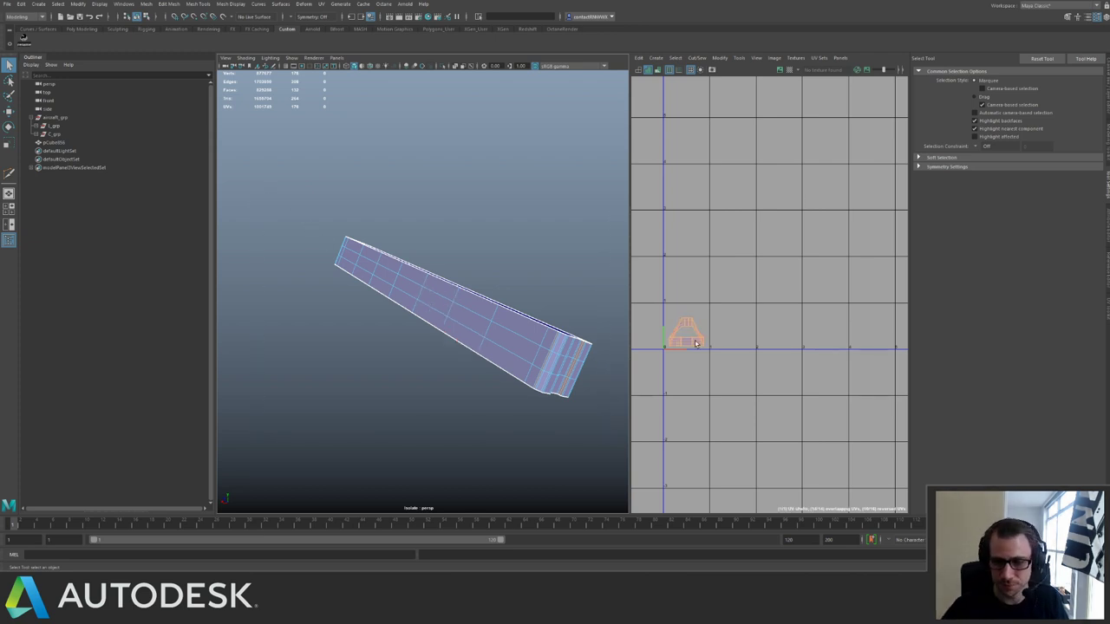
{"action": "scroll", "coordinate": [750, 206], "scroll_direction": "down", "scroll_amount": 2}
{"action": "scroll", "coordinate": [768, 230], "scroll_direction": "down", "scroll_amount": 2}
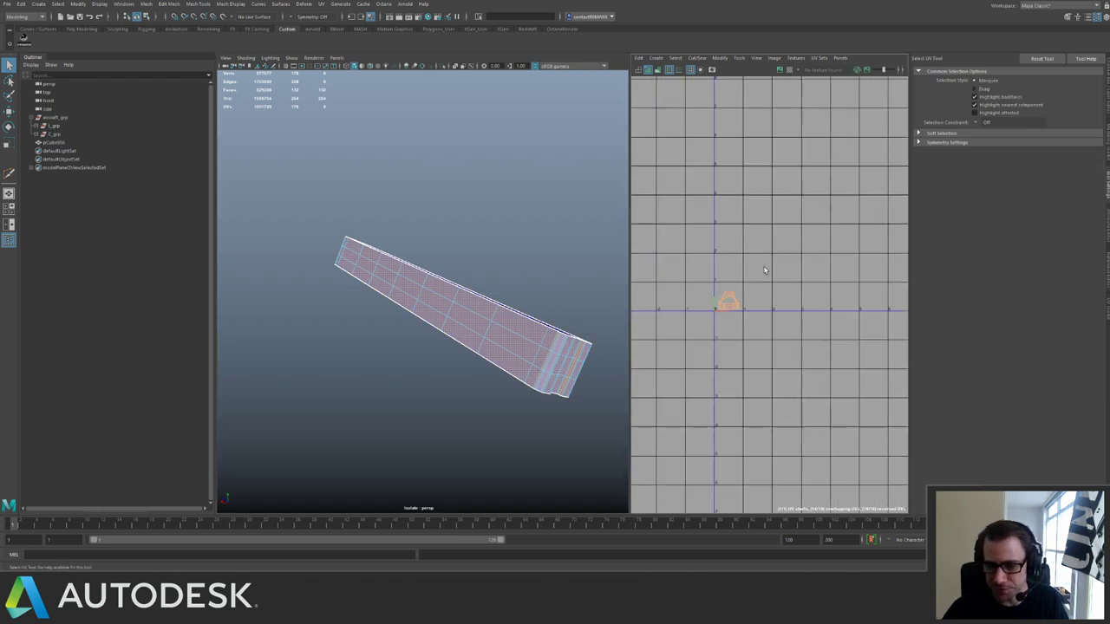
{"action": "key", "text": "w"}
{"action": "scroll", "coordinate": [701, 282], "scroll_direction": "up", "scroll_amount": 1}
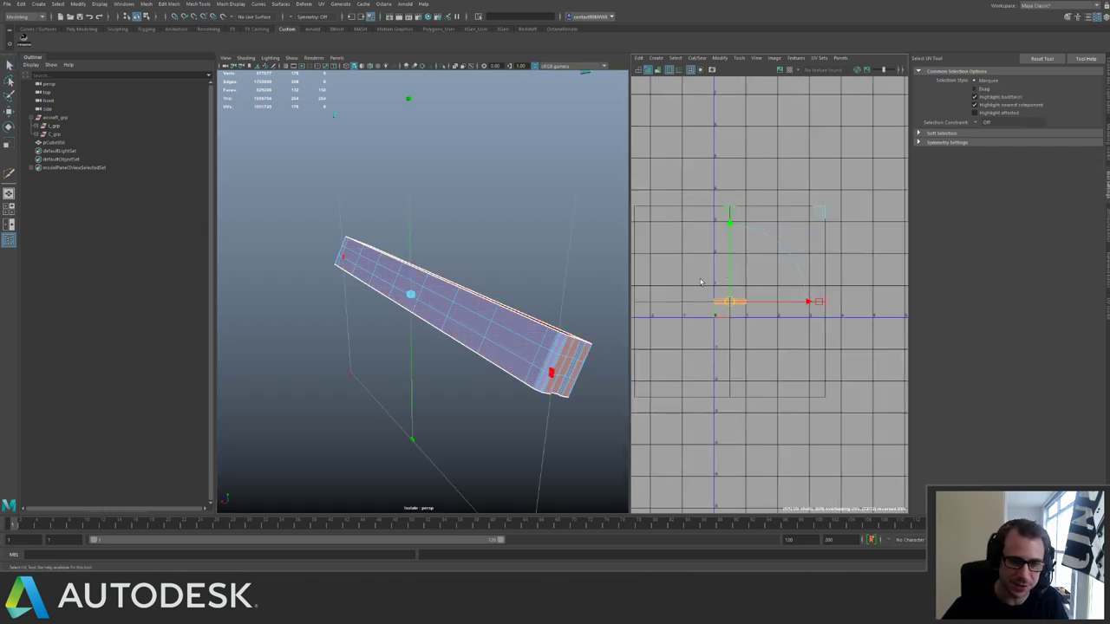
{"action": "key", "text": "q"}
Cut the UVs along a corner edge of the box's flat end and unfold them with Unfold Along set to U.
{"action": "left_click_drag", "start_coordinate": [479, 309], "coordinate": [598, 300], "text": "alt"}
{"action": "middle_click_drag", "start_coordinate": [425, 286], "coordinate": [511, 207], "text": "alt"}
{"action": "right_click_drag", "start_coordinate": [438, 334], "coordinate": [502, 309], "text": "alt"}
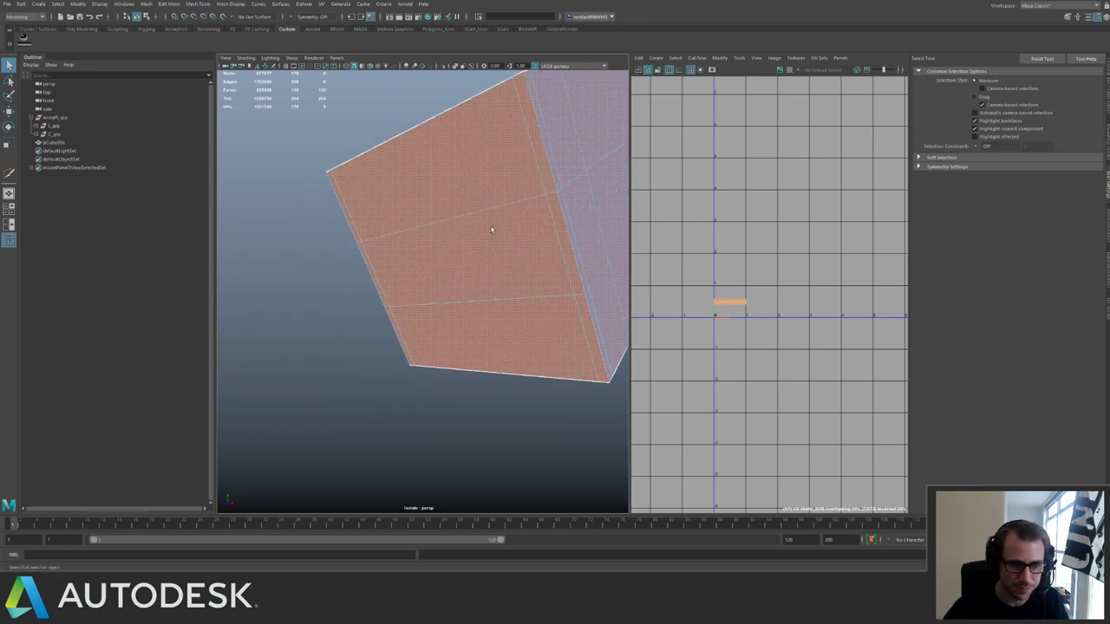
{"action": "key", "text": "F10"}
{"action": "left_click", "coordinate": [574, 239]}
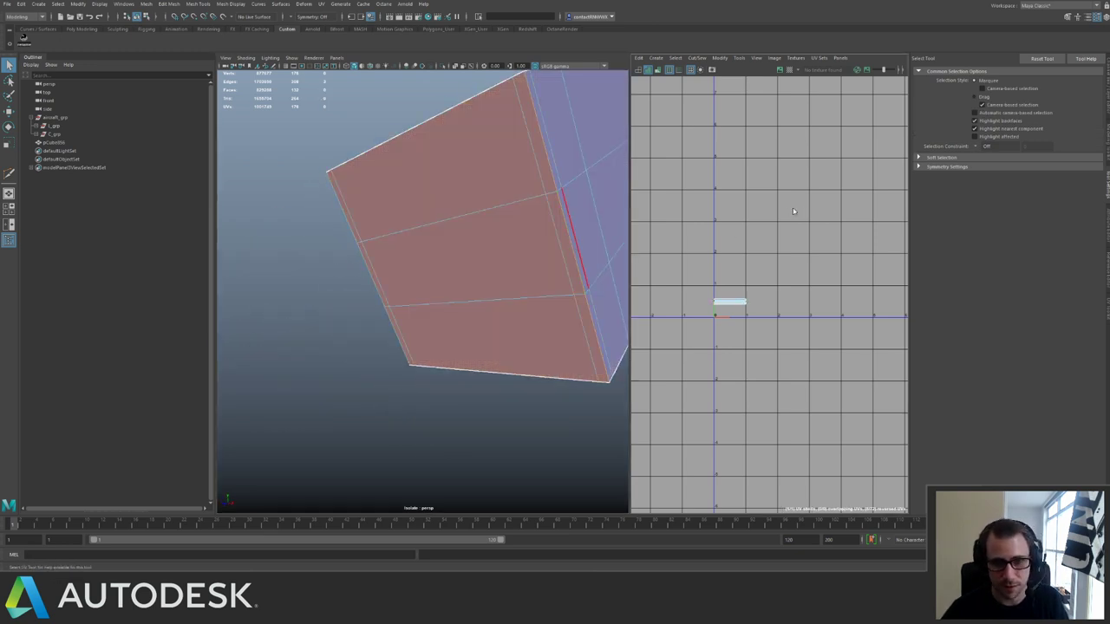
{"action": "right_click_drag", "start_coordinate": [789, 209], "coordinate": [765, 223], "text": "shift"}
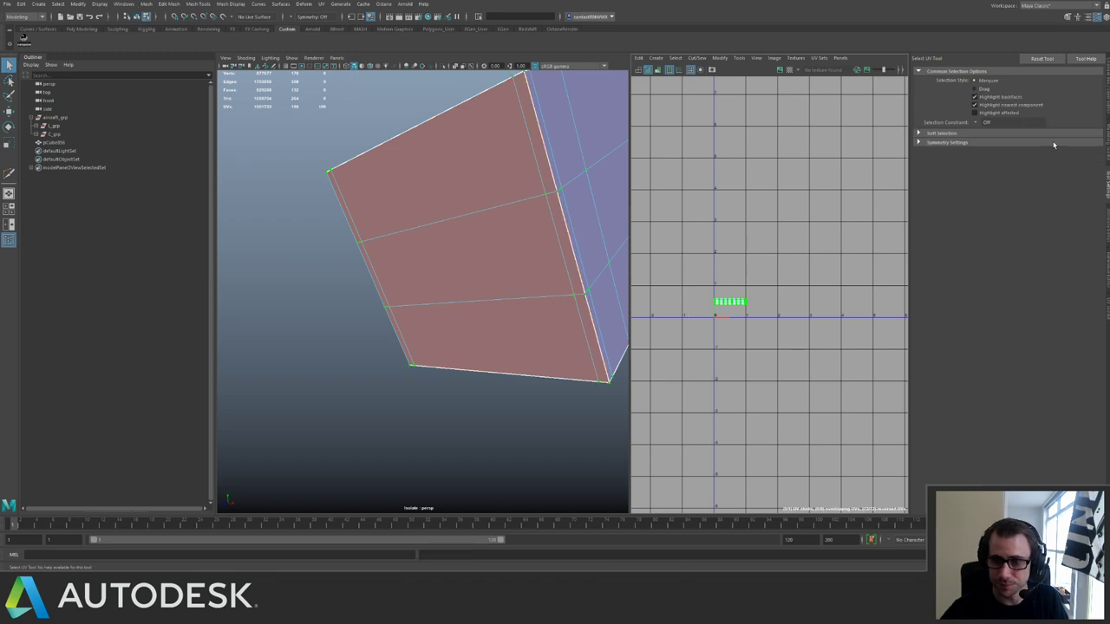
{"action": "left_click", "coordinate": [1106, 314]}
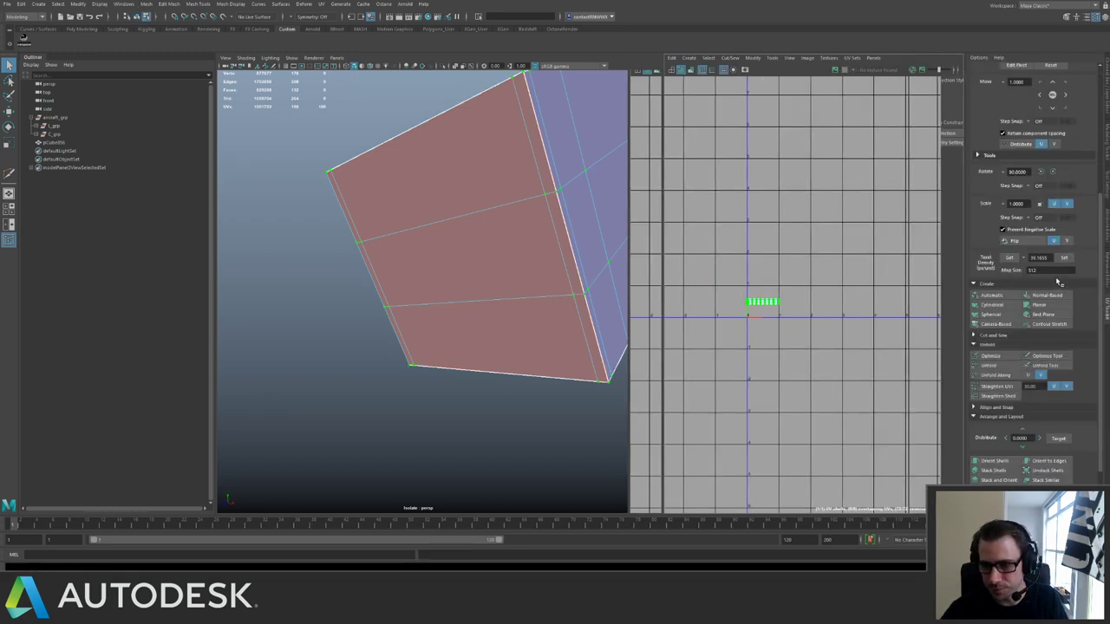
{"action": "left_click", "coordinate": [1028, 375]}
{"action": "scroll", "coordinate": [787, 285], "scroll_direction": "up", "scroll_amount": 2}
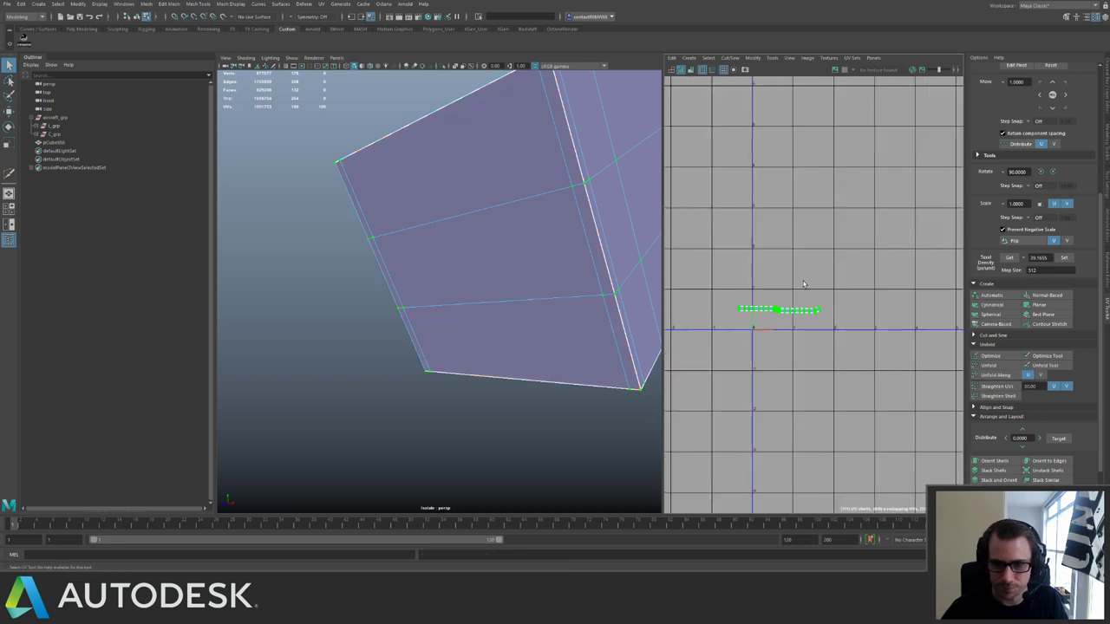
Cut the UVs along the corner edge where the box's stepped end meets the long wall.
{"action": "left_click_drag", "start_coordinate": [471, 236], "coordinate": [494, 195], "text": "alt"}
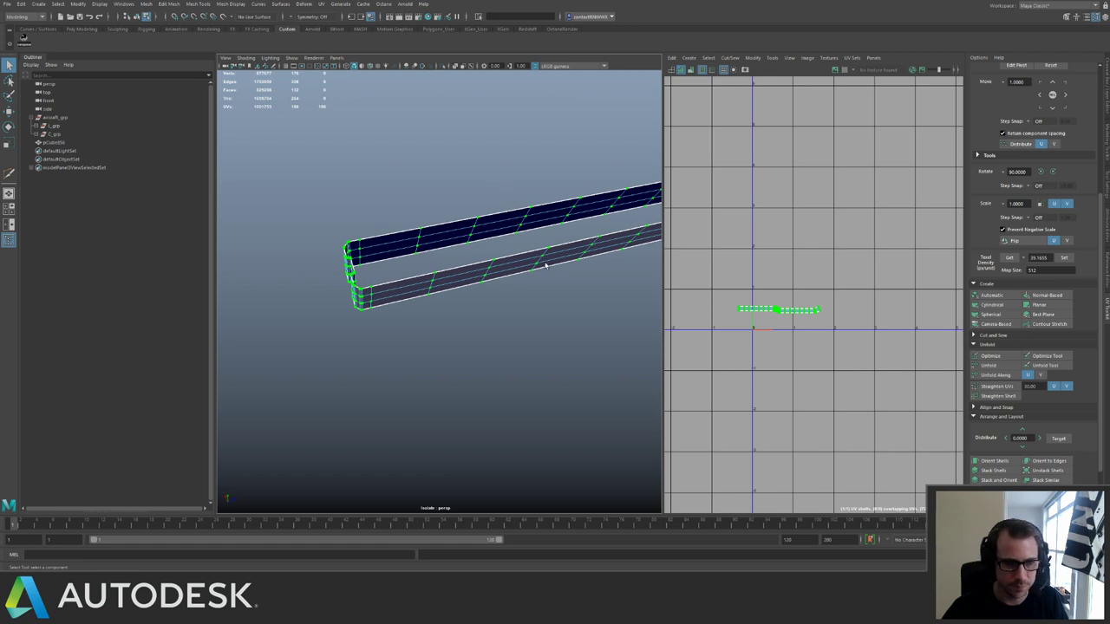
{"action": "scroll", "coordinate": [404, 241], "scroll_direction": "up", "scroll_amount": 8}
{"action": "mouse_move", "coordinate": [415, 248]}
{"action": "left_mouse_down", "text": "alt"}
{"action": "mouse_move", "coordinate": [471, 280]}
{"action": "mouse_move", "coordinate": [427, 249]}
{"action": "left_mouse_up", "text": "alt"}
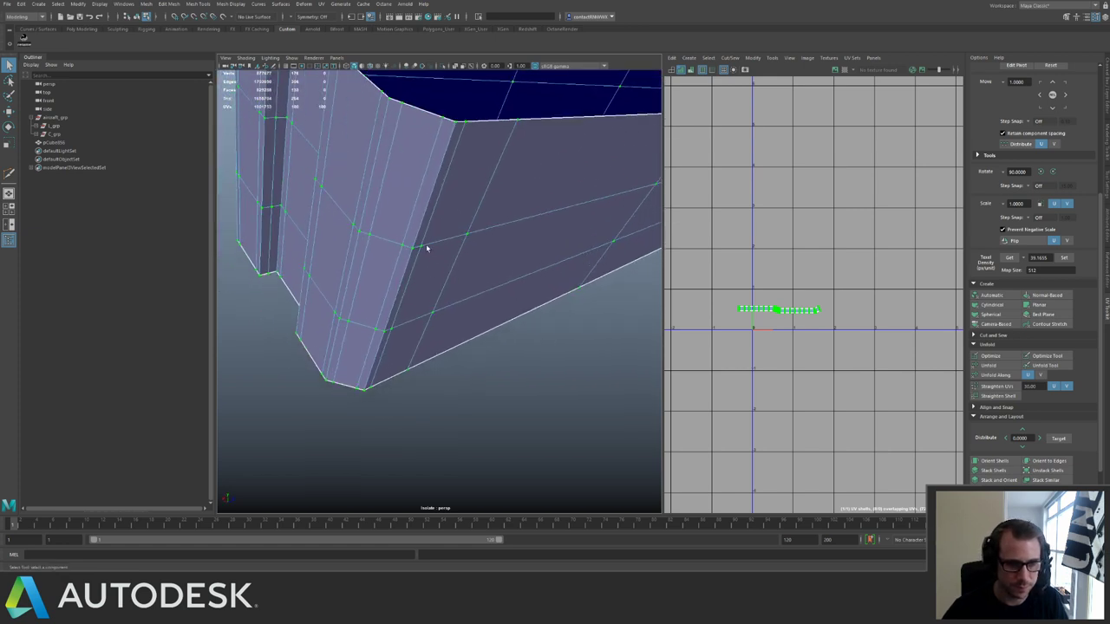
{"action": "left_click", "coordinate": [420, 229]}
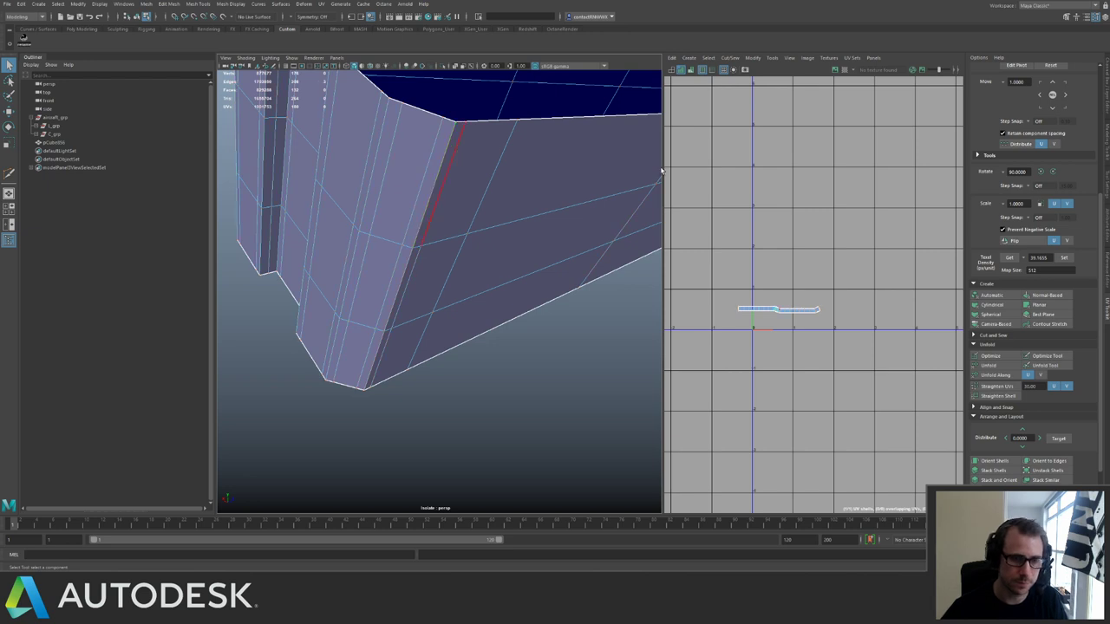
{"action": "right_click_drag", "start_coordinate": [829, 261], "coordinate": [799, 274], "text": "shift"}
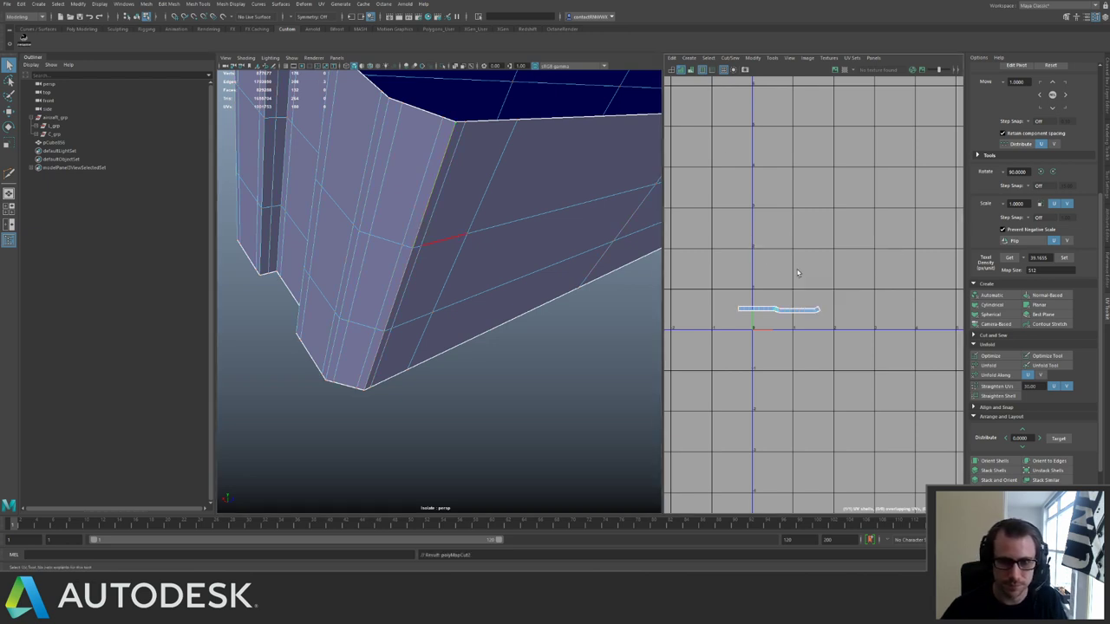
Set the texel density of the box's UV shells to 39.1655 at map size 512 and lay the shells out.
{"action": "left_click_drag", "start_coordinate": [718, 278], "coordinate": [811, 337]}
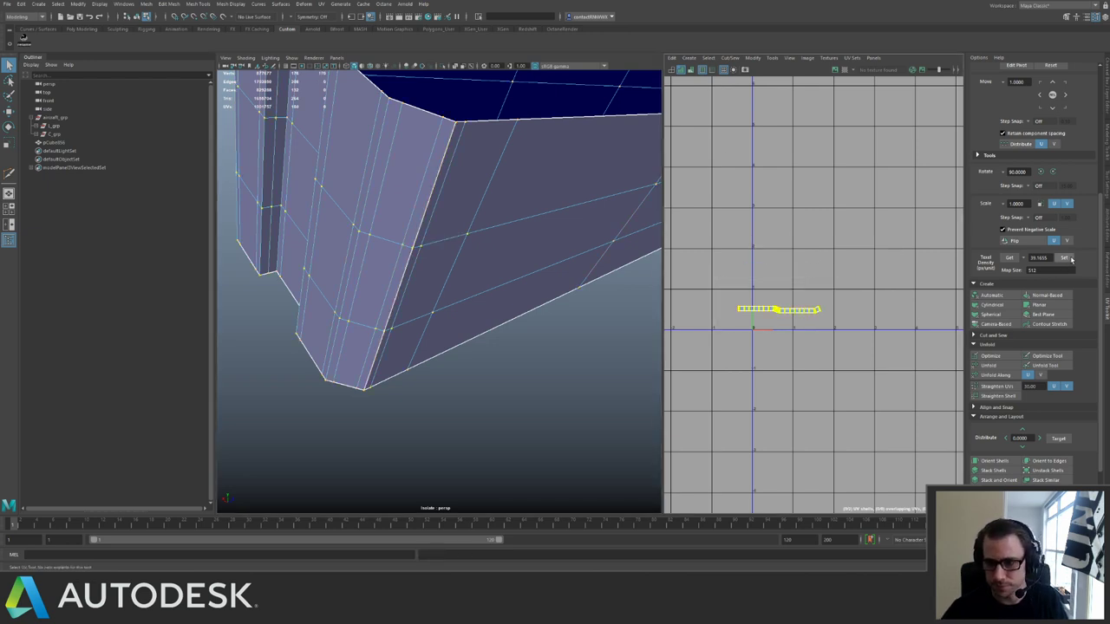
{"action": "left_click", "coordinate": [1063, 258]}
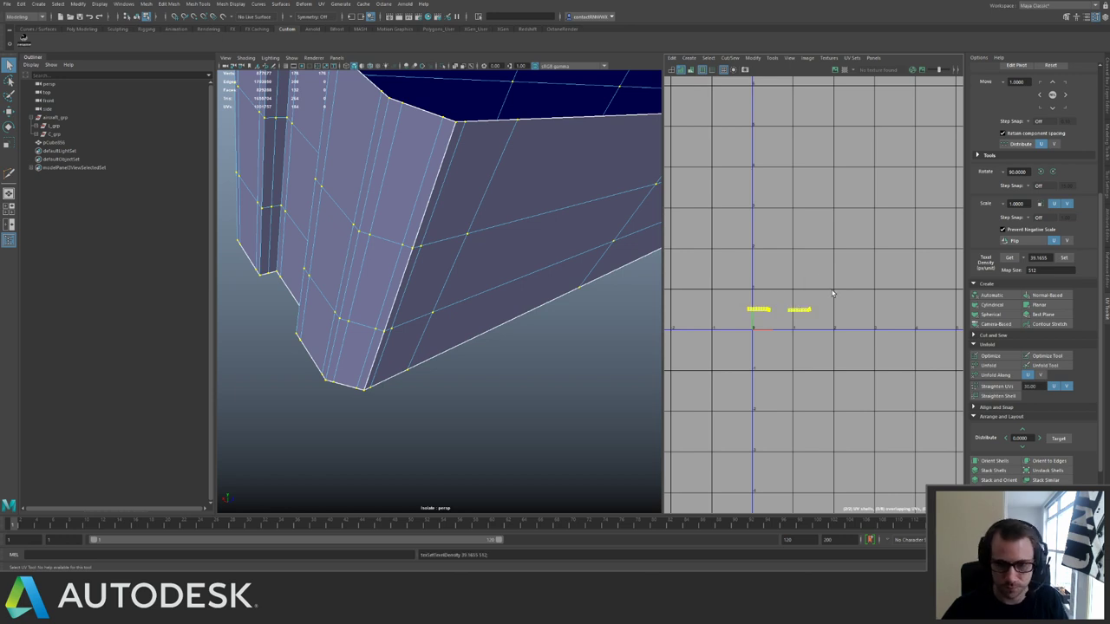
{"action": "left_click_drag", "start_coordinate": [842, 287], "coordinate": [754, 338]}
{"action": "key", "text": "ctrl+l"}
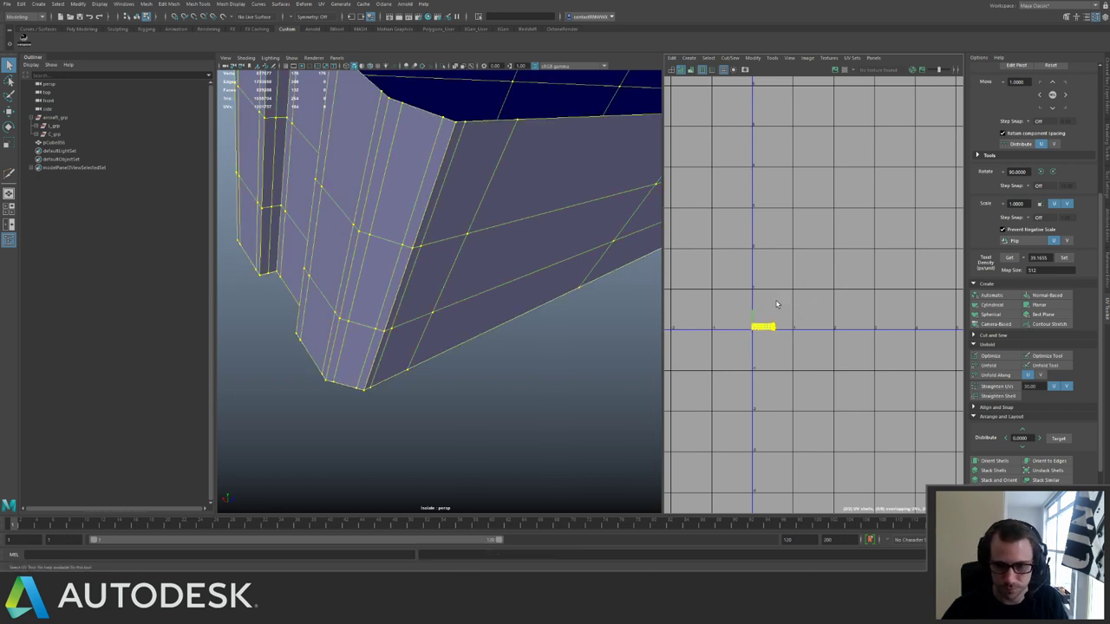
{"action": "scroll", "coordinate": [777, 304], "scroll_direction": "up", "scroll_amount": 6}
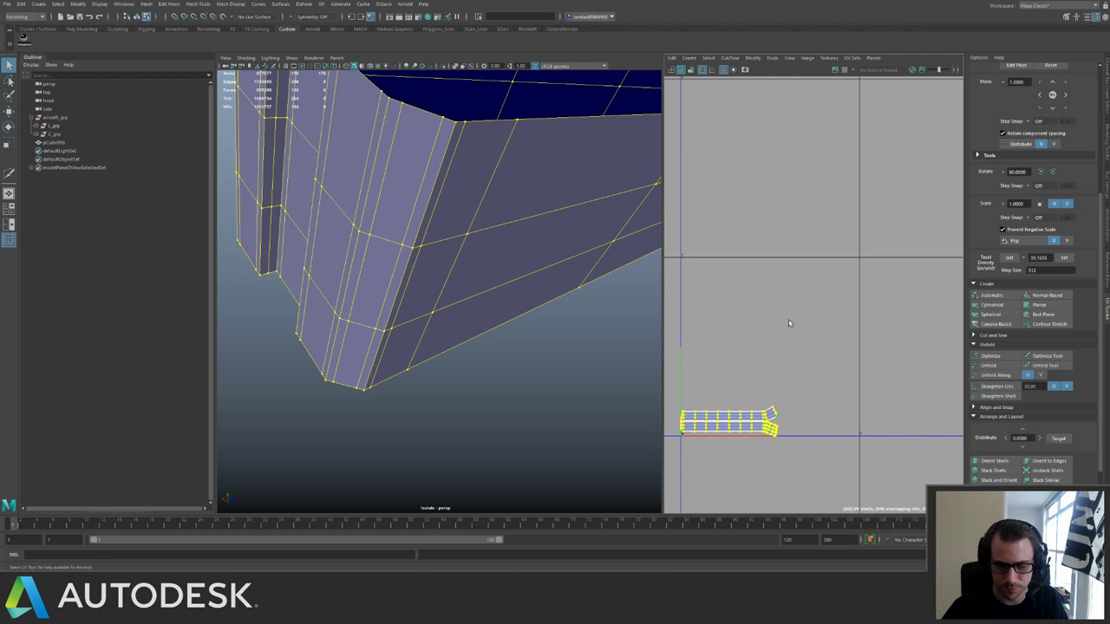
{"action": "scroll", "coordinate": [788, 324], "scroll_direction": "up", "scroll_amount": 5}
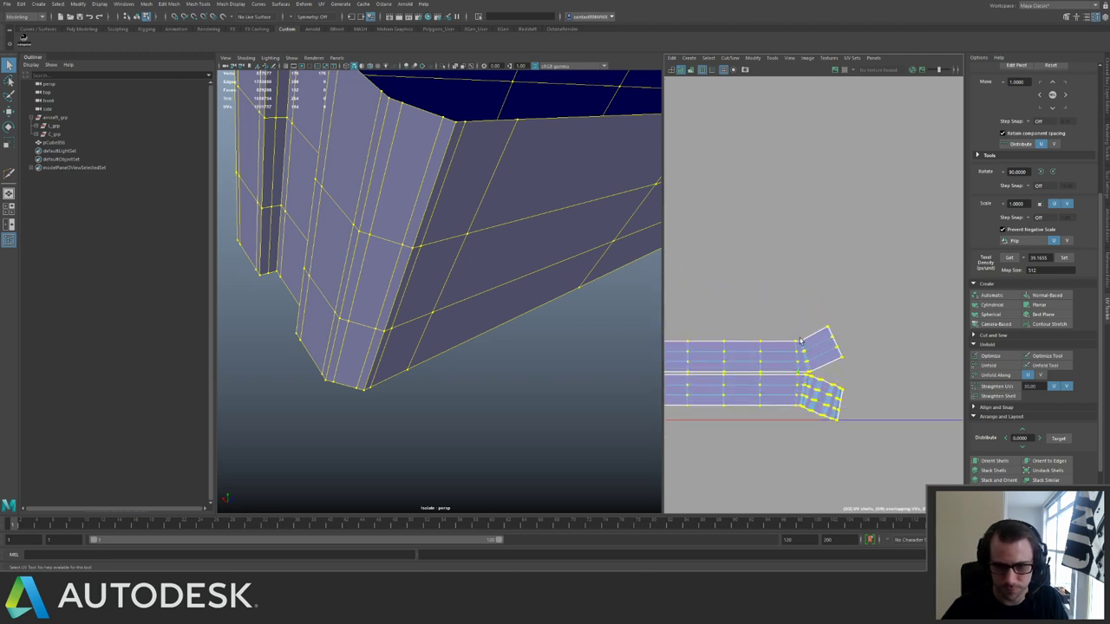
Cut the UVs of both long strips along the bend edges where the angled end sections begin.
{"action": "middle_click_drag", "start_coordinate": [780, 307], "coordinate": [782, 273], "text": "alt"}
{"action": "right_click_drag", "start_coordinate": [782, 274], "coordinate": [837, 331], "text": "alt"}
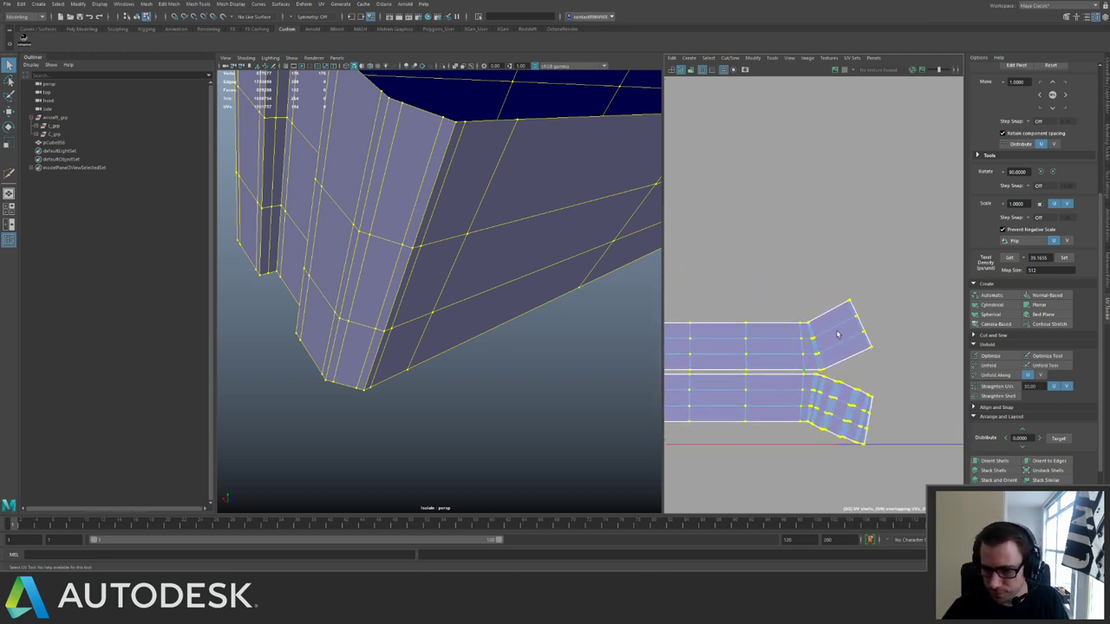
{"action": "right_click_drag", "start_coordinate": [825, 395], "coordinate": [823, 370]}
{"action": "double_click", "coordinate": [815, 386]}
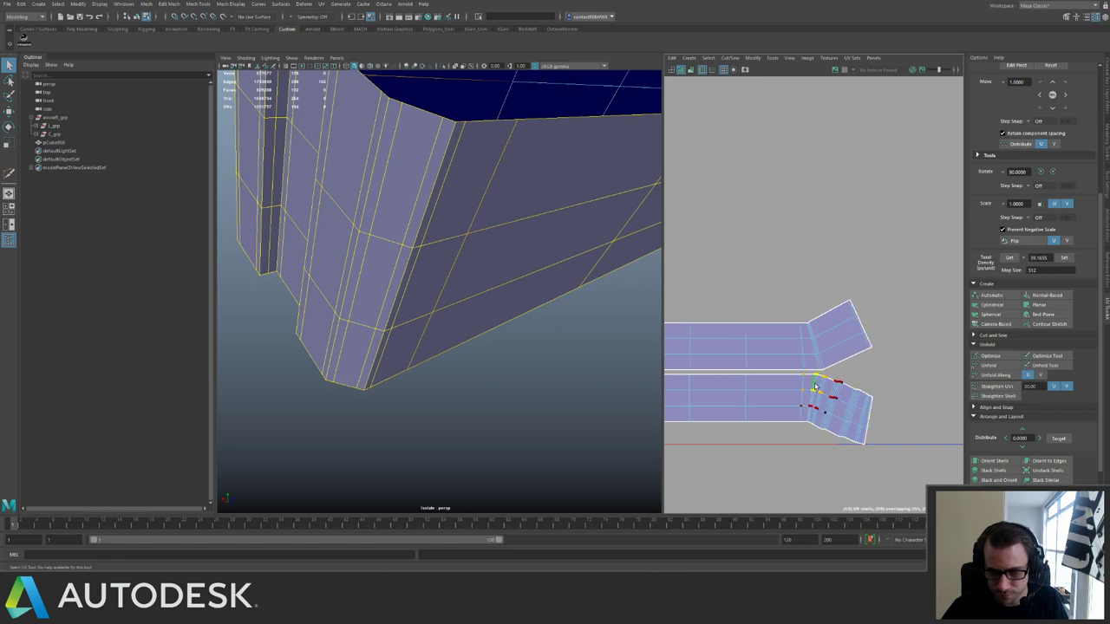
{"action": "left_click", "coordinate": [818, 387]}
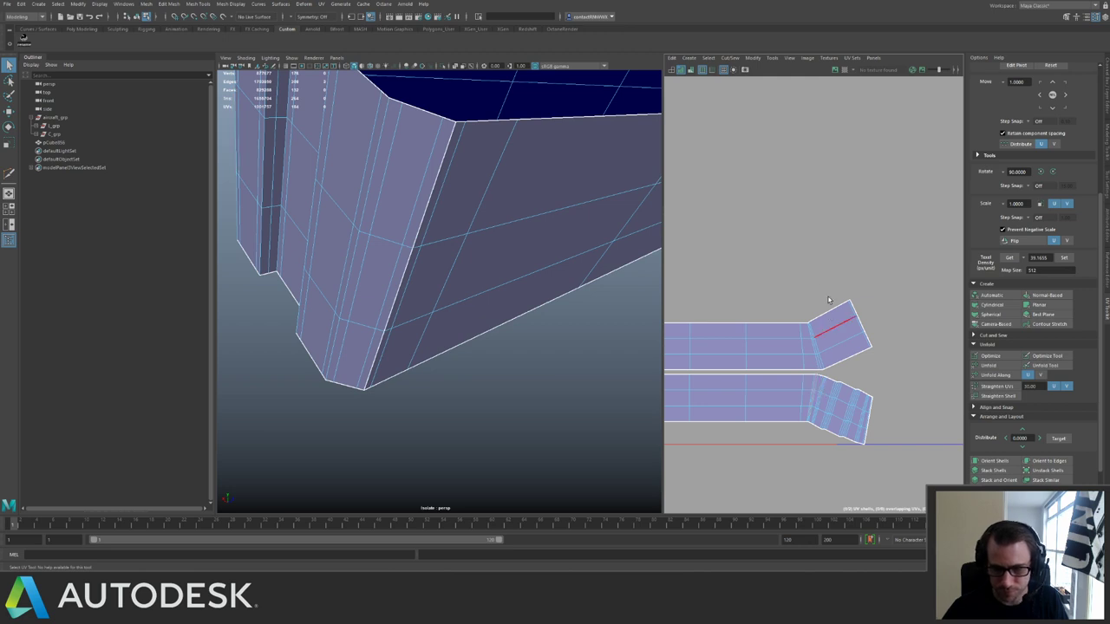
{"action": "middle_click_drag", "start_coordinate": [830, 300], "coordinate": [790, 252], "text": "alt"}
{"action": "right_click_drag", "start_coordinate": [790, 251], "coordinate": [794, 301], "text": "alt"}
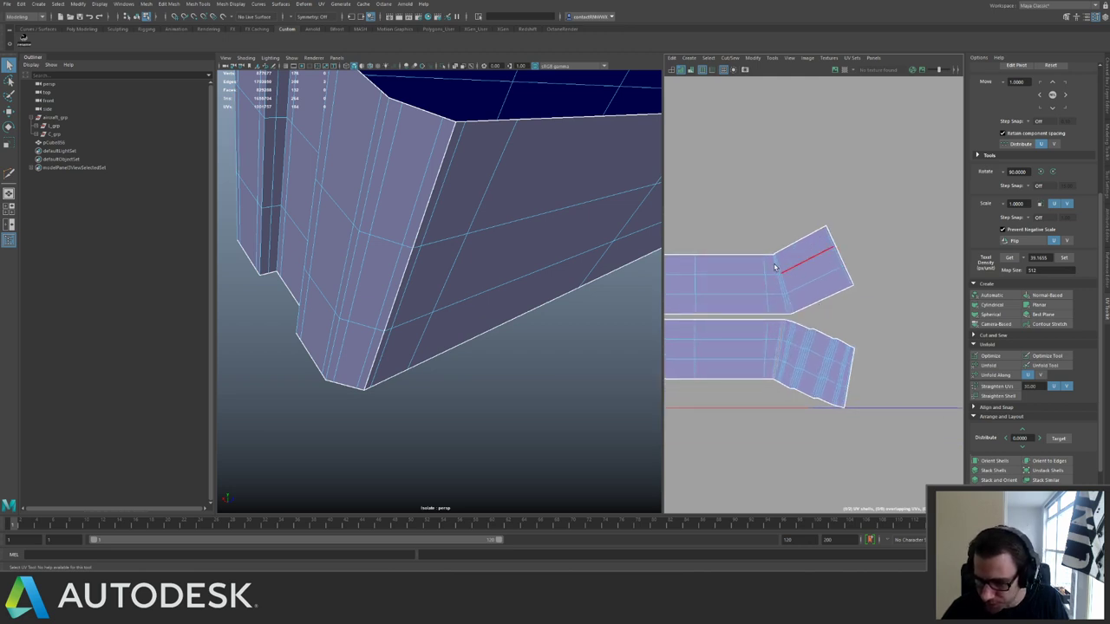
{"action": "middle_click_drag", "start_coordinate": [781, 263], "coordinate": [800, 276], "text": "alt"}
{"action": "right_click_drag", "start_coordinate": [792, 300], "coordinate": [853, 346], "text": "alt"}
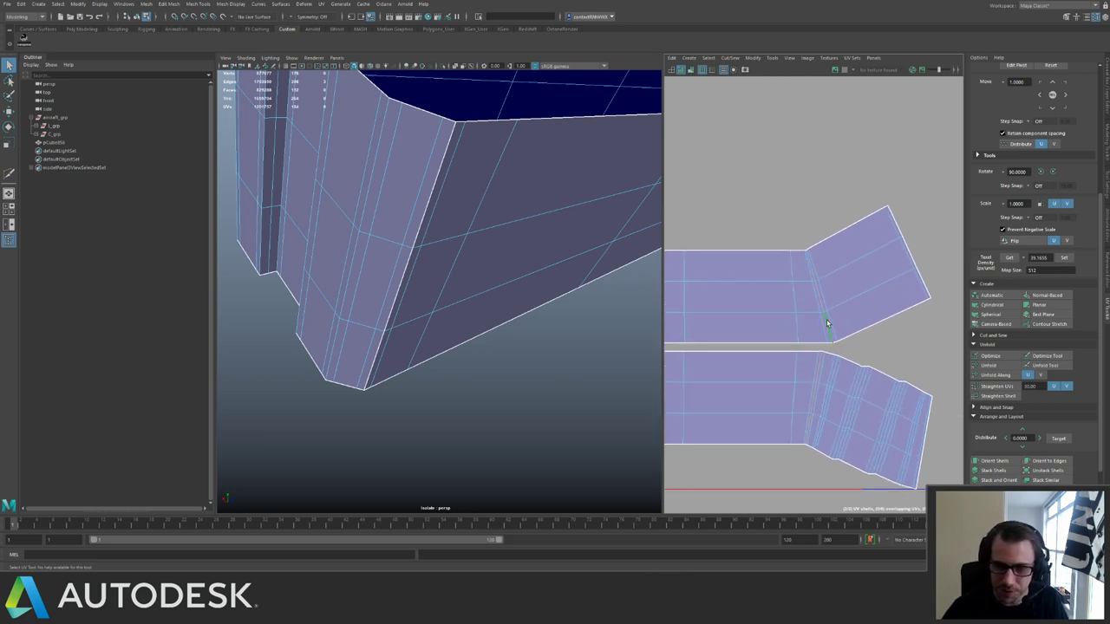
{"action": "scroll", "coordinate": [830, 322], "scroll_direction": "down", "scroll_amount": 5}
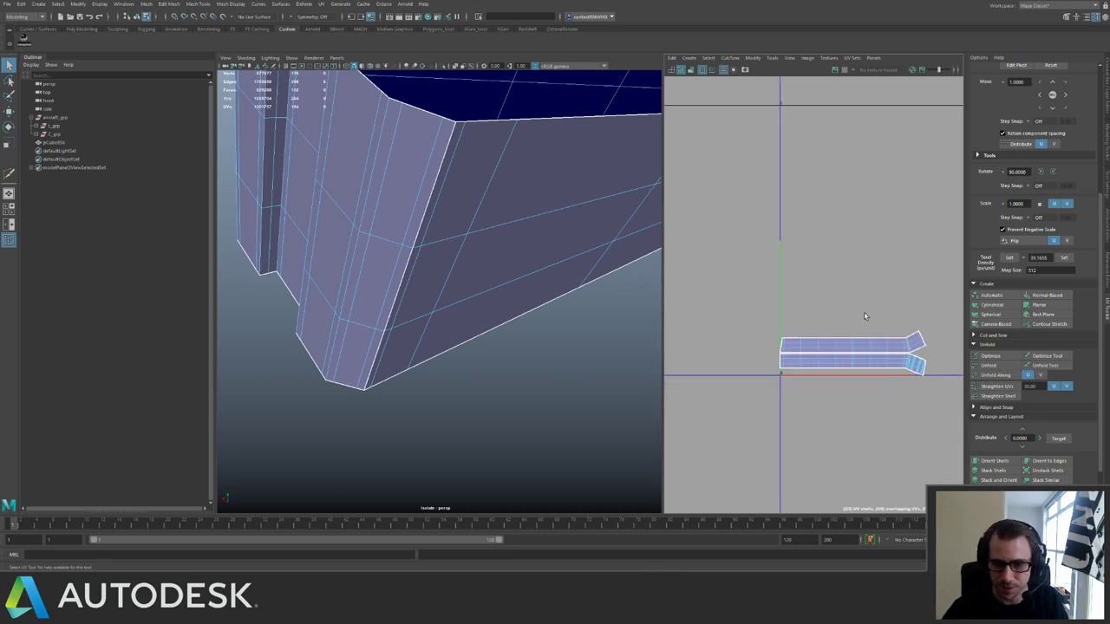
{"action": "right_click_drag", "start_coordinate": [868, 317], "coordinate": [839, 329], "text": "shift"}
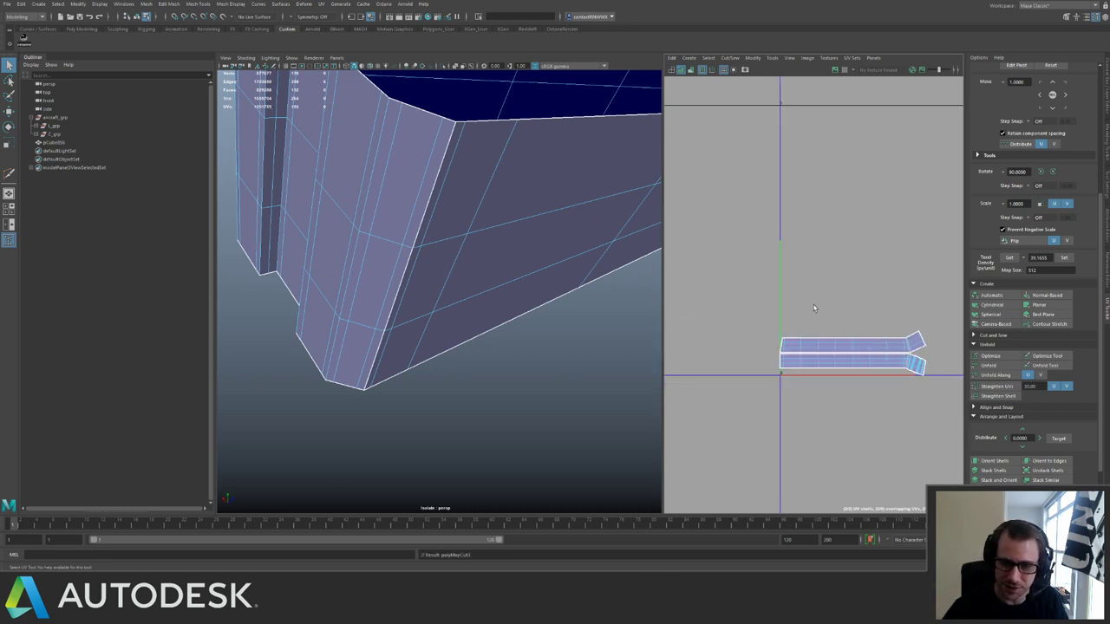
Orient all of the filler box's UV shells upright and lay them out.
{"action": "left_click_drag", "start_coordinate": [936, 387], "coordinate": [758, 297]}
{"action": "middle_click_drag", "start_coordinate": [857, 344], "coordinate": [840, 343], "text": "alt"}
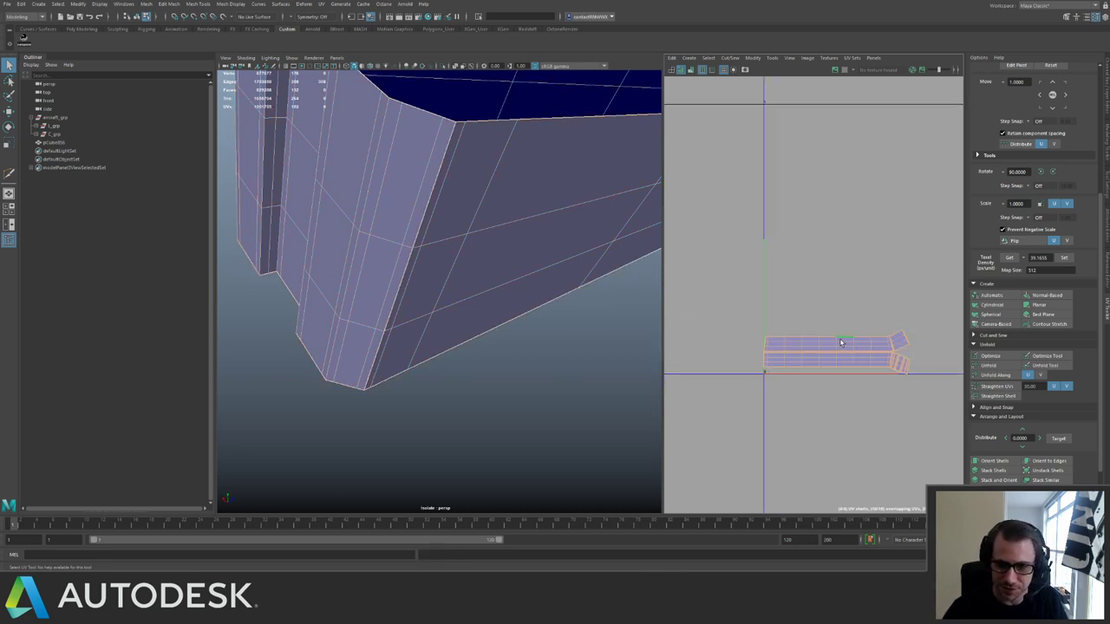
{"action": "right_click_drag", "start_coordinate": [840, 343], "coordinate": [869, 340]}
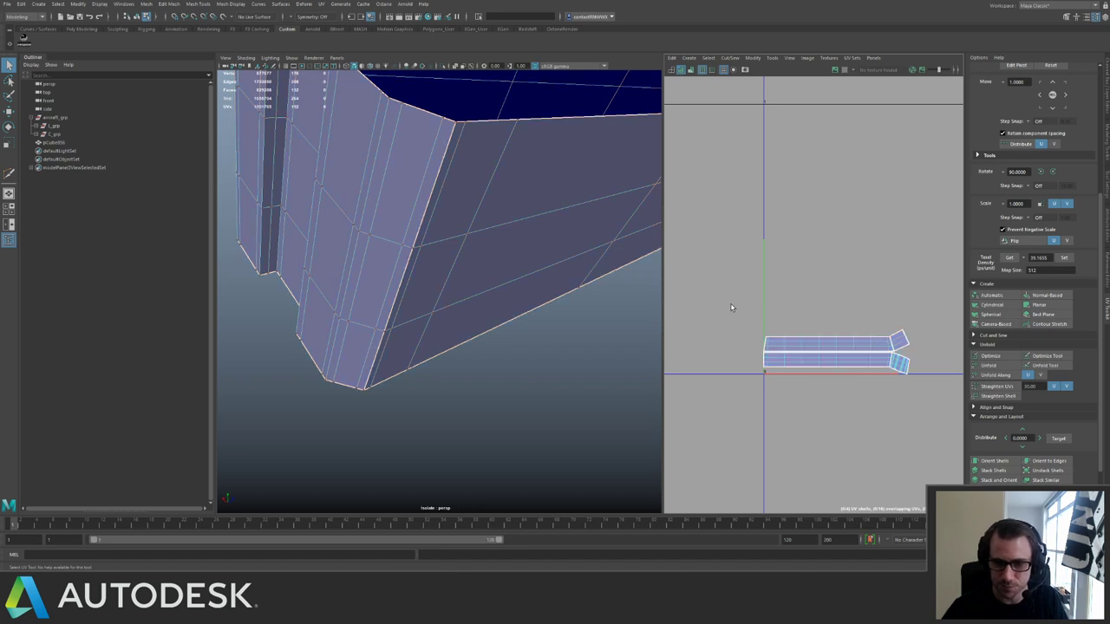
{"action": "left_click_drag", "start_coordinate": [731, 304], "coordinate": [930, 404]}
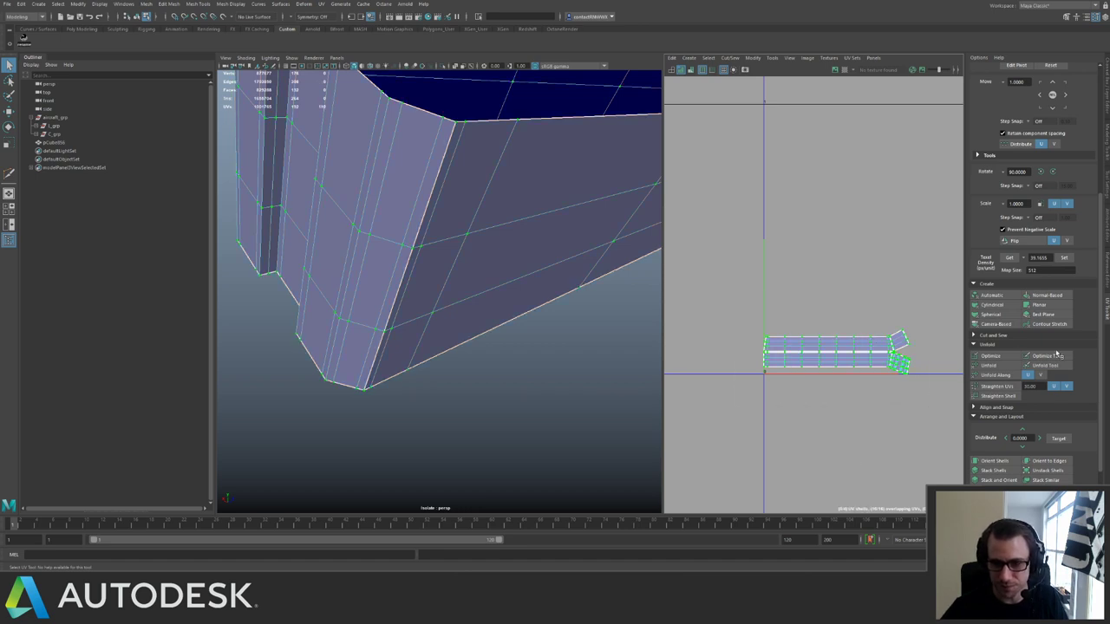
{"action": "left_click", "coordinate": [994, 460]}
{"action": "scroll", "coordinate": [829, 222], "scroll_direction": "down", "scroll_amount": 1}
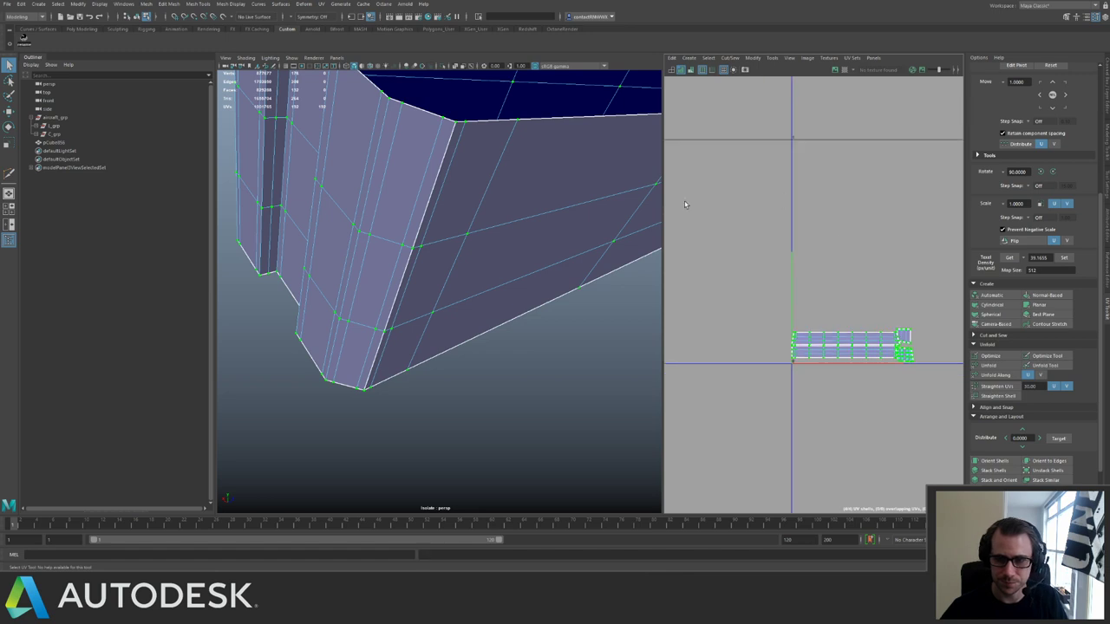
{"action": "scroll", "coordinate": [856, 301], "scroll_direction": "down", "scroll_amount": 5}
{"action": "key", "text": "ctrl+l"}
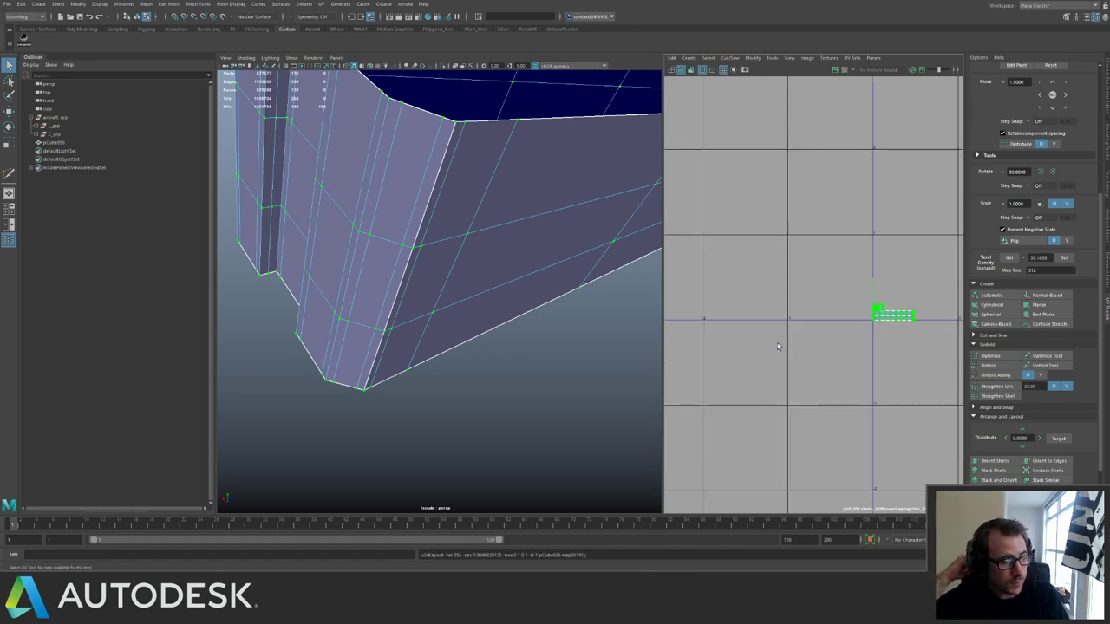
Return the filler box to object mode and end its isolation to show it on the whole engine.
{"action": "right_click_drag", "start_coordinate": [305, 211], "coordinate": [329, 199]}
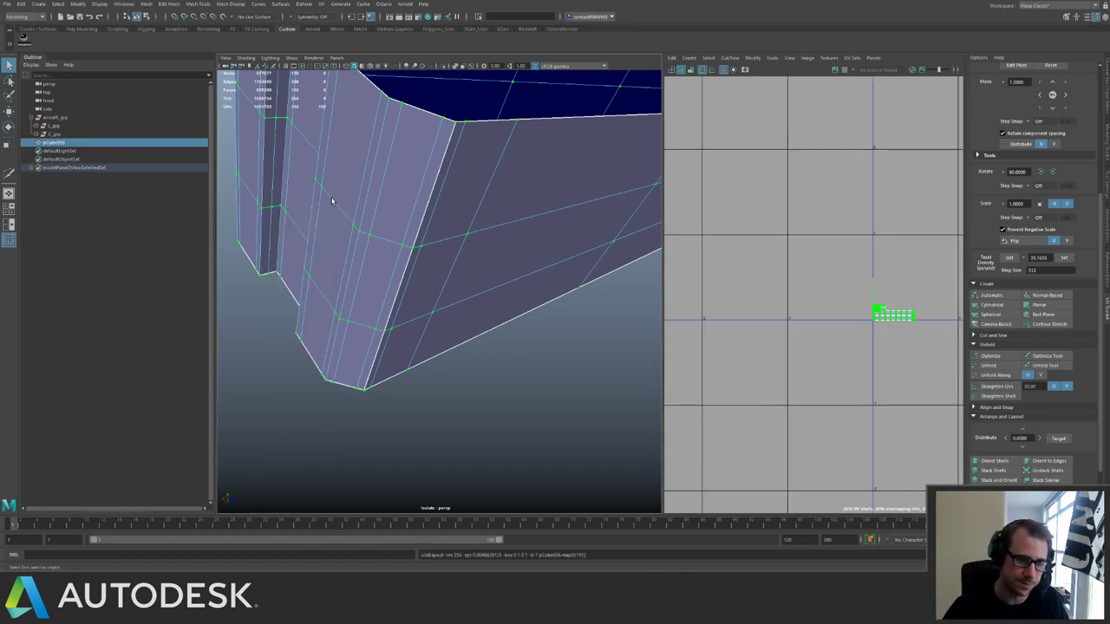
{"action": "right_click_drag", "start_coordinate": [471, 235], "coordinate": [260, 190], "text": "alt"}
{"action": "left_click_drag", "start_coordinate": [260, 189], "coordinate": [469, 217], "text": "alt"}
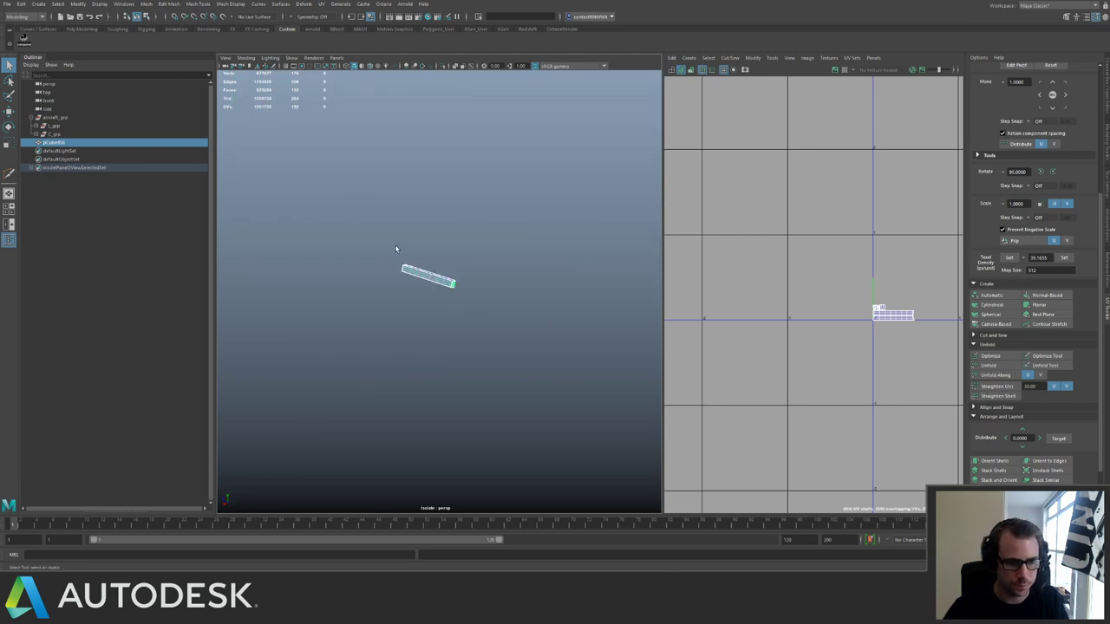
{"action": "key", "text": "ctrl+1"}
{"action": "right_click_drag", "start_coordinate": [397, 249], "coordinate": [488, 293], "text": "alt"}
{"action": "key", "text": "w"}
{"action": "left_click_drag", "start_coordinate": [488, 293], "coordinate": [525, 262], "text": "alt"}
{"action": "middle_click_drag", "start_coordinate": [527, 262], "coordinate": [502, 248], "text": "alt"}
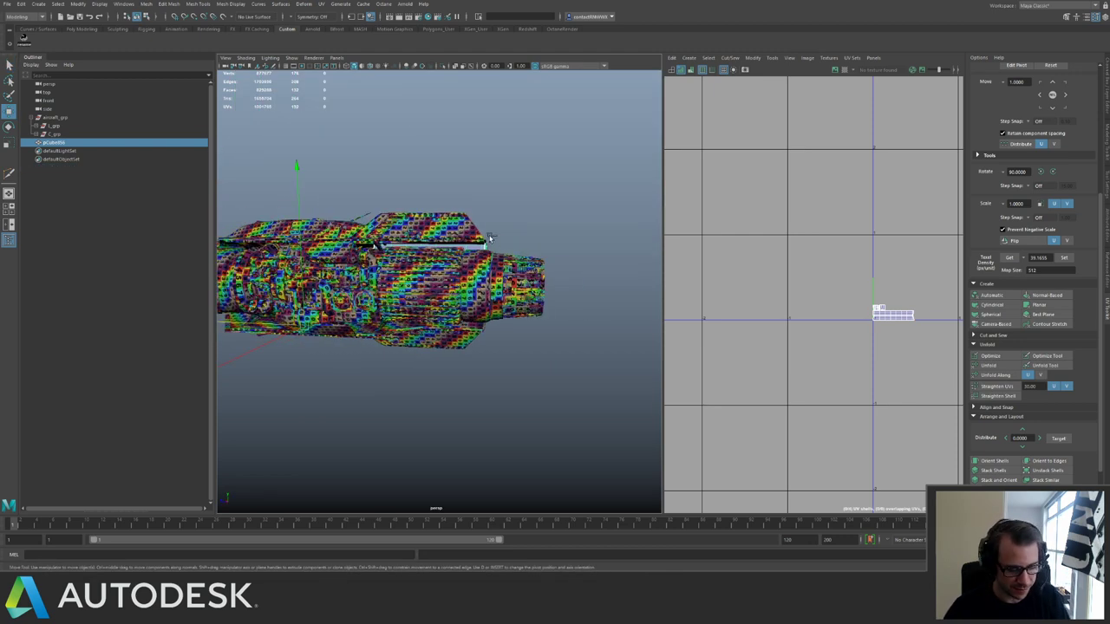
Centre the filler box's pivot, duplicate the box, and mirror the copy with a Scale Y of -1.
{"action": "key", "text": "g"}
{"action": "key", "text": "ctrl+d"}
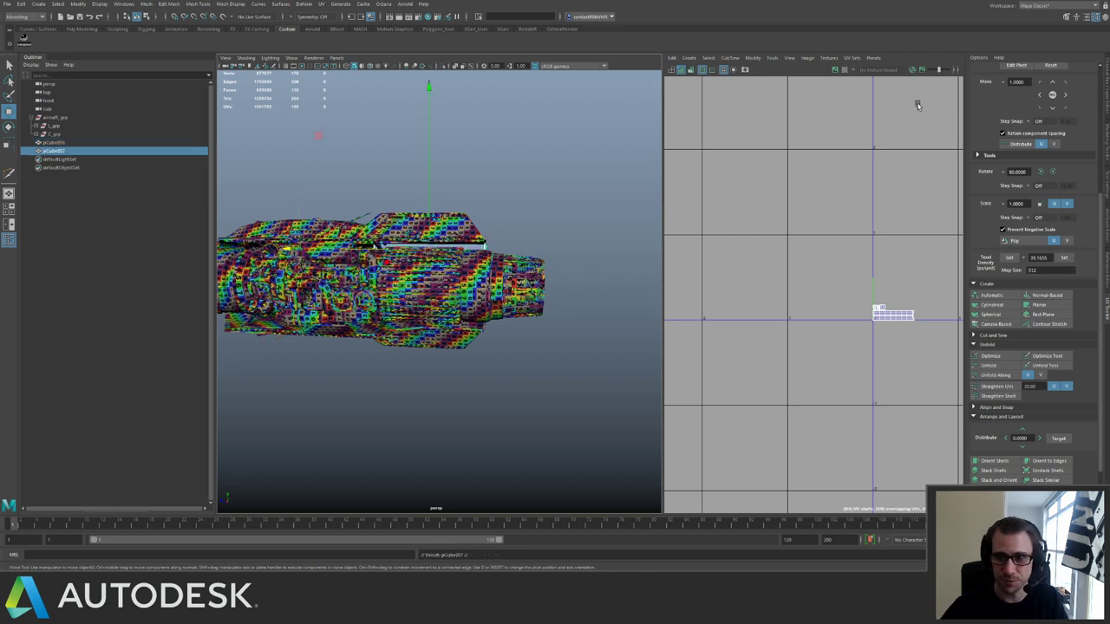
{"action": "left_click", "coordinate": [1106, 98]}
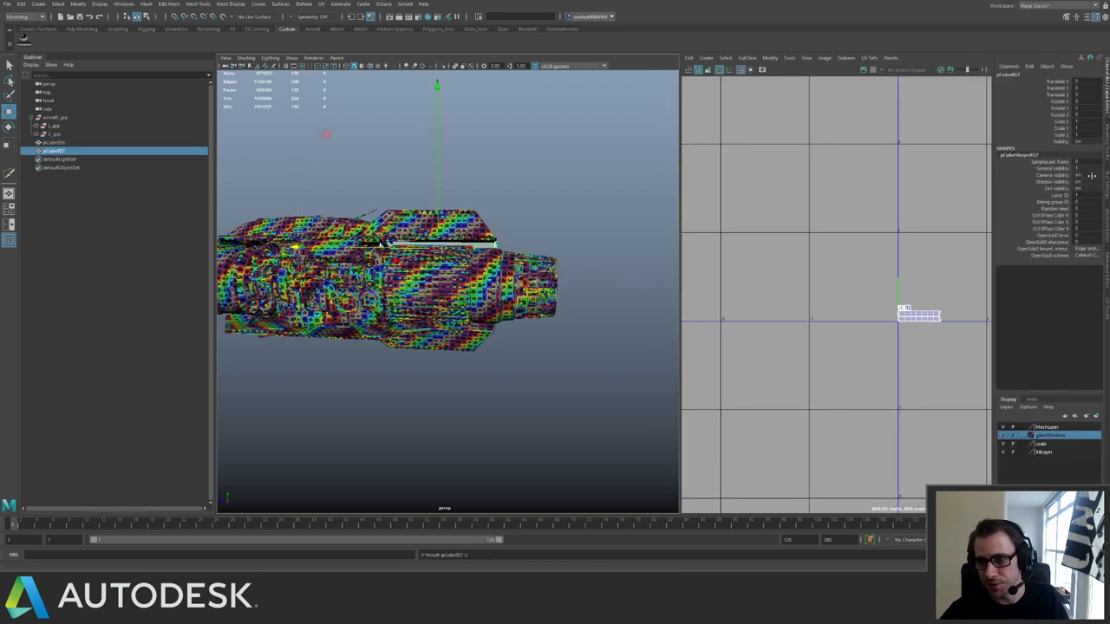
{"action": "left_click", "coordinate": [1076, 129]}
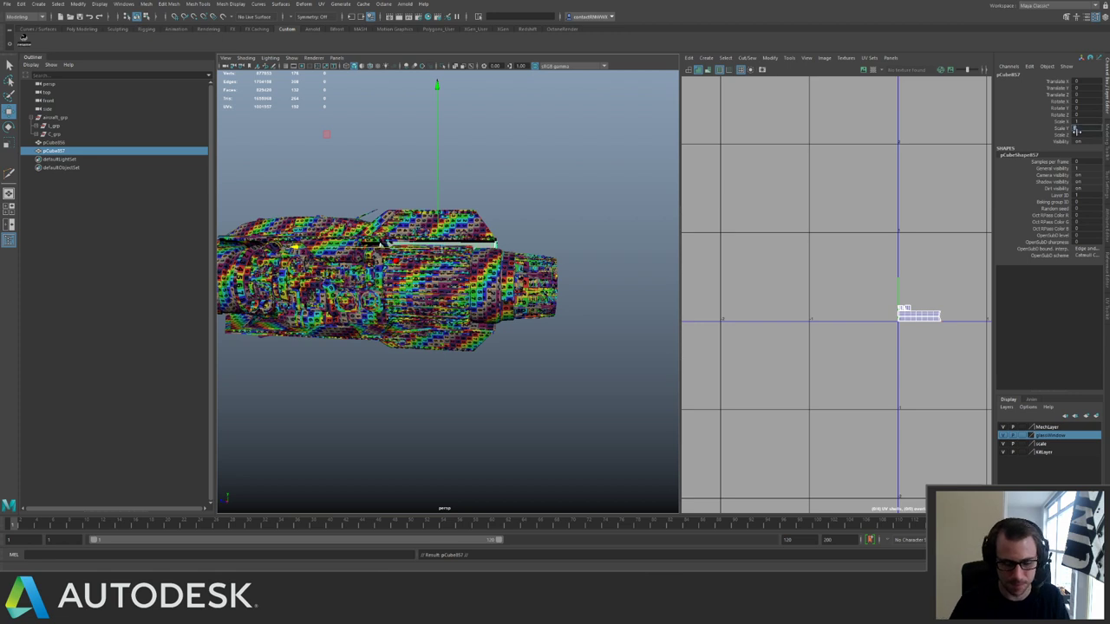
{"action": "type", "text": "-1"}
{"action": "key", "text": "Return"}
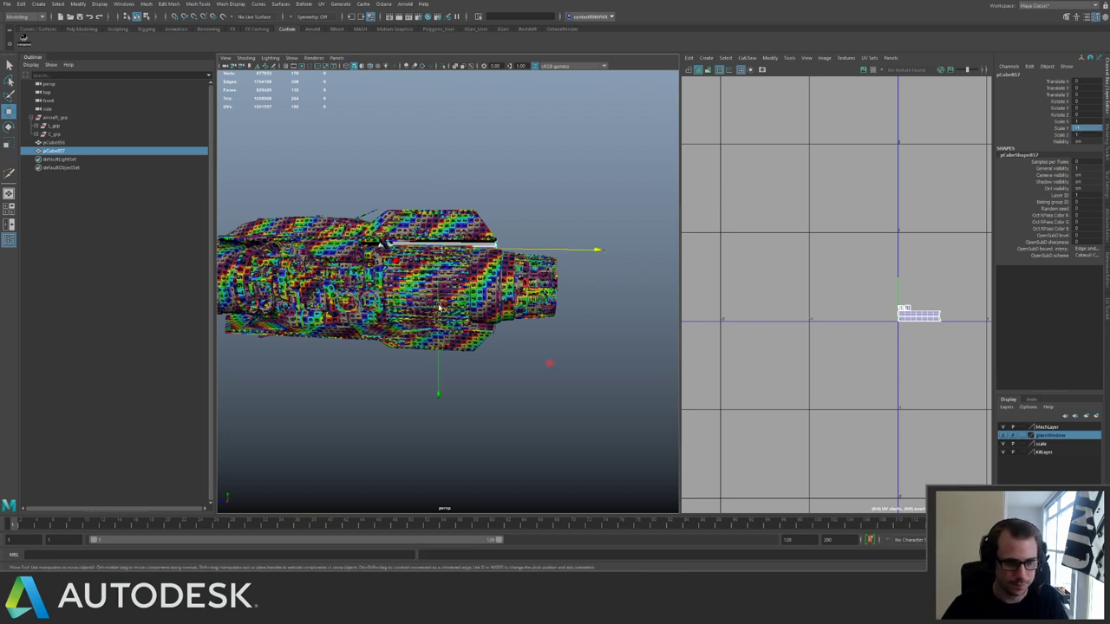
Move the mirrored filler box down to the engine's lower fin, at Translate Y about -0.74, and freeze its transformations.
{"action": "left_click_drag", "start_coordinate": [440, 325], "coordinate": [450, 371]}
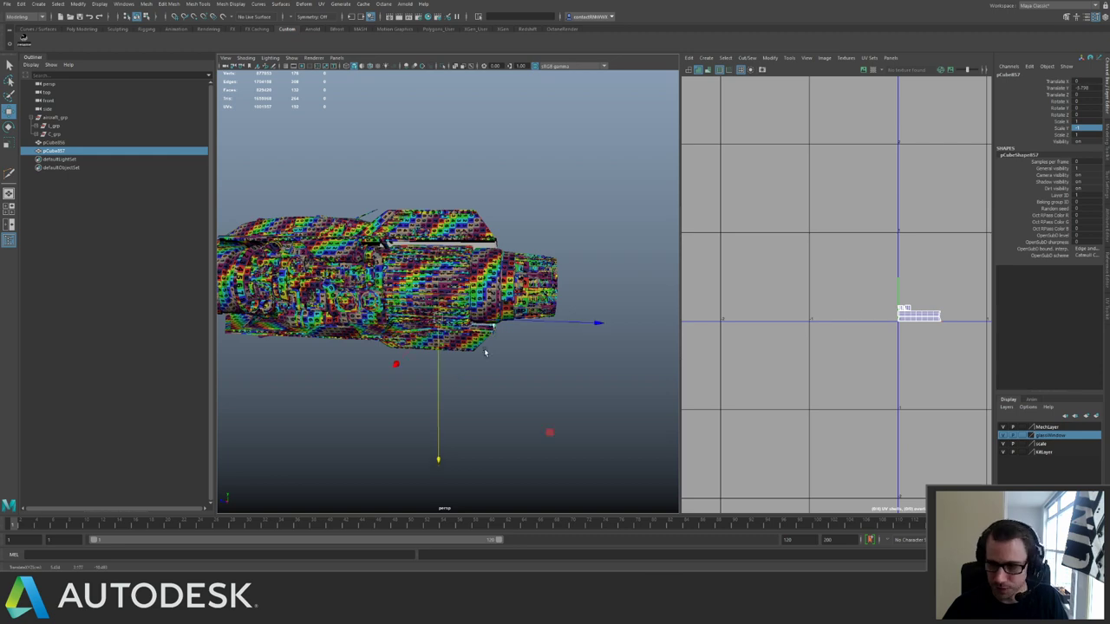
{"action": "key", "text": "f"}
{"action": "left_click_drag", "start_coordinate": [542, 356], "coordinate": [555, 305], "text": "alt"}
{"action": "key", "text": "g"}
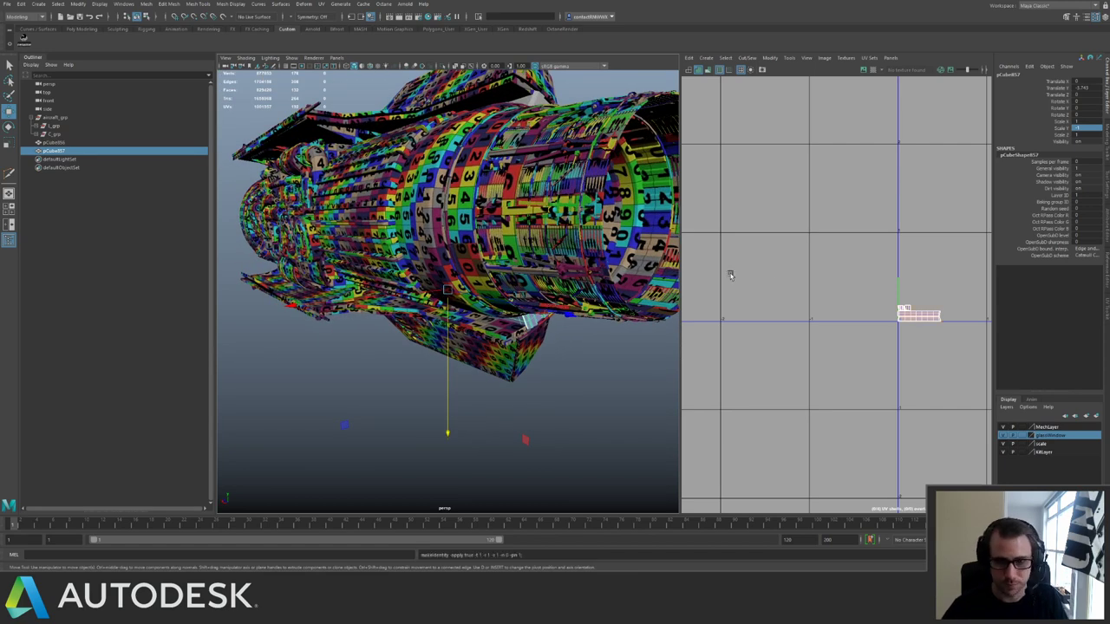
Select all UVs of the mirrored filler box and flip them in V.
{"action": "right_click_drag", "start_coordinate": [907, 300], "coordinate": [944, 310], "text": "ctrl"}
{"action": "middle_click_drag", "start_coordinate": [944, 313], "coordinate": [846, 307], "text": "alt"}
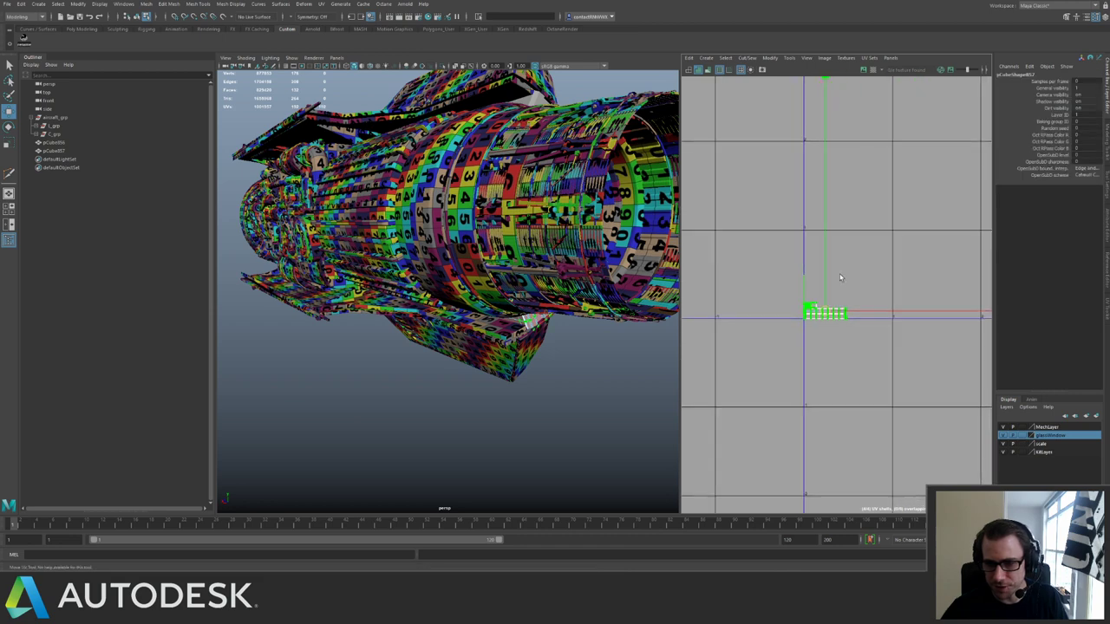
{"action": "right_click_drag", "start_coordinate": [902, 306], "coordinate": [935, 311], "text": "alt"}
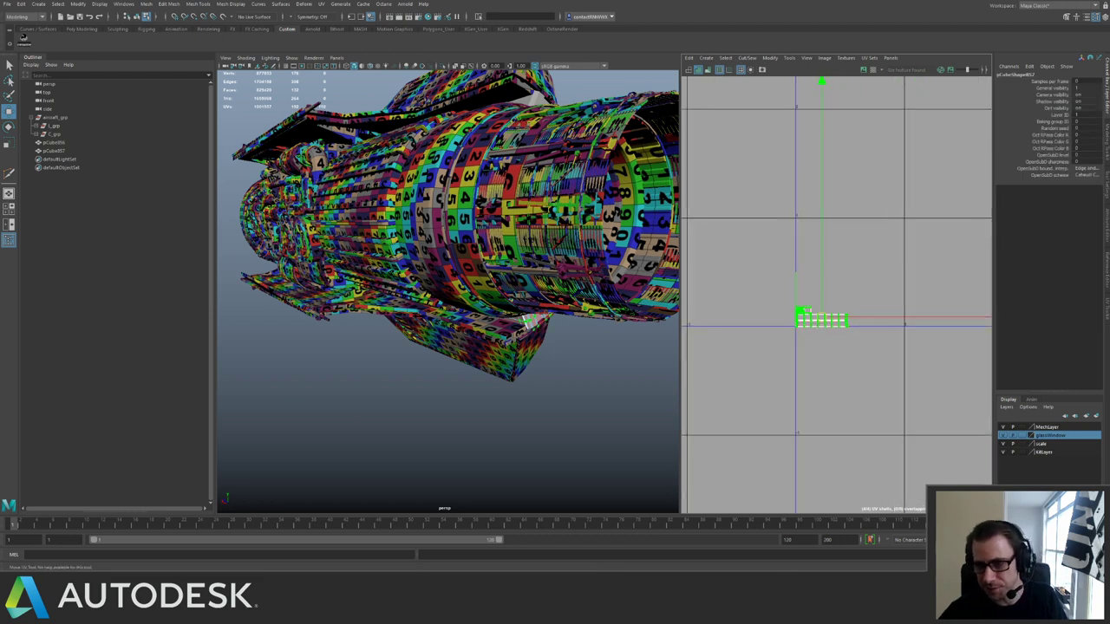
{"action": "left_click", "coordinate": [1107, 182]}
{"action": "left_click", "coordinate": [1108, 184]}
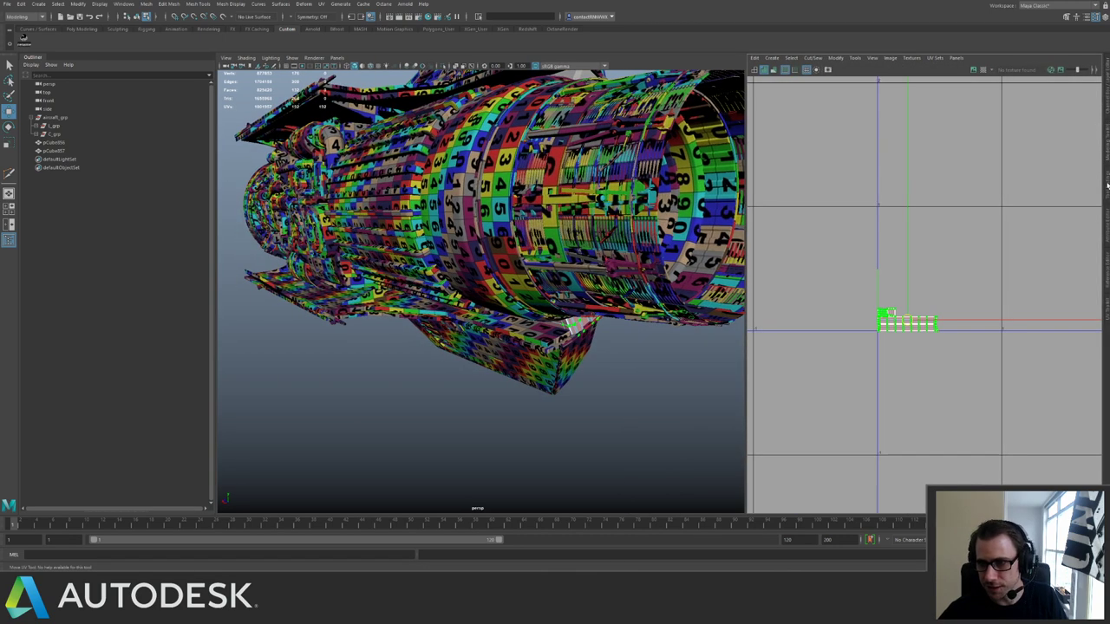
{"action": "left_click", "coordinate": [1105, 145]}
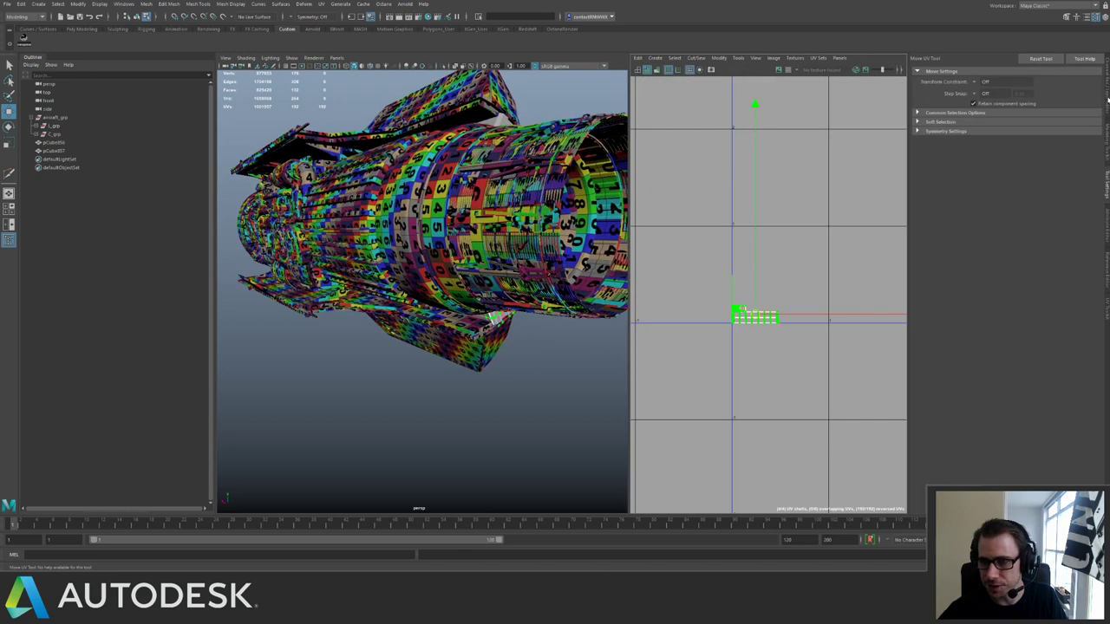
{"action": "left_click", "coordinate": [1107, 101]}
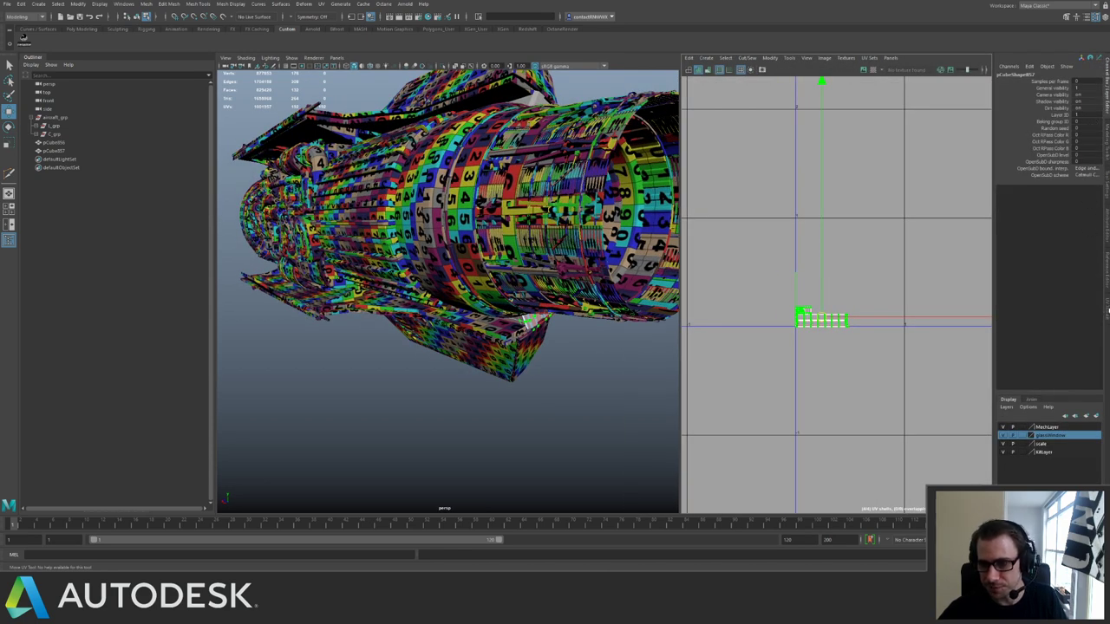
{"action": "left_click", "coordinate": [1108, 309]}
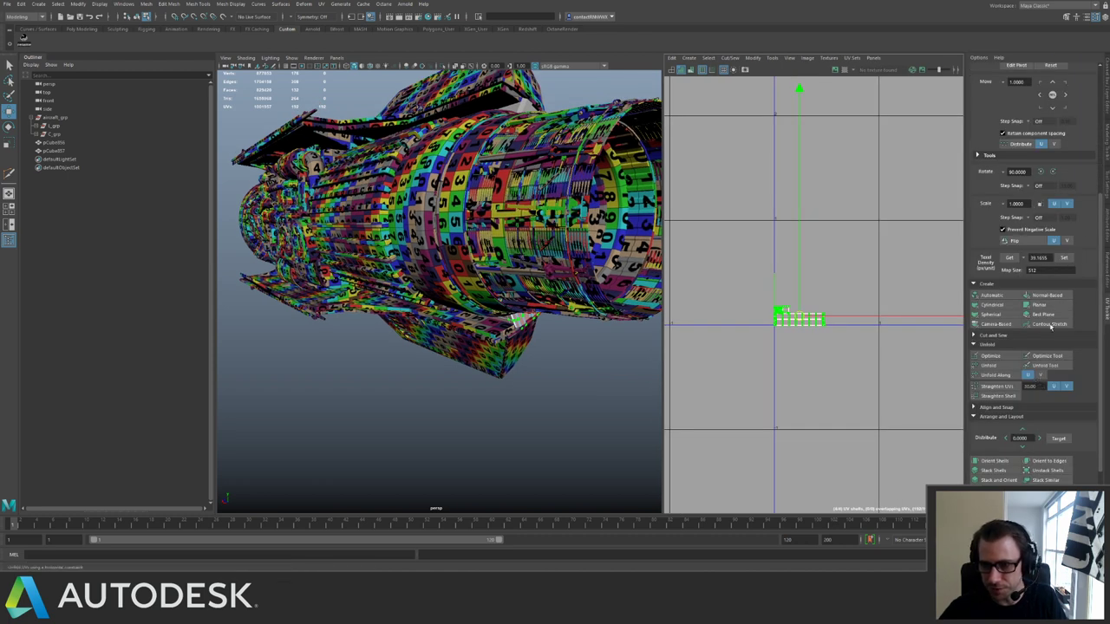
{"action": "left_click", "coordinate": [1034, 245]}
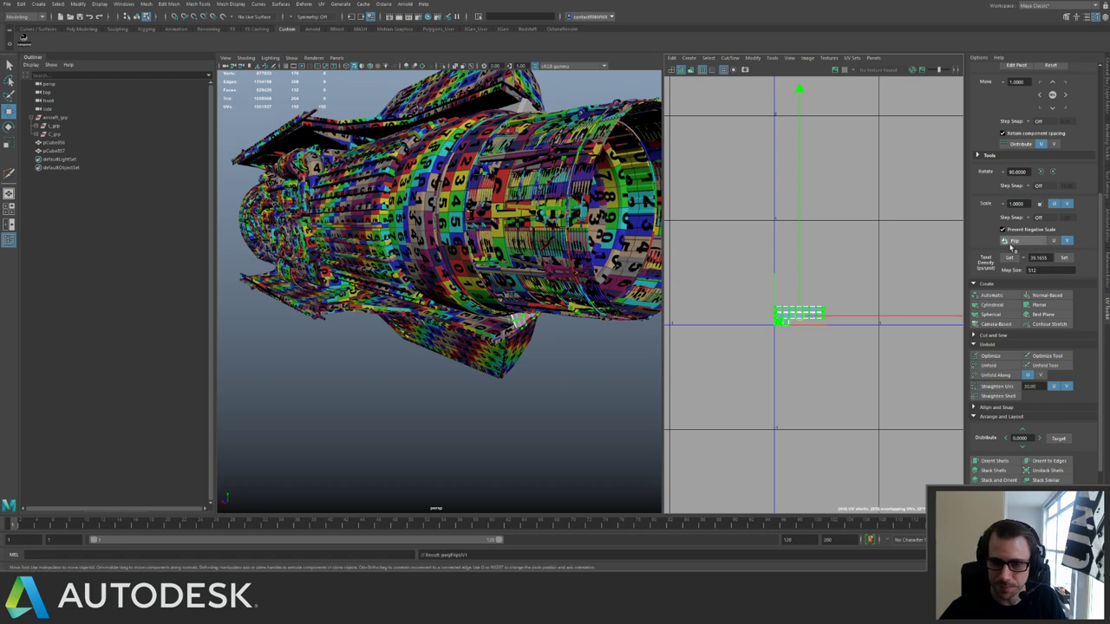
Select both the lower and the upper filler boxes as objects.
{"action": "right_click_drag", "start_coordinate": [517, 325], "coordinate": [540, 308]}
{"action": "key", "text": "w"}
{"action": "middle_click_drag", "start_coordinate": [482, 147], "coordinate": [462, 189], "text": "alt"}
{"action": "scroll", "coordinate": [464, 187], "scroll_direction": "up", "scroll_amount": 3}
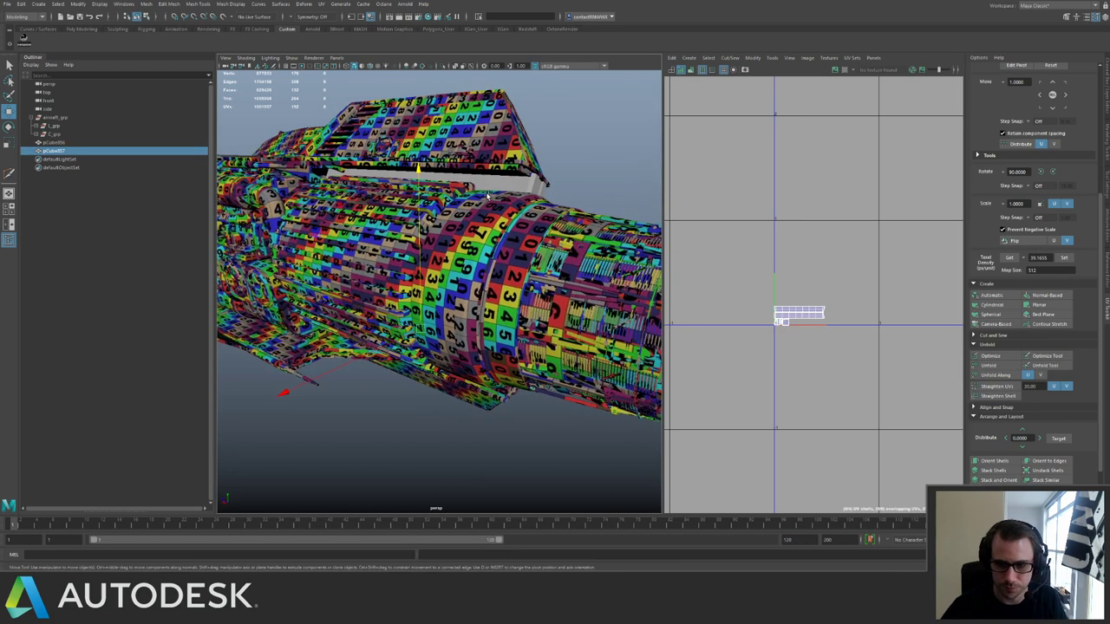
{"action": "left_click_drag", "start_coordinate": [562, 233], "coordinate": [529, 182], "text": "alt"}
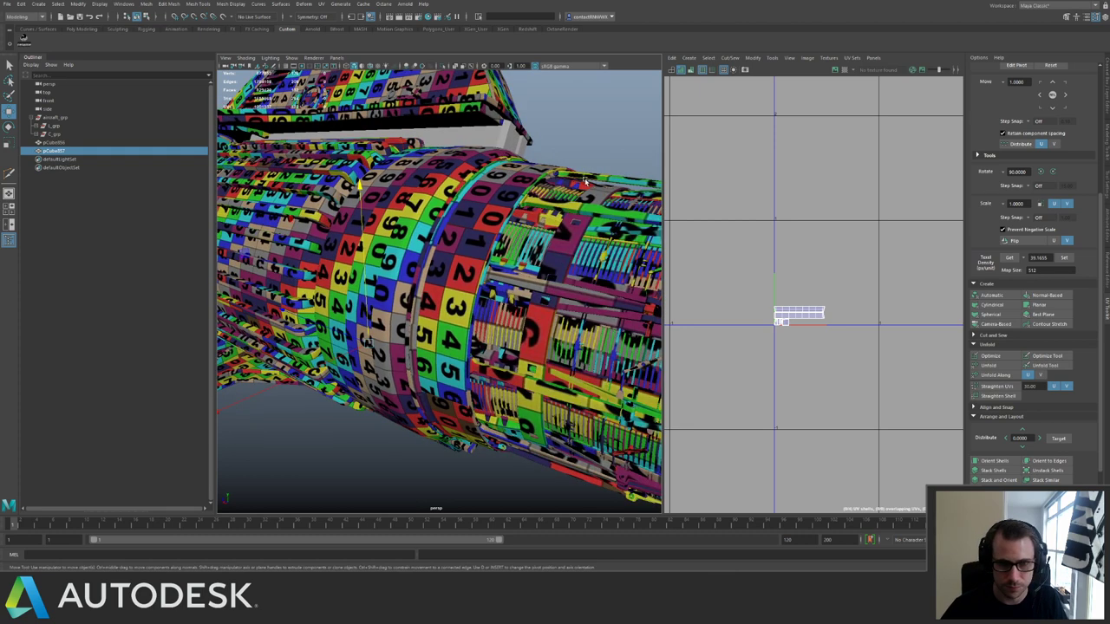
{"action": "left_click", "coordinate": [505, 137], "text": "shift"}
{"action": "scroll", "coordinate": [520, 183], "scroll_direction": "down", "scroll_amount": 5}
{"action": "left_click_drag", "start_coordinate": [483, 183], "coordinate": [535, 215], "text": "alt"}
{"action": "scroll", "coordinate": [538, 216], "scroll_direction": "up", "scroll_amount": 2}
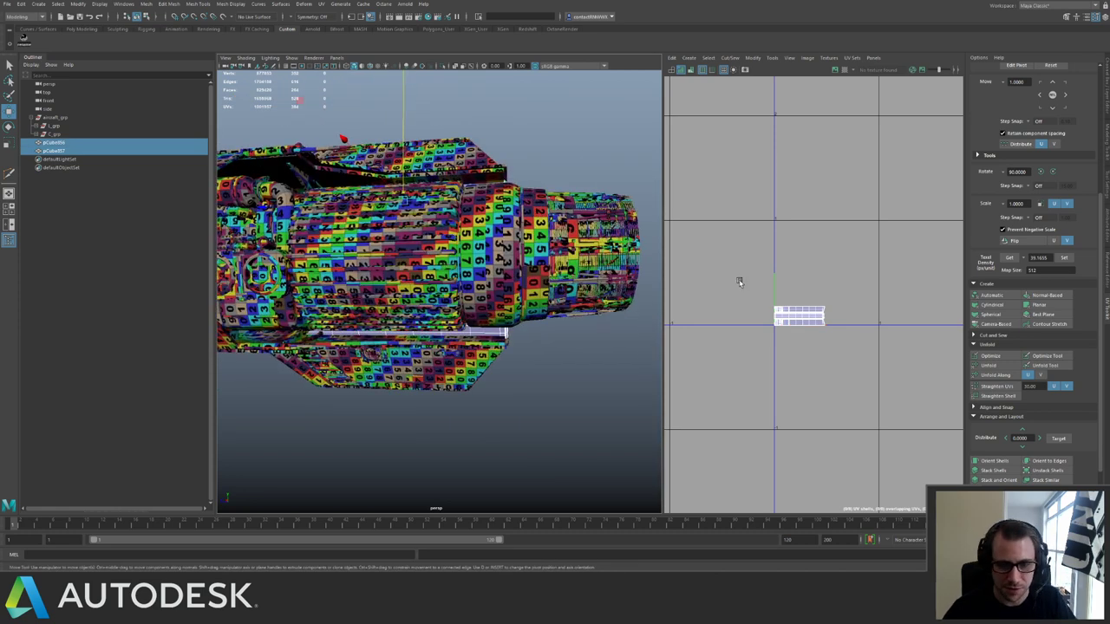
Set the texel density of both filler boxes' UVs to 39.1655 at map size 512 and lay their shells out together.
{"action": "right_click_drag", "start_coordinate": [769, 304], "coordinate": [894, 242]}
{"action": "left_click_drag", "start_coordinate": [867, 355], "coordinate": [724, 271]}
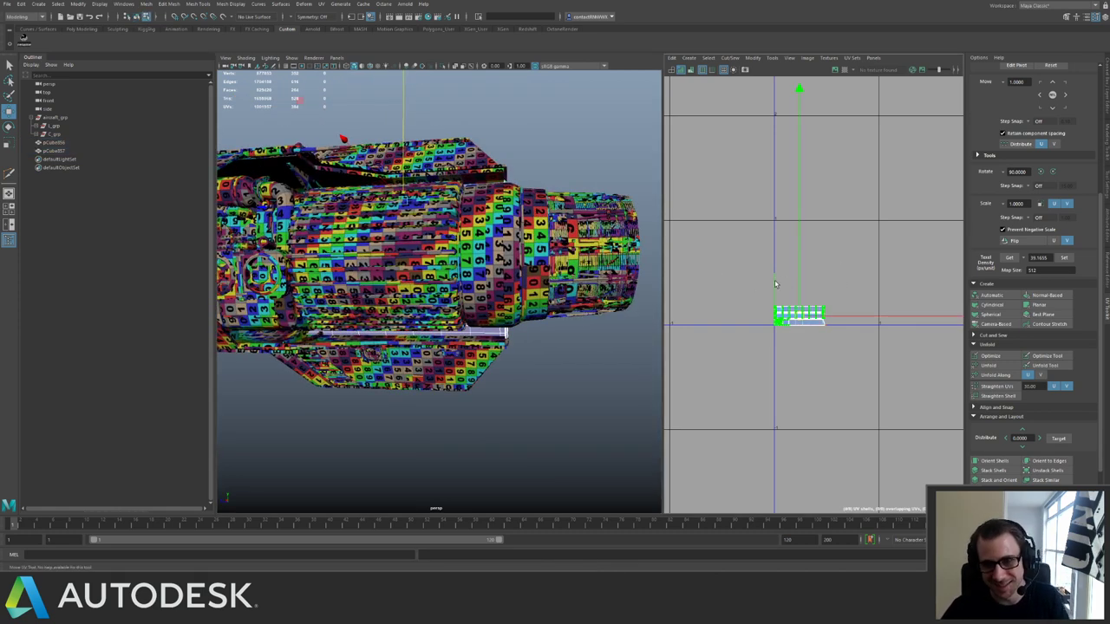
{"action": "left_click", "coordinate": [1063, 258]}
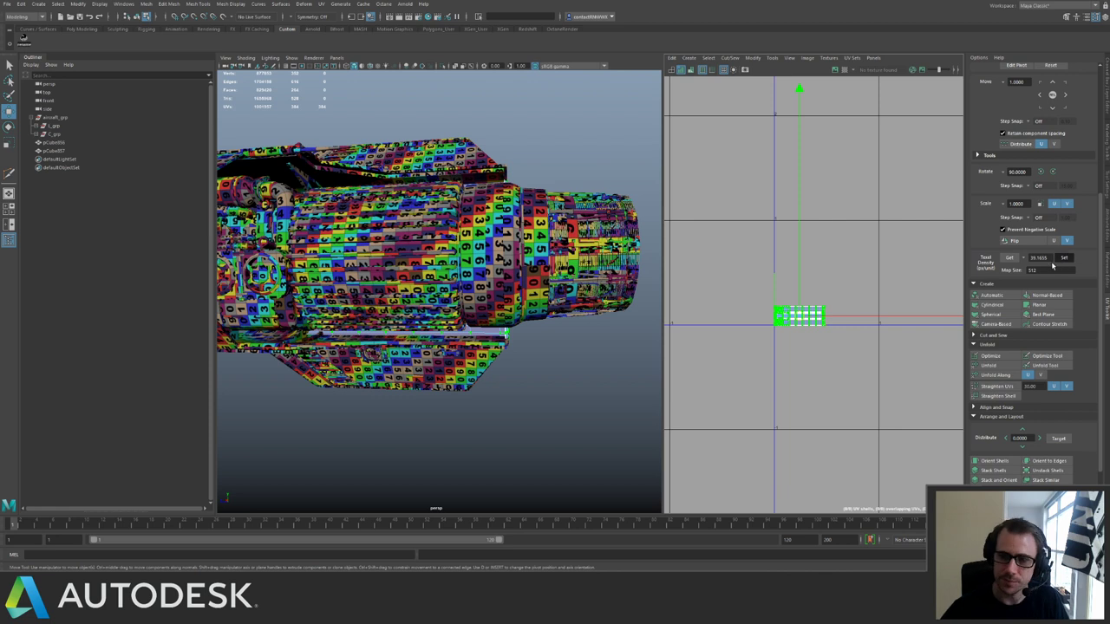
{"action": "key", "text": "ctrl+l"}
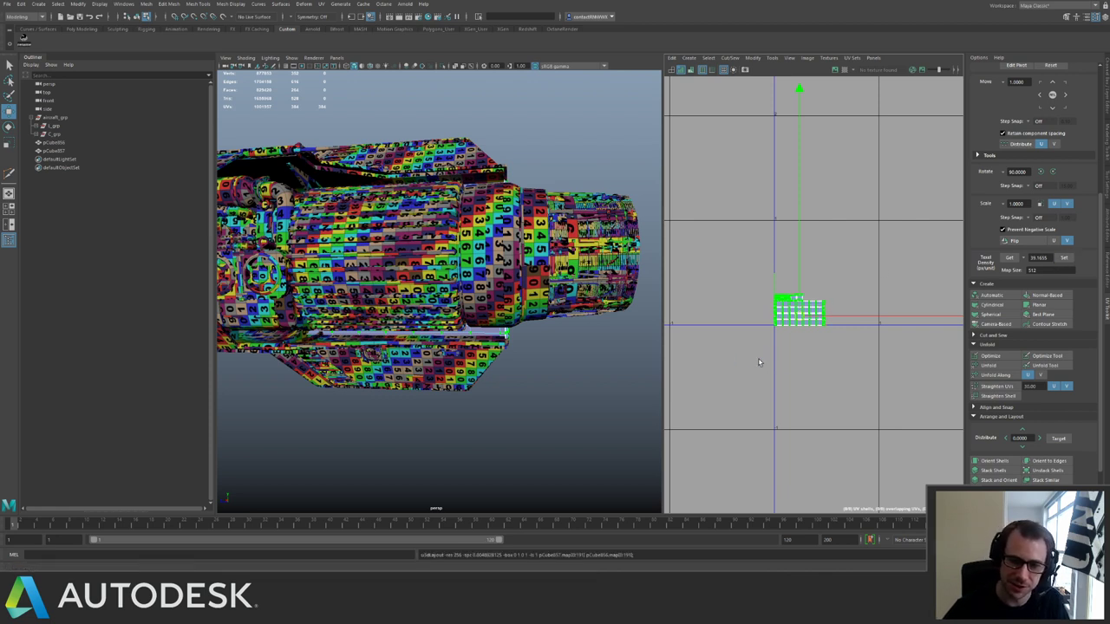
{"action": "right_click_drag", "start_coordinate": [867, 361], "coordinate": [691, 263], "text": "alt"}
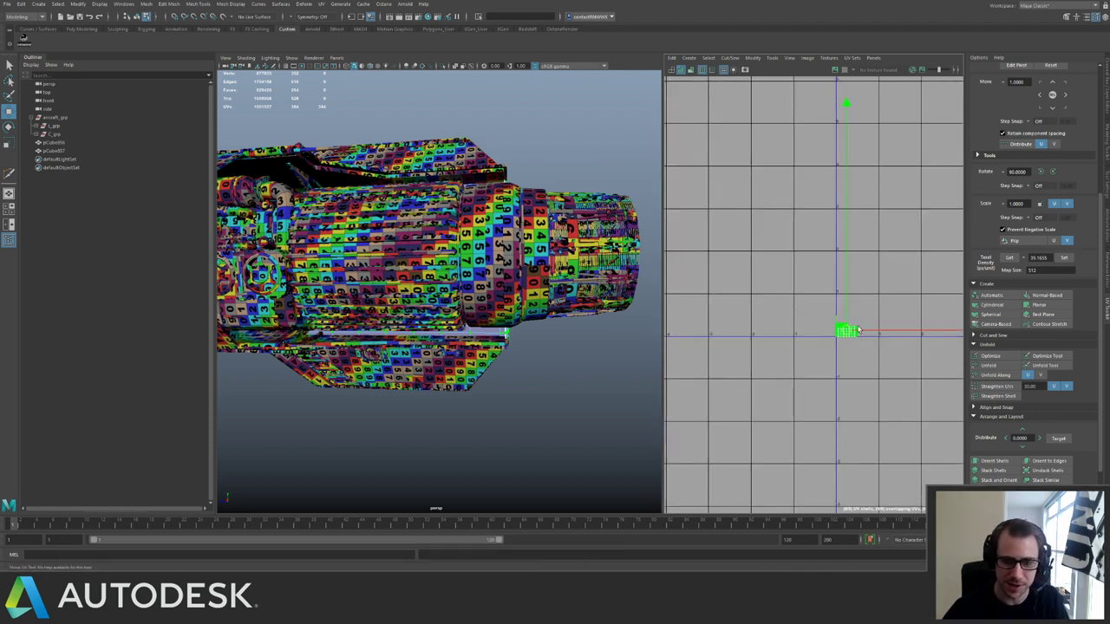
Move the two filler boxes' shells to empty UV space below the origin and parent both boxes under L_engineBody_grp.
{"action": "left_click_drag", "start_coordinate": [846, 331], "coordinate": [808, 371]}
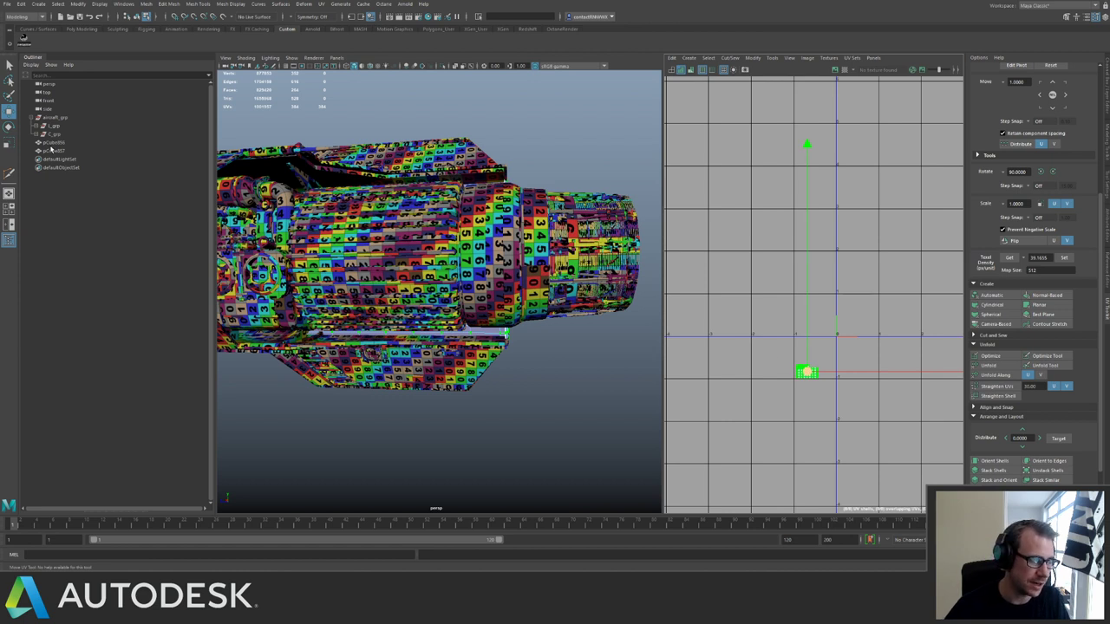
{"action": "left_click", "coordinate": [54, 143]}
{"action": "left_click", "coordinate": [54, 151], "text": "shift"}
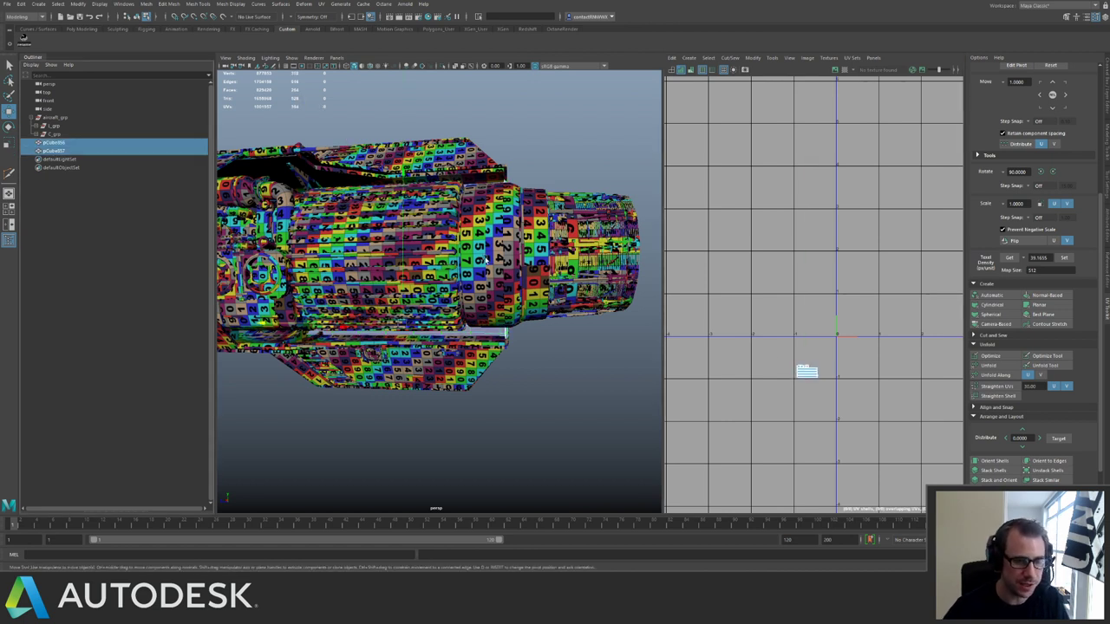
{"action": "left_click_drag", "start_coordinate": [595, 212], "coordinate": [555, 219], "text": "alt"}
{"action": "left_click", "coordinate": [36, 126]}
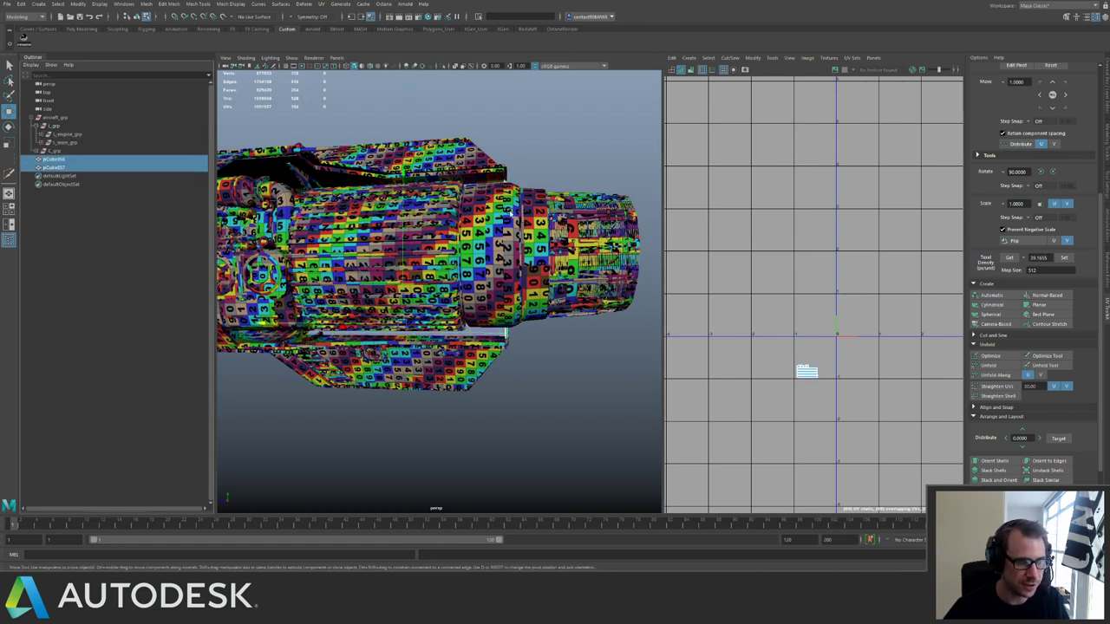
{"action": "left_click", "coordinate": [44, 136]}
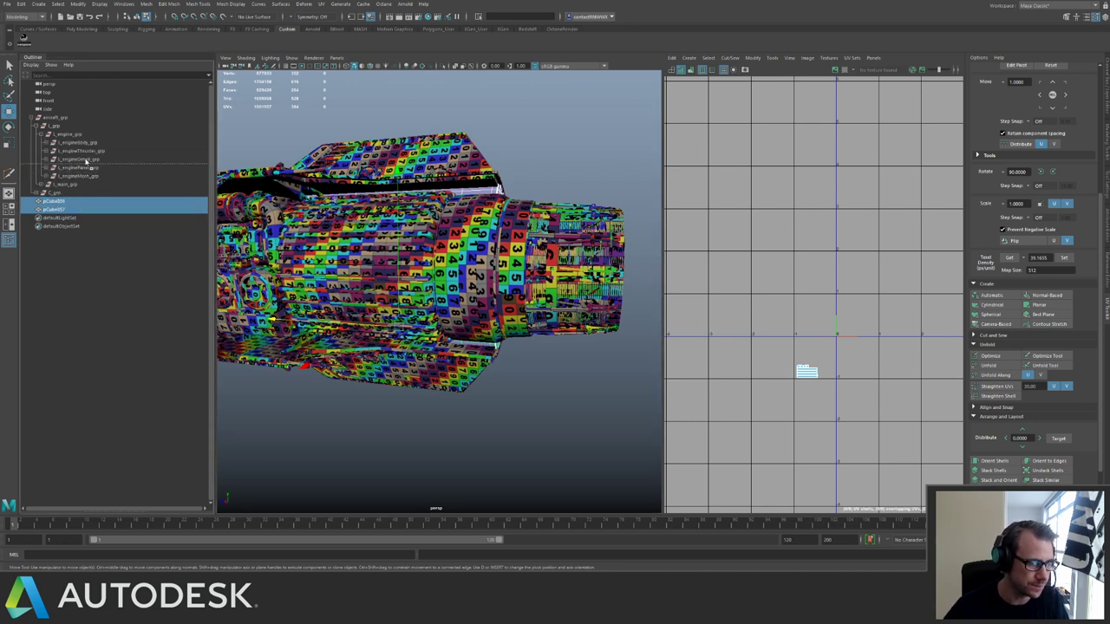
{"action": "middle_click_drag", "start_coordinate": [90, 146], "coordinate": [88, 145]}
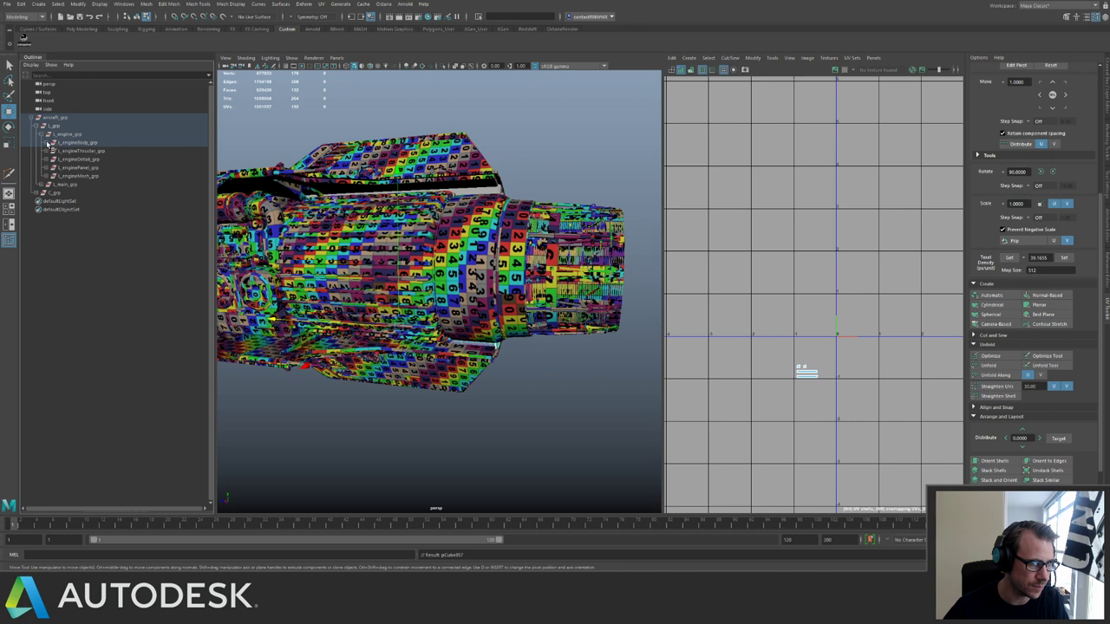
Rename the two filler boxes in the engine body group as L_engineBody014_M_geo and L_engineBody015_M_geo.
{"action": "key", "text": "f"}
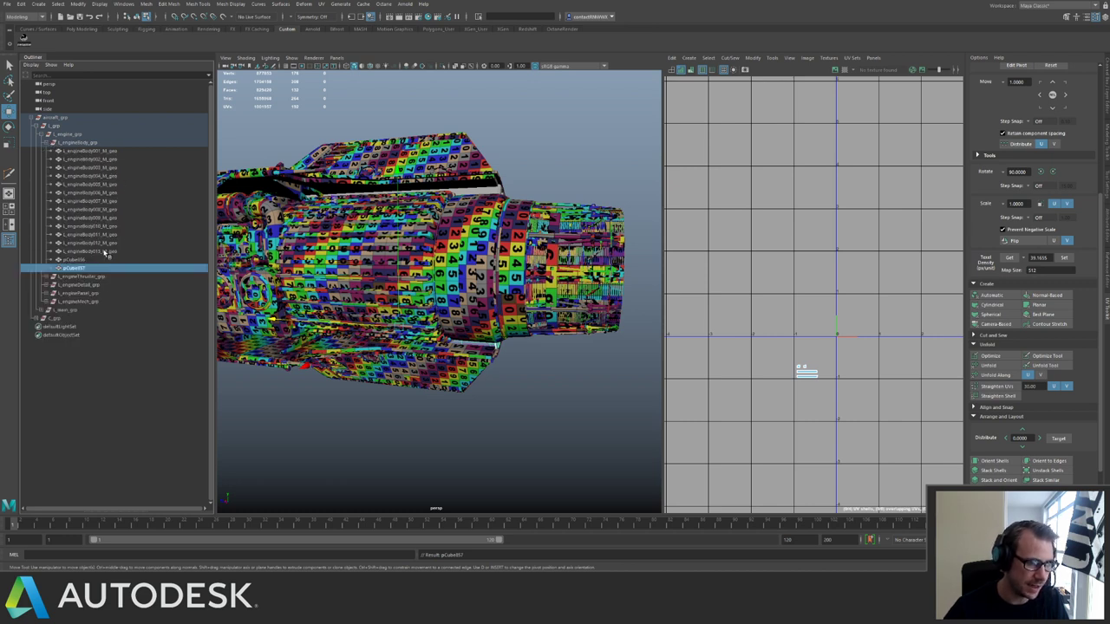
{"action": "double_click", "coordinate": [105, 252]}
{"action": "key", "text": "ctrl+c"}
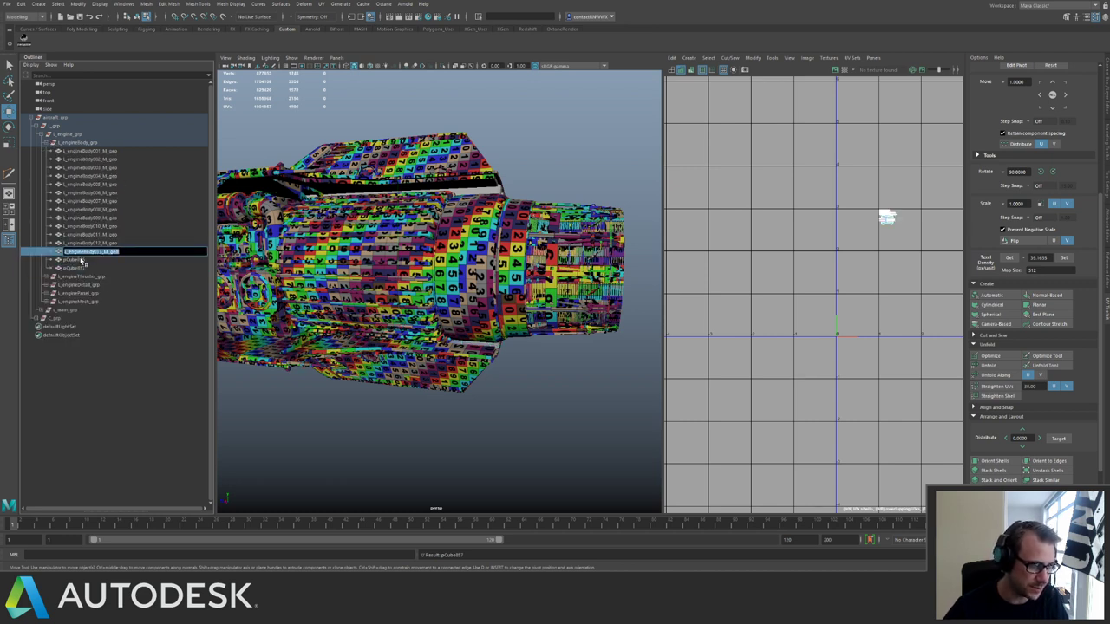
{"action": "double_click", "coordinate": [81, 260]}
{"action": "key", "text": "ctrl+v"}
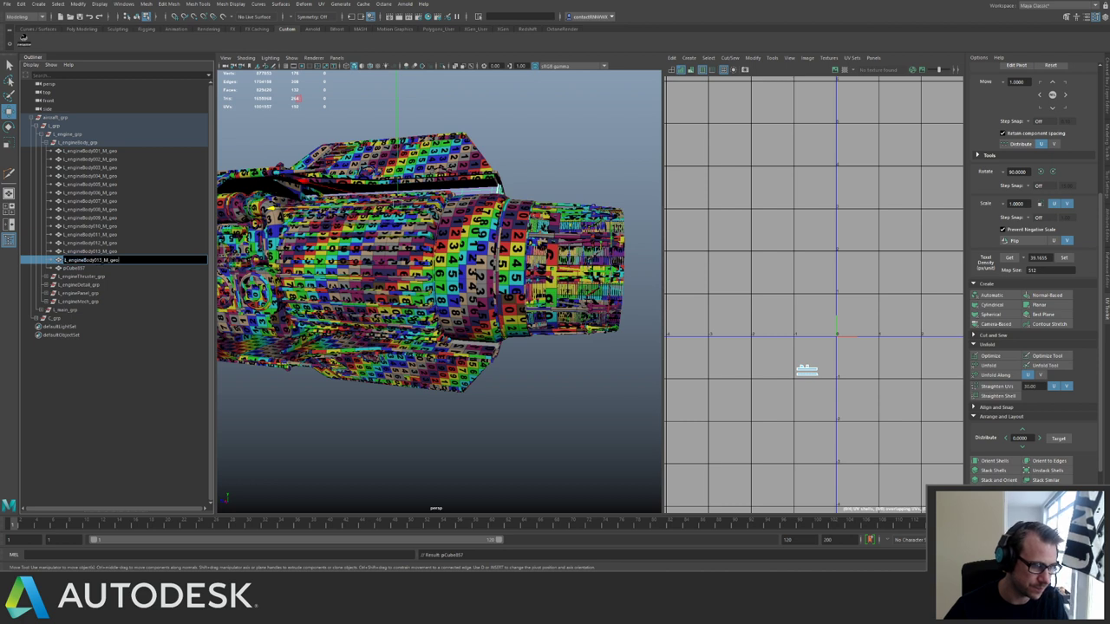
{"action": "left_click", "coordinate": [103, 261]}
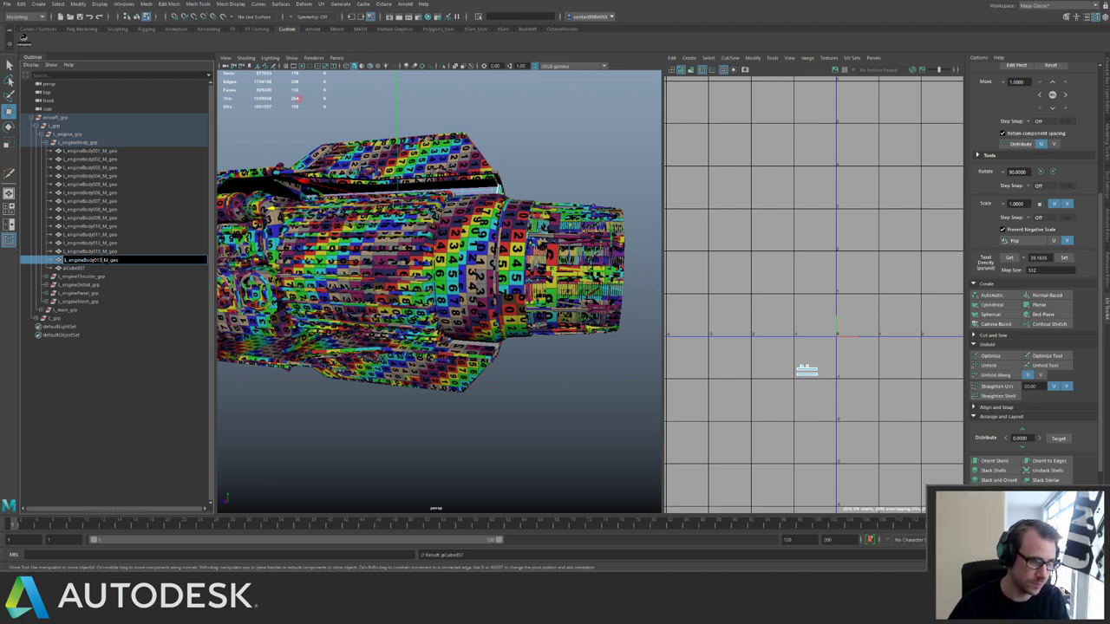
{"action": "key", "text": "BackSpace"}
{"action": "double_click", "coordinate": [76, 269]}
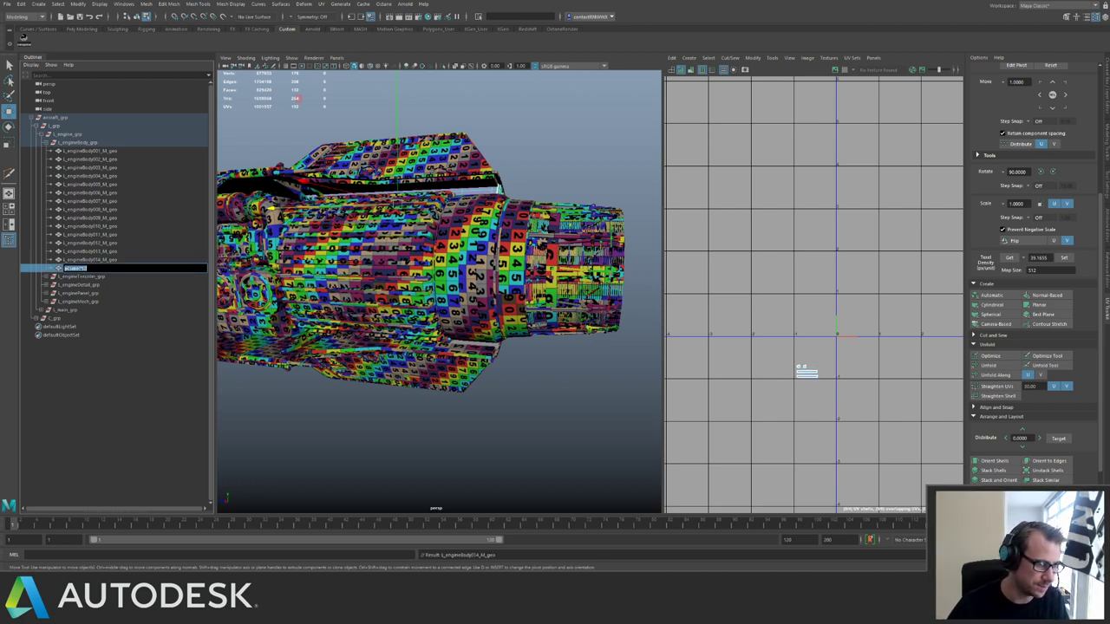
{"action": "type", "text": "l_engineBody015_M_geo"}
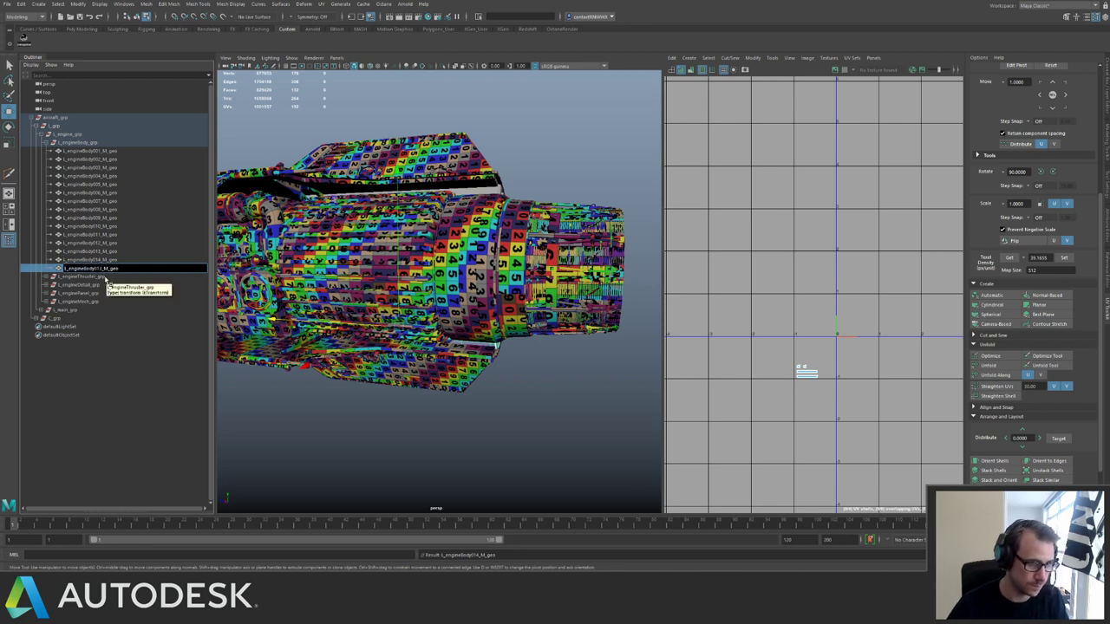
{"action": "key", "text": "Return"}
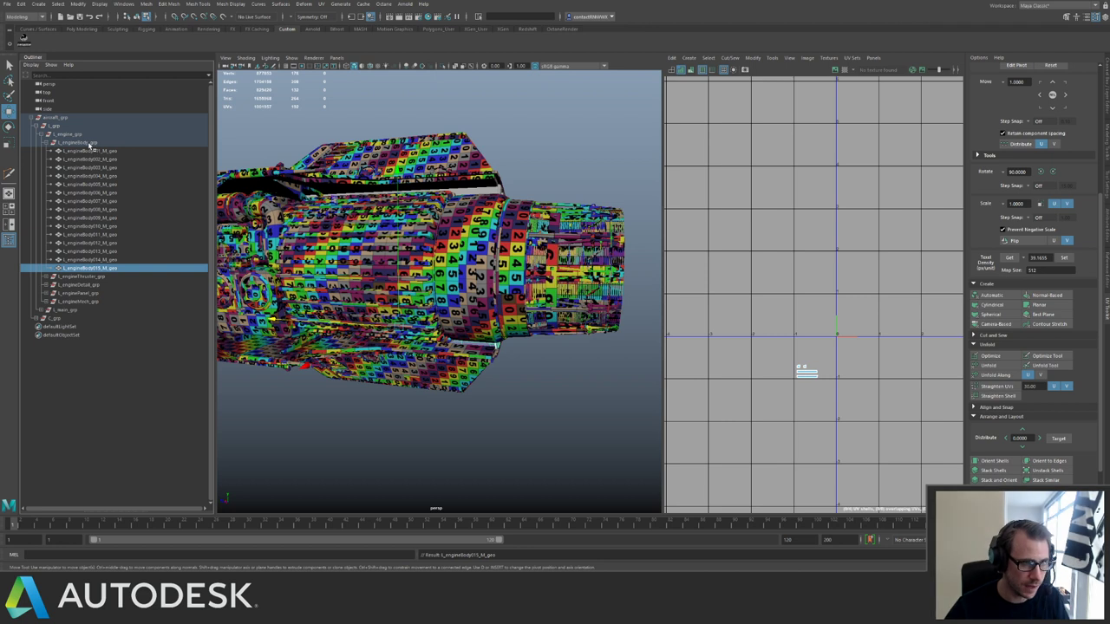
Move the filler boxes' shells into the free space of the engine body layout's fourth UV tile, above its existing shells.
{"action": "left_click", "coordinate": [87, 142]}
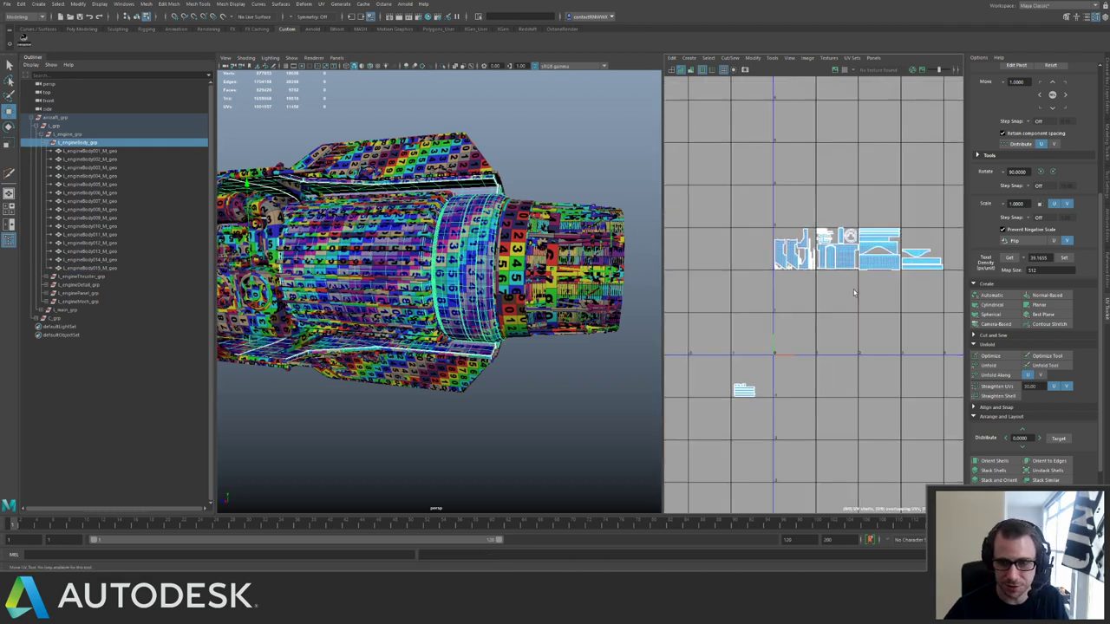
{"action": "right_click_drag", "start_coordinate": [742, 362], "coordinate": [780, 359]}
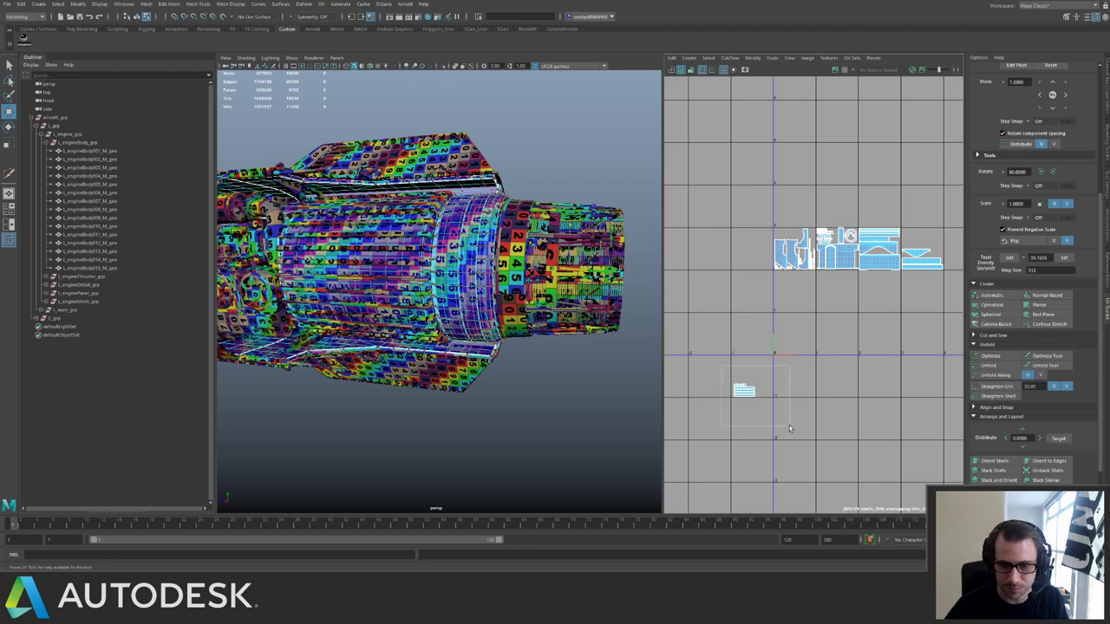
{"action": "left_click", "coordinate": [744, 390]}
{"action": "left_click_drag", "start_coordinate": [744, 390], "coordinate": [917, 241]}
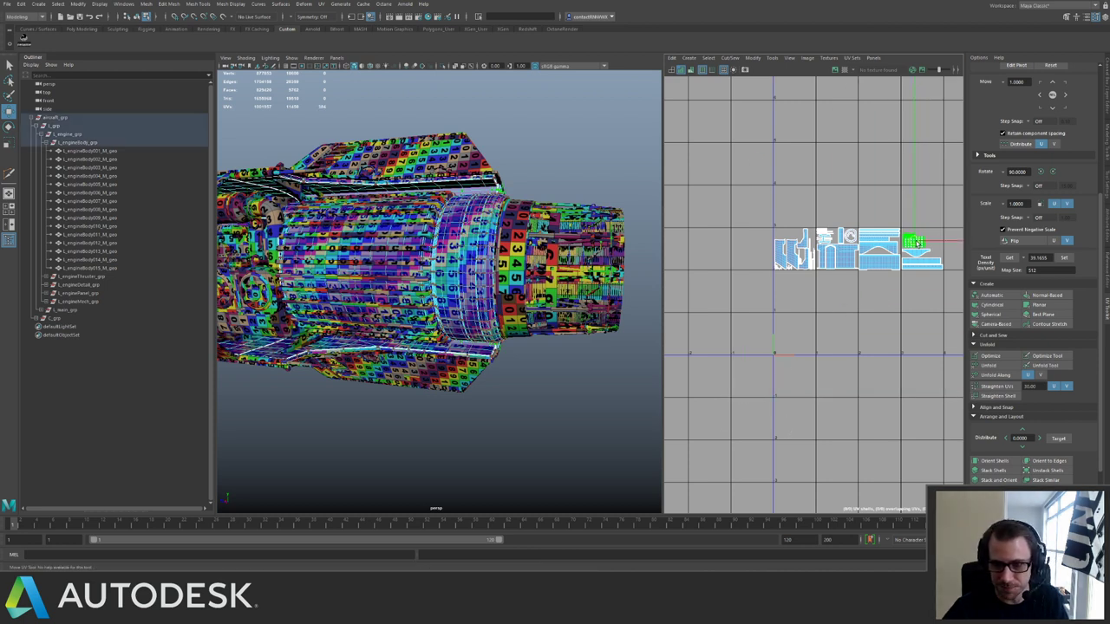
Examine the UV tile layout of the whole engine group and of its parent L_grp.
{"action": "left_click", "coordinate": [73, 135]}
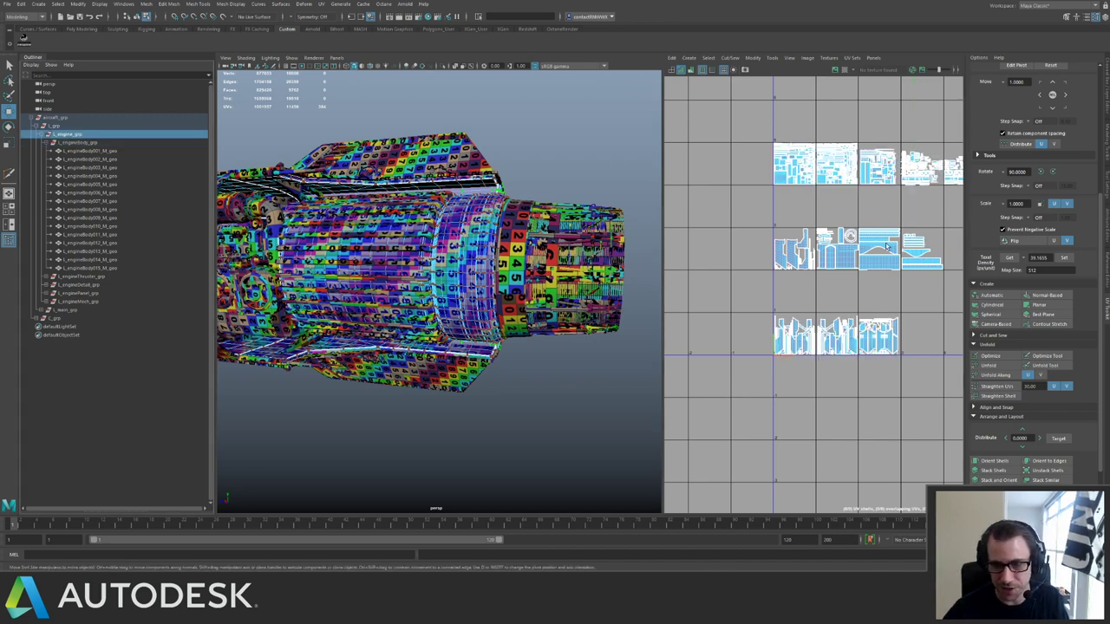
{"action": "scroll", "coordinate": [892, 227], "scroll_direction": "down", "scroll_amount": 2}
{"action": "middle_click_drag", "start_coordinate": [941, 224], "coordinate": [847, 230], "text": "alt"}
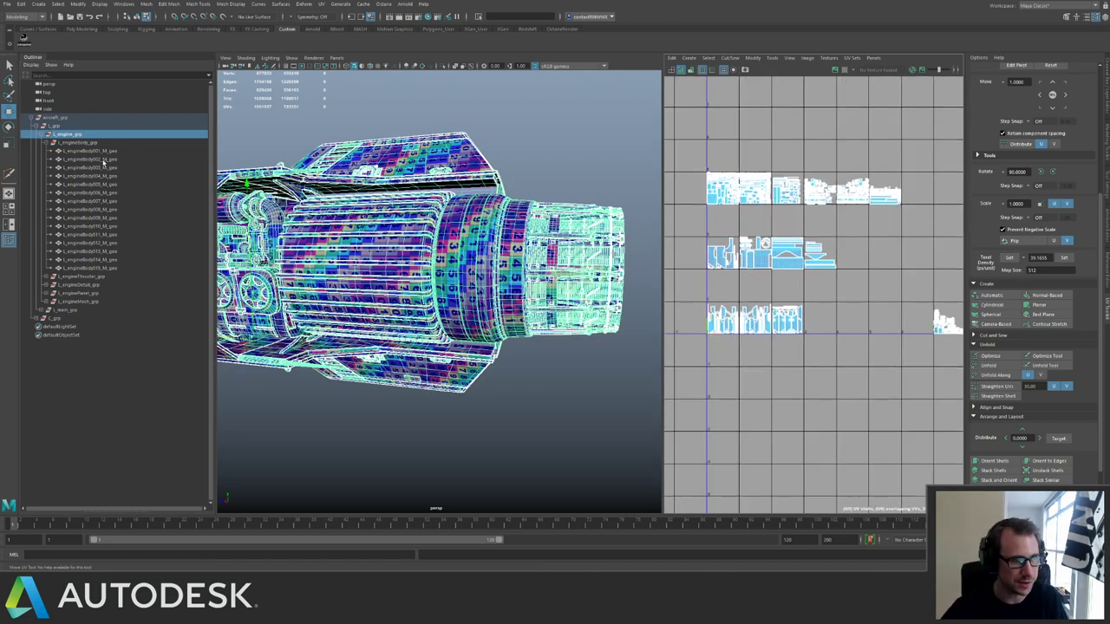
{"action": "left_click", "coordinate": [54, 127]}
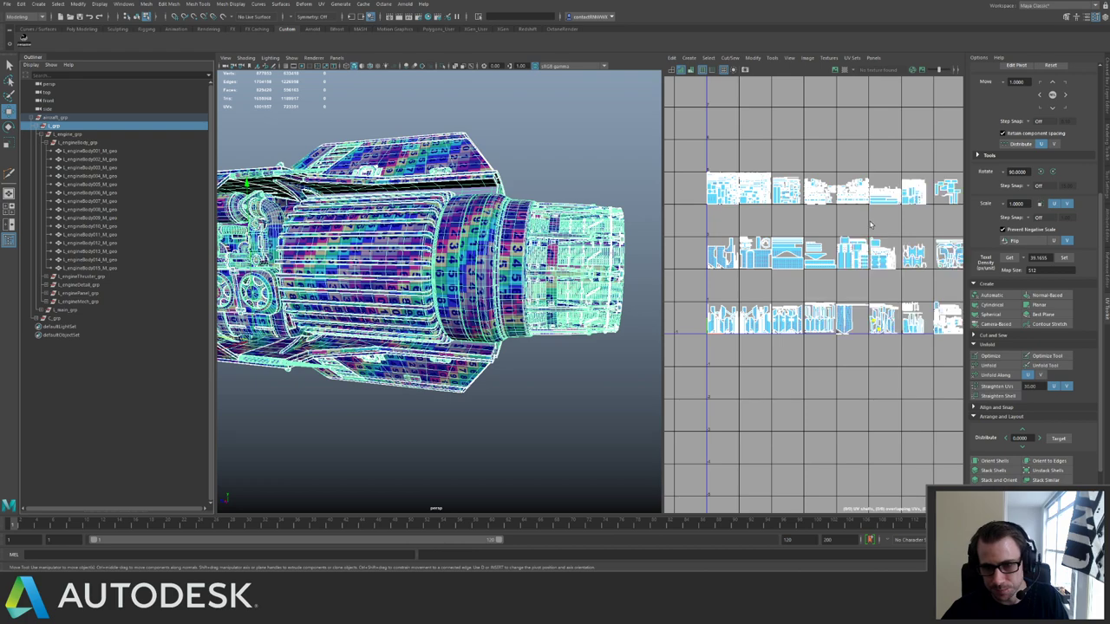
Maximise the perspective view and assign a new Lambert material to all of the aircraft's meshes.
{"action": "left_click", "coordinate": [342, 414]}
{"action": "left_click_drag", "start_coordinate": [390, 183], "coordinate": [424, 254], "text": "alt"}
{"action": "key", "text": "f"}
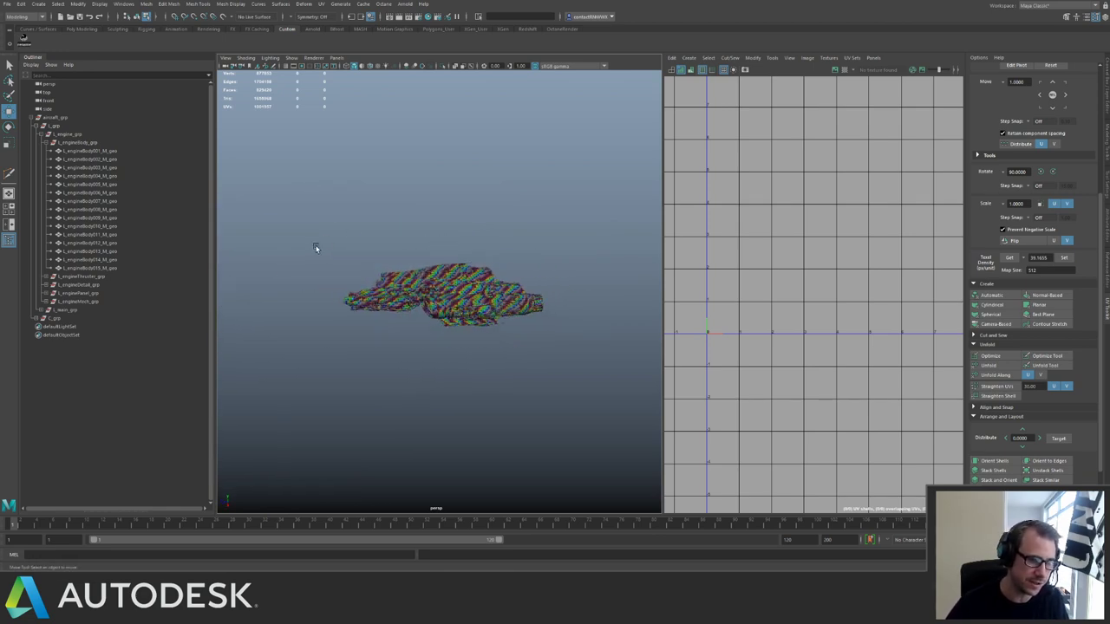
{"action": "left_click_drag", "start_coordinate": [318, 246], "coordinate": [774, 387]}
{"action": "key", "text": "space"}
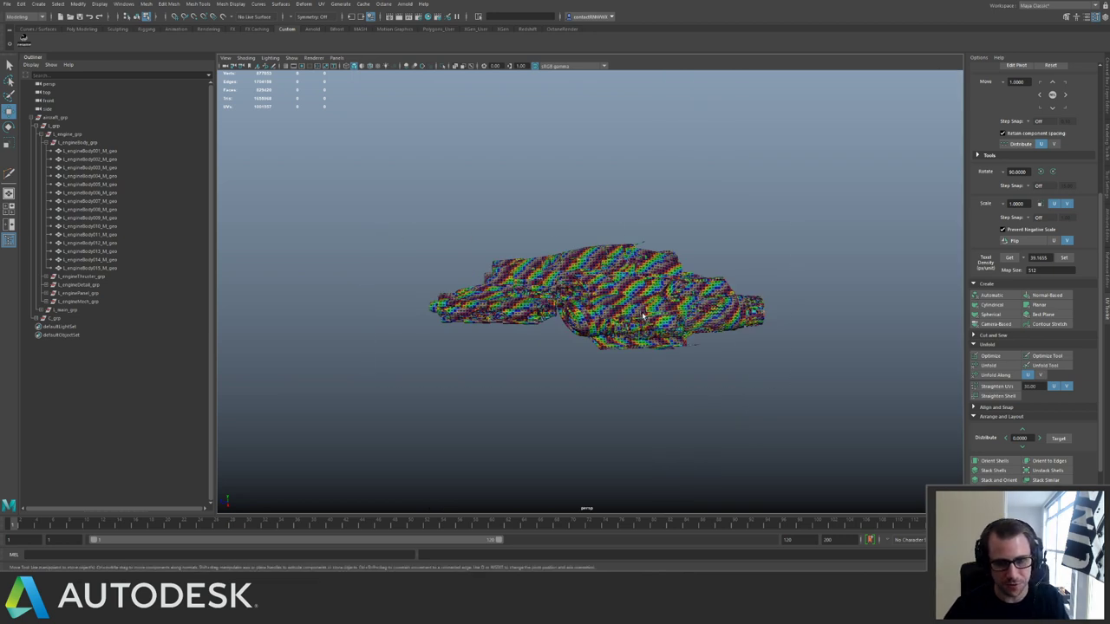
{"action": "left_click", "coordinate": [74, 122]}
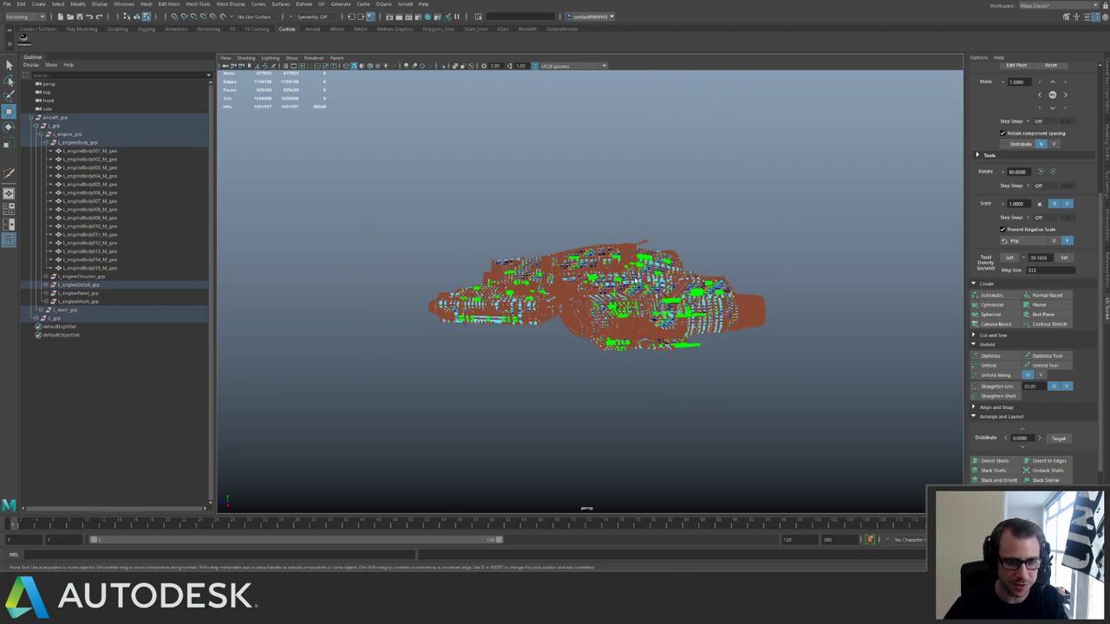
{"action": "right_click_drag", "start_coordinate": [632, 277], "coordinate": [642, 274]}
{"action": "left_click", "coordinate": [575, 229]}
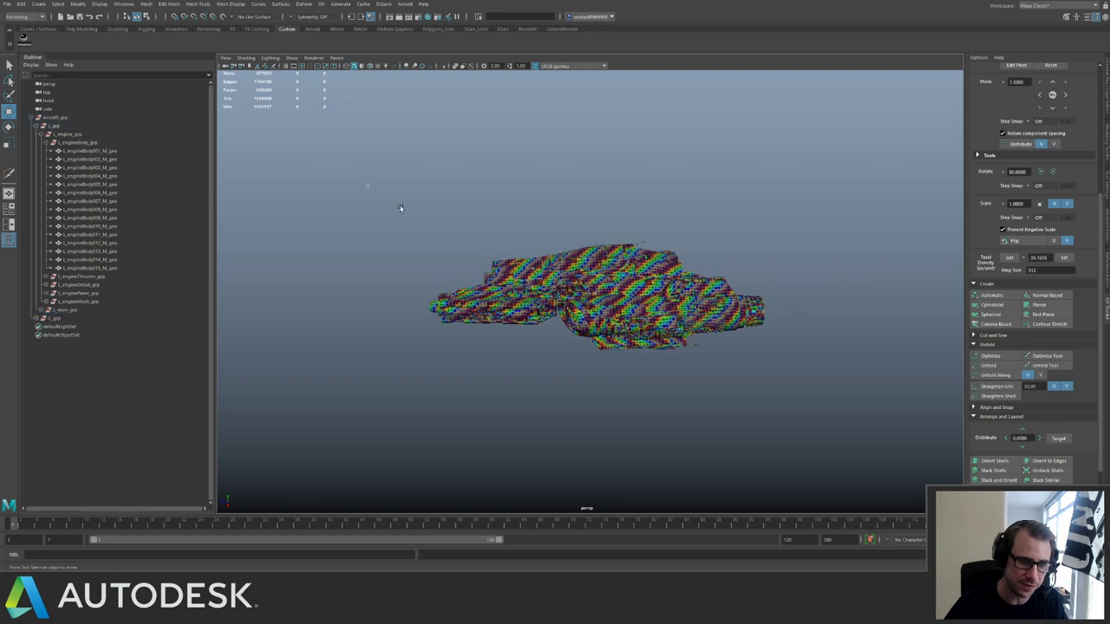
{"action": "left_click_drag", "start_coordinate": [370, 185], "coordinate": [779, 369]}
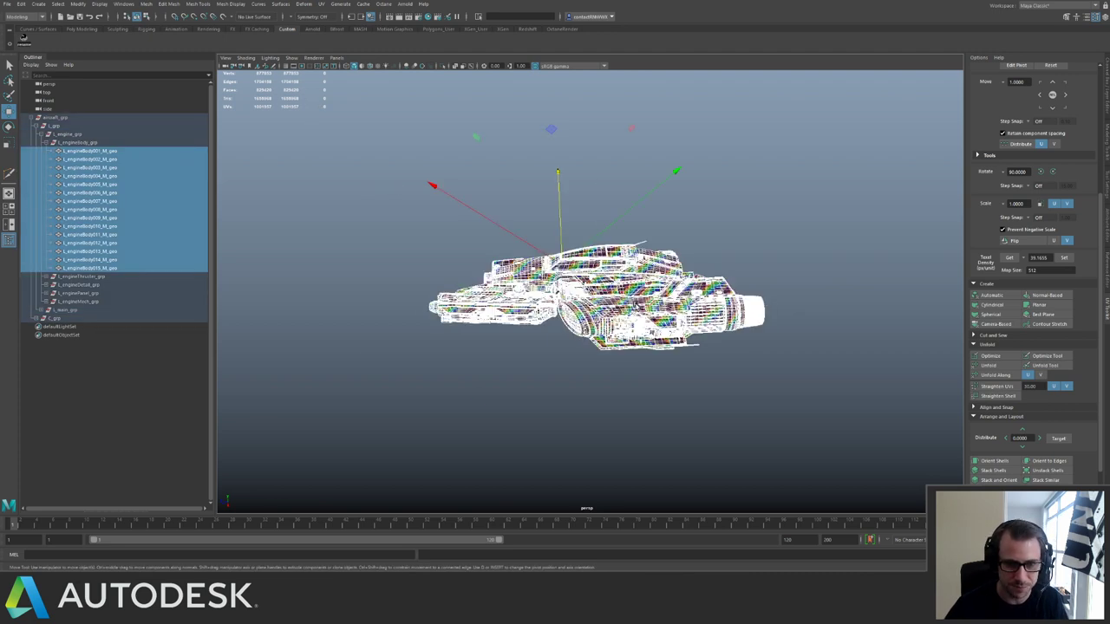
{"action": "right_click_drag", "start_coordinate": [636, 307], "coordinate": [695, 520]}
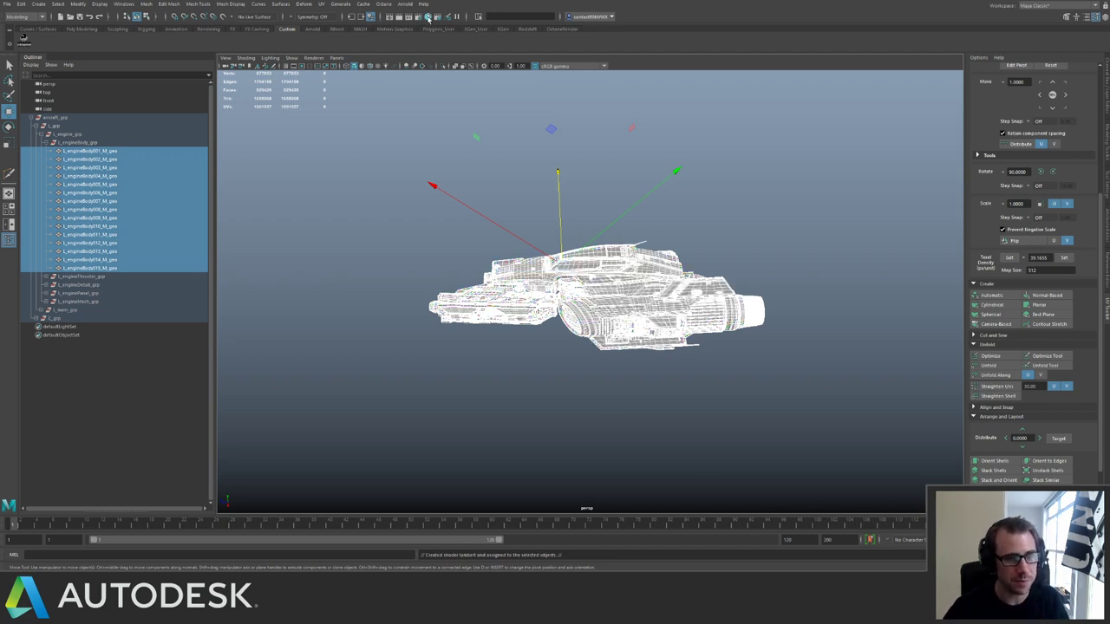
Delete the scene's unused shading nodes in the Hypershade and deselect the aircraft.
{"action": "left_click", "coordinate": [428, 18]}
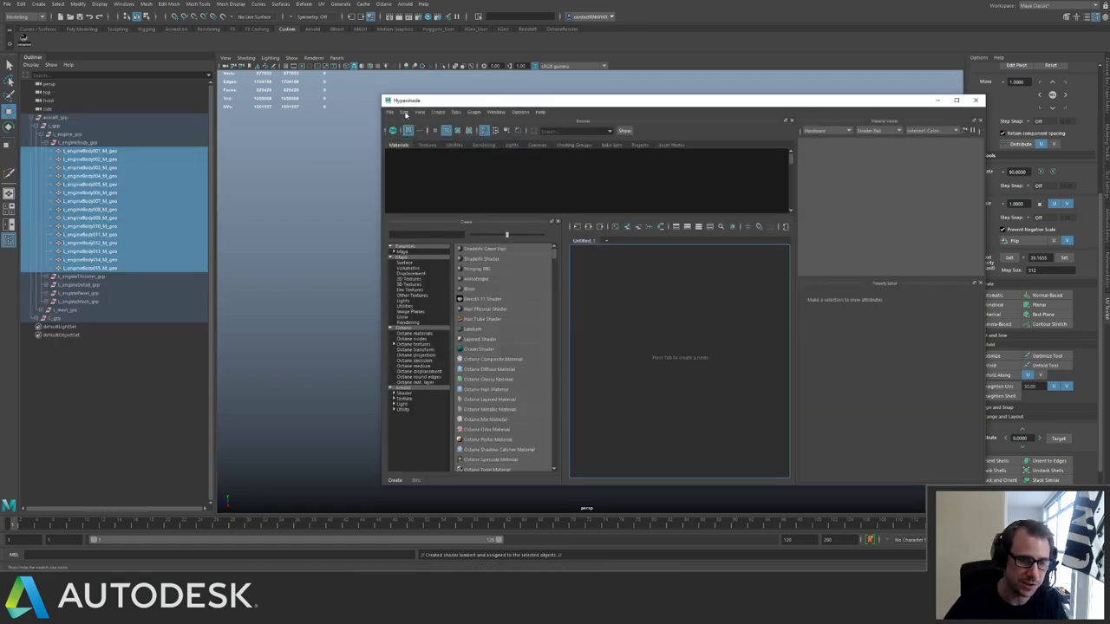
{"action": "left_click", "coordinate": [405, 112]}
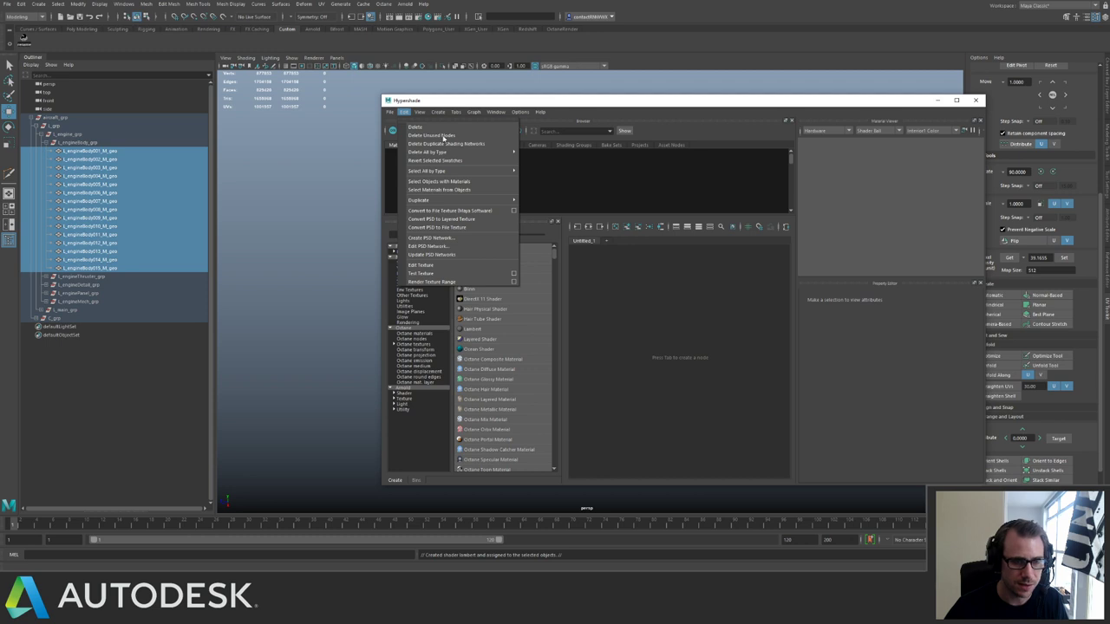
{"action": "left_click", "coordinate": [424, 137]}
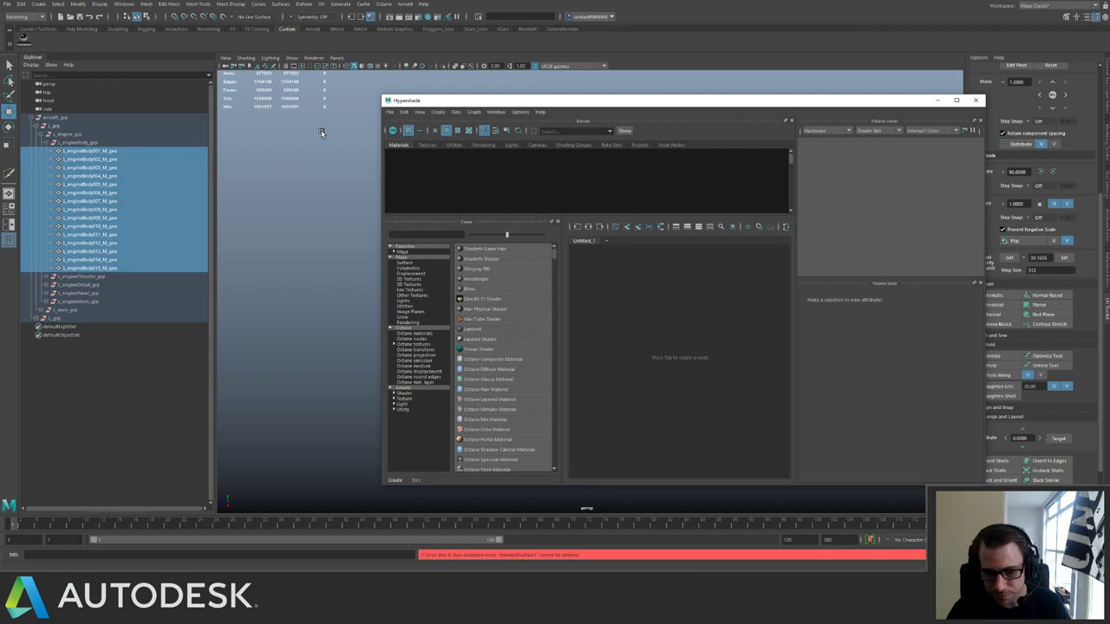
{"action": "left_click", "coordinate": [290, 233]}
Check the scene's materials and textures in an enlarged Hypershade browser, and close the Hypershade.
{"action": "left_click_drag", "start_coordinate": [571, 104], "coordinate": [531, 88]}
{"action": "left_click_drag", "start_coordinate": [542, 200], "coordinate": [531, 349]}
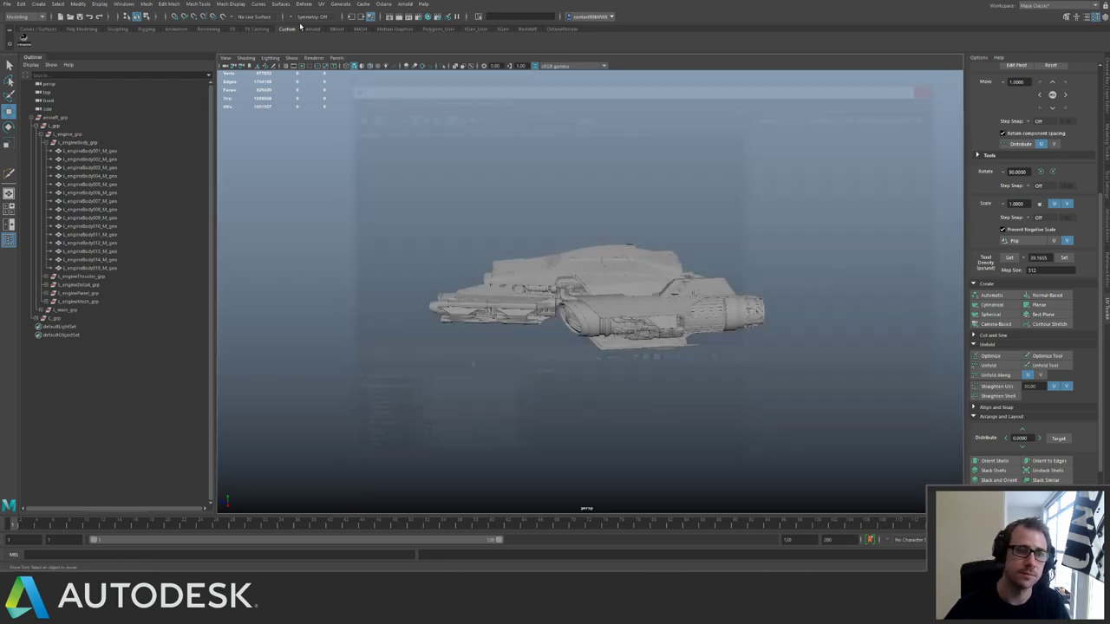
{"action": "left_click", "coordinate": [935, 84]}
{"action": "left_click", "coordinate": [429, 16]}
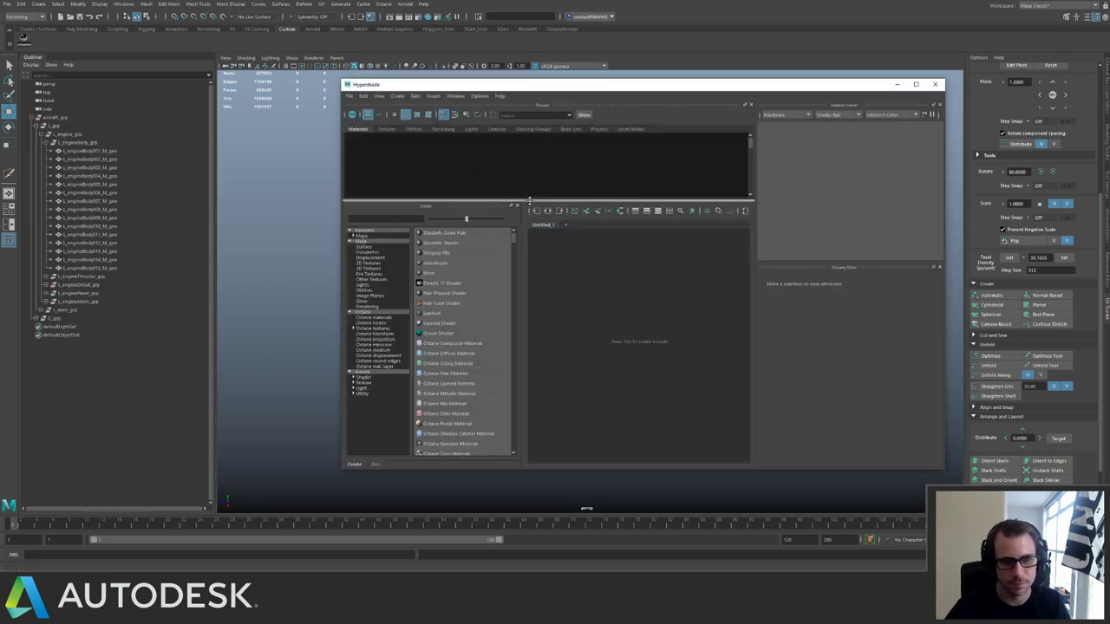
{"action": "left_click_drag", "start_coordinate": [530, 200], "coordinate": [530, 298]}
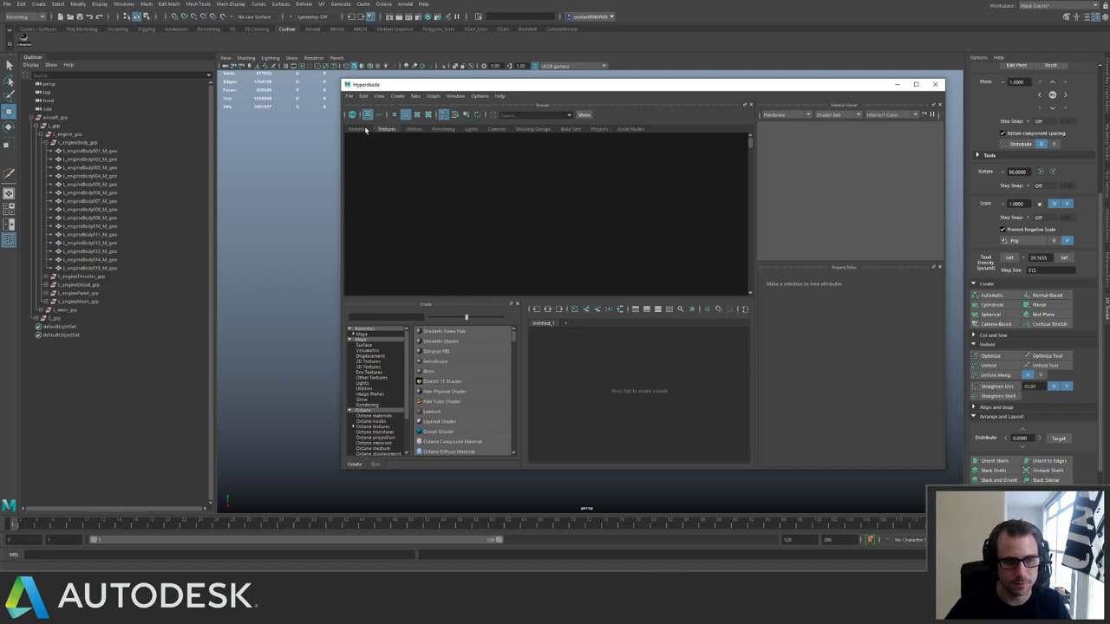
{"action": "mouse_move", "coordinate": [350, 138]}
{"action": "left_mouse_down"}
{"action": "mouse_move", "coordinate": [707, 206]}
{"action": "mouse_move", "coordinate": [356, 143]}
{"action": "left_mouse_up"}
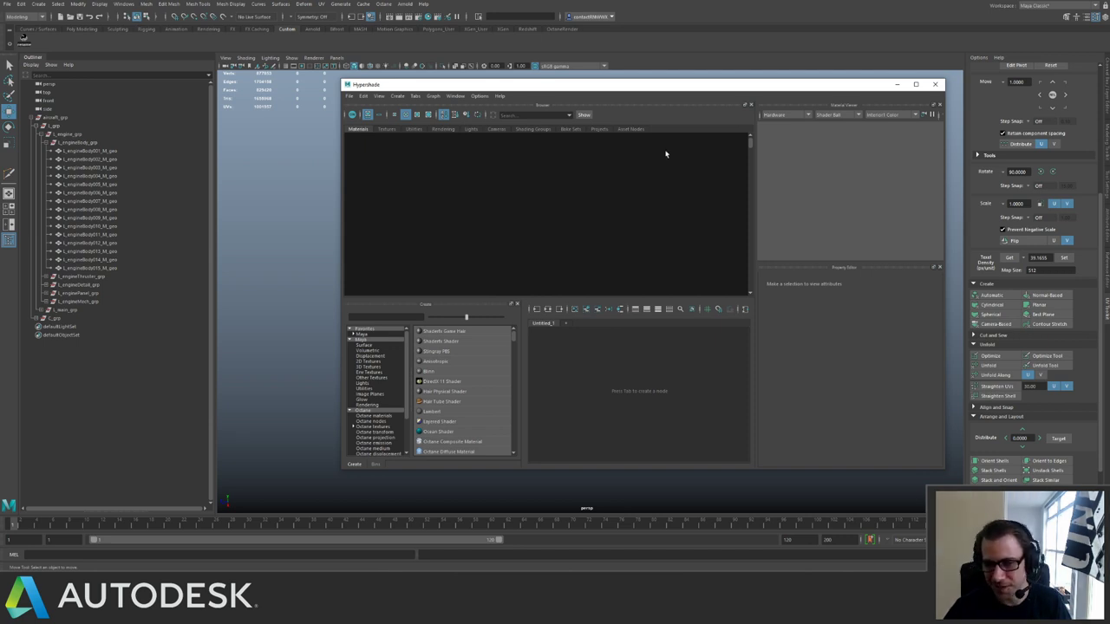
{"action": "left_click", "coordinate": [935, 84]}
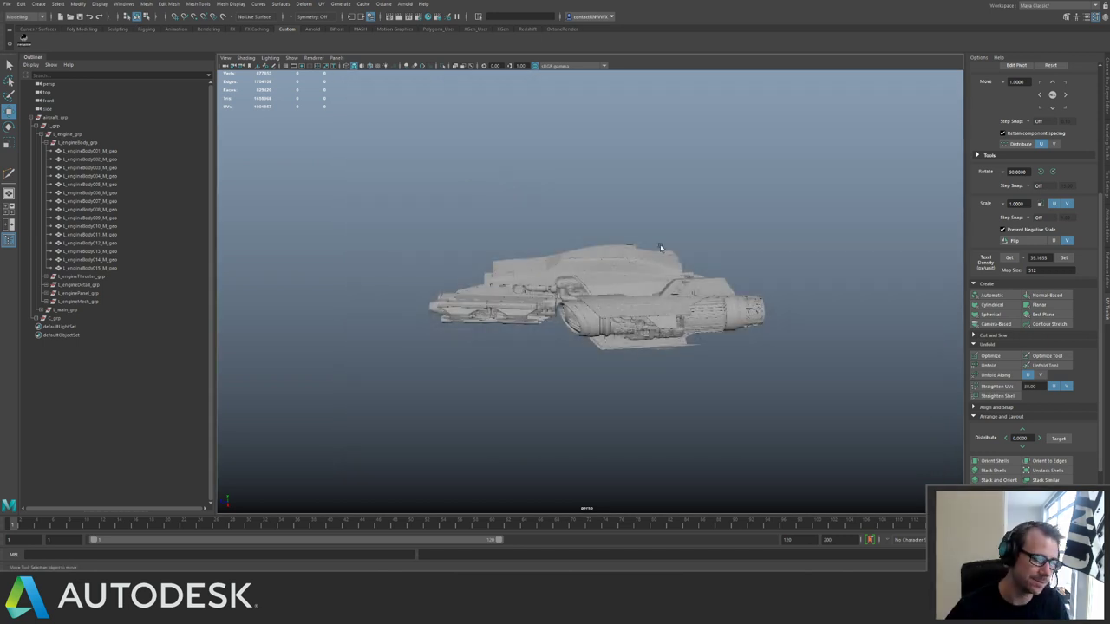
View the whole aircraft from above and collapse the engine group's hierarchy in the Outliner.
{"action": "left_click_drag", "start_coordinate": [492, 259], "coordinate": [525, 312], "text": "alt"}
{"action": "right_click_drag", "start_coordinate": [525, 313], "coordinate": [601, 477], "text": "alt"}
{"action": "left_click", "coordinate": [666, 294]}
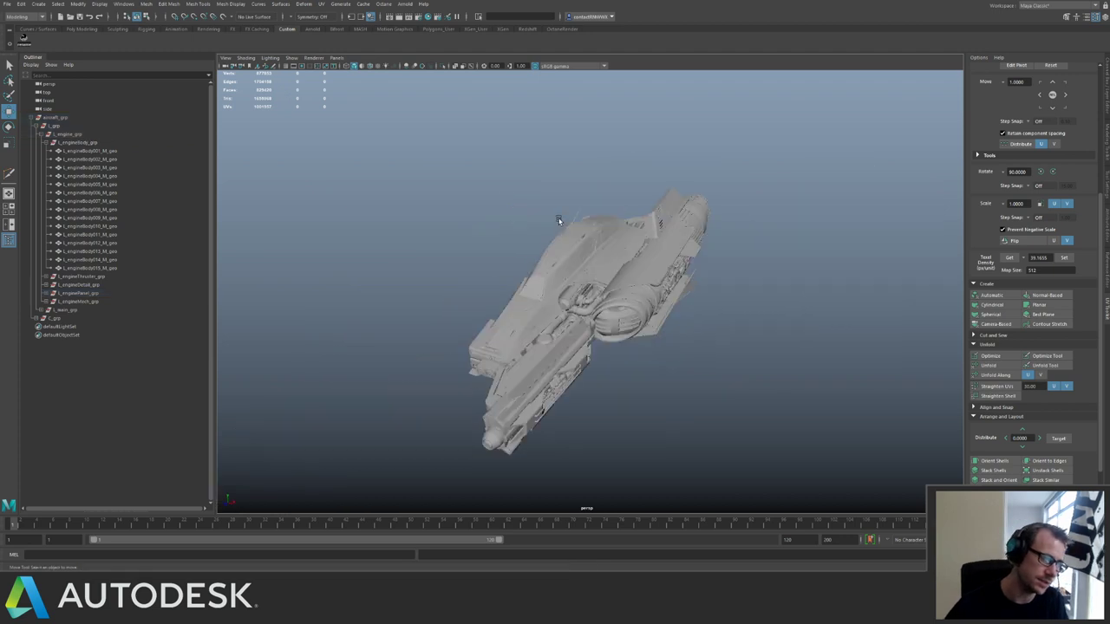
{"action": "right_click_drag", "start_coordinate": [559, 220], "coordinate": [513, 213], "text": "alt"}
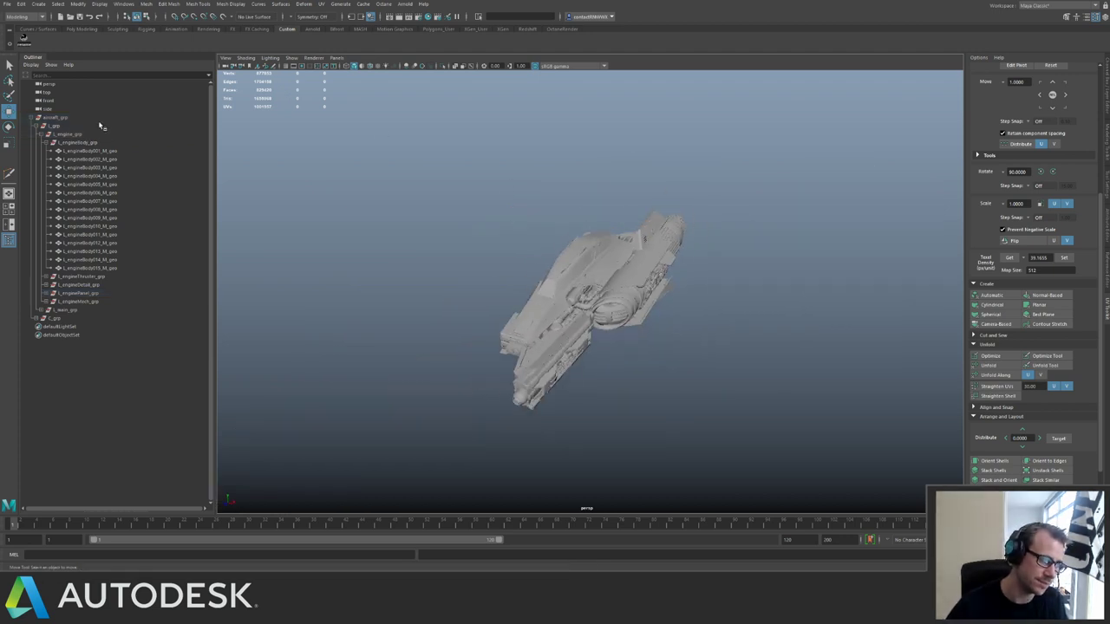
{"action": "left_click", "coordinate": [42, 134]}
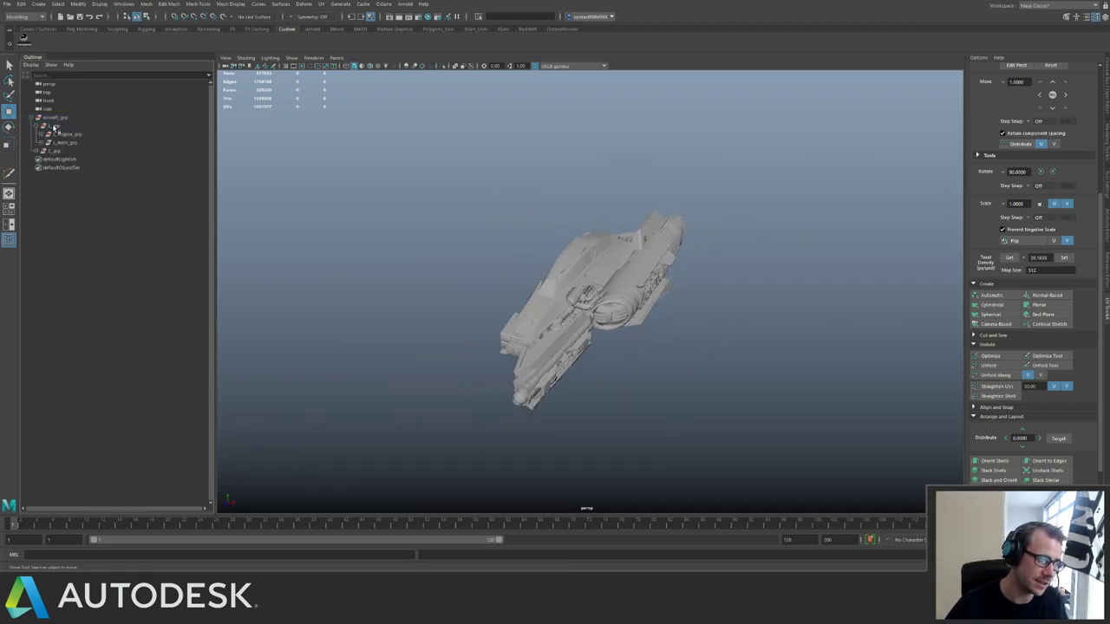
Duplicate the aircraft's L_grp group.
{"action": "left_click", "coordinate": [54, 126]}
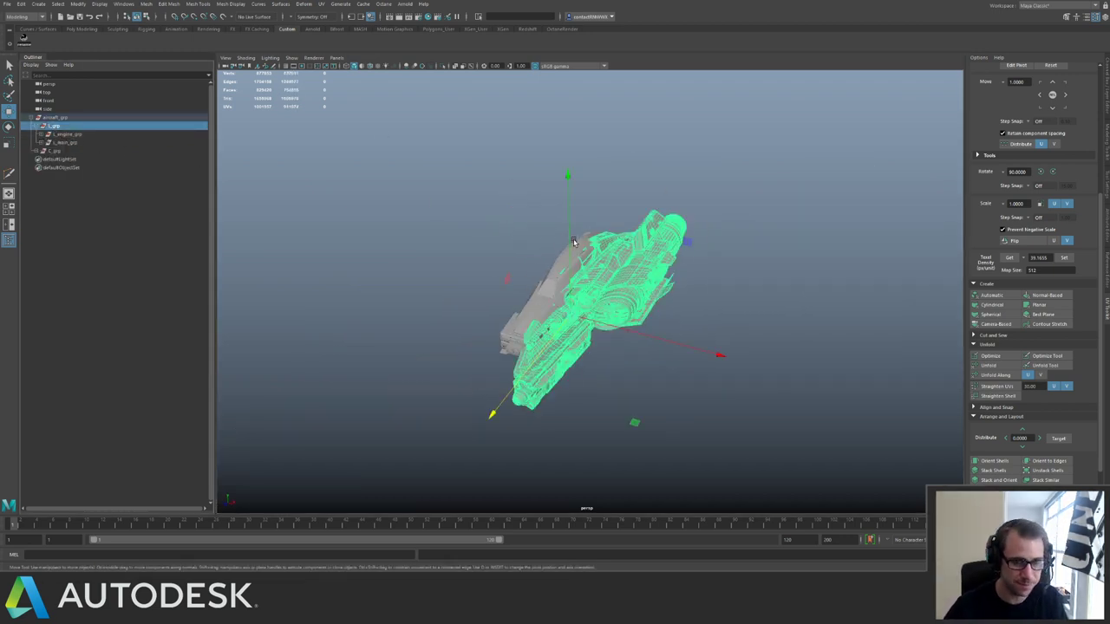
{"action": "key", "text": "ctrl+d"}
{"action": "key", "text": "ctrl+d"}
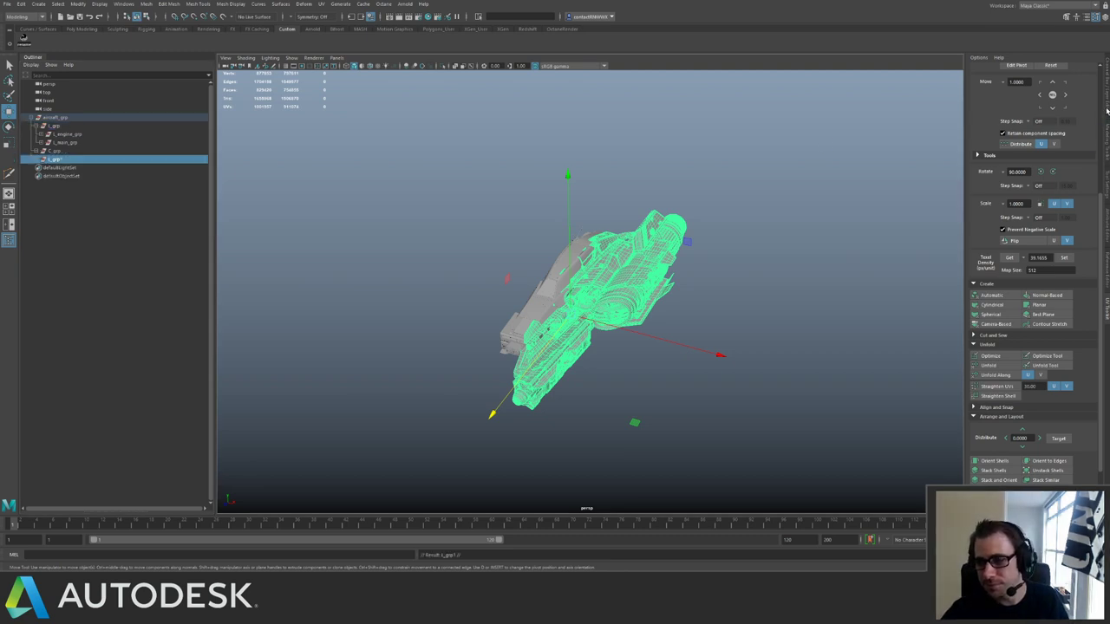
Mirror the duplicated group to the aircraft's other side with a Scale X of -1 and freeze its transformations.
{"action": "left_click", "coordinate": [1105, 110]}
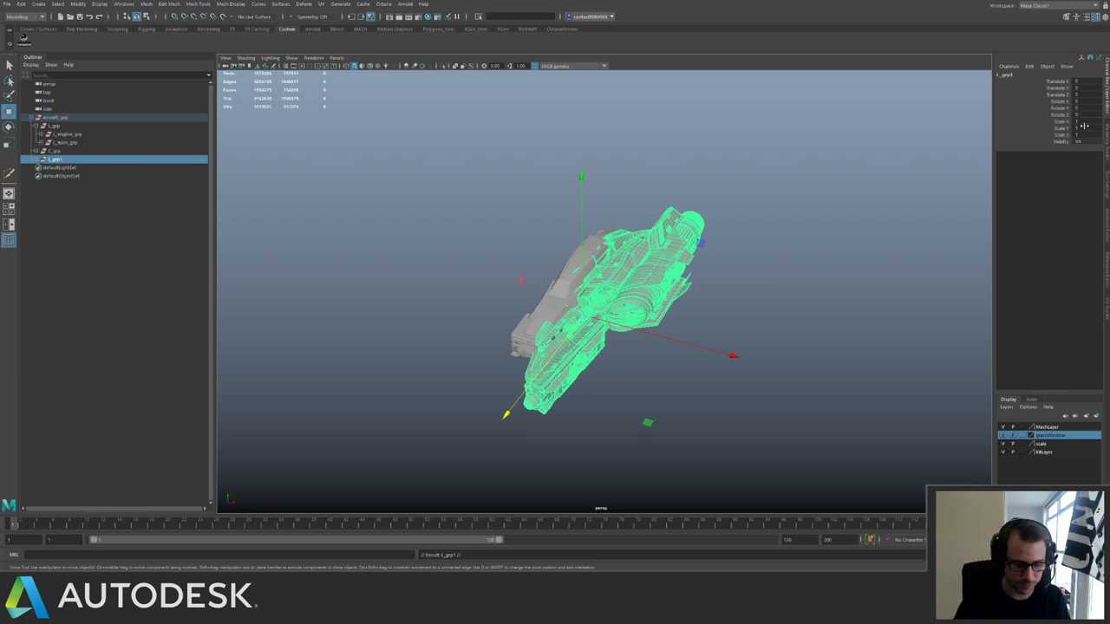
{"action": "left_click", "coordinate": [1084, 123]}
{"action": "type", "text": "-1"}
{"action": "key", "text": "Return"}
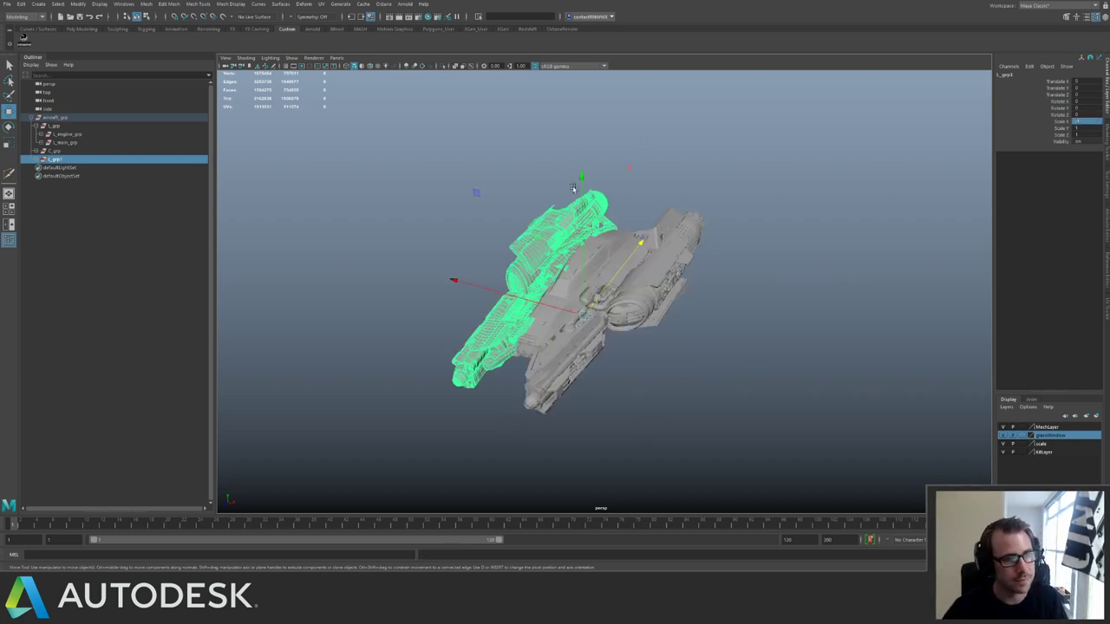
{"action": "left_click_drag", "start_coordinate": [573, 187], "coordinate": [651, 229], "text": "alt"}
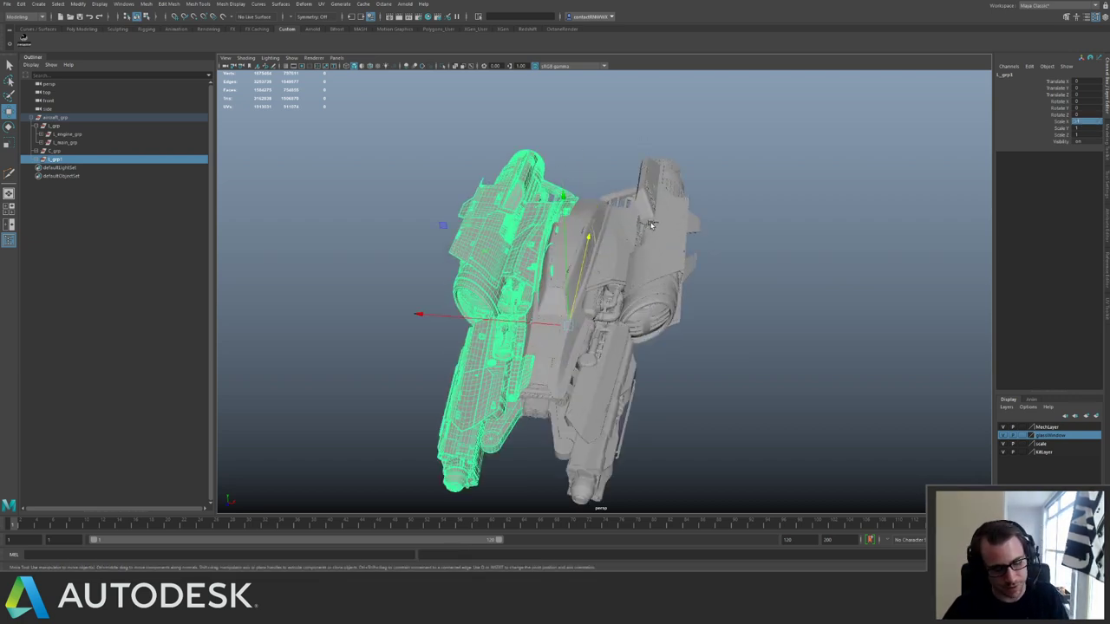
{"action": "key", "text": "g"}
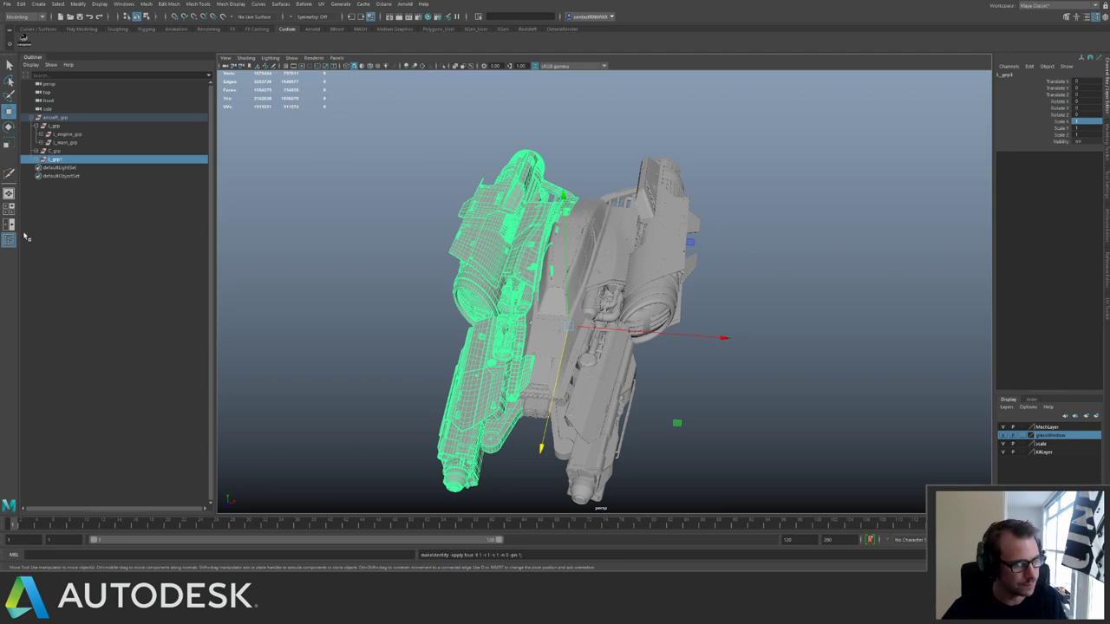
Show the UV layout beside the perspective view, isolate the mirrored group and select its meshes.
{"action": "key", "text": "space"}
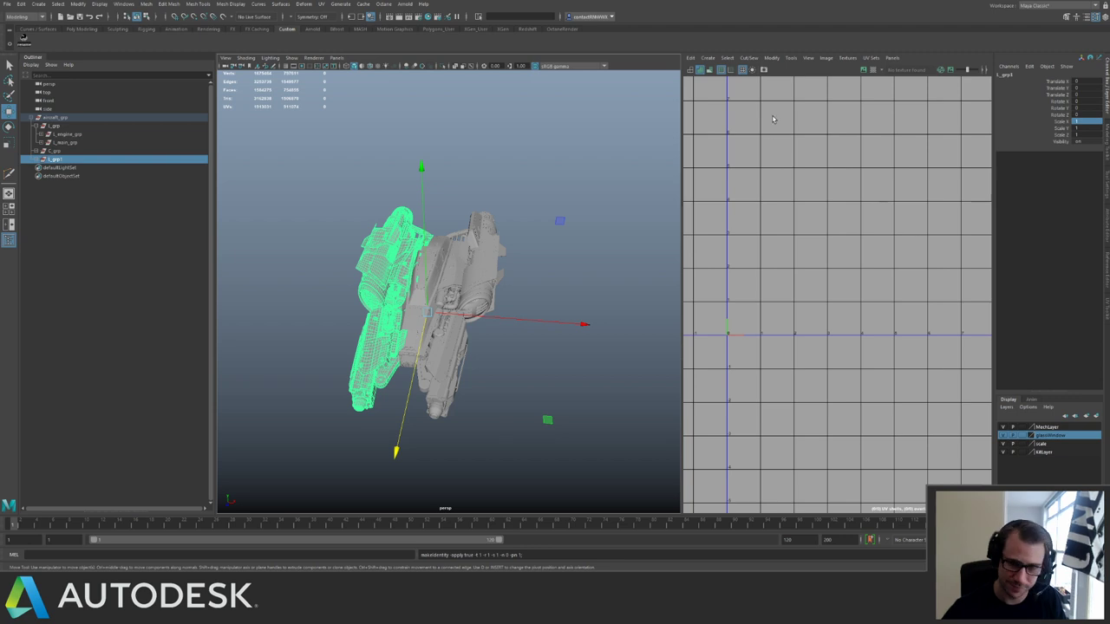
{"action": "scroll", "coordinate": [782, 201], "scroll_direction": "down", "scroll_amount": 5}
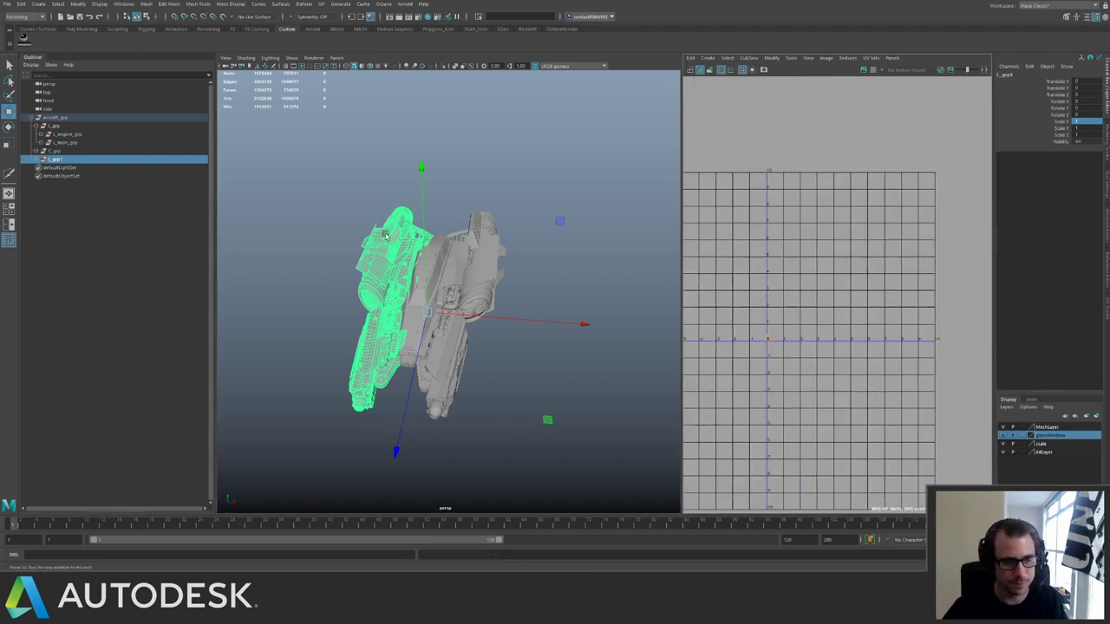
{"action": "key", "text": "ctrl+1"}
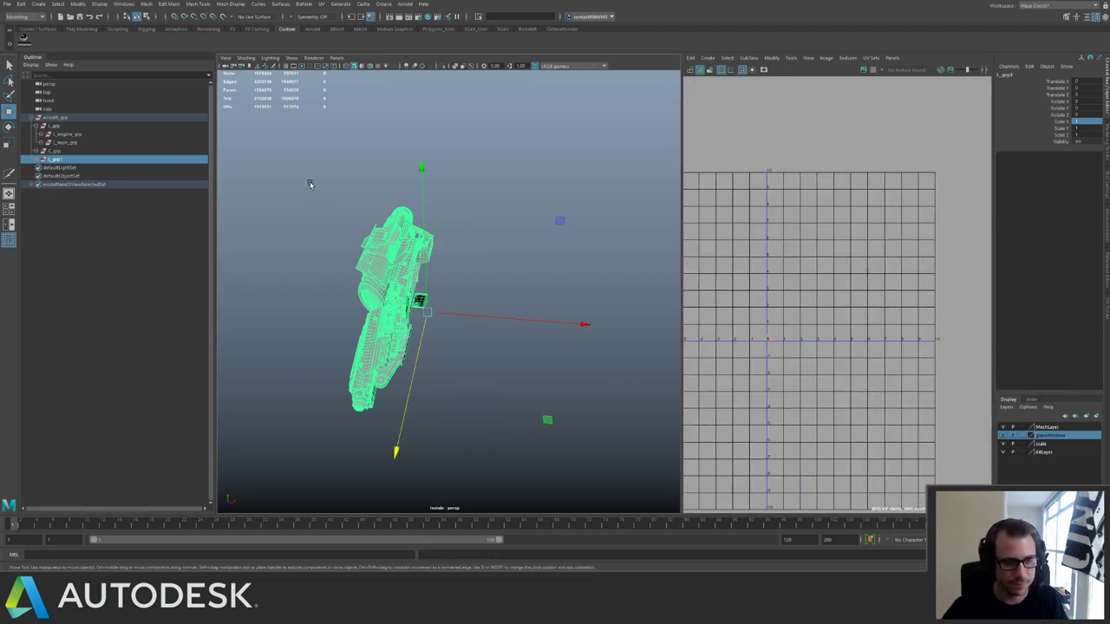
{"action": "left_click", "coordinate": [310, 181]}
{"action": "left_click_drag", "start_coordinate": [310, 183], "coordinate": [463, 414]}
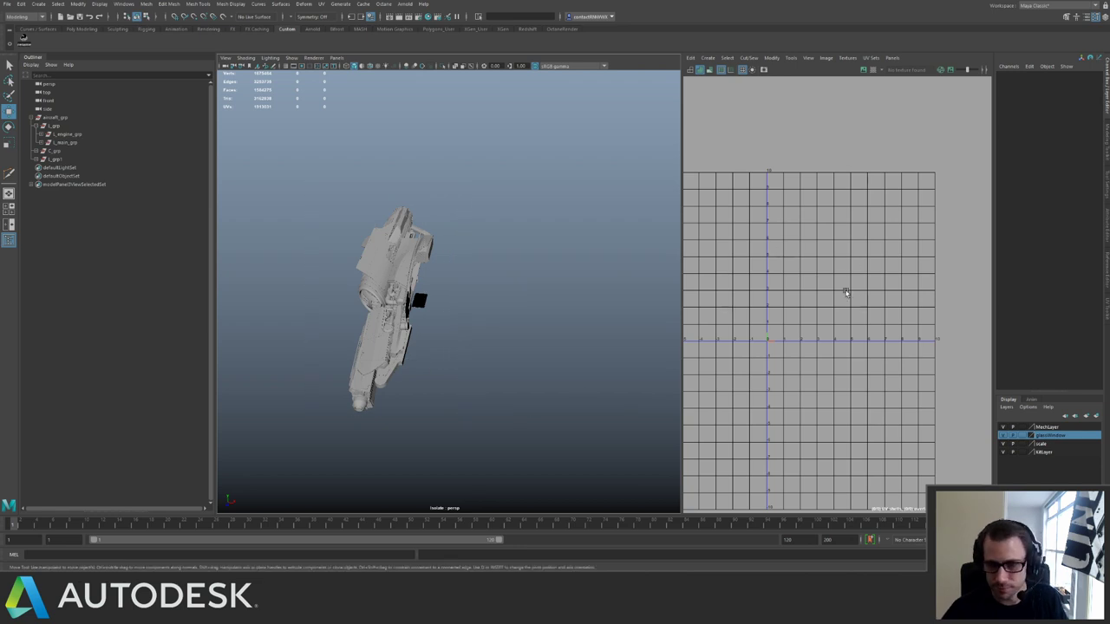
Select all UVs of the mirrored group's meshes and move them up by 1 in V.
{"action": "left_click", "coordinate": [854, 319]}
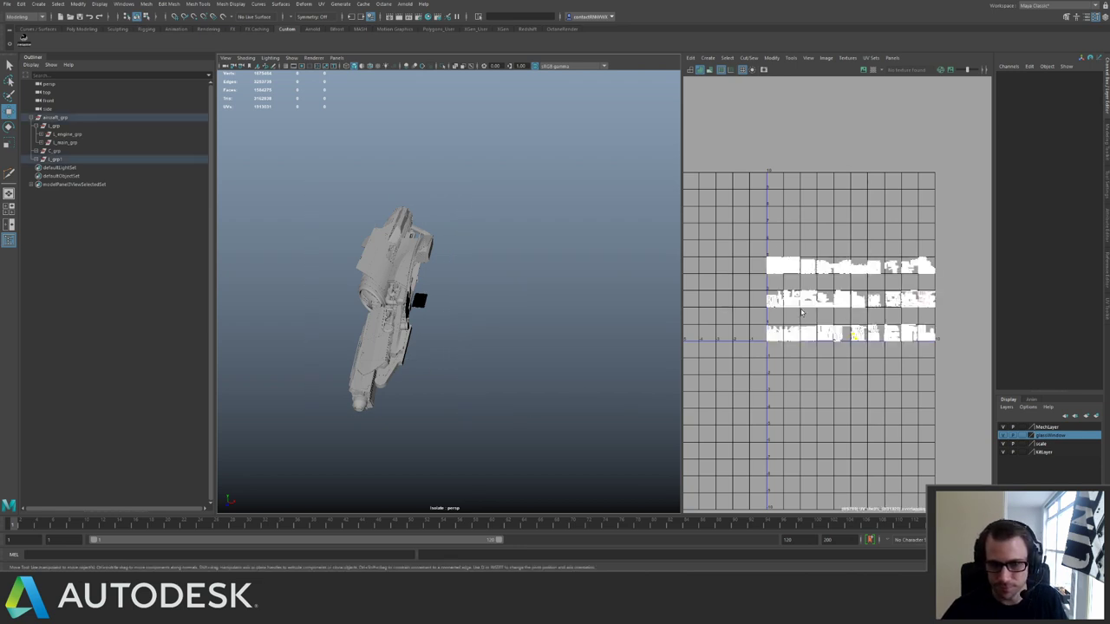
{"action": "left_click", "coordinate": [802, 313]}
{"action": "right_click_drag", "start_coordinate": [805, 314], "coordinate": [838, 312]}
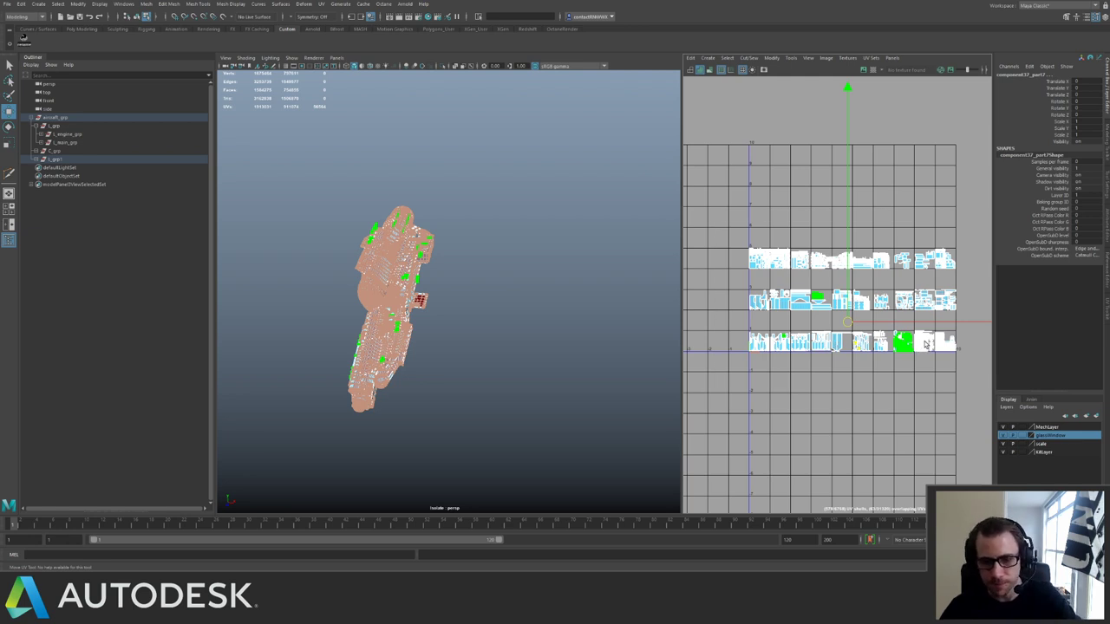
{"action": "key", "text": "ctrl+shift+a"}
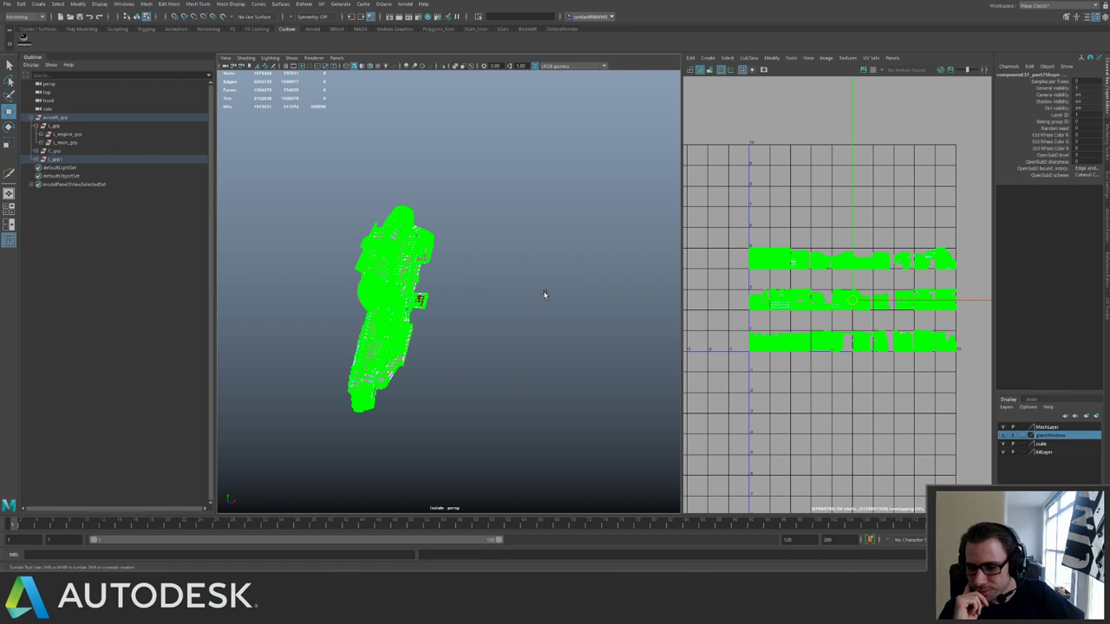
{"action": "left_click_drag", "start_coordinate": [544, 295], "coordinate": [546, 295], "text": "alt"}
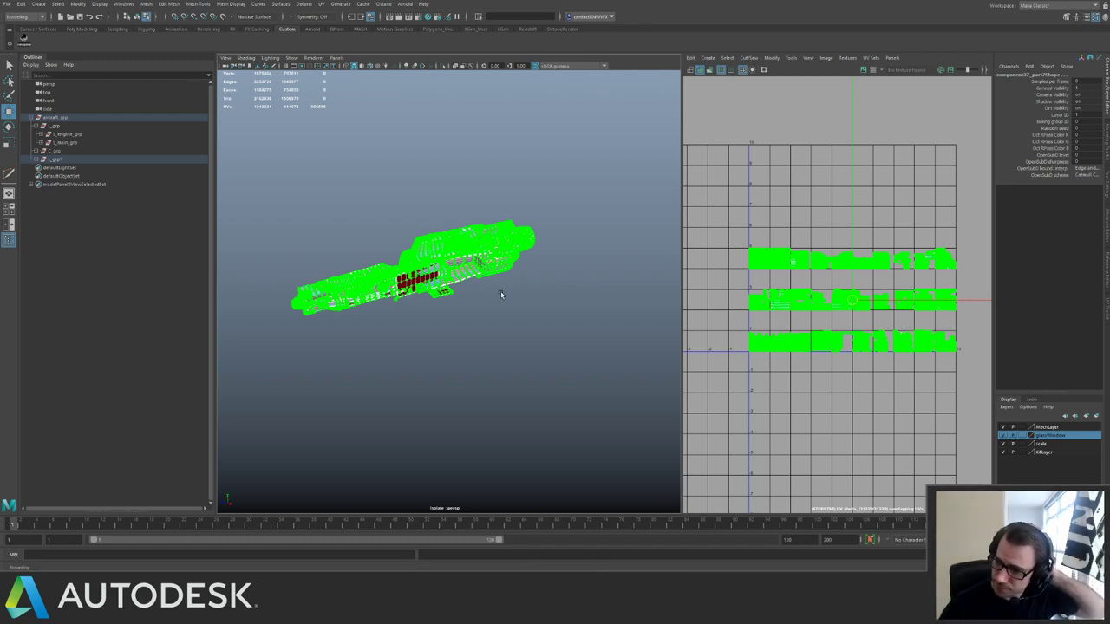
{"action": "left_click_drag", "start_coordinate": [501, 294], "coordinate": [491, 293], "text": "alt"}
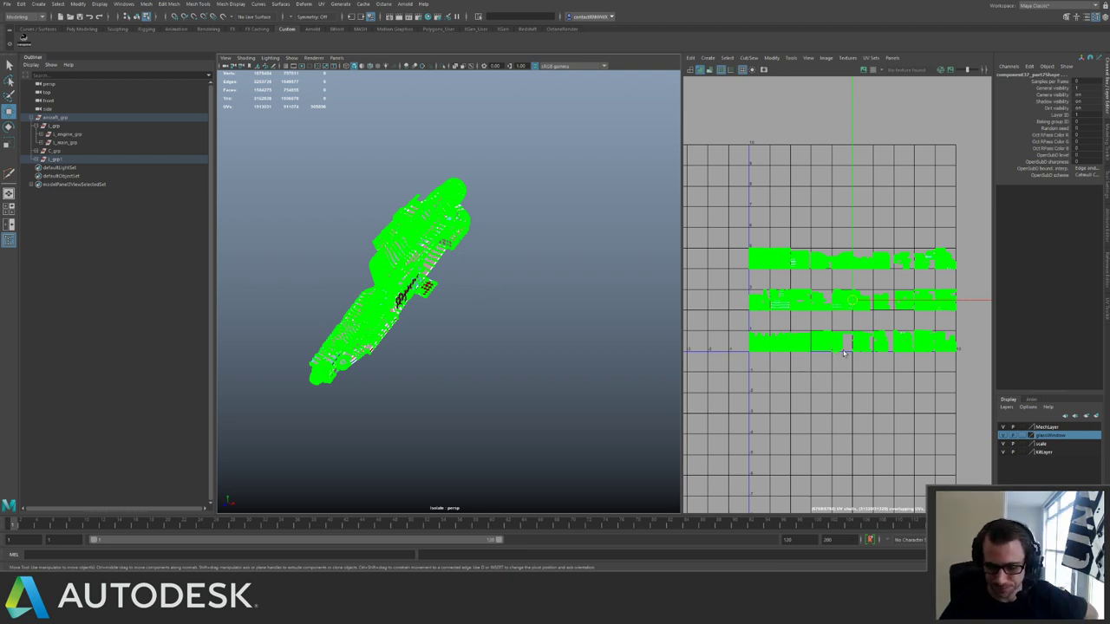
{"action": "middle_click_drag", "start_coordinate": [844, 352], "coordinate": [843, 351], "text": "alt"}
{"action": "middle_click_drag", "start_coordinate": [843, 350], "coordinate": [844, 354], "text": "alt"}
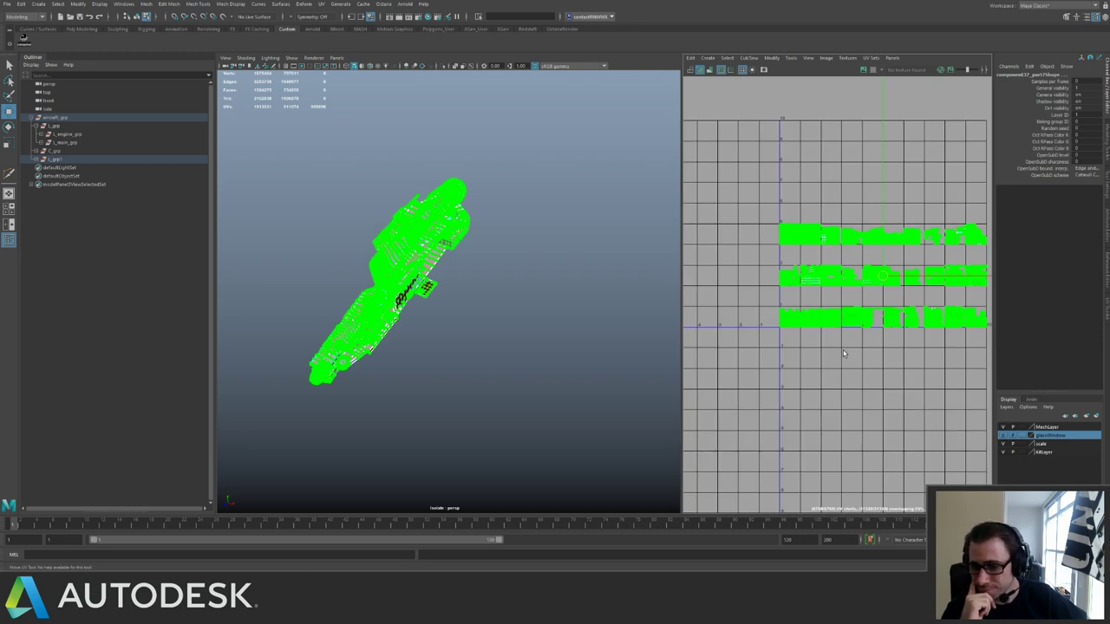
{"action": "key", "text": "ctrl+z"}
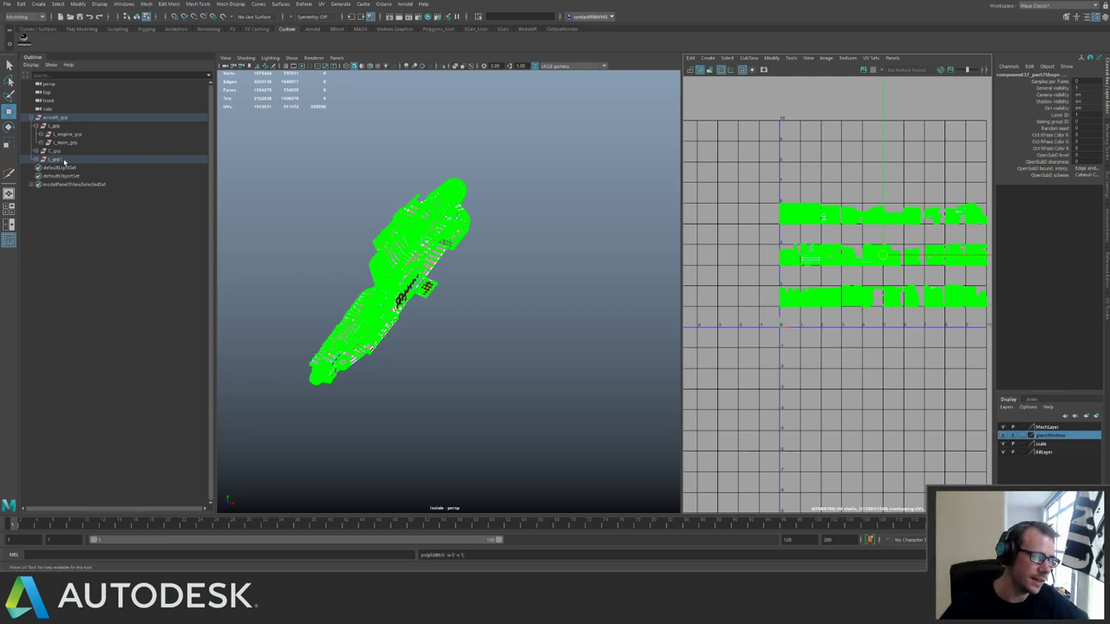
Return the mirrored meshes to object mode, deselect them and maximise the perspective view.
{"action": "left_click", "coordinate": [476, 226]}
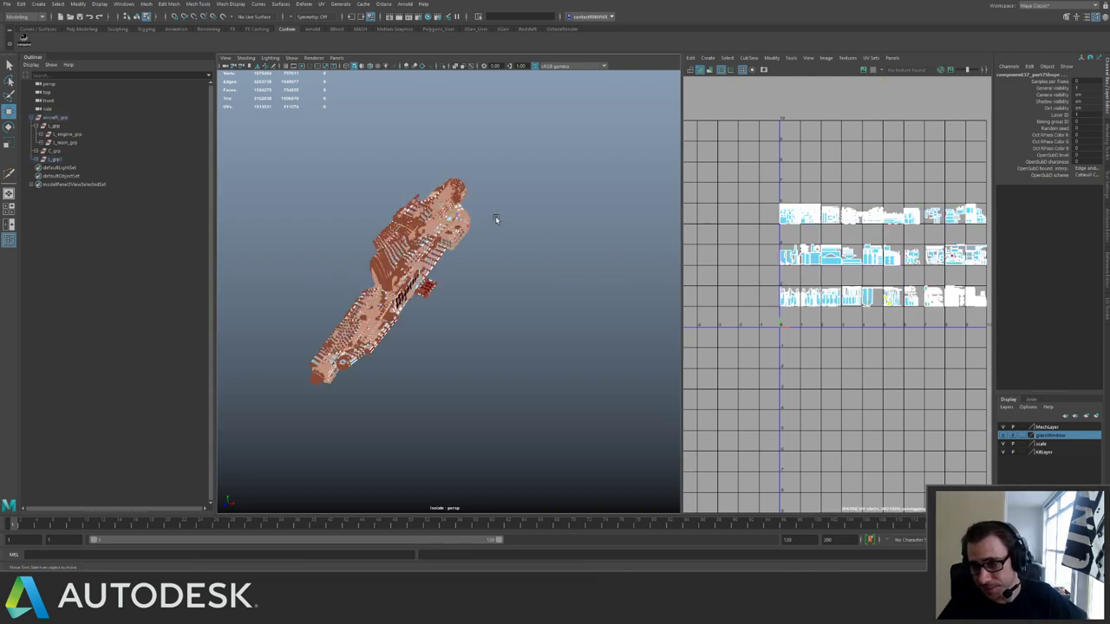
{"action": "left_click", "coordinate": [489, 218]}
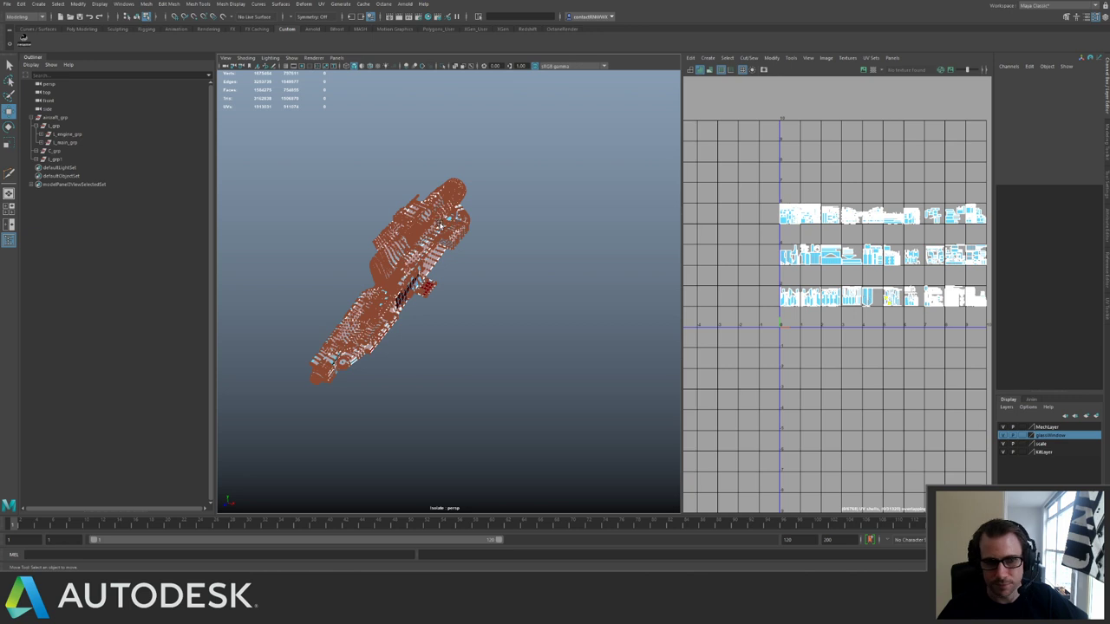
{"action": "right_click", "coordinate": [443, 225]}
{"action": "right_click_drag", "start_coordinate": [440, 222], "coordinate": [461, 214]}
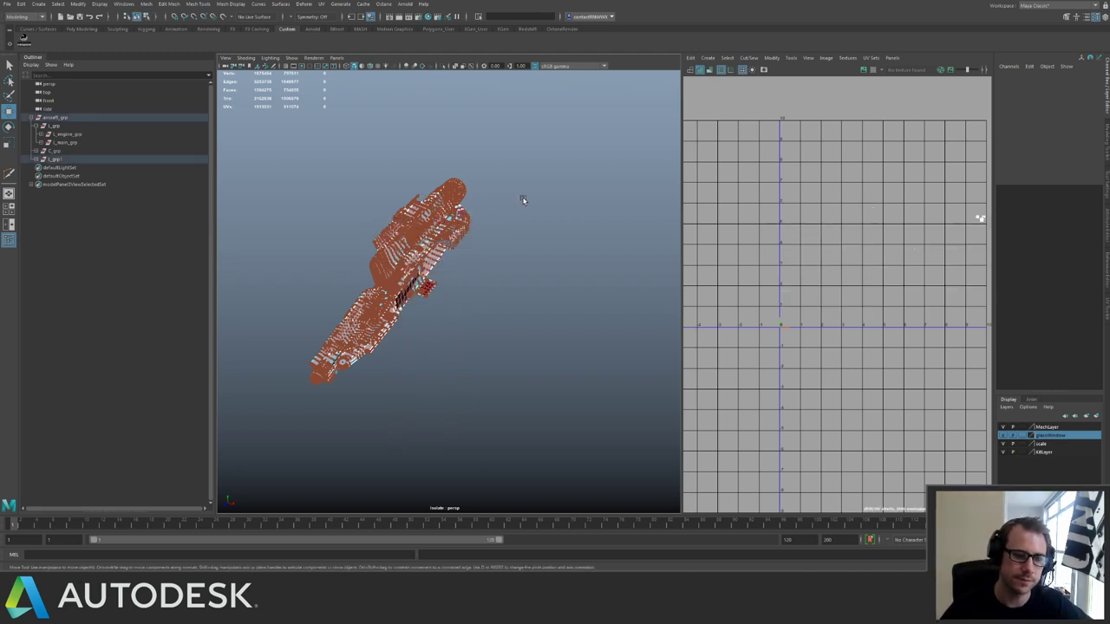
{"action": "left_click", "coordinate": [527, 228]}
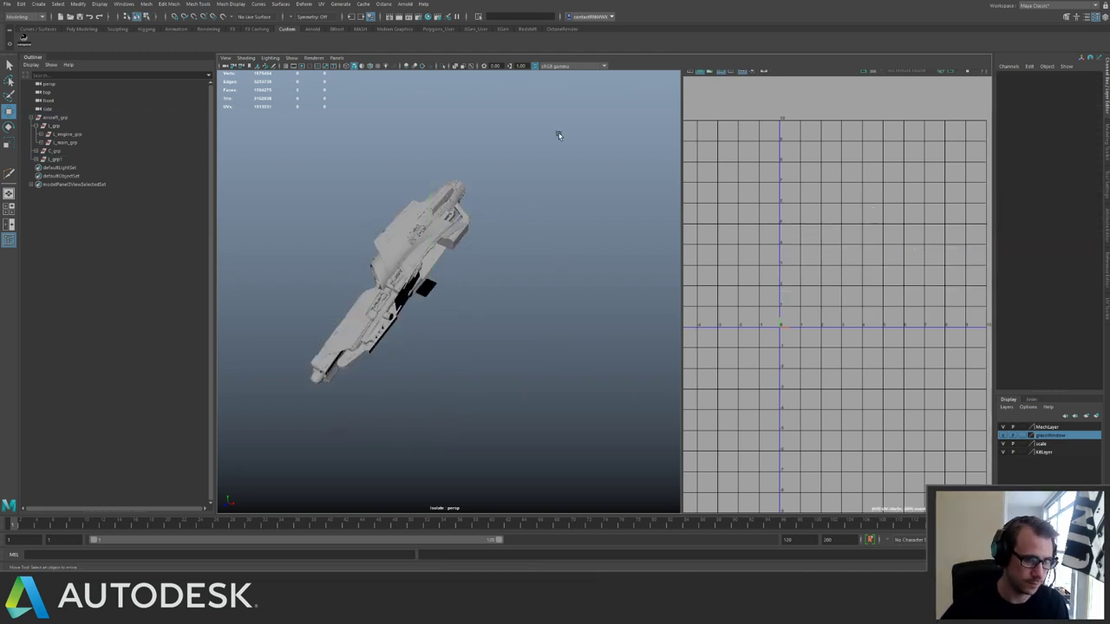
{"action": "key", "text": "space"}
Replace the prefix L_ with R_ in all names throughout the mirrored group's hierarchy using Search and Replace Names.
{"action": "left_click", "coordinate": [63, 161]}
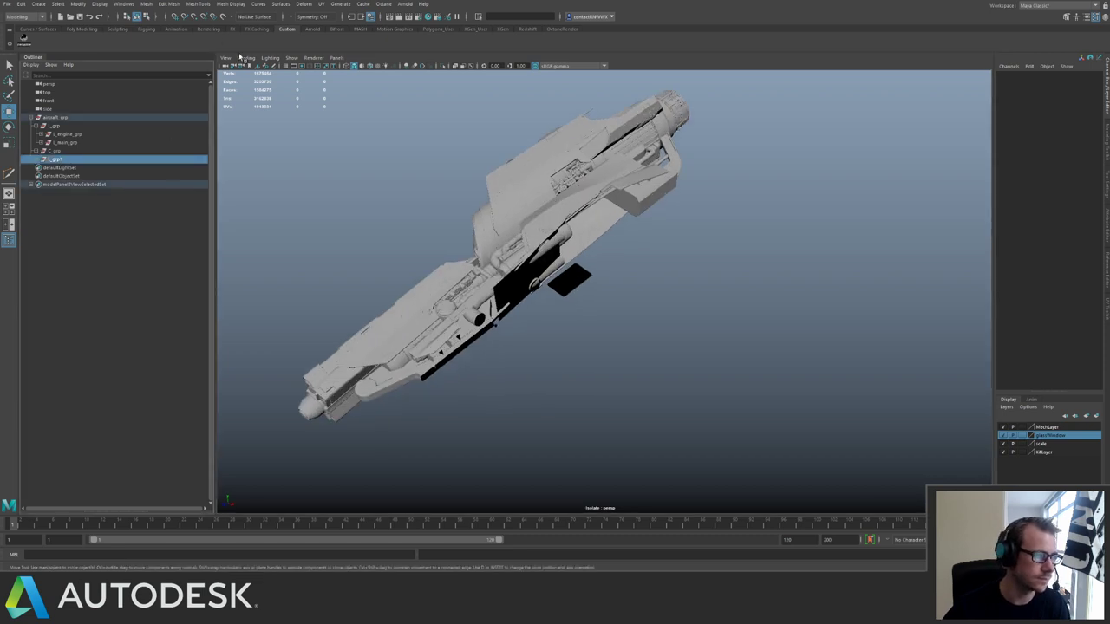
{"action": "left_click", "coordinate": [79, 4]}
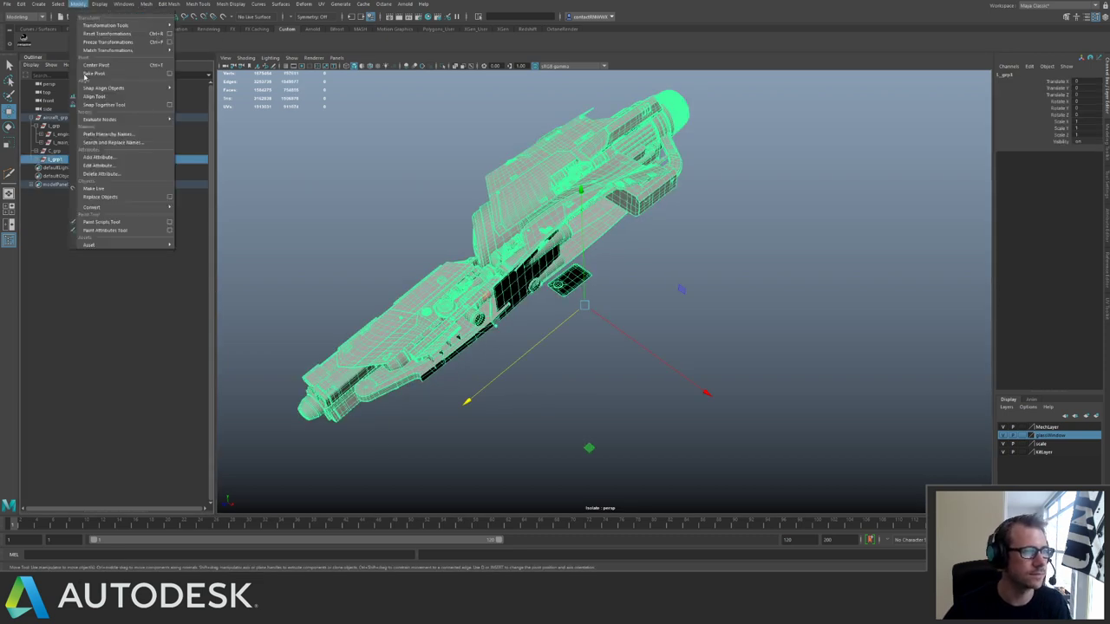
{"action": "left_click", "coordinate": [111, 141]}
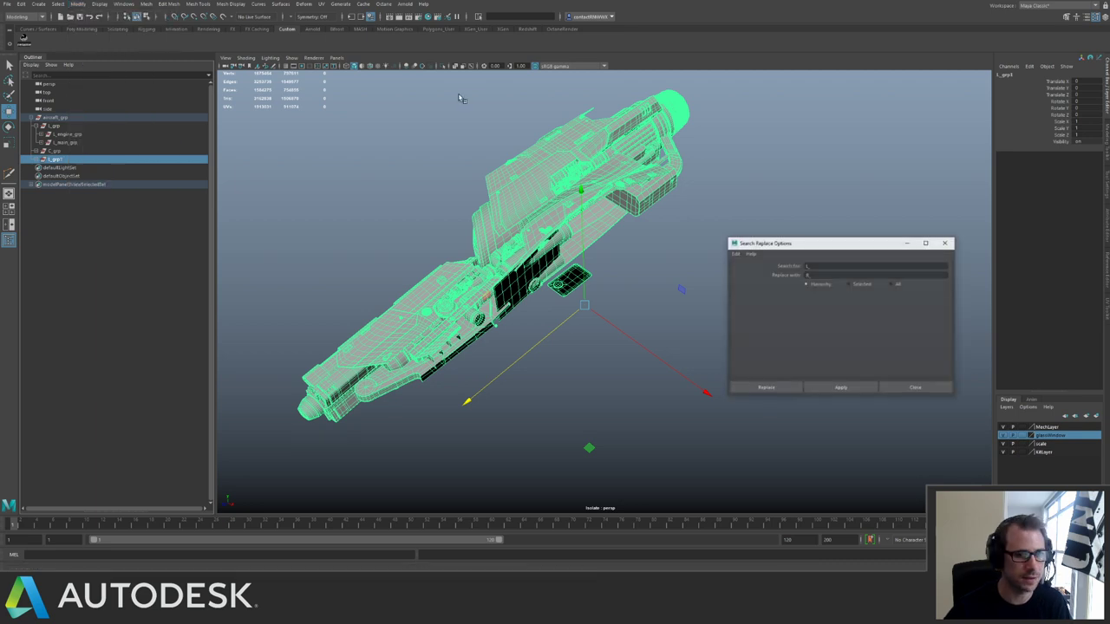
{"action": "left_click", "coordinate": [774, 389]}
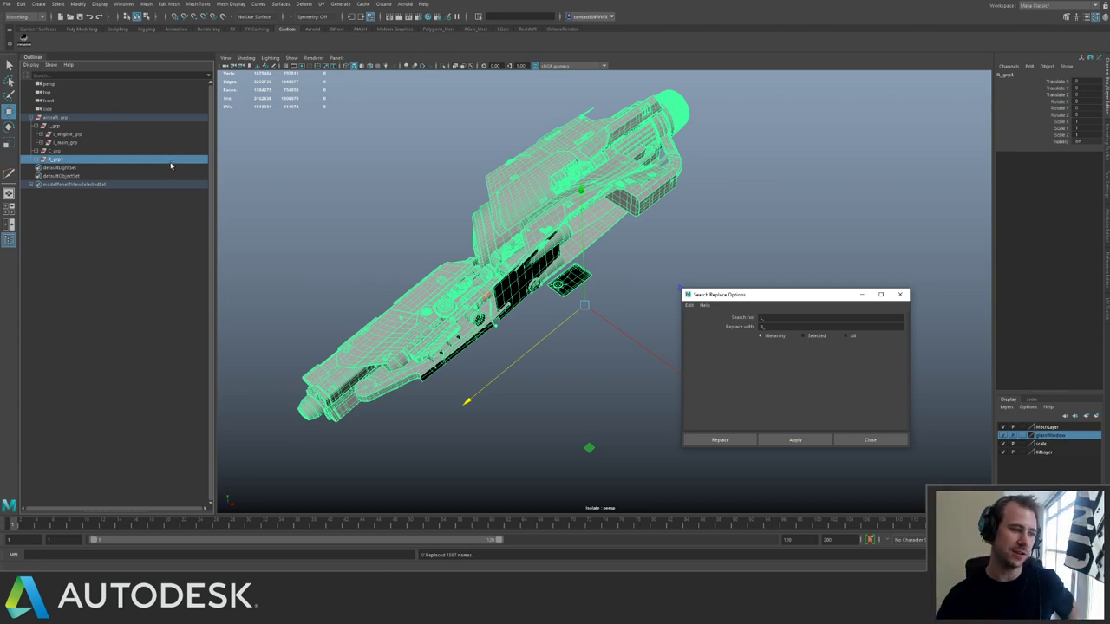
Rename the mirrored top group as R_grp and close the search and replace options.
{"action": "double_click", "coordinate": [66, 162]}
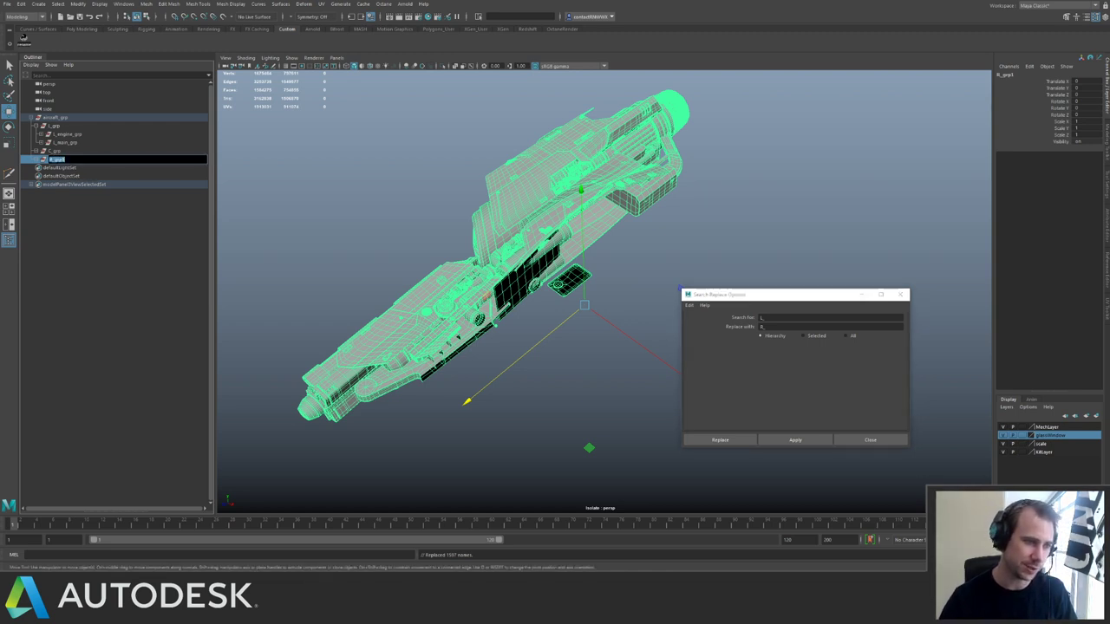
{"action": "key", "text": "Right"}
{"action": "key", "text": "BackSpace"}
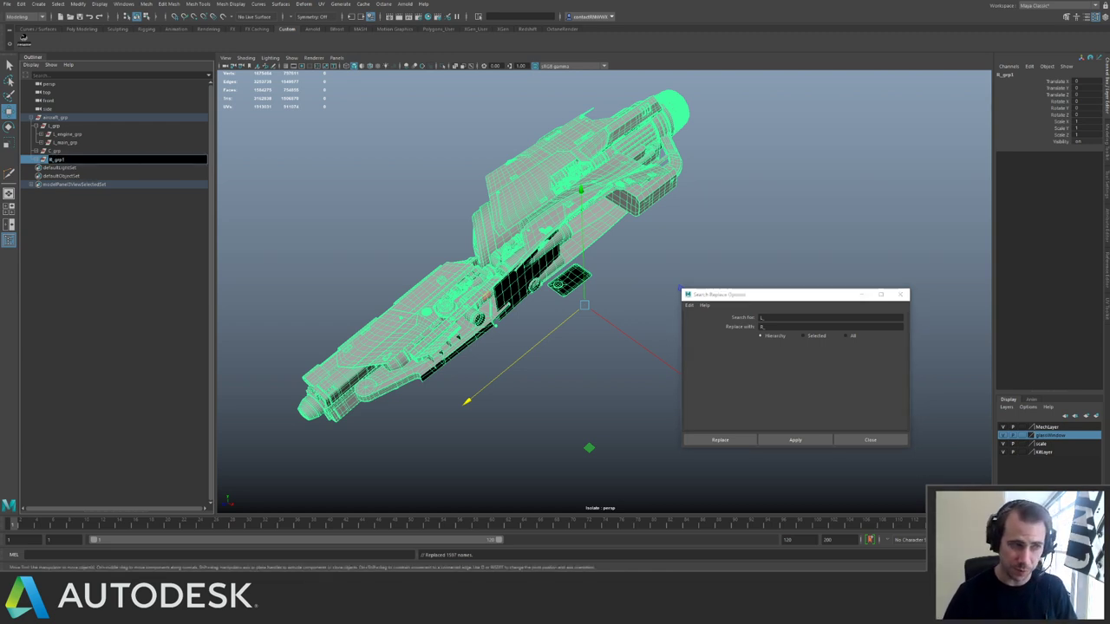
{"action": "key", "text": "Return"}
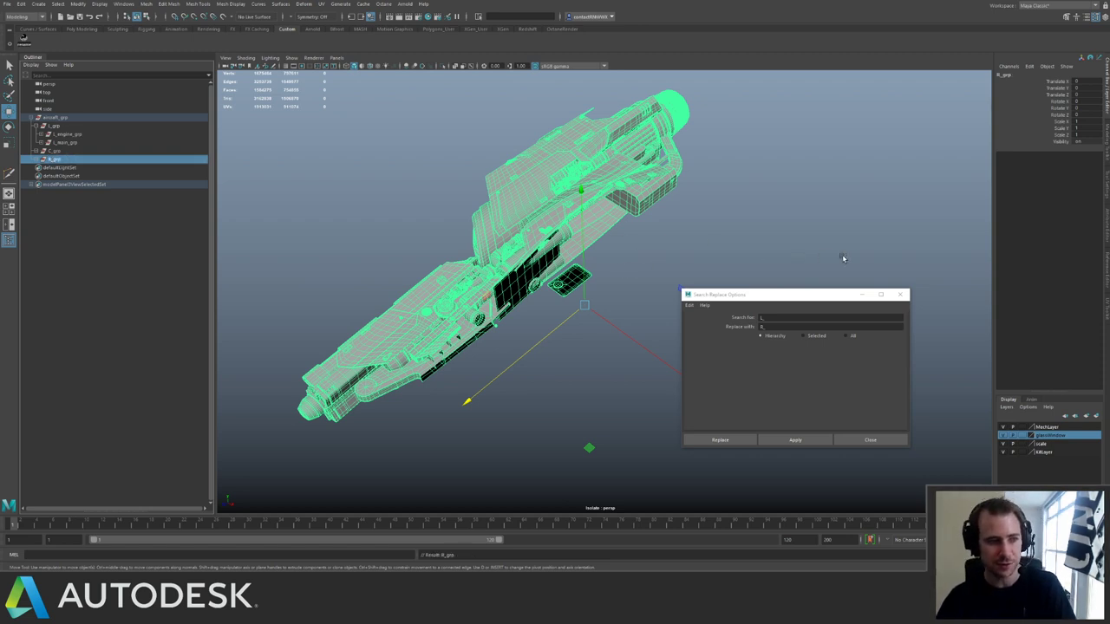
{"action": "left_click", "coordinate": [902, 297]}
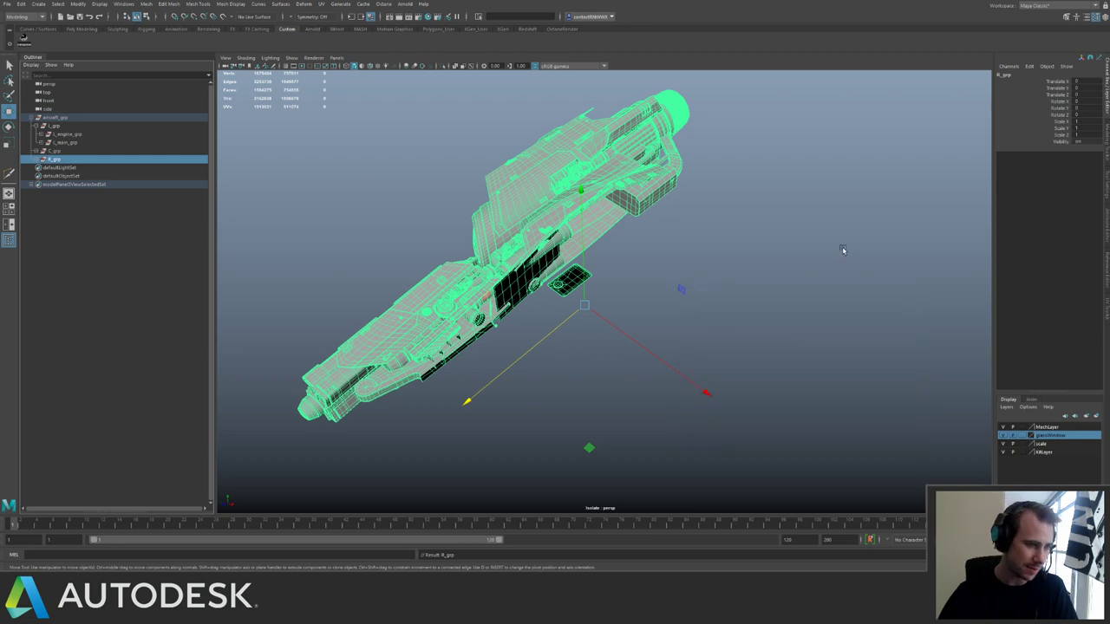
Deselect the mirrored group and end its isolation to view the complete aircraft.
{"action": "left_click", "coordinate": [747, 241]}
{"action": "key", "text": "ctrl+1"}
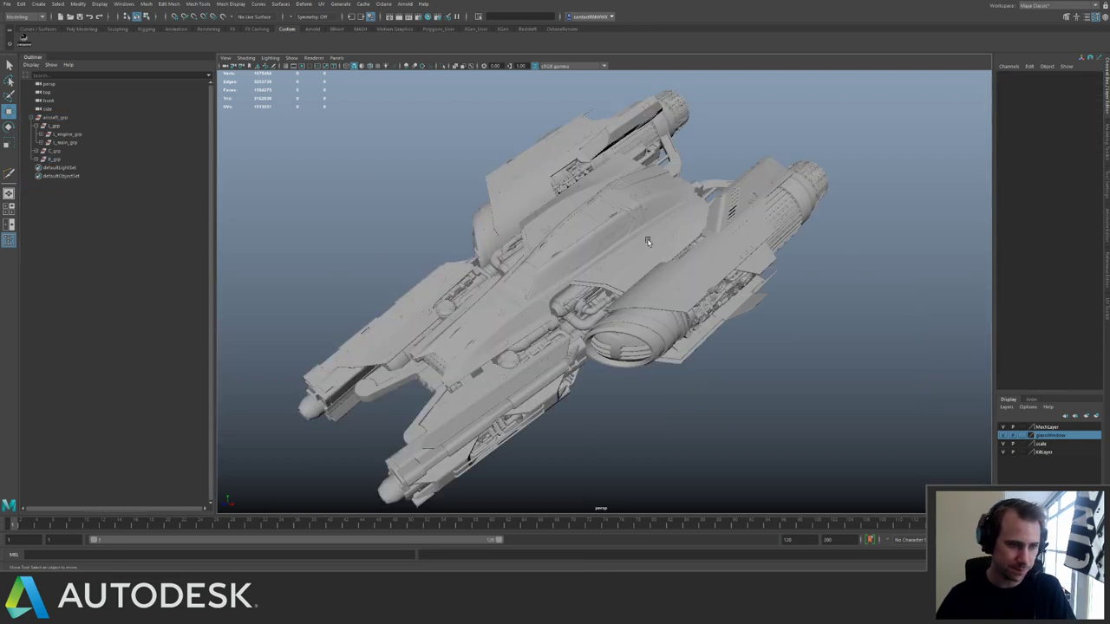
{"action": "left_click_drag", "start_coordinate": [650, 239], "coordinate": [695, 244], "text": "alt"}
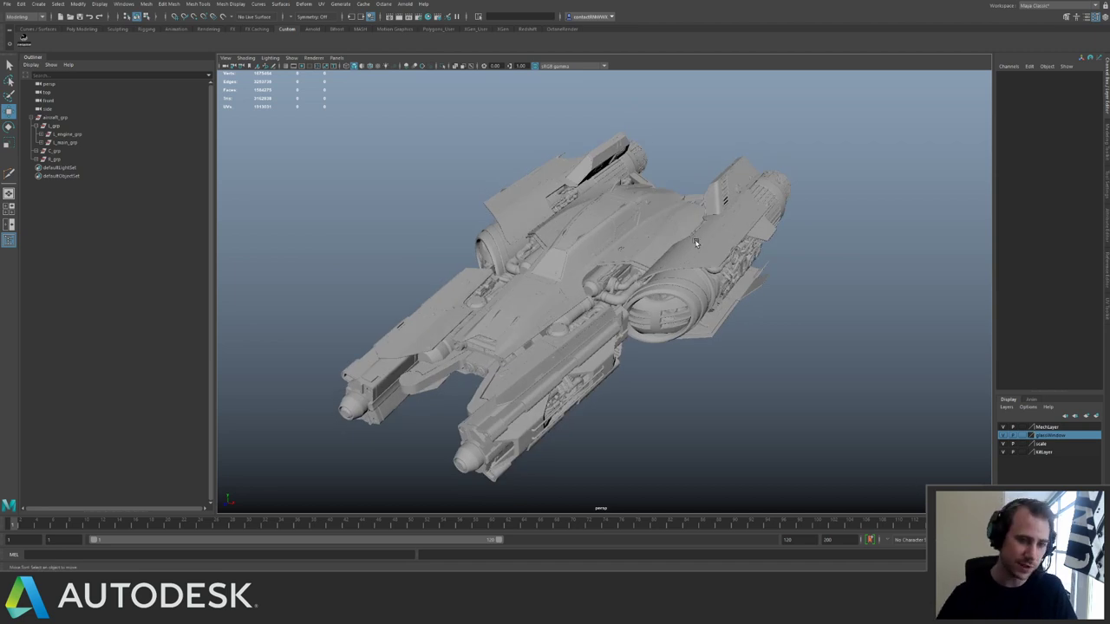
{"action": "left_click_drag", "start_coordinate": [696, 244], "coordinate": [551, 218], "text": "alt"}
Save the scene and display the wireframe over the shaded aircraft, viewed from the front.
{"action": "key", "text": "ctrl+s"}
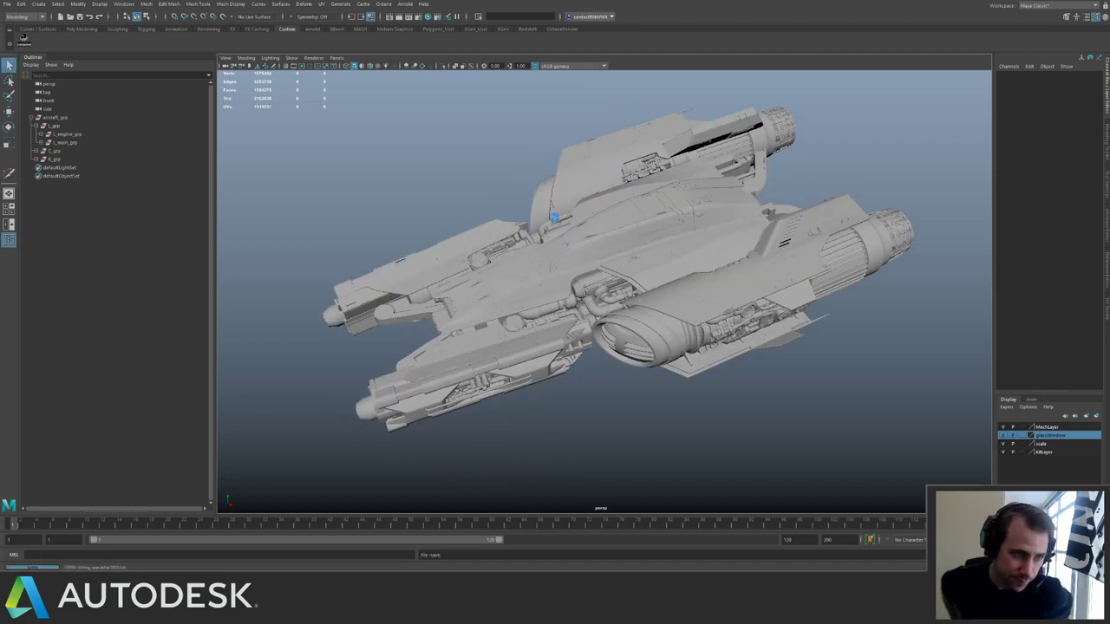
{"action": "key", "text": "w"}
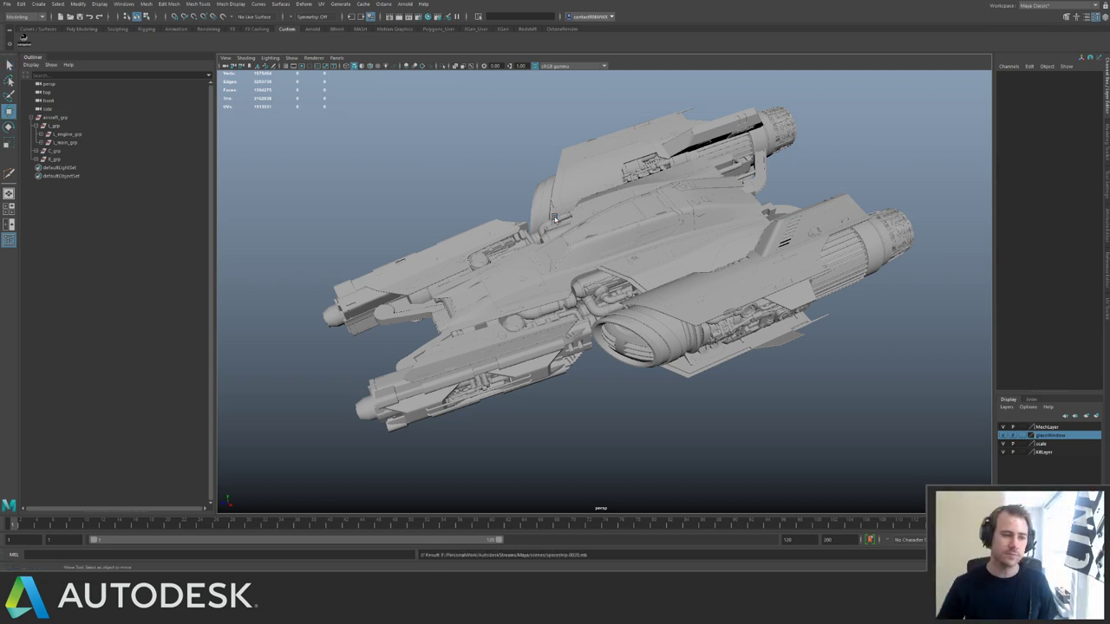
{"action": "left_click", "coordinate": [370, 66]}
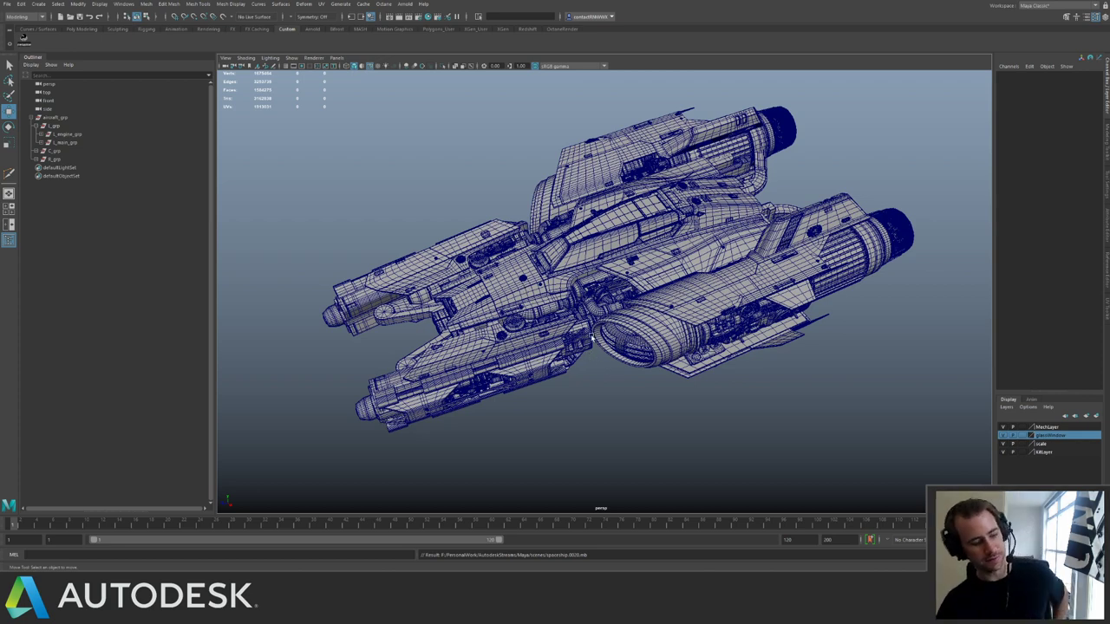
{"action": "left_click_drag", "start_coordinate": [433, 335], "coordinate": [408, 249], "text": "alt"}
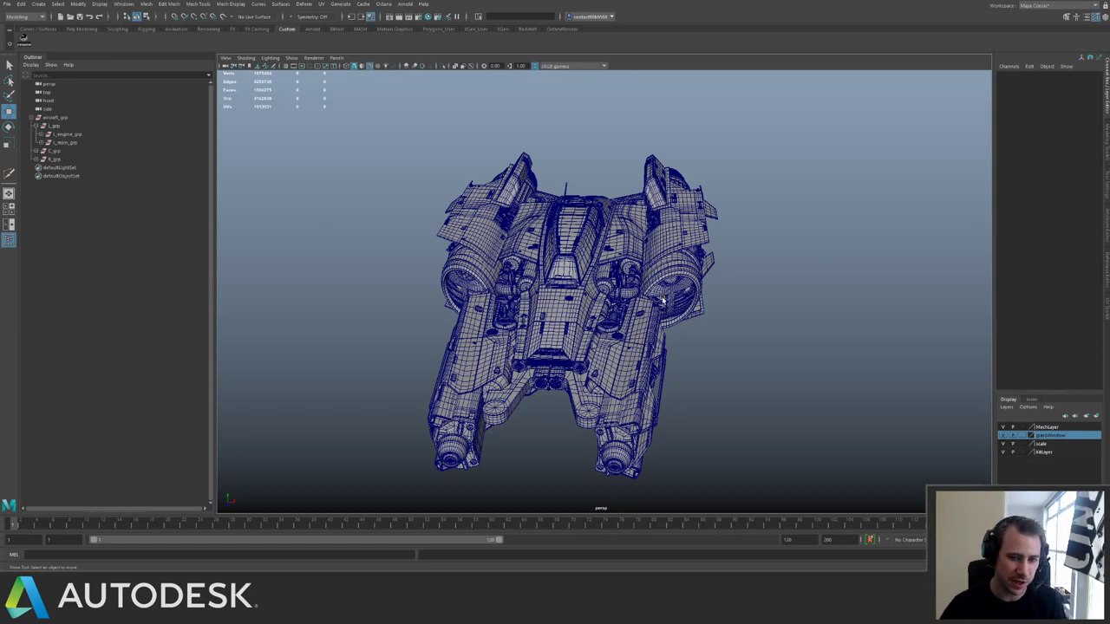
Pick individual parts on the engine, fuselage and underside to check their names and outliner groups, and clear the selection.
{"action": "left_click", "coordinate": [685, 279]}
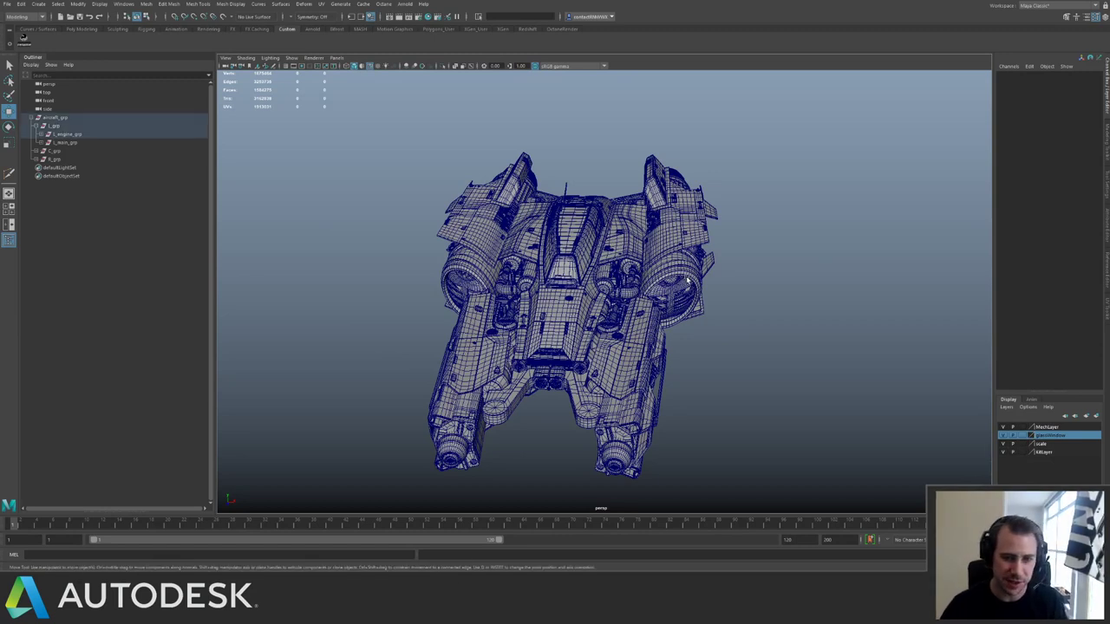
{"action": "left_click", "coordinate": [667, 237]}
{"action": "left_click", "coordinate": [654, 238]}
{"action": "left_click", "coordinate": [622, 250]}
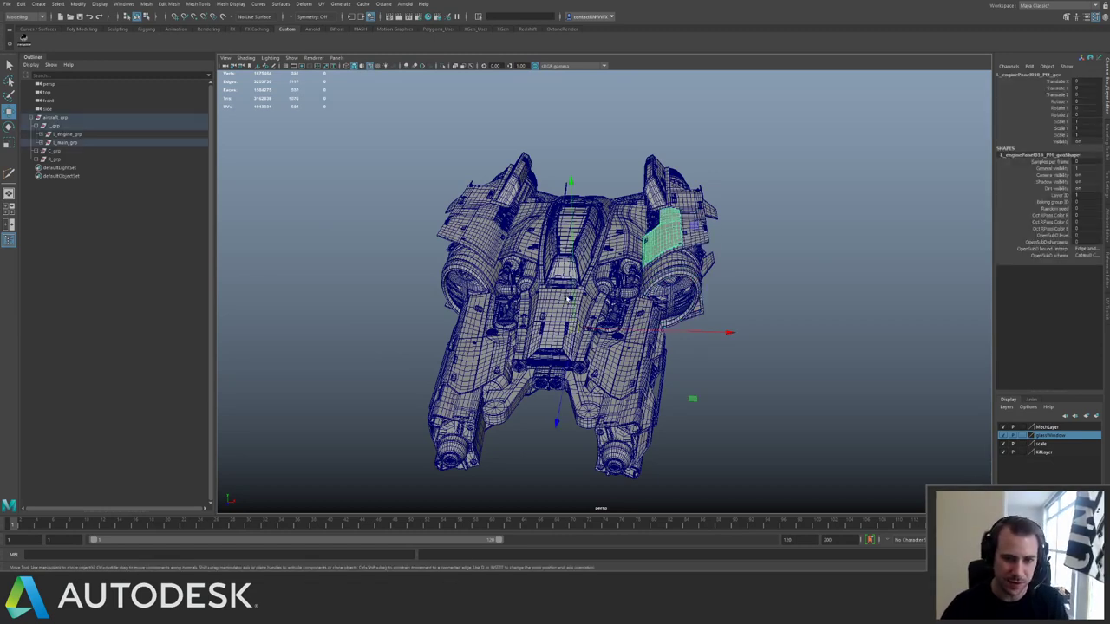
{"action": "left_click_drag", "start_coordinate": [560, 298], "coordinate": [591, 335], "text": "alt"}
{"action": "left_click", "coordinate": [509, 295]}
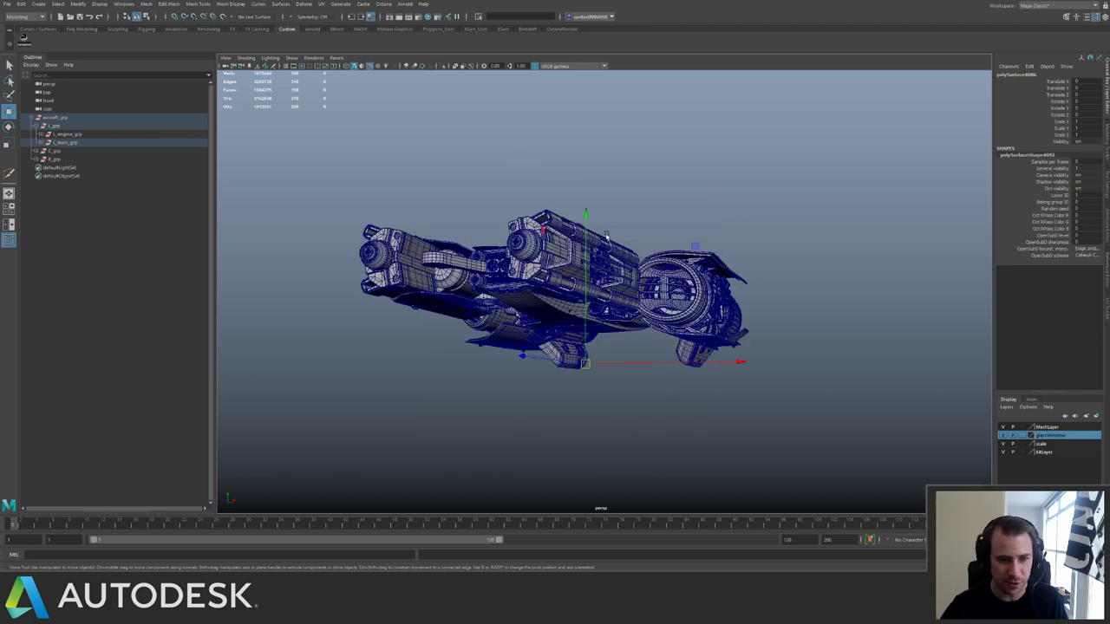
{"action": "mouse_move", "coordinate": [534, 188]}
{"action": "left_mouse_down", "text": "alt"}
{"action": "mouse_move", "coordinate": [491, 224]}
{"action": "mouse_move", "coordinate": [536, 184]}
{"action": "mouse_move", "coordinate": [555, 191]}
{"action": "left_mouse_up", "text": "alt"}
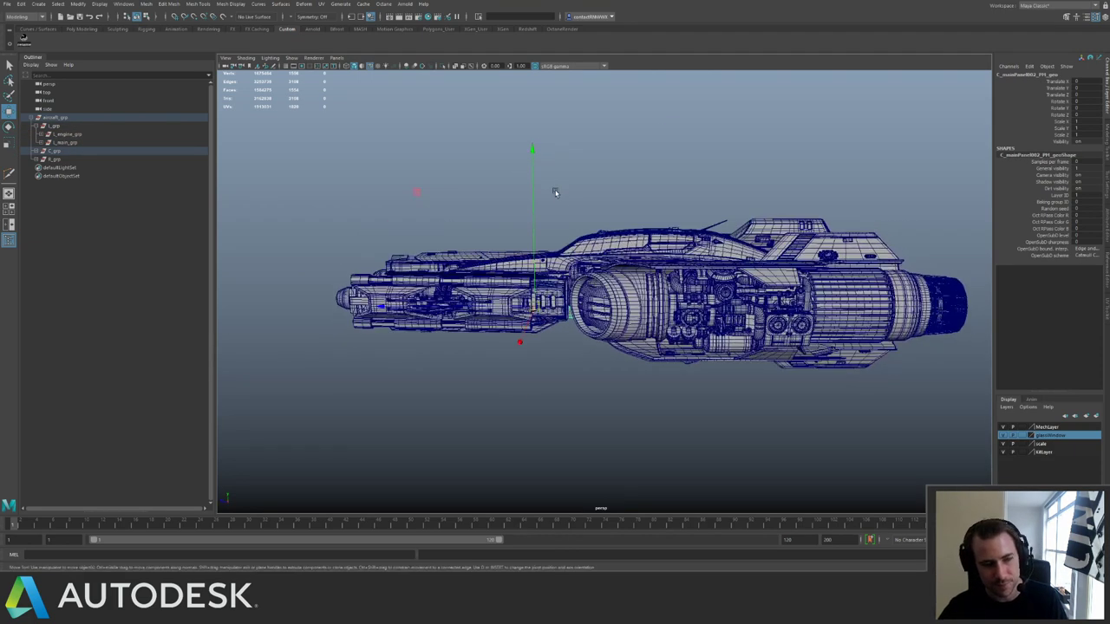
{"action": "left_click", "coordinate": [651, 217]}
Show the UV Editor beside the perspective view and select all of the aircraft's geometry.
{"action": "key", "text": "space"}
{"action": "left_click_drag", "start_coordinate": [559, 259], "coordinate": [526, 281], "text": "alt"}
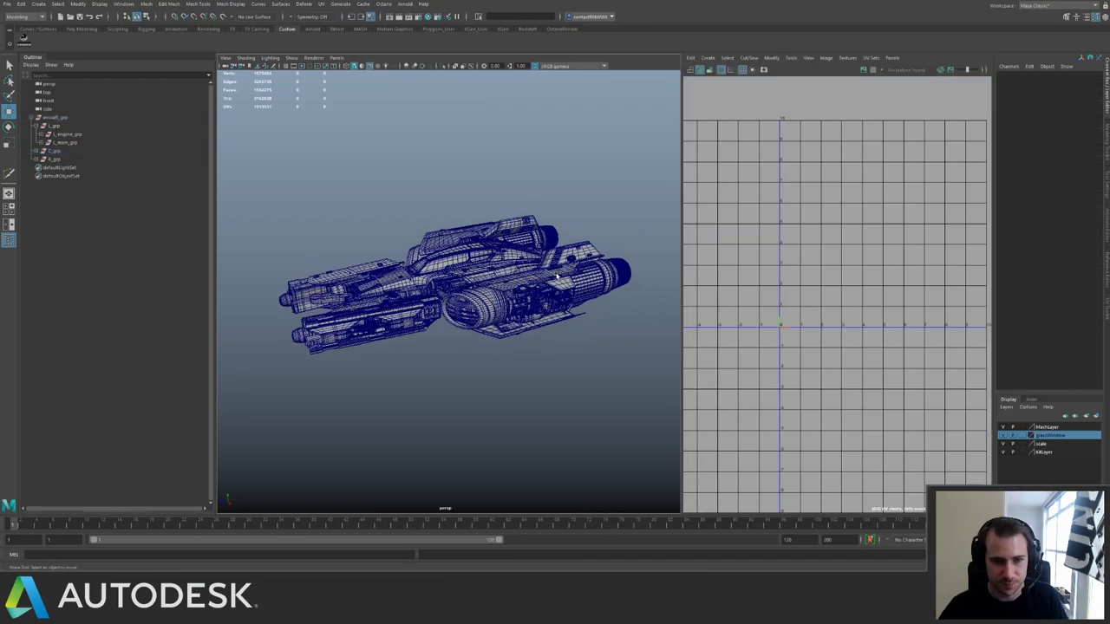
{"action": "right_click_drag", "start_coordinate": [525, 281], "coordinate": [434, 251], "text": "alt"}
{"action": "left_click_drag", "start_coordinate": [313, 209], "coordinate": [551, 324]}
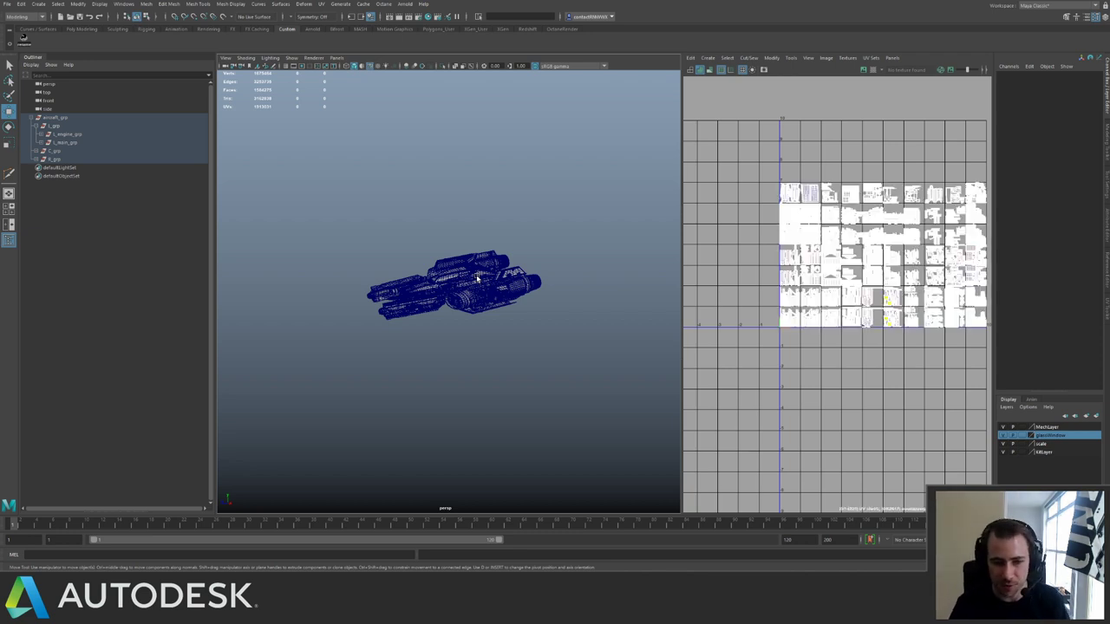
{"action": "left_click", "coordinate": [477, 277]}
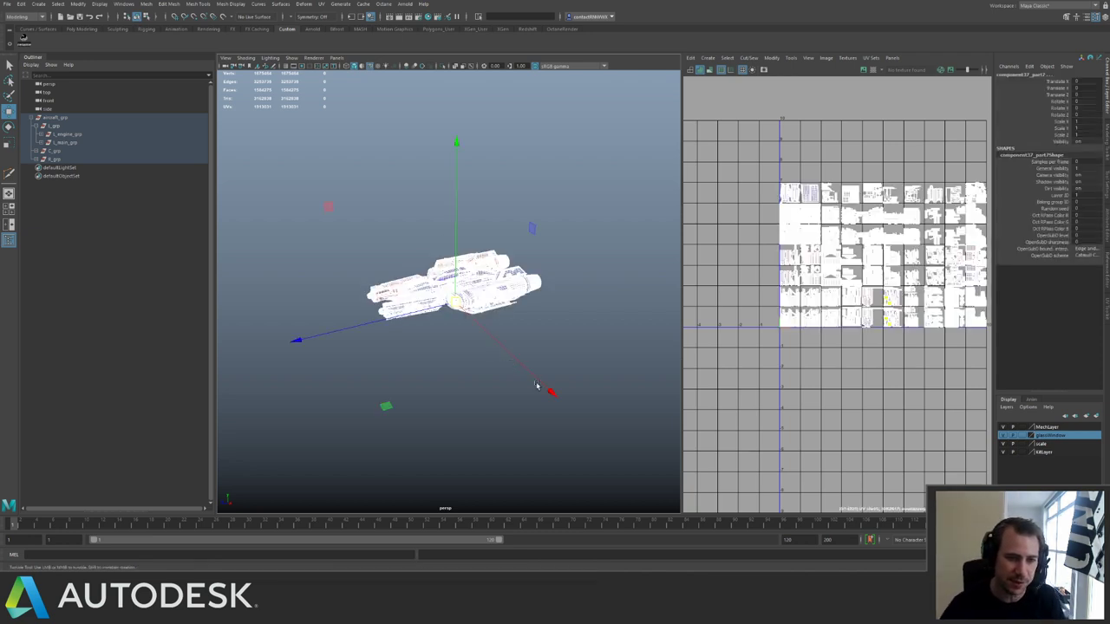
Examine the aircraft's complete UV tile layout in an enlarged UV Editor beside a close view of the model.
{"action": "left_click_drag", "start_coordinate": [536, 385], "coordinate": [531, 379], "text": "alt"}
{"action": "right_click_drag", "start_coordinate": [531, 379], "coordinate": [355, 295], "text": "alt"}
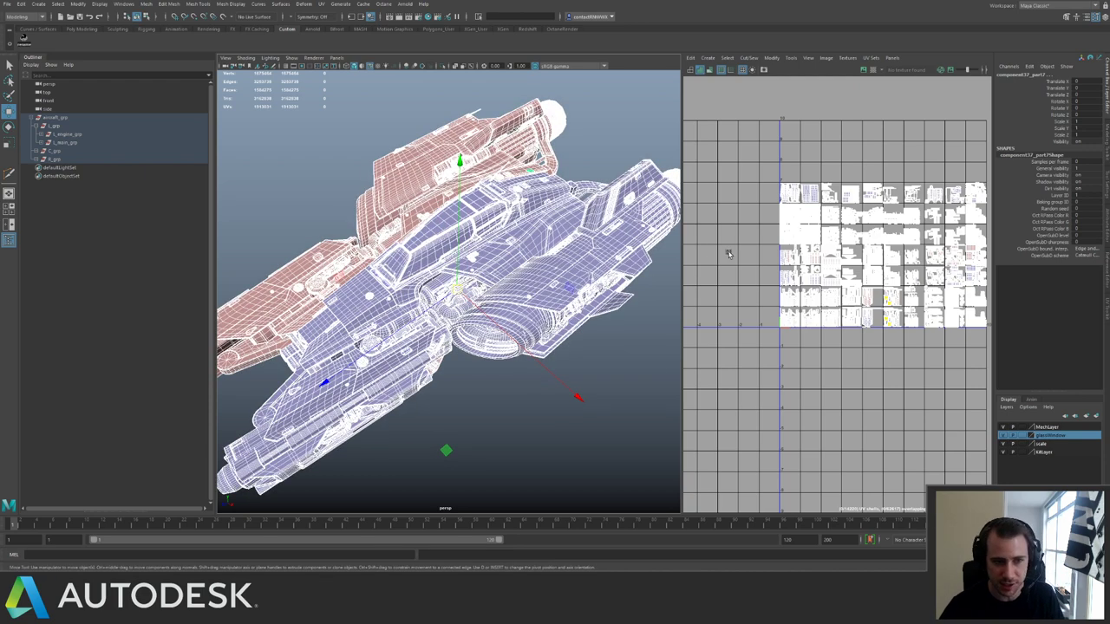
{"action": "key", "text": "f"}
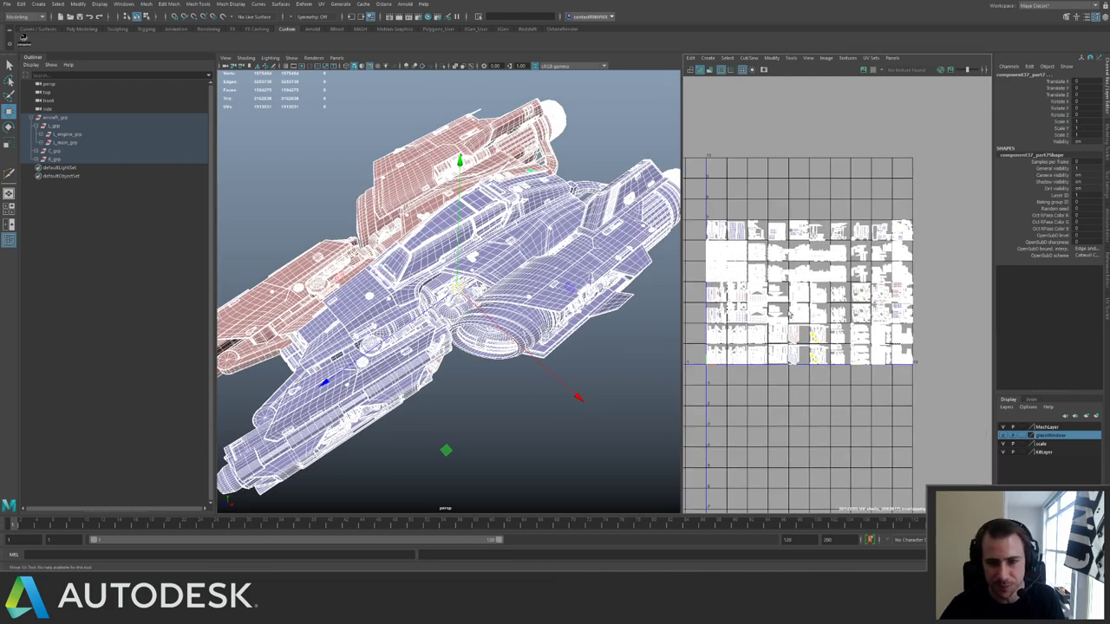
{"action": "scroll", "coordinate": [765, 285], "scroll_direction": "up", "scroll_amount": 3}
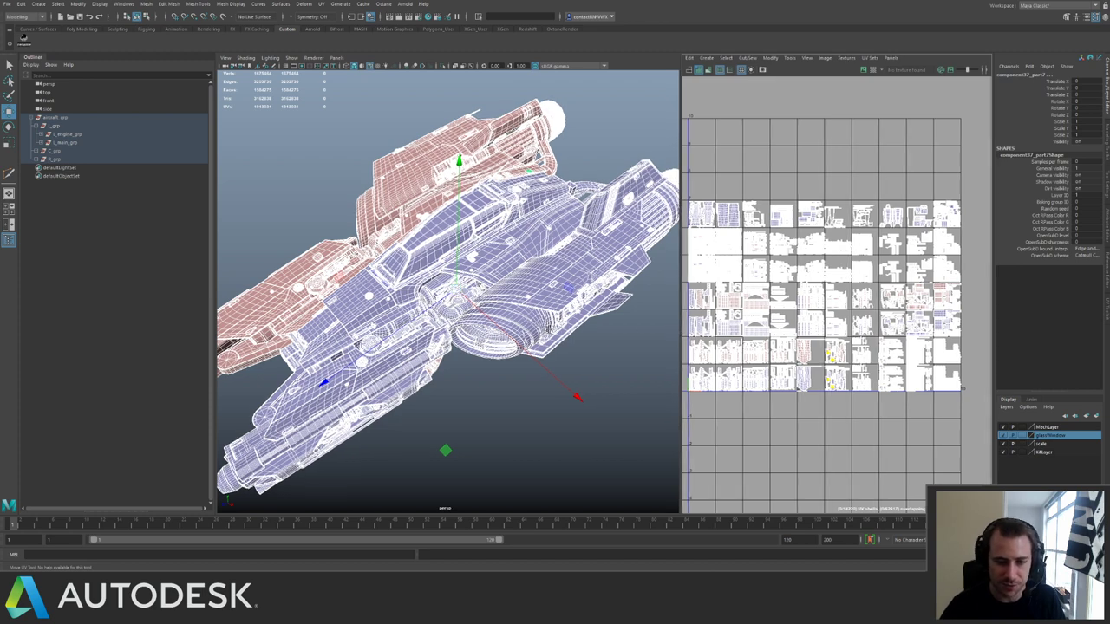
{"action": "left_click_drag", "start_coordinate": [681, 330], "coordinate": [550, 330]}
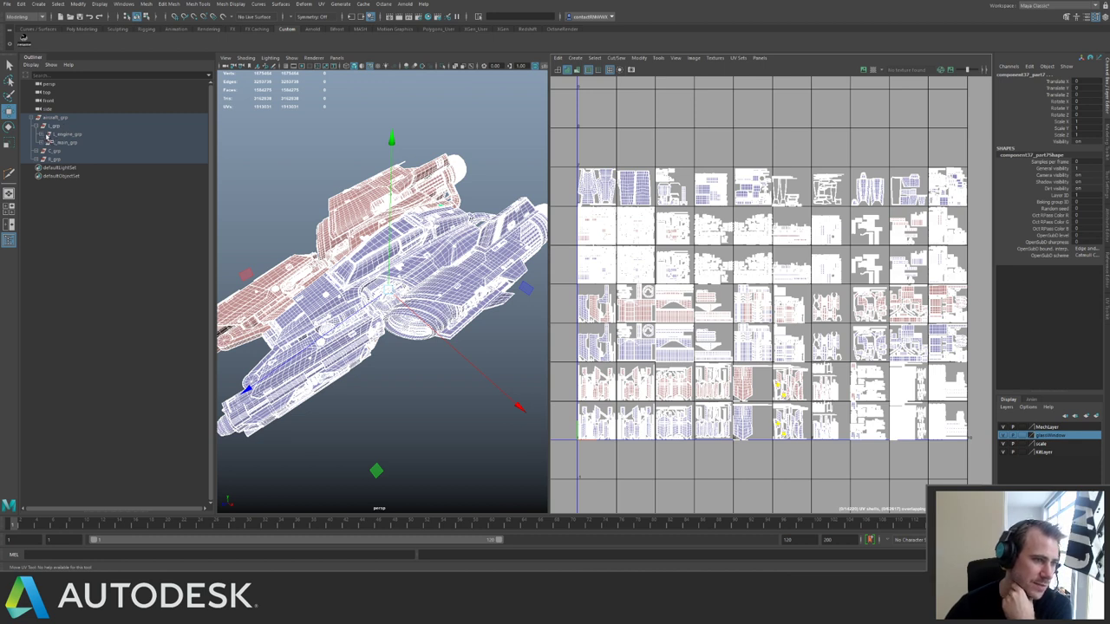
Expand the left engine and its body group, C_grp, R_grp and R_engine_grp in the outliner to review their naming.
{"action": "left_click", "coordinate": [43, 135]}
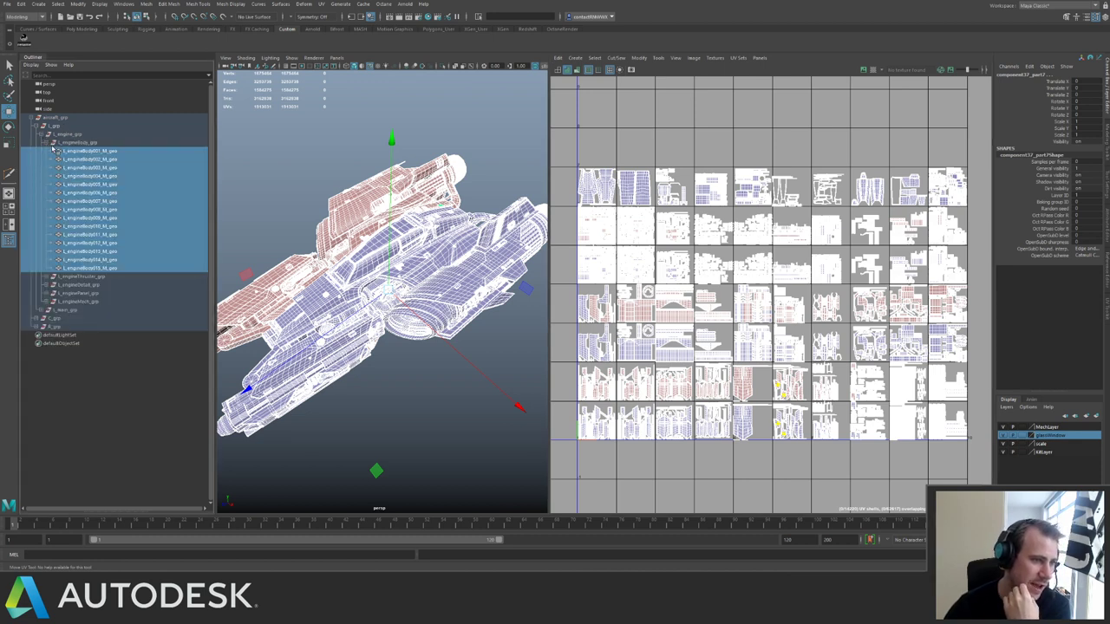
{"action": "left_click", "coordinate": [39, 319]}
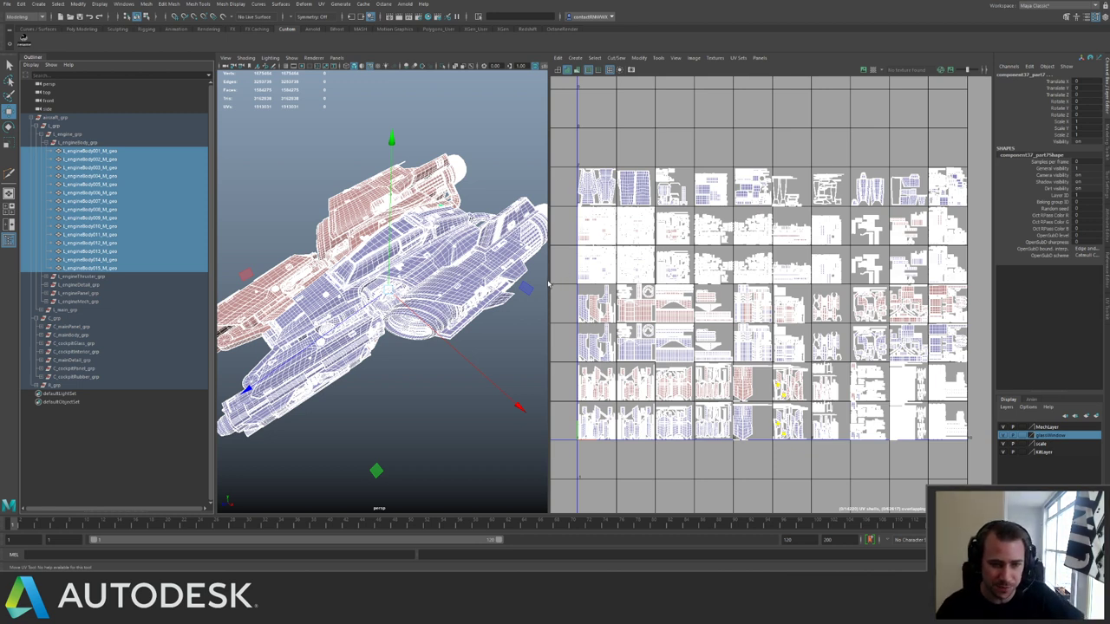
{"action": "mouse_move", "coordinate": [548, 283]}
{"action": "left_mouse_down"}
{"action": "mouse_move", "coordinate": [583, 282]}
{"action": "mouse_move", "coordinate": [560, 282]}
{"action": "left_mouse_up"}
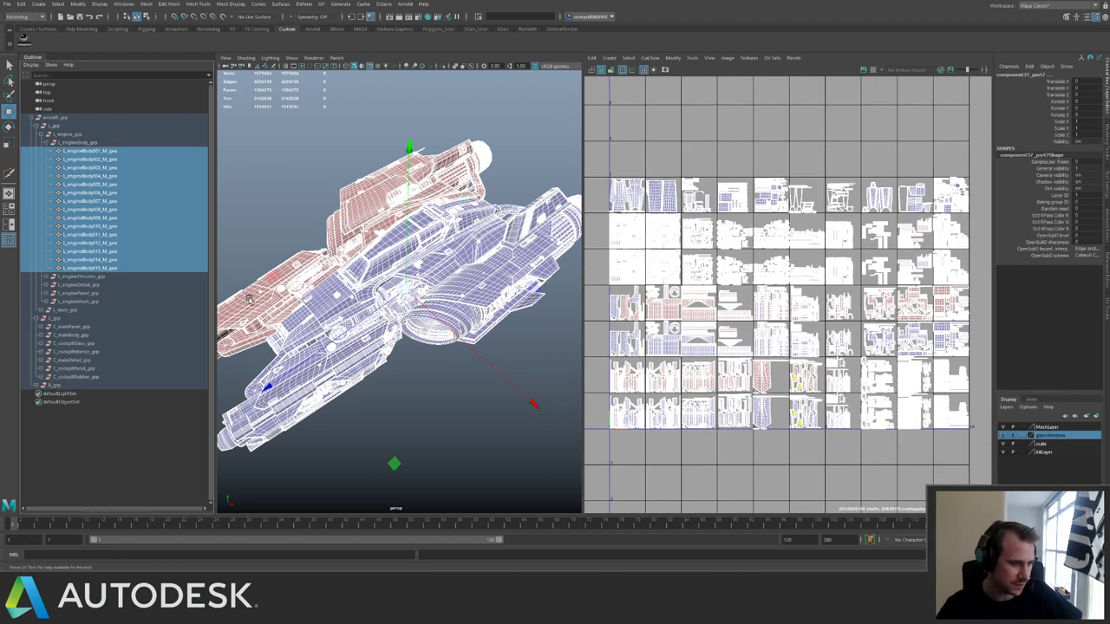
{"action": "left_click", "coordinate": [38, 387]}
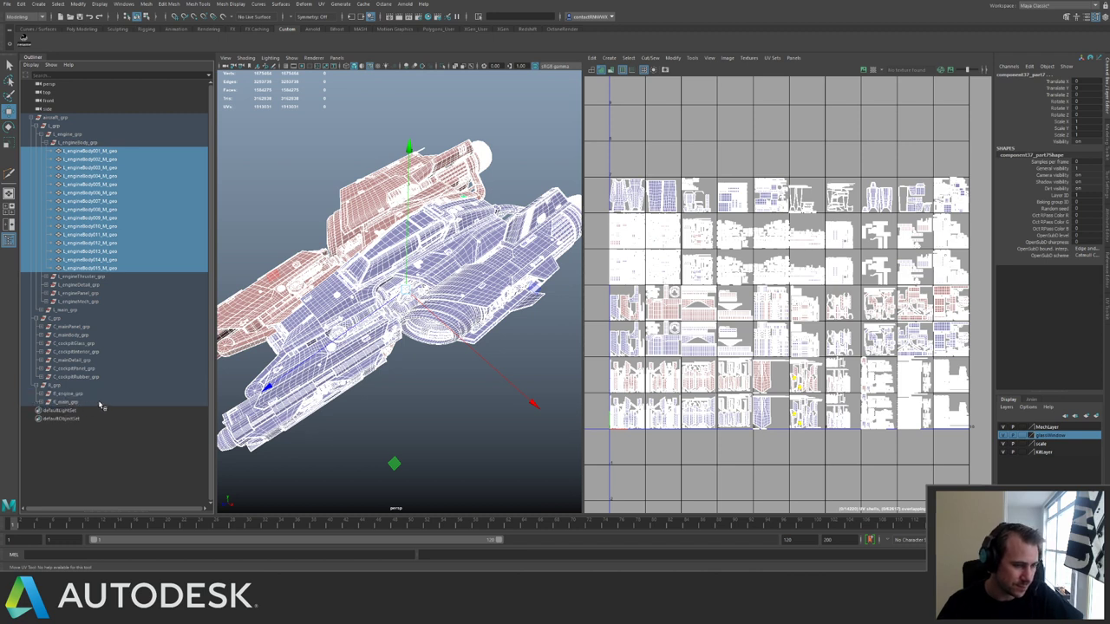
{"action": "left_click", "coordinate": [43, 394]}
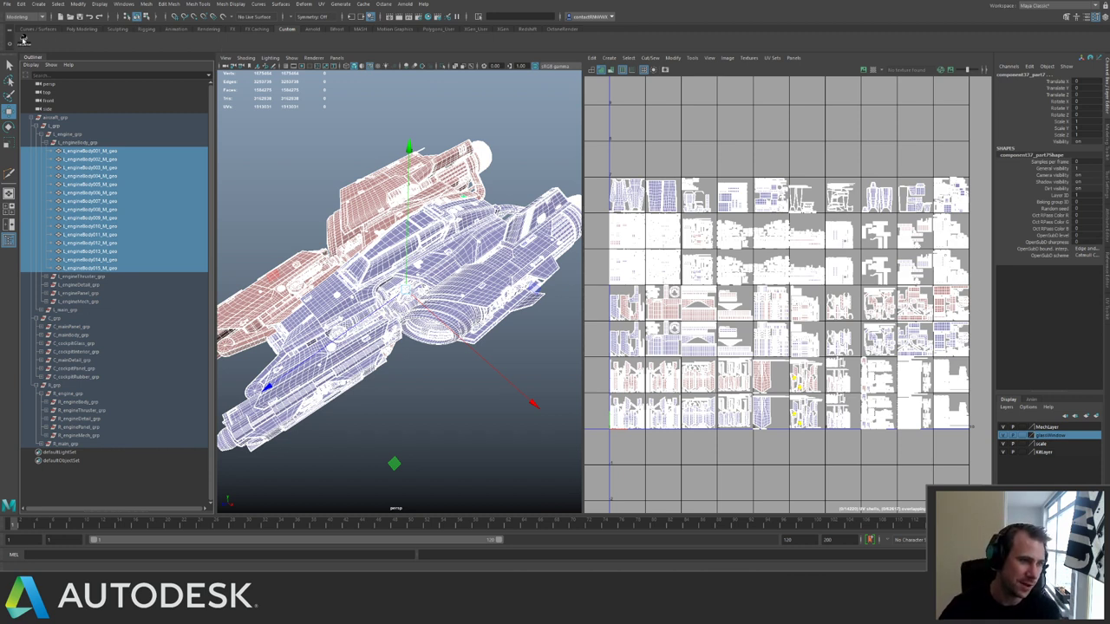
Open the Renamer tool to show its Name options, and close it.
{"action": "left_click", "coordinate": [24, 41]}
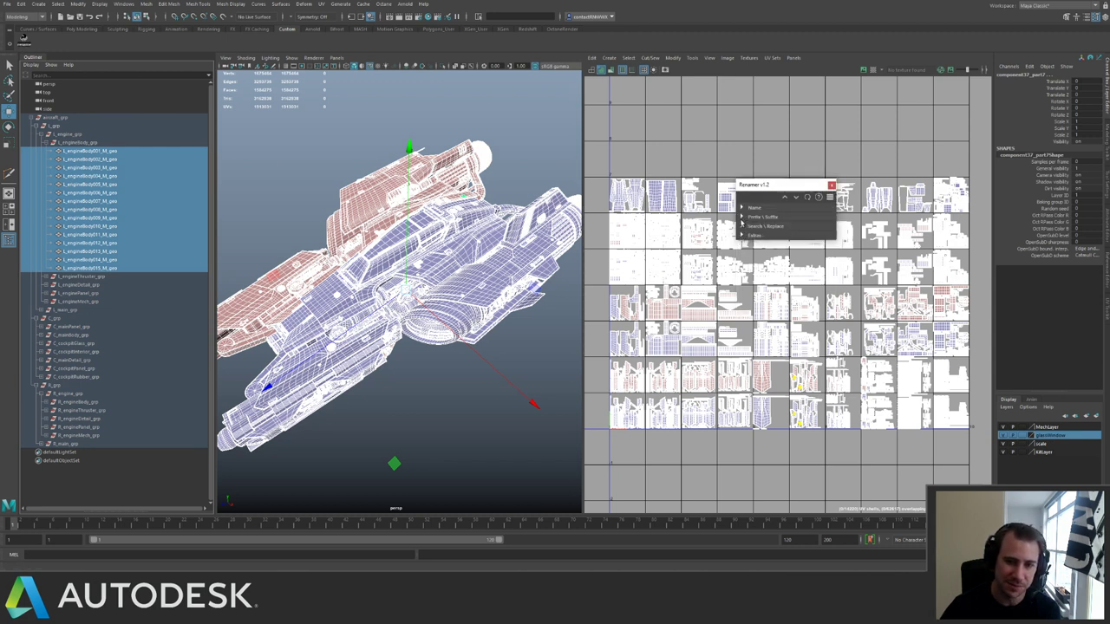
{"action": "left_click", "coordinate": [779, 186]}
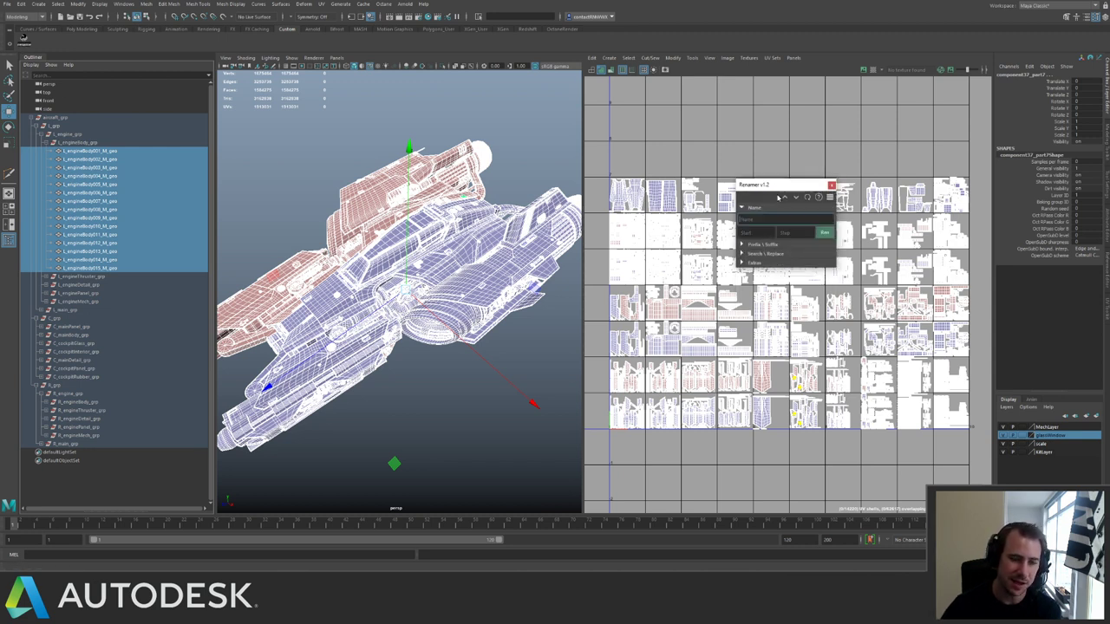
{"action": "left_click_drag", "start_coordinate": [778, 186], "coordinate": [709, 200]}
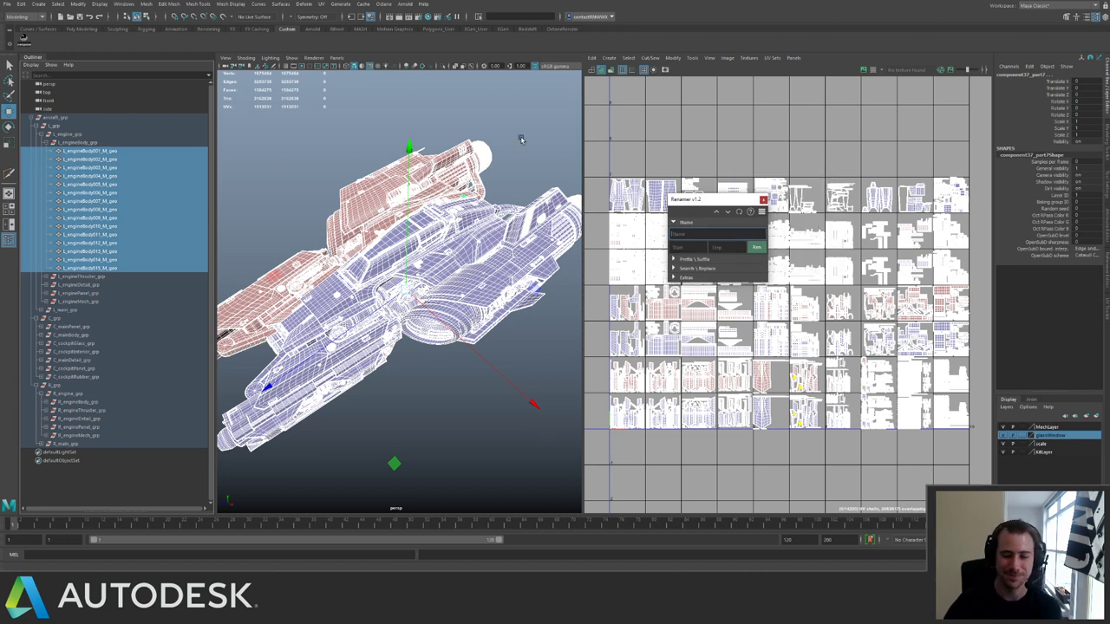
{"action": "key", "text": "Escape"}
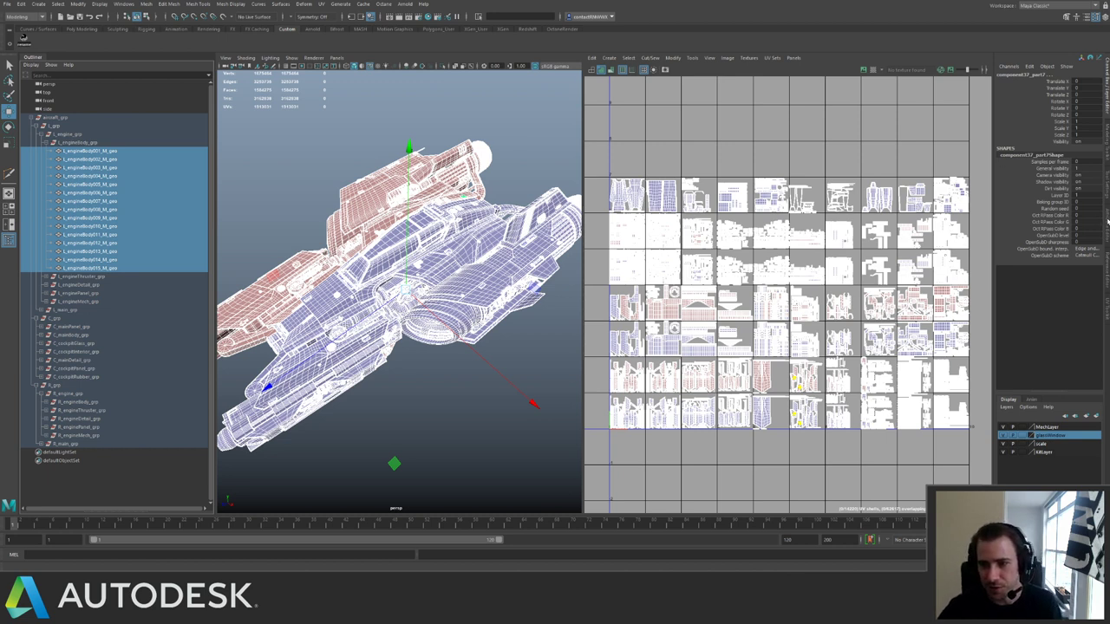
Show the Attribute Editor and inspect individual fuselage and engine panels in the maximized perspective view to check their groups.
{"action": "key", "text": "ctrl+a"}
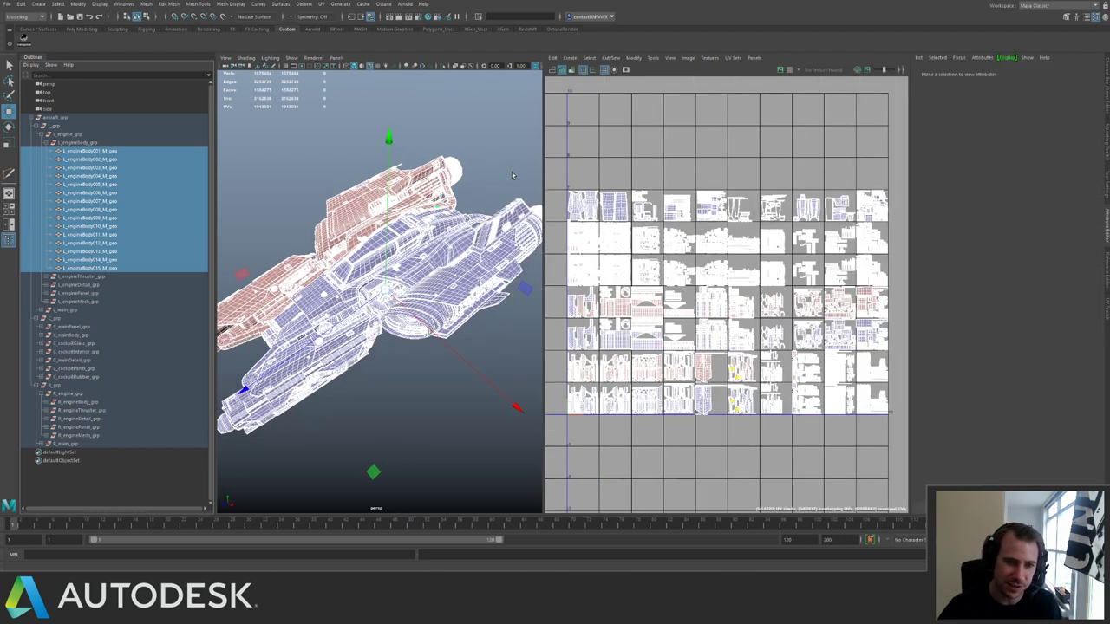
{"action": "left_click", "coordinate": [402, 282]}
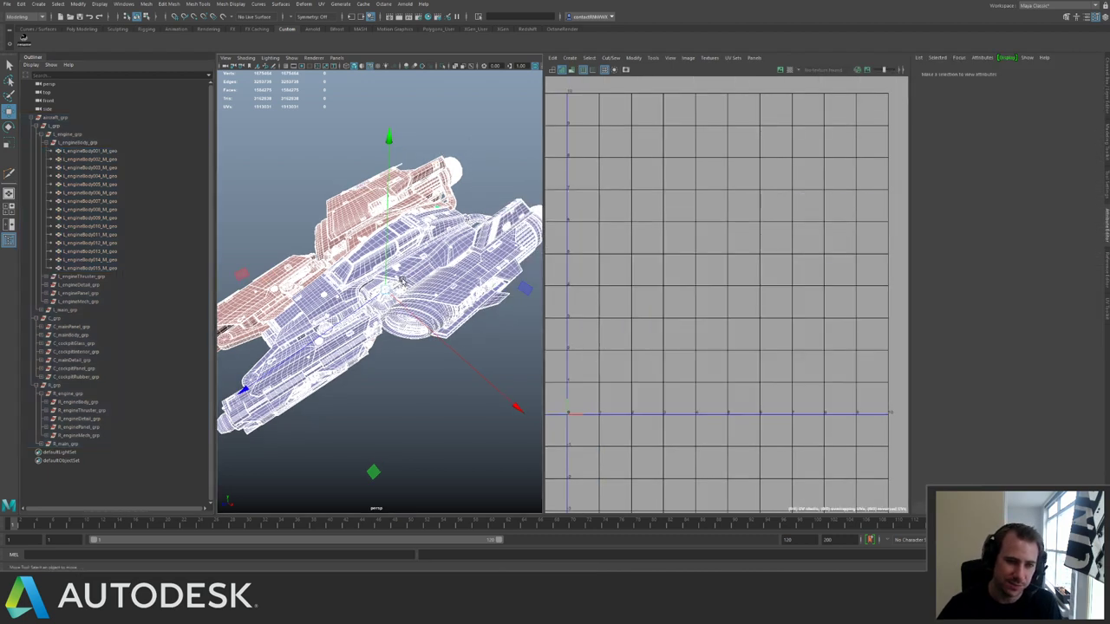
{"action": "left_click", "coordinate": [418, 269]}
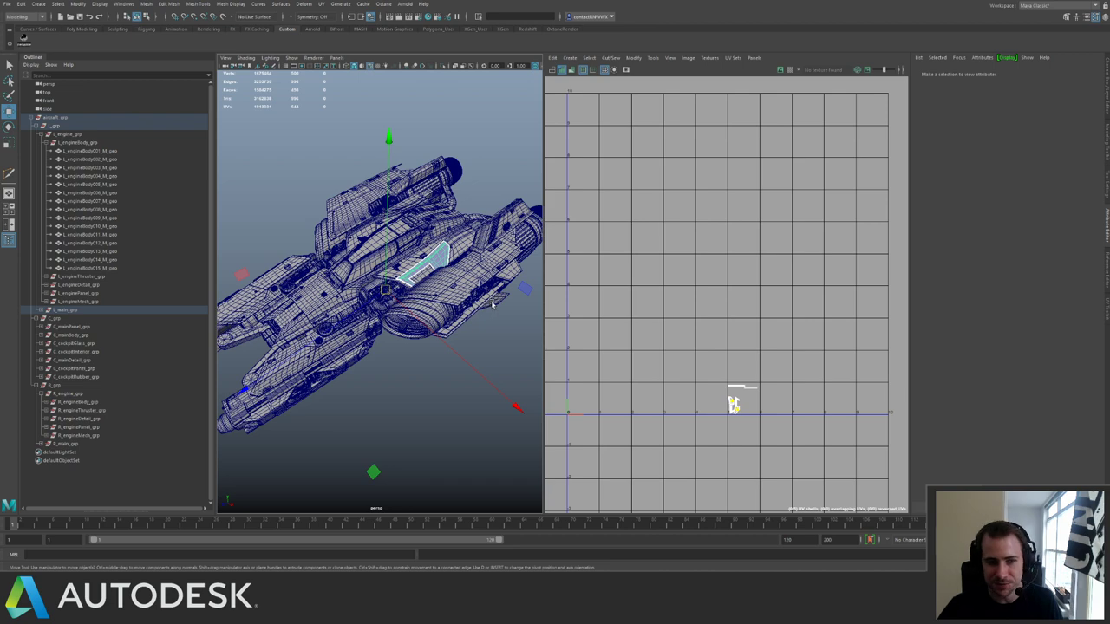
{"action": "key", "text": "space"}
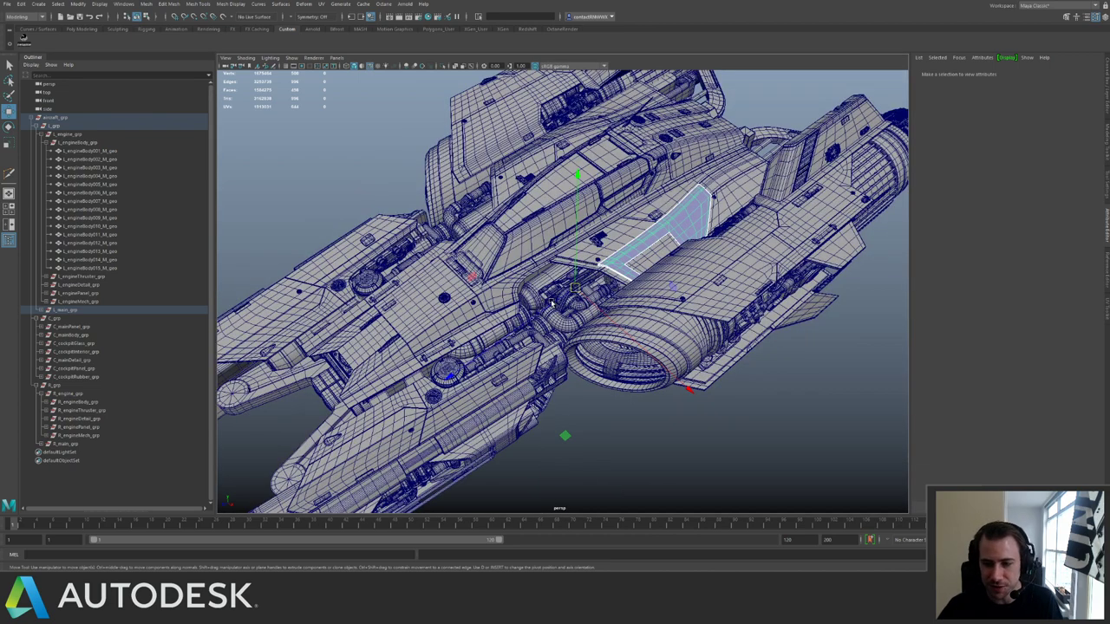
{"action": "left_click", "coordinate": [728, 199]}
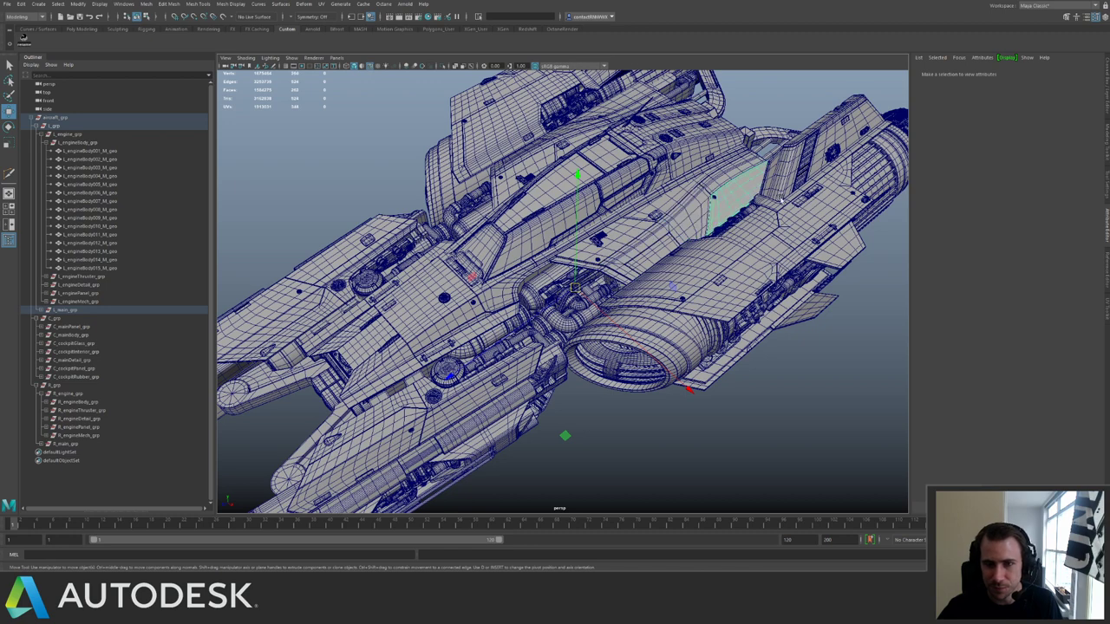
{"action": "key", "text": "Right"}
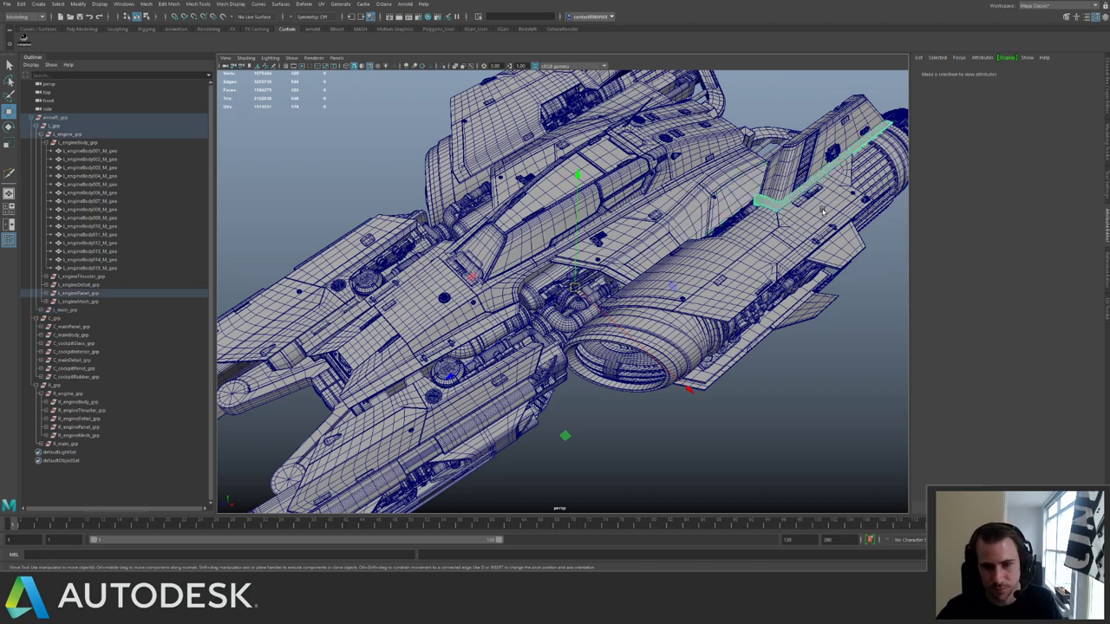
{"action": "left_click_drag", "start_coordinate": [824, 214], "coordinate": [707, 228], "text": "alt"}
{"action": "middle_click_drag", "start_coordinate": [707, 229], "coordinate": [647, 244], "text": "alt"}
{"action": "left_click_drag", "start_coordinate": [686, 211], "coordinate": [637, 160], "text": "alt"}
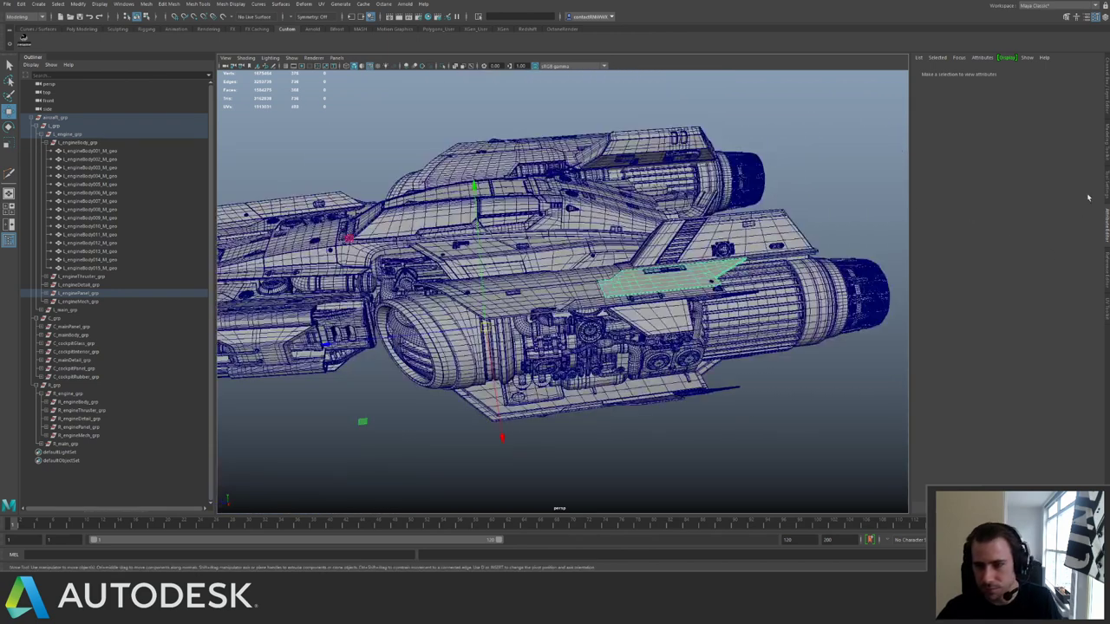
{"action": "left_click", "coordinate": [1106, 153]}
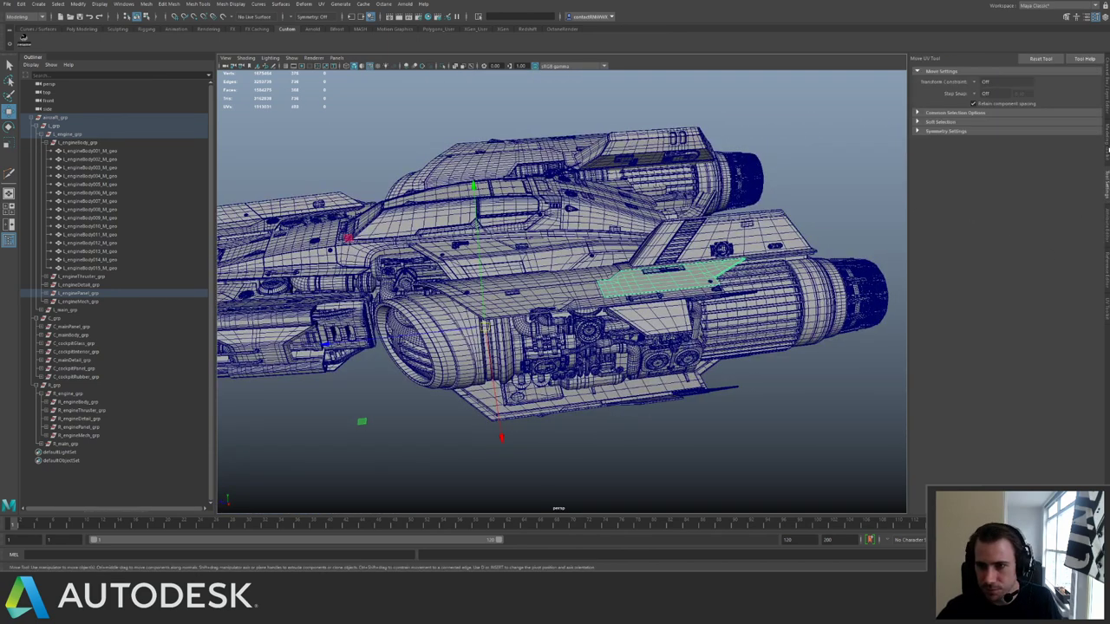
{"action": "left_click", "coordinate": [1108, 150]}
{"action": "left_click", "coordinate": [1109, 214]}
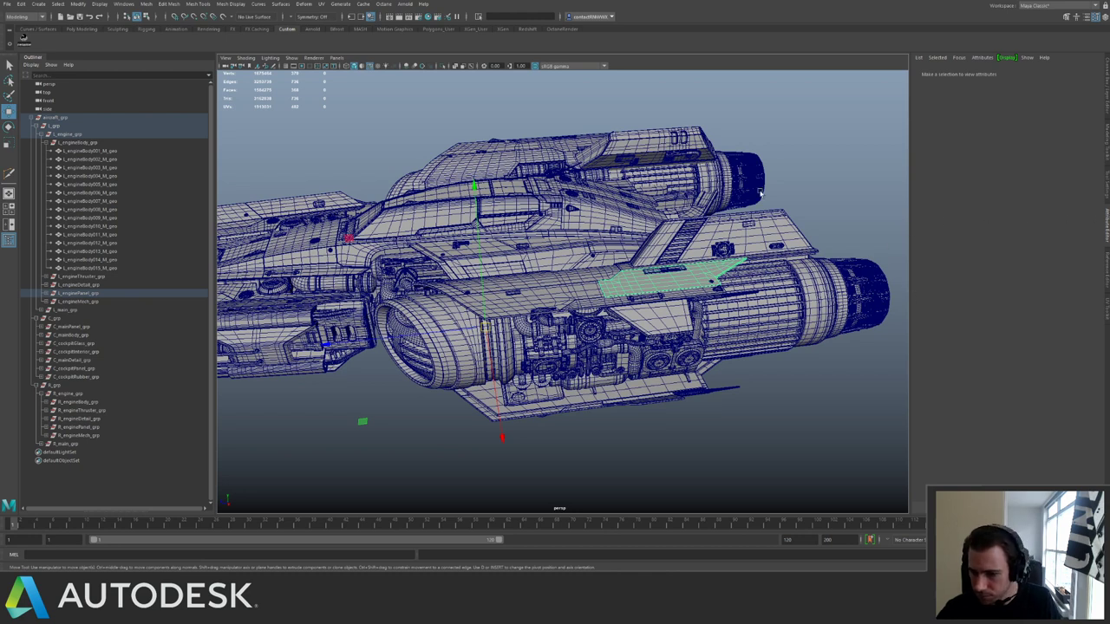
Clear the selection and open the Renamer tool beside the aircraft with its Name, Prefix \ Suffix, Search \ Replace and Extras sections expanded.
{"action": "left_click", "coordinate": [776, 146]}
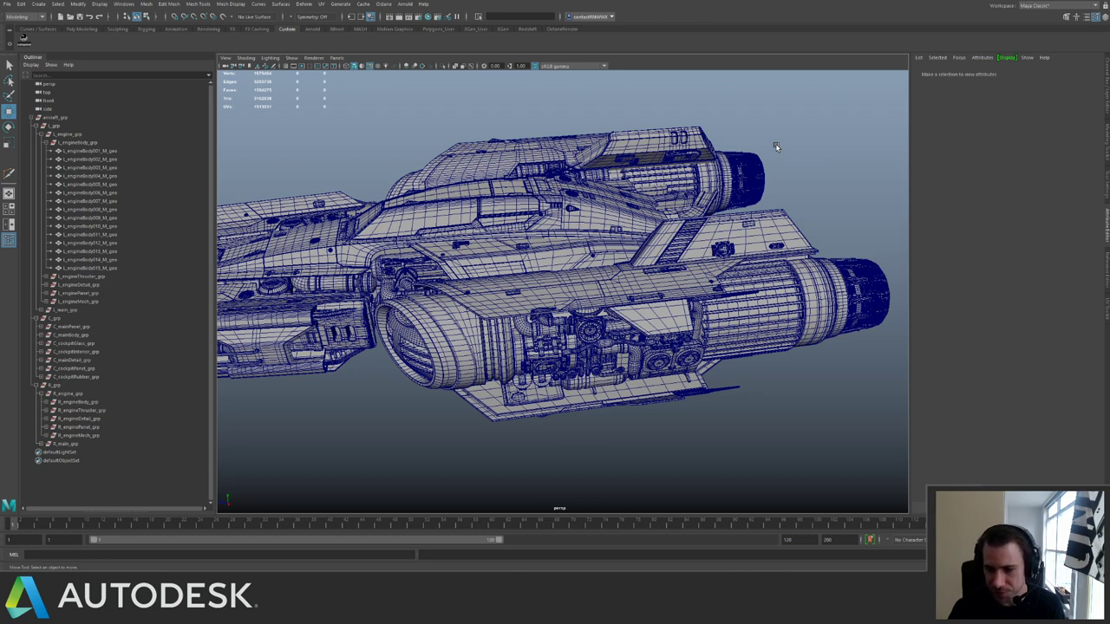
{"action": "left_click", "coordinate": [24, 37]}
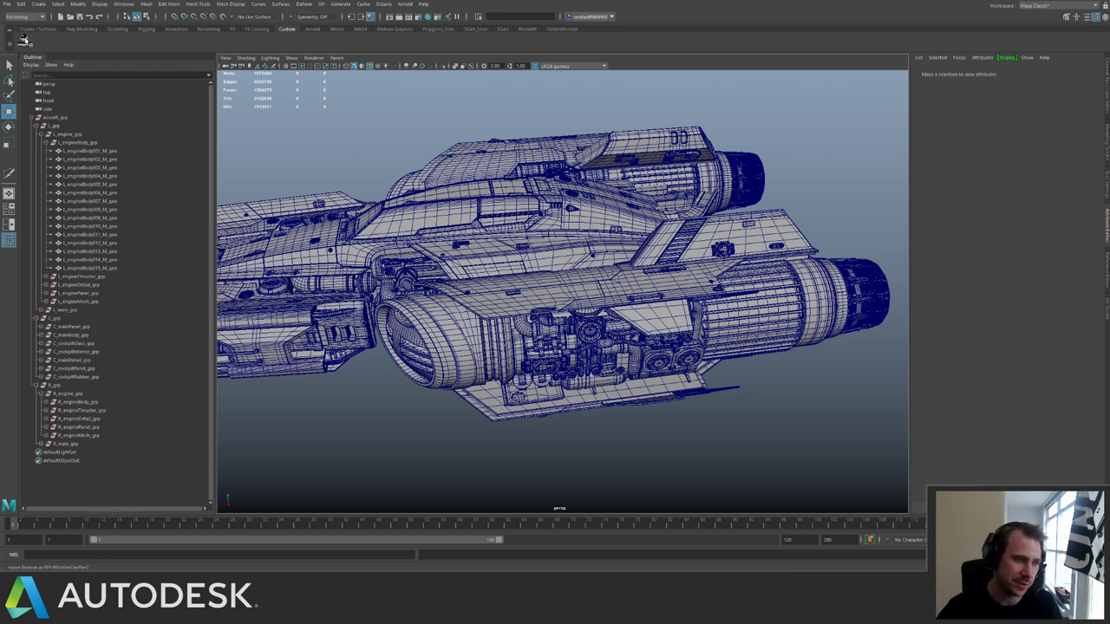
{"action": "left_click", "coordinate": [674, 223]}
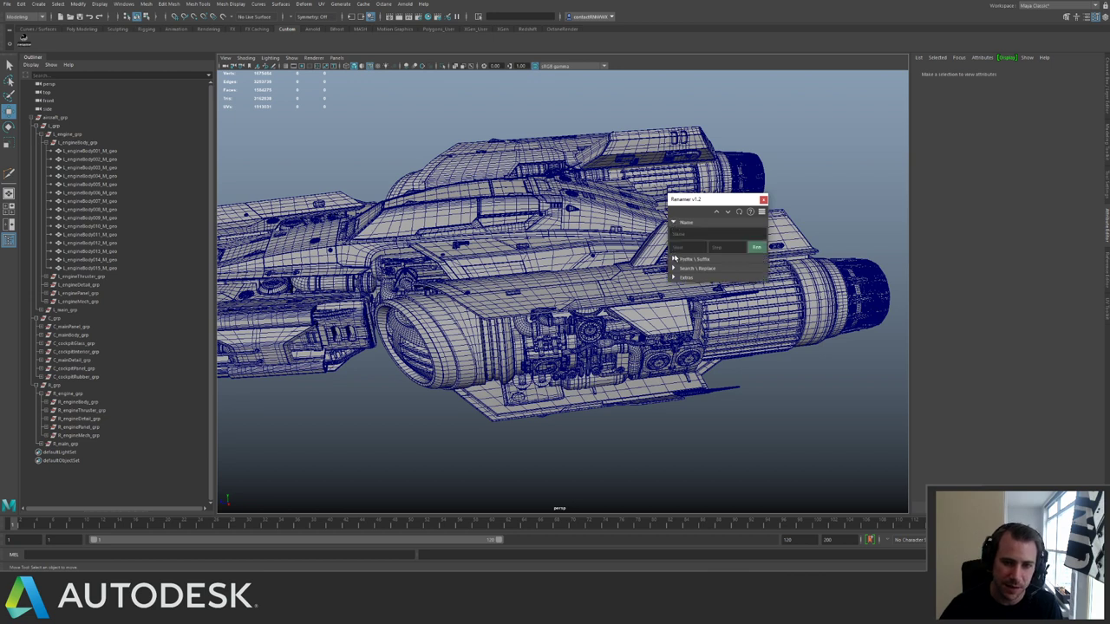
{"action": "left_click", "coordinate": [674, 259]}
{"action": "left_click", "coordinate": [674, 296]}
{"action": "left_click", "coordinate": [674, 333]}
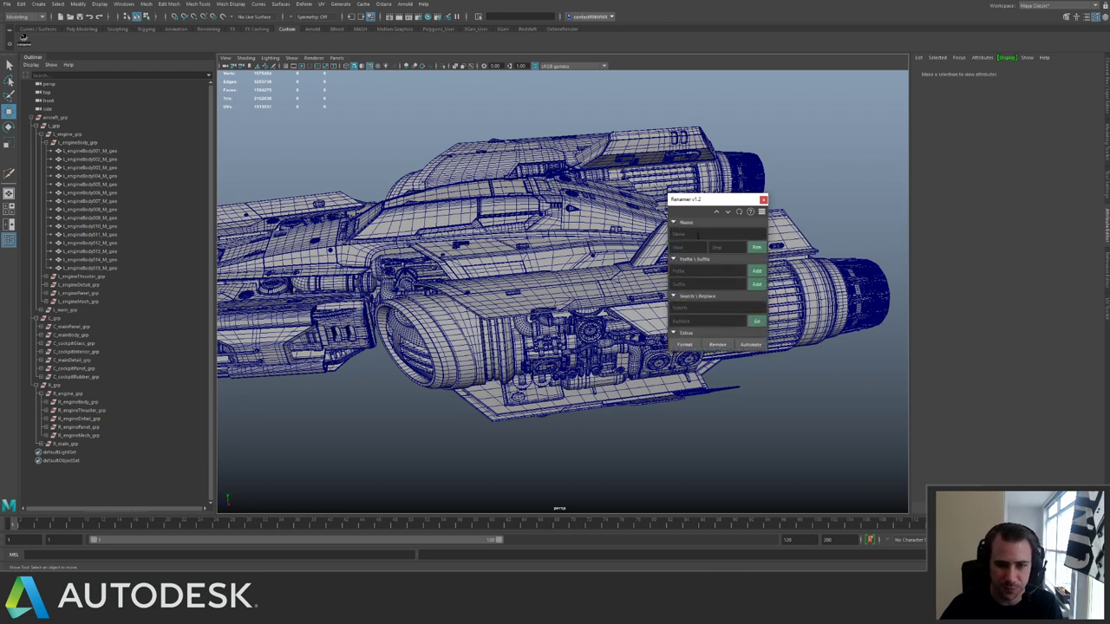
{"action": "left_click_drag", "start_coordinate": [709, 205], "coordinate": [839, 126]}
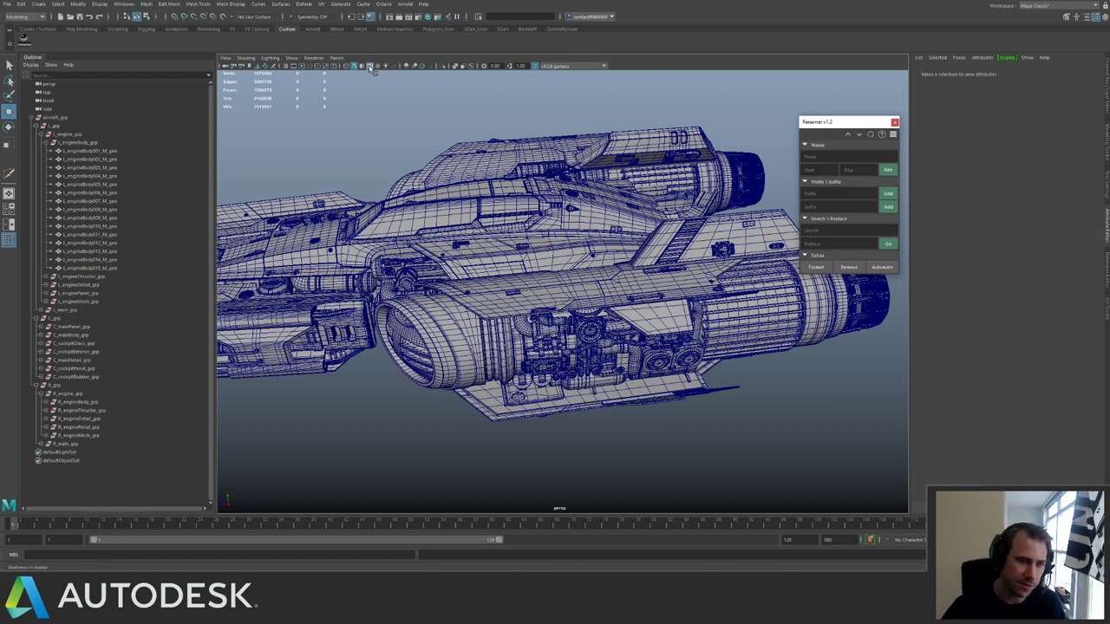
Display the aircraft shaded without wireframe and view it from the front above the engine intake.
{"action": "key", "text": "5"}
{"action": "left_click_drag", "start_coordinate": [441, 322], "coordinate": [564, 373], "text": "alt"}
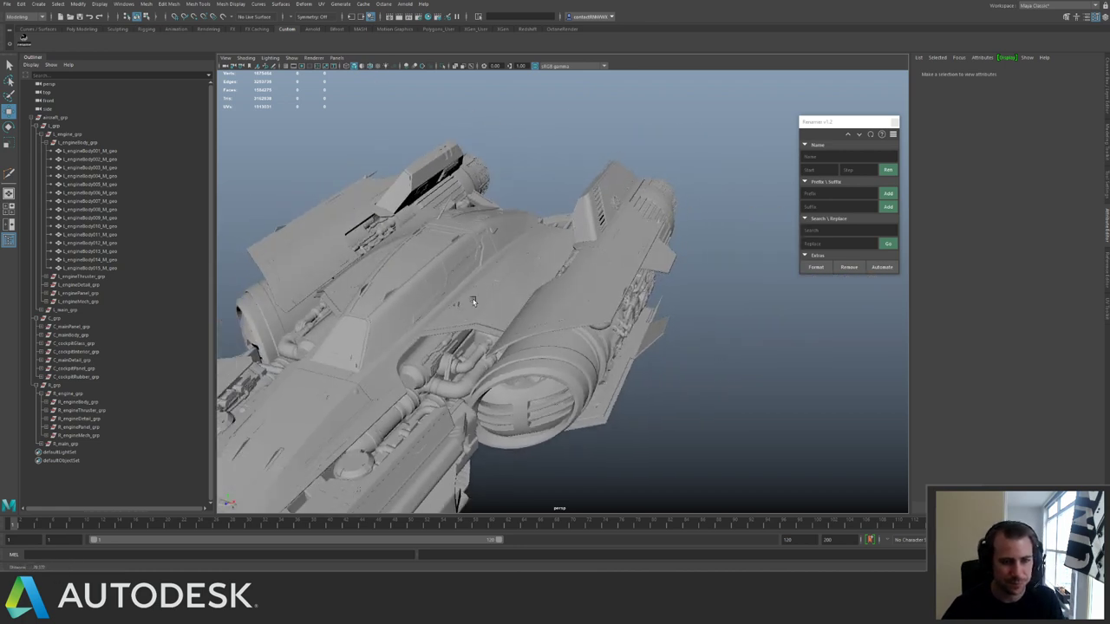
Turn on multisample anti-aliasing and screen-space ambient occlusion in the perspective view, and view the whole aircraft from above the front.
{"action": "right_click_drag", "start_coordinate": [564, 373], "coordinate": [498, 355], "text": "alt"}
{"action": "middle_click_drag", "start_coordinate": [499, 356], "coordinate": [594, 304], "text": "alt"}
{"action": "left_click", "coordinate": [422, 67]}
{"action": "left_click", "coordinate": [407, 67]}
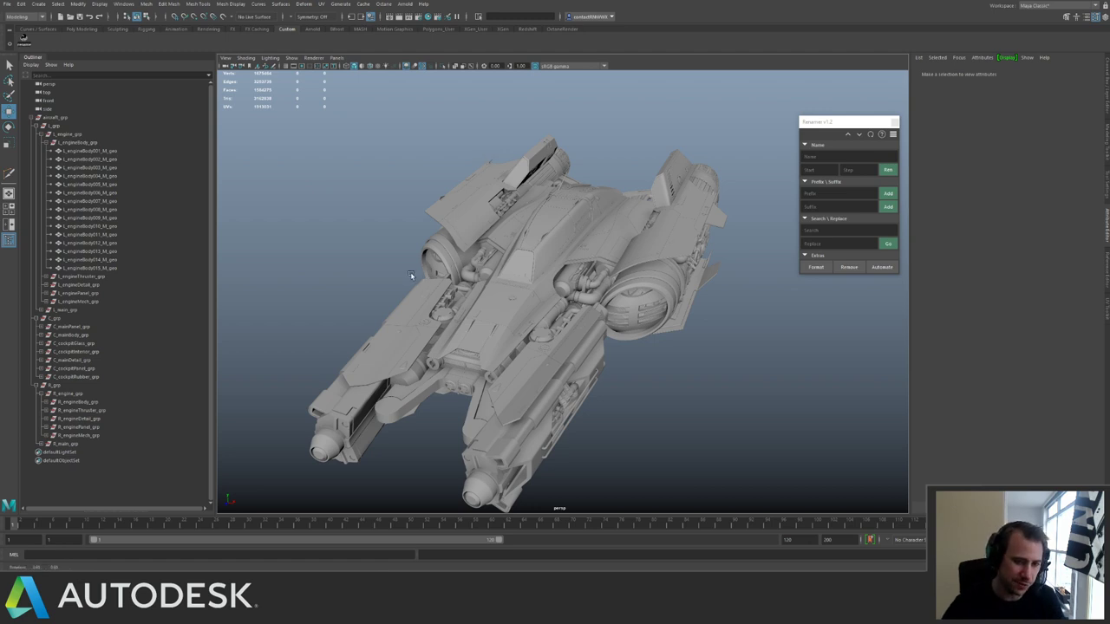
{"action": "left_click_drag", "start_coordinate": [471, 262], "coordinate": [509, 317], "text": "alt"}
{"action": "scroll", "coordinate": [620, 323], "scroll_direction": "down", "scroll_amount": 3}
{"action": "left_click_drag", "start_coordinate": [620, 323], "coordinate": [529, 287], "text": "alt"}
{"action": "scroll", "coordinate": [590, 307], "scroll_direction": "up", "scroll_amount": 5}
{"action": "scroll", "coordinate": [531, 288], "scroll_direction": "down", "scroll_amount": 4}
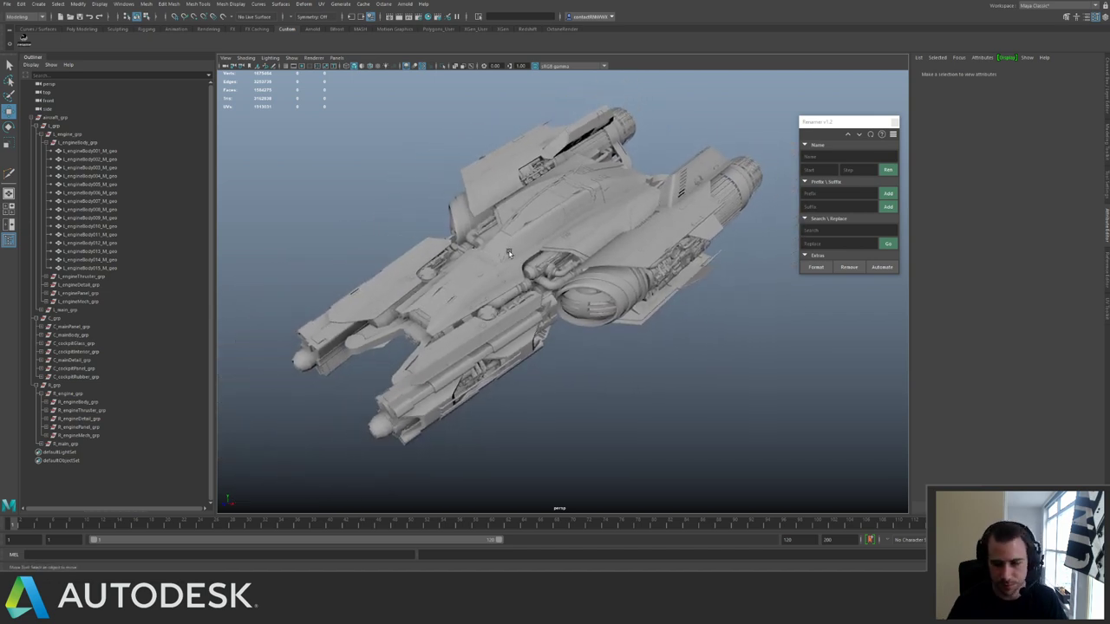
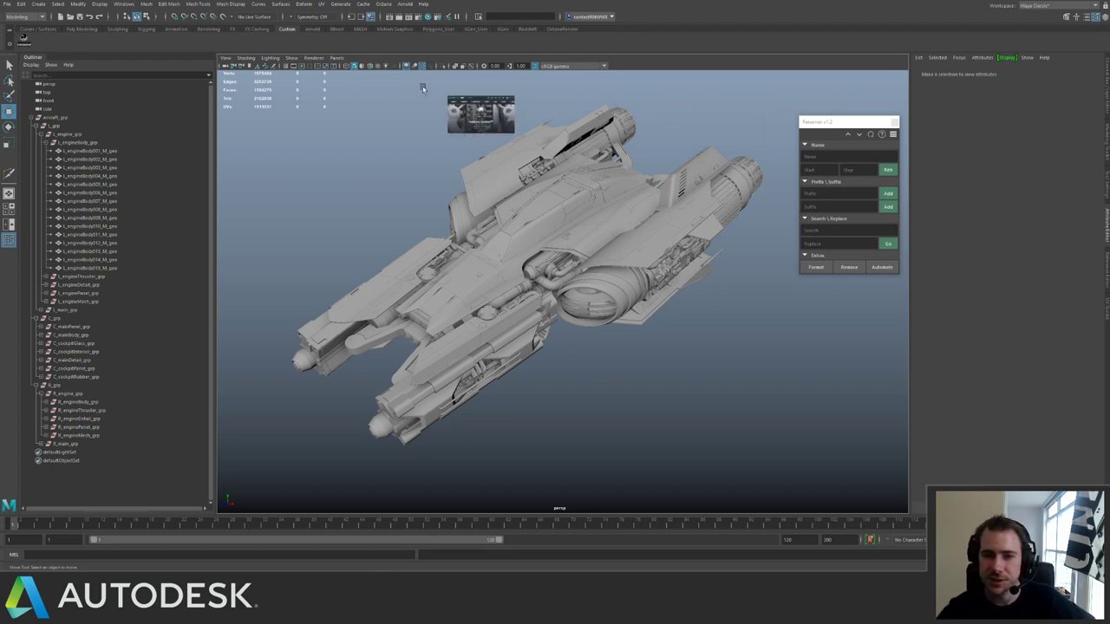
Switch to the browser with the artist's ArtStation portfolio, widen the window and view the artwork thumbnails.
{"action": "left_click_drag", "start_coordinate": [421, 84], "coordinate": [427, 85]}
{"action": "left_click_drag", "start_coordinate": [1109, 3], "coordinate": [183, 2]}
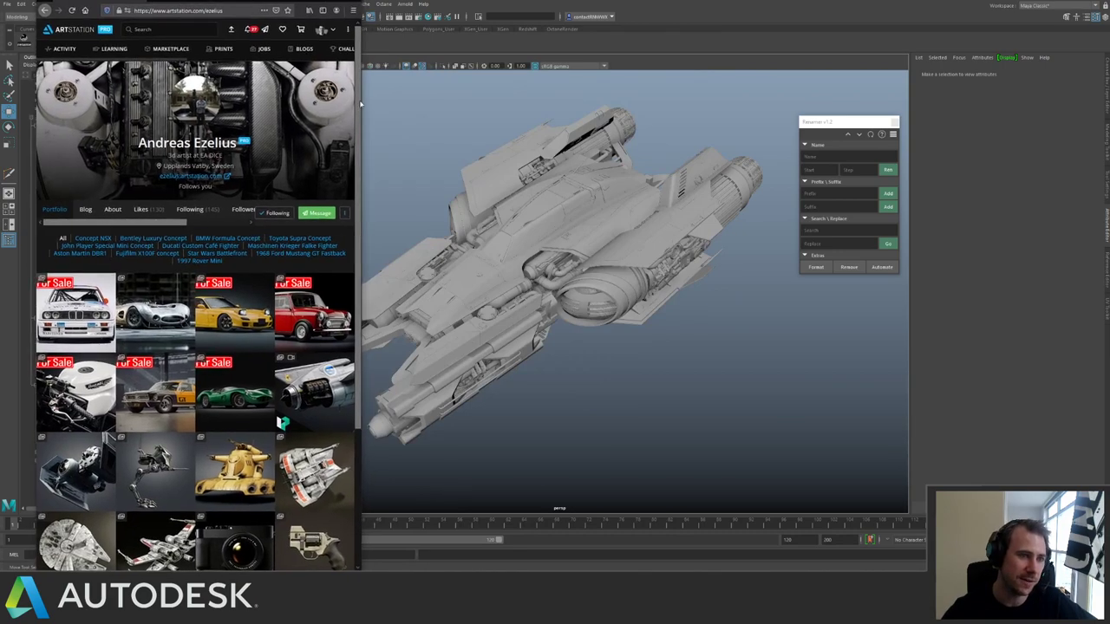
{"action": "left_click_drag", "start_coordinate": [363, 133], "coordinate": [961, 190]}
{"action": "scroll", "coordinate": [555, 260], "scroll_direction": "down", "scroll_amount": 2}
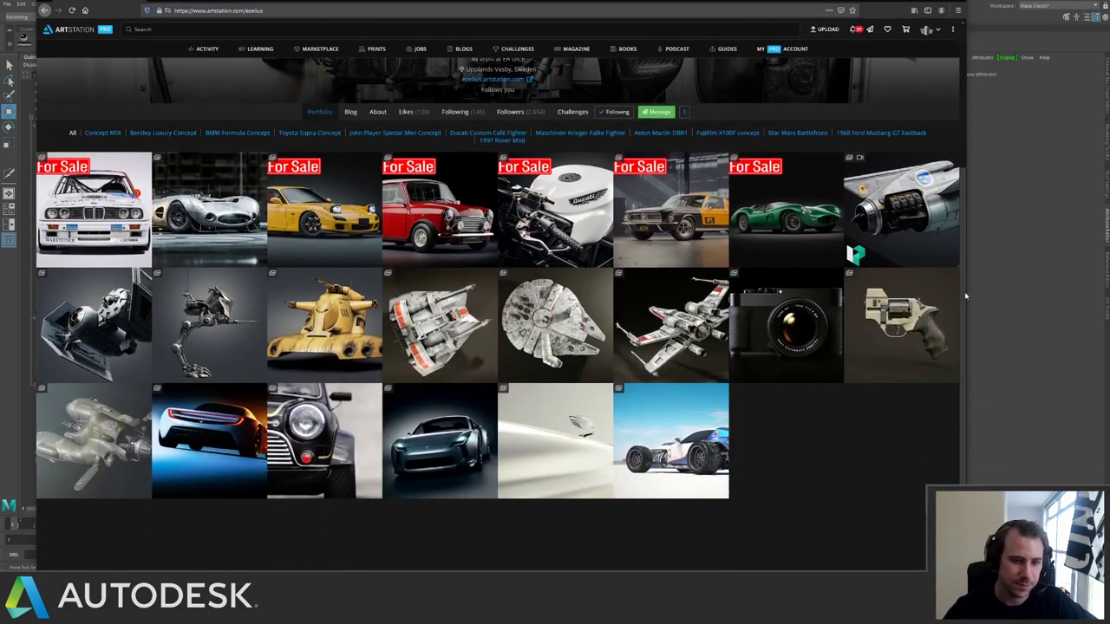
Open the Ducati Custom Café Fighter artwork, examine its motorcycle renders down to the headlight and frame close-ups, and close the browser to return to Maya.
{"action": "left_click", "coordinate": [537, 238]}
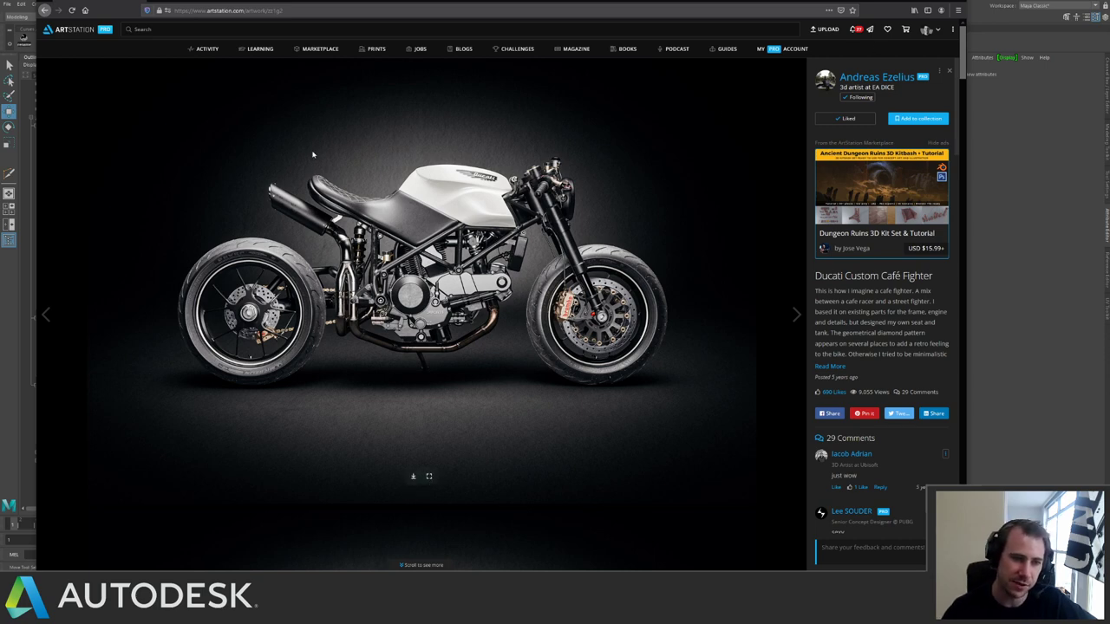
{"action": "scroll", "coordinate": [954, 128], "scroll_direction": "down", "scroll_amount": 5}
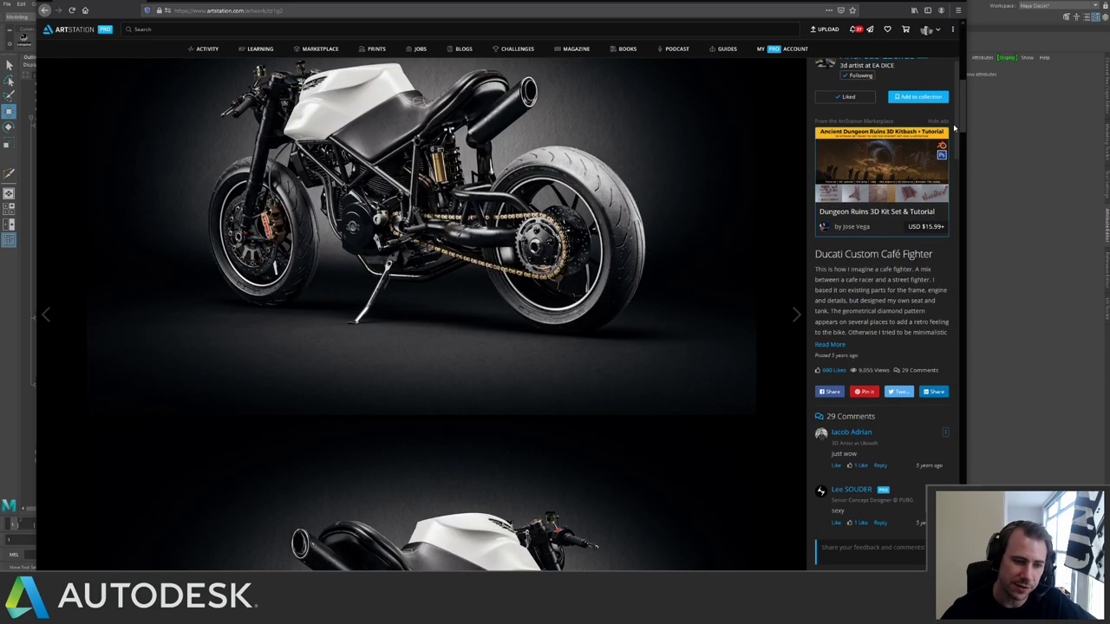
{"action": "left_click_drag", "start_coordinate": [954, 127], "coordinate": [959, 119]}
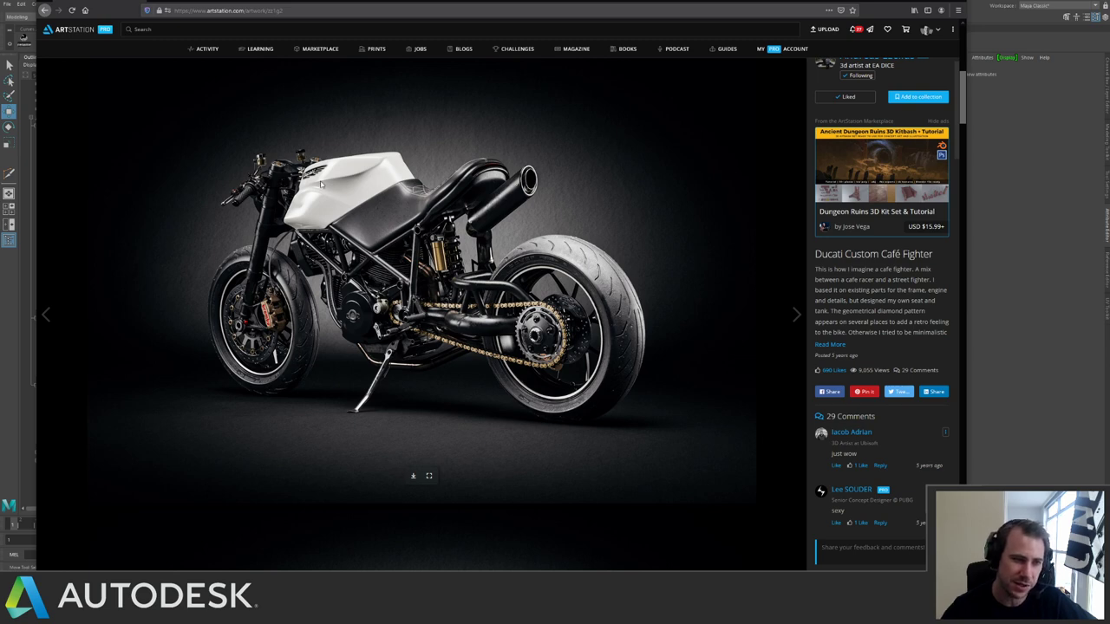
{"action": "left_click_drag", "start_coordinate": [963, 112], "coordinate": [960, 237]}
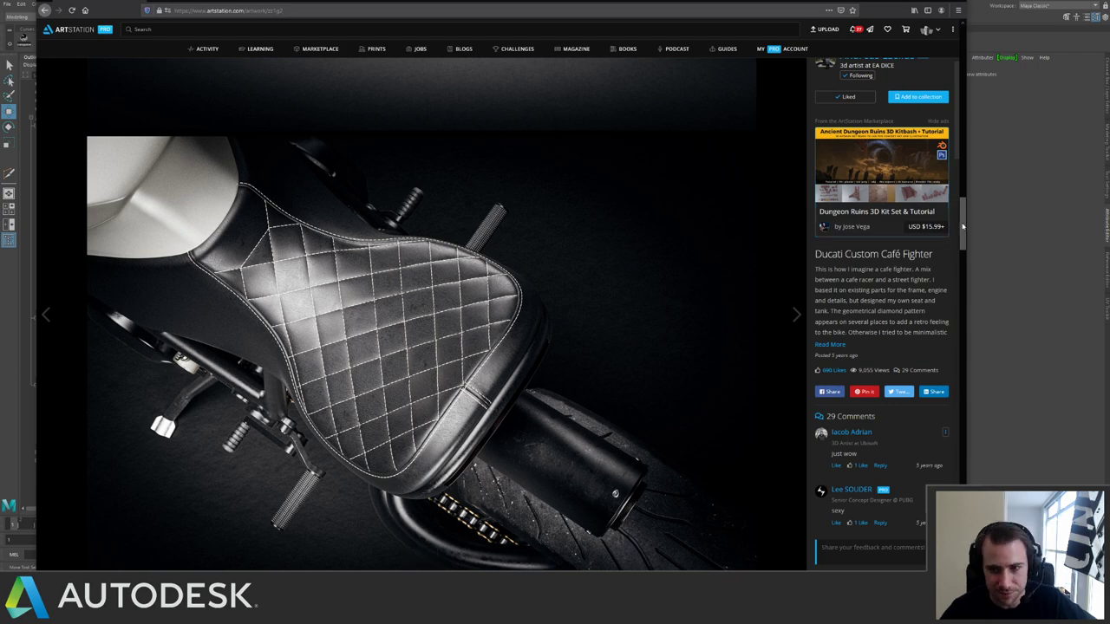
{"action": "left_click_drag", "start_coordinate": [963, 233], "coordinate": [975, 356]}
{"action": "left_click", "coordinate": [387, 8]}
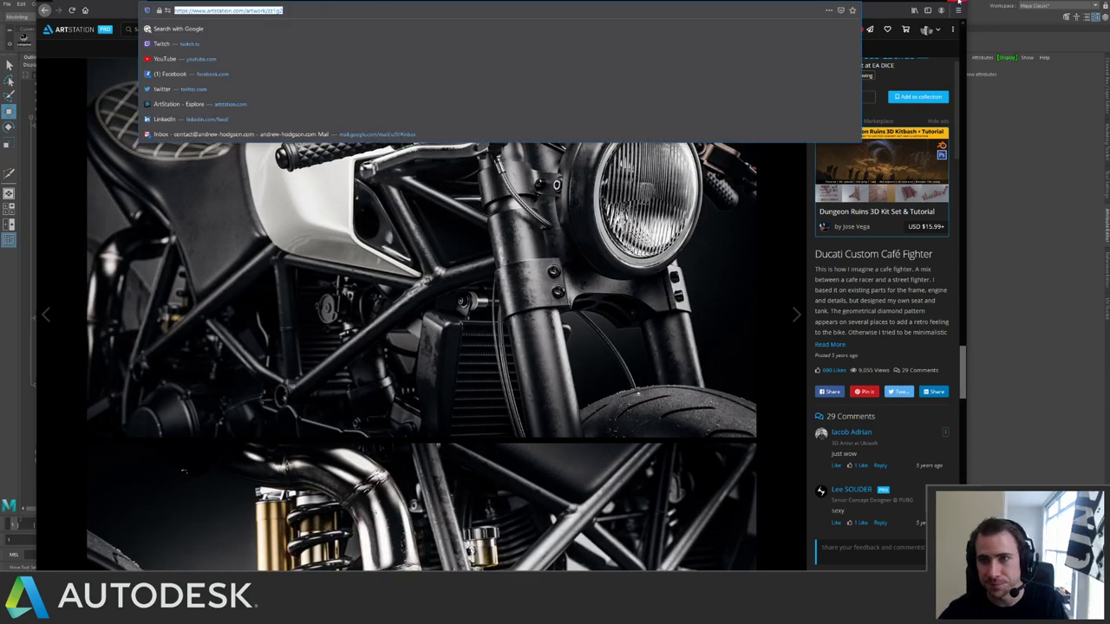
{"action": "left_click", "coordinate": [958, 1]}
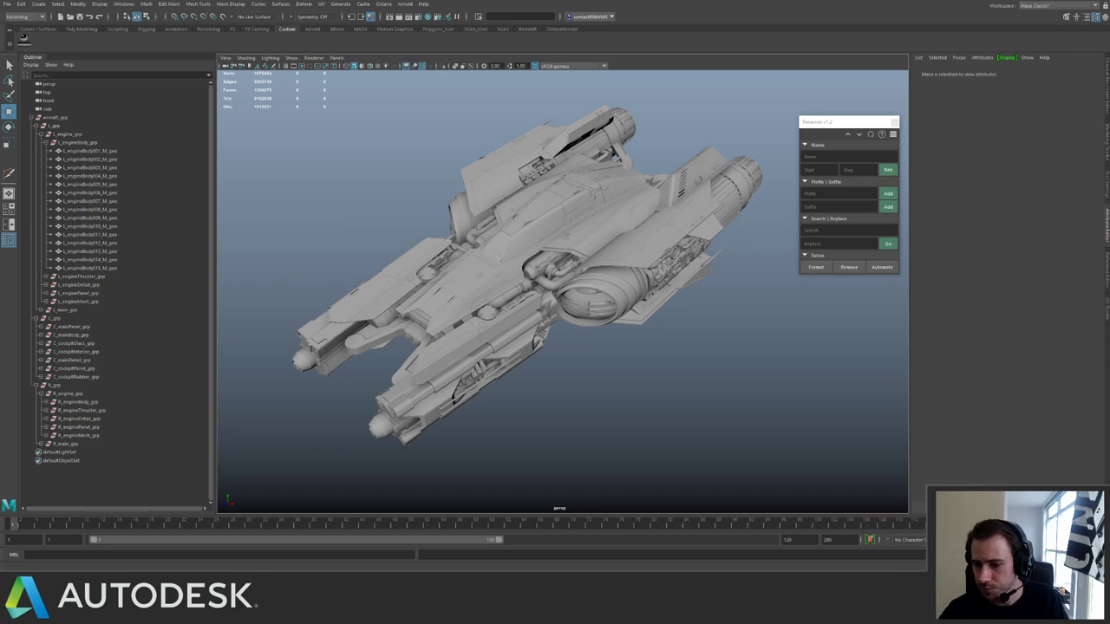